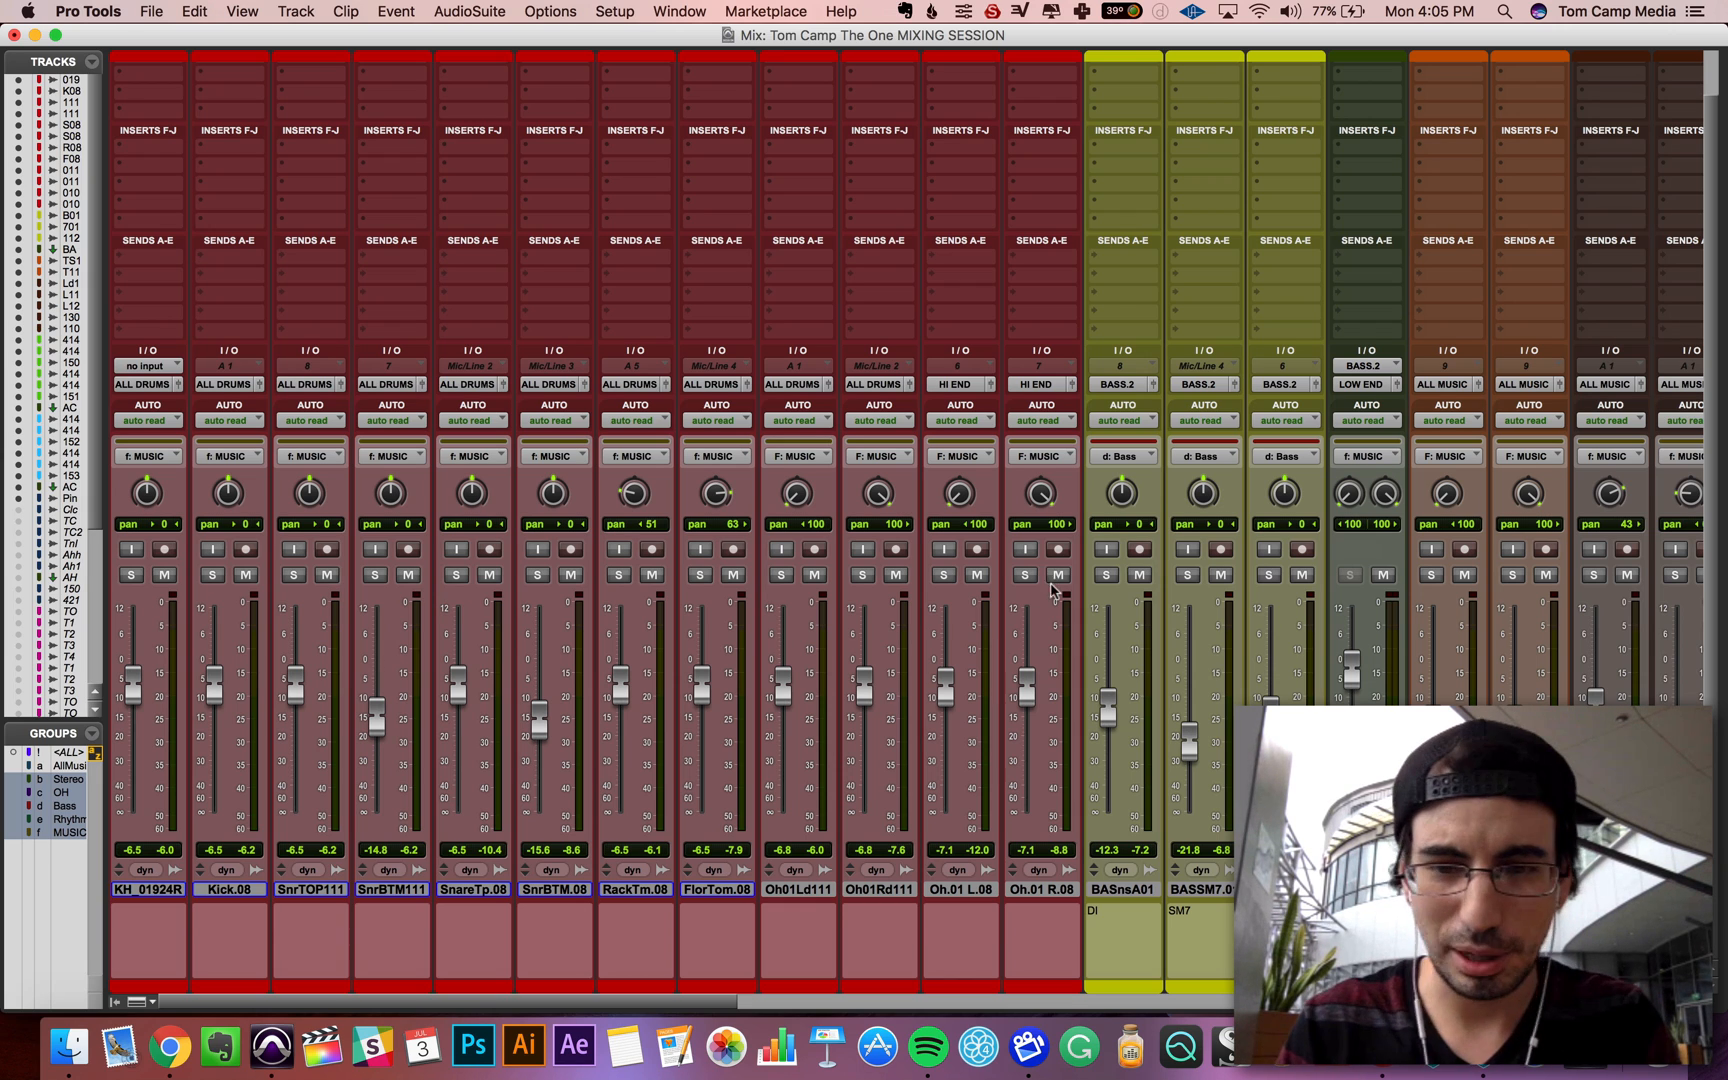
Step: Look over the mixer channels from the drum tracks to the buses and effects returns
scroll(993, 657, "up", 2)
scroll(1020, 630, "right", 15)
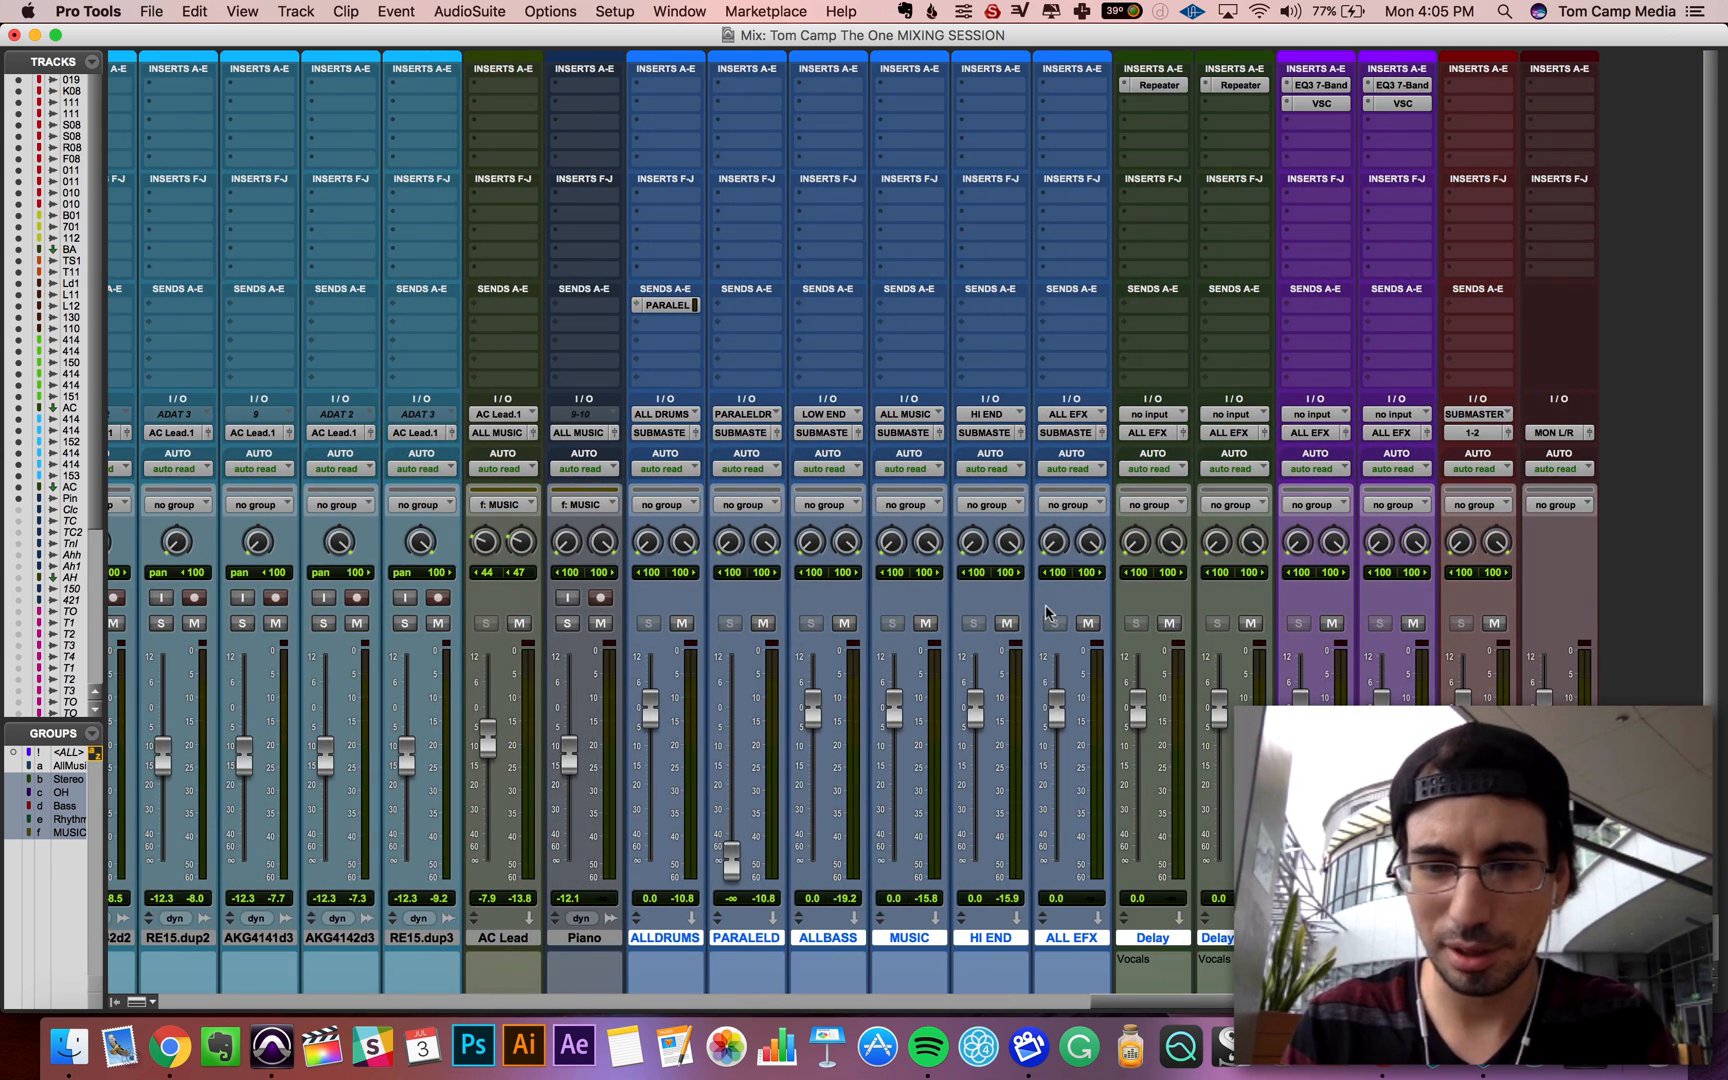
scroll(1048, 612, "left", 15)
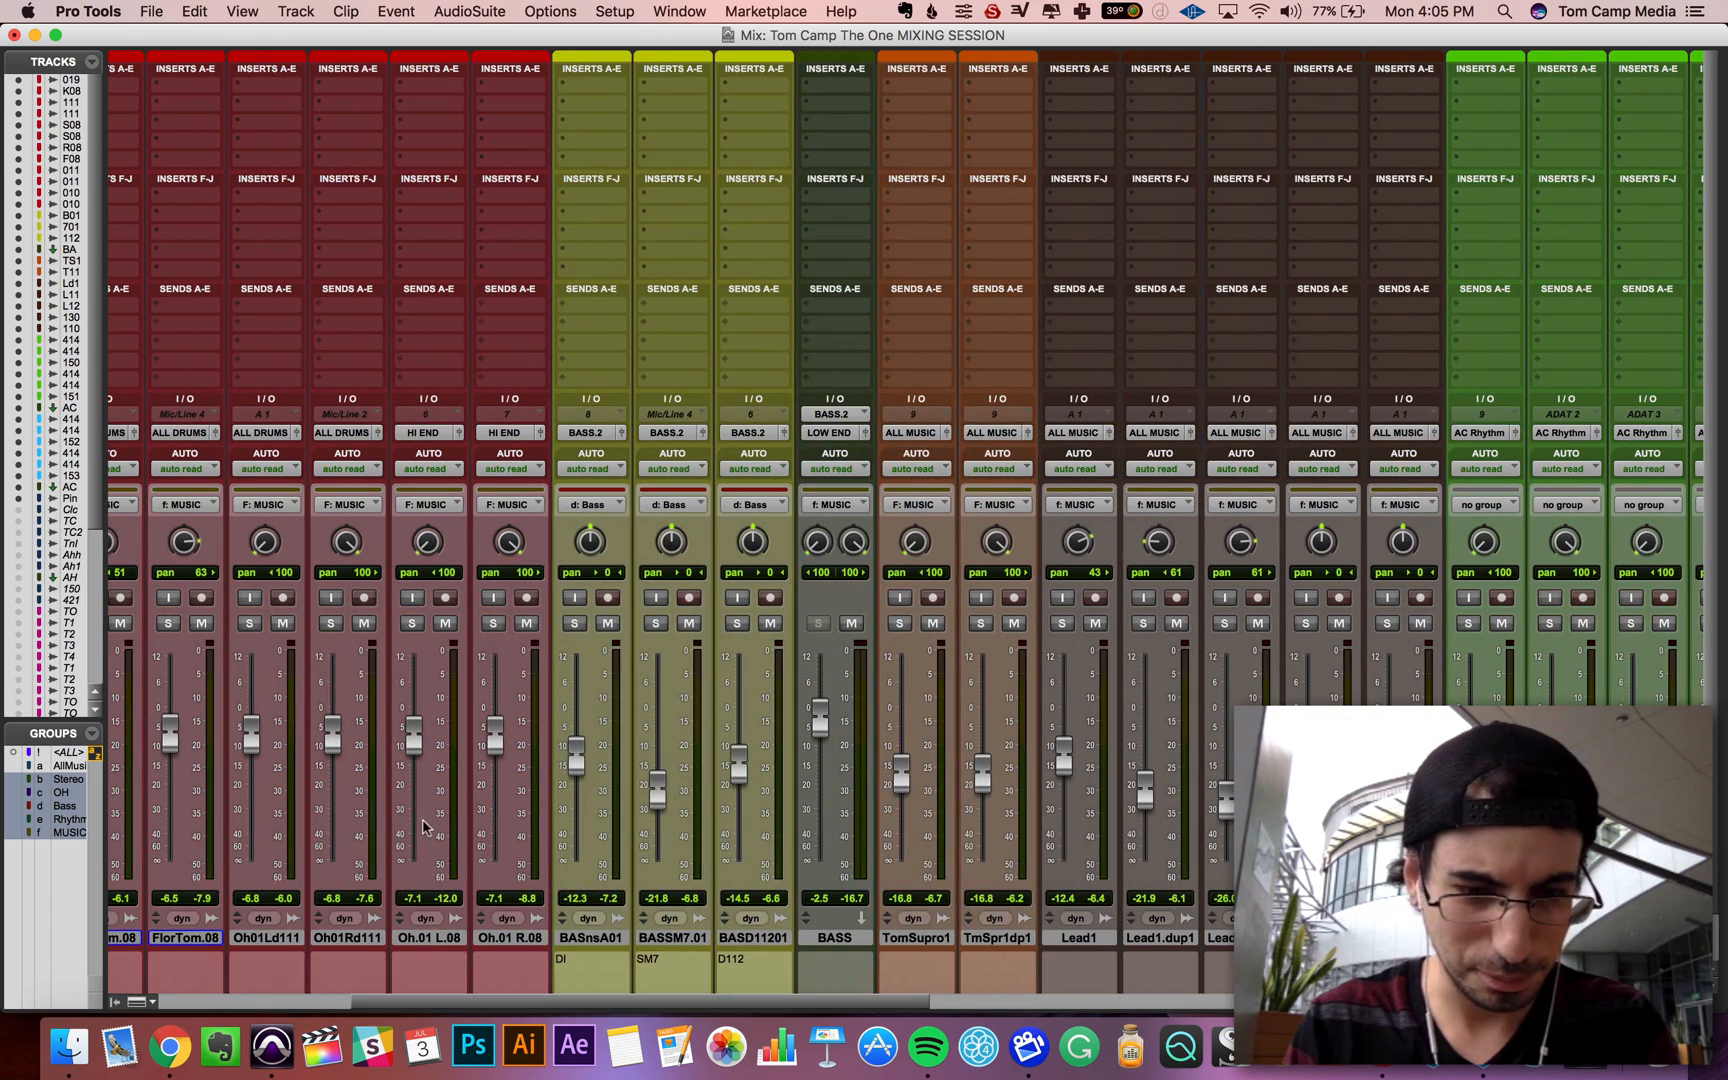
scroll(405, 832, "left", 5)
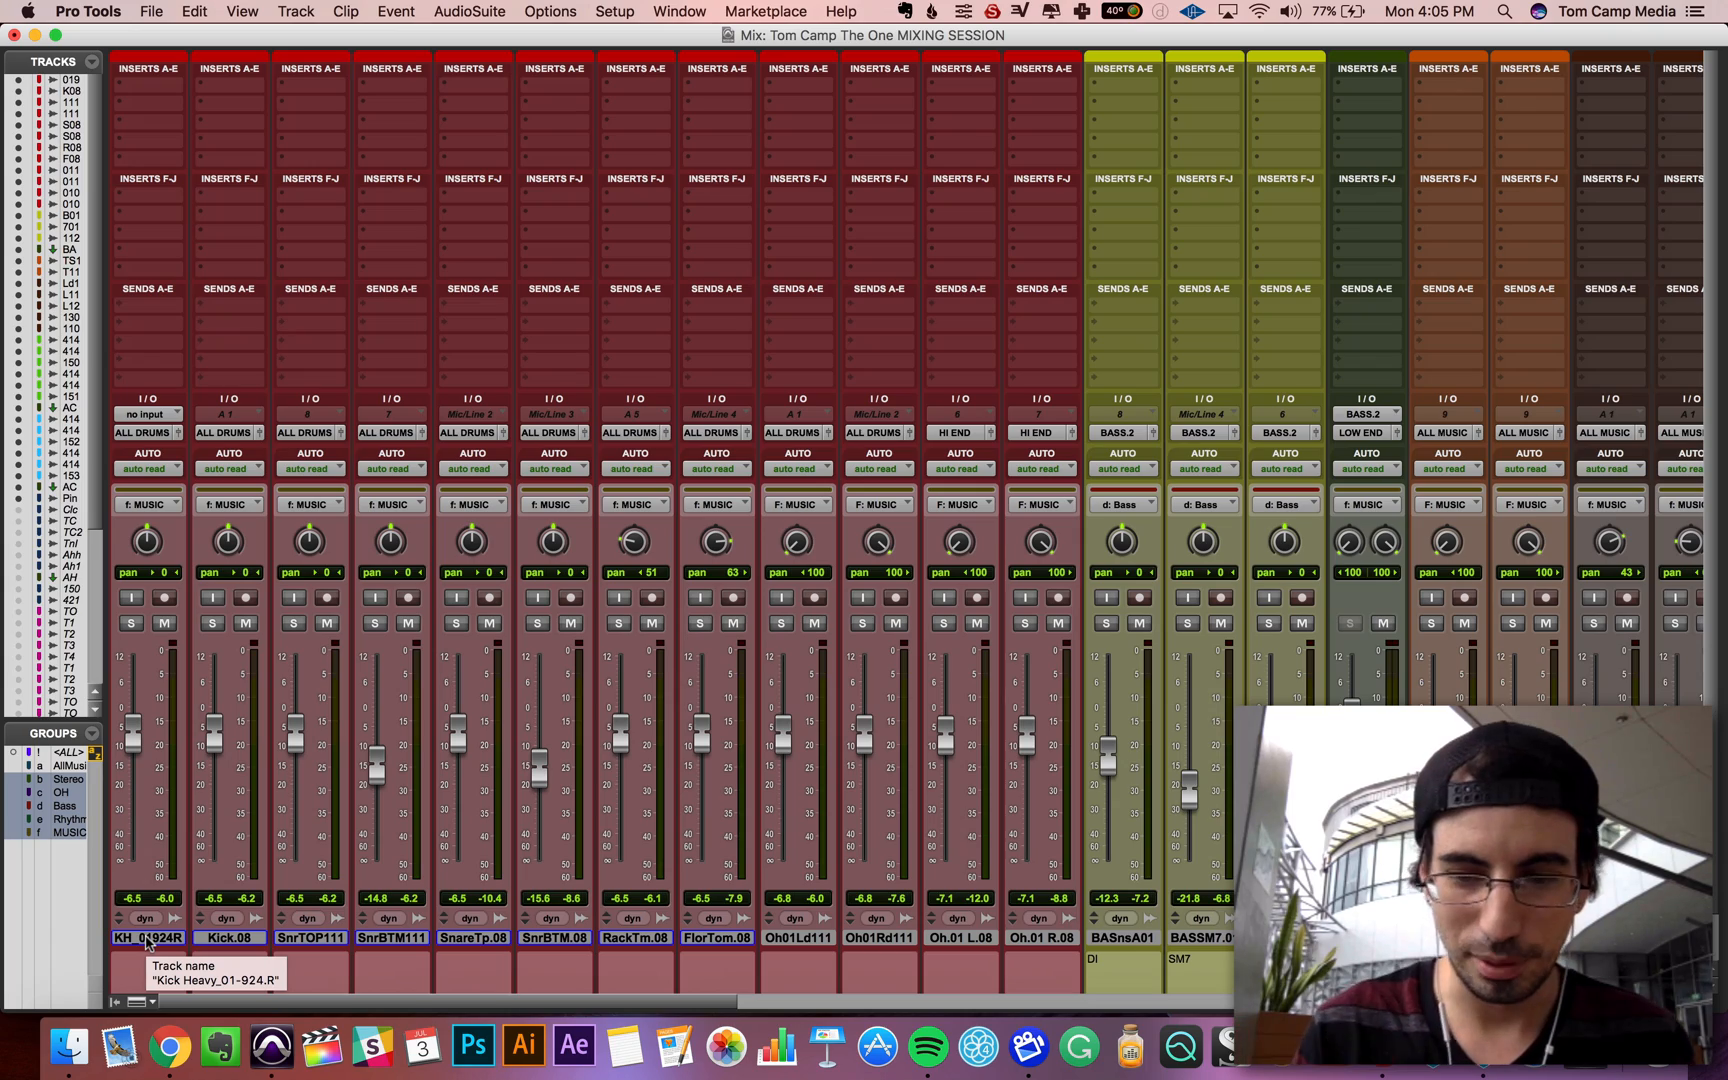
scroll(428, 798, "right", 10)
scroll(428, 798, "down", 2)
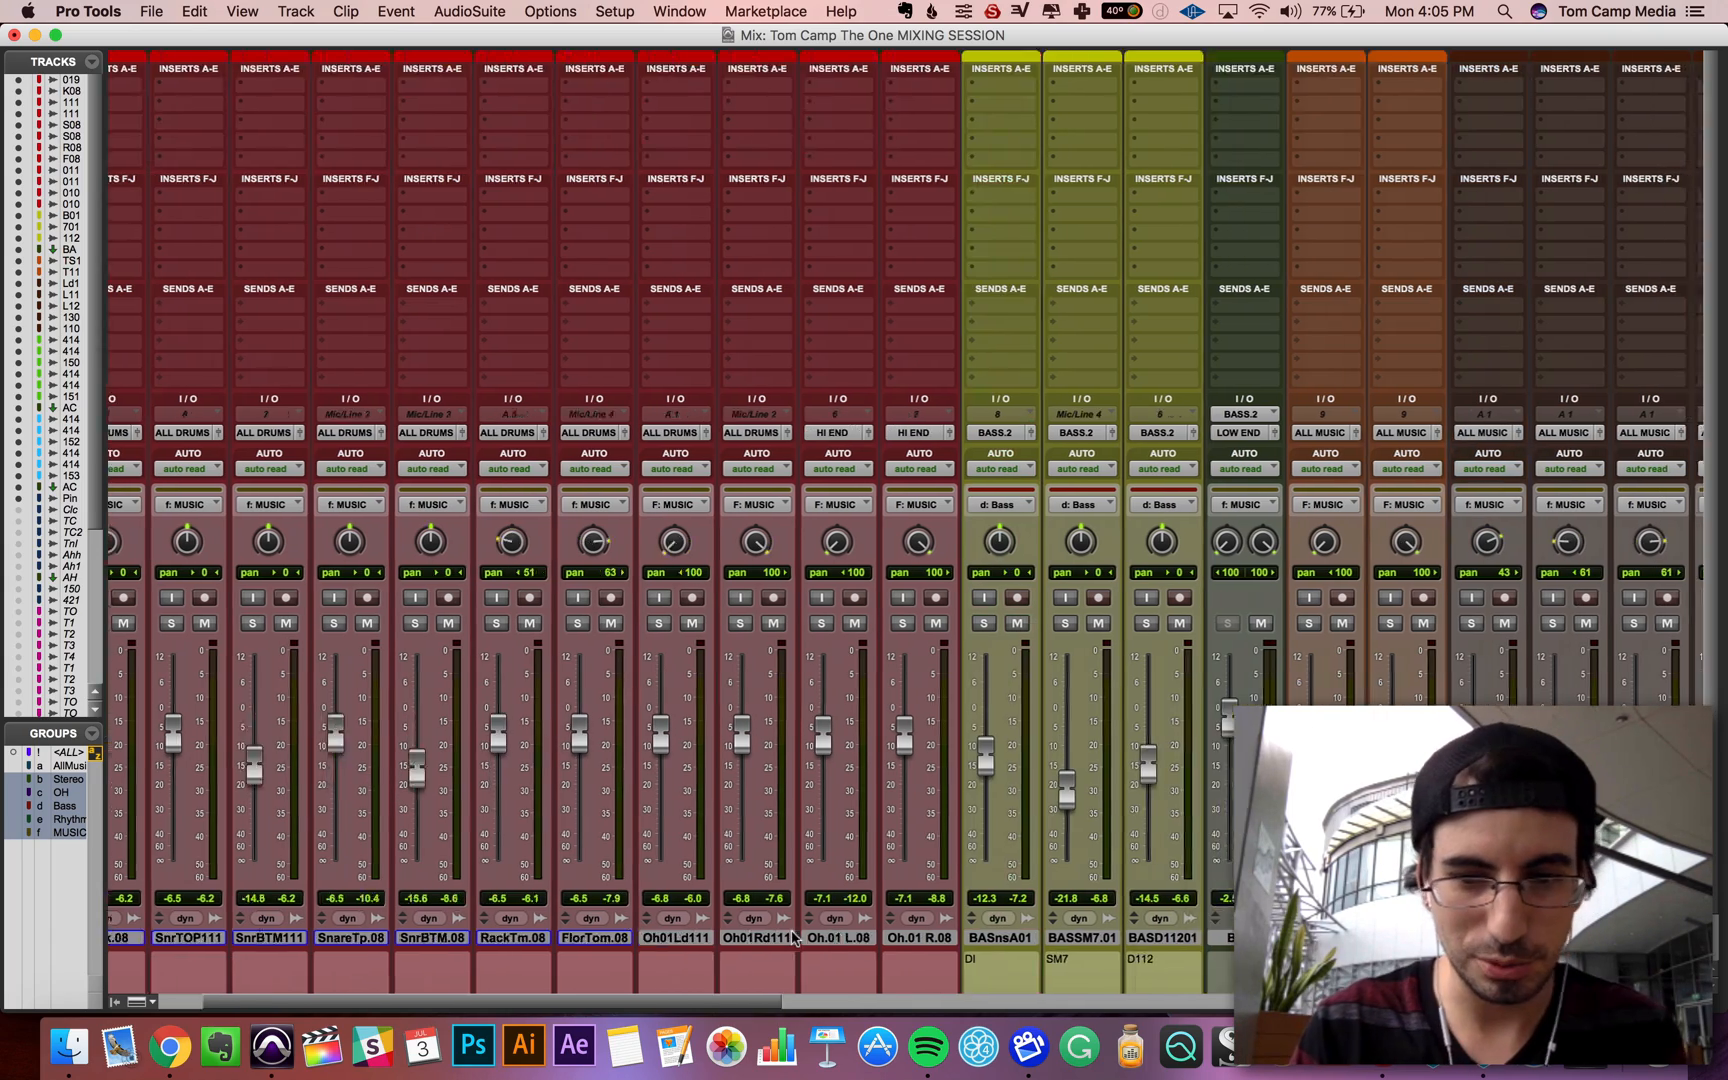
scroll(792, 937, "right", 10)
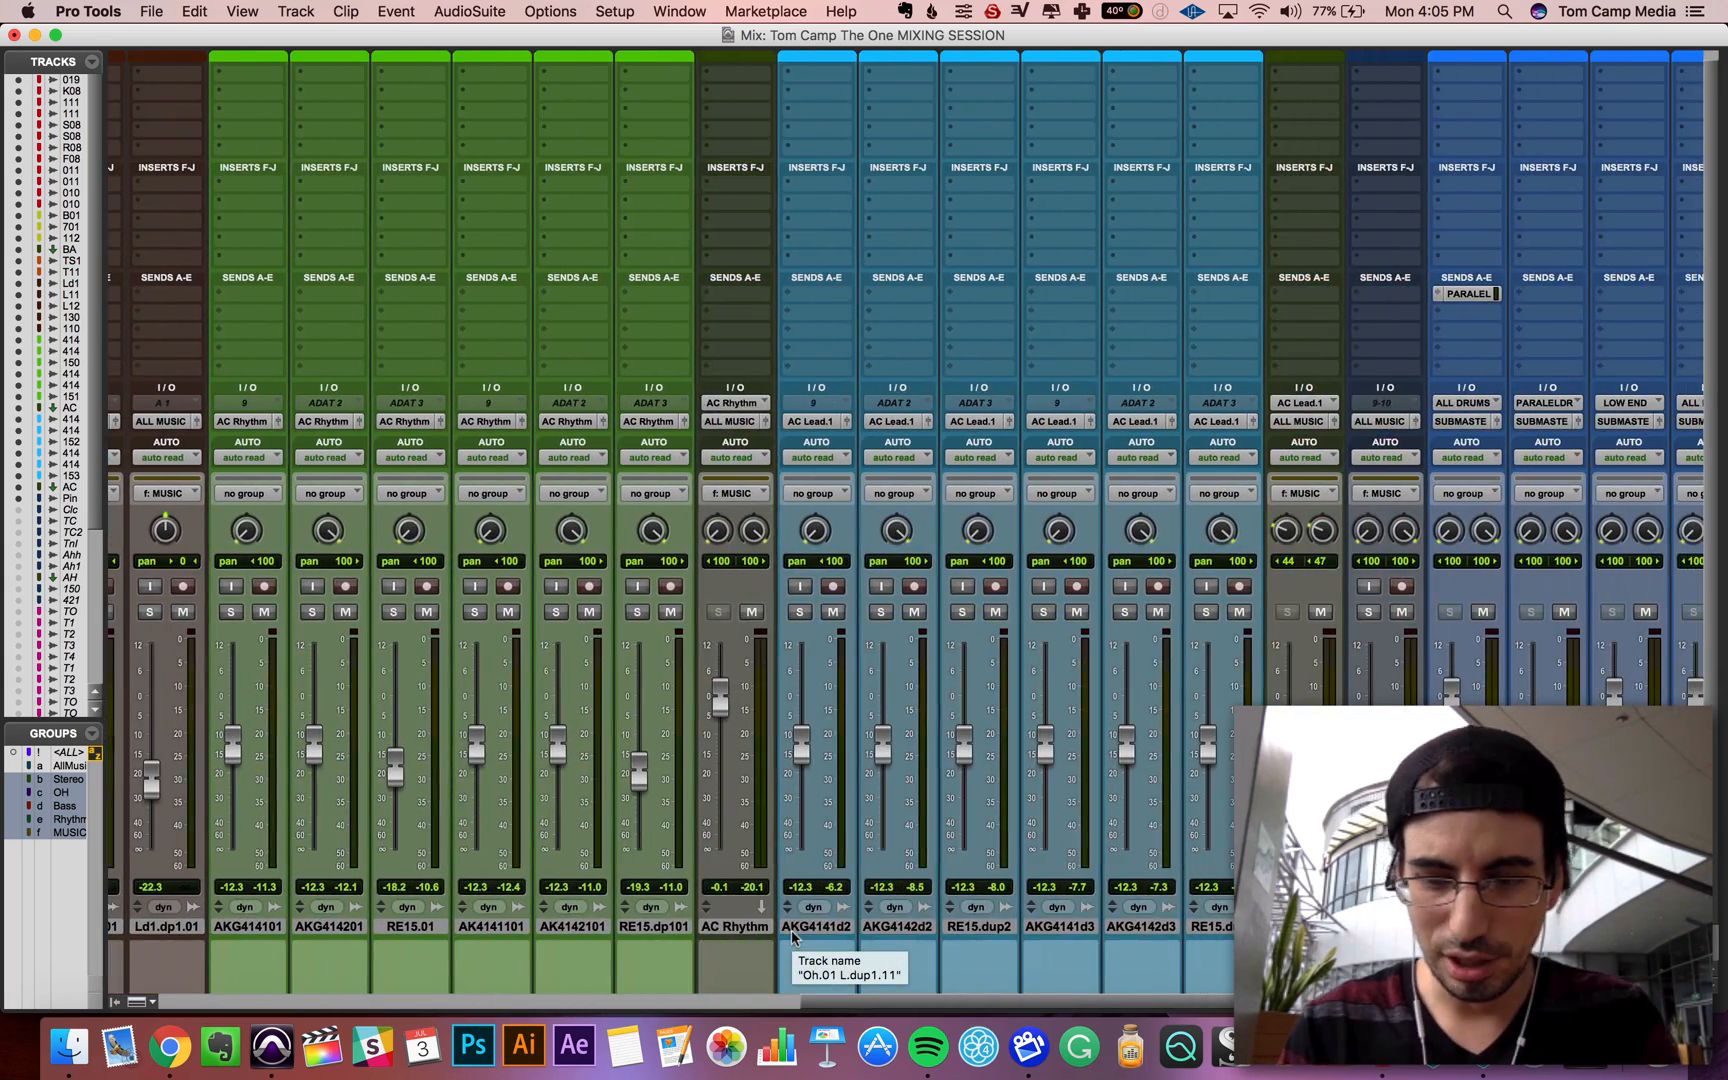
Step: Play the song from about 0:09.6 in the Edit window, just before the kick tracks come in, and raise the computer's volume
key("super+equal")
left_click(409, 388)
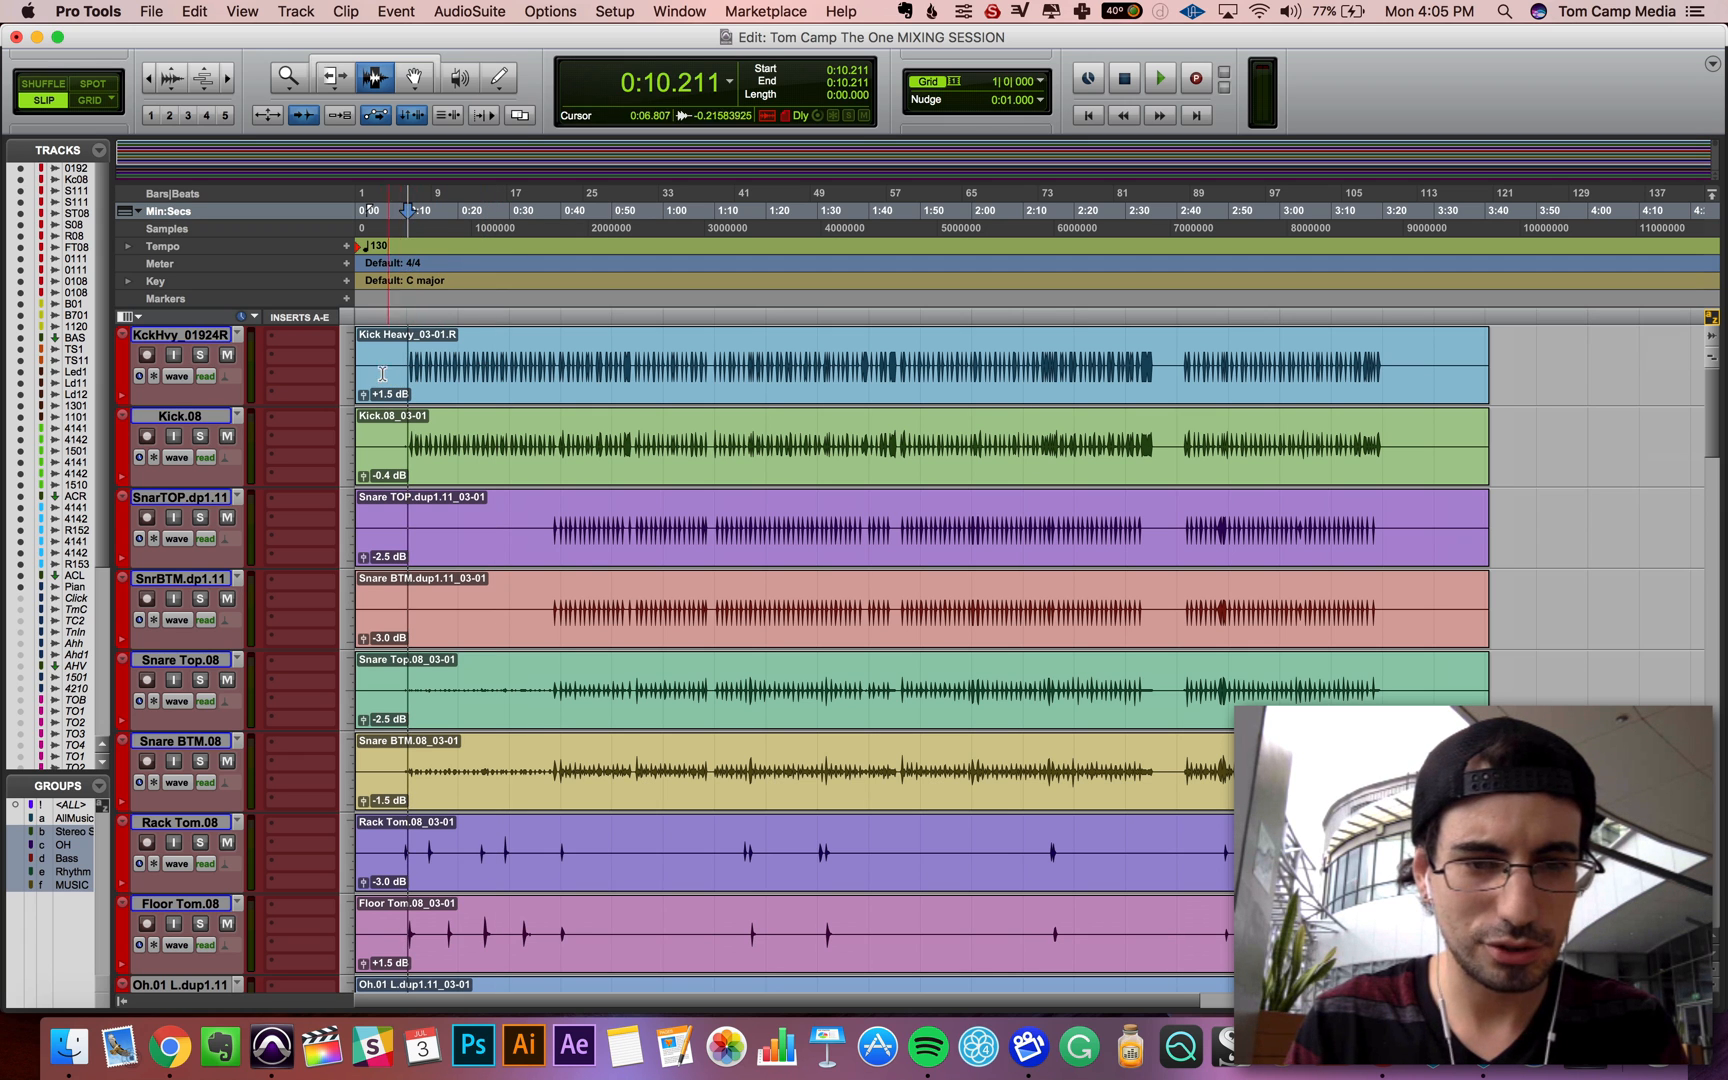
left_click(381, 372)
left_click(405, 376)
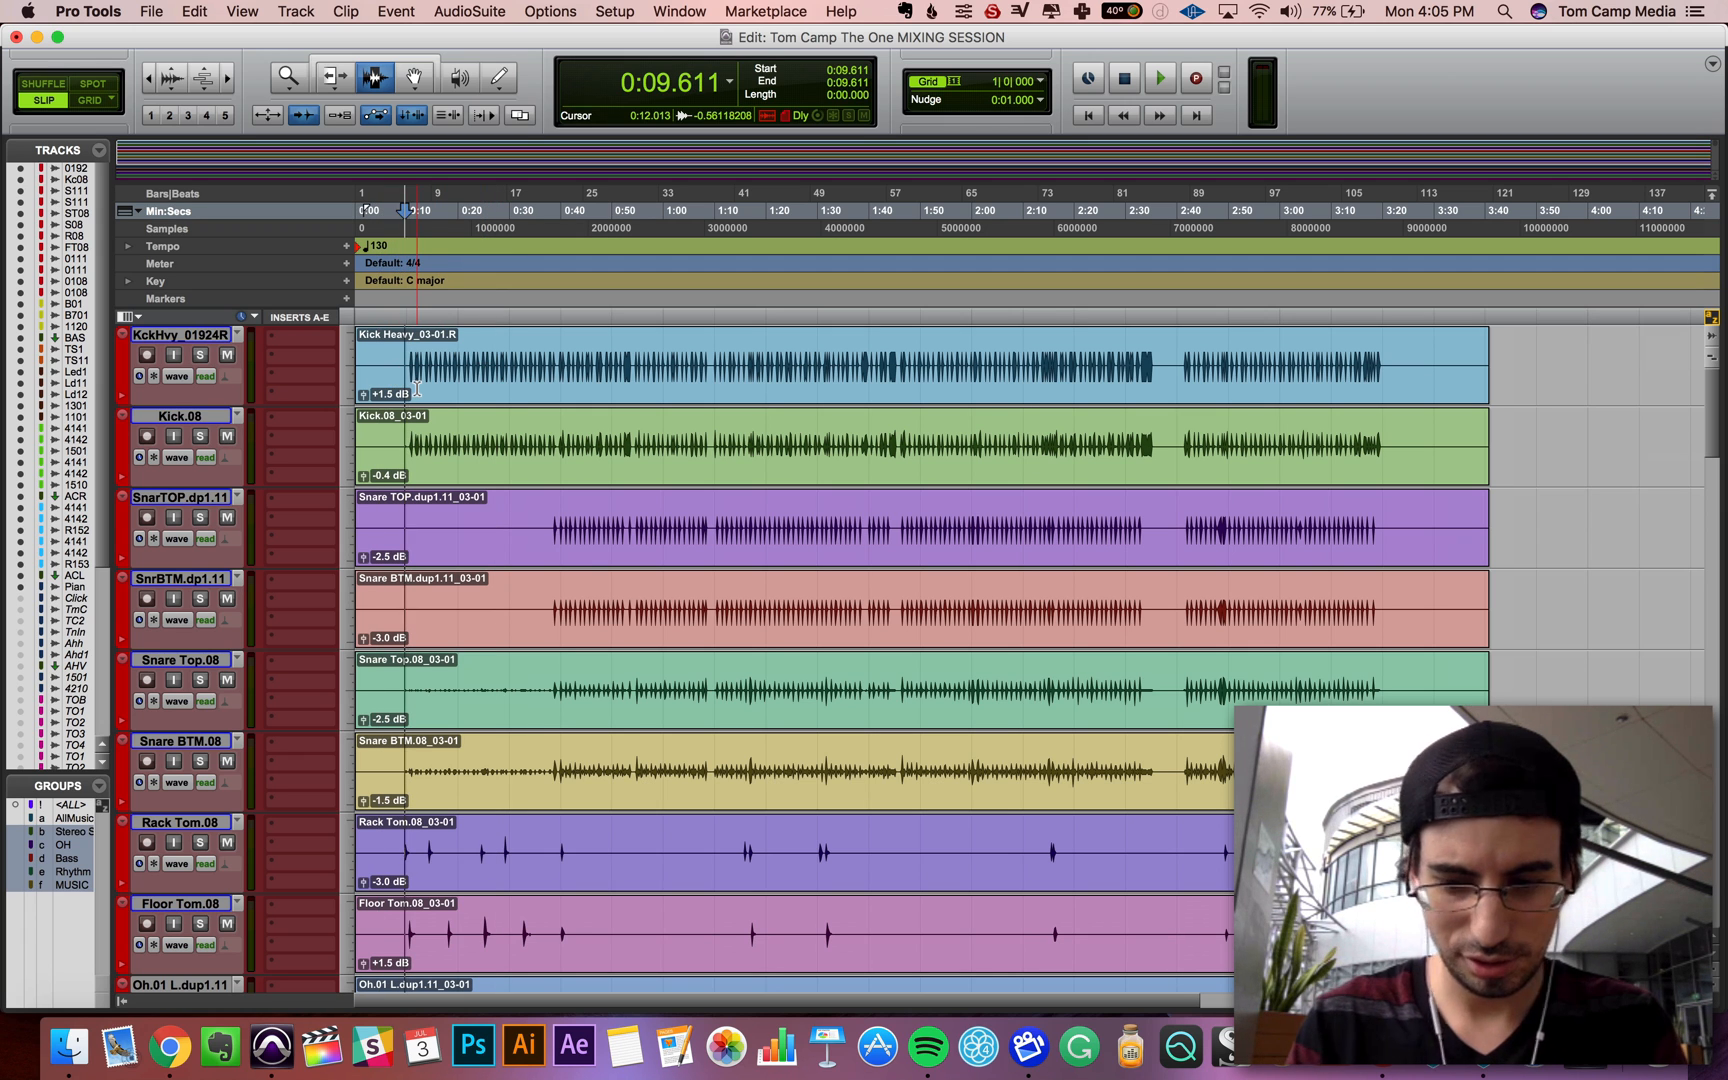
key("space")
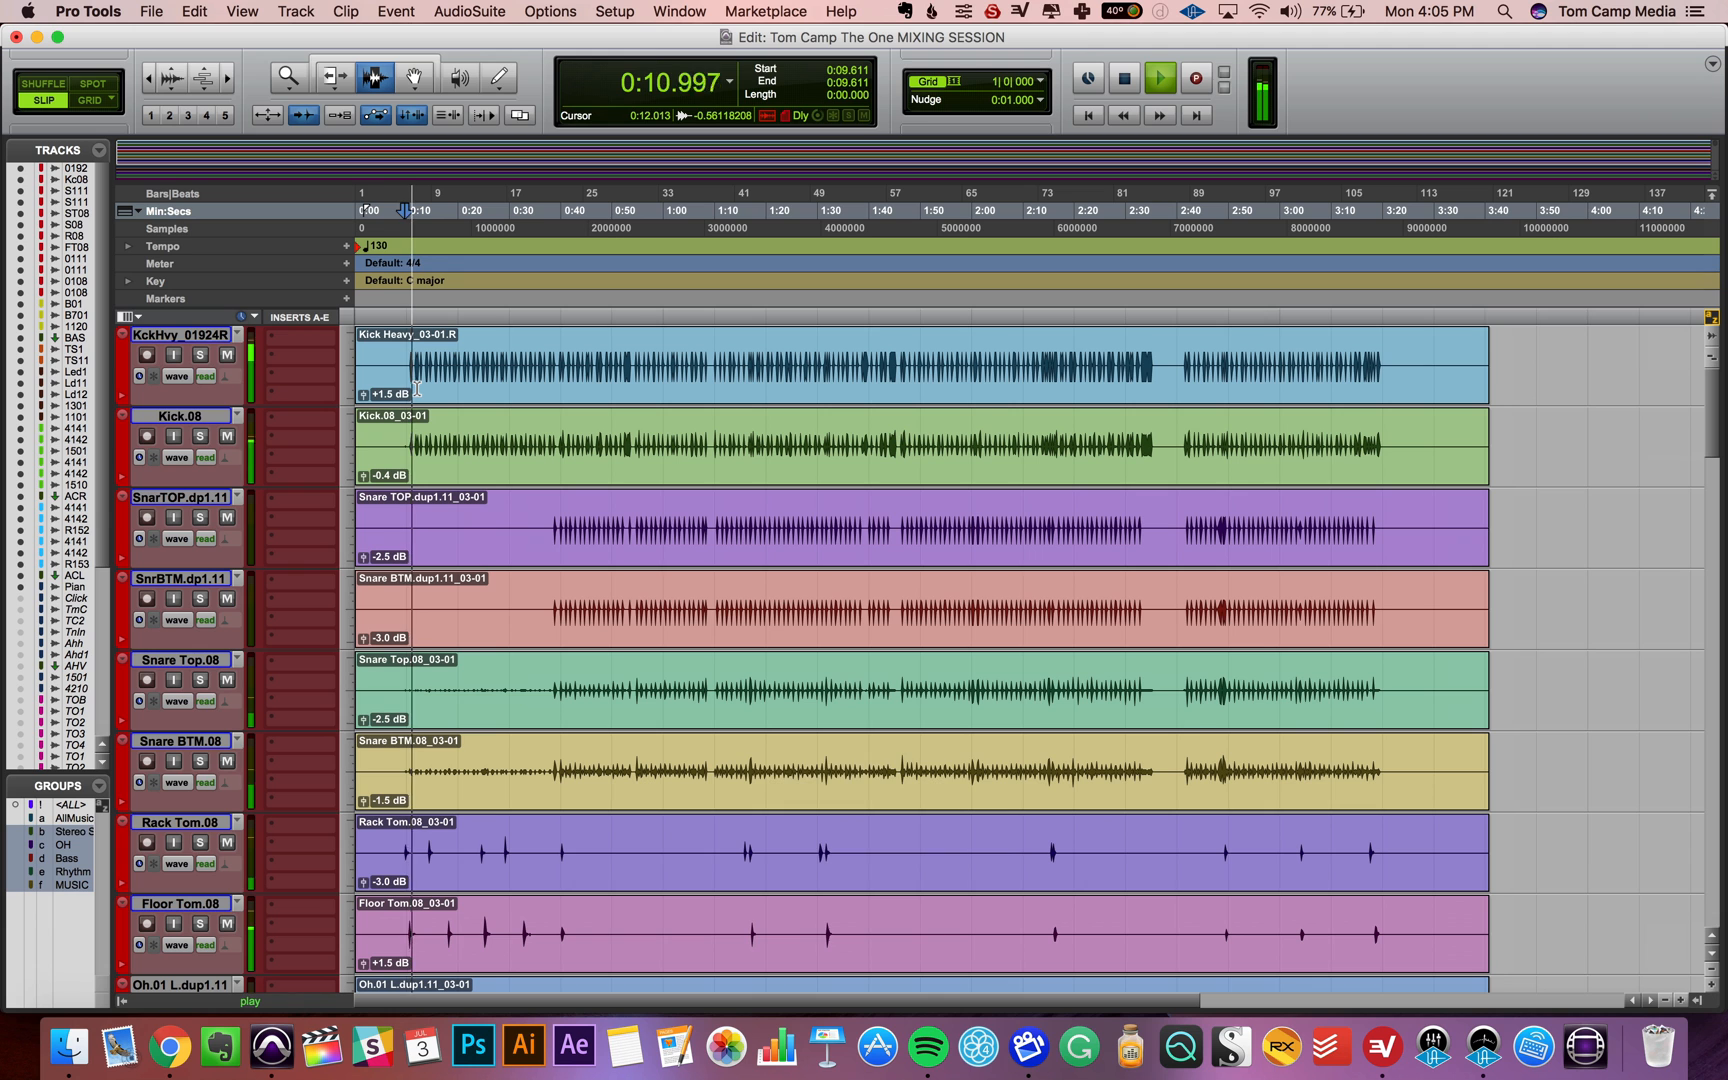
key("XF86AudioRaiseVolume")
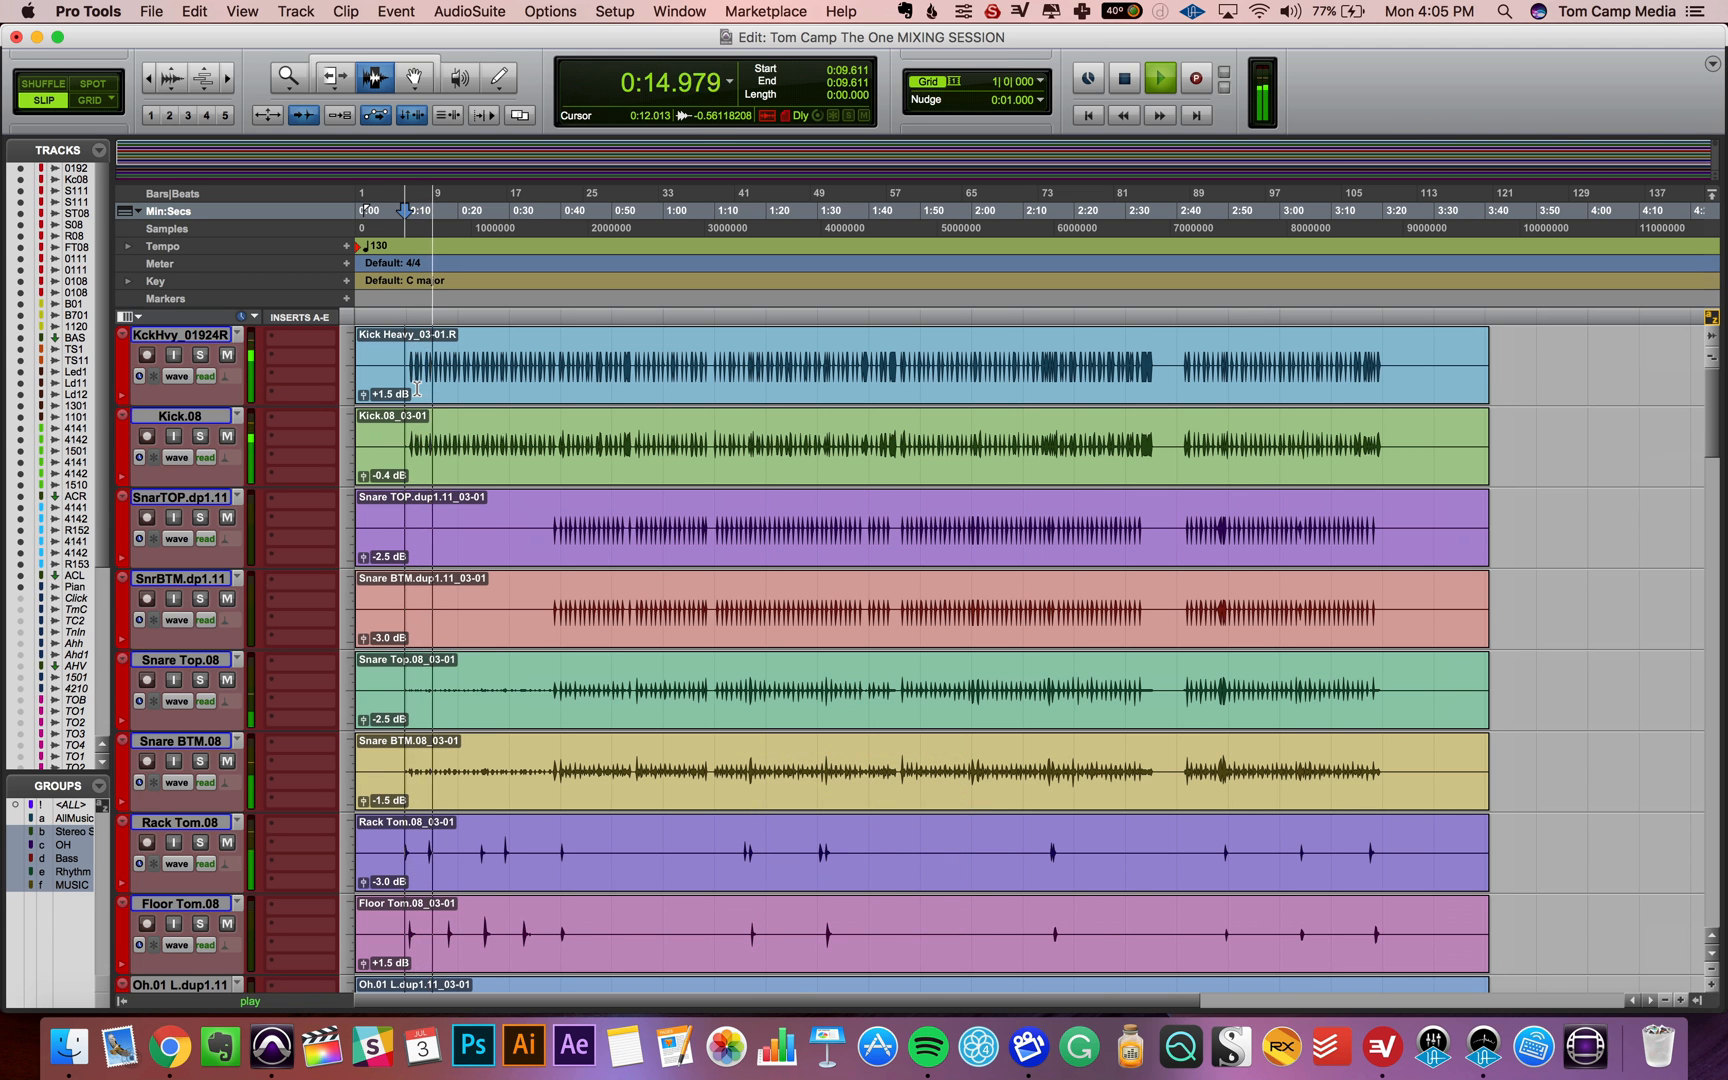
Step: Examine the levels of the drum, bass, guitar and acoustic channels in the Mix window during playback
key("super+equal")
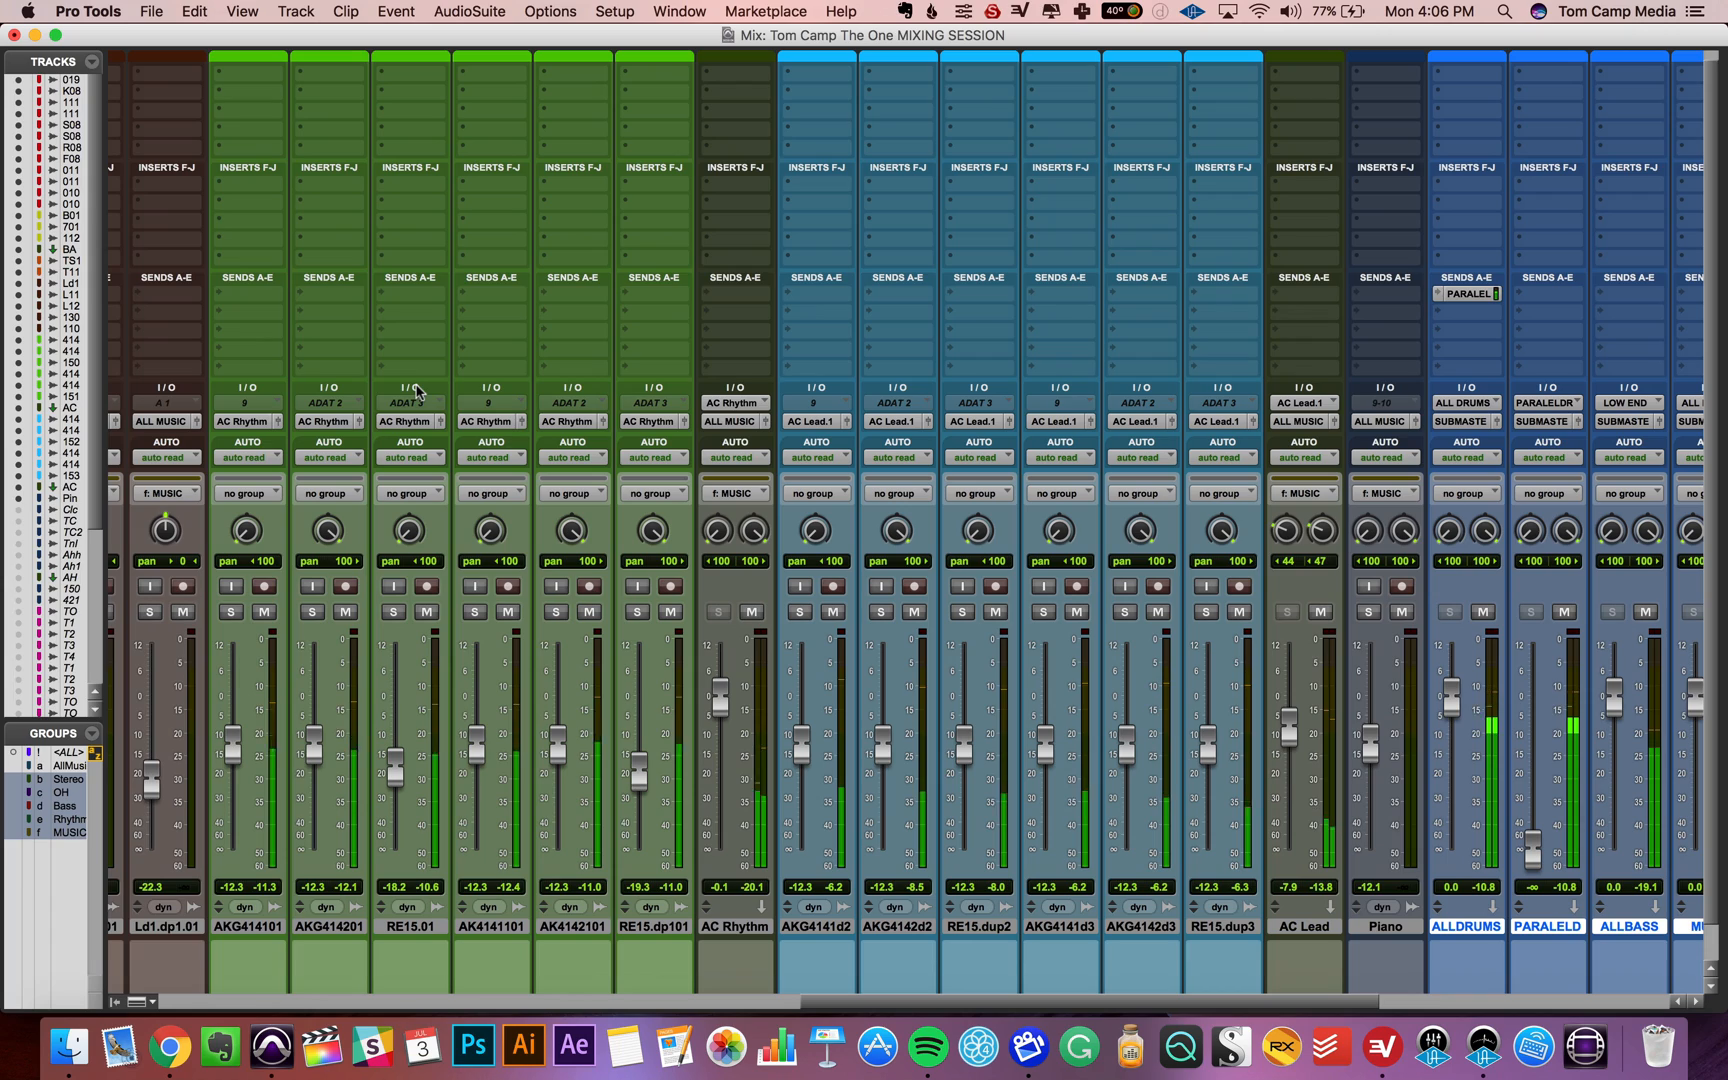
scroll(417, 390, "left", 15)
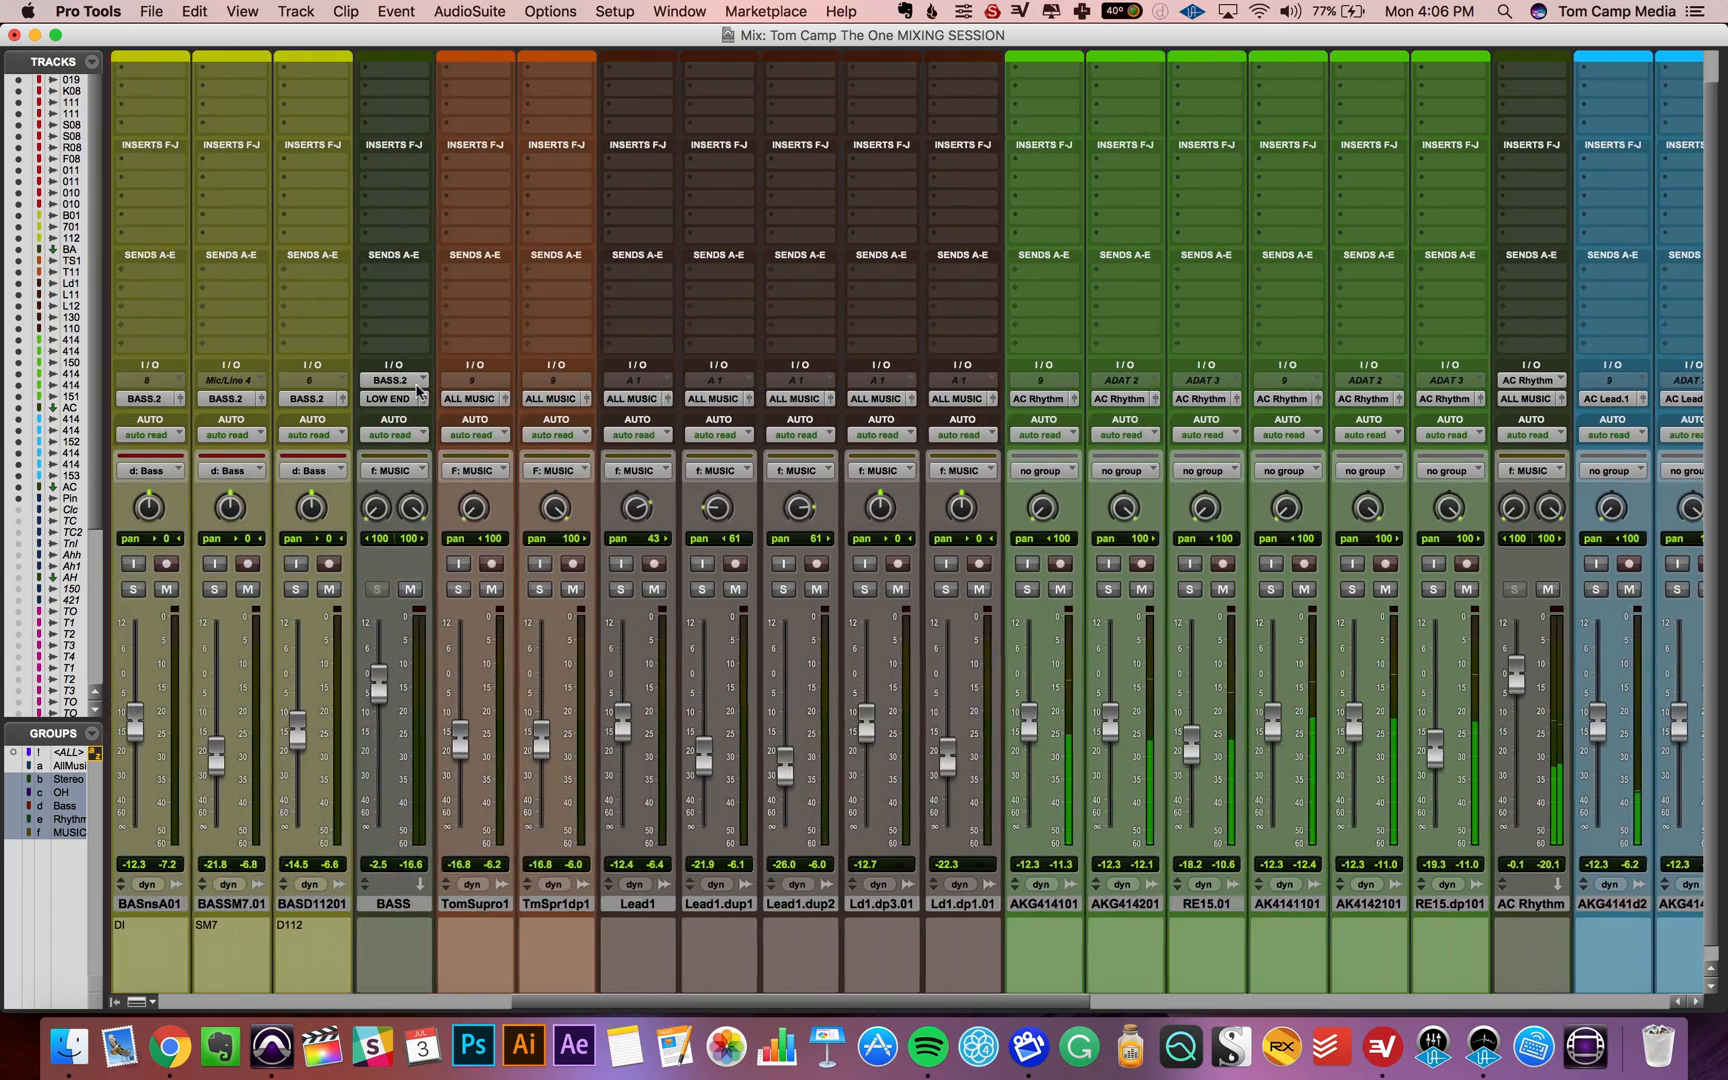
scroll(417, 390, "left", 4)
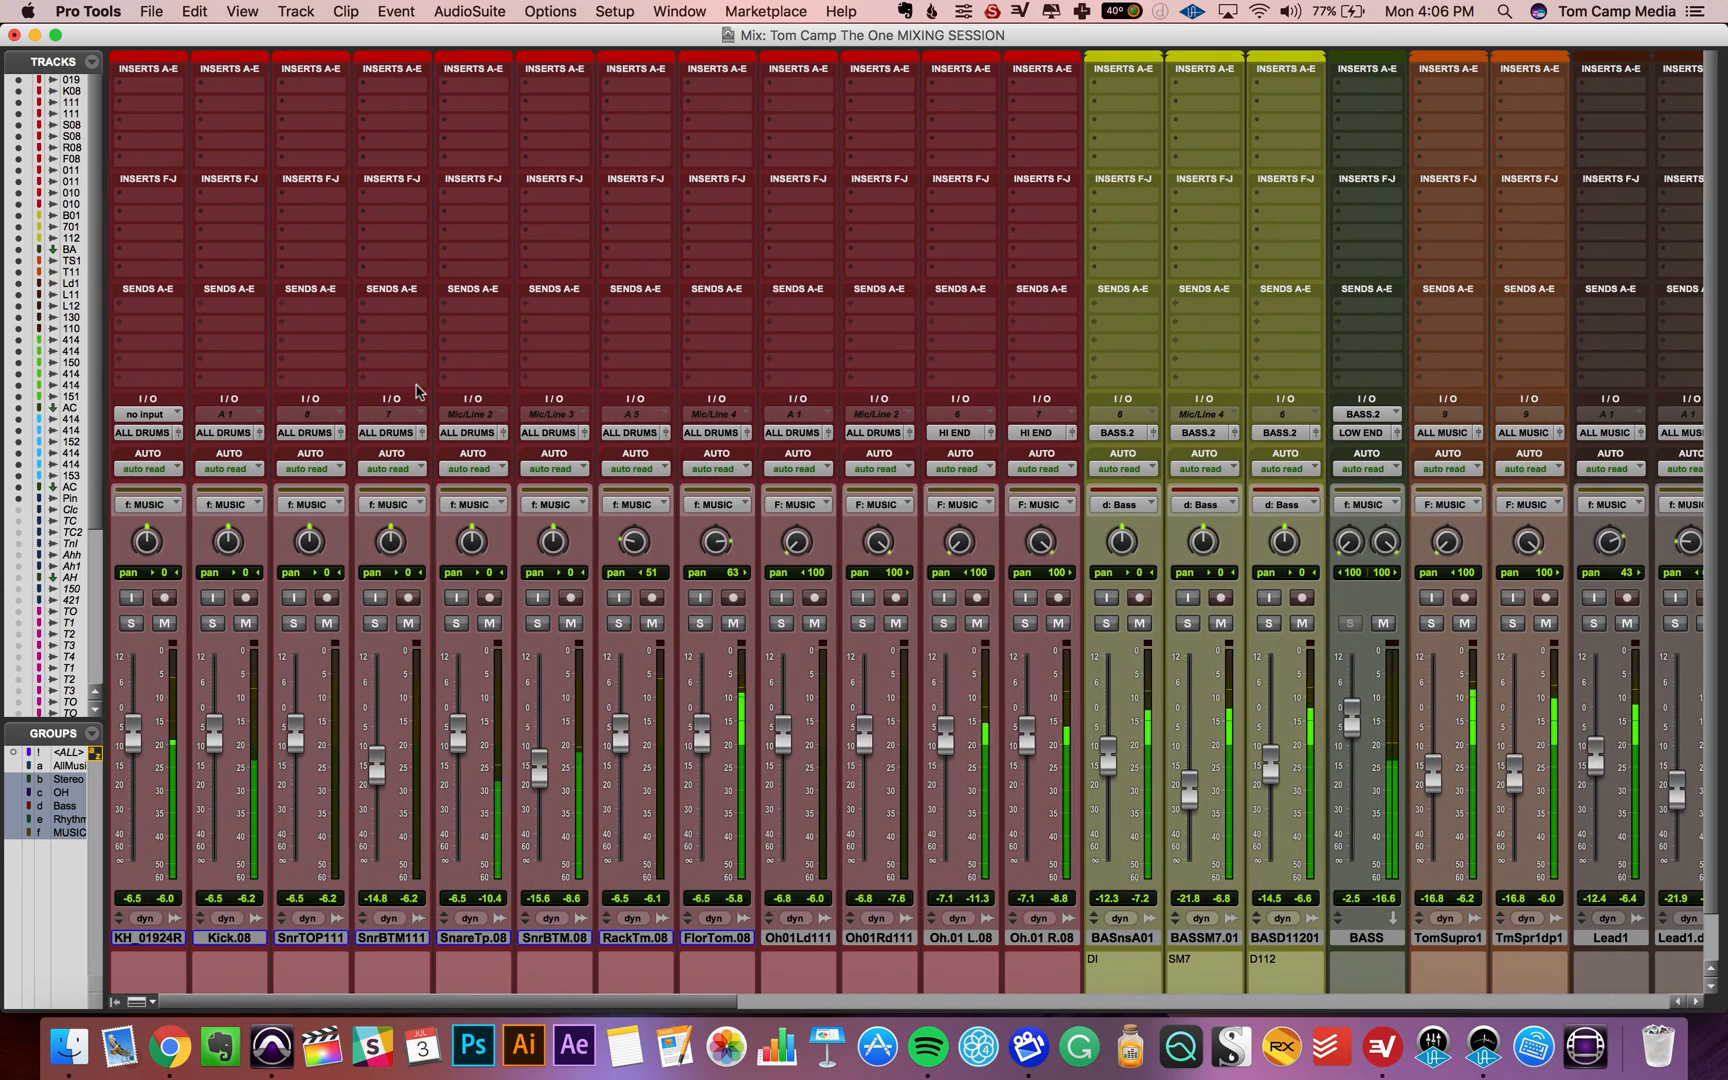
scroll(417, 390, "right", 4)
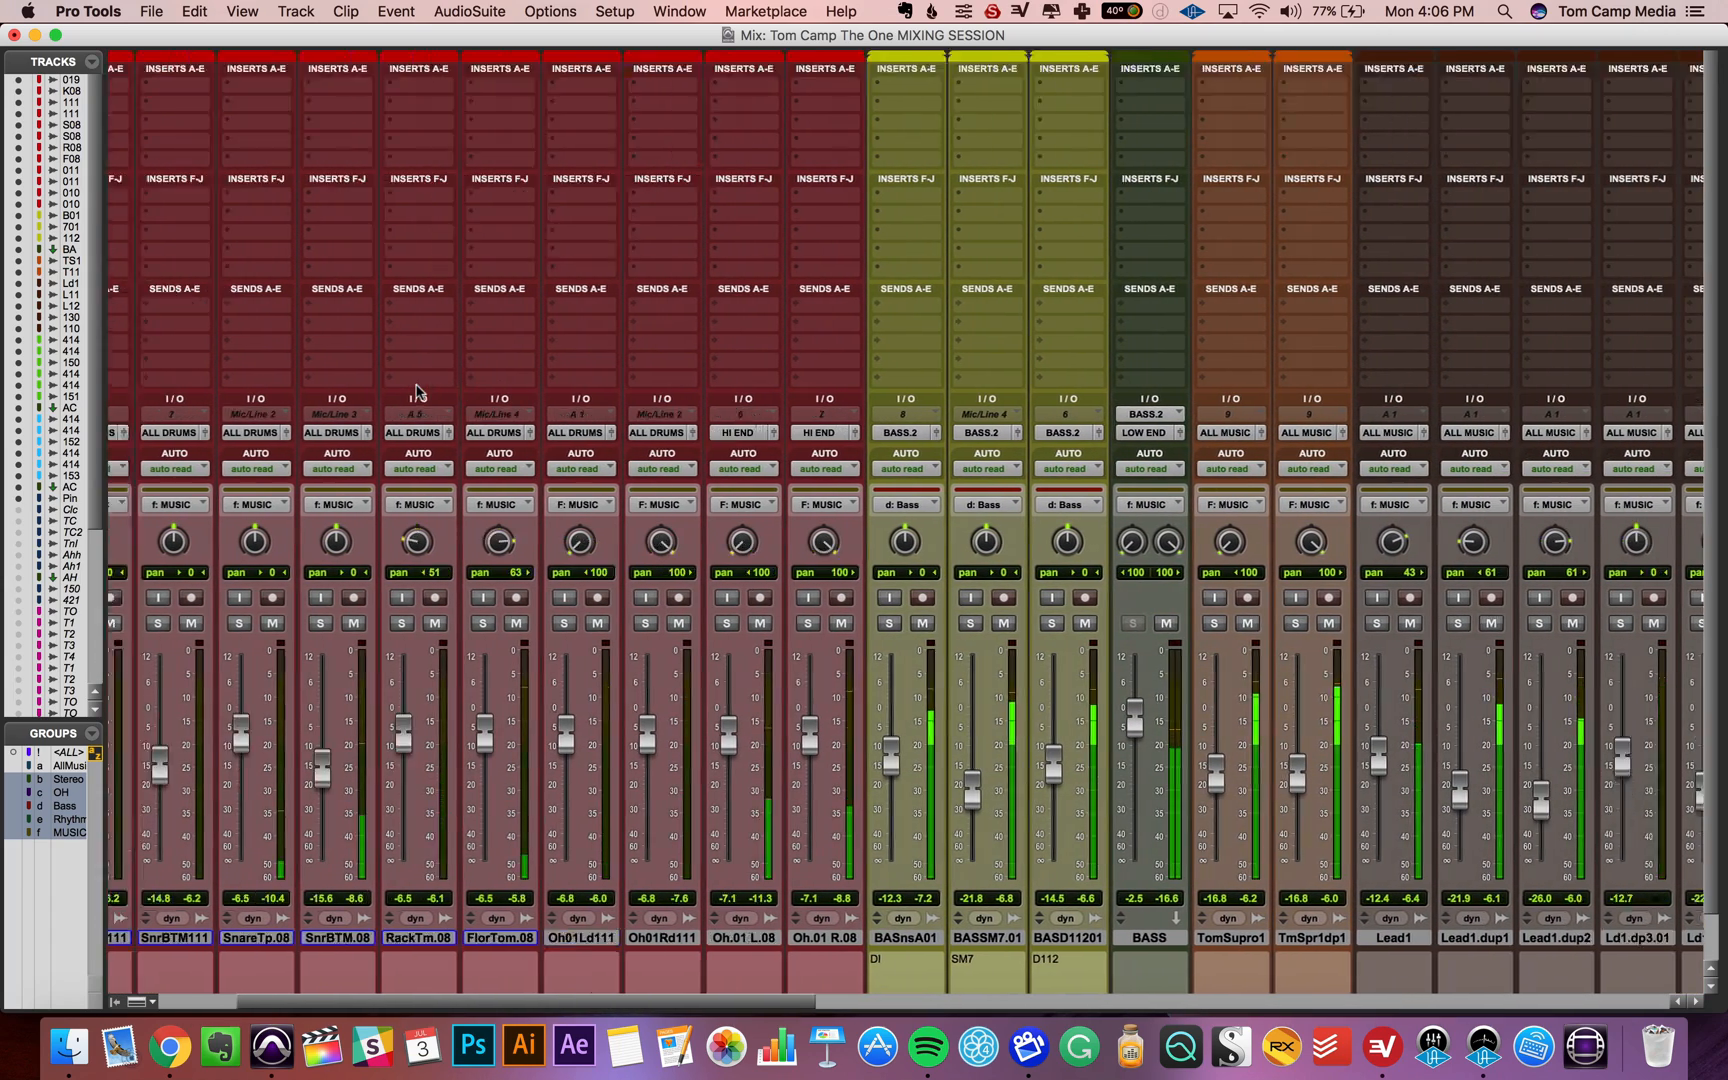
scroll(410, 390, "right", 13)
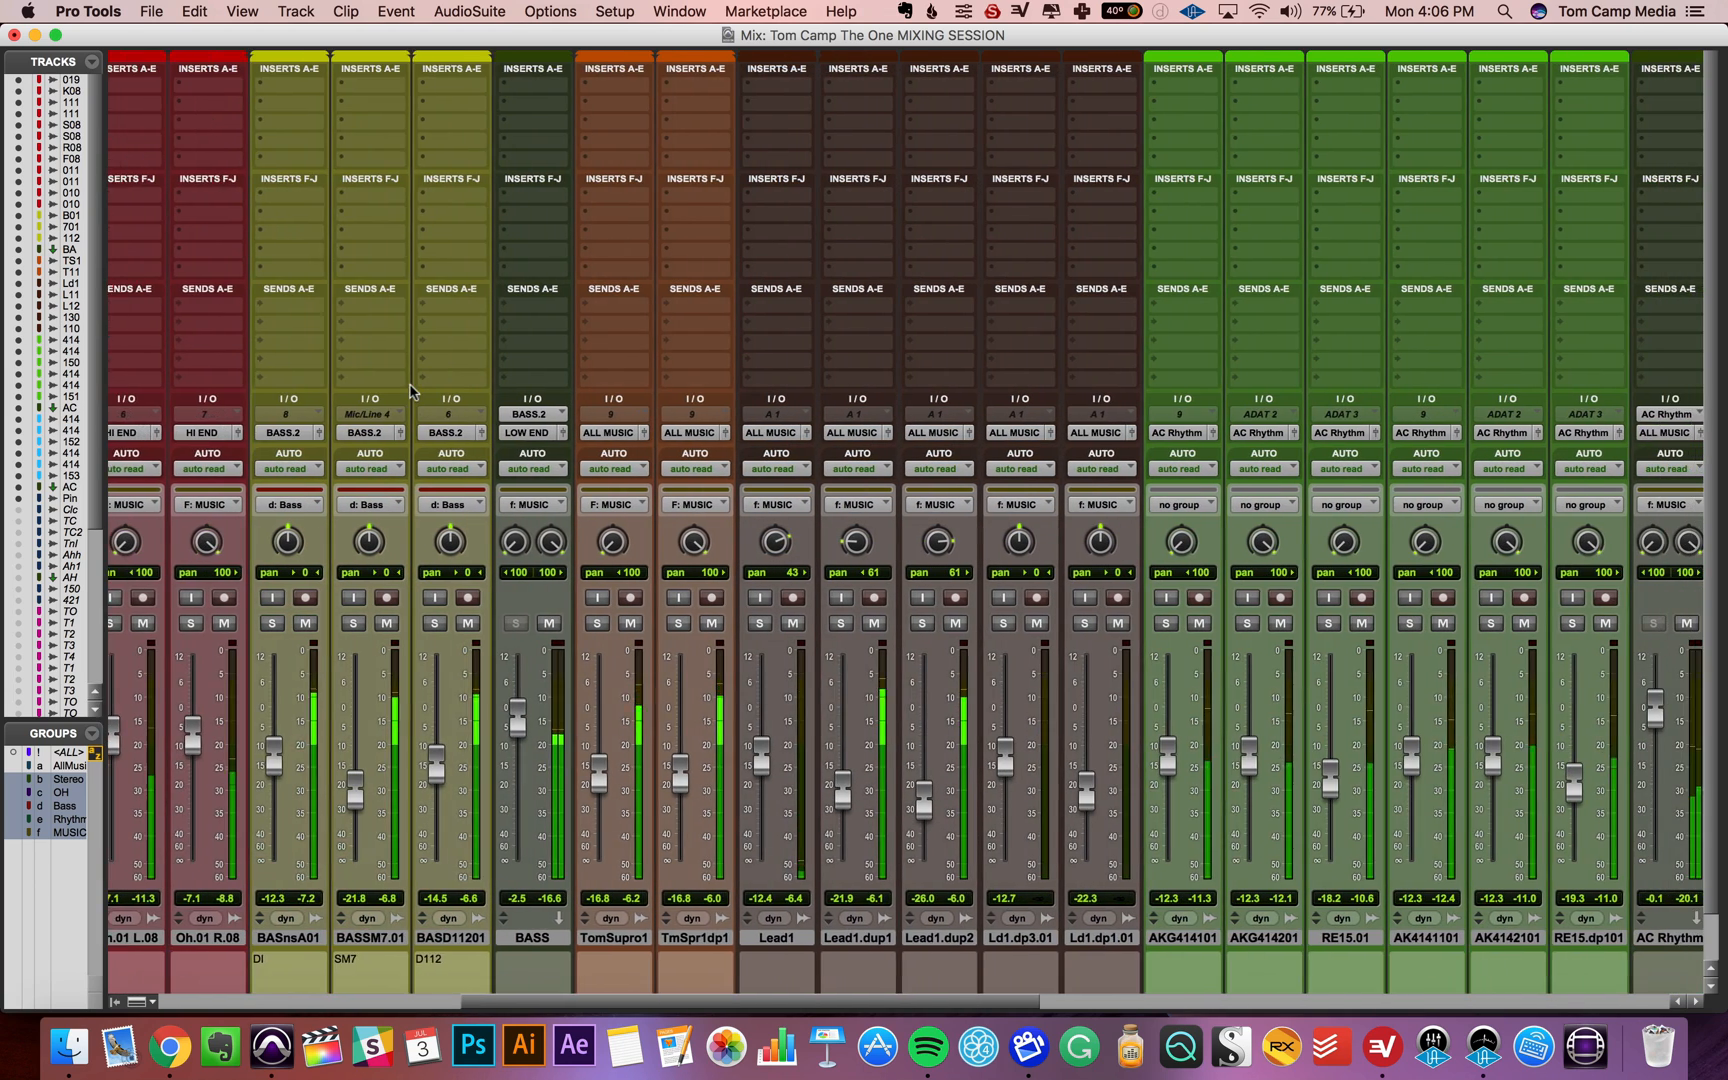
scroll(410, 390, "right", 1)
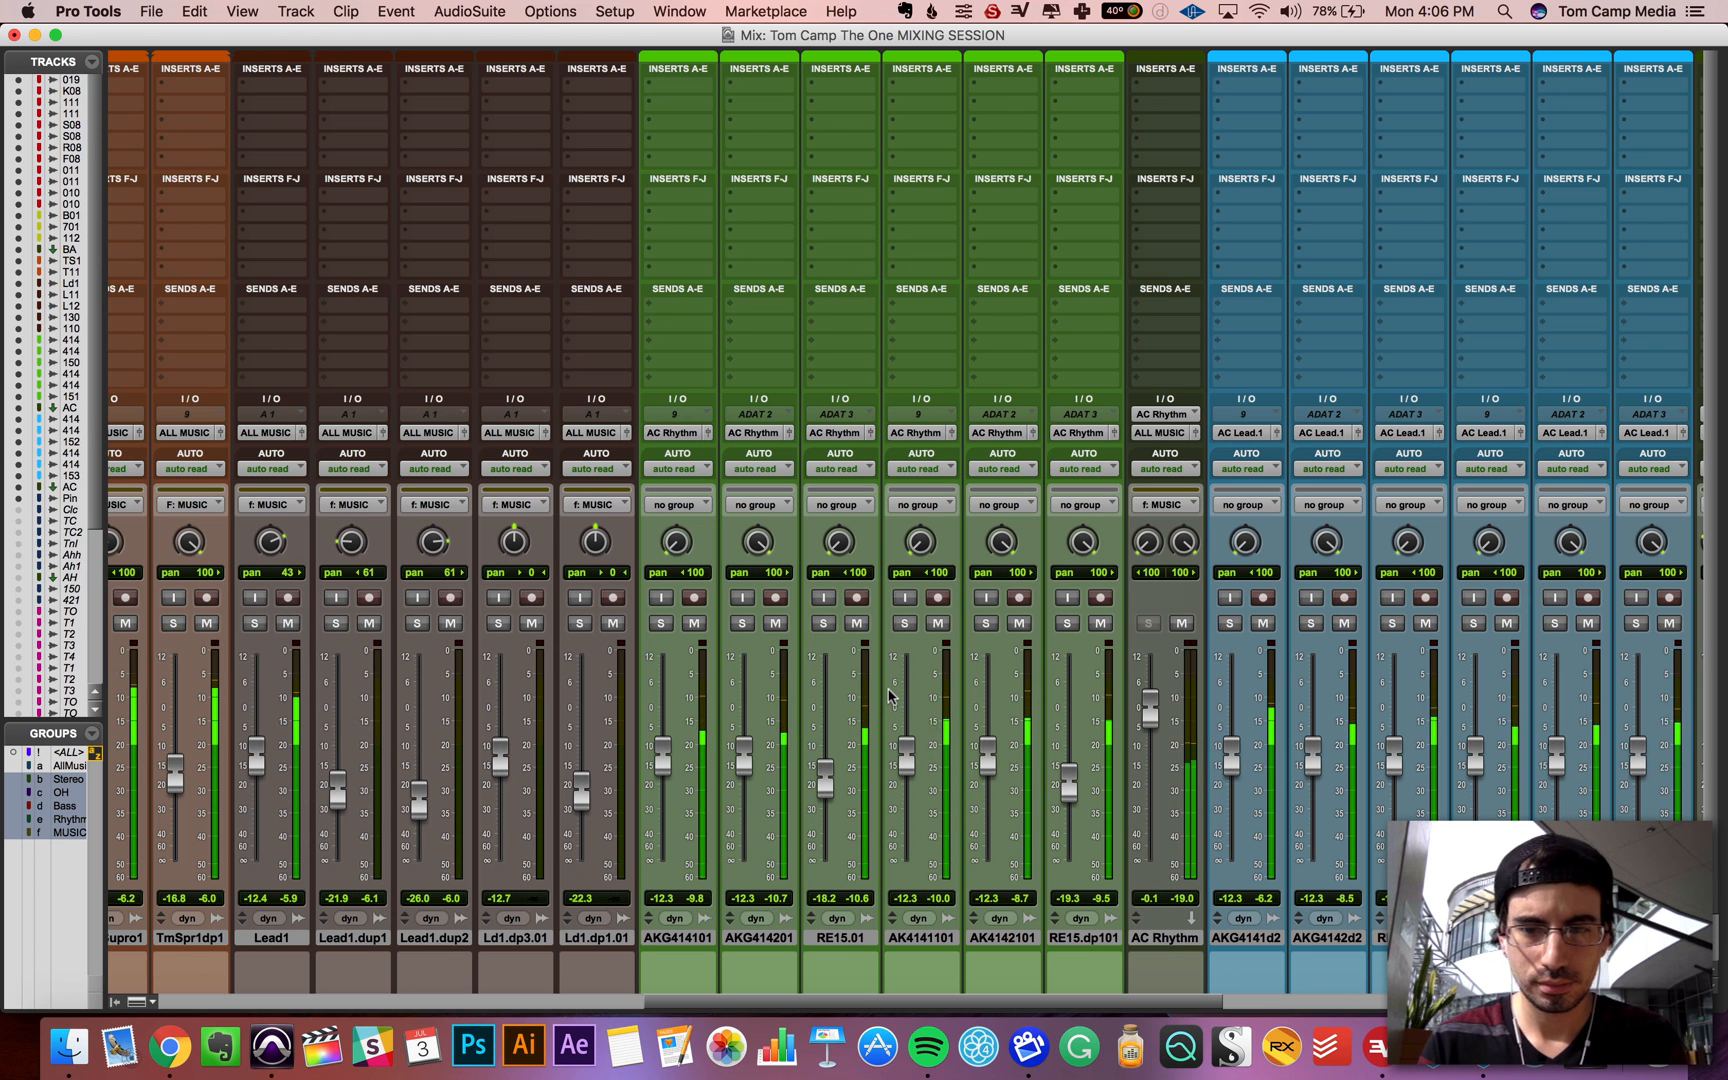
Step: Deselect the bus and effects return tracks at the end of the mixer
key("super+equal")
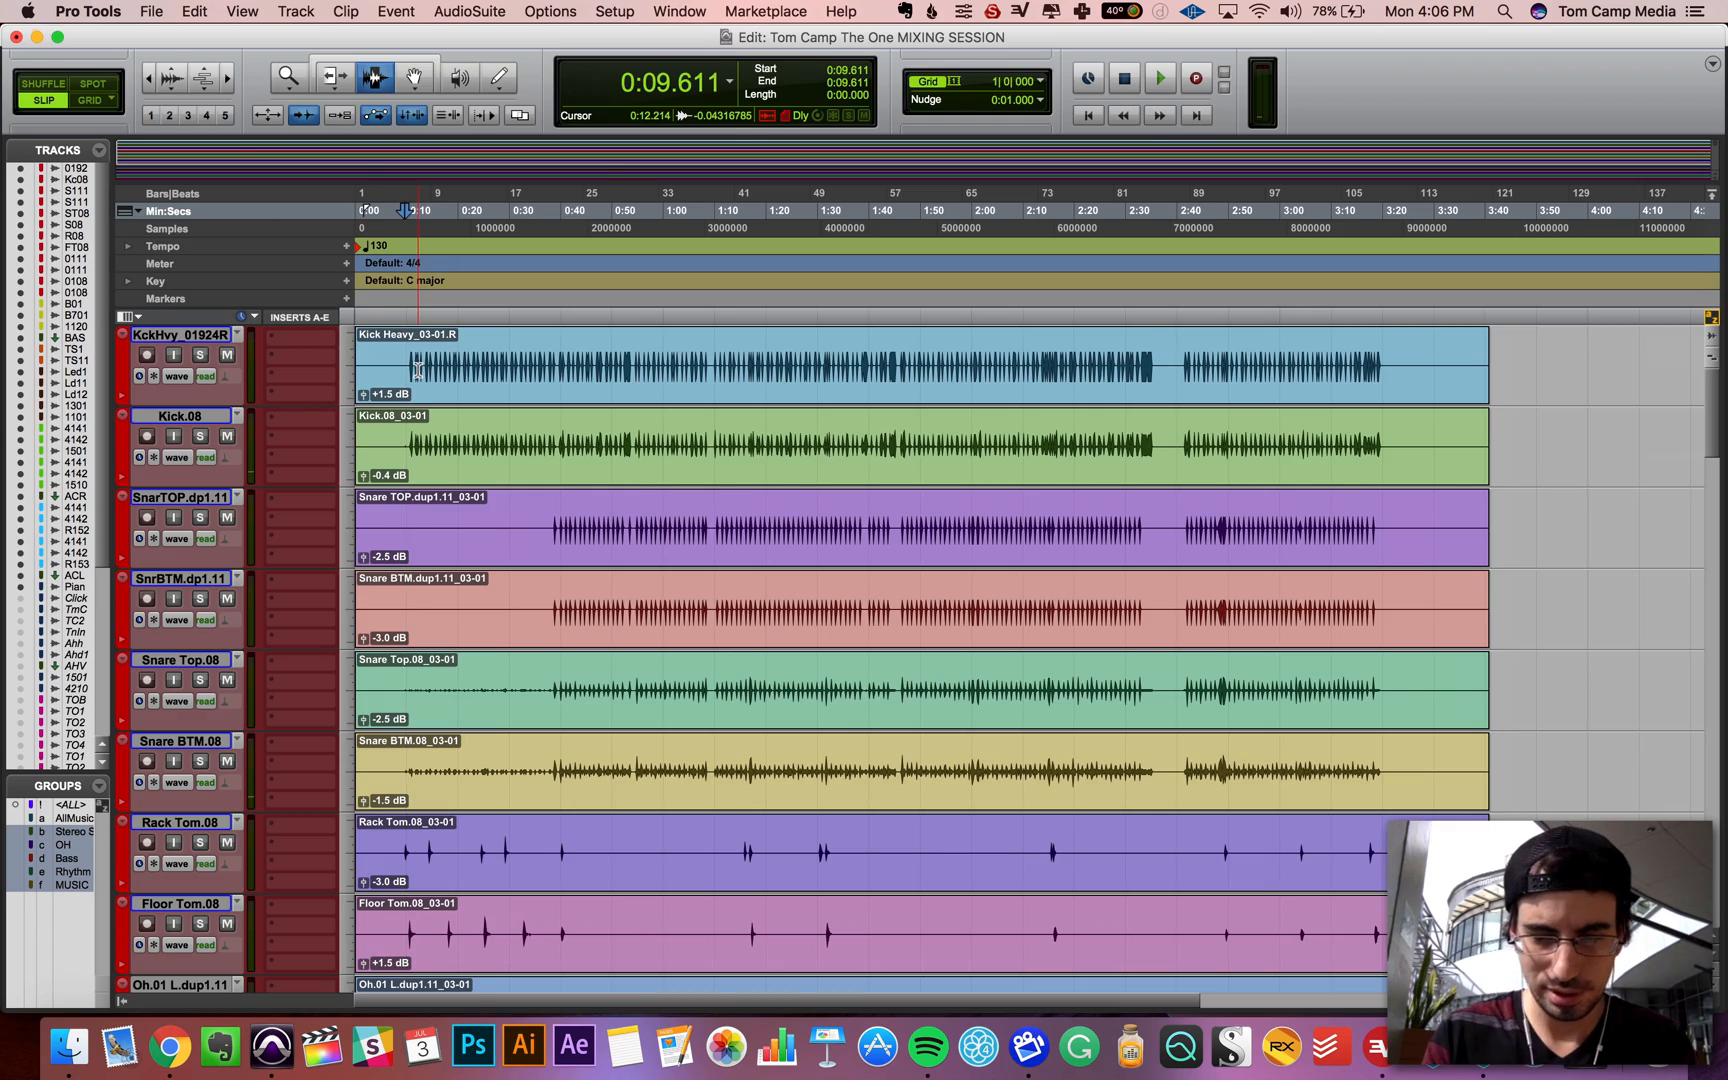
key("super+equal")
scroll(417, 373, "right", 2)
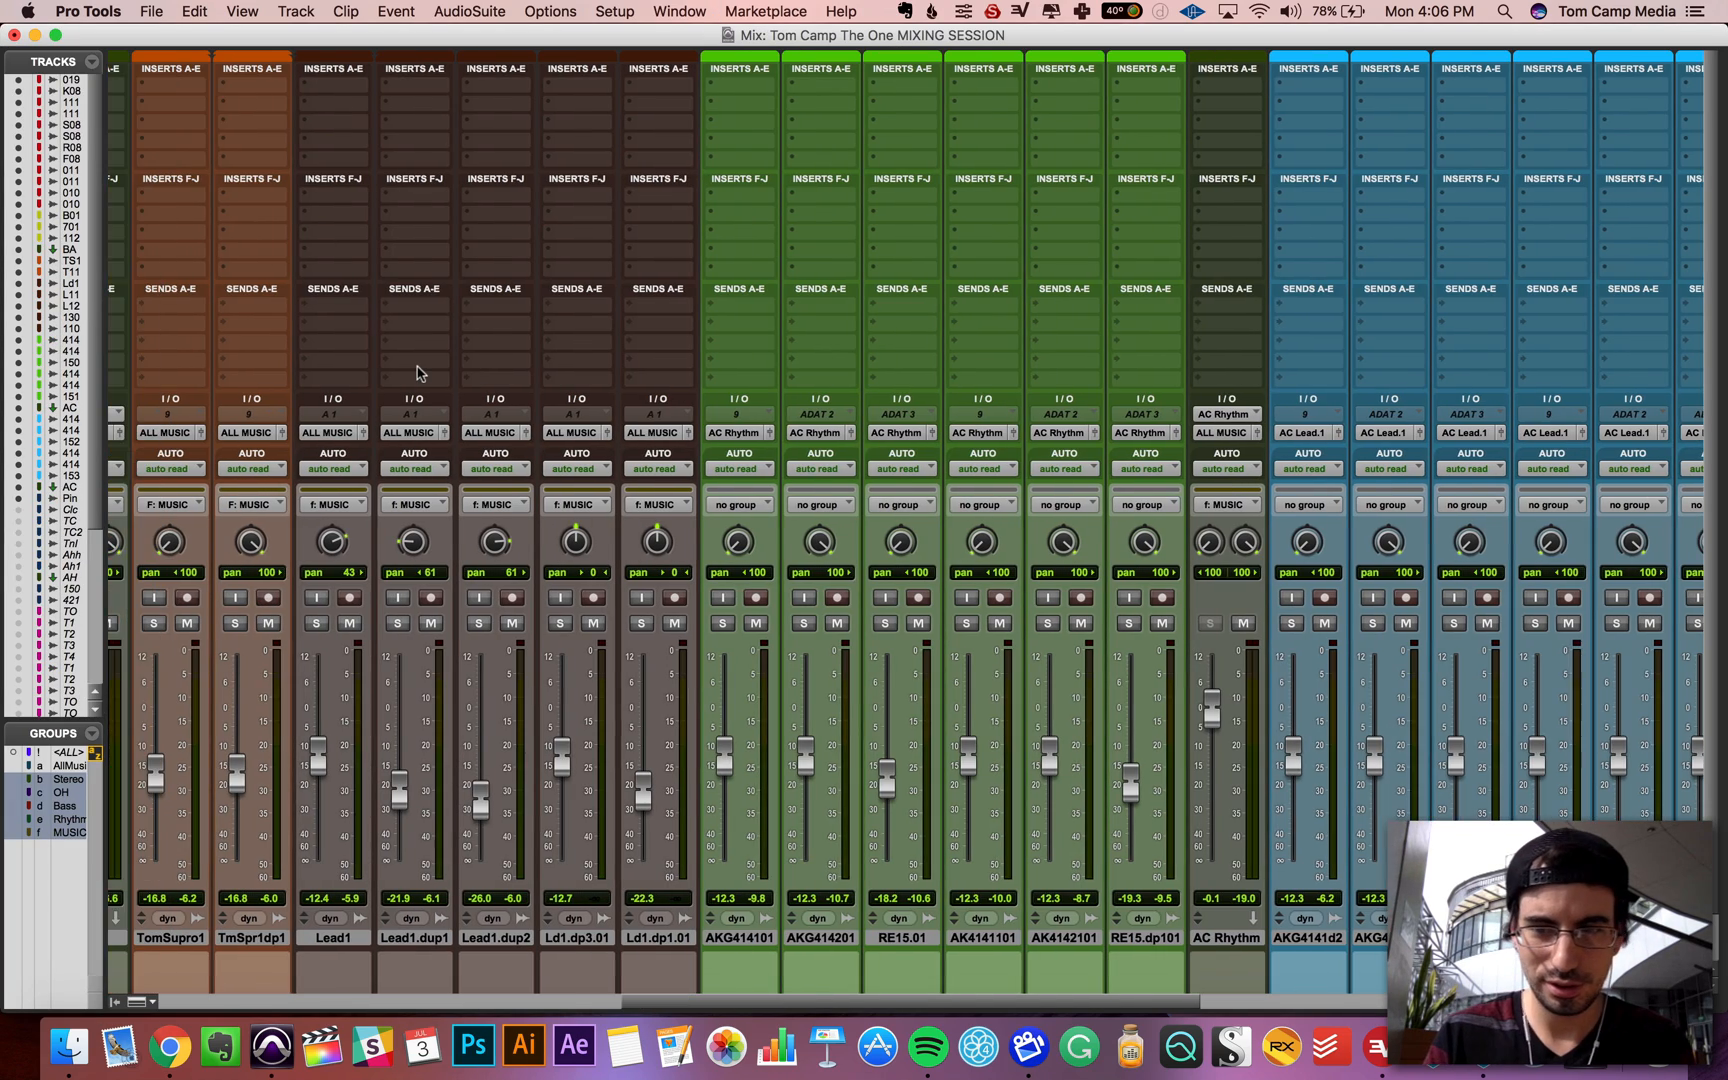
scroll(417, 373, "right", 10)
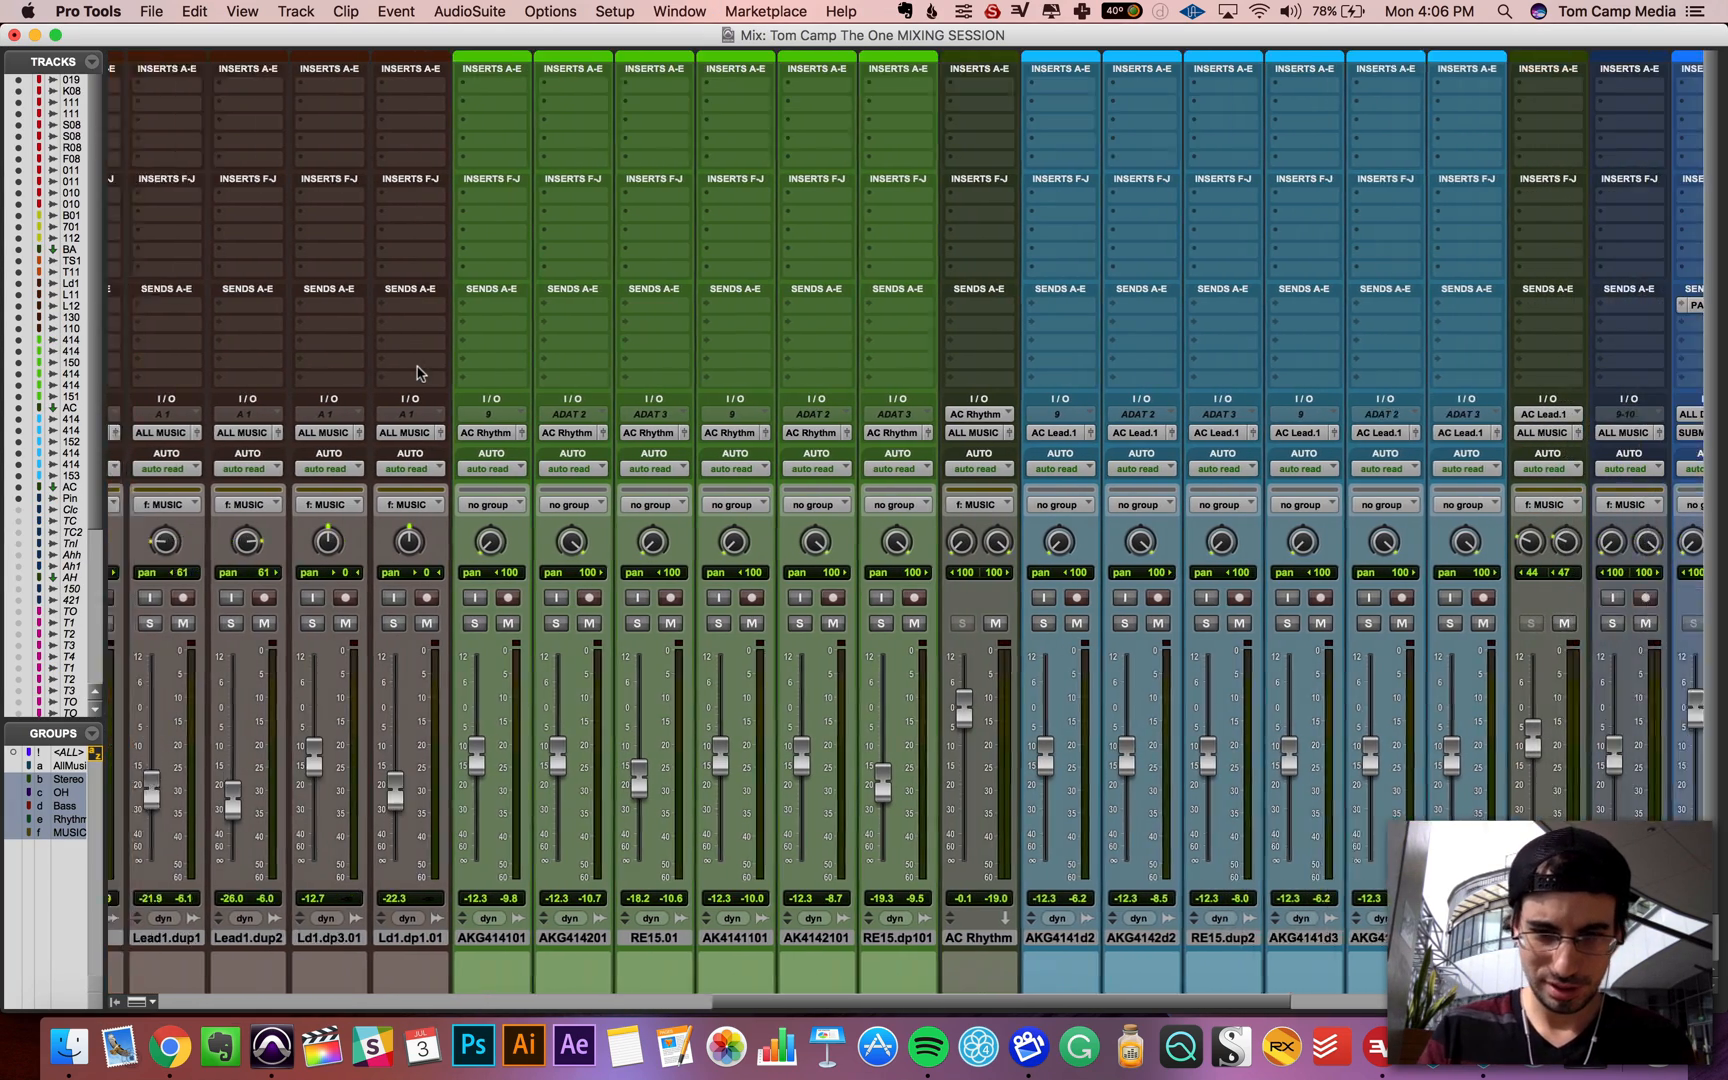
scroll(417, 373, "right", 3)
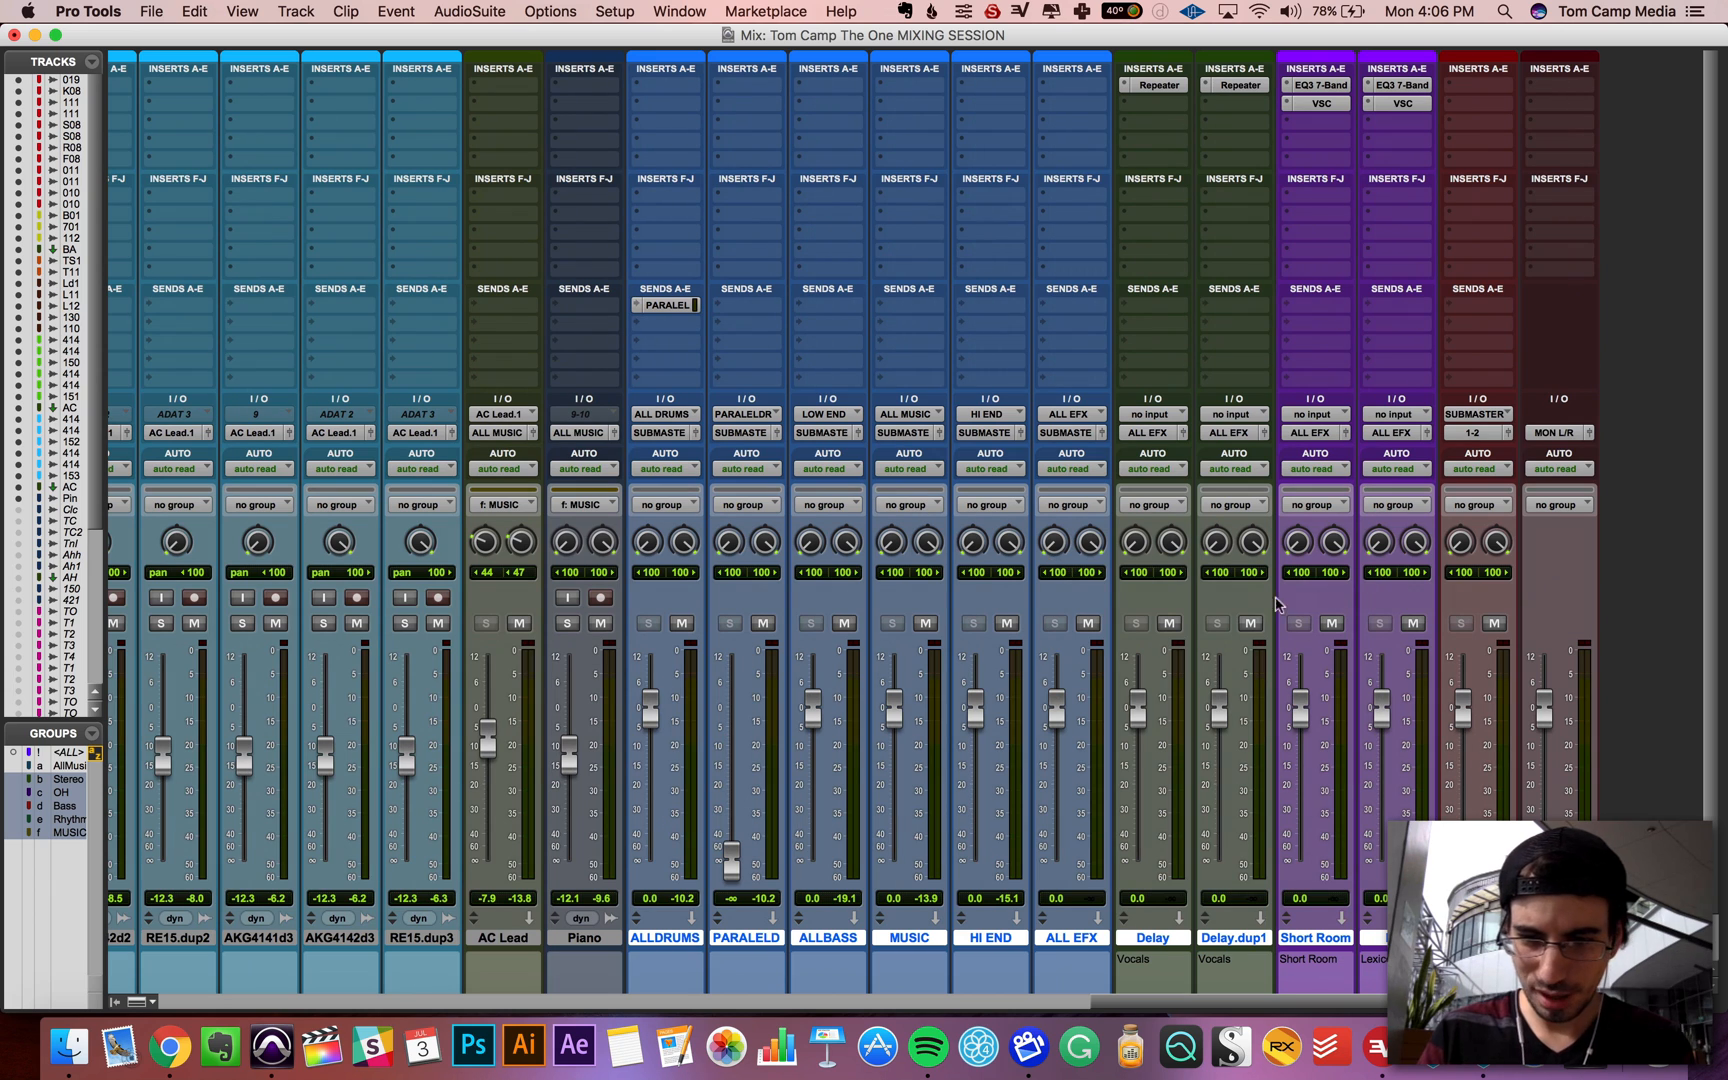
left_click(1478, 938)
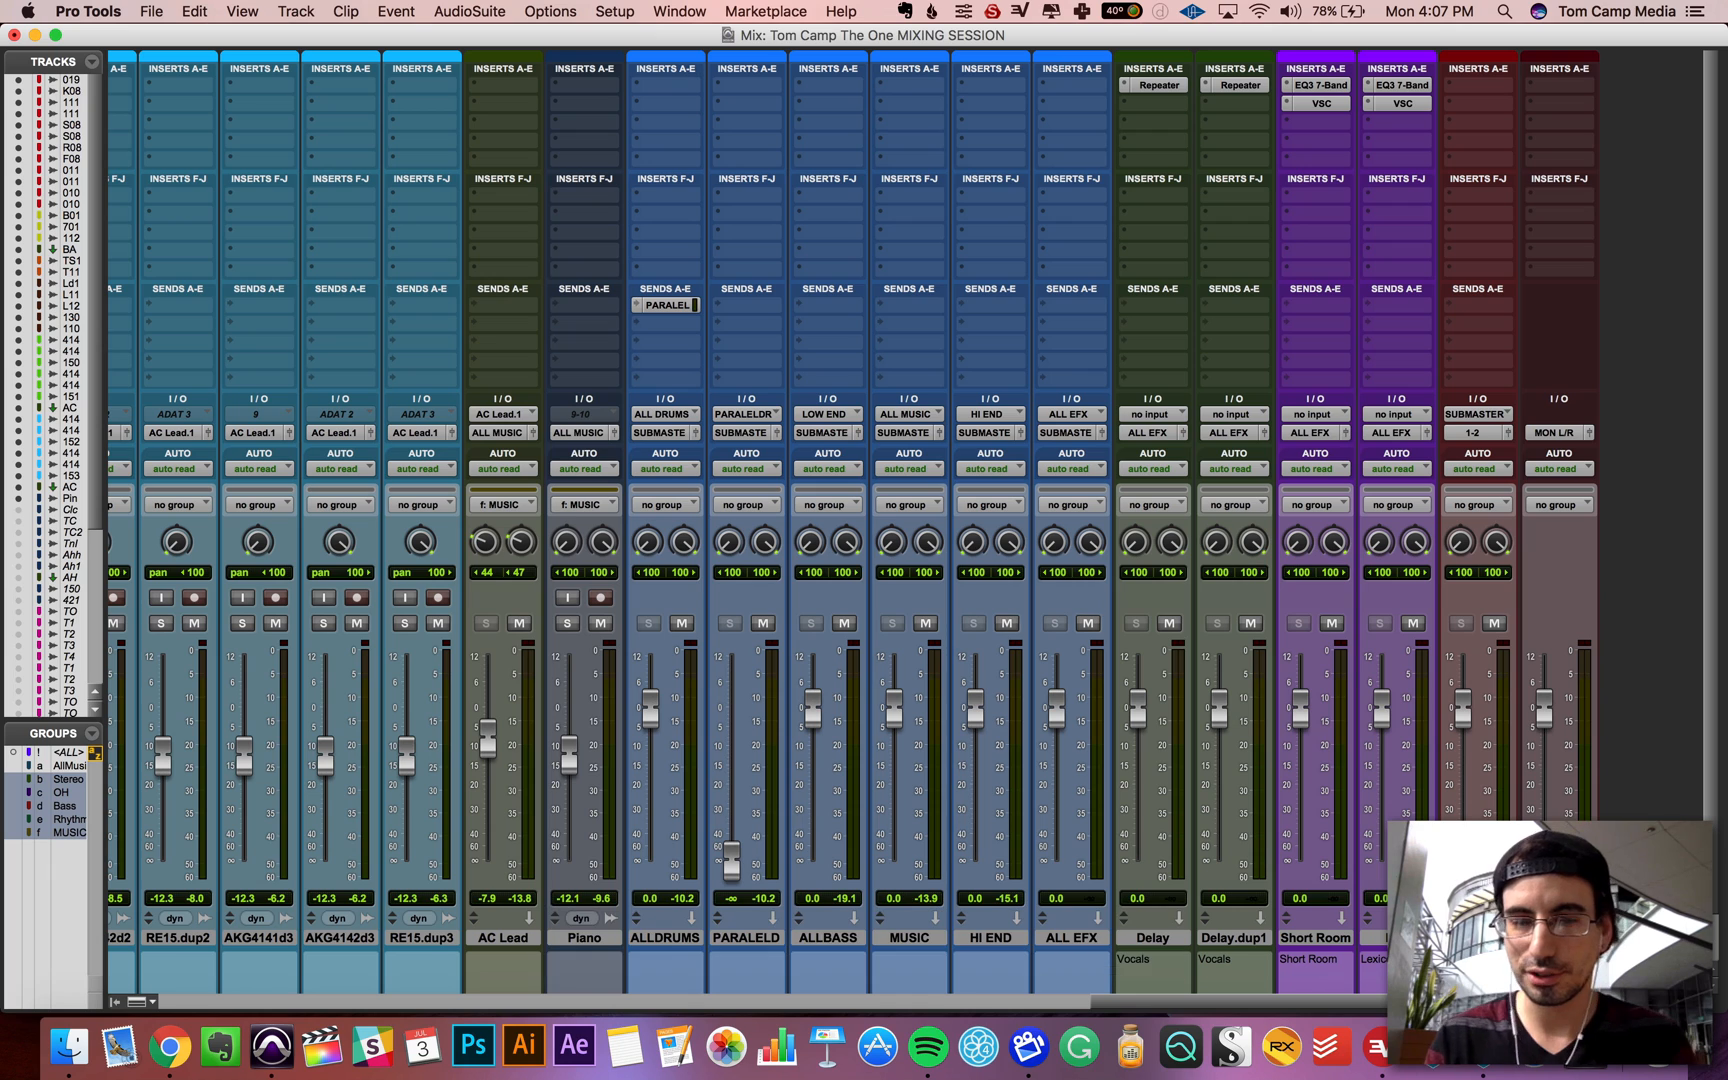
Step: Test-solo the heavy kick track, remove the solo, and deactivate the Stereo, OH, Bass, Rhythm and MUSIC groups
scroll(591, 983, "left", 15)
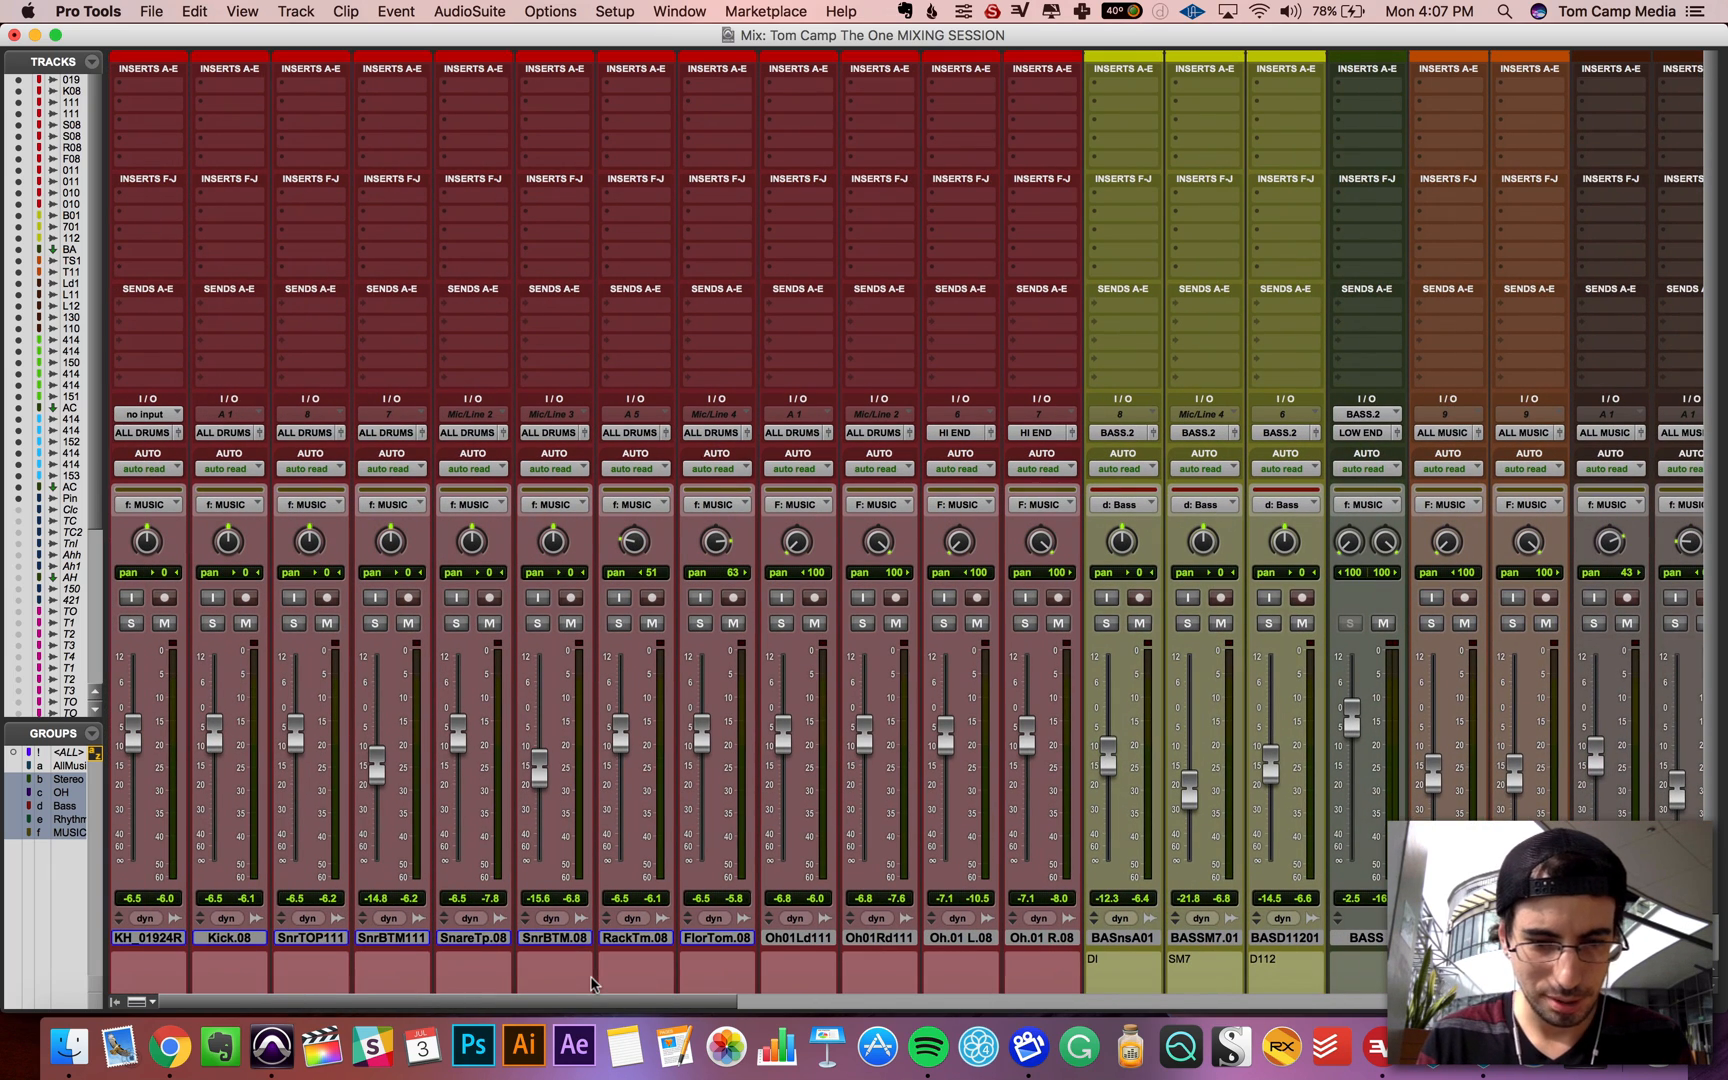
left_click(131, 937)
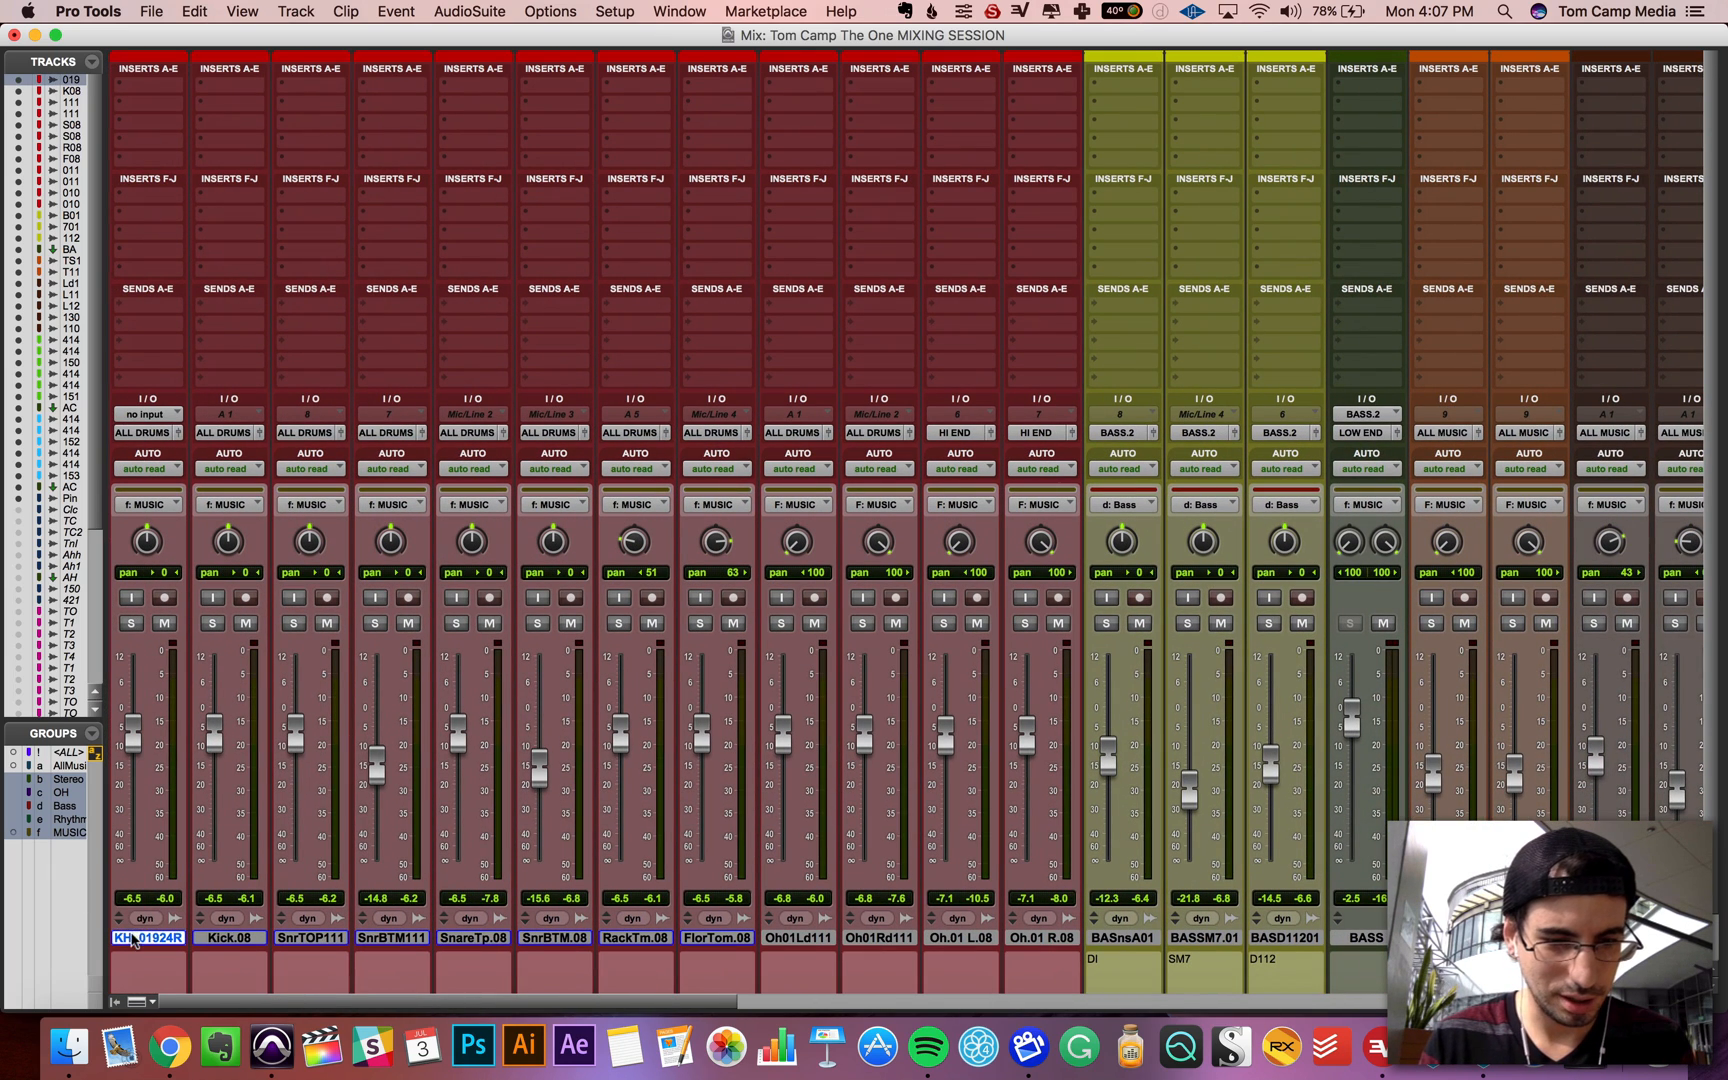
left_click(132, 623)
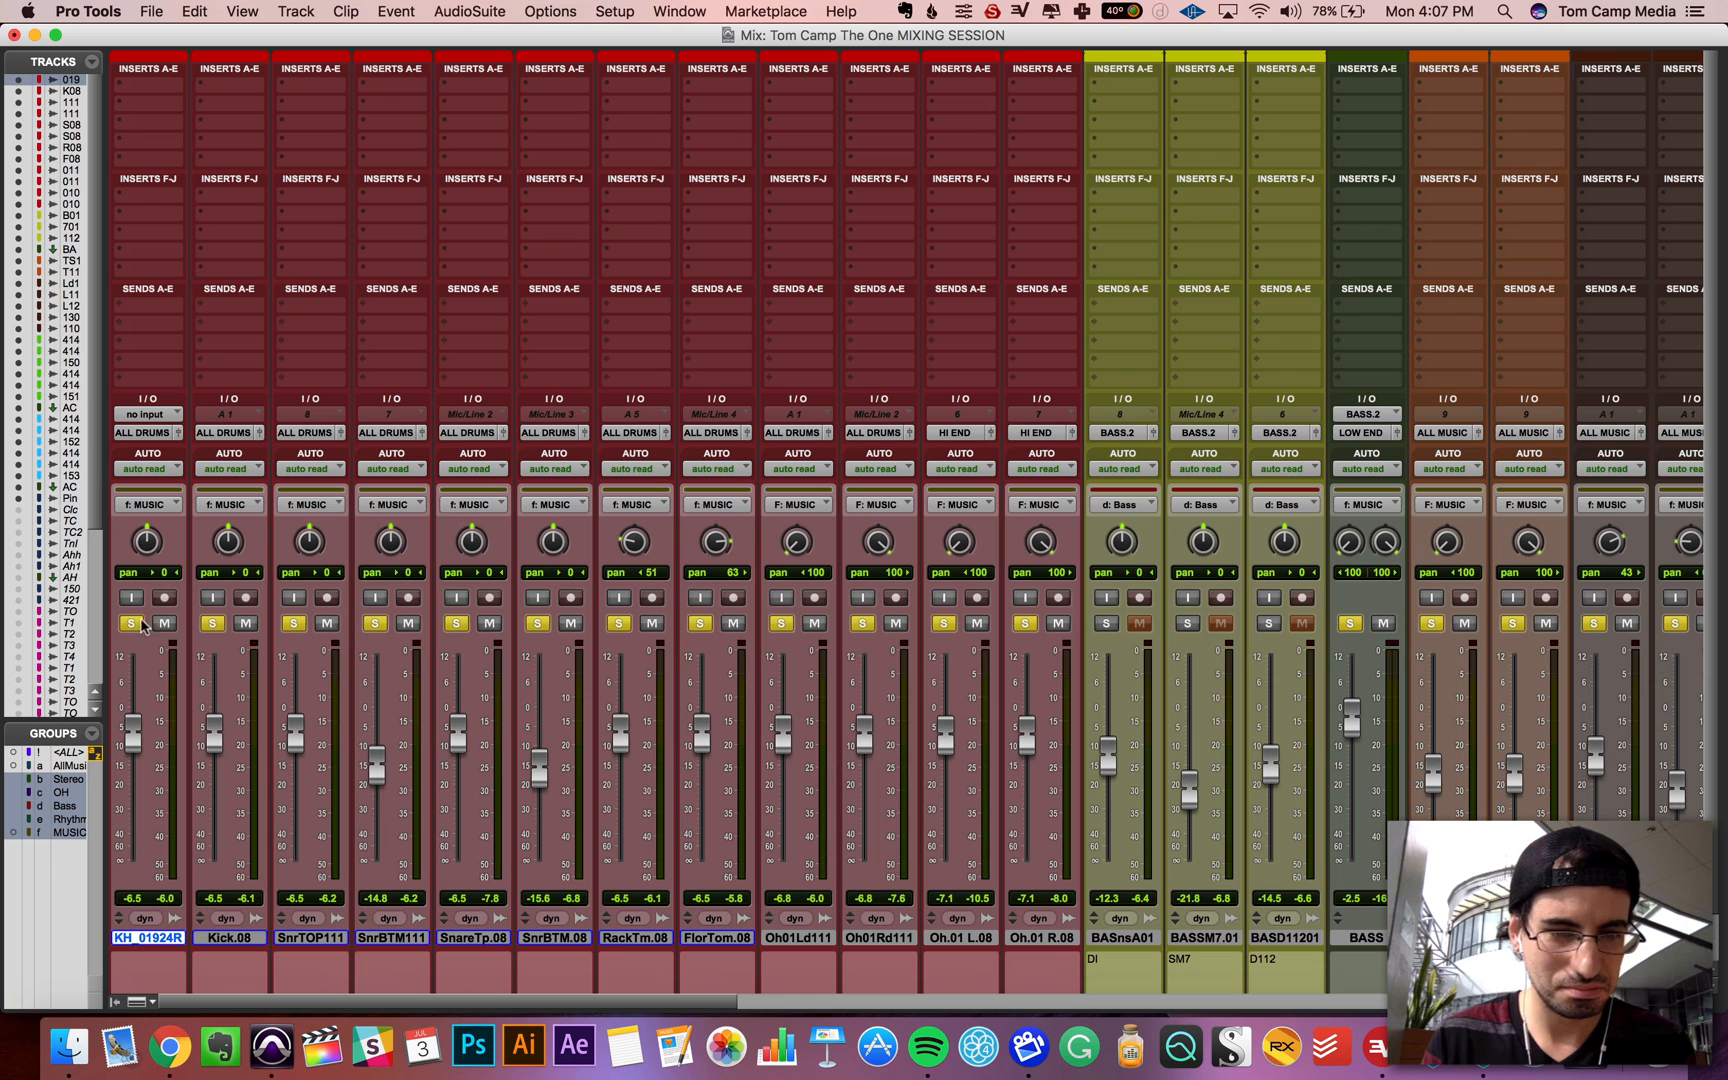
left_click(540, 624)
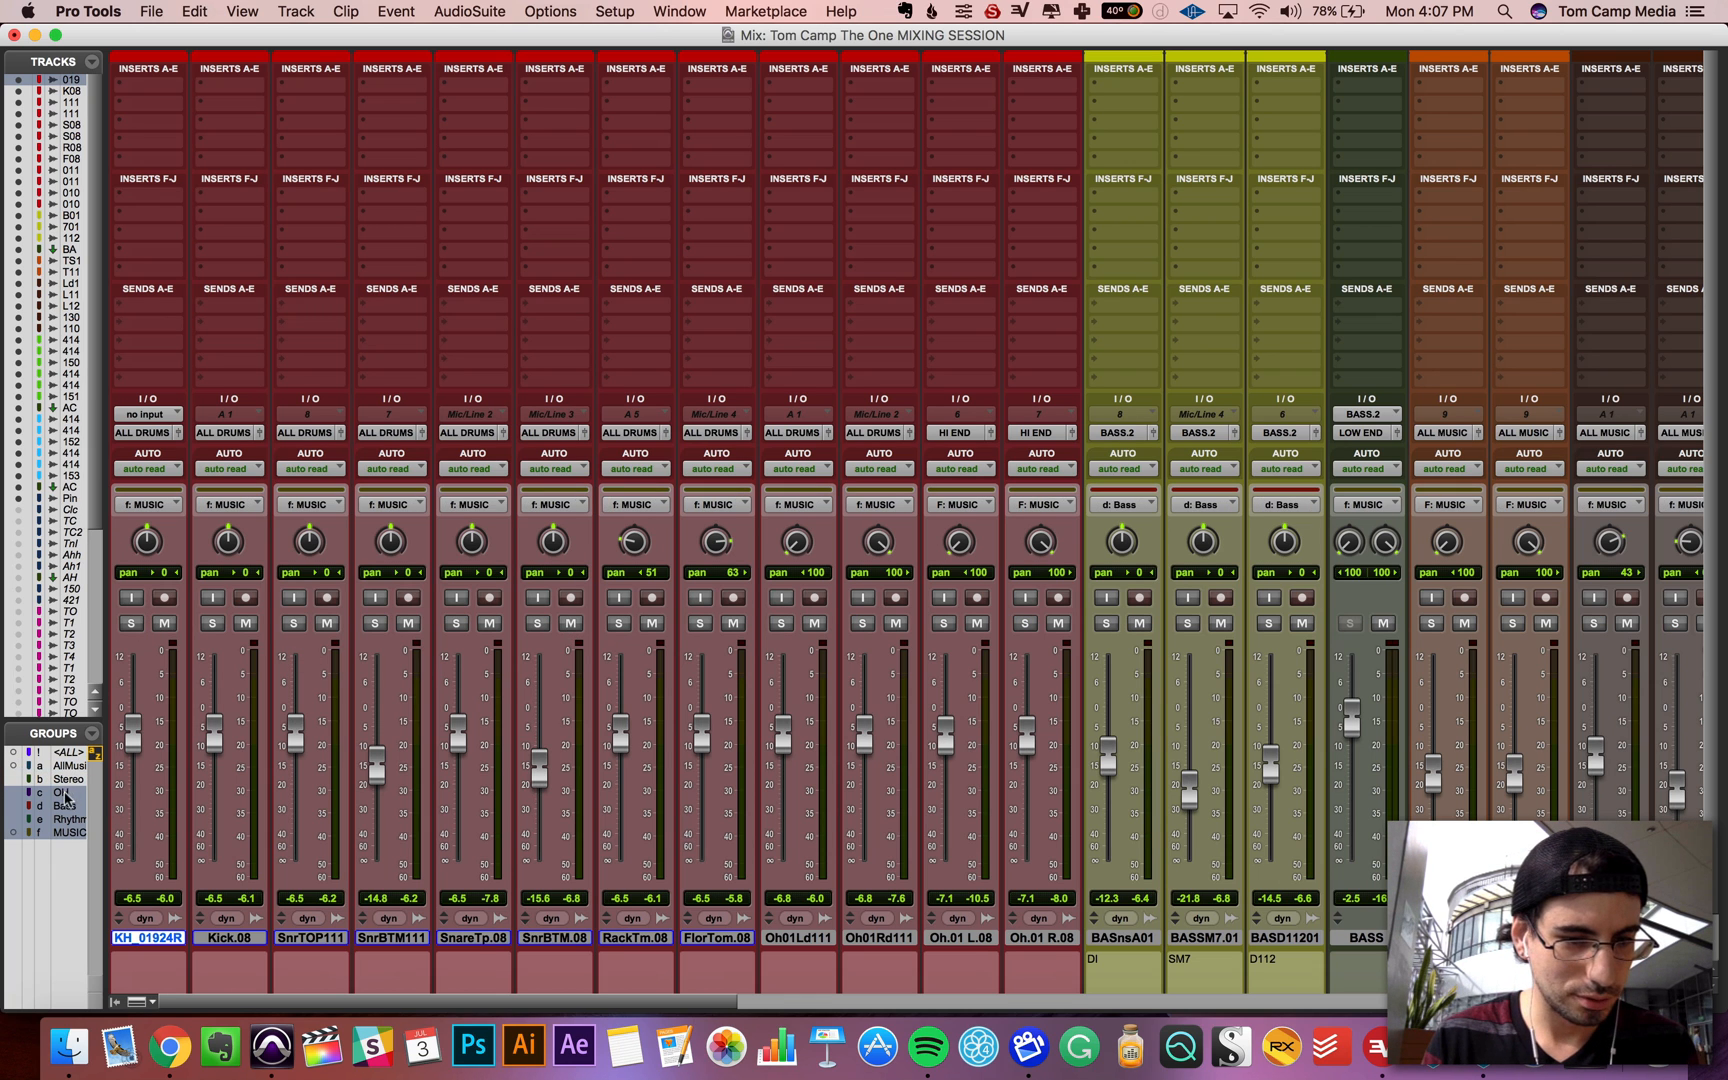
left_click(67, 819)
left_click(68, 833)
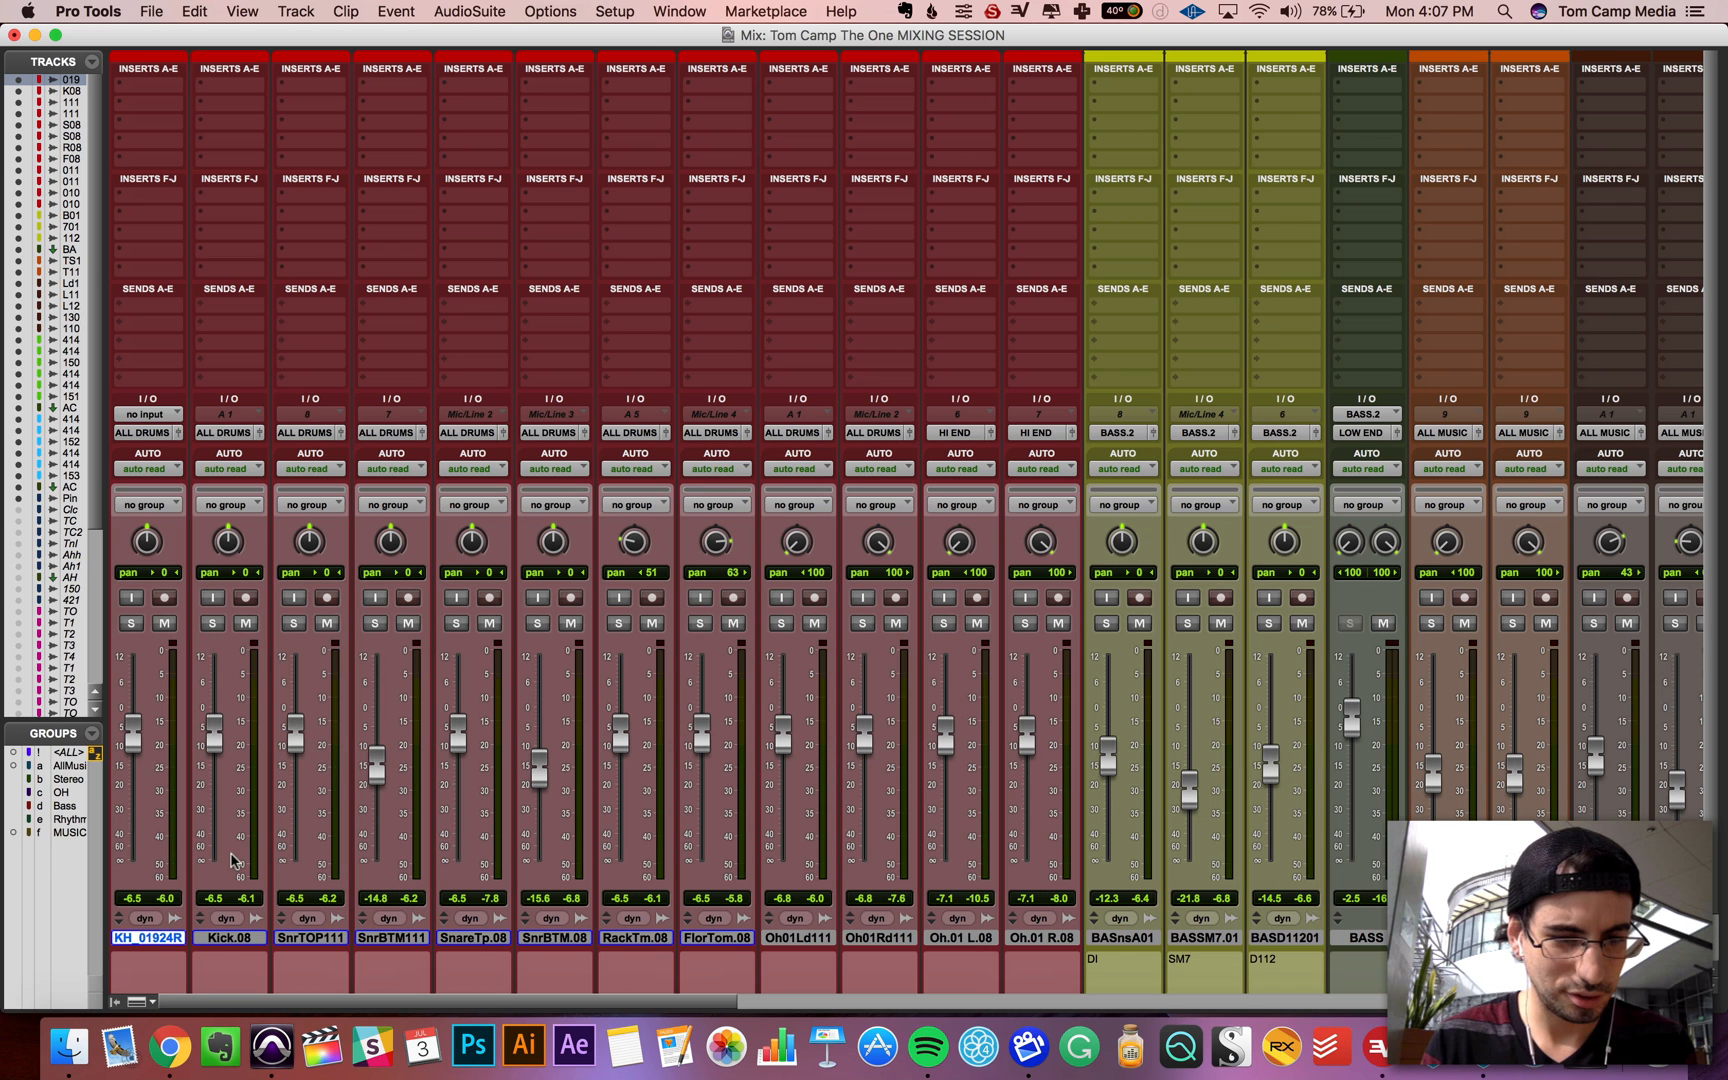
Step: Route the outputs of the heavy kick and Kick.08 tracks to a new stereo aux track named KICK
left_click(229, 937)
left_click(165, 938, "shift")
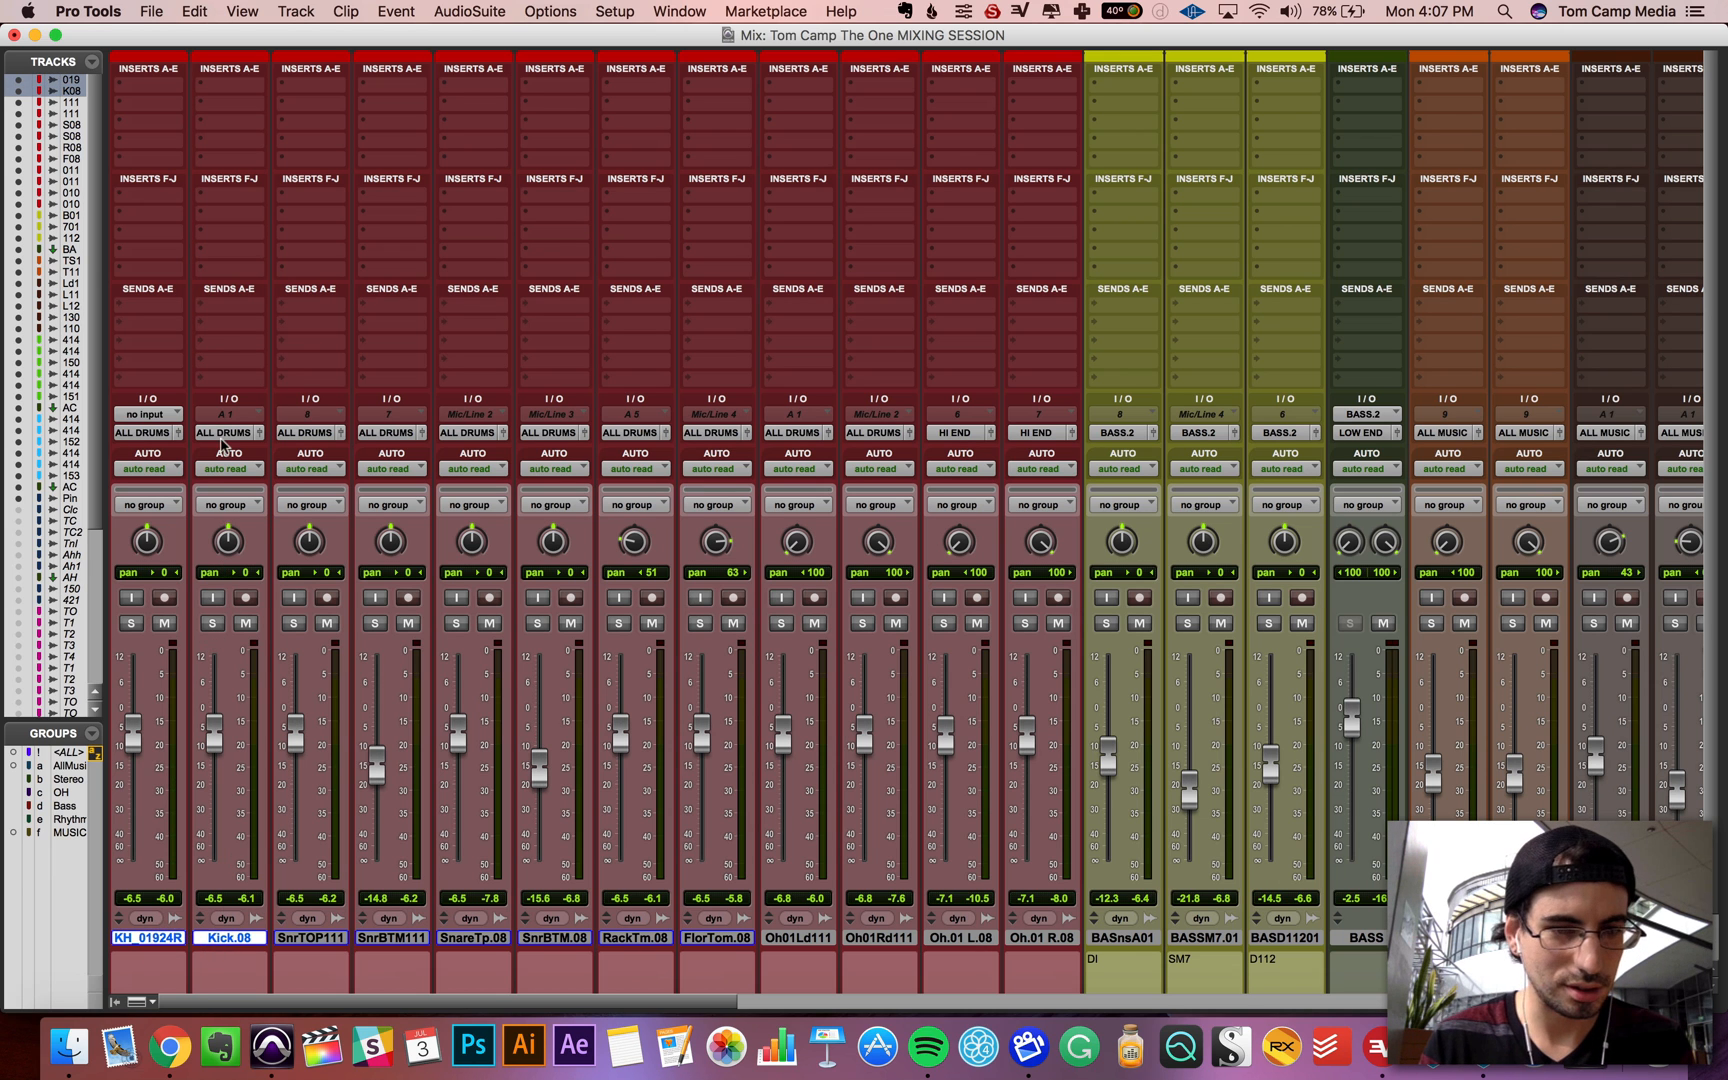
left_click(225, 432)
left_click(258, 505)
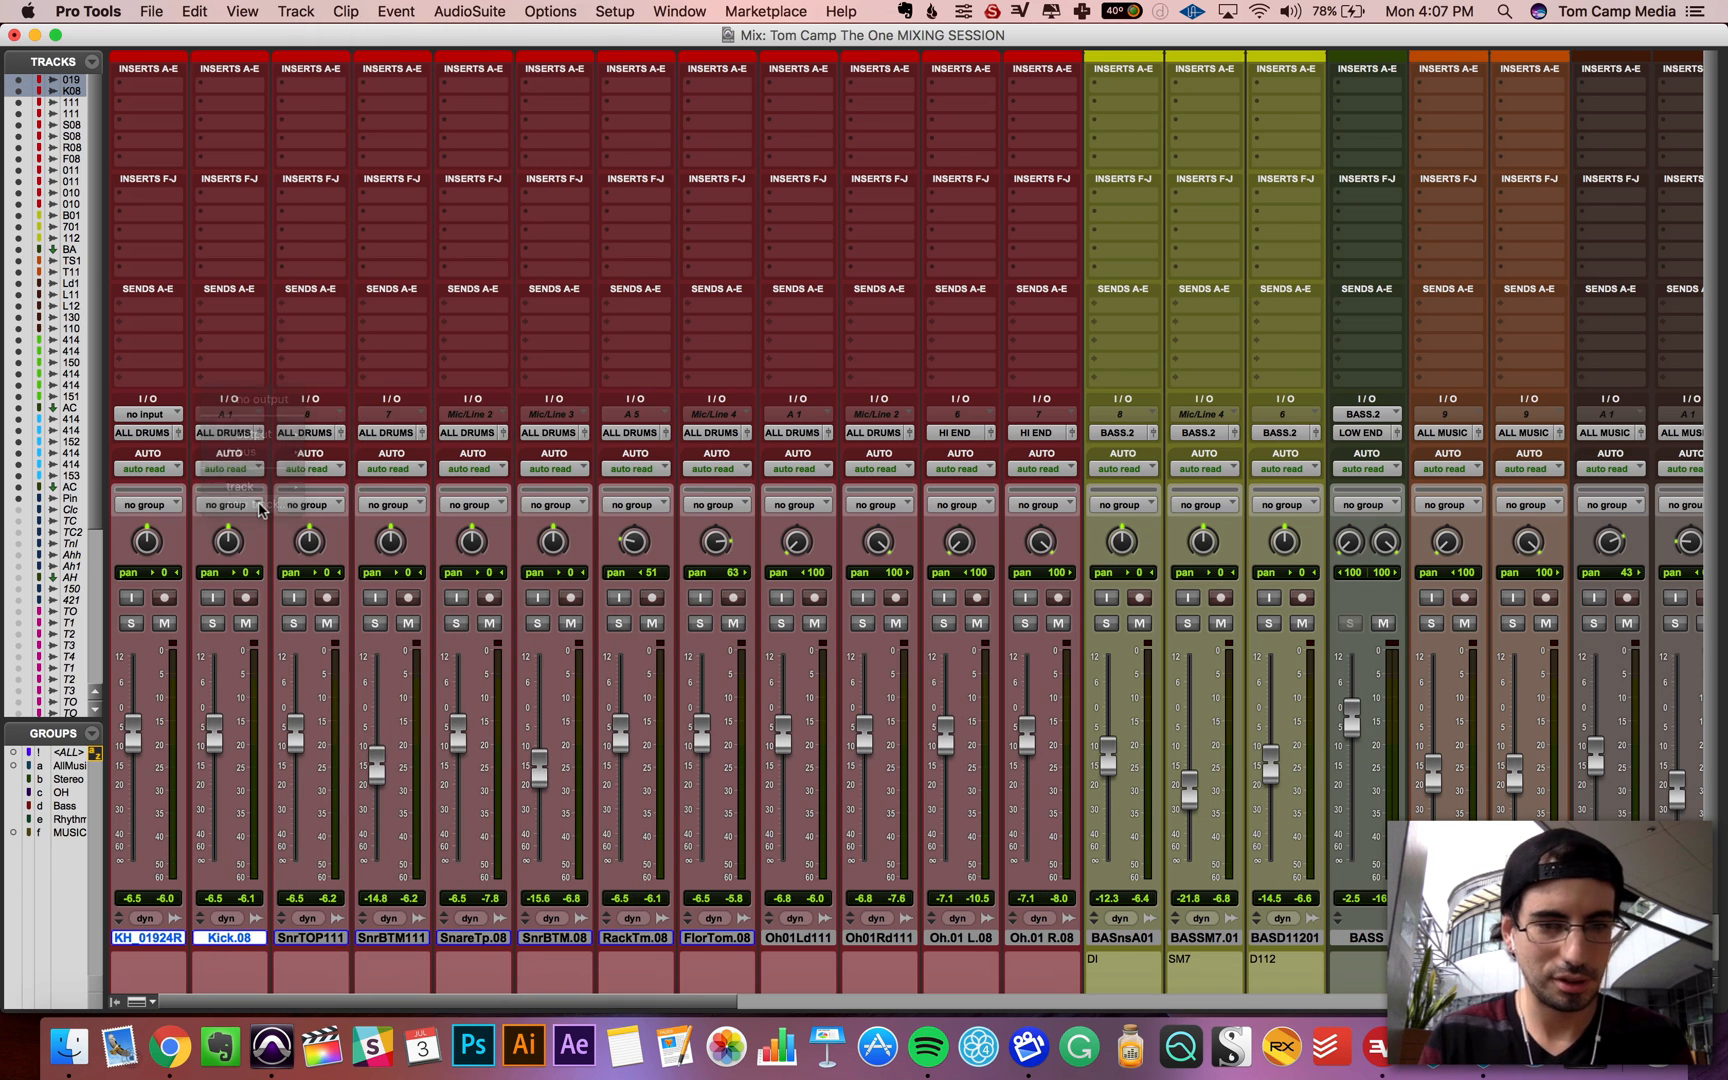
type("KICK")
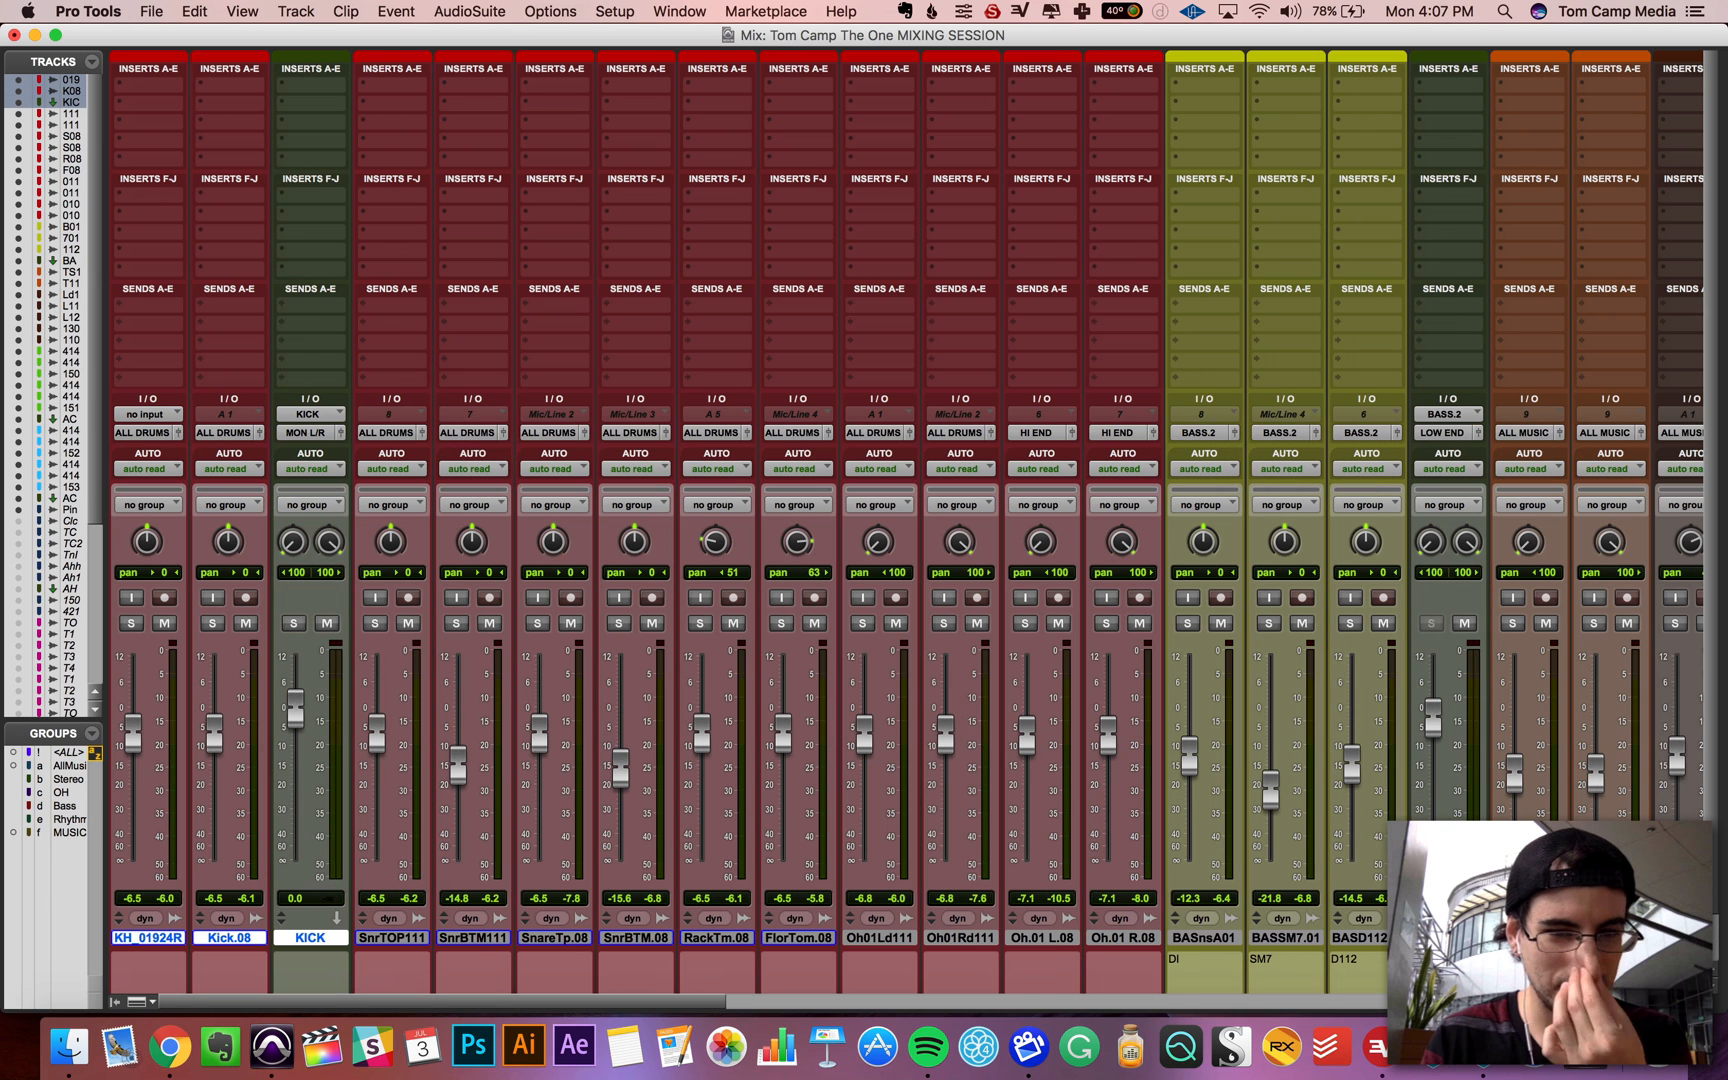
key("Return")
Step: Set the output of the KICK aux track to ALL DRUMS
left_click(292, 437)
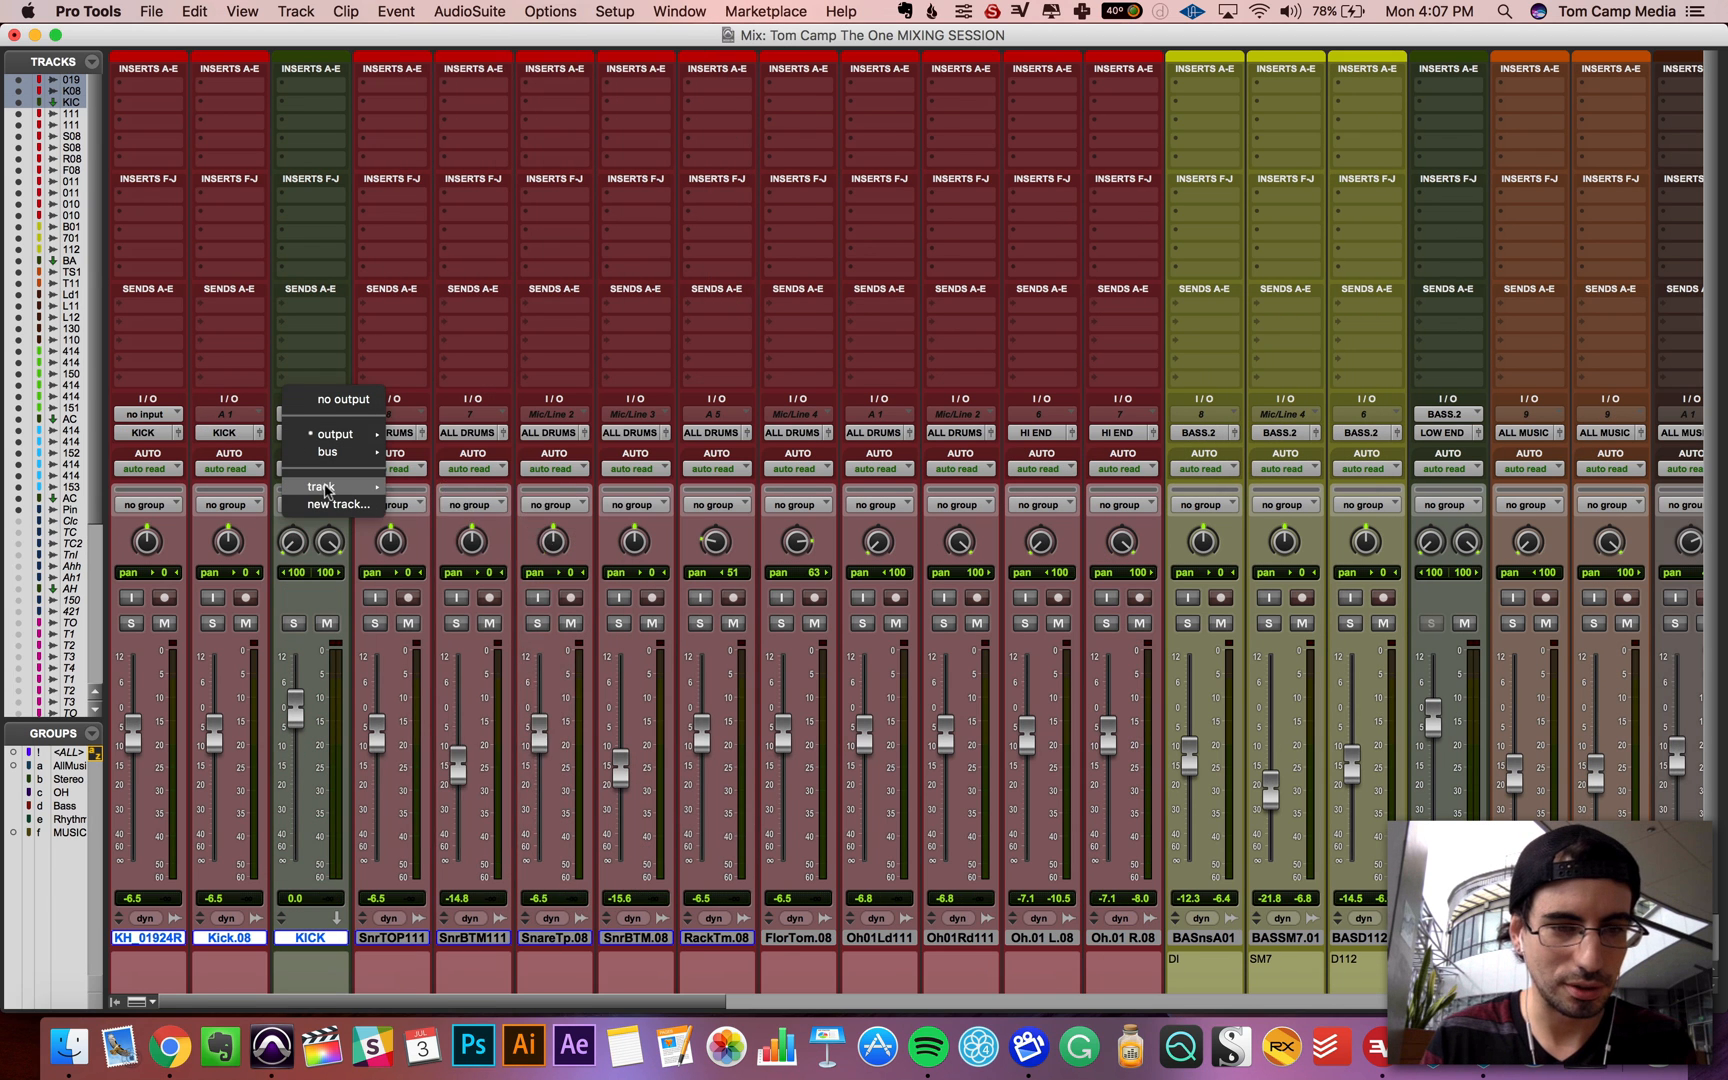
mouse_move(321, 486)
left_click(506, 641)
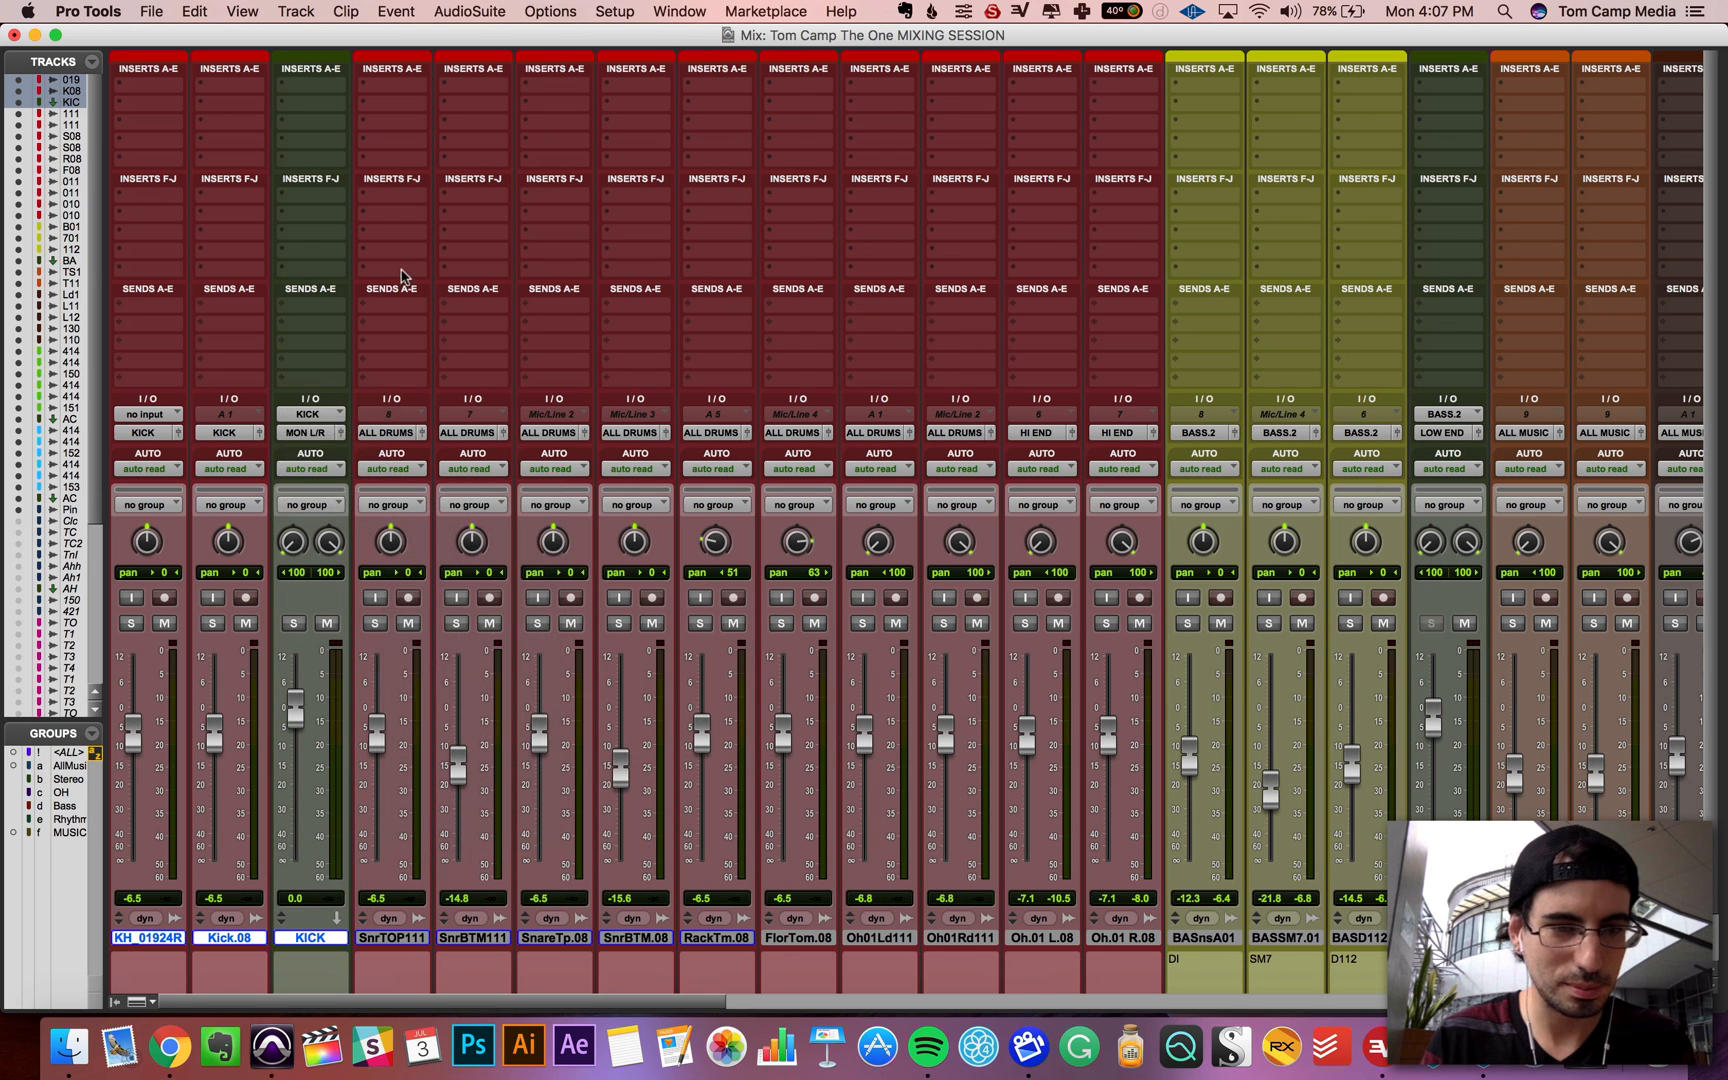
Step: Solo the KICK aux, Kick.08 and heavy kick tracks and start playback
left_click(293, 623)
left_click(212, 623)
left_click(131, 623)
key("space")
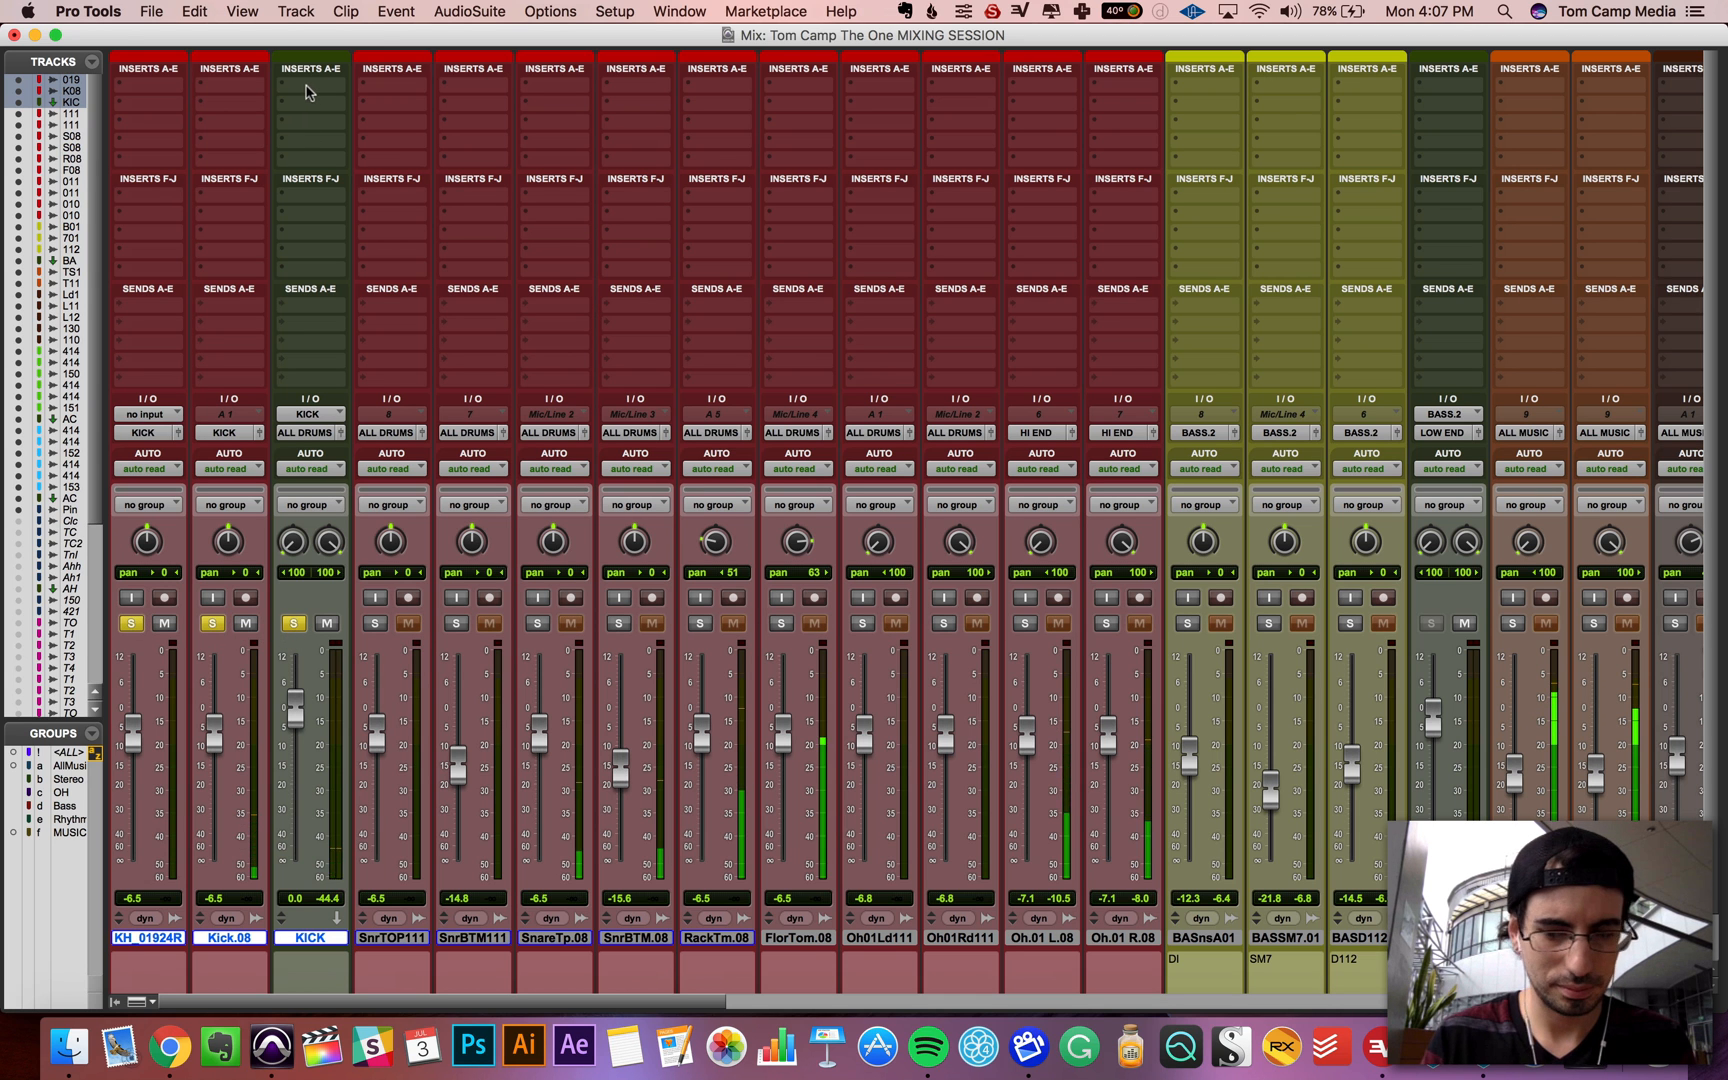
key("super+equal")
key("super+equal")
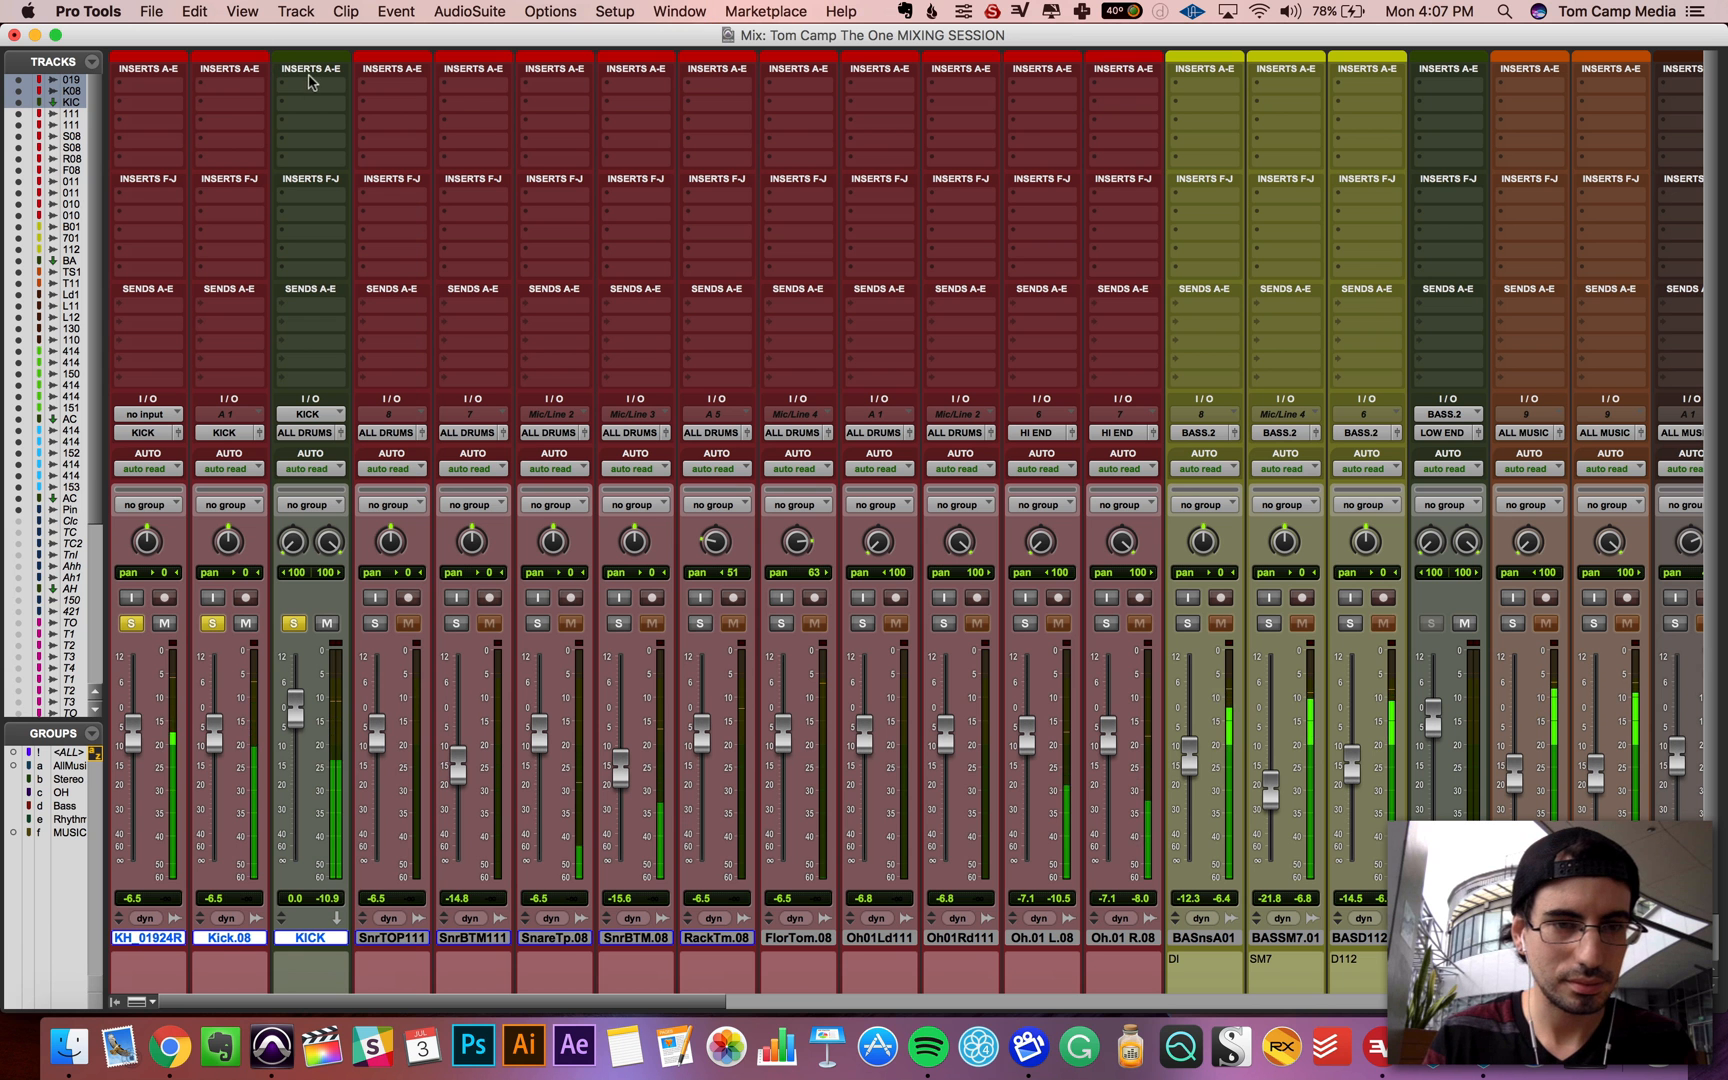
Step: Insert the stereo FabFilter Pro-Q 2 EQ in the first insert slot of the KICK aux track
left_click(307, 80)
mouse_move(385, 126)
mouse_move(570, 140)
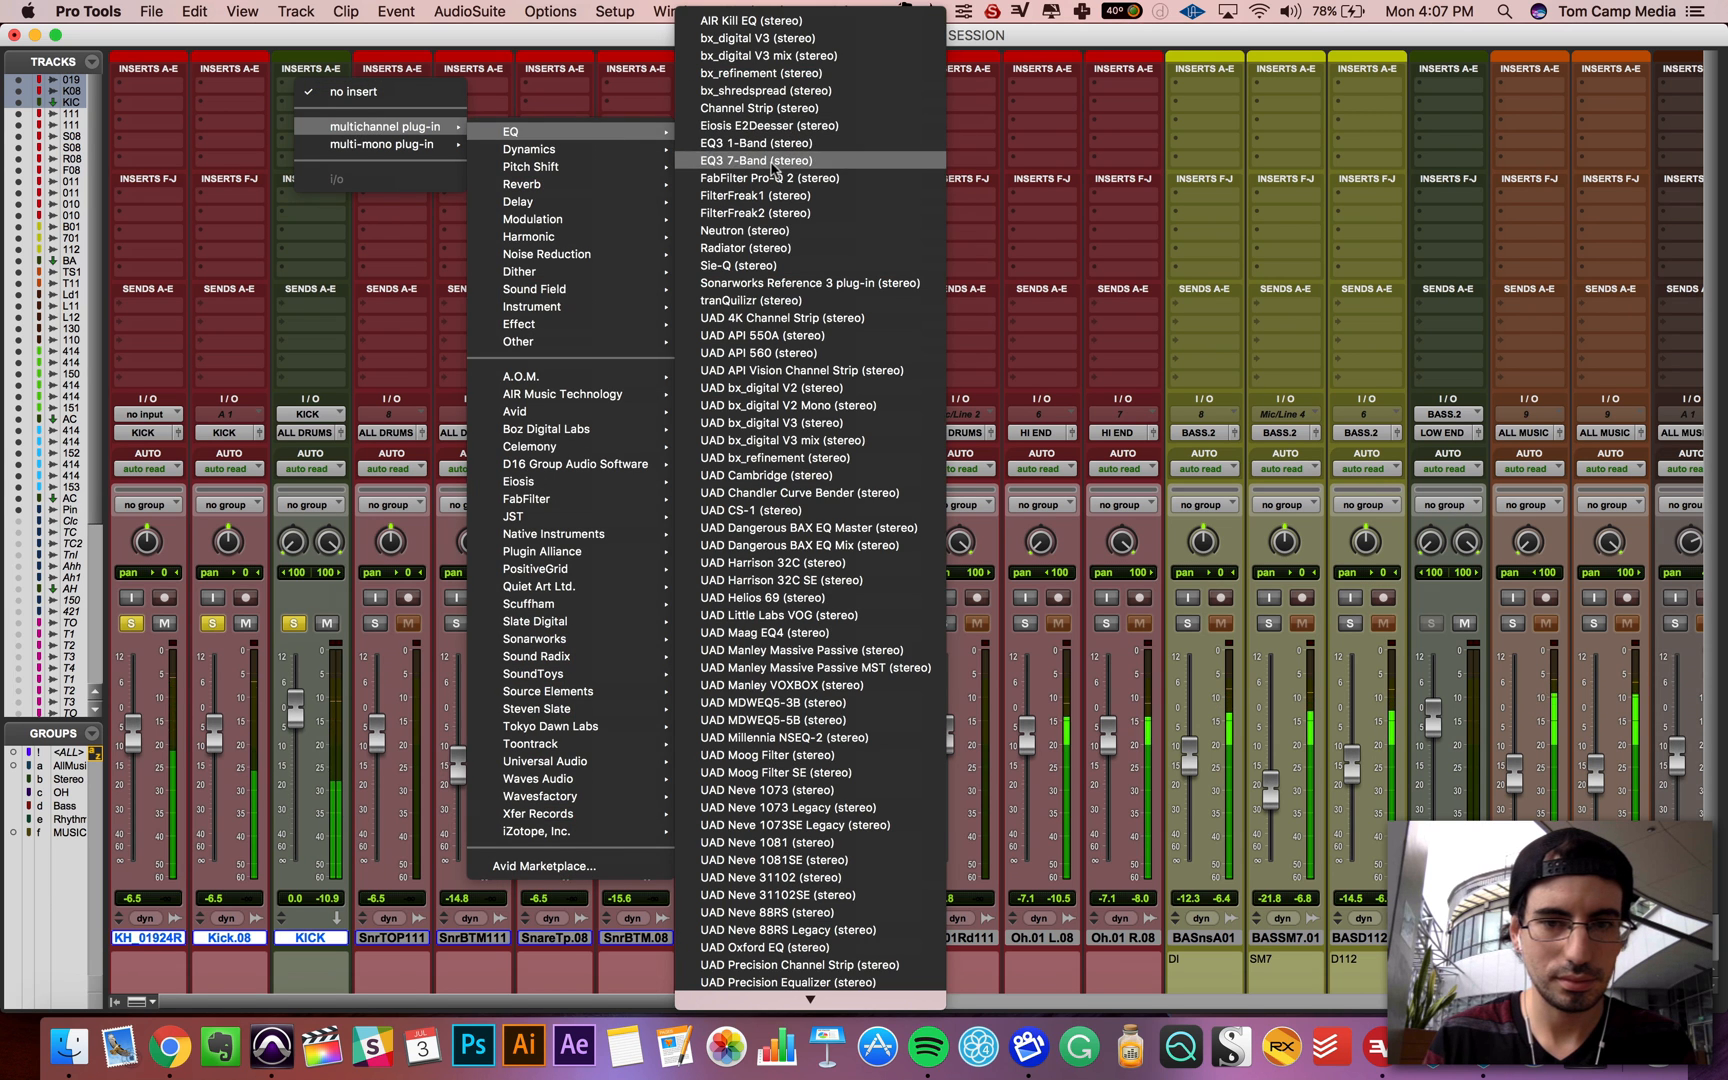
left_click(790, 178)
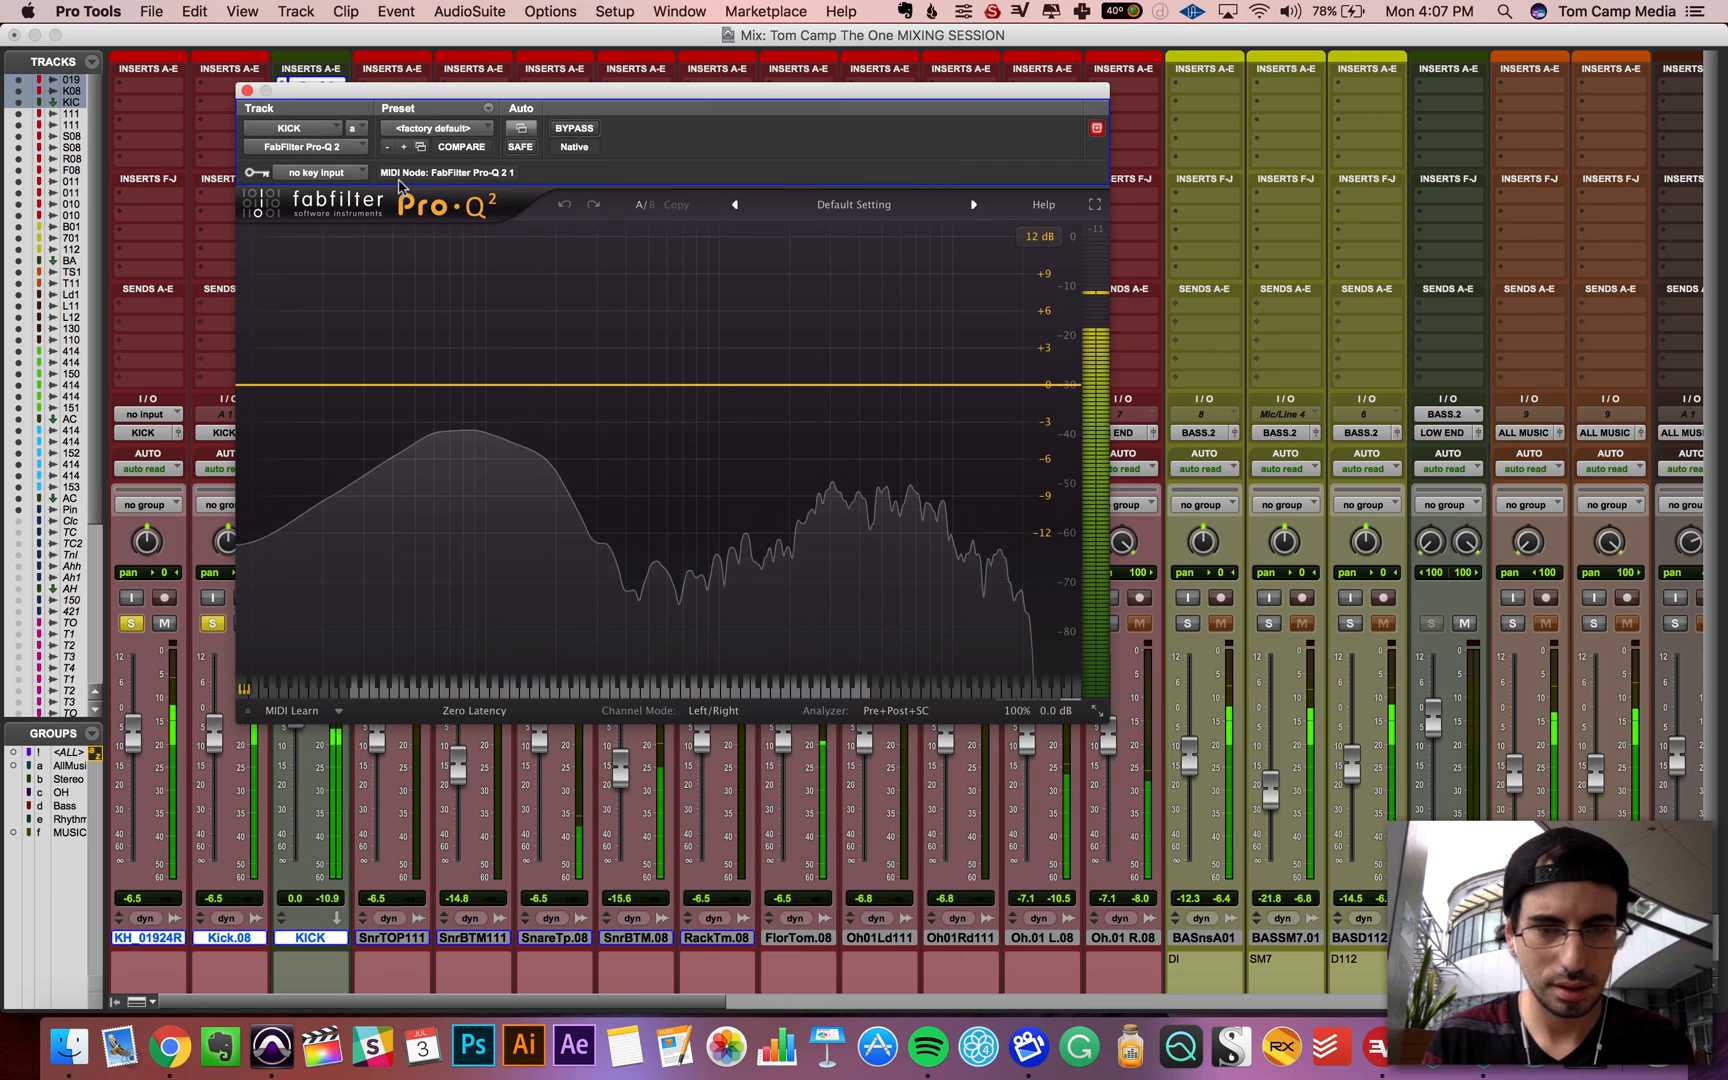
Step: Replace the EQ in the KICK aux's first insert slot with the stereo Slate Digital Virtual Mix Rack and open it
left_click(247, 90)
left_click_drag(288, 88, 338, 62)
left_click(297, 92)
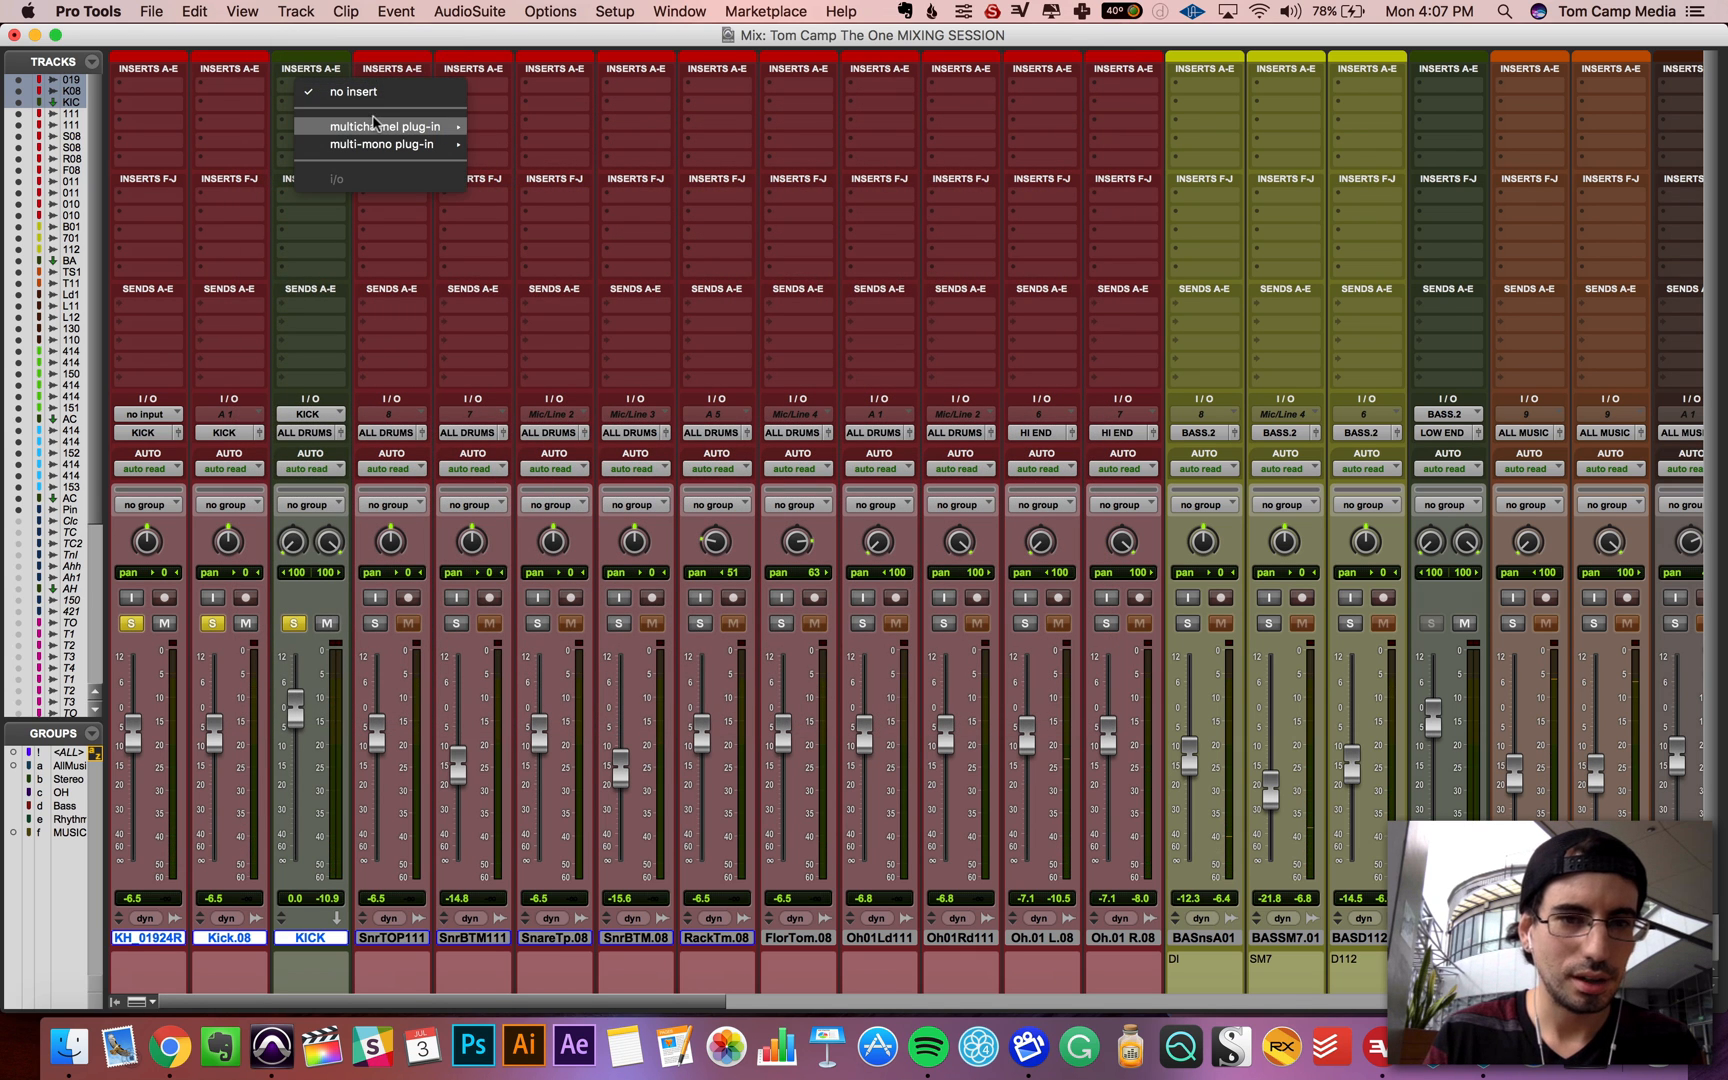
mouse_move(385, 126)
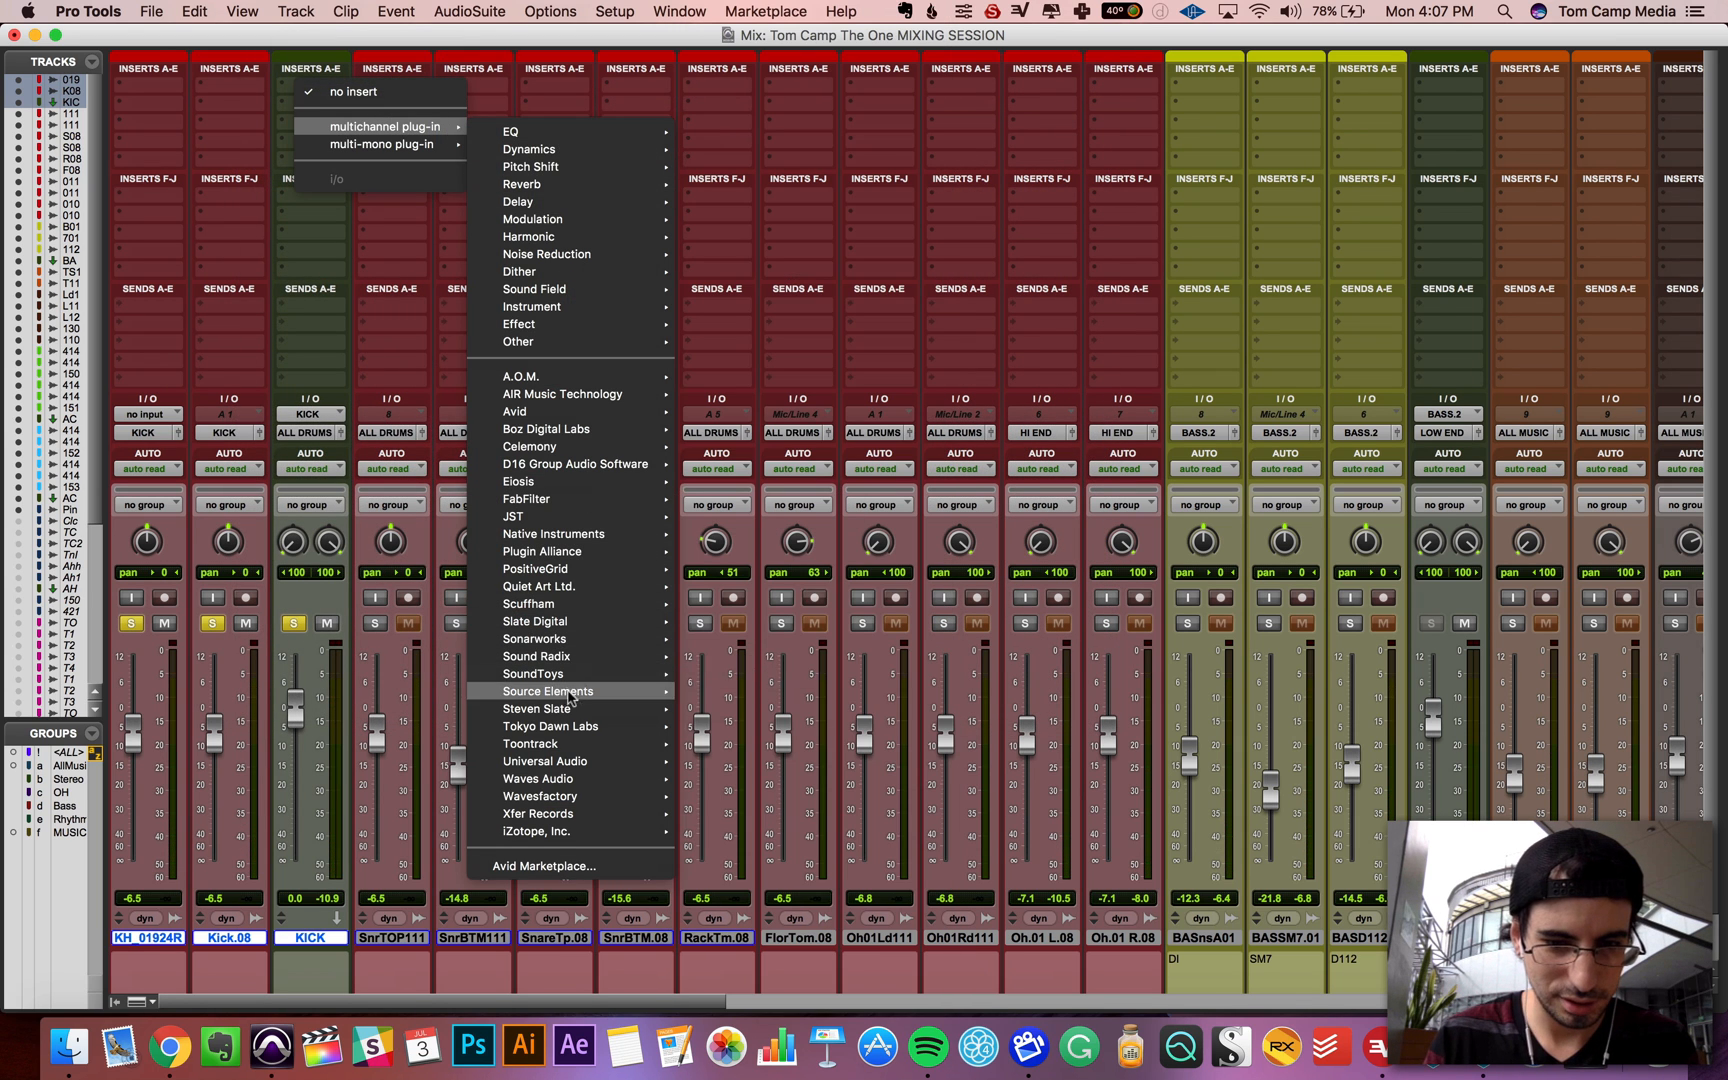
mouse_move(630, 692)
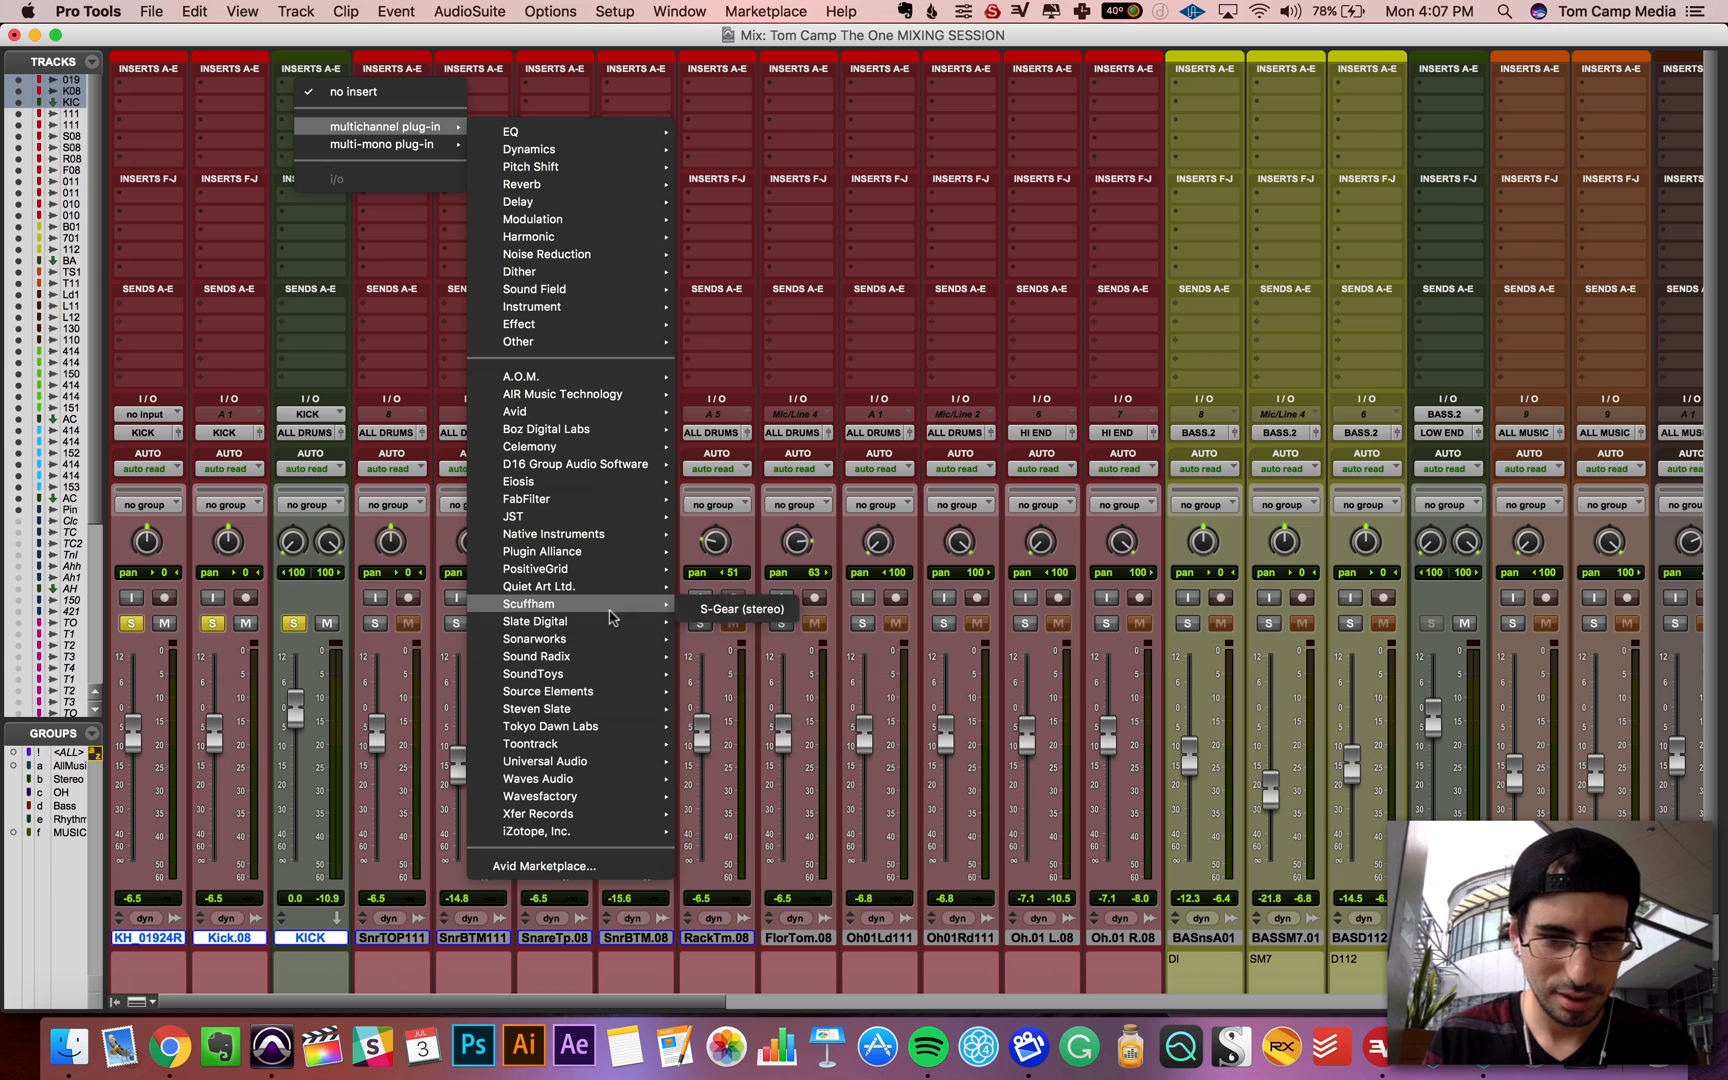
mouse_move(600, 622)
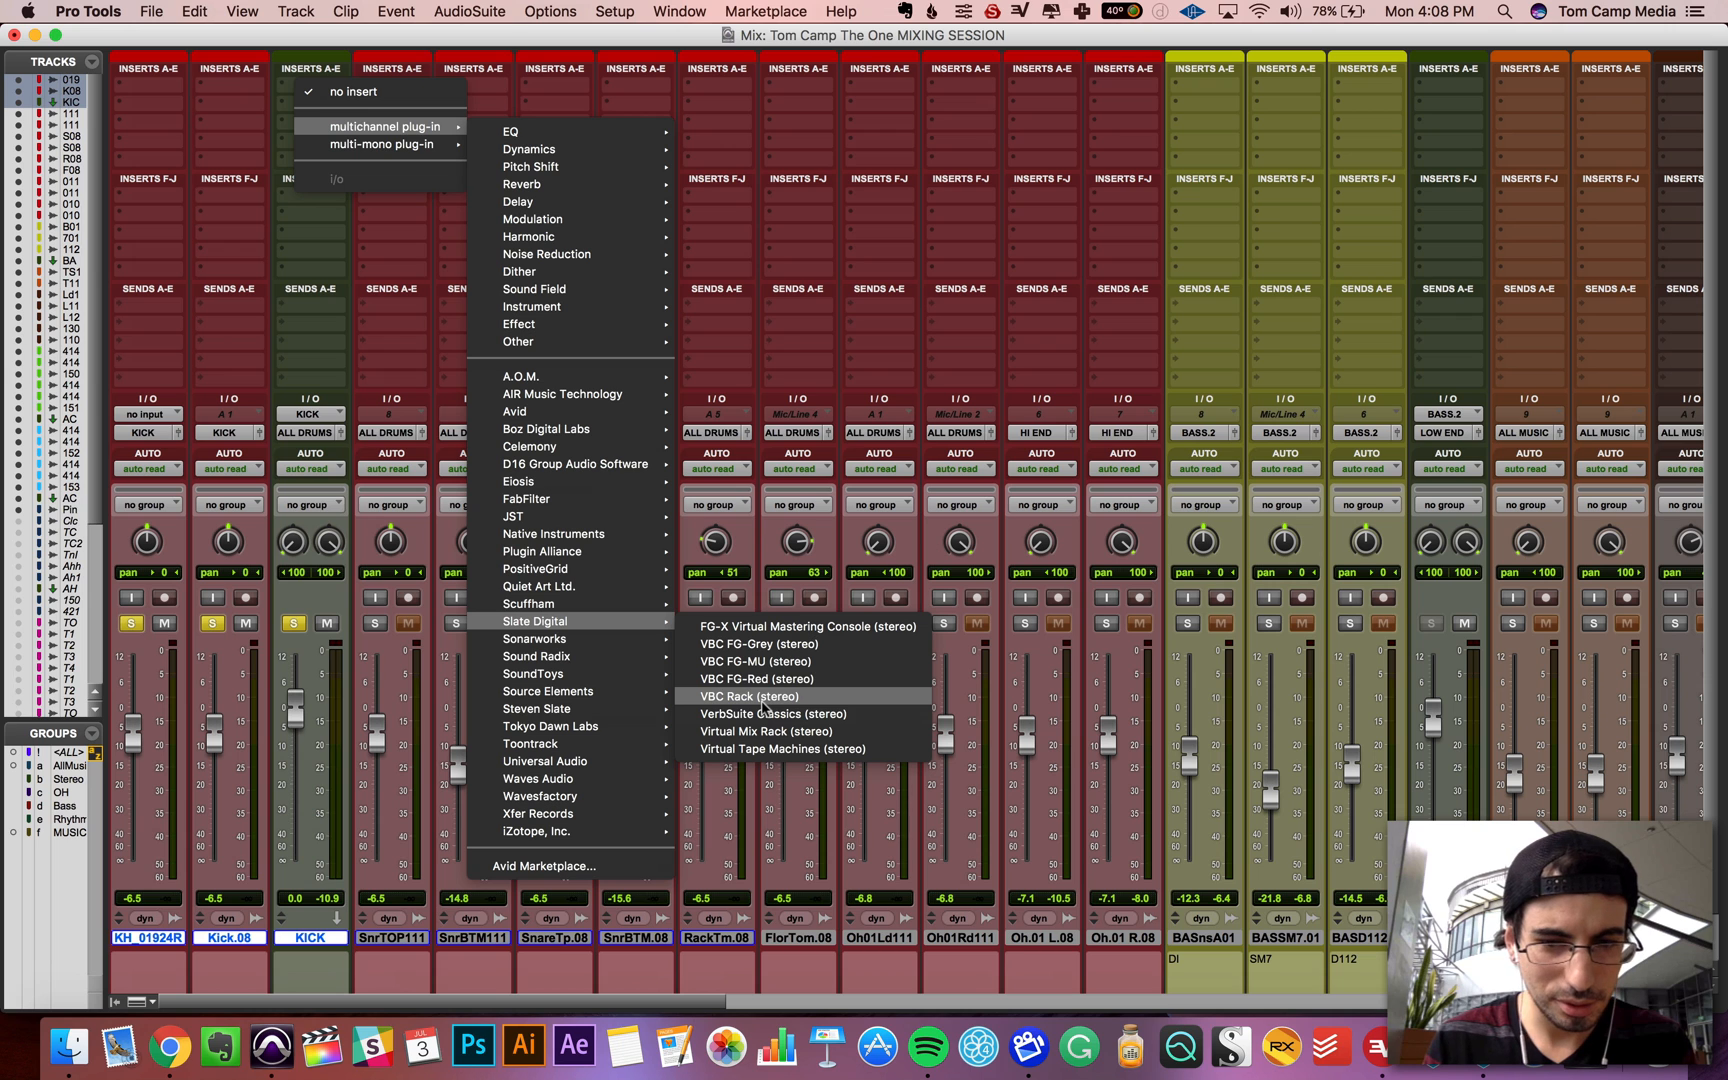
left_click(752, 732)
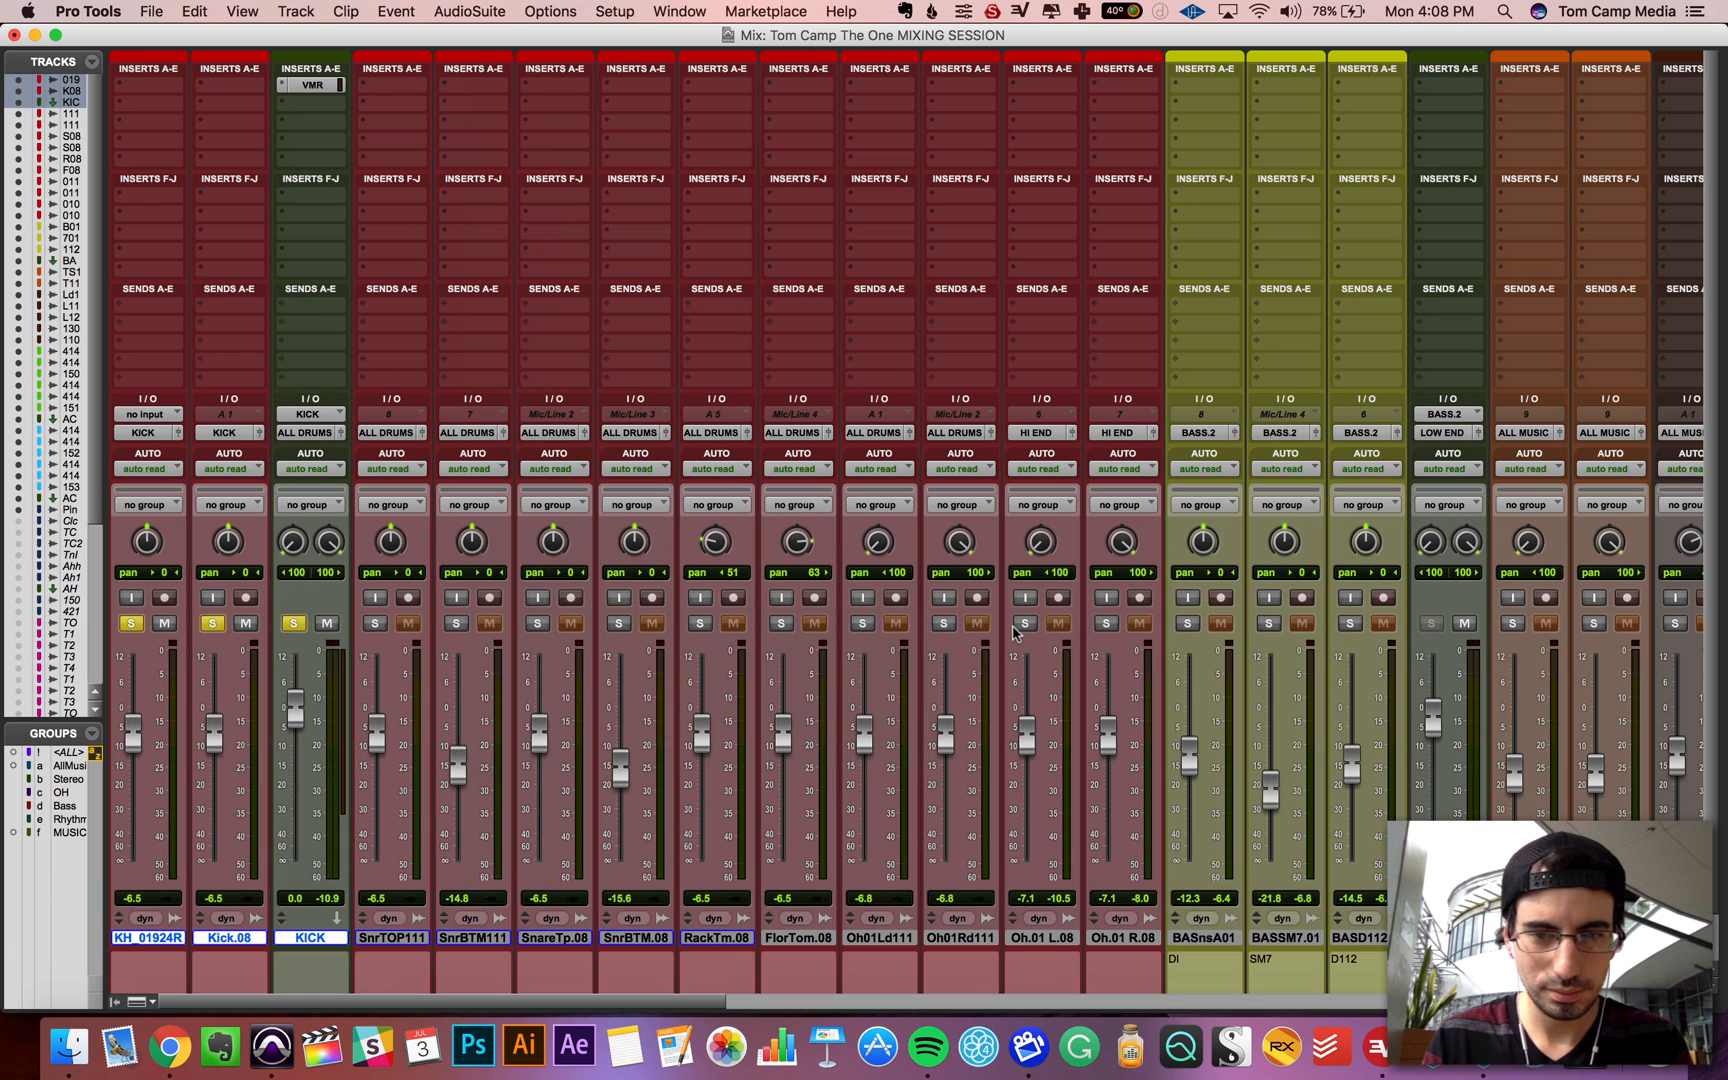
left_click(312, 85)
Step: Load the FG-N EQ module into the first slot of the Virtual Mix Rack
scroll(313, 497, "down", 15)
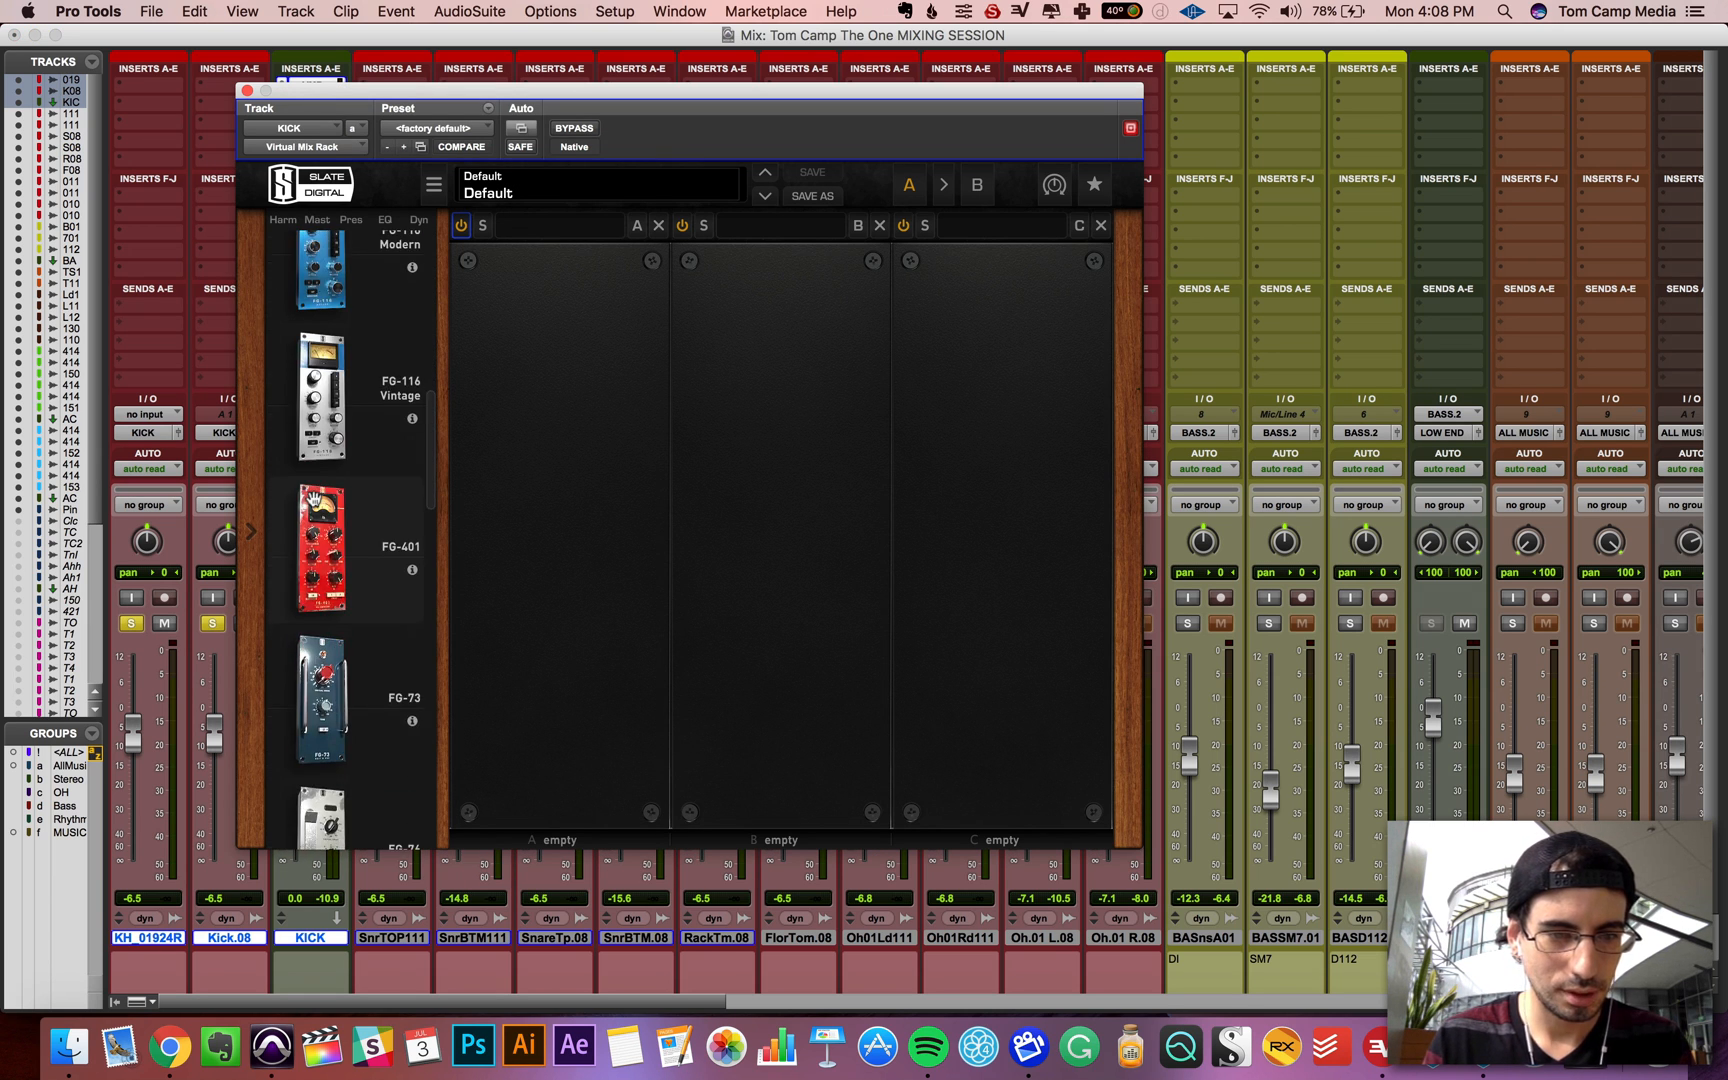
scroll(313, 497, "down", 10)
scroll(313, 497, "down", 10)
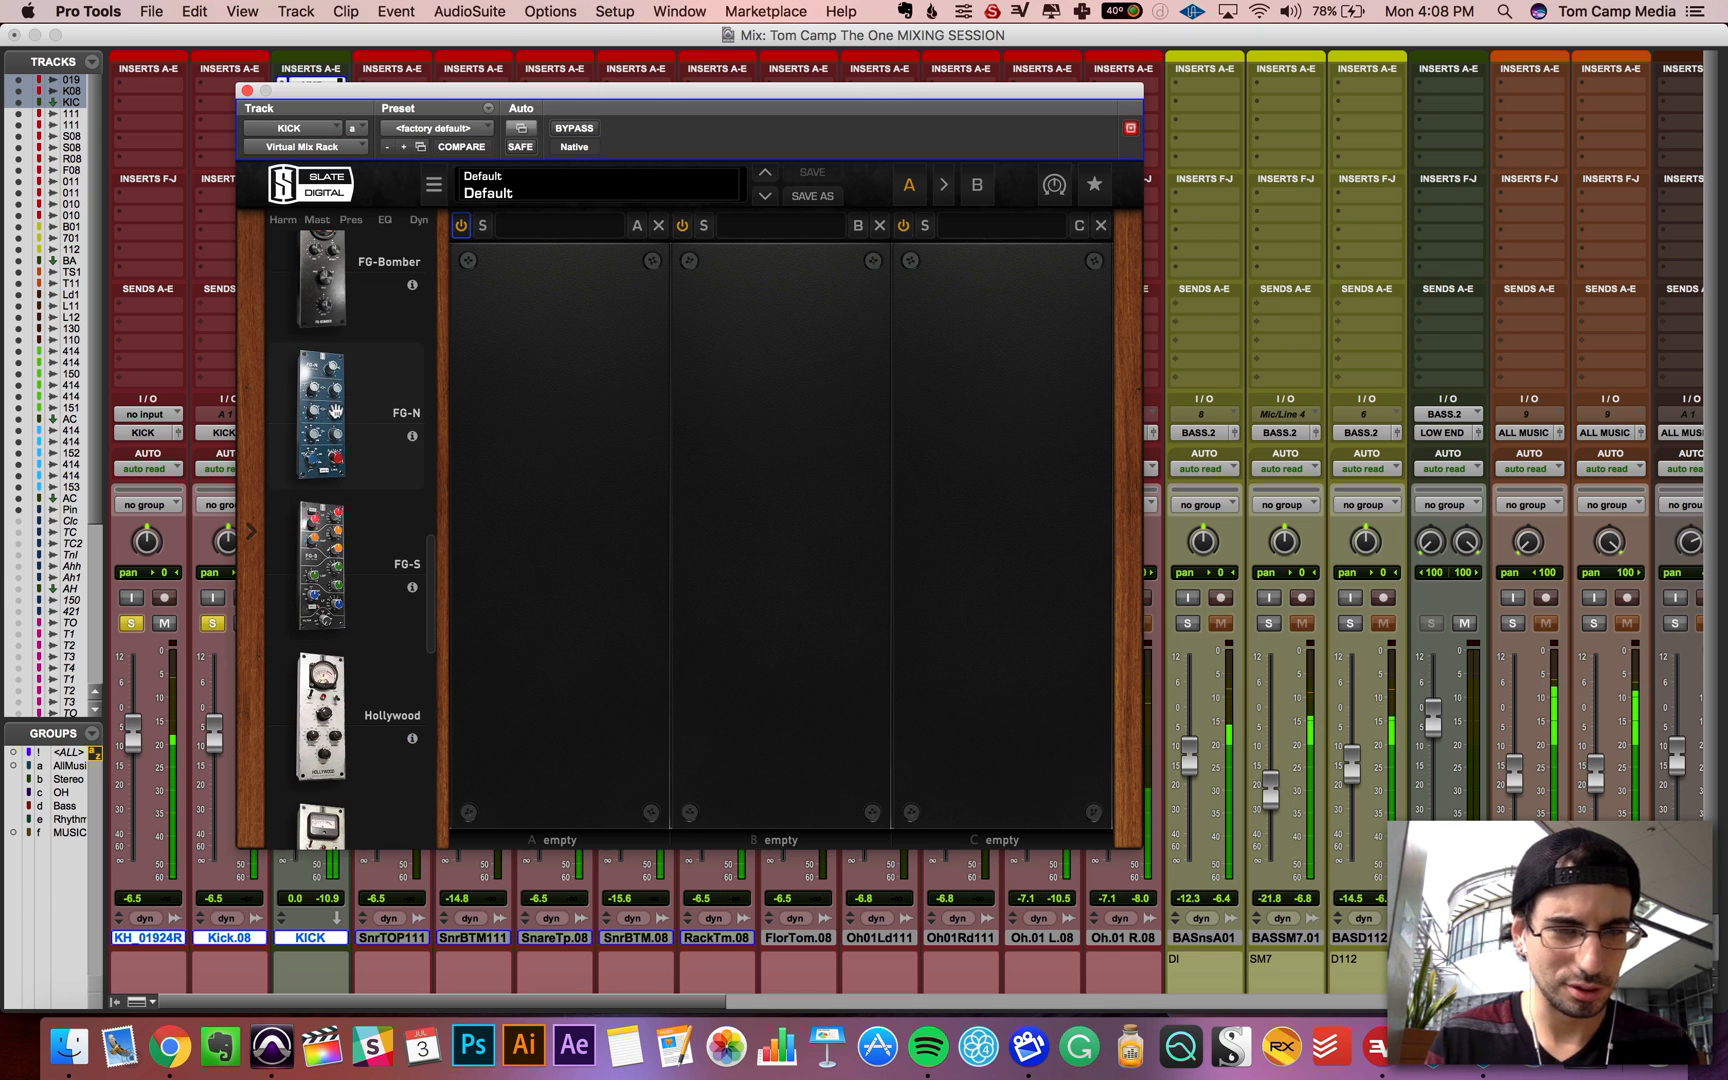
left_click_drag(328, 410, 540, 430)
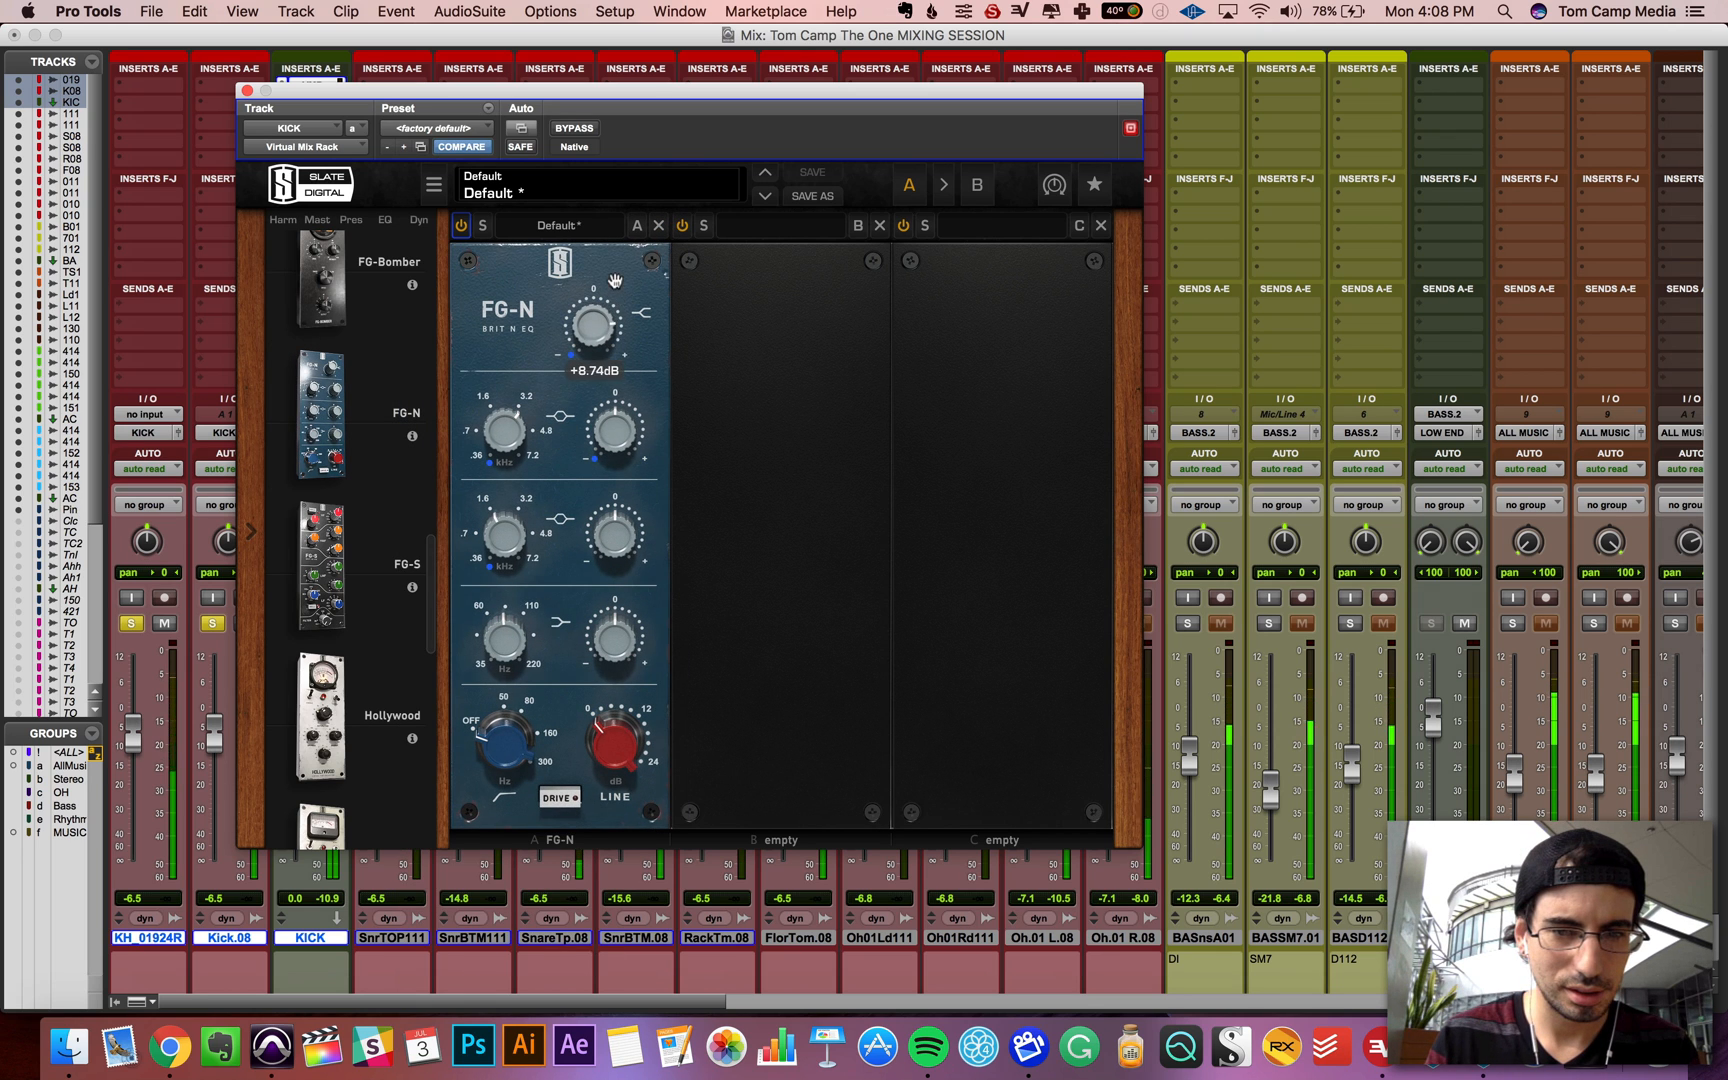
Step: On the FG-N EQ, raise the low-band gain and set the low-mid band to about 413 Hz with -2.41 dB gain
mouse_move(507, 634)
left_click_drag(605, 654, 614, 606)
left_click_drag(489, 503, 487, 578)
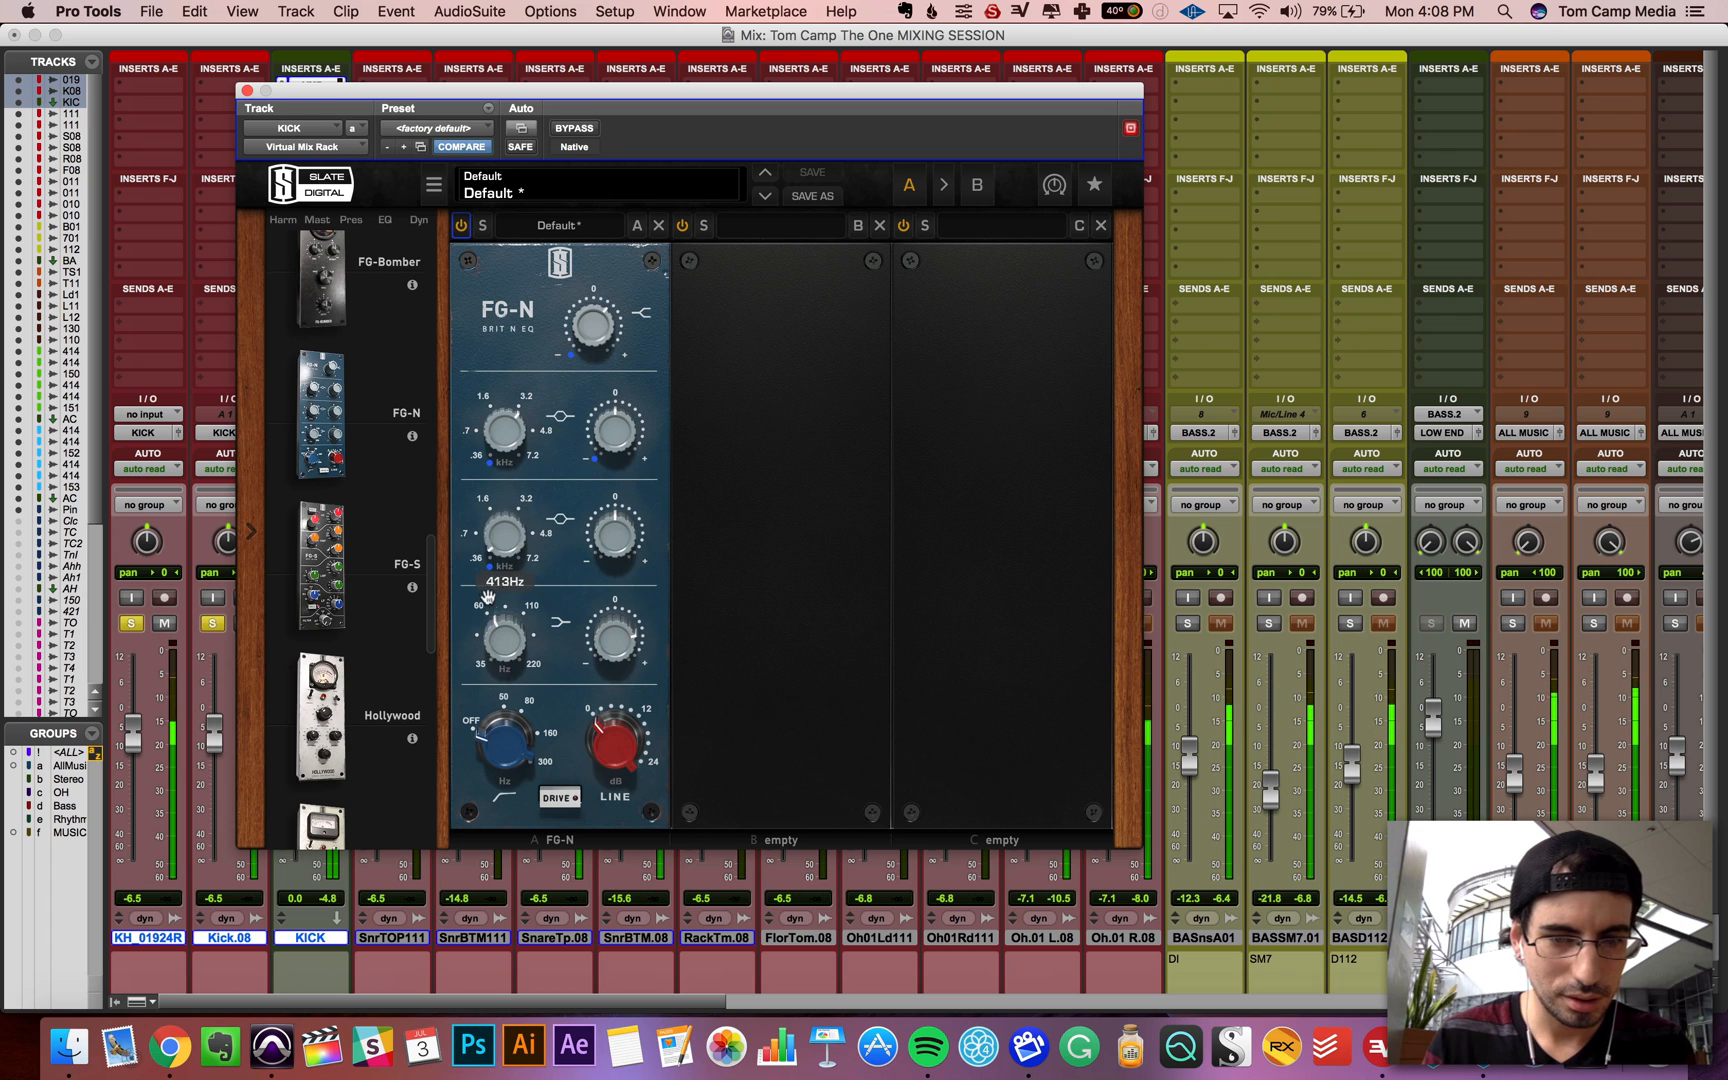
left_click_drag(613, 535, 611, 543)
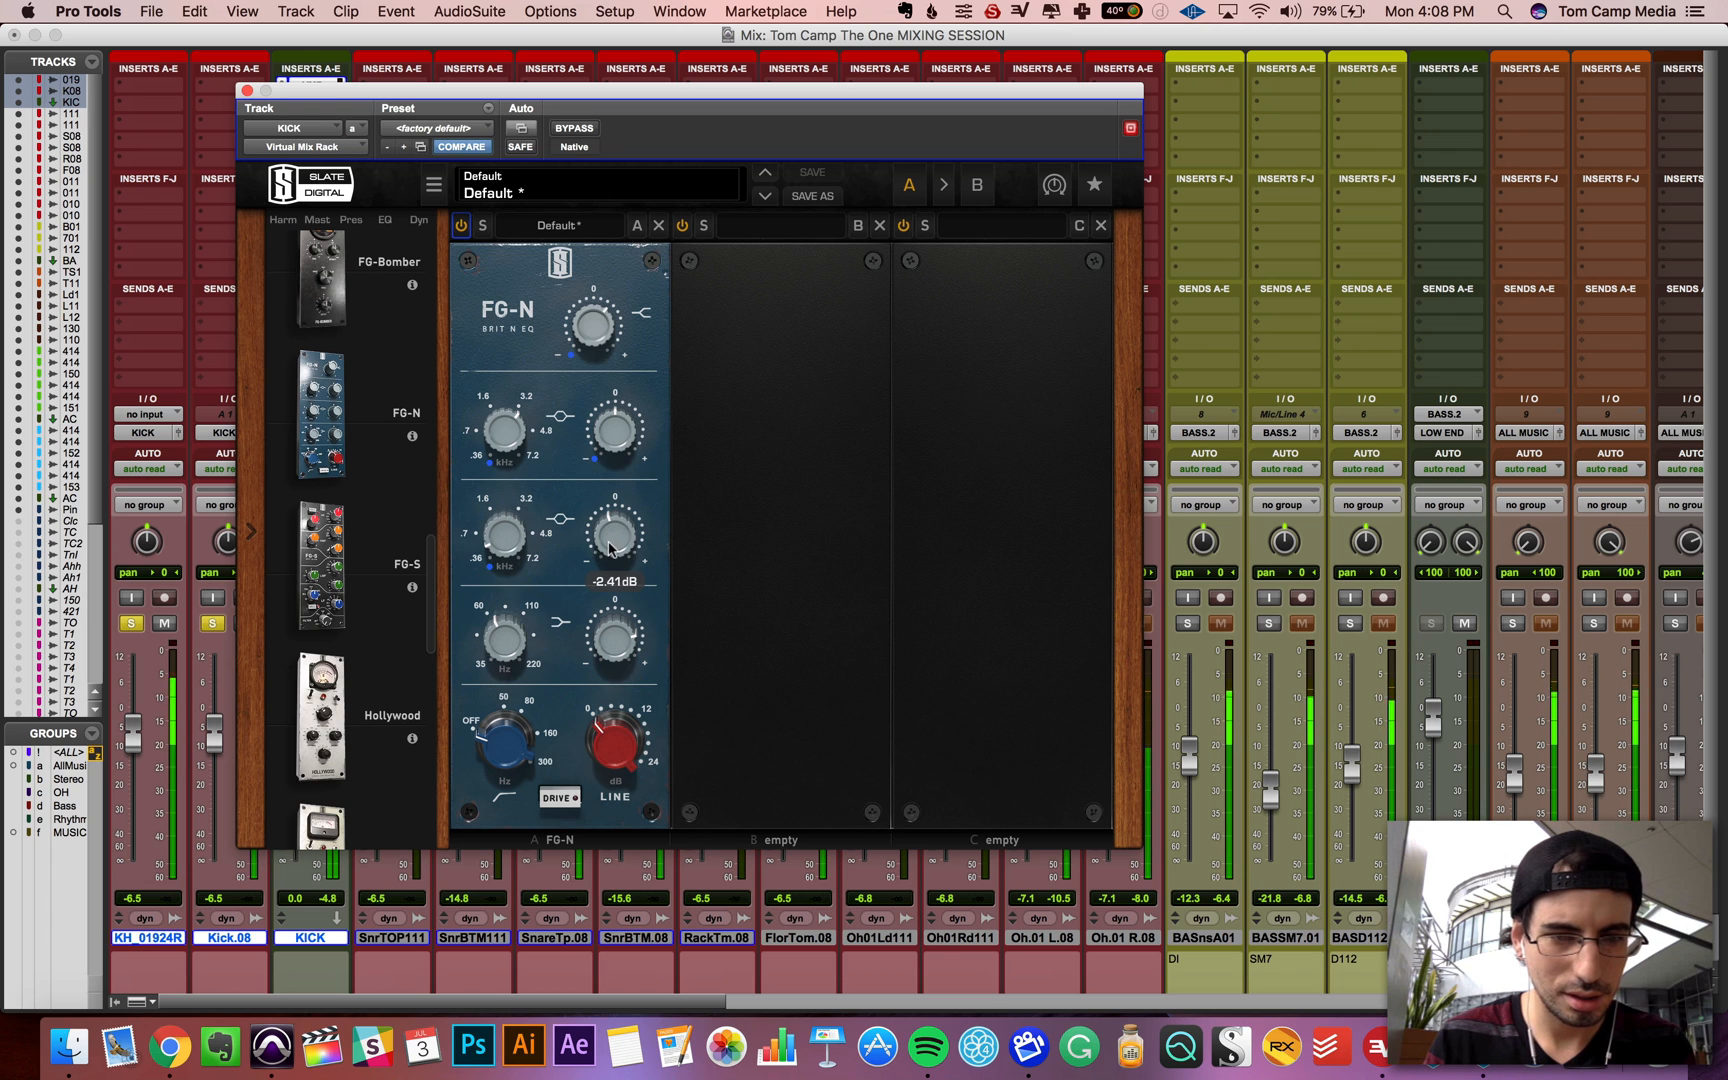
Step: Add the VCC Channel module ahead of the FG-N EQ and the FG-116 Modern compressor in the third rack slot
scroll(360, 468, "down", 15)
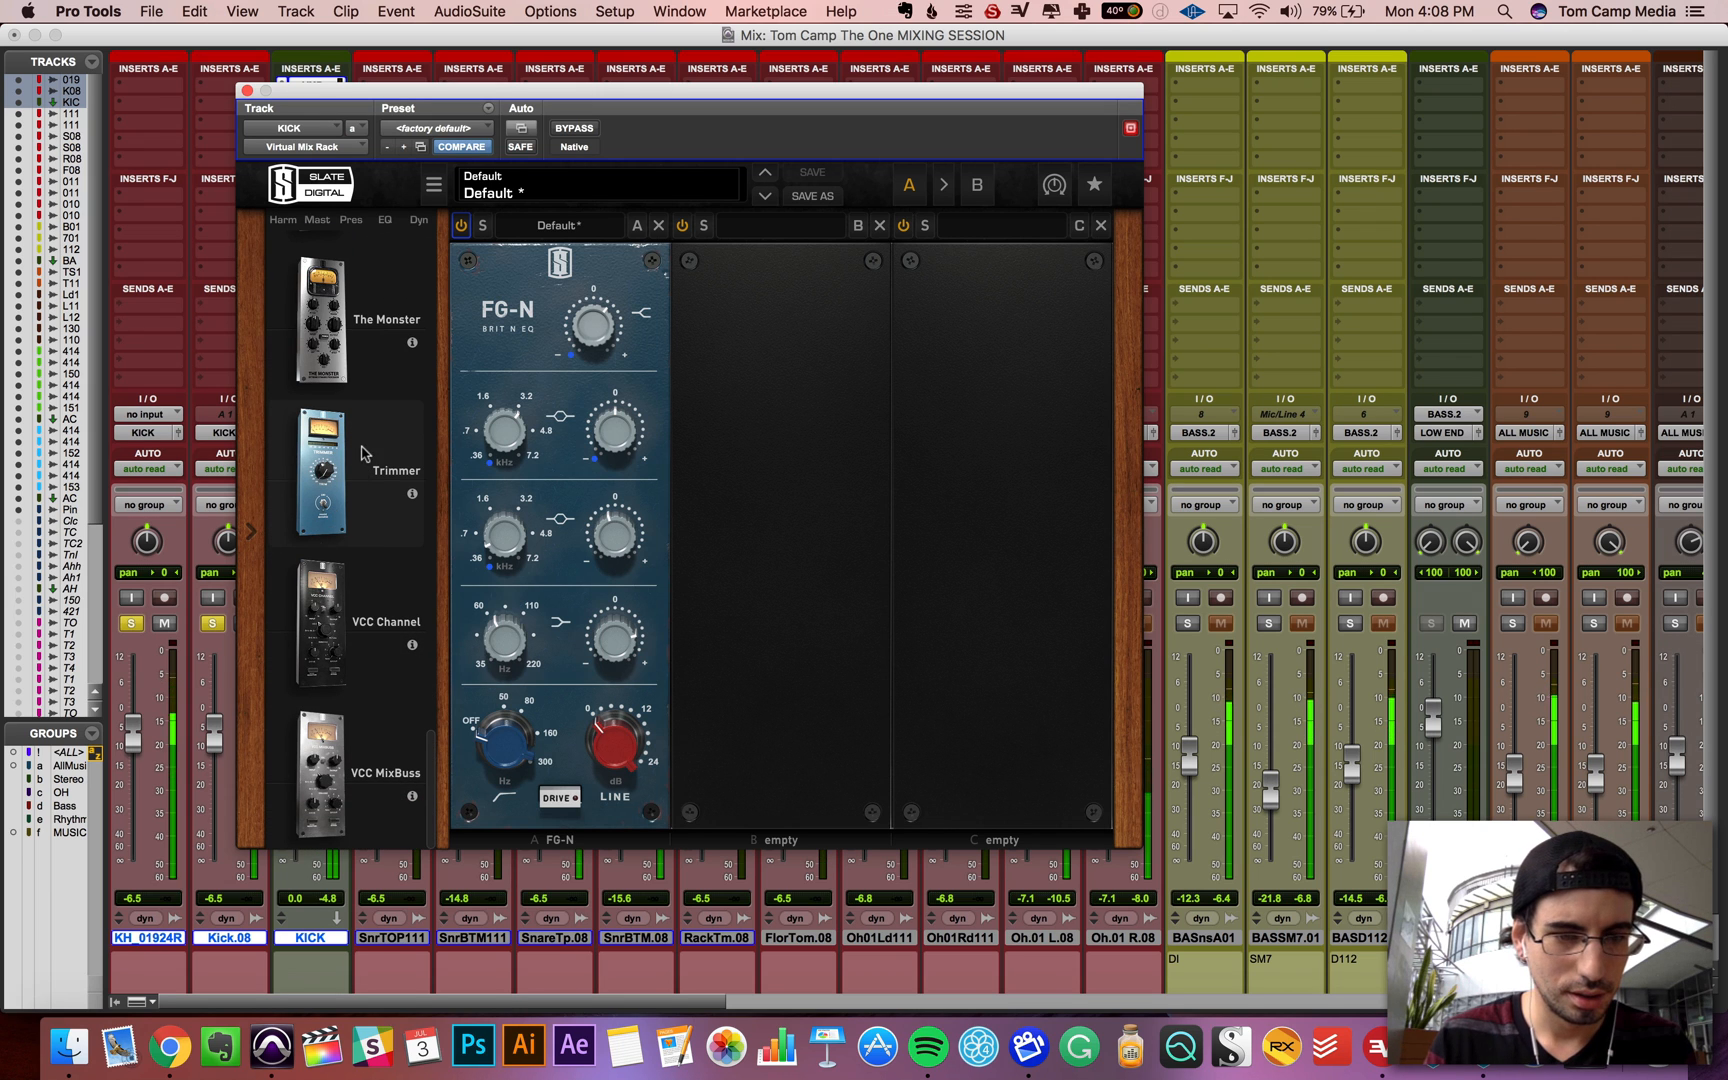
left_click_drag(317, 627, 505, 488)
scroll(386, 420, "down", 10)
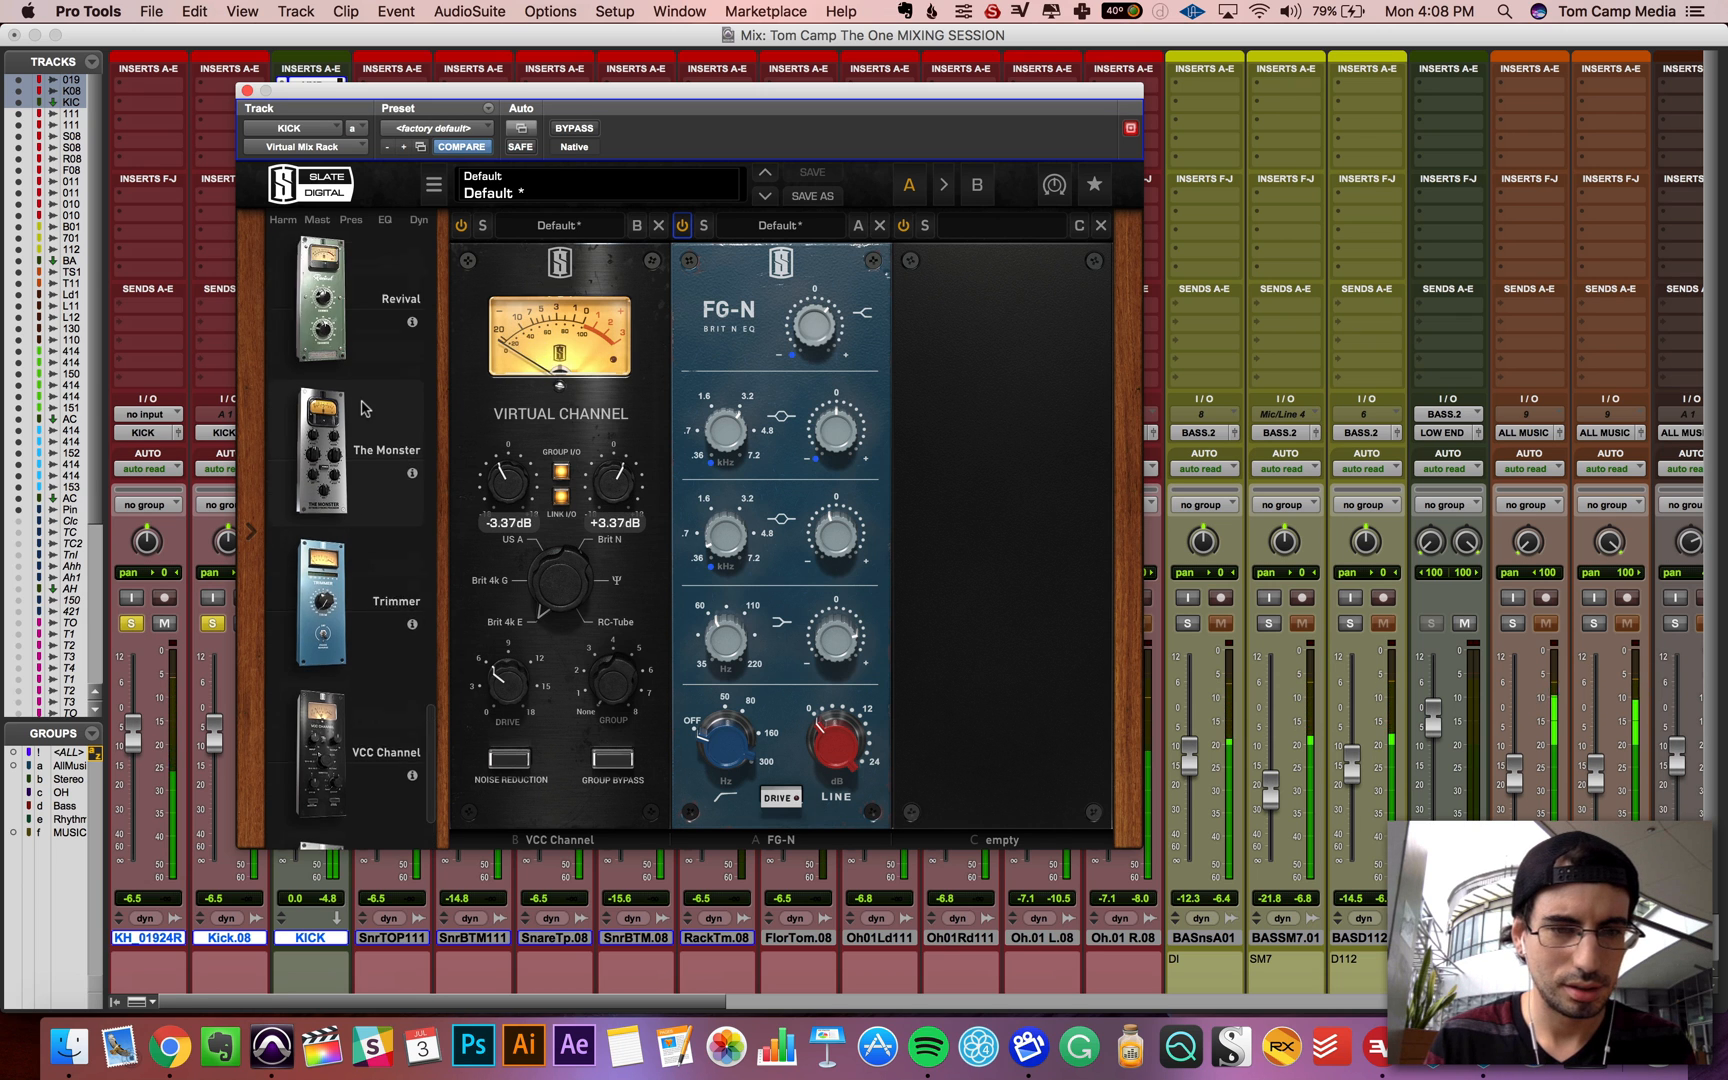
scroll(363, 408, "up", 10)
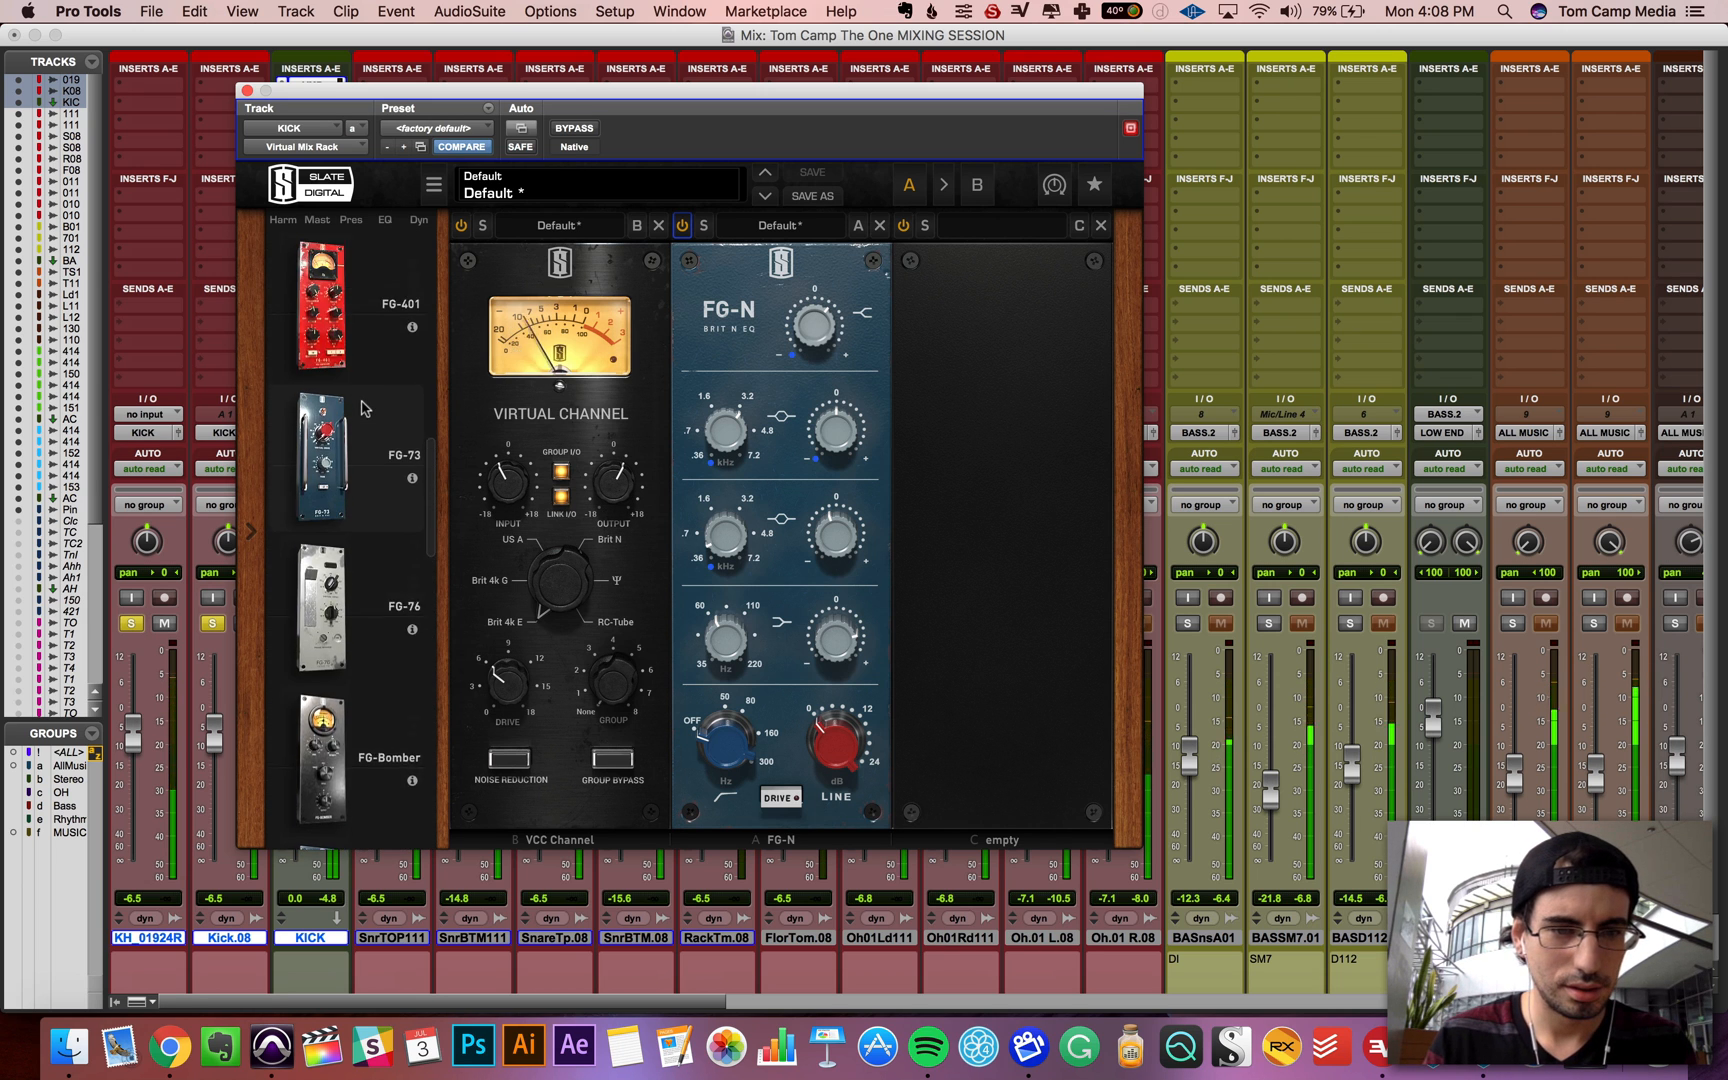
scroll(363, 408, "up", 3)
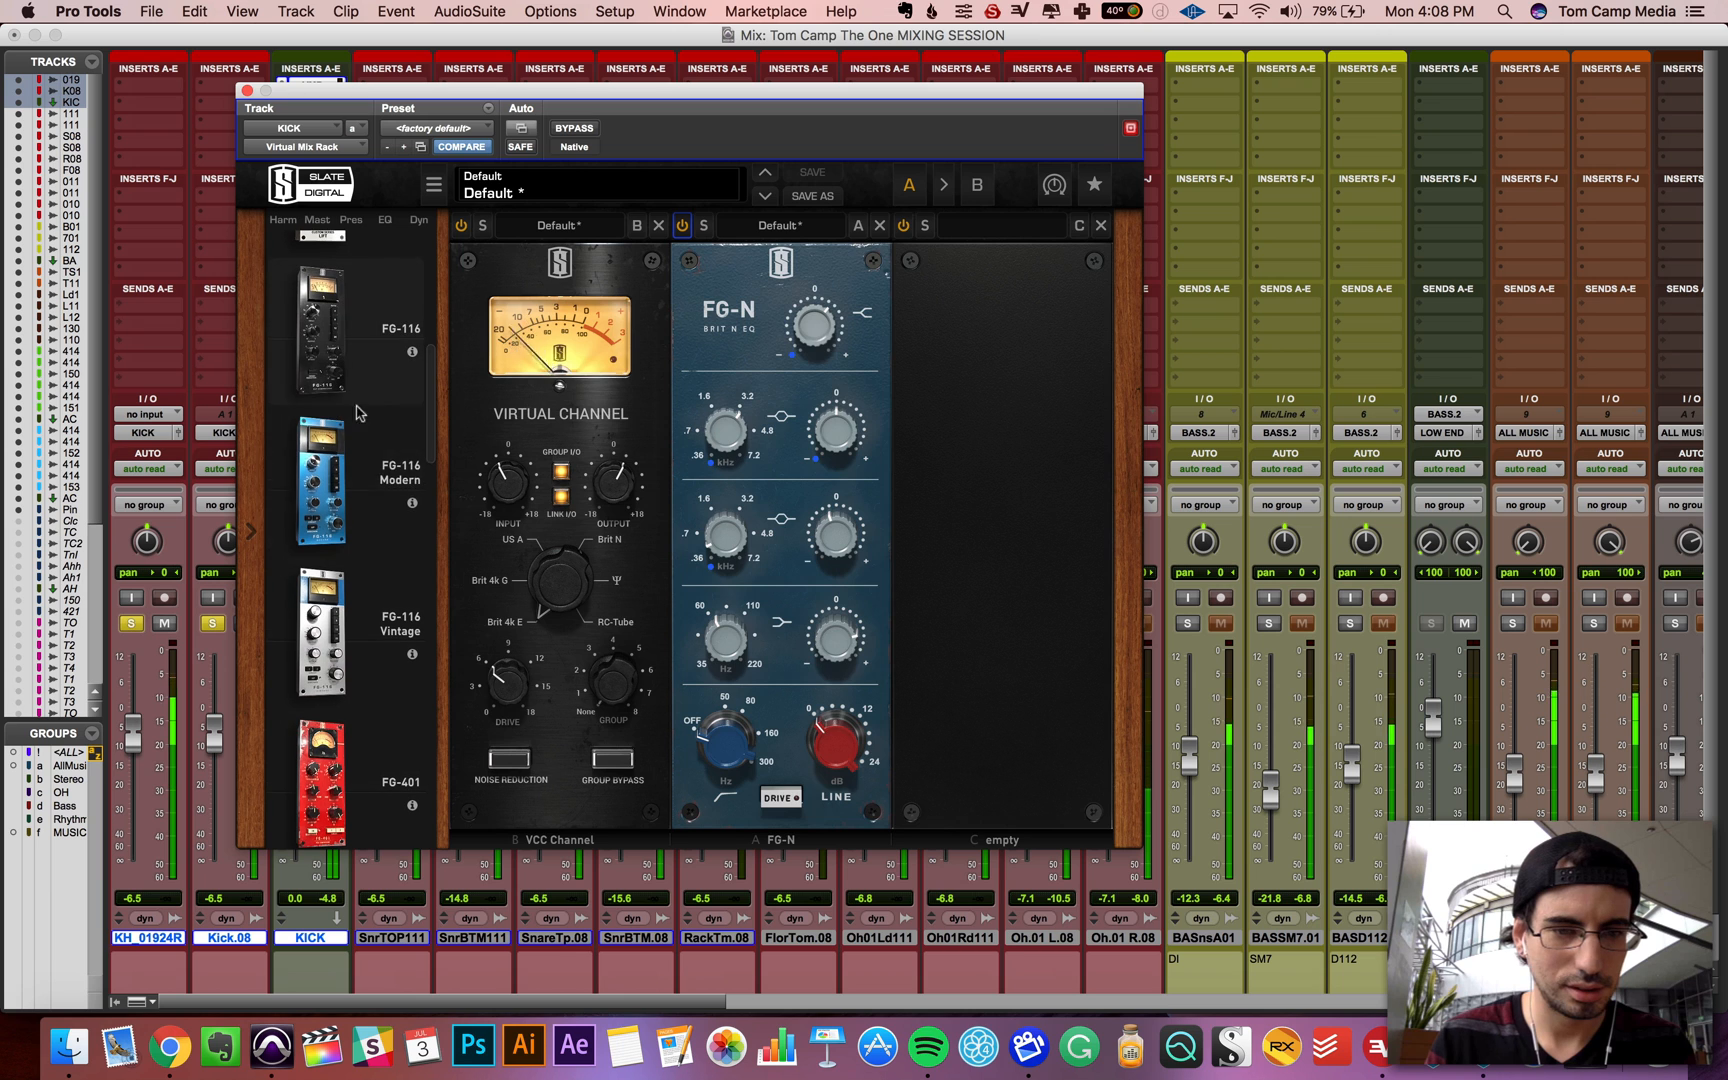
left_click_drag(364, 440, 886, 457)
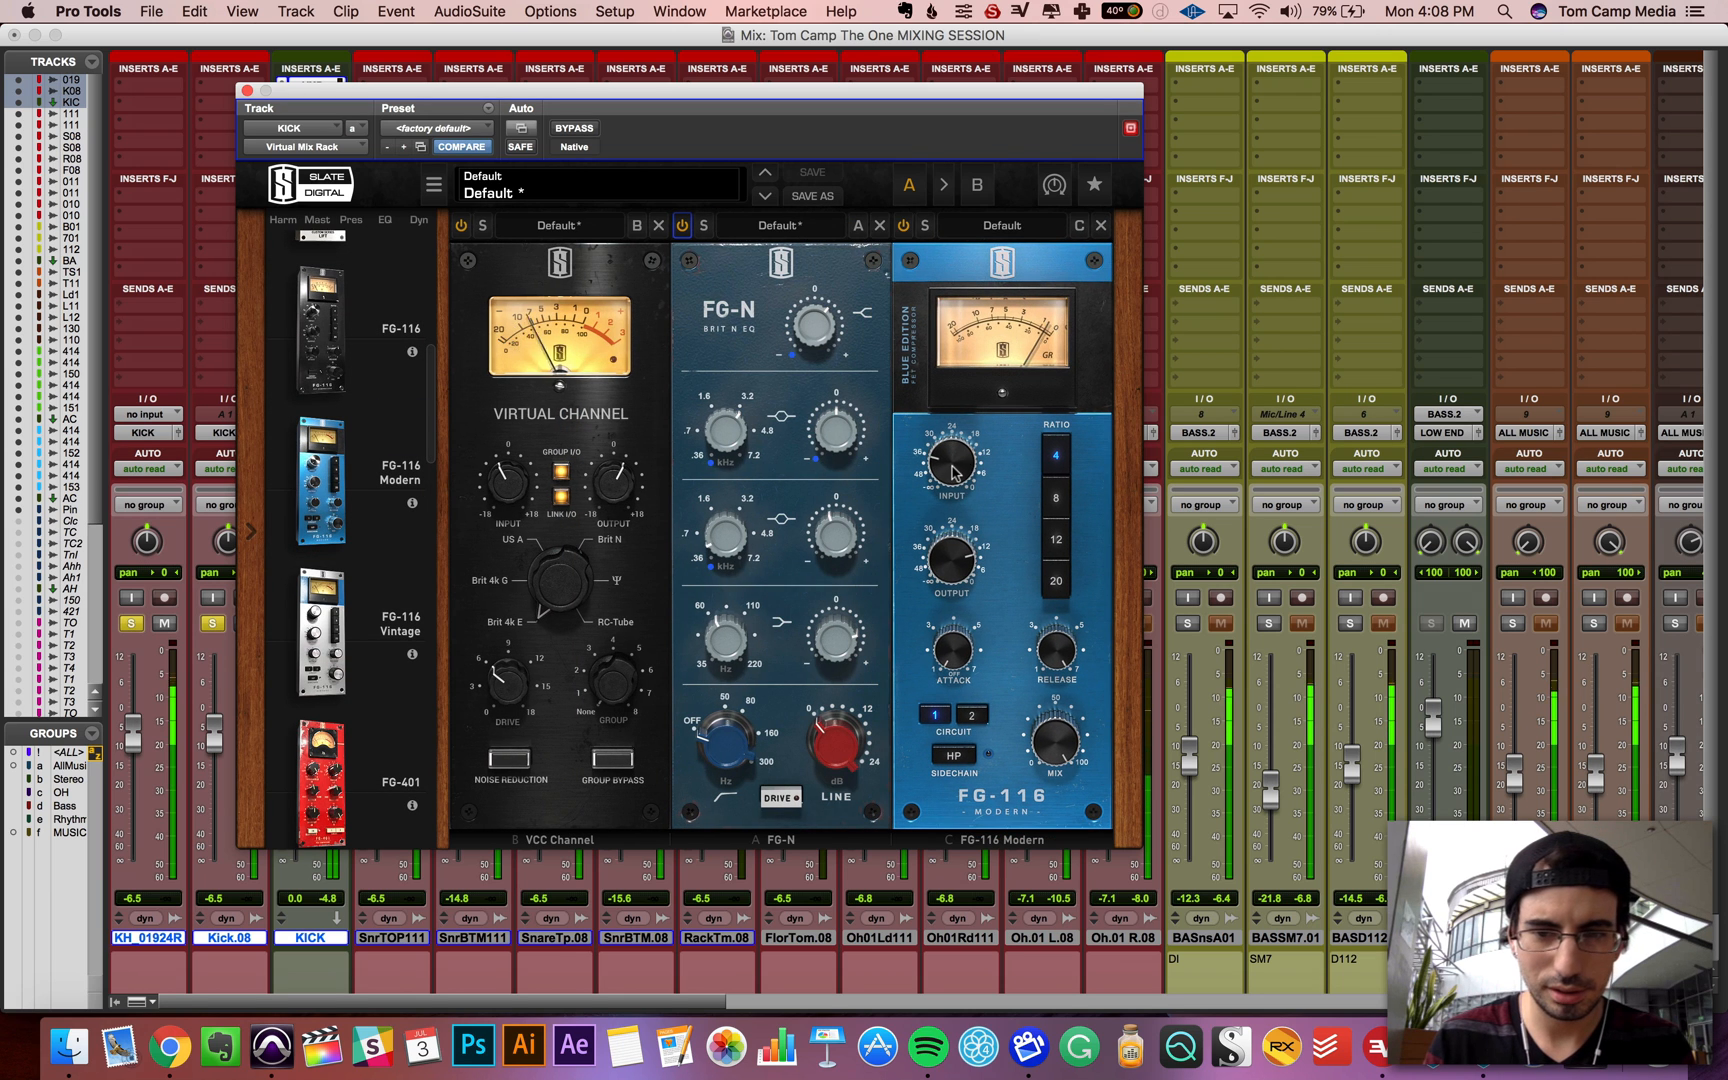
Step: Set the FG-116 Modern's input to about -29.2 dB and compare the kick with the rack bypassed and active
left_click_drag(957, 460, 963, 464)
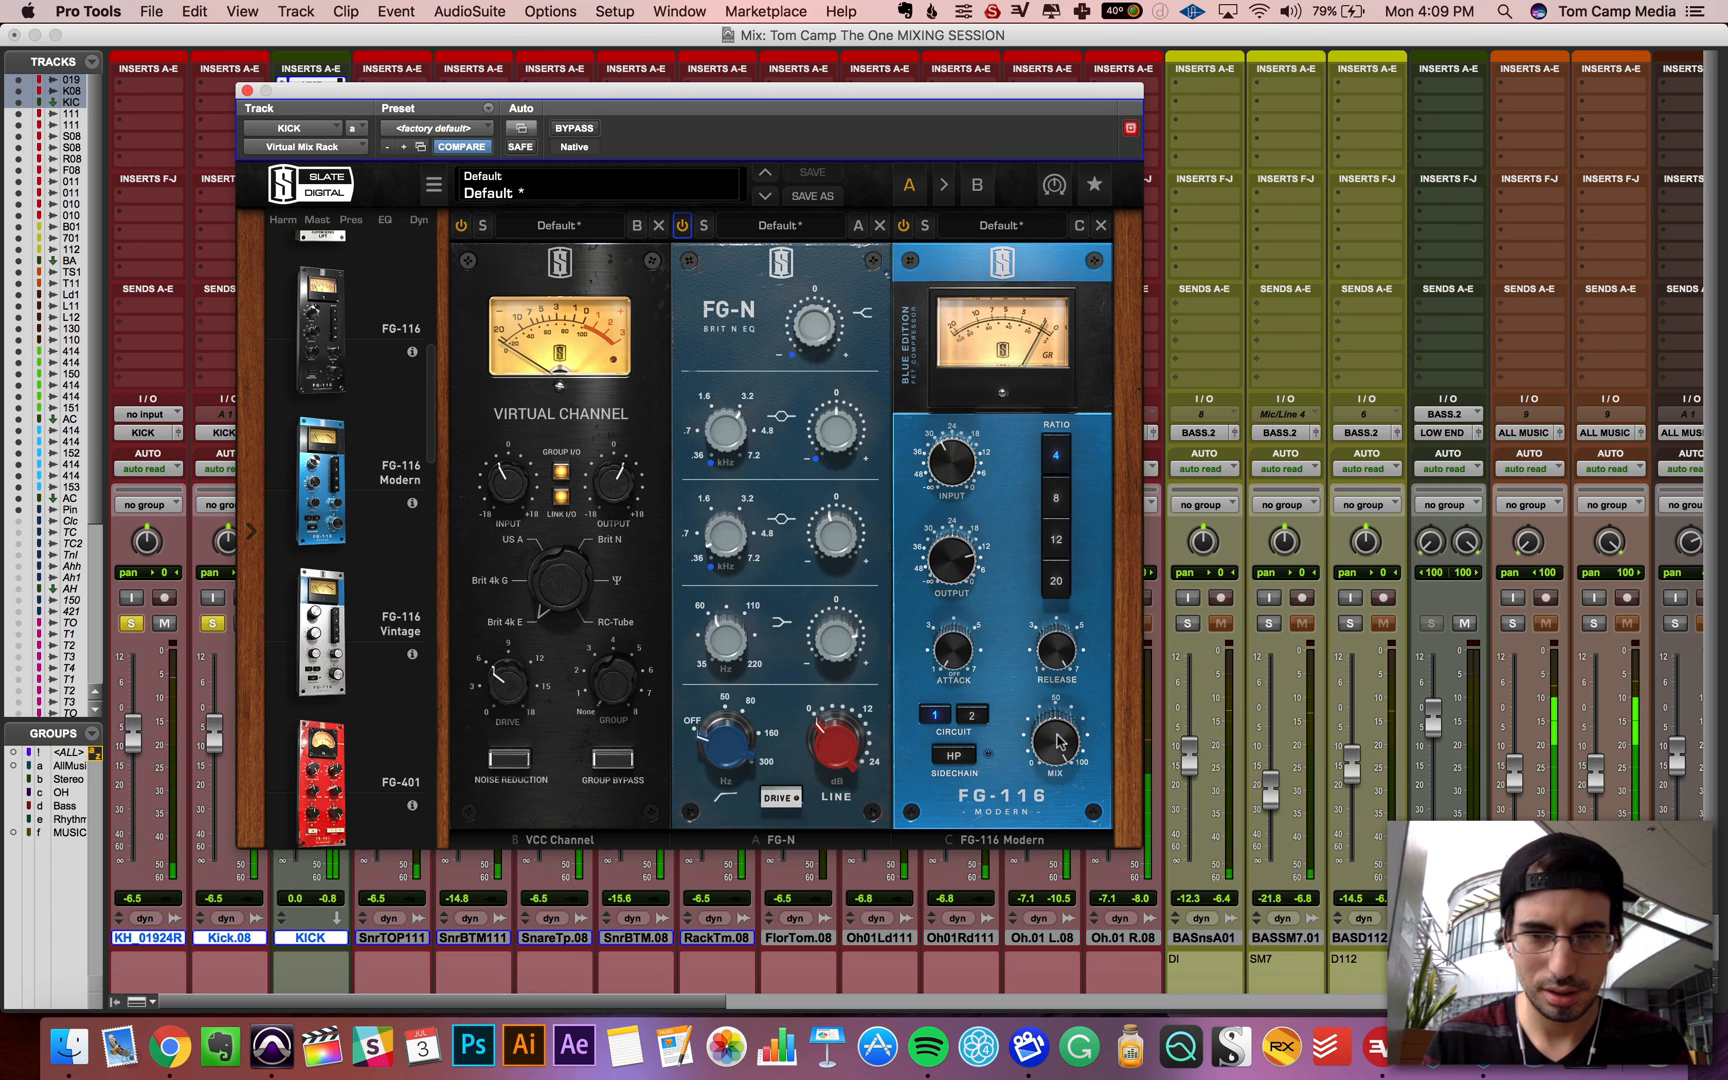
mouse_move(961, 469)
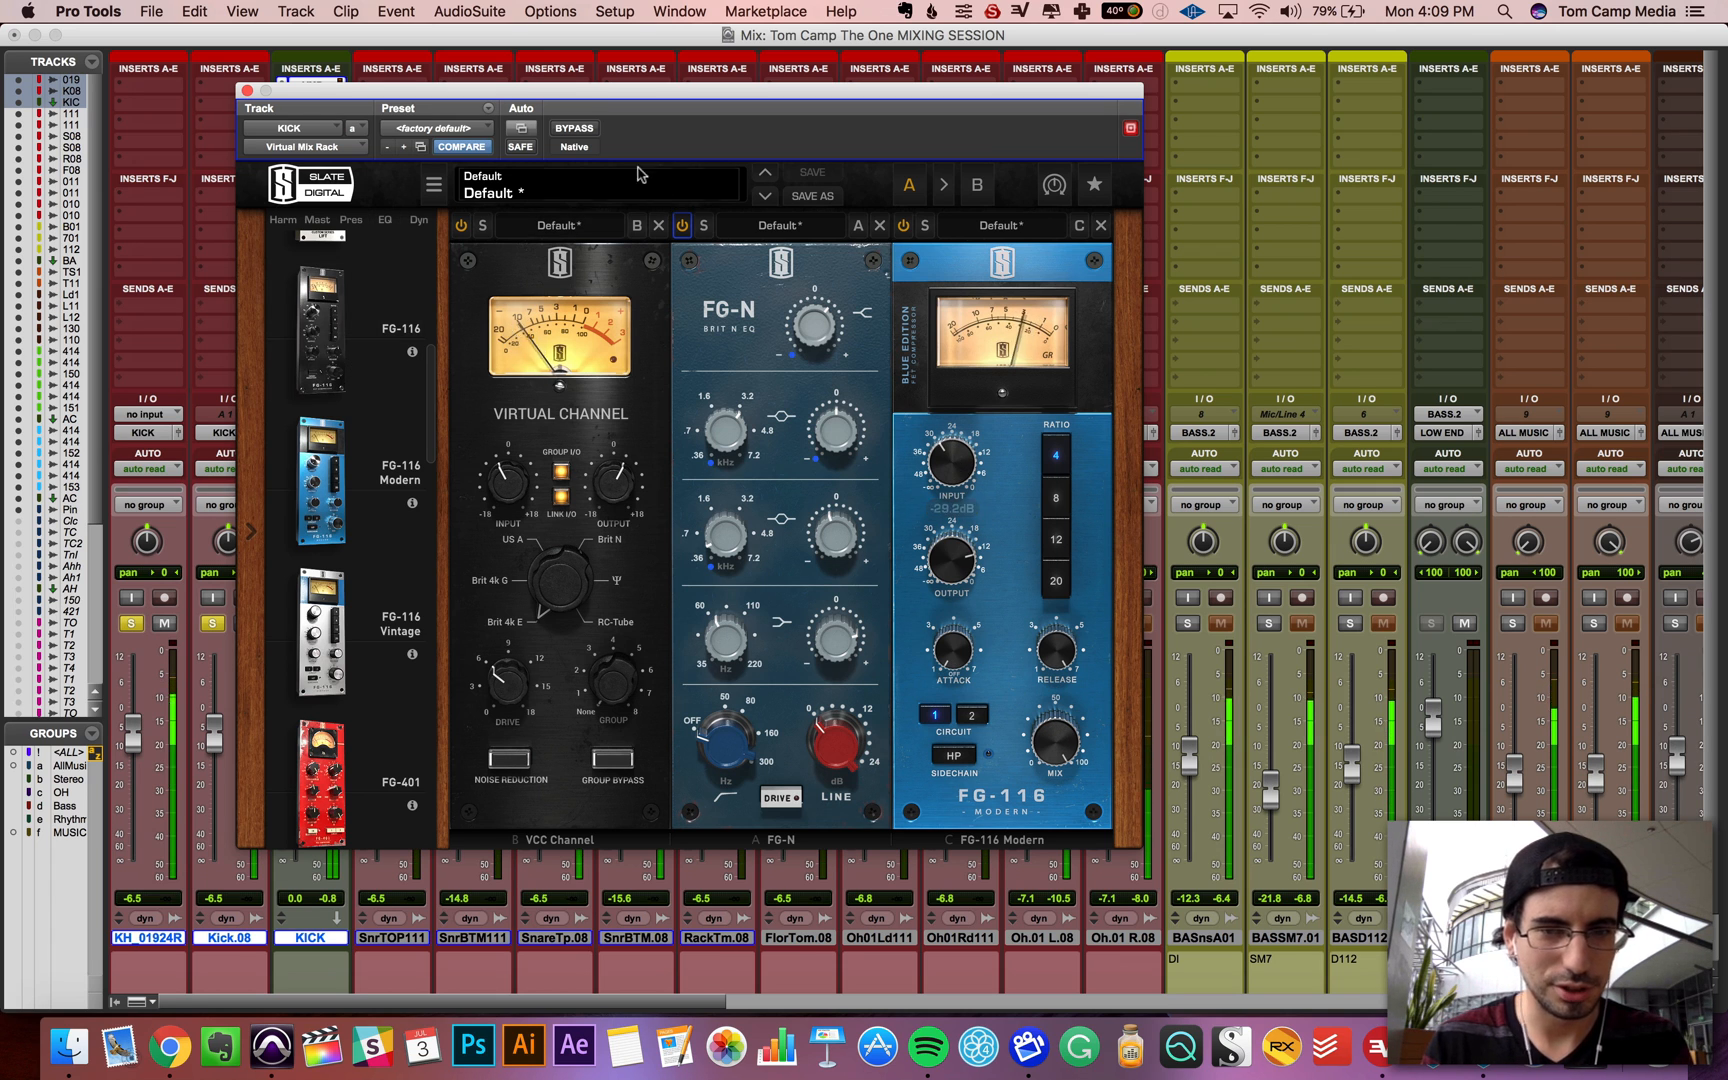
left_click(575, 129)
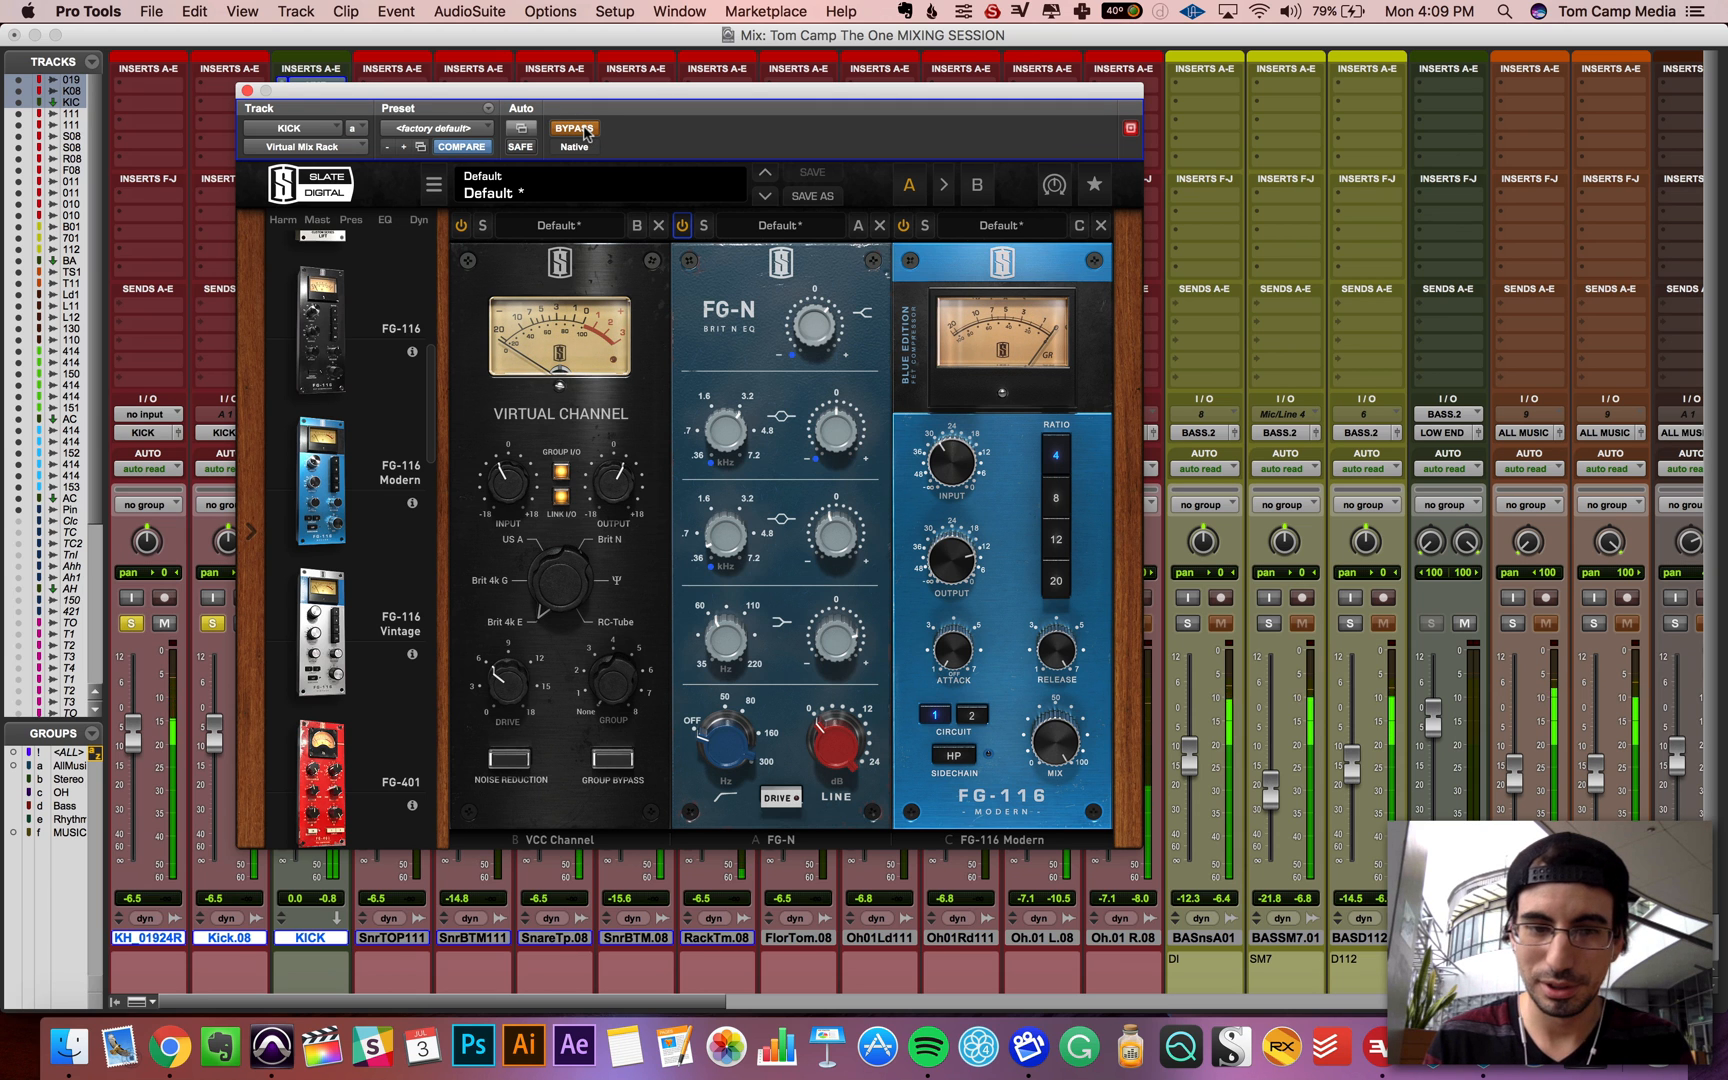
left_click(586, 133)
Step: Add the Trimmer module after the FG-116 Modern and lower its trim to about -6.13 dB
scroll(352, 468, "down", 10)
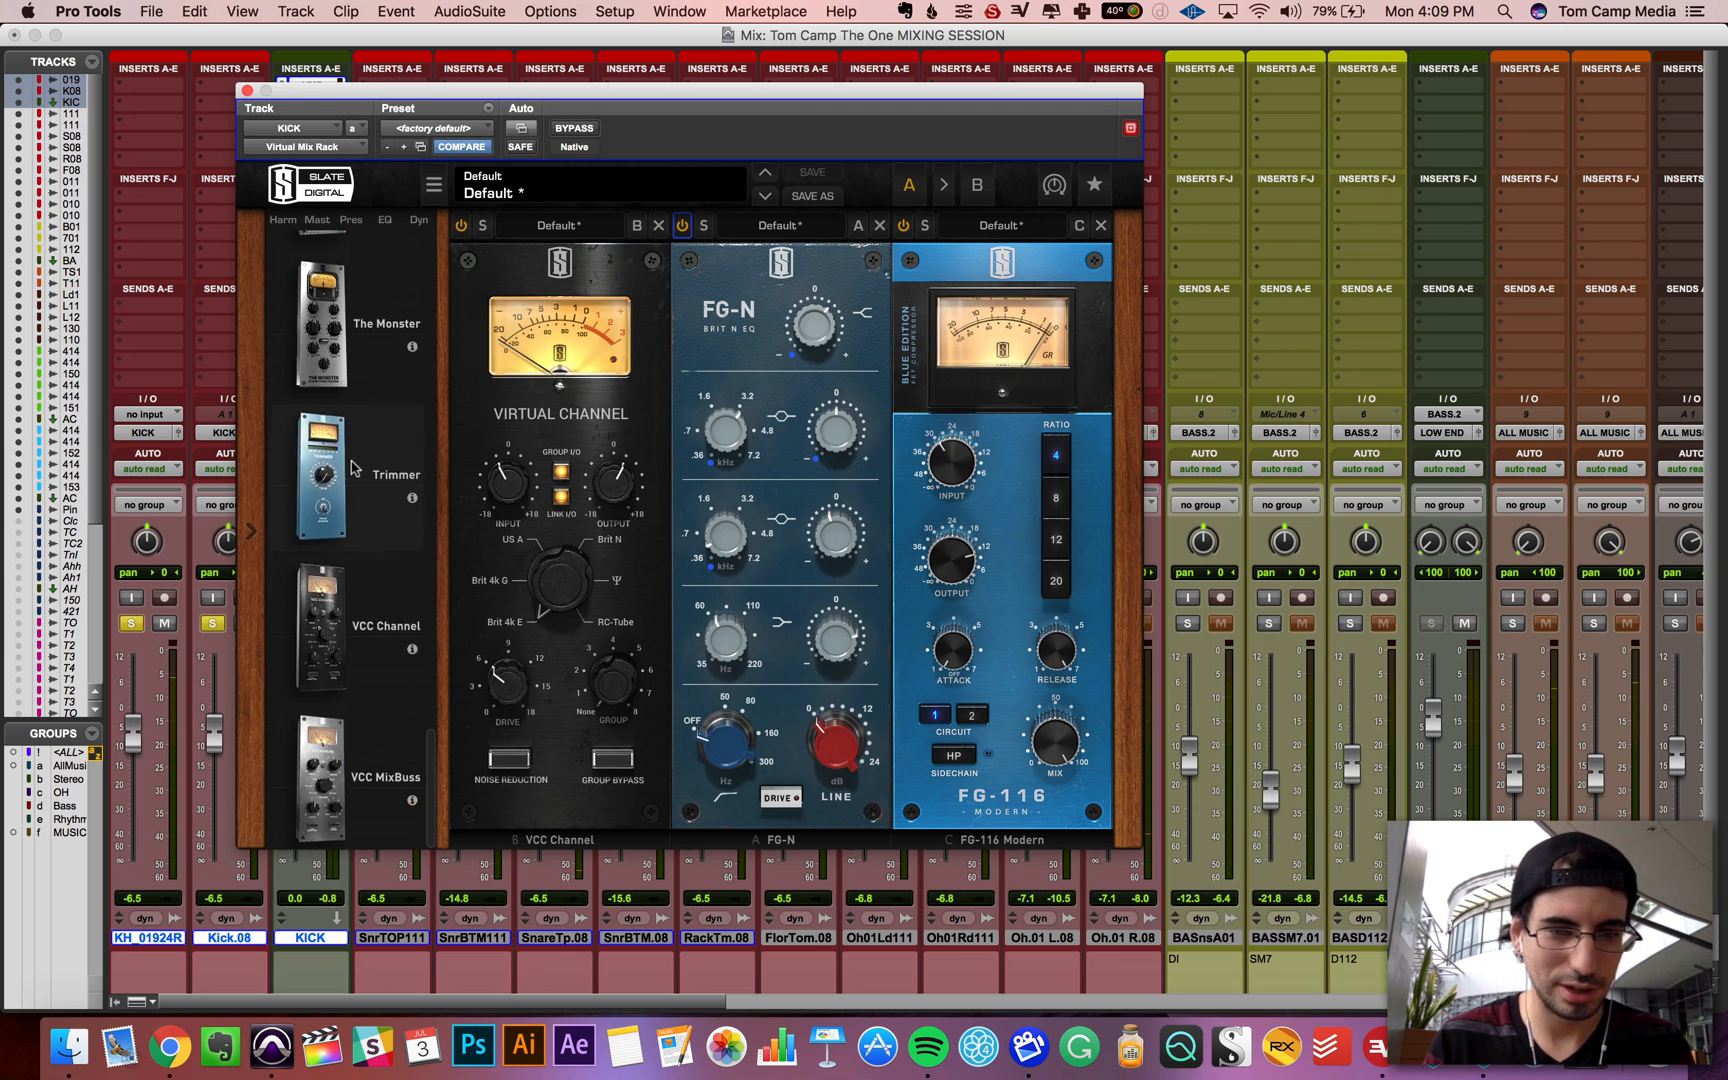
scroll(352, 468, "up", 3)
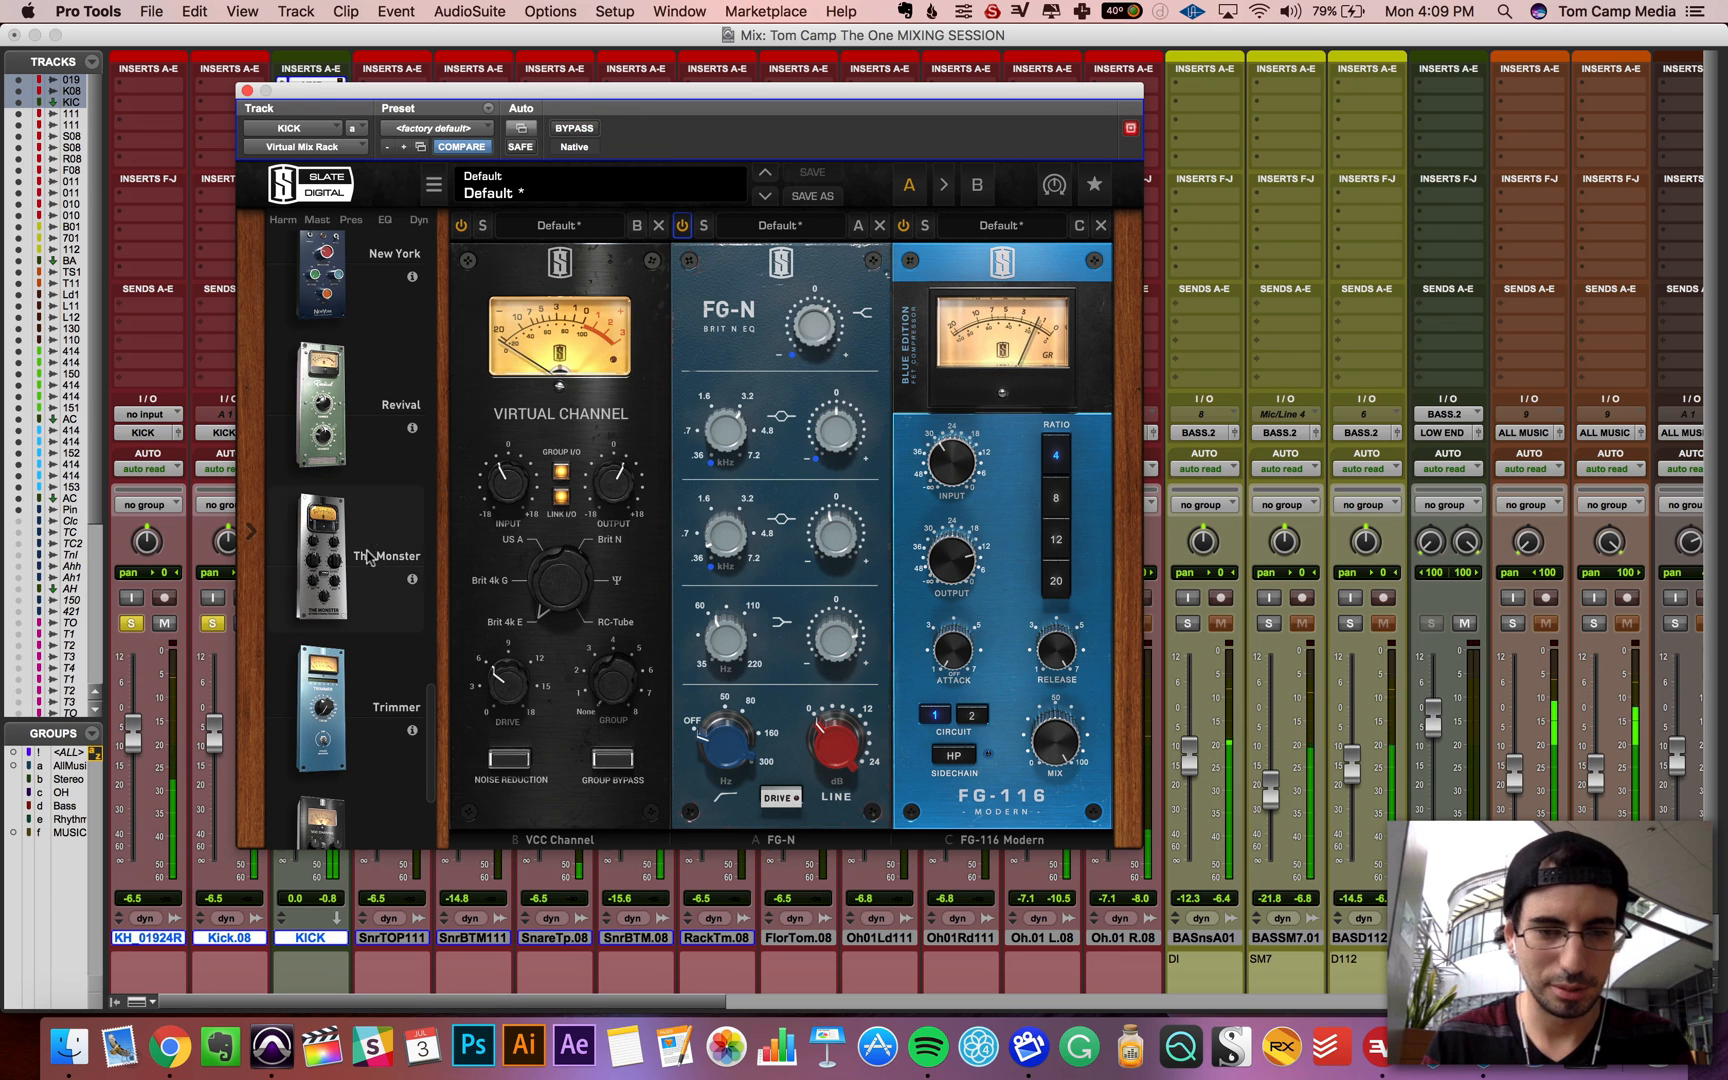
left_click_drag(322, 707, 1219, 685)
left_click_drag(1206, 577, 1206, 615)
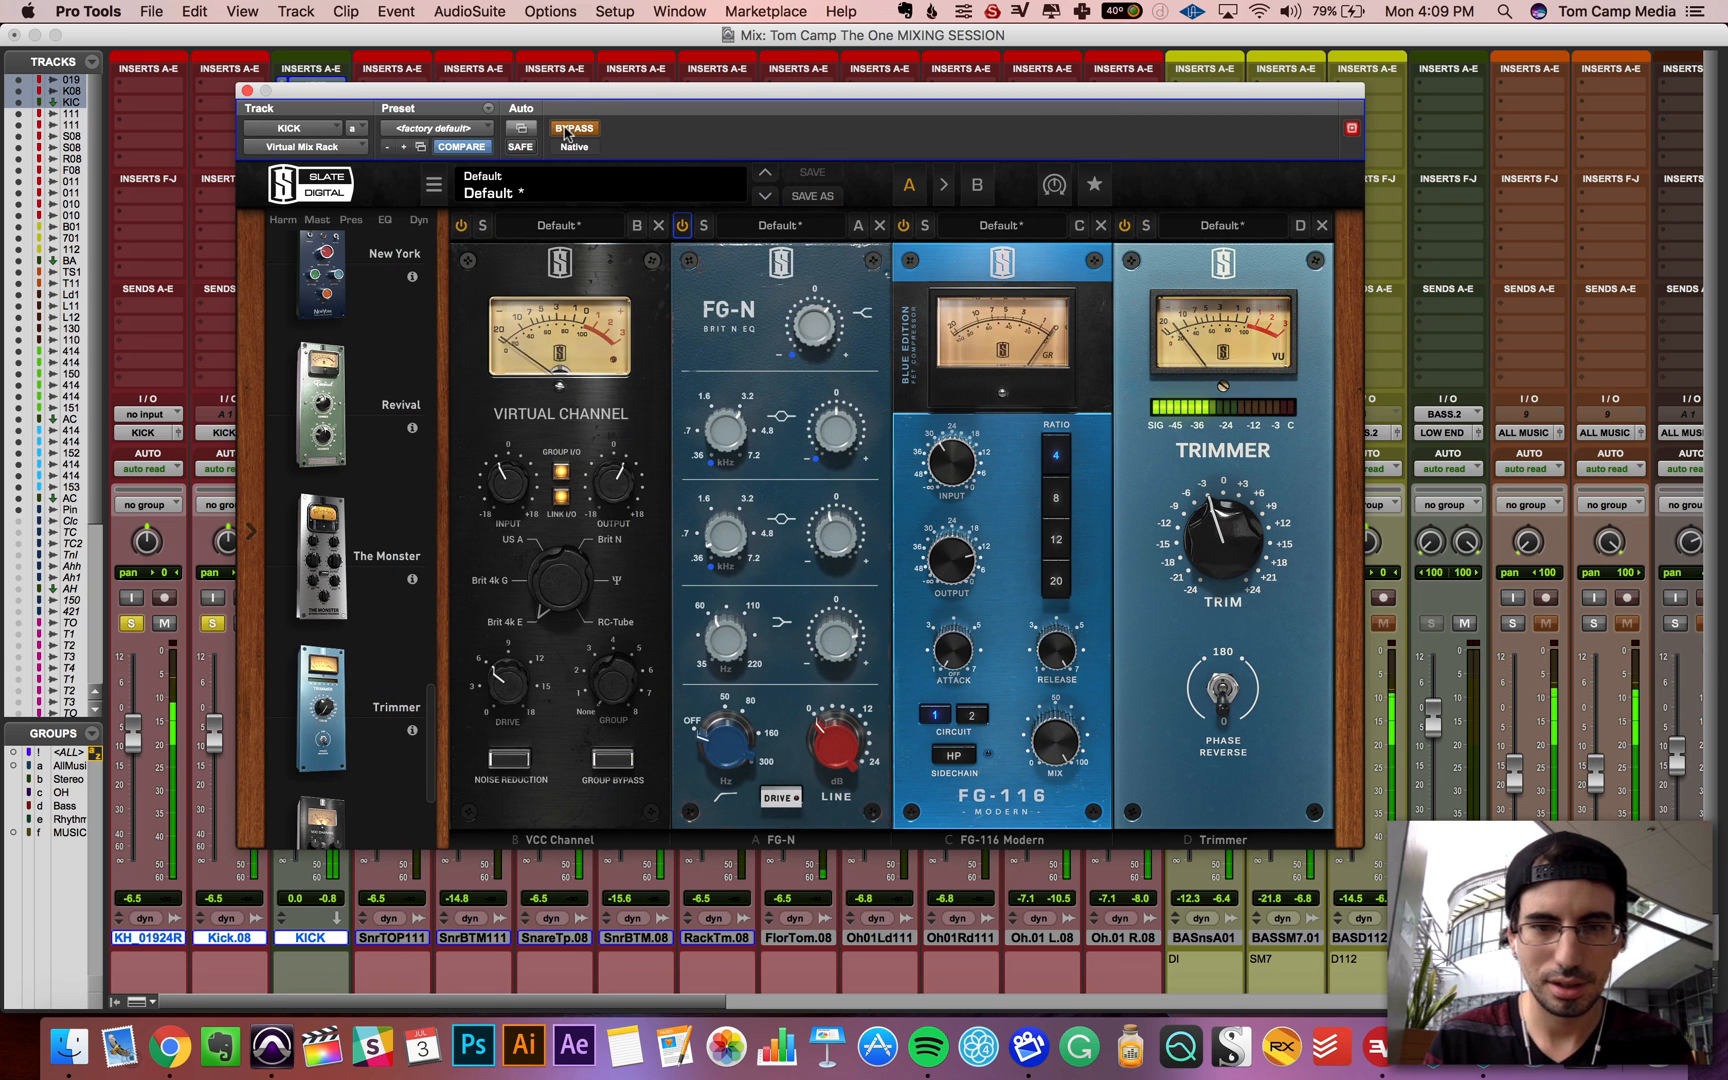
left_click_drag(1232, 532, 1232, 570)
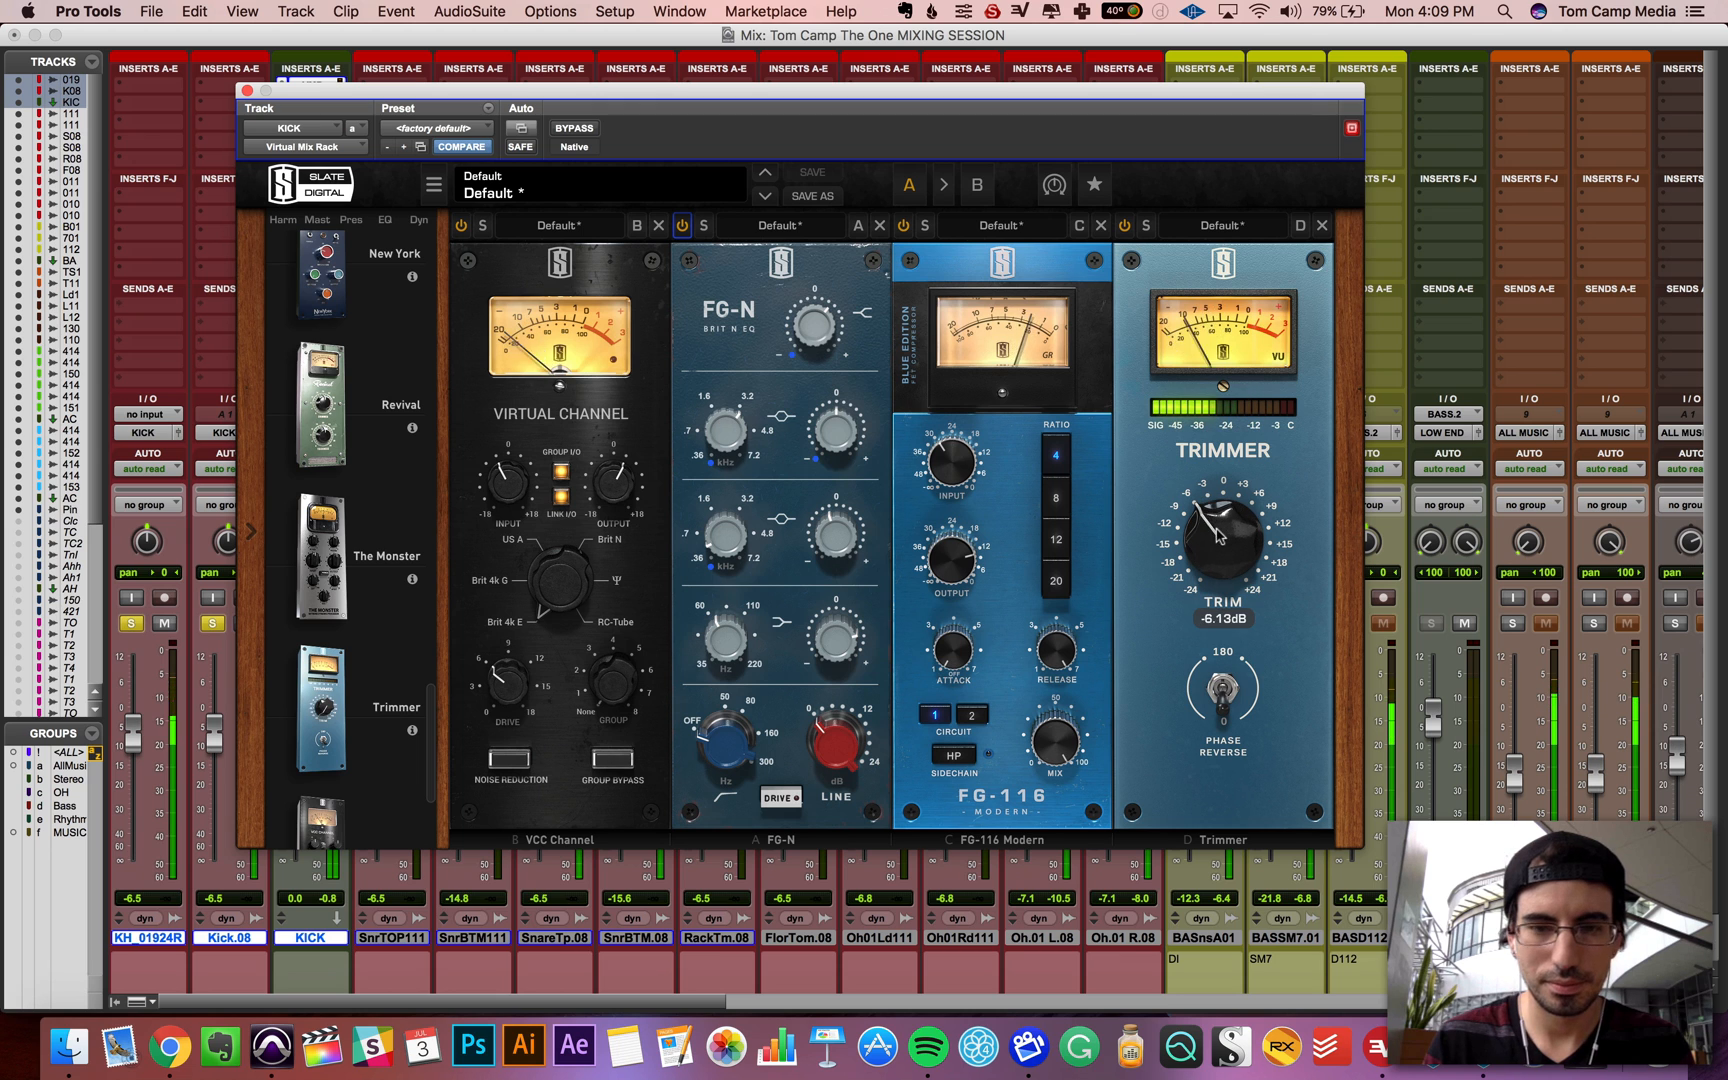
Step: Compare the kick with the rack bypassed and active, raise the Trimmer's trim slightly, and close the plug-in window
left_click(576, 128)
left_click(576, 128)
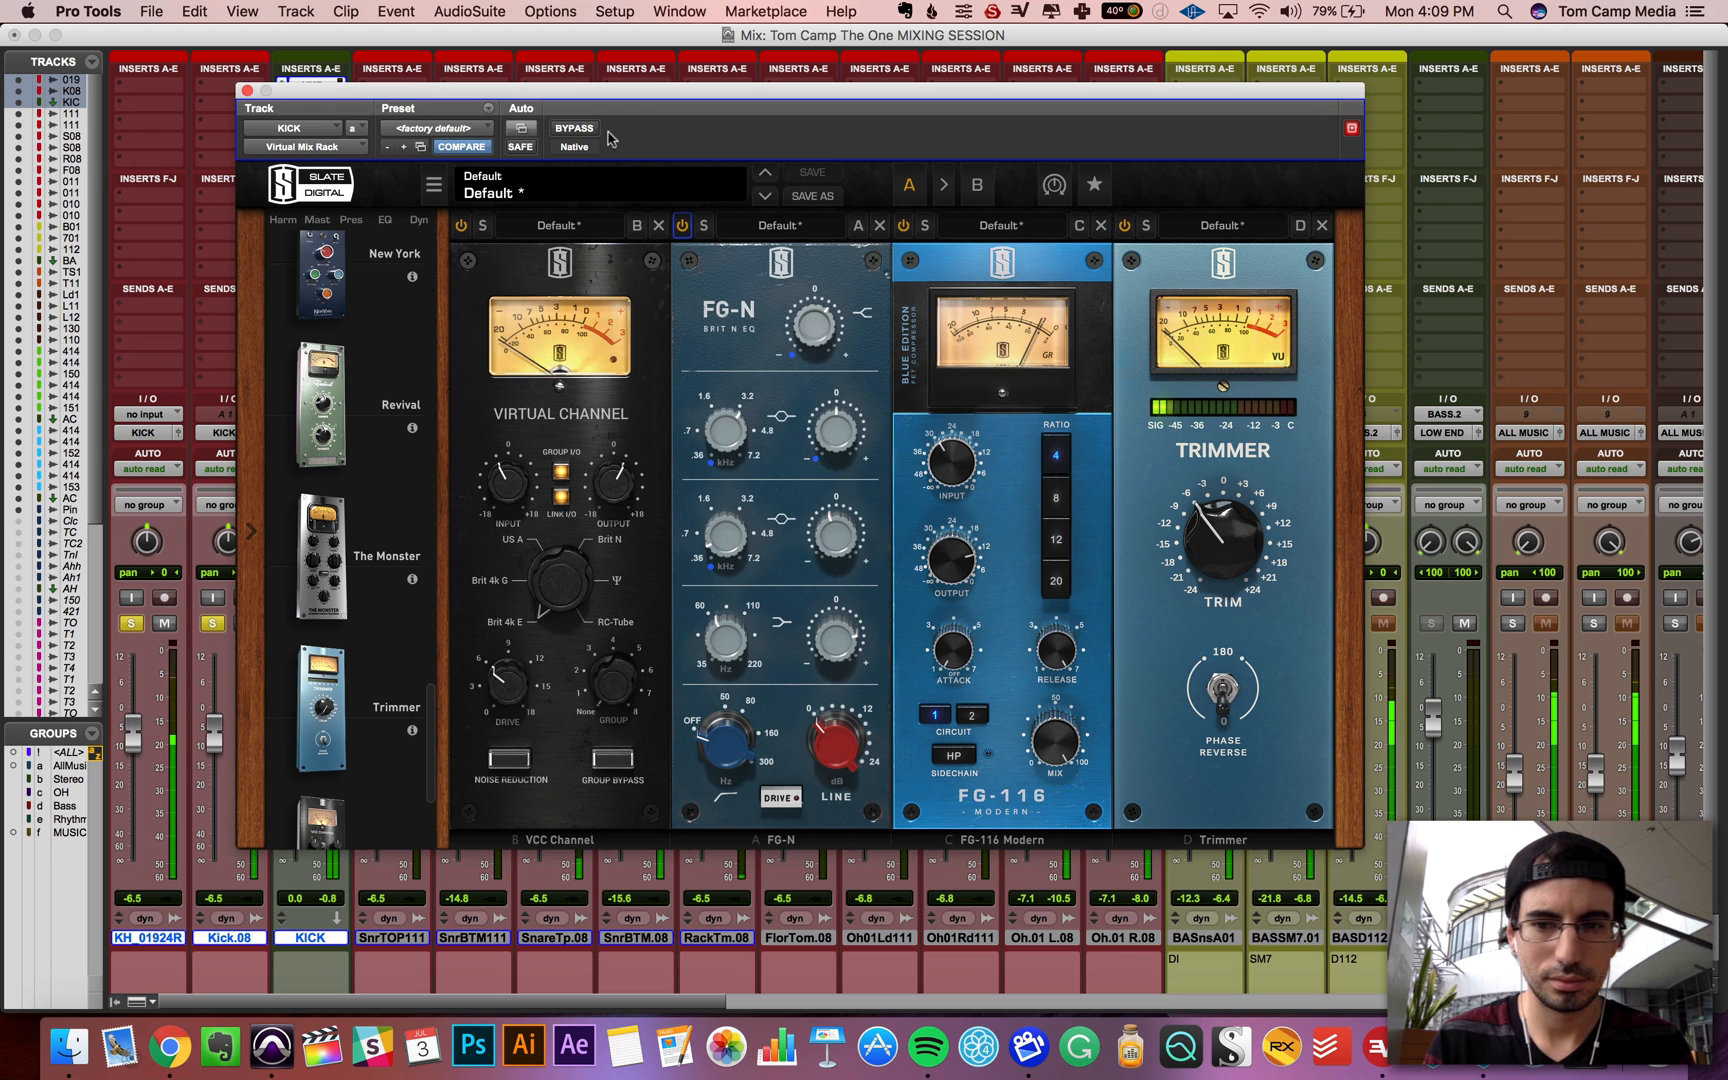
left_click_drag(1210, 537, 1210, 524)
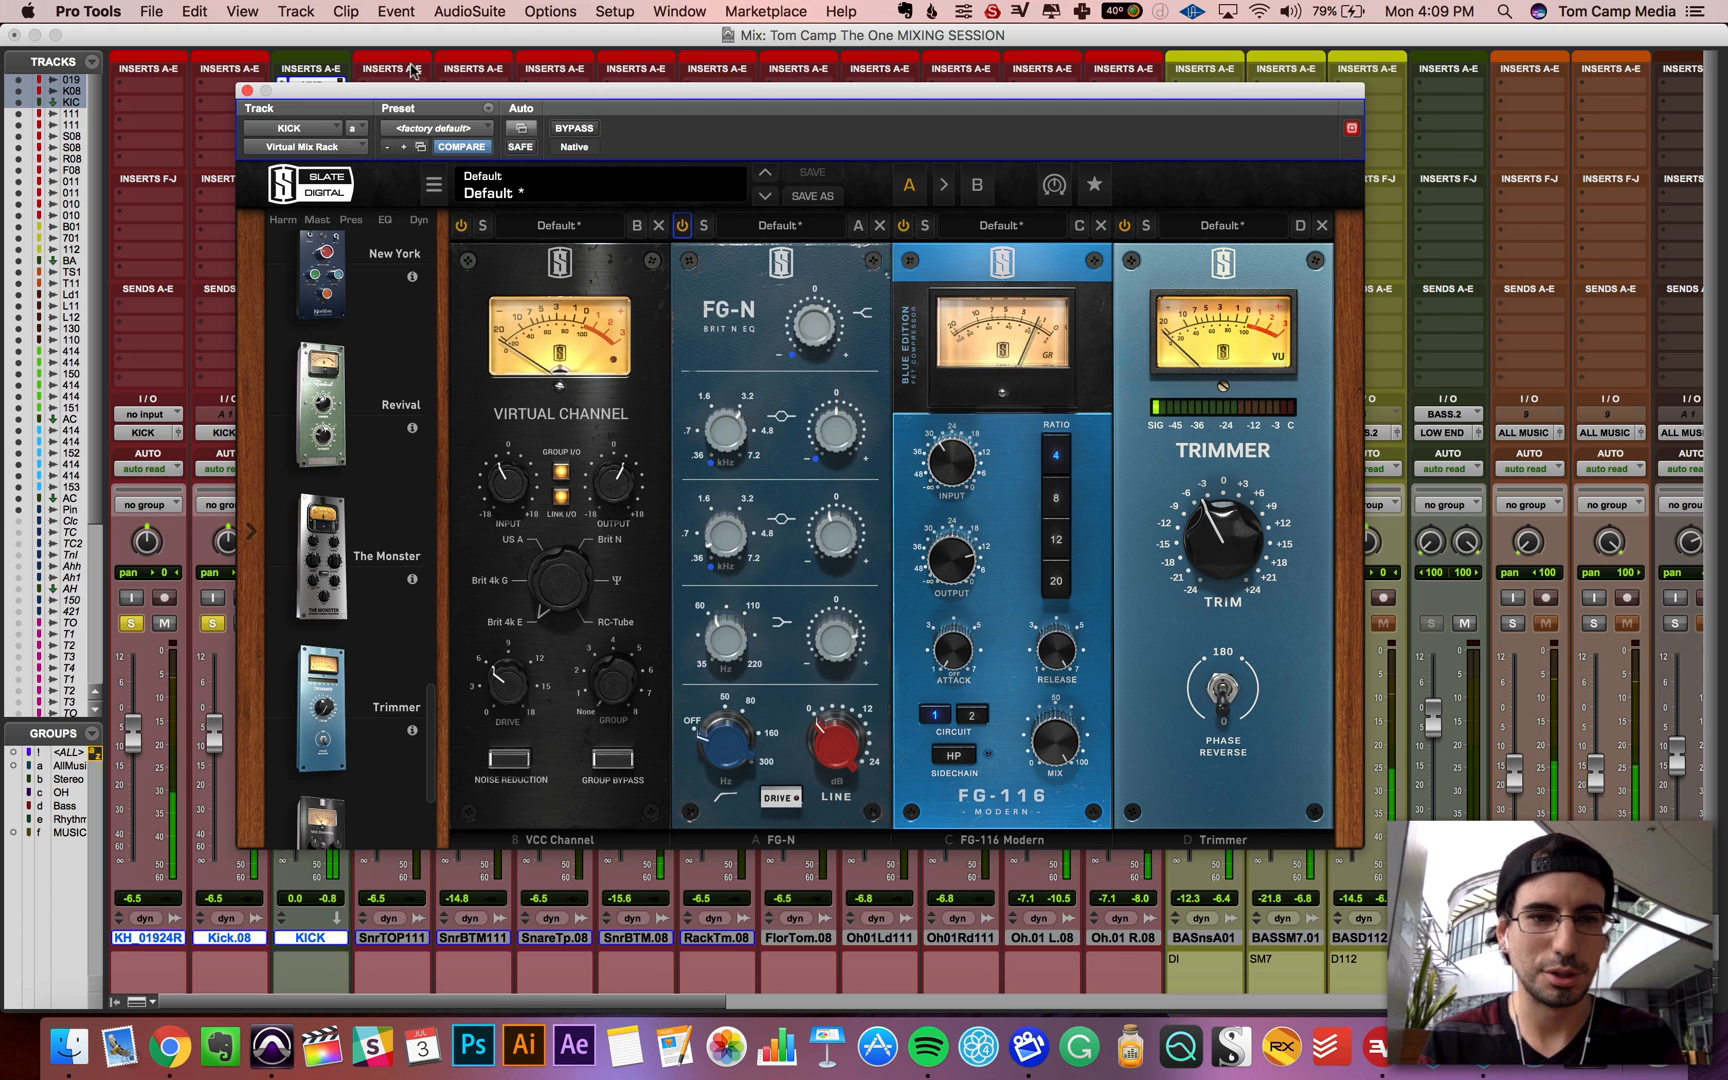
left_click(246, 91)
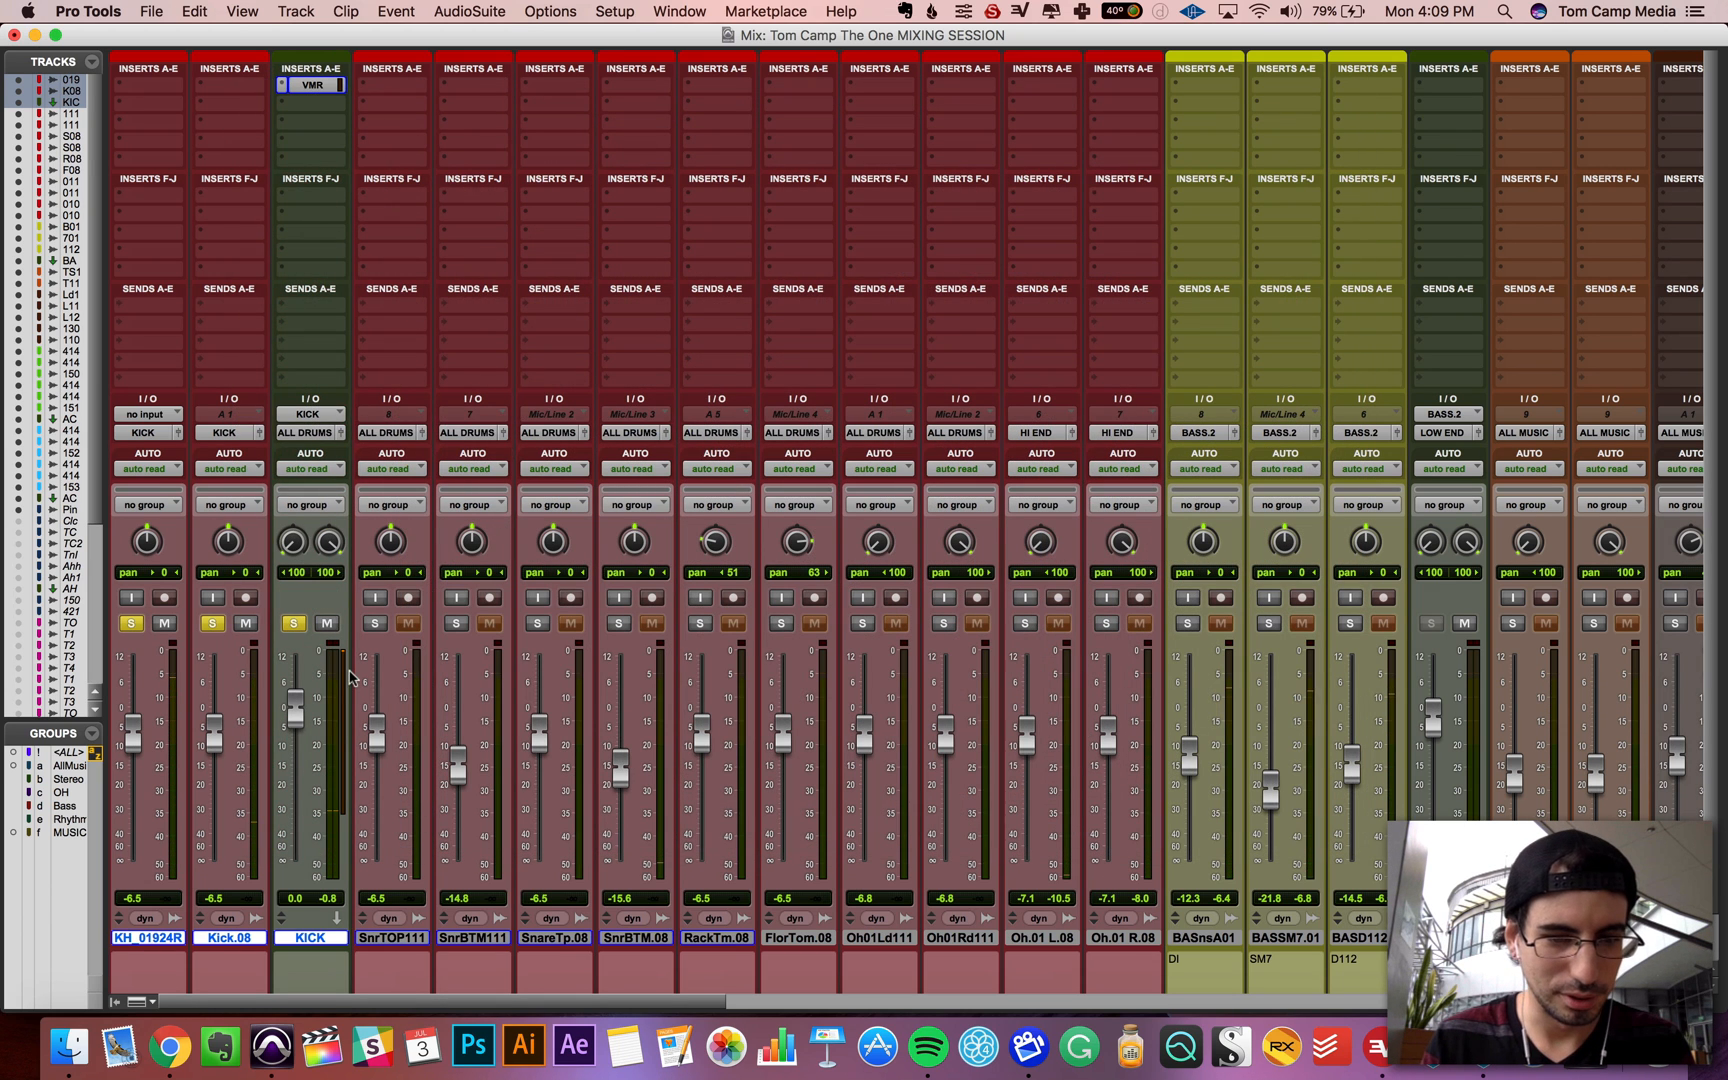
Step: Solo the SnrBTM111 track and move the Oh.01 L.dup1.11 and Oh.01R.dup1.11 tracks directly below Snare BTM.08 in the Edit window
left_click(450, 625)
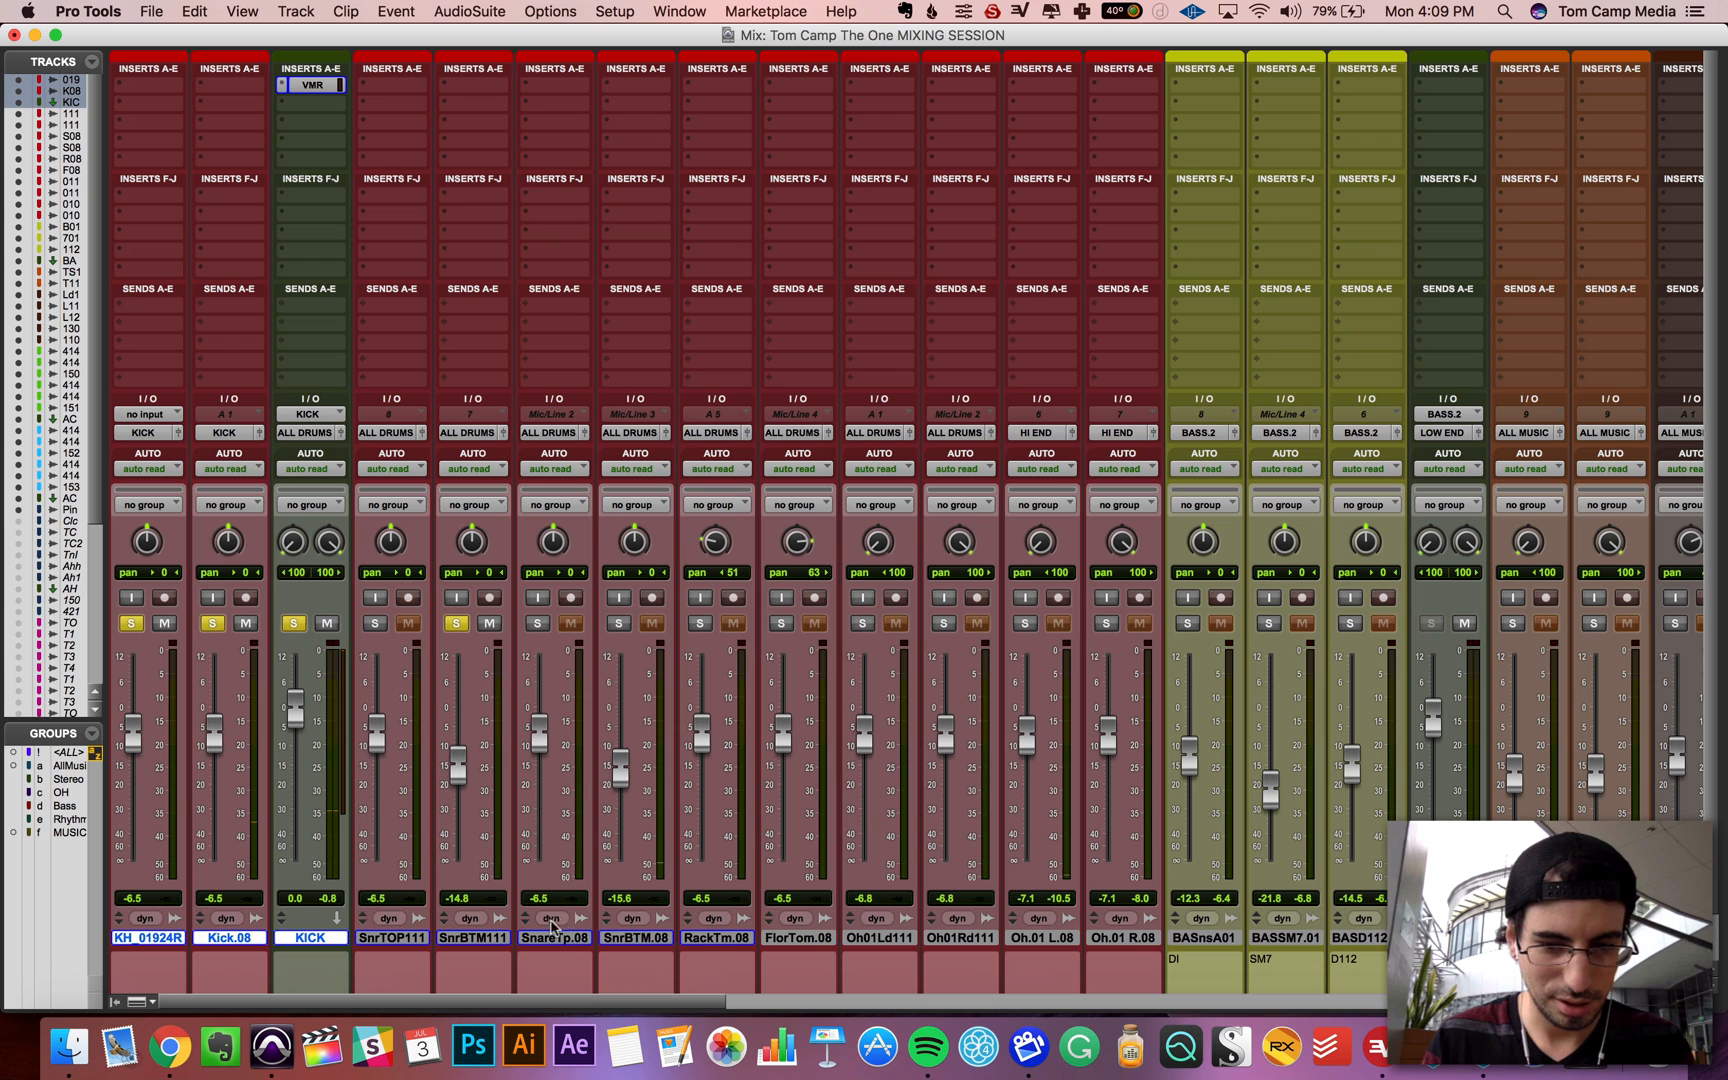
left_click(623, 937)
left_click(898, 937)
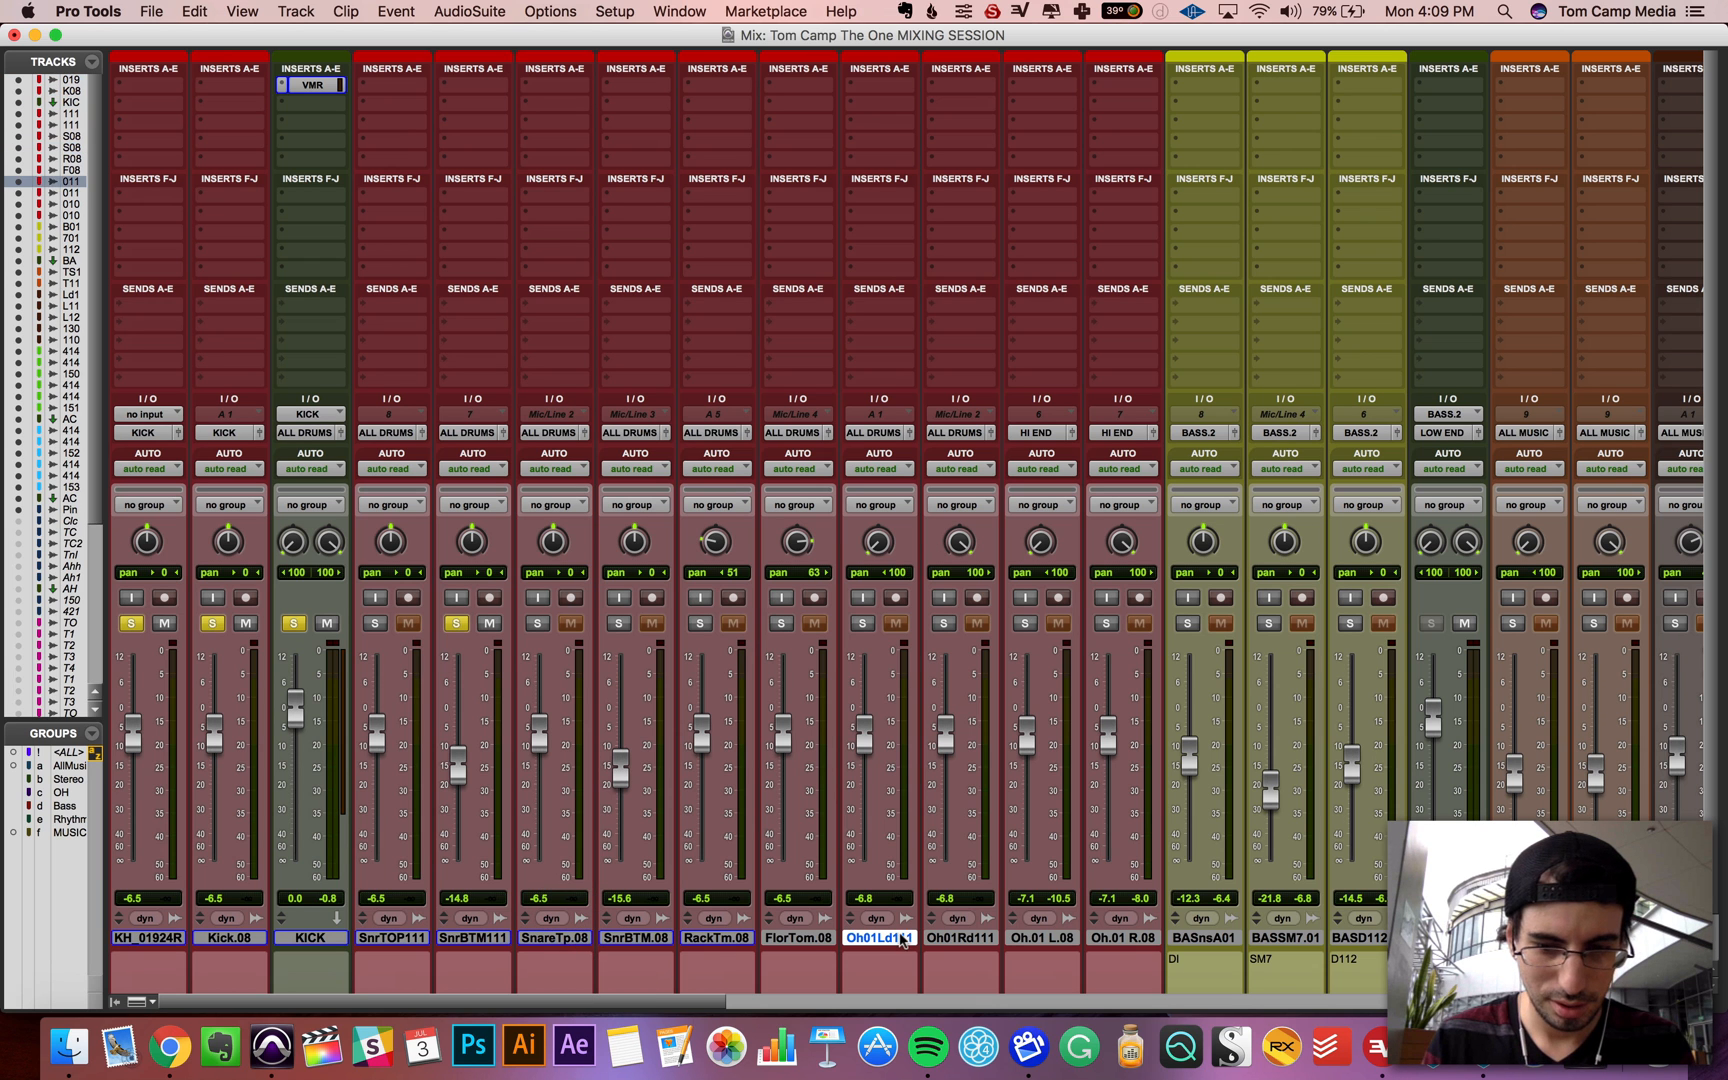
left_click(939, 937, "shift")
key("super+equal")
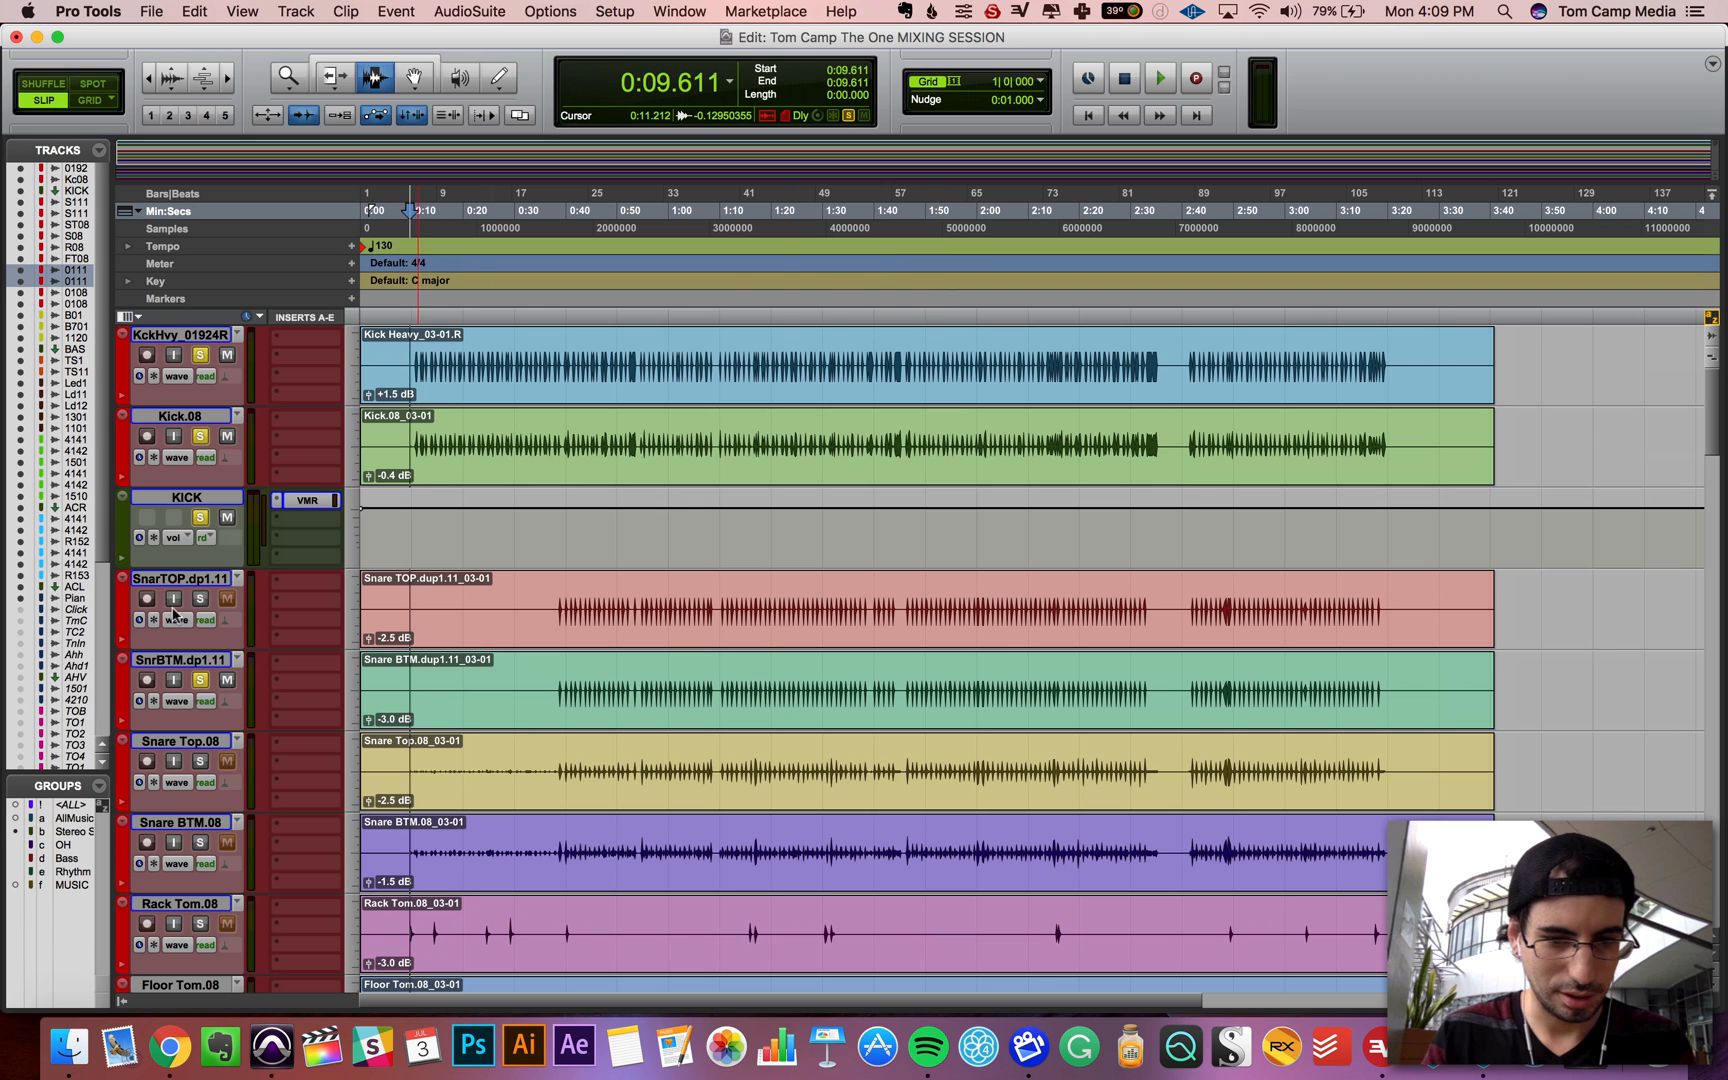
scroll(375, 758, "down", 5)
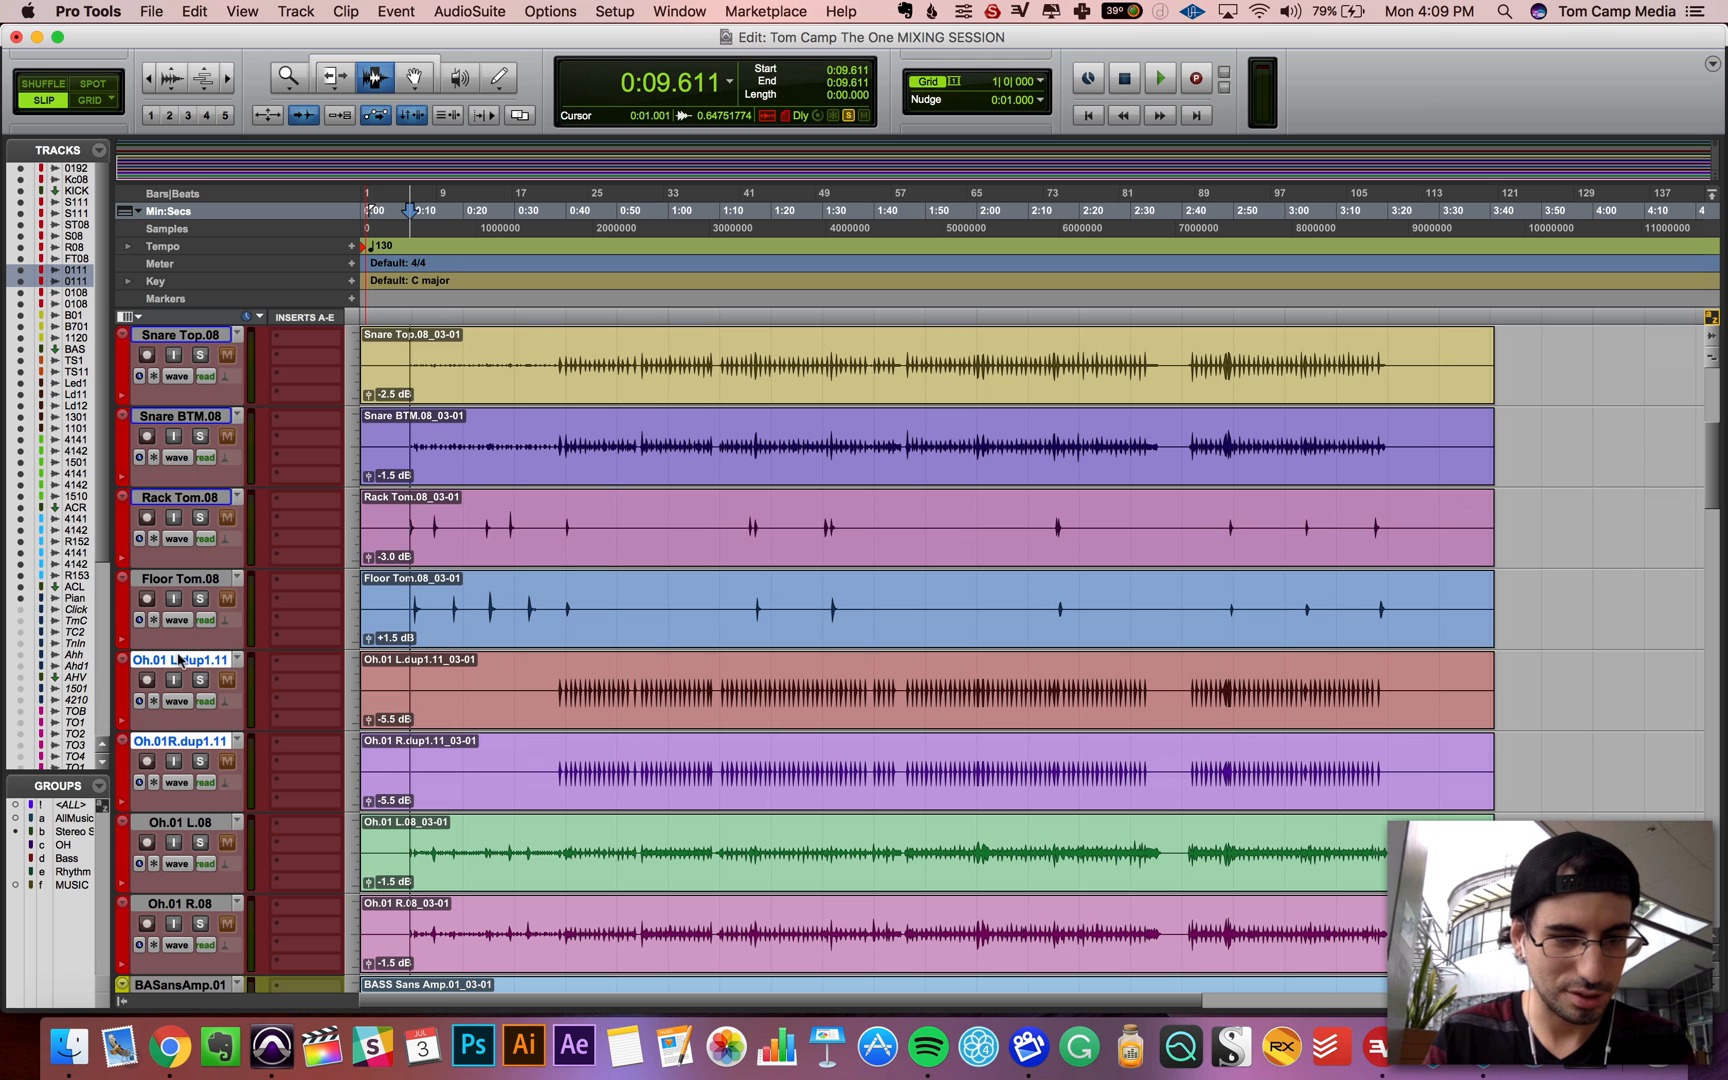
left_click_drag(180, 660, 176, 485)
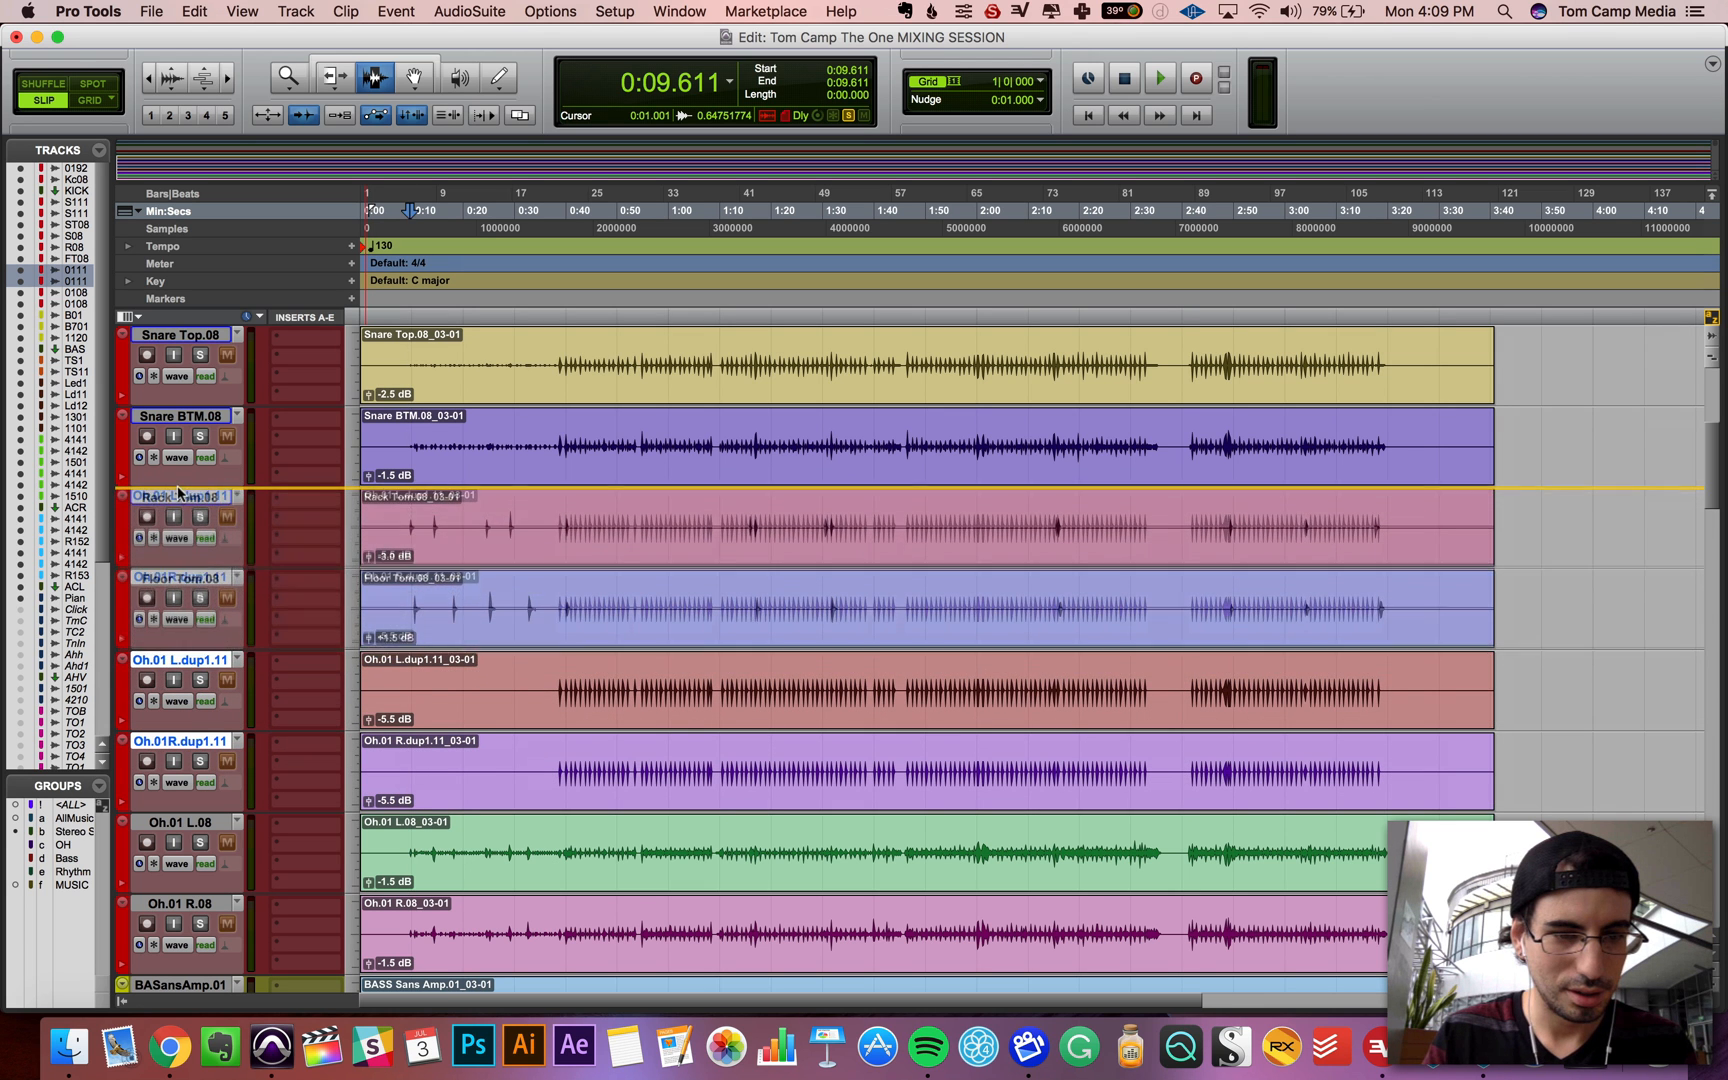
Step: Select the four snare tracks along with the two dup1.11 overhead tracks and solo them all
scroll(184, 597, "up", 5)
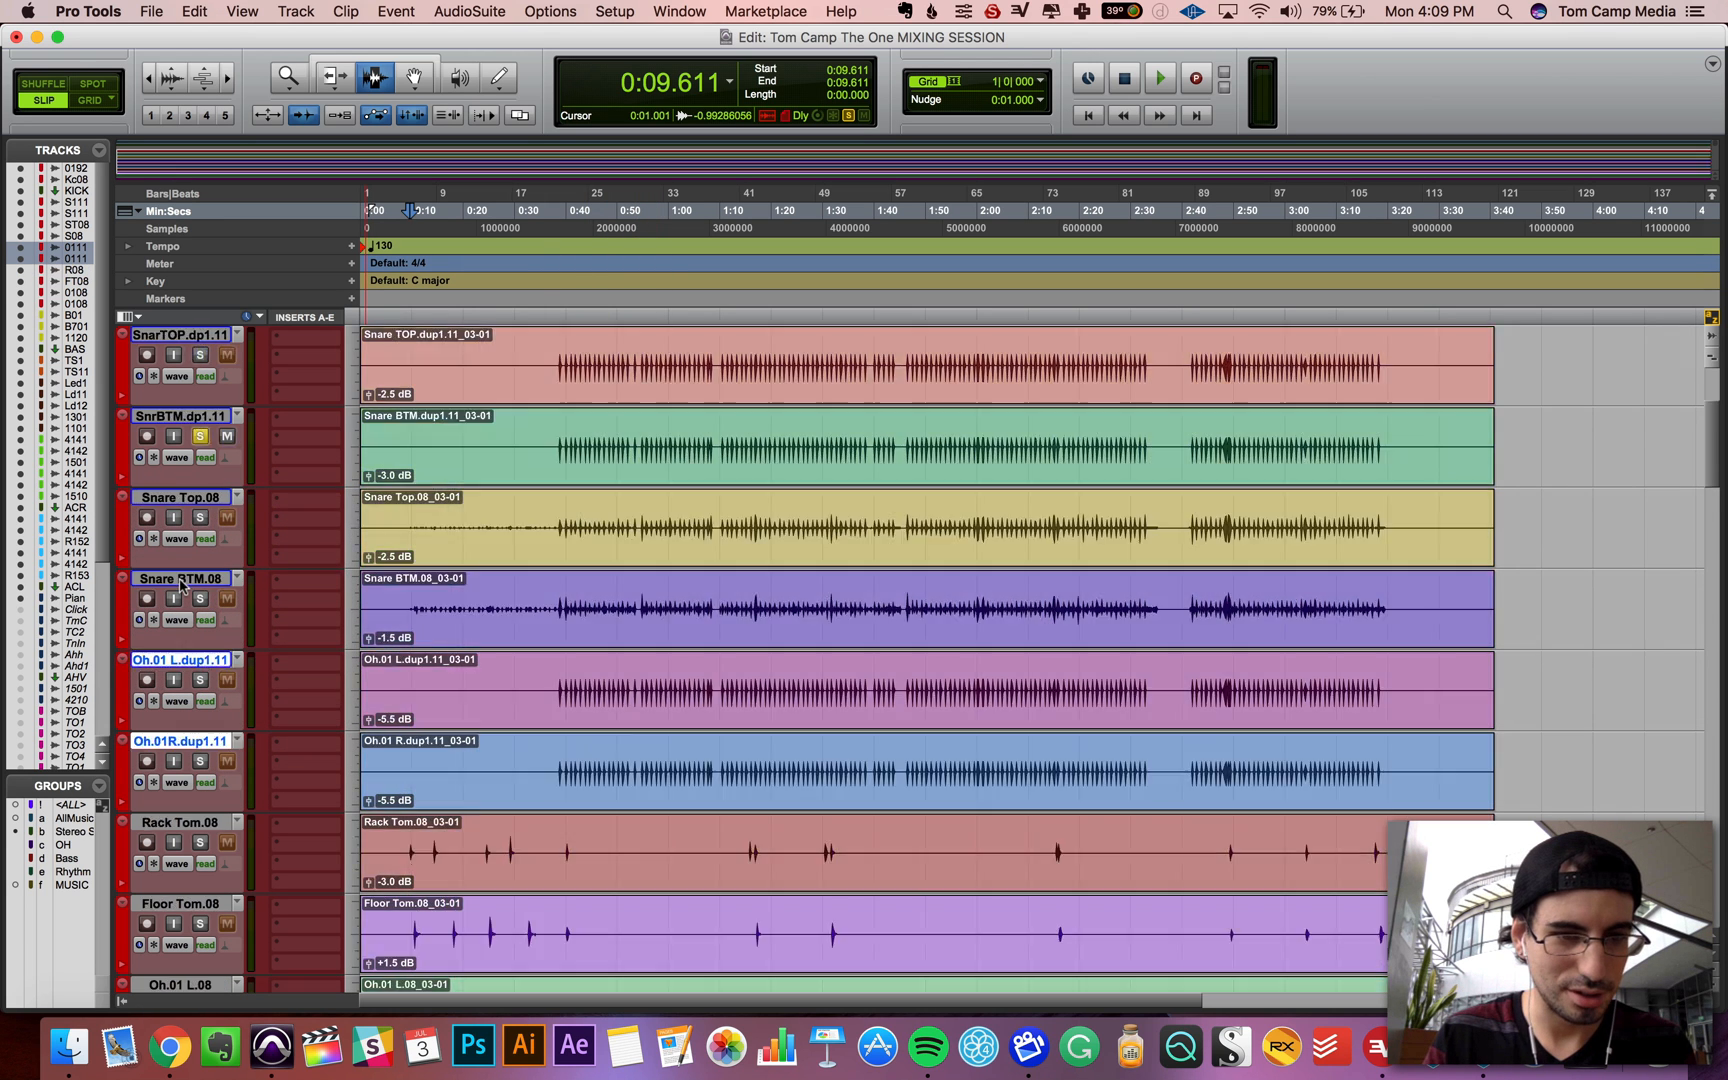
left_click(194, 579, "shift")
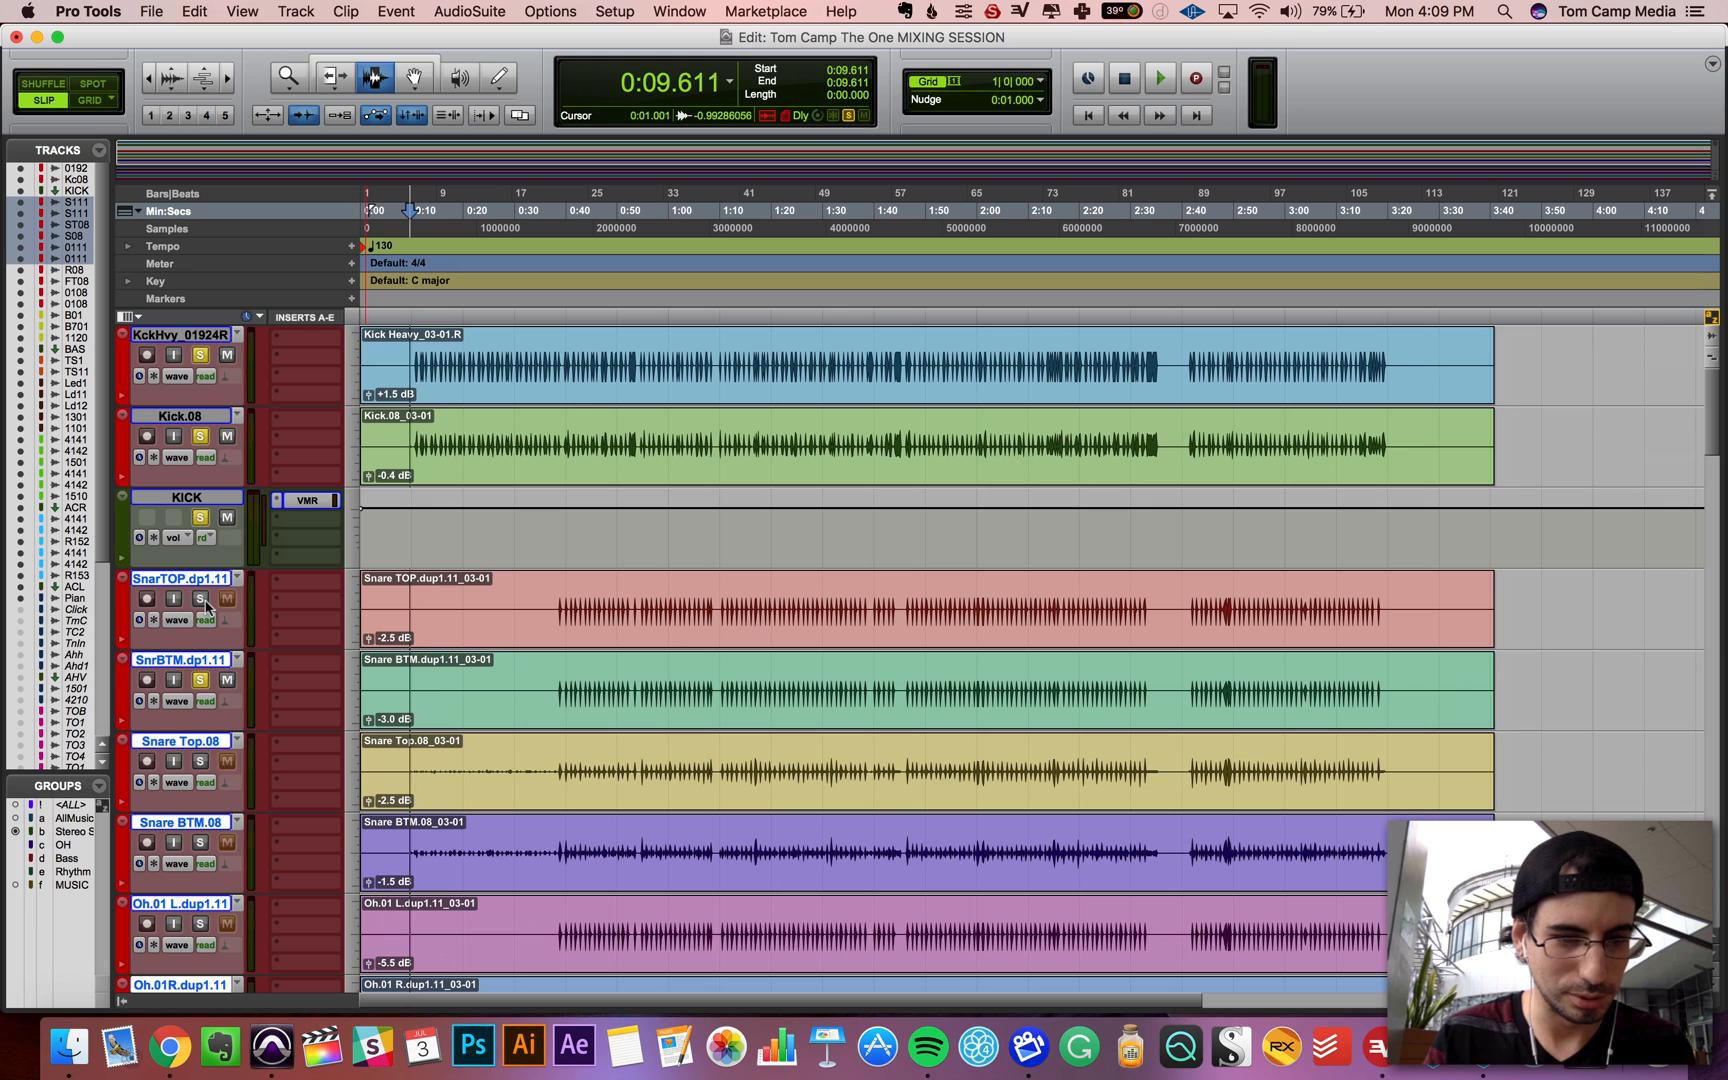
left_click(200, 598, "alt+shift")
Step: Route the selected snare and dup1.11 overhead tracks to a new stereo aux input named SNARE
key("super+equal")
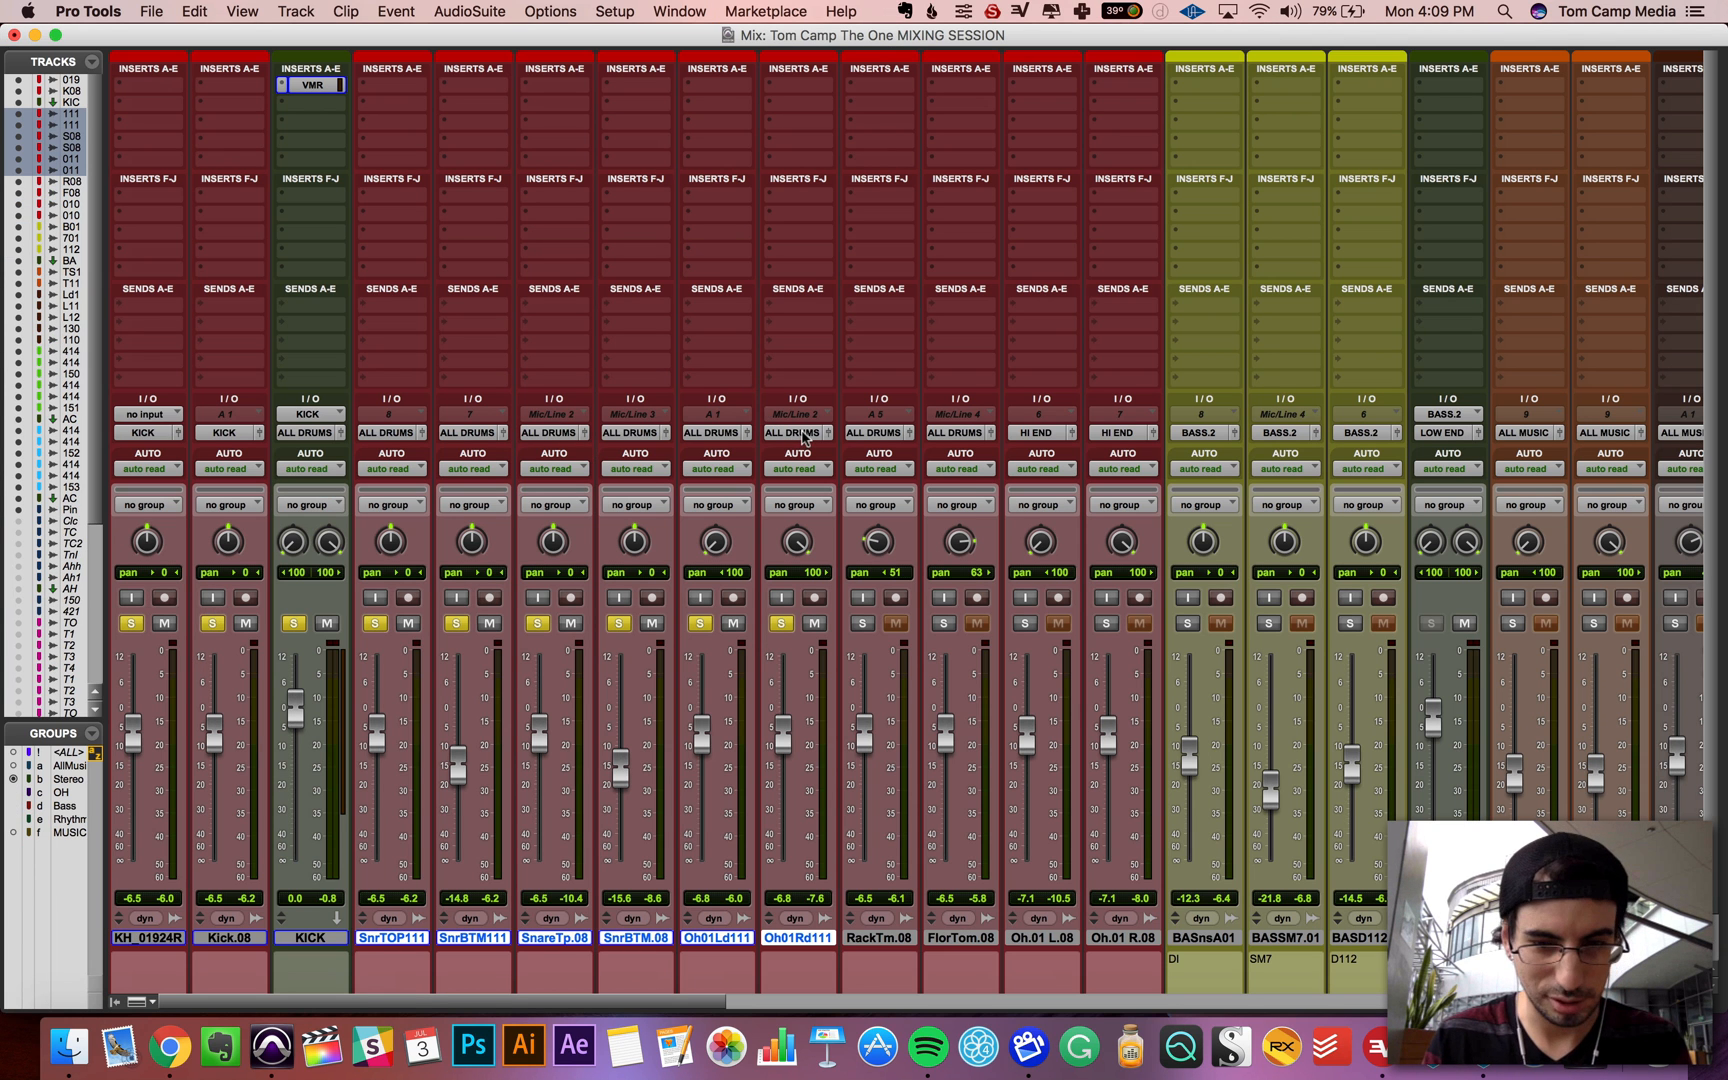
left_click(803, 437)
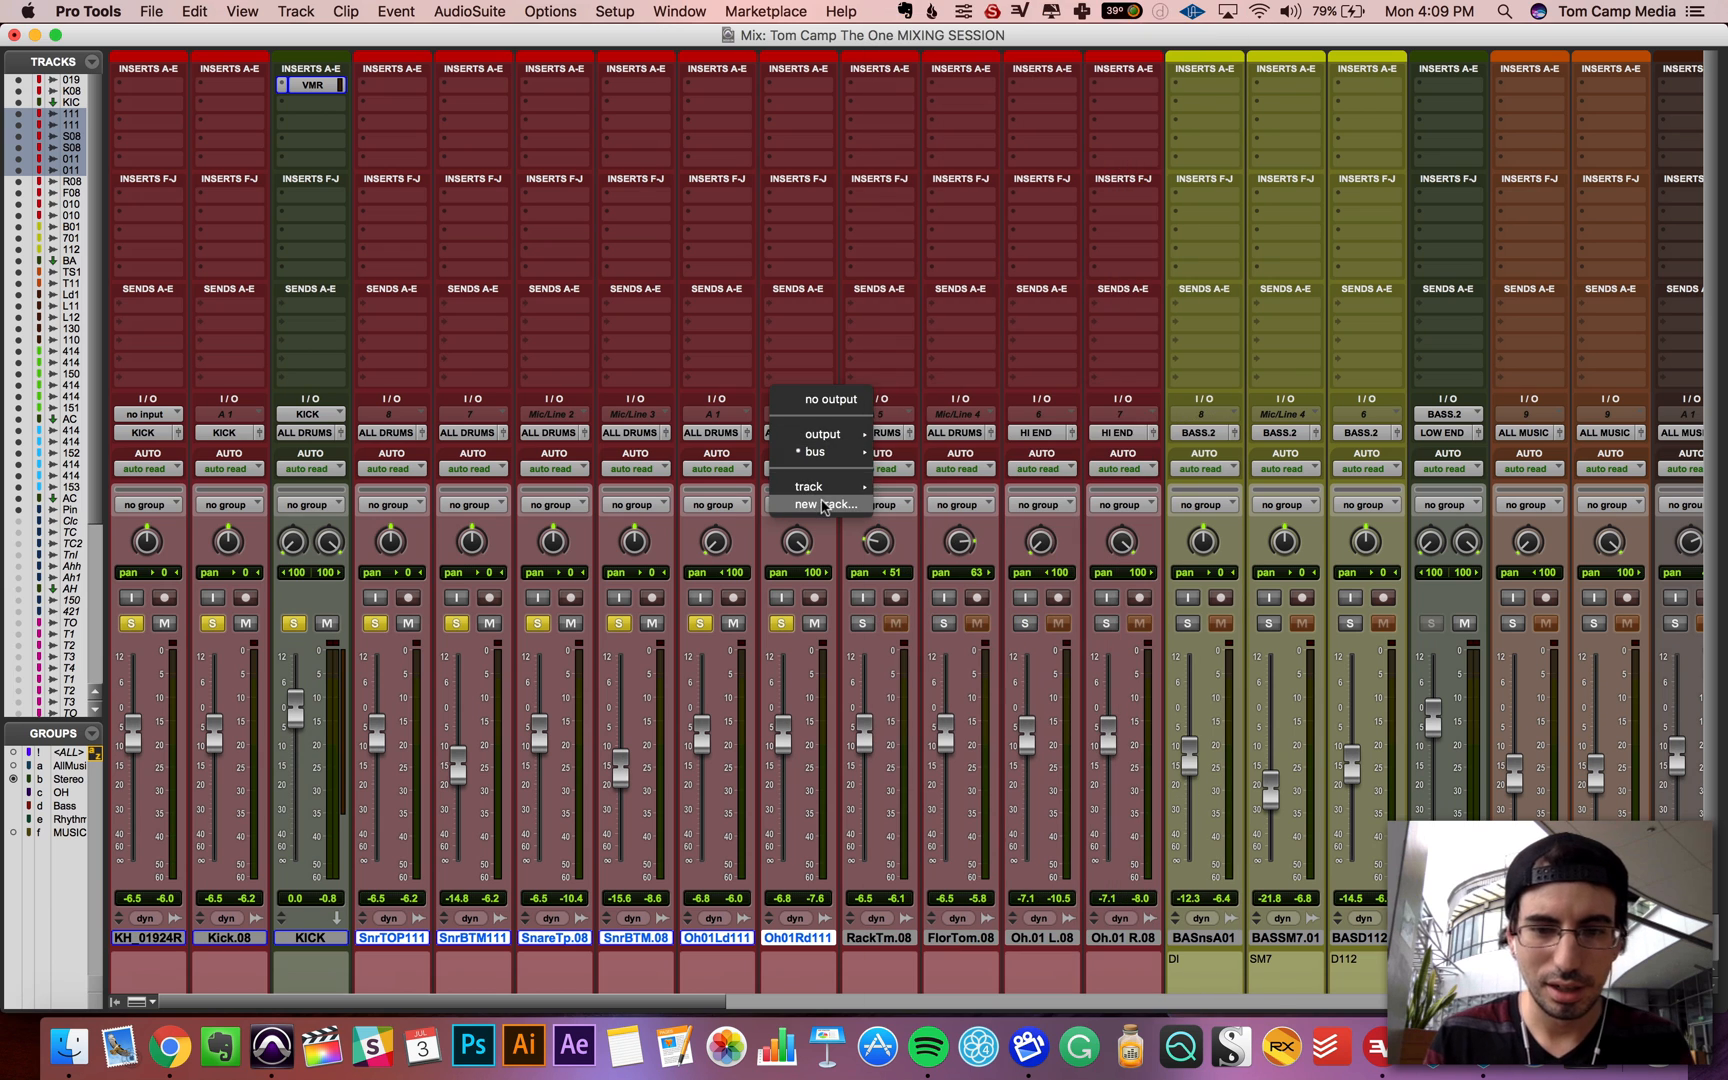
left_click(824, 504)
type("SNARE")
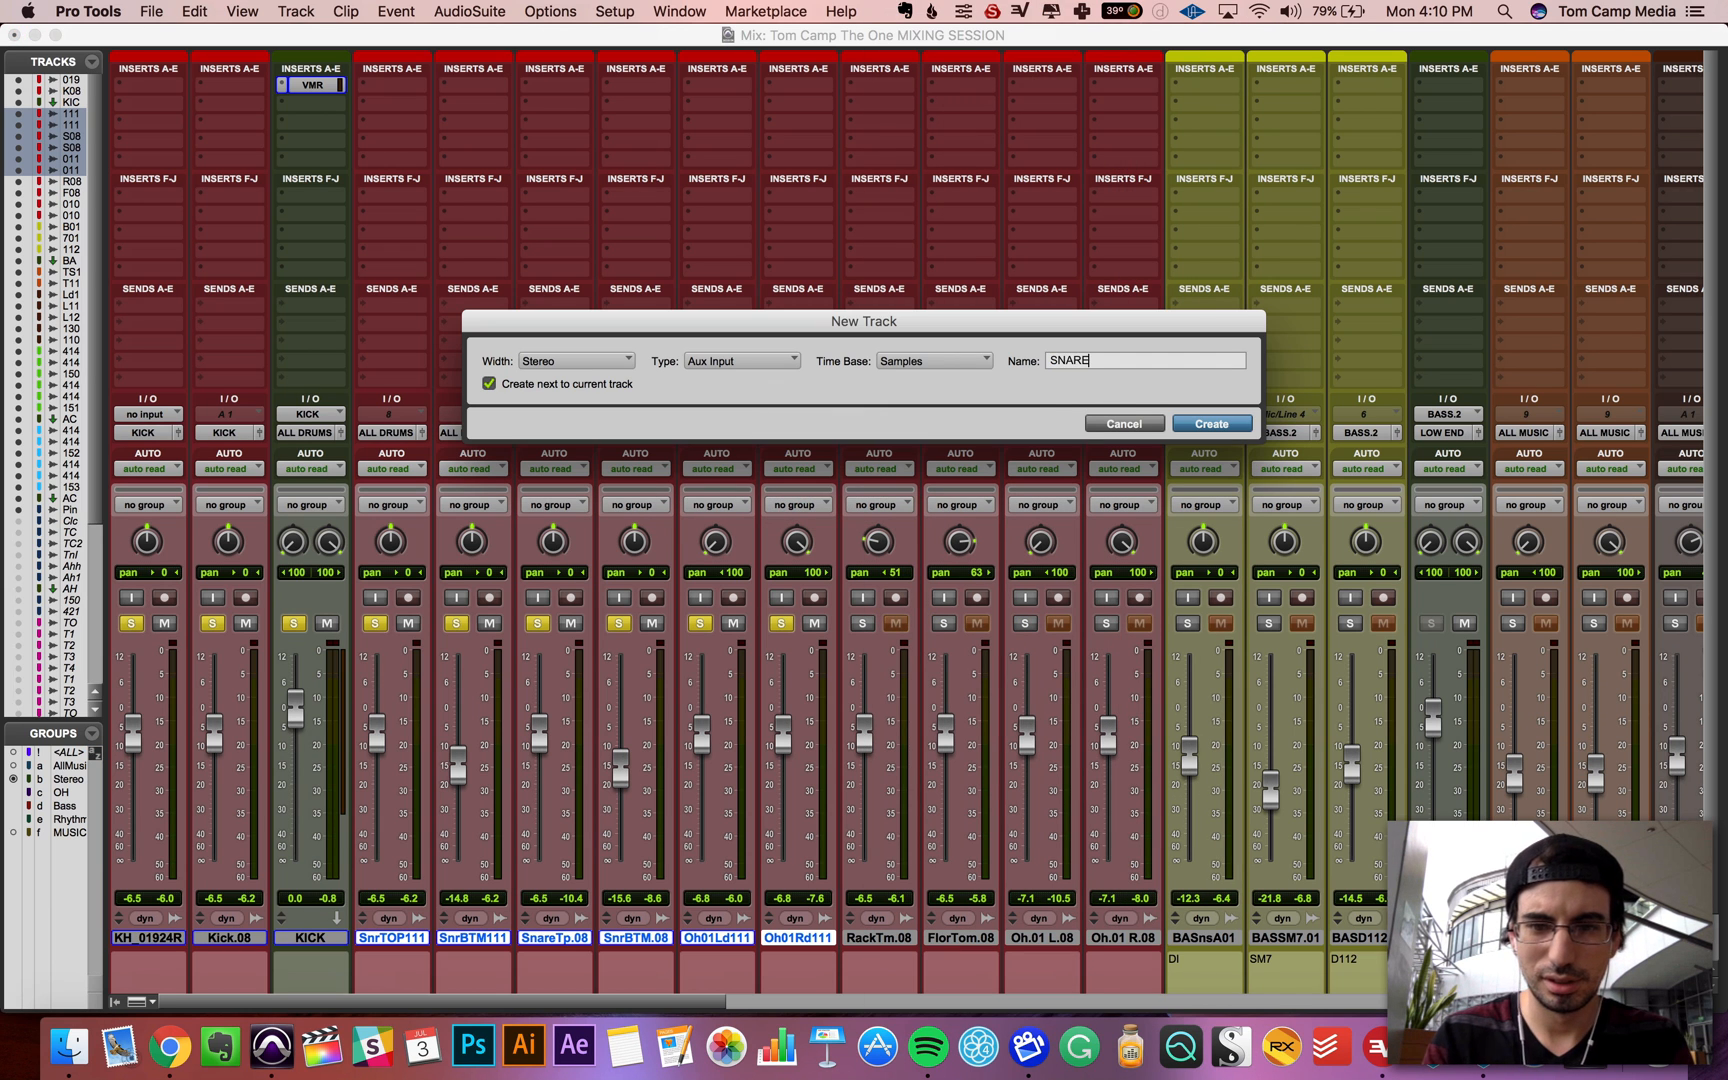
key("Return")
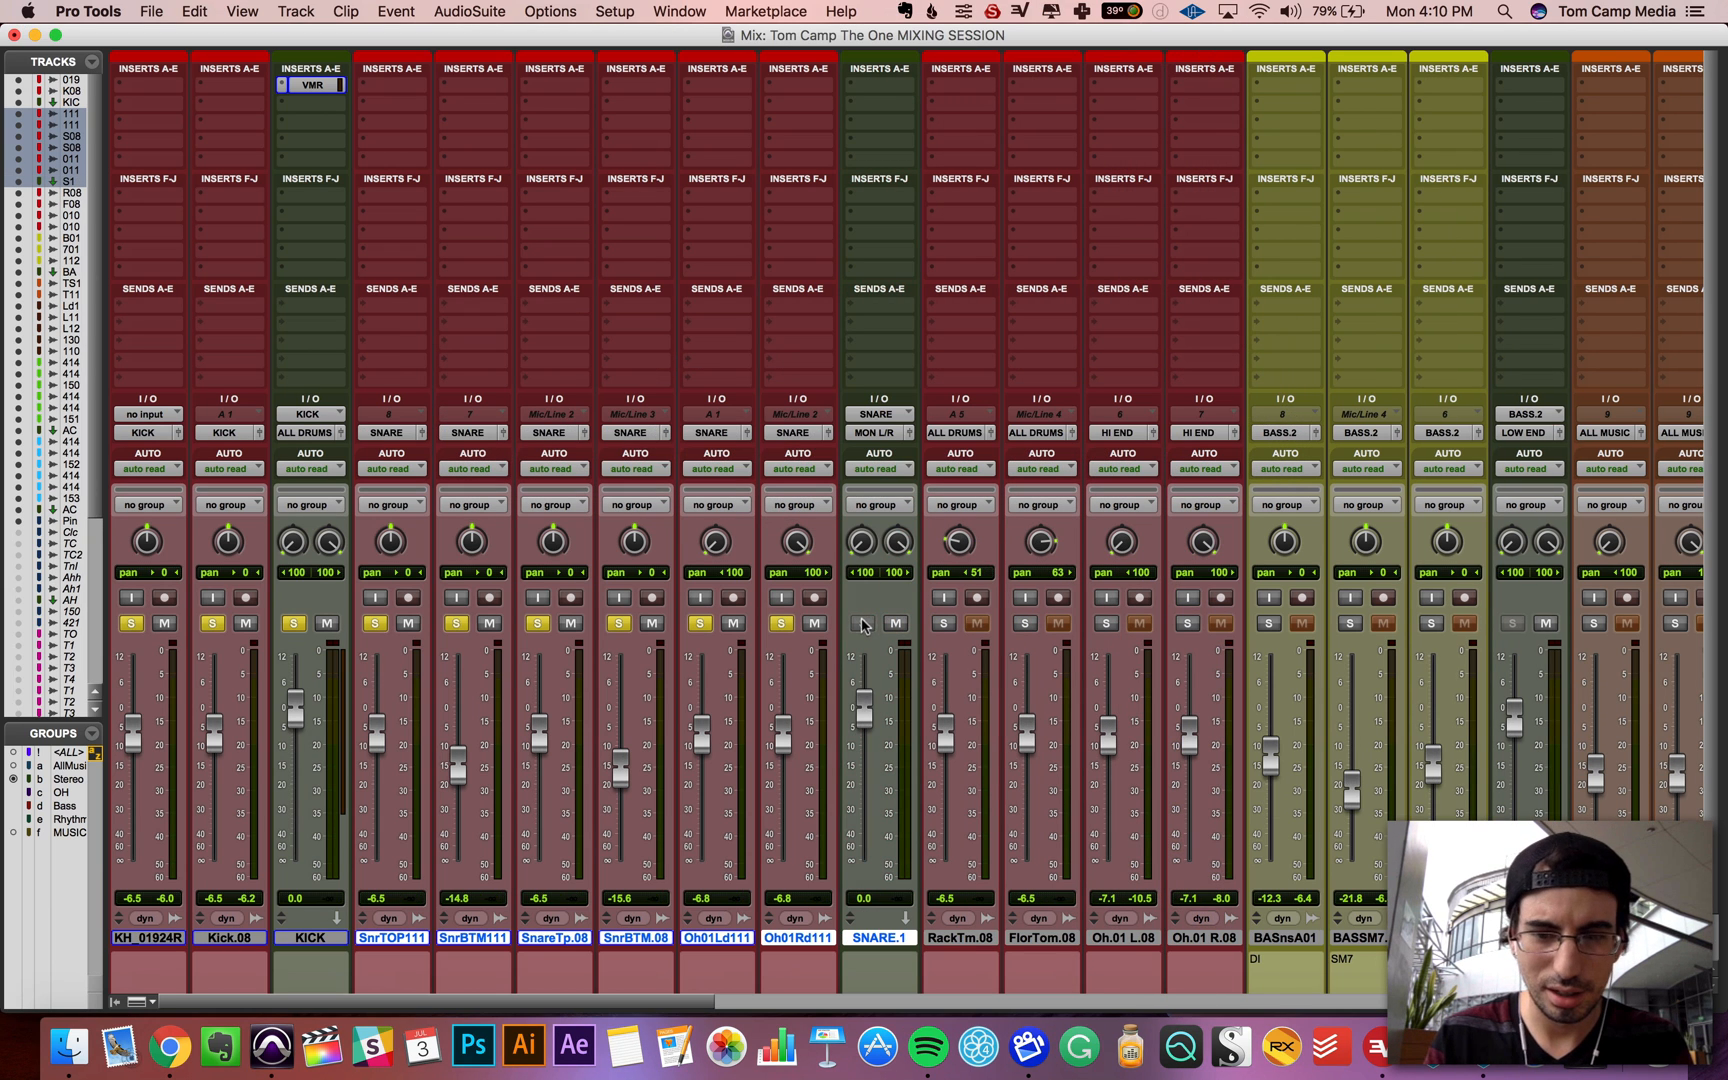
Step: Route the output of the new SNARE.1 aux to the ALL DRUMS track
left_click(875, 432)
mouse_move(890, 486)
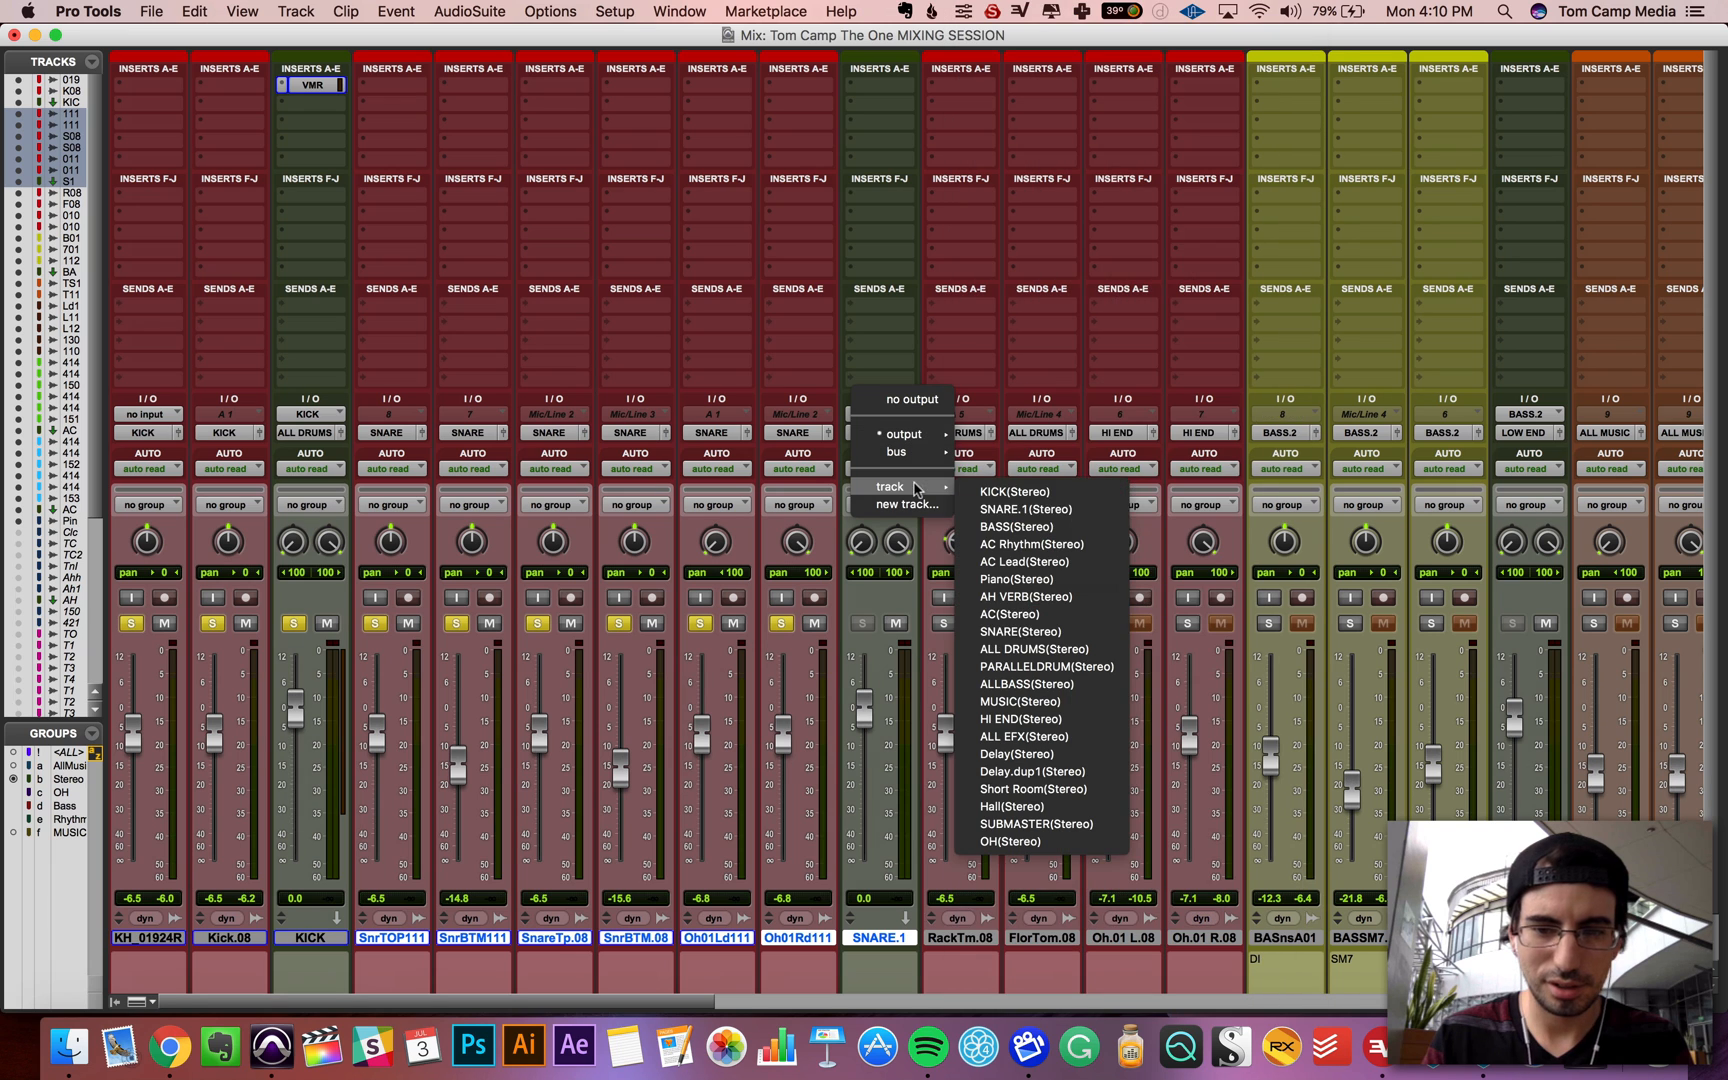
left_click(1052, 632)
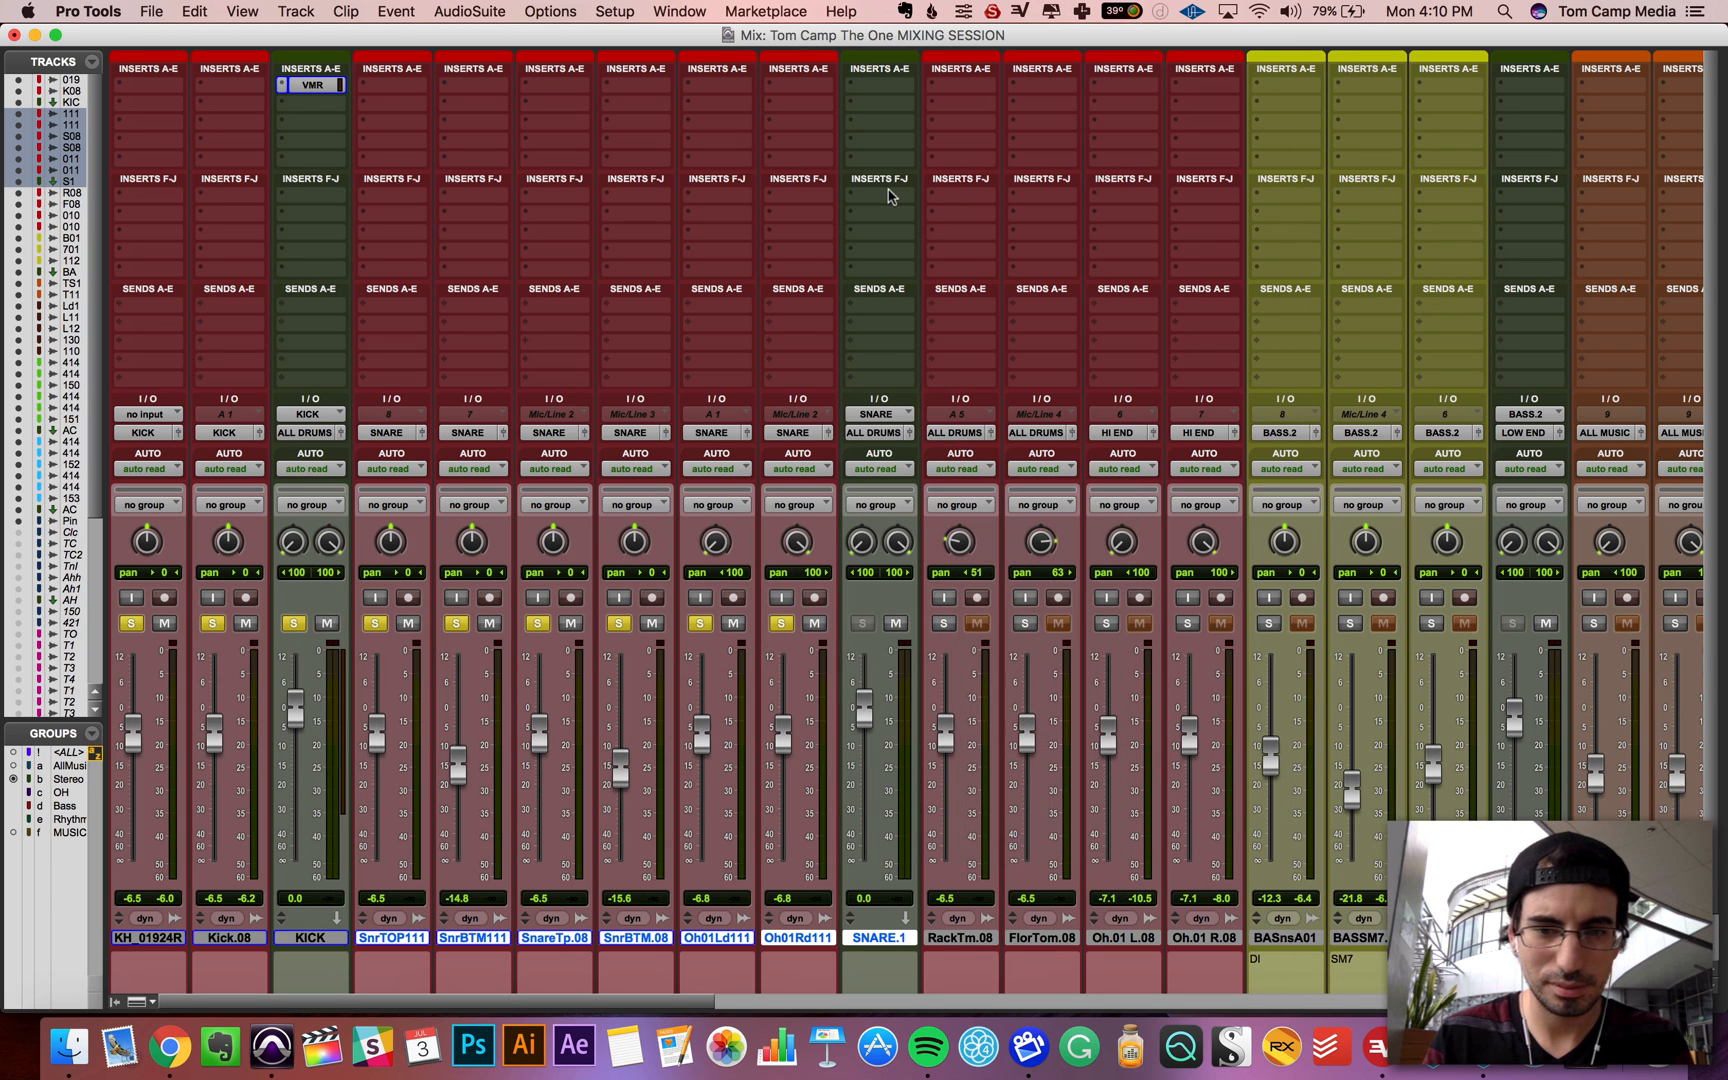
scroll(890, 195, "right", 2)
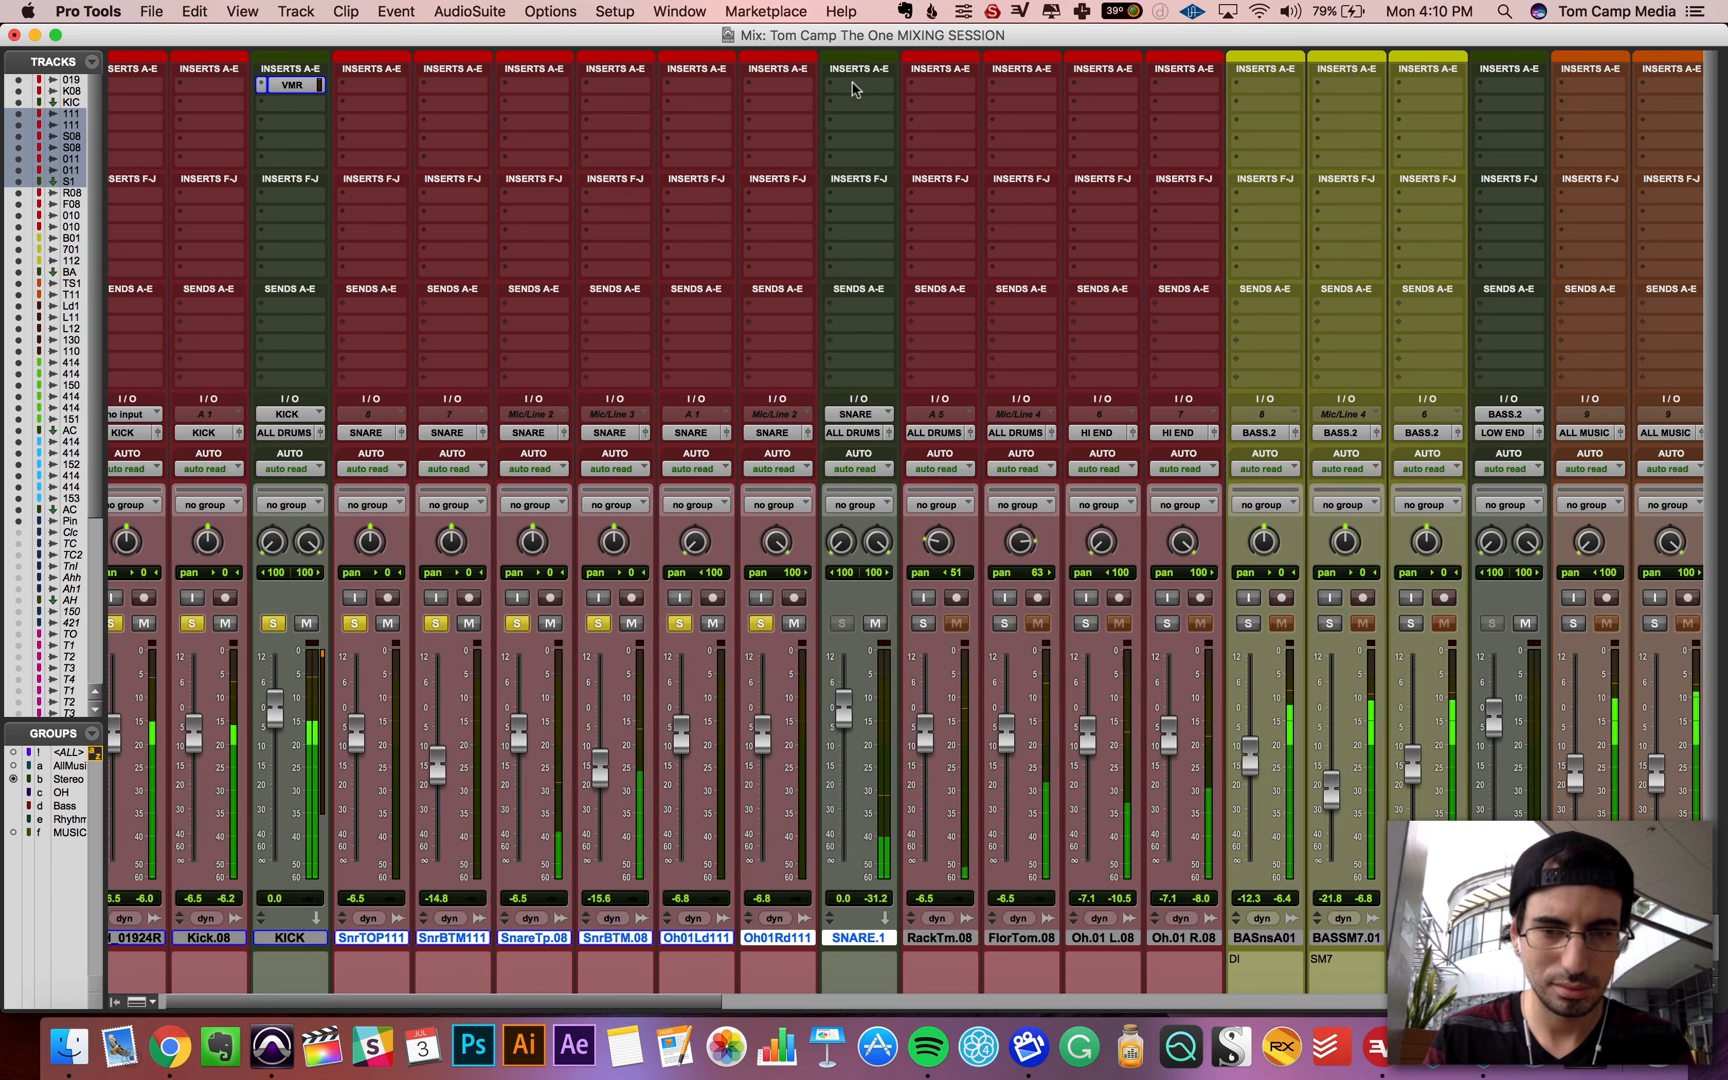
Step: Place the edit cursor at 0:55.063 on the snare top track, and switch to Grid mode with loop playback enabled
key("super+equal")
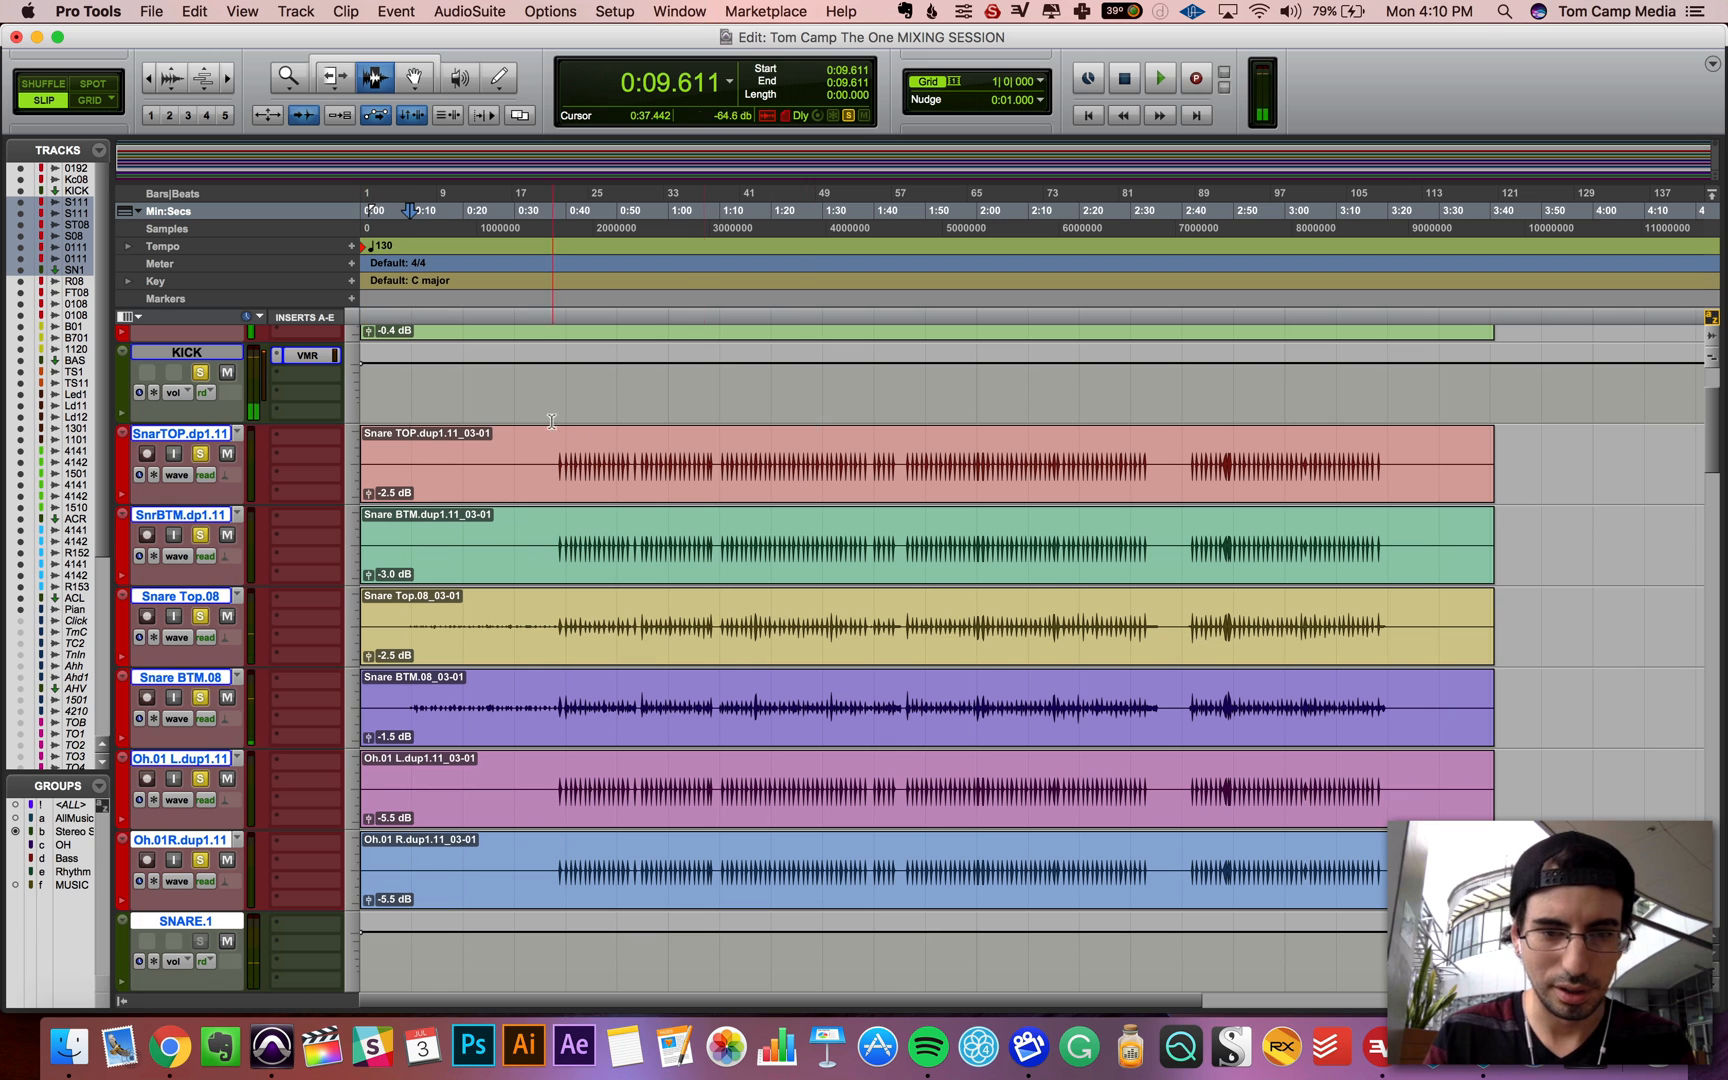
left_click(557, 476)
left_click(561, 478)
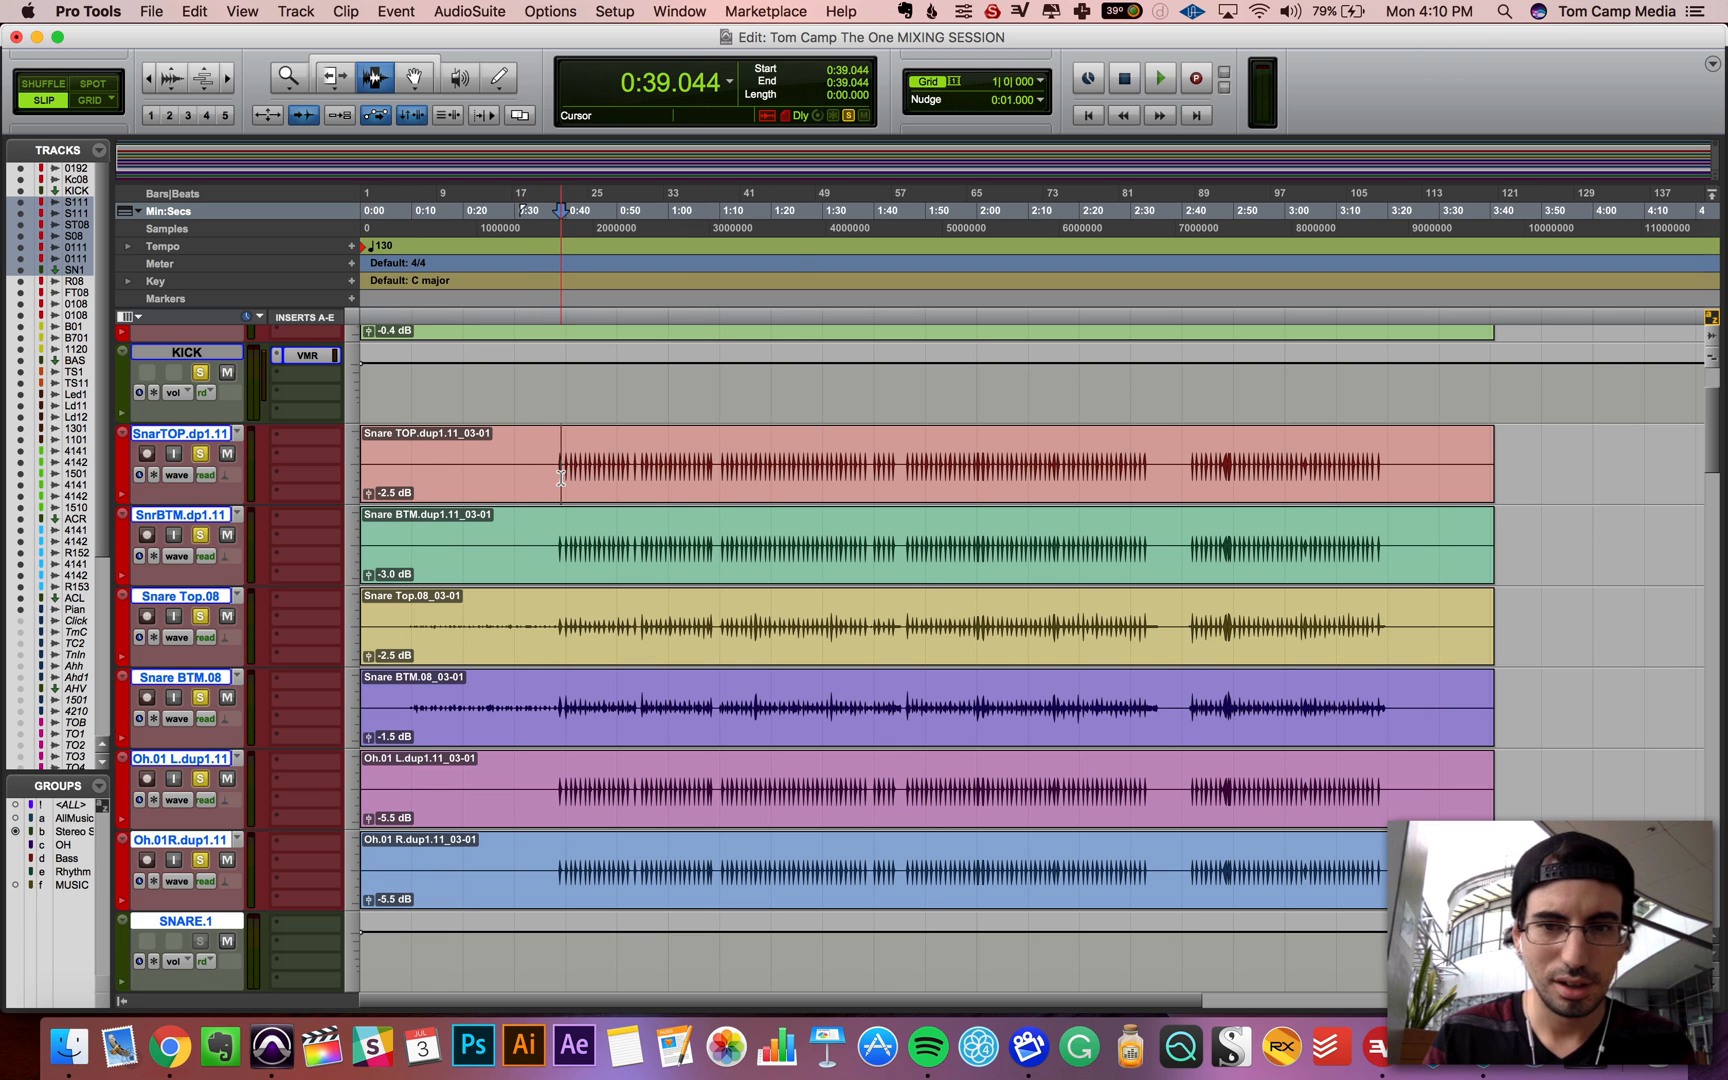
left_click(643, 478)
left_click(89, 100)
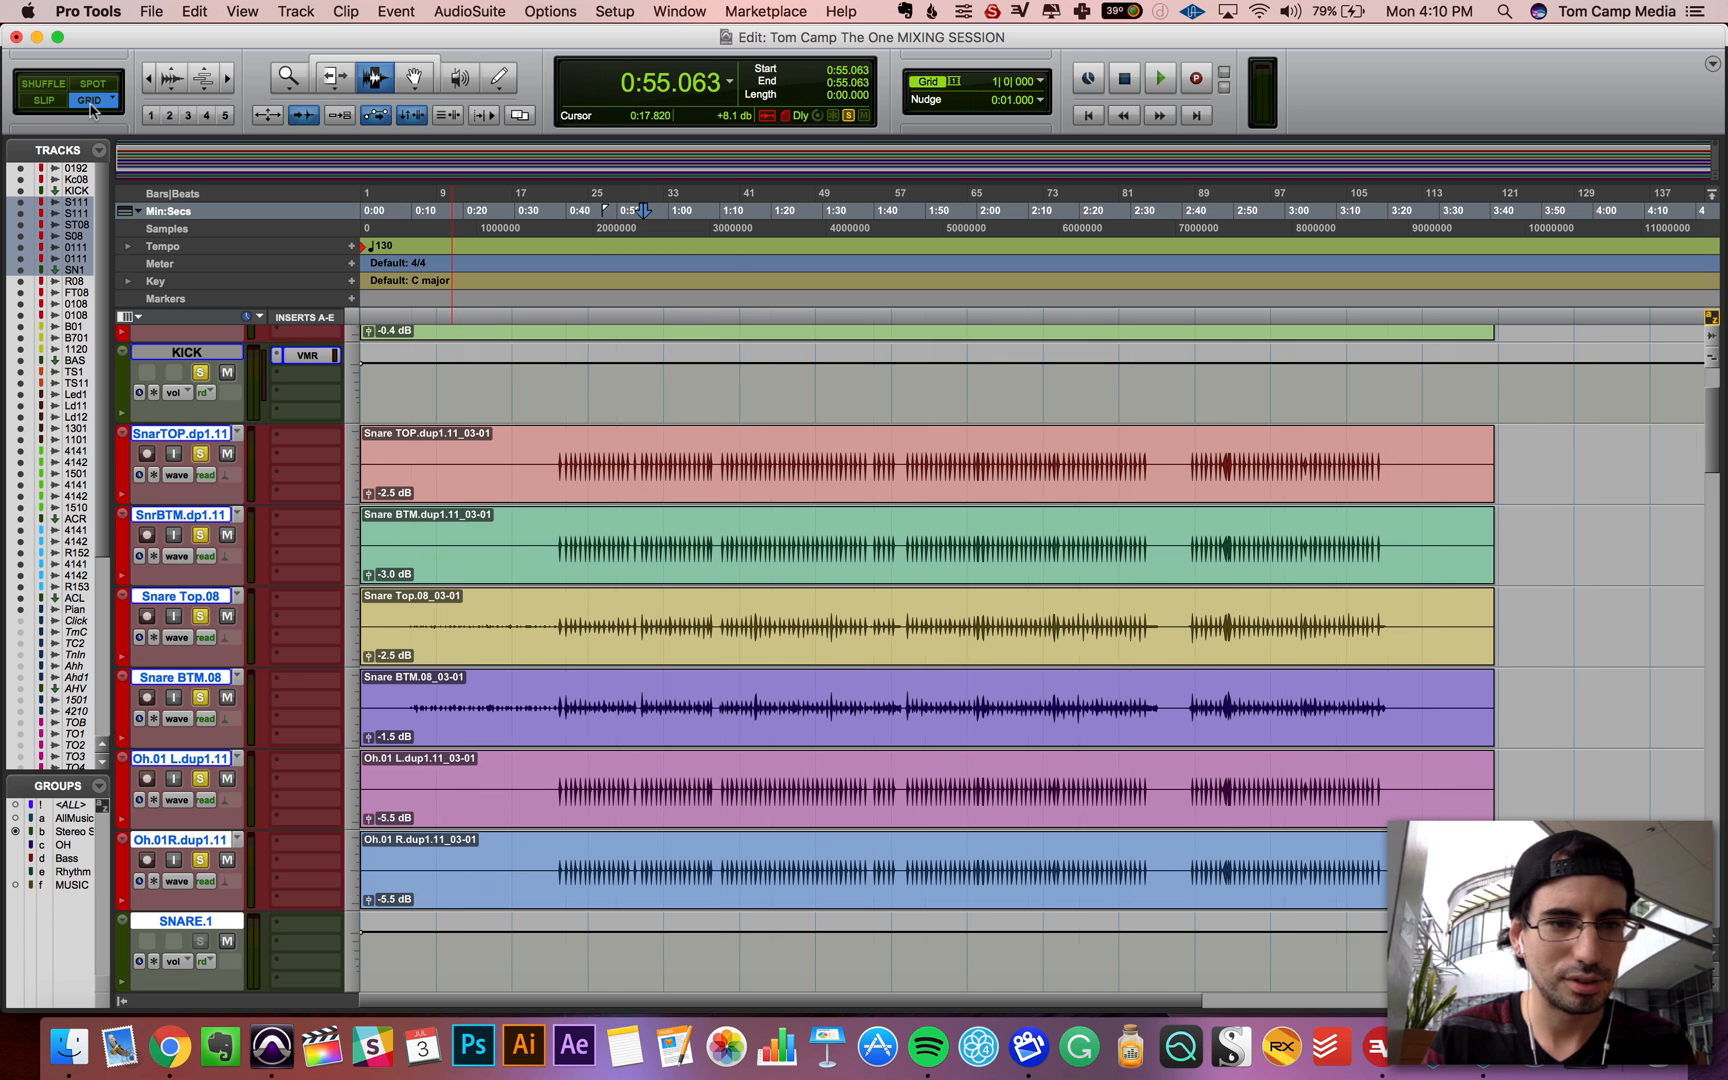
key("super+shift+l")
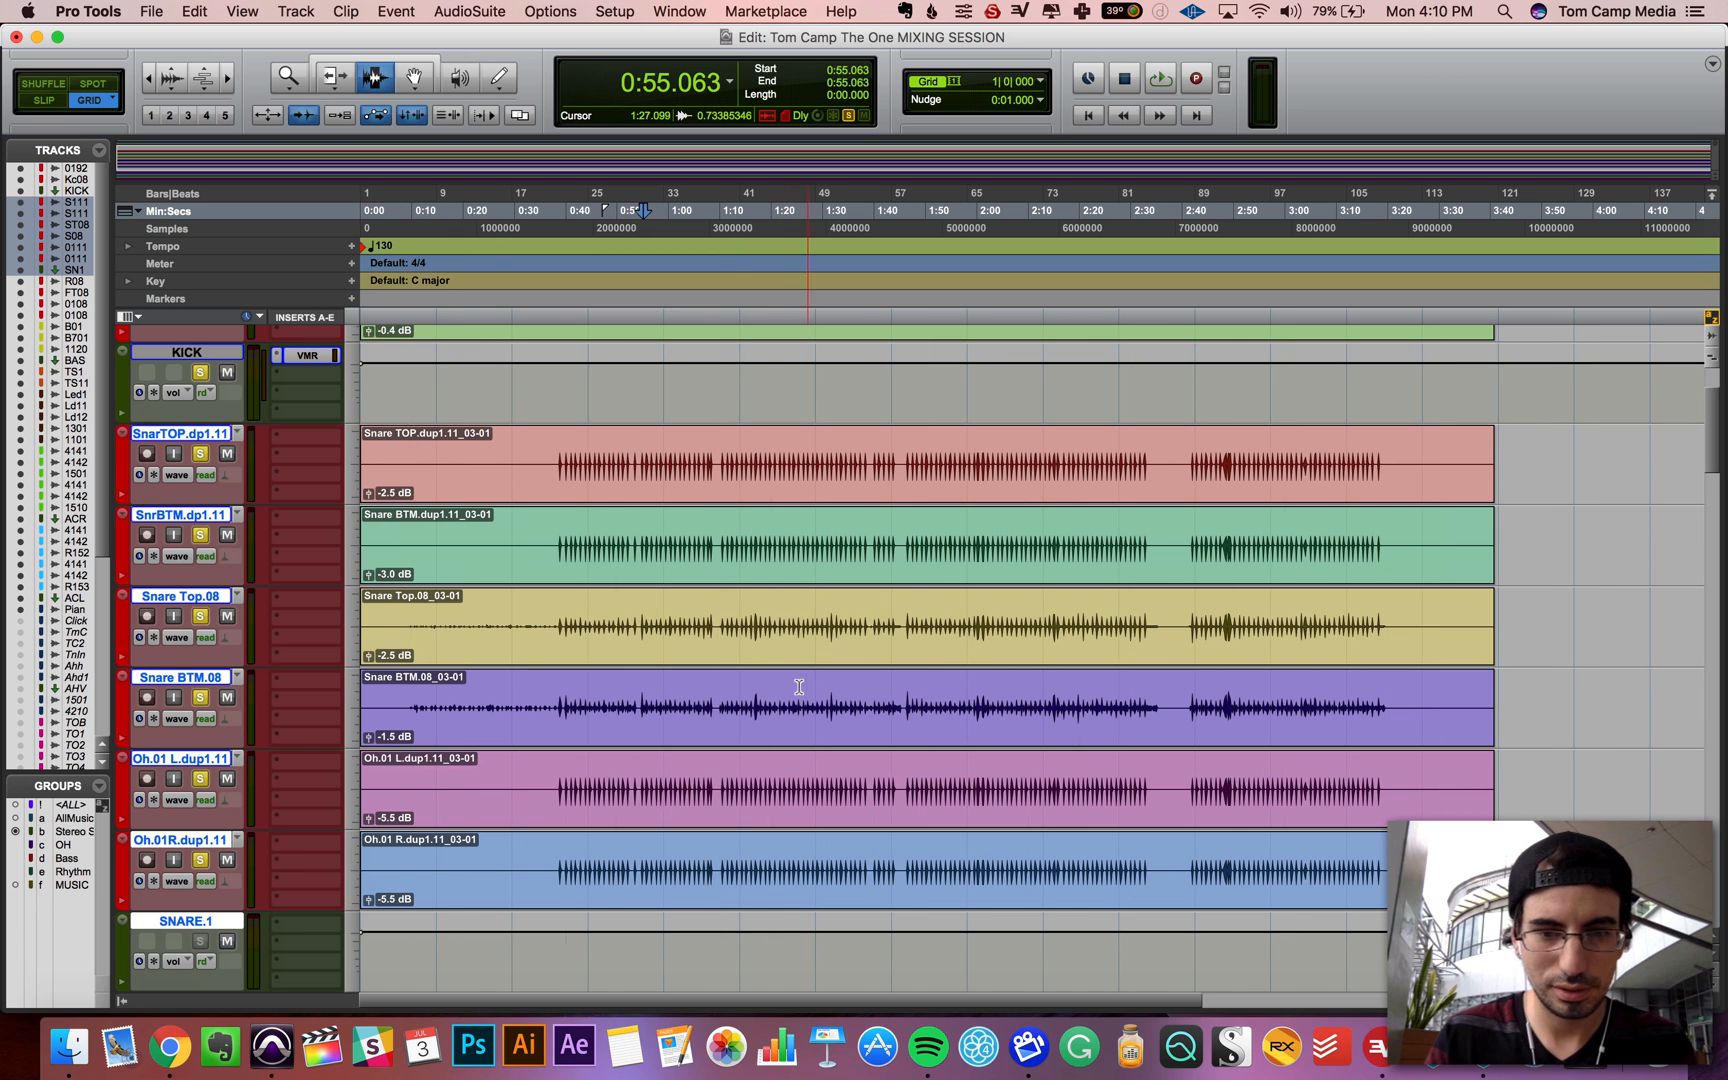
Step: Audition the snare section and select the loop range from 0:57.230 to 1:08.307 on the upper snare tracks
key("space")
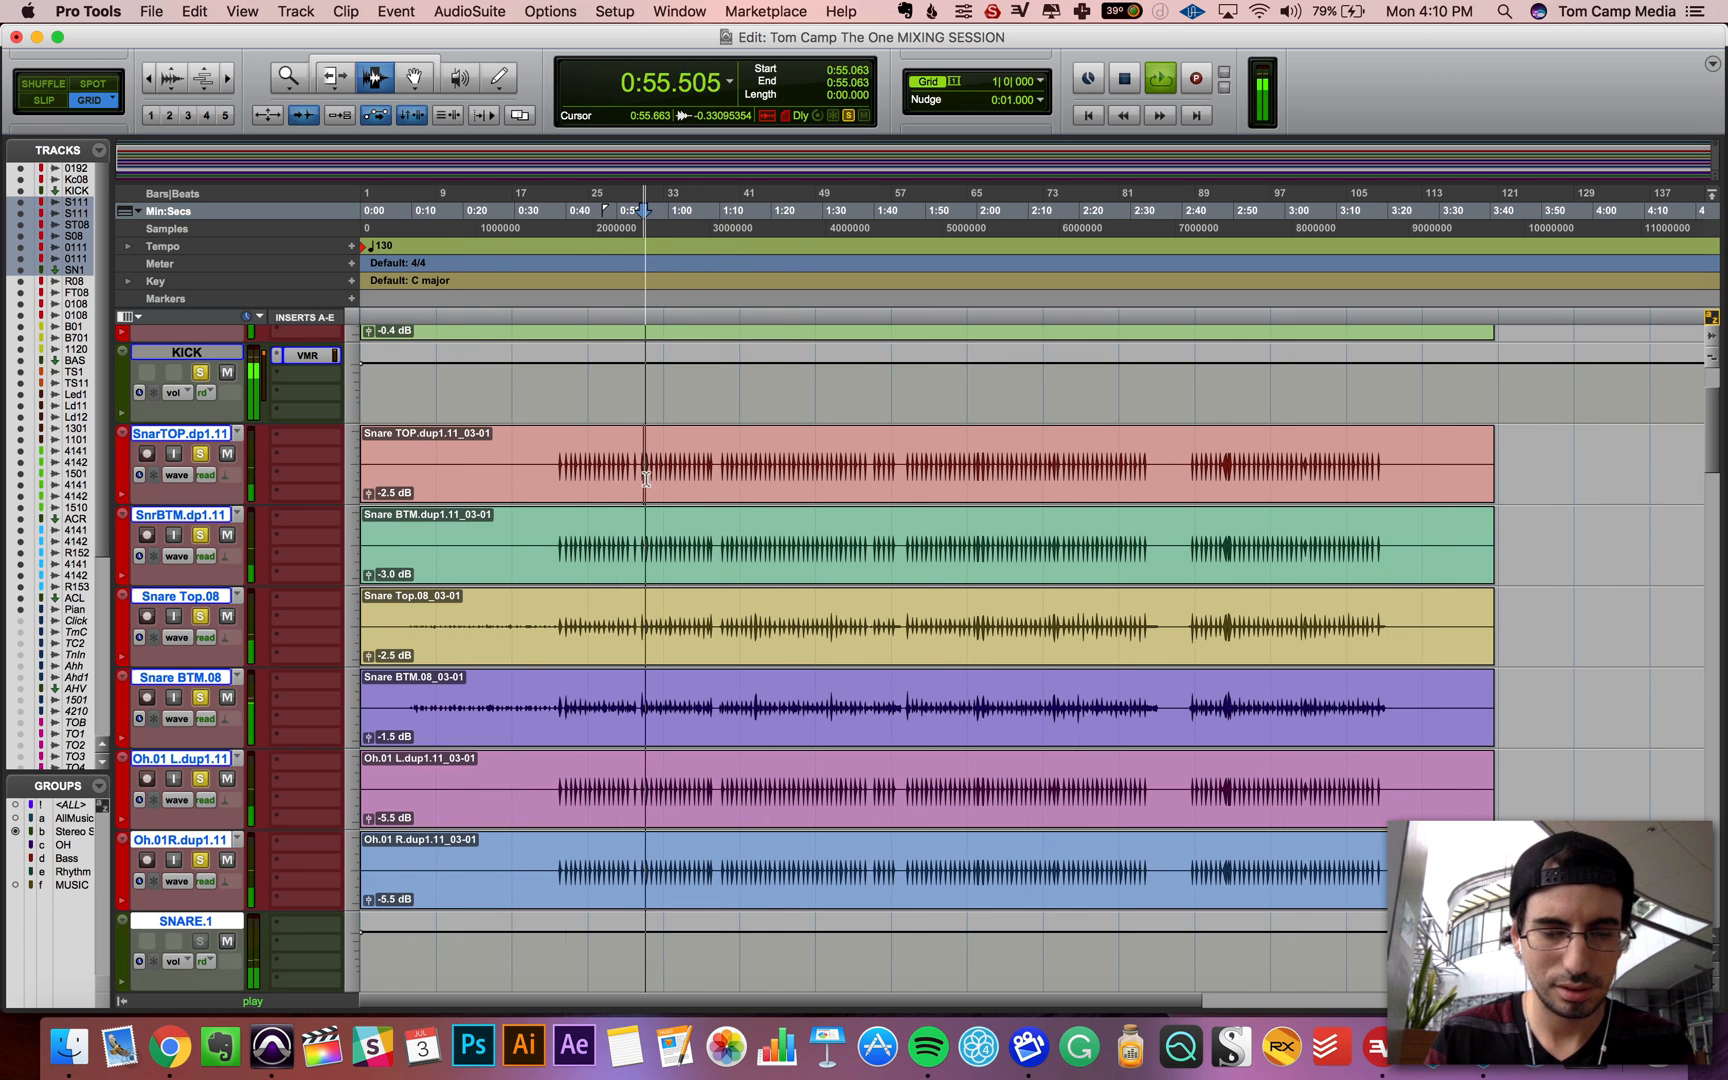
key("space")
left_click(723, 469)
key("space")
key("space")
left_click_drag(655, 465, 698, 636)
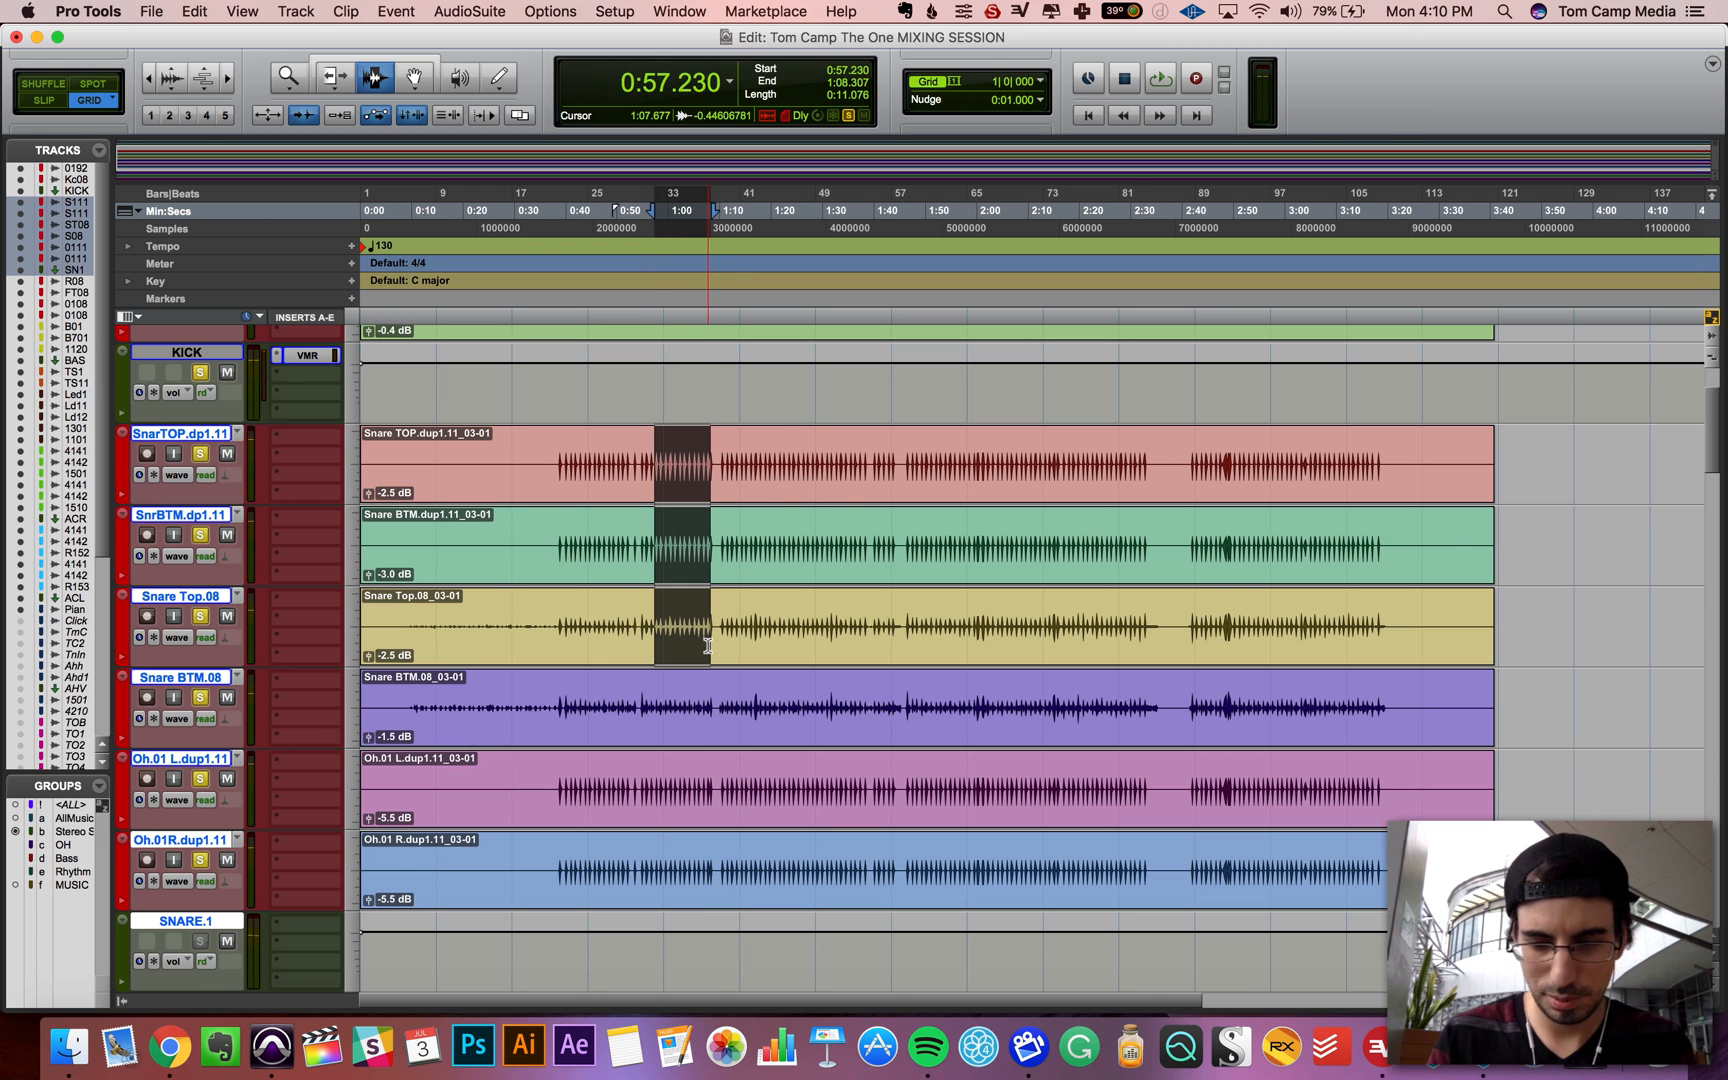
Step: Insert the stereo Virtual Tape Machines plug-in in SNARE.1's first insert slot and raise its linked input to +6.82 dB
key("super+equal")
left_click(845, 86)
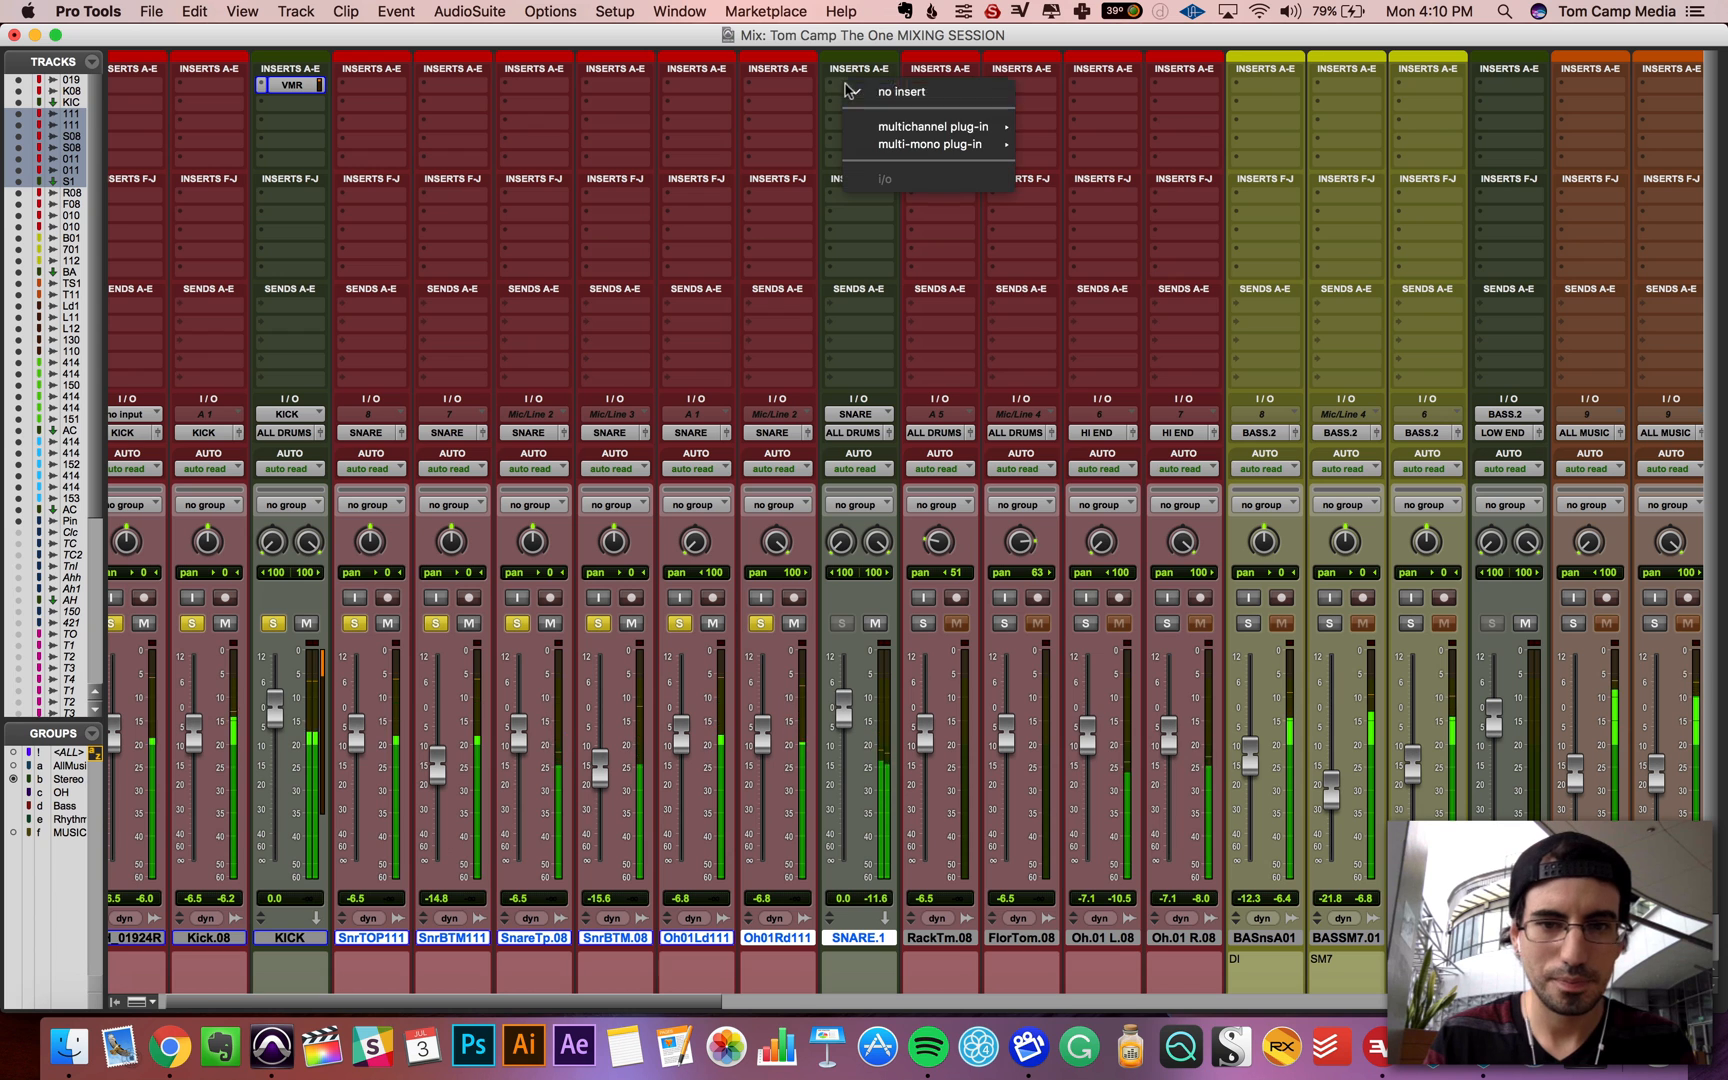
mouse_move(930, 126)
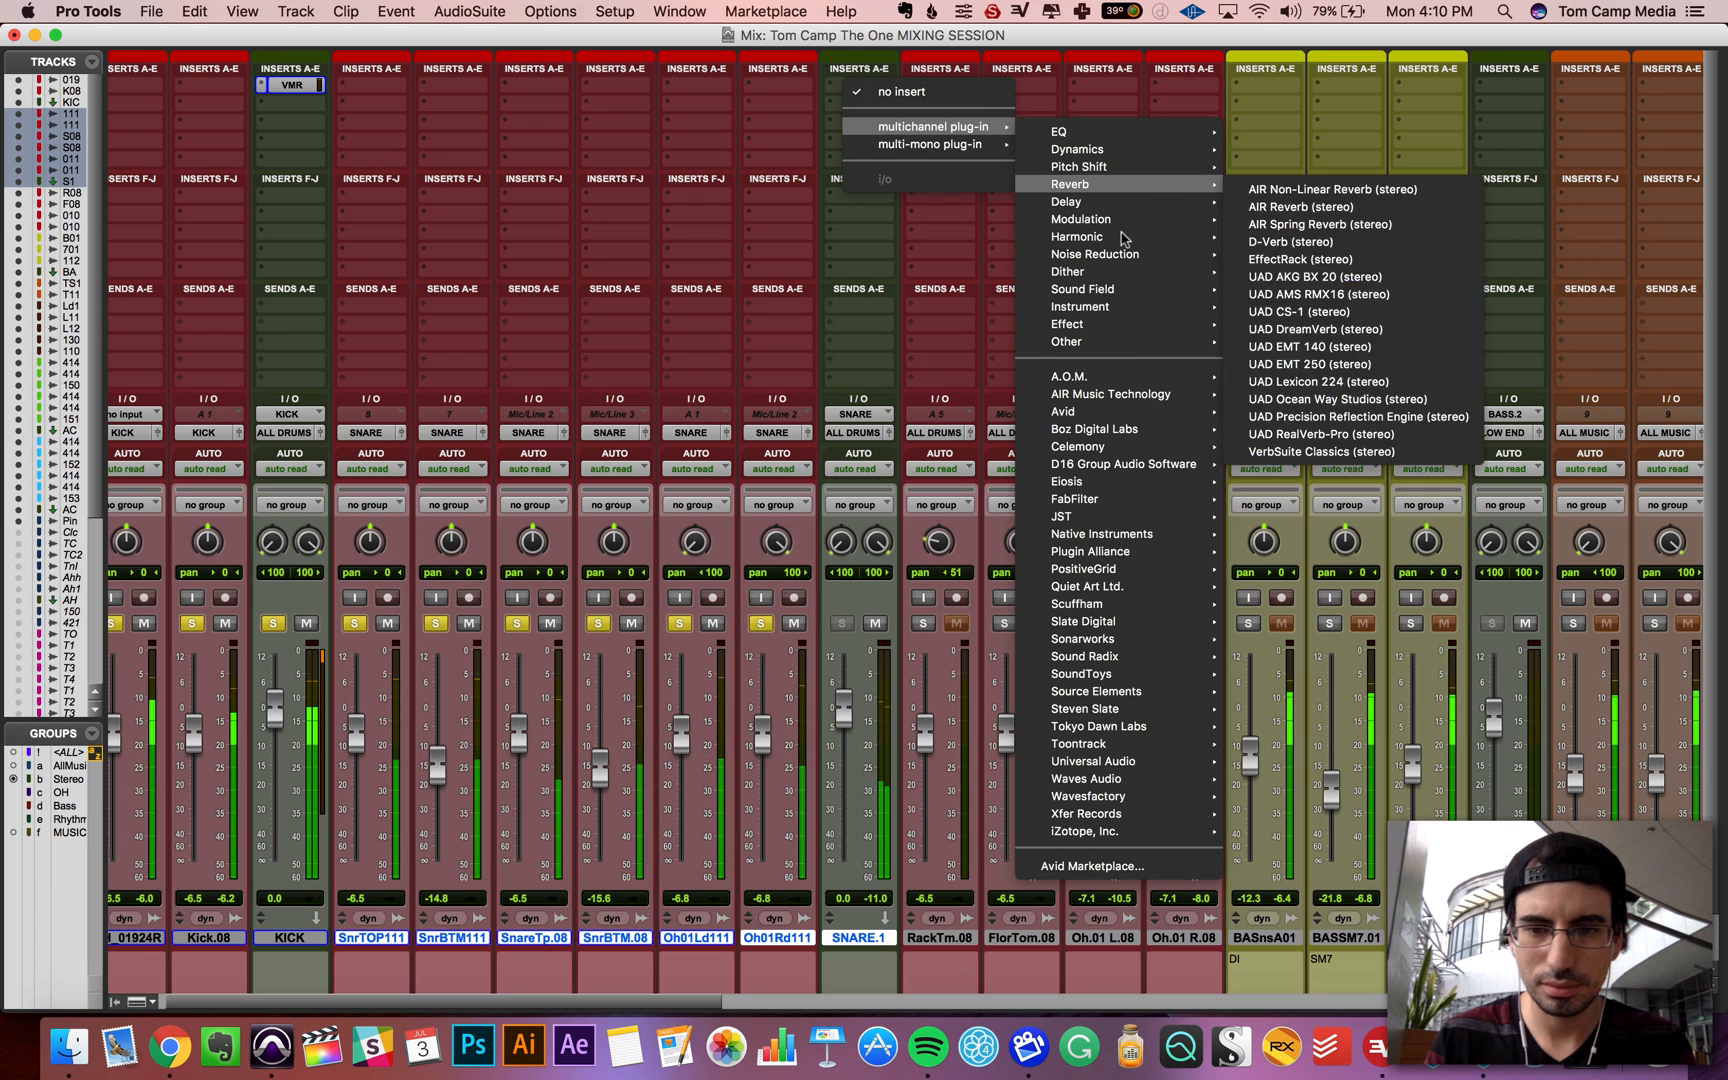
mouse_move(1120, 662)
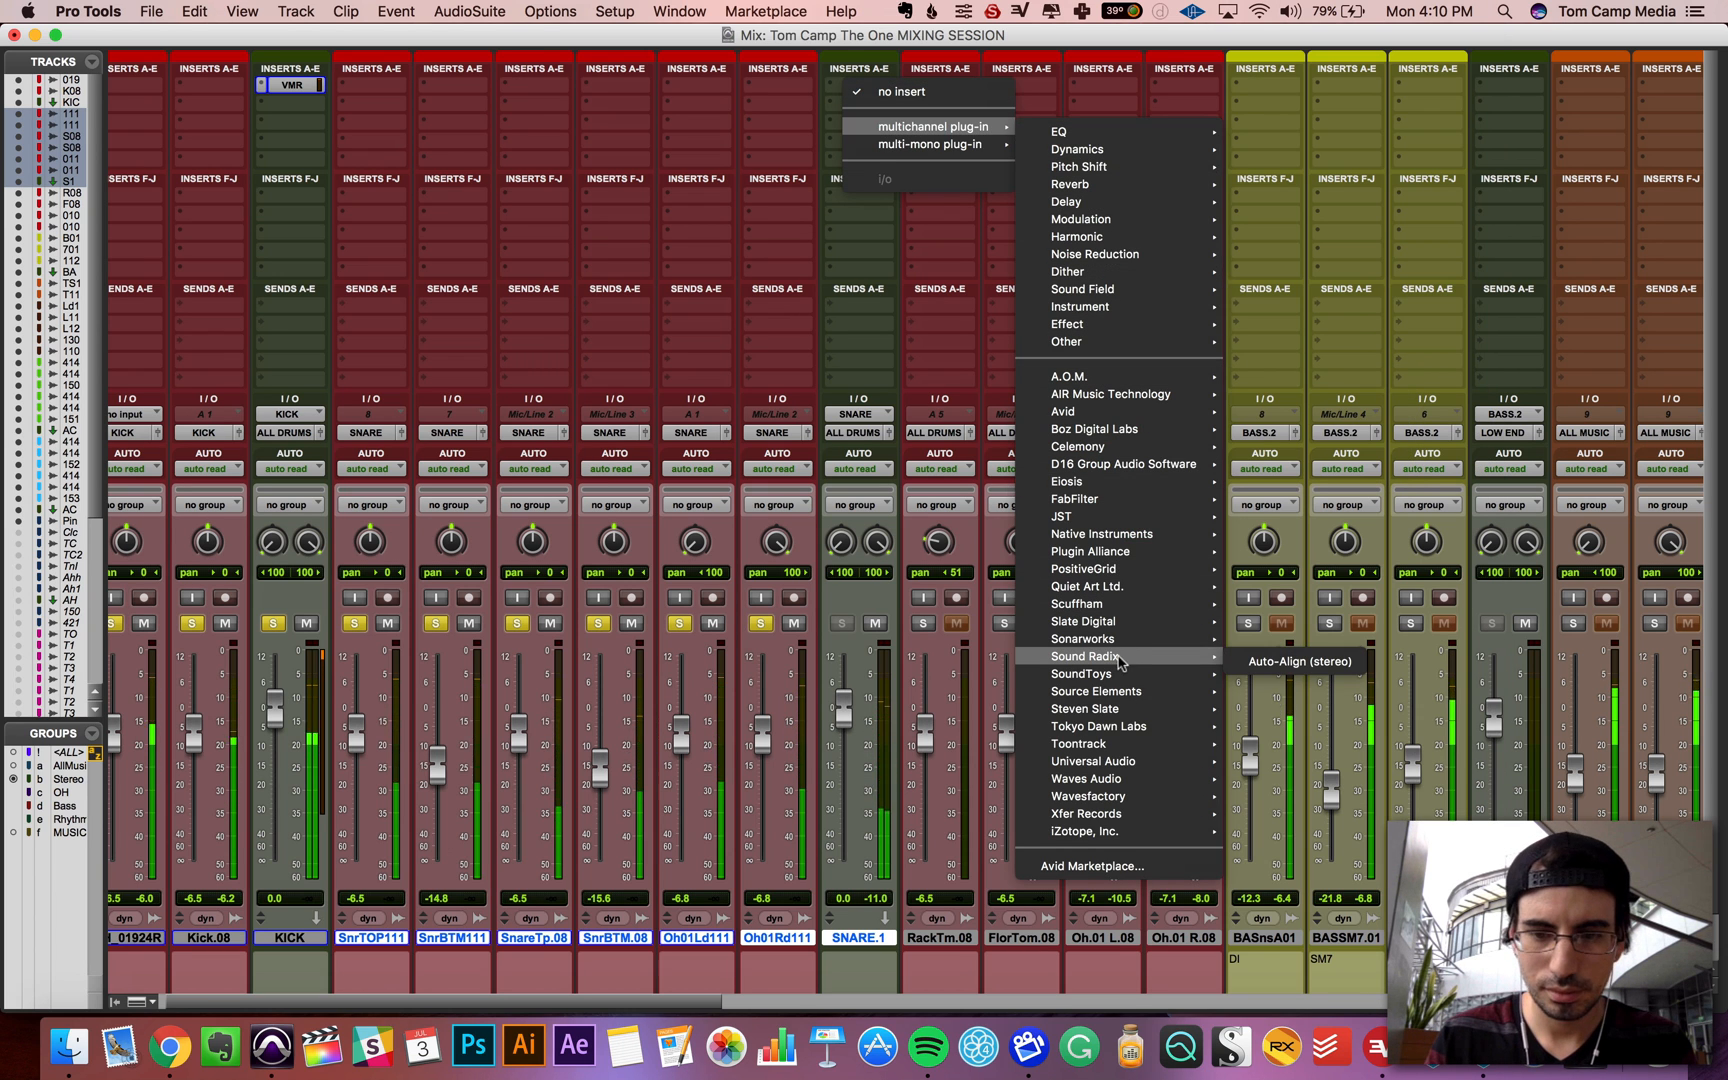
mouse_move(1199, 630)
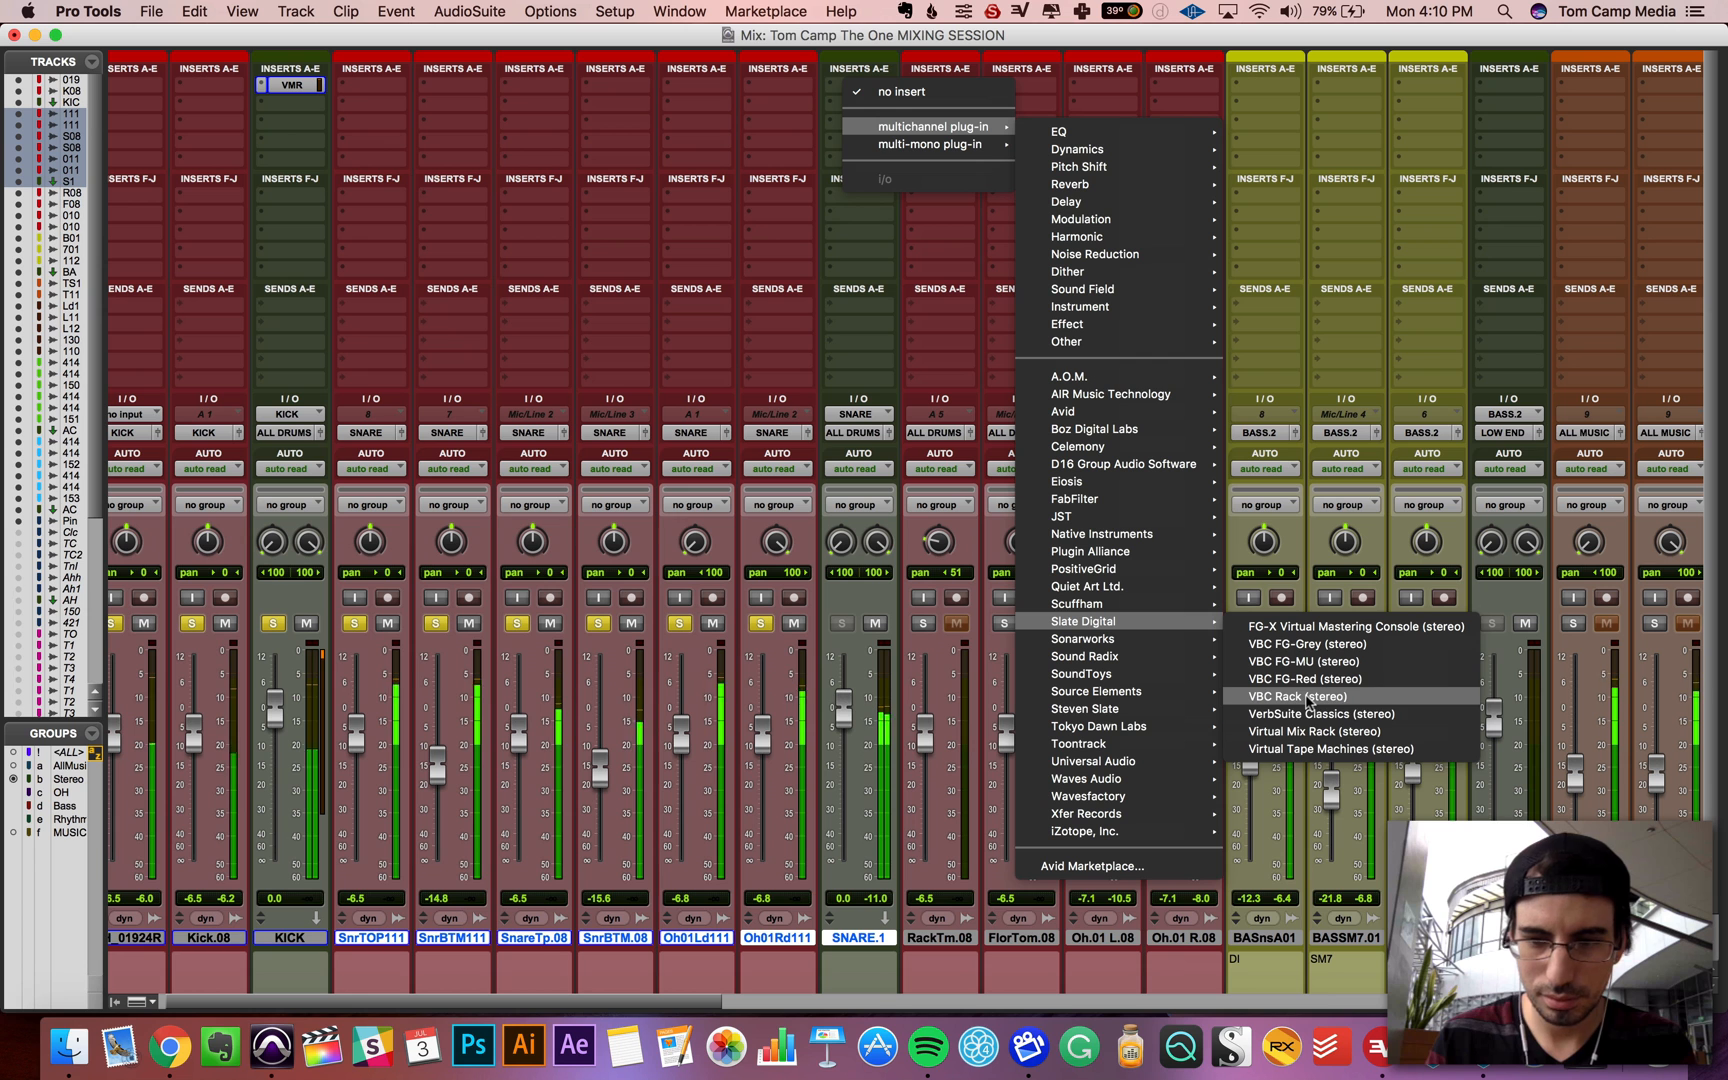
left_click(1329, 749)
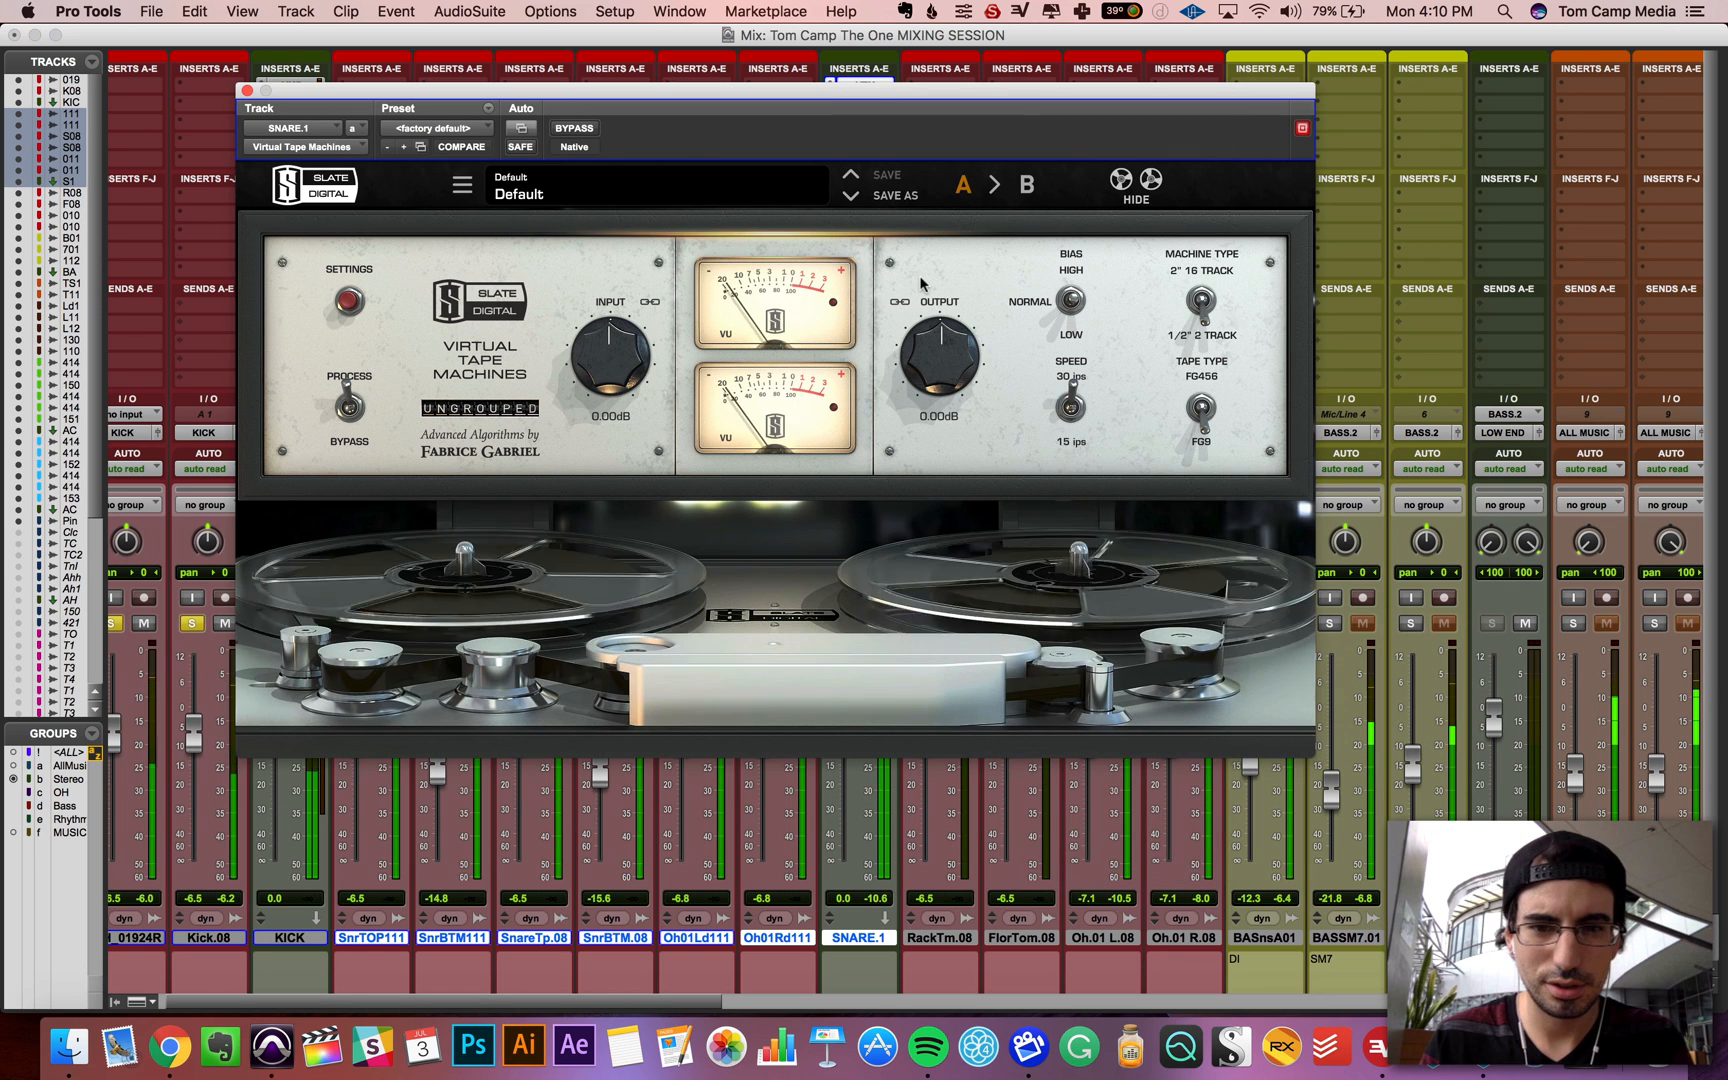
left_click_drag(618, 365, 636, 337)
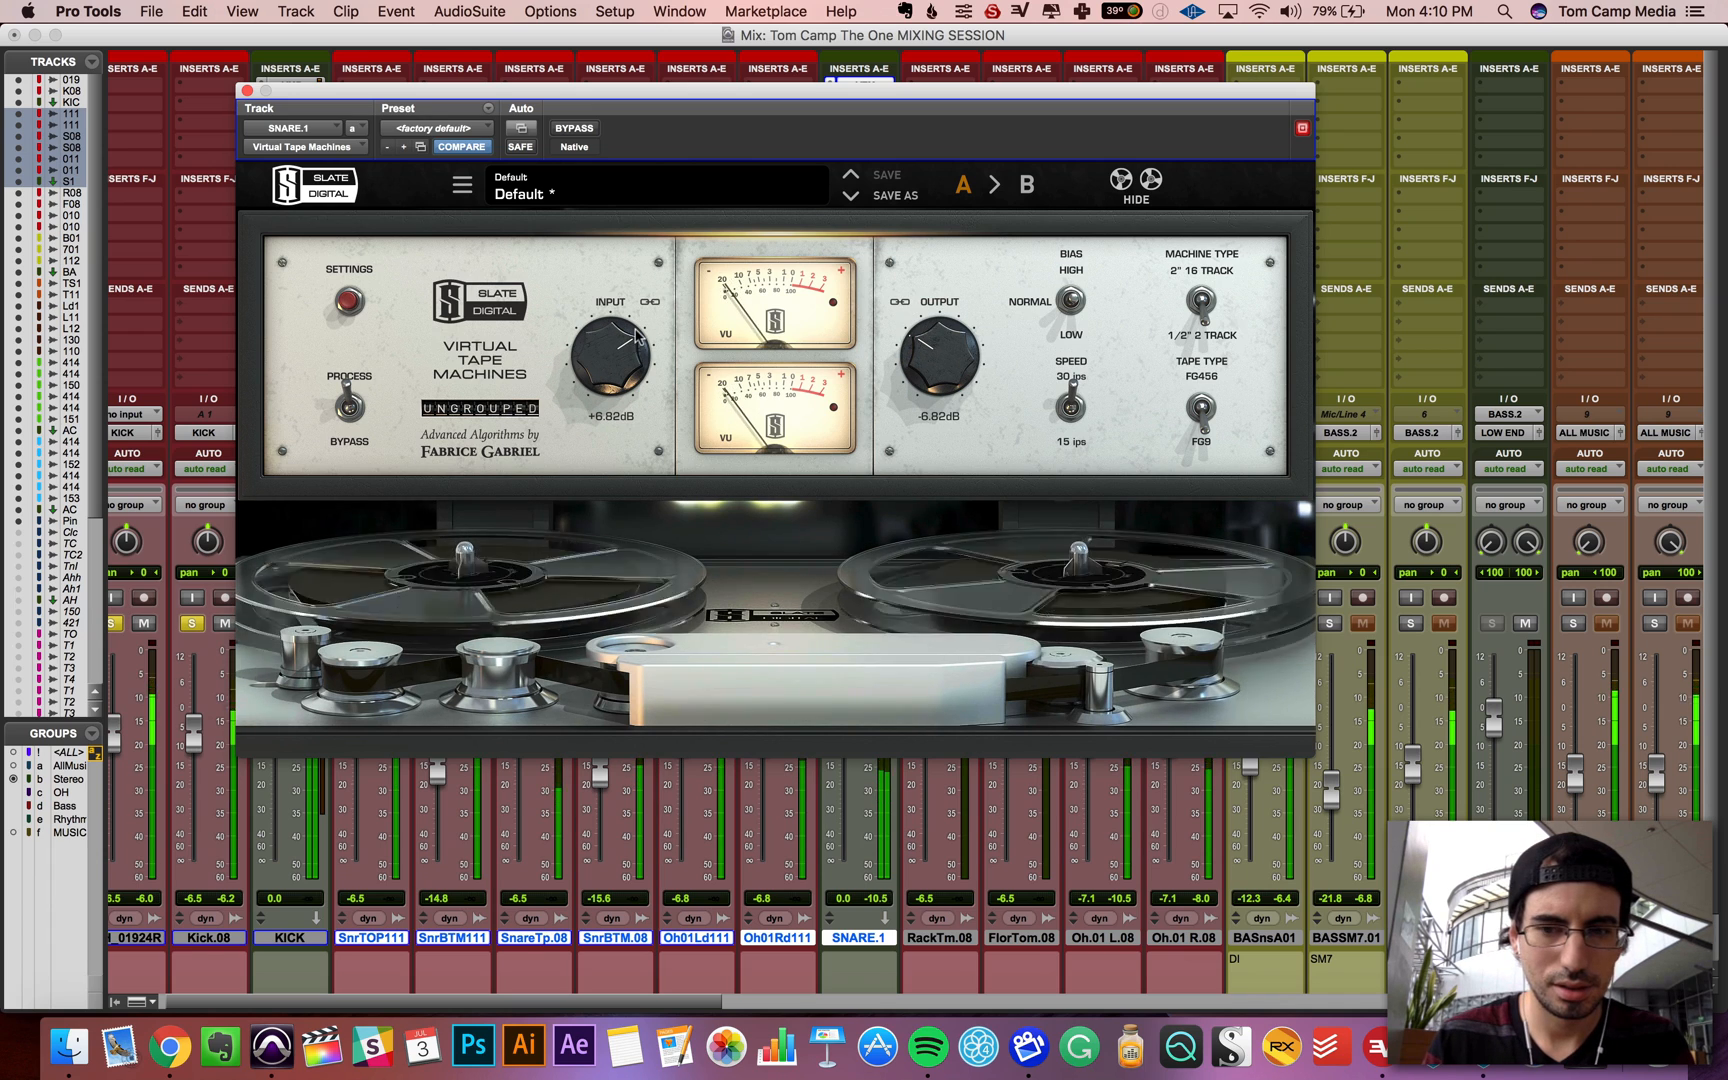
Step: Compare the snare with the tape machine bypassed and active, raise its input to +13.9 dB, and close the plug-in window
left_click(558, 127)
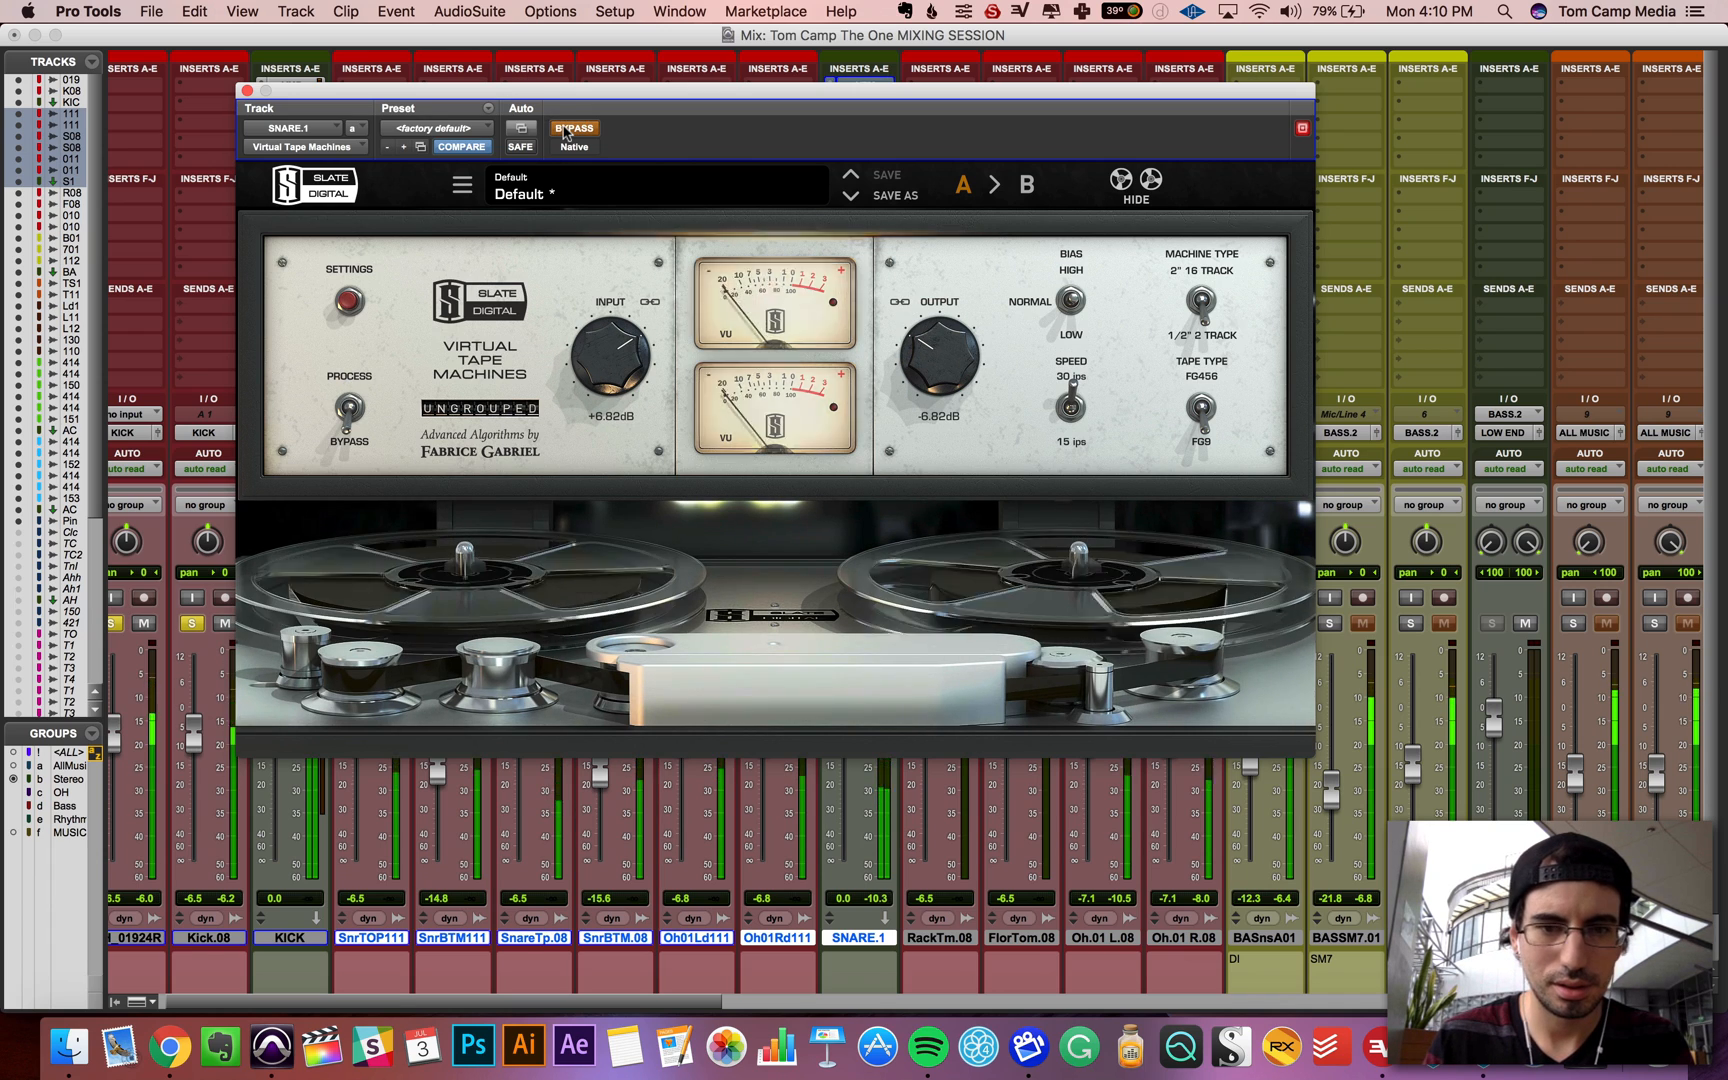
left_click(558, 127)
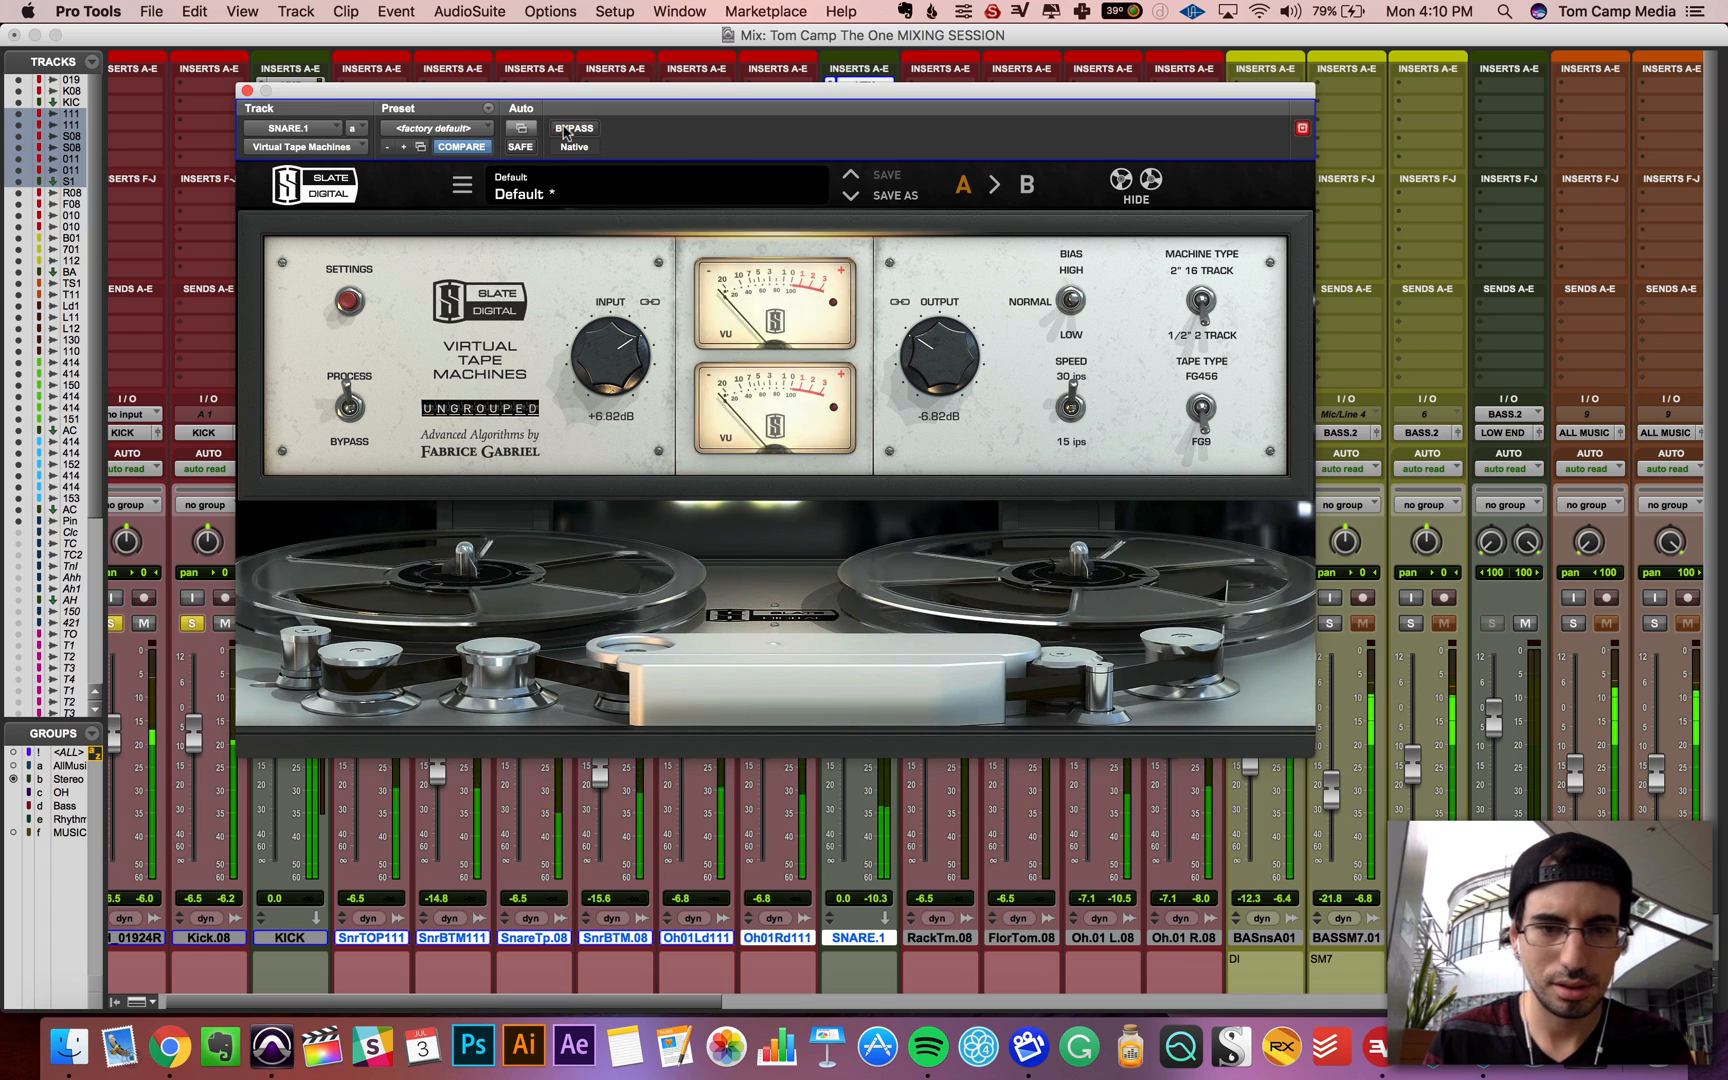
left_click(247, 90)
left_click(860, 82)
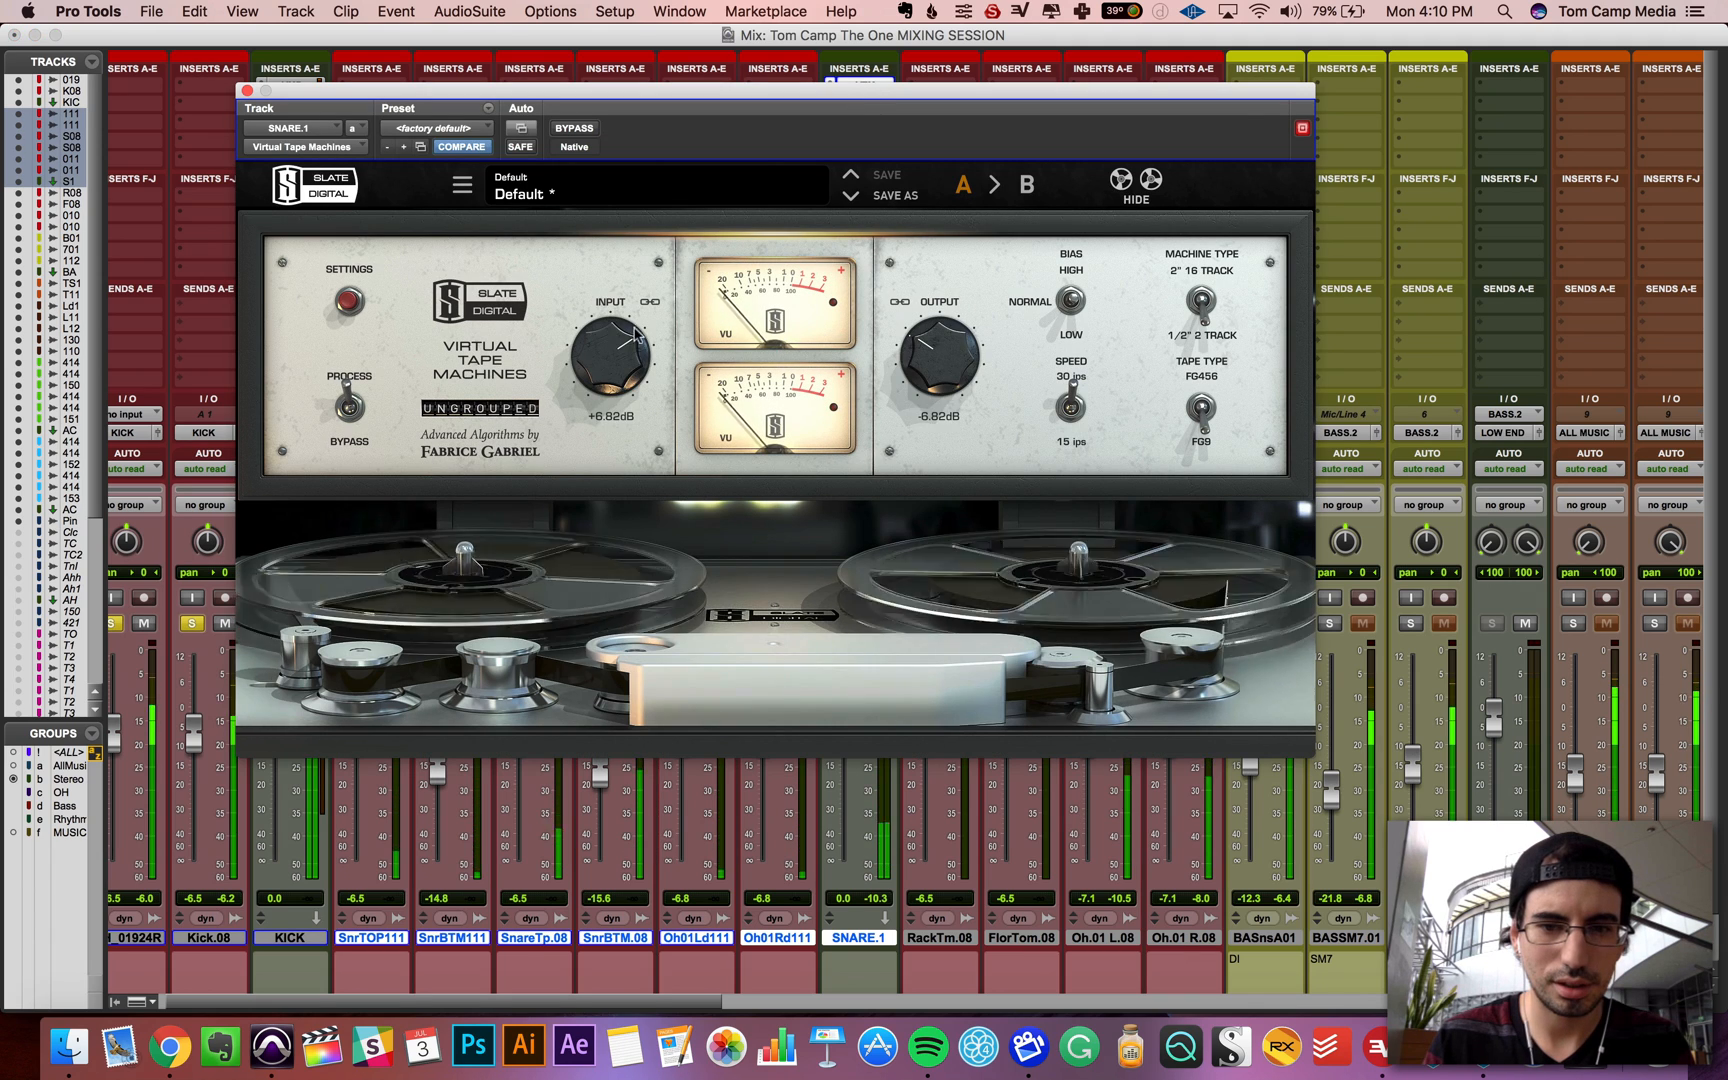
left_click_drag(625, 246, 625, 275)
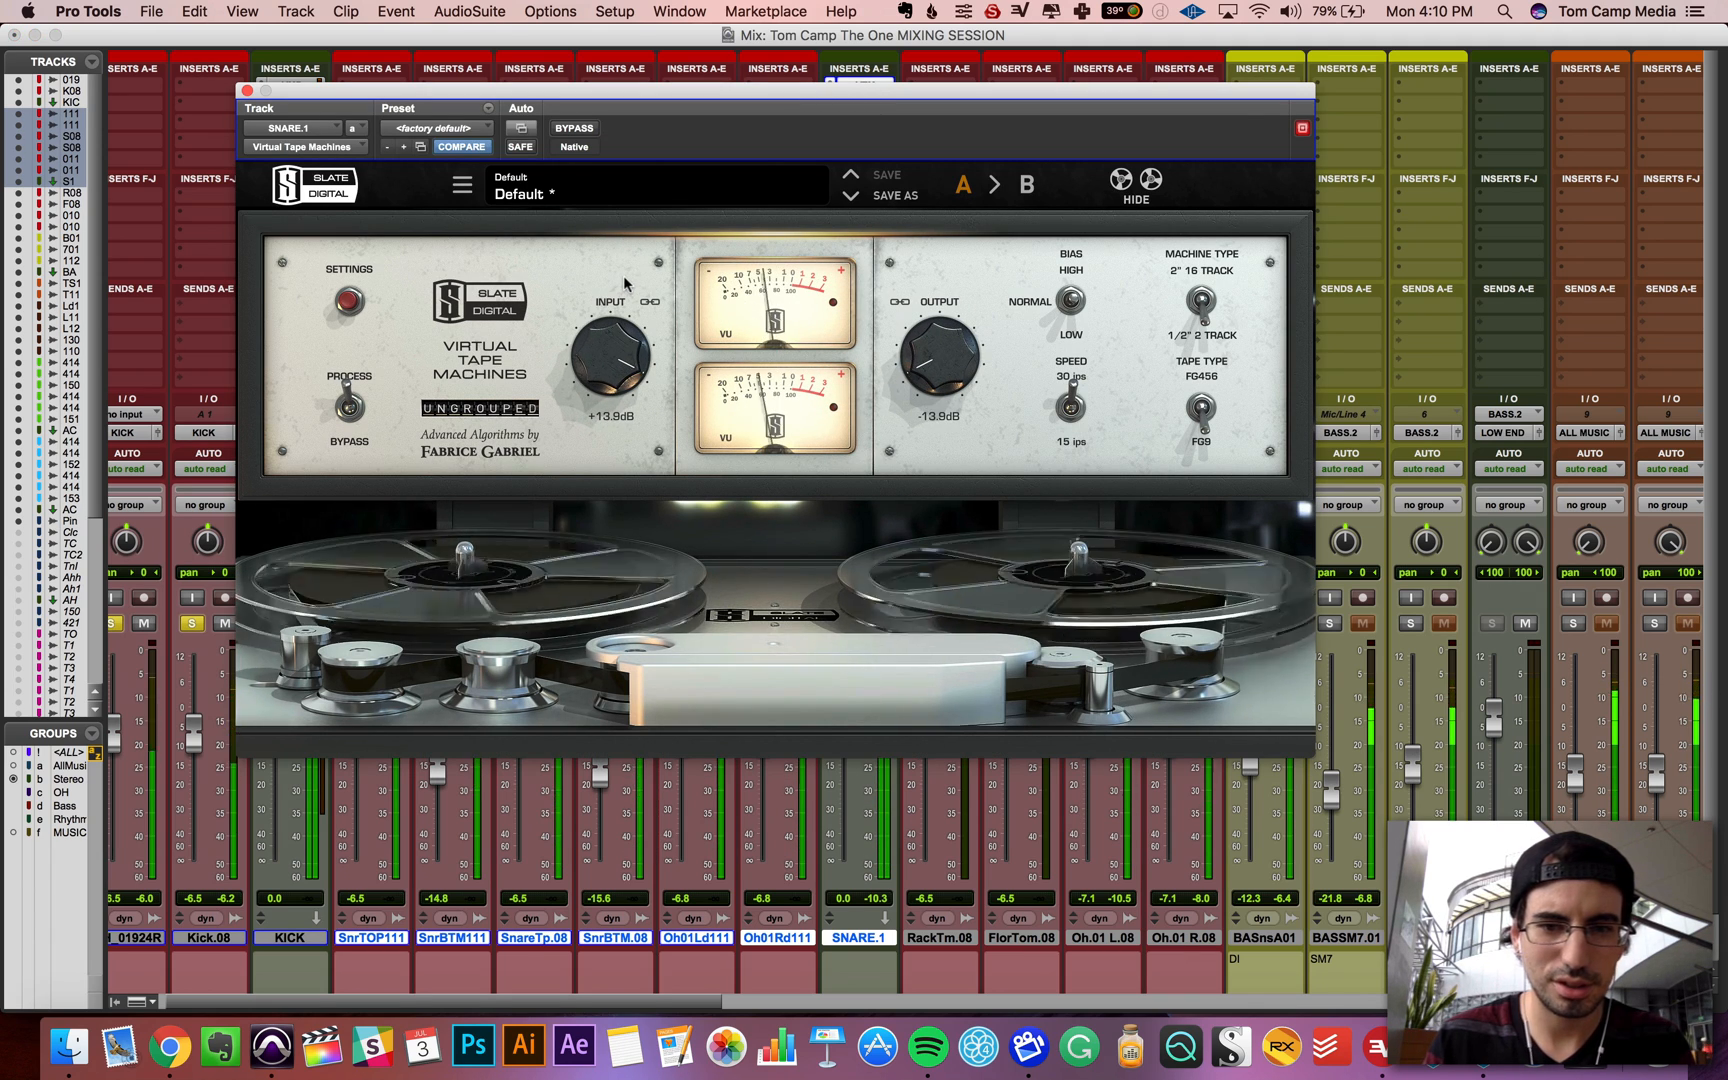
left_click(247, 90)
Step: Insert the stereo Virtual Mix Rack after the tape machine, load the FG-N module, and boost its high shelf about 2.75 dB
left_click(857, 99)
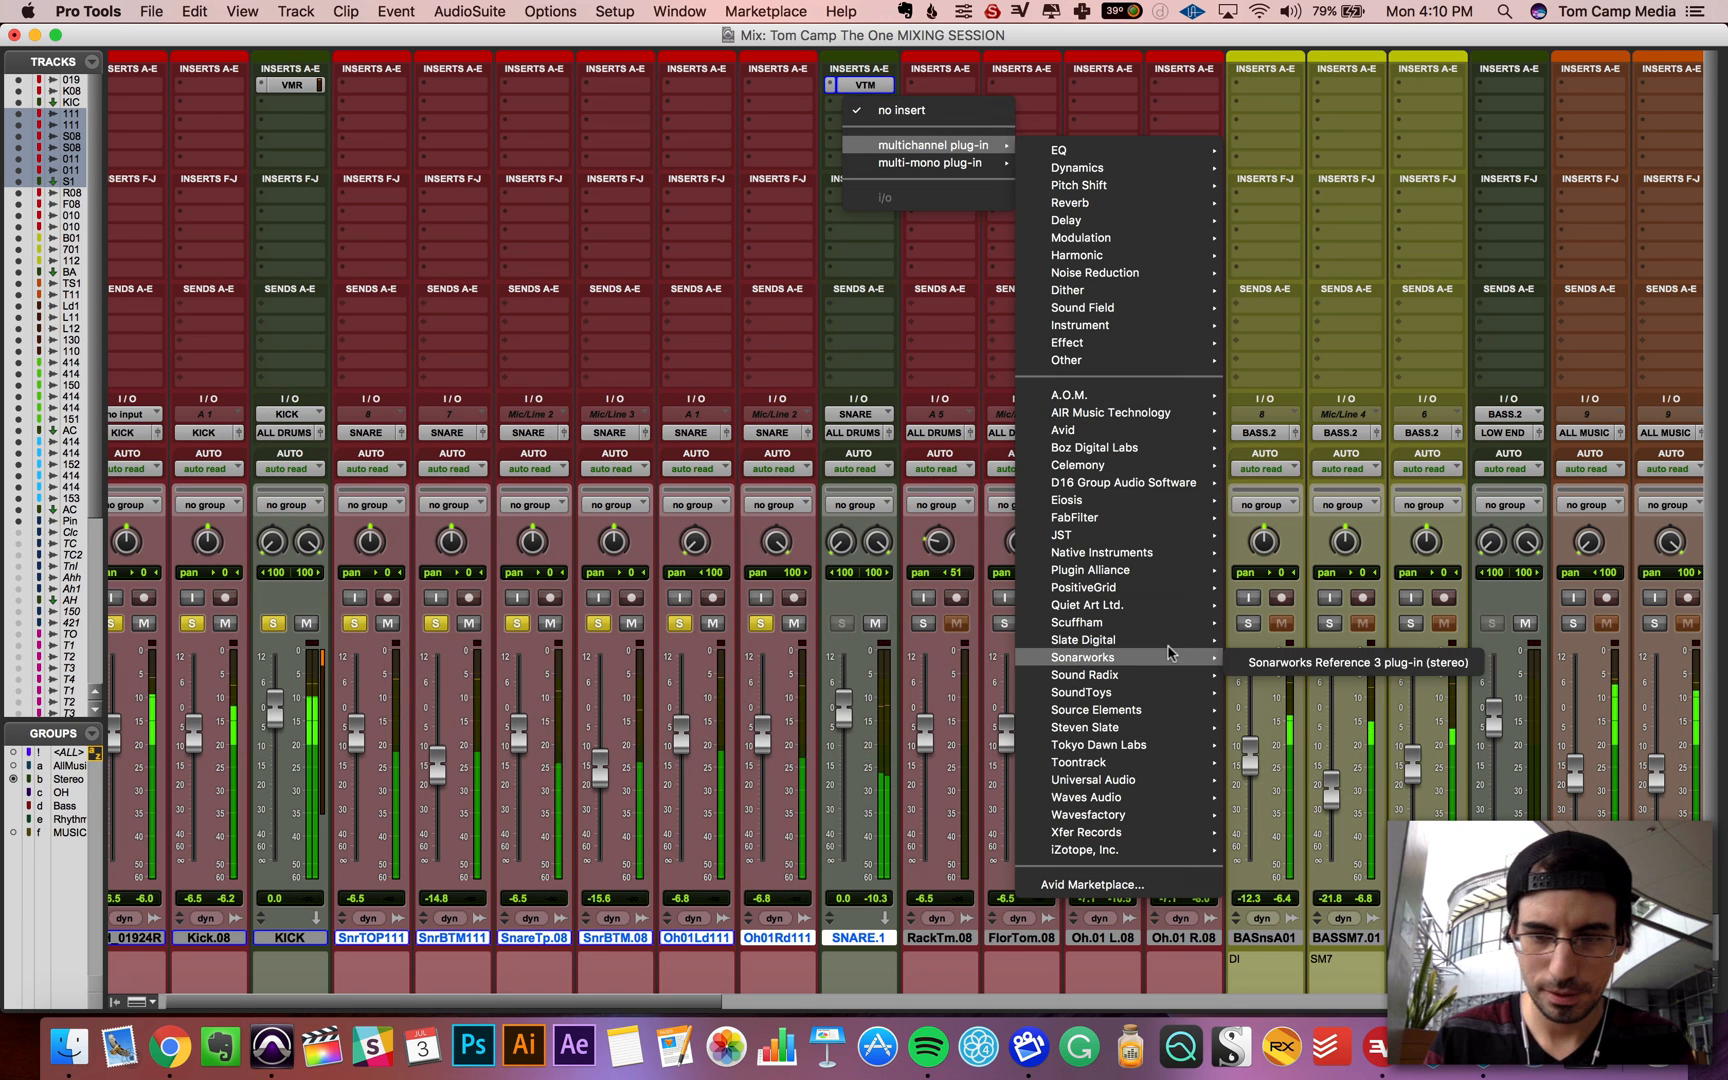
mouse_move(1150, 640)
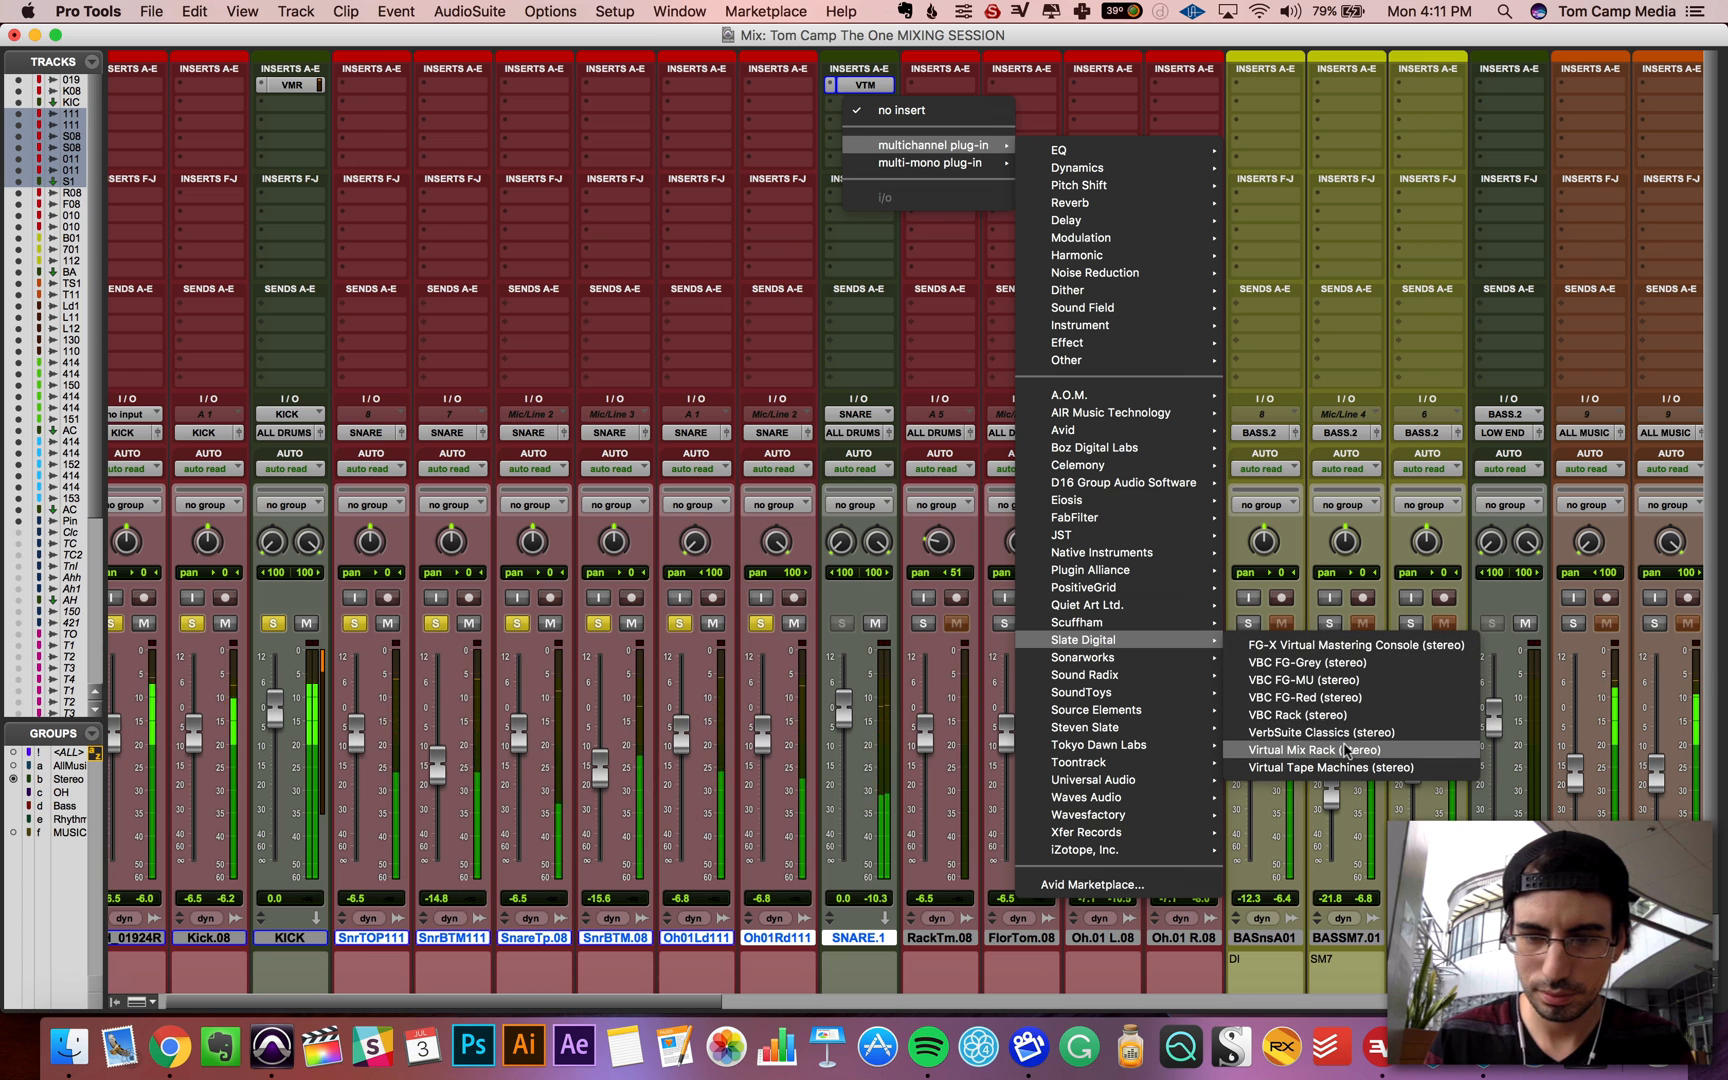
left_click(1310, 749)
scroll(320, 350, "down", 10)
scroll(330, 400, "up", 2)
left_click_drag(326, 522, 590, 320)
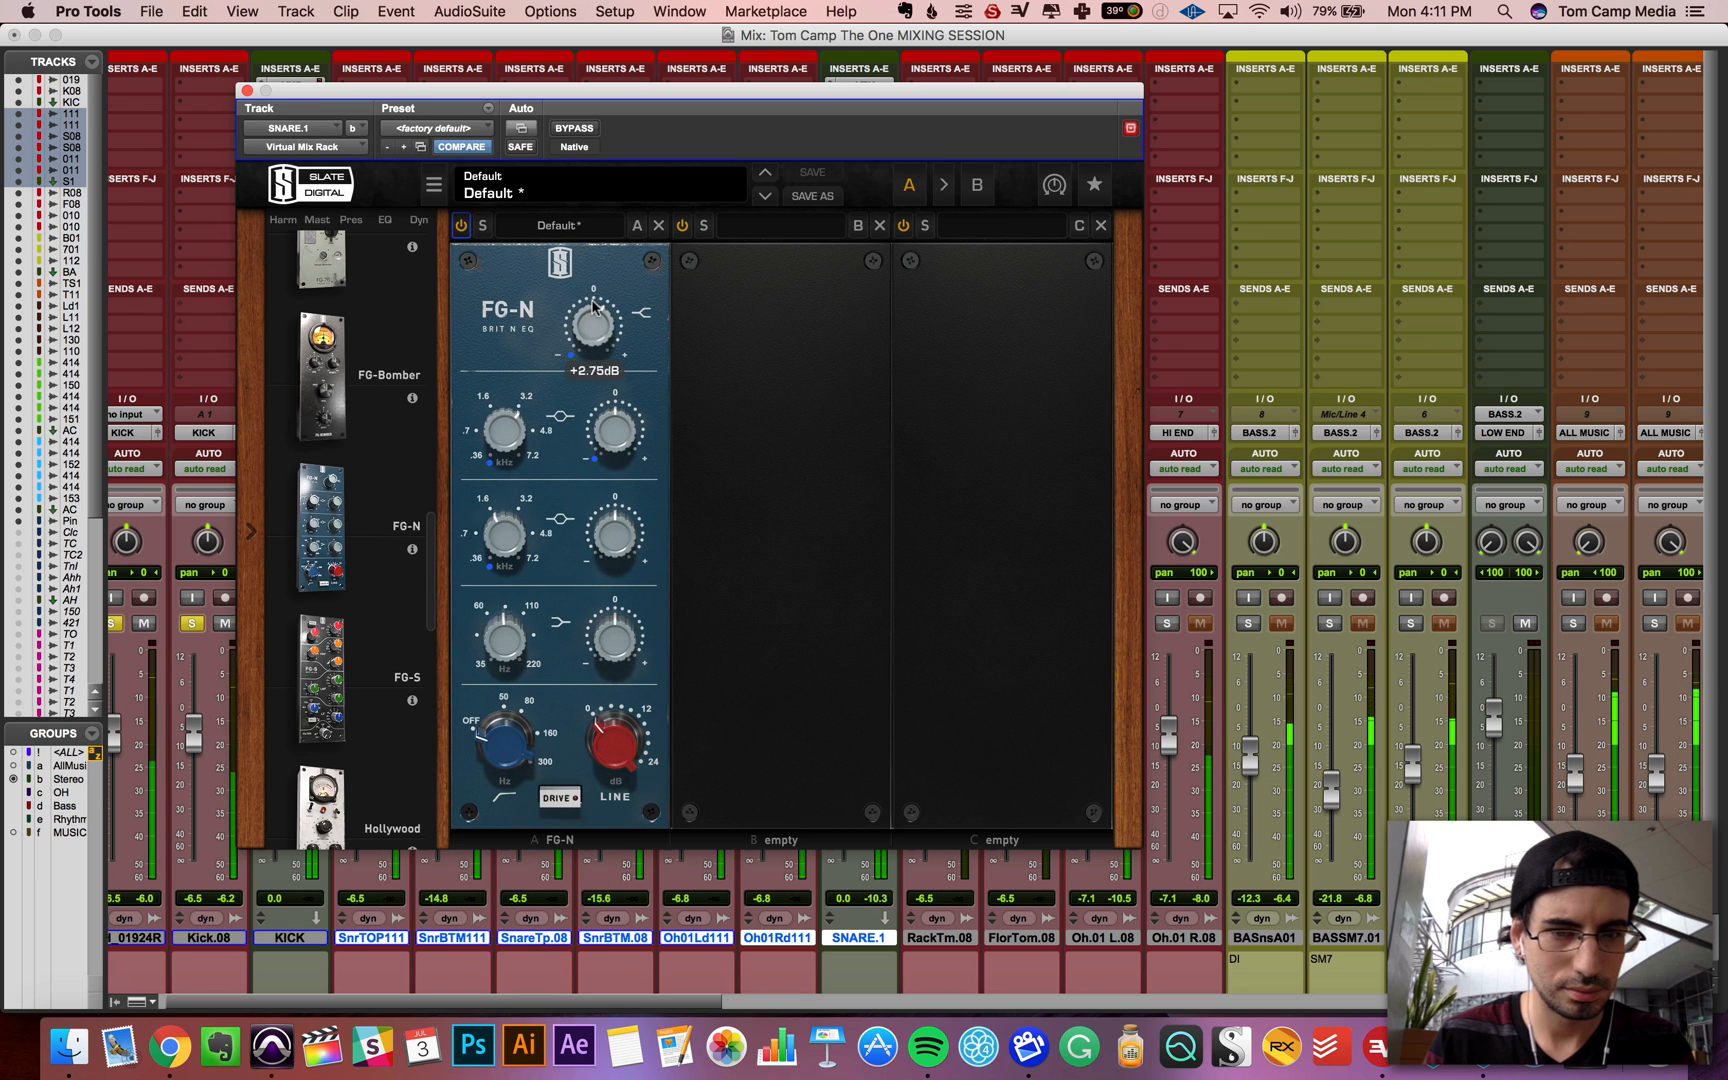
Step: Set the FG-N low band to about 116 Hz with a boost of about 6.04 dB
left_click_drag(603, 620, 518, 572)
left_click_drag(617, 651, 618, 649)
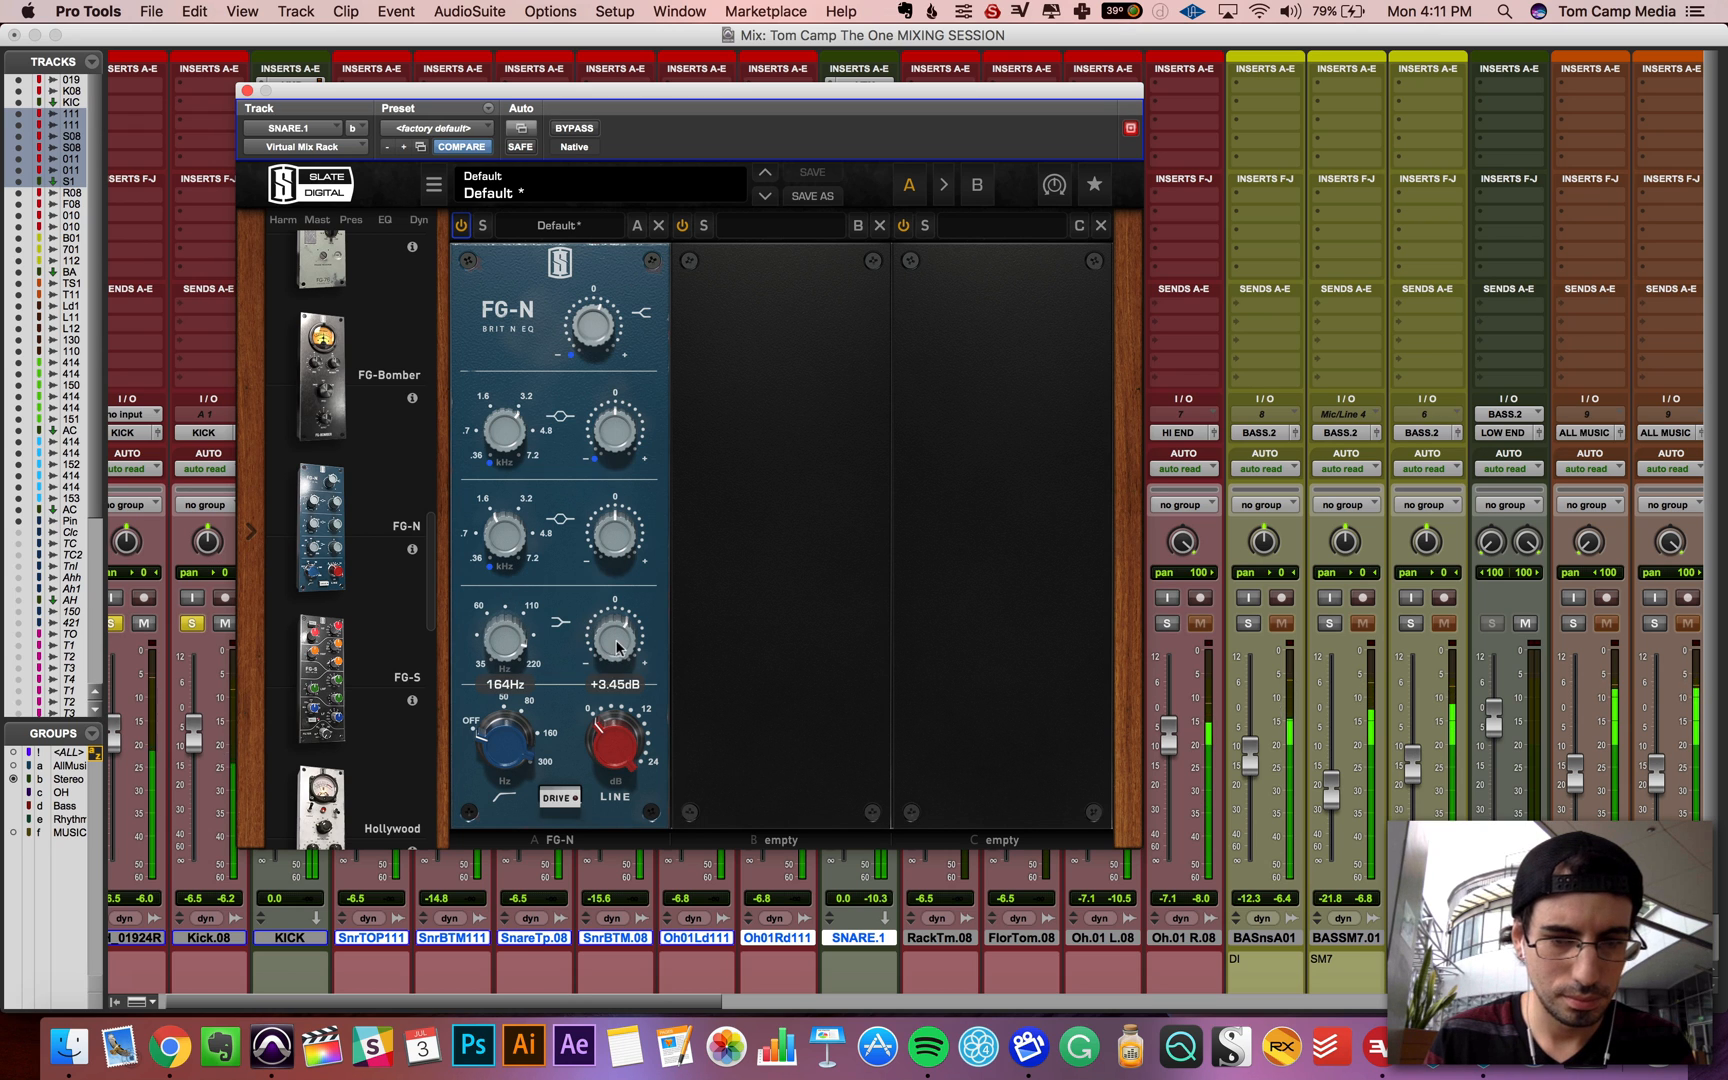
left_click_drag(507, 640, 507, 669)
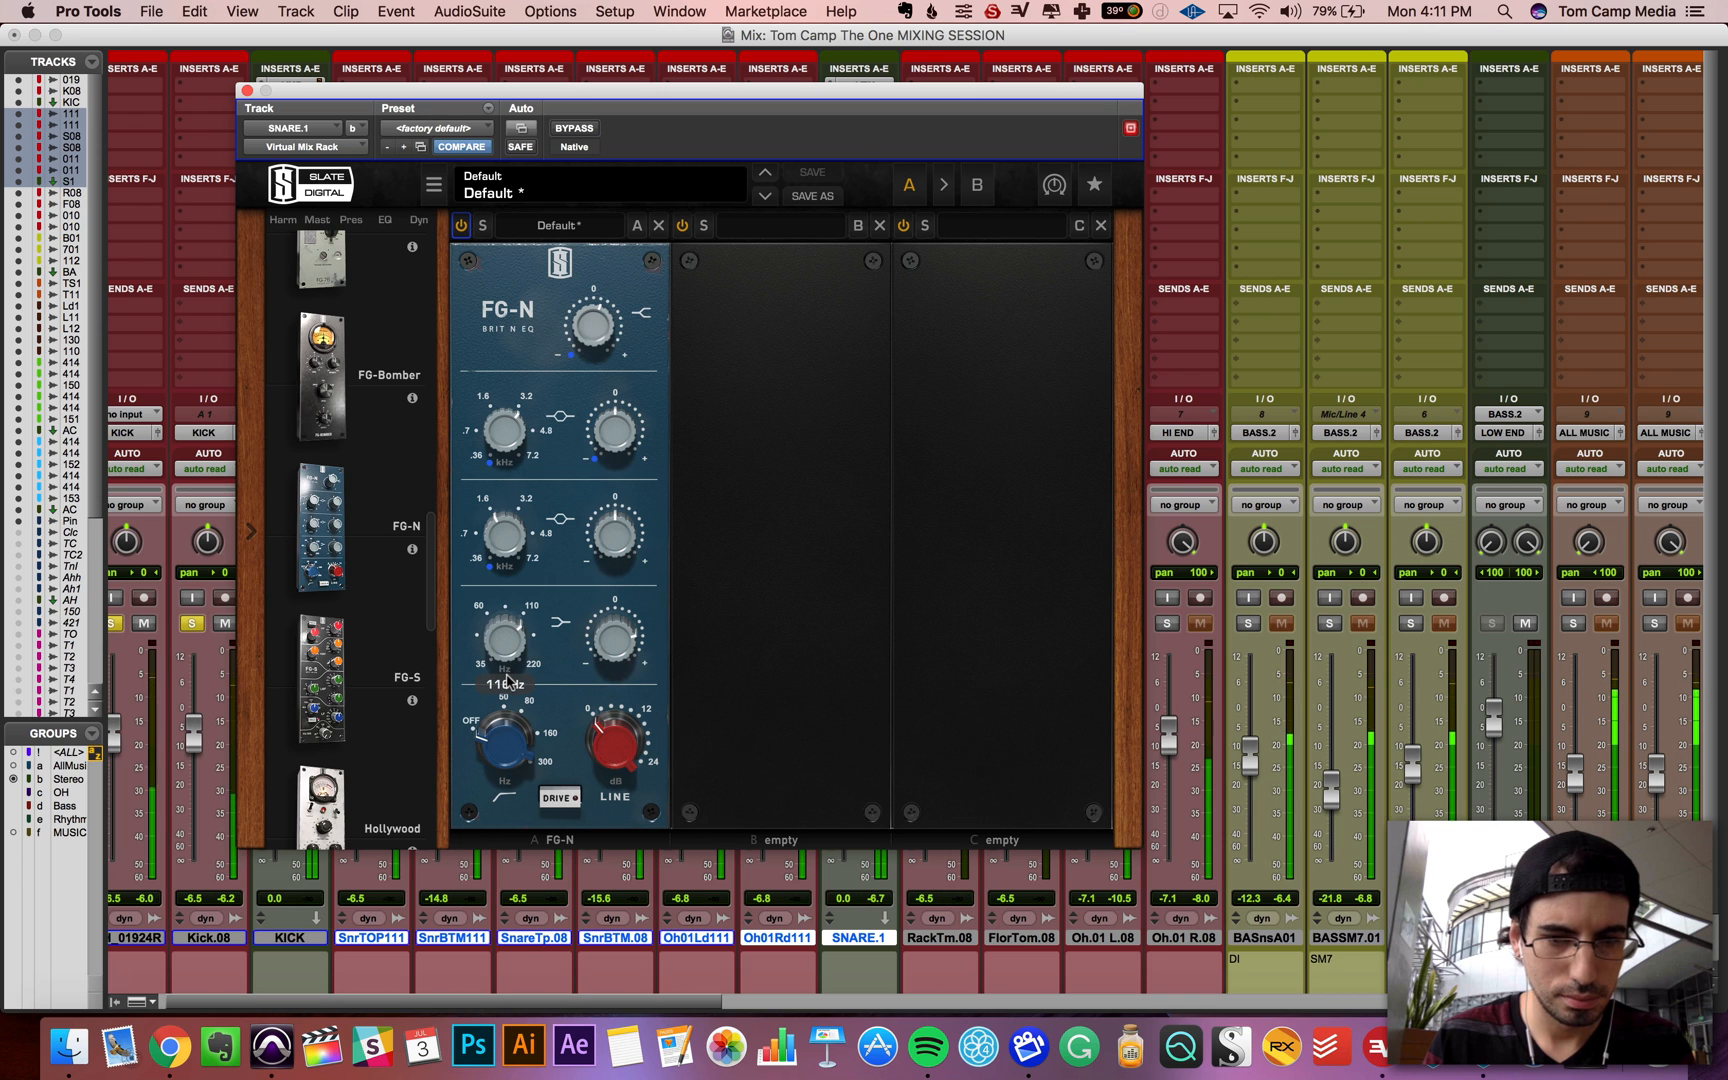
left_click_drag(609, 655, 609, 668)
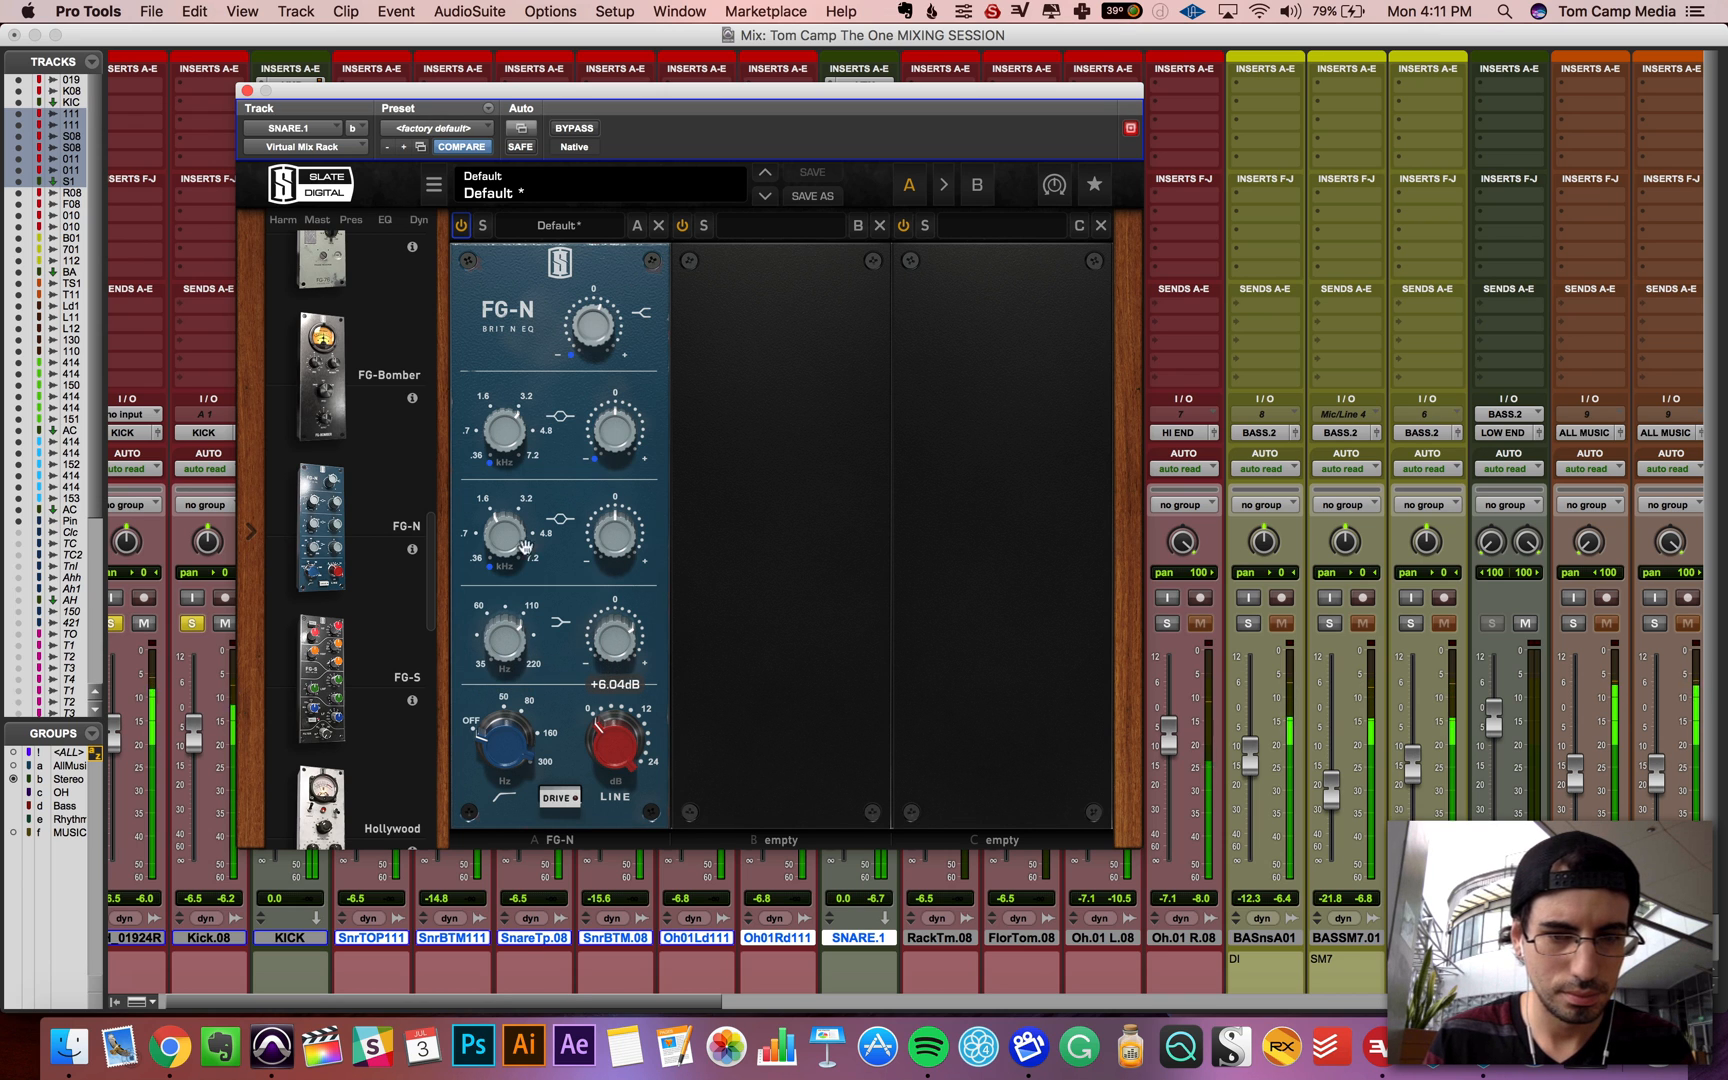
Step: Cut the FG-N lower mid band by about 2.46 dB and set the high-pass filter to 76.9 Hz, checking the result against bypass
left_click_drag(495, 530, 507, 634)
left_click_drag(628, 541, 610, 556)
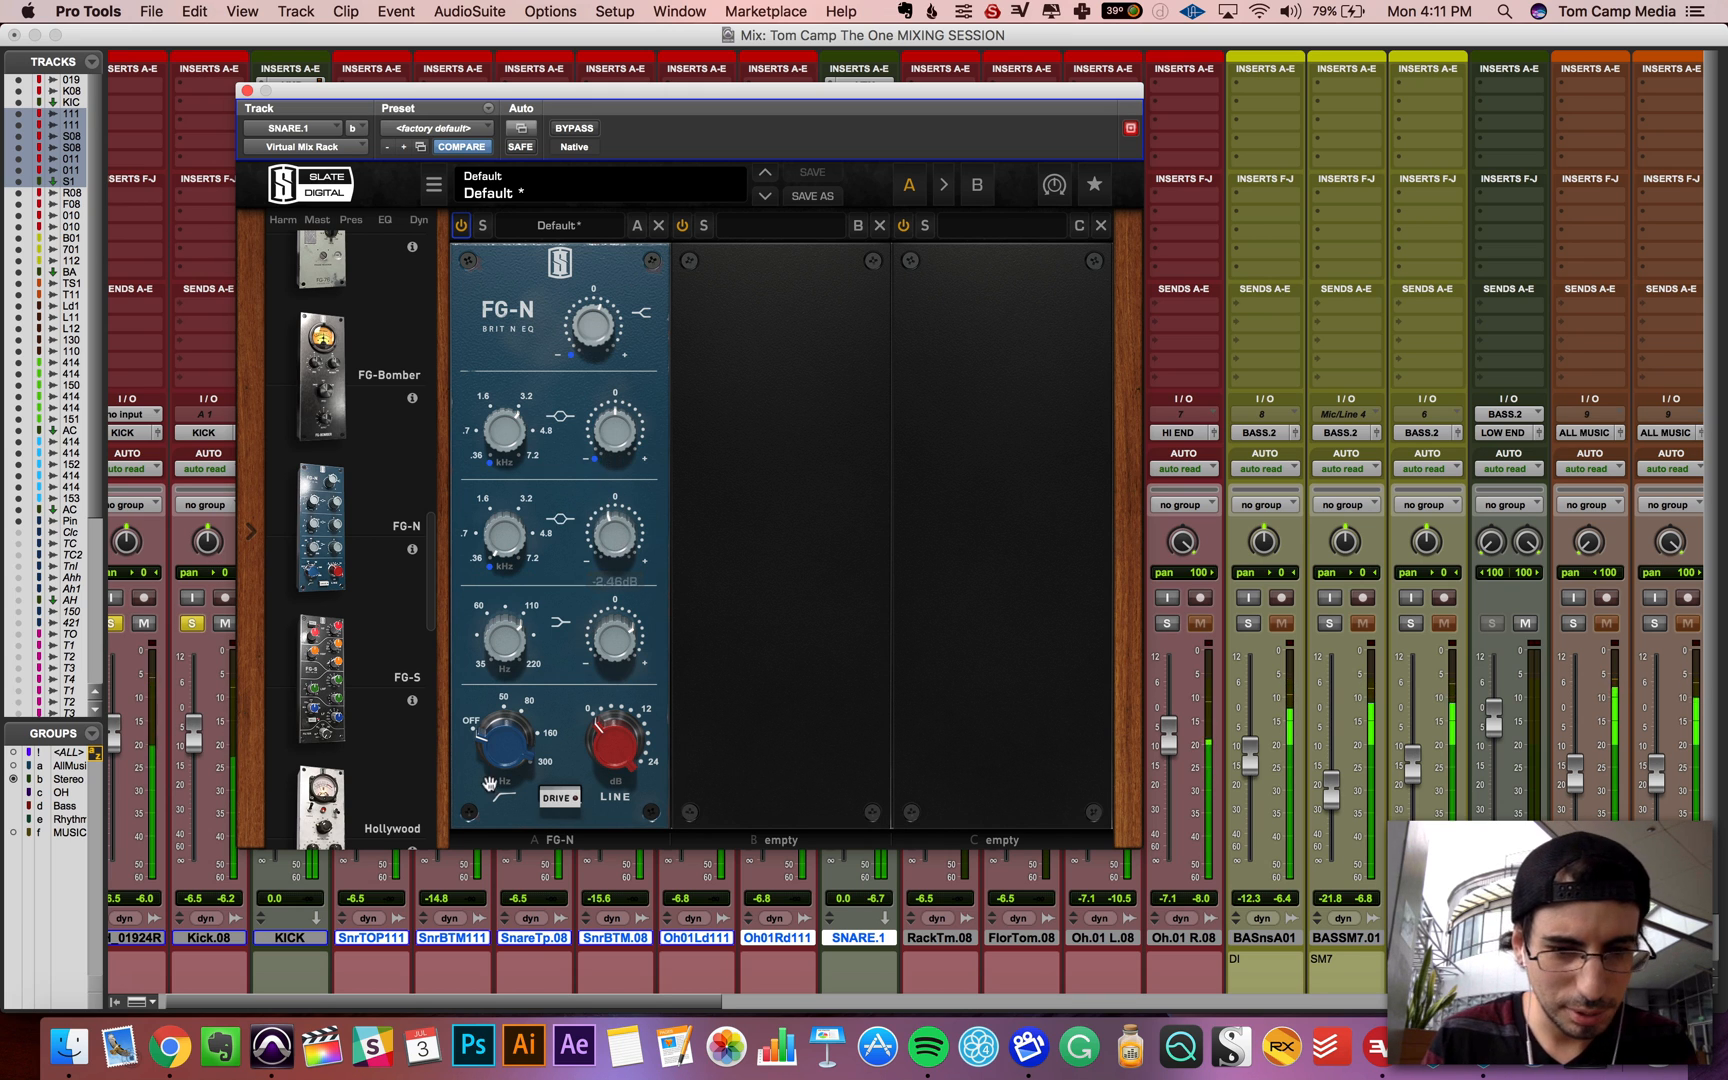
left_click_drag(497, 768, 550, 701)
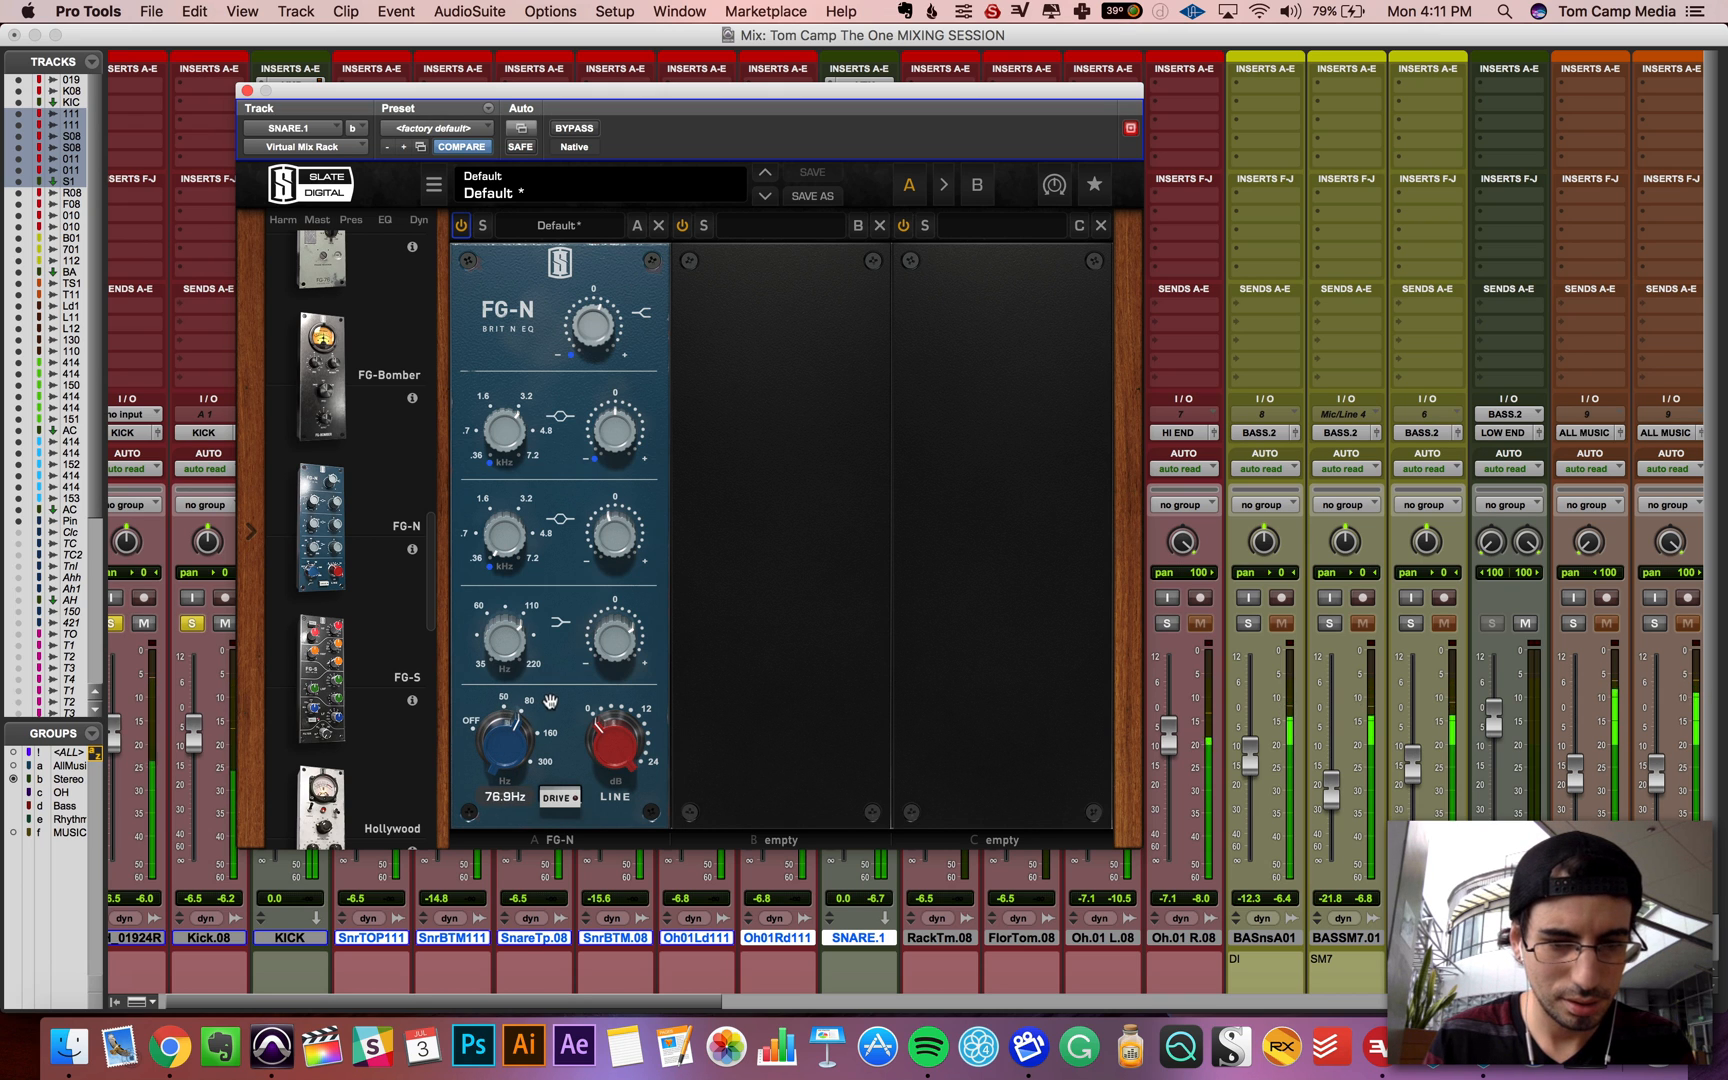
left_click(578, 129)
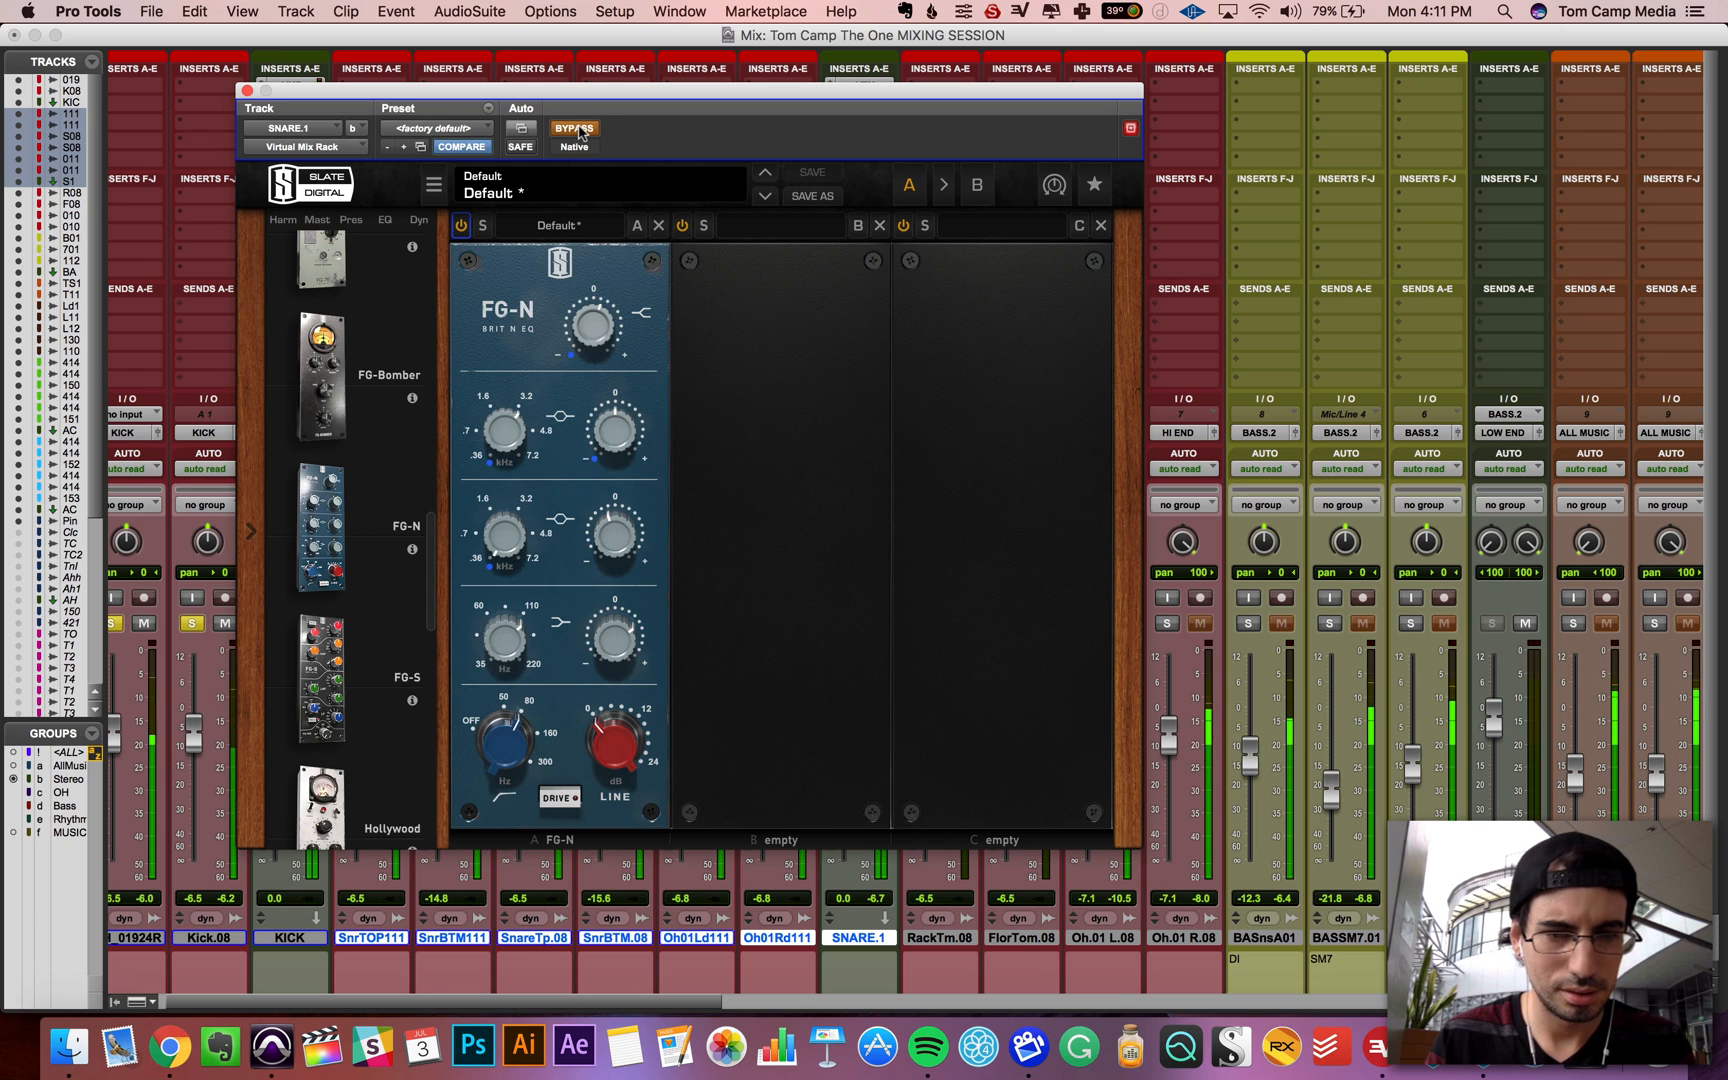
Step: Add the VCC Channel module ahead of the FG-N in the rack and raise its linked input to +5.68 dB
scroll(327, 651, "down", 5)
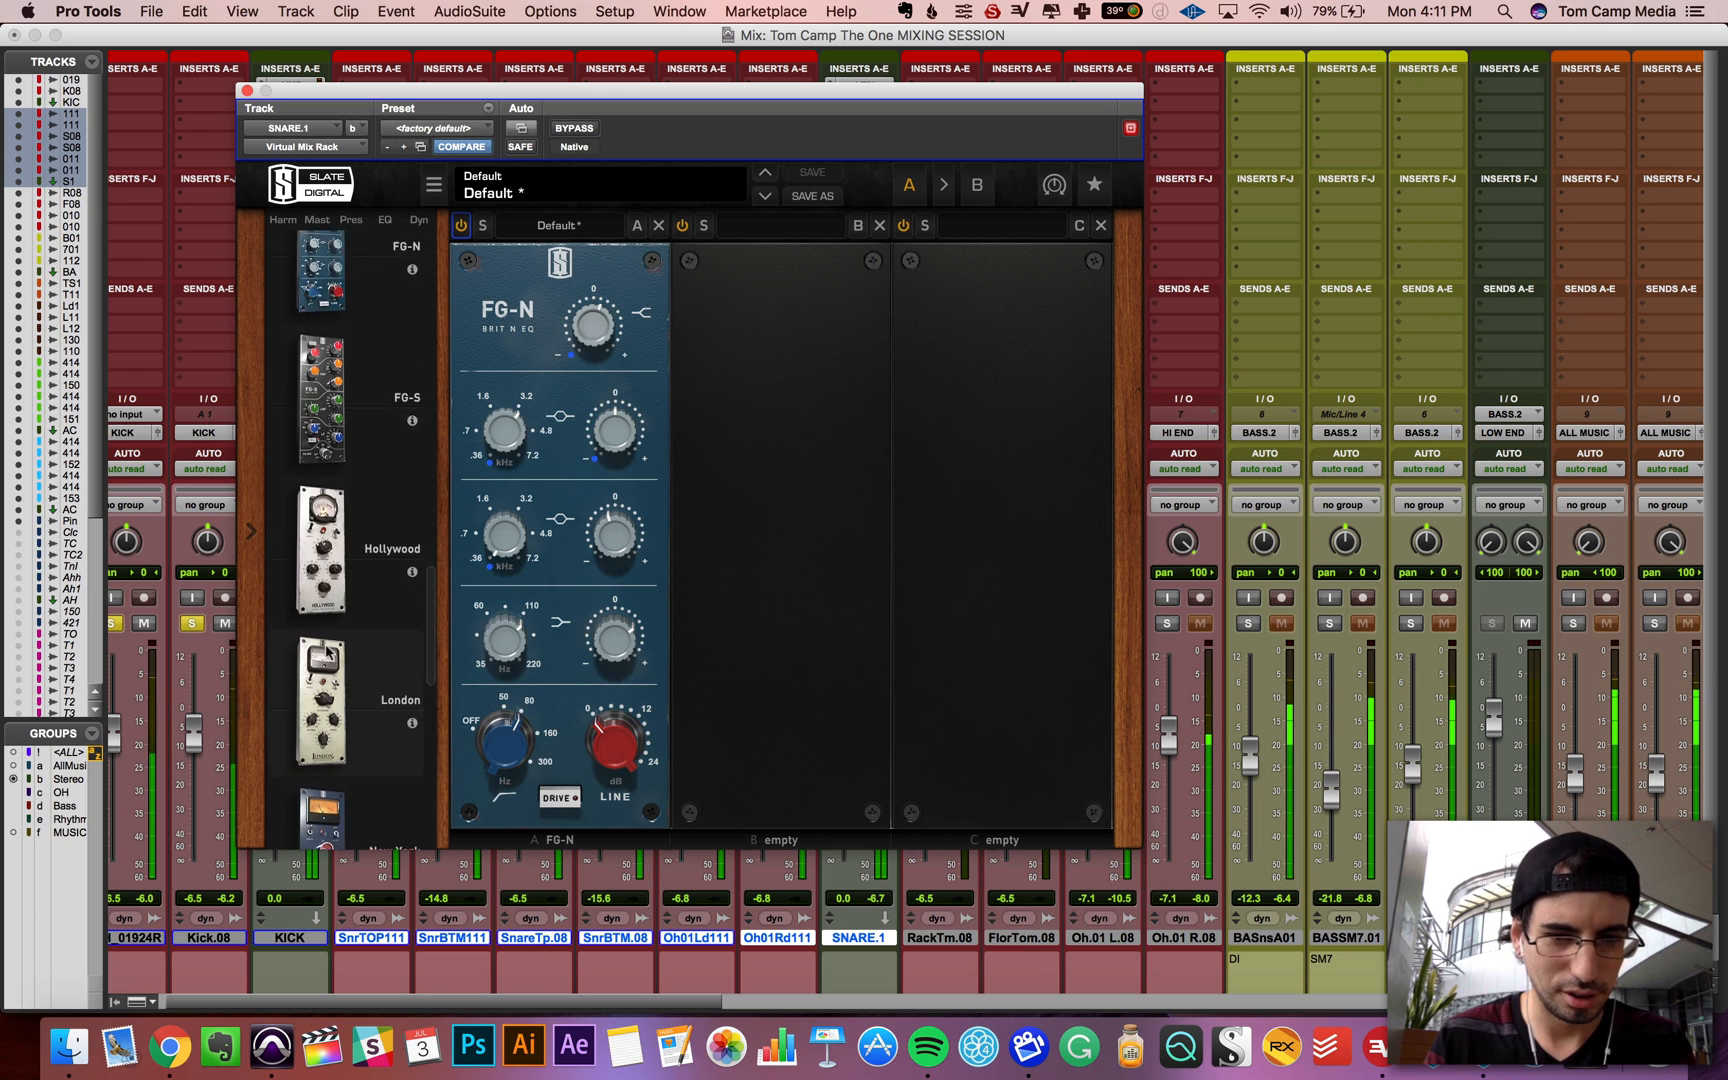
scroll(327, 651, "down", 5)
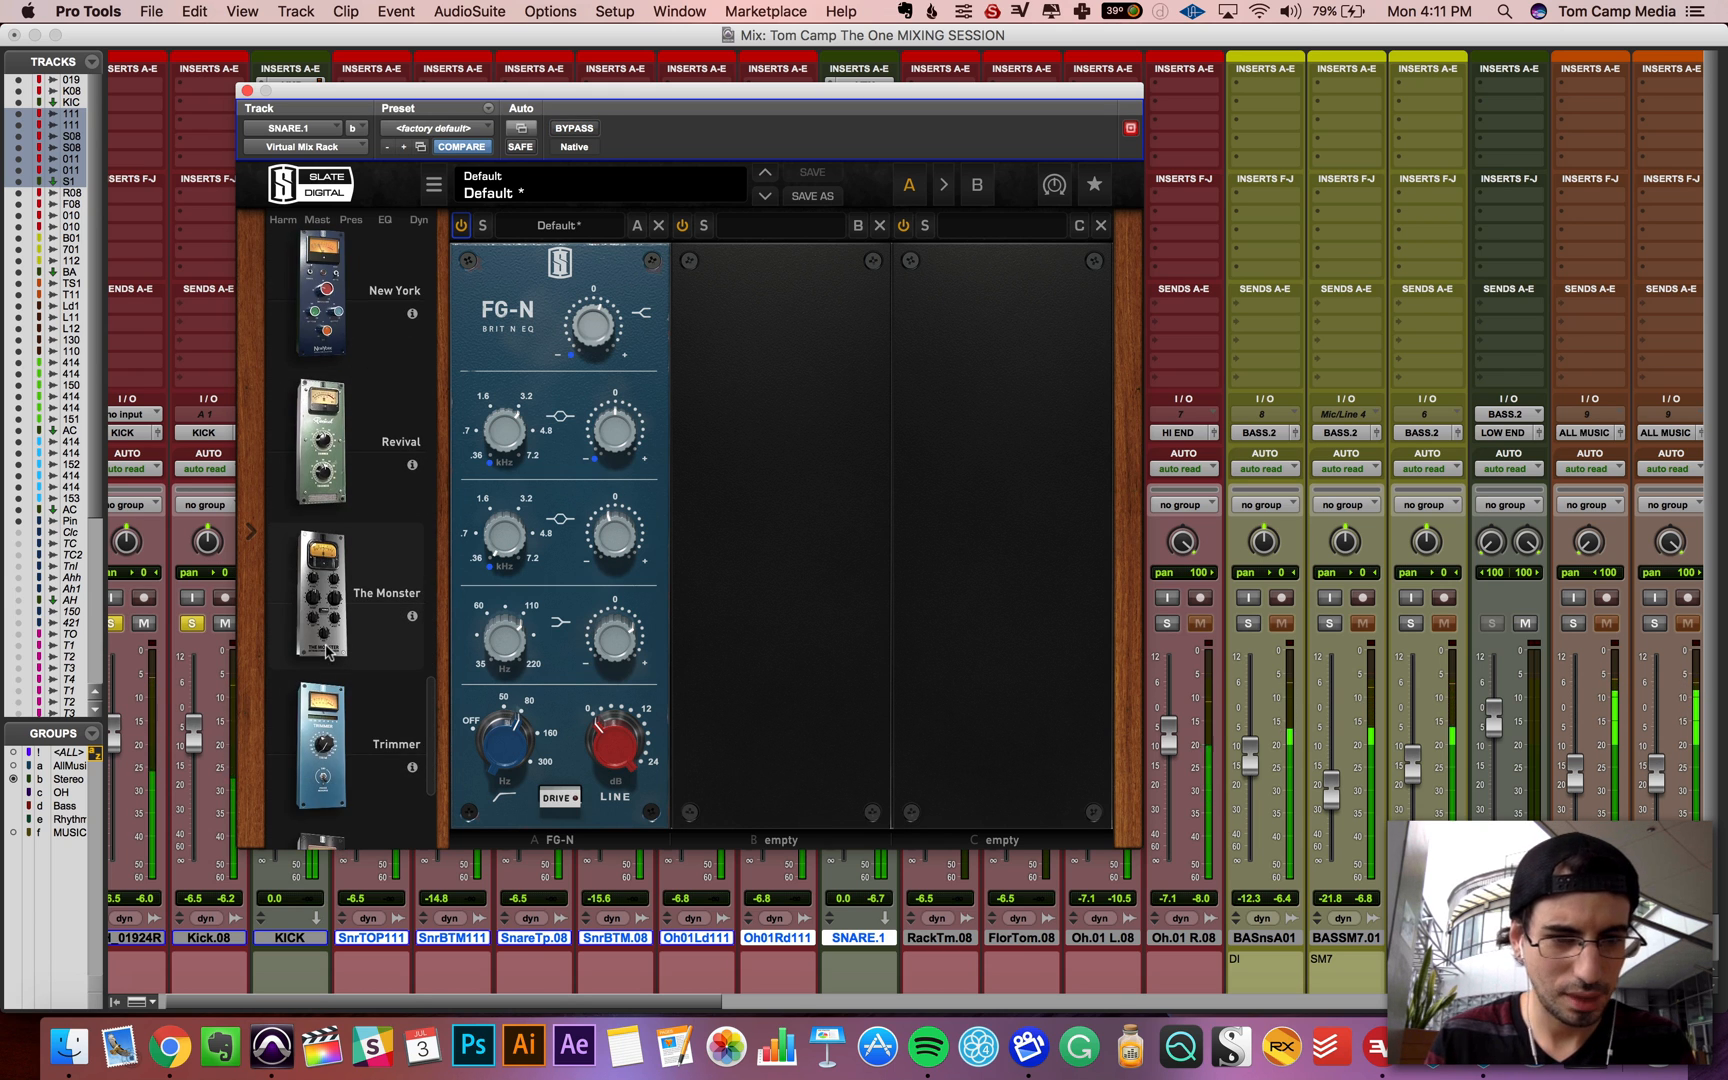
scroll(327, 651, "down", 4)
left_click_drag(330, 651, 400, 427)
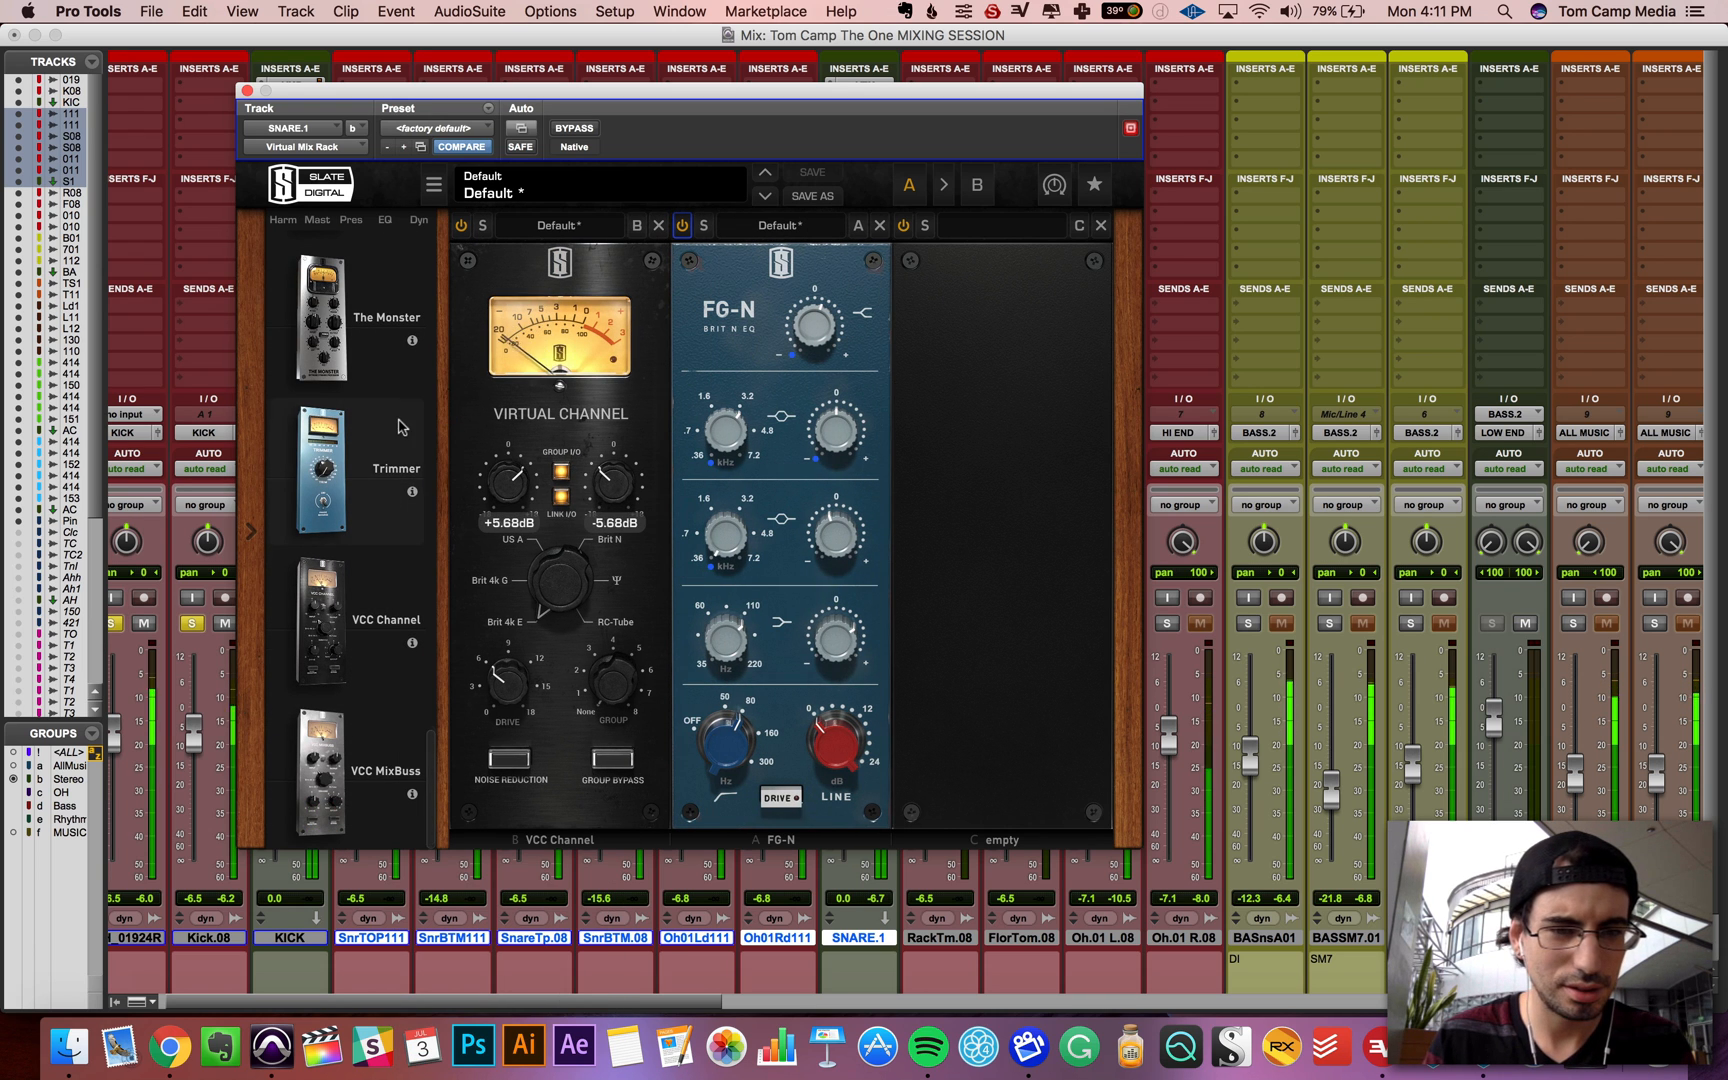
Step: Add the FG-116 Modern compressor after the FG-N in the rack, adjust its output, and set its input to about -23.1 dB
scroll(320, 500, "up", 5)
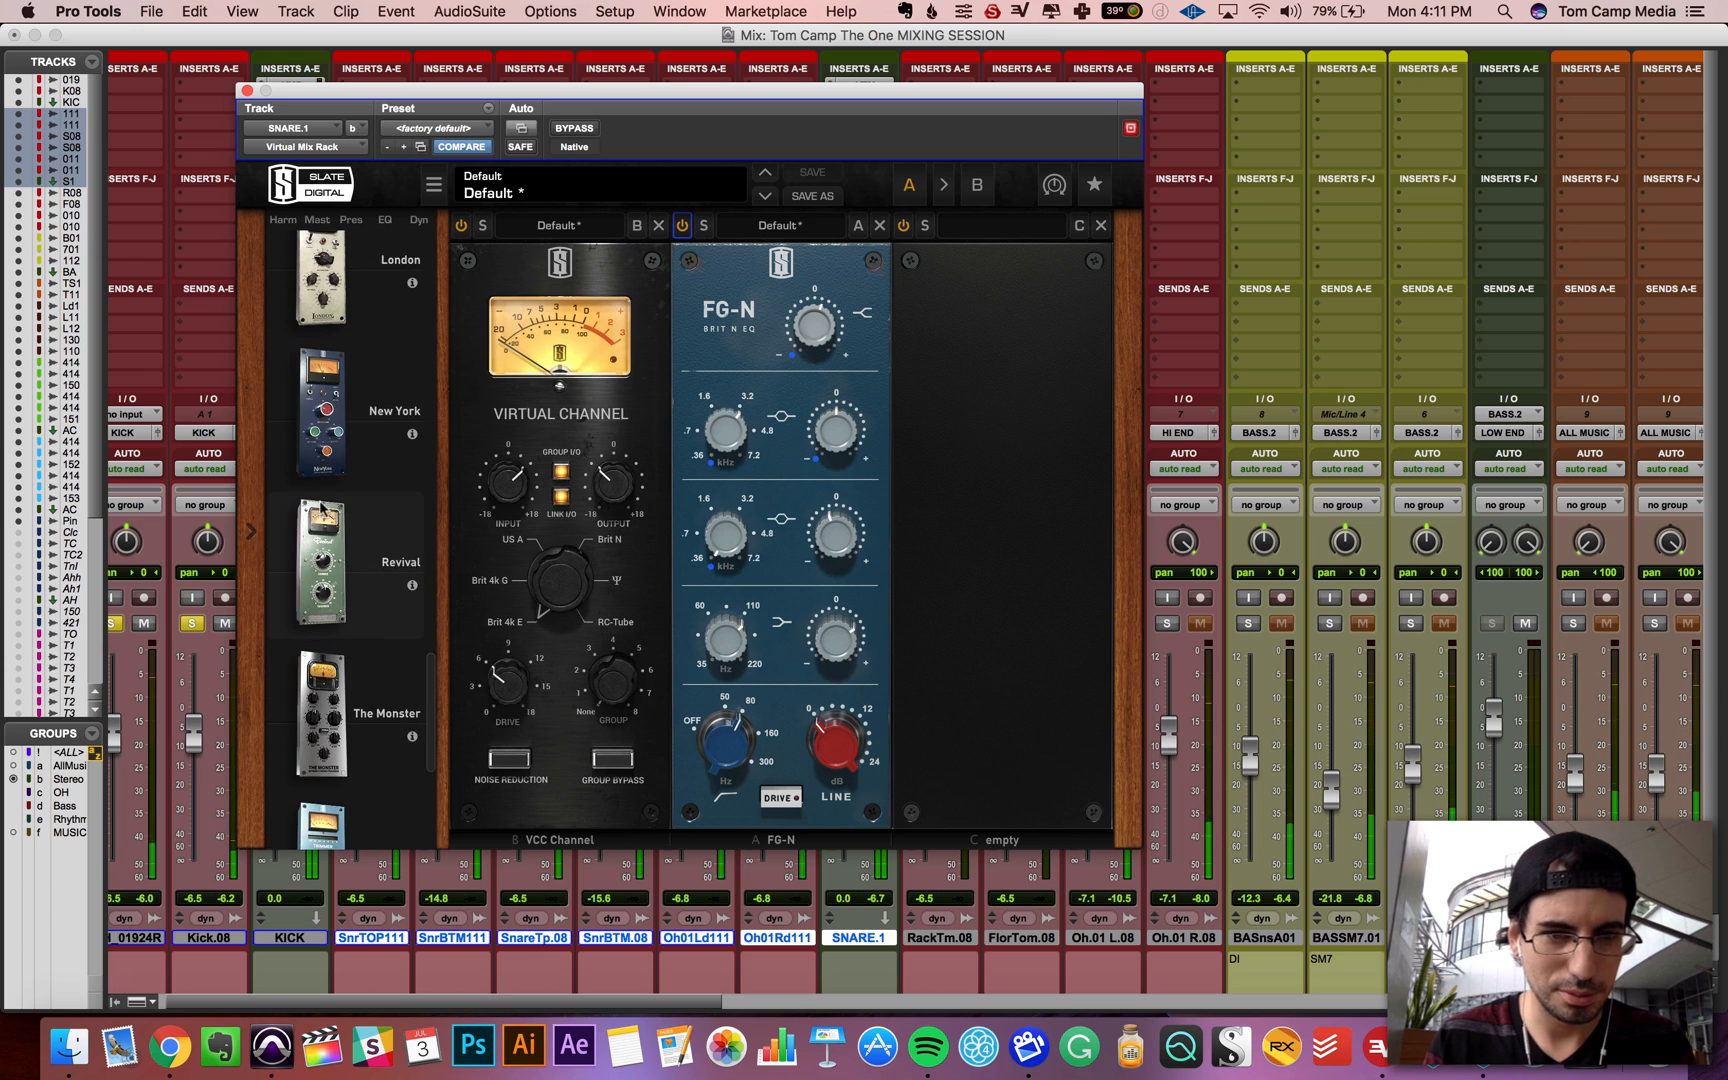
scroll(314, 560, "up", 5)
scroll(316, 644, "up", 5)
scroll(341, 440, "up", 5)
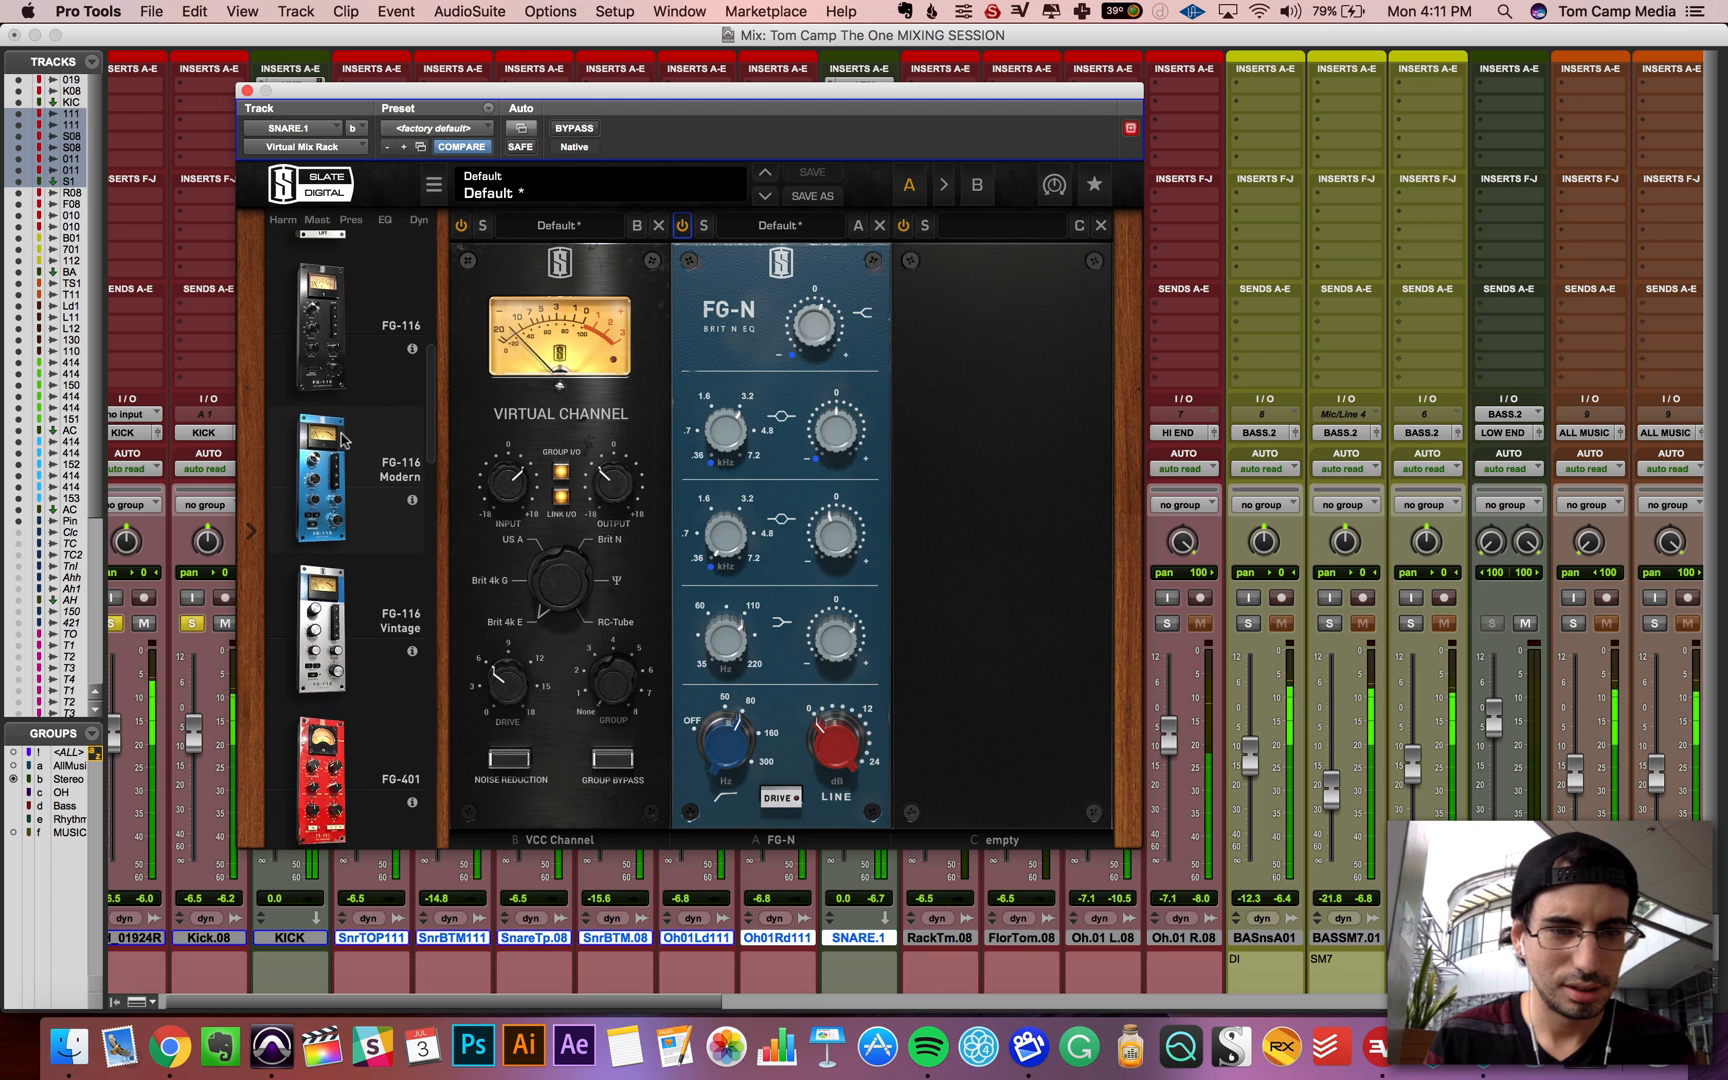
left_click_drag(322, 478, 979, 424)
left_click_drag(953, 550, 955, 603)
left_click_drag(955, 486, 957, 478)
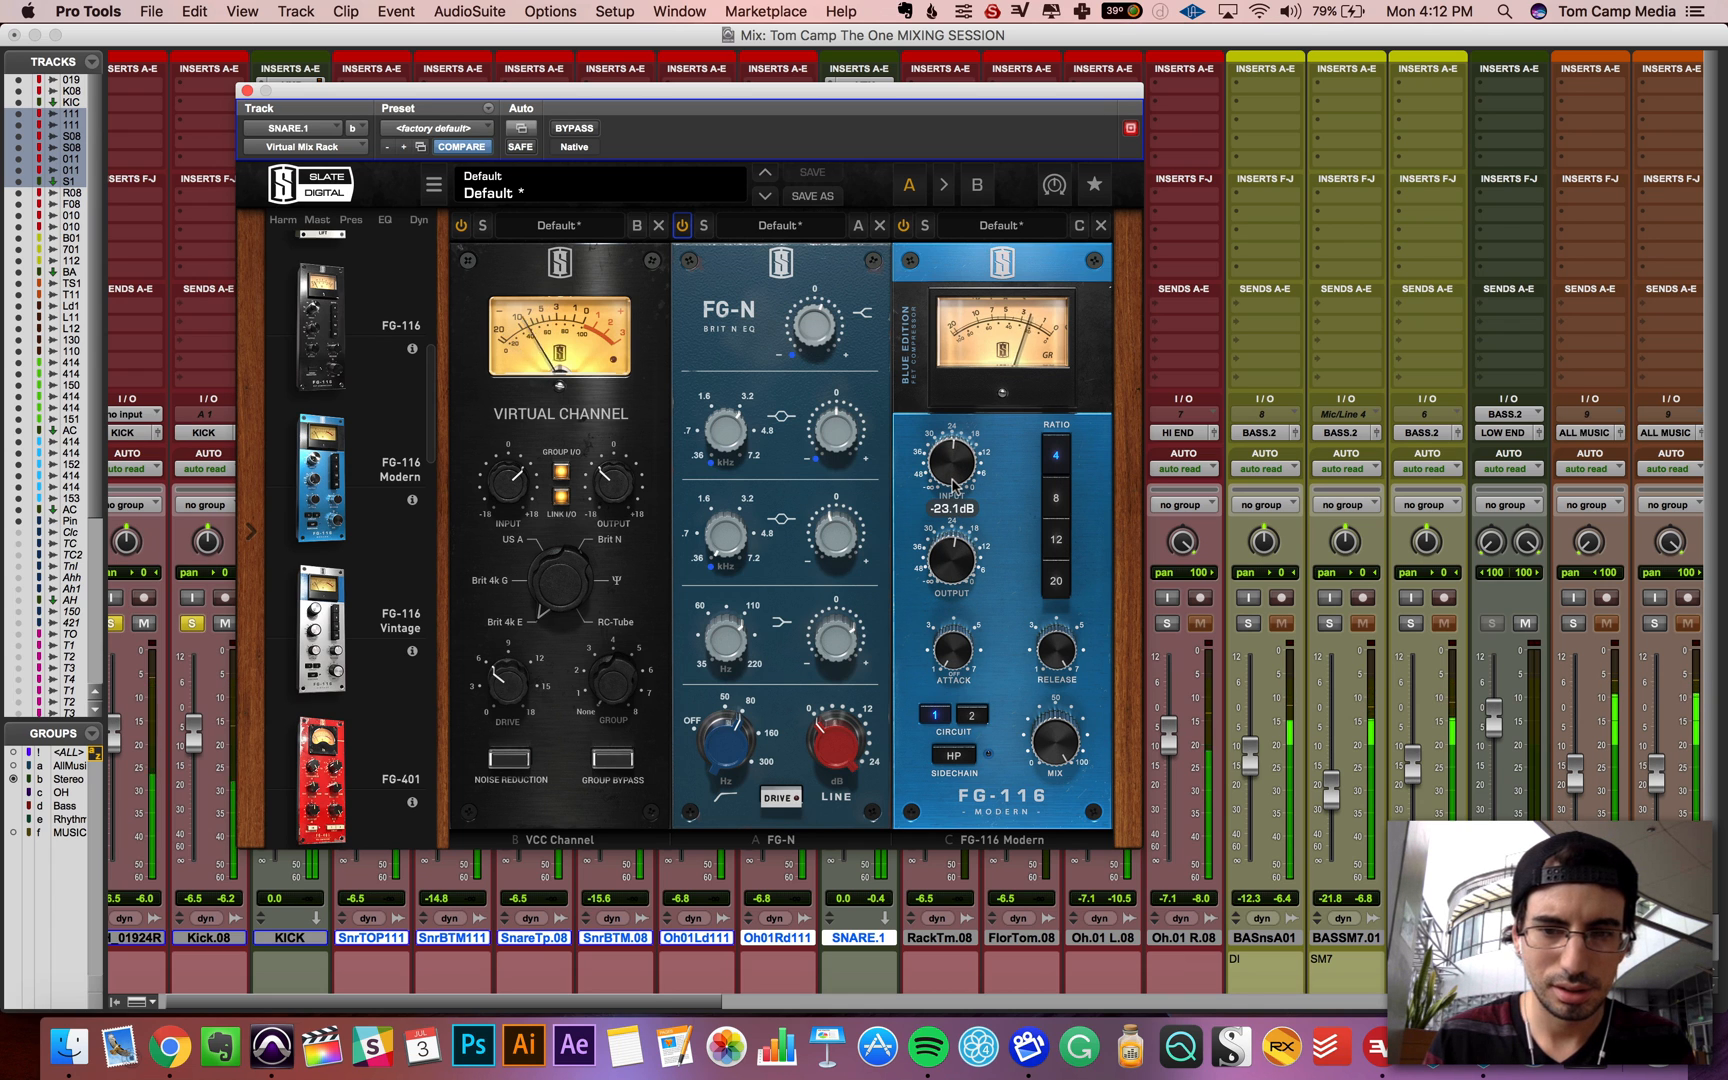
Step: Set the FG-116 attack to about 3.31, release to about 3.07, and mix to about 50%
left_click_drag(1056, 742, 1048, 826)
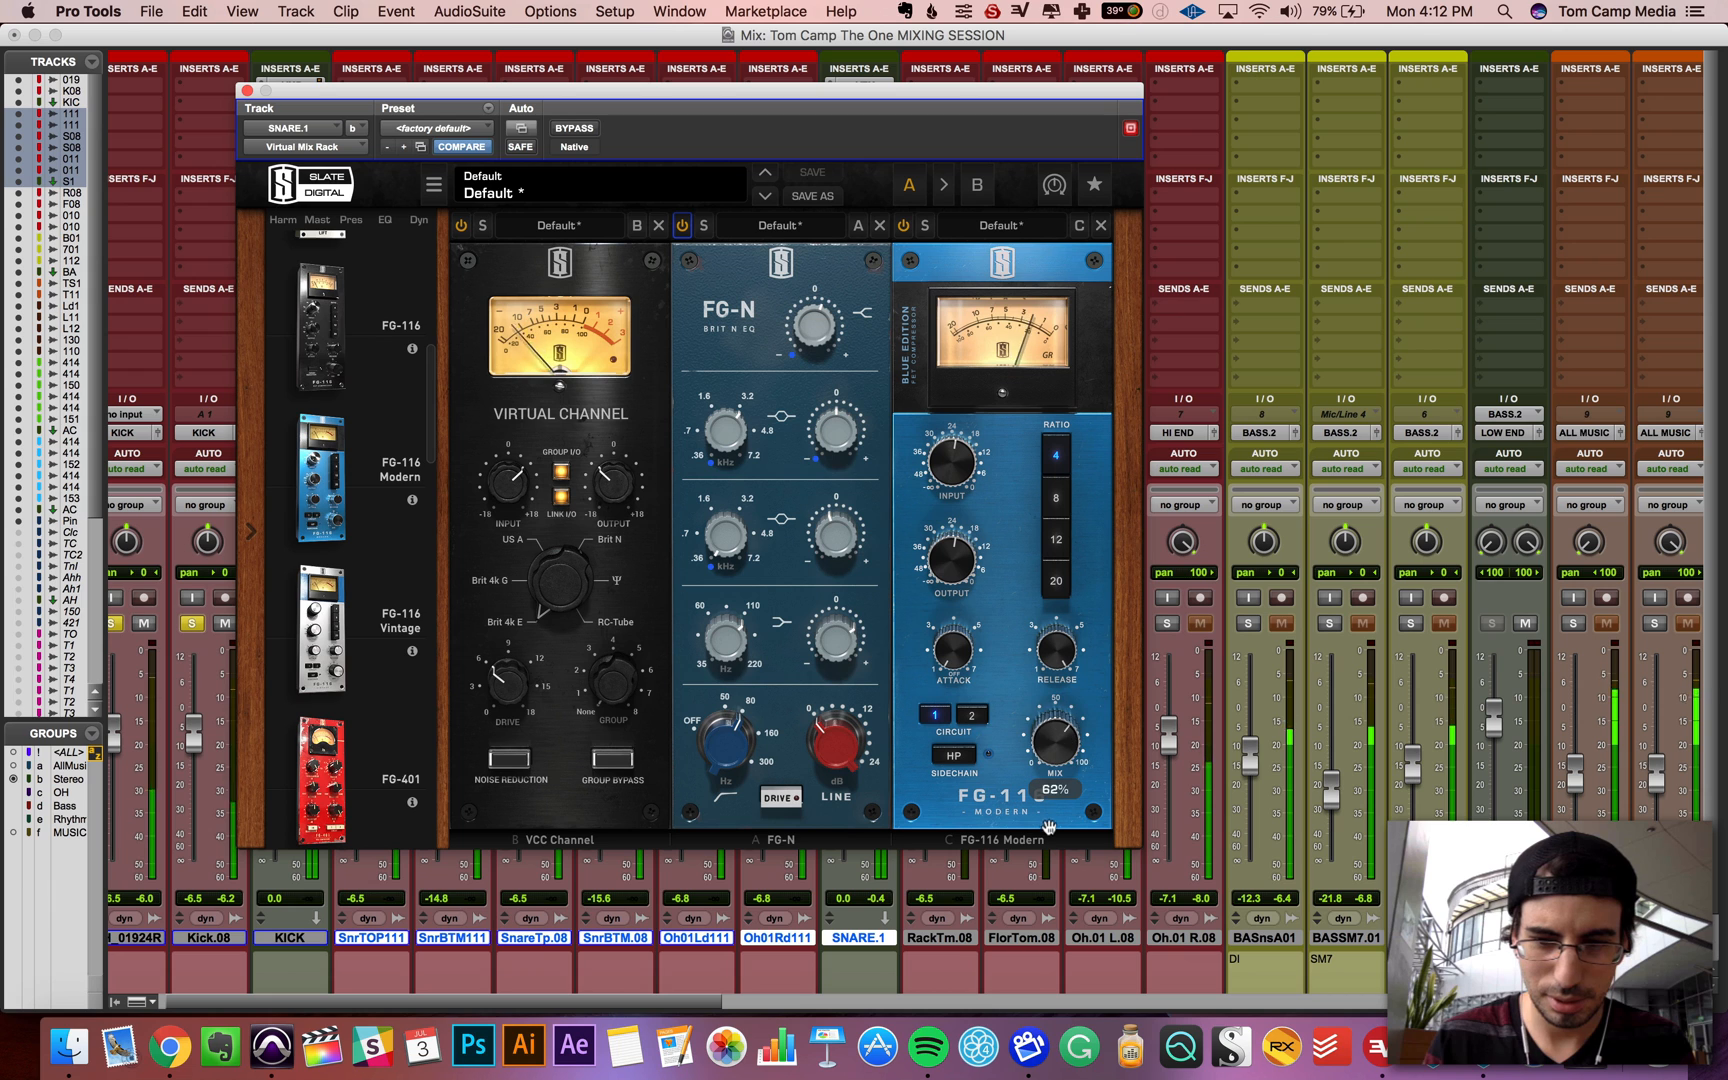
left_click_drag(944, 668, 949, 592)
left_click_drag(1055, 667, 1060, 770)
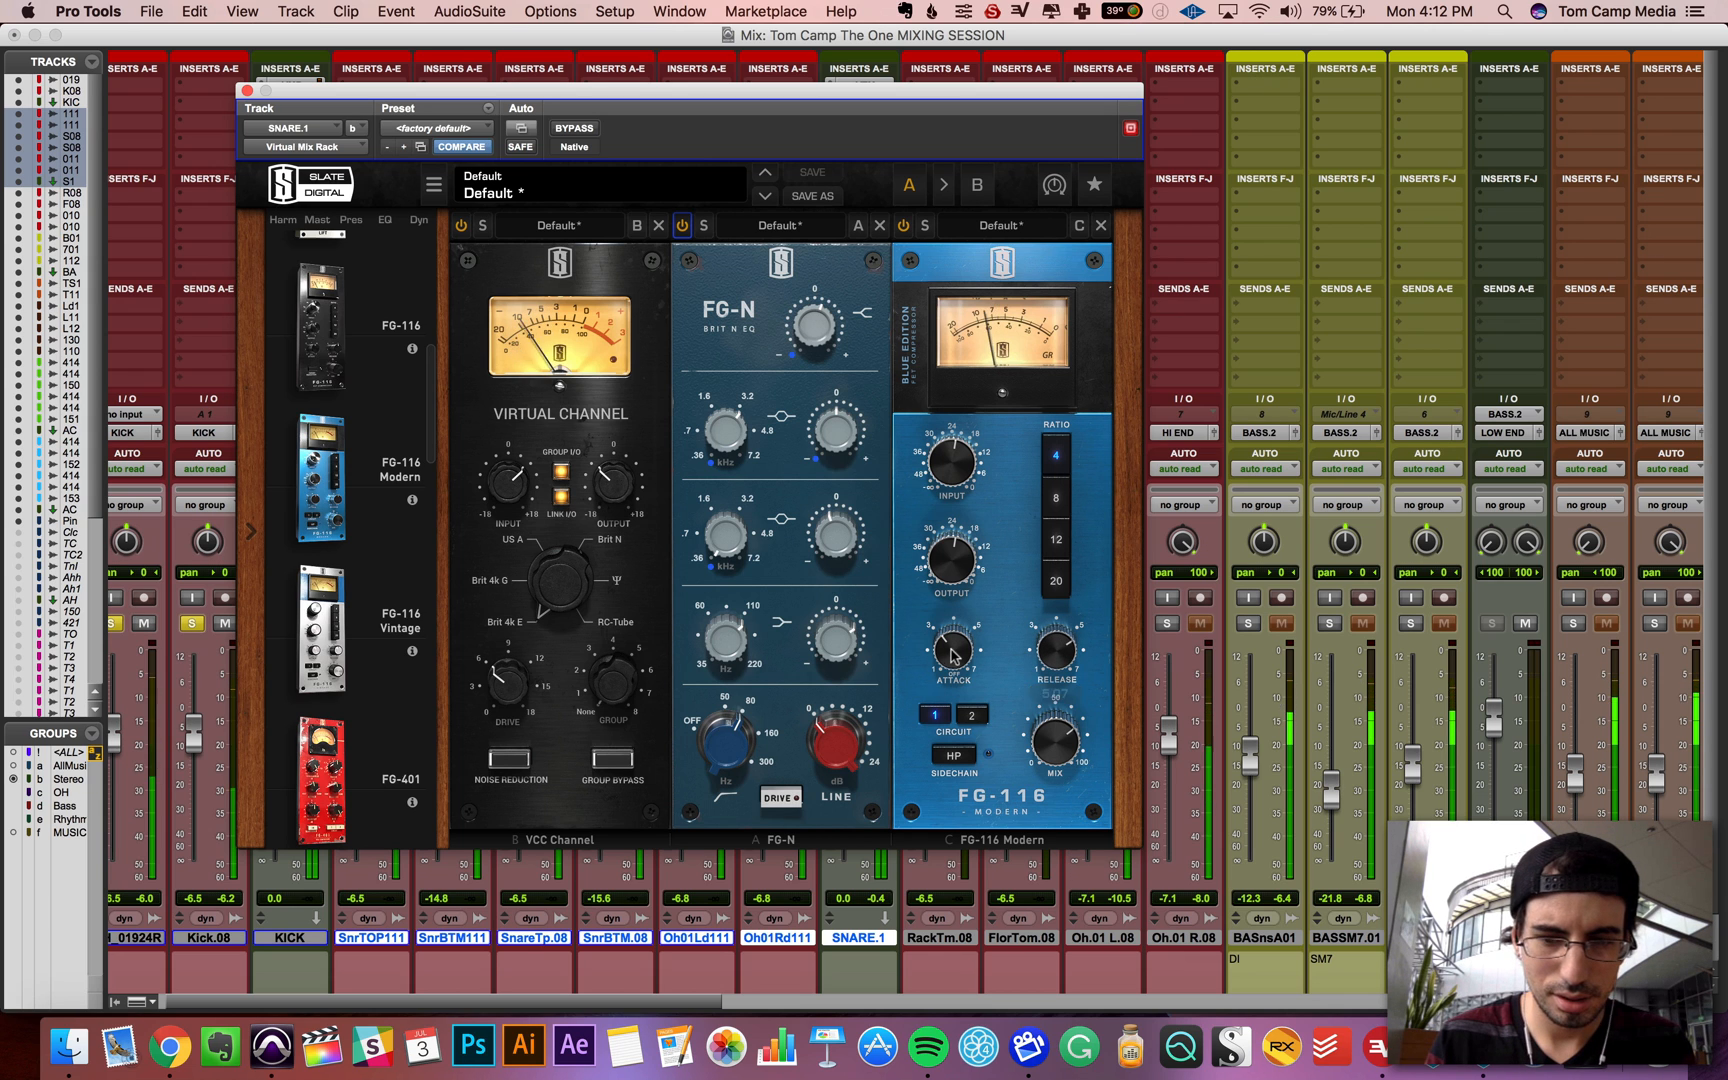
left_click_drag(1052, 656, 1053, 605)
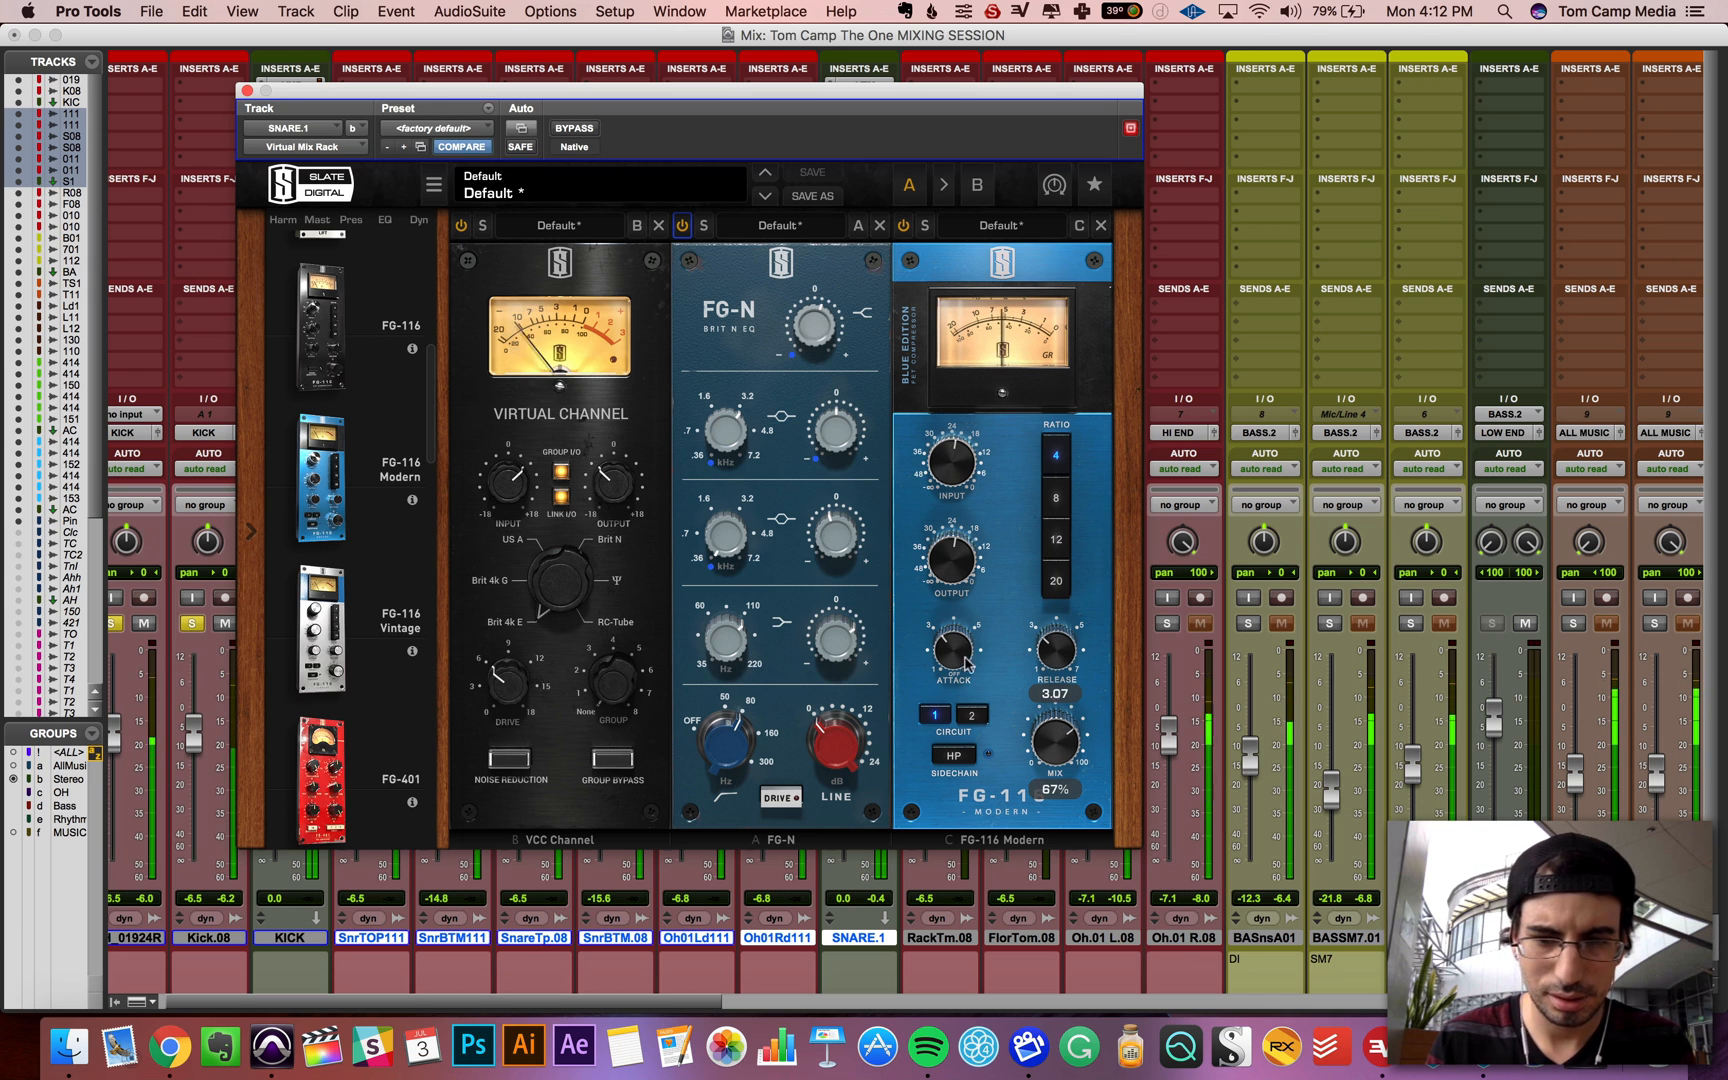
left_click_drag(1066, 748, 1060, 790)
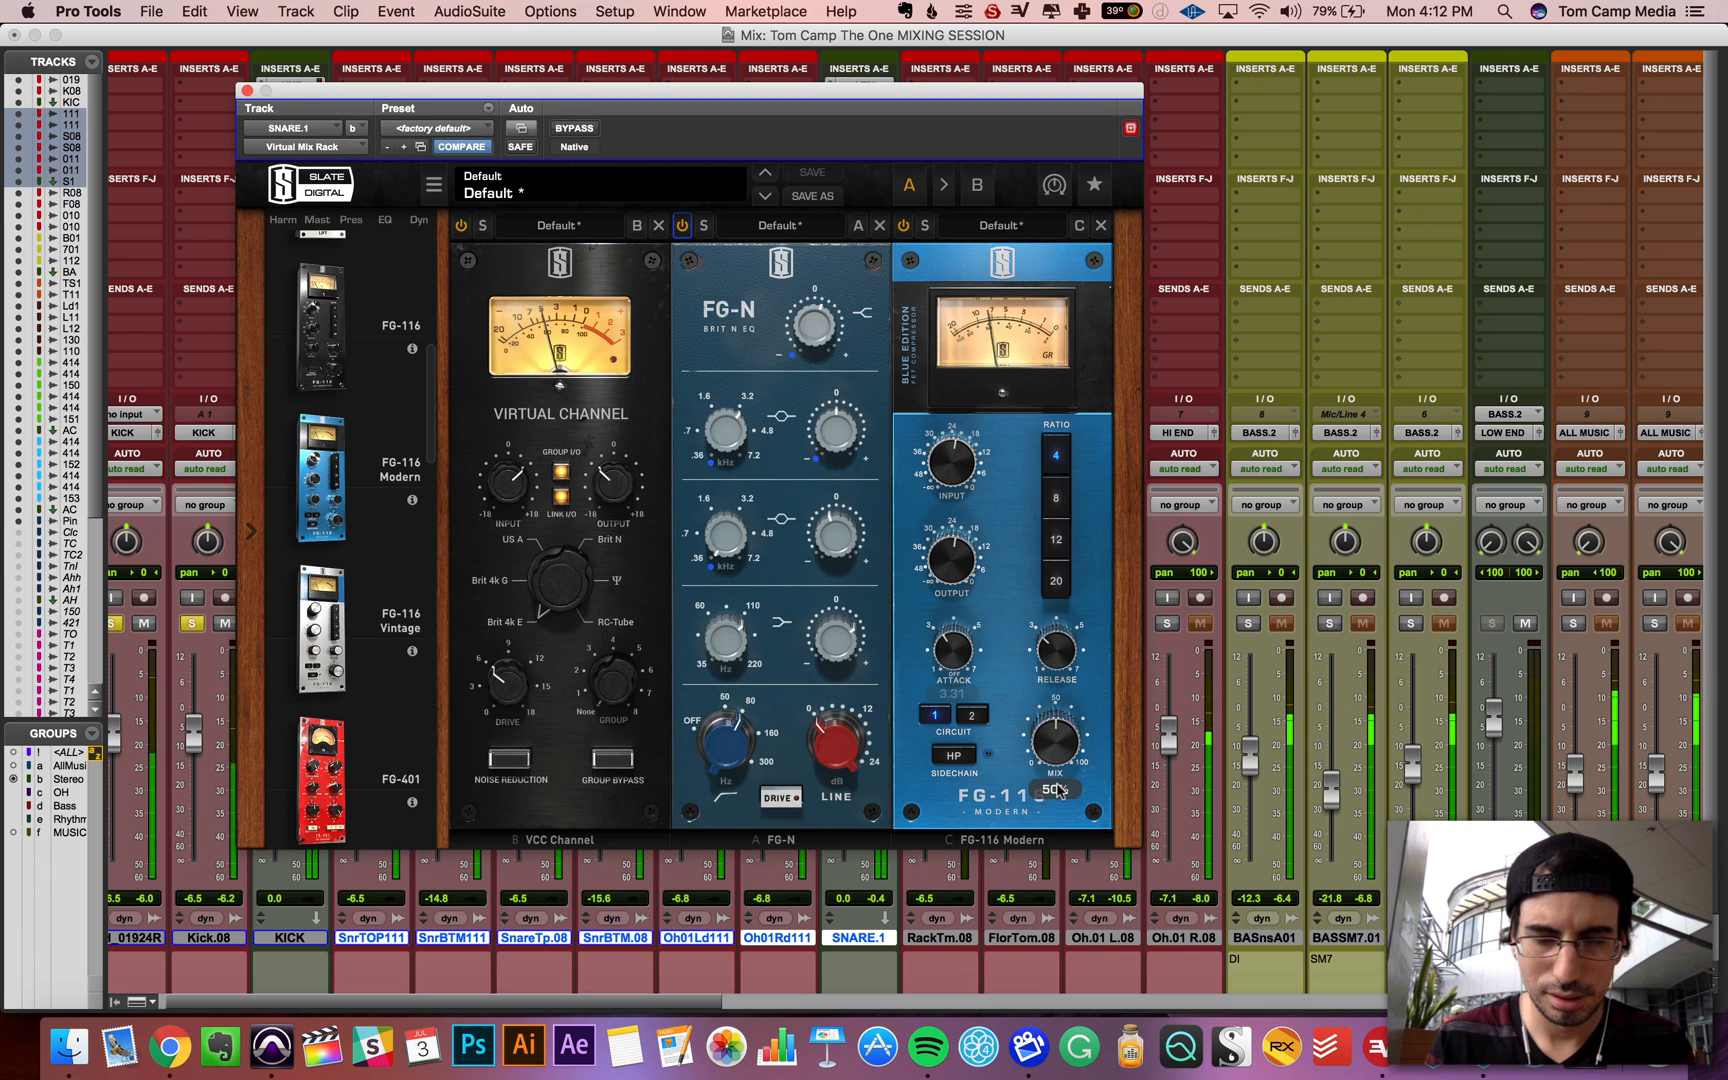
Step: Add the Trimmer module at the end of the rack, compare against bypass, and raise its trim to about +1.06 dB
scroll(366, 505, "down", 5)
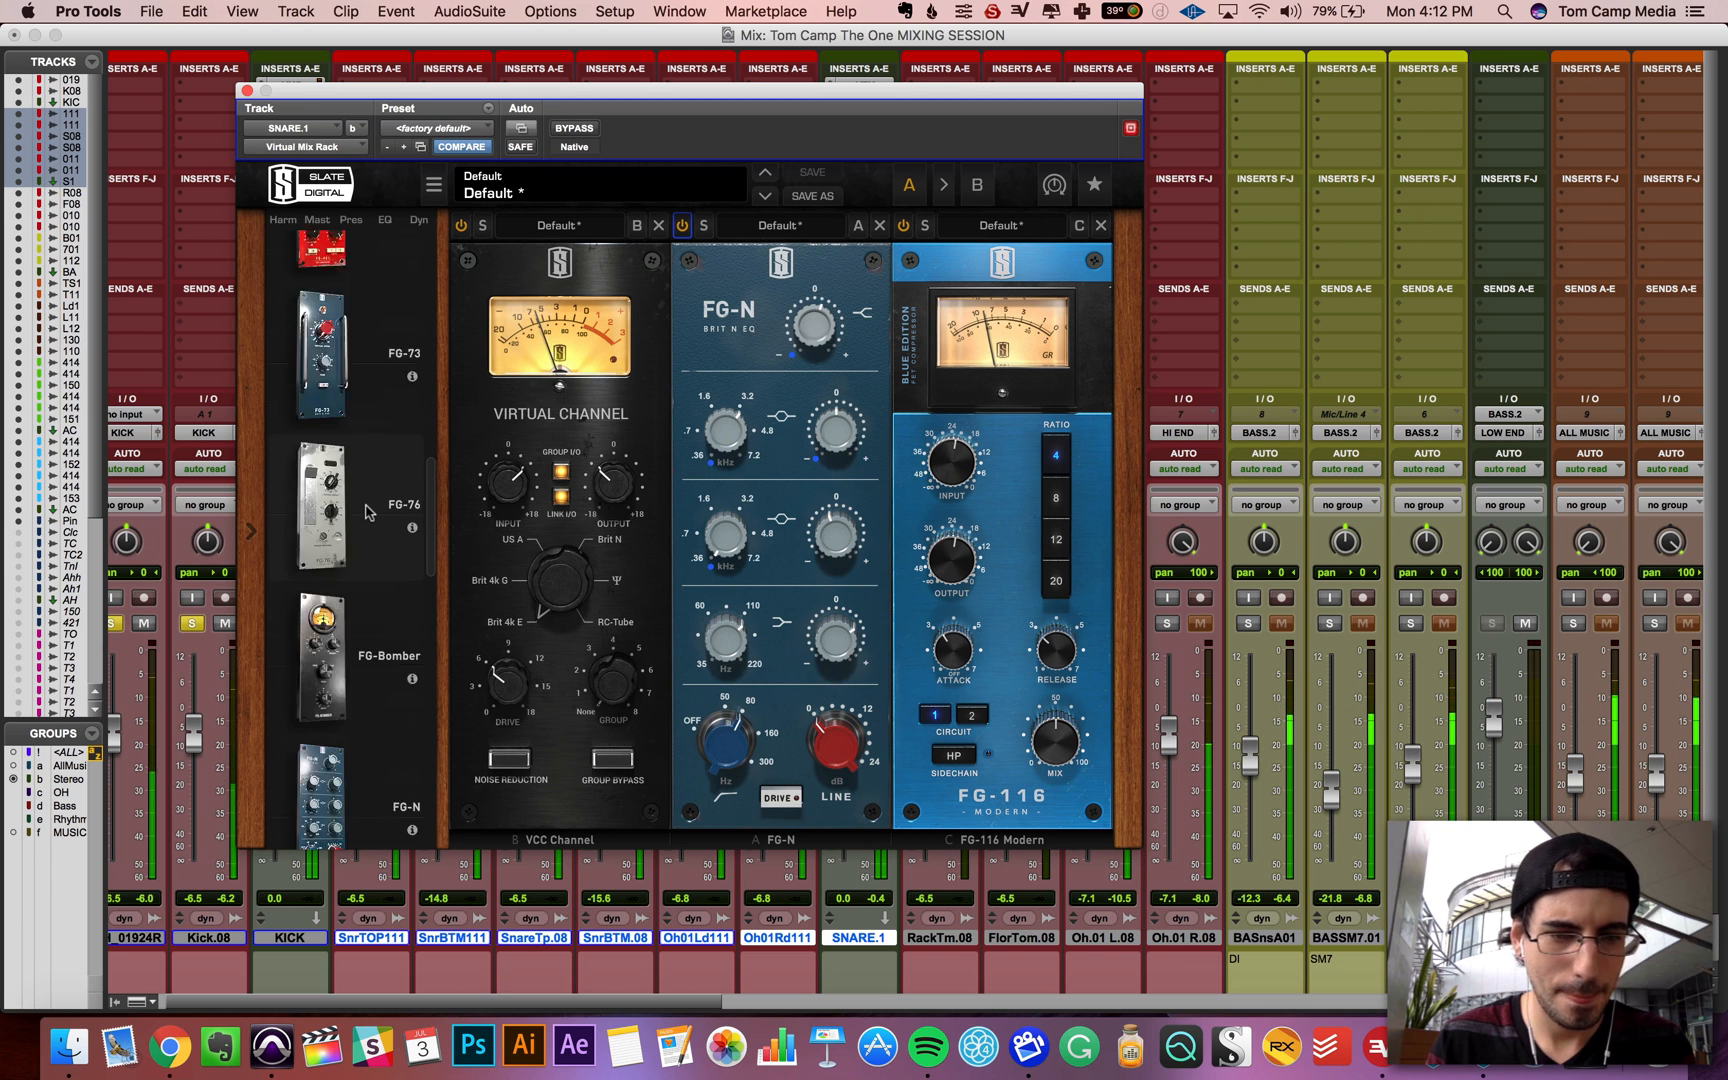
scroll(366, 511, "down", 5)
scroll(356, 467, "down", 5)
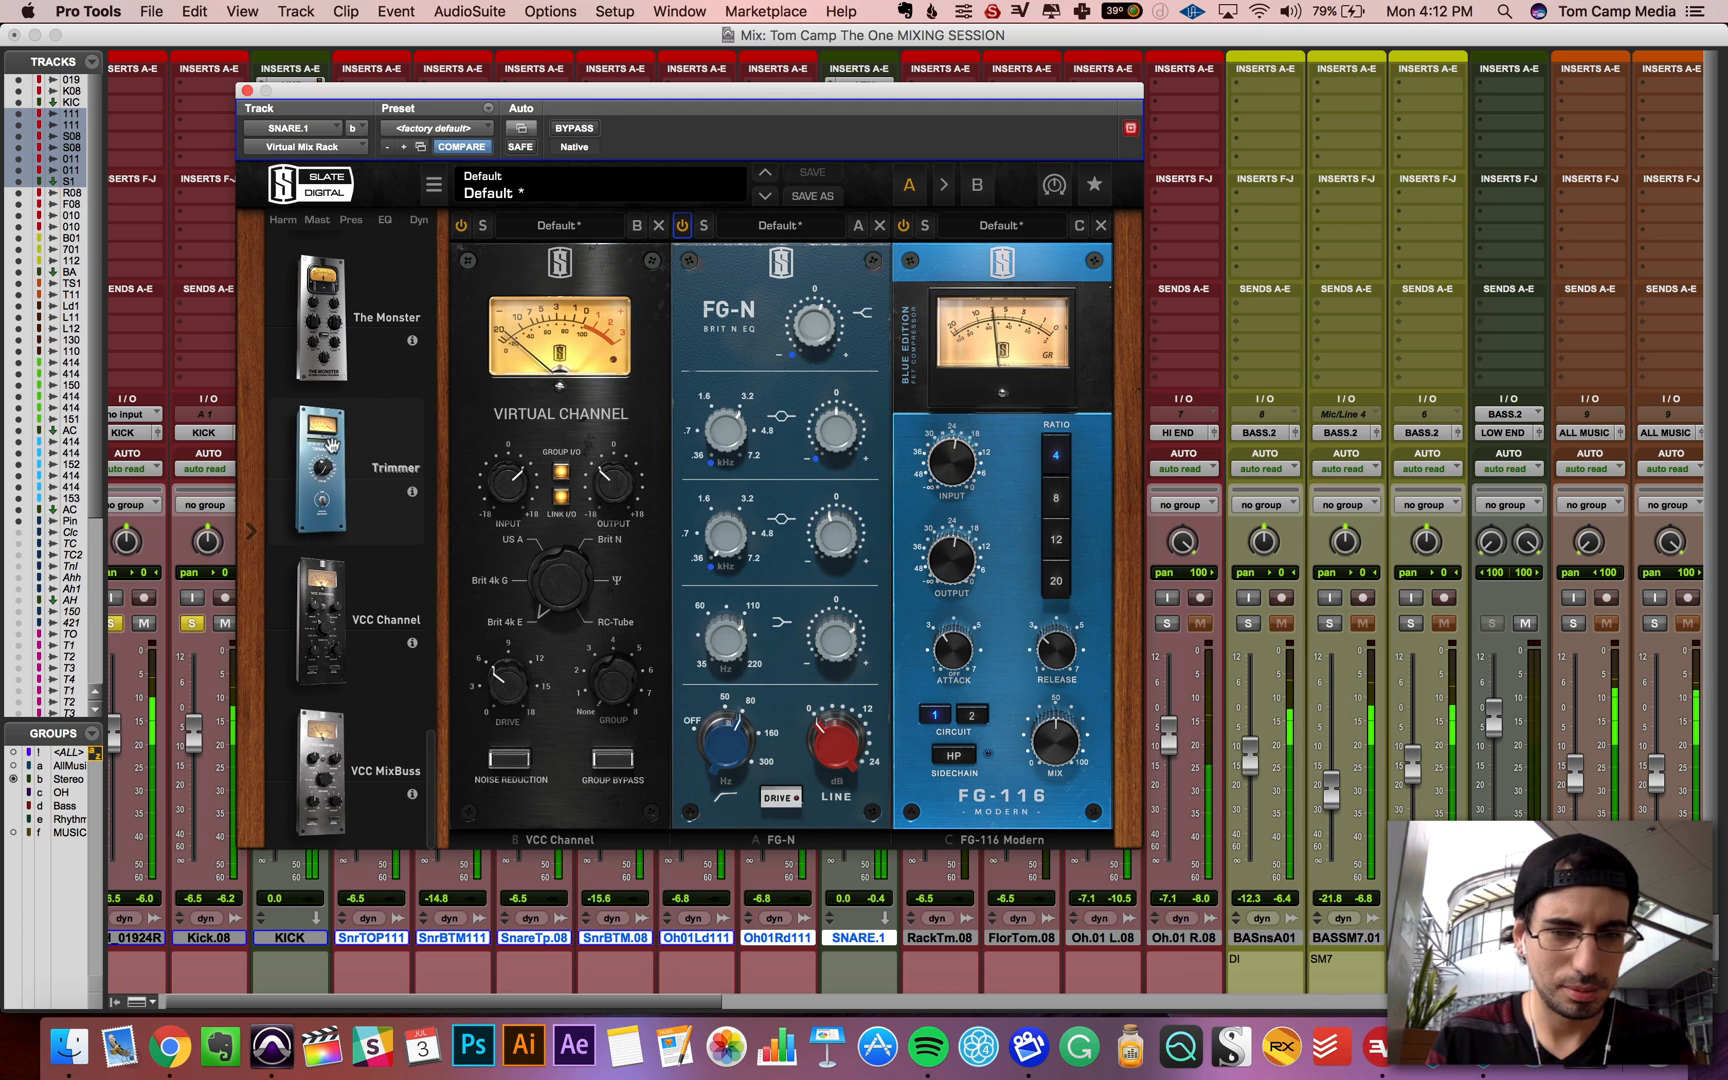
left_click(335, 452)
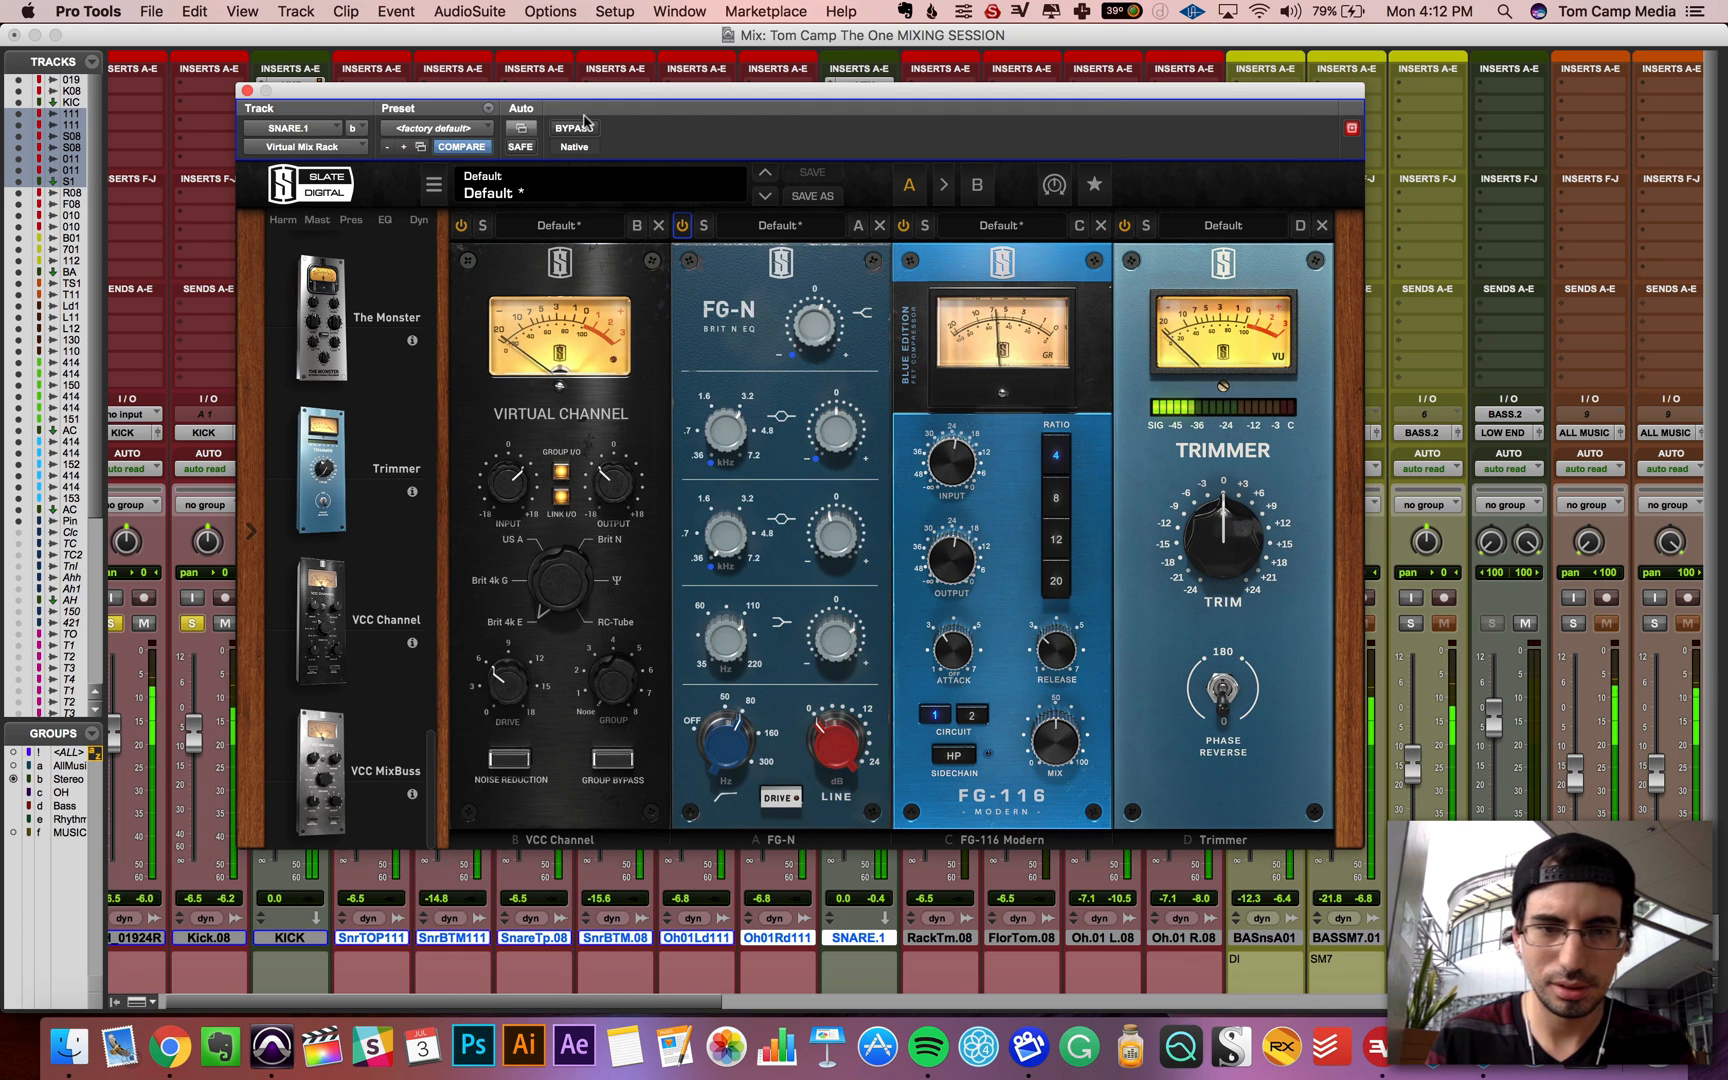
left_click(573, 129)
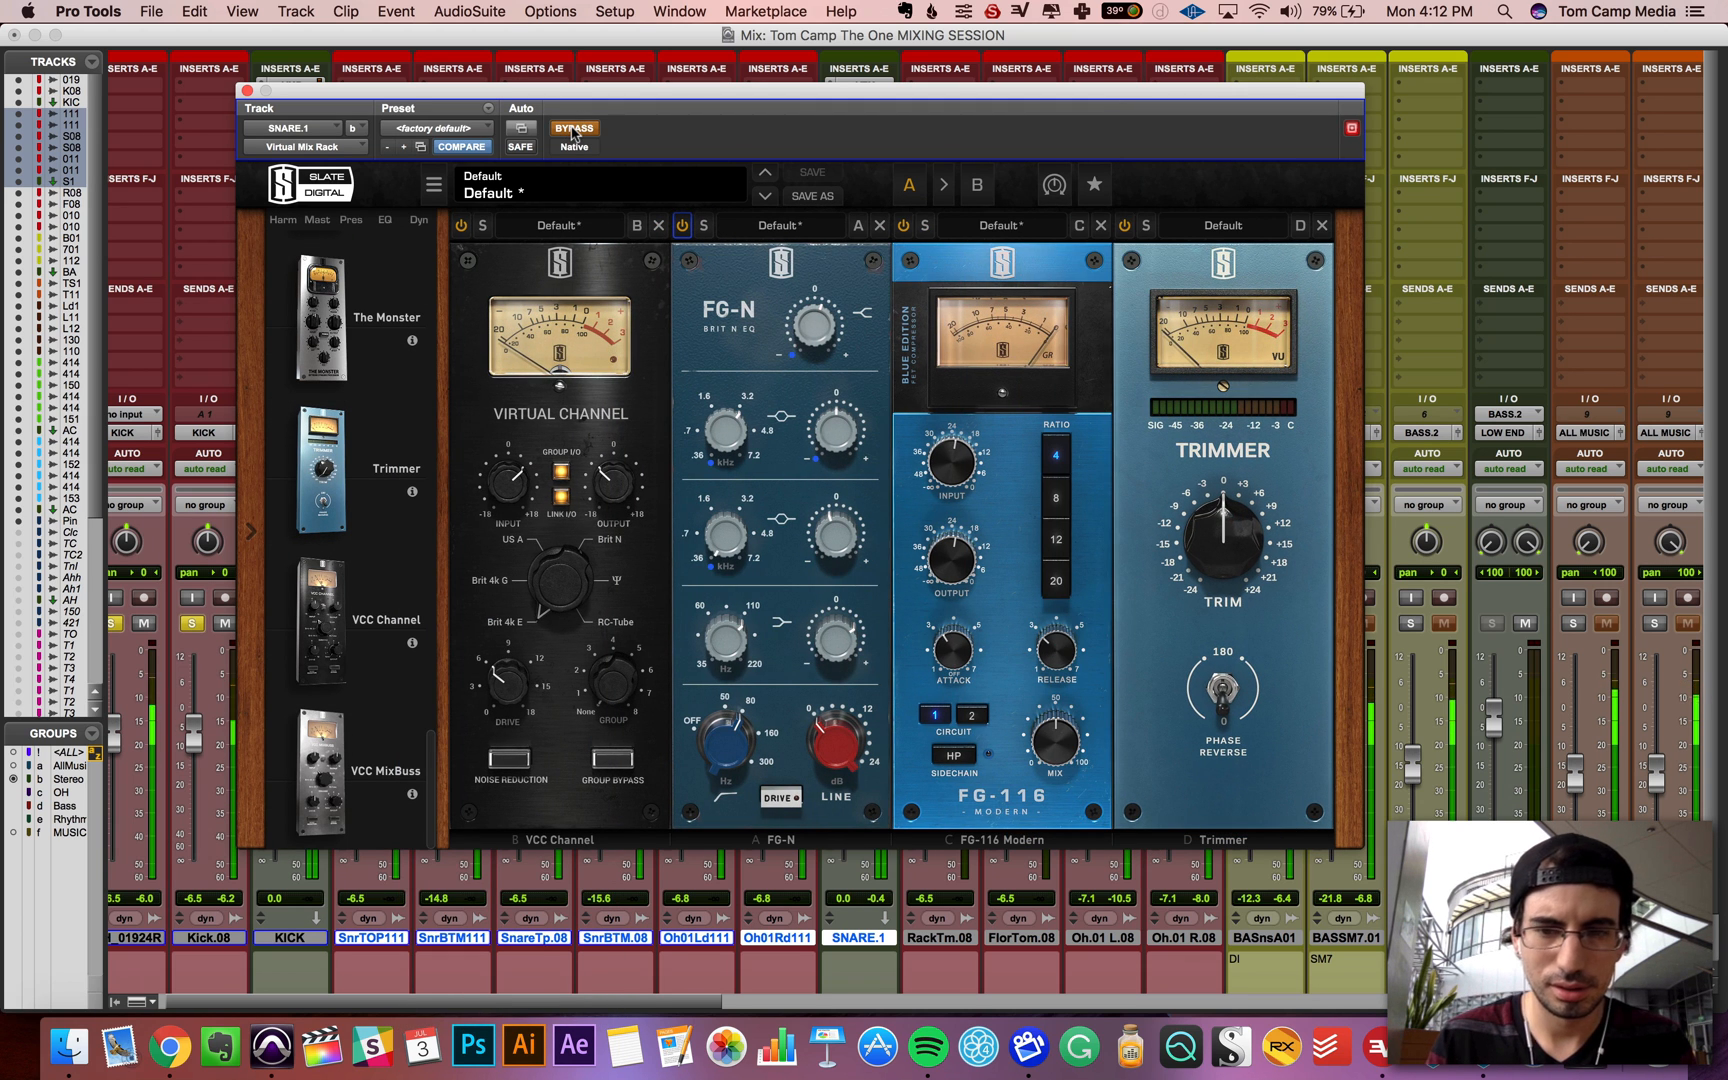
left_click(573, 129)
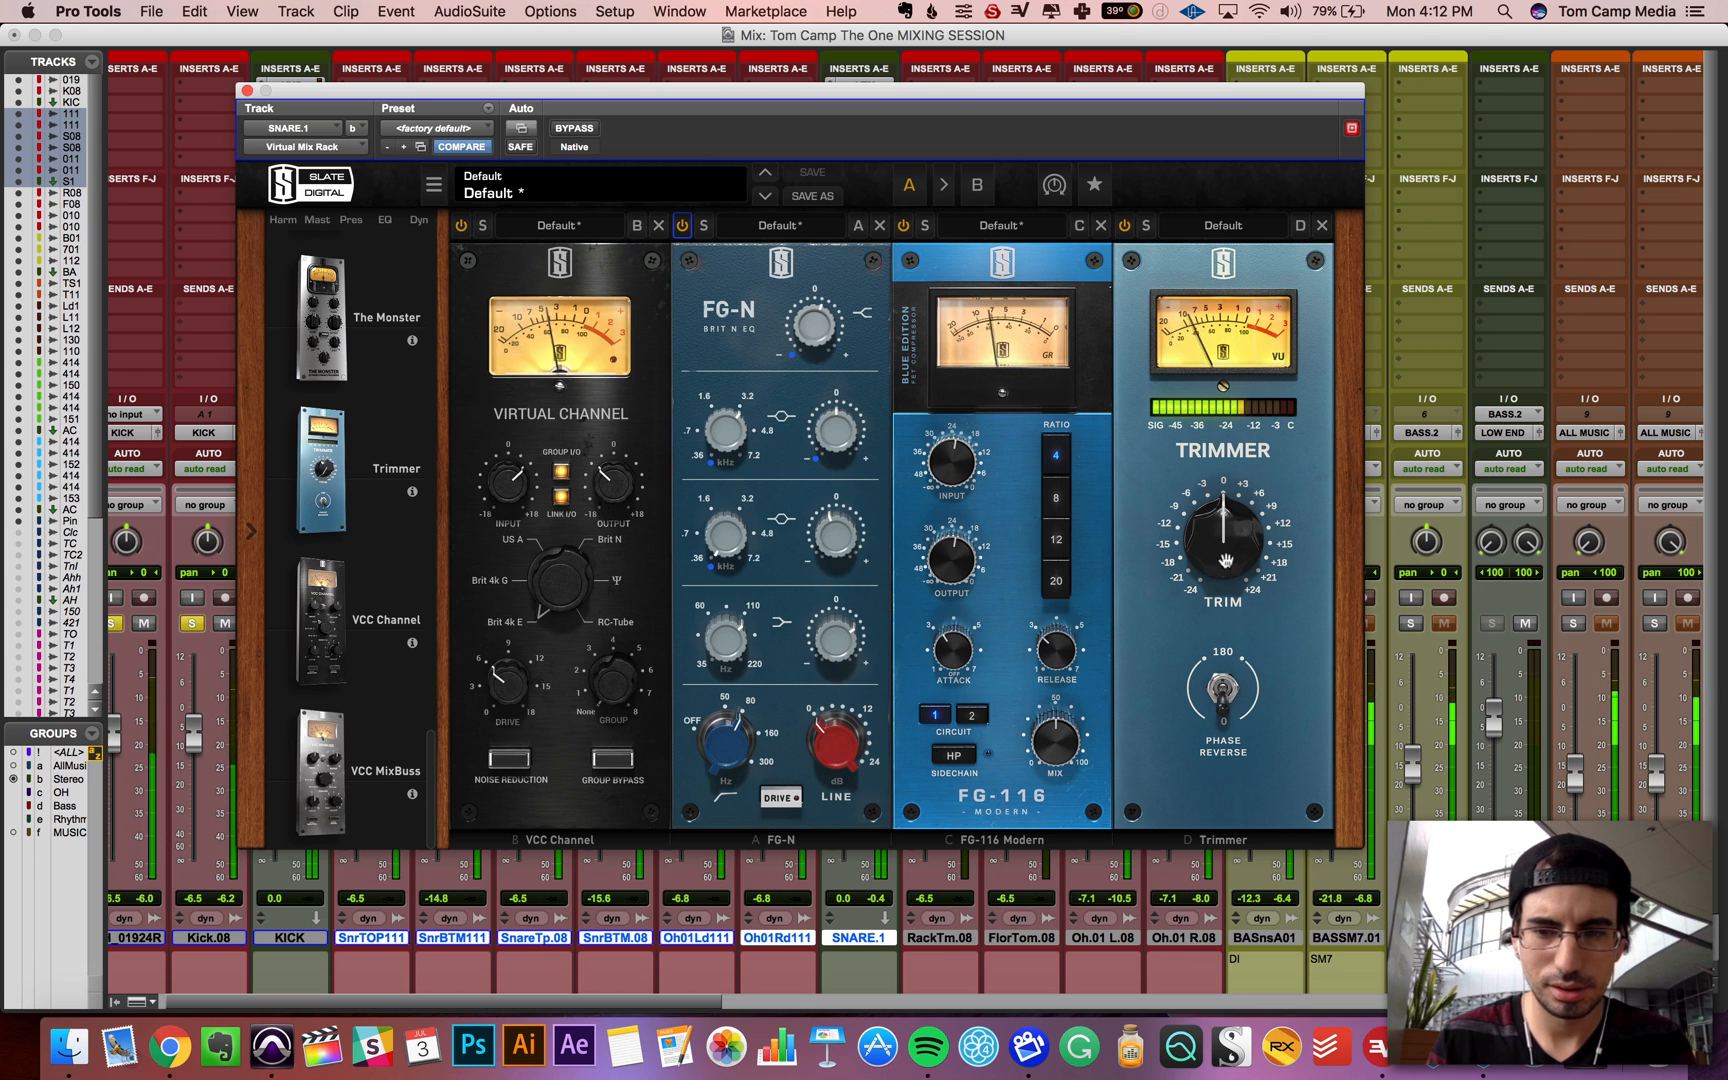
left_click_drag(1214, 553, 1129, 428)
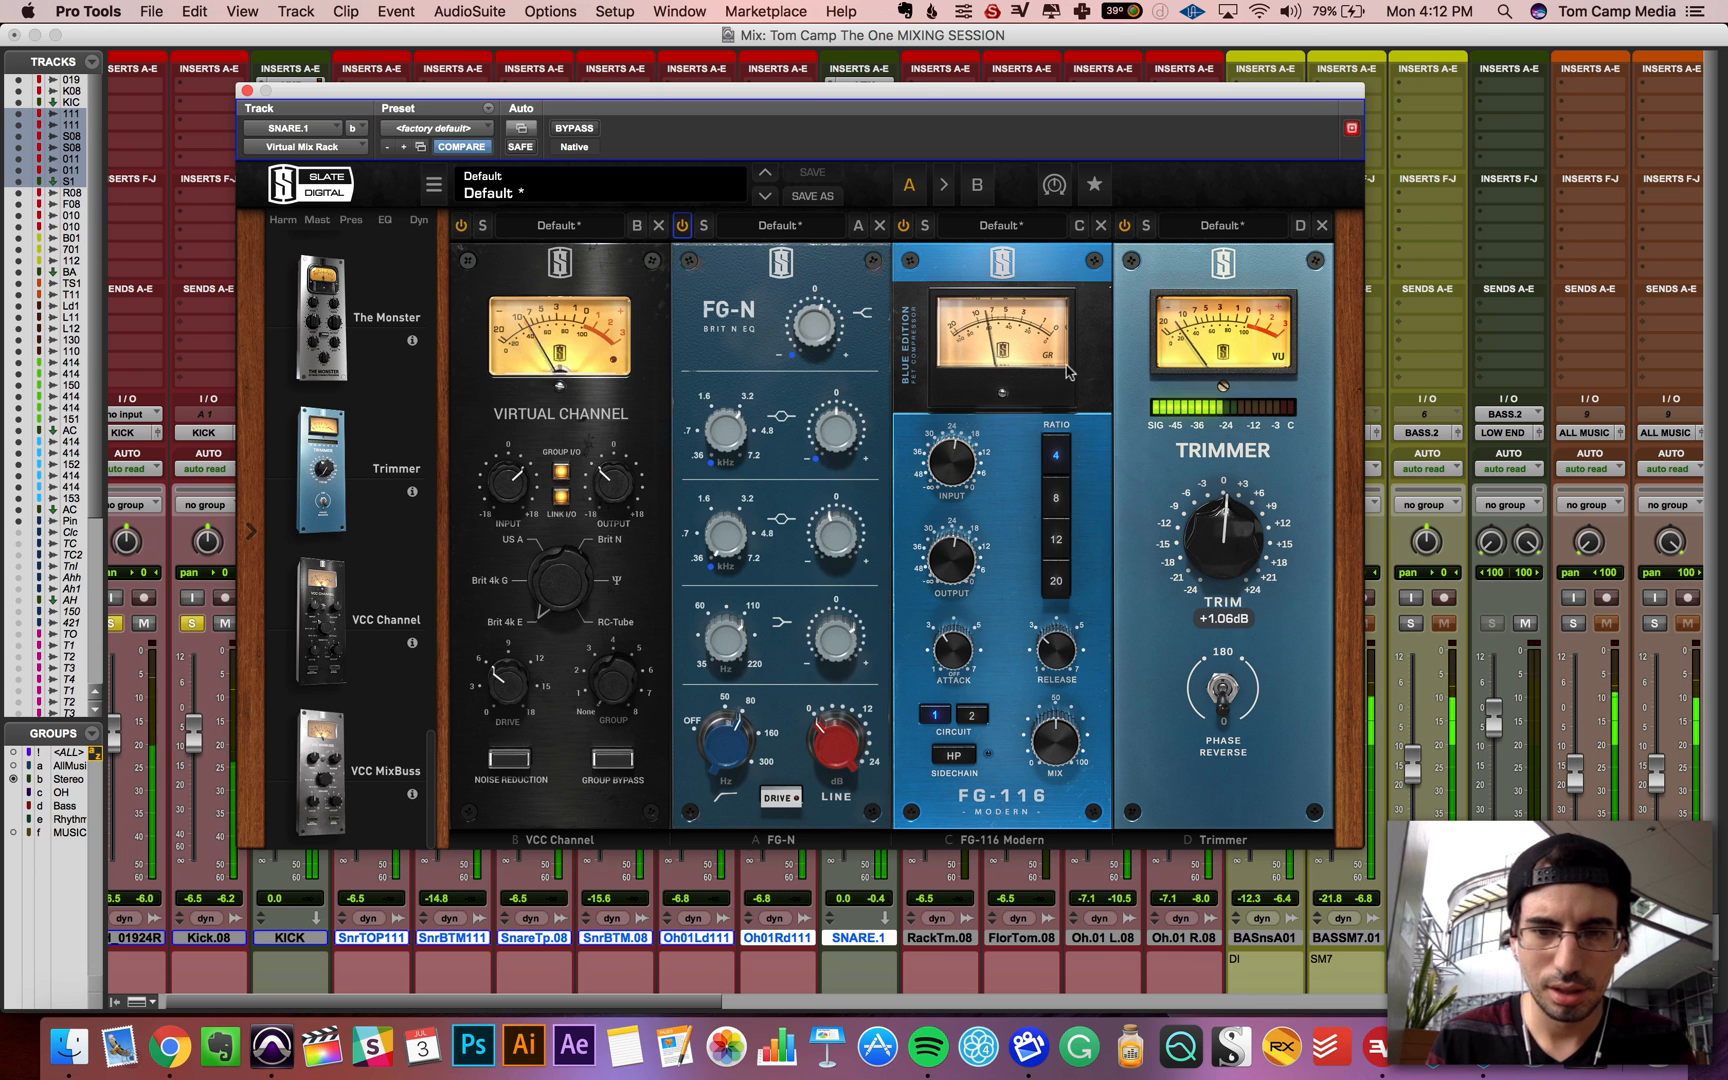
Step: Lower the FG-116 input to about -28.0 dB and raise the Trimmer's trim slightly to compensate
left_click_drag(960, 468, 955, 491)
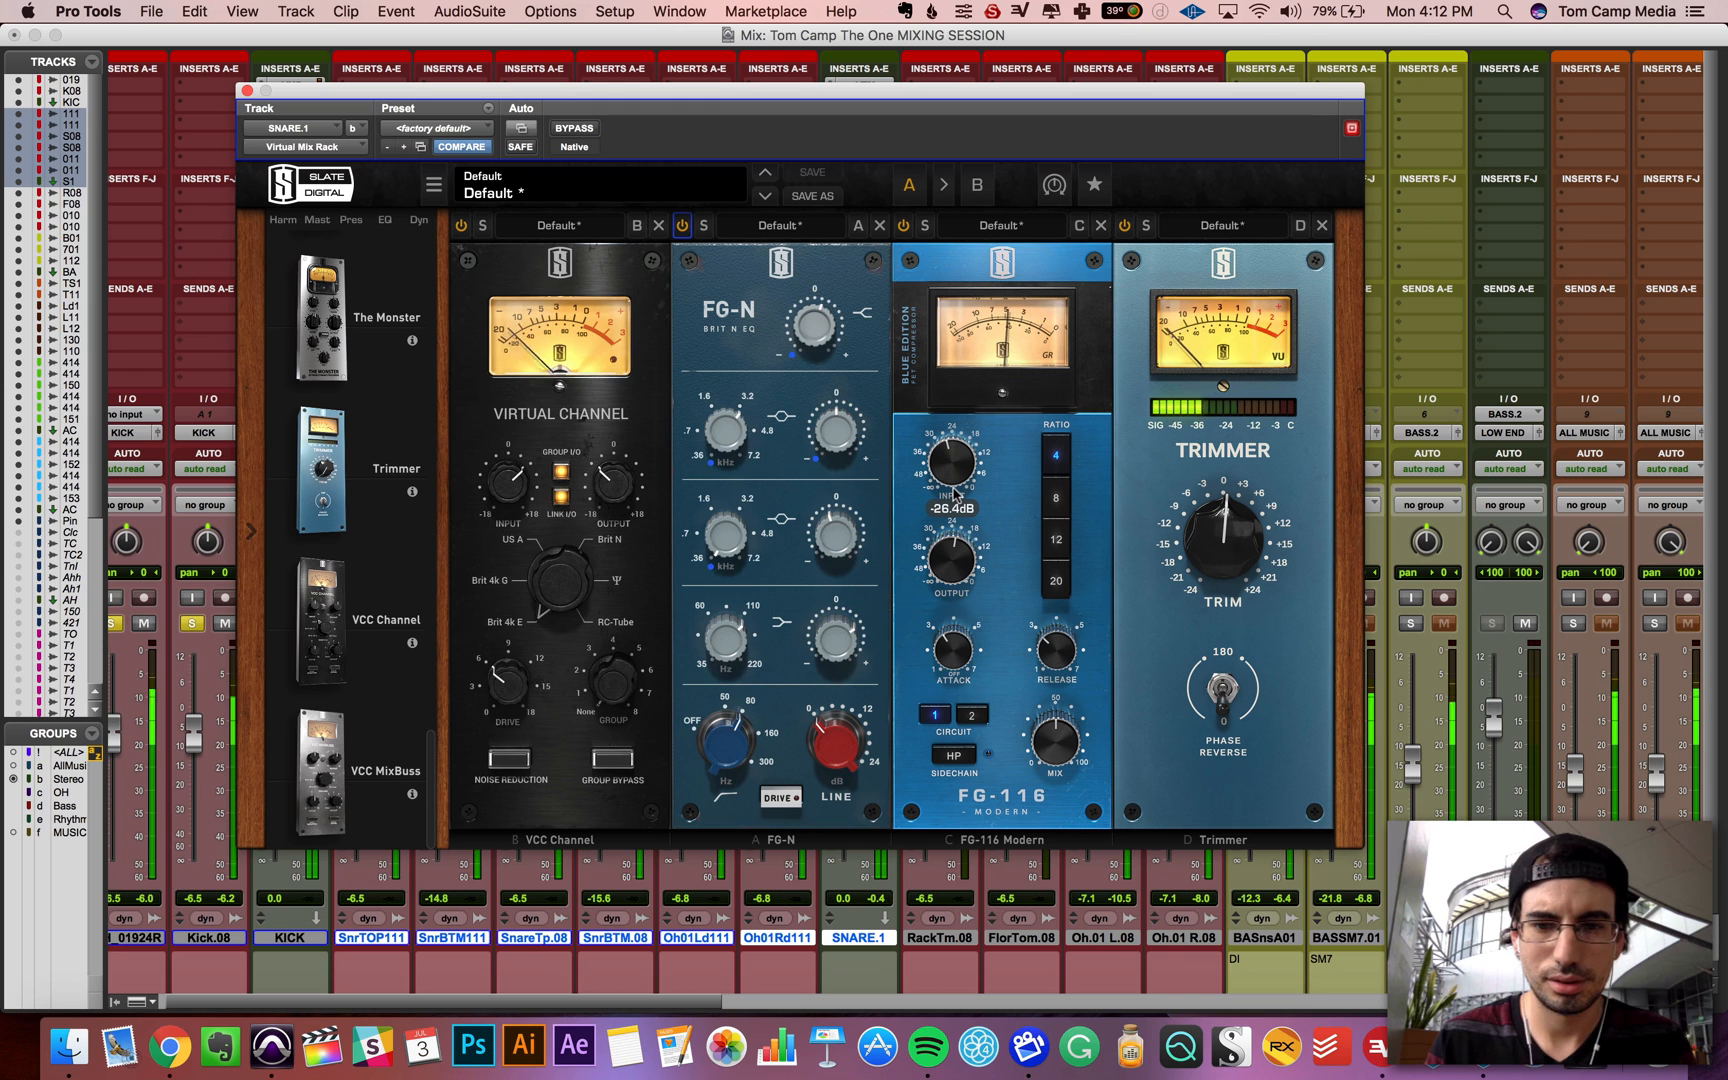
left_click_drag(952, 496, 953, 507)
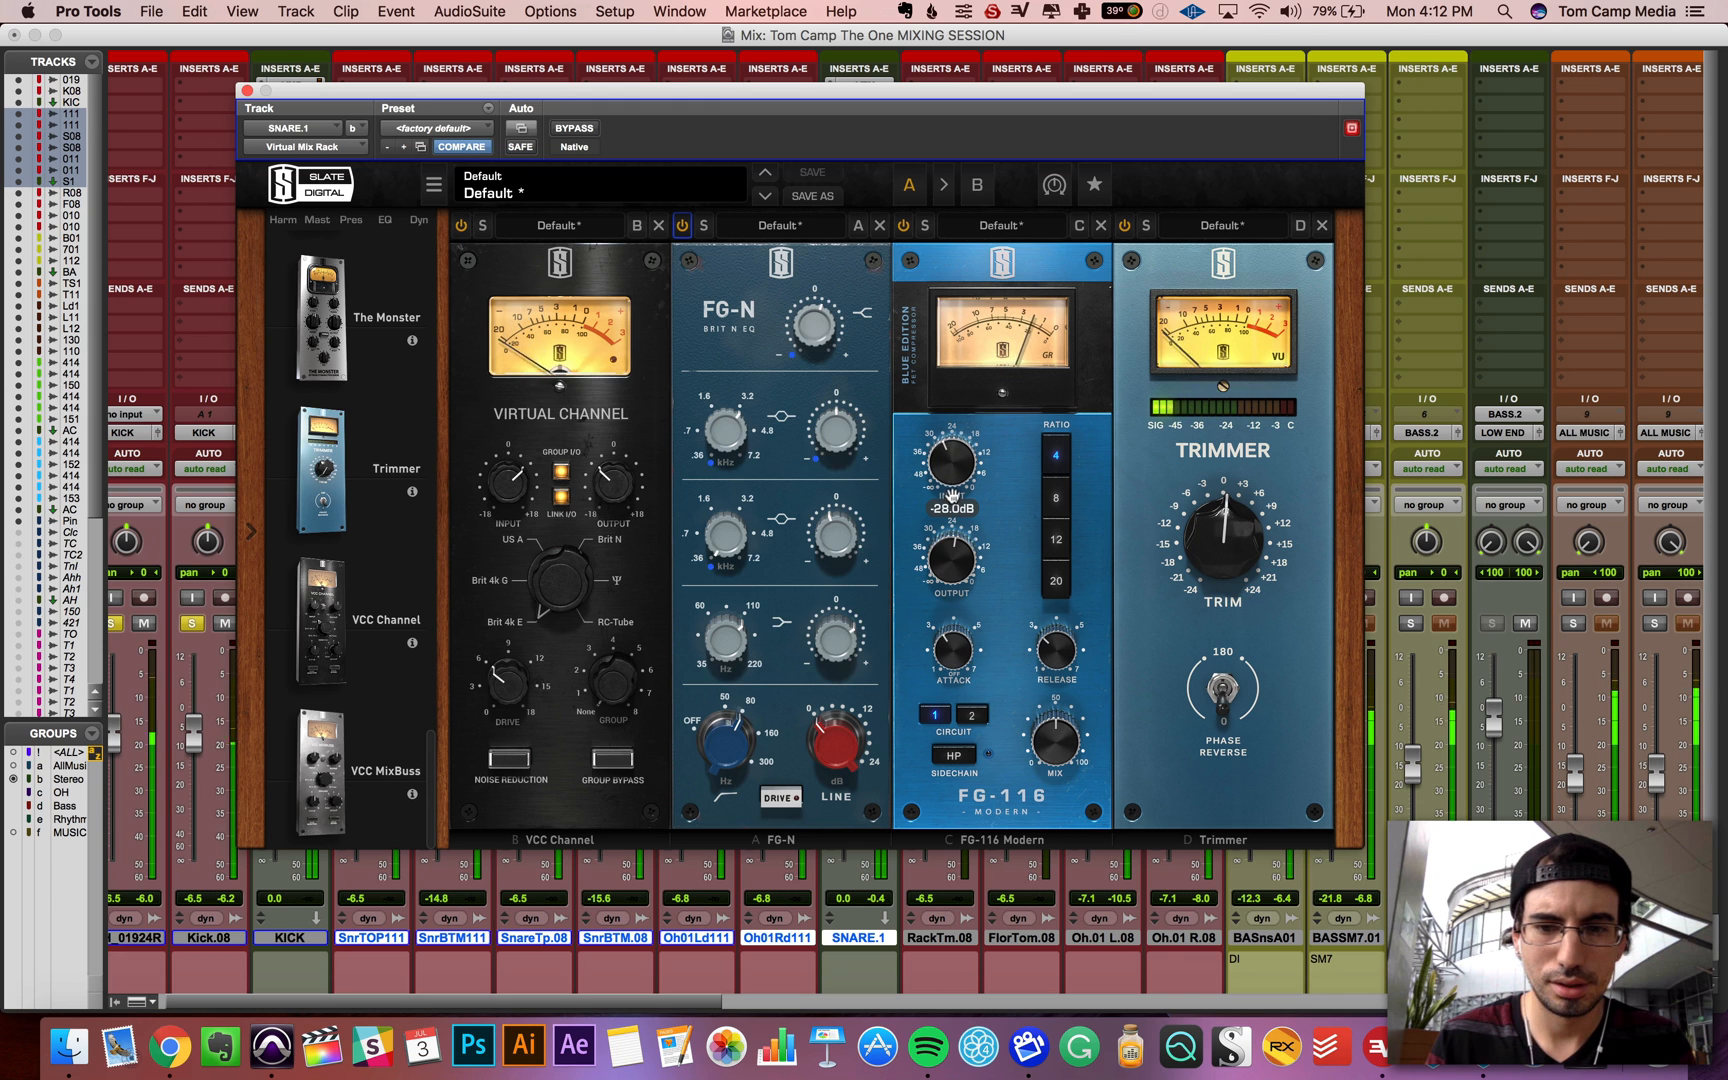
left_click_drag(1209, 527, 1210, 519)
Step: Compare the rack against bypass, raise the FG-N low band boost to about 7.58 dB, and close the plug-in window
left_click(570, 128)
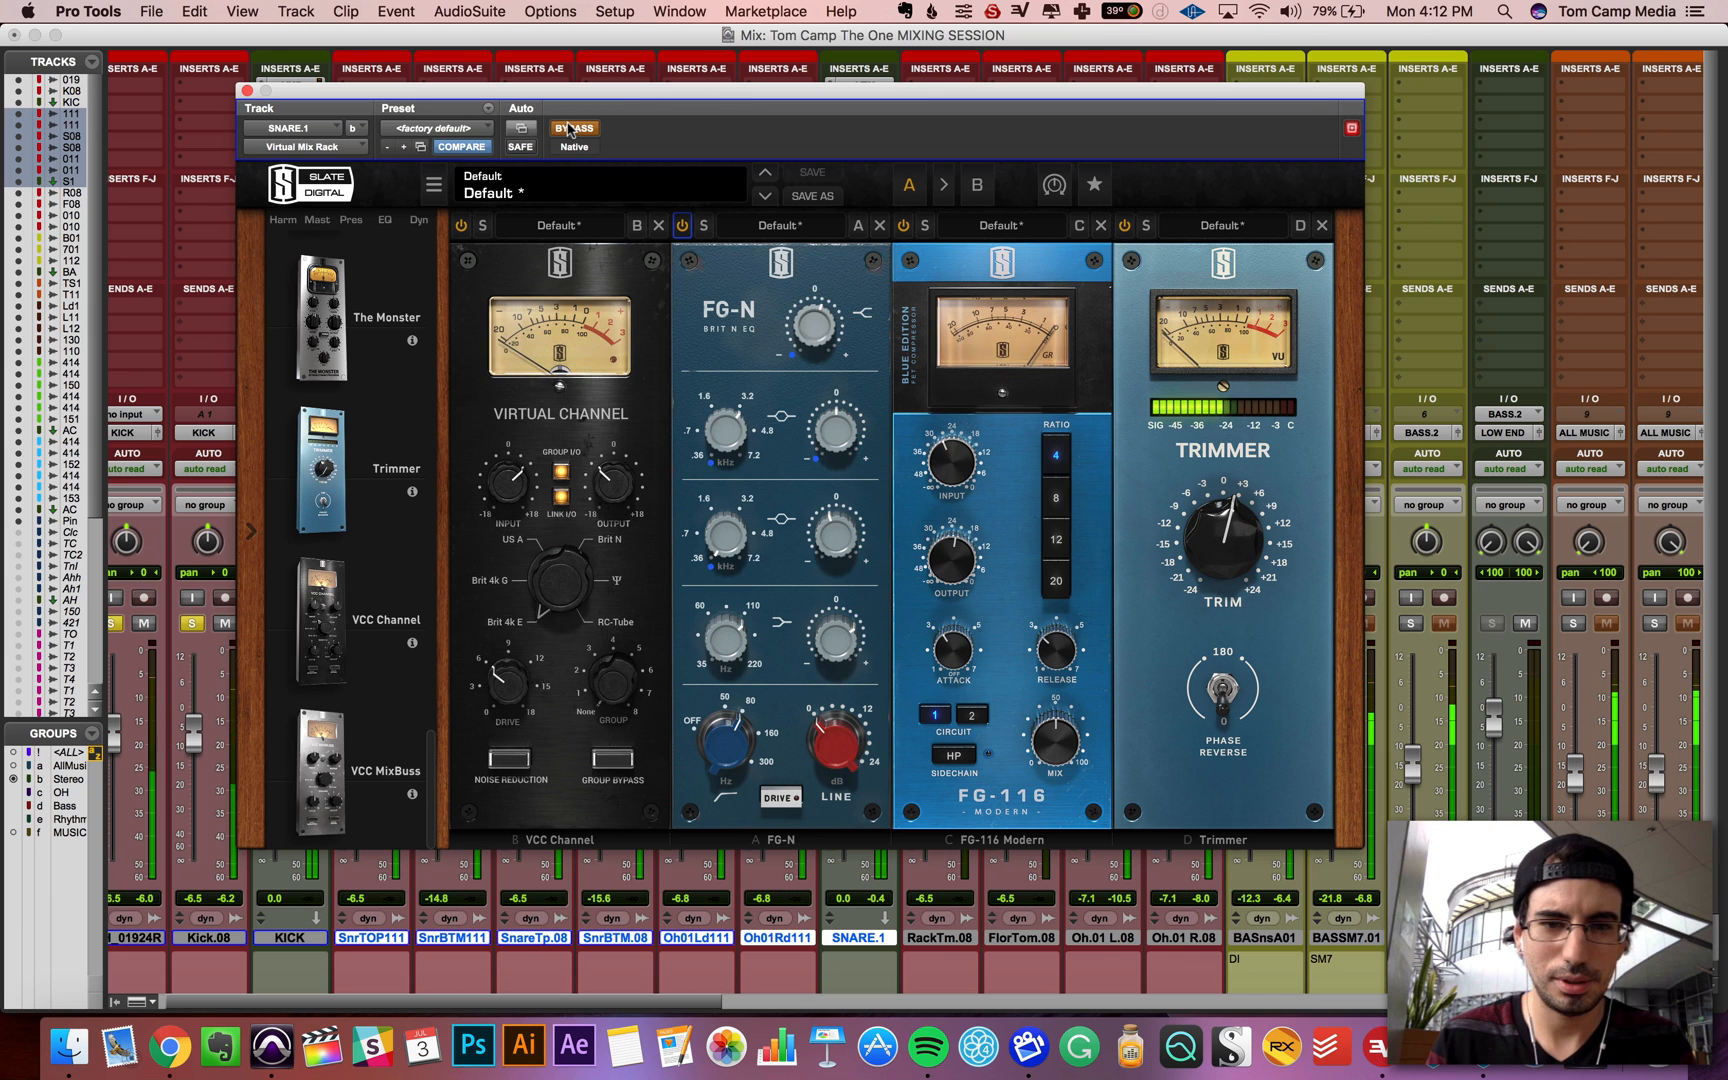
left_click(570, 129)
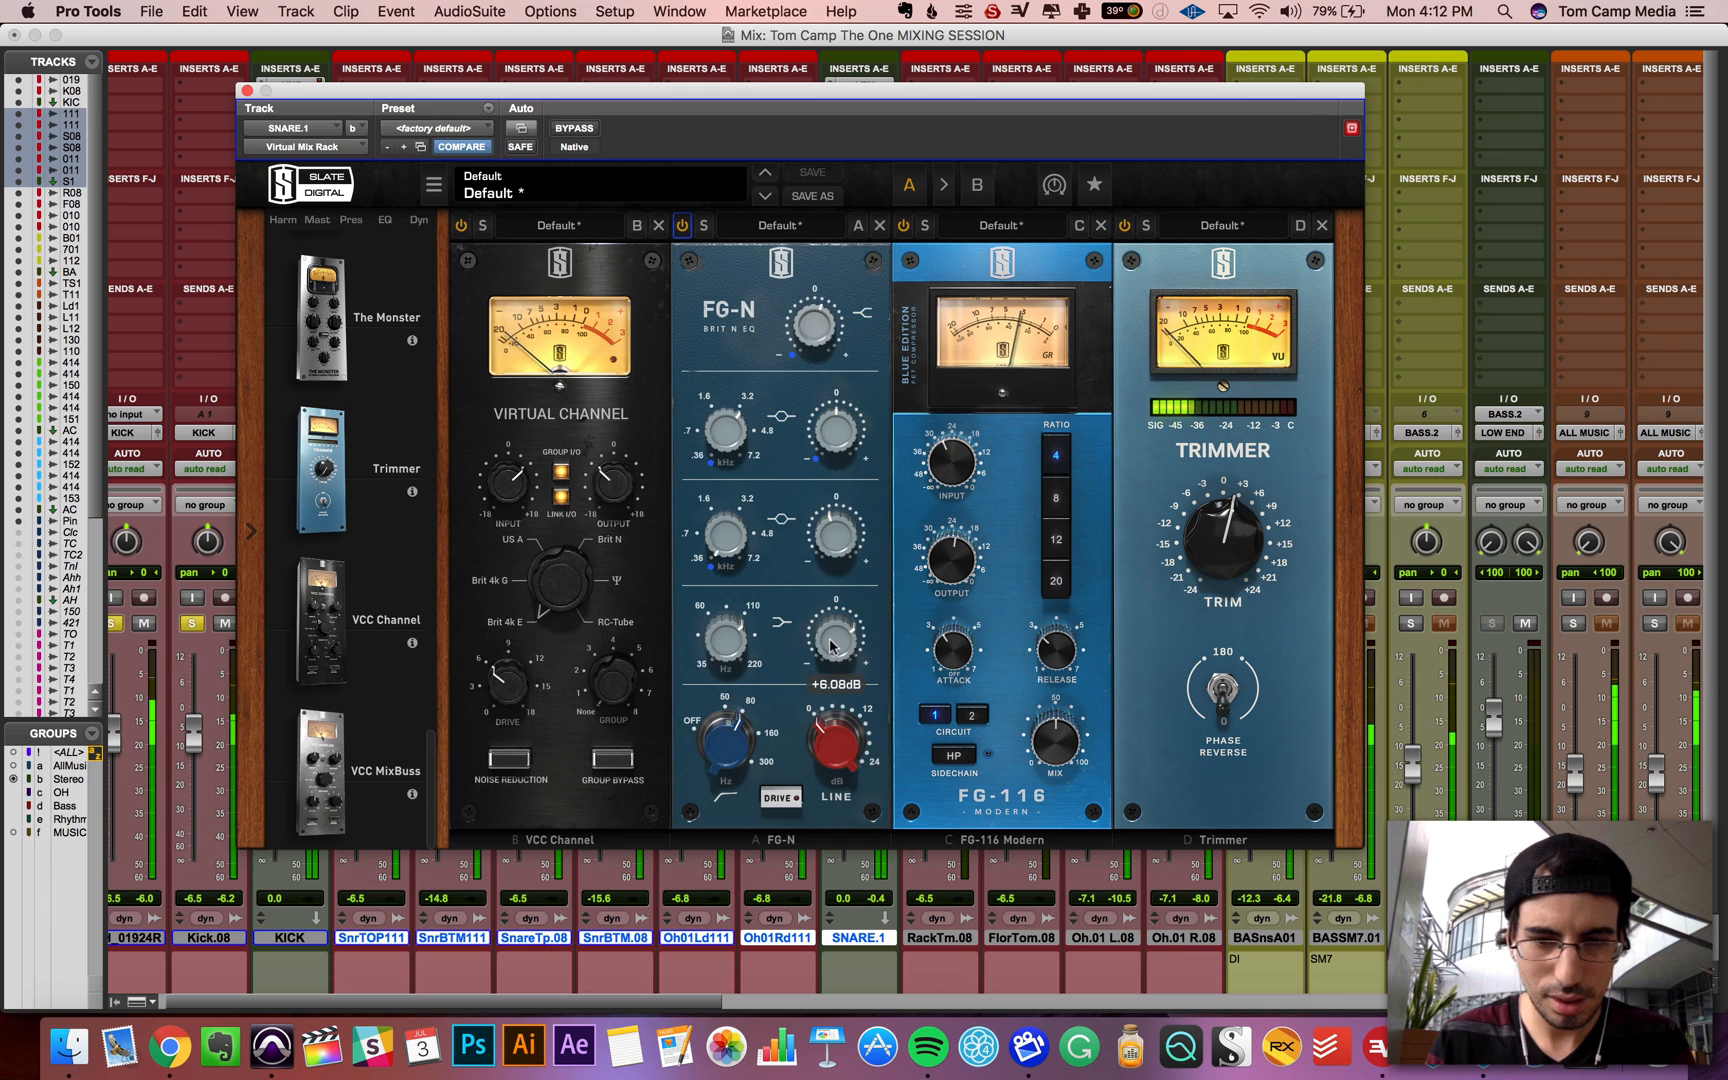
left_click_drag(838, 628, 835, 641)
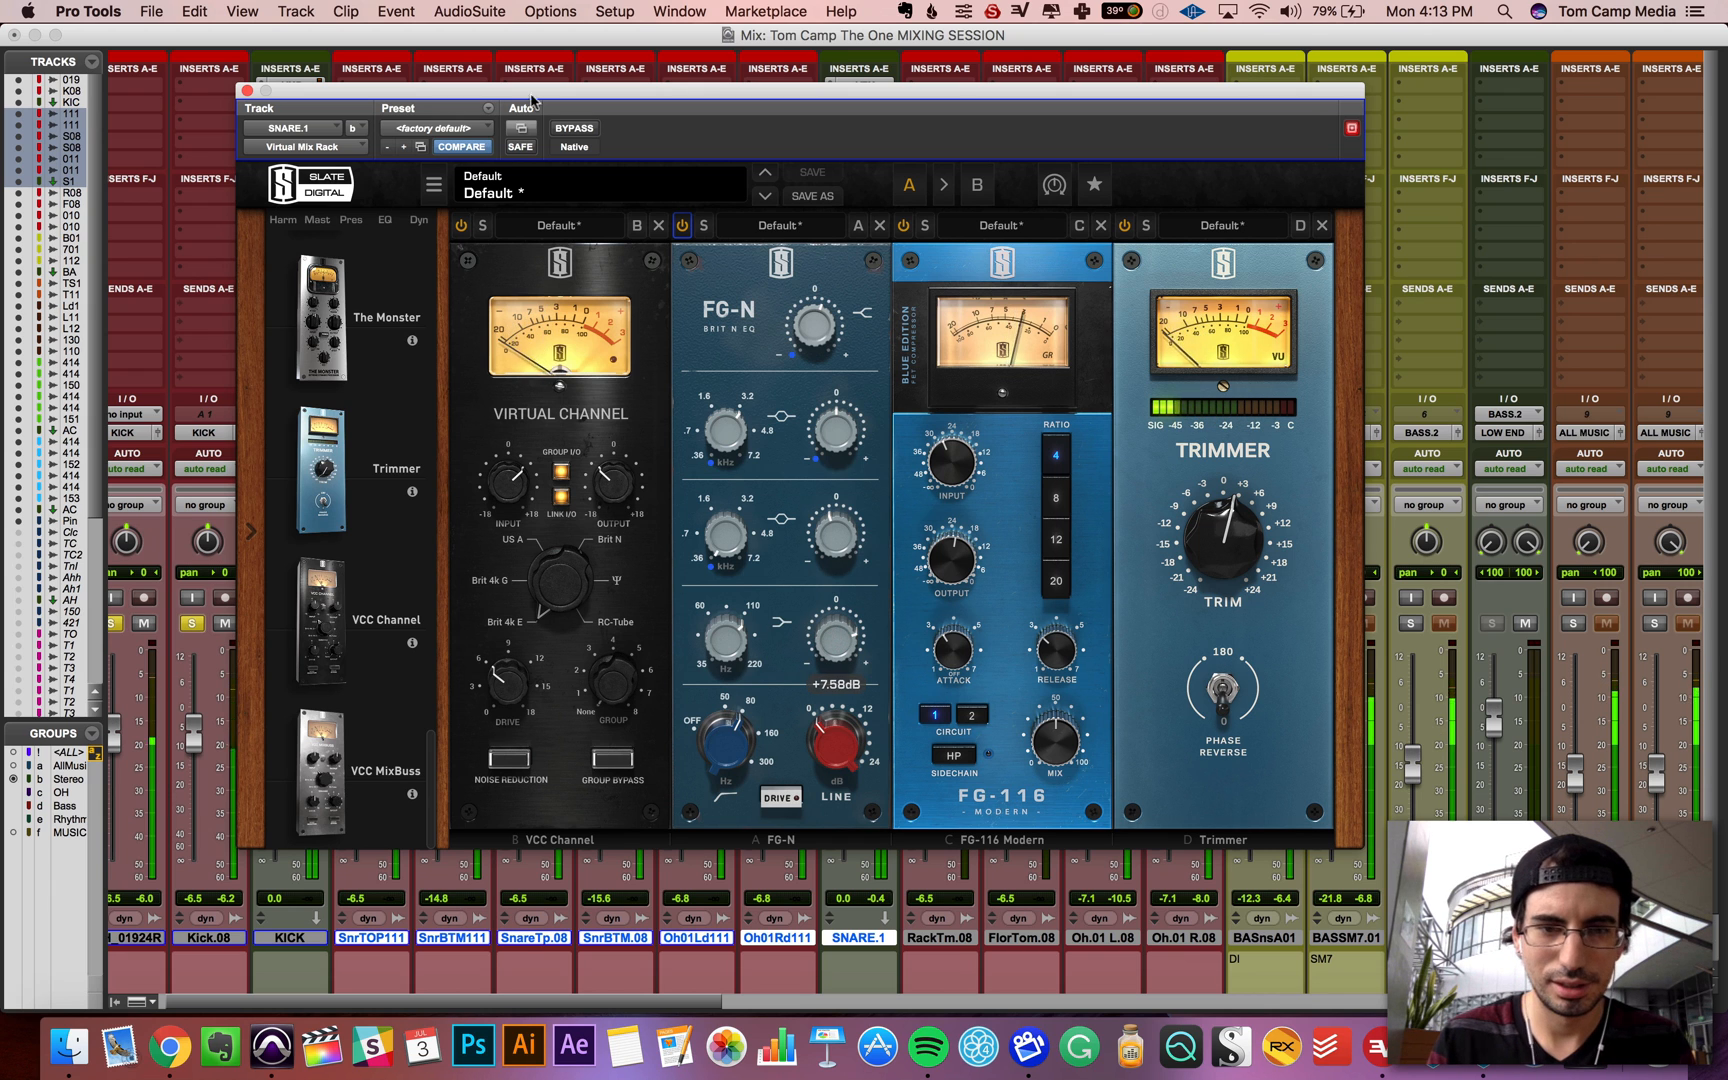
left_click(247, 90)
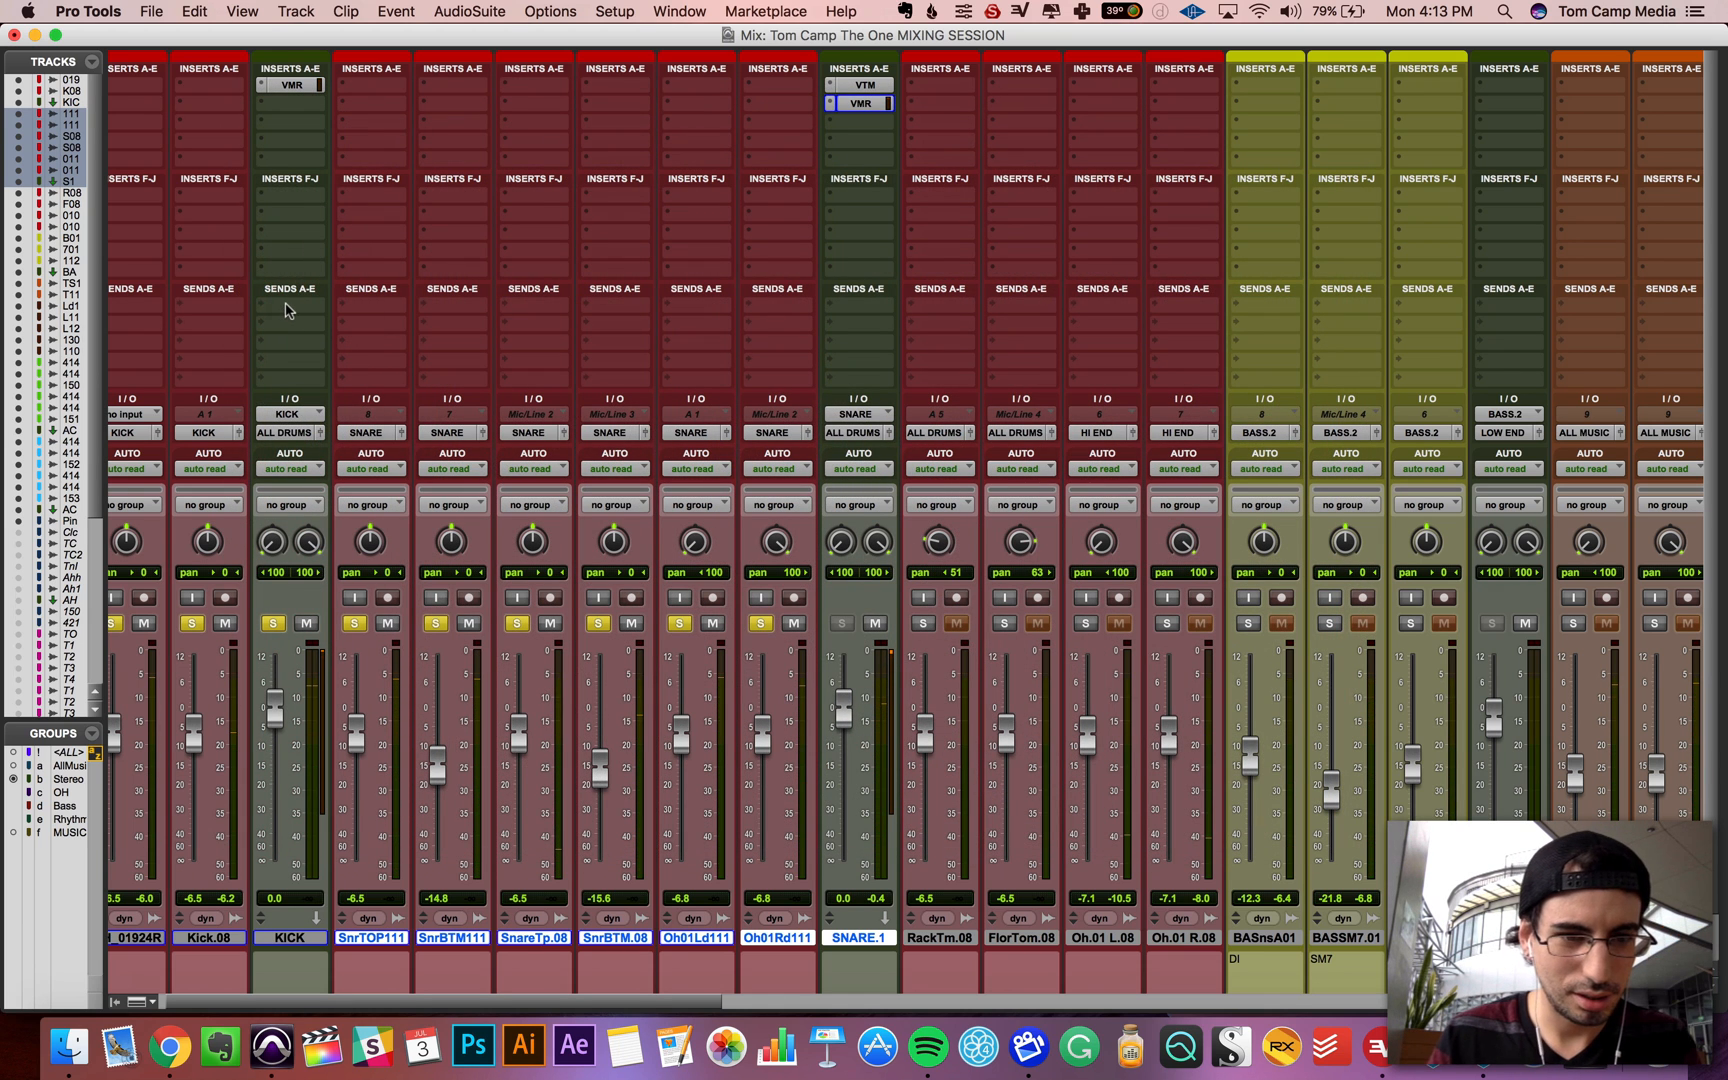
Step: Create a send from SNARE.1 to a new stereo aux track named SNARE VERB, with the send level at 0.0 dB
key("super+shift+n")
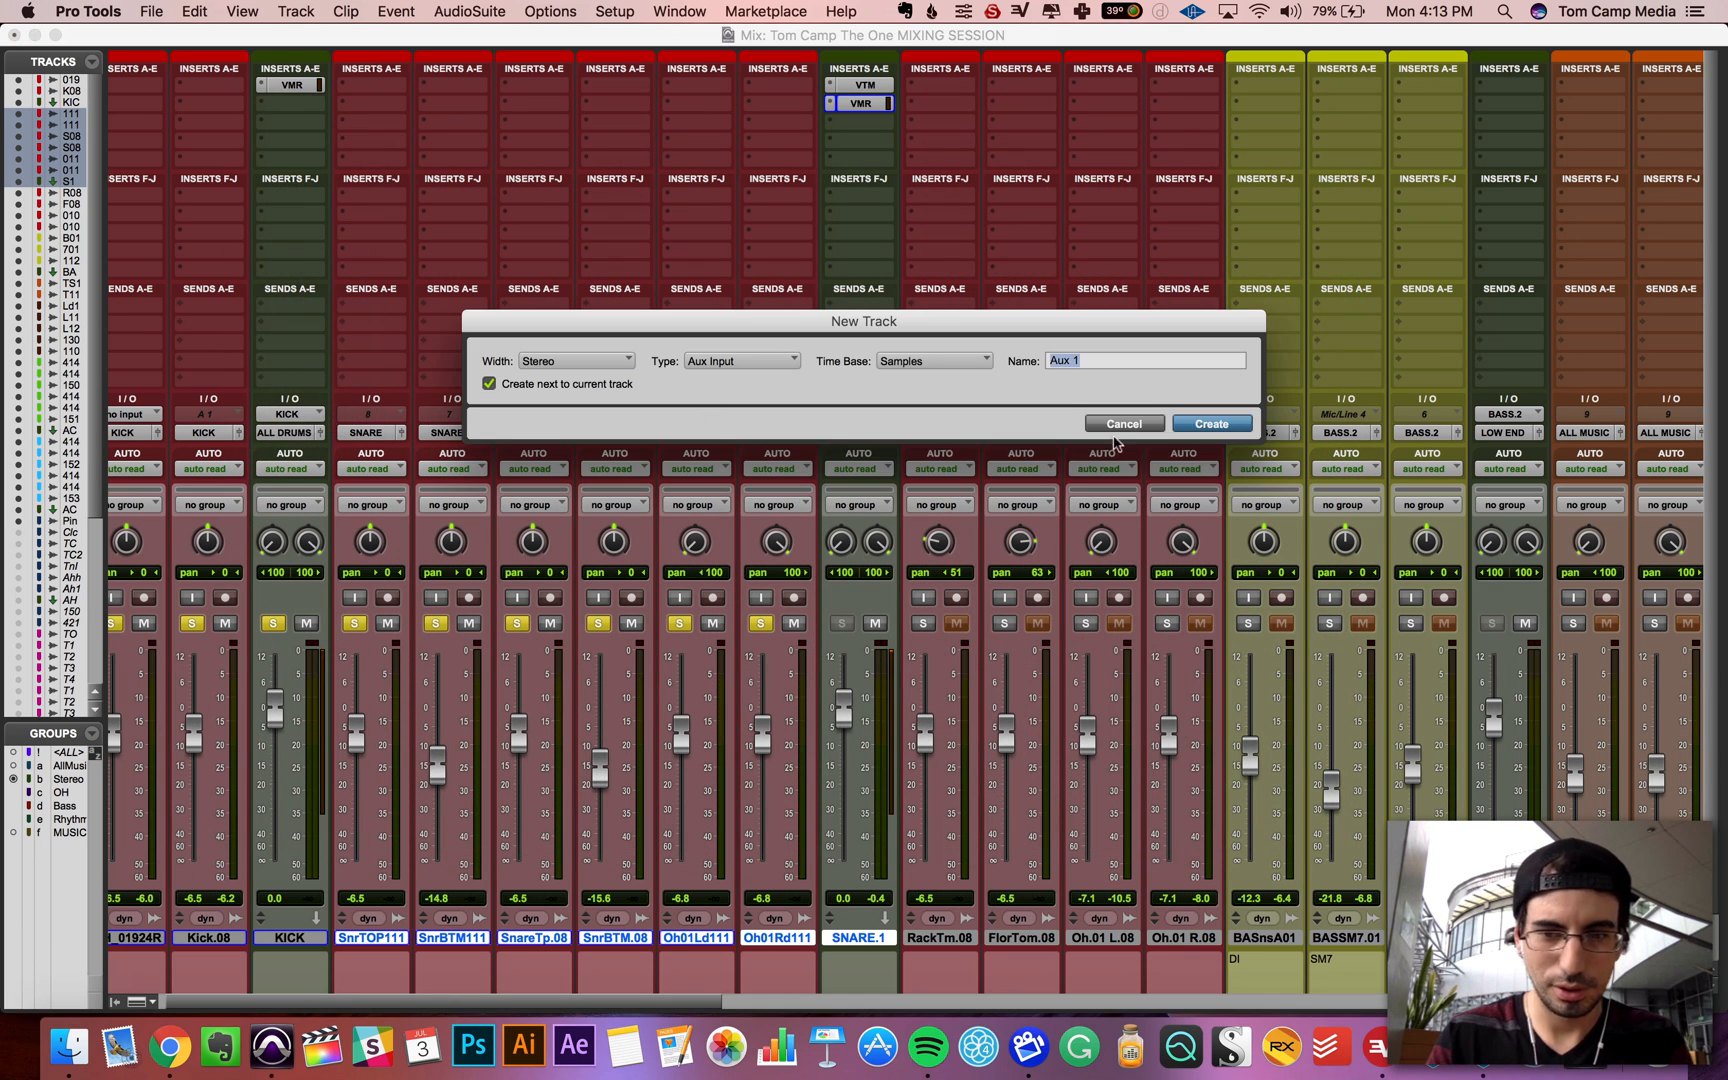
left_click(1120, 422)
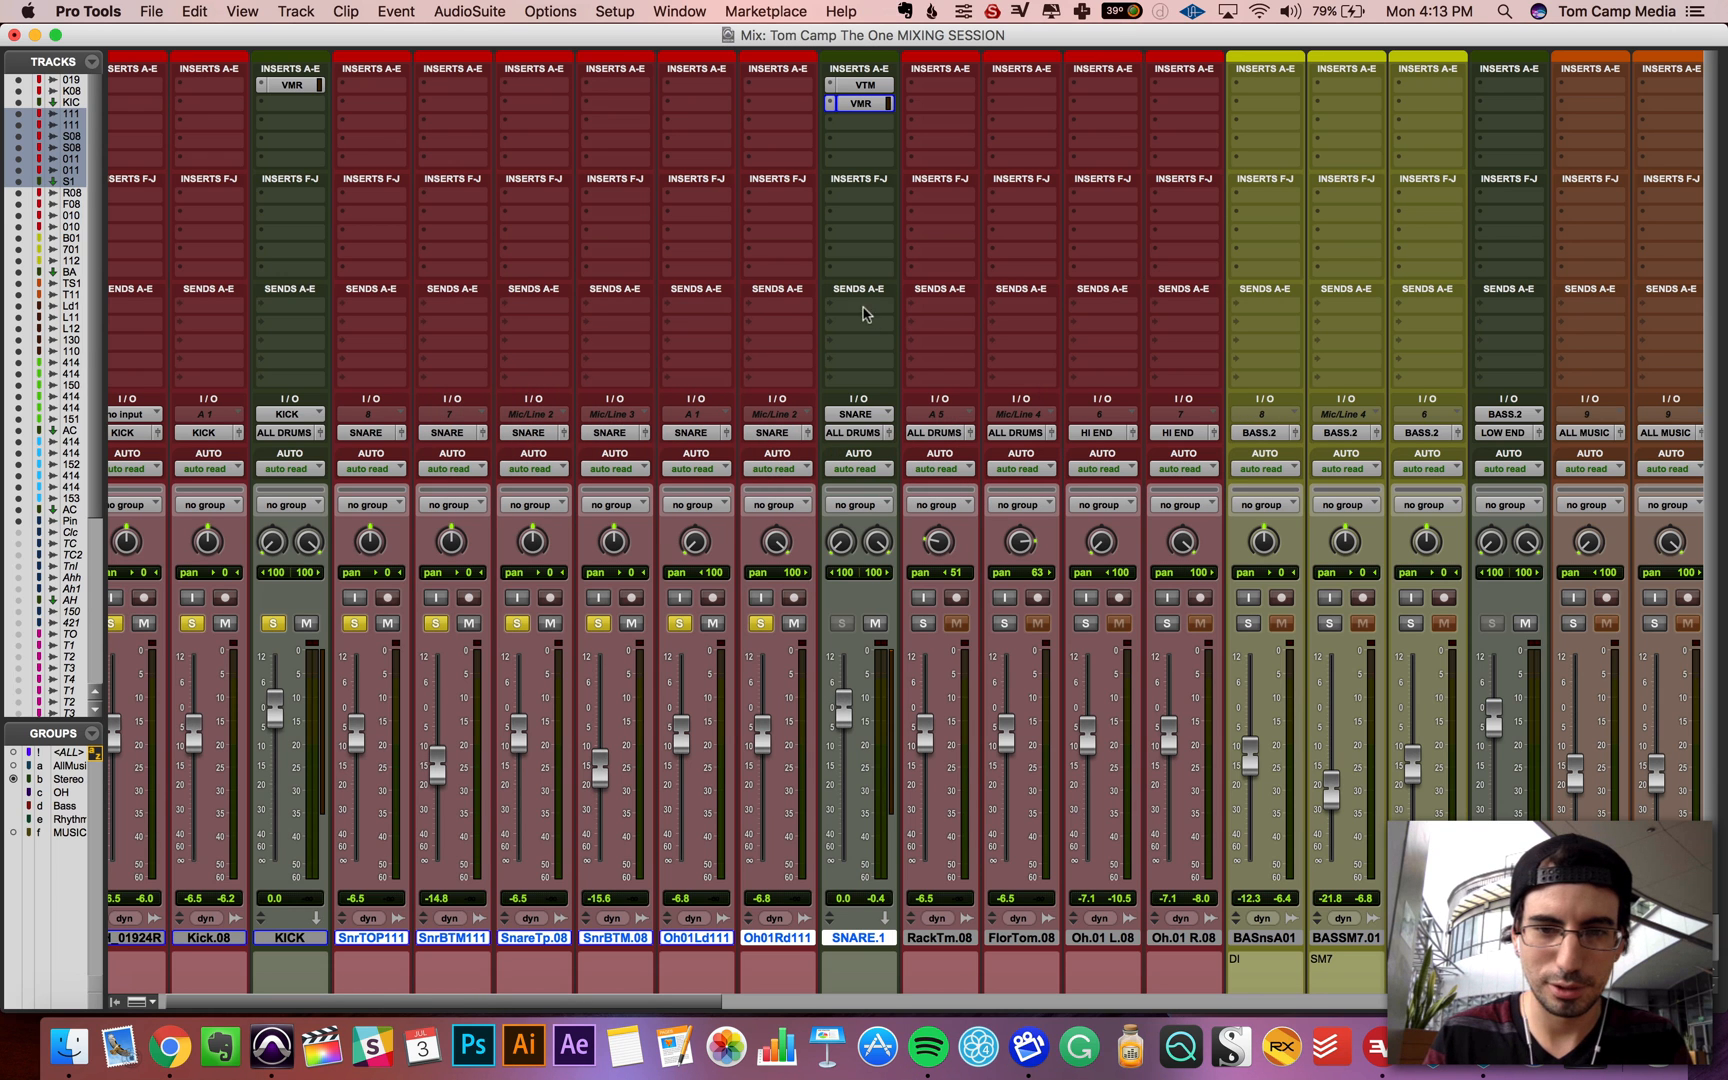
left_click(866, 314)
left_click(908, 418)
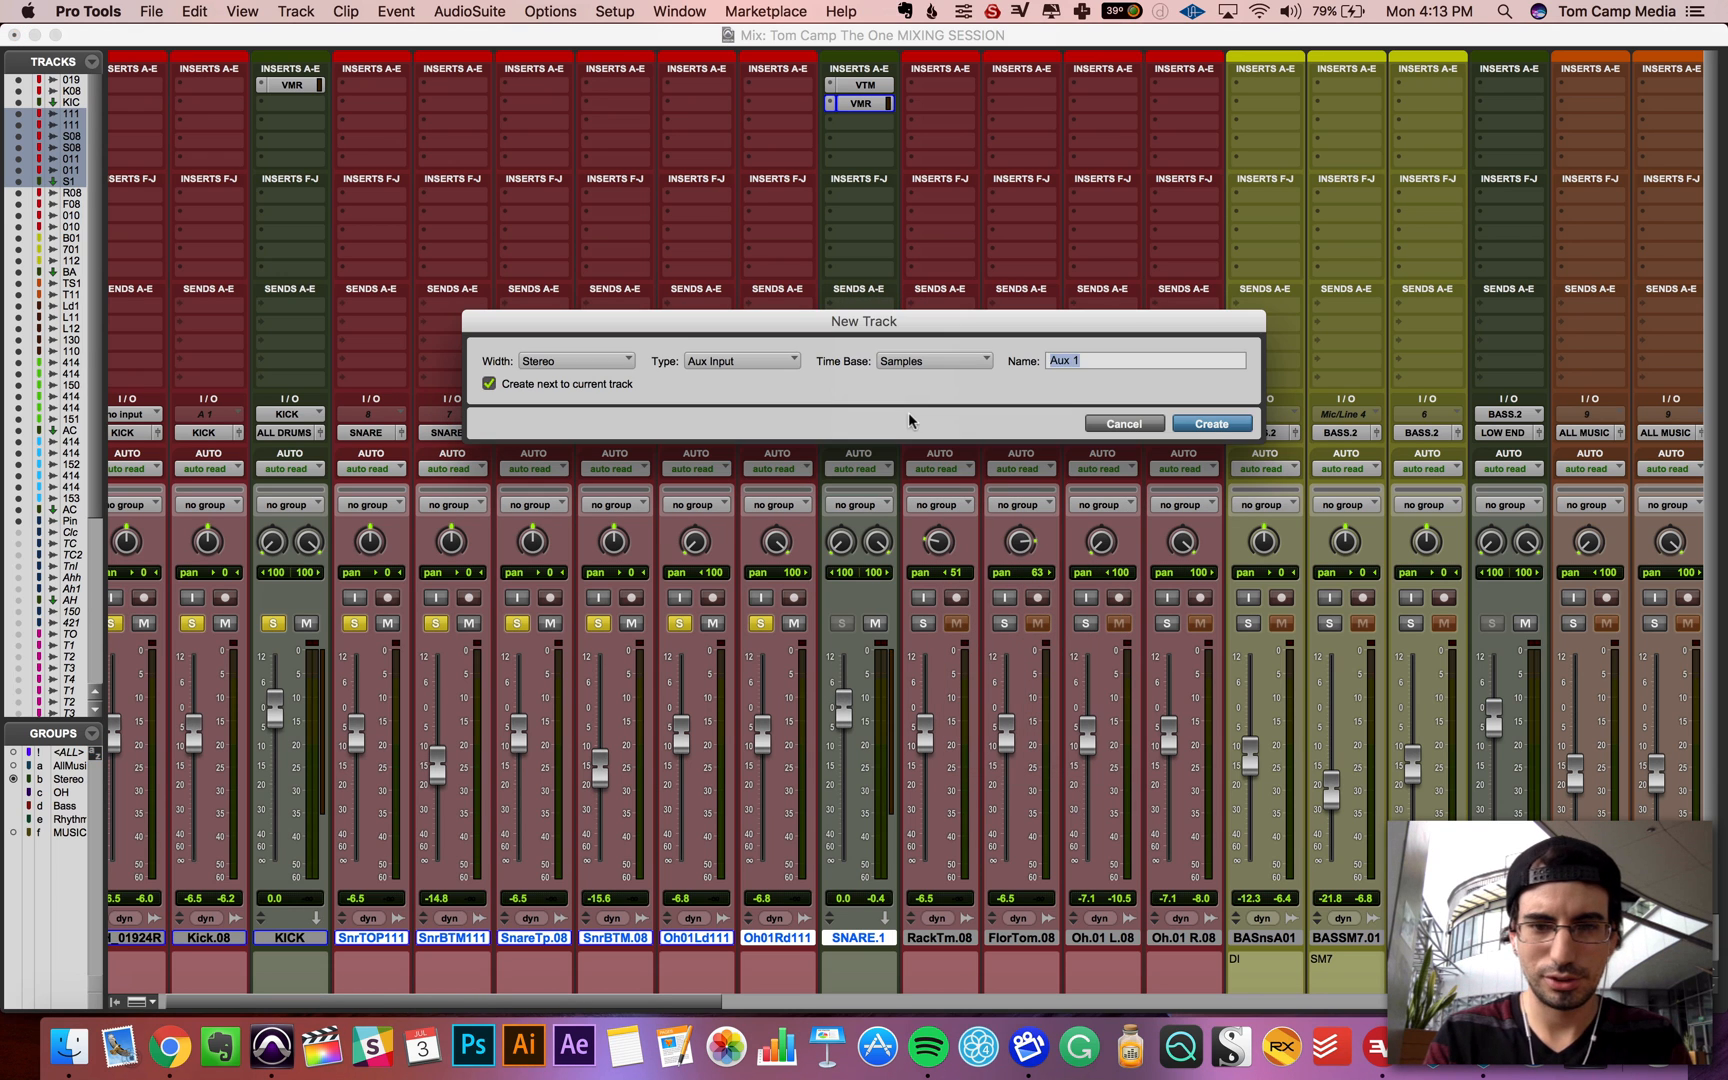
type("SNARE VERB")
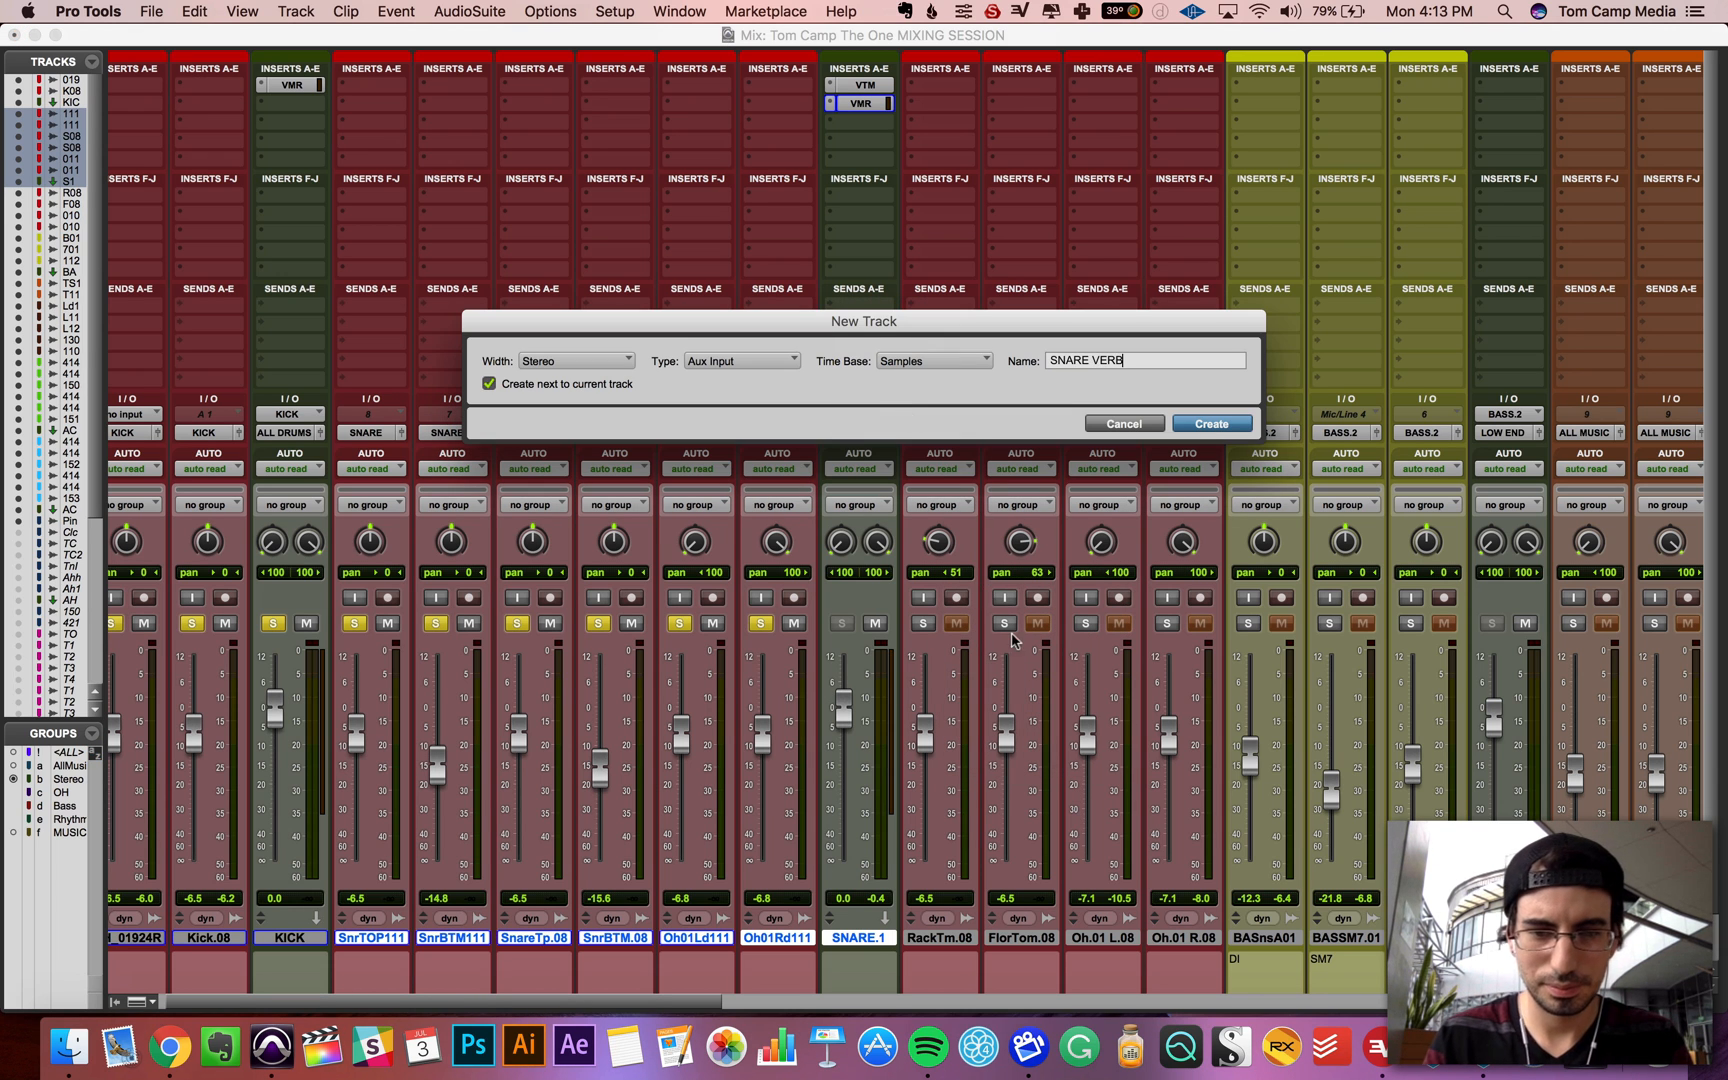
key("Return")
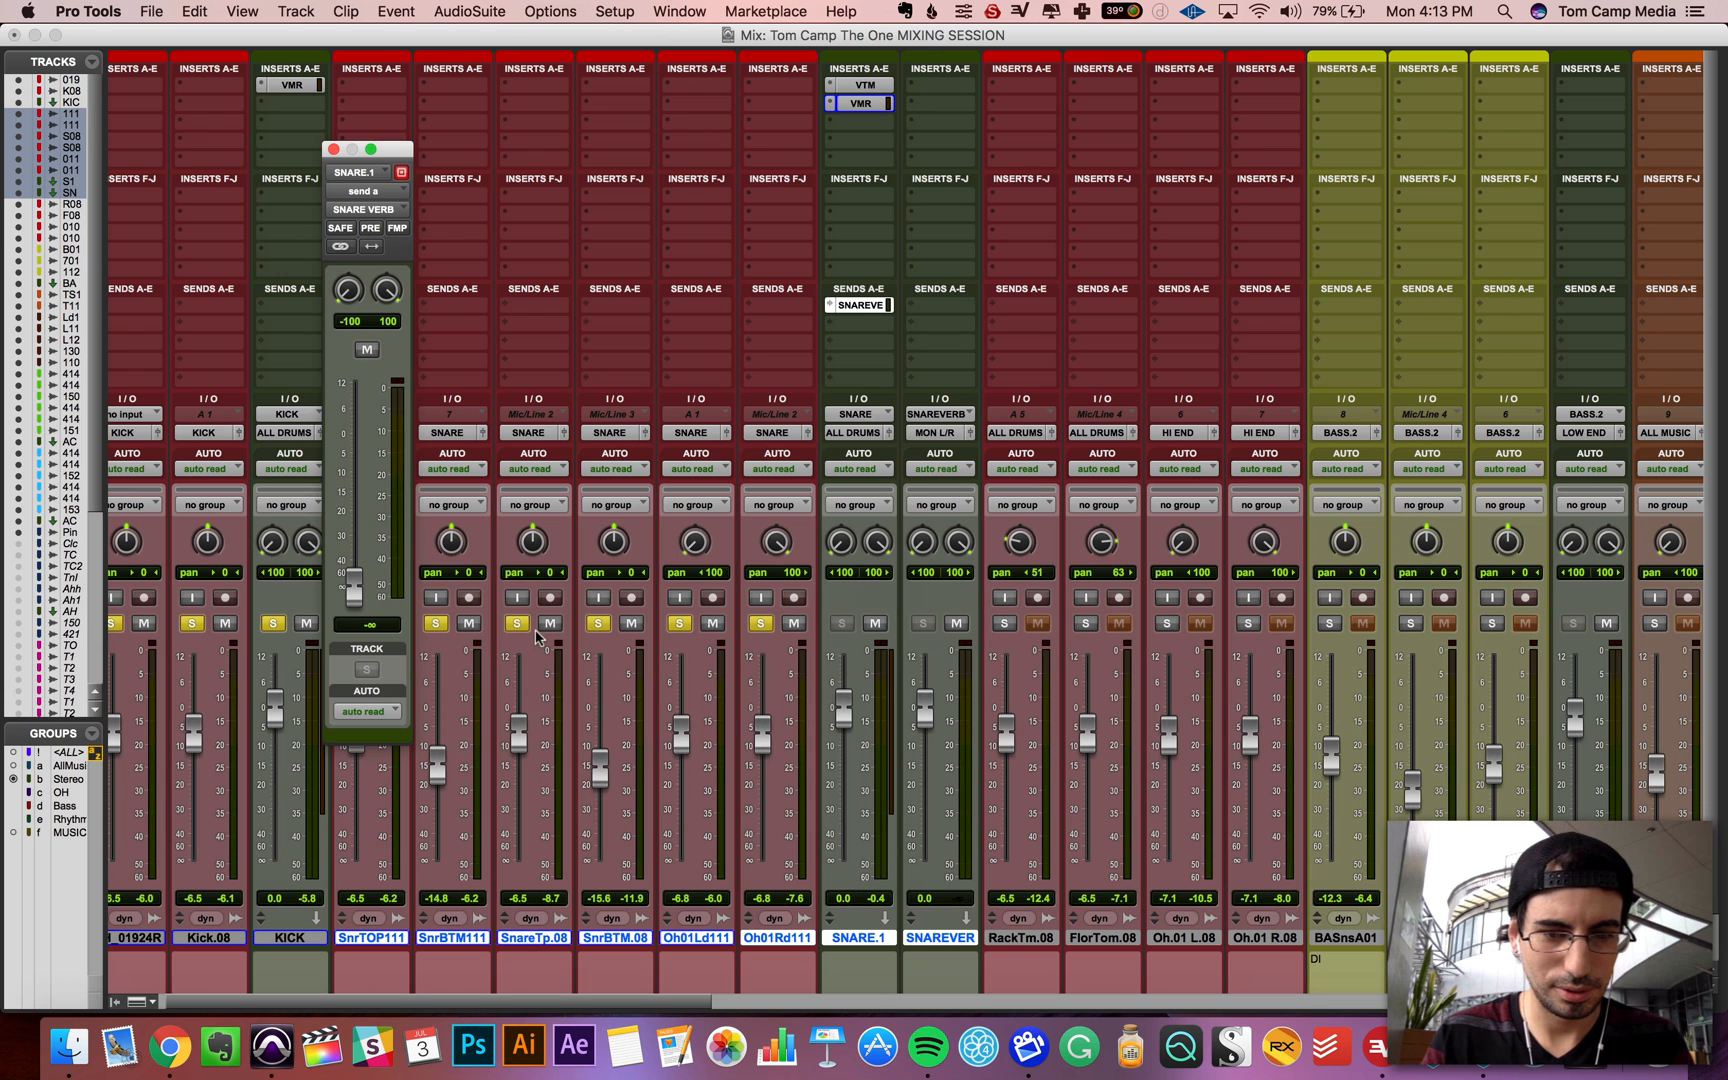
left_click(354, 588, "alt")
Step: Insert the stereo VerbSuite Classics reverb on SNARE VERB, load the Bright CLAish Snare drum preset, and start playback
left_click(930, 95)
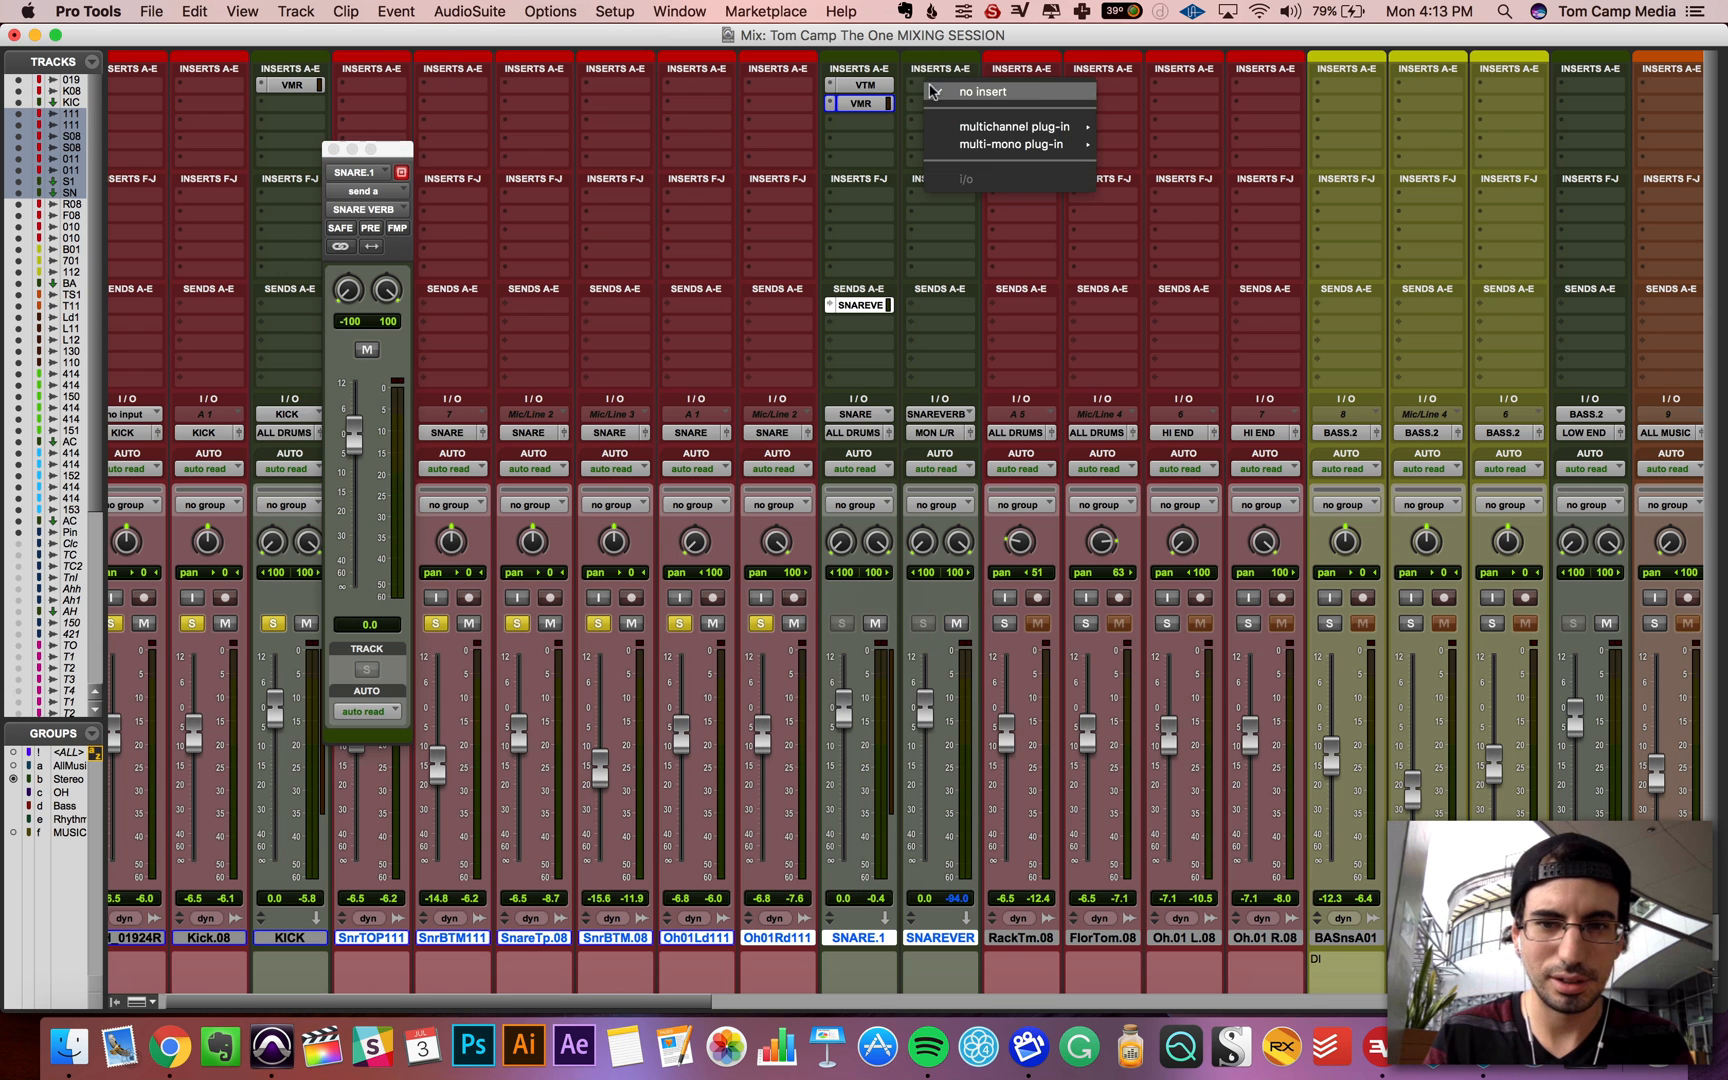
mouse_move(1010, 126)
mouse_move(1213, 188)
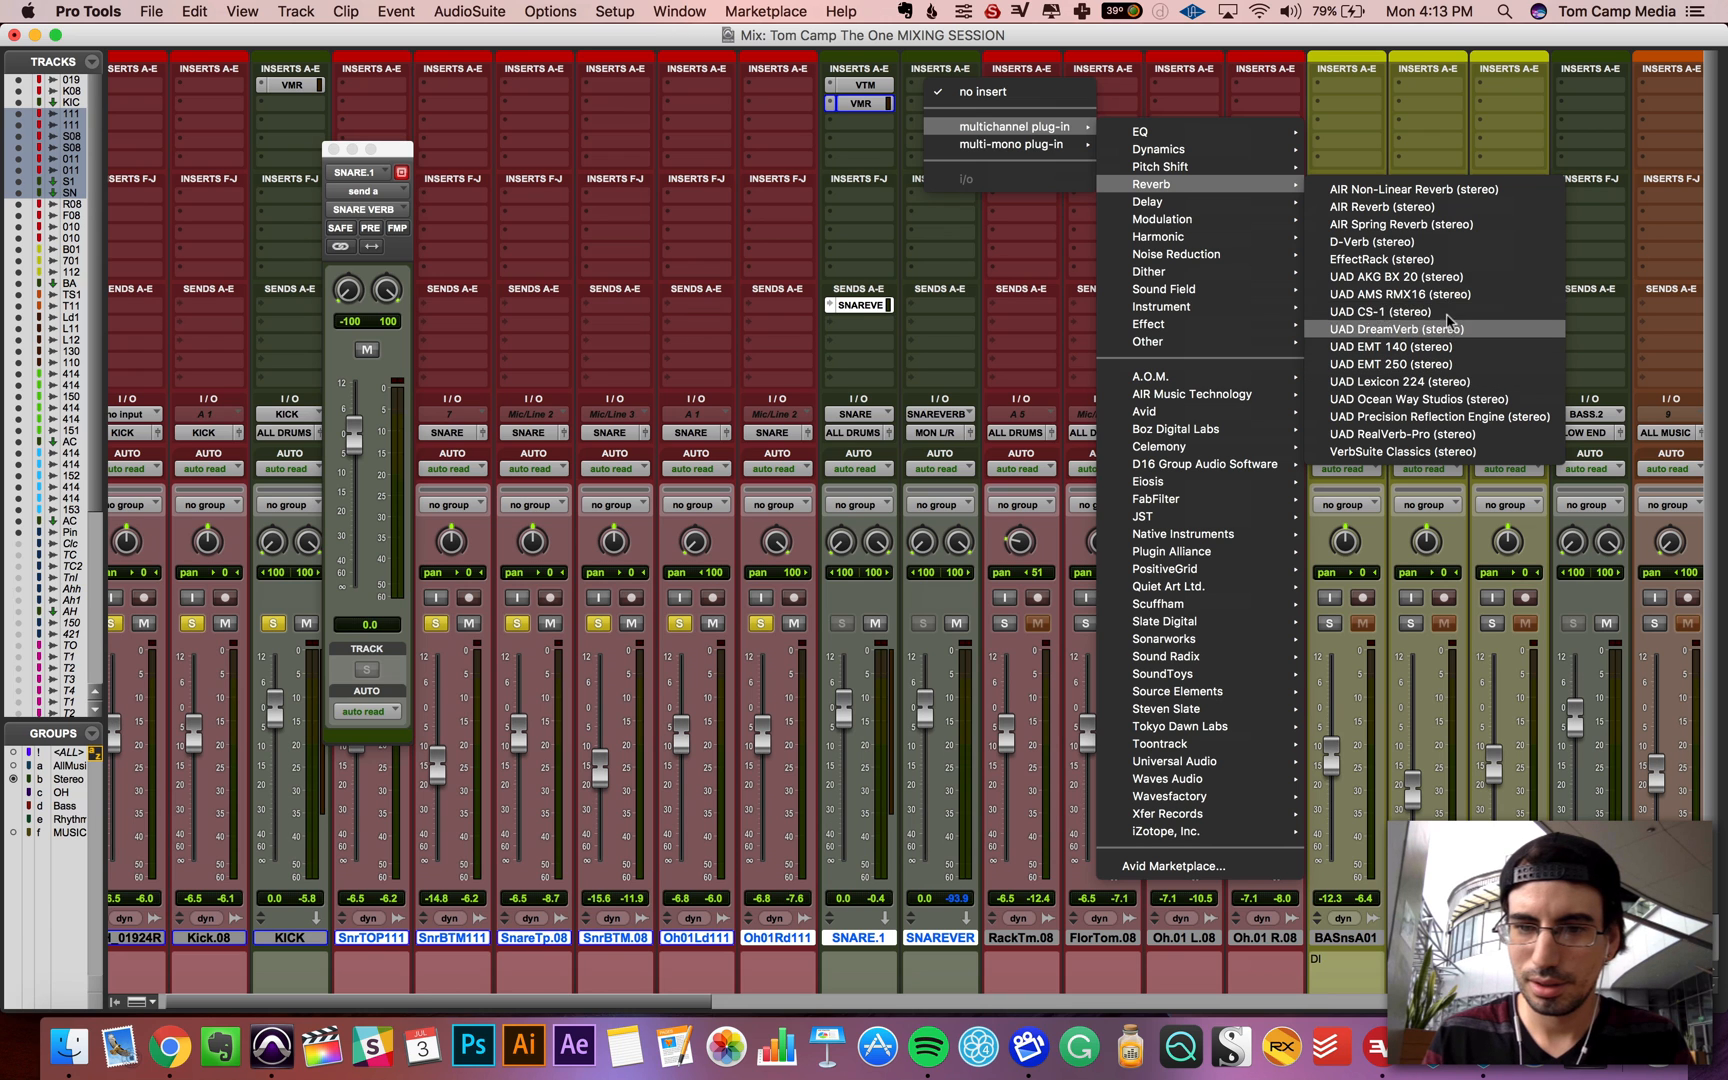
left_click(1403, 452)
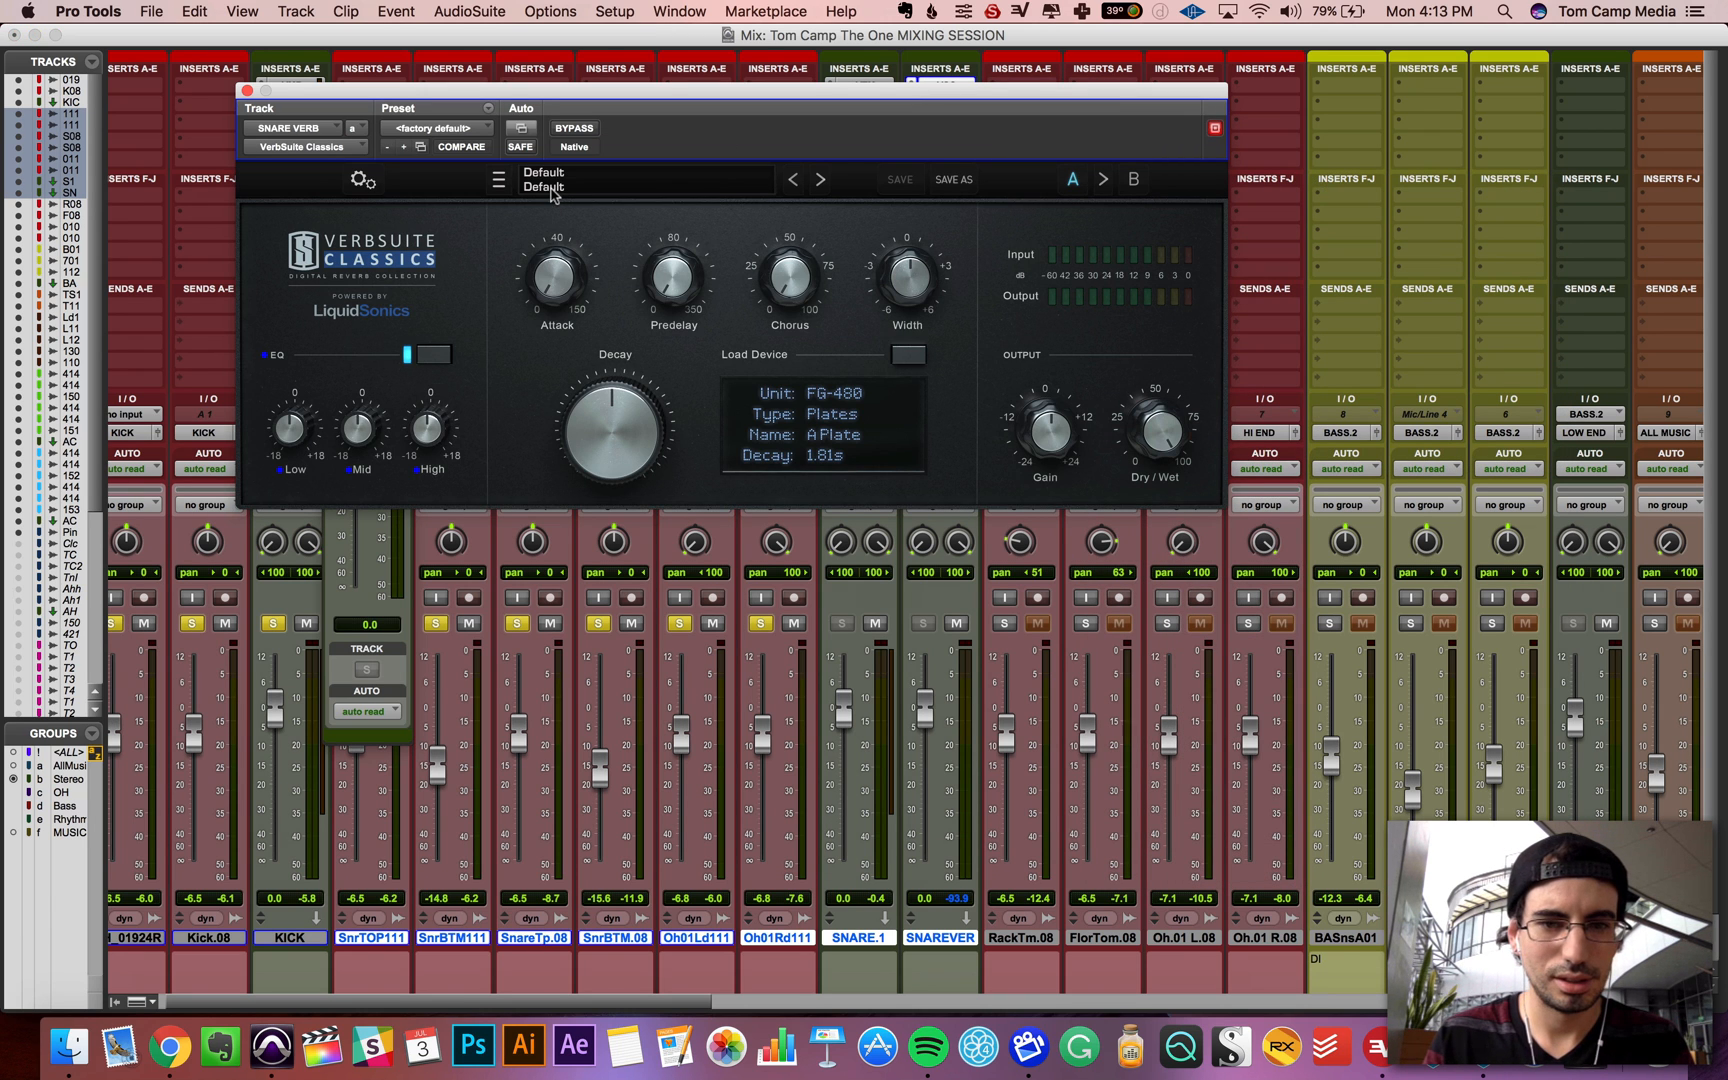
left_click(550, 194)
mouse_move(600, 209)
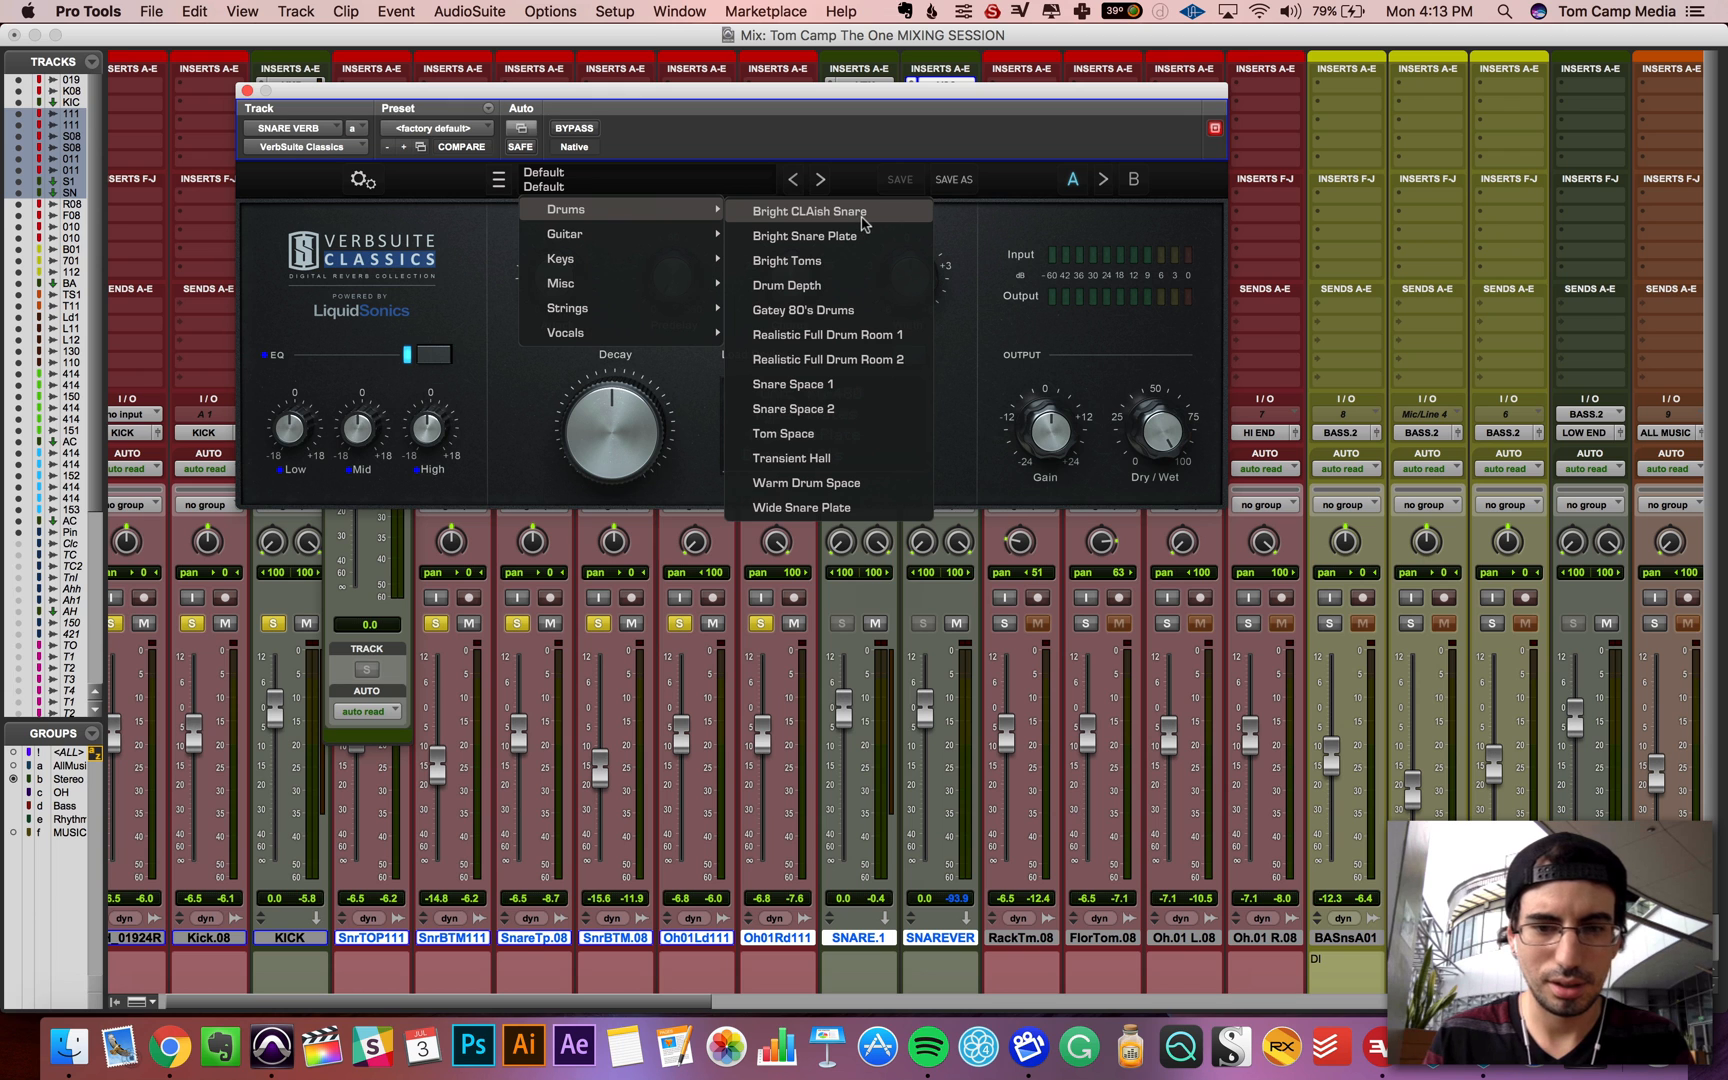
left_click(860, 212)
key("space")
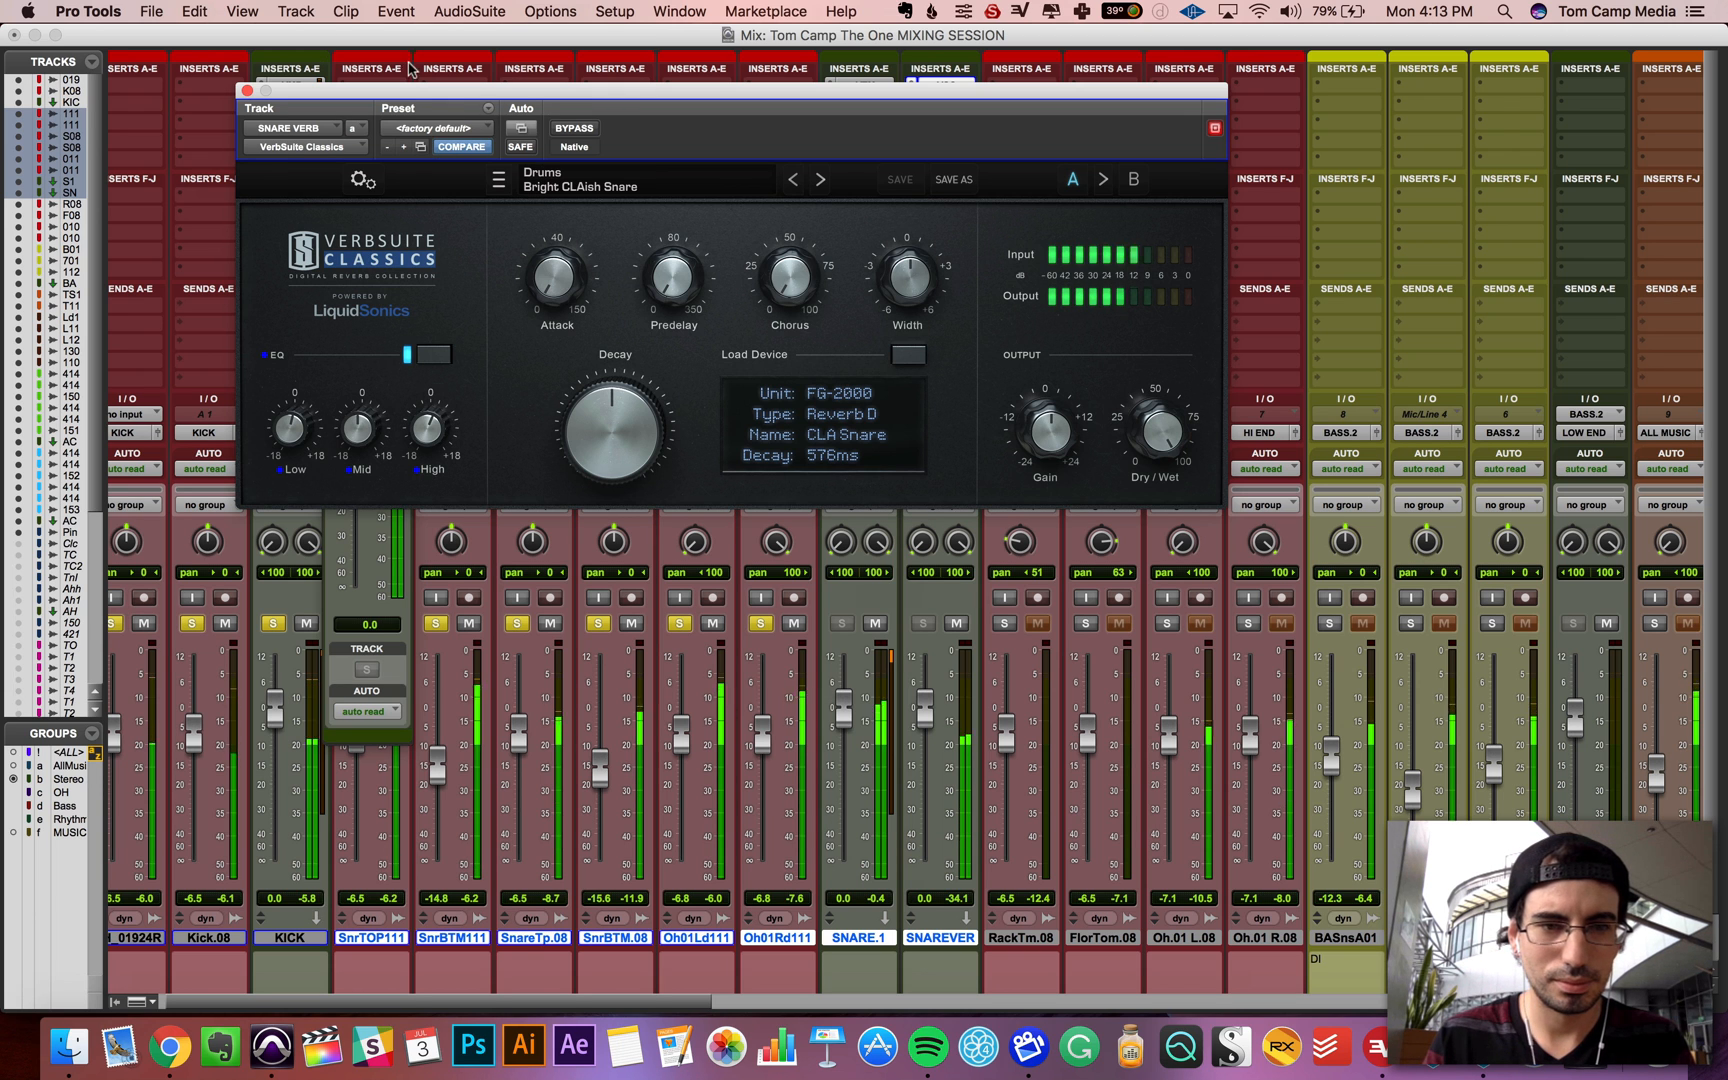
Step: Close the reverb window and lower the SNARE VERB fader to about -14.0 dB, comparing the snare with the reverb muted
left_click(247, 91)
left_click_drag(925, 722, 928, 765)
left_click(957, 624)
left_click(957, 624)
left_click_drag(926, 744, 927, 750)
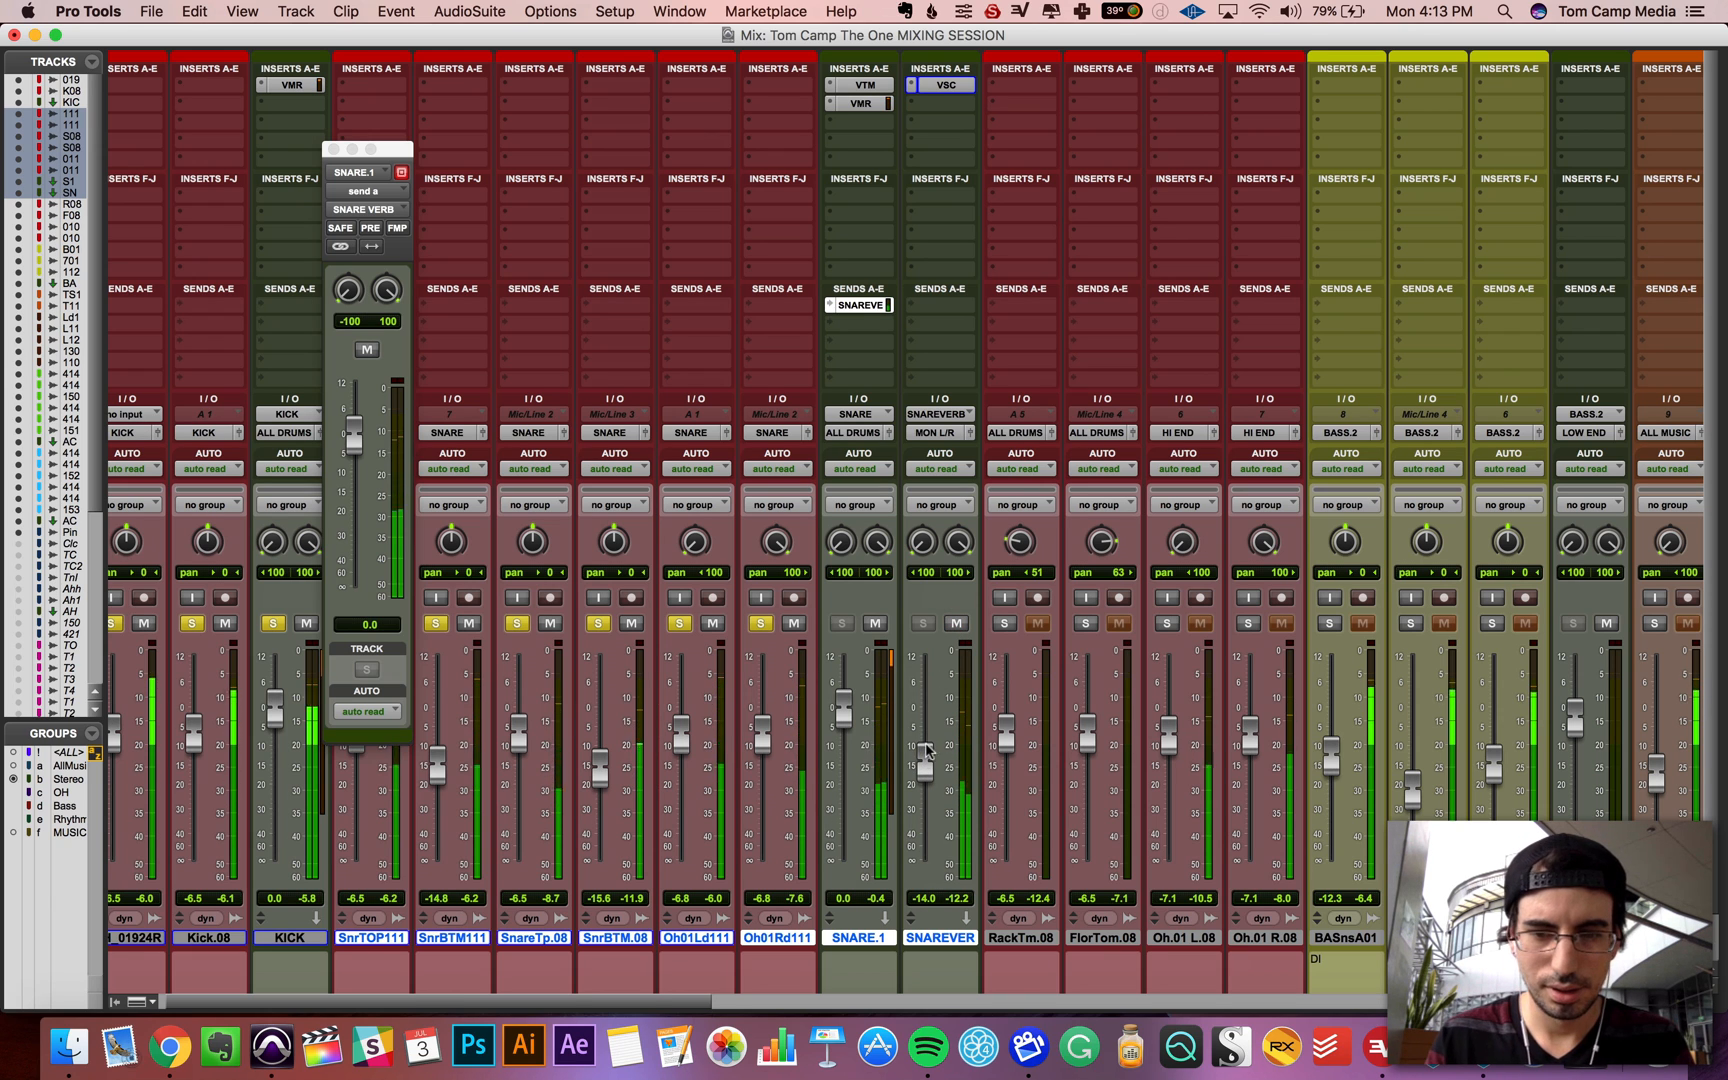
Step: Solo the rack tom, floor tom and both Oh.01 overhead tracks along with the kick and snare
key("super+equal")
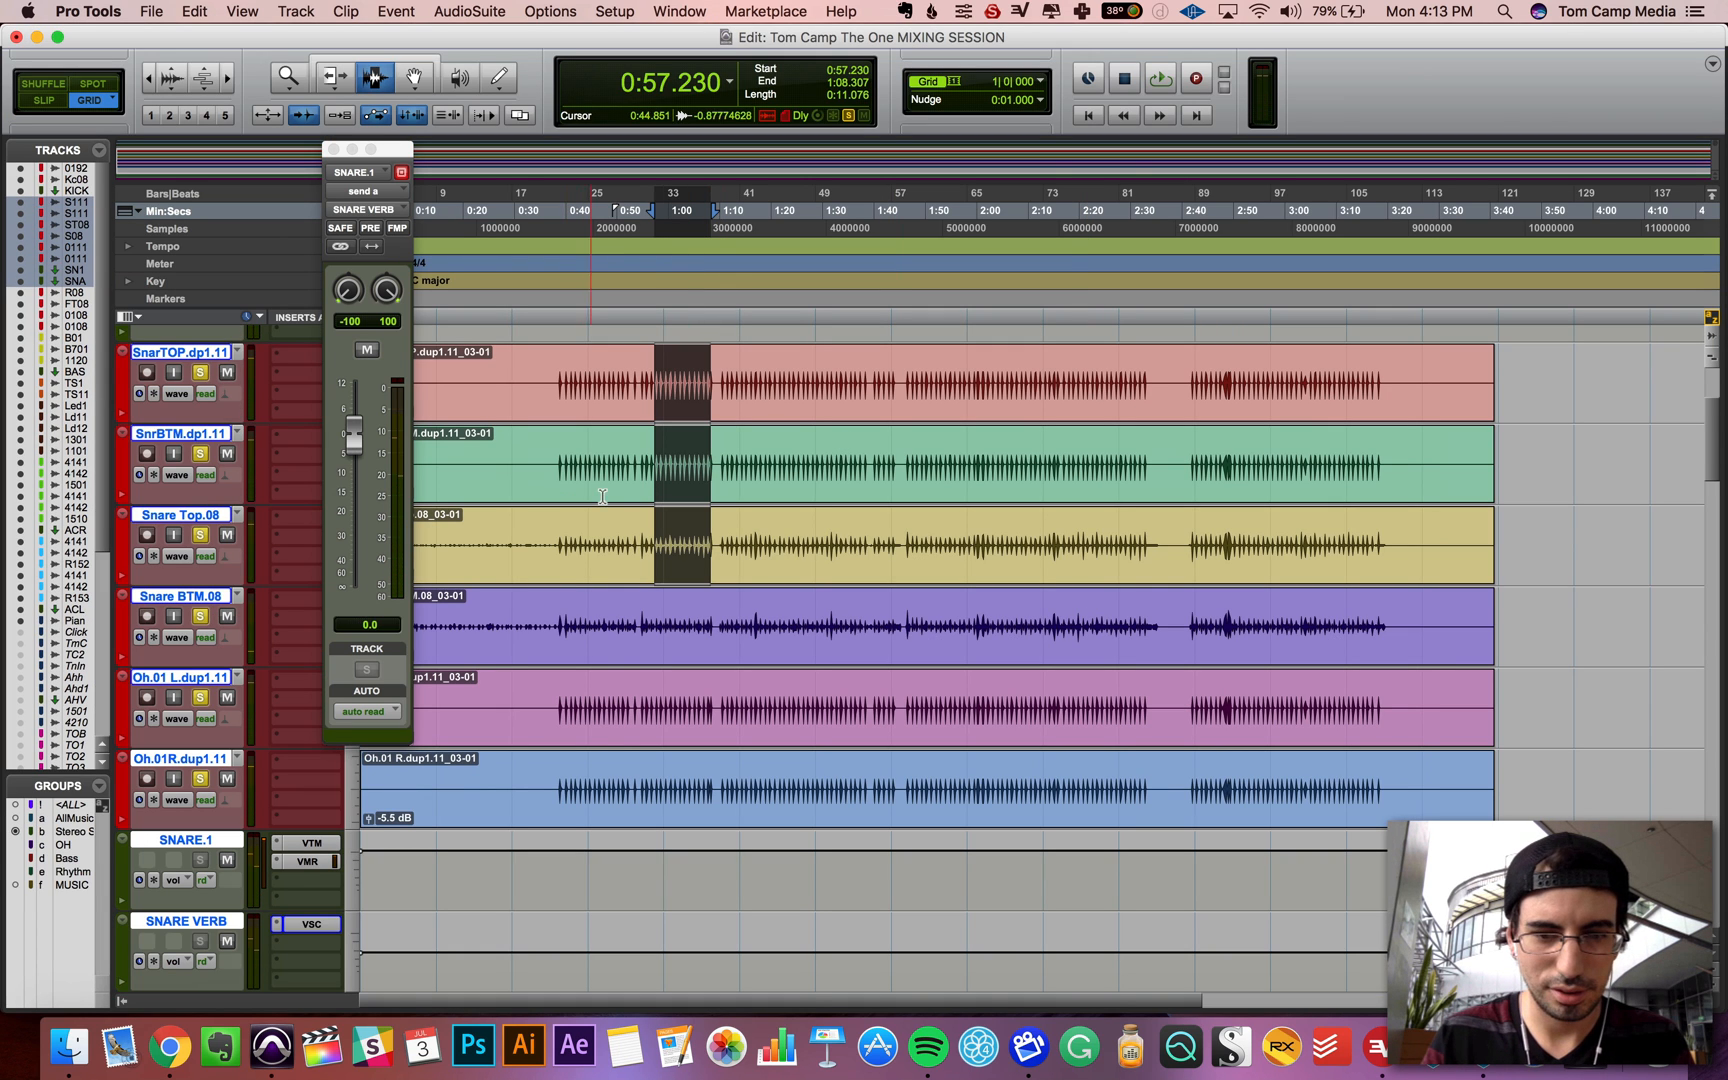
key("super+equal")
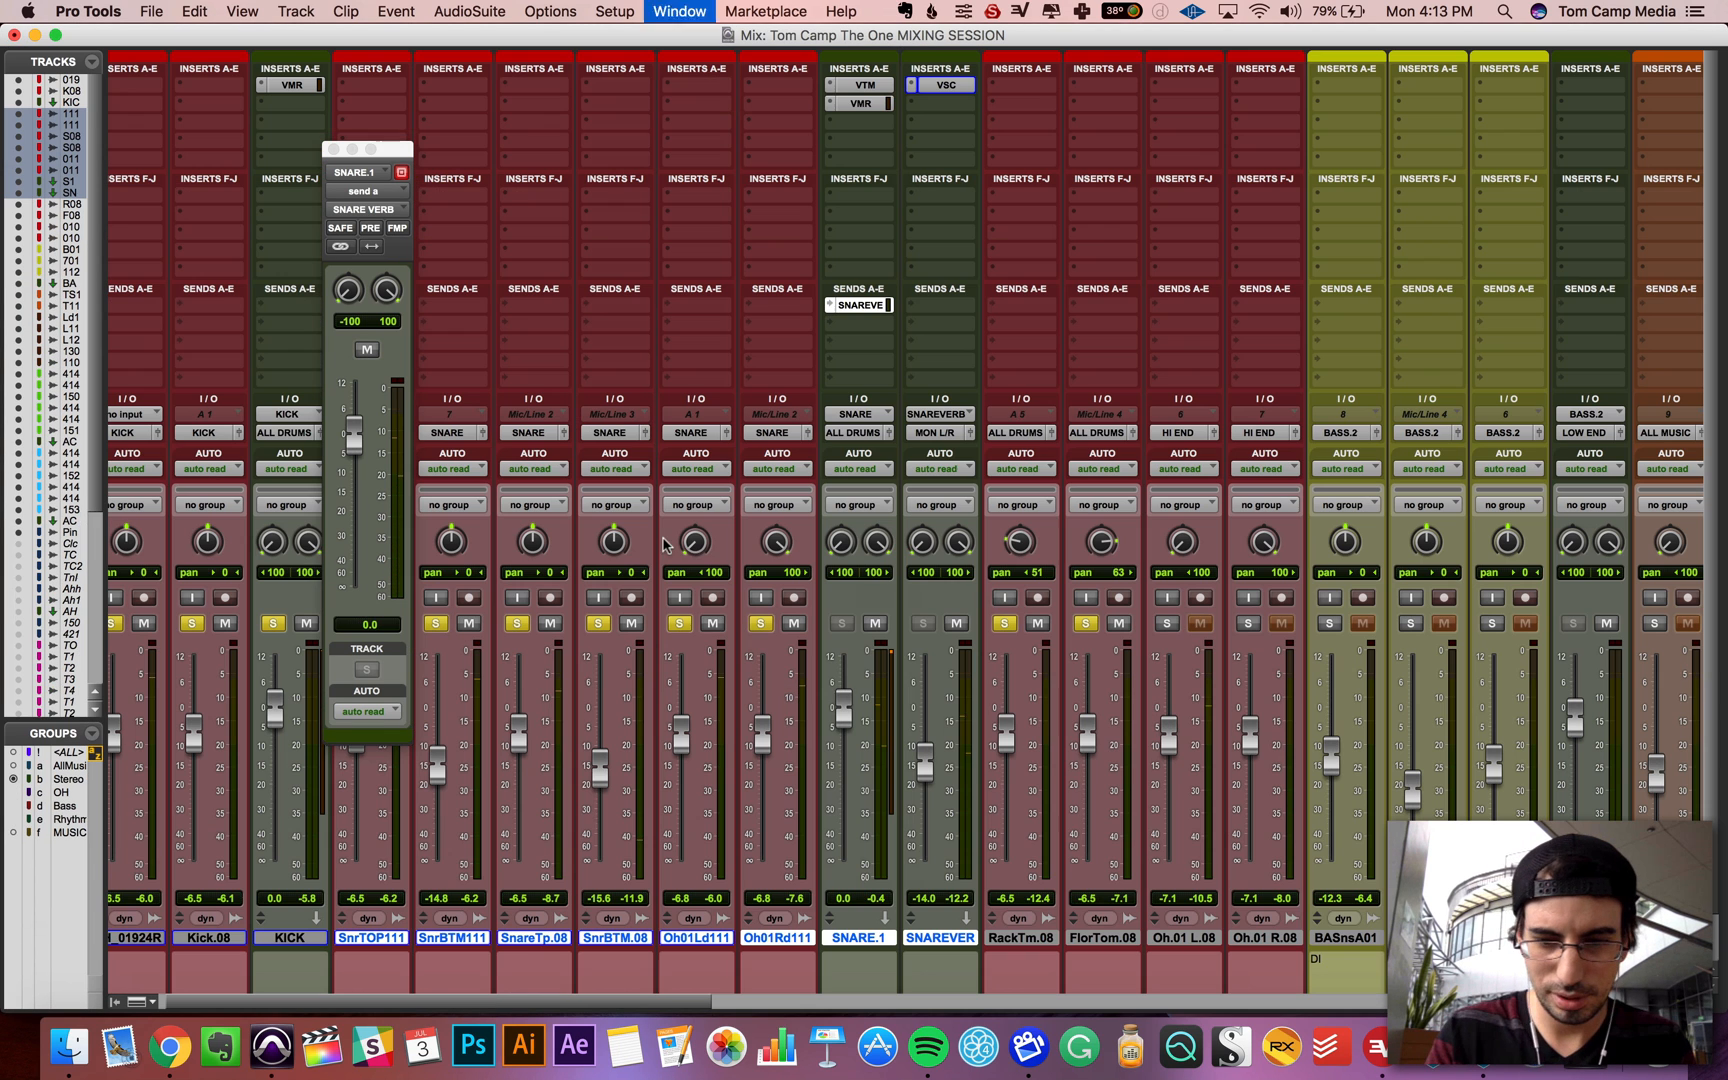
left_click(1164, 623)
left_click(1248, 623)
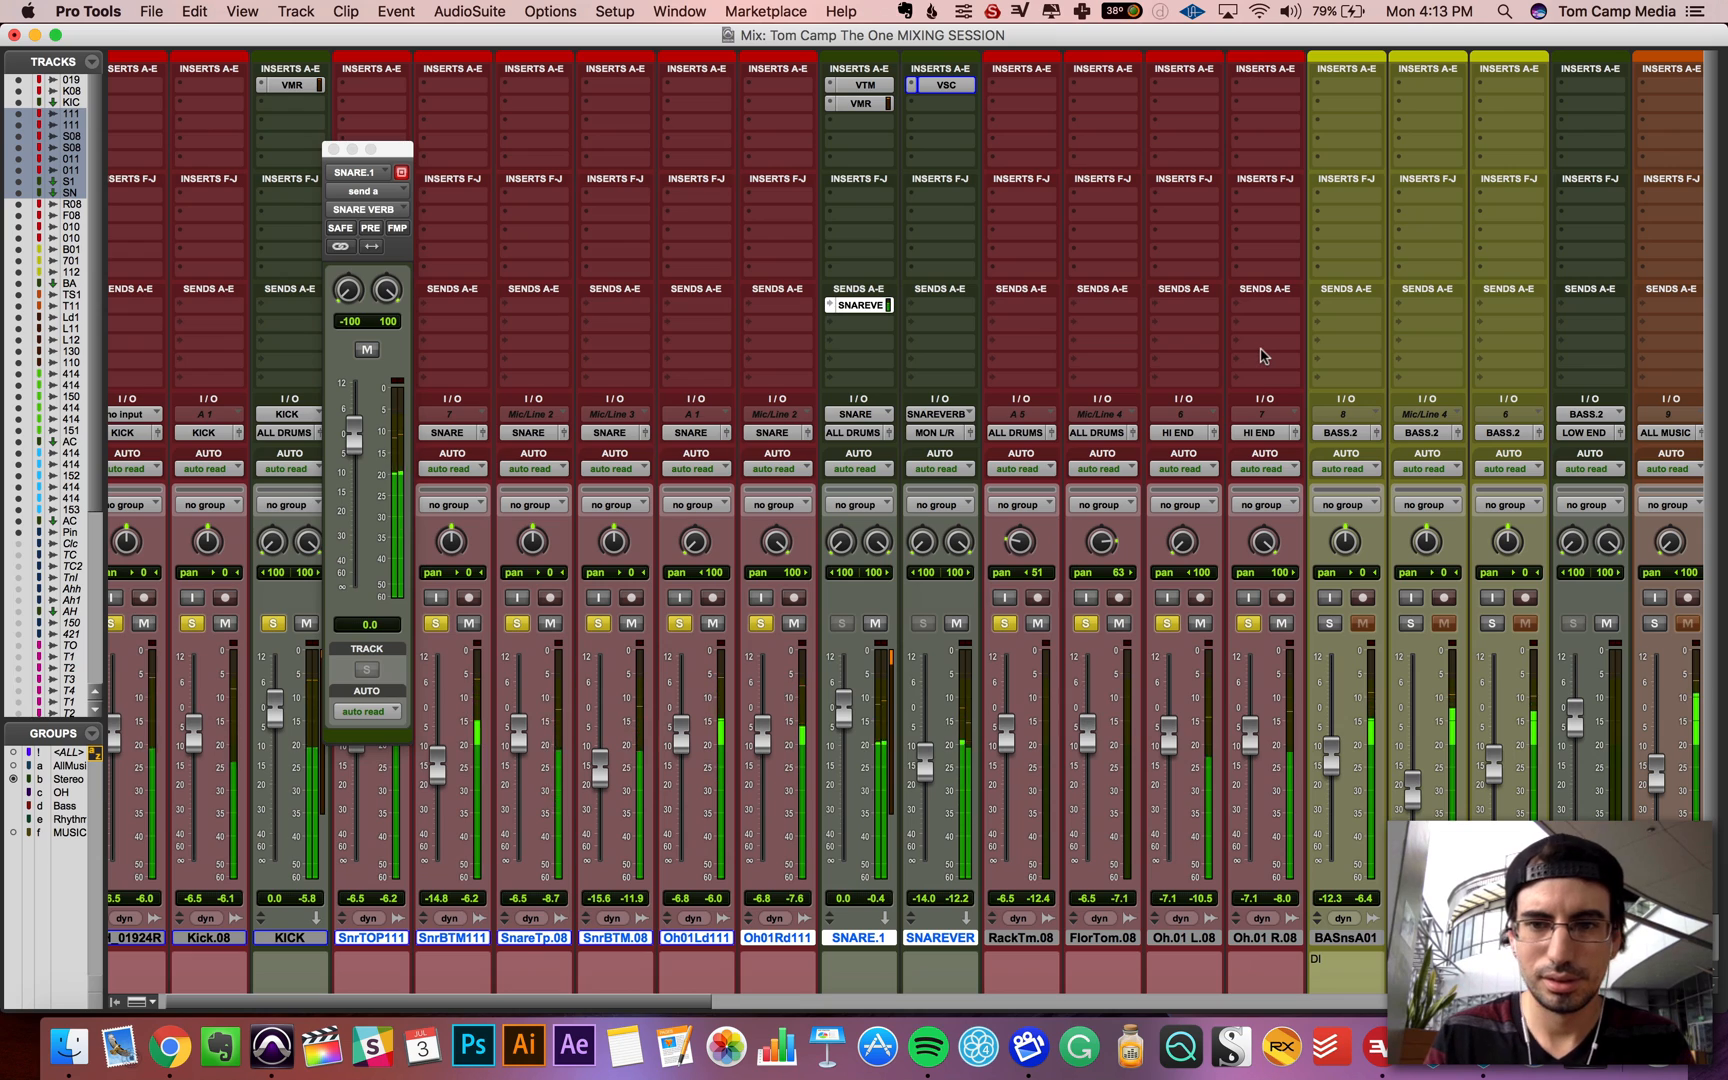
Step: Insert the stereo Virtual Mix Rack plug-in on the HI END bus
scroll(1262, 355, "down", 2)
scroll(1262, 355, "right", 15)
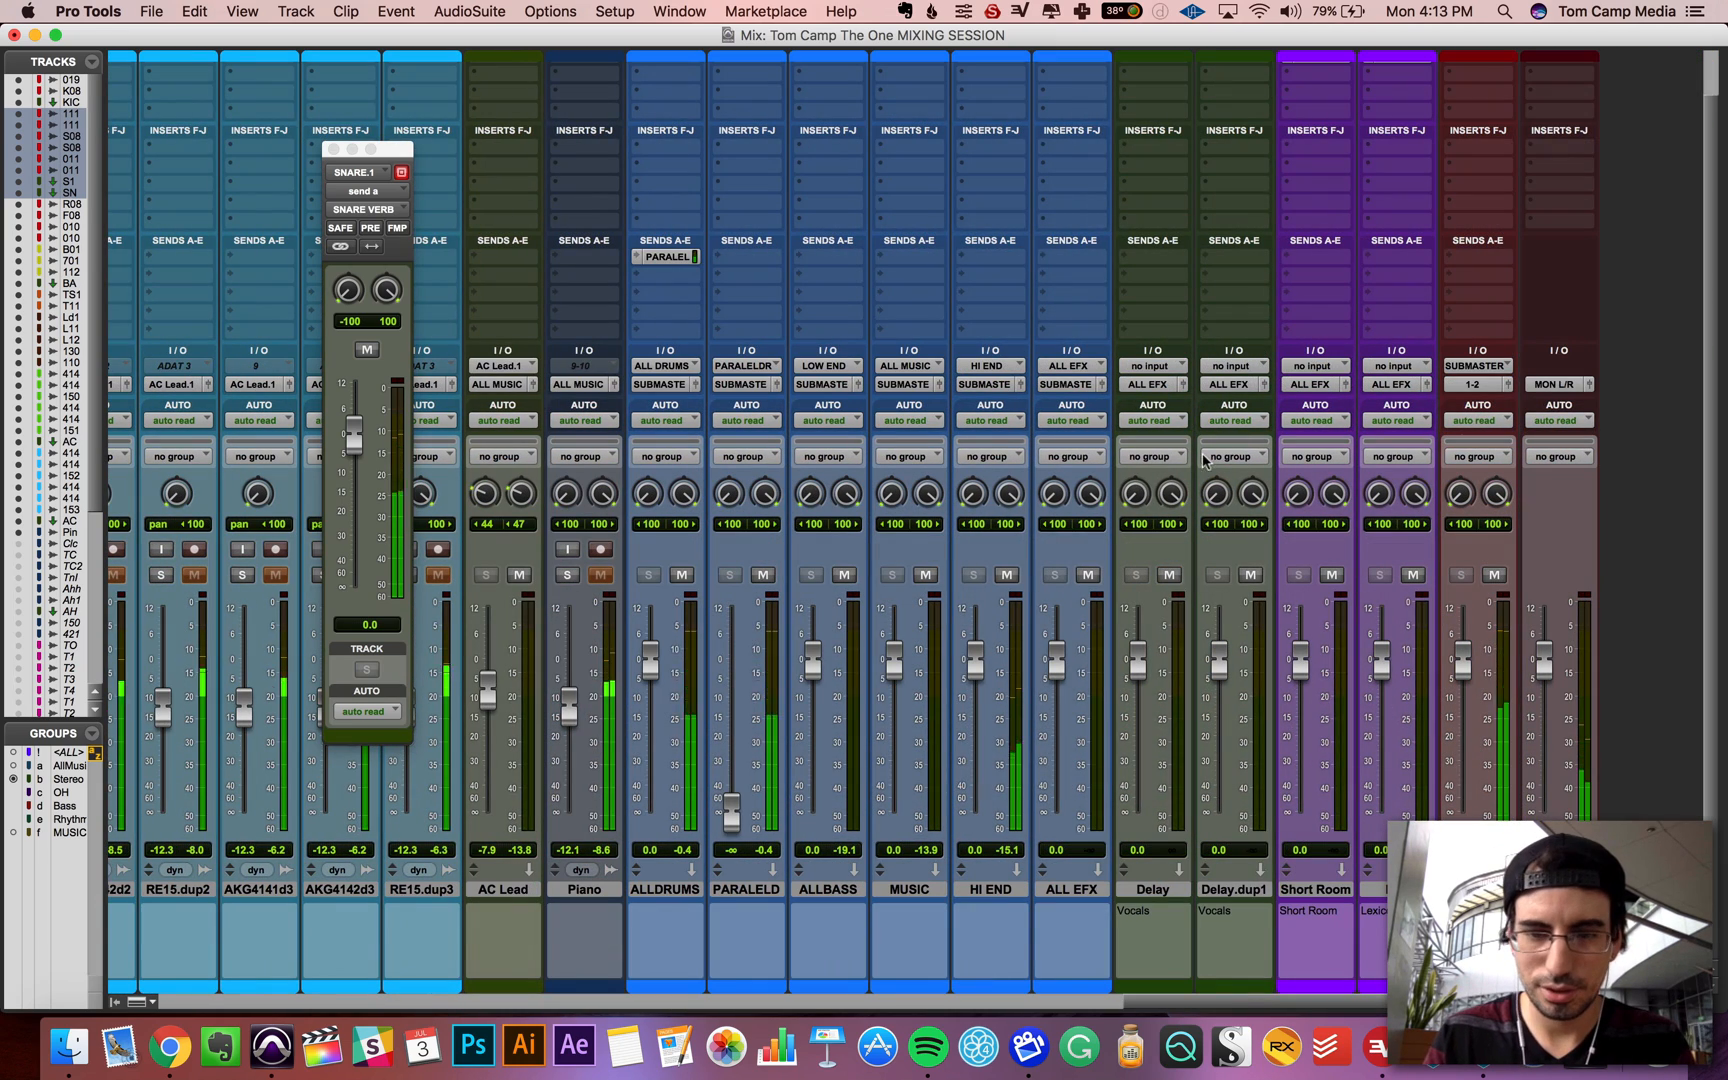
scroll(995, 117, "up", 2)
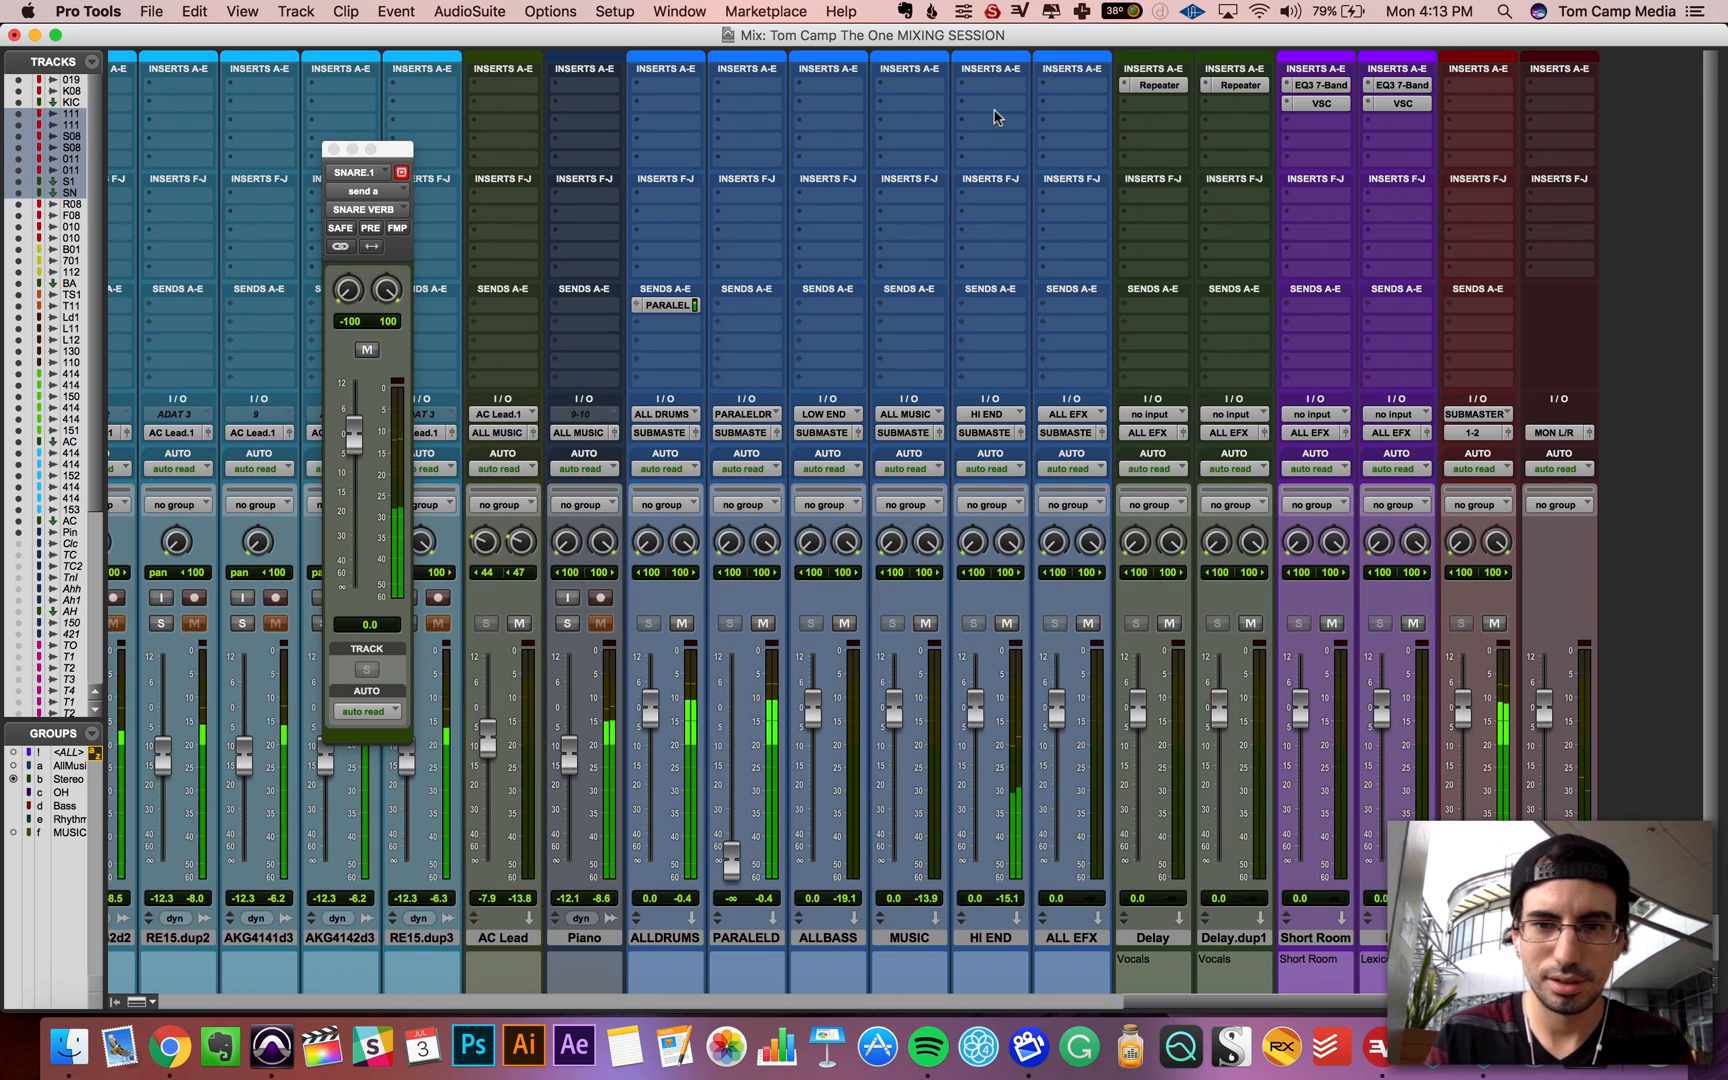
left_click(992, 91)
mouse_move(1100, 126)
mouse_move(1247, 133)
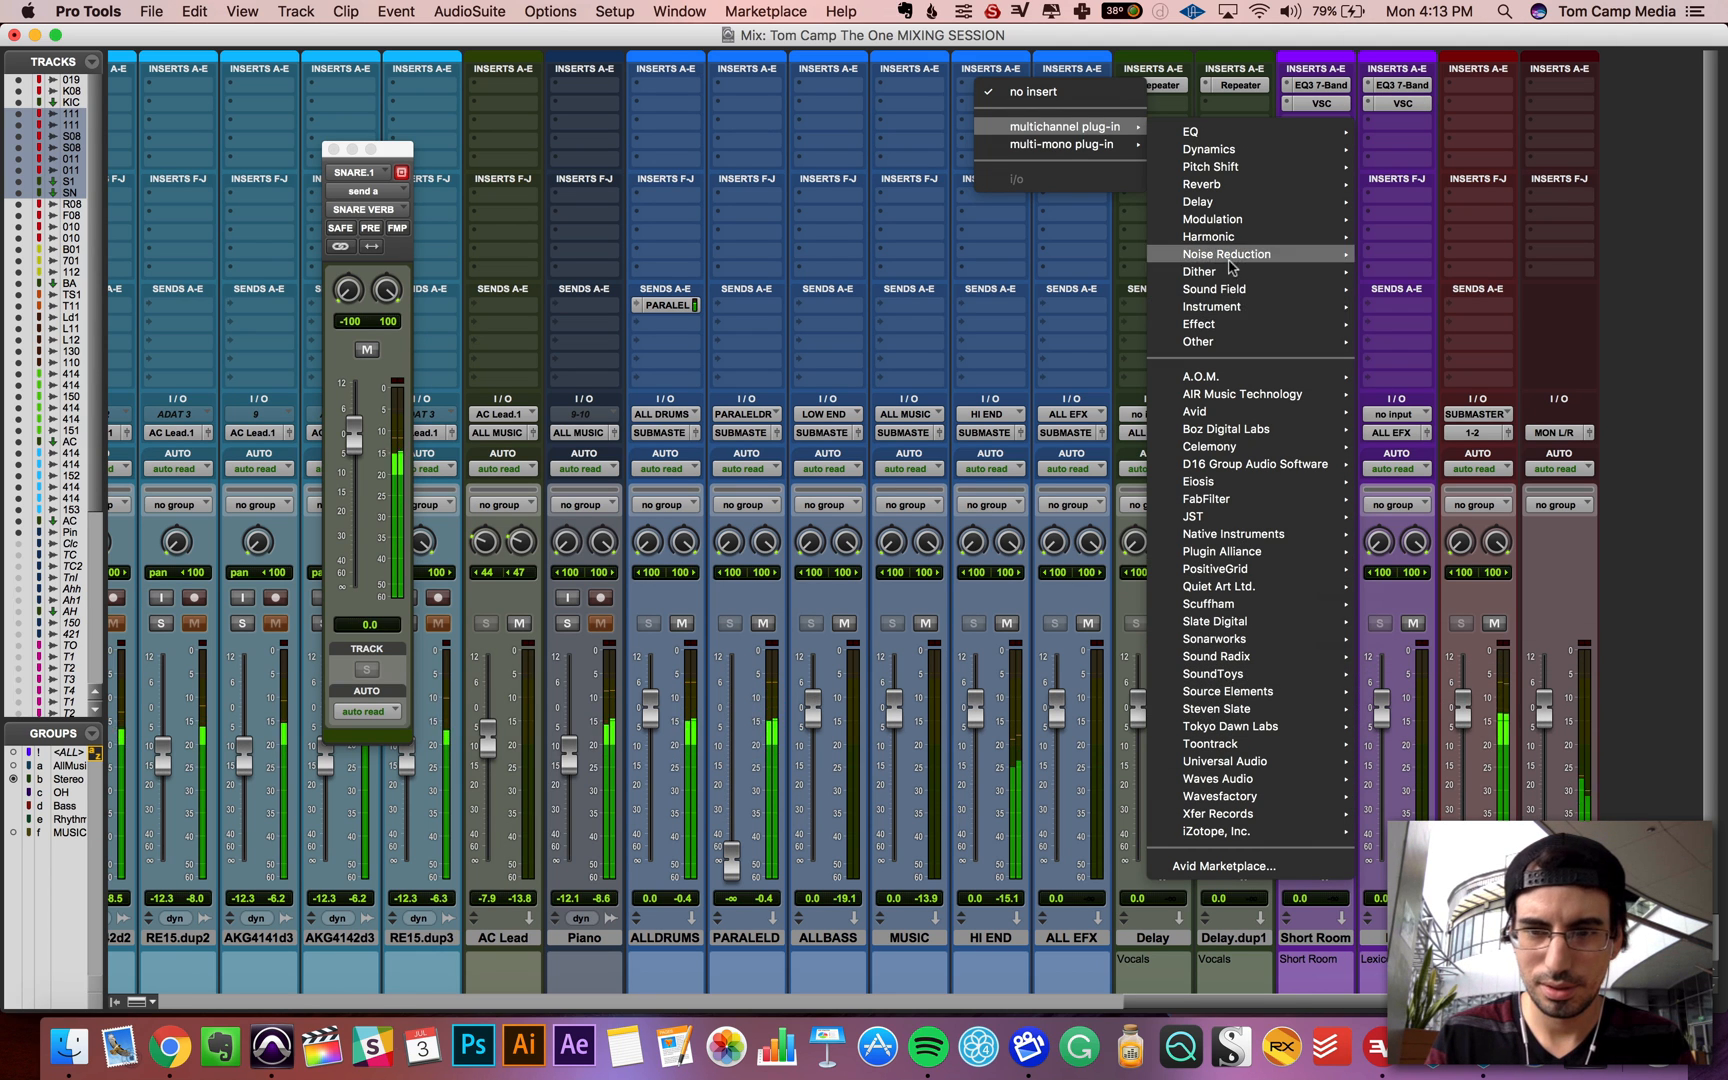
mouse_move(1342, 625)
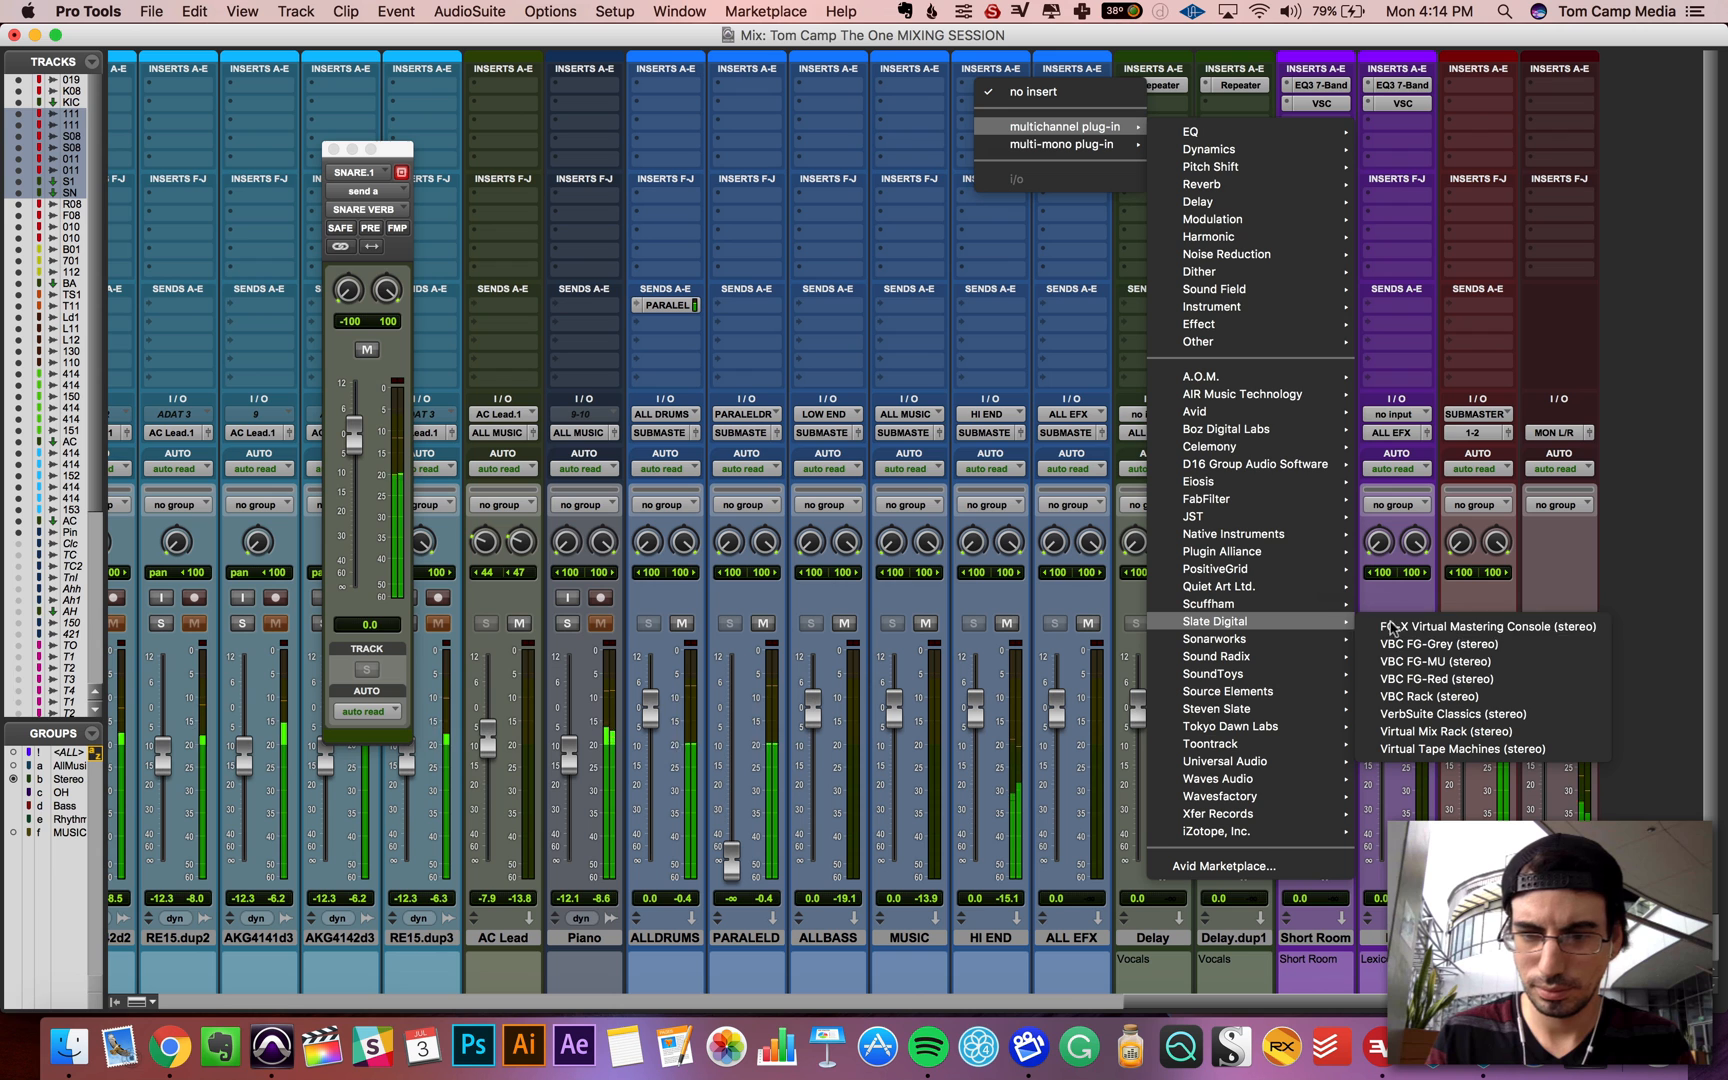
left_click(1475, 732)
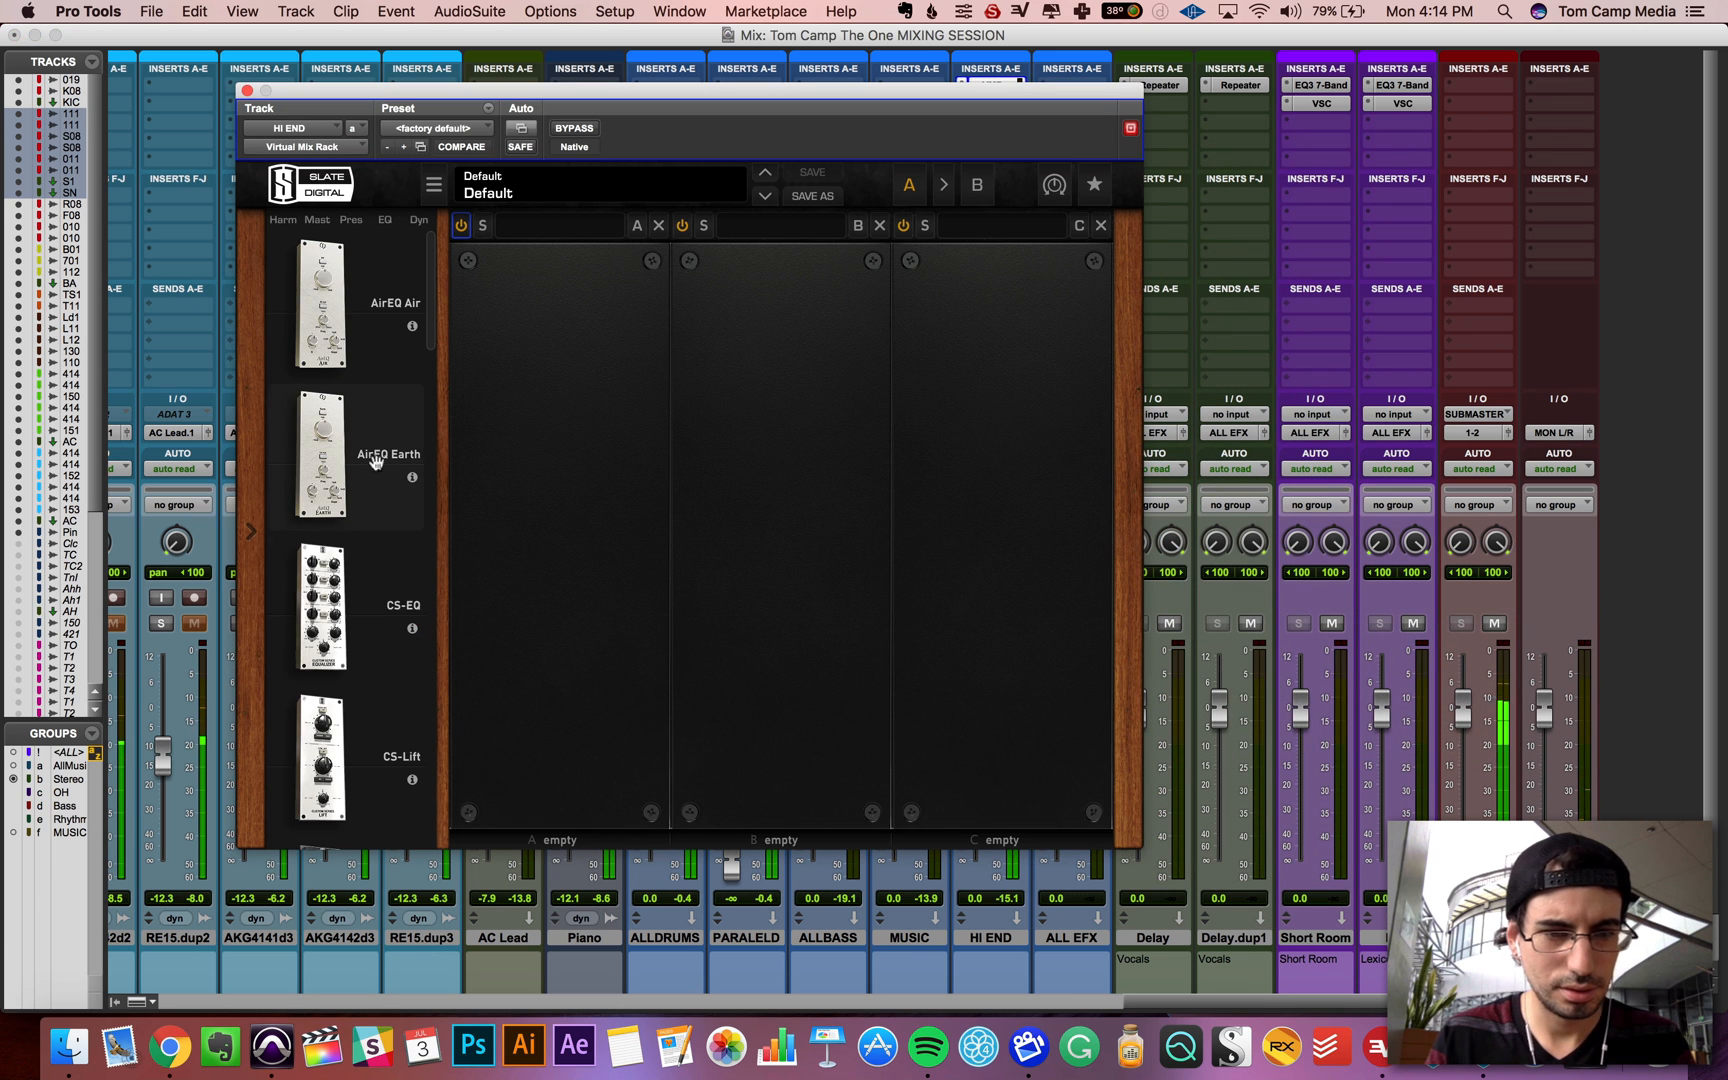
Step: Load the CS-Lift module into the rack's first slot and raise its high and low lift
scroll(363, 642, "down", 8)
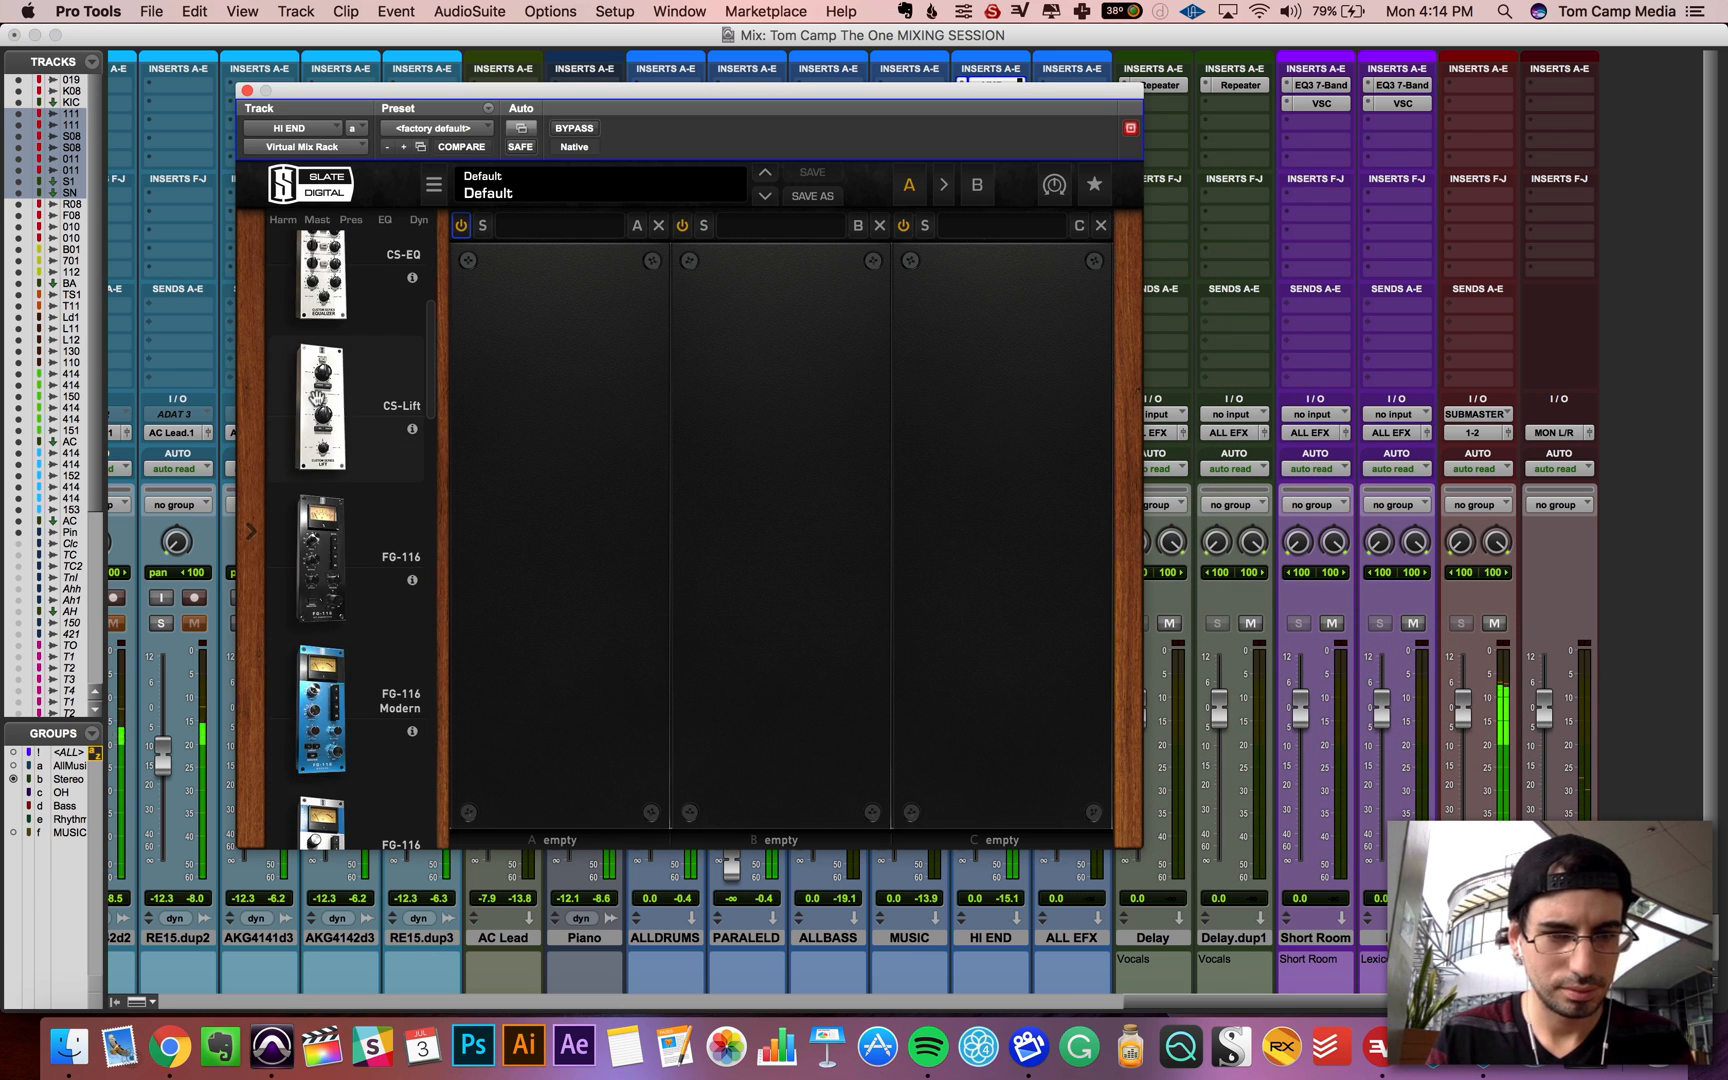
left_click_drag(327, 424, 549, 360)
mouse_move(536, 560)
left_mouse_down()
mouse_move(534, 518)
mouse_move(529, 549)
left_mouse_up()
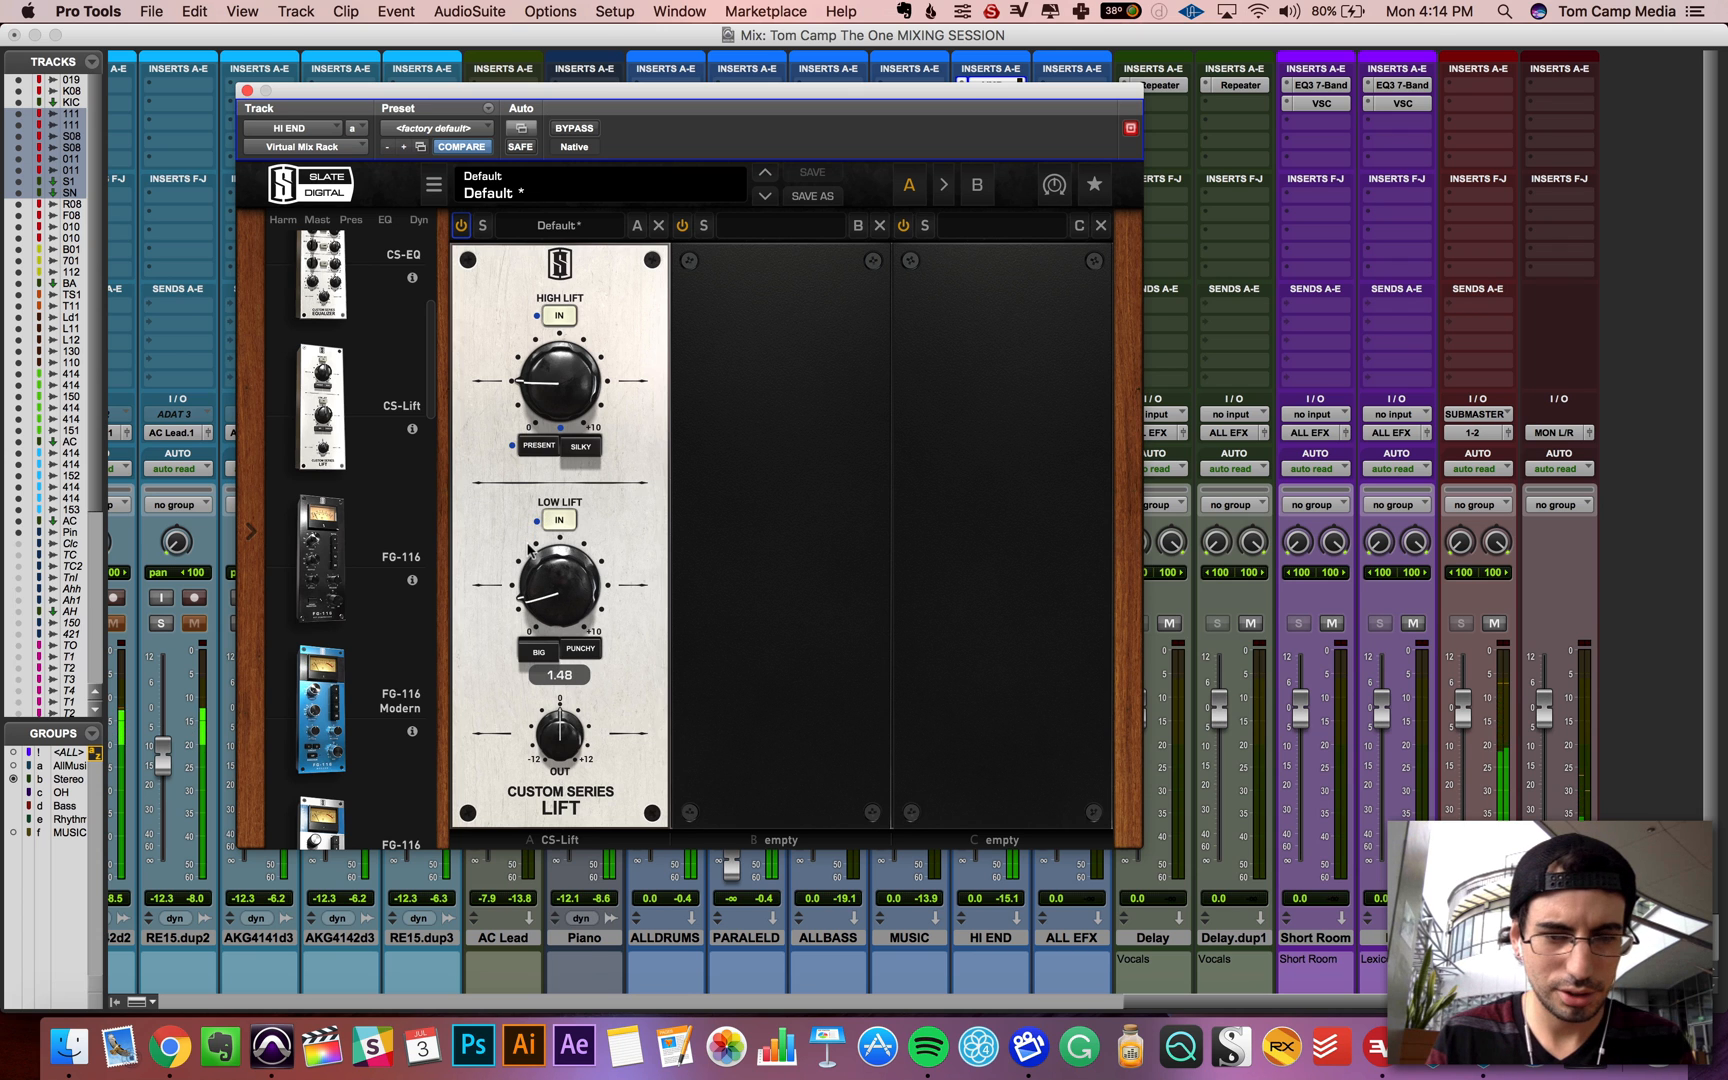
Step: Solo only the two Oh.01 overhead tracks, moving the plug-in window out of the way and back
scroll(142, 600, "left", 20)
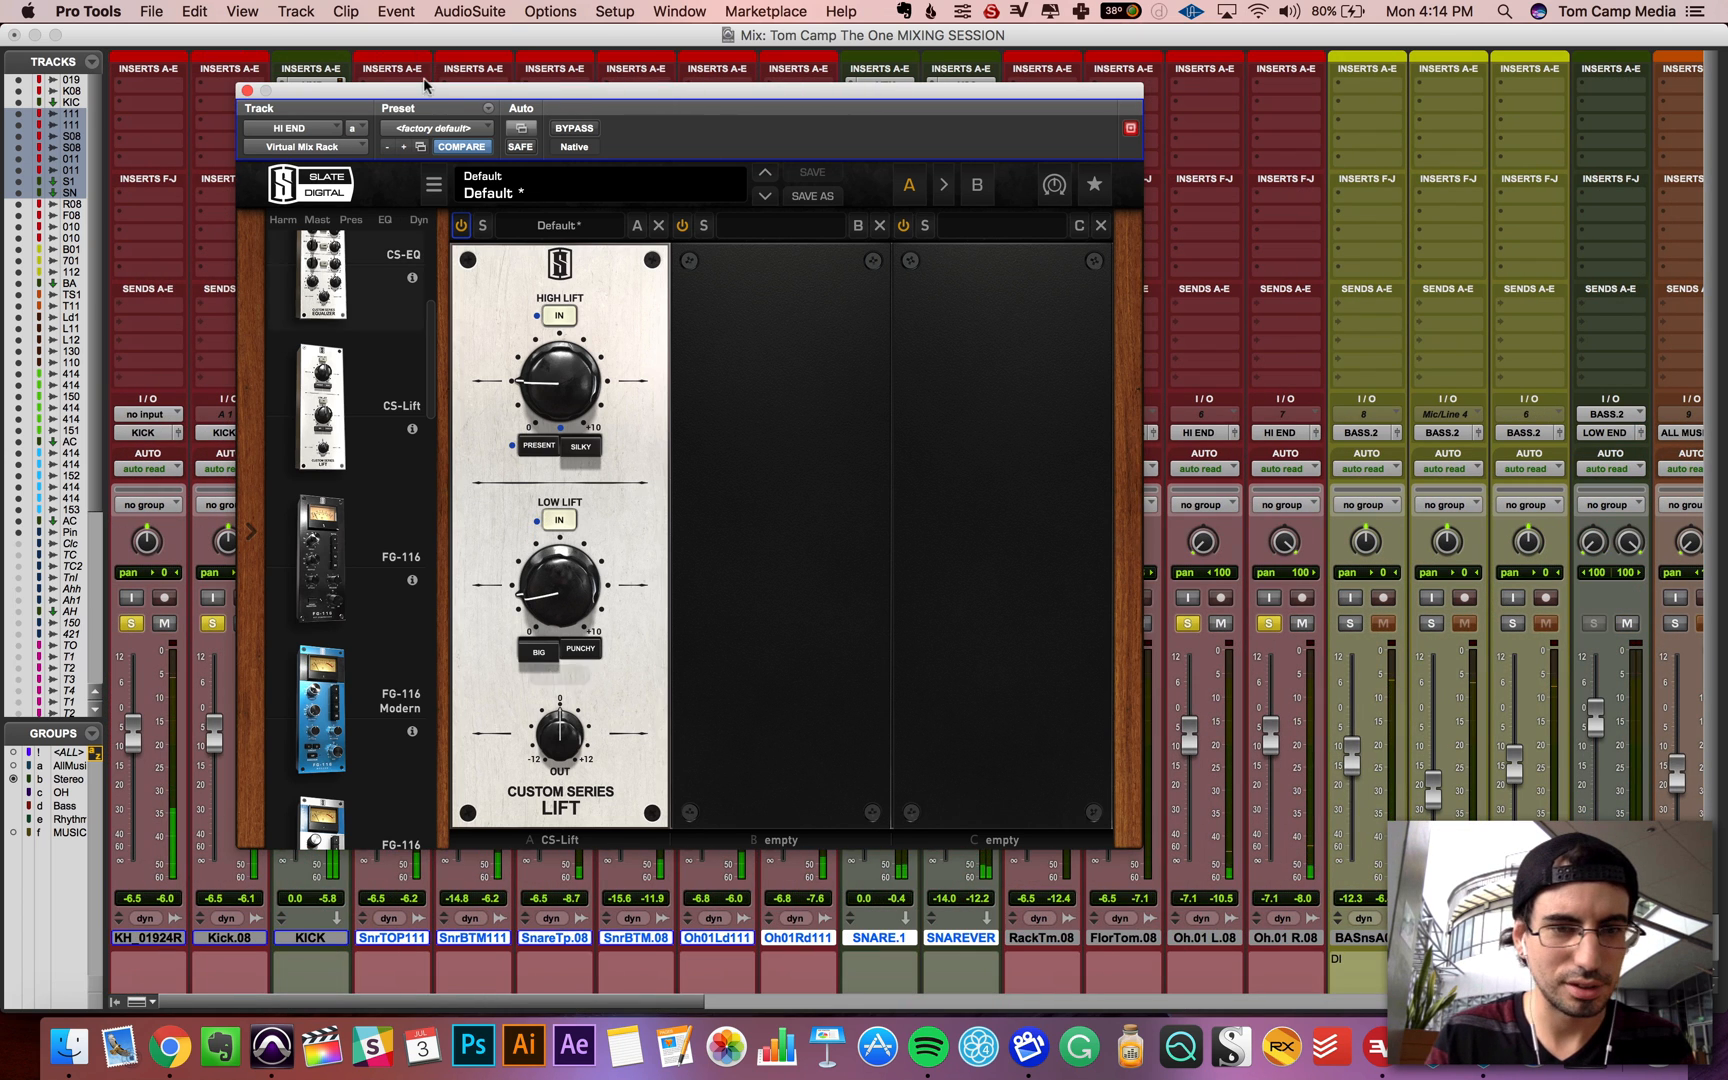
left_click_drag(441, 94, 947, 832)
left_click(1189, 623, "super")
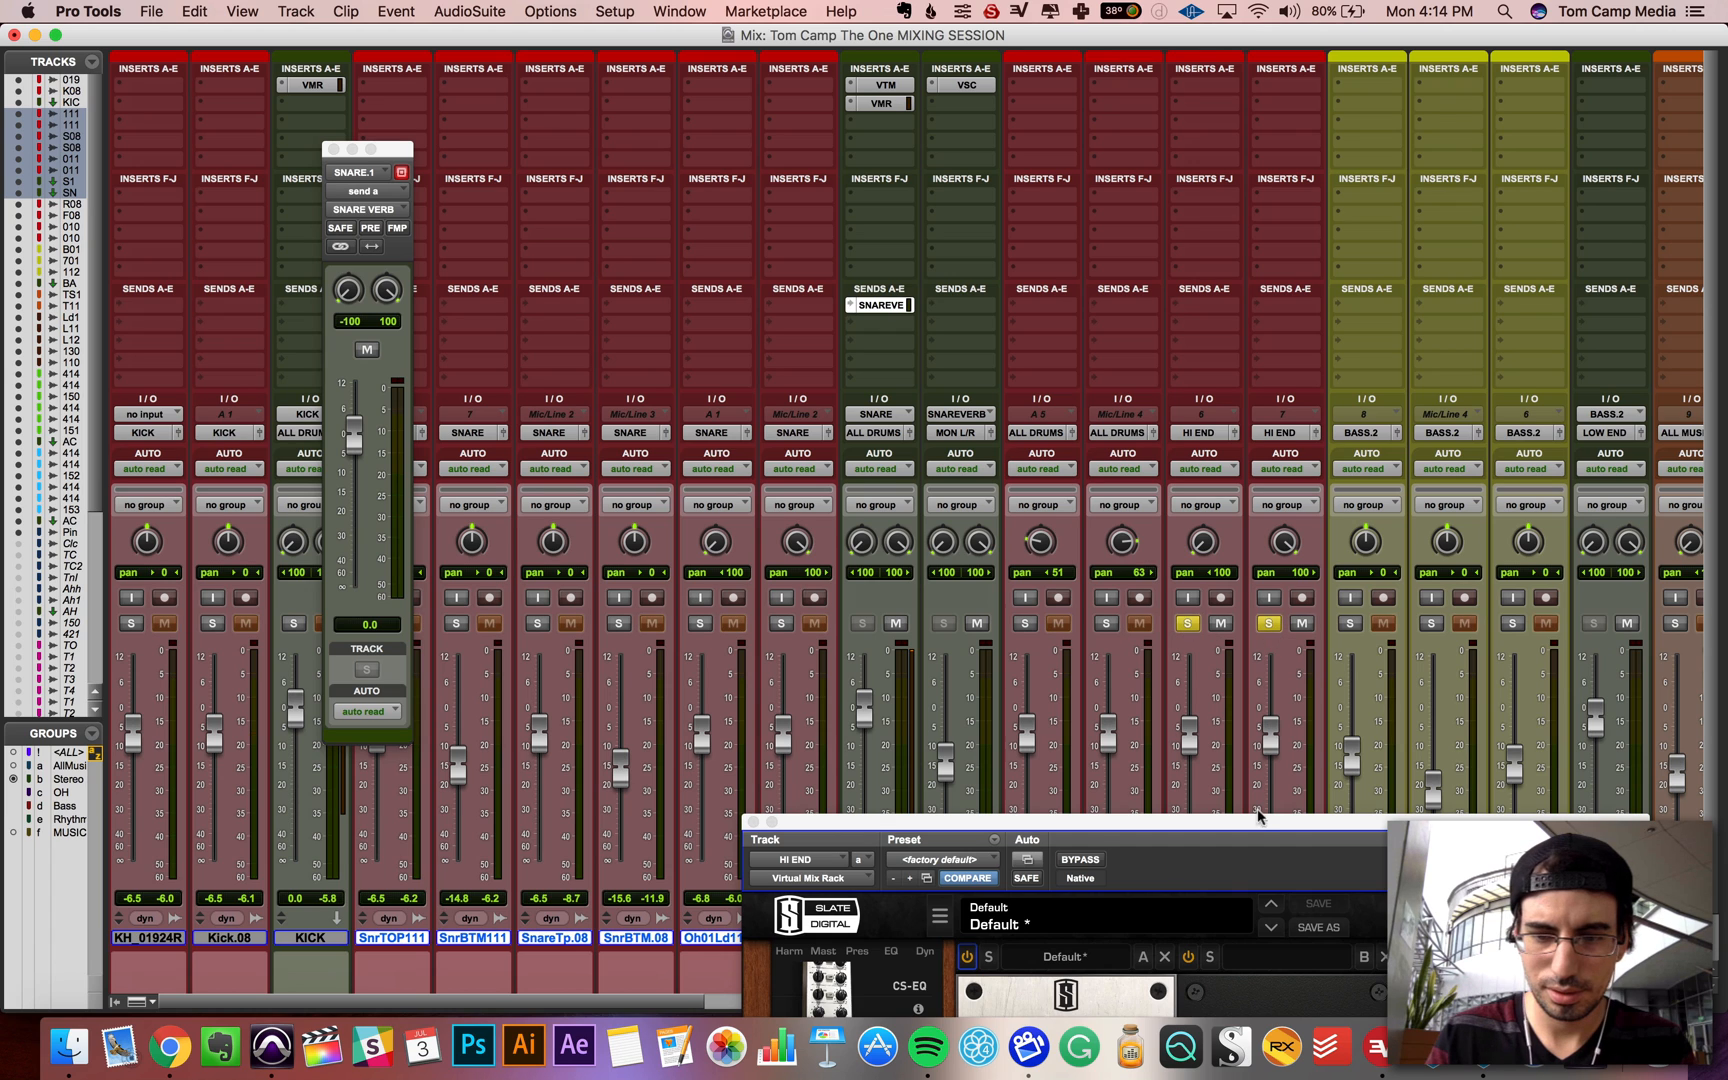
left_click_drag(1258, 815, 691, 140)
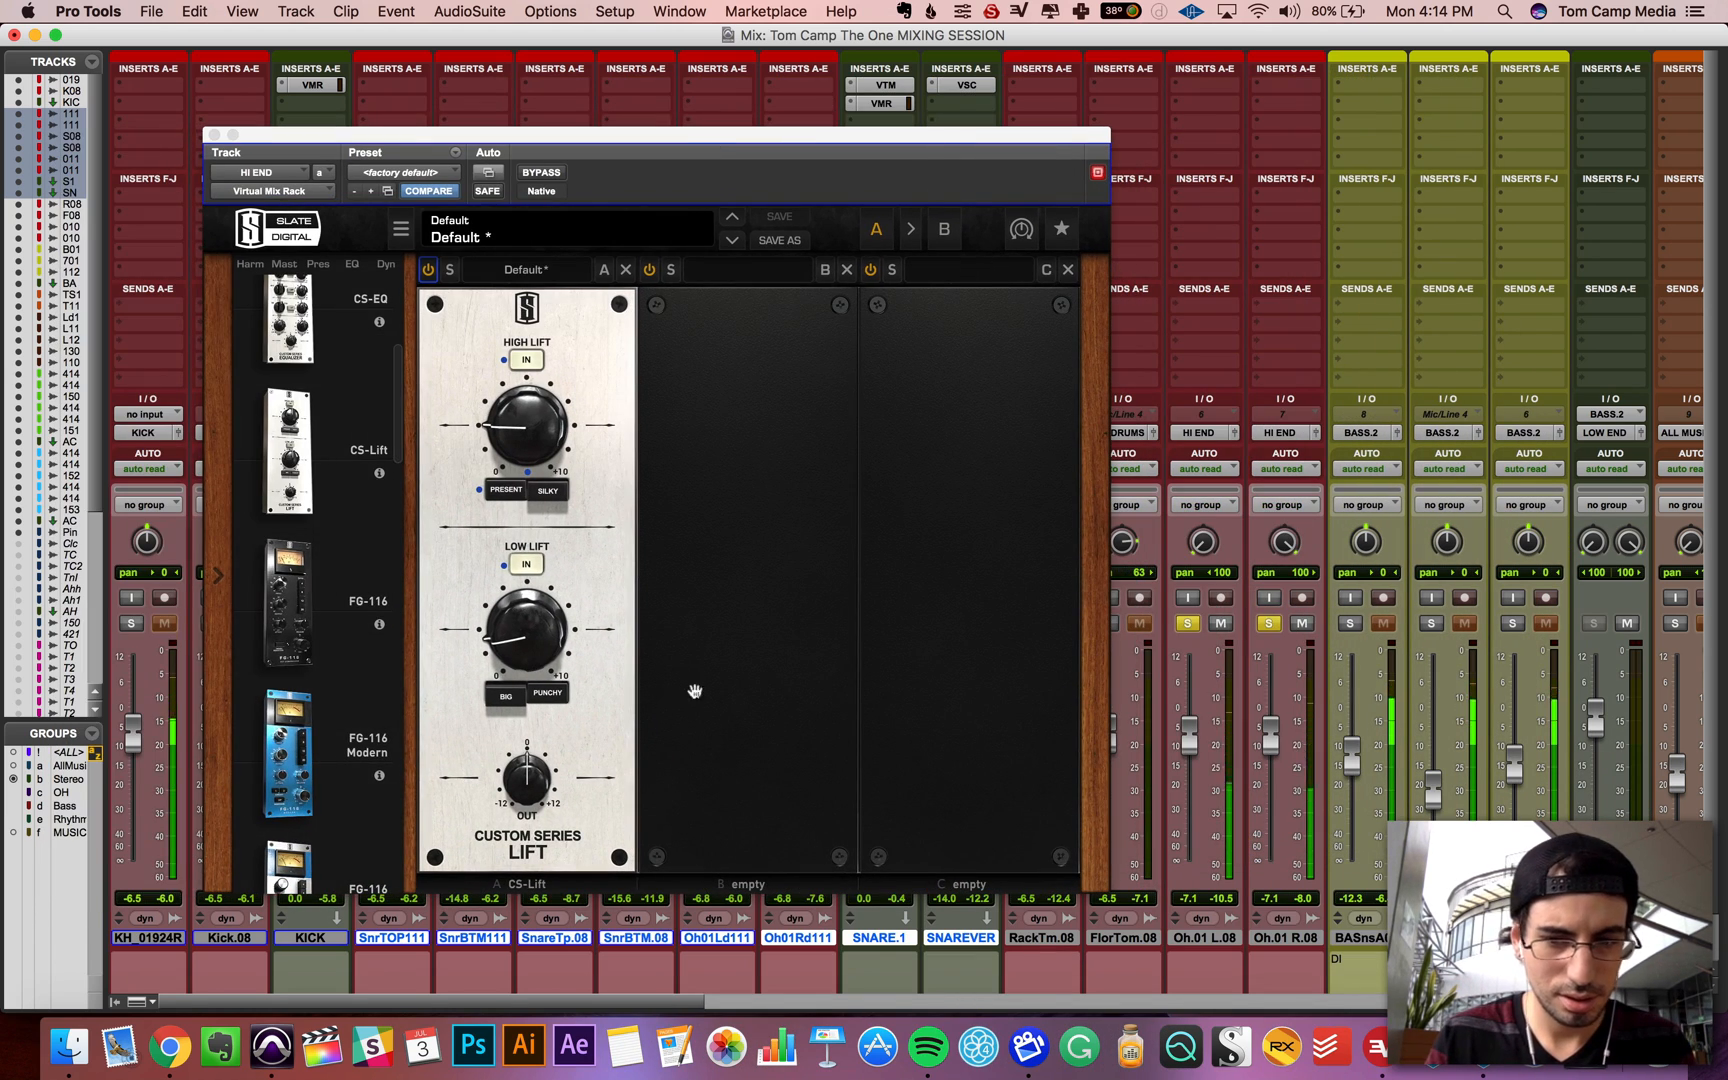
Step: Turn the CS-Lift's low lift fully down and set its high lift to about 1.5
scroll(1150, 690, "right", 10)
left_click_drag(524, 602, 530, 840)
mouse_move(506, 434)
left_mouse_down()
mouse_move(520, 298)
mouse_move(500, 456)
left_mouse_up()
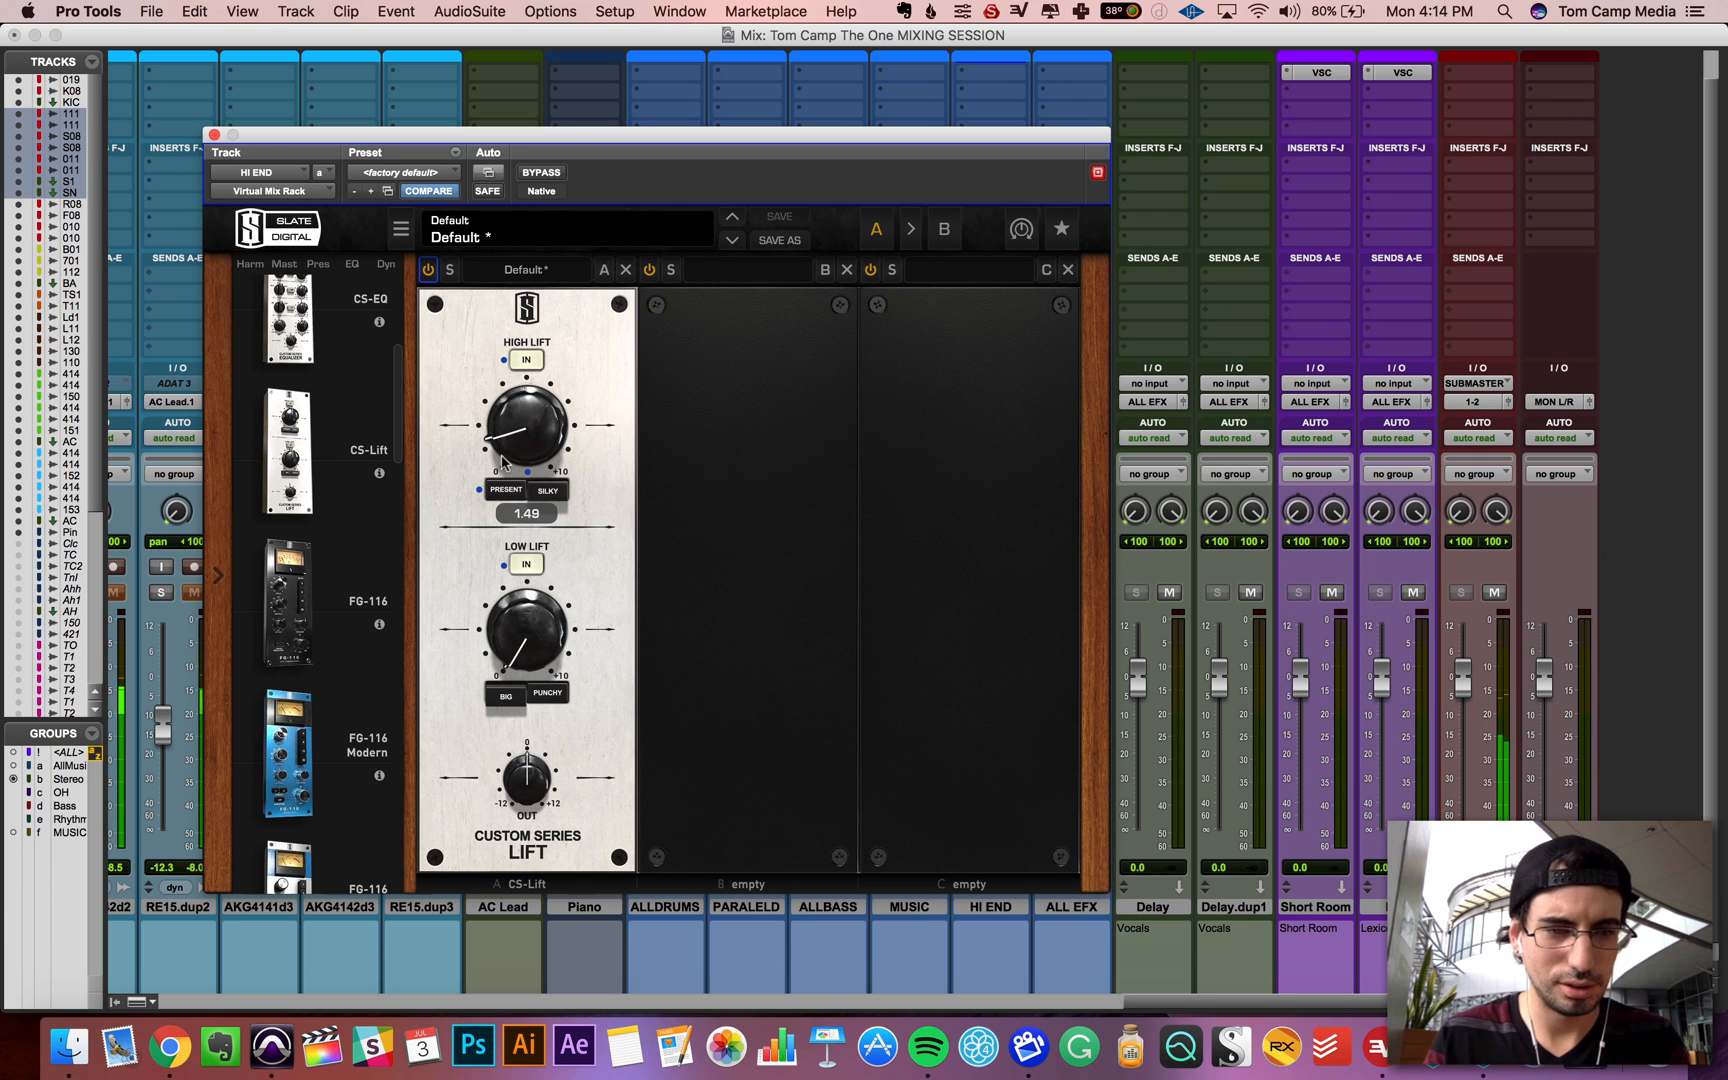
Step: Load the CS-EQ module into the second slot and slightly cut its low-mid band at 400 Hz
scroll(305, 597, "up", 6)
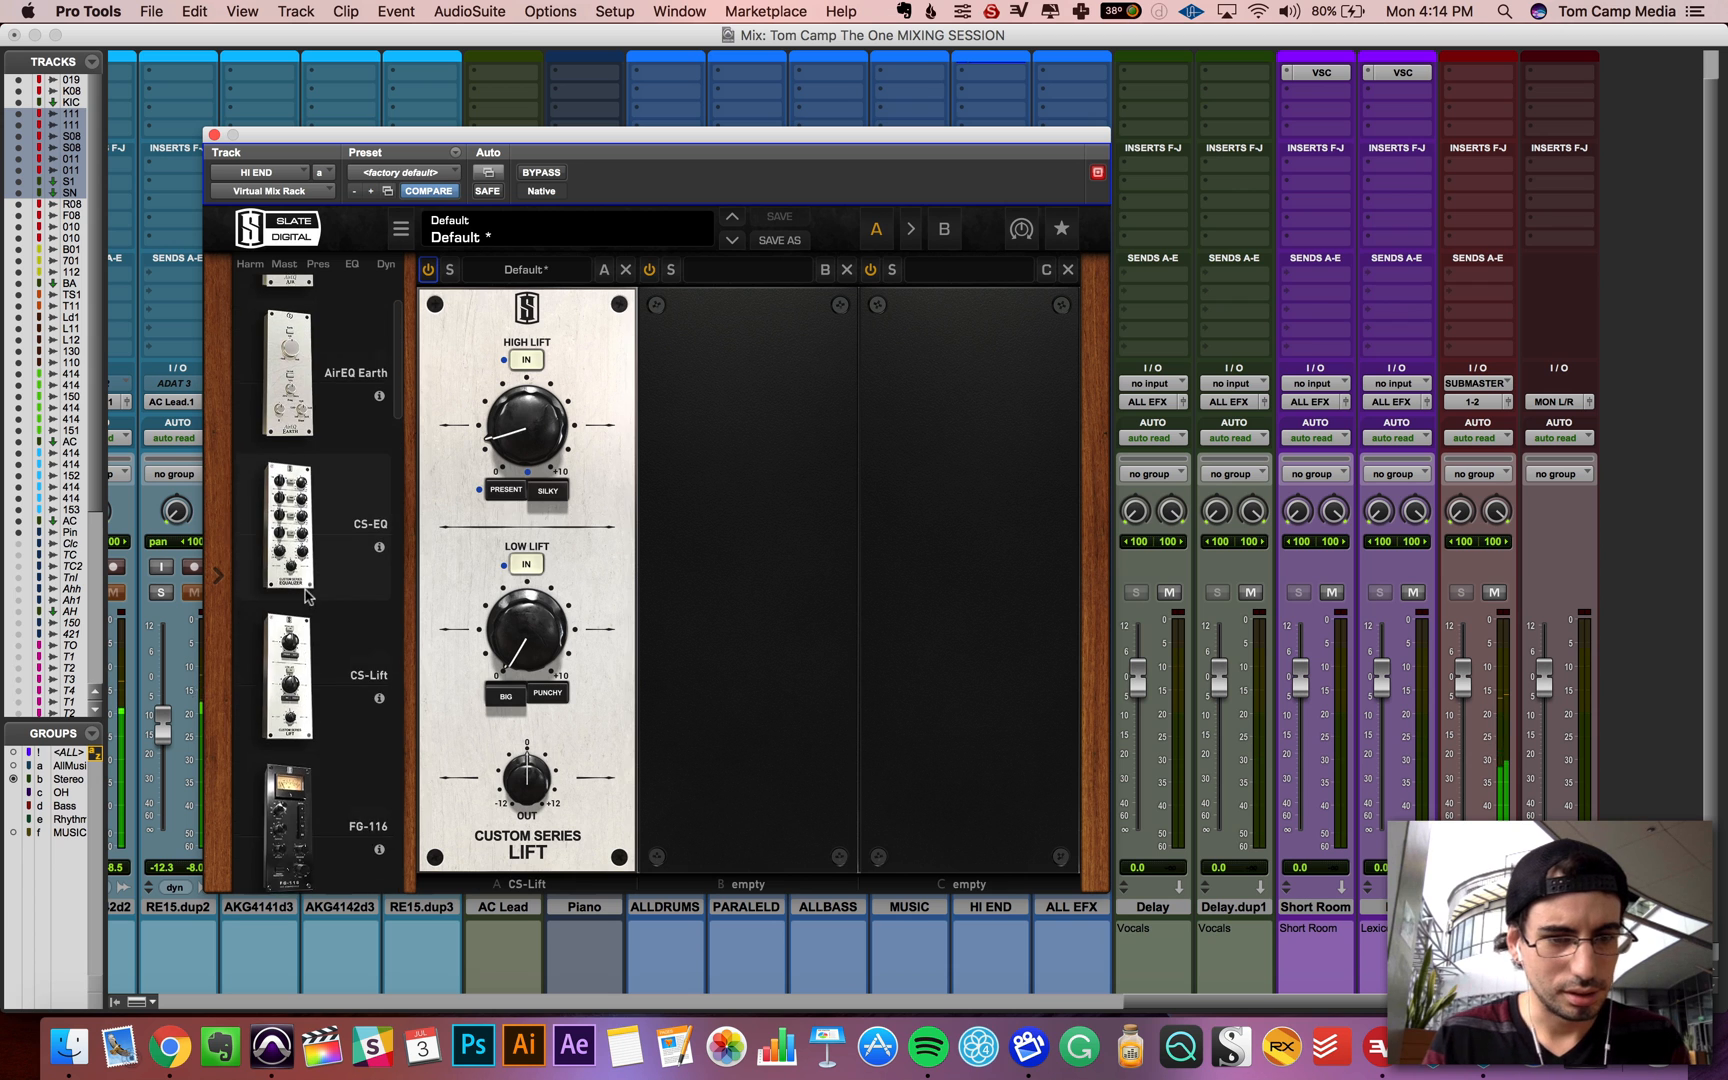
left_click_drag(300, 605, 688, 583)
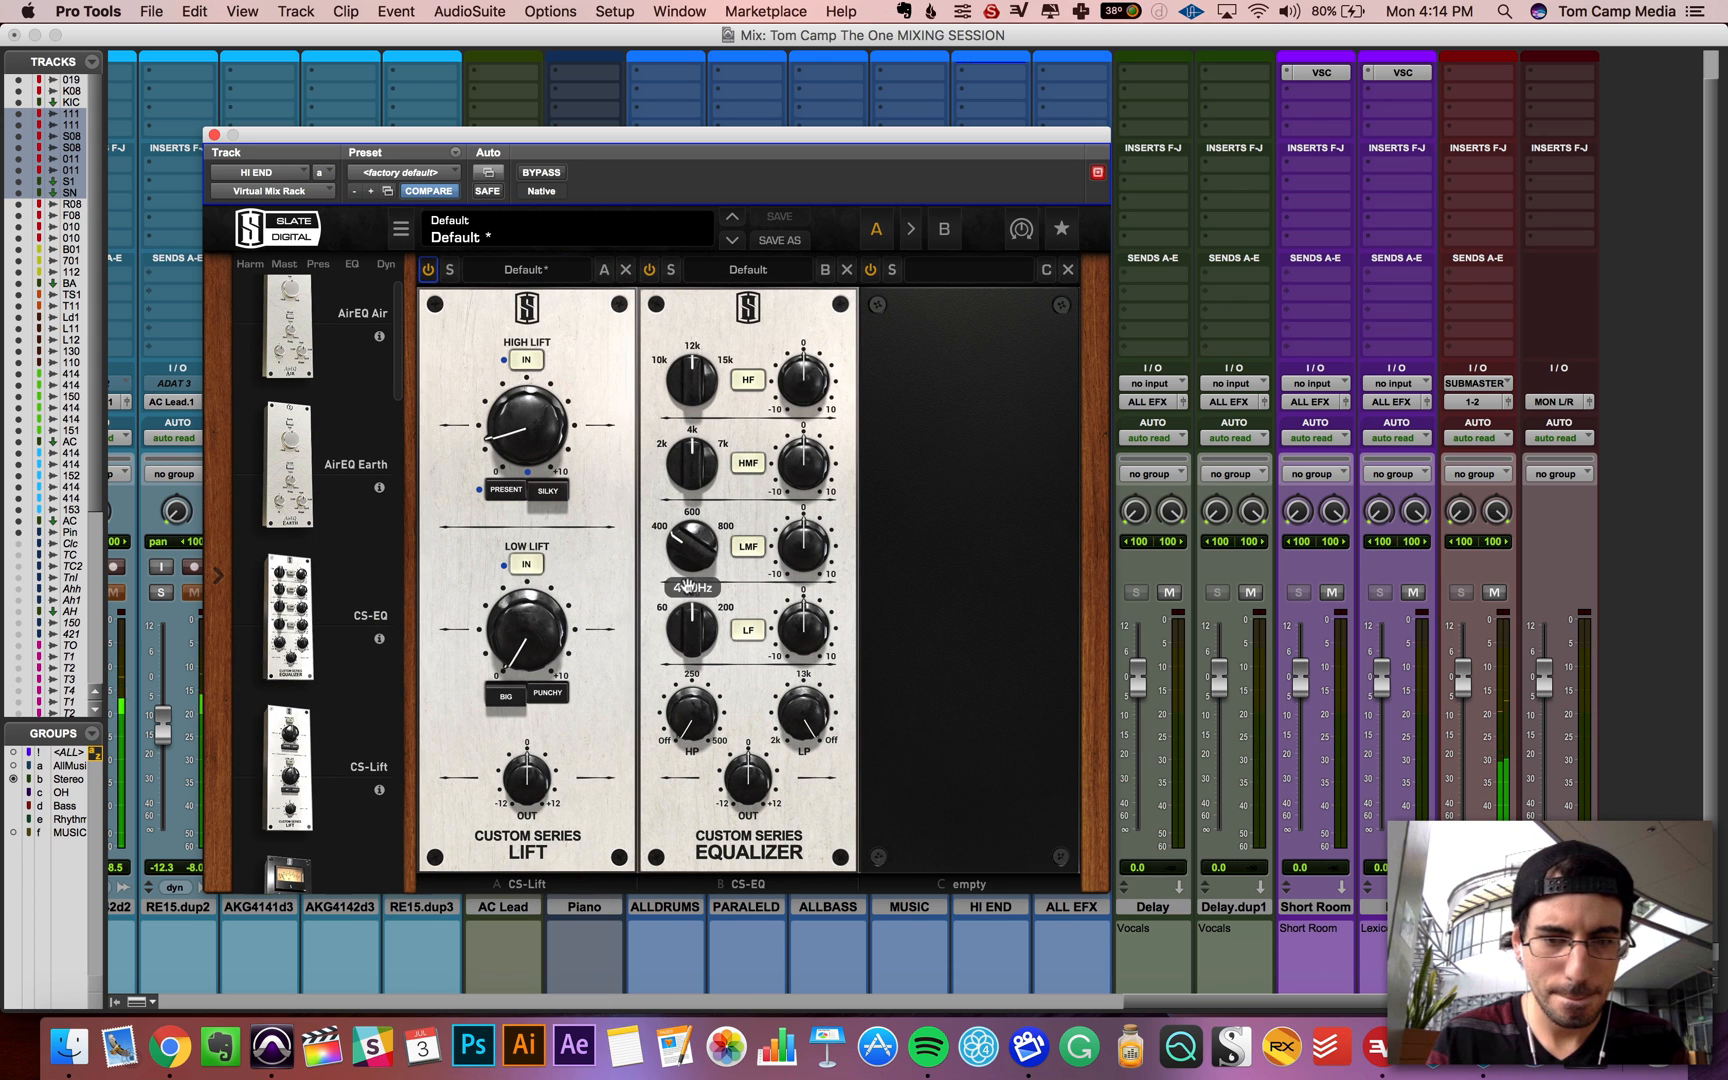
mouse_move(795, 558)
left_mouse_down()
mouse_move(797, 505)
mouse_move(797, 582)
left_mouse_up()
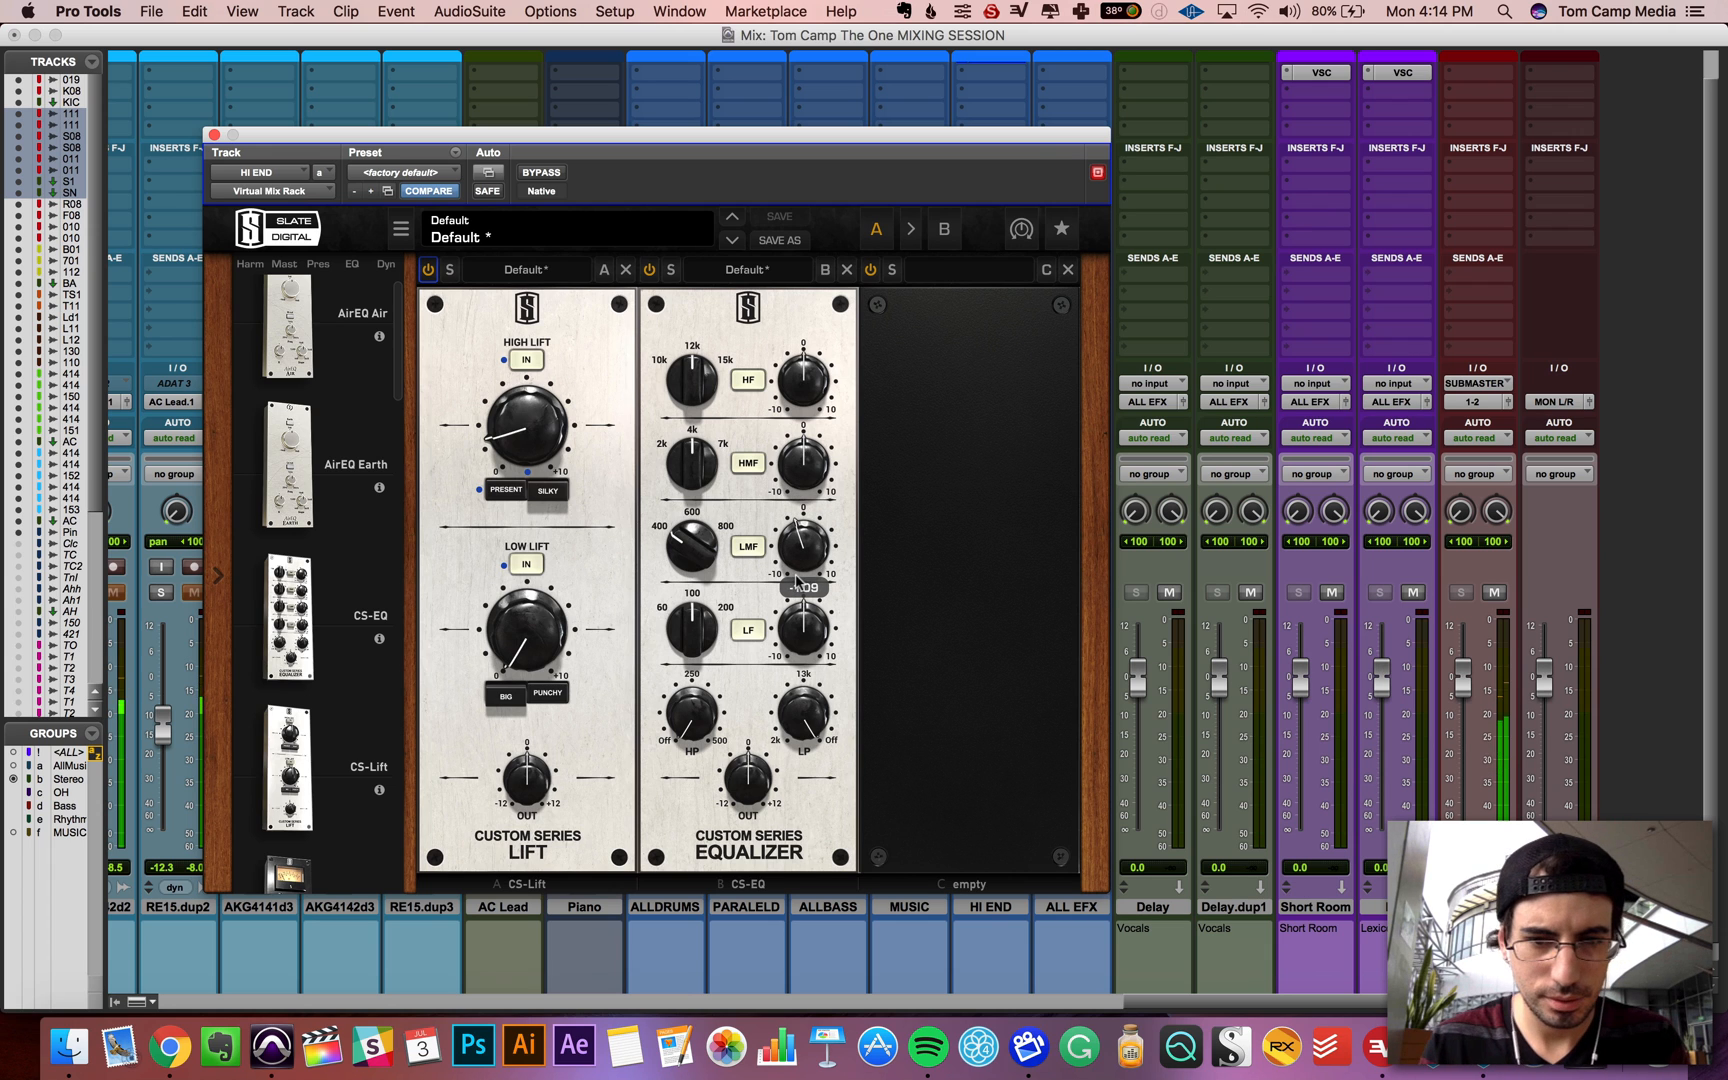
Step: Boost the CS-EQ's low band near 200 Hz and high band at 15 kHz, comparing with the rack bypassed
left_click_drag(706, 637, 708, 587)
left_click_drag(801, 641, 804, 566)
left_click_drag(806, 396, 808, 354)
left_click_drag(702, 368, 716, 311)
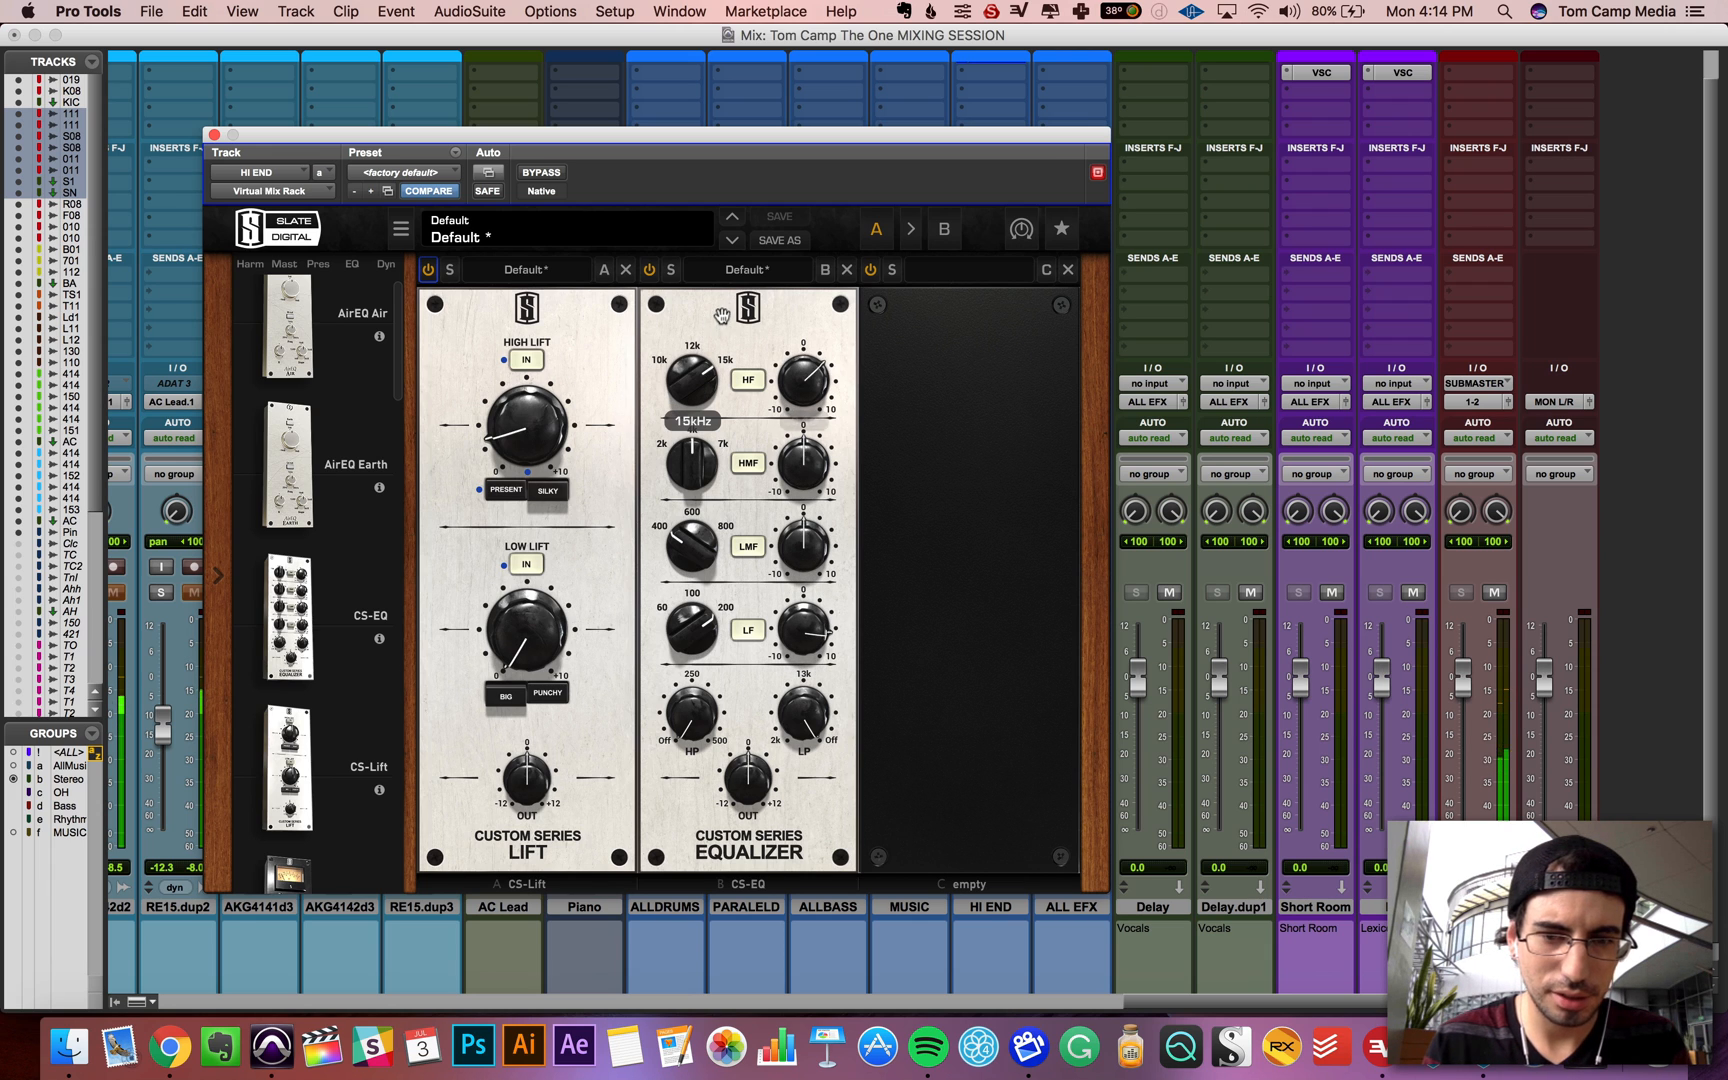
left_click_drag(800, 392, 800, 400)
left_click(533, 174)
left_click(533, 174)
Step: Load the FG-116 Vintage compressor into the third slot with ratio 8, adjusting input, output and attack and setting release to about 5.2
scroll(322, 422, "down", 10)
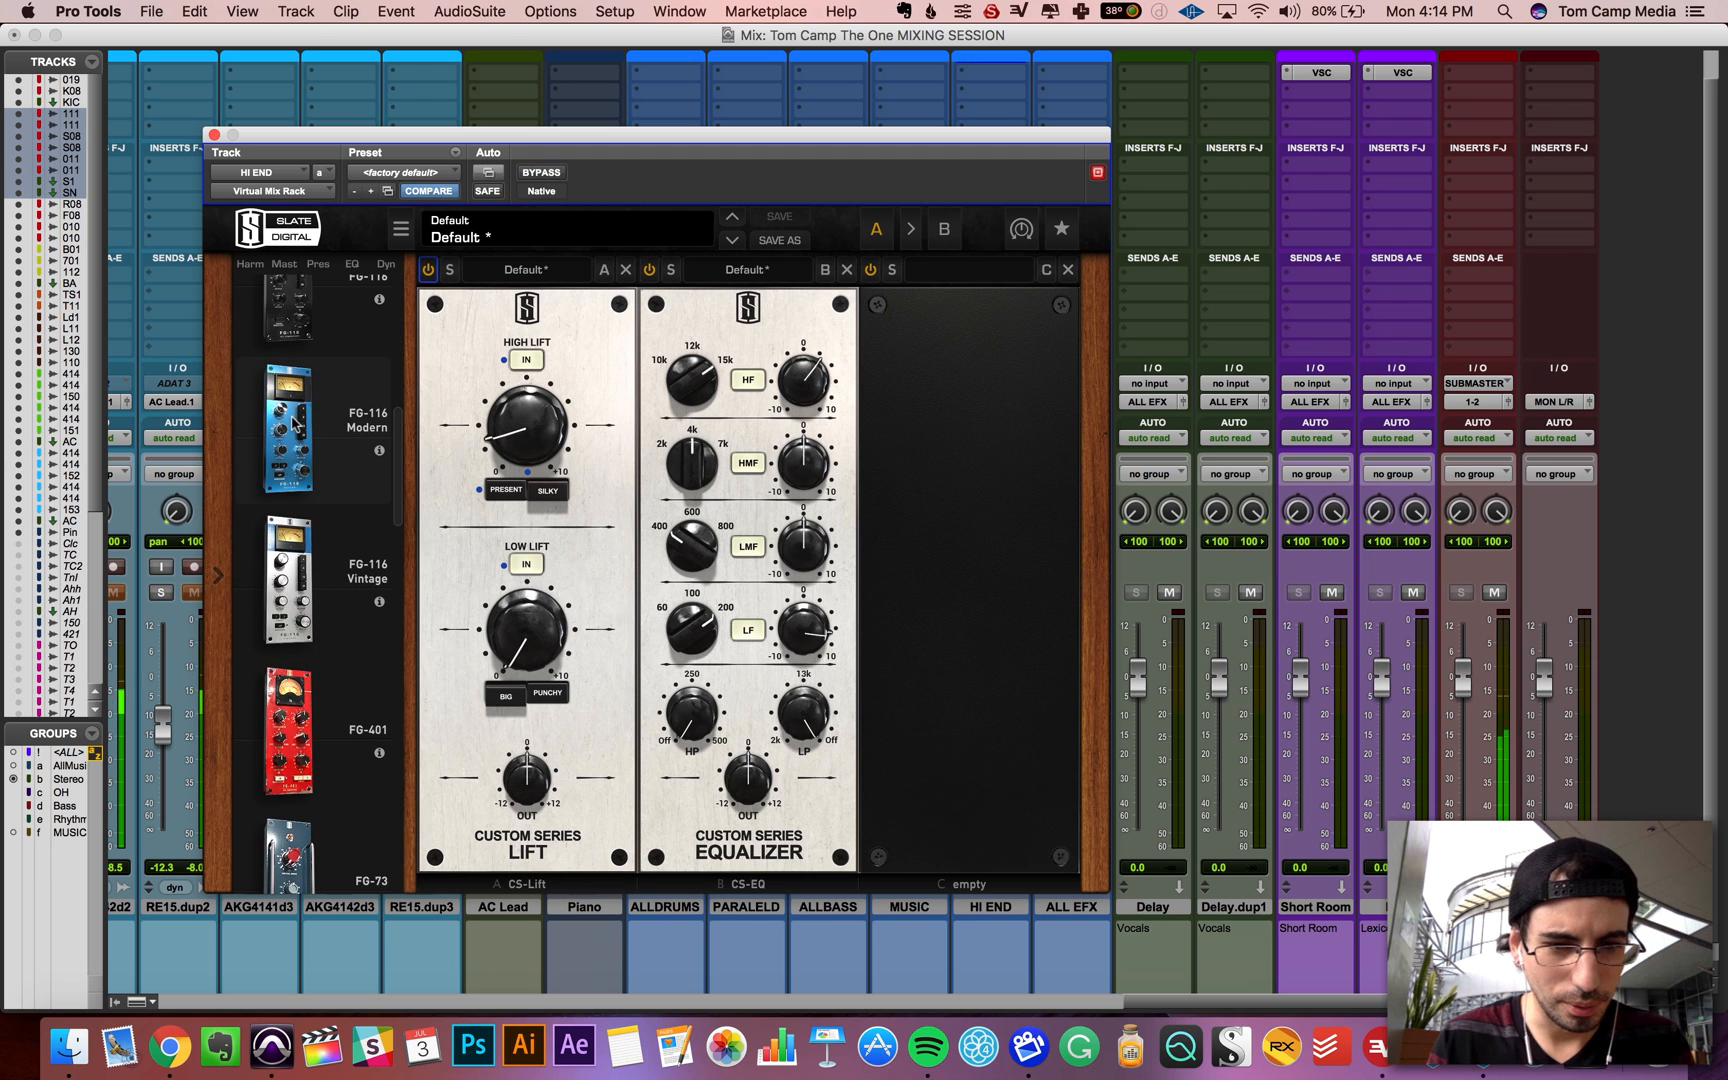
left_click_drag(297, 578, 915, 573)
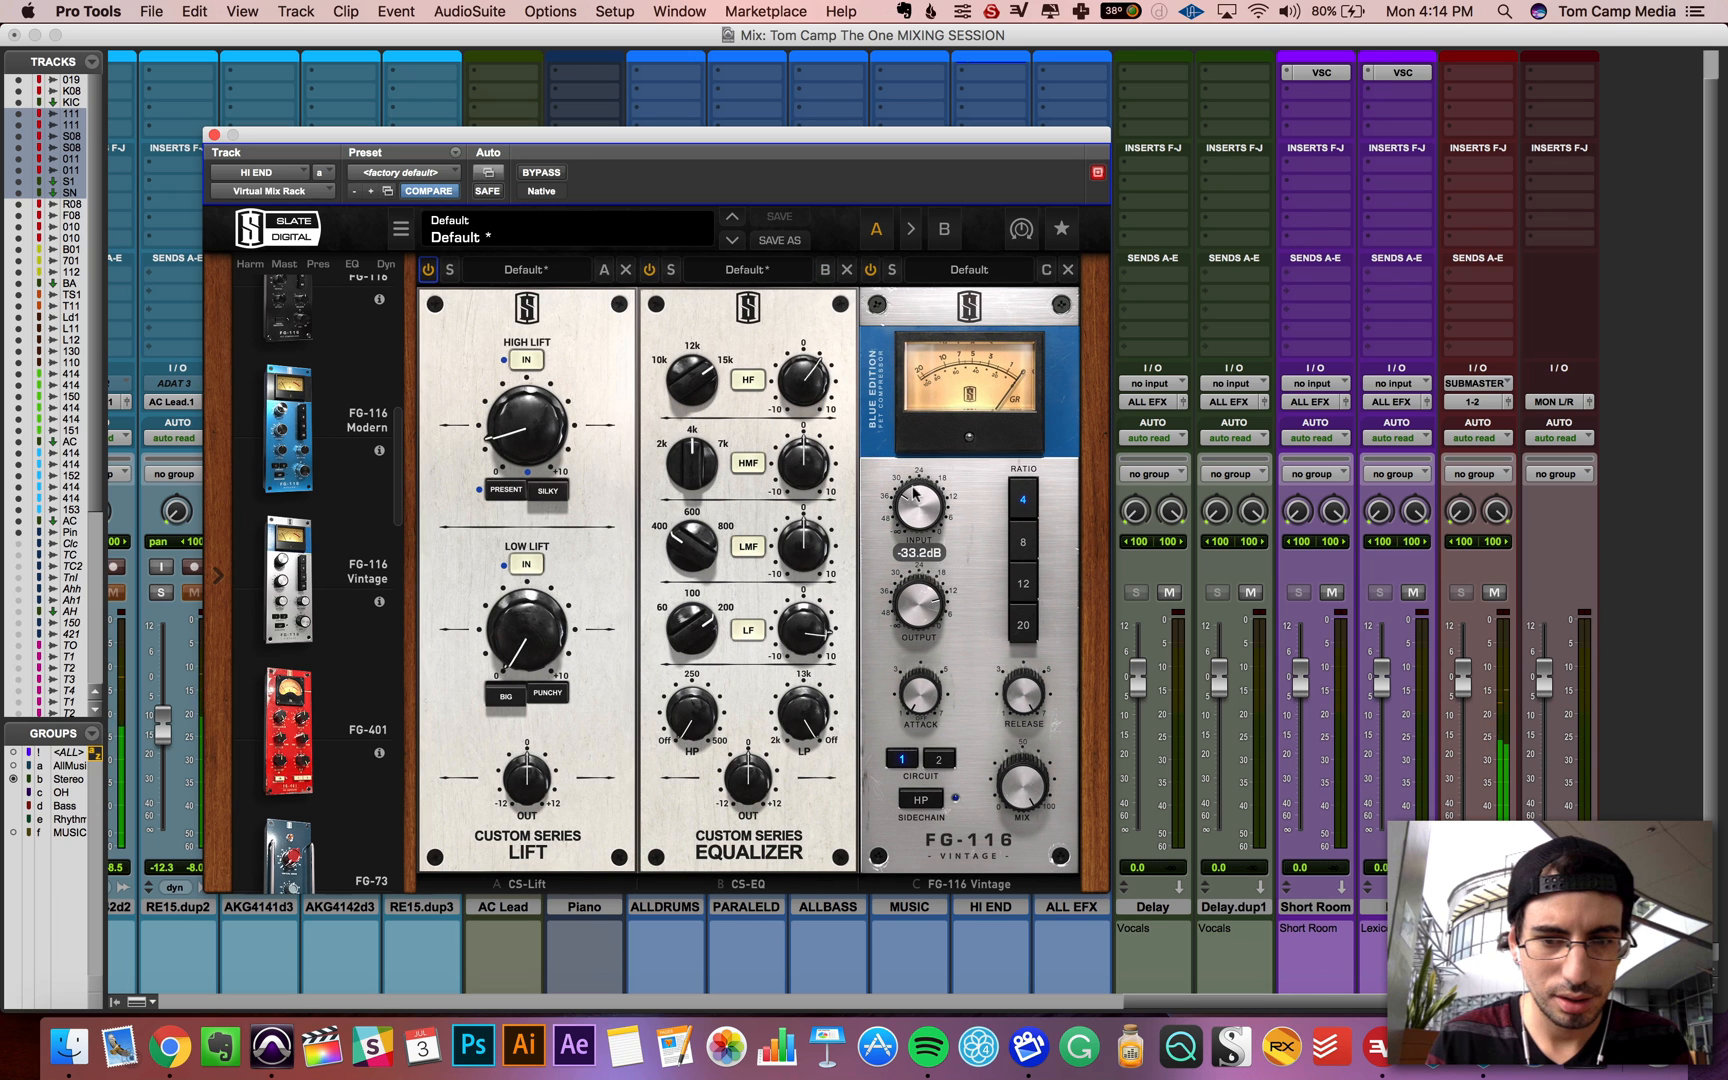
left_click_drag(915, 583, 912, 627)
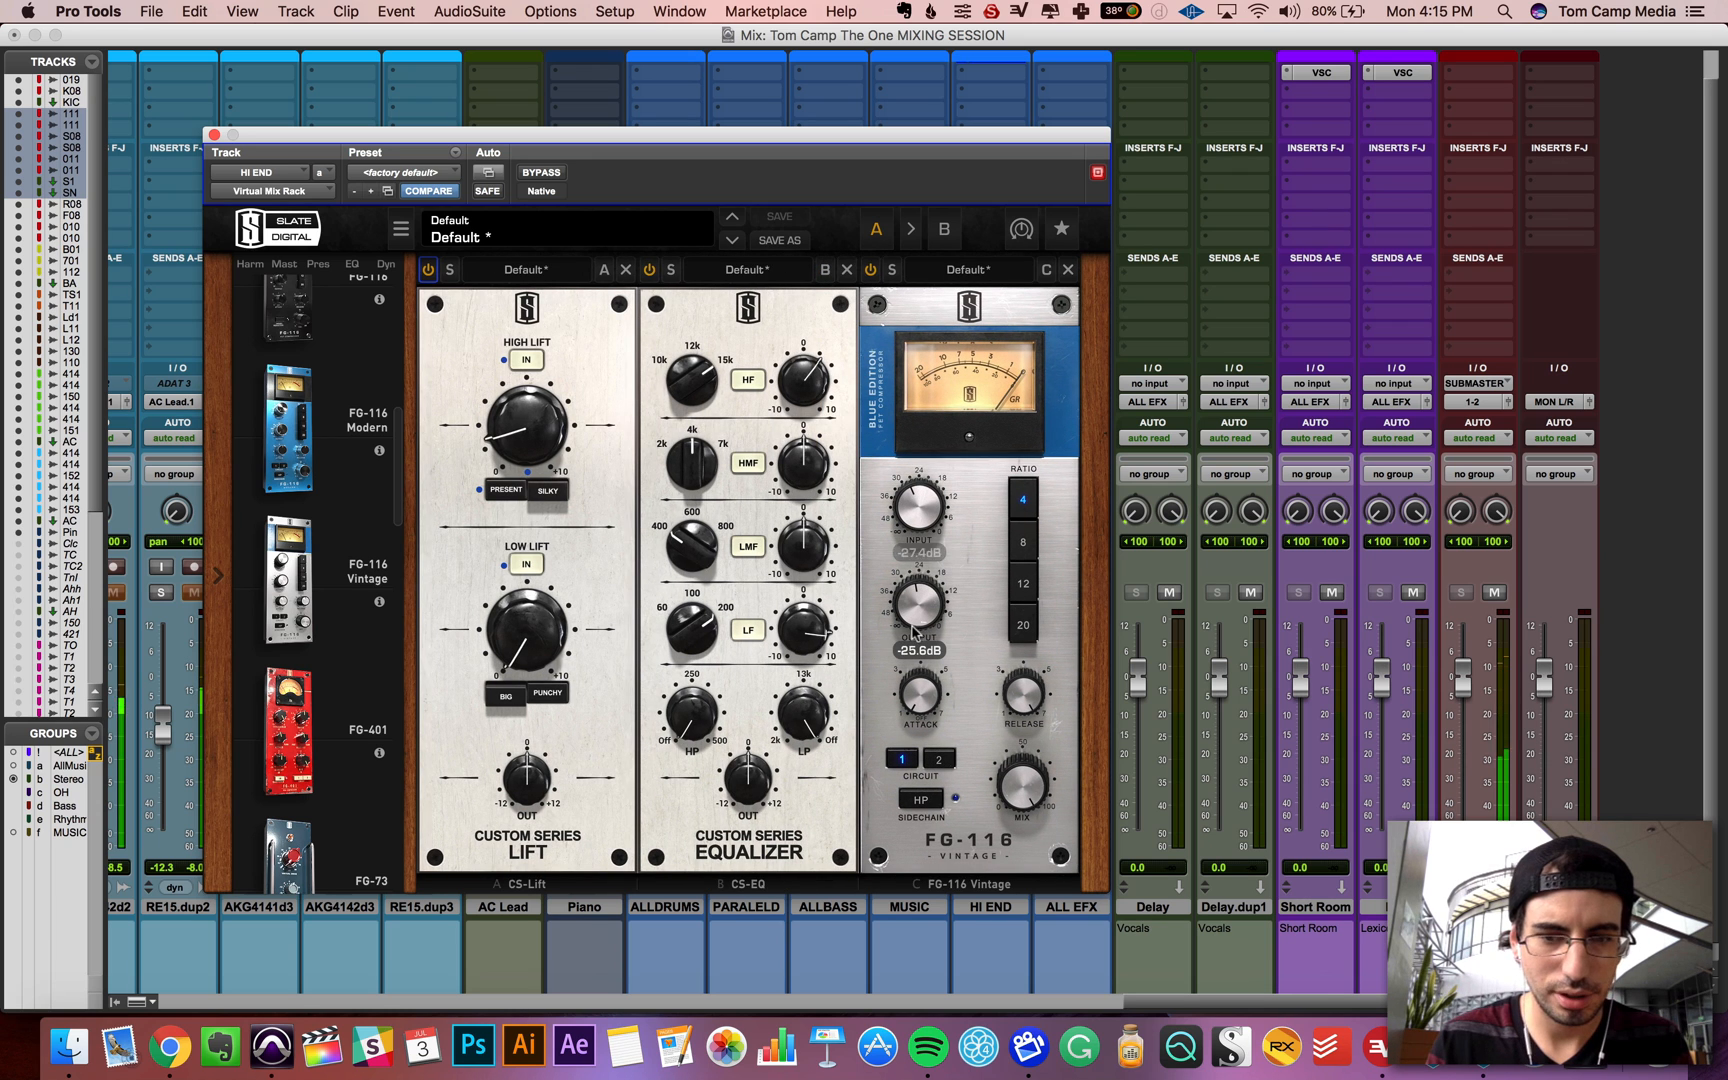
left_click_drag(920, 519, 928, 482)
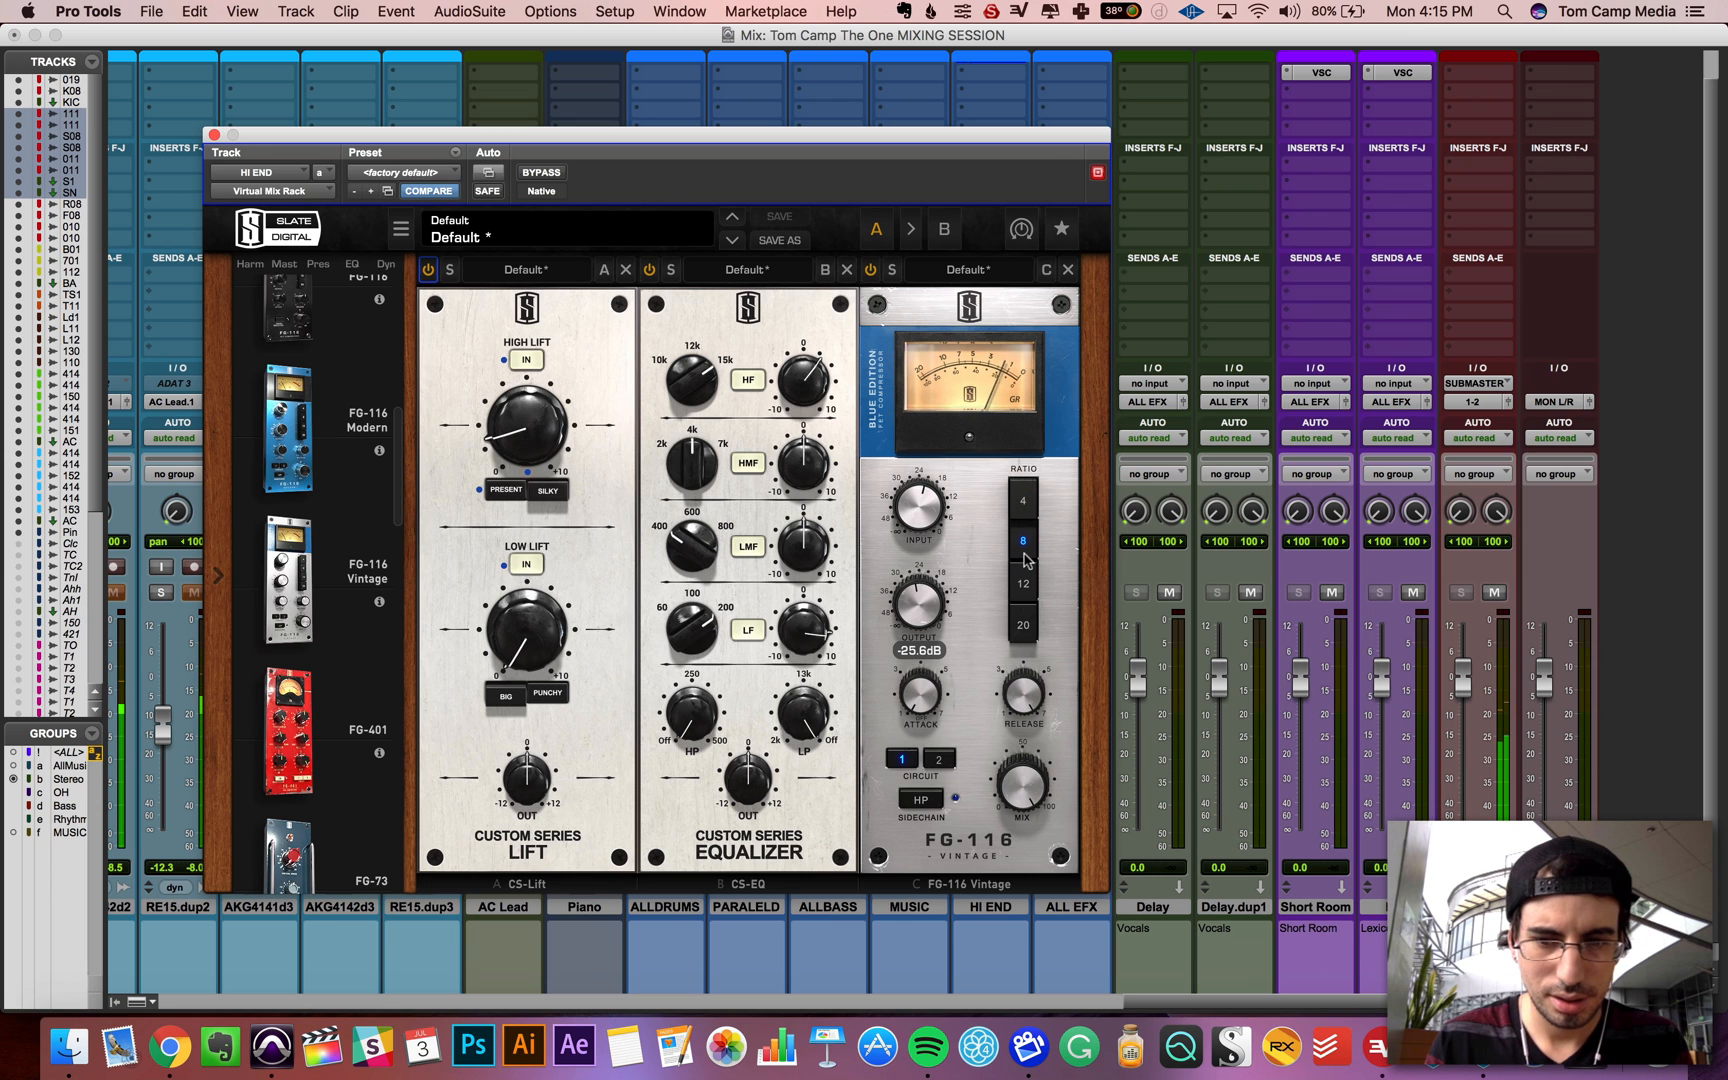
left_click_drag(929, 703, 935, 650)
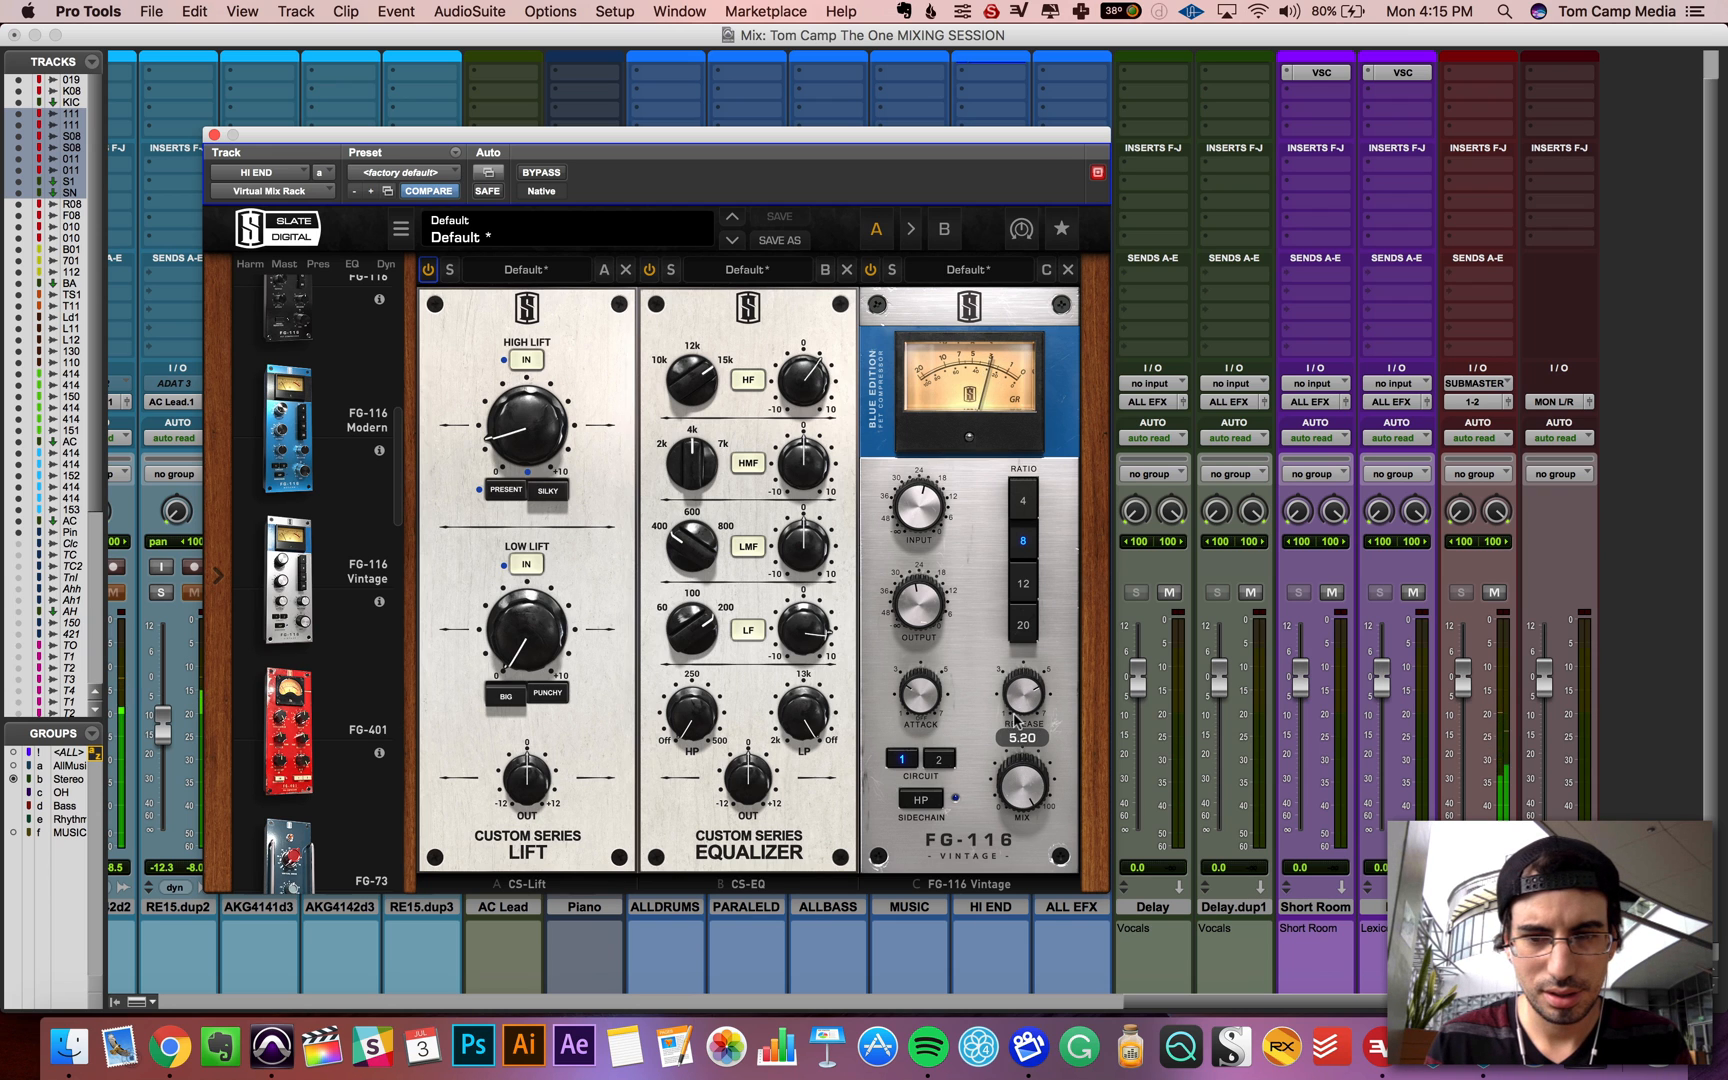
Step: Fine-tune the FG-116 input to about -21.5 dB and output to about -26.2 dB, comparing with the rack bypassed
left_click_drag(914, 504, 918, 494)
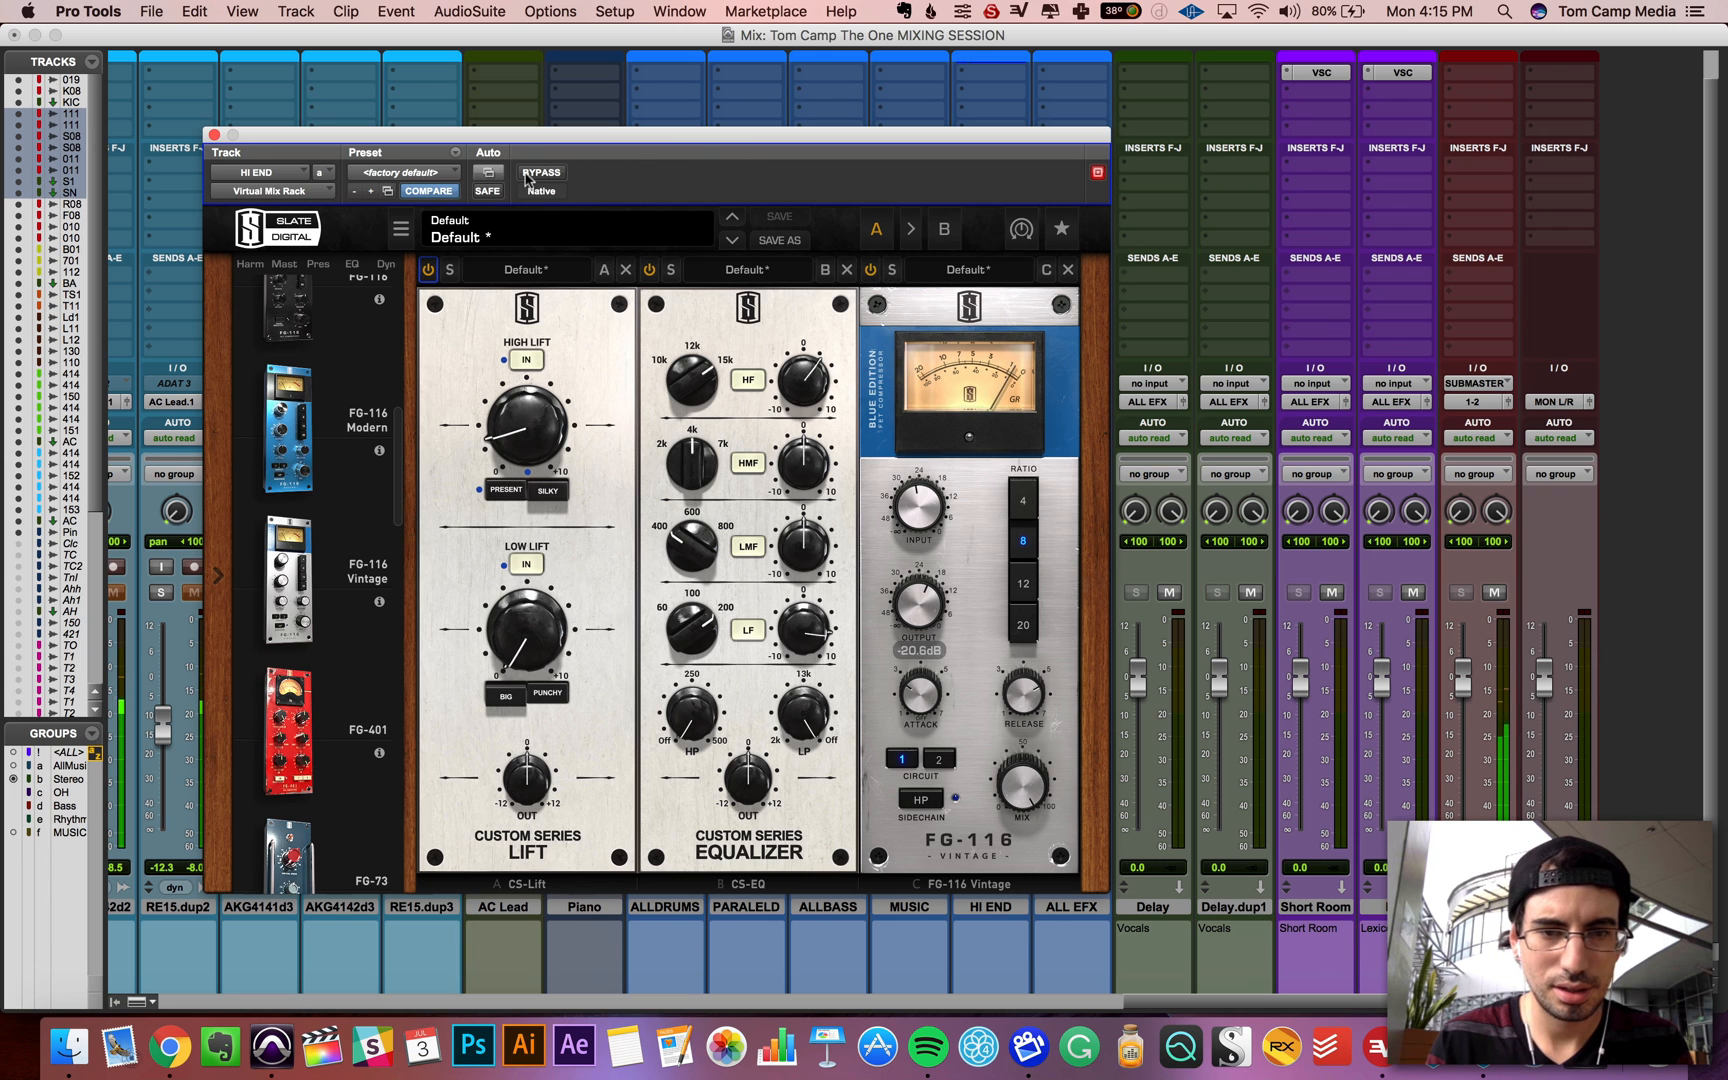
left_click_drag(908, 598, 905, 612)
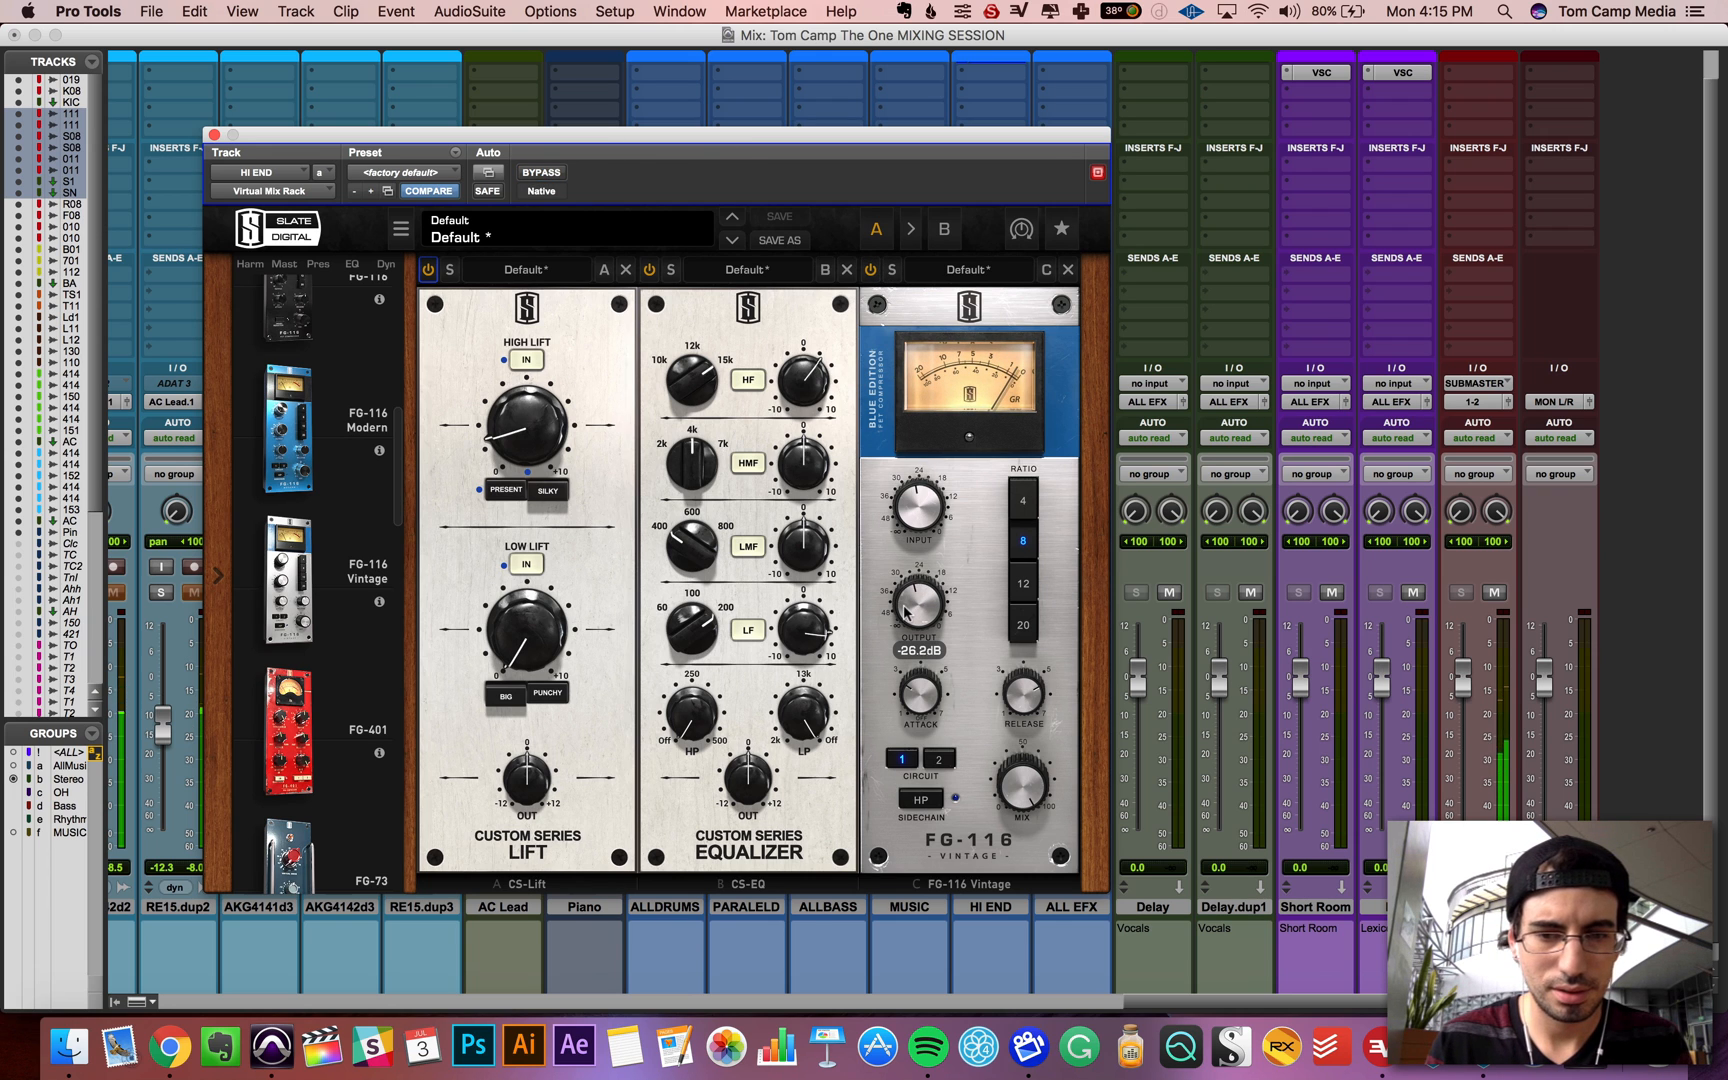
left_click(541, 178)
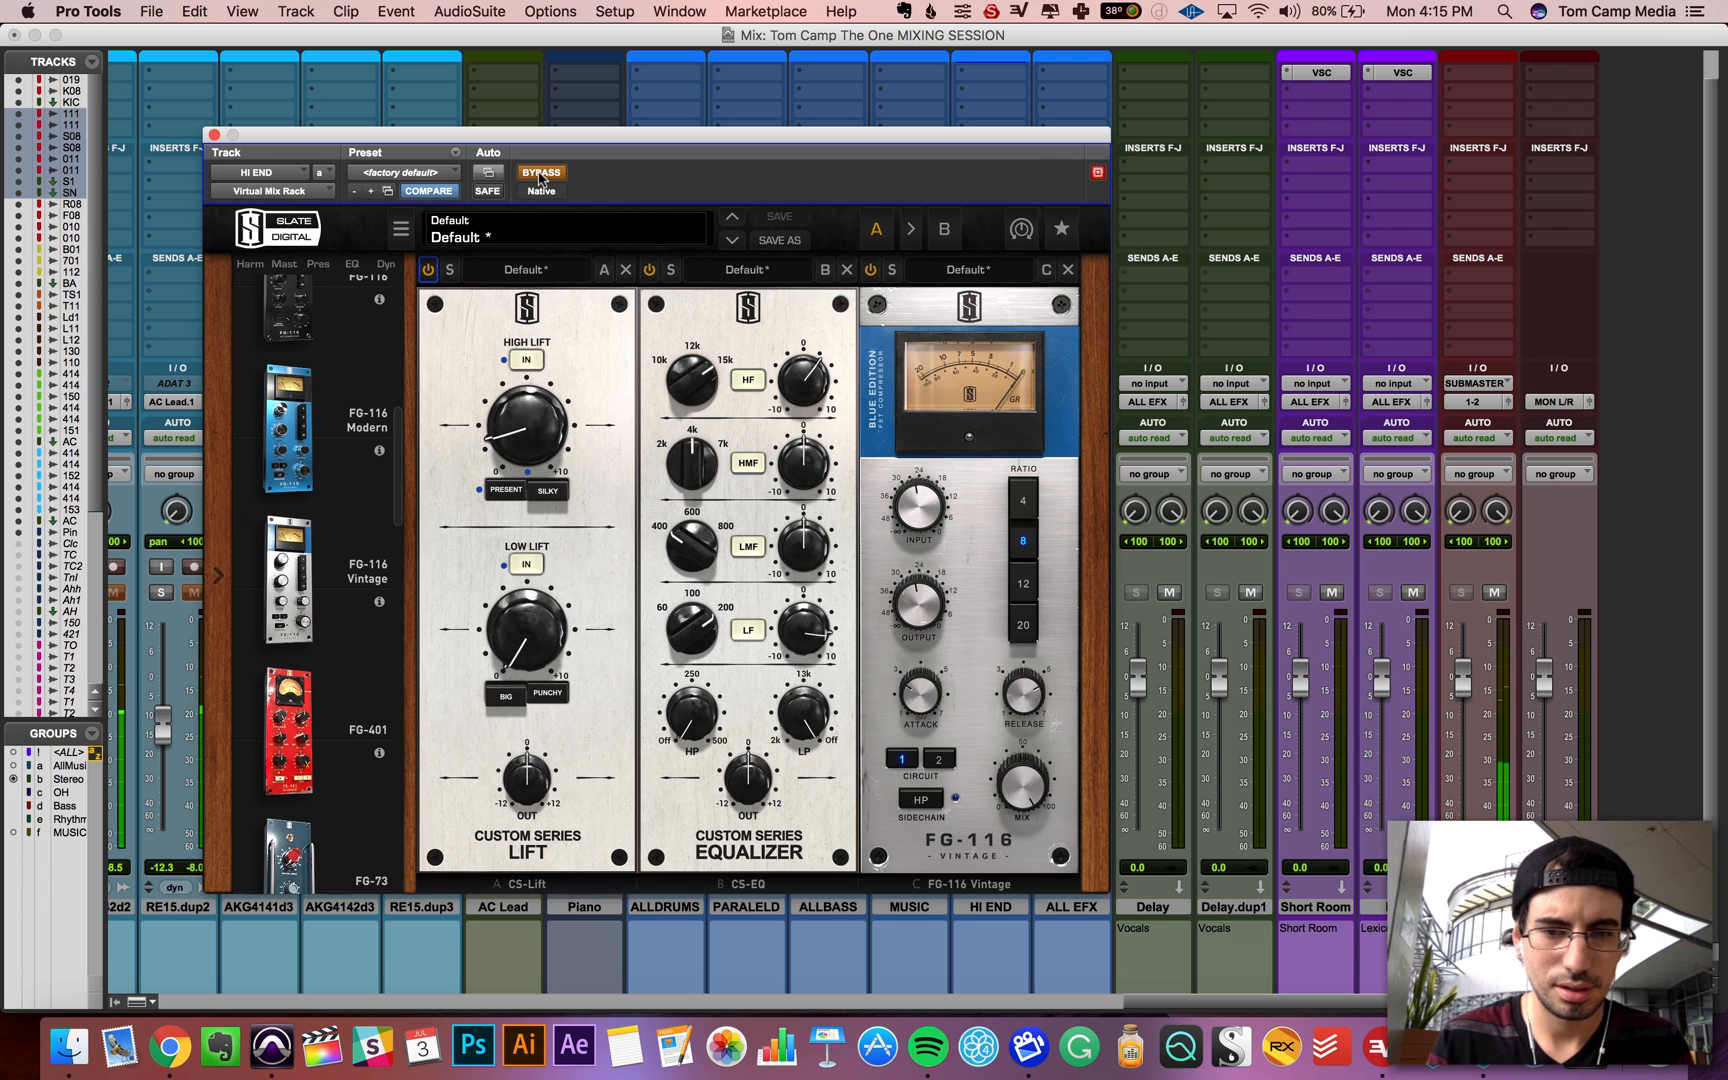
left_click(541, 178)
scroll(340, 545, "down", 3)
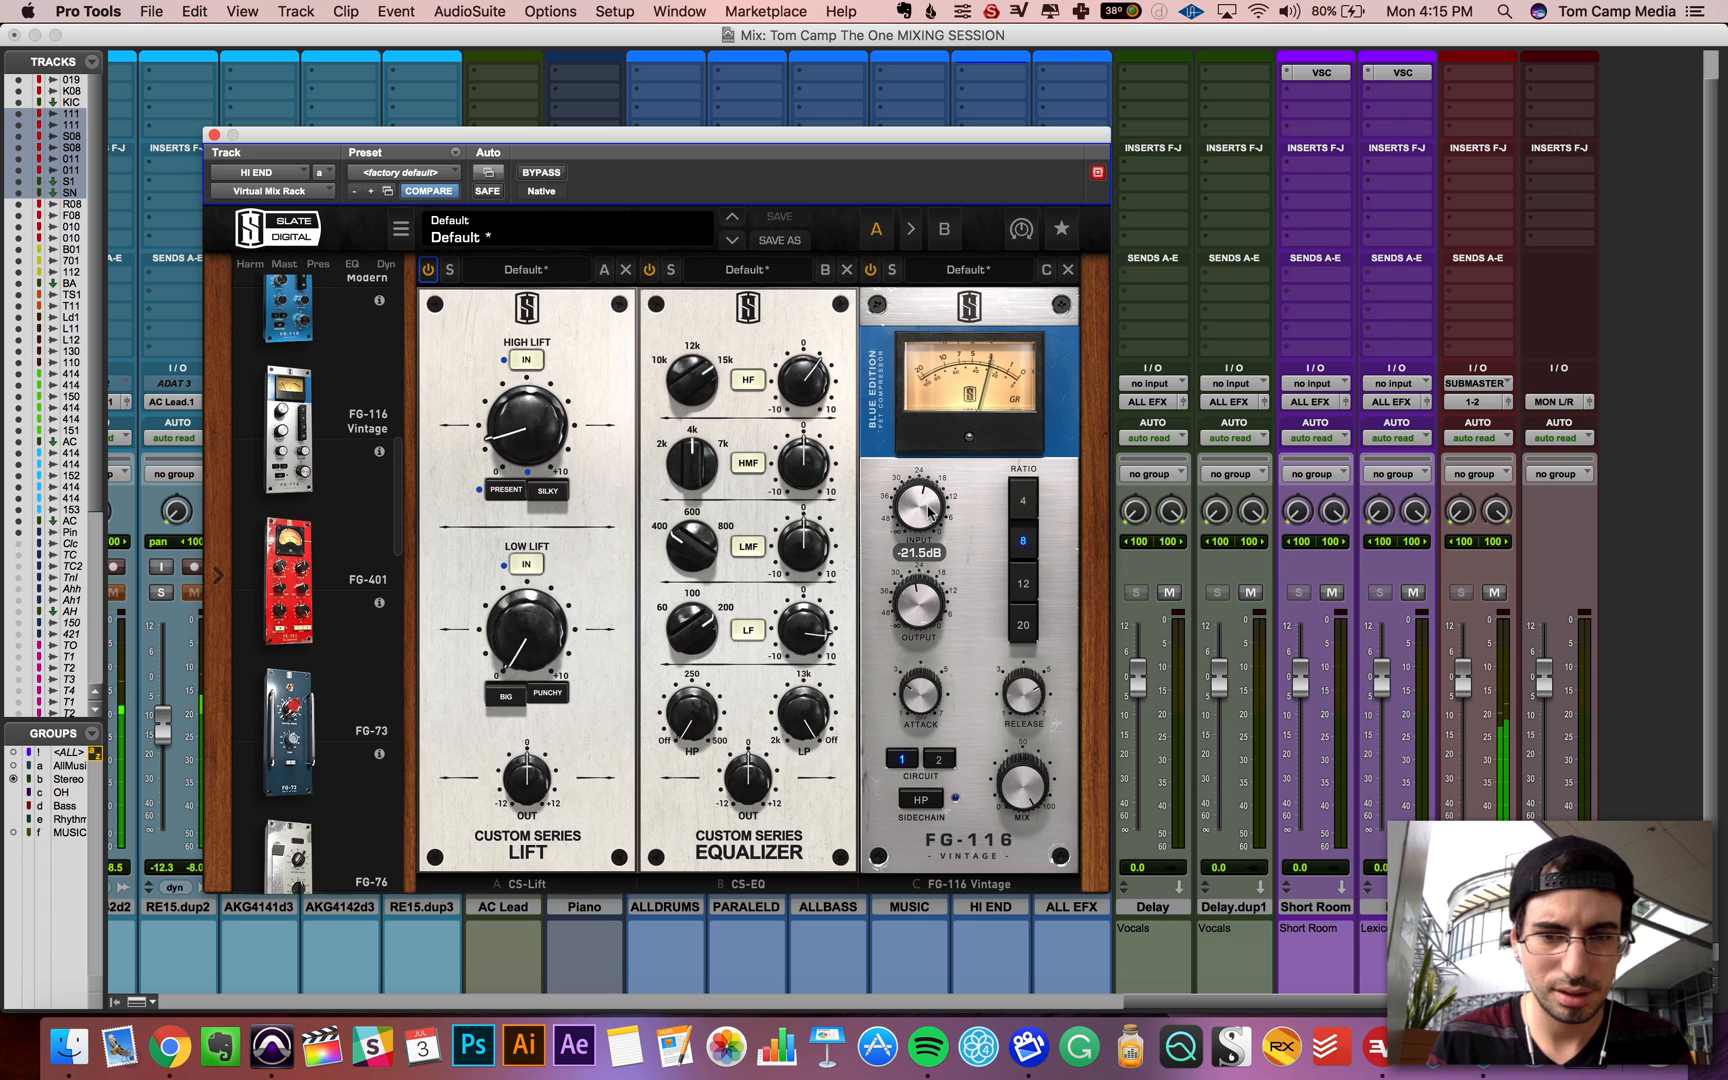
left_click(546, 174)
left_click(546, 174)
Step: Add the FG-N equalizer as a fourth module, boost its high band by about 1.3 dB, and close the rack window
scroll(365, 456, "down", 10)
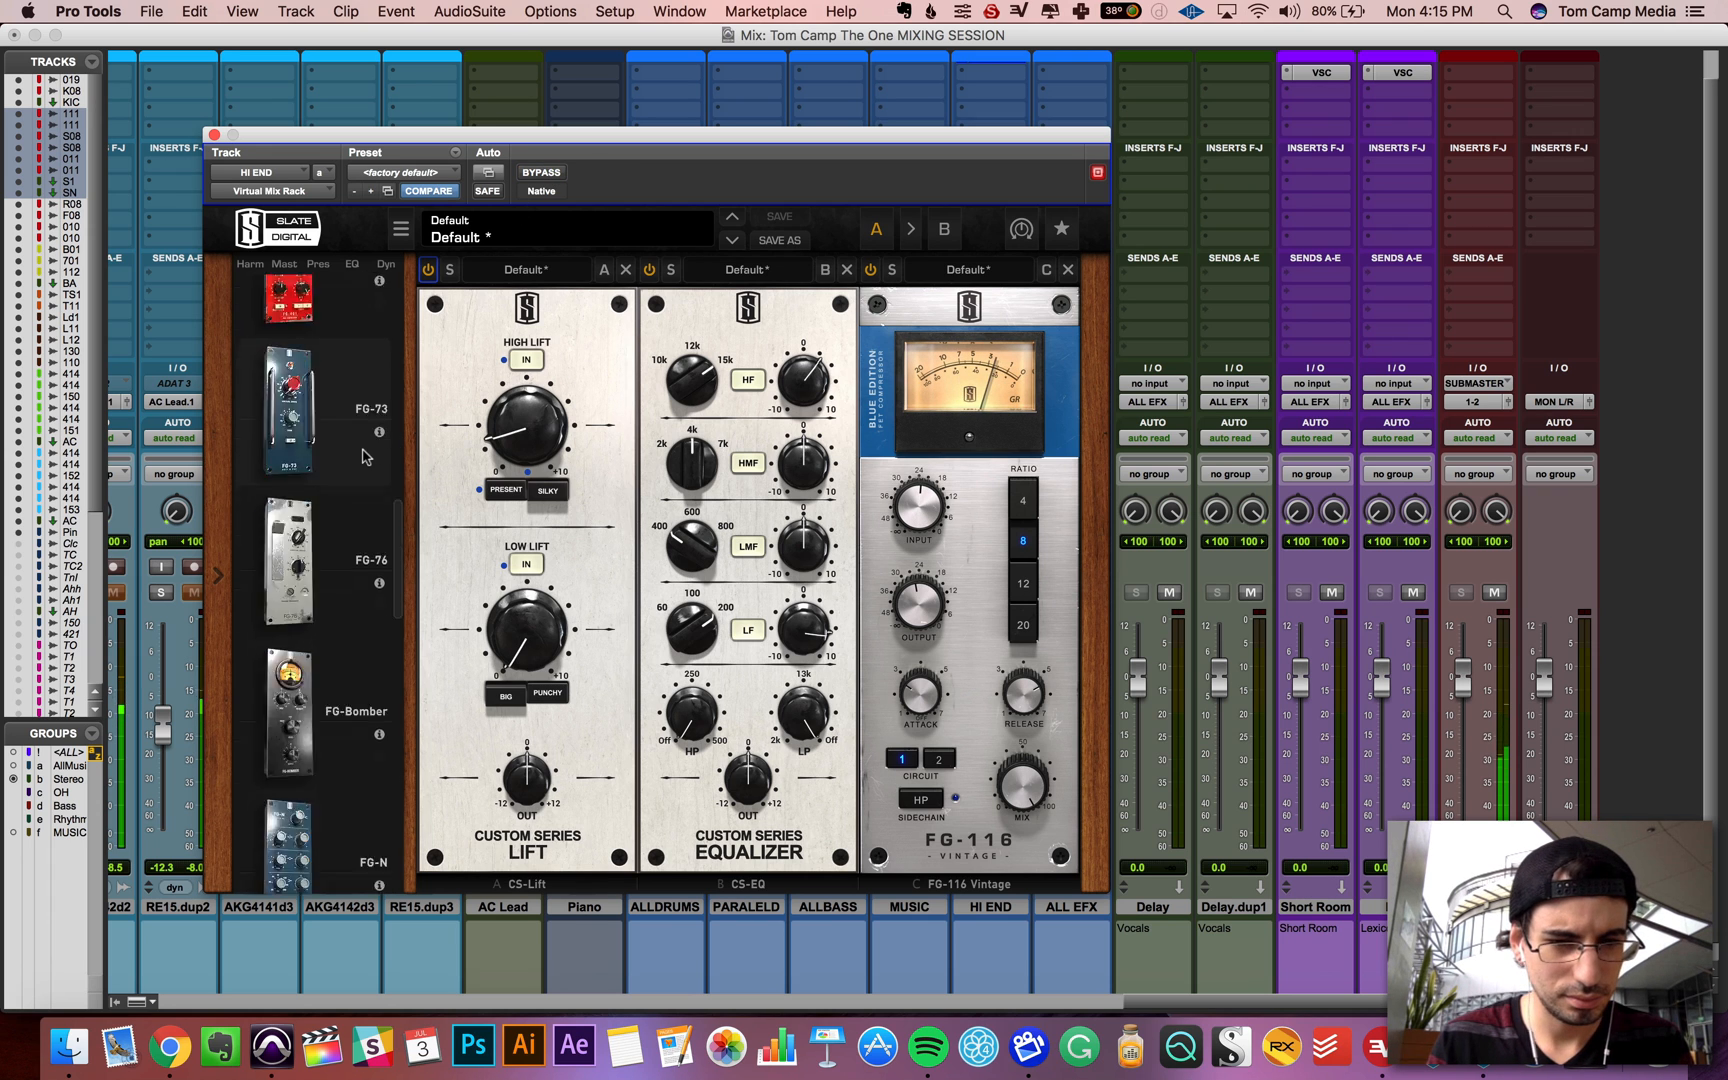
scroll(357, 450, "down", 3)
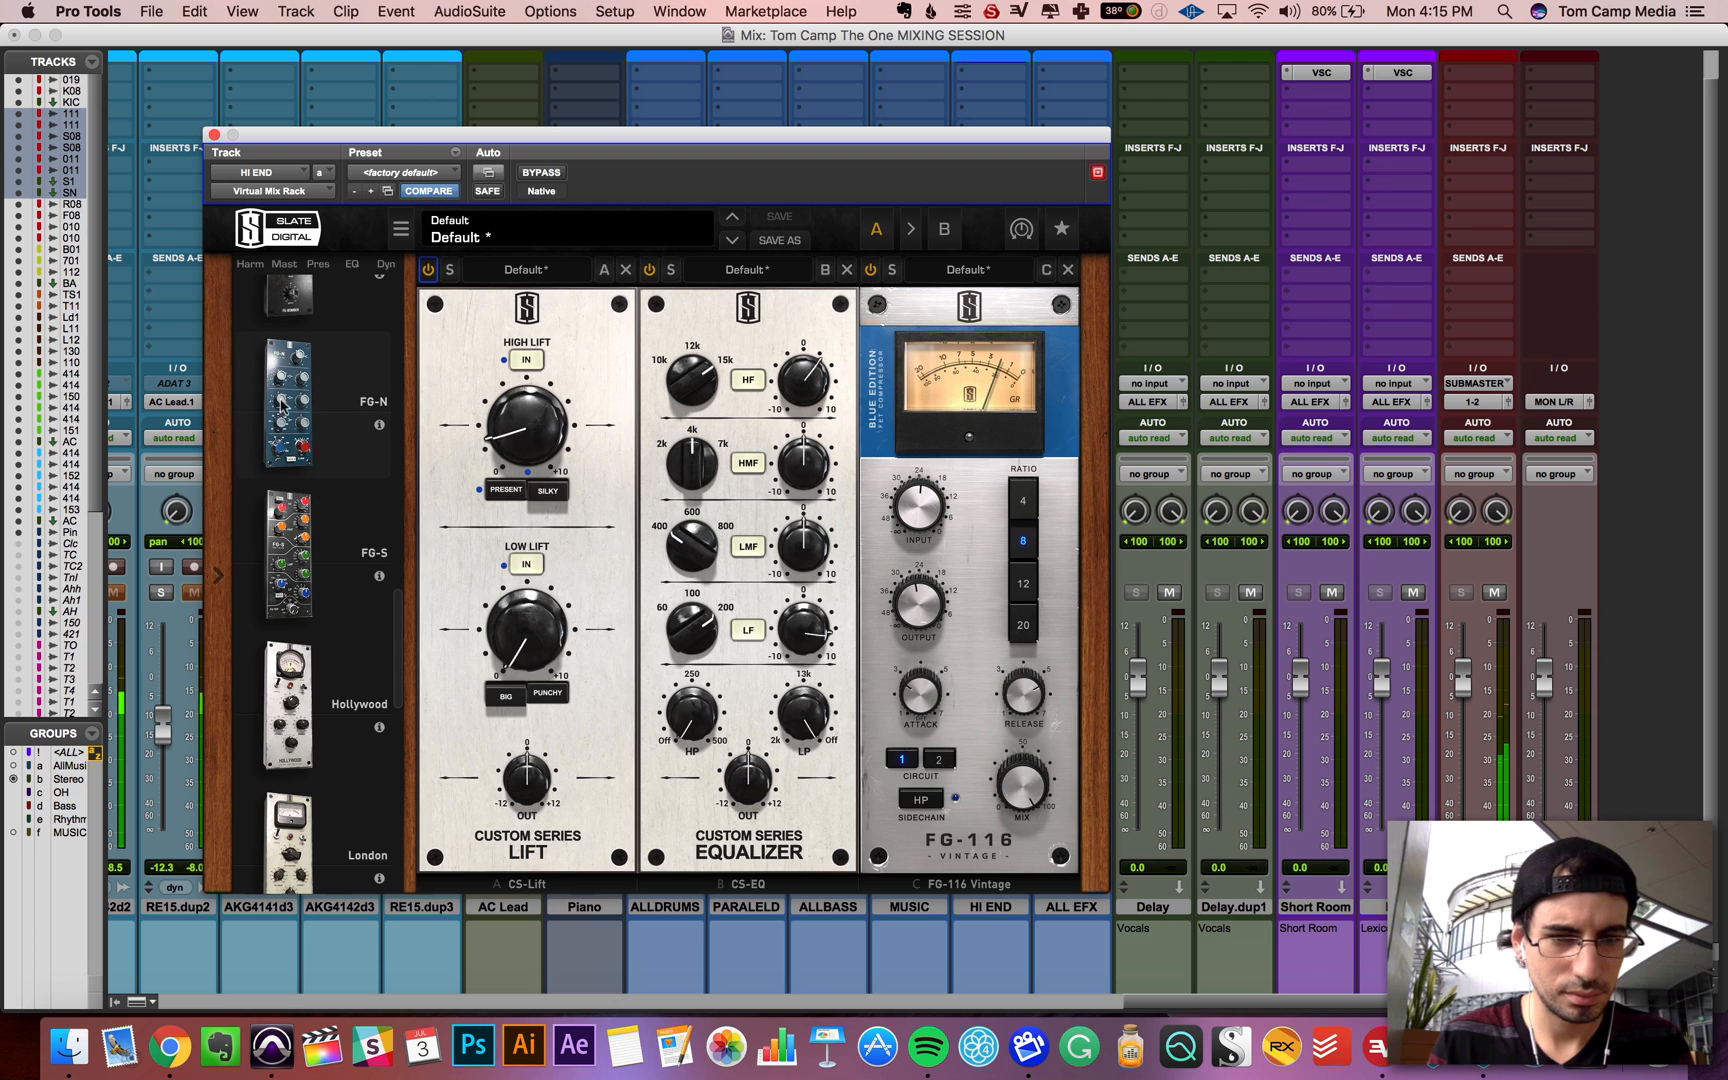
left_click_drag(288, 400, 1220, 377)
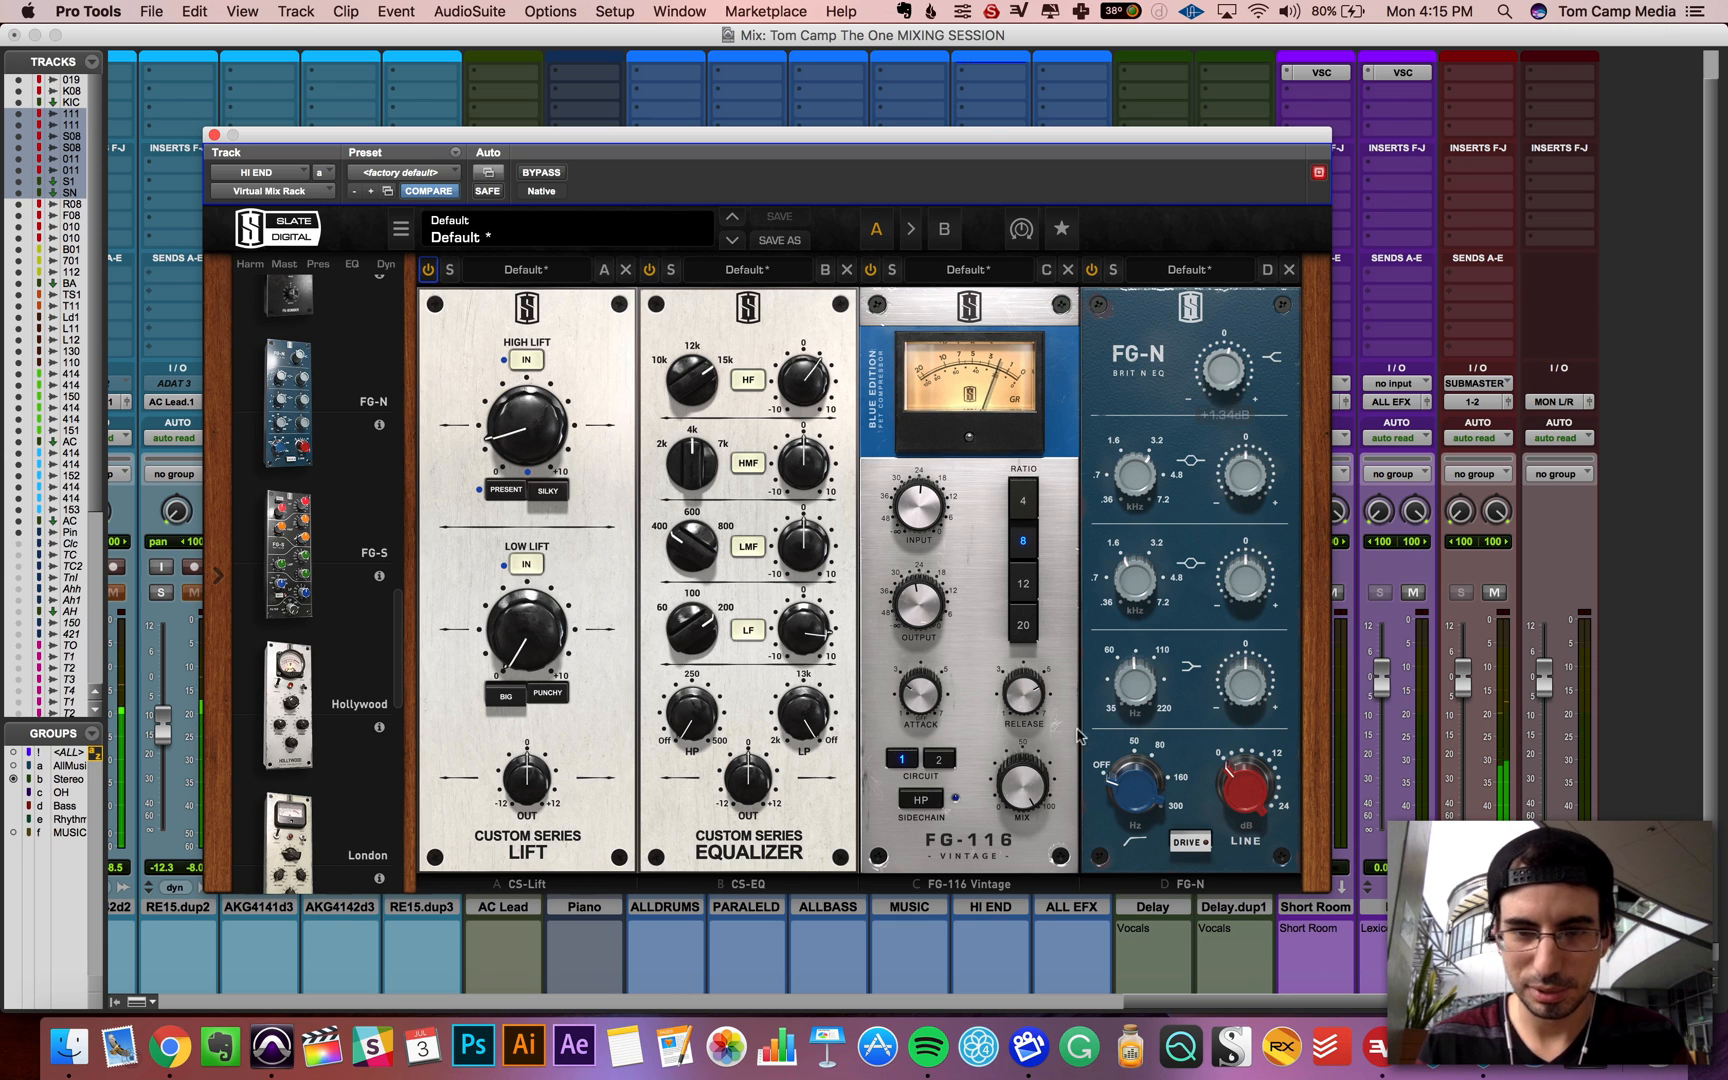
left_click(213, 136)
Step: Close the SNARE.1 send window, select and solo all drum tracks from KH_01924R to Oh.01 R.08, and start playback
scroll(567, 716, "left", 10)
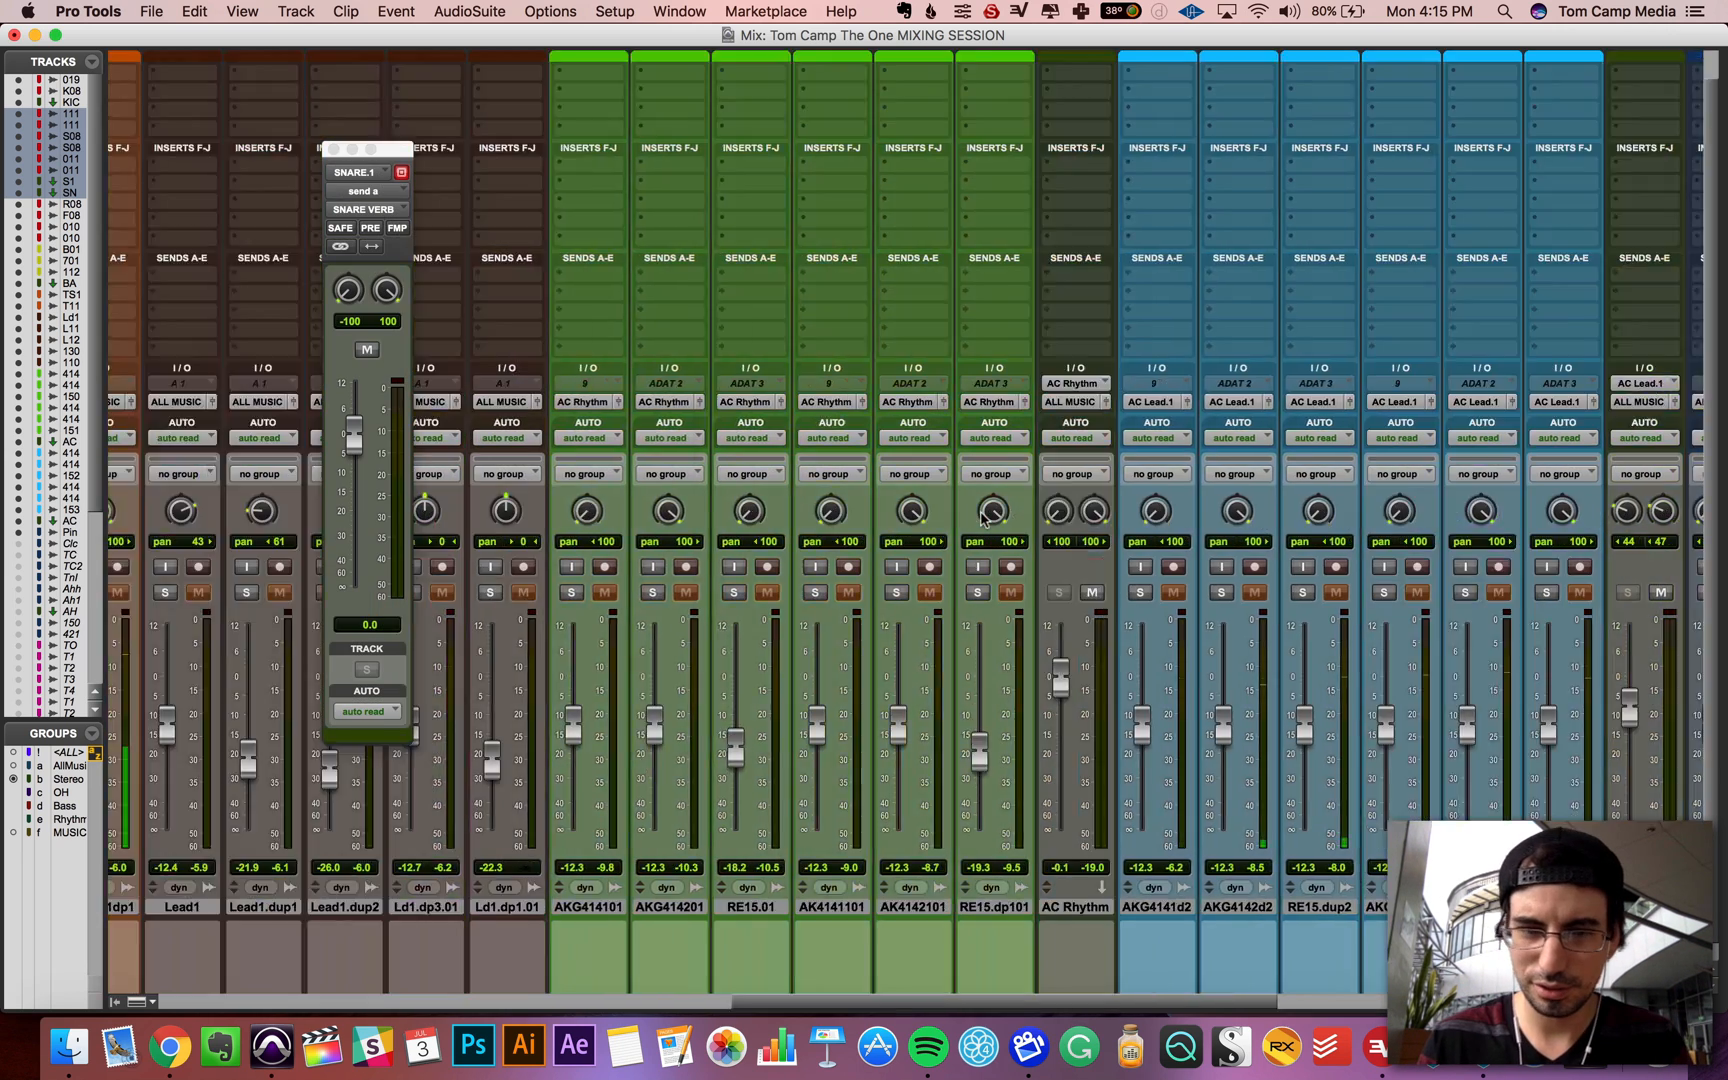
left_click(335, 149)
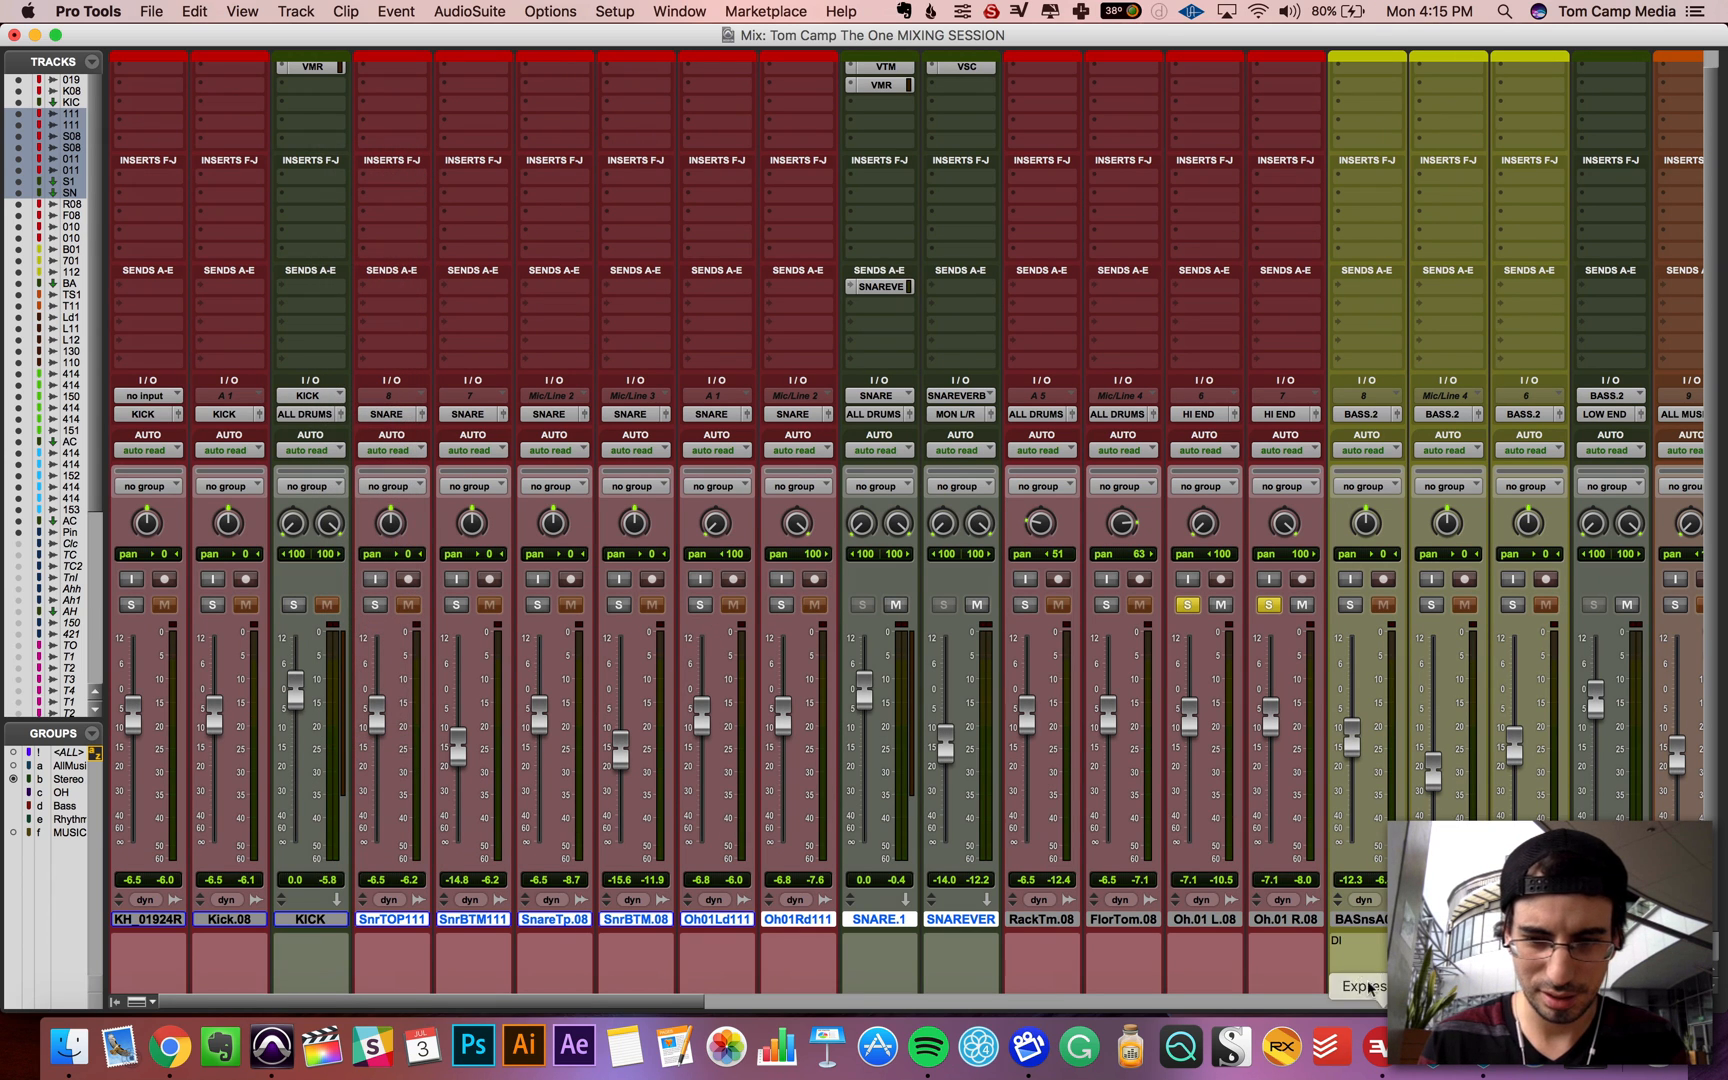
left_click(1286, 919)
left_click(175, 917, "shift")
left_click(325, 605, "alt+shift")
left_click(293, 605, "alt+shift")
key("space")
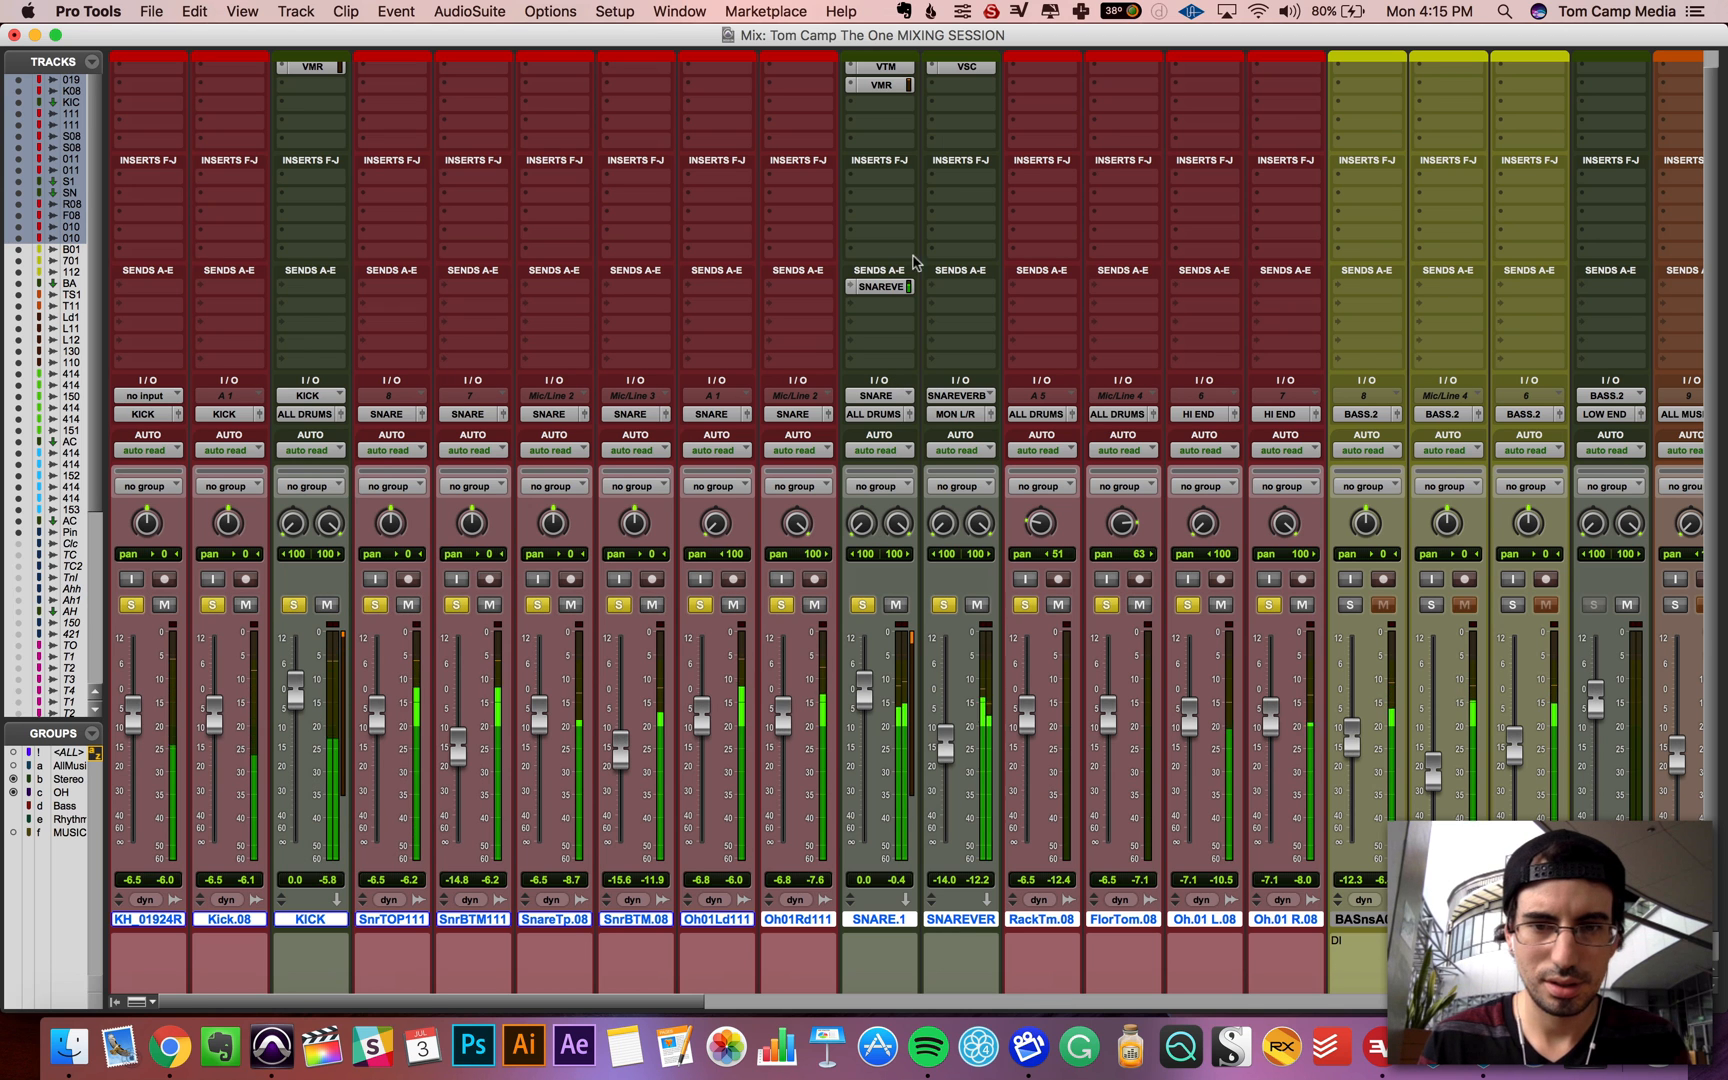
Step: Compare the drum mix with the selected tracks' inserts bypassed and active, and check the bus levels
scroll(995, 212, "up", 1)
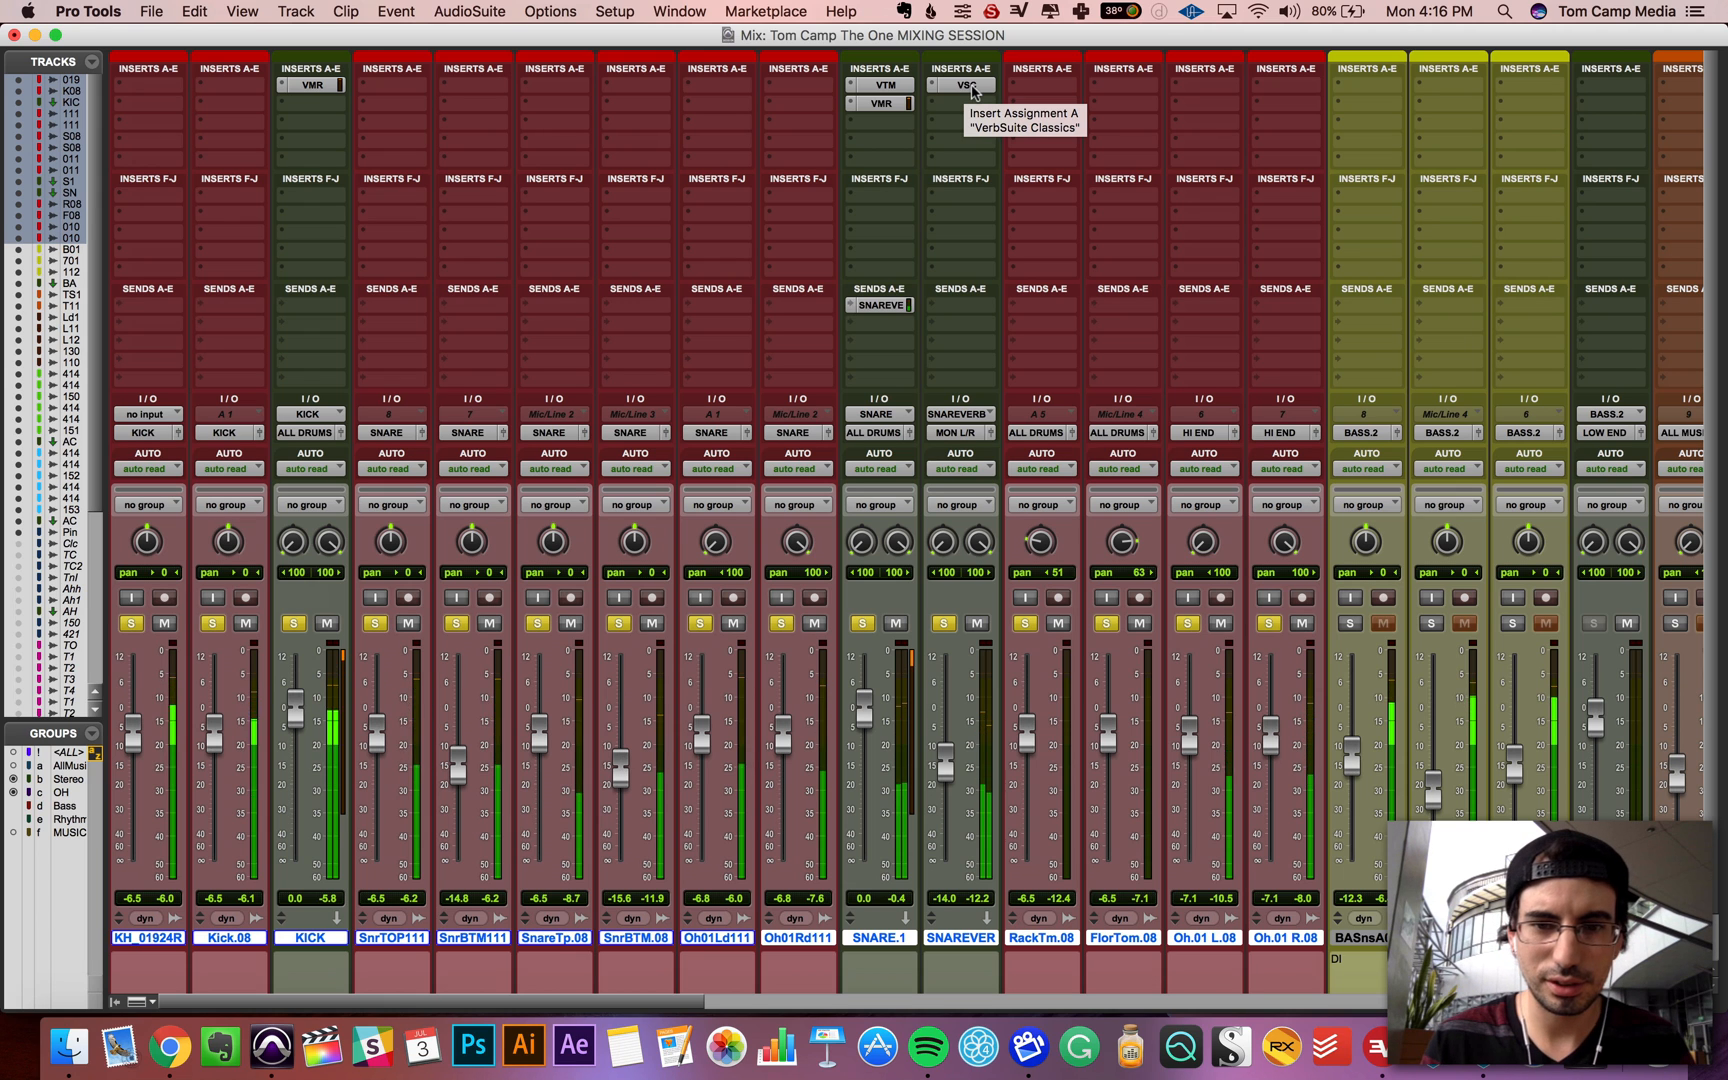
key("shift+a")
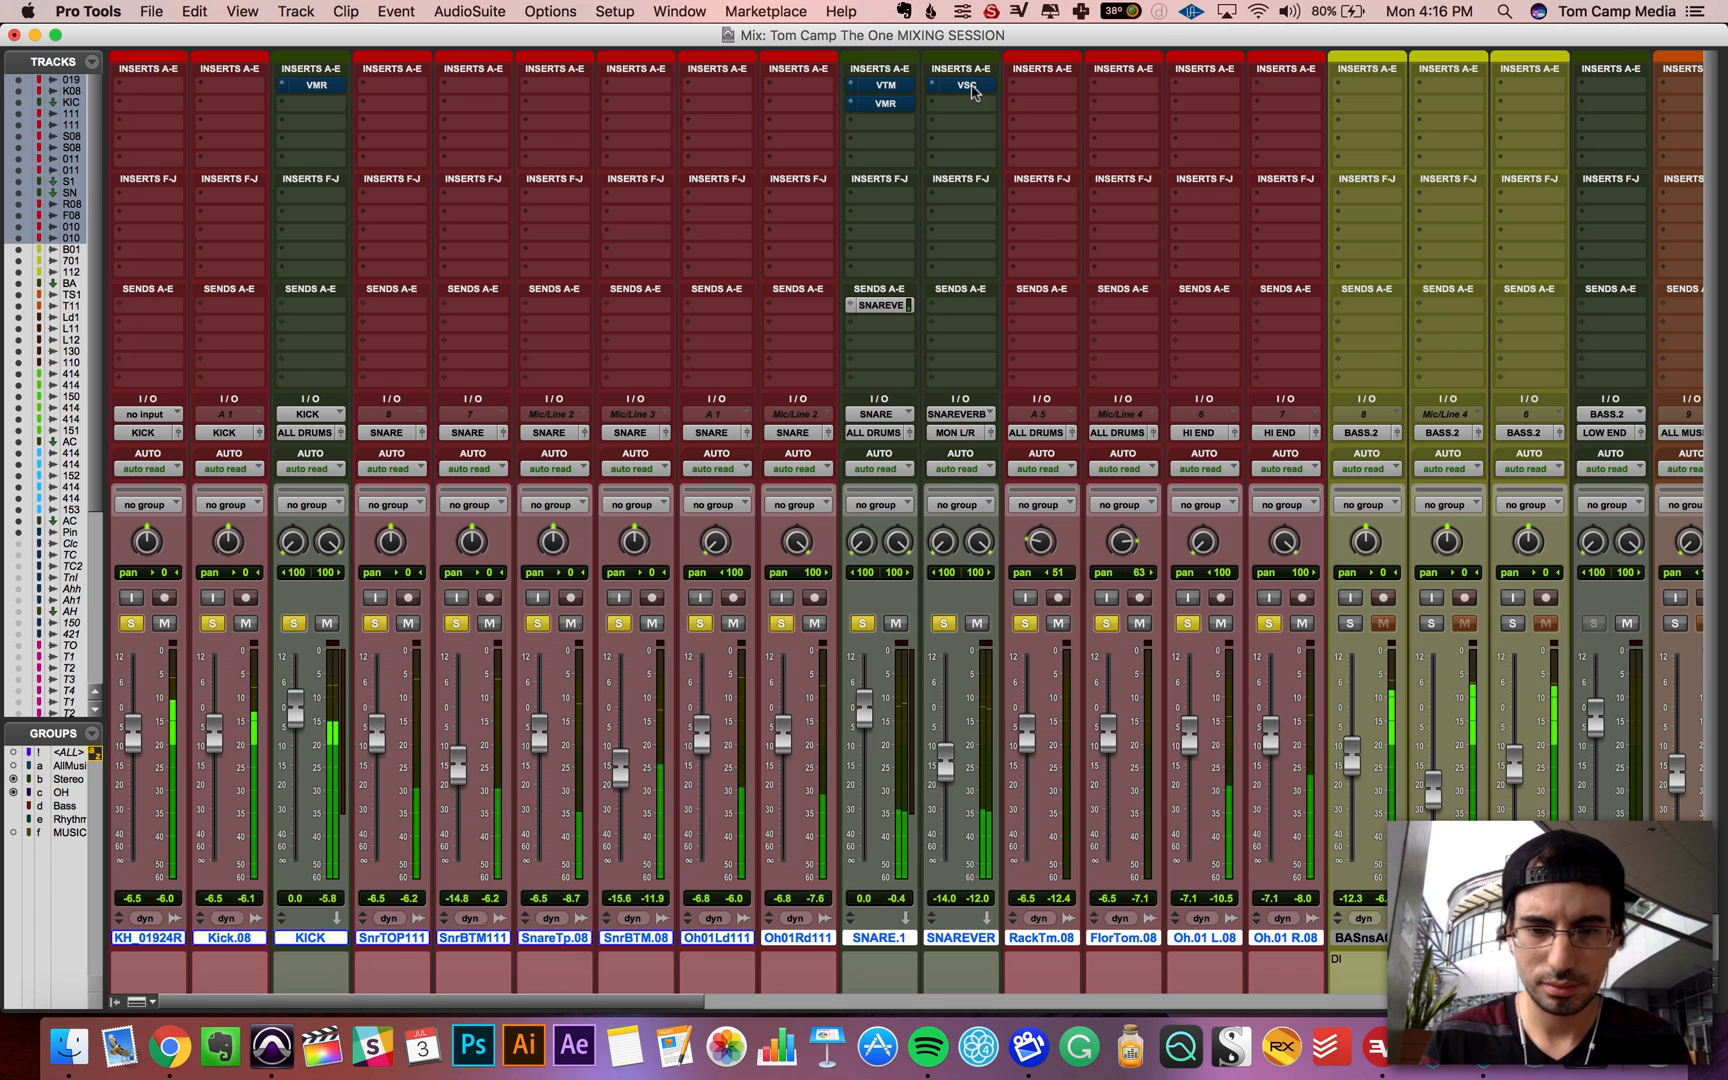
key("shift+a")
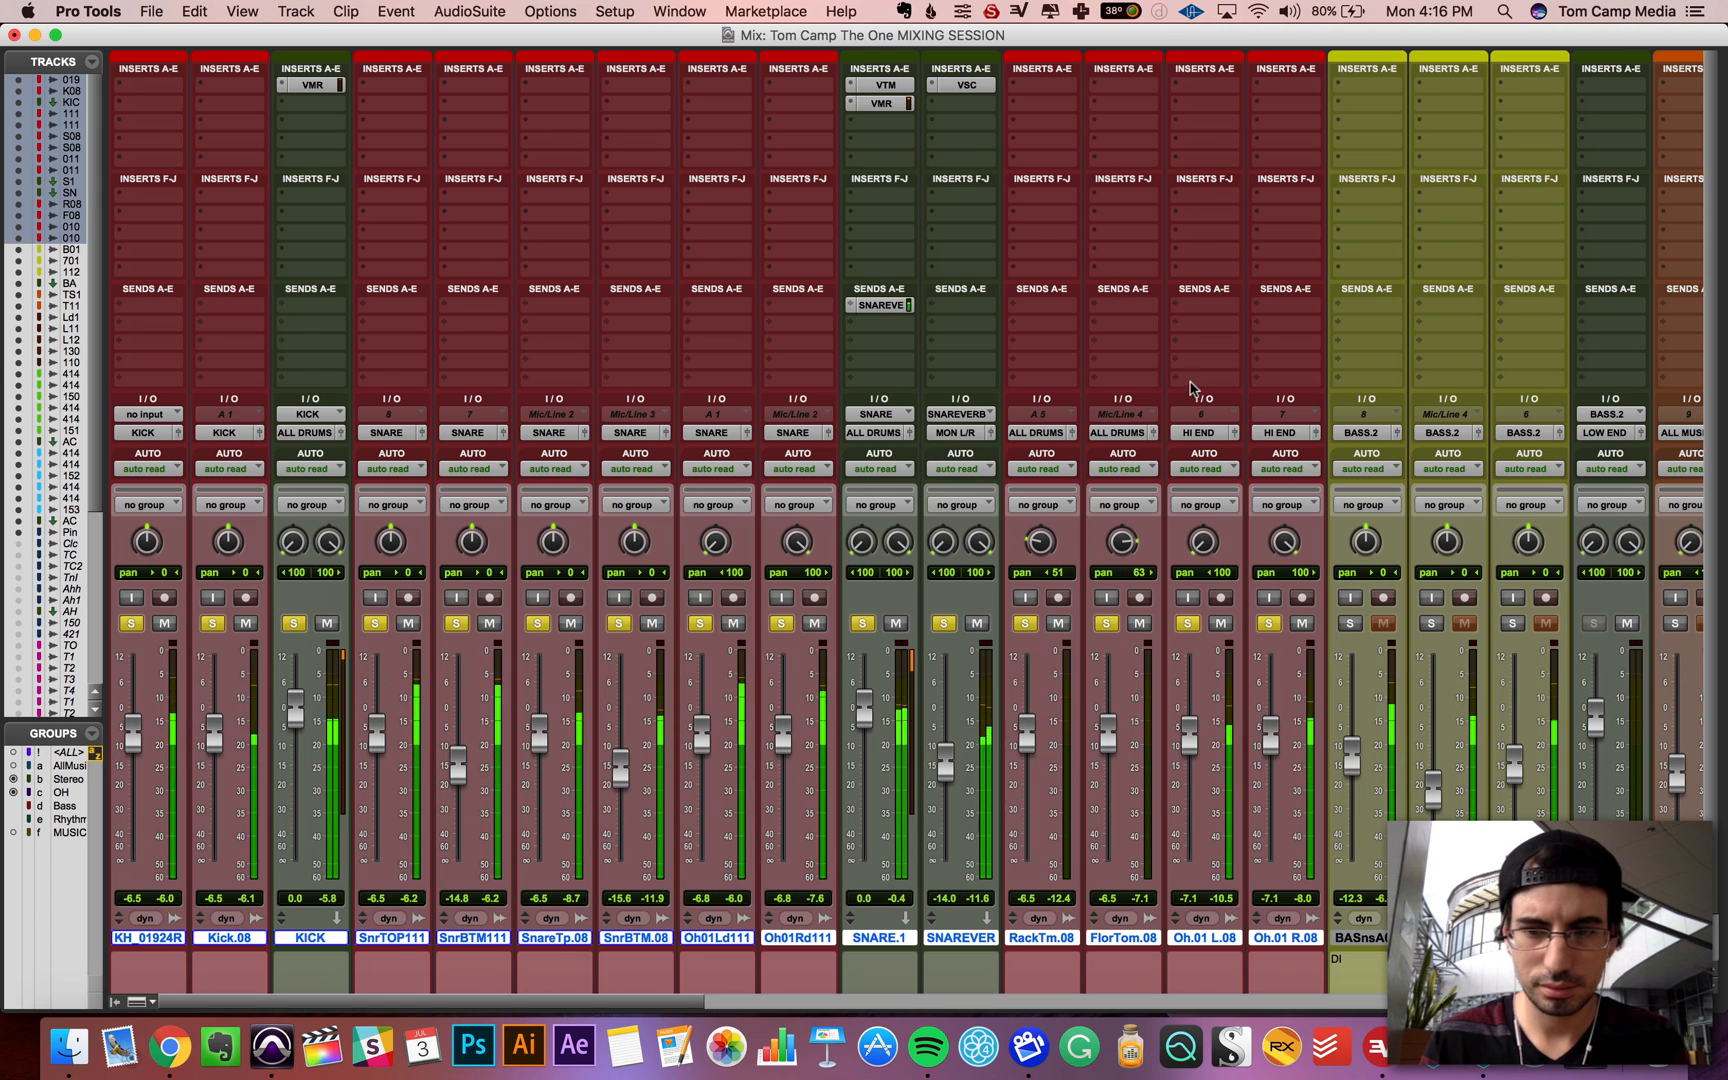
scroll(1190, 385, "right", 15)
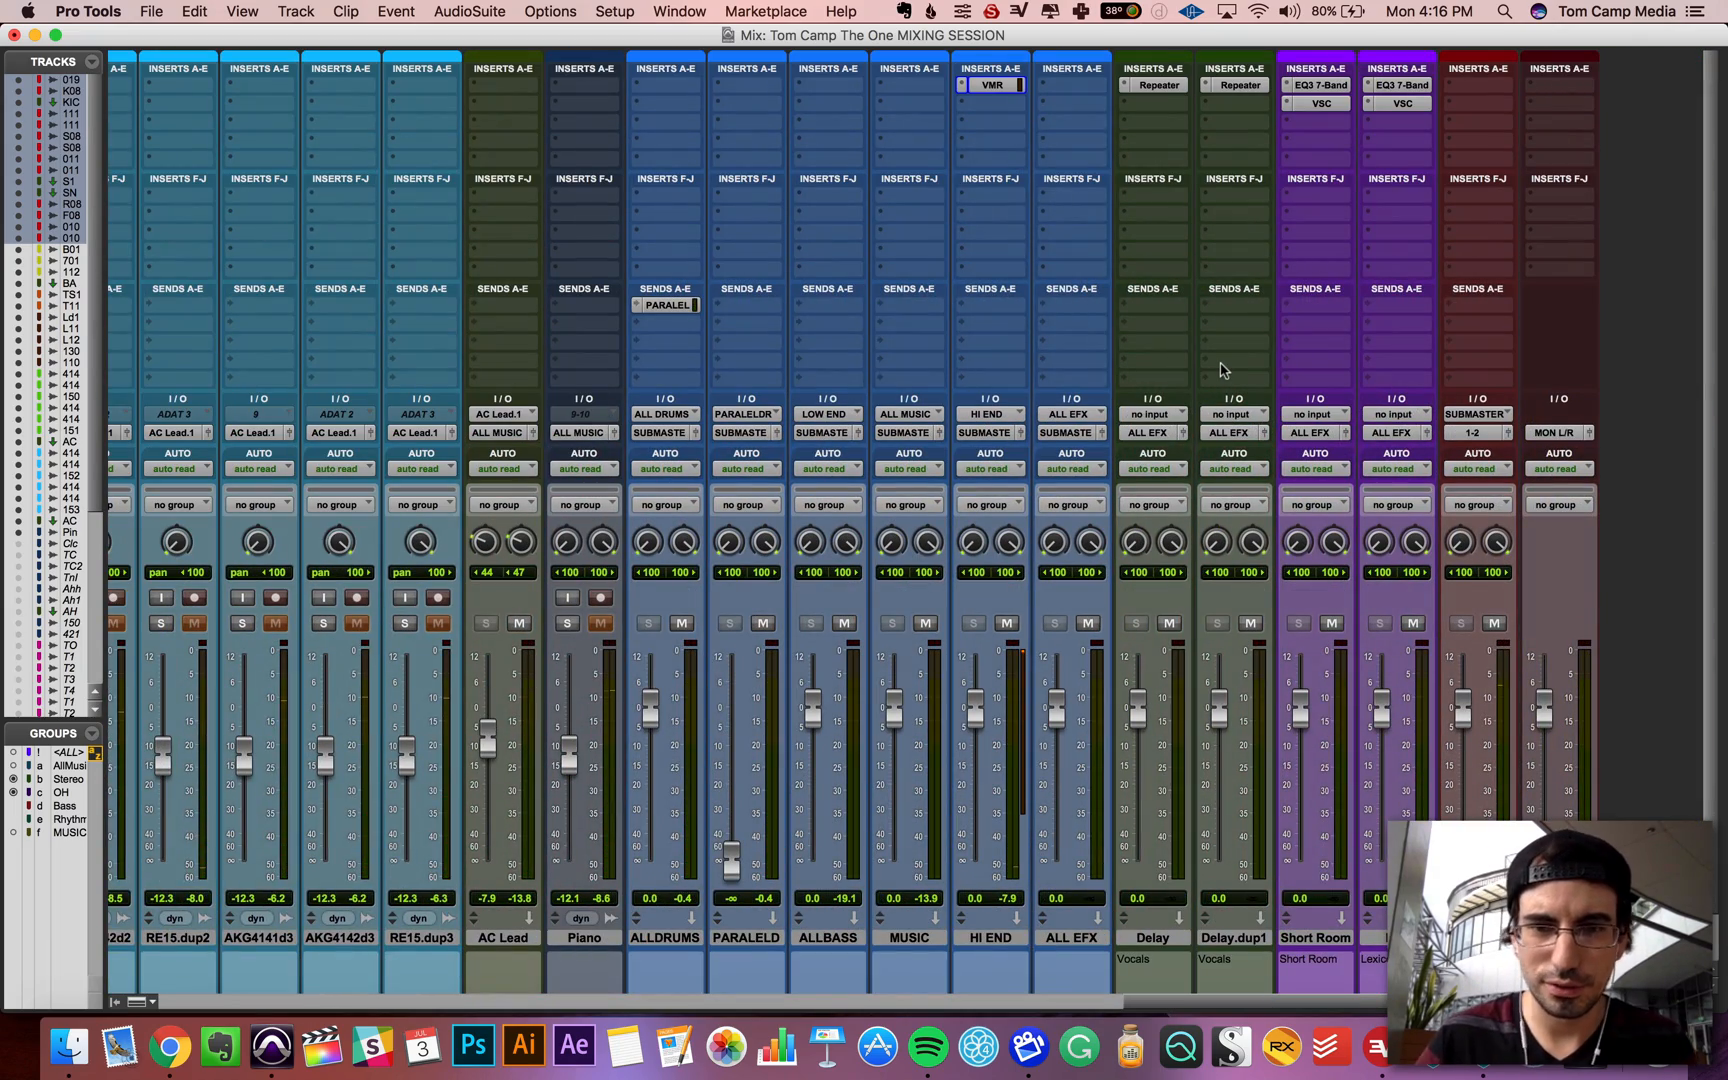
scroll(1220, 370, "left", 15)
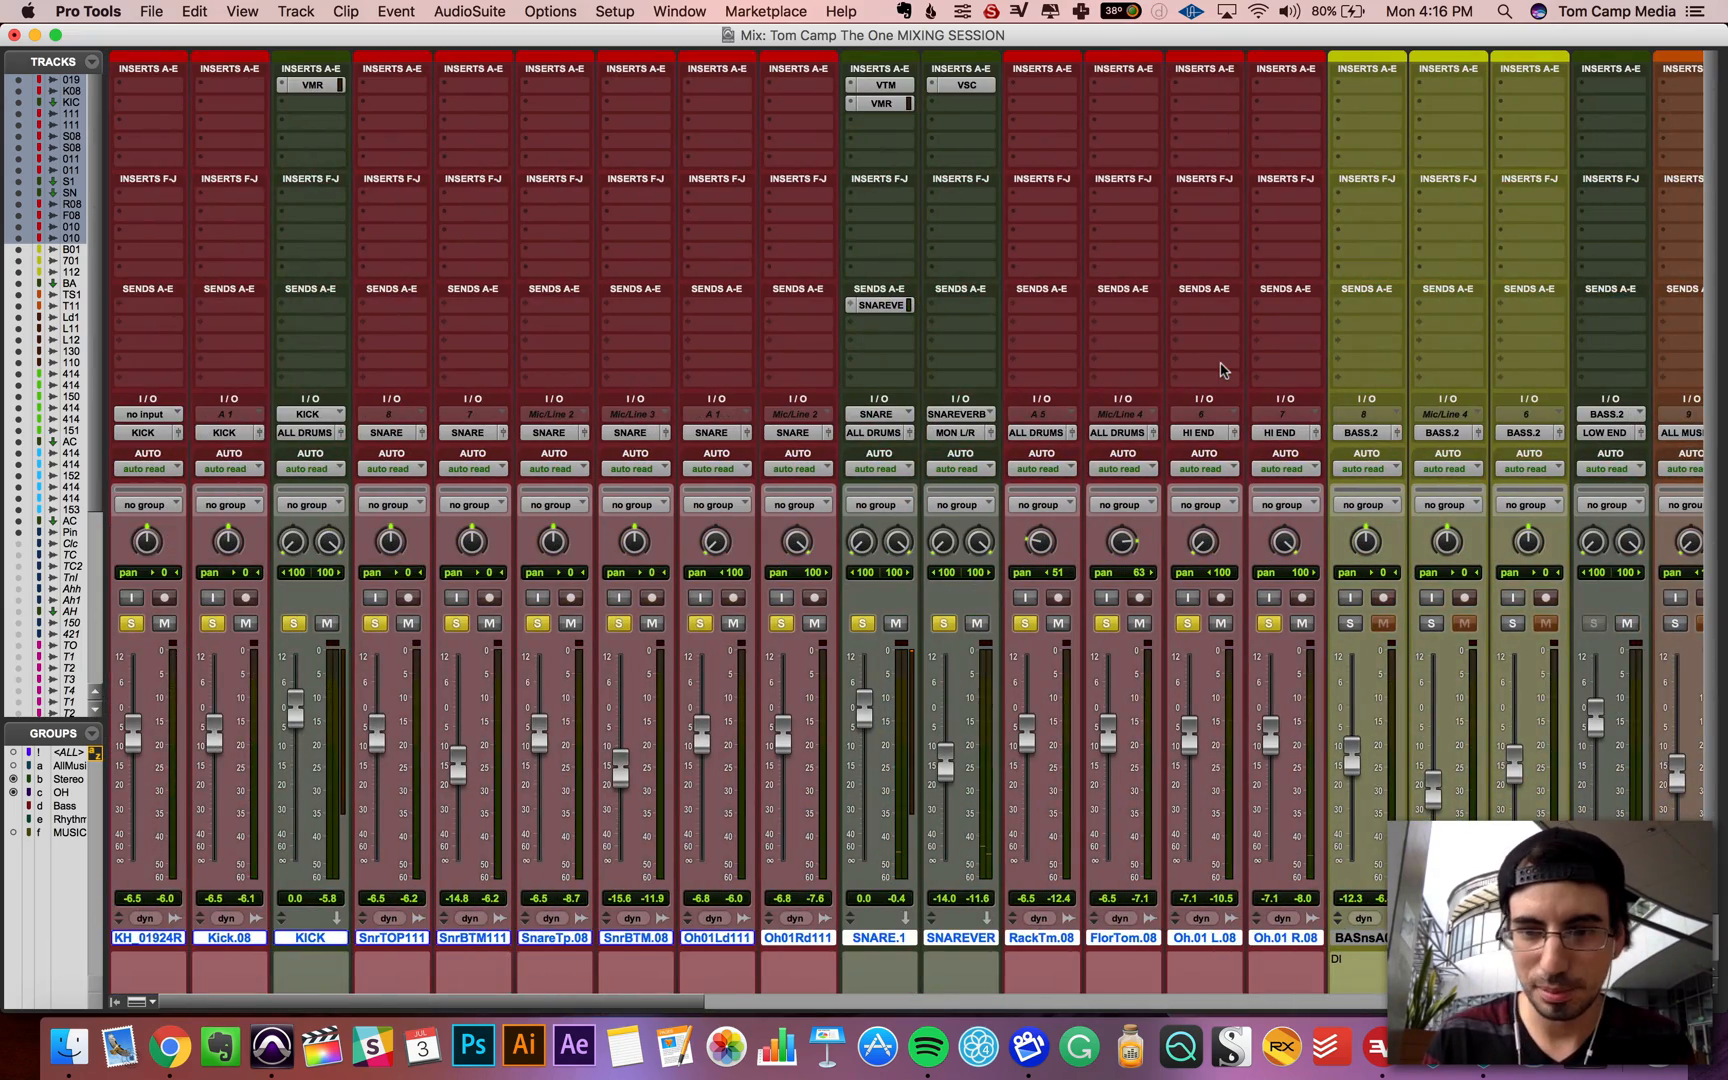
Step: Switch to the Edit window and look through the kick, snare and overhead tracks for the tom parts
scroll(1220, 370, "right", 5)
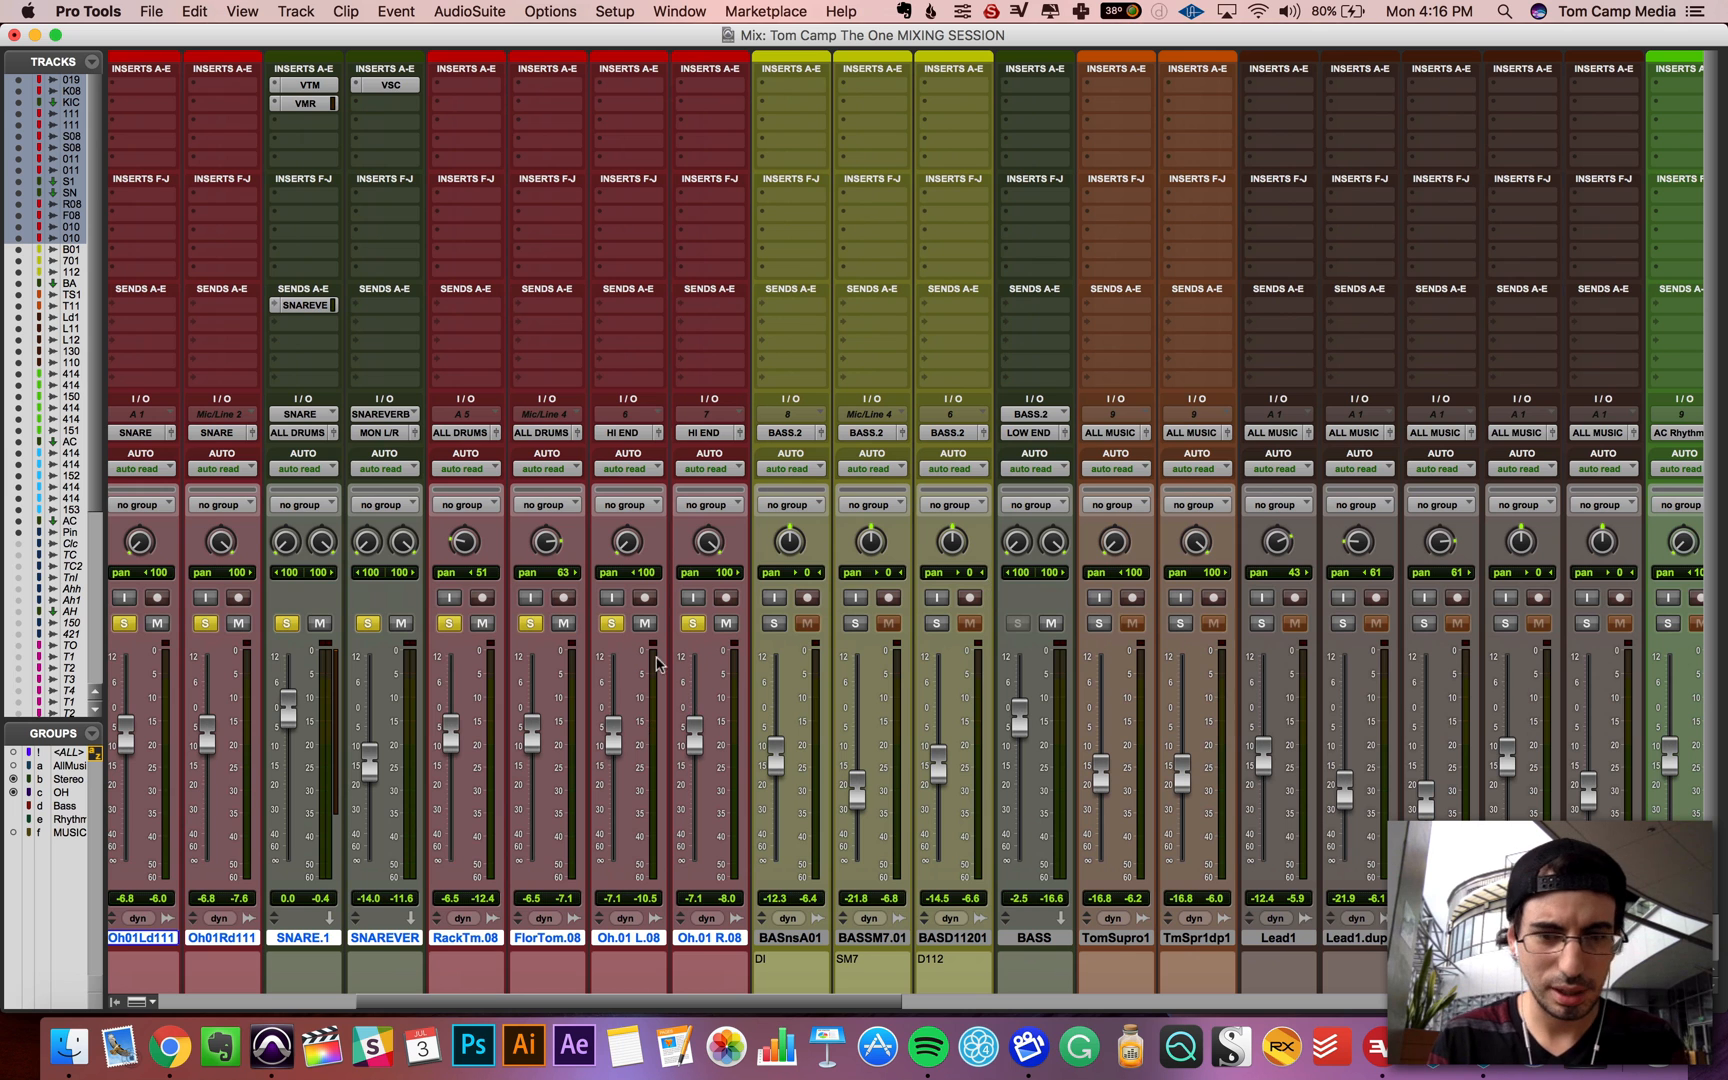
key("super+equal")
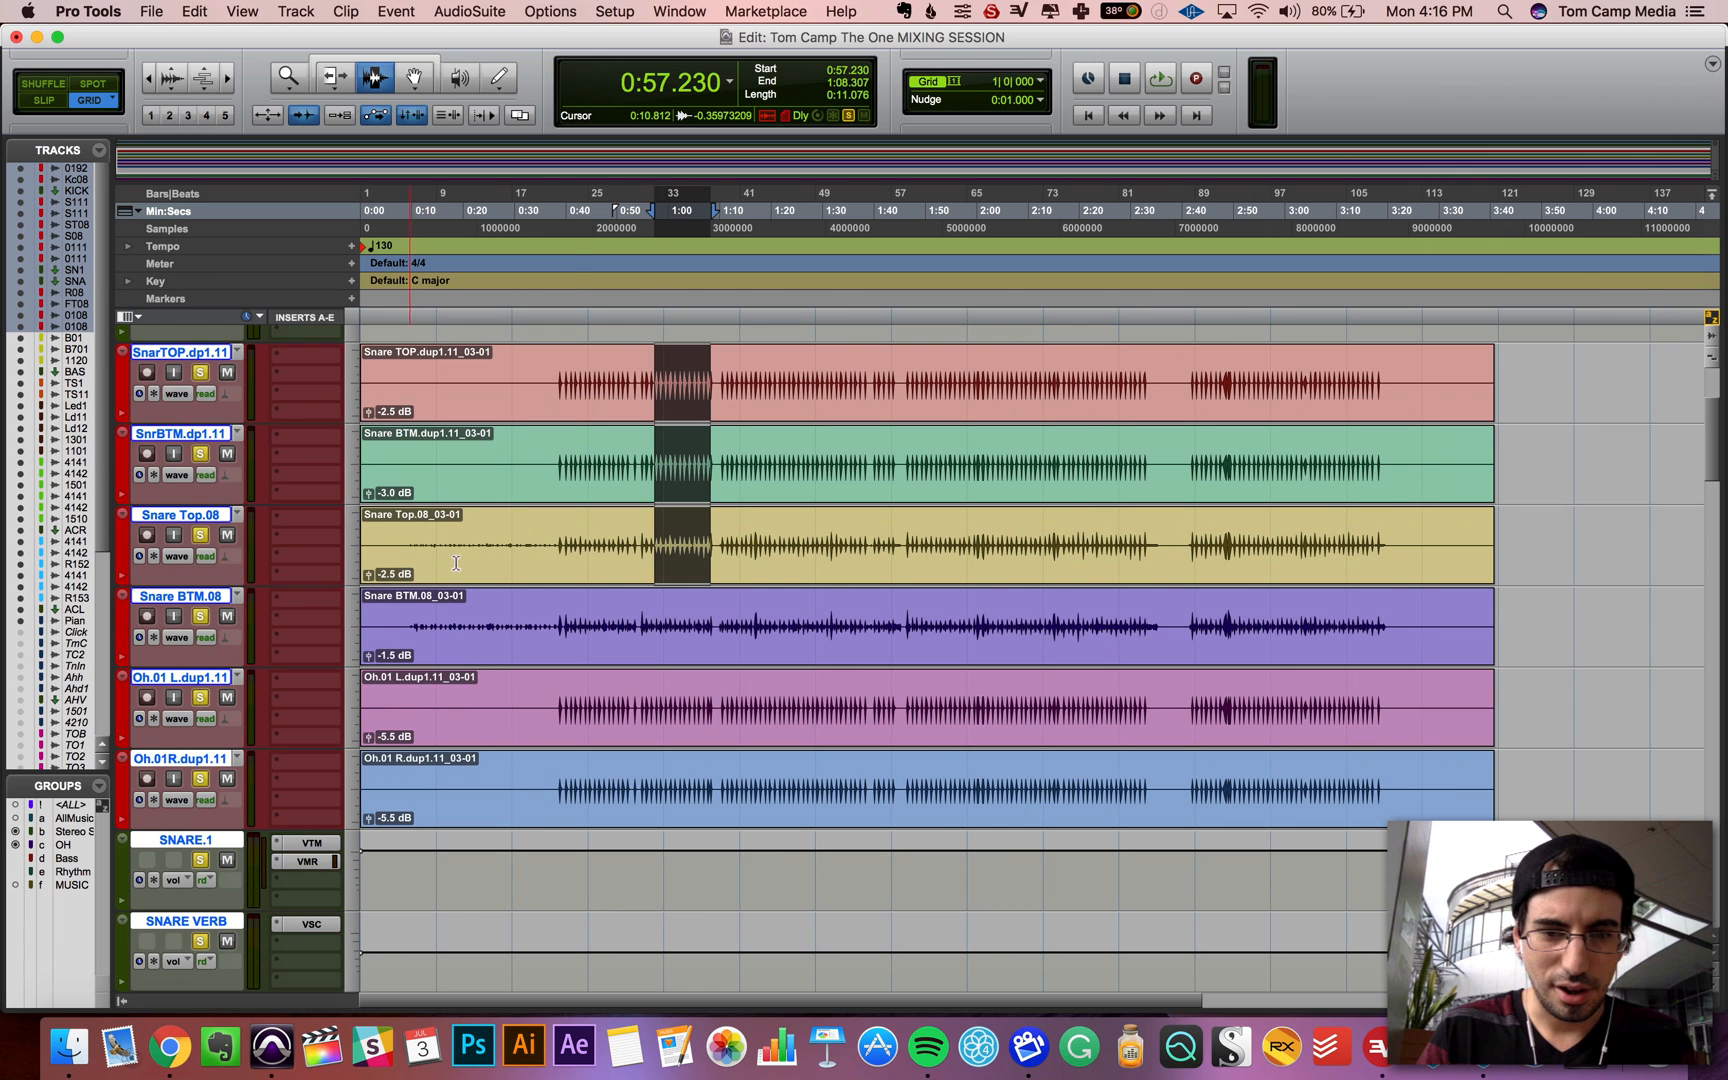
left_click(443, 623)
left_click(513, 624)
scroll(513, 625, "up", 3)
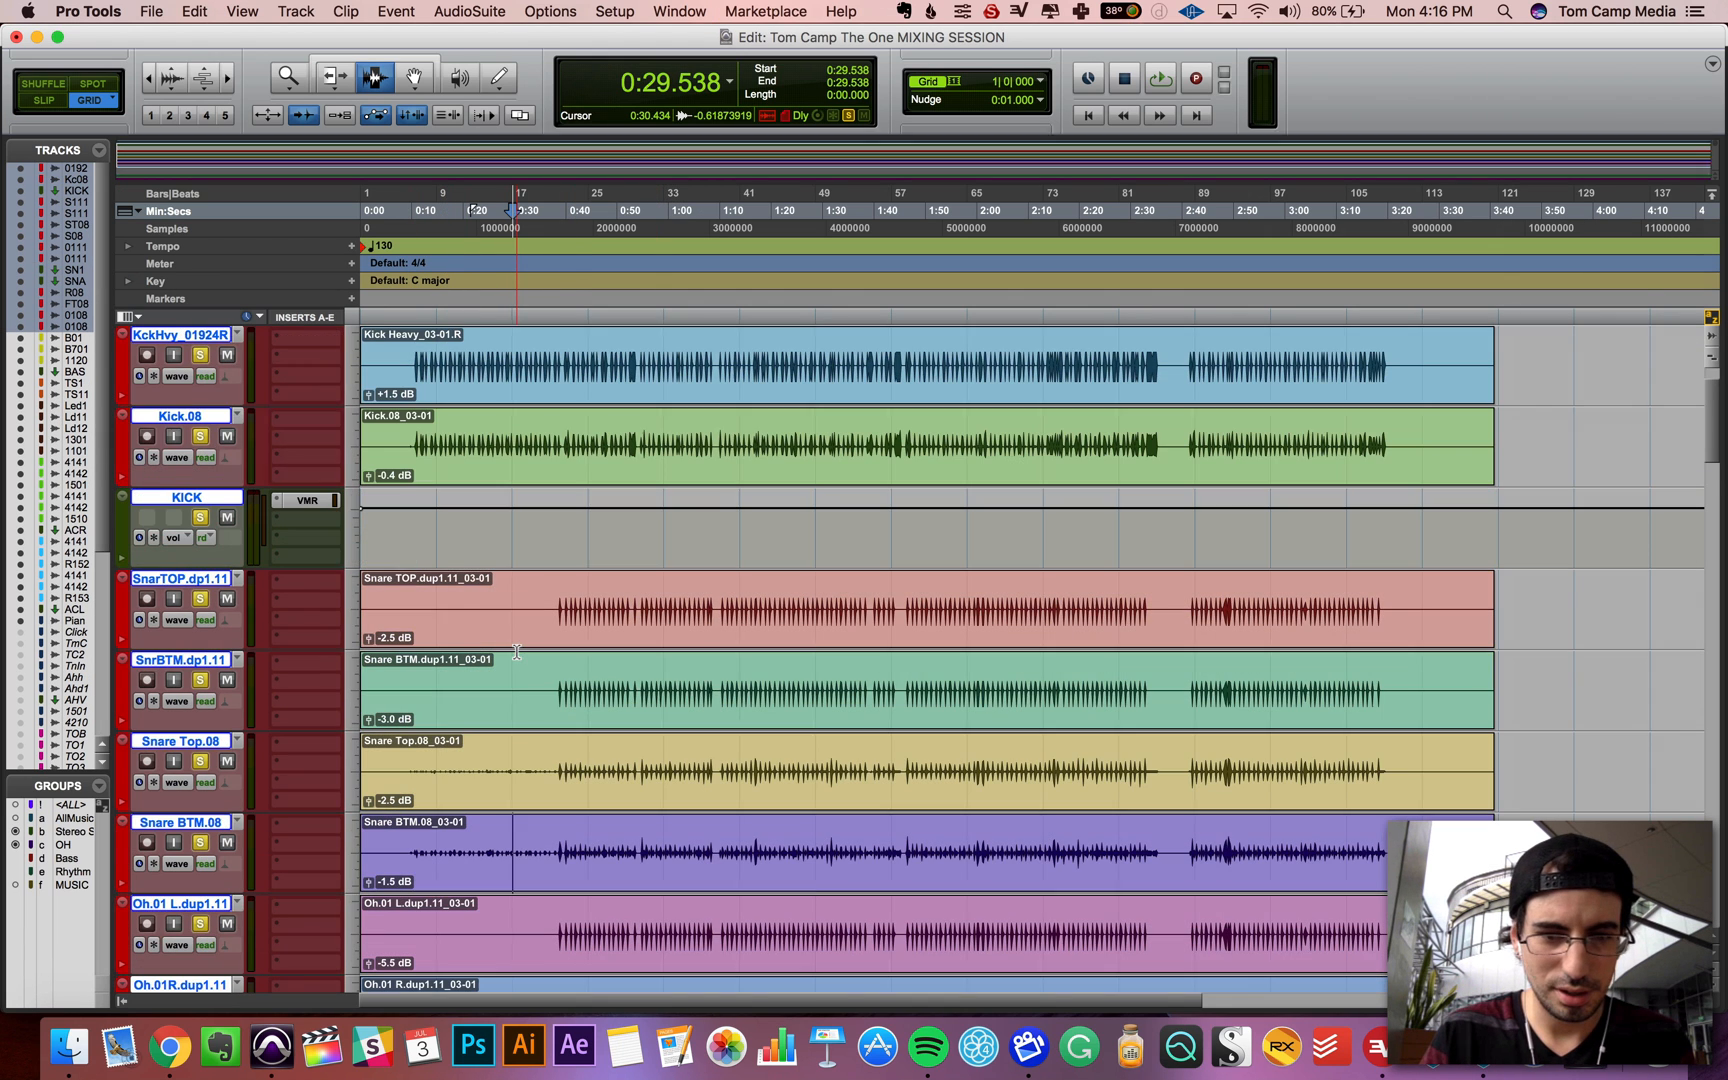
scroll(480, 847, "down", 1)
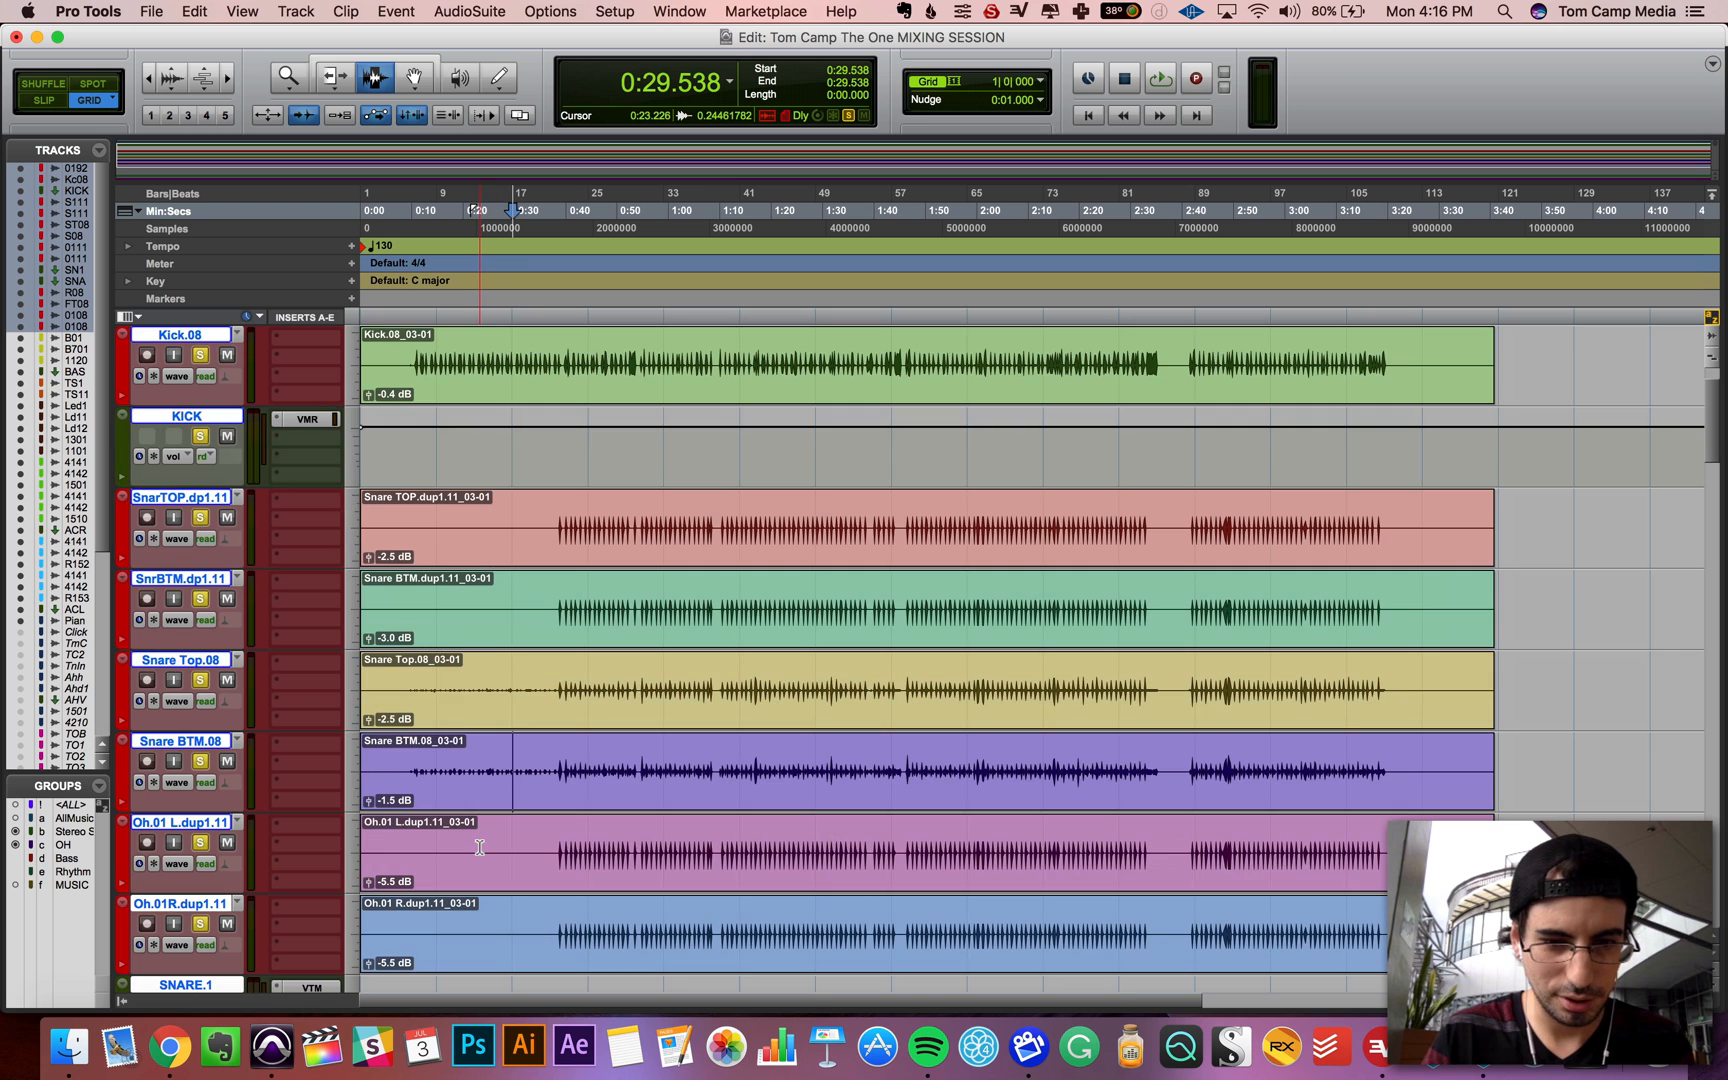
Step: Zoom in on the tom hits near the song's start, select a passage across the tom tracks, and return to the Mix window
scroll(480, 847, "down", 6)
left_click(410, 697)
key("super+bracketright")
key("super+bracketright")
key("super+bracketright")
key("super+bracketright")
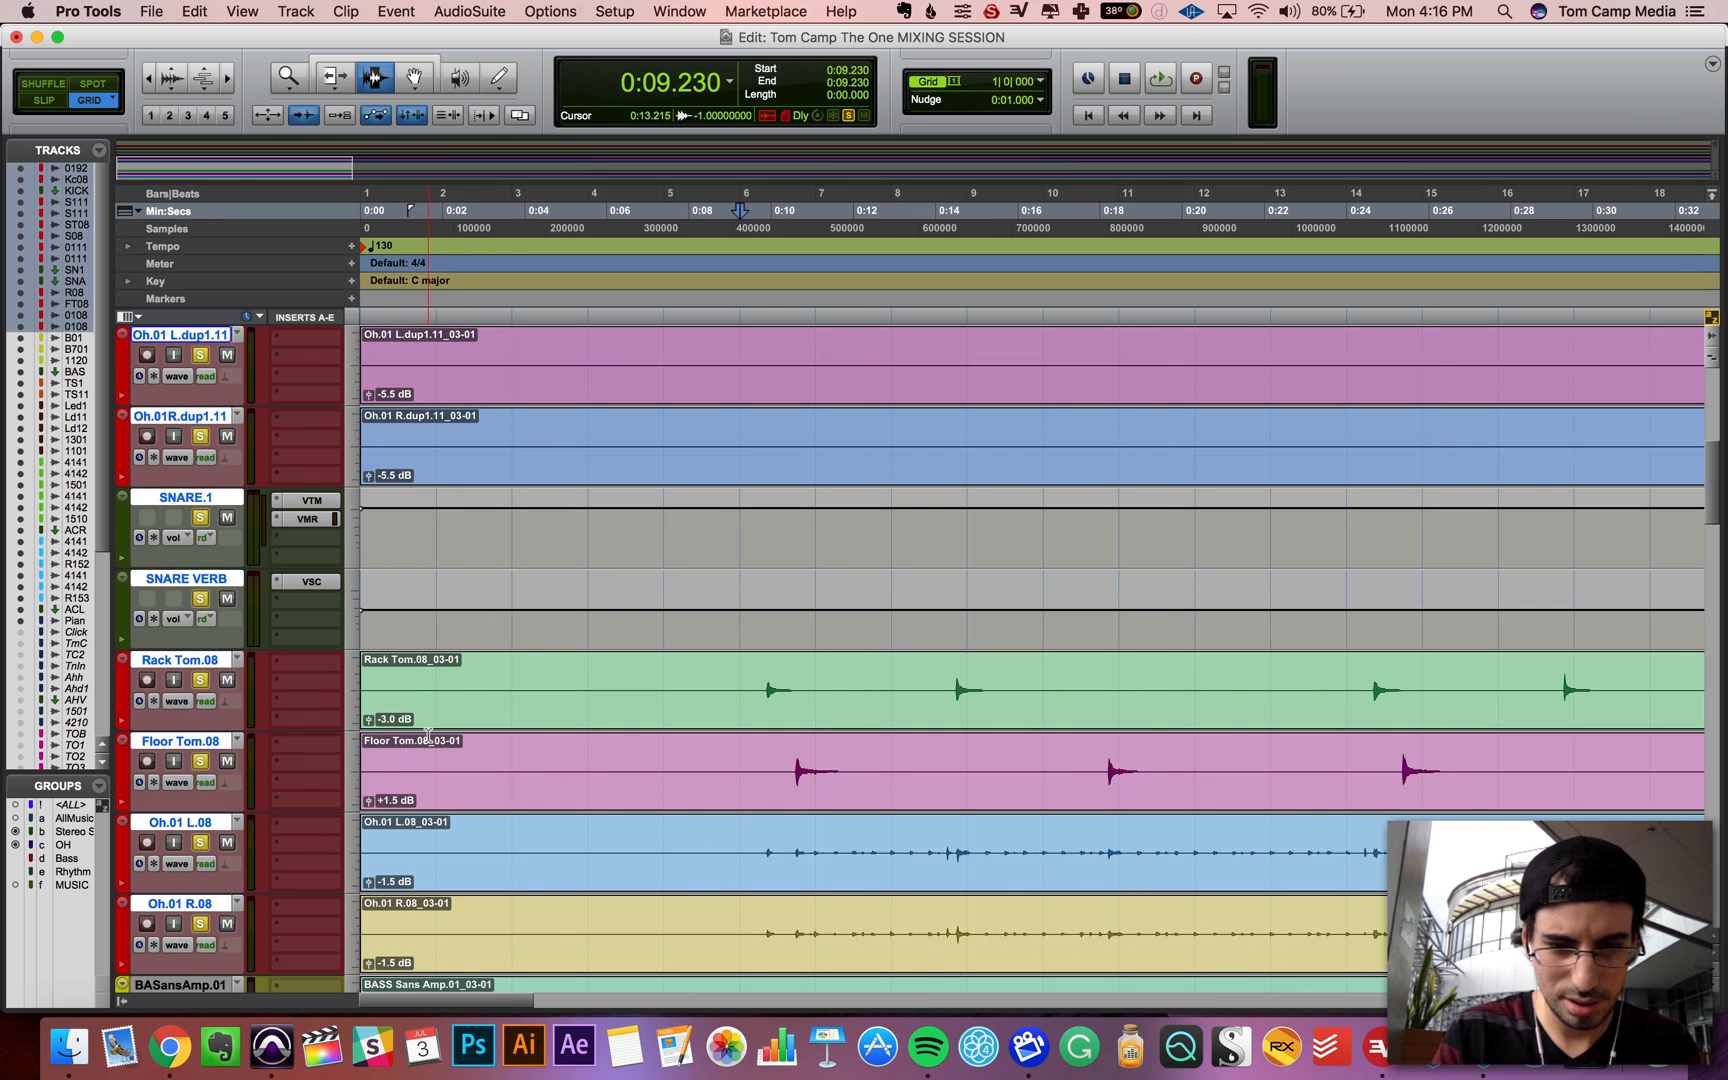
left_click_drag(1109, 726, 1274, 776)
key("super+equal")
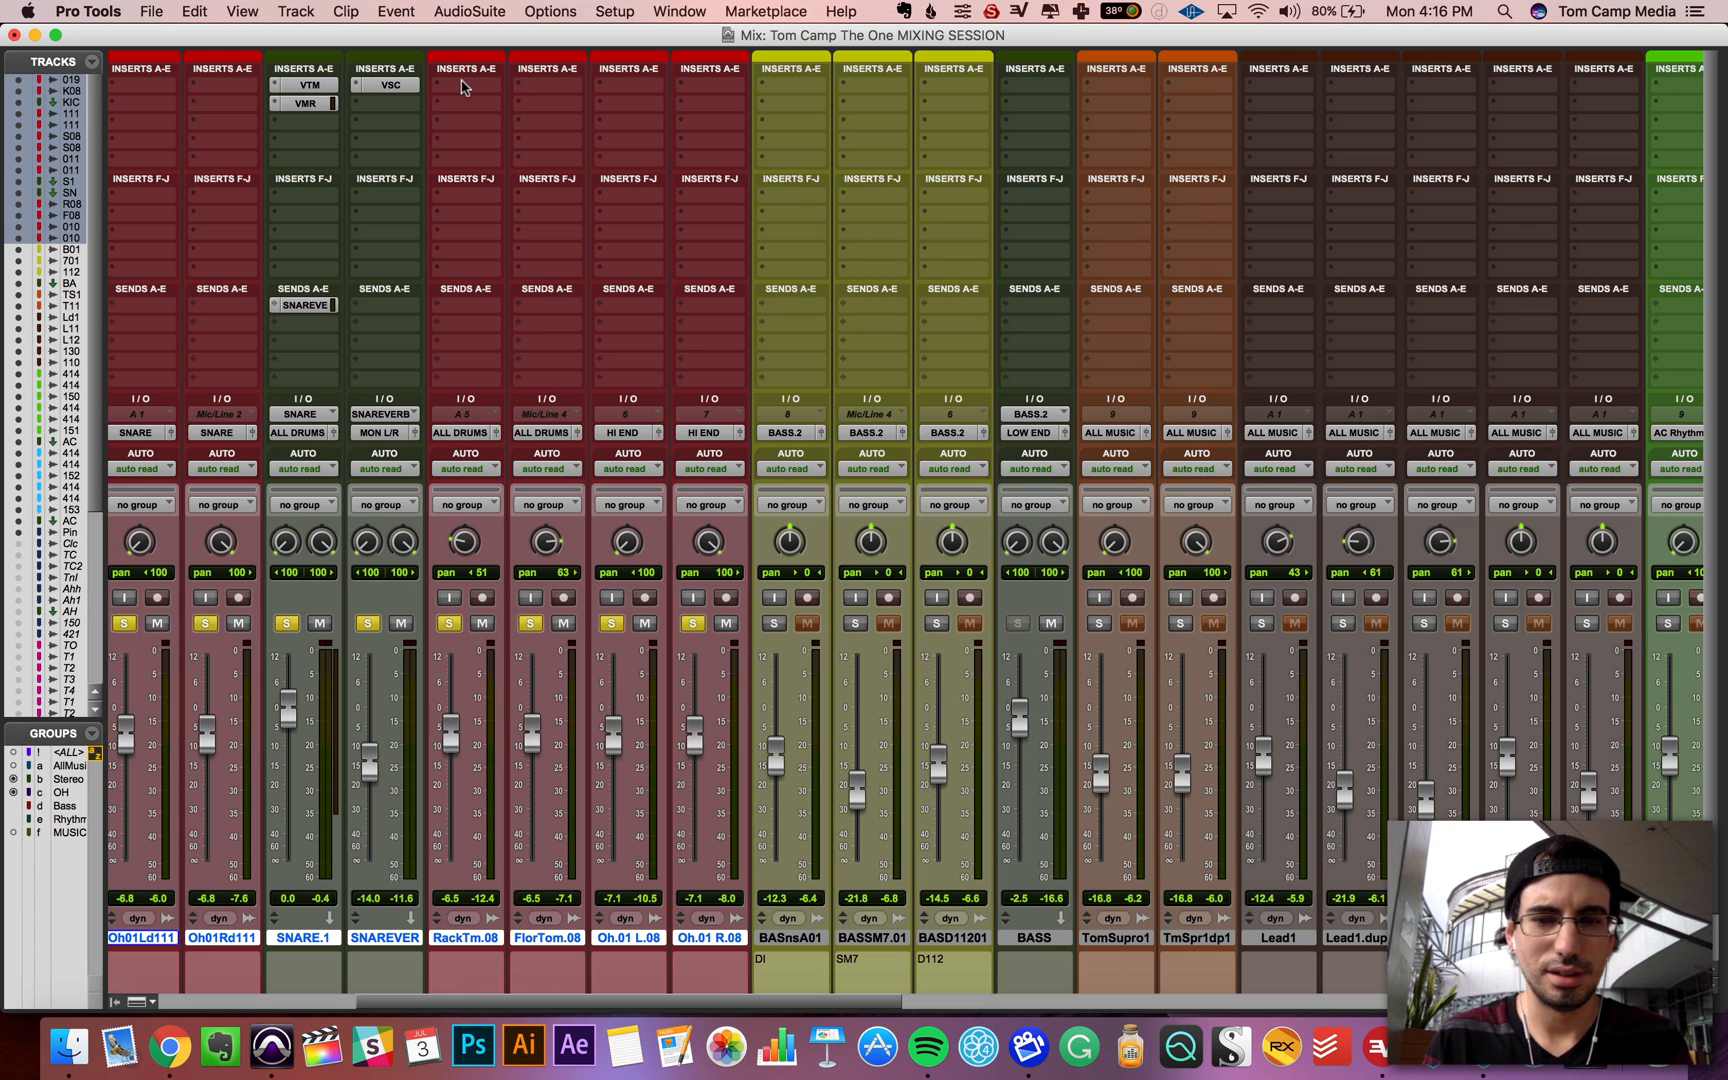
Step: Clear all solos, solo only RackTom.08, and insert the mono Slate Digital Virtual Mix Rack on its first slot
scroll(537, 127, "left", 7)
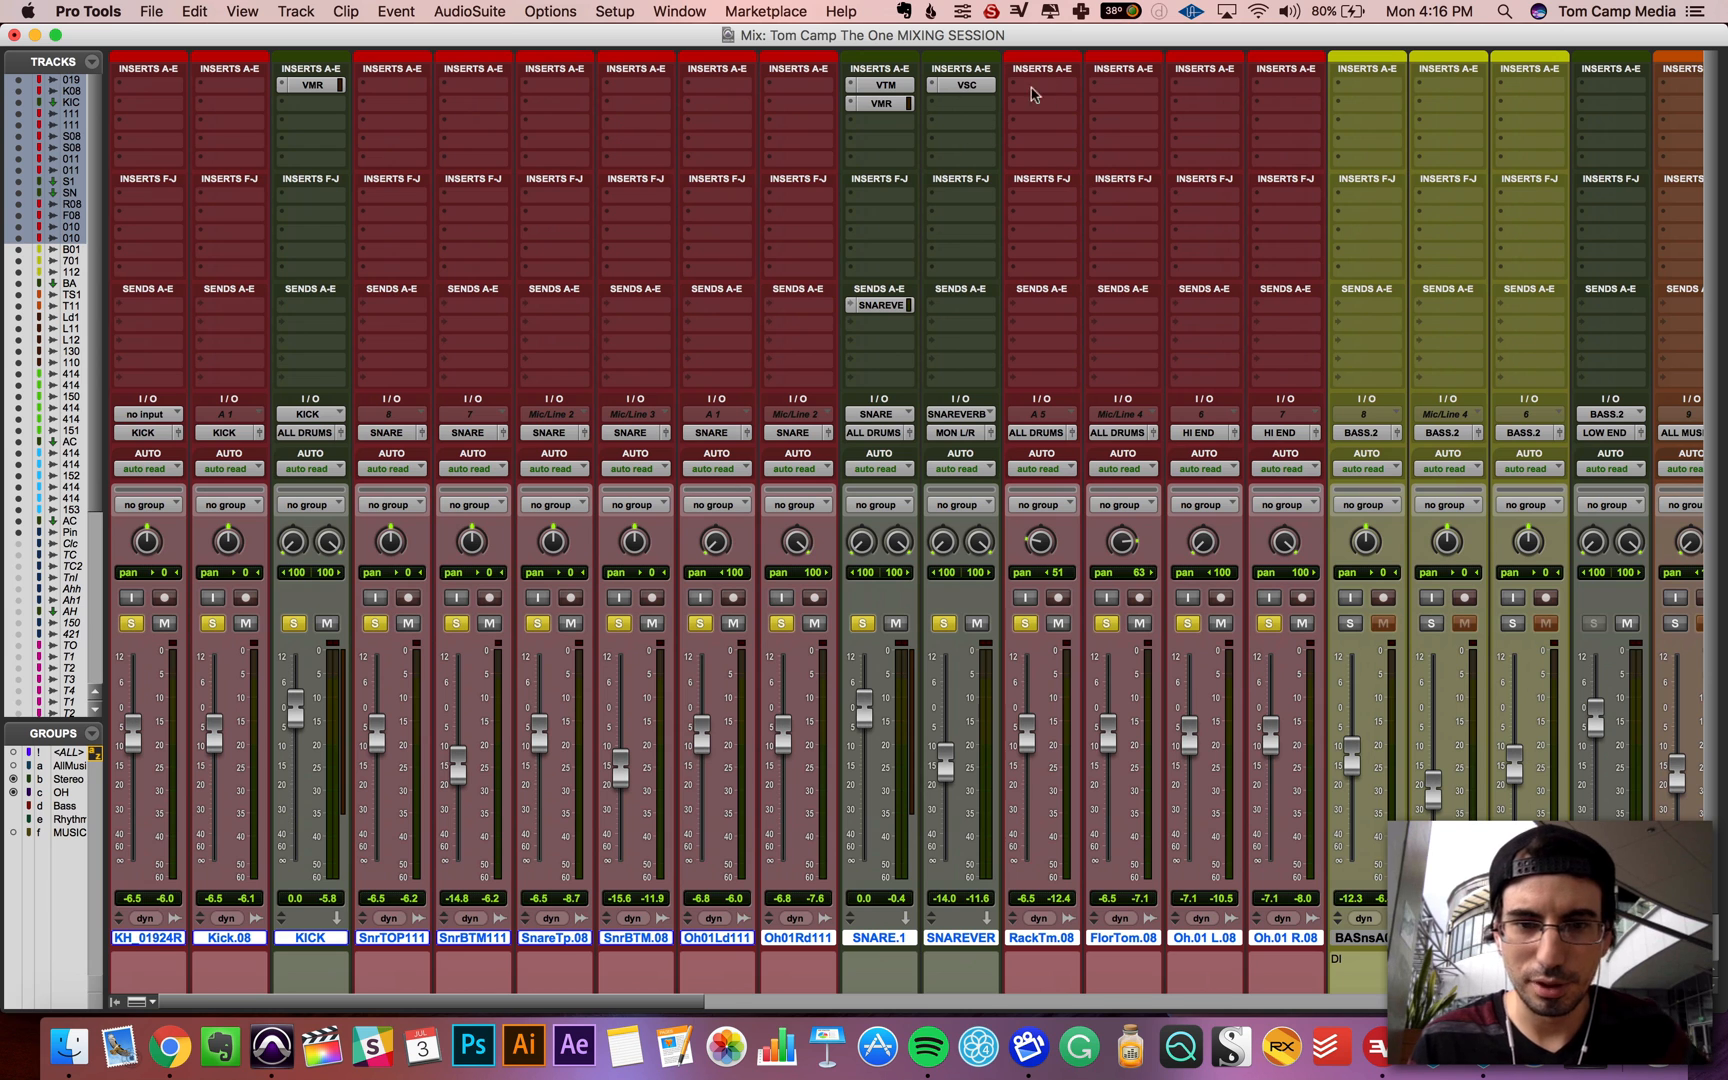
left_click(1024, 623, "alt")
left_click(1024, 623)
left_click(1024, 97)
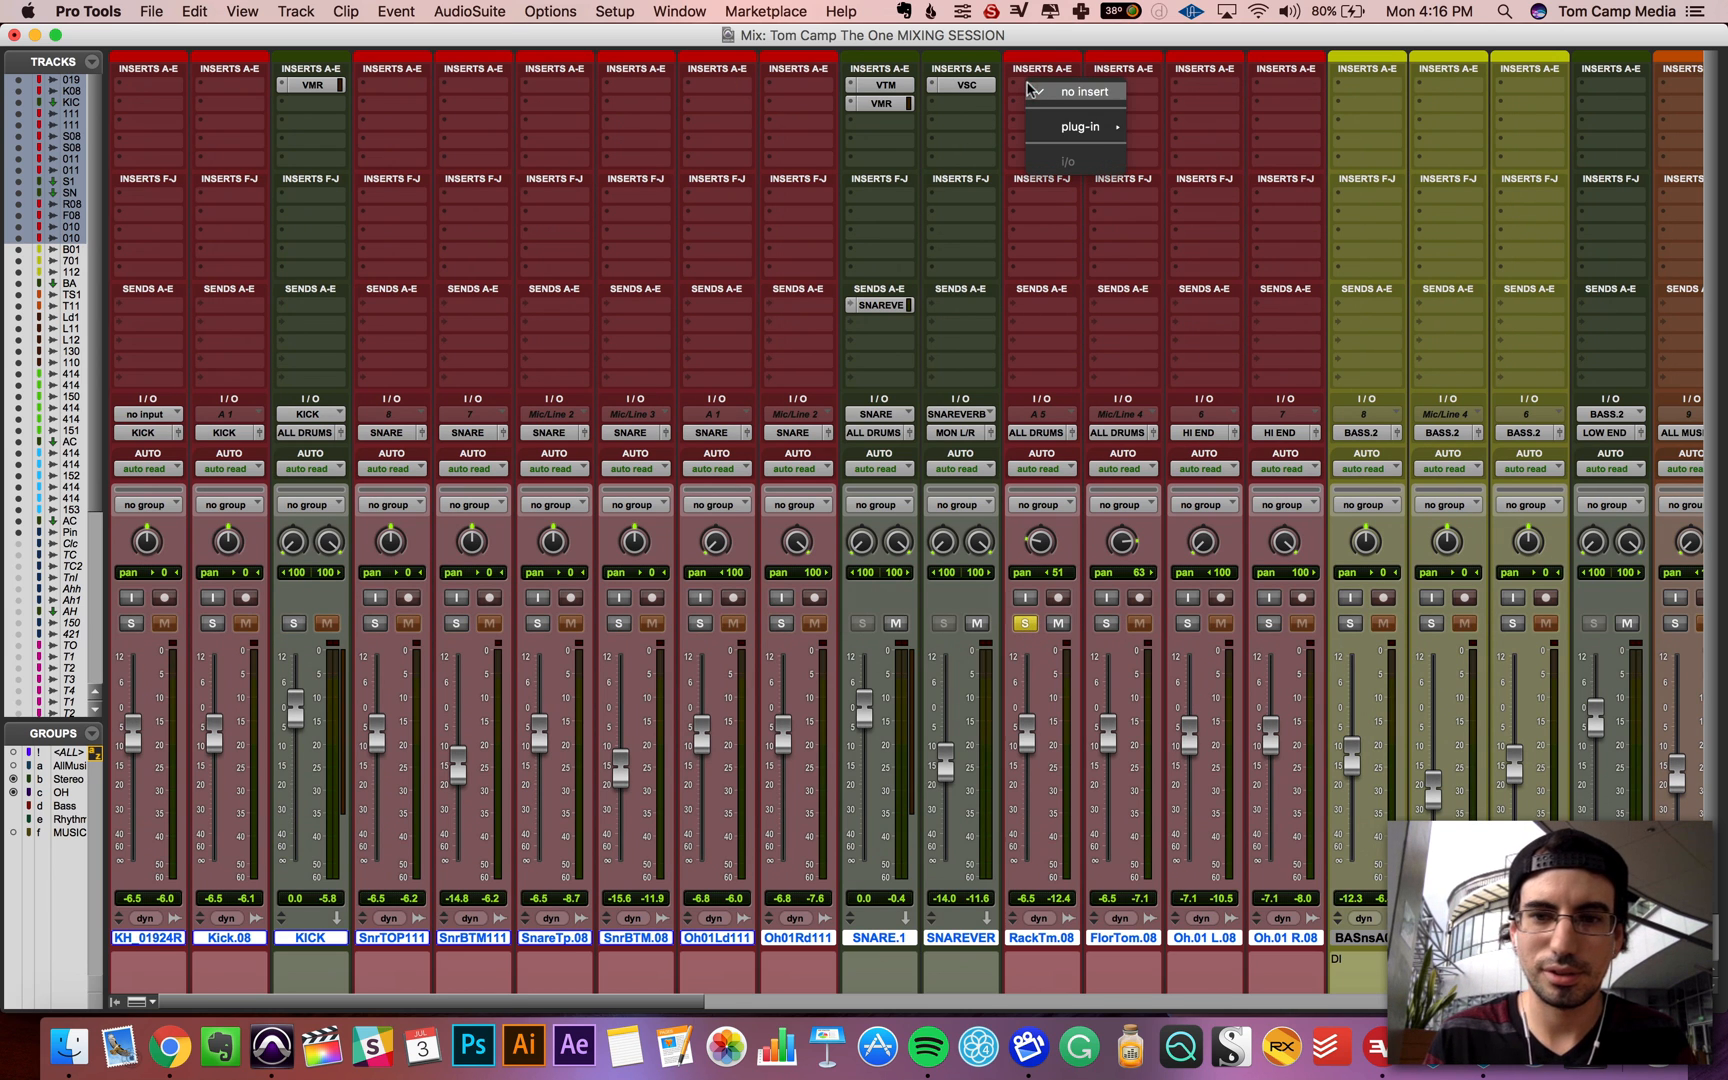
mouse_move(1100, 127)
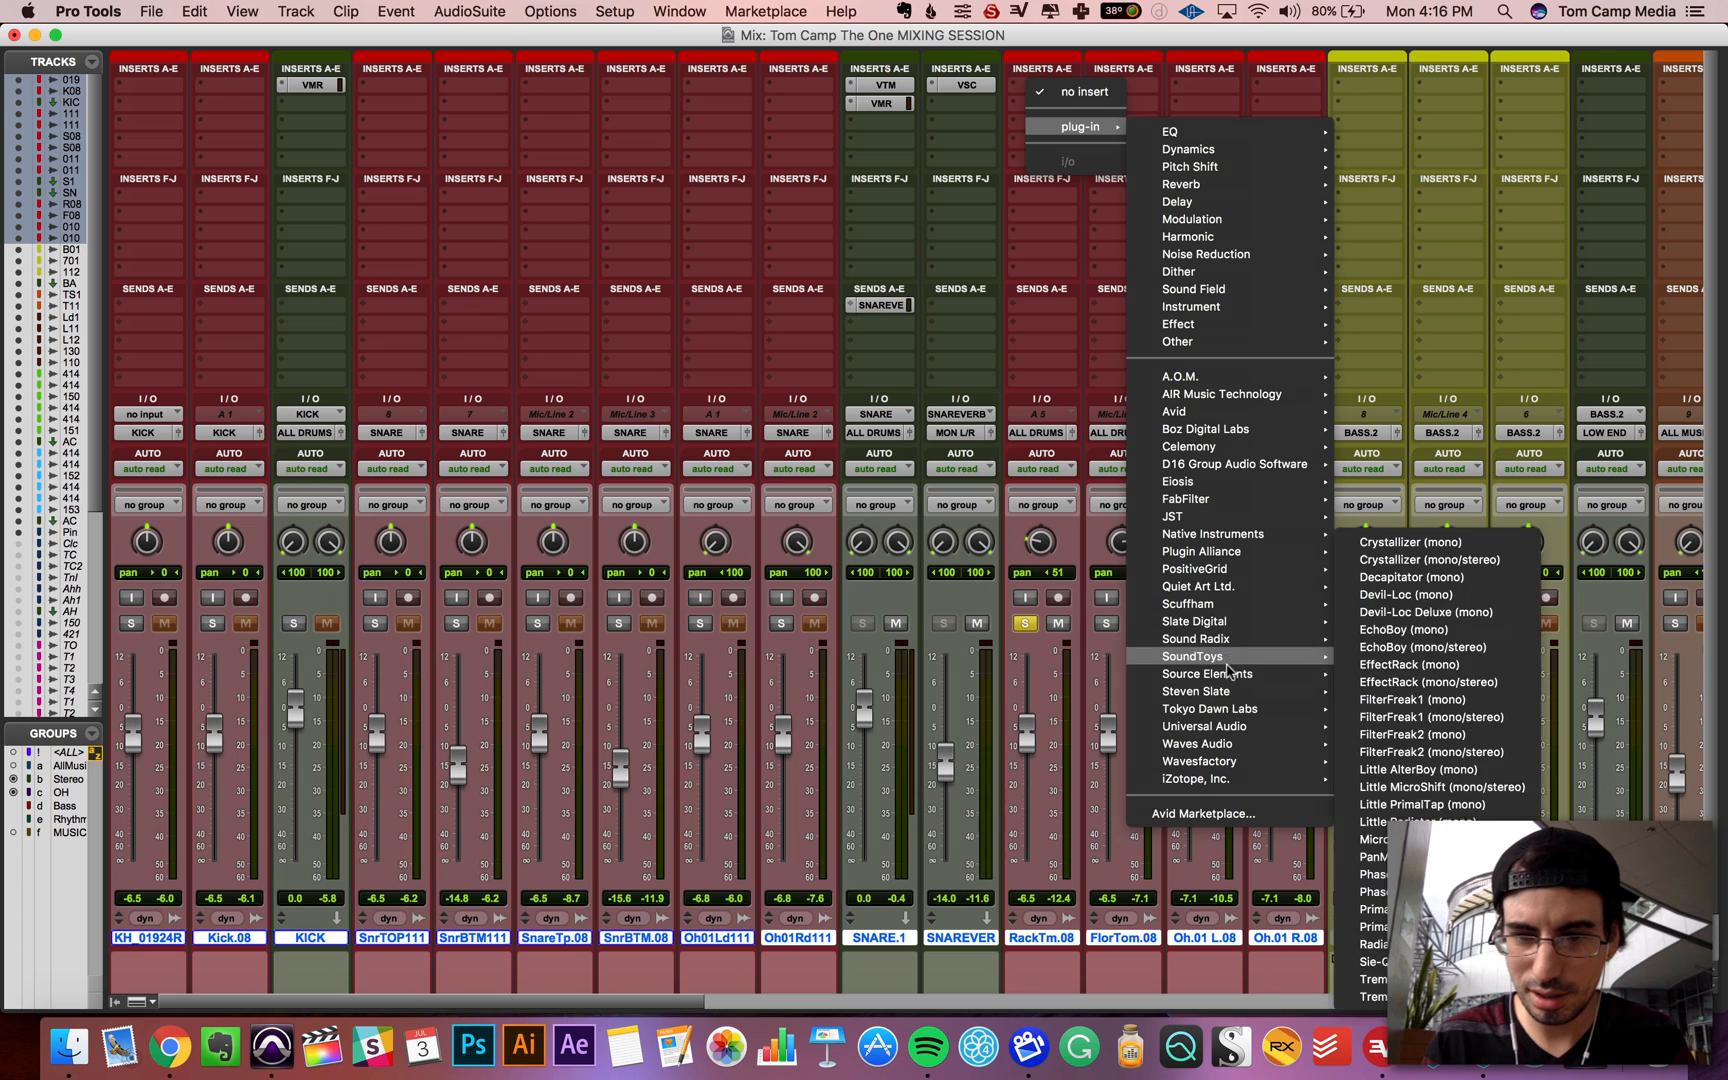
mouse_move(1252, 626)
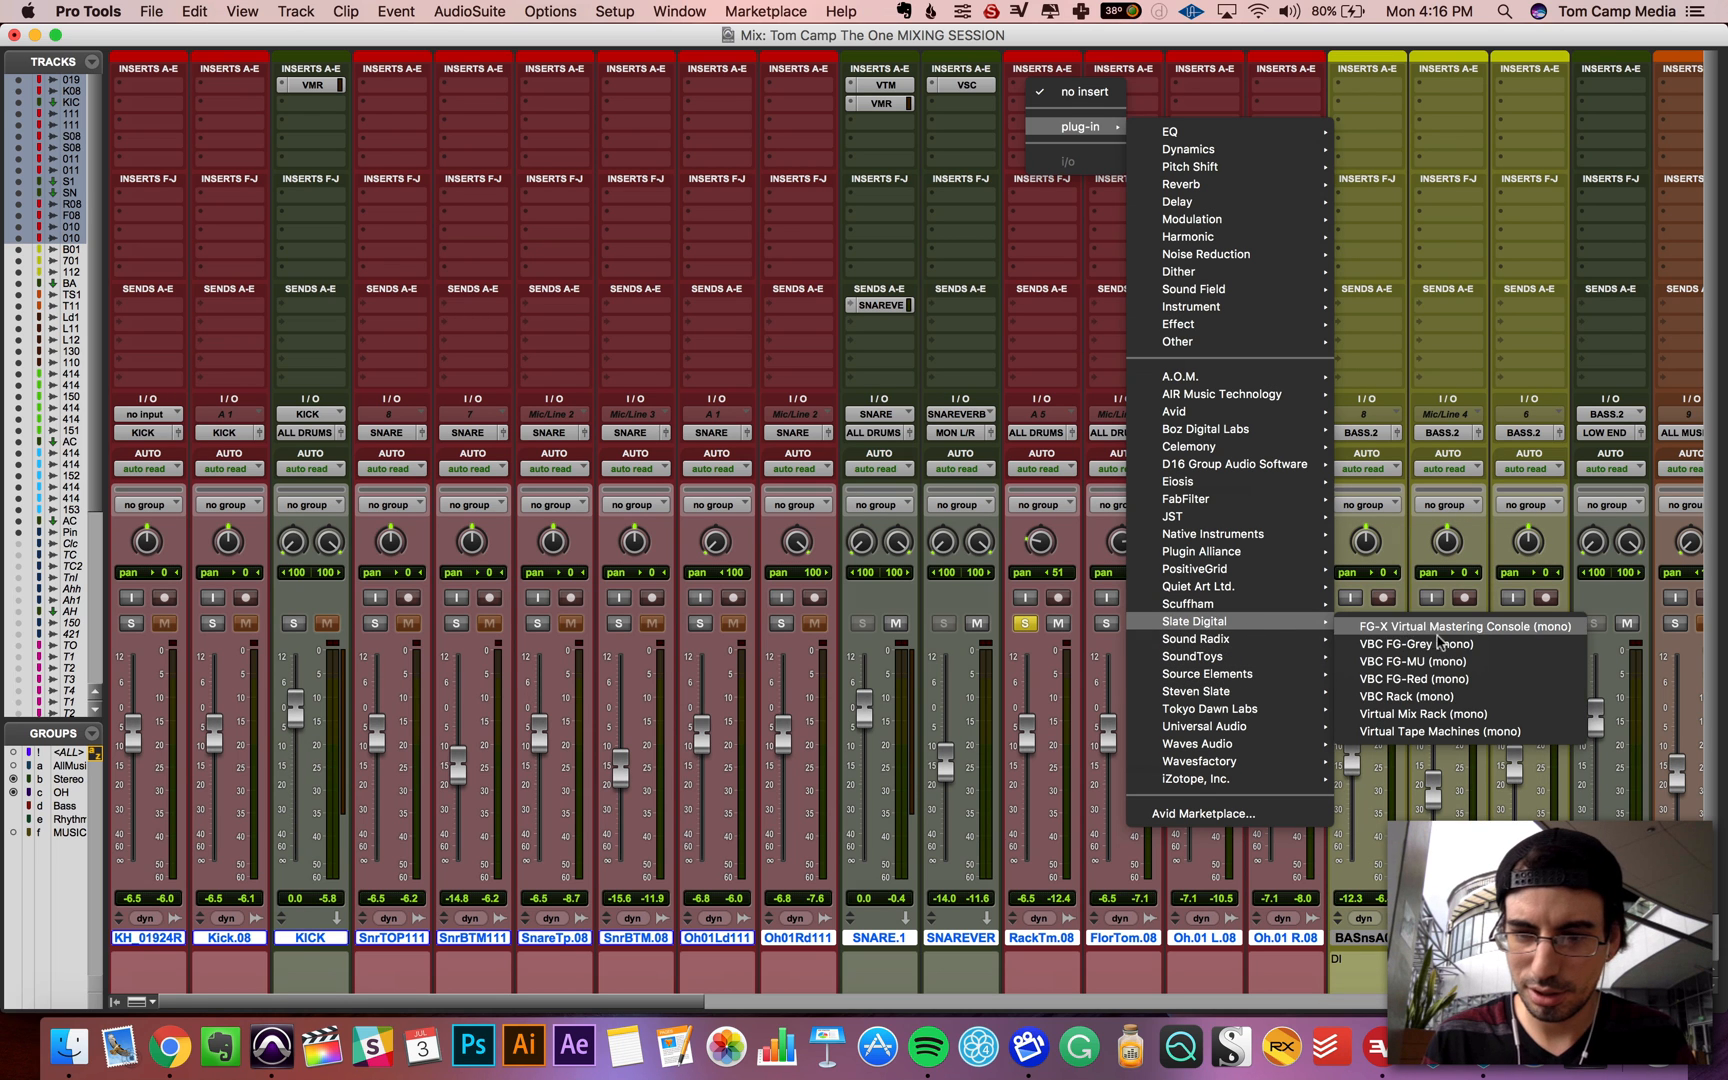
left_click(1443, 714)
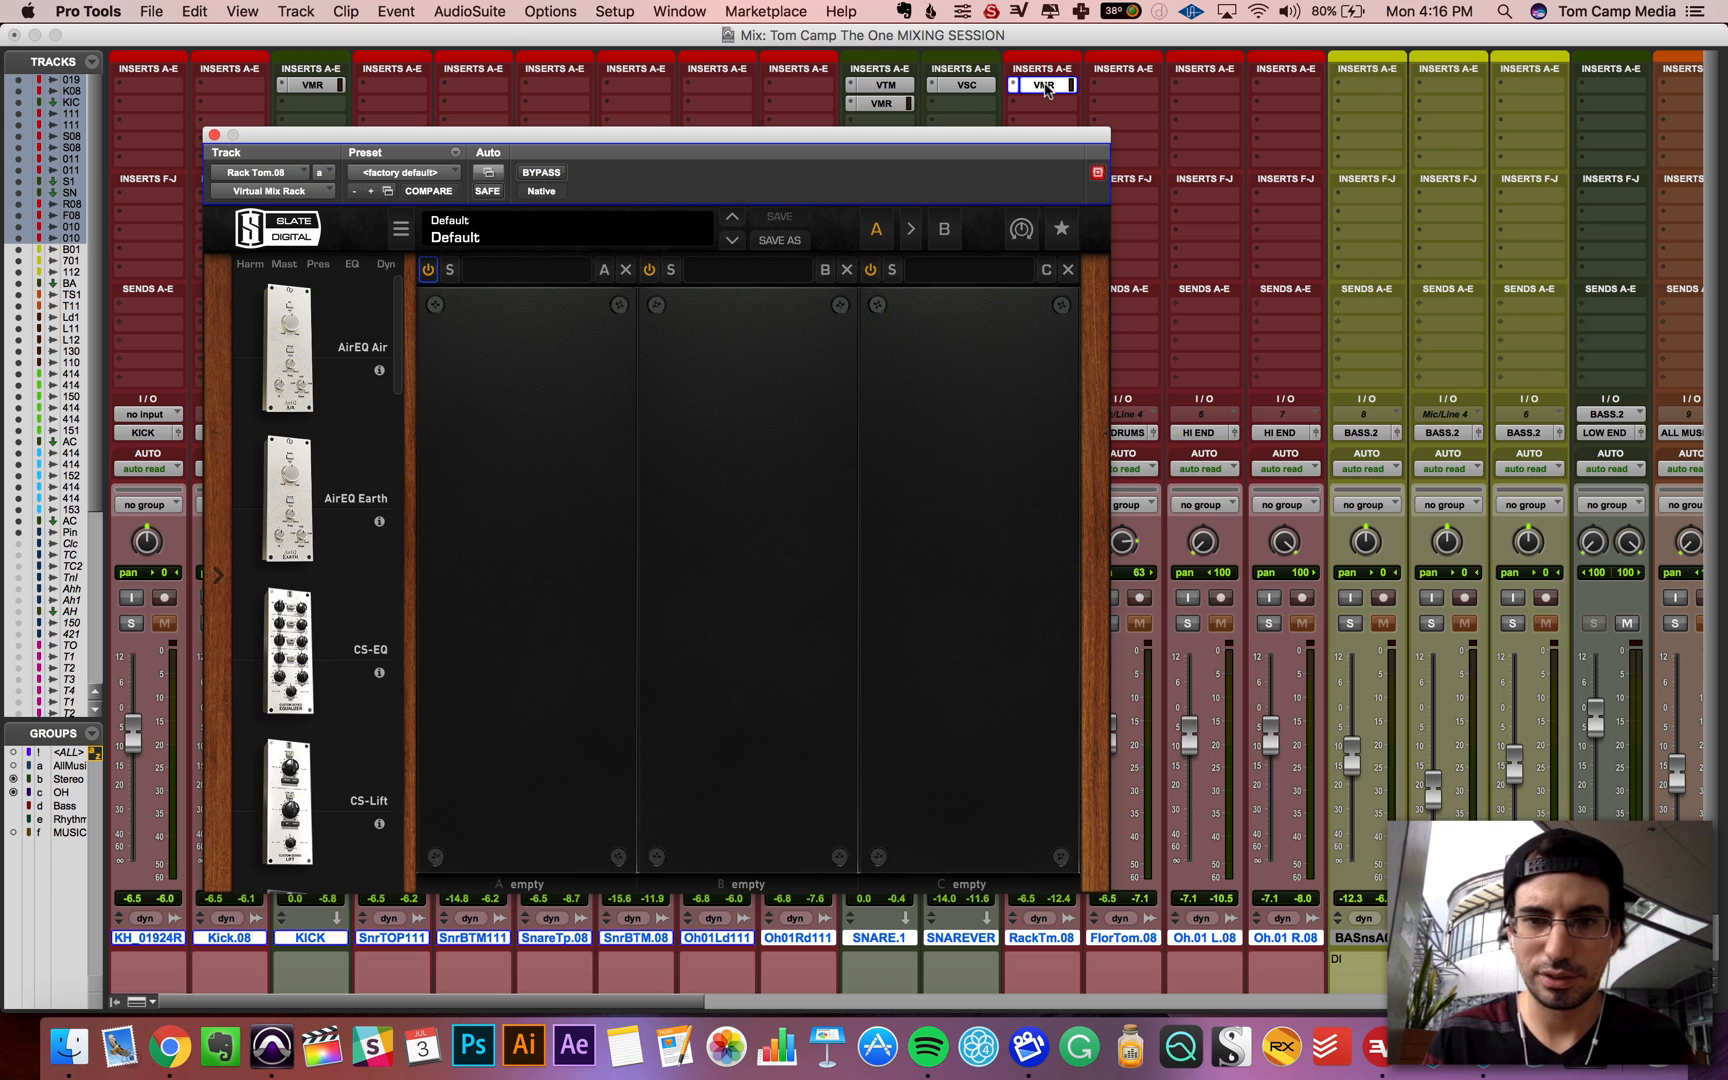
Step: Copy the empty Virtual Mix Rack from RackTom.08 to FlorTom.08 and TomSupro1, and try copying it to the BASS aux
left_click_drag(1044, 83, 1471, 96)
left_click_drag(1607, 92, 1607, 92)
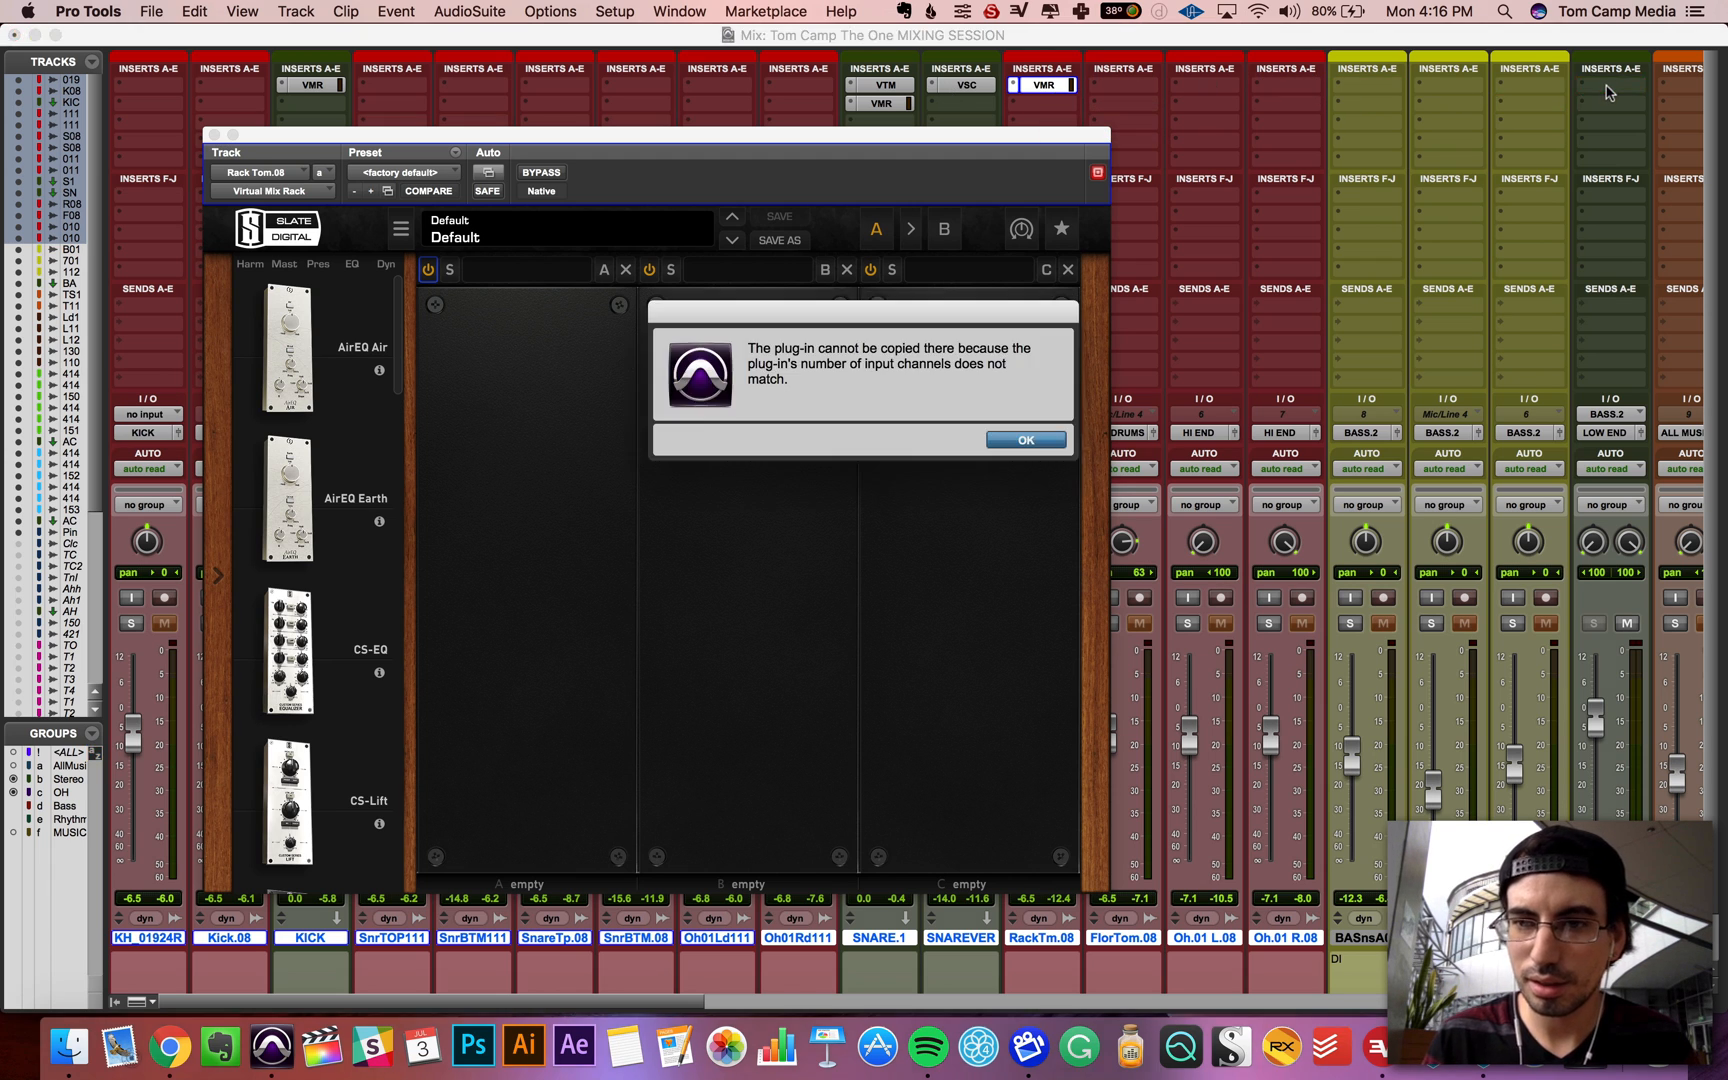
left_click(1020, 439)
Step: Load the FG-S equalizer into the rack tom's mix rack and boost its low band in bell mode around 114 Hz
scroll(302, 448, "down", 5)
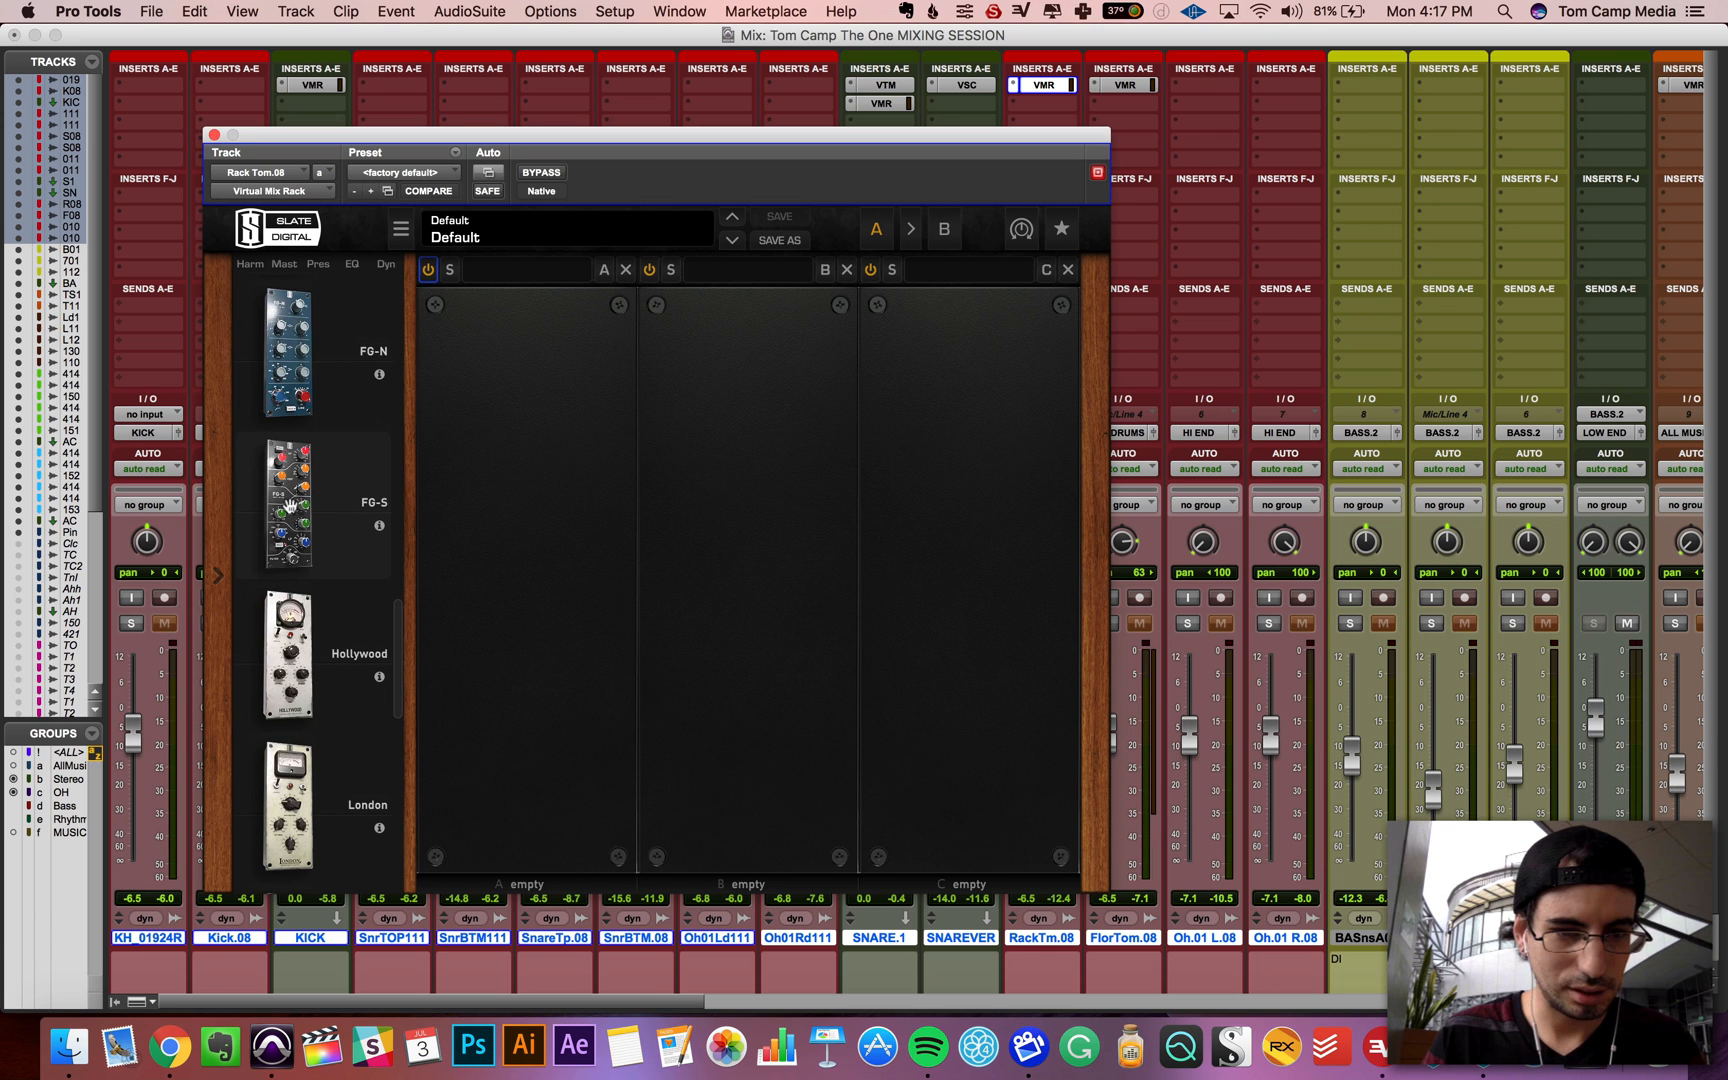
left_click_drag(289, 505, 529, 787)
left_click_drag(465, 725, 465, 742)
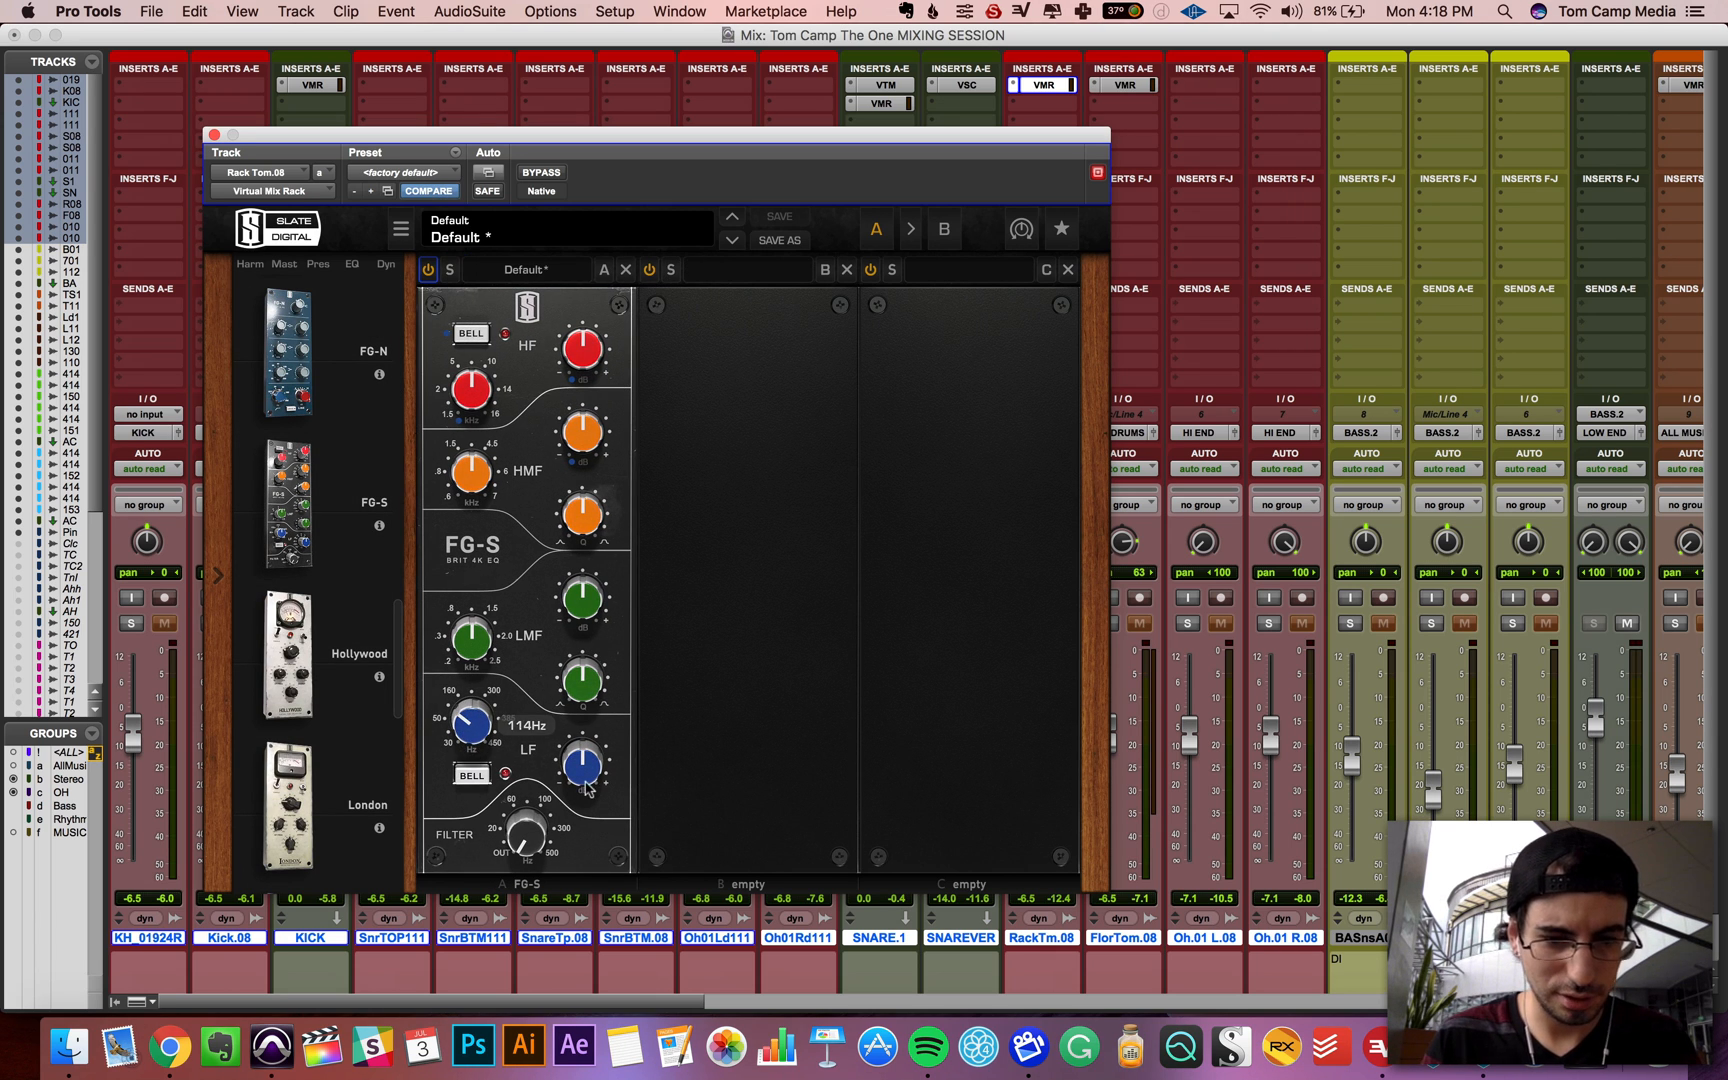
left_click_drag(587, 789, 584, 750)
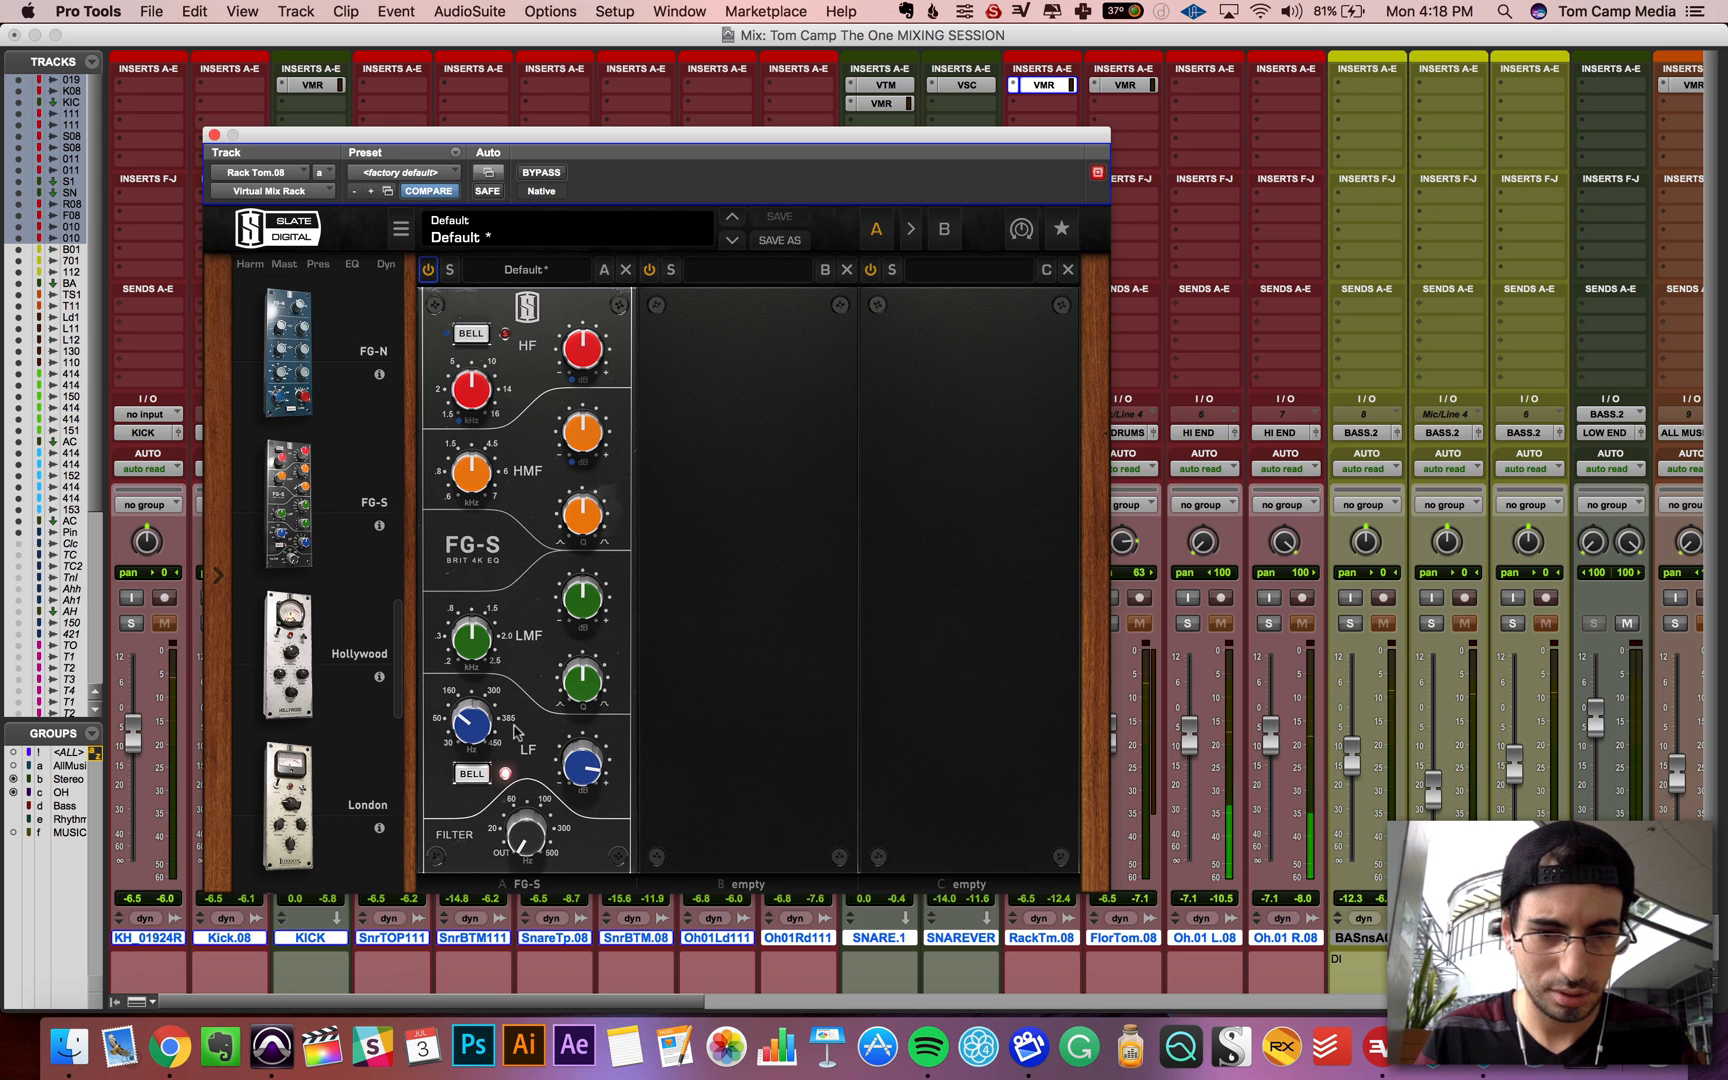
mouse_move(474, 728)
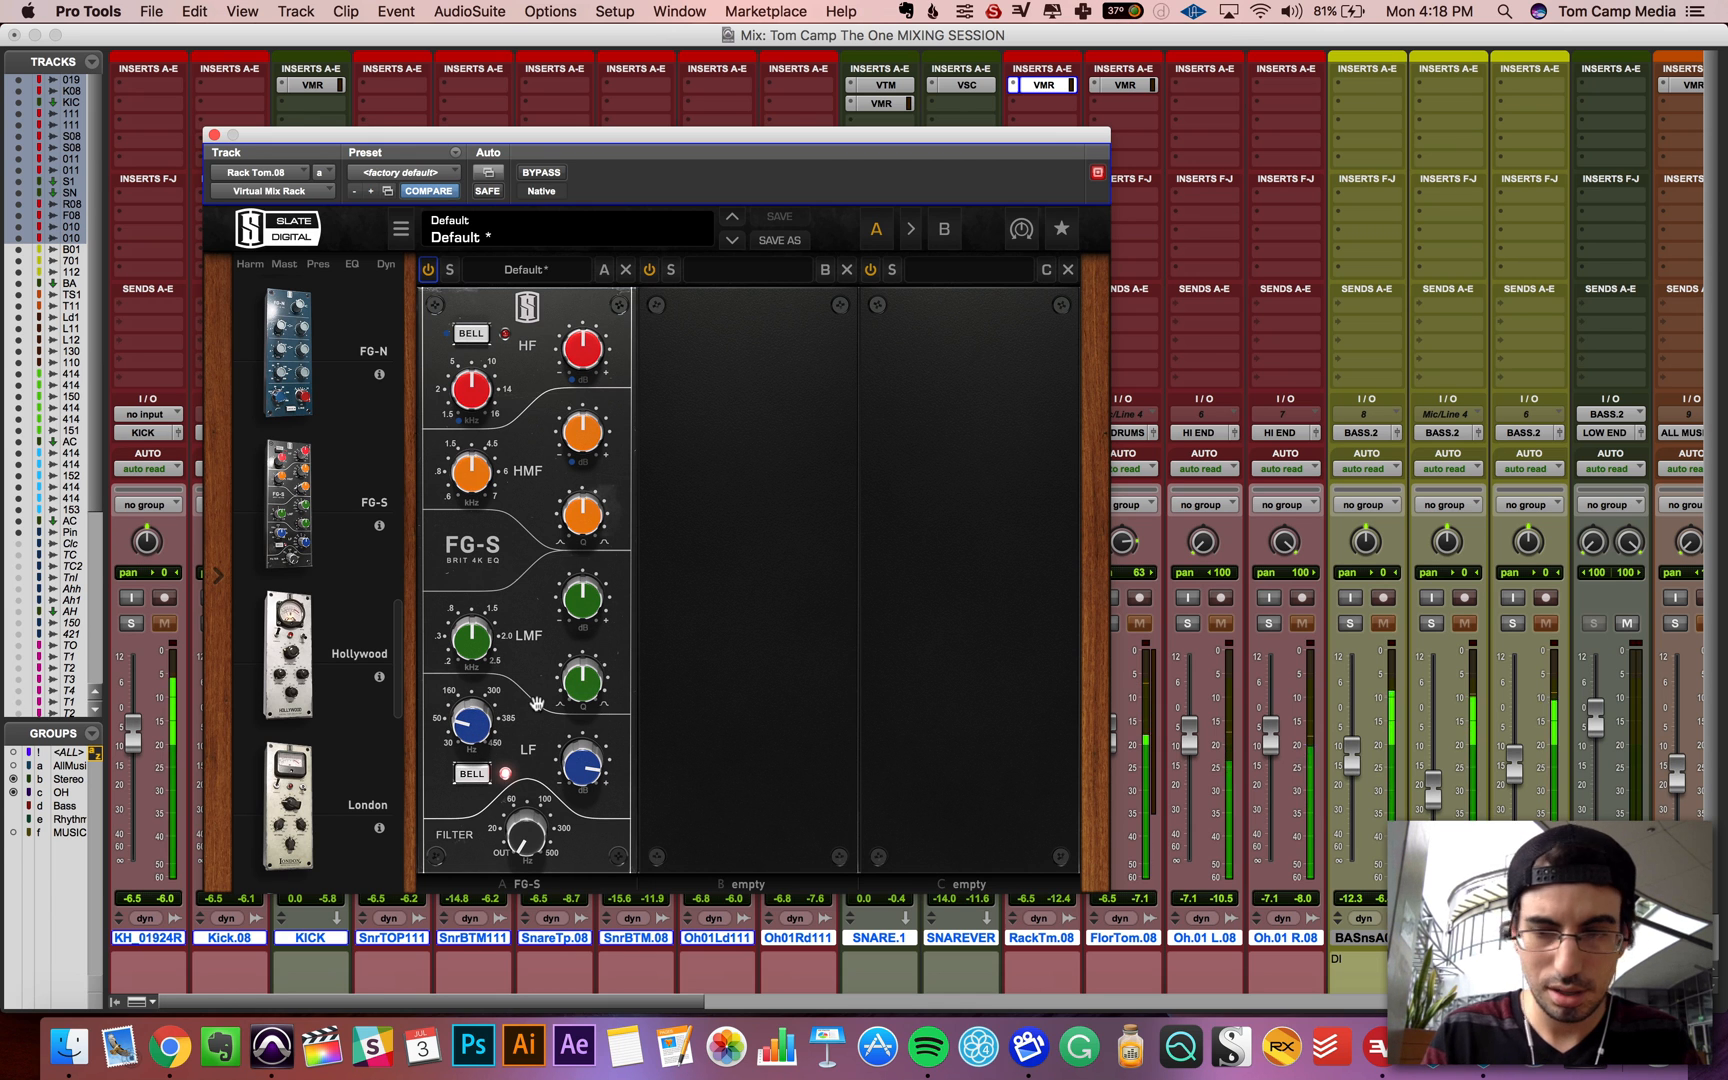
Step: In the Edit window, select the single rack tom hit from 0:09.873 to 0:10.649, moving the rack window aside and back
key("super+equal")
left_click_drag(707, 137, 1344, 932)
key("space")
left_click(1101, 706)
mouse_move(1082, 708)
left_mouse_down()
mouse_move(1157, 711)
mouse_move(1085, 709)
left_mouse_up()
left_click(1147, 711)
left_click_drag(1180, 937, 470, 152)
Step: While looping the tom hit, fine-tune the FG-S low band's frequency and set its boost to about 5 dB
key("space")
left_click_drag(494, 779, 495, 738)
mouse_move(389, 730)
left_mouse_down()
mouse_move(388, 712)
mouse_move(406, 727)
left_mouse_up()
left_click_drag(500, 778, 499, 840)
key("space")
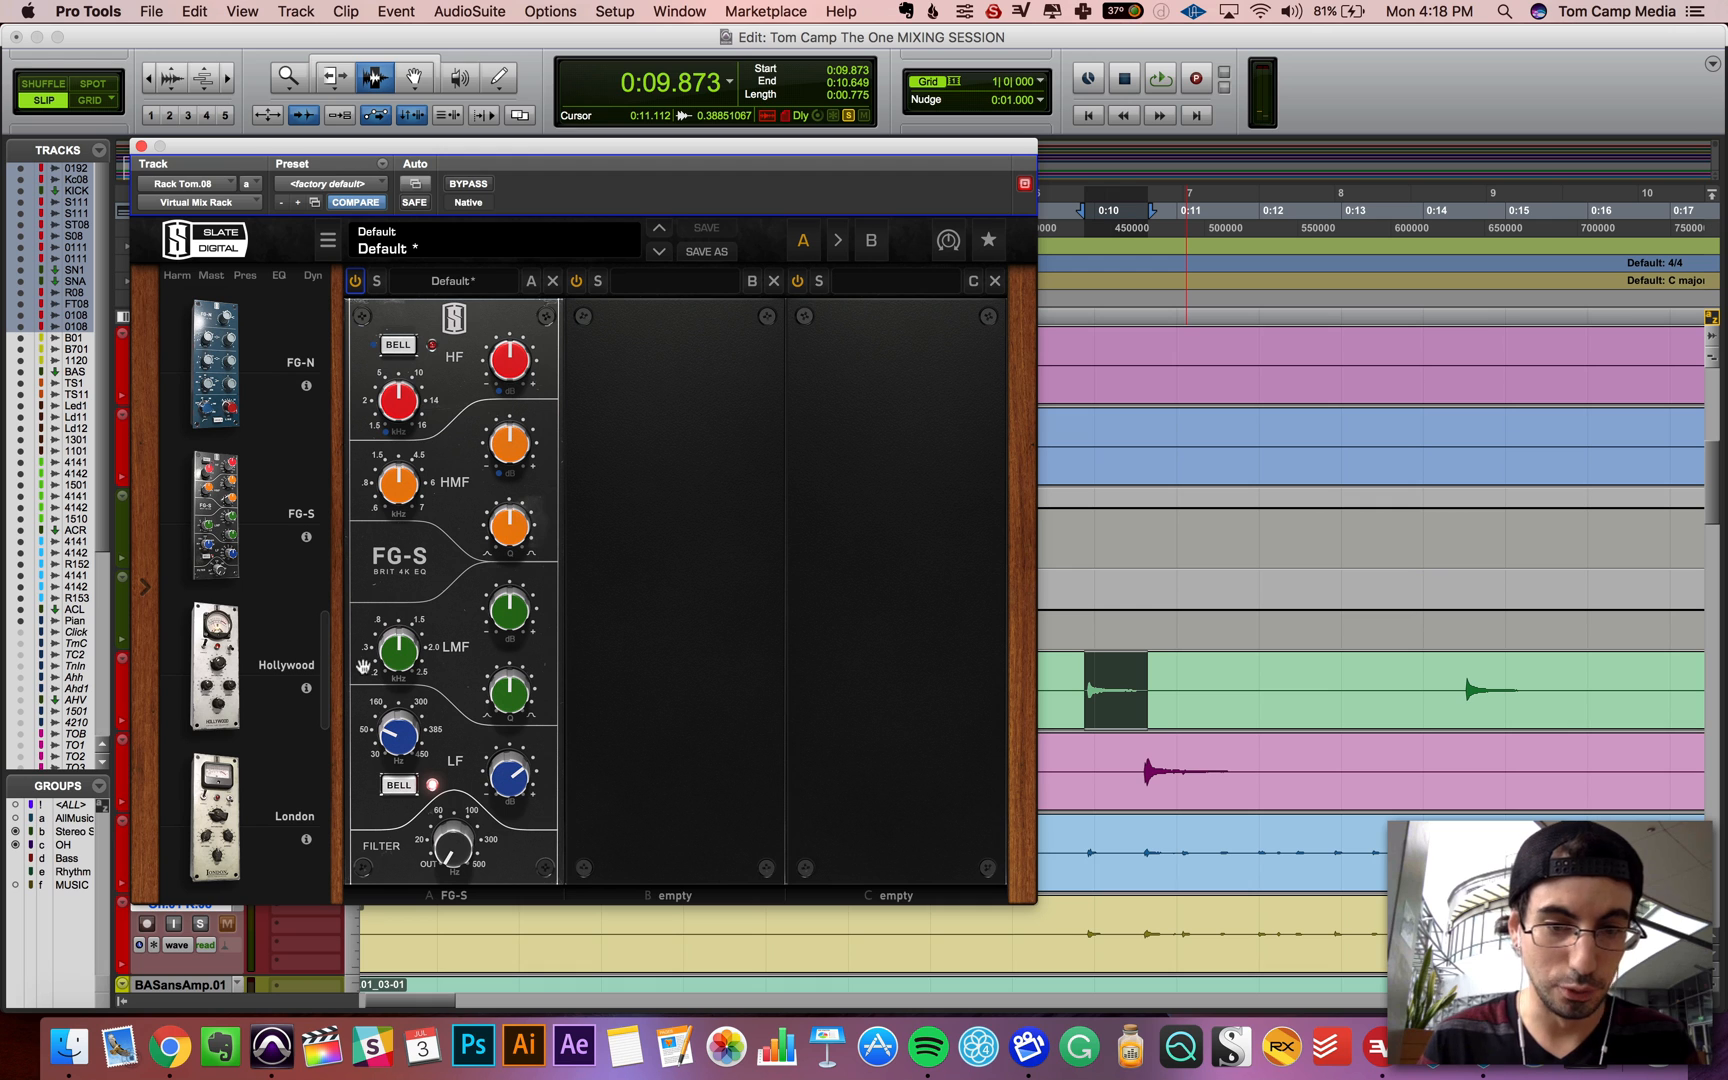
Step: Cut the FG-S low-mid band about 7.5 dB at 414 Hz and slightly boost a raised high band during looped playback
left_click_drag(377, 634, 377, 666)
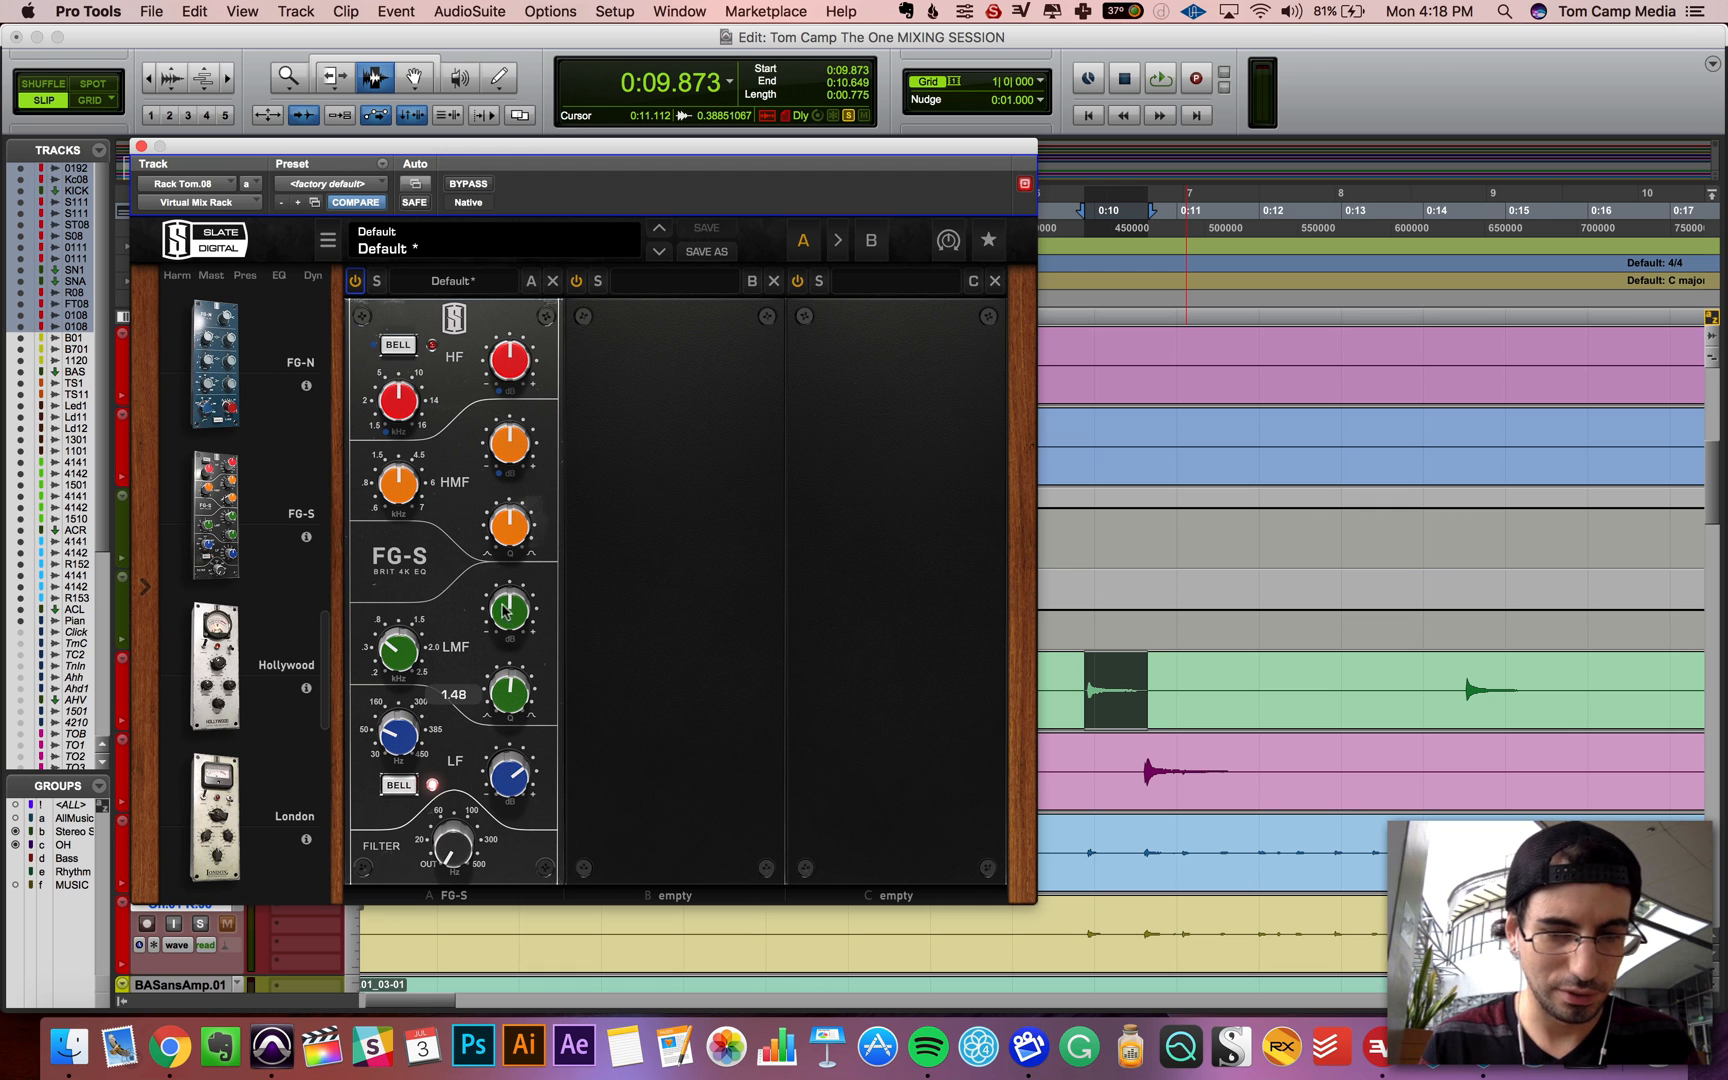
key("space")
left_click_drag(505, 619, 507, 585)
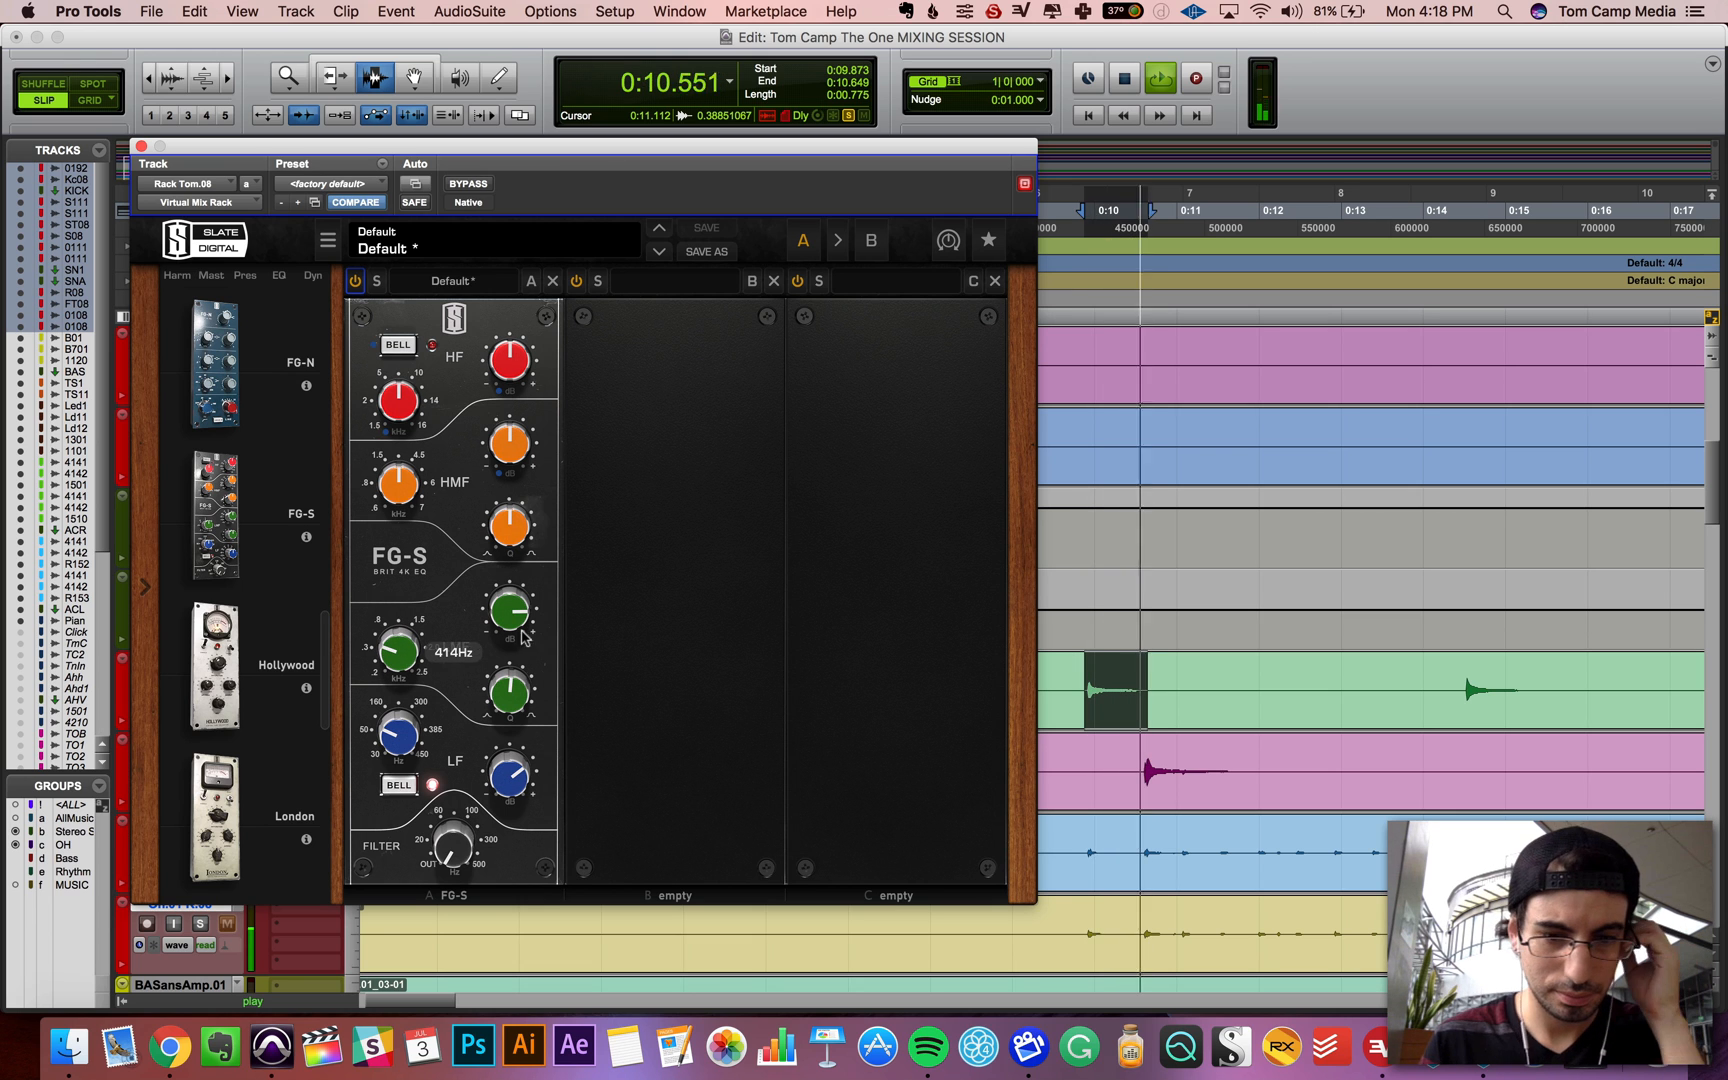
left_click_drag(528, 625, 505, 740)
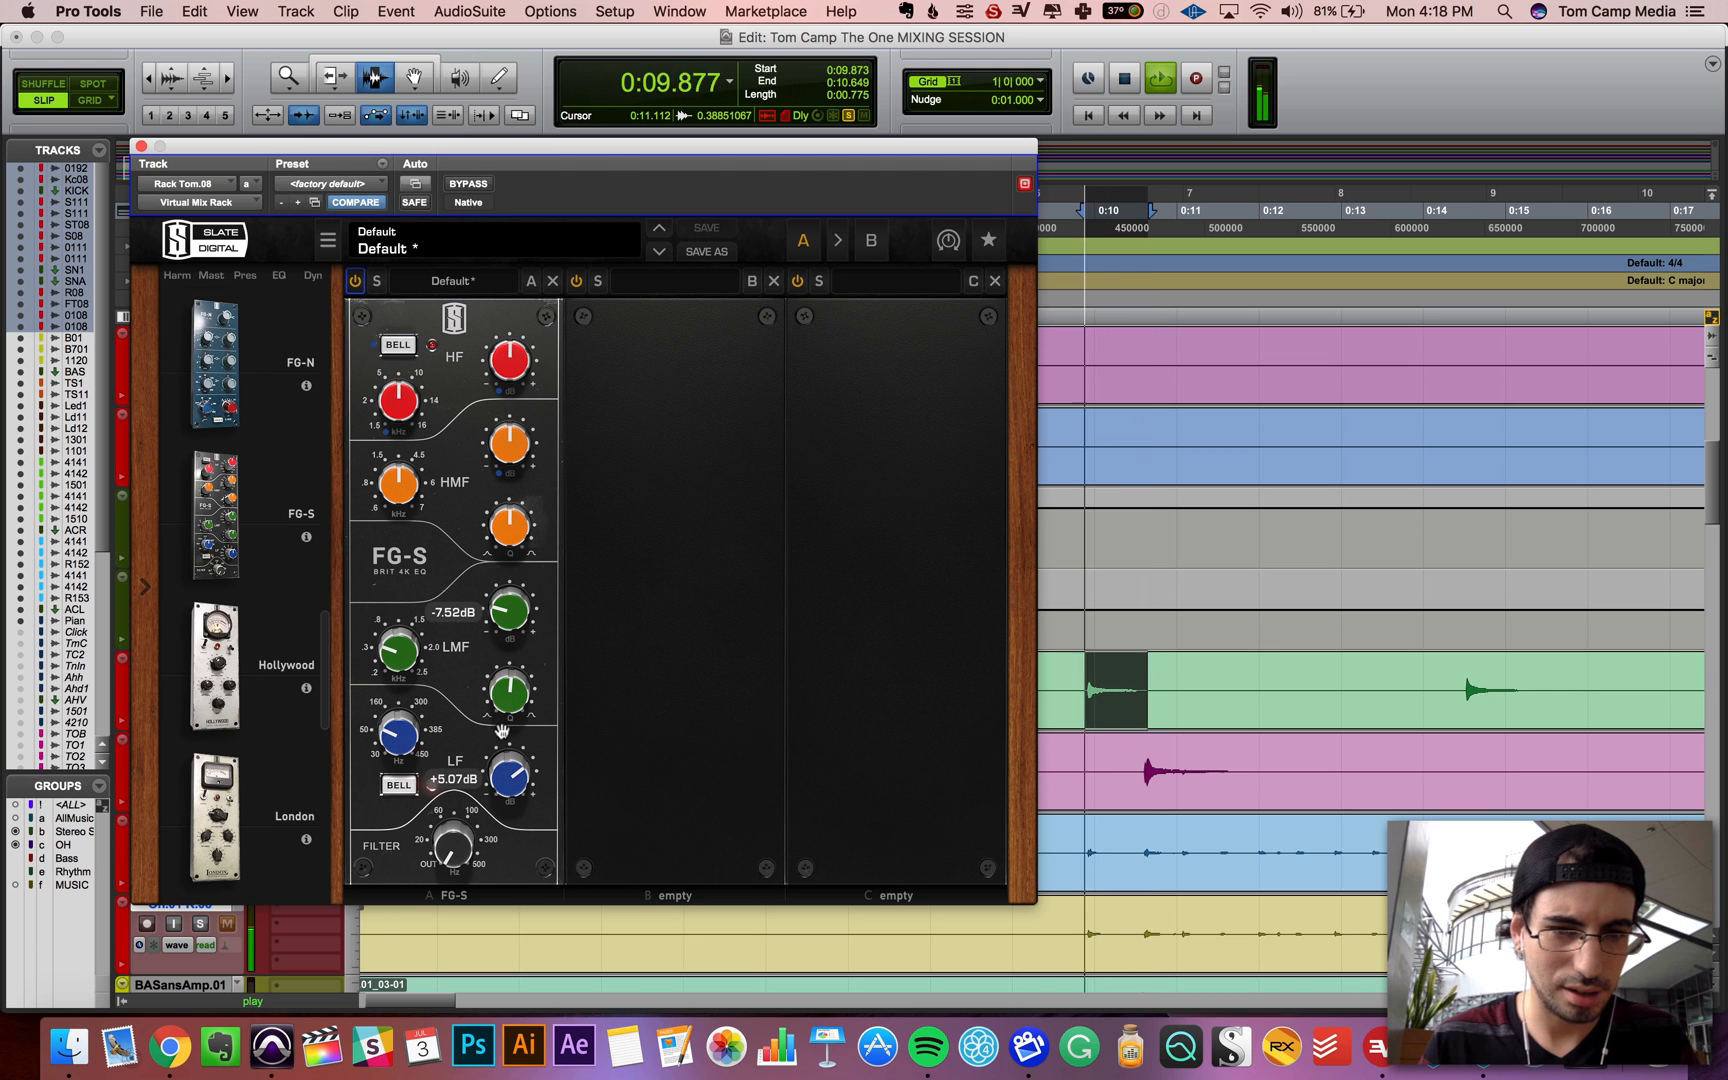
left_click_drag(512, 365, 511, 333)
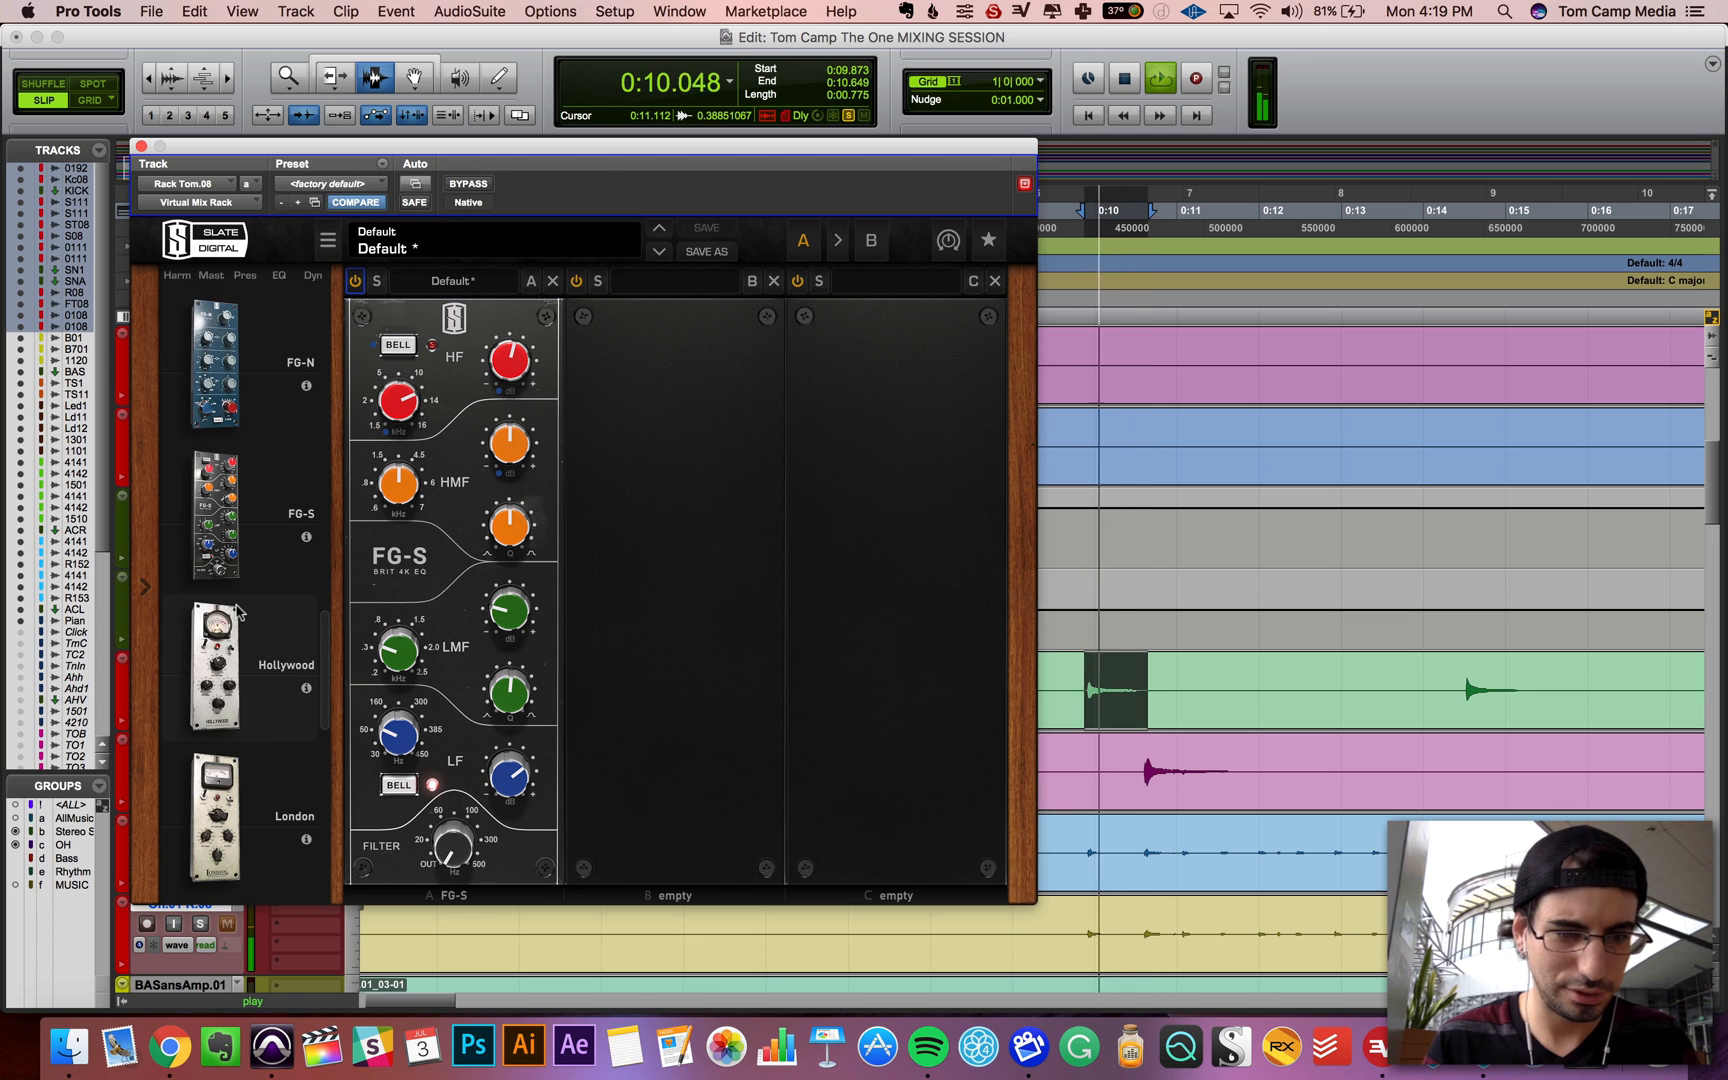
key("space")
Step: Insert the VCC Channel module ahead of the FG-S and set its linked input and output to -1.61 dB and +1.61 dB
scroll(237, 612, "down", 3)
scroll(228, 718, "down", 5)
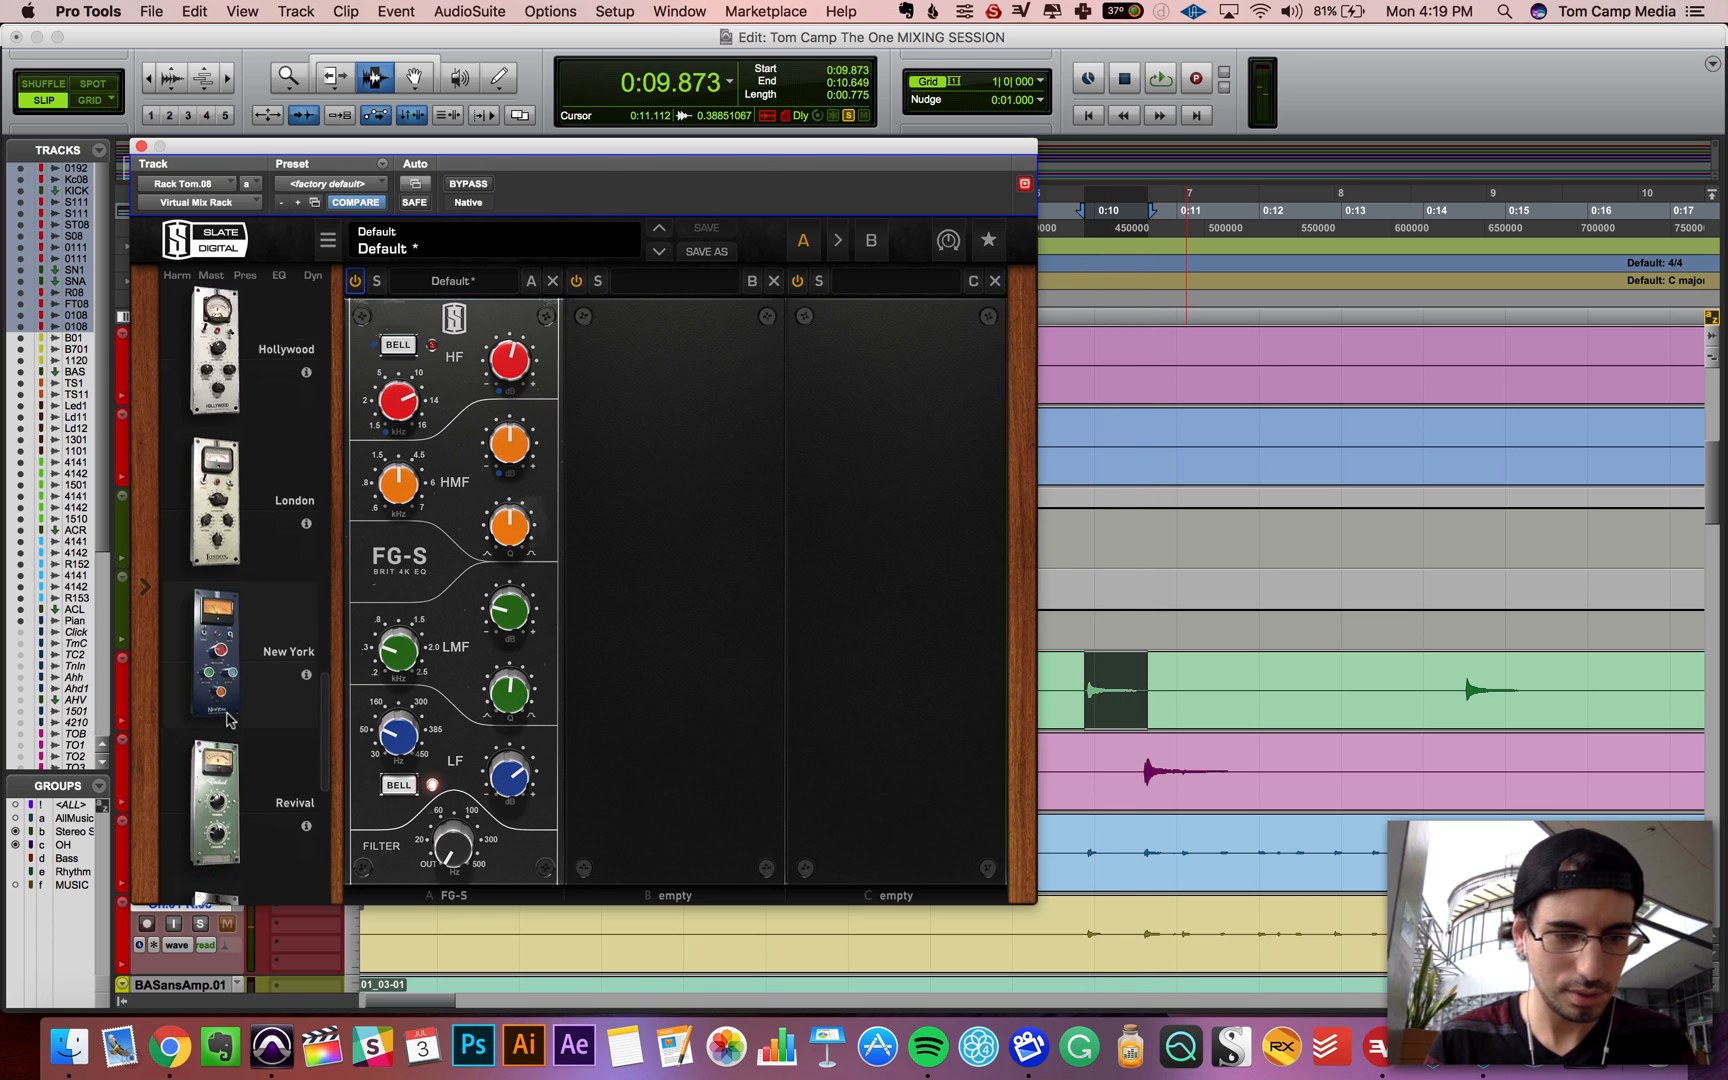
scroll(213, 588, "down", 3)
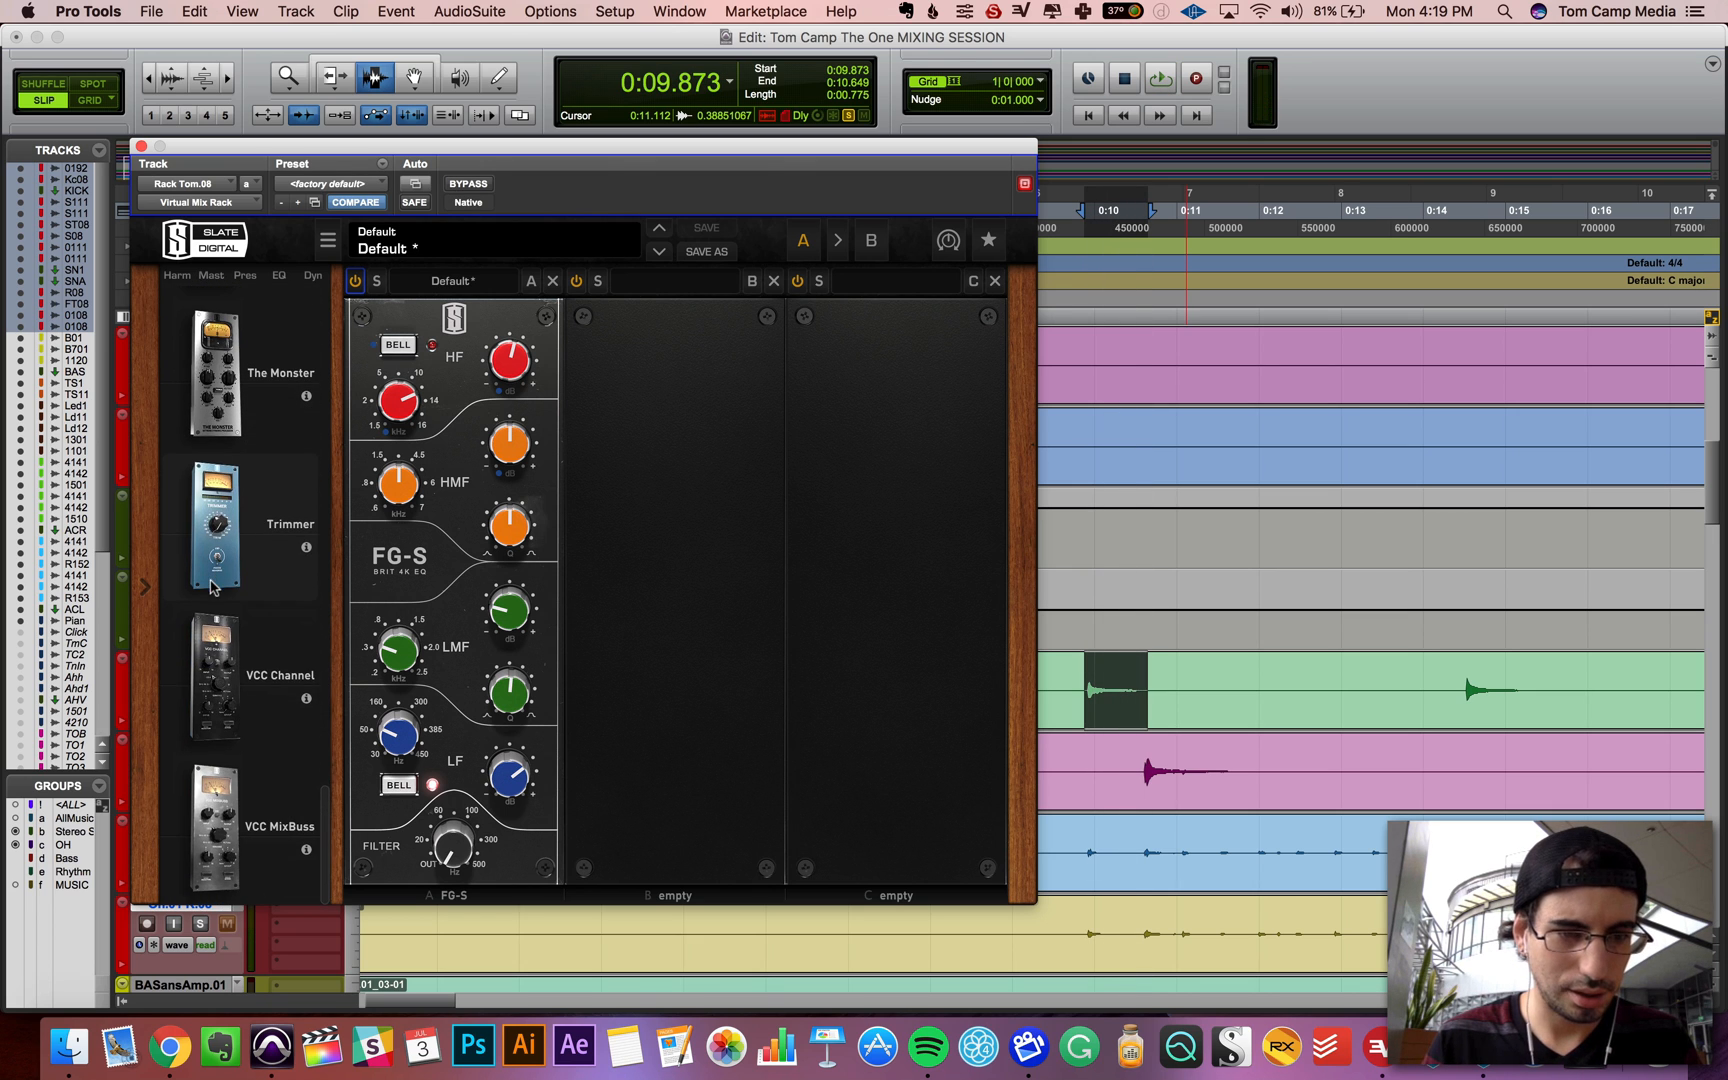
left_click_drag(230, 690, 400, 560)
key("space")
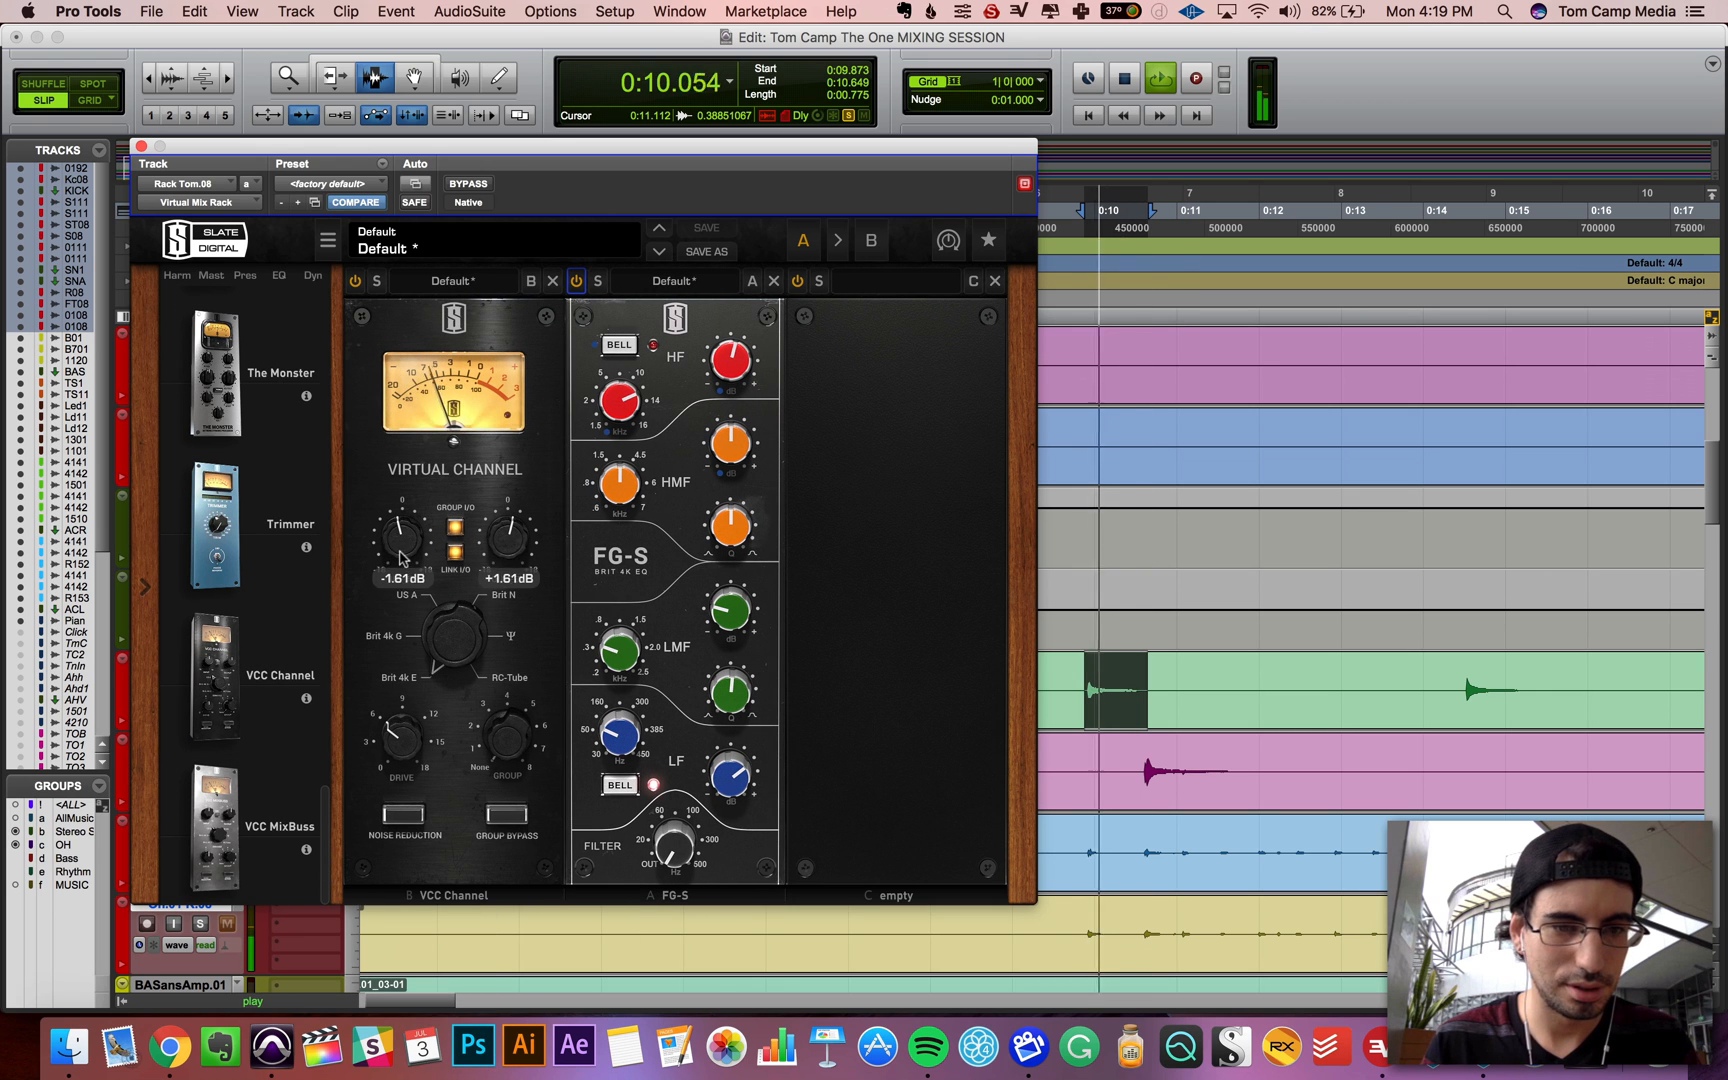
key("space")
Step: Add the CS-Lift module between VCC Channel and FG-S, setting Low Lift to 2.10 and High Lift to 1.86
scroll(301, 506, "up", 4)
scroll(301, 506, "up", 2)
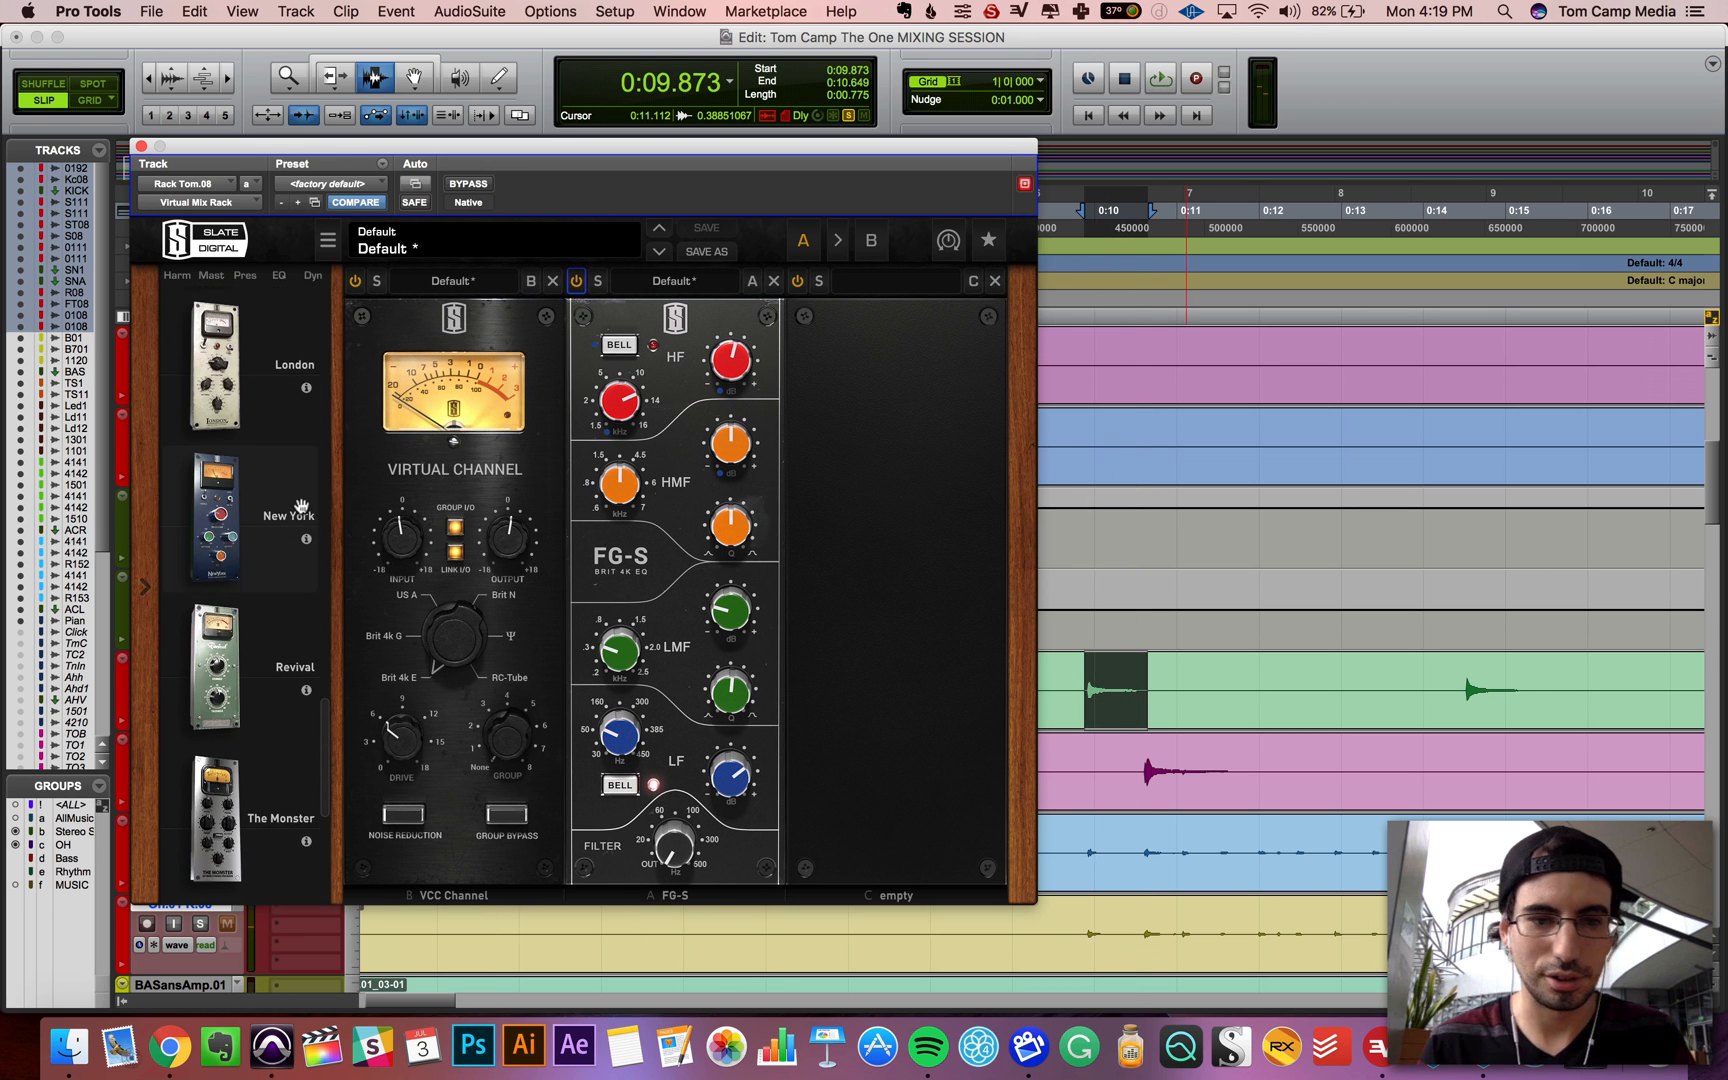
scroll(301, 506, "down", 10)
scroll(301, 506, "down", 2)
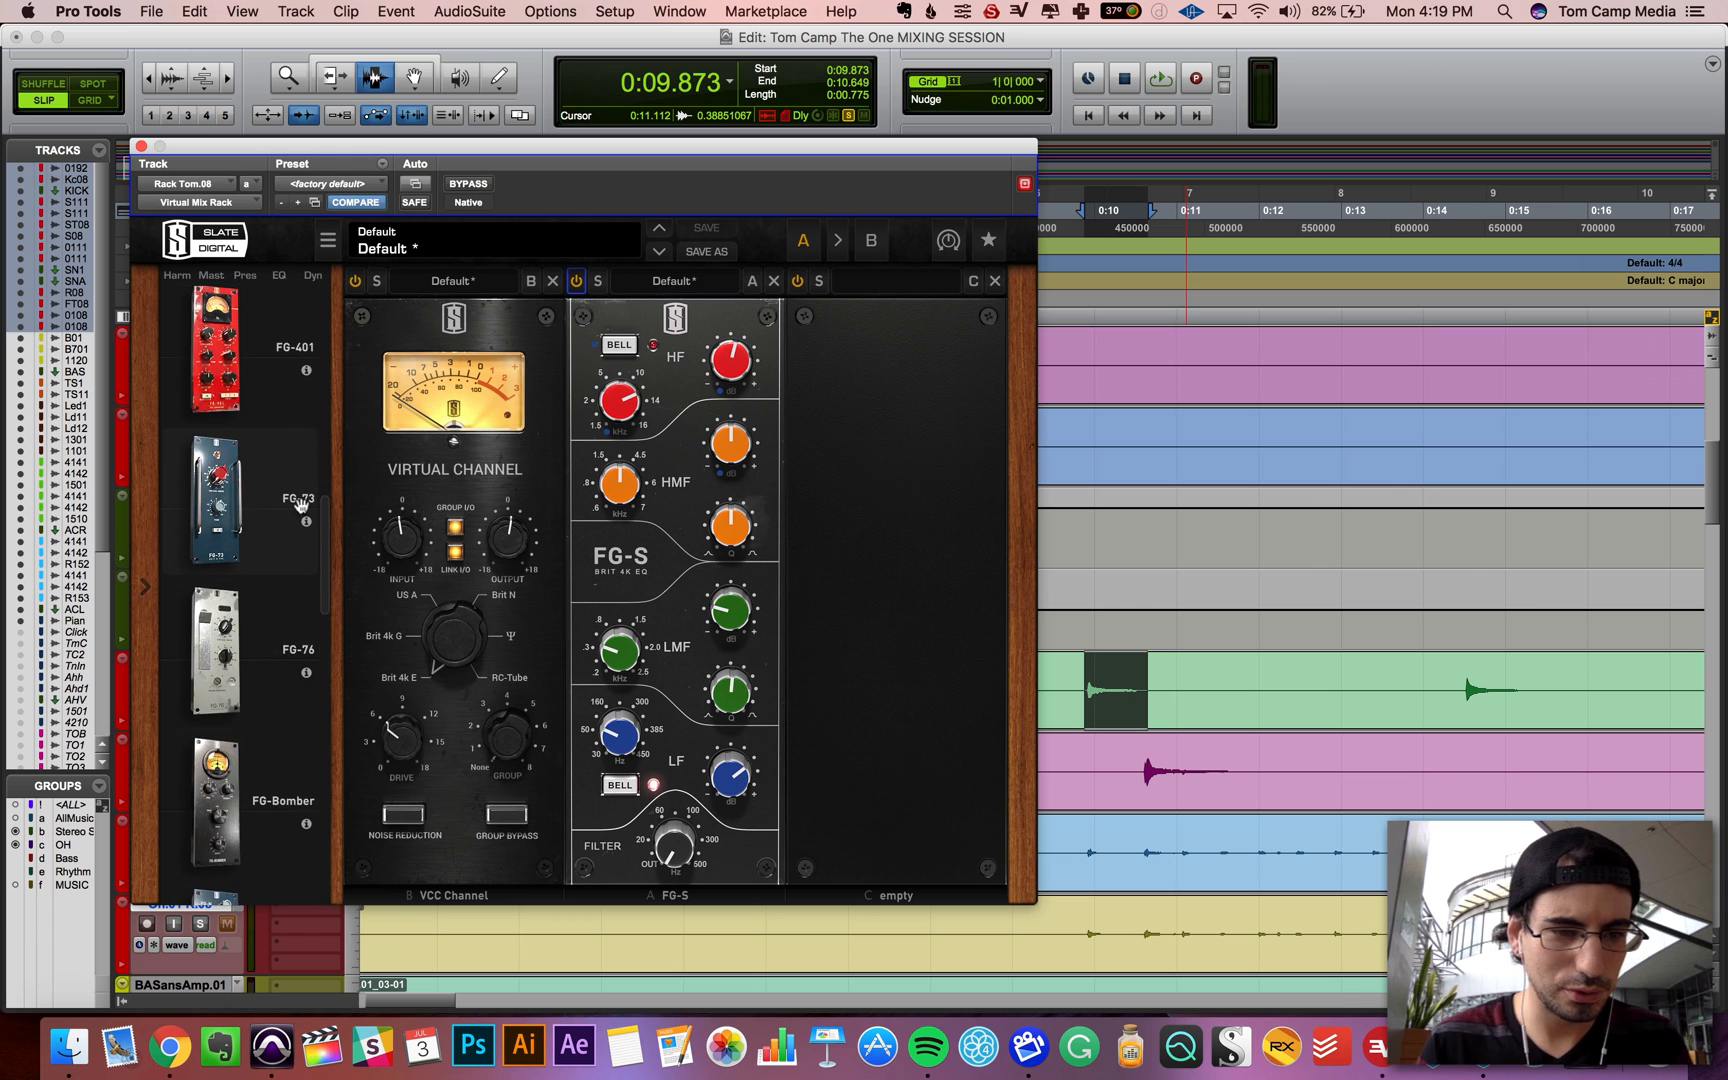
scroll(301, 506, "down", 1)
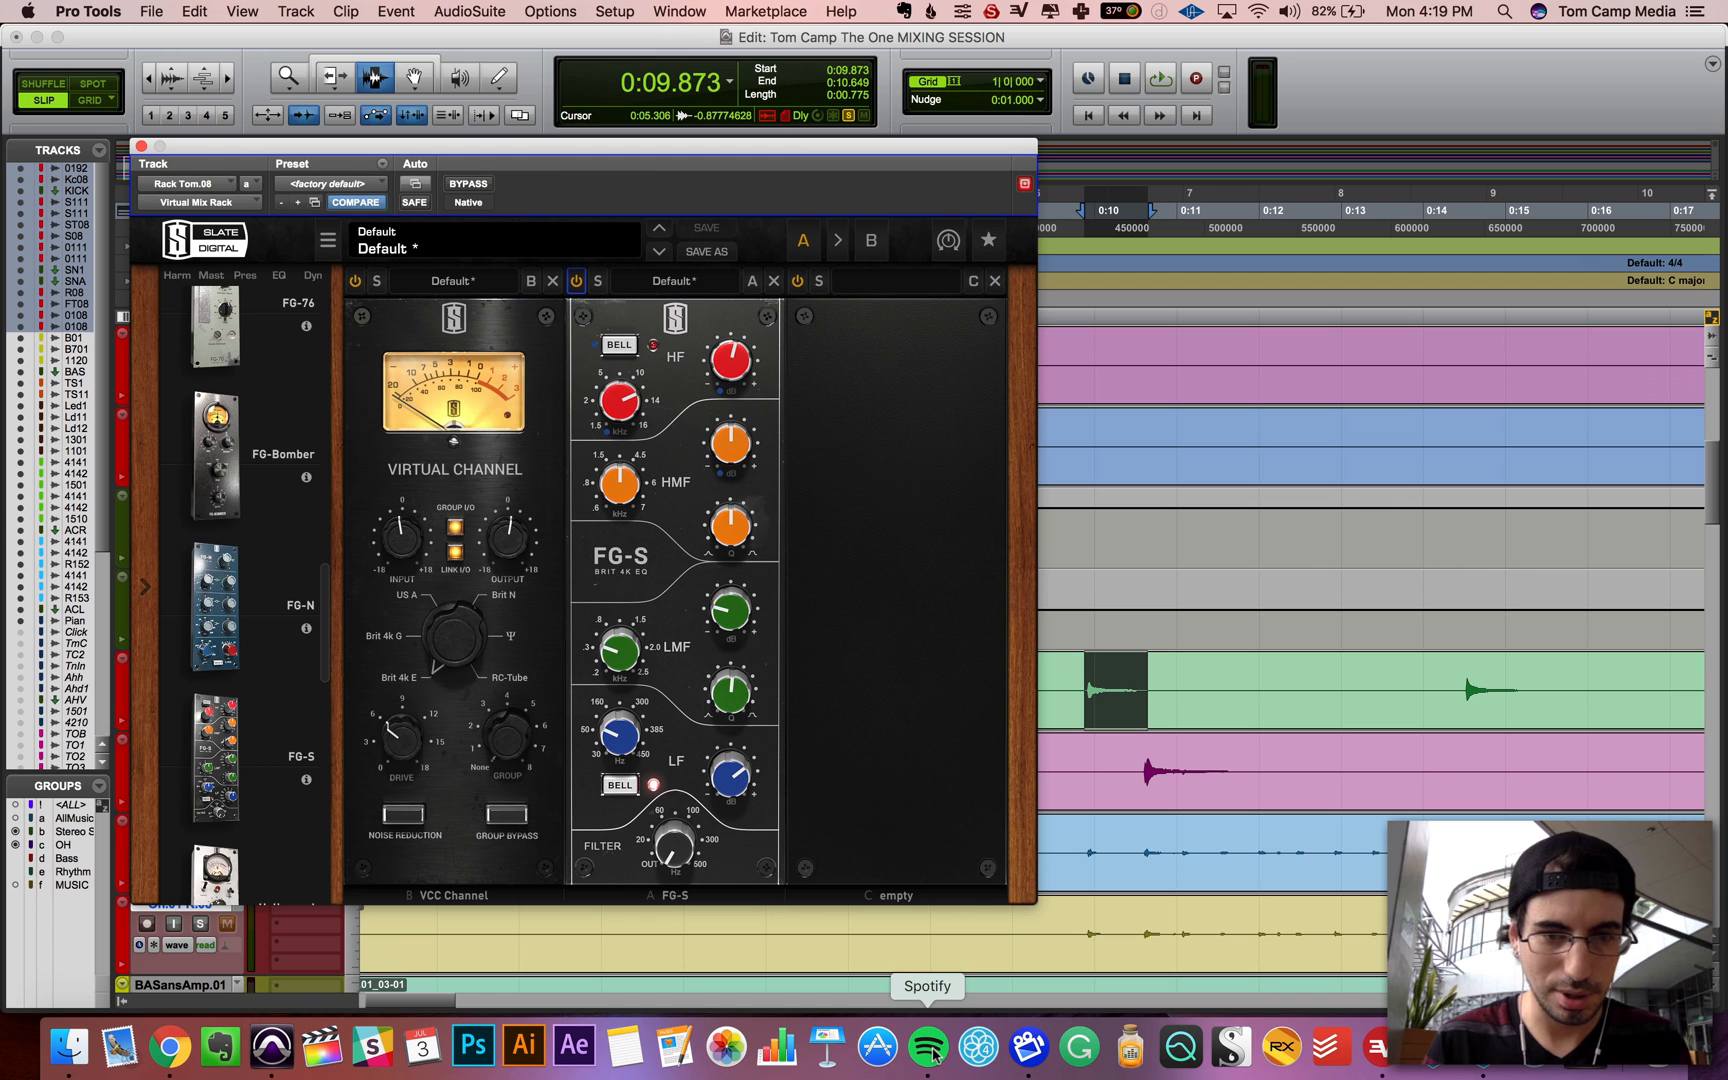
scroll(239, 598, "up", 7)
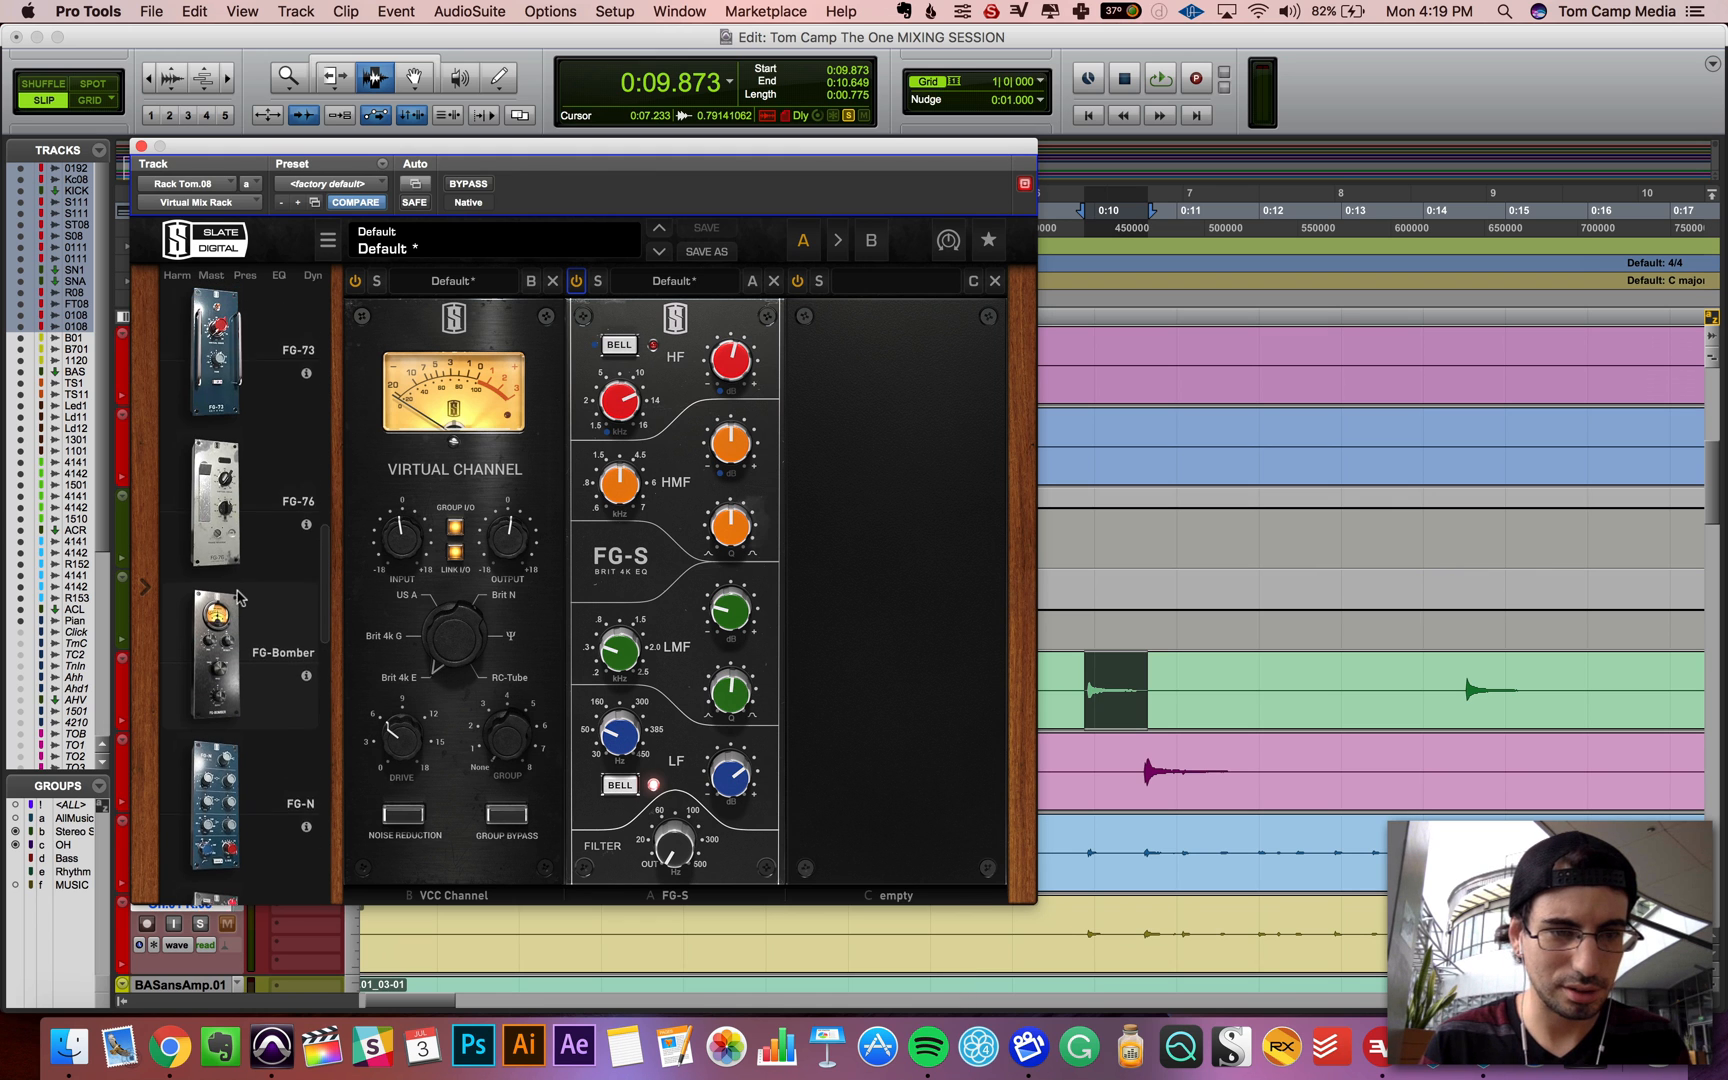
scroll(239, 598, "up", 10)
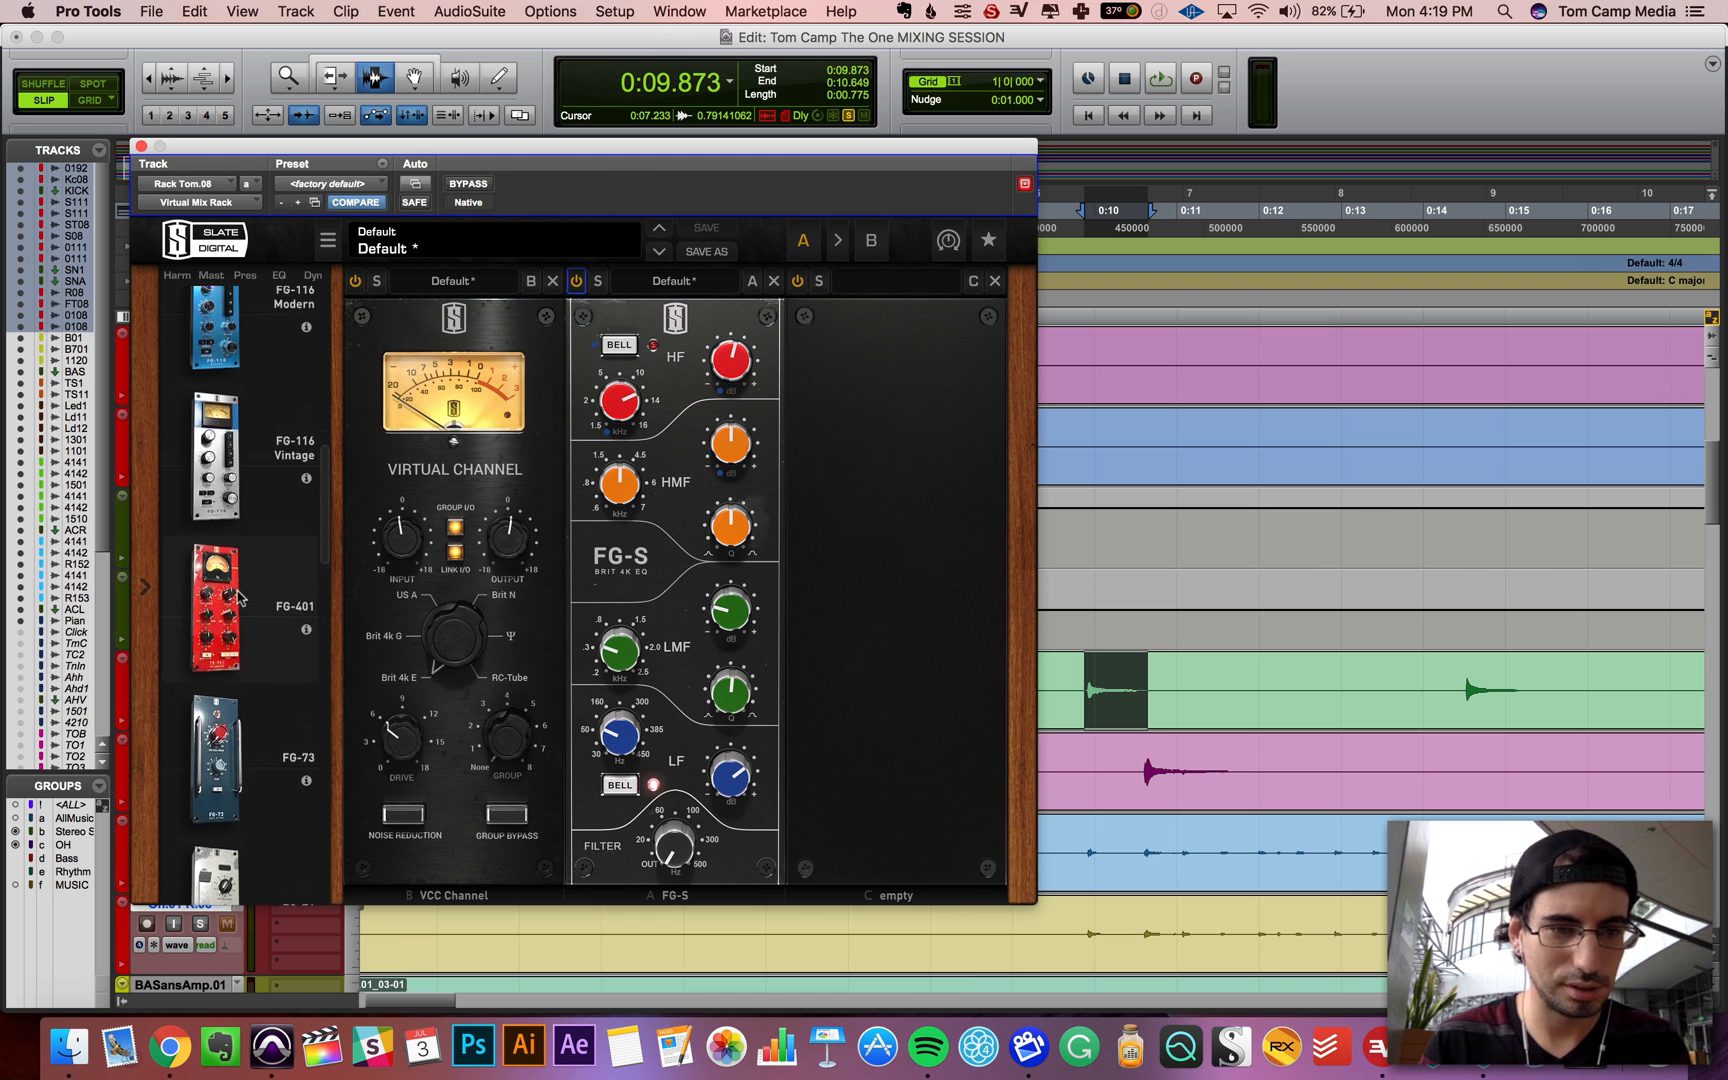
scroll(239, 598, "up", 8)
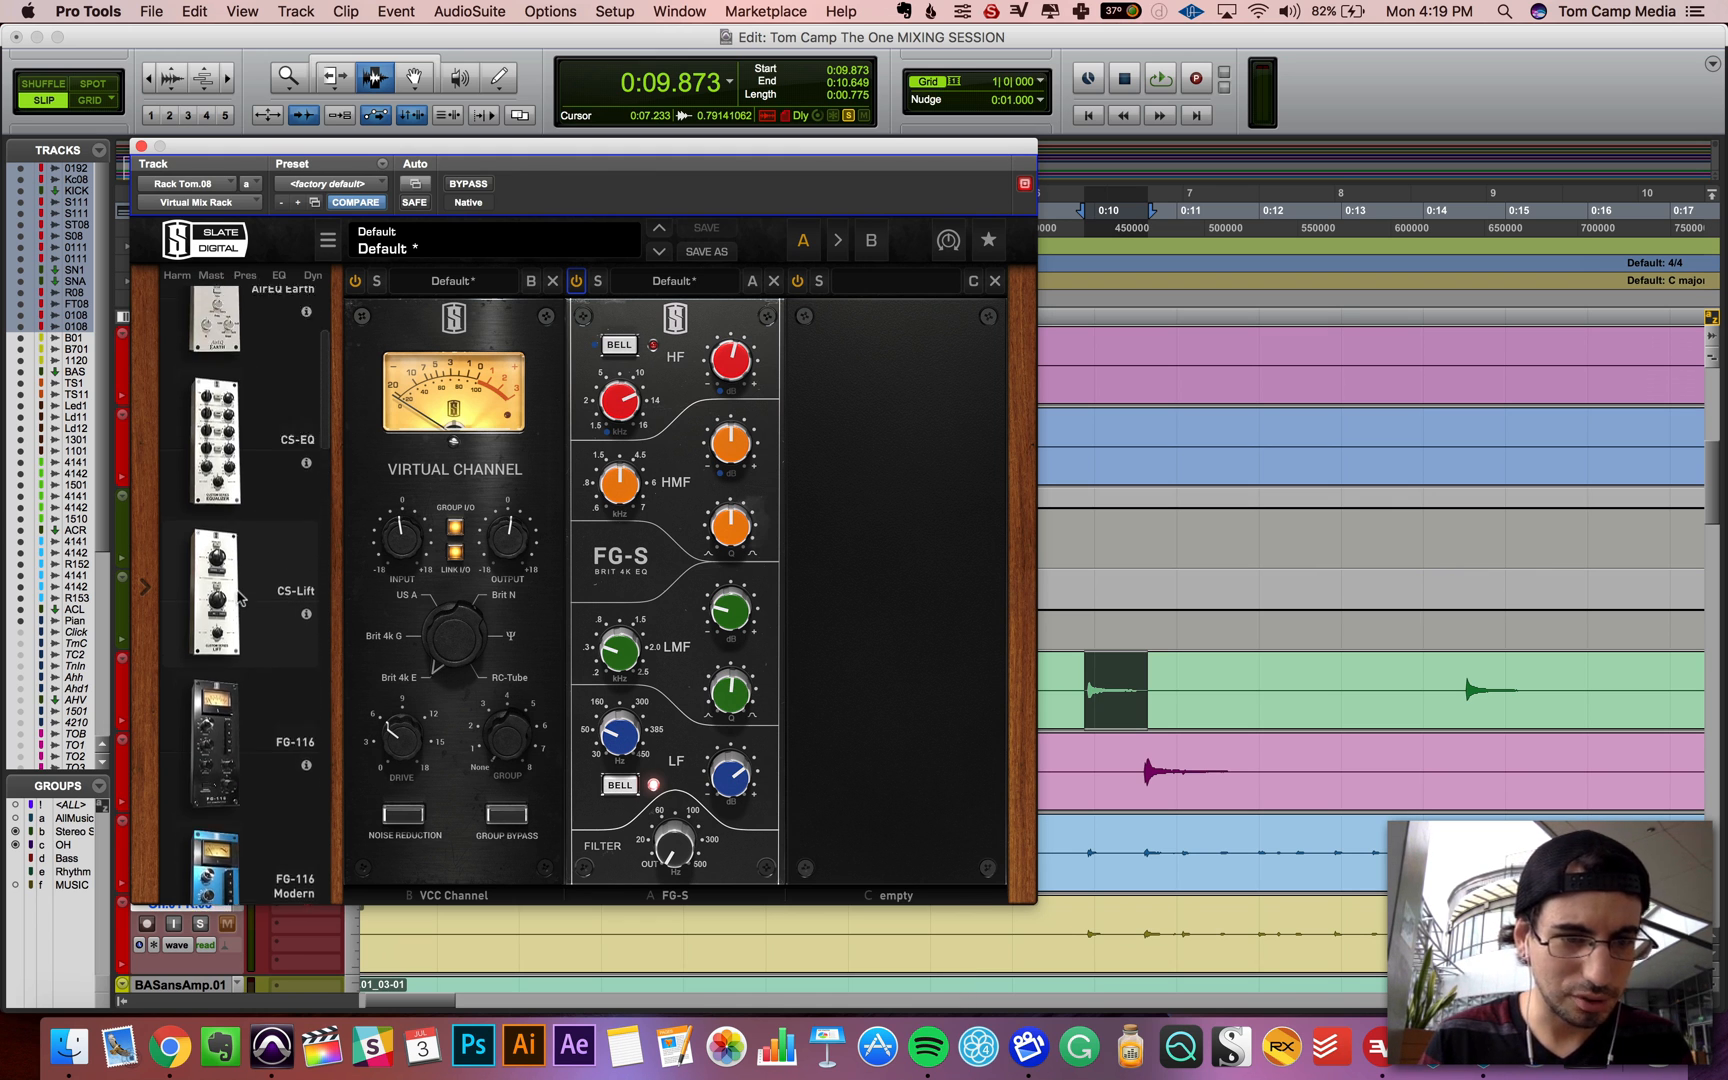
scroll(239, 598, "up", 2)
left_click_drag(233, 625, 676, 608)
key("space")
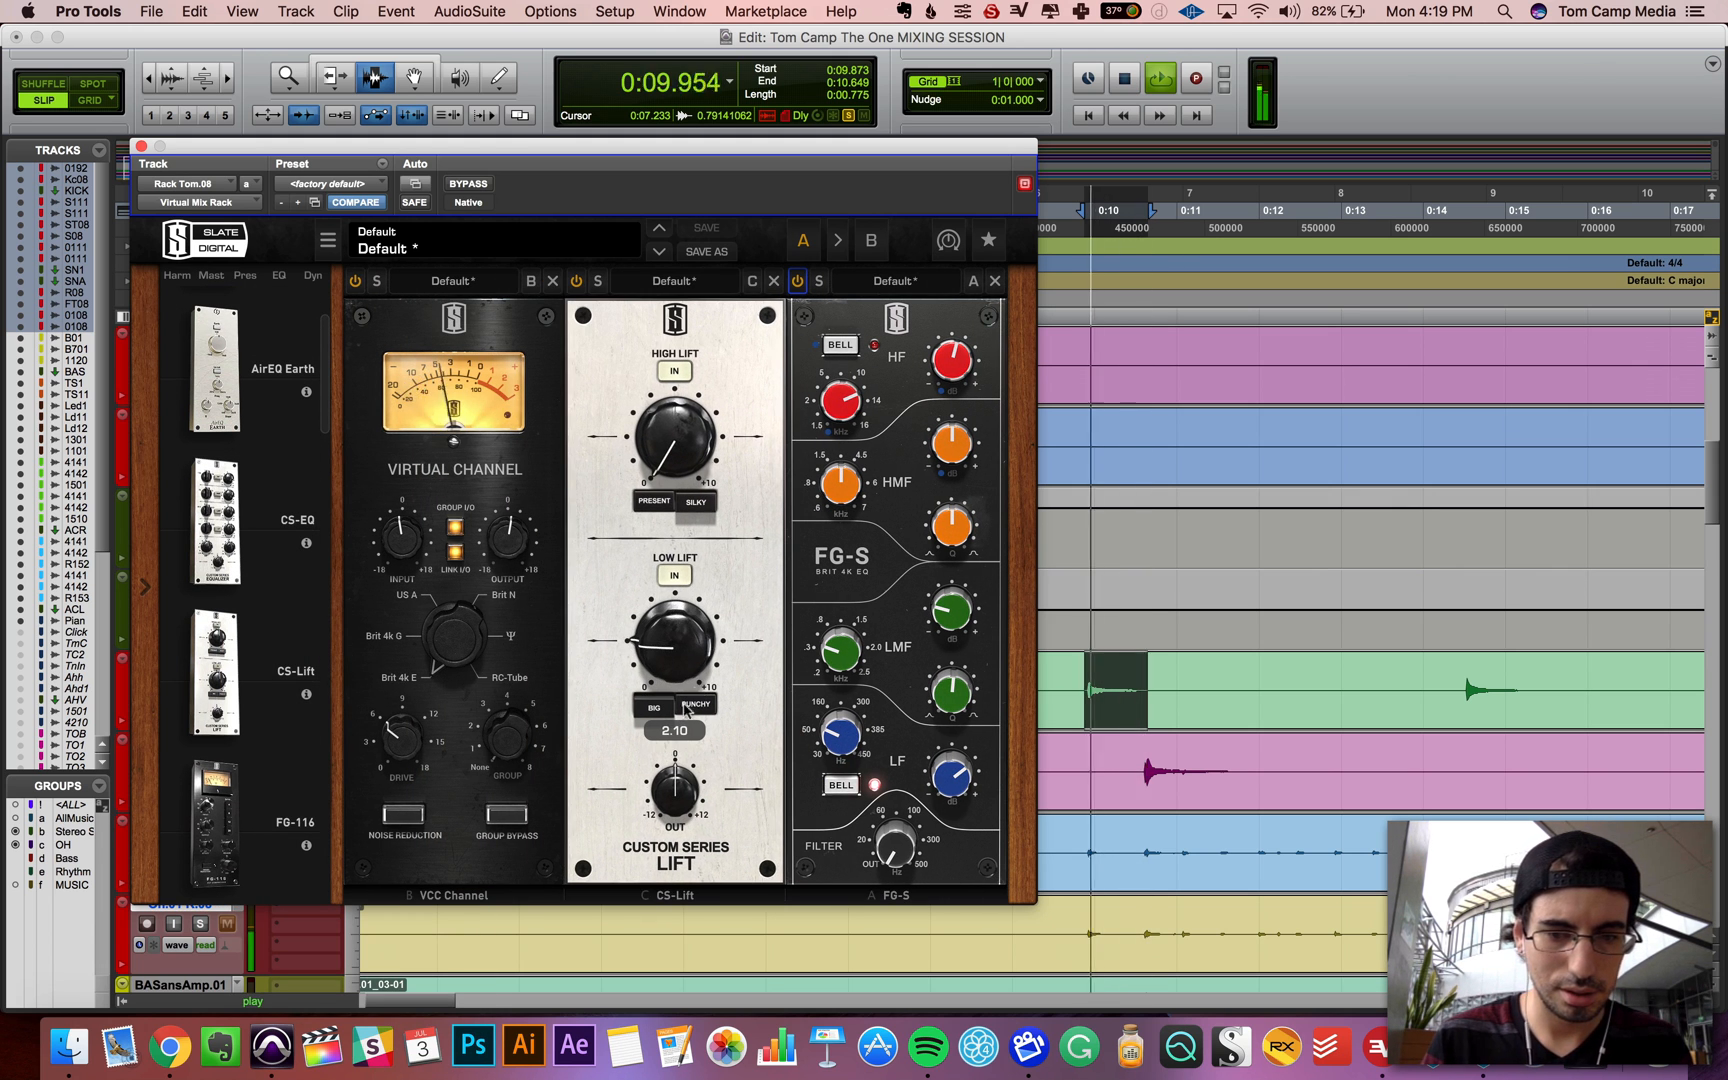
left_click_drag(666, 483, 655, 413)
Step: Compare the rack tom with the mix rack bypassed and active, and add the Trimmer as the fourth module after FG-S
left_click(467, 185)
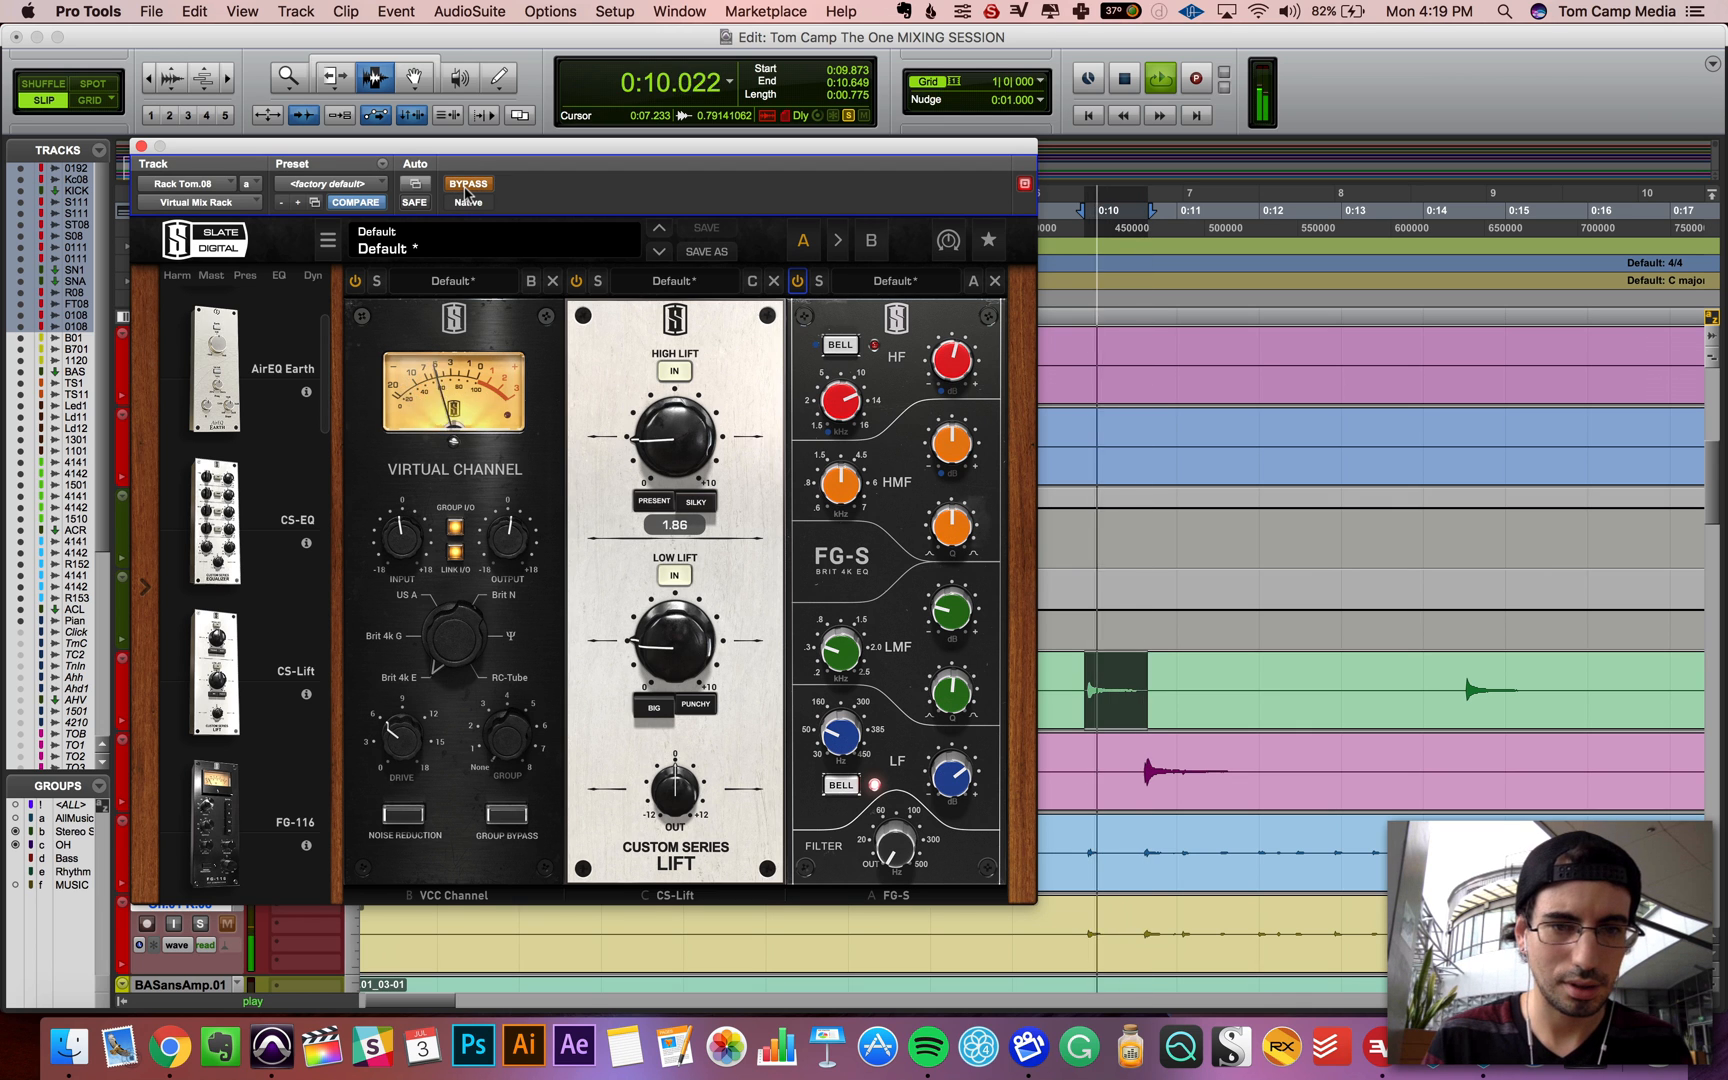
left_click(467, 185)
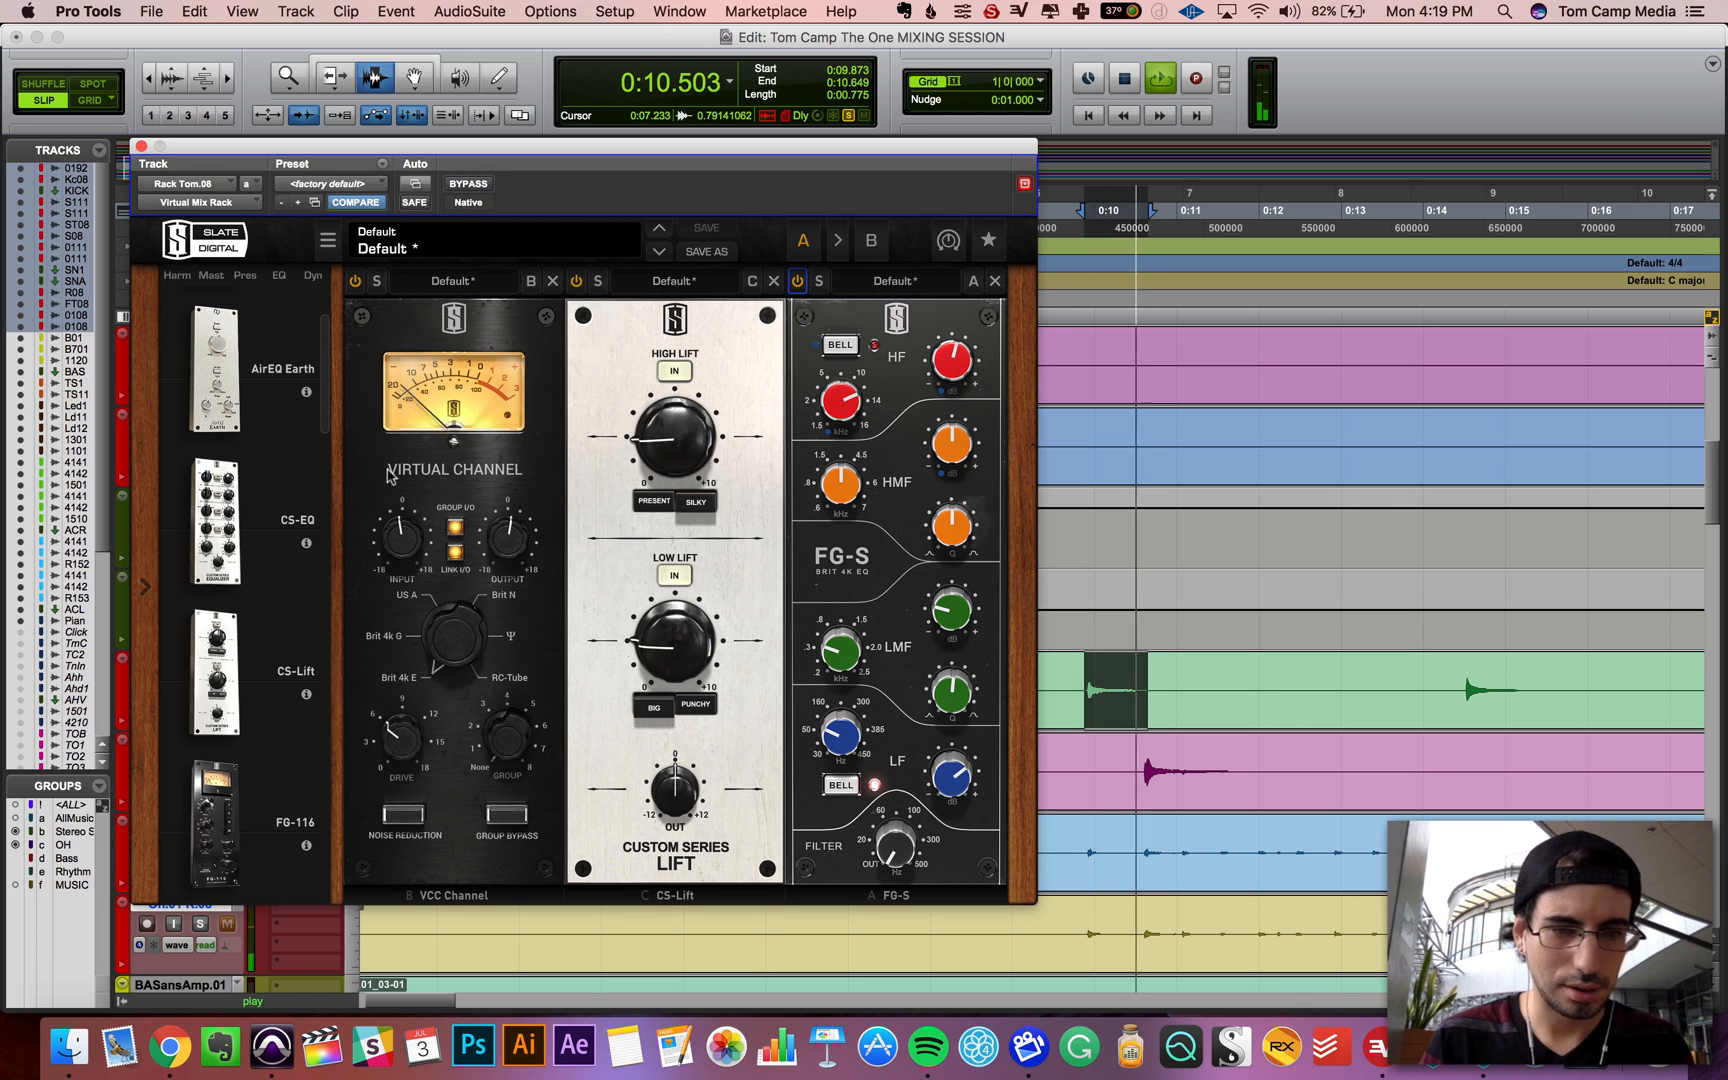
scroll(258, 706, "down", 5)
scroll(258, 706, "down", 5)
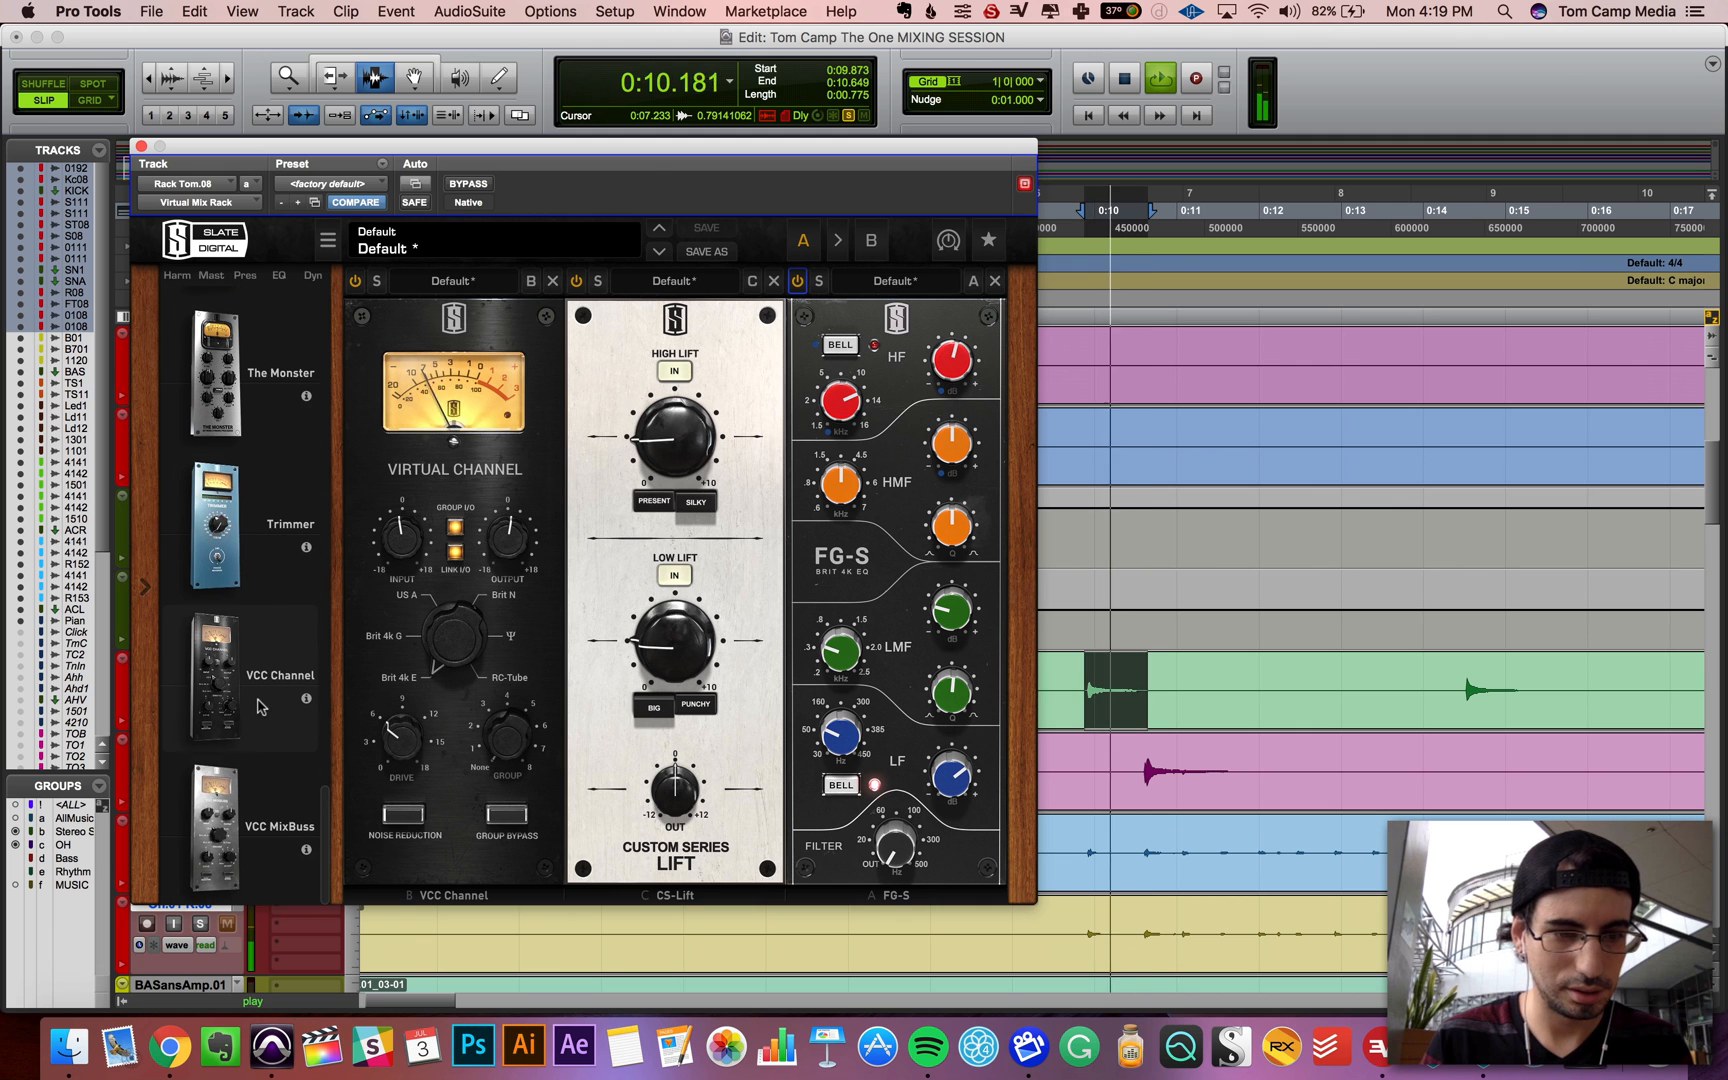
left_click_drag(215, 525, 1120, 585)
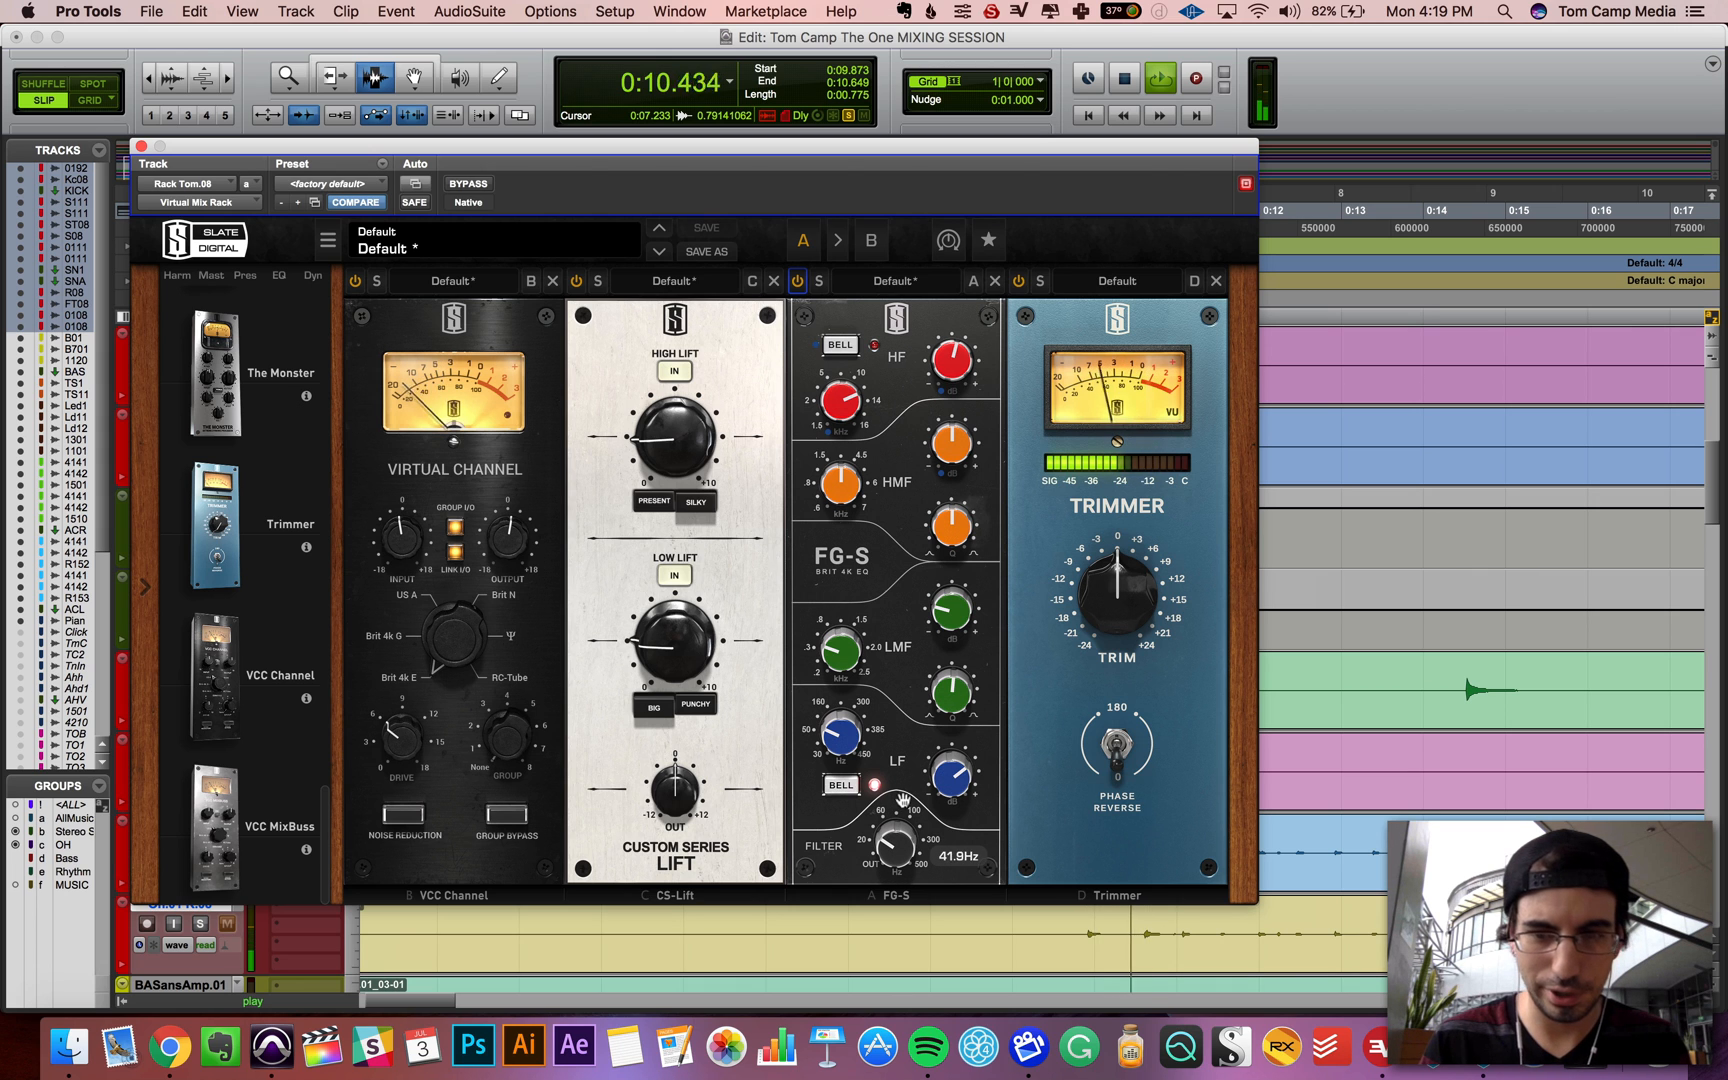
Step: Lower the rack tom's Trimmer gain slightly and solo all the selected drum tracks for playback in the mixer
left_click_drag(1145, 590, 1146, 598)
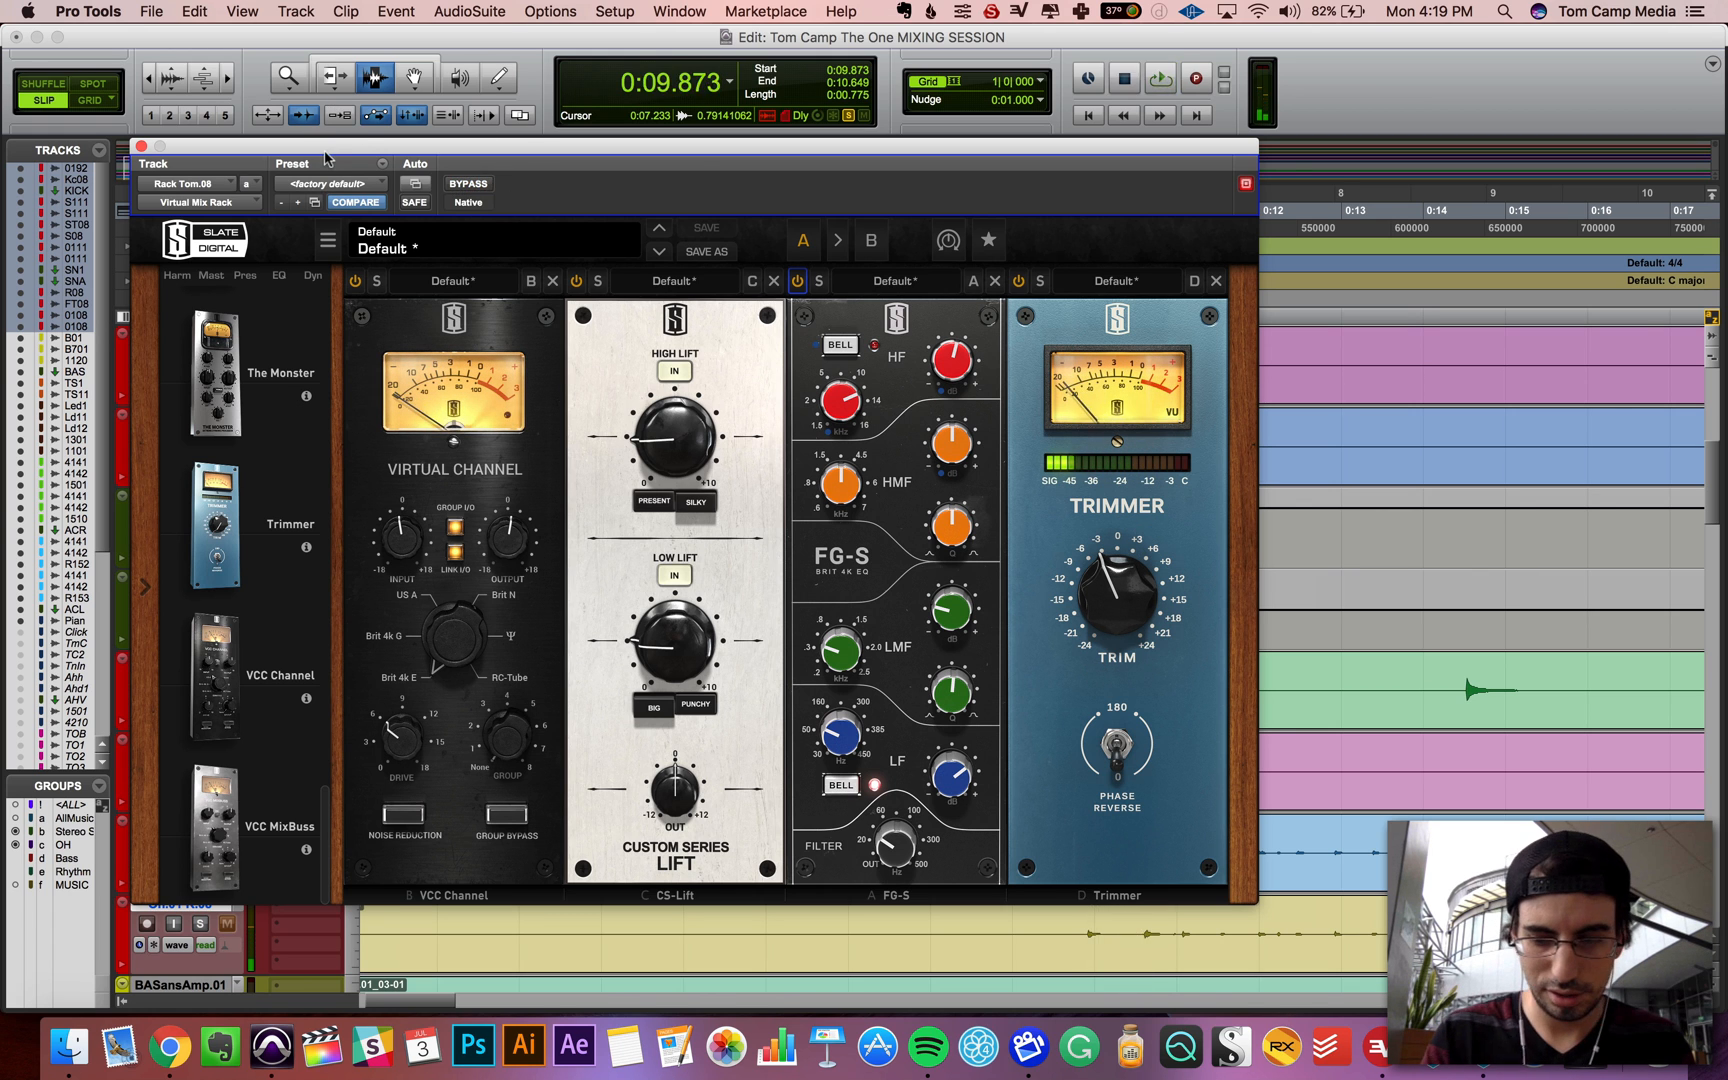
key("super+equal")
left_click_drag(387, 150, 940, 822)
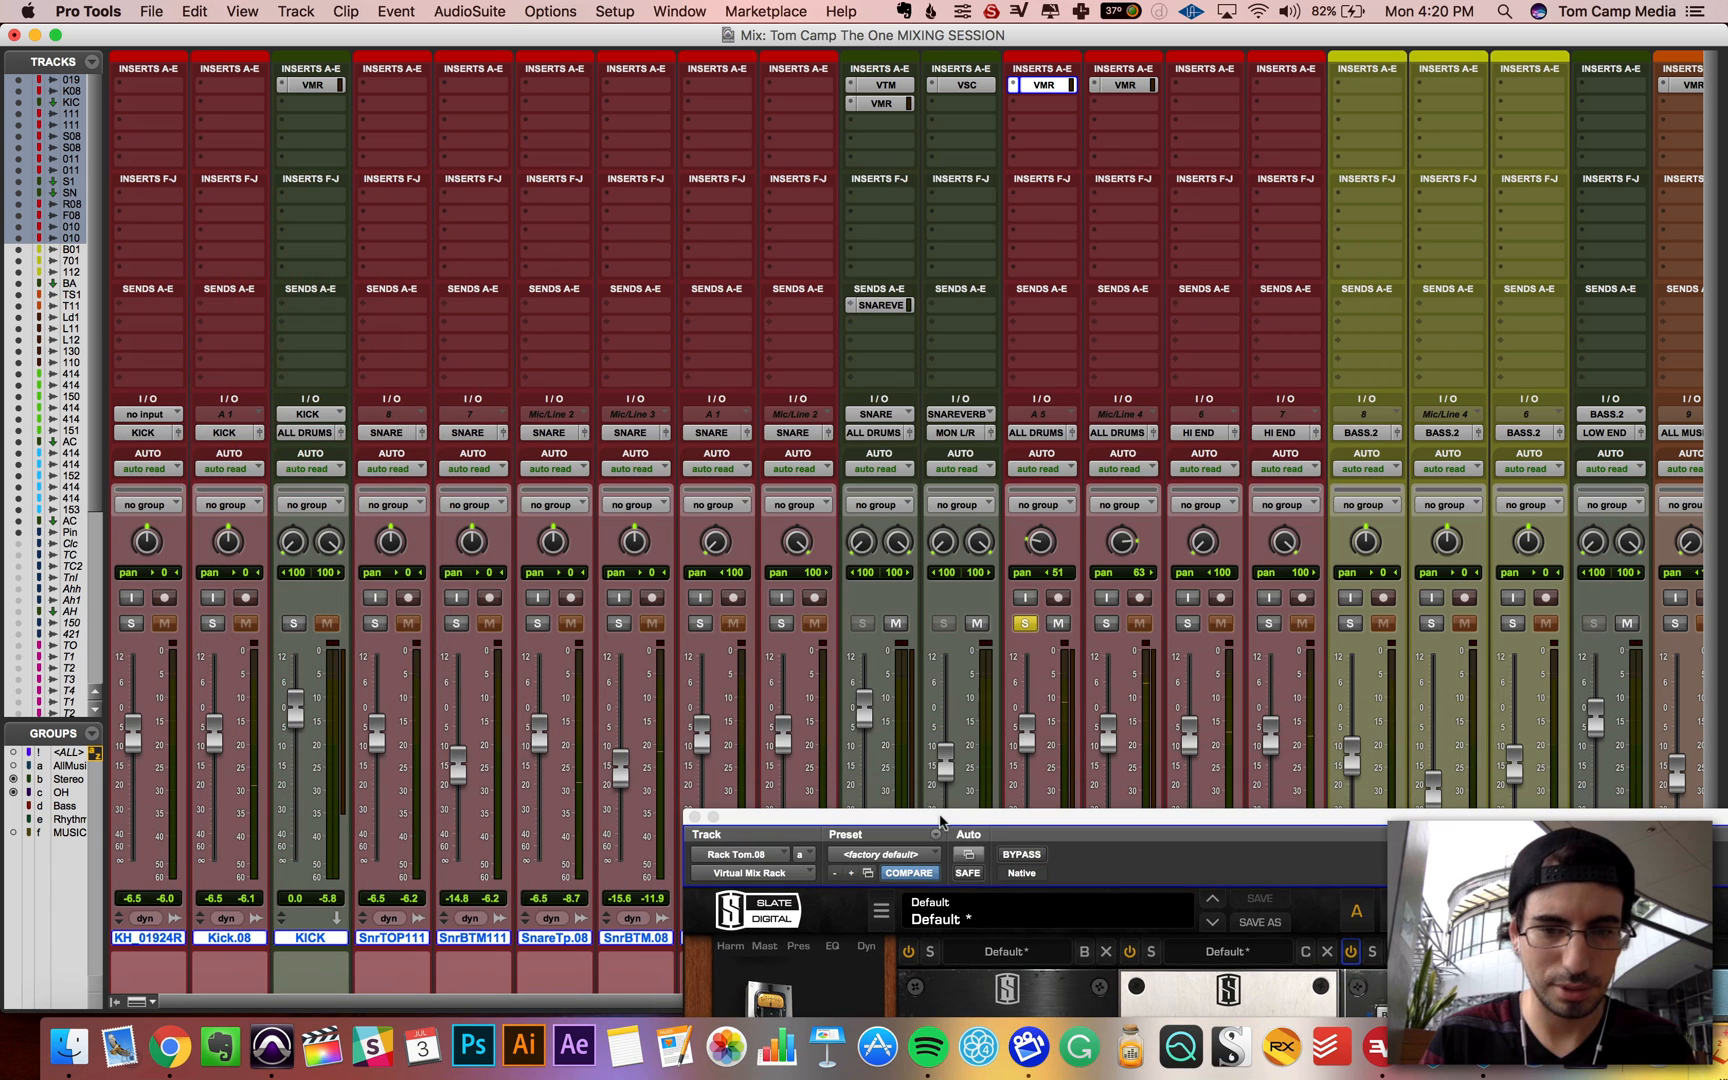
left_click_drag(1240, 818, 1244, 967)
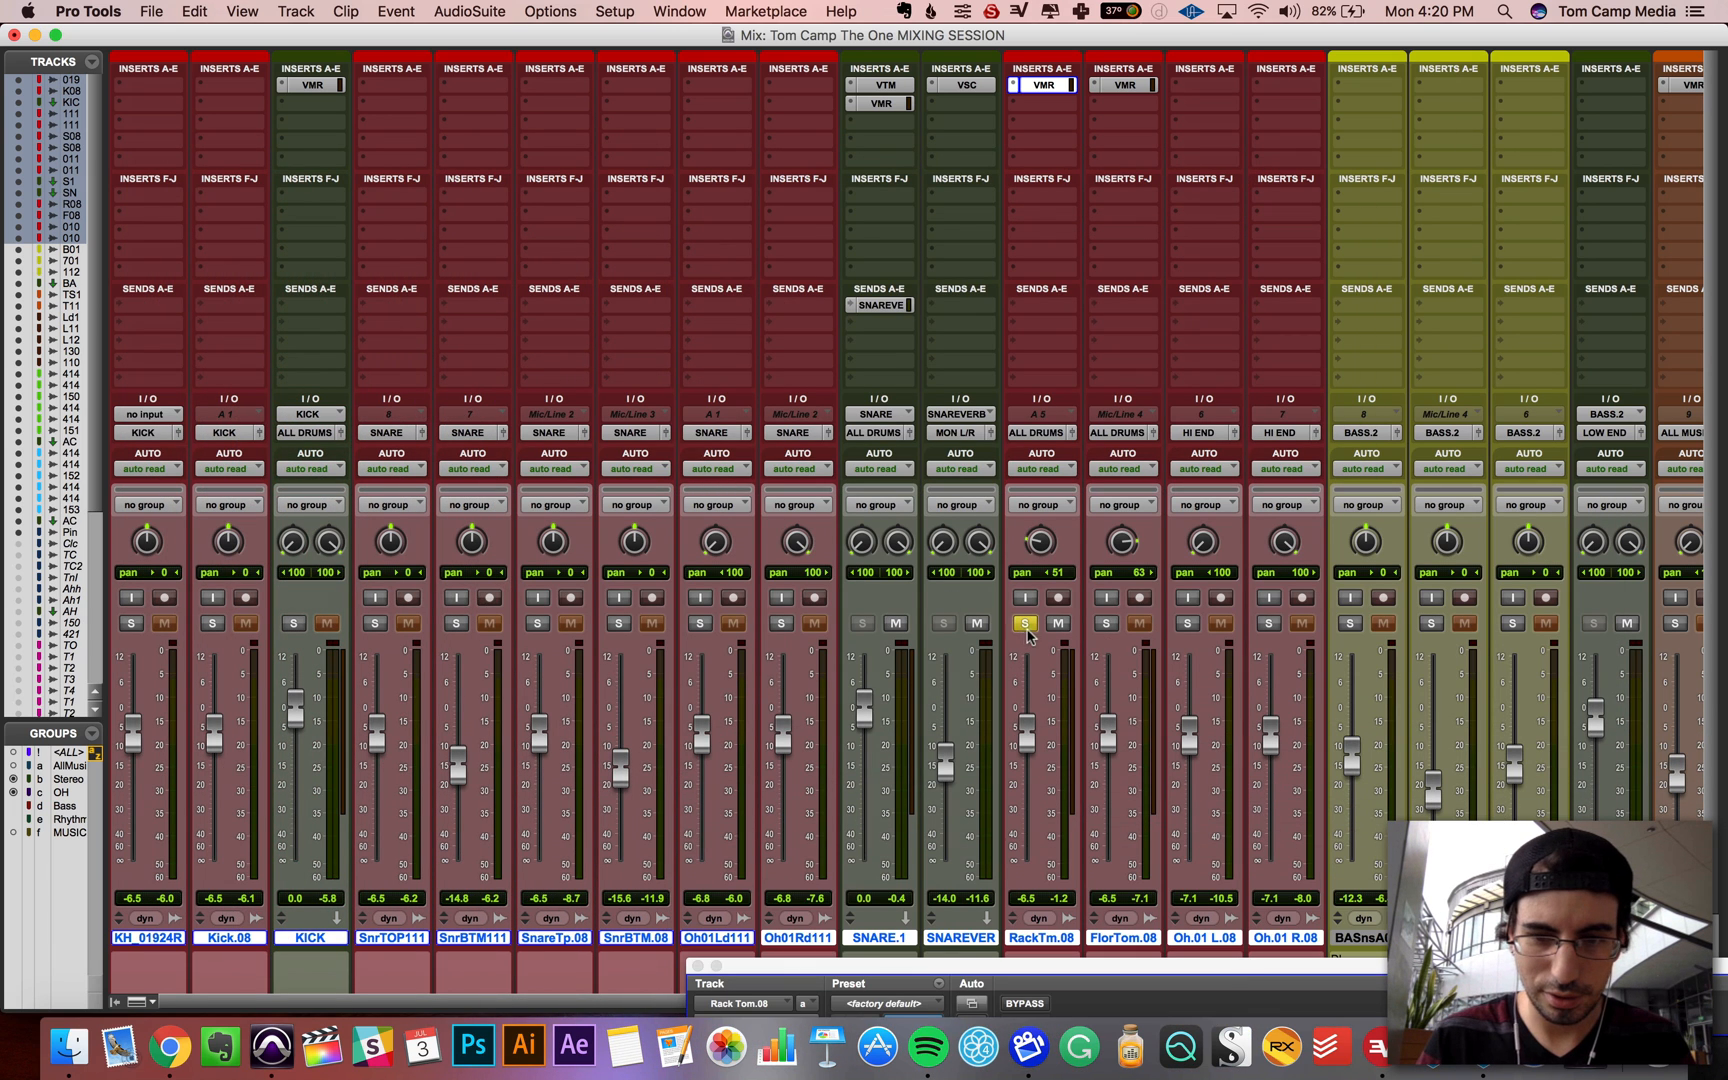
key("shift+s")
key("space")
Step: Compare the soloed drums with the Rack Tom.08 mix rack bypassed and active
left_click_drag(1025, 990, 653, 148)
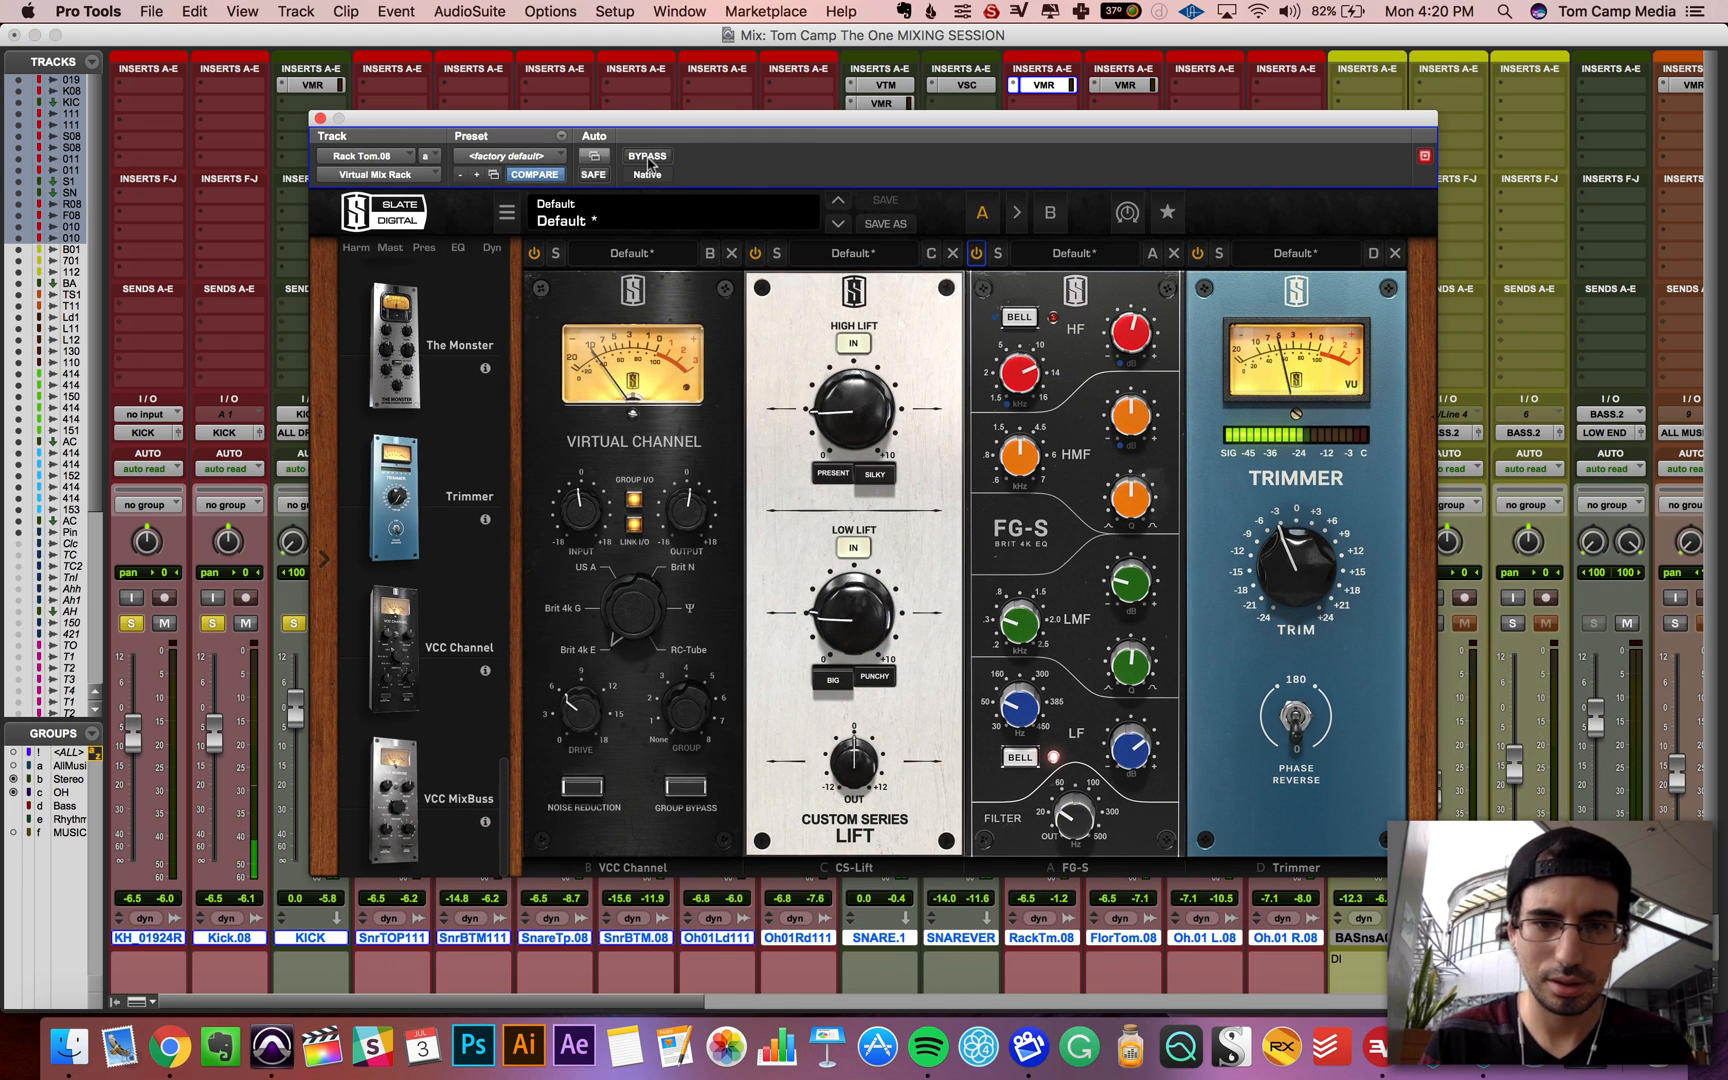
left_click(647, 156)
left_click(648, 159)
Step: Audition the soloed drums from just before the tom fill in the timeline, and close the Rack Tom.08 mix rack
key("super+equal")
key("space")
left_click_drag(690, 119, 1015, 877)
left_click(794, 692)
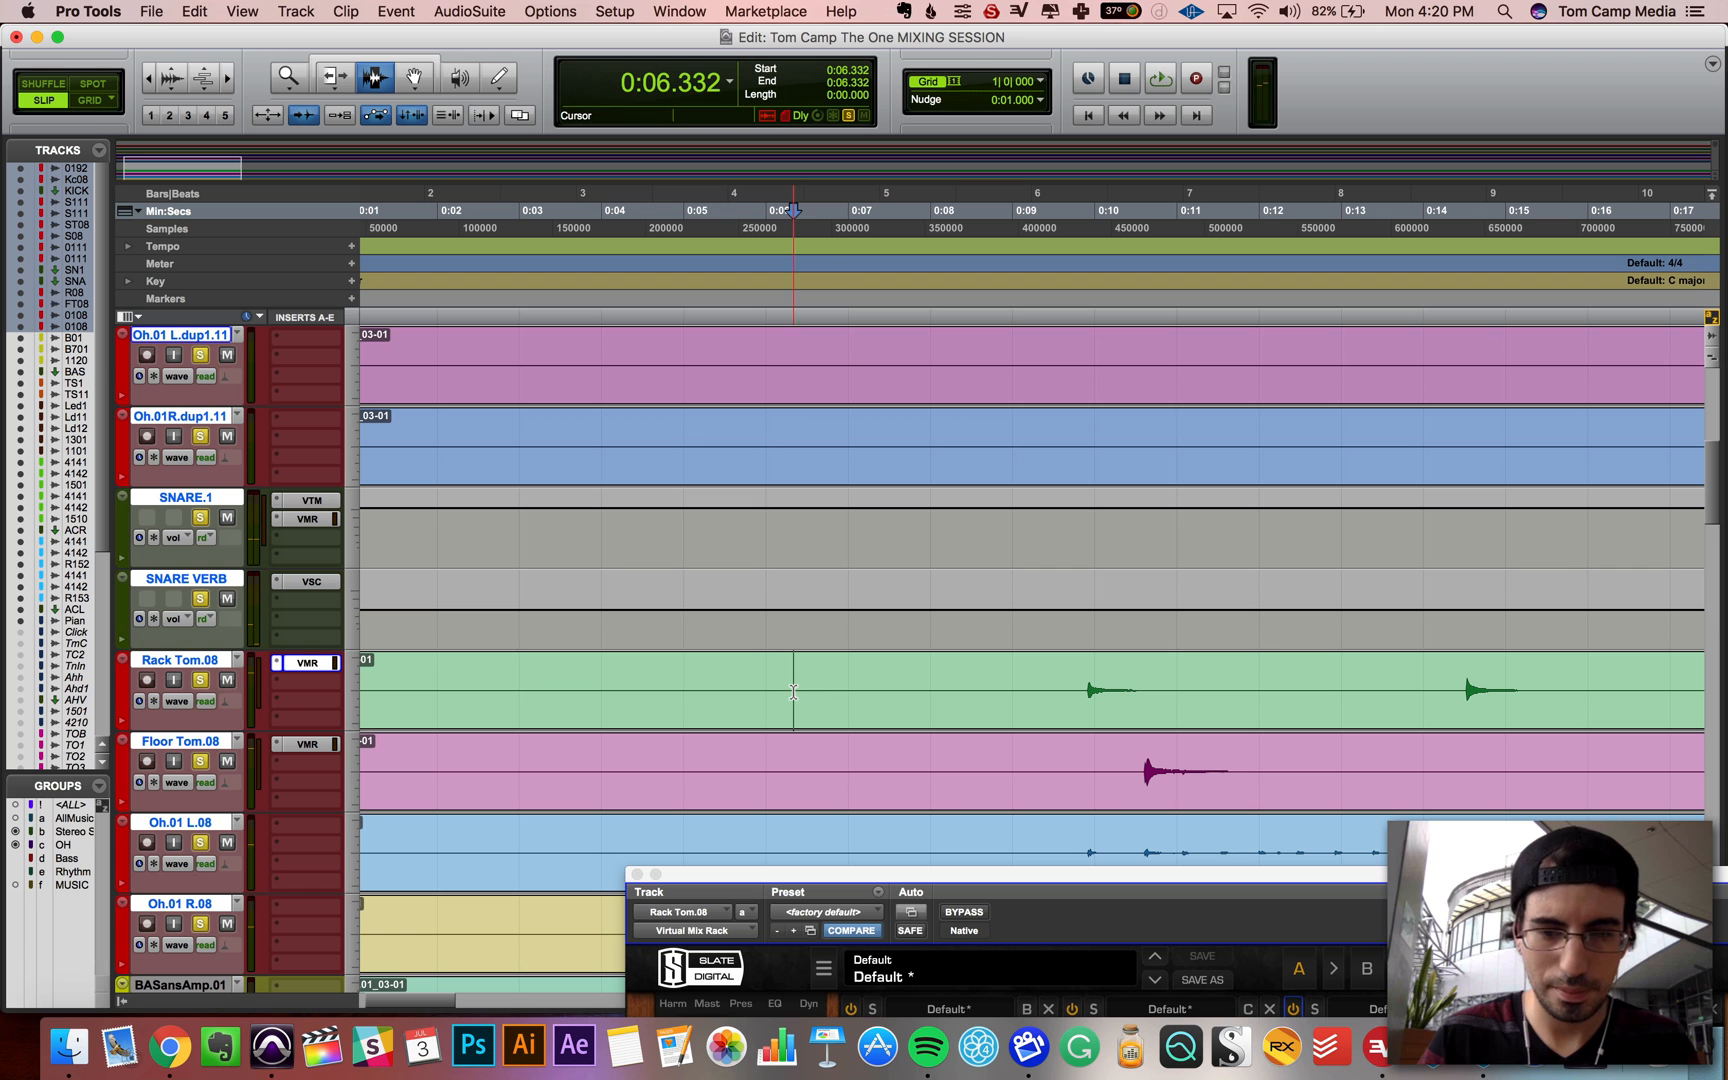
key("space")
left_click(1059, 695)
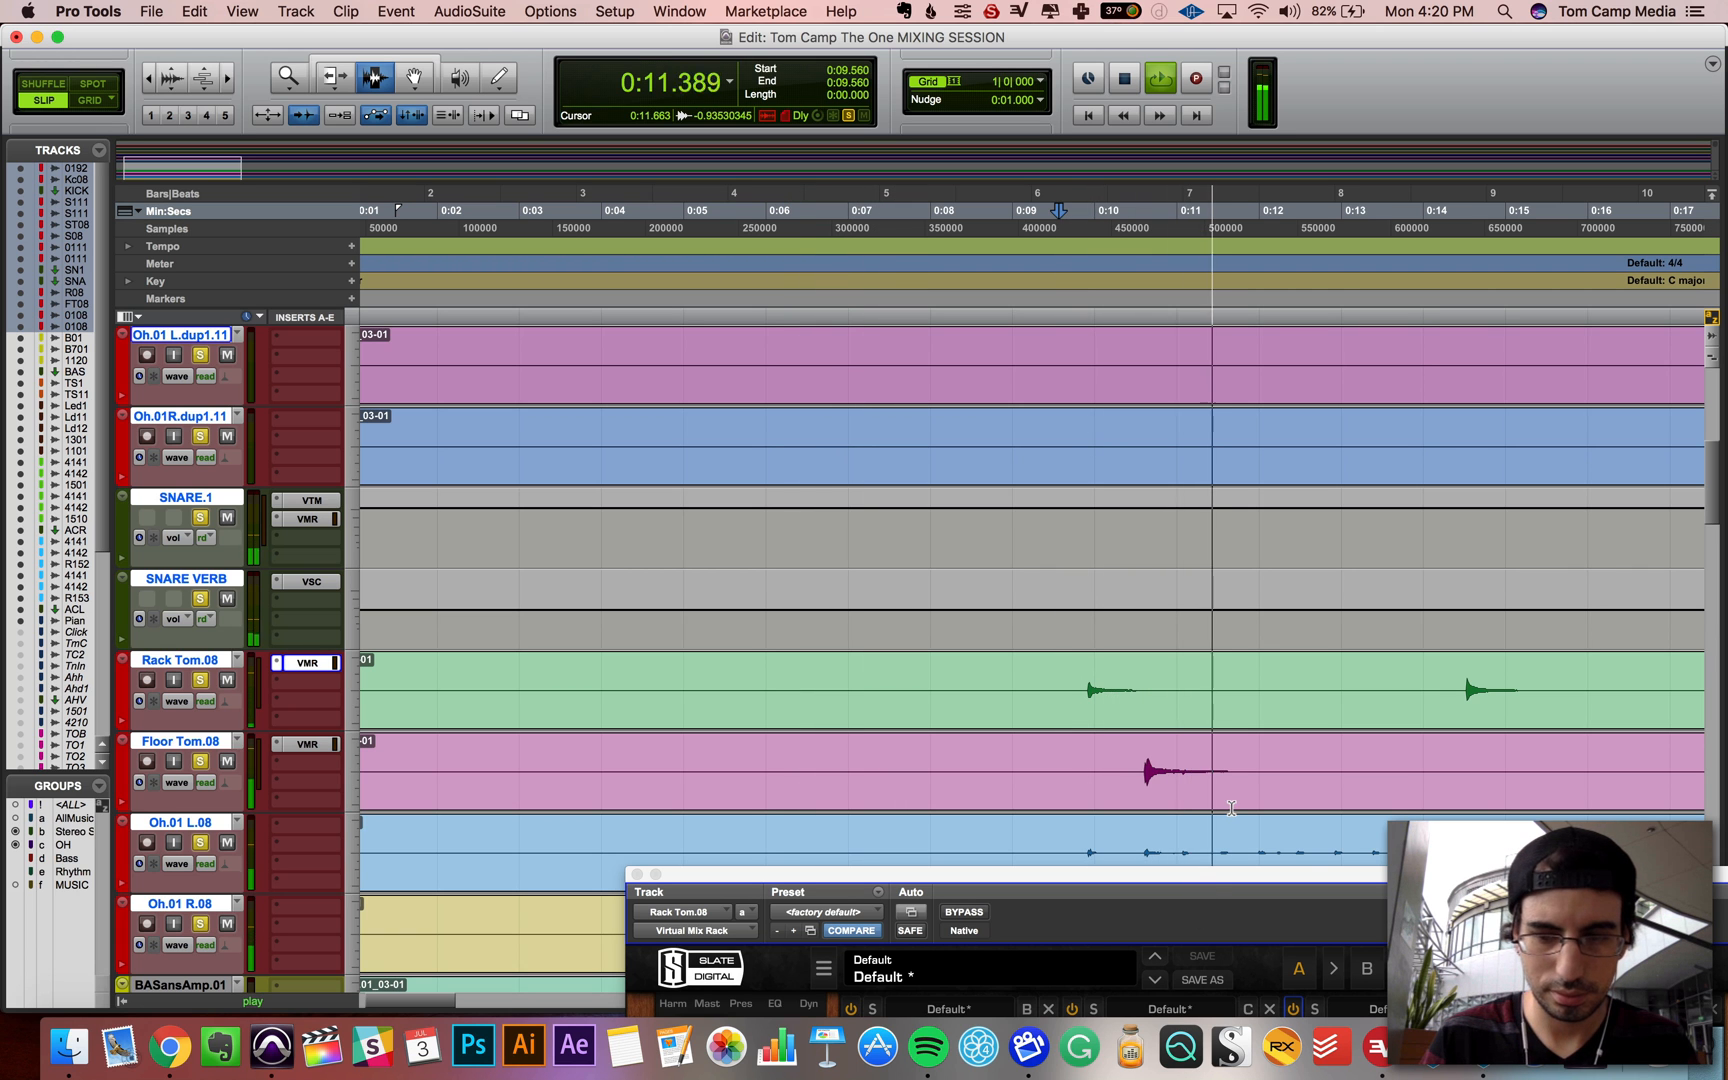
left_click_drag(1297, 877, 1006, 157)
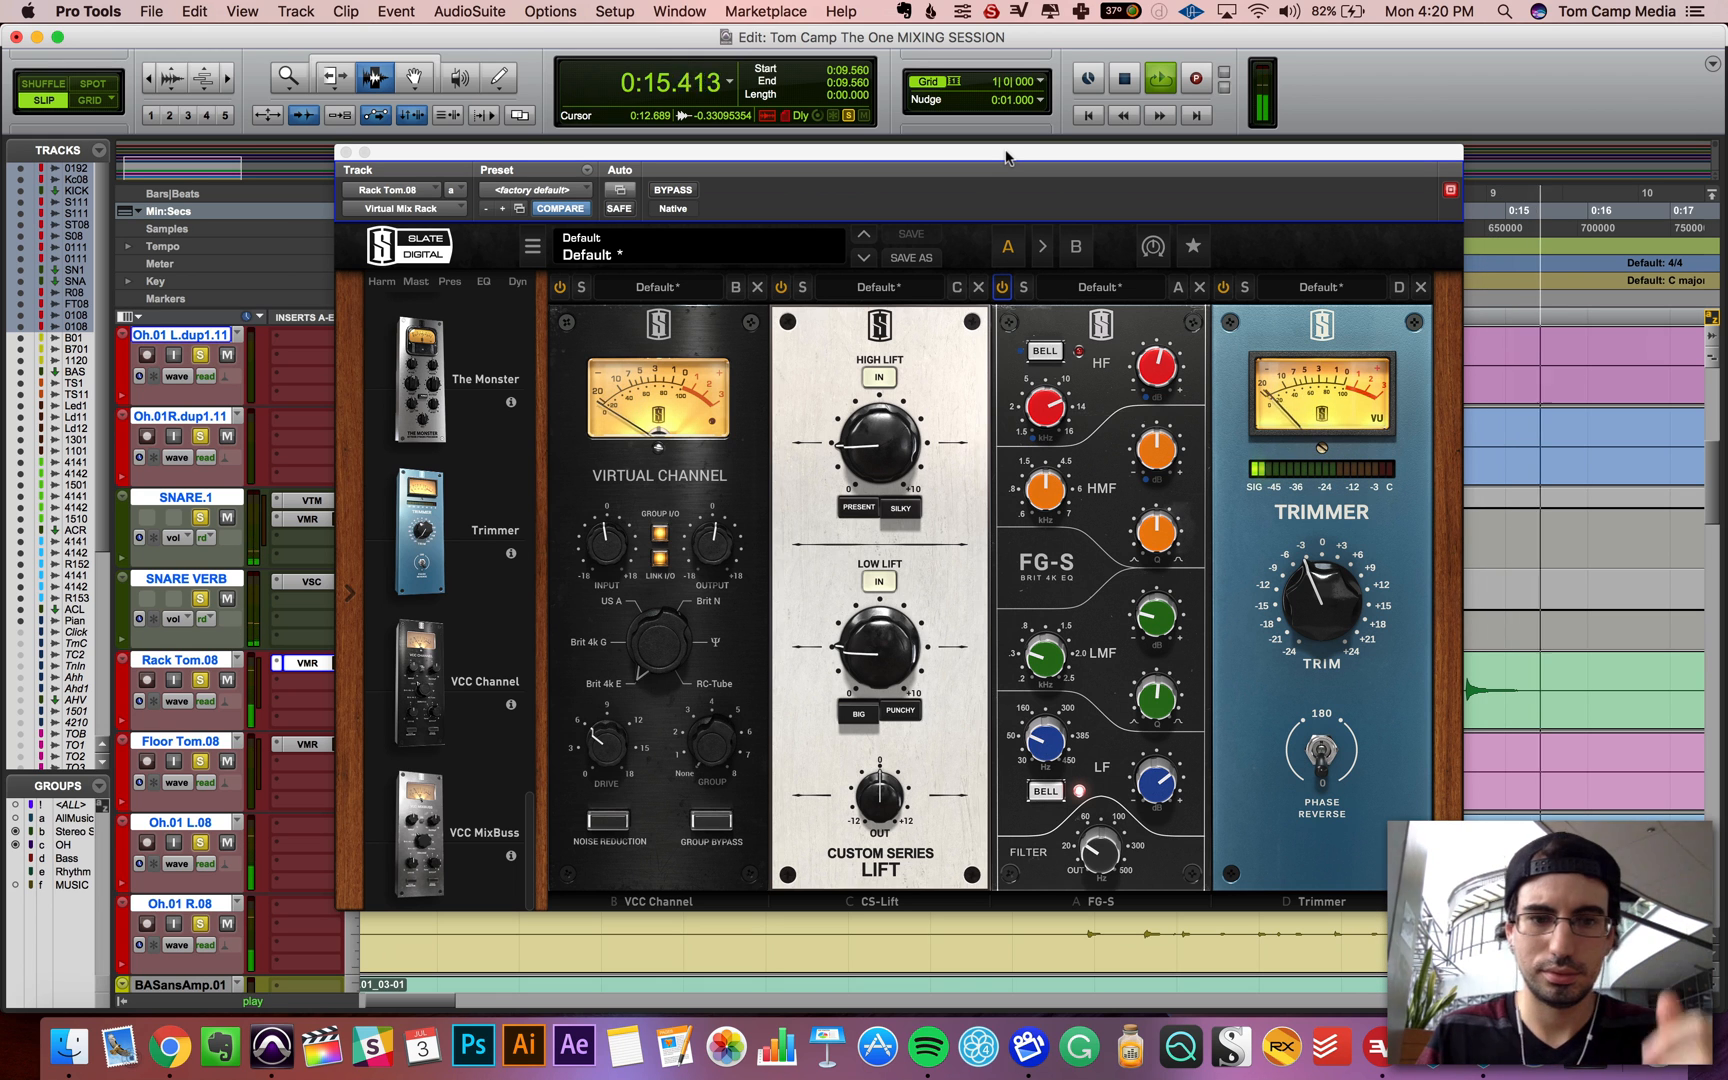
left_click(346, 152)
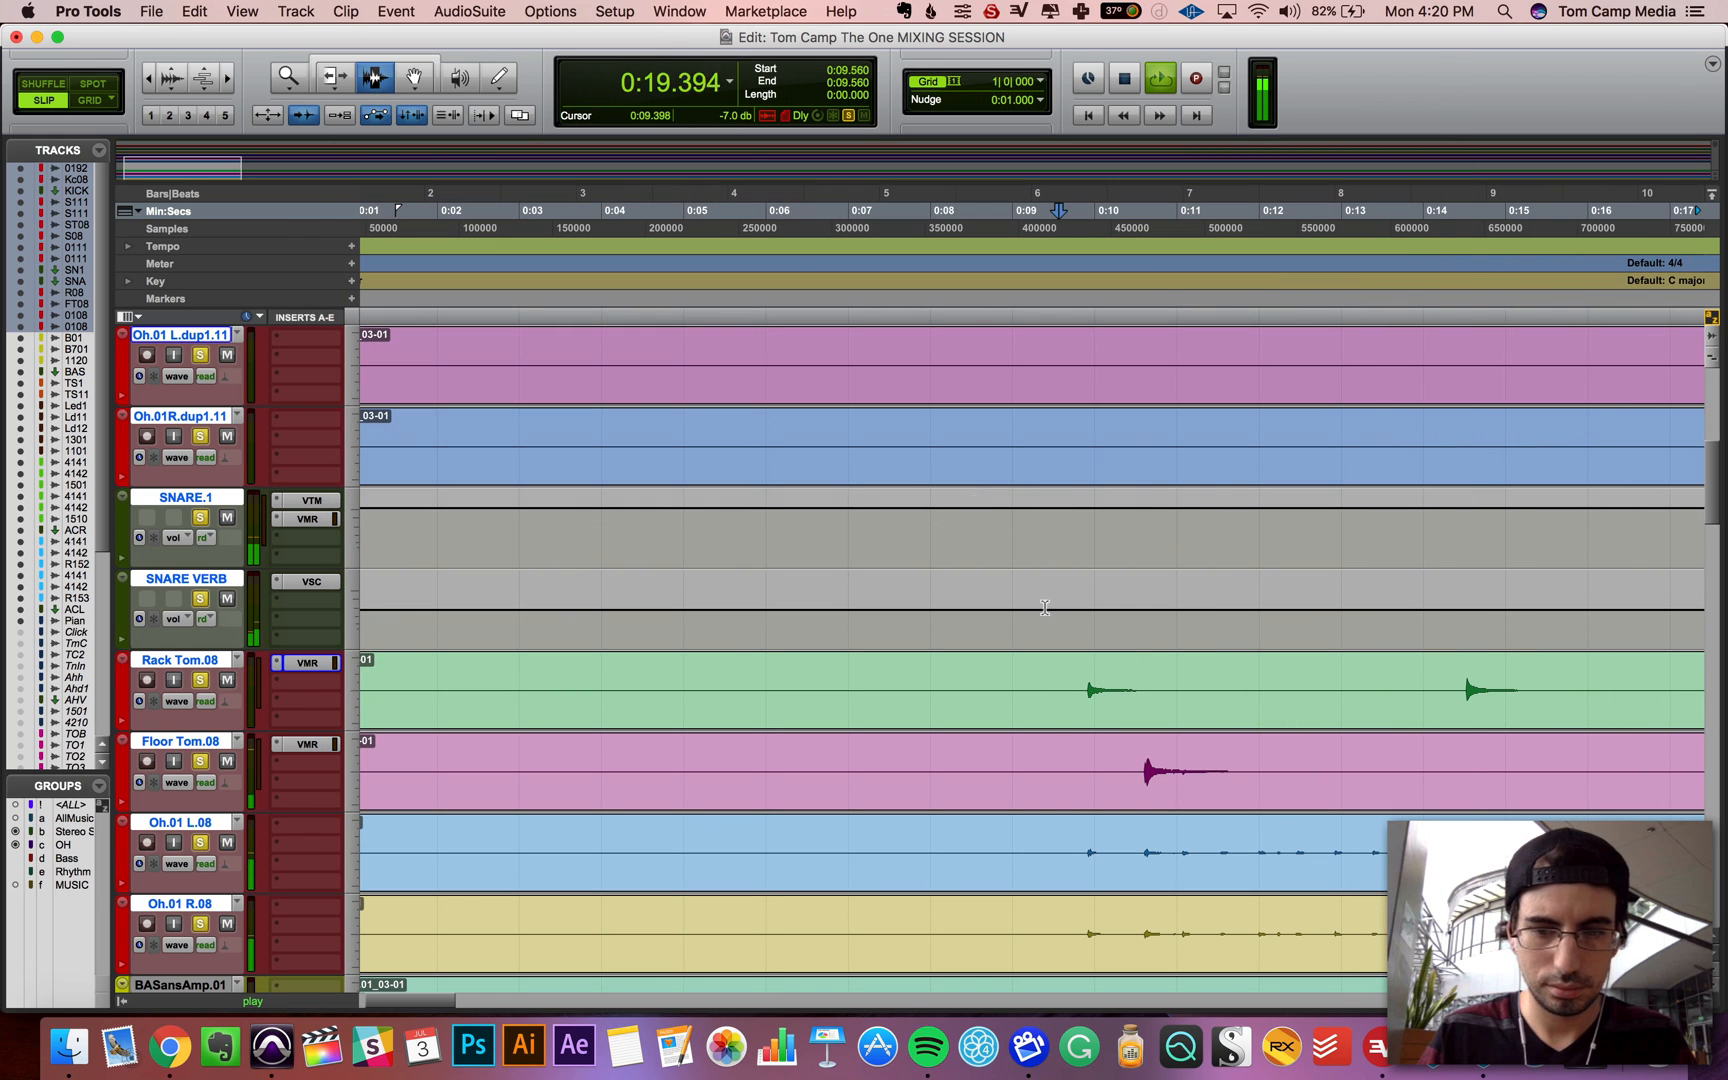
Step: Restart playback from about 9.87 s and insert a multichannel EQ3 7-Band below the mix rack on the KICK aux
key("space")
scroll(1077, 660, "up", 10)
left_click(1084, 450)
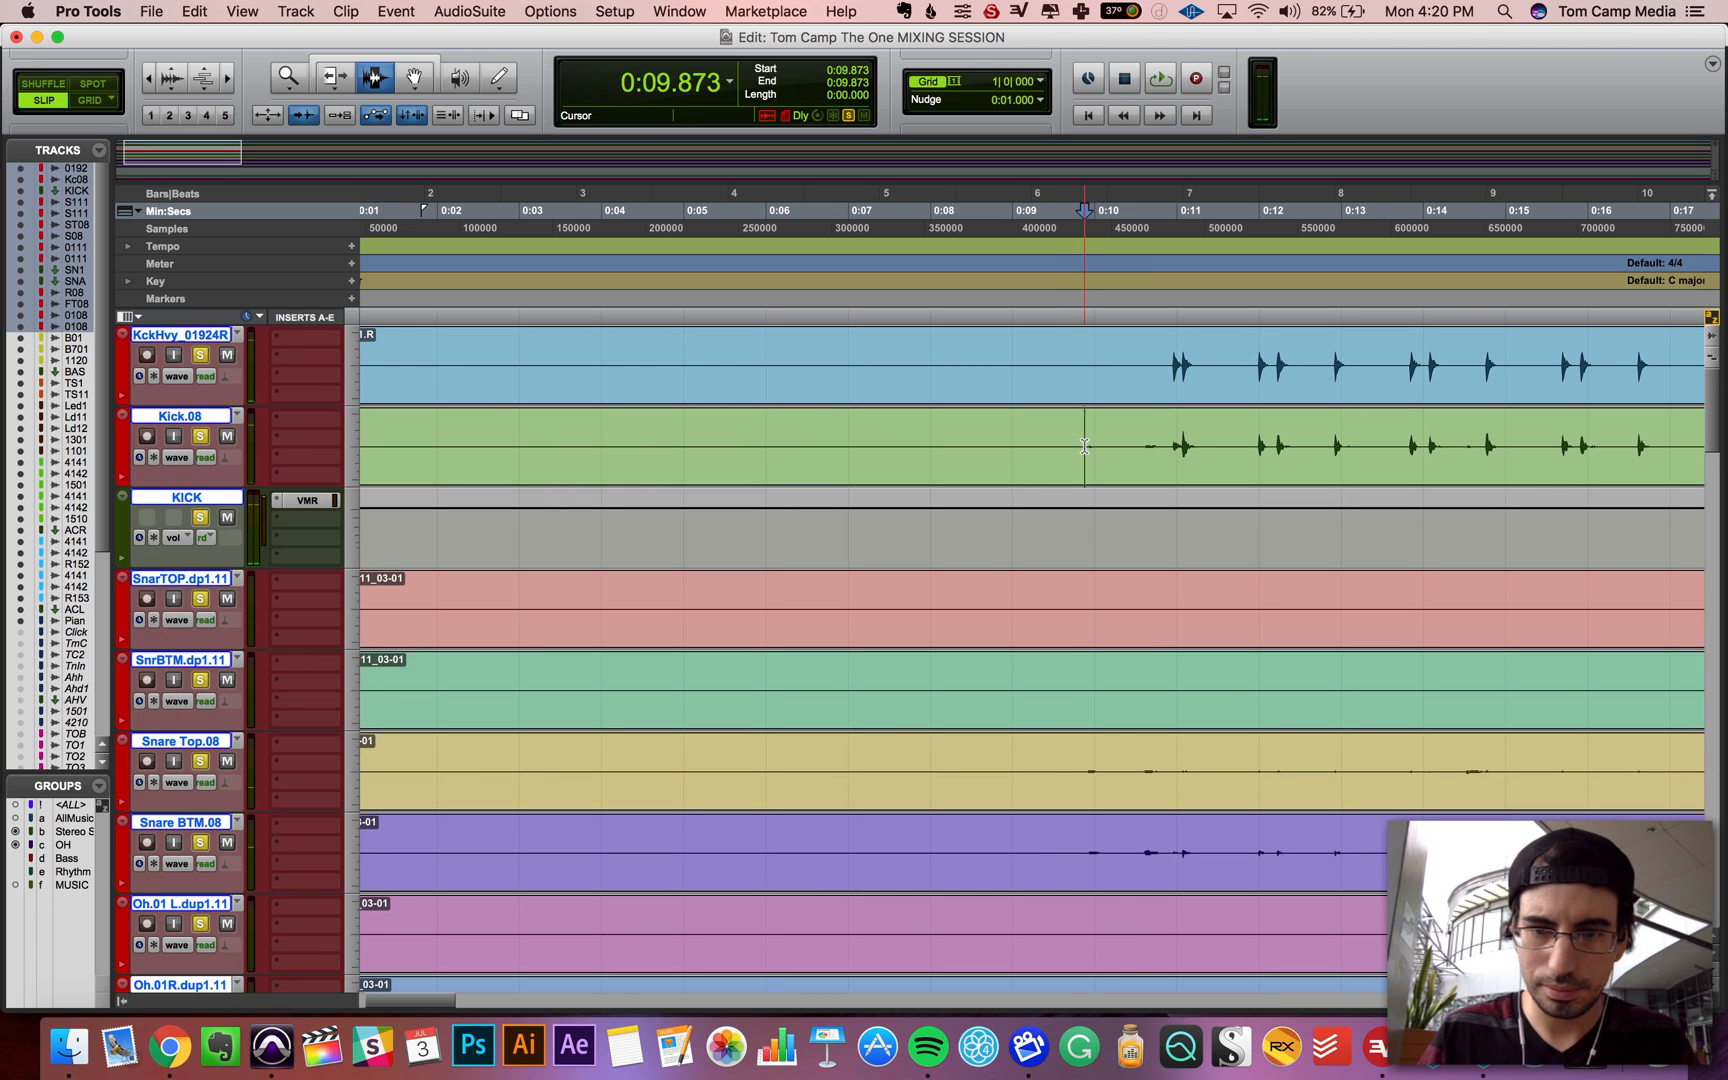
key("space")
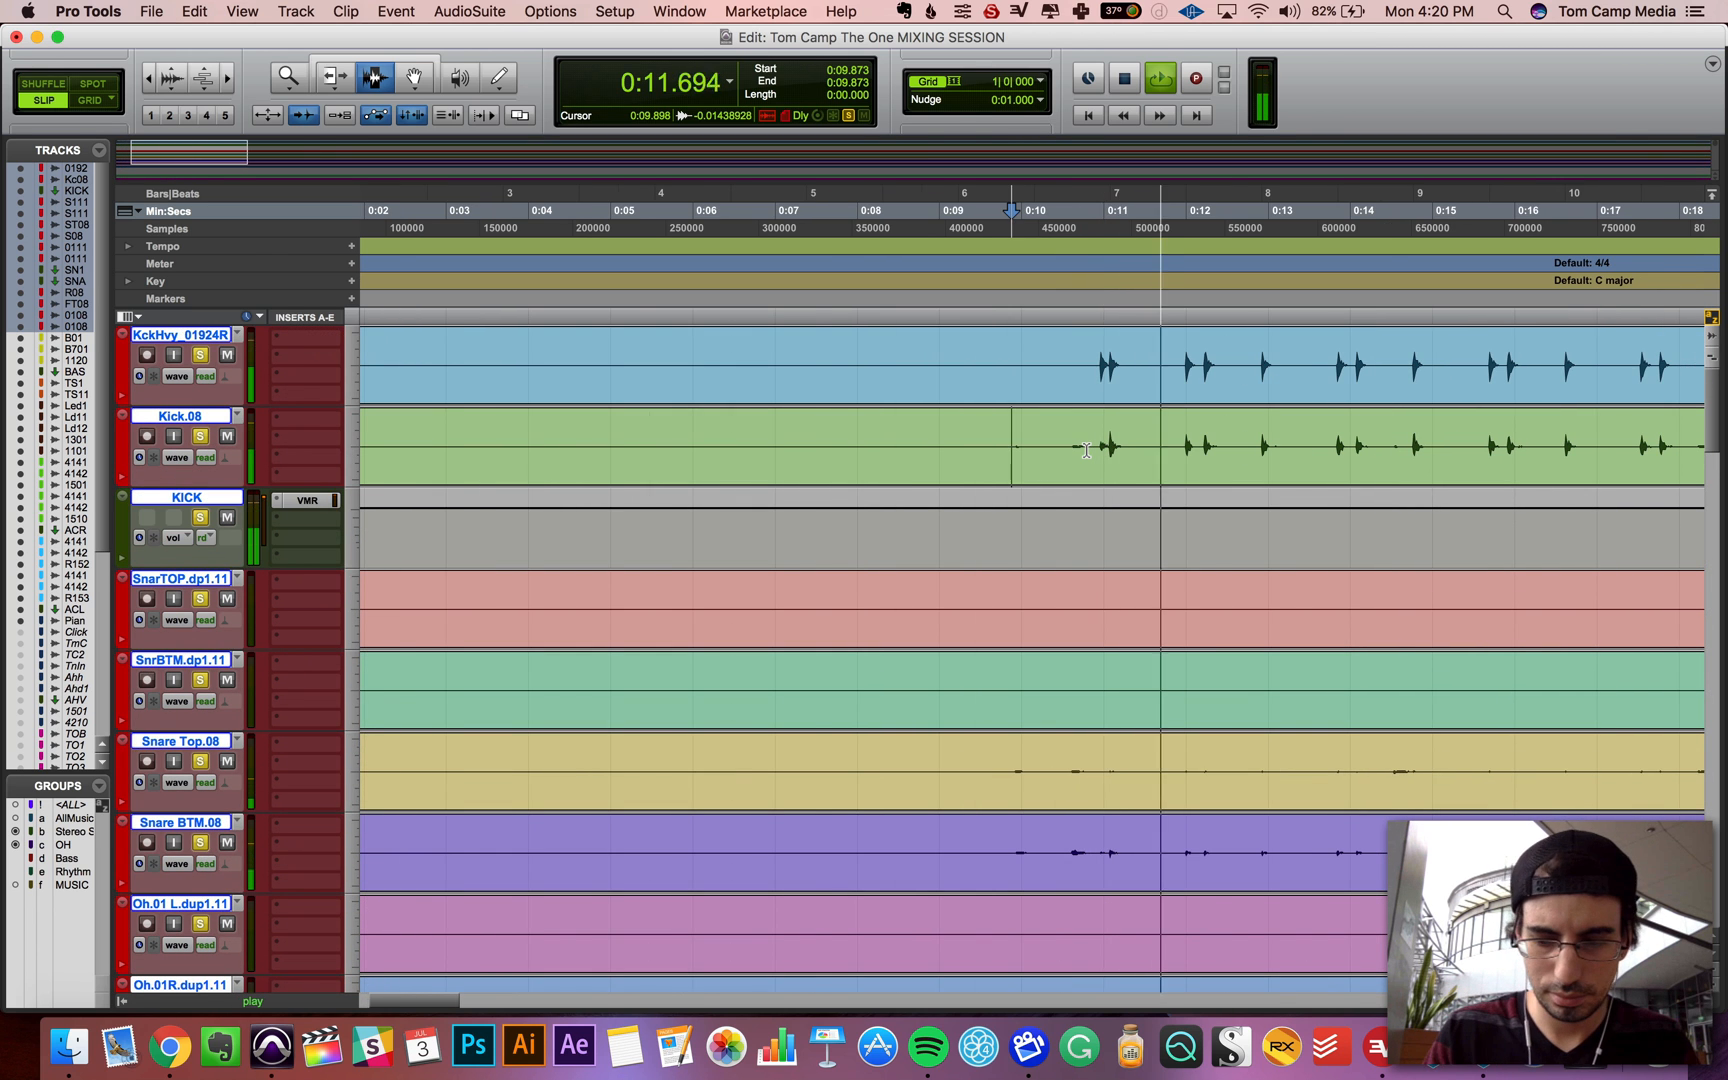
key("super+equal")
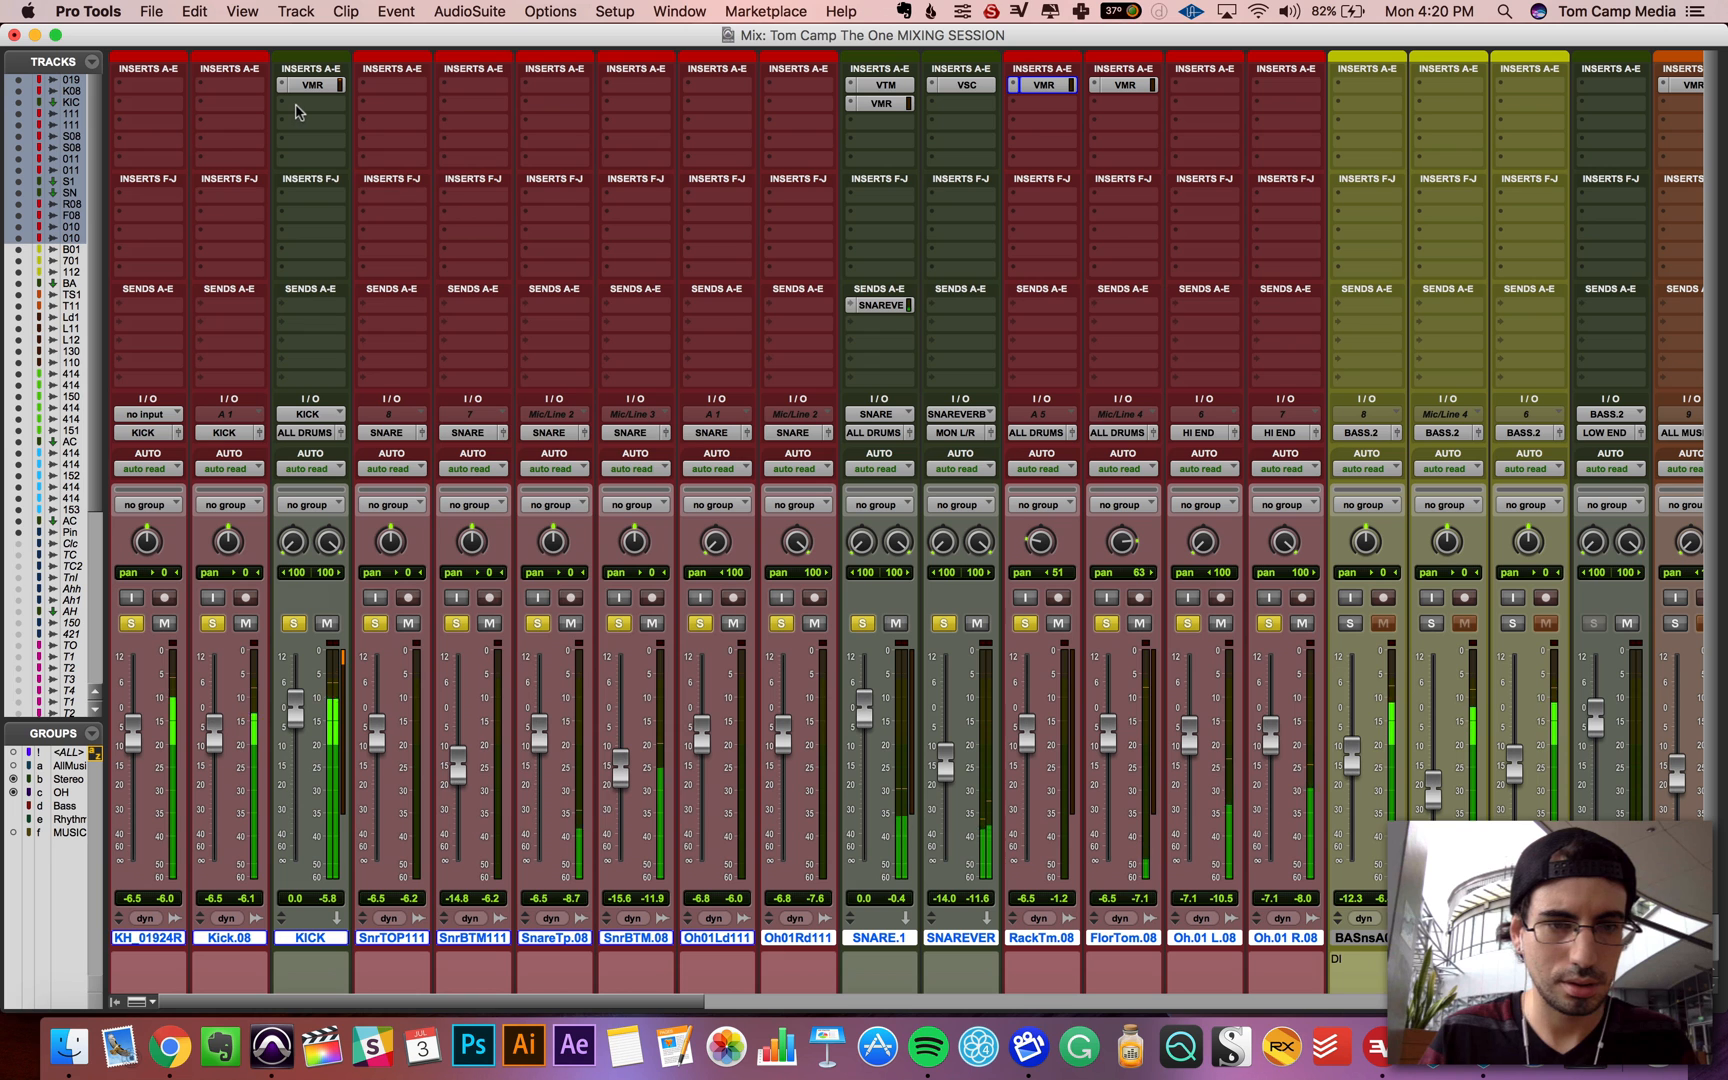
left_click(298, 106)
mouse_move(400, 145)
mouse_move(520, 150)
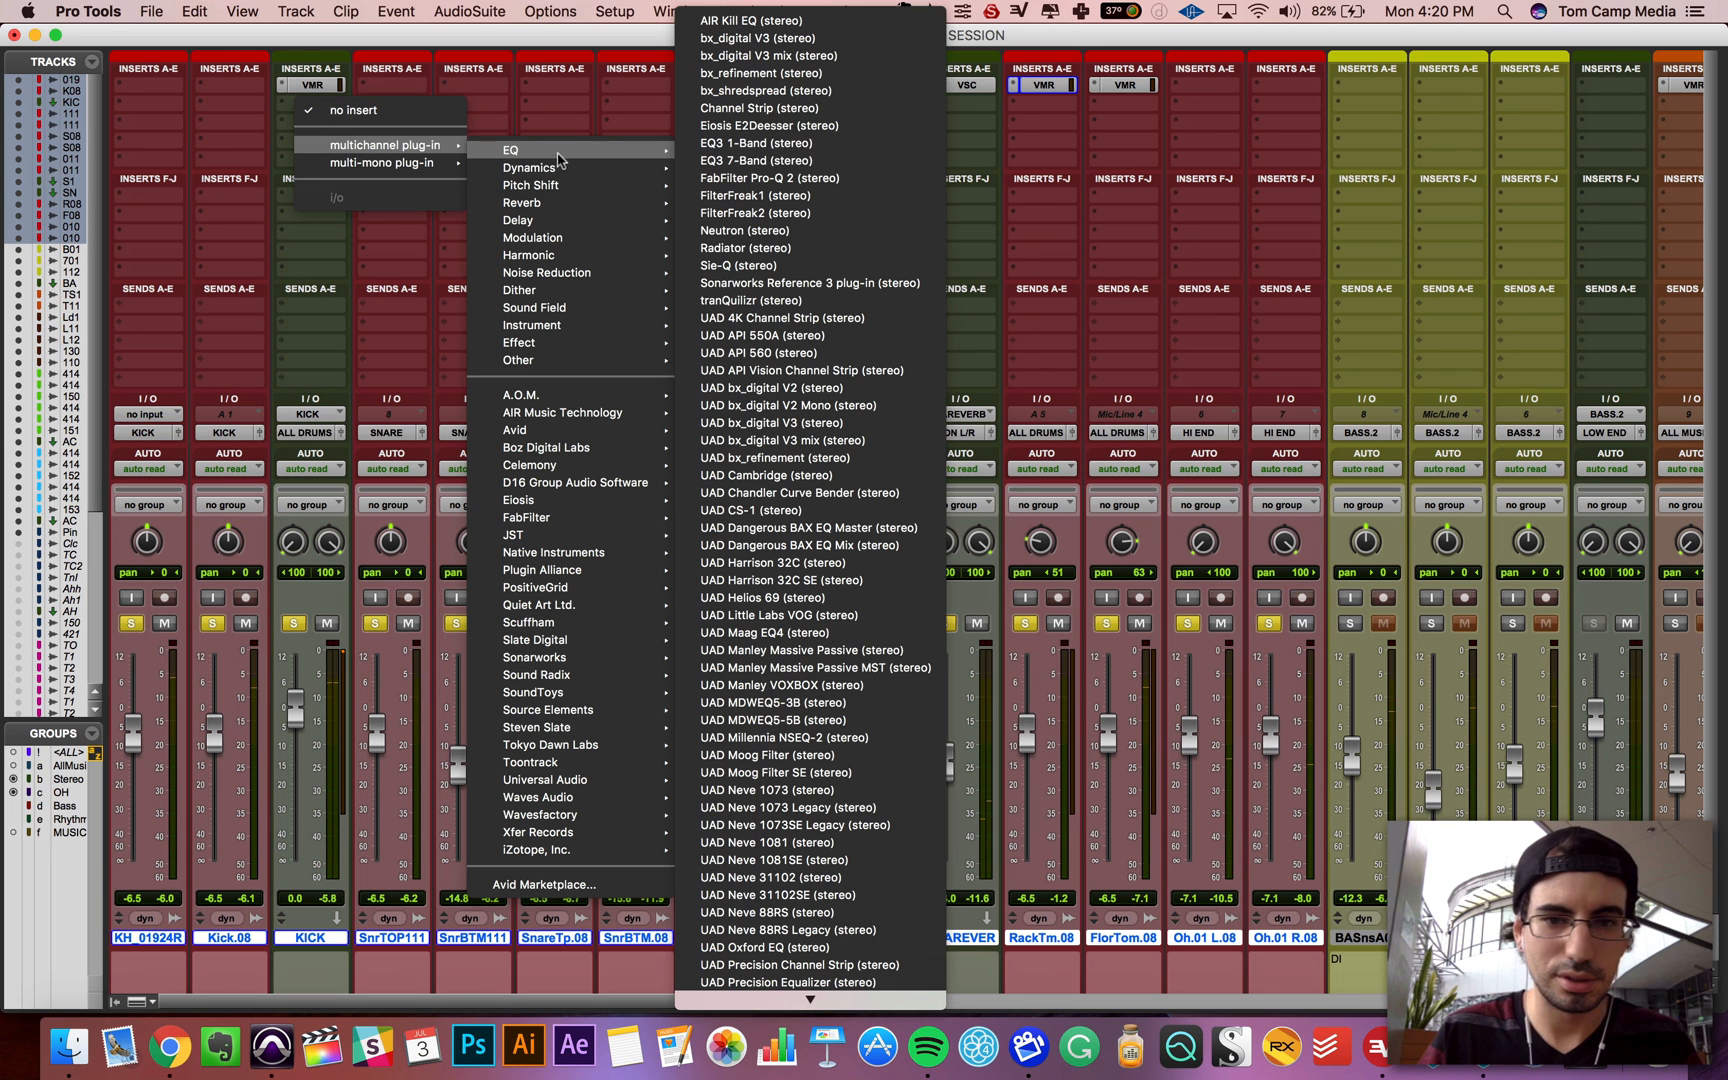
left_click(803, 162)
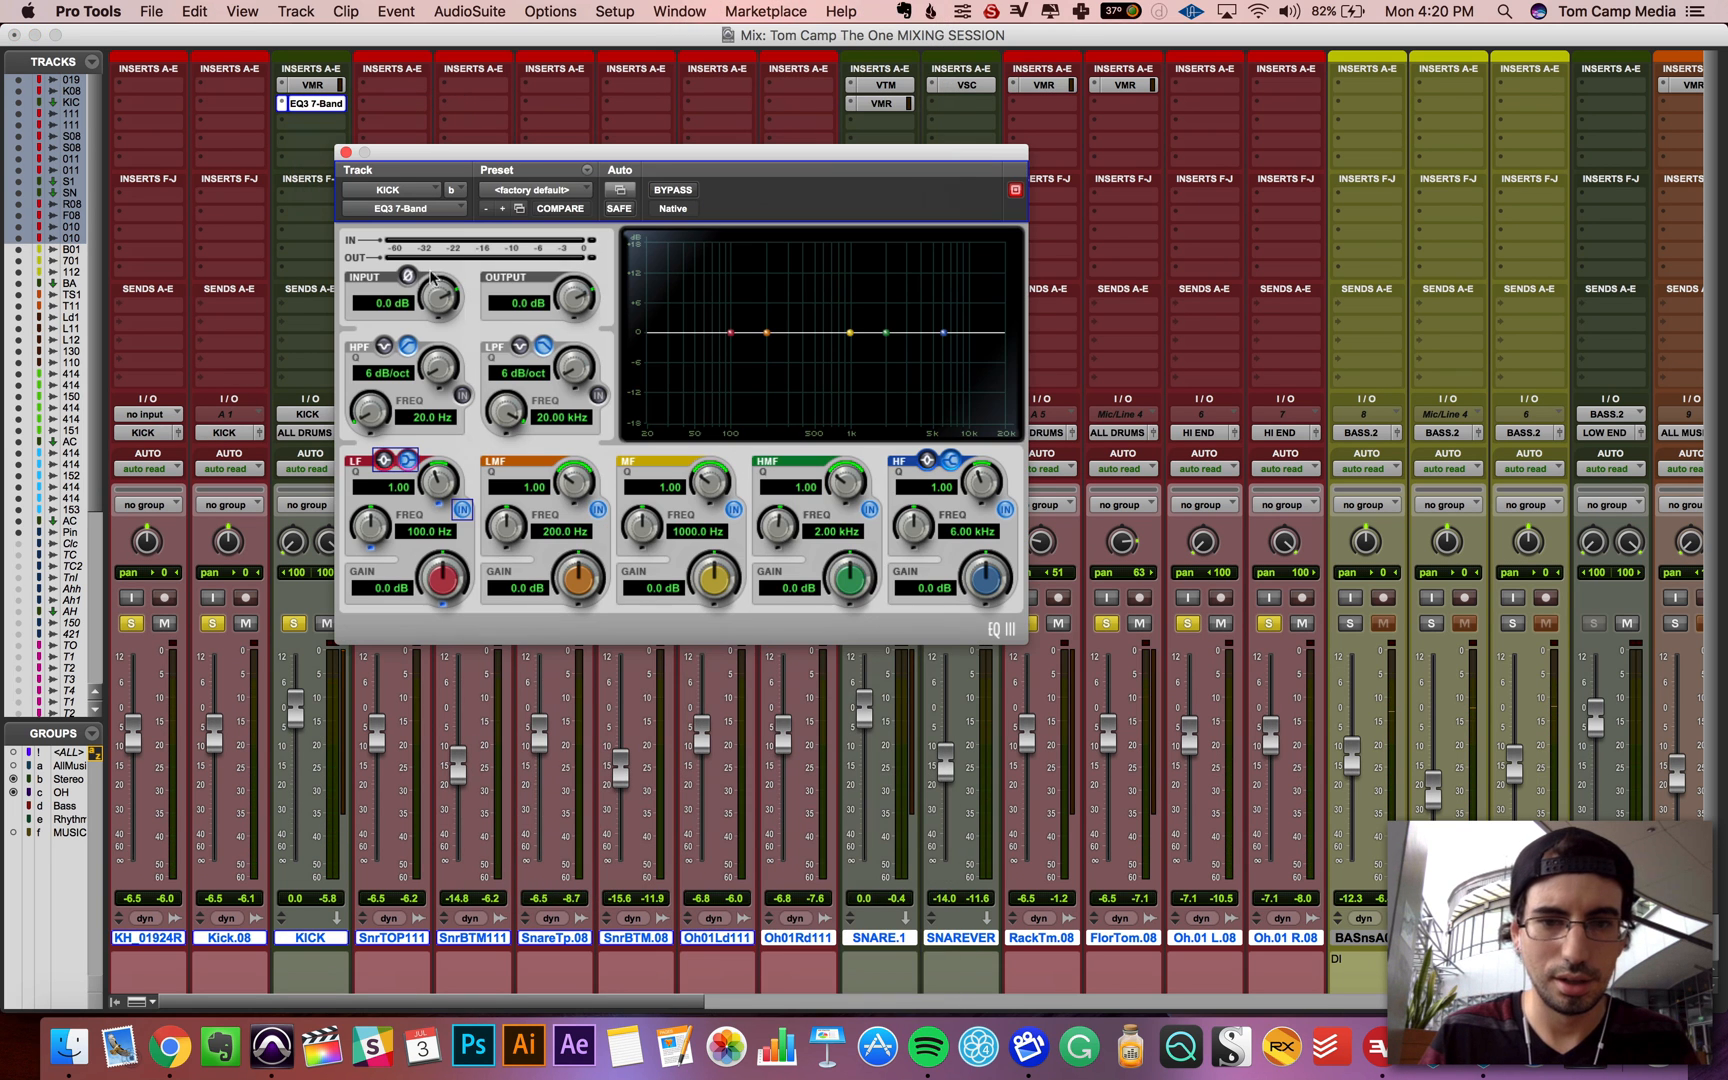
Step: Cut the kick EQ's LMF band 4.8 dB at 127.5 Hz with Q 6.24, and compare it against bypass
mouse_move(767, 332)
left_mouse_down()
mouse_move(765, 289)
mouse_move(748, 300)
mouse_move(795, 313)
left_mouse_up()
left_click_drag(524, 479, 608, 383)
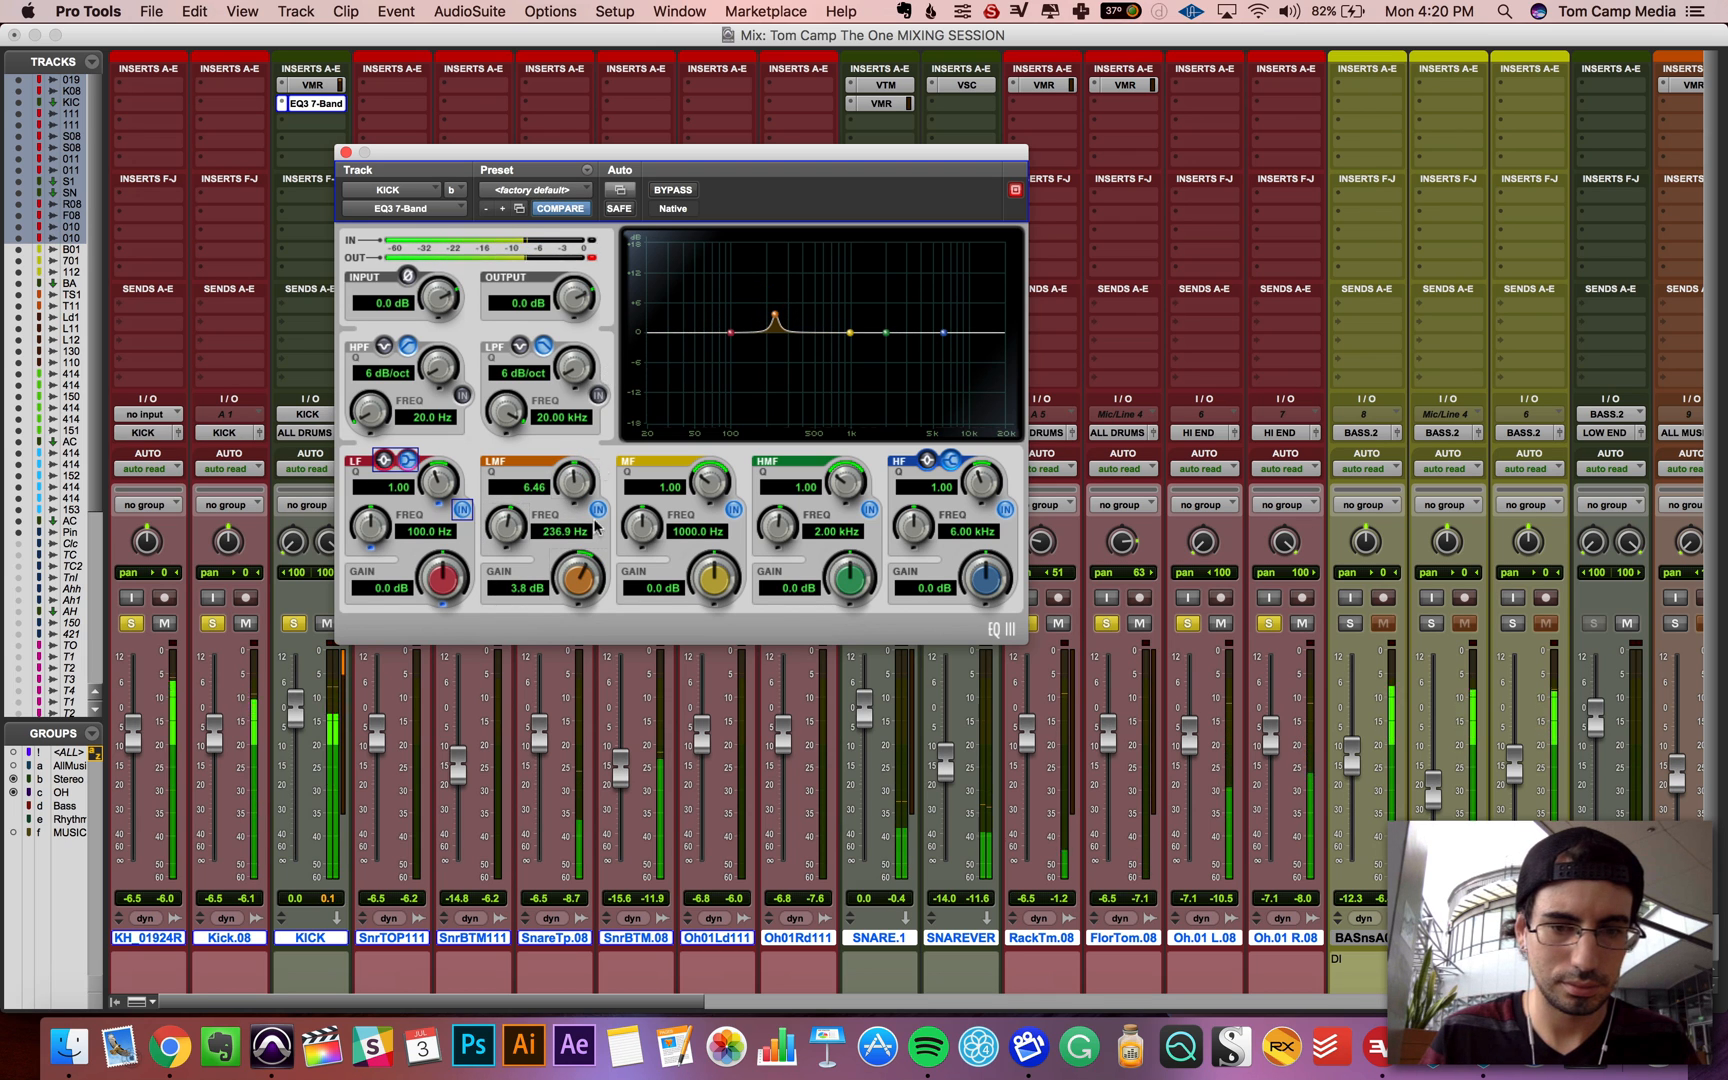
left_click_drag(577, 577, 566, 645)
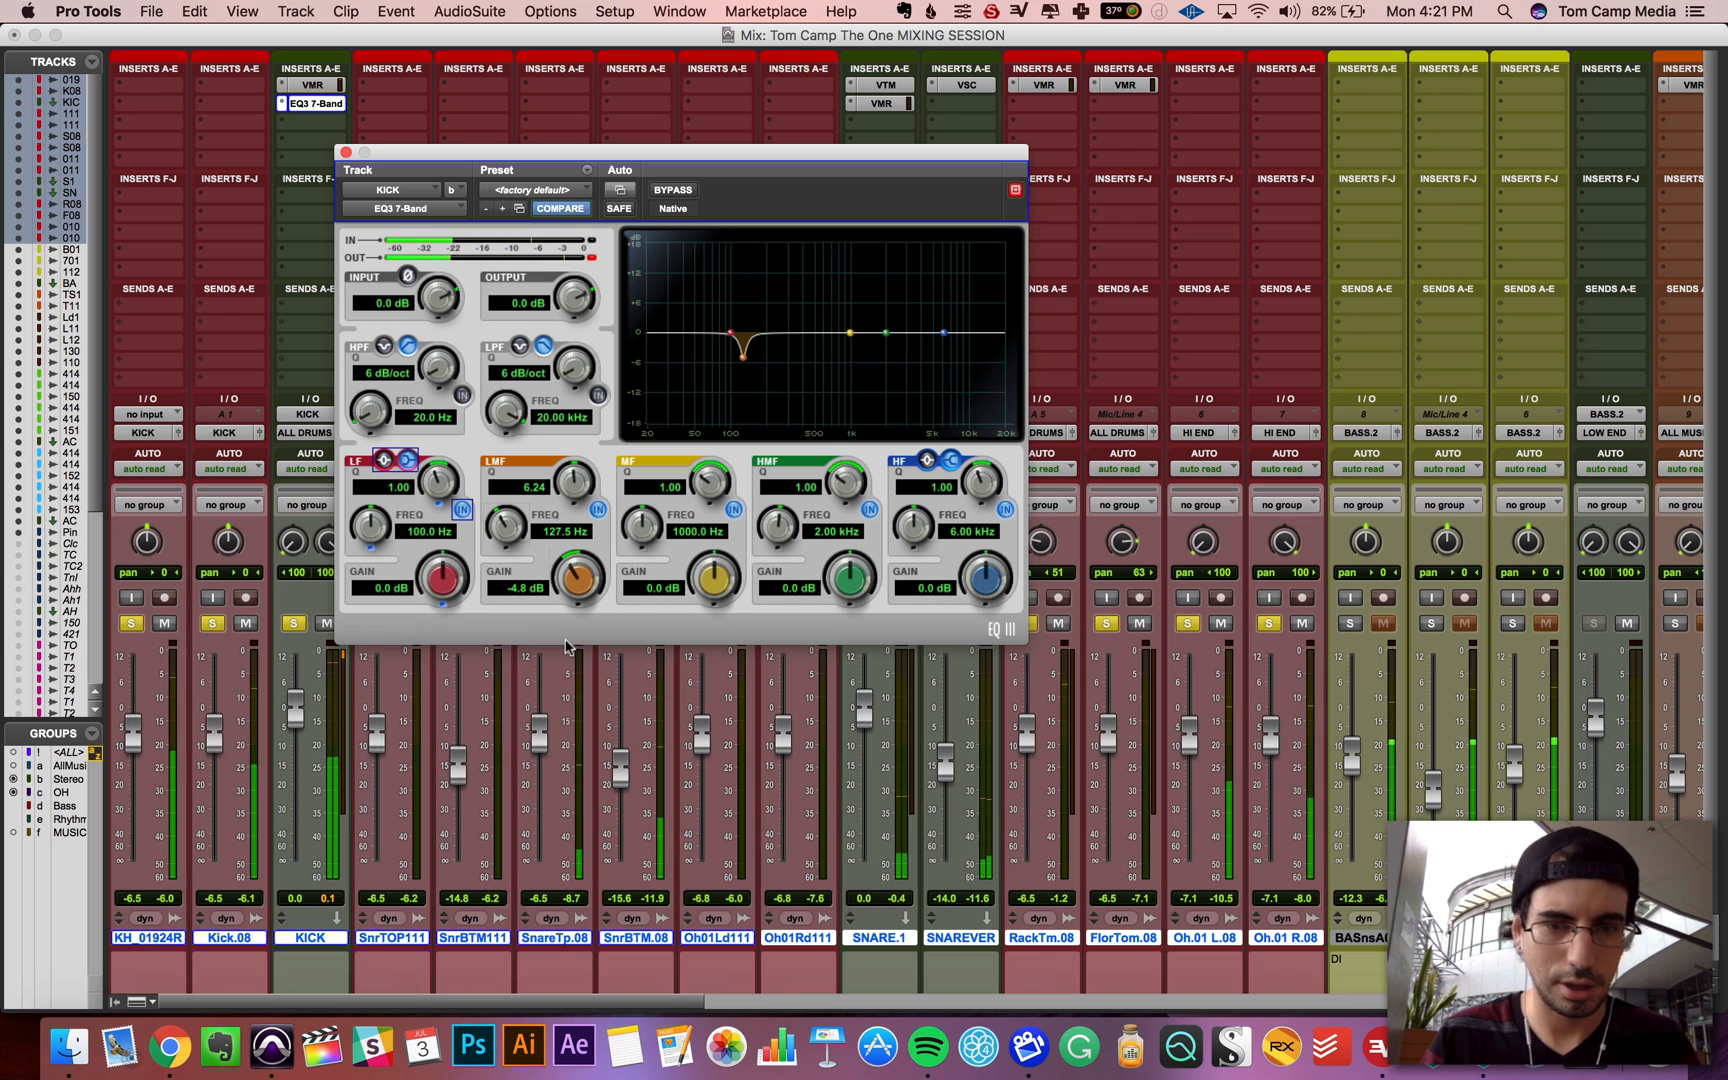
left_click(675, 194)
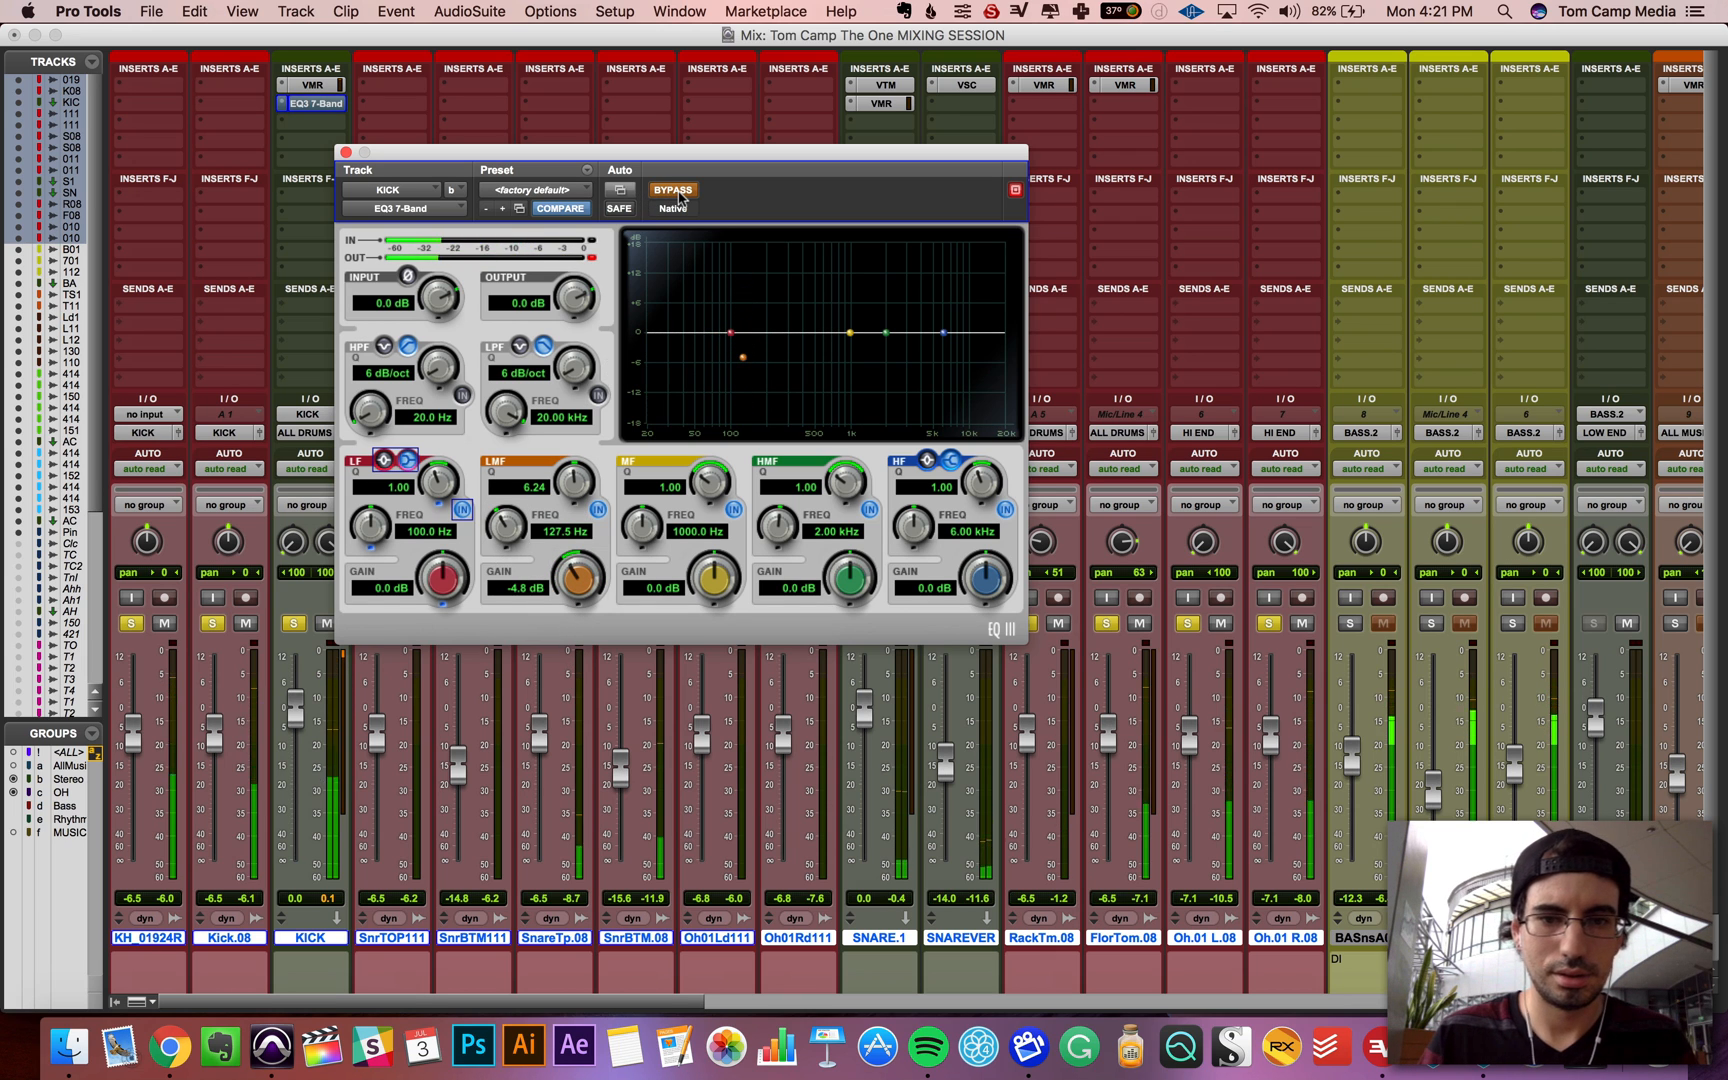
left_click(679, 194)
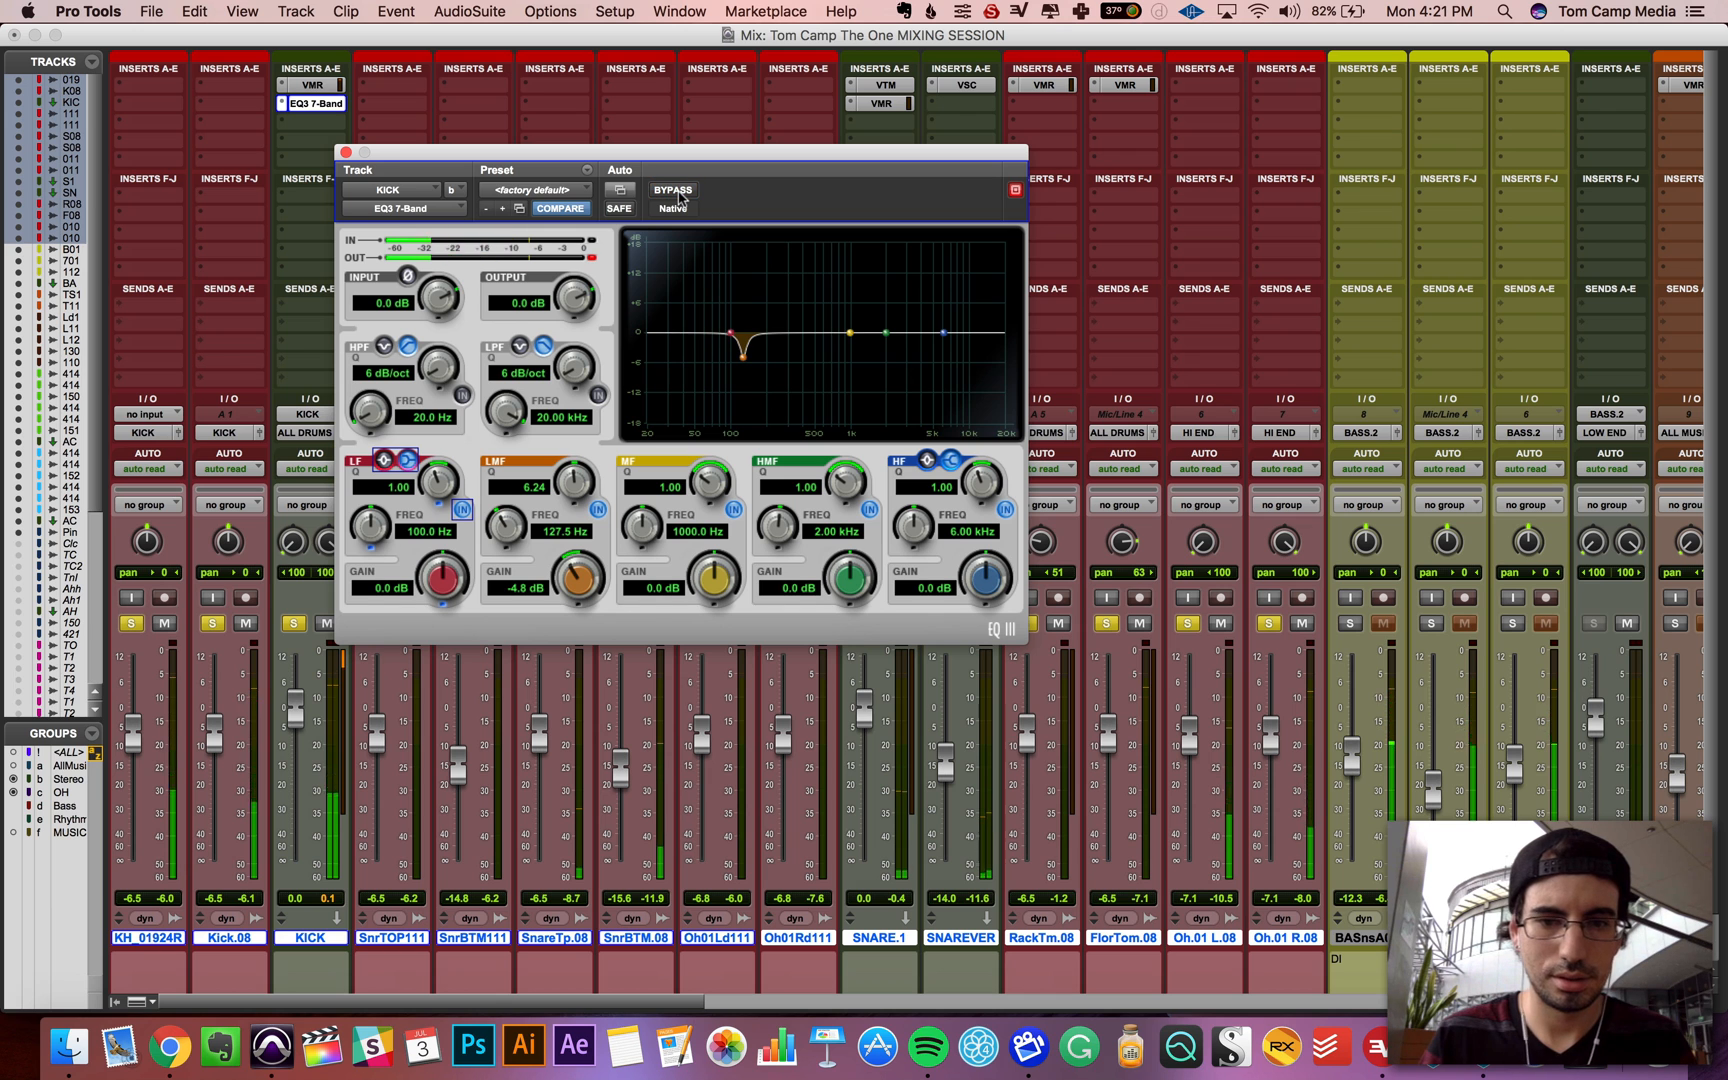
left_click(346, 153)
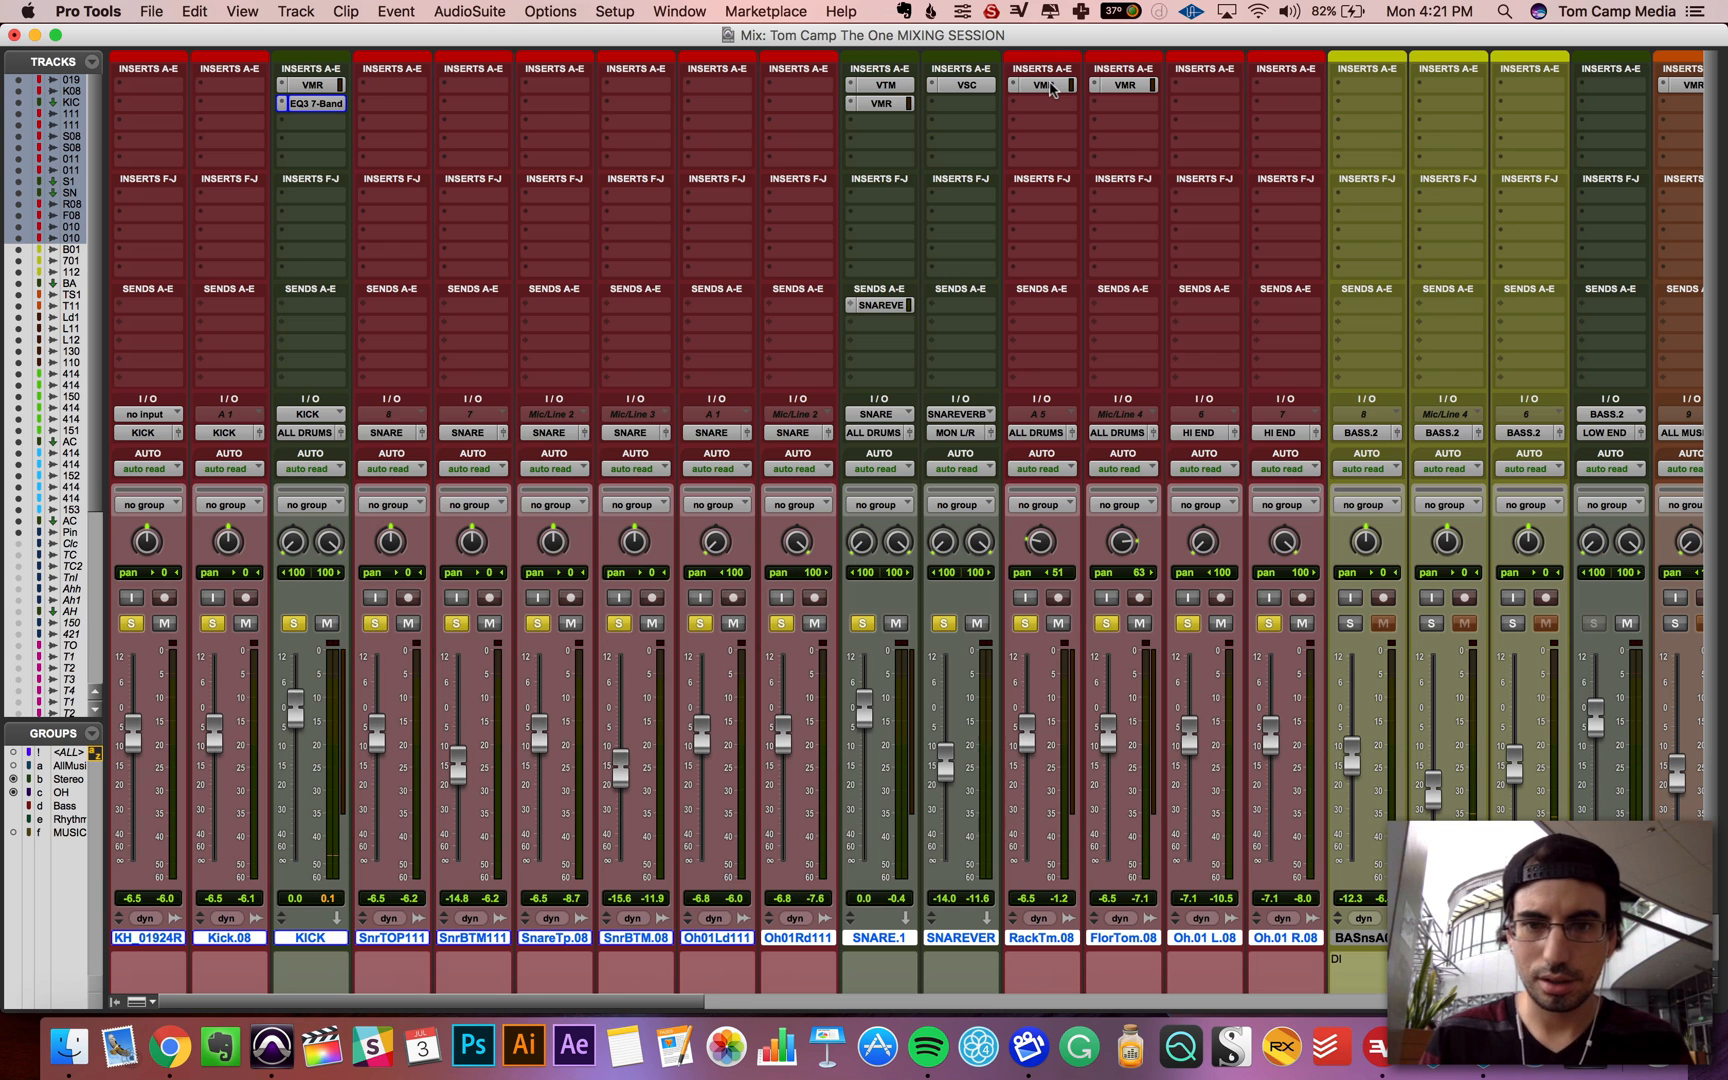
Step: Add the FG-116 Modern compressor after the Trimmer in the Rack Tom.08 mix rack
left_click(1043, 85)
scroll(411, 651, "down", 10)
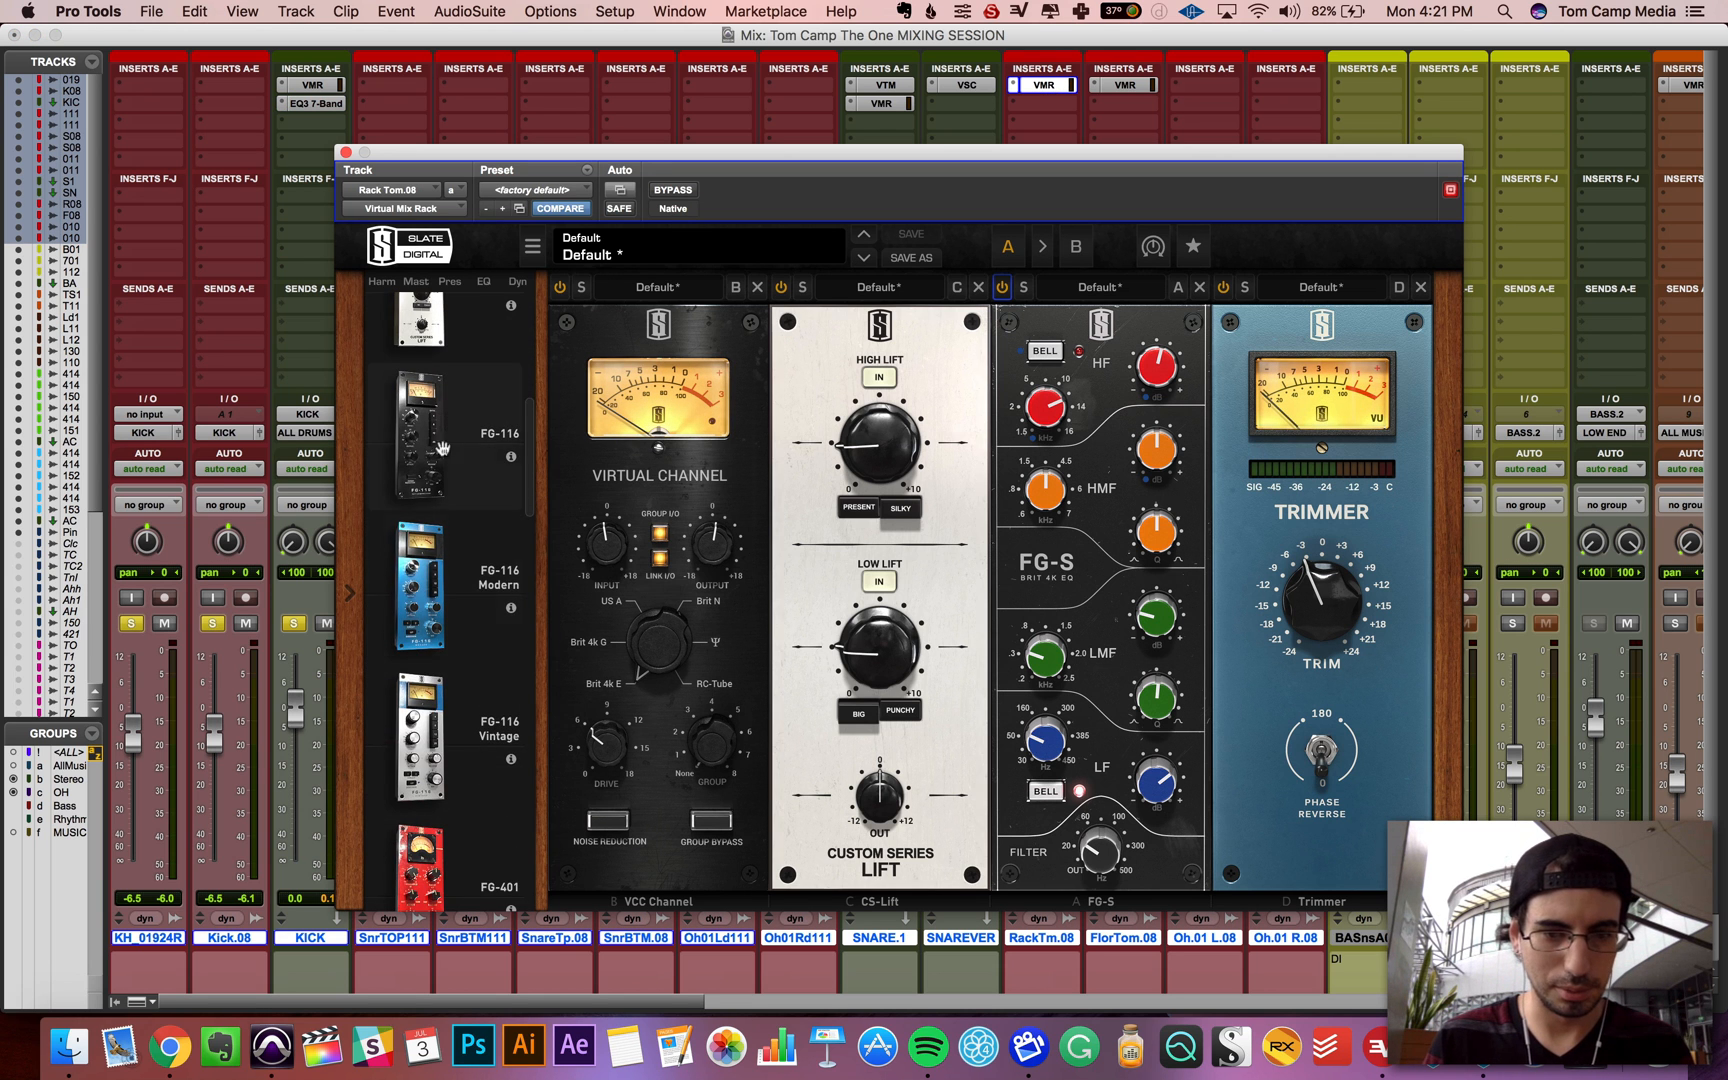
left_click_drag(435, 622, 1525, 670)
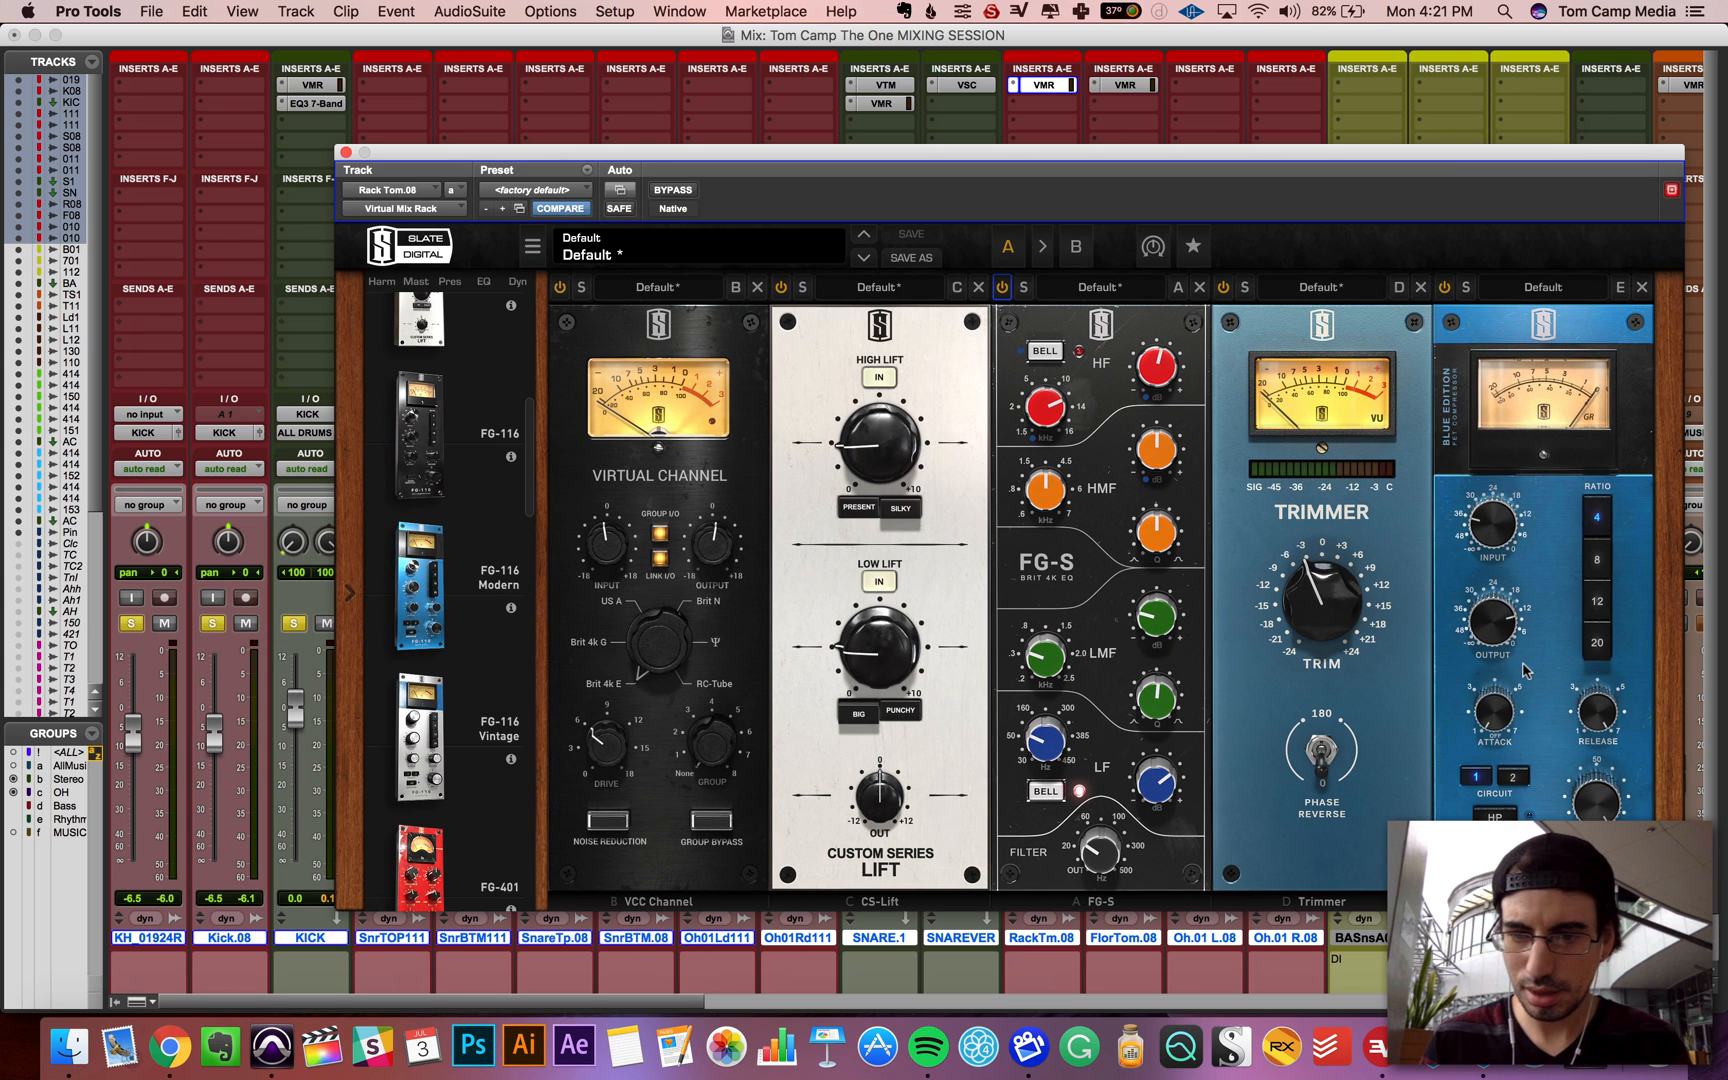
Step: Adjust the FG-116 Modern's input, output and attack during playback, and set its release to 4.31
mouse_move(1487, 513)
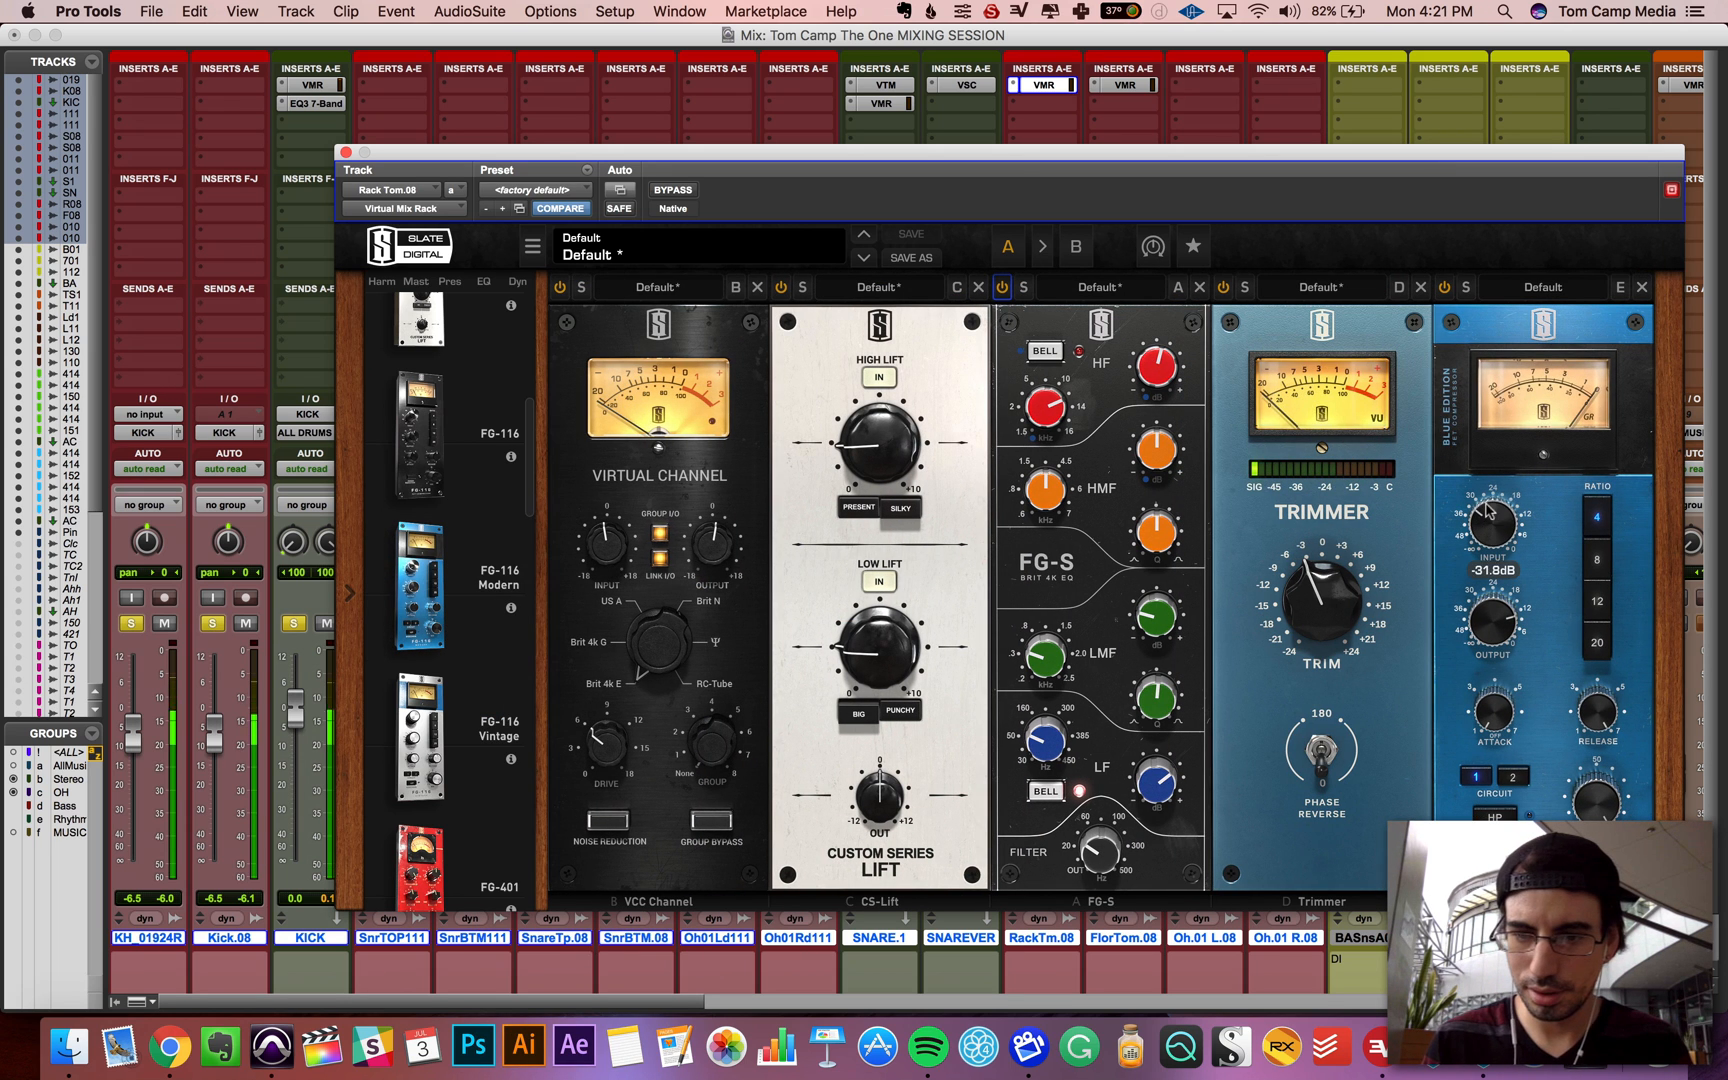
scroll(1494, 500, "up", 1)
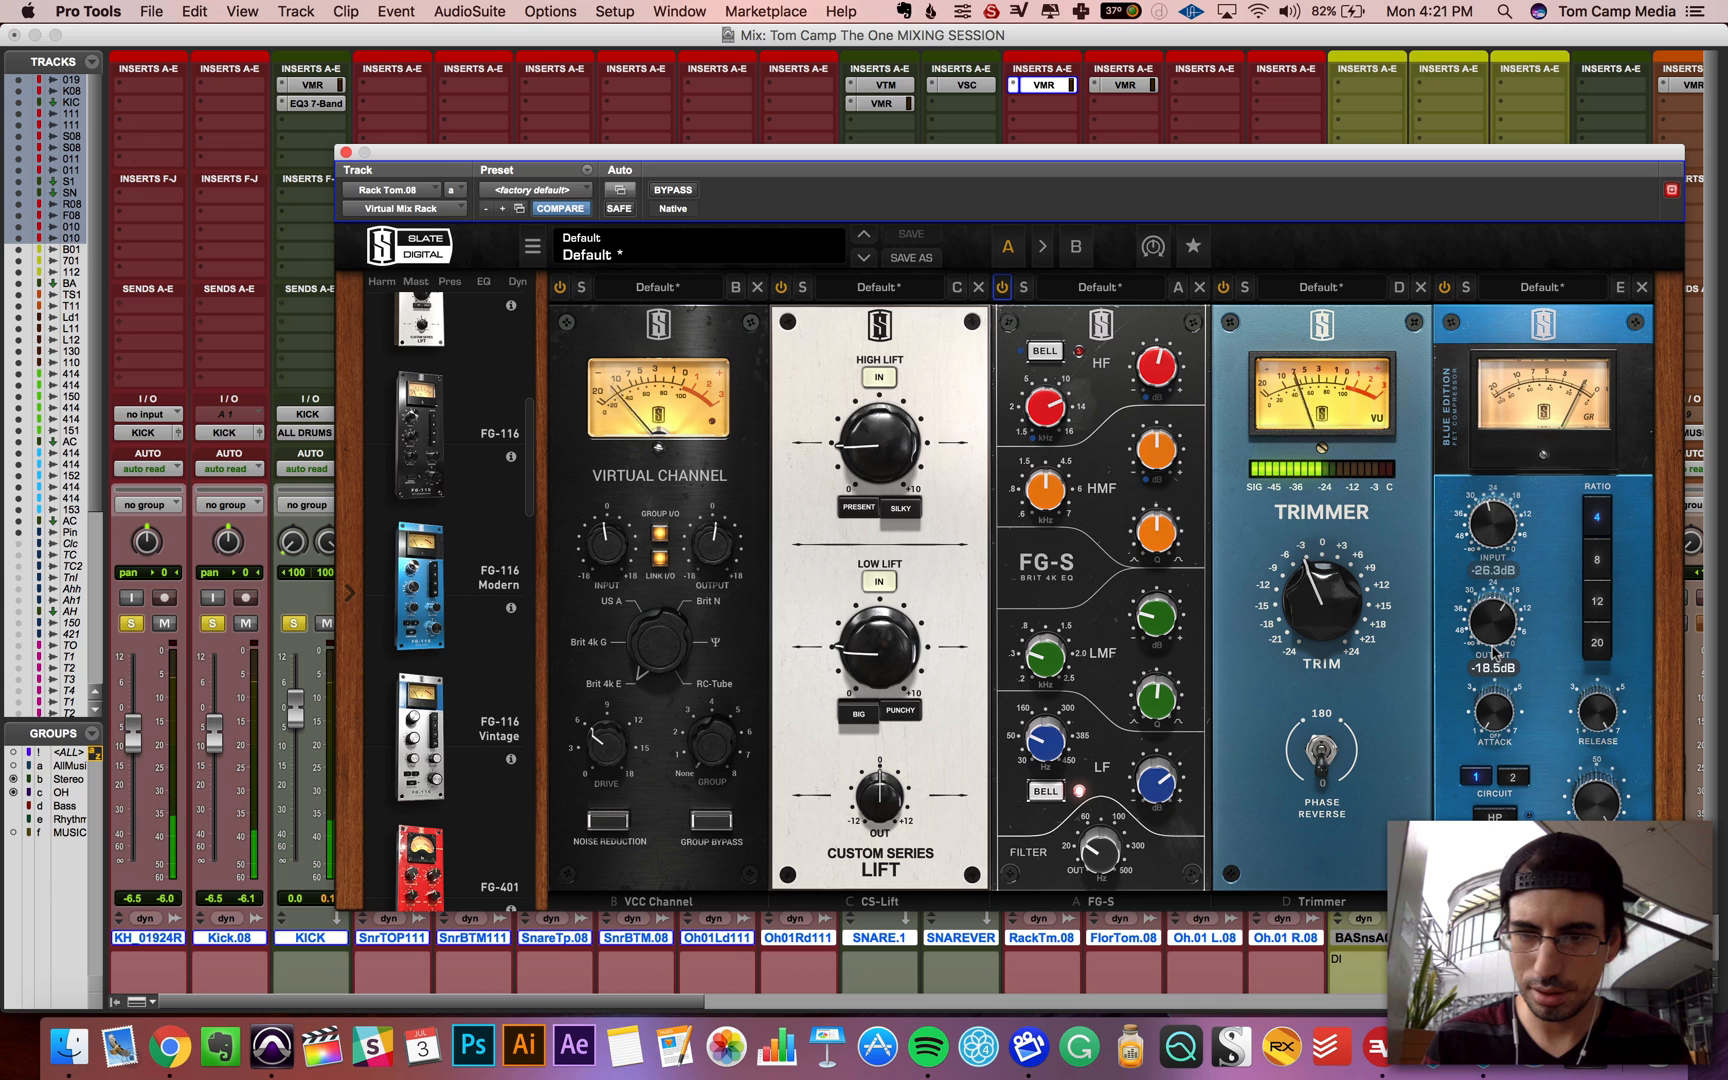
scroll(1493, 530, "up", 2)
scroll(1493, 530, "up", 2)
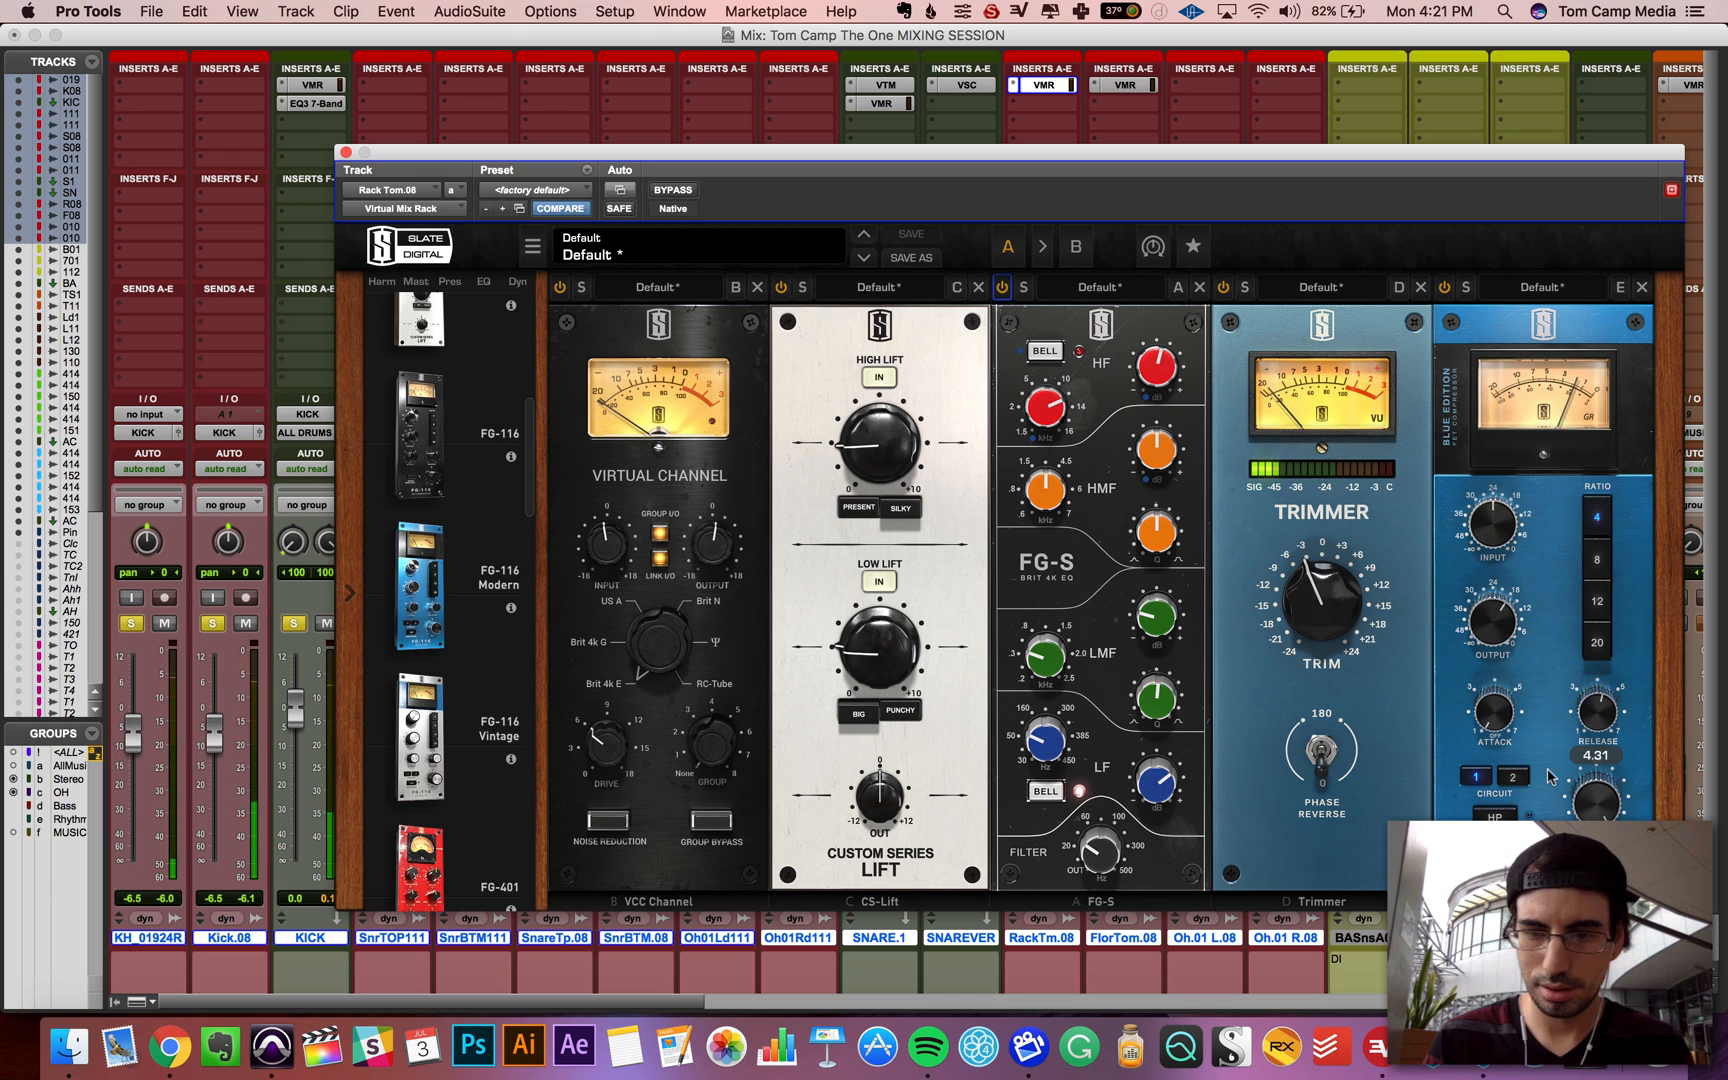
left_click_drag(1494, 709, 1500, 660)
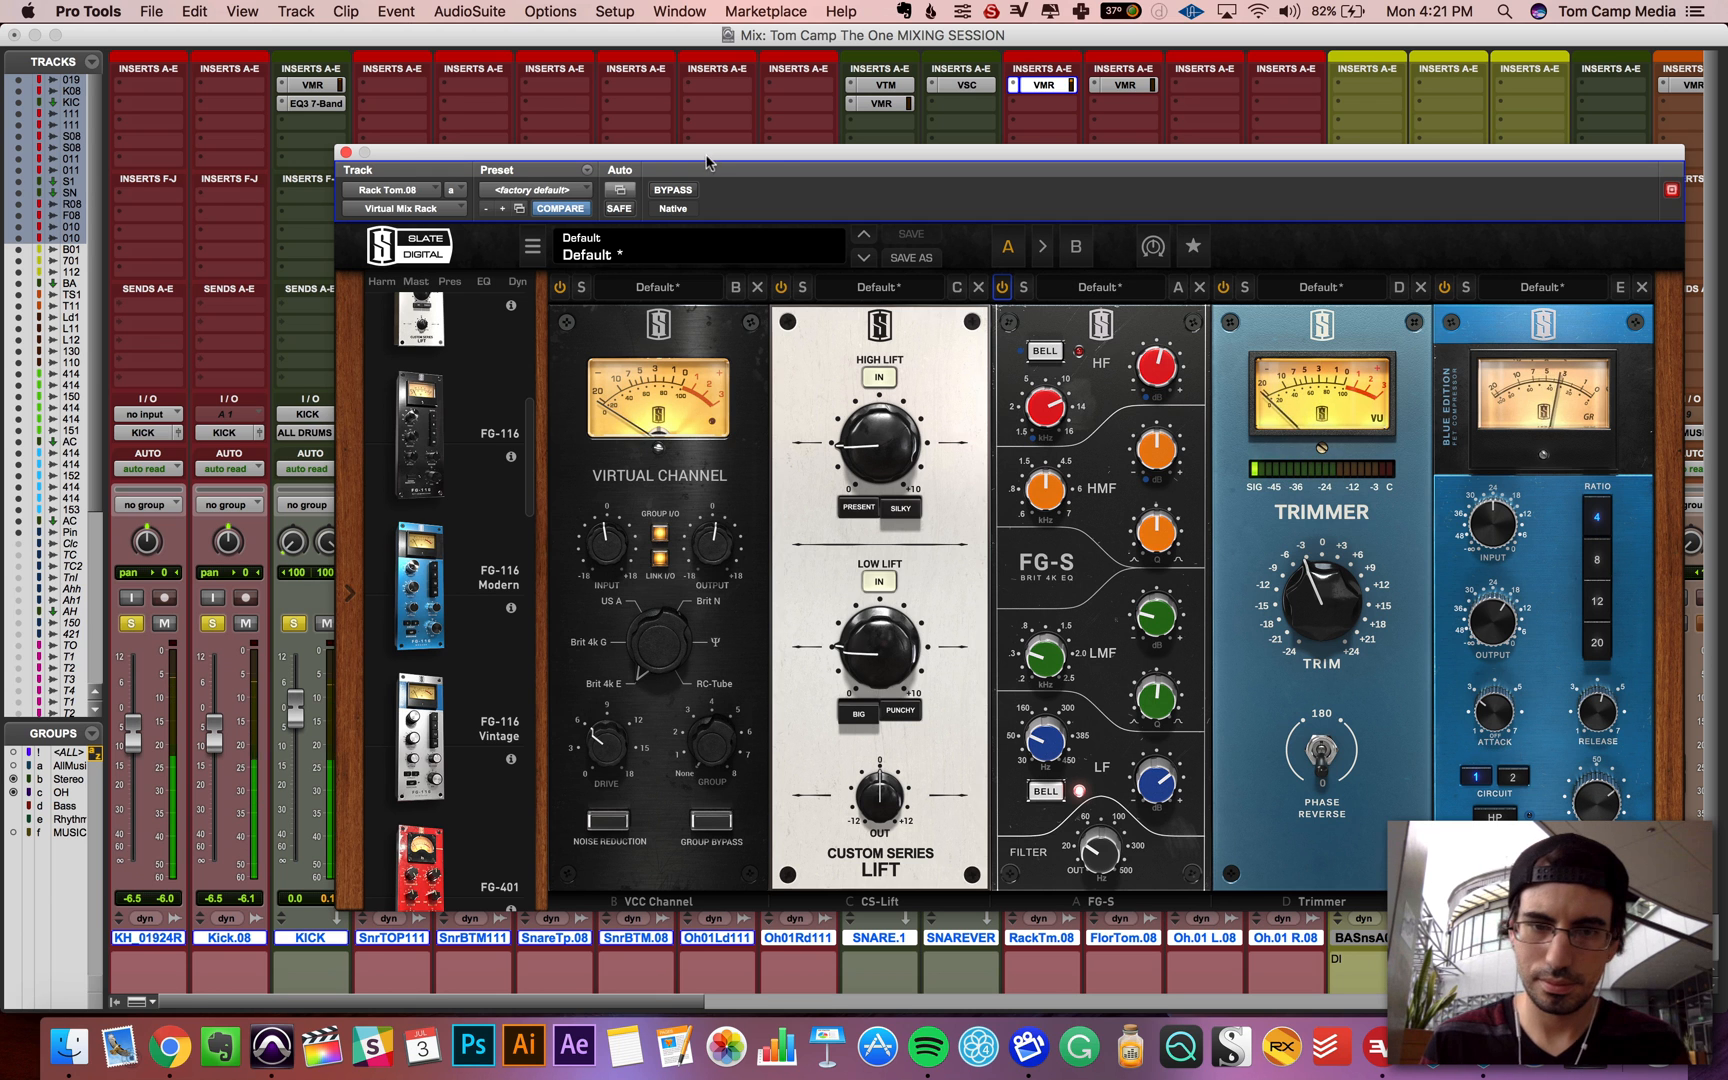
Step: Compare the compressed rack tom with its mix rack bypassed and active, and close the plug-in
left_click(670, 190)
left_click(670, 190)
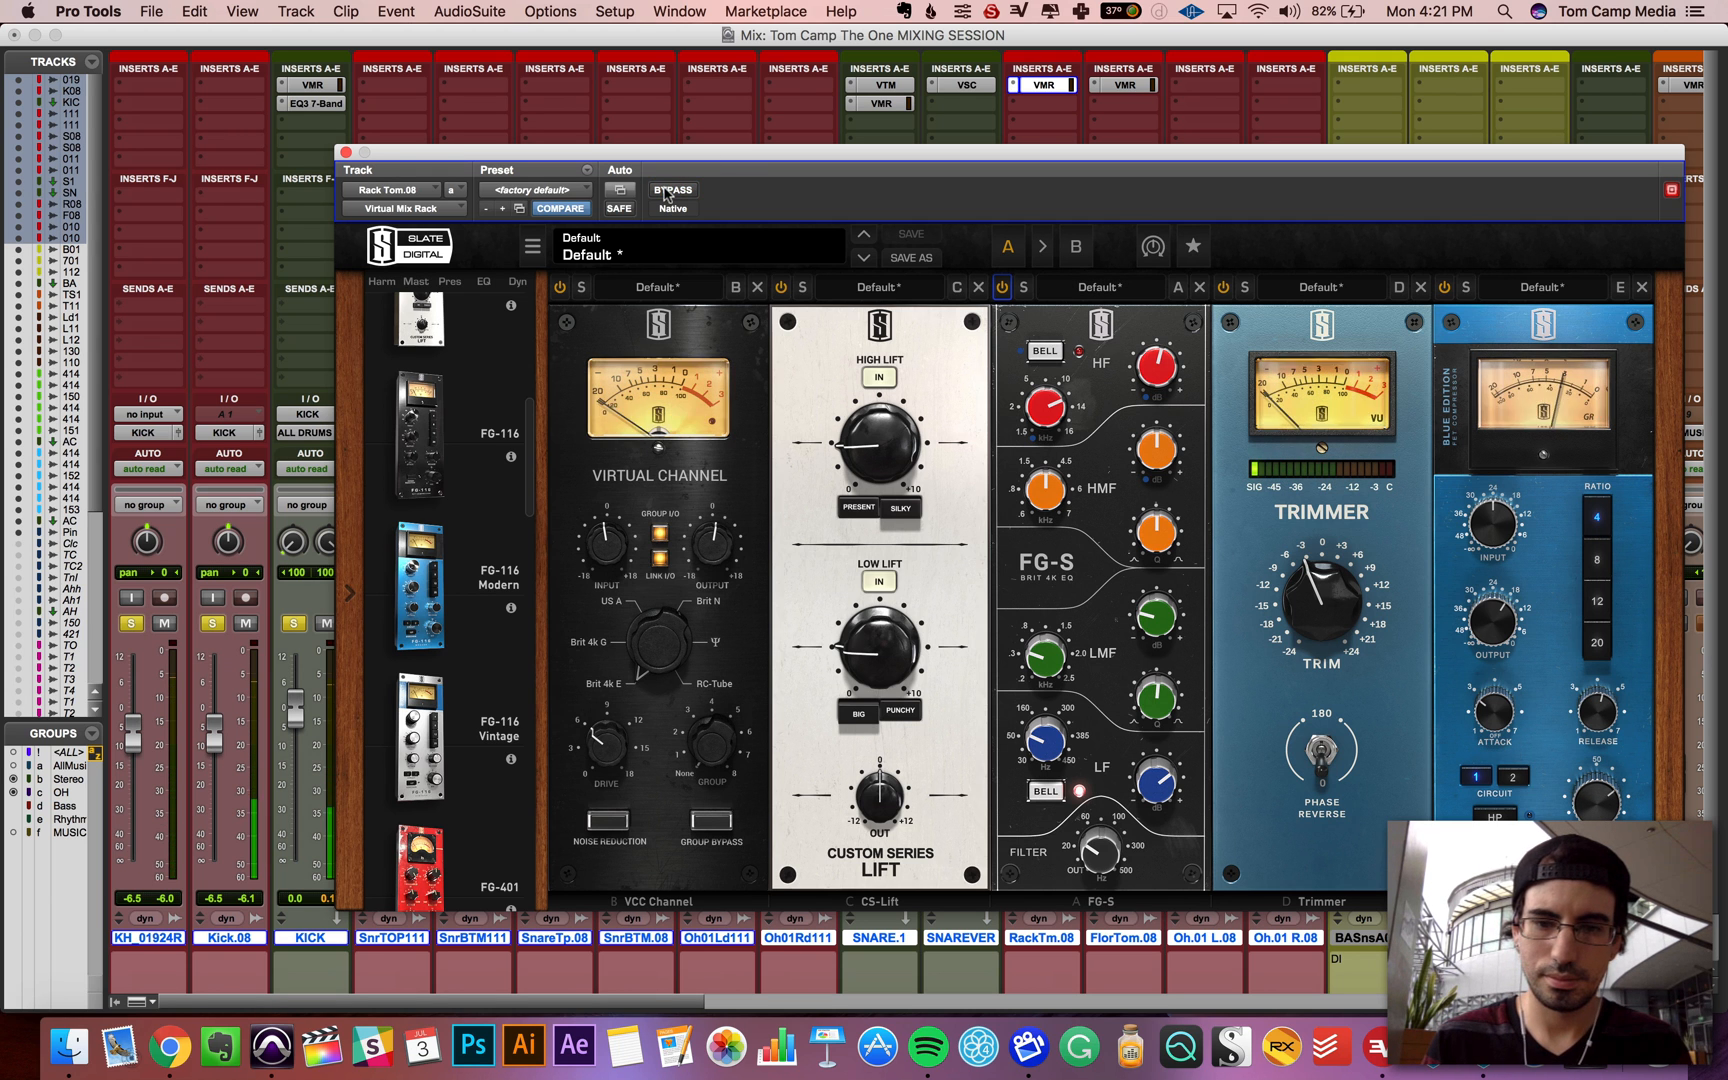
left_click(345, 151)
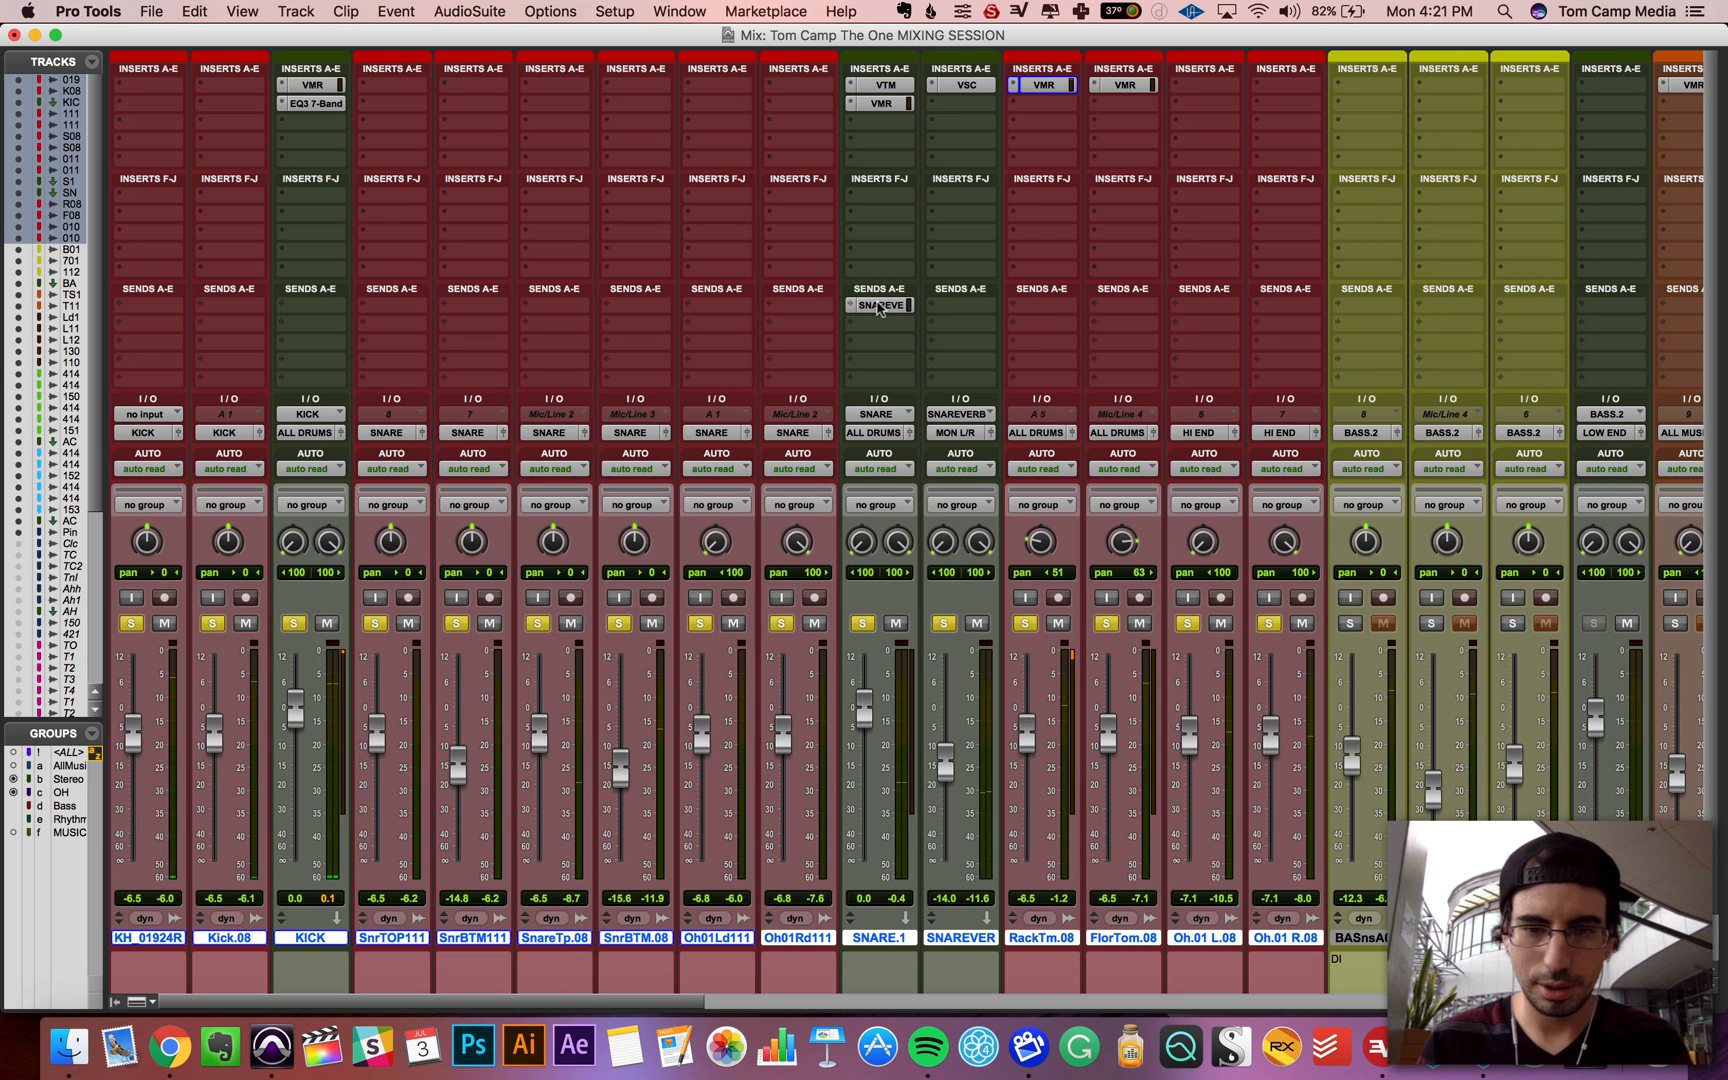
Step: Try the snare reverb send on Rack Tom.08 at +6.0 dB by copying it from the SNARE.1 aux
left_click_drag(1029, 318, 1036, 317)
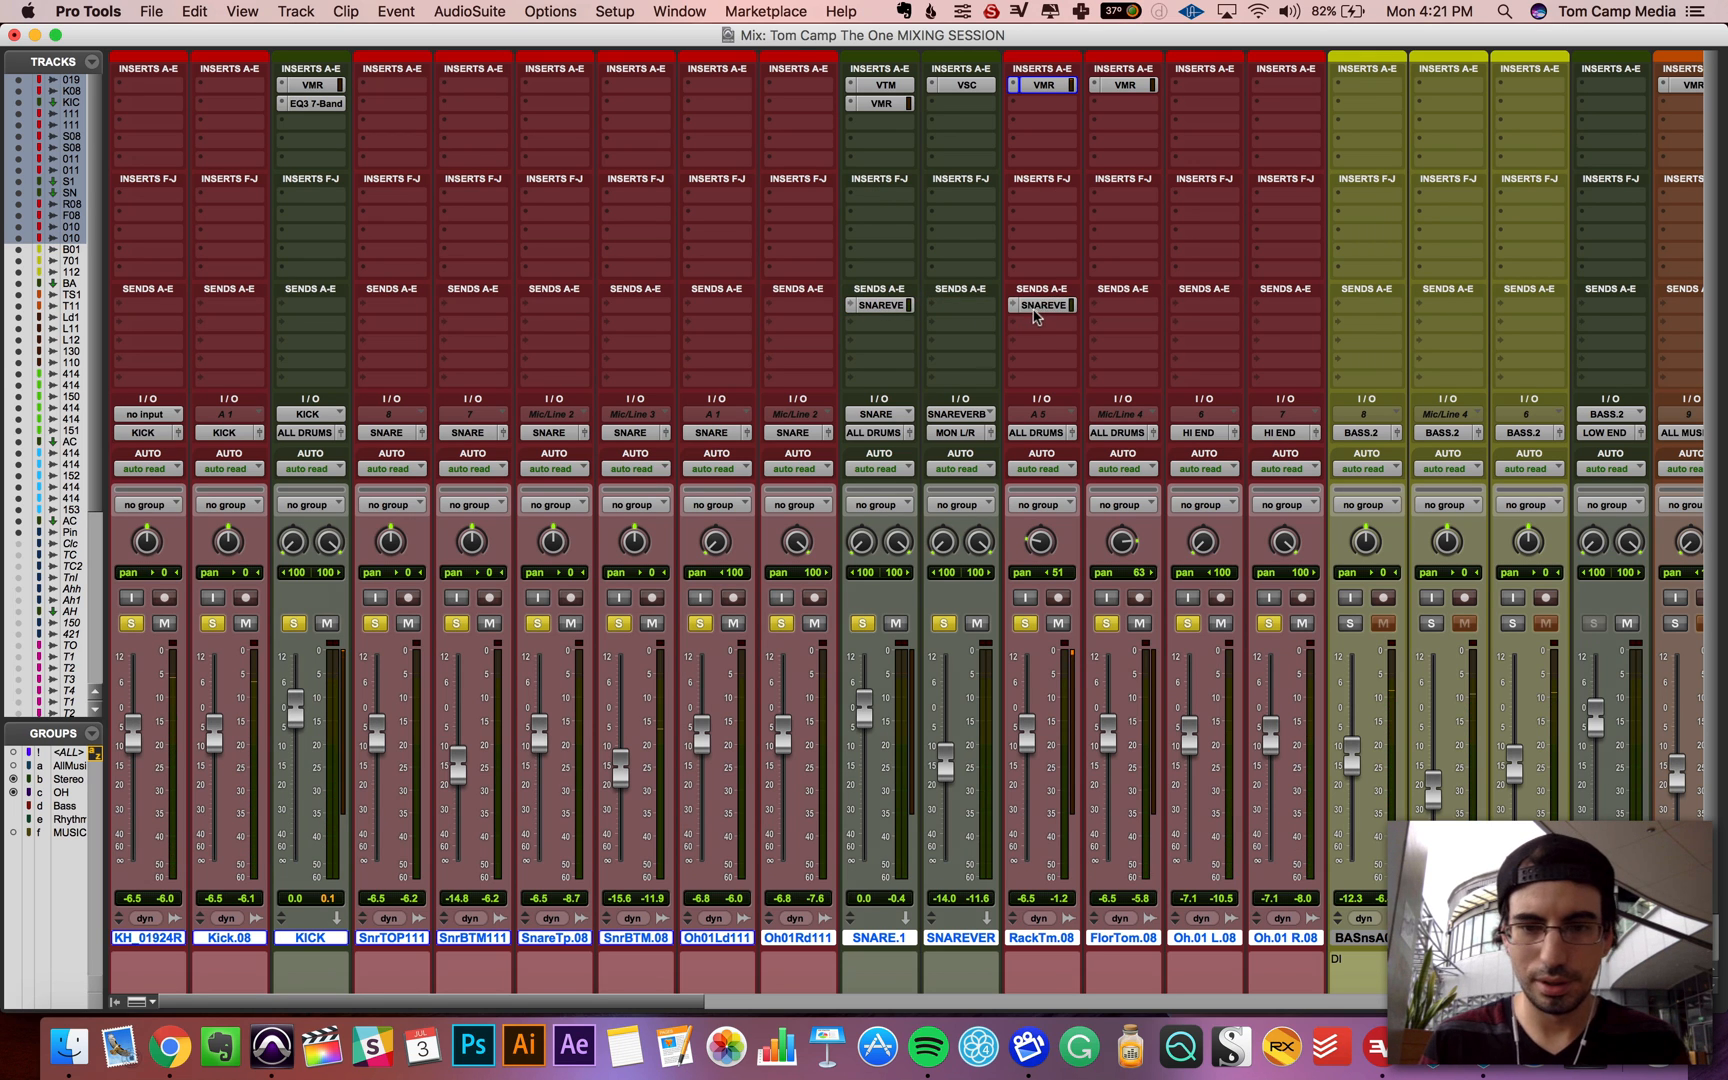
left_click(1064, 313)
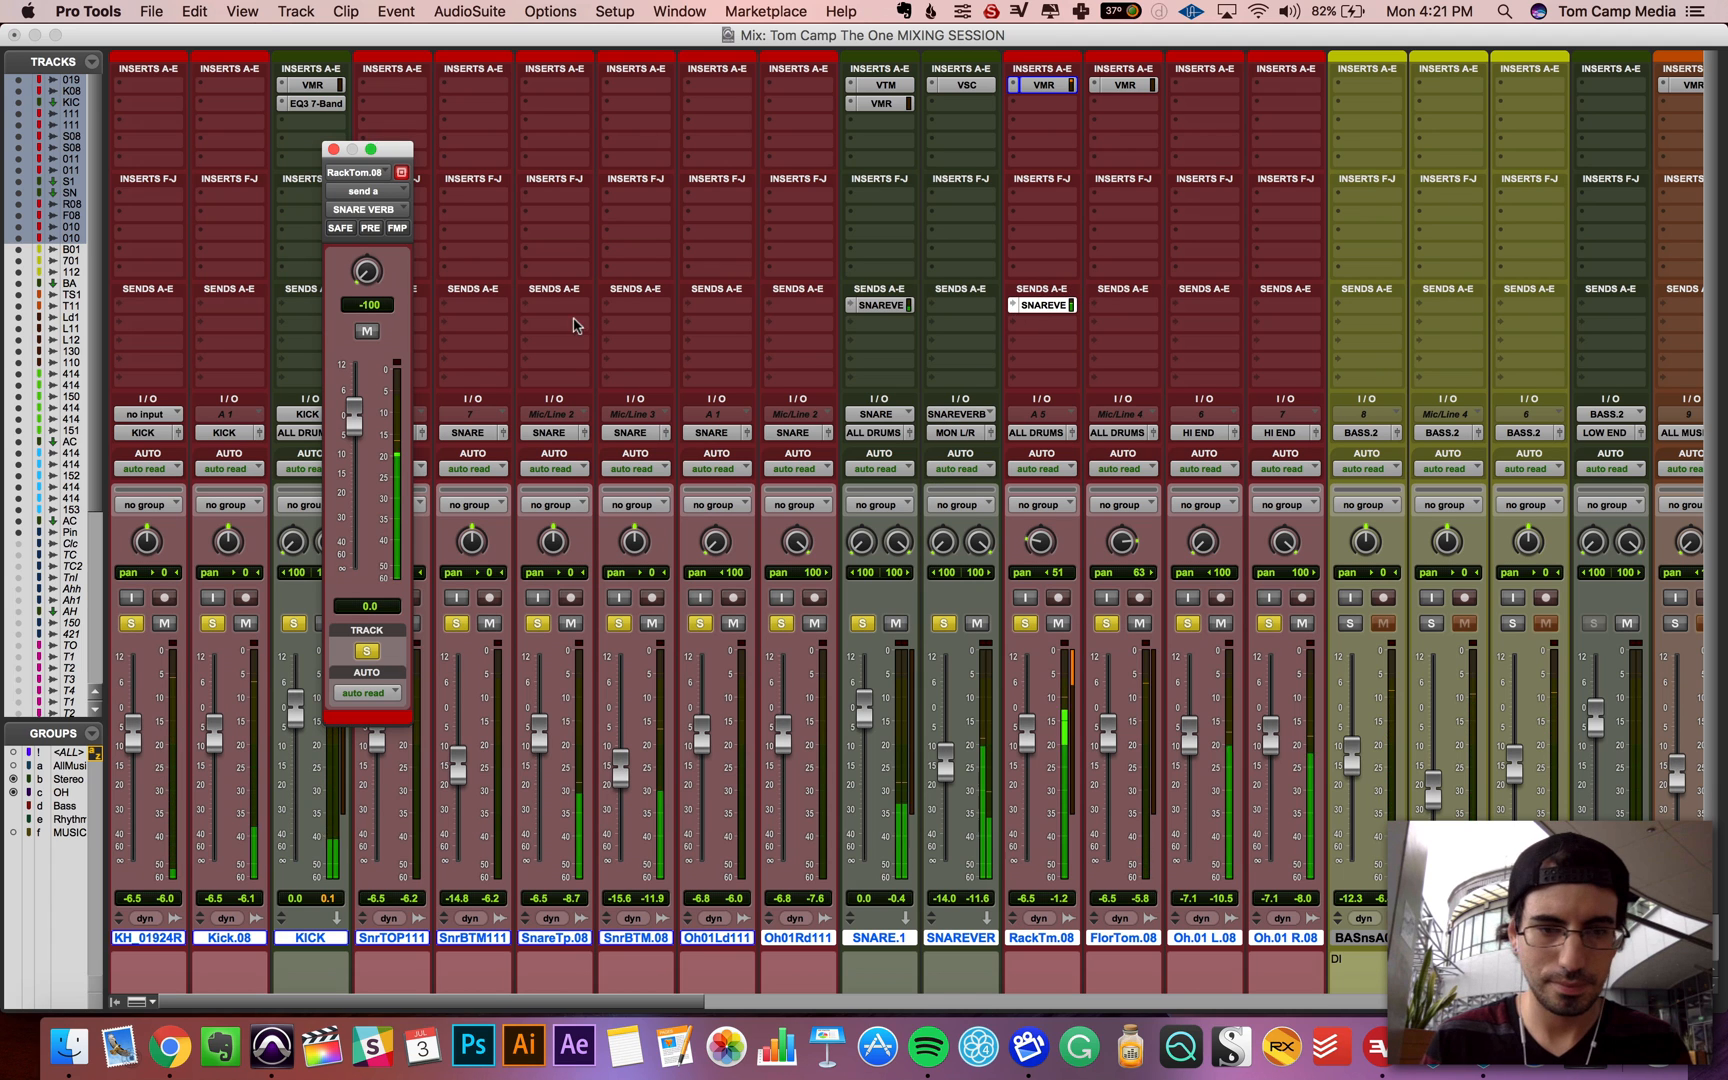
mouse_move(349, 410)
left_mouse_down()
mouse_move(356, 374)
mouse_move(356, 398)
left_mouse_up()
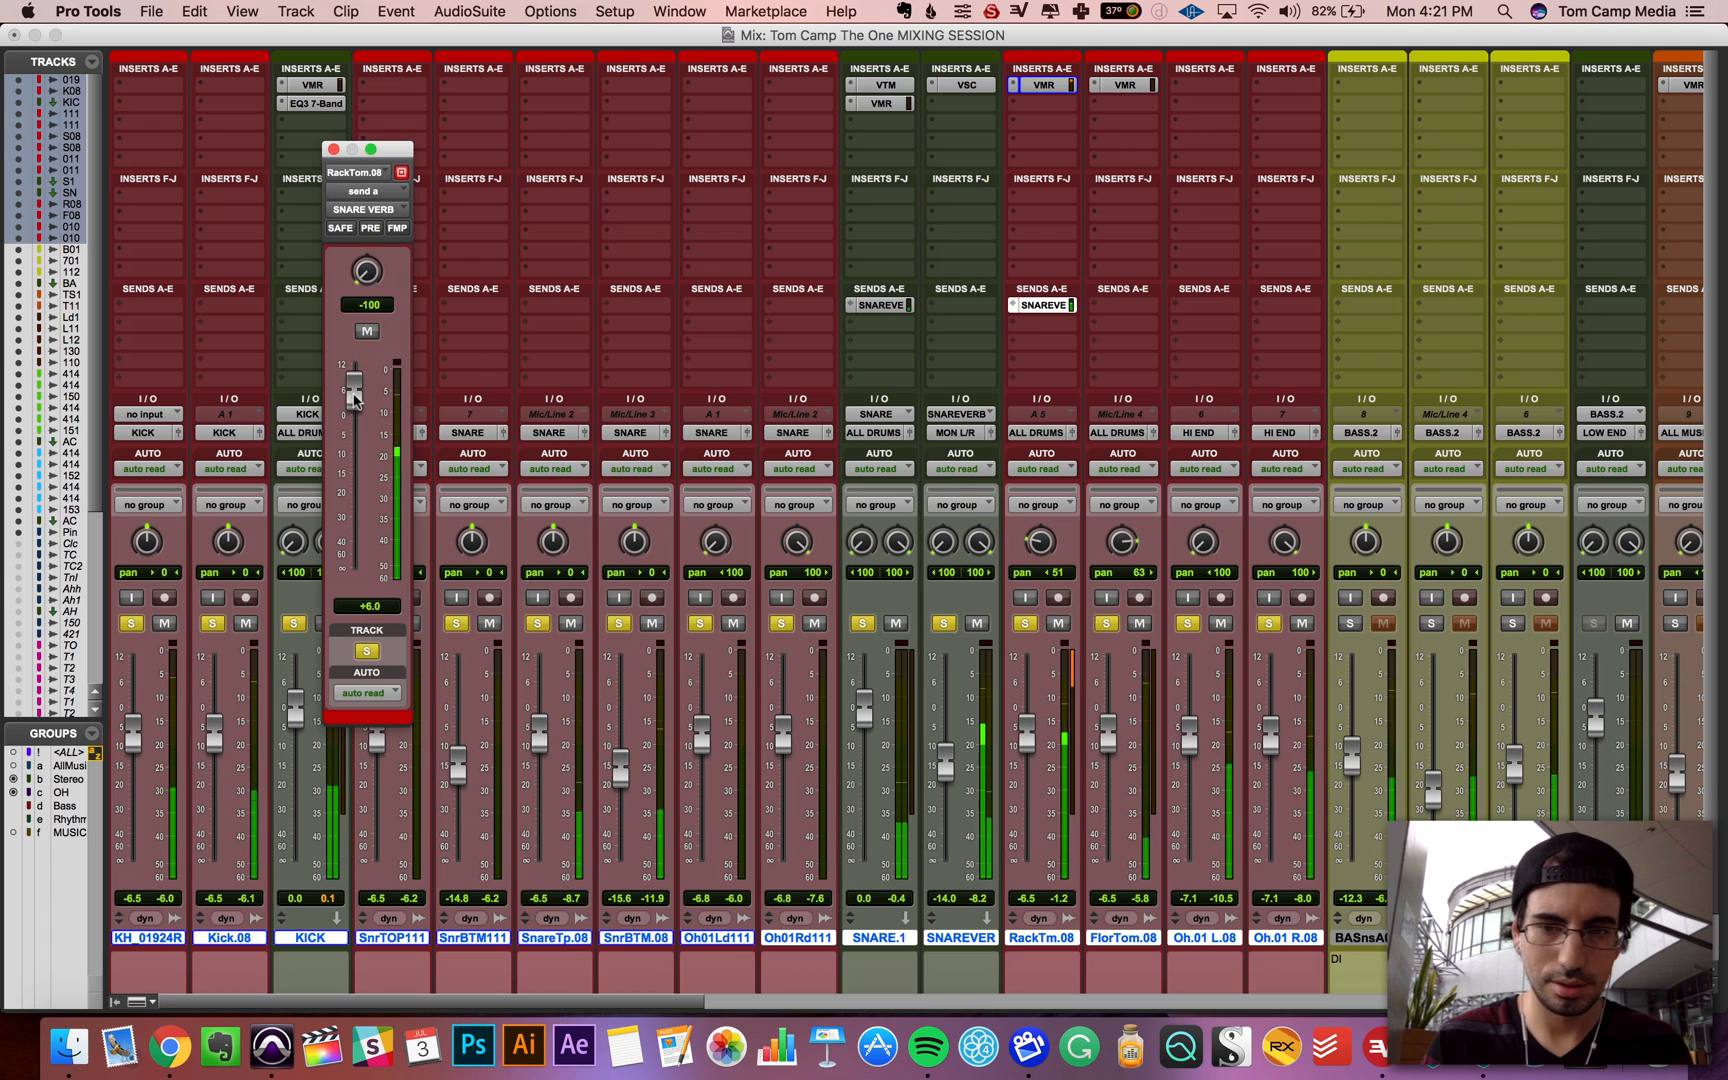
Step: Route the Rack Tom.08 send to the Hall track, with the send level at -15.6 dB and pan at -77
left_click(1041, 305)
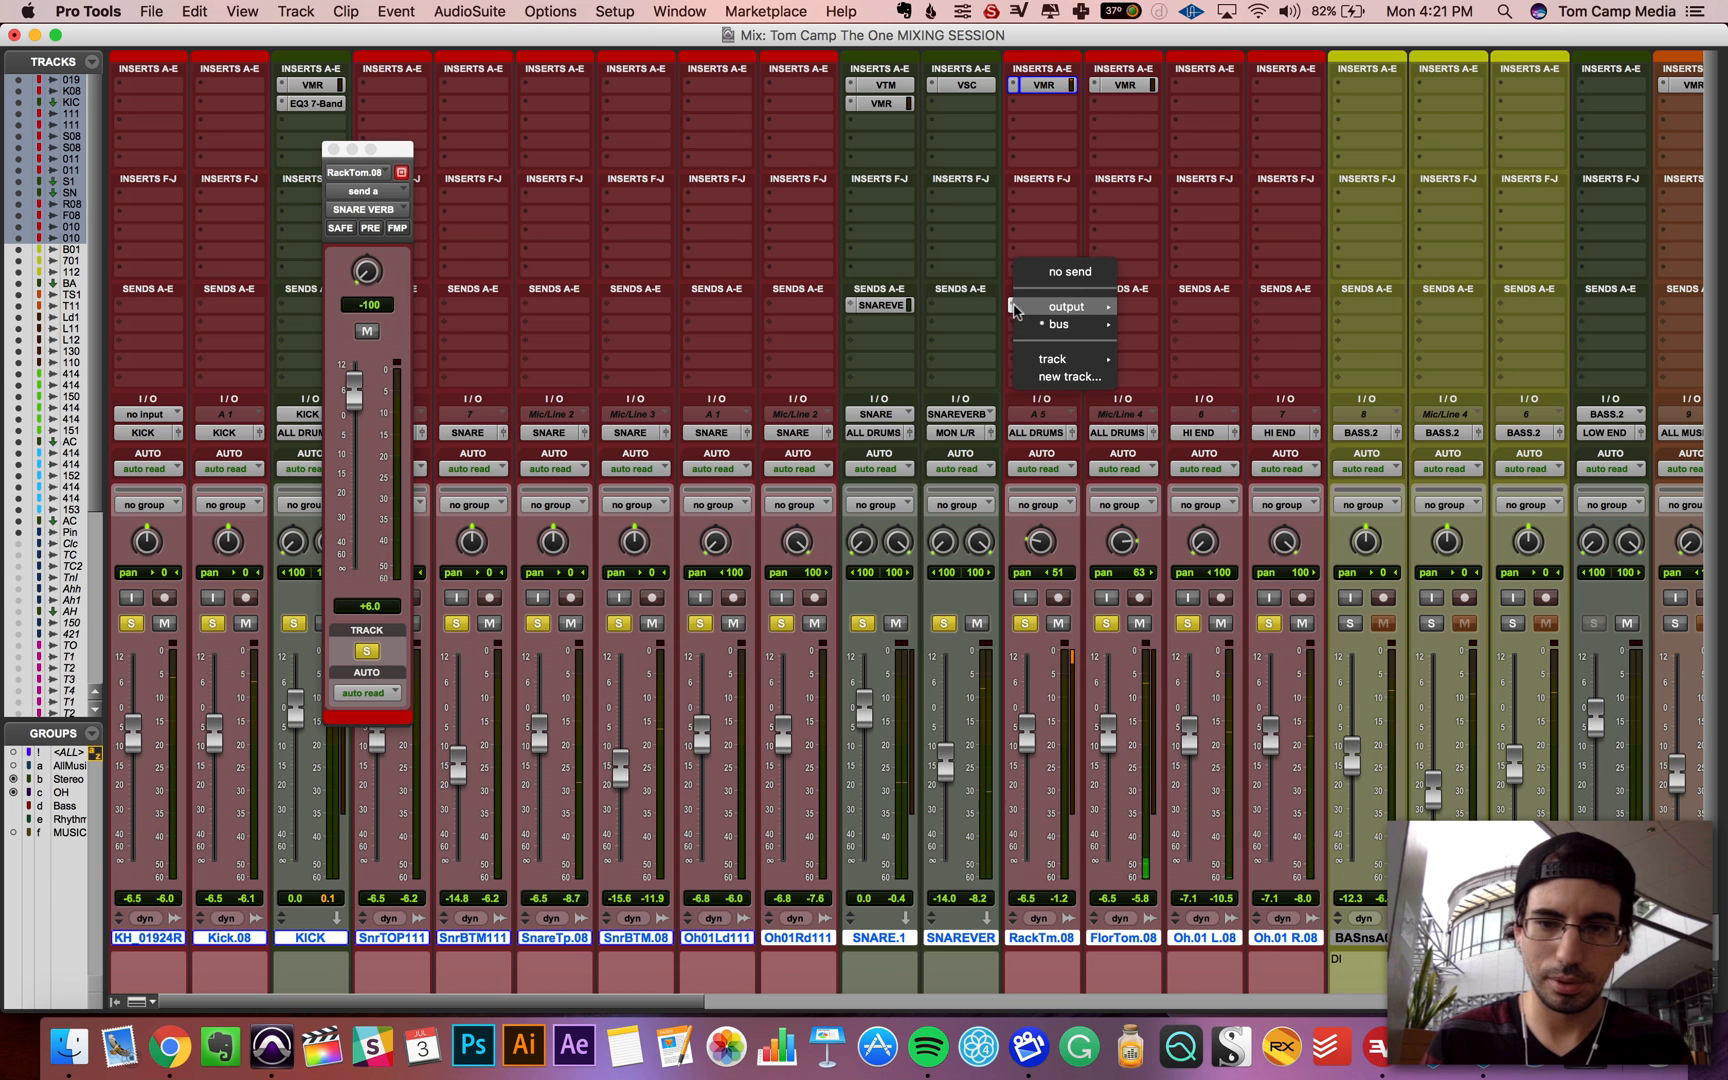
mouse_move(1080, 358)
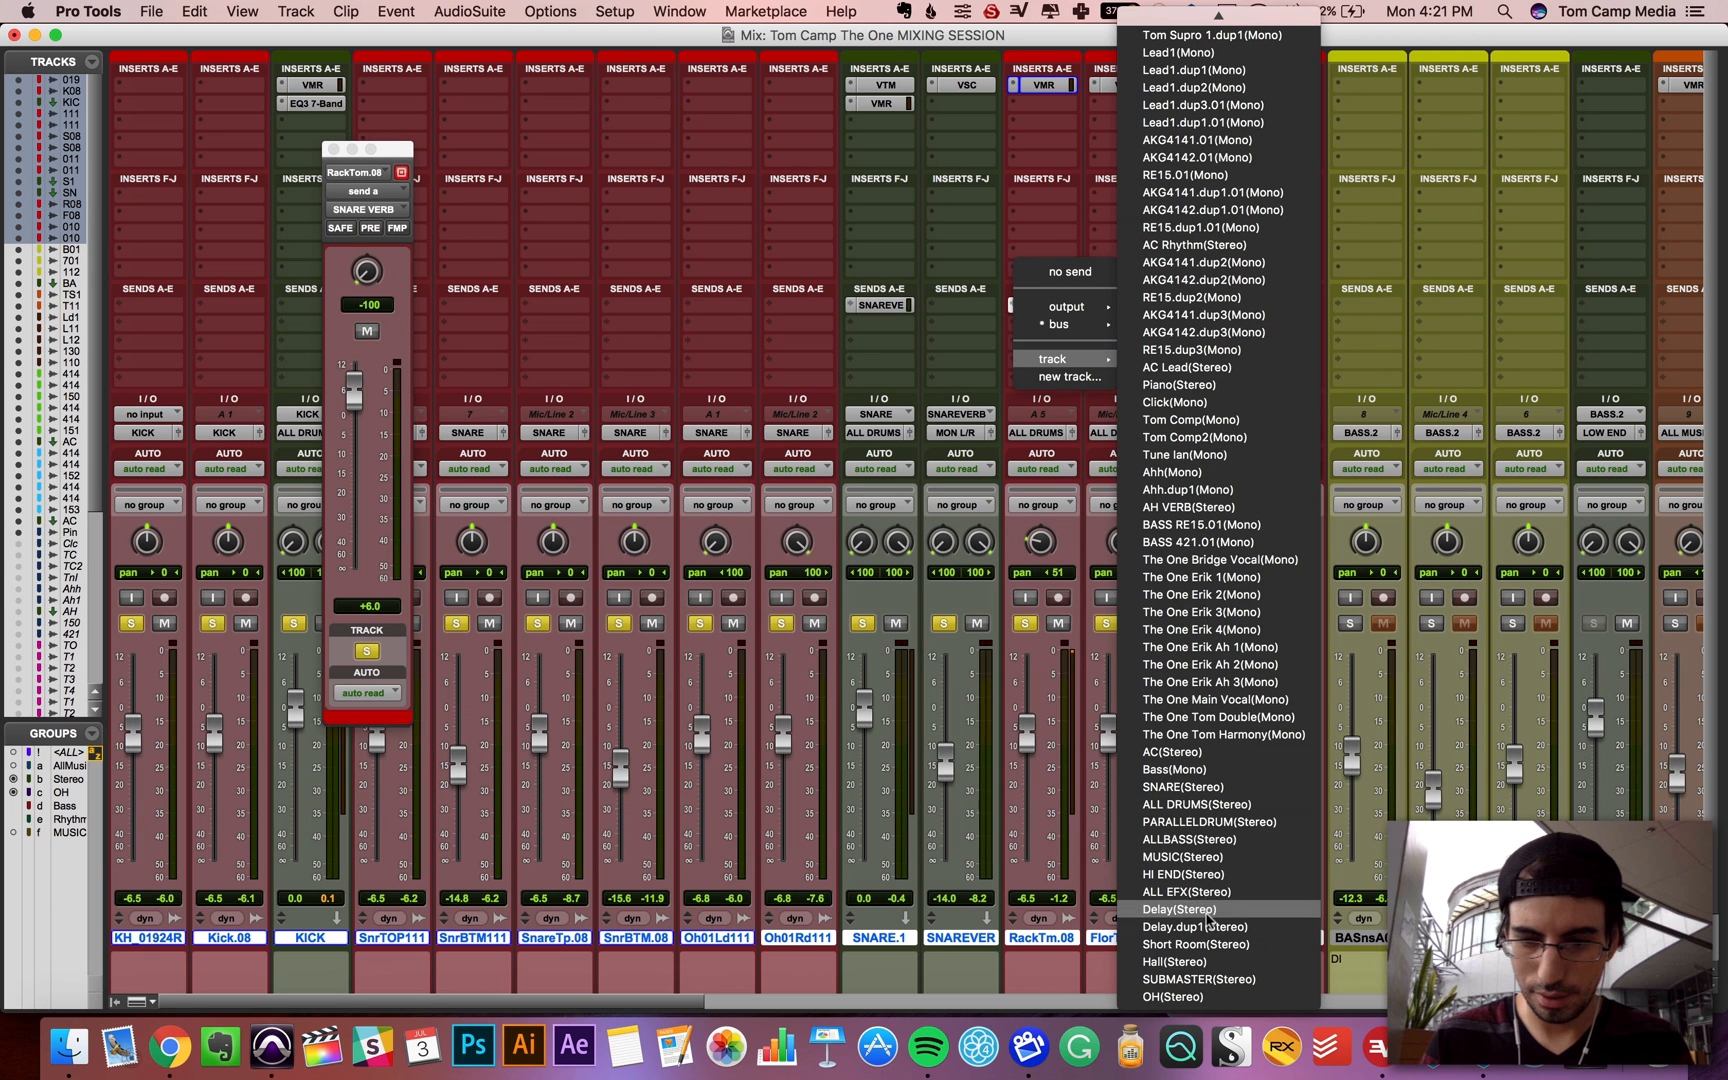
left_click(1198, 962)
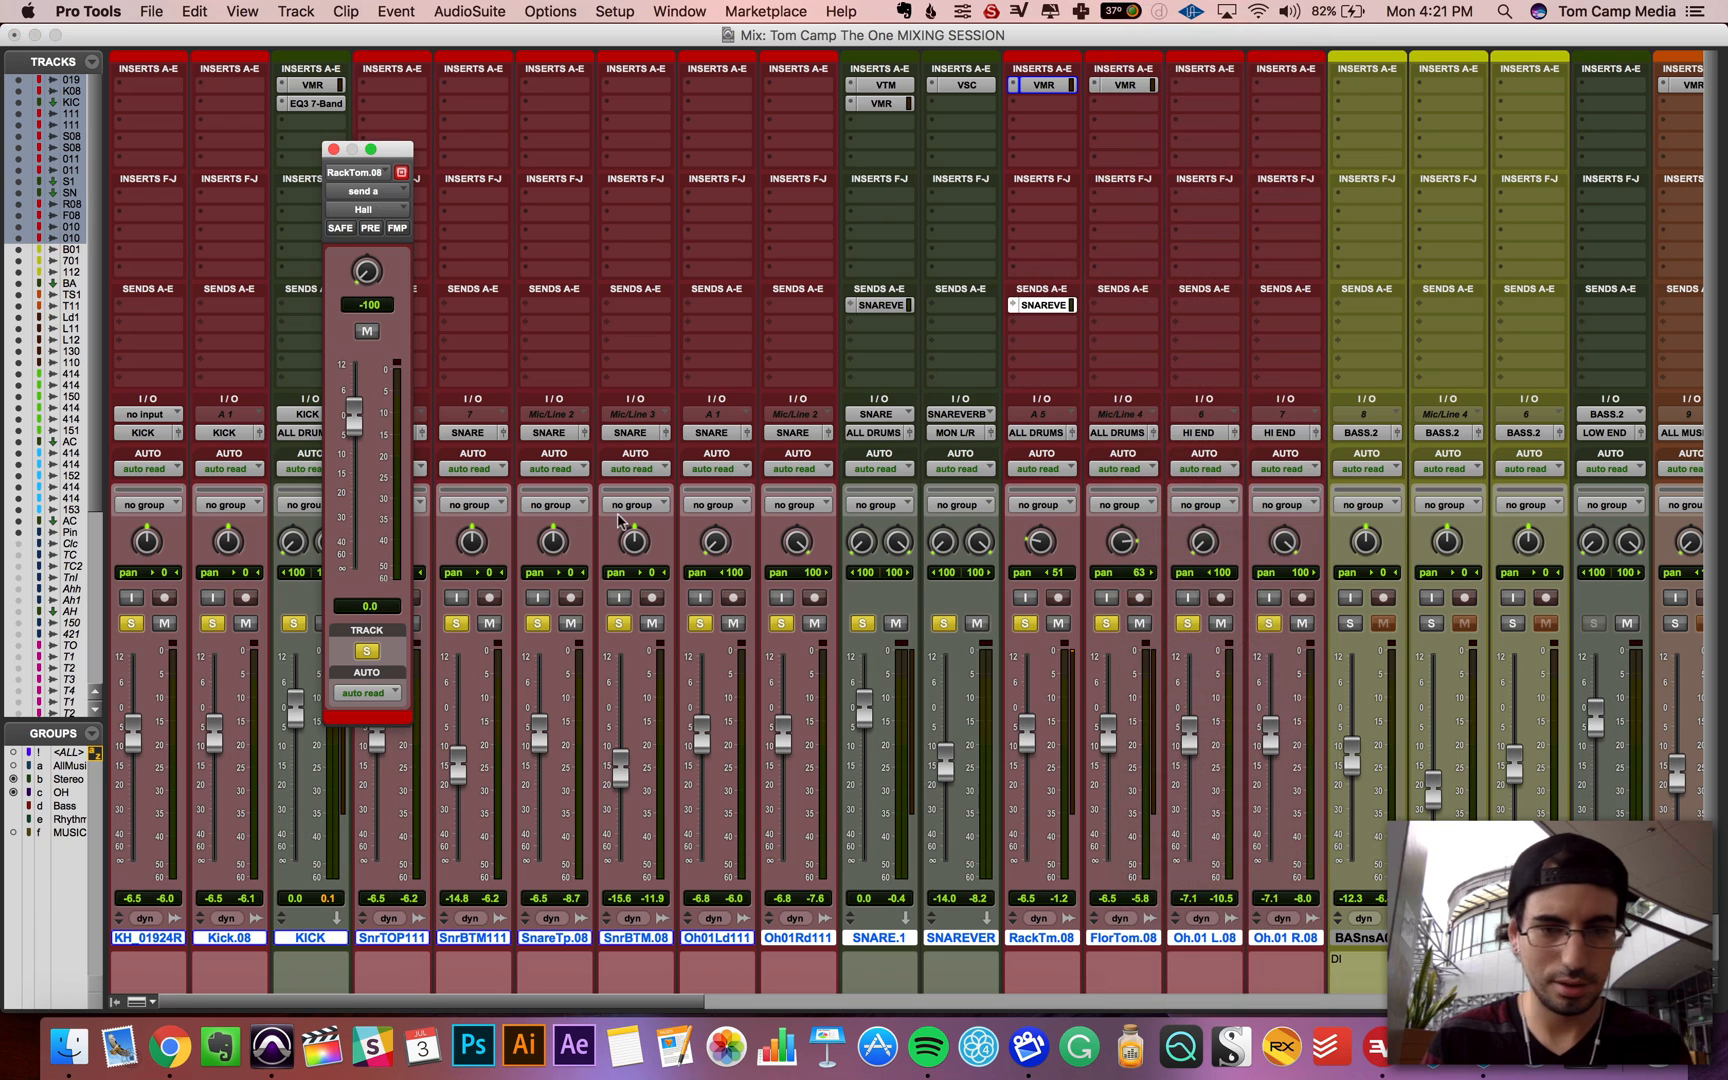
left_click_drag(351, 462, 355, 384)
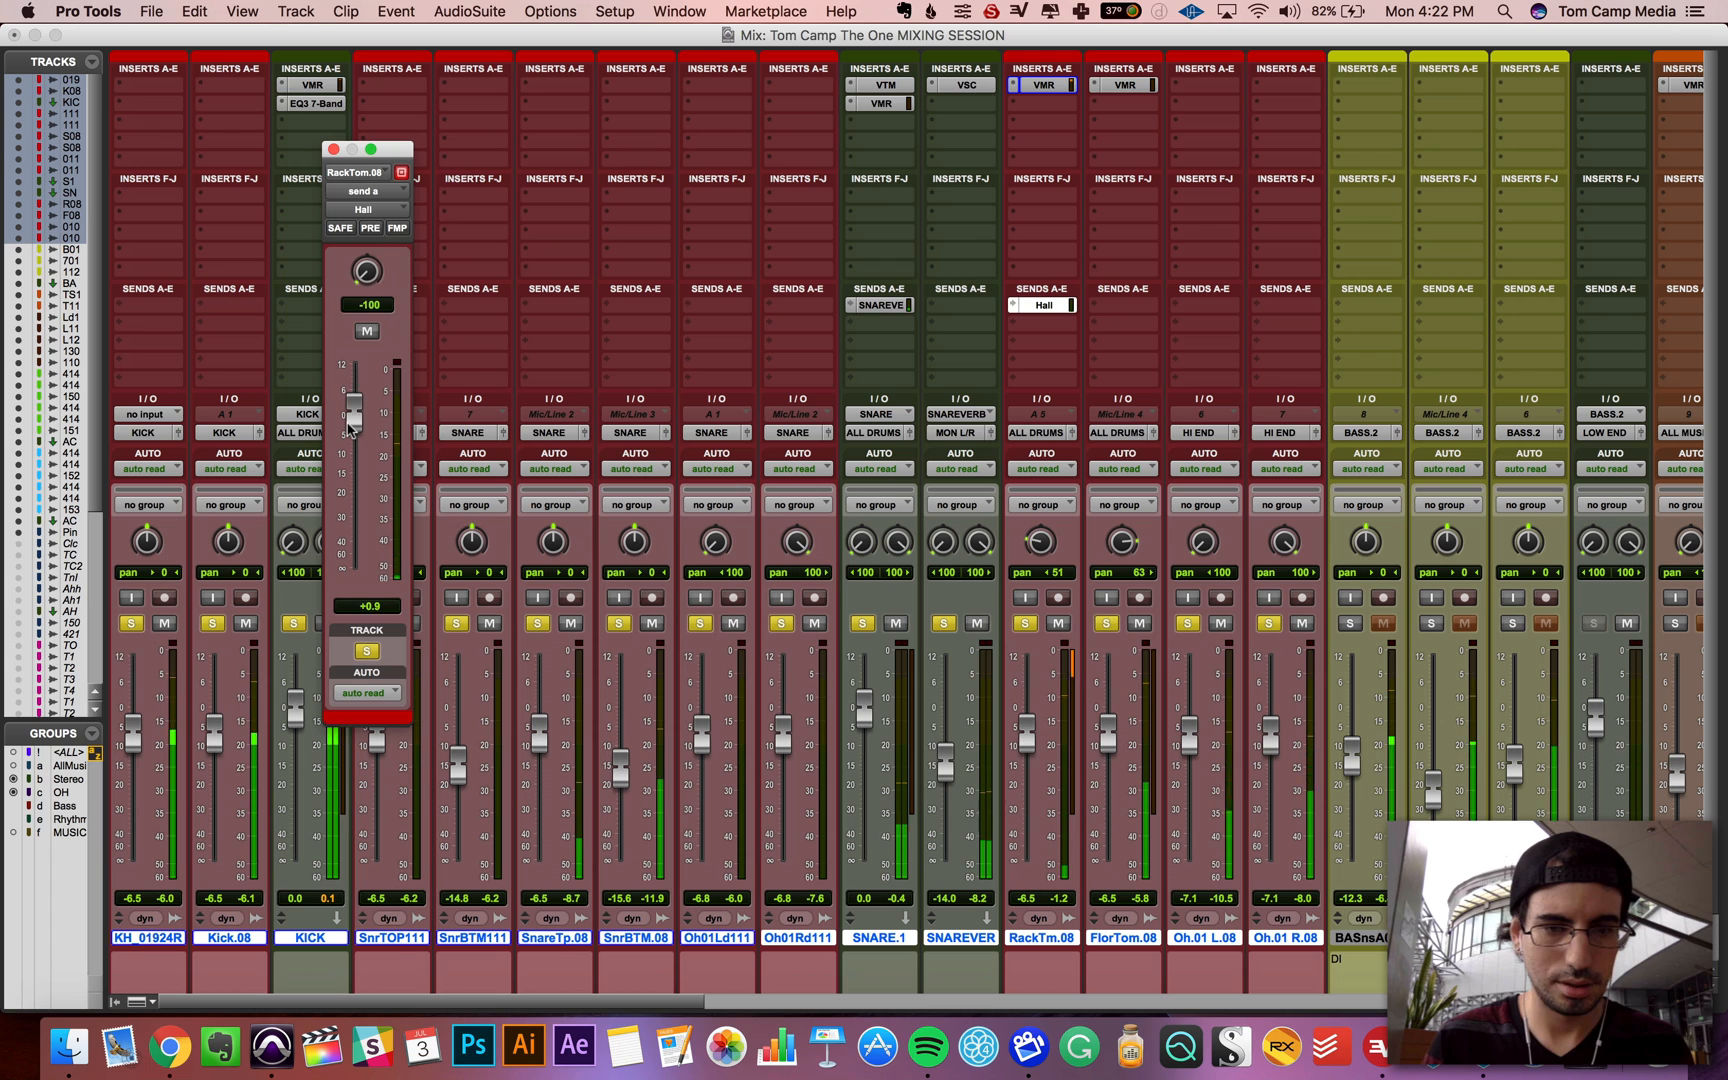
left_click_drag(366, 280, 366, 262)
left_click_drag(355, 460, 355, 479)
left_click(895, 306)
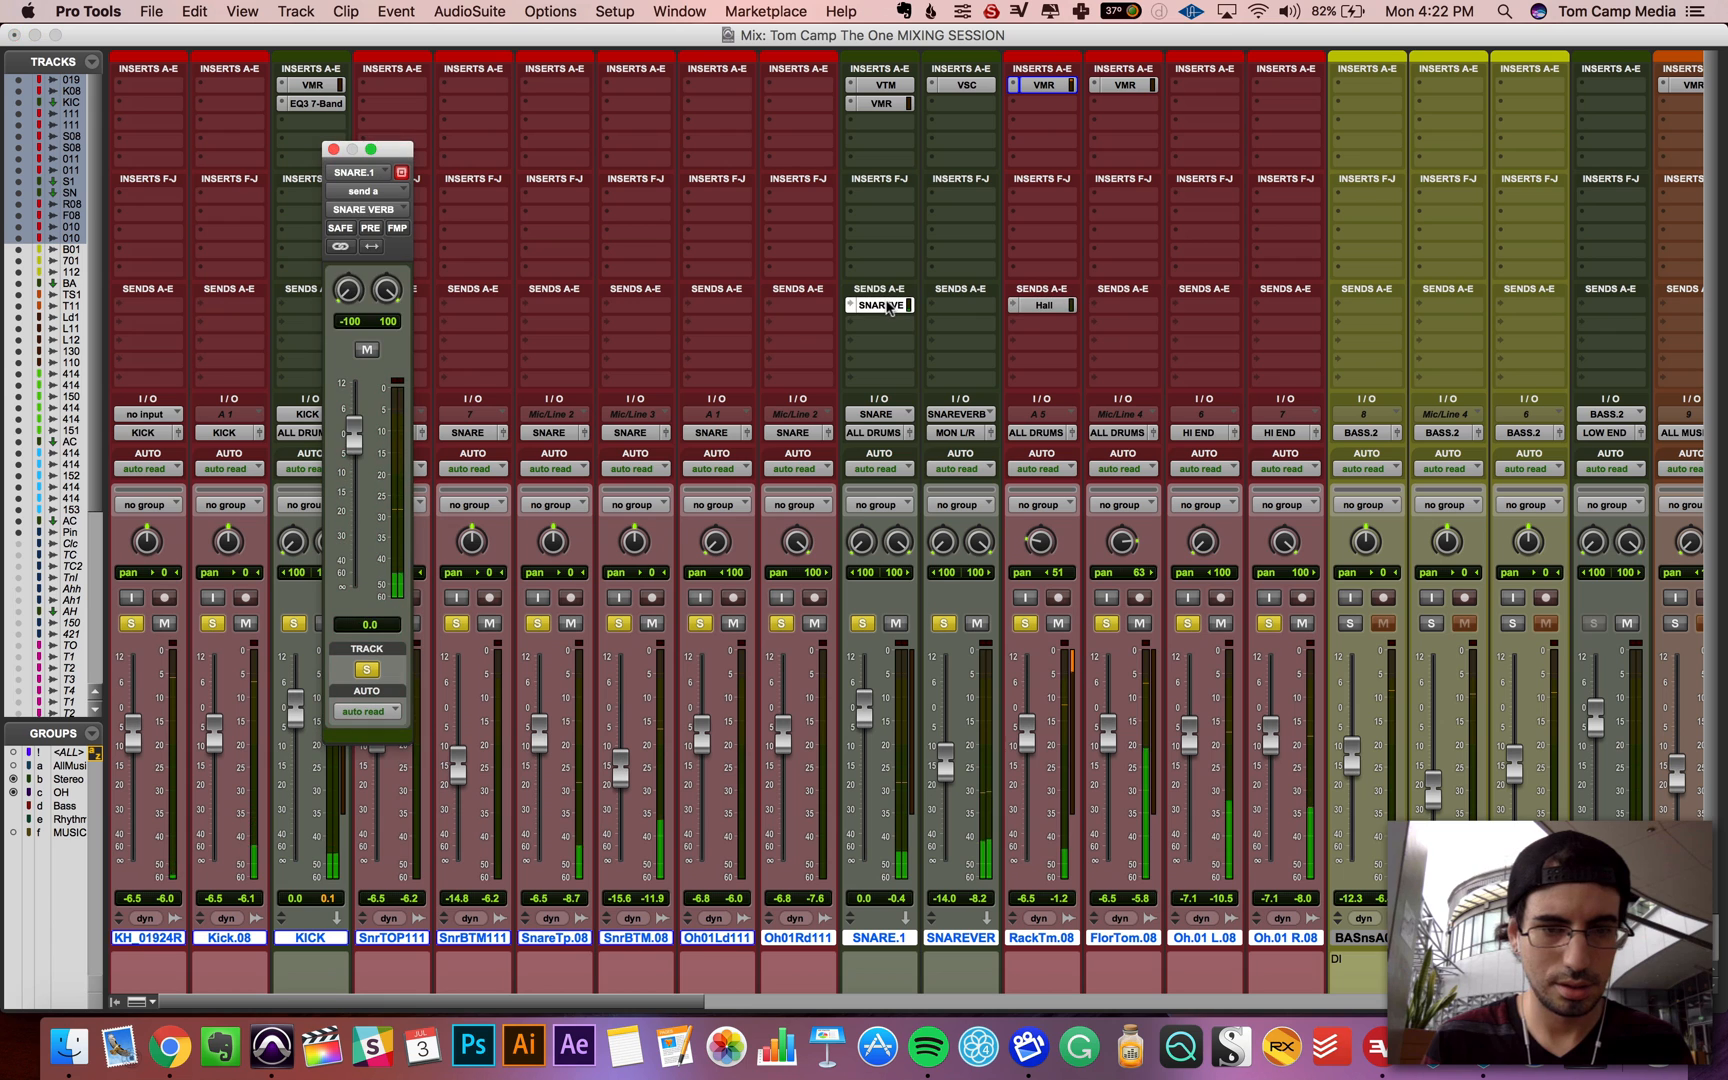
left_click(1053, 306)
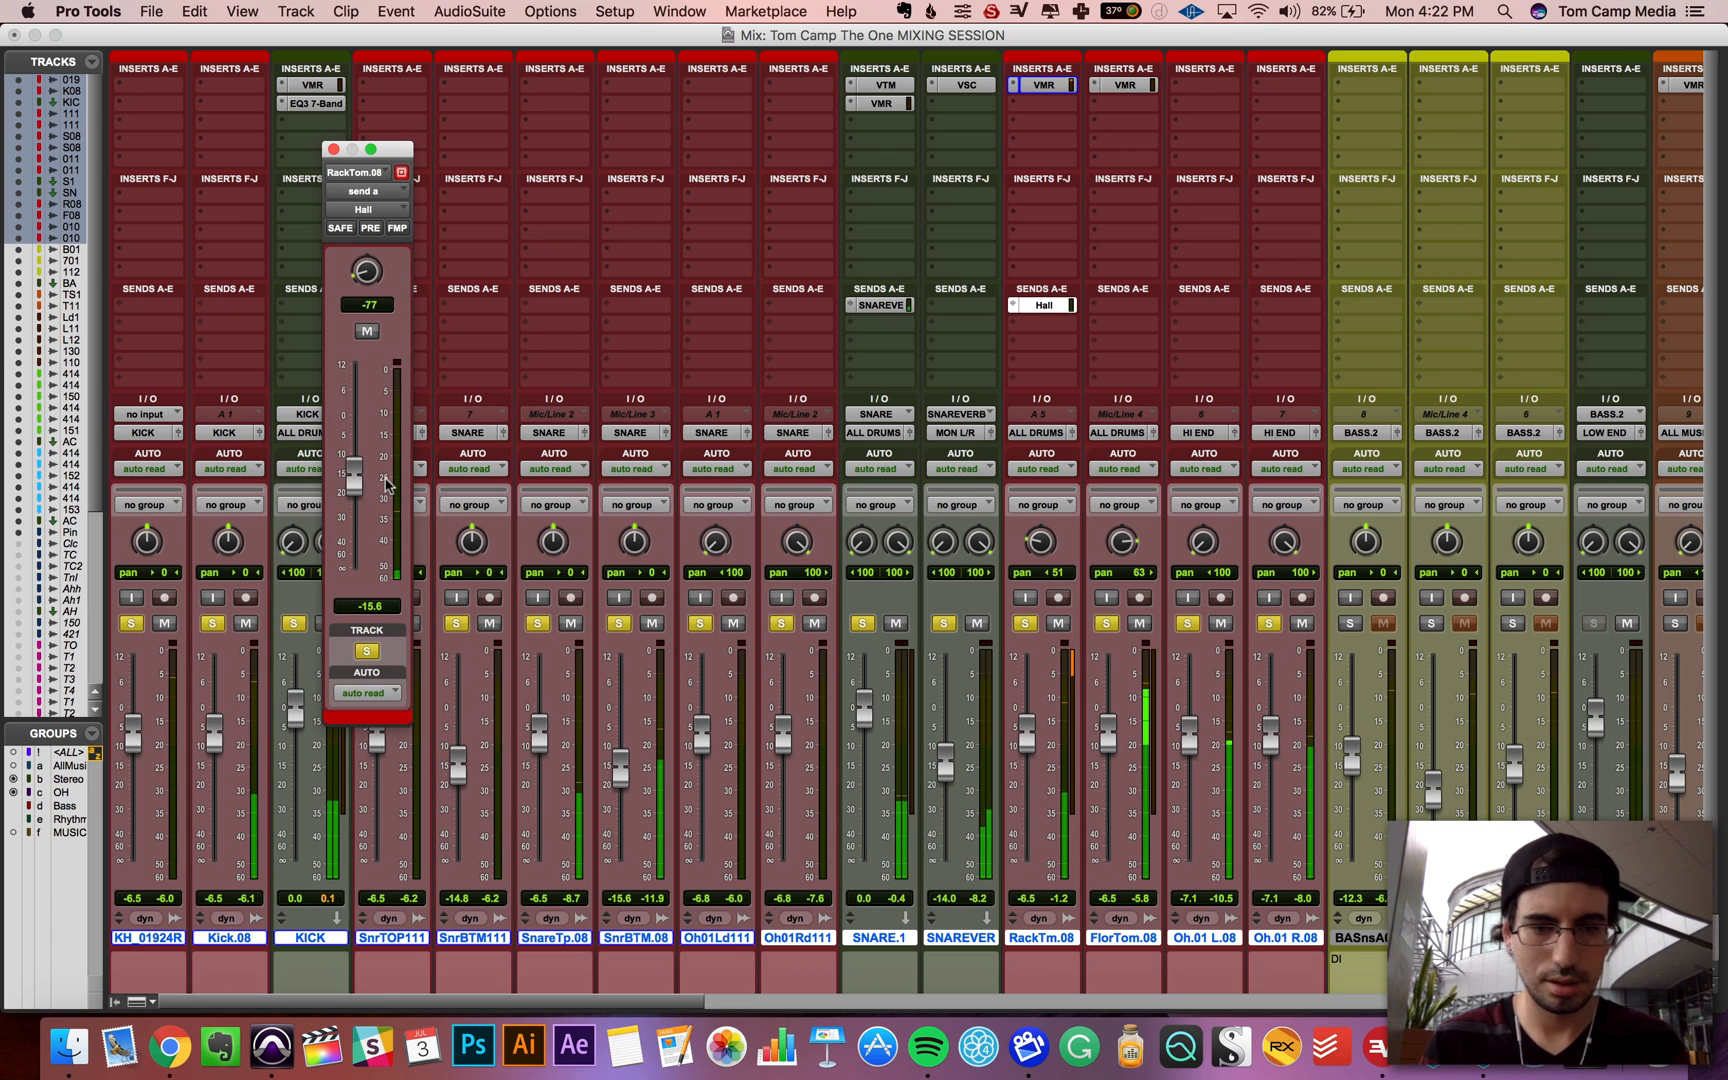
Step: Set the Rack Tom.08 Hall send level to -13.1 dB and copy its Virtual Mix Rack to Floor Tom.08
mouse_move(355, 480)
left_mouse_down()
mouse_move(354, 444)
mouse_move(354, 482)
left_mouse_up()
left_click_drag(1051, 84, 1113, 84)
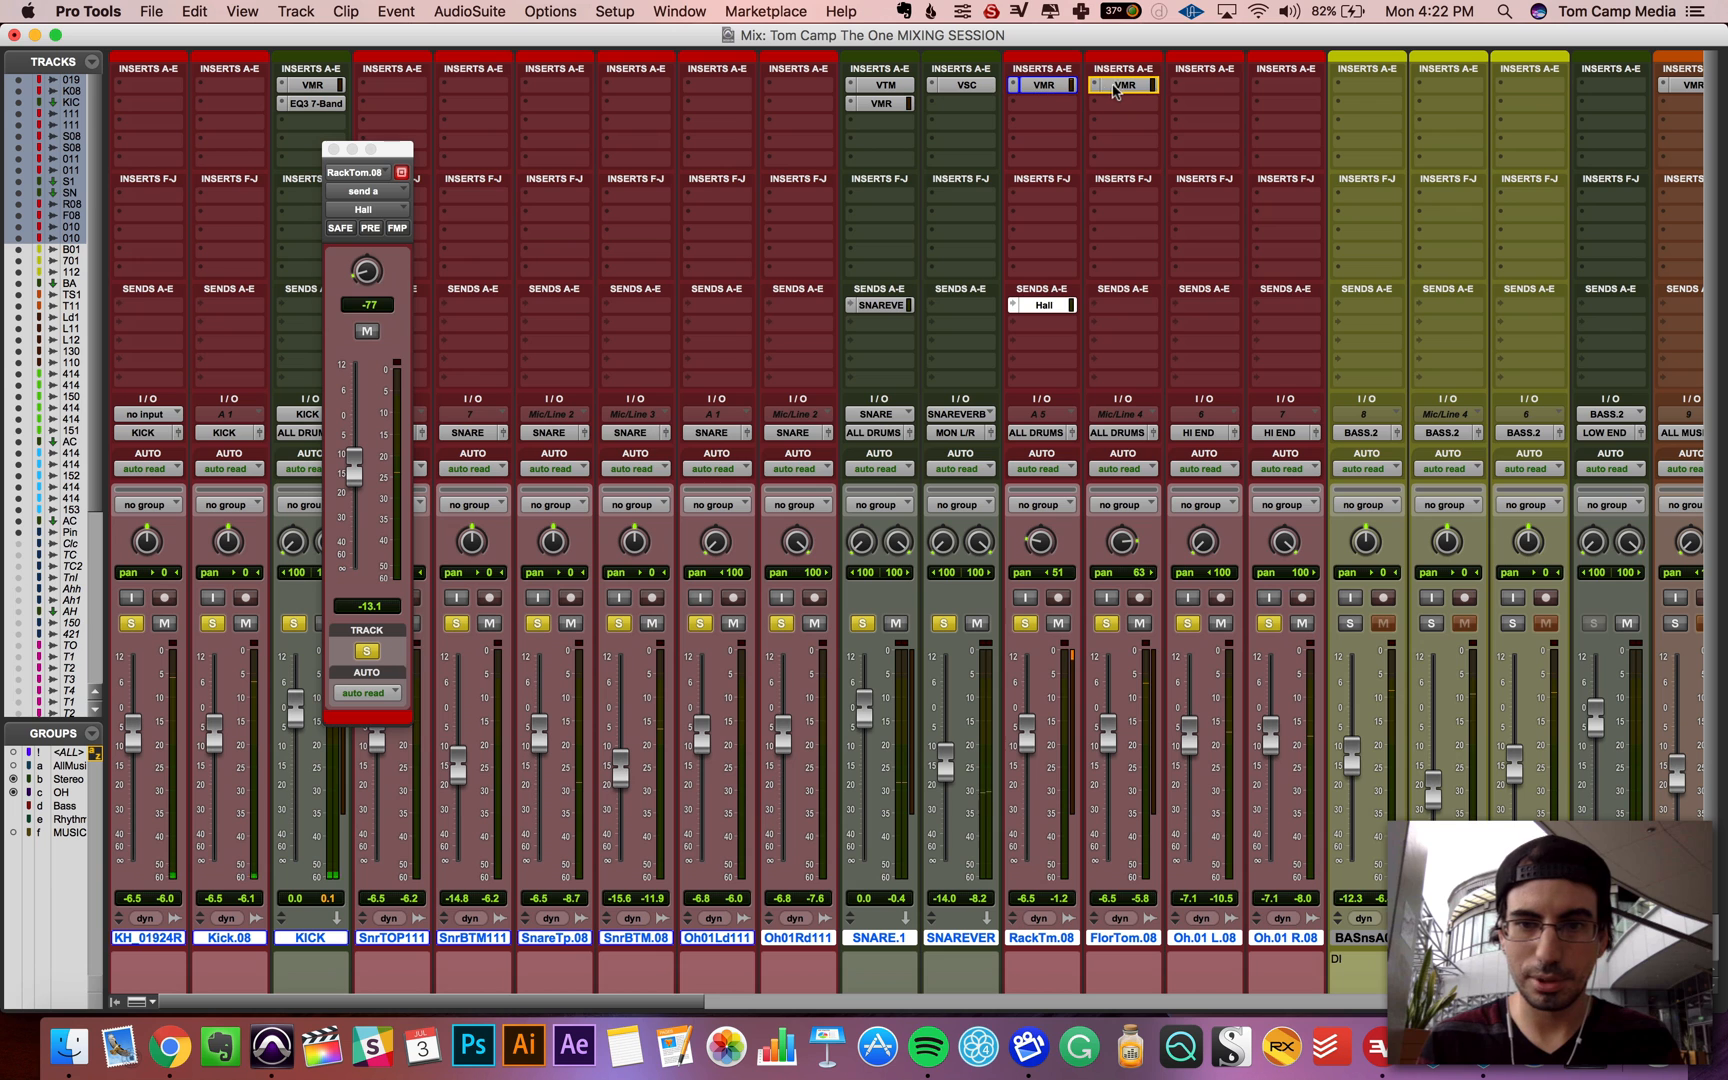
left_click(1122, 86)
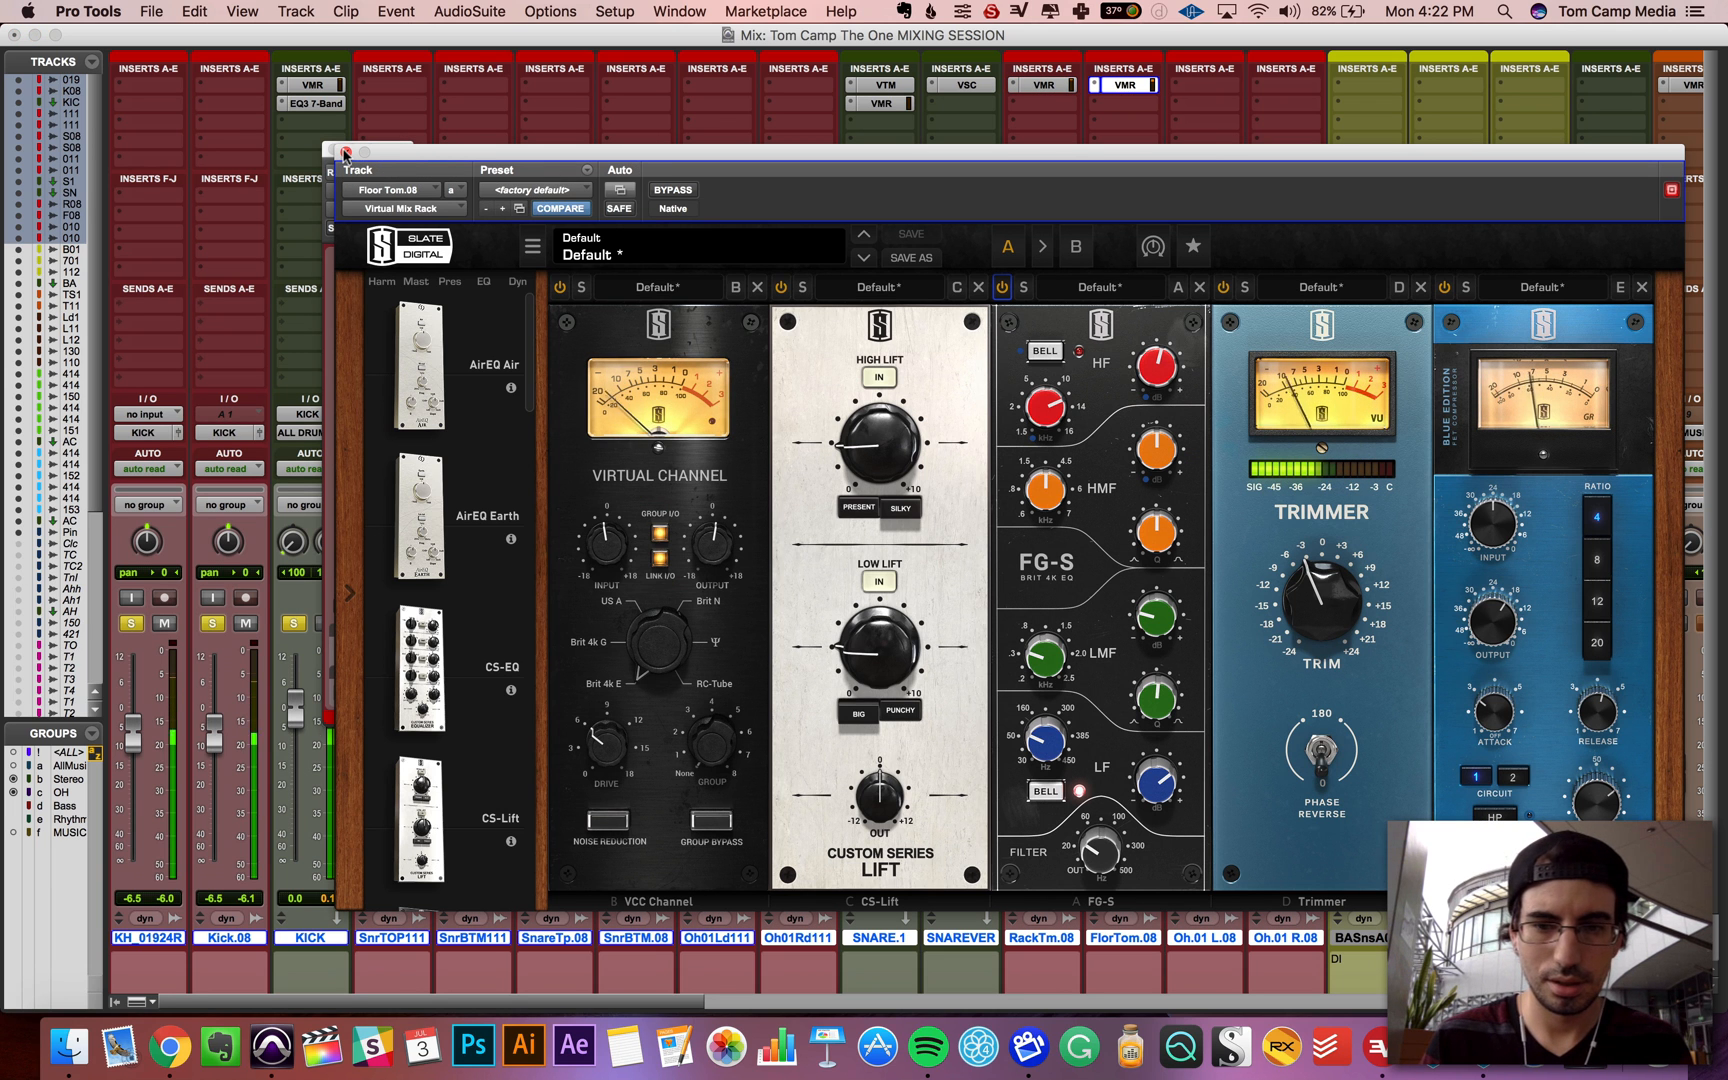
Step: Adjust the FG-S low-frequency gain in the Floor Tom.08 mix rack and set the FG-116 Modern's input to -34.5 dB
left_click_drag(1156, 768, 1158, 754)
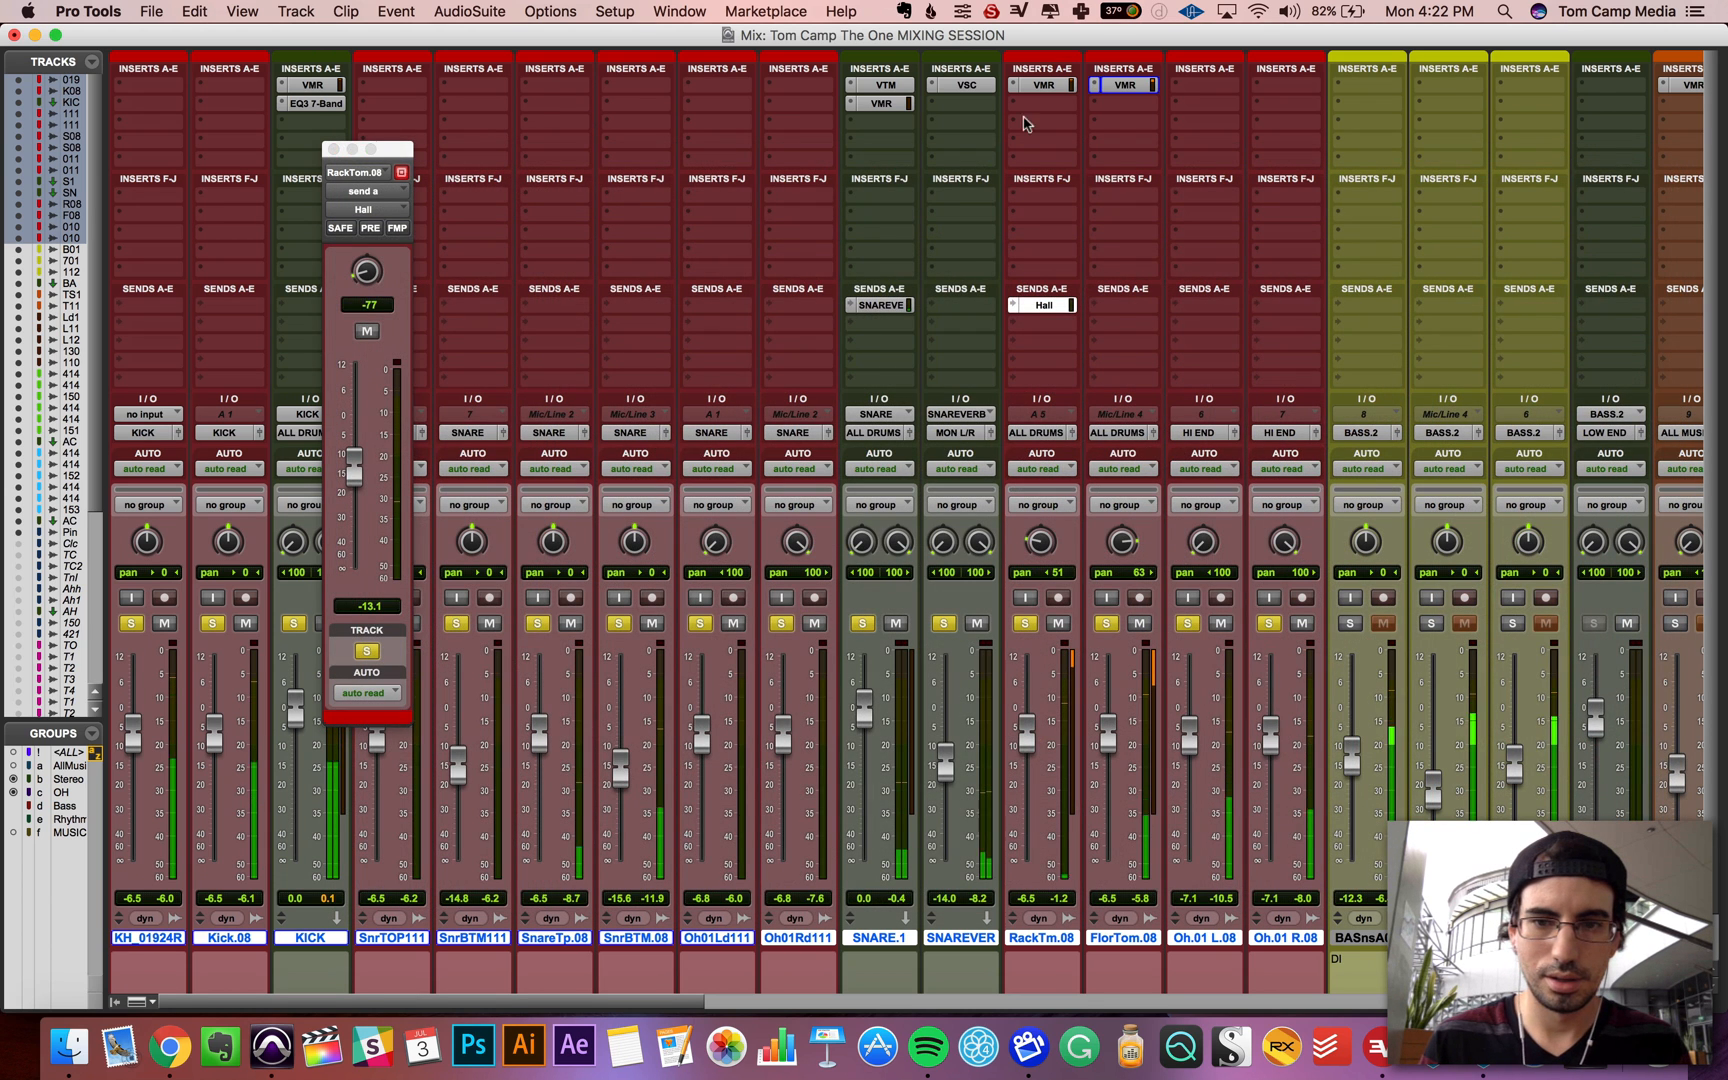
left_click(1125, 85)
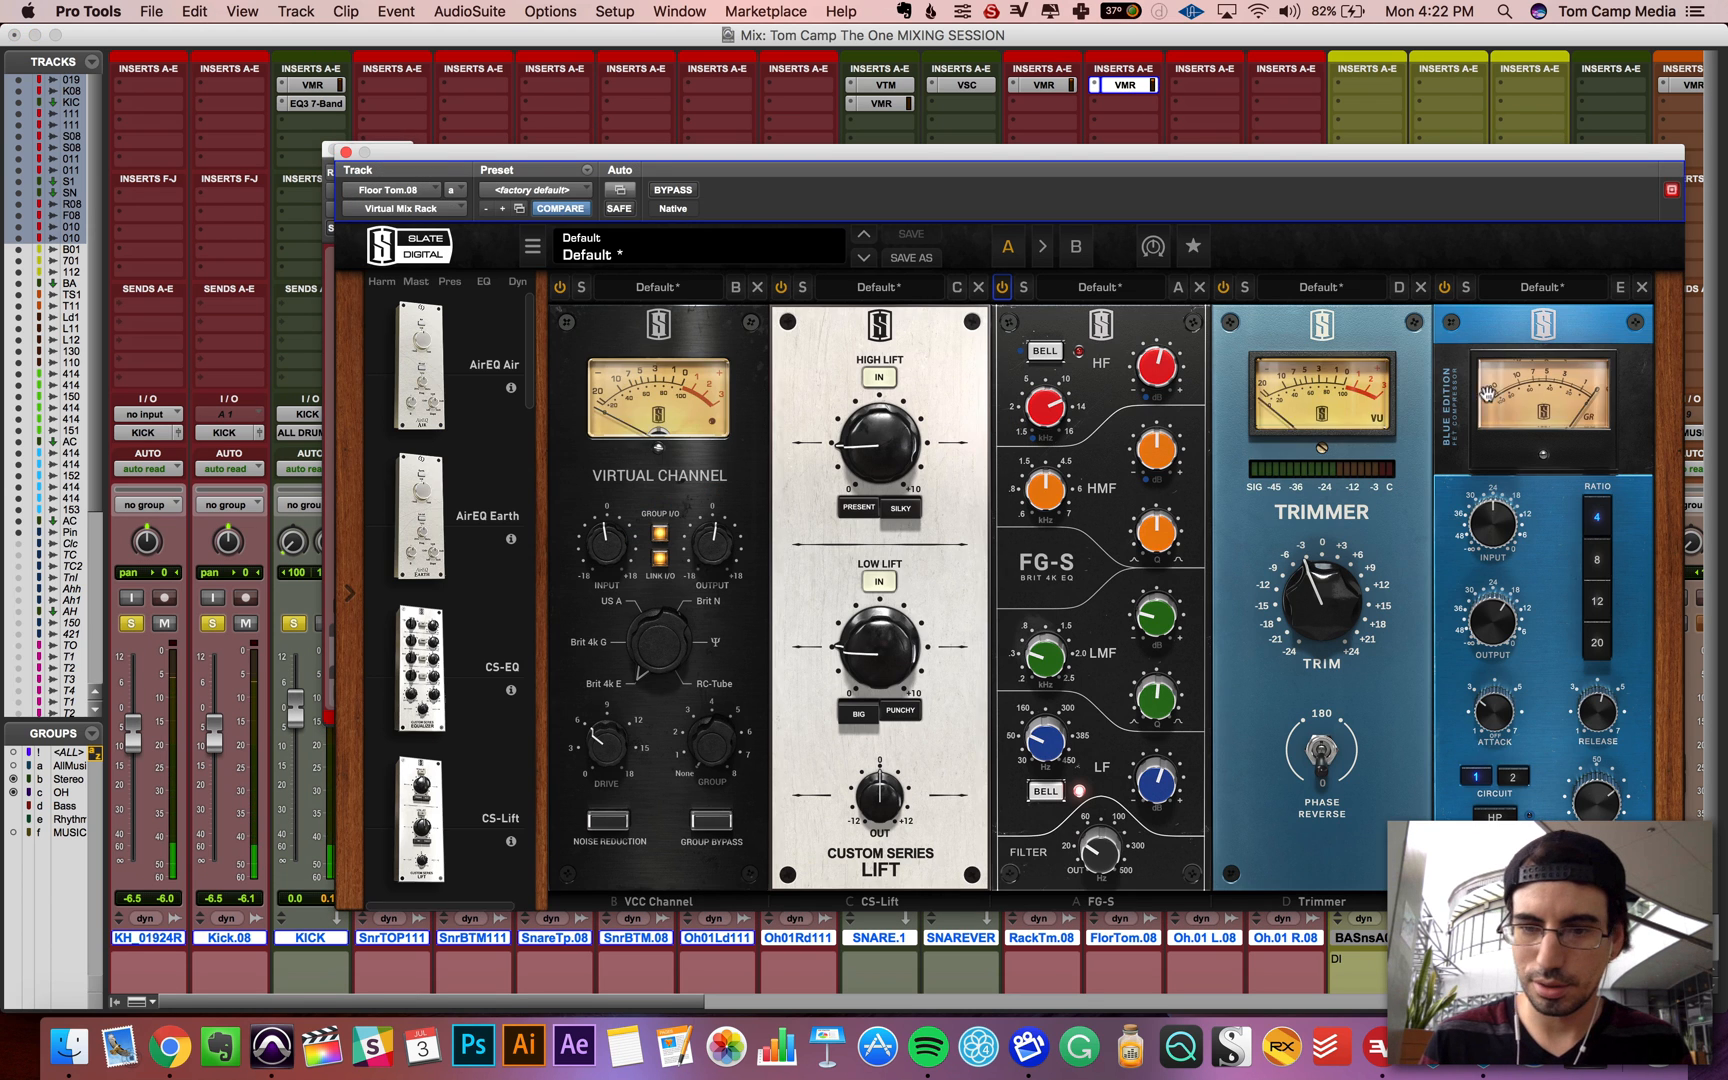
mouse_move(1494, 527)
left_mouse_down()
mouse_move(1477, 537)
mouse_move(1482, 522)
left_mouse_up()
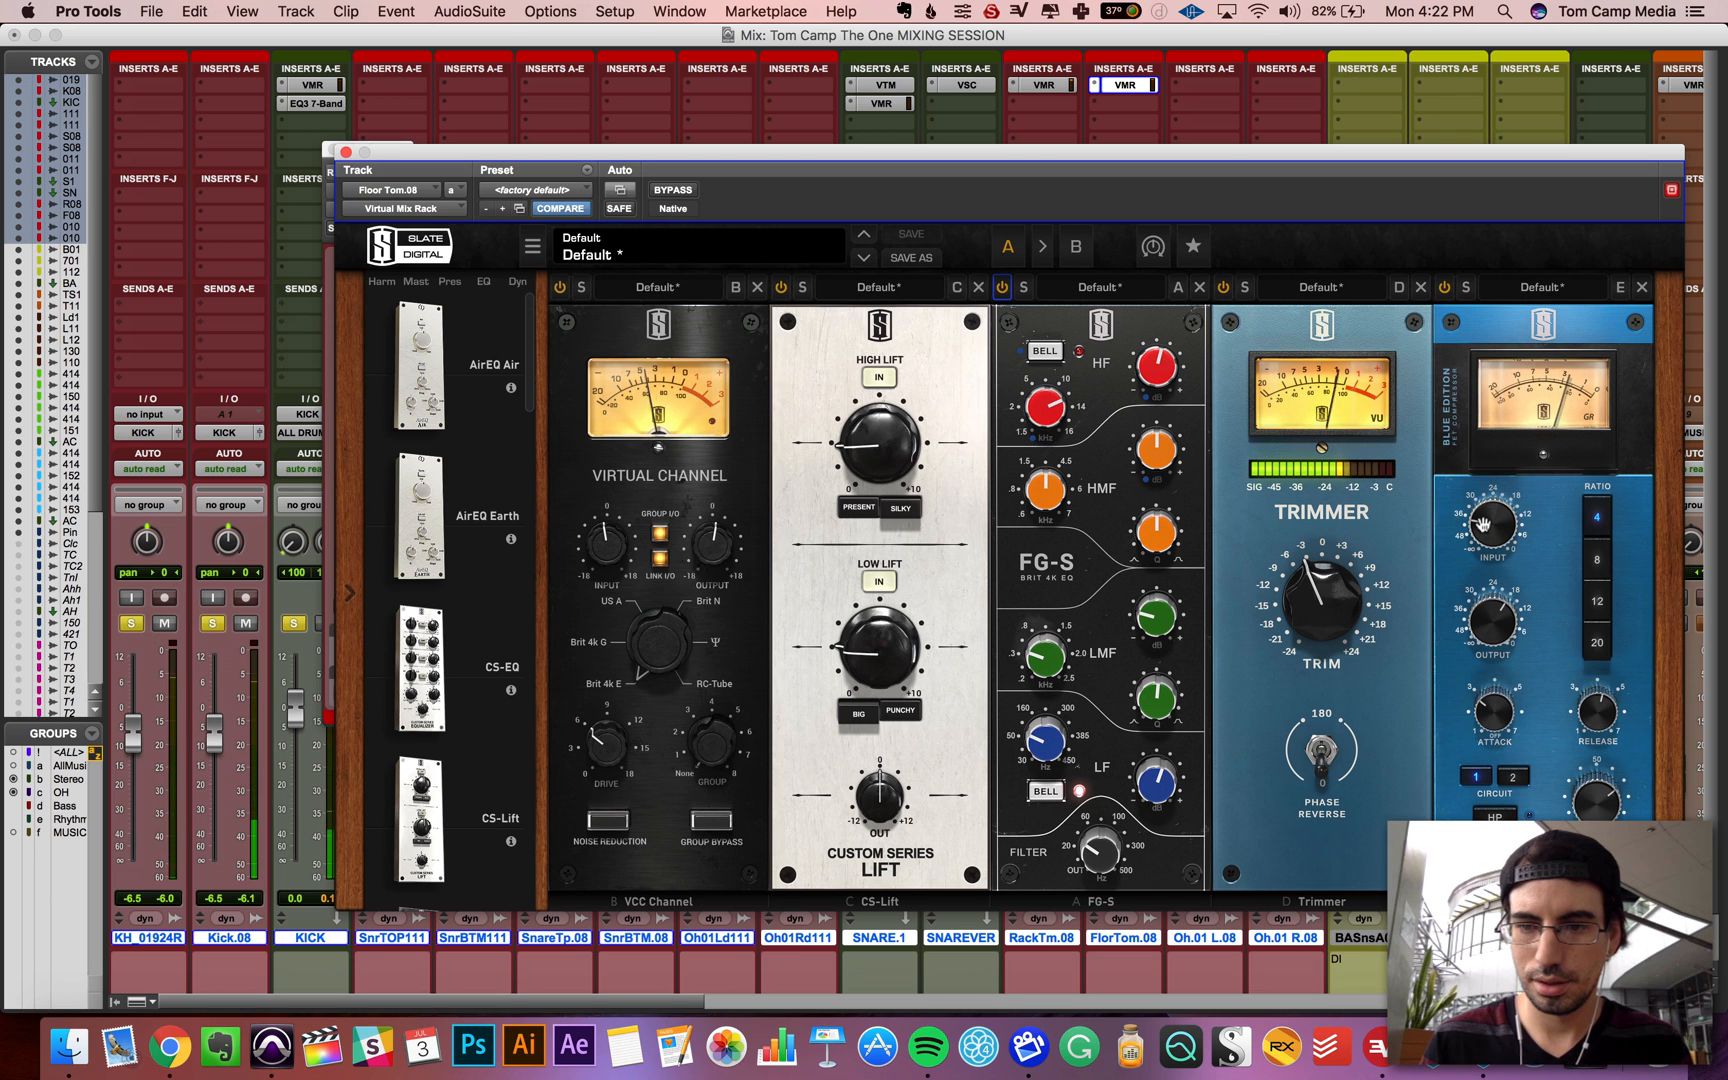
left_click_drag(1482, 522, 1487, 514)
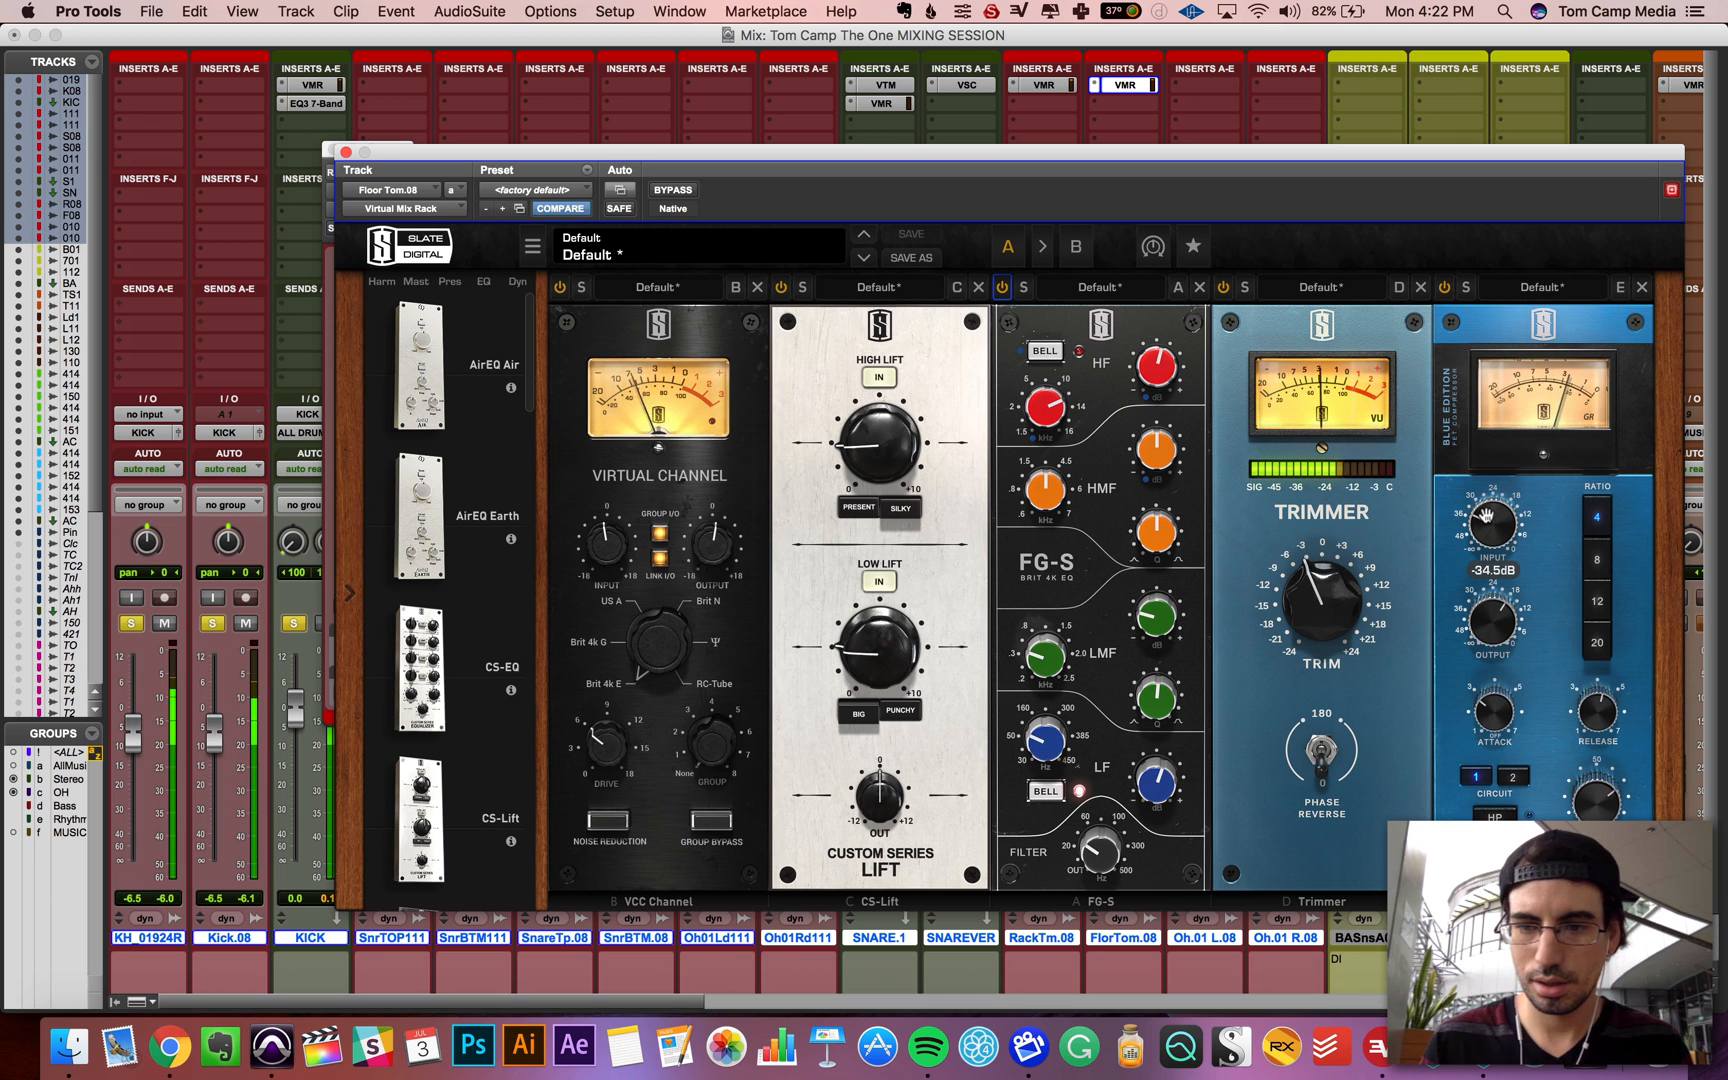
Step: Copy the Hall send from Rack Tom.08 to Floor Tom.08 and recheck the floor tom's mix rack
left_click(344, 153)
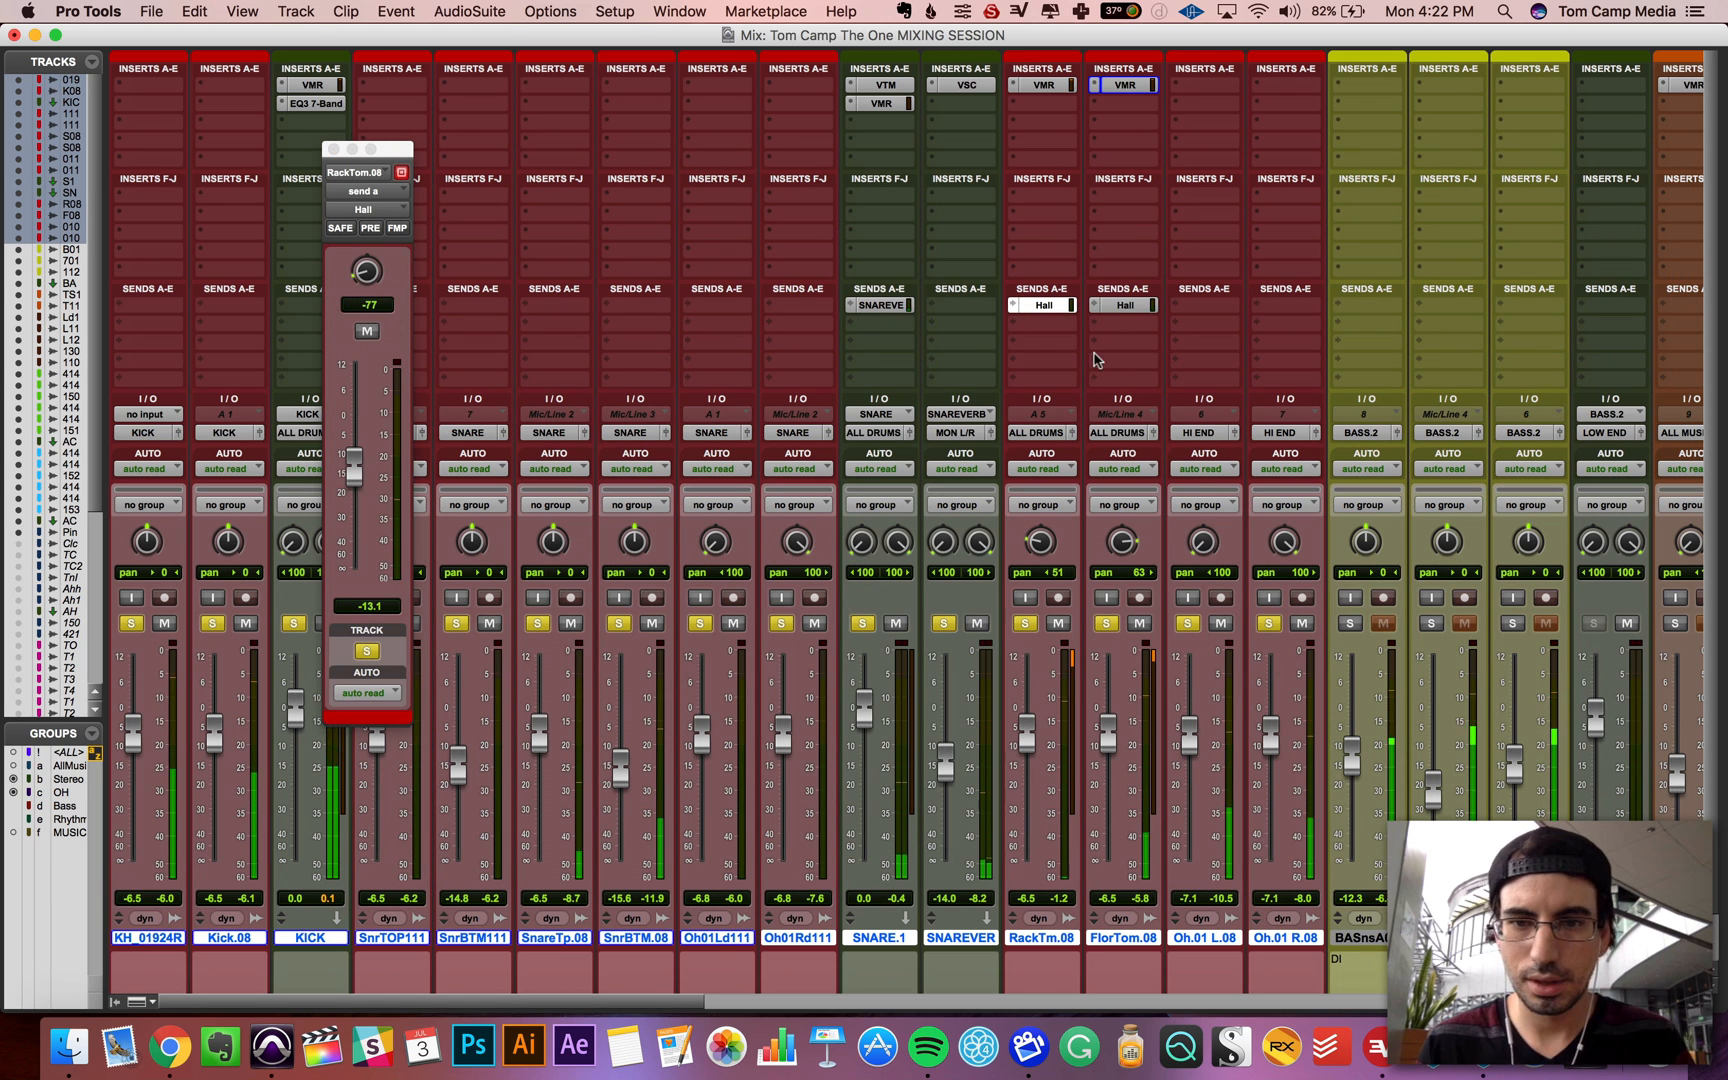
left_click(1127, 87)
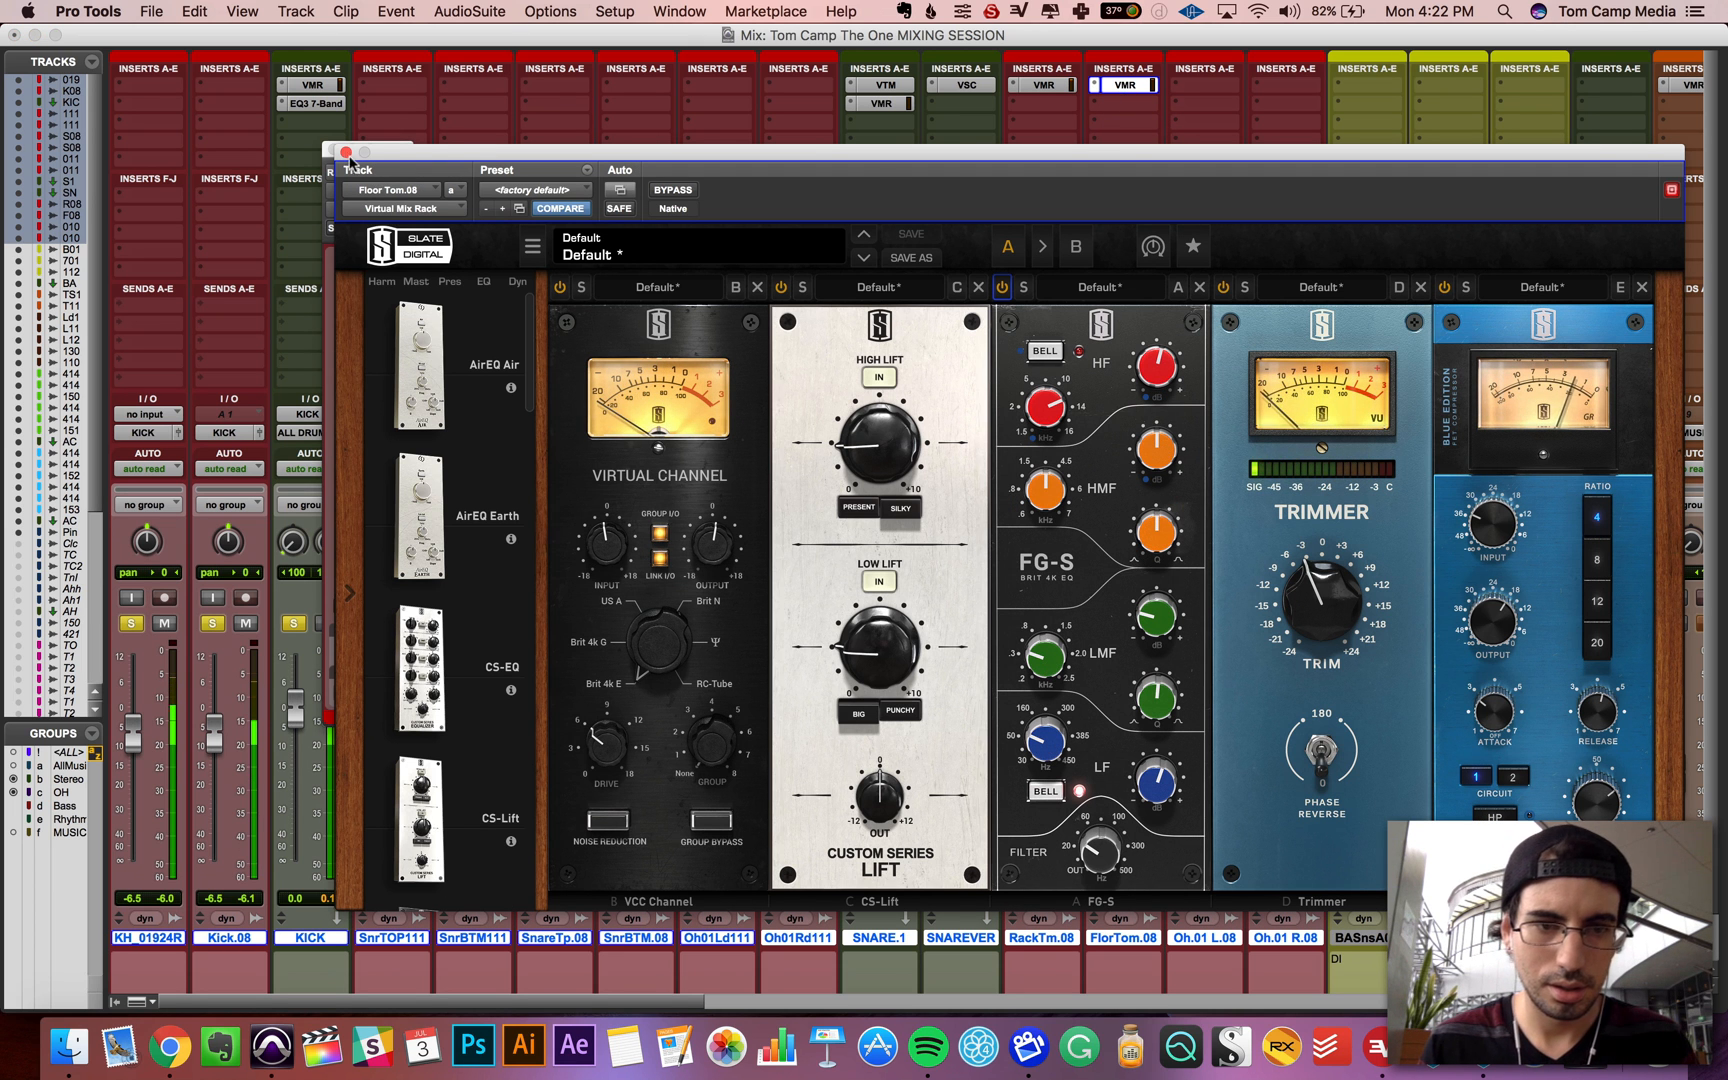
left_click(347, 154)
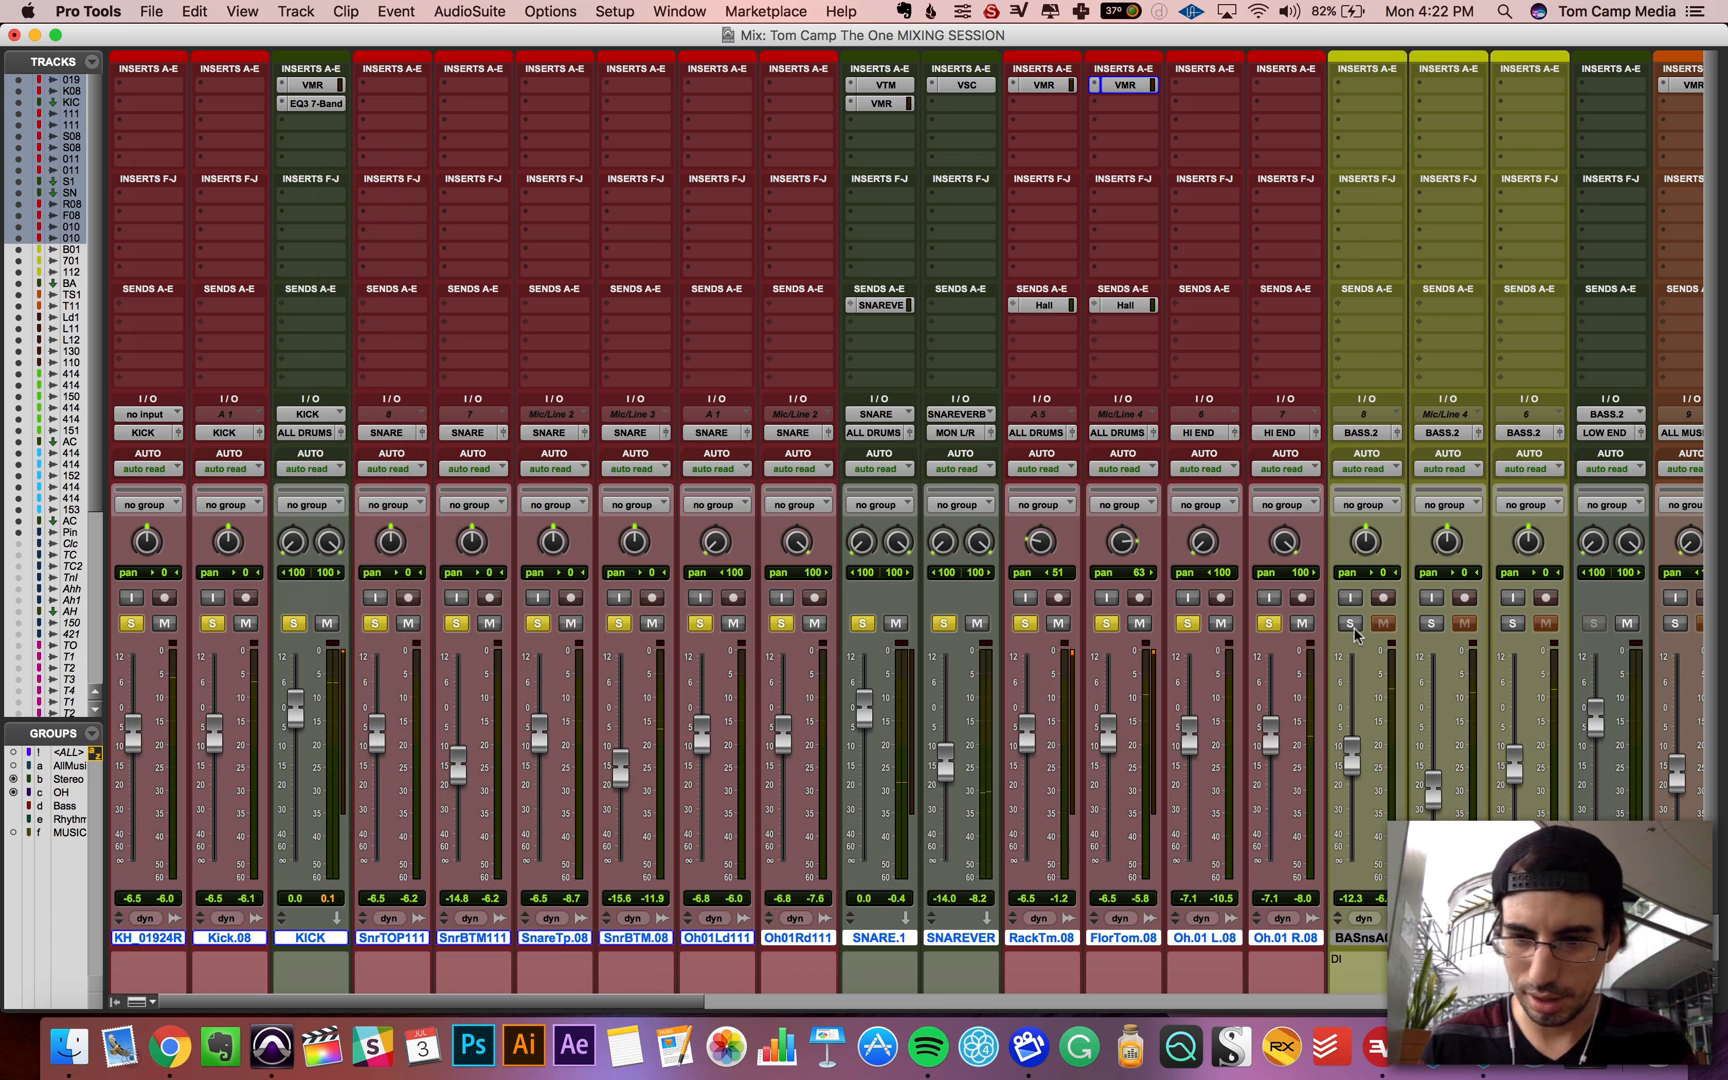
Step: Solo the three bass tracks, BASnsA01, BASSM7.01 and BASD11201, together with the drums
left_click(1464, 623)
left_click(1511, 624)
Step: Add an FG-S EQ to the Tom Supro 1 mix rack and sweep its filter between 69.6 and 91.1 Hz
scroll(1507, 637, "right", 8)
scroll(1507, 637, "right", 2)
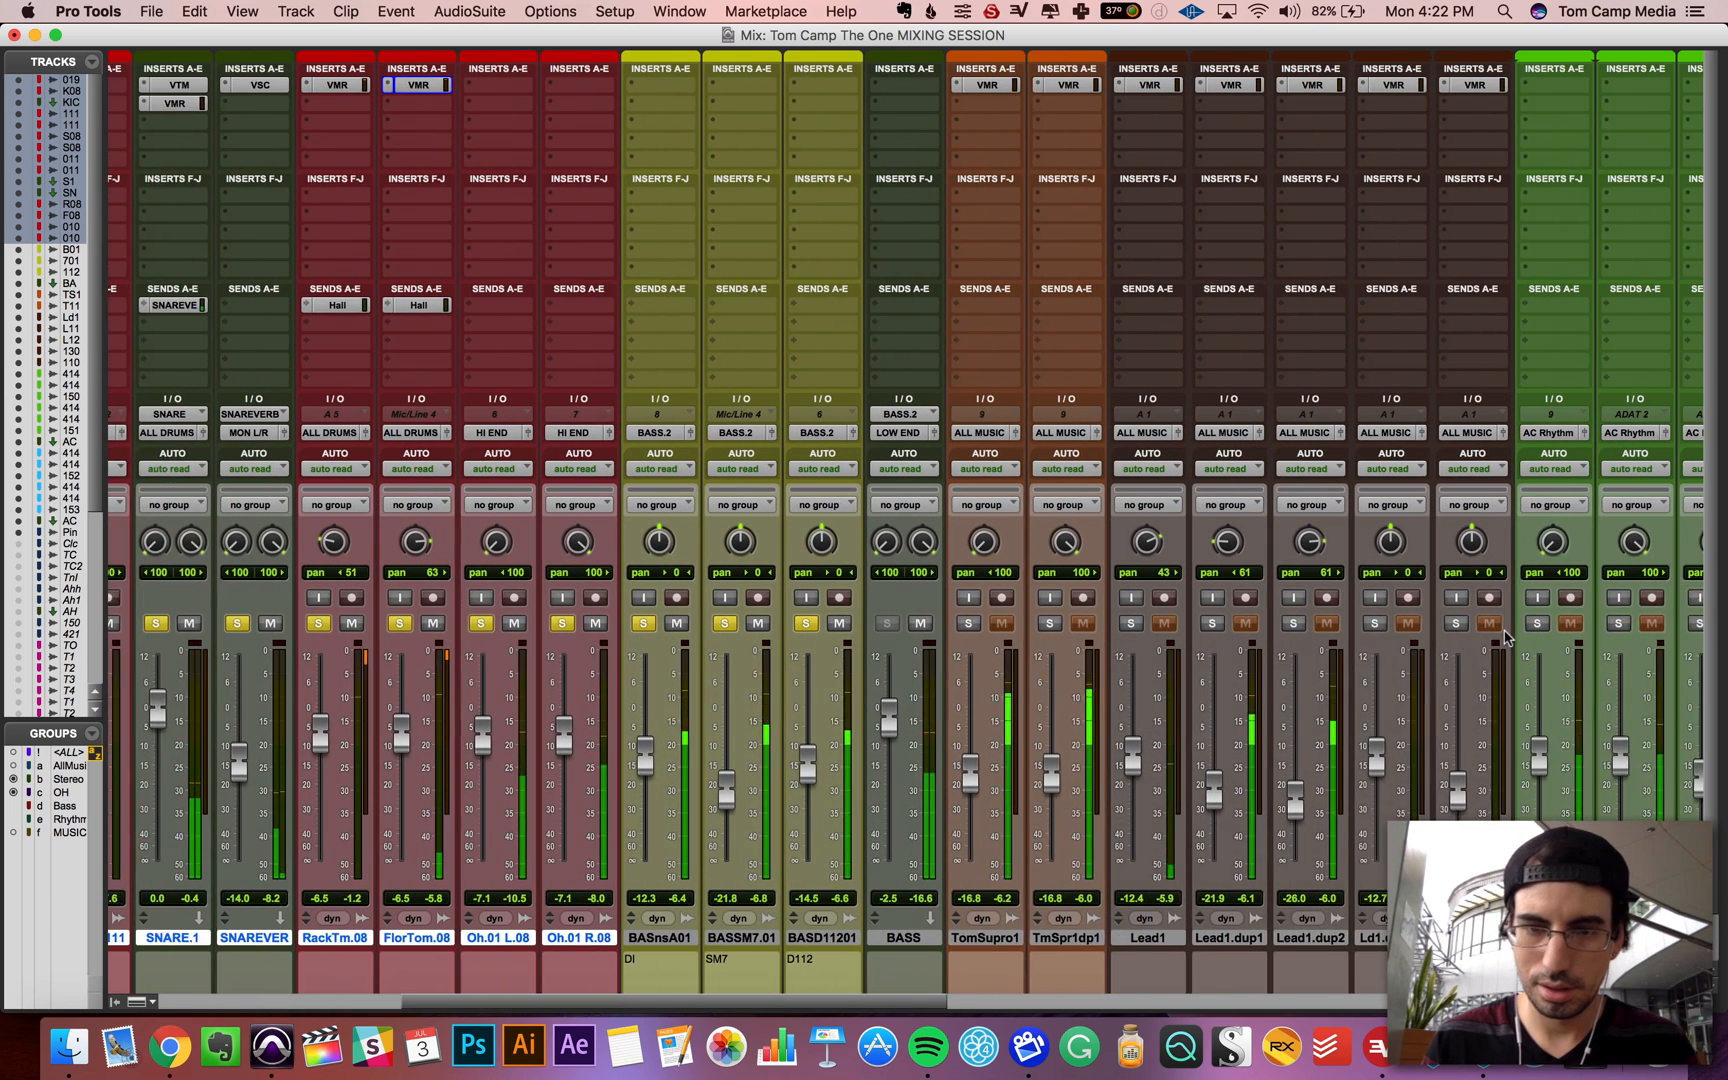
left_click(876, 85)
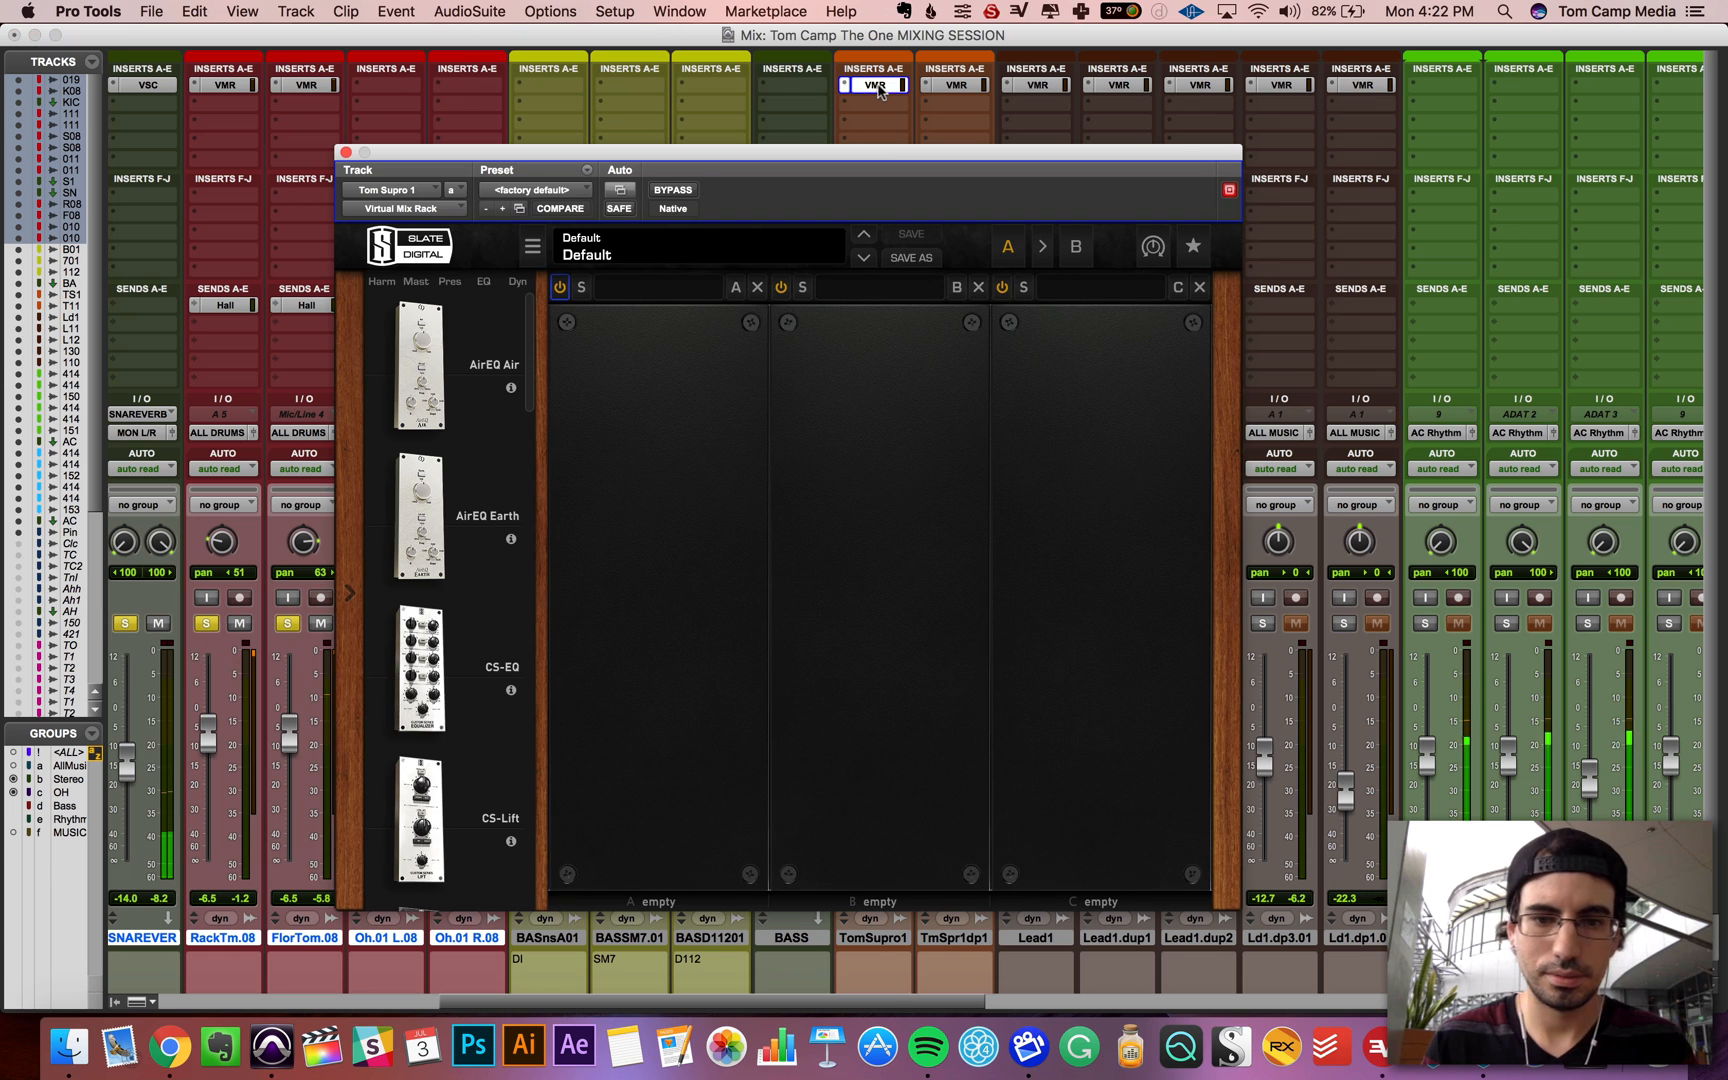
scroll(432, 615, "down", 5)
scroll(432, 615, "down", 10)
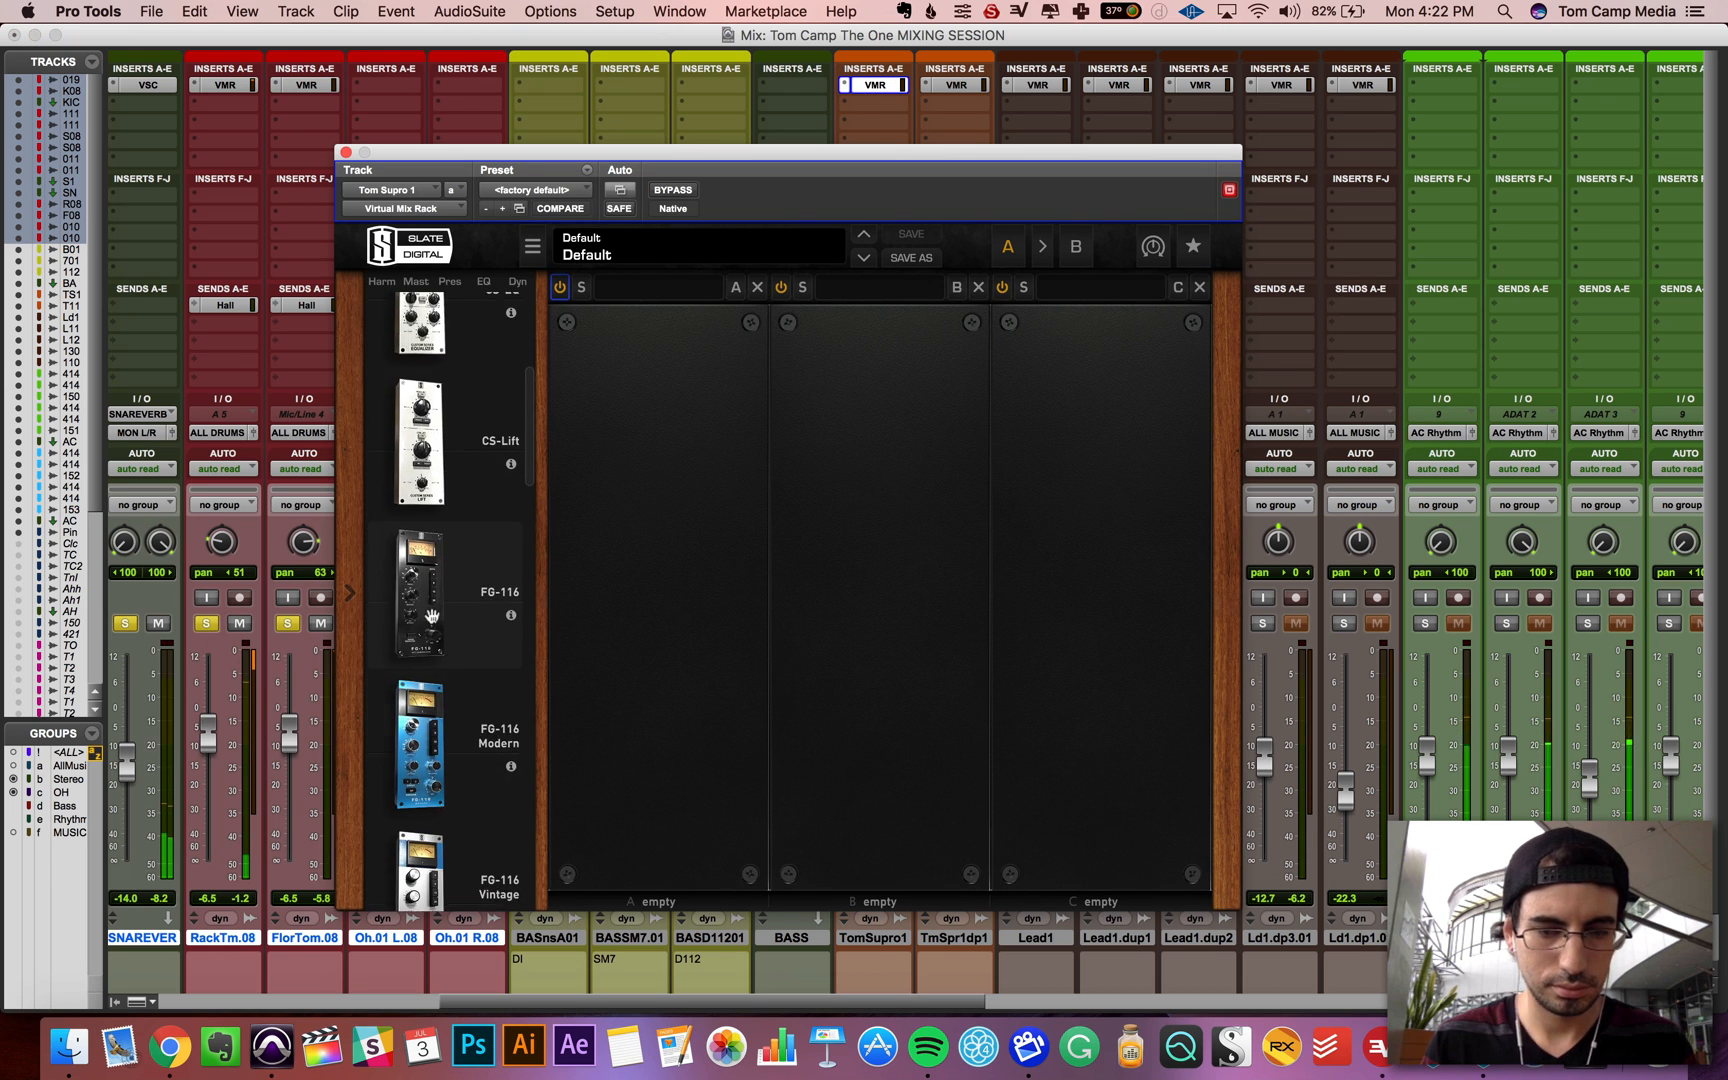
scroll(432, 615, "down", 4)
left_click_drag(429, 694, 668, 726)
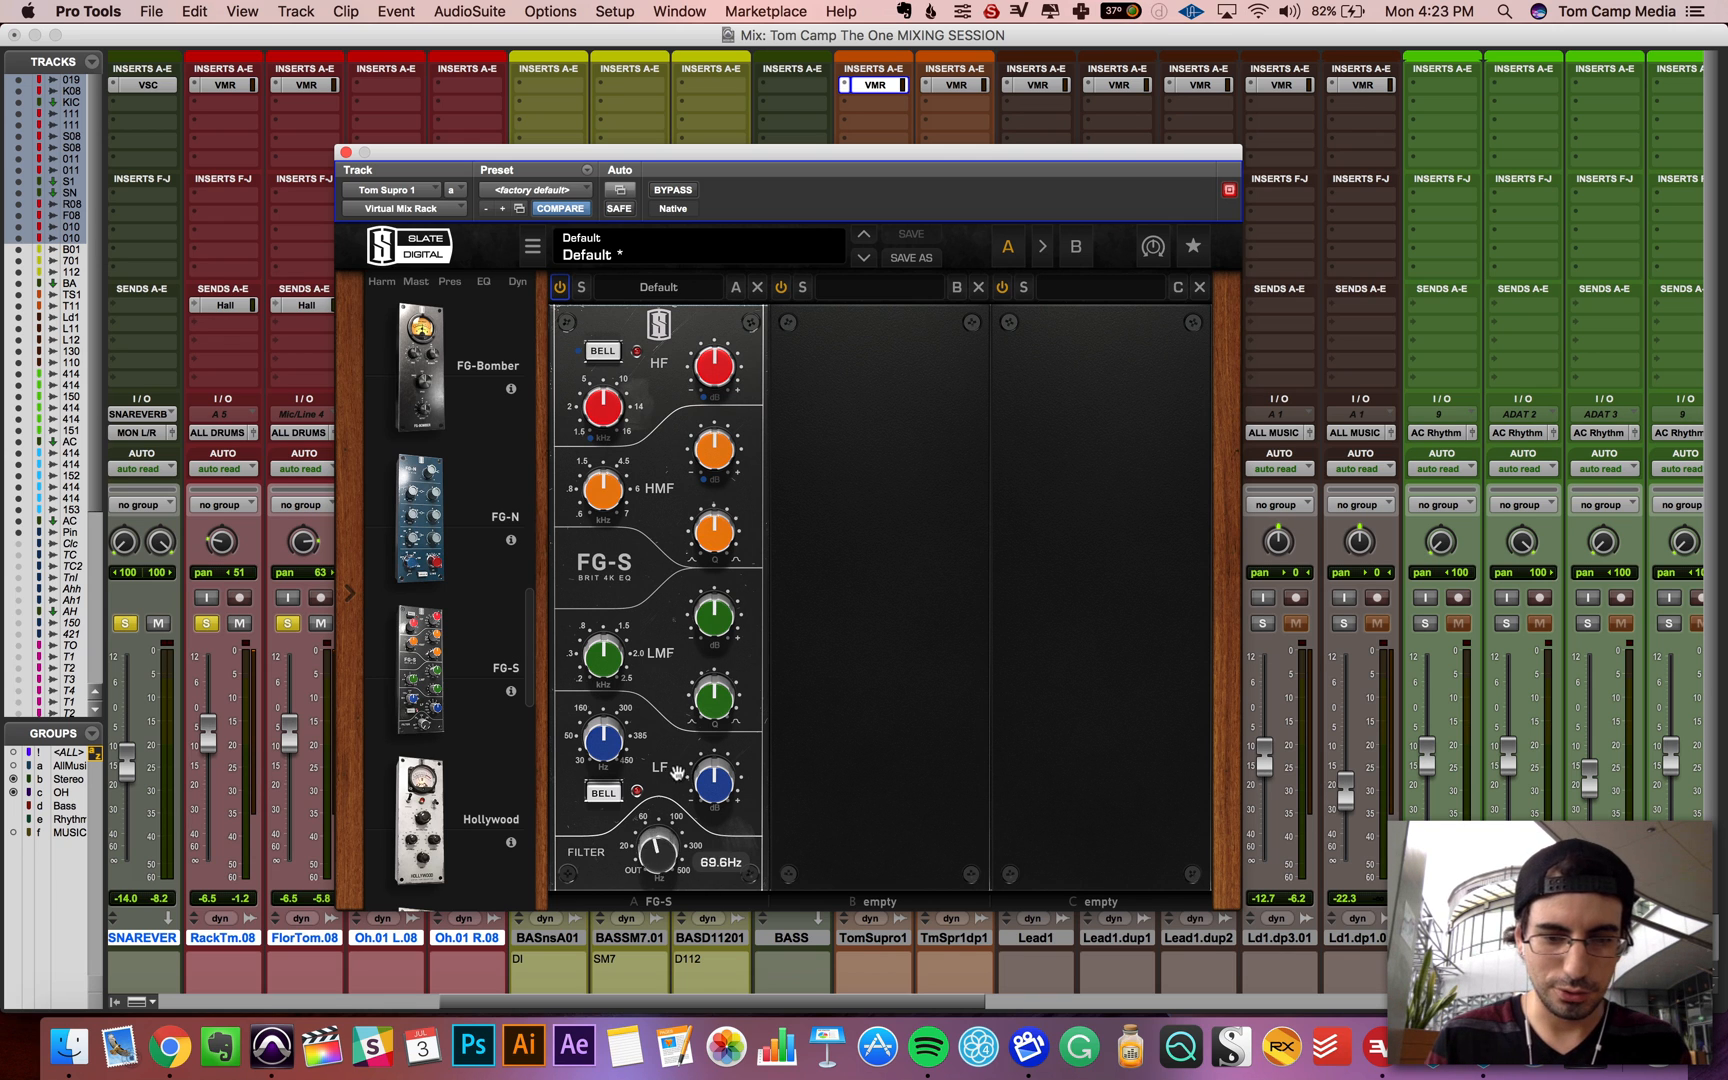
left_click_drag(658, 846, 656, 891)
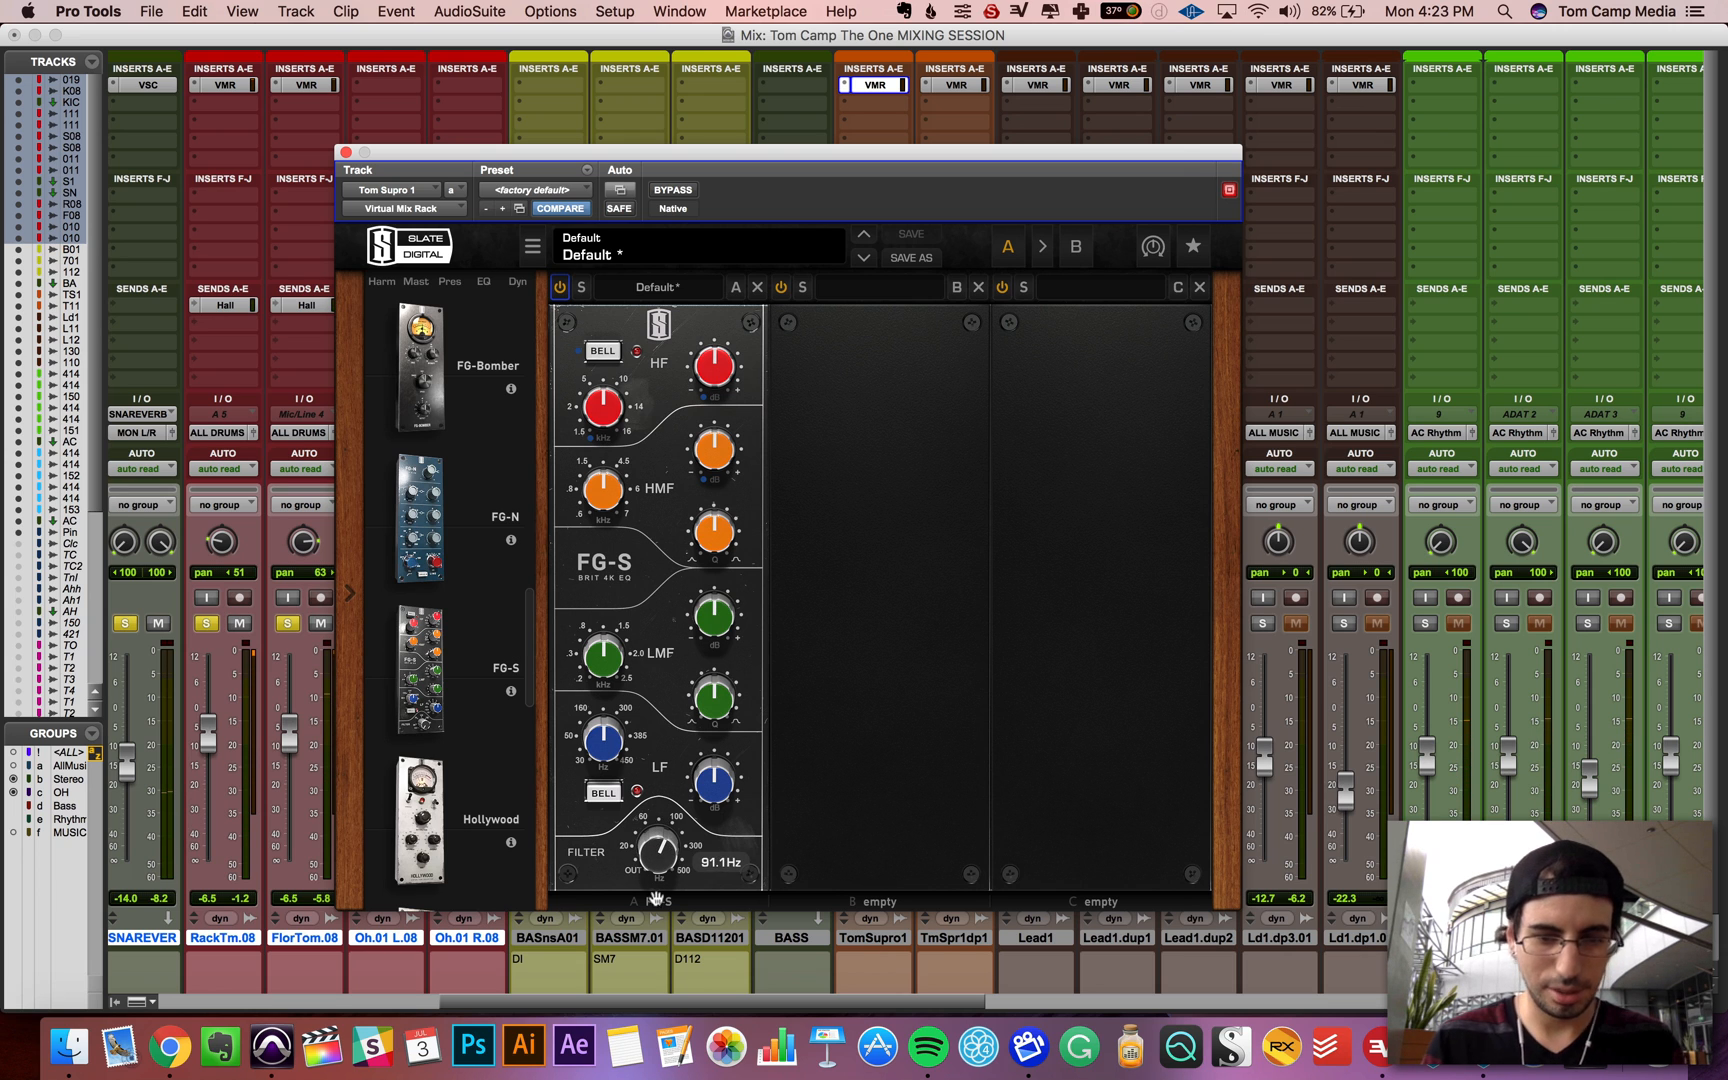
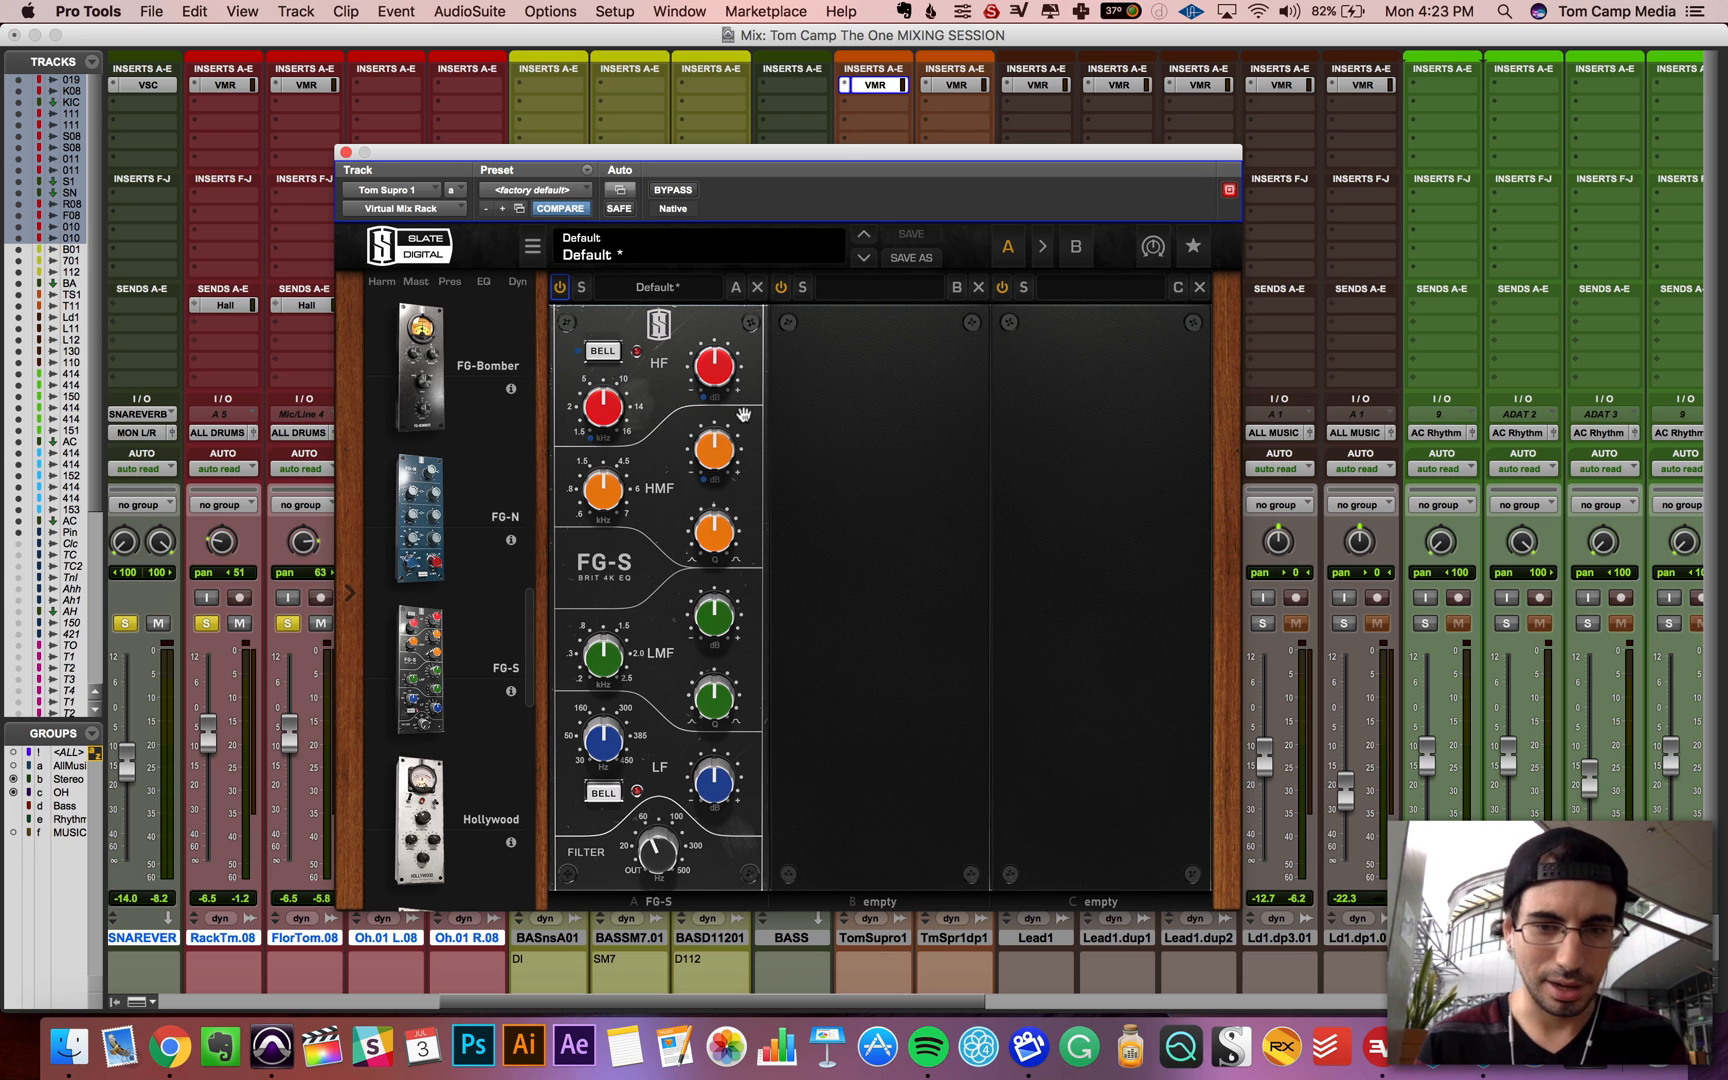
Step: Try boosting the FG-S HF band by 2.27 dB and the HMF band by 6.29 dB, with HMF at 1.24 kHz
mouse_move(720, 360)
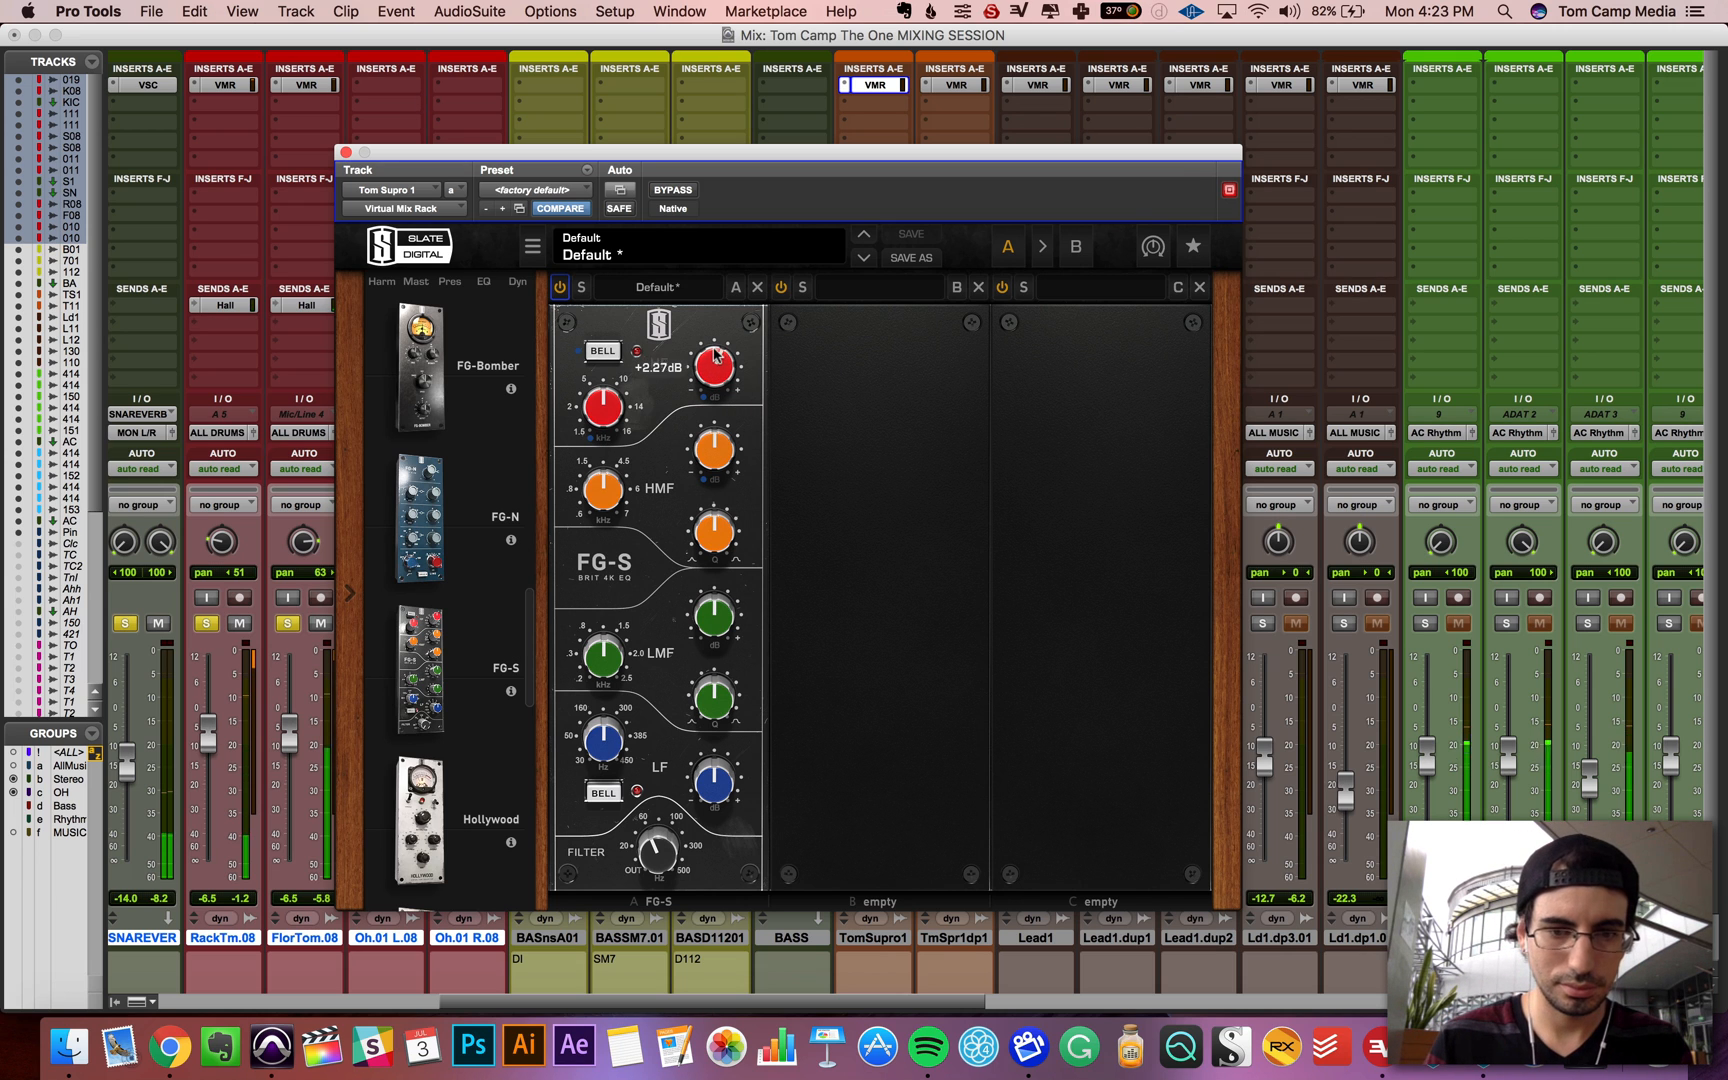
mouse_move(714, 440)
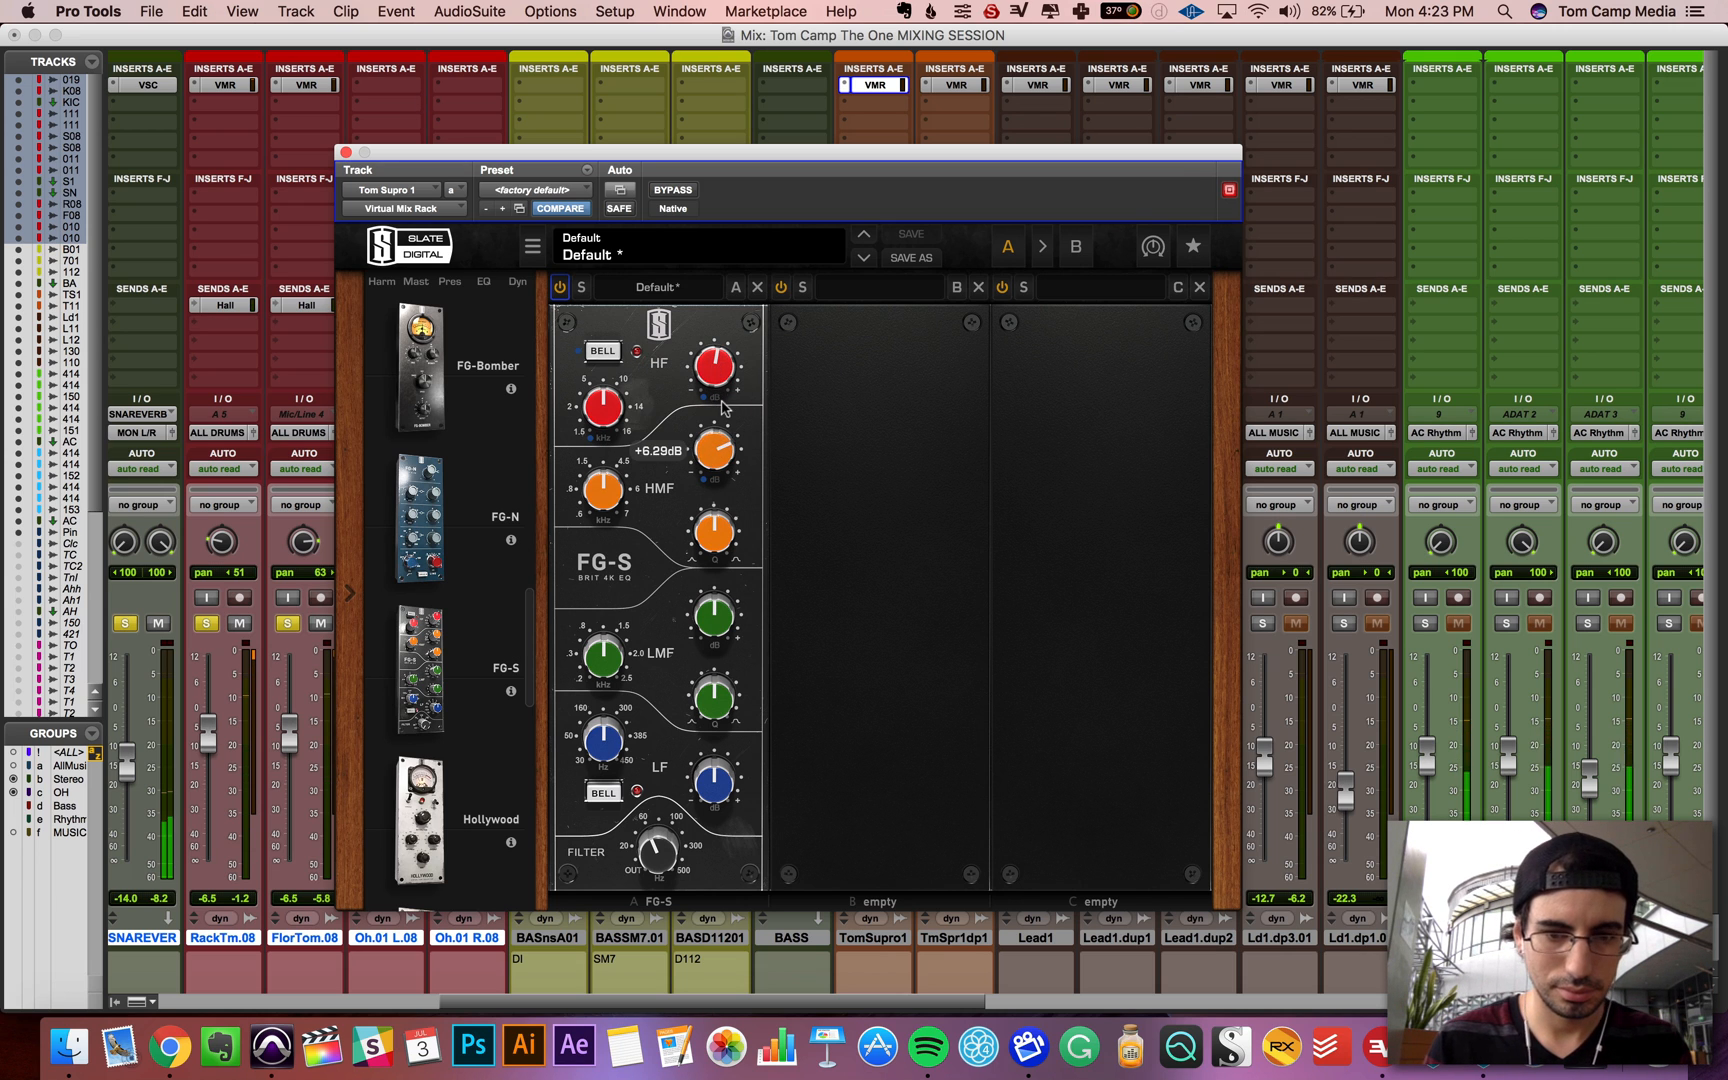
mouse_move(630, 503)
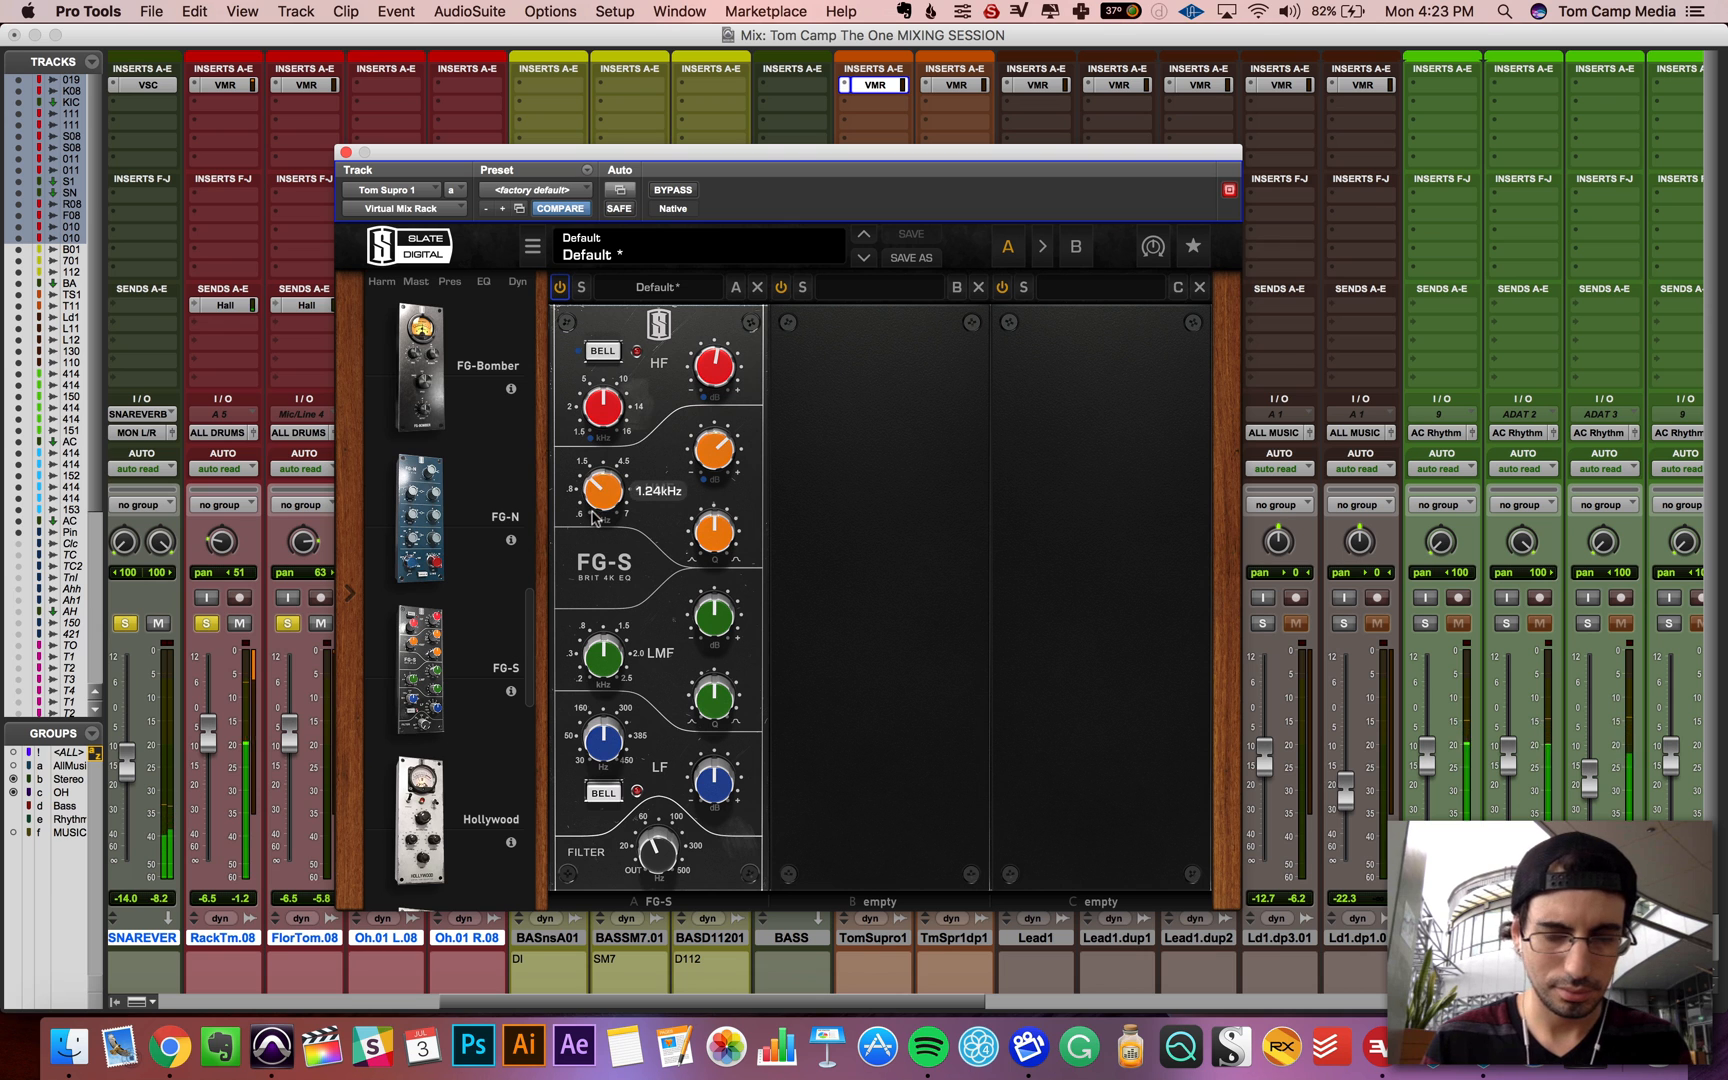
left_click_drag(716, 442, 726, 378)
Step: Insert a stereo Virtual Mix Rack on the BASS aux and move it to the second insert slot
left_click_drag(816, 158, 1371, 187)
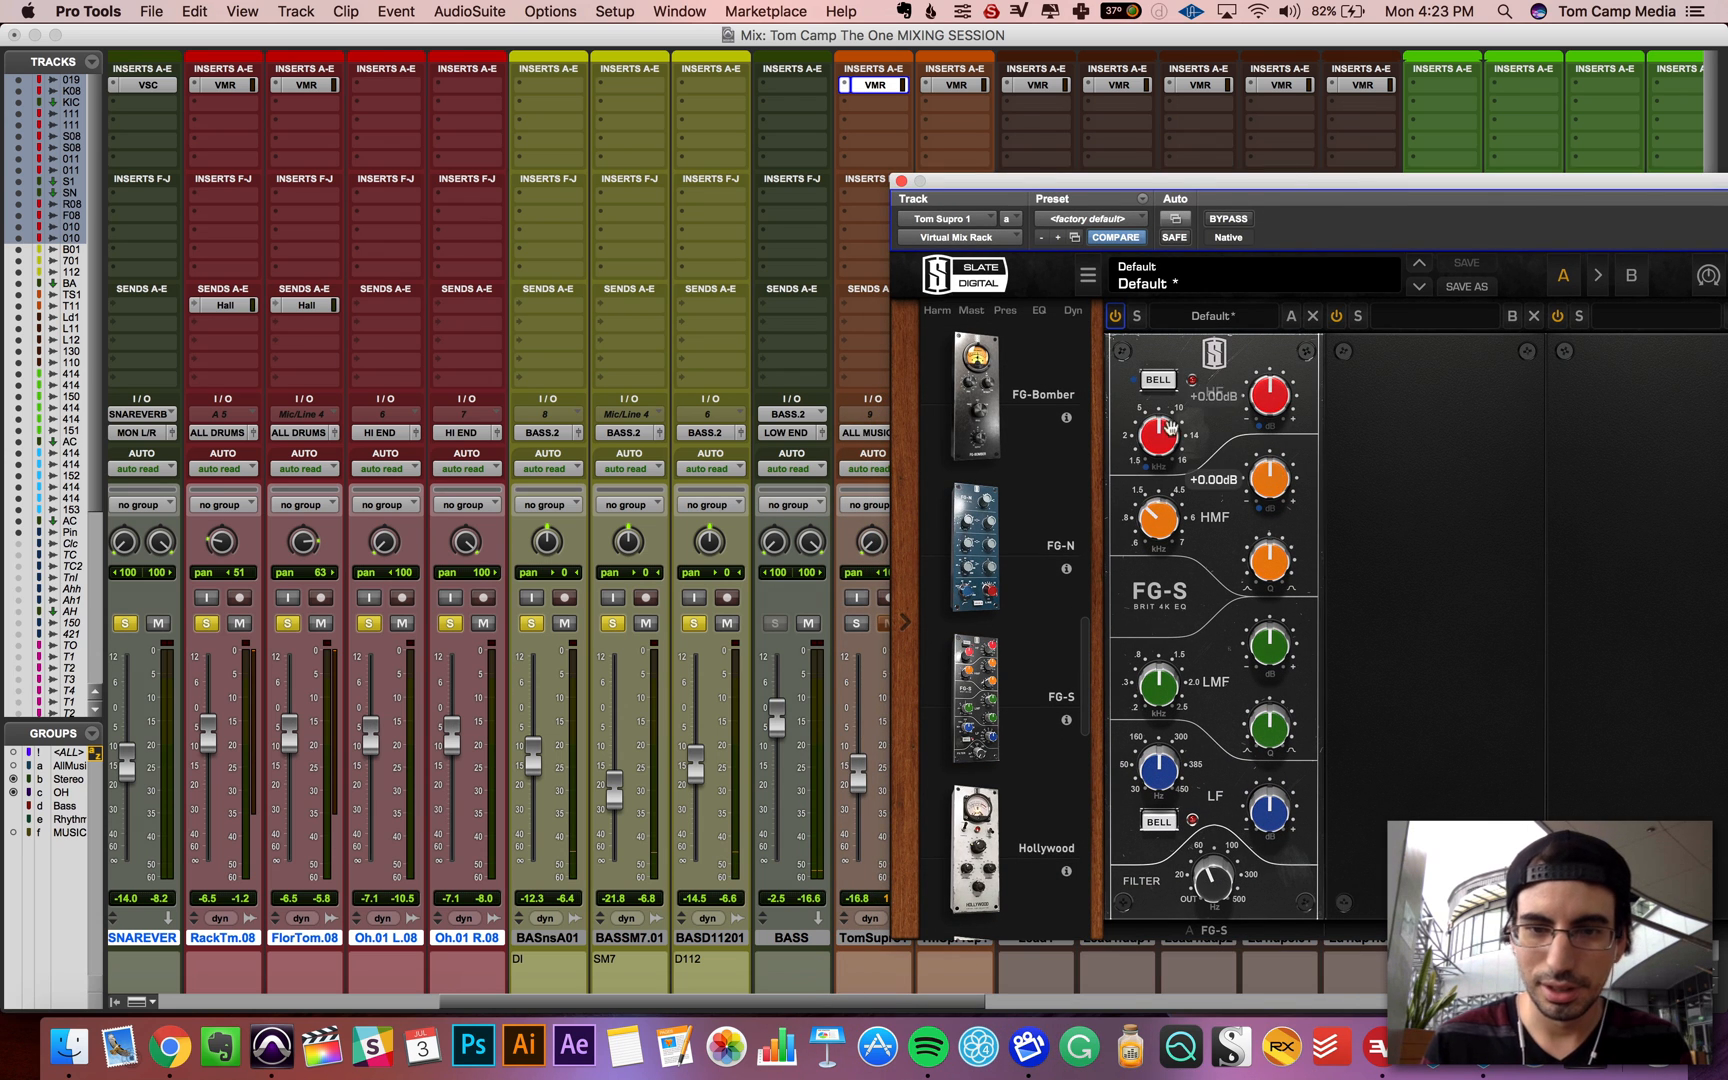
left_click(779, 86)
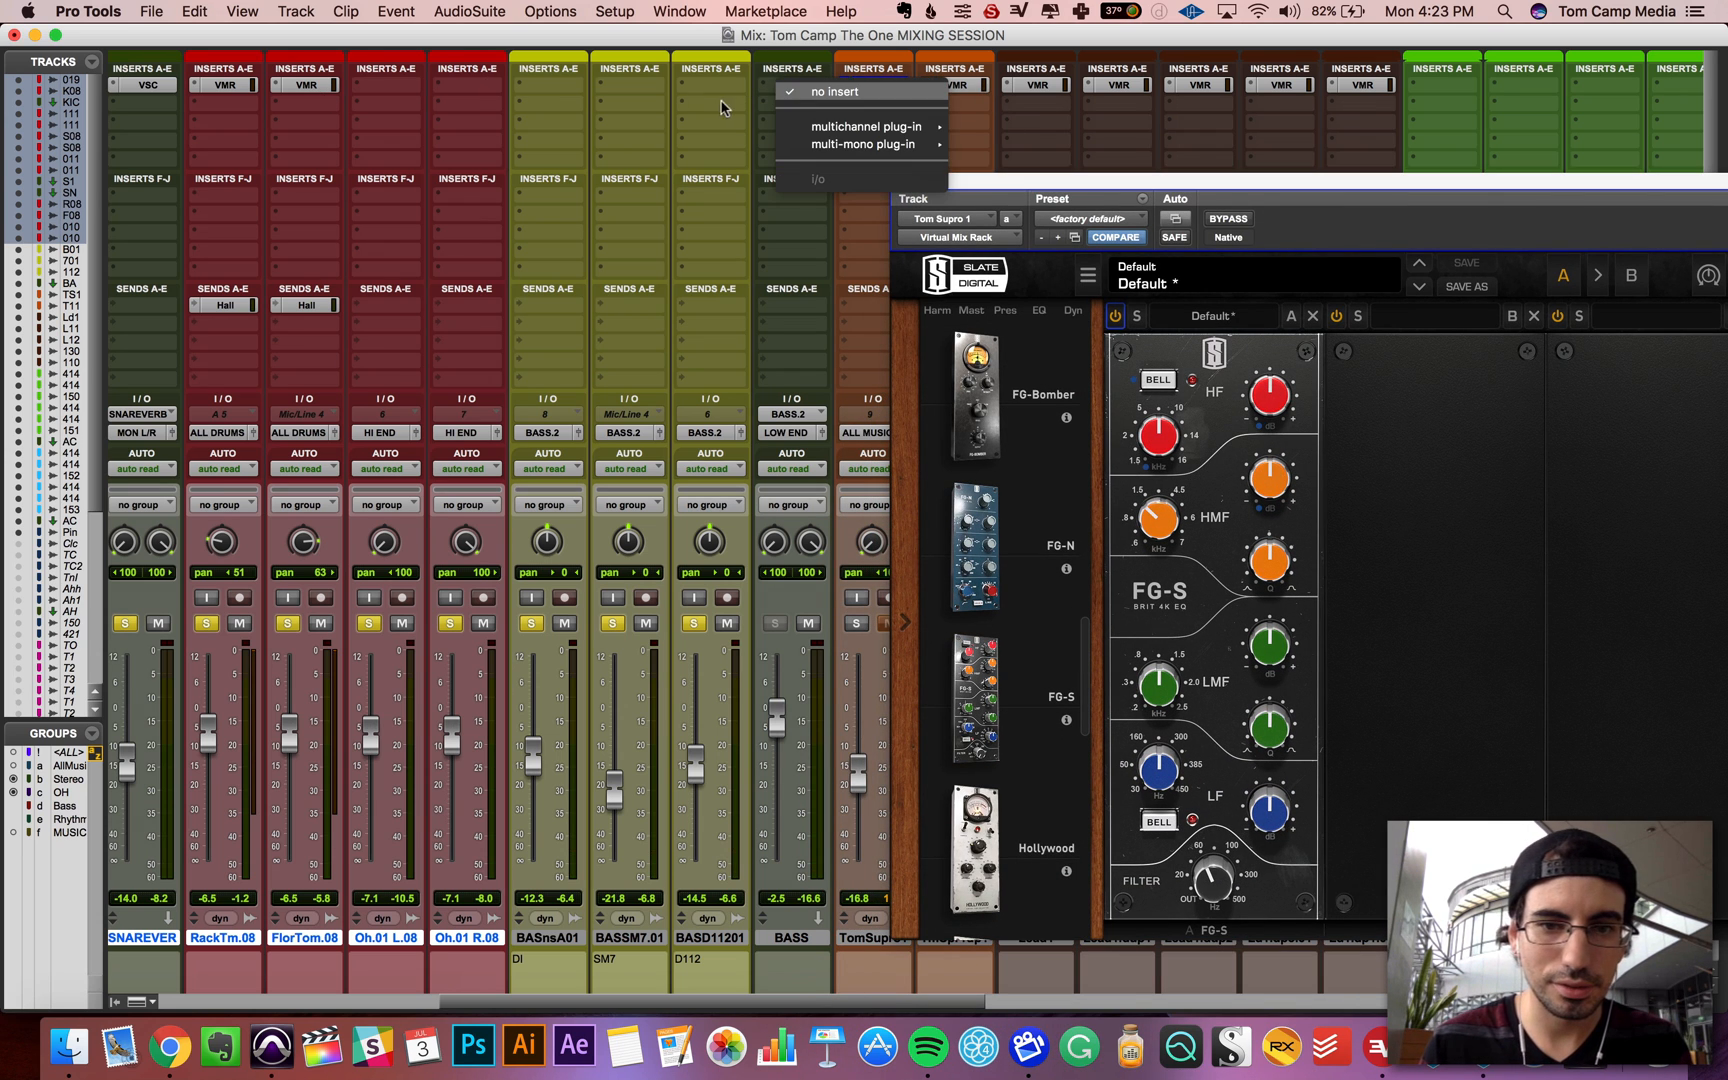
mouse_move(880, 126)
mouse_move(1055, 688)
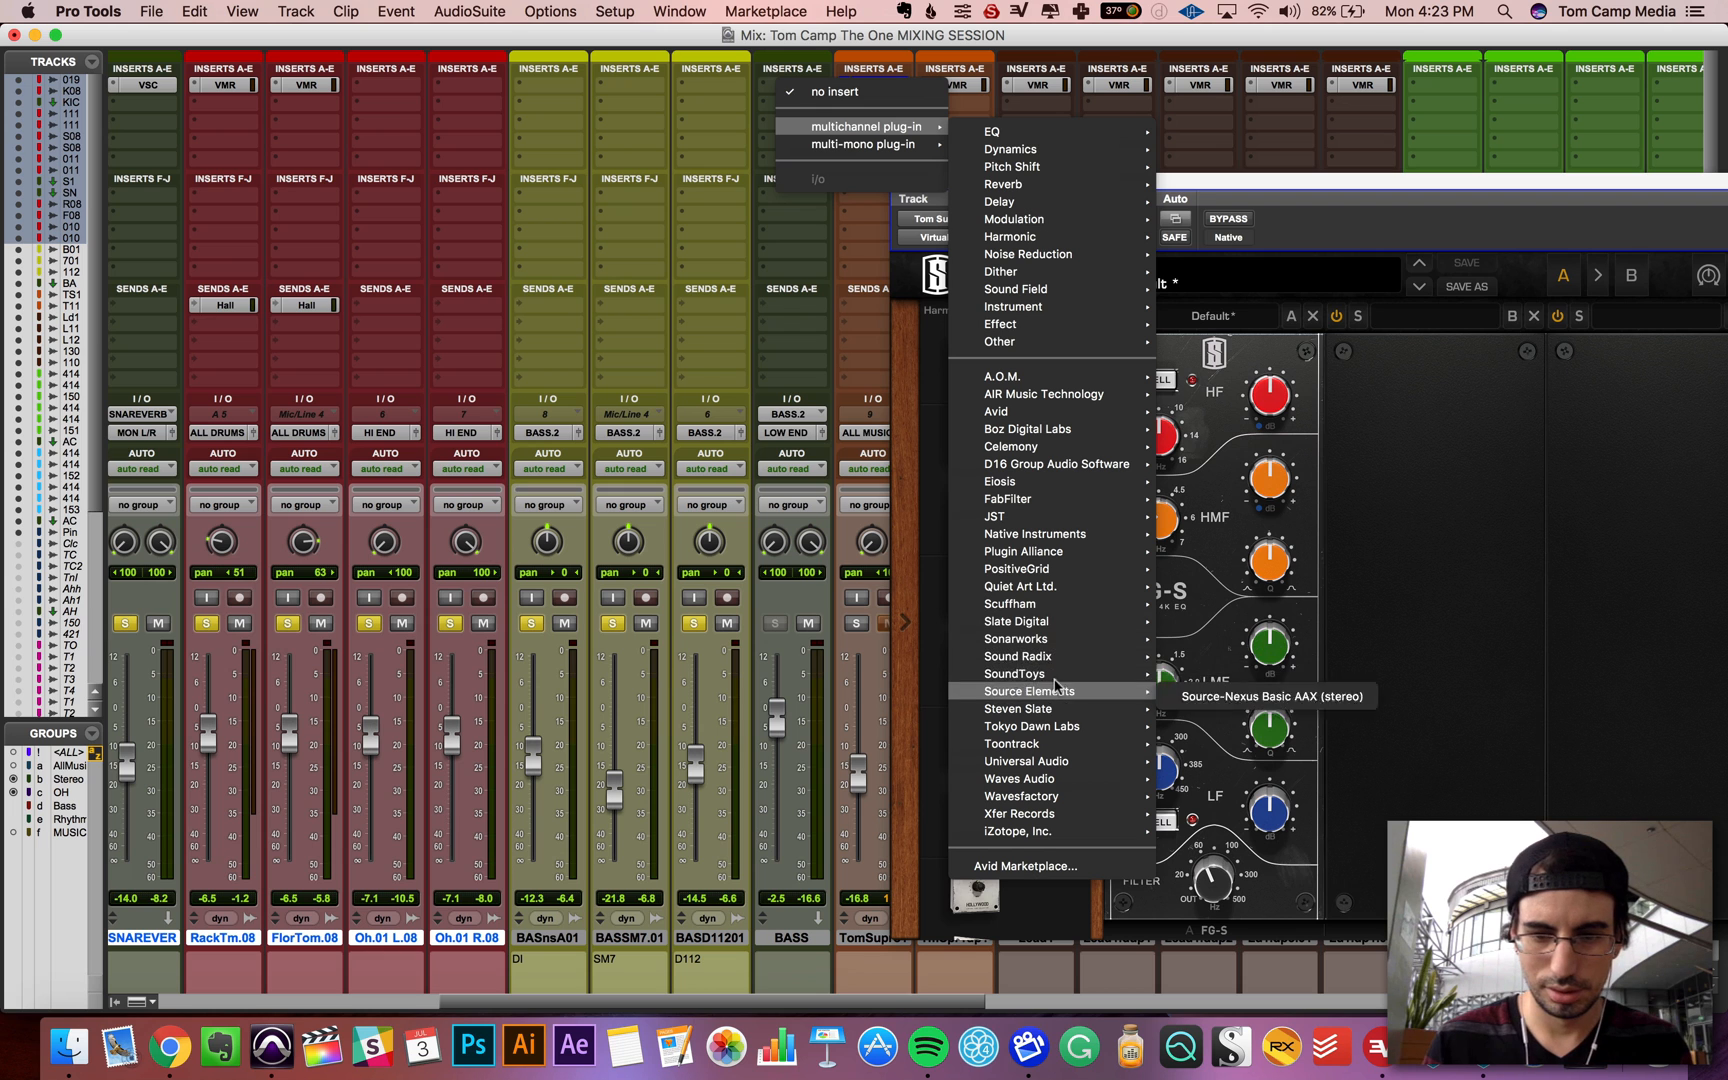
mouse_move(1088, 624)
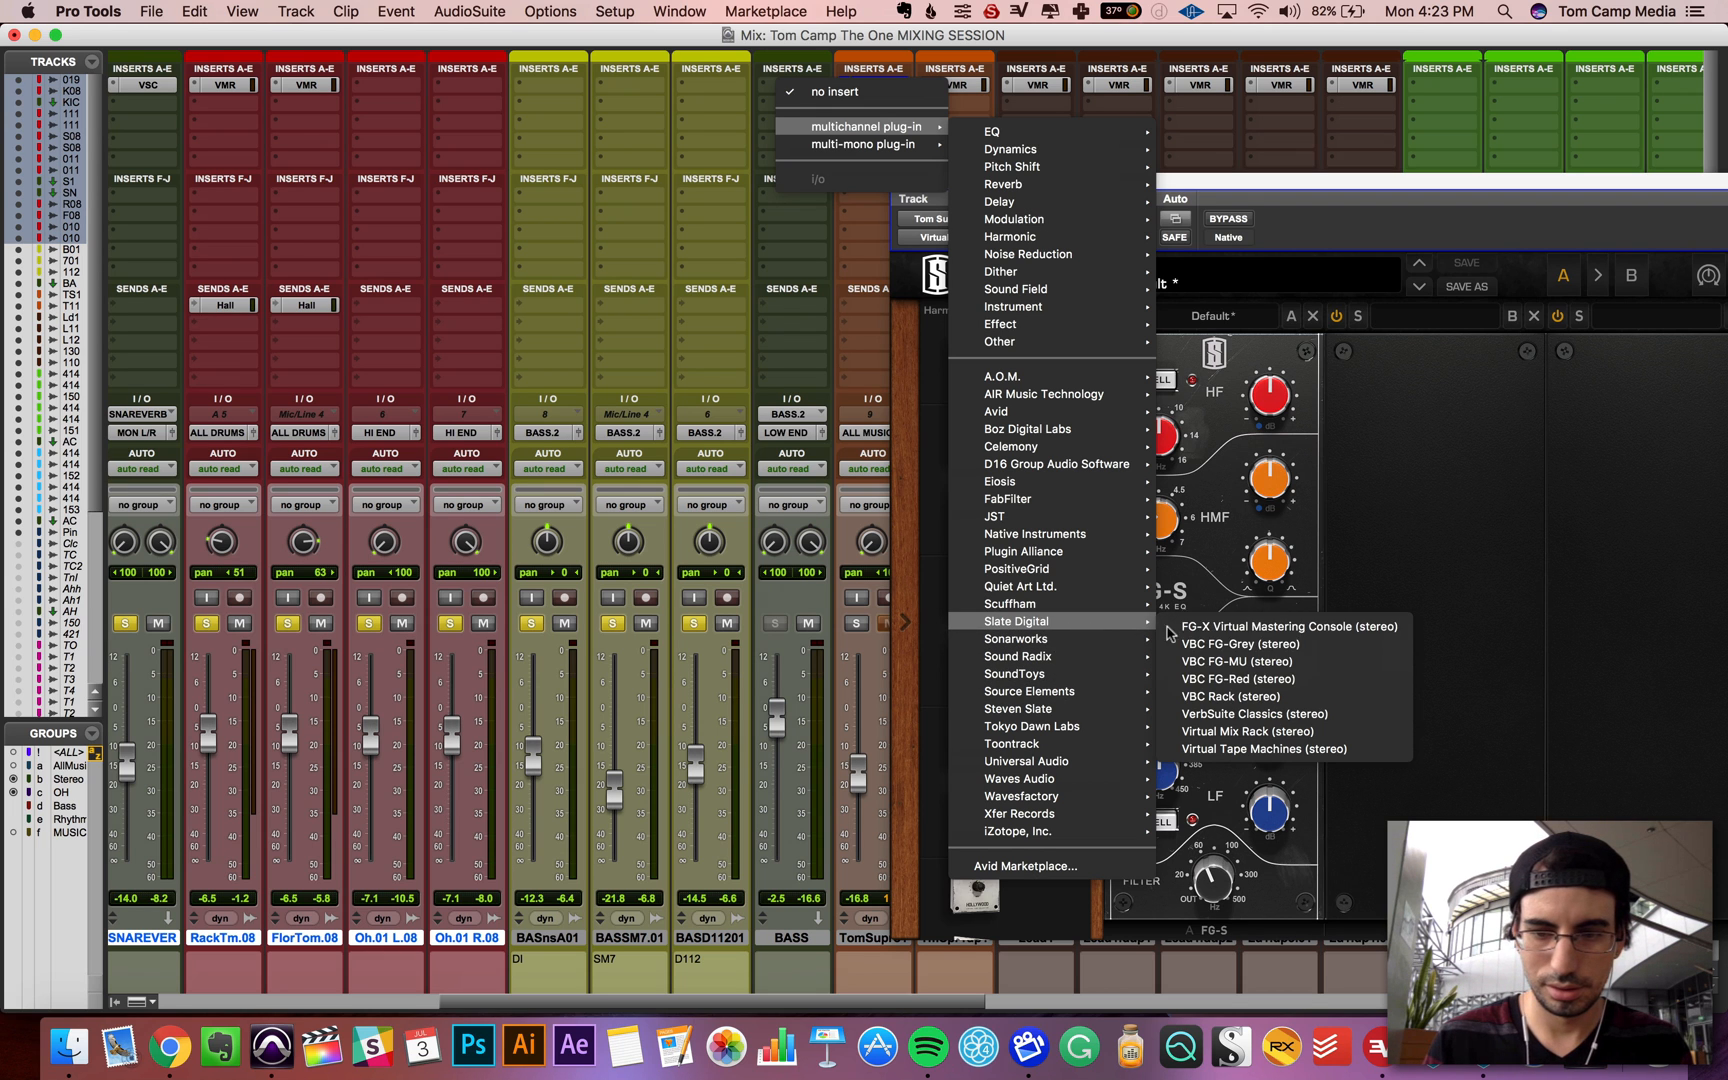
left_click(1265, 731)
scroll(1010, 457, "down", 10)
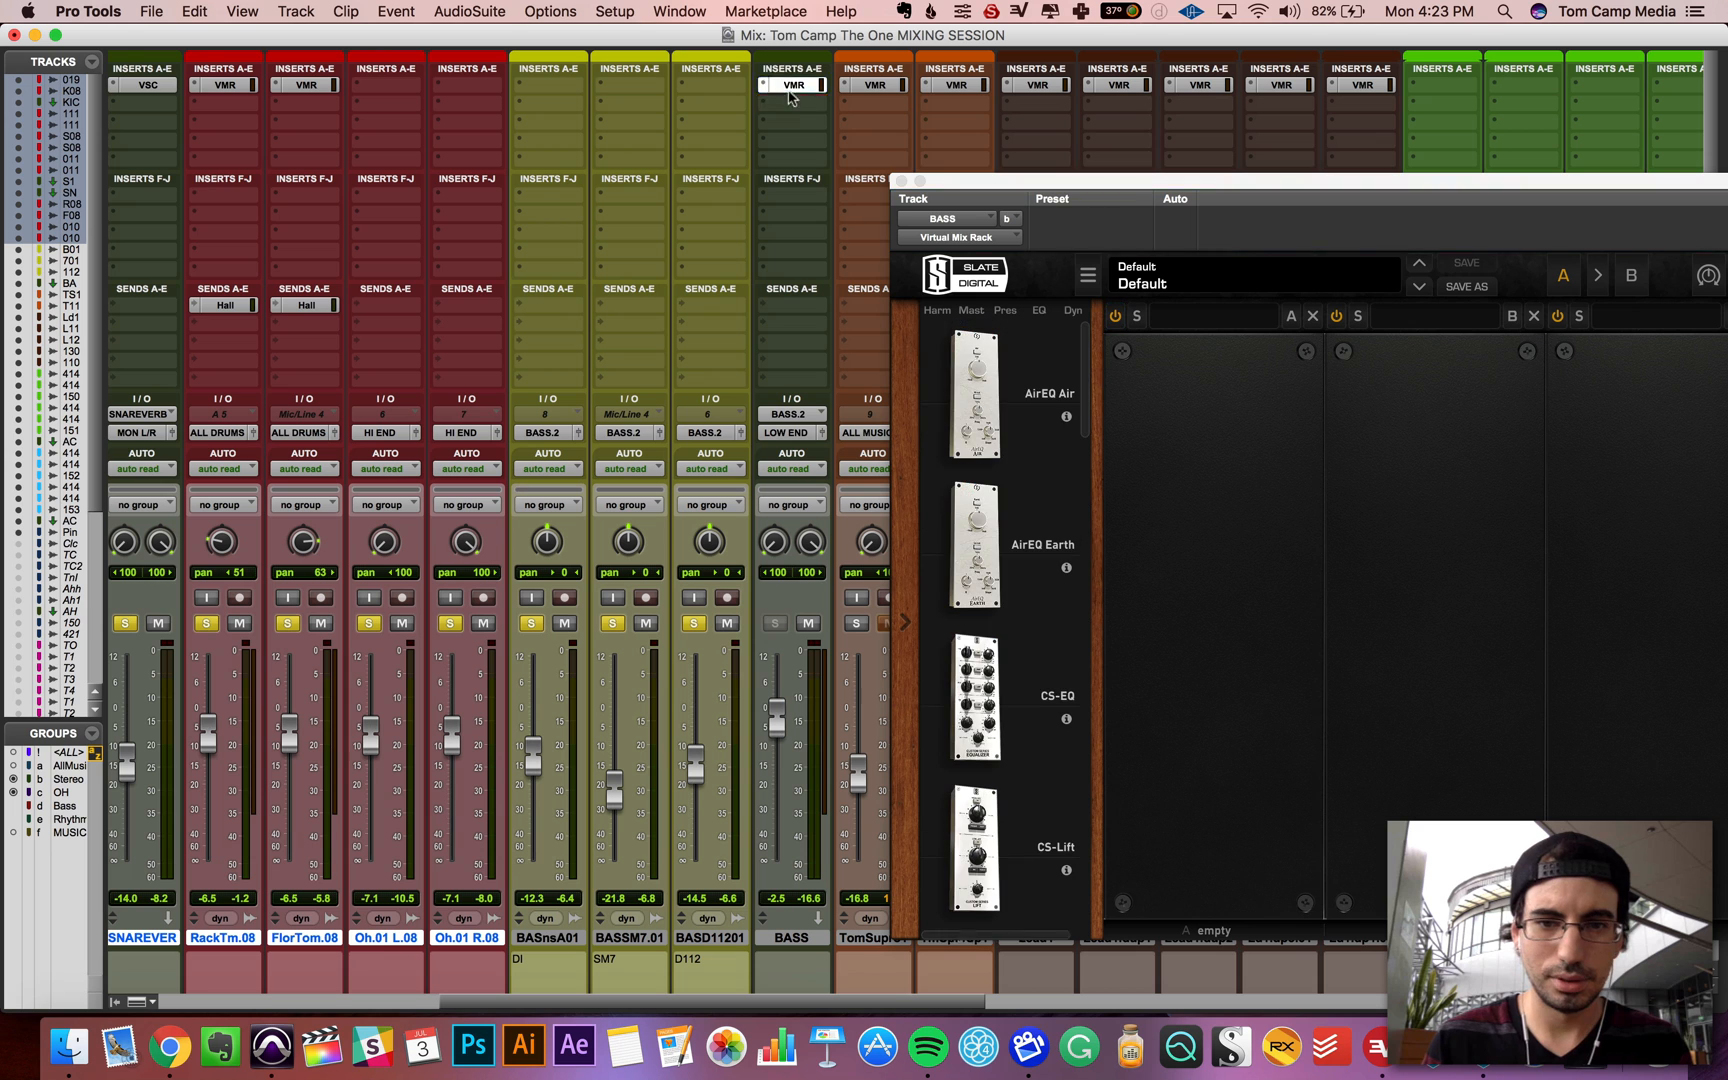
left_click(785, 101)
Step: Insert stereo Virtual Tape Machines in the first insert slot of the BASS aux, ahead of the mix rack
mouse_move(922, 146)
mouse_move(866, 127)
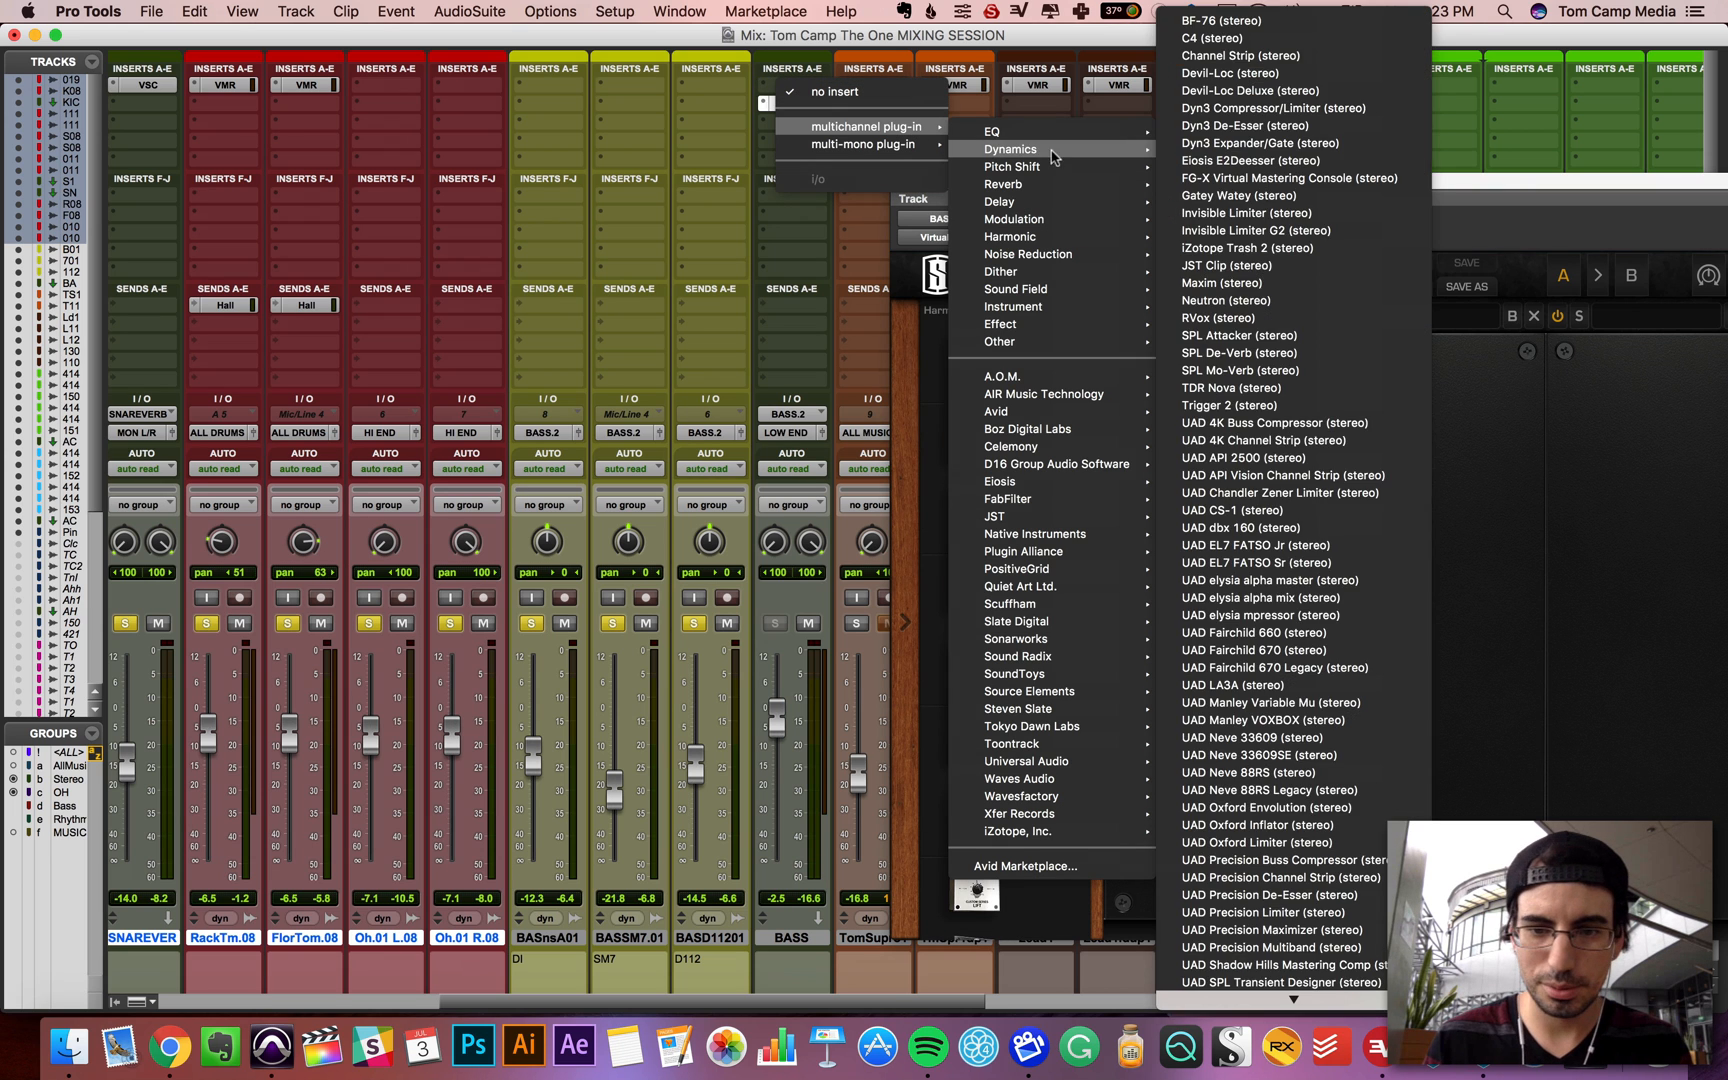
mouse_move(1078, 618)
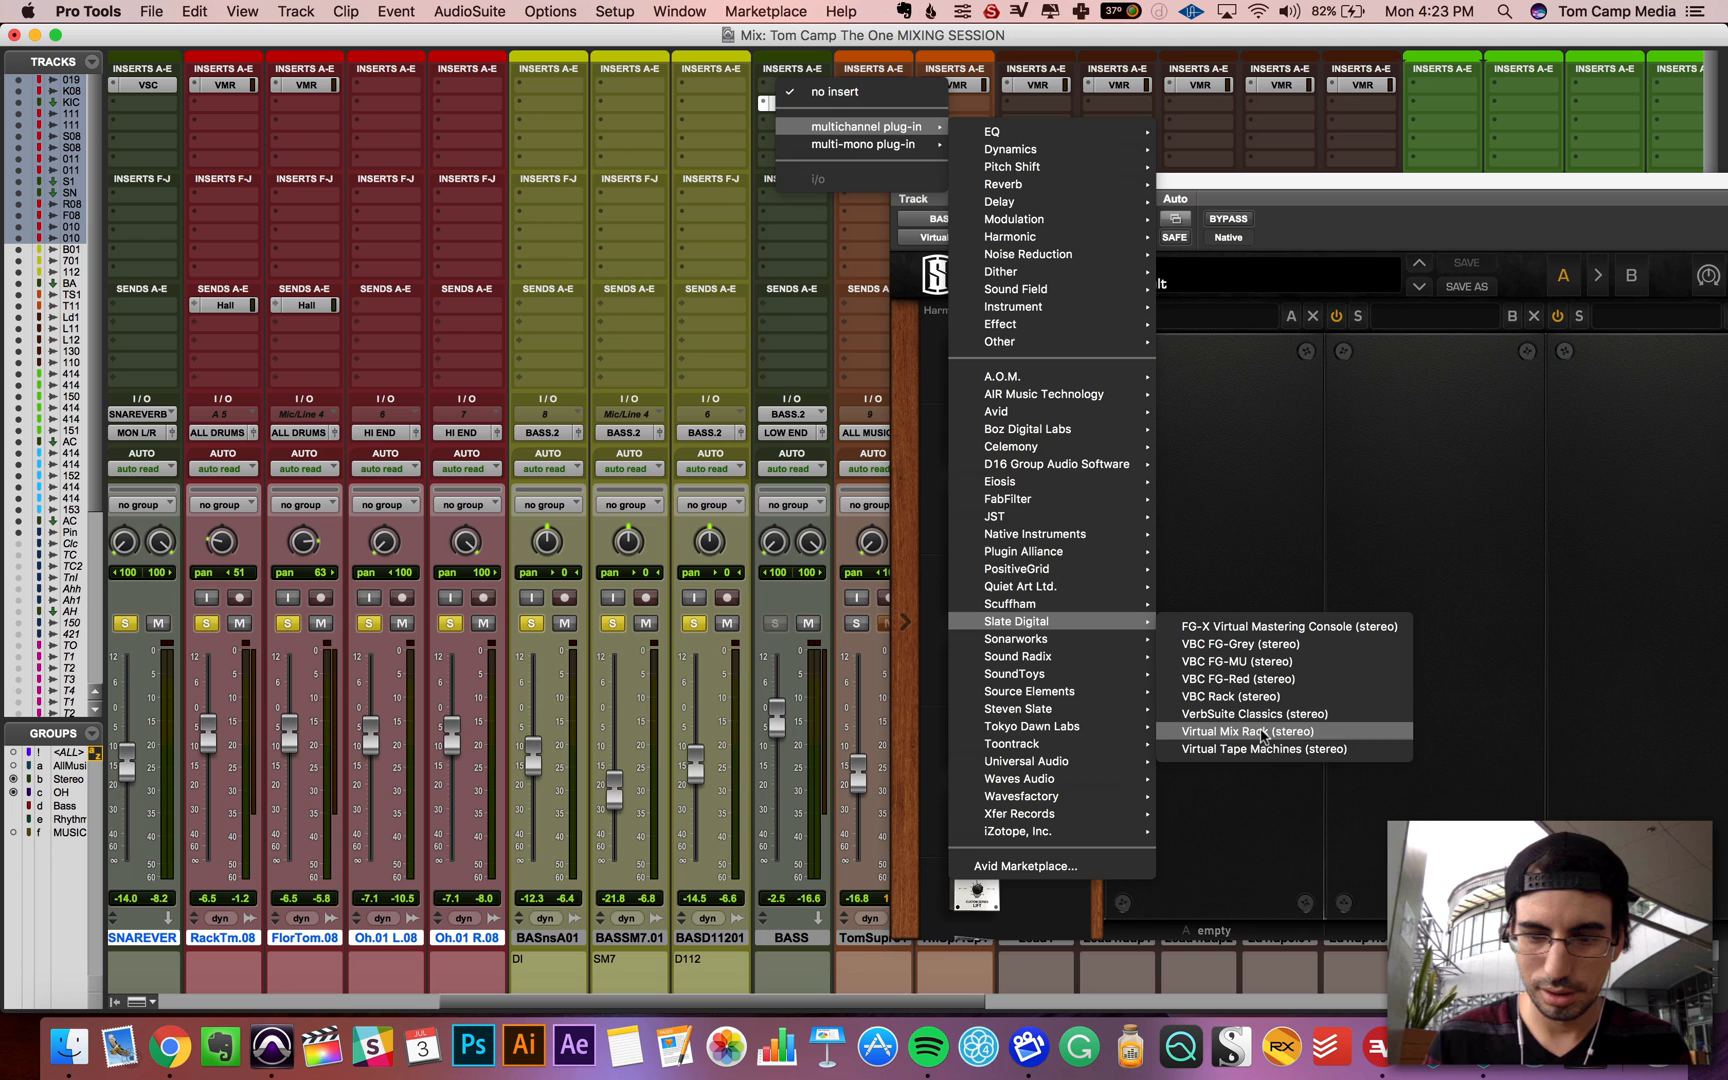
left_click(1258, 749)
left_click_drag(1275, 215, 810, 228)
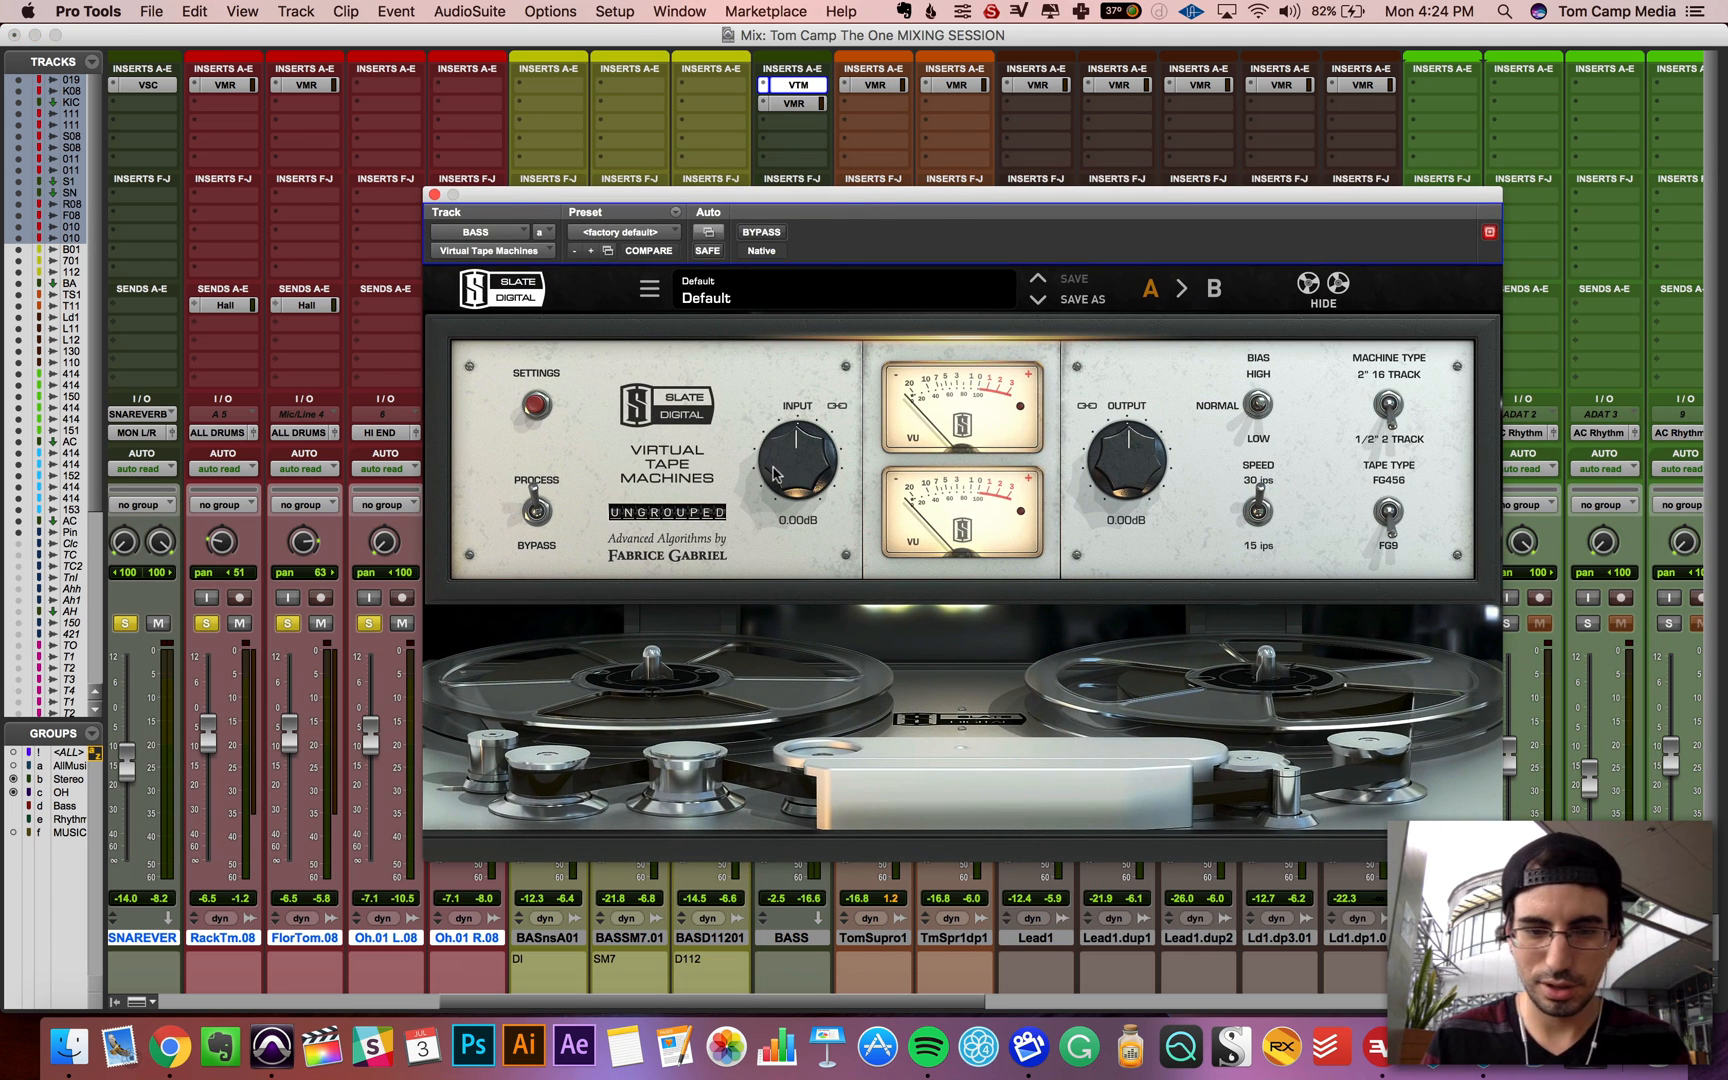
Step: Set the BASS tape machine's input to +7.03 dB during playback, and compare it bypassed and active
key("space")
left_click_drag(775, 473, 800, 437)
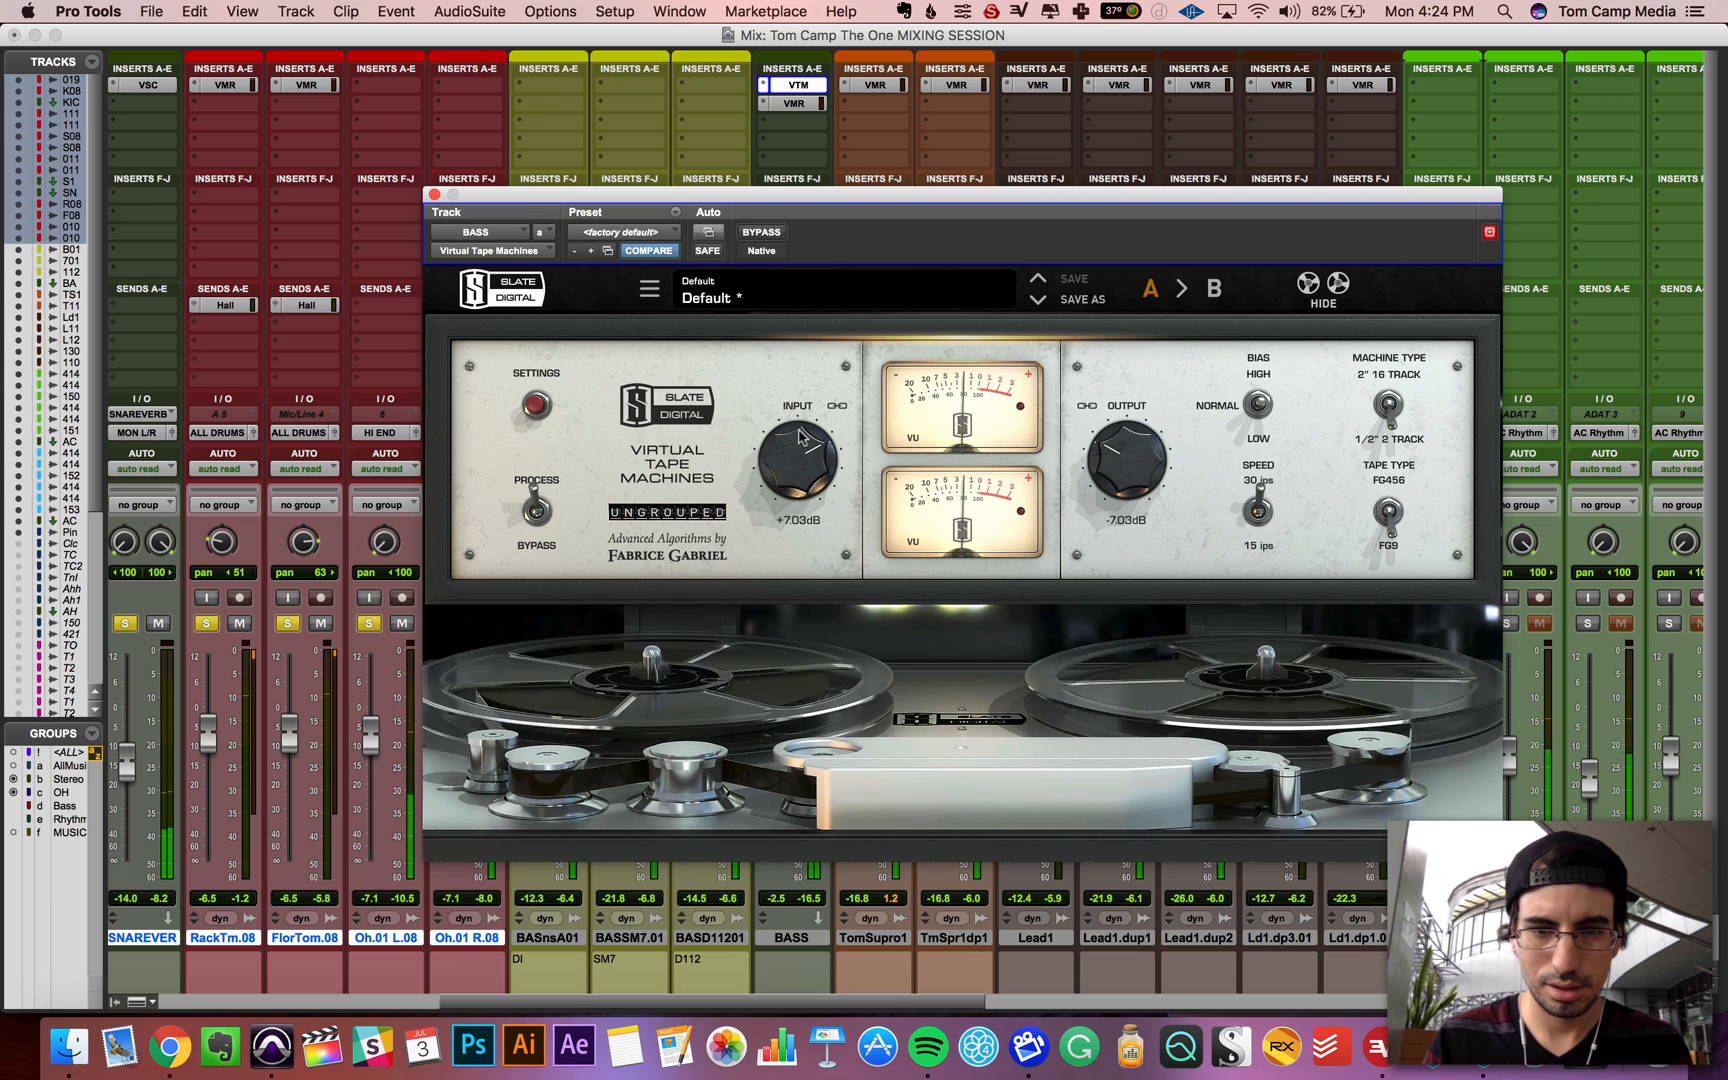
left_click(762, 232)
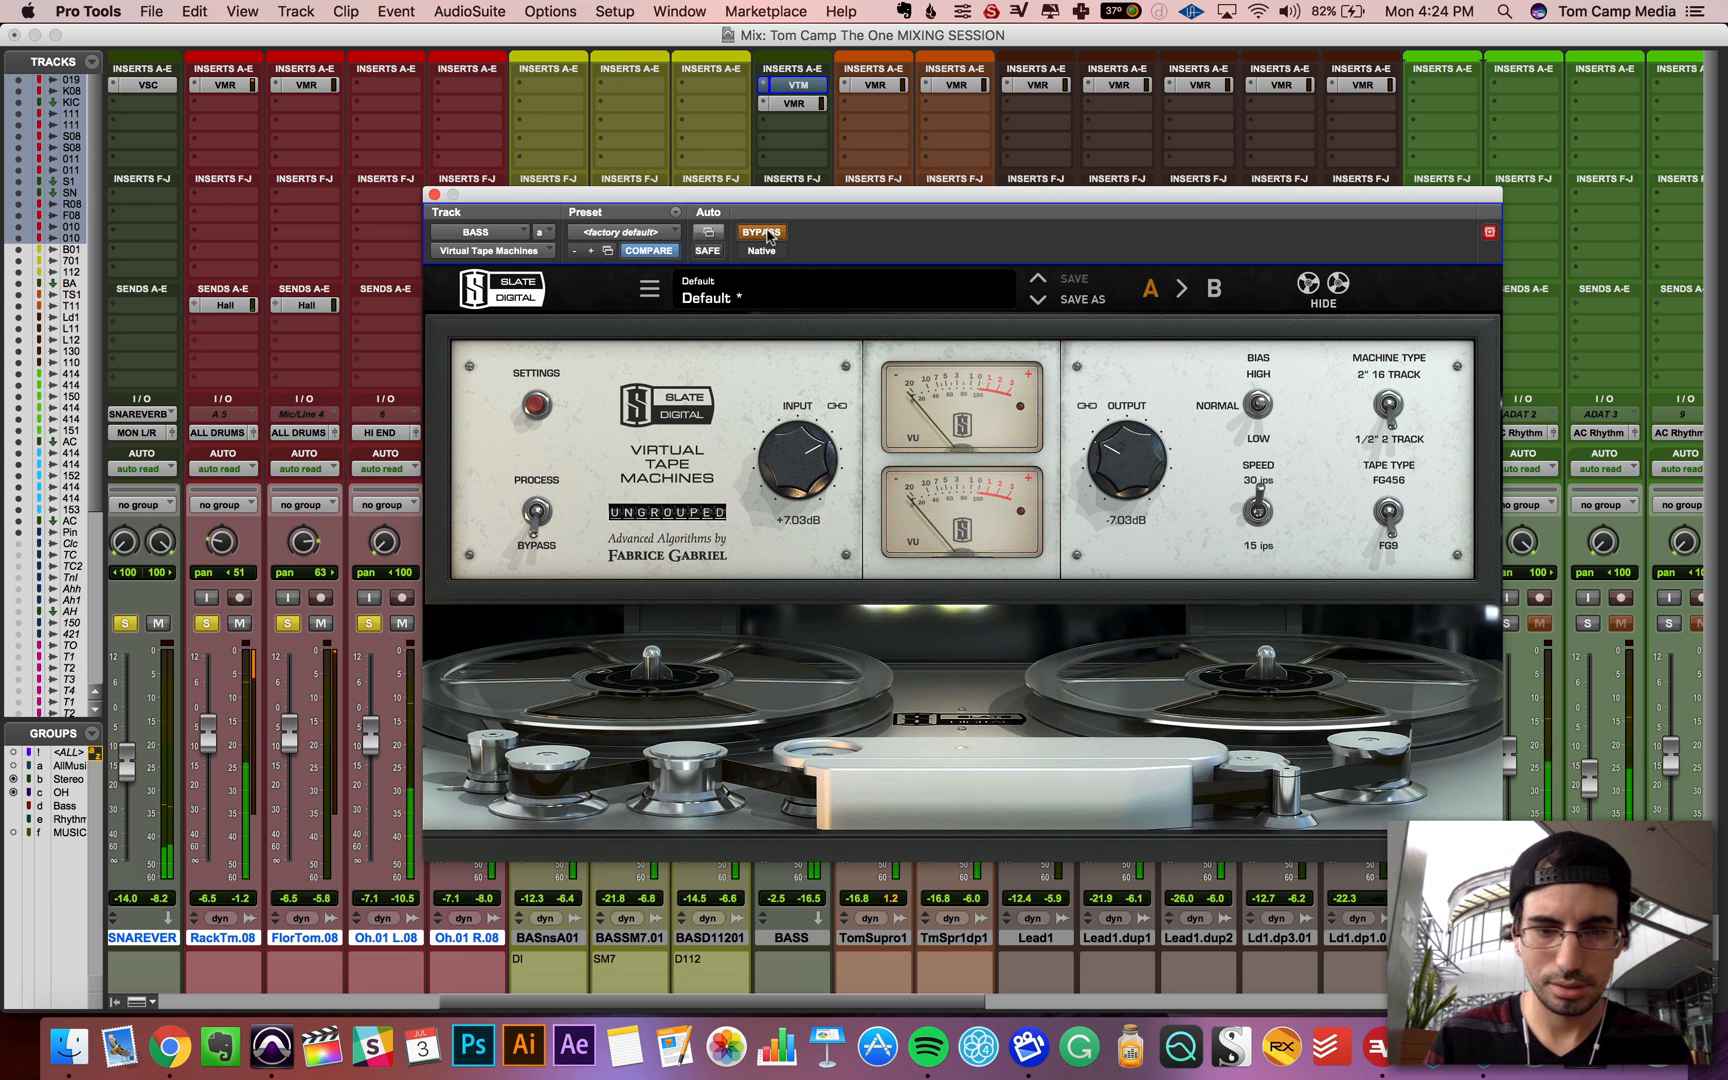
left_click(768, 234)
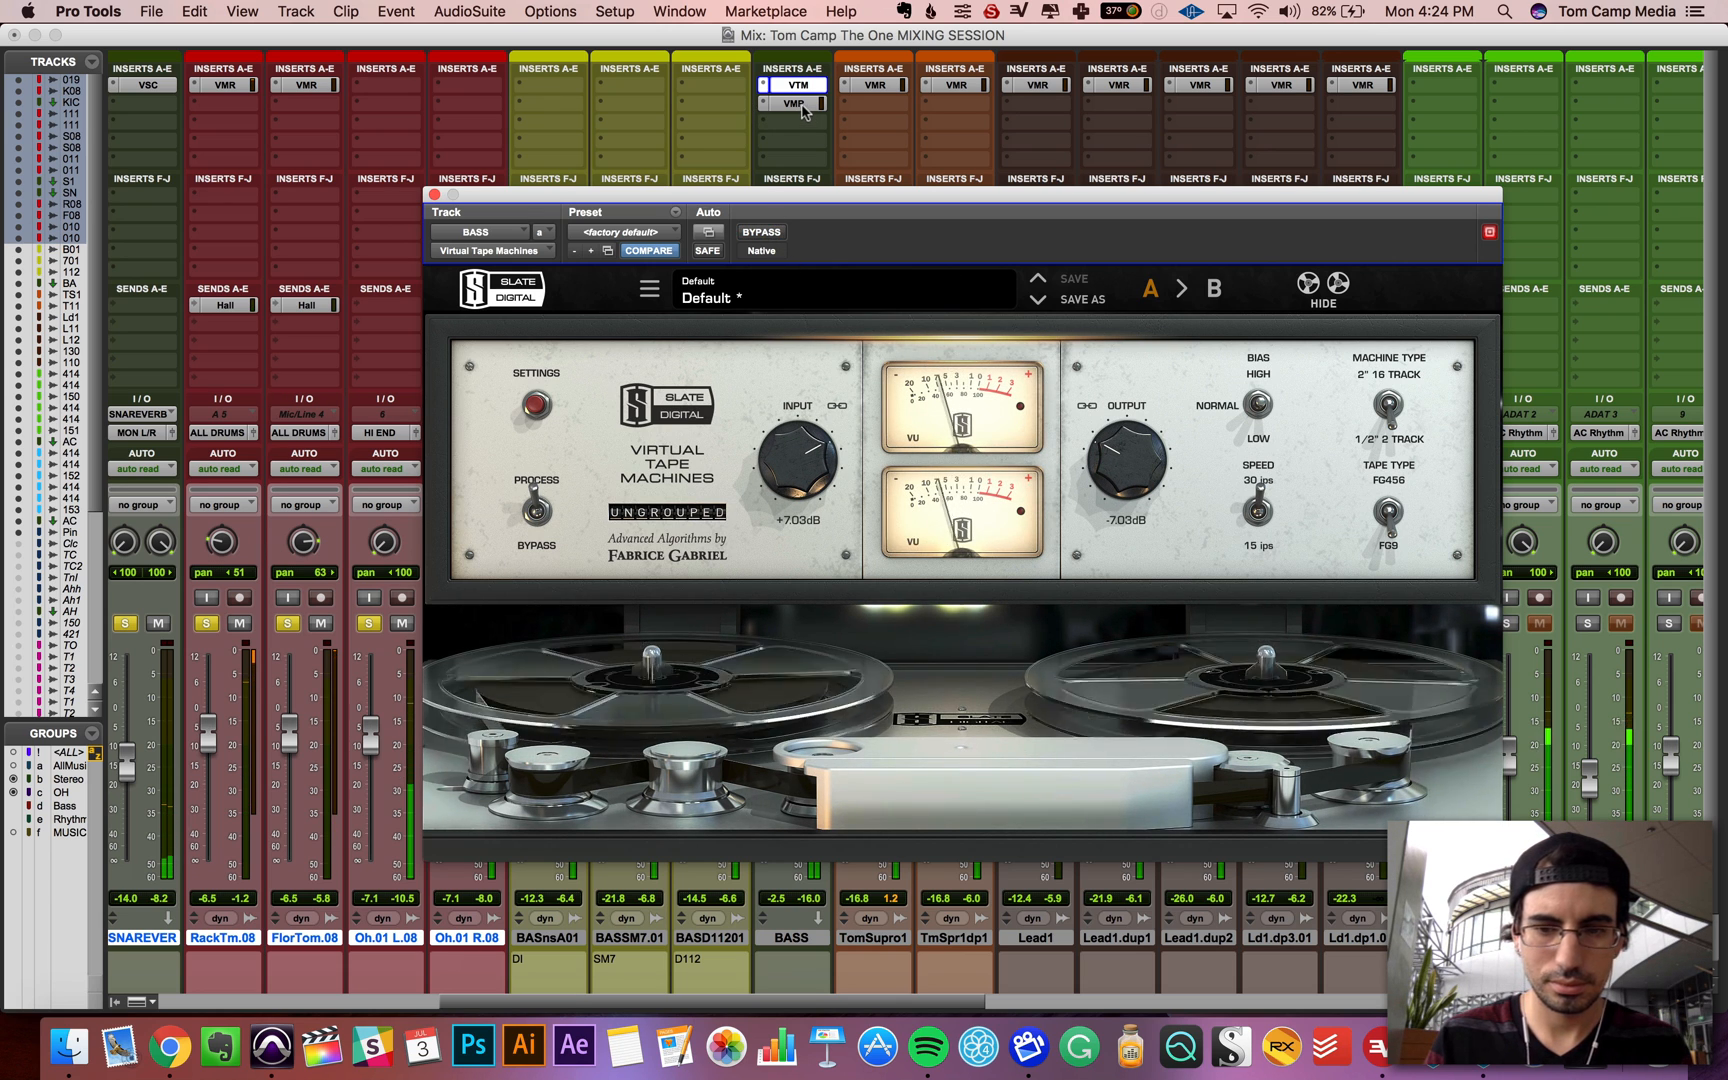
Step: Load the FG-N EQ into the BASS mix rack and adjust its low band's frequency and gain
left_click(796, 104)
scroll(552, 579, "down", 10)
scroll(552, 579, "down", 10)
left_click_drag(508, 390, 698, 562)
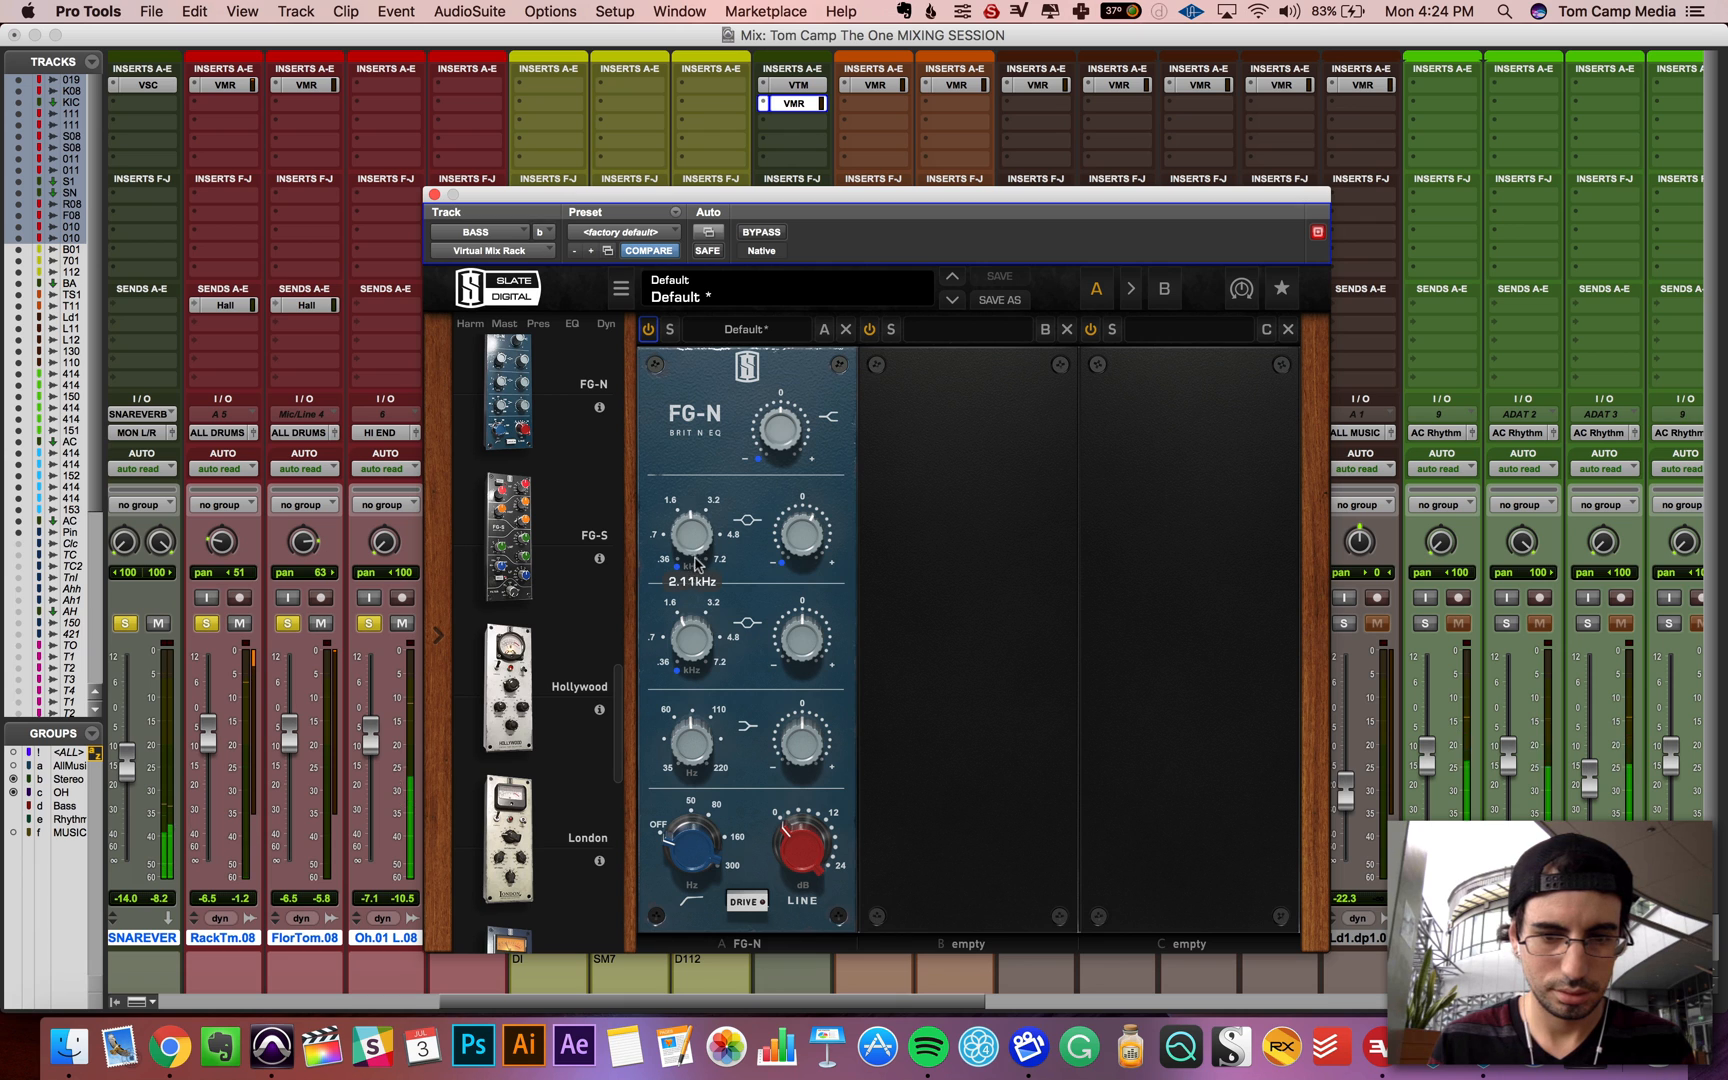
left_click_drag(690, 738, 702, 729)
left_click_drag(788, 750, 791, 740)
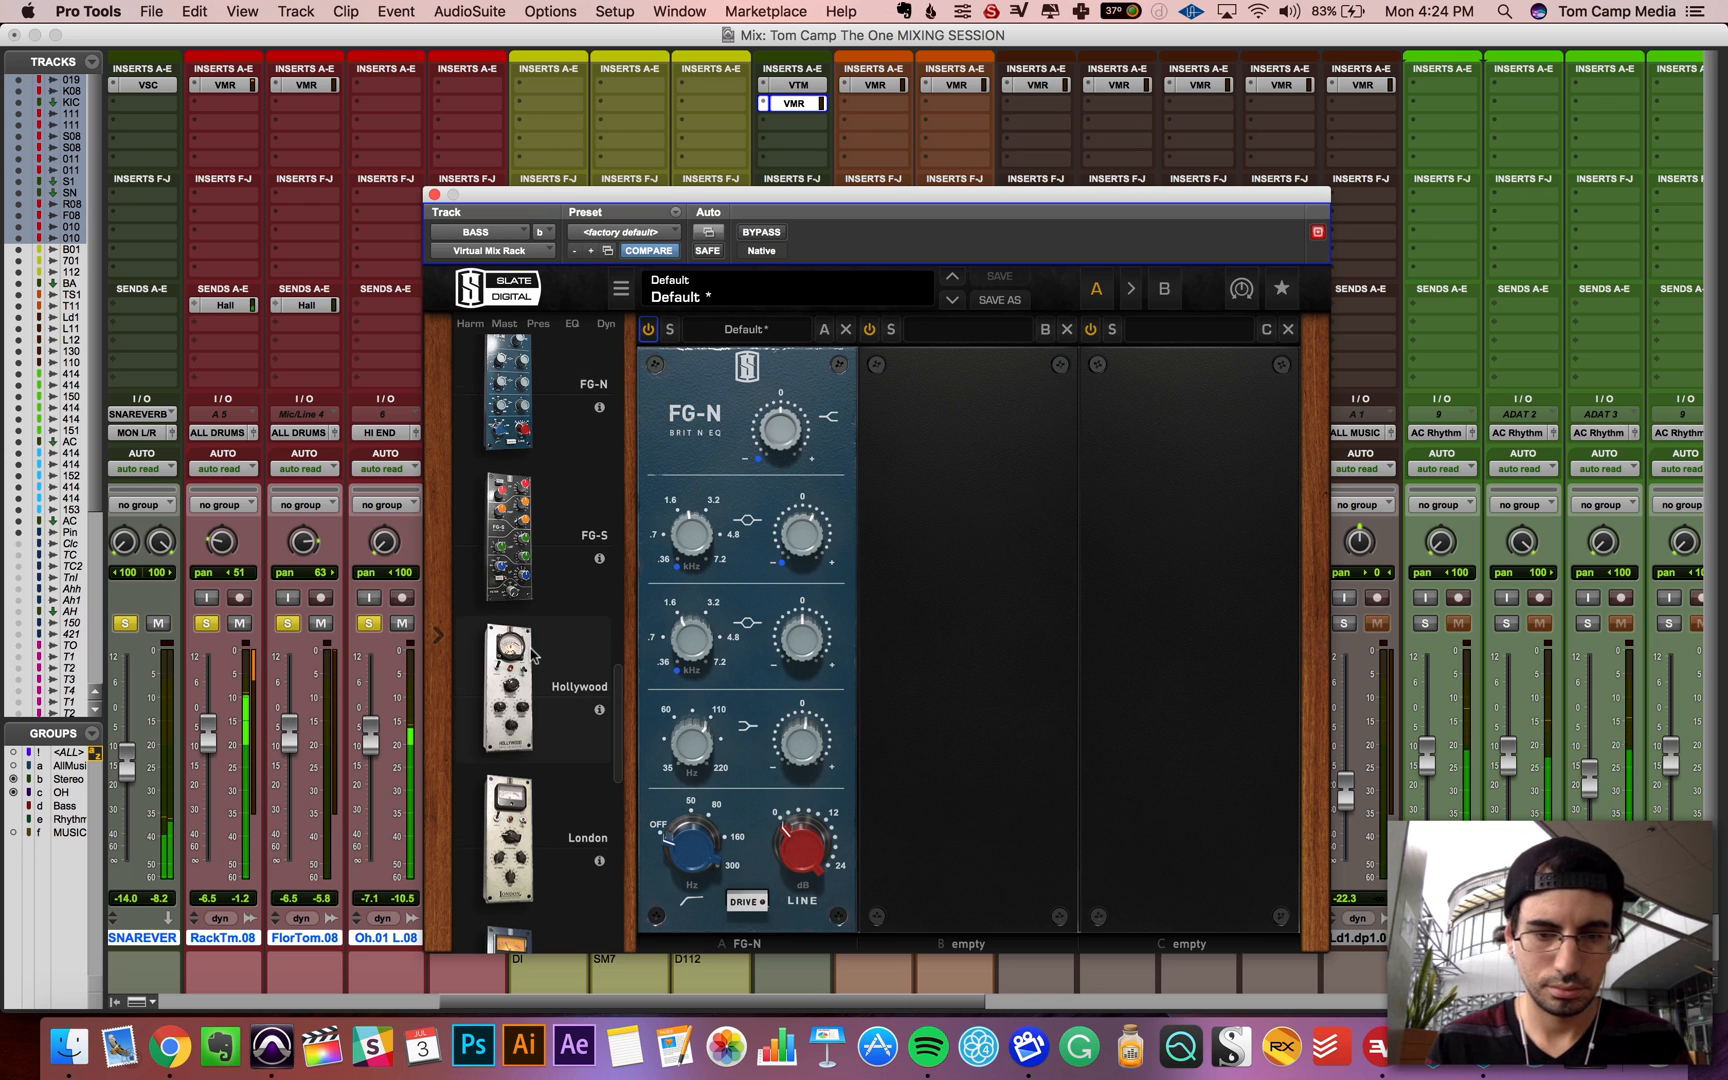
Step: Add the New York saturator after the FG-N, set its saturation to 6.83, and compare the rack bypassed and active
scroll(533, 655, "down", 5)
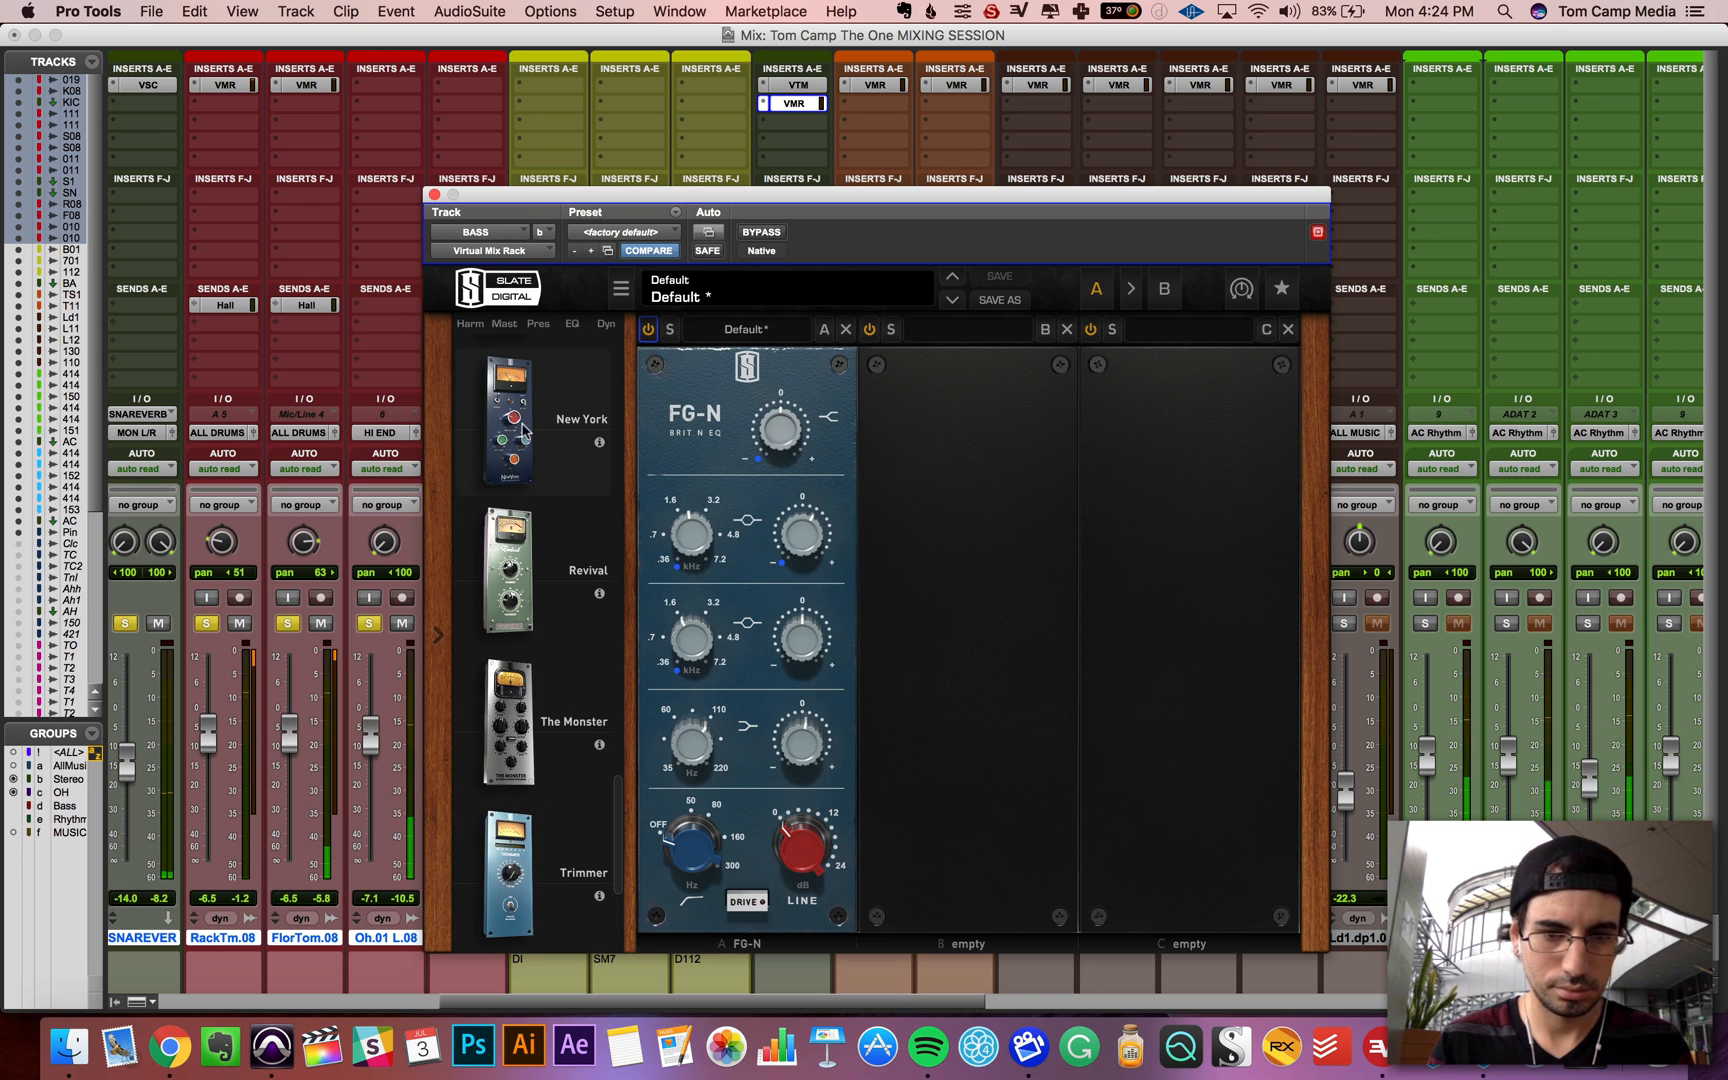
scroll(538, 432, "up", 1)
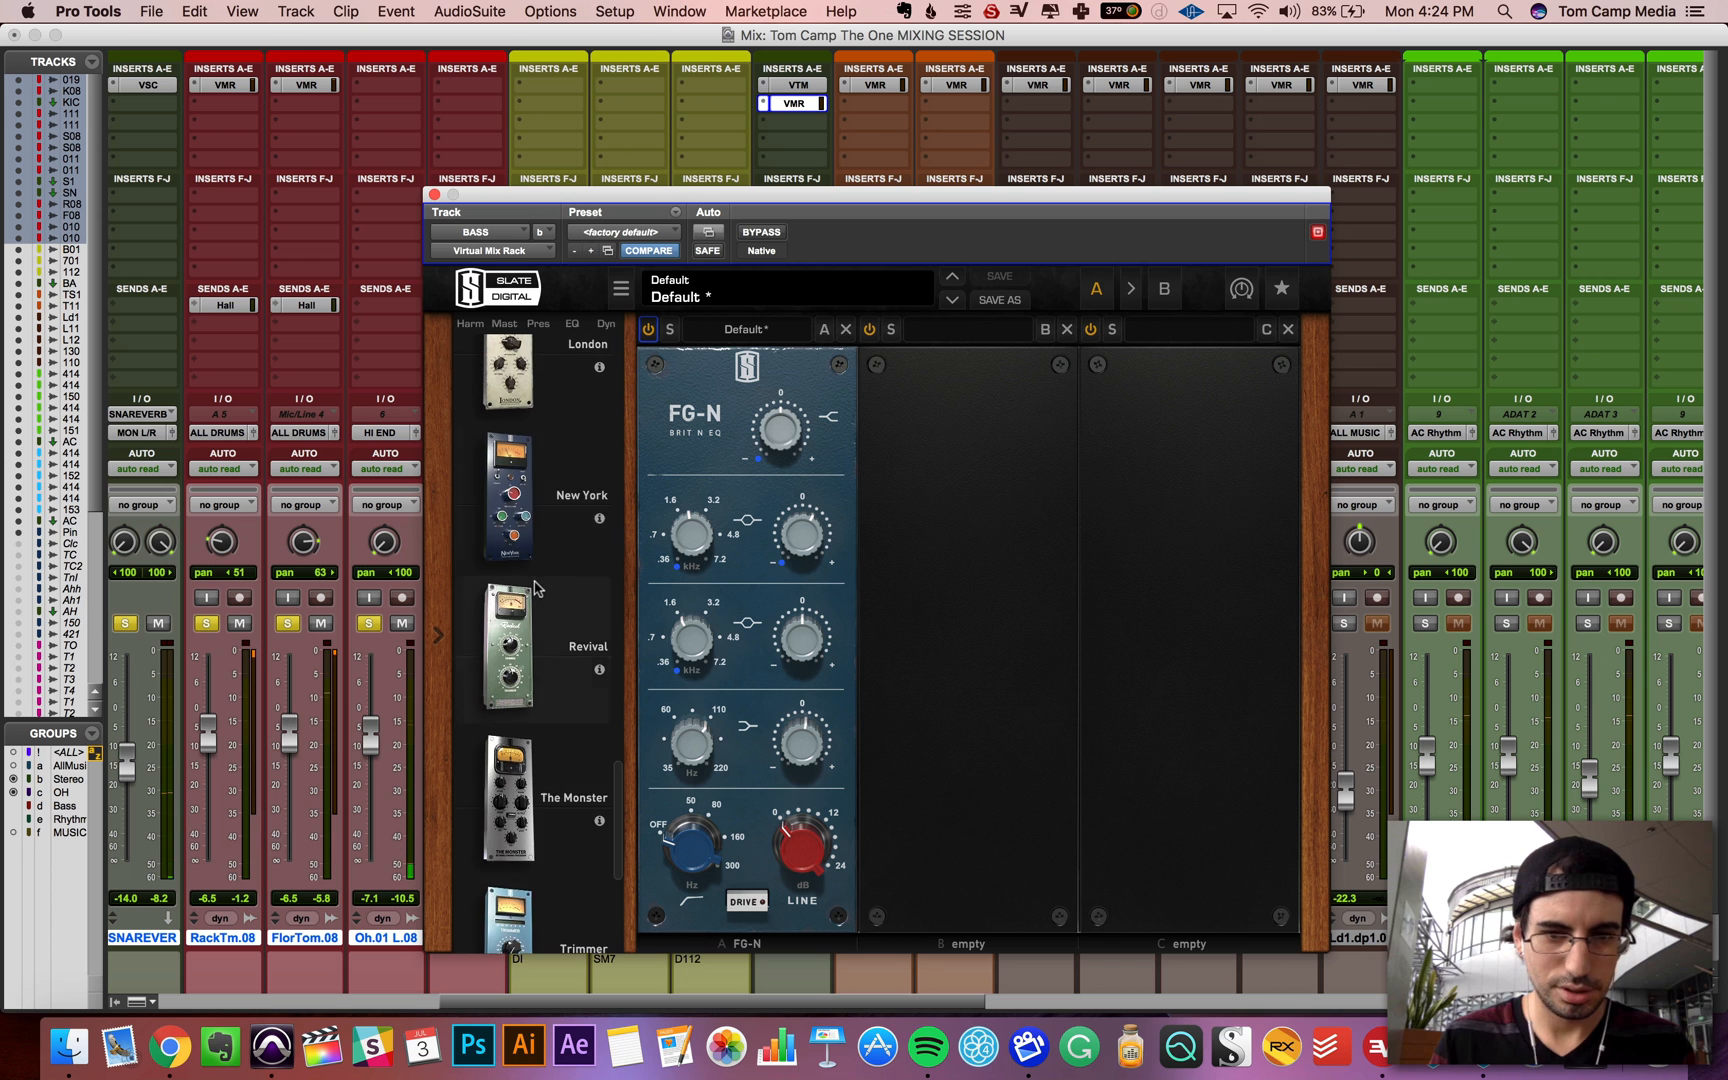
scroll(535, 587, "up", 3)
left_click_drag(503, 692, 967, 578)
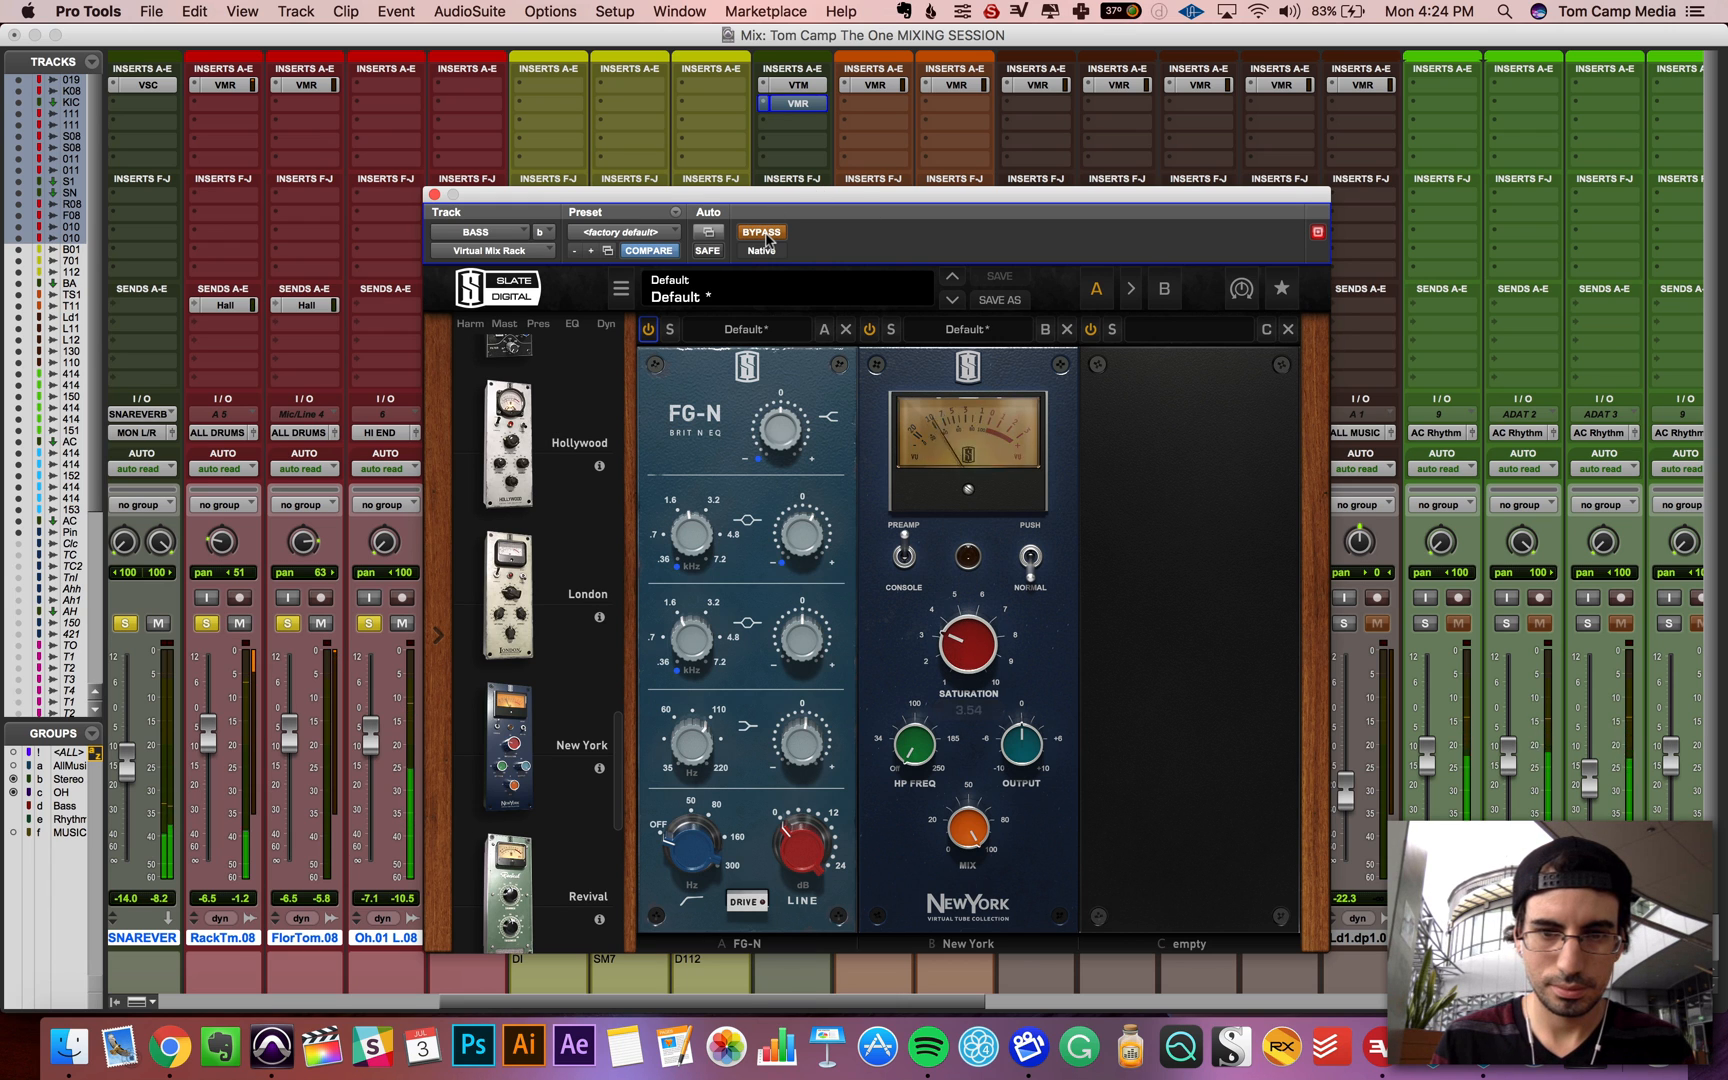
left_click_drag(955, 657, 963, 537)
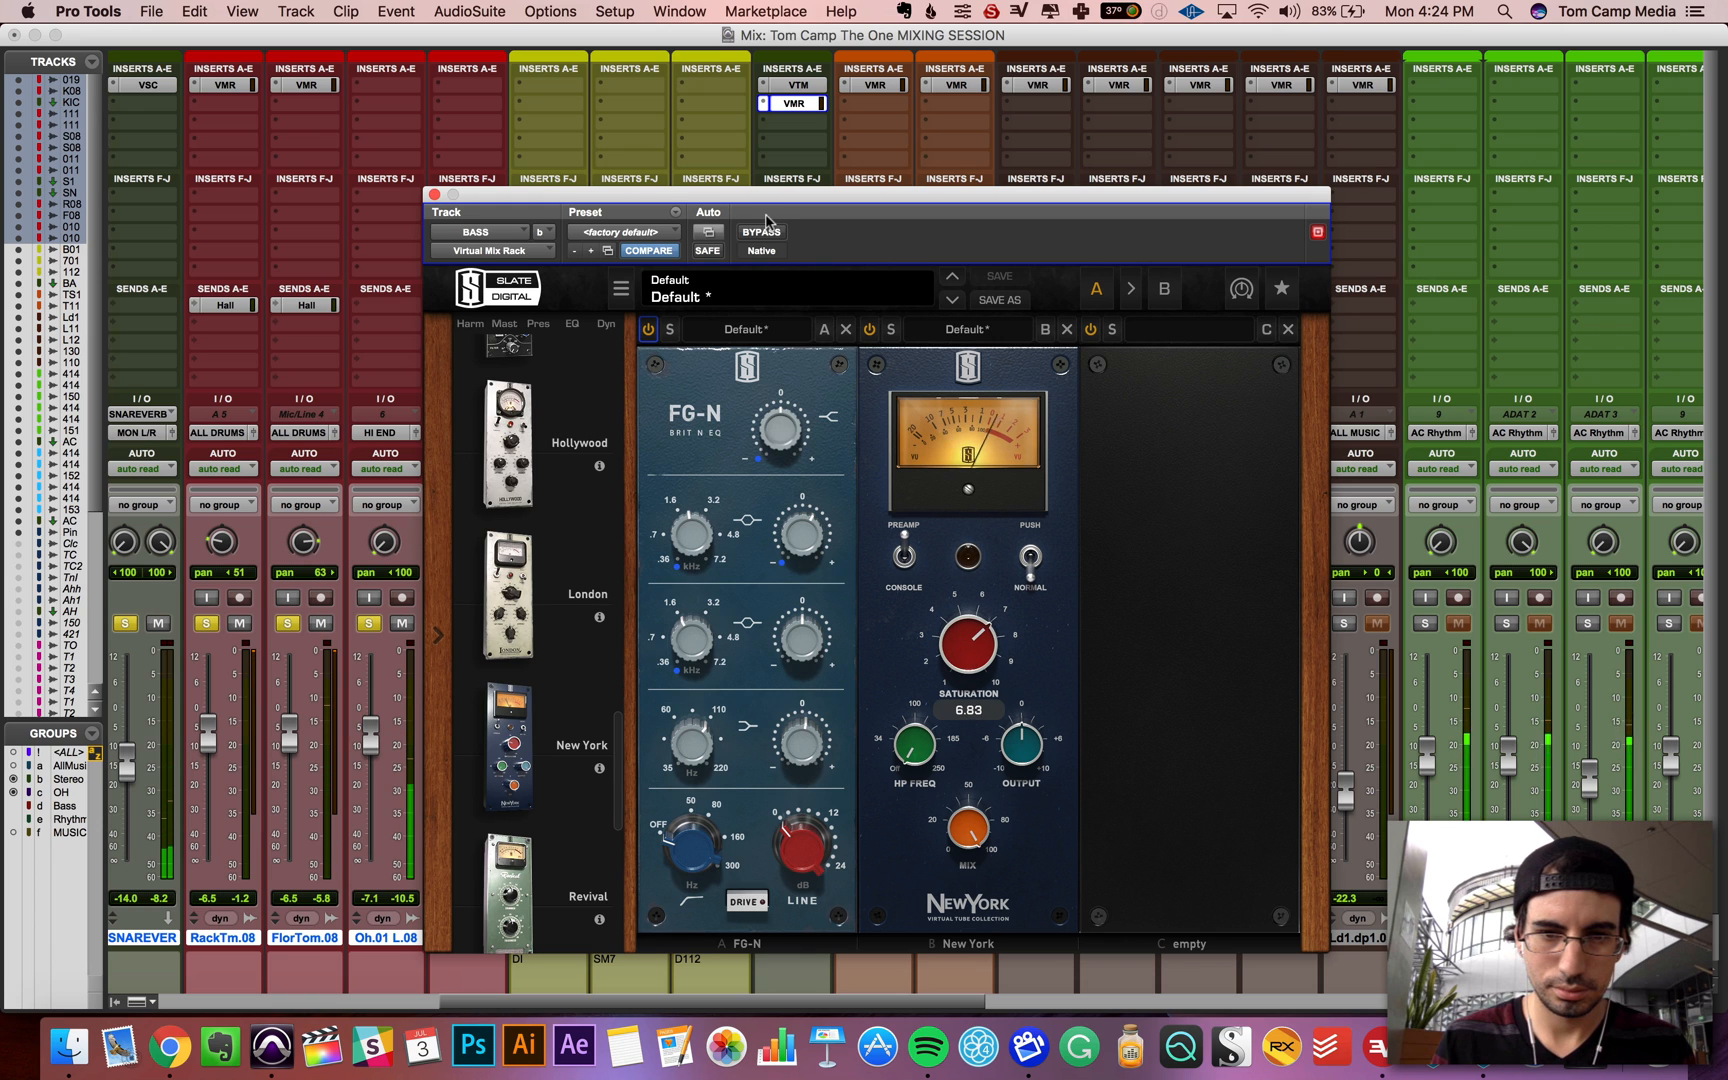
Step: Compare the BASS mix rack bypassed and active, lower the New York's saturation and set its mix to 68.9%
left_click(766, 232)
left_click(766, 232)
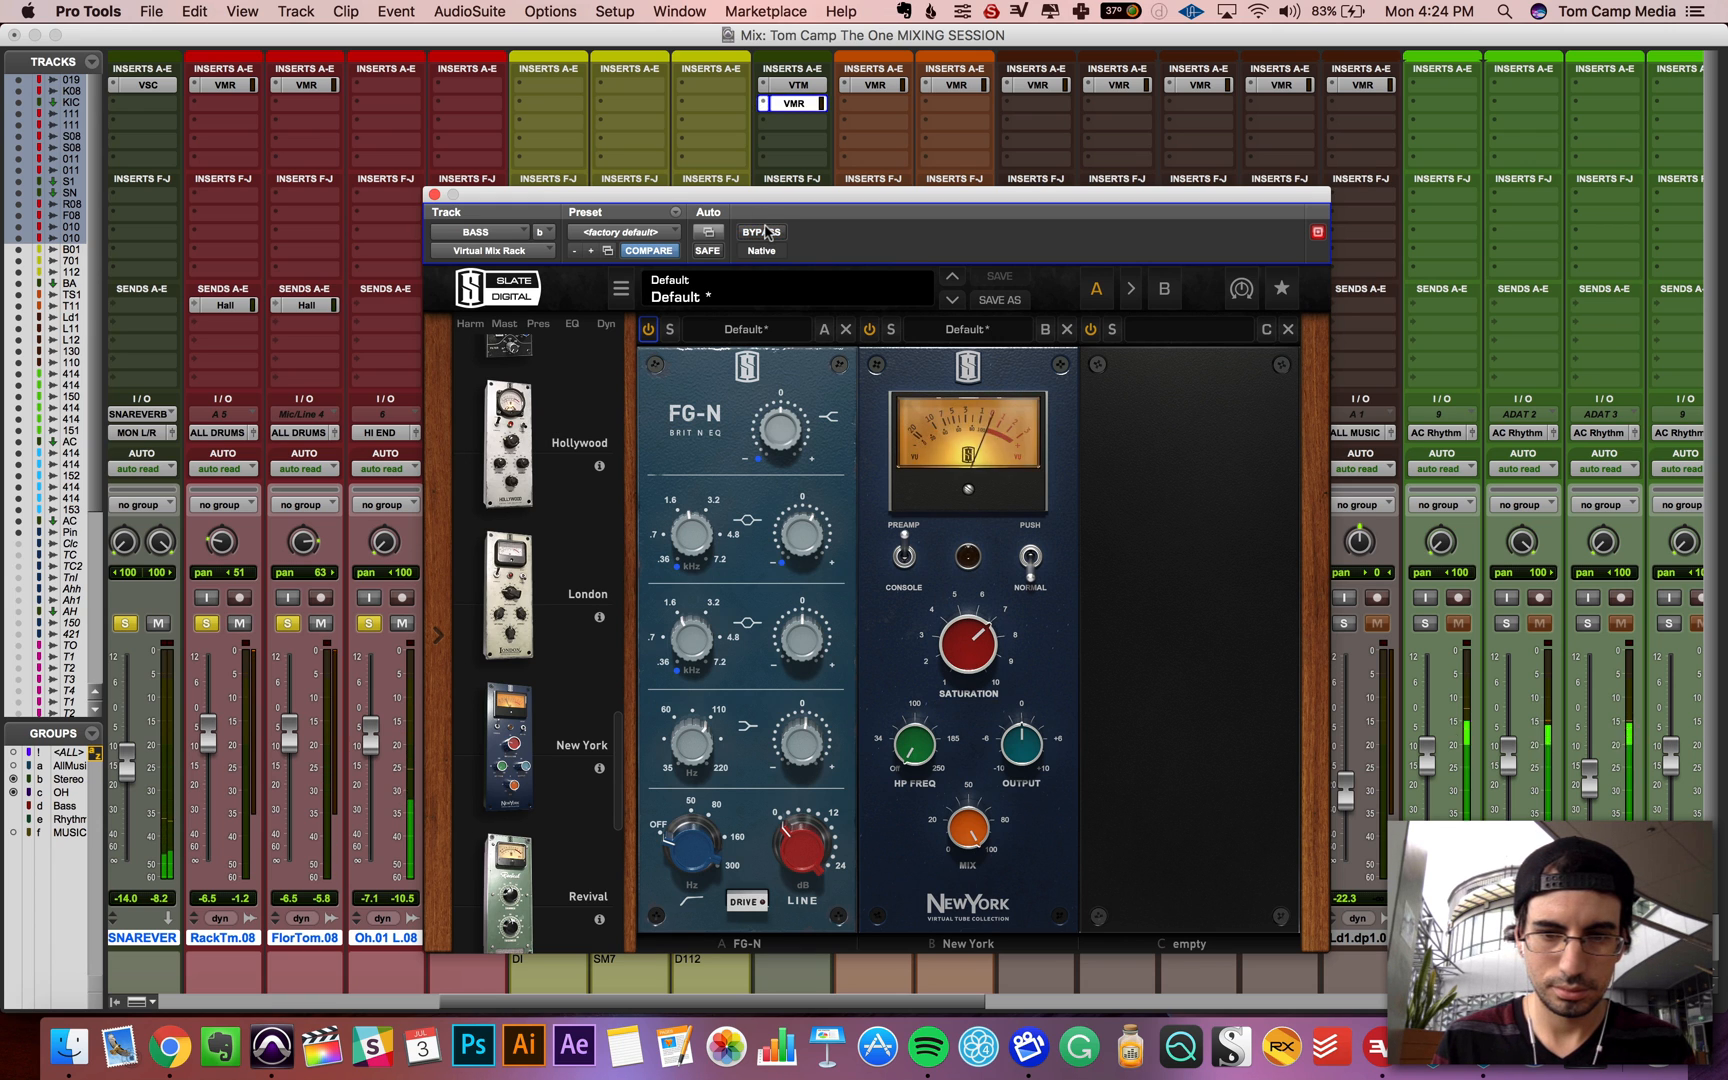
left_click_drag(970, 645, 977, 680)
left_click_drag(968, 828, 968, 922)
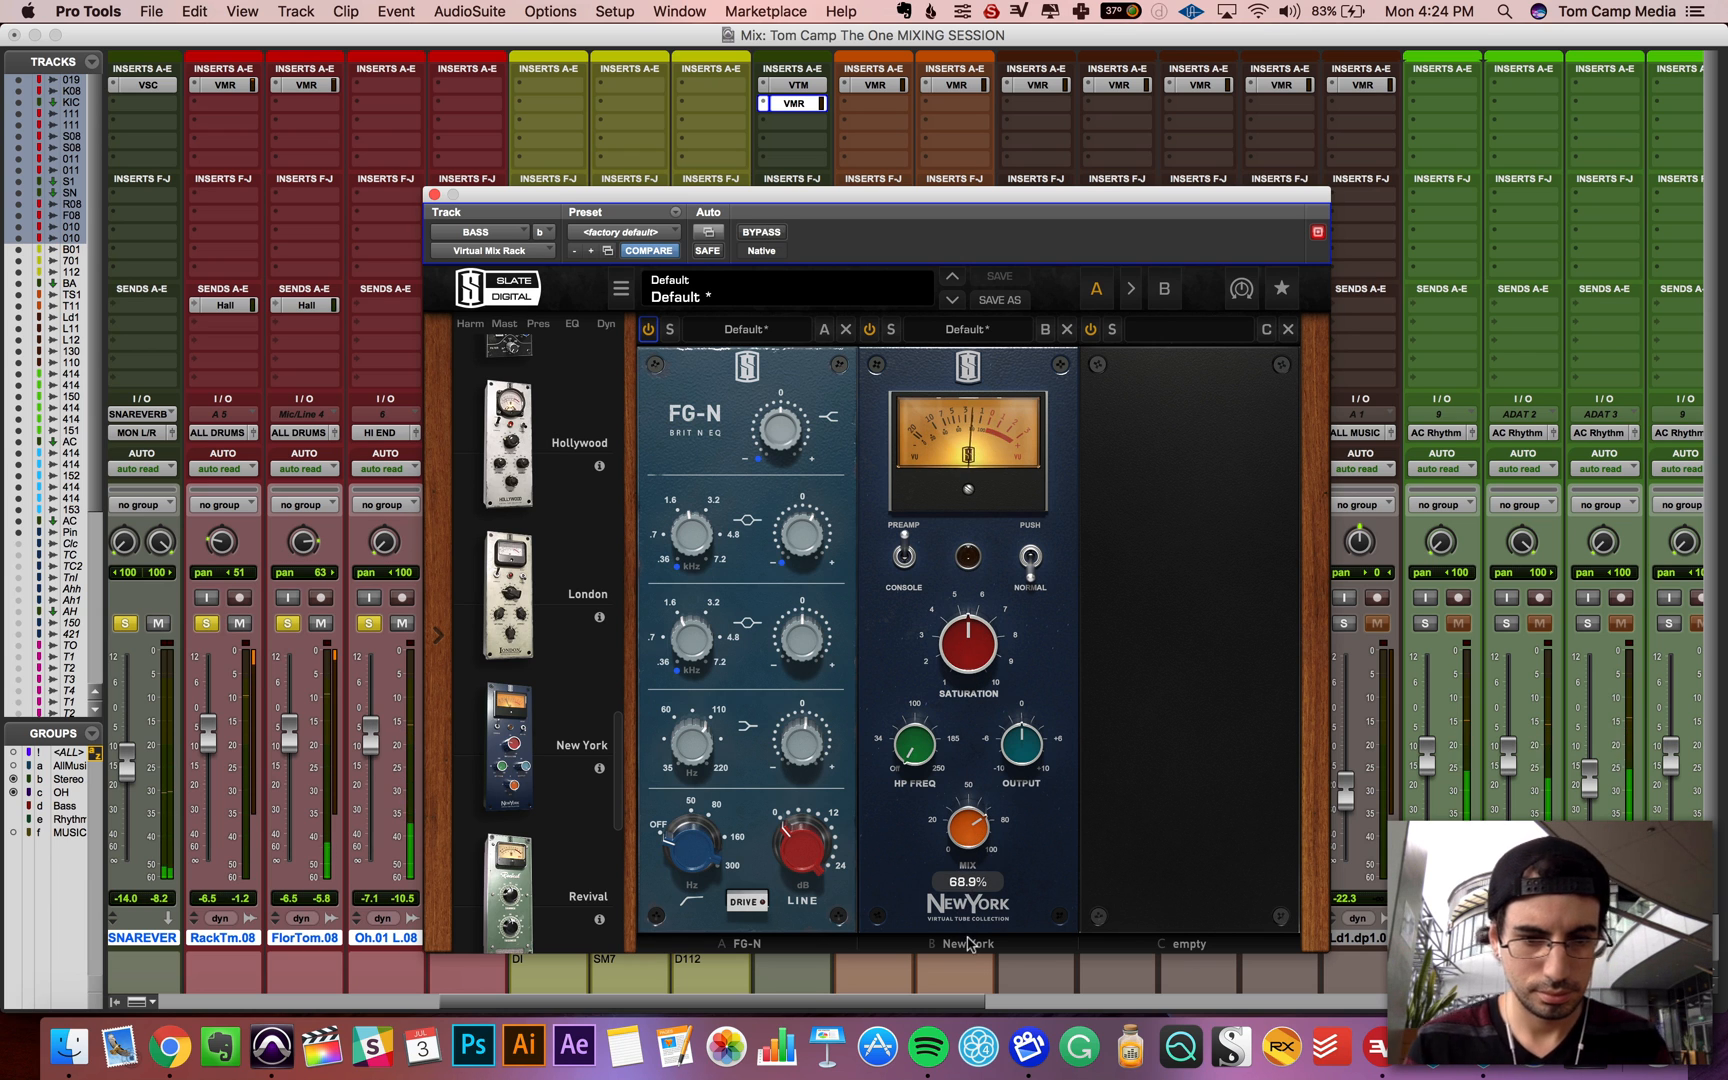
Step: Load the FG-116 Vintage compressor into the third slot of the BASS mix rack and restart playback
scroll(558, 740, "down", 3)
scroll(558, 740, "down", 6)
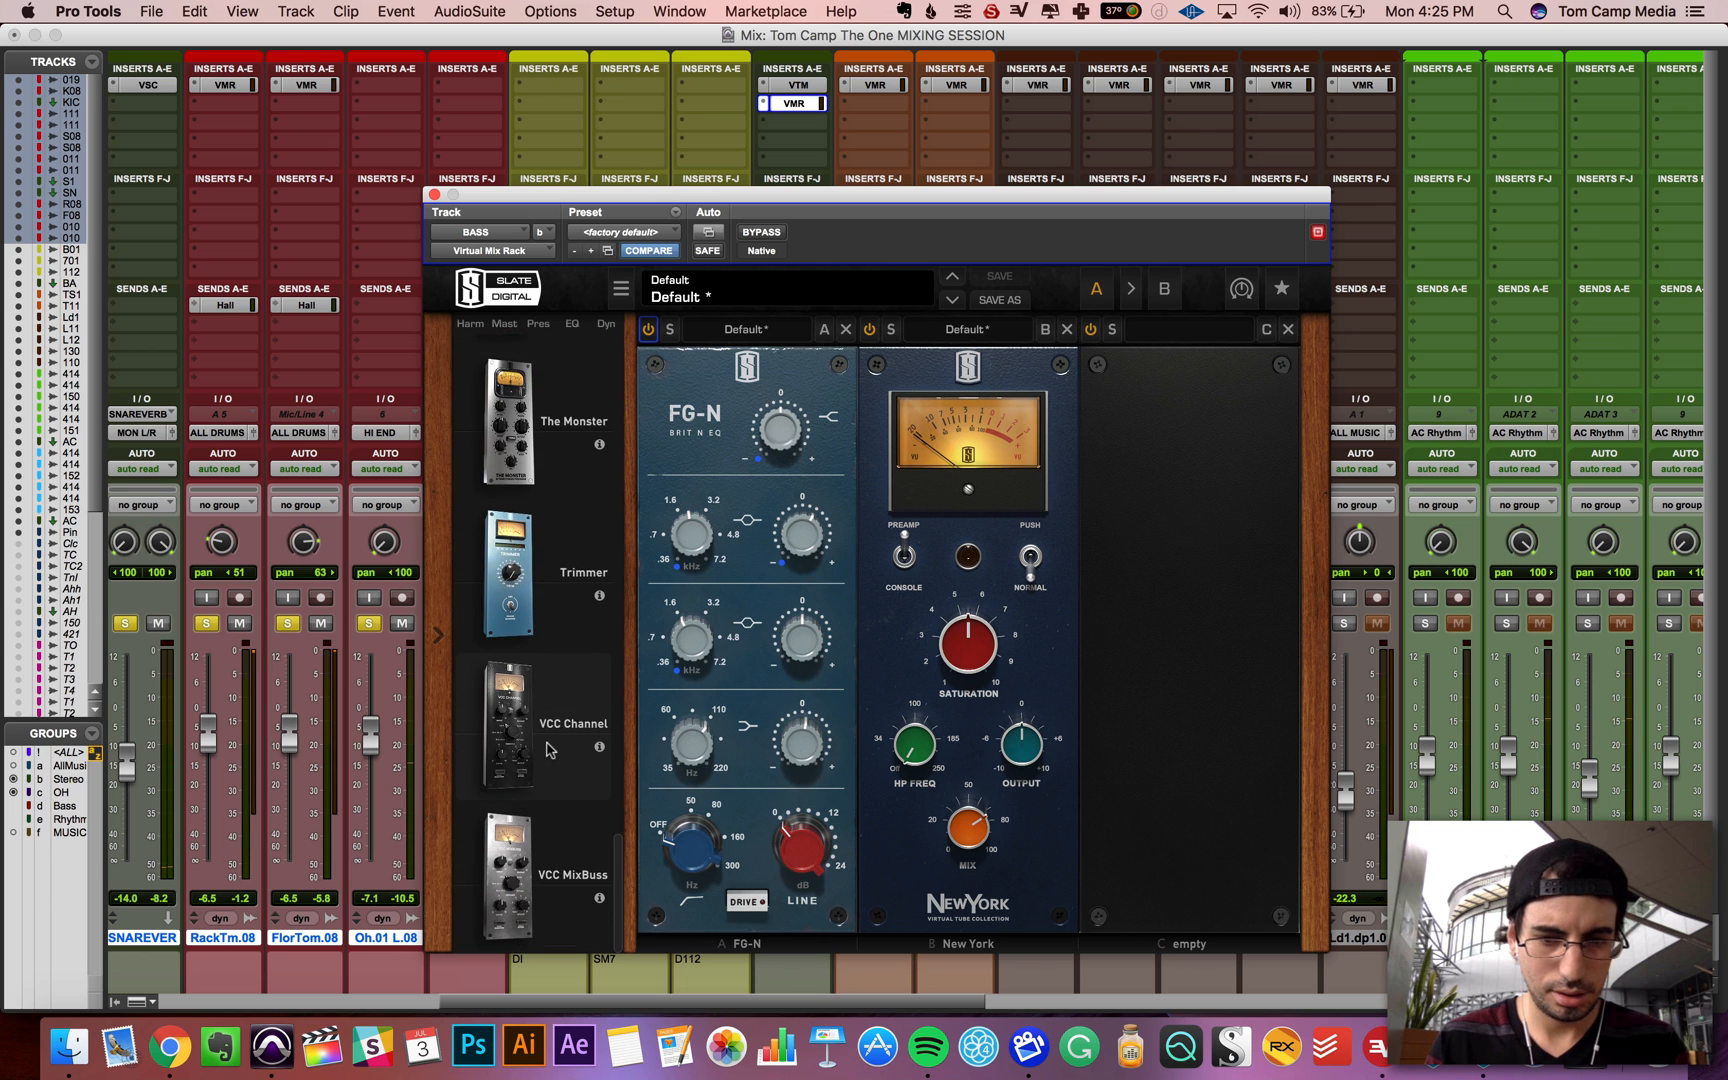
scroll(548, 750, "up", 15)
scroll(548, 750, "up", 10)
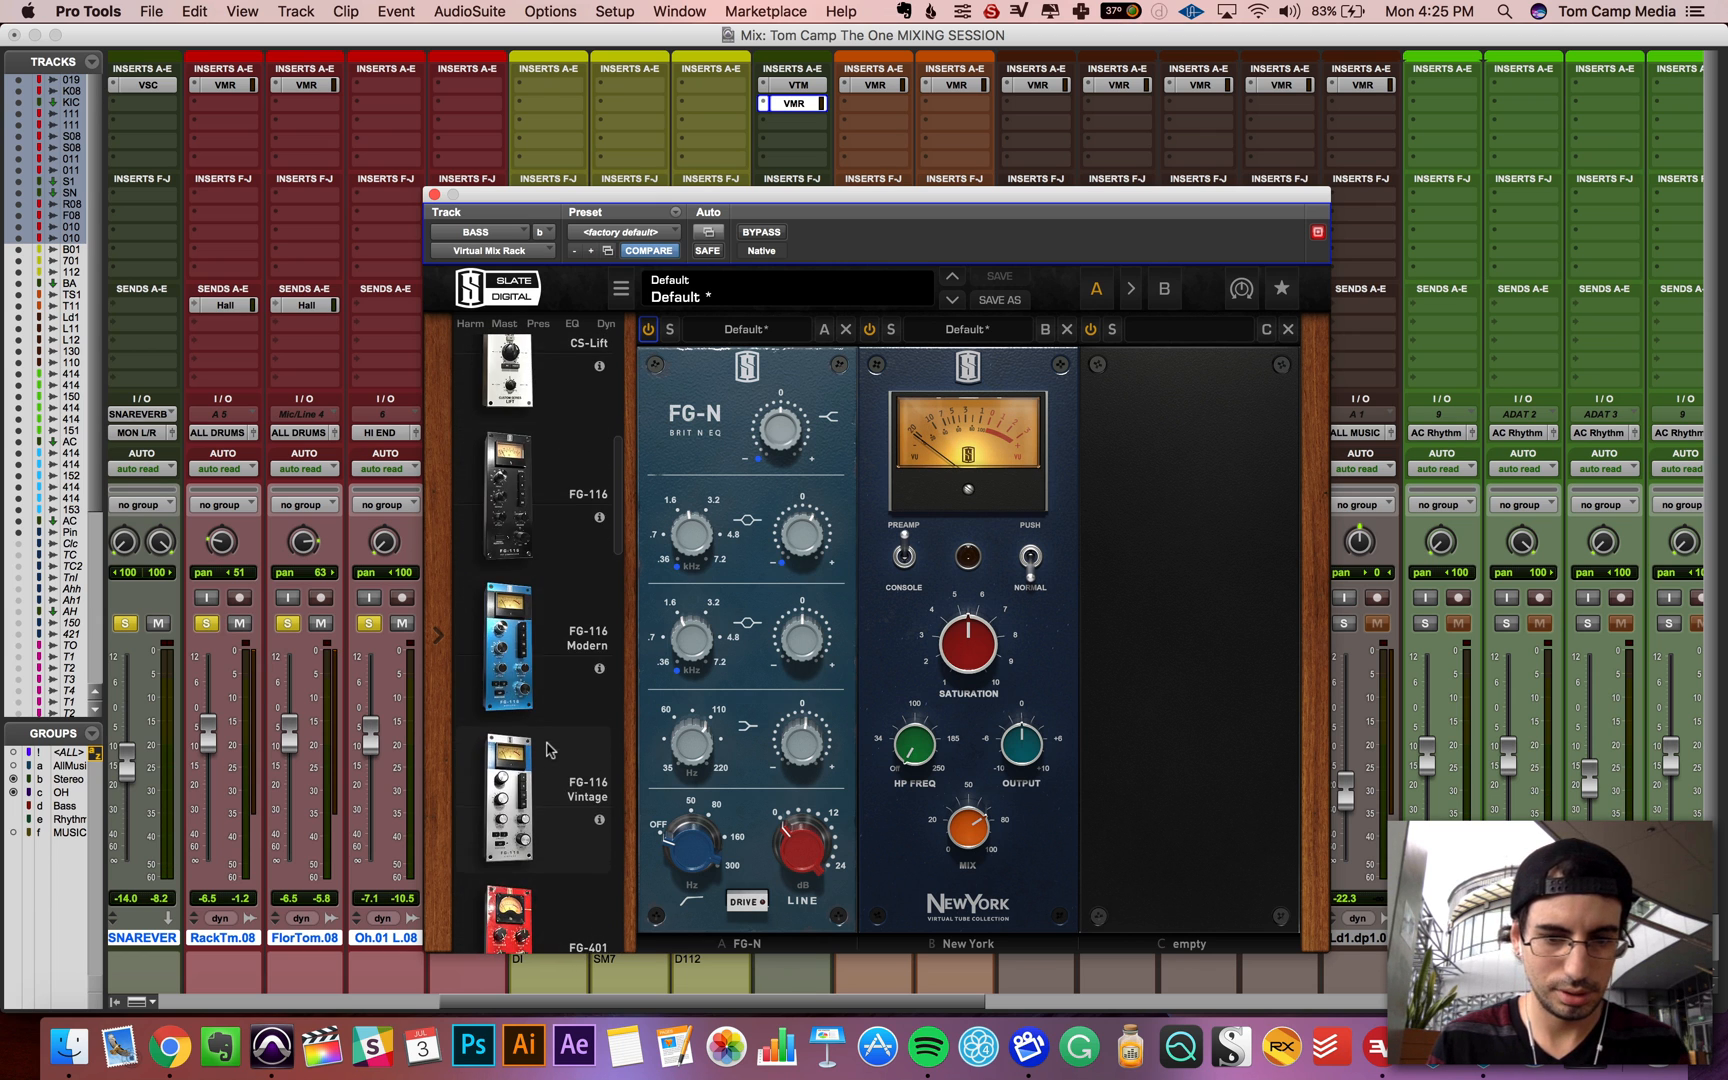
left_click_drag(510, 820, 1166, 697)
key("space")
Step: Set the FG-116 Vintage's ratio to 8 and attack to 2.91, and adjust its input and output levels
mouse_move(1134, 568)
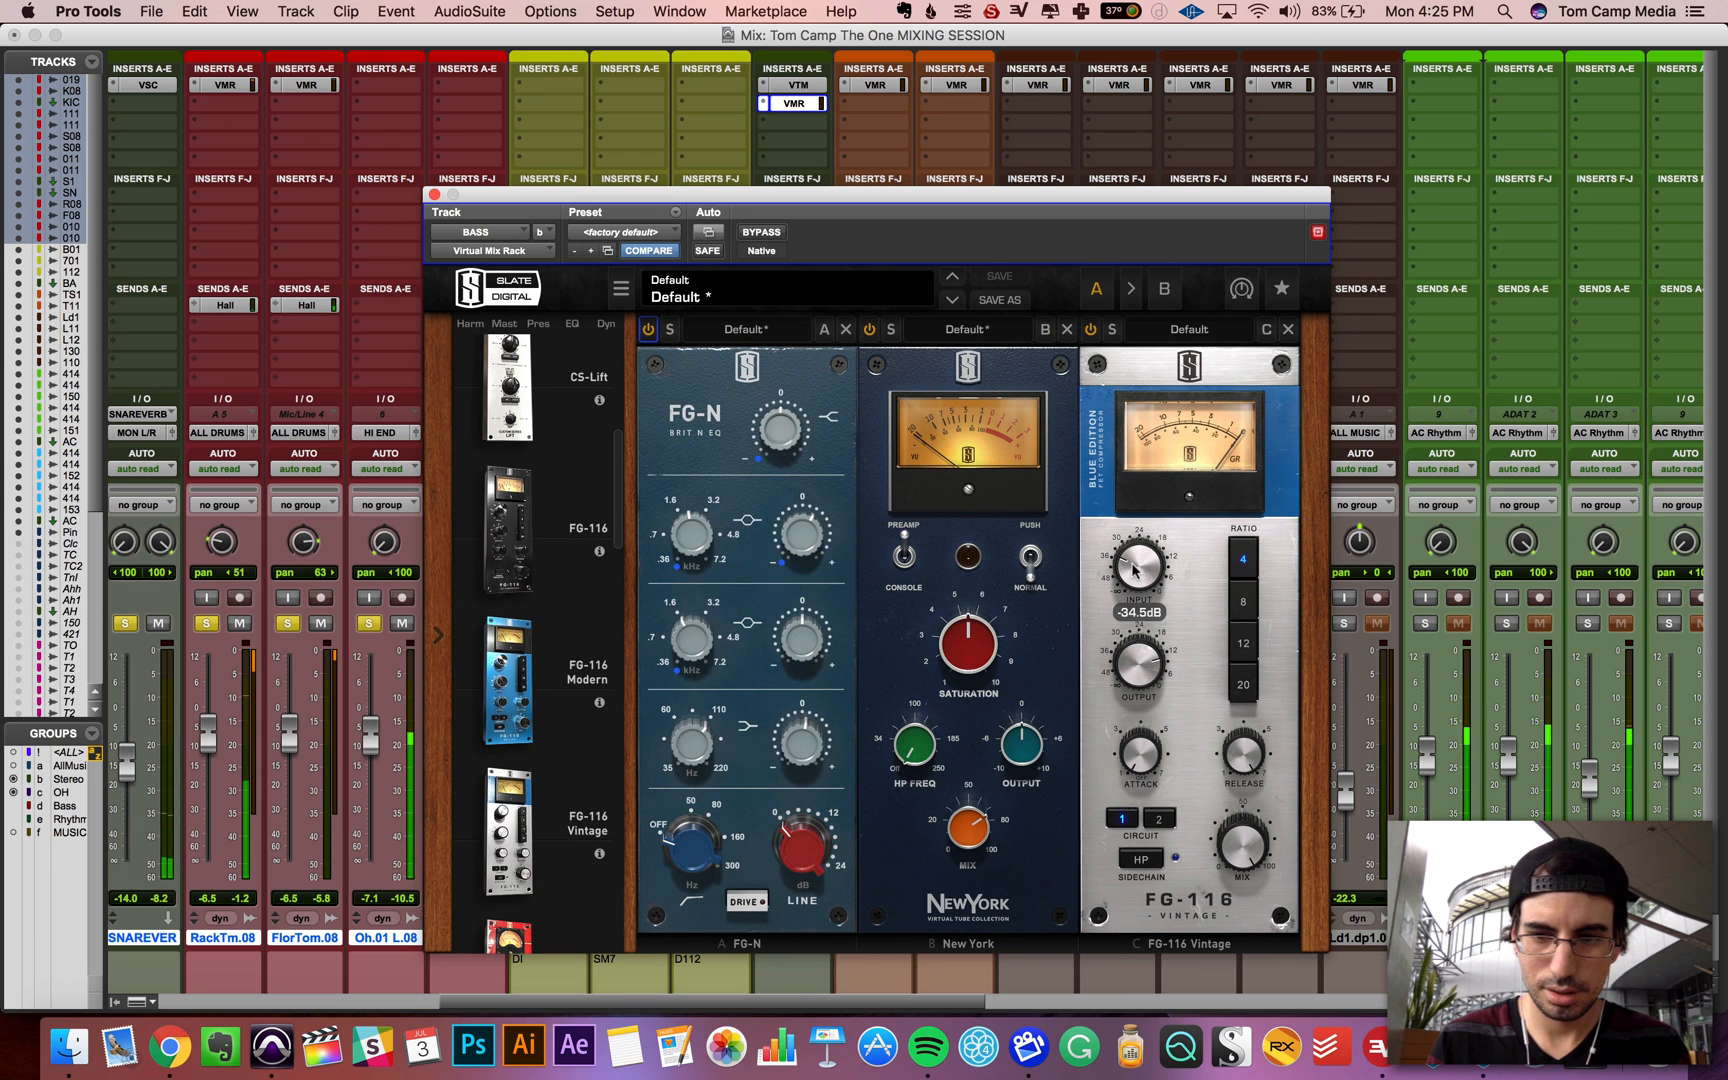
left_click_drag(1132, 564, 1132, 562)
left_click(1242, 606)
mouse_move(1136, 671)
left_mouse_down()
mouse_move(1137, 697)
mouse_move(1133, 677)
left_mouse_up()
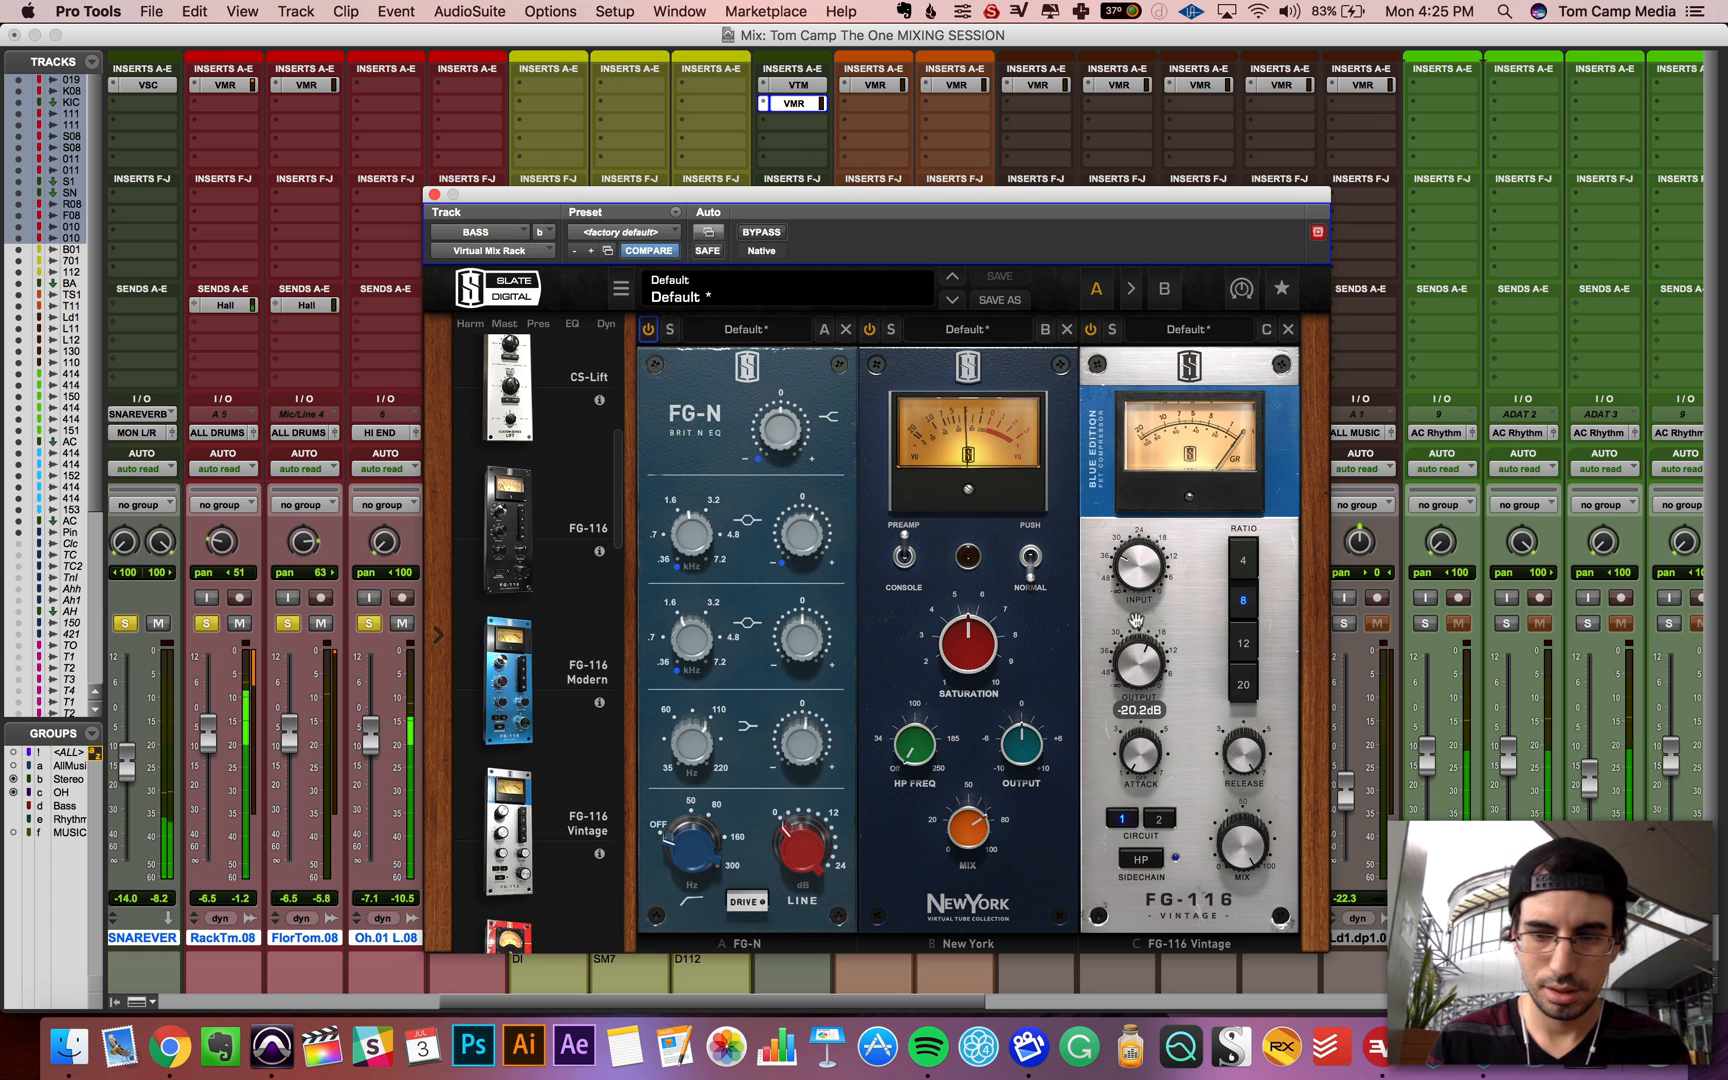
left_click_drag(1138, 595, 1146, 550)
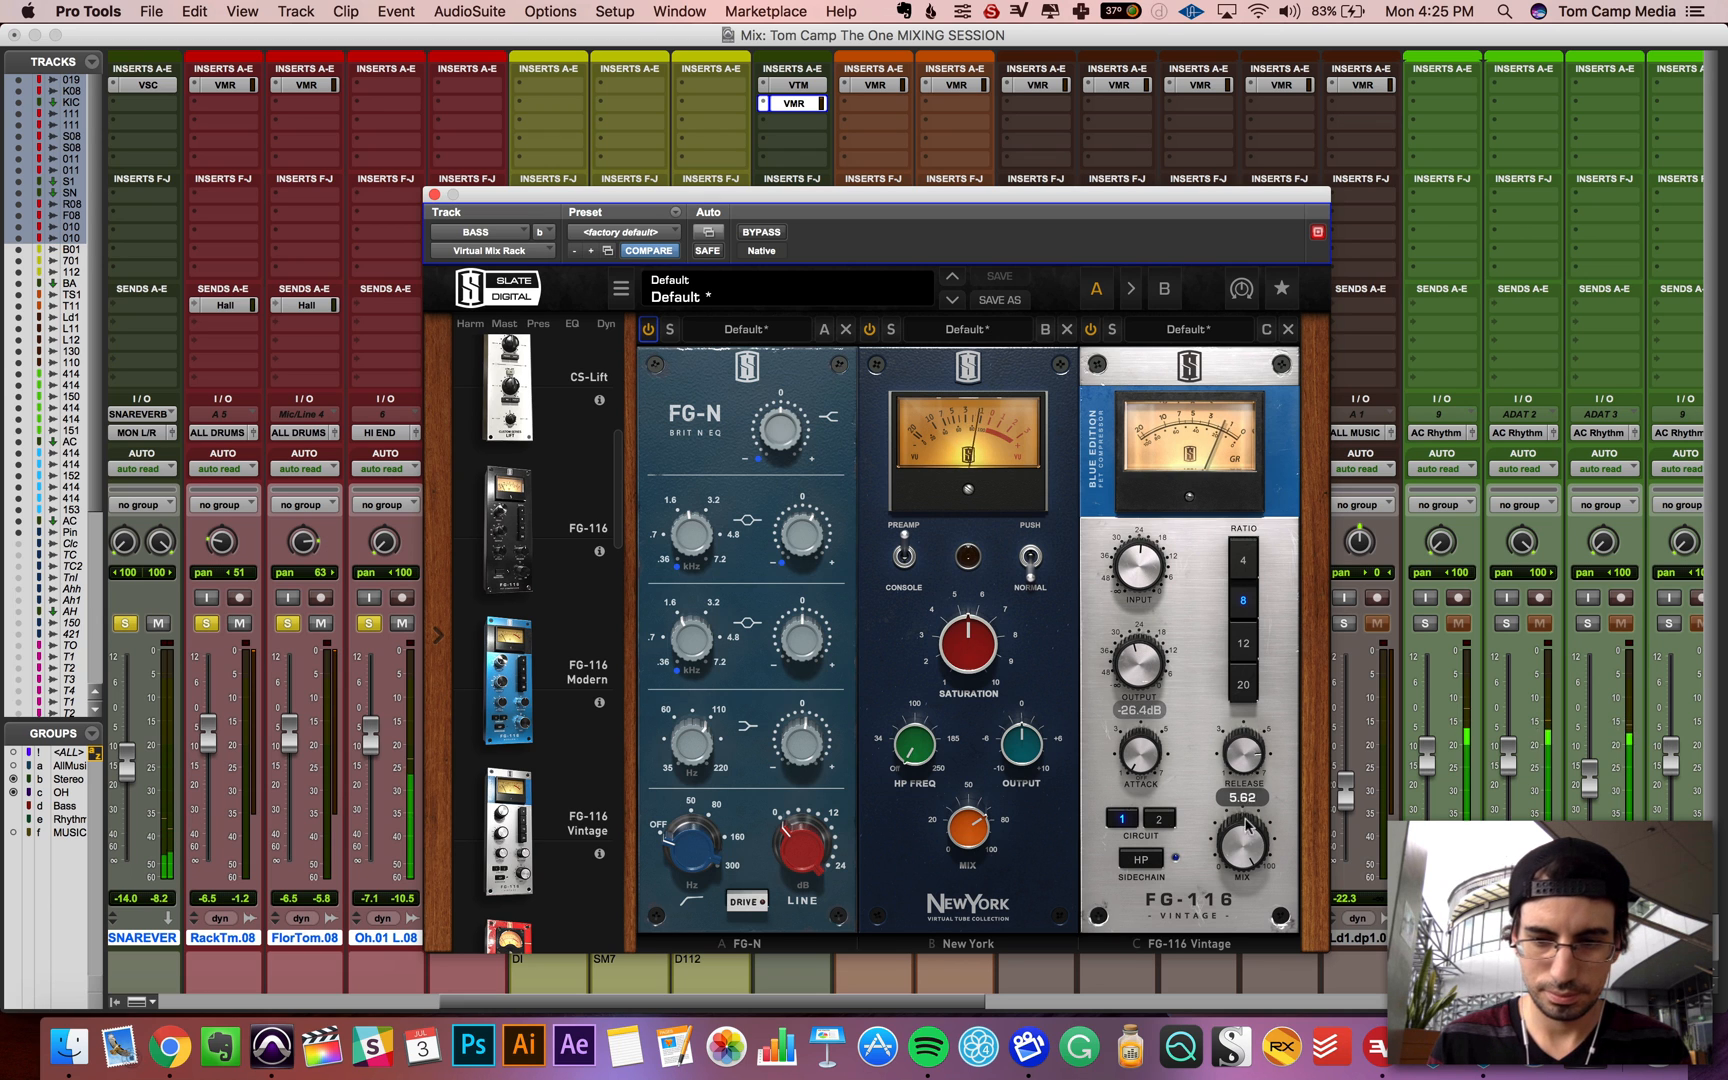
left_click_drag(1138, 712, 1150, 703)
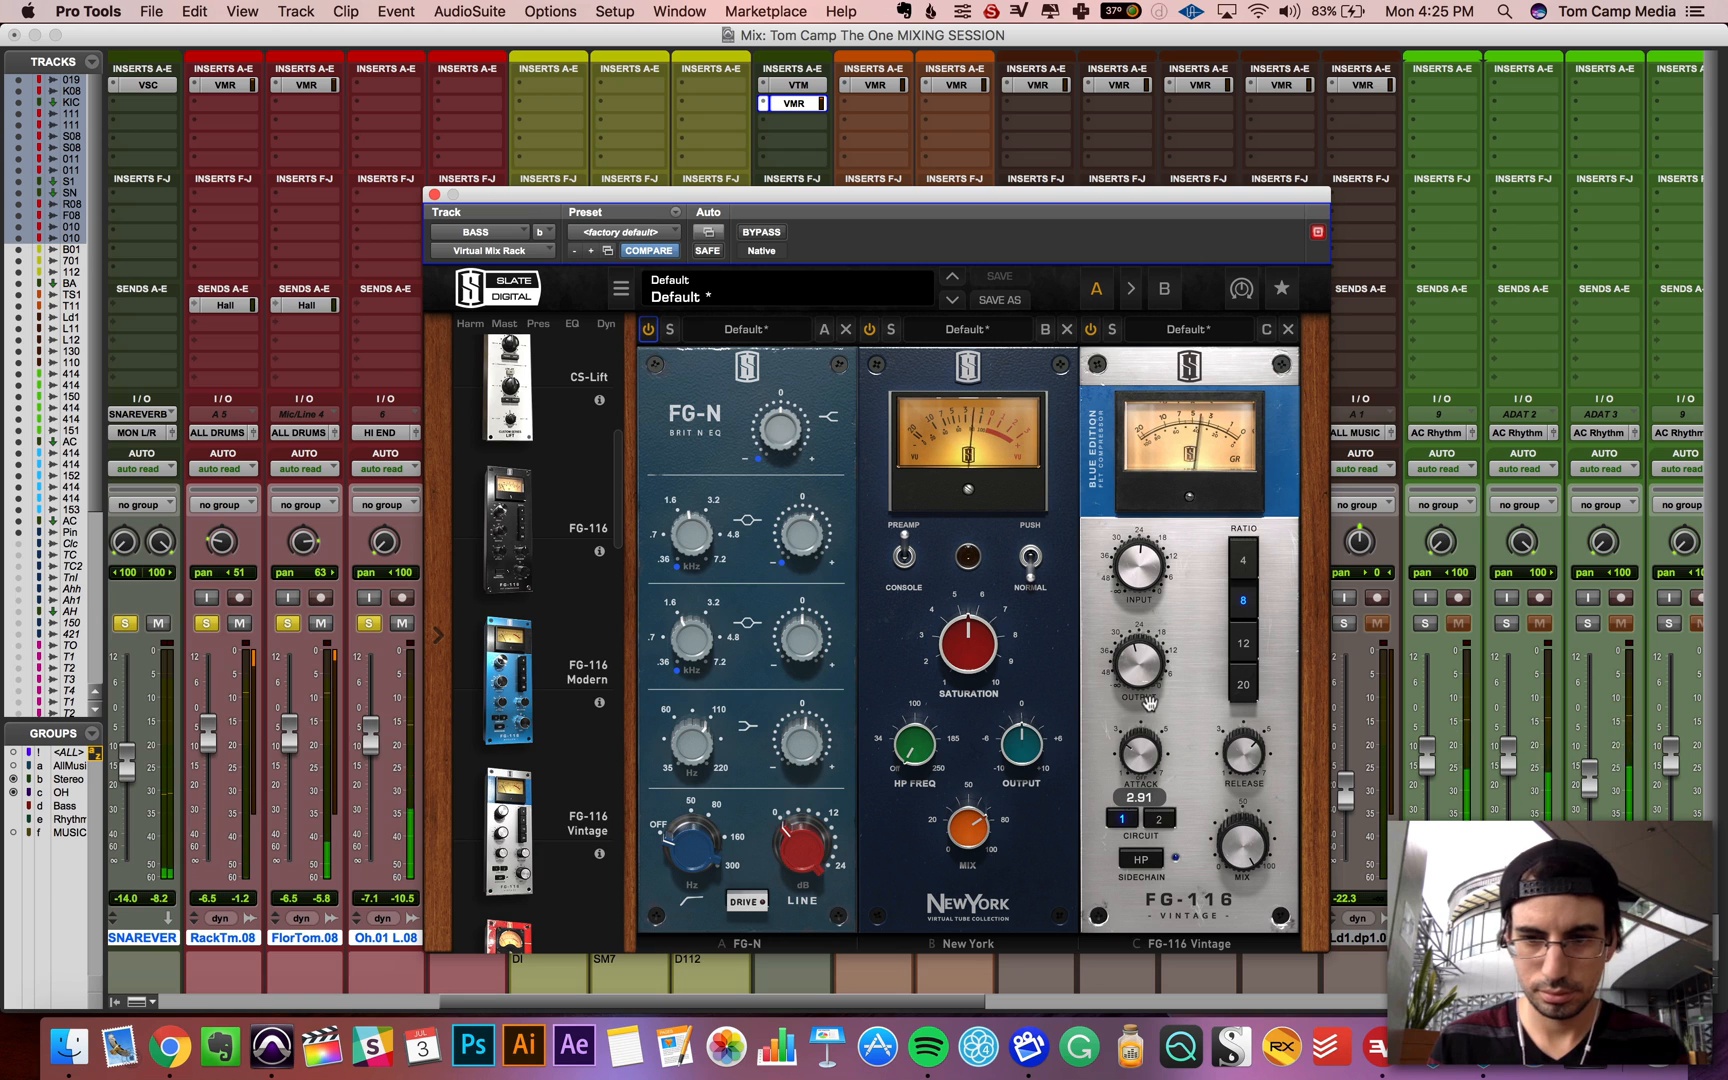
Step: Trim the FG-116 Vintage's output to -24.0 dB while comparing the BASS rack bypassed and active, and close the rack
left_click(776, 235)
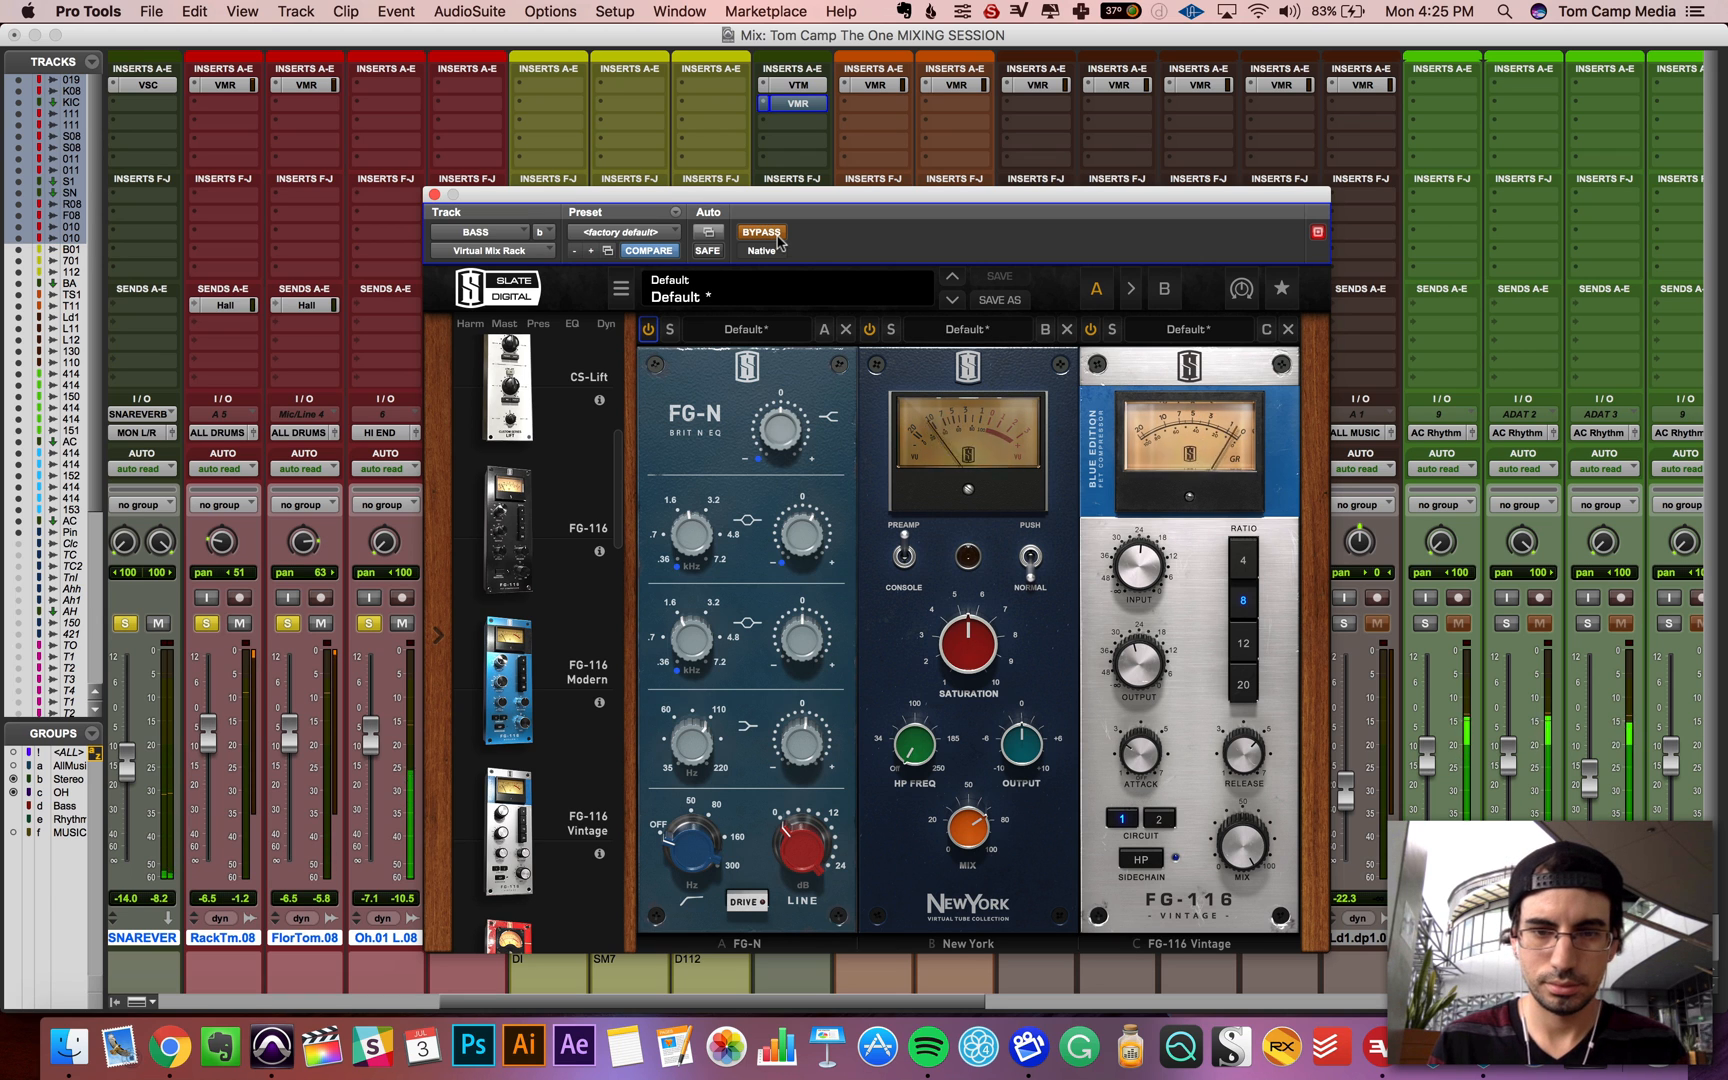
left_click(761, 235)
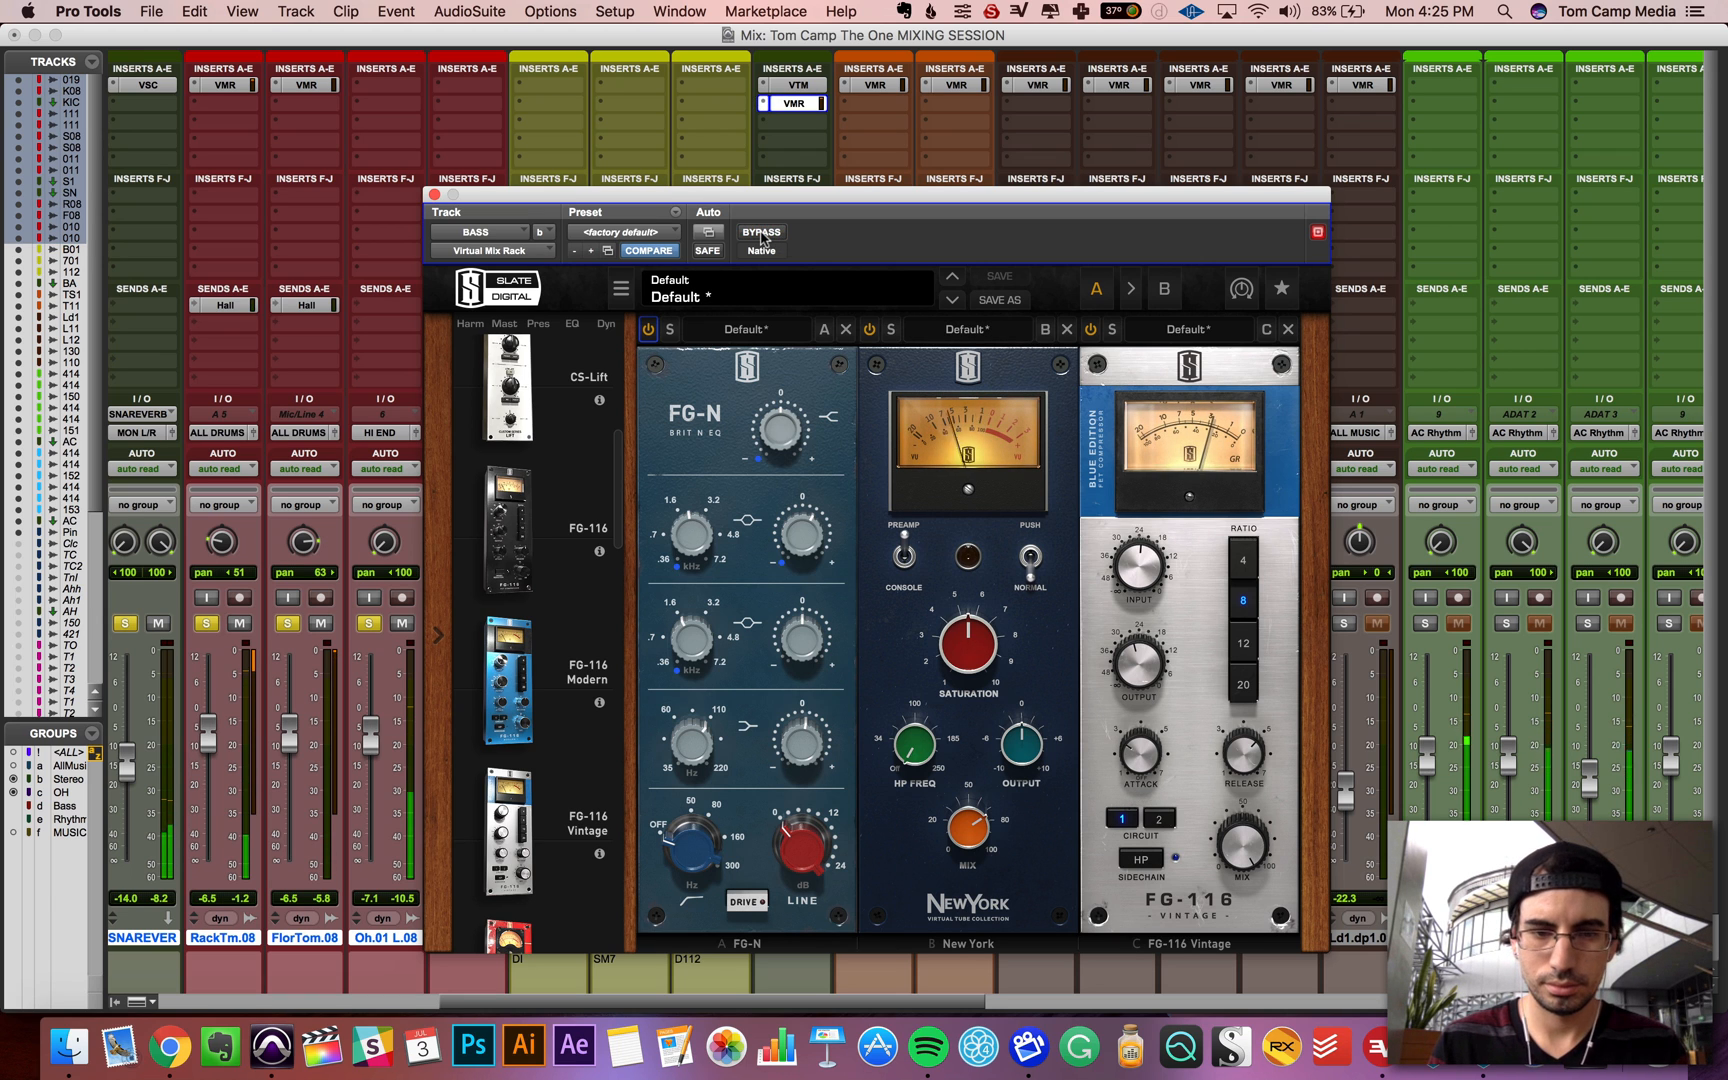
mouse_move(1144, 669)
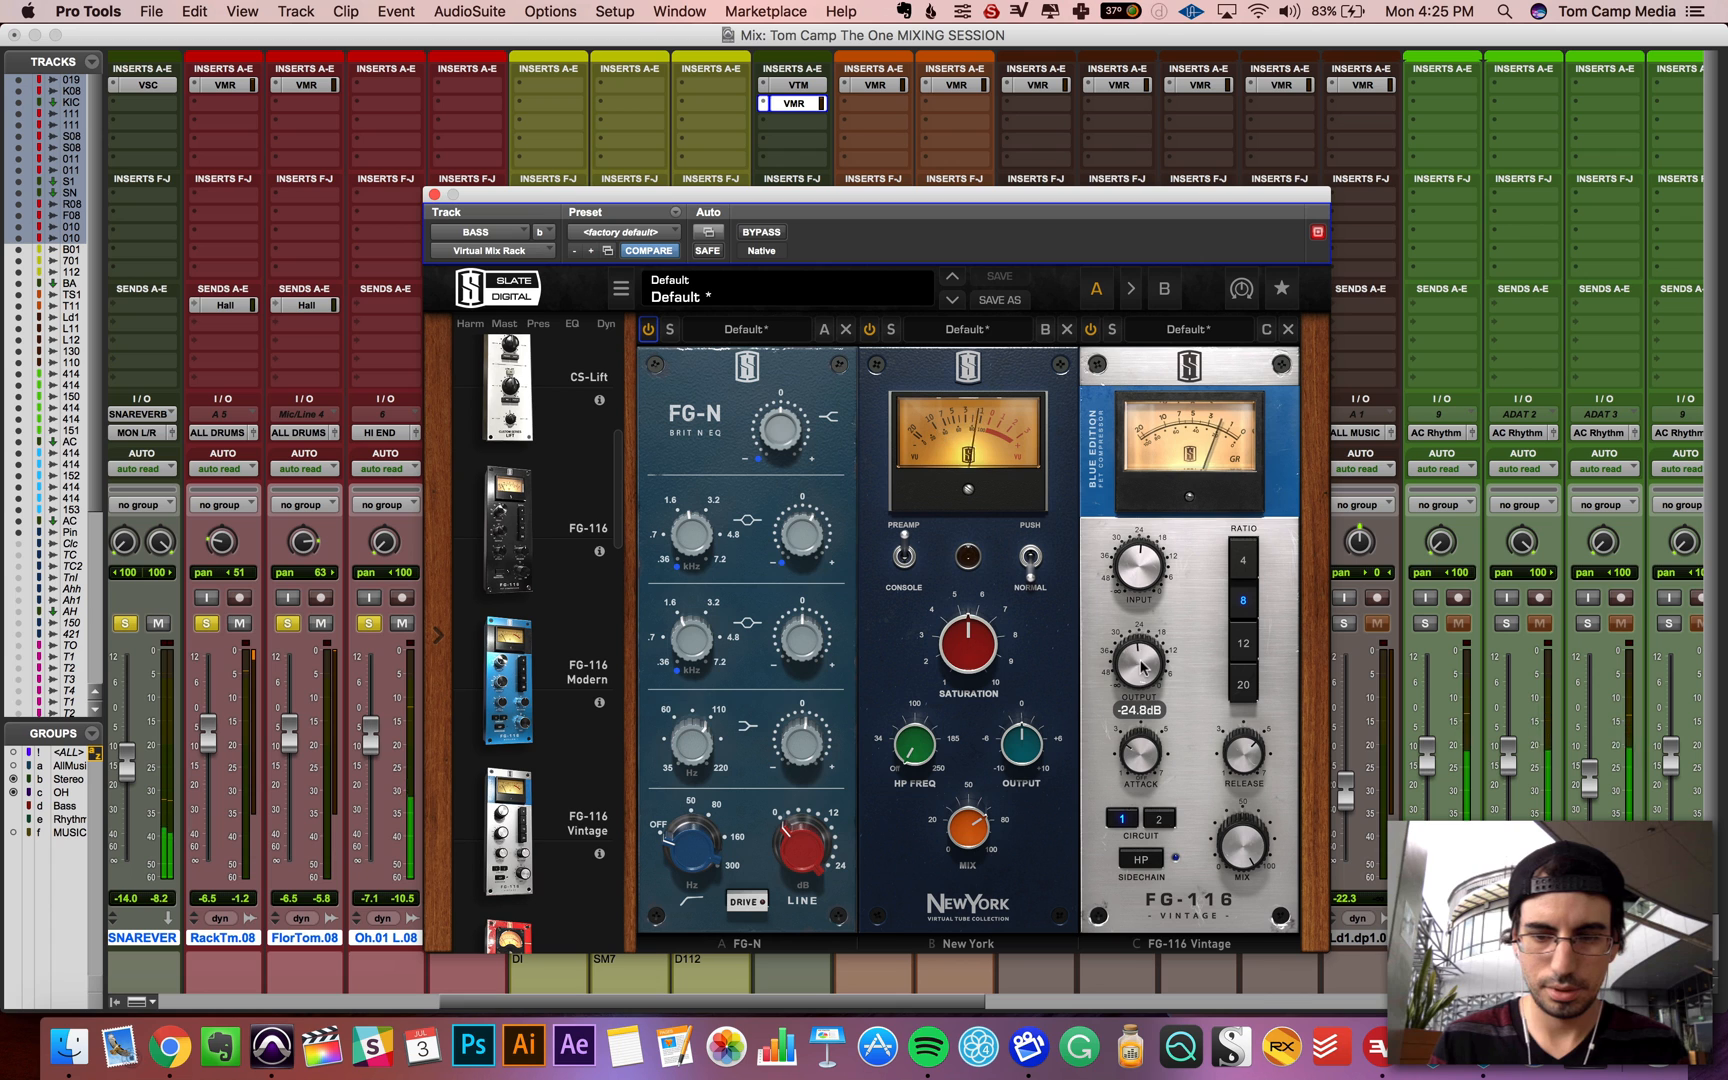
left_click(765, 235)
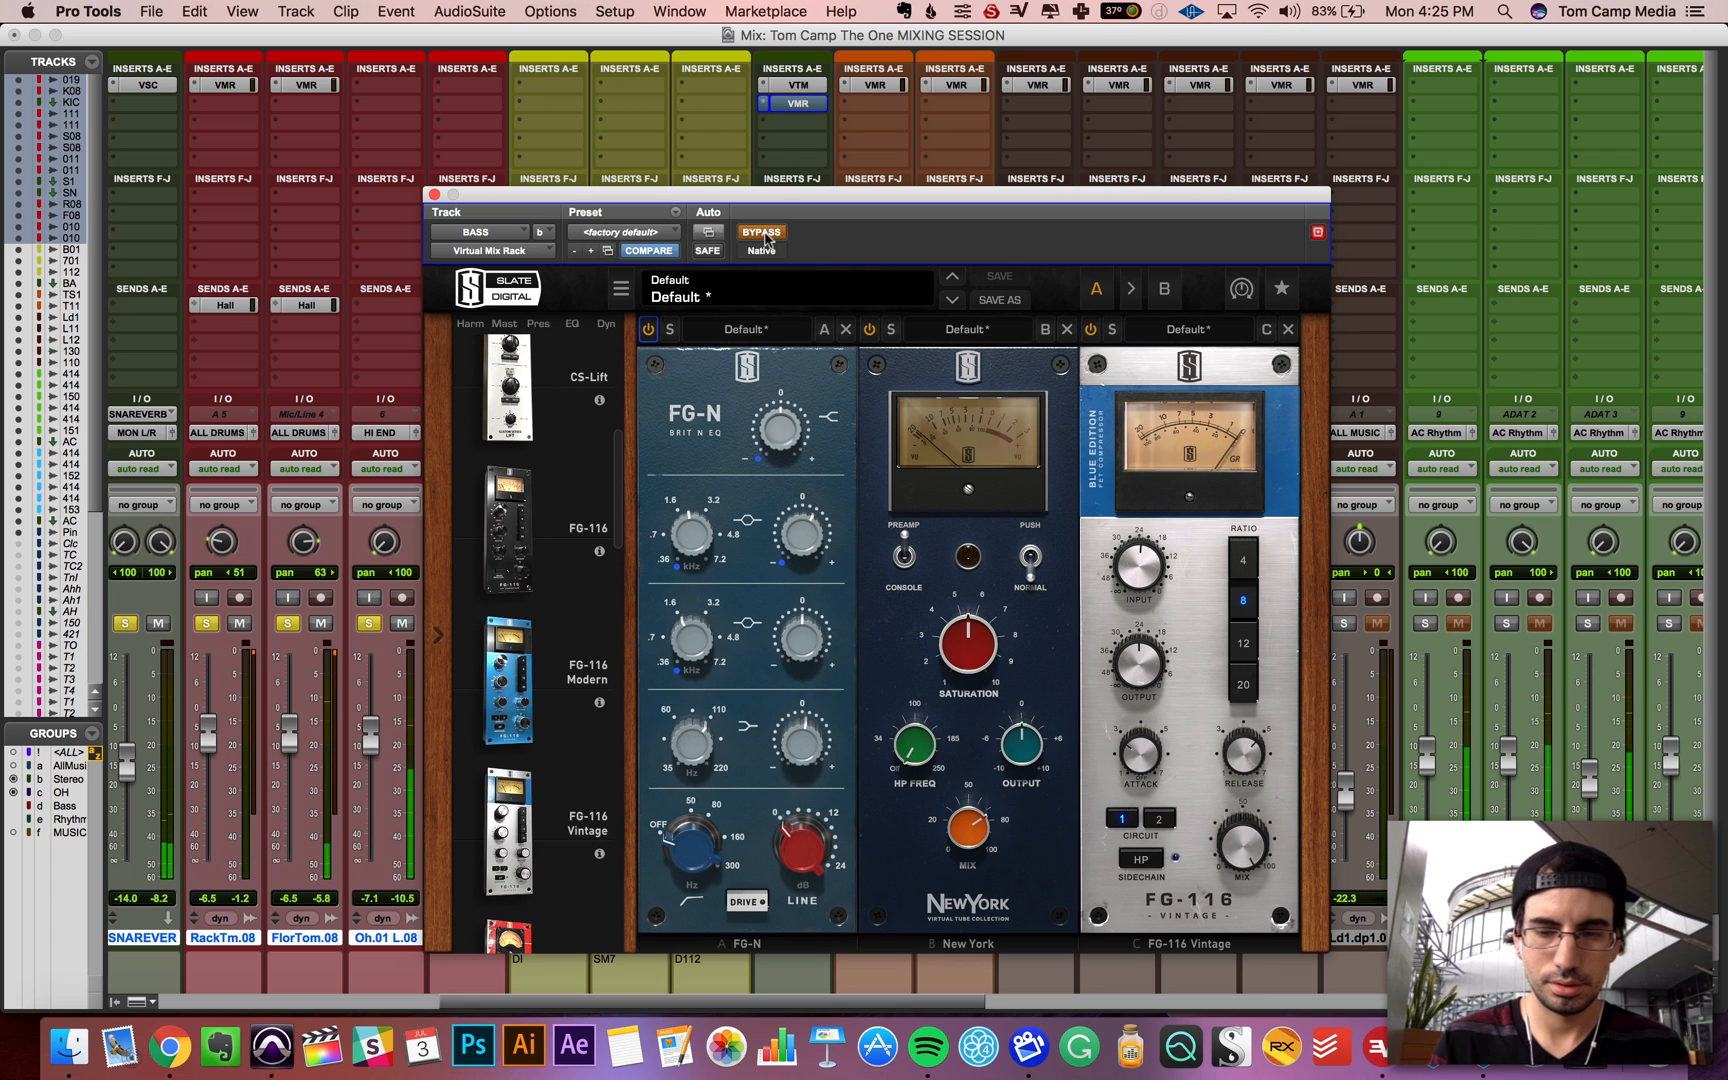
left_click(765, 237)
mouse_move(1140, 662)
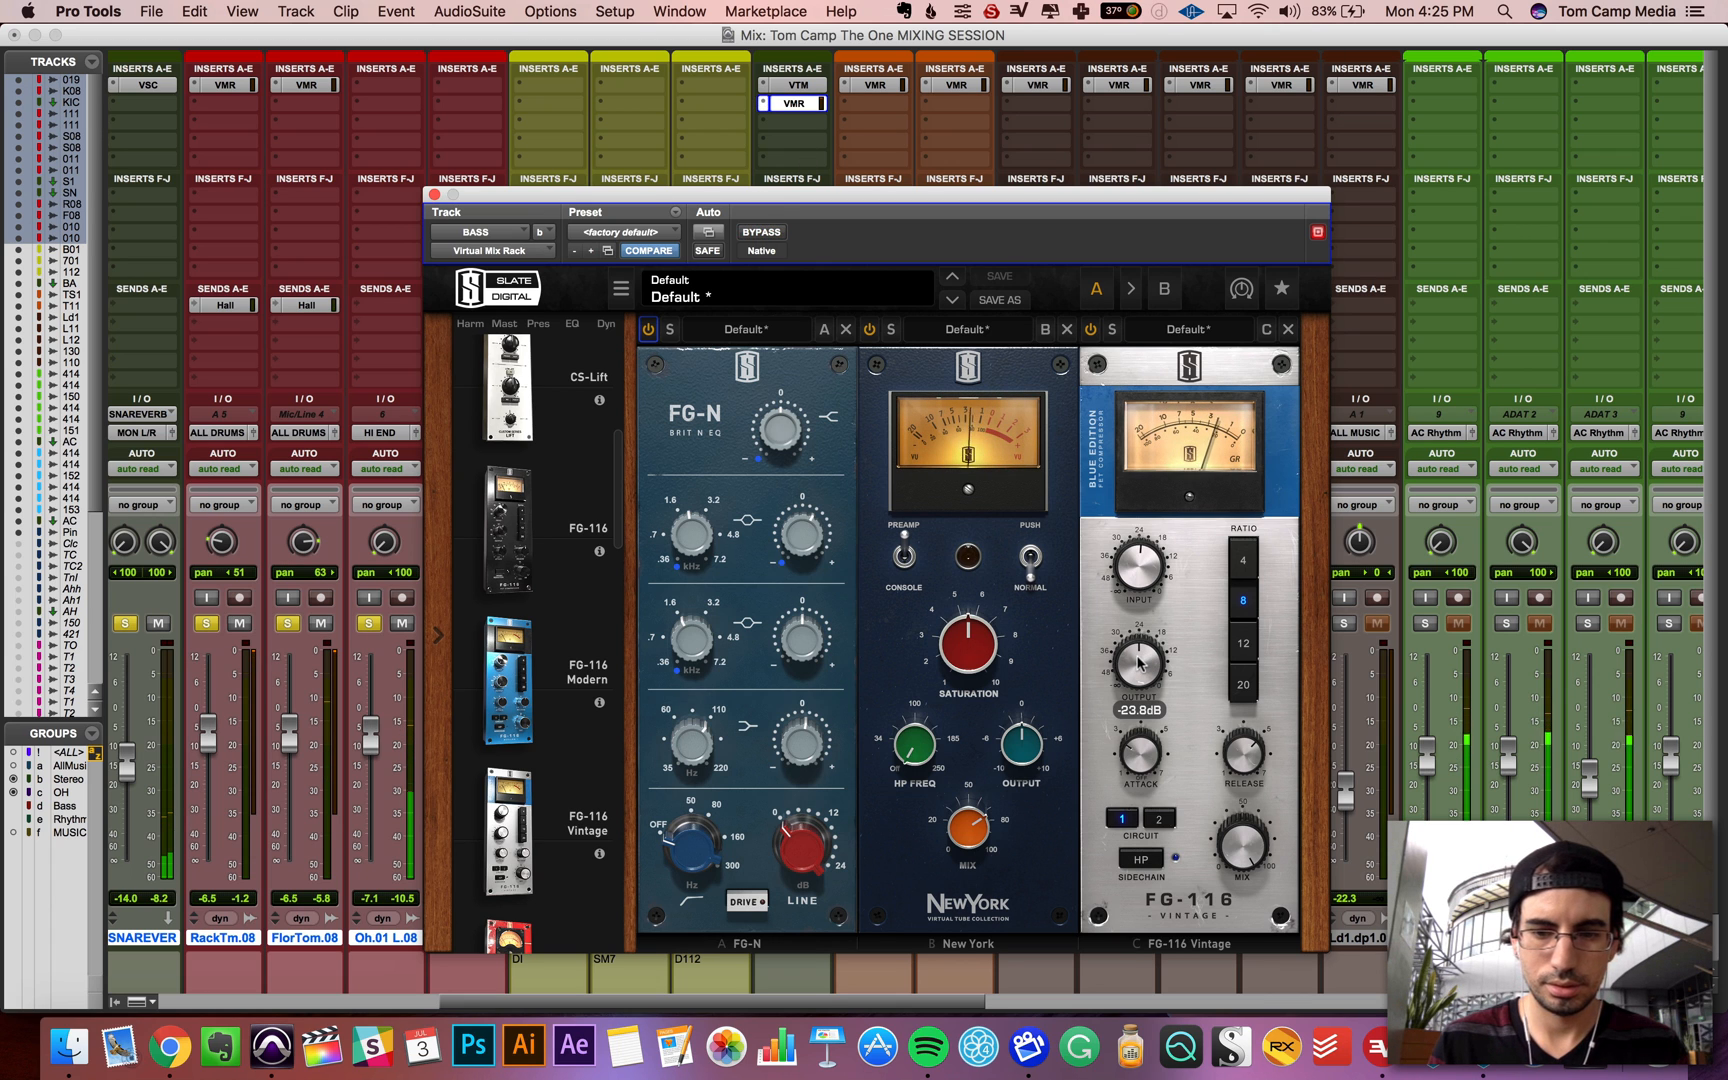
left_click(765, 235)
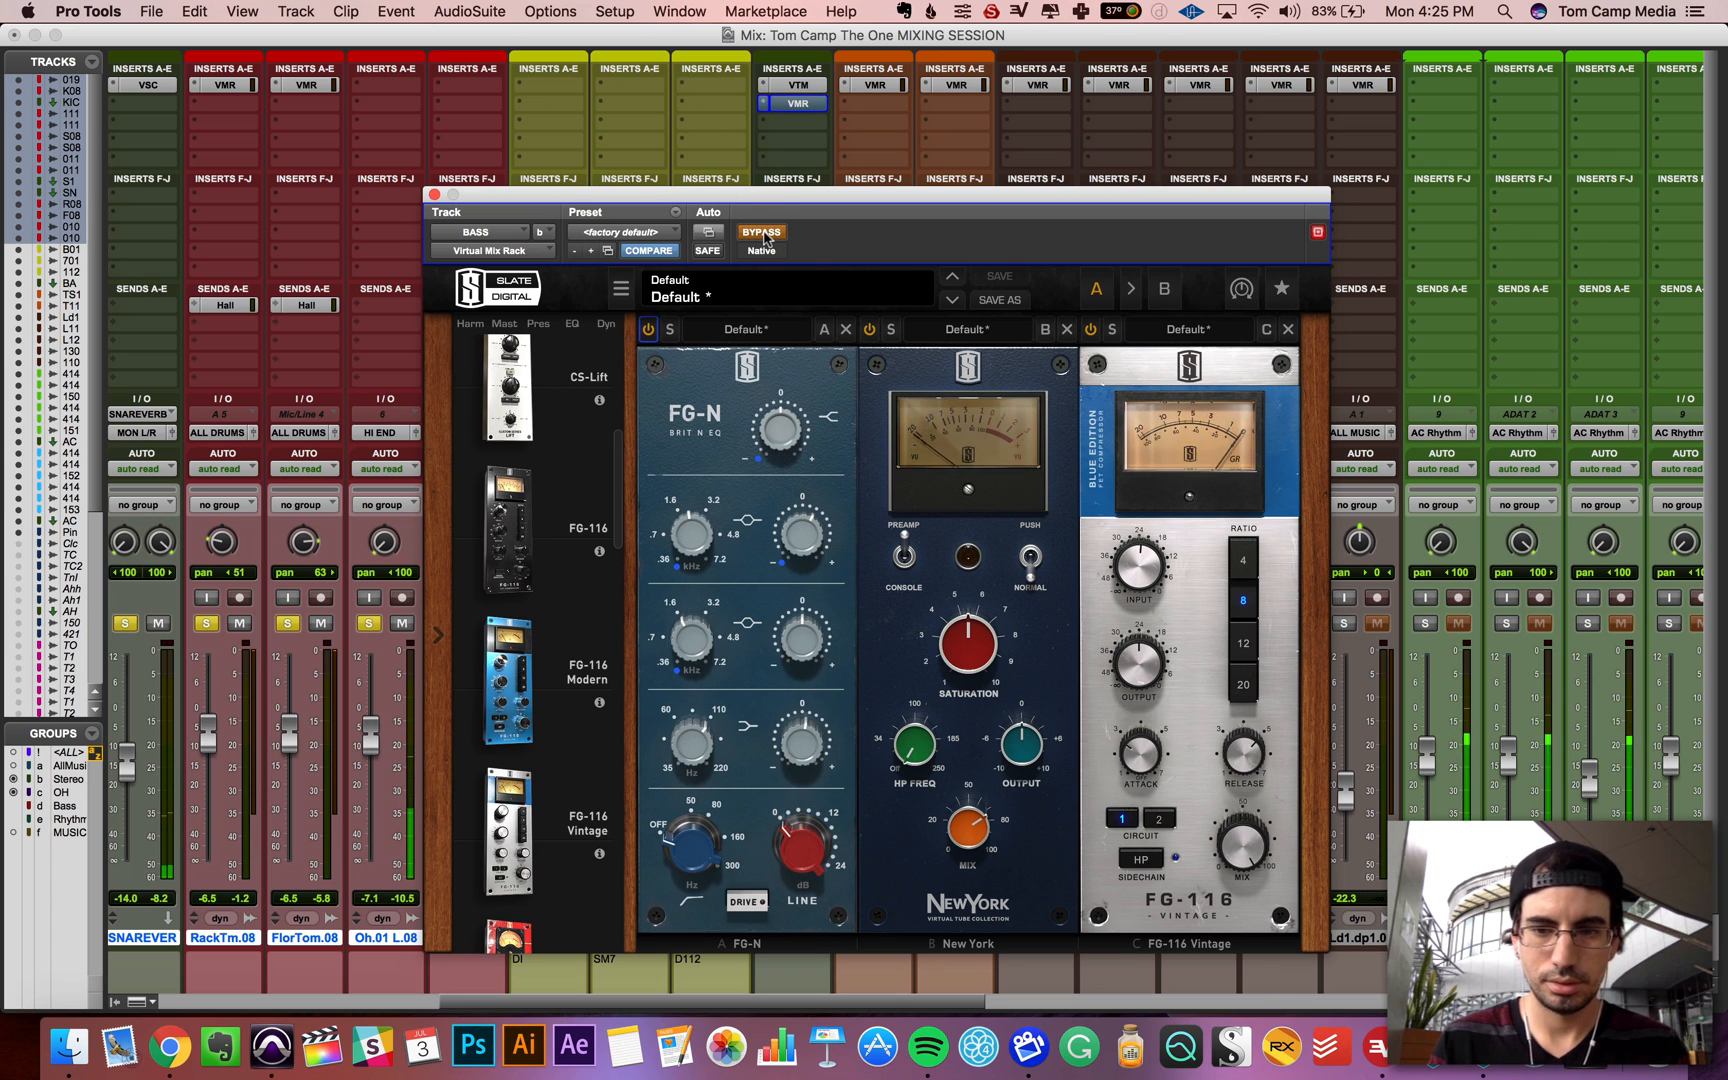
left_click(765, 235)
mouse_move(1137, 662)
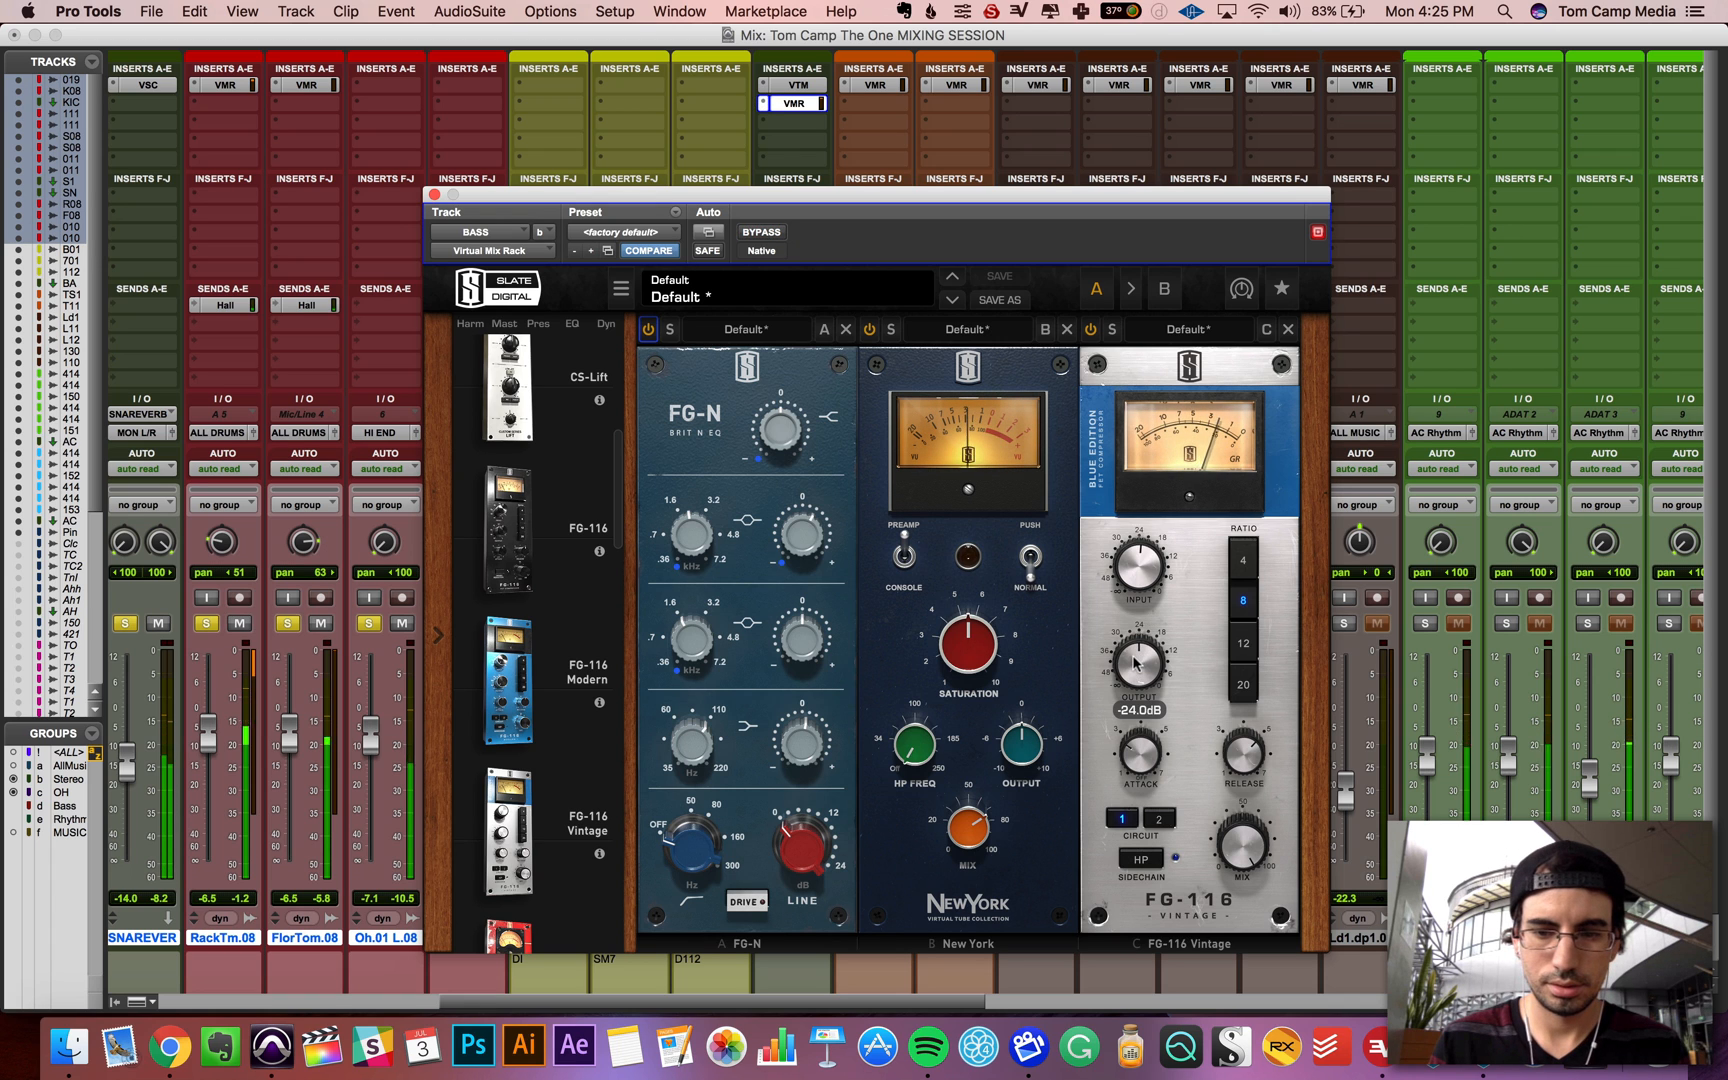
left_click(753, 233)
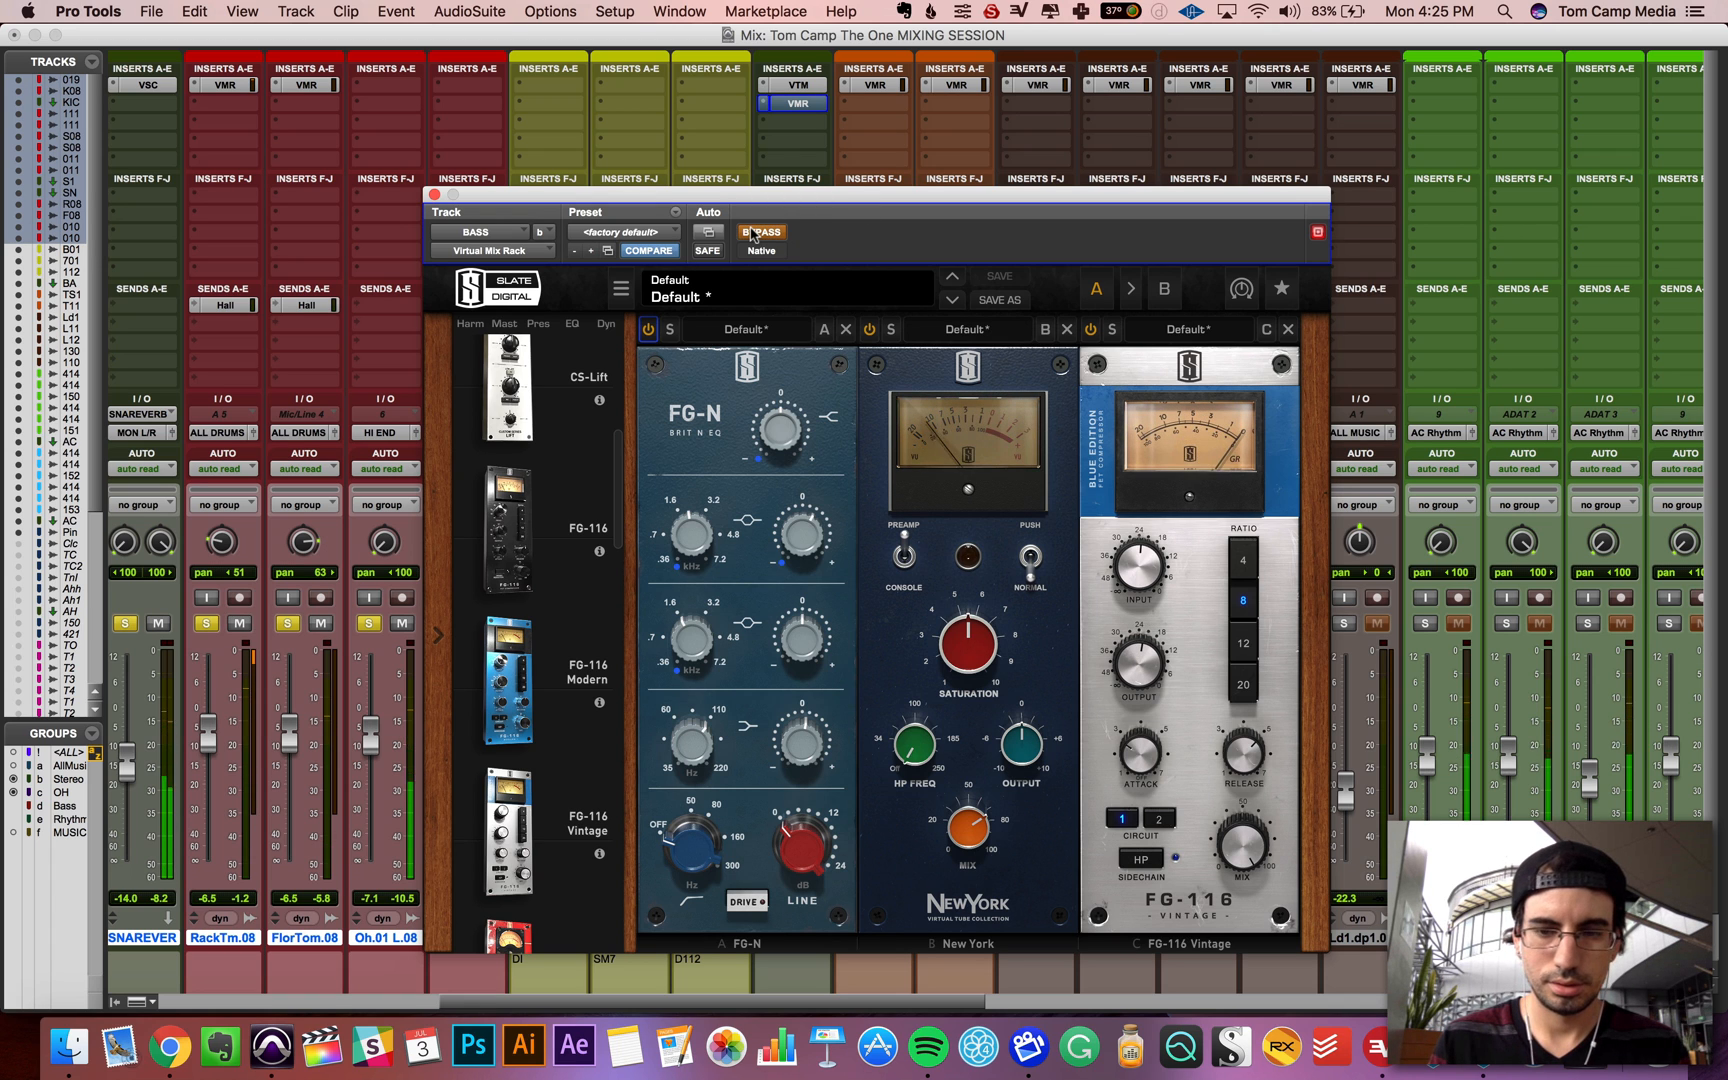
left_click(753, 233)
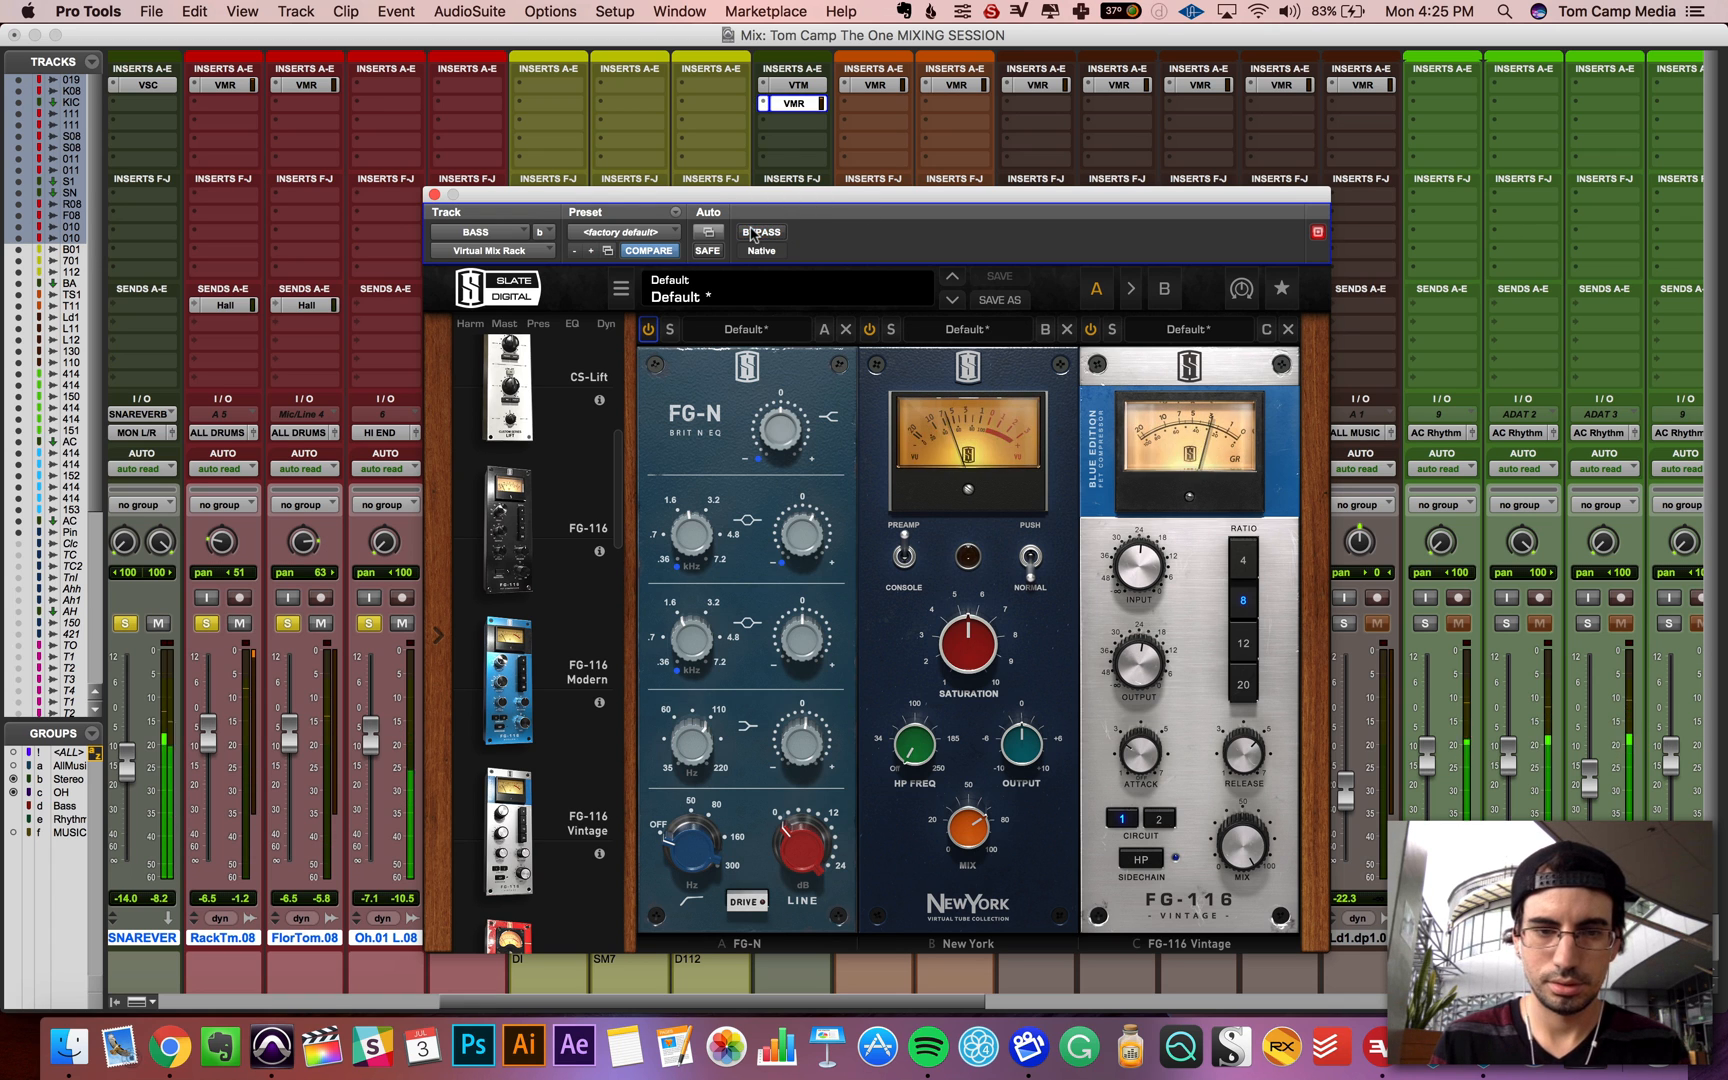
left_click(434, 194)
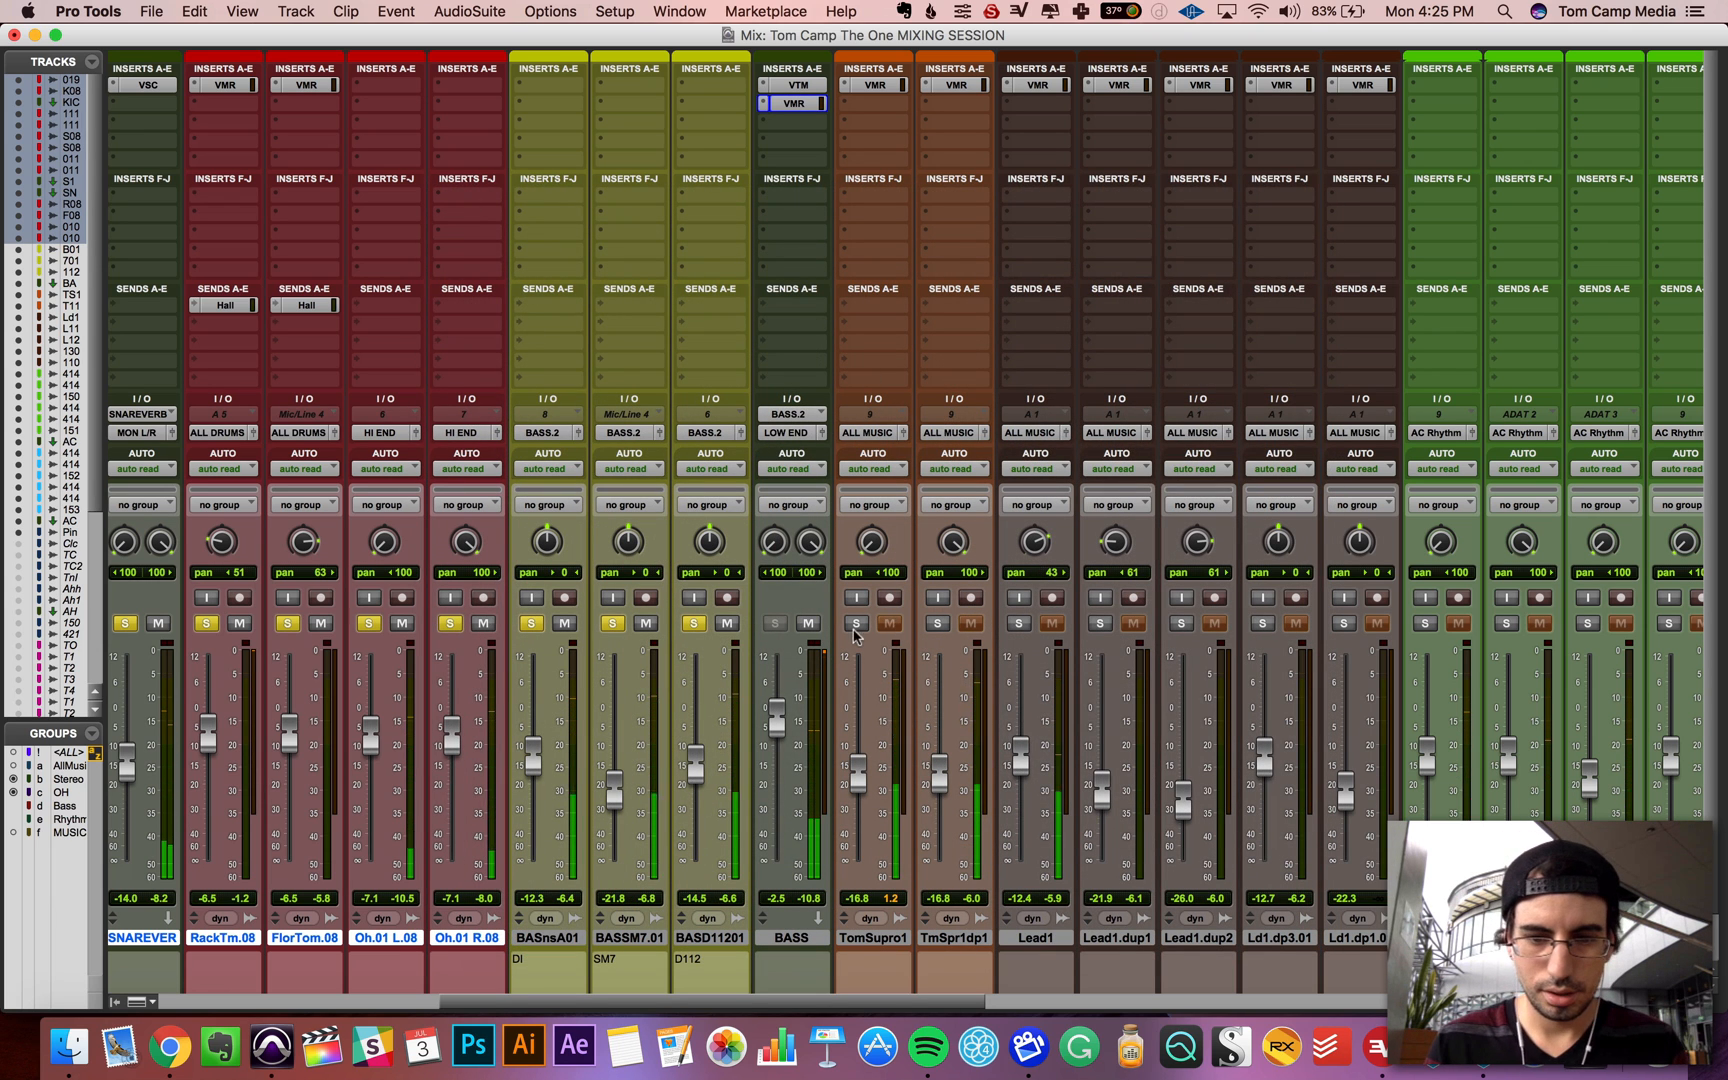
Step: On TomSupro1's FG-S EQ, boost HF at 7.34 kHz and the HMF band, cut LMF at 660 Hz, and adjust the filter
left_click(875, 86)
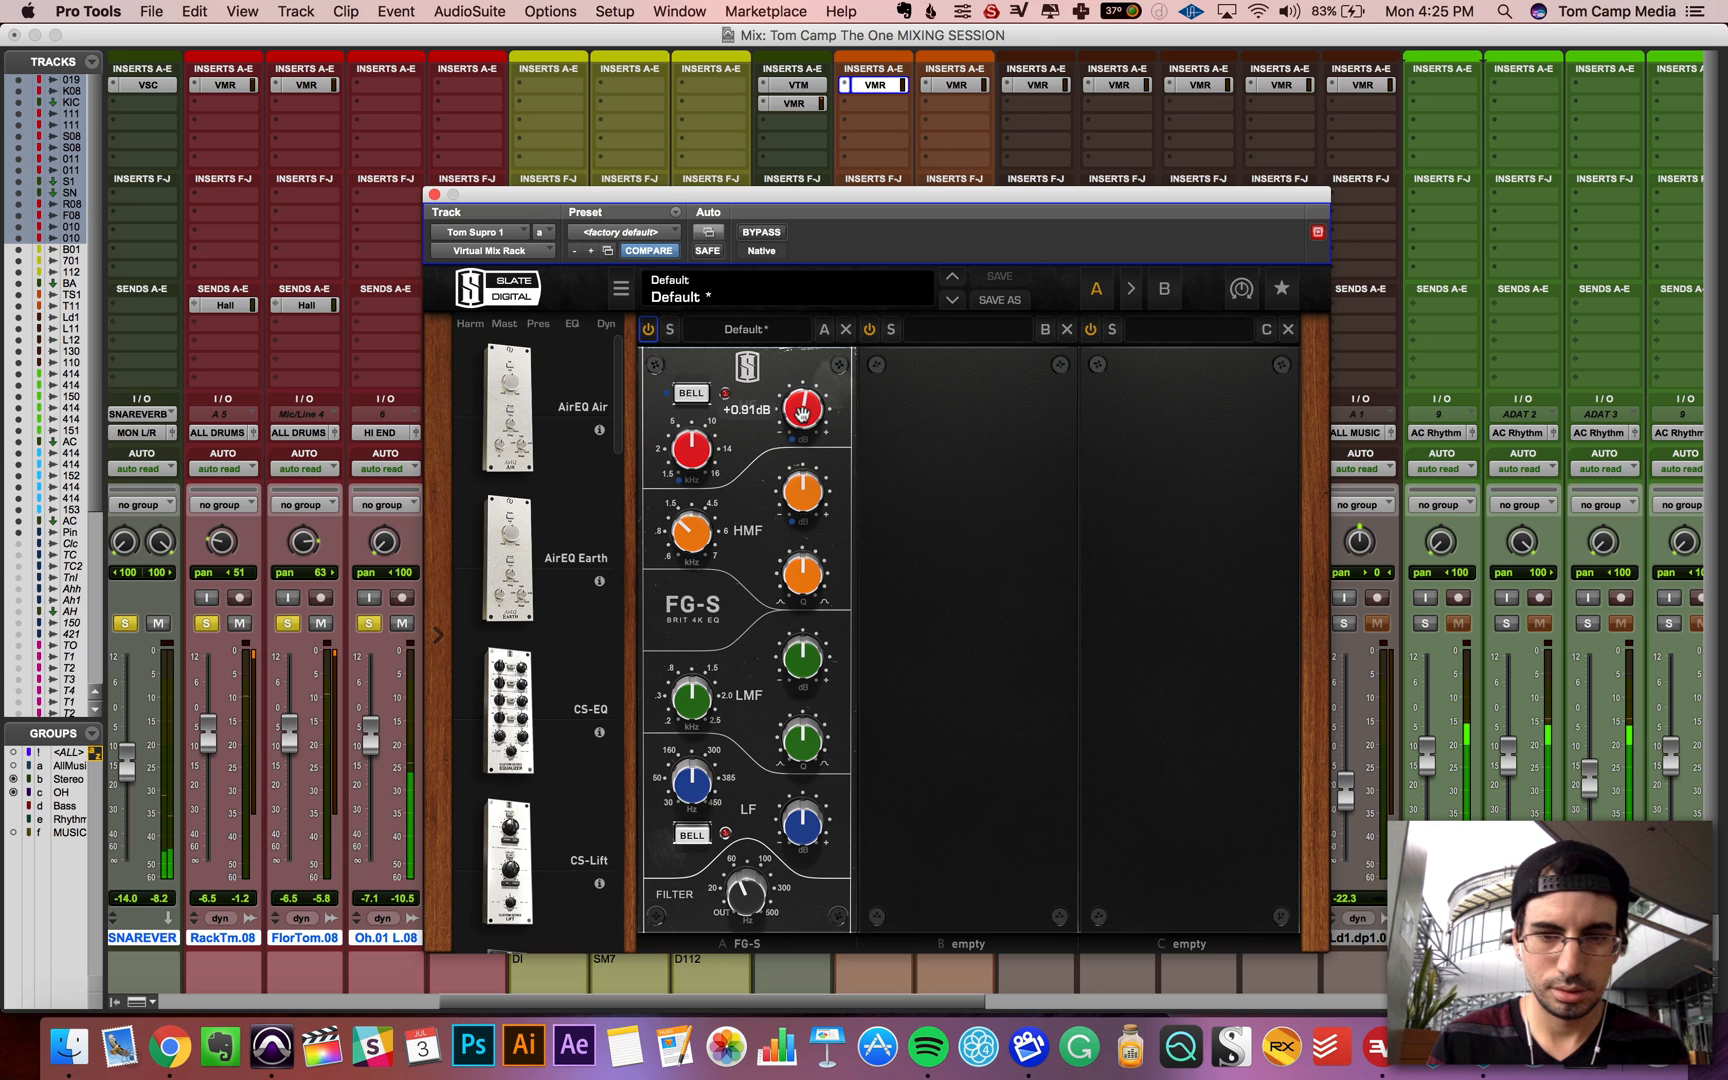
left_click_drag(806, 408, 804, 401)
mouse_move(747, 889)
left_mouse_down()
mouse_move(754, 866)
mouse_move(753, 882)
left_mouse_up()
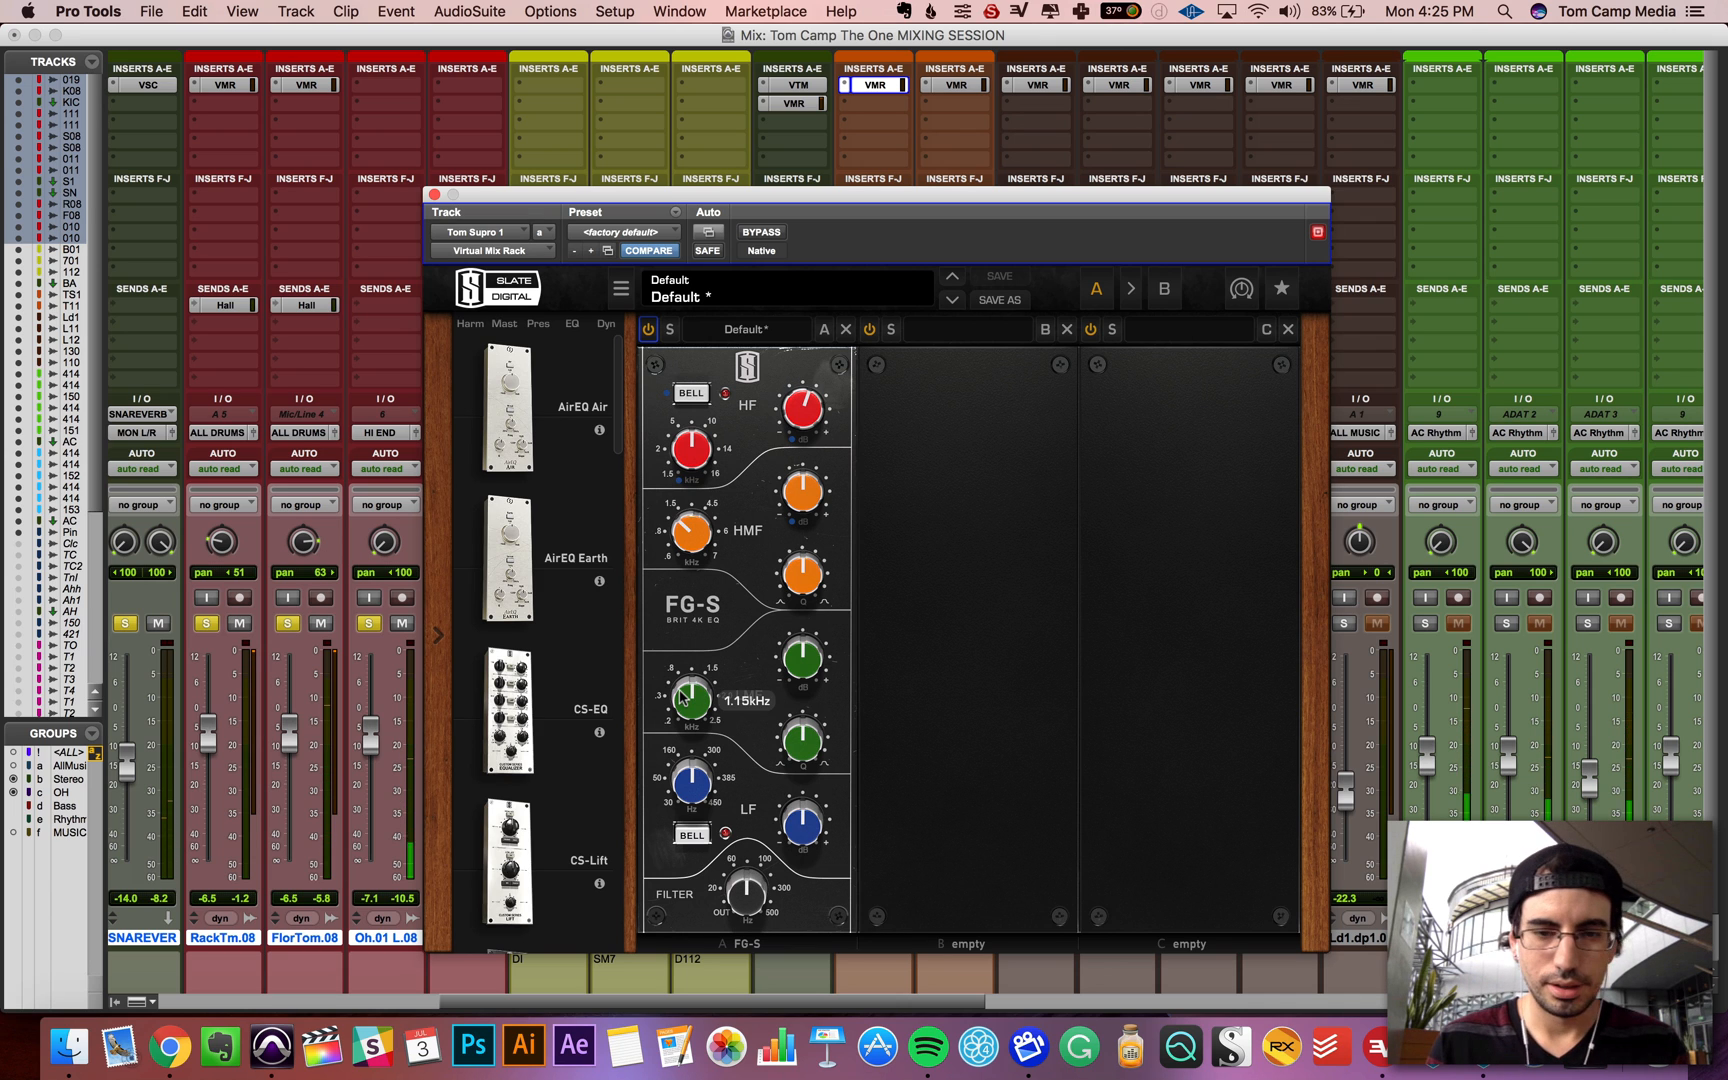
left_click_drag(689, 688, 693, 732)
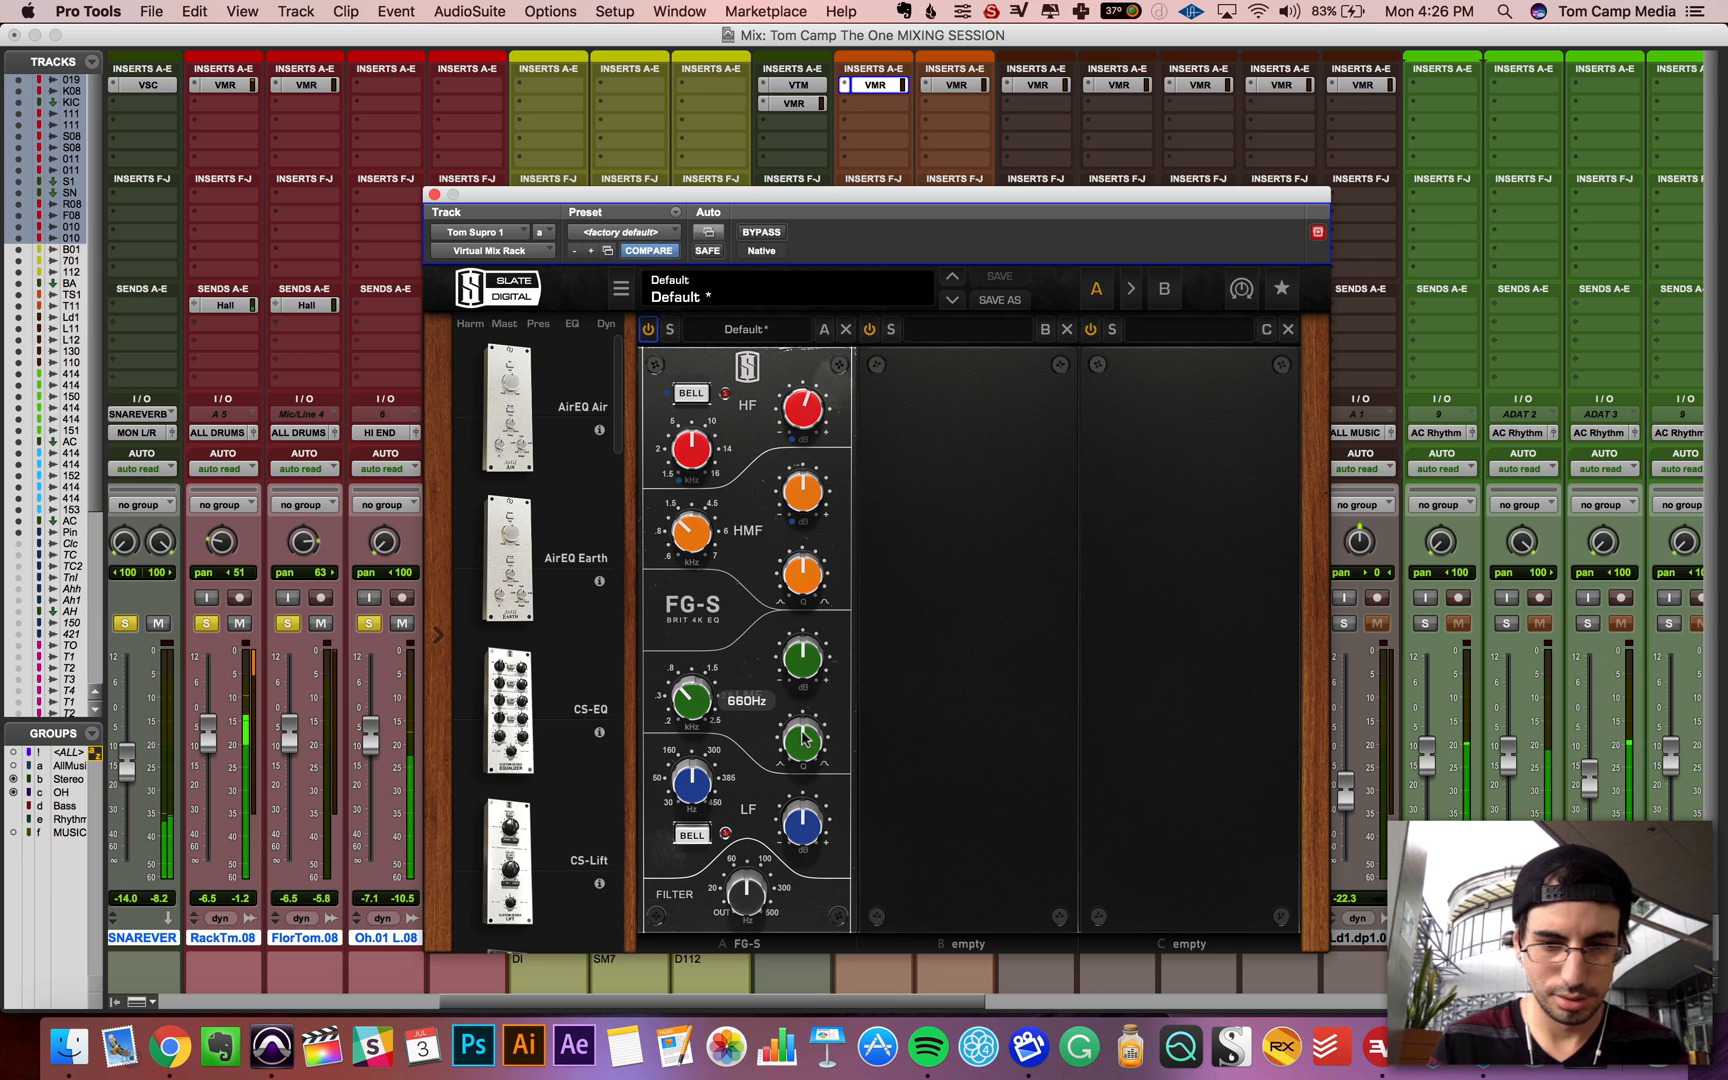
left_click_drag(797, 658, 796, 660)
left_click_drag(796, 487, 786, 437)
mouse_move(705, 512)
left_mouse_down()
mouse_move(697, 488)
mouse_move(690, 530)
left_mouse_up()
left_click_drag(810, 410, 803, 351)
mouse_move(705, 454)
left_mouse_down()
mouse_move(709, 424)
mouse_move(695, 476)
mouse_move(698, 455)
left_mouse_up()
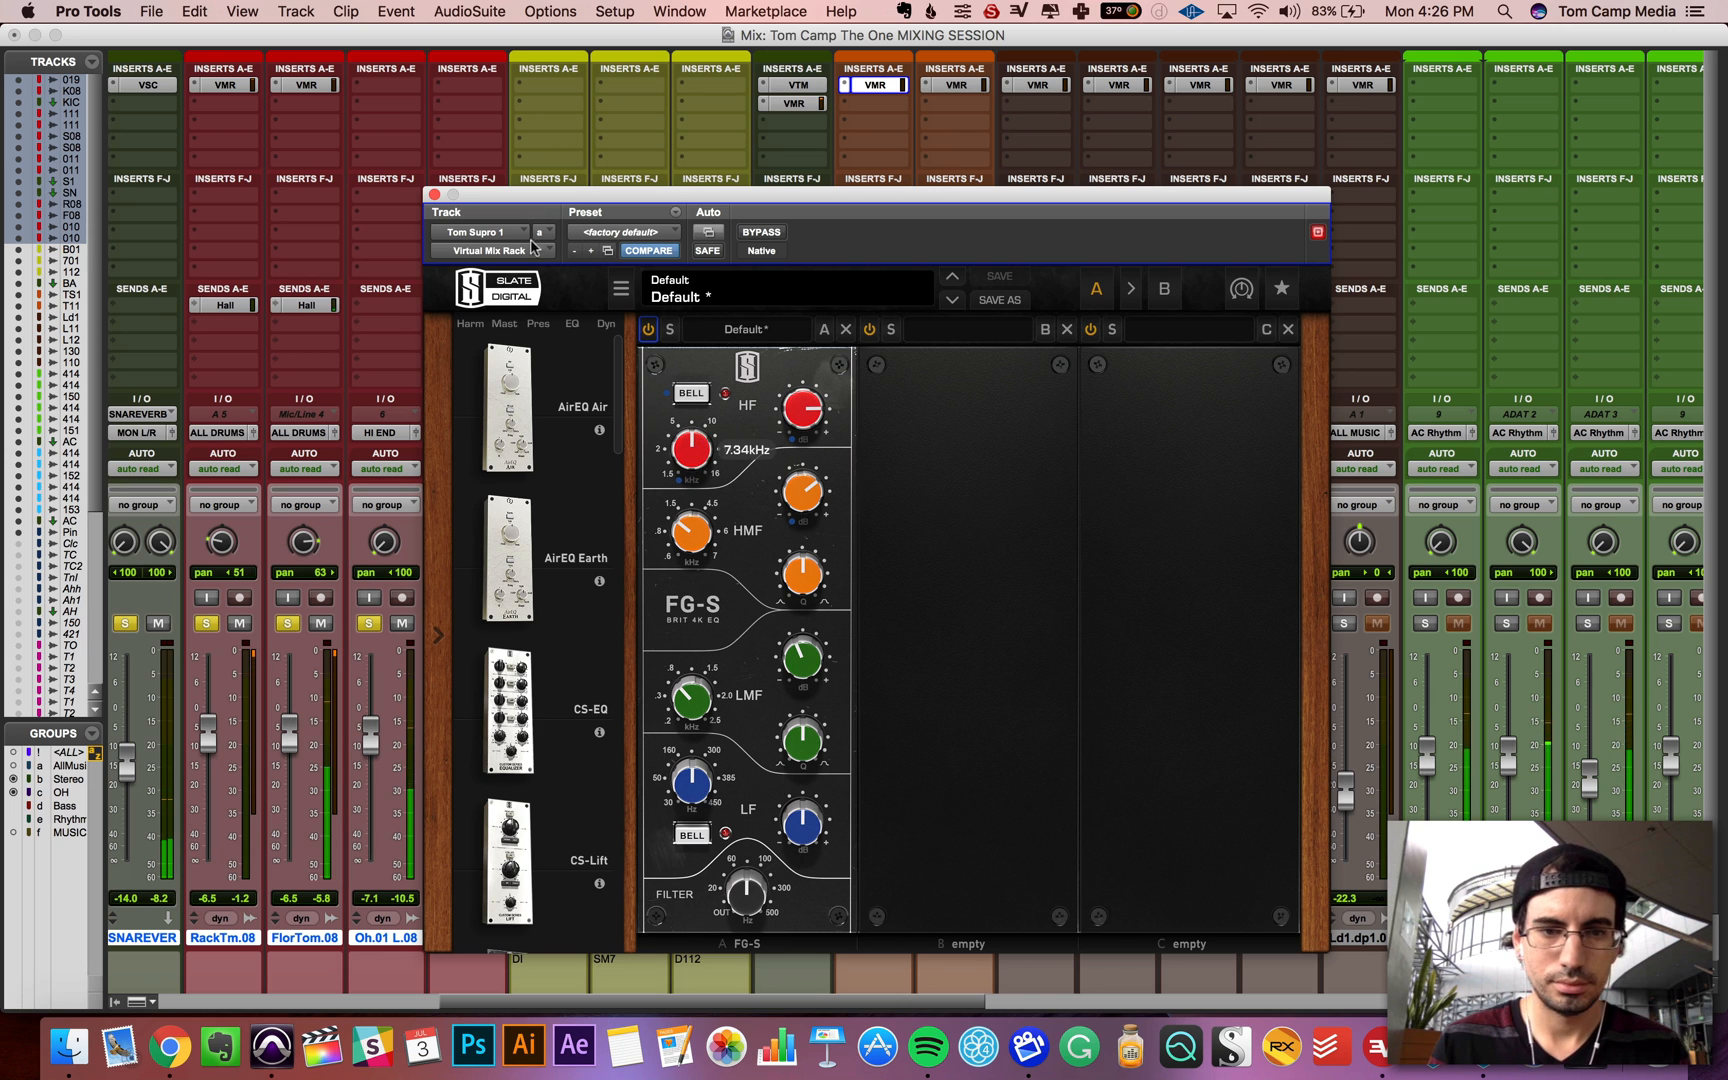
left_click(433, 195)
Step: Mute every track from Lead1 through Piano and clear all solos
left_click(938, 623)
left_click(857, 623)
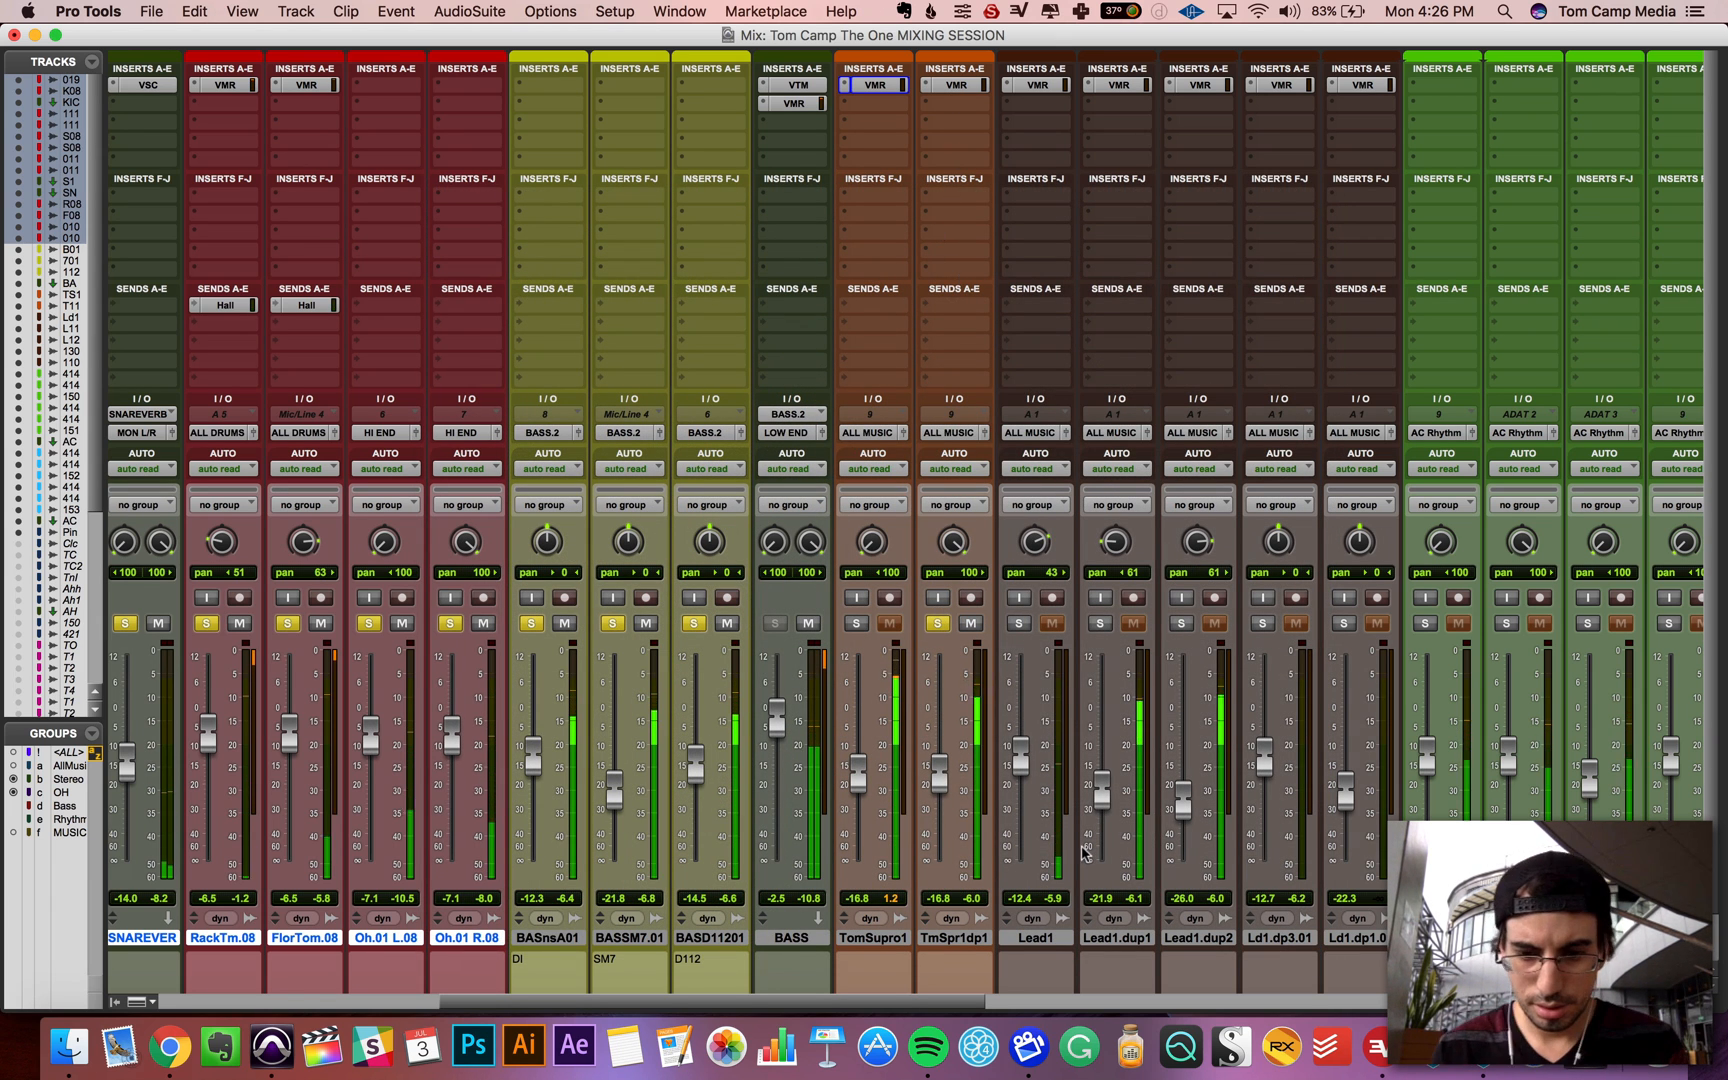
left_click(1034, 918)
left_click(1037, 943)
left_click(1038, 942)
scroll(1039, 943, "right", 10)
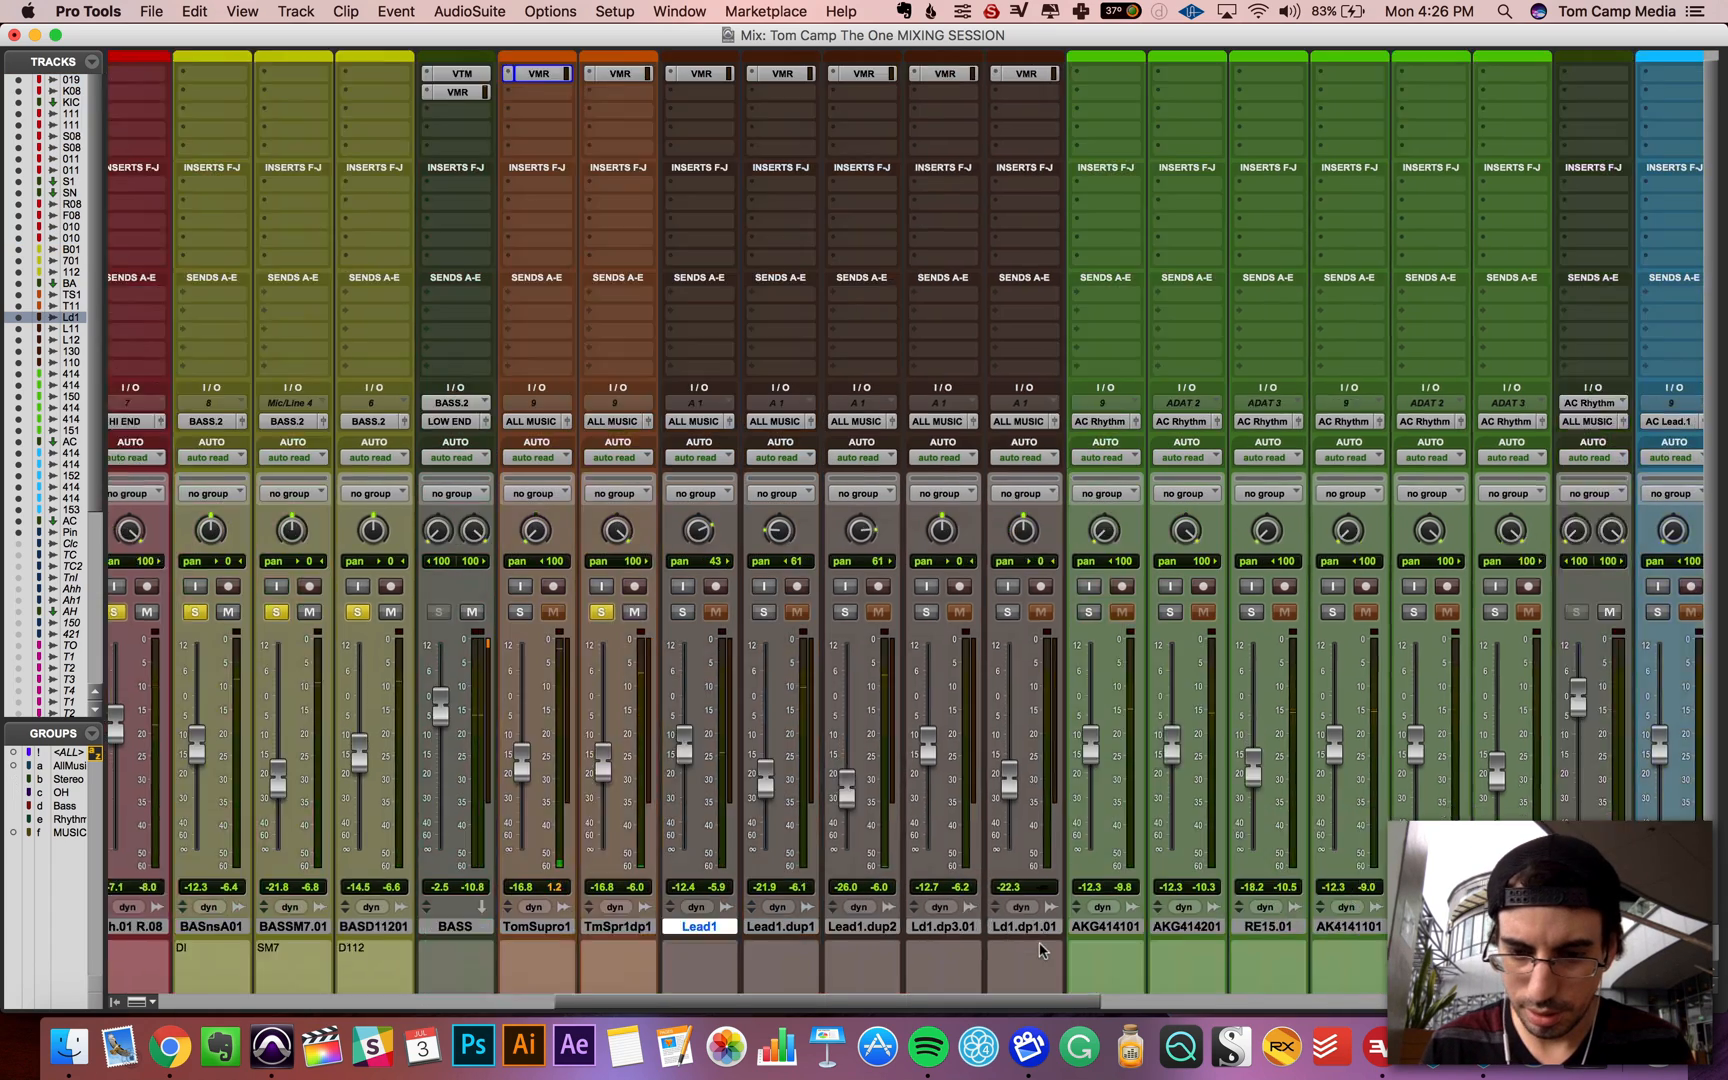
scroll(1385, 902, "right", 5)
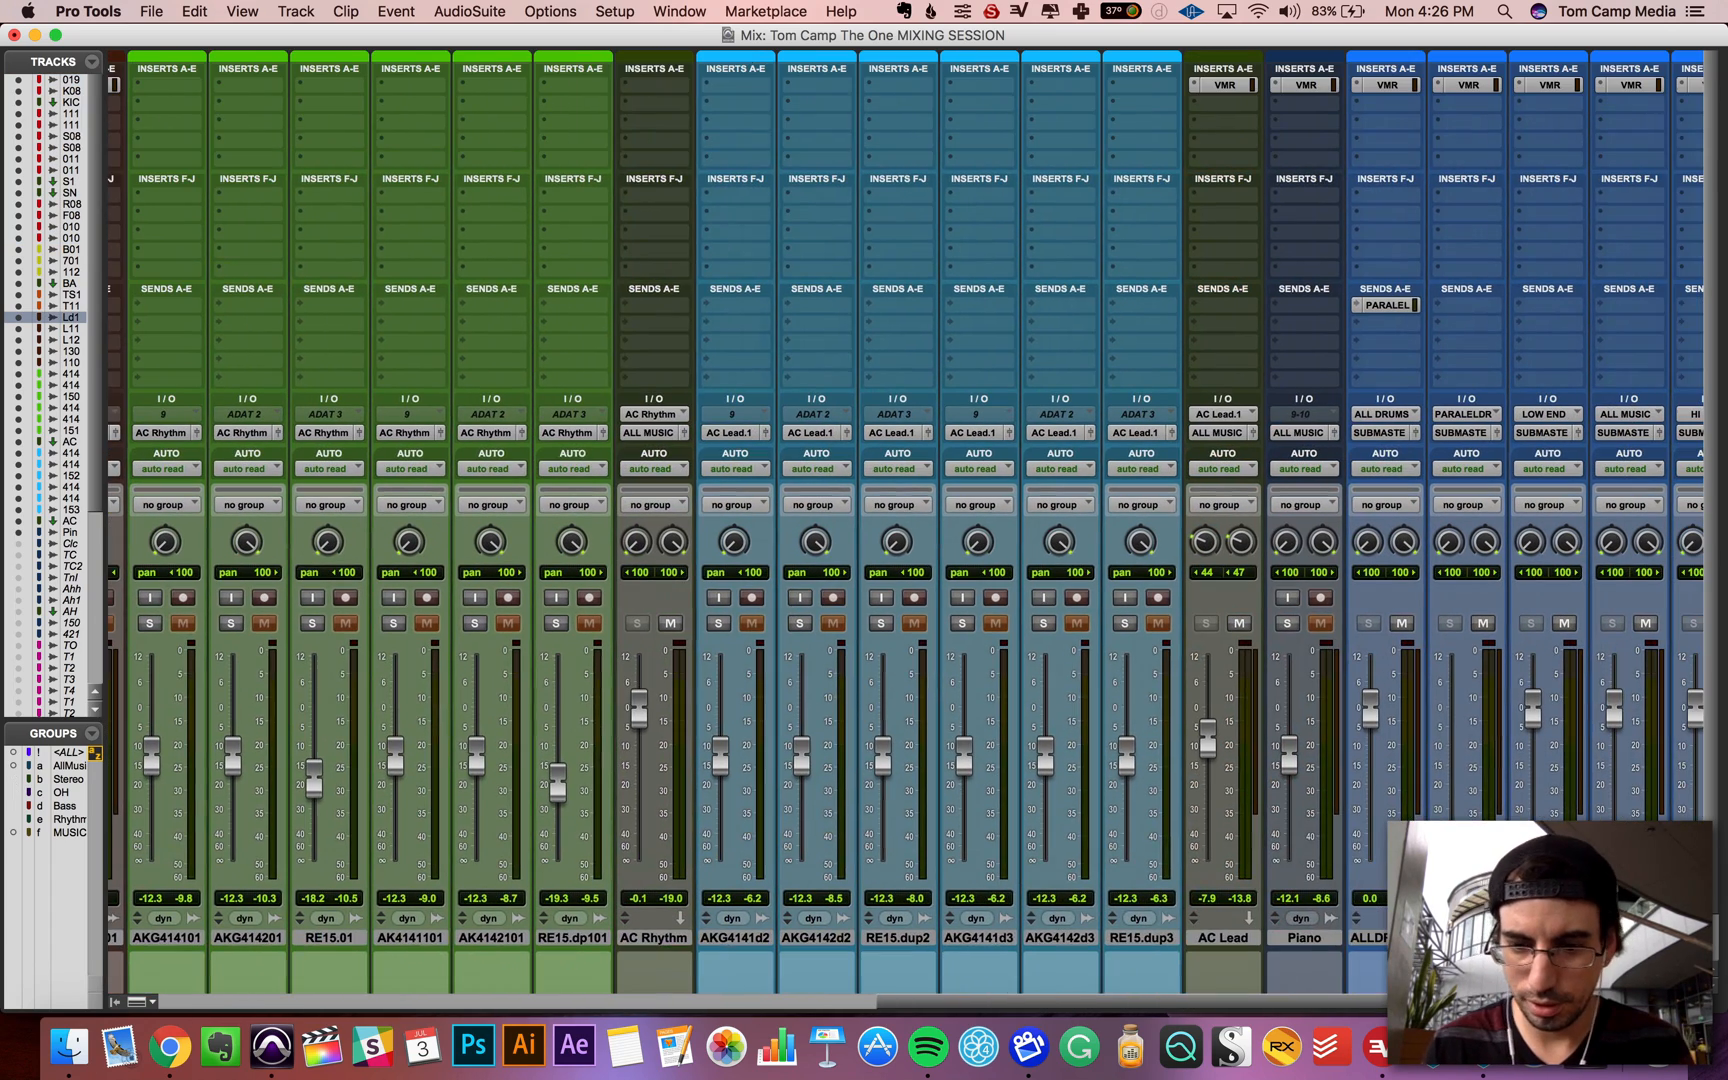
left_click(1304, 937, "shift")
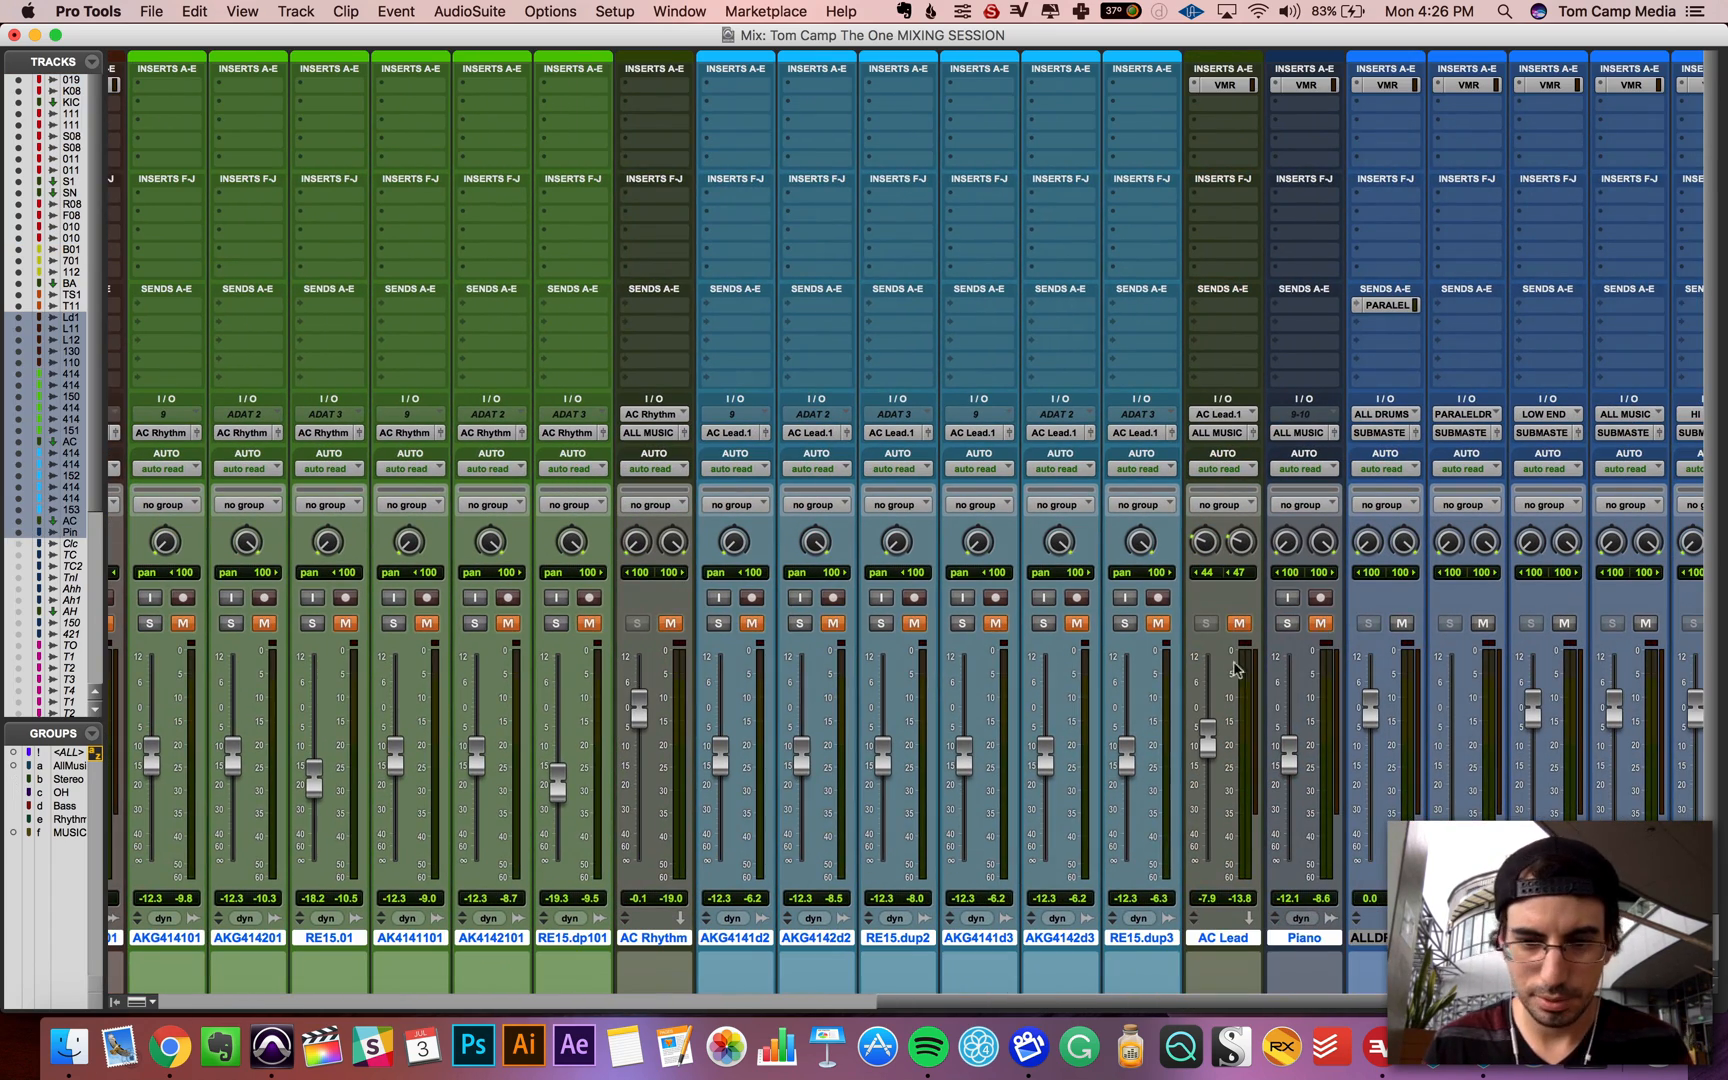
scroll(1068, 755, "left", 15)
left_click(1110, 626, "alt")
key("space")
Step: Solo TomSupro1 and TmSpr1dp1, and load the CS-EQ into the first slot of TmSpr1dp1's mix rack
scroll(1304, 858, "right", 6)
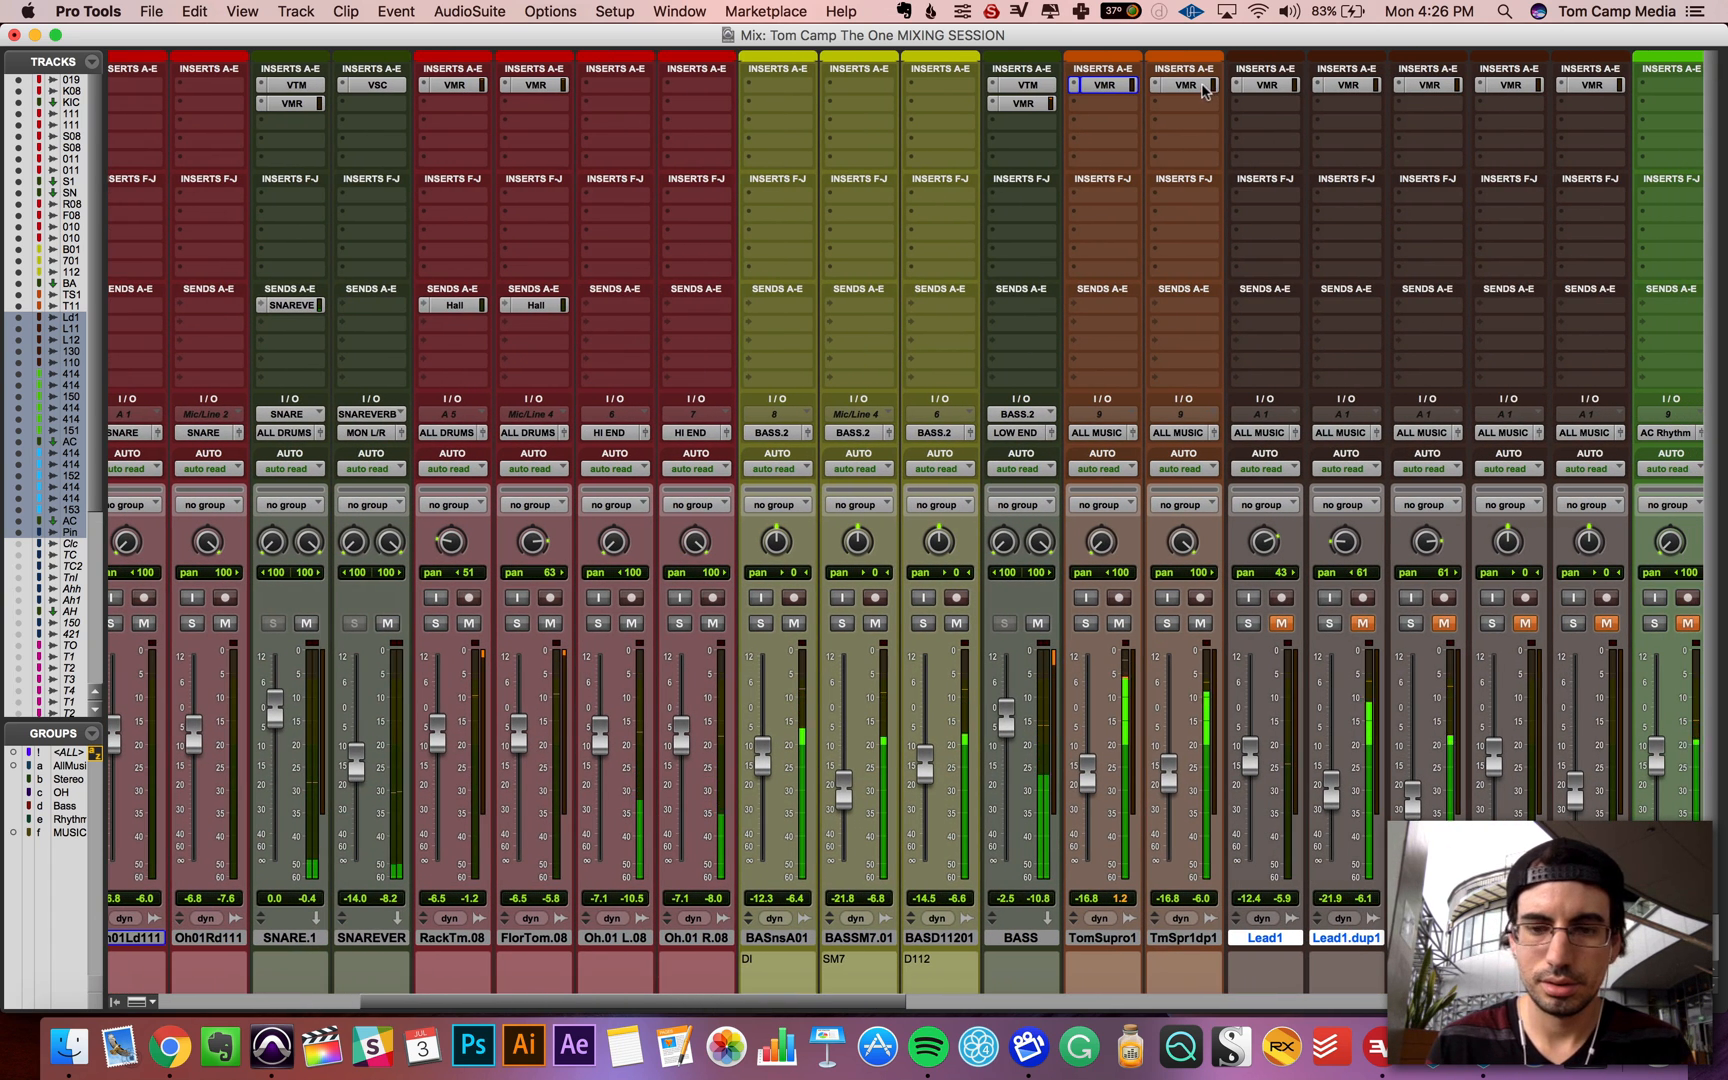
left_click(1085, 623)
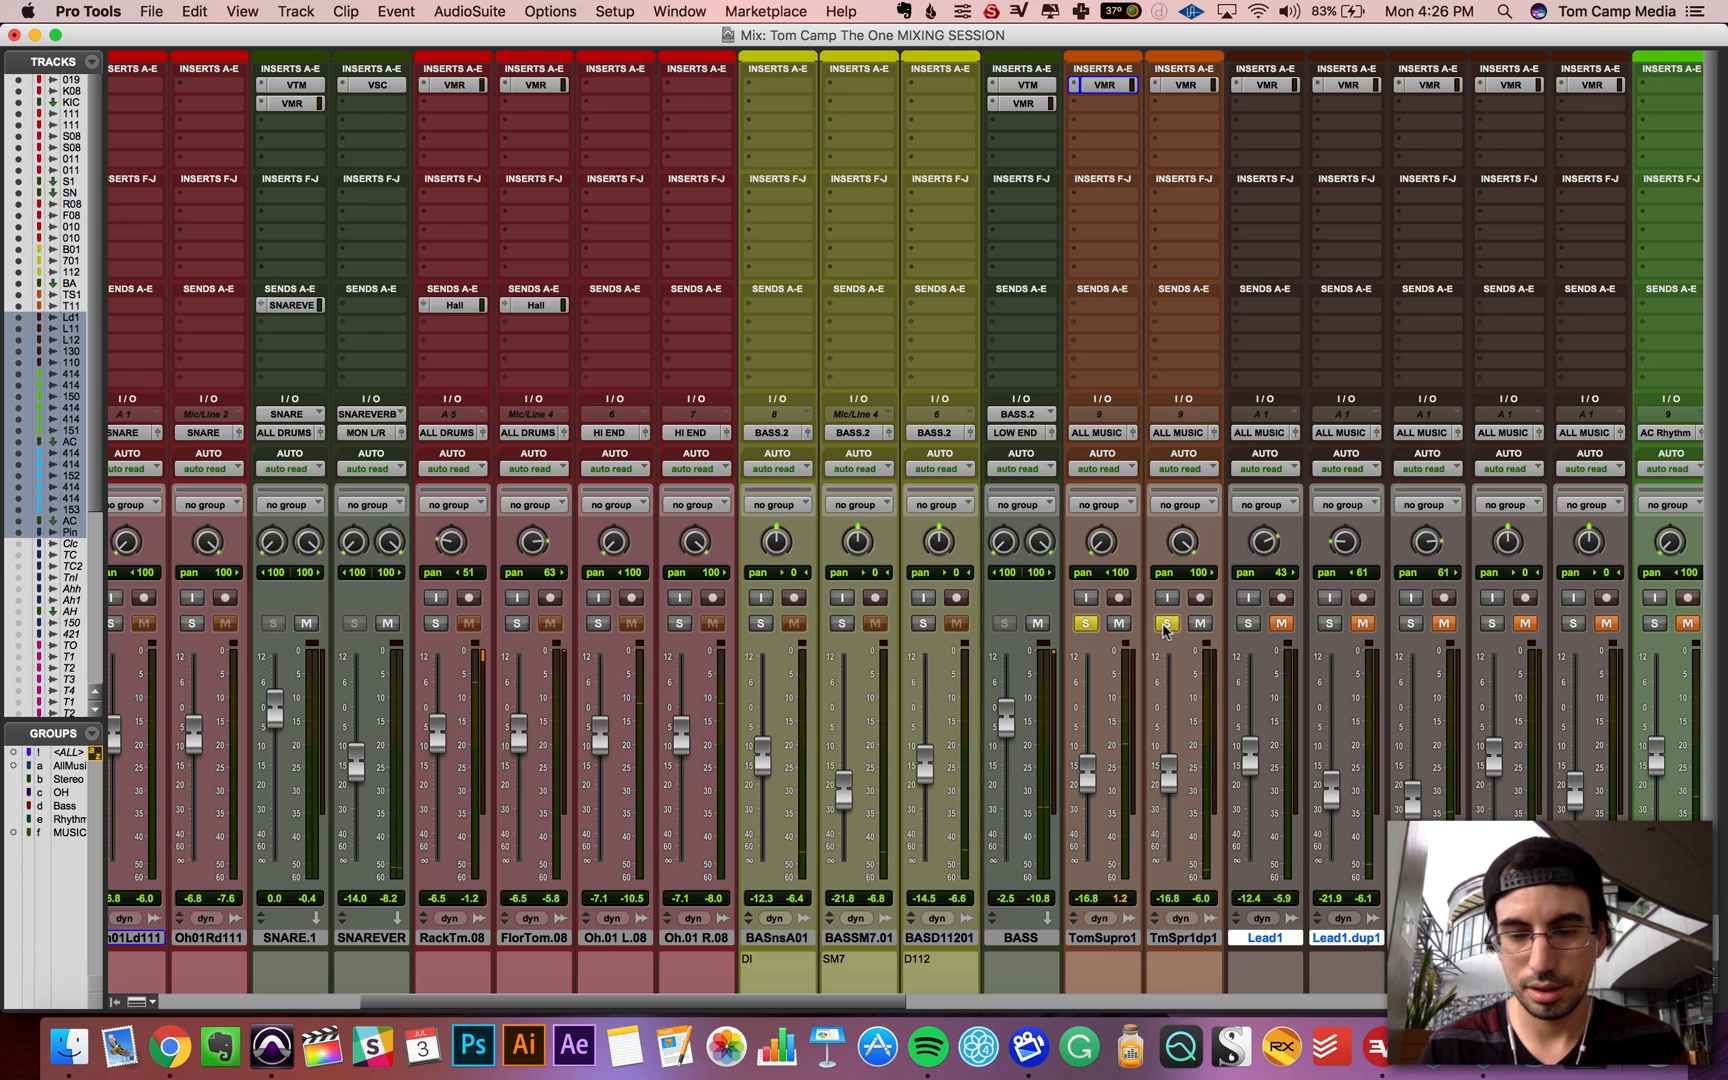
left_click(1187, 85)
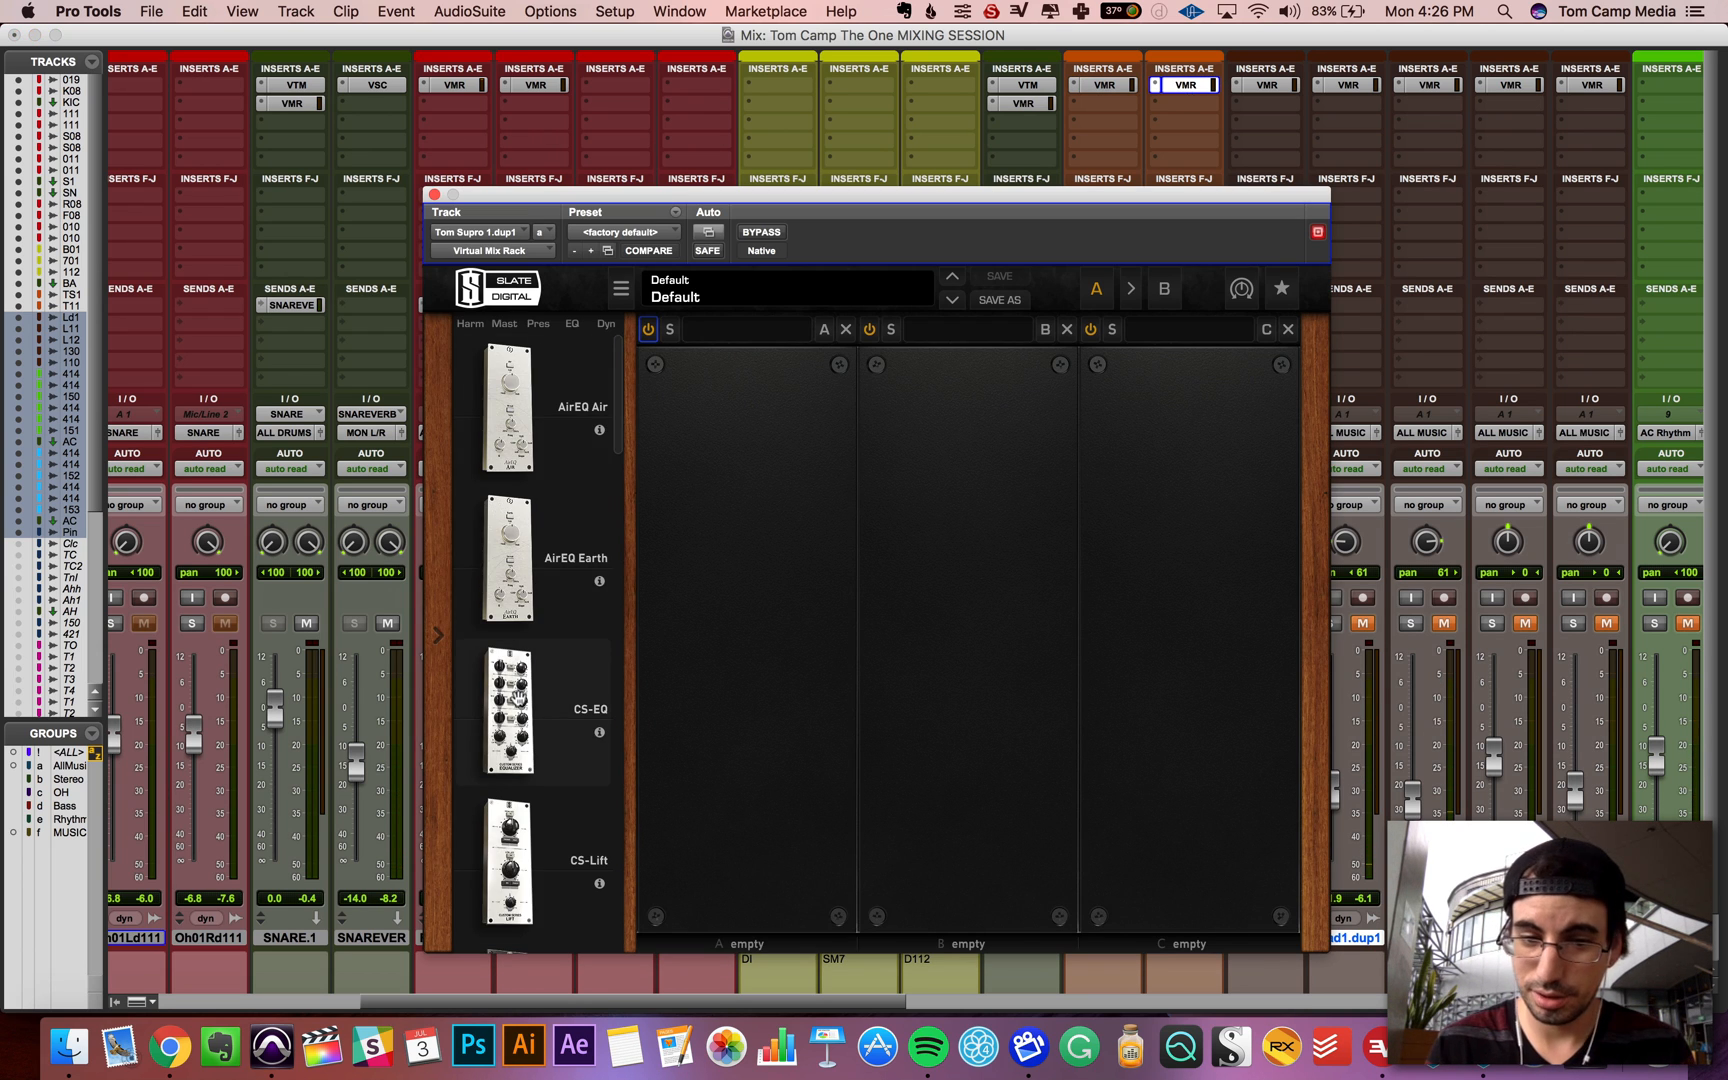
scroll(517, 697, "down", 2)
scroll(517, 697, "down", 1)
scroll(532, 607, "down", 10)
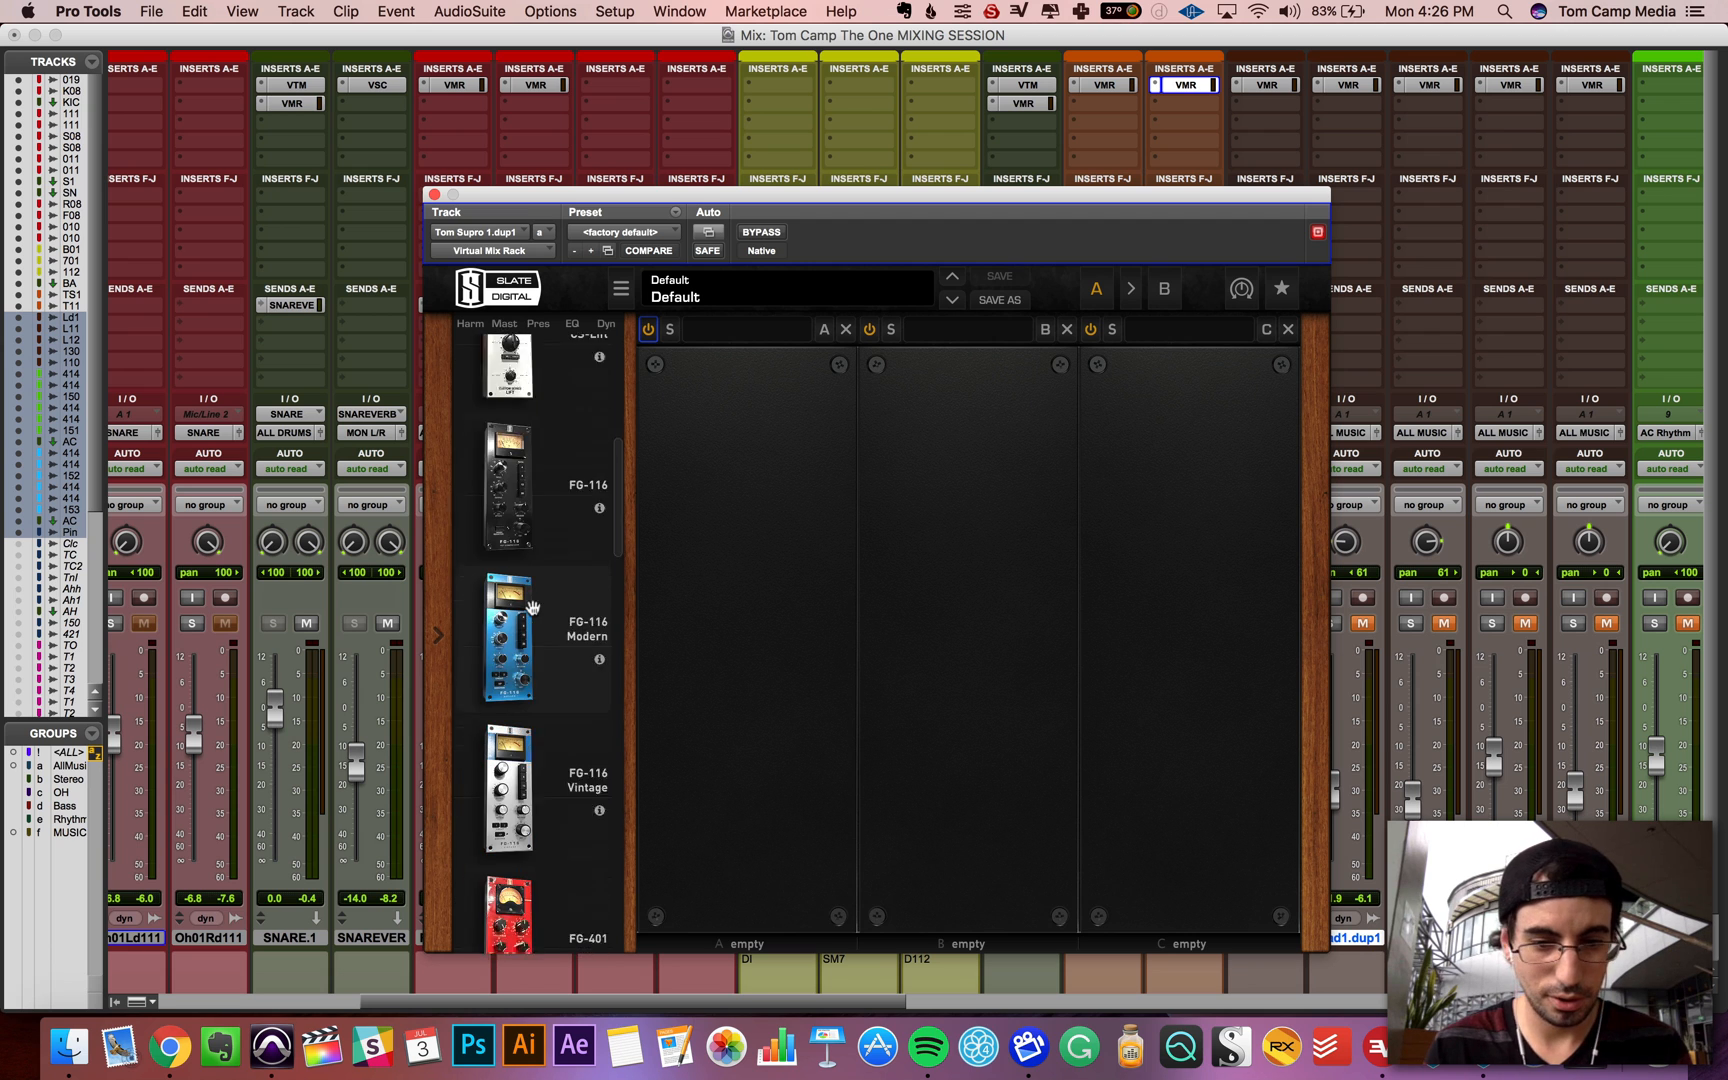
scroll(532, 607, "up", 5)
scroll(532, 607, "up", 6)
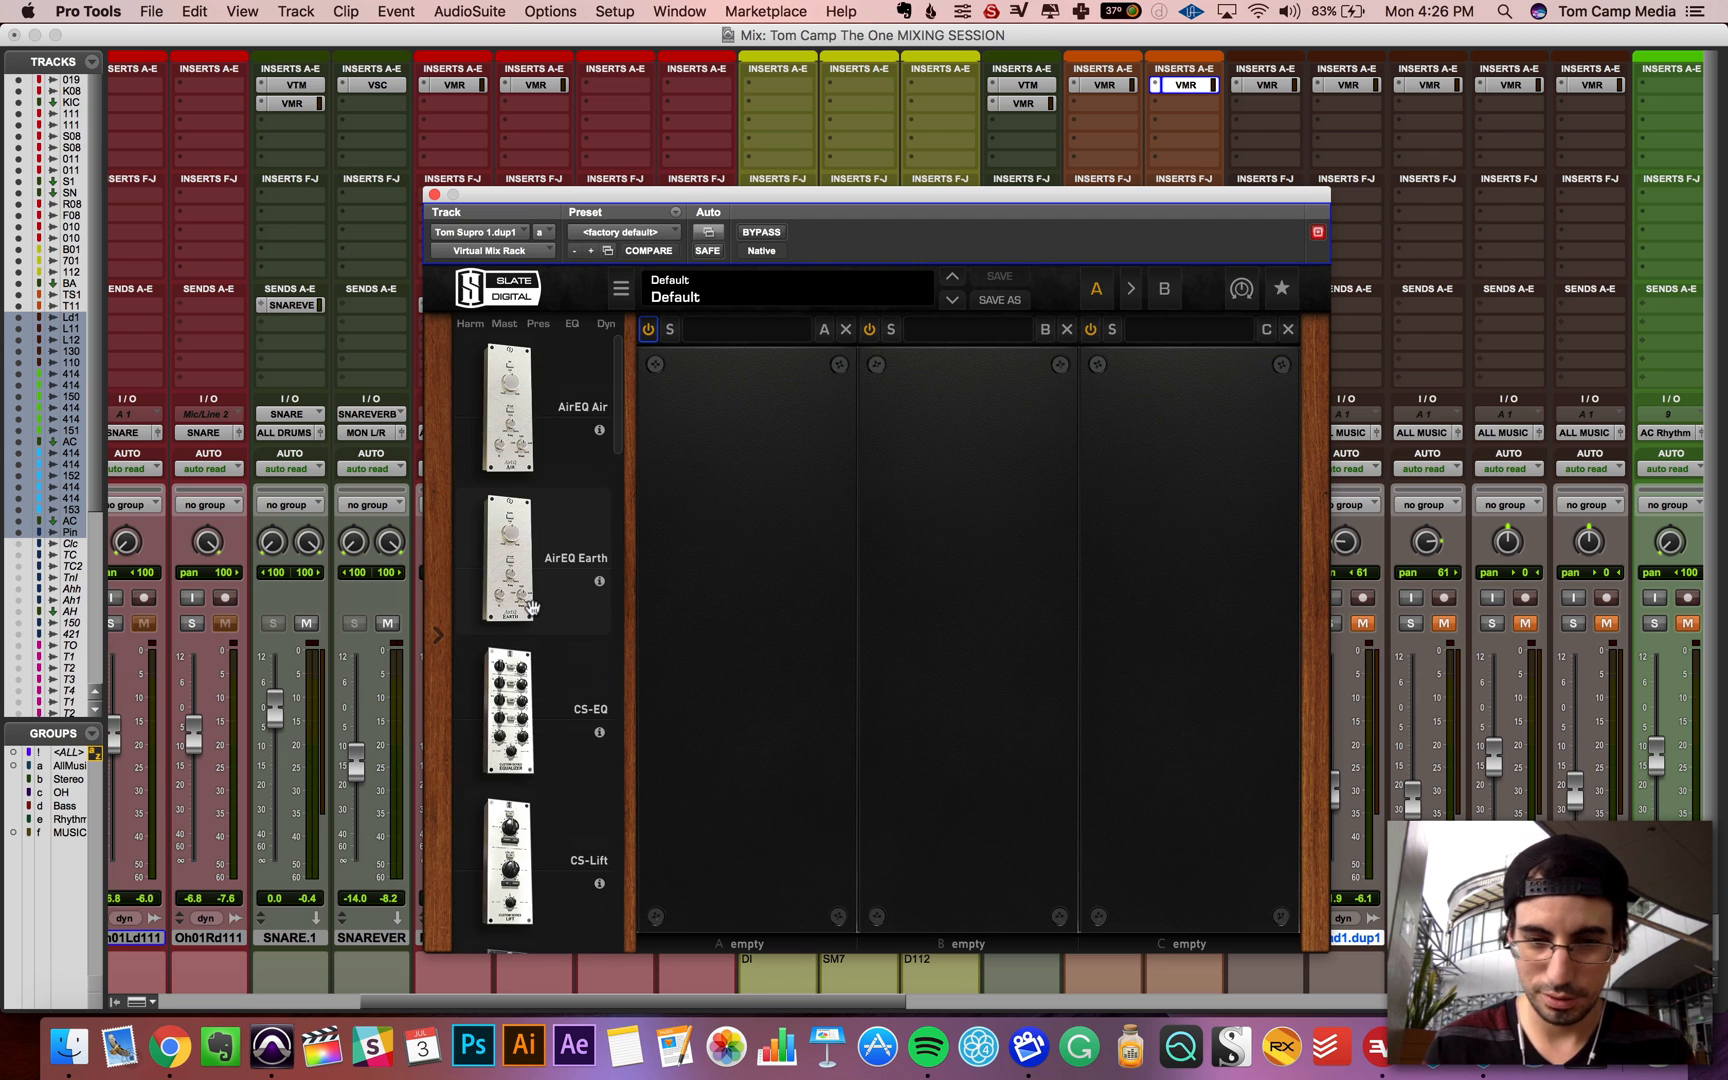
left_click_drag(502, 727, 751, 680)
left_click_drag(979, 195, 672, 140)
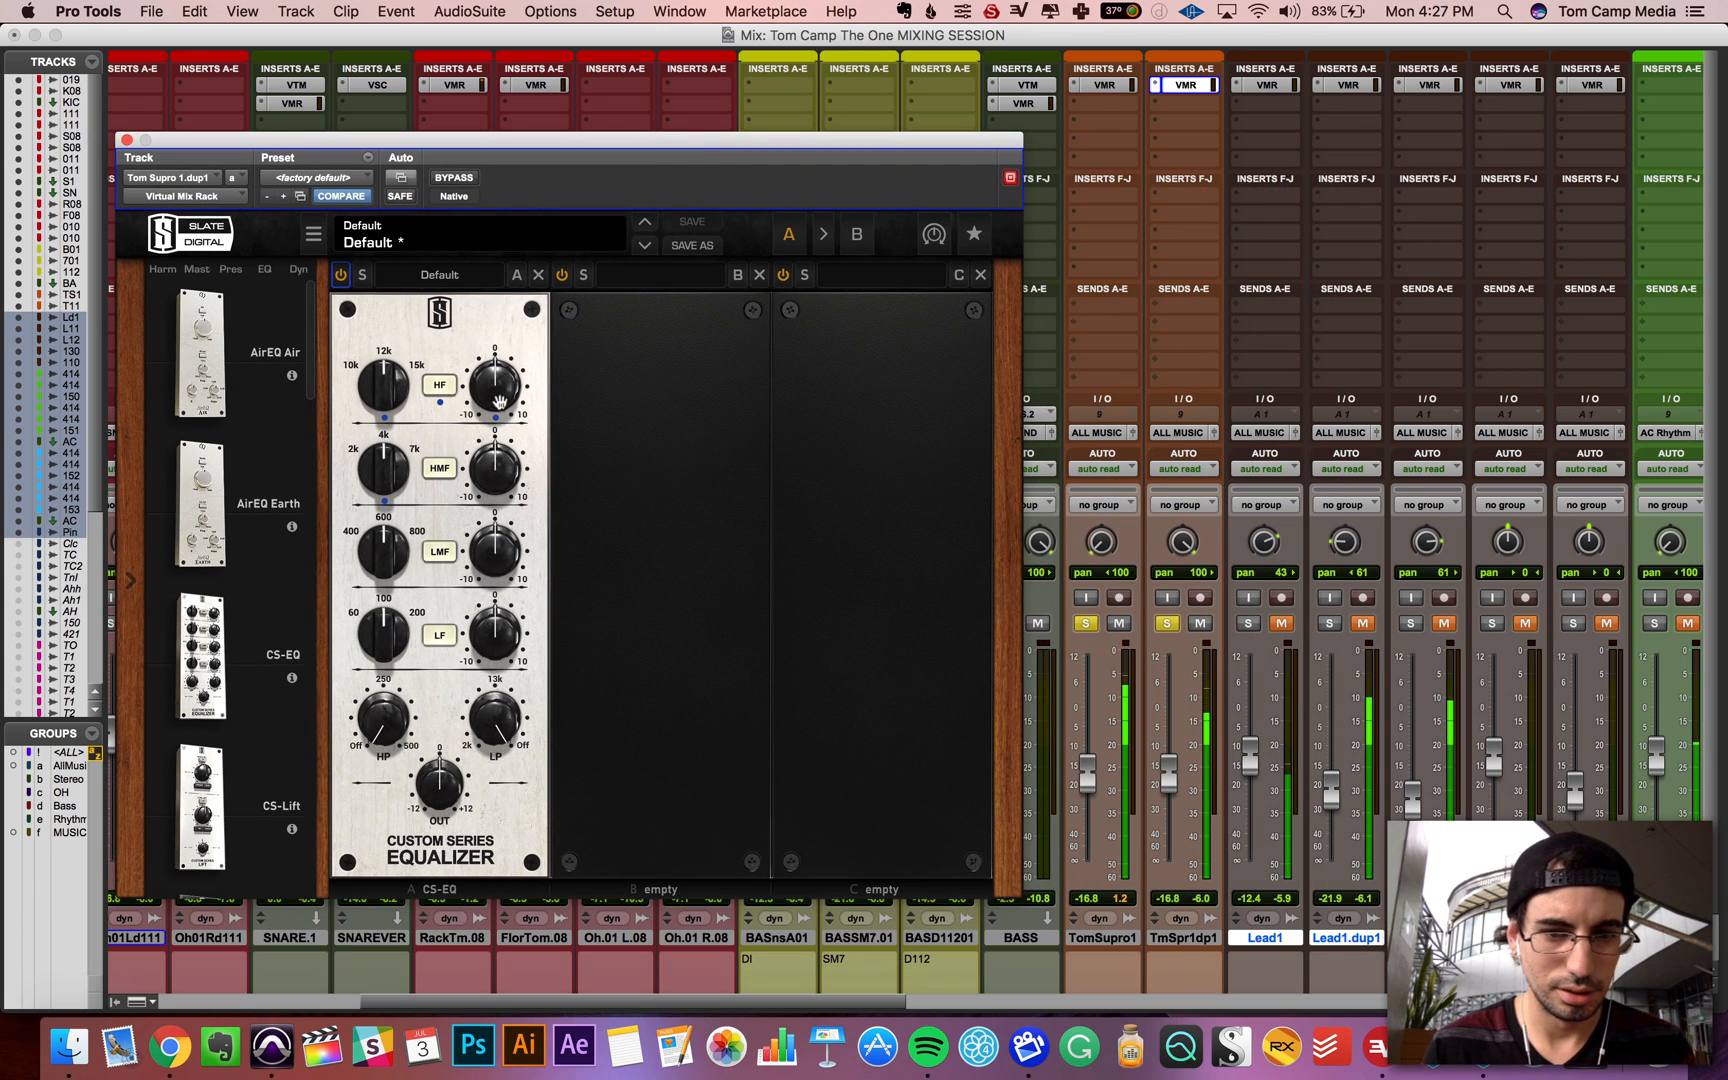
Step: On TmSpr1dp1's CS-EQ, adjust the HF and HMF gains, raise the high-pass filter and set the low-pass to 17.1 kHz
mouse_move(497, 398)
left_mouse_down()
mouse_move(504, 374)
mouse_move(495, 393)
left_mouse_up()
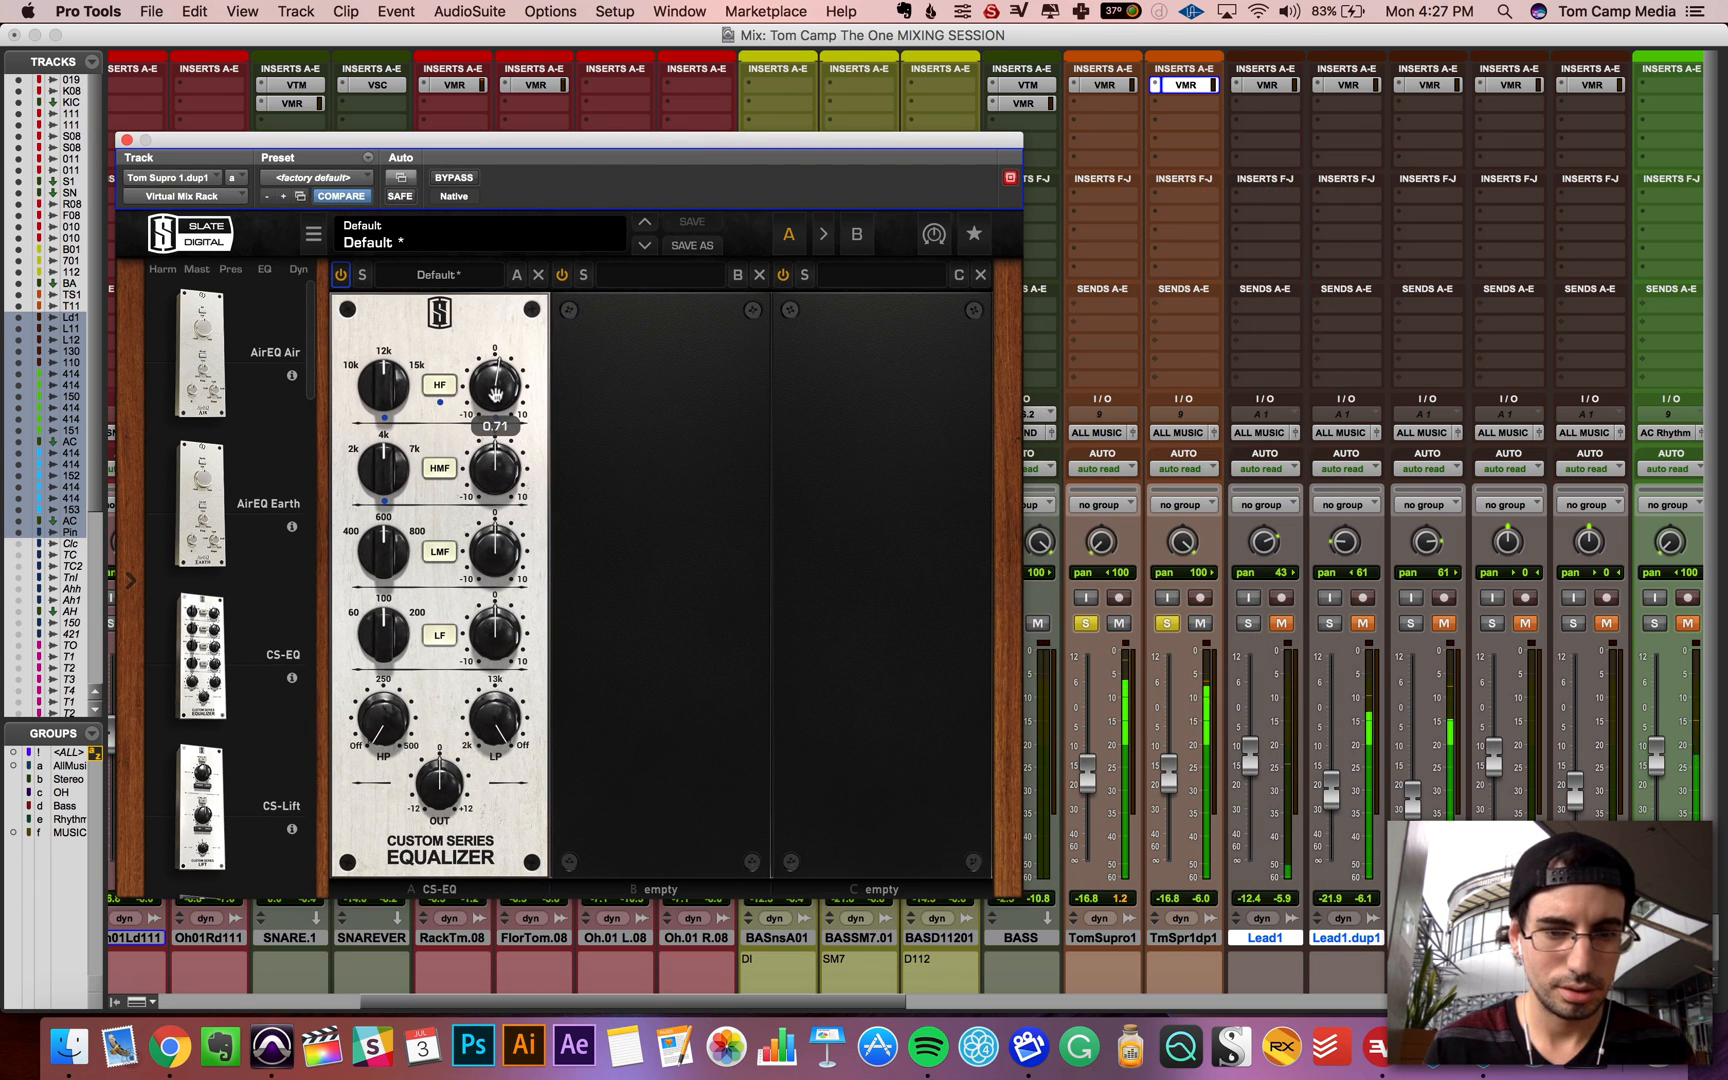
left_click_drag(492, 494, 494, 500)
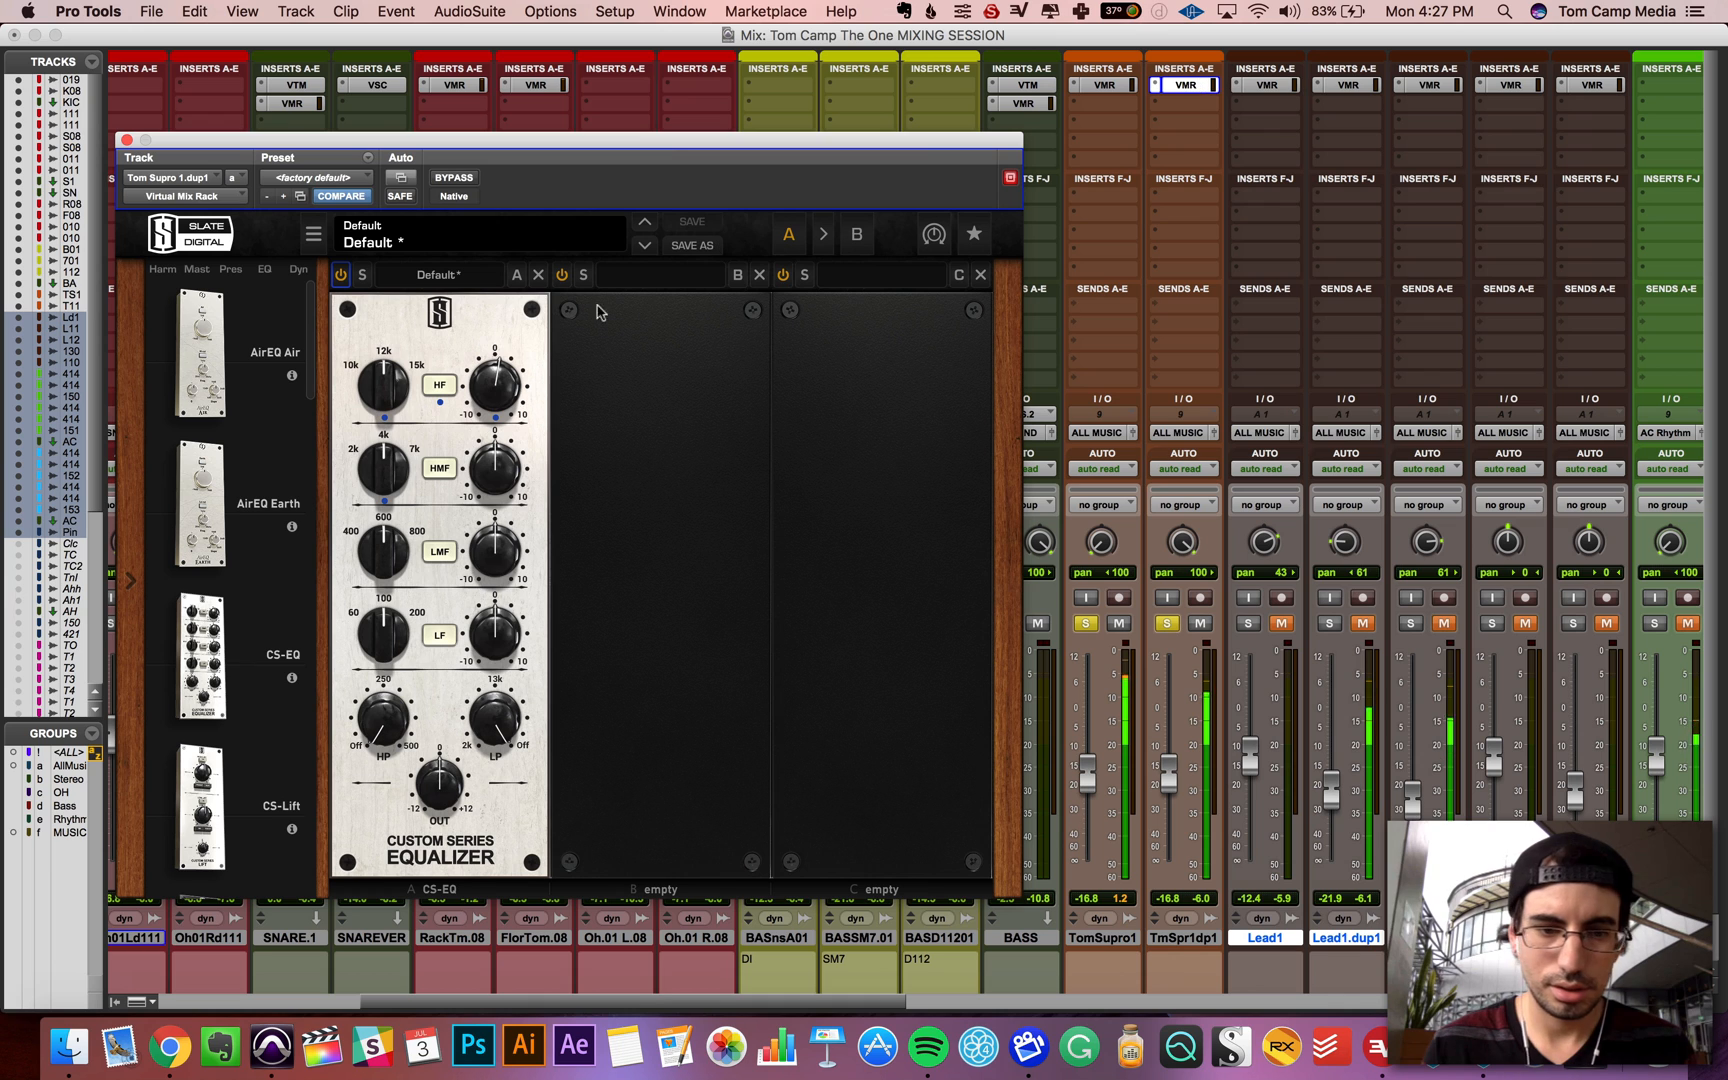
left_click_drag(382, 743, 383, 703)
mouse_move(485, 717)
left_mouse_down()
mouse_move(492, 772)
mouse_move(494, 714)
left_mouse_up()
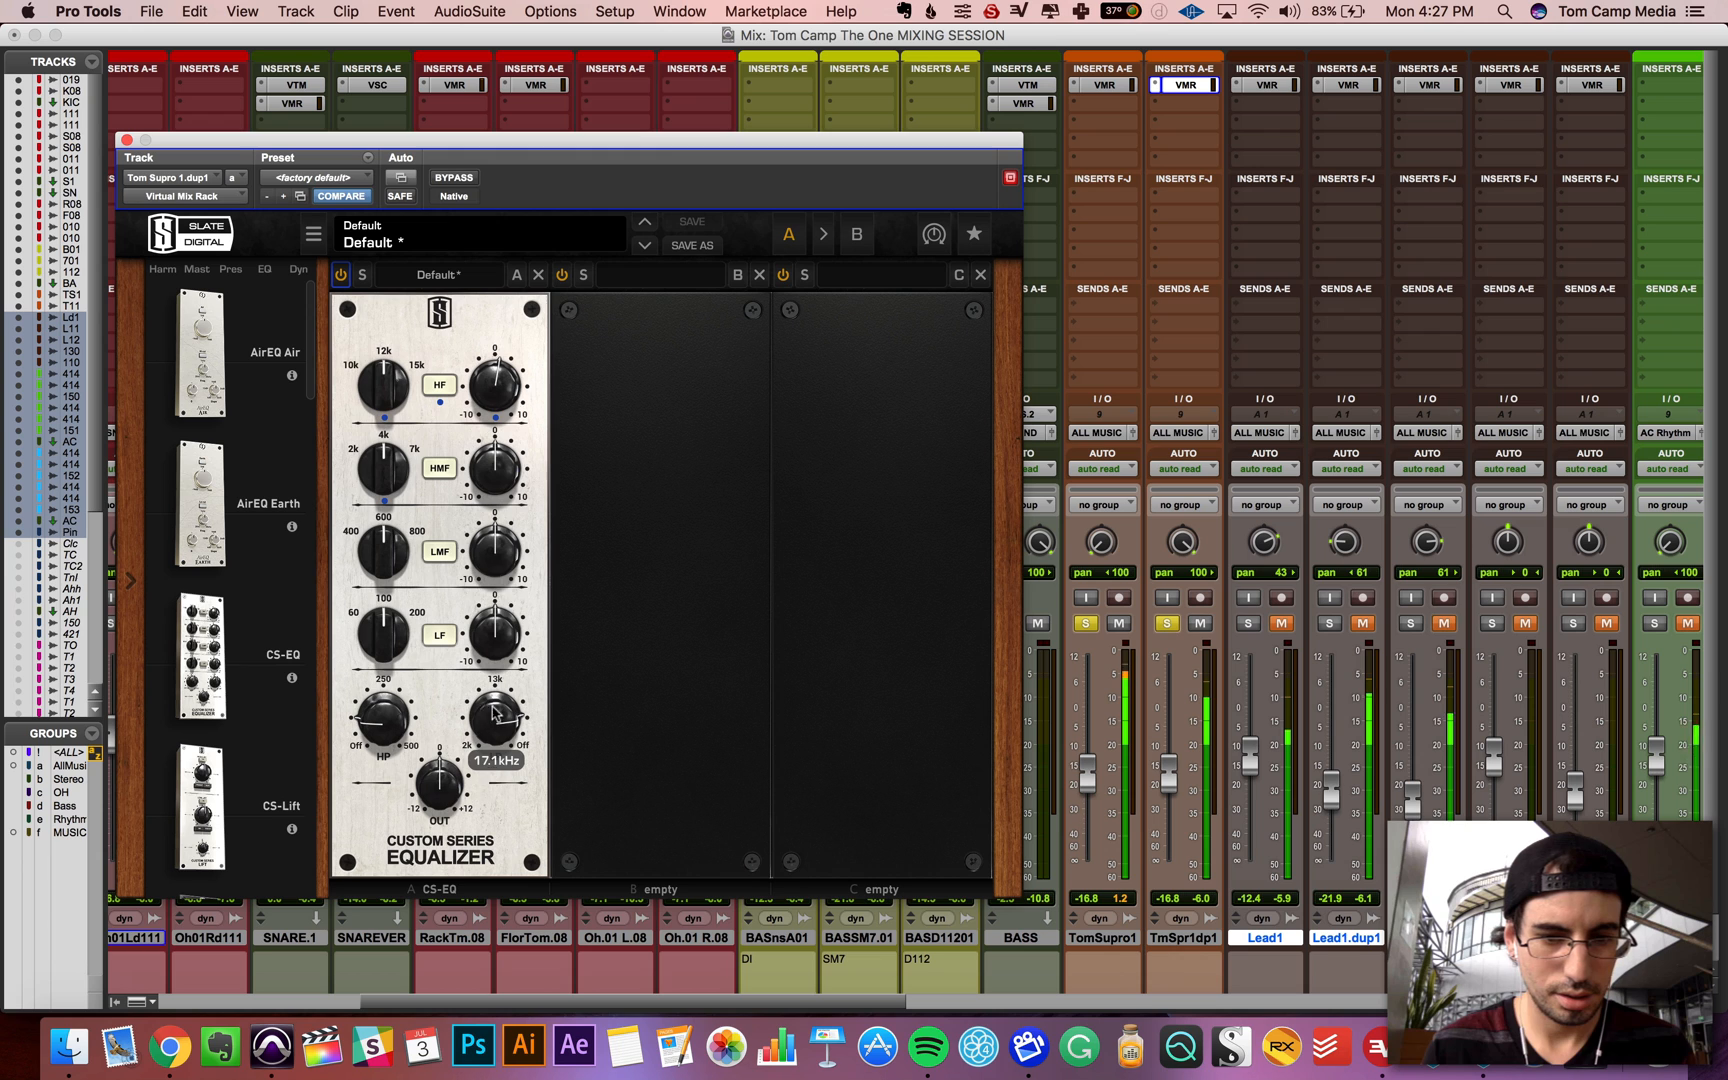
Step: Boost LMF to 7.76 at 400 Hz on TmSpr1dp1's CS-EQ, and isolate that track with its pan centred
left_click_drag(500, 556, 503, 468)
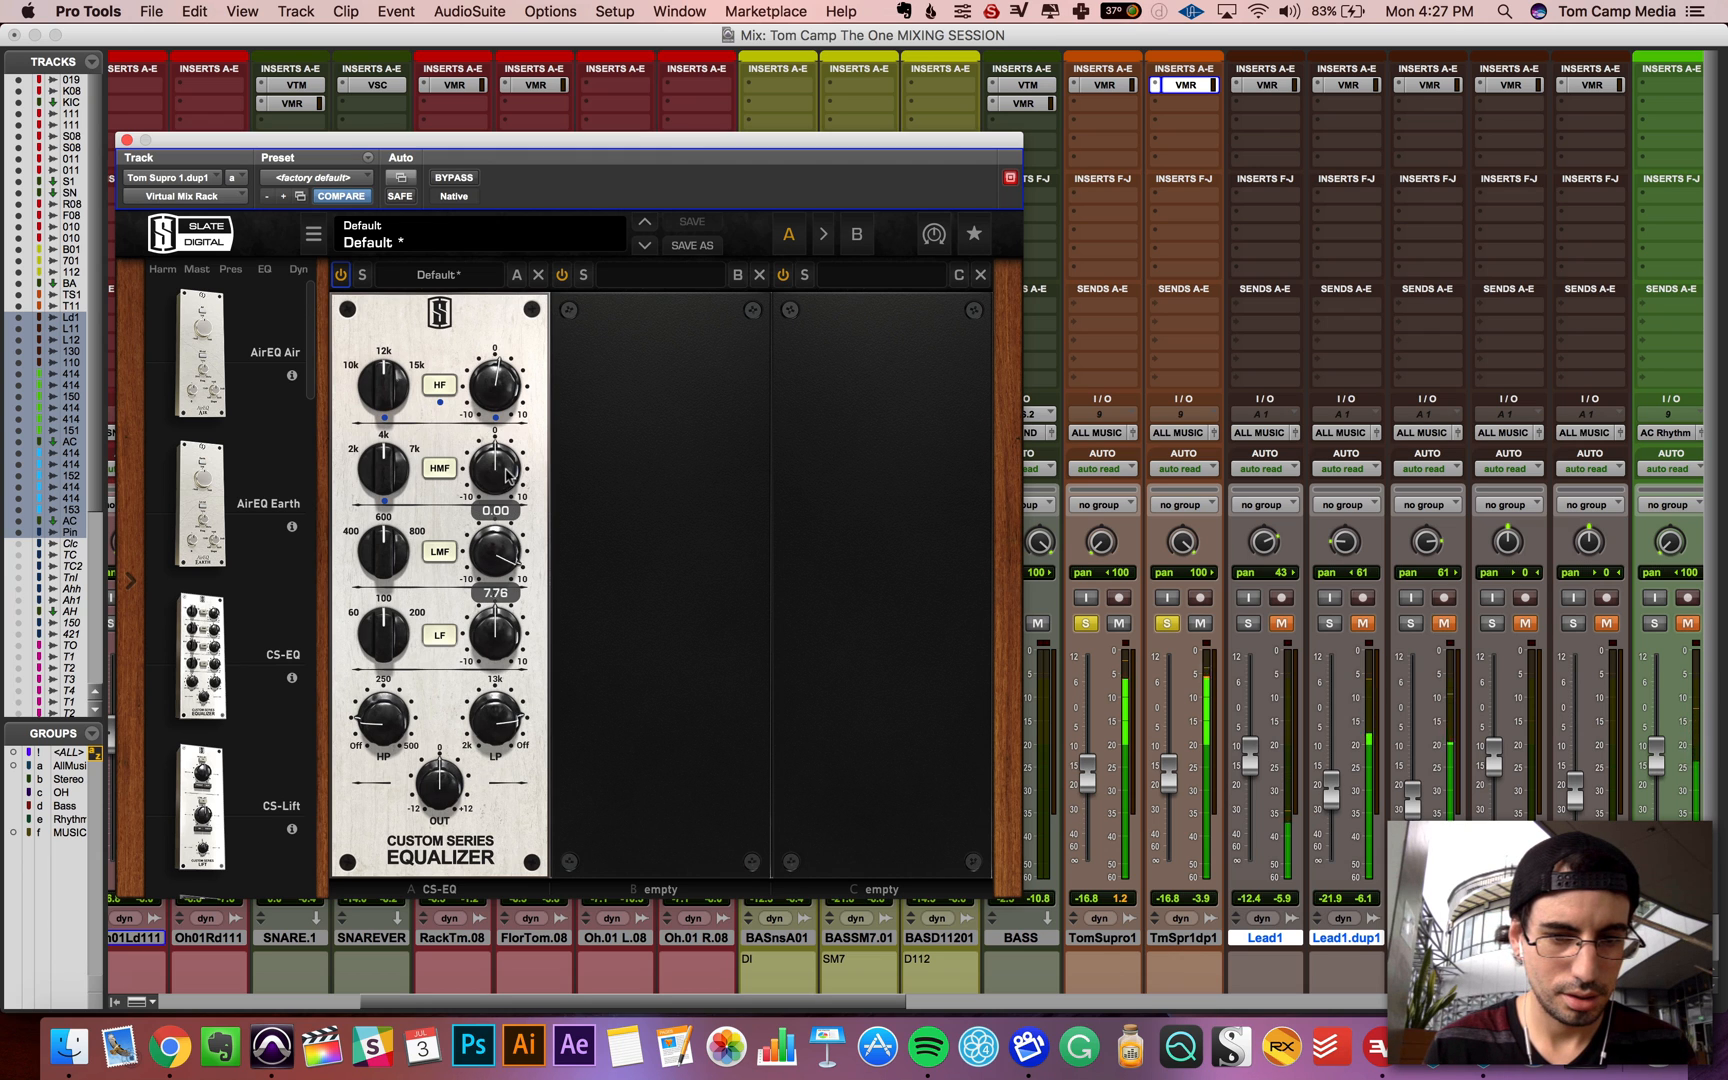
left_click_drag(384, 548, 382, 590)
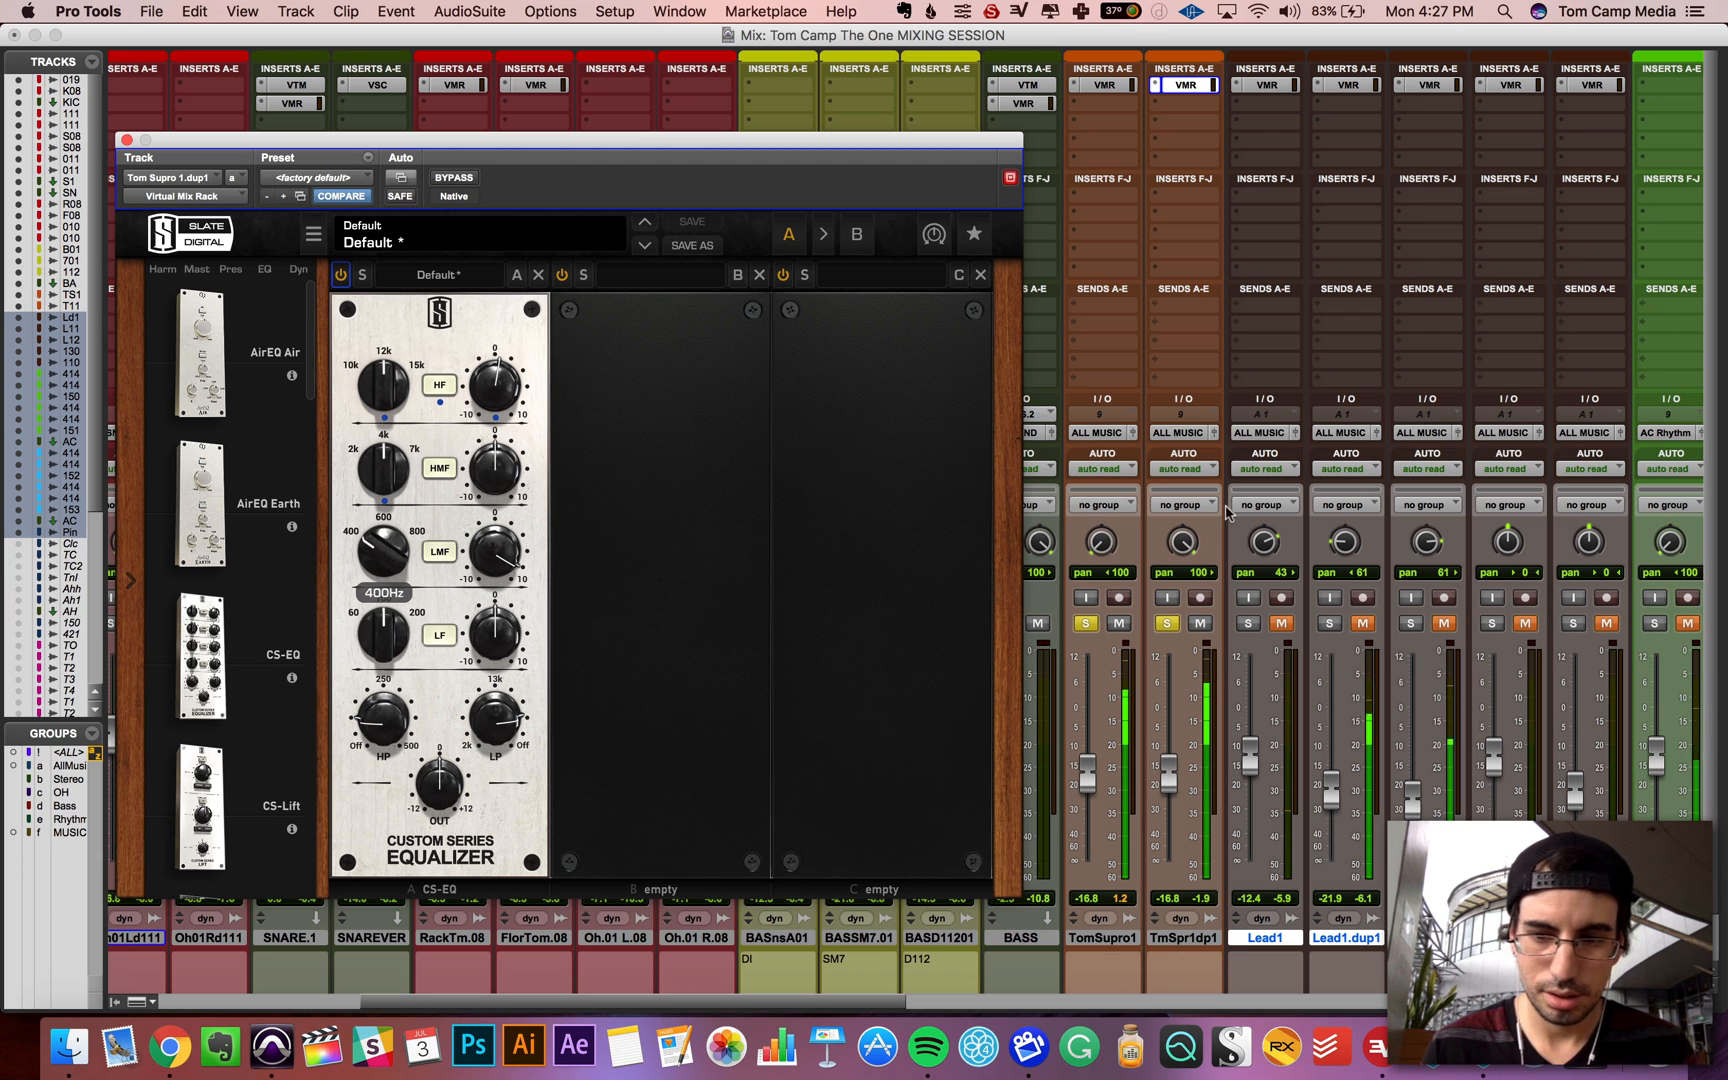
left_click(1085, 623)
left_click(1182, 541, "alt")
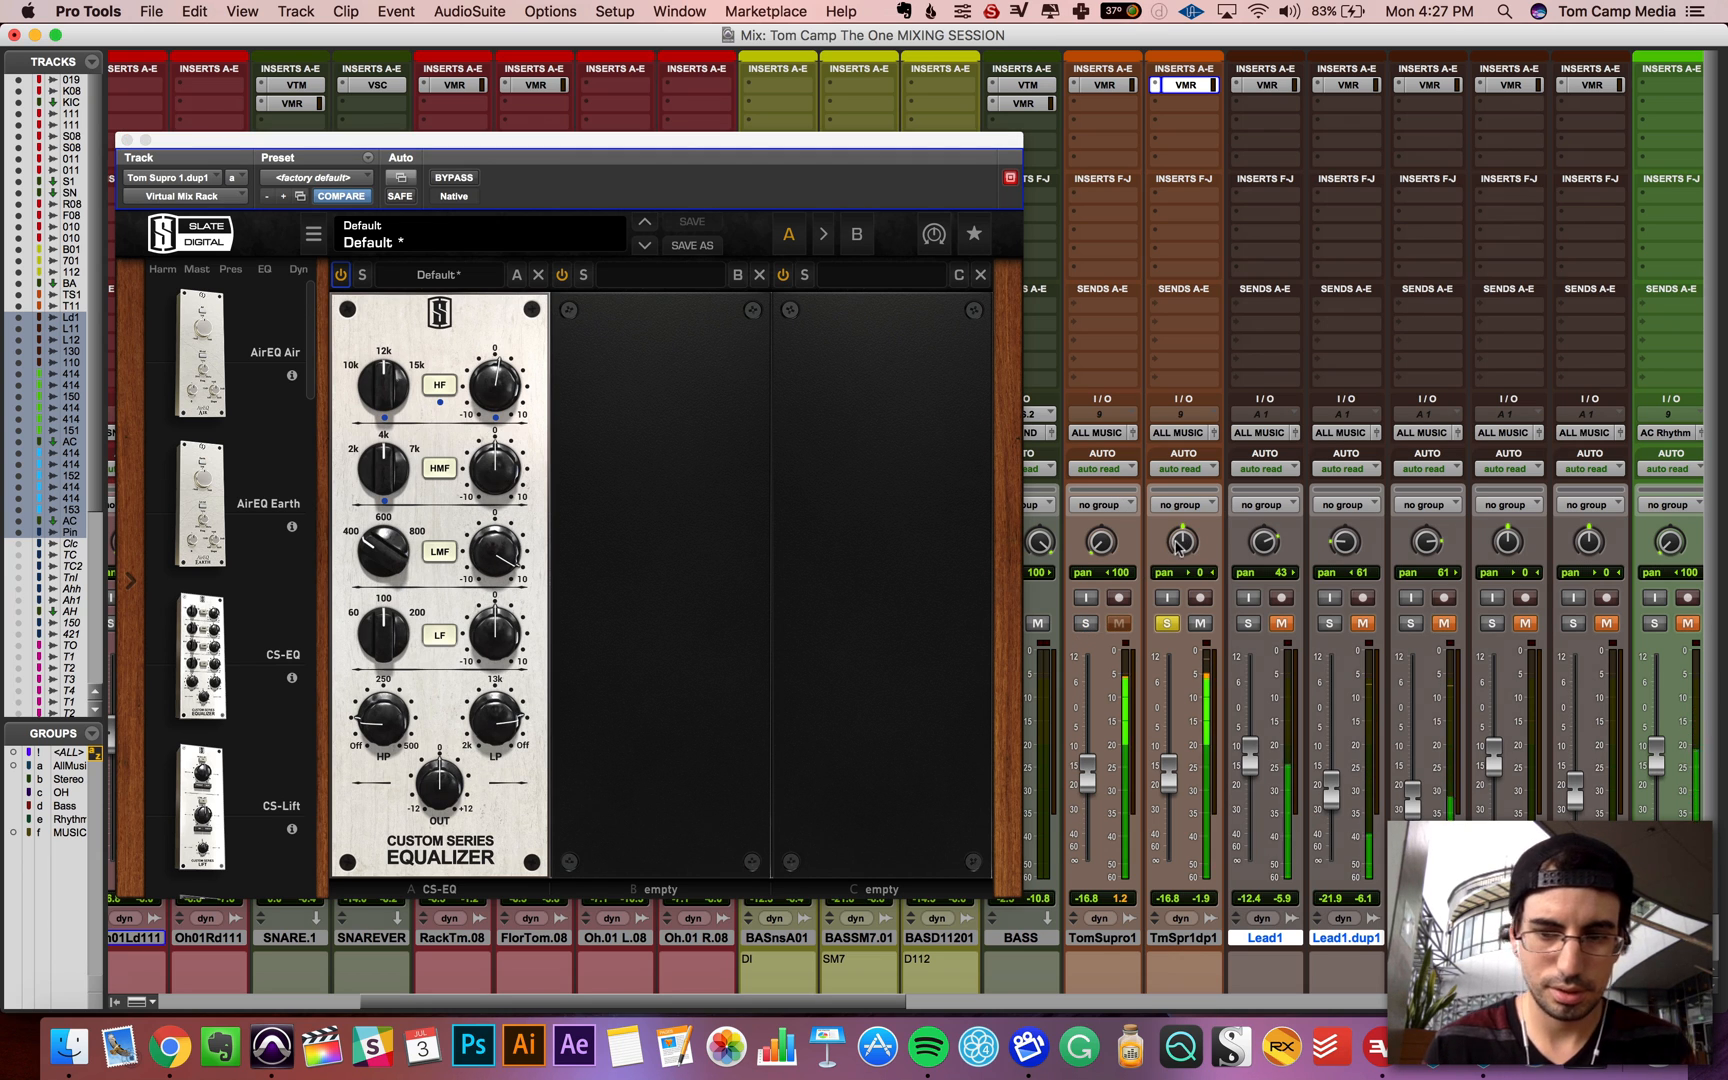
Step: On TmSpr1dp1's CS-EQ, cut the LMF gain, boost the HMF gain and lower the HMF frequency
left_click_drag(480, 541, 490, 670)
left_click_drag(494, 472, 500, 436)
left_click_drag(375, 450, 477, 440)
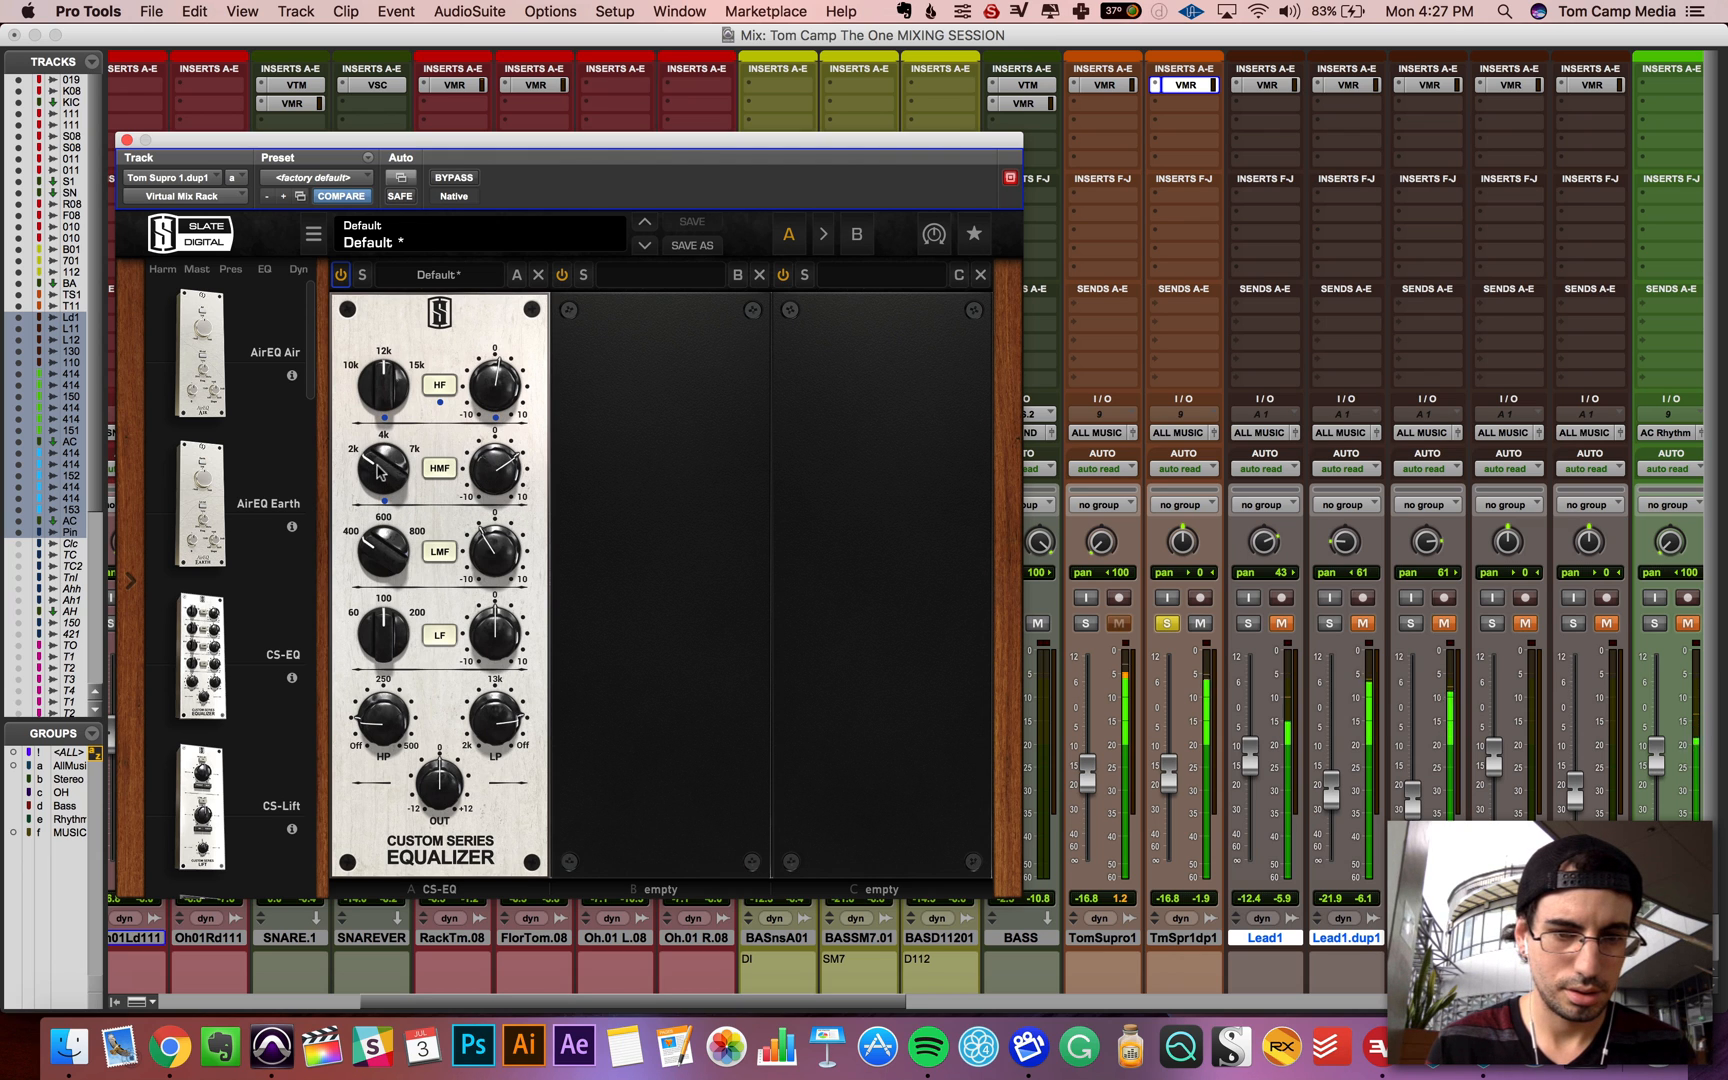
Step: Raise the CS-EQ's HF frequency, set its HF gain to 1.45 and slightly boost the LF gain
left_click_drag(379, 397, 381, 349)
mouse_move(498, 388)
left_mouse_down()
mouse_move(493, 309)
mouse_move(501, 427)
mouse_move(504, 387)
left_mouse_up()
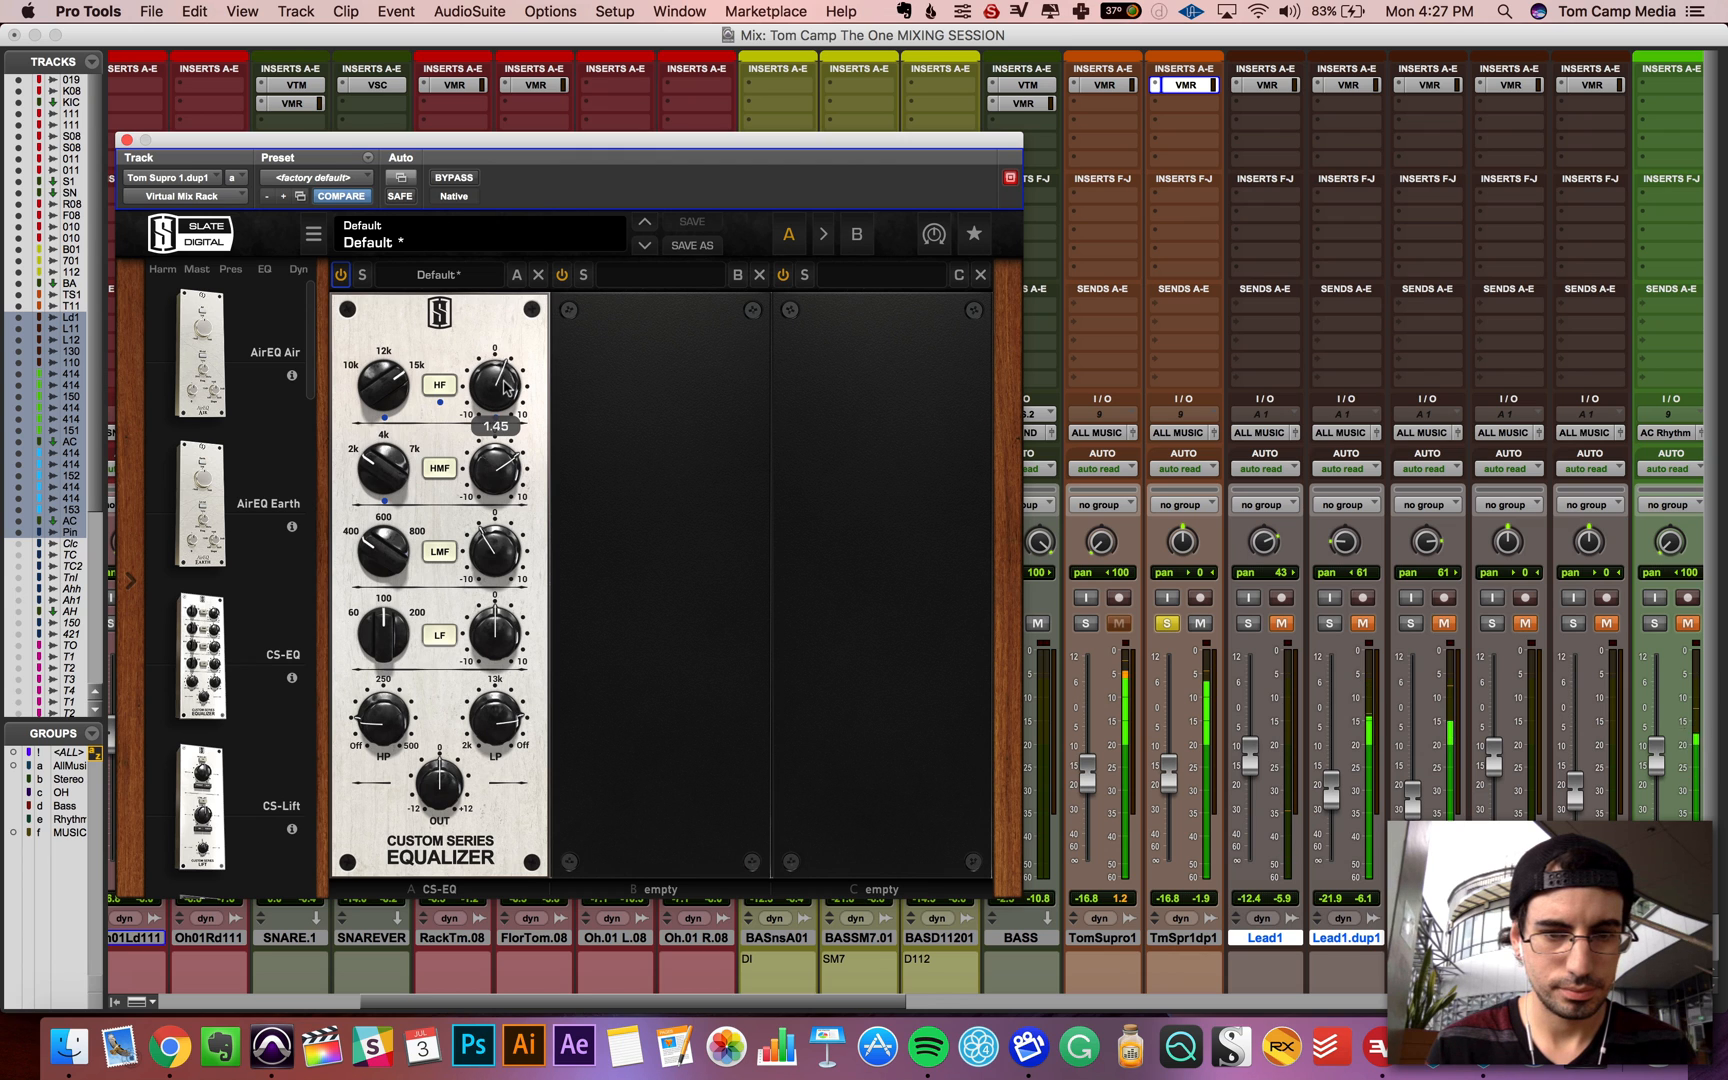
left_click_drag(504, 638, 512, 634)
Step: Sweep the CS-EQ's LMF frequency and settle the LMF gain at -2.51
left_click_drag(389, 562, 398, 516)
mouse_move(488, 560)
left_click_drag(488, 560, 495, 490)
left_click_drag(413, 538, 376, 680)
left_click_drag(497, 566, 487, 603)
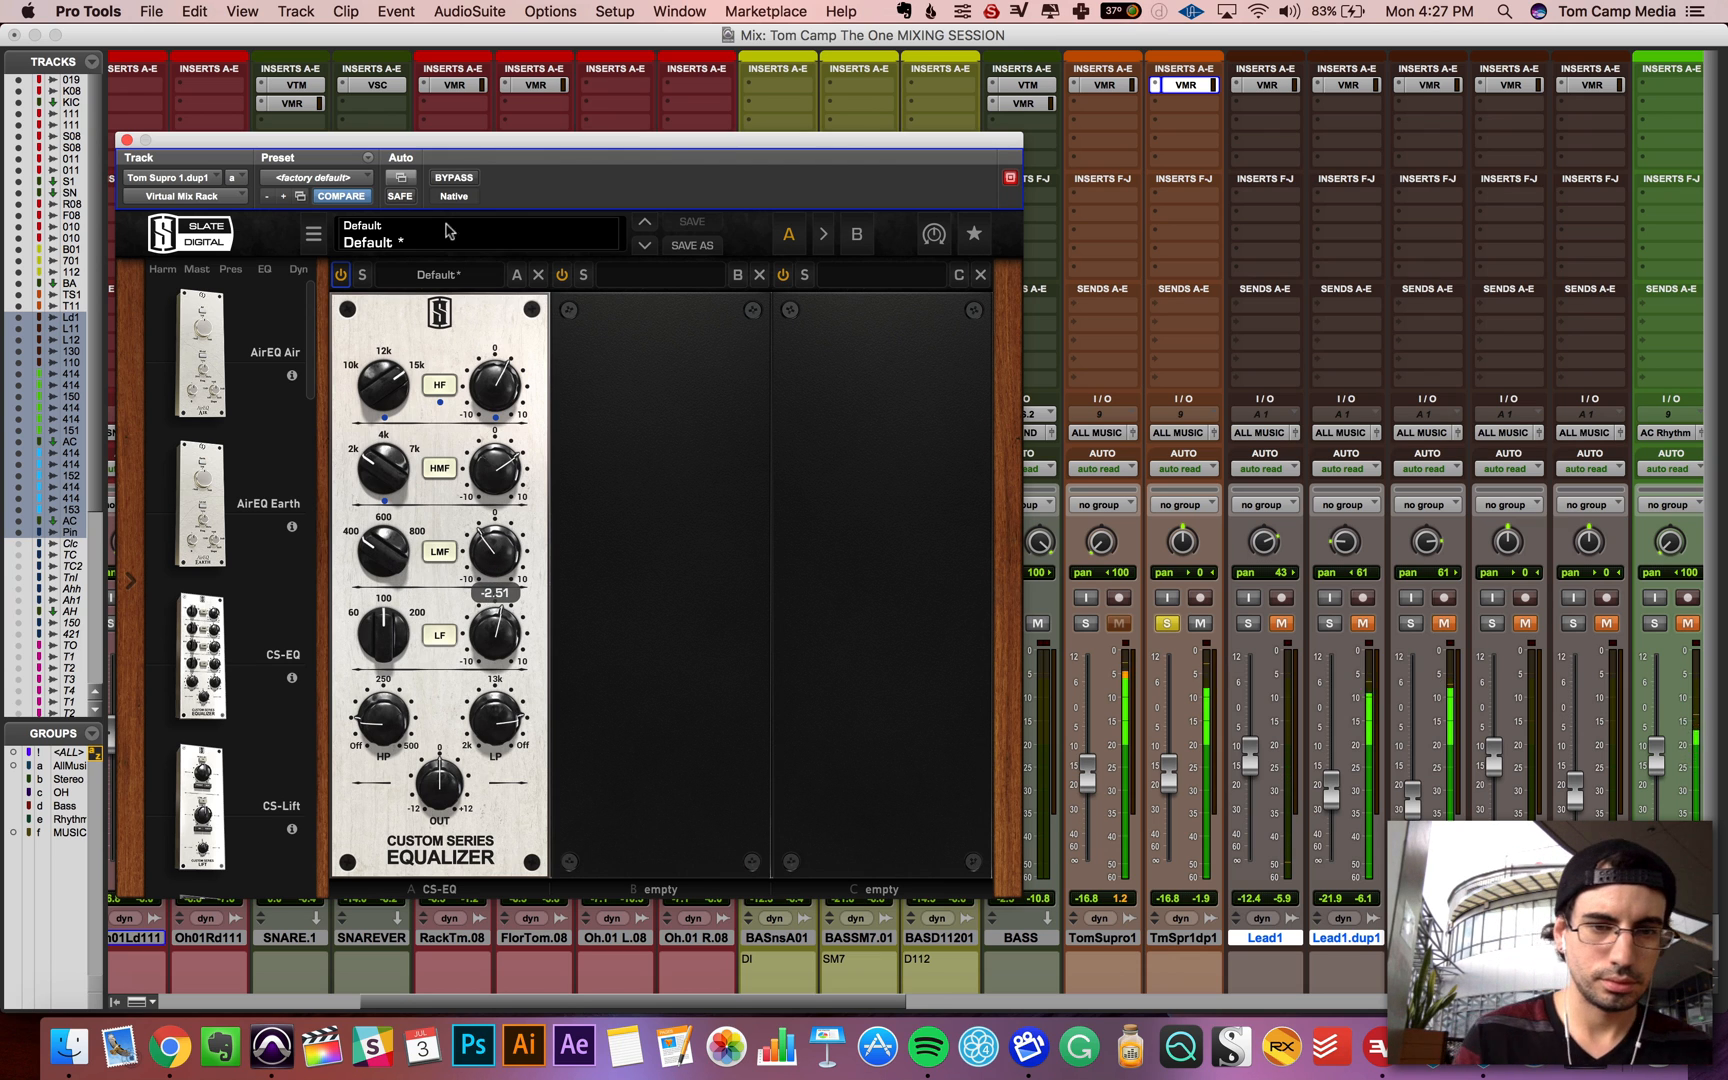
Step: Compare TmSpr1dp1's mix rack bypassed and active, and set the CS-EQ's HMF gain to 1.49
left_click(454, 179)
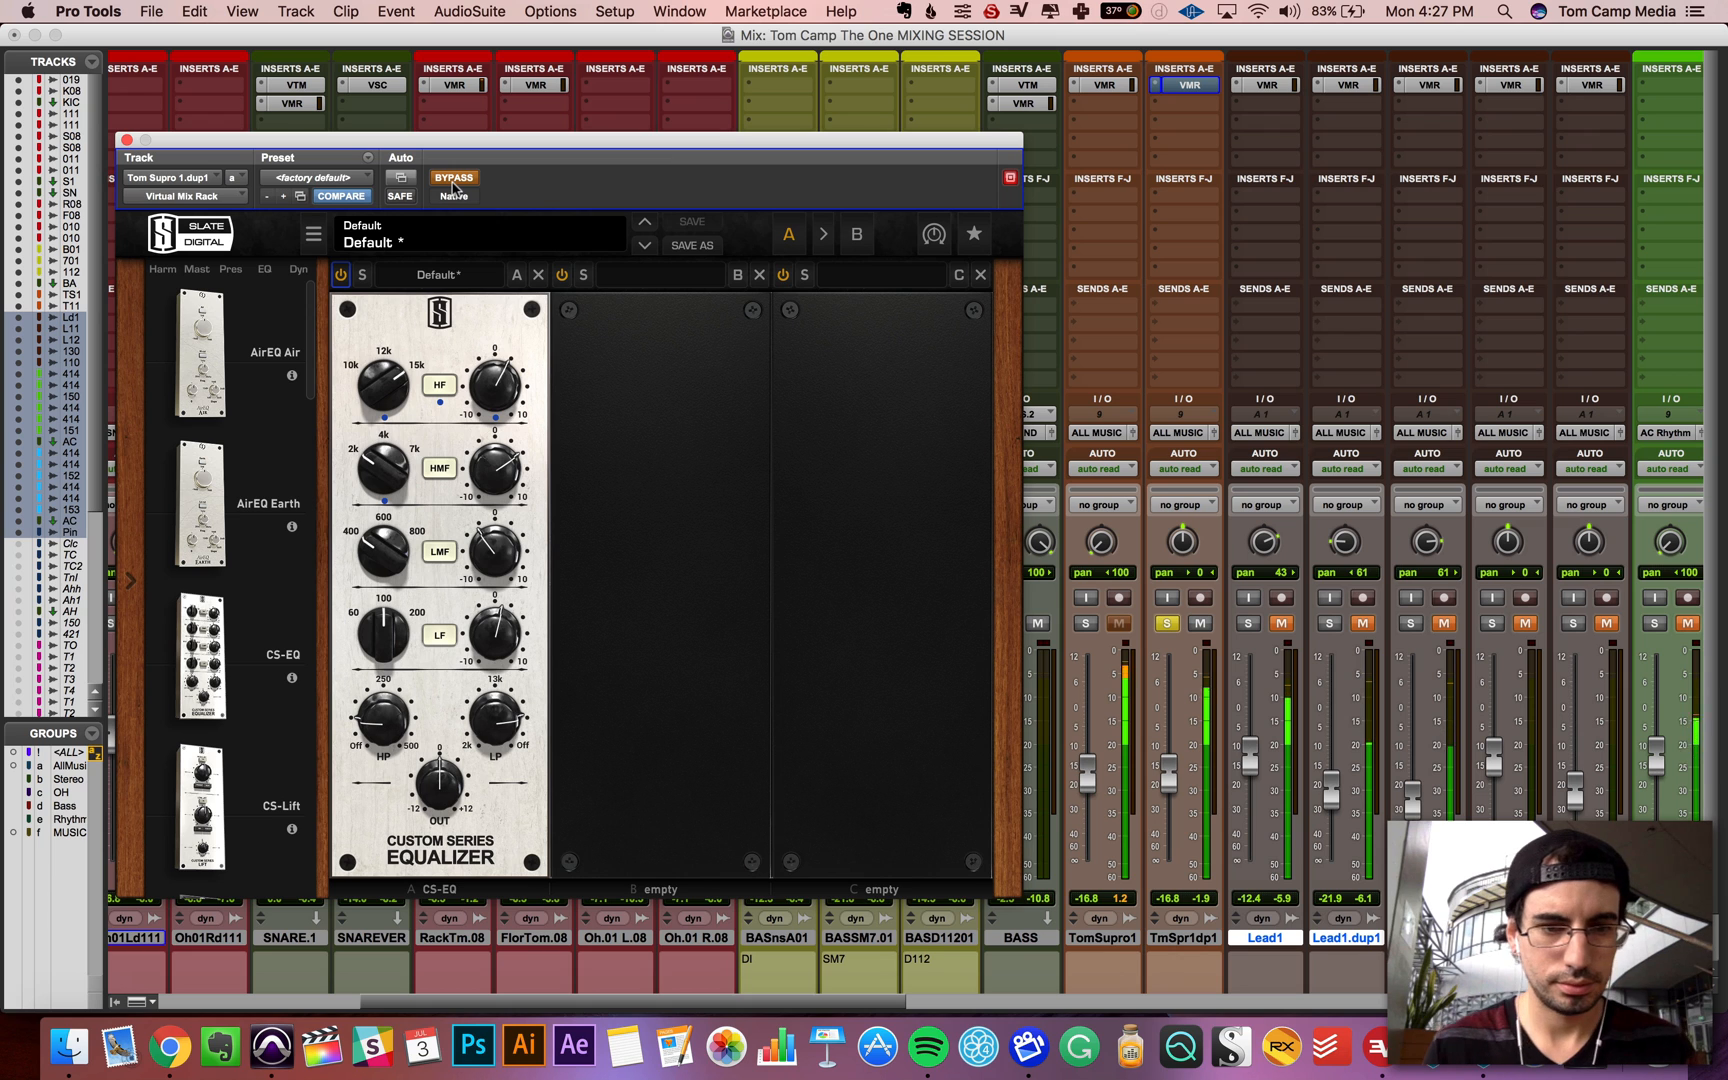
left_click(453, 181)
scroll(268, 540, "down", 2)
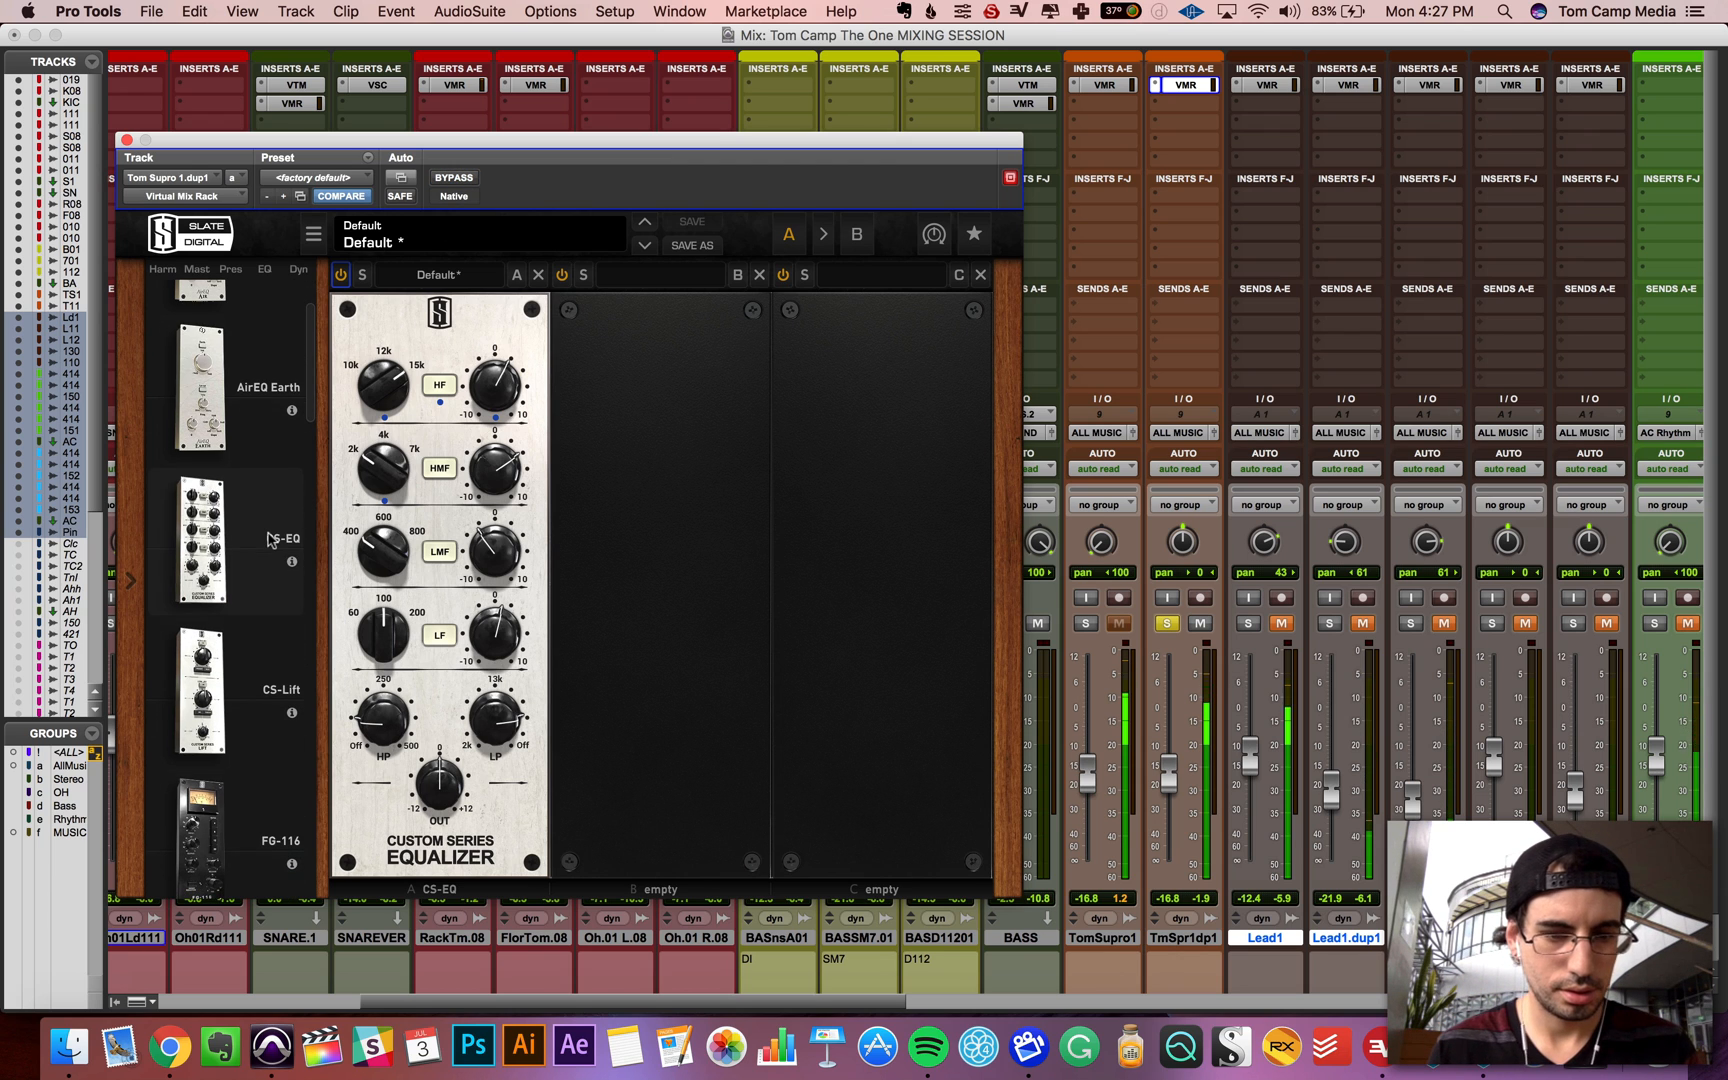
left_click_drag(495, 459, 496, 466)
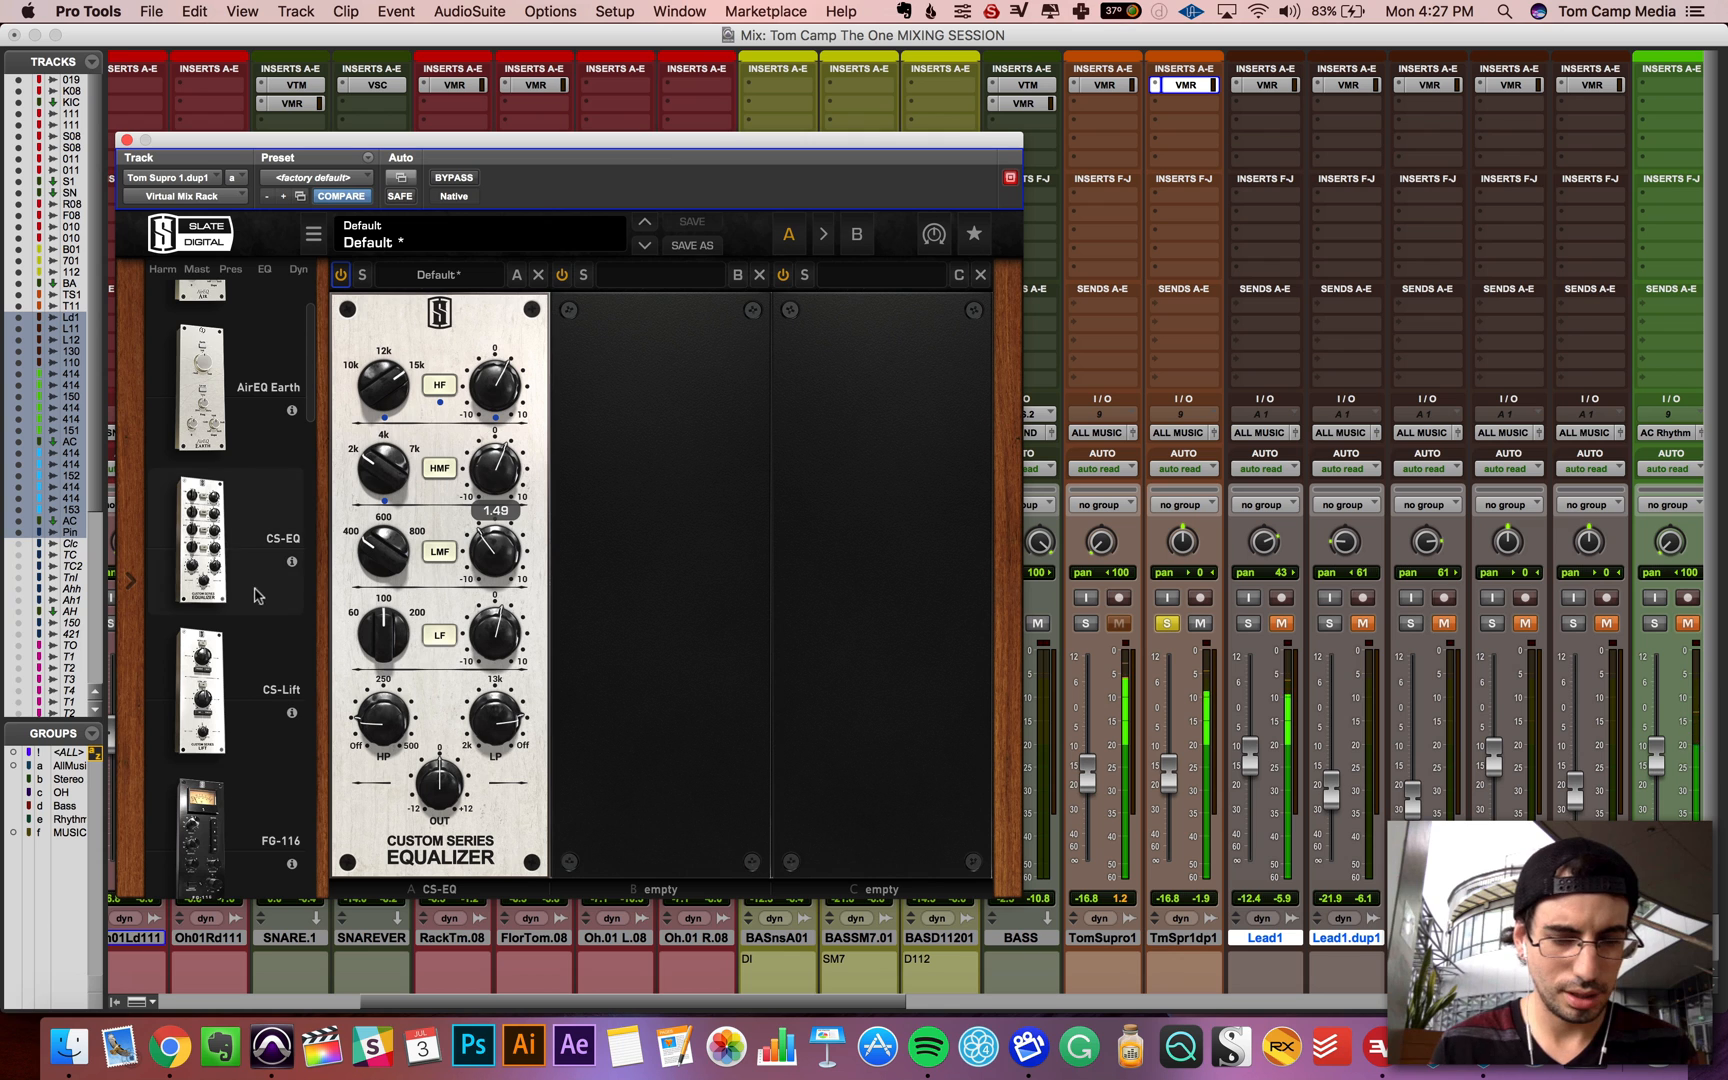
Step: Load the FG-S EQ into the second slot of TmSpr1dp1's mix rack
scroll(222, 728, "down", 4)
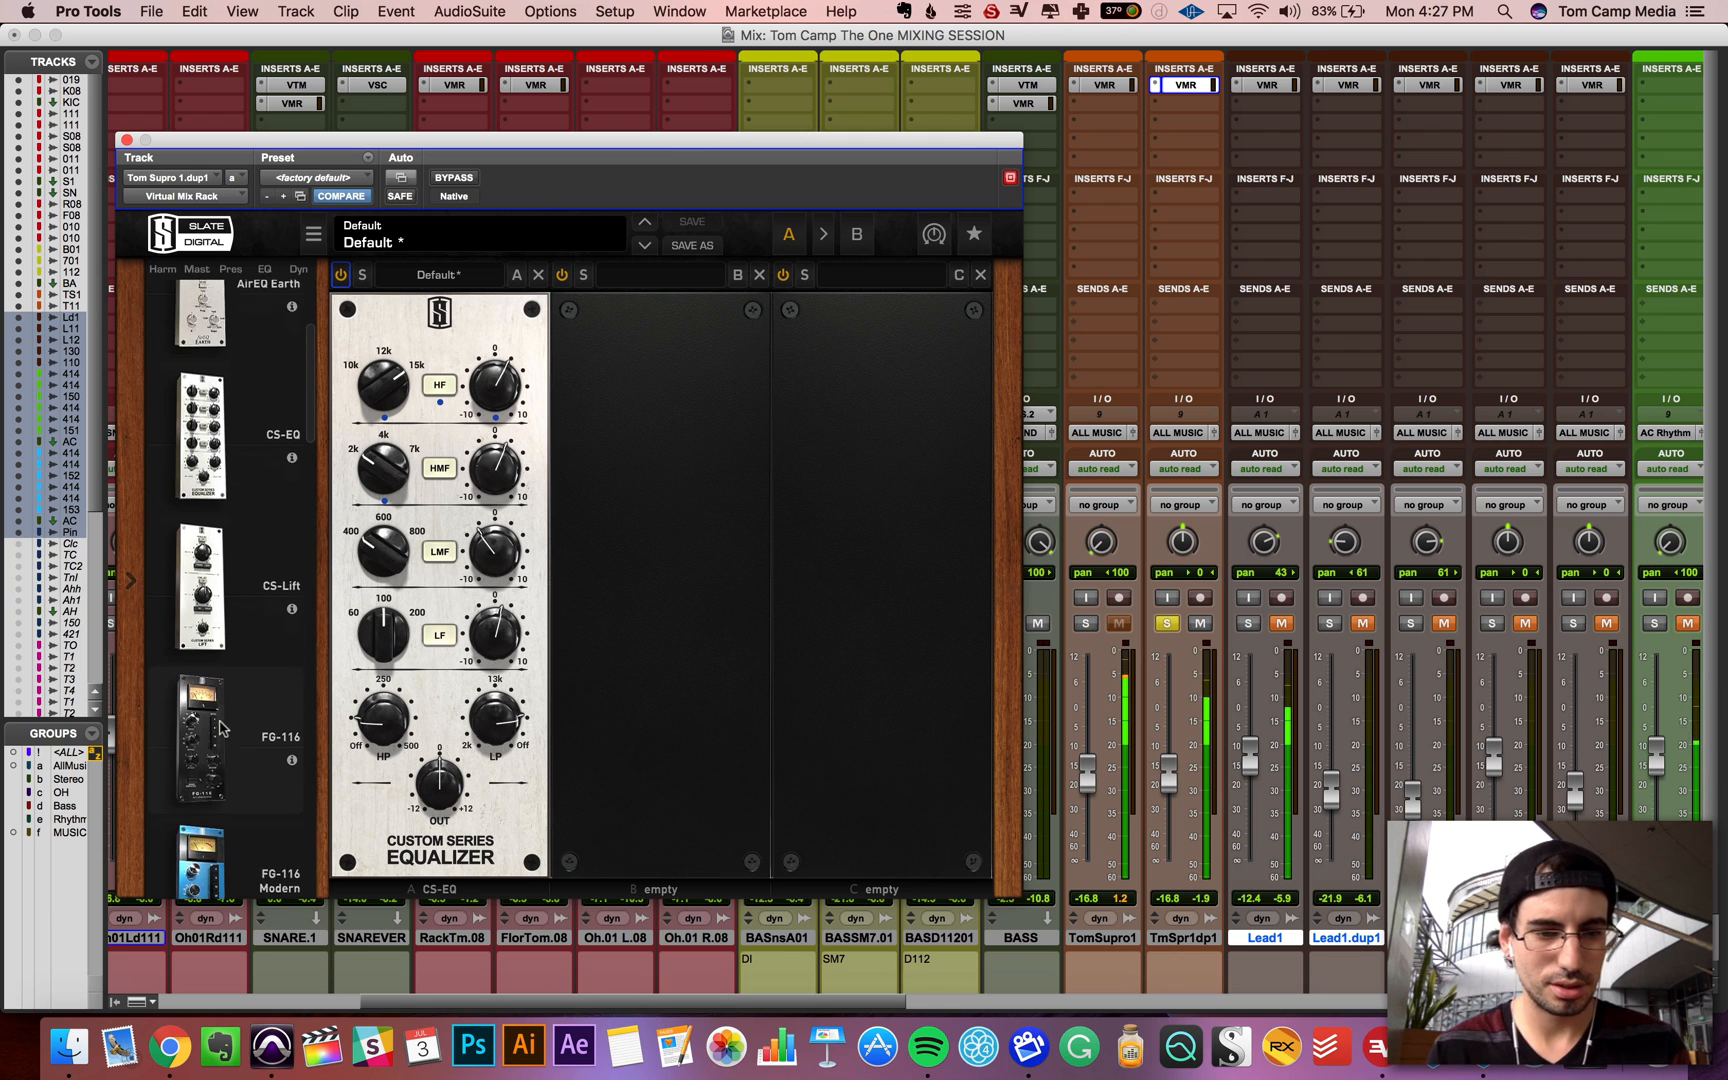
scroll(222, 728, "down", 3)
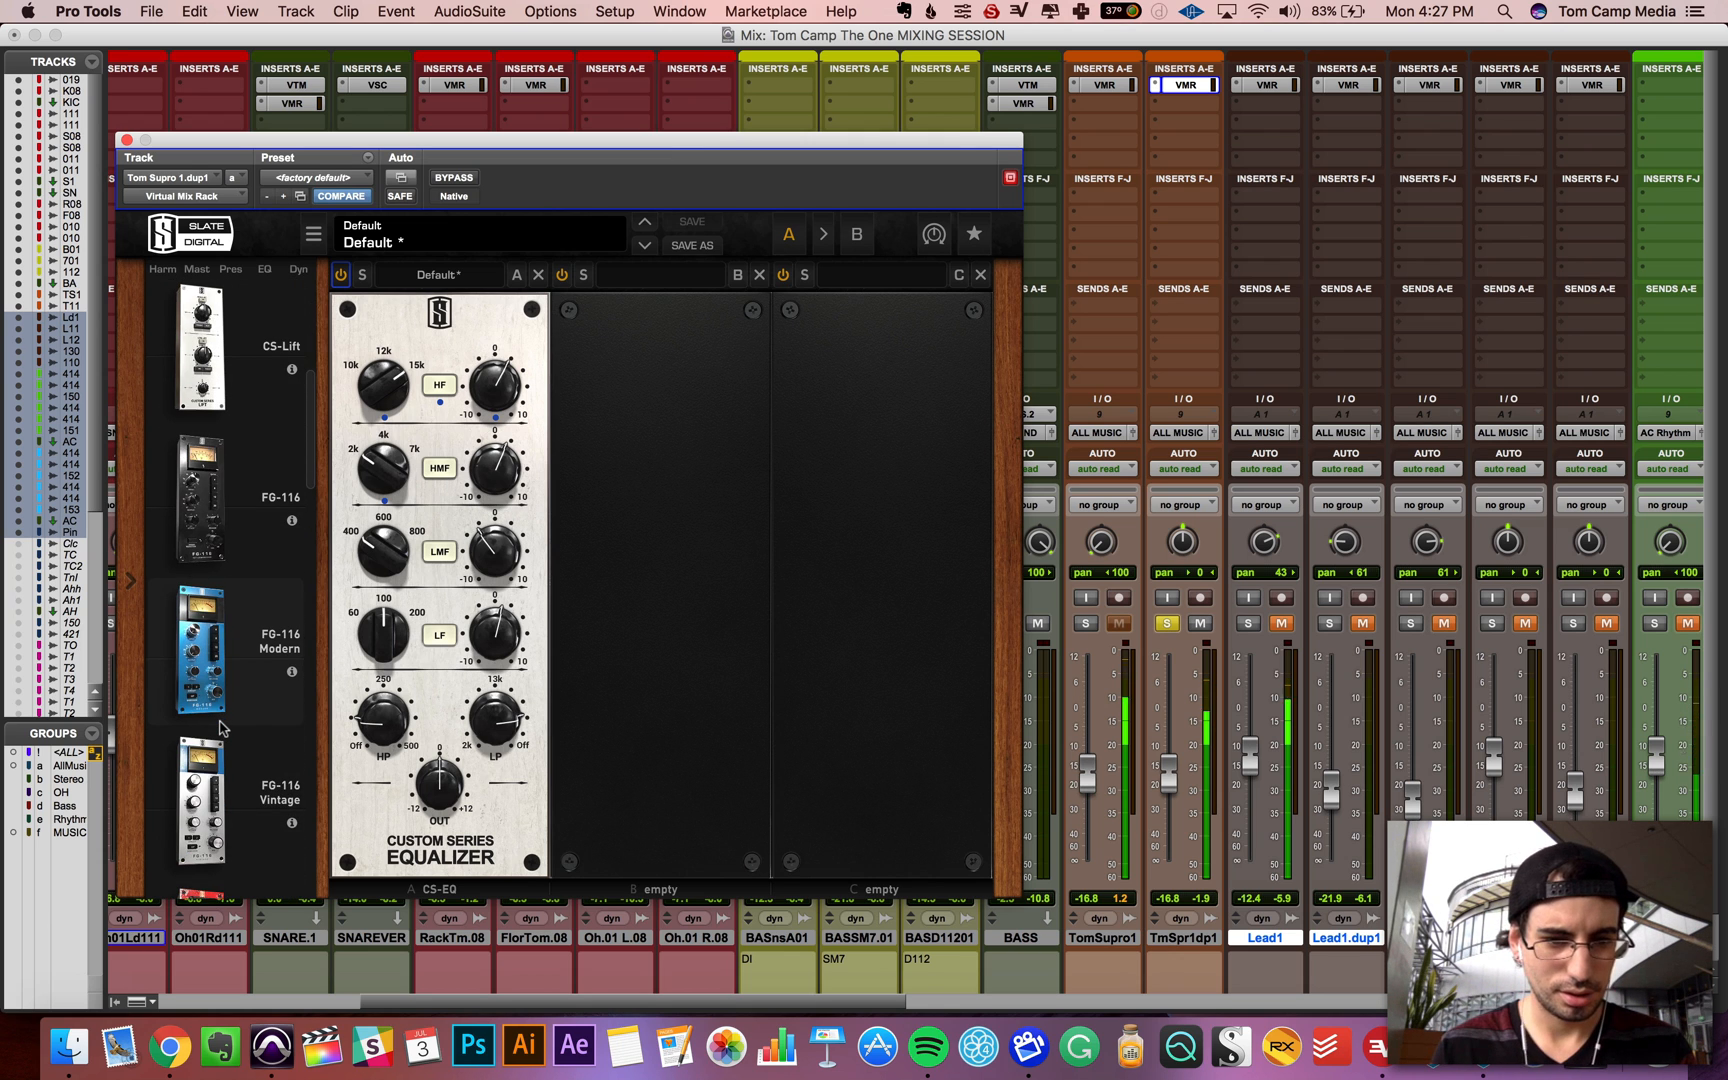
scroll(222, 728, "down", 4)
scroll(222, 728, "down", 12)
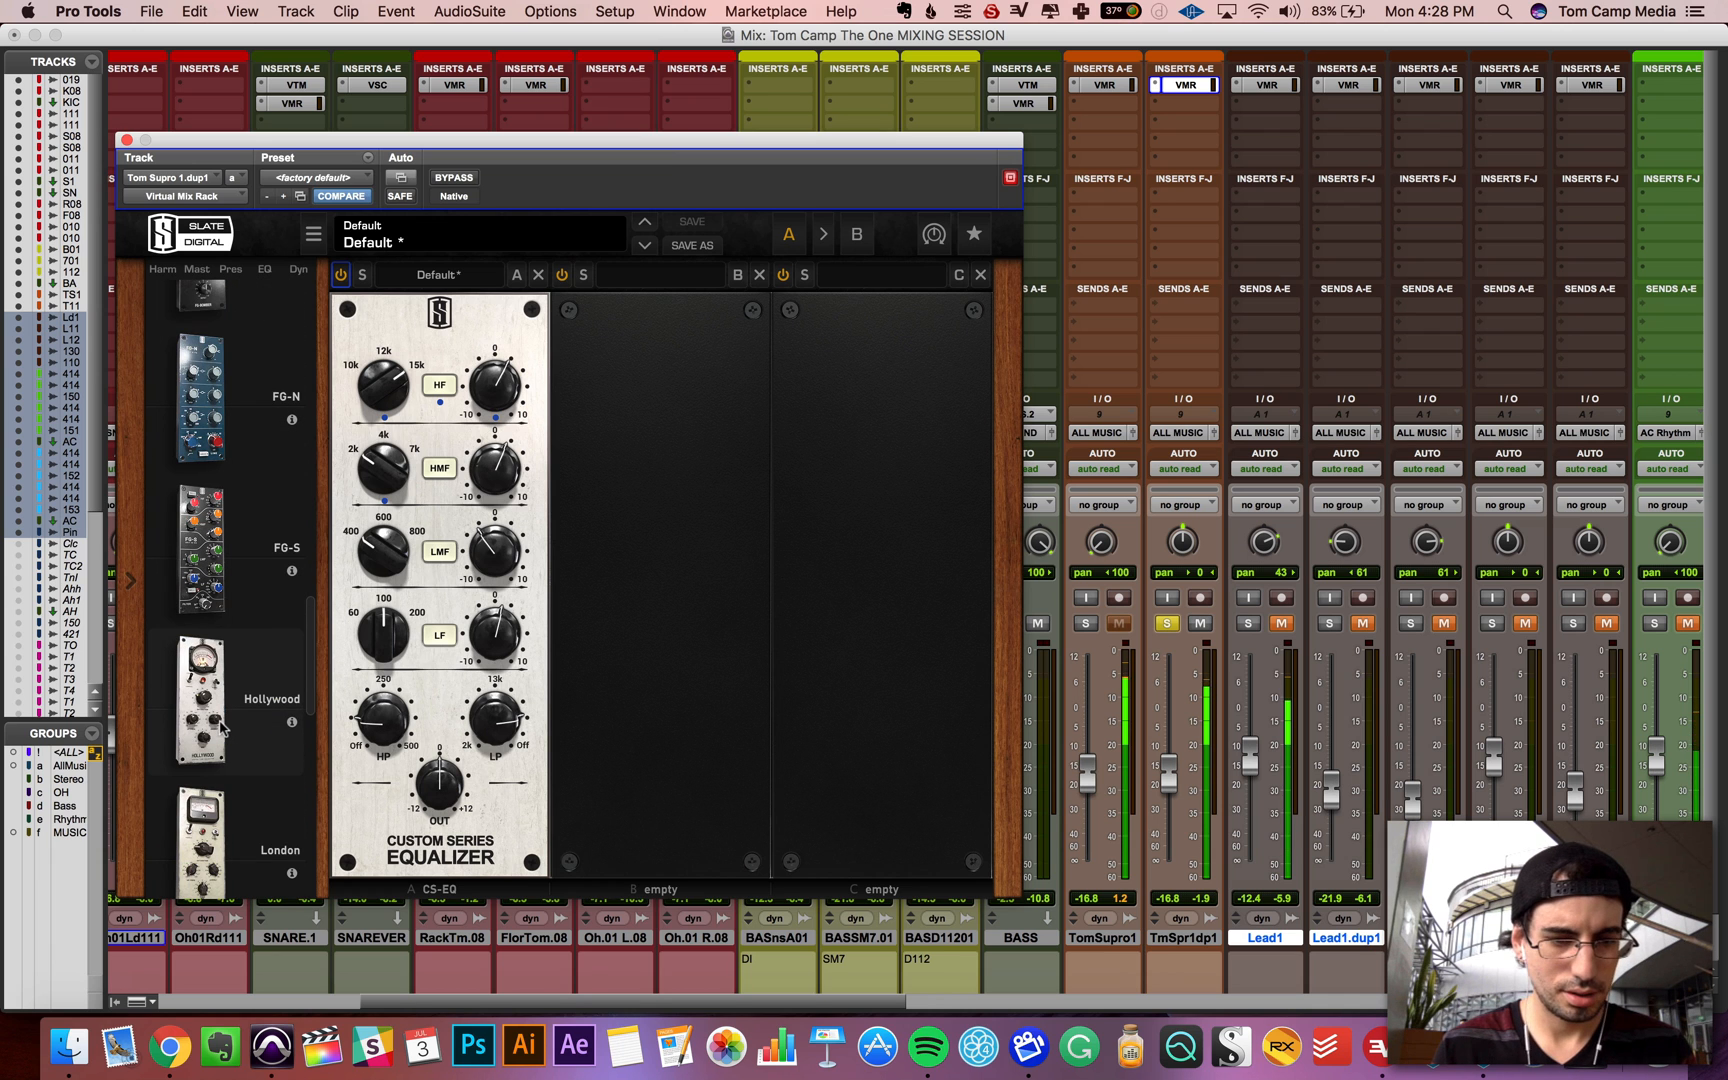
left_click(208, 522)
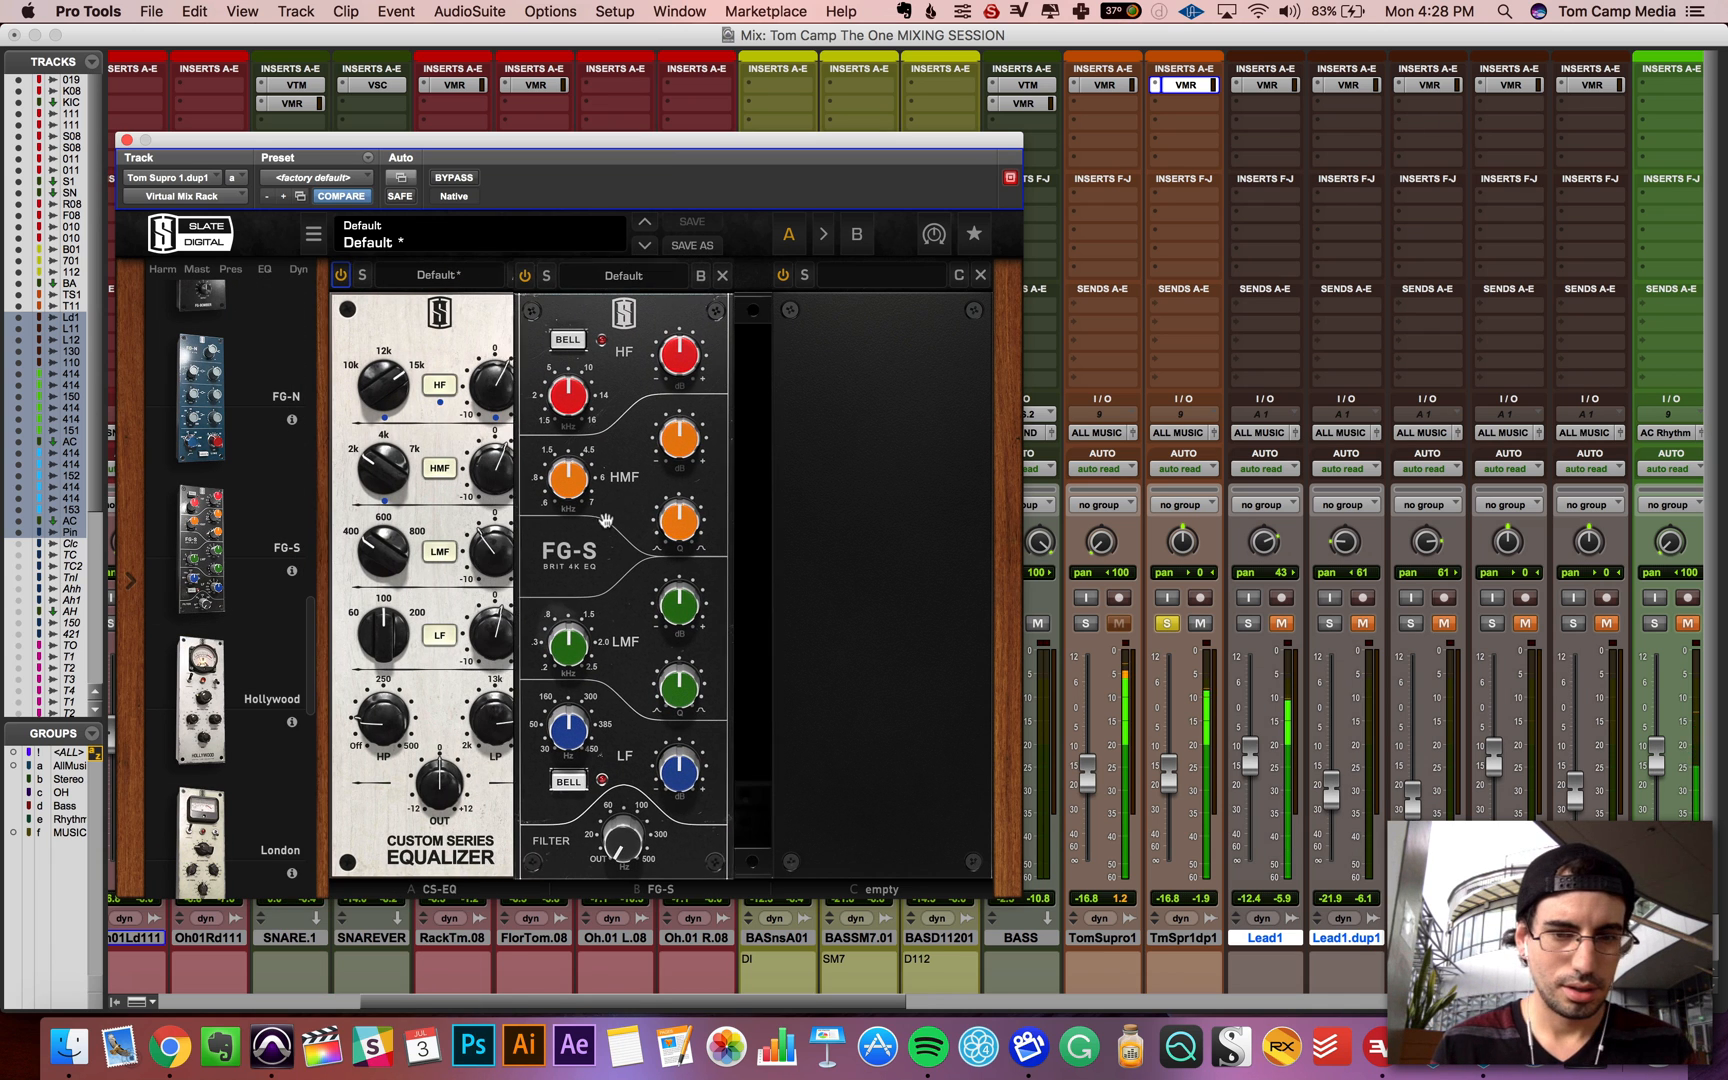
Step: On the FG-S, boost LMF and raise HMF by 2.14 dB at 1.80 kHz, and compare the rack bypassed and active
left_click_drag(727, 593, 724, 573)
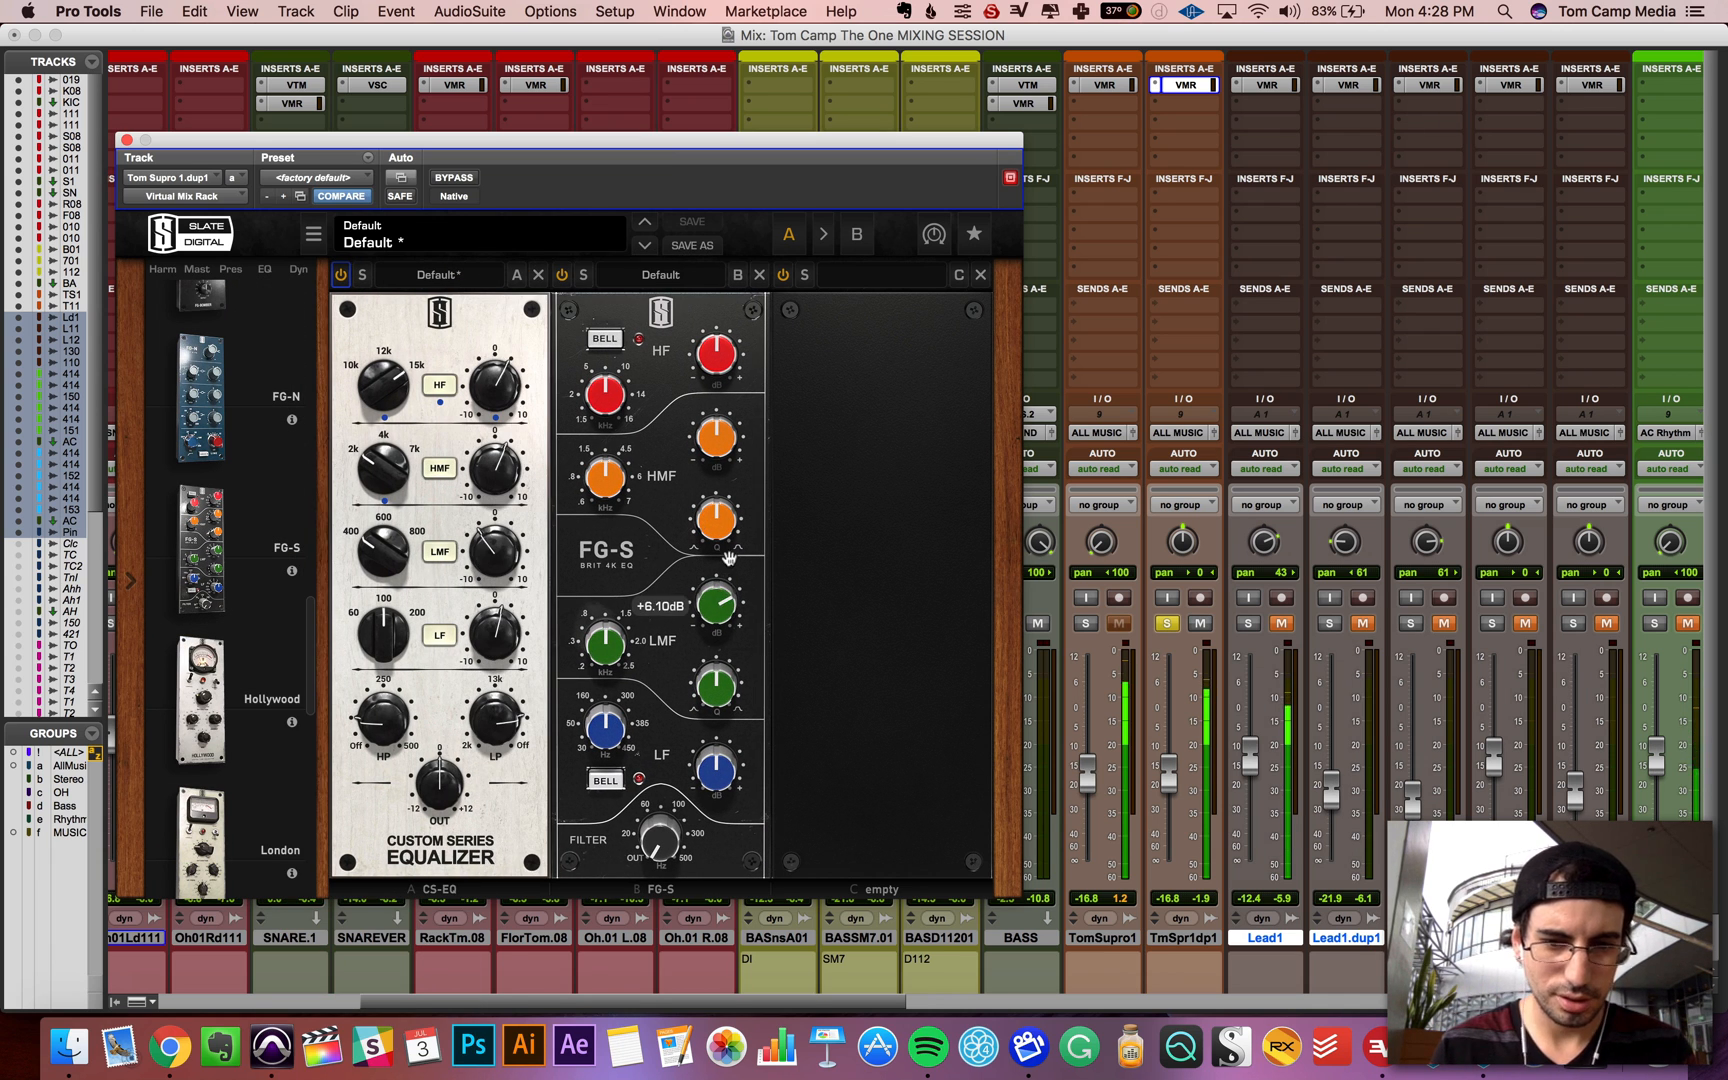
left_click_drag(601, 466, 613, 455)
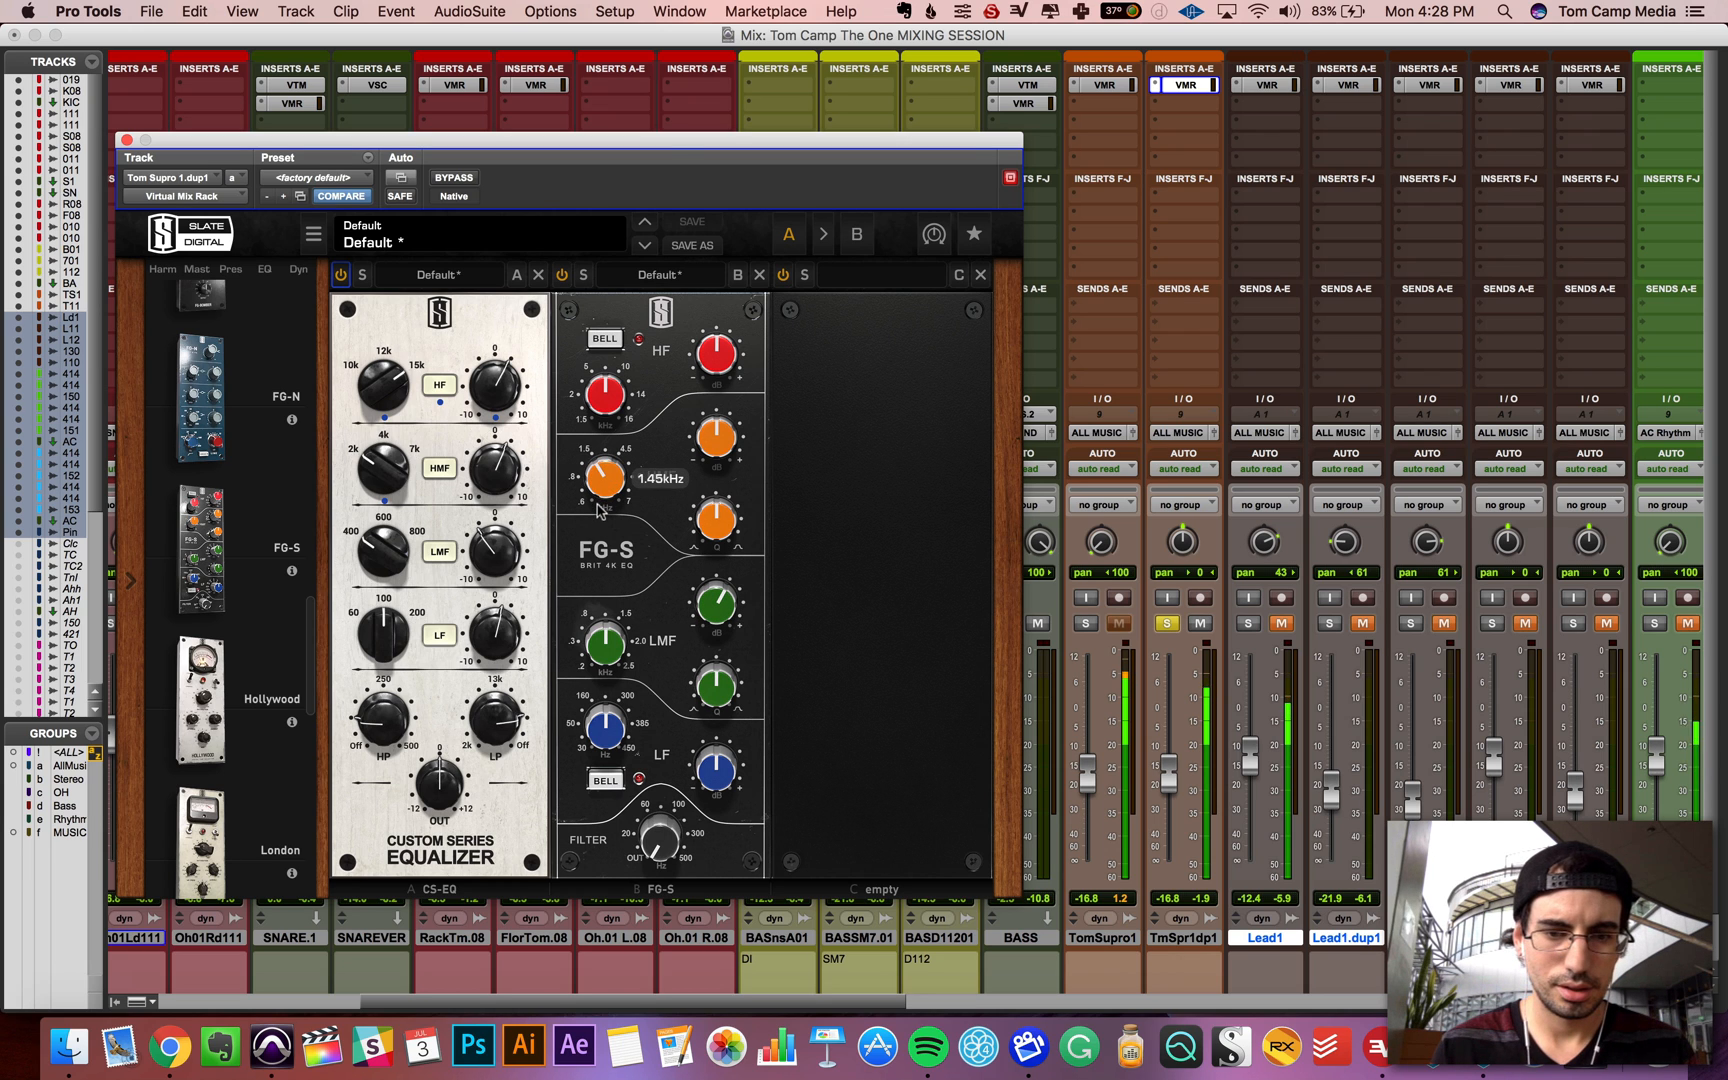
left_click_drag(713, 433, 736, 424)
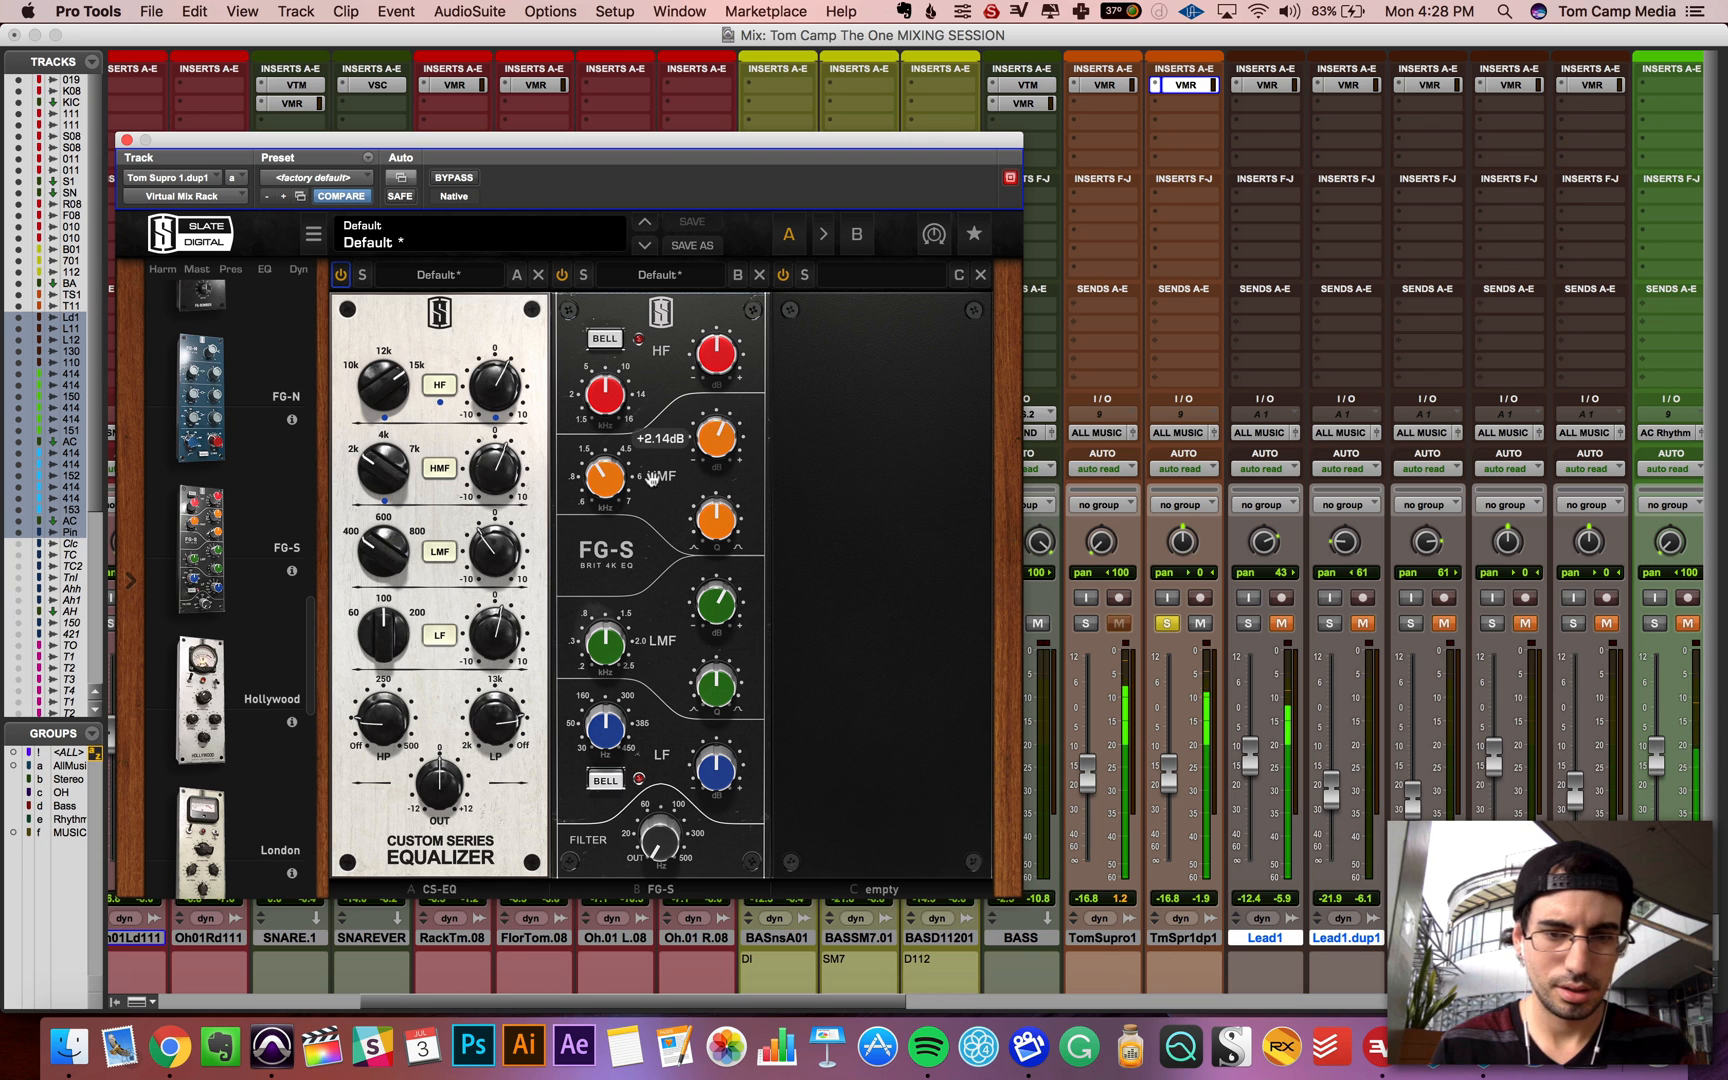
left_click_drag(608, 482, 611, 476)
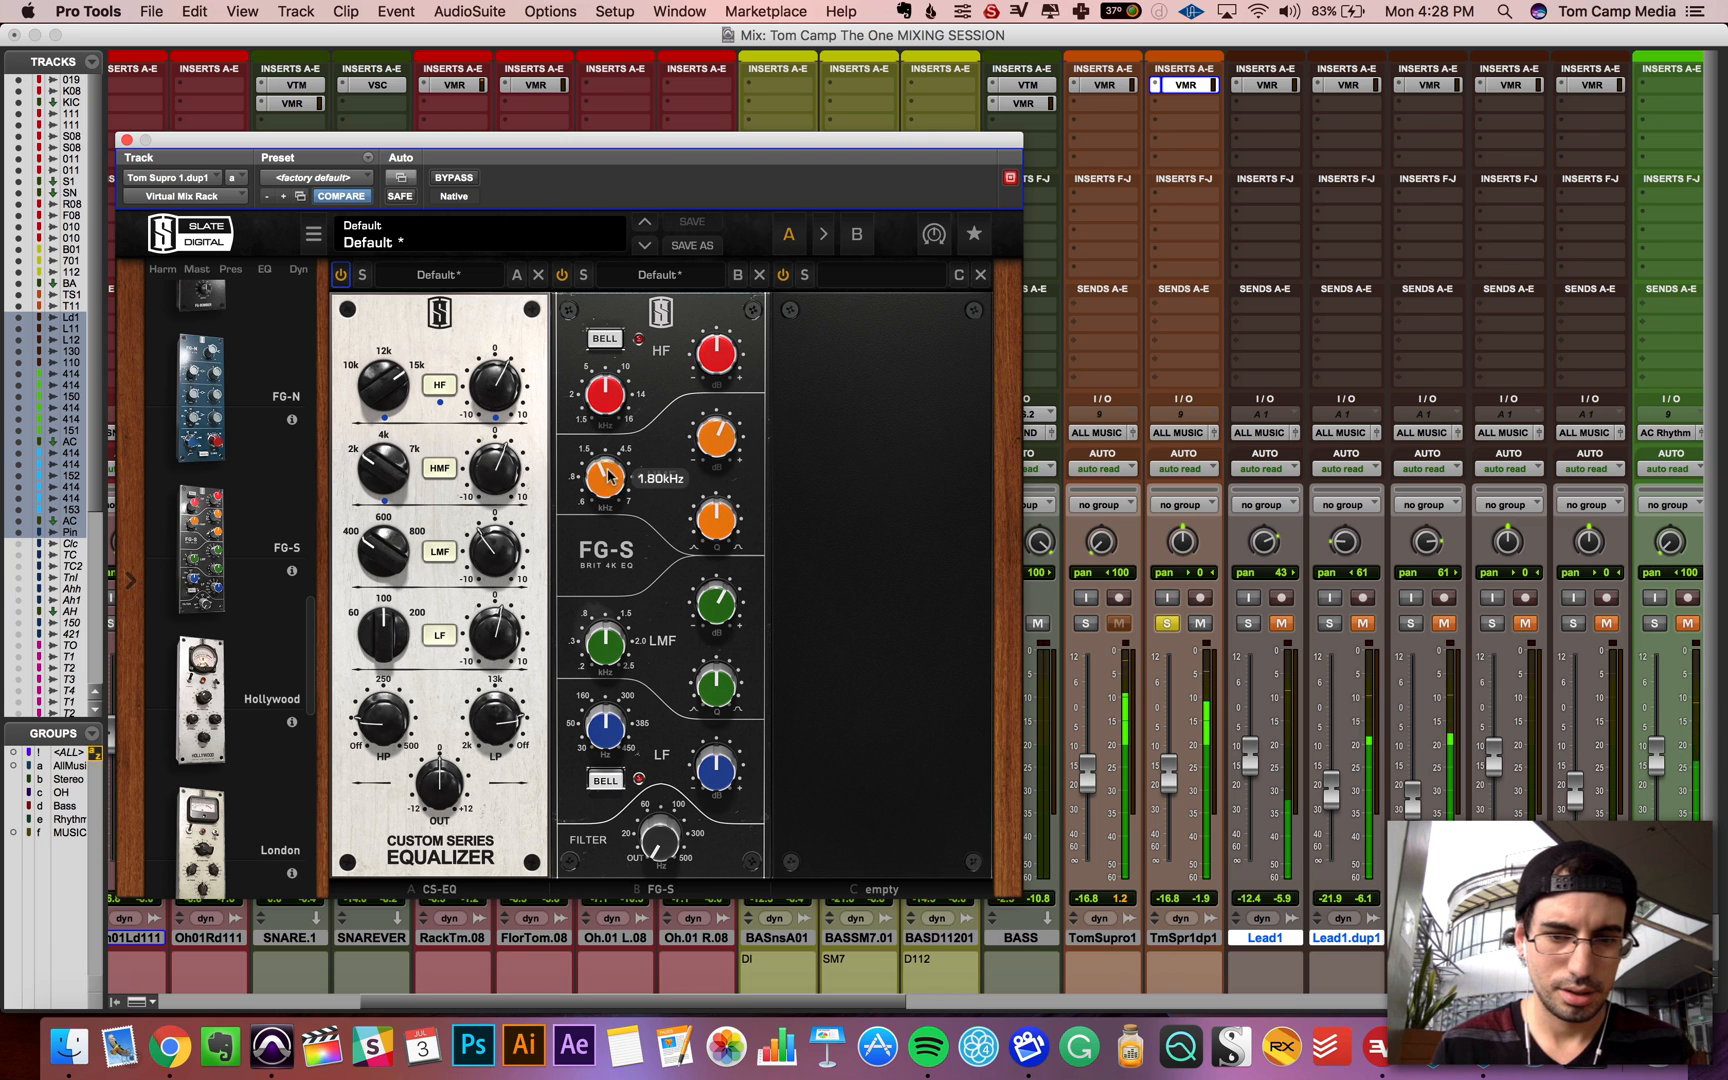
left_click(453, 178)
left_click(453, 178)
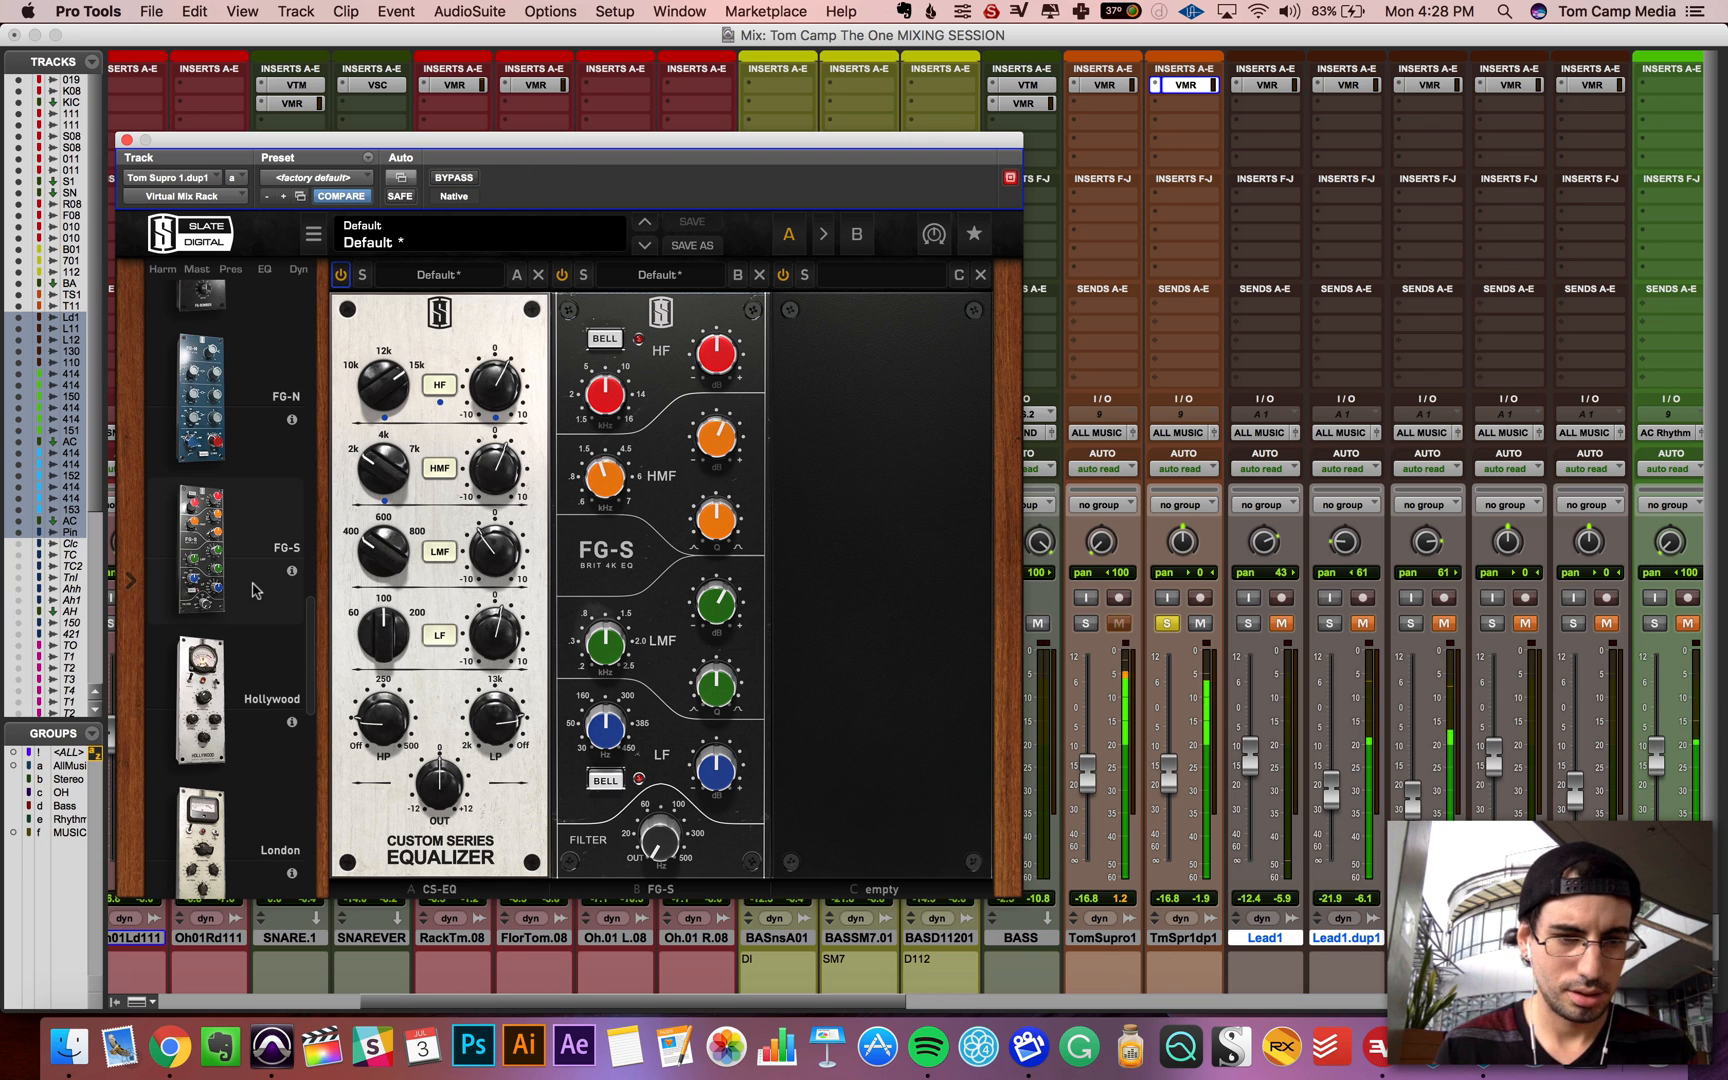
Step: Add the Trimmer after the FG-S and place a VCC Channel ahead of the CS-EQ in TmSpr1dp1's rack
scroll(249, 617, "down", 10)
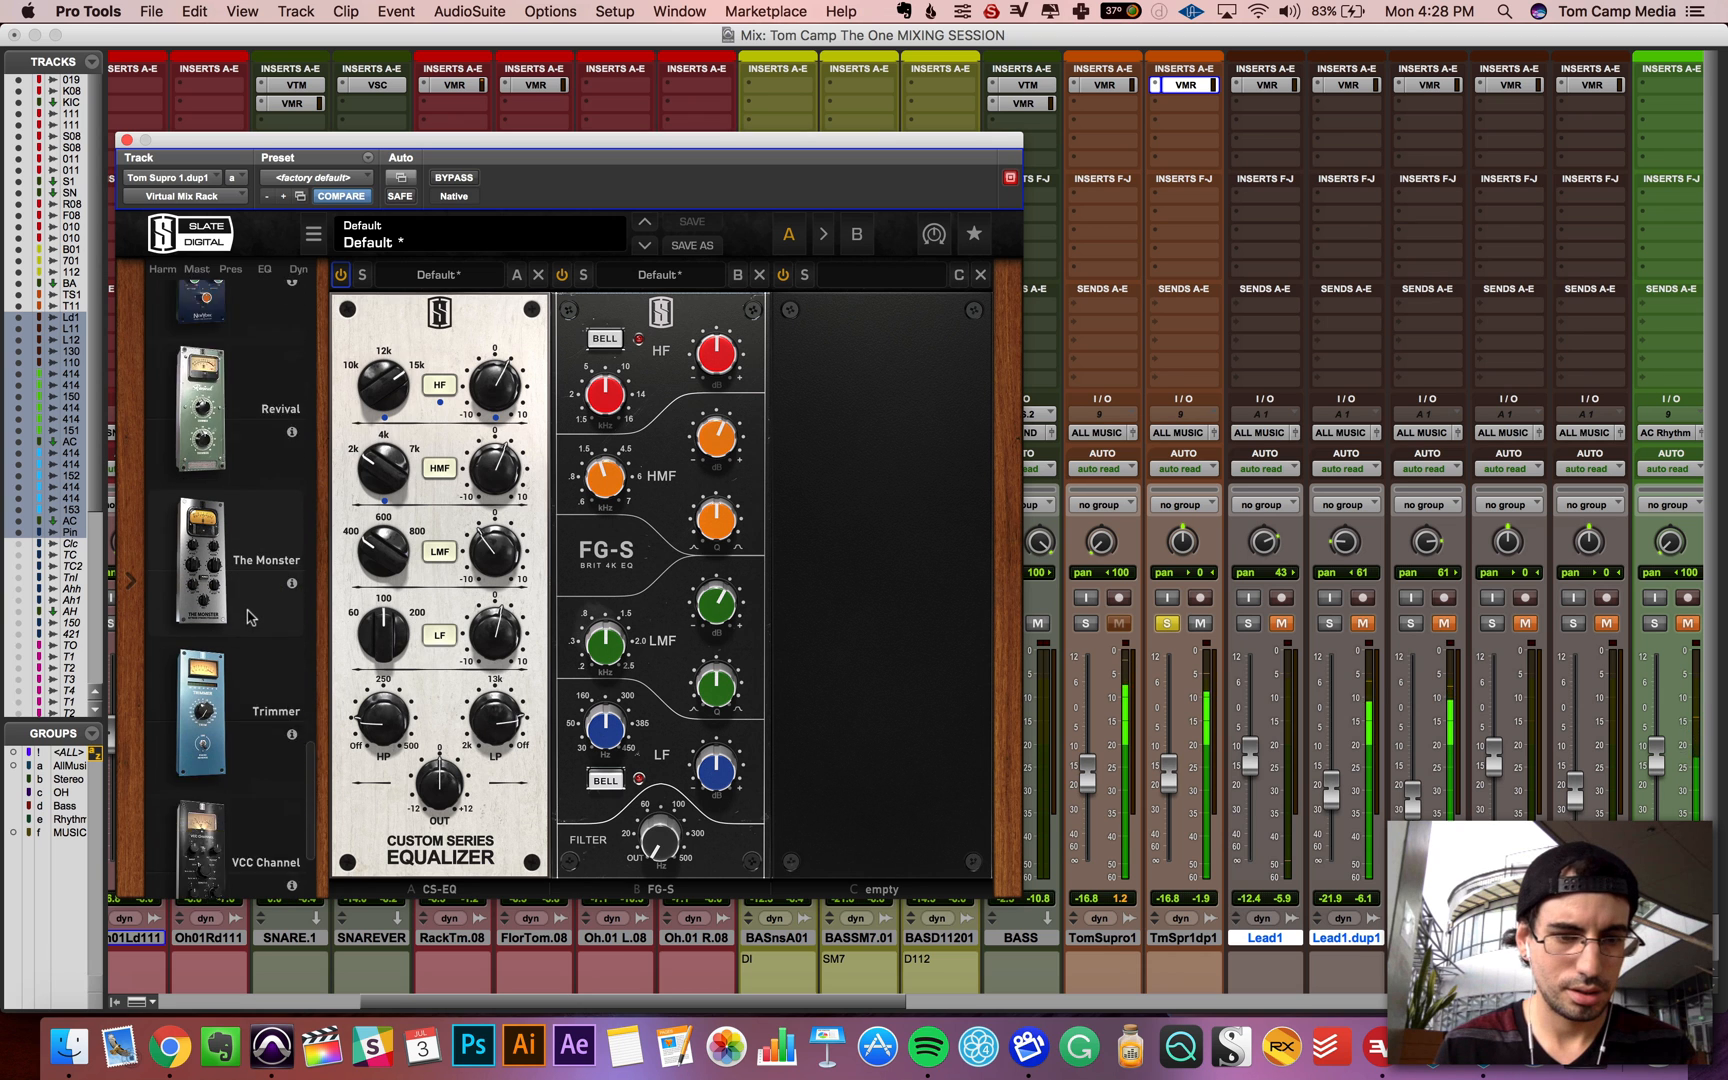
double_click(228, 497)
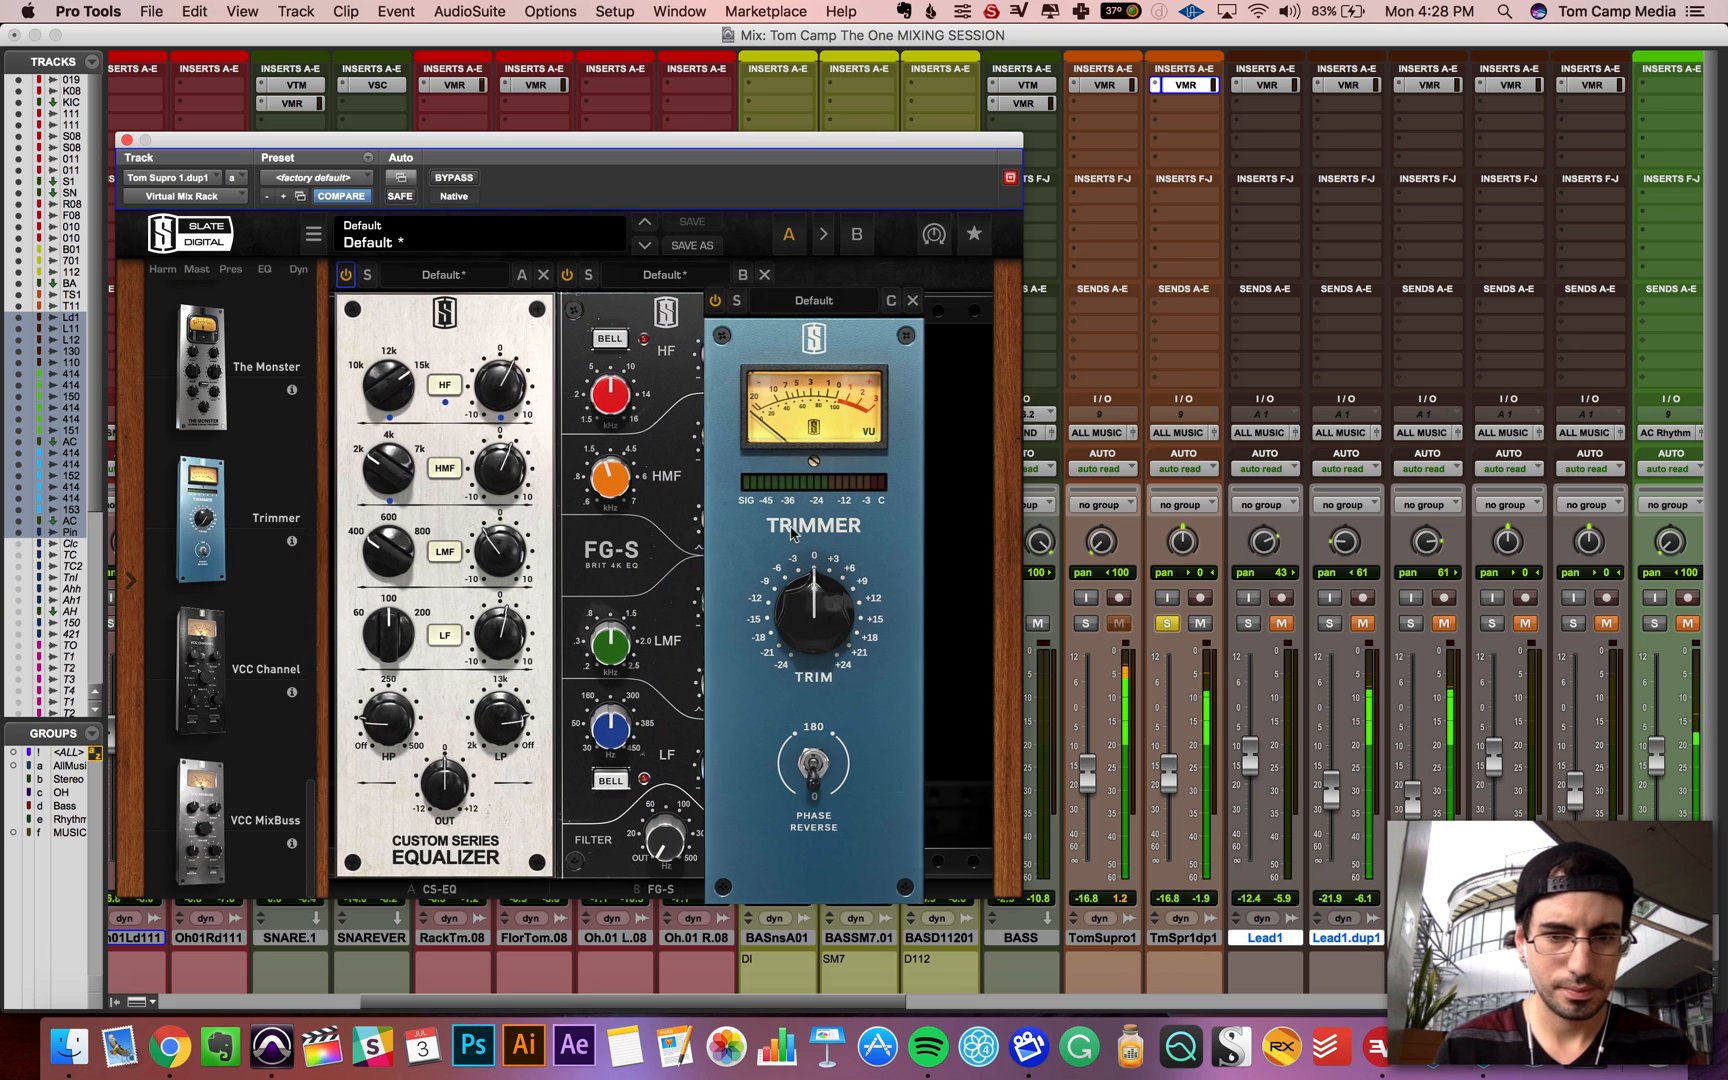
left_click_drag(224, 645, 383, 575)
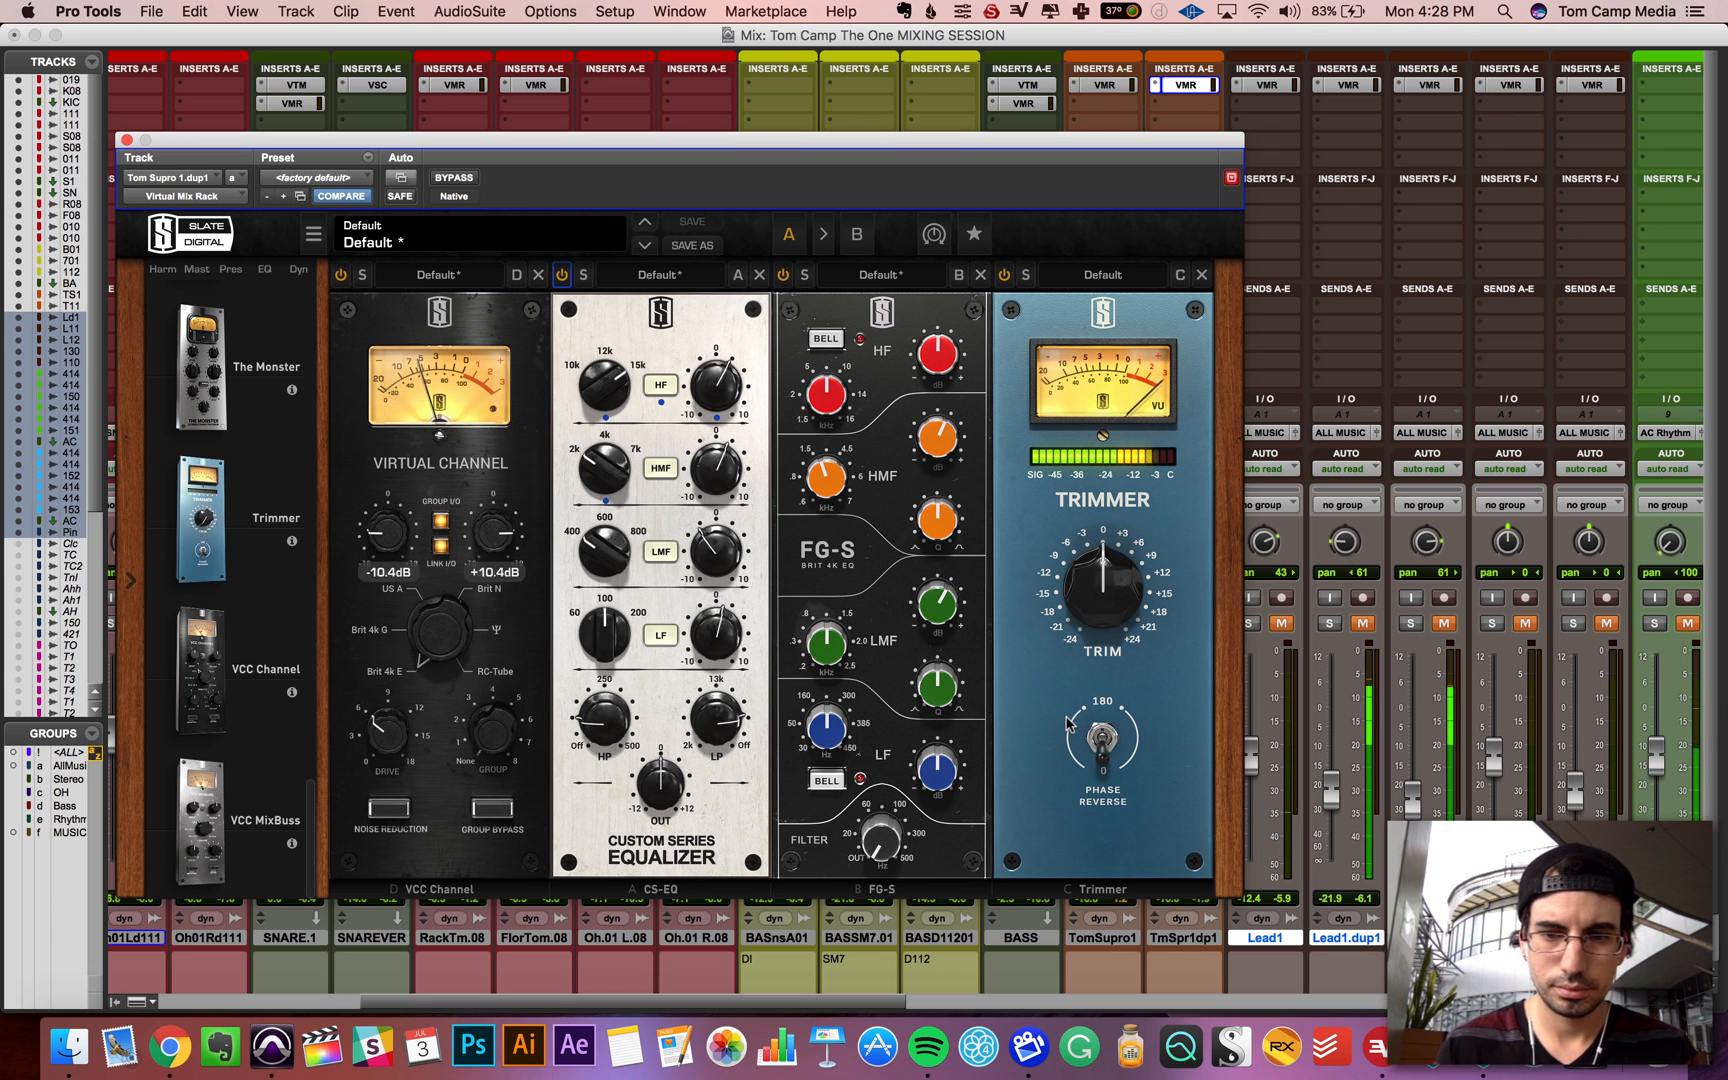
Step: Compare the rack's level bypassed and active, set the Trimmer to -1.26 dB and close the plug-in
left_click(455, 177)
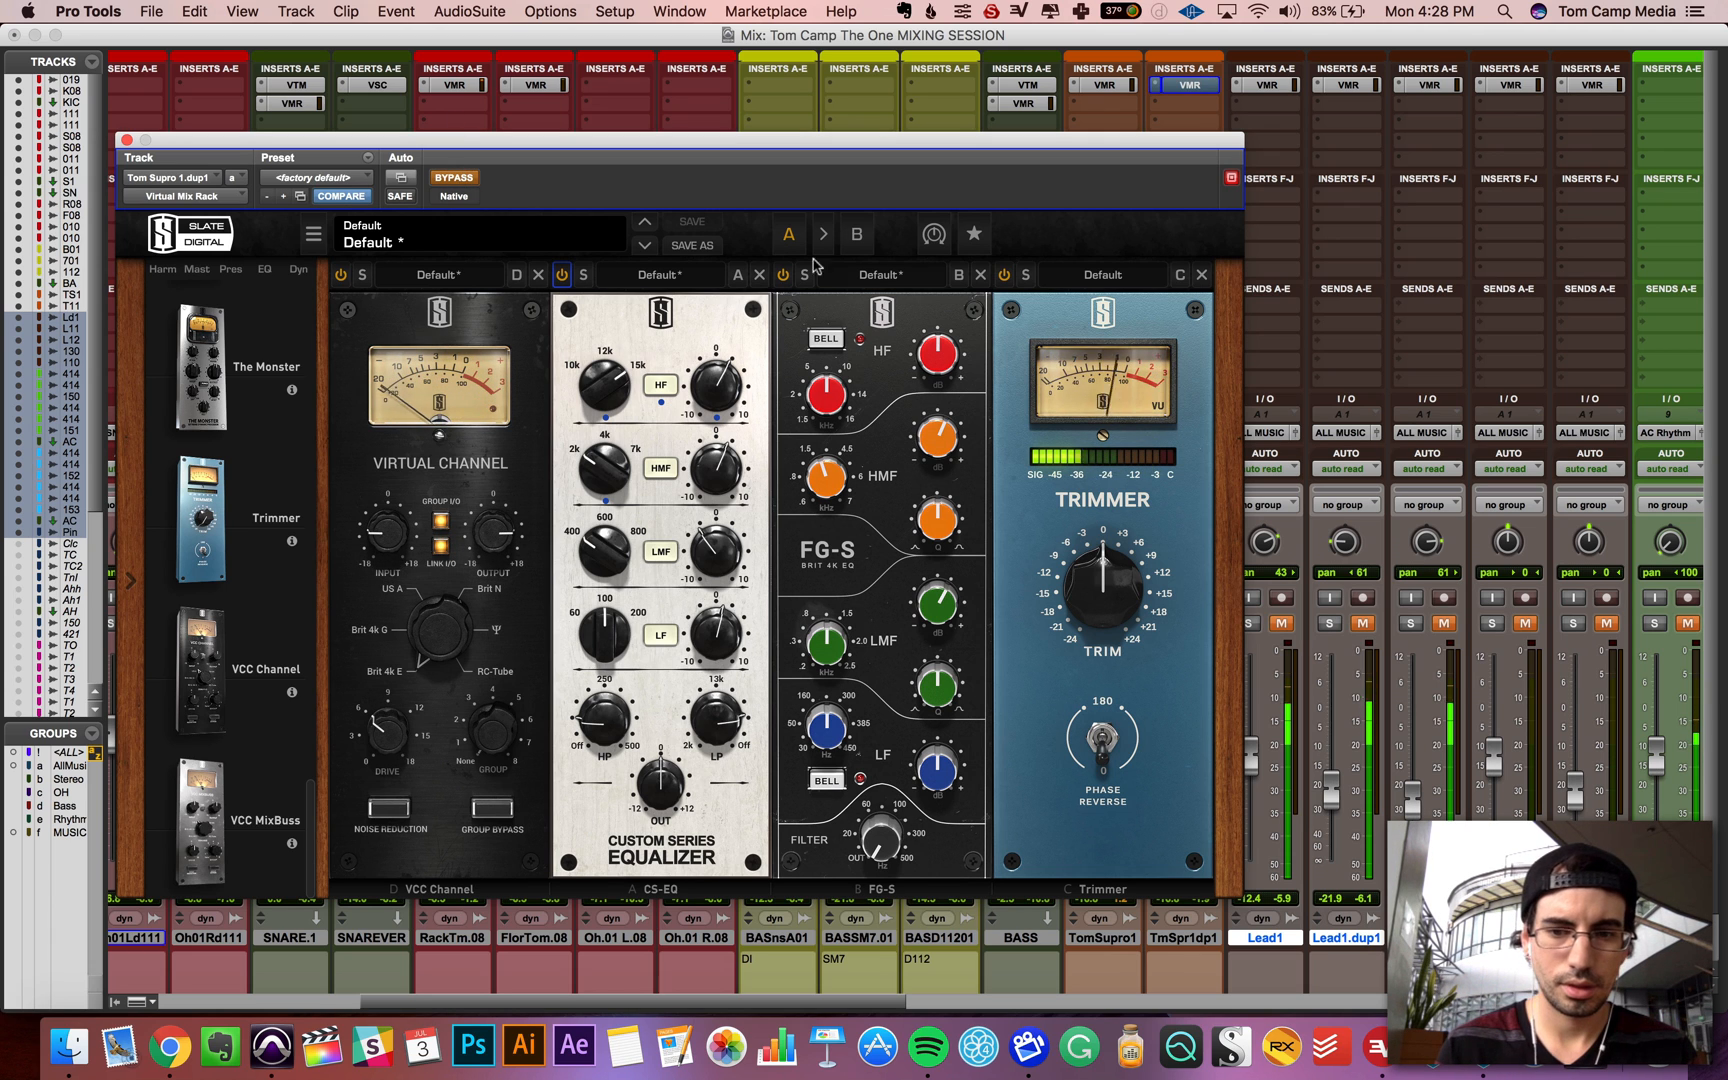
left_click(449, 178)
left_click_drag(1078, 571, 1078, 565)
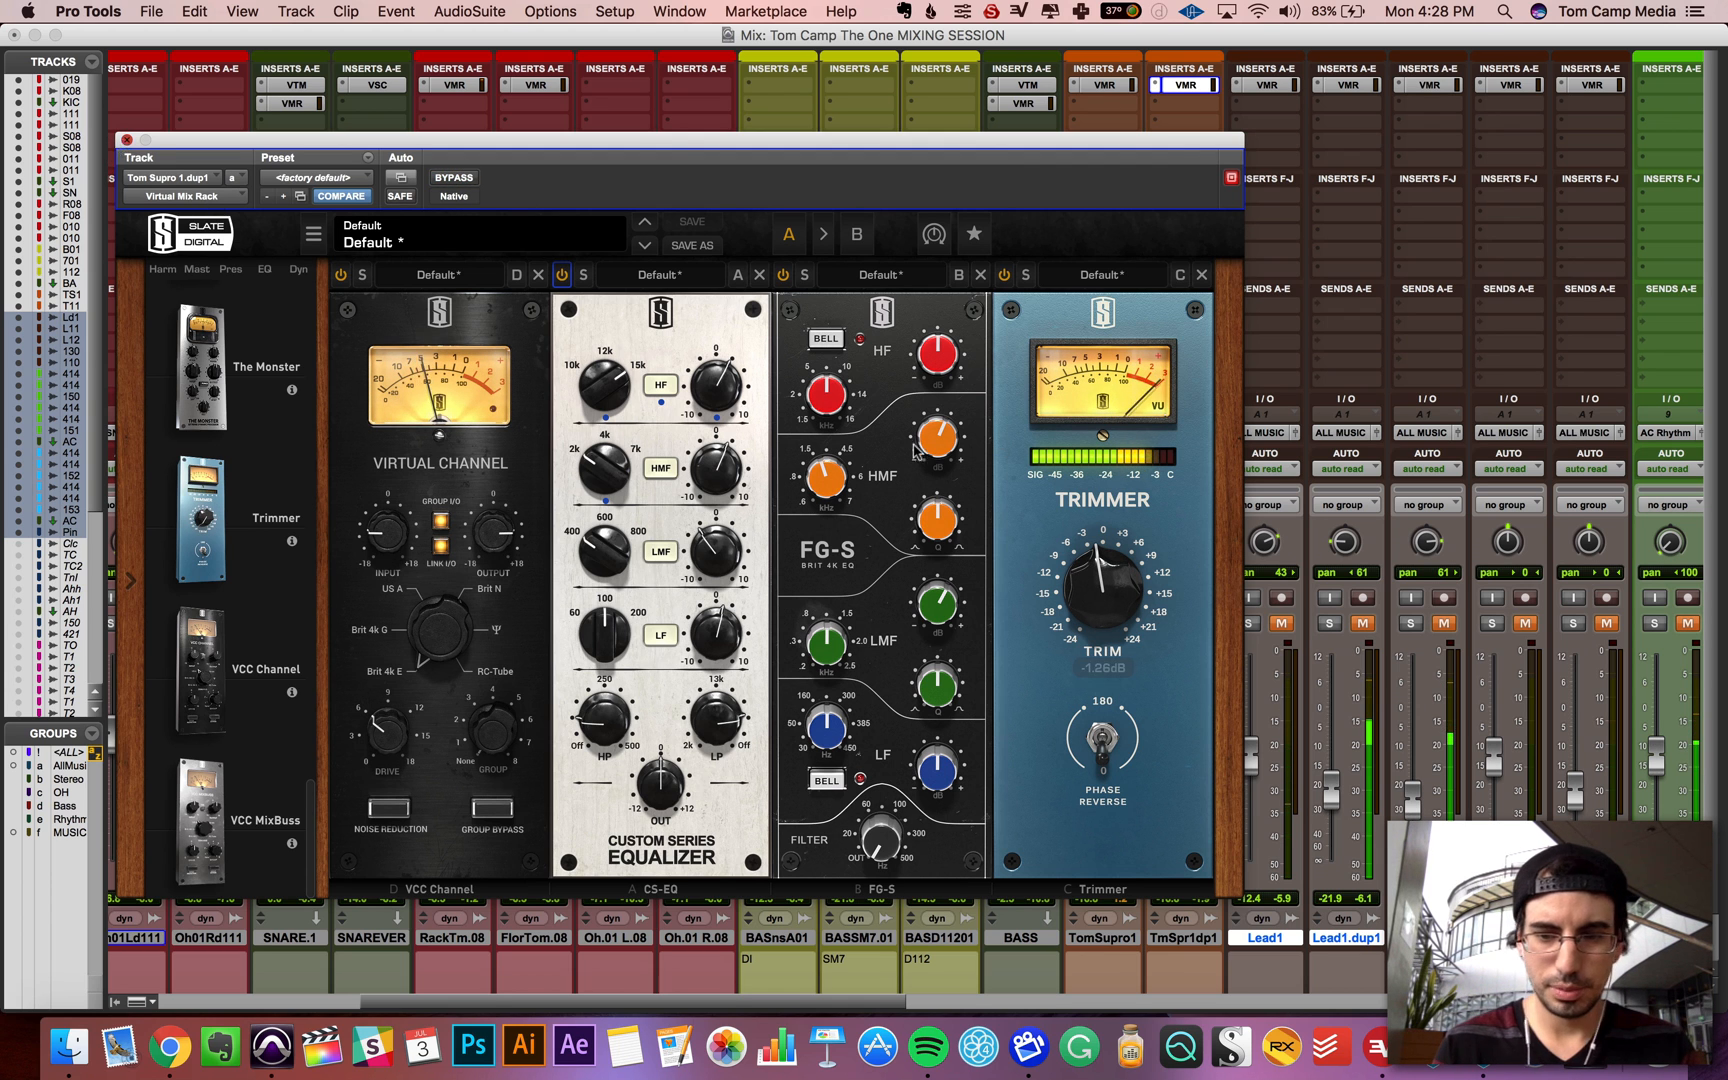
key("super+w")
Step: Solo TomSupro1 again and compare both Supro tracks with their mix racks bypassed and active
left_click(1086, 623)
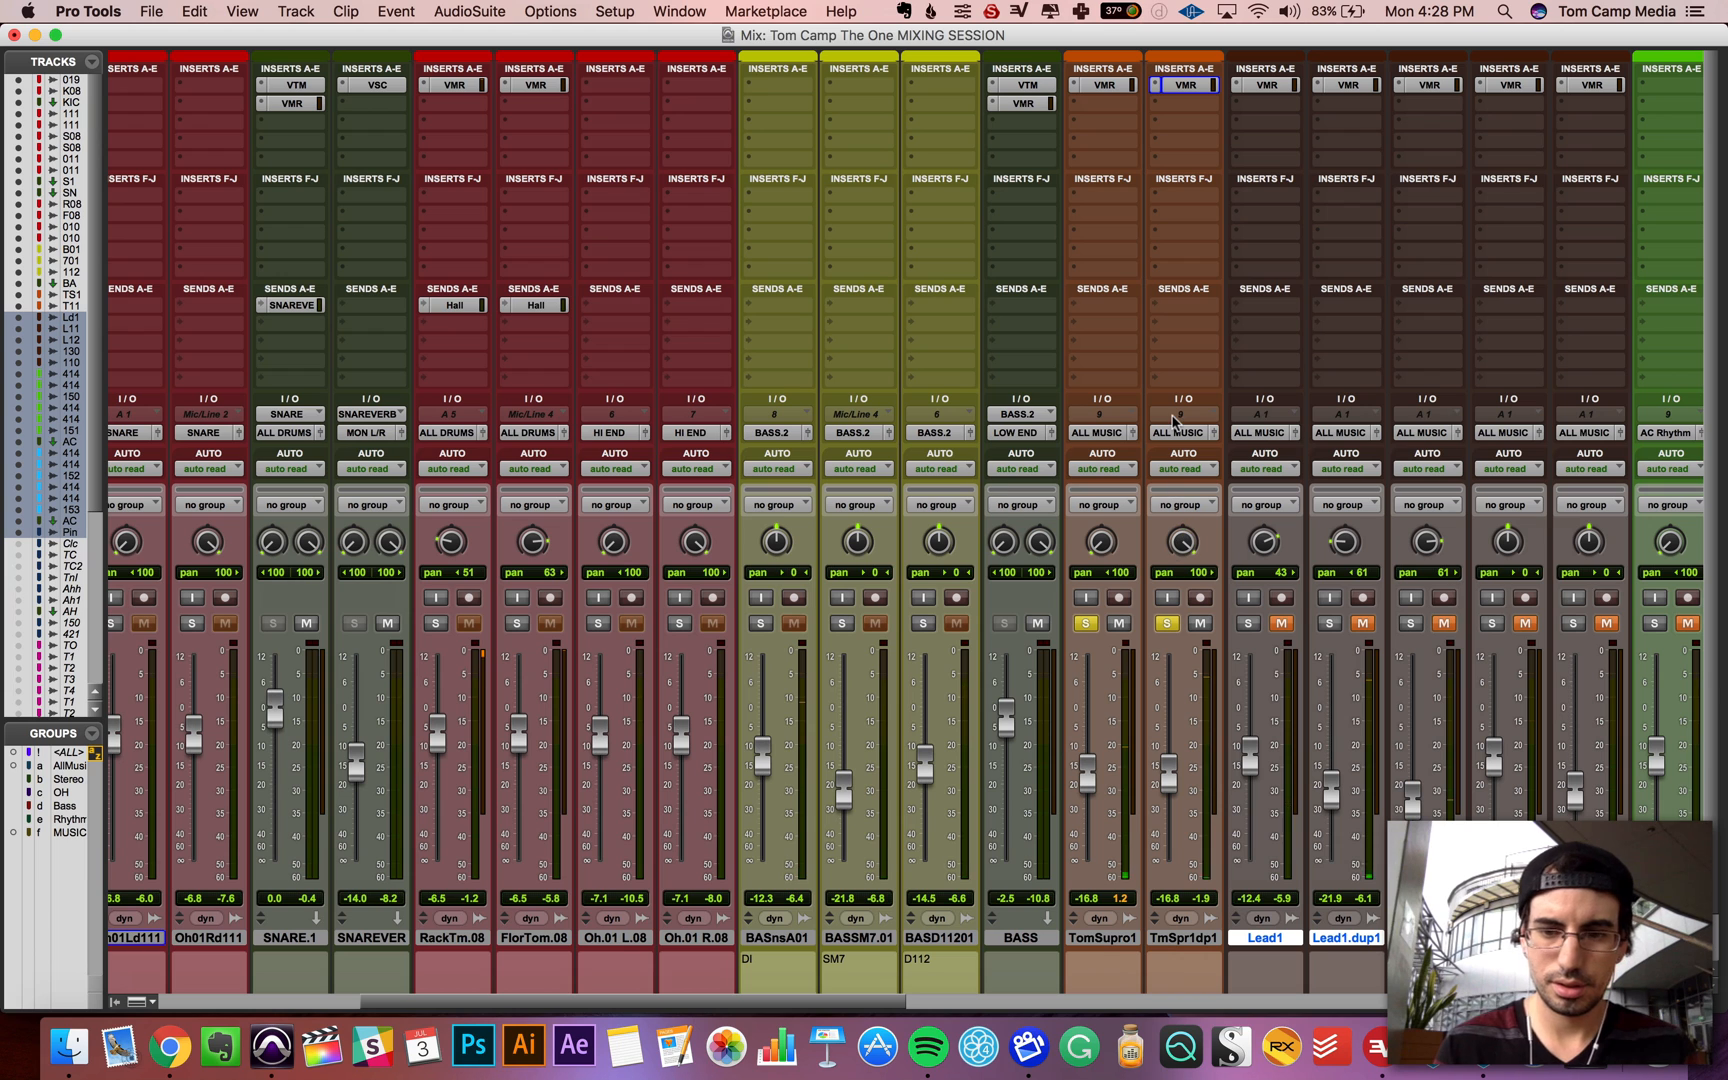
left_click(1186, 86, "super")
left_click(1120, 87, "super")
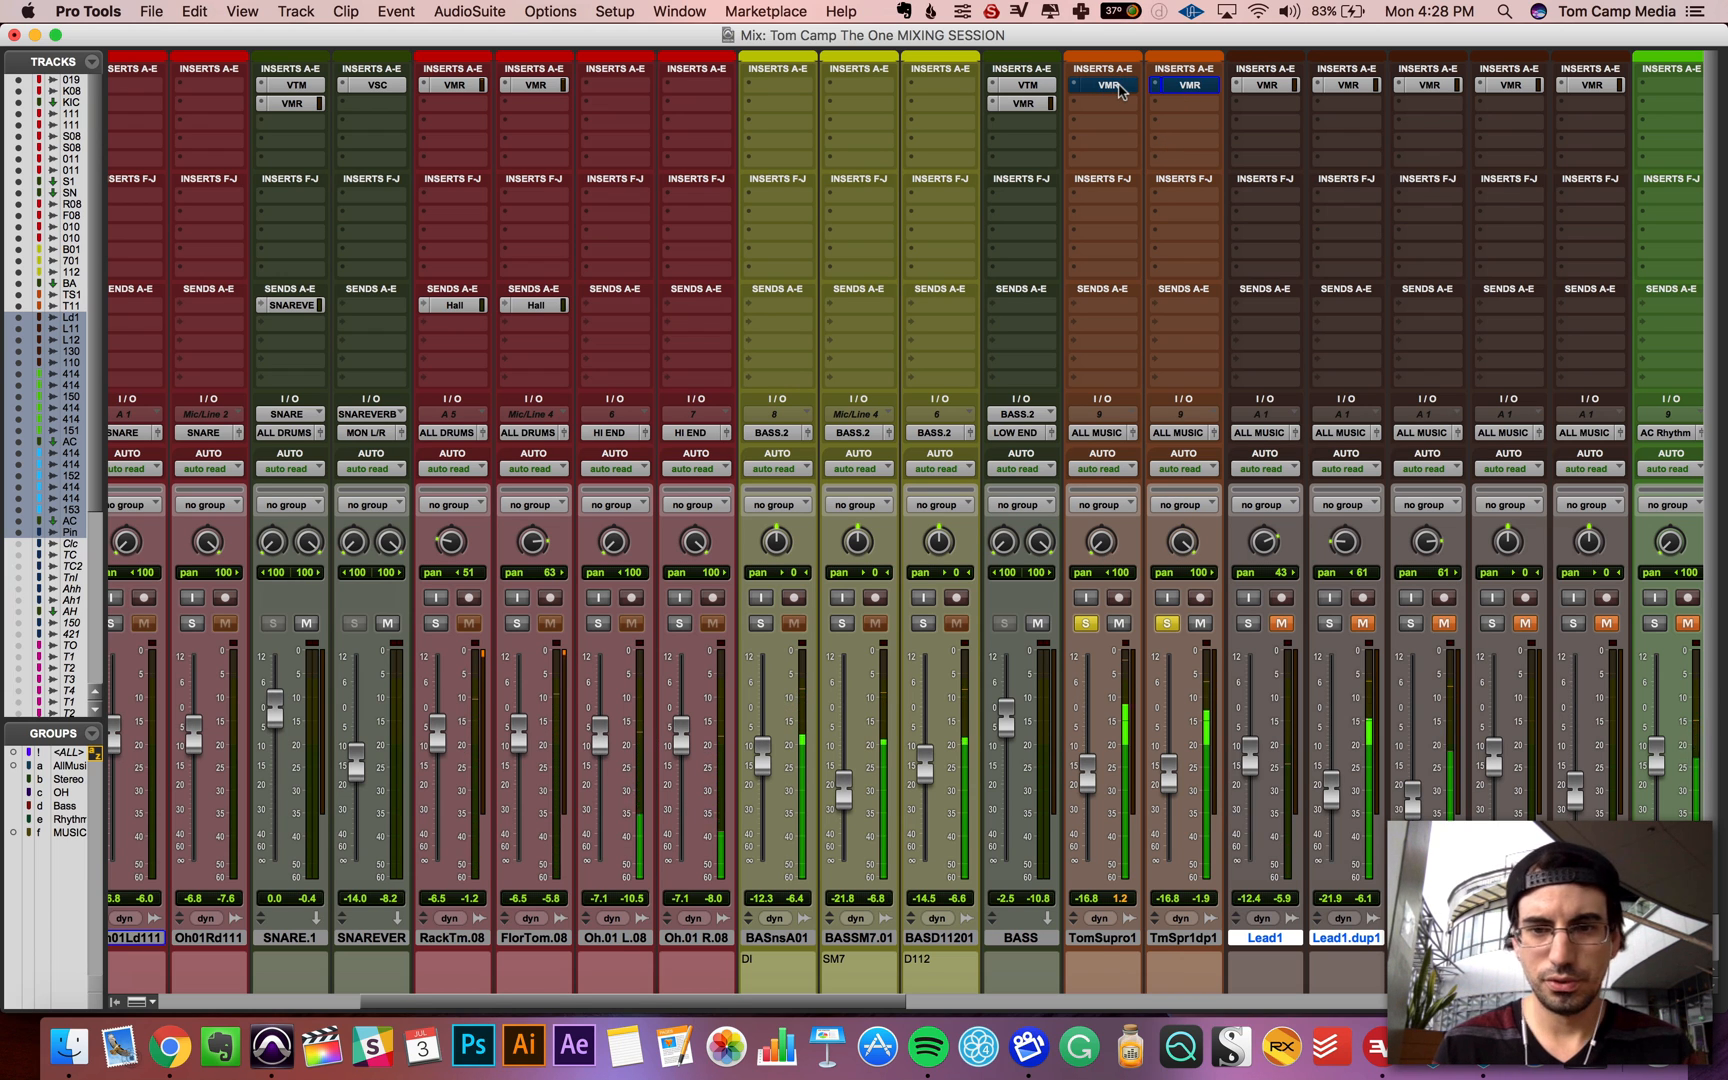
left_click(1120, 87, "super")
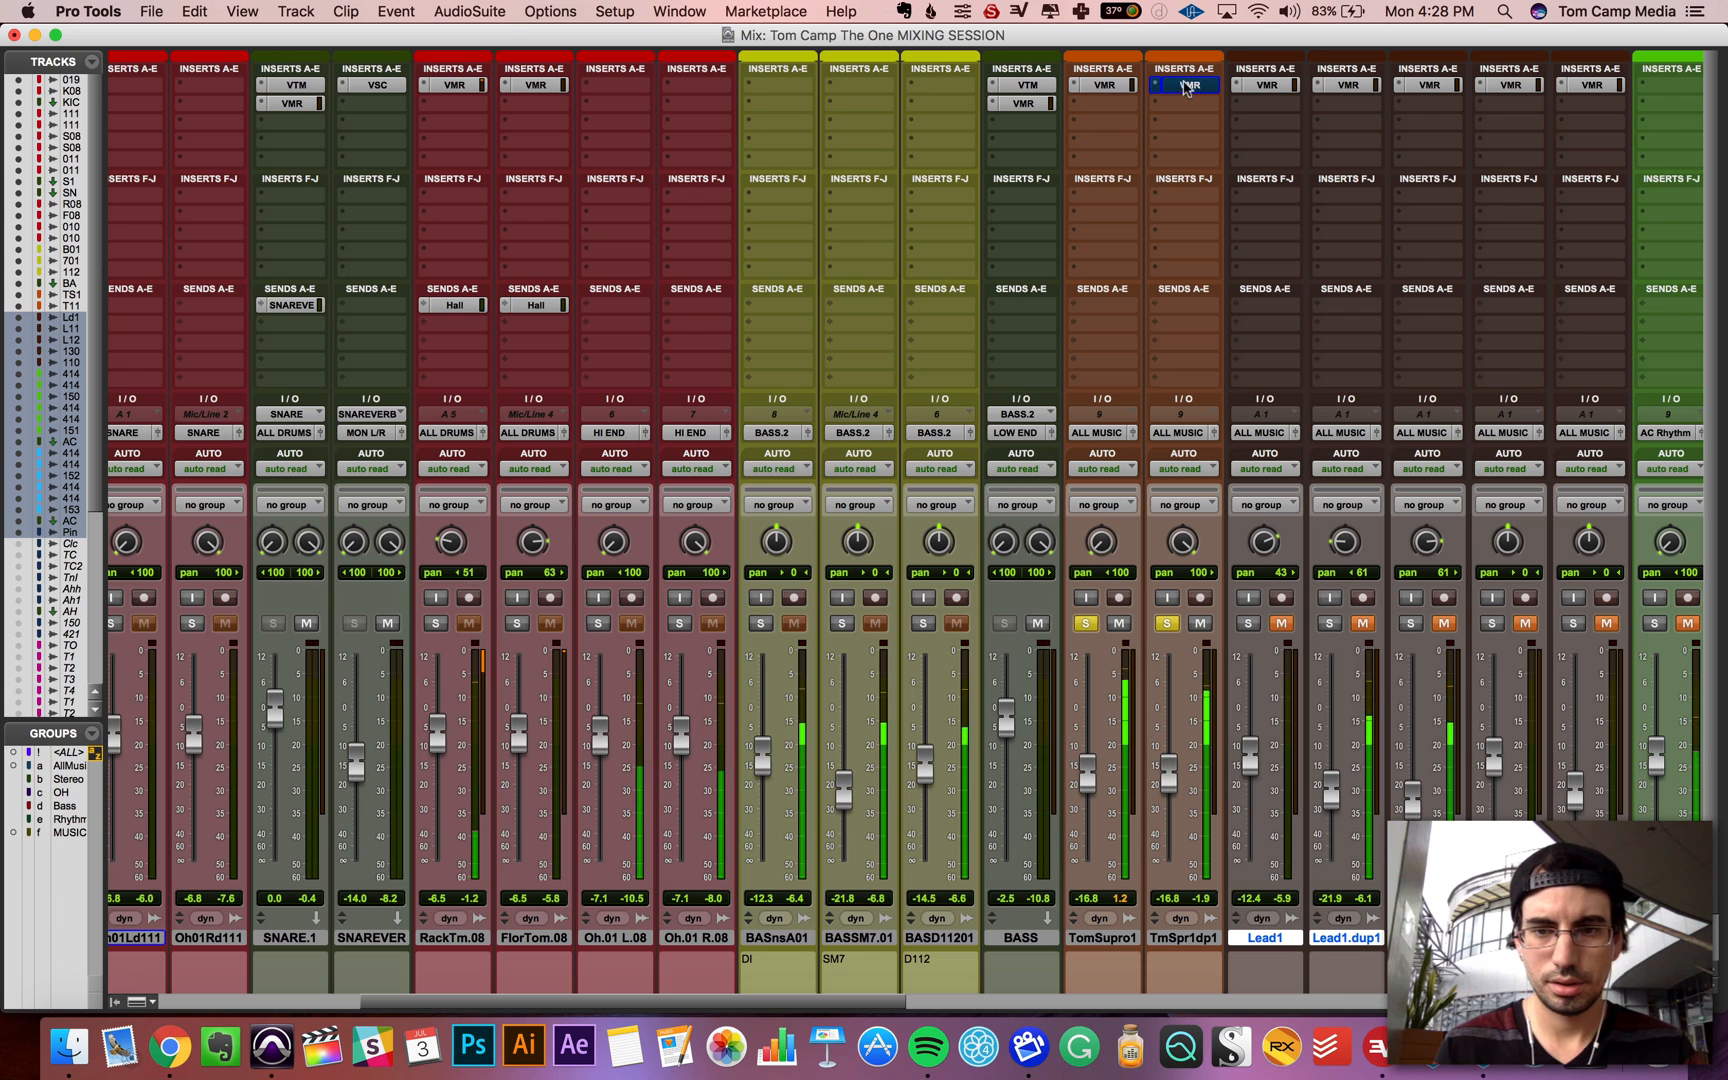
left_click(1186, 86, "super")
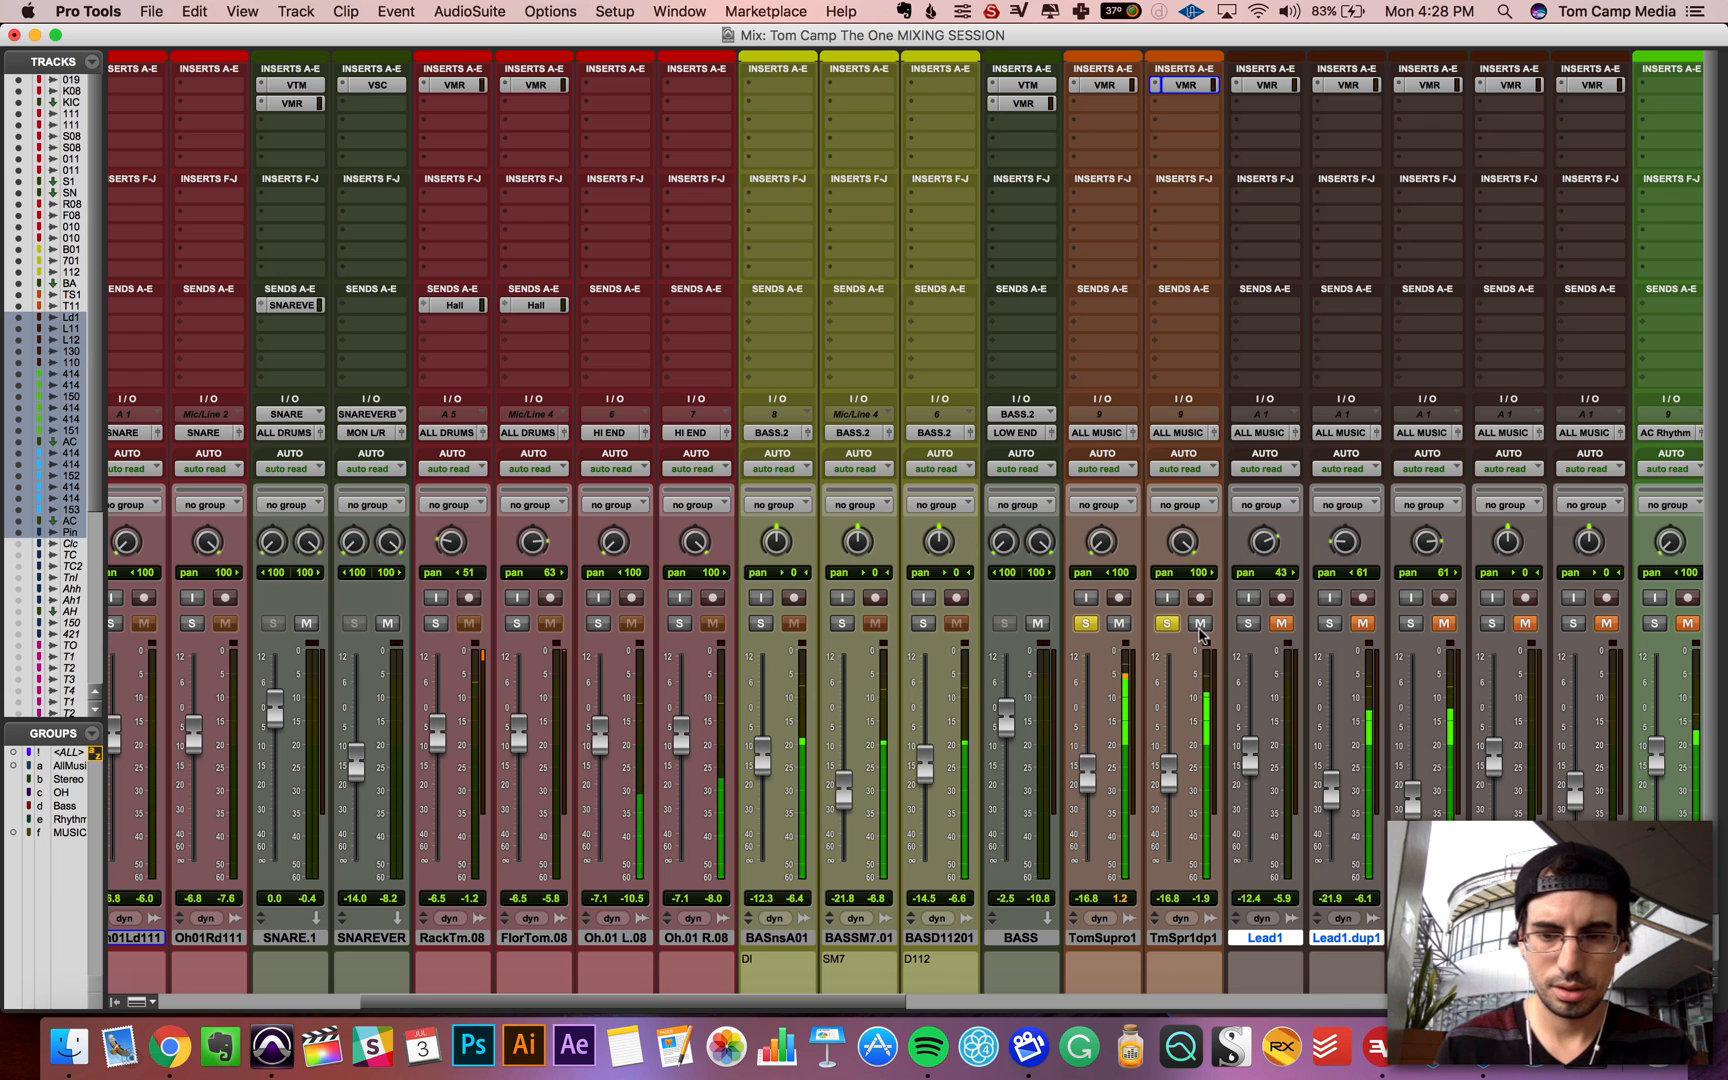
Step: Lower the HMF gain on TmSpr1dp1's CS-EQ slightly and compare both Supro racks bypassed and active
left_click(1186, 85)
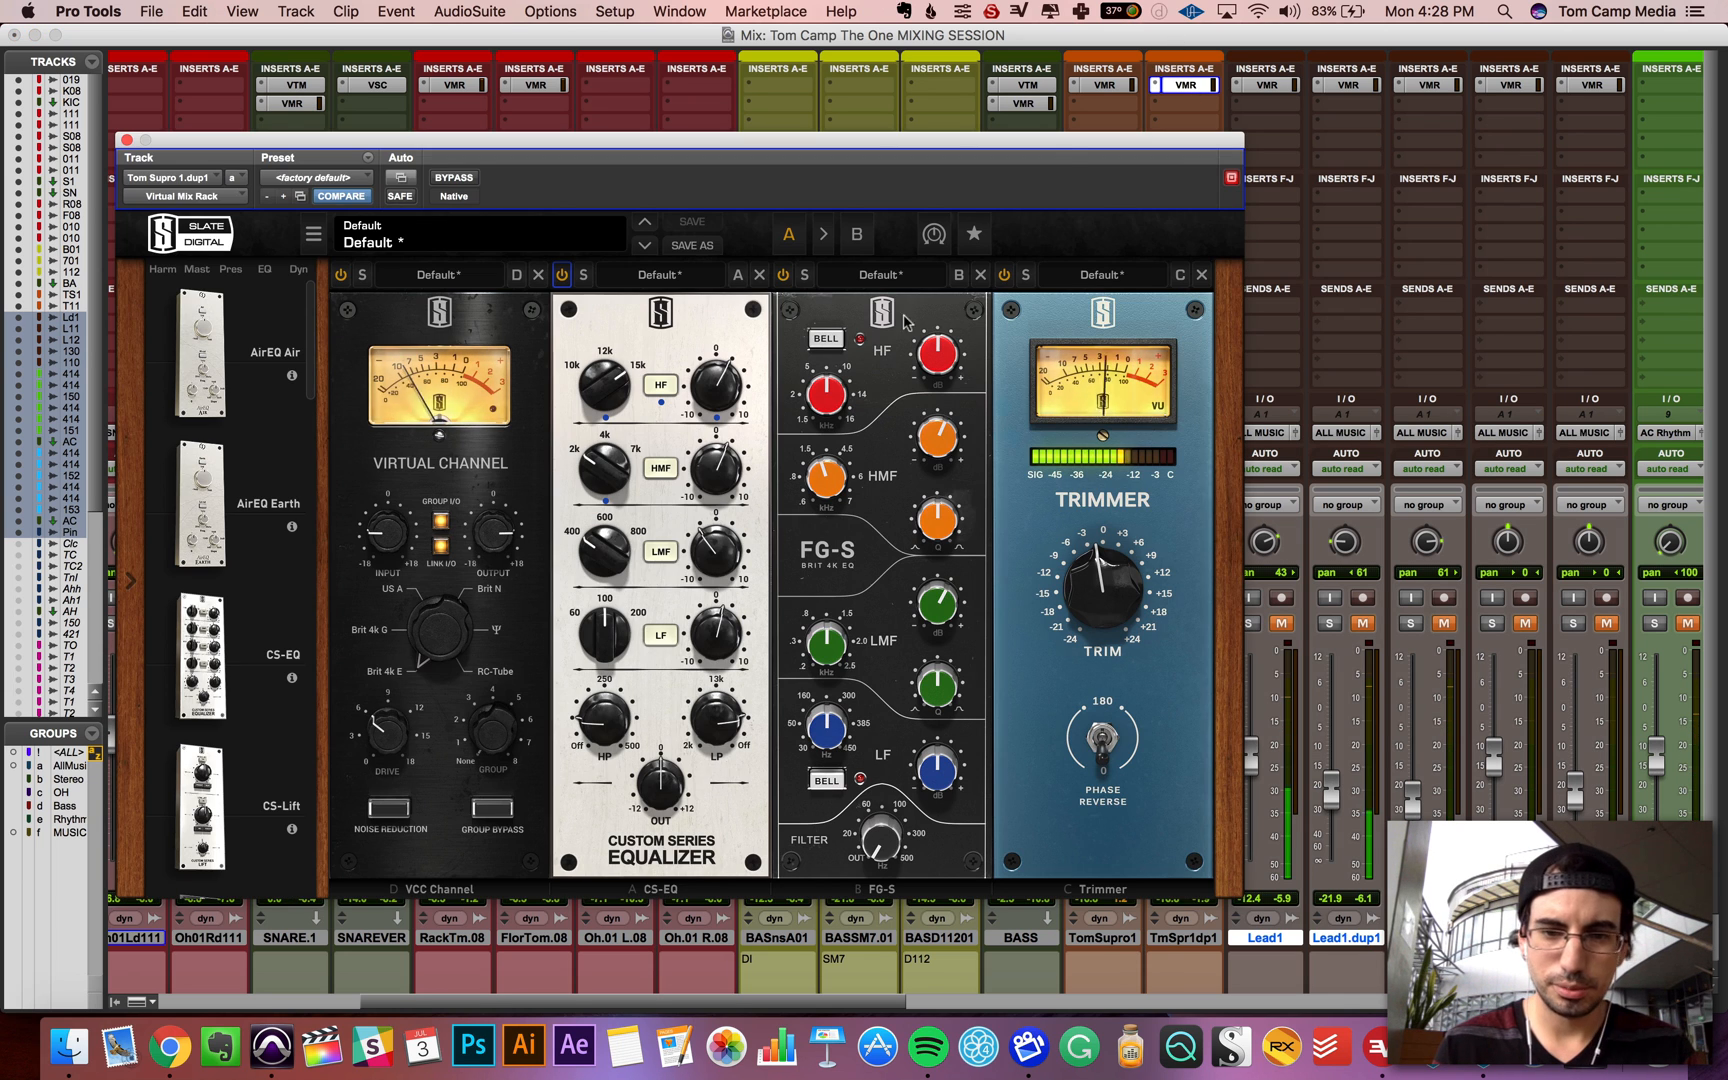
left_click_drag(716, 473, 716, 484)
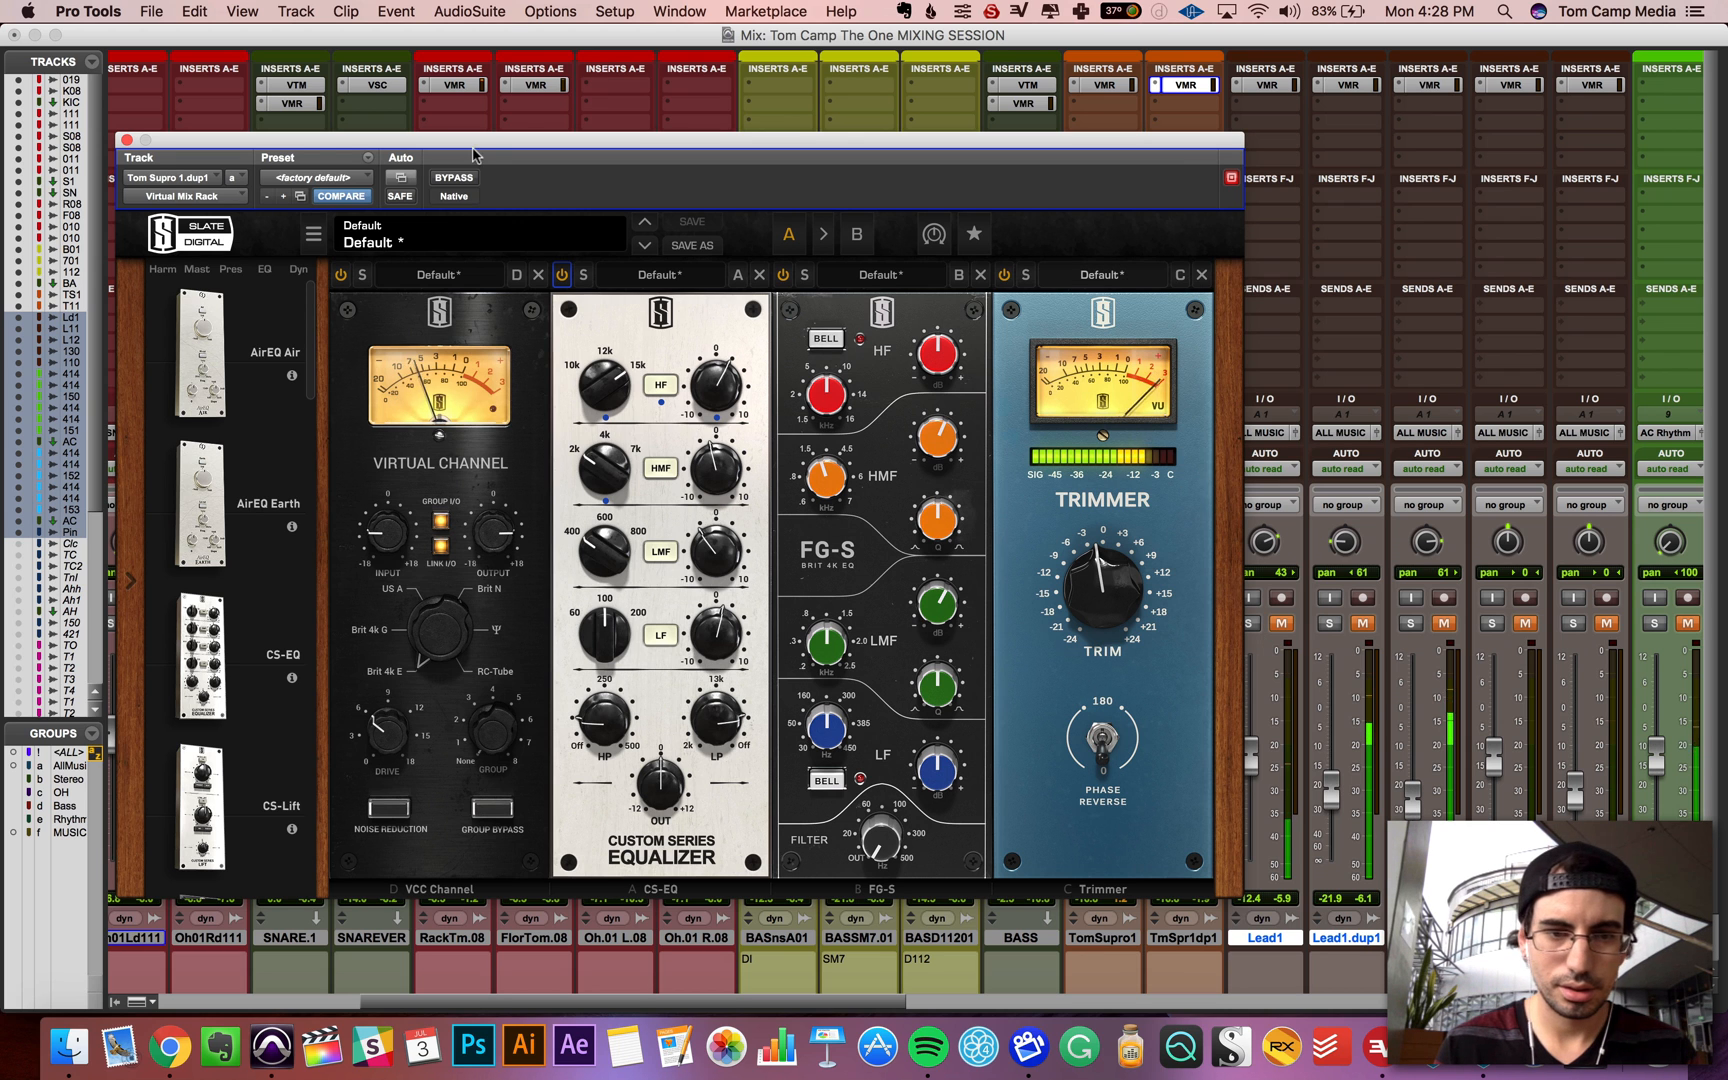
left_click(127, 140)
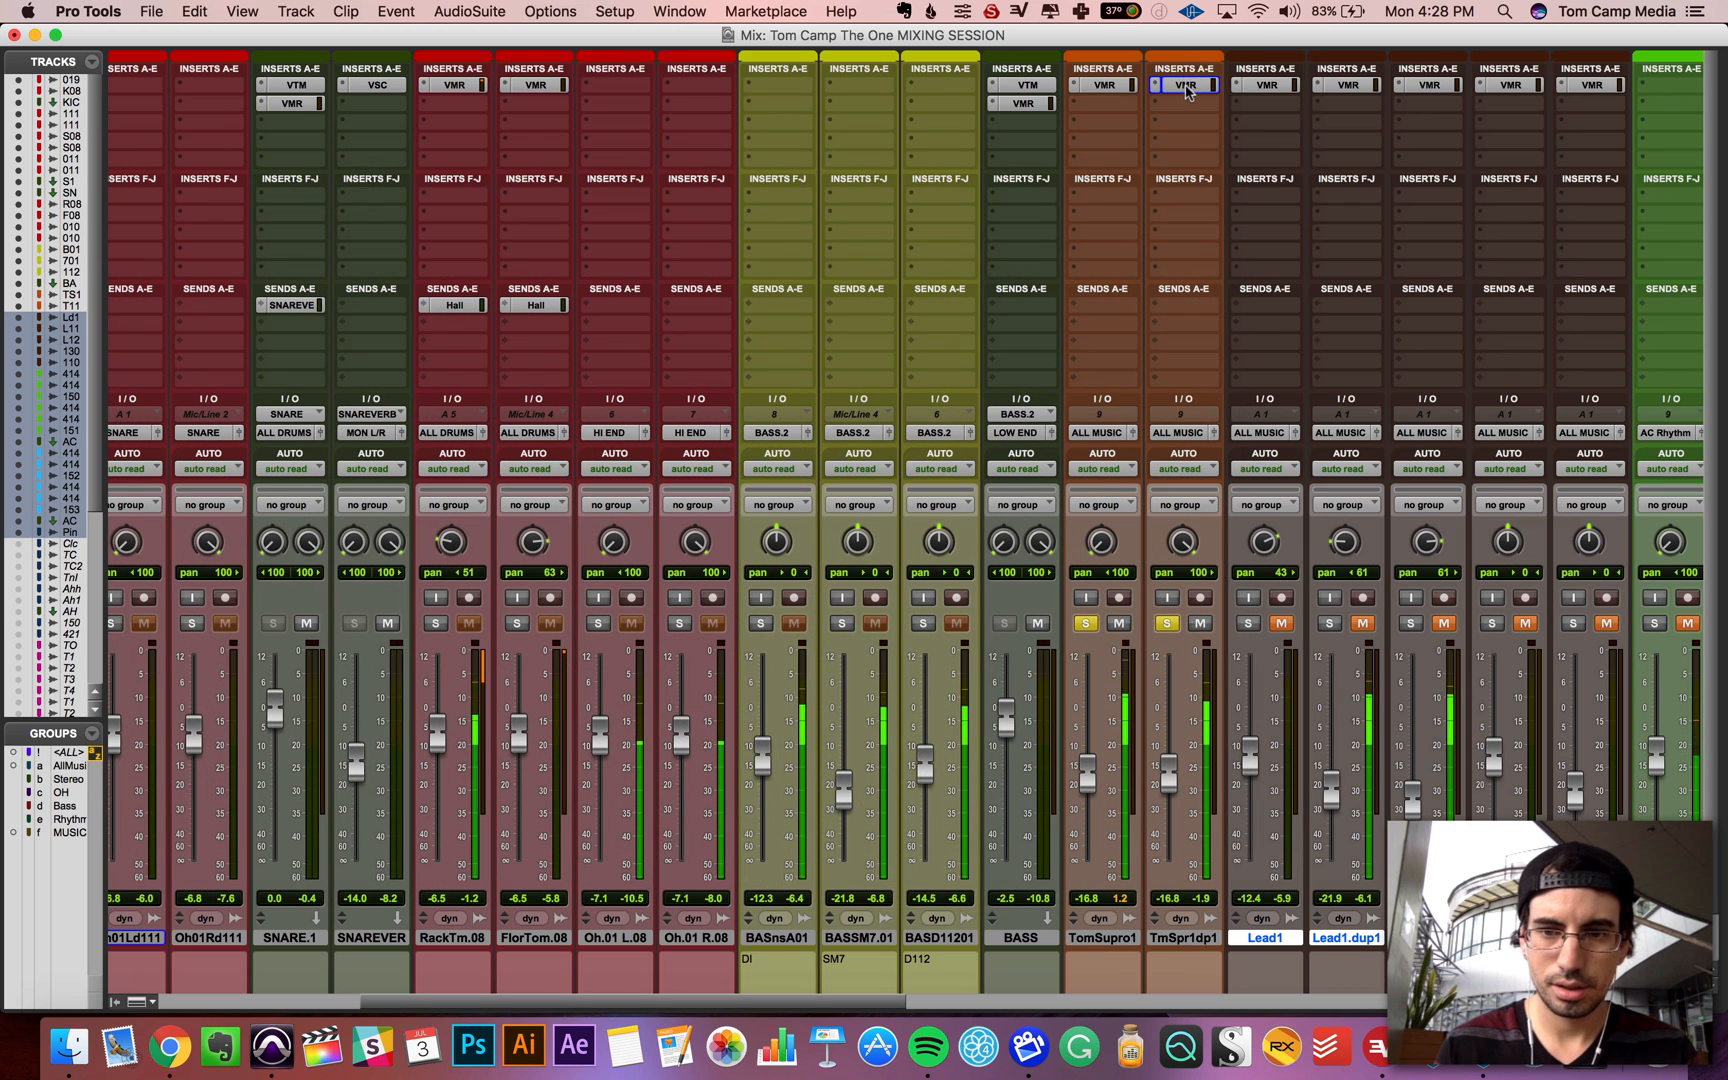
left_click(1120, 87)
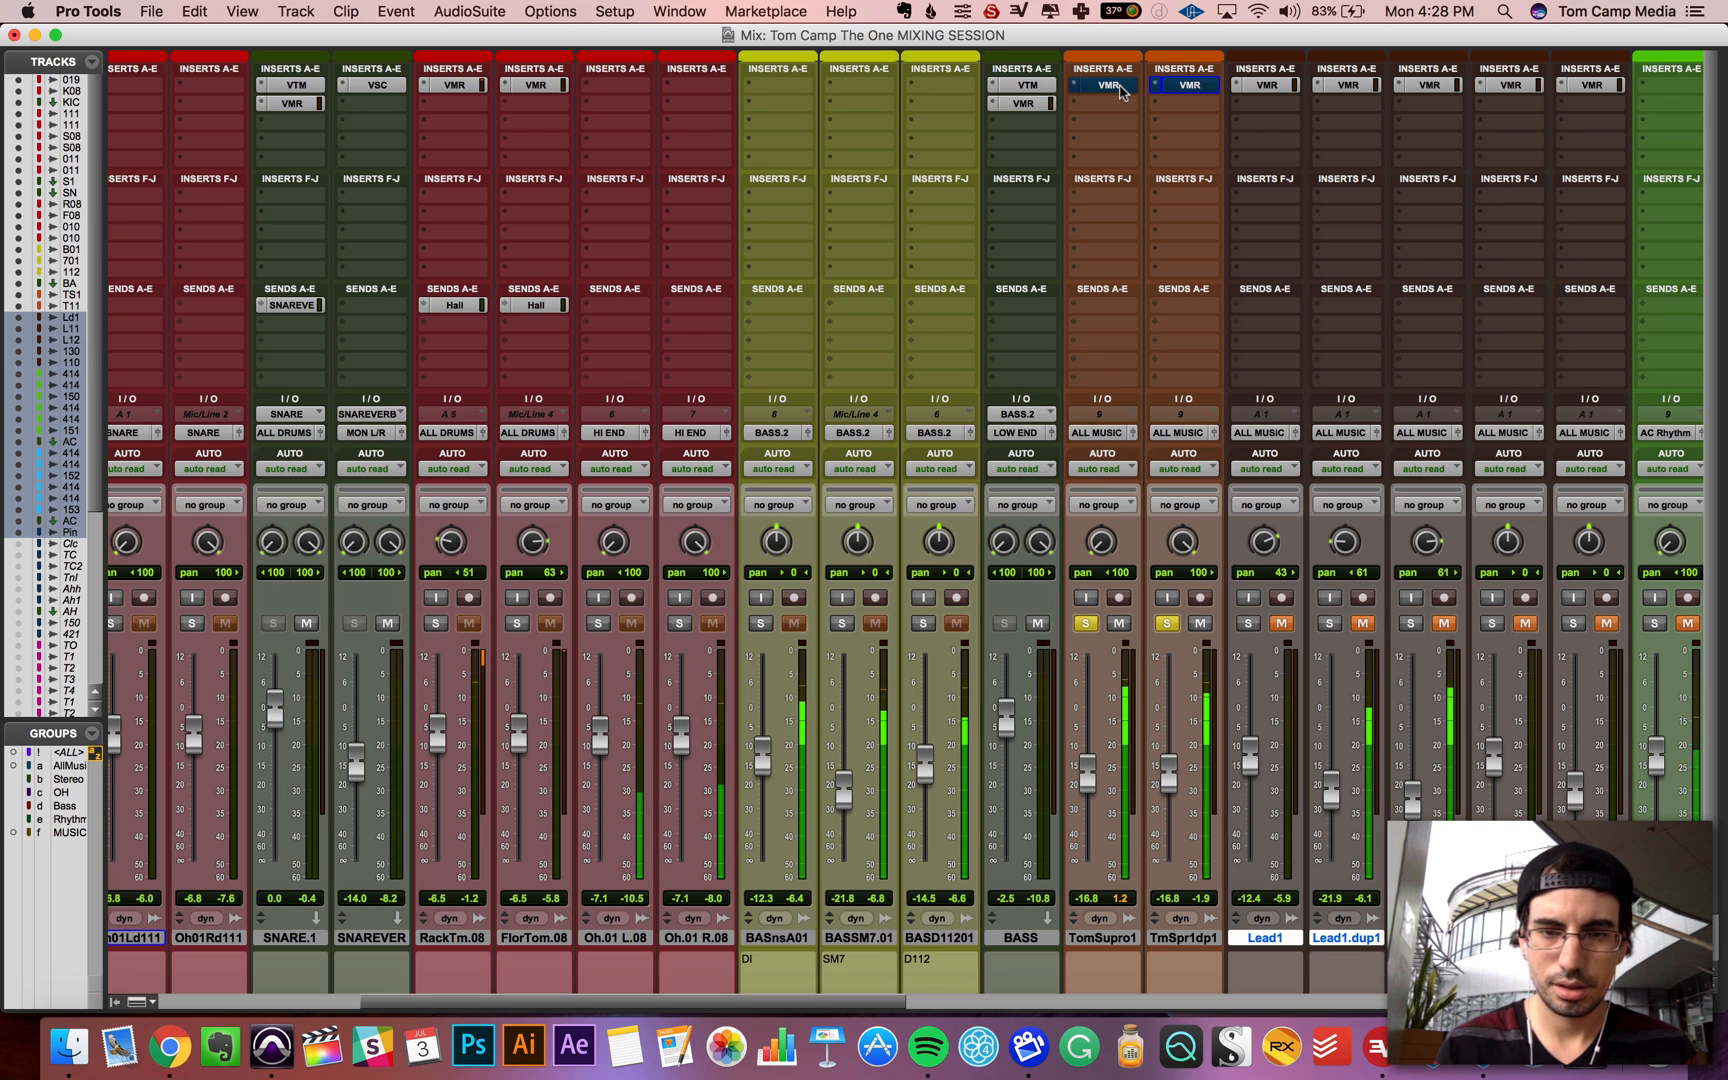
left_click(1189, 86)
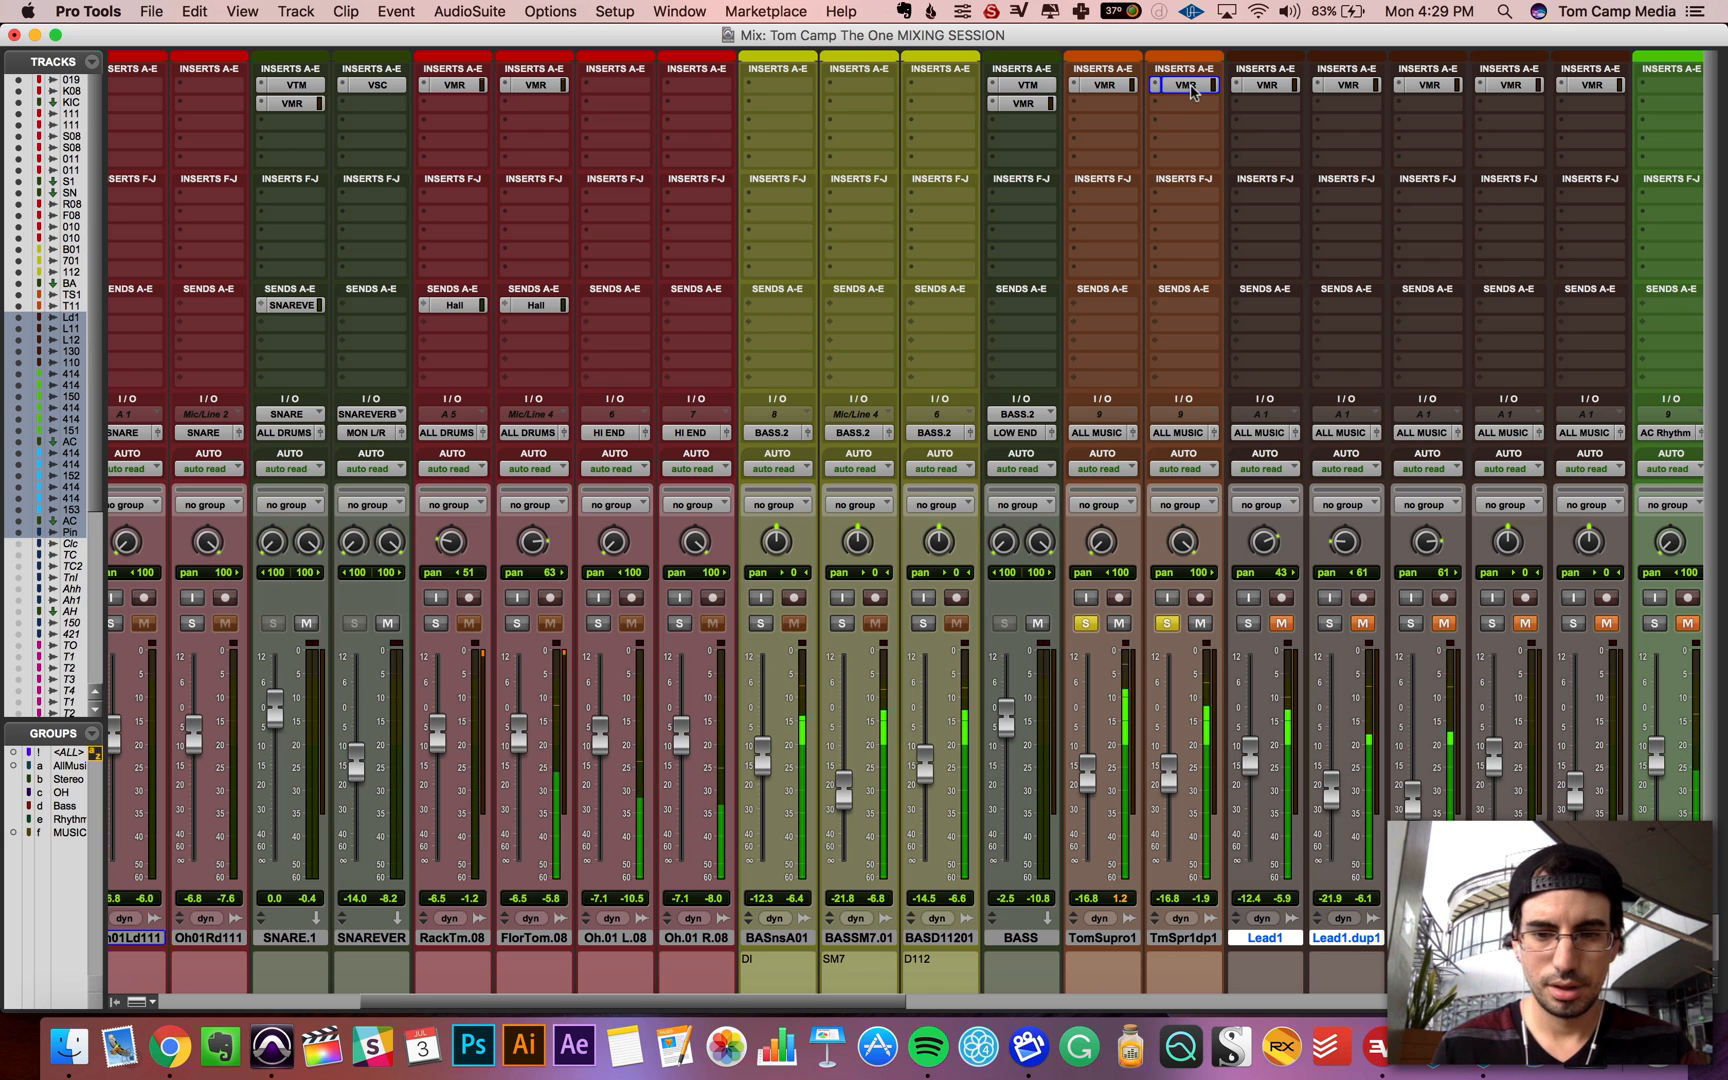
Step: Select all tracks from KH_01924R through TmSpr1dp1 and solo them together
left_click(1124, 940)
scroll(620, 930, "left", 10)
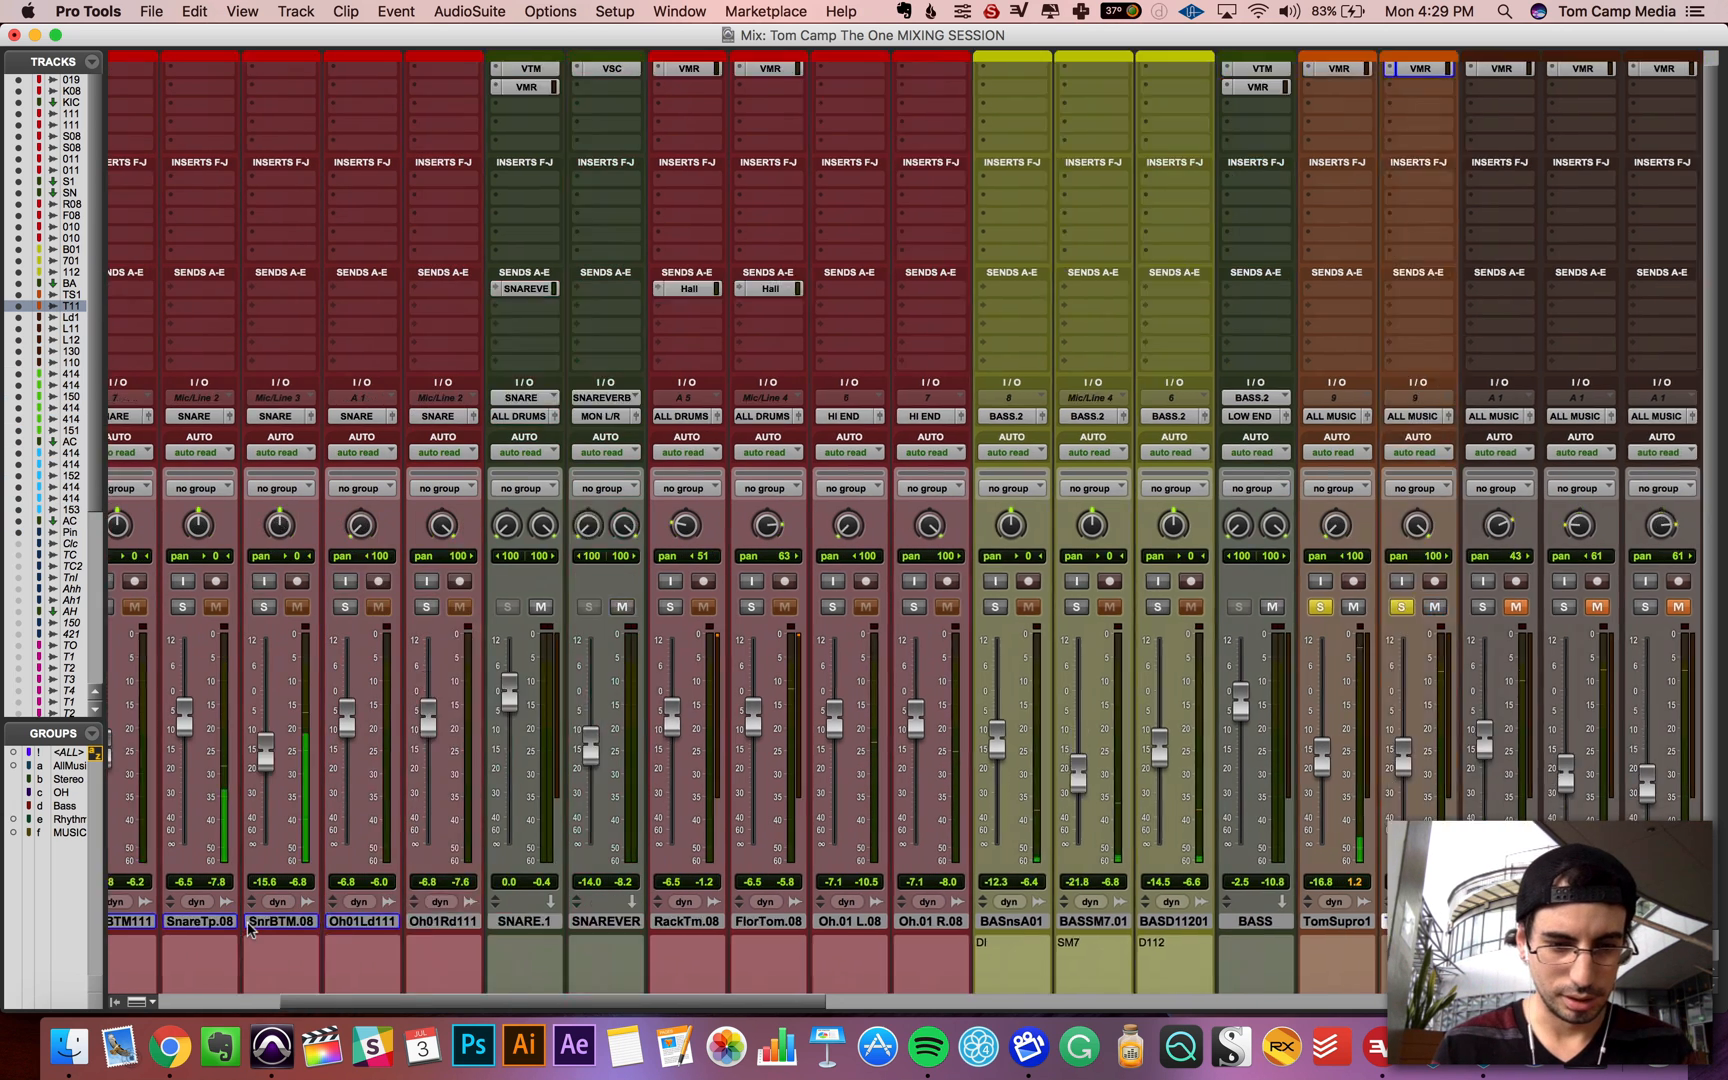
left_click(146, 930, "shift")
left_click(456, 607, "alt+shift")
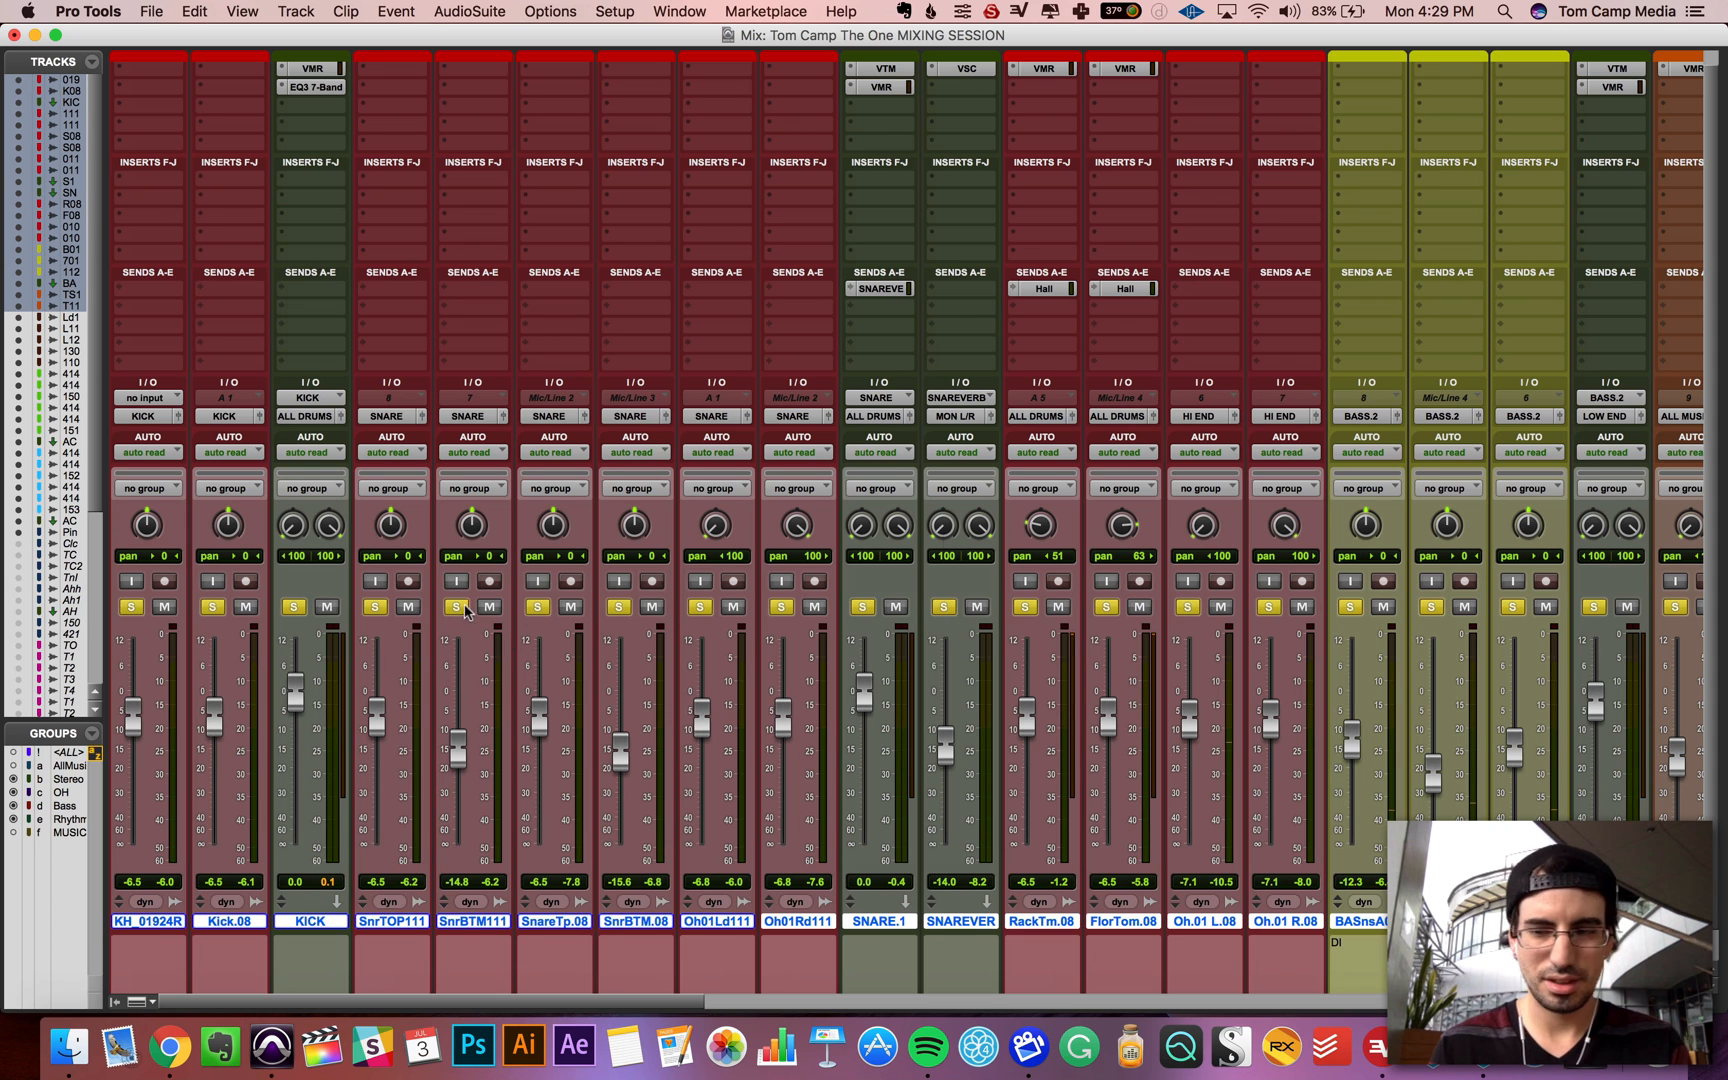
scroll(1290, 533, "right", 5)
scroll(1290, 533, "right", 2)
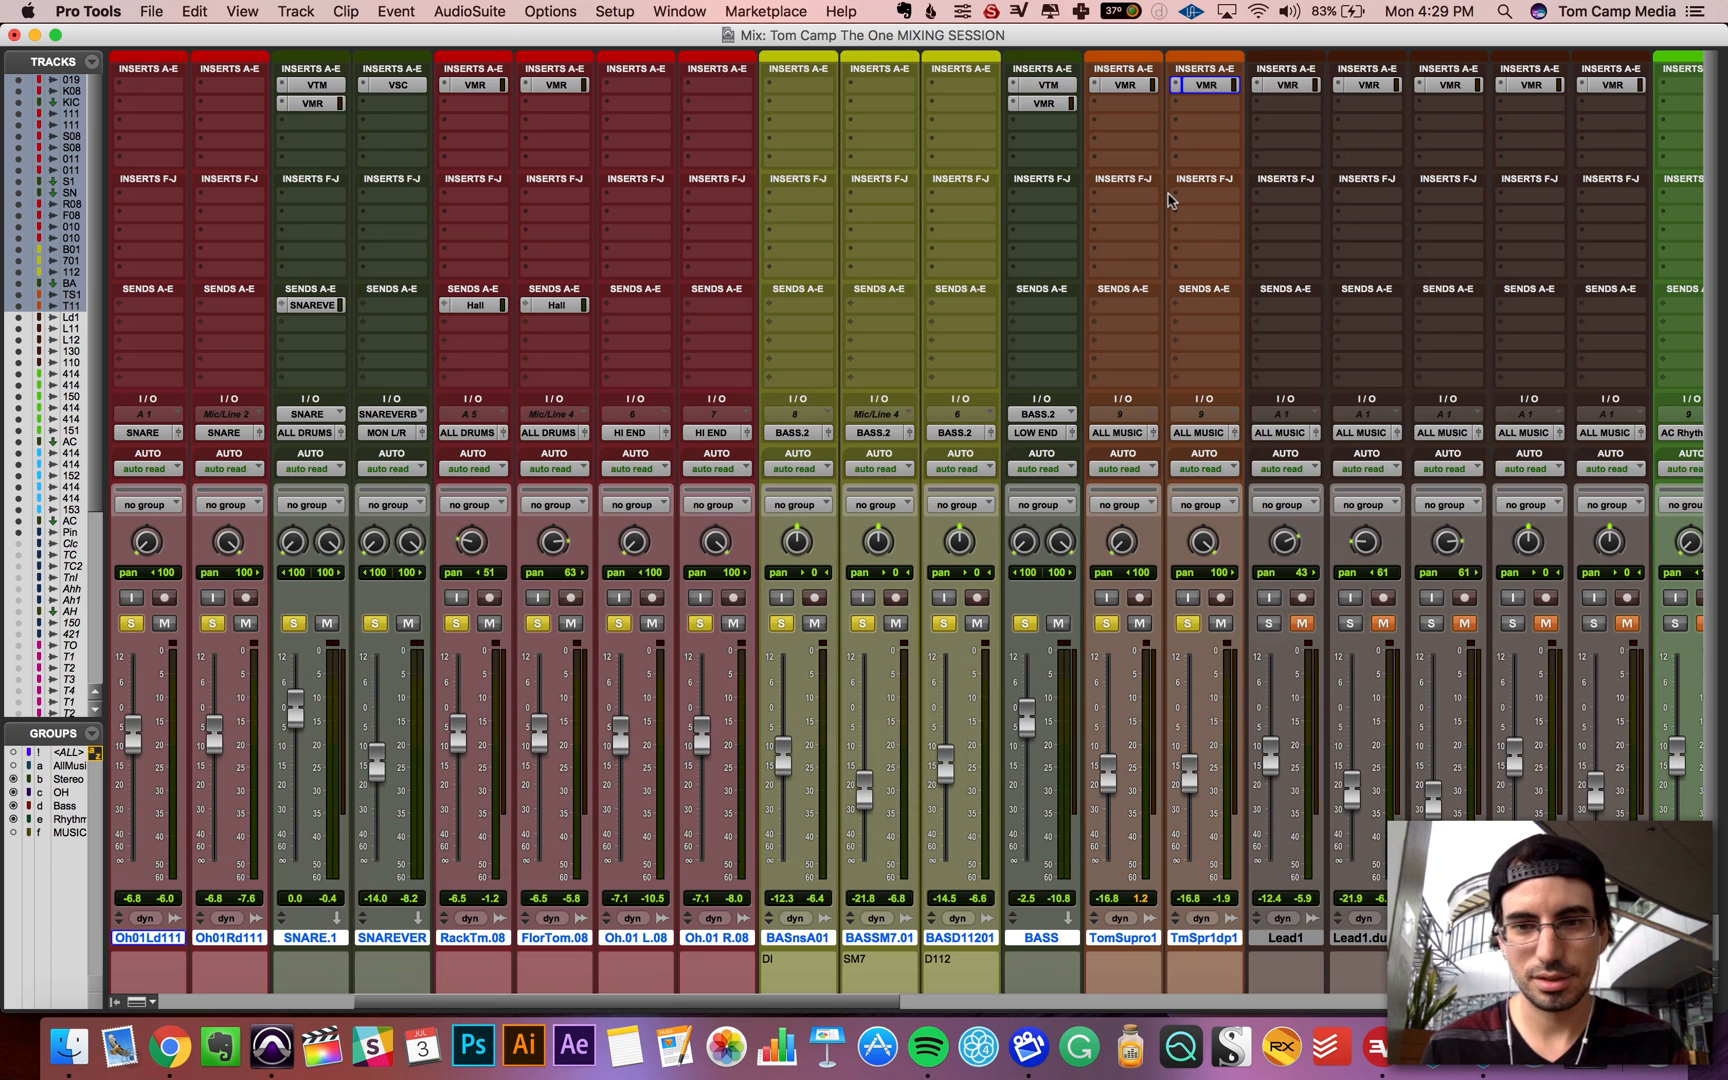
Step: Play the soloed drums, bass and Supro guitars and compare them with the first-slot insert plug-ins bypassed and active
key("space")
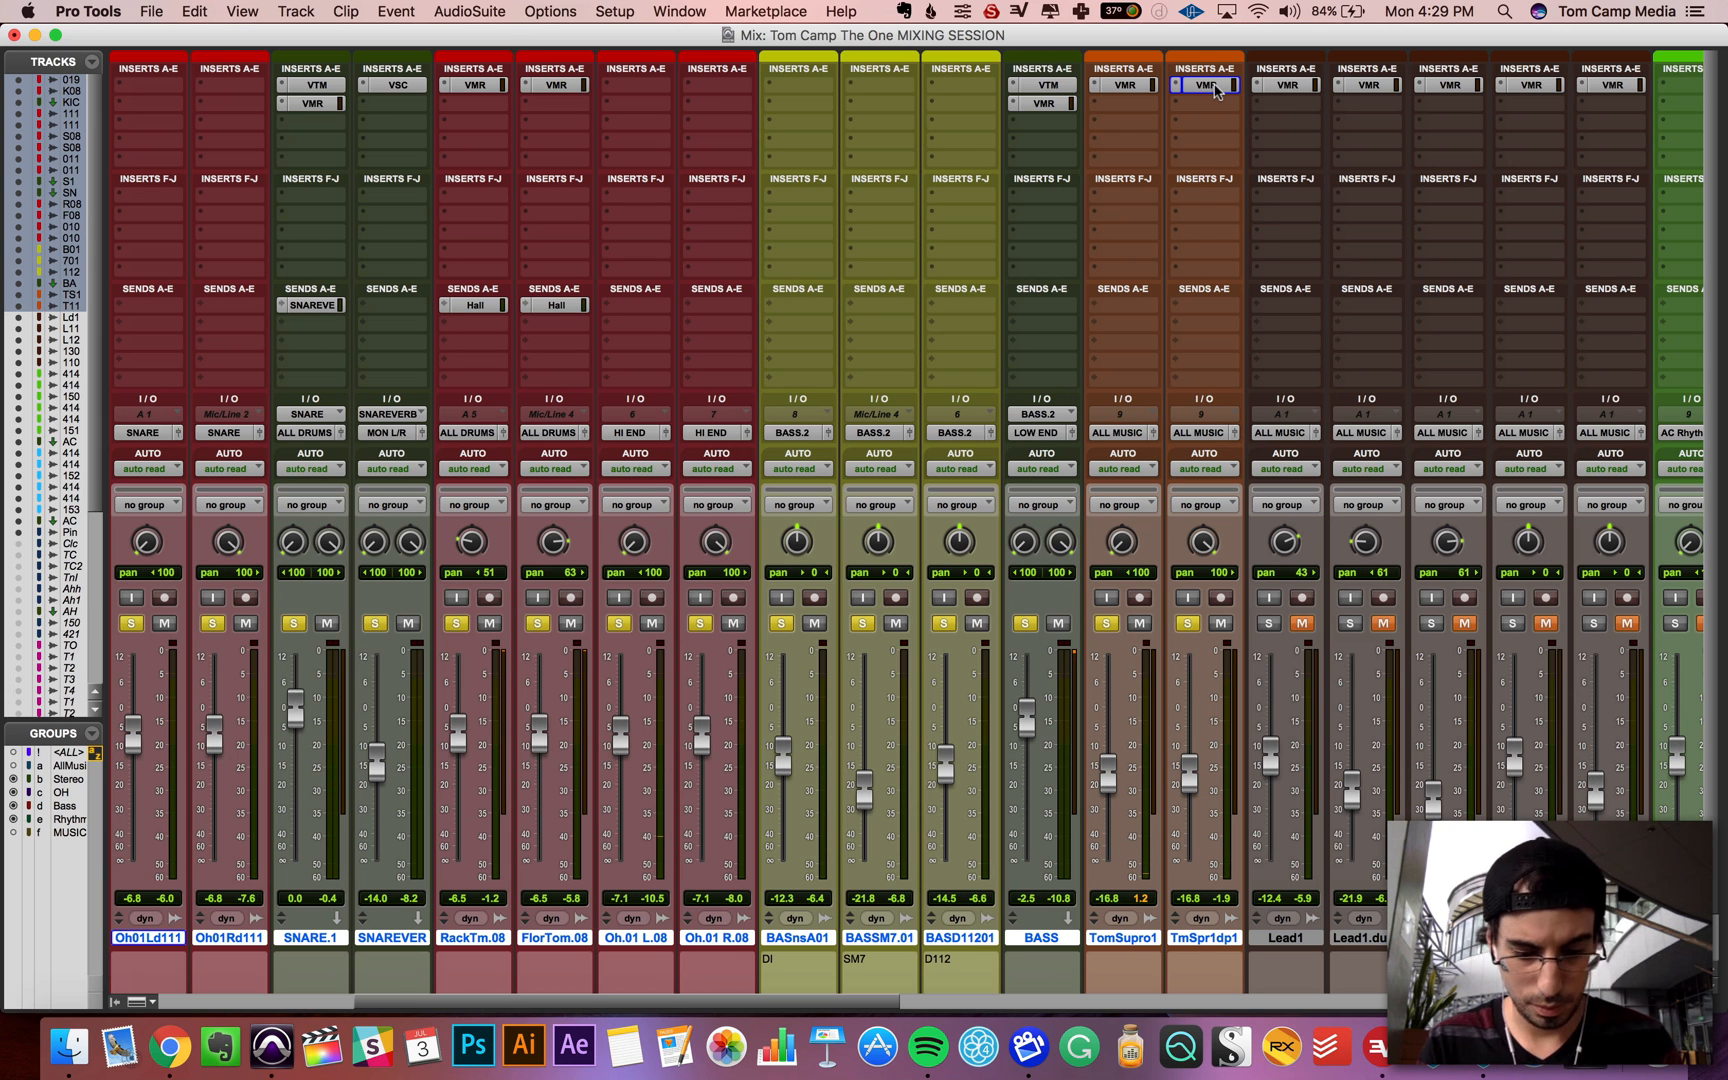
left_click(1209, 85, "alt+super")
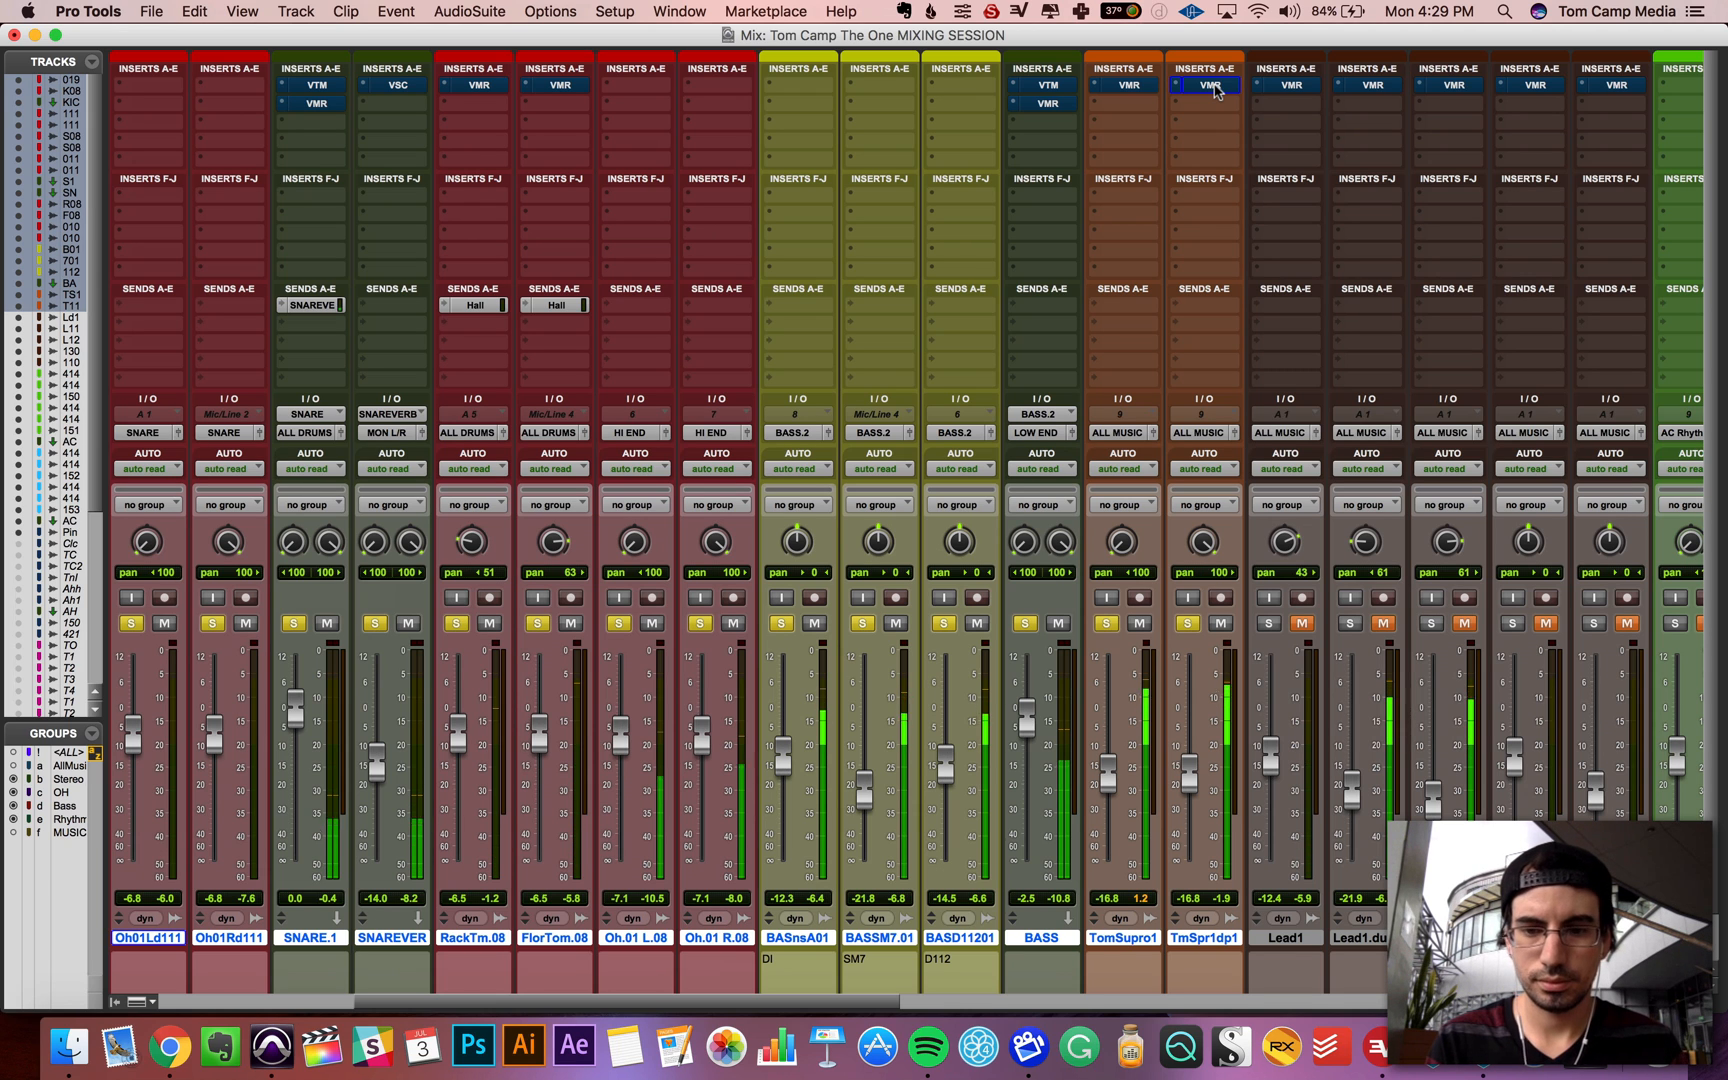
left_click(1209, 85, "alt+super")
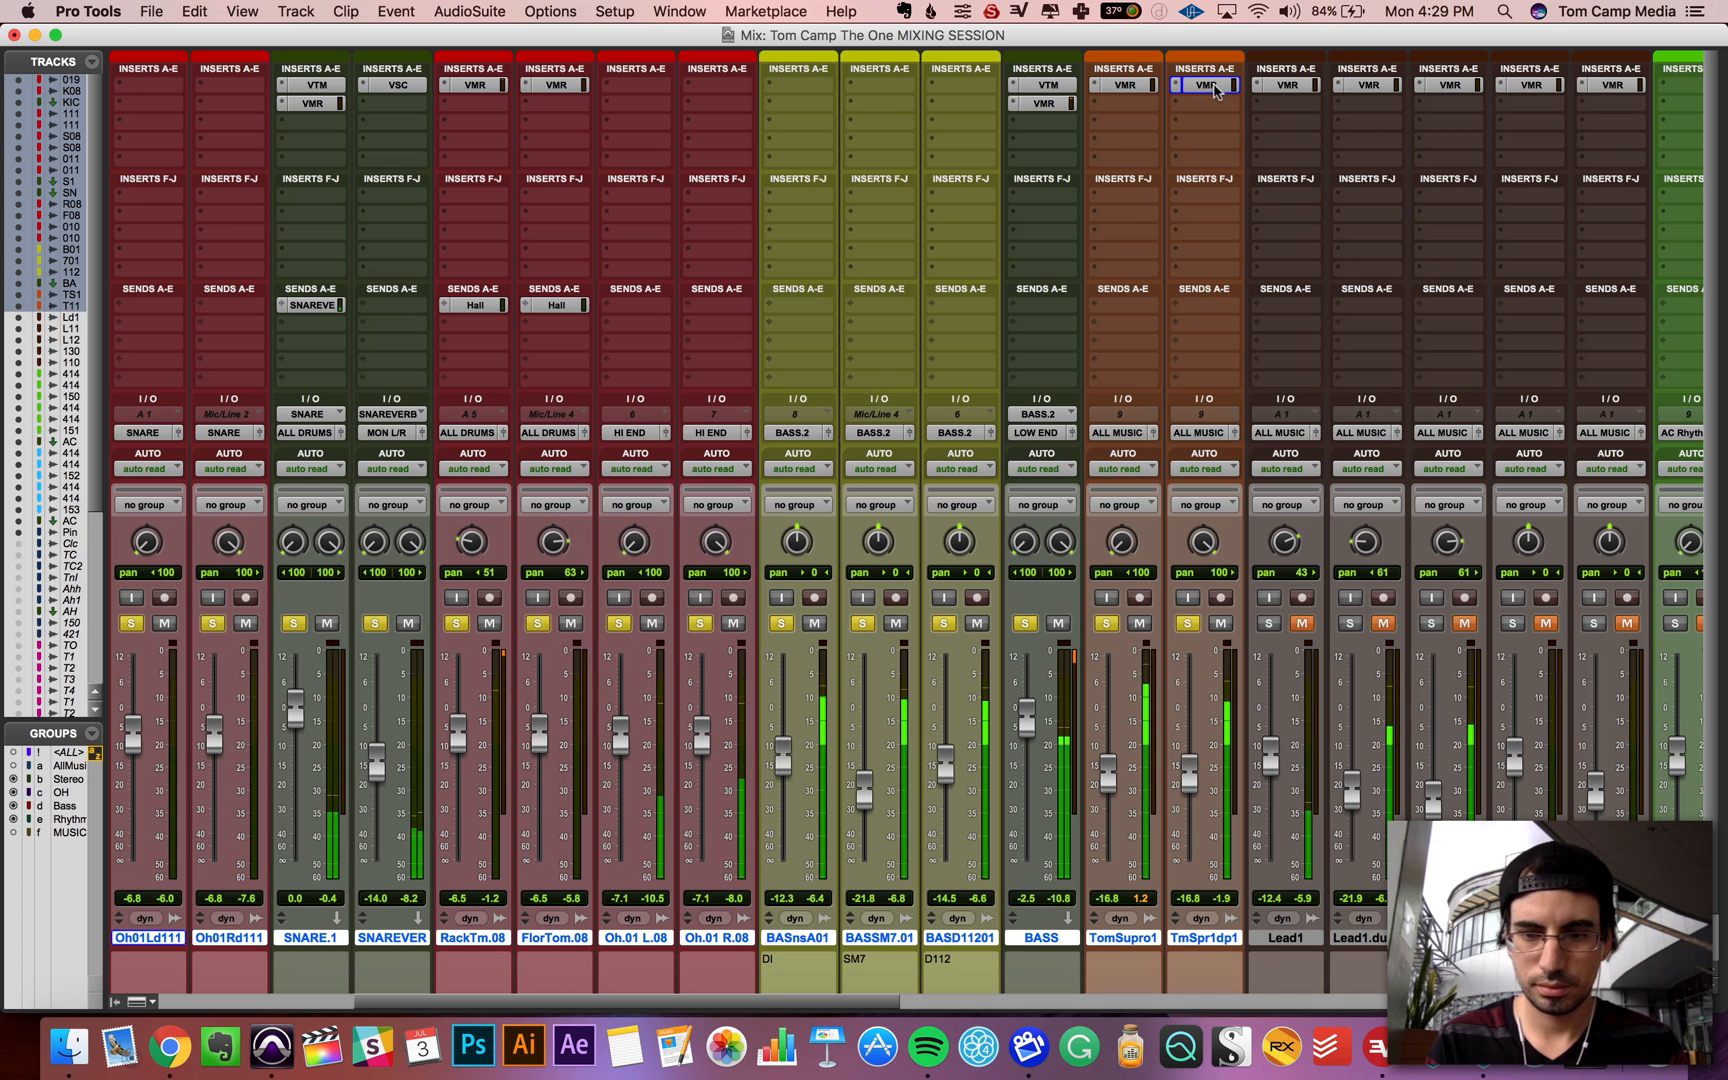
Step: Insert a mono EQ3 7-Band below the VMR rack on the TomSupro1 track
left_click(1124, 106)
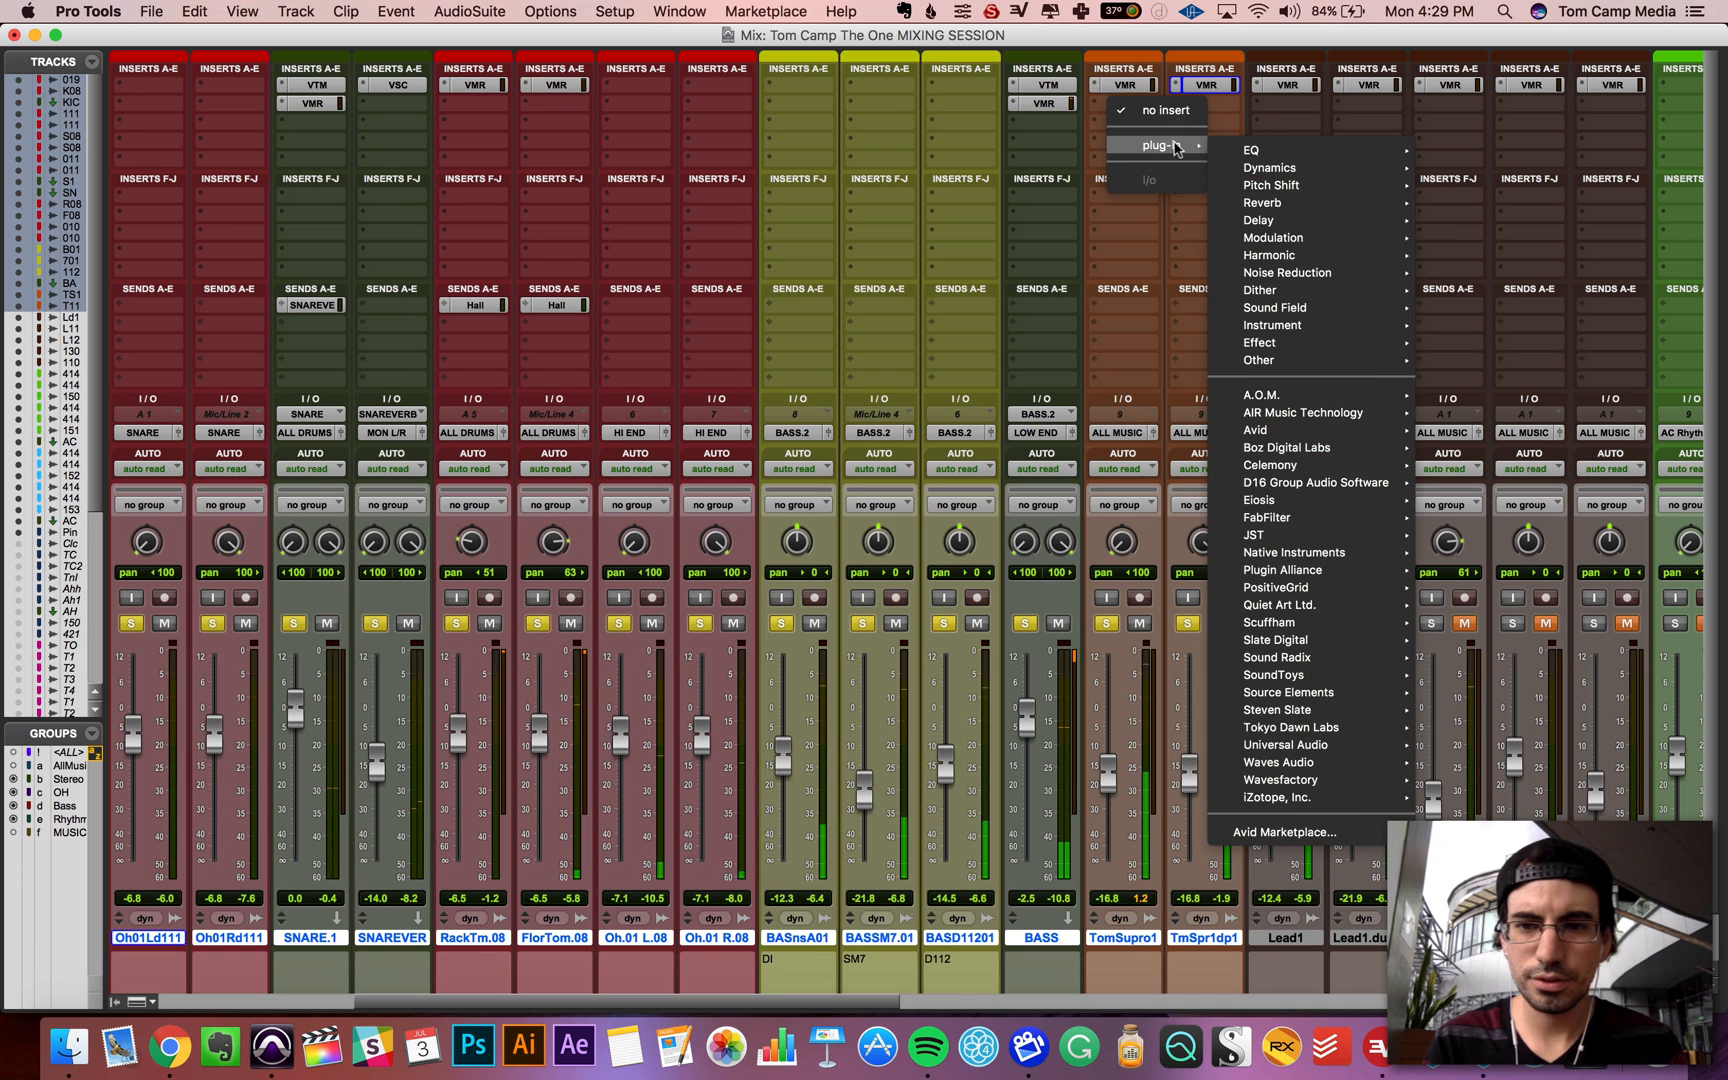
left_click(1137, 376)
scroll(1137, 376, "right", 7)
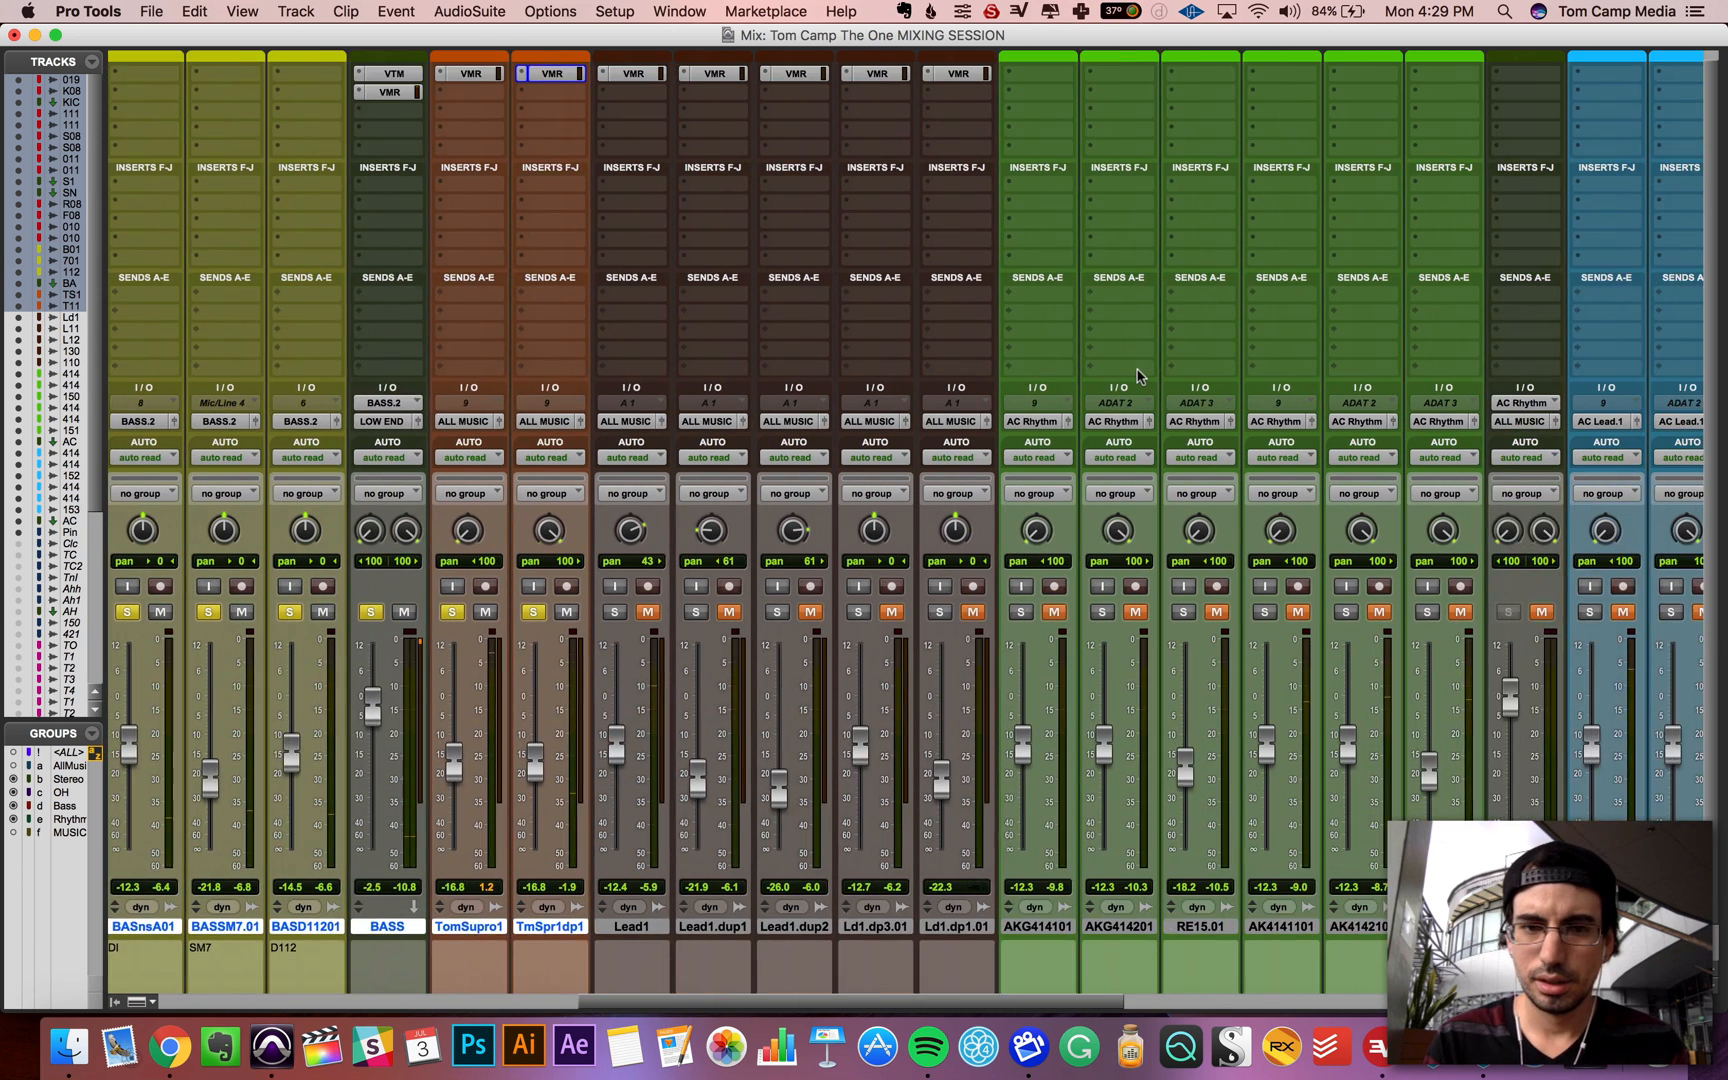
left_click(547, 118)
mouse_move(585, 145)
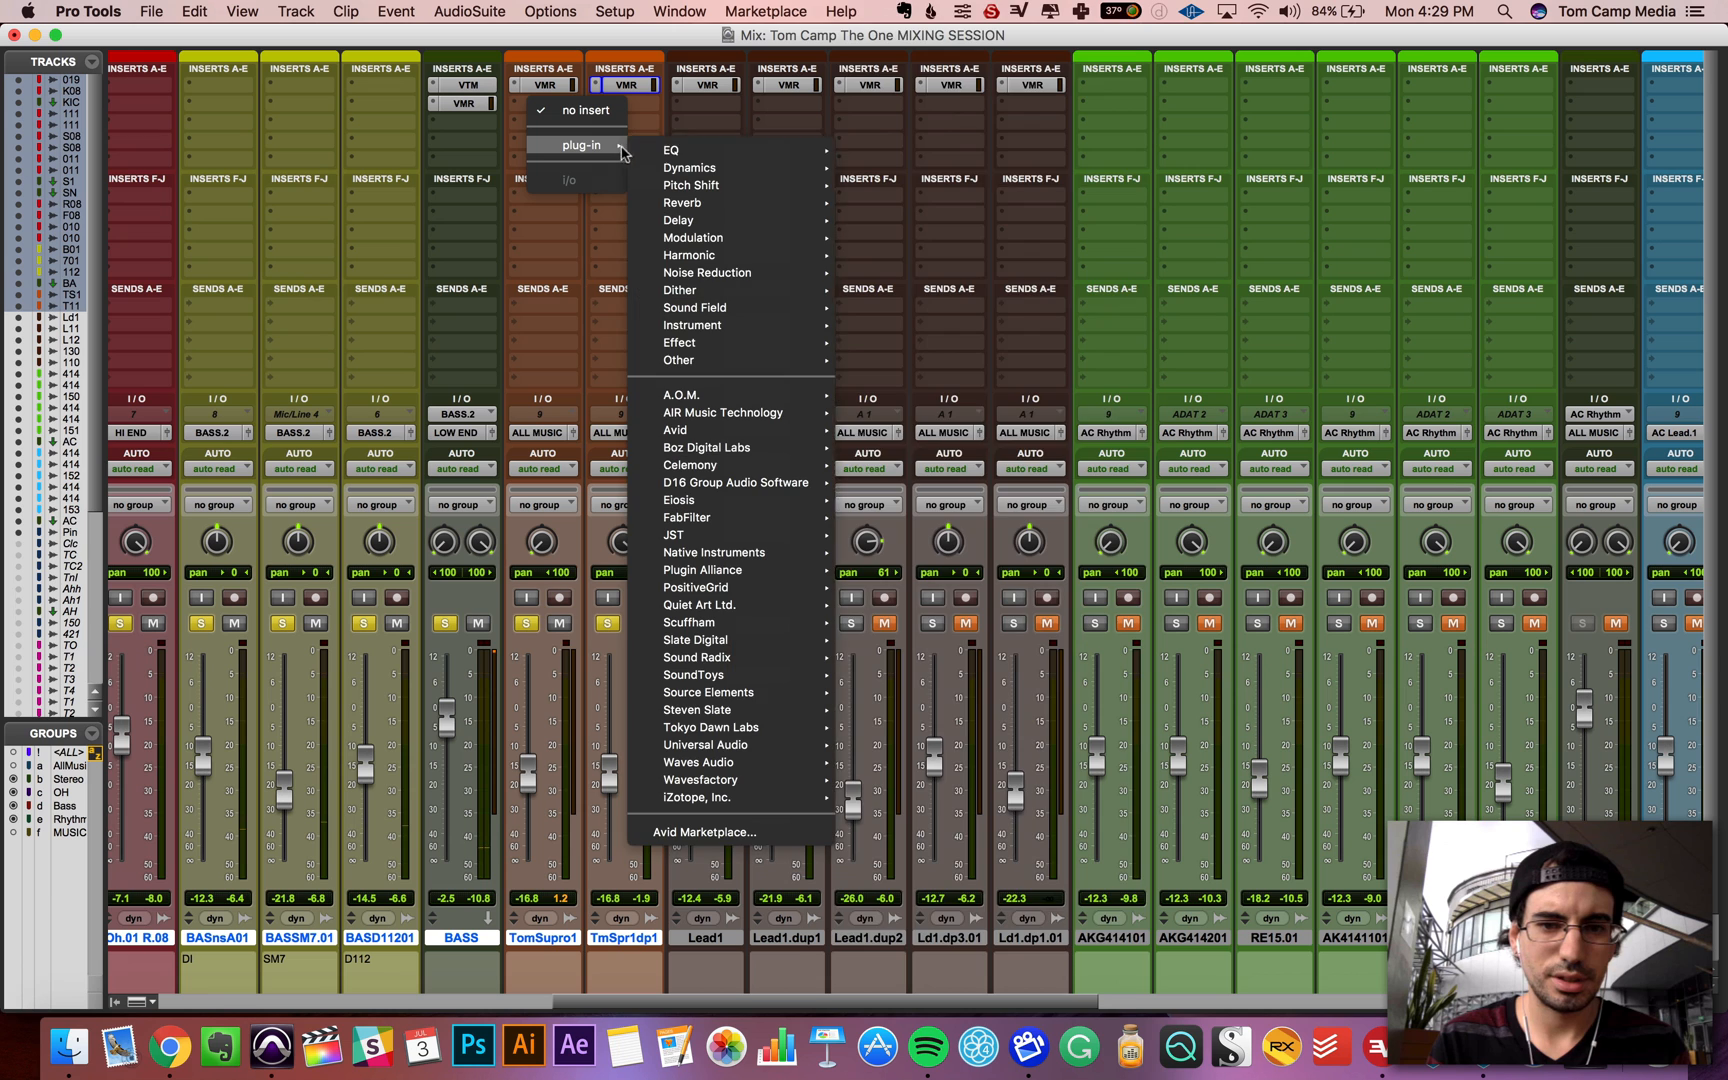
mouse_move(672, 150)
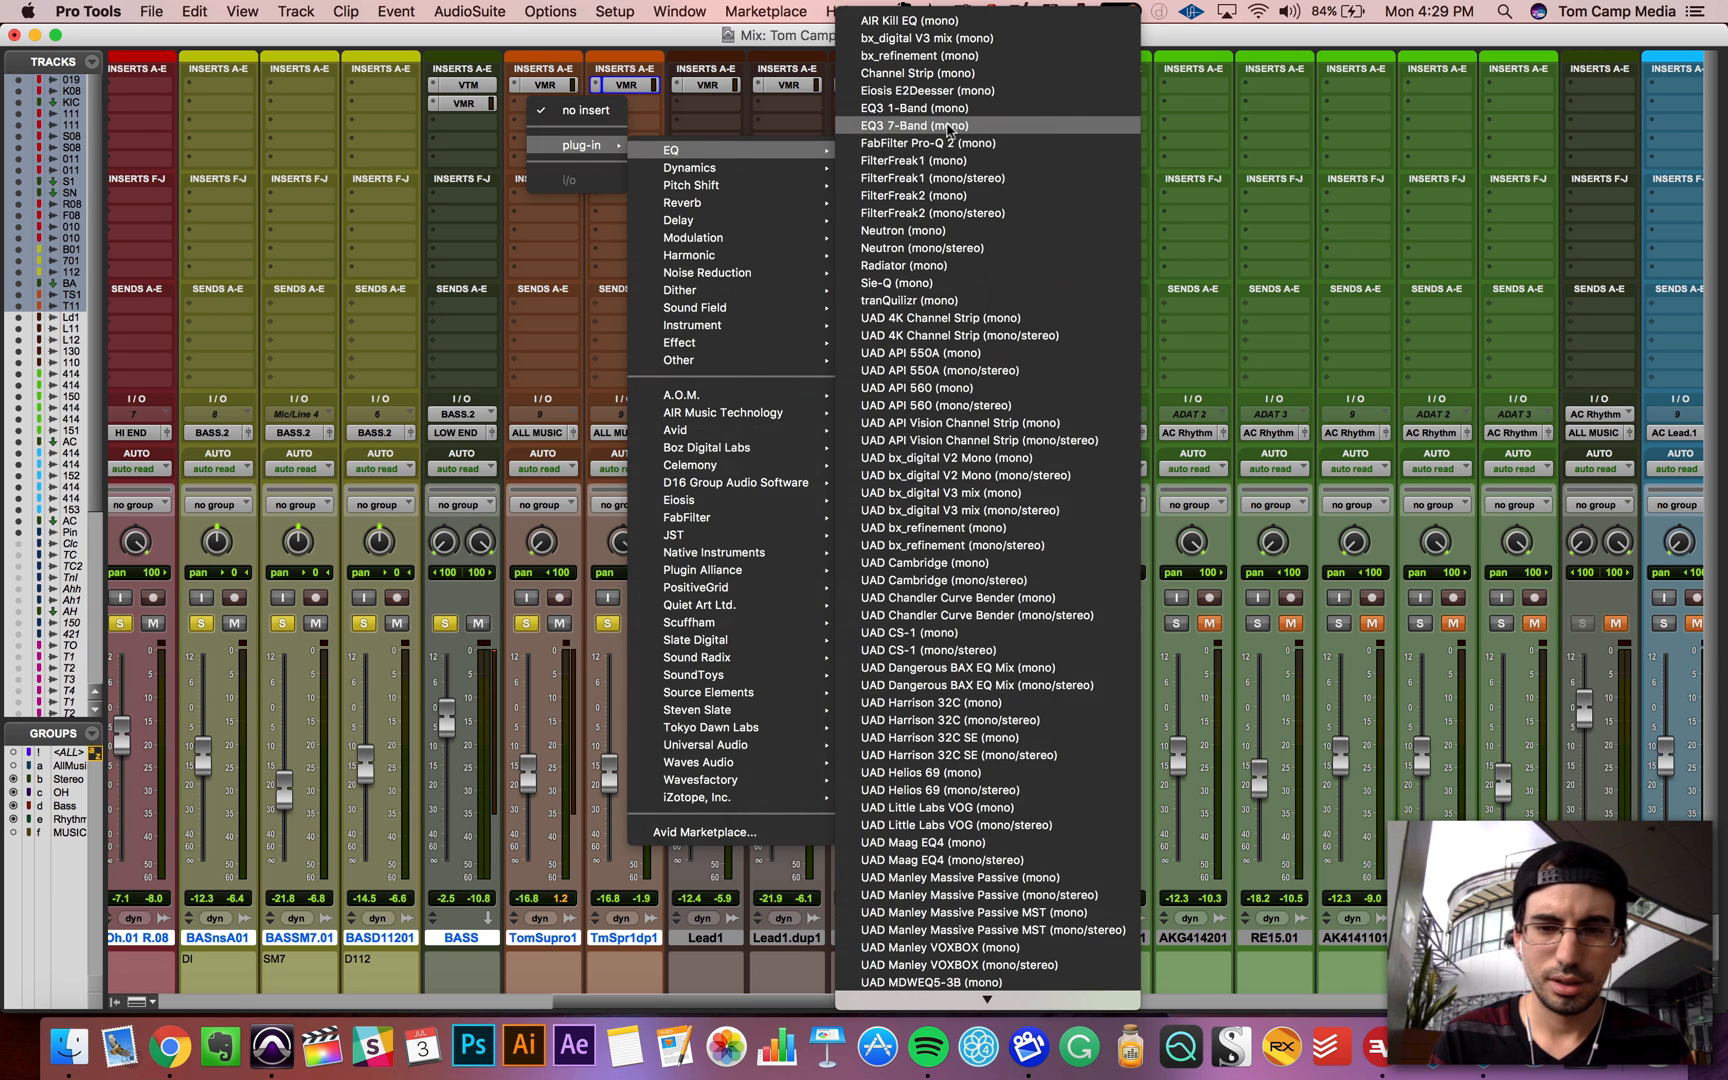
left_click(950, 126)
Step: Boost the EQ's HMF band by 11.4 dB at 1.96 kHz with Q 7.59, and solo only TomSupro1
left_click_drag(659, 327, 665, 263)
left_click_drag(637, 465, 668, 408)
left_click_drag(600, 143, 1262, 225)
left_click(530, 628)
left_click(527, 624)
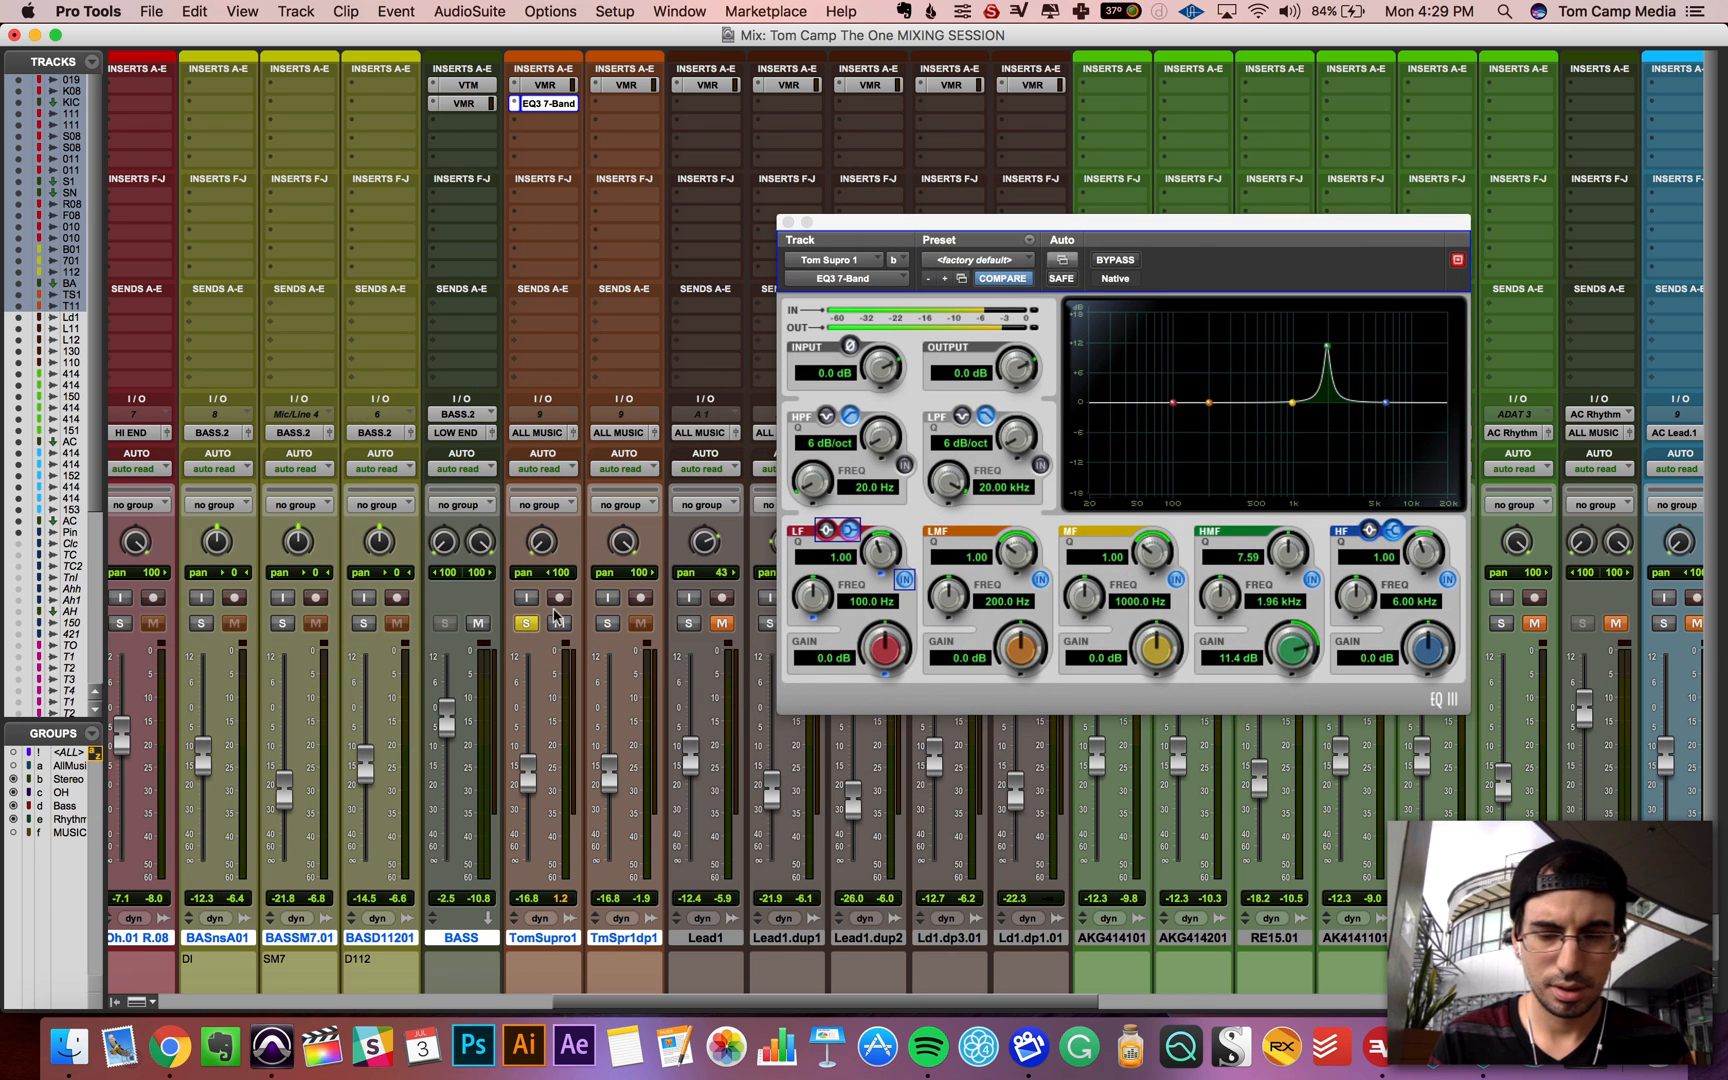
Step: Turn the HMF boost into a -5.7 dB cut at 2.03 kHz with Q 5.46, and add TmSpr1dp1 to the solo
left_click_drag(1327, 345, 1327, 317)
left_click_drag(1291, 648, 1284, 708)
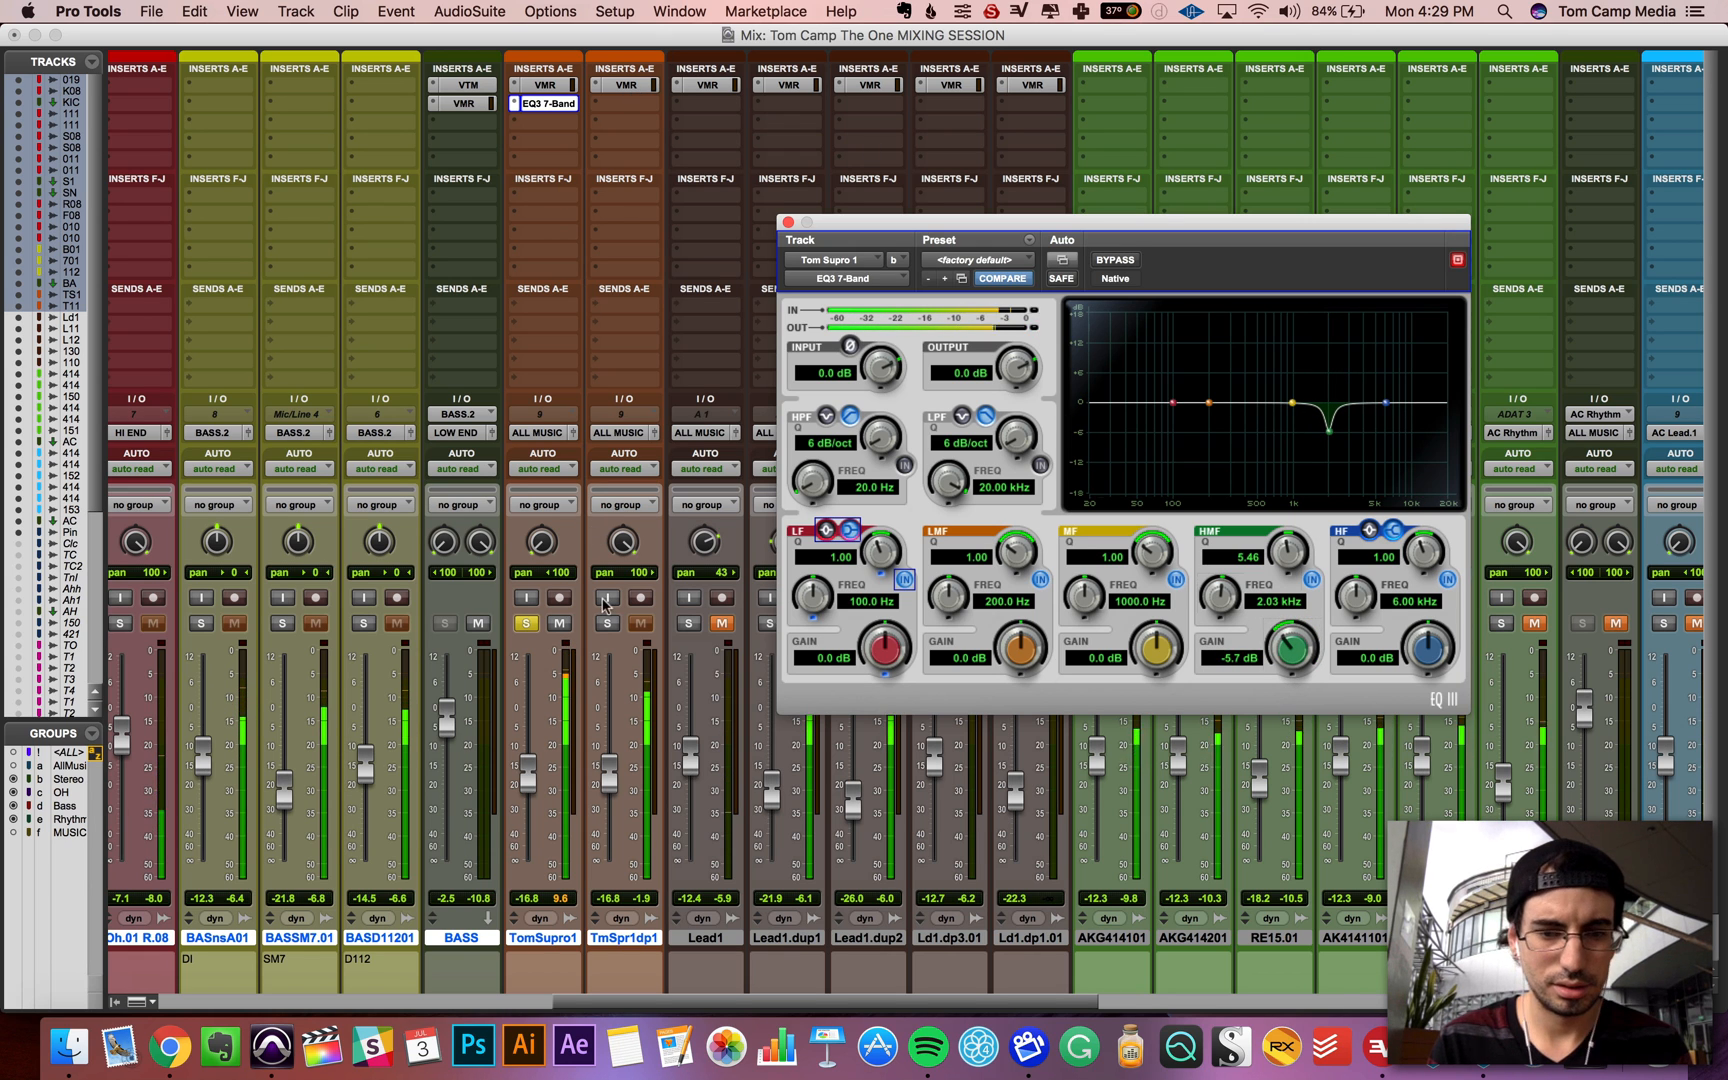
left_click(605, 623)
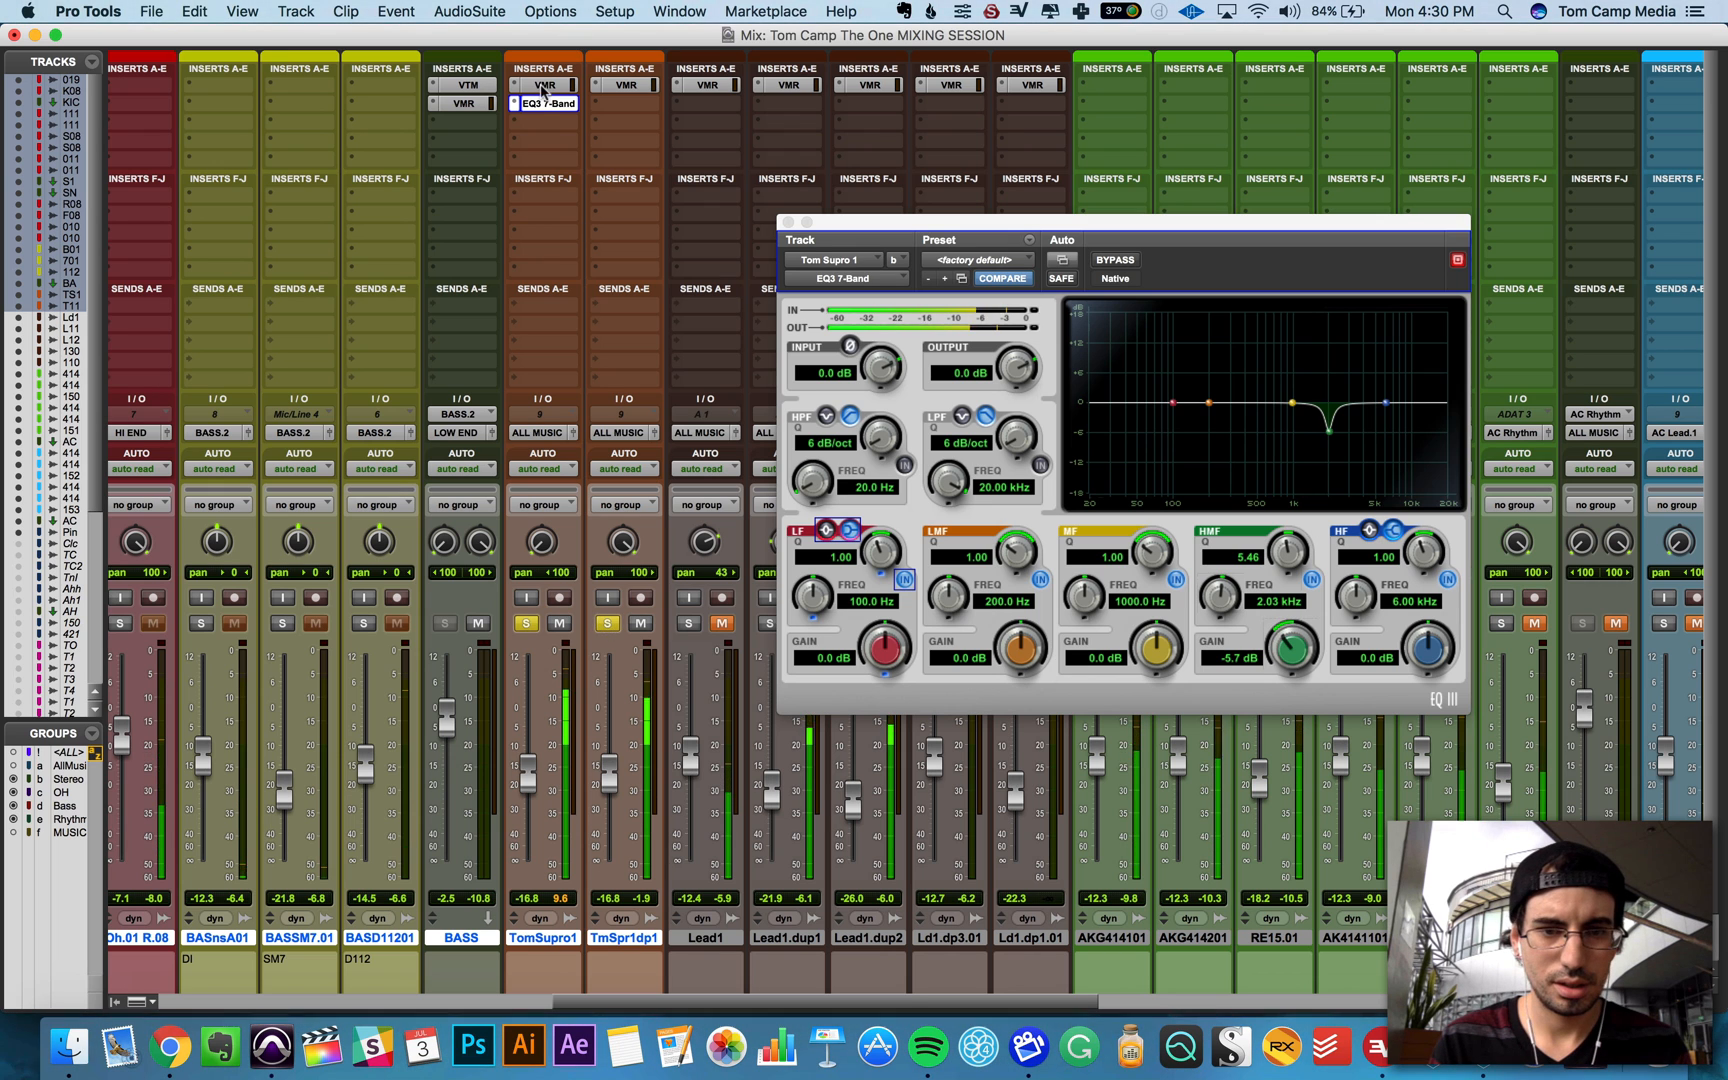
Step: Copy the EQ3 7-Band insert from the TomSupro1 track to the same slot on TmSpr1dp1
left_click_drag(585, 113, 638, 112)
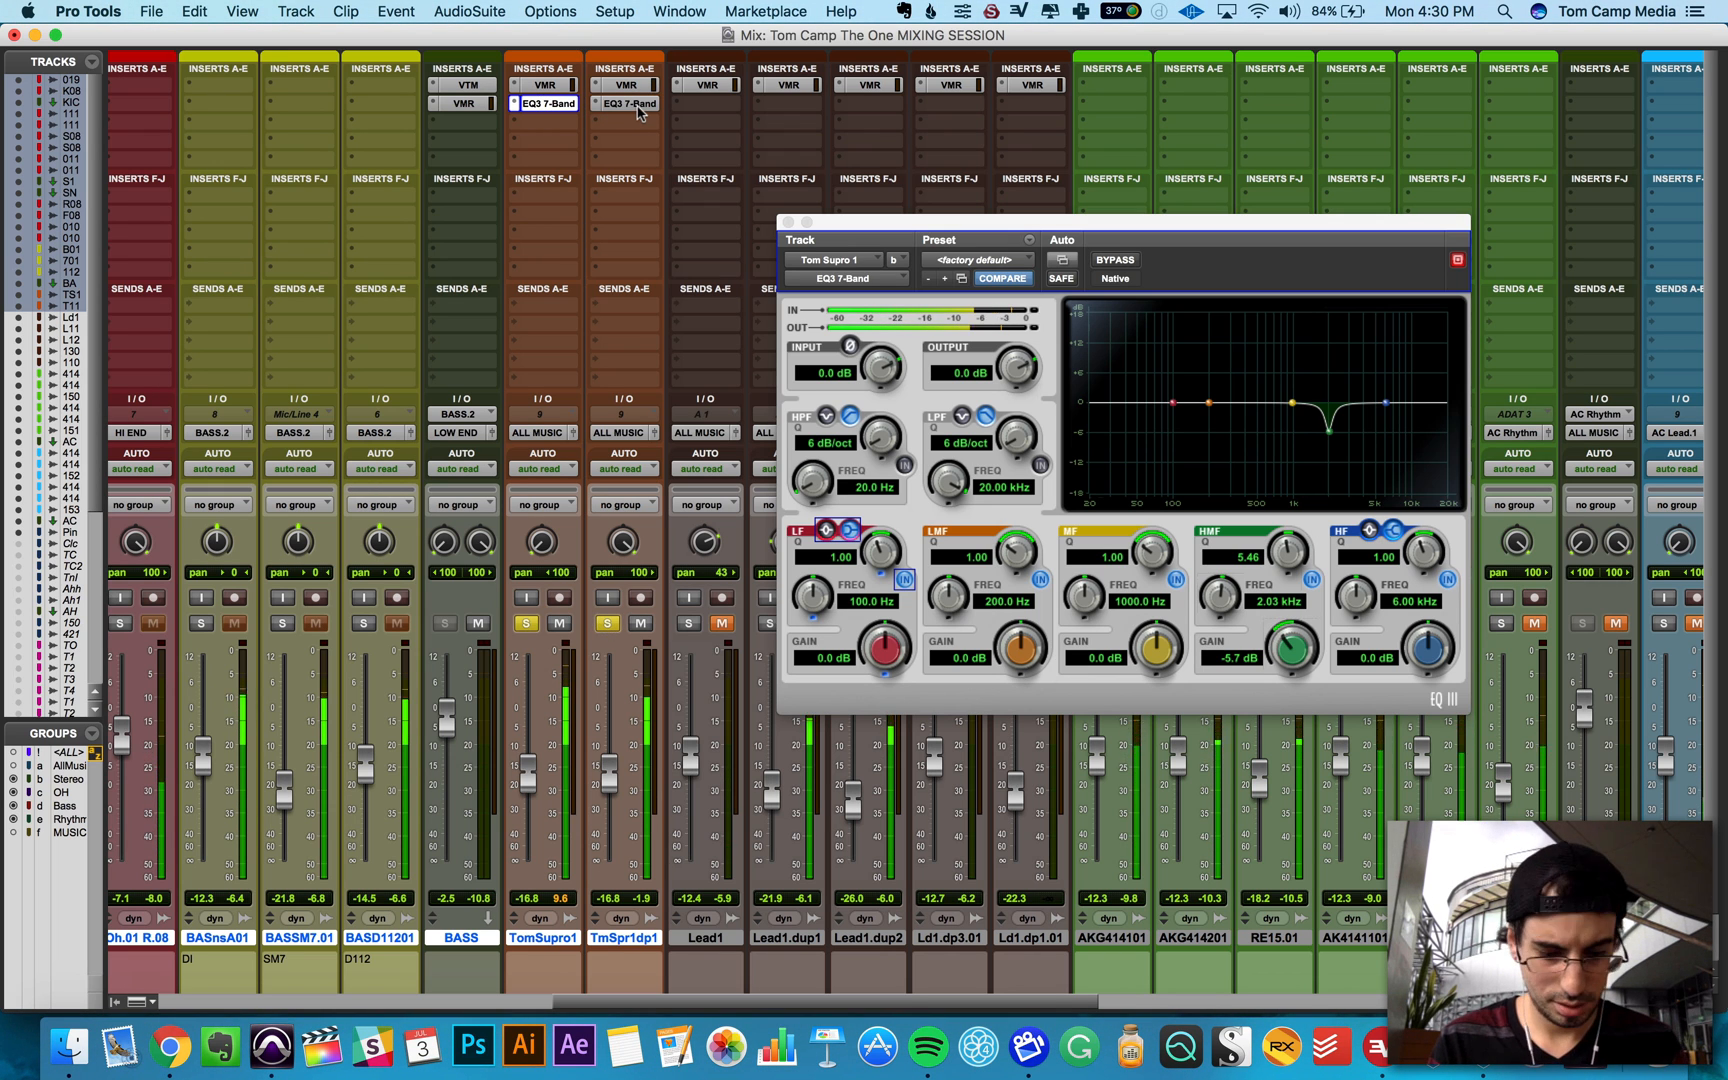
left_click(638, 105, "alt+super")
left_click(638, 105, "alt+super")
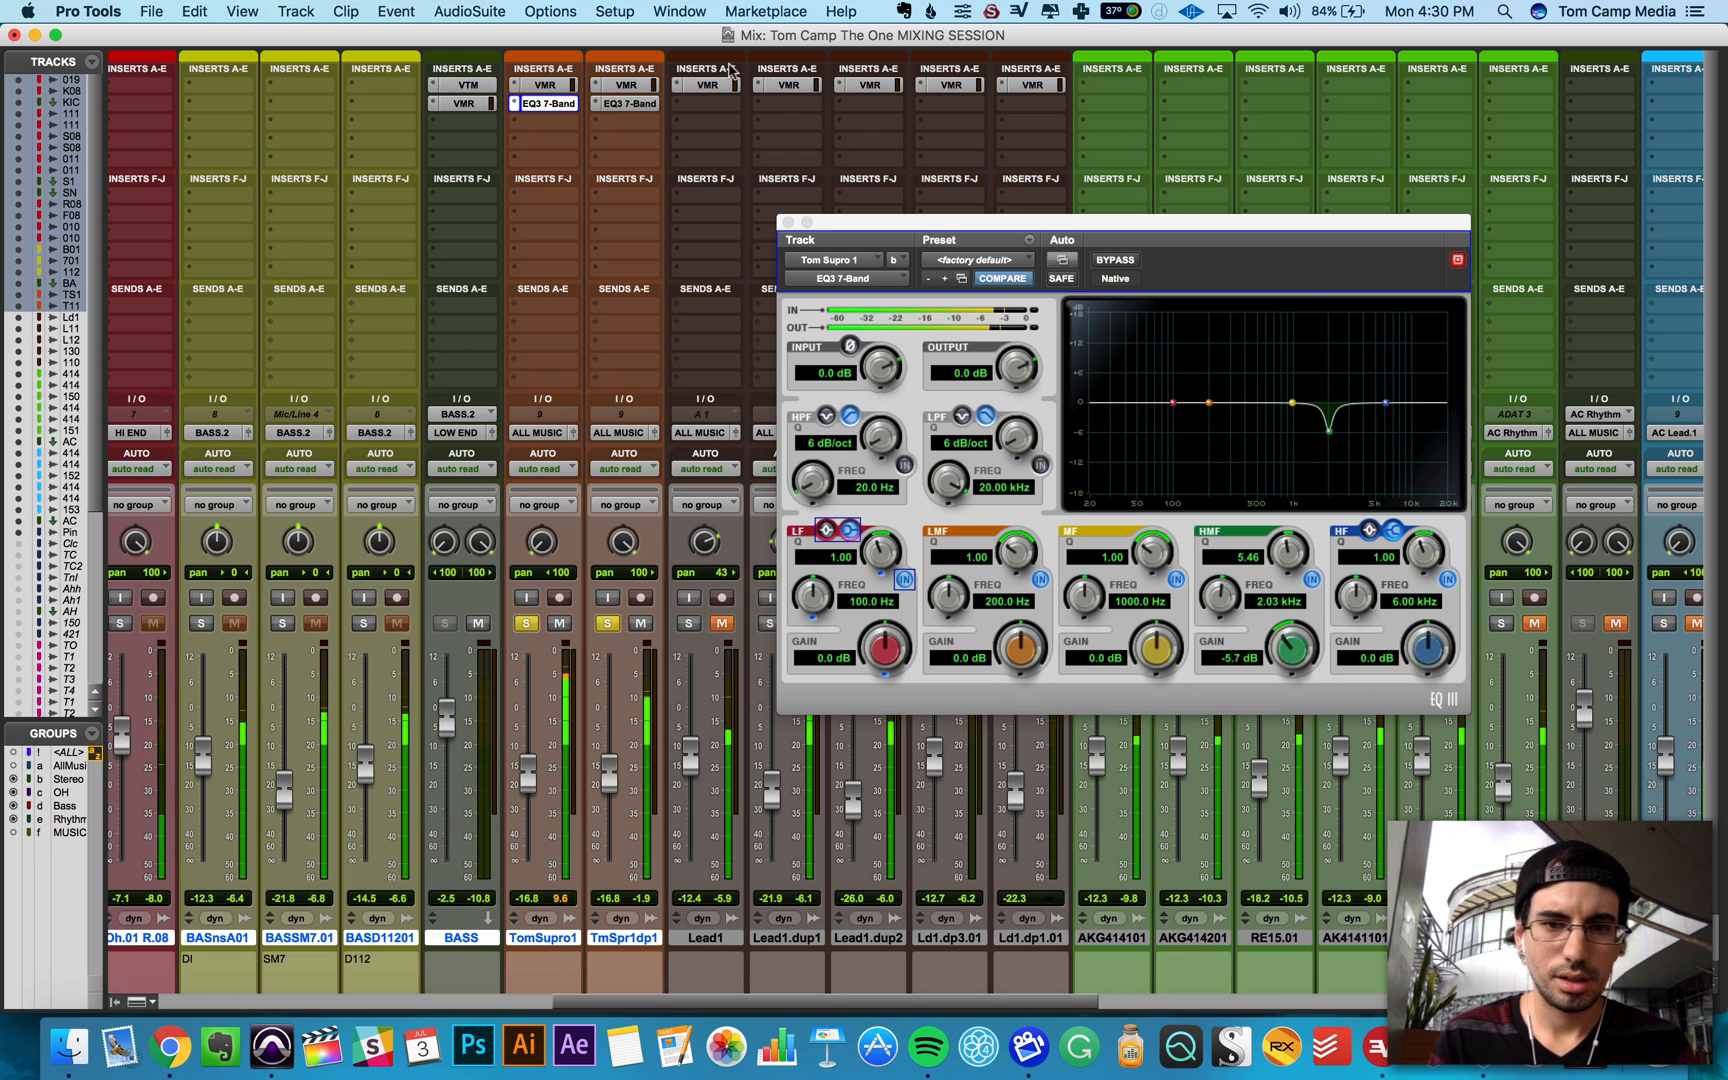
Step: Check TmSpr1dp1's Virtual Mix Rack, and add a CS-EQ module to slot B of TomSupro1's rack
left_click(628, 85)
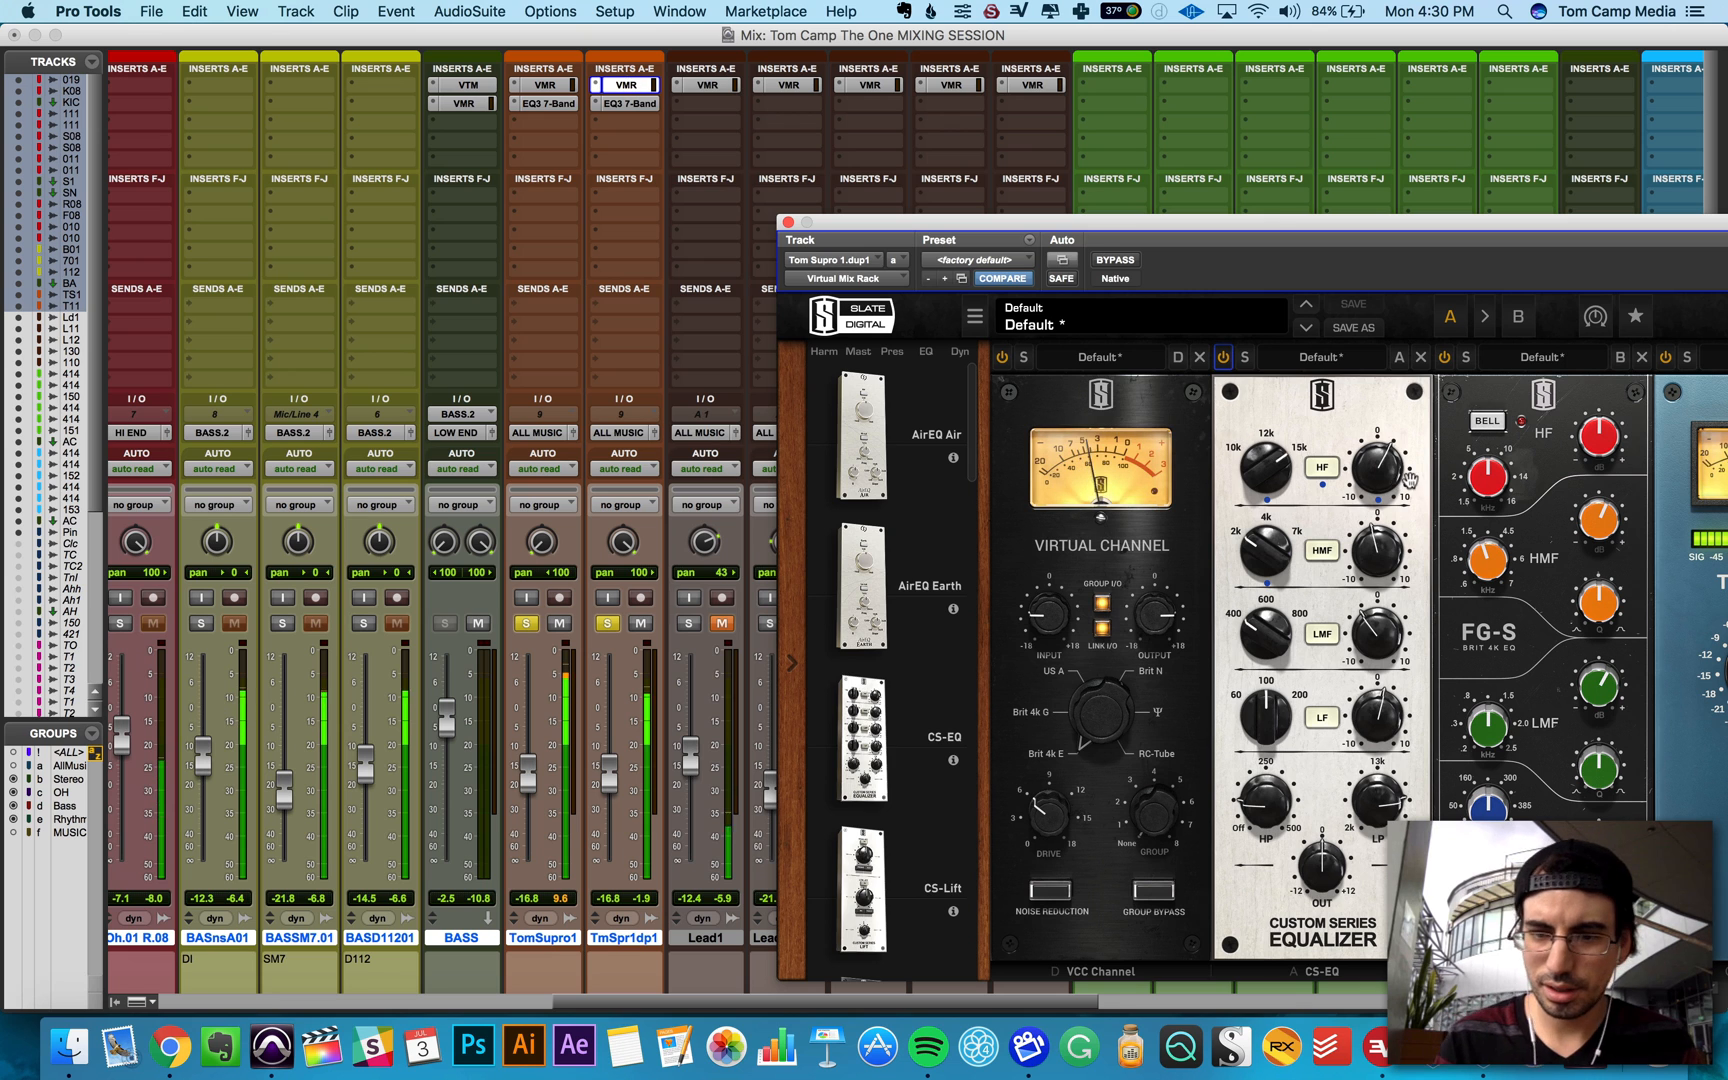
left_click(546, 85)
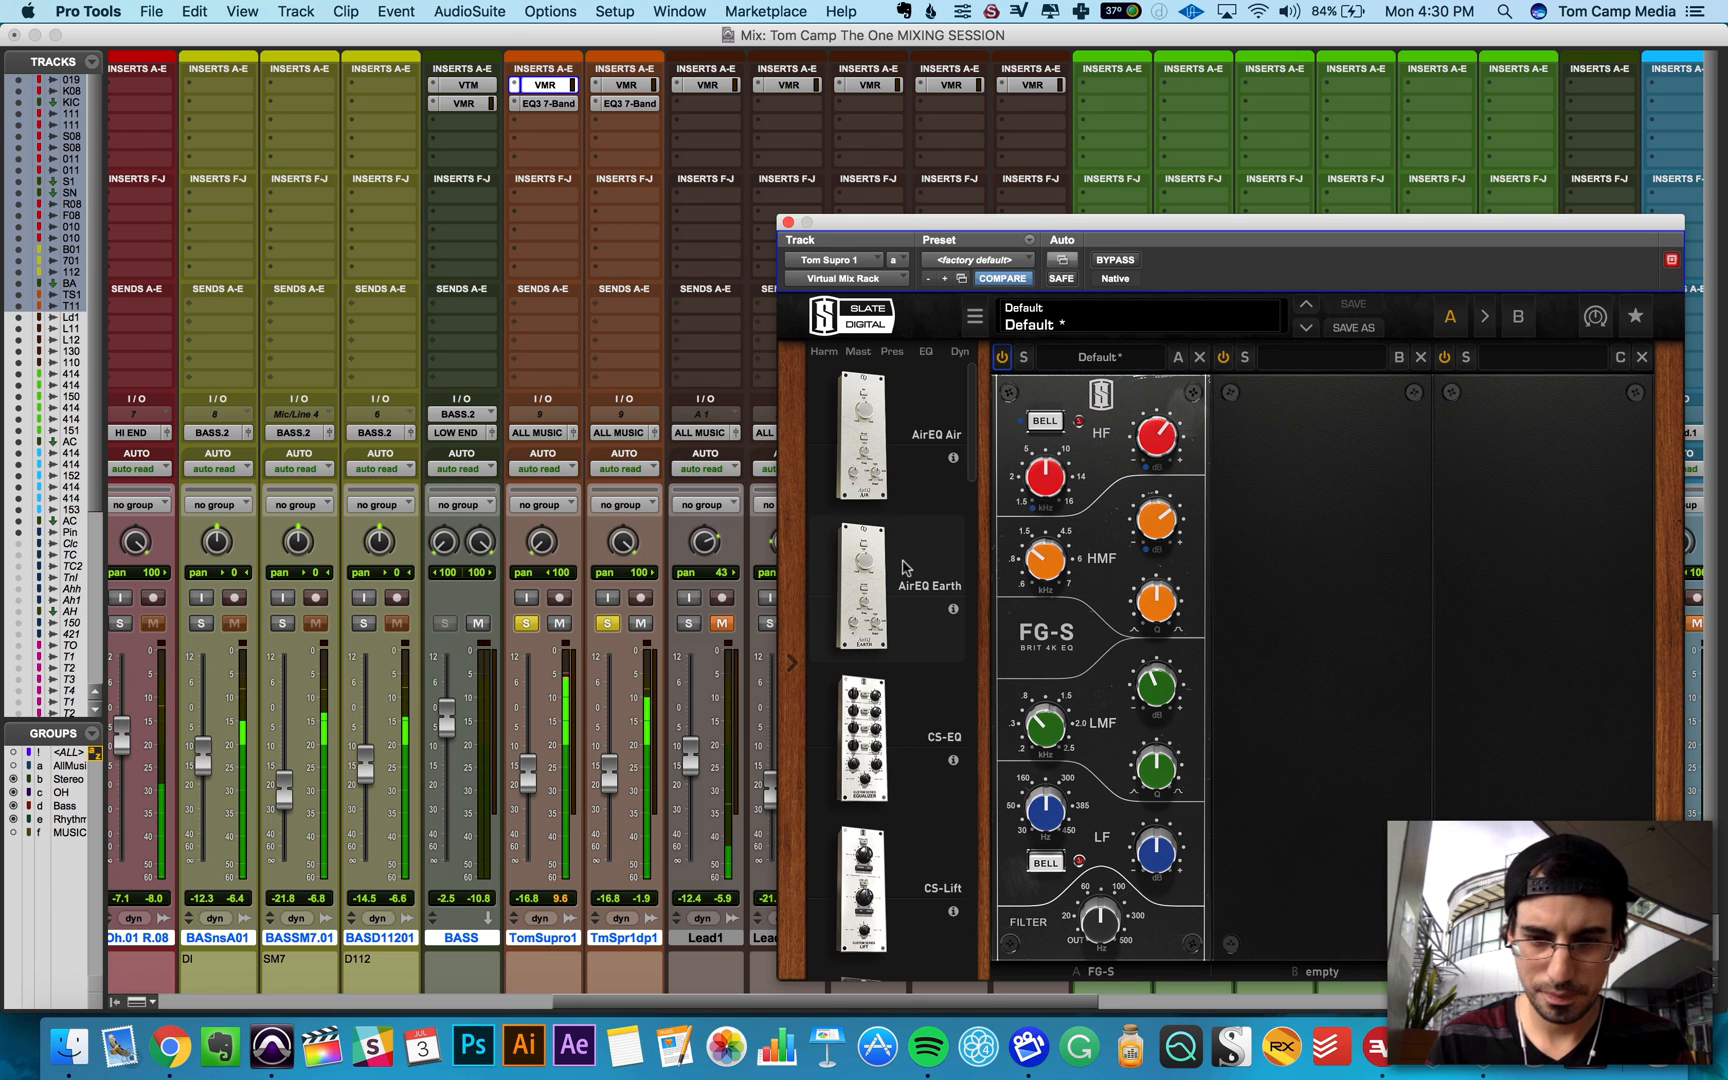
scroll(892, 620, "down", 5)
scroll(885, 680, "up", 4)
scroll(885, 680, "down", 10)
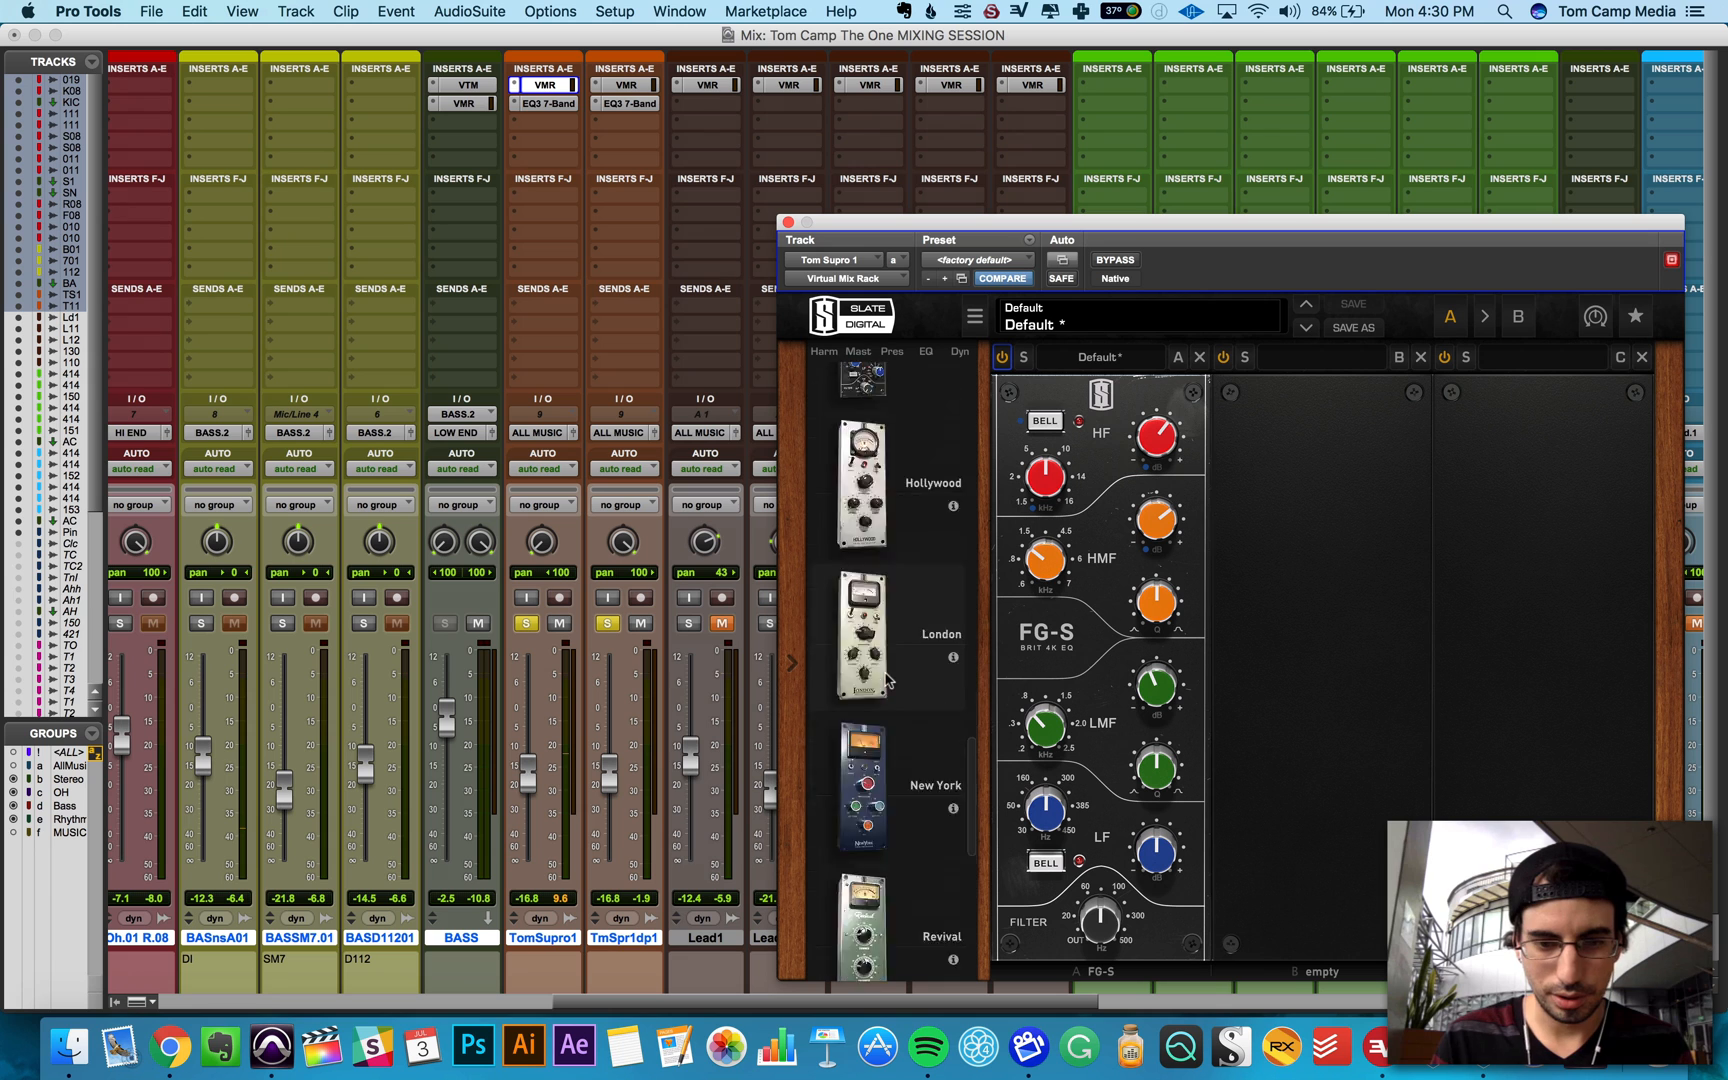
scroll(888, 680, "up", 3)
scroll(888, 680, "down", 3)
scroll(888, 680, "up", 2)
scroll(888, 680, "down", 5)
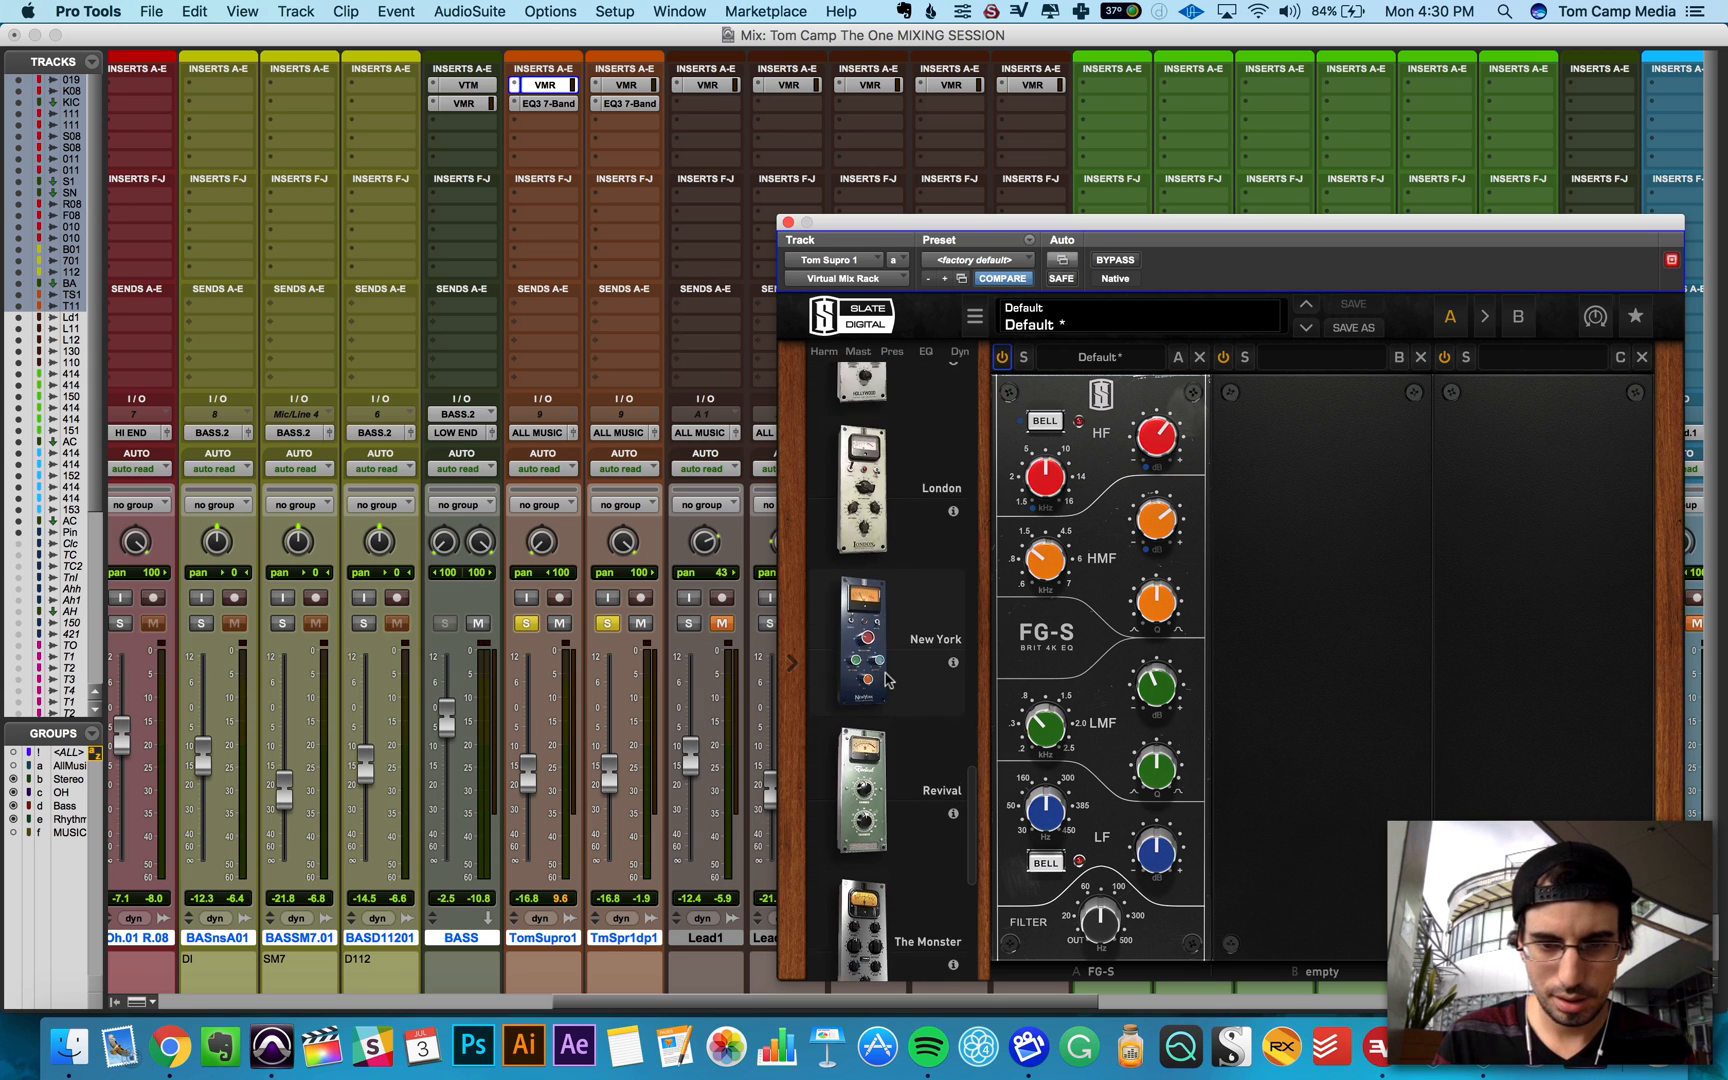
scroll(885, 680, "up", 10)
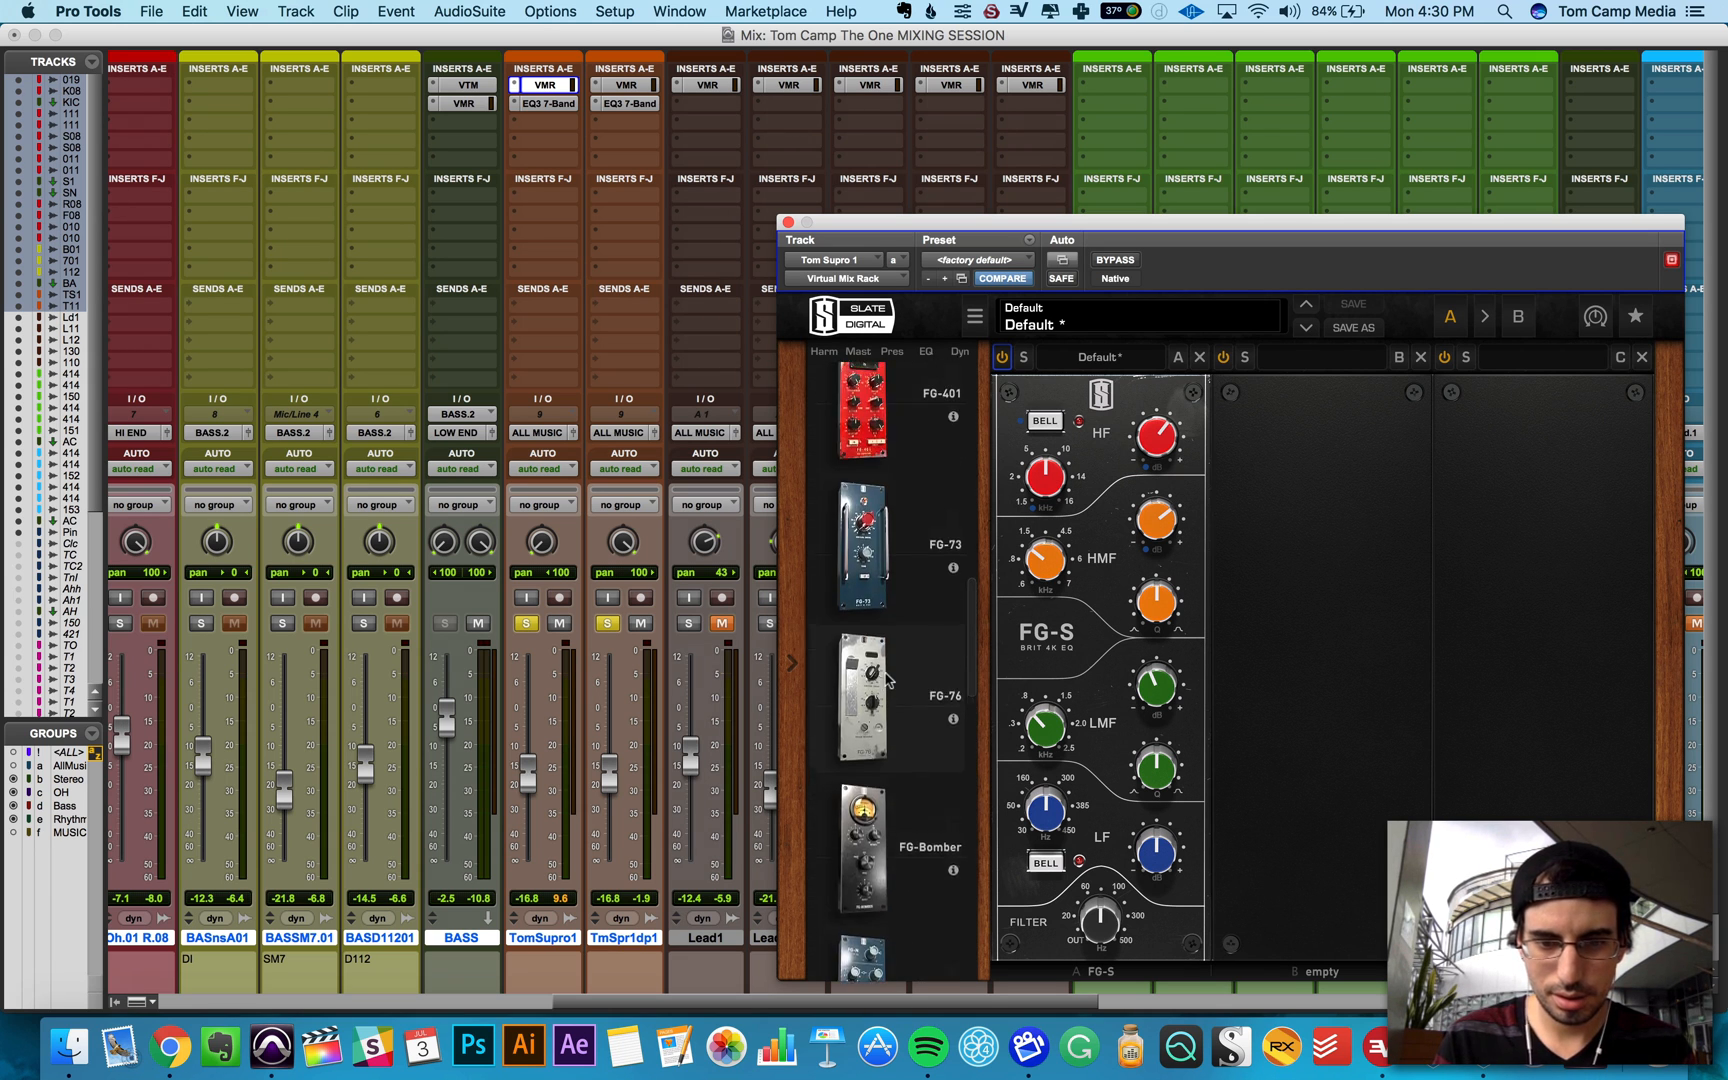
scroll(885, 680, "up", 5)
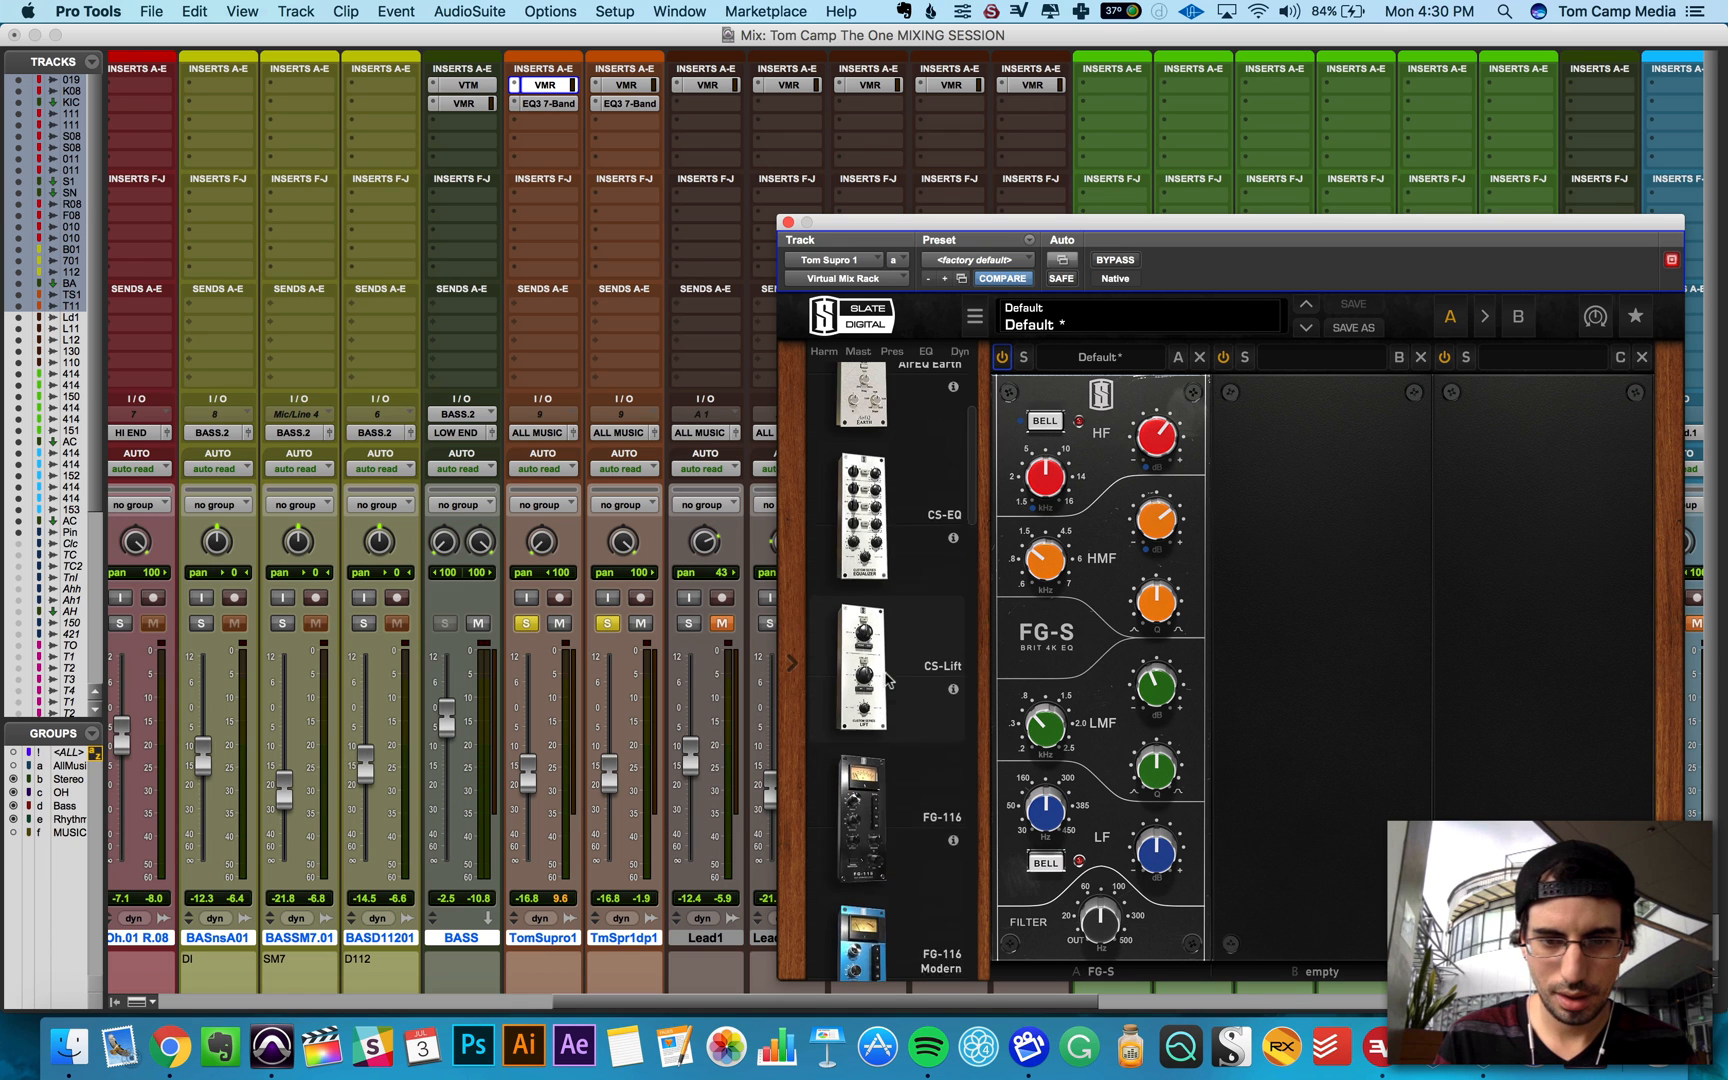
left_click_drag(862, 550, 1302, 555)
Step: Set the low-pass filter on TomSupro1's CS-EQ to about 16.9 kHz, check TmSpr1dp1's rack, and close the plug-in window
key("space")
left_click_drag(1373, 806, 1368, 862)
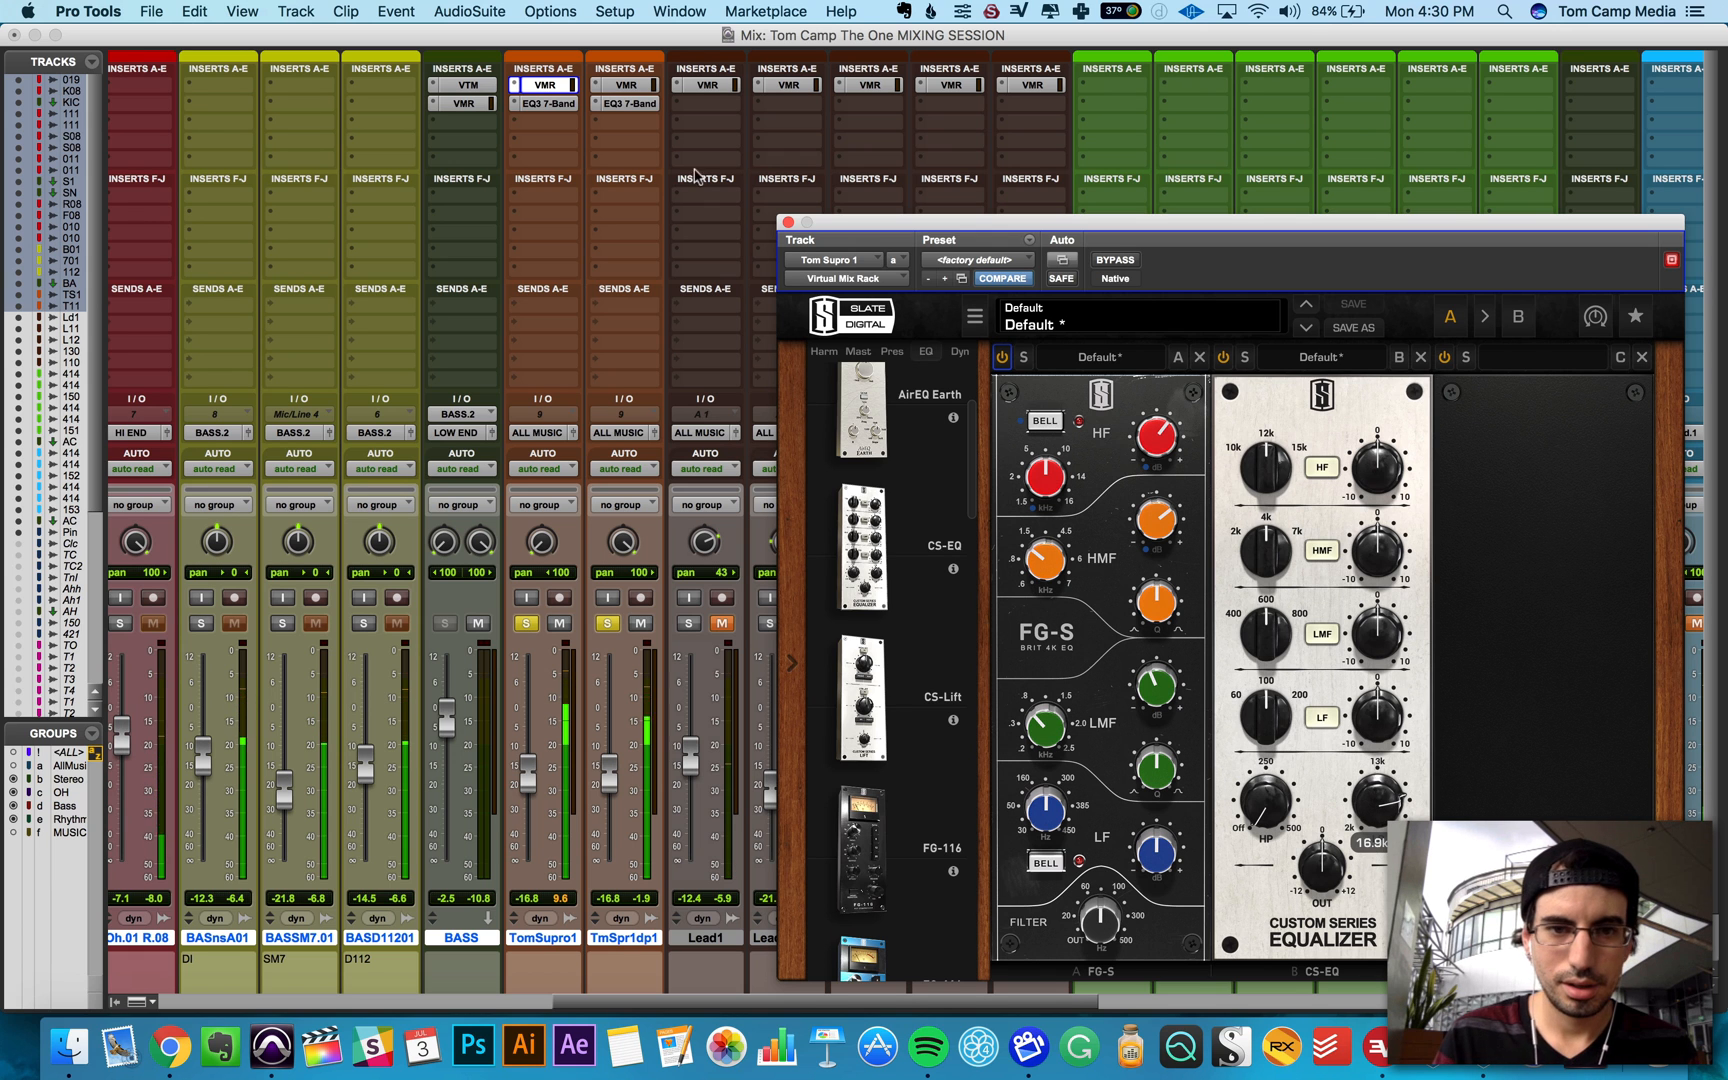
left_click(630, 85)
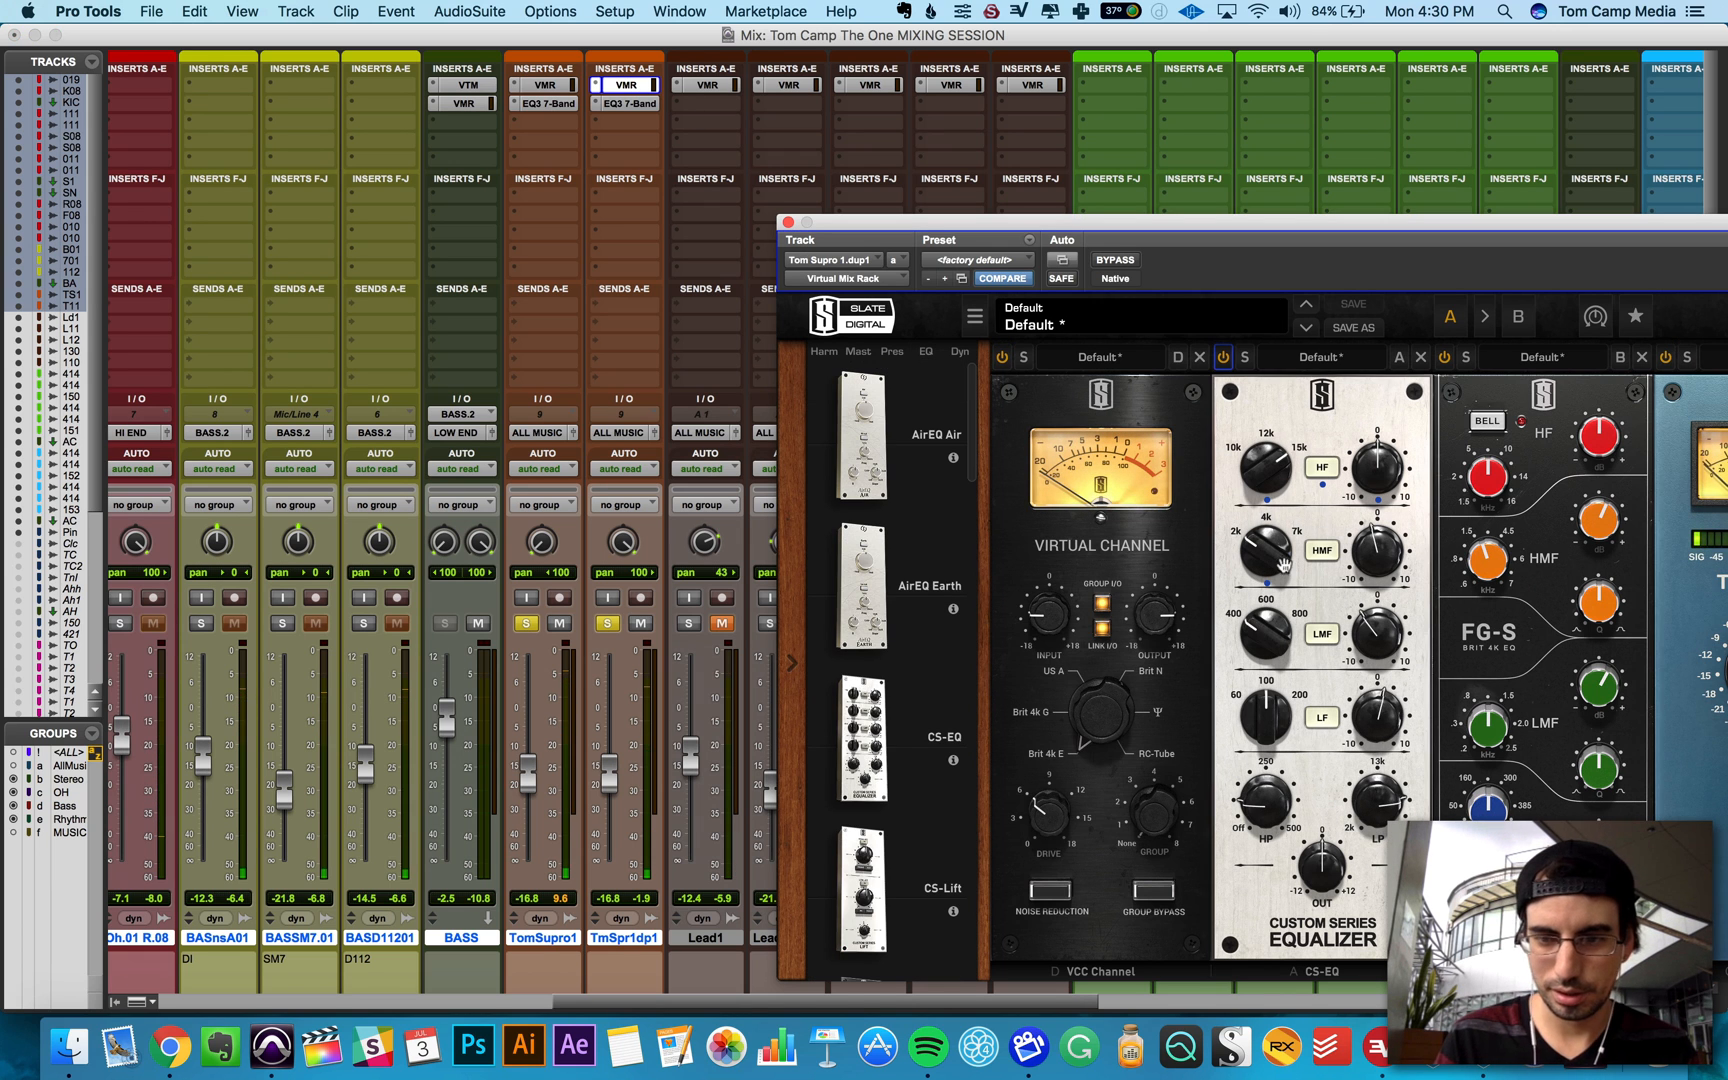
left_click(788, 221)
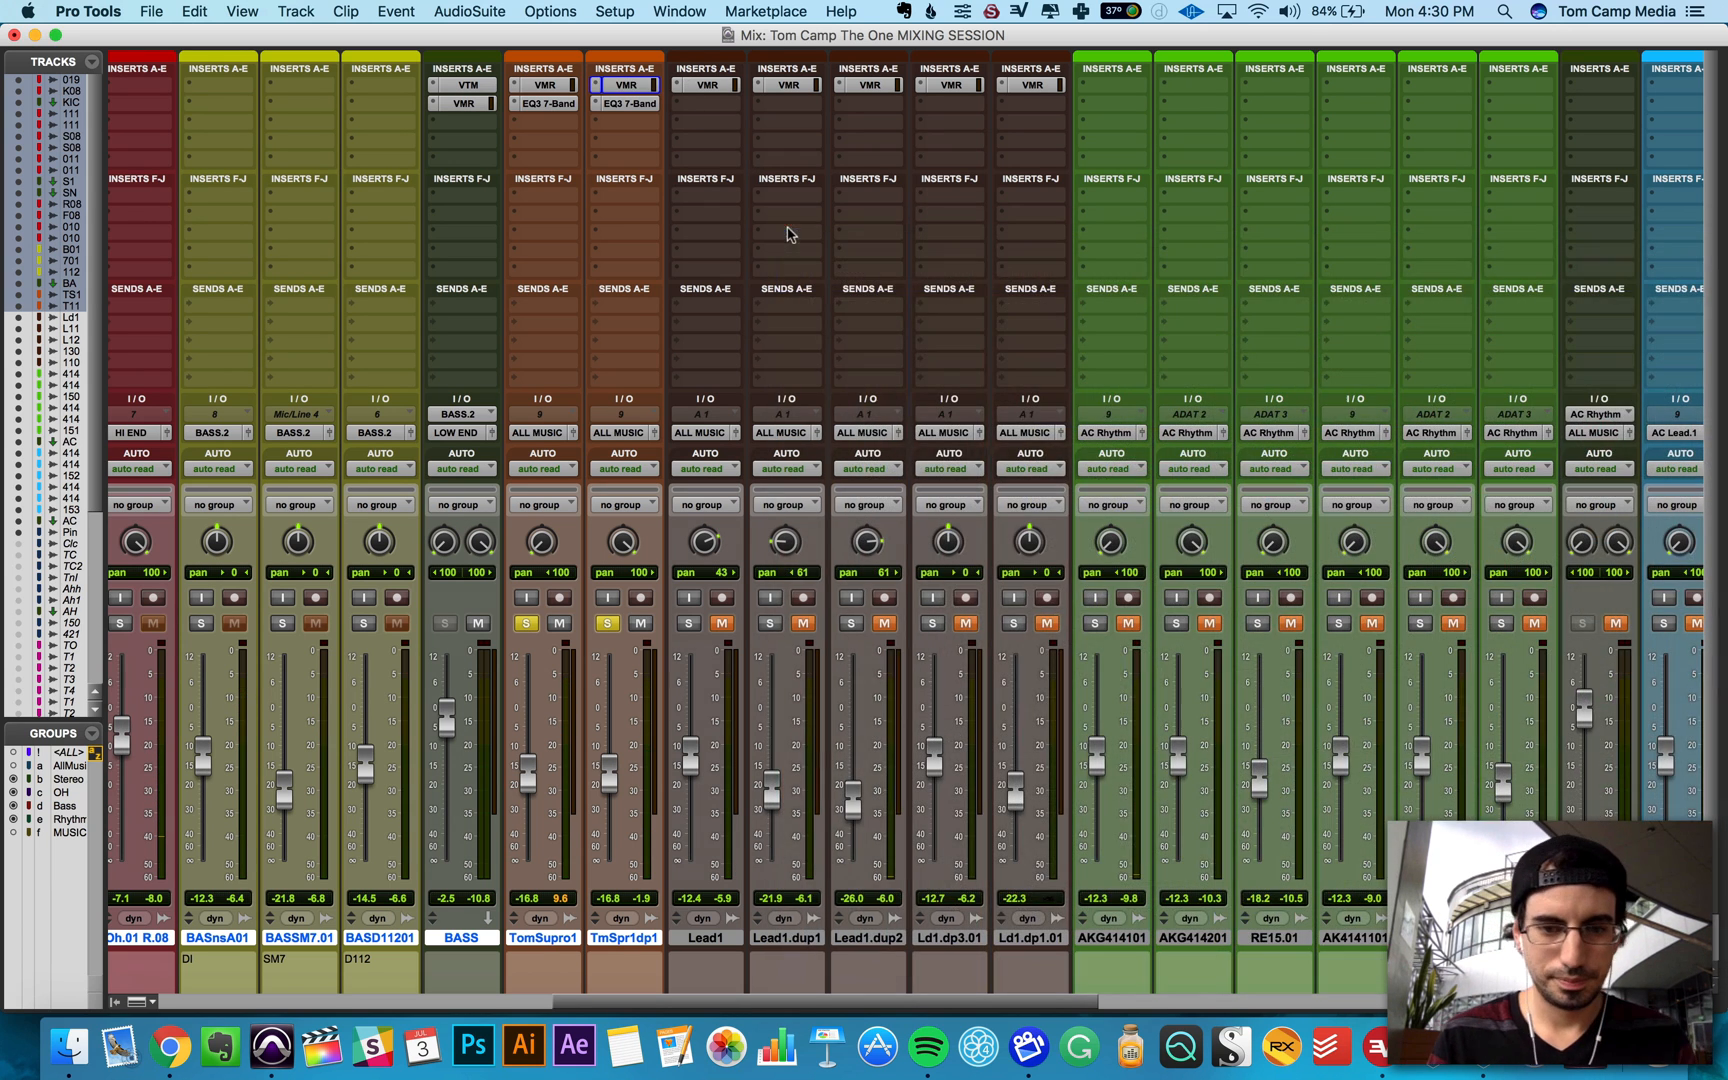
Step: Take both Tom Supro tracks out of solo, and mute and unmute them during playback to compare them in the mix
left_click(607, 623, "alt")
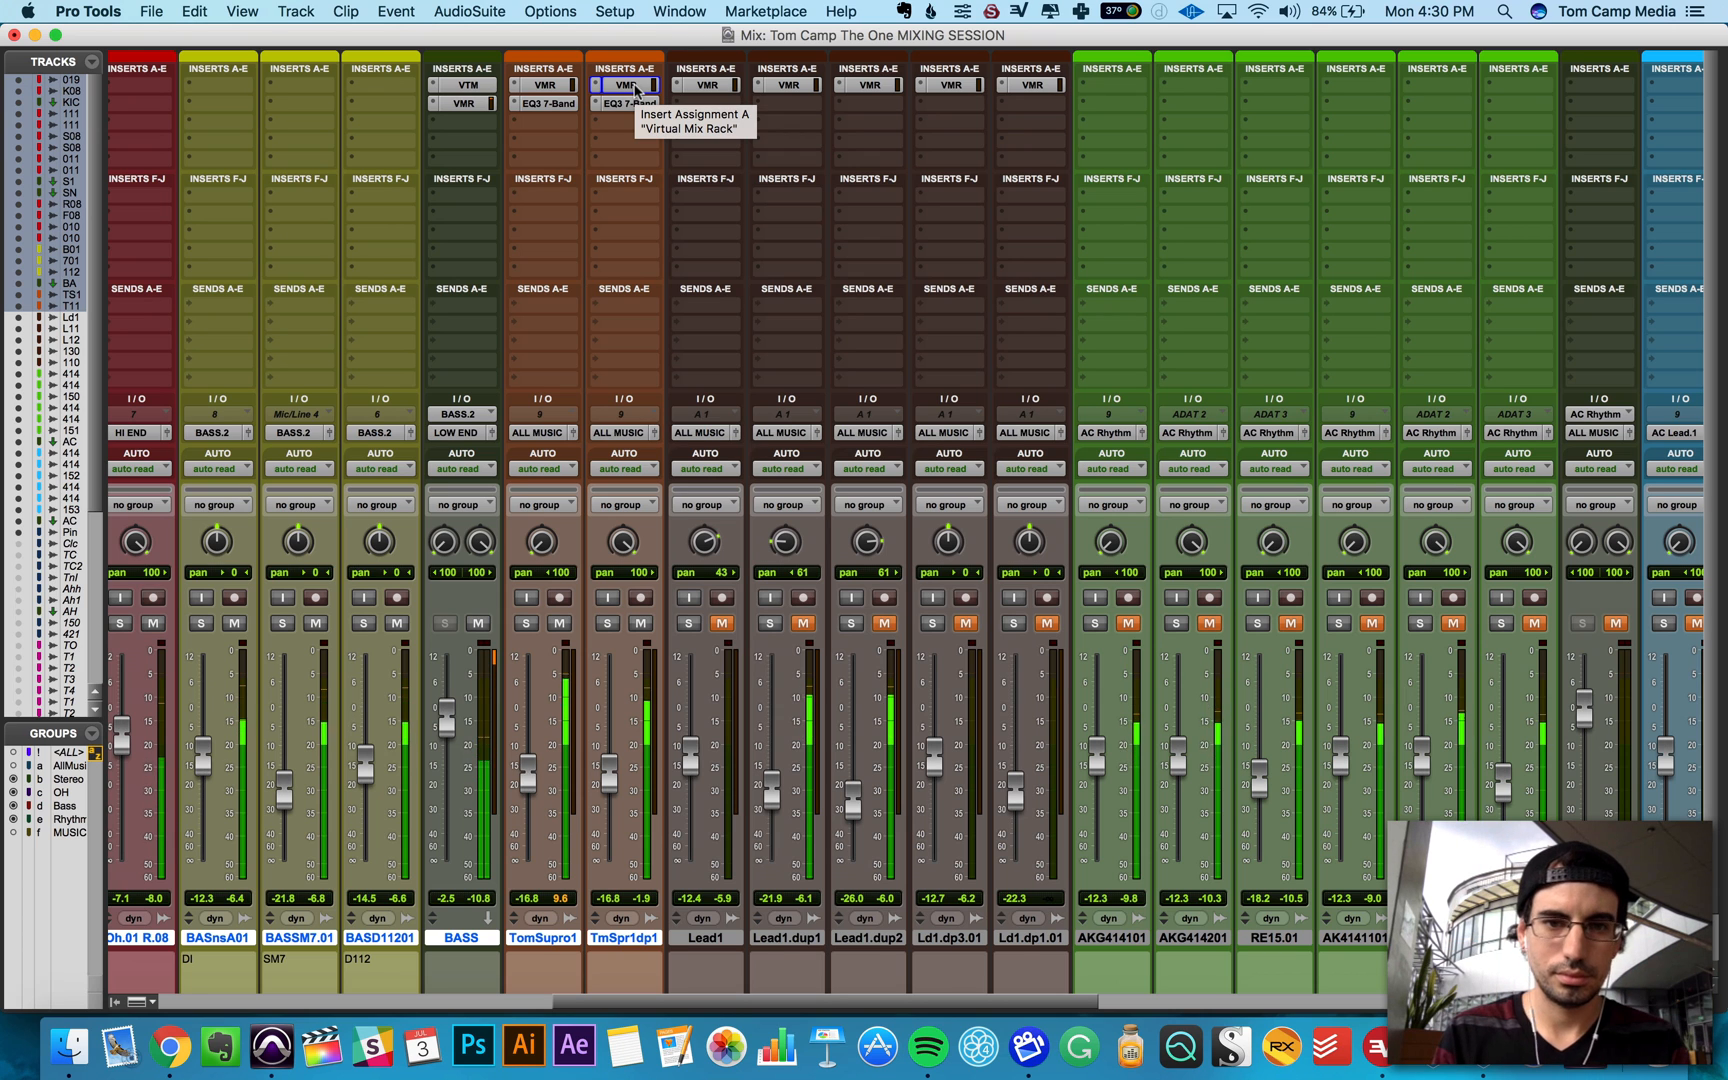
left_click(558, 623)
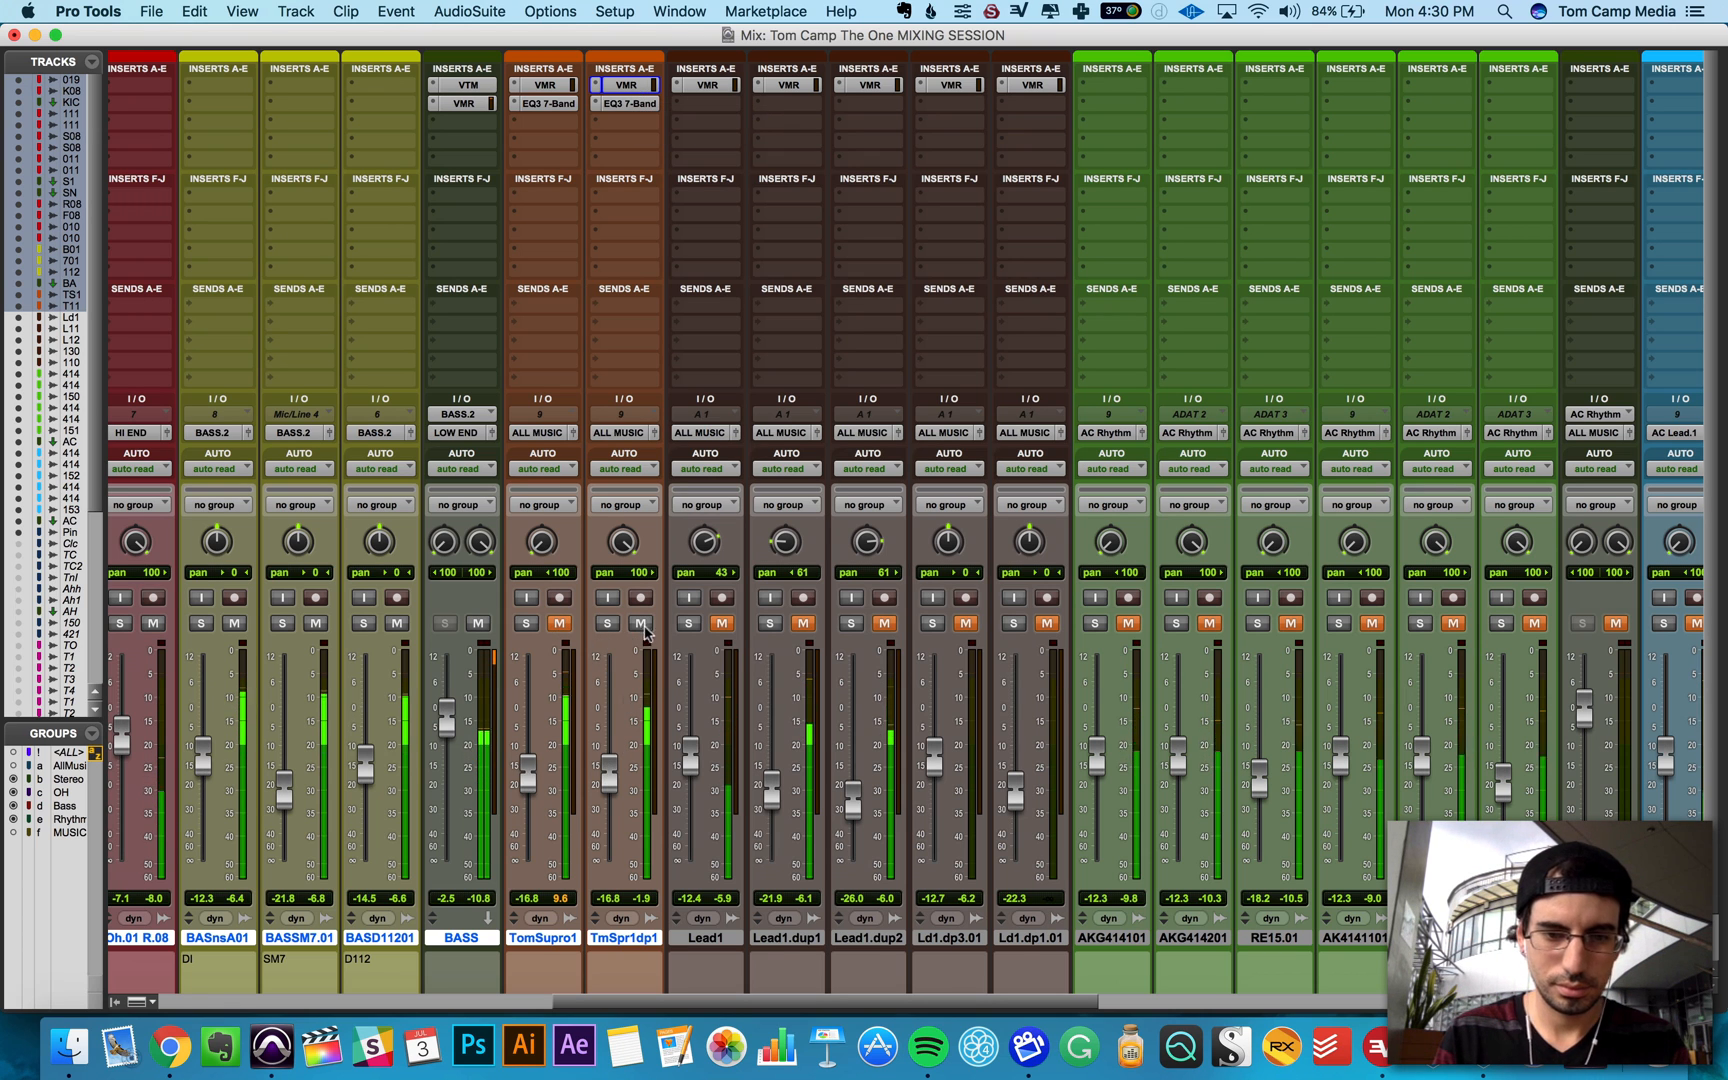
left_click(641, 623)
left_click(559, 623)
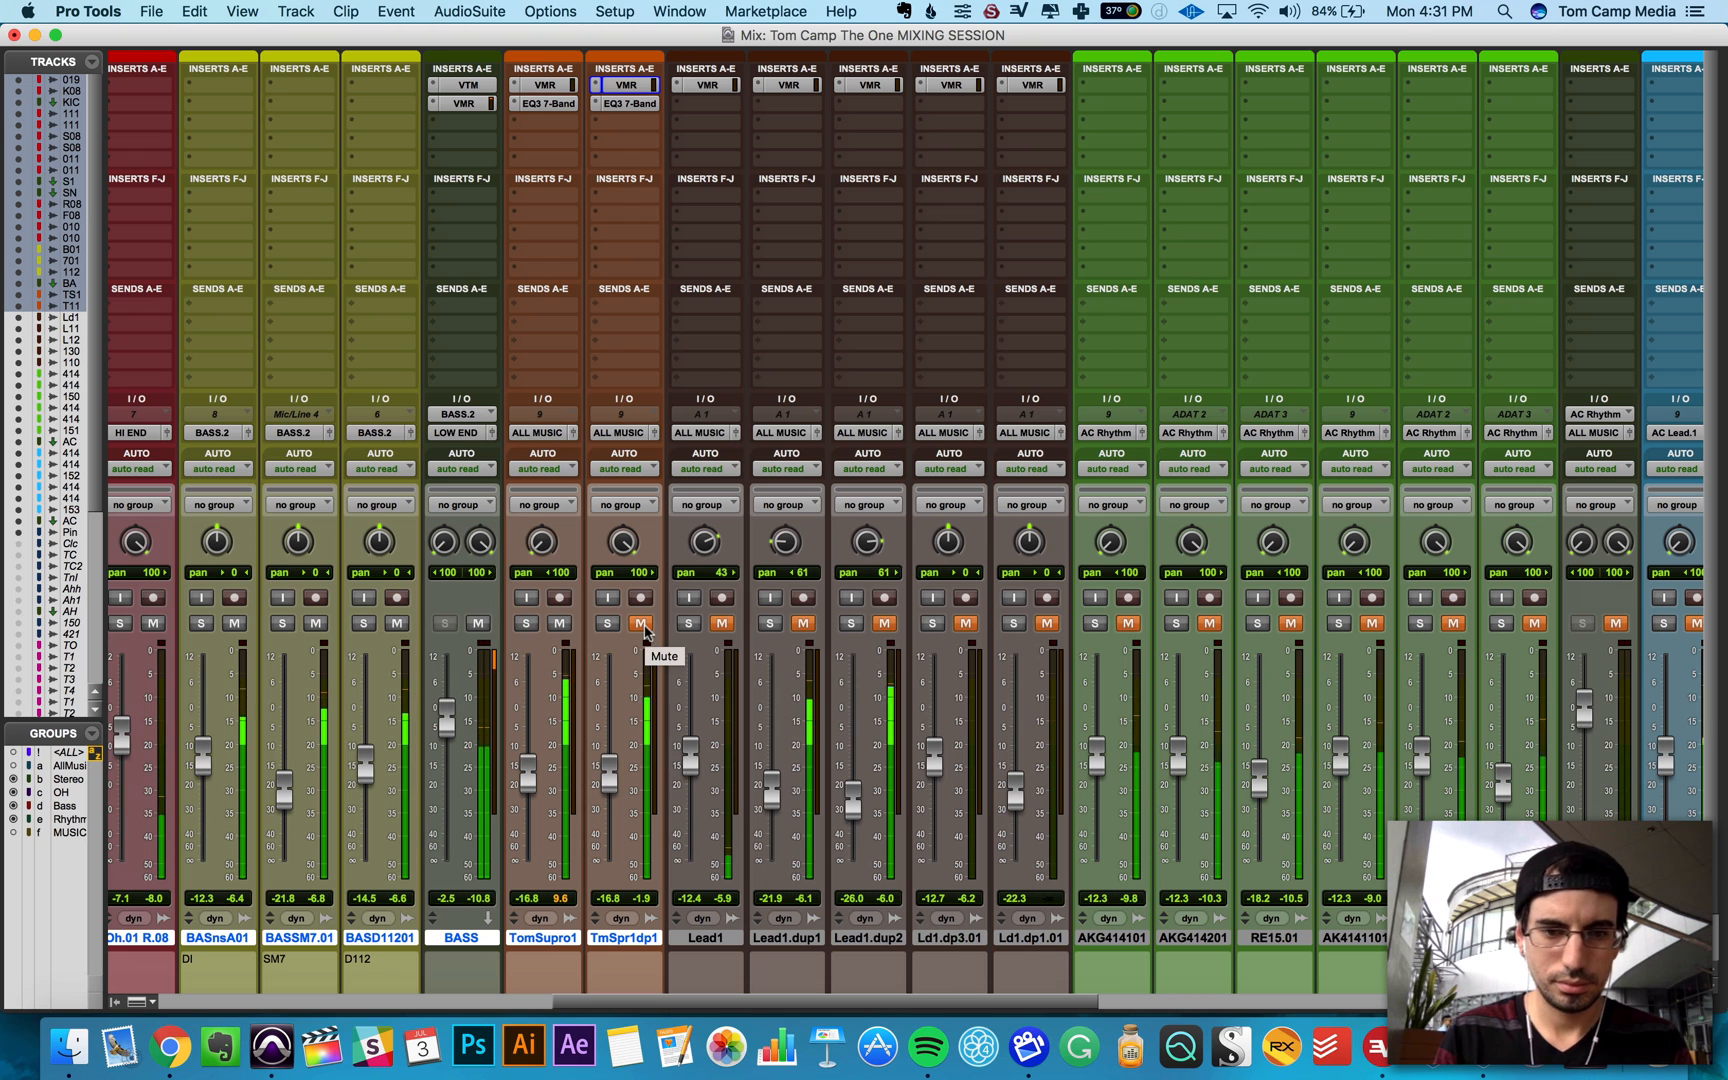
left_click(643, 626)
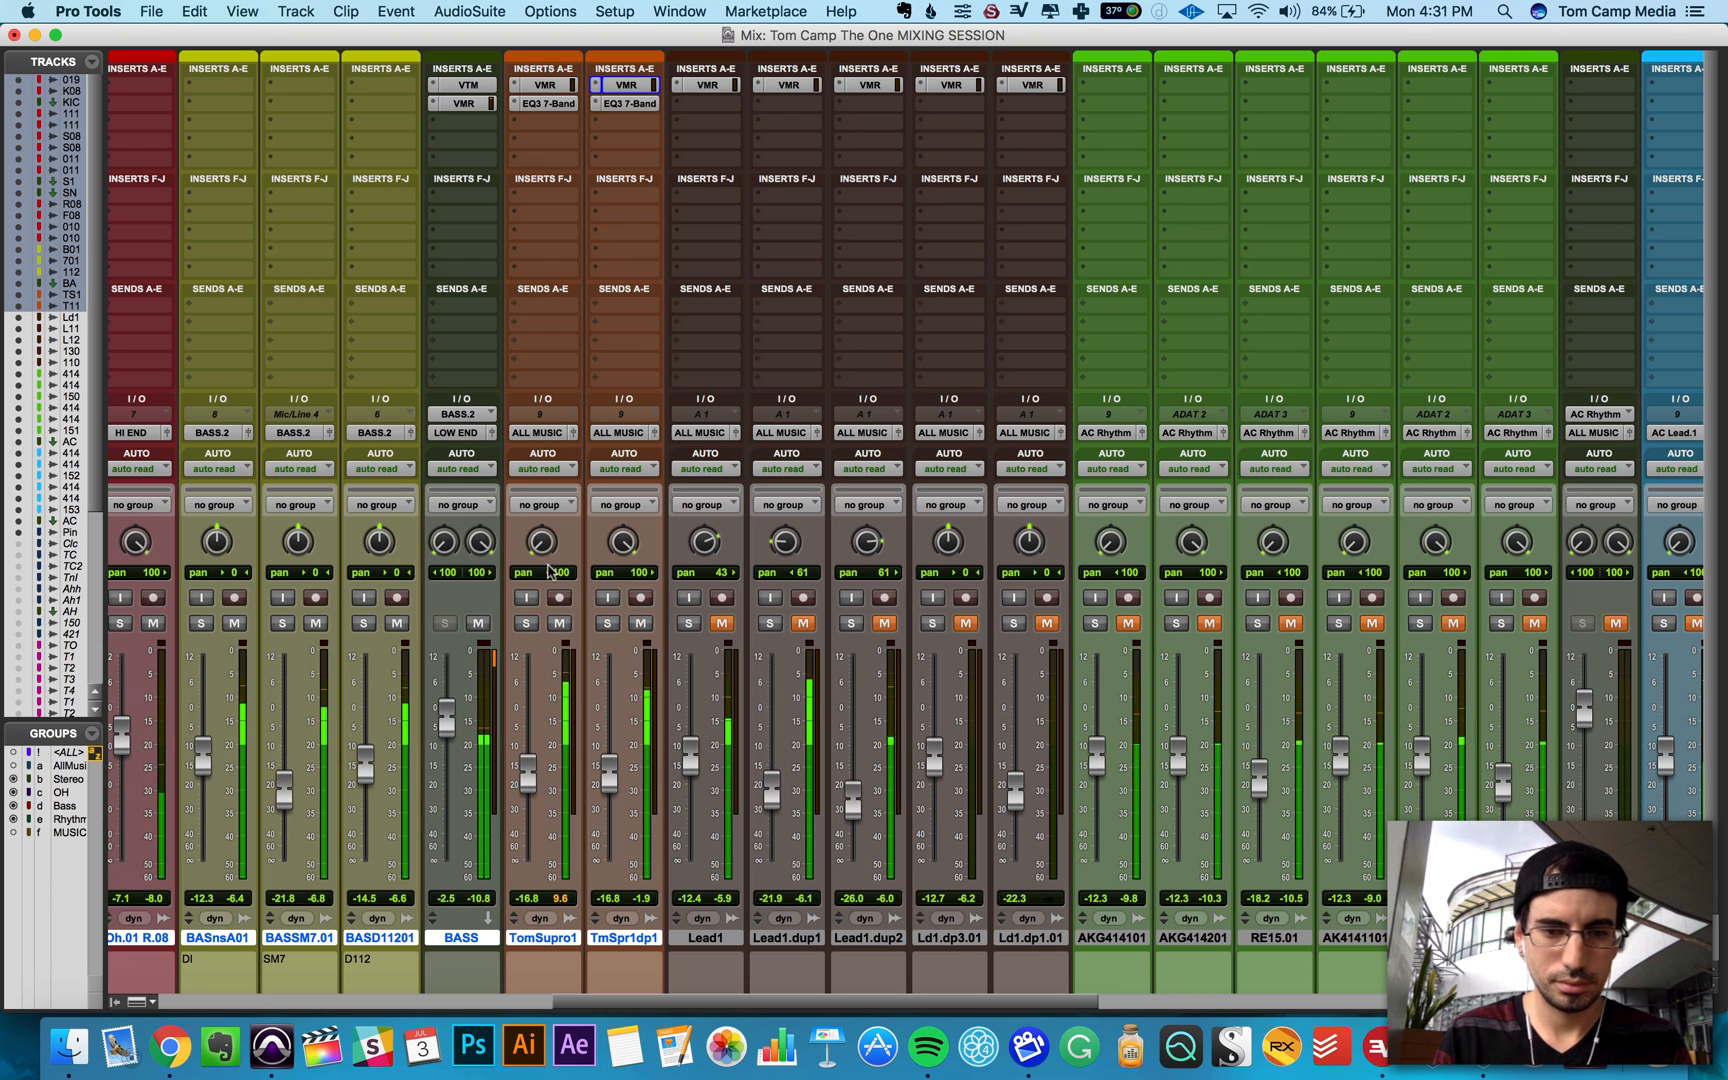
Step: Pan TomSupro1 to 51 left and TmSpr1dp1 to 47 left
left_click(622, 543, "alt")
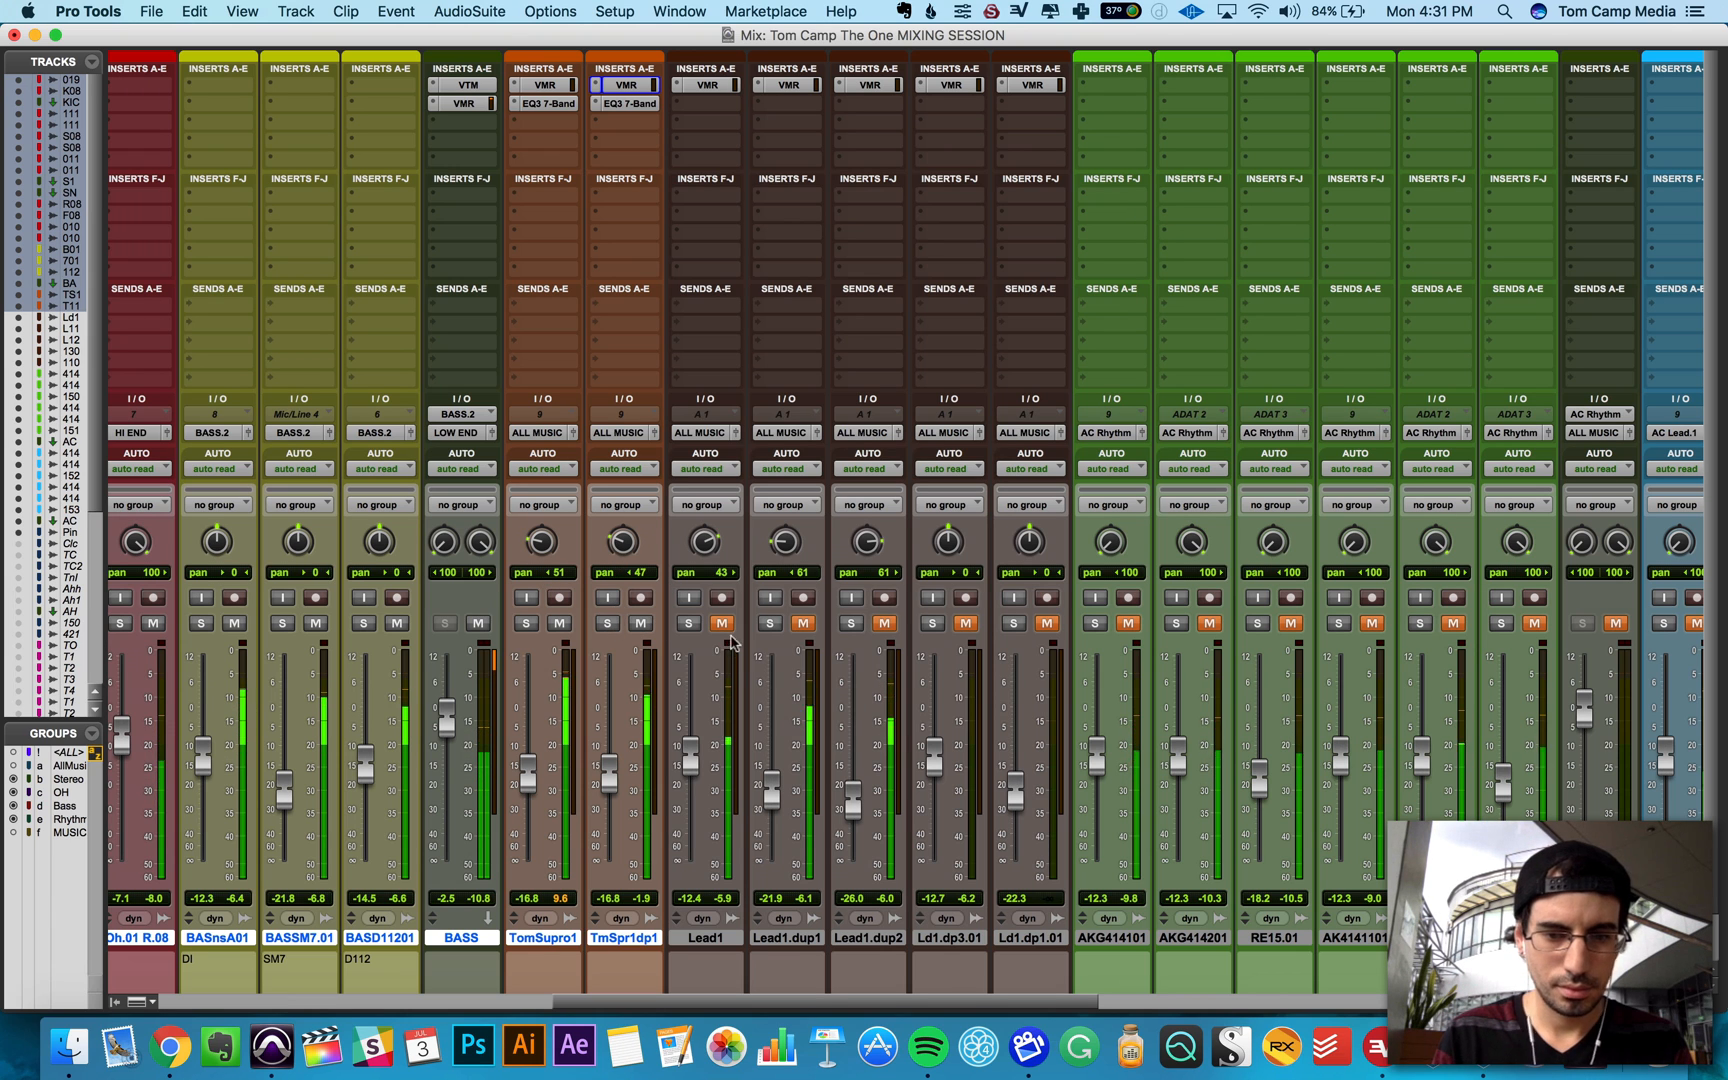
Step: Unmute and solo the Lead1 track, and play it from the start of its first note at about 0:06.8
left_click(722, 624)
left_click(690, 624)
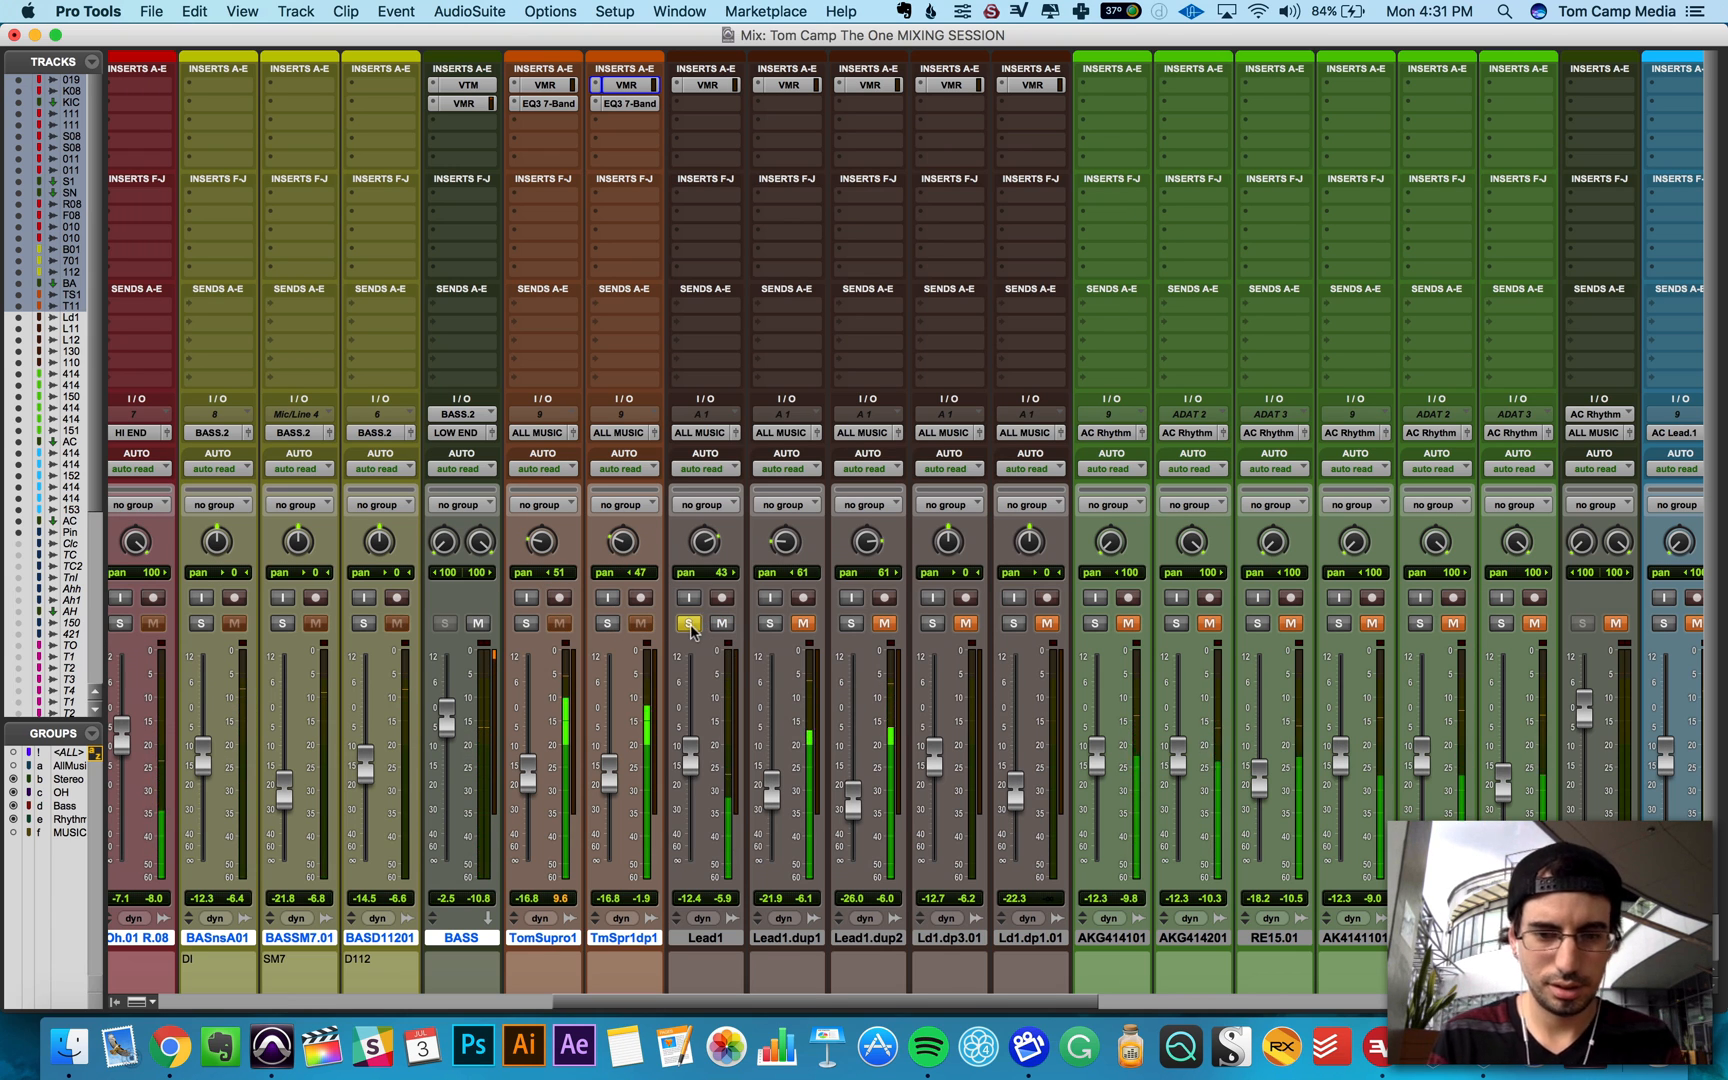
key("super+equal")
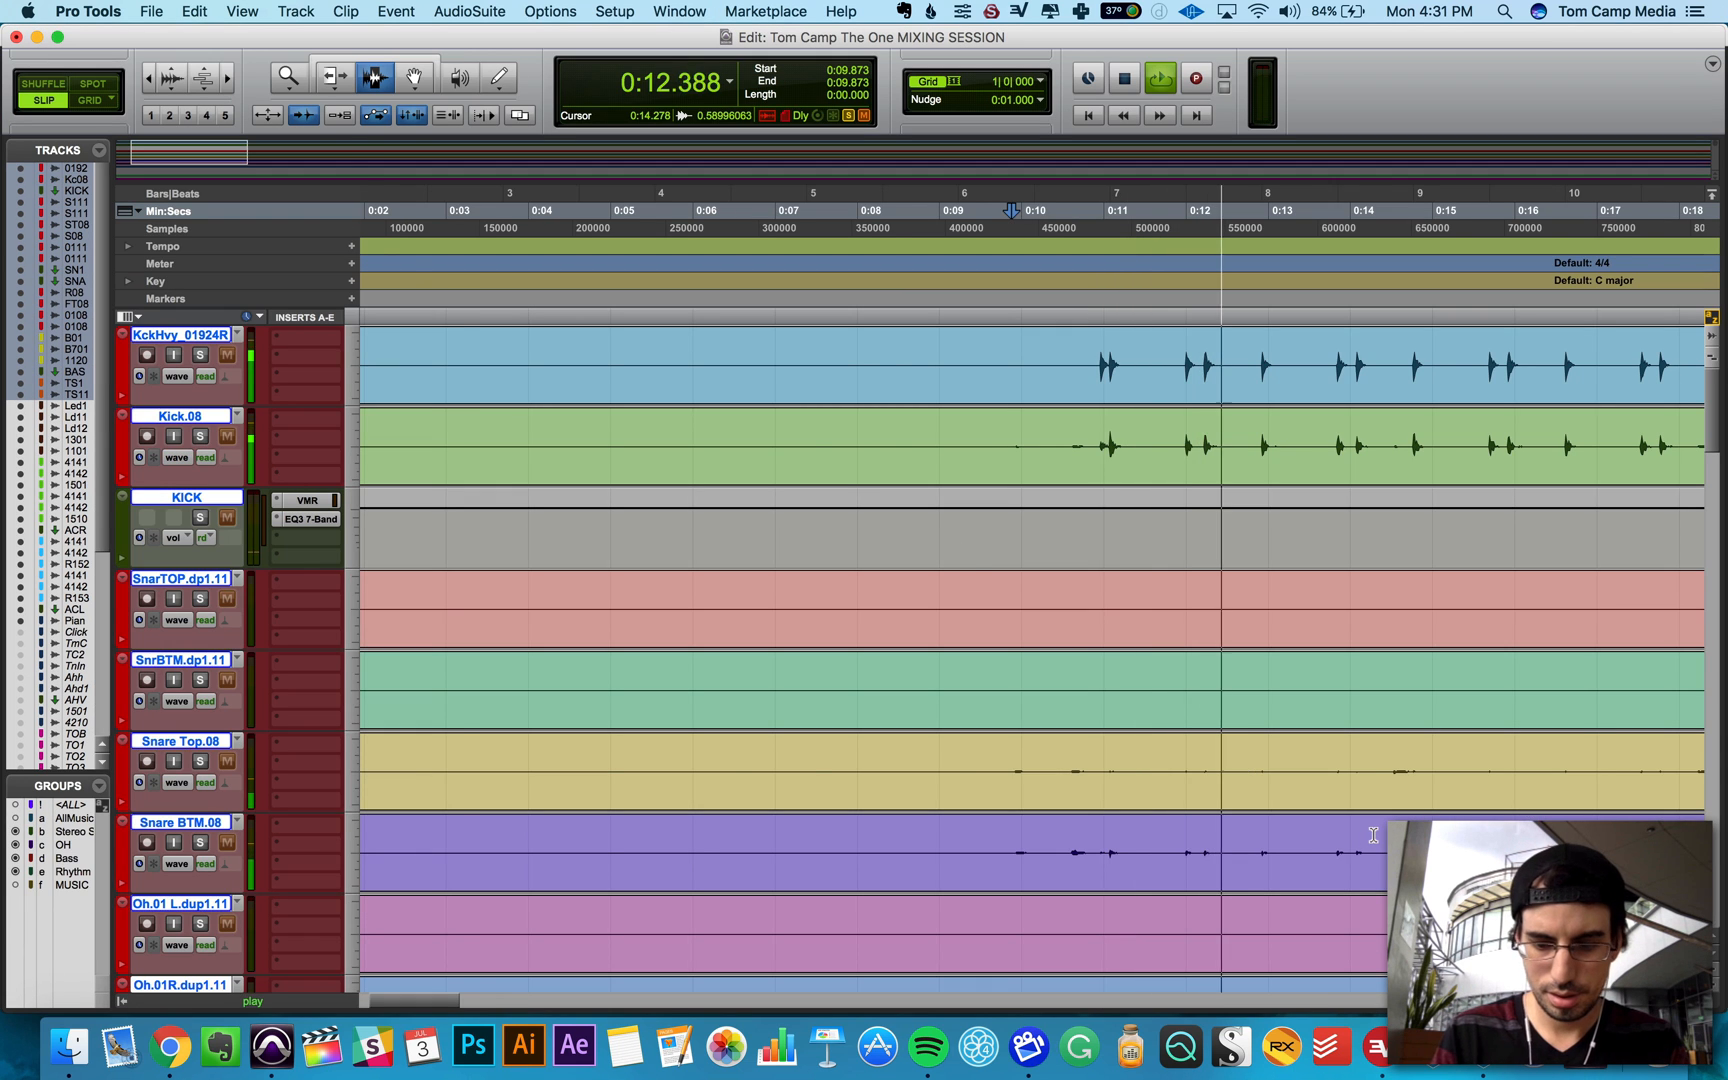
key("super+bracketleft")
key("space")
left_click(570, 790)
scroll(570, 795, "down", 15)
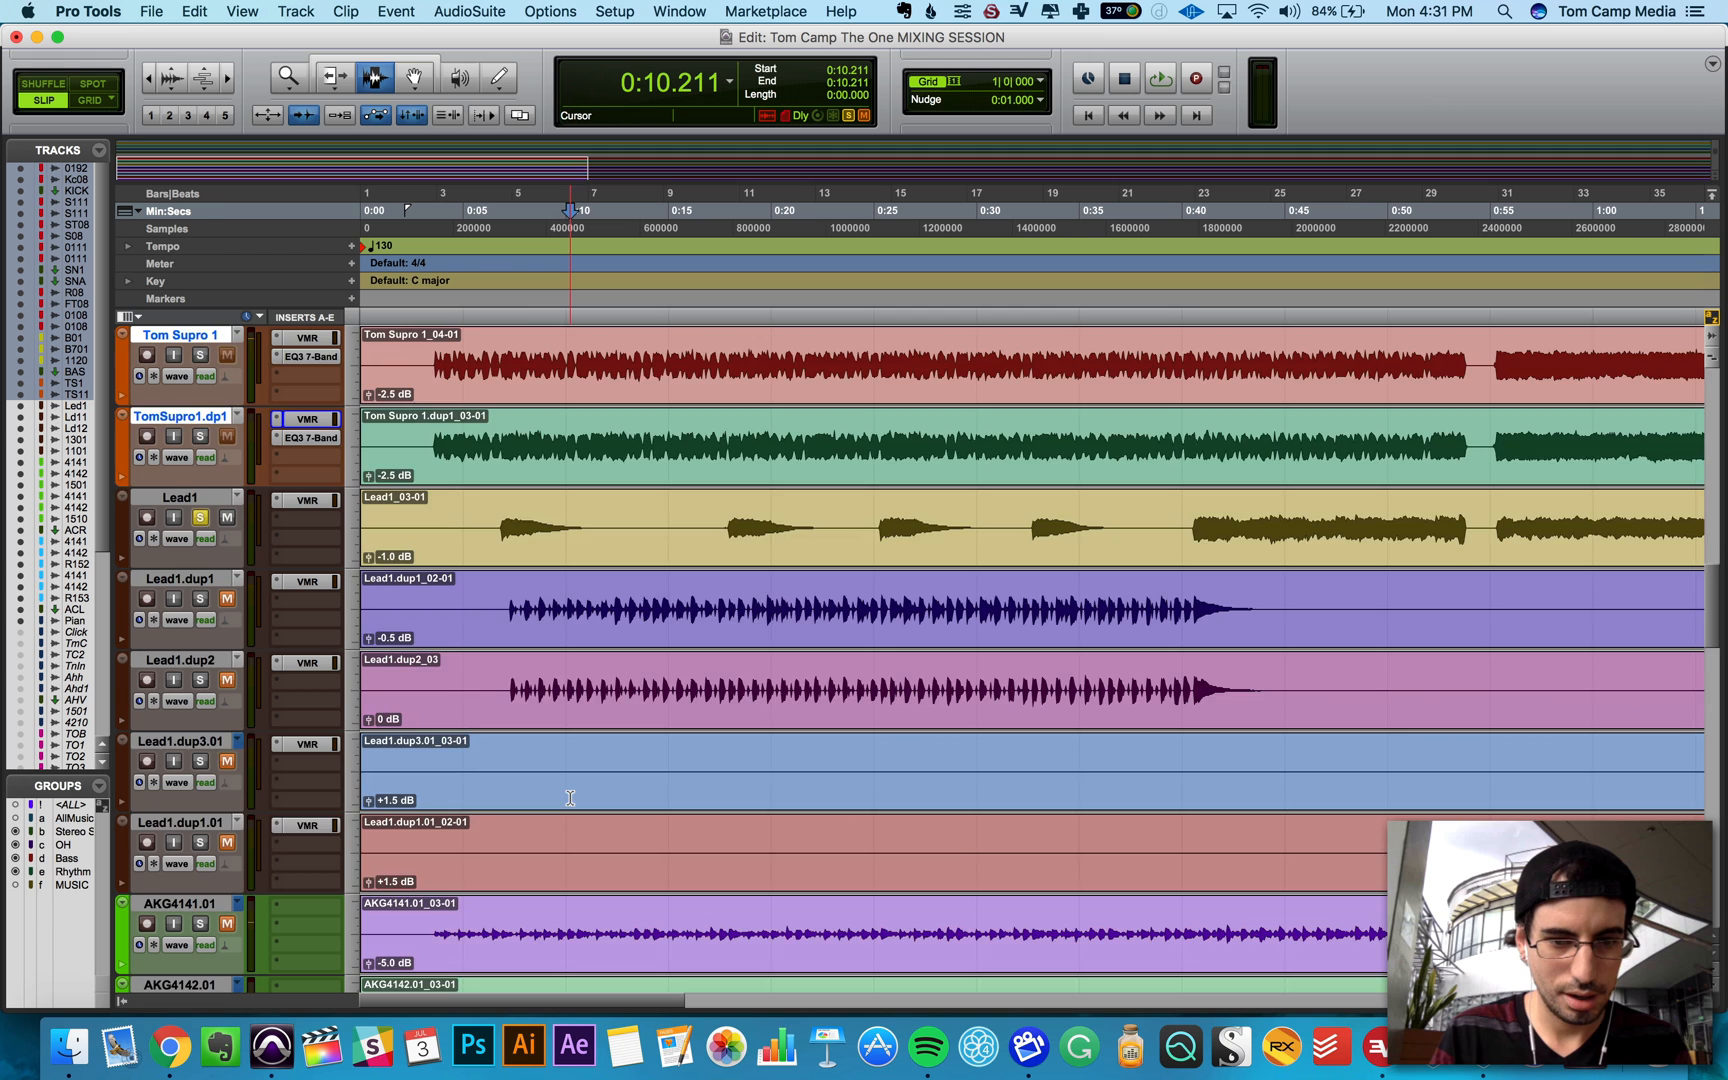
scroll(532, 565, "down", 2)
left_click(500, 380)
key("space")
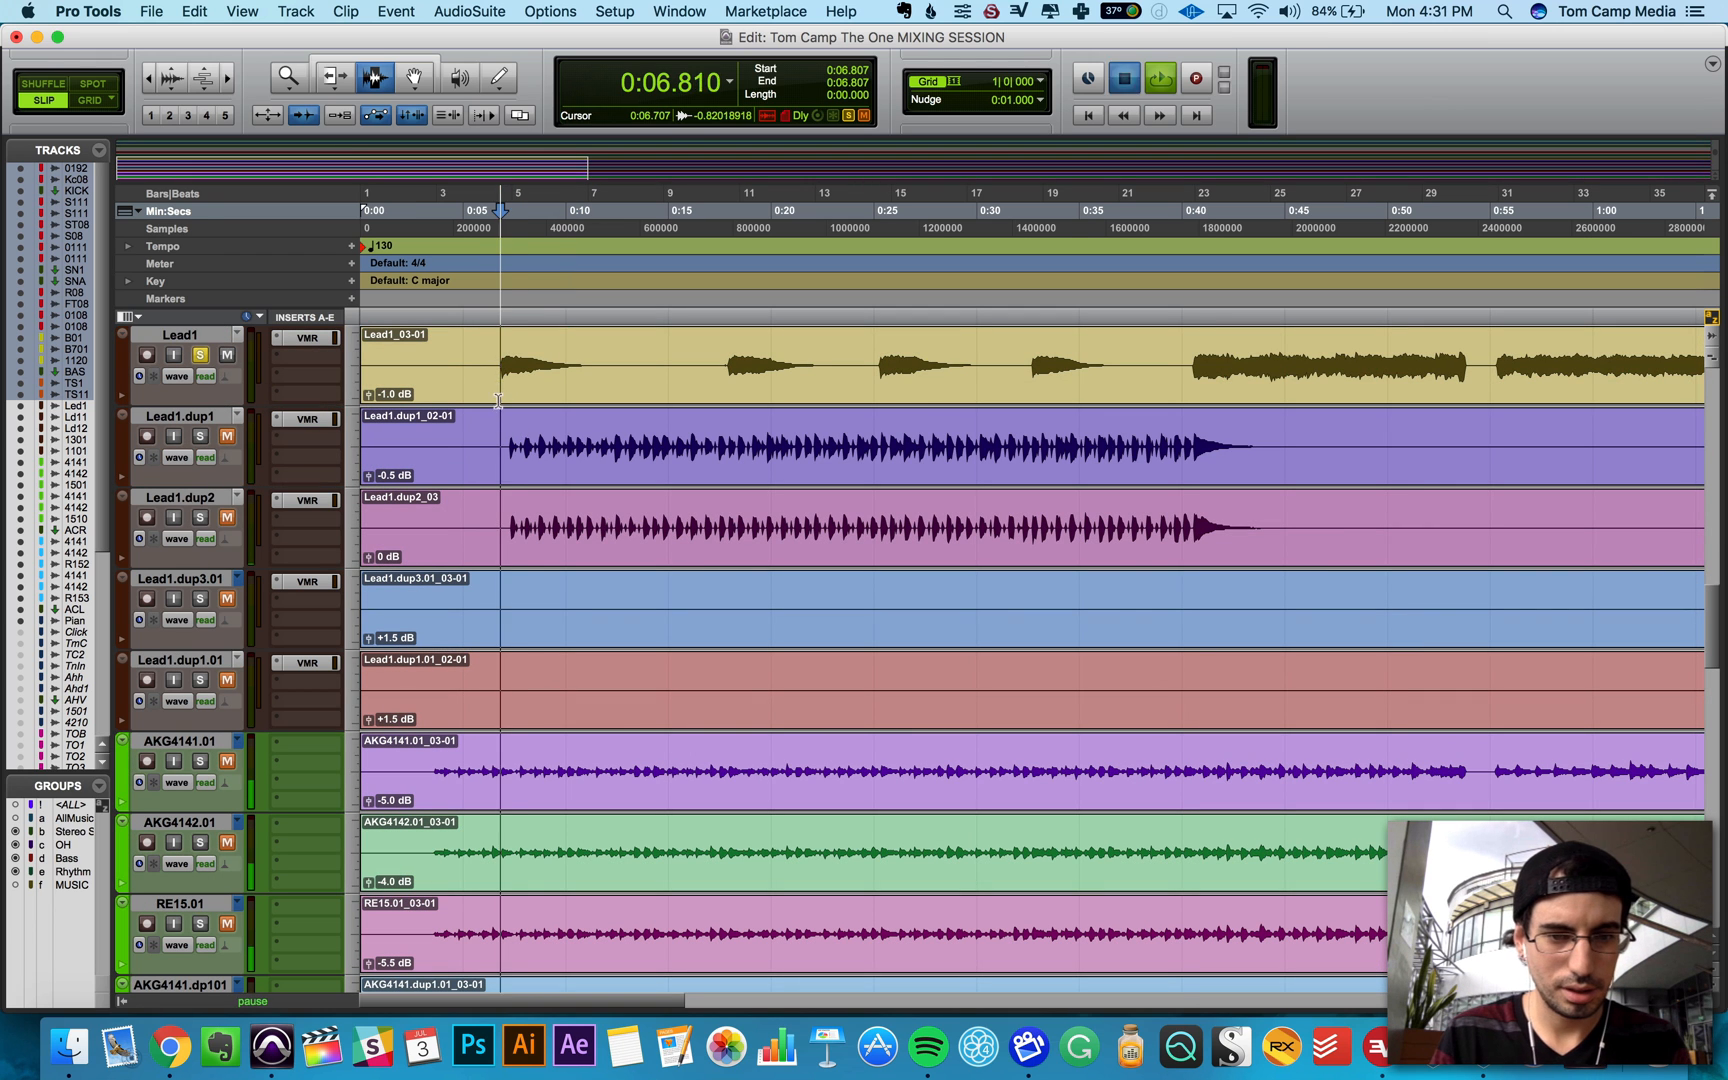
Step: Open the Virtual Mix Rack on Lead1 and take the track out of solo
key("super+equal")
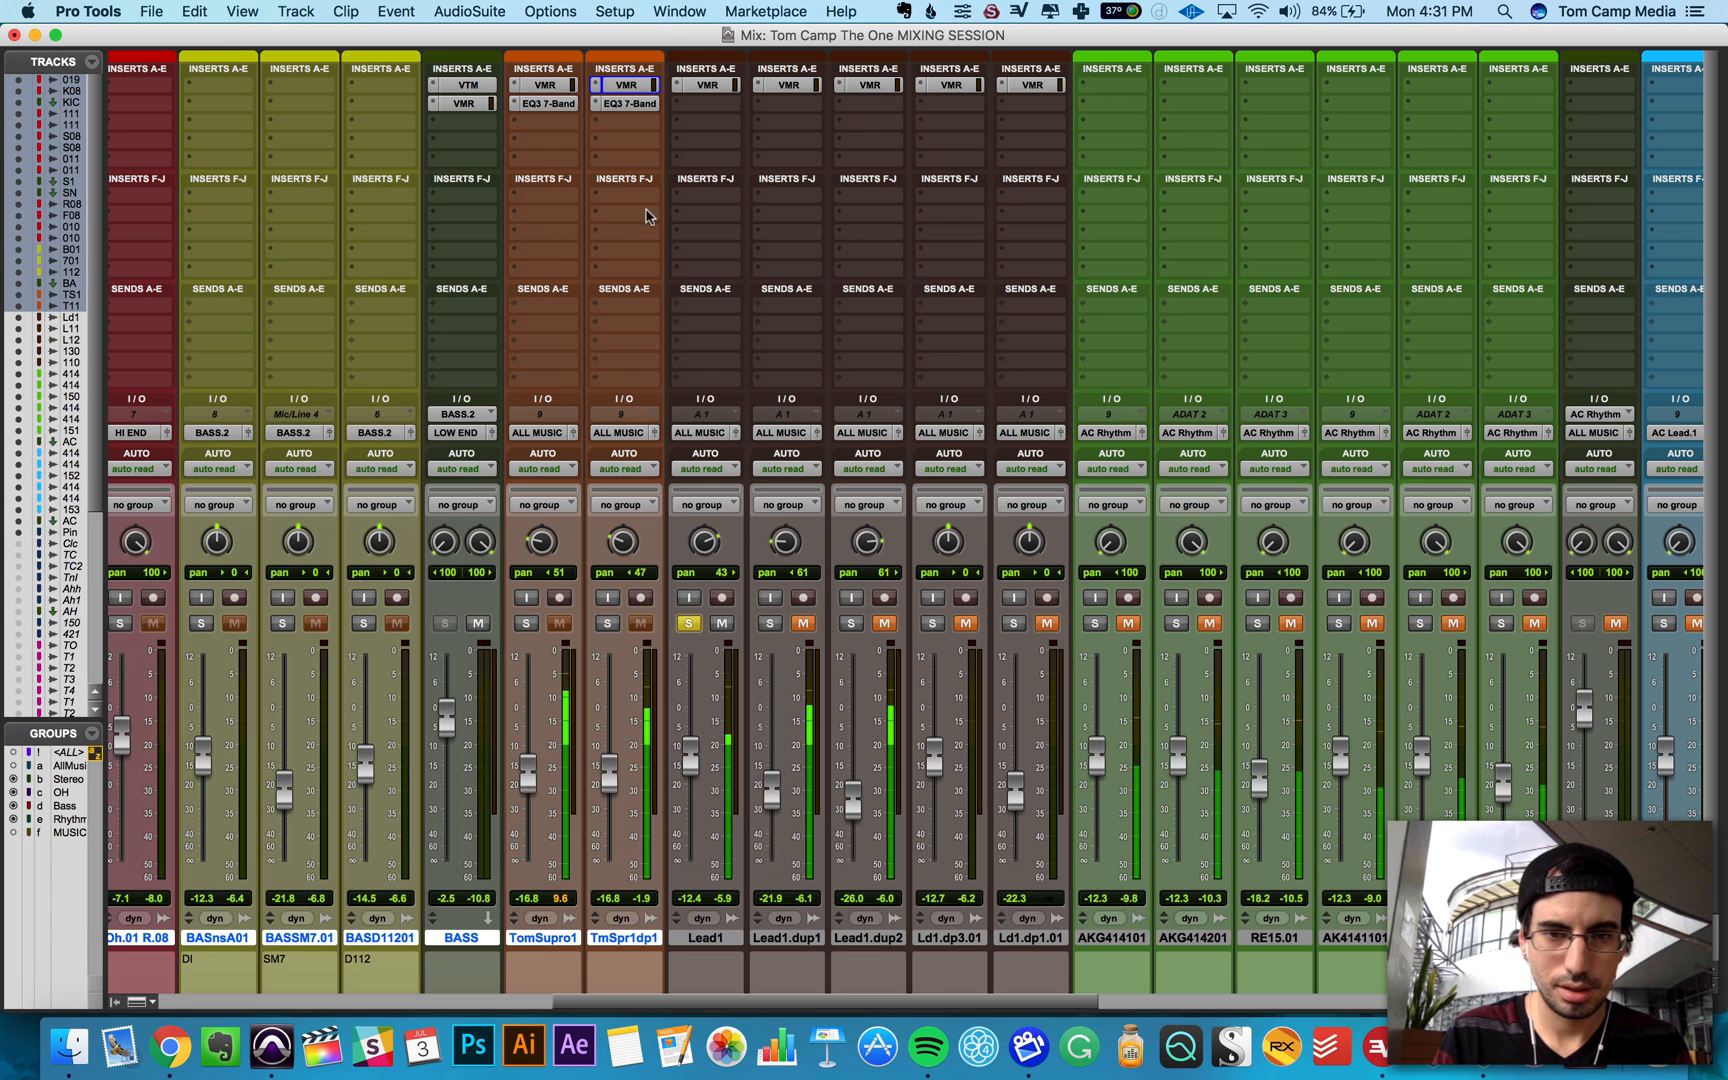
left_click(707, 84)
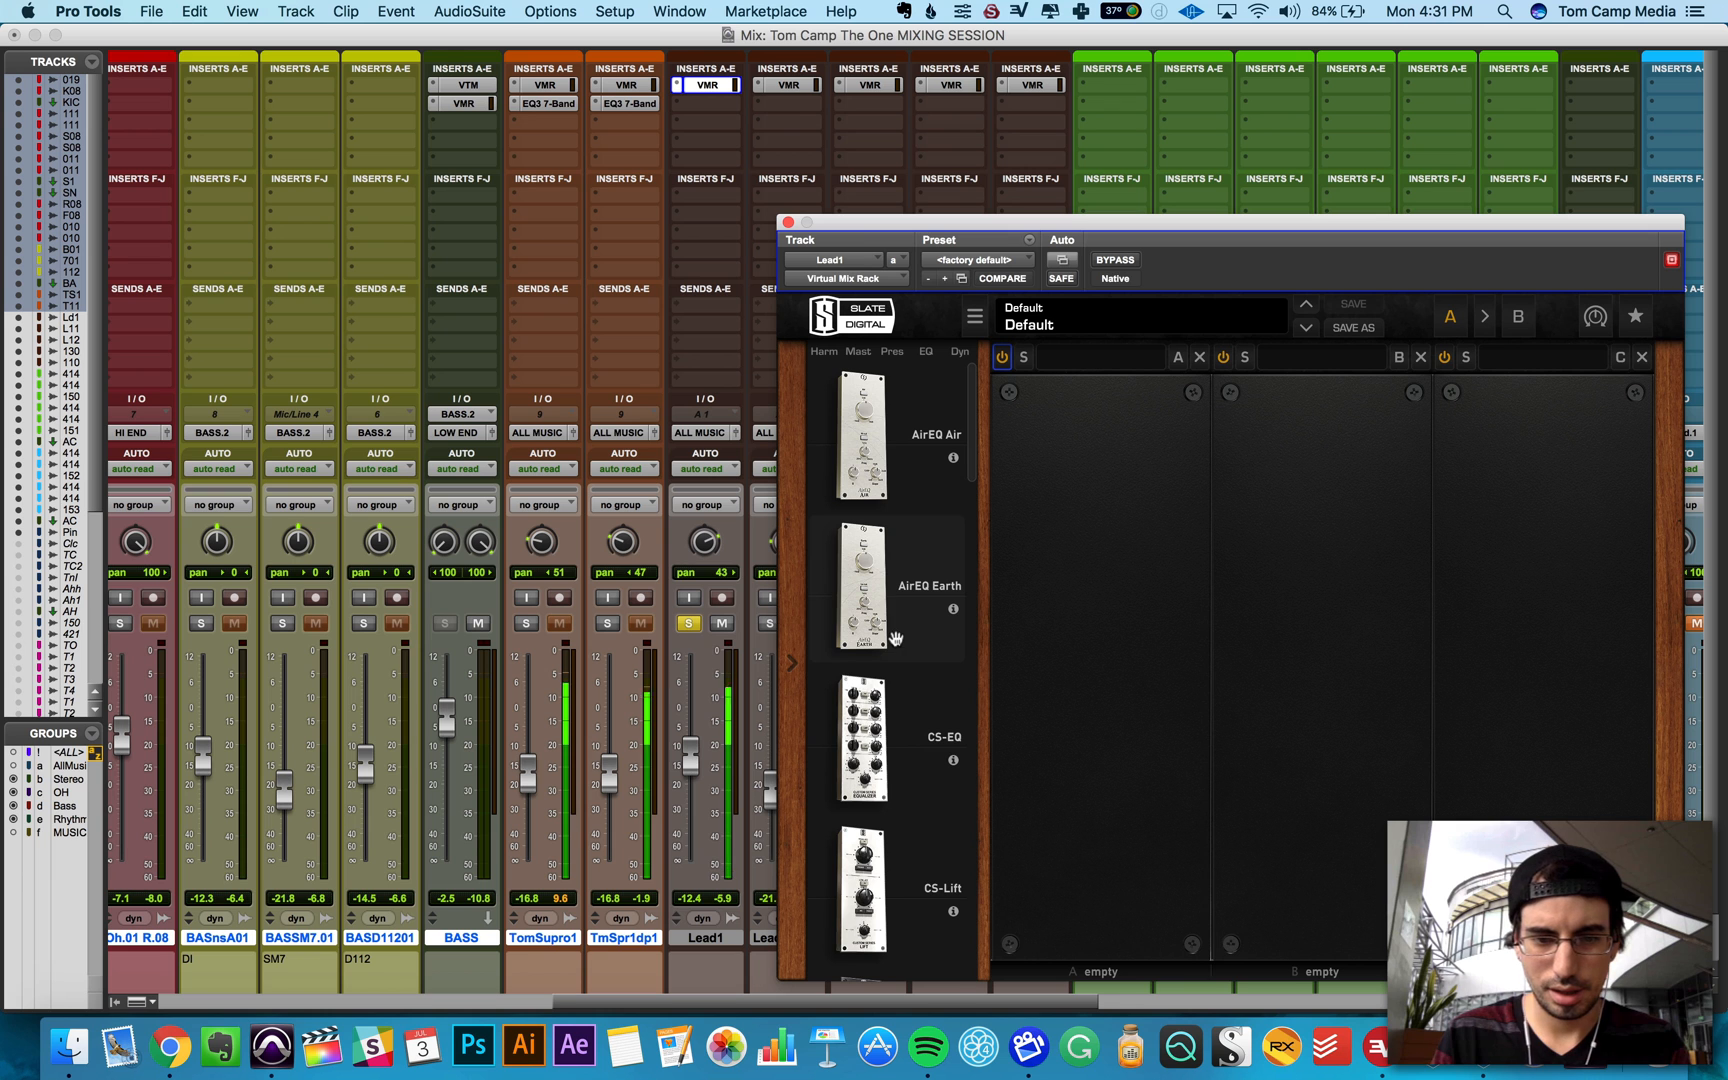
left_click(690, 624)
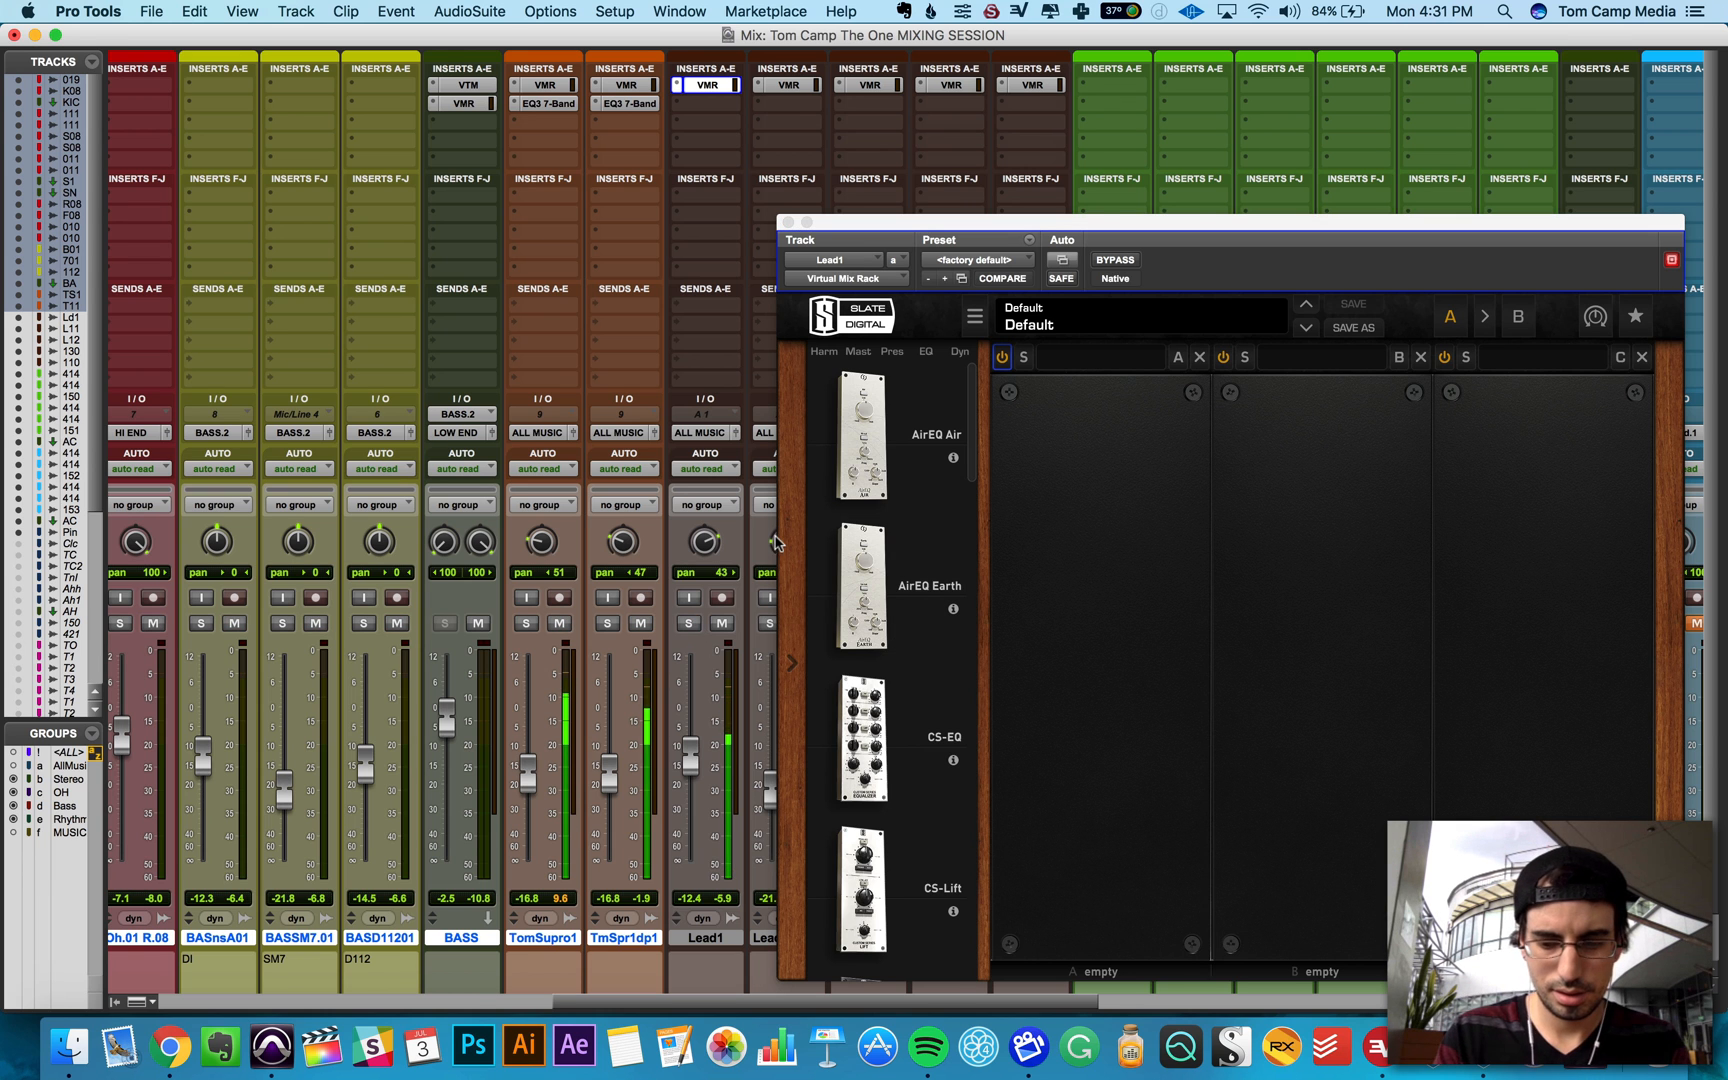
Step: Play the mix in the Edit window from 0:44.5, during Lead1's sustained part
key("super+equal")
key("space")
left_click_drag(980, 222, 1085, 880)
left_click(1275, 531)
key("space")
scroll(1274, 530, "right", 7)
scroll(1274, 530, "up", 1)
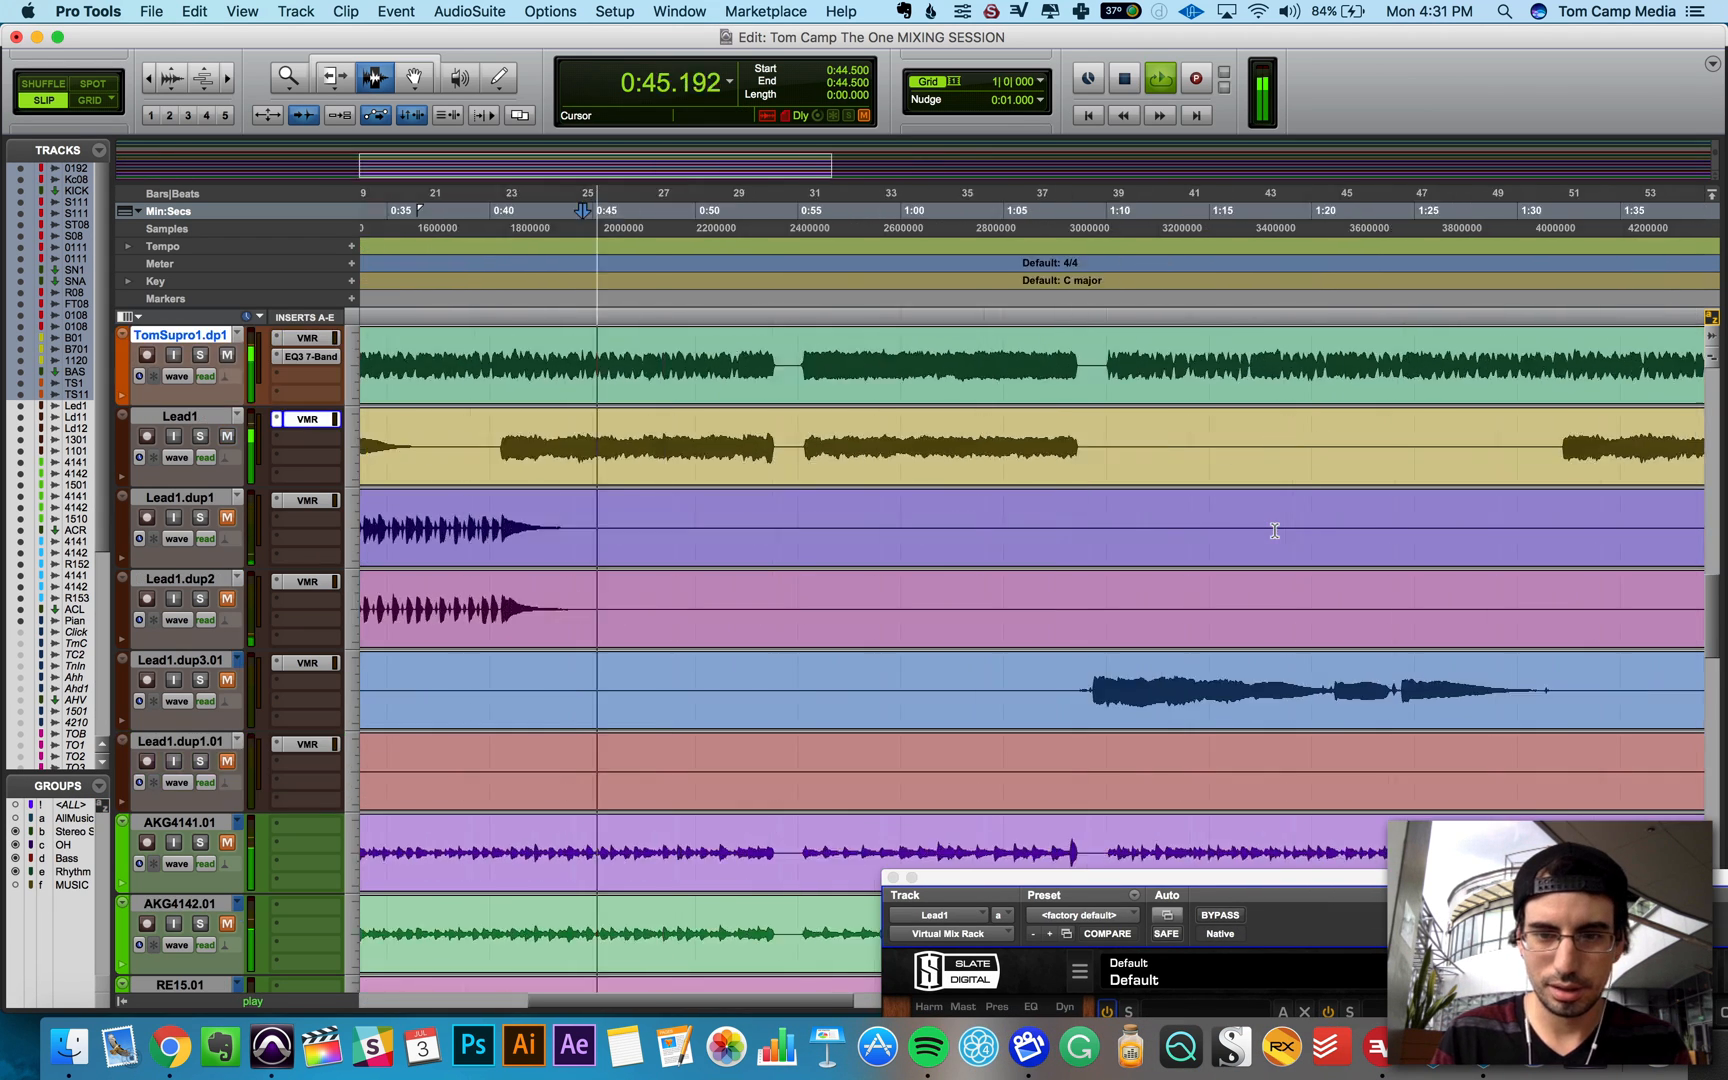
Step: Play the mix from about 0:55, where Lead1 re-enters after the gap, and close its Virtual Mix Rack window
left_click(813, 450)
key("space")
key("space")
left_click_drag(1017, 877, 883, 177)
left_click(661, 502)
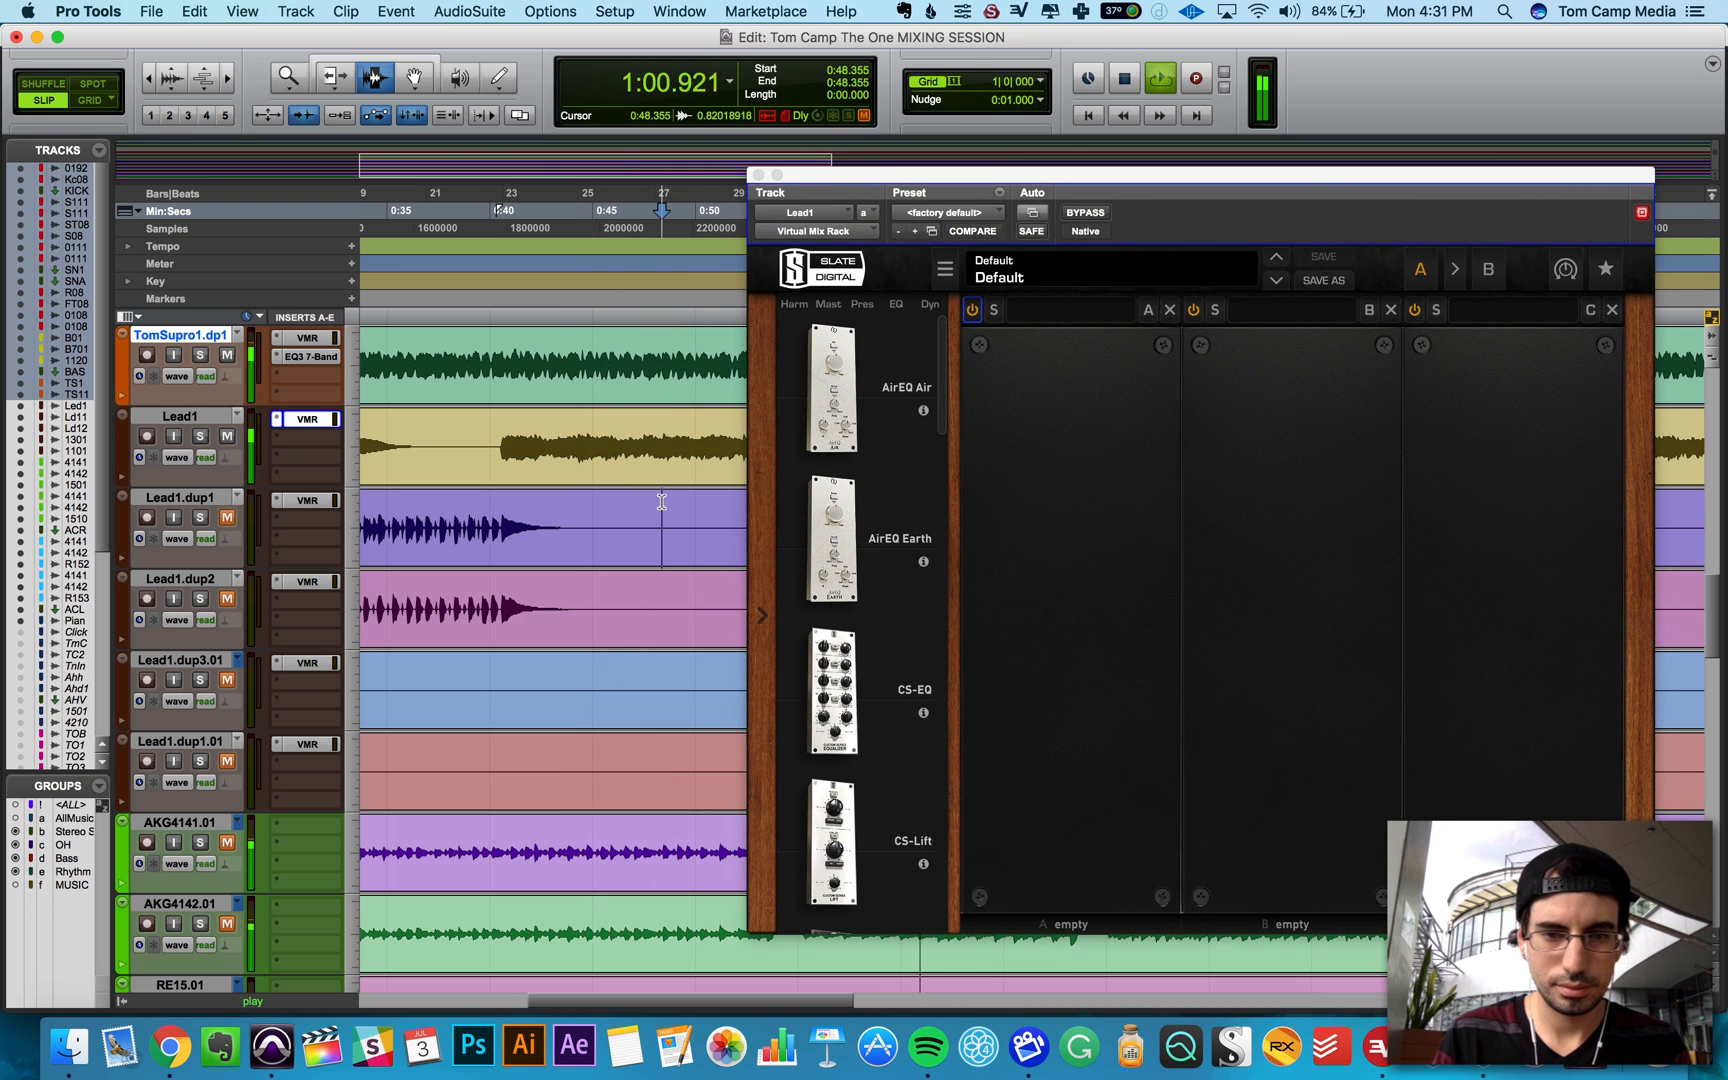
left_click(758, 176)
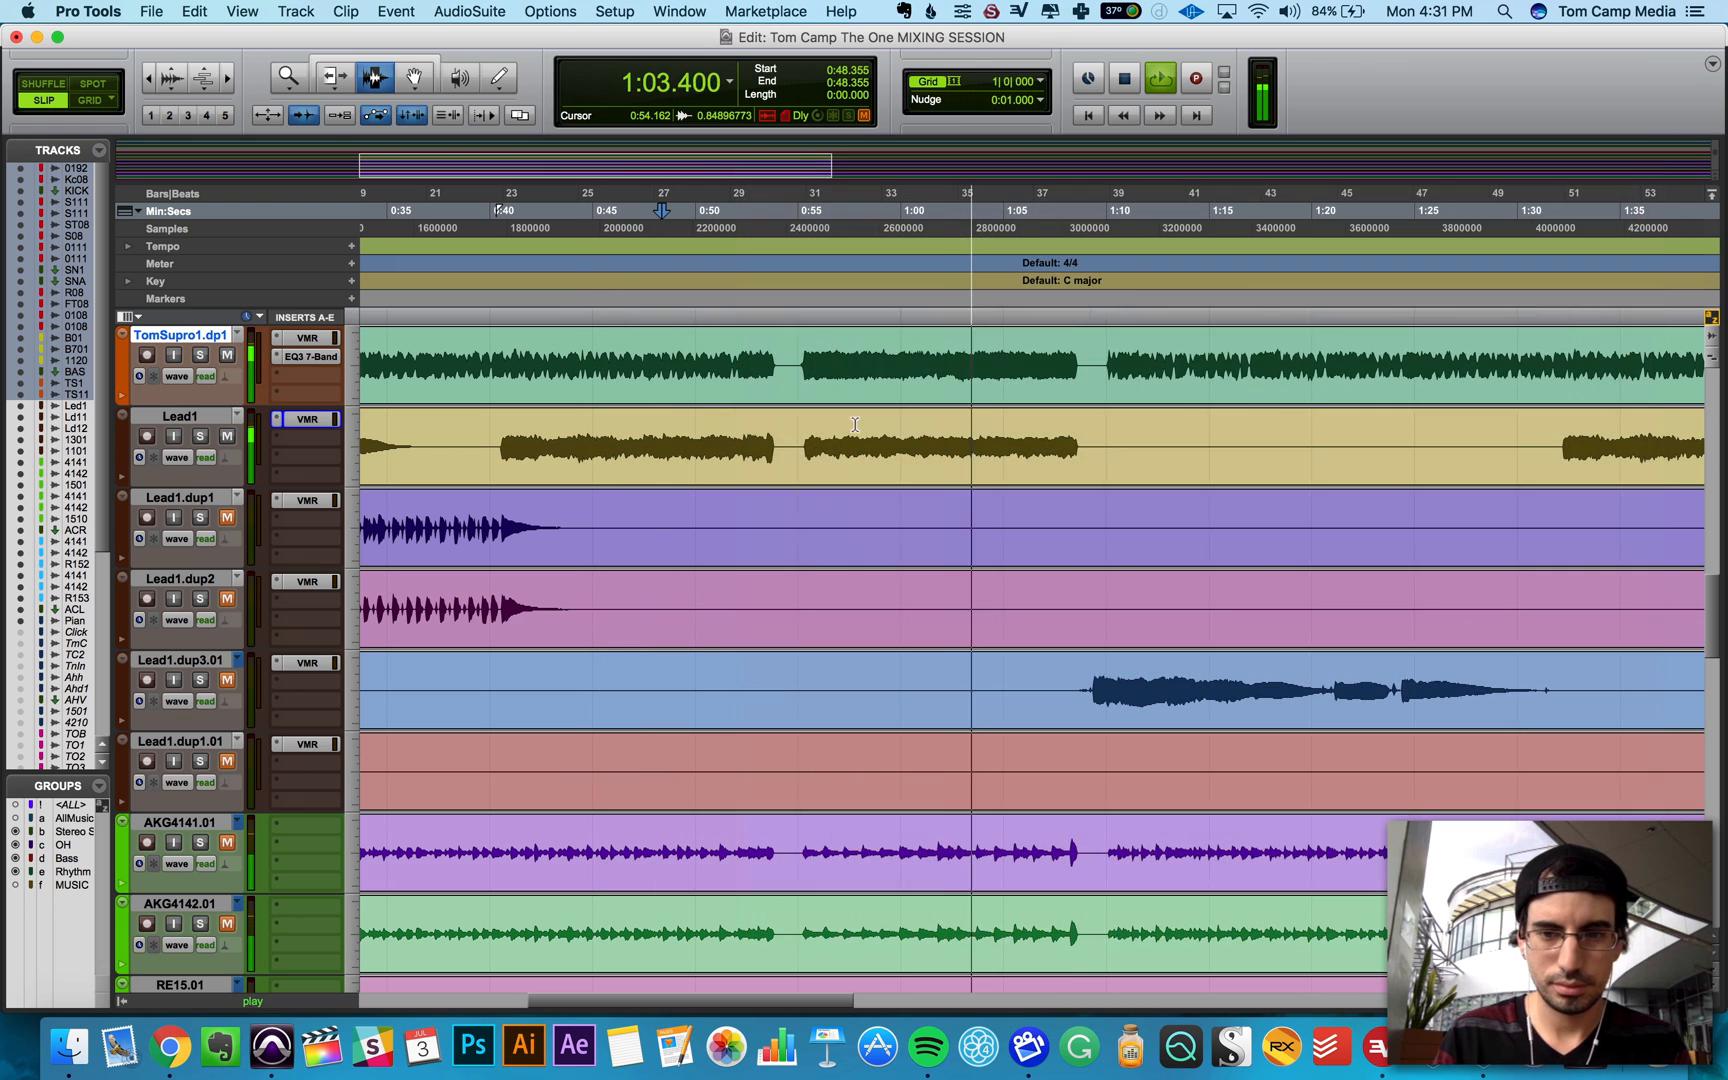
Step: Stop playback and route both Tom Supro tracks to a new stereo Aux Input track named RHYTHM
key("super+equal")
key("space")
left_click(648, 935)
left_click(636, 937)
left_click(549, 936, "shift")
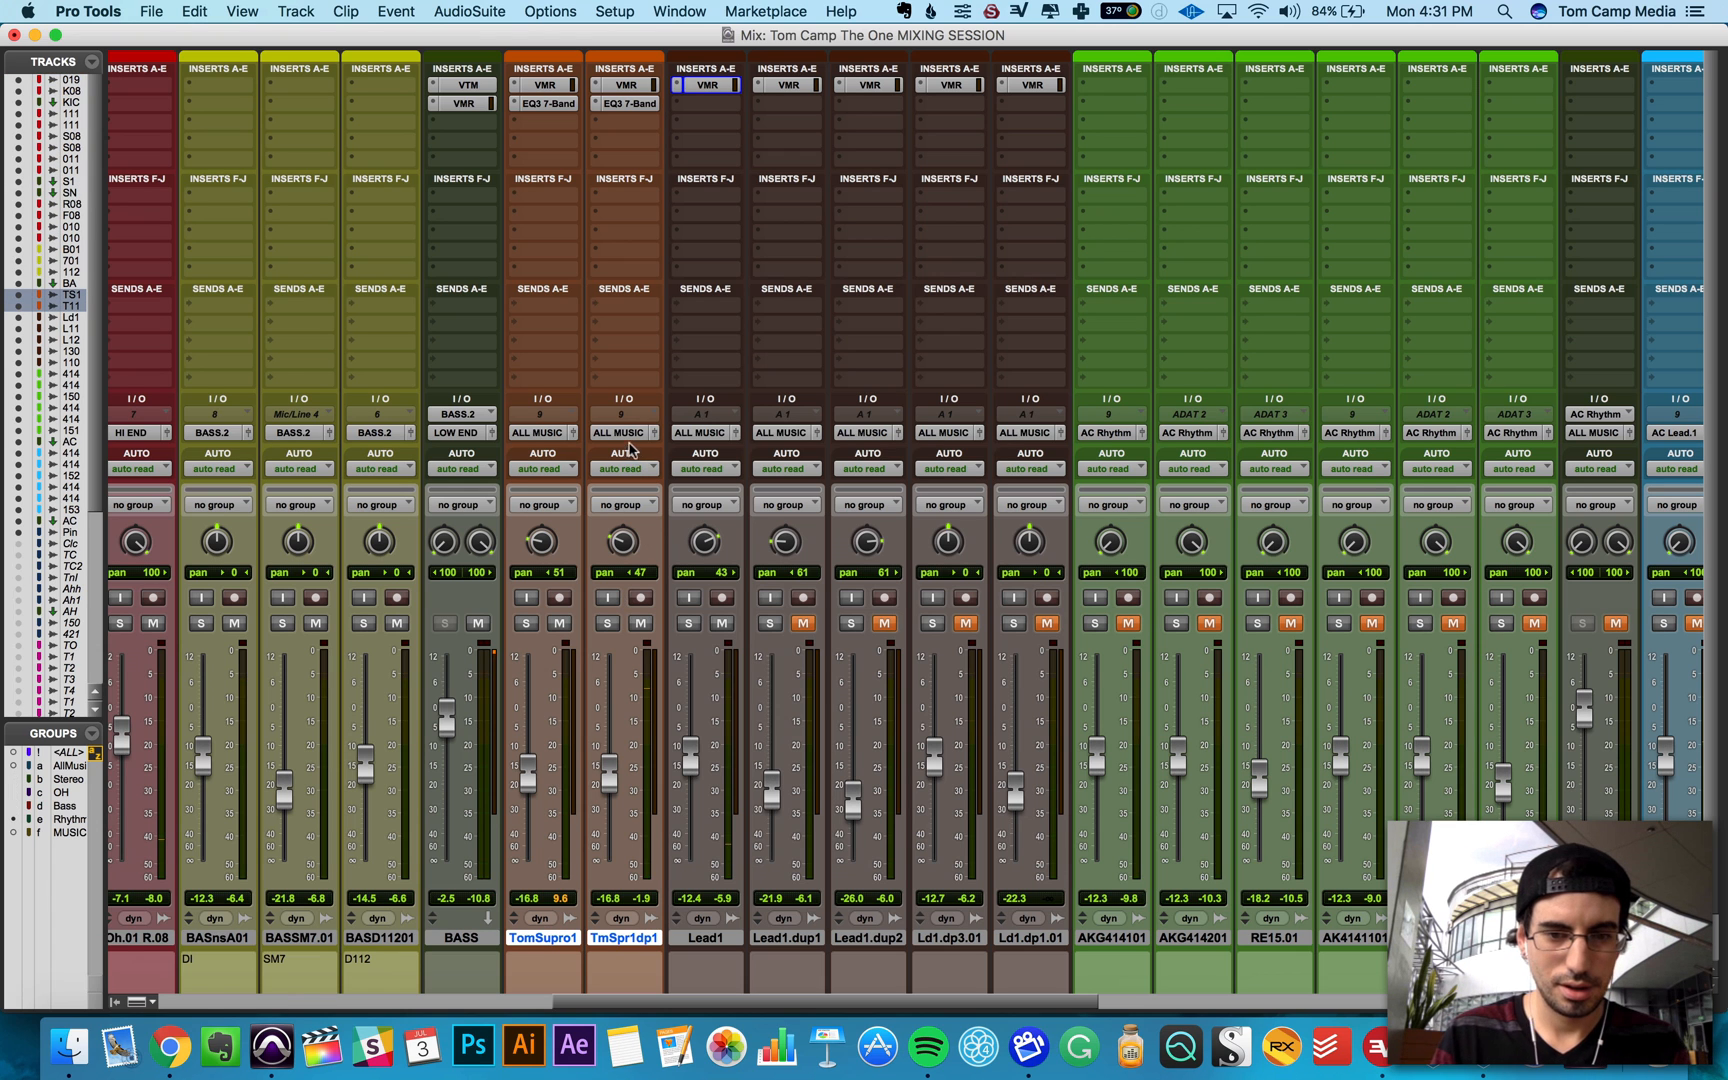
left_click(622, 432)
left_click(663, 503)
type("RH")
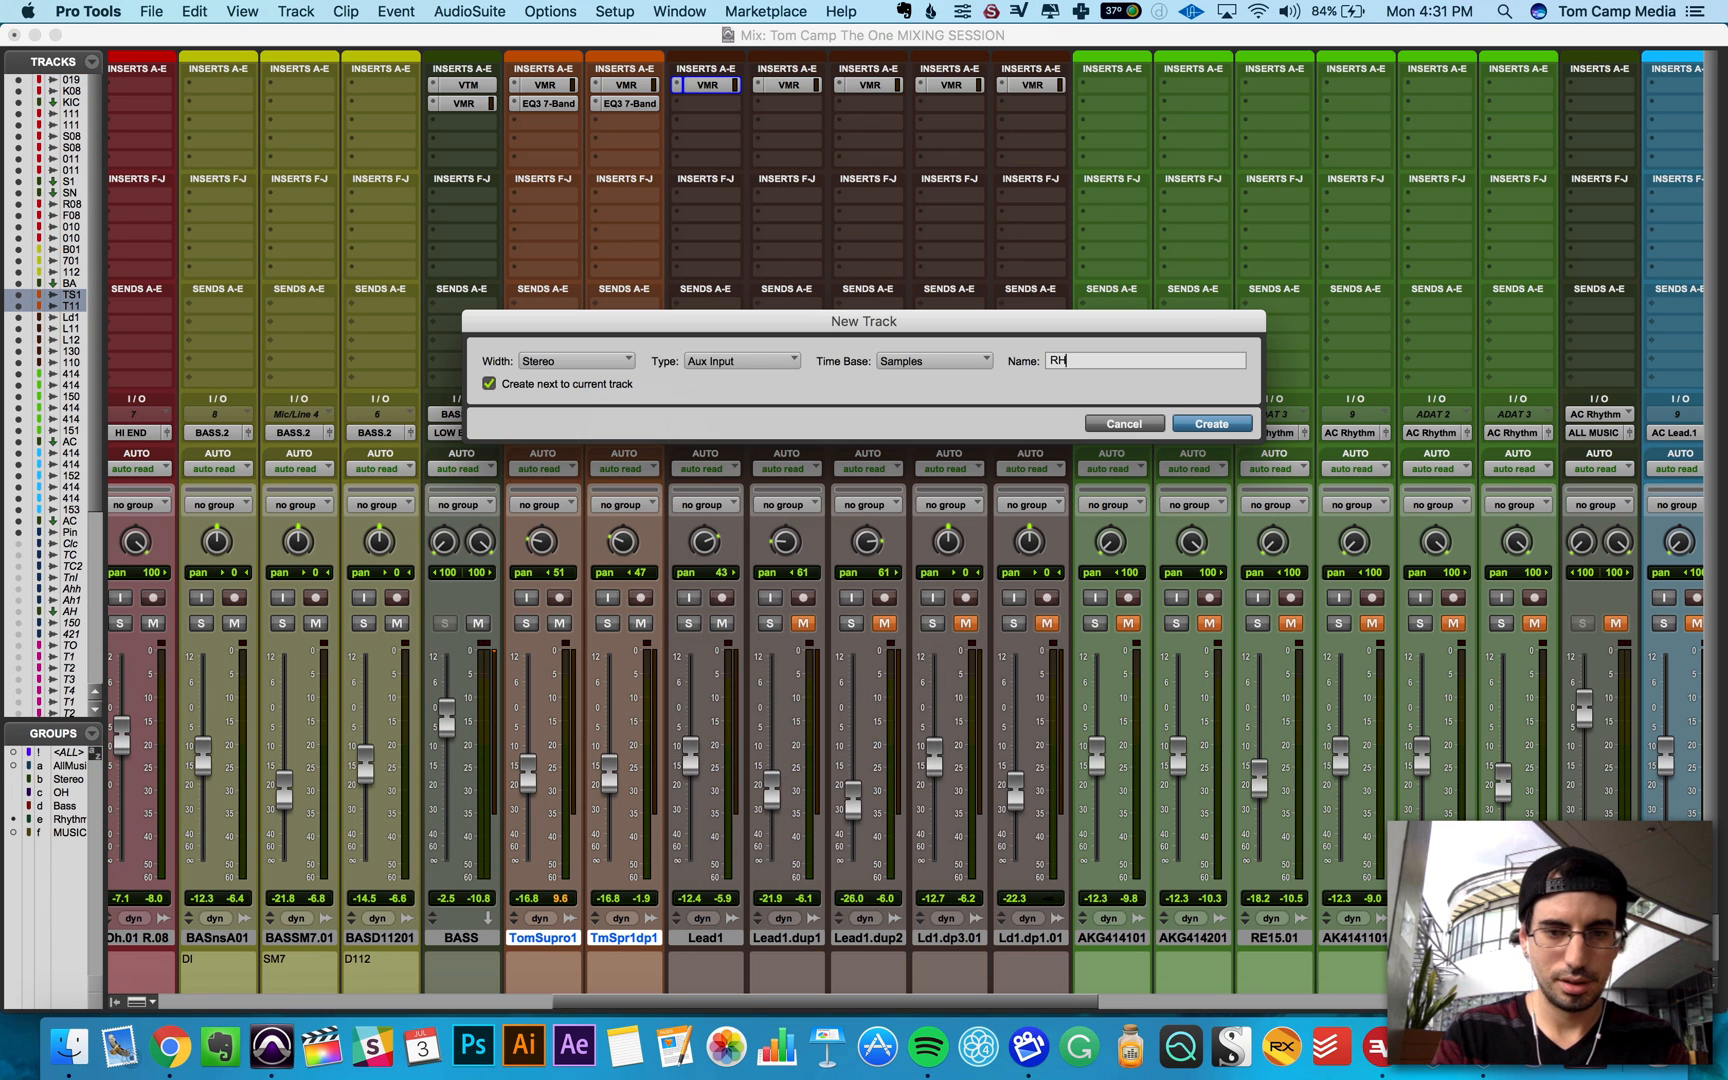
key("Return")
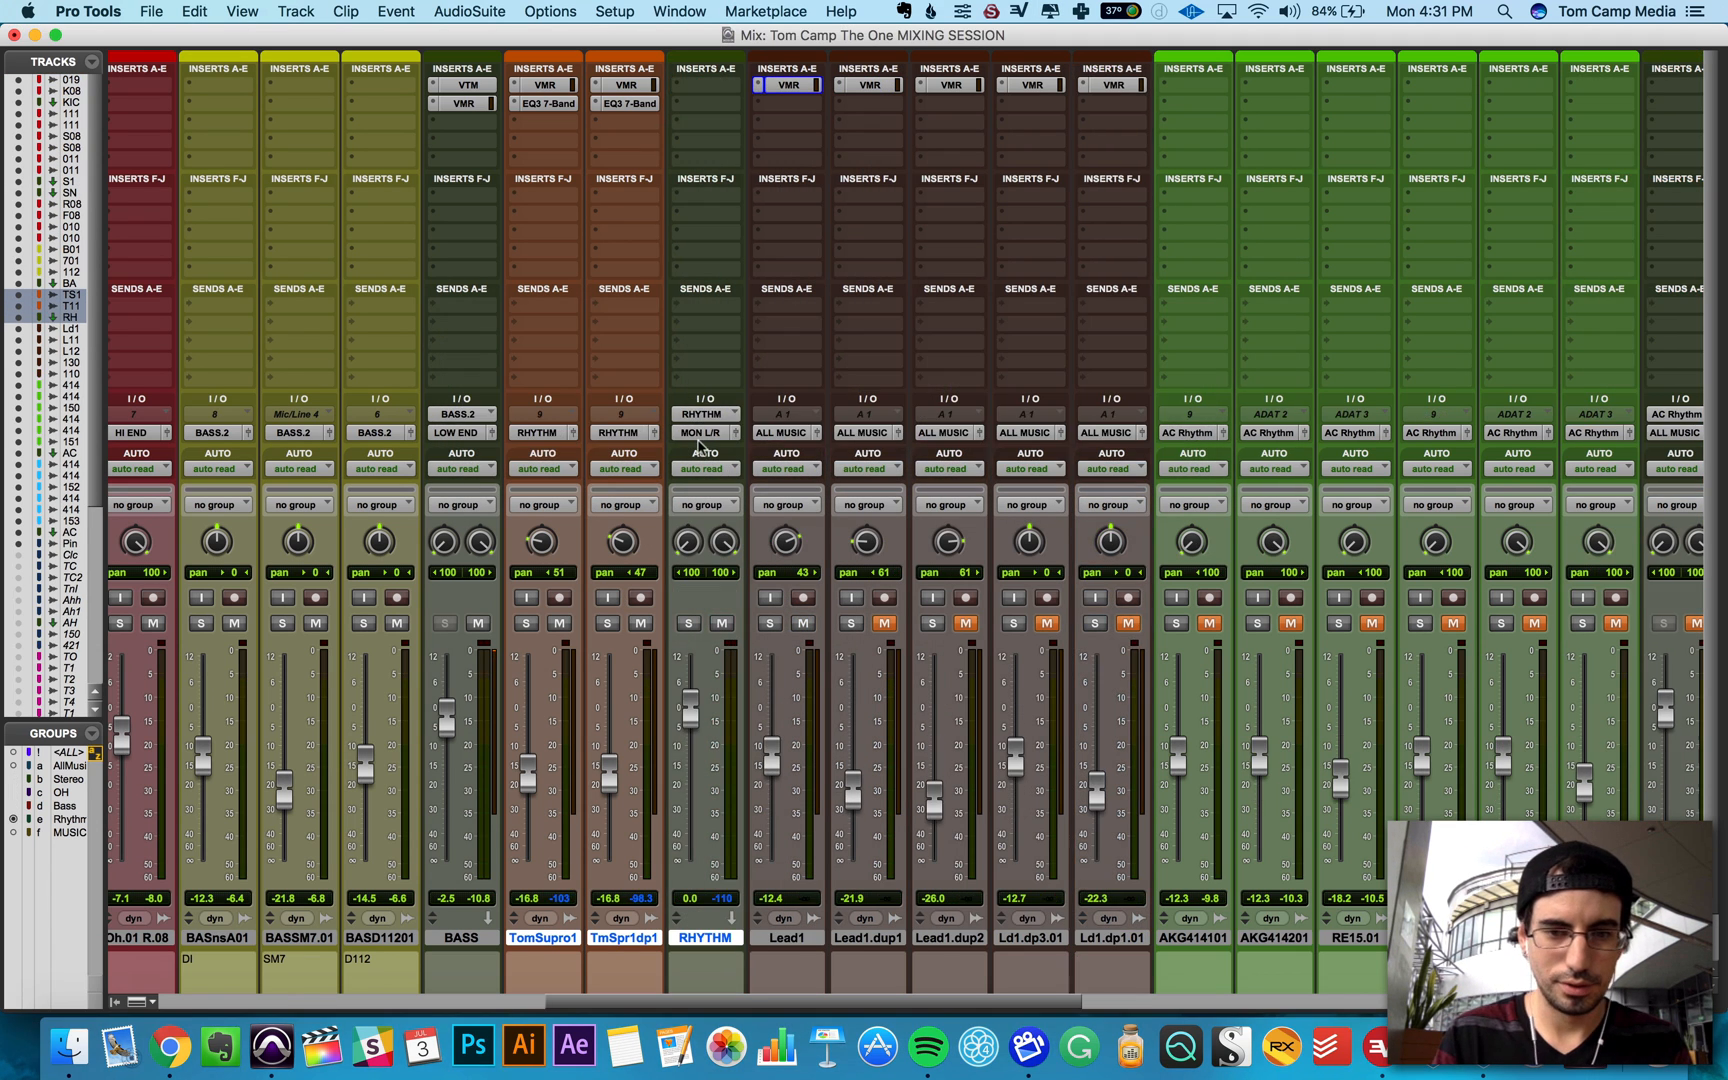
Step: Route the RHYTHM track's output to the MUSIC track and start playback
left_click(705, 432)
mouse_move(745, 490)
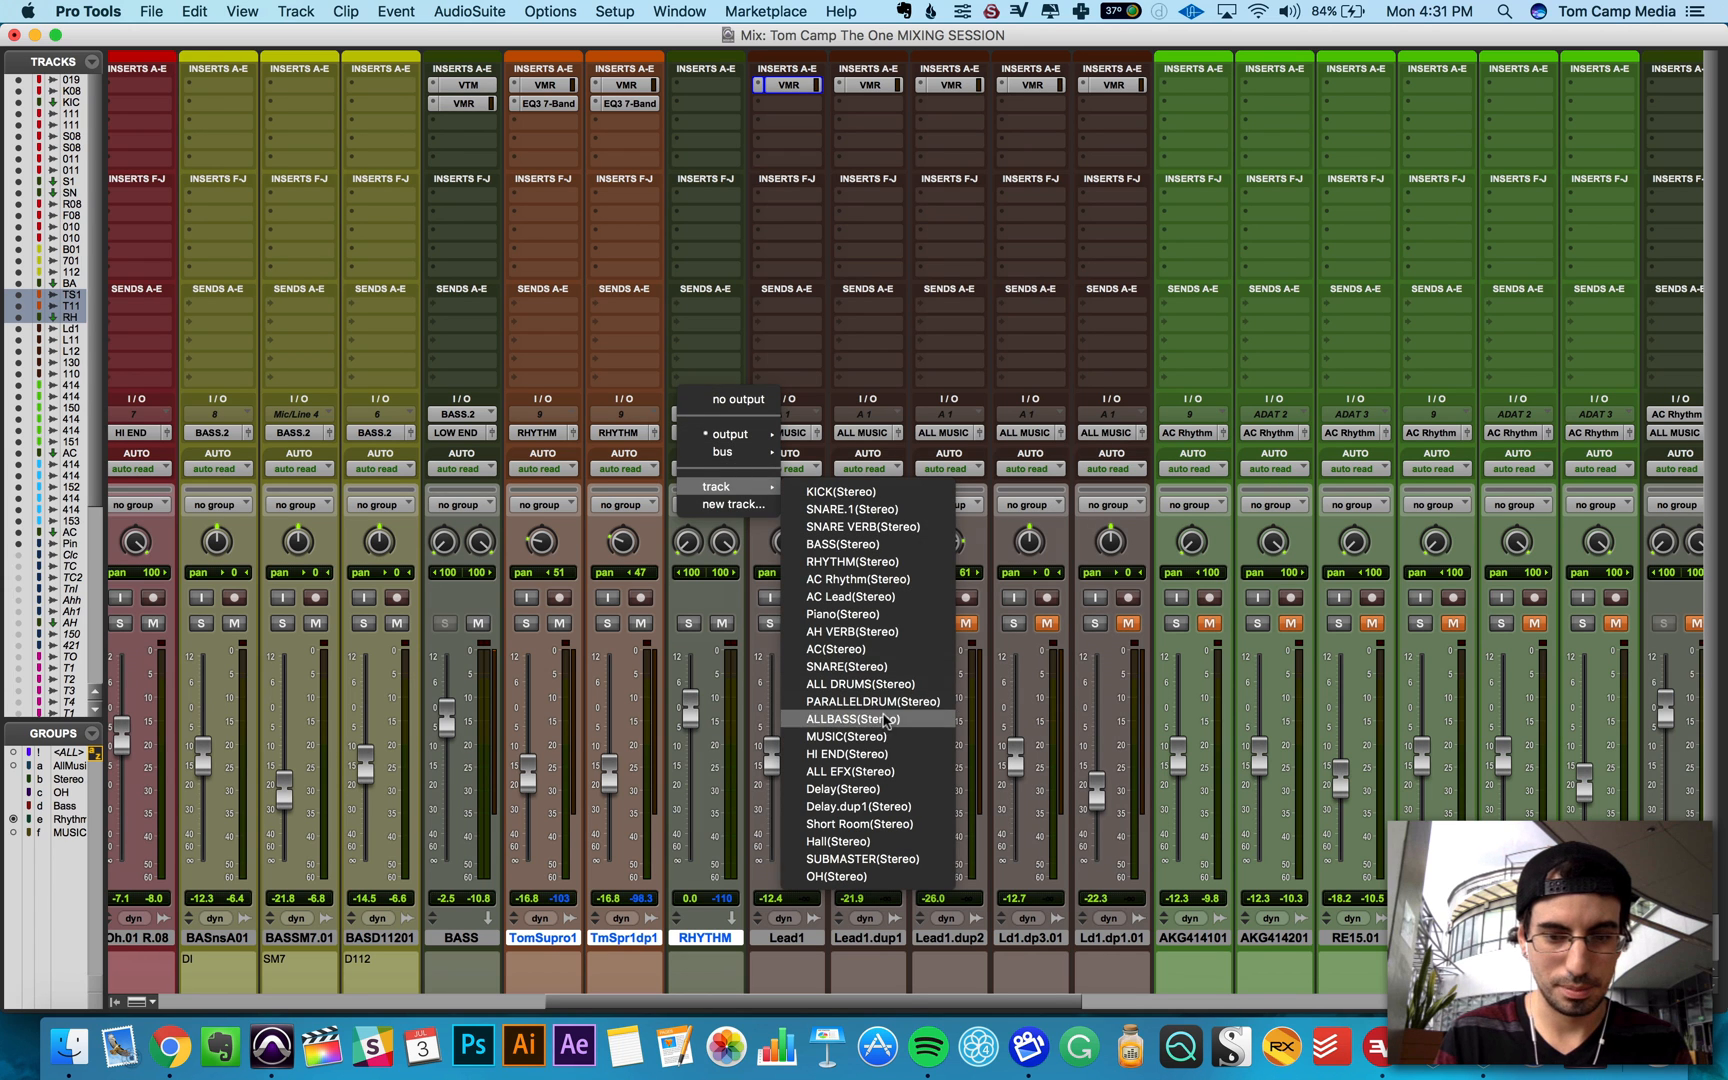
left_click(870, 737)
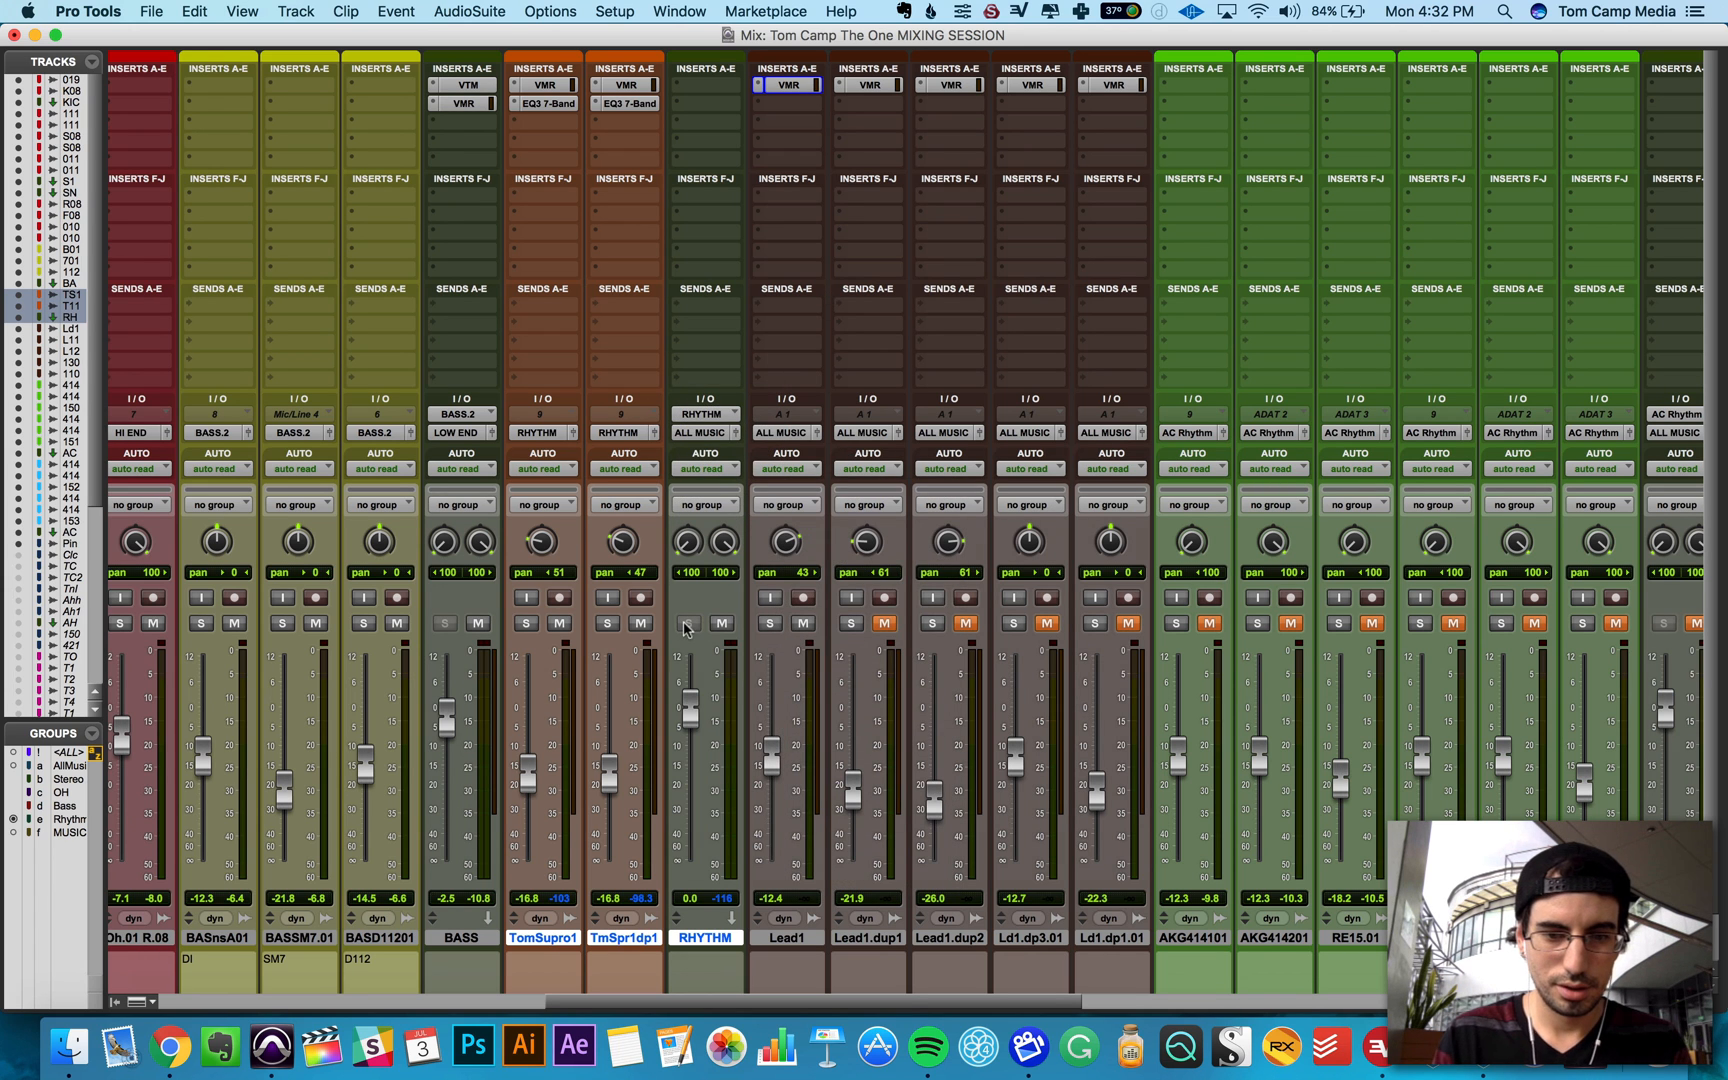
key("space")
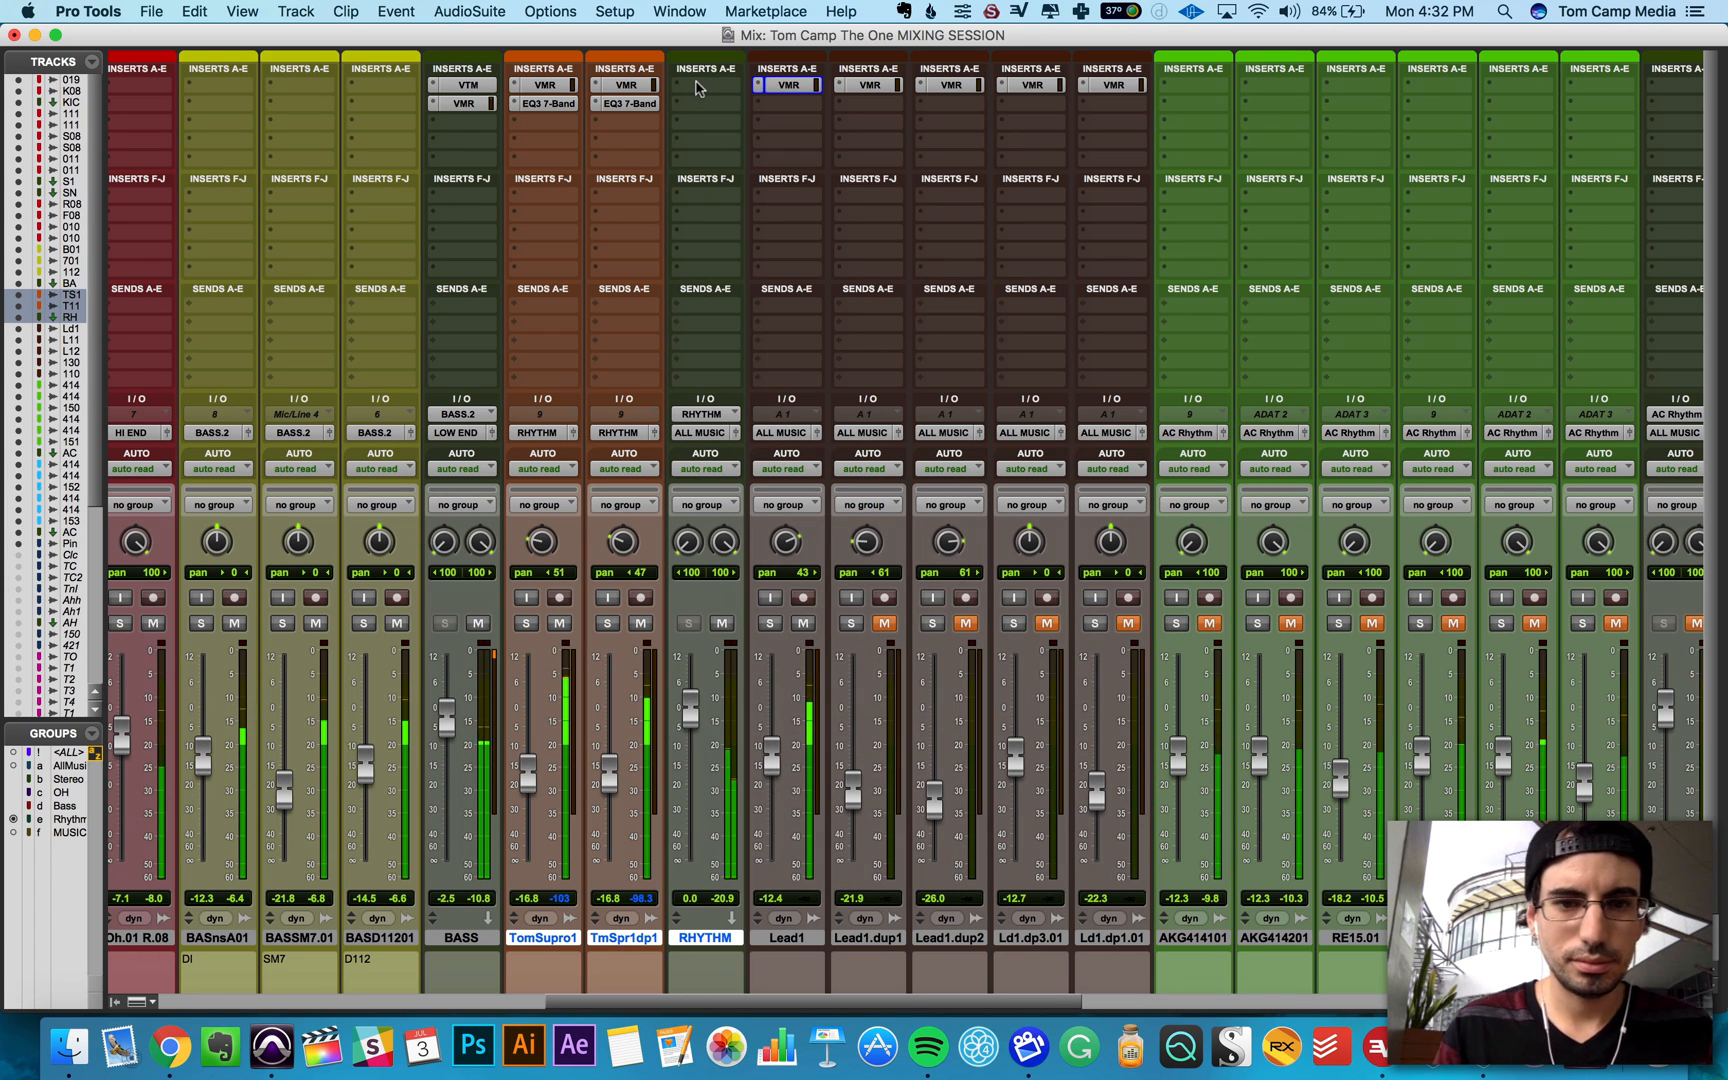
Step: Insert a stereo EQ3 7-Band plug-in in the first insert slot of the RHYTHM track
left_click(697, 88)
mouse_move(780, 126)
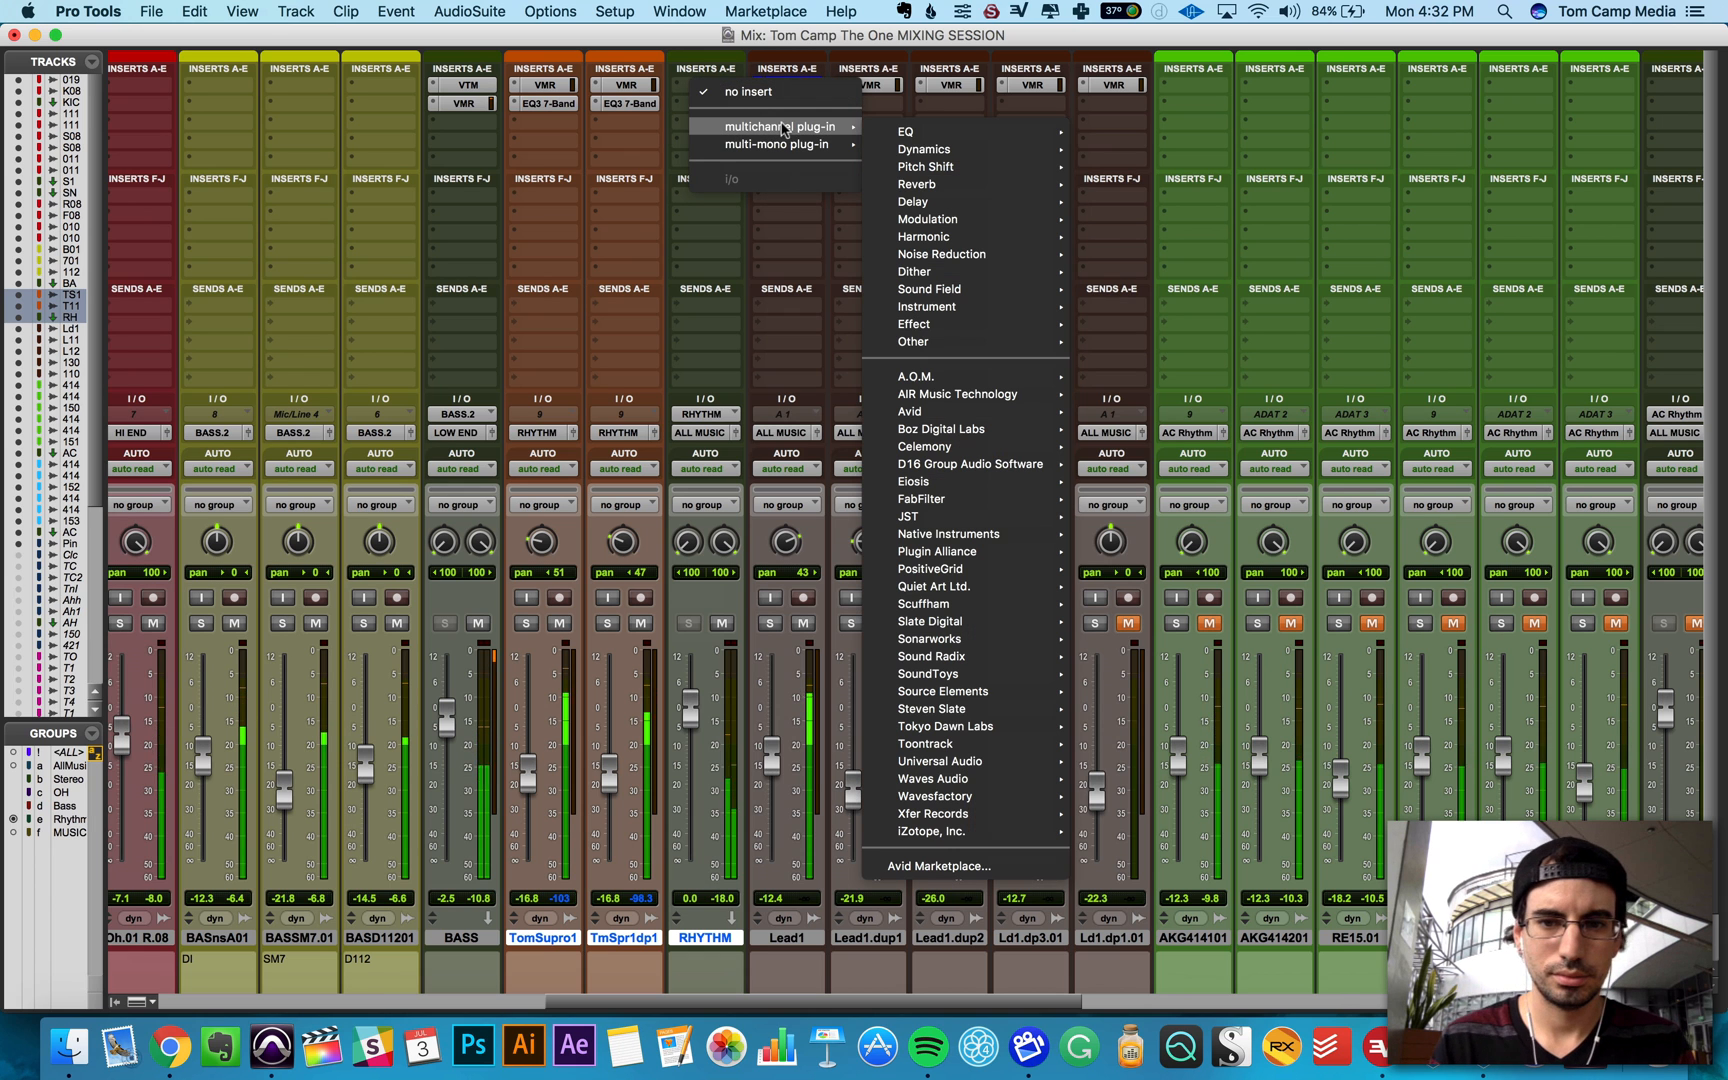
mouse_move(960, 131)
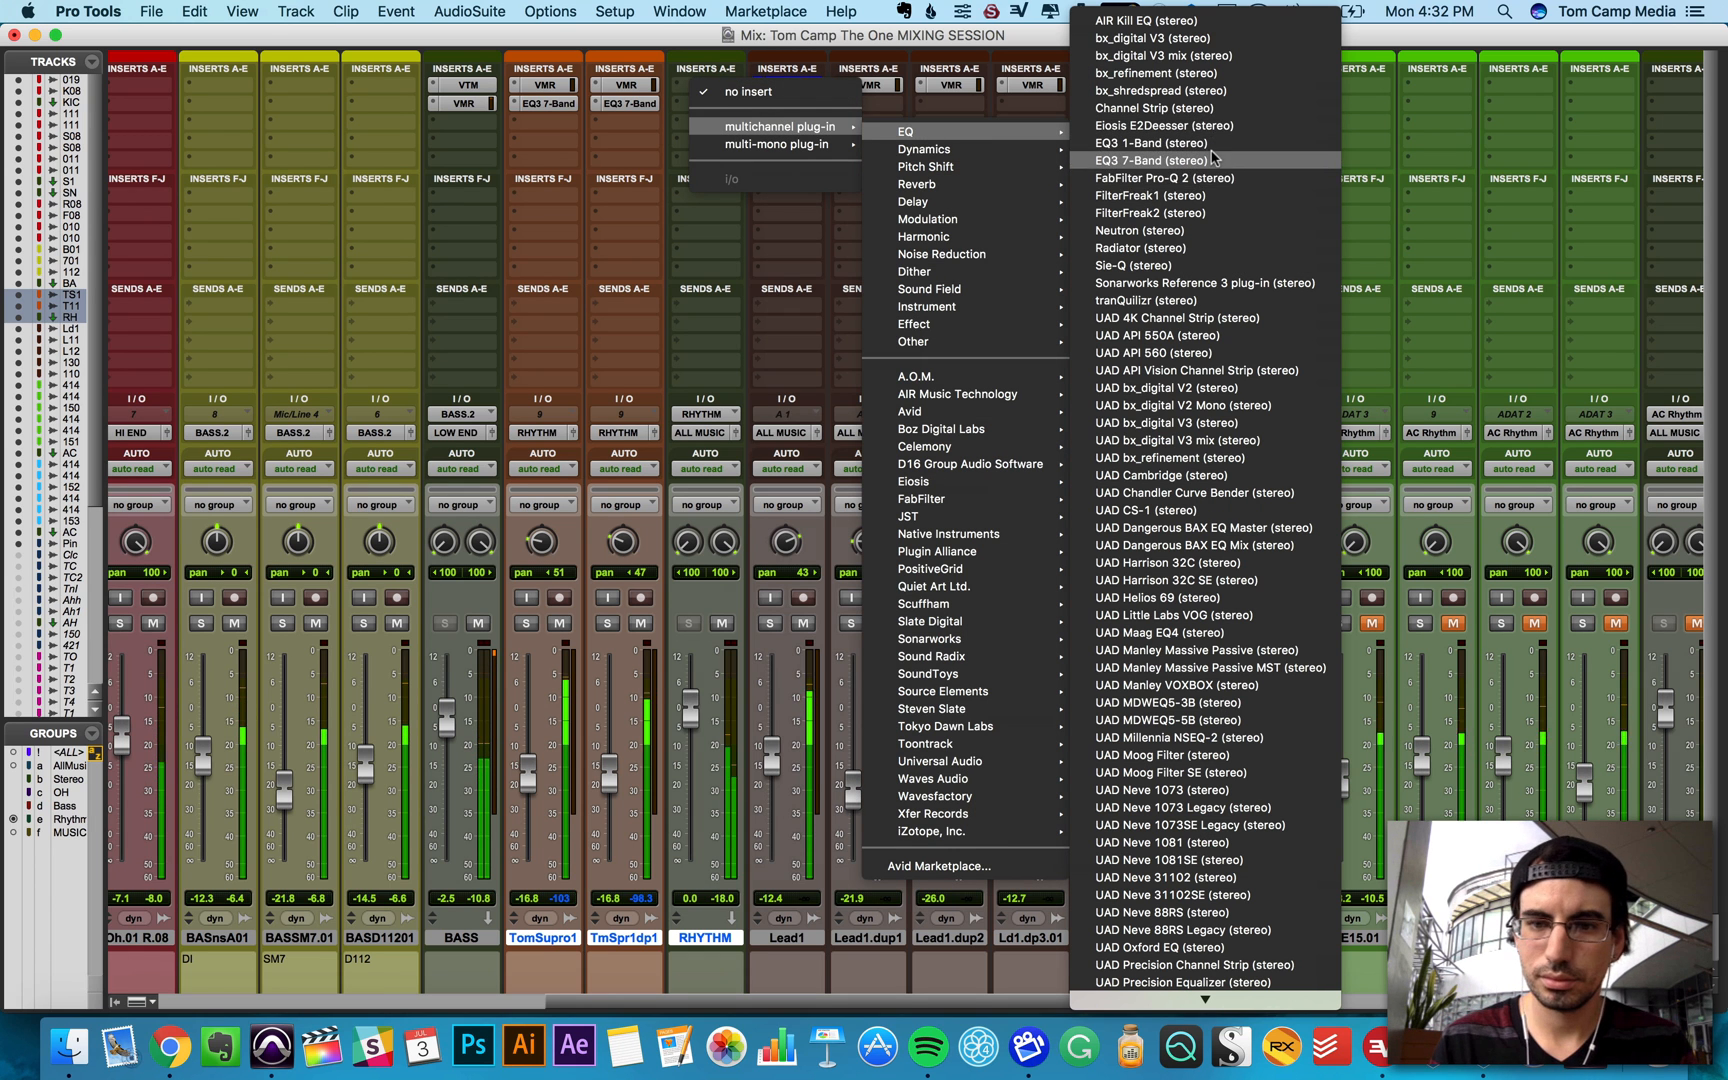
left_click(1216, 160)
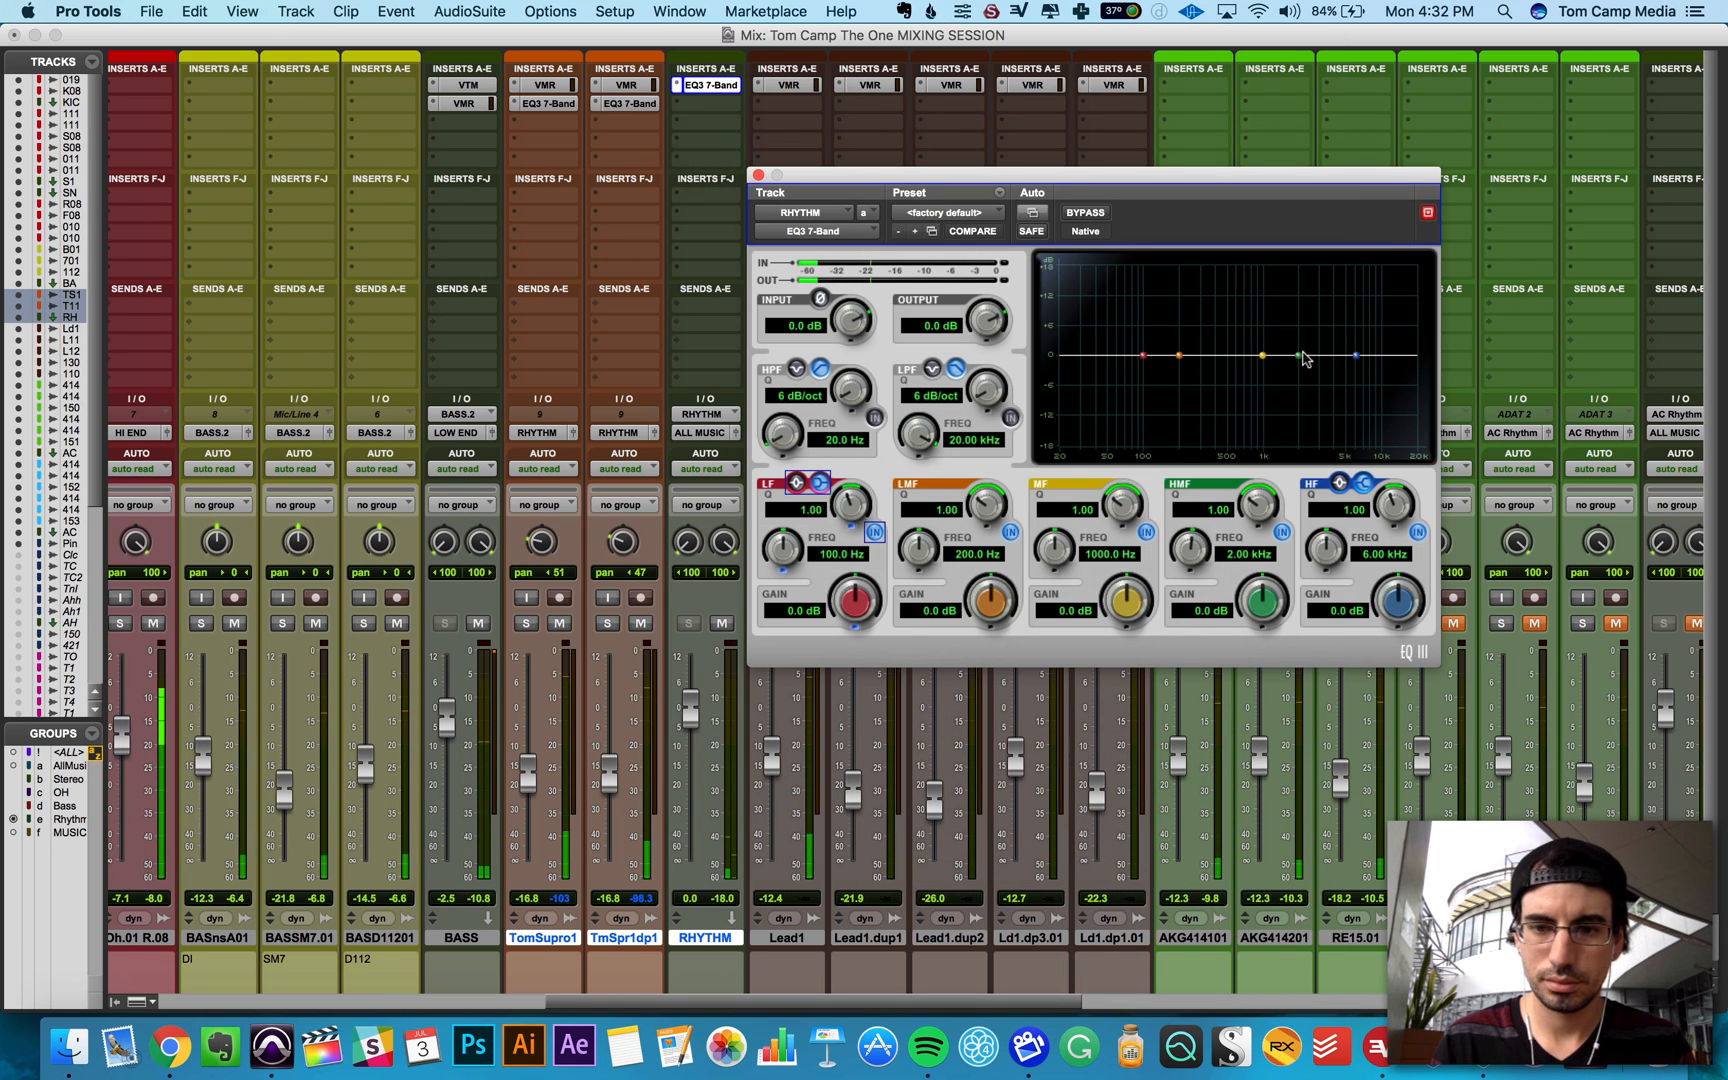
Step: Cut the RHYTHM track's high-mid EQ band by about 1.7 dB near 1.96 kHz and compare it against bypass
mouse_move(1298, 355)
left_mouse_down()
mouse_move(1284, 308)
mouse_move(1297, 372)
left_mouse_up()
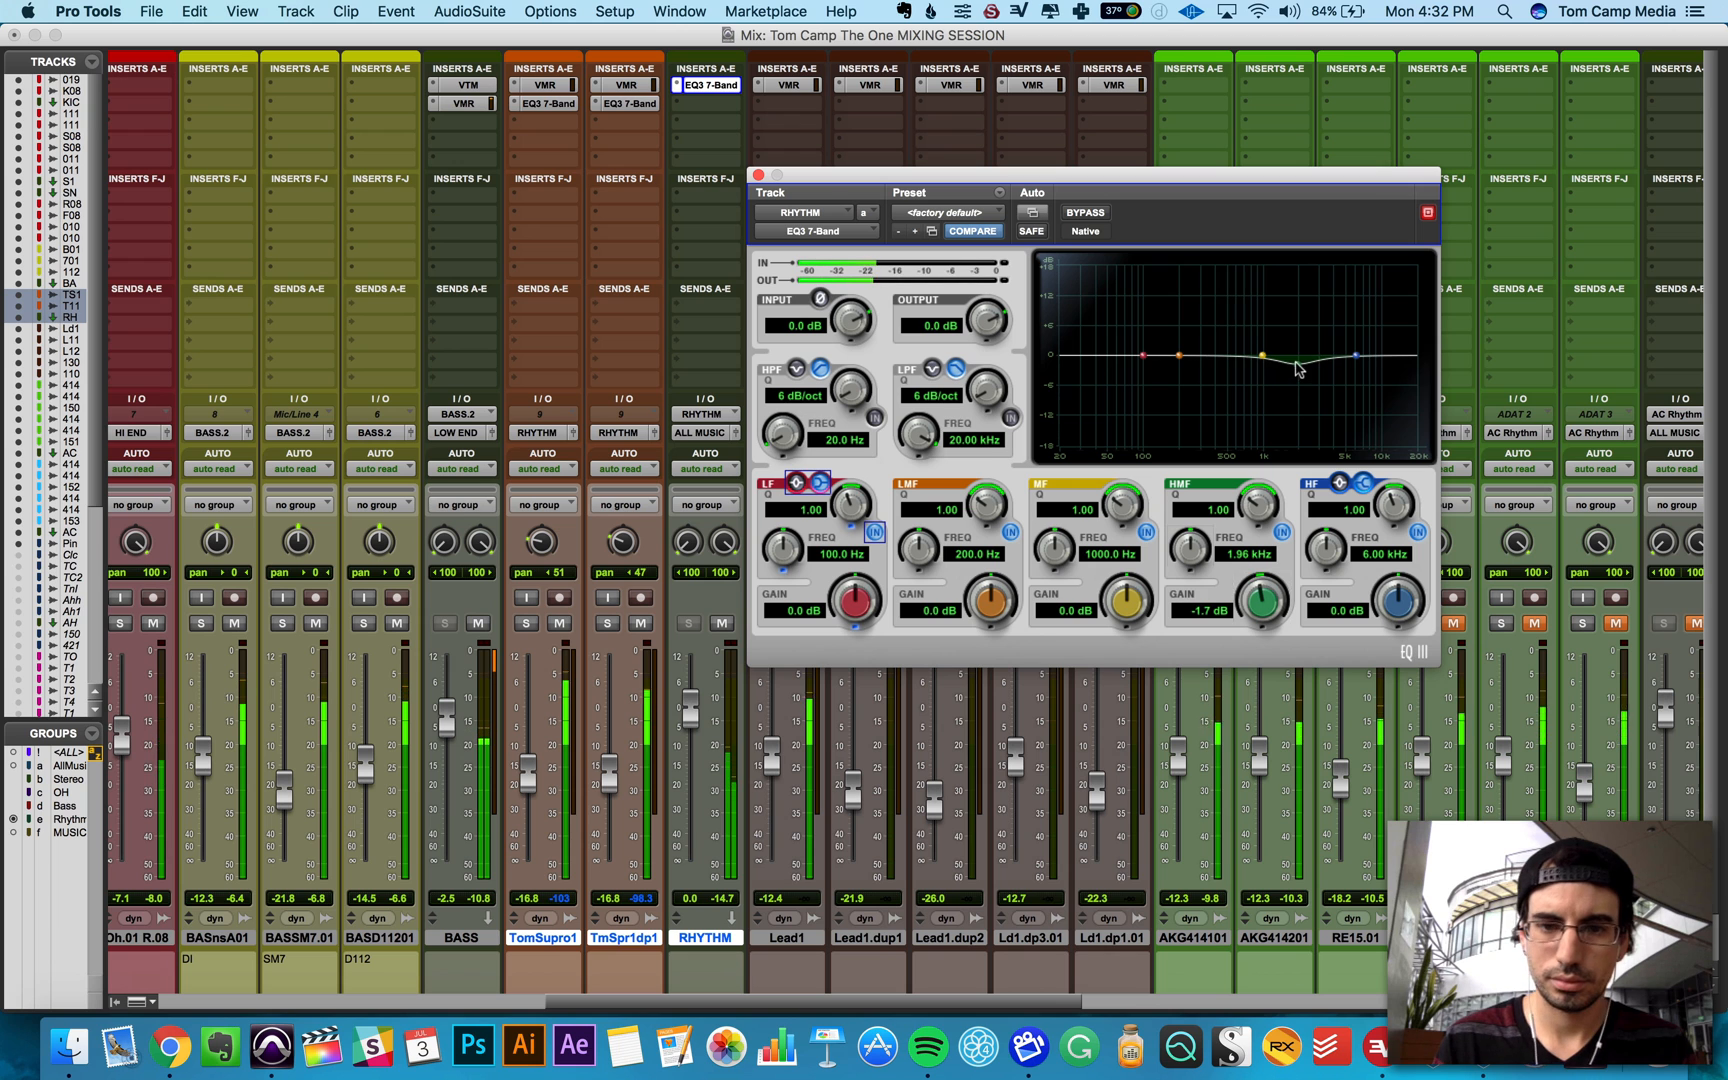
left_click(1068, 213)
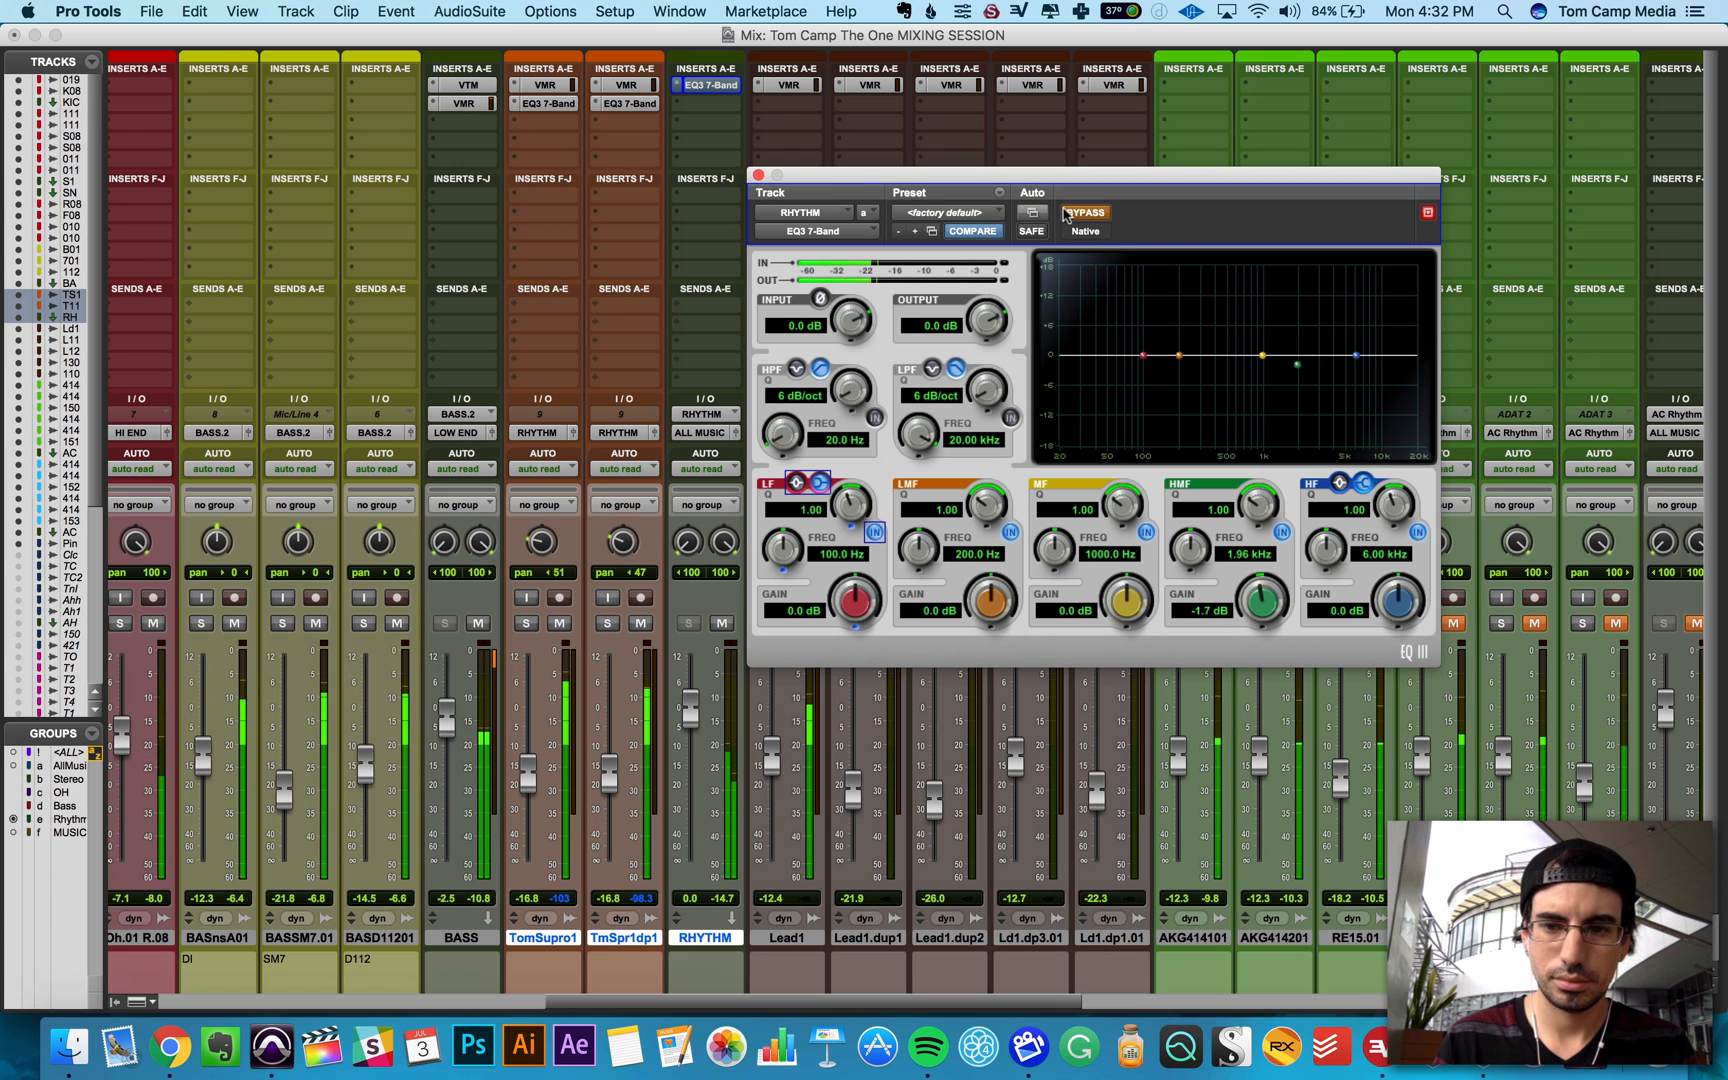
left_click(1068, 213)
left_click(758, 175)
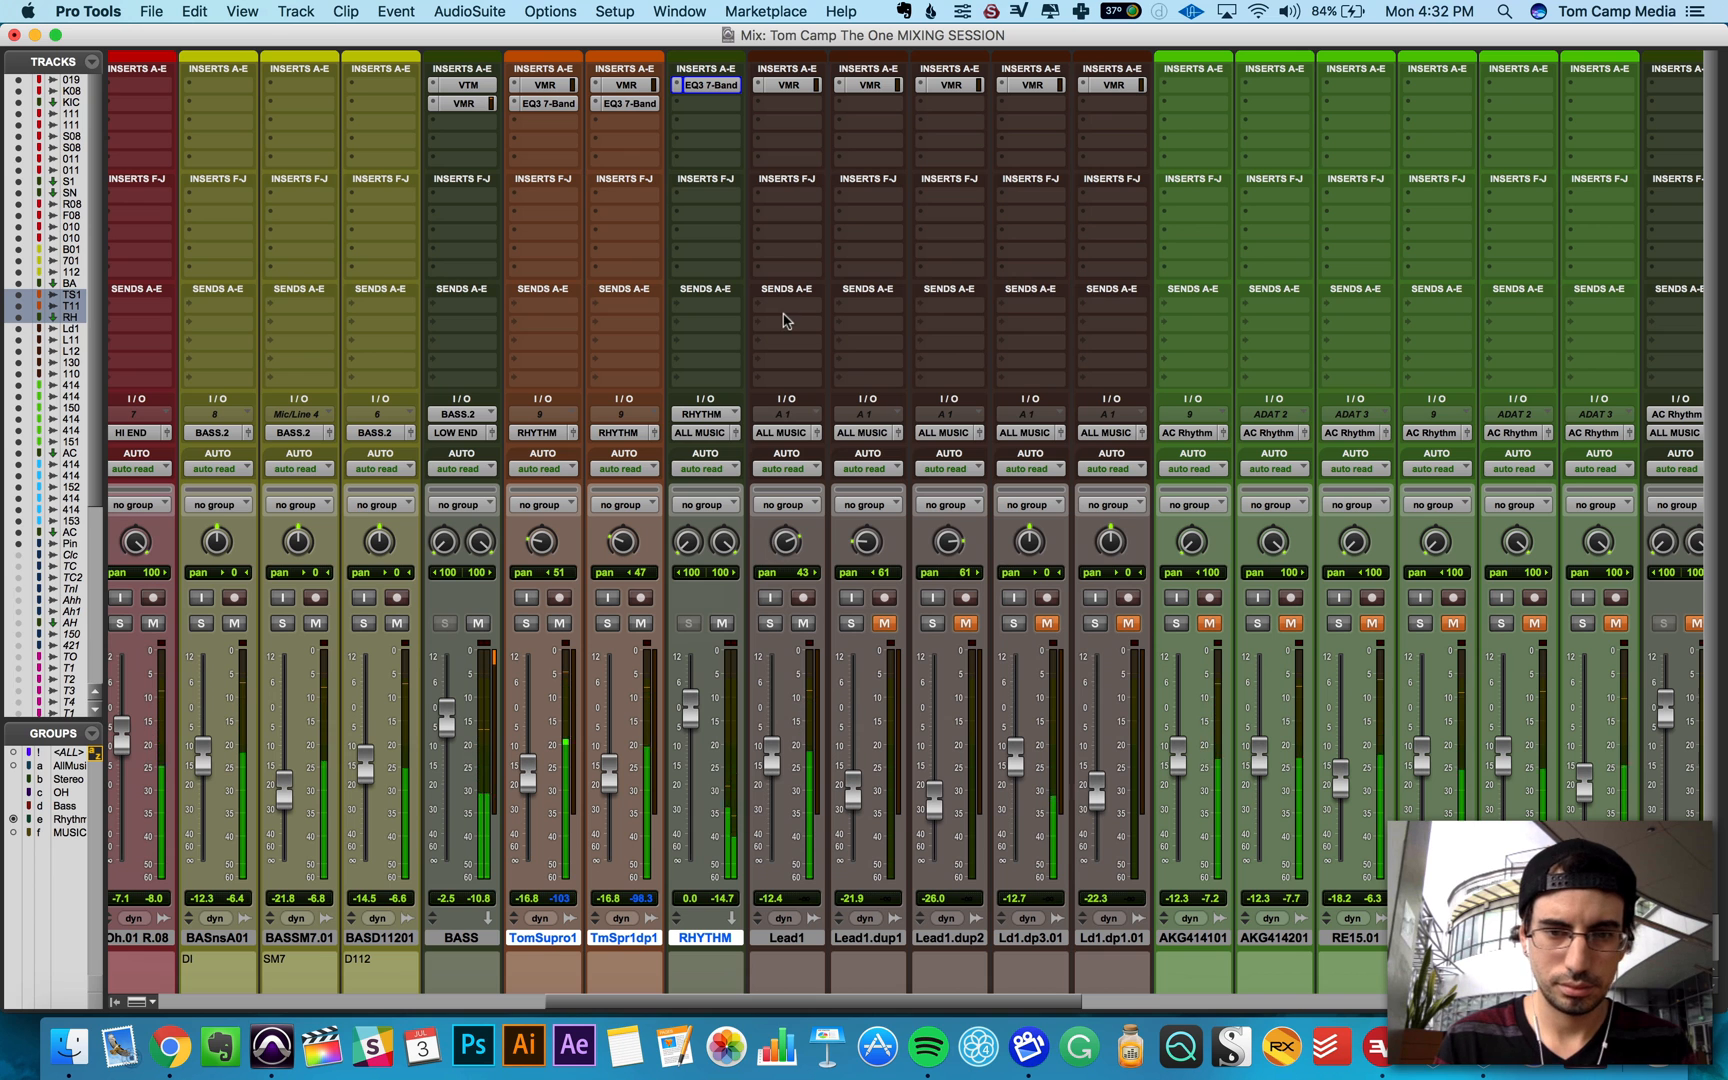
Step: Add a send from Lead1 to the Delay track and check that track's Repeater plug-in settings
left_click(784, 313)
mouse_move(845, 402)
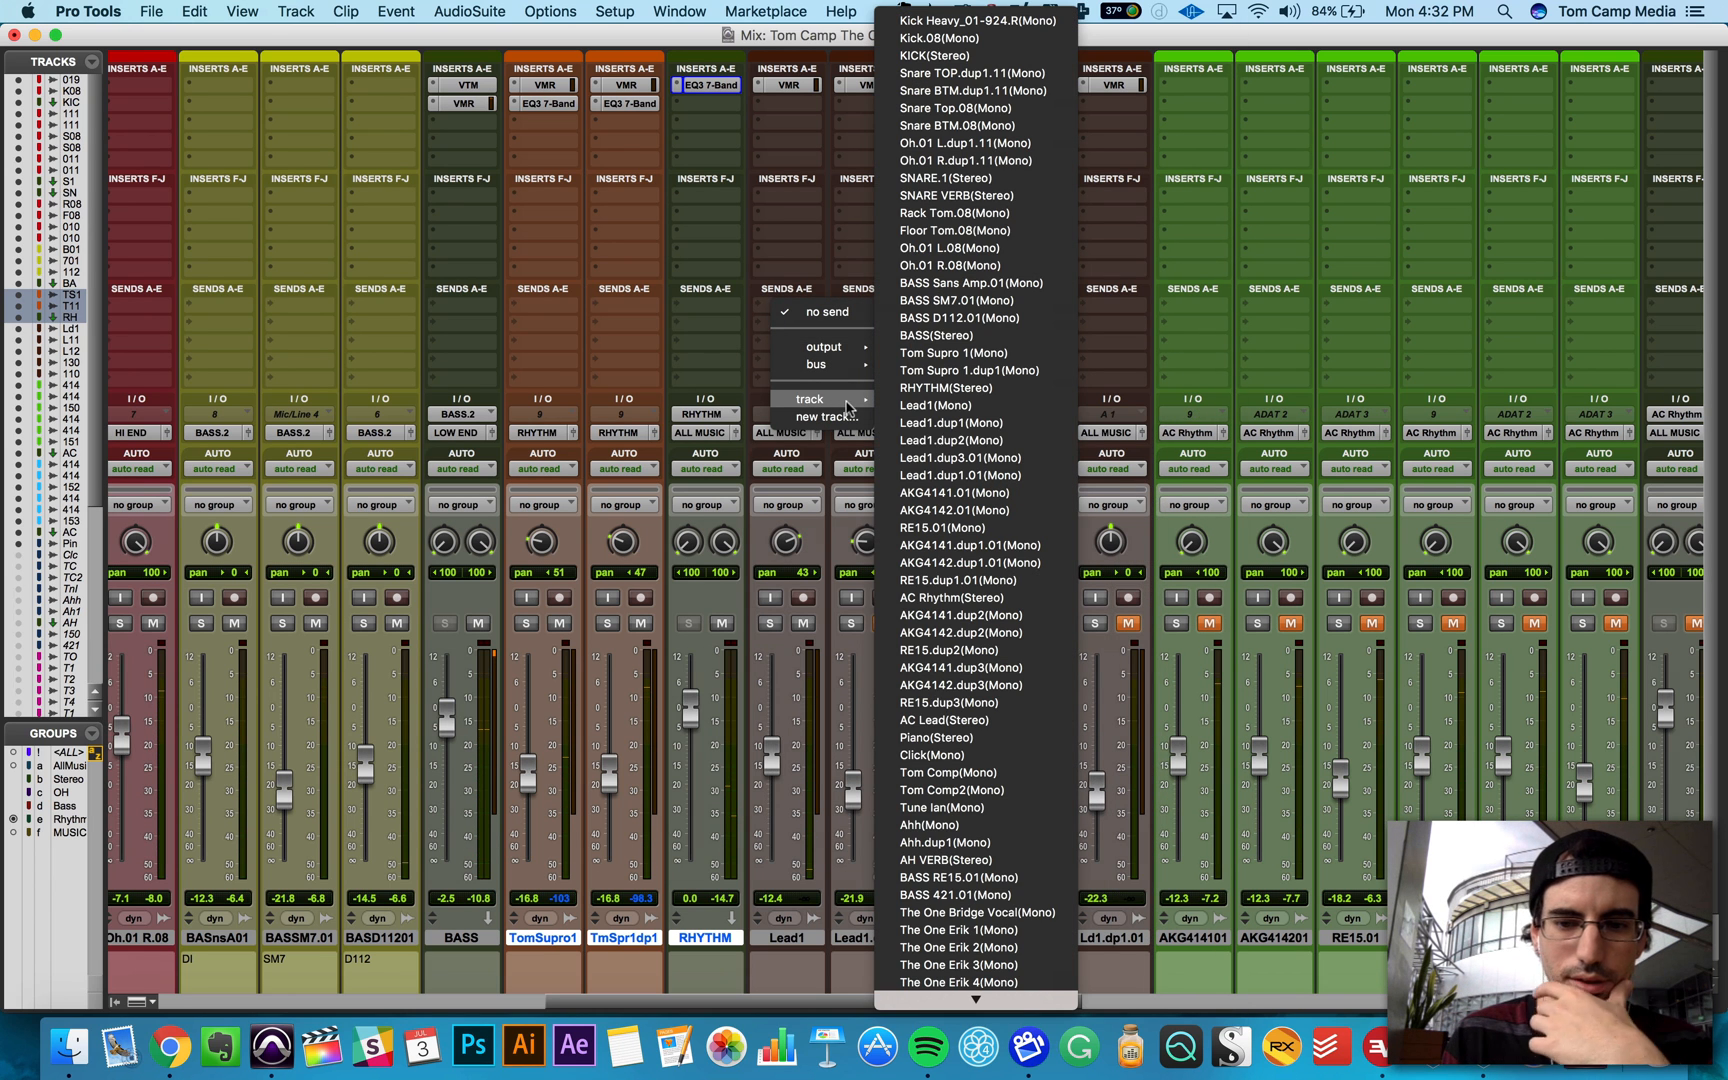
scroll(1022, 825, "down", 6)
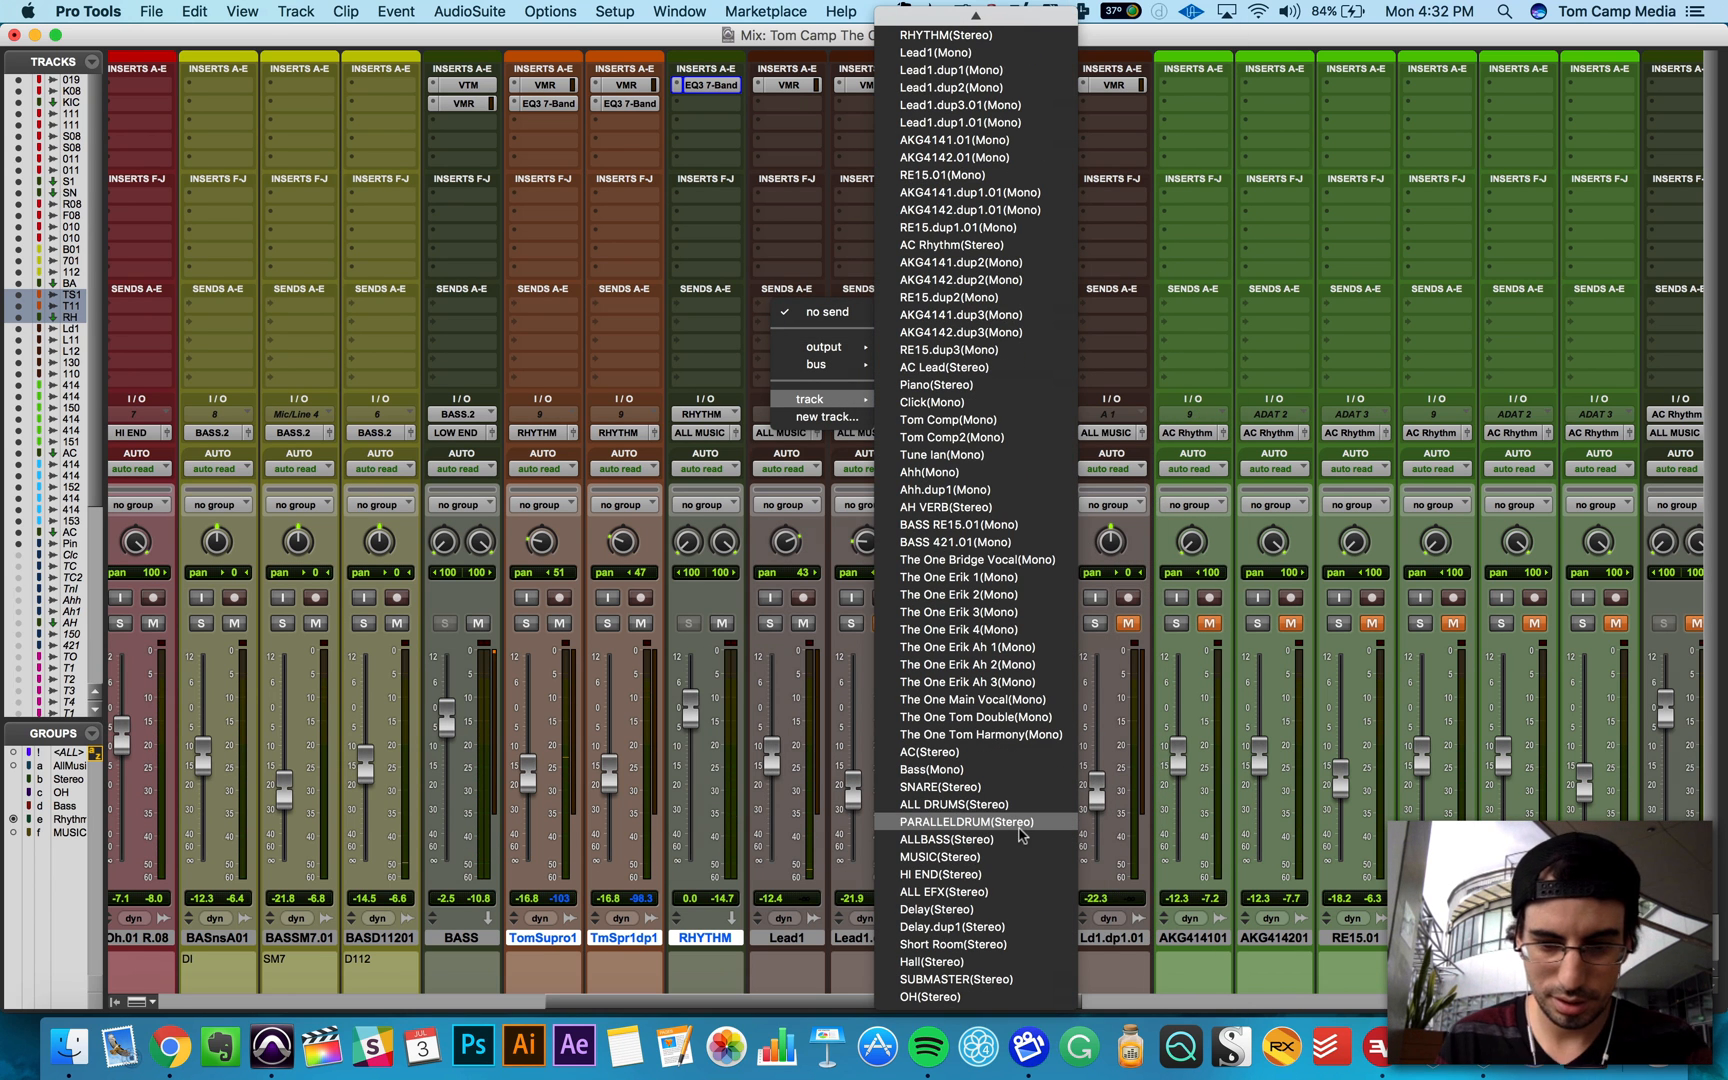
left_click(966, 911)
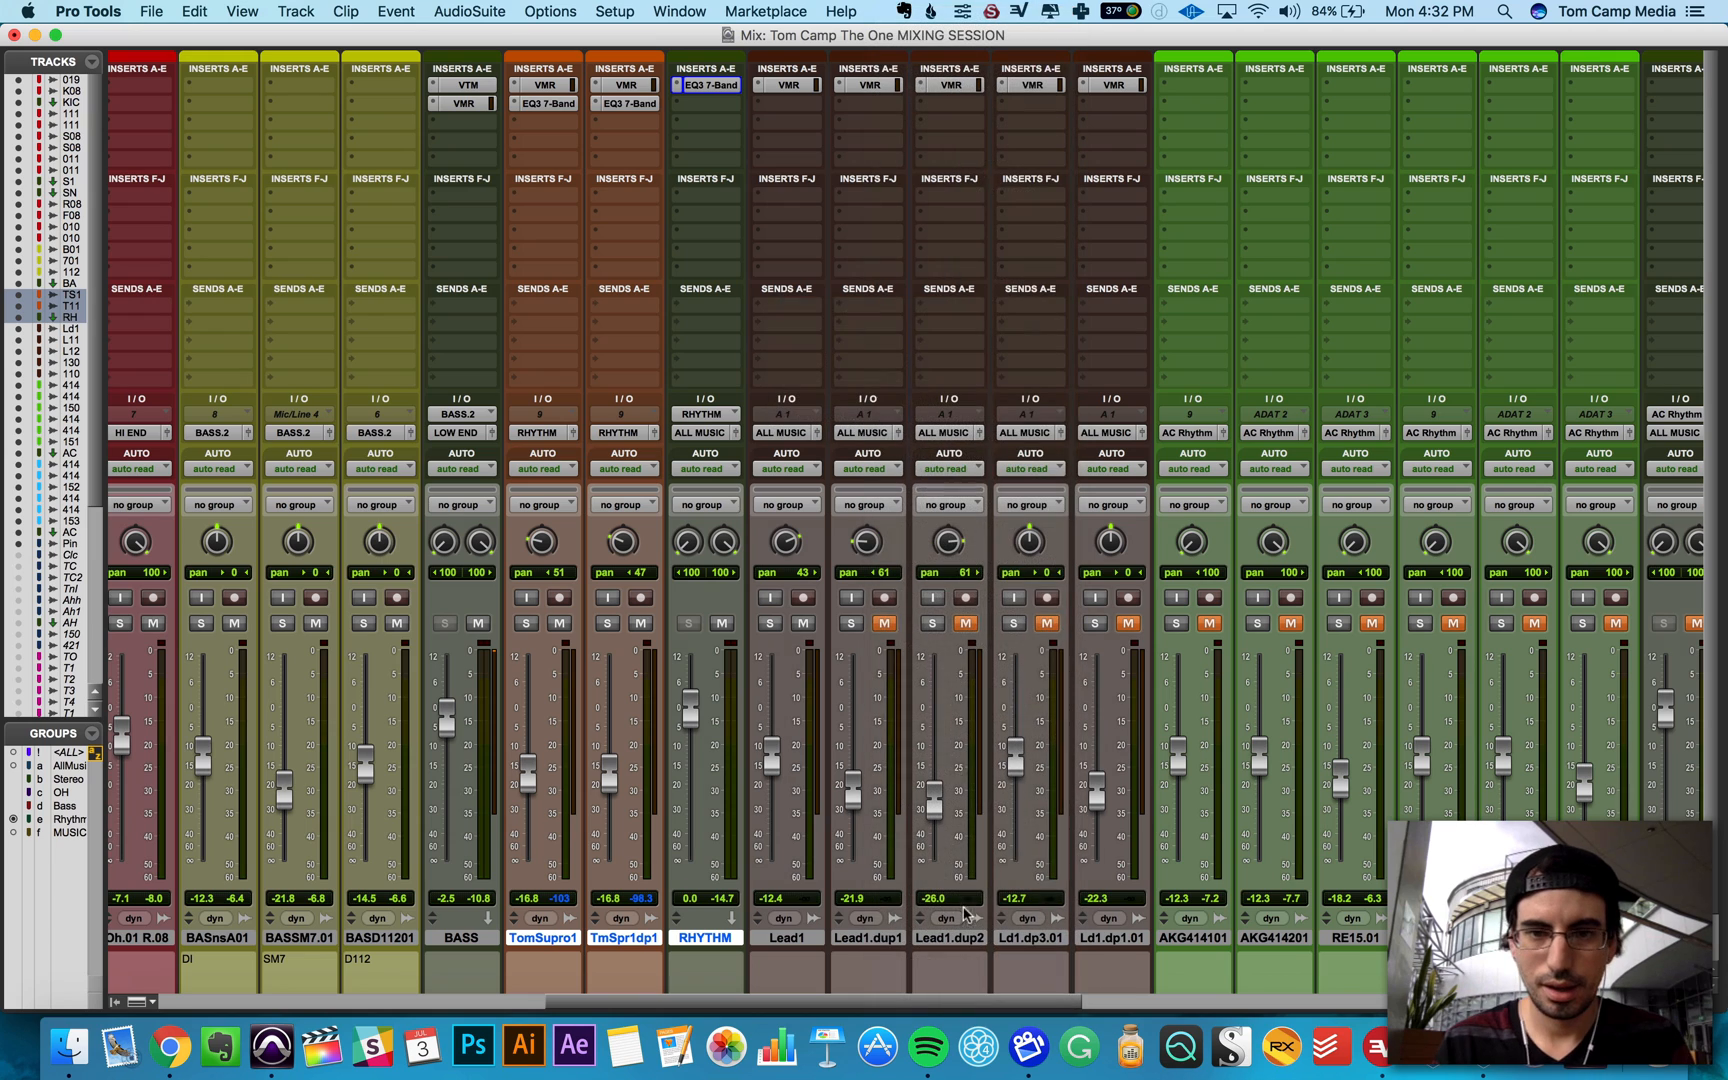
scroll(1040, 490, "right", 15)
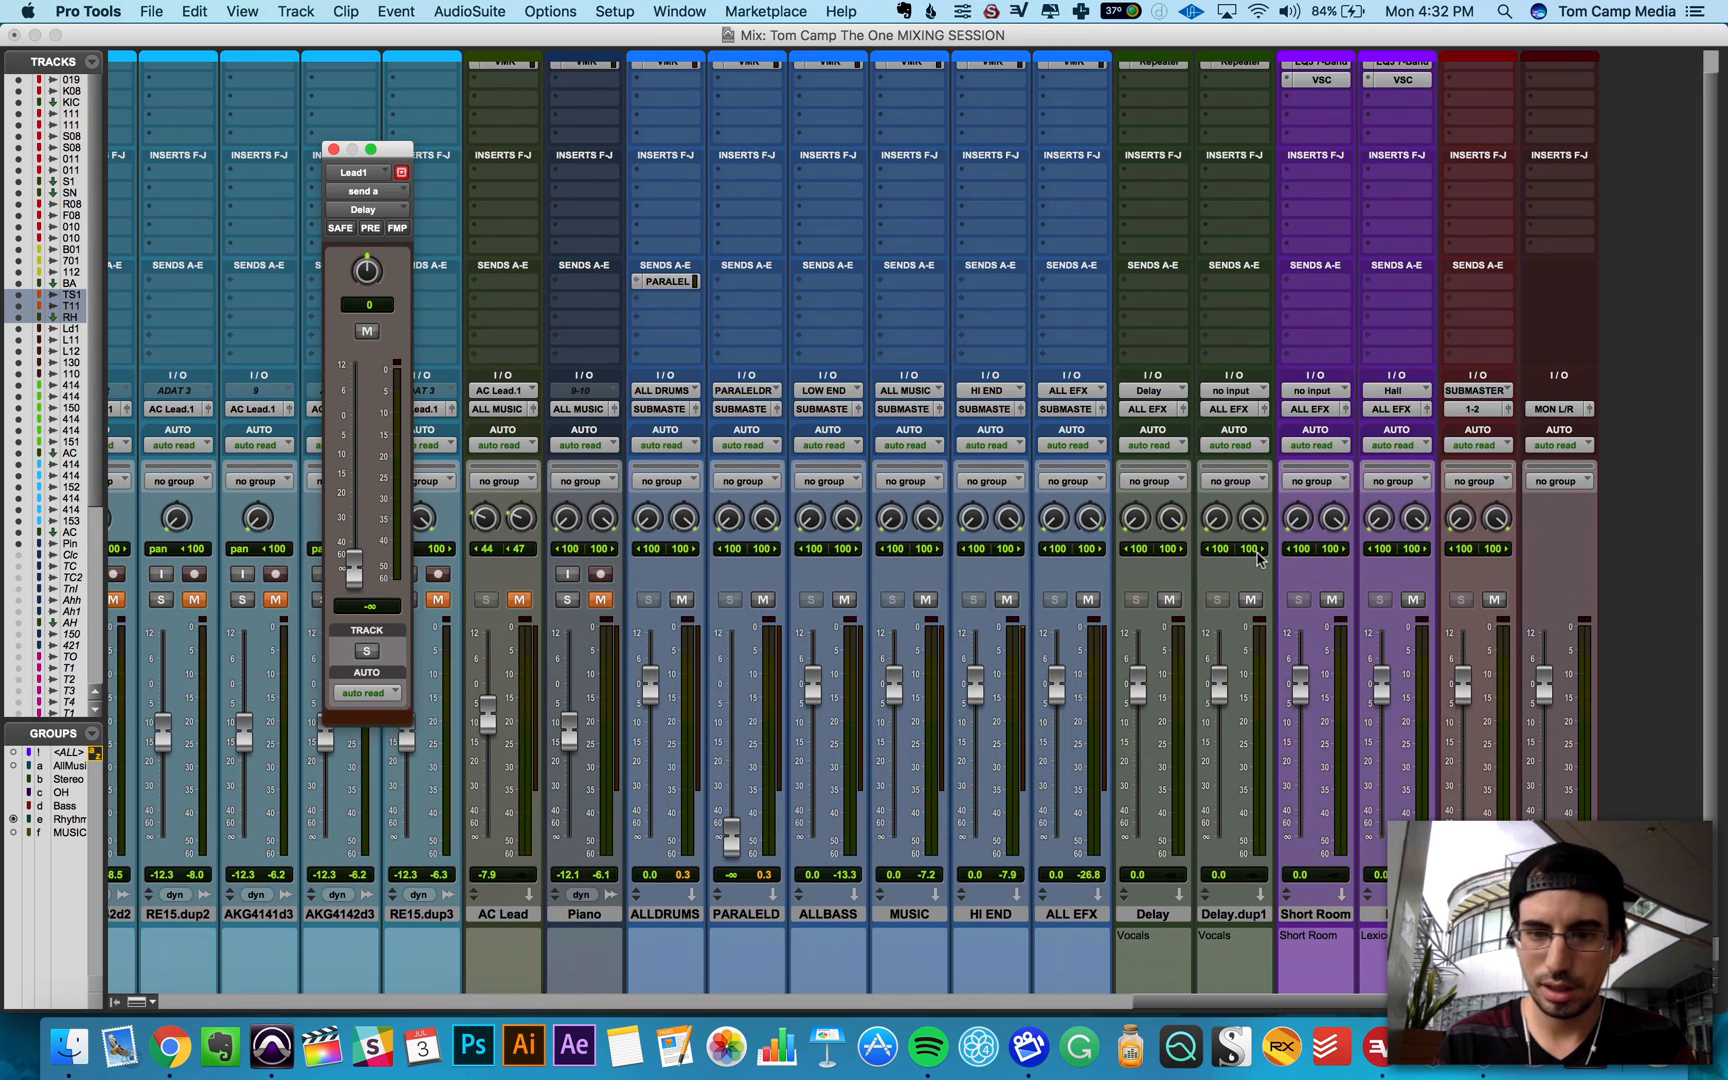
left_click(1160, 87)
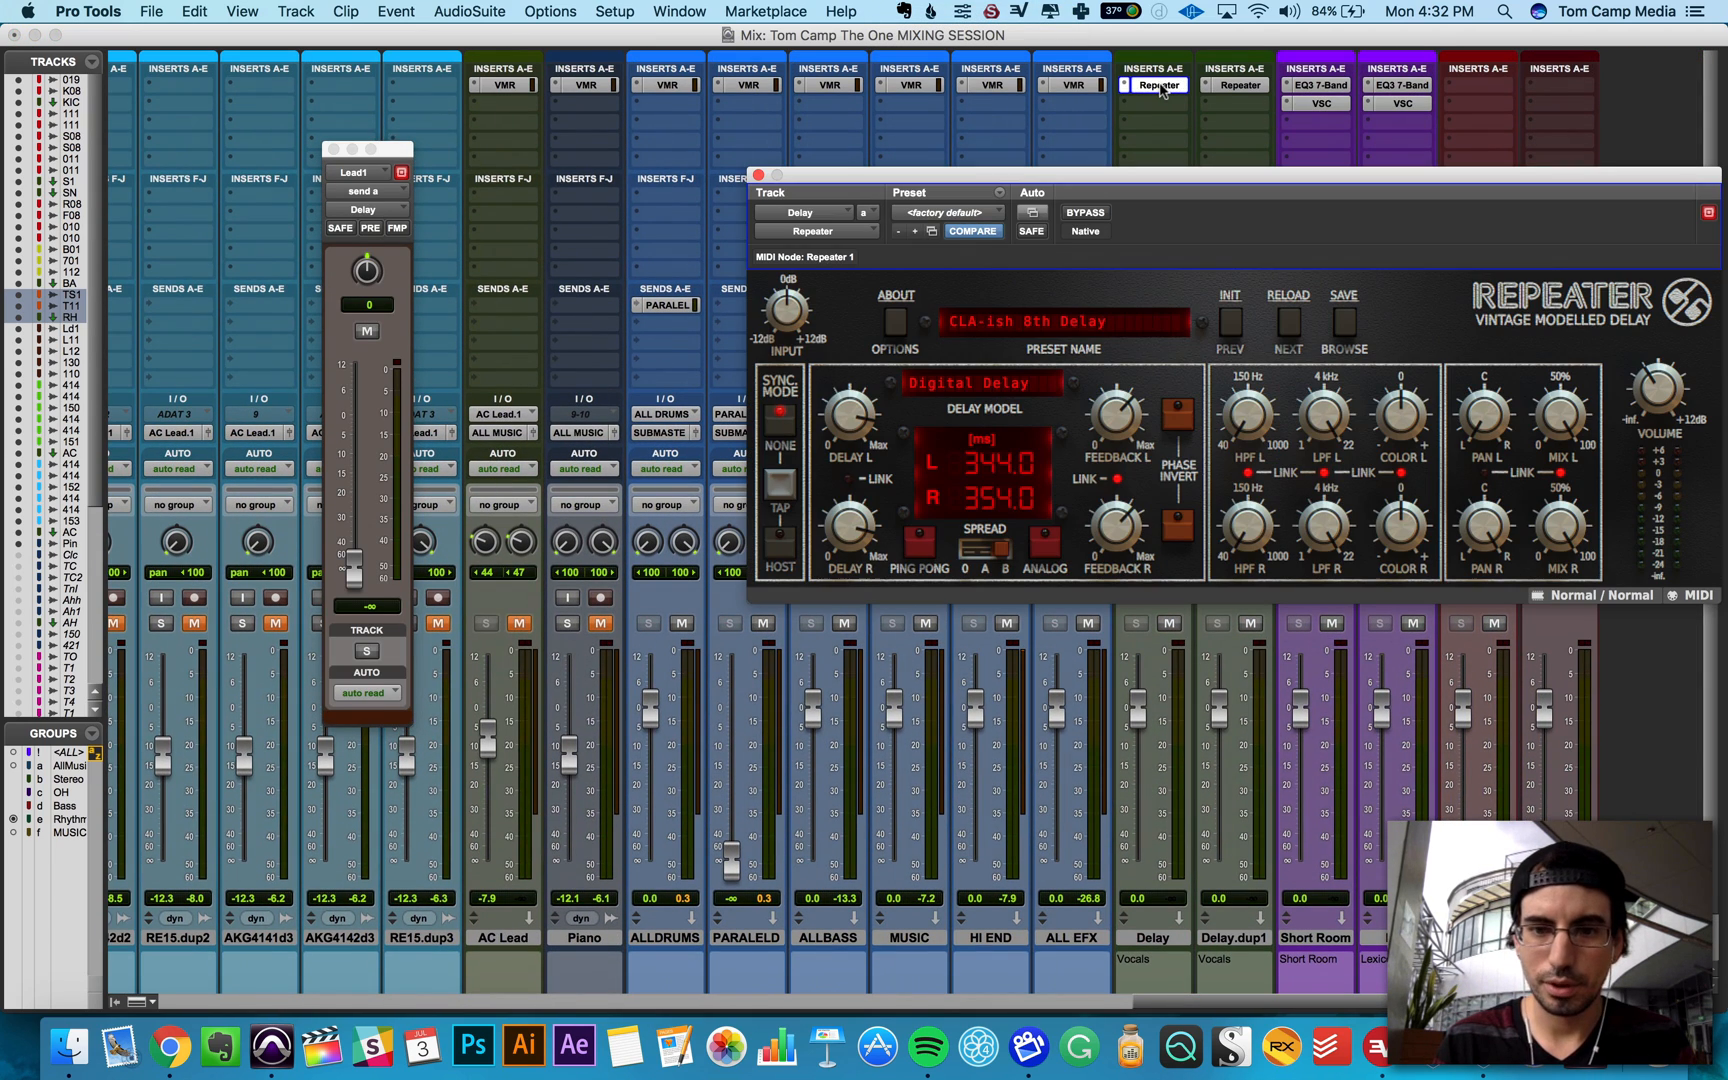
left_click(758, 175)
Step: Bring up Lead1's Delay send during playback and settle its level at -12.9 dB
left_click_drag(354, 572, 363, 428)
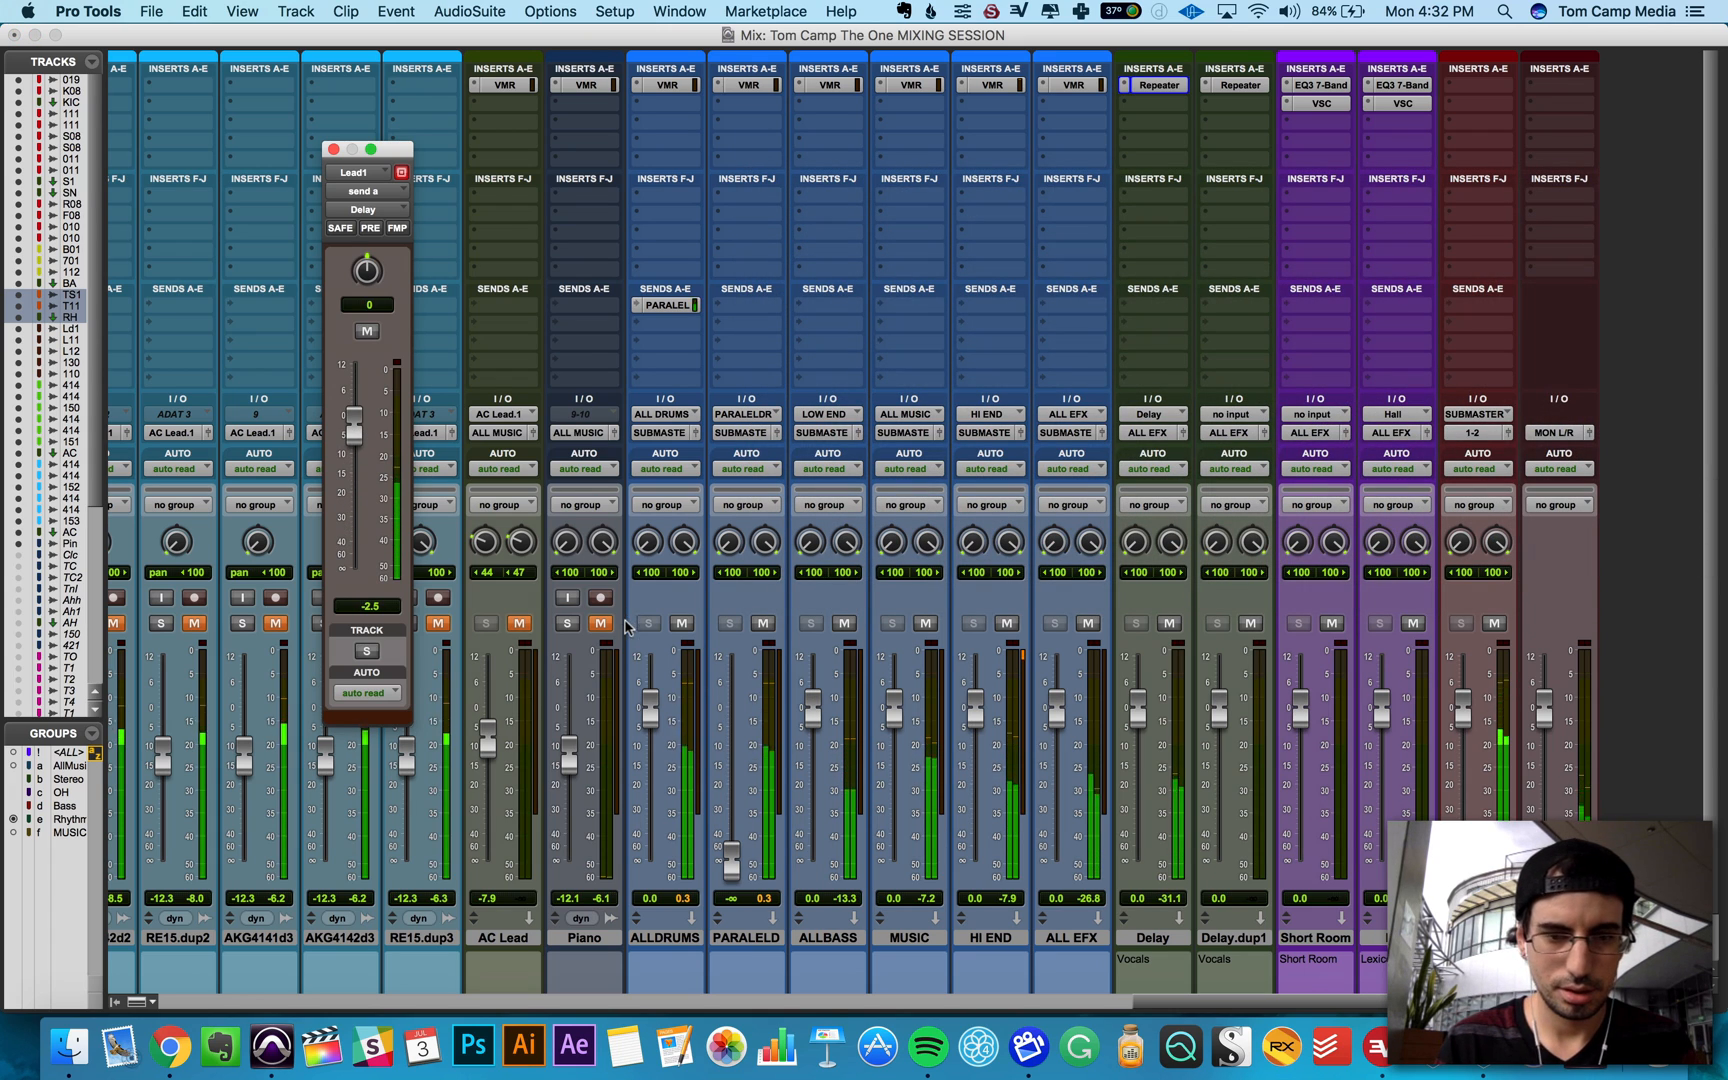
scroll(1020, 645, "left", 10)
scroll(1020, 645, "left", 10)
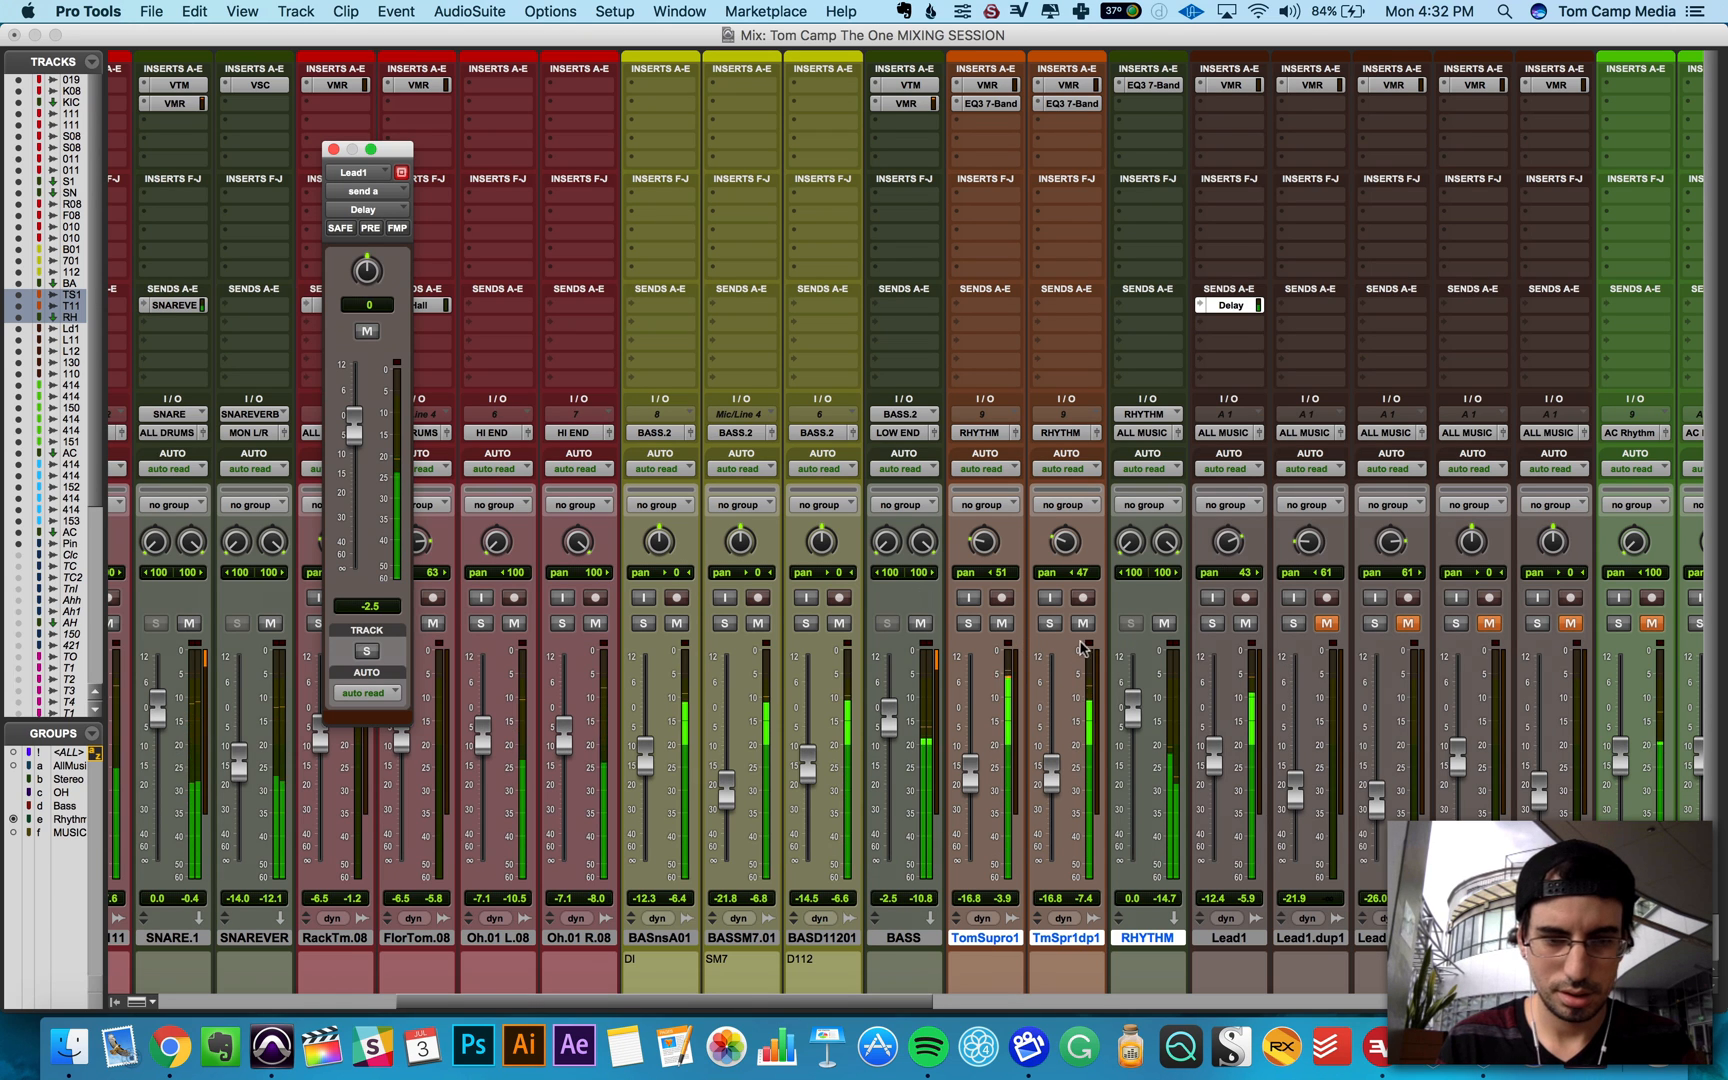
left_click_drag(354, 432, 354, 484)
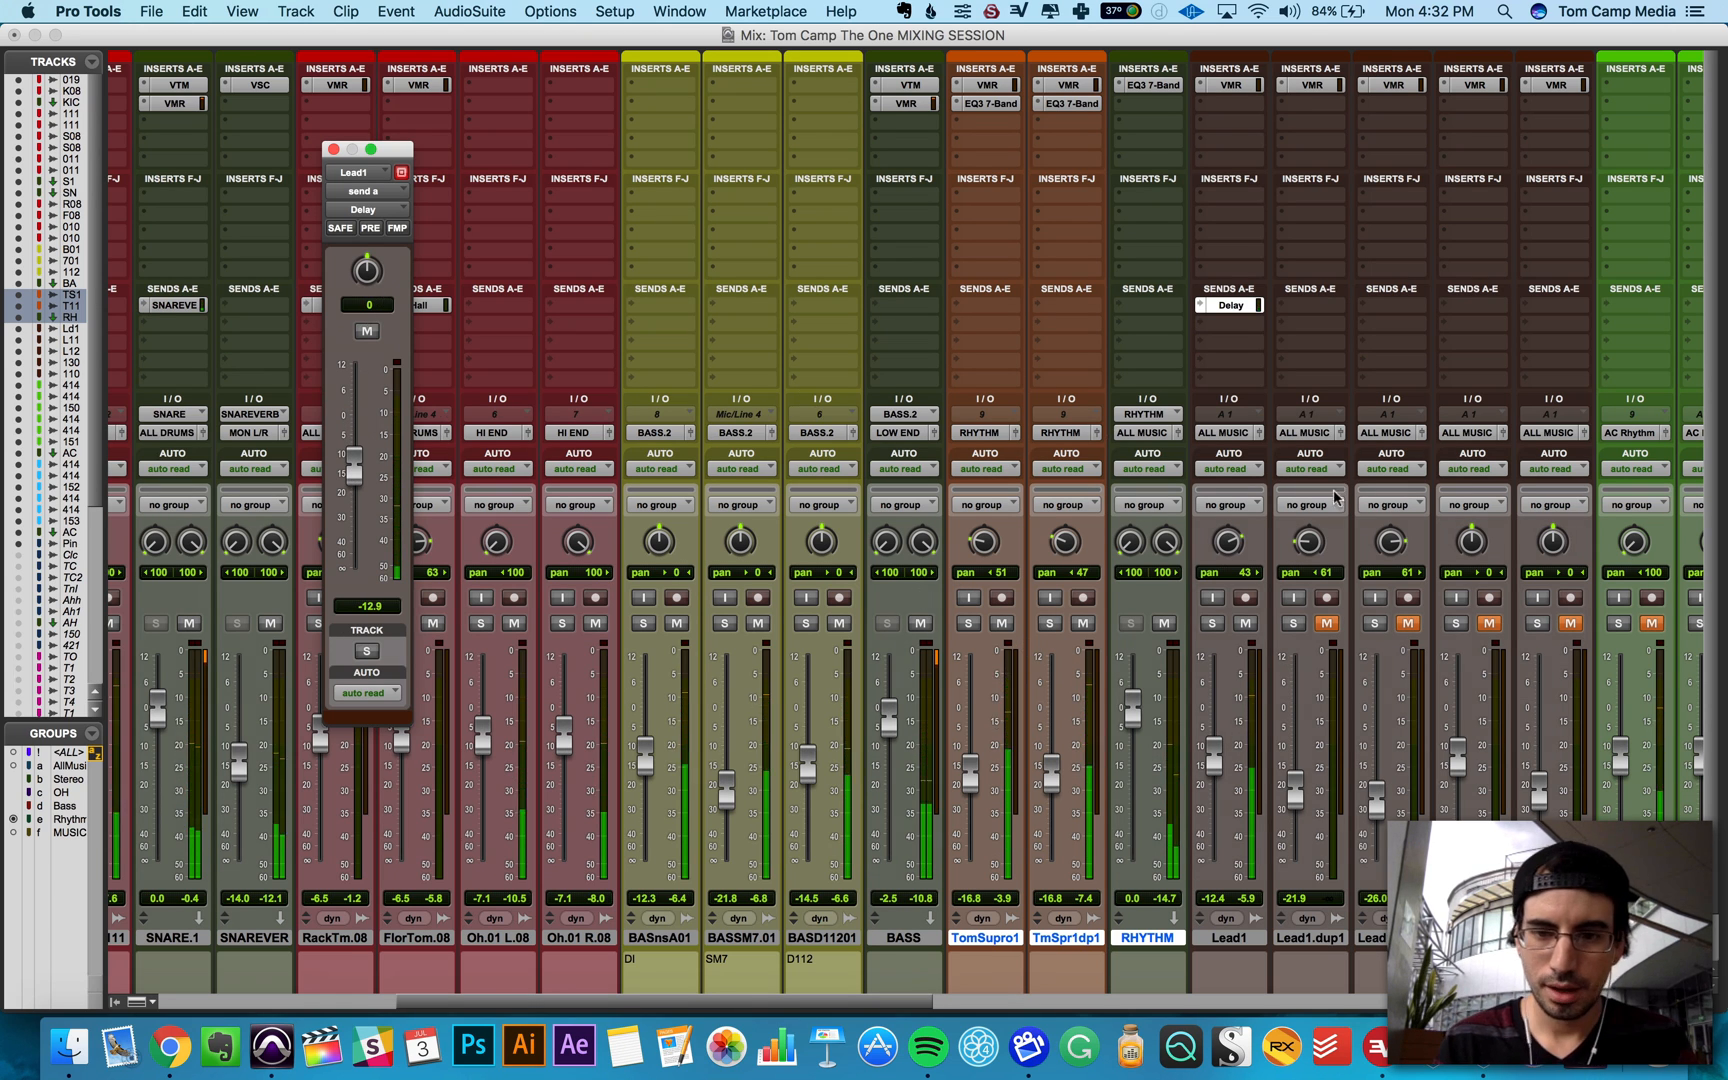
Step: Pan Lead1 to 47 and its Delay send to -43, with the send level at -14.0 dB
left_click_drag(1228, 544, 1228, 541)
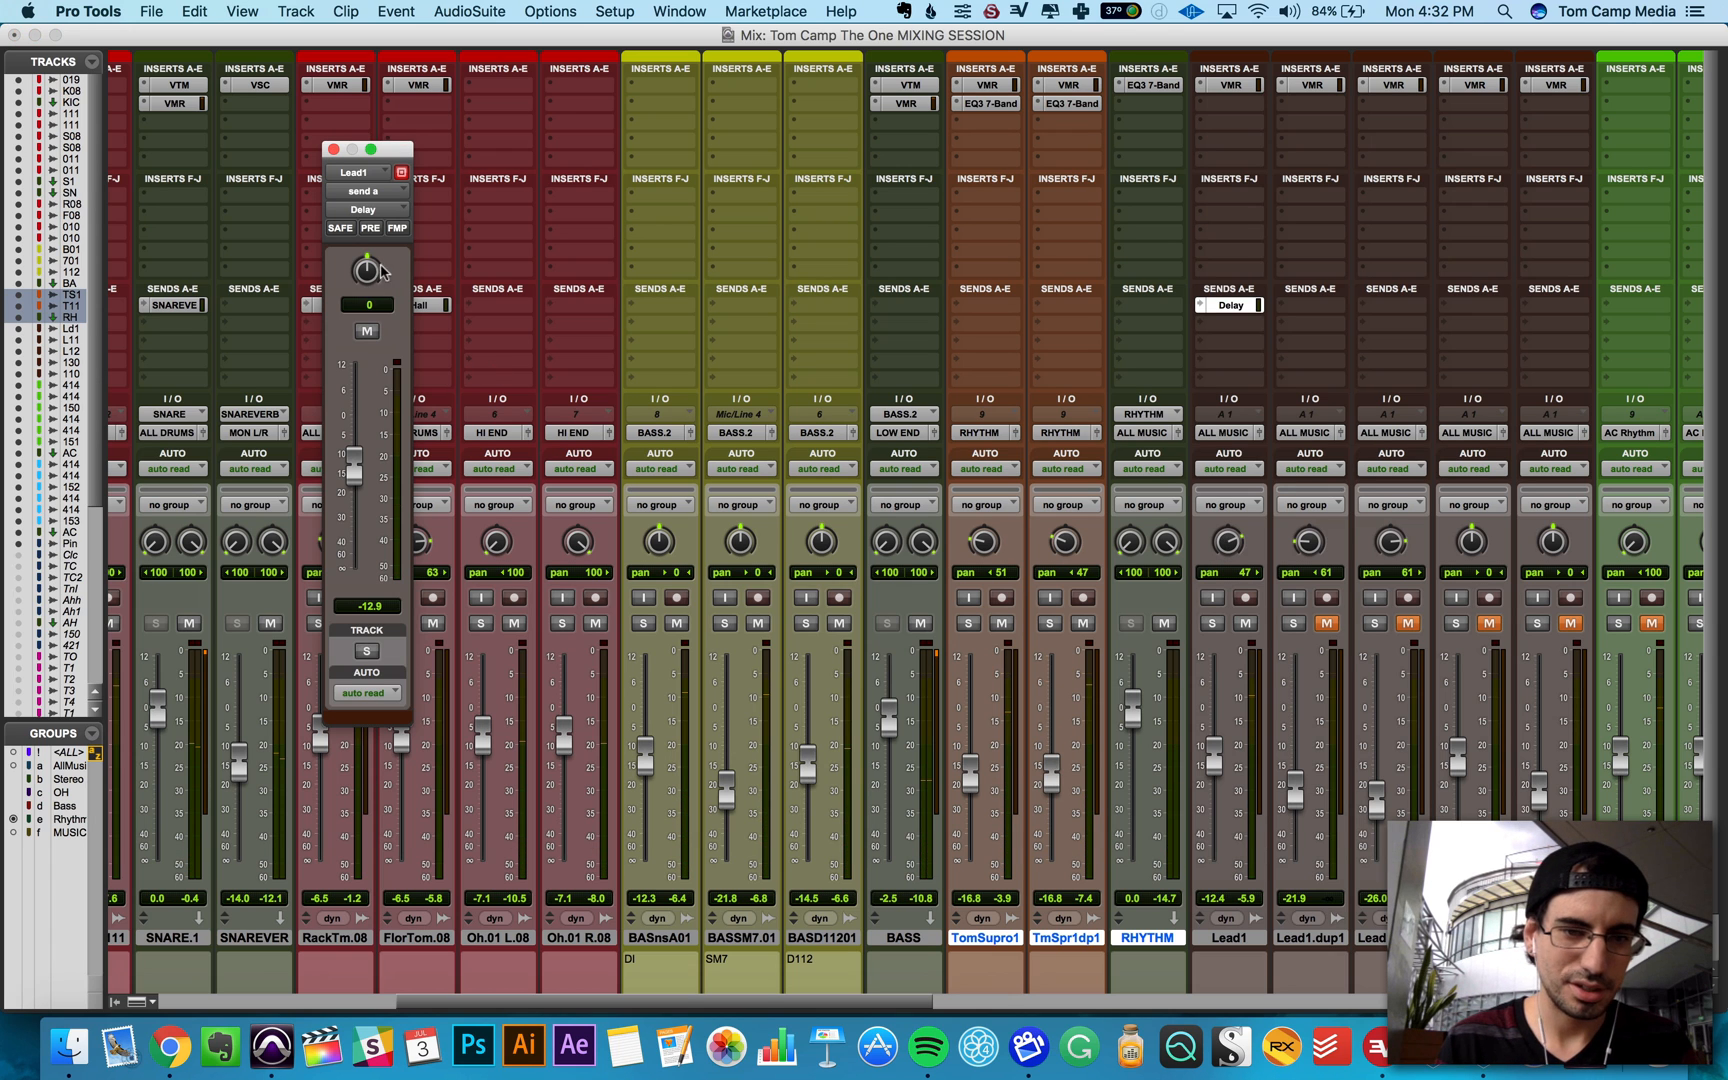
key("space")
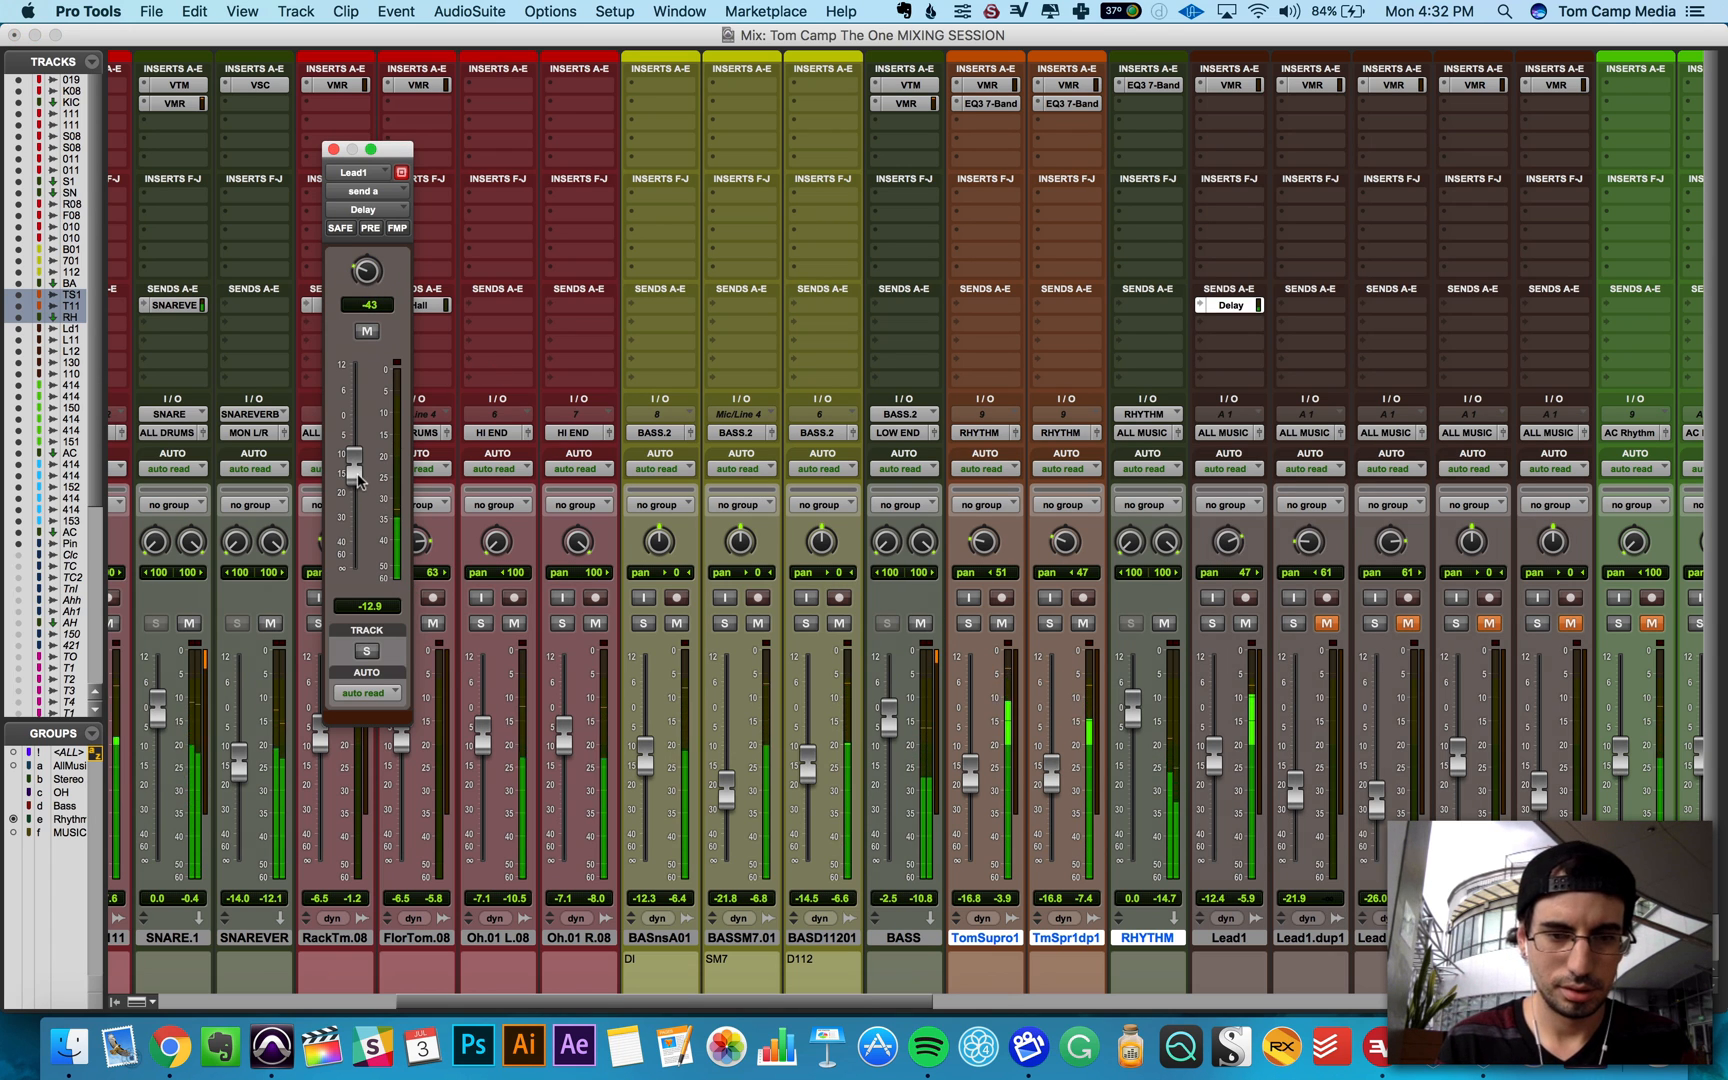
left_click_drag(355, 467, 358, 484)
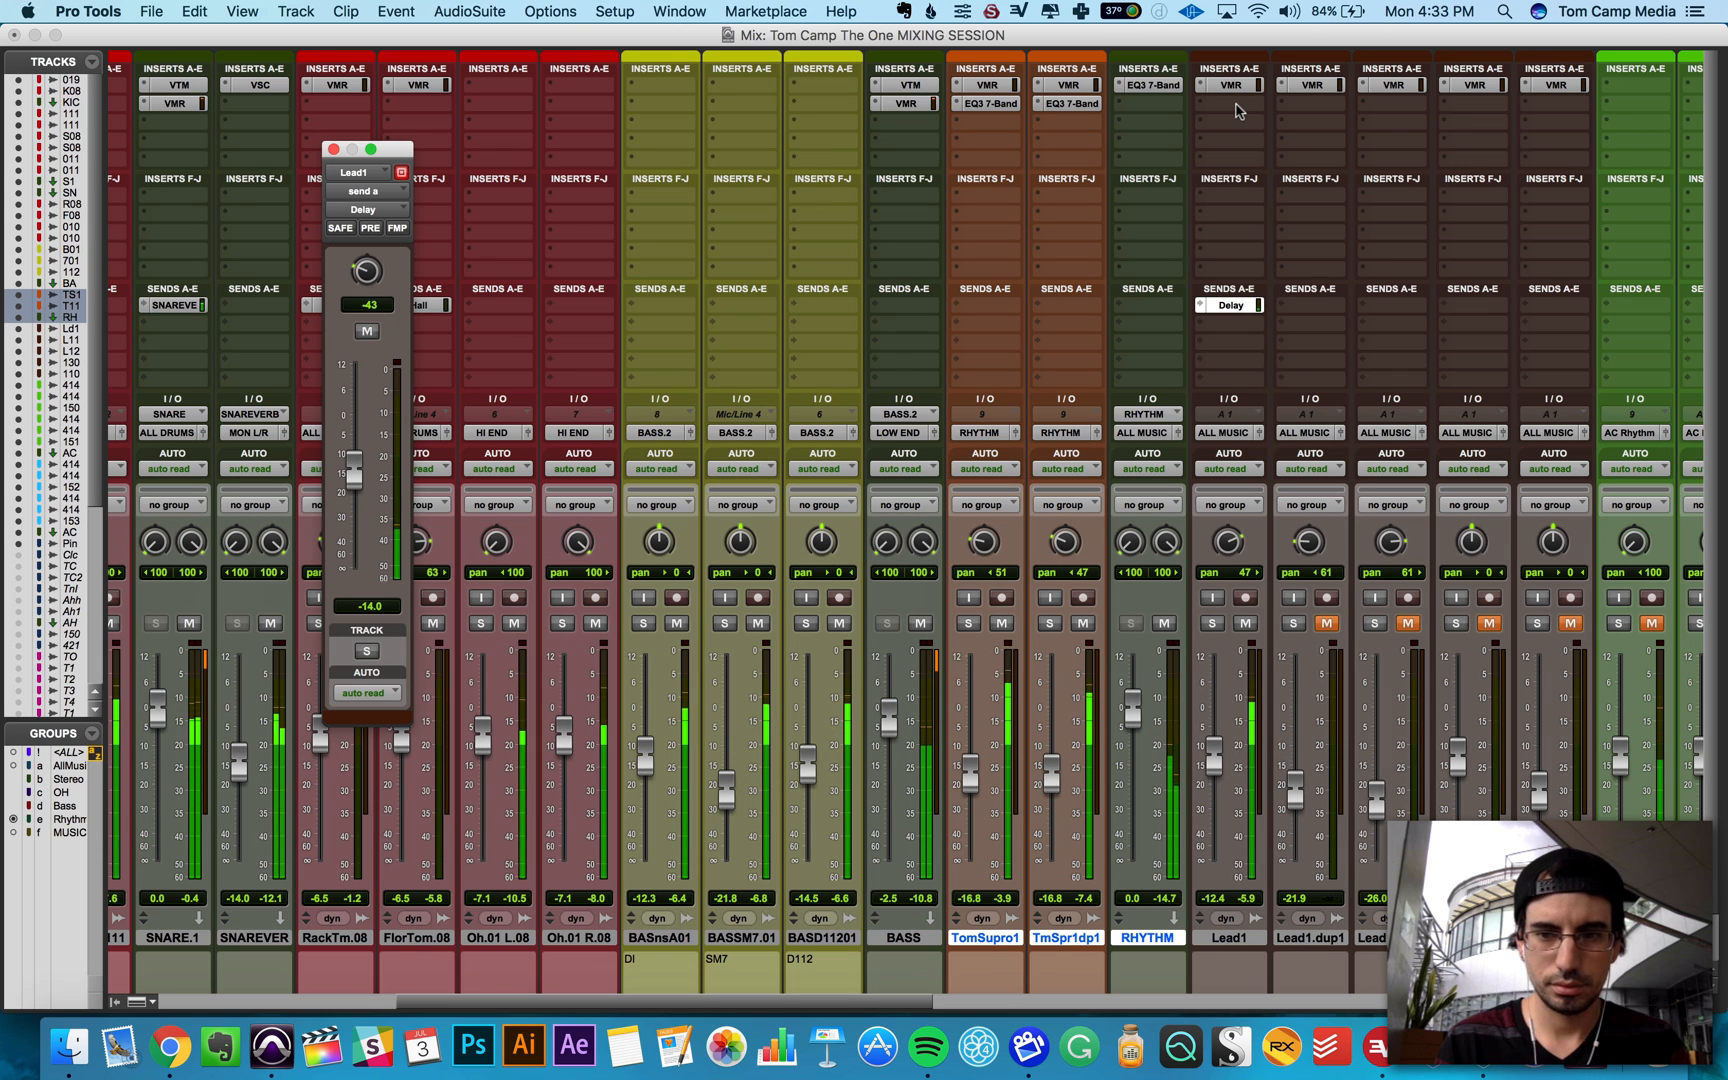
Step: Show the Edit window and play the mix from about 0:40.7, where Lead1's sustained part begins
key("super+equal")
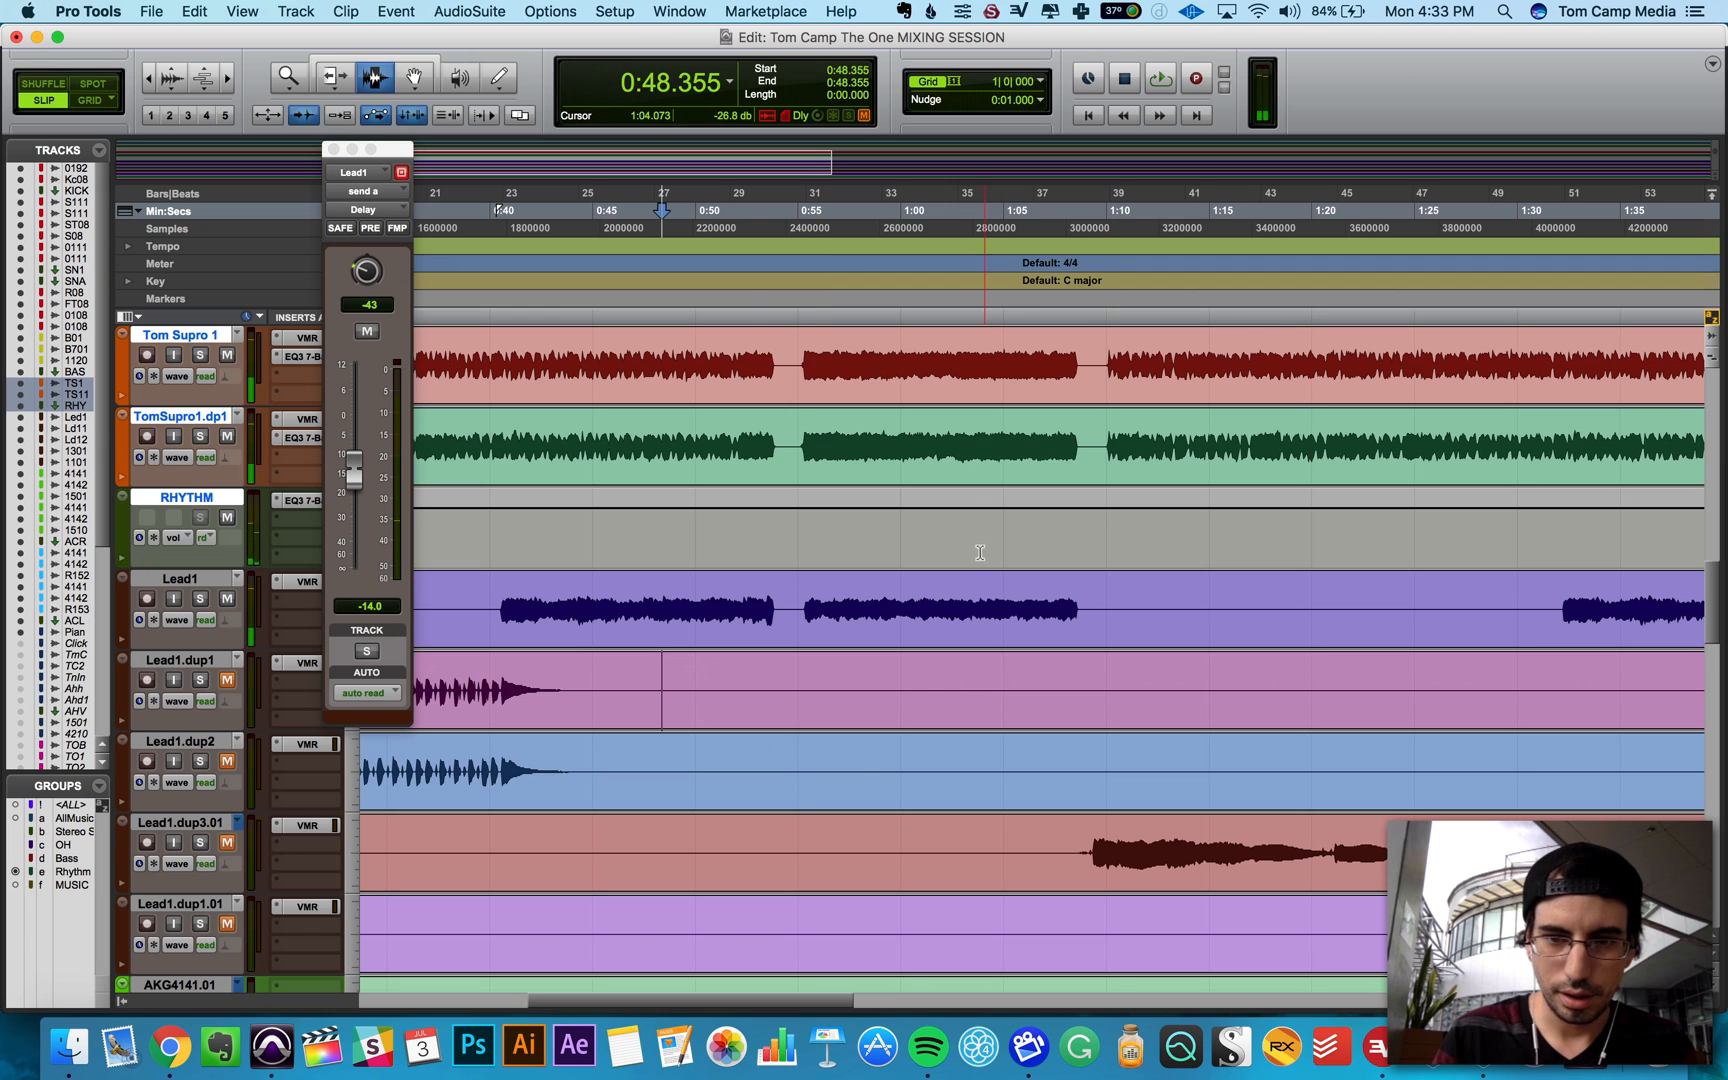
scroll(750, 617, "down", 1)
scroll(750, 617, "left", 3)
scroll(750, 617, "up", 10)
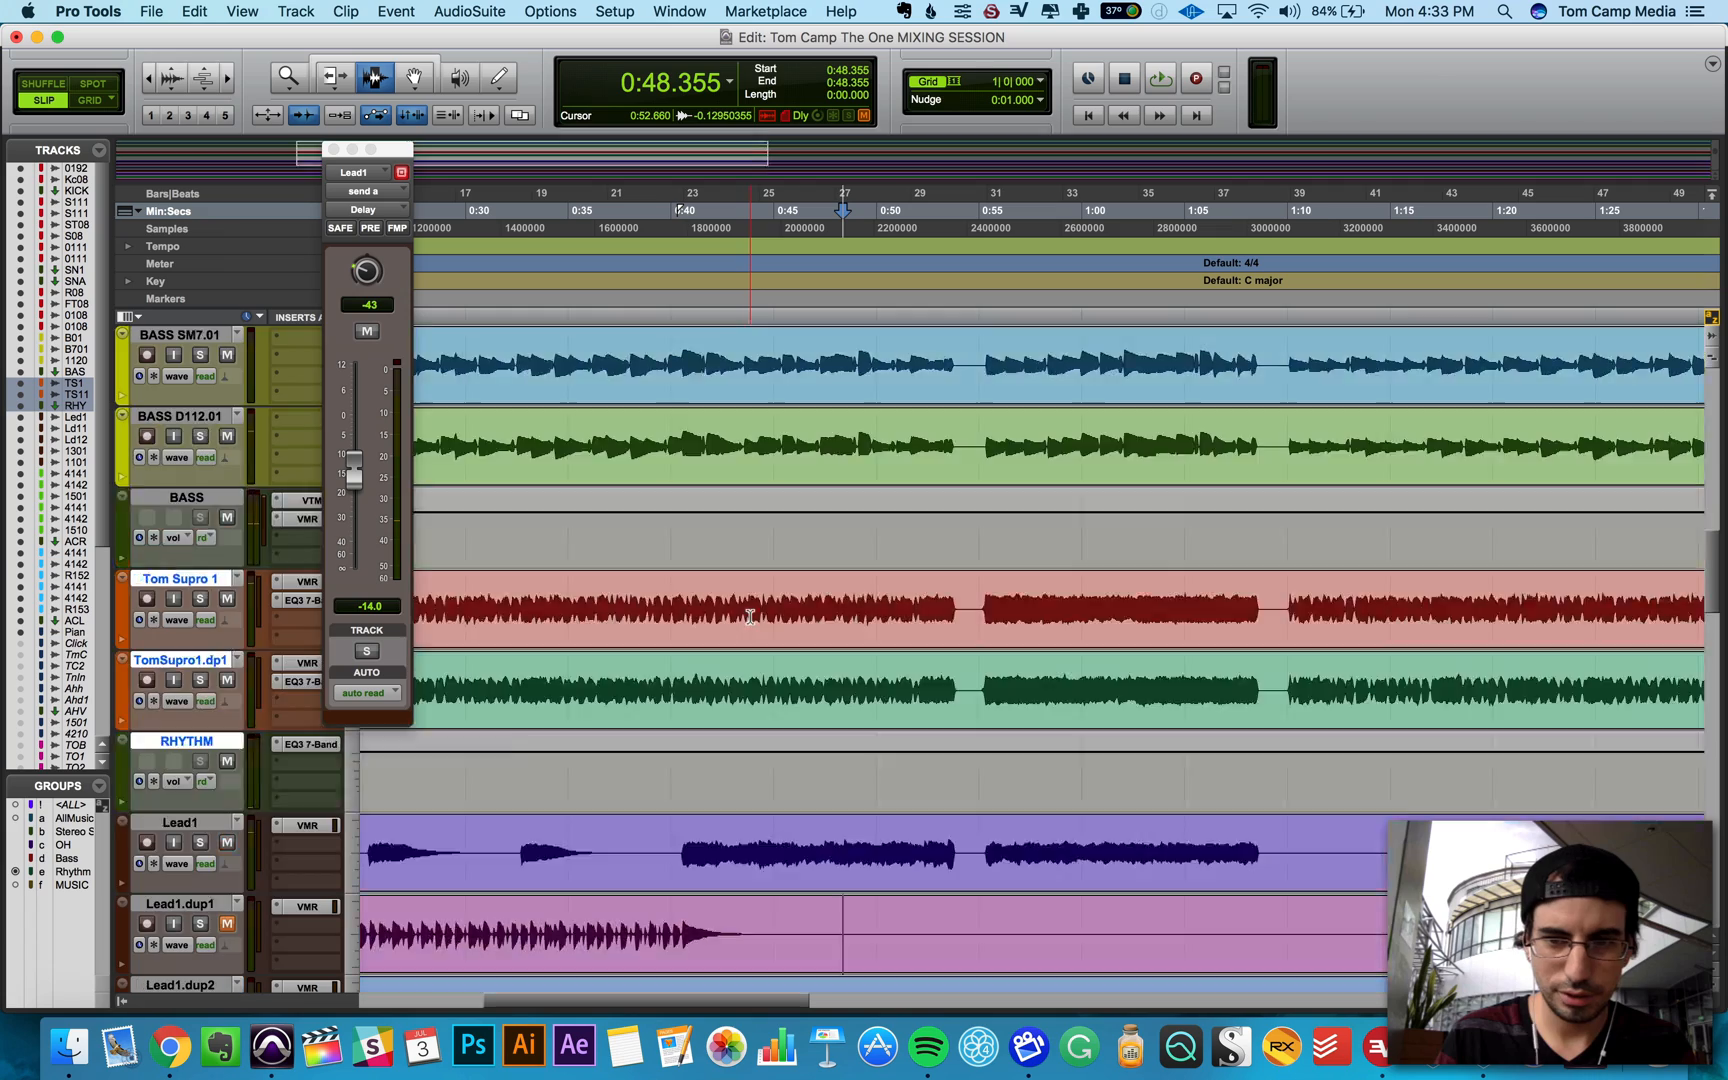
scroll(750, 617, "down", 10)
left_click(687, 630)
key("space")
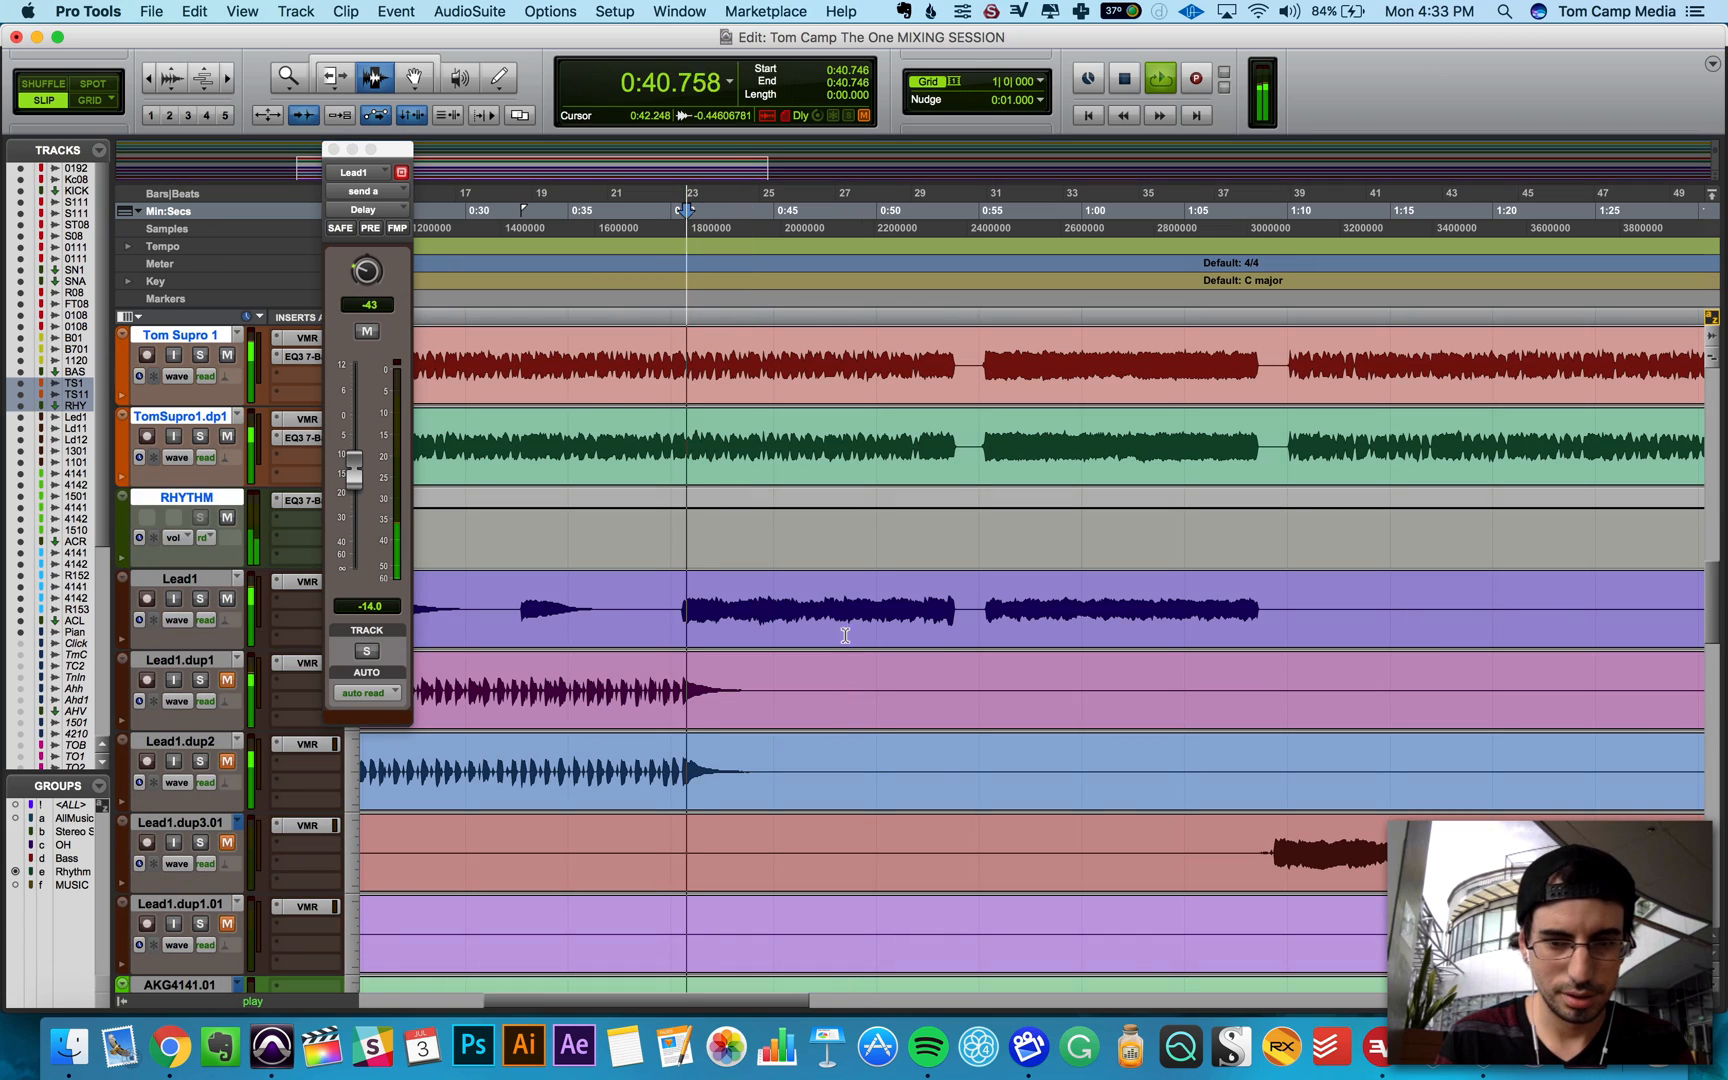
Step: Play the mix into the break near 0:53 and locate the Delay track in the Edit window
left_click(937, 637)
scroll(937, 637, "down", 5)
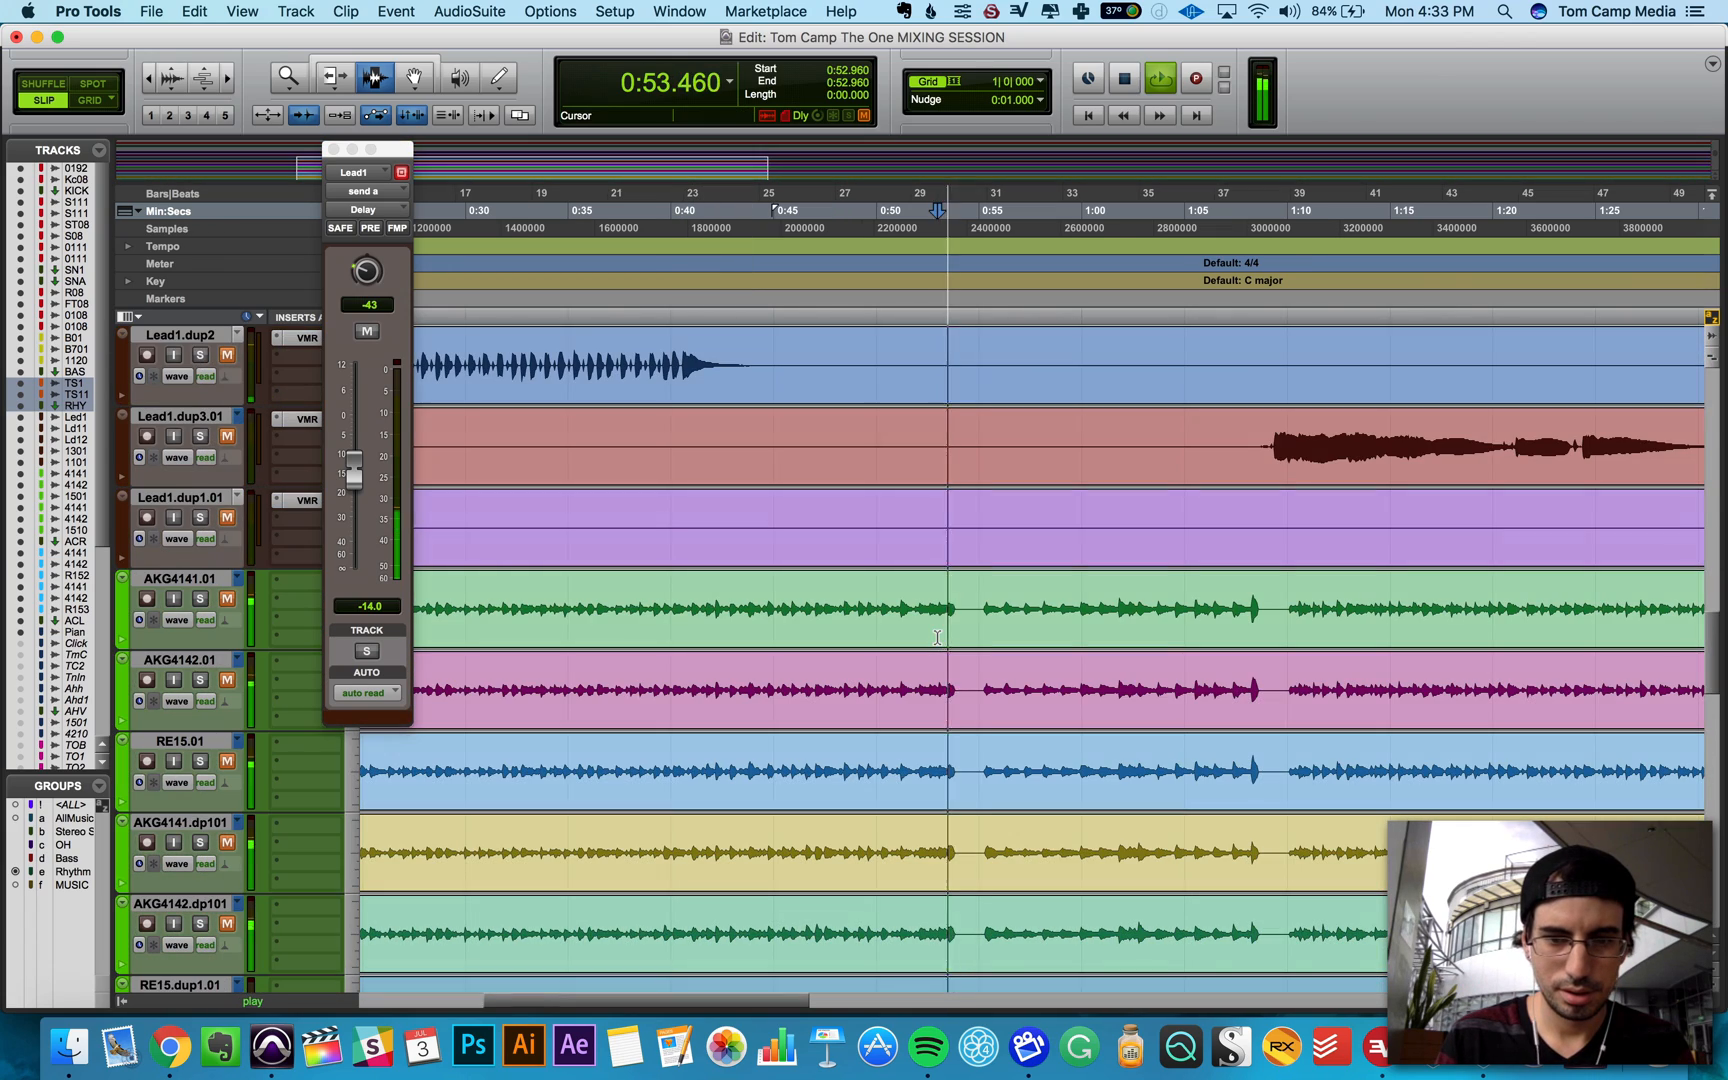
key("space")
left_click(943, 650)
scroll(943, 651, "down", 5)
scroll(943, 651, "down", 4)
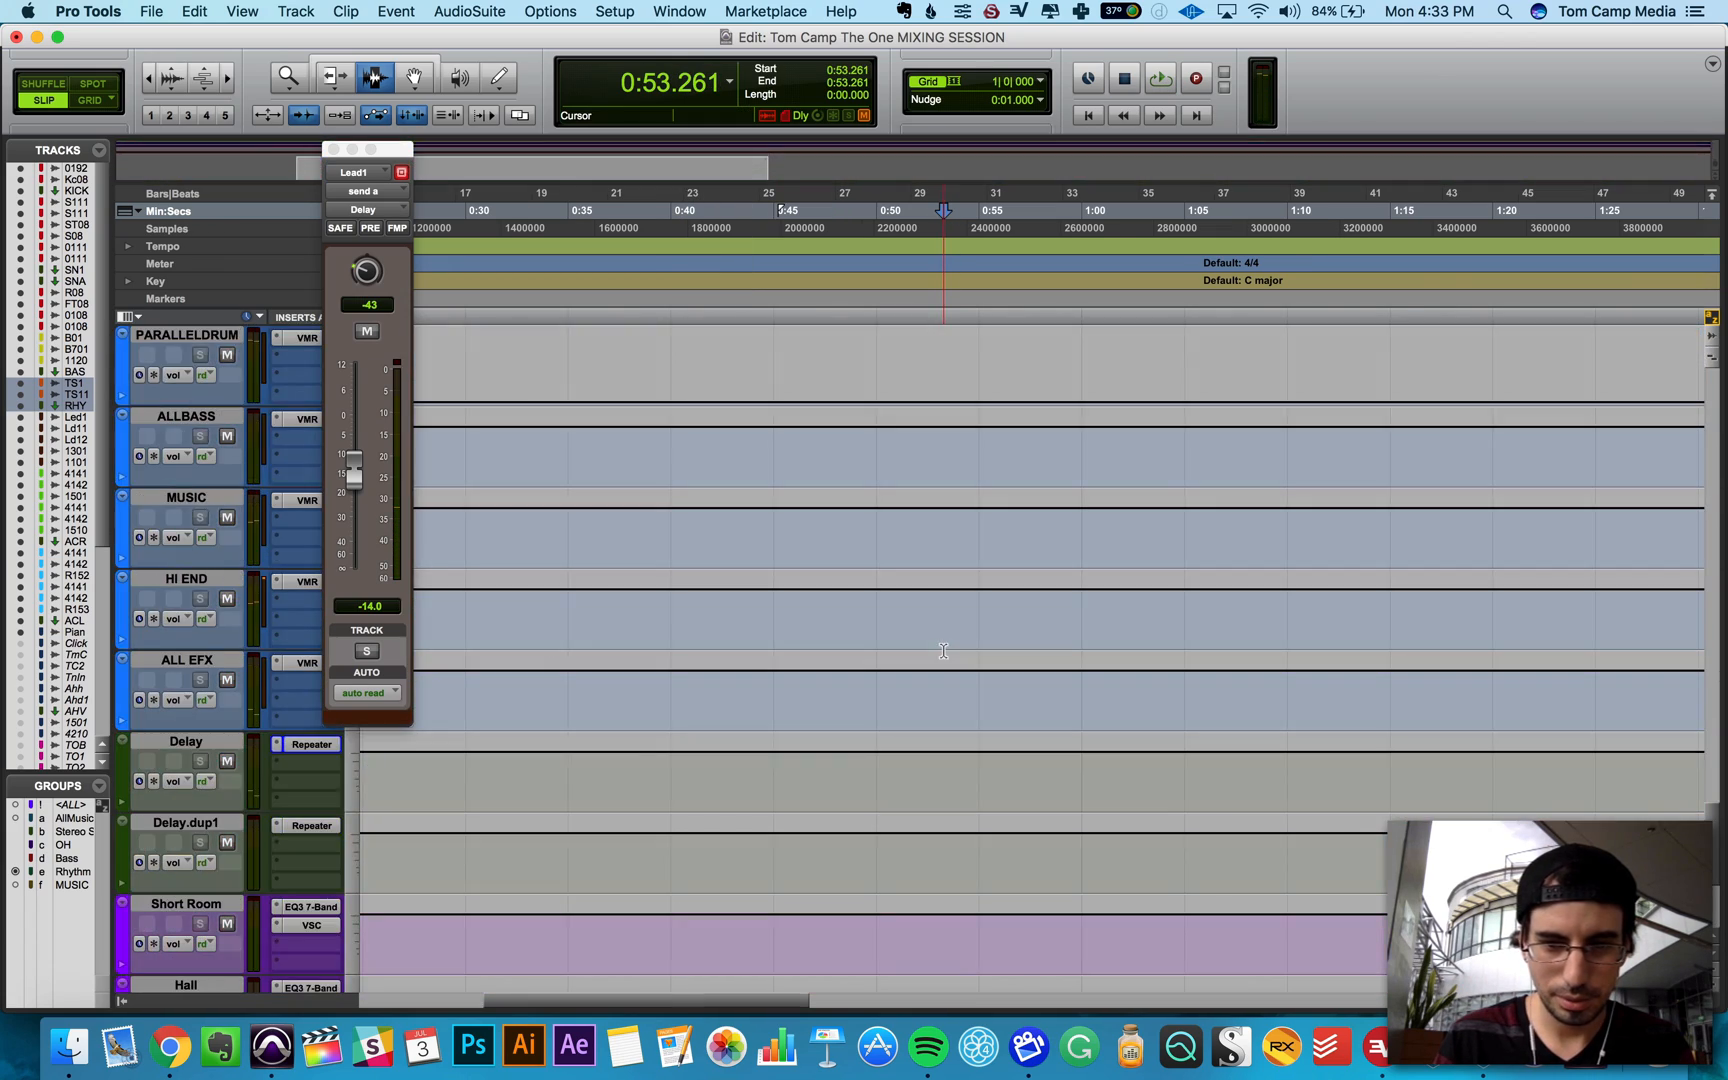
scroll(921, 571, "down", 8)
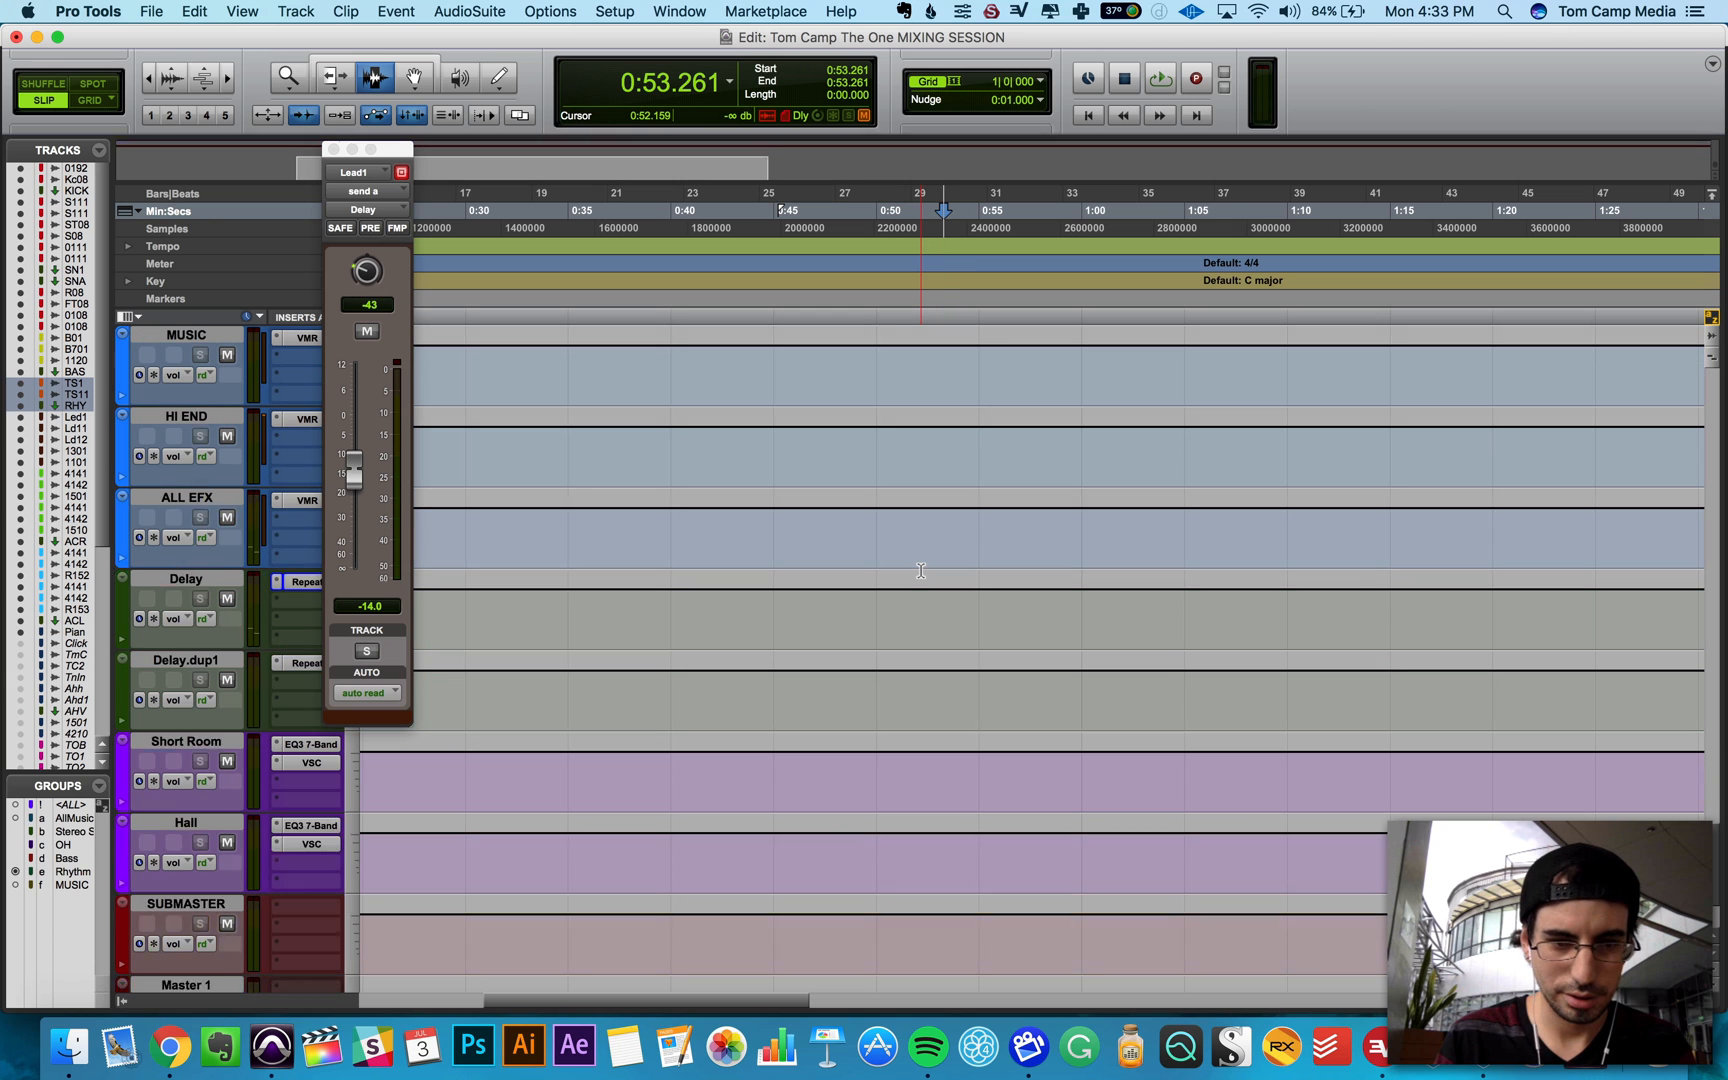
key("space")
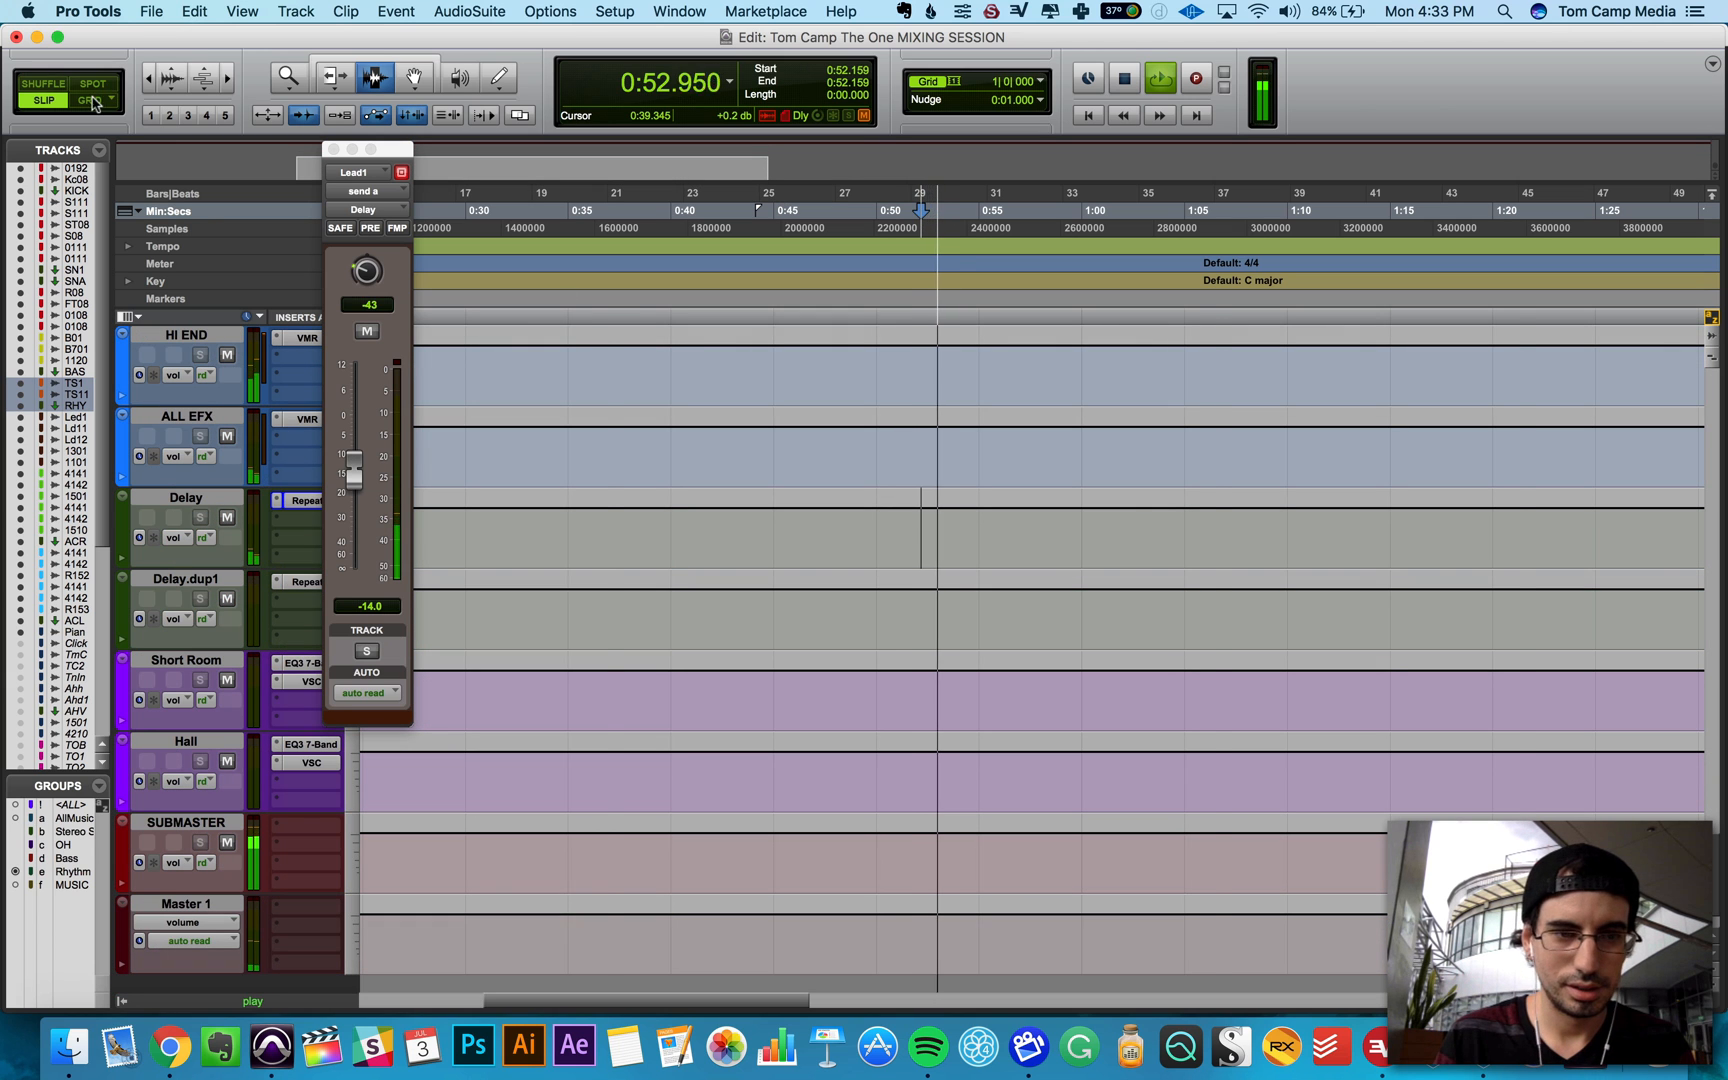
Step: Using Grid mode, select the Delay track from 0:53.538 to 0:55.384 and pull its volume automation far down there
key("space")
left_click(950, 514)
key("space")
key("space")
key("space")
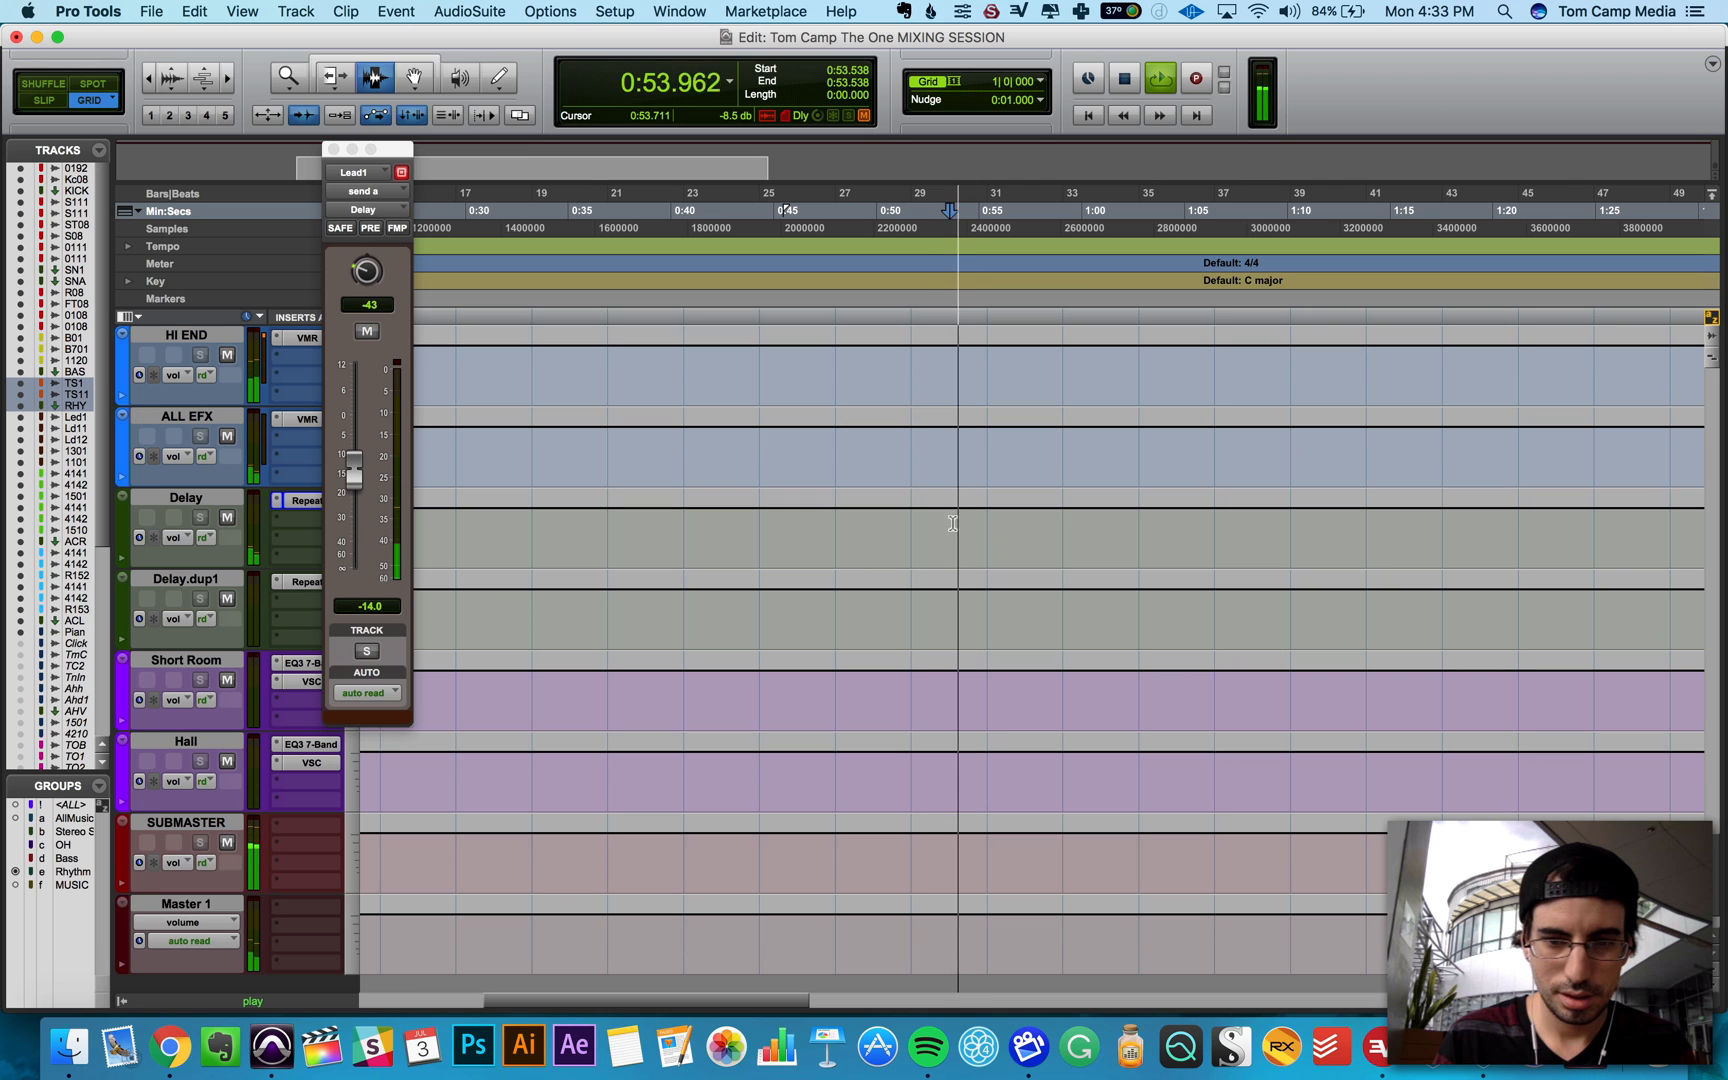
left_click(984, 531, "shift")
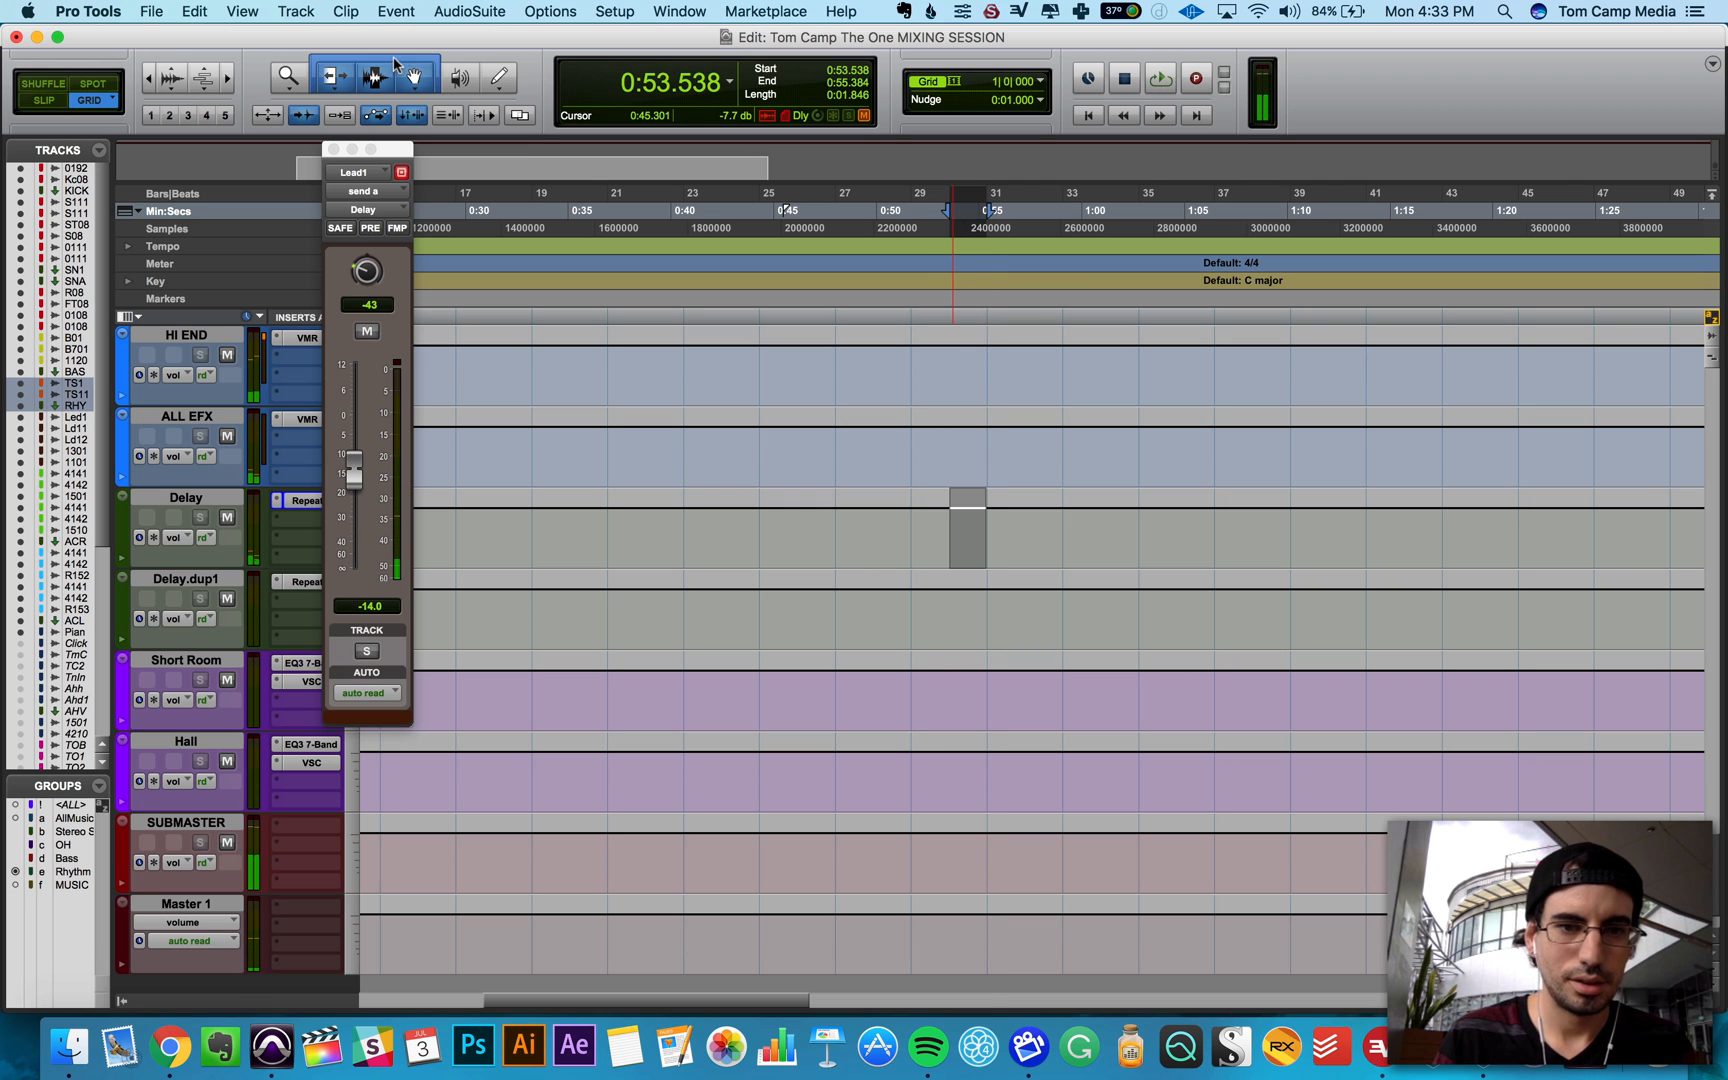
left_click_drag(968, 488, 967, 662)
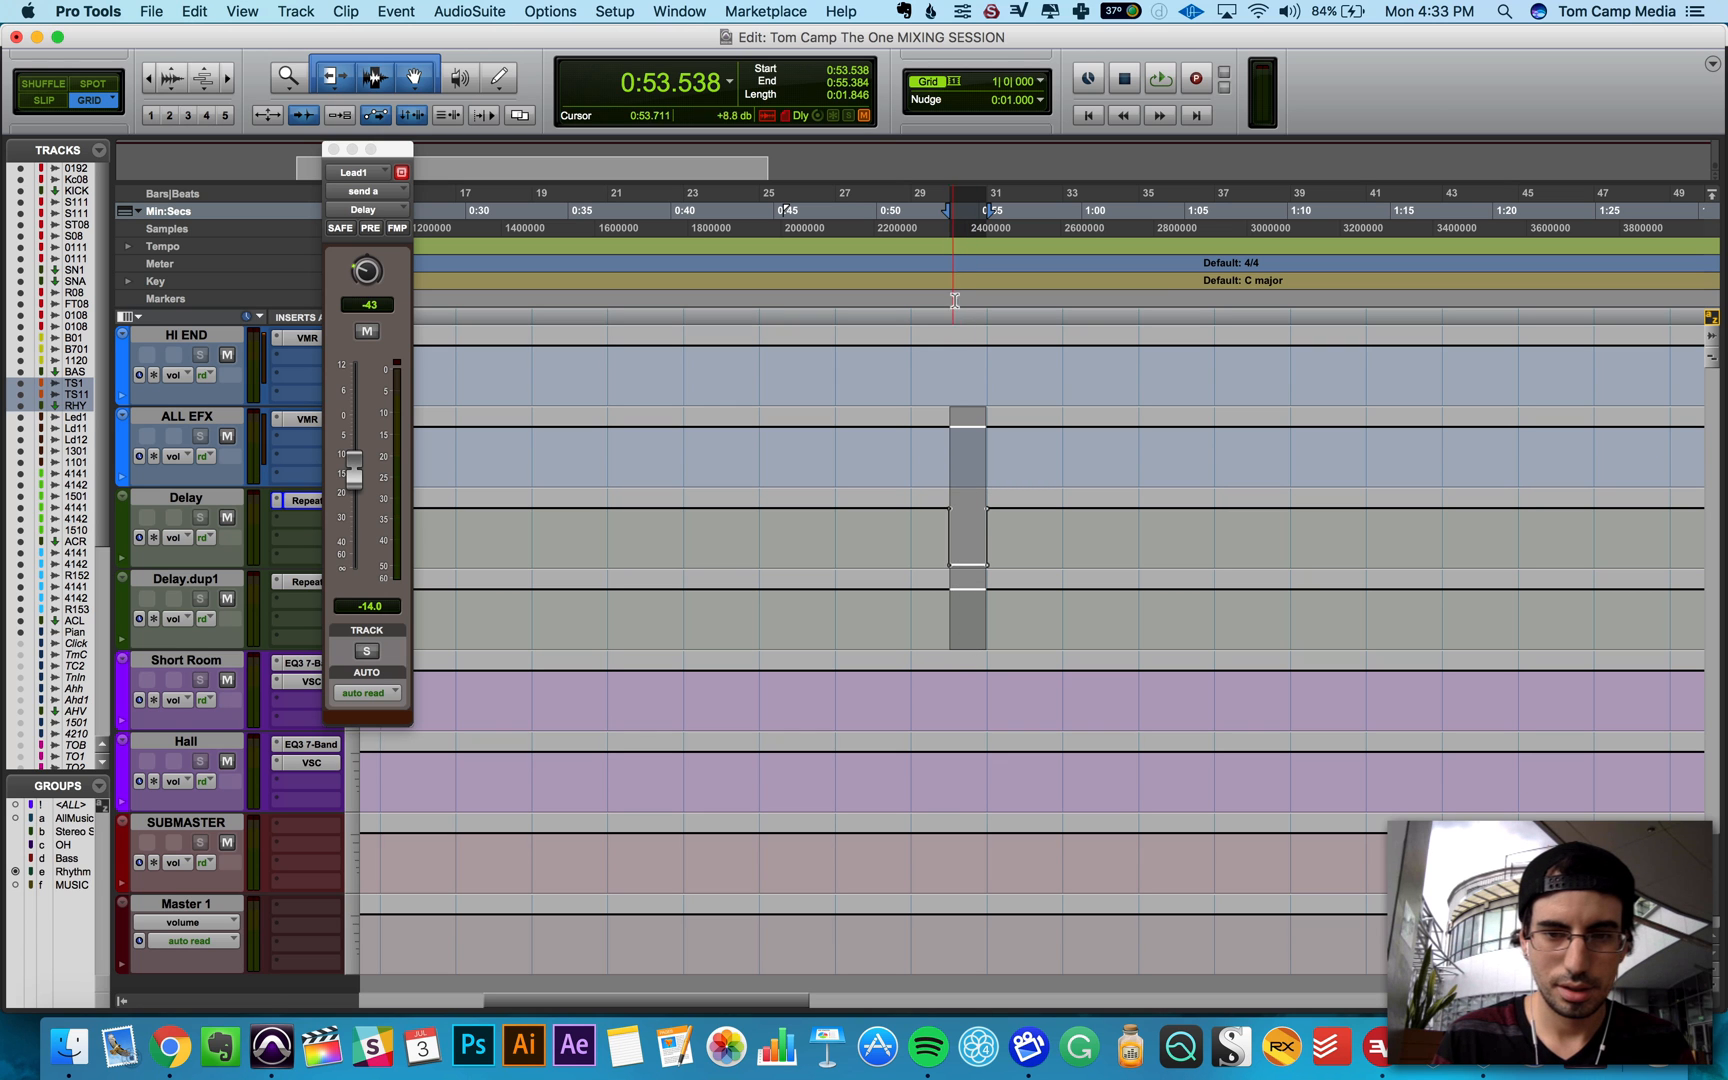
Step: Play the transition from 0:51.692 to hear the Delay track's volume dip in the break
key("space")
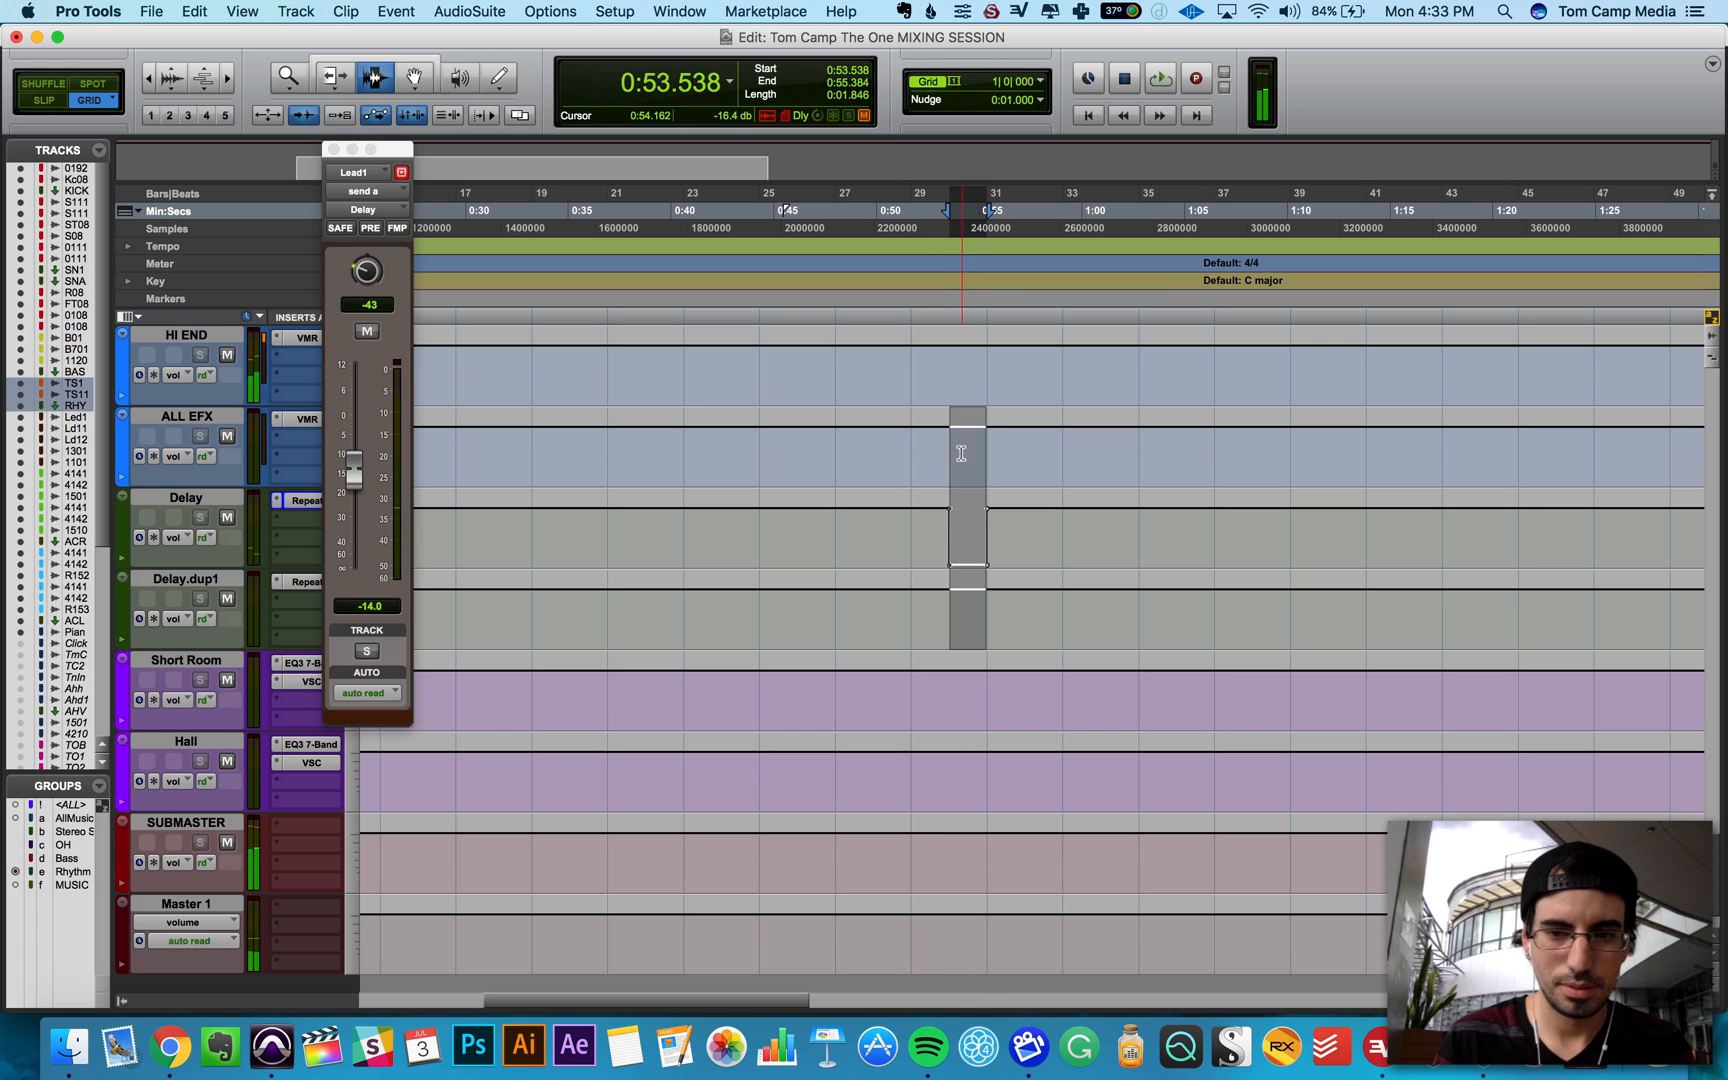
left_click(912, 460)
key("space")
scroll(914, 464, "up", 6)
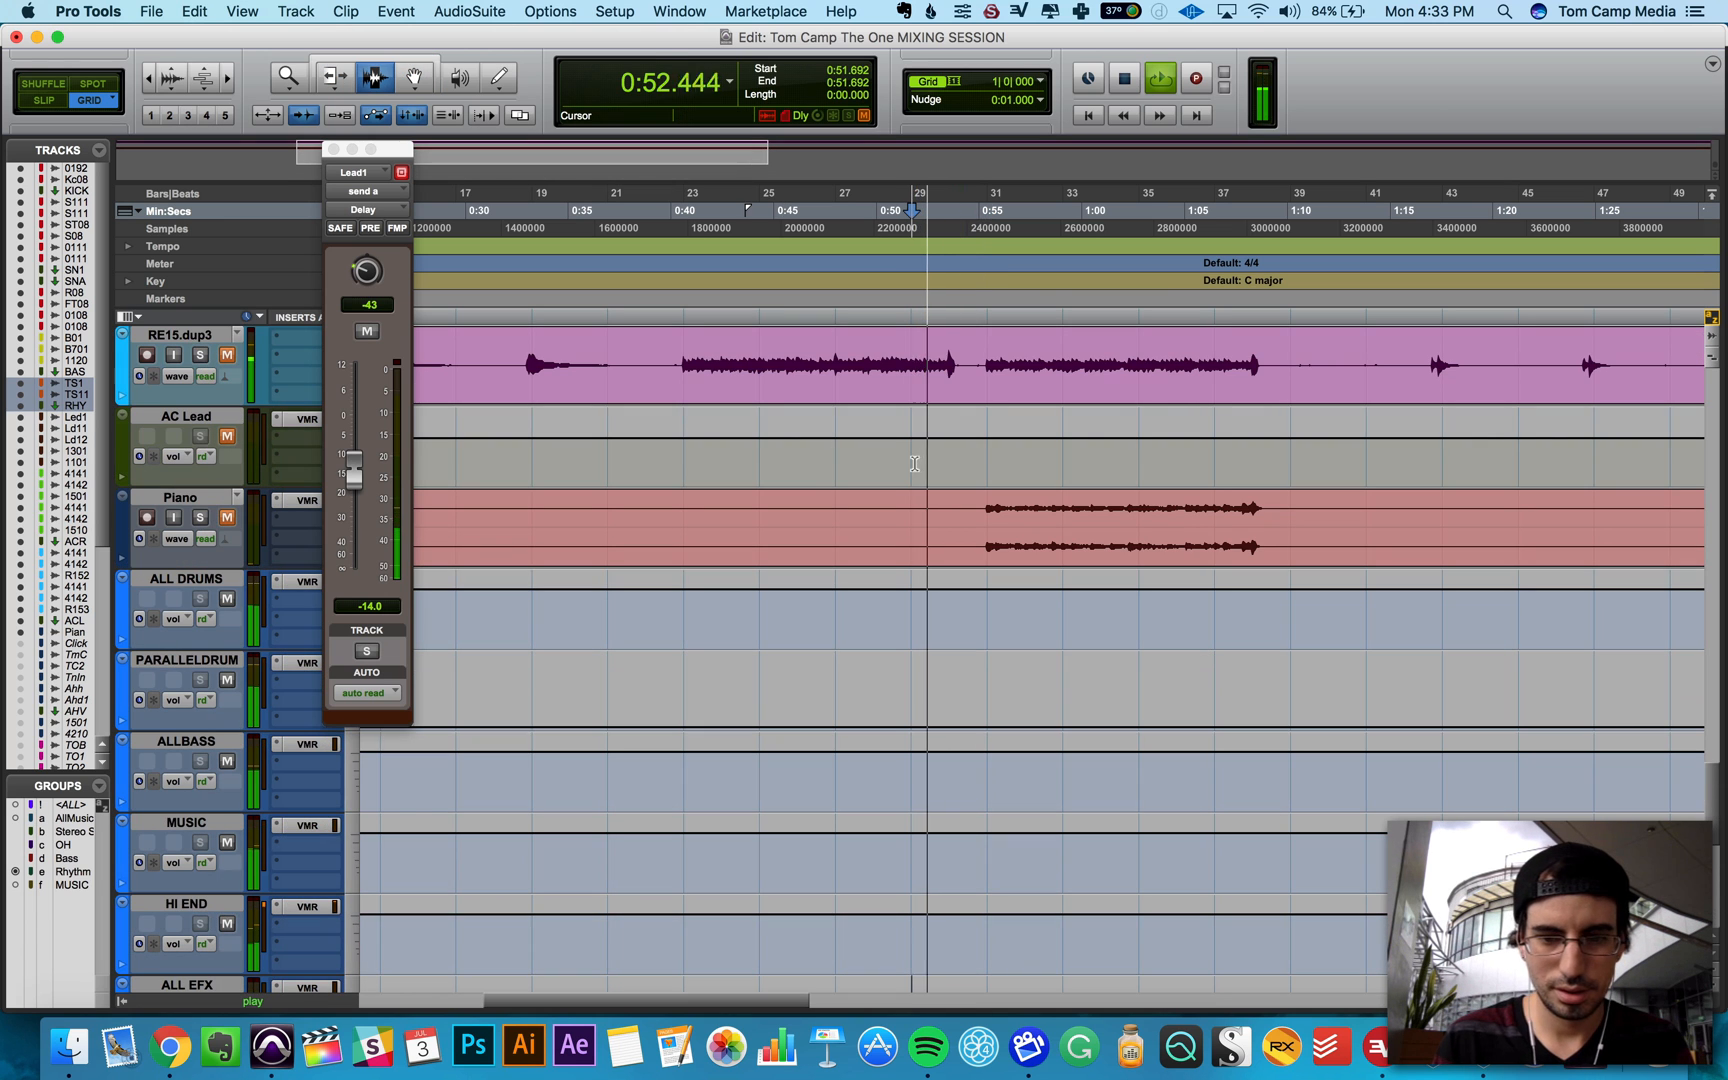
key("space")
Step: Place the cursor at 0:53.538 on ALL DRUMS, zoom in horizontally, and play the break
left_click(966, 611)
key("t")
key("t")
key("t")
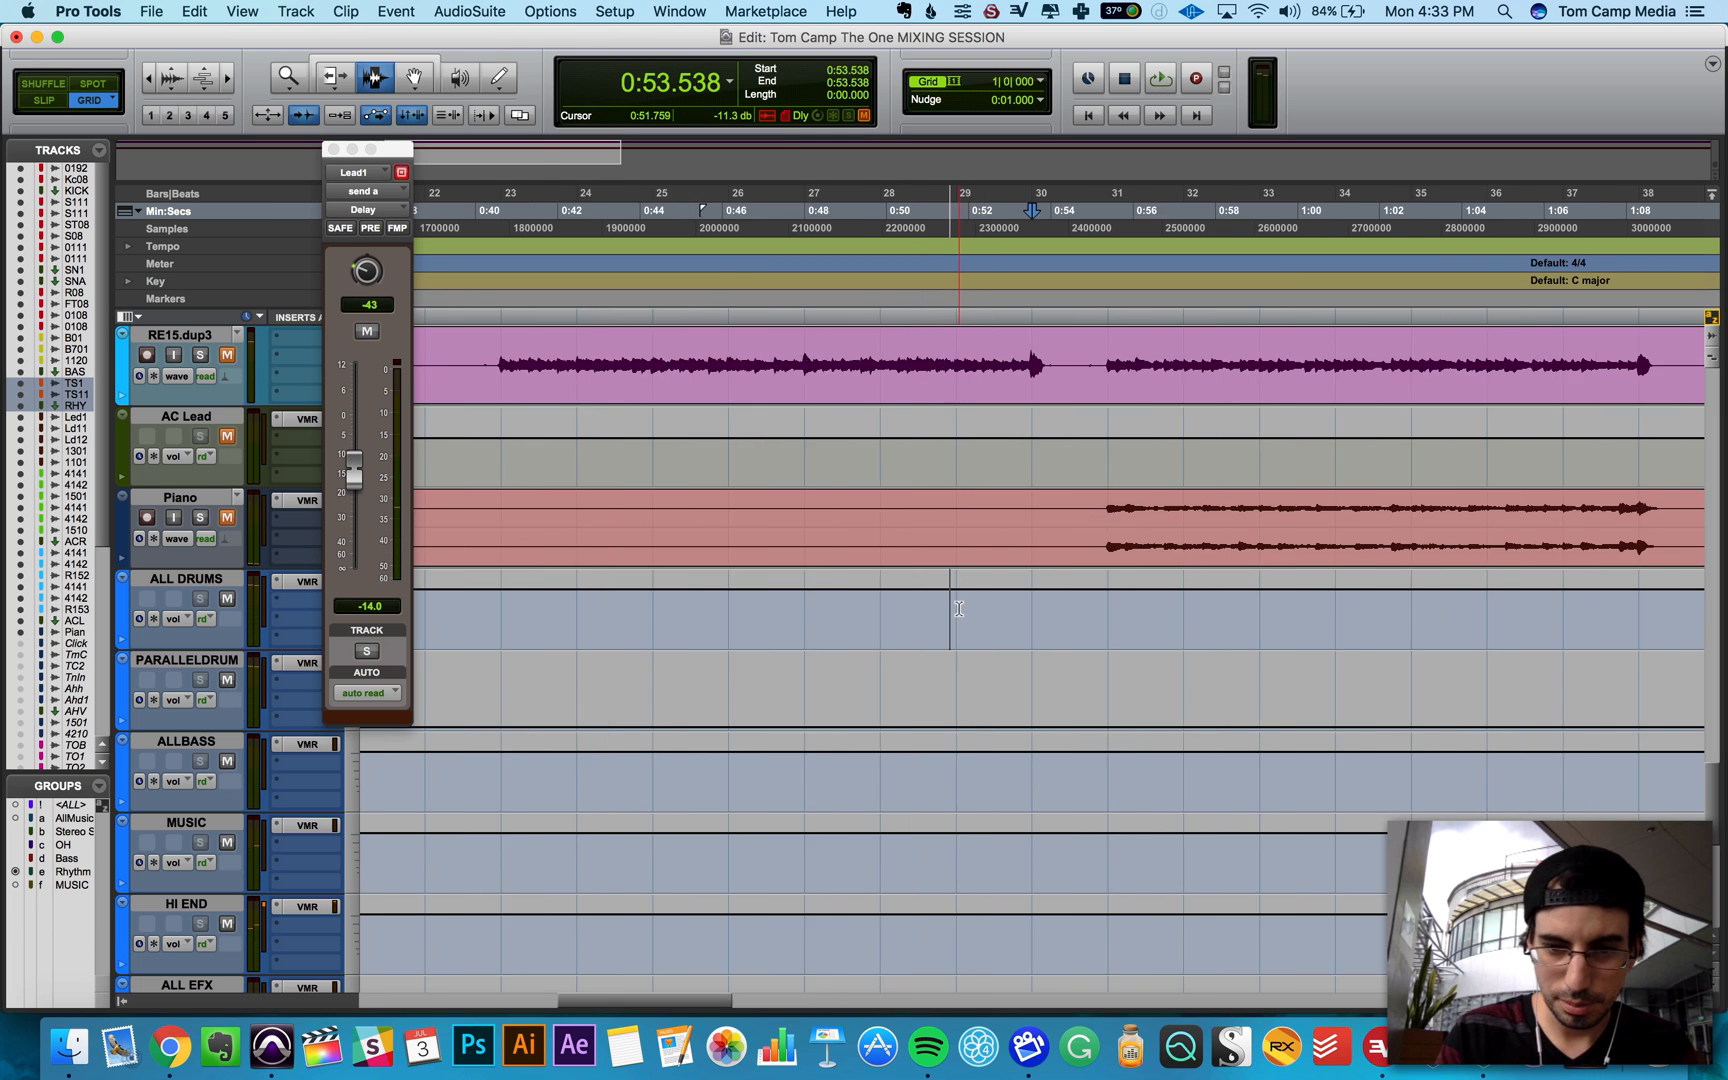
key("space")
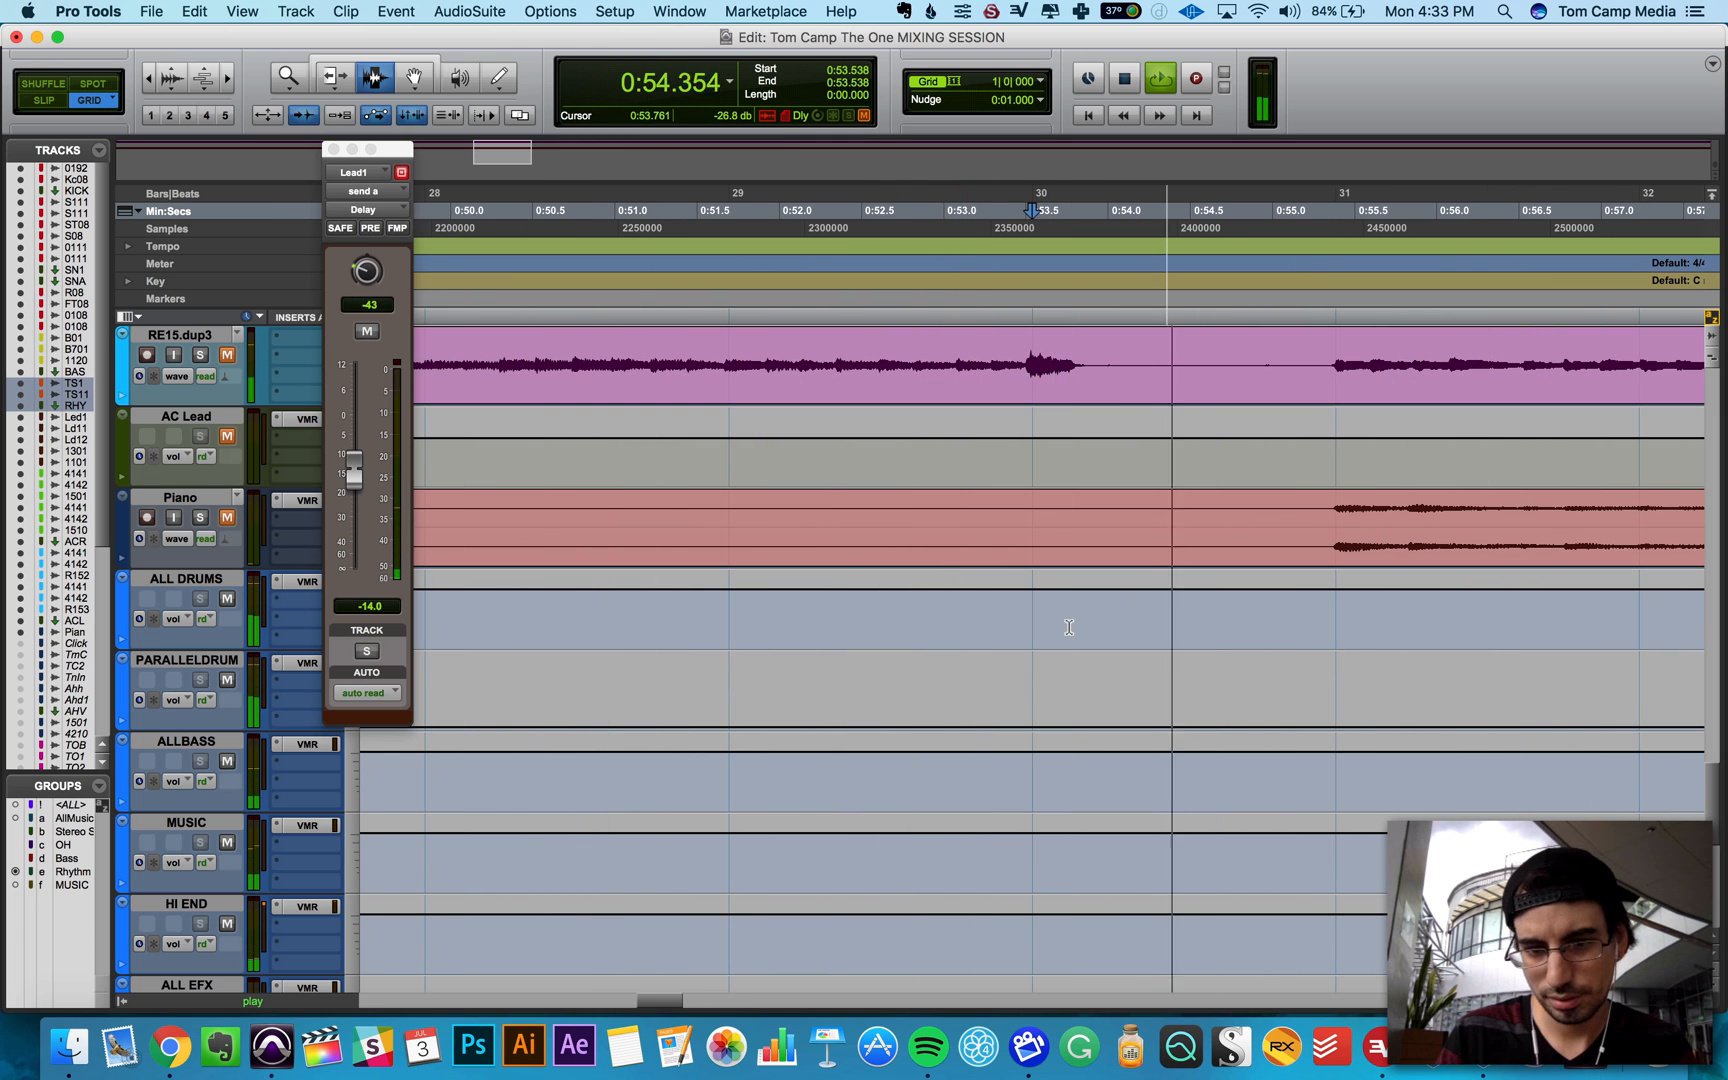
key("space")
Step: Choose the Grabber tool and set the grid value to eighth notes (0|0|480)
left_click(414, 78)
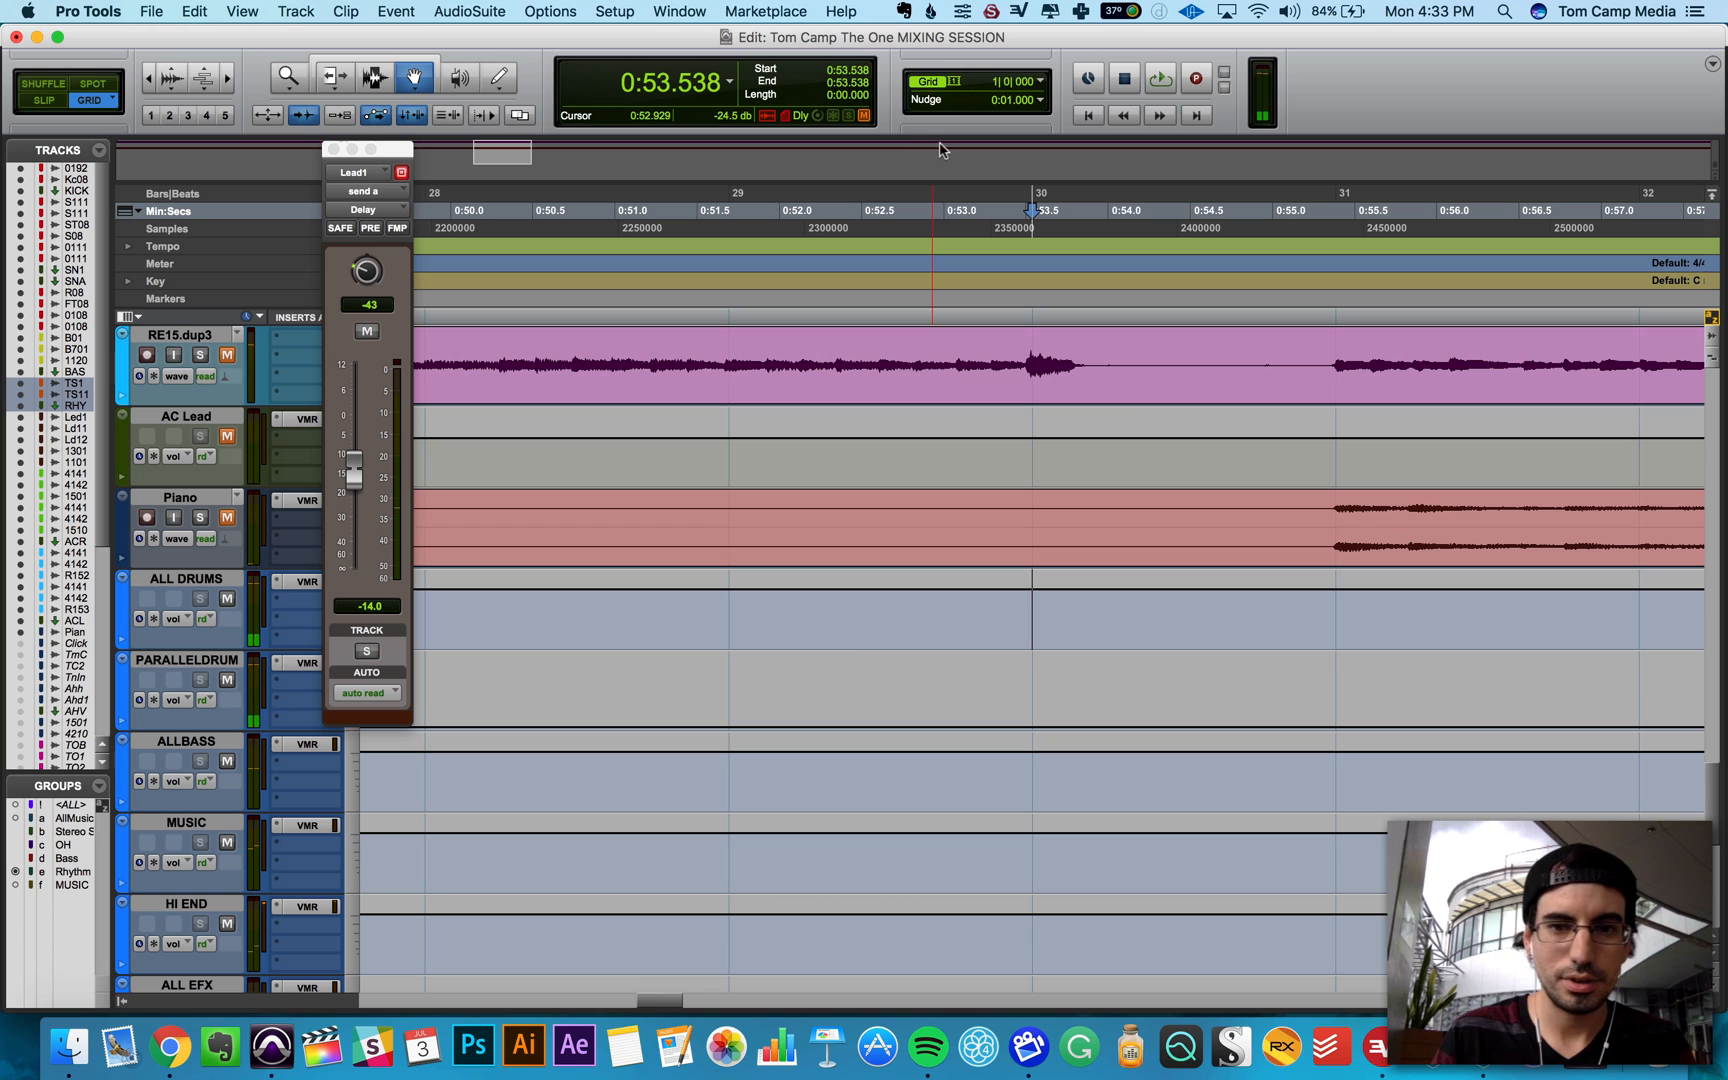
left_click(953, 82)
left_click(1020, 143)
Step: Add volume breakpoints on ALL DRUMS and pull the level down between about 0:54.2 and 0:54.7
key("space")
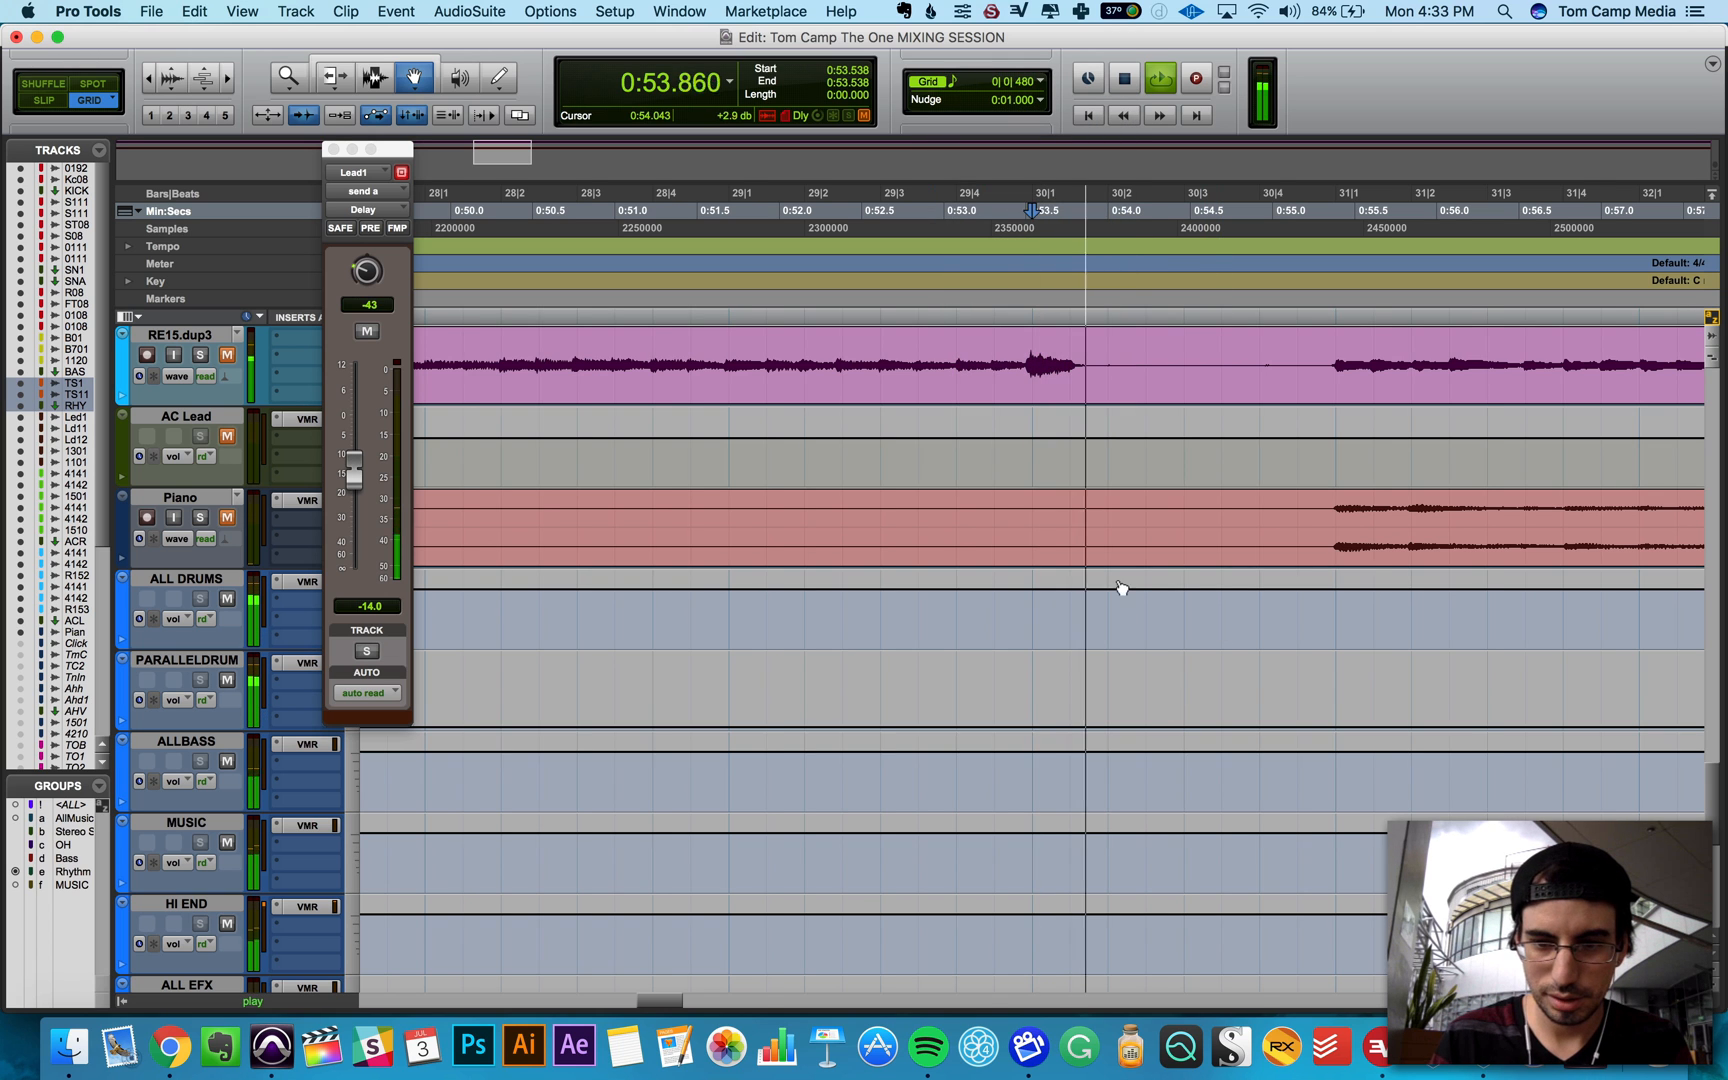
key("space")
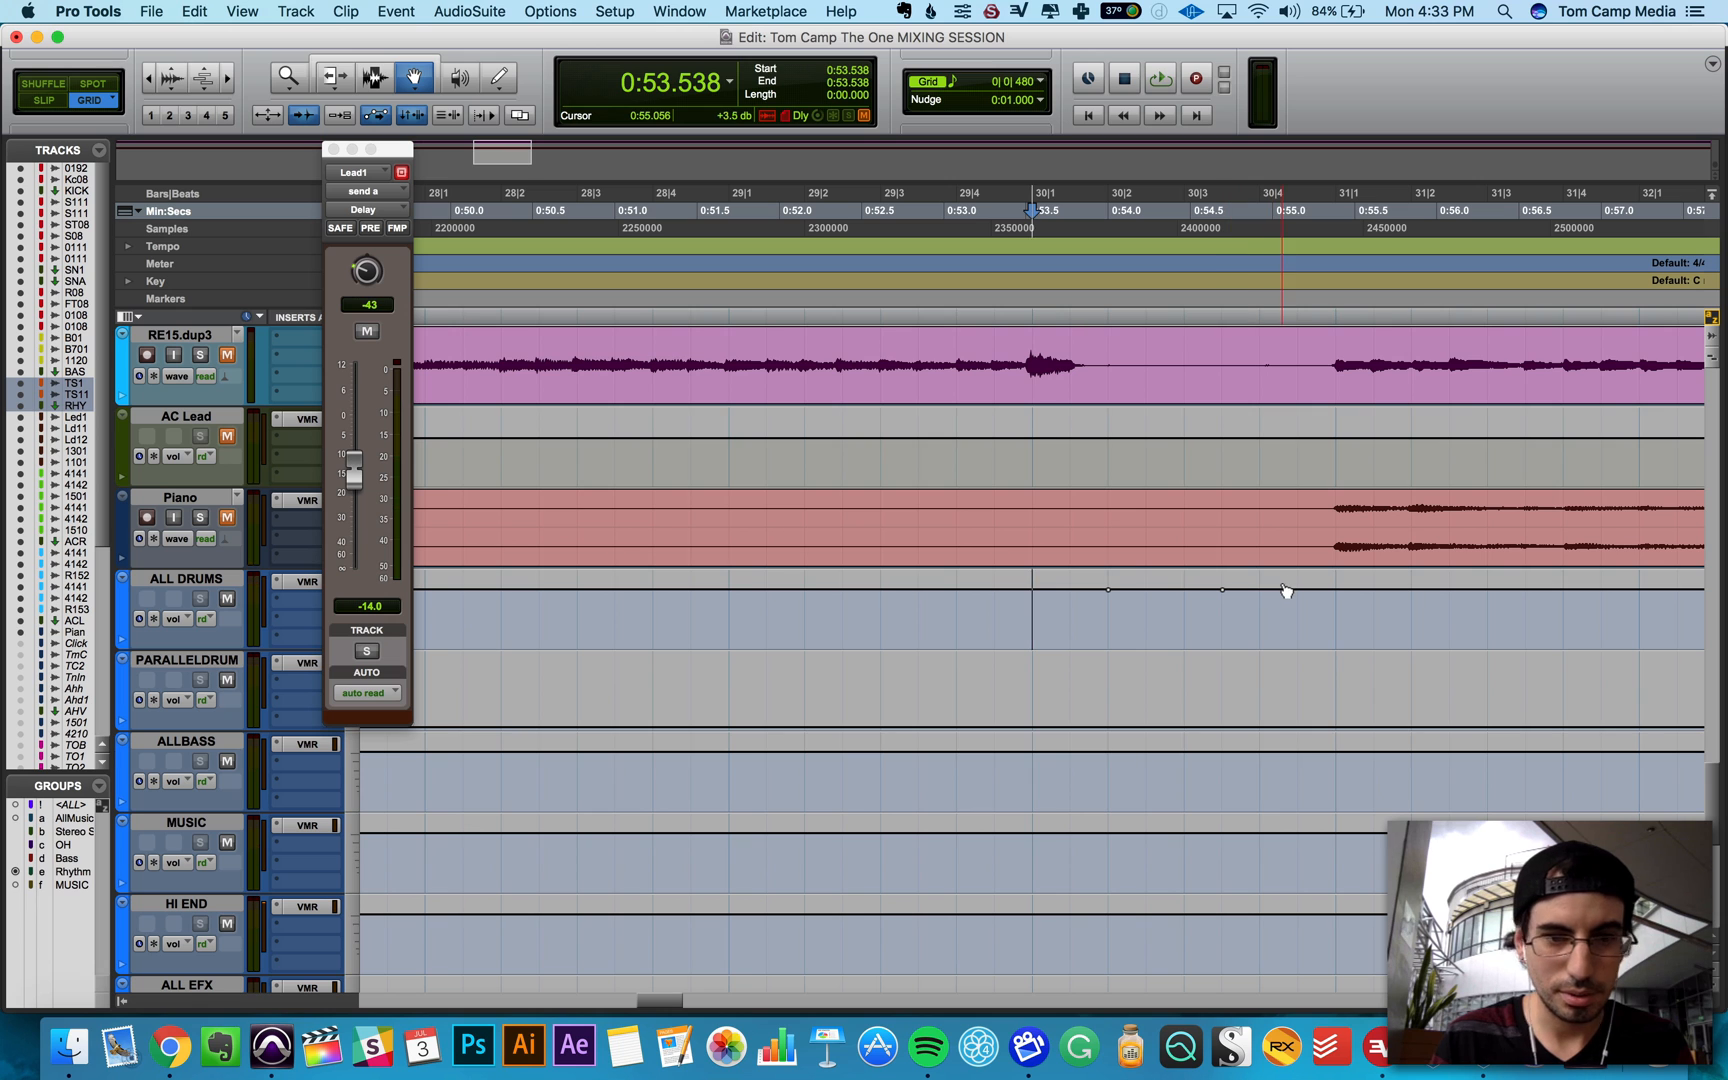
key("space")
key("space")
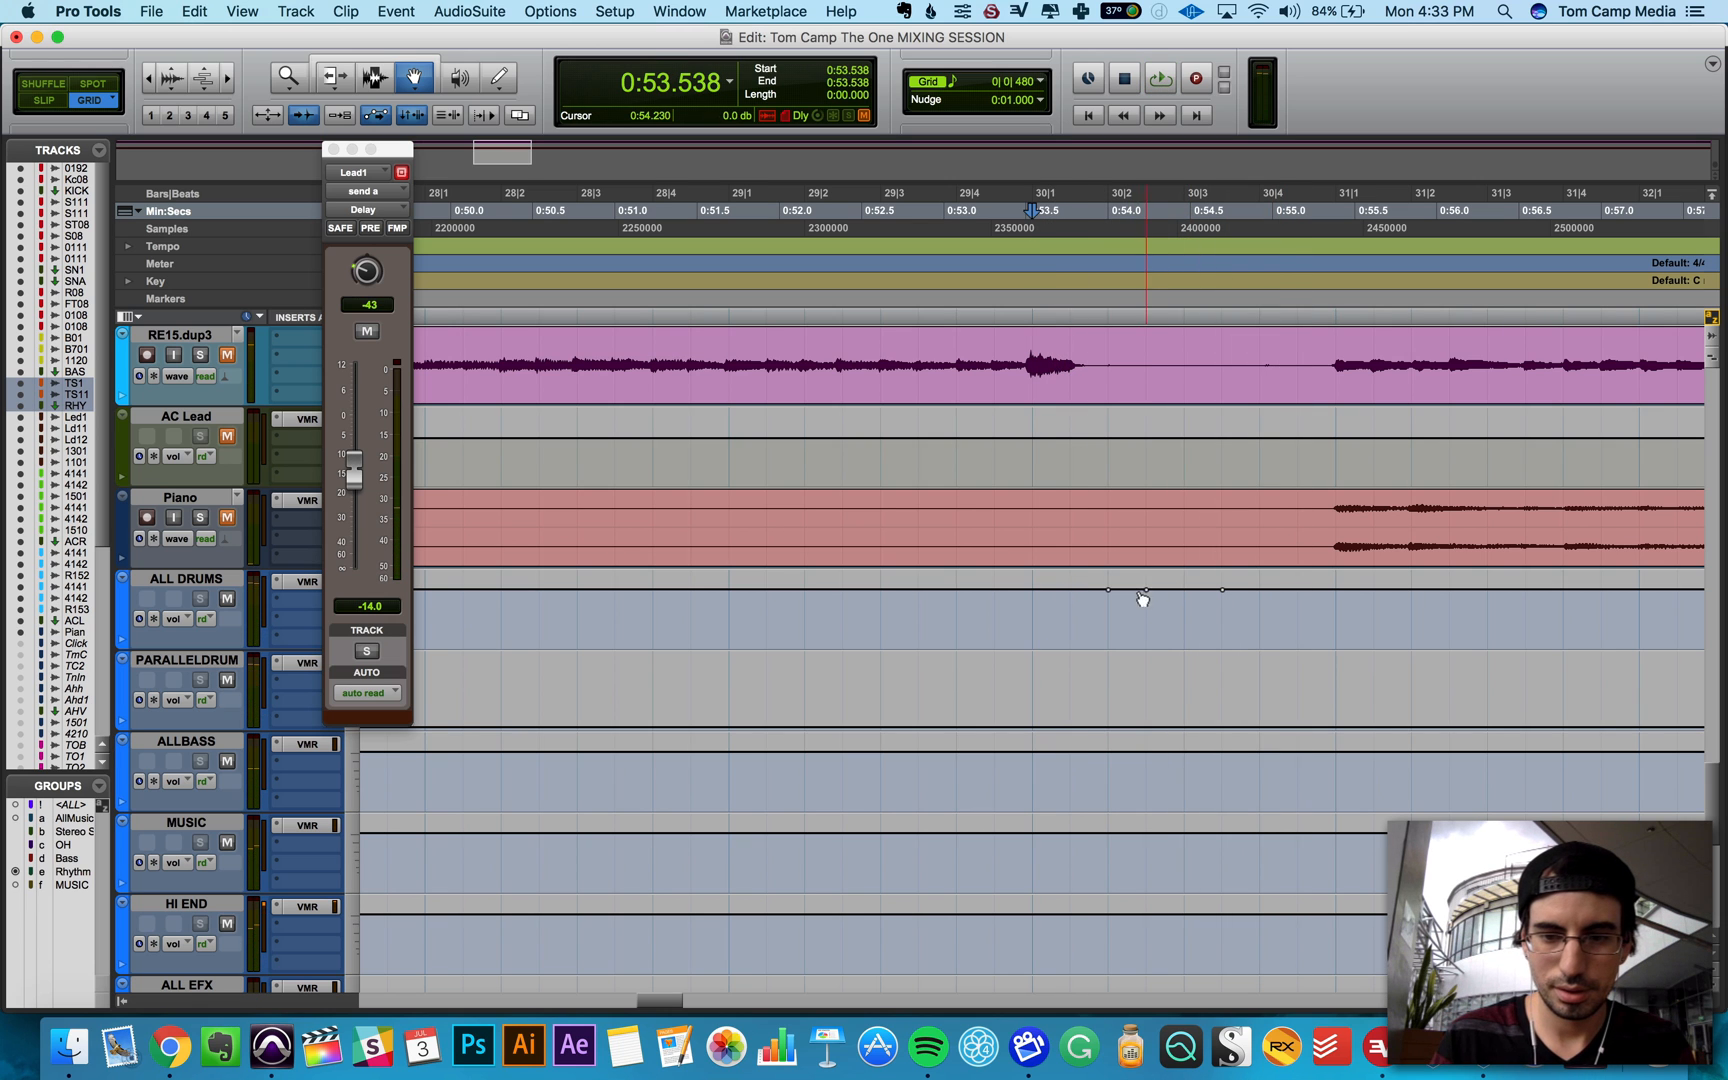
left_click_drag(1146, 646, 1160, 830)
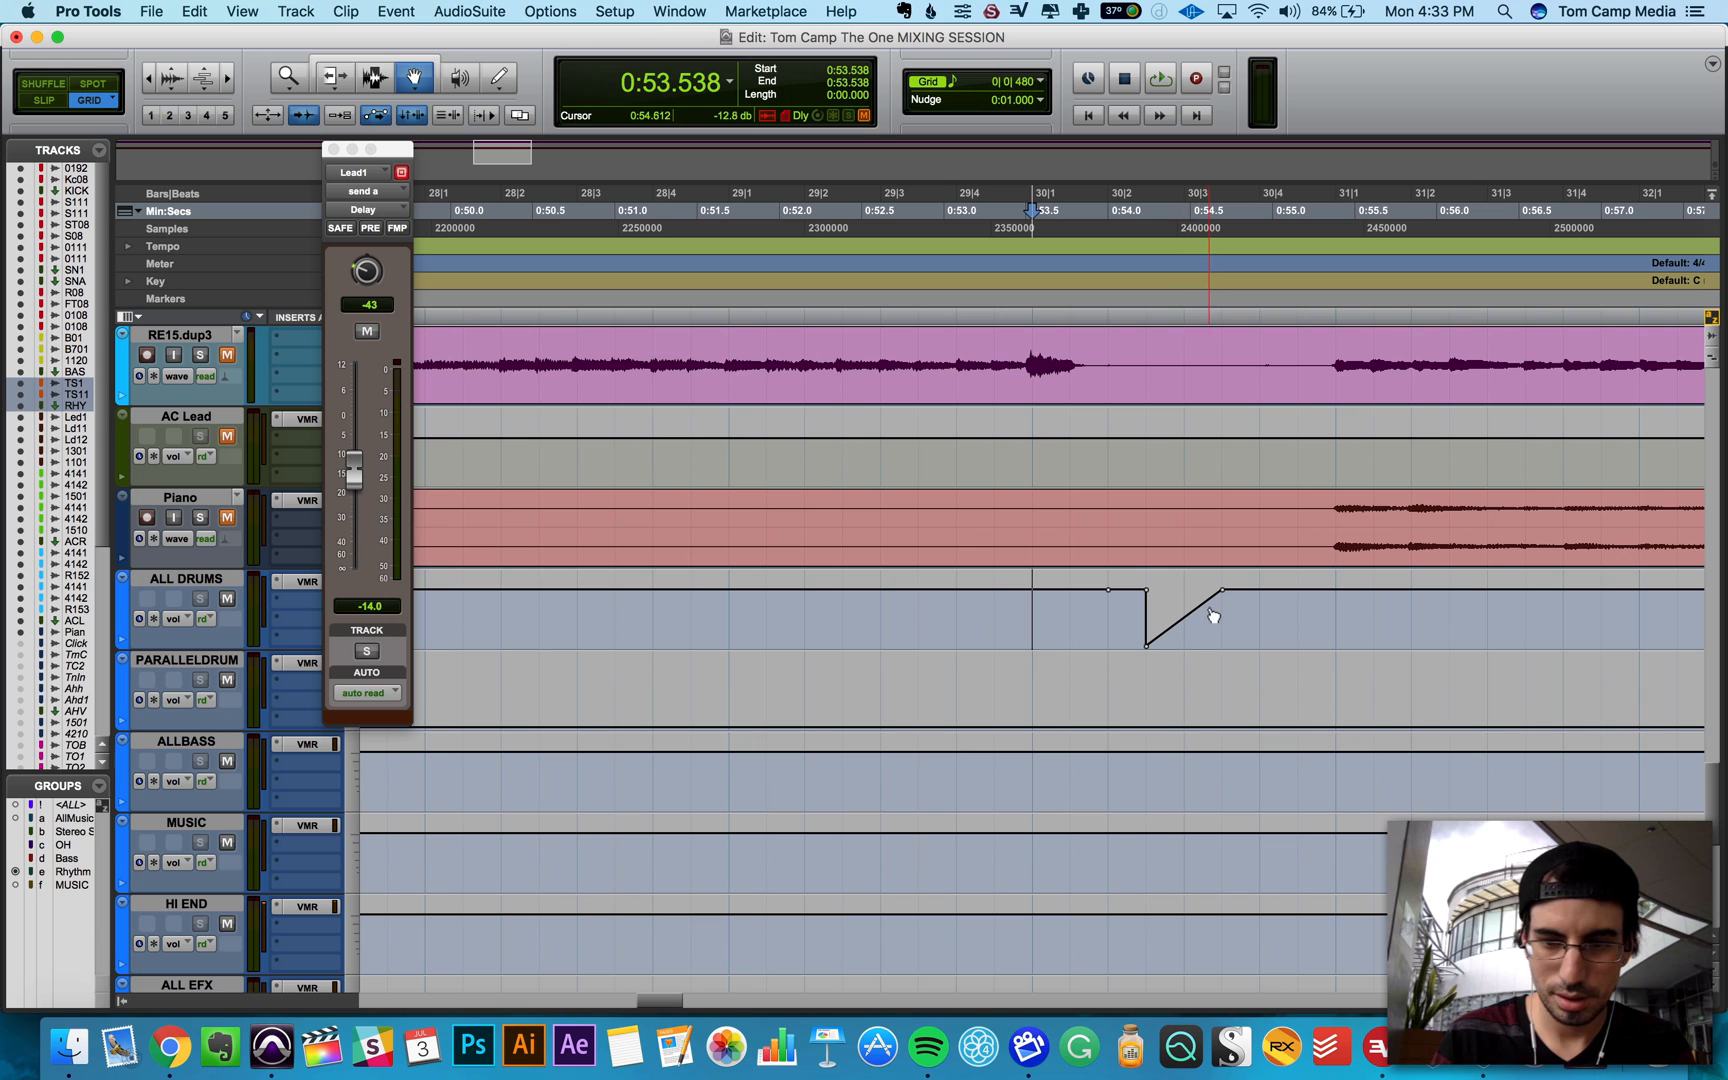
Step: Play the break and extend the start of the ALL DRUMS volume dip back to about 0:54.0
key("space")
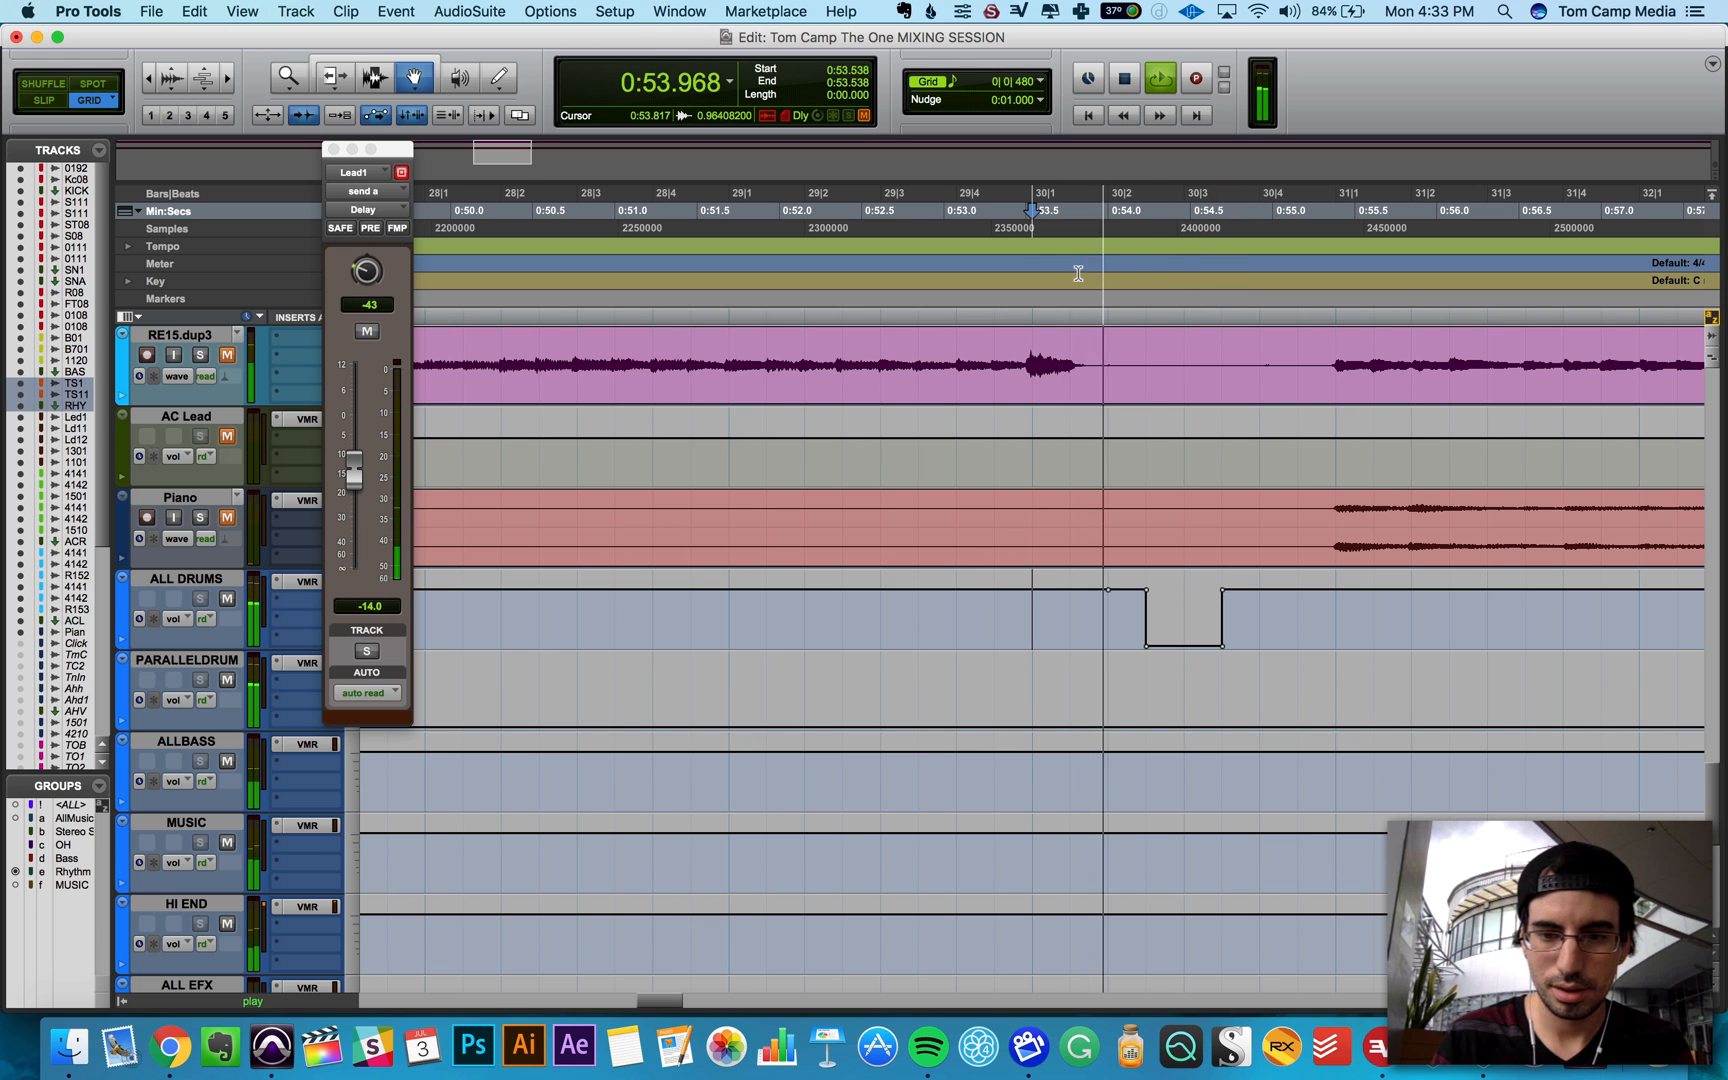
key("space")
left_click_drag(1107, 632, 1103, 679)
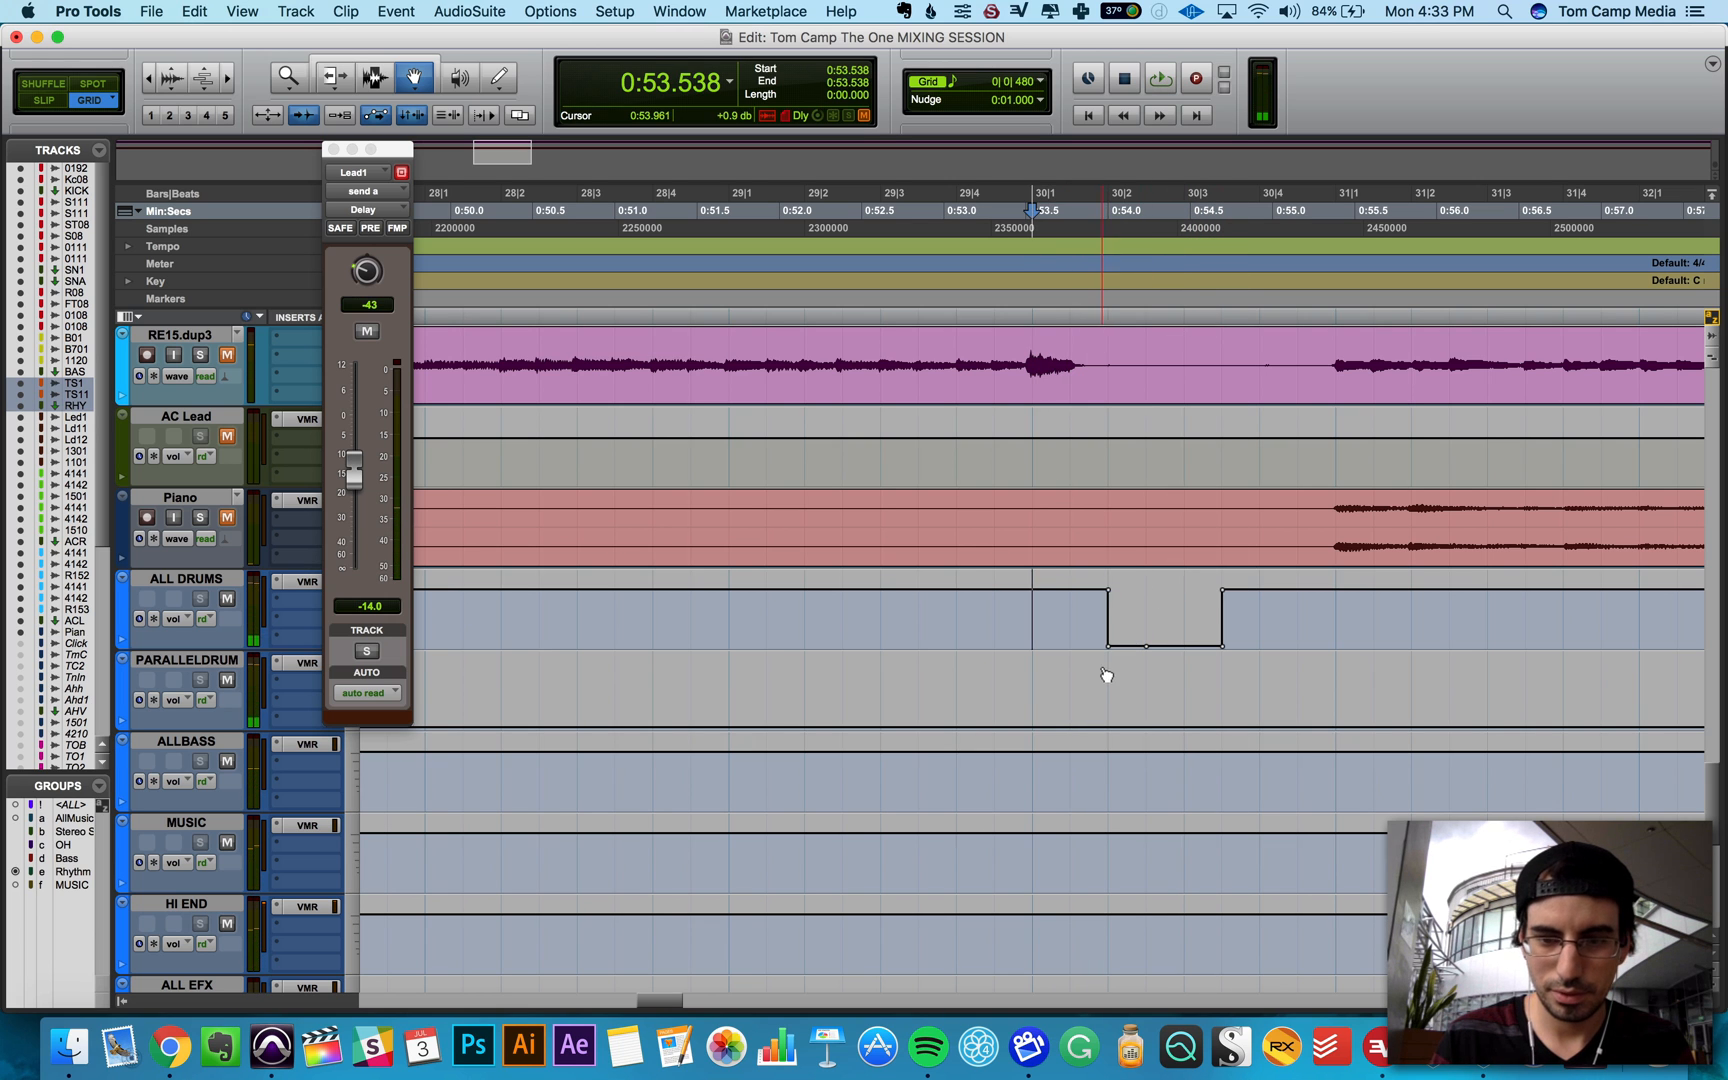
Step: Slope the start of the ALL DRUMS volume dip from about 0:53.8 down to 0:54.0 and play the break
key("space")
key("space")
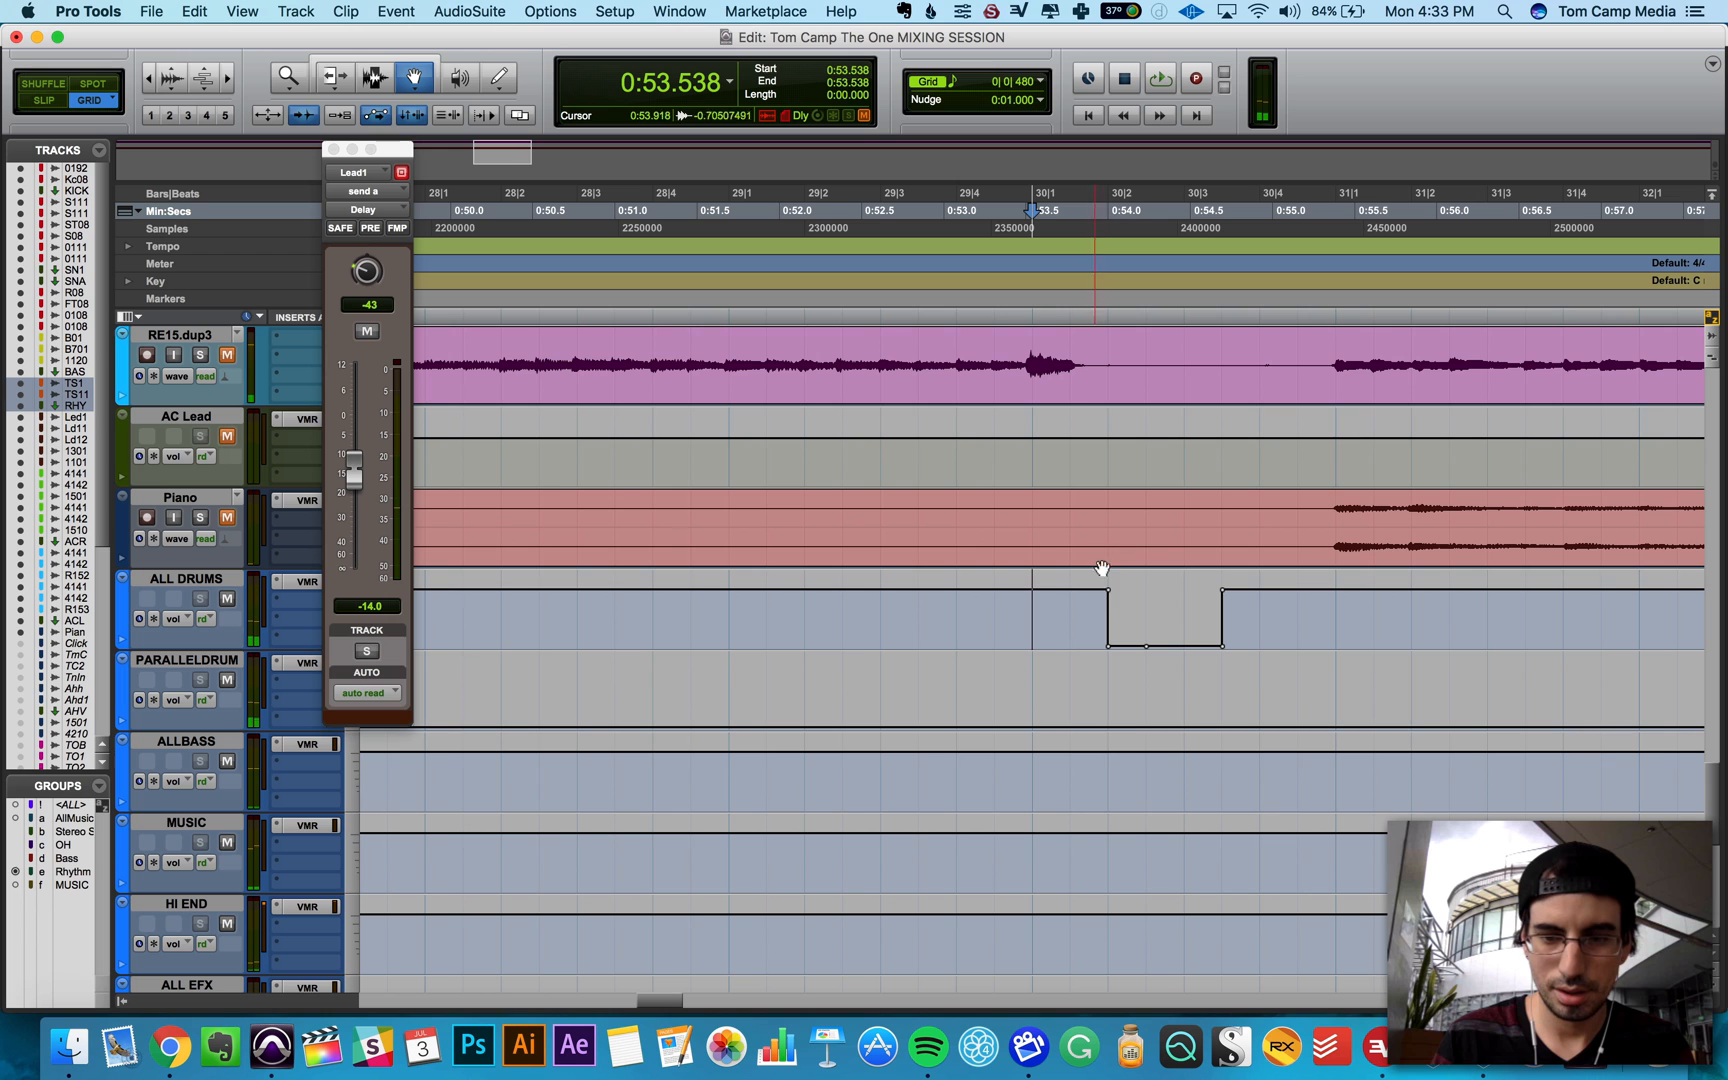
key("space")
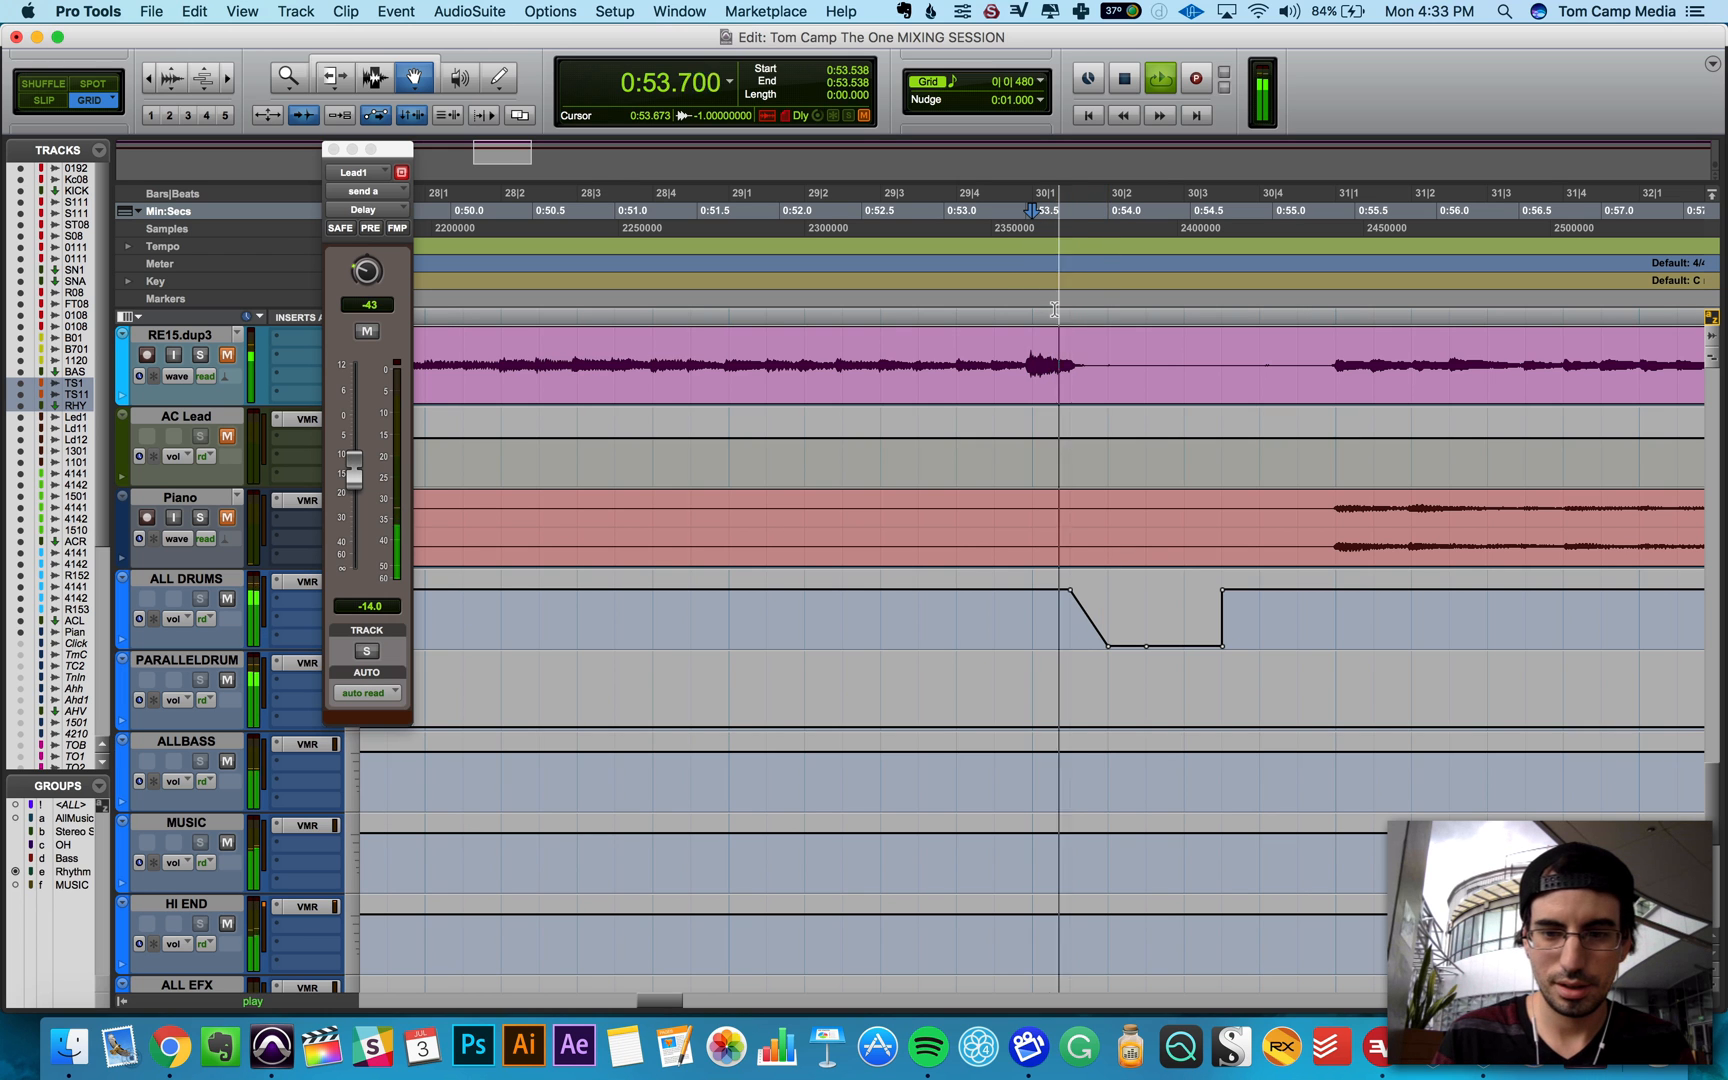
key("space")
key("space")
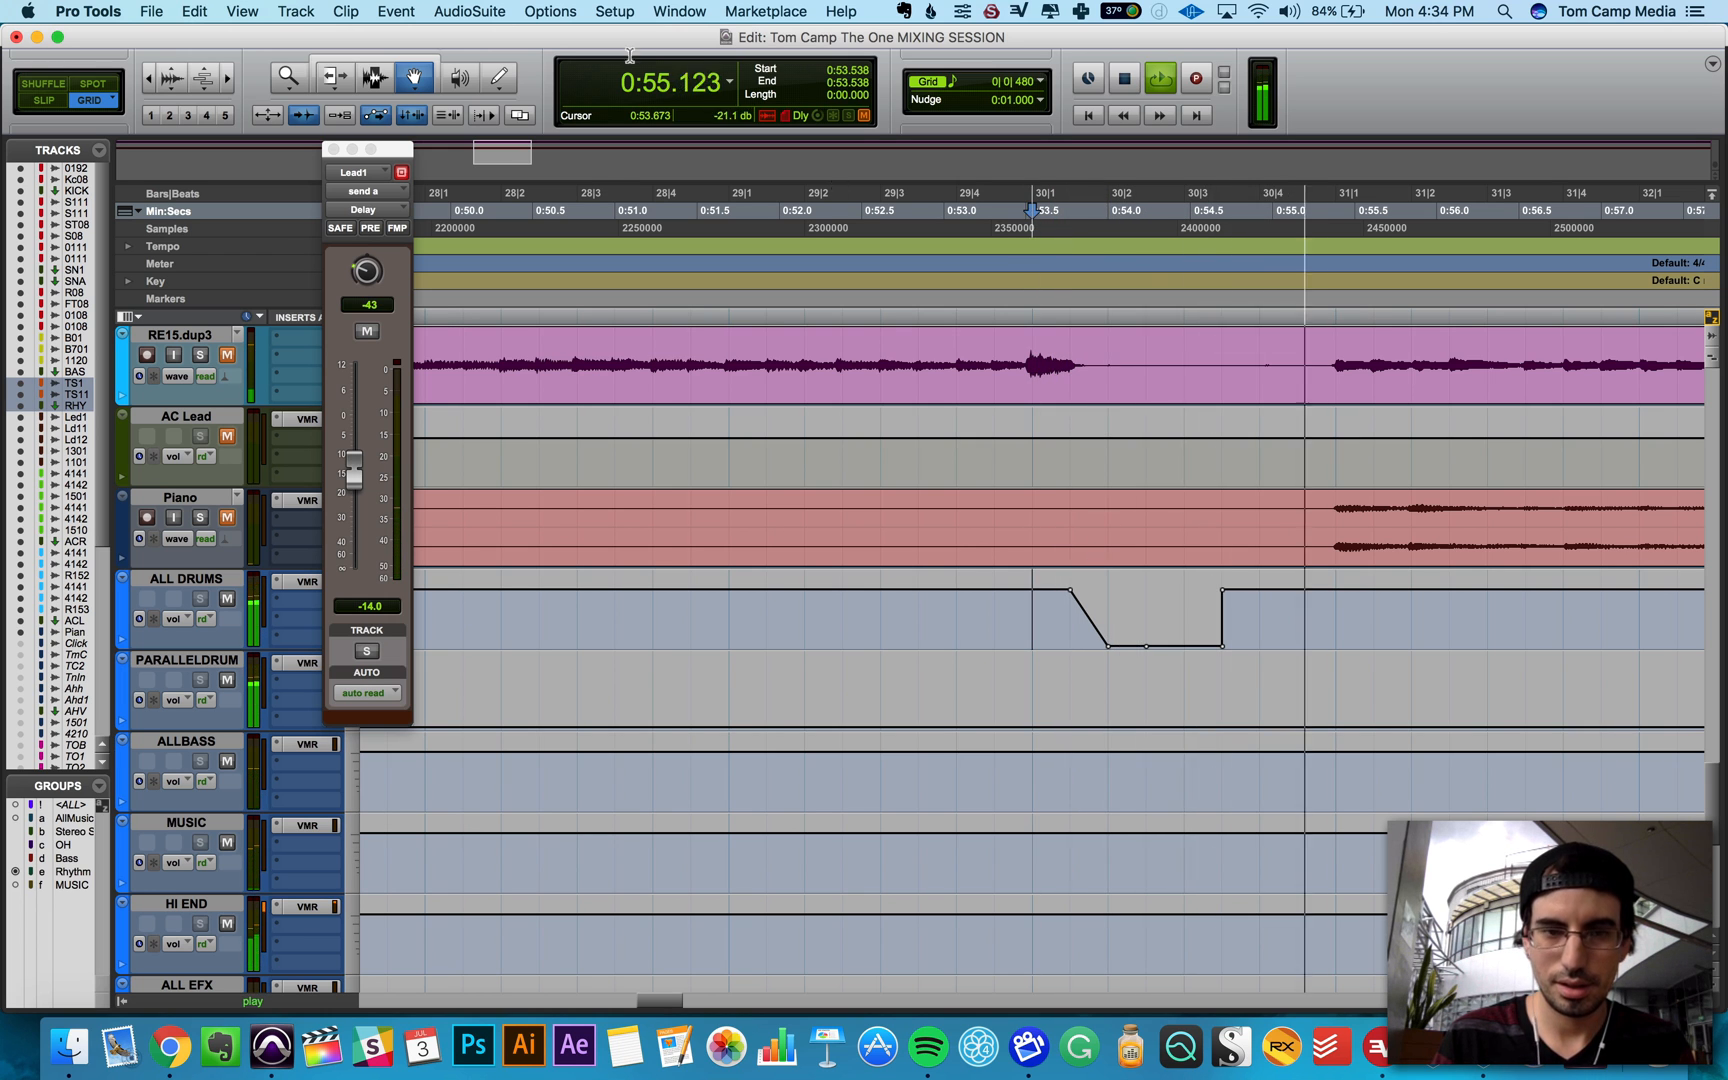
key("space")
Step: Zoom out the timeline, place the cursor at 0:52.846 on the Kick.08 track, and switch to the Mix window
scroll(1036, 531, "up", 5)
scroll(1036, 531, "up", 20)
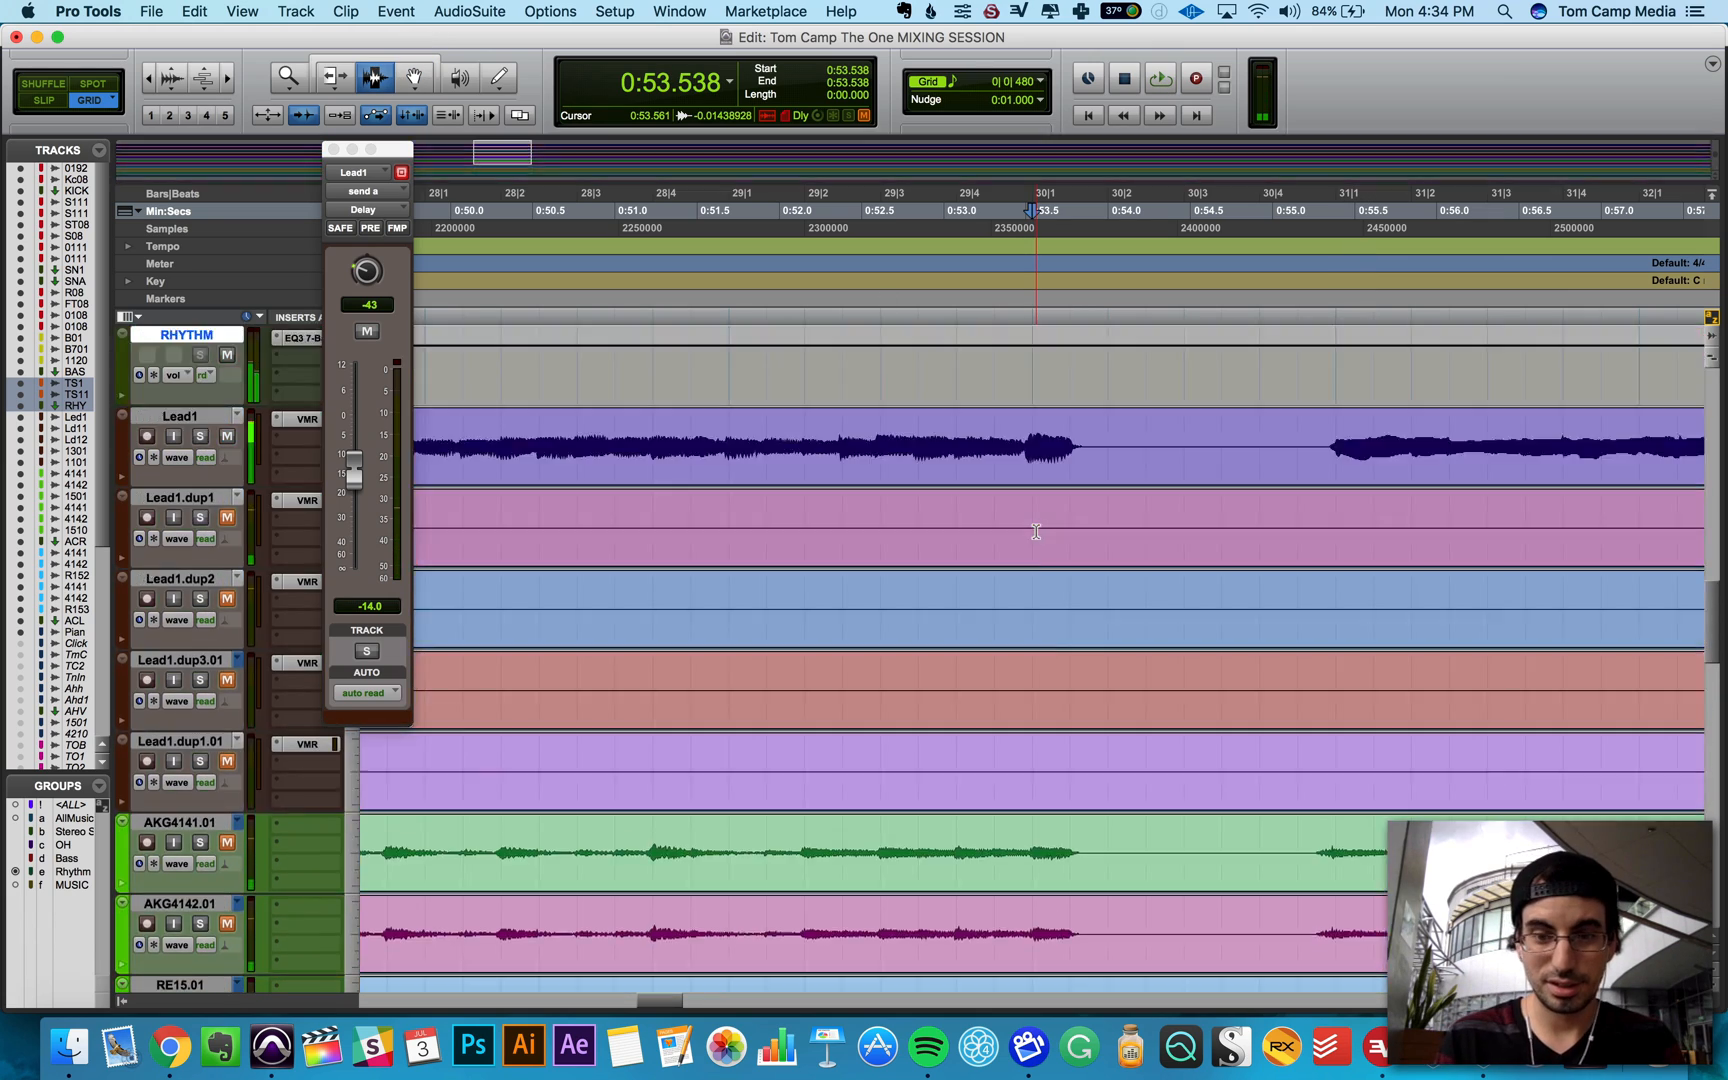
key("r")
key("r")
key("r")
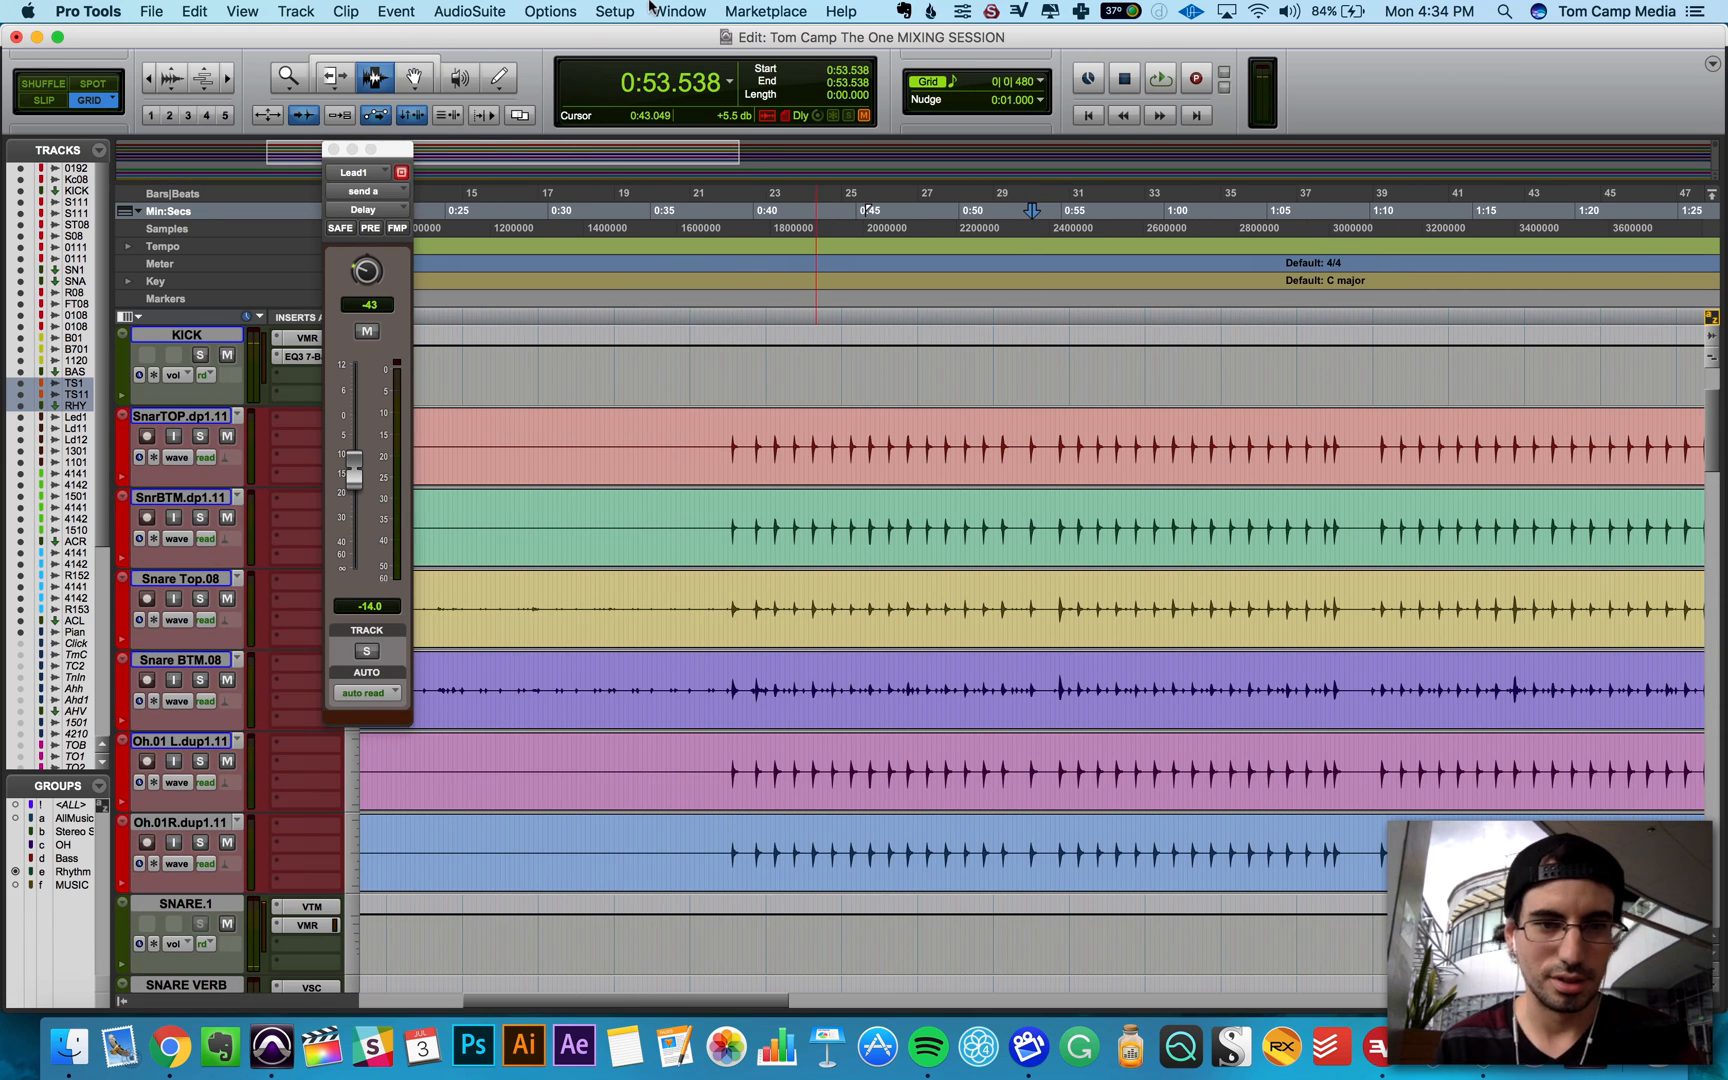
scroll(1186, 598, "up", 3)
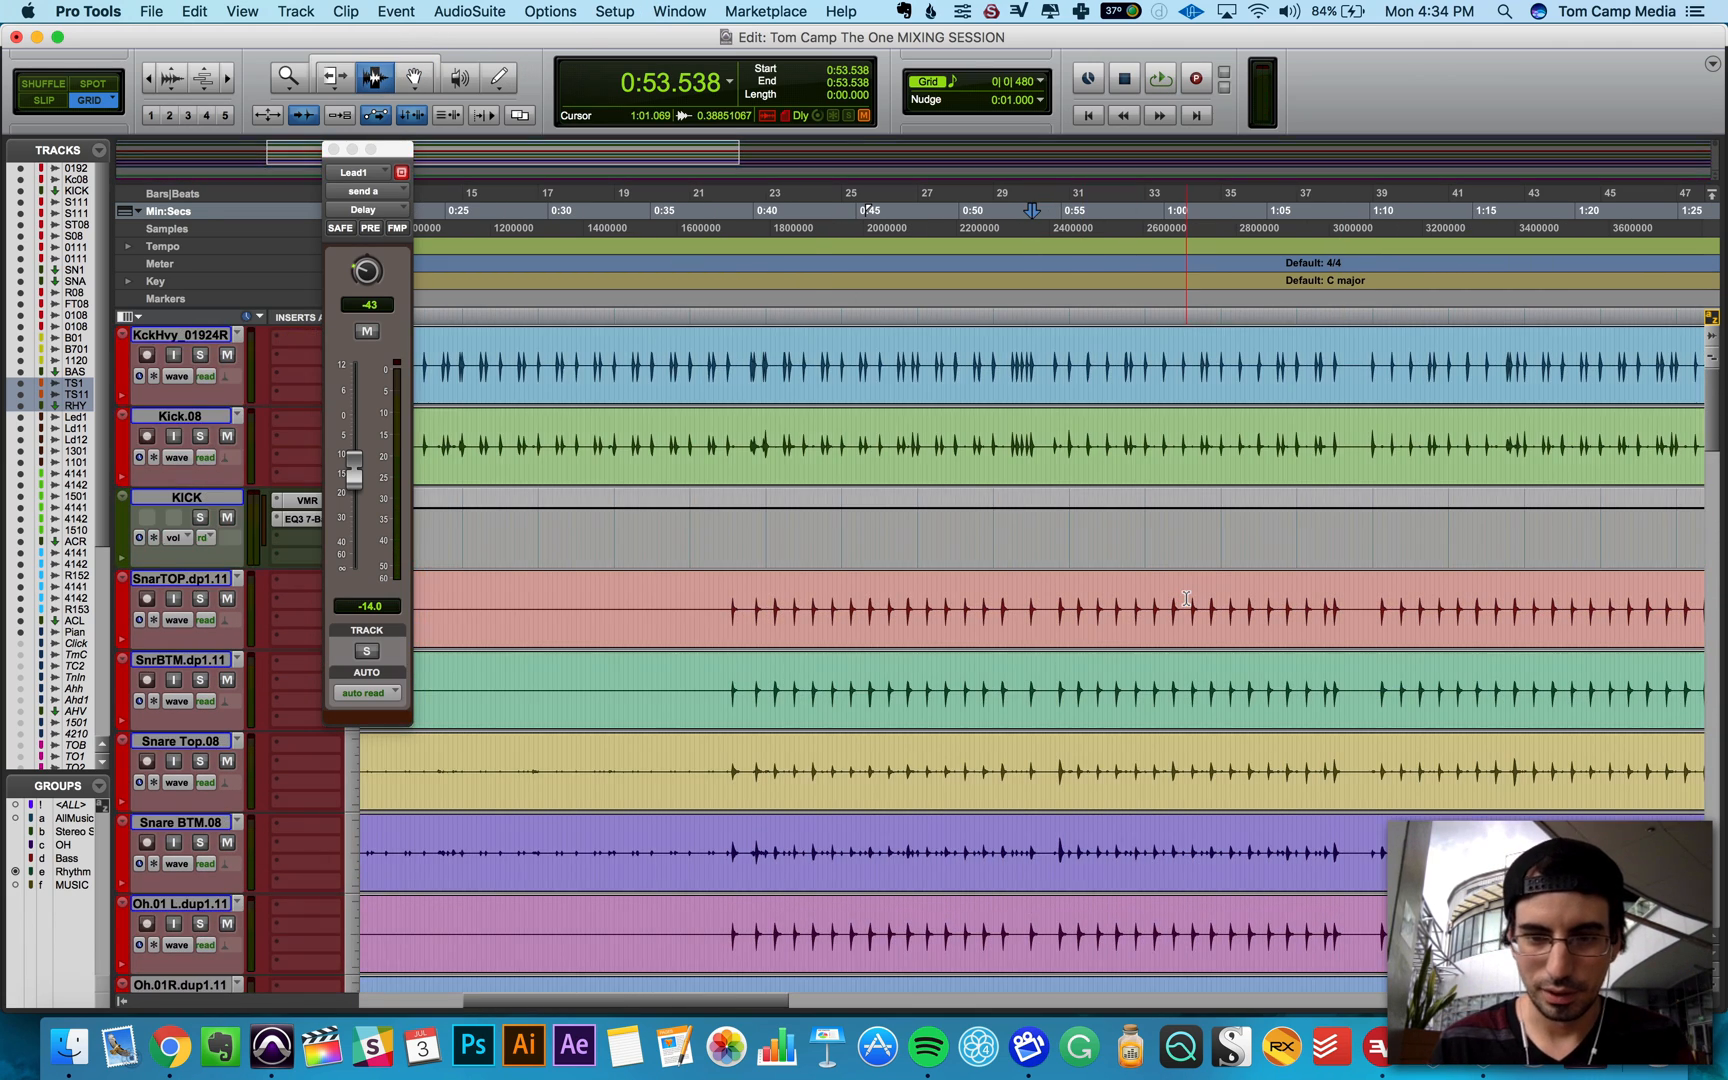
left_click(1016, 420)
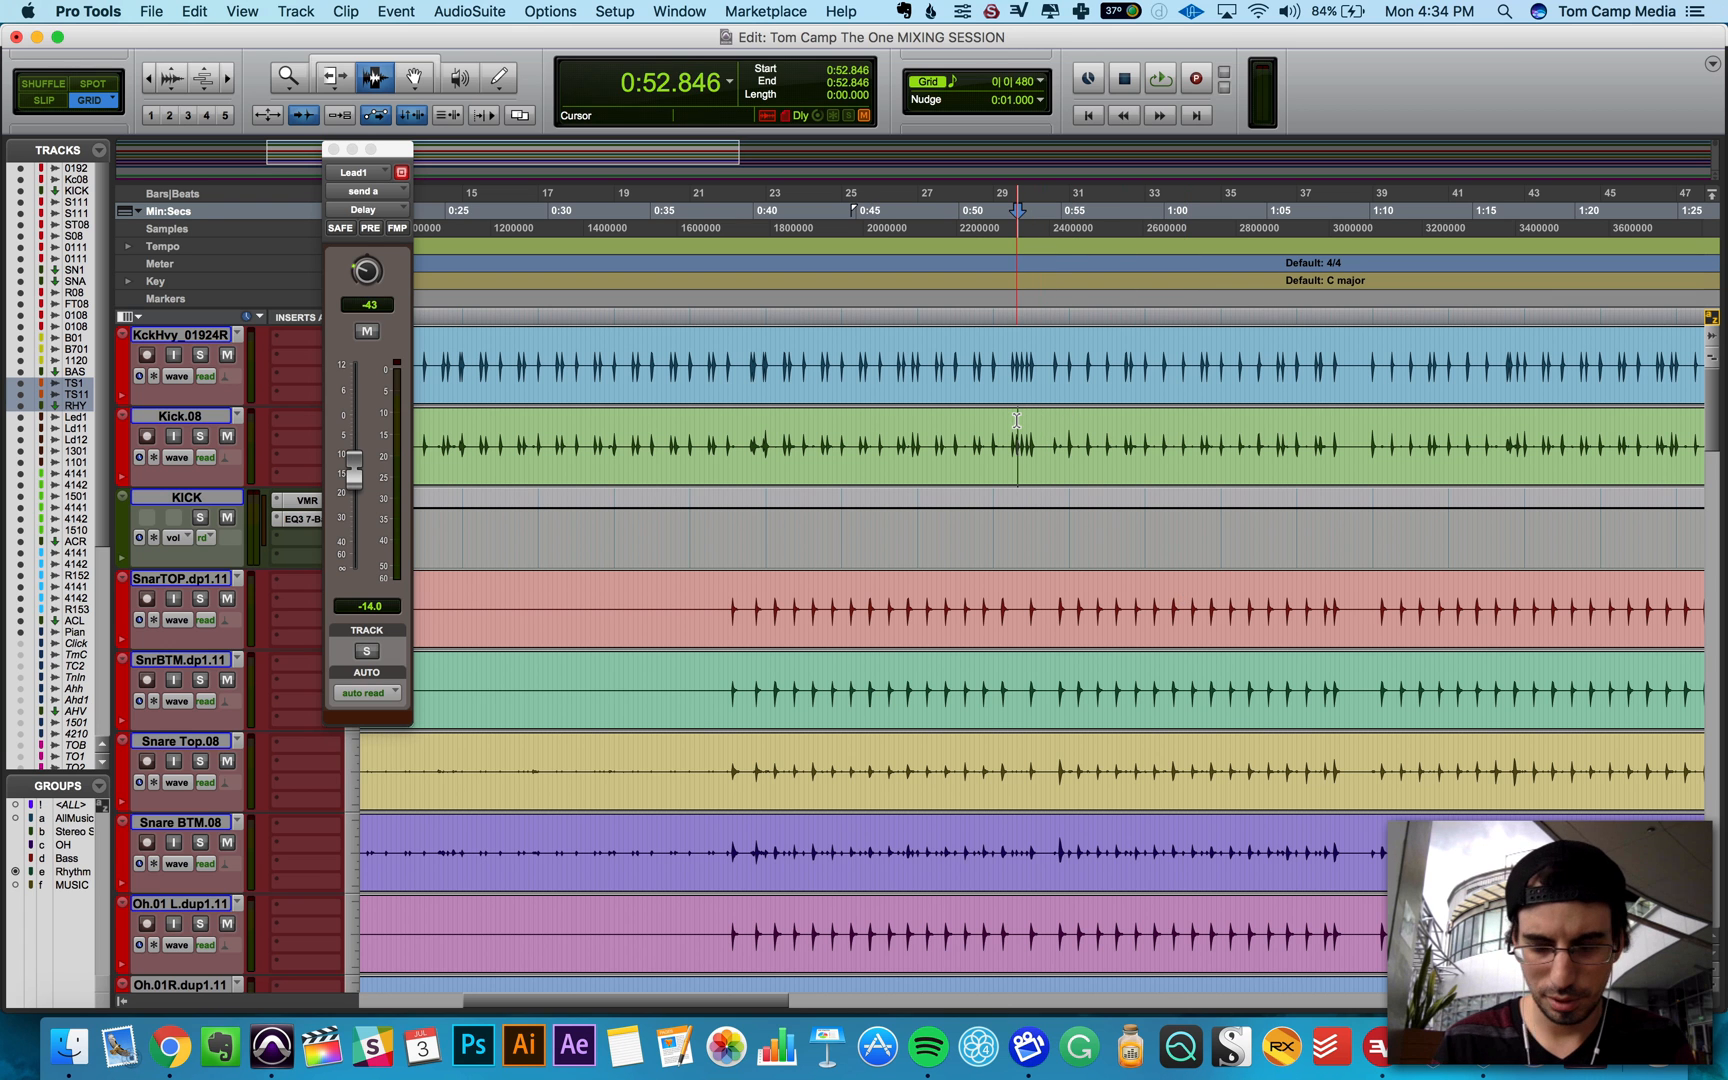
key("super+equal")
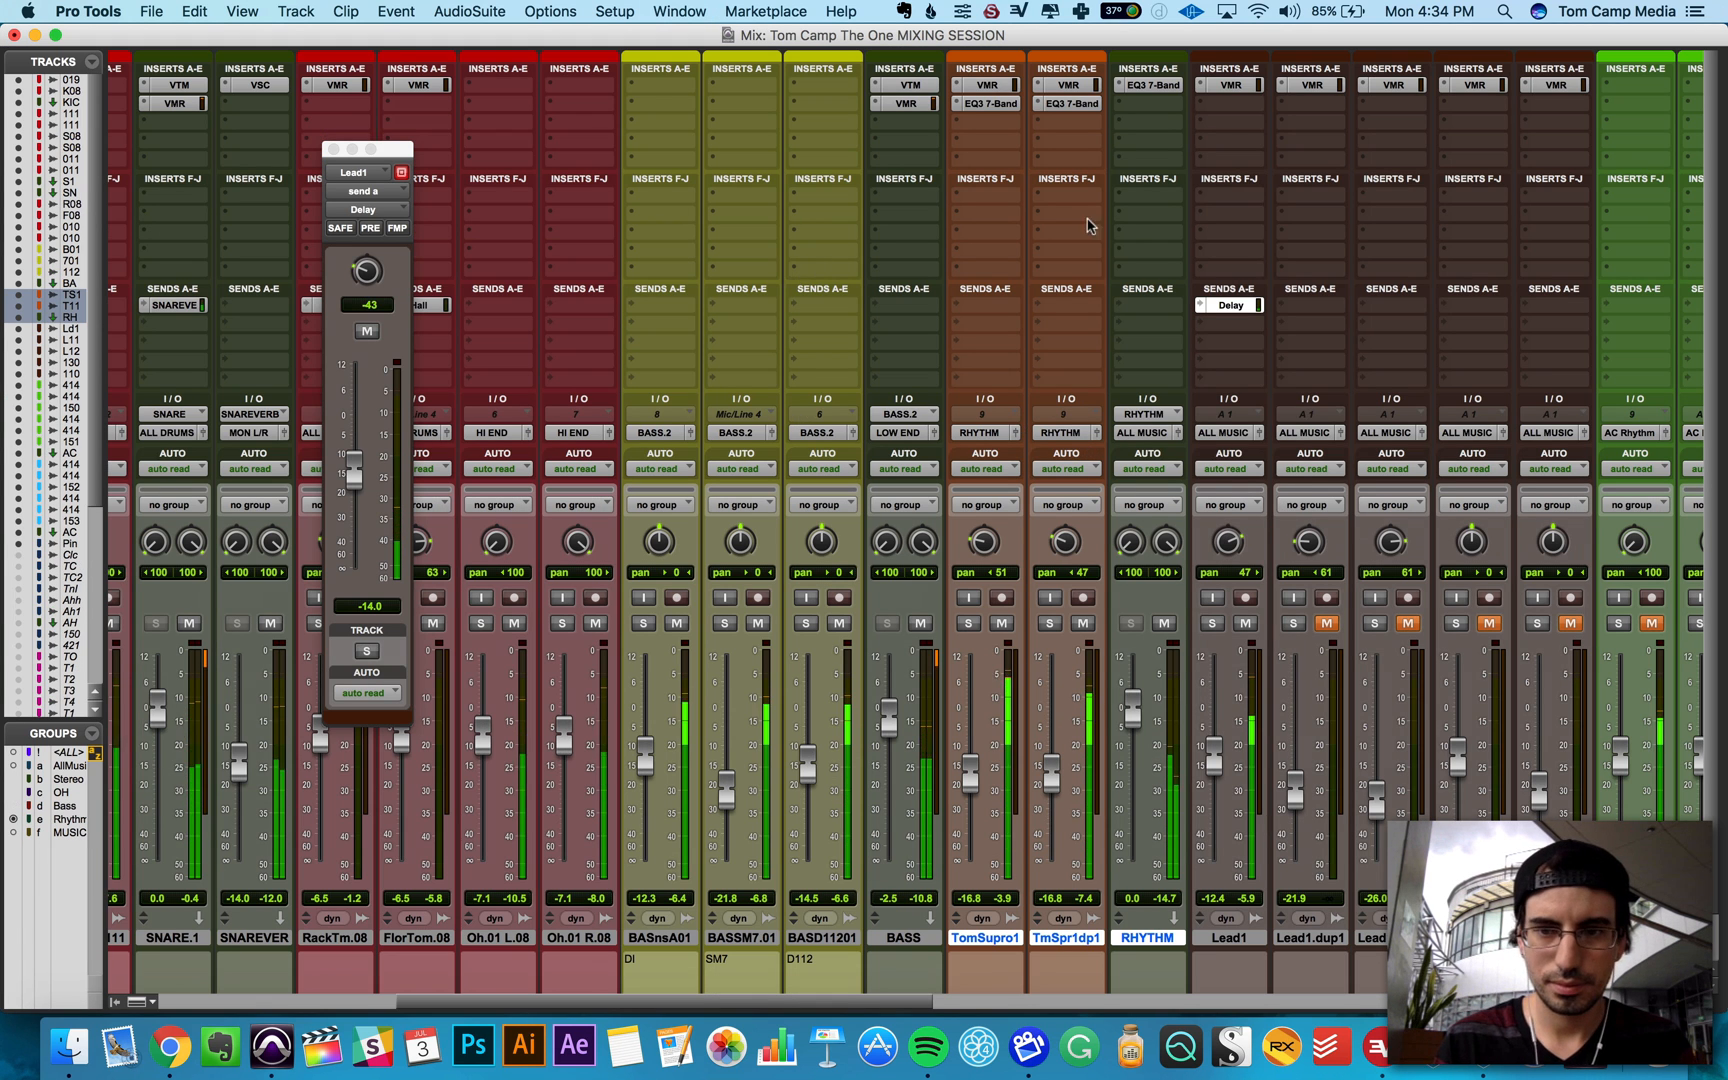
Step: Open the Virtual Mix Rack on the Lead1 track and load the FG-S equalizer into its first slot
left_click(1231, 84)
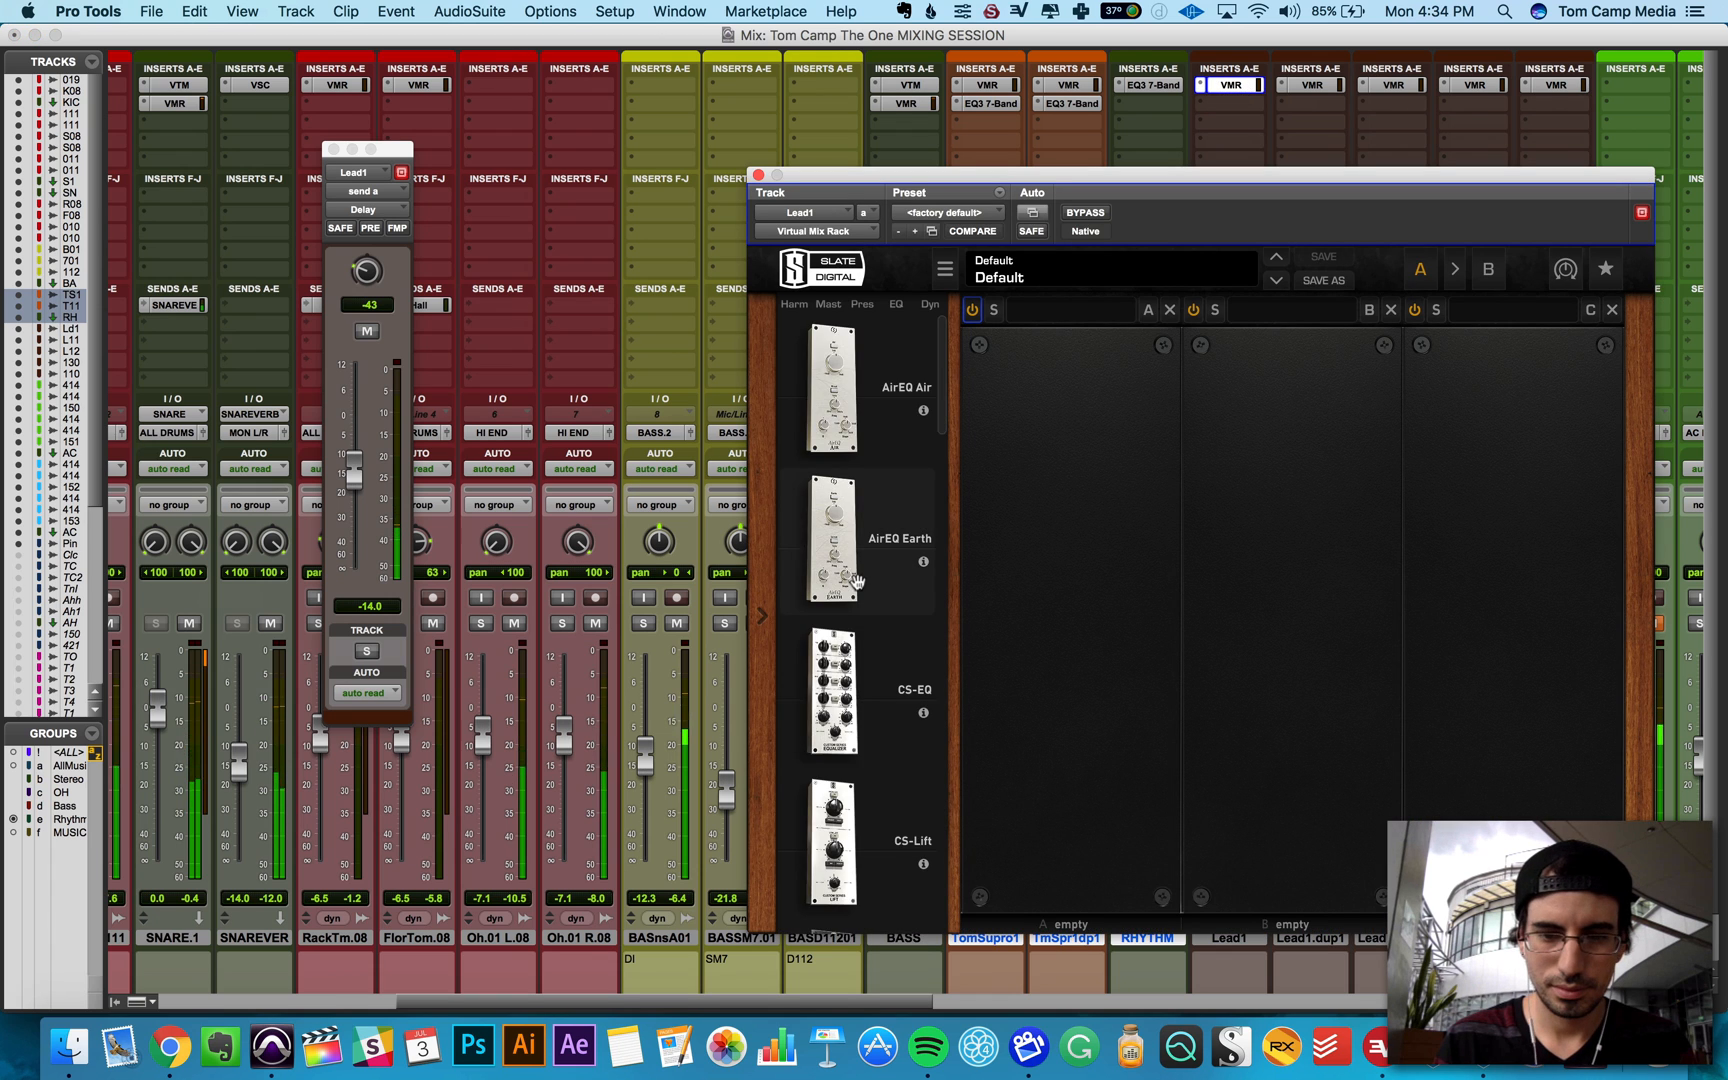
scroll(857, 580, "down", 10)
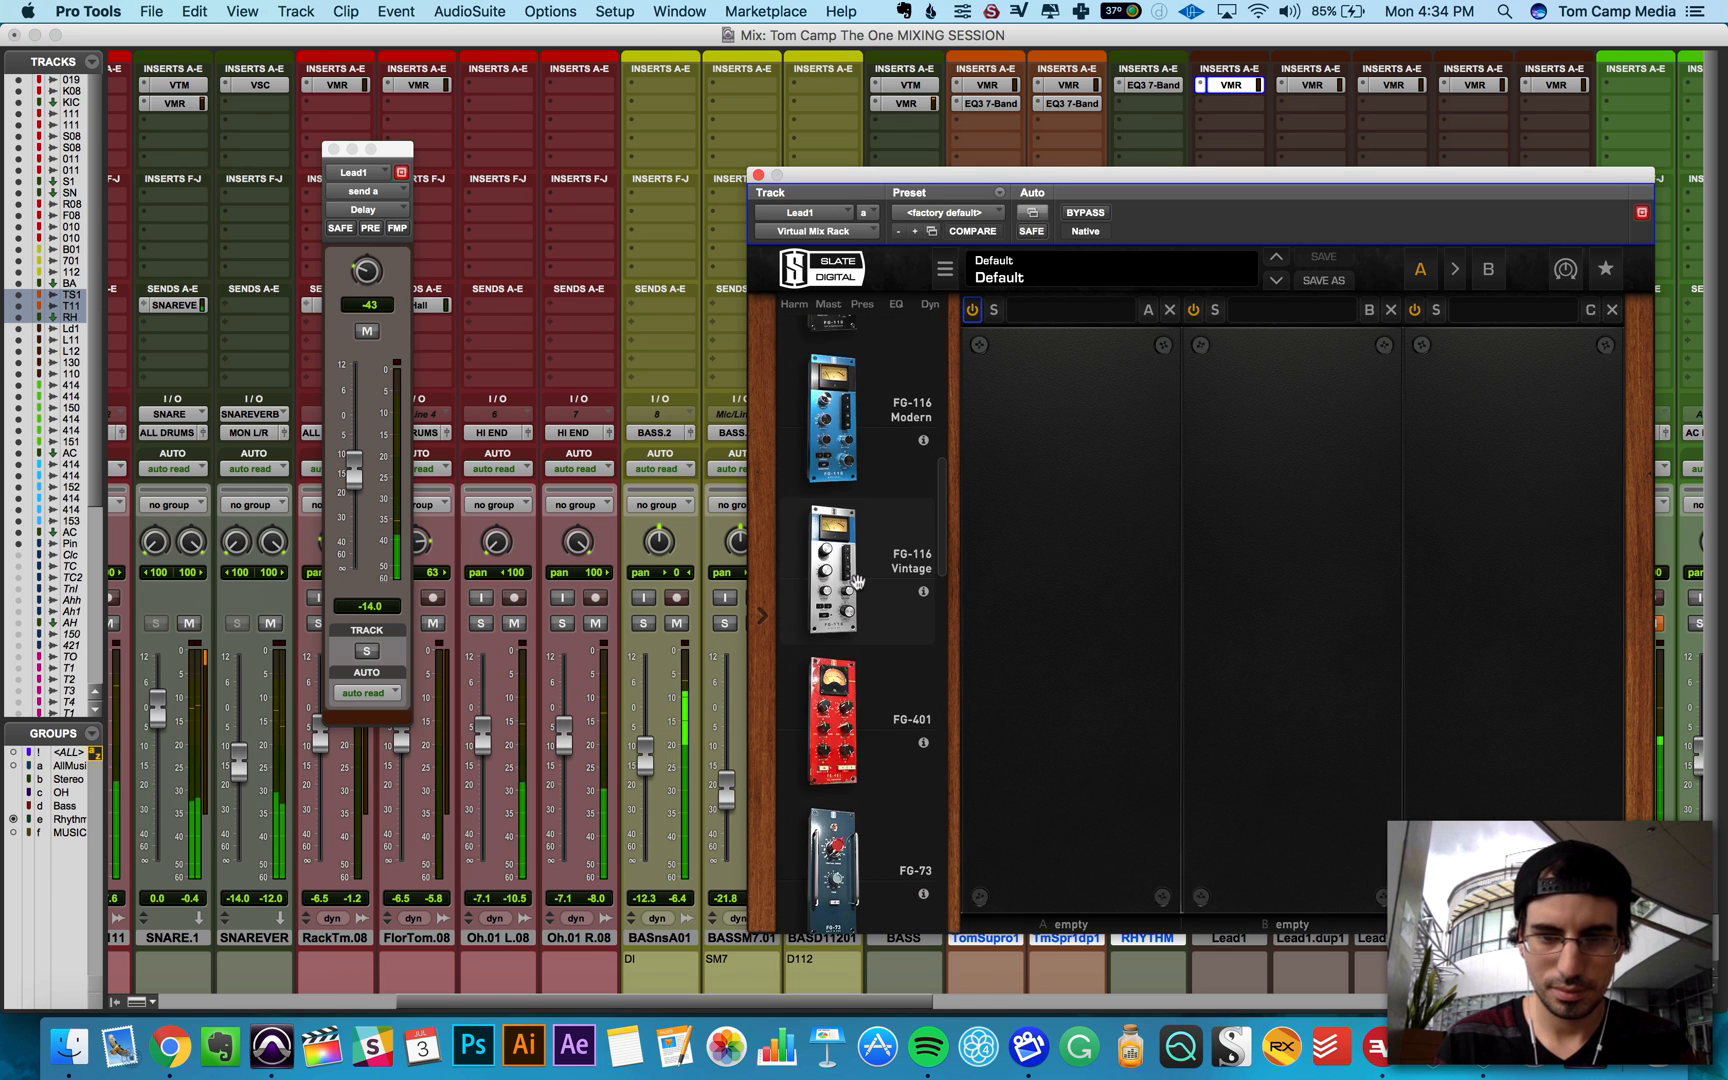
scroll(848, 520, "down", 5)
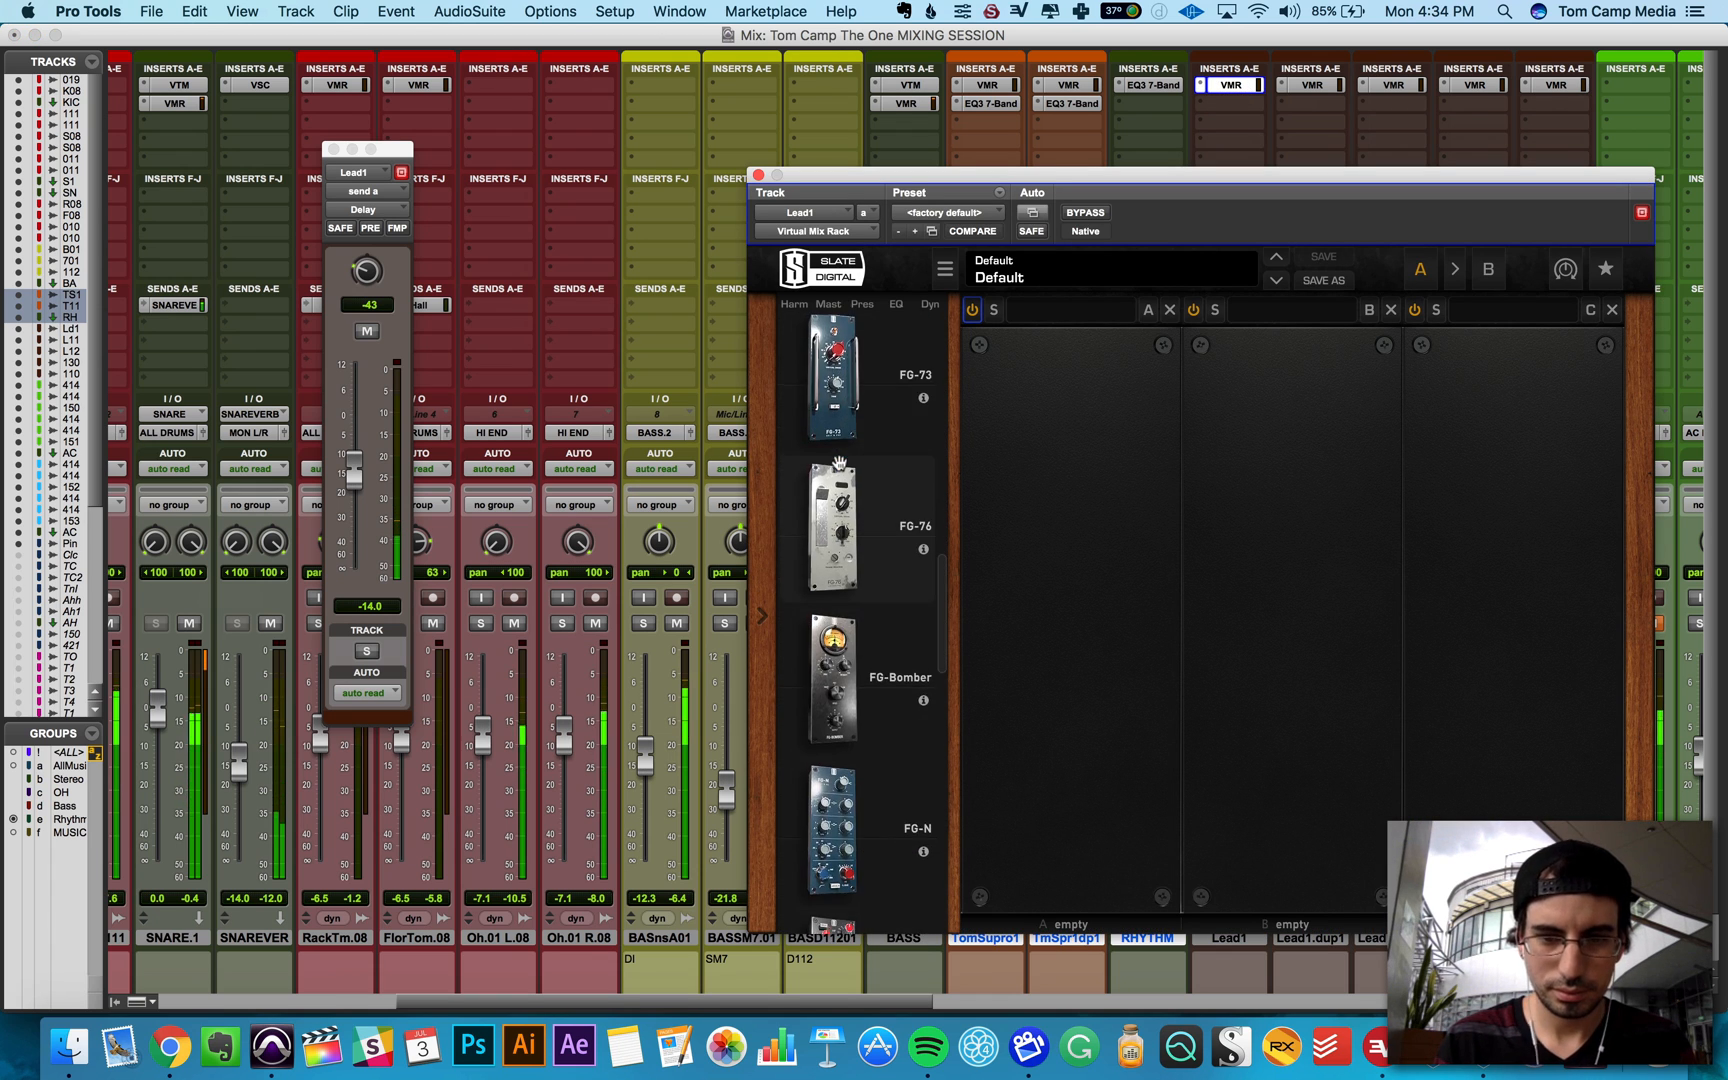
scroll(839, 463, "down", 5)
left_click_drag(838, 596, 1058, 594)
Step: Boost the FG-S HF band by about 1.95 dB and set its frequency to about 5.97 kHz
mouse_move(1129, 386)
left_mouse_down()
mouse_move(1136, 342)
mouse_move(1136, 390)
left_mouse_up()
left_click_drag(1120, 400, 1121, 412)
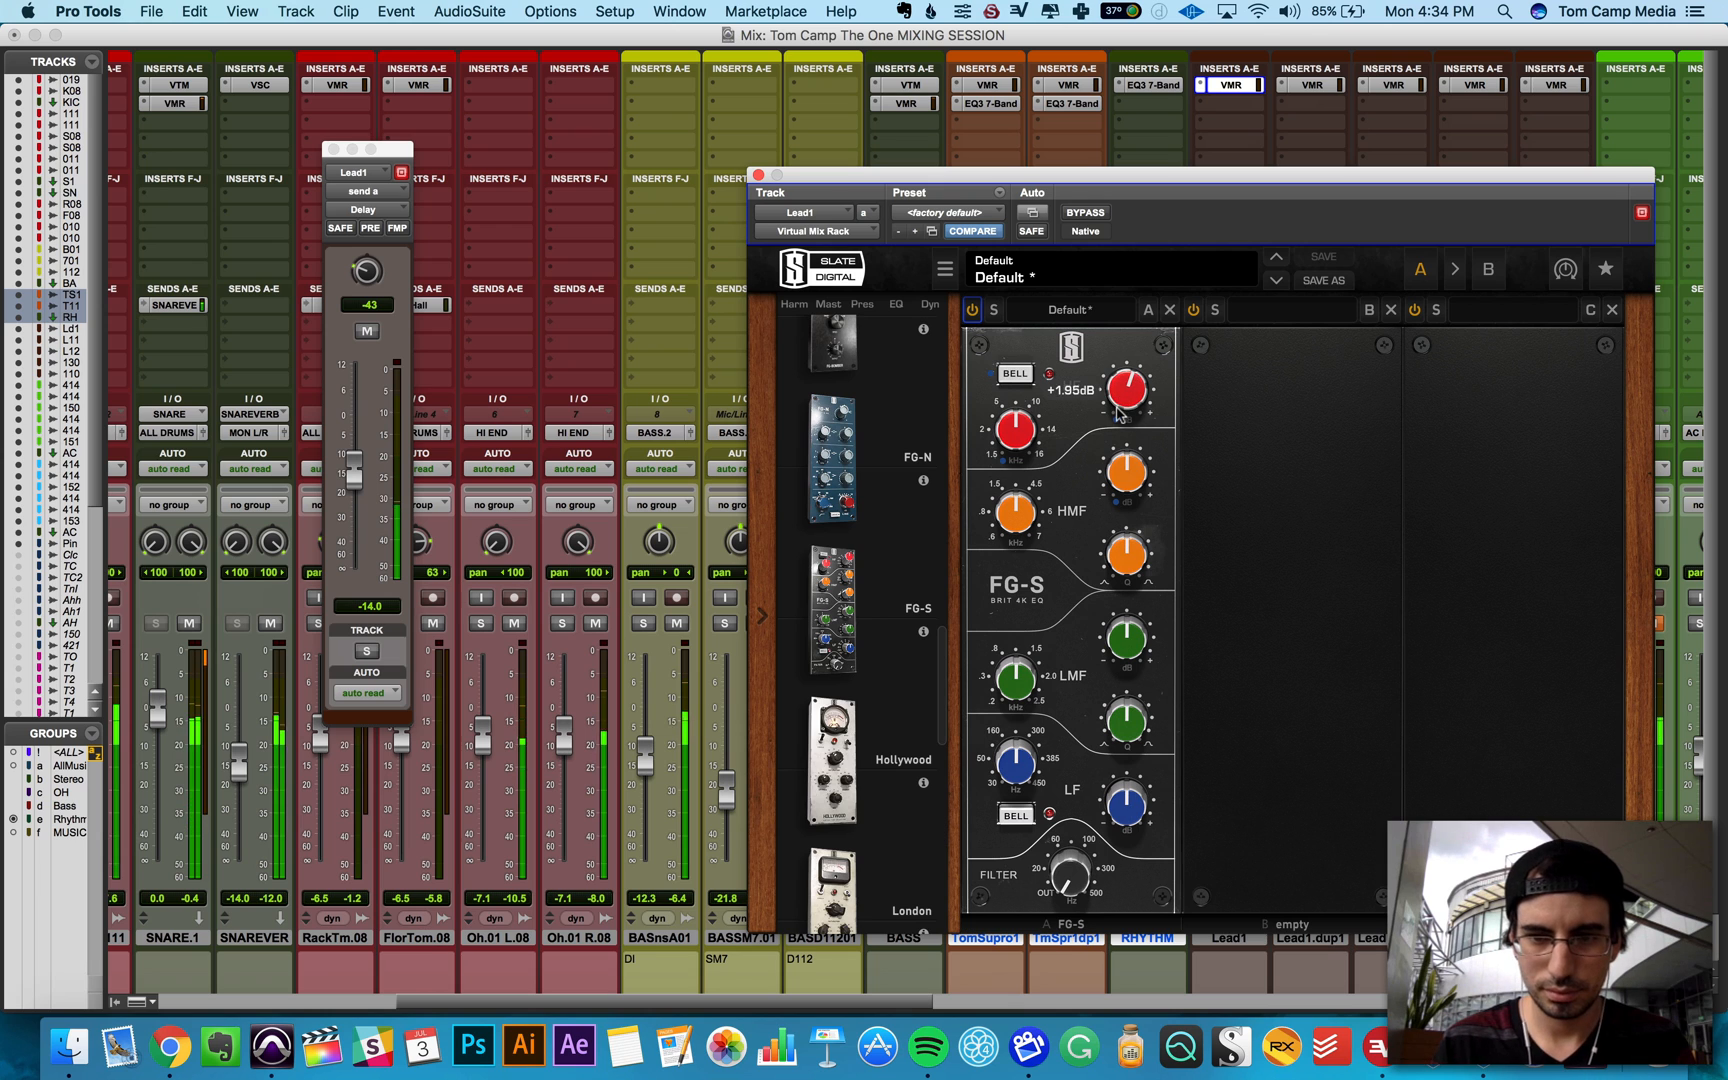
mouse_move(1020, 430)
left_click_drag(1020, 430, 1021, 448)
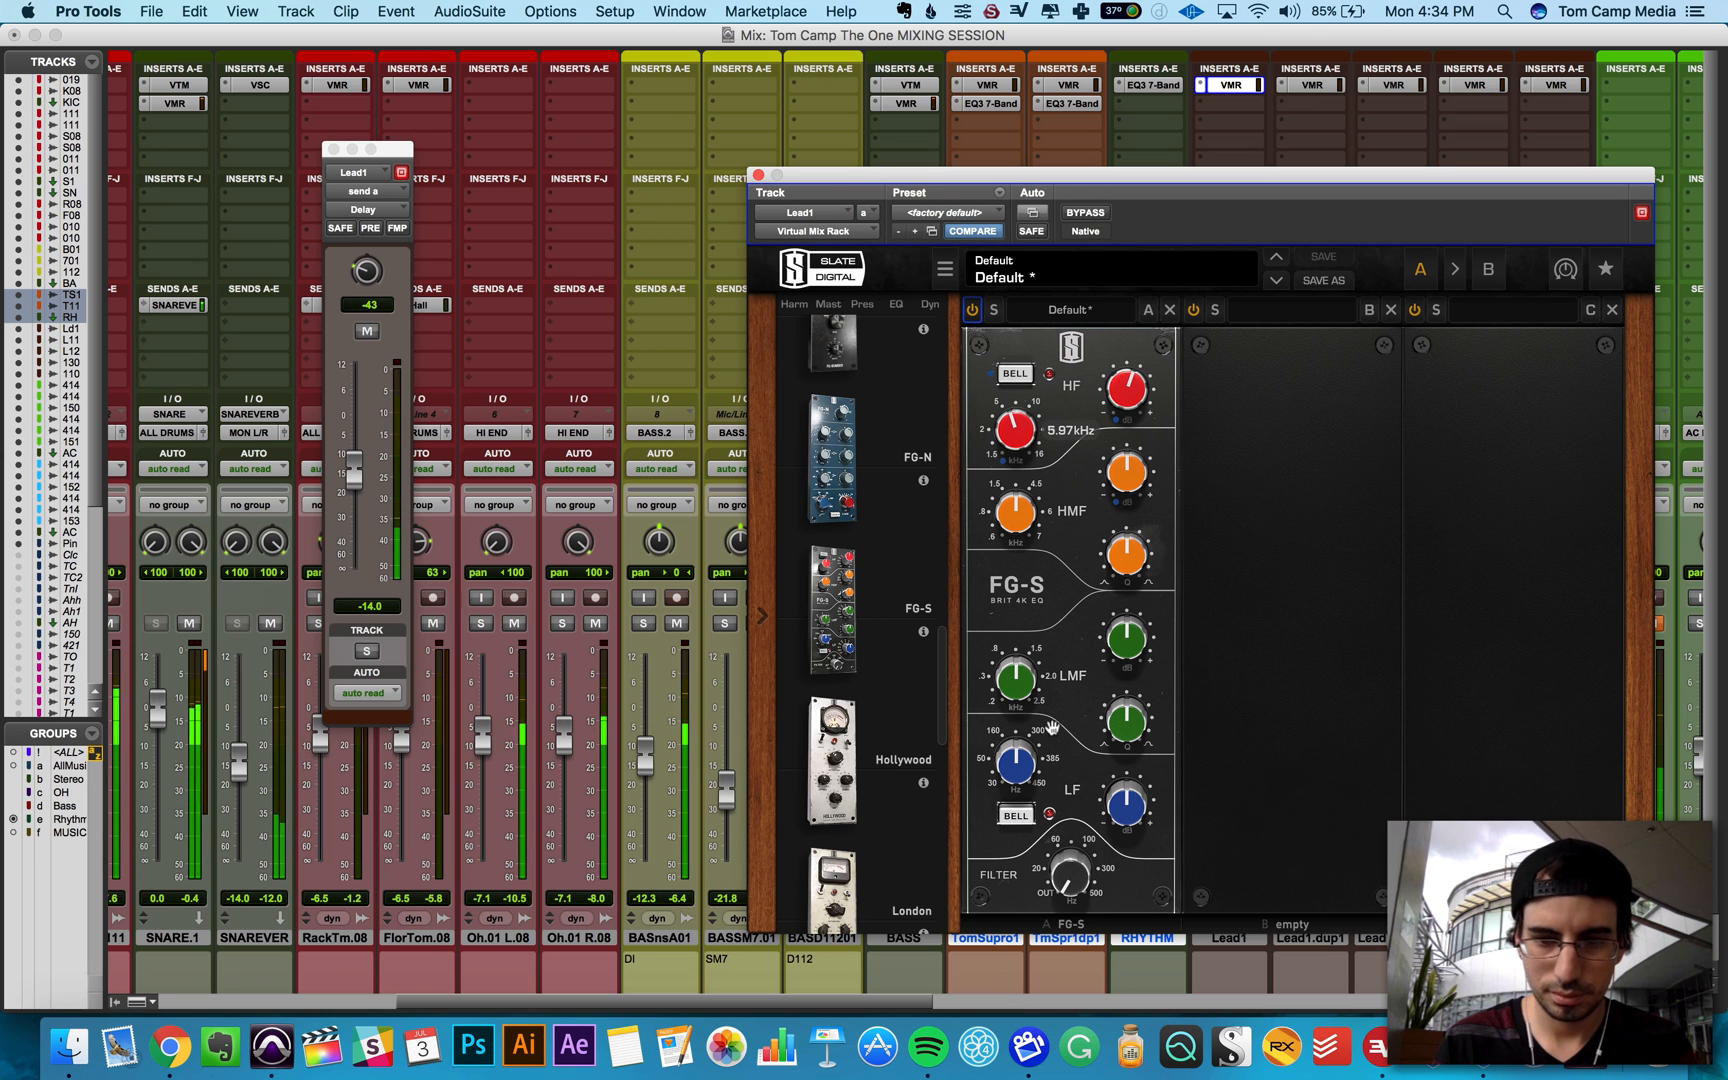
Step: Lower the FG-S LMF frequency, gain and Q, set the filter to about 58.6 Hz, and turn the HF gain down to a slight cut
left_click_drag(1015, 684, 1015, 695)
left_click_drag(1124, 635, 1121, 735)
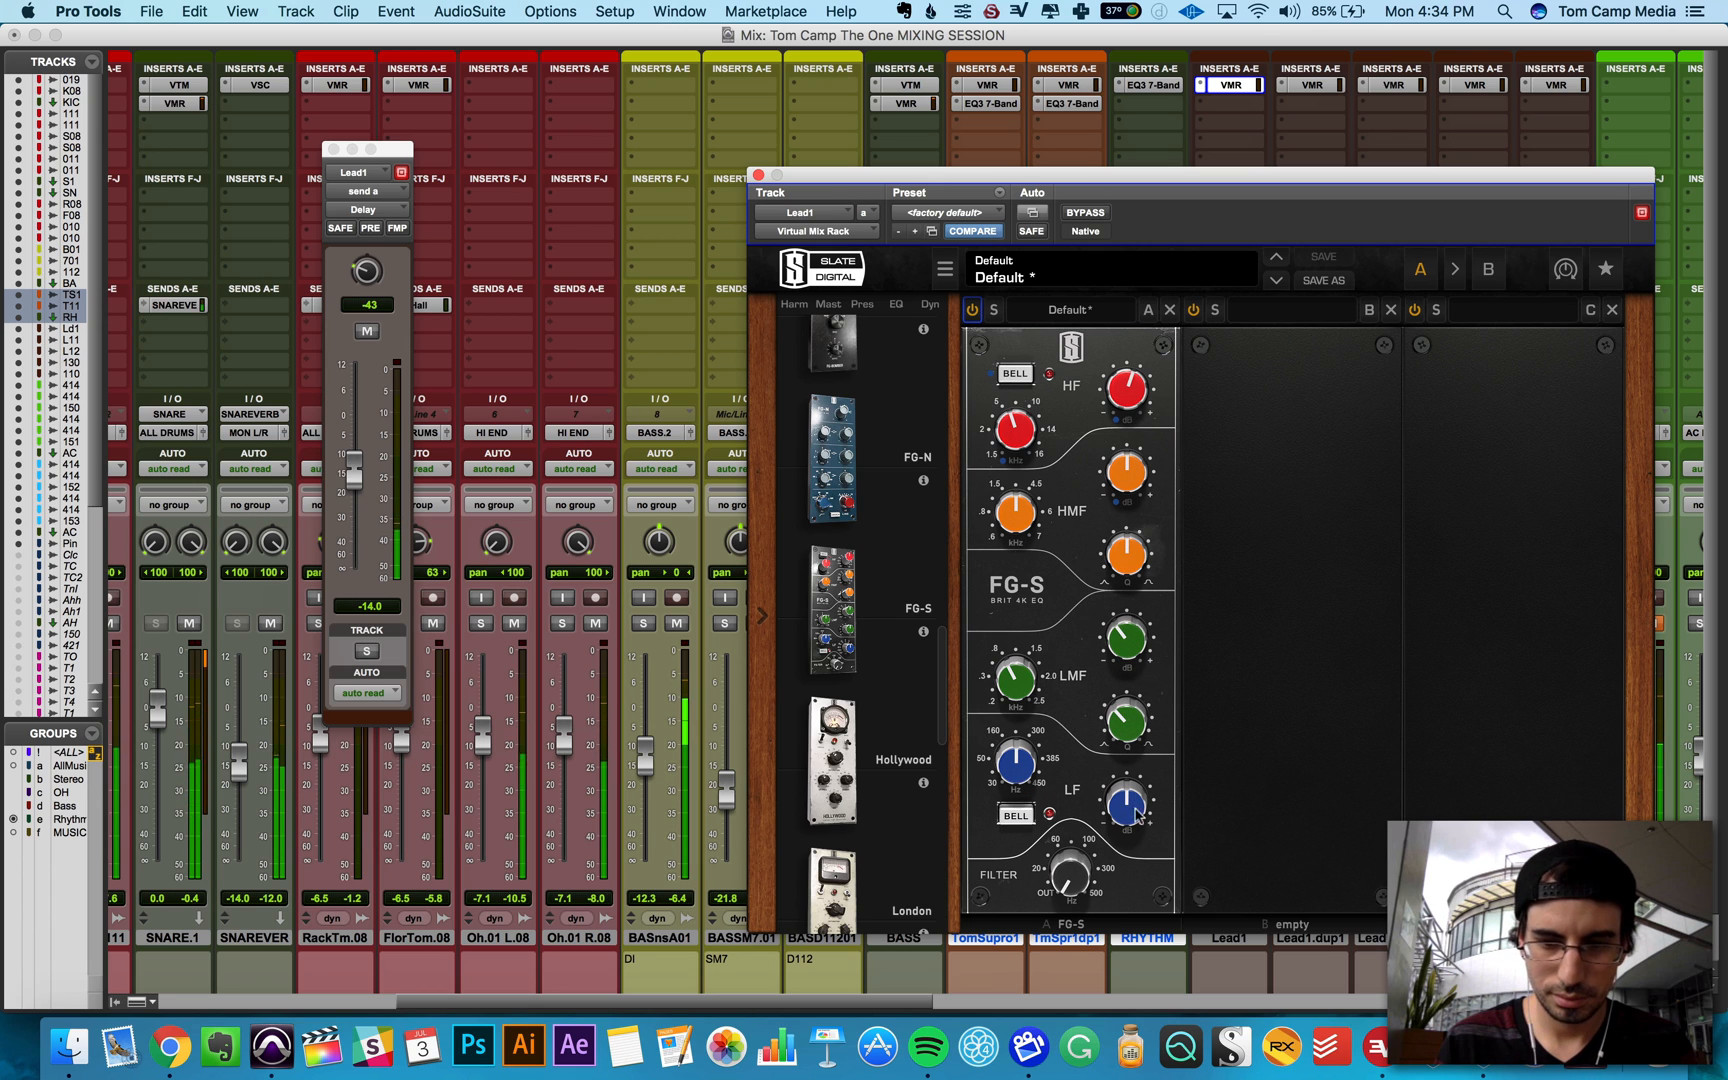
left_click_drag(1074, 876, 1079, 794)
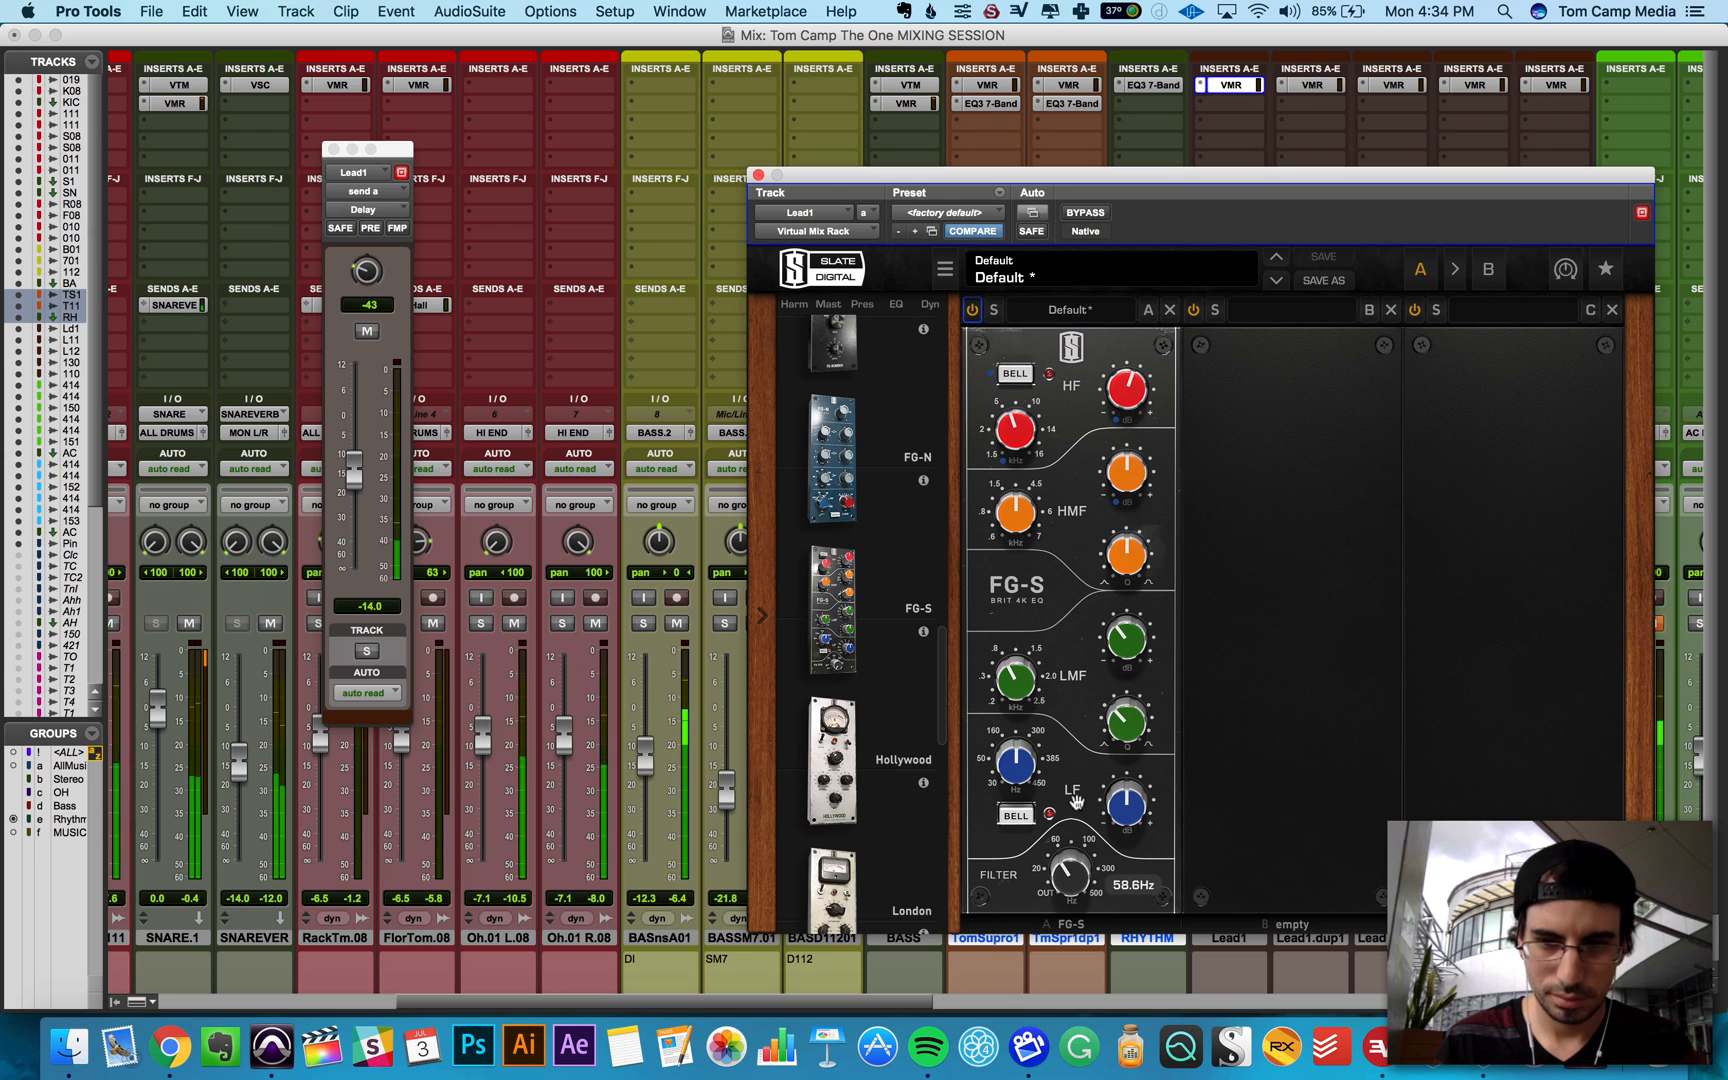
left_click(1117, 392)
left_click_drag(1117, 392, 1112, 402)
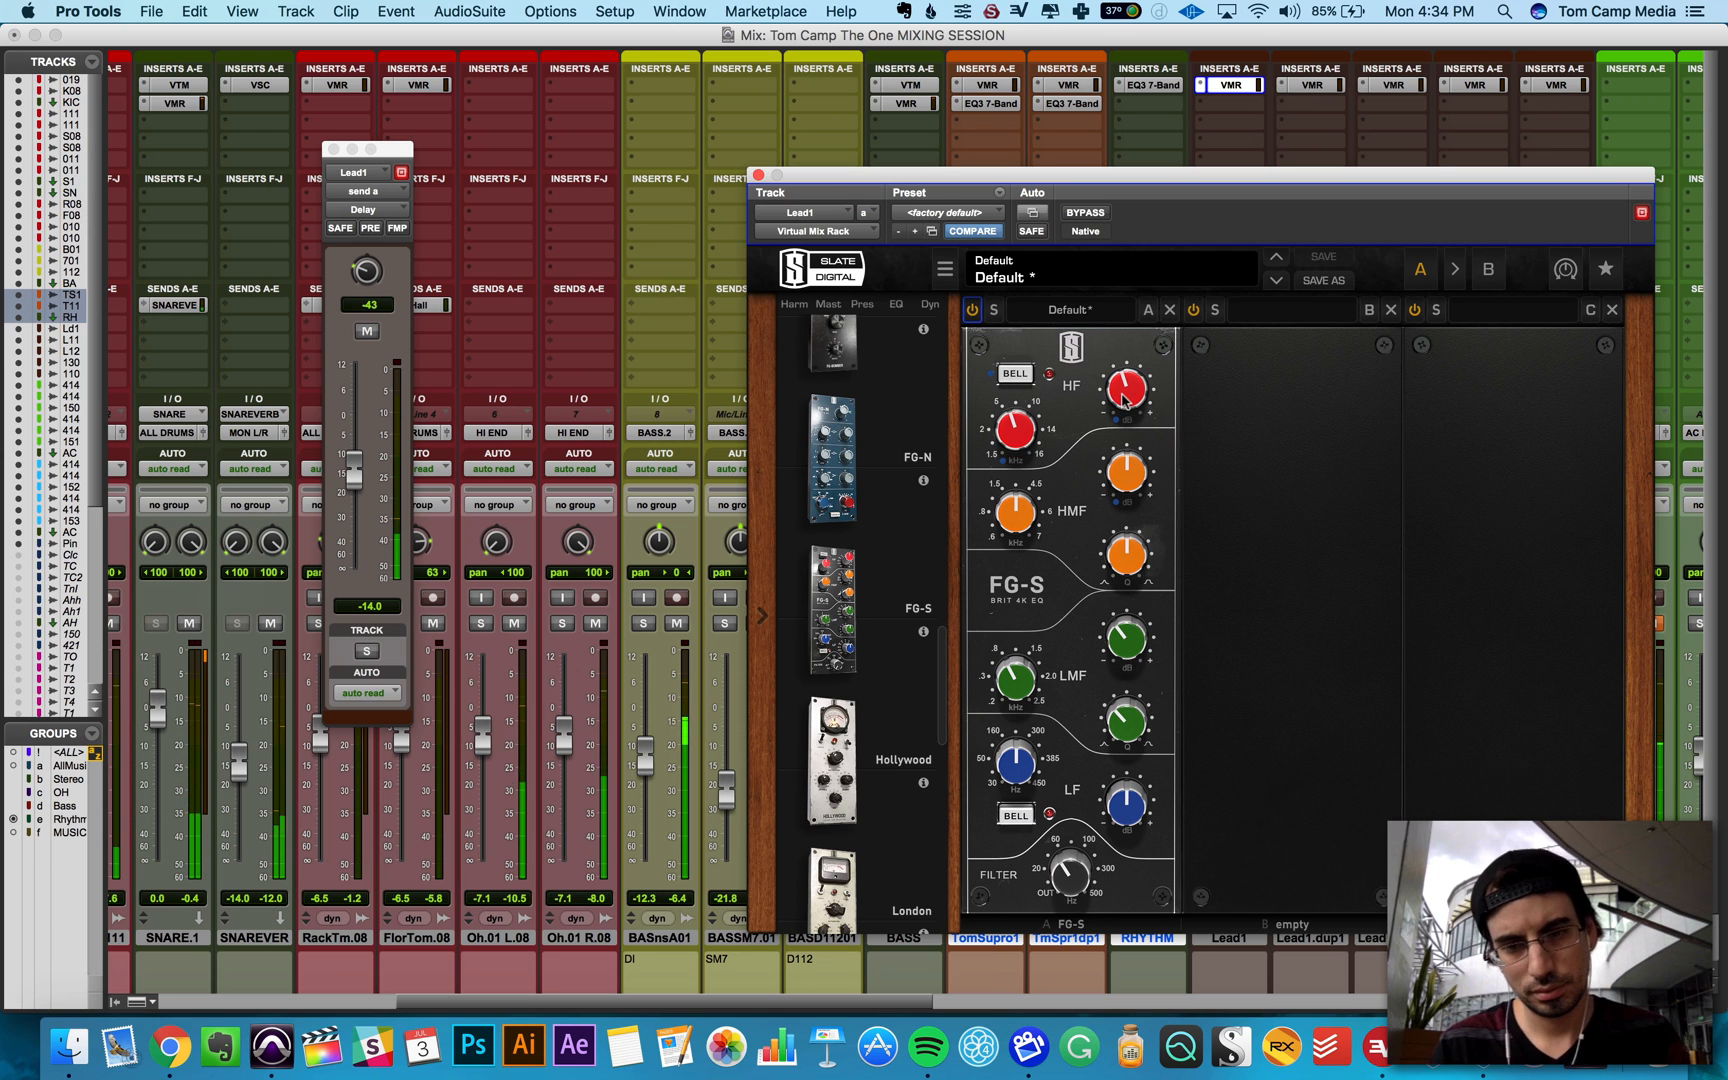
Step: Add the VCC Channel module to the Lead1 rack in front of the FG-S equalizer
scroll(838, 566, "down", 10)
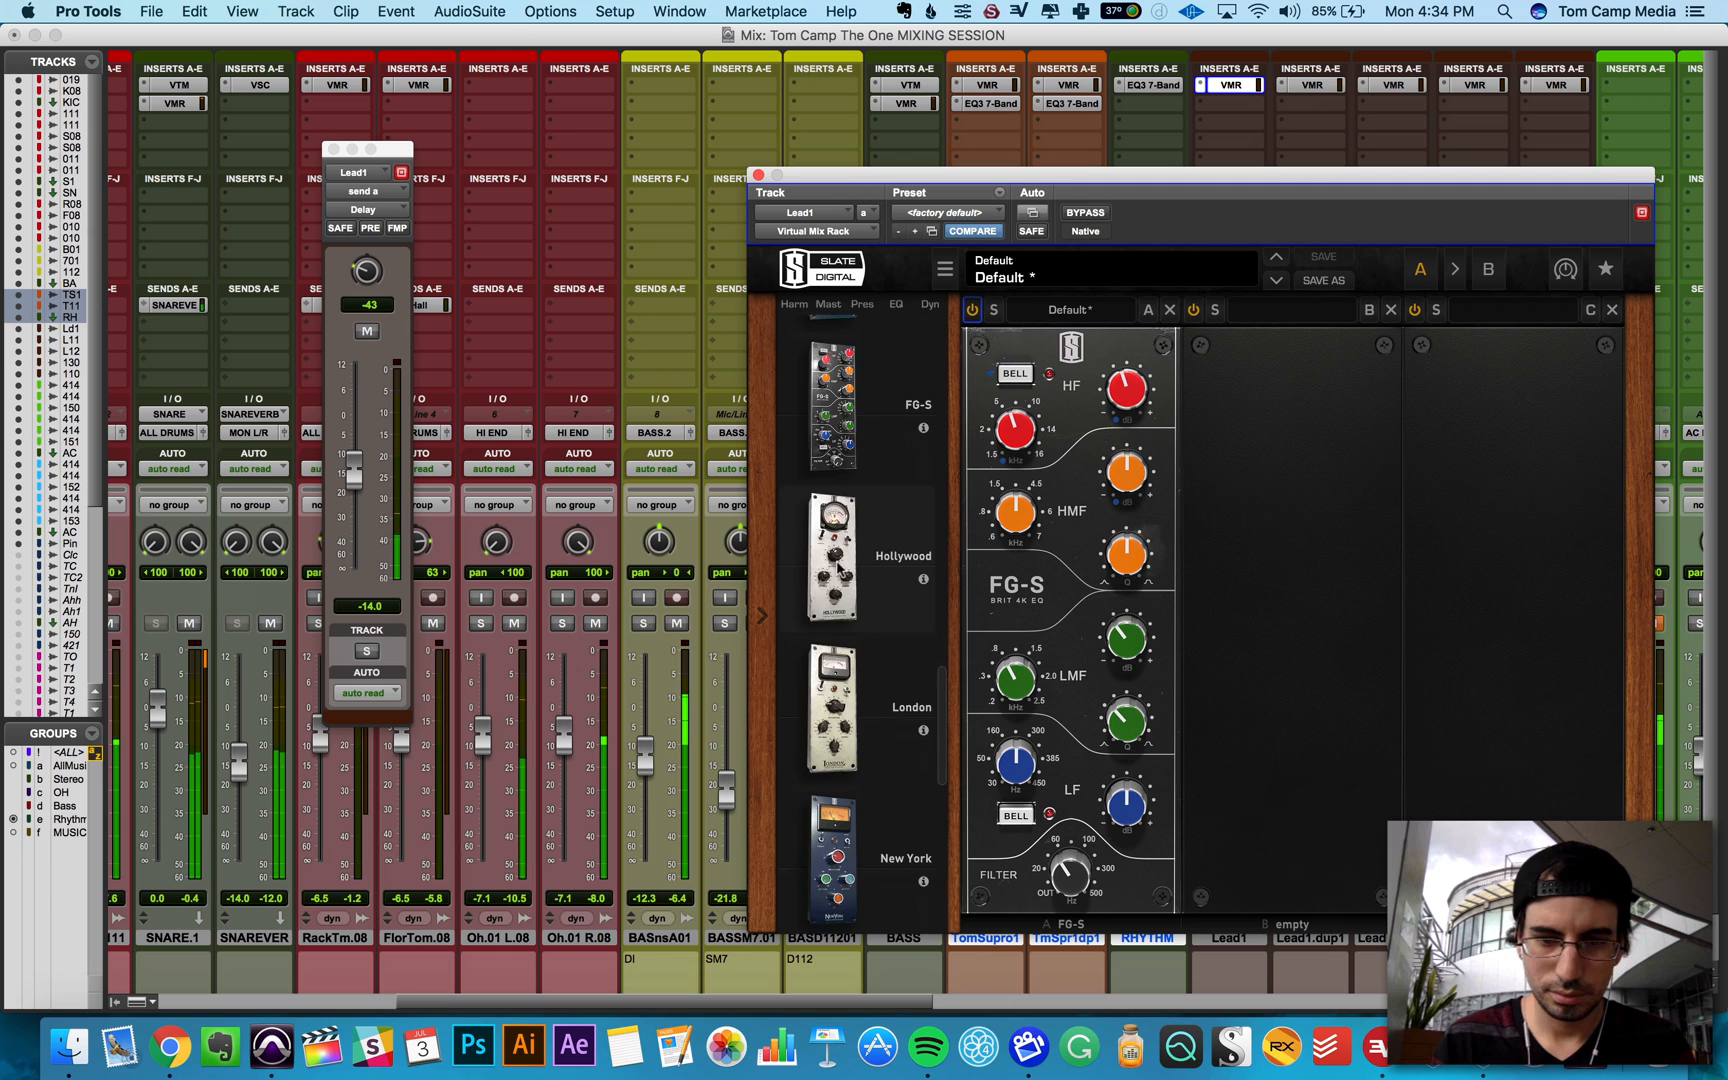
scroll(838, 540, "up", 3)
scroll(838, 540, "down", 3)
left_click_drag(838, 755, 1008, 628)
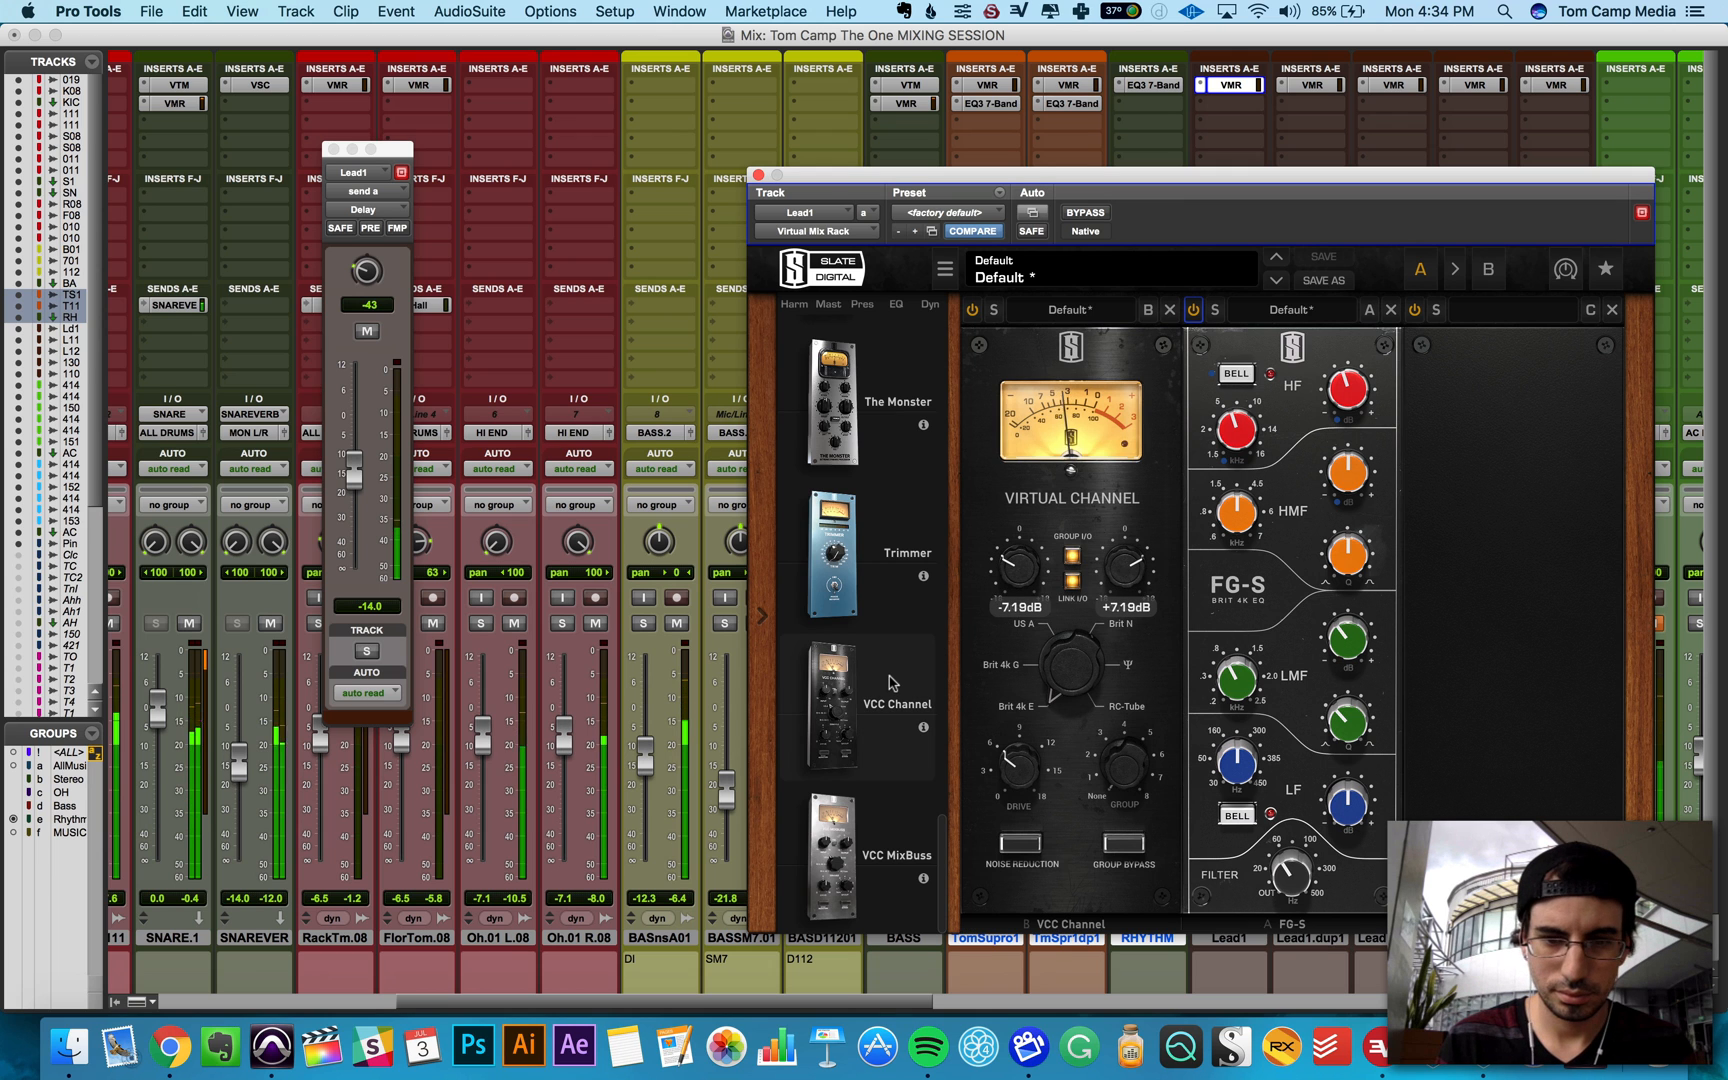
Step: Browse the rack's module list and add the CS-EQ in the slot after the FG-S
scroll(893, 683, "up", 6)
scroll(893, 683, "up", 2)
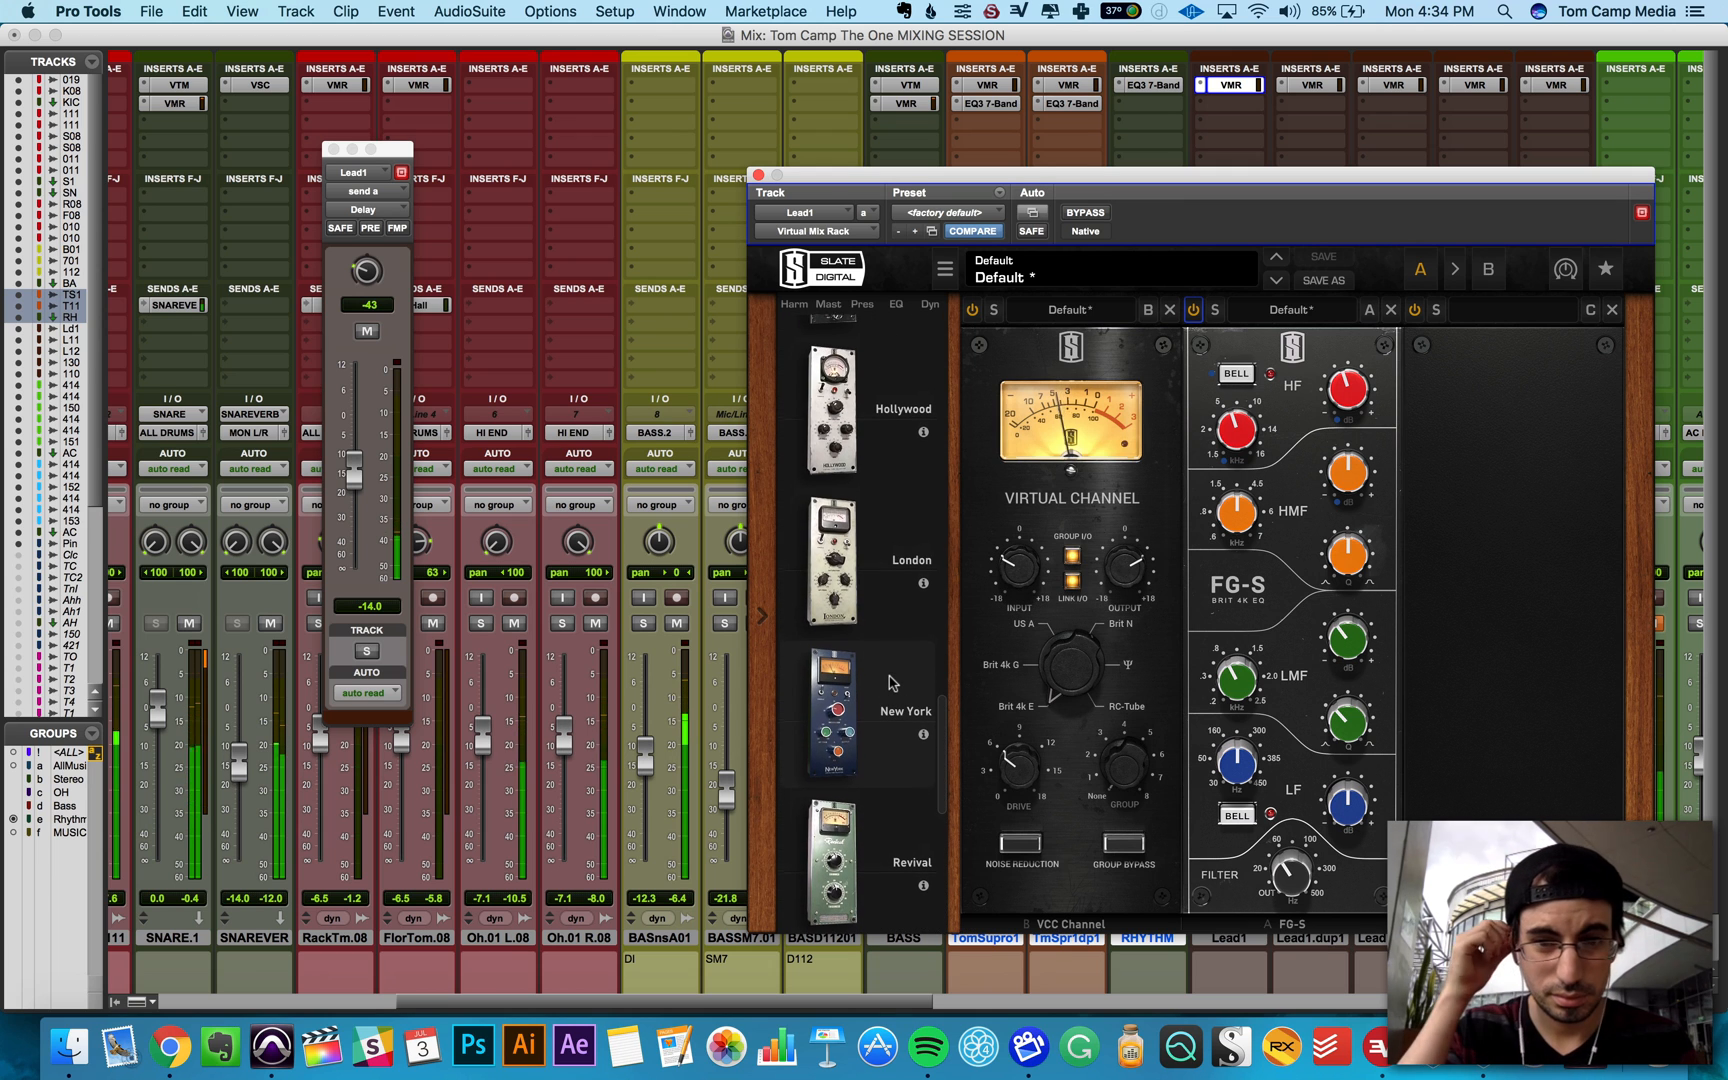
scroll(893, 683, "up", 10)
scroll(893, 683, "up", 5)
scroll(862, 678, "down", 15)
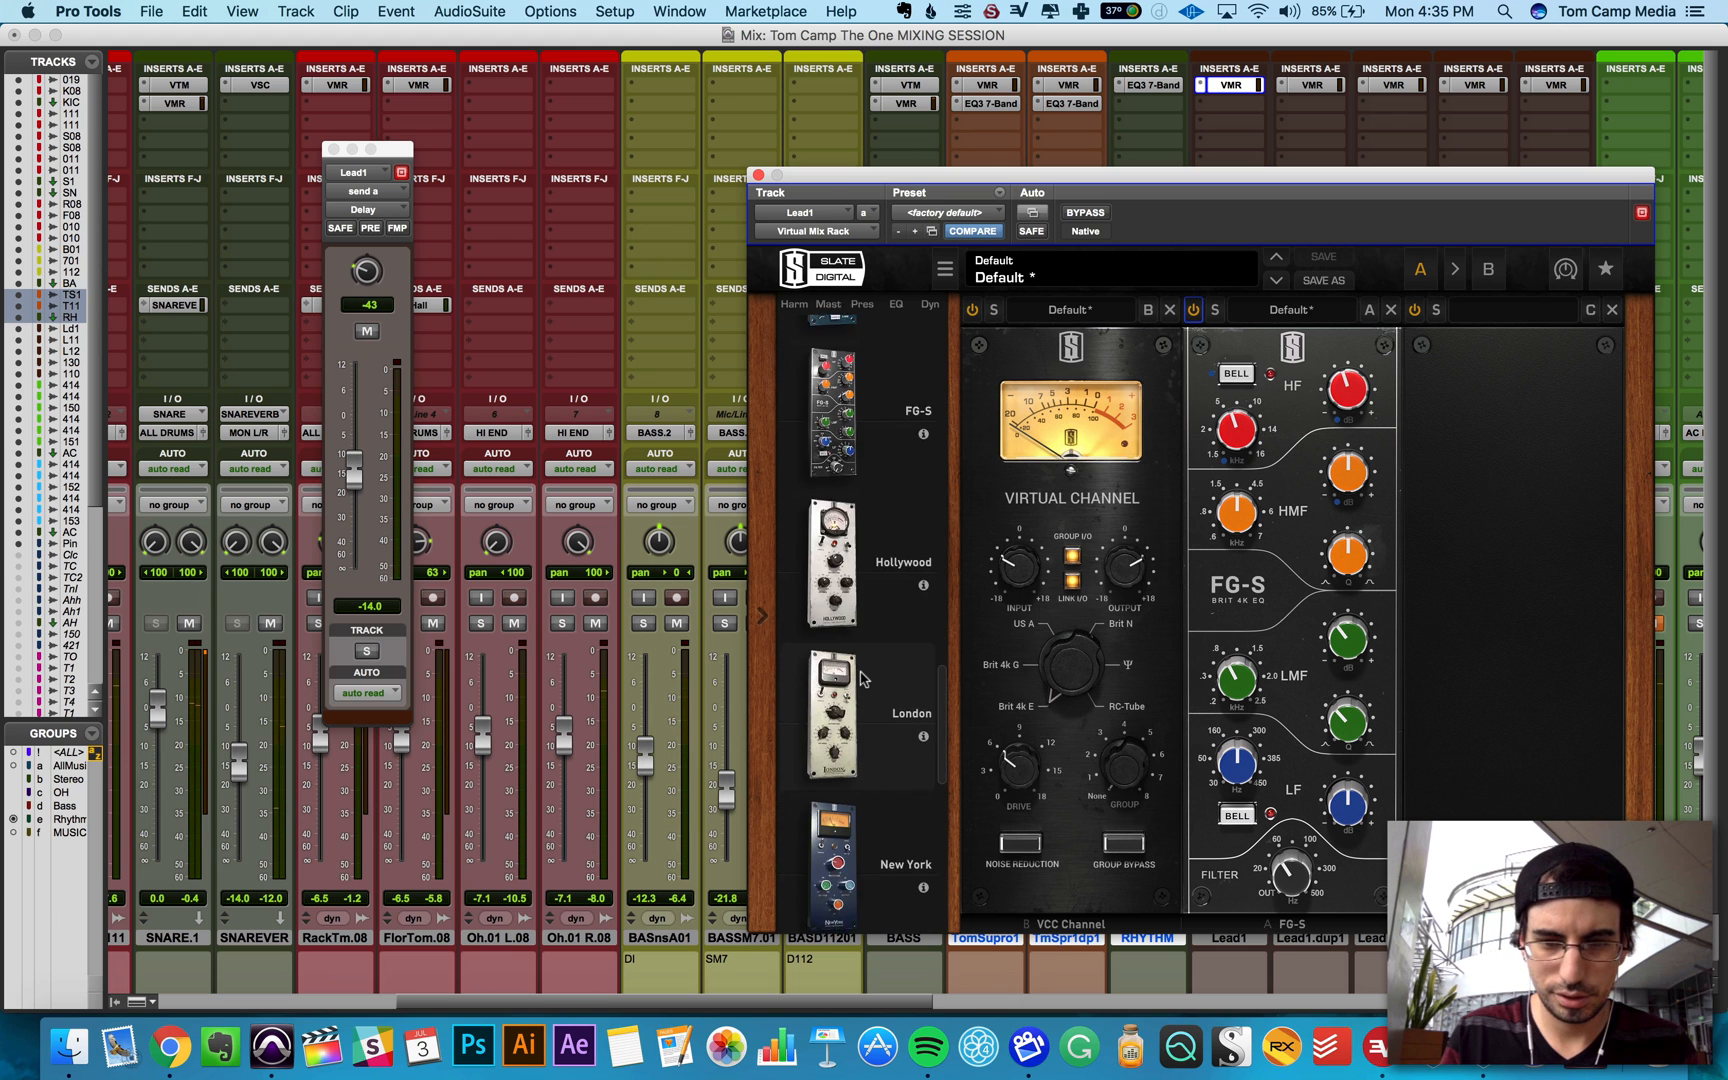
scroll(862, 678, "up", 15)
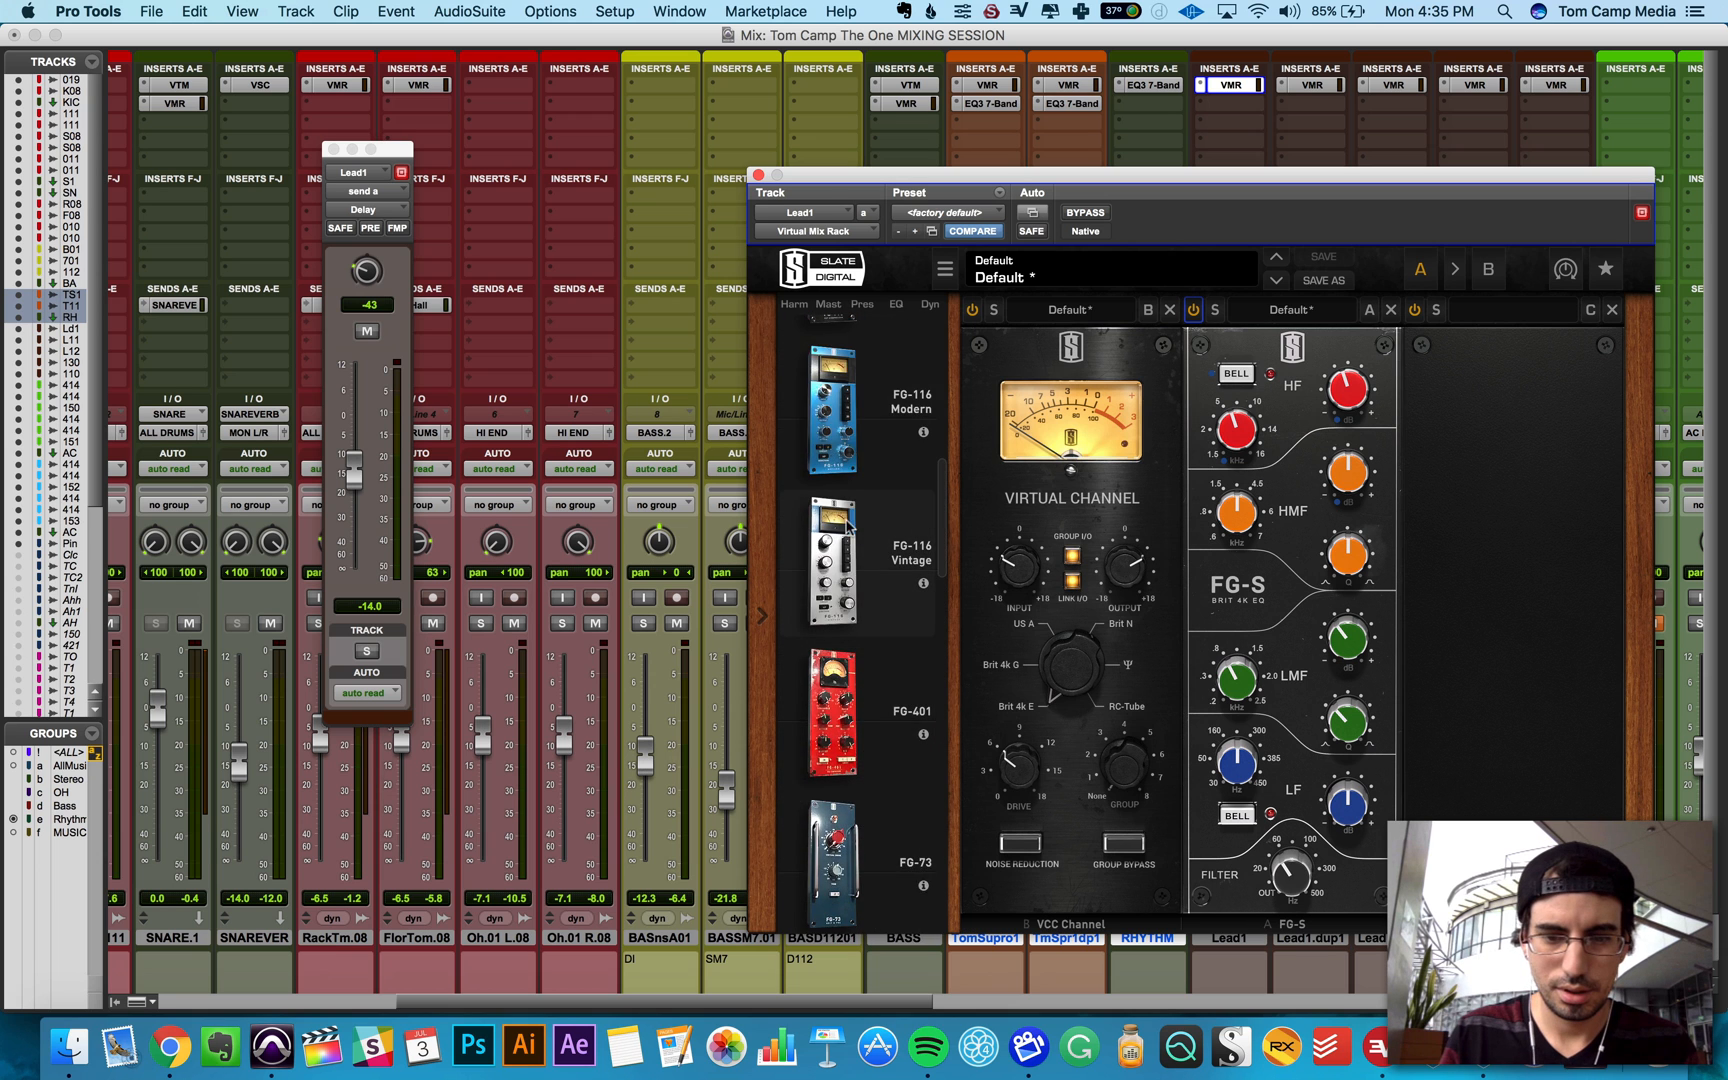
scroll(852, 512, "up", 5)
left_click_drag(850, 535, 1407, 527)
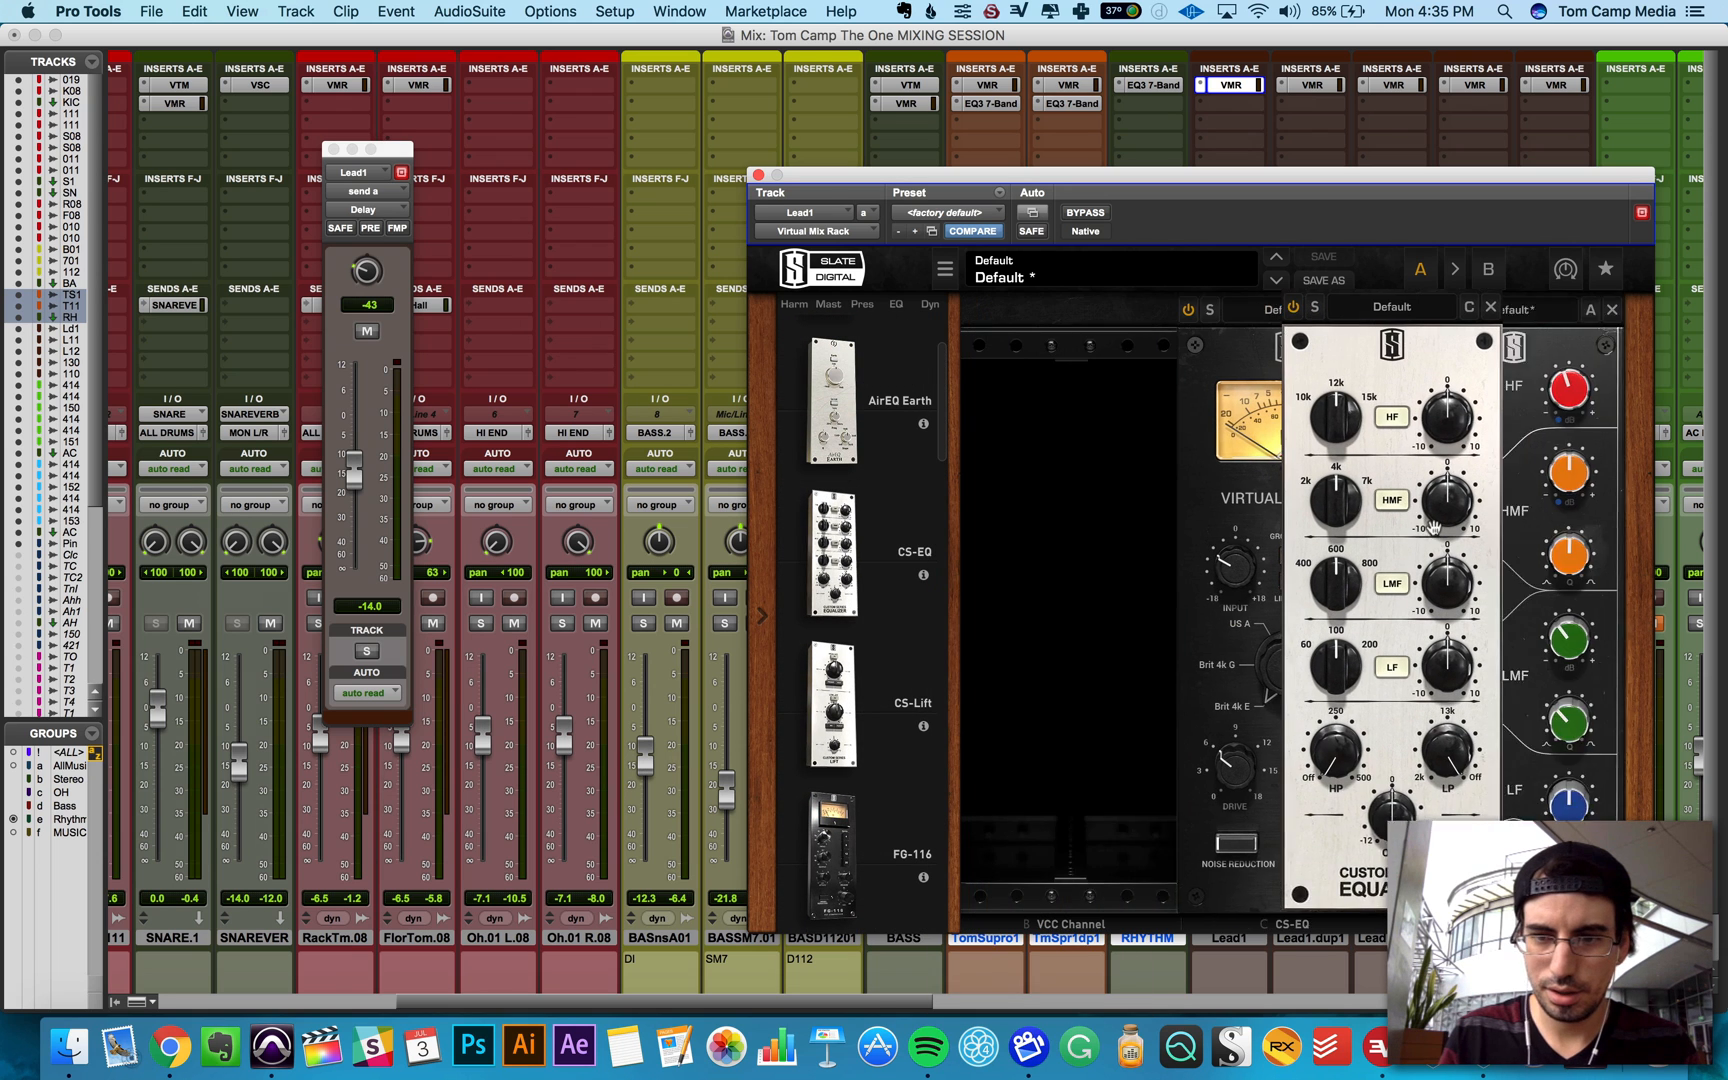
Step: On the CS-EQ, set the low-pass to about 16.5 kHz, the HF gain to about 2.64 and the HMF gain to about 2.71
left_click_drag(1575, 760, 1567, 810)
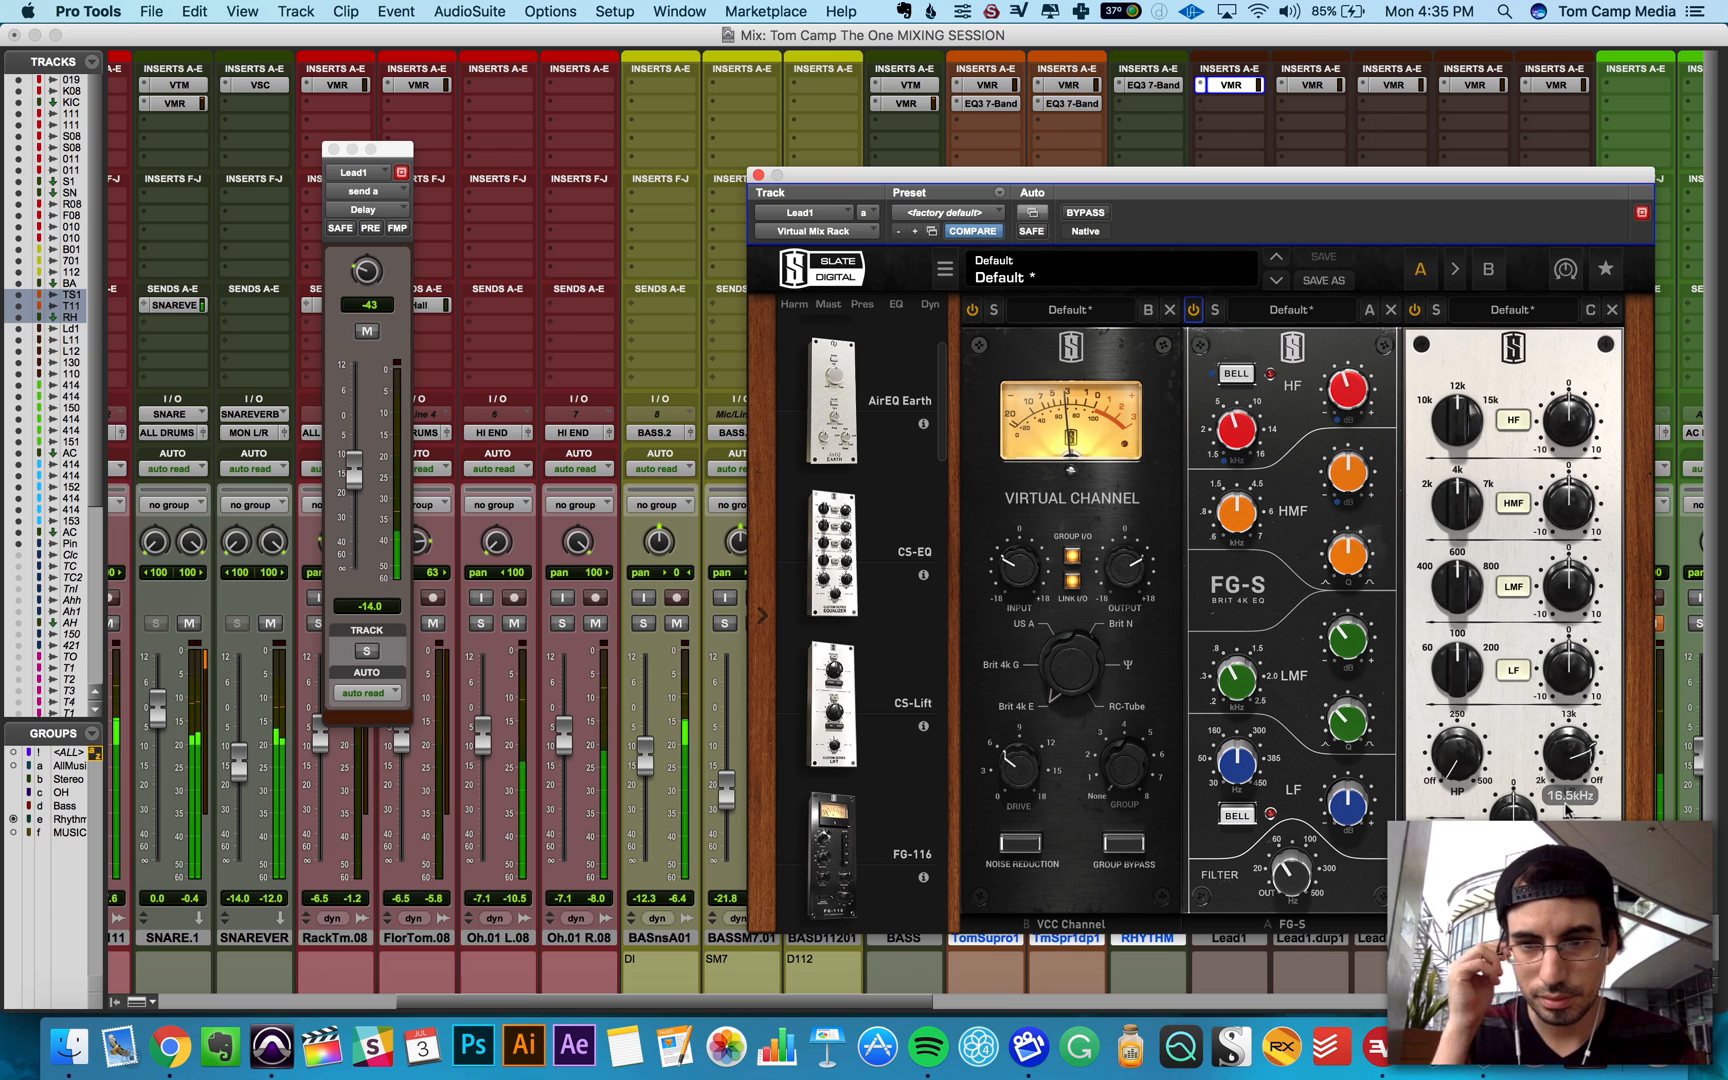
left_click_drag(1569, 420, 1568, 384)
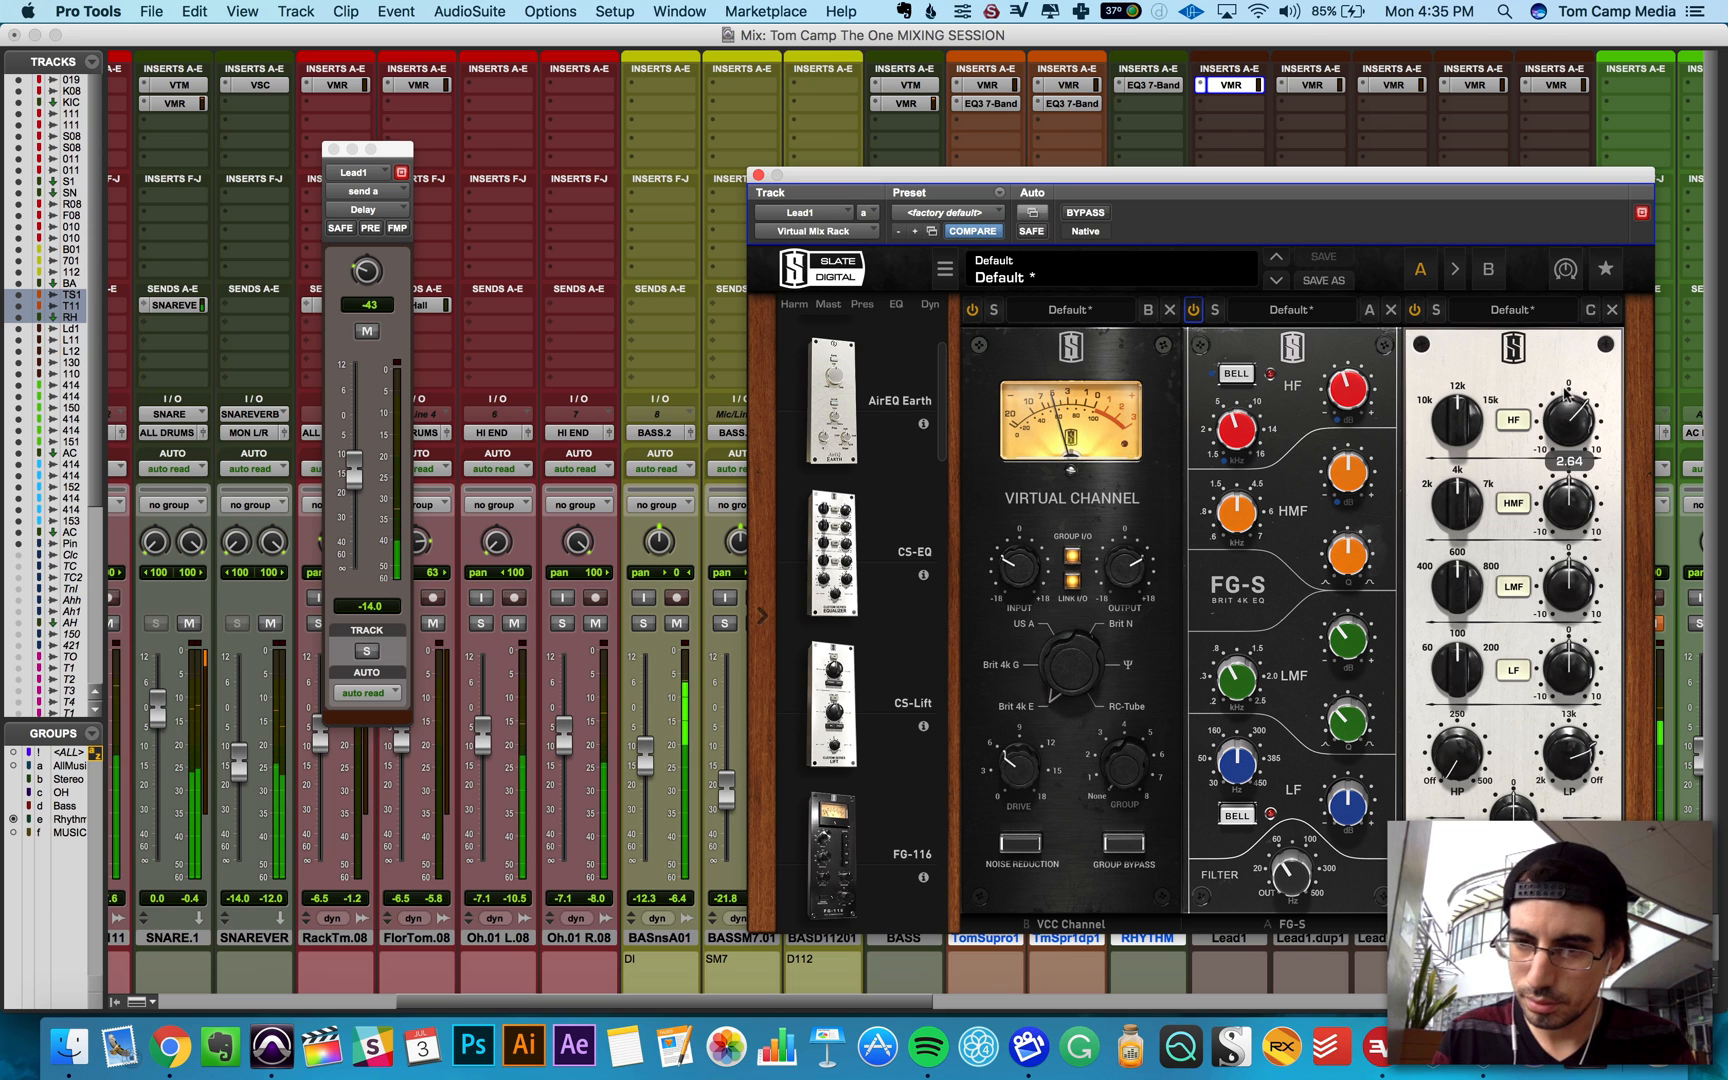
mouse_move(1569, 503)
left_mouse_down()
mouse_move(1573, 462)
mouse_move(1569, 505)
left_mouse_up()
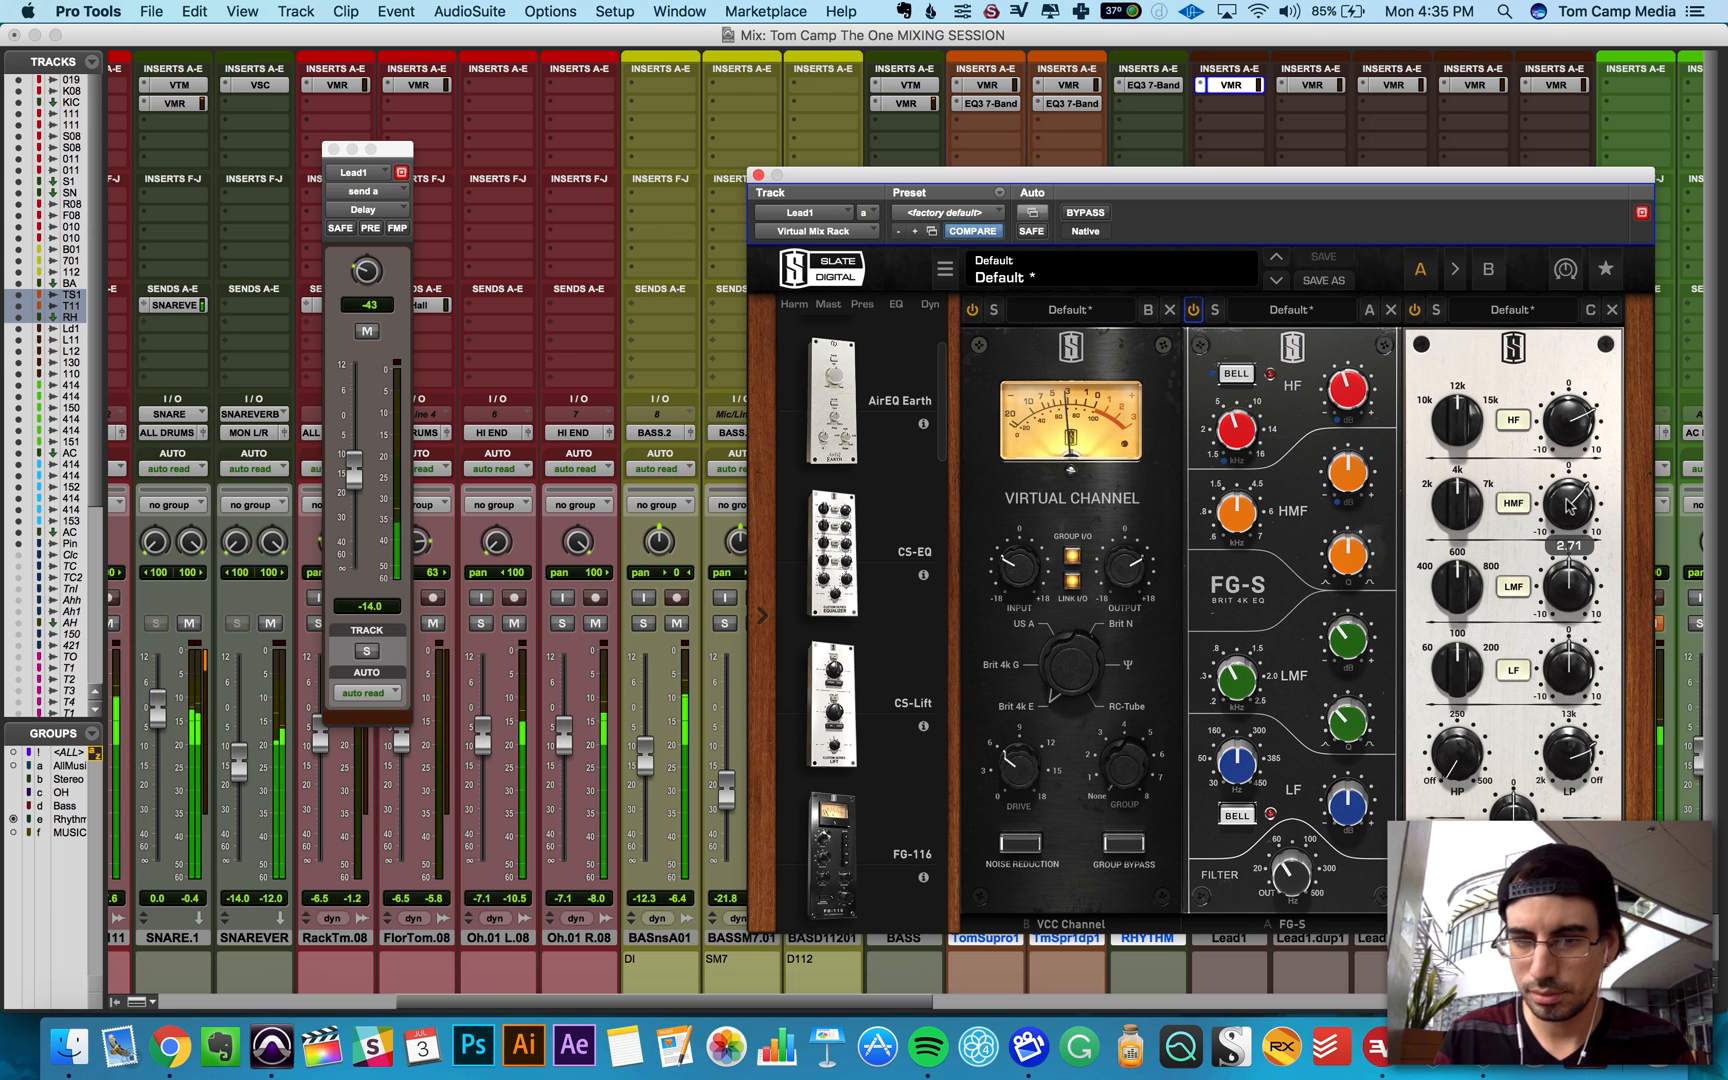
Step: Set the CS-EQ LMF band to 800 Hz with a gain of about 2.66, and compare the sound with the rack bypassed
left_click_drag(1568, 588, 1567, 604)
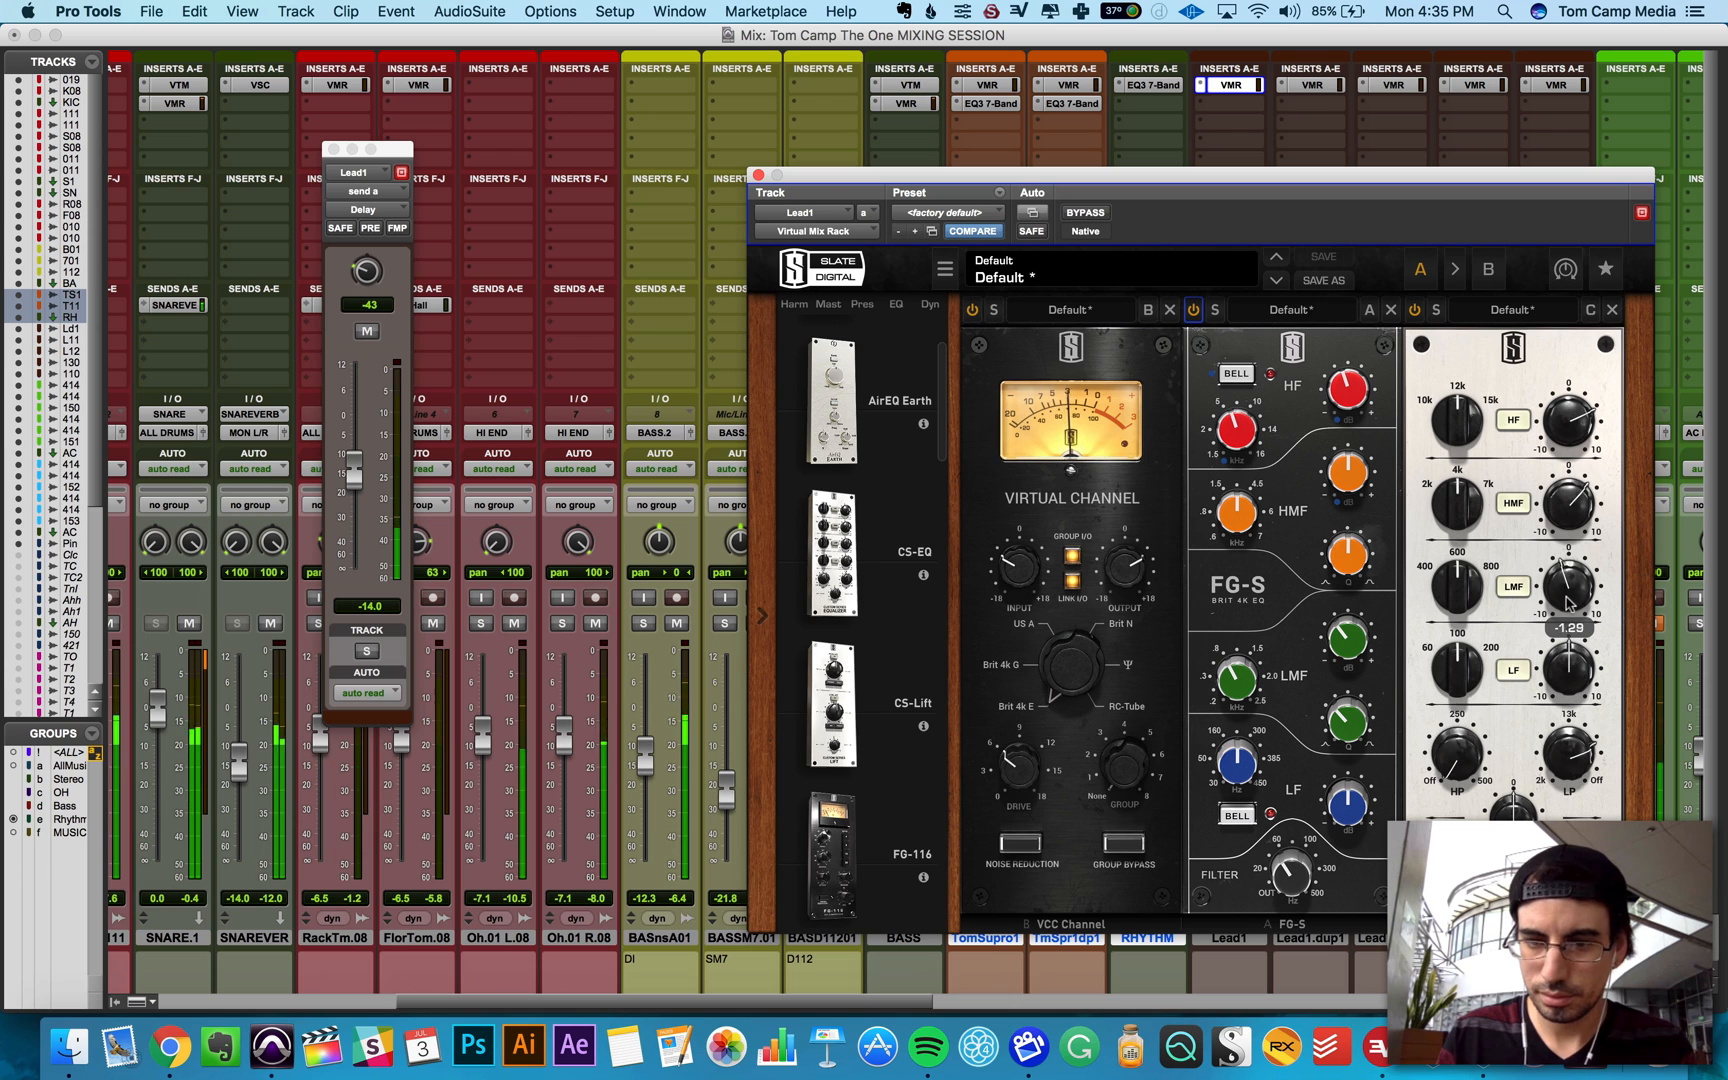
left_click_drag(1458, 590, 1472, 545)
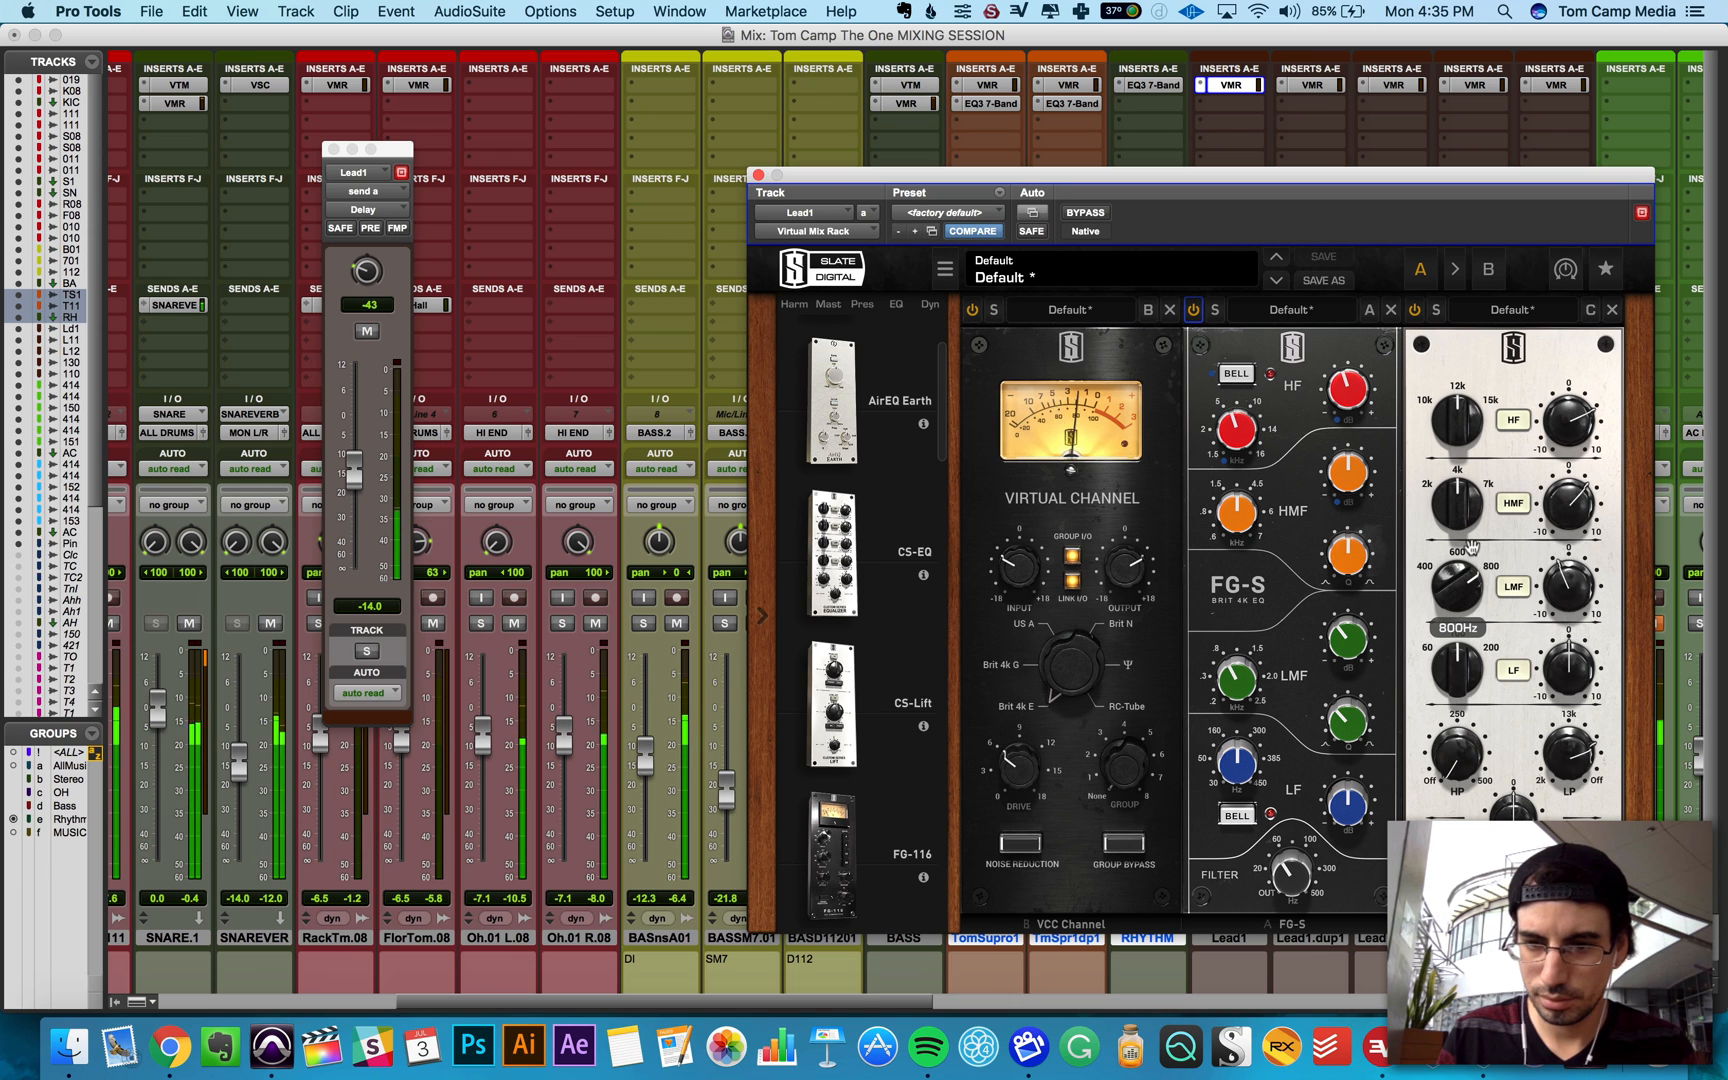
left_click_drag(1545, 601, 1558, 558)
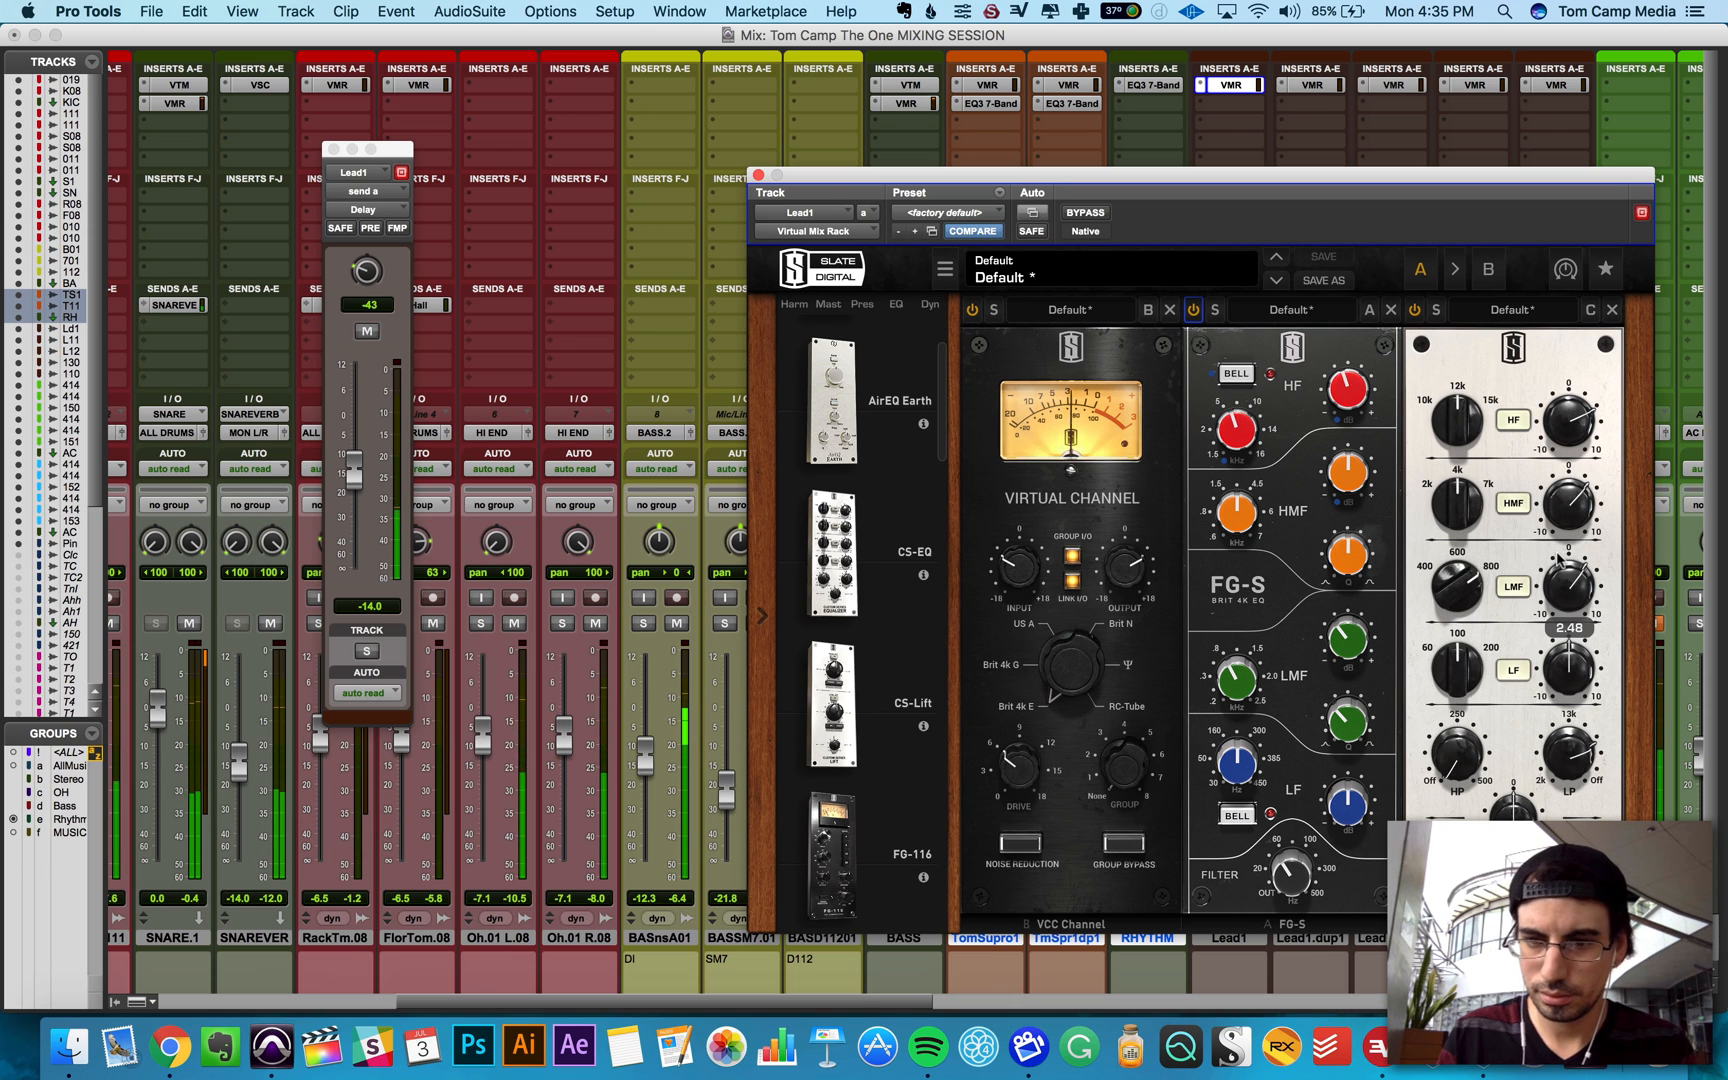
left_click_drag(1566, 490, 1549, 553)
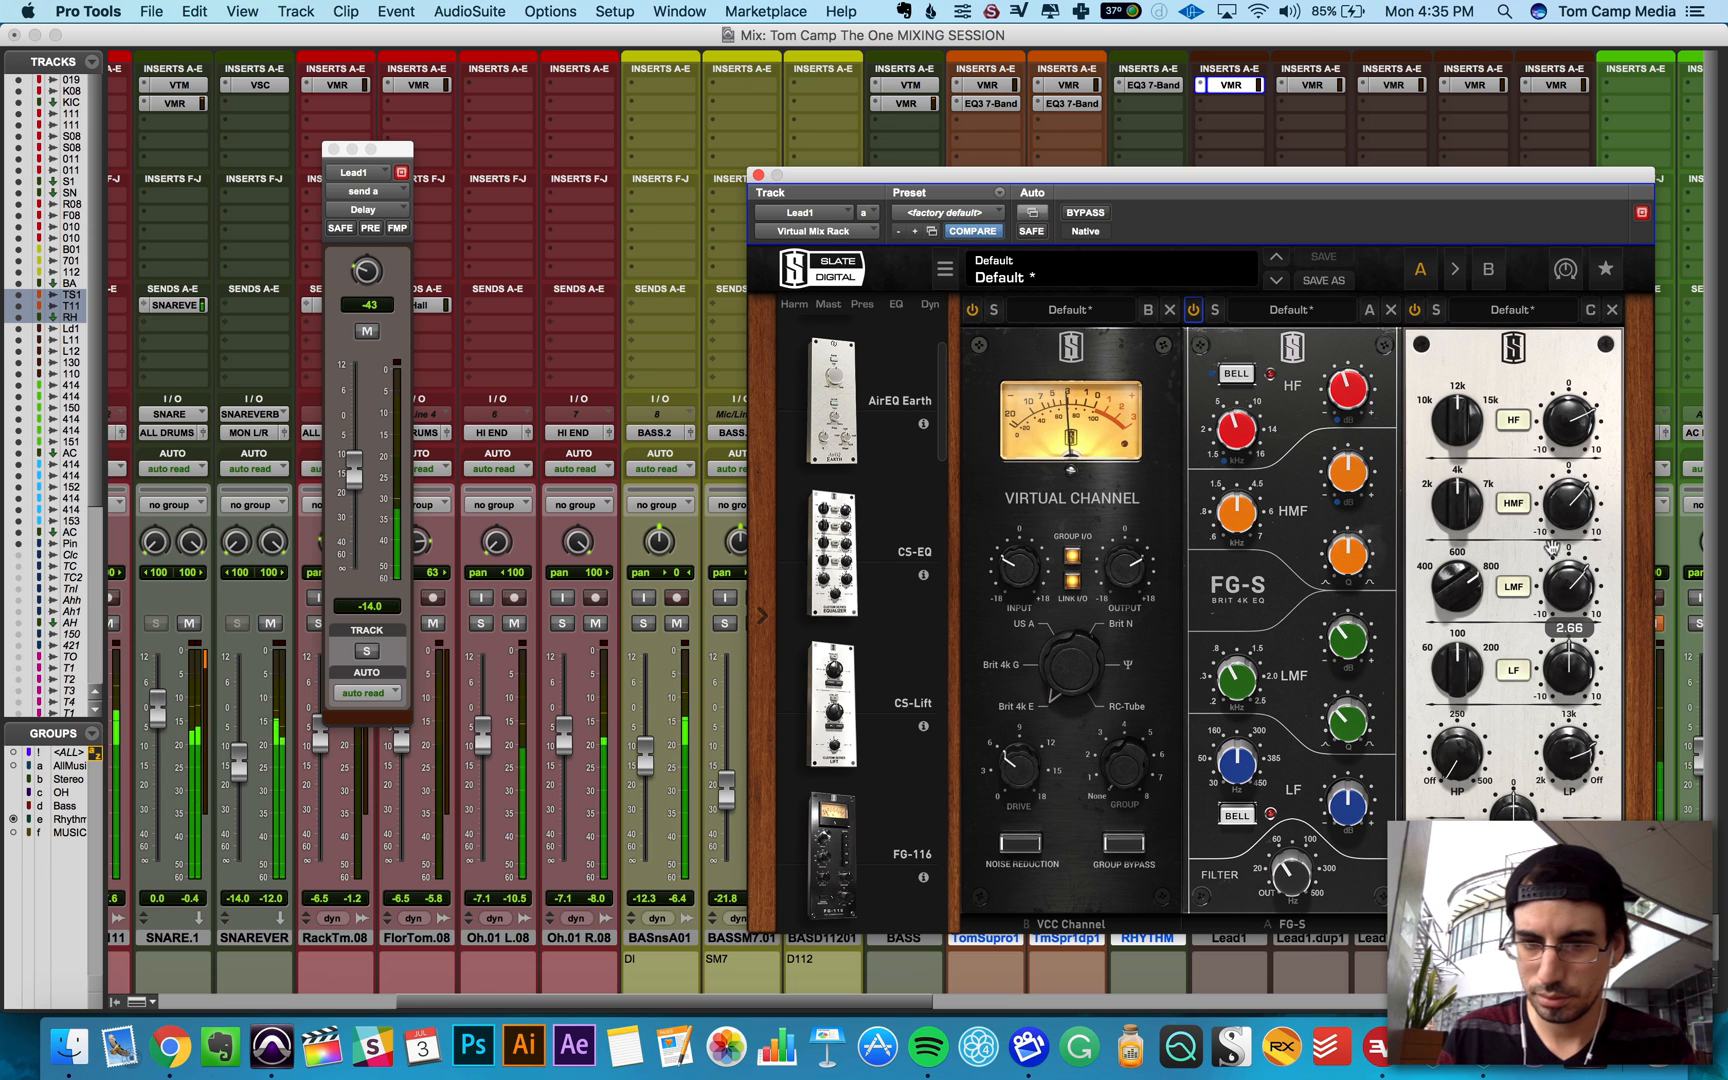
left_click(1085, 214)
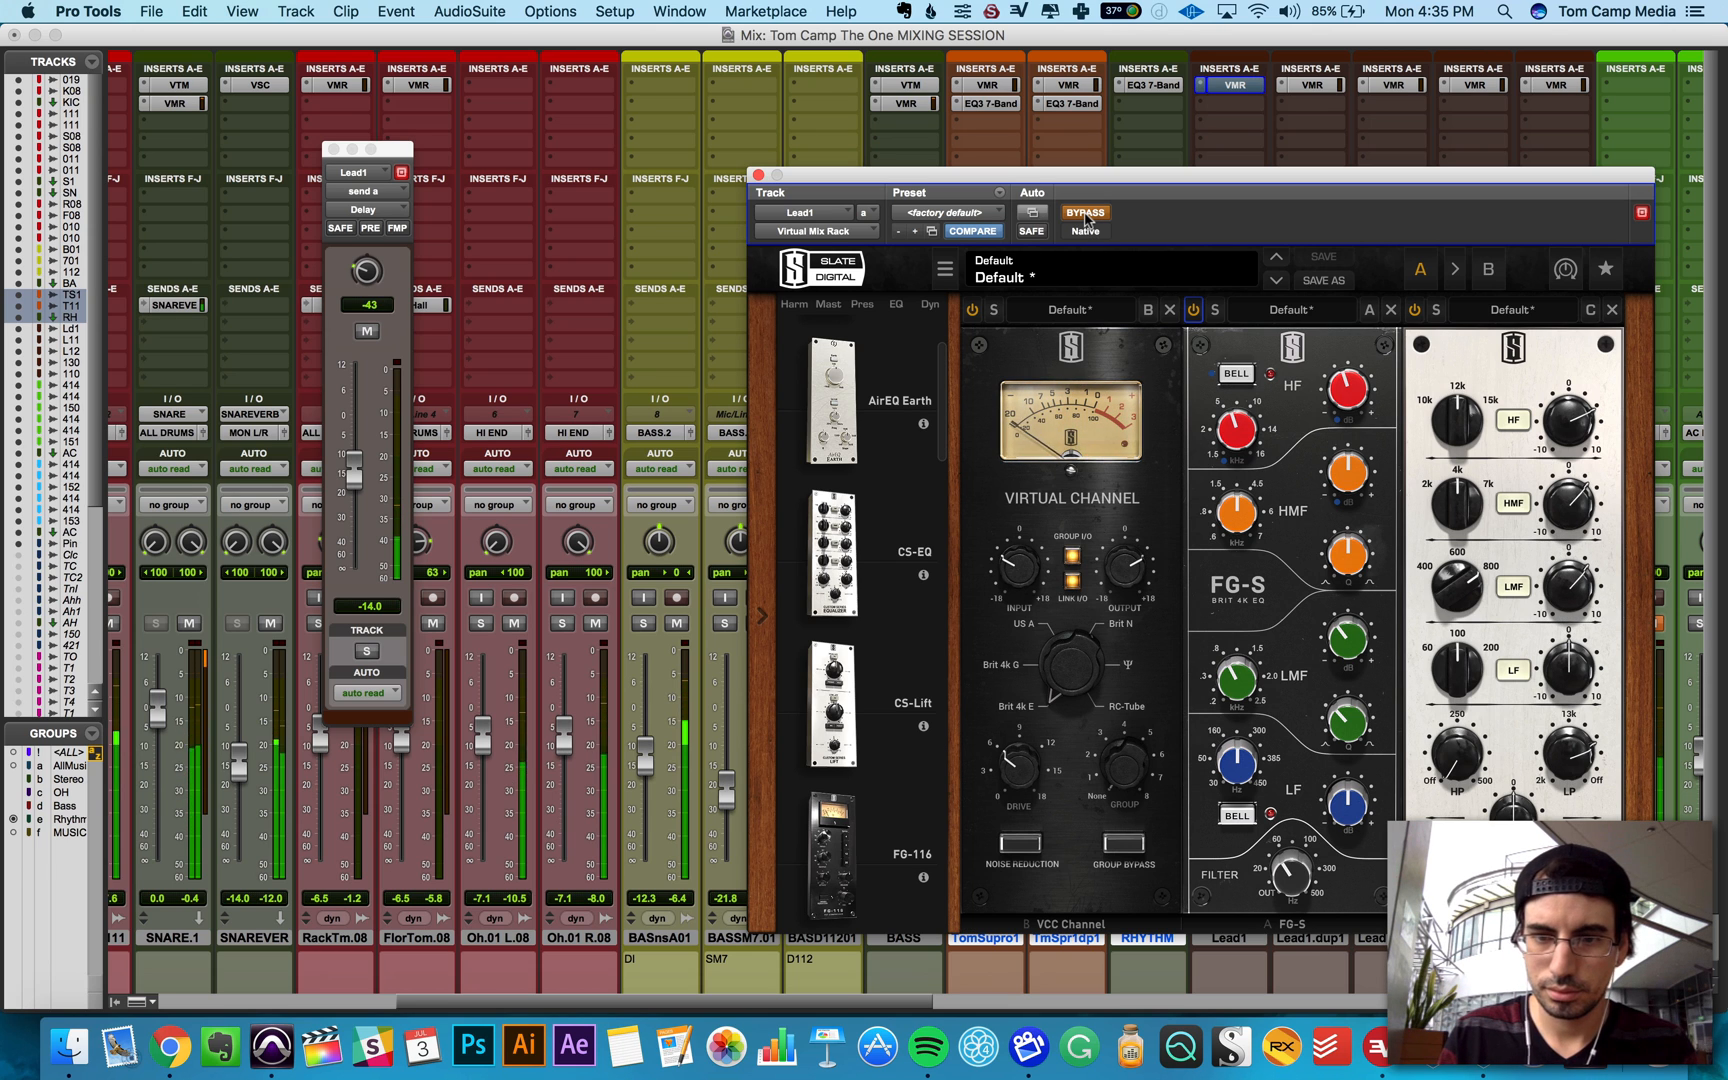
left_click(1086, 214)
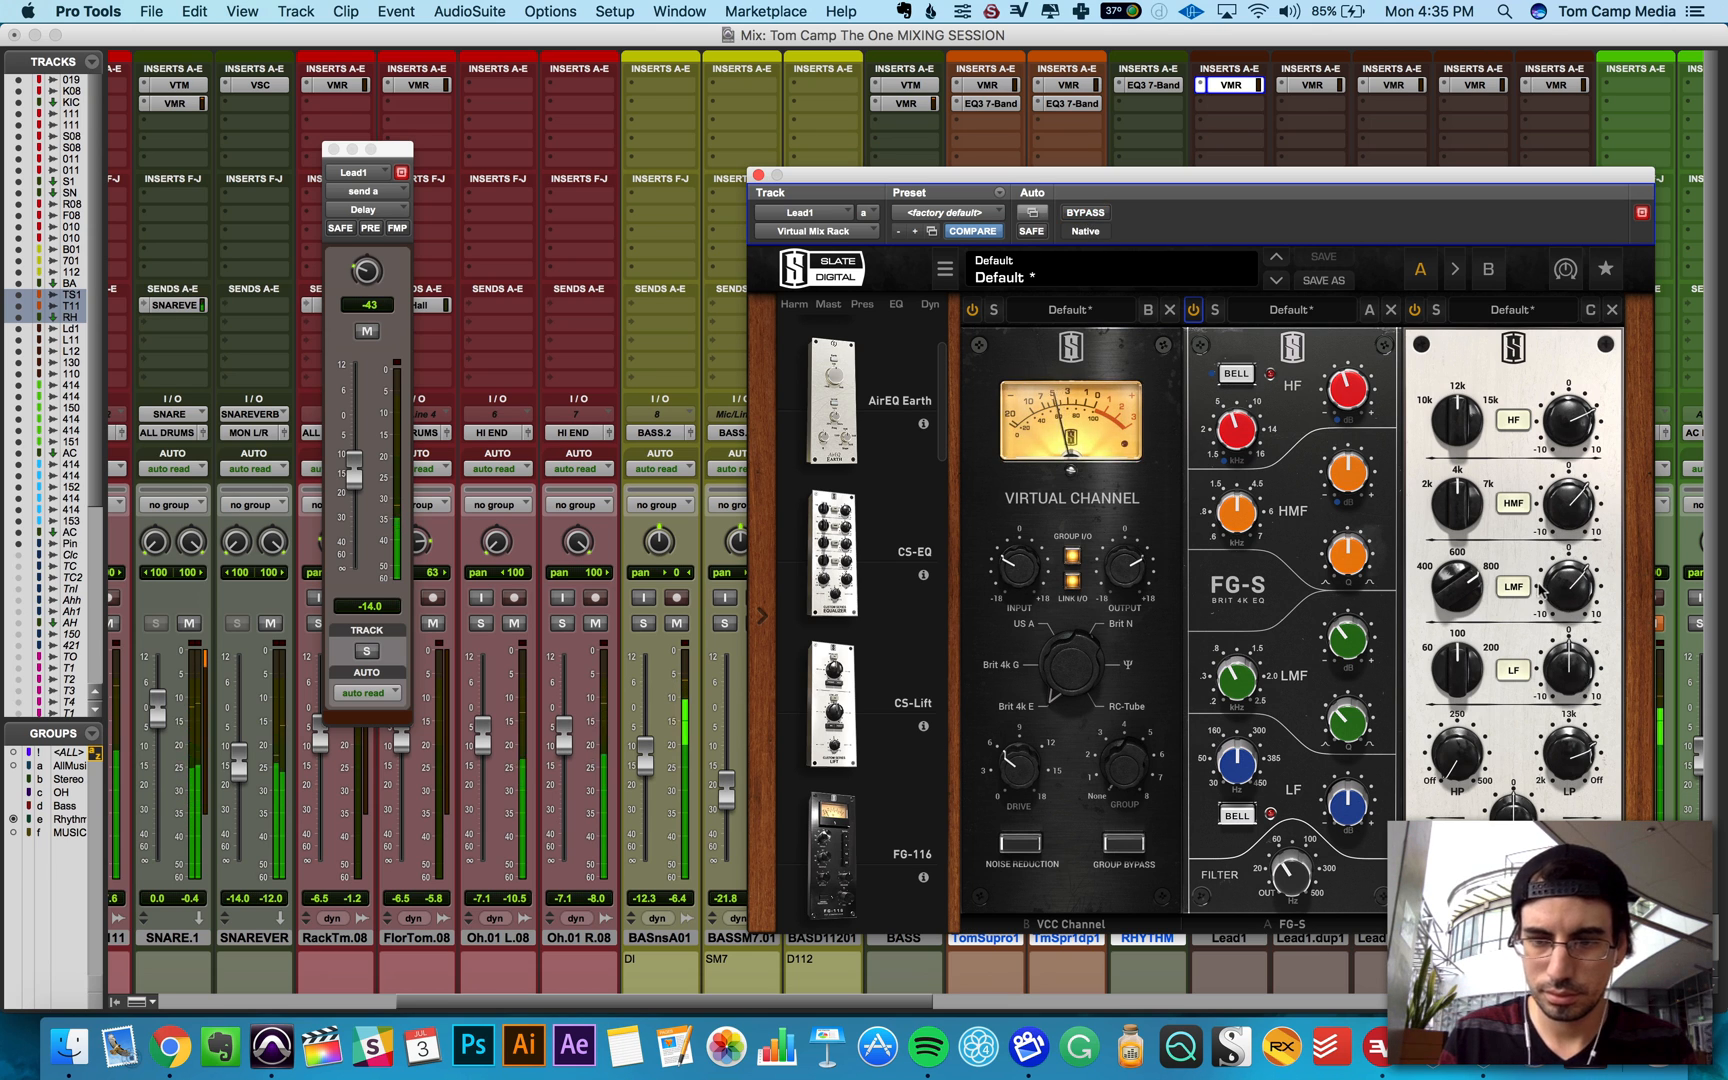
Step: Add the Trimmer module at the end of the Lead1 rack, turn its trim down slightly, and close the plugin window
scroll(893, 655, "up", 3)
scroll(893, 655, "down", 15)
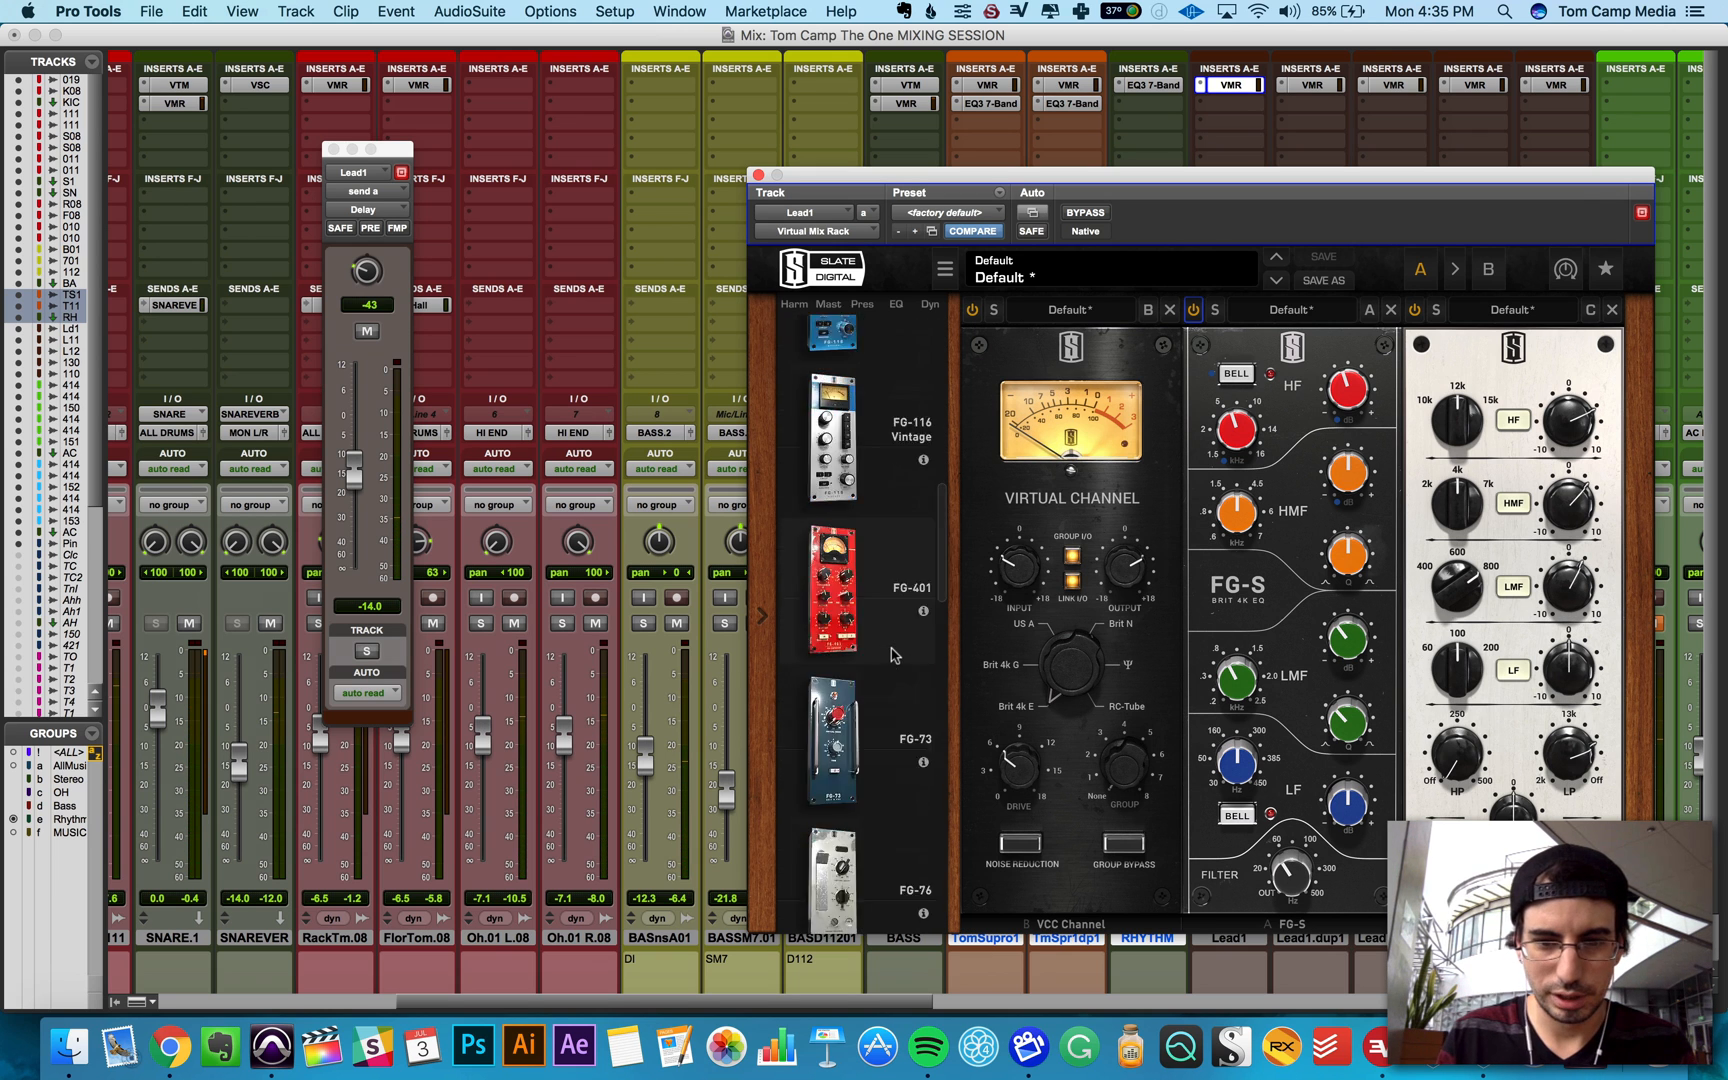
double_click(857, 576)
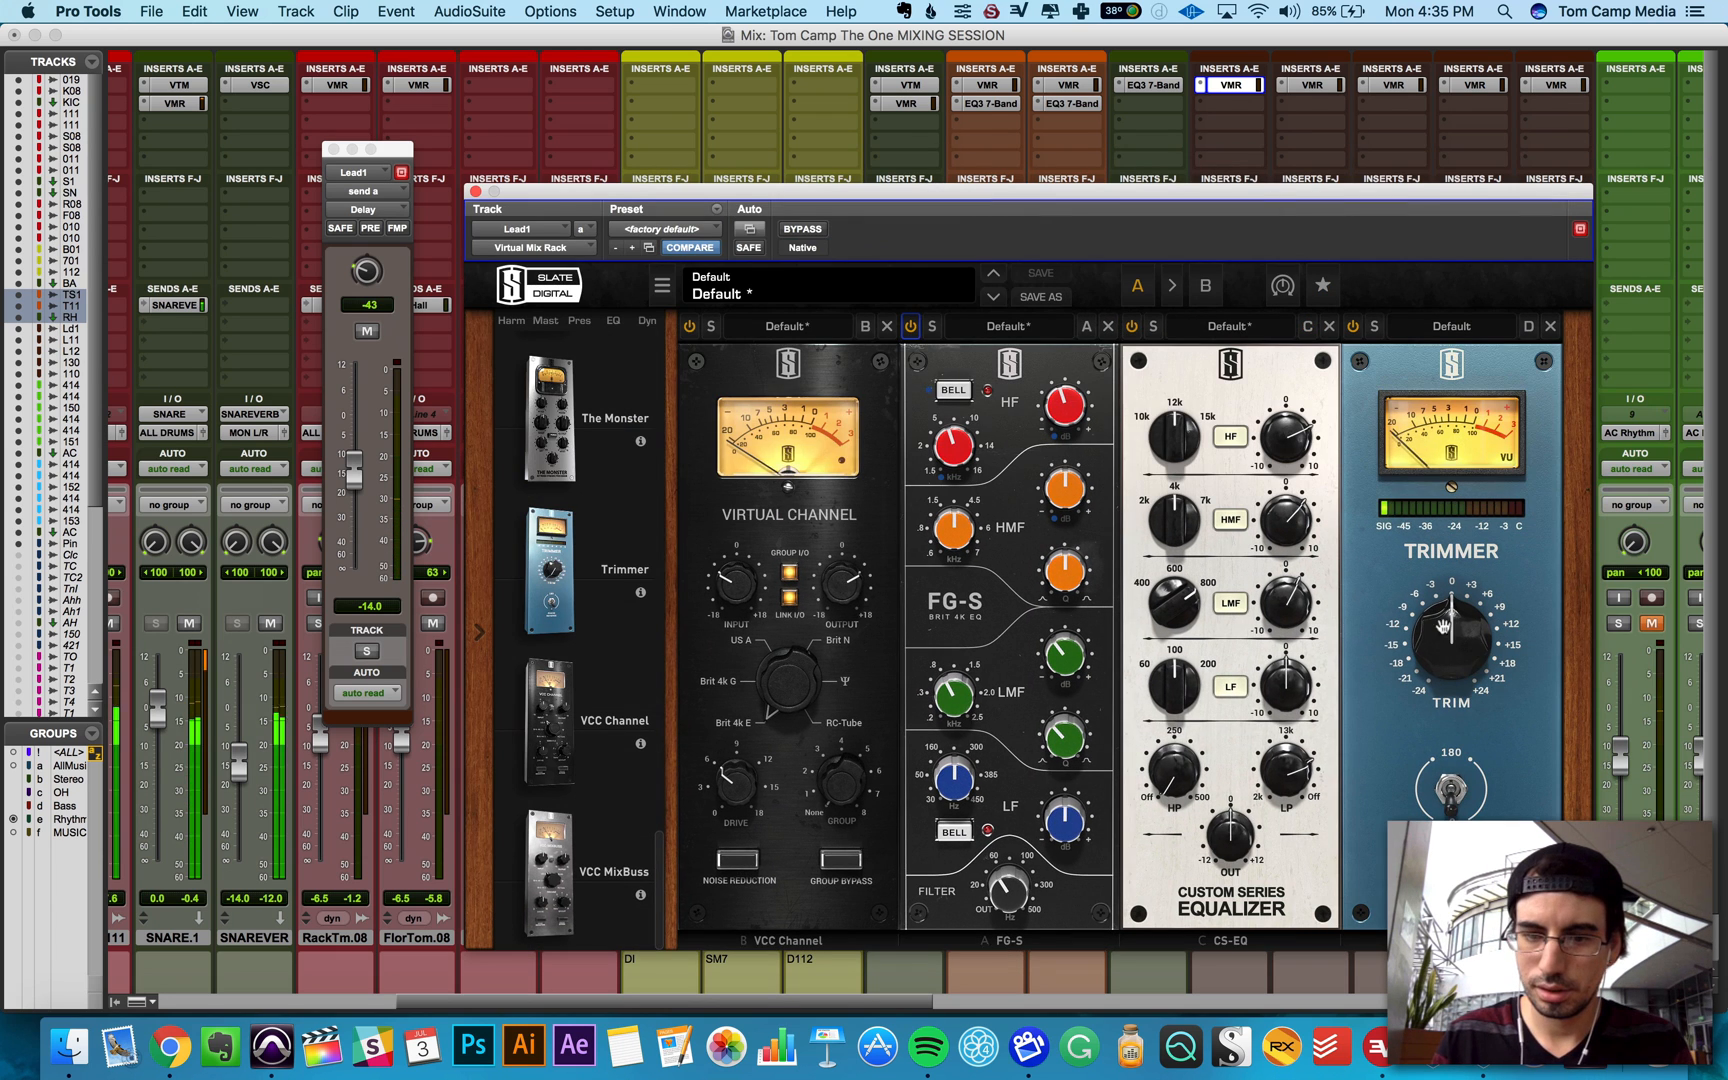
left_click_drag(1443, 625, 1443, 668)
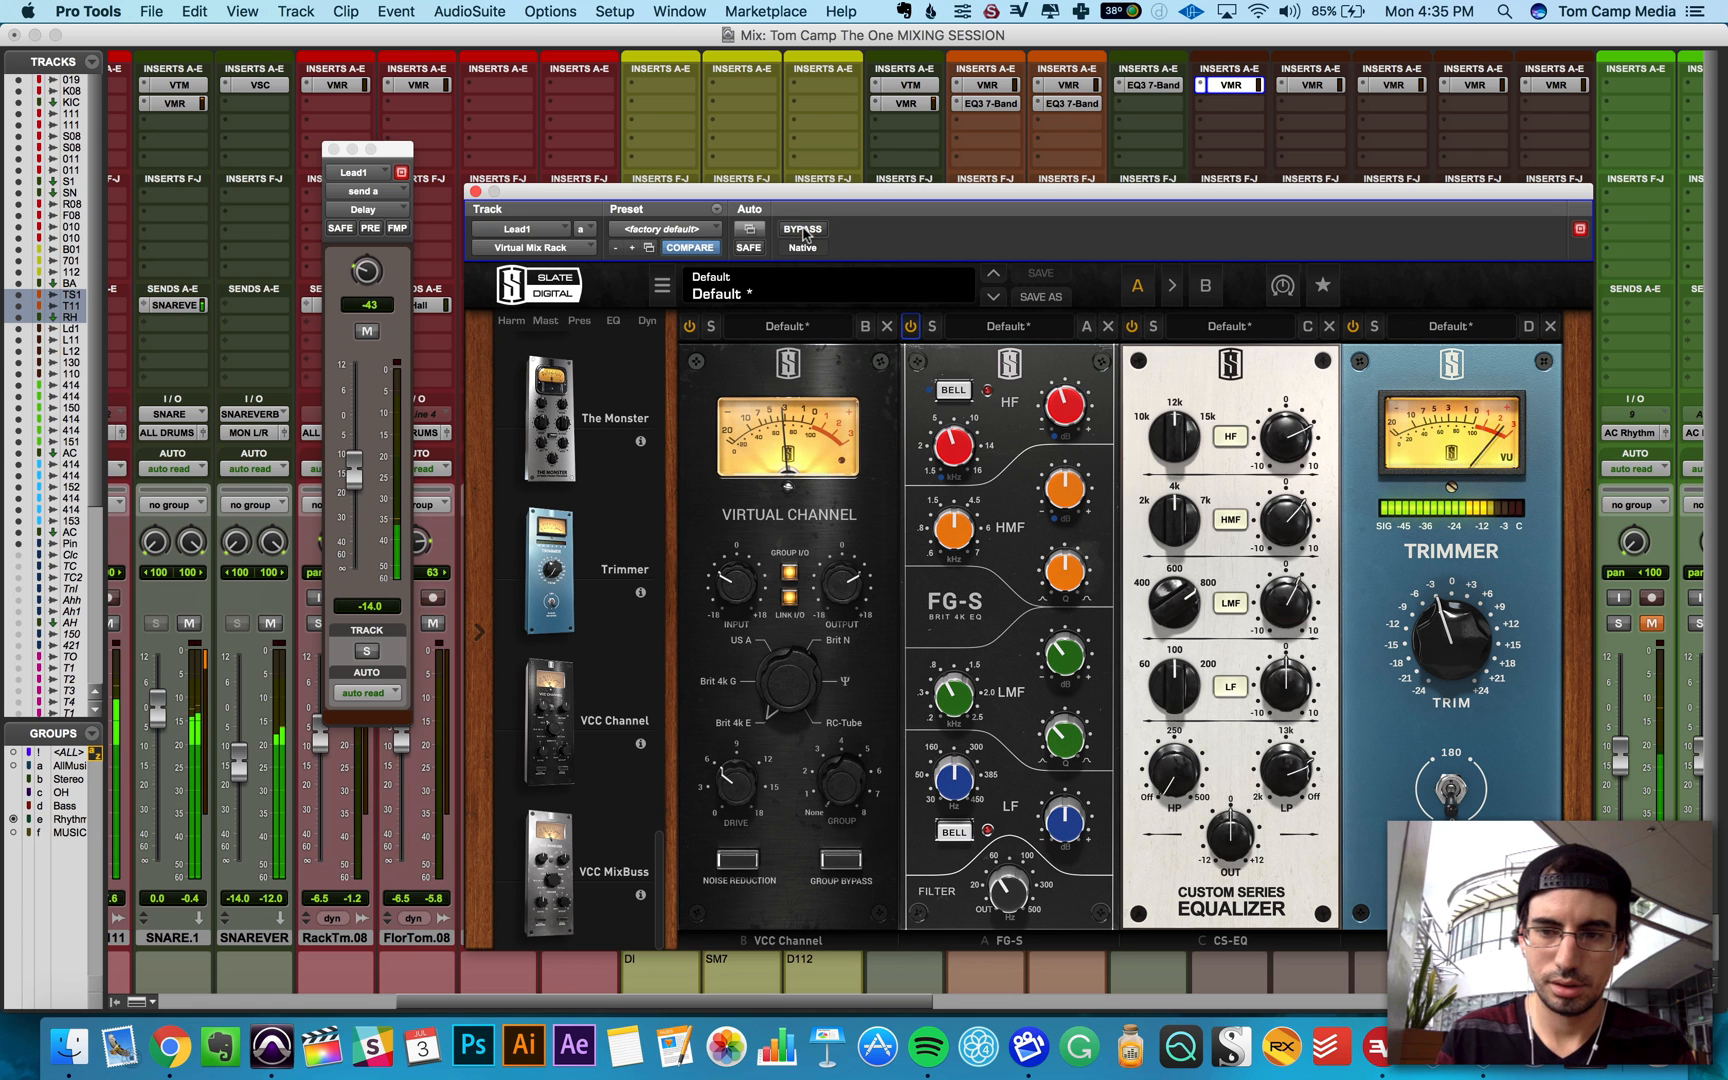
left_click(476, 192)
scroll(1047, 648, "right", 10)
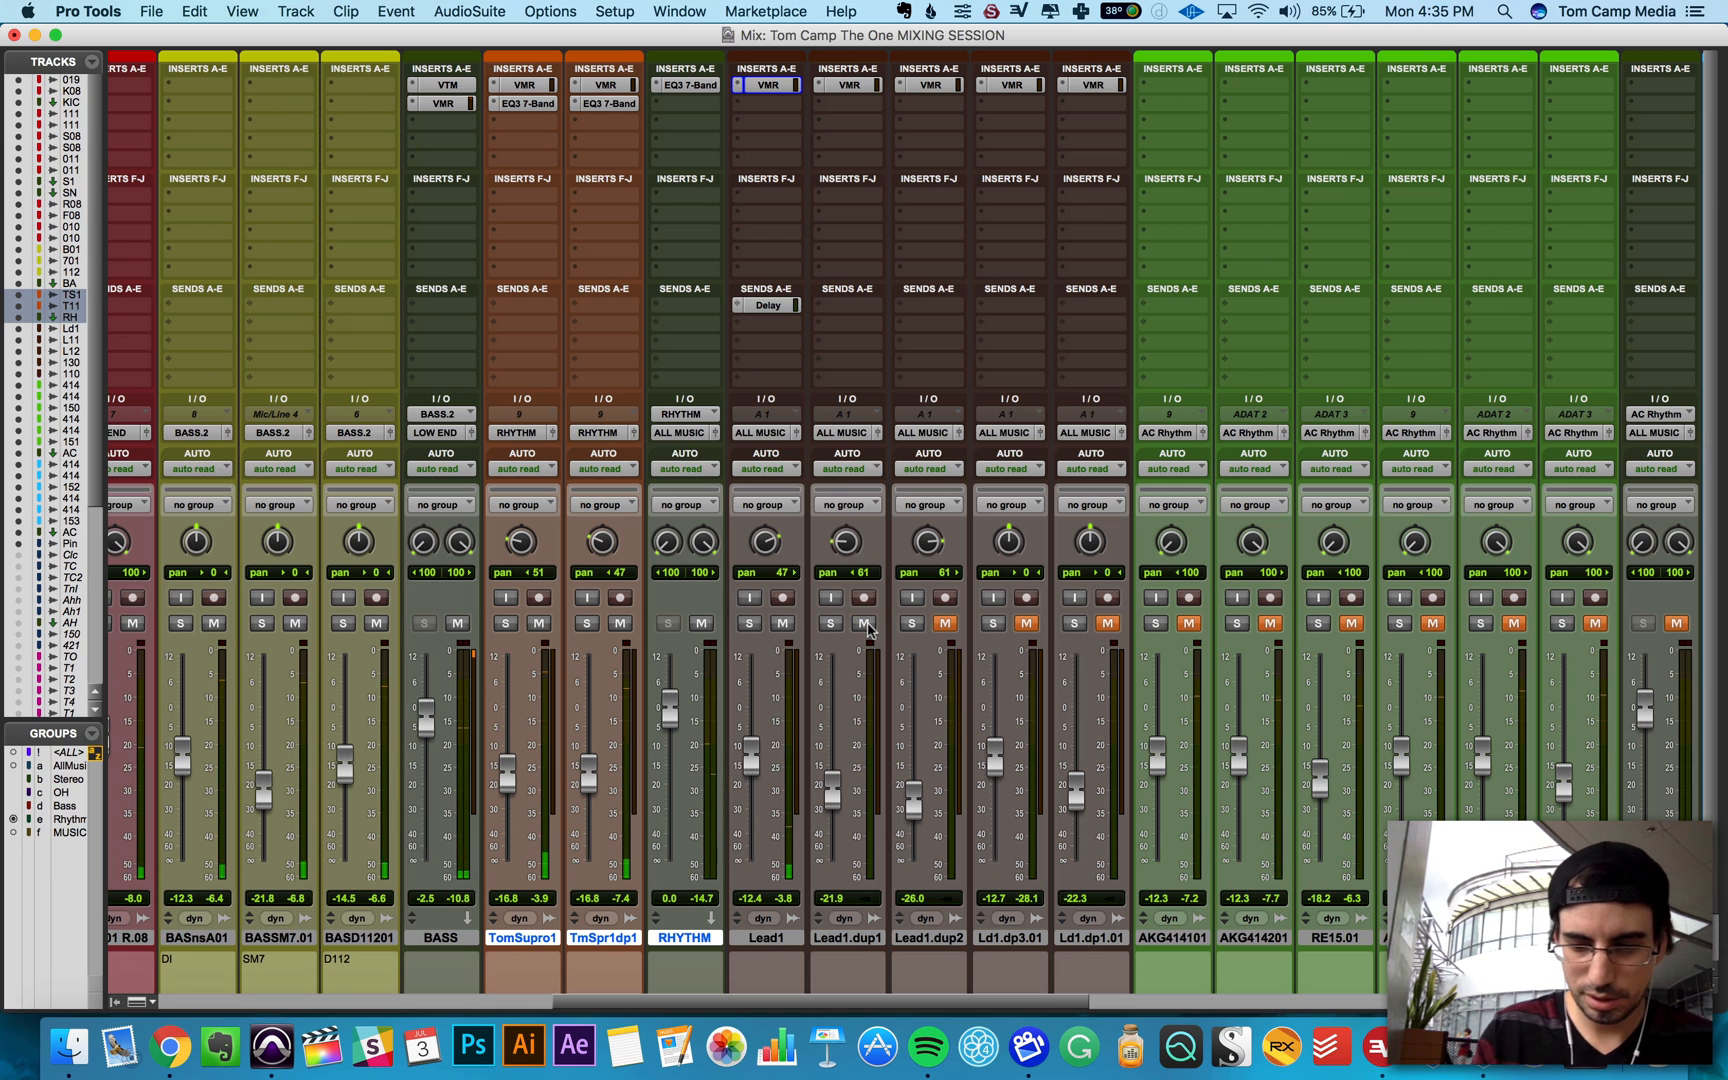
Step: Start playback from about 0:10.6 in the Edit window and solo Lead1.dup1 and Lead1.dup2 in the mixer
key("super+equal")
scroll(713, 525, "left", 5)
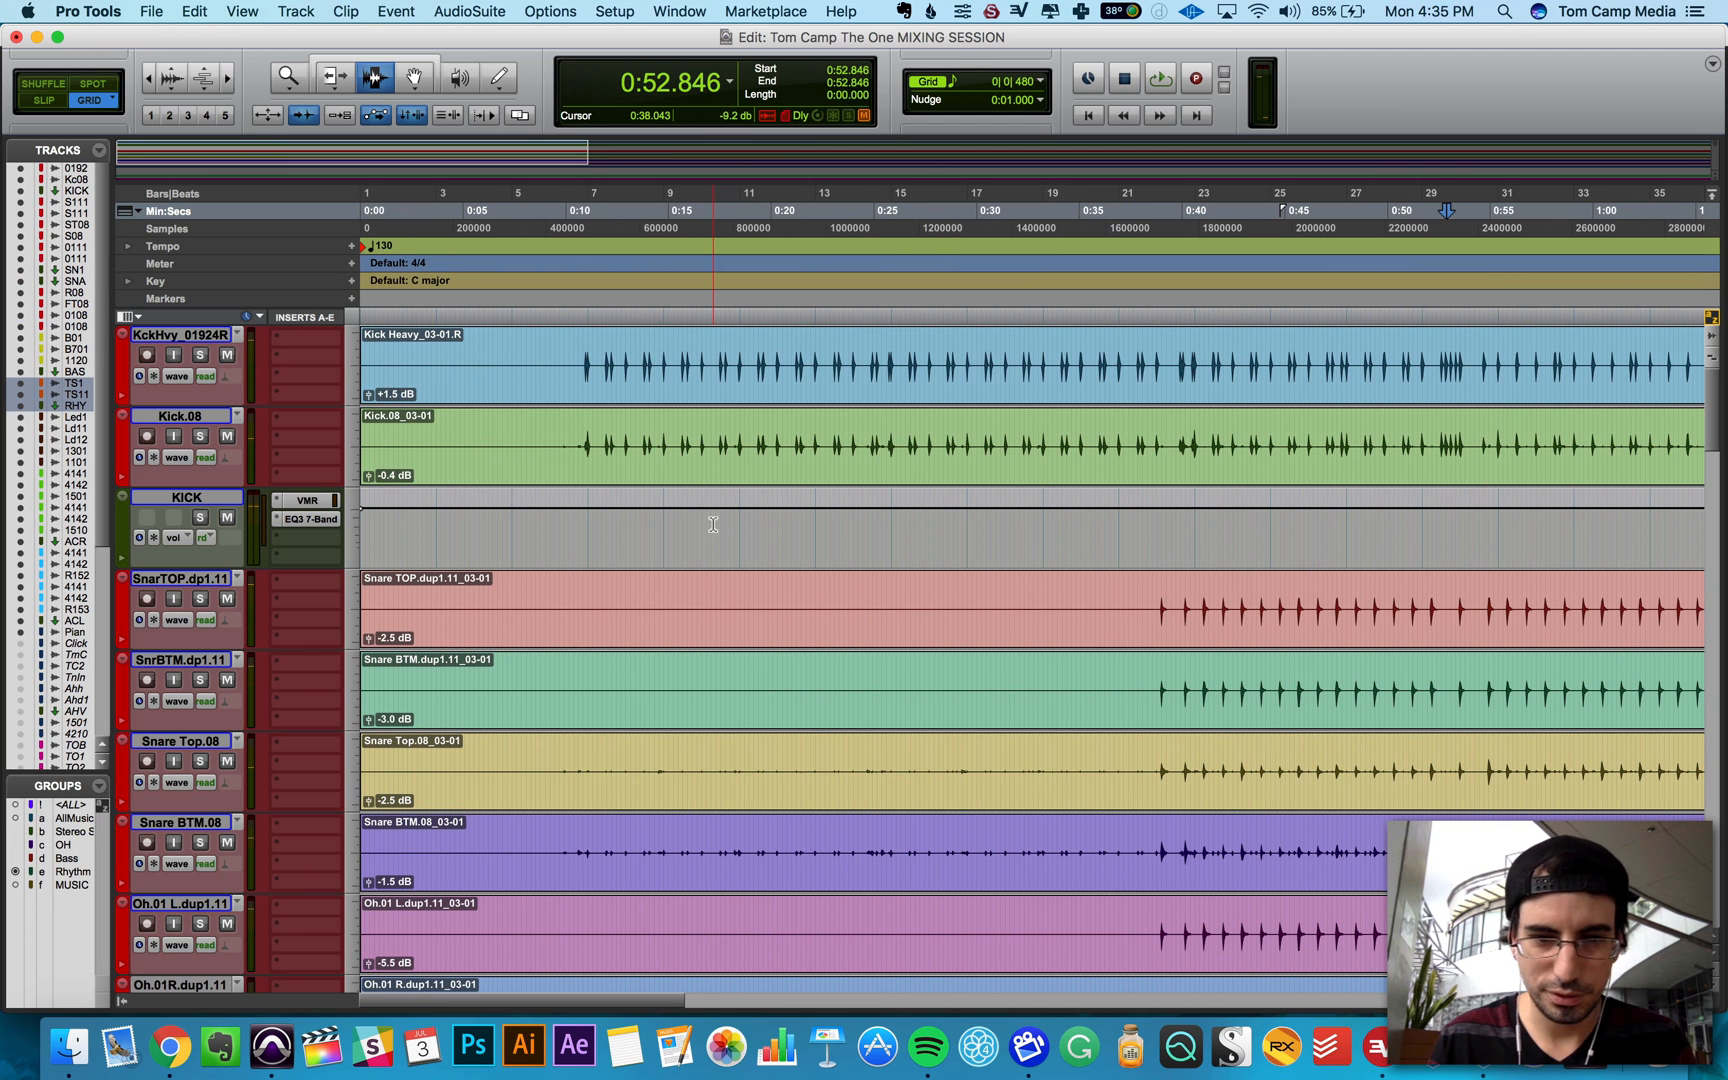
left_click(575, 852)
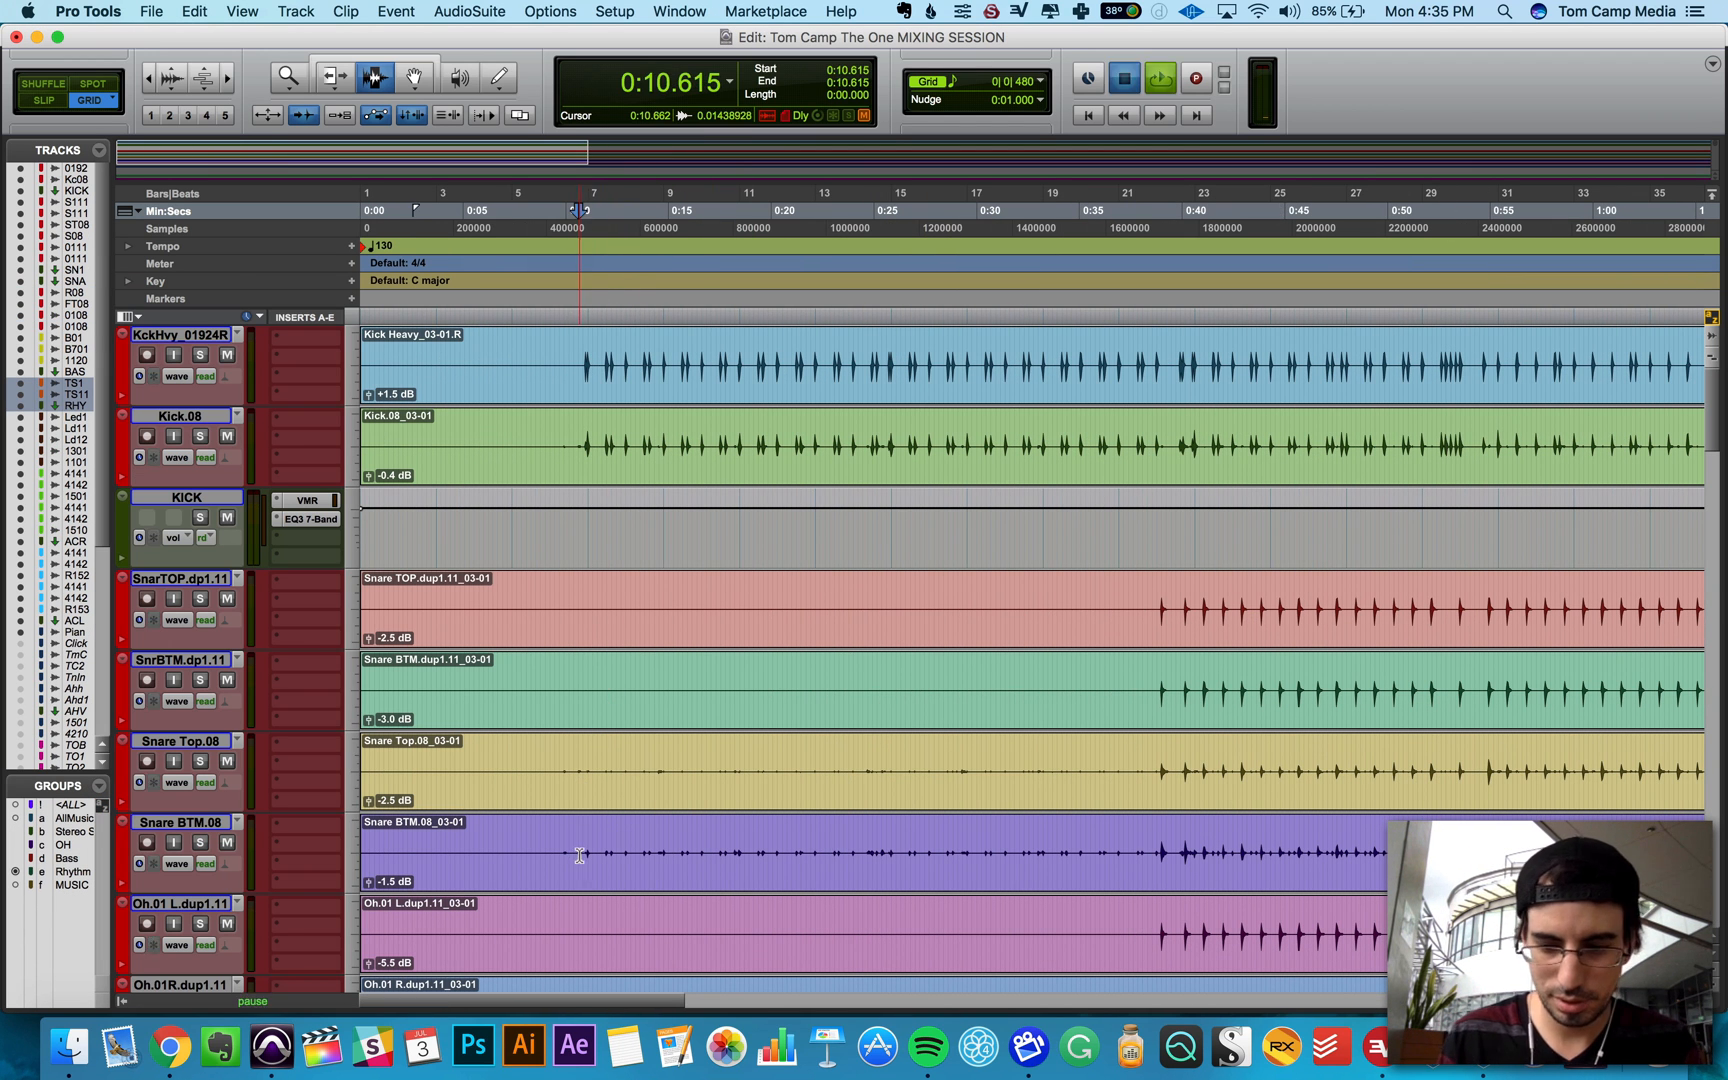
key("super+equal")
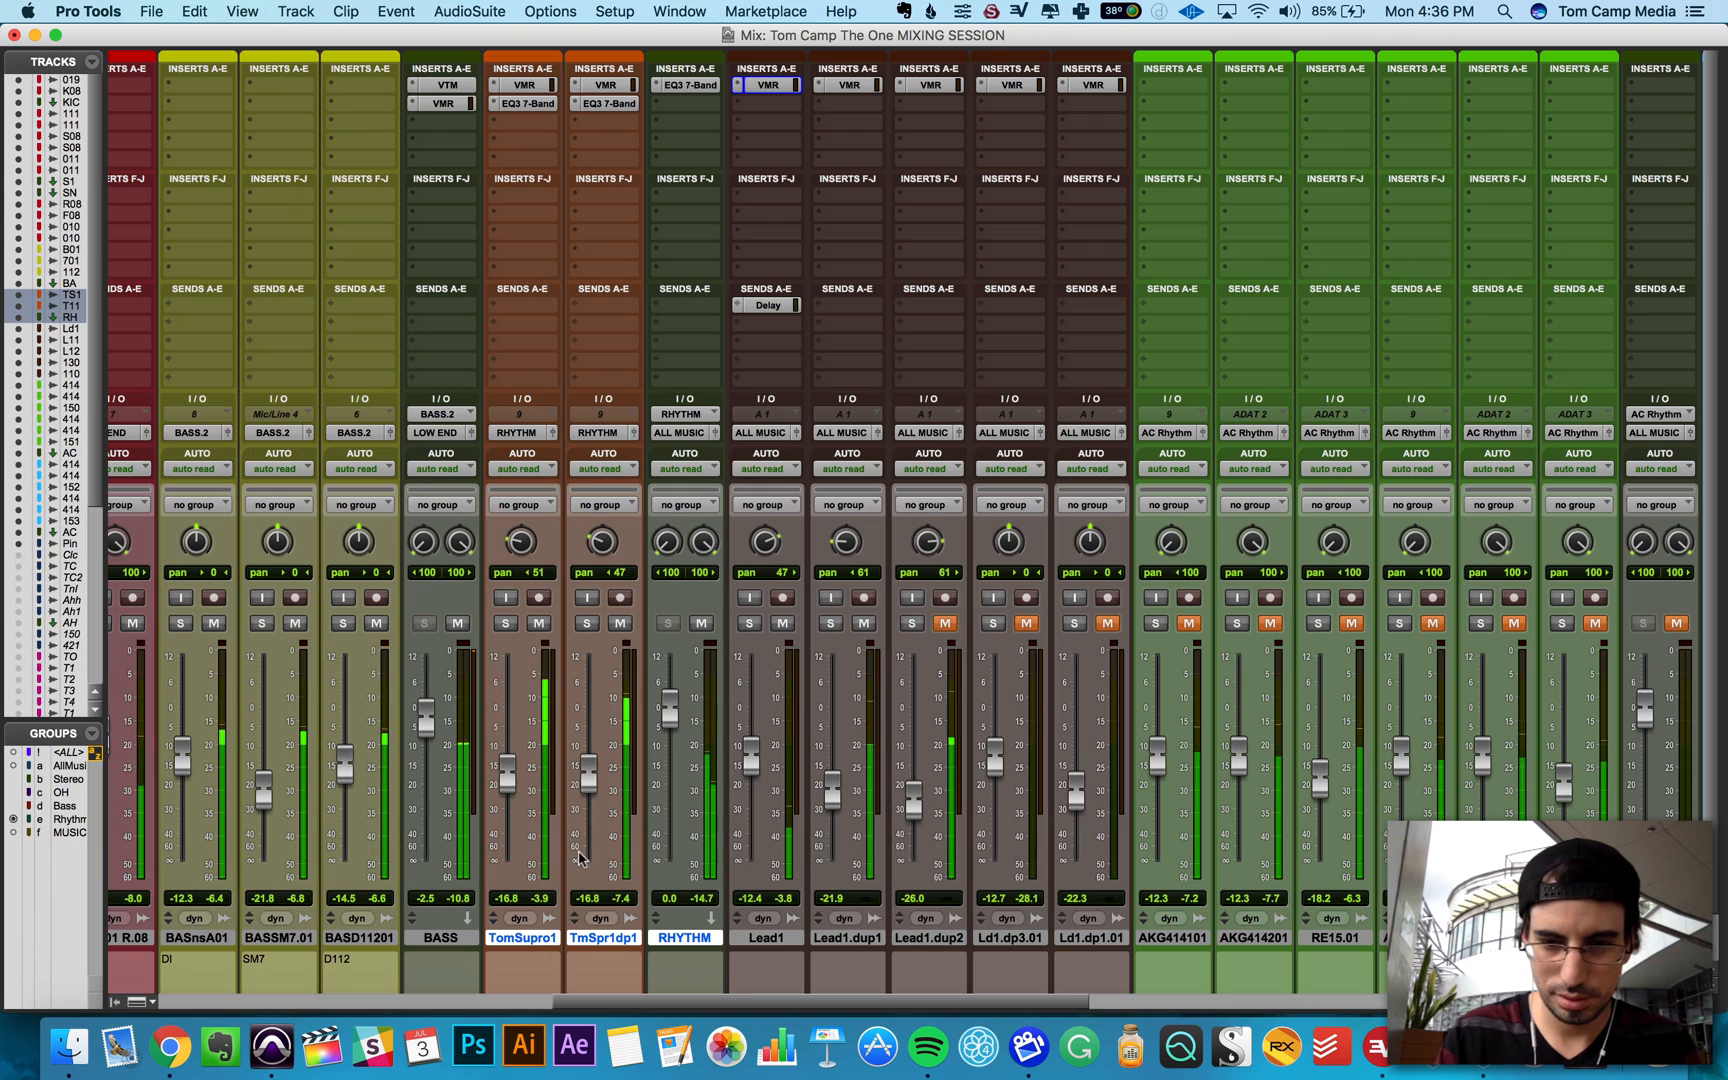
left_click(830, 623)
left_click(912, 623)
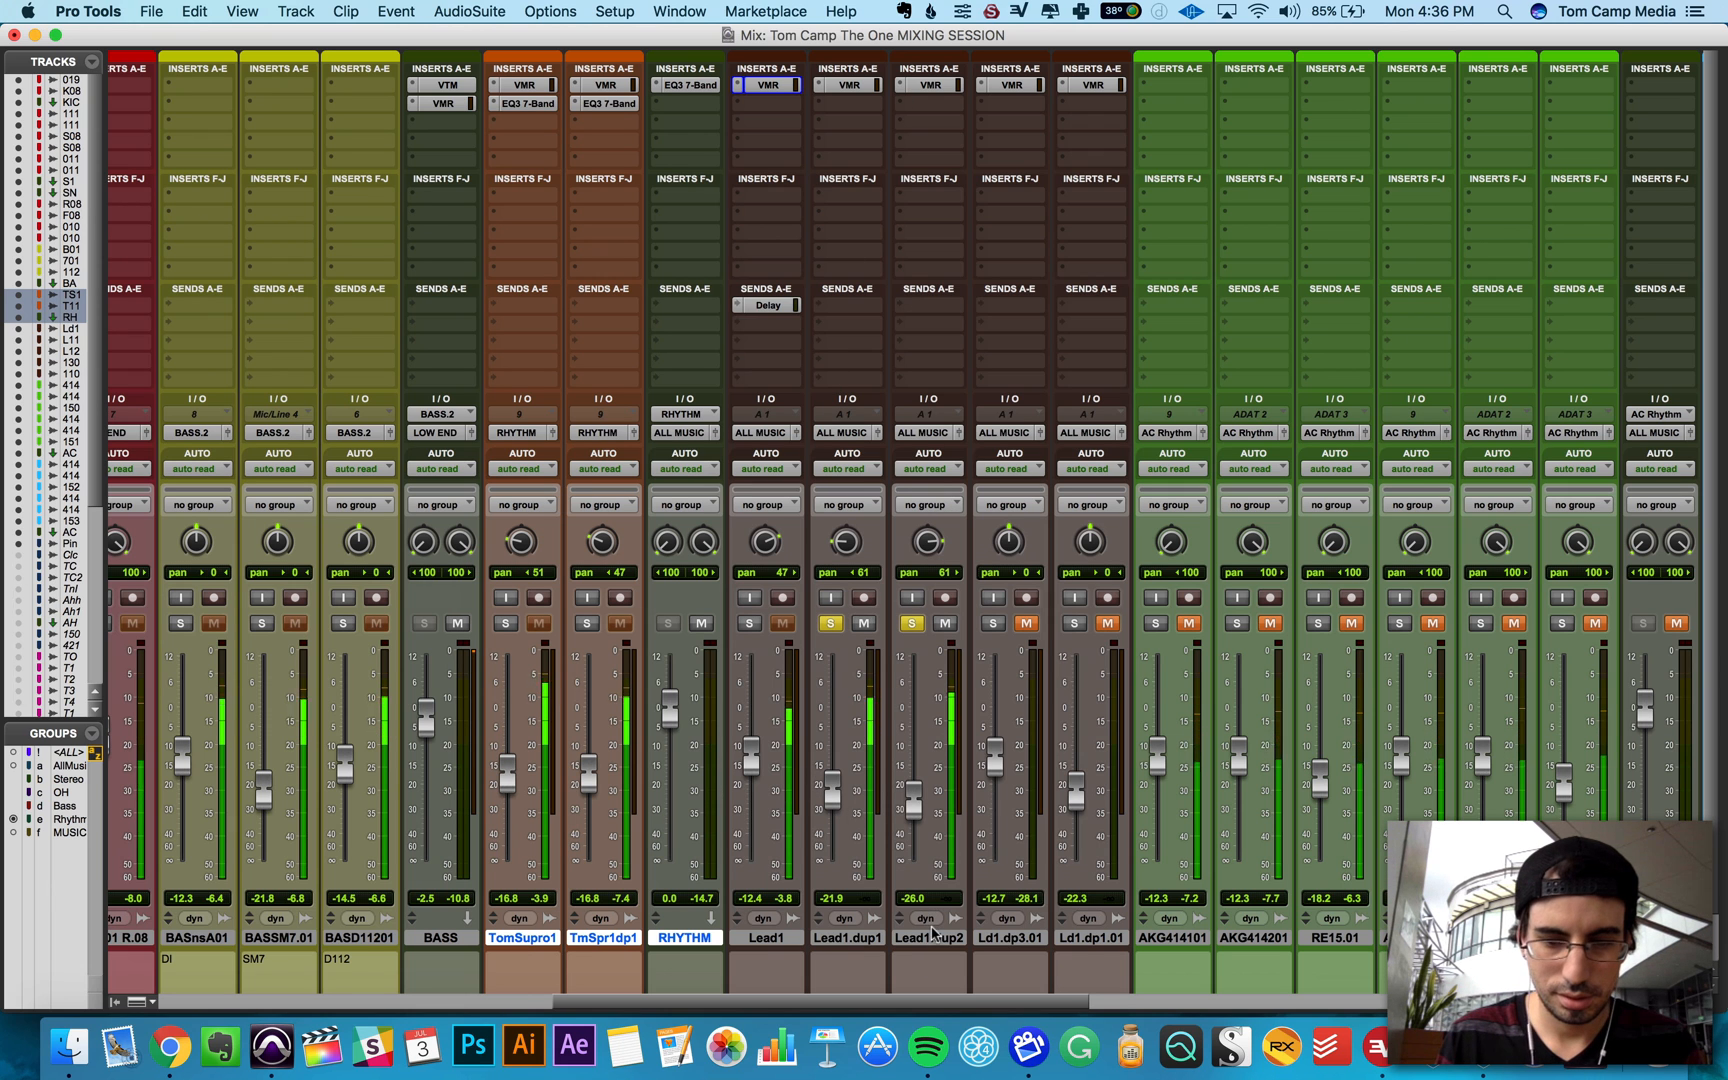
Step: Select Lead1.dup1 and Lead1.dup2 and route their outputs to a new stereo aux input track named VERSELEAD
left_click(928, 937)
left_click(847, 937, "shift")
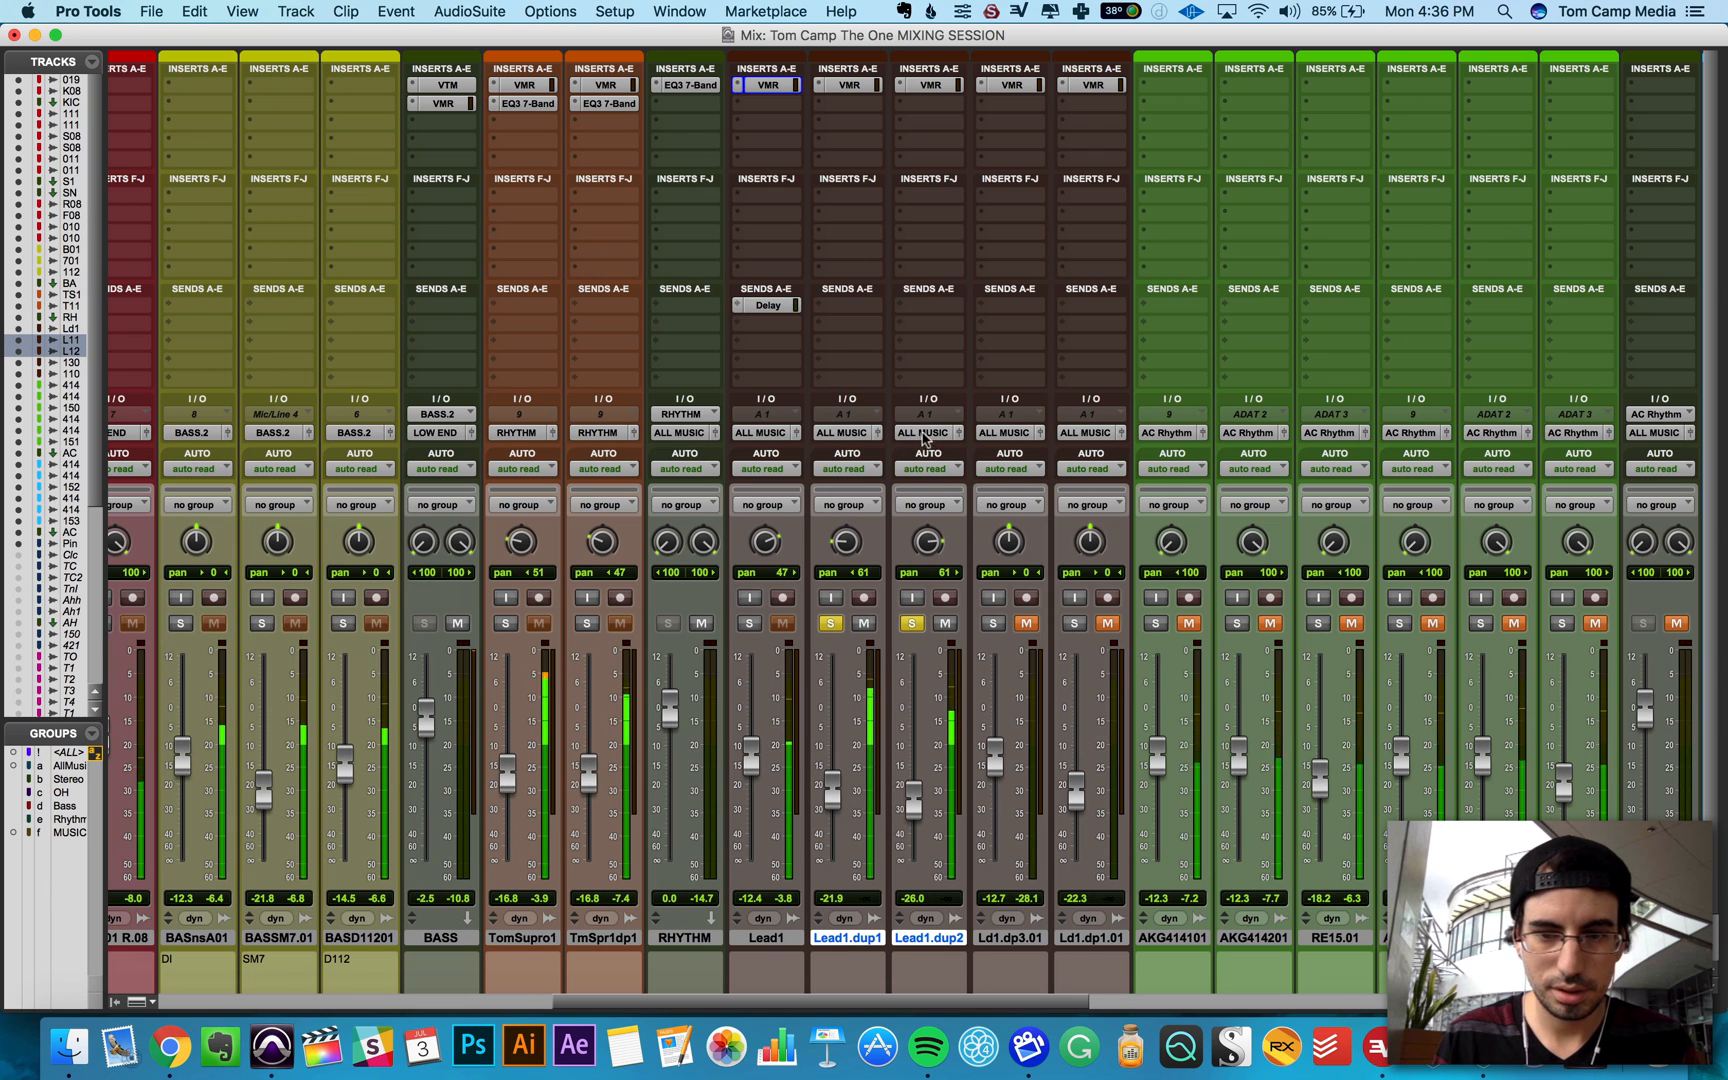
left_click(922, 433)
left_click(980, 508)
type("VERSELEAD")
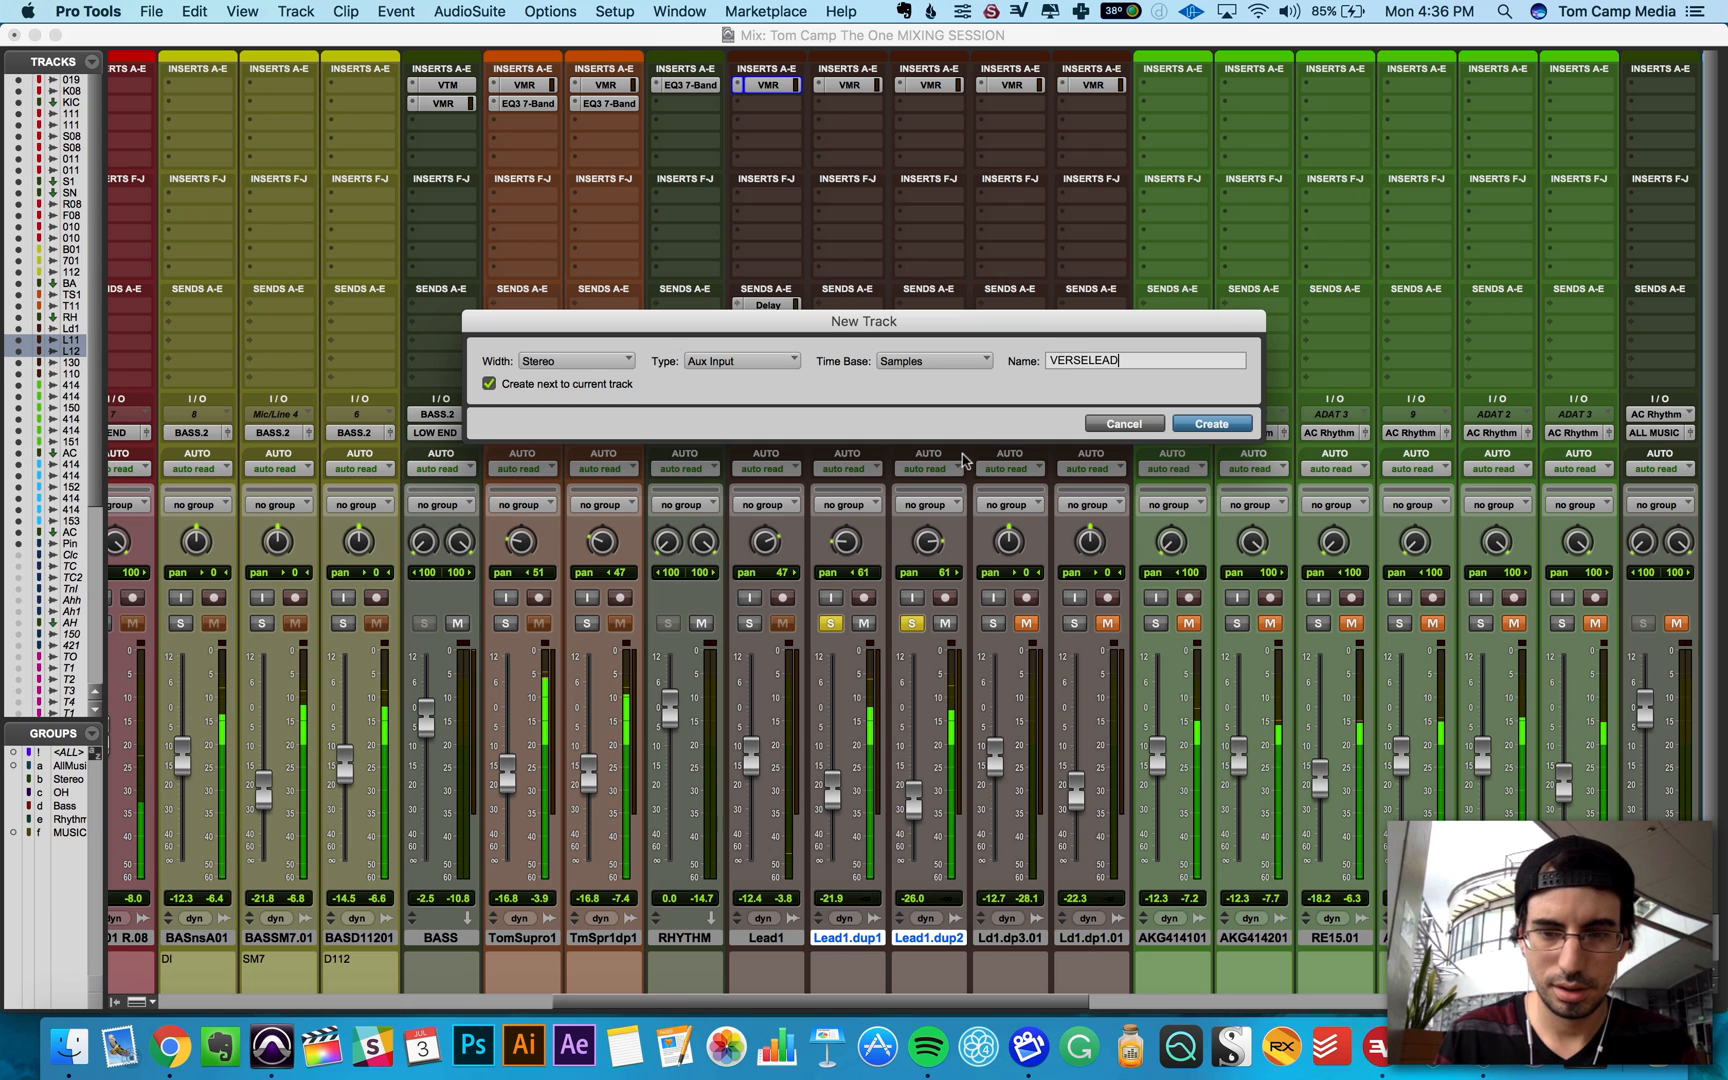
key("Return")
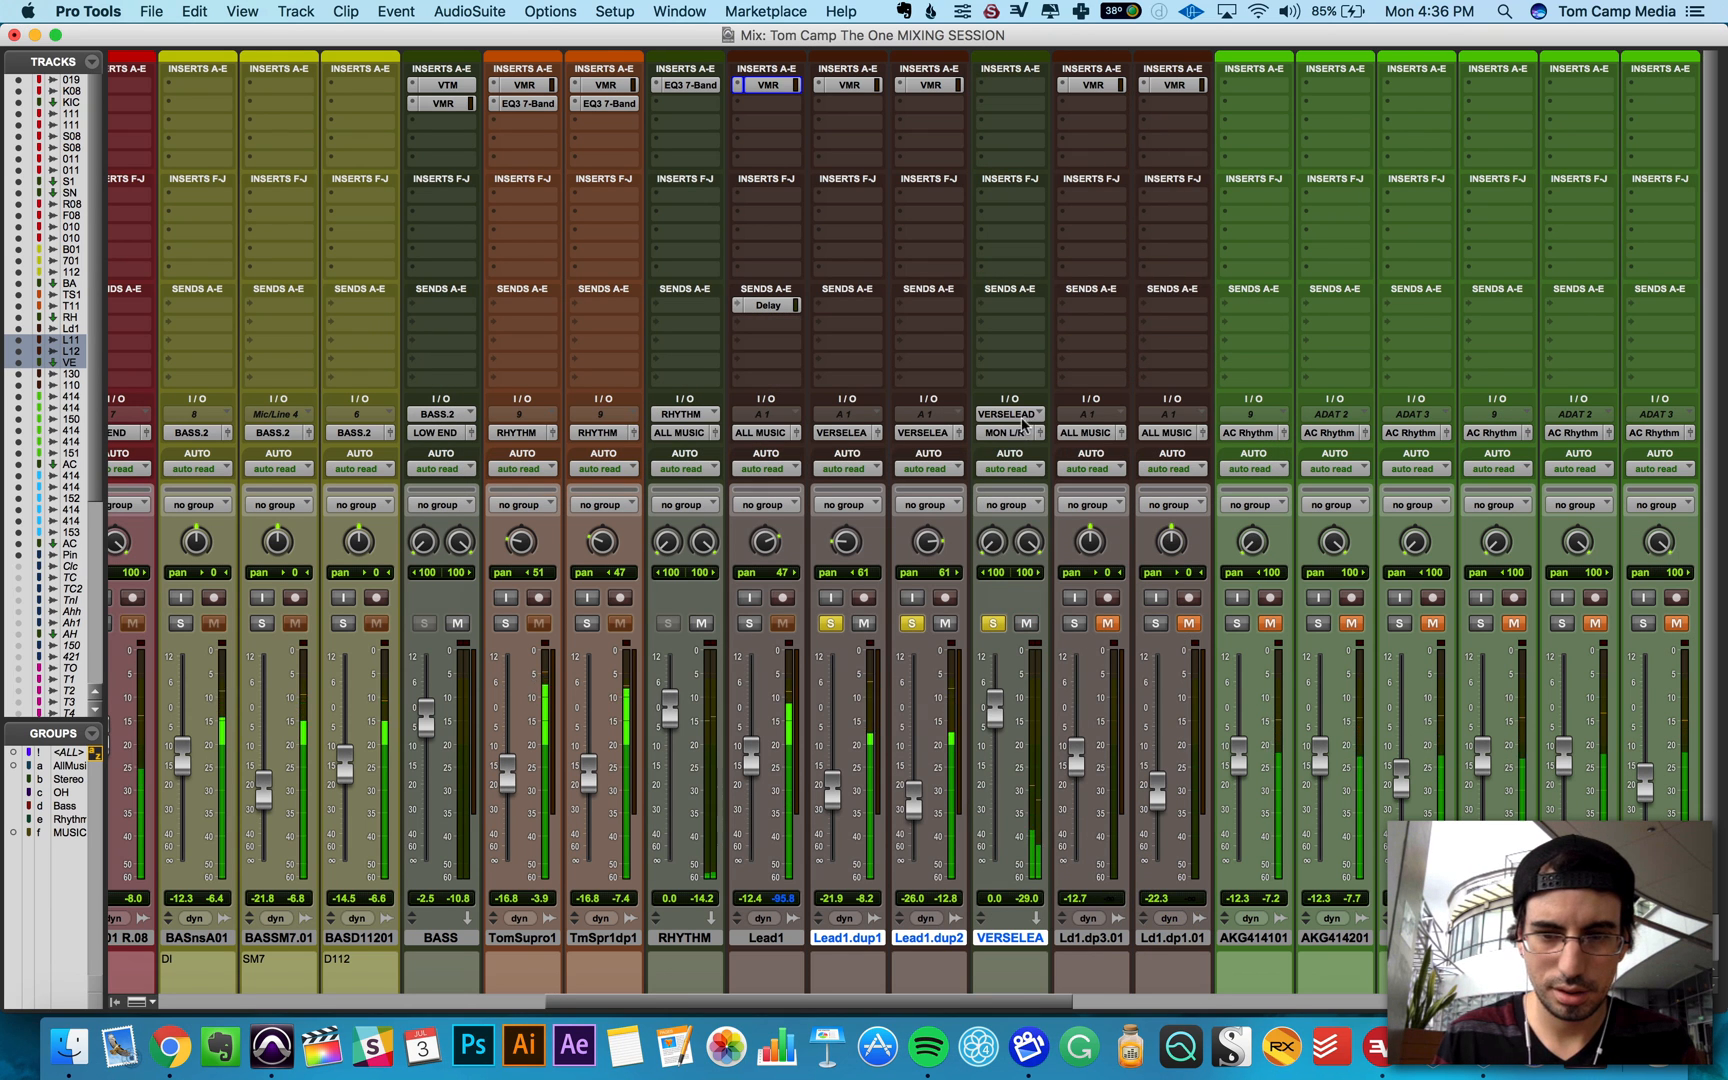
Step: Route the VERSELEAD track's output to the ALL MUSIC bus
left_click(1005, 432)
mouse_move(1022, 486)
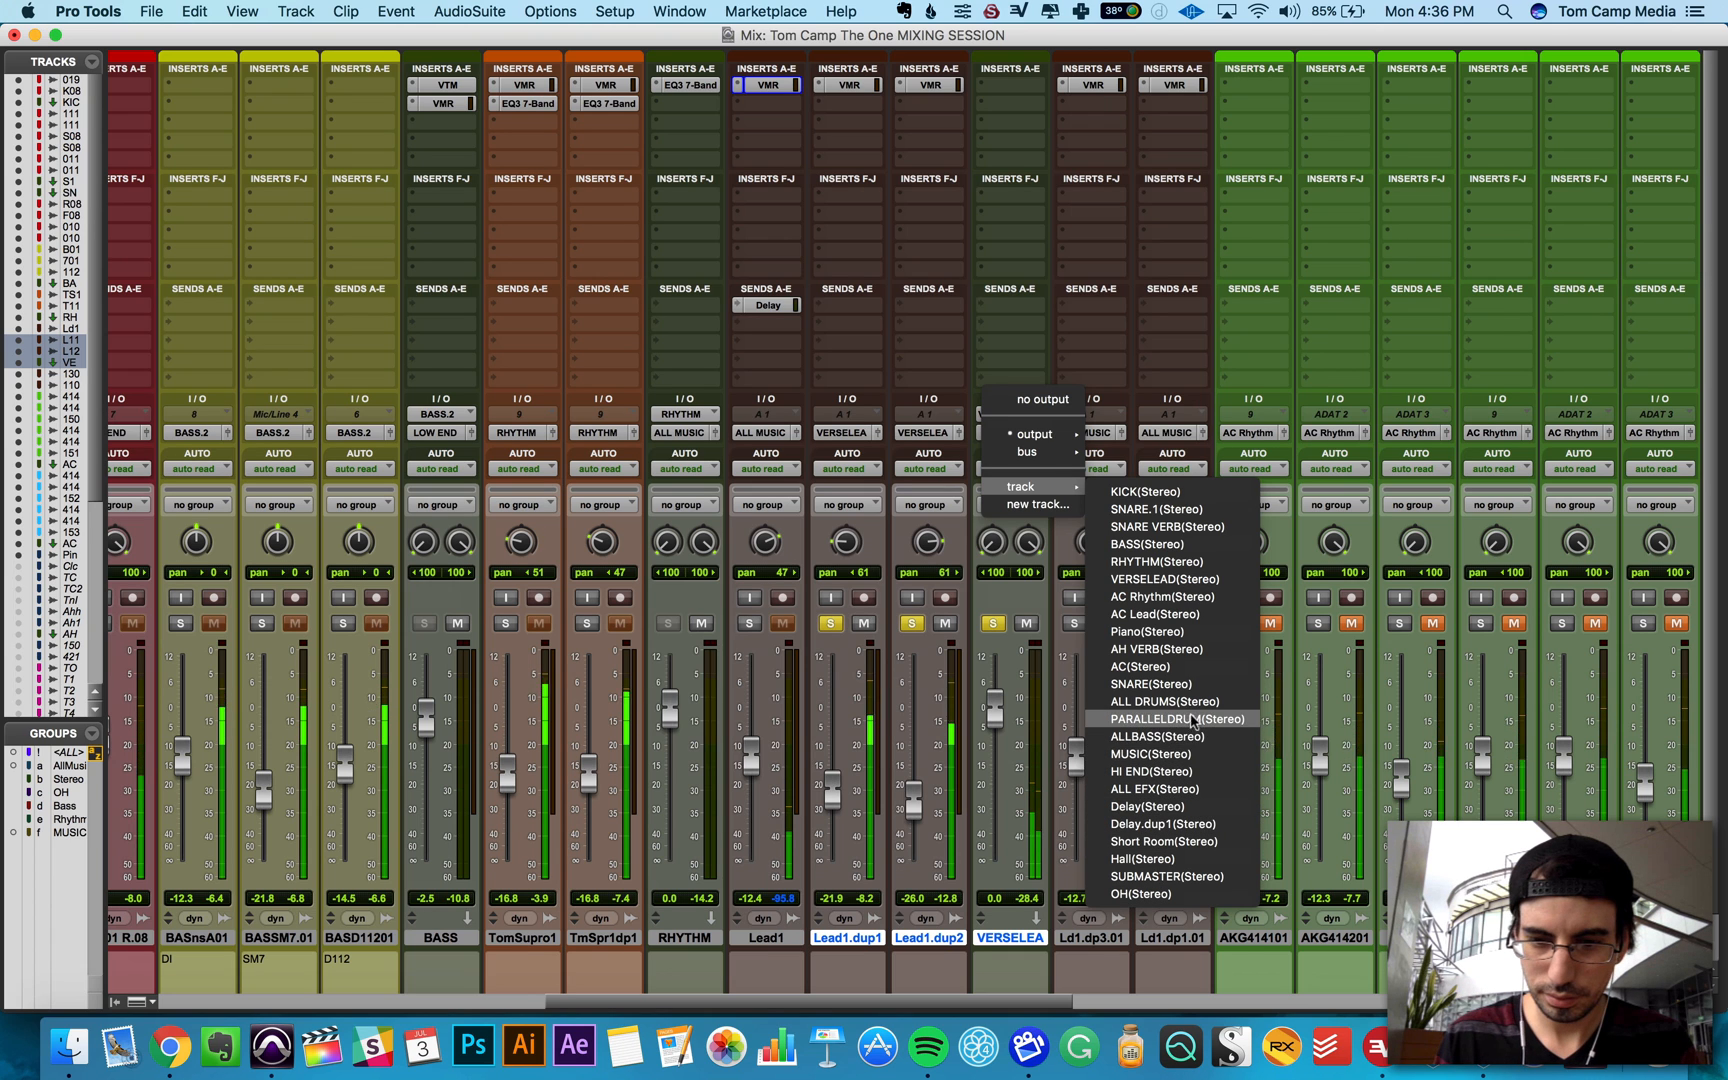
left_click(1188, 738)
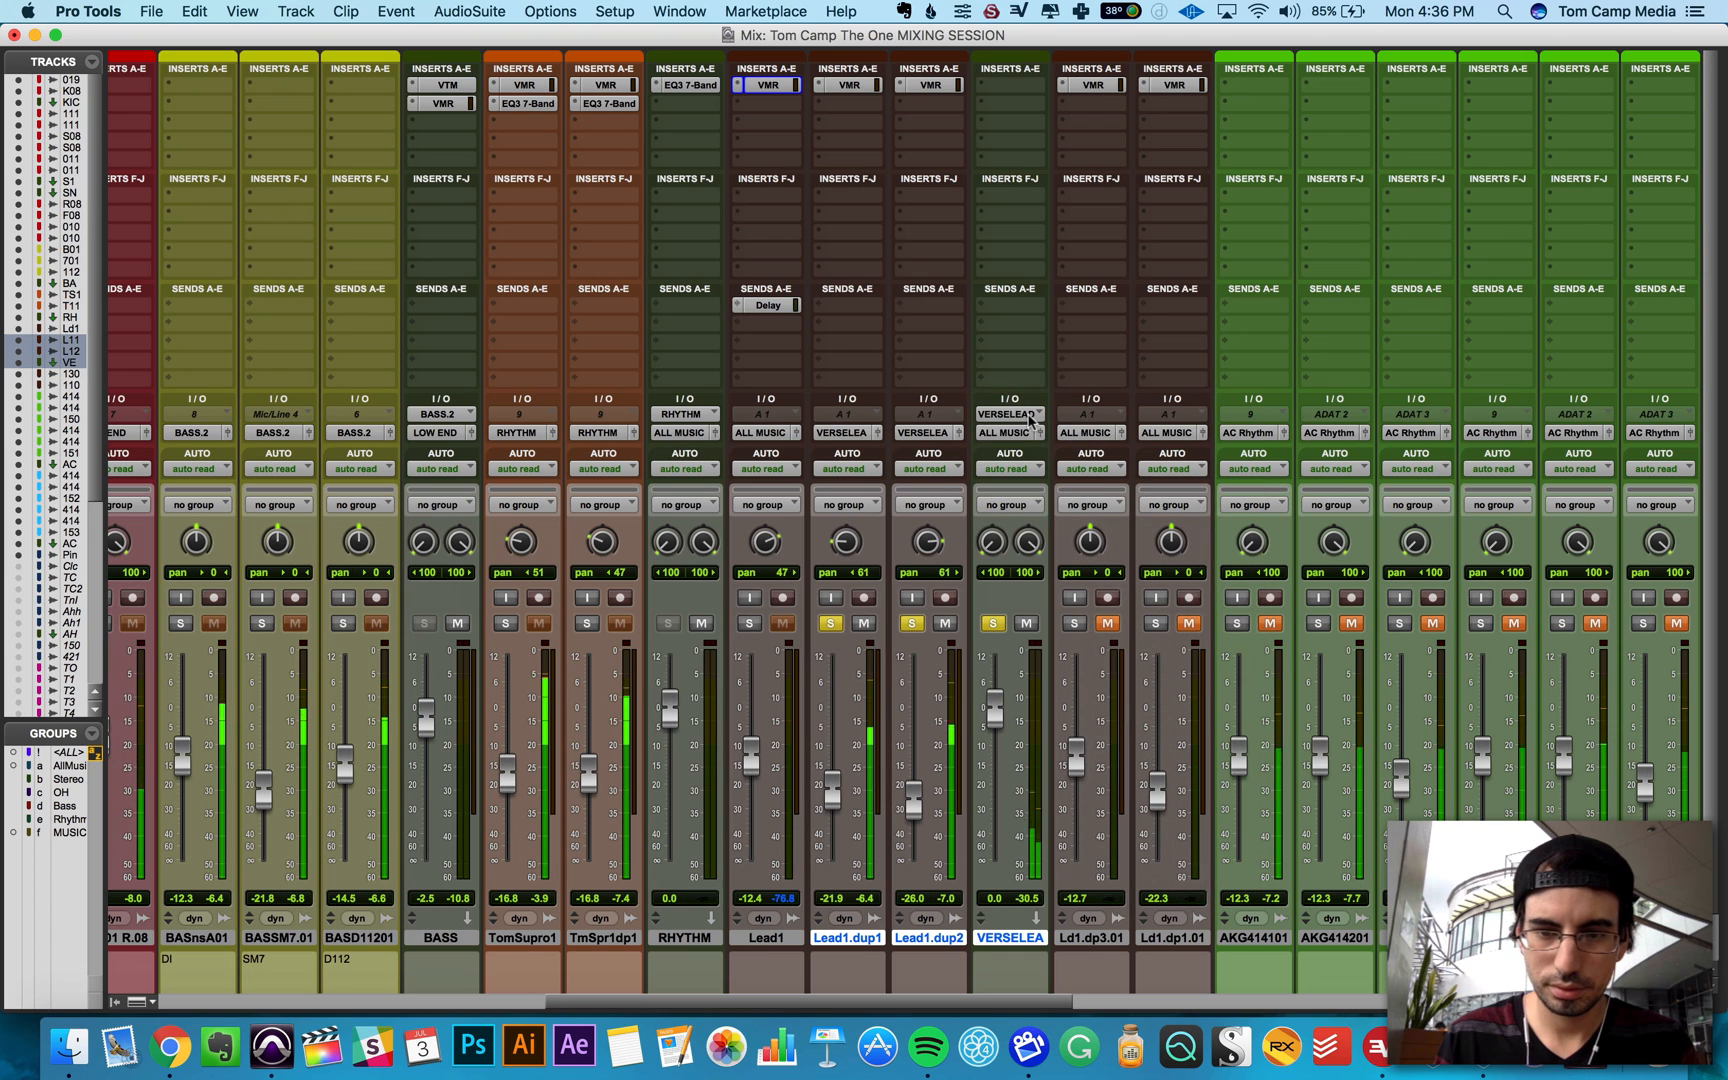
Step: Add the CS-EQ to Lead1.dup1's mix rack, lower the LMF and HMF frequencies, and boost the HMF gain
left_click(848, 82)
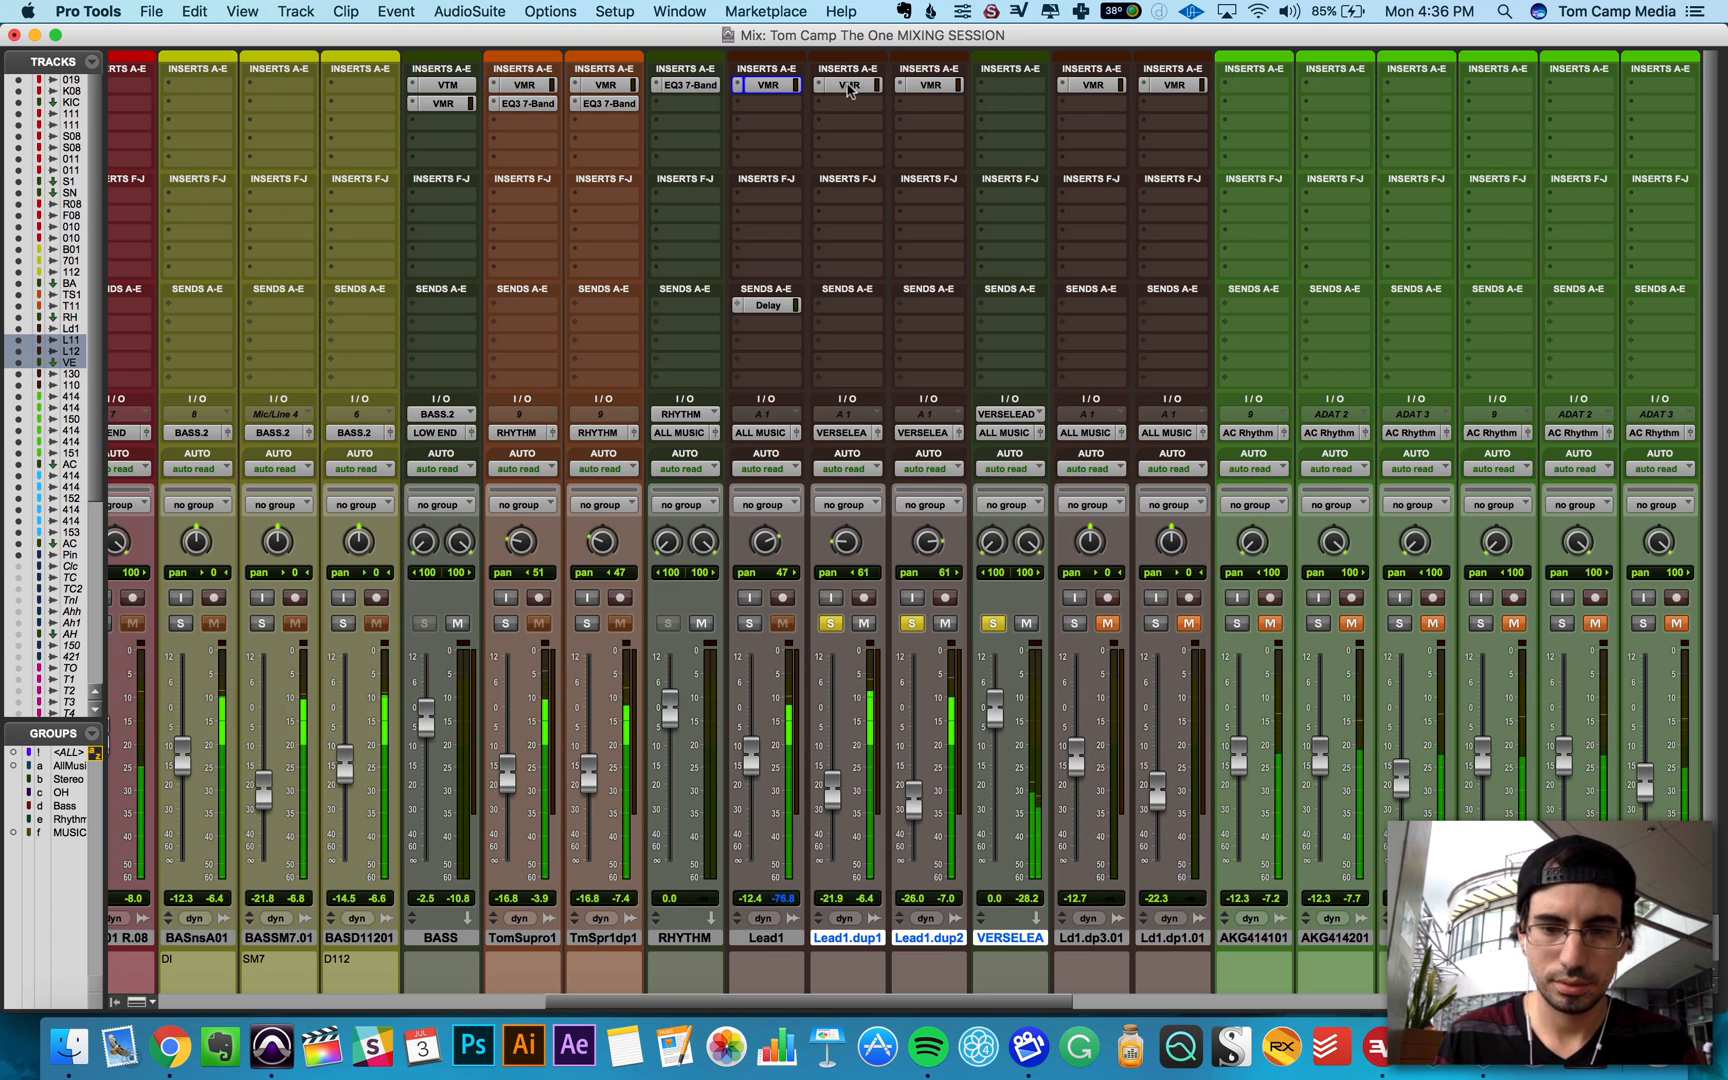
double_click(552, 715)
left_click_drag(850, 572, 848, 565)
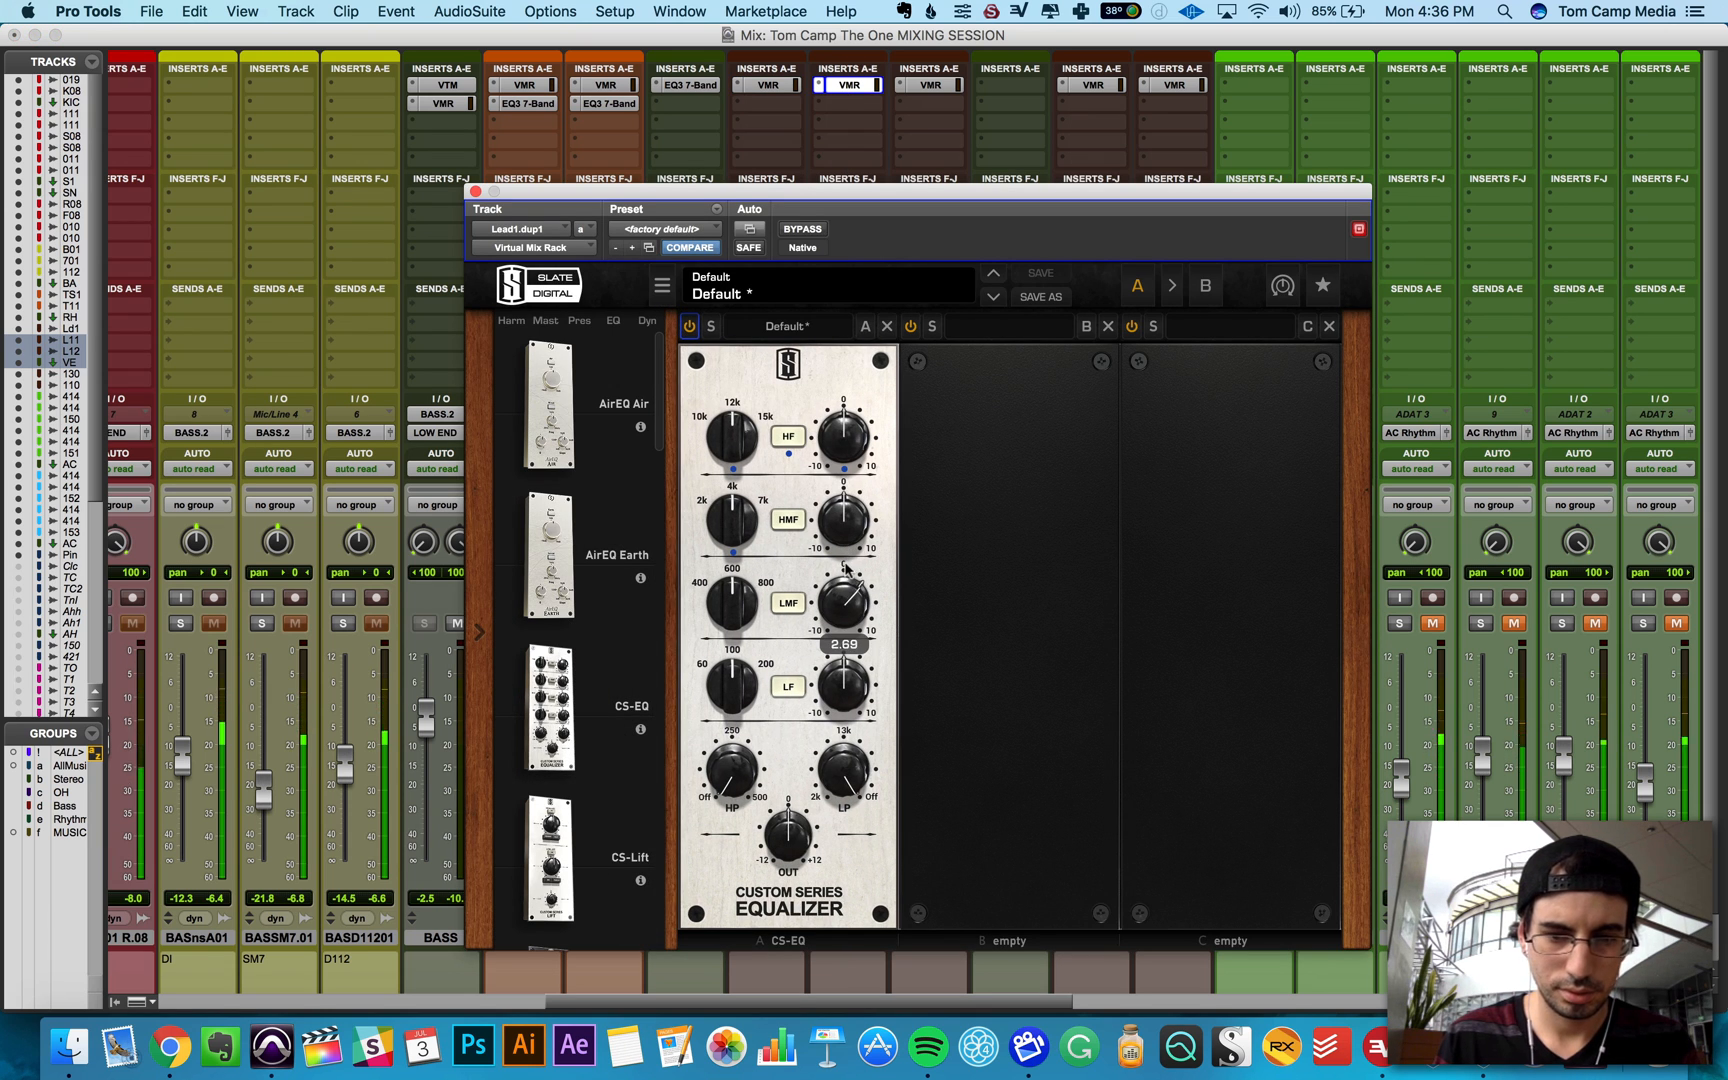
left_click_drag(740, 592, 838, 618)
left_click_drag(842, 528, 840, 491)
left_click_drag(726, 515, 726, 555)
Step: Engage the CS-EQ high-pass, set the low-pass to about 16.8 kHz, fine-tune the LMF gain, and close the plugin window
left_click_drag(731, 762, 730, 742)
left_click_drag(845, 768, 848, 770)
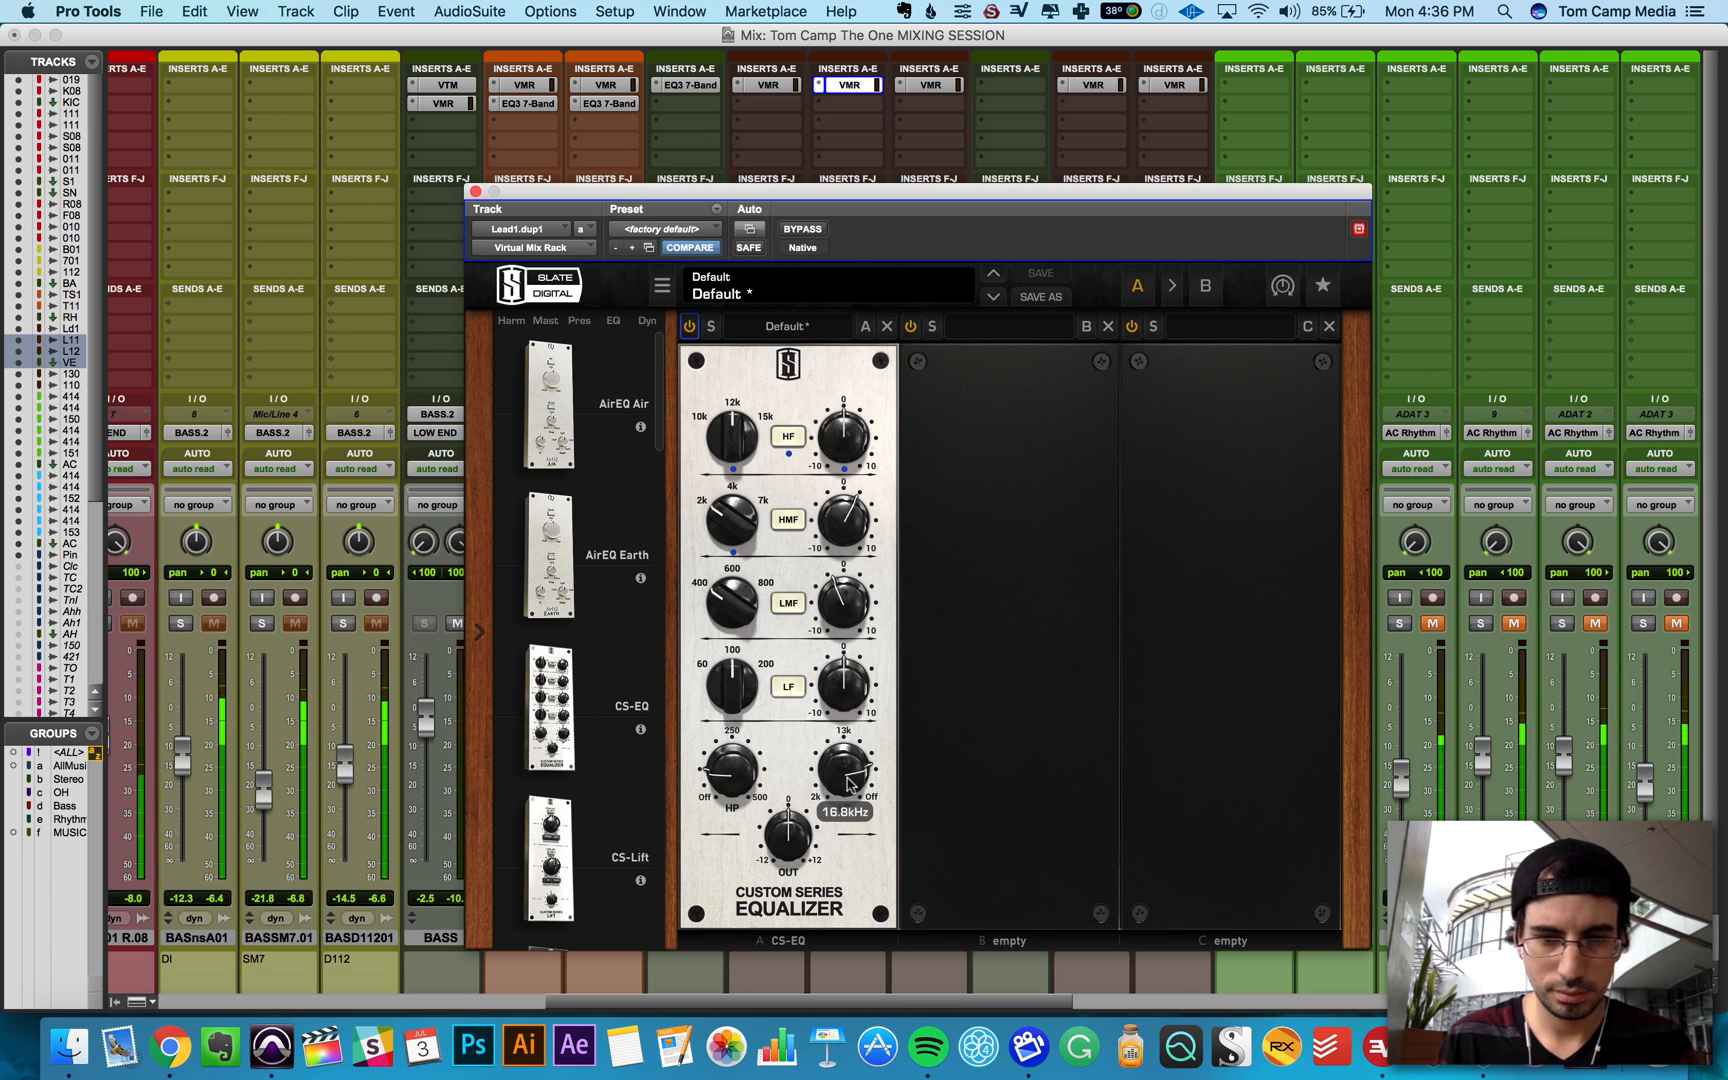
left_click_drag(838, 592, 838, 599)
left_click(475, 191)
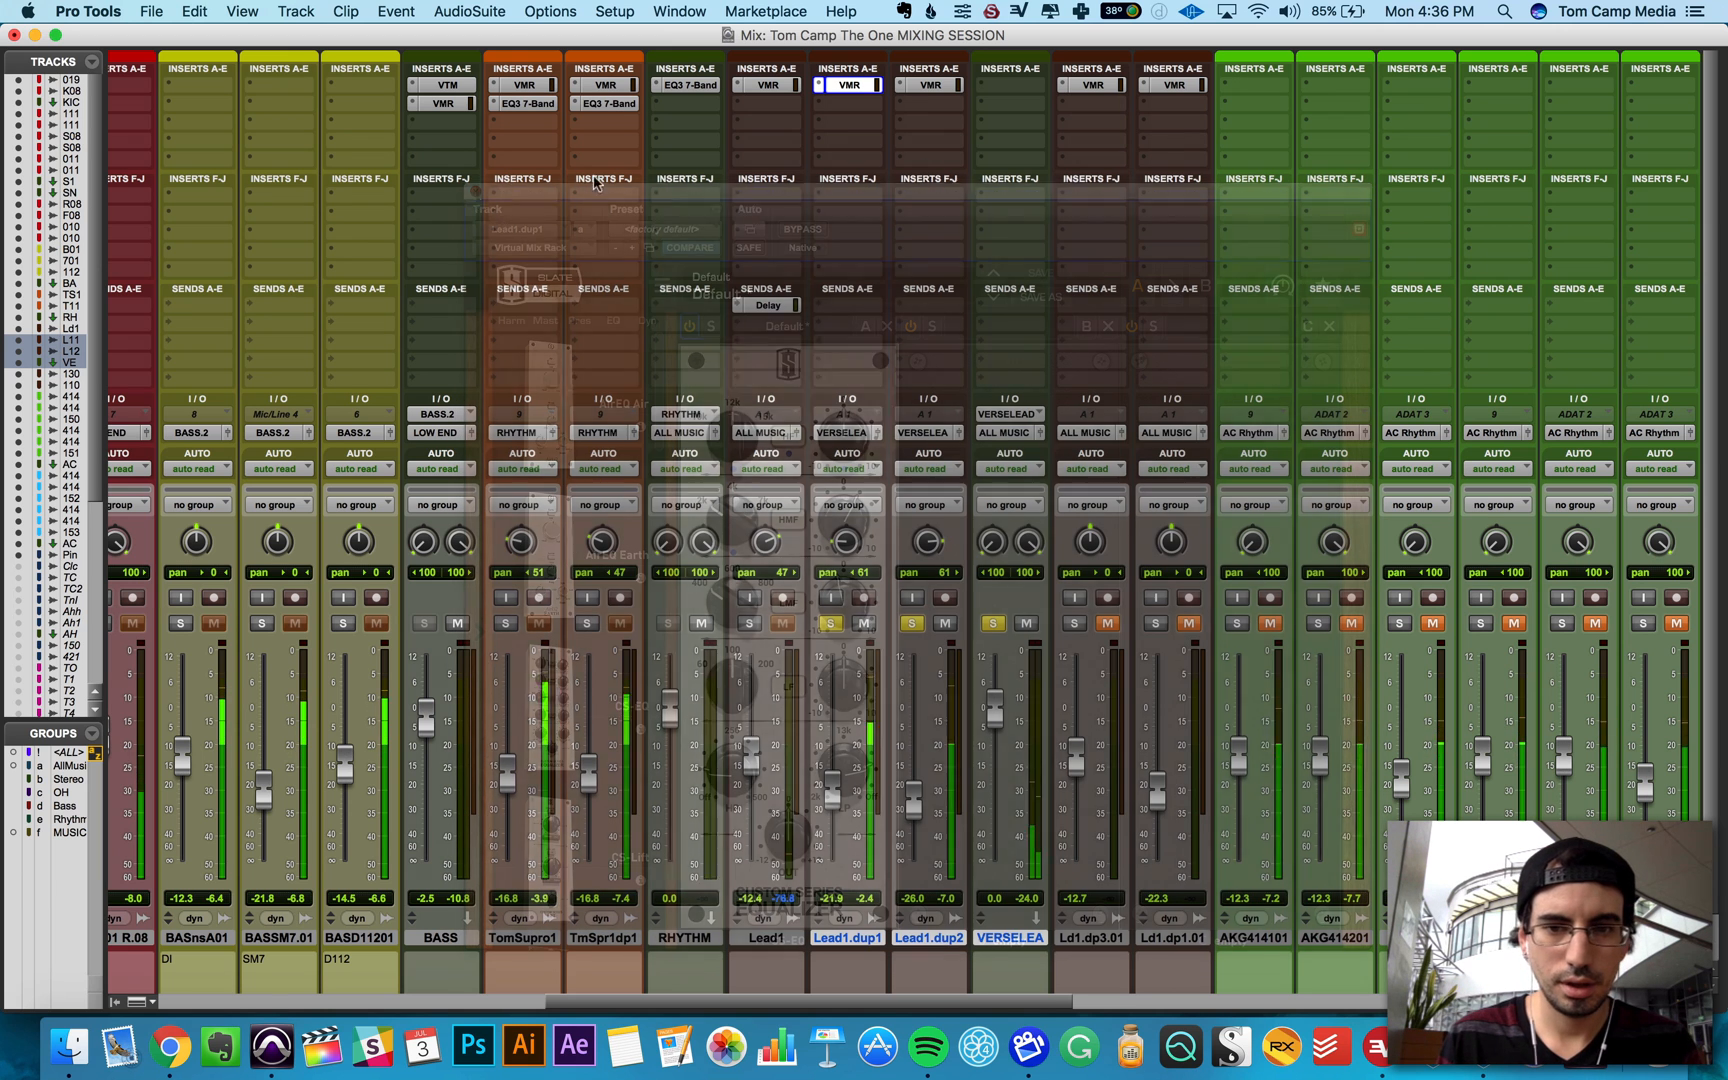
Step: Add the CS-EQ to Lead1.dup2's rack, boost LMF and LF by about 2.5, lower the HMF frequency, and cut its gain slightly
left_click(930, 85)
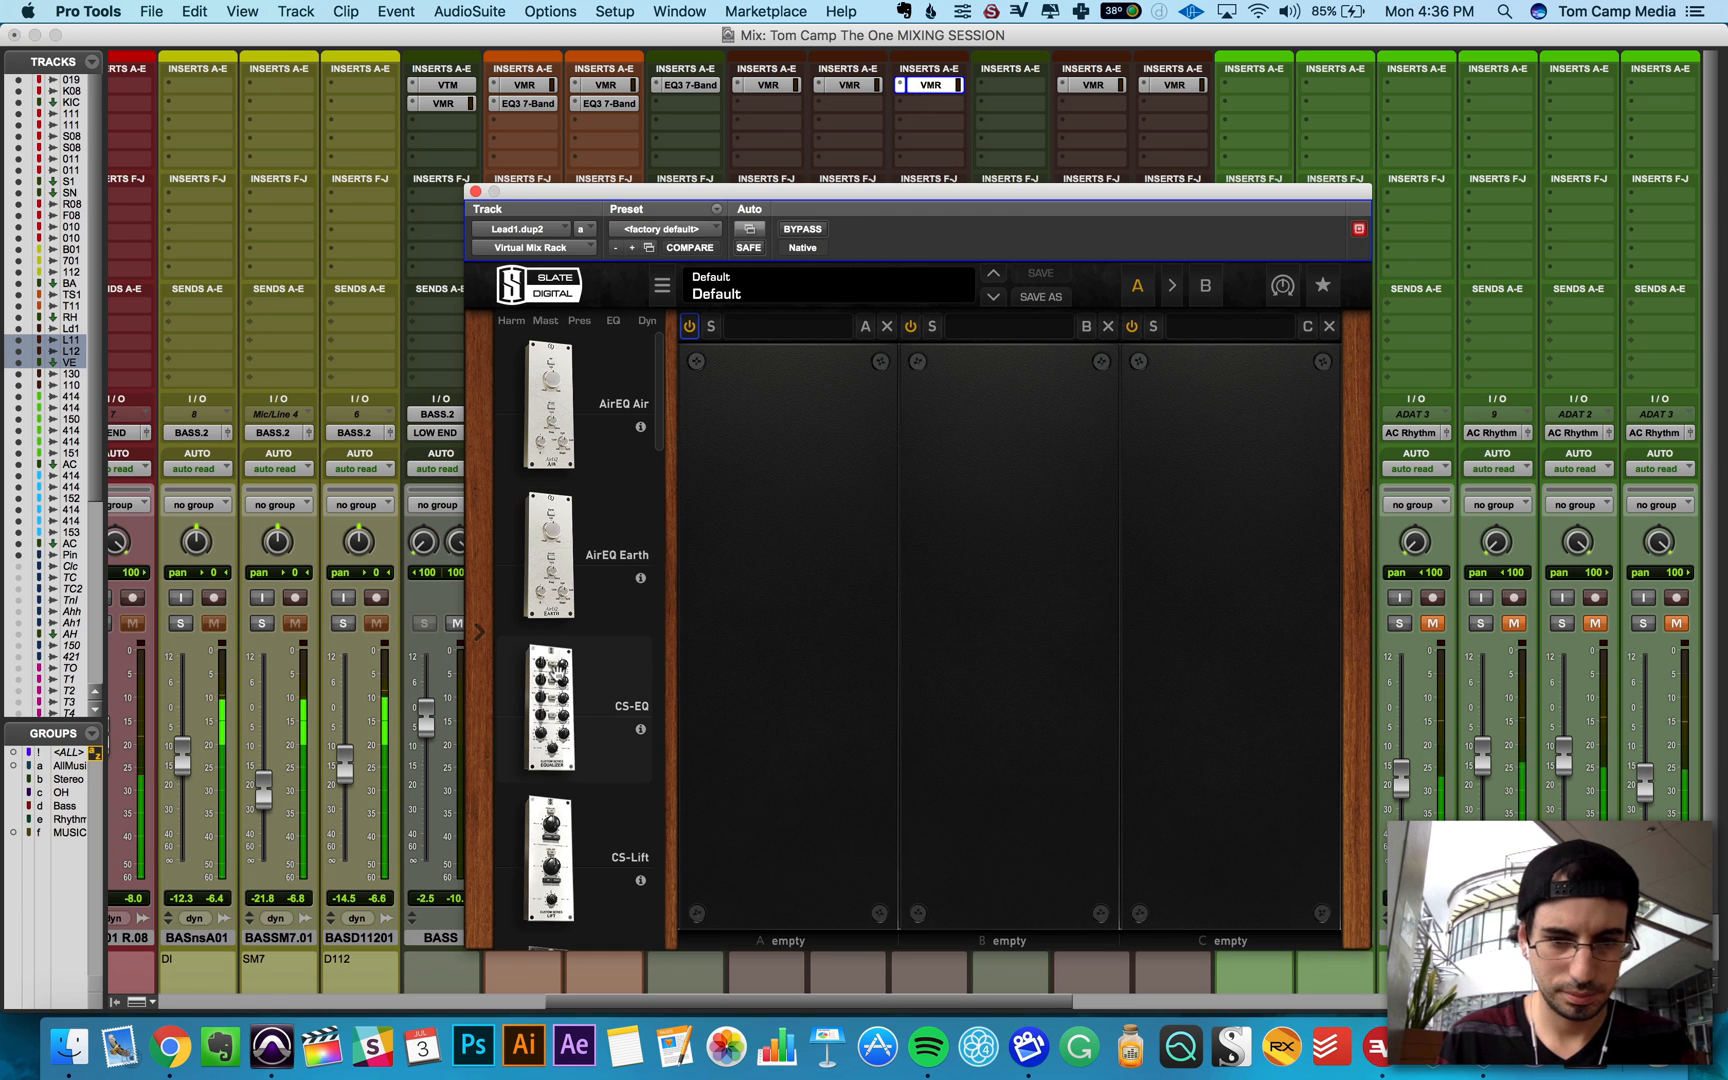
left_click_drag(554, 695, 797, 678)
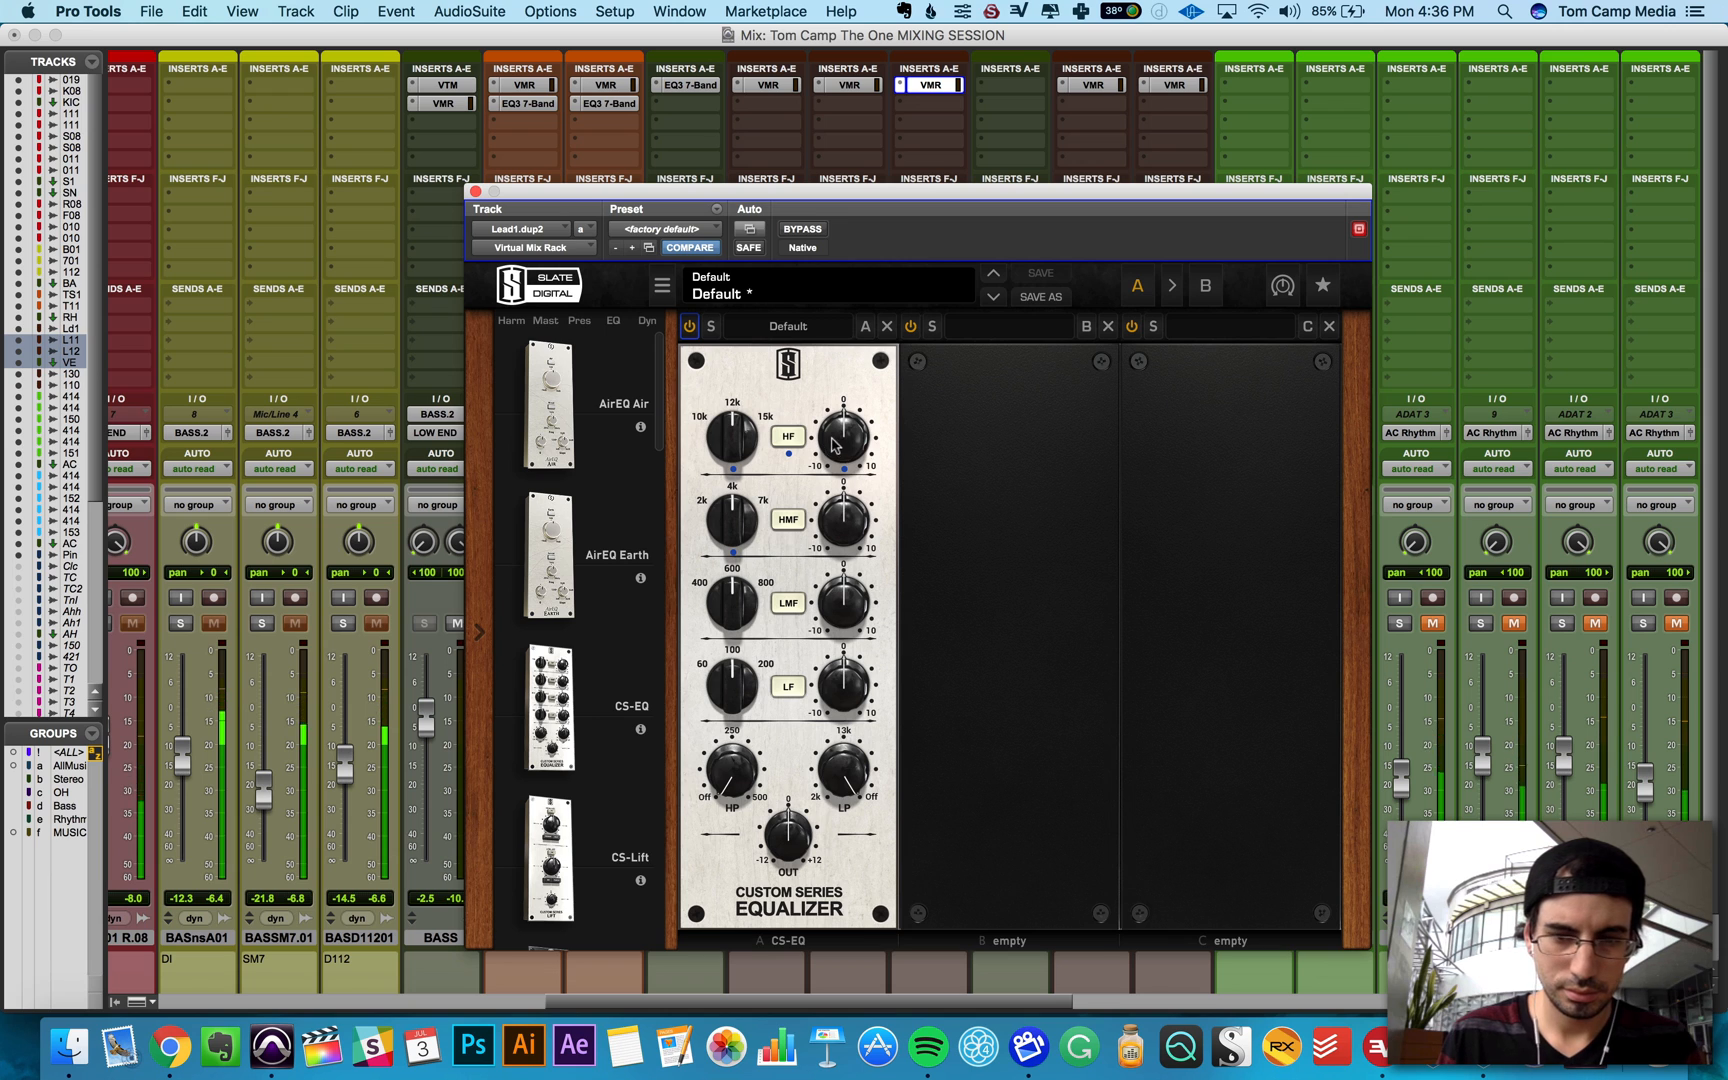
left_click_drag(843, 600, 849, 576)
left_click_drag(845, 688, 848, 672)
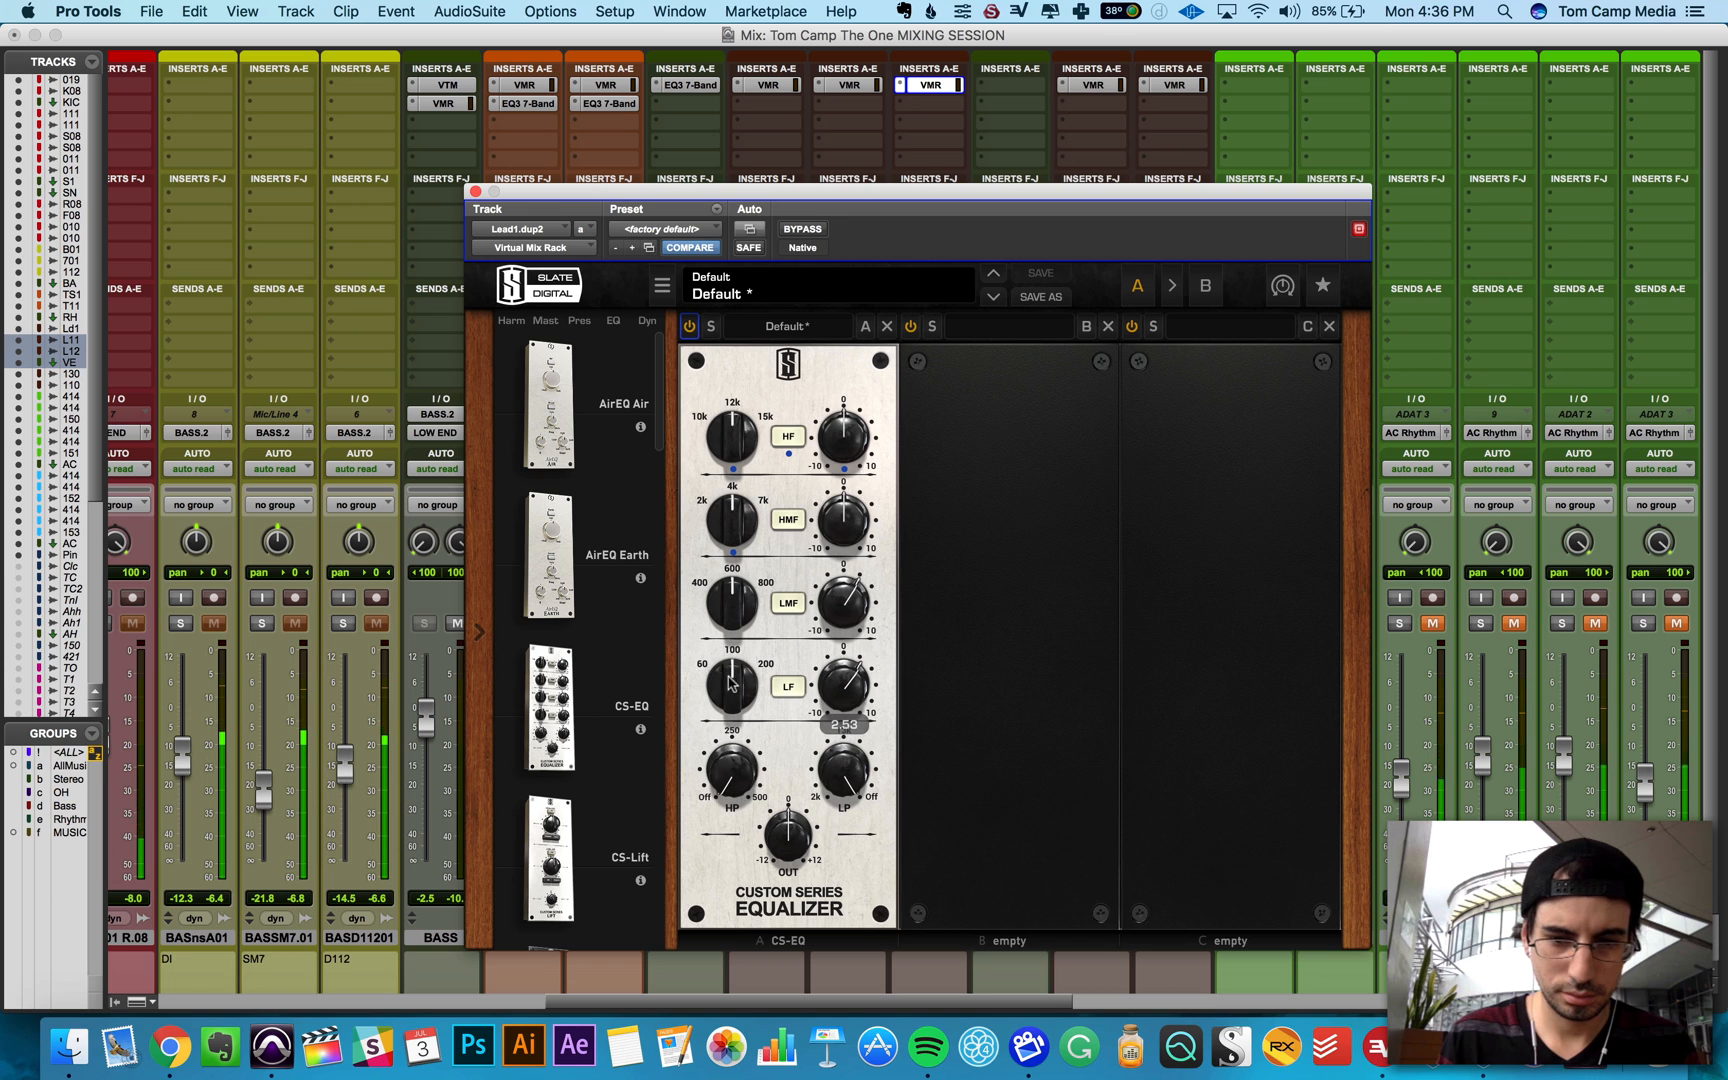
mouse_move(724, 563)
left_click_drag(722, 558, 723, 572)
left_click_drag(832, 524, 833, 540)
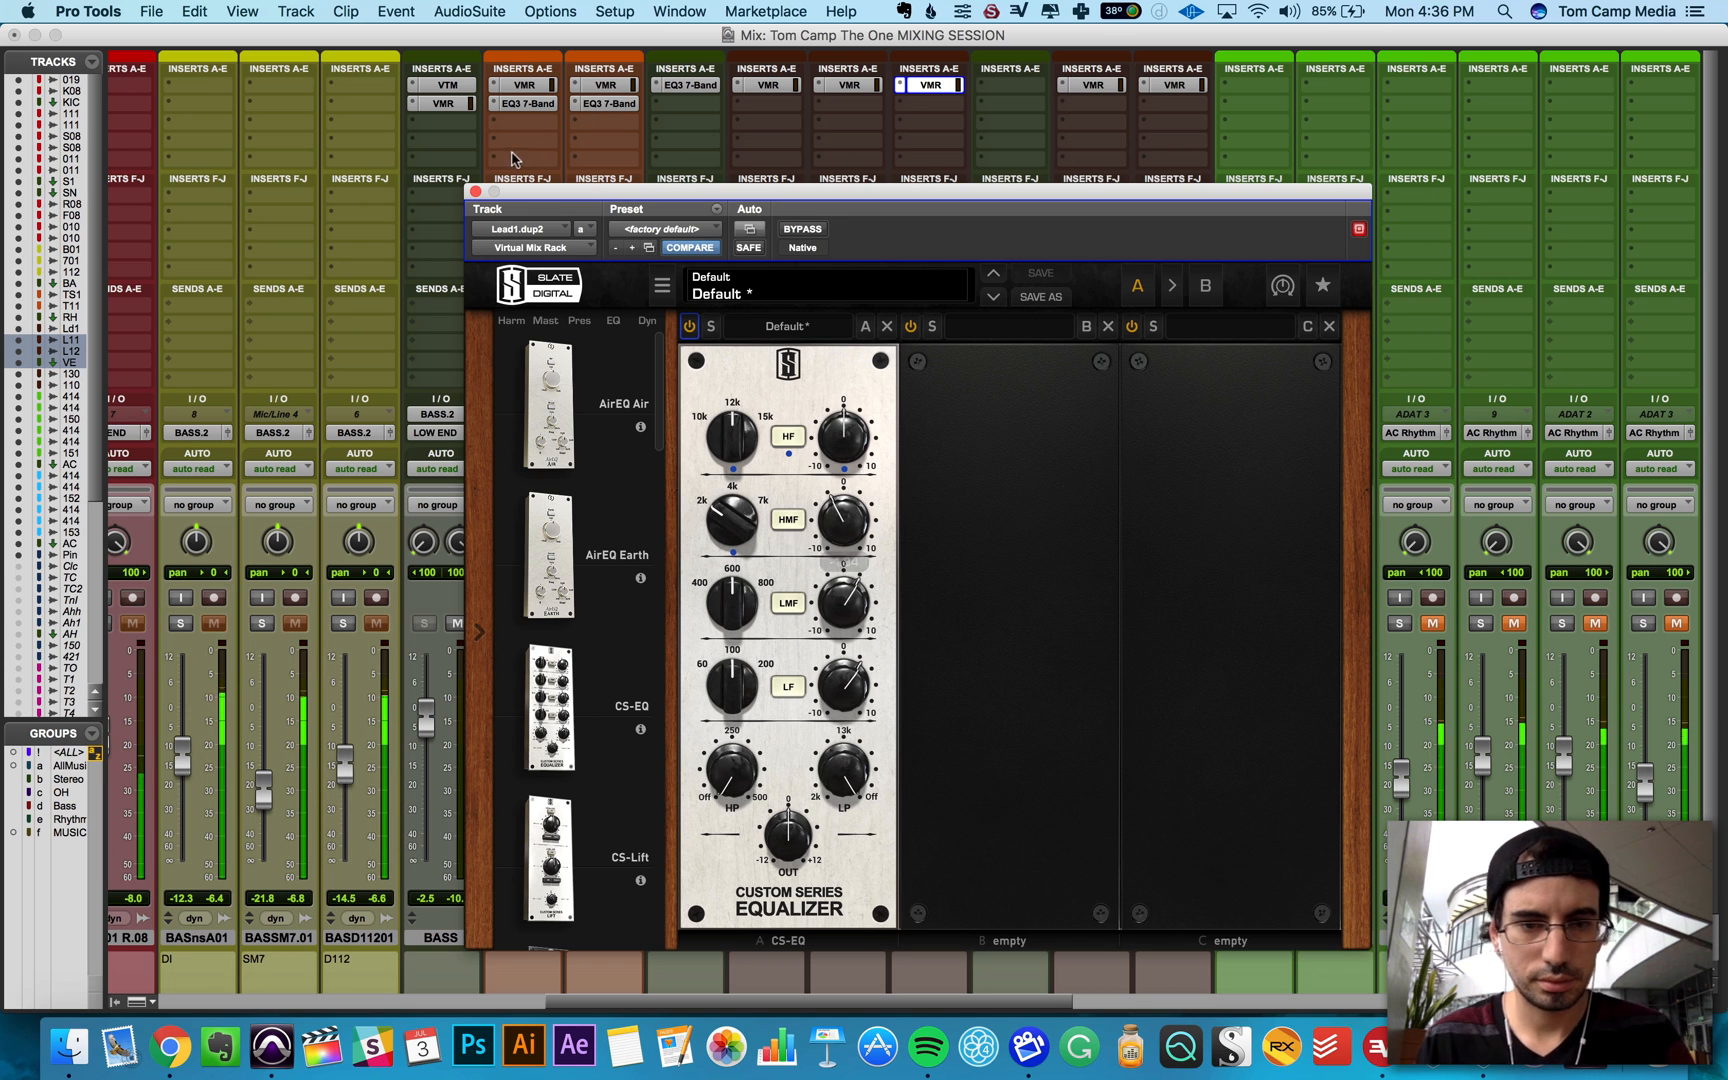
left_click(475, 191)
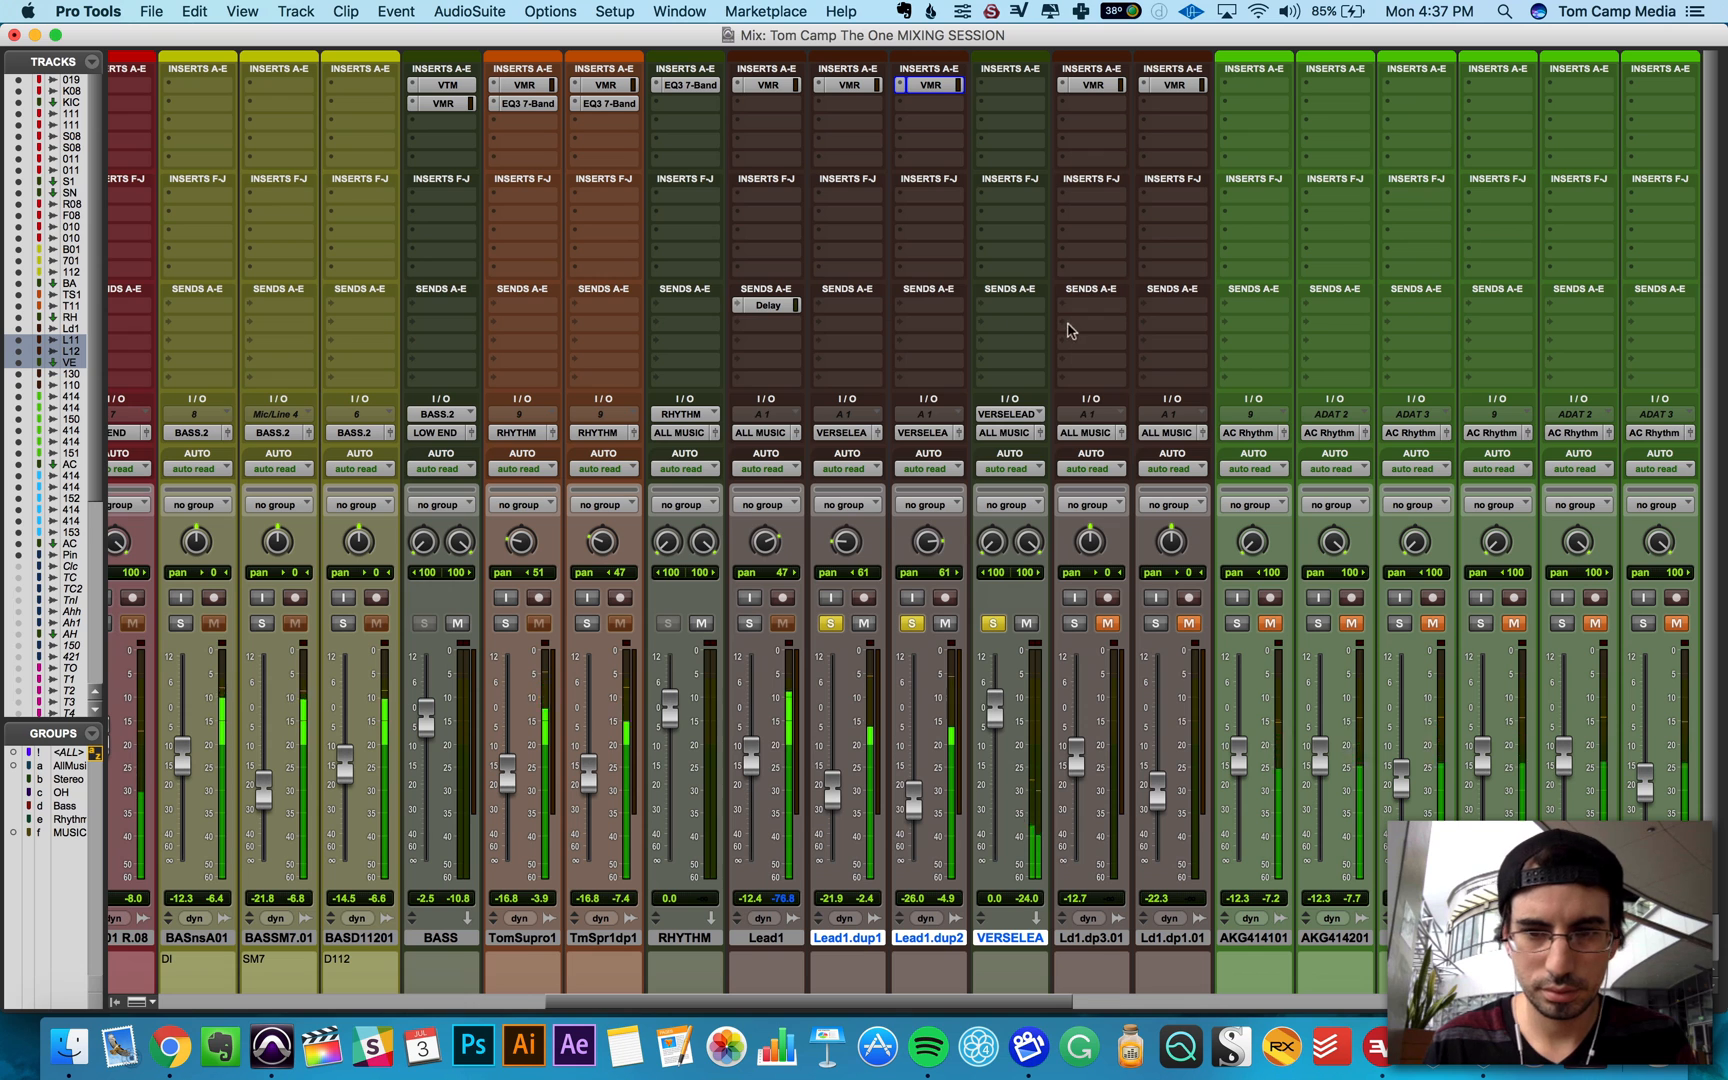
Step: Add a send from VERSELEAD to the Delay track and set its level to -15.0 dB
left_click(1010, 308)
mouse_move(1055, 401)
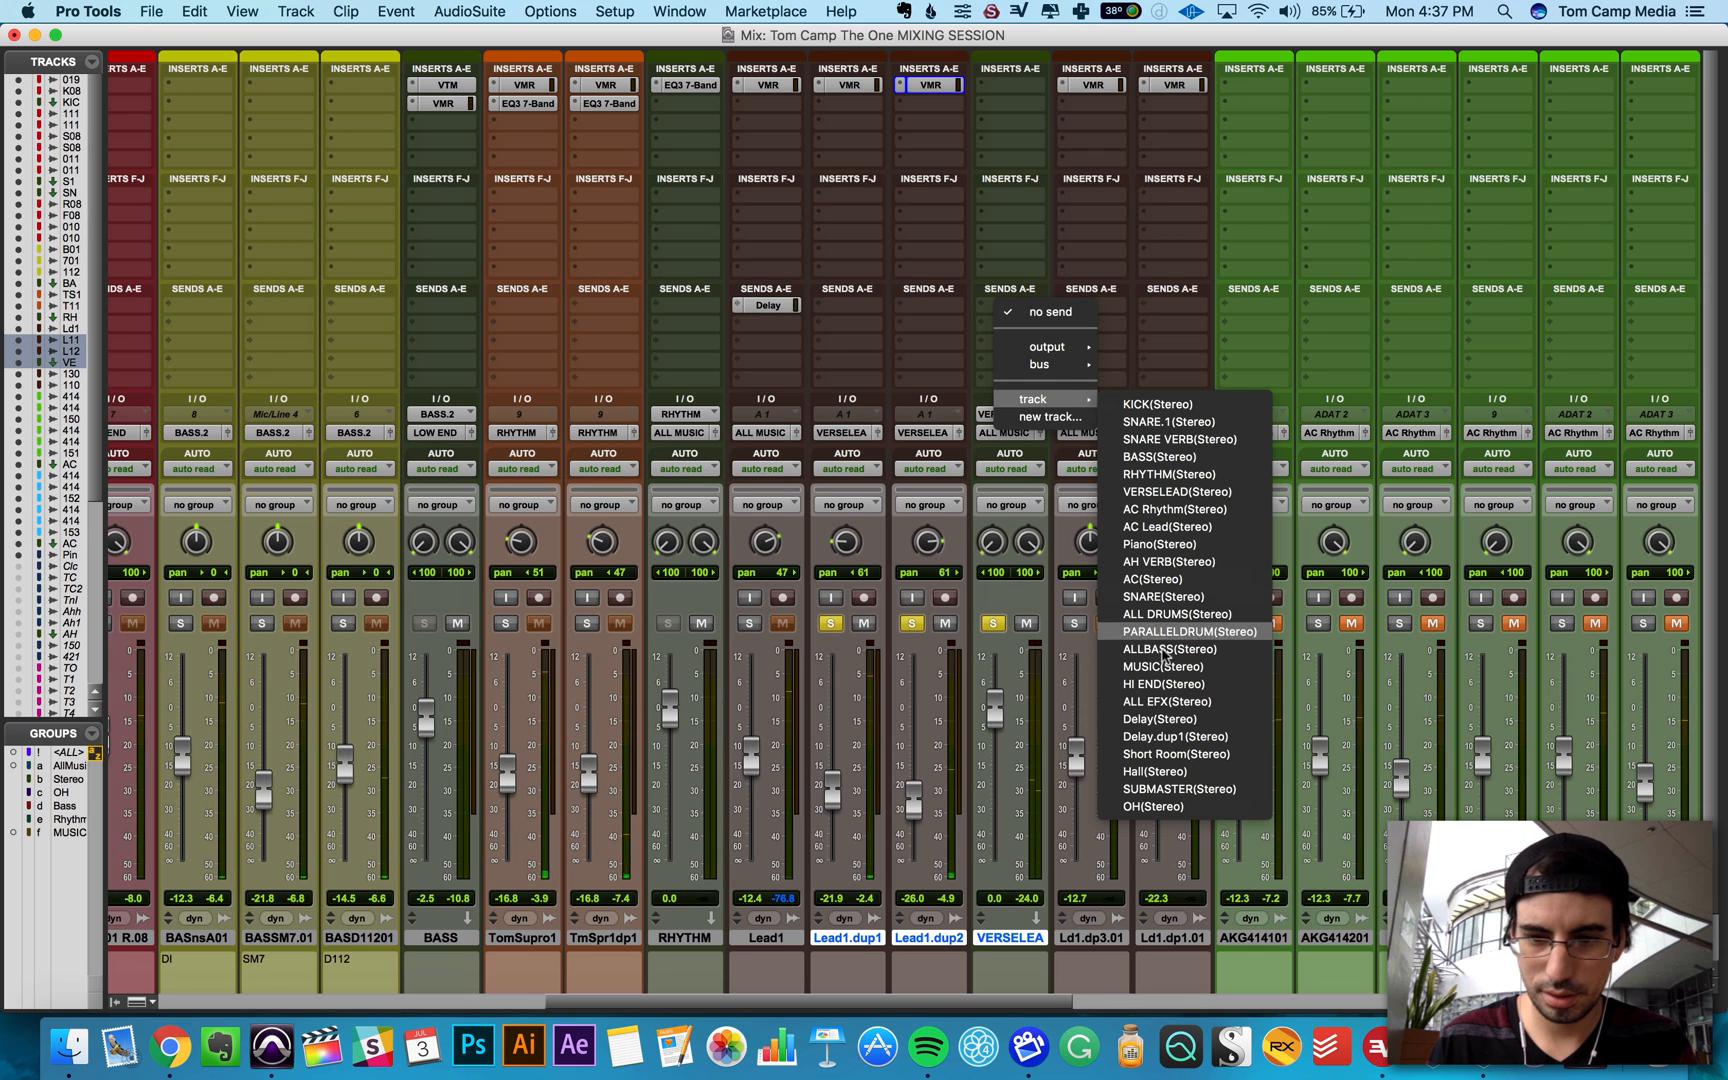
left_click(1160, 719)
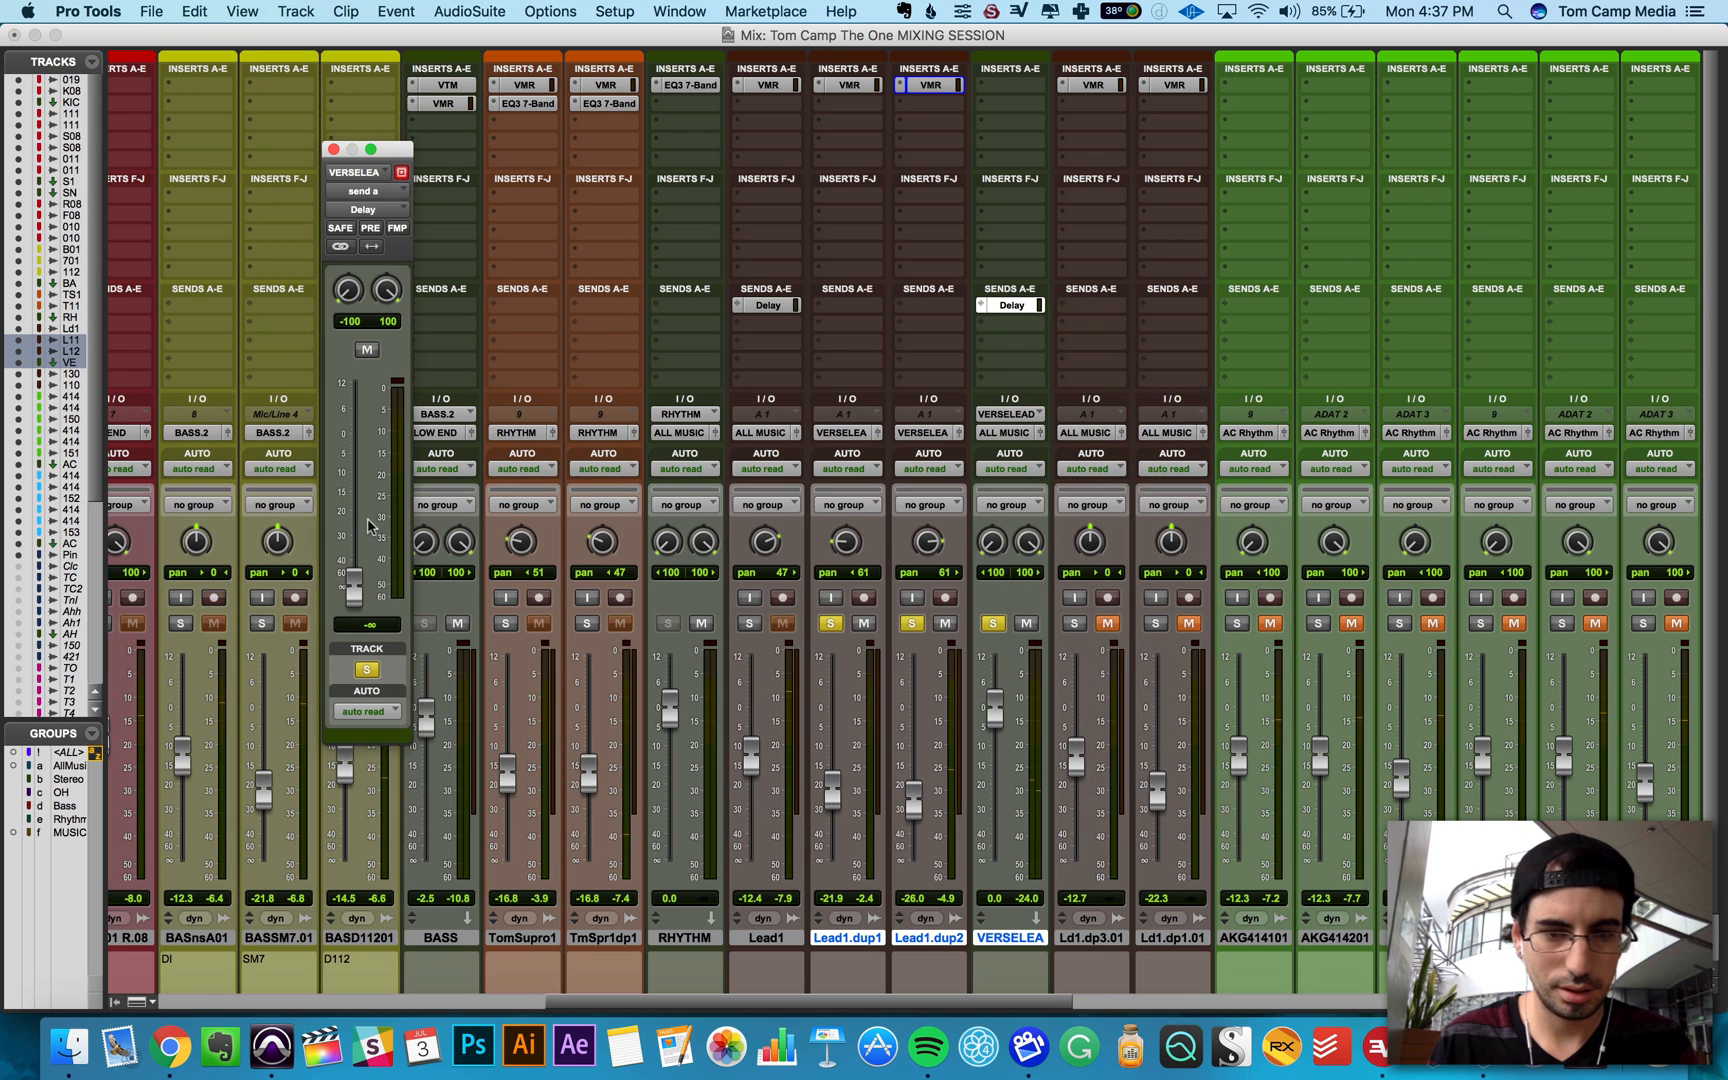
left_click_drag(354, 590, 356, 498)
Step: Reassign VERSELEAD's send to the Delay.dup1 track and set its level to about -12.1 dB
left_click(983, 315)
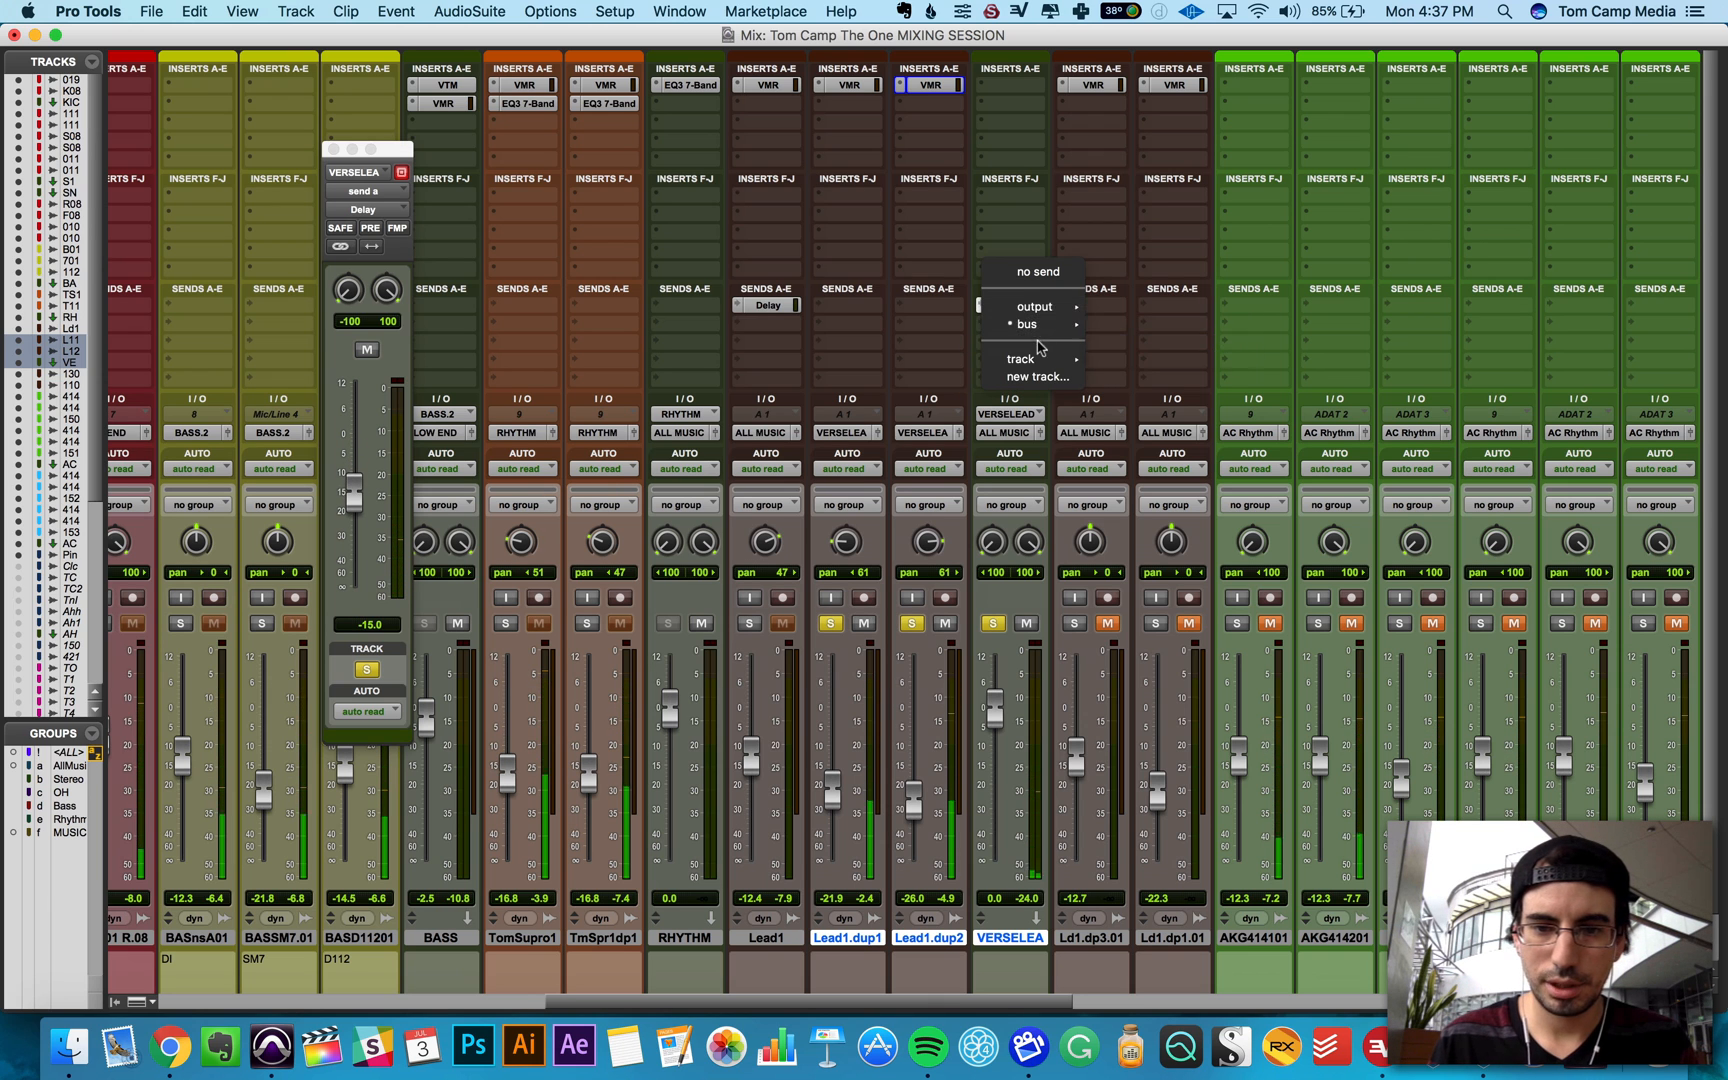
mouse_move(1077, 310)
mouse_move(1060, 359)
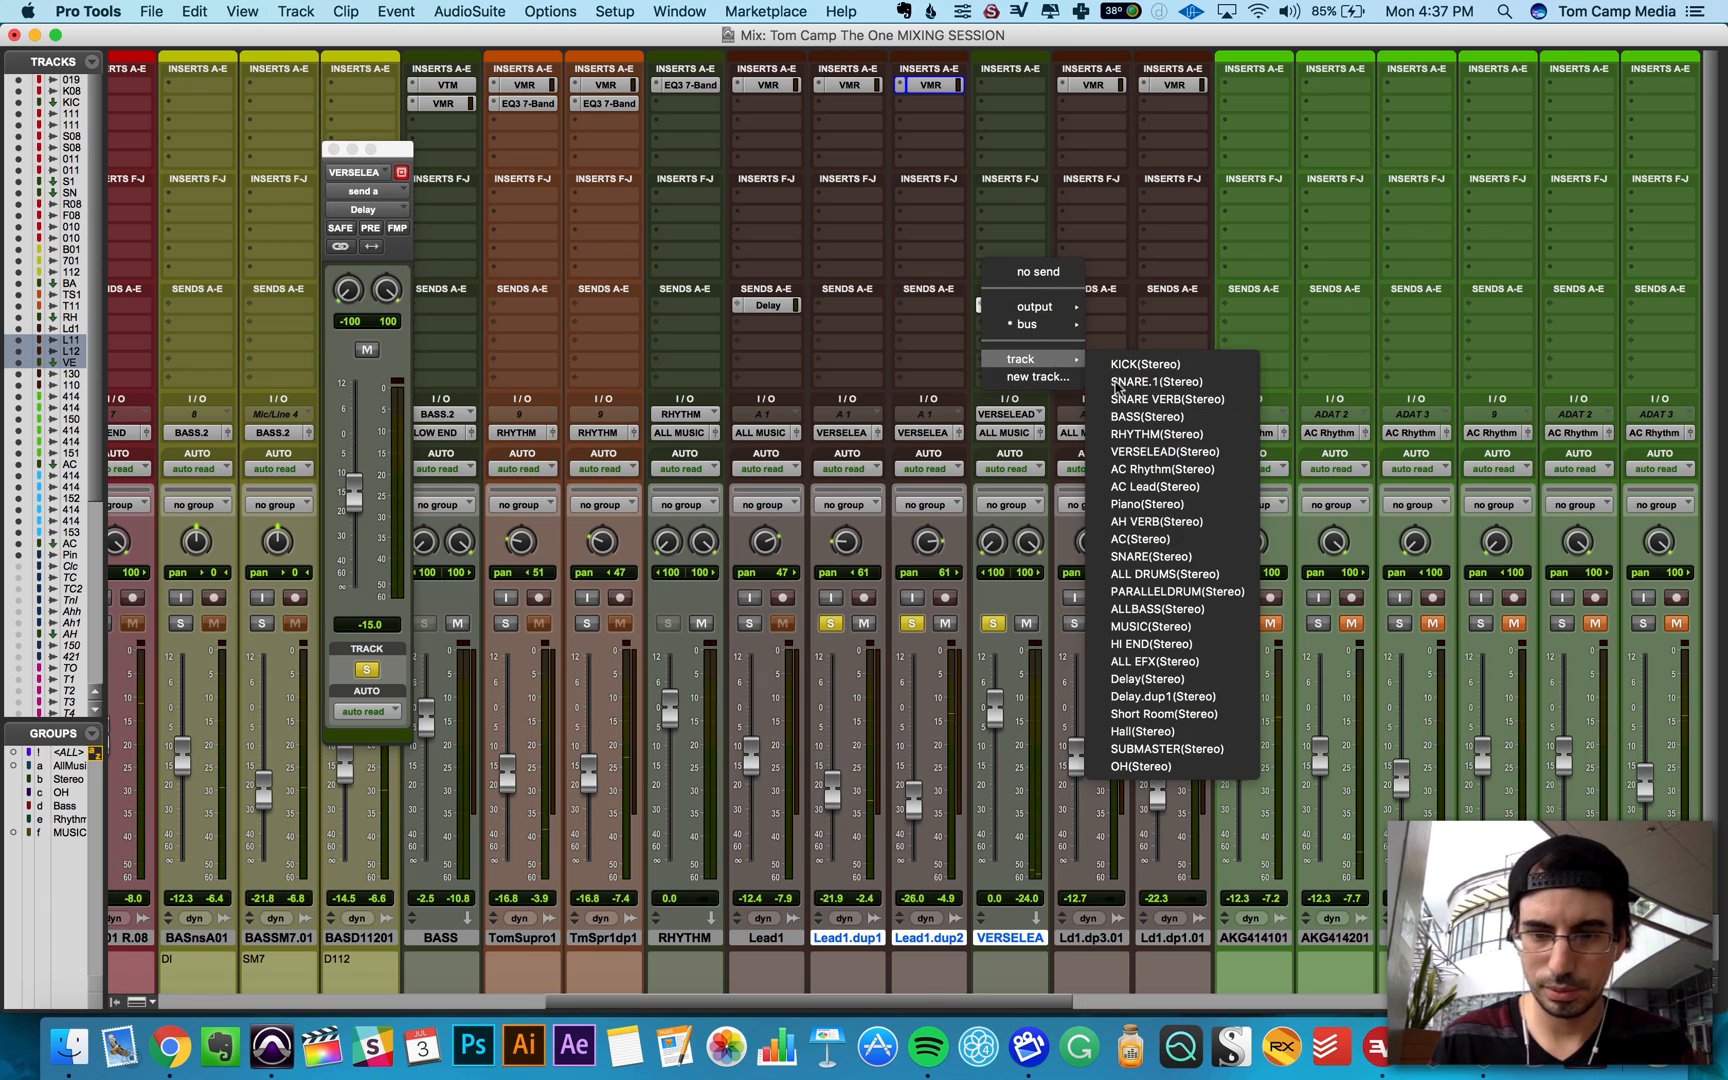
left_click(1160, 696)
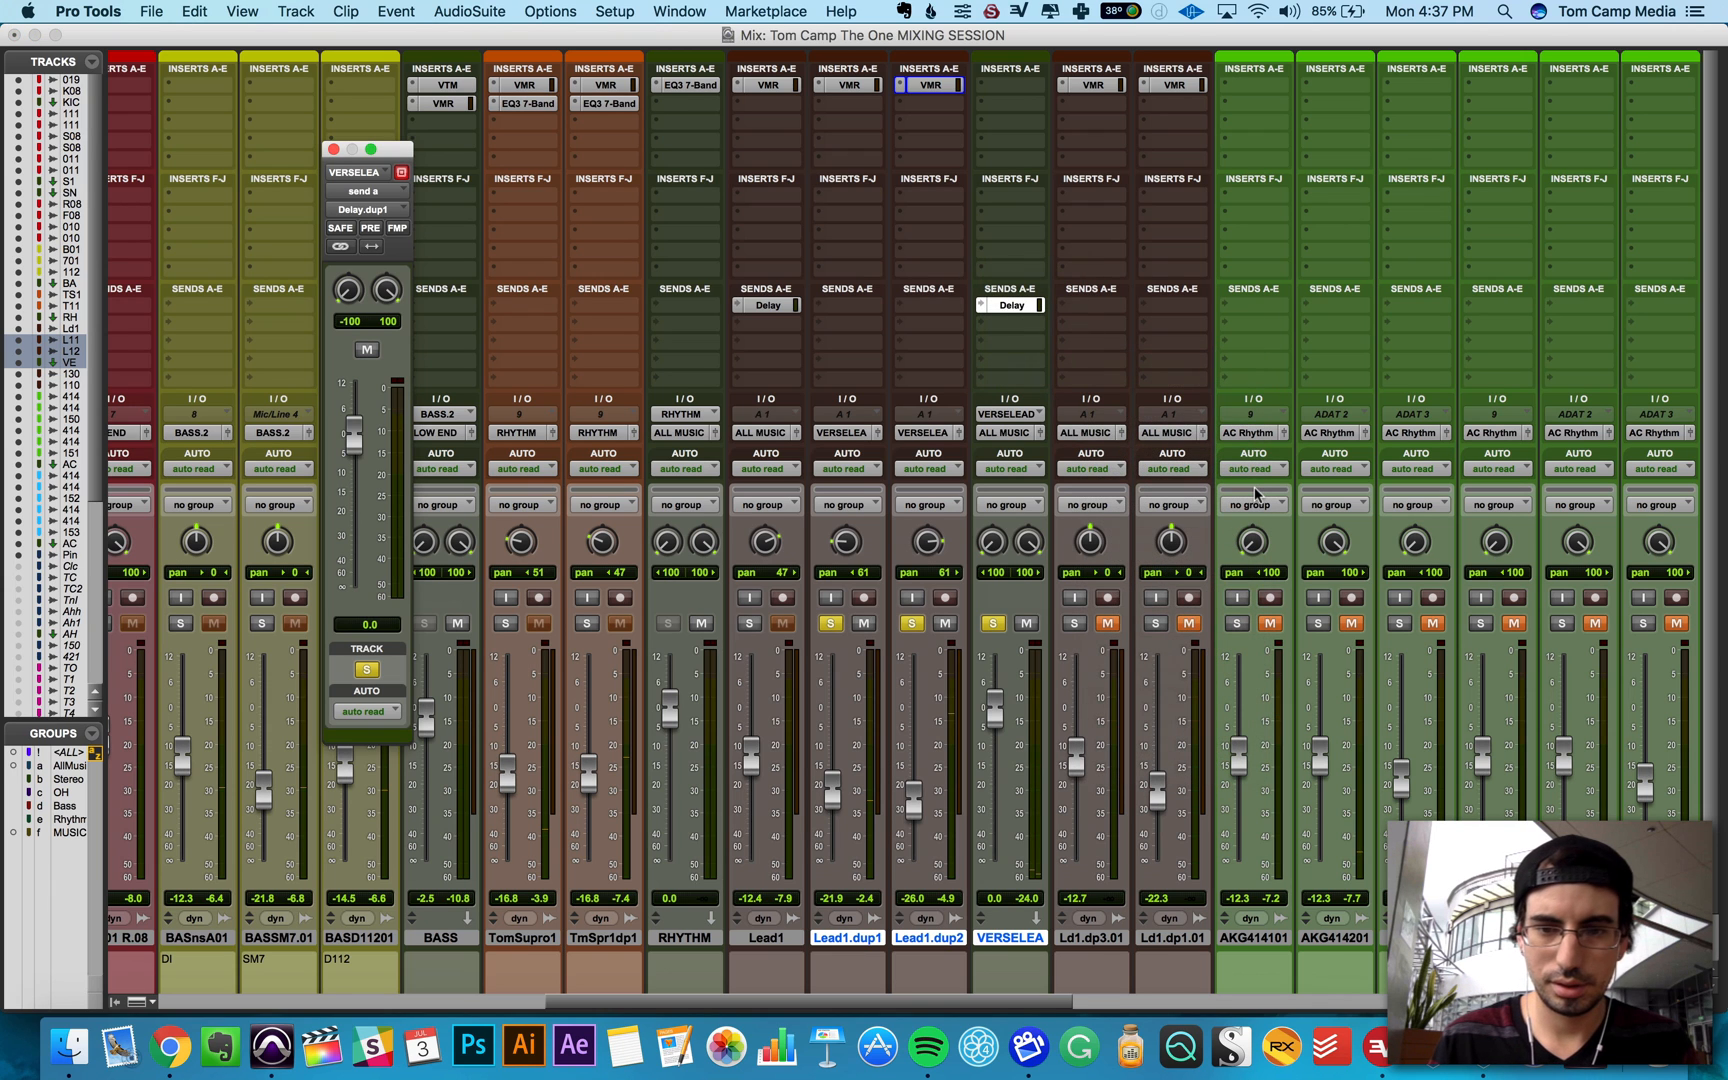
mouse_move(338, 492)
left_mouse_down()
mouse_move(350, 460)
mouse_move(357, 492)
left_mouse_up()
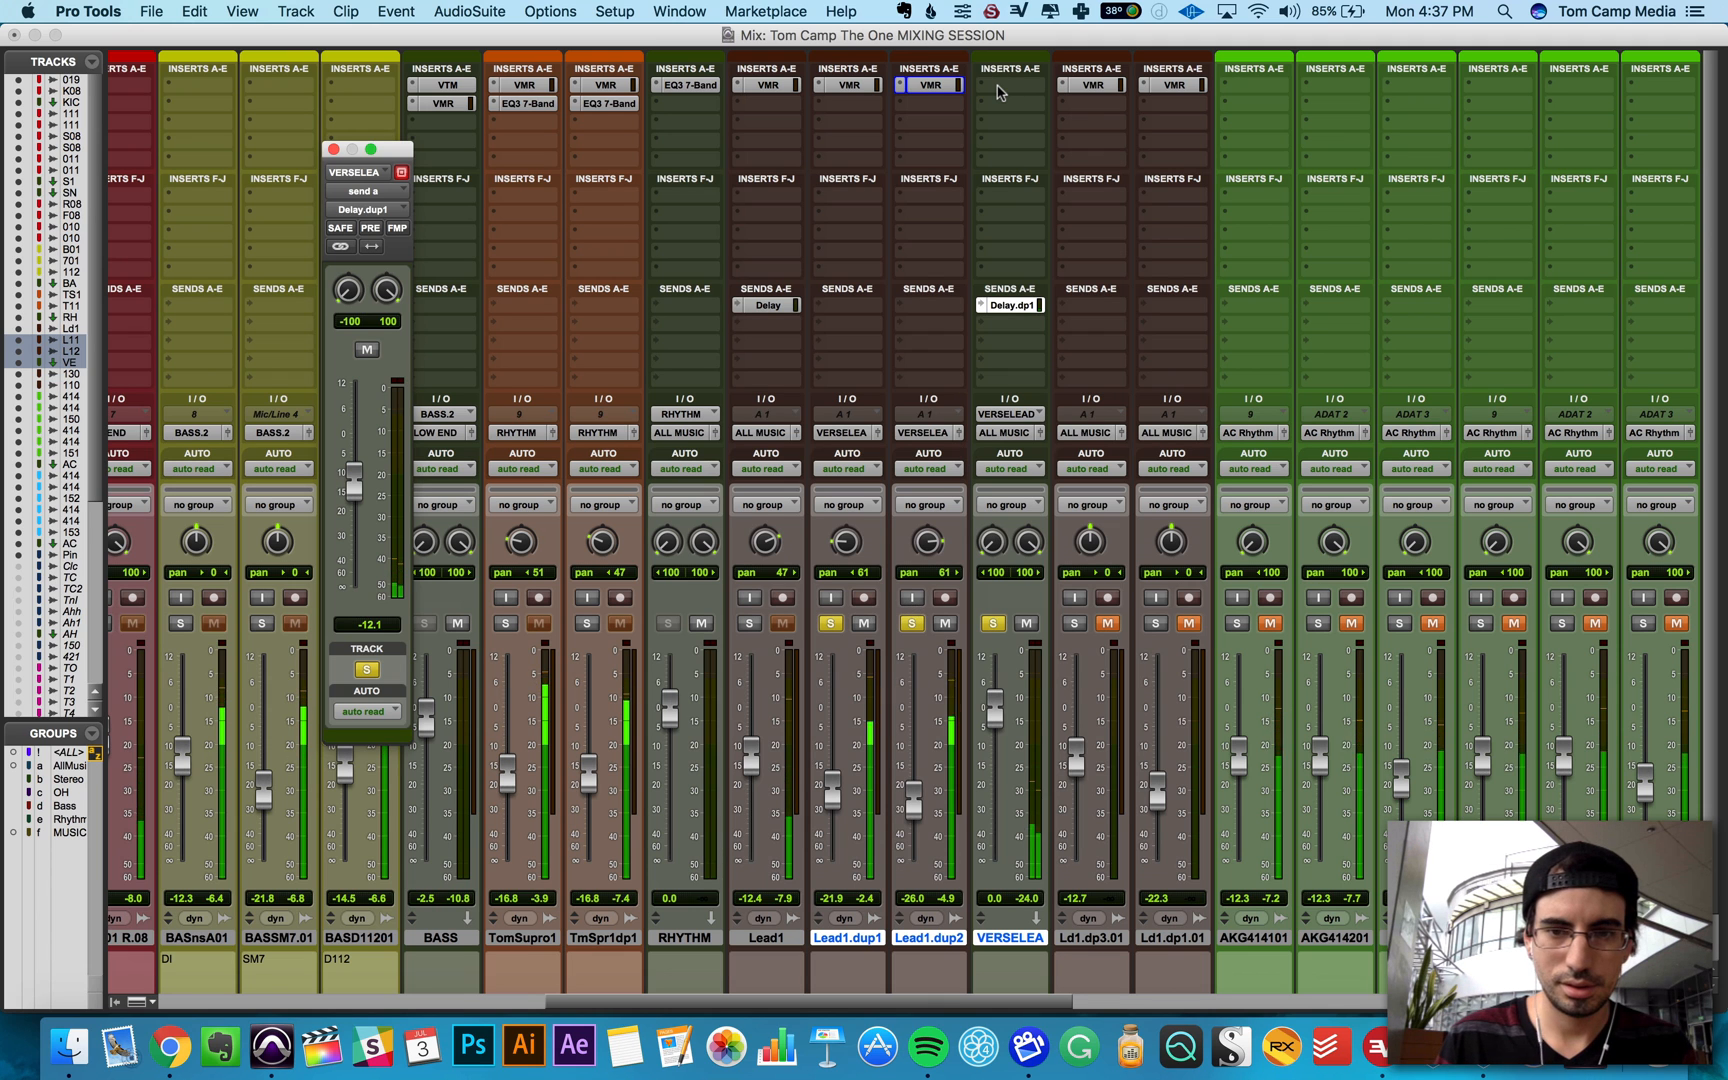
Step: Insert the stereo Virtual Mix Rack plug-in in VERSELEAD's first insert slot
left_click(997, 92)
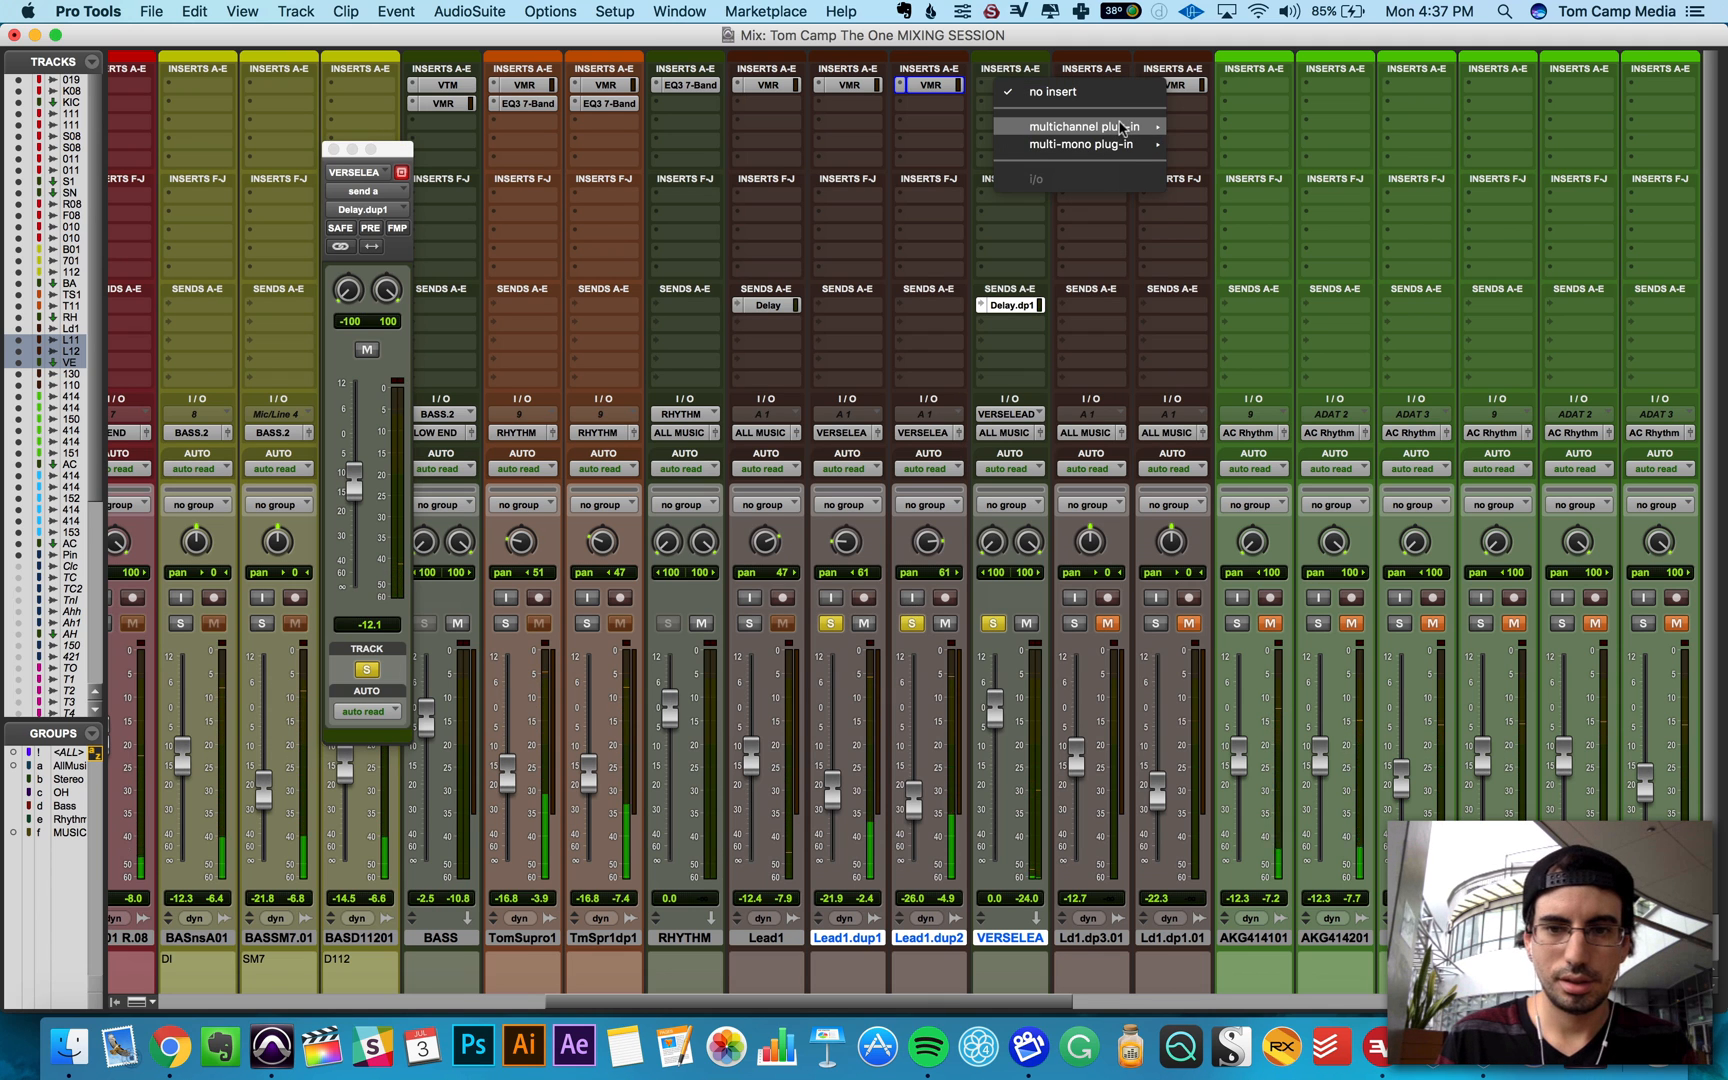
mouse_move(1090, 127)
mouse_move(1280, 149)
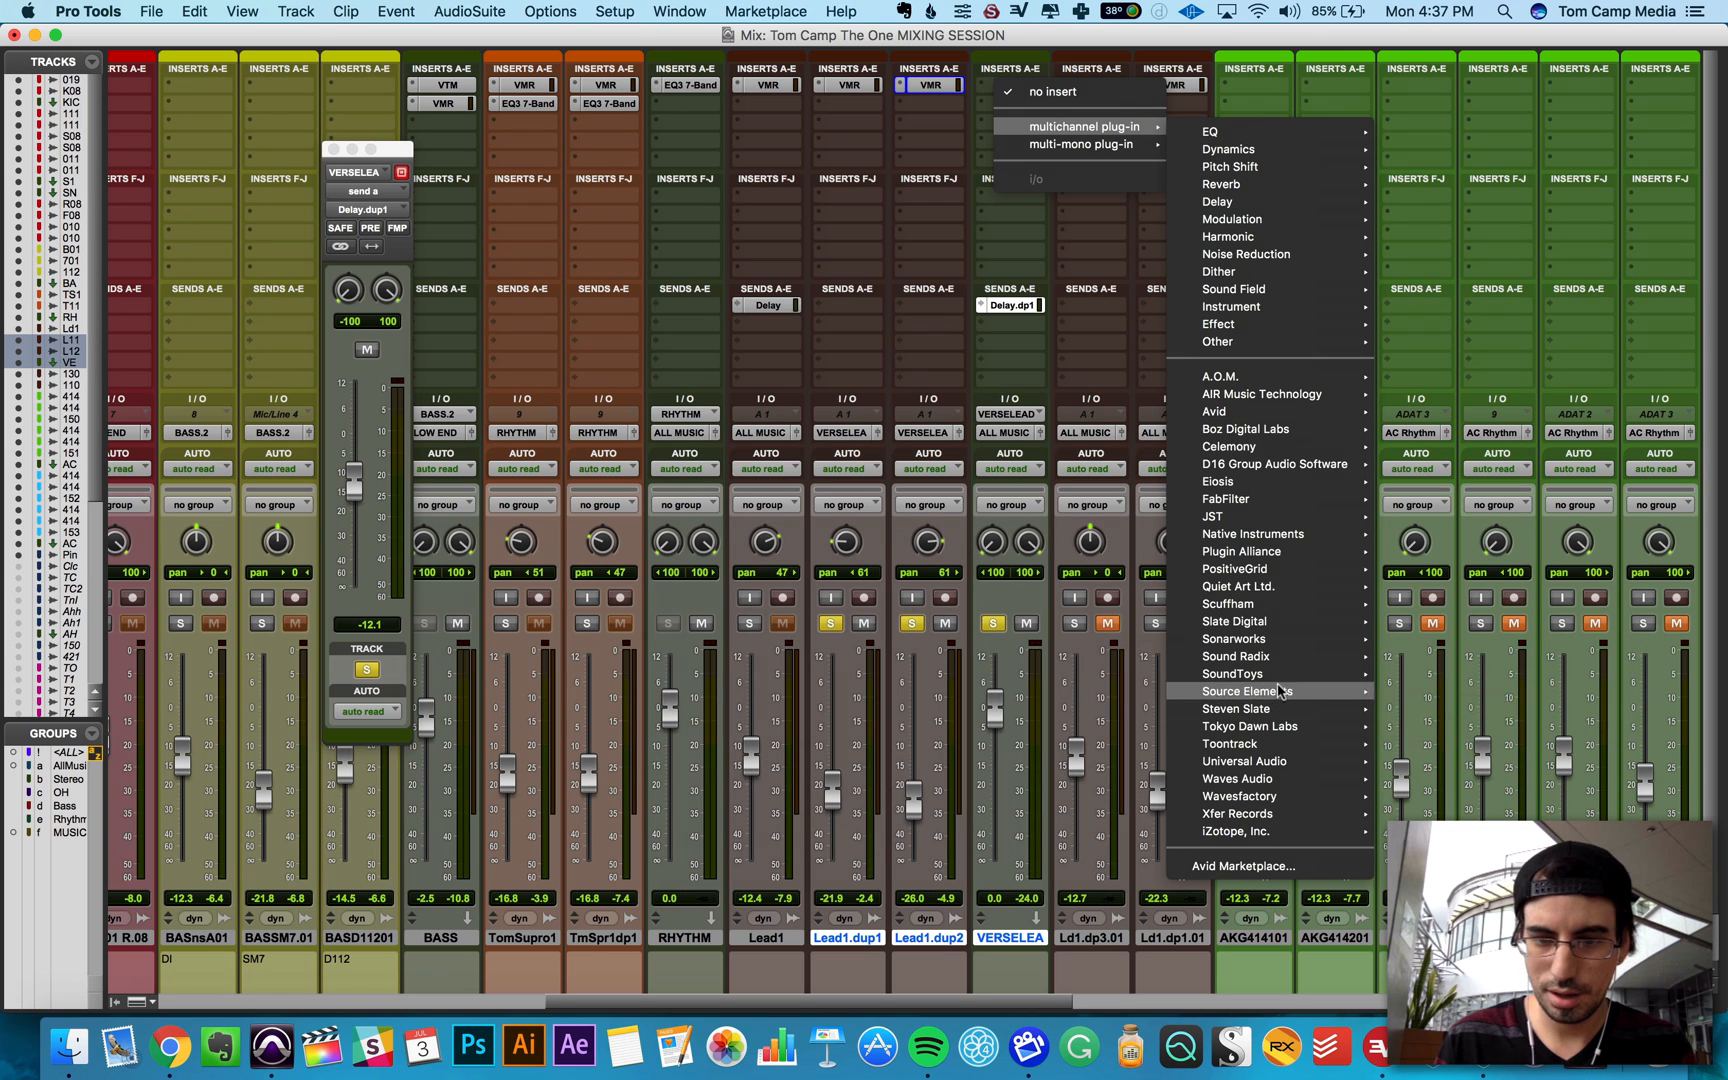
mouse_move(1281, 625)
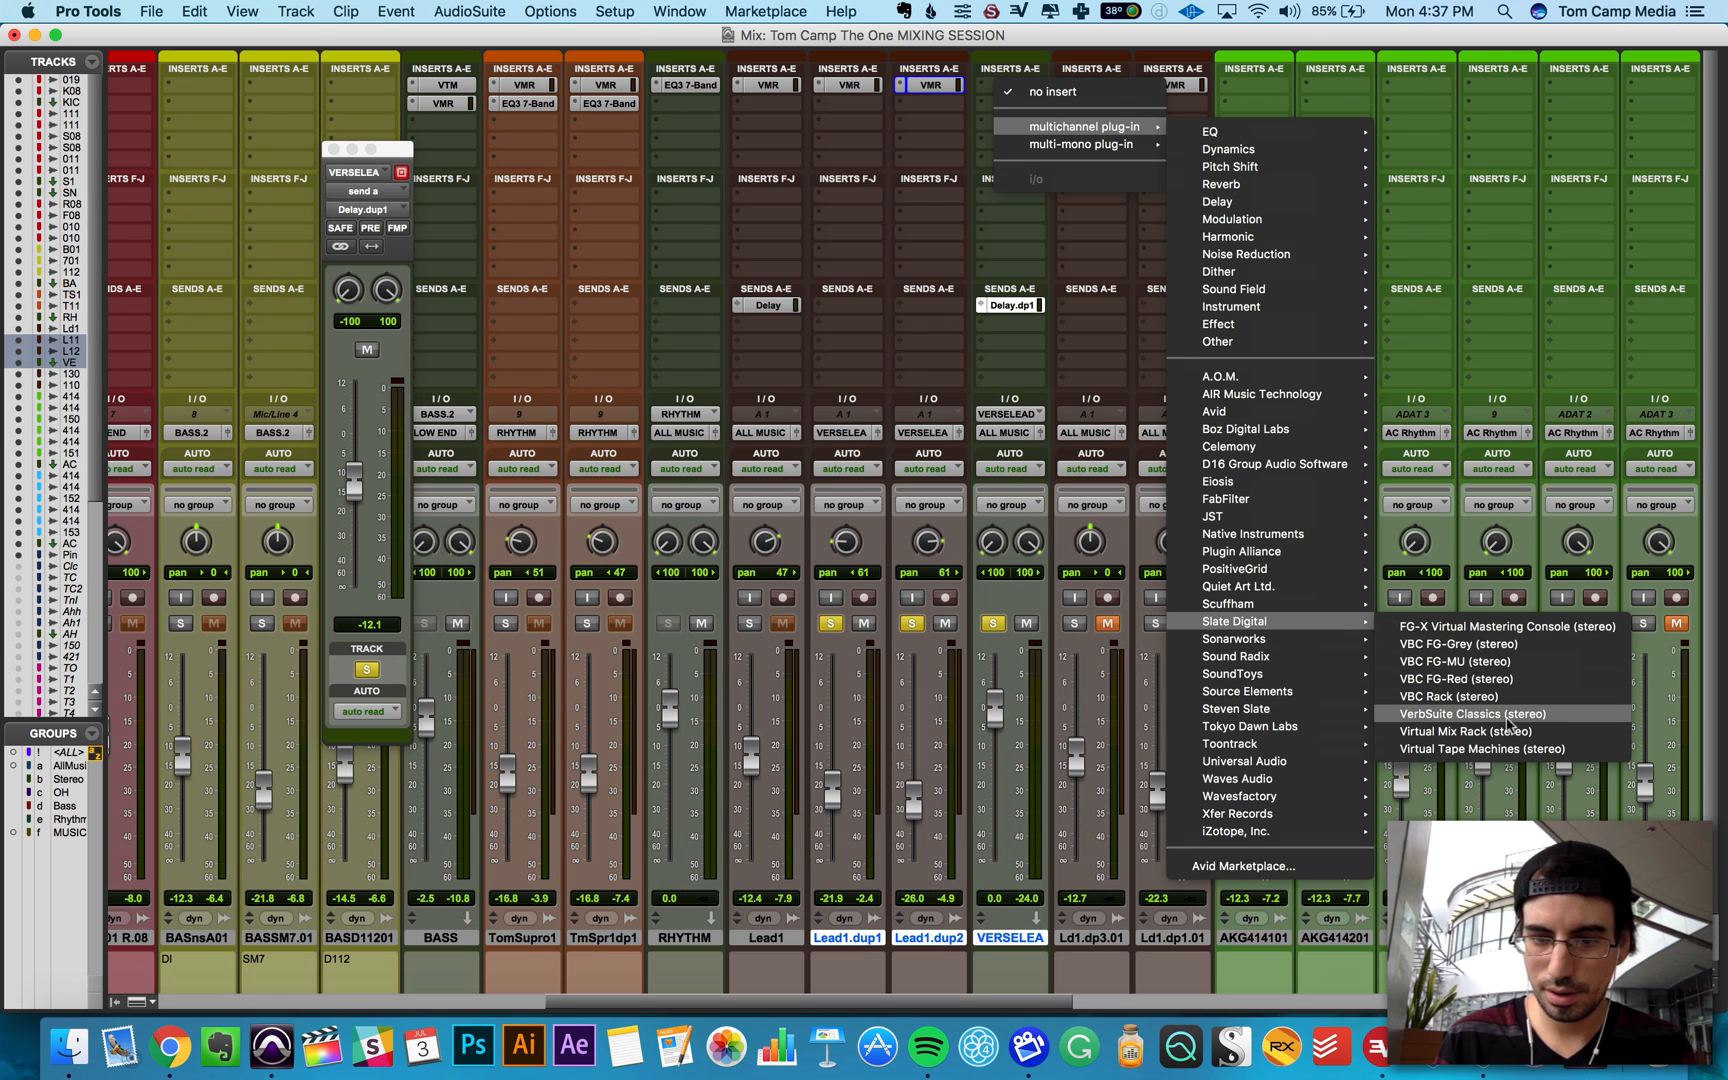
left_click(1510, 731)
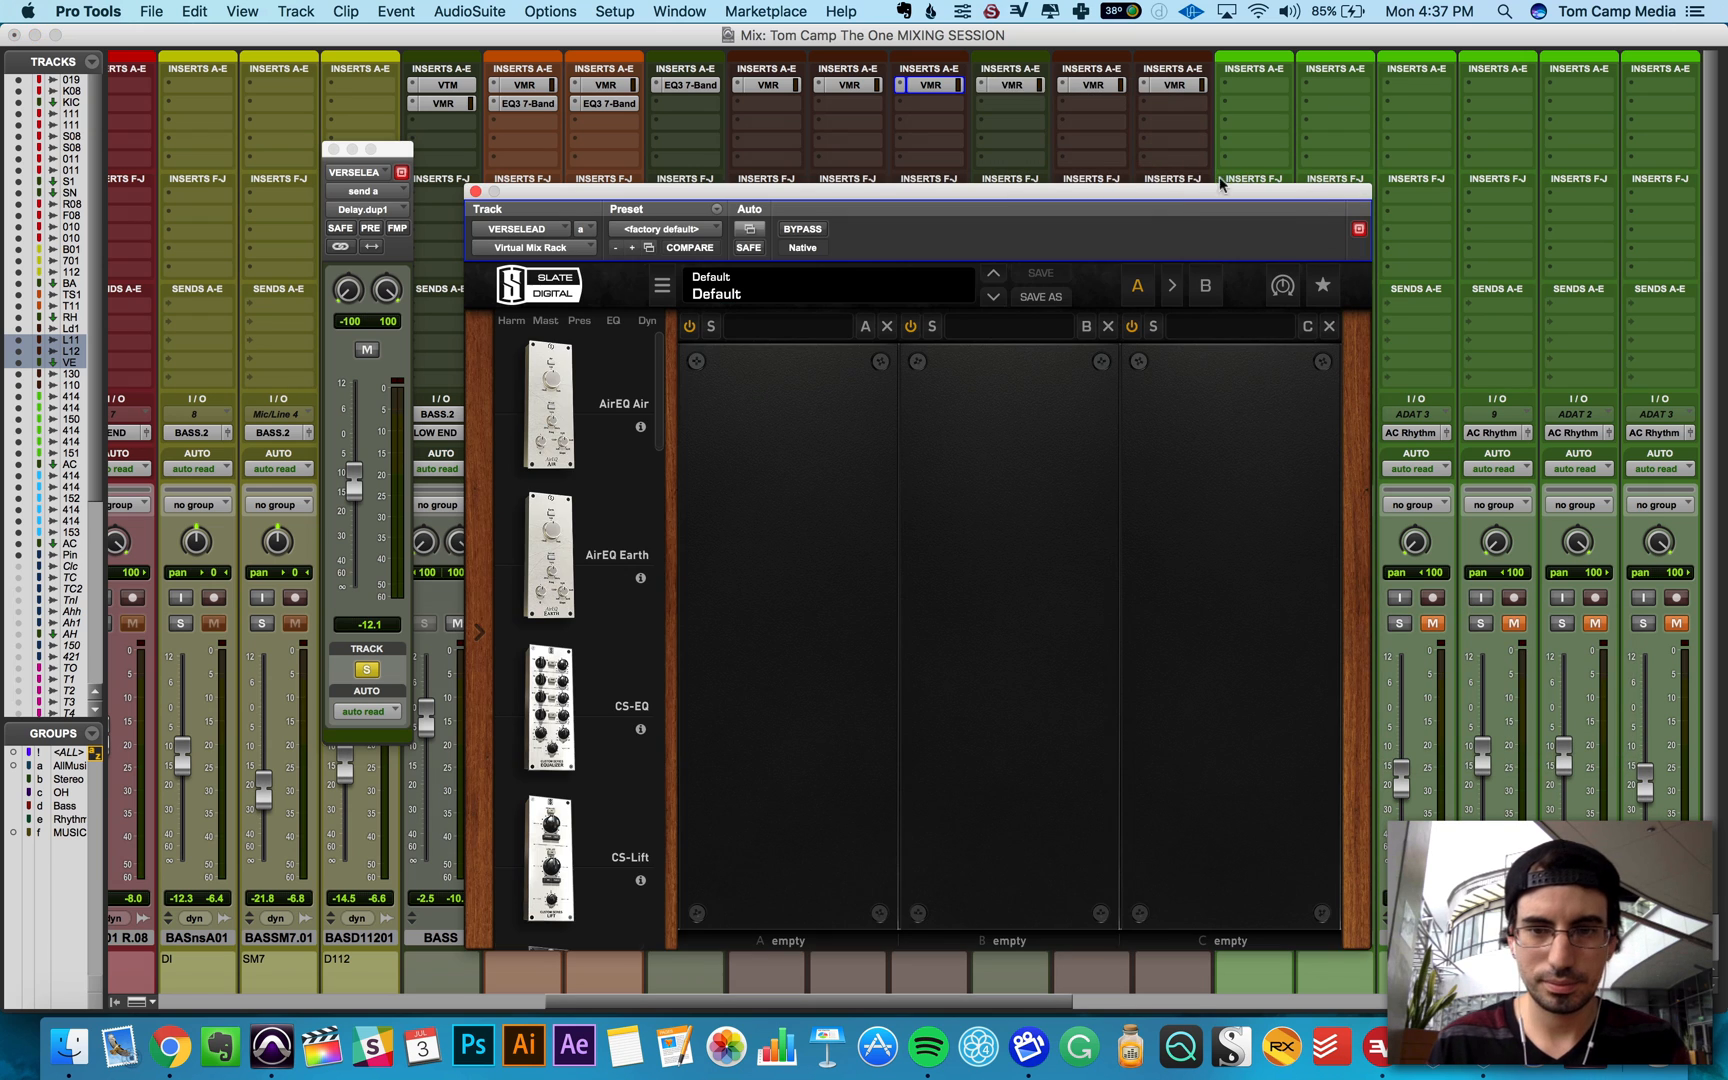
Step: Browse the rack's module list and add the London module in the first slot
scroll(568, 530, "down", 10)
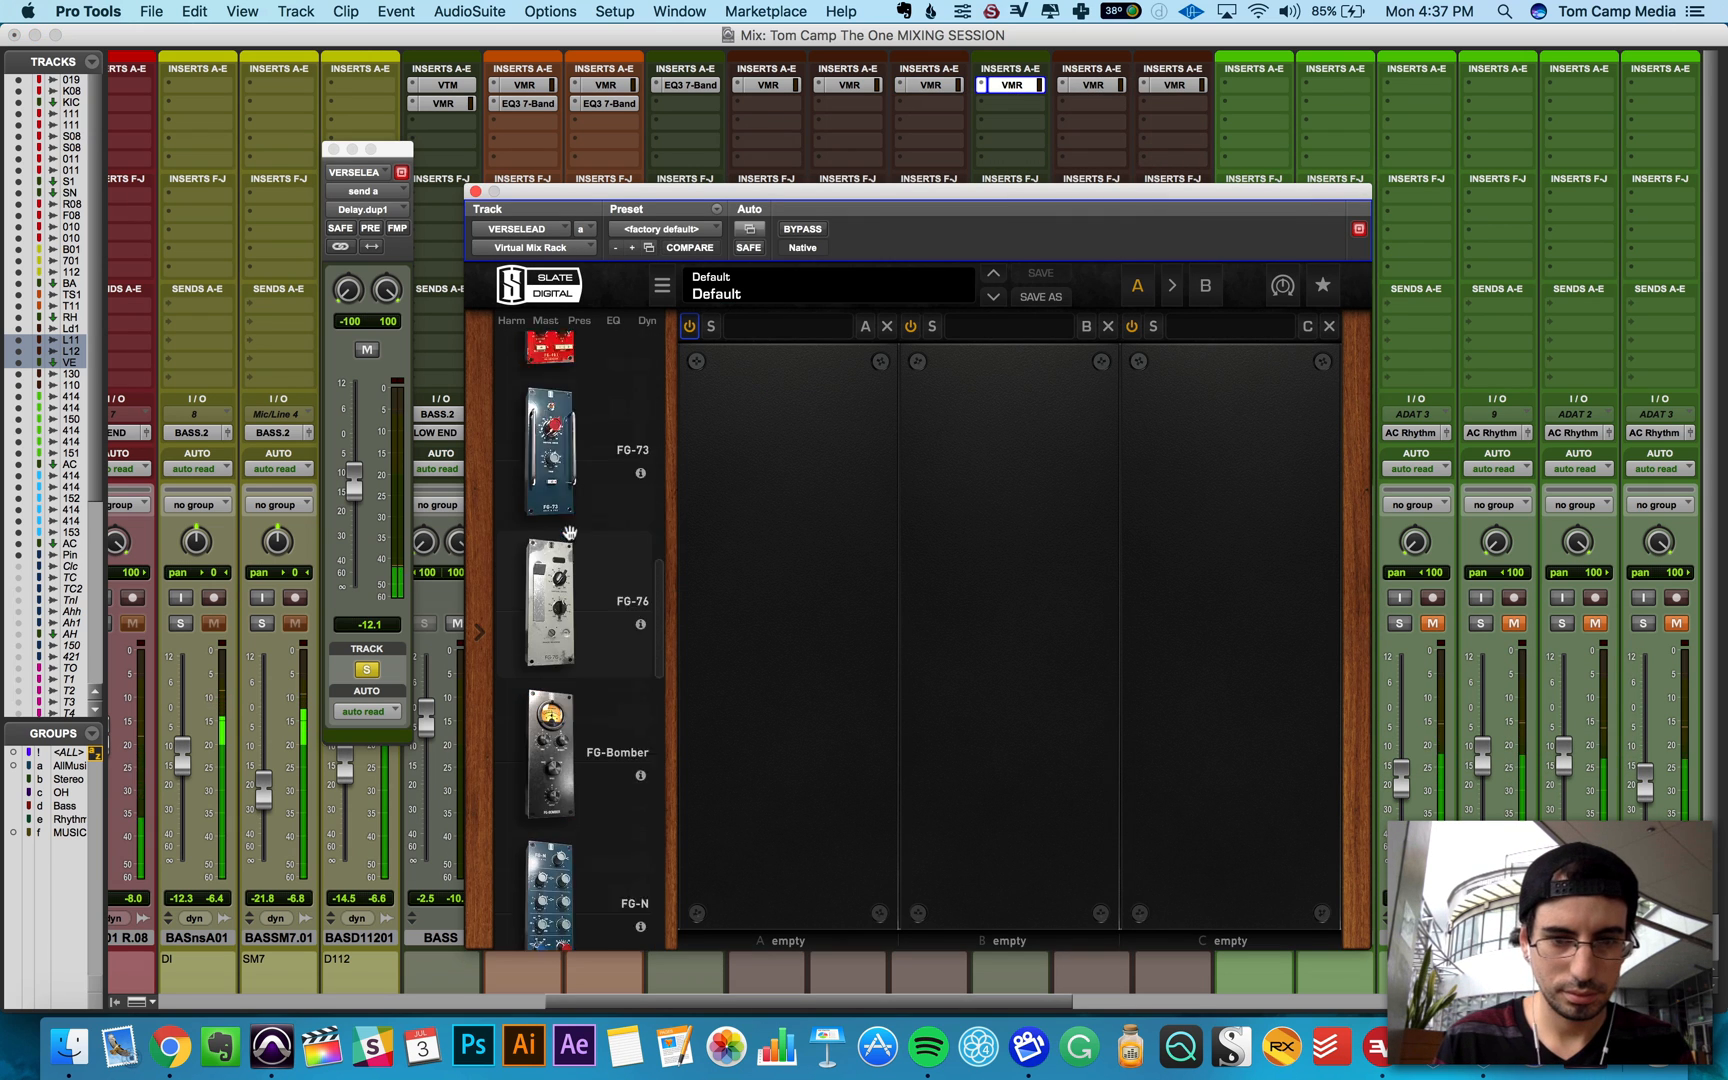
scroll(568, 530, "down", 10)
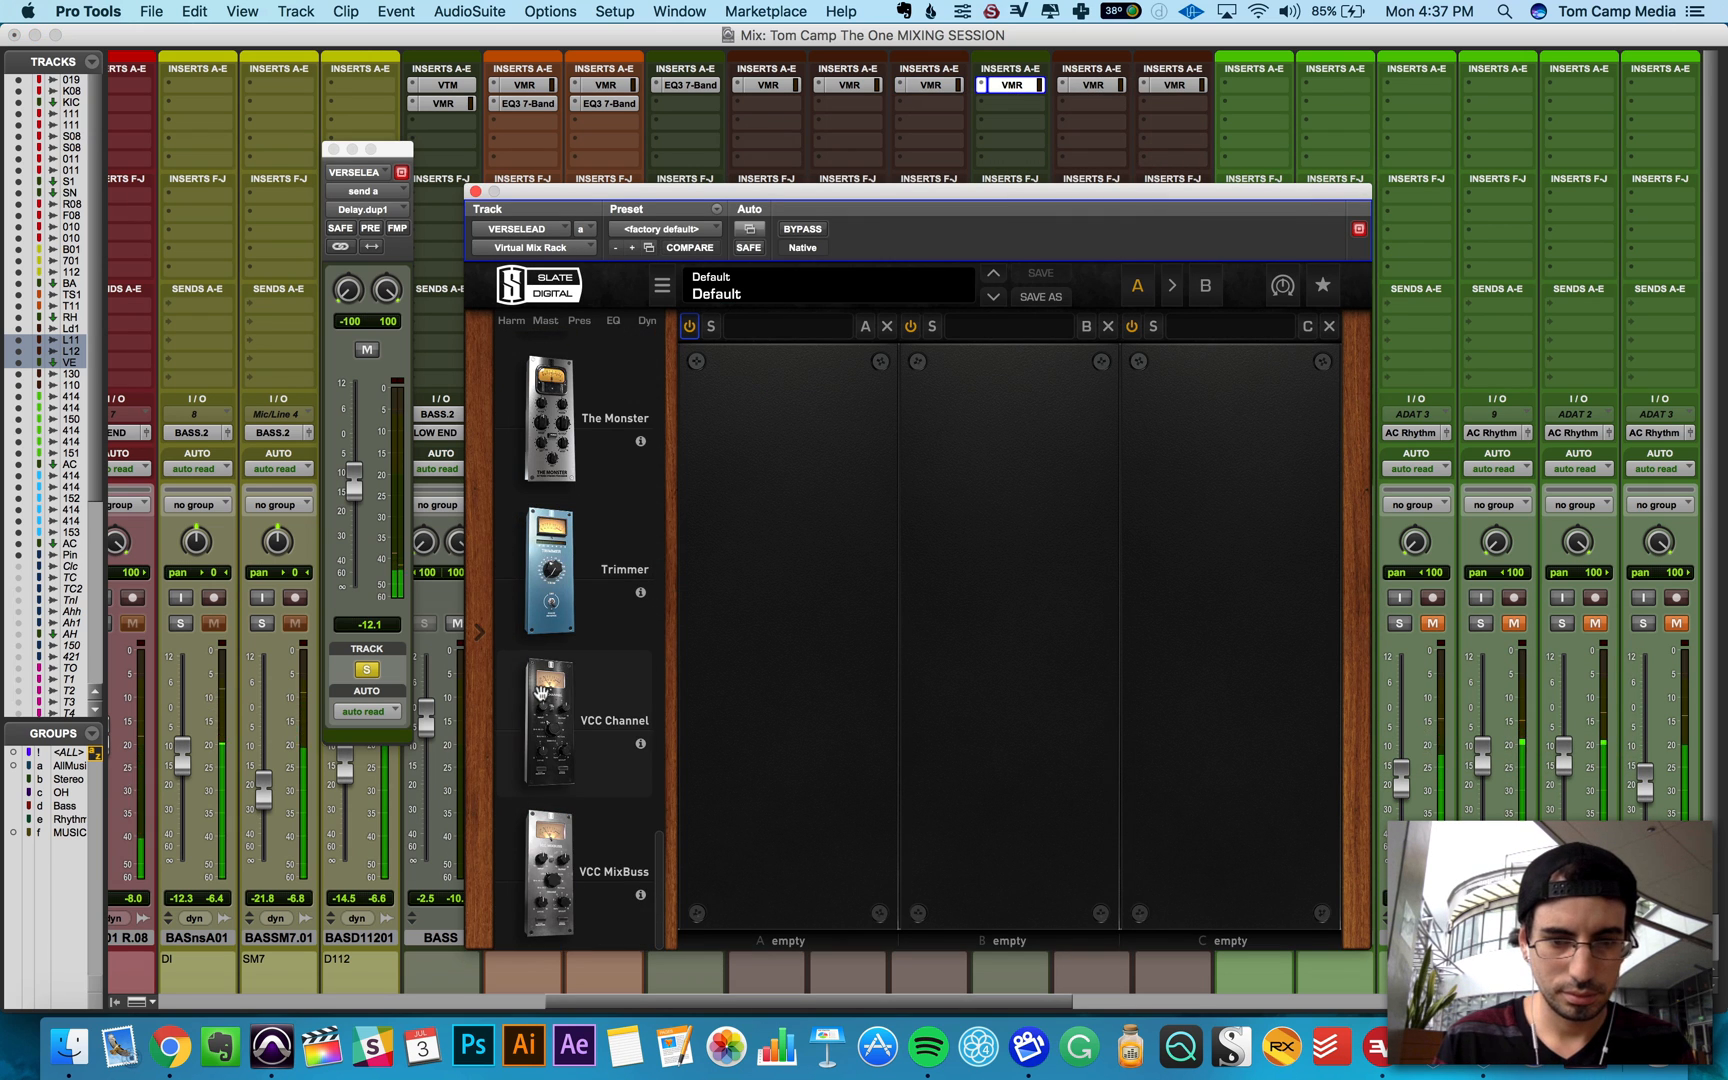
scroll(541, 692, "up", 3)
scroll(541, 692, "up", 10)
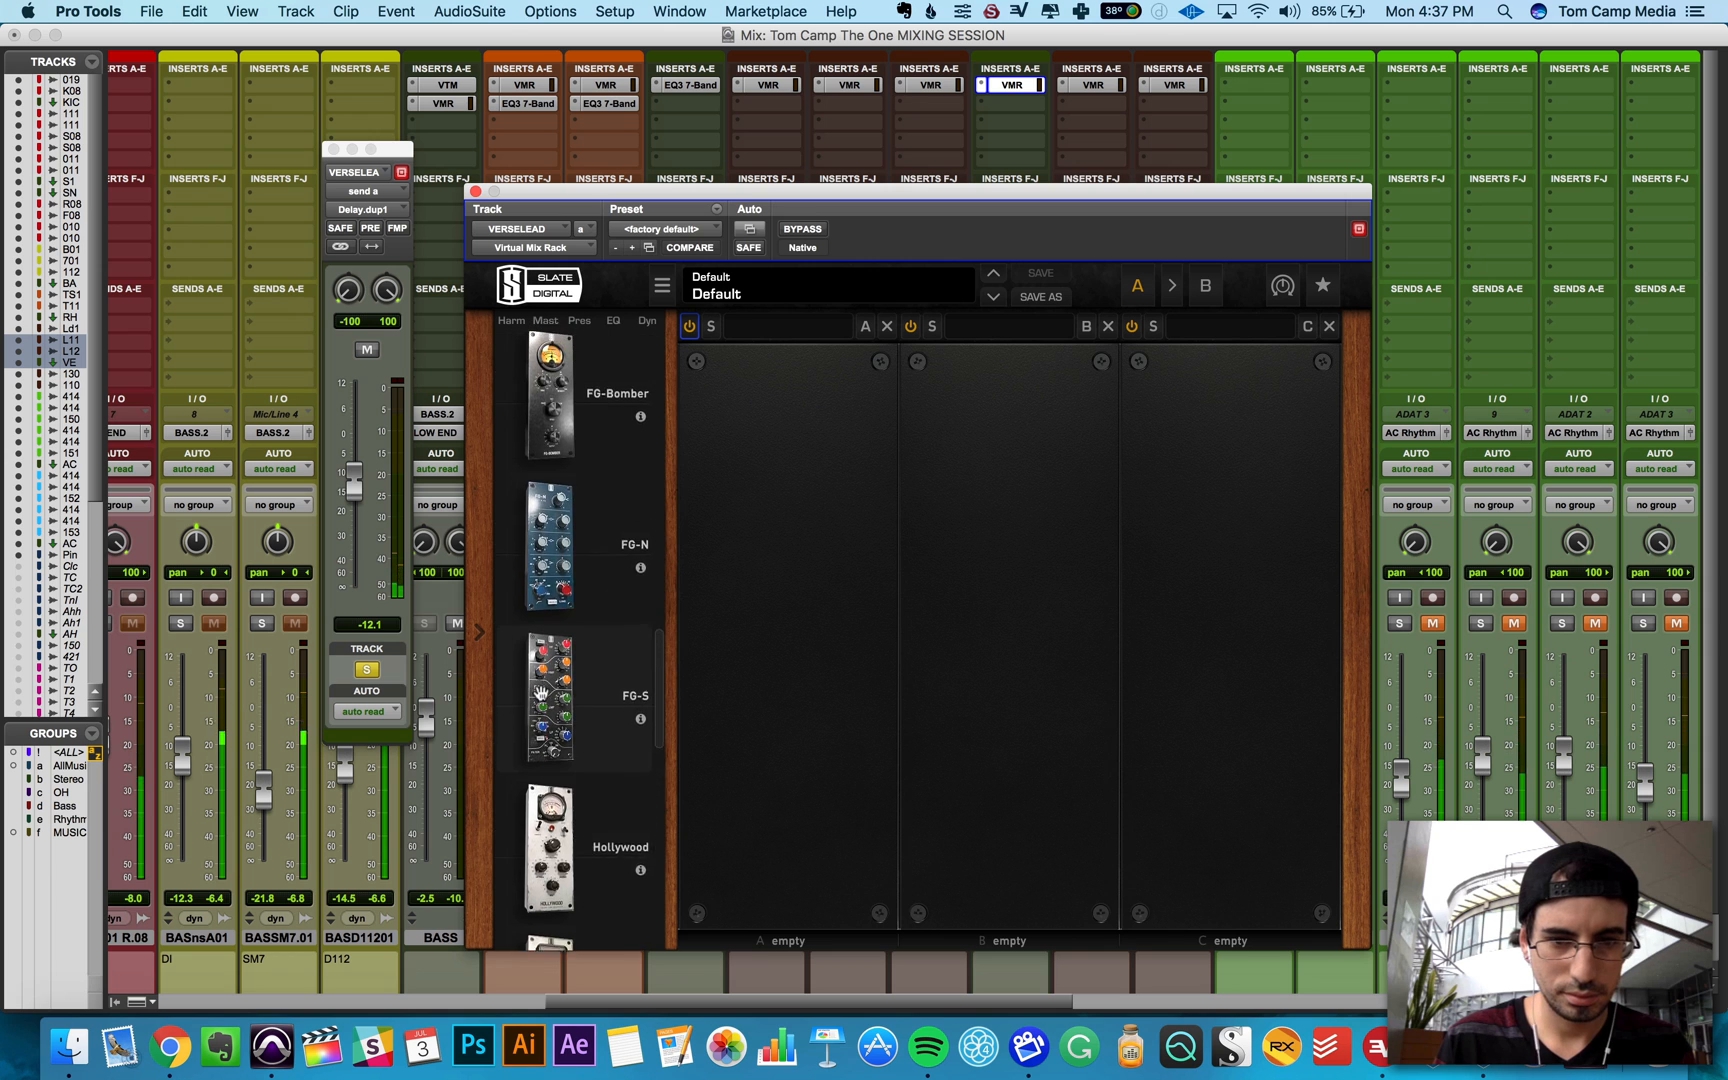
scroll(541, 692, "down", 3)
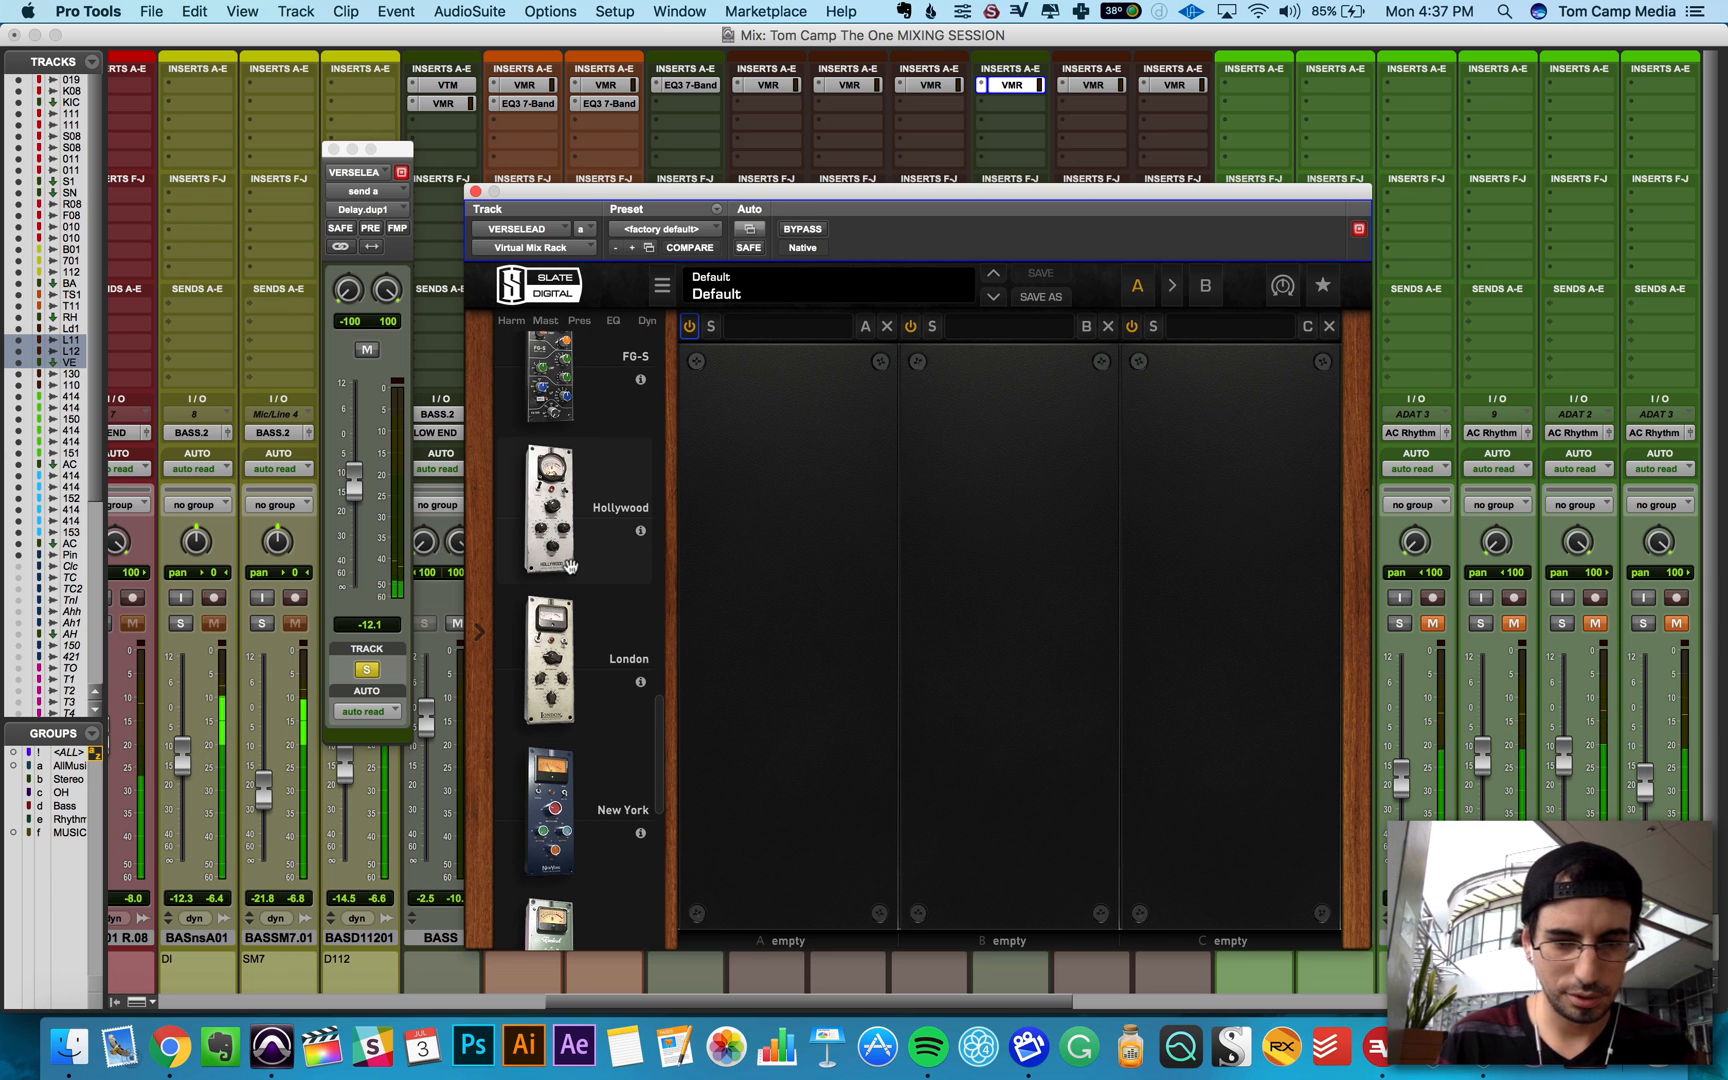
scroll(543, 666, "down", 2)
left_click_drag(546, 620, 815, 478)
Step: Compare the sound with the rack bypassed, and set the London module's mix to about 76%
left_click(800, 228)
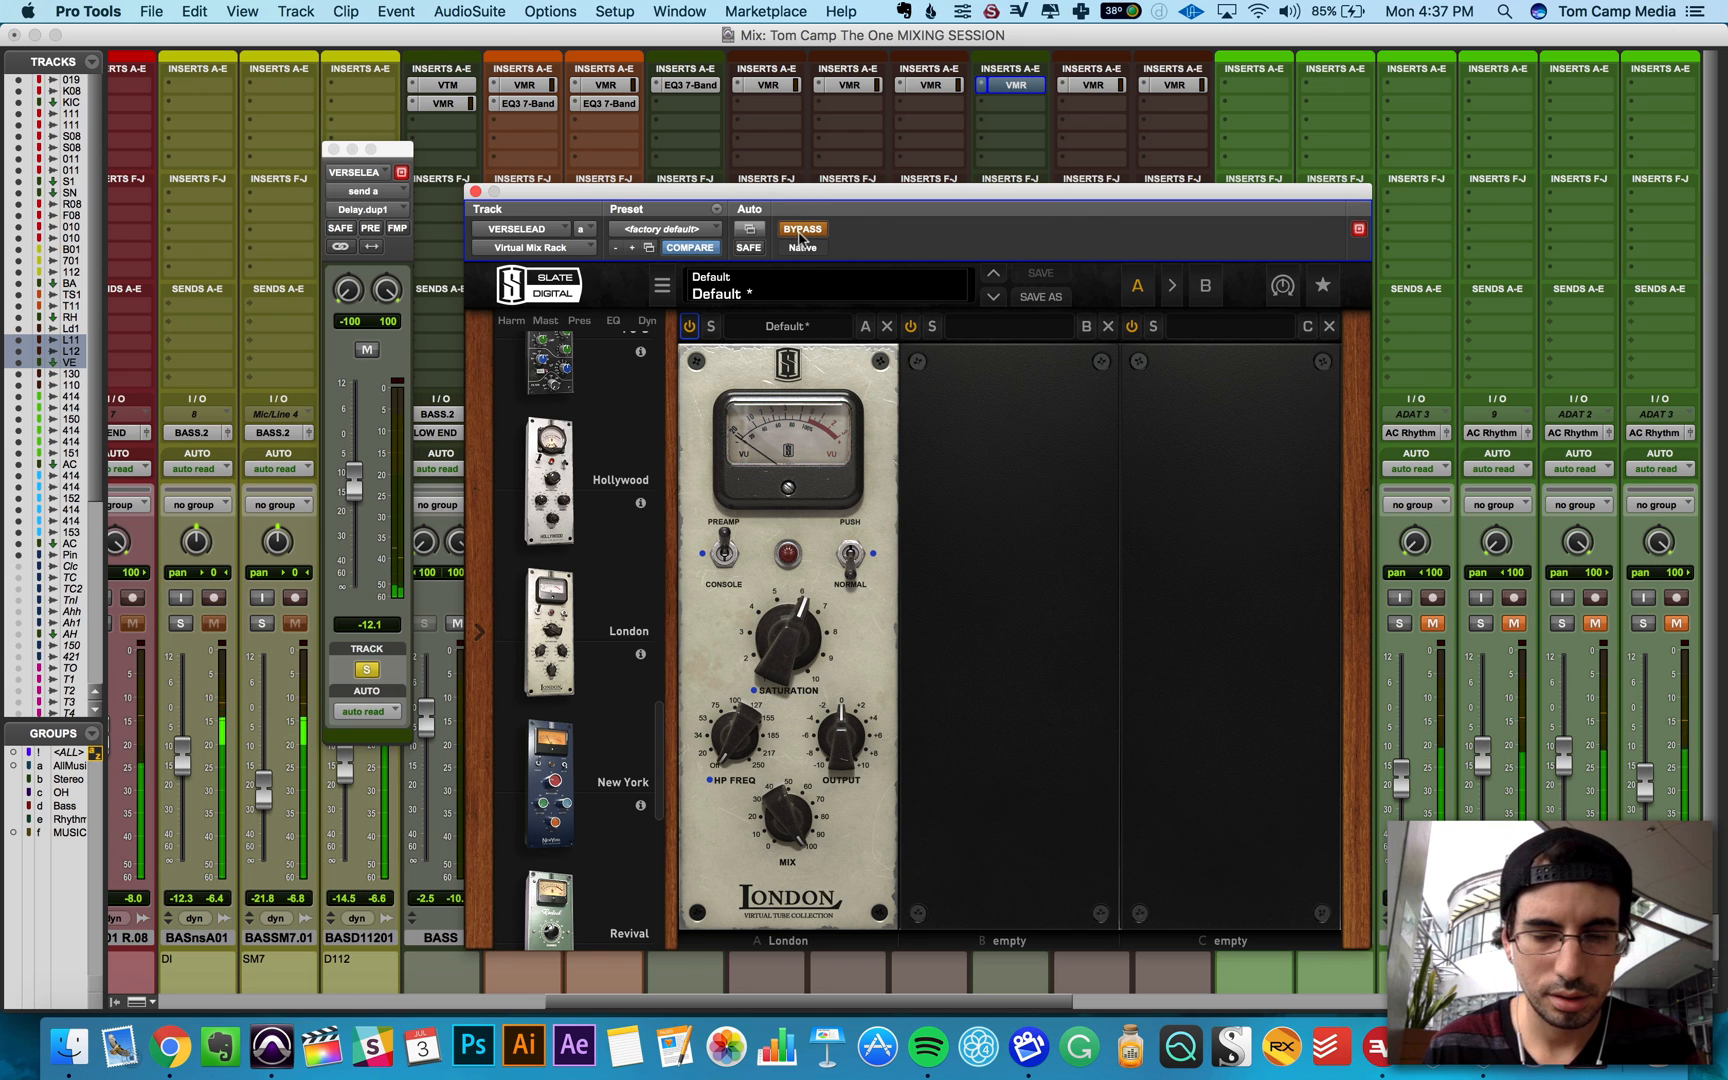
left_click(800, 229)
left_click_drag(787, 818, 774, 905)
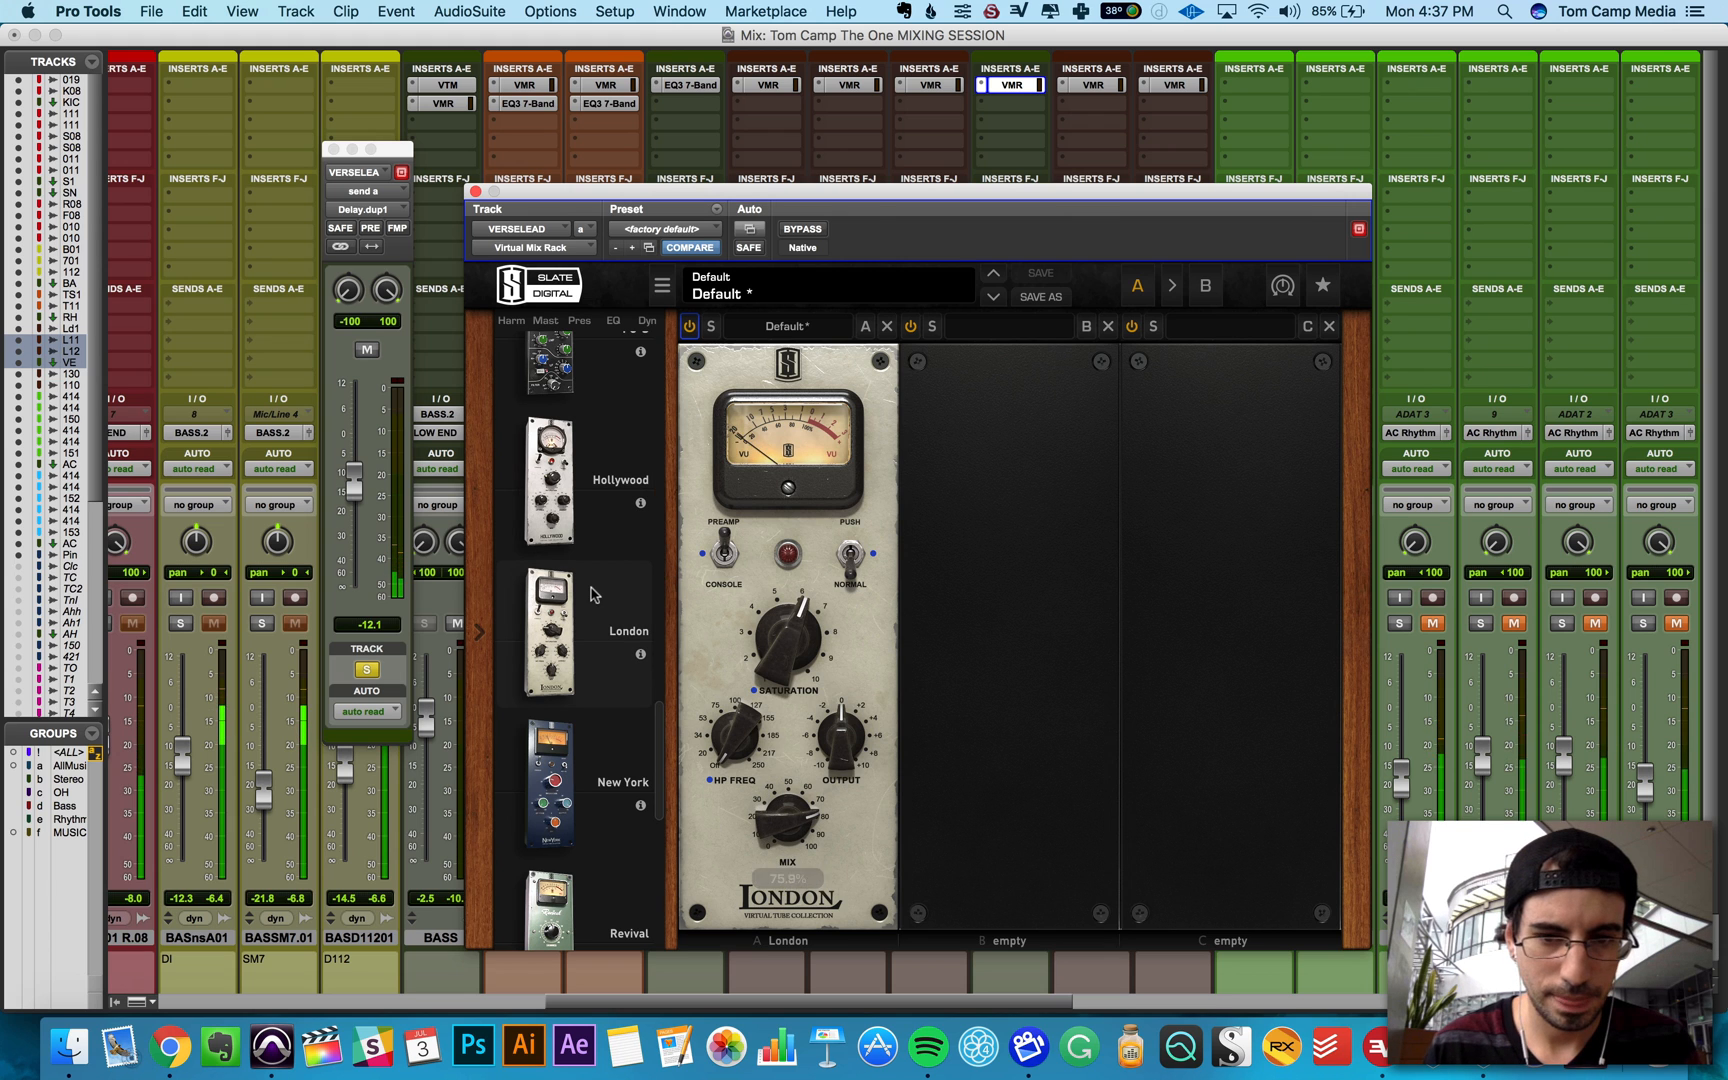
Step: Browse the rack's module list and add the FG-116 Vintage compressor in VERSELEAD's second rack slot
scroll(591, 594, "down", 10)
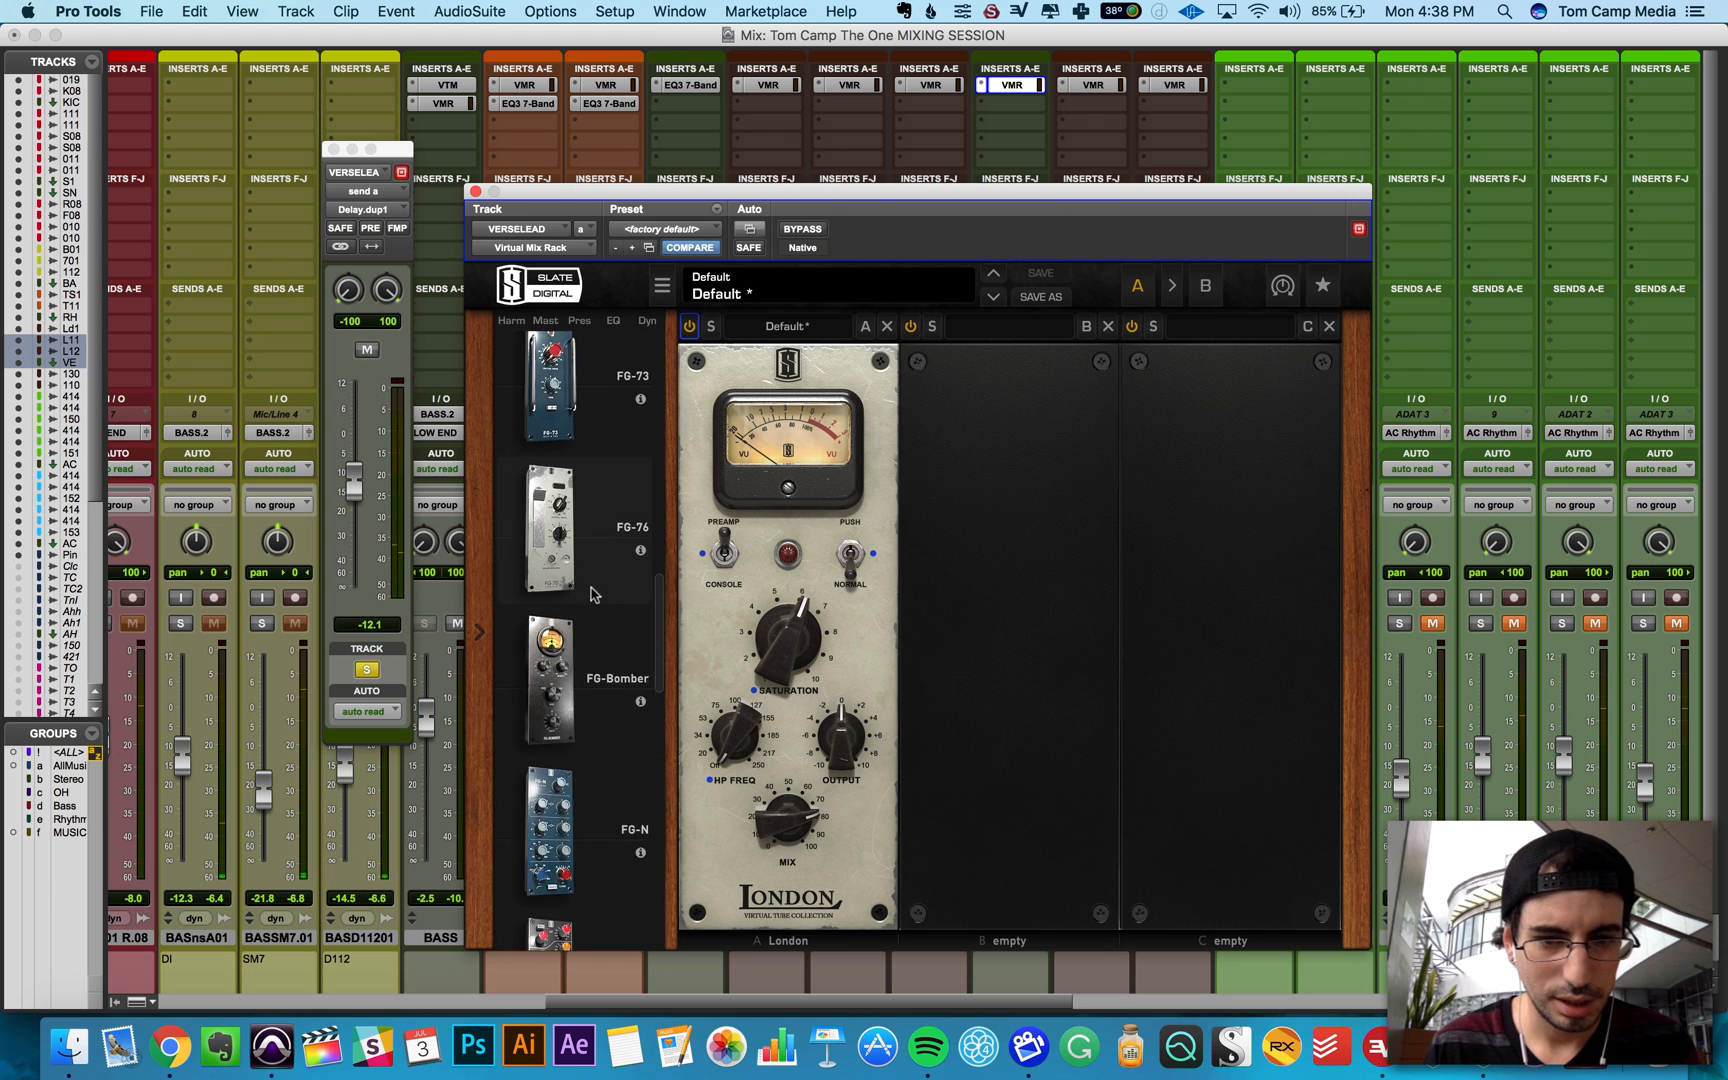
scroll(591, 594, "up", 3)
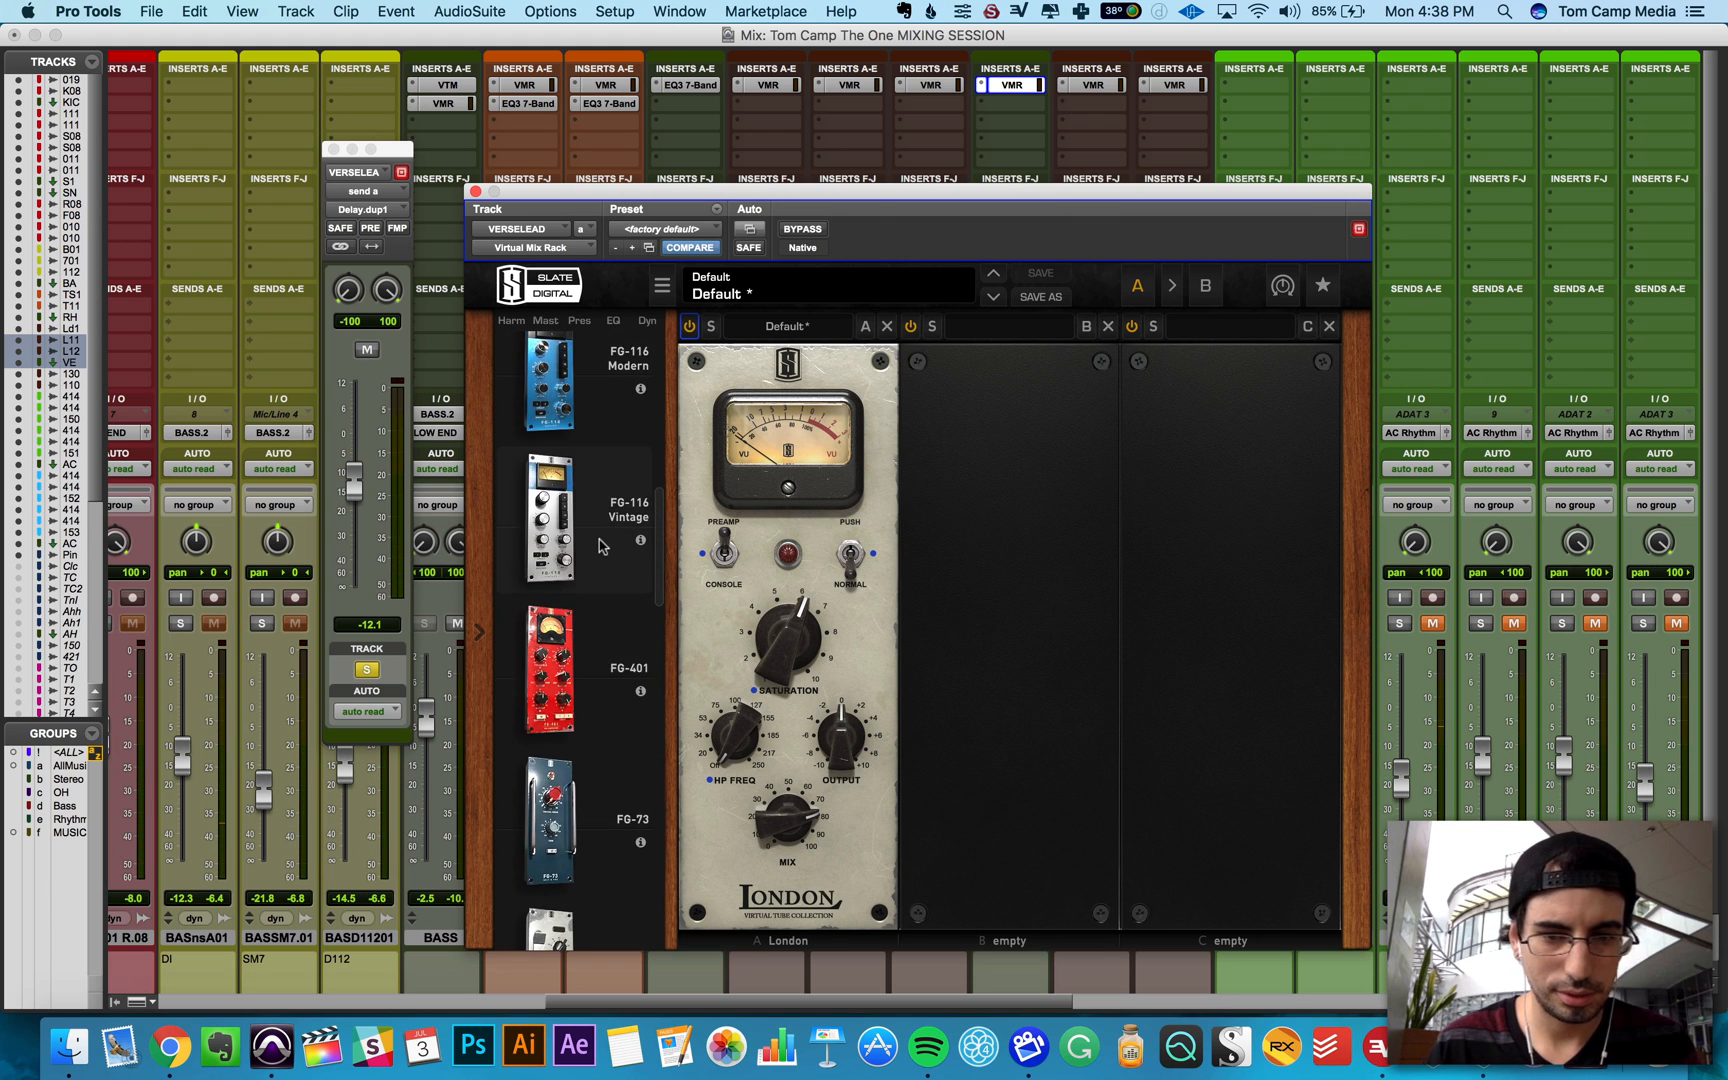
scroll(598, 540, "up", 2)
left_click_drag(598, 545, 1015, 620)
Step: Set the FG-116 compressor's attack to about 3.56 and its input to about -15.1 dB
mouse_move(962, 571)
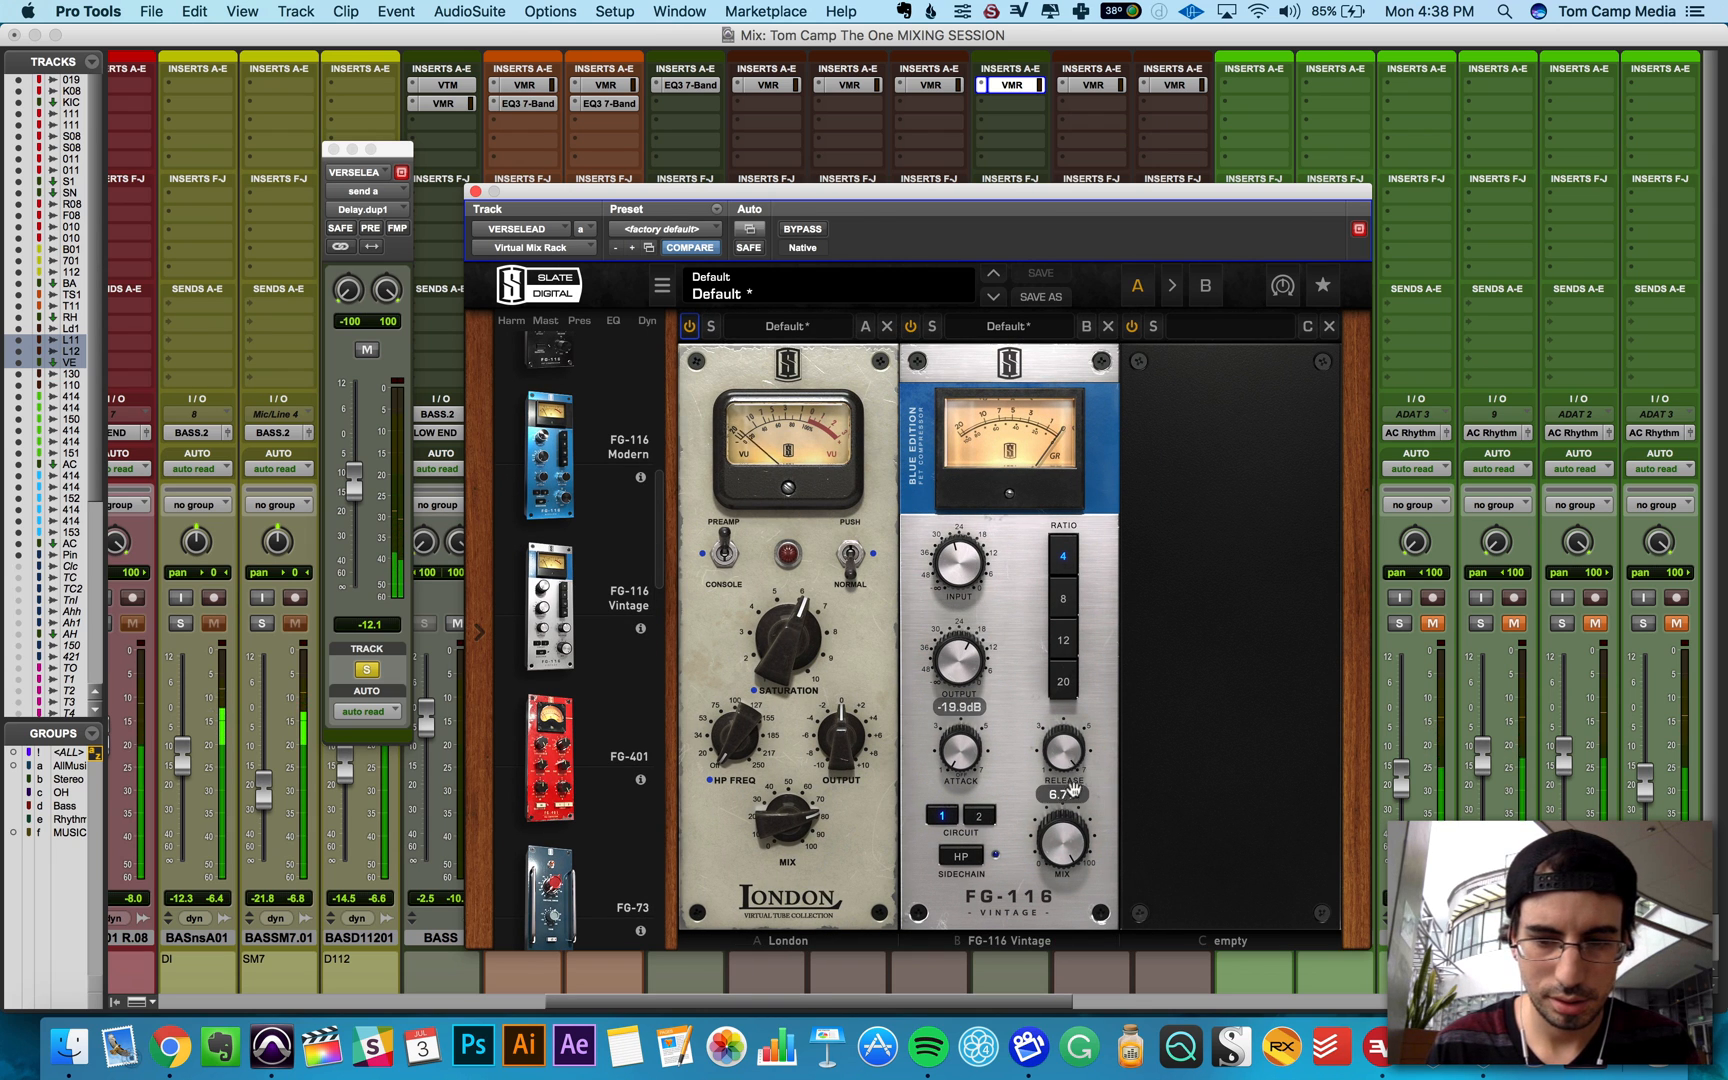
left_click_drag(961, 763, 961, 708)
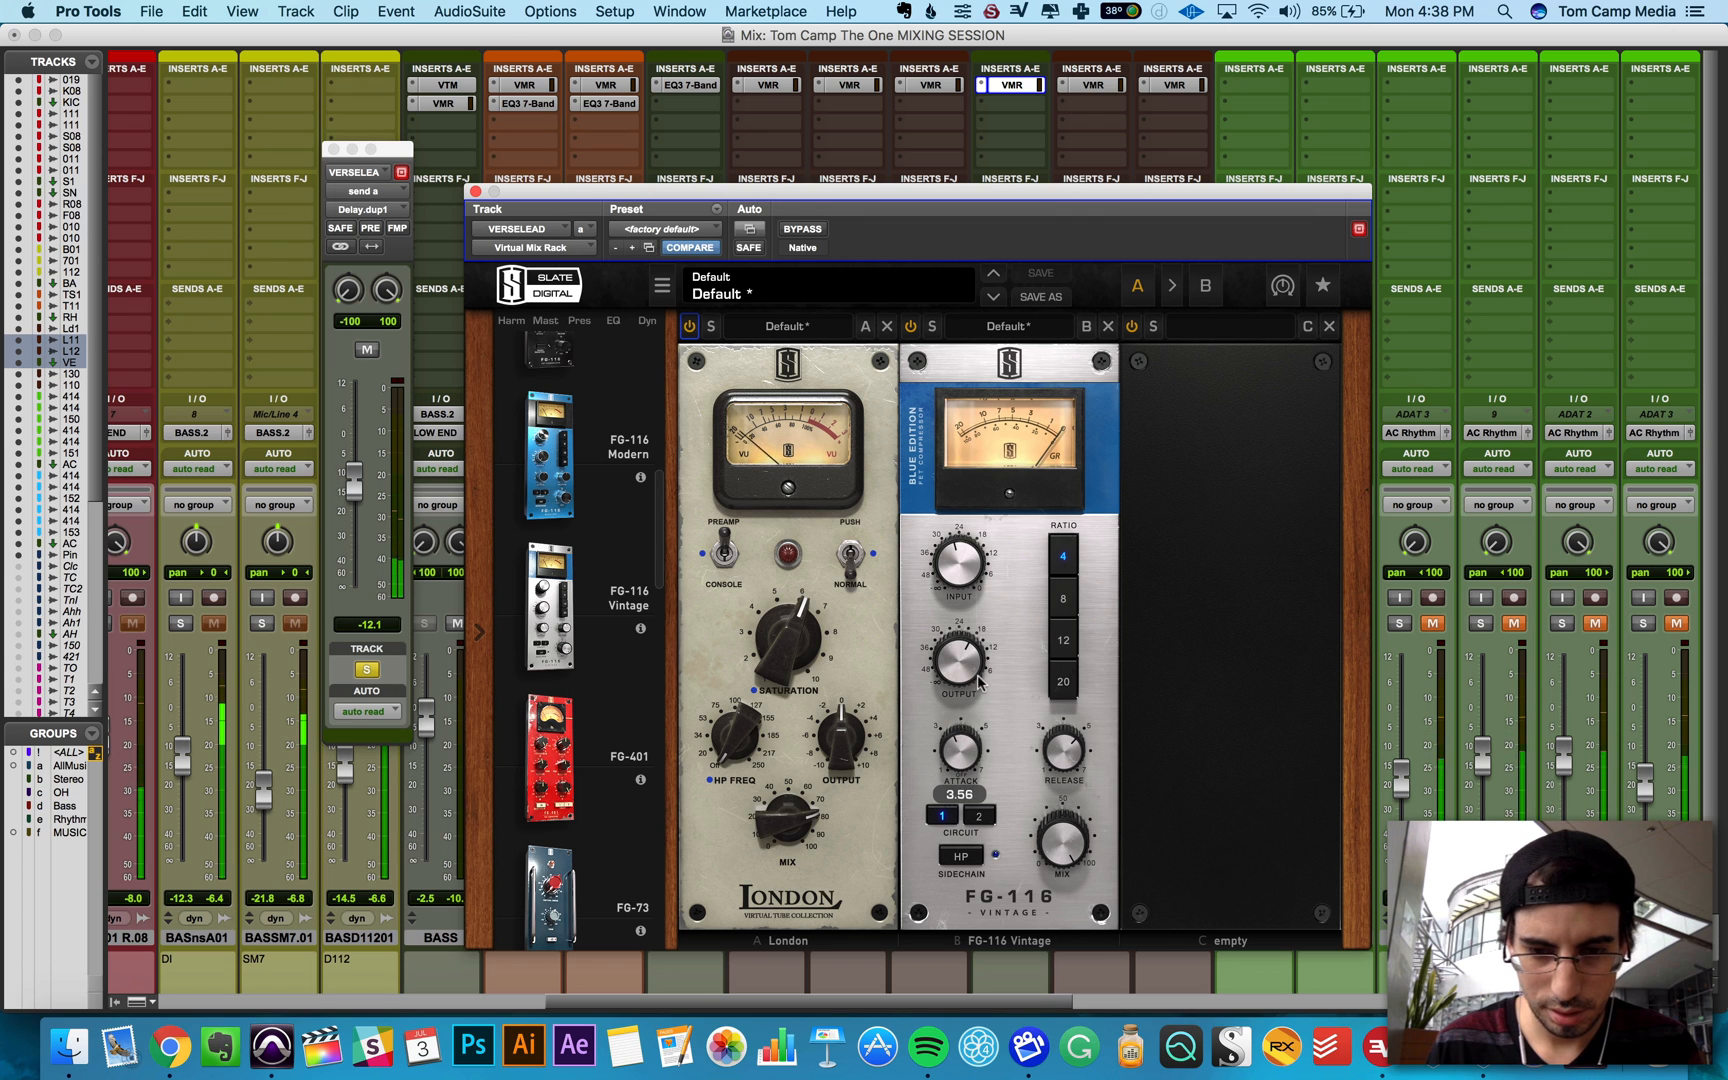
mouse_move(983, 672)
mouse_move(946, 570)
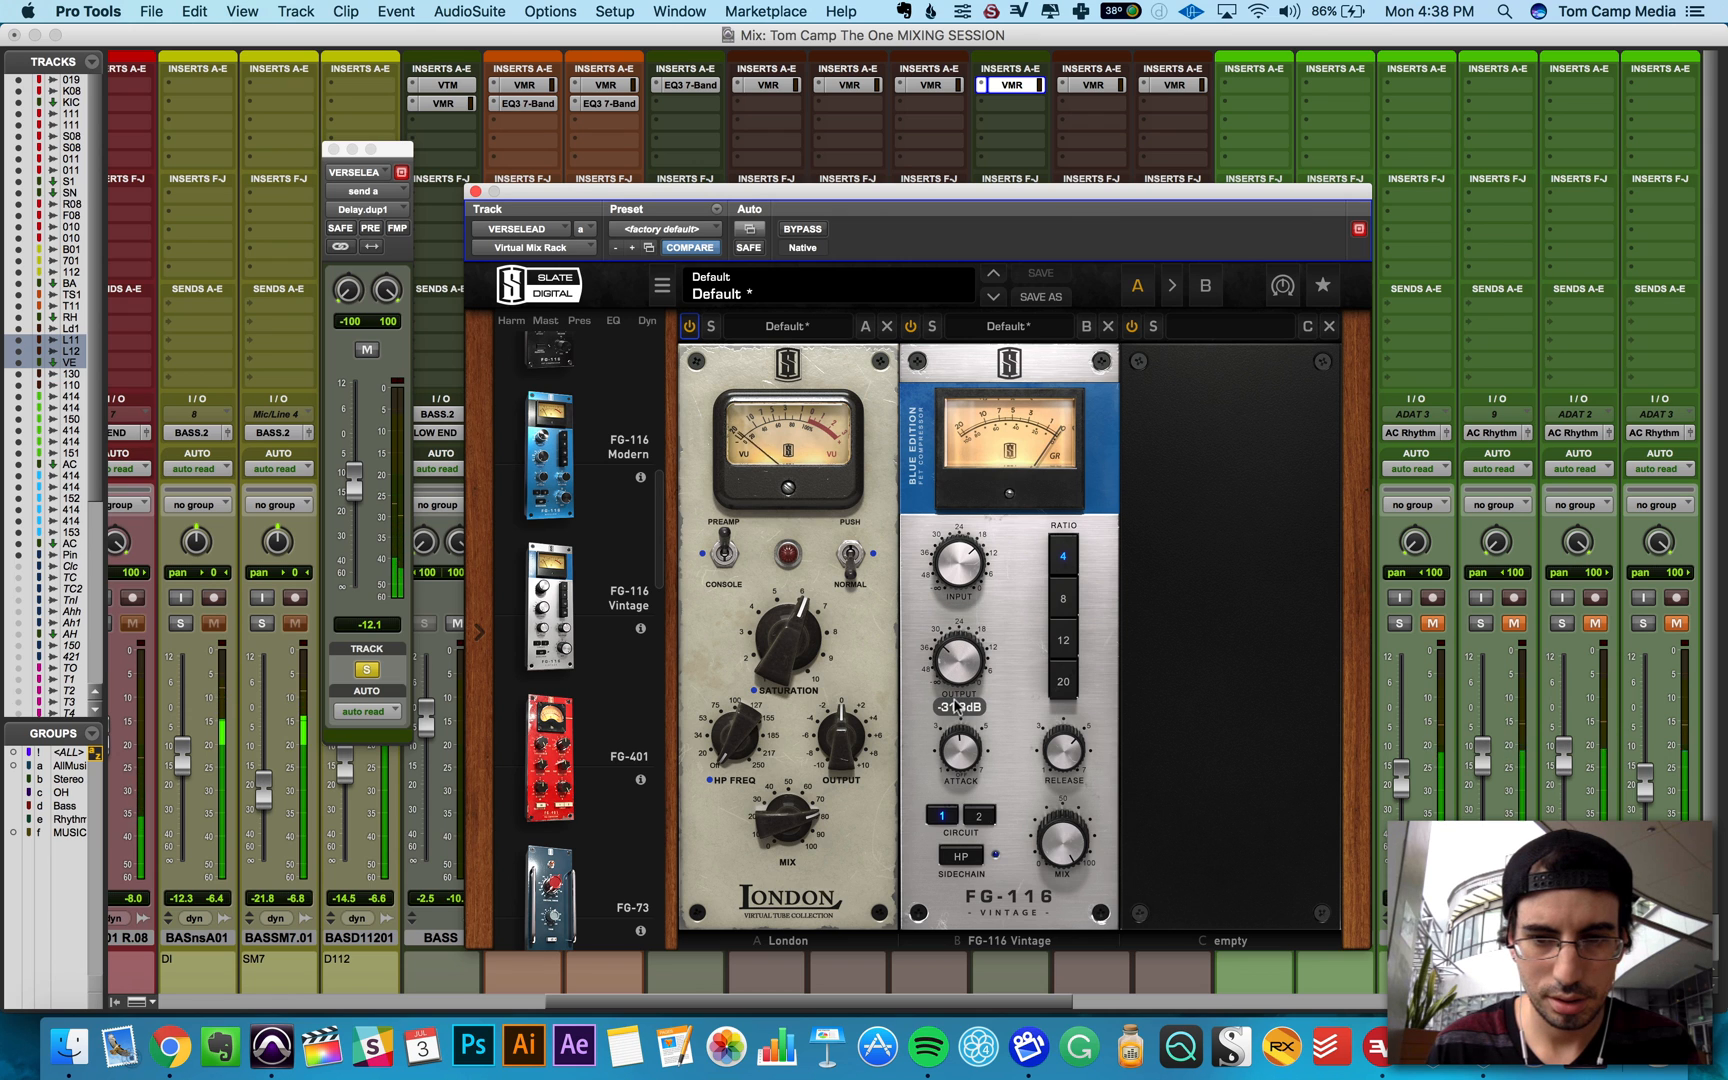
left_click_drag(964, 561, 958, 569)
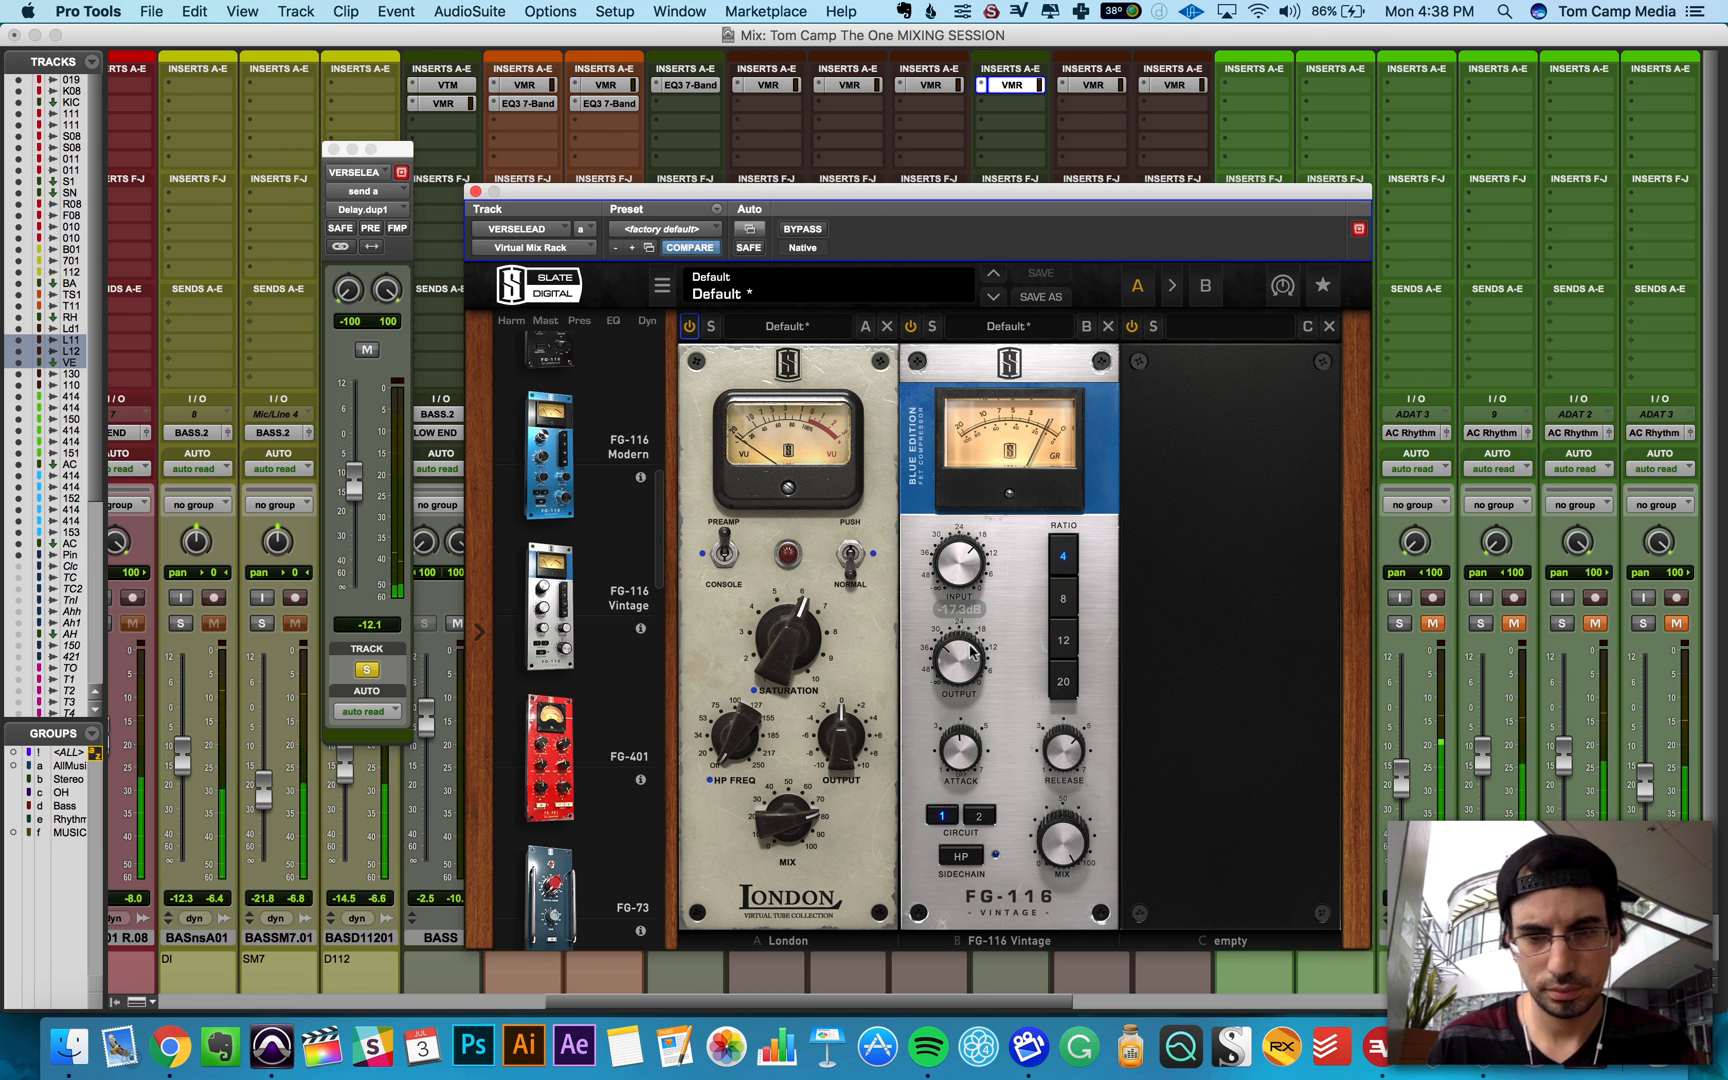
left_click_drag(957, 582, 957, 571)
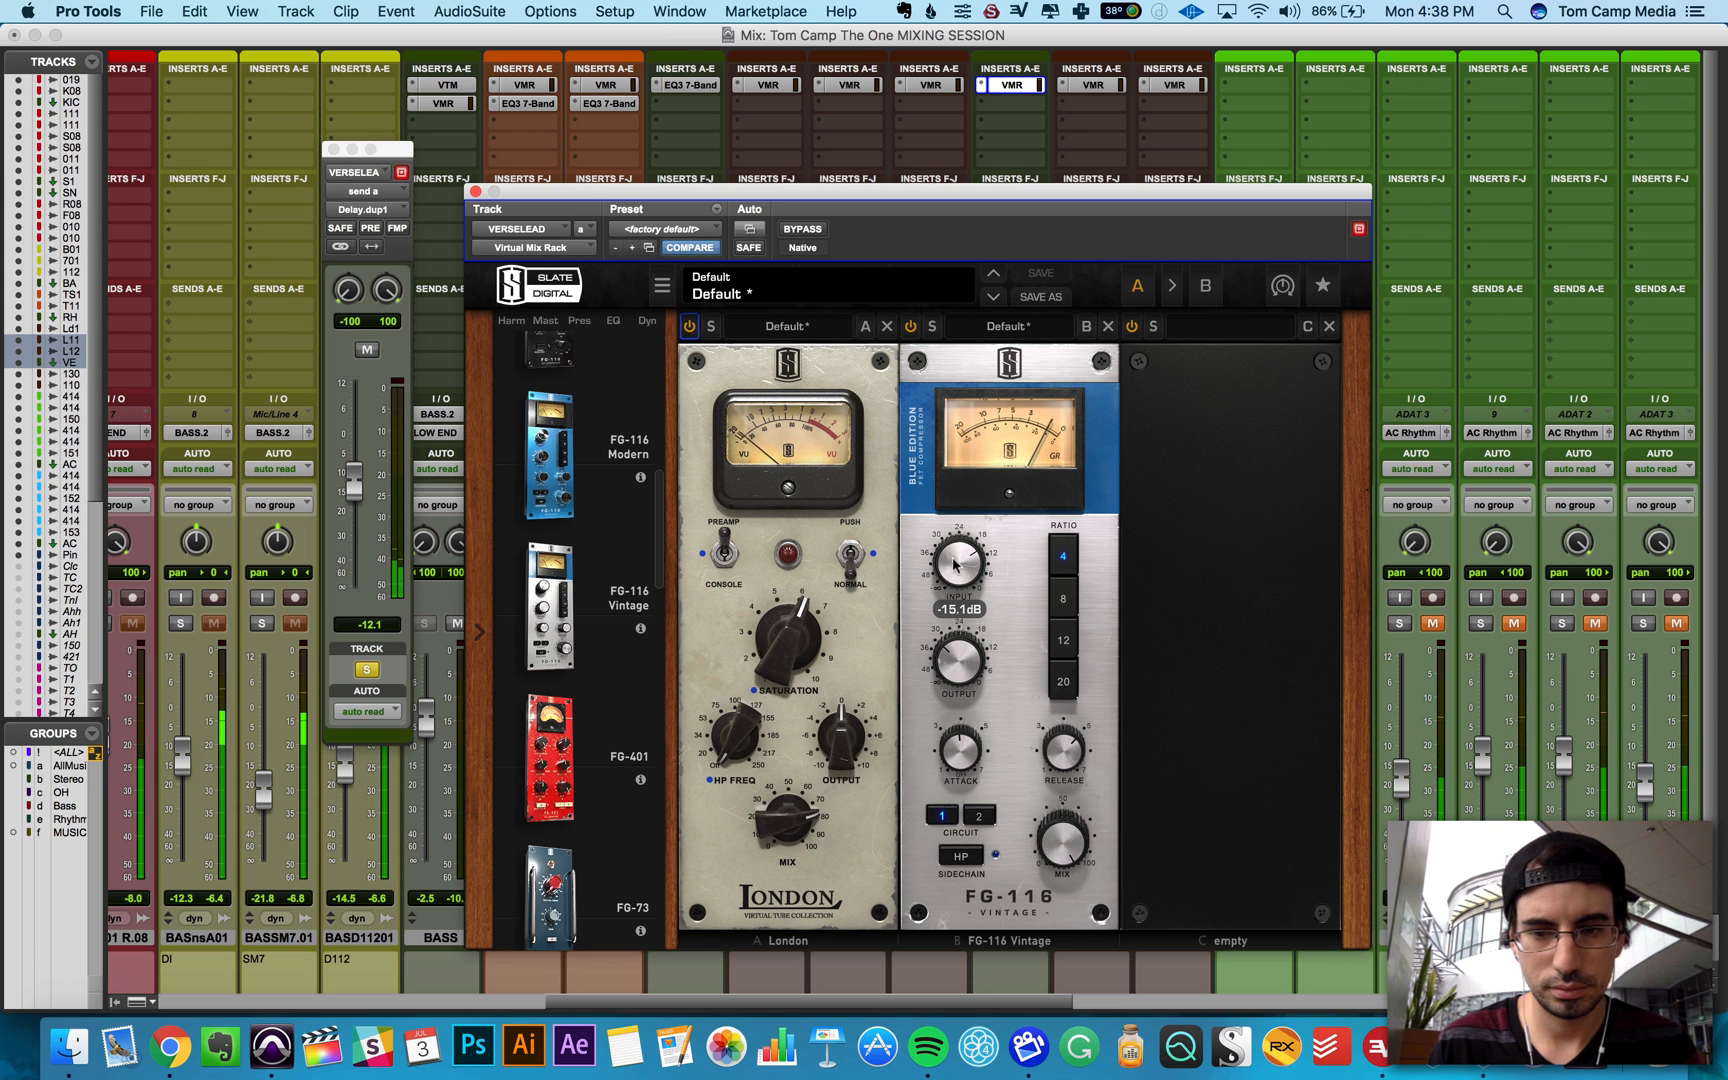
Step: Return to the full mix with the floating windows closed, all solos cleared and the RHYTHM bus muted
left_click(475, 191)
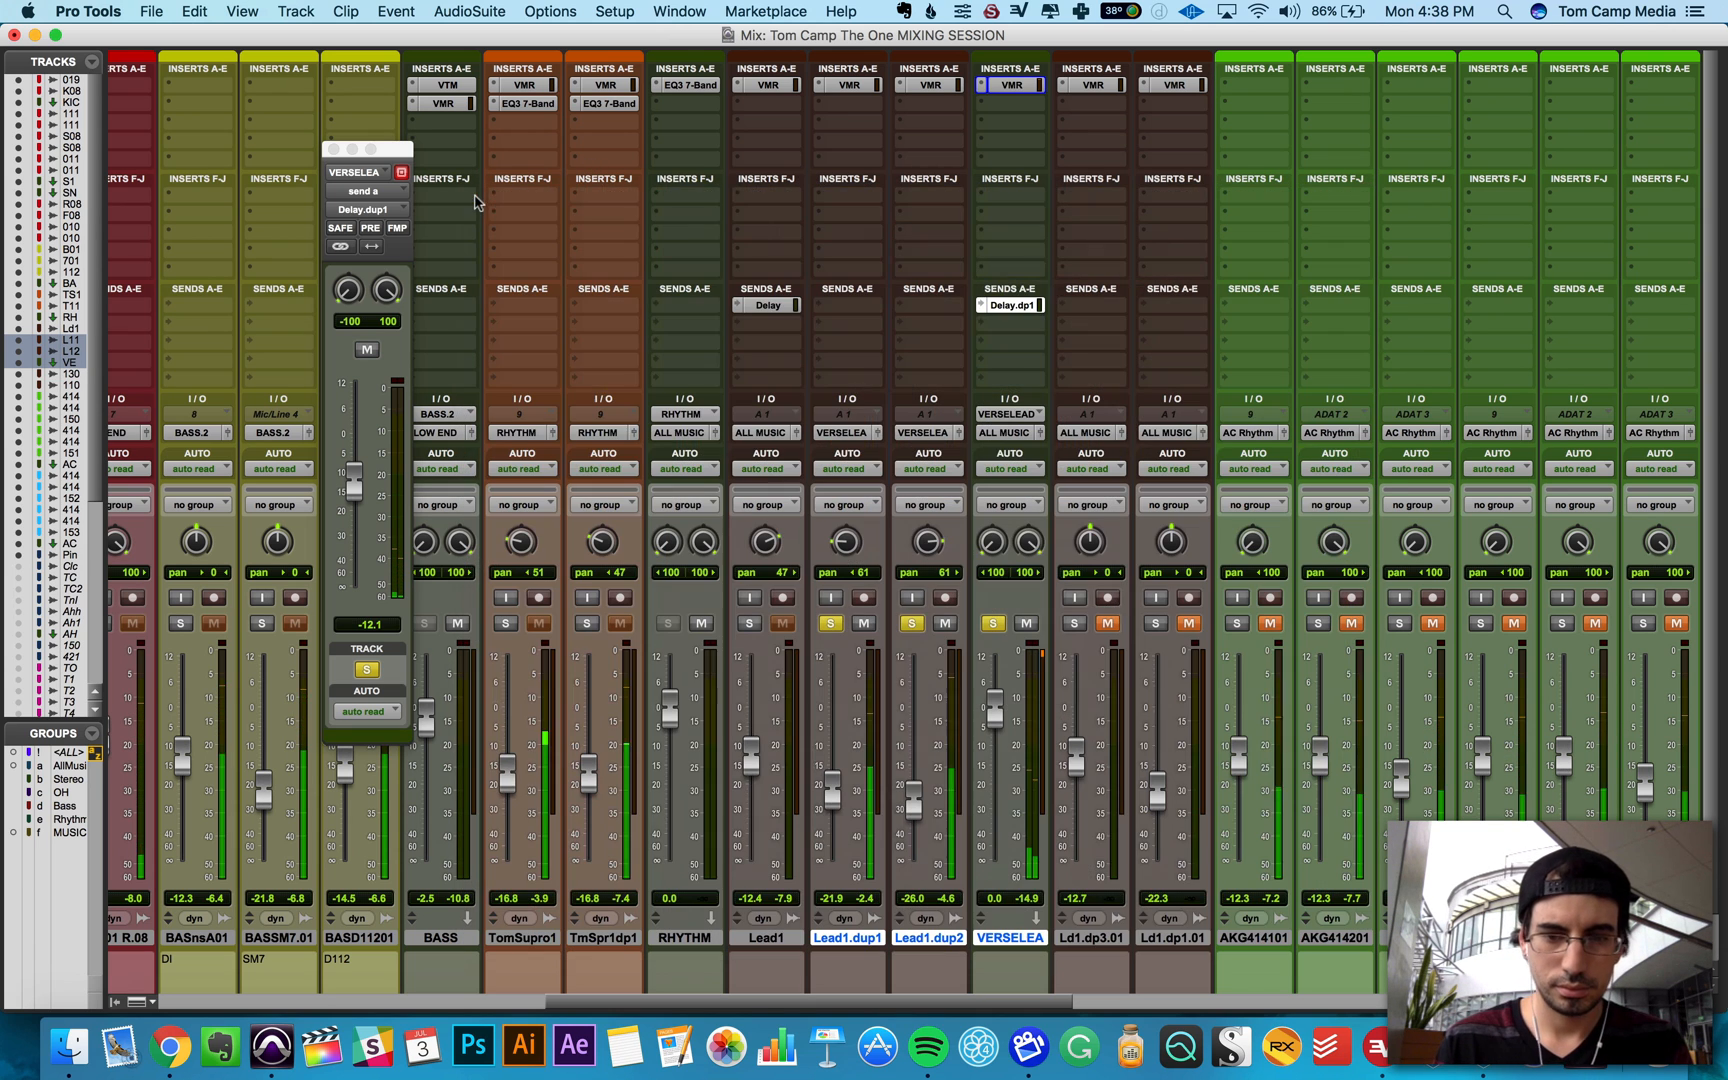
left_click(334, 149)
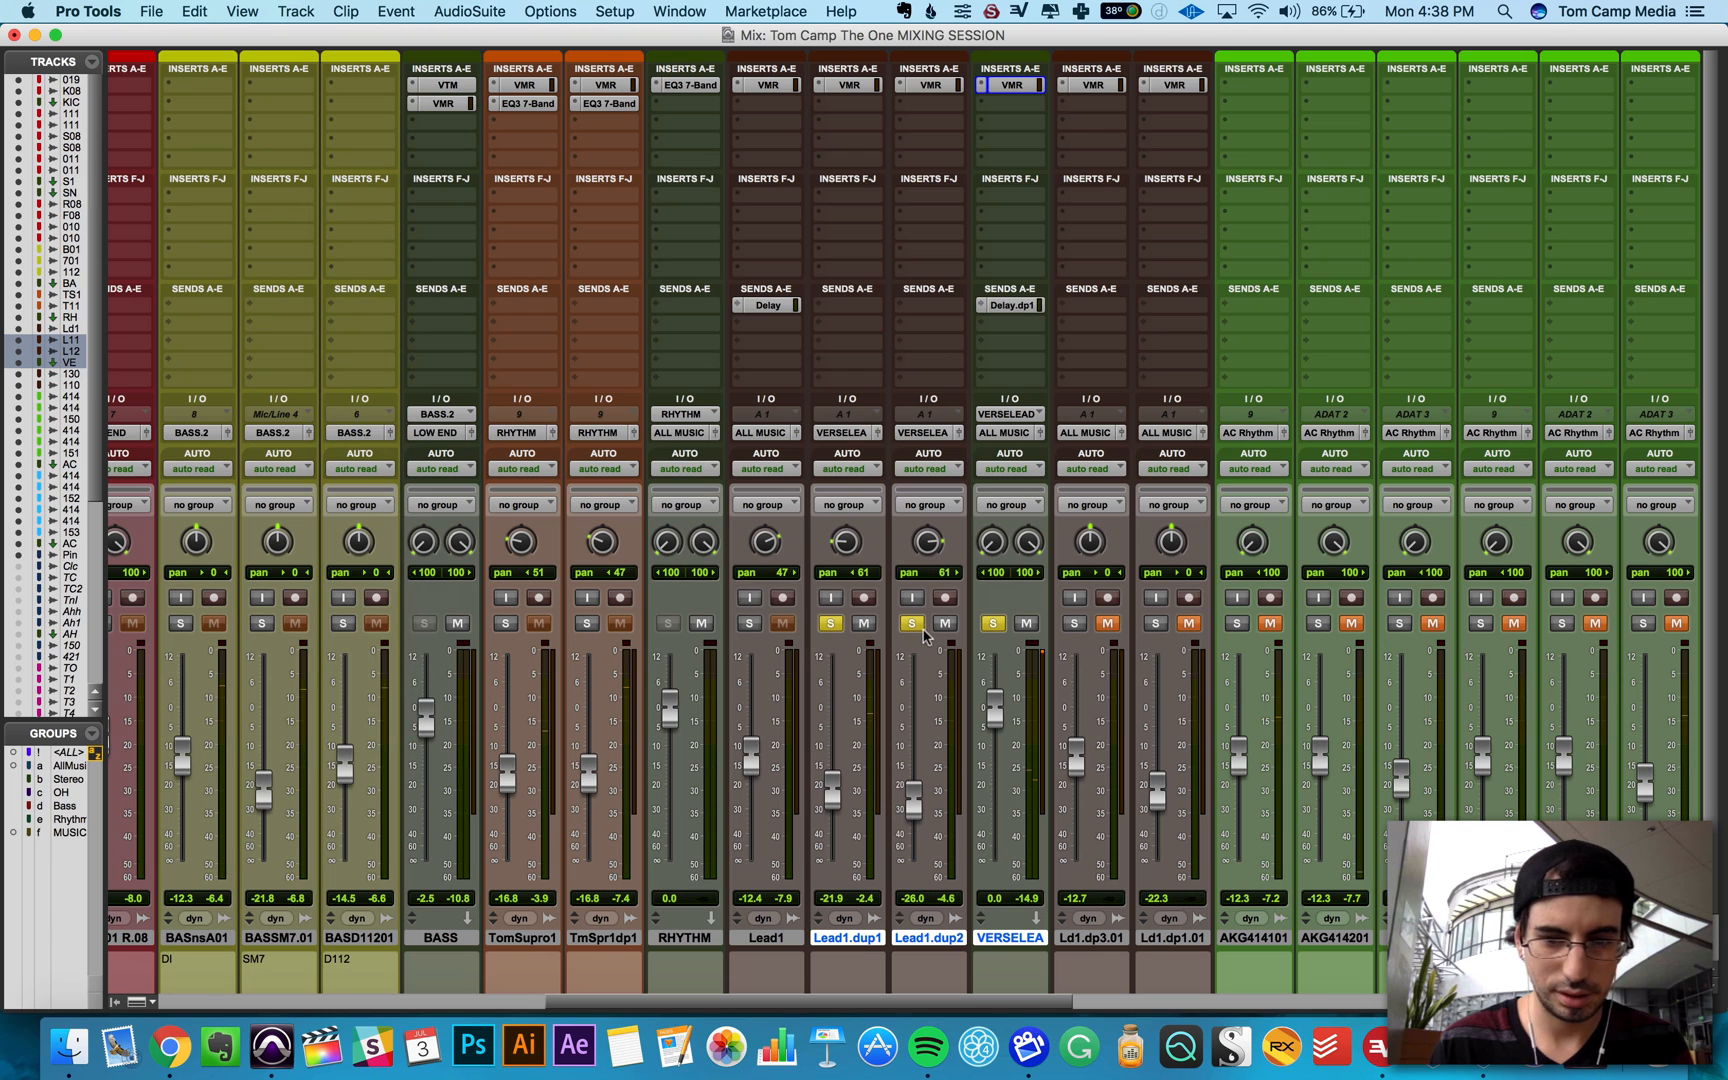
left_click(913, 624, "alt")
left_click(704, 626)
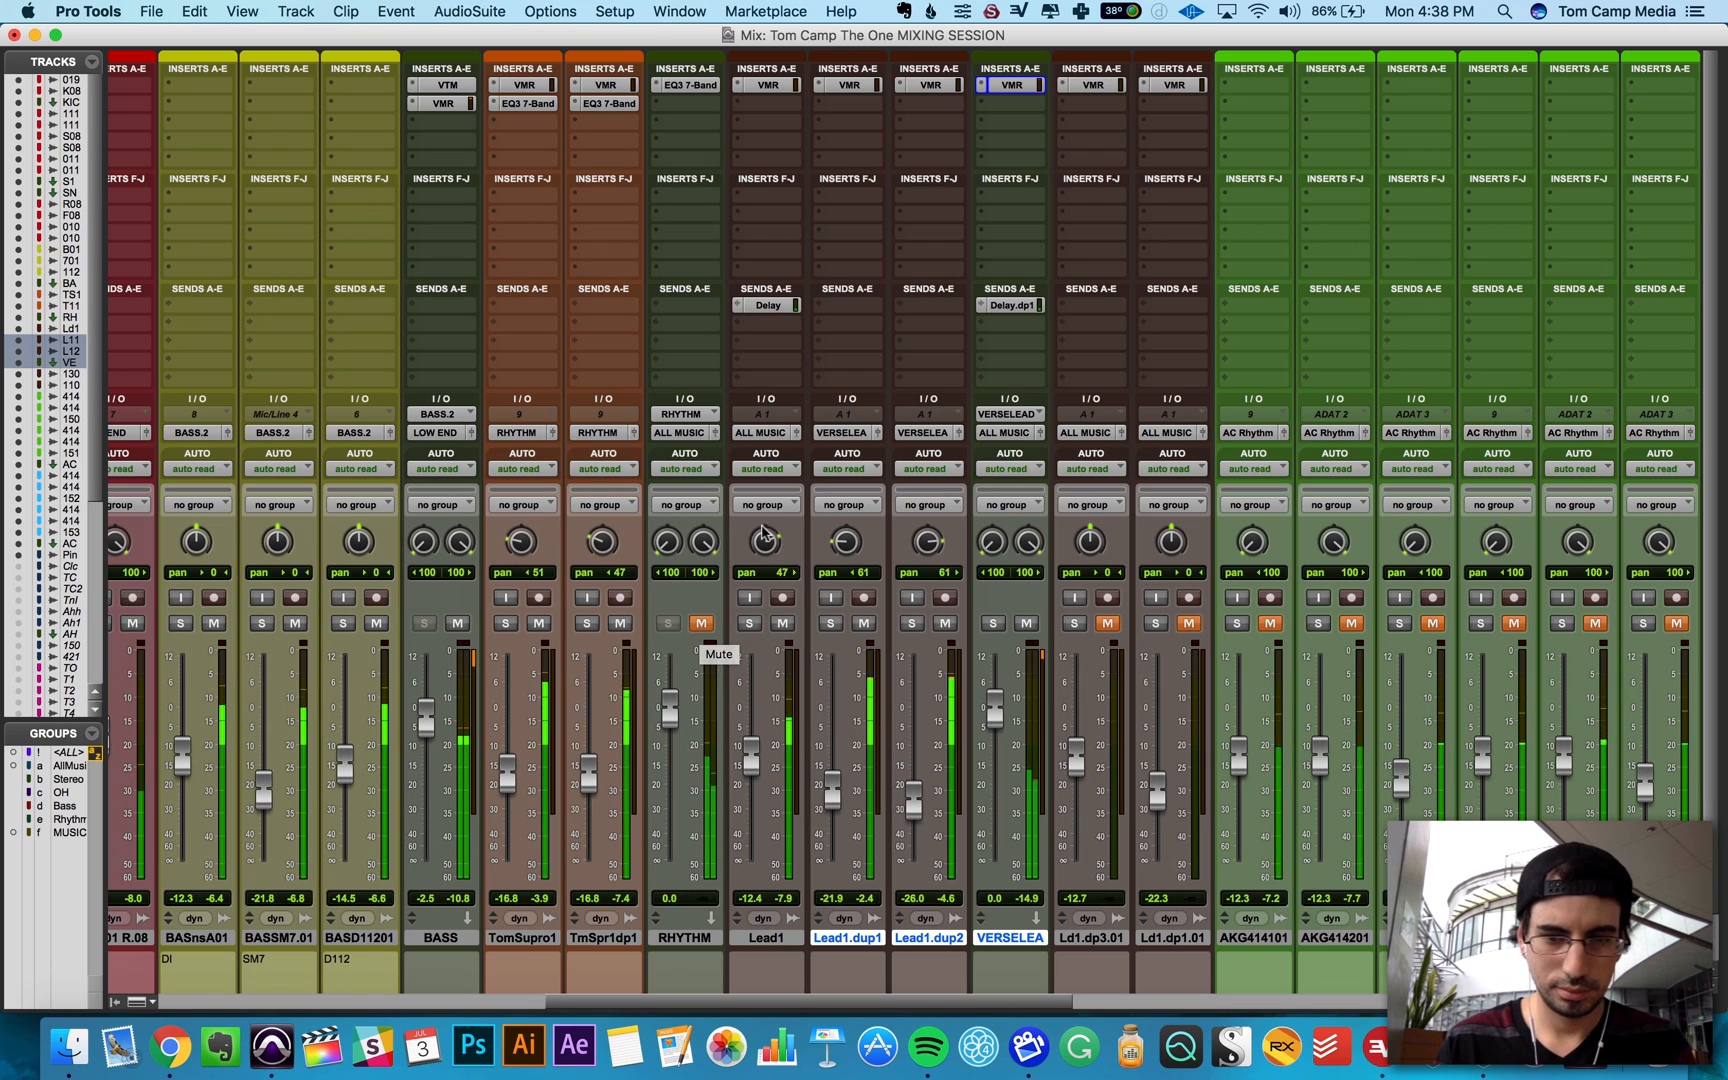
Step: Pan Lead1 to 40 on the right and set its volume to -13.7 dB
left_click_drag(762, 539, 755, 648)
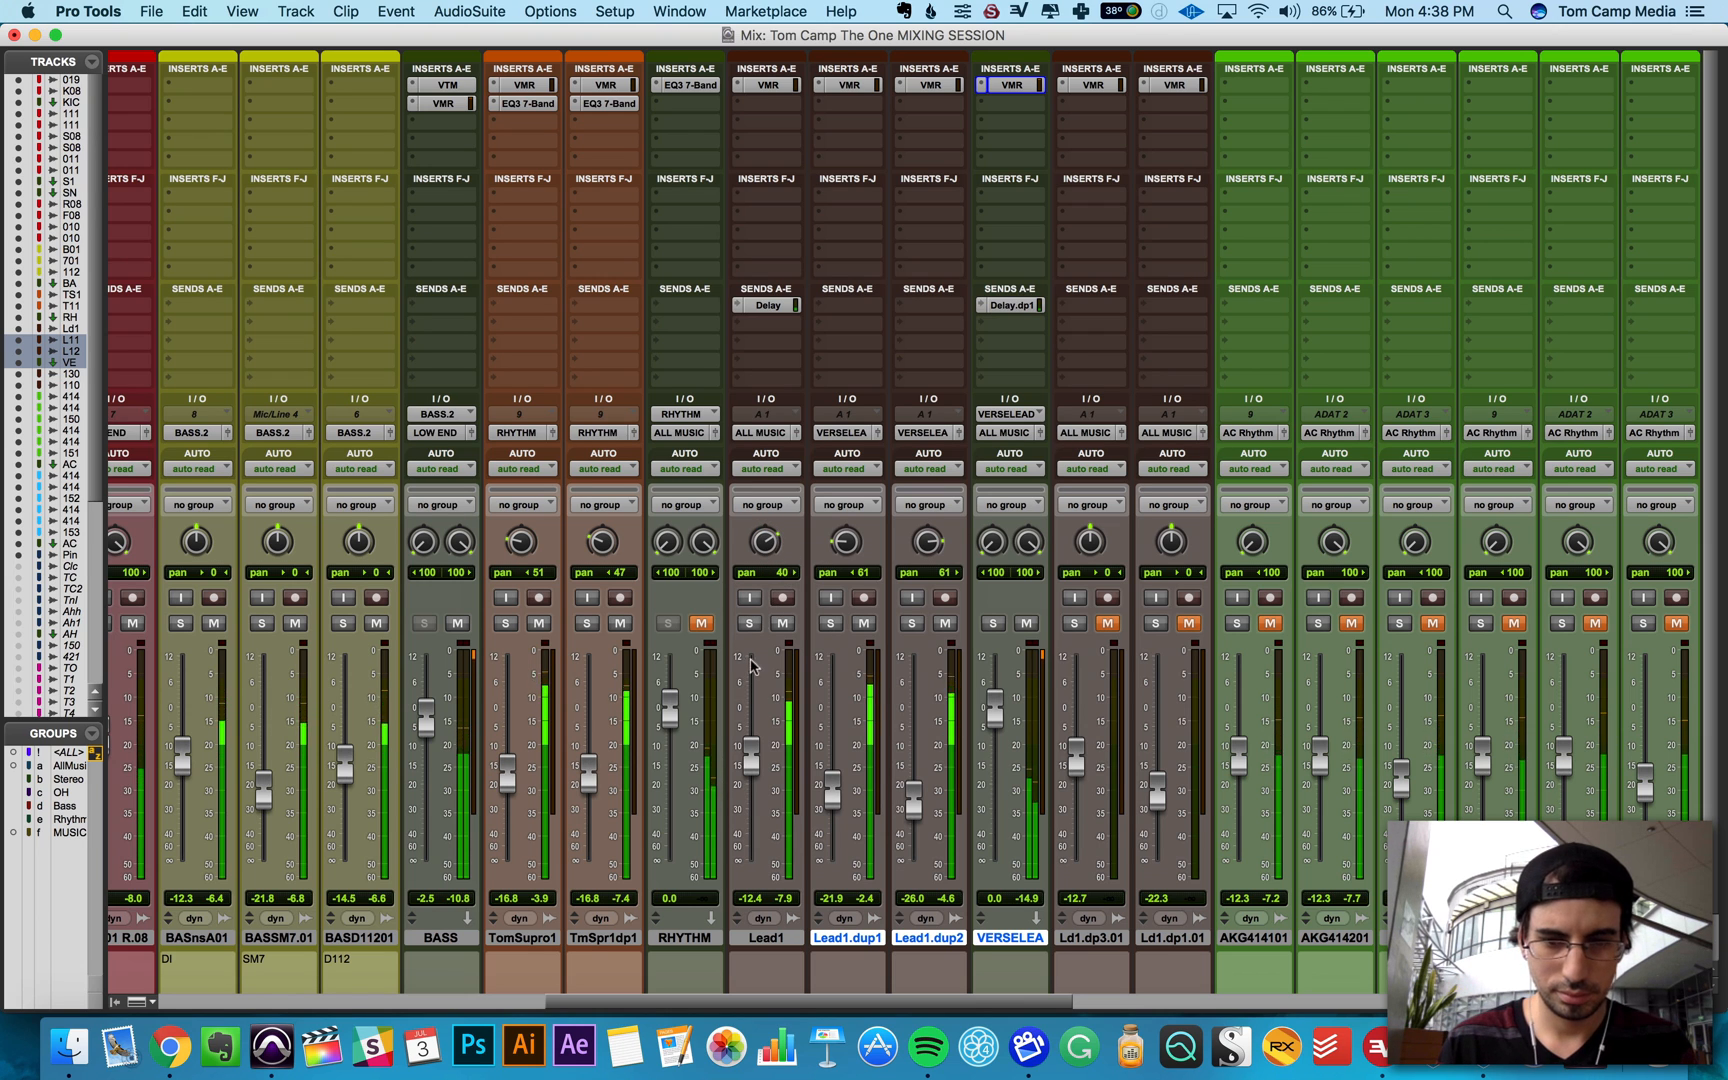
left_click_drag(751, 756, 752, 765)
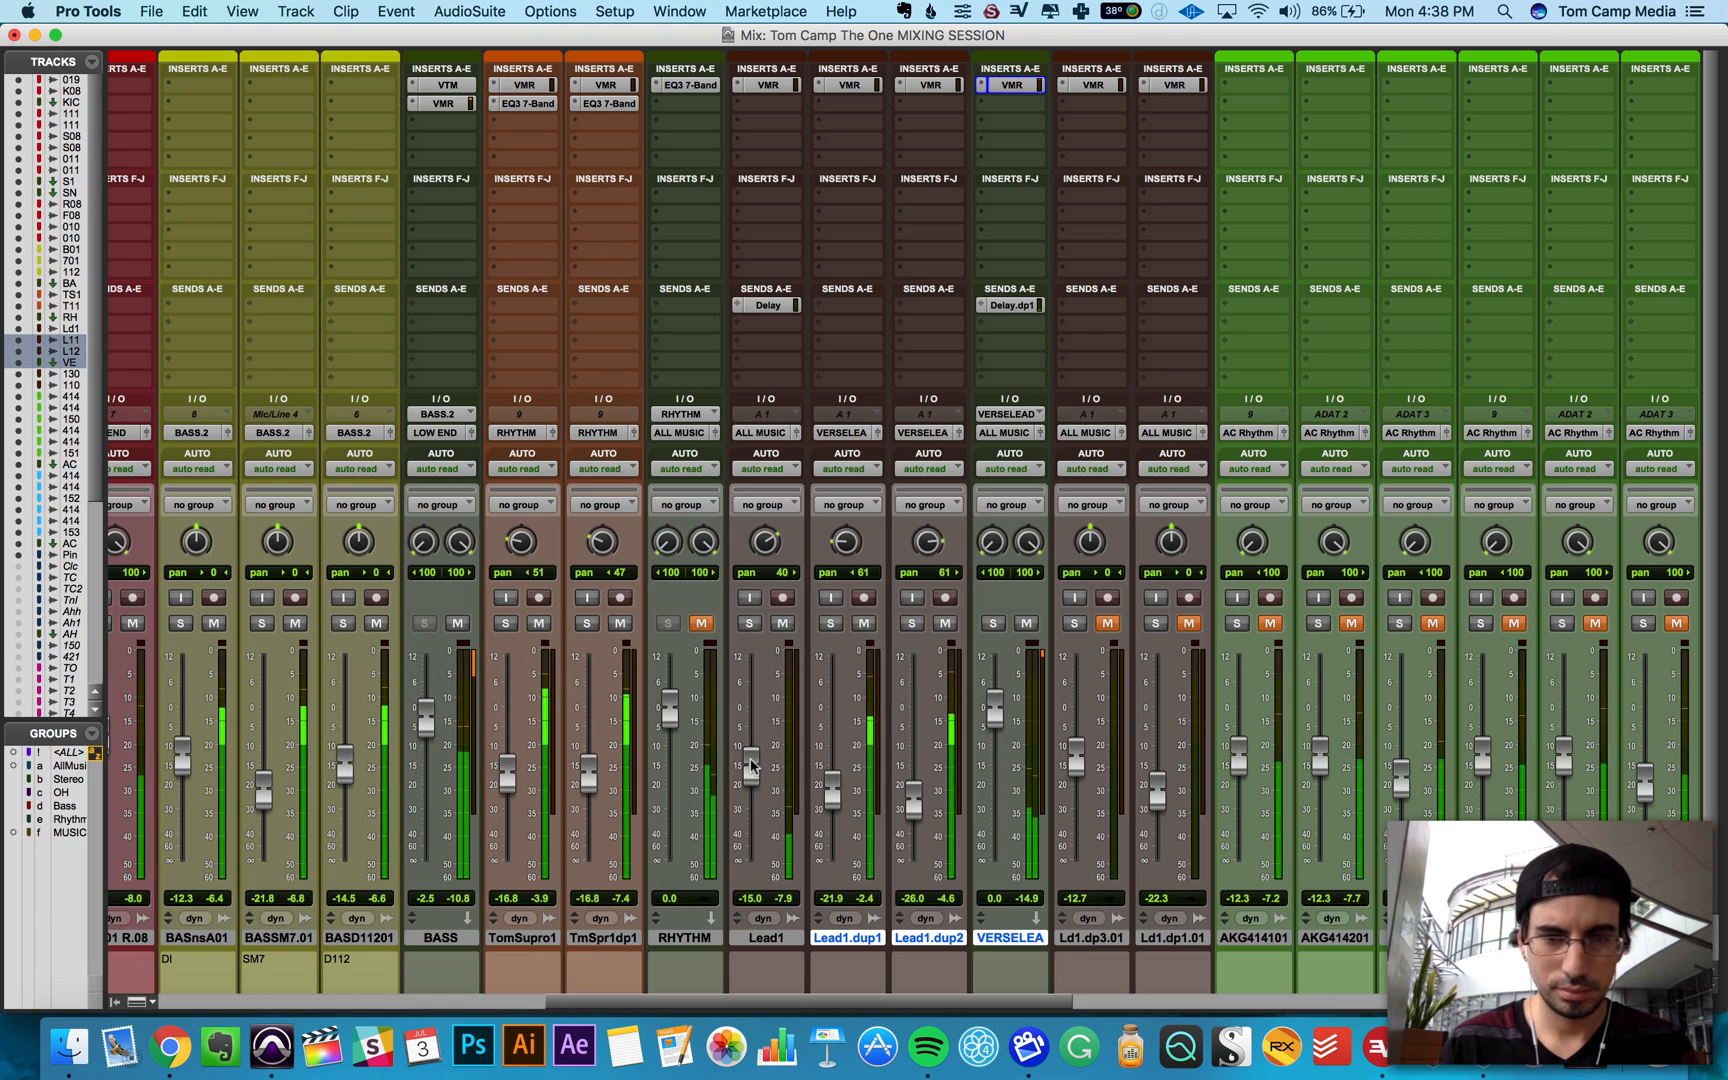
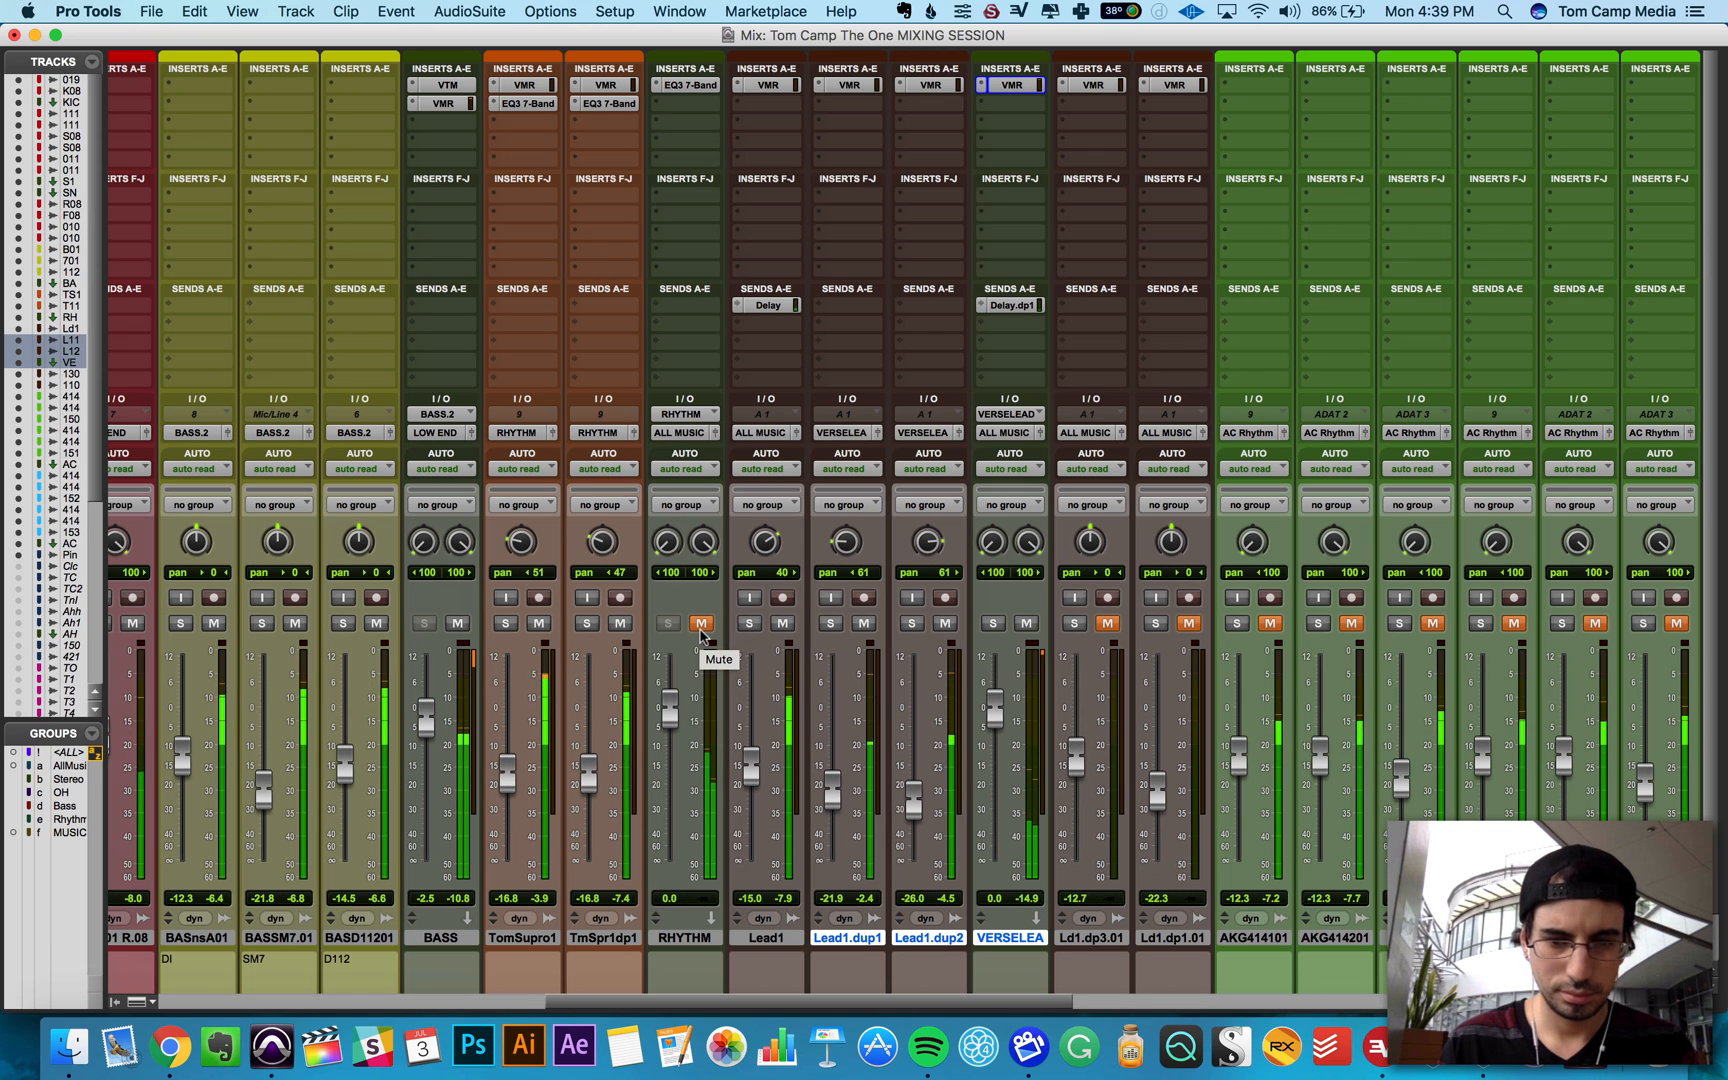
left_click_drag(751, 766, 752, 764)
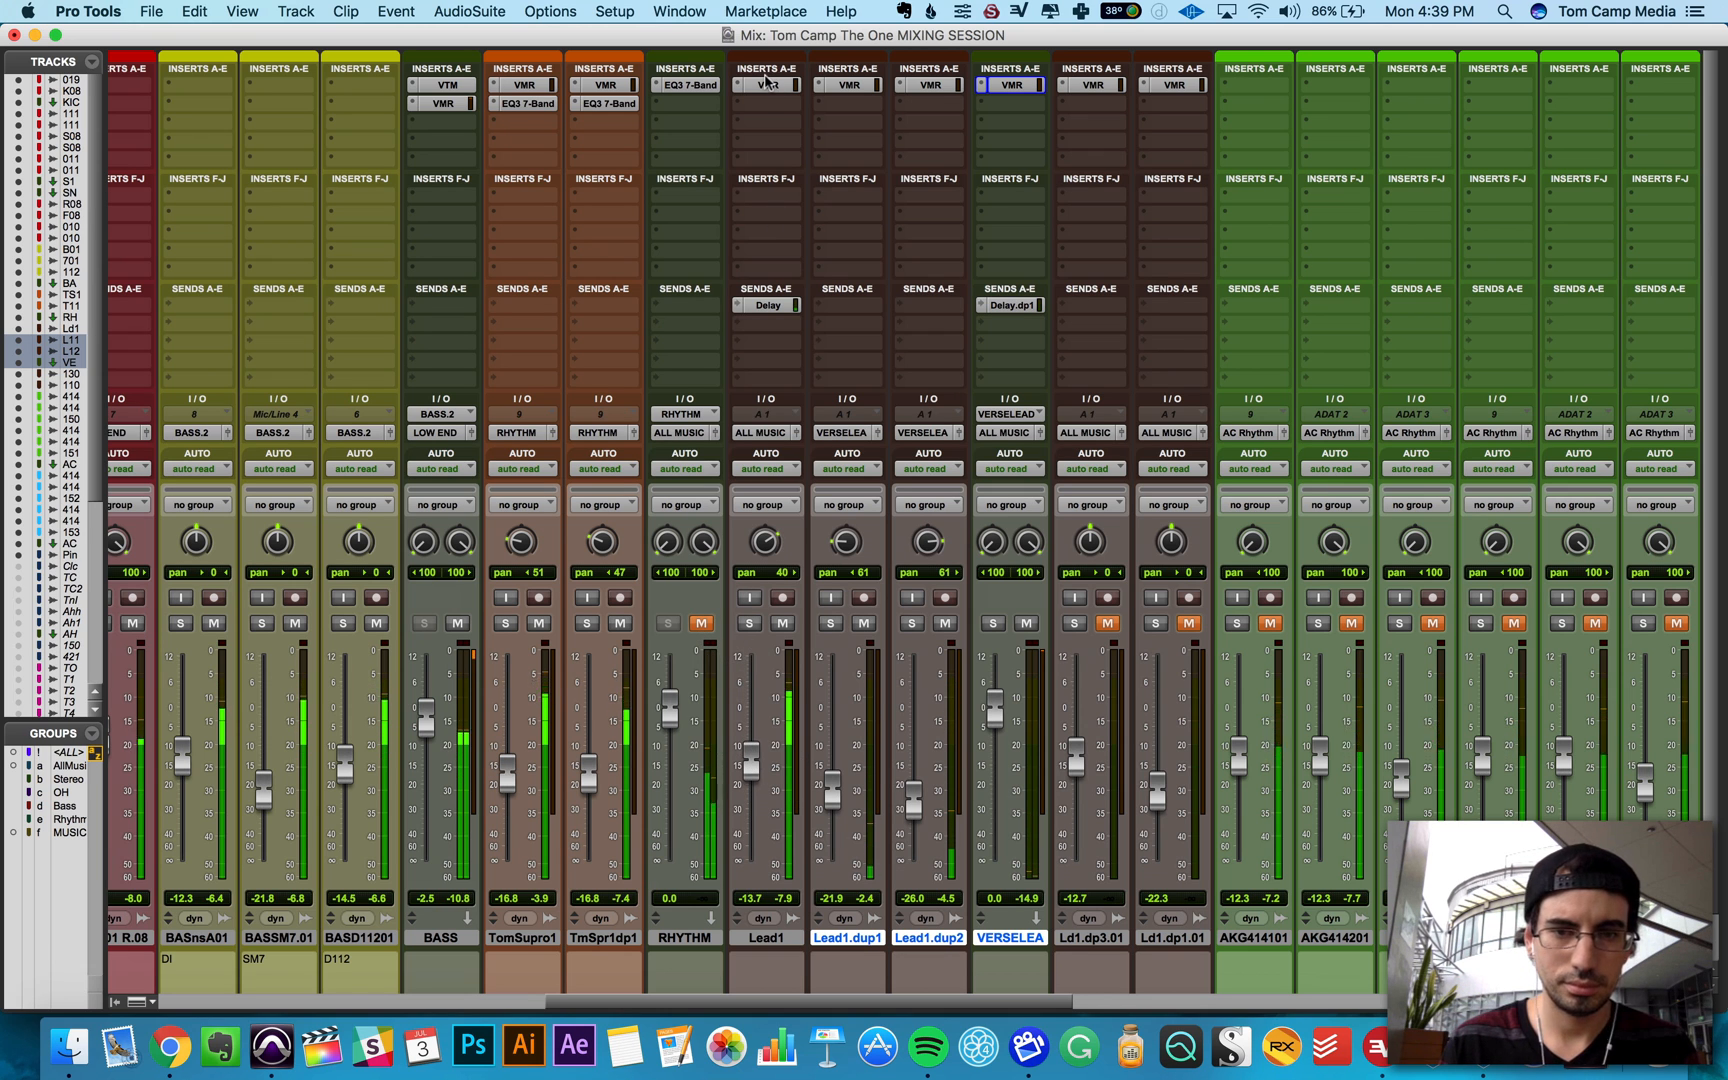
Step: Set the high-mid band of Lead1's FG-S equalizer to about 1.69 kHz and adjust its gain by ear
left_click(766, 84)
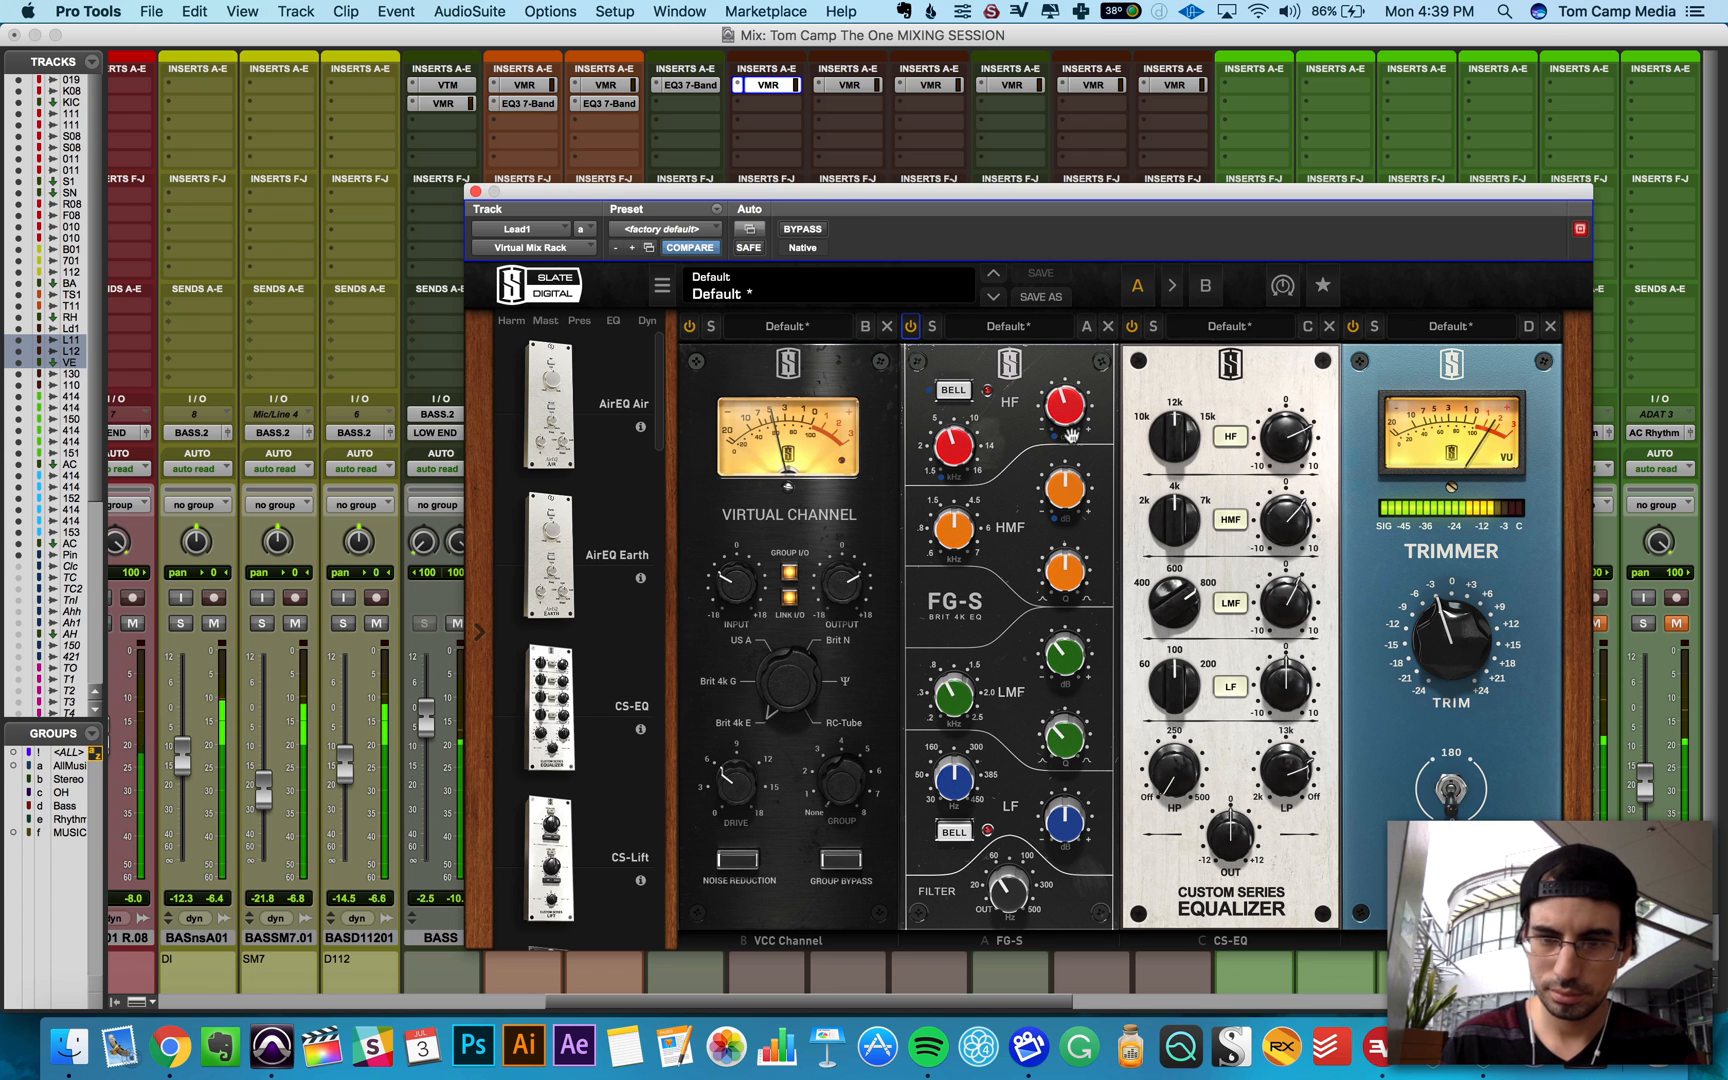
mouse_move(958, 550)
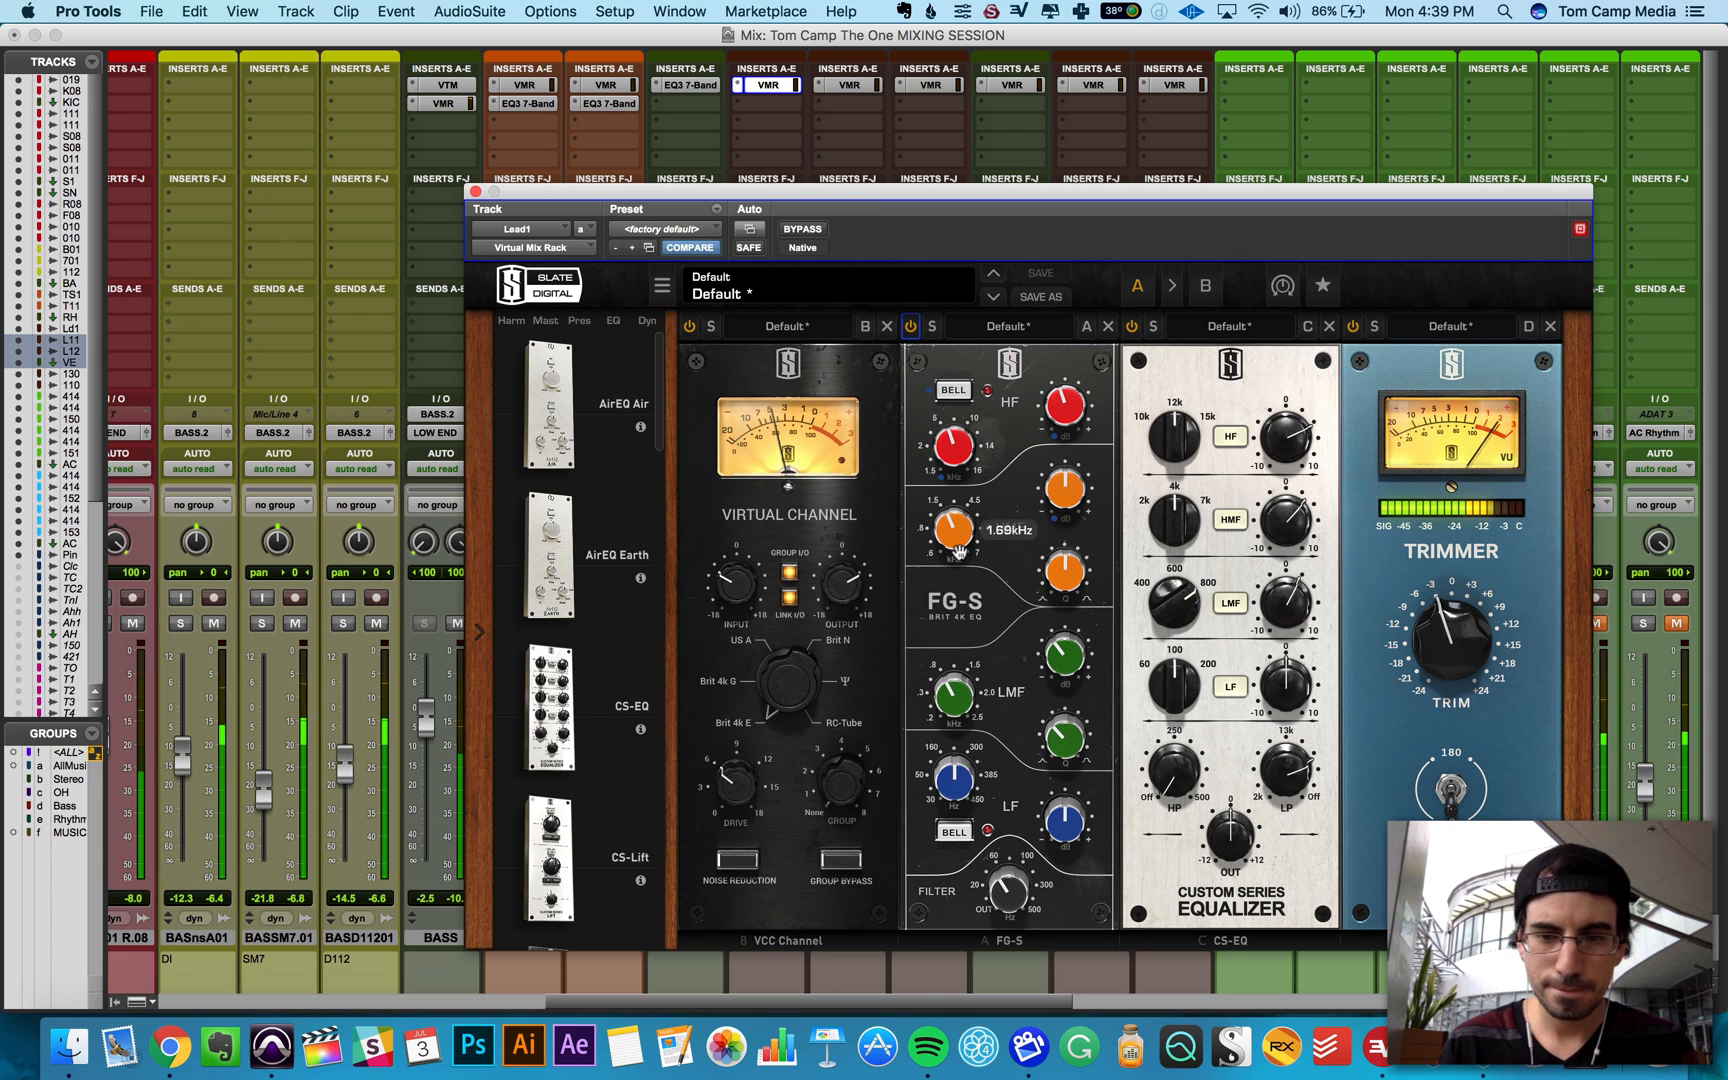
mouse_move(1085, 485)
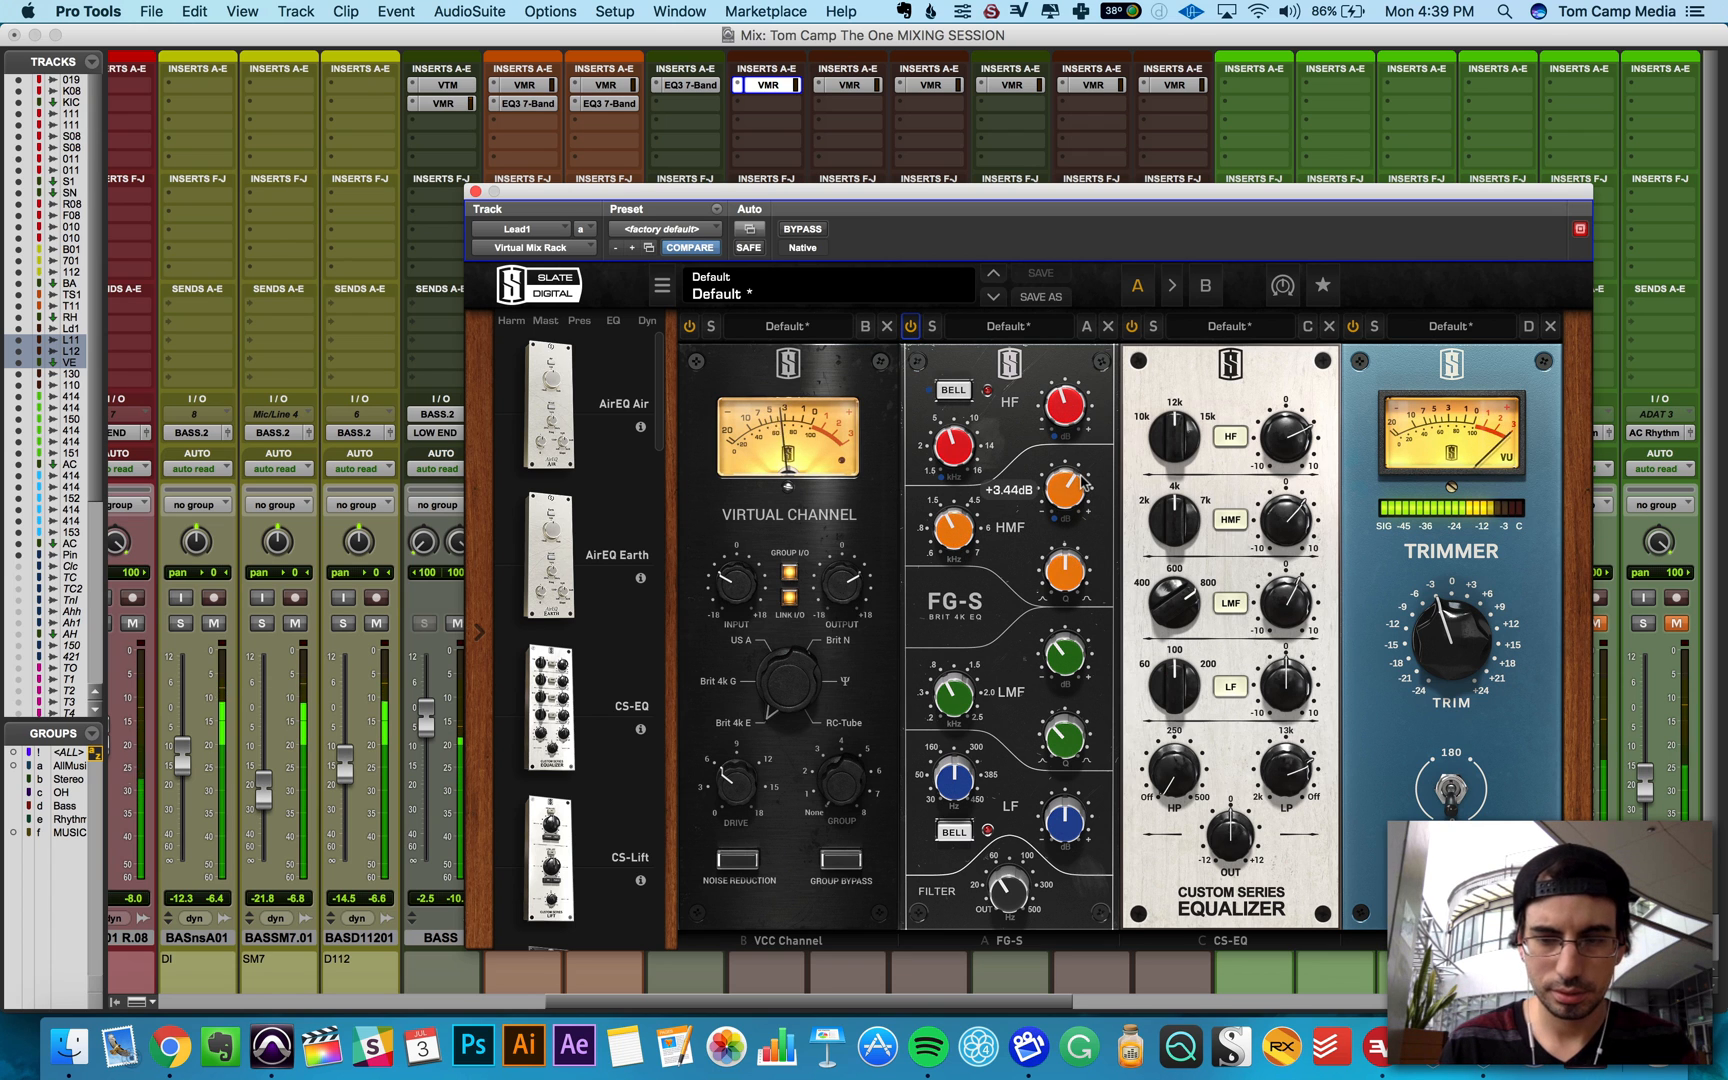
left_click_drag(1068, 491, 1067, 496)
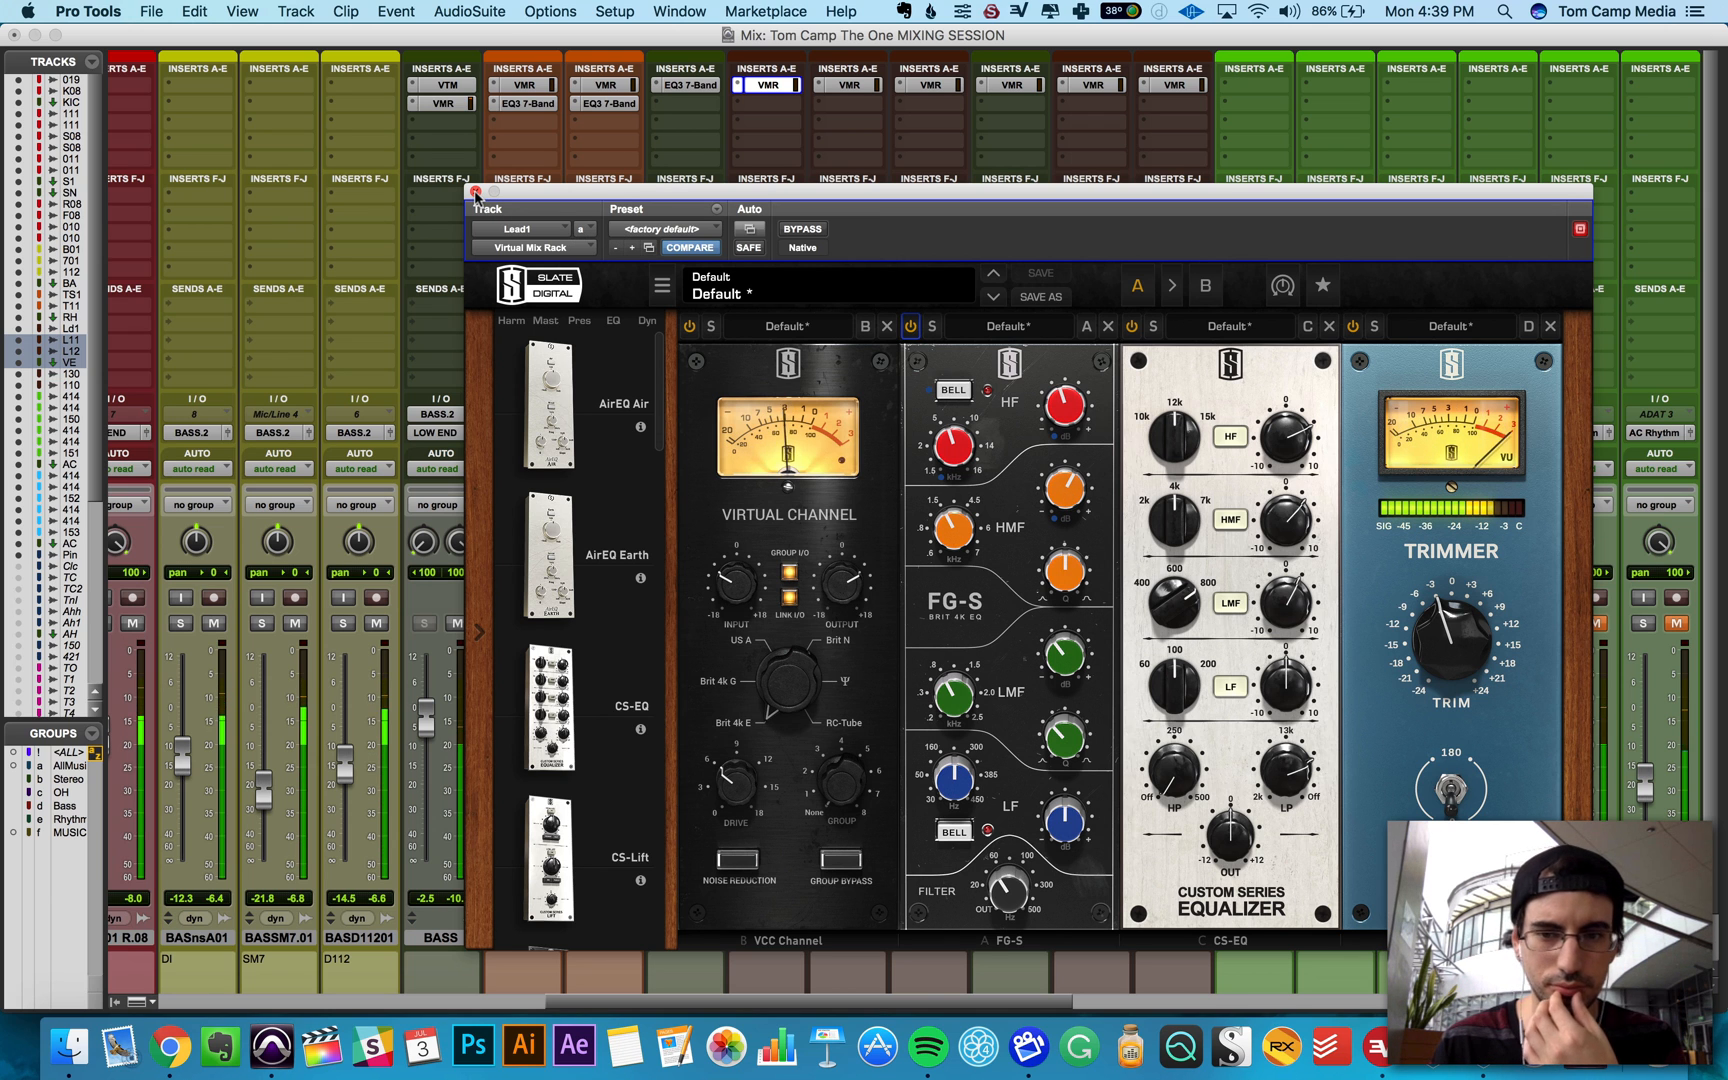
left_click(476, 192)
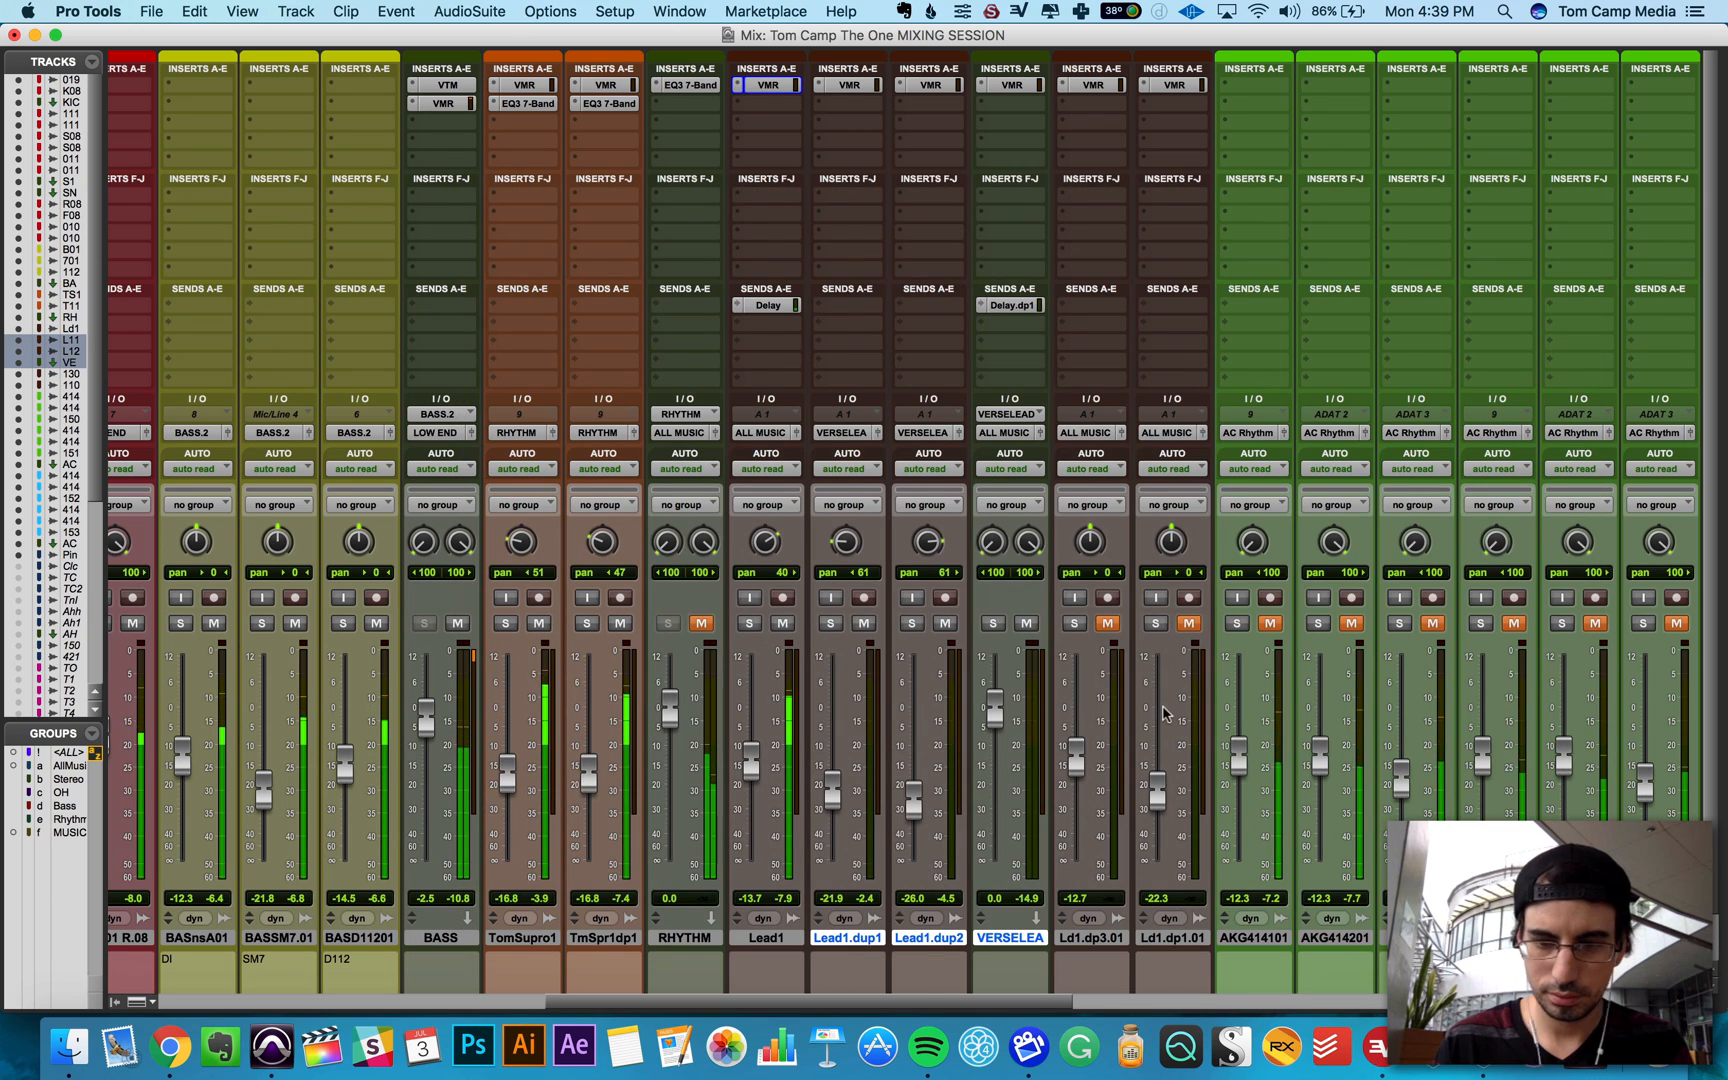
Step: Unmute the acoustic rhythm guitars from AKG414101 through RE15.dp101 and their AC Rhythm bus, and resume playback
scroll(1163, 713, "right", 10)
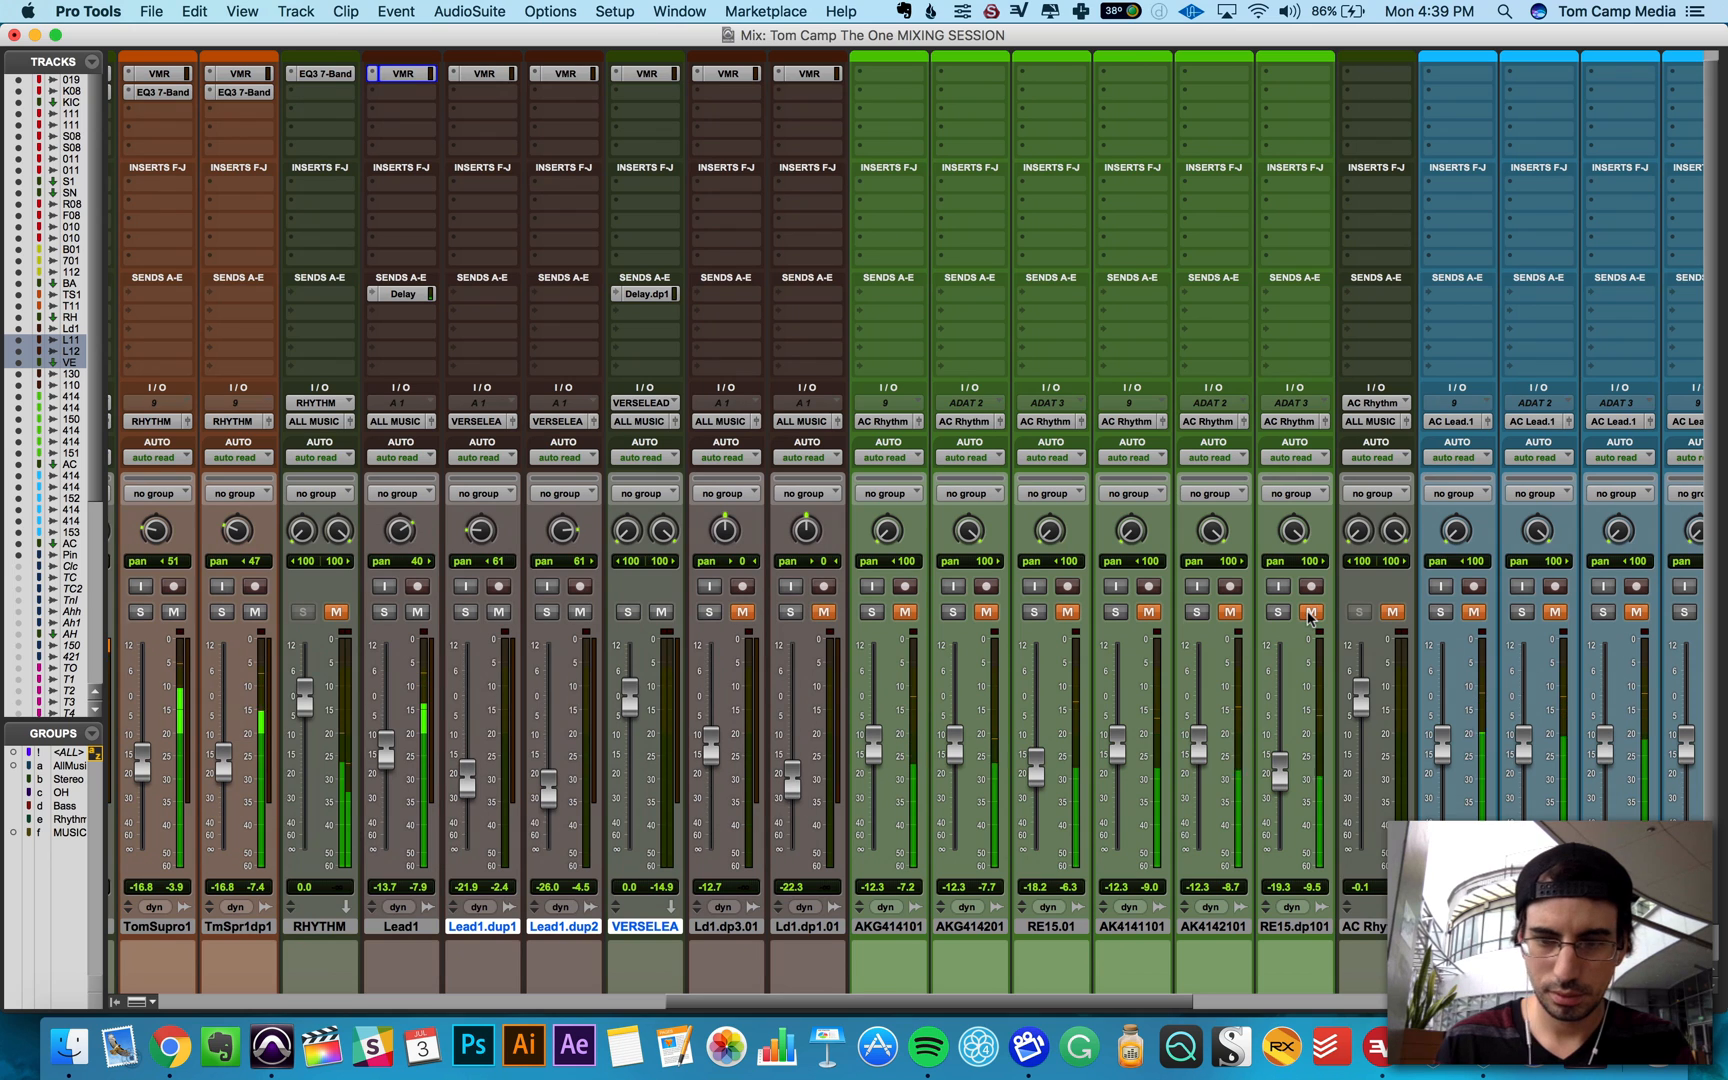
left_click(1310, 611)
left_click(1230, 611)
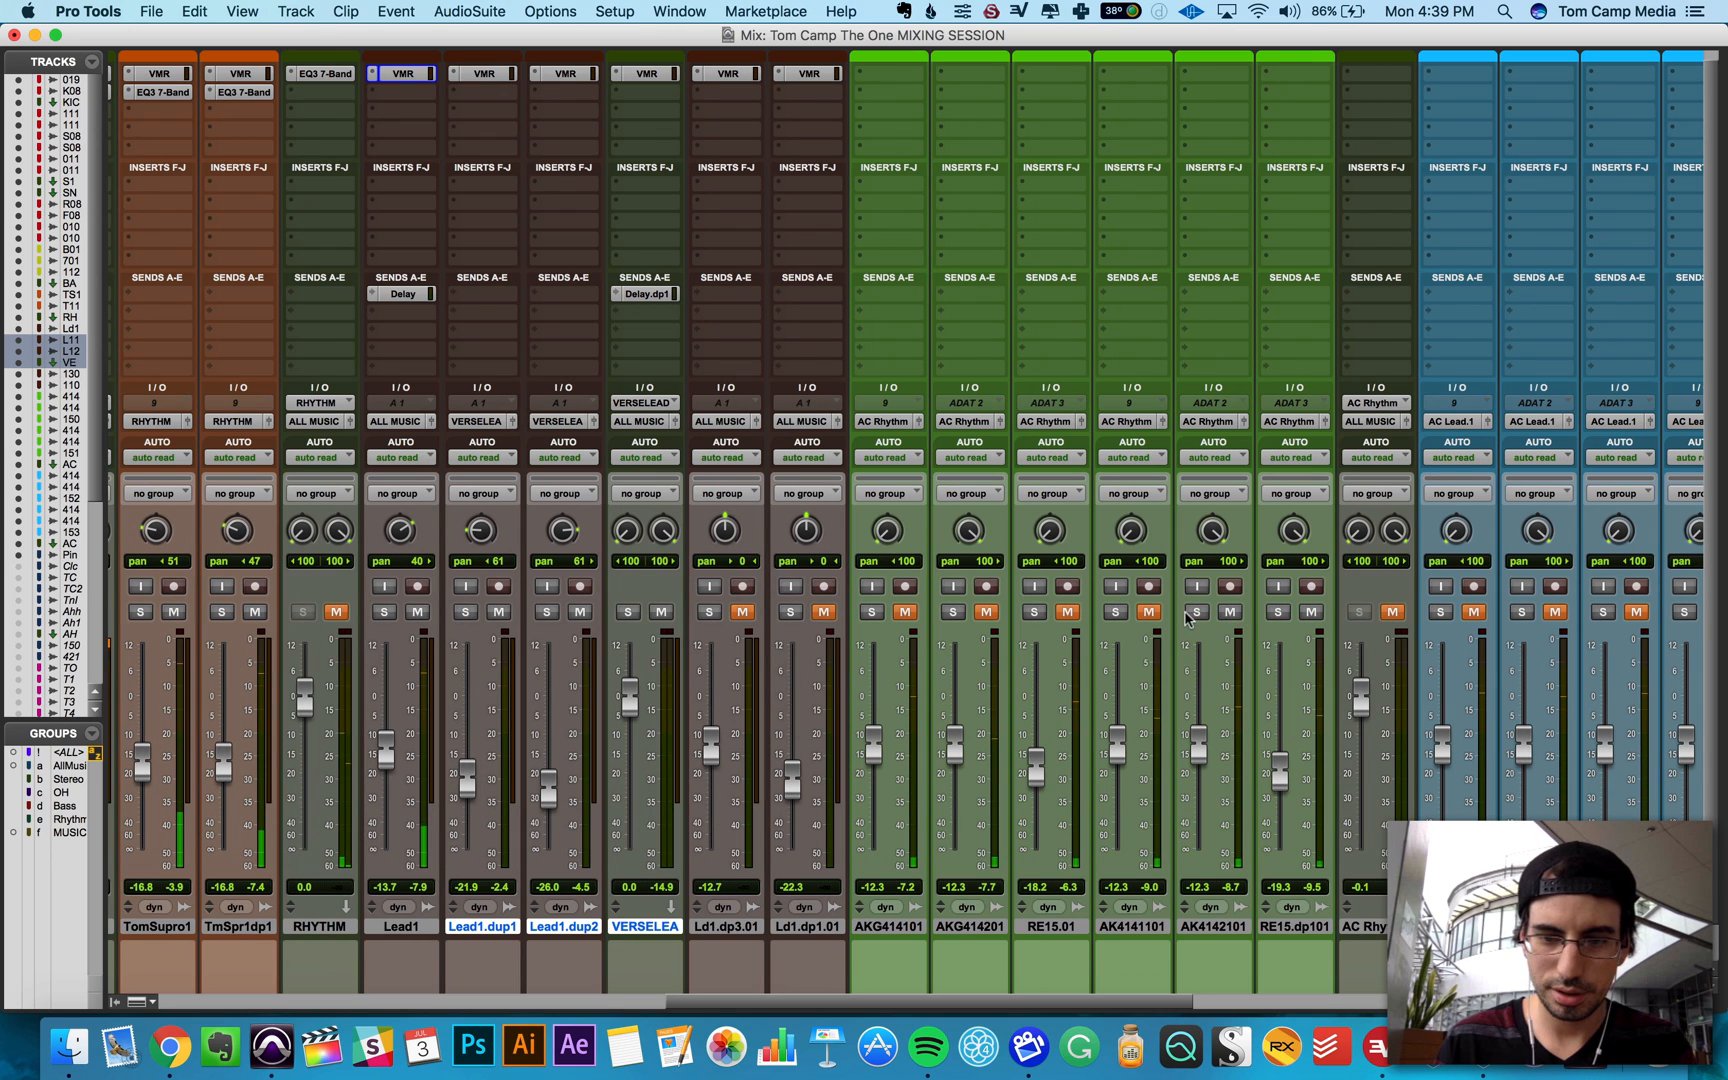
left_click(900, 930)
left_click(1294, 926, "shift")
left_click(1148, 611, "alt+shift")
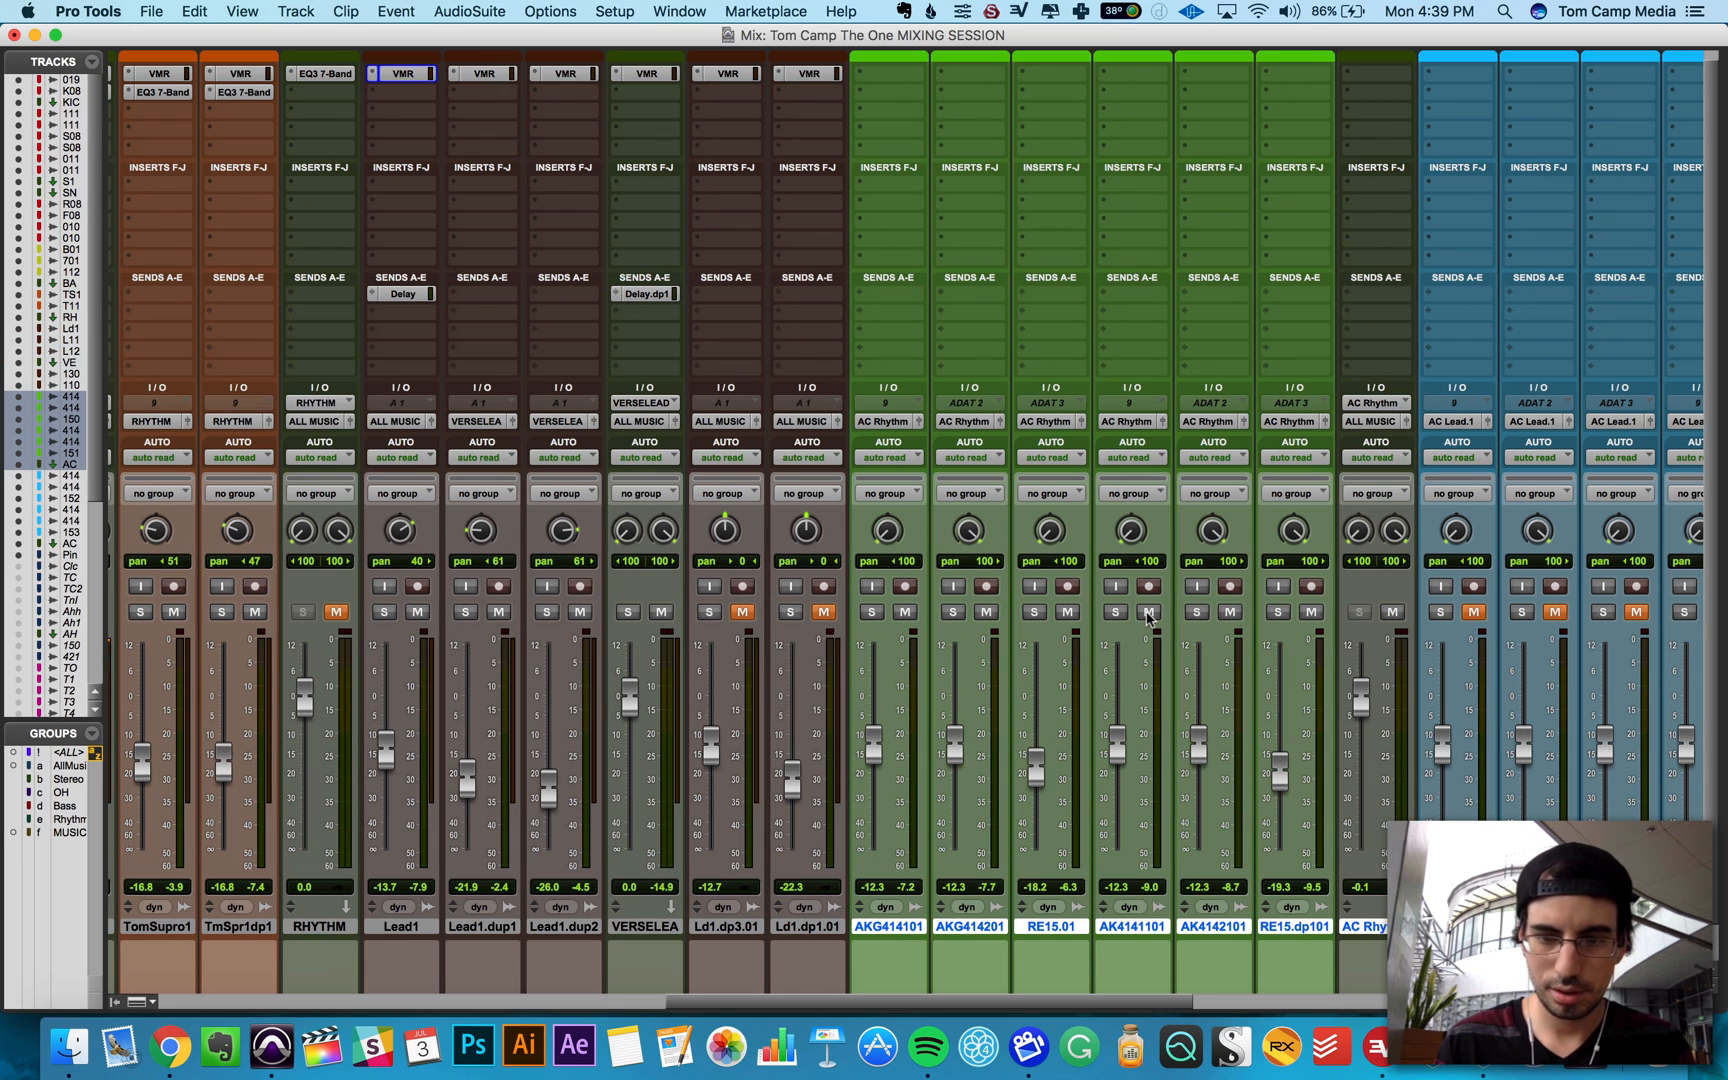
key("space")
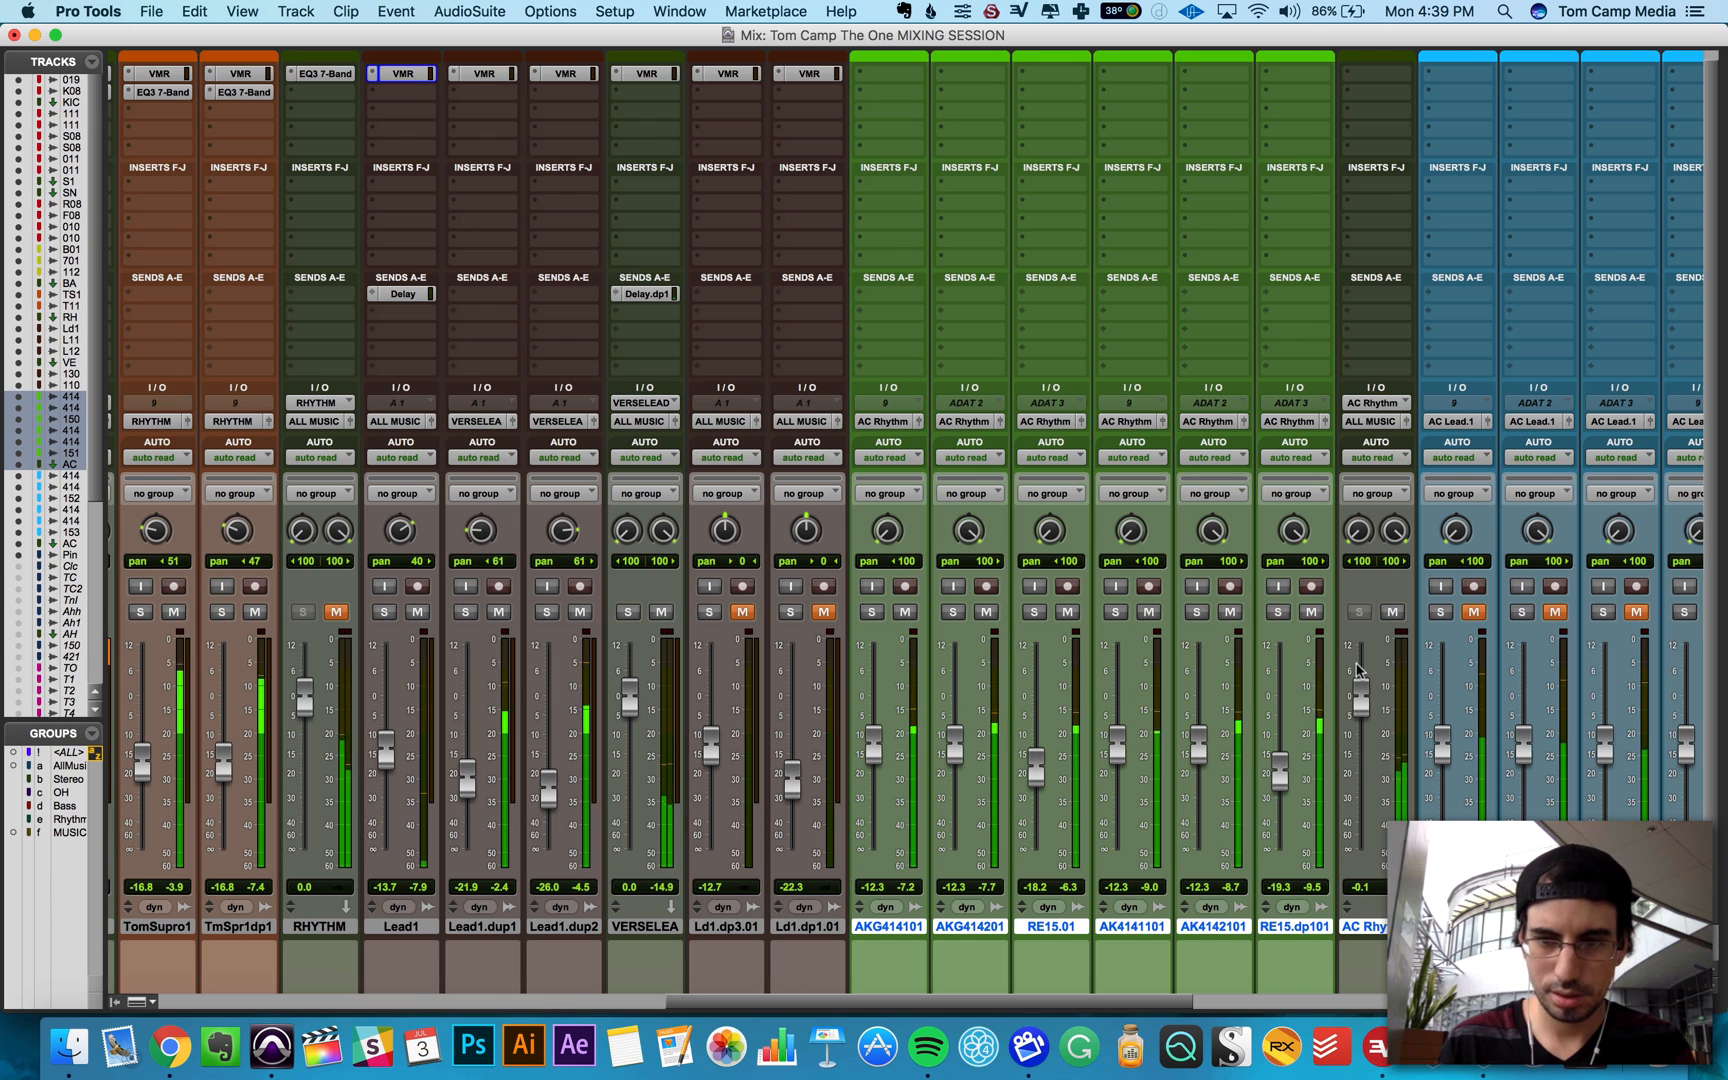
Step: Solo all six acoustic rhythm guitar tracks, from AKG414101 through RE15.dp101
scroll(1362, 450, "right", 2)
scroll(1362, 450, "up", 1)
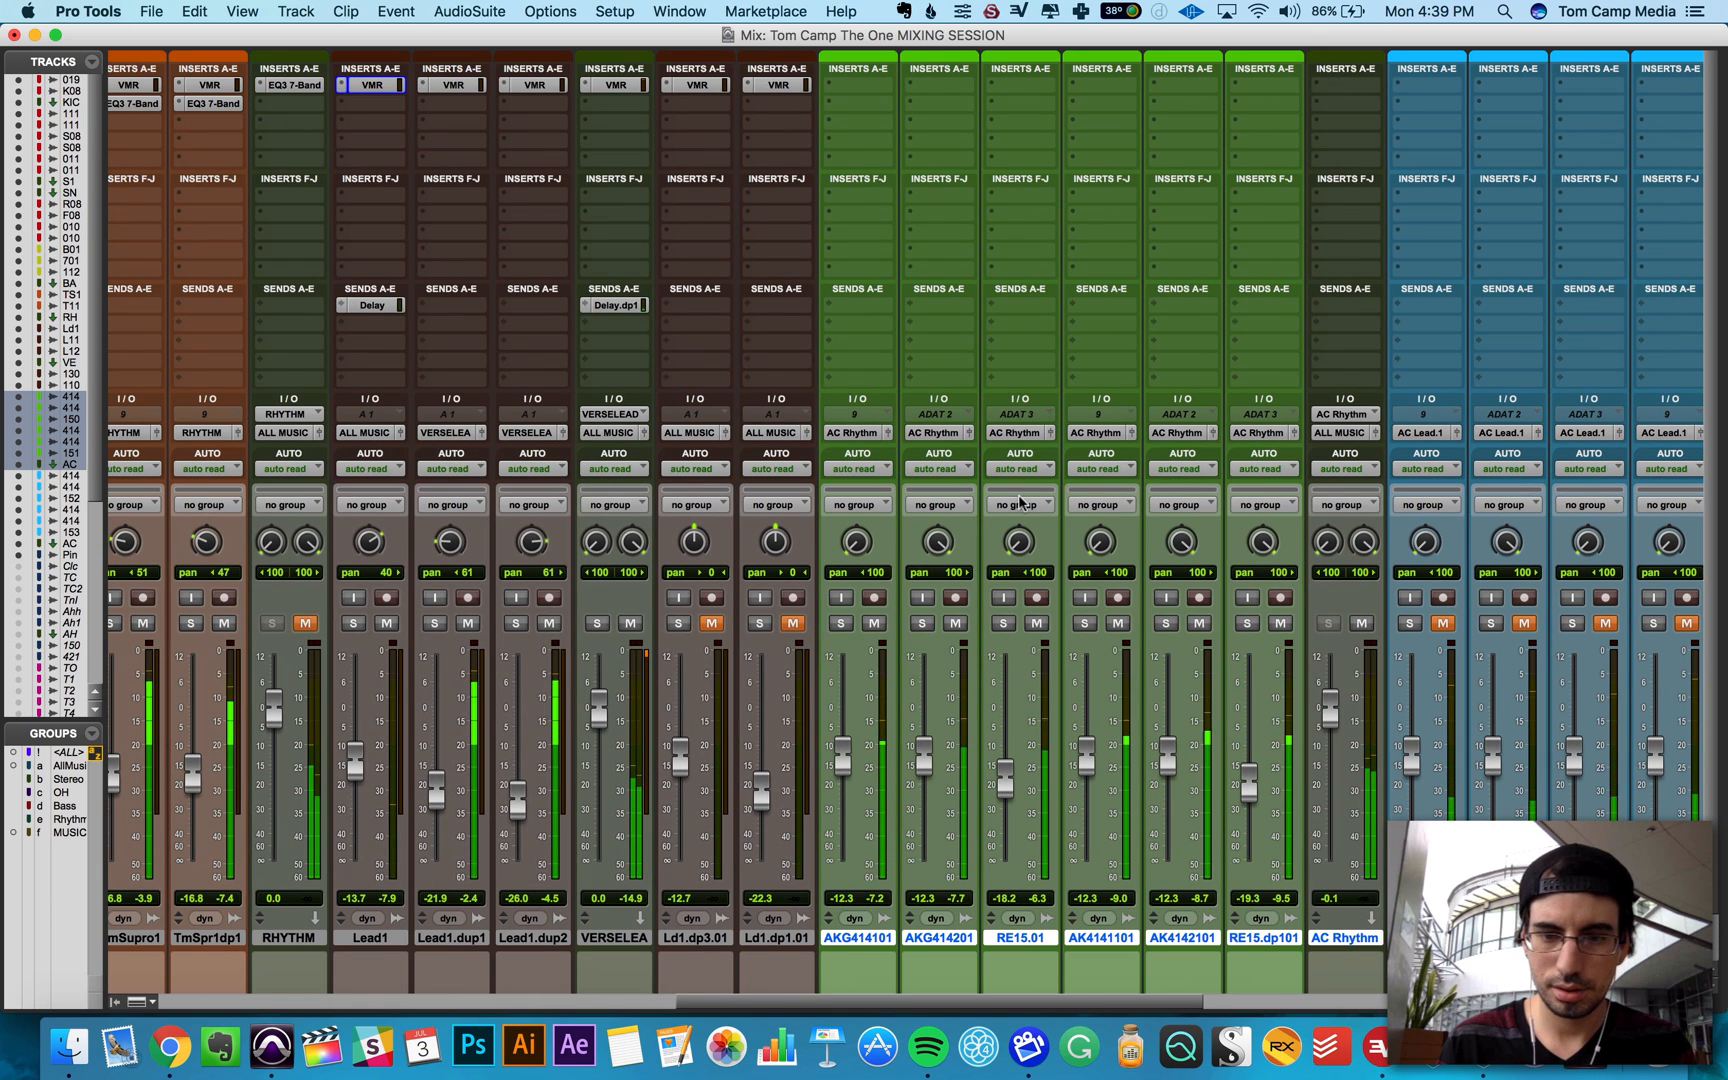
left_click(841, 623)
left_click(922, 623)
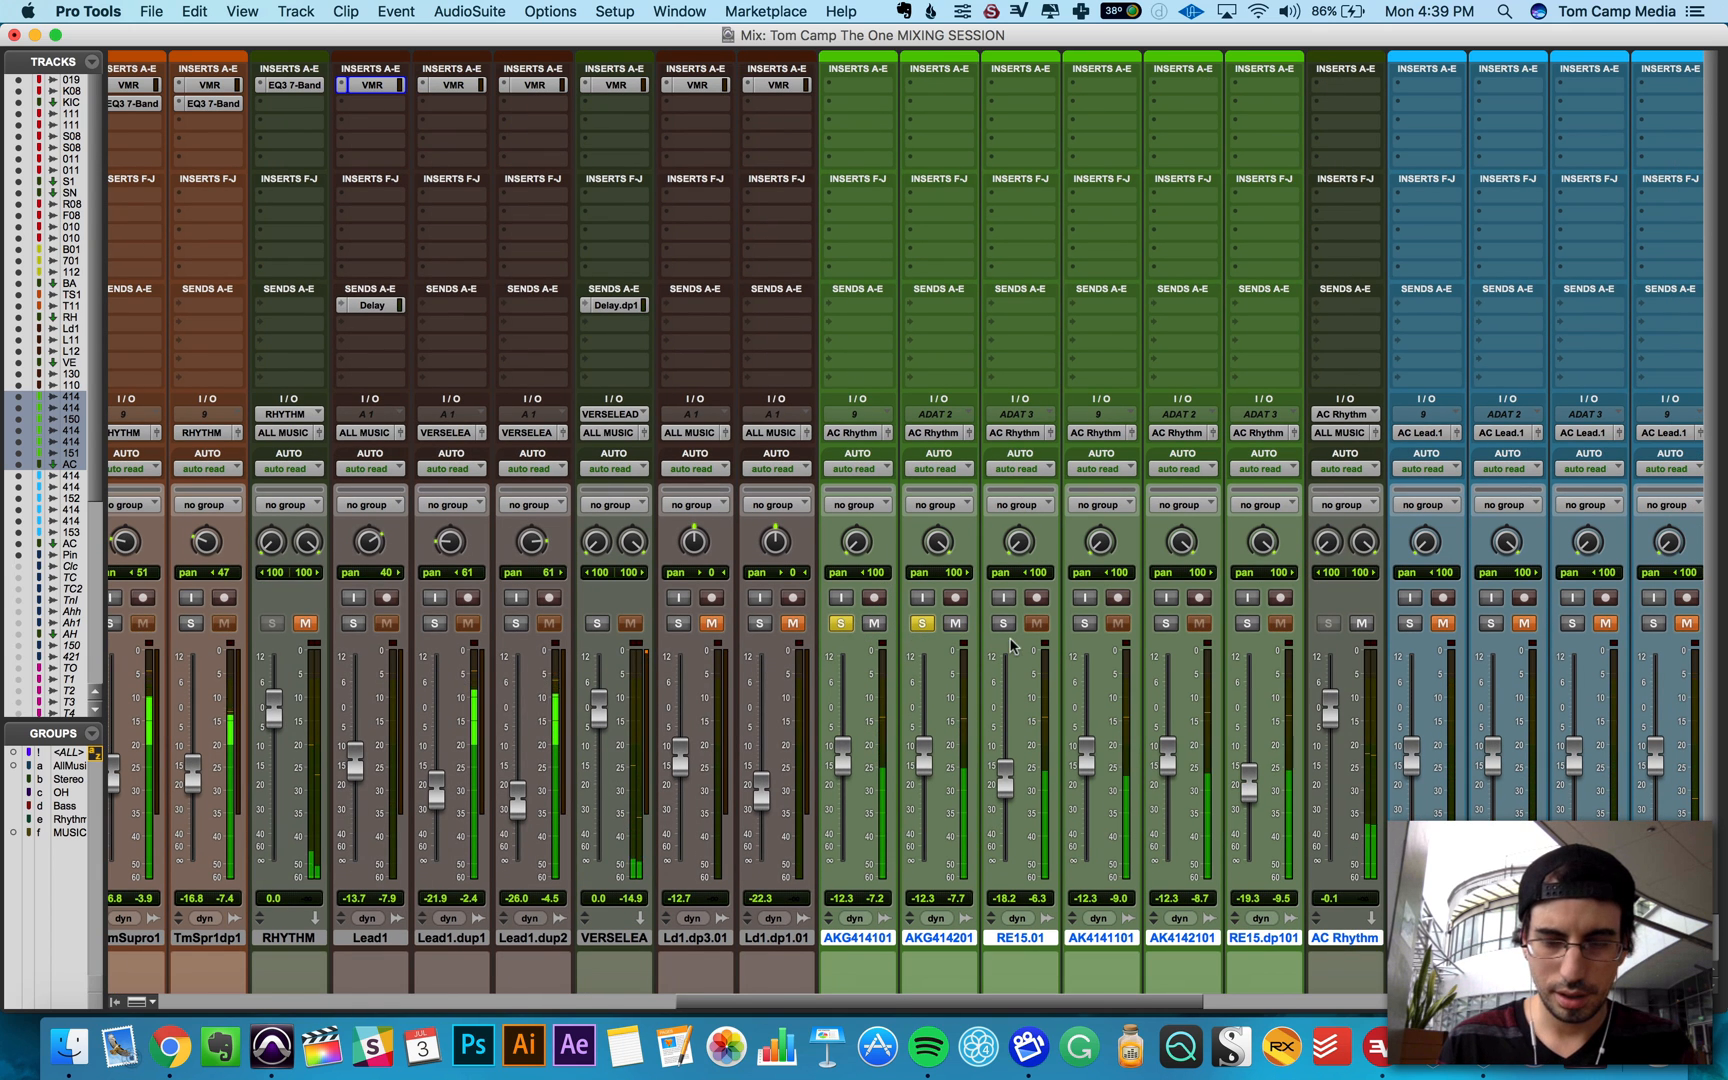
left_click(1003, 623)
left_click(1084, 623)
left_click(1166, 623)
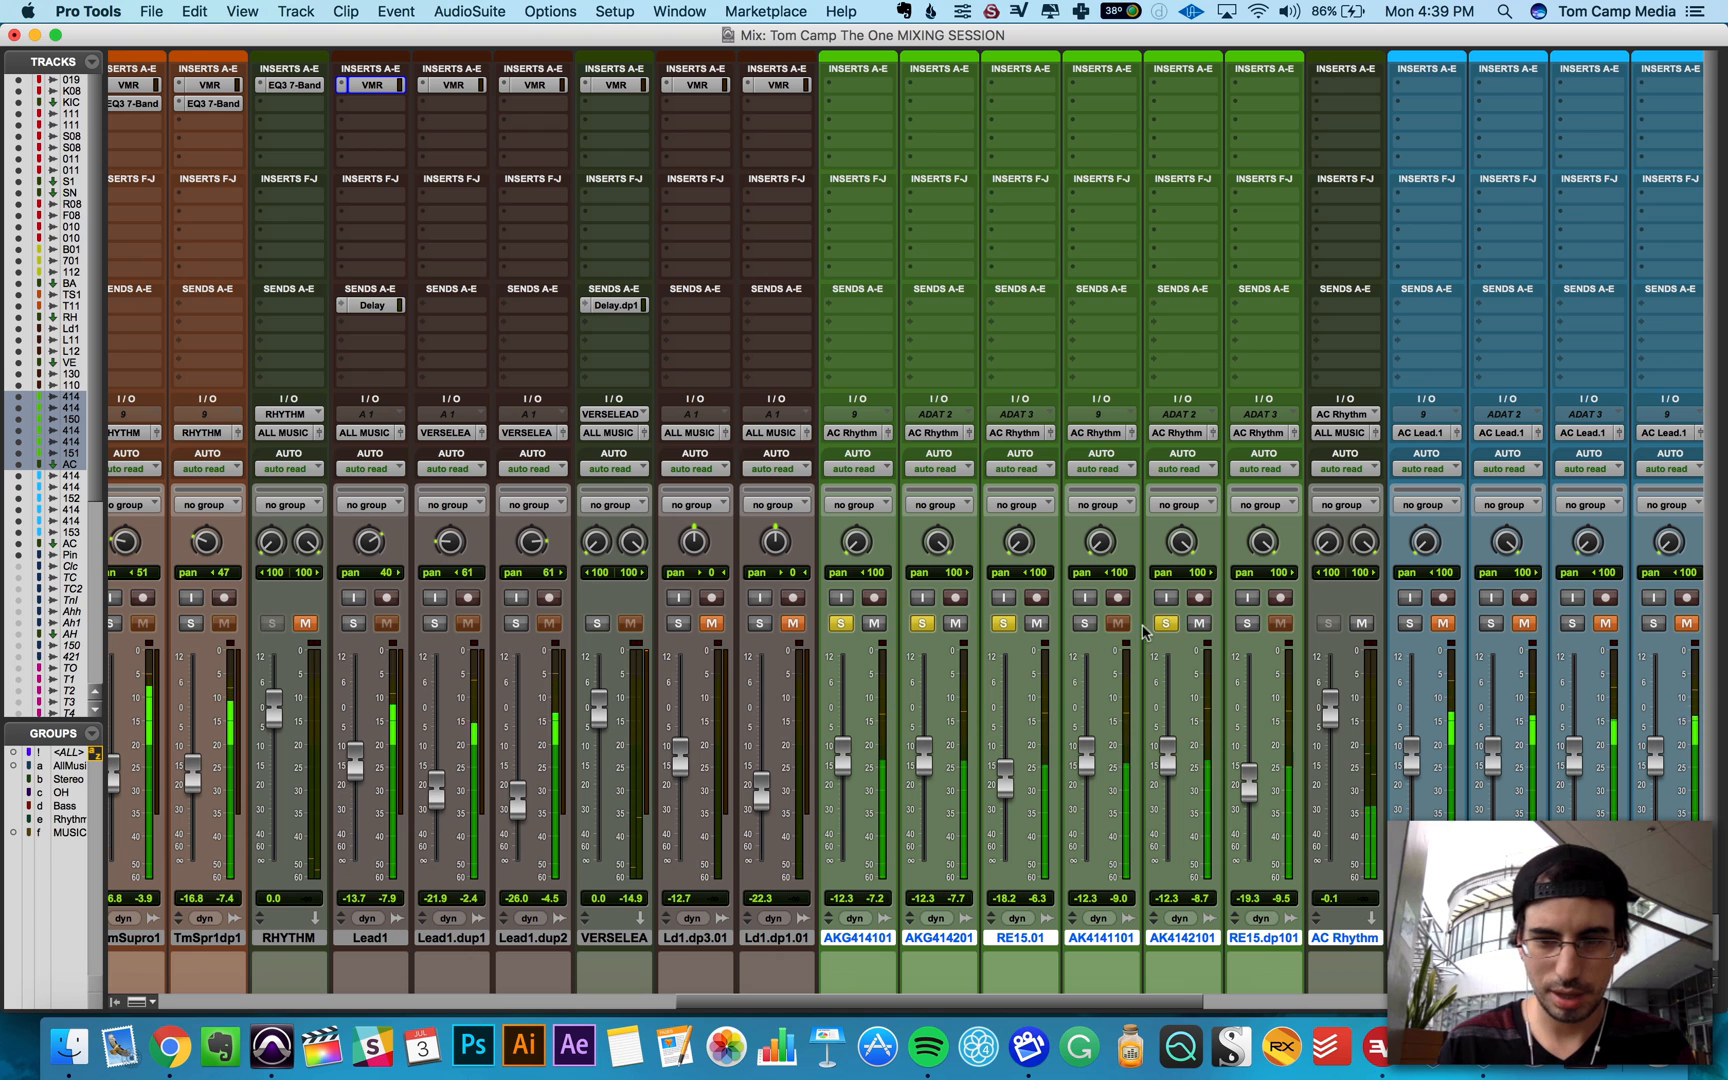
left_click(1247, 623)
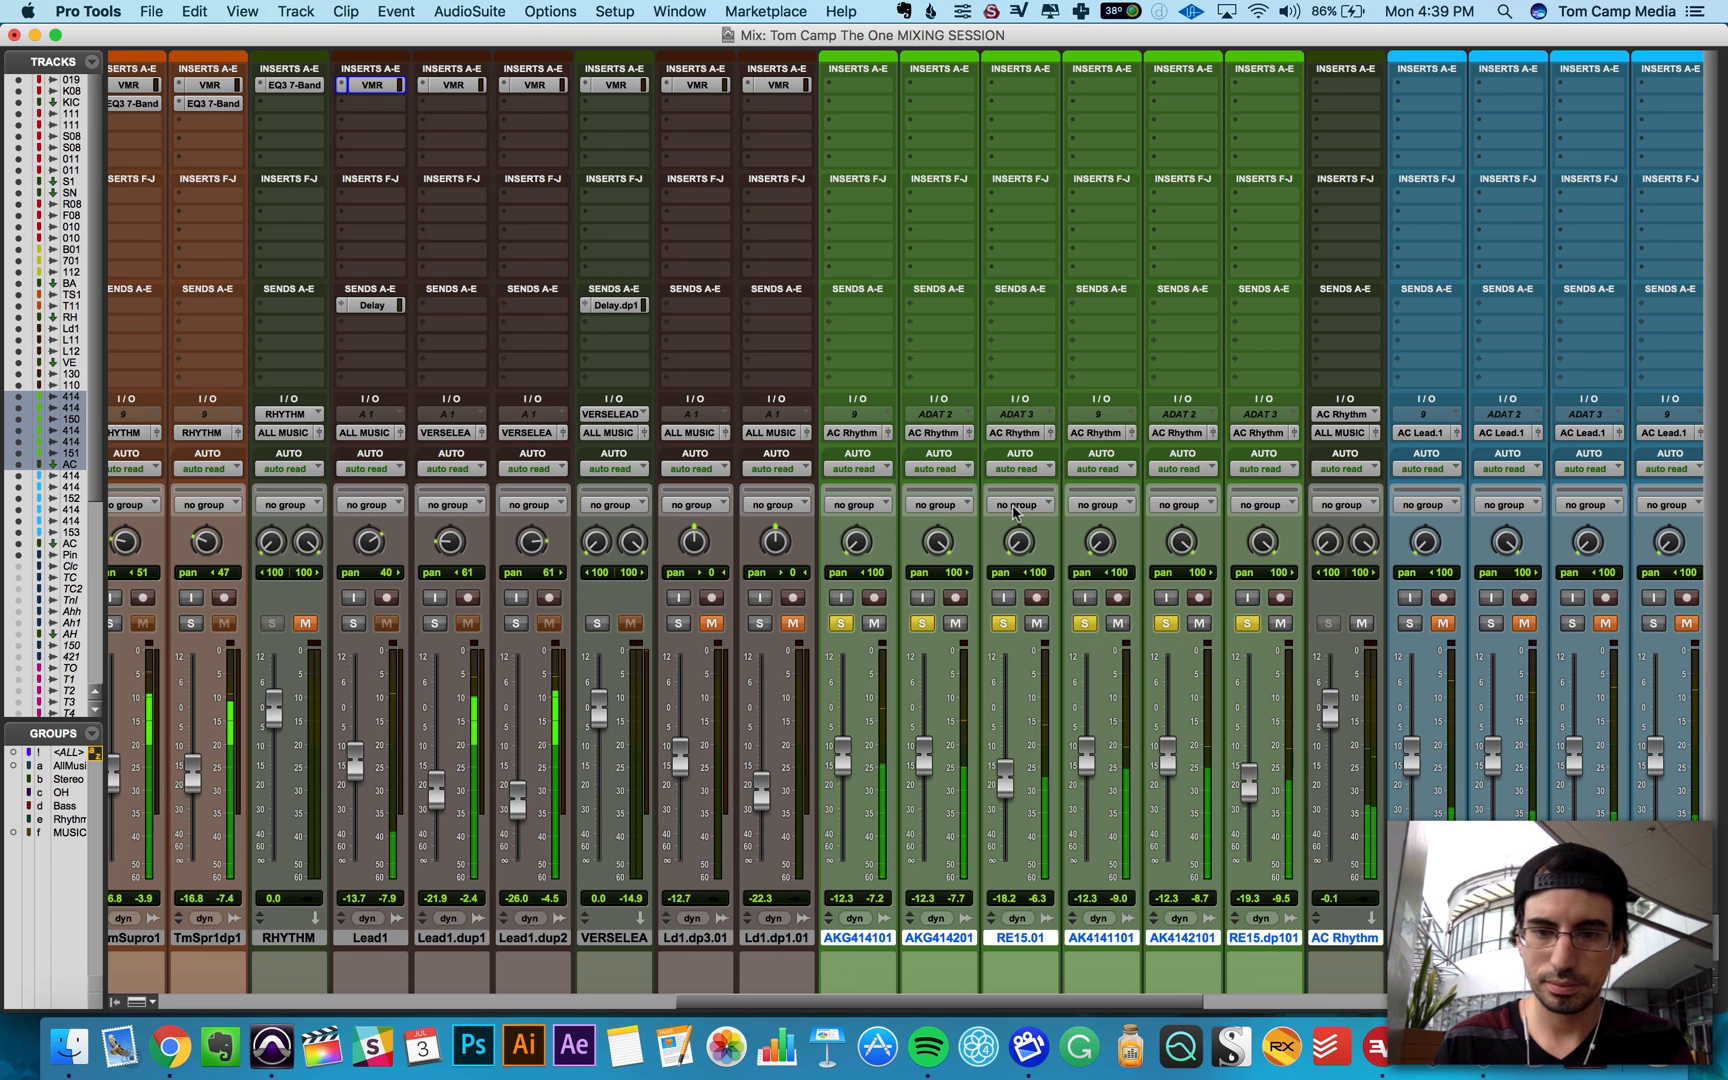
Step: Insert the Virtual Mix Rack on RE15.01, add the CS-EQ module in its first slot, and clear the rack away from the track strips
scroll(1000, 130, "right", 1)
left_click(1005, 100)
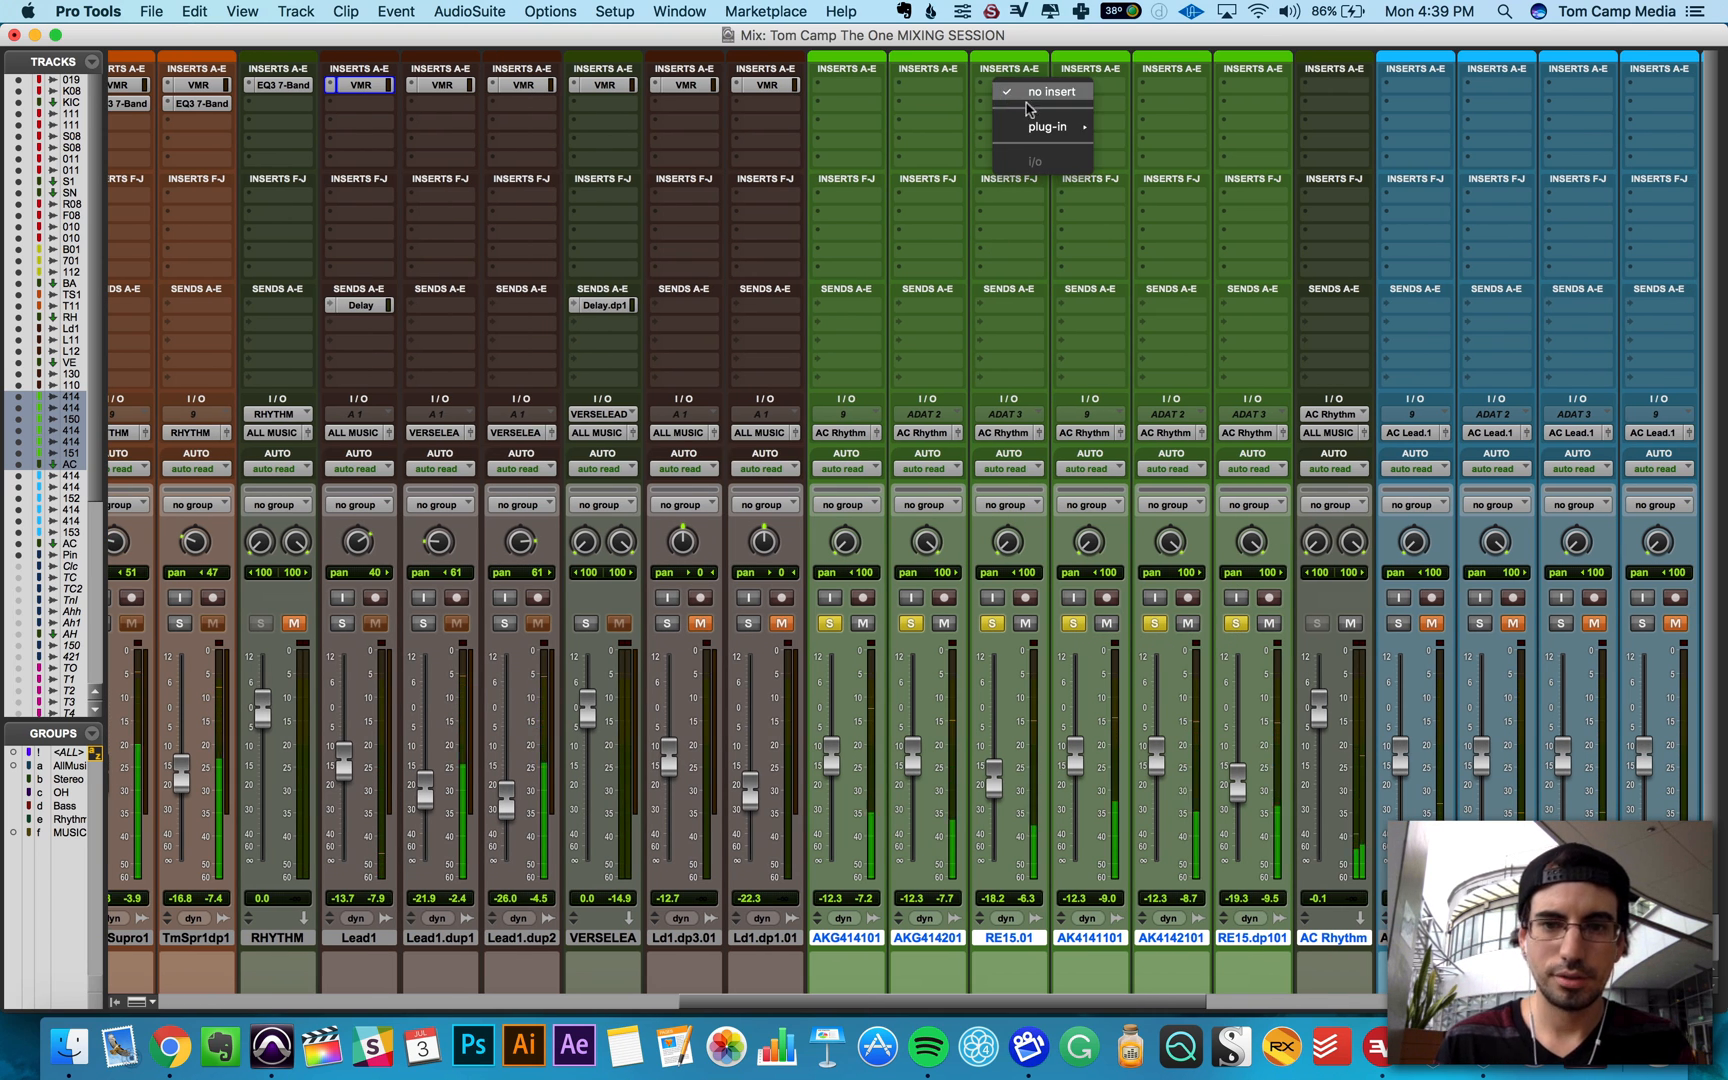
mouse_move(1047, 126)
mouse_move(1137, 131)
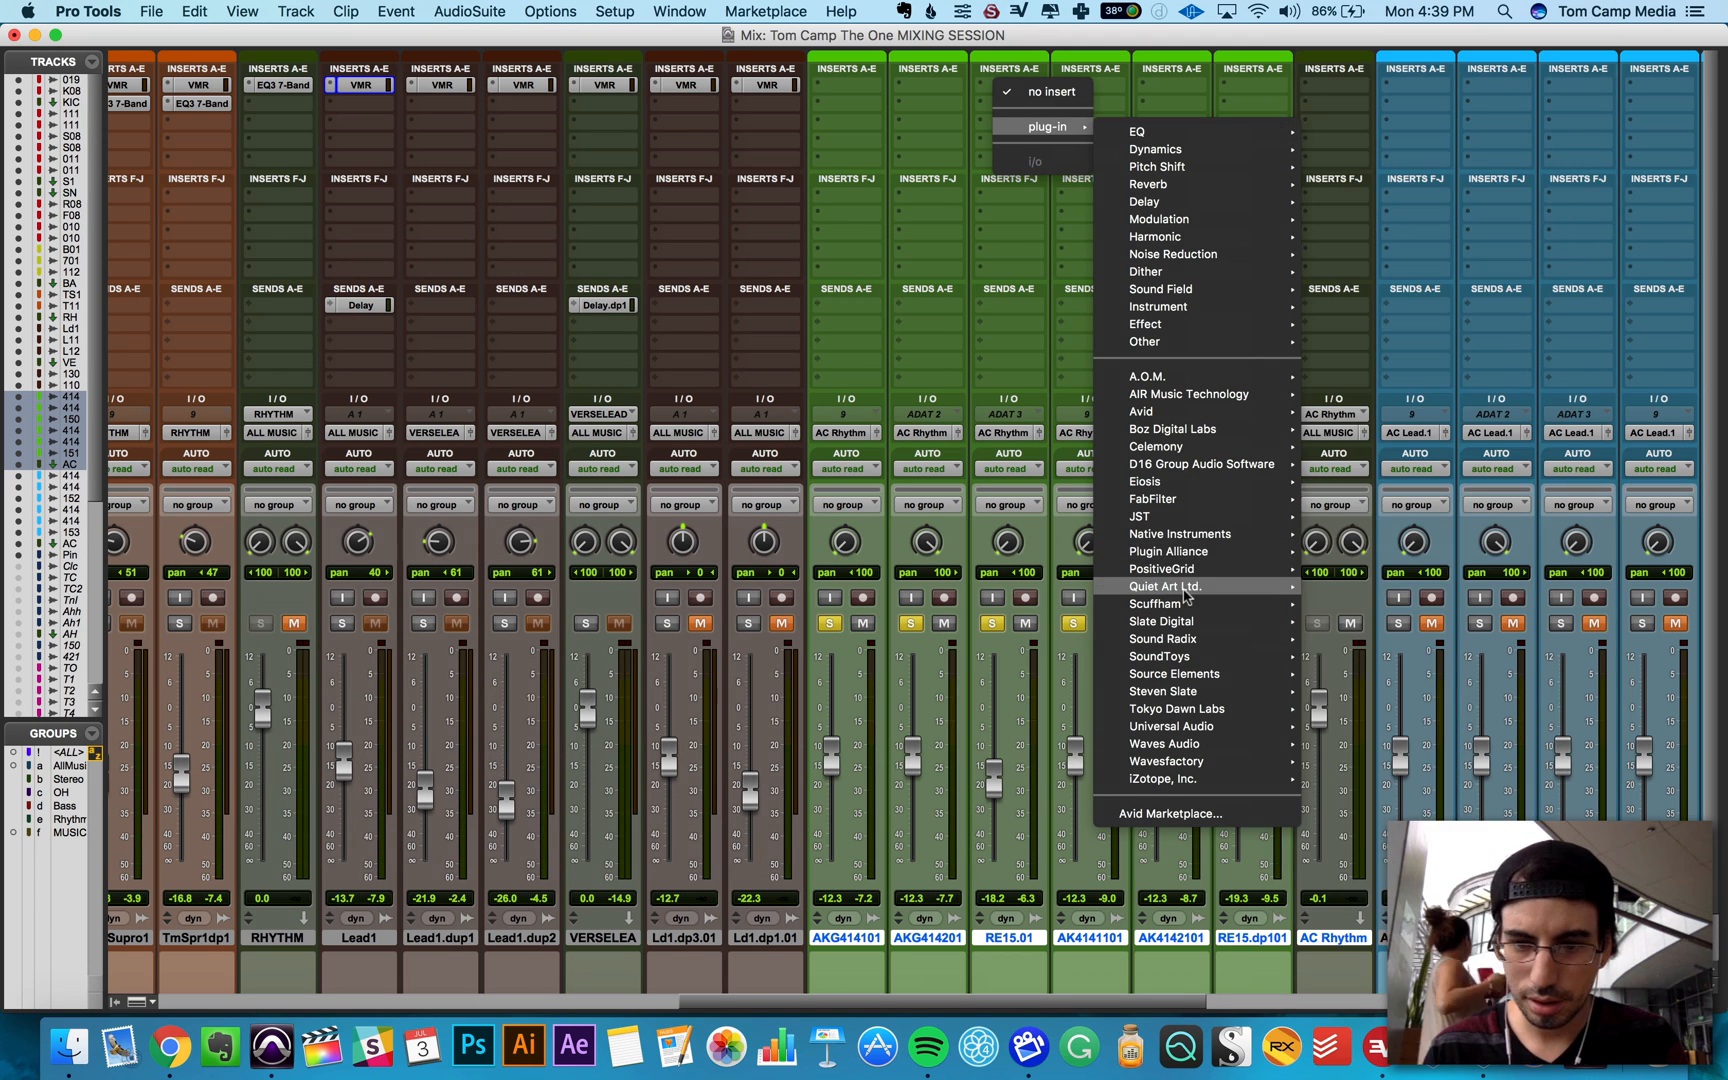
mouse_move(1213, 692)
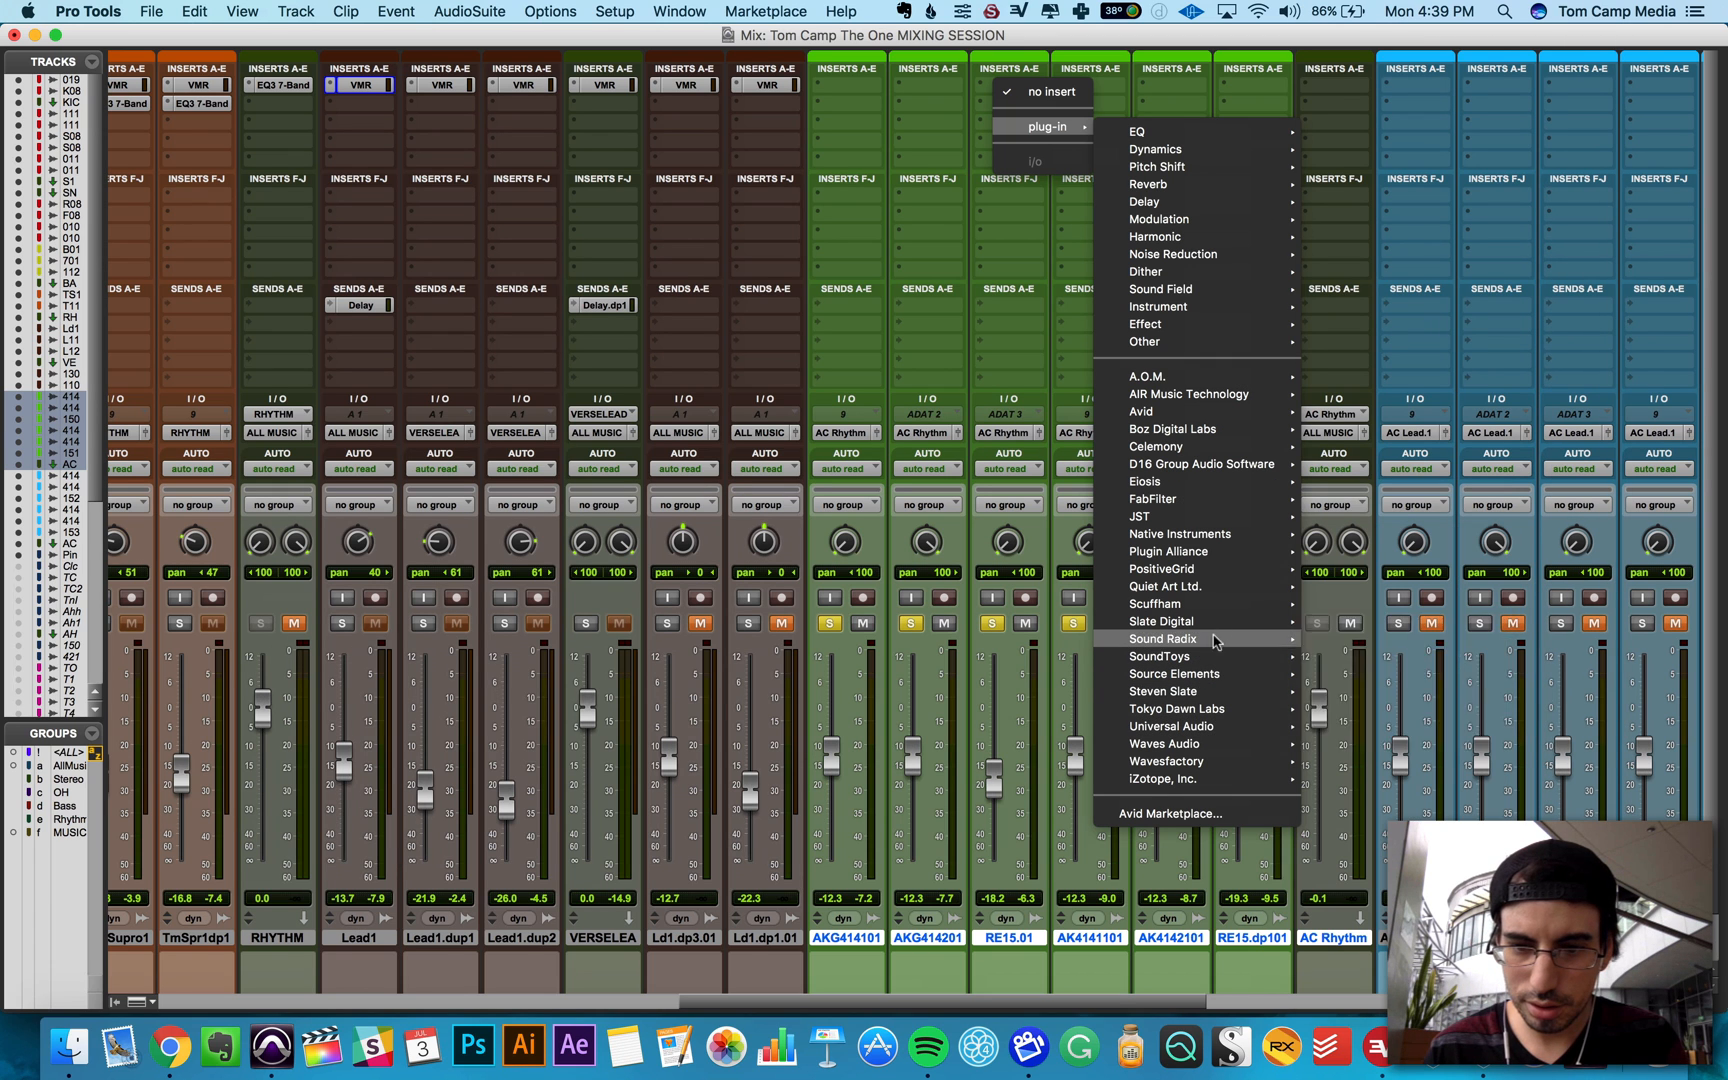
mouse_move(1200, 621)
left_click(1424, 716)
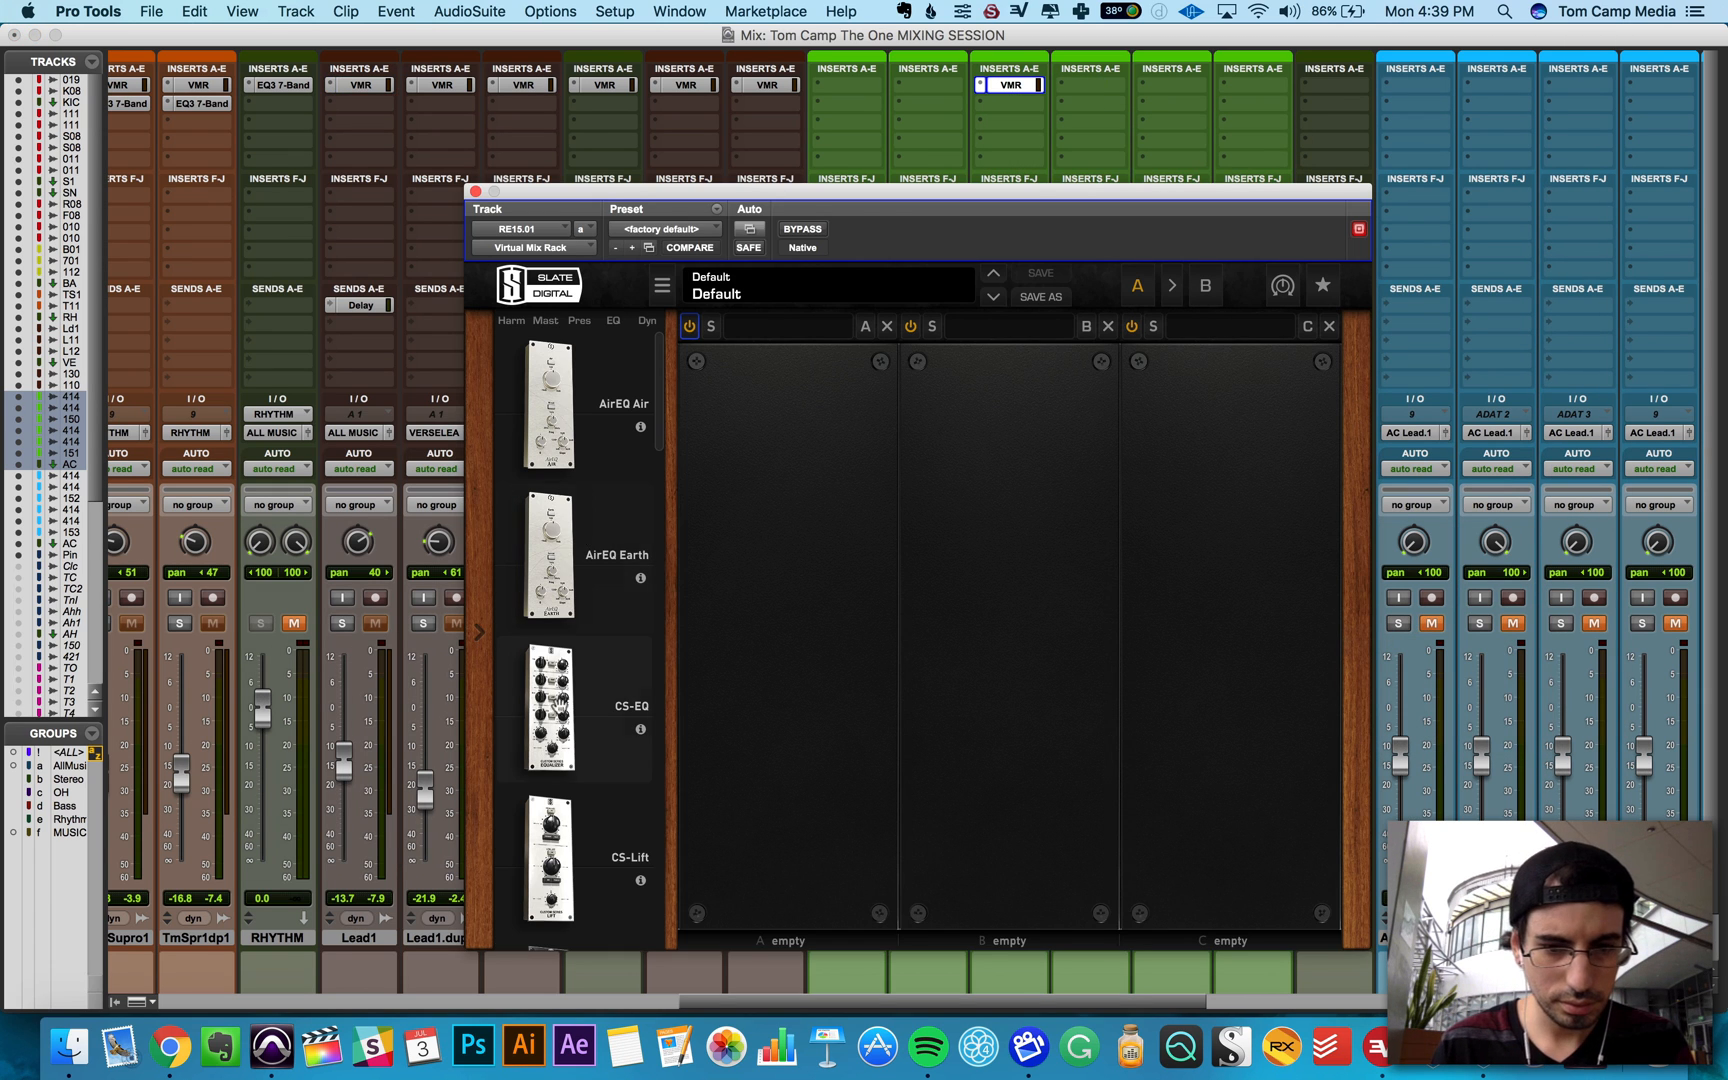
left_click_drag(560, 702, 787, 703)
left_click_drag(1030, 195, 409, 81)
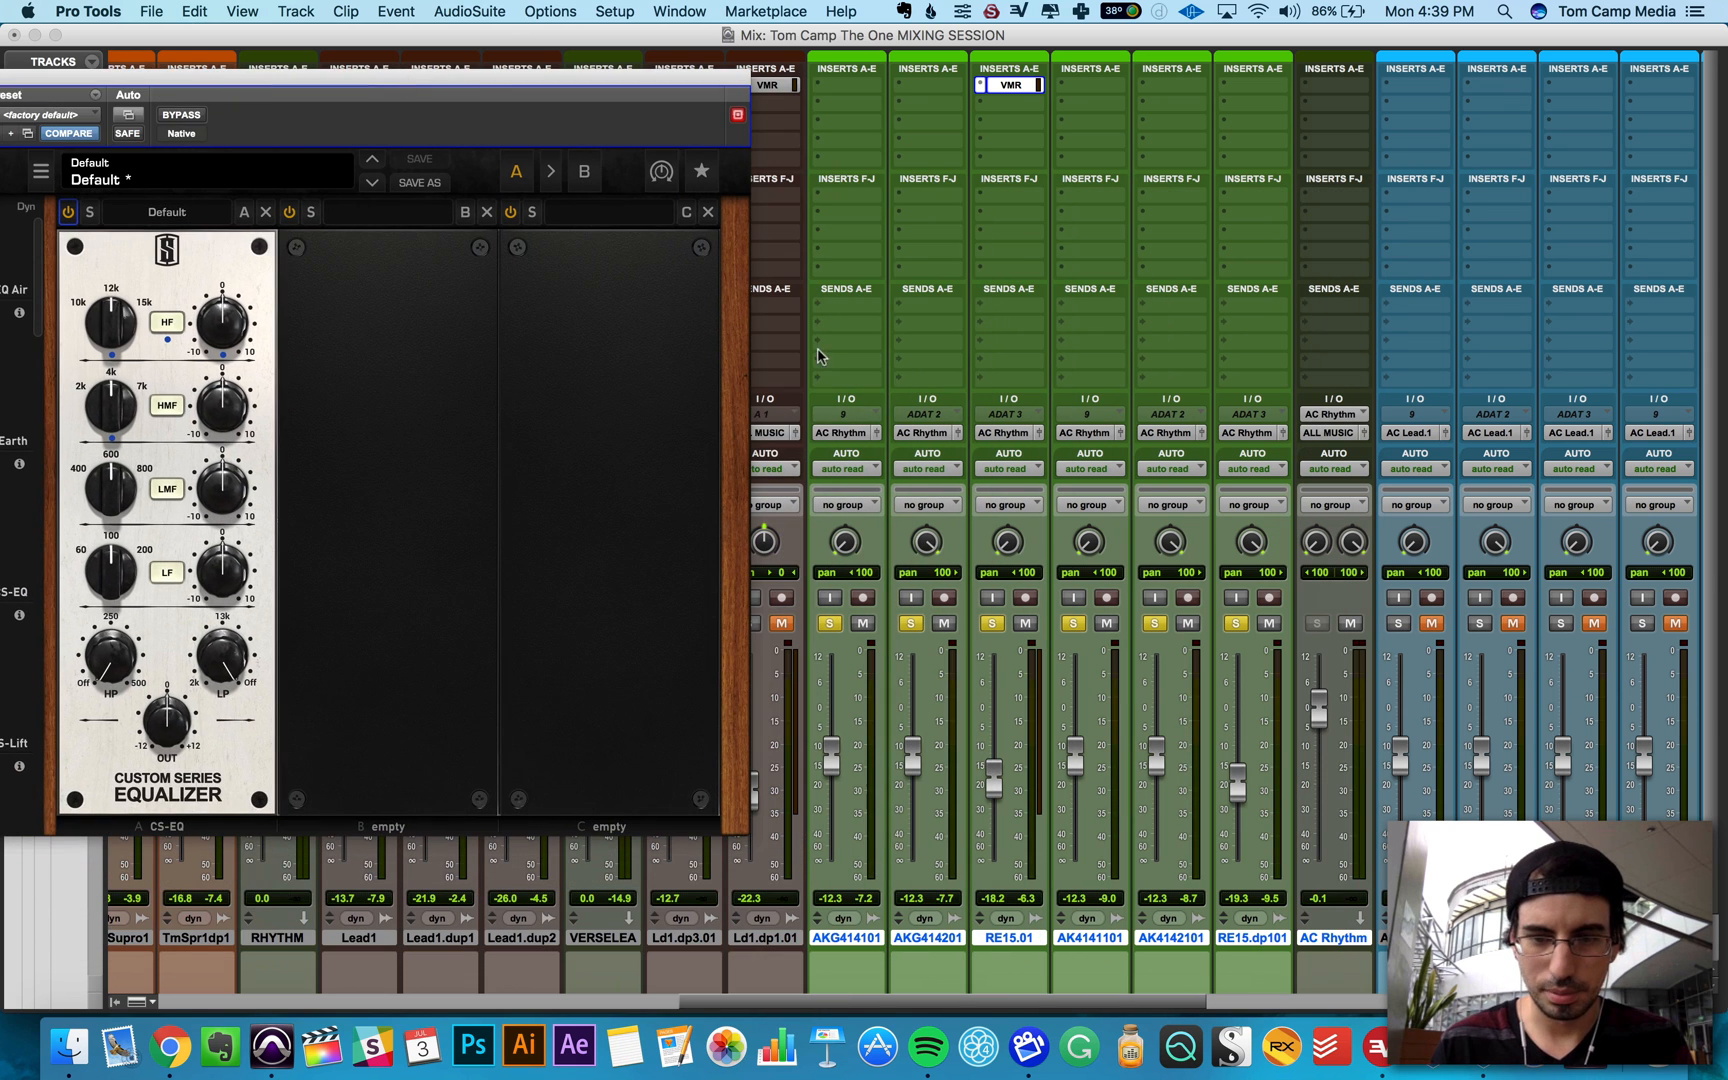
Step: Limit the solos to RE15.01, AKG414201 and AKG414101, and raise the system volume
left_click(991, 623, "super")
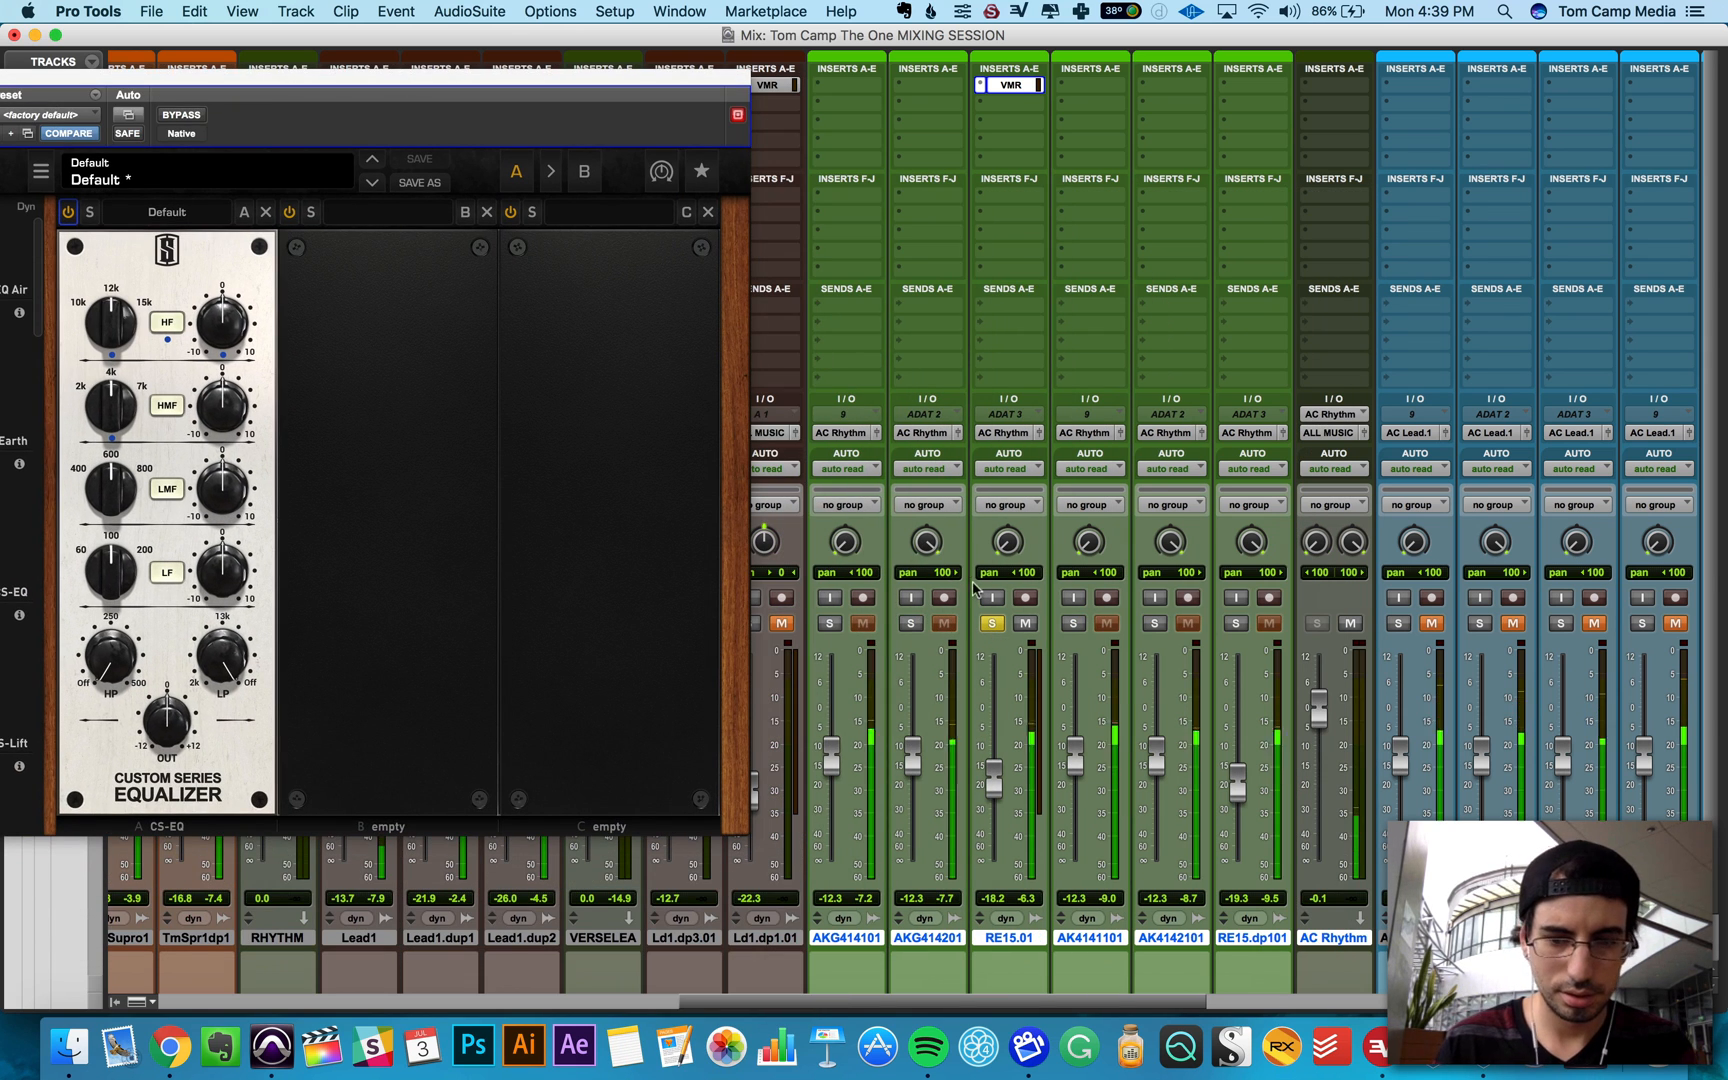
key("XF86AudioRaiseVolume")
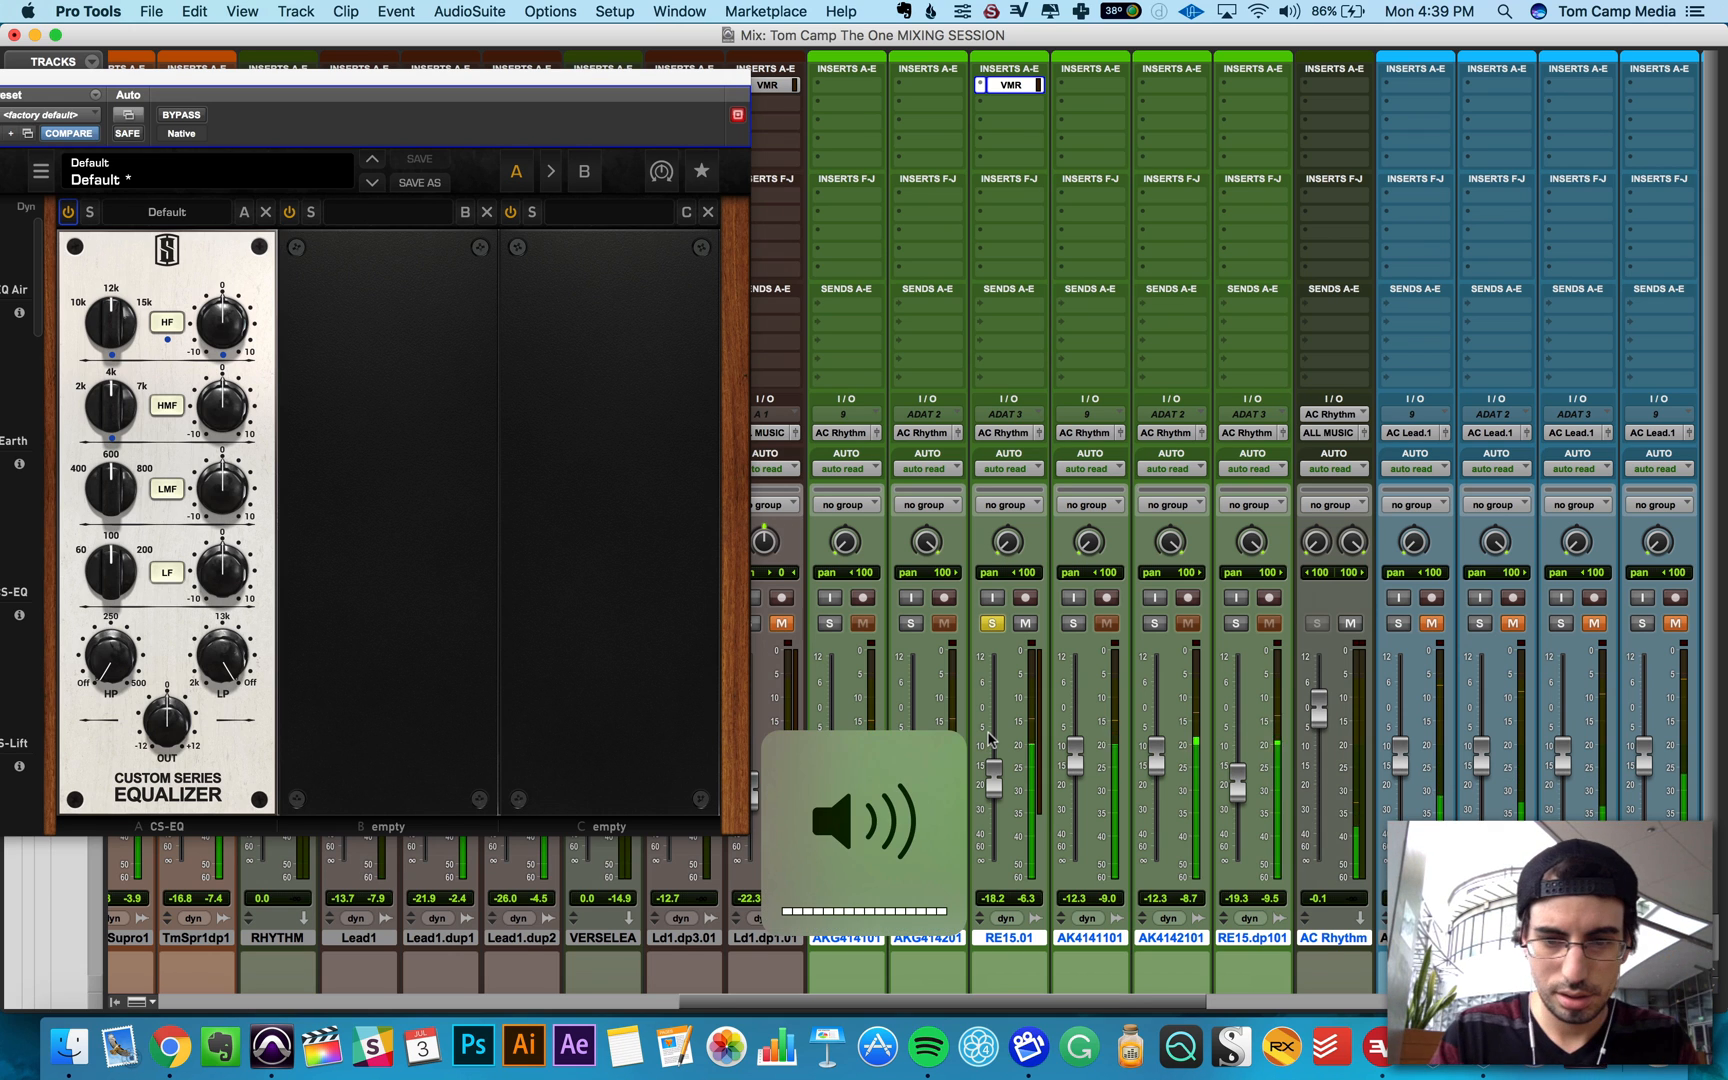
left_click(911, 623)
left_click(829, 623)
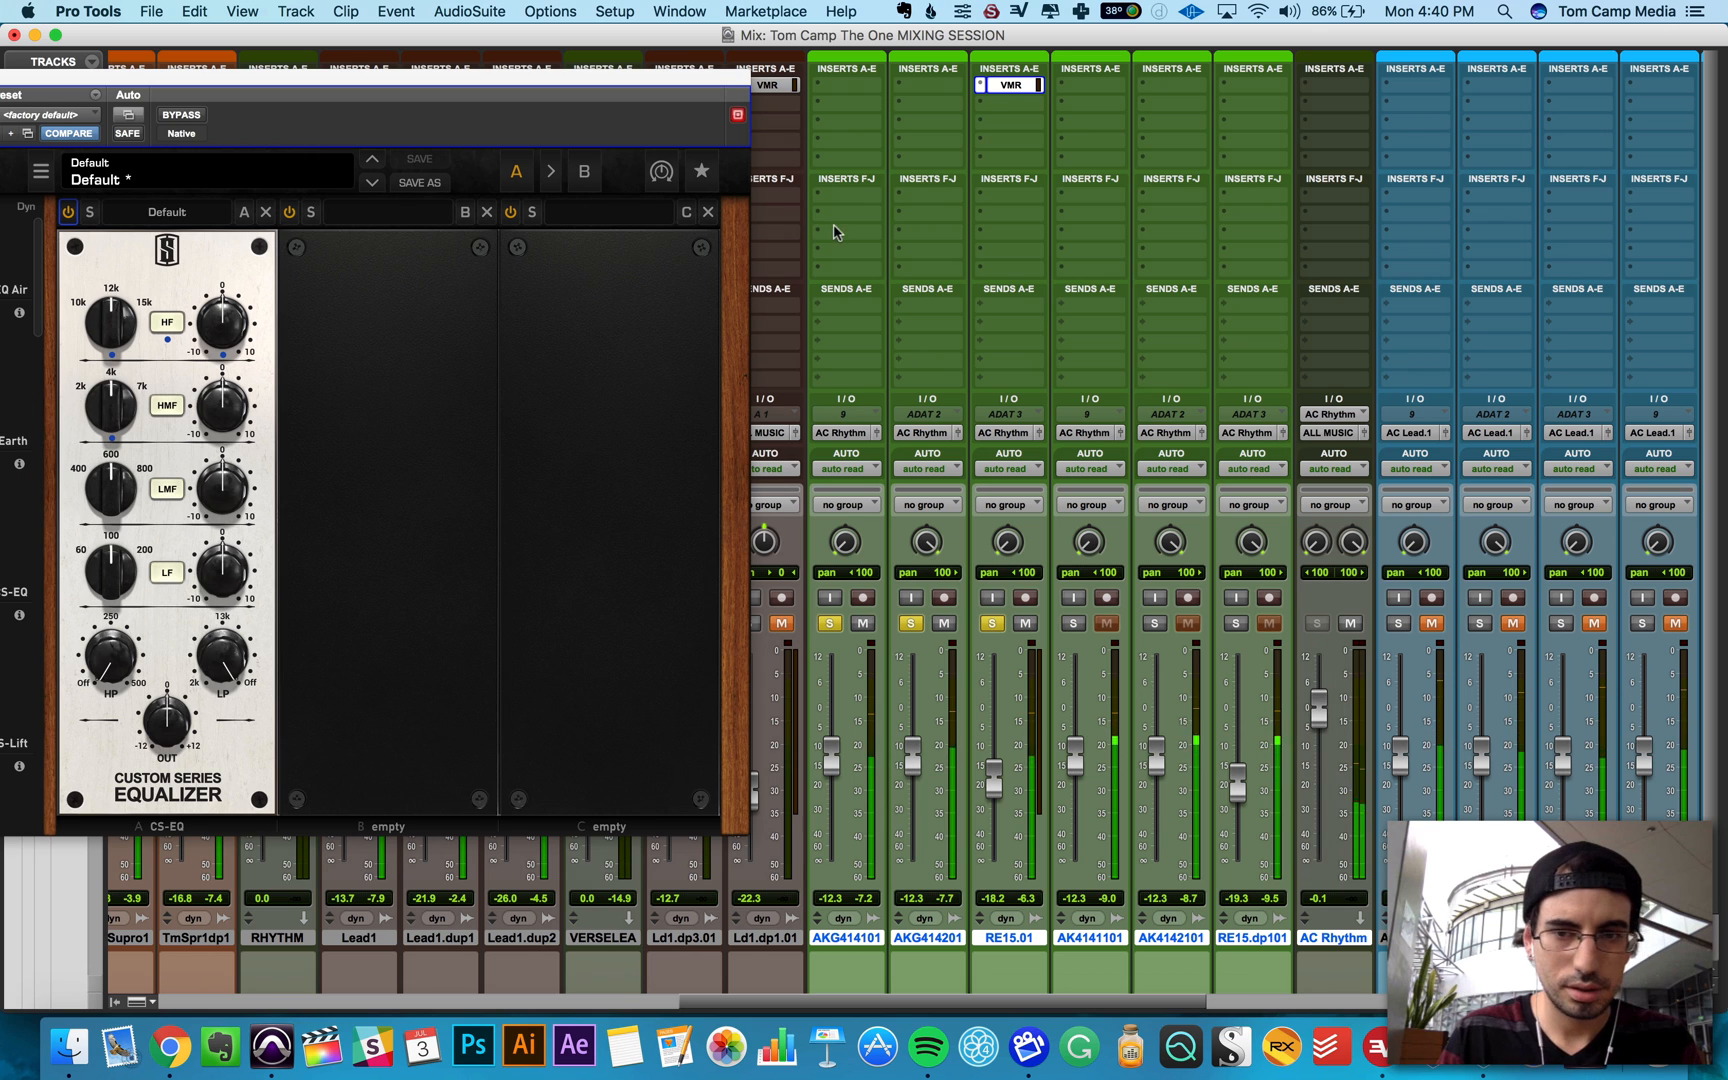
Step: Insert an EQ3 7-Band below the rack on RE15.01 and cut the mid band 12.7 dB at 978.8 Hz with a Q of 5.43
left_click(1007, 100)
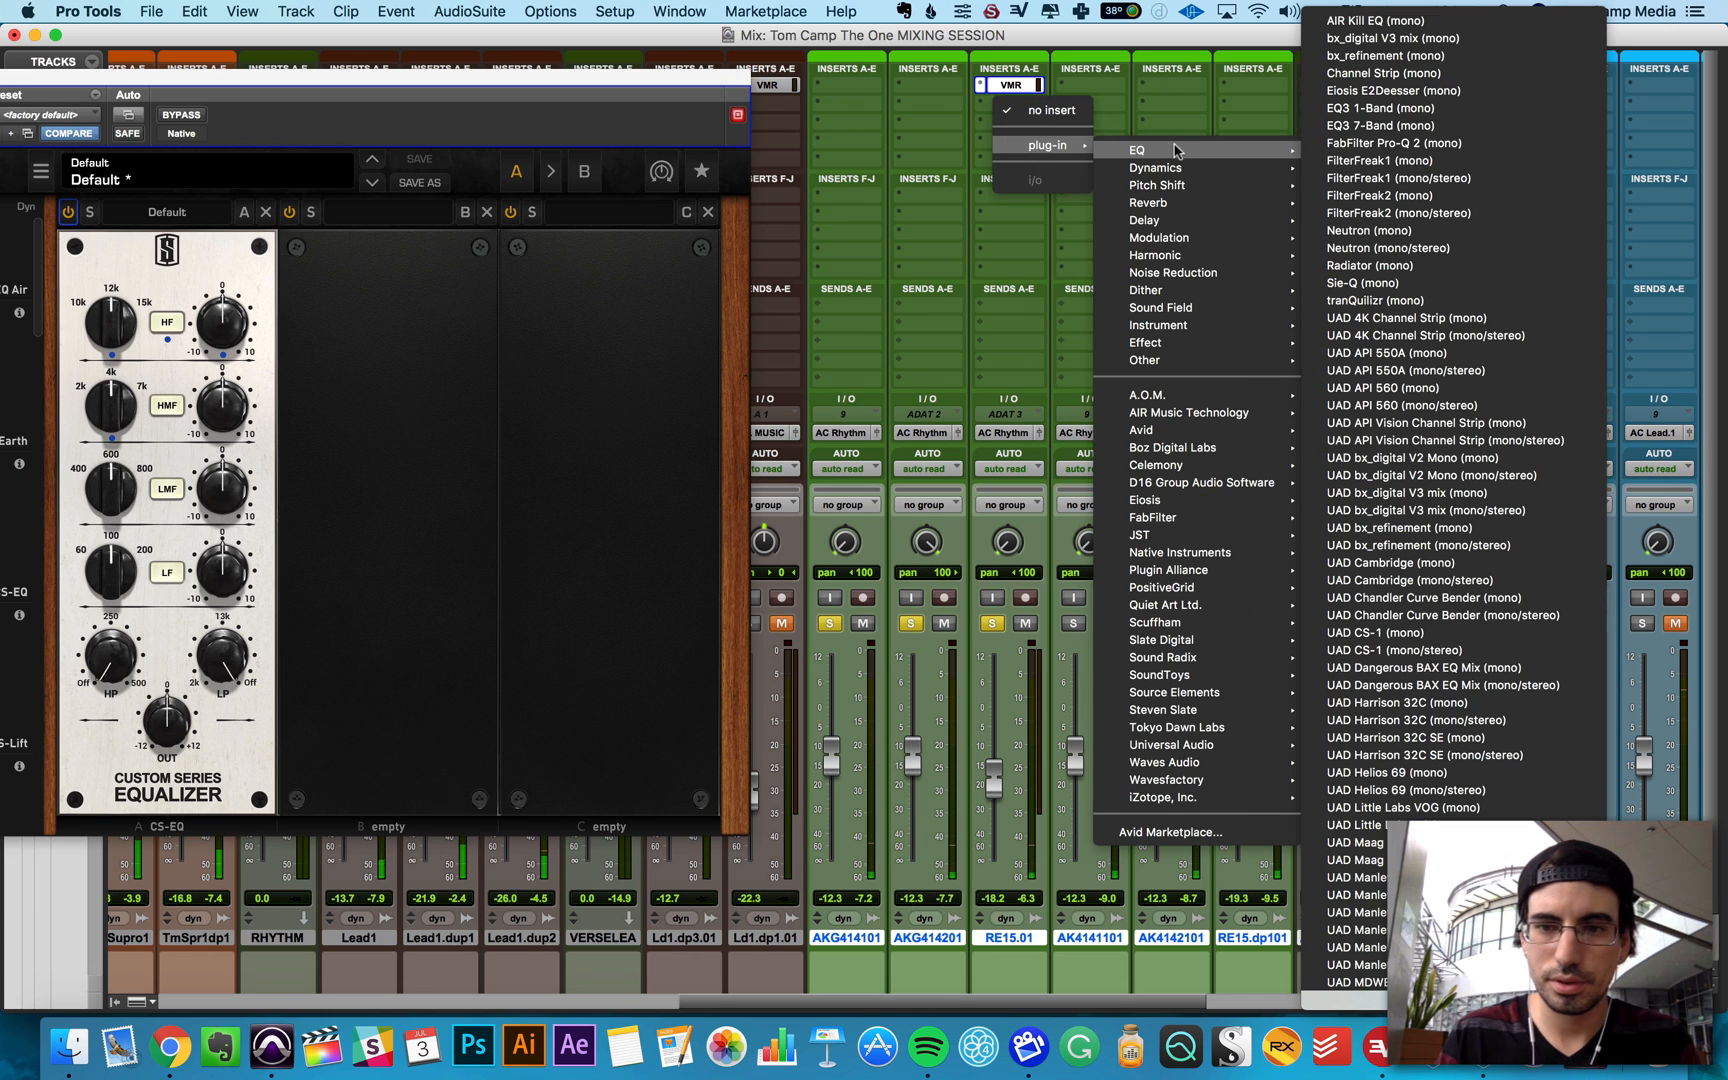
left_click(1434, 128)
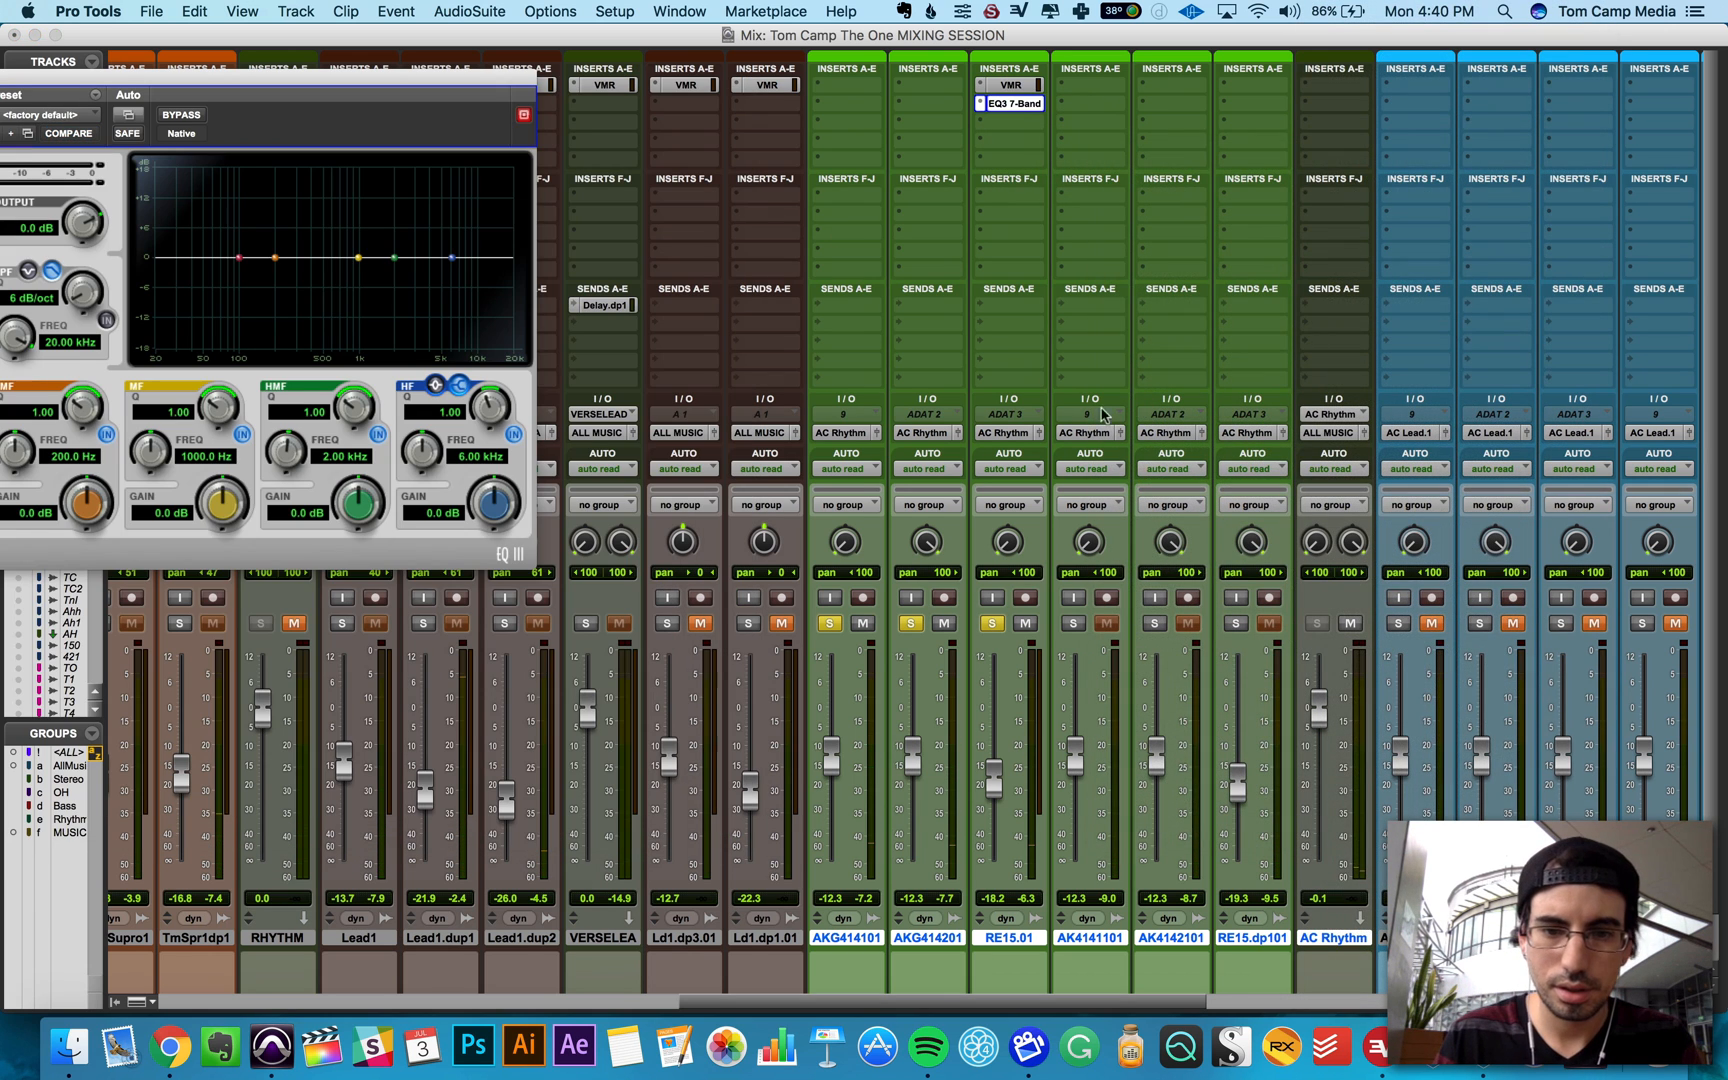
left_click_drag(359, 258, 360, 208)
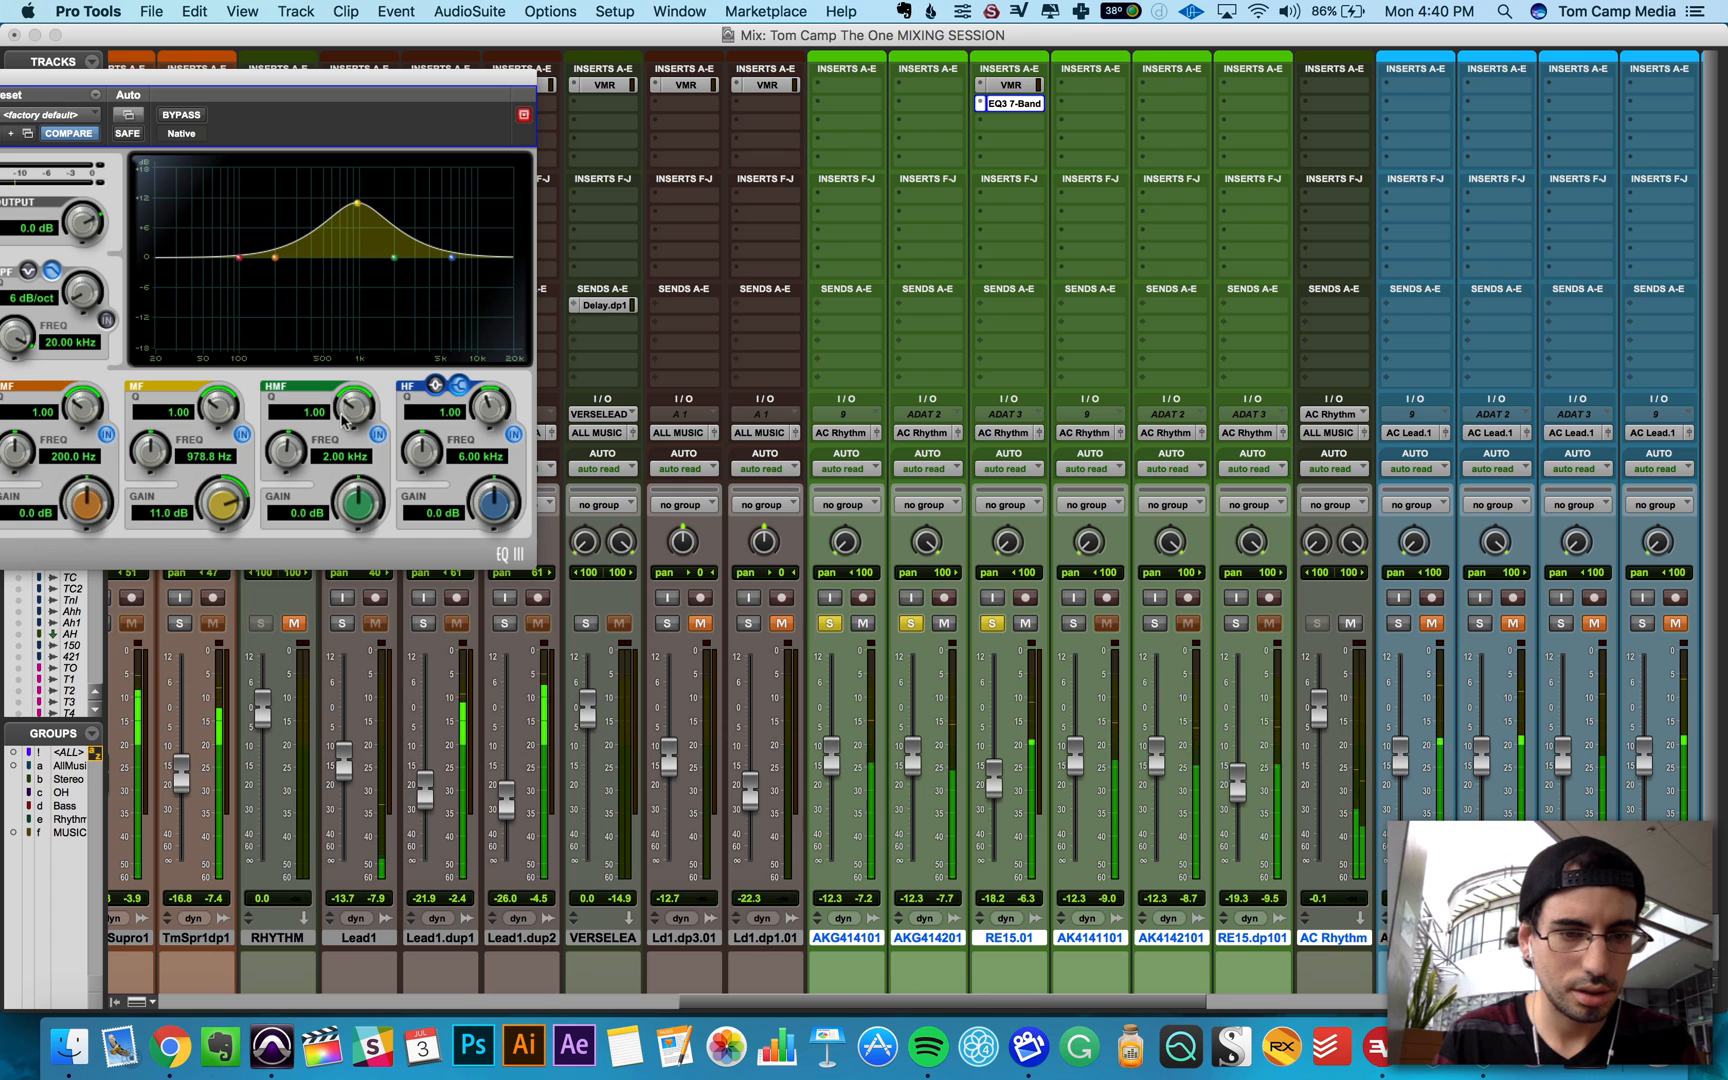
left_click_drag(222, 410, 256, 346)
left_click_drag(221, 503, 145, 491)
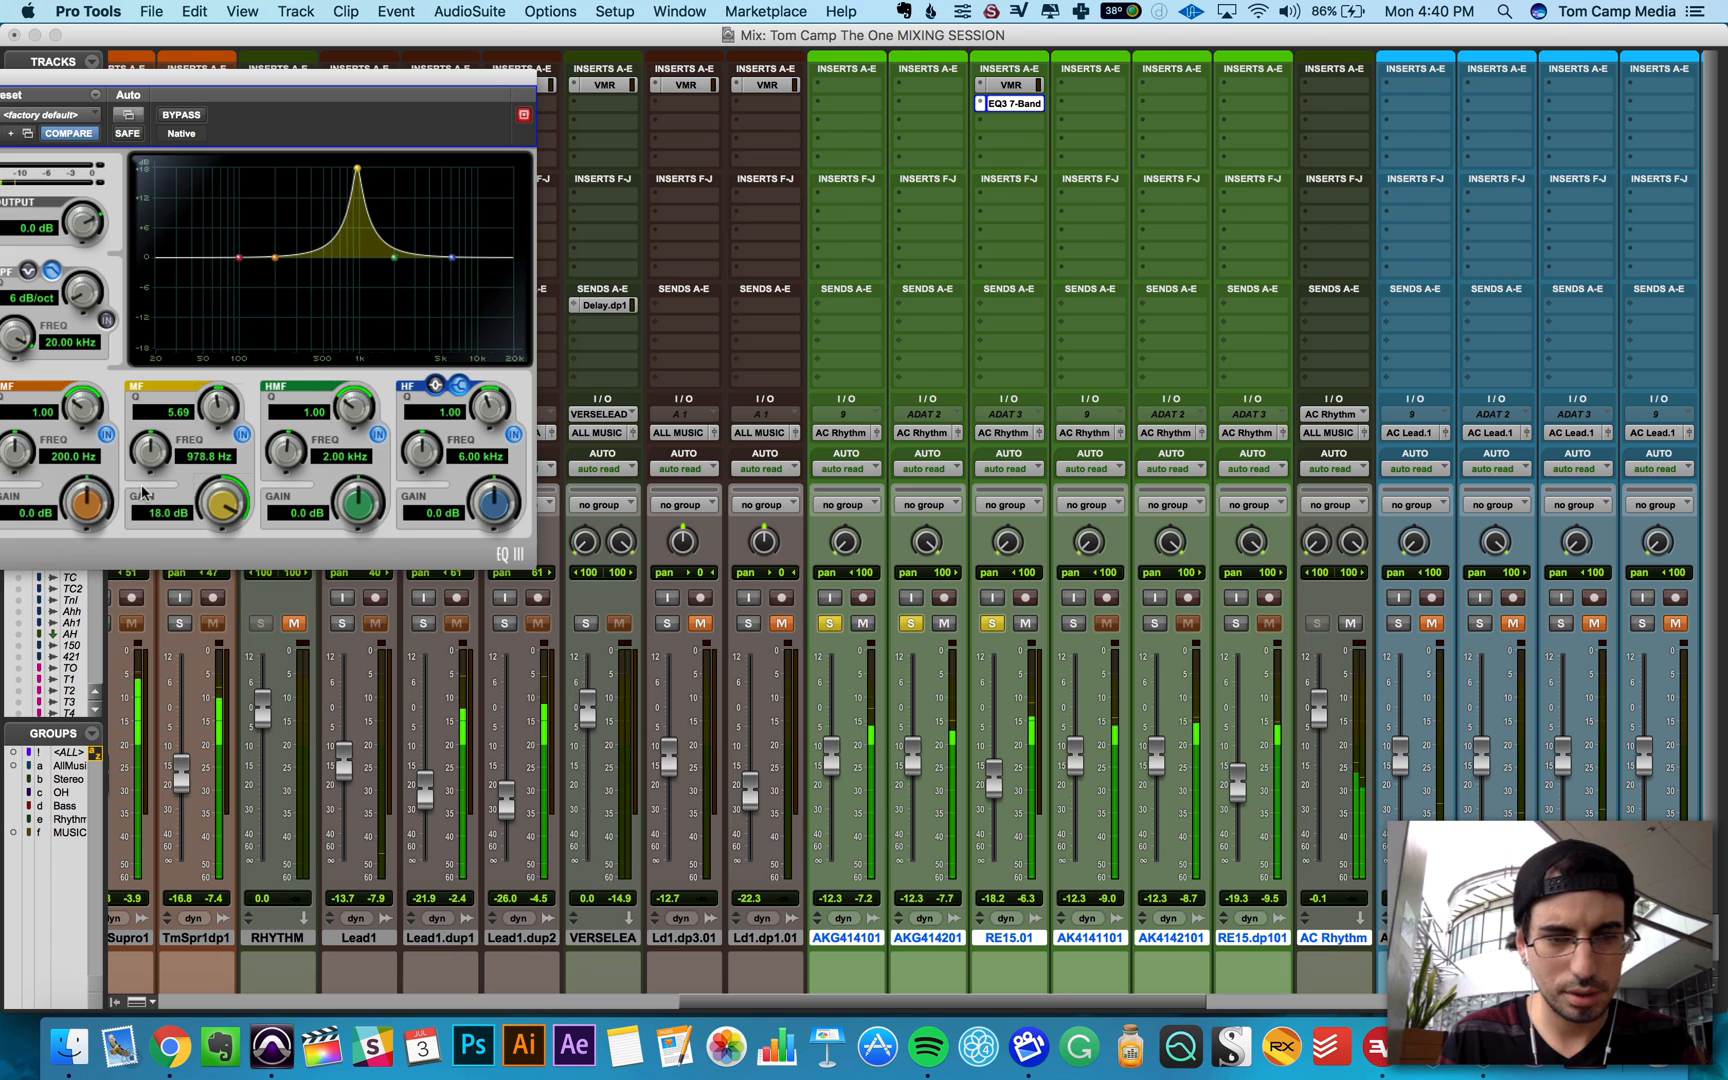
left_click_drag(214, 406, 213, 412)
left_click_drag(222, 505, 186, 671)
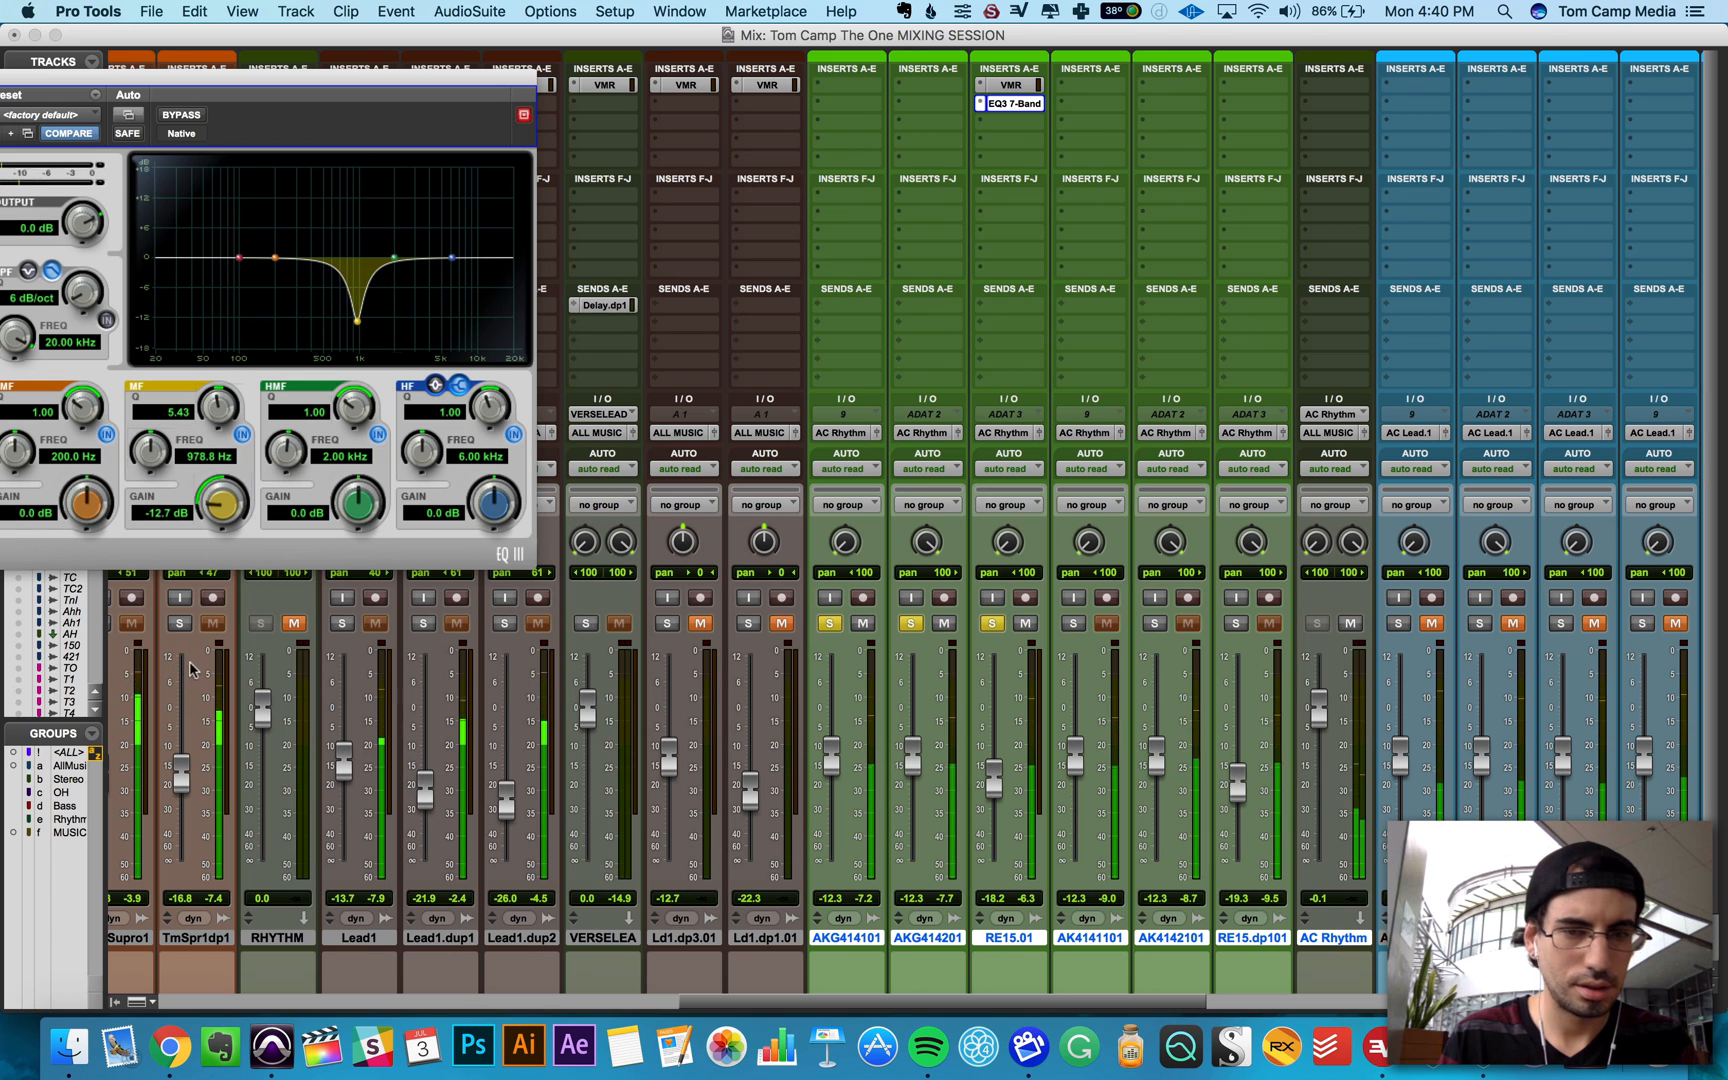
Step: Copy the RE15.01 EQ3 7-Band to RE15.dp101, RE15.dup2 and RE15.dup3, solo RE15.dp101, and start playback
left_click_drag(1022, 100, 1256, 103)
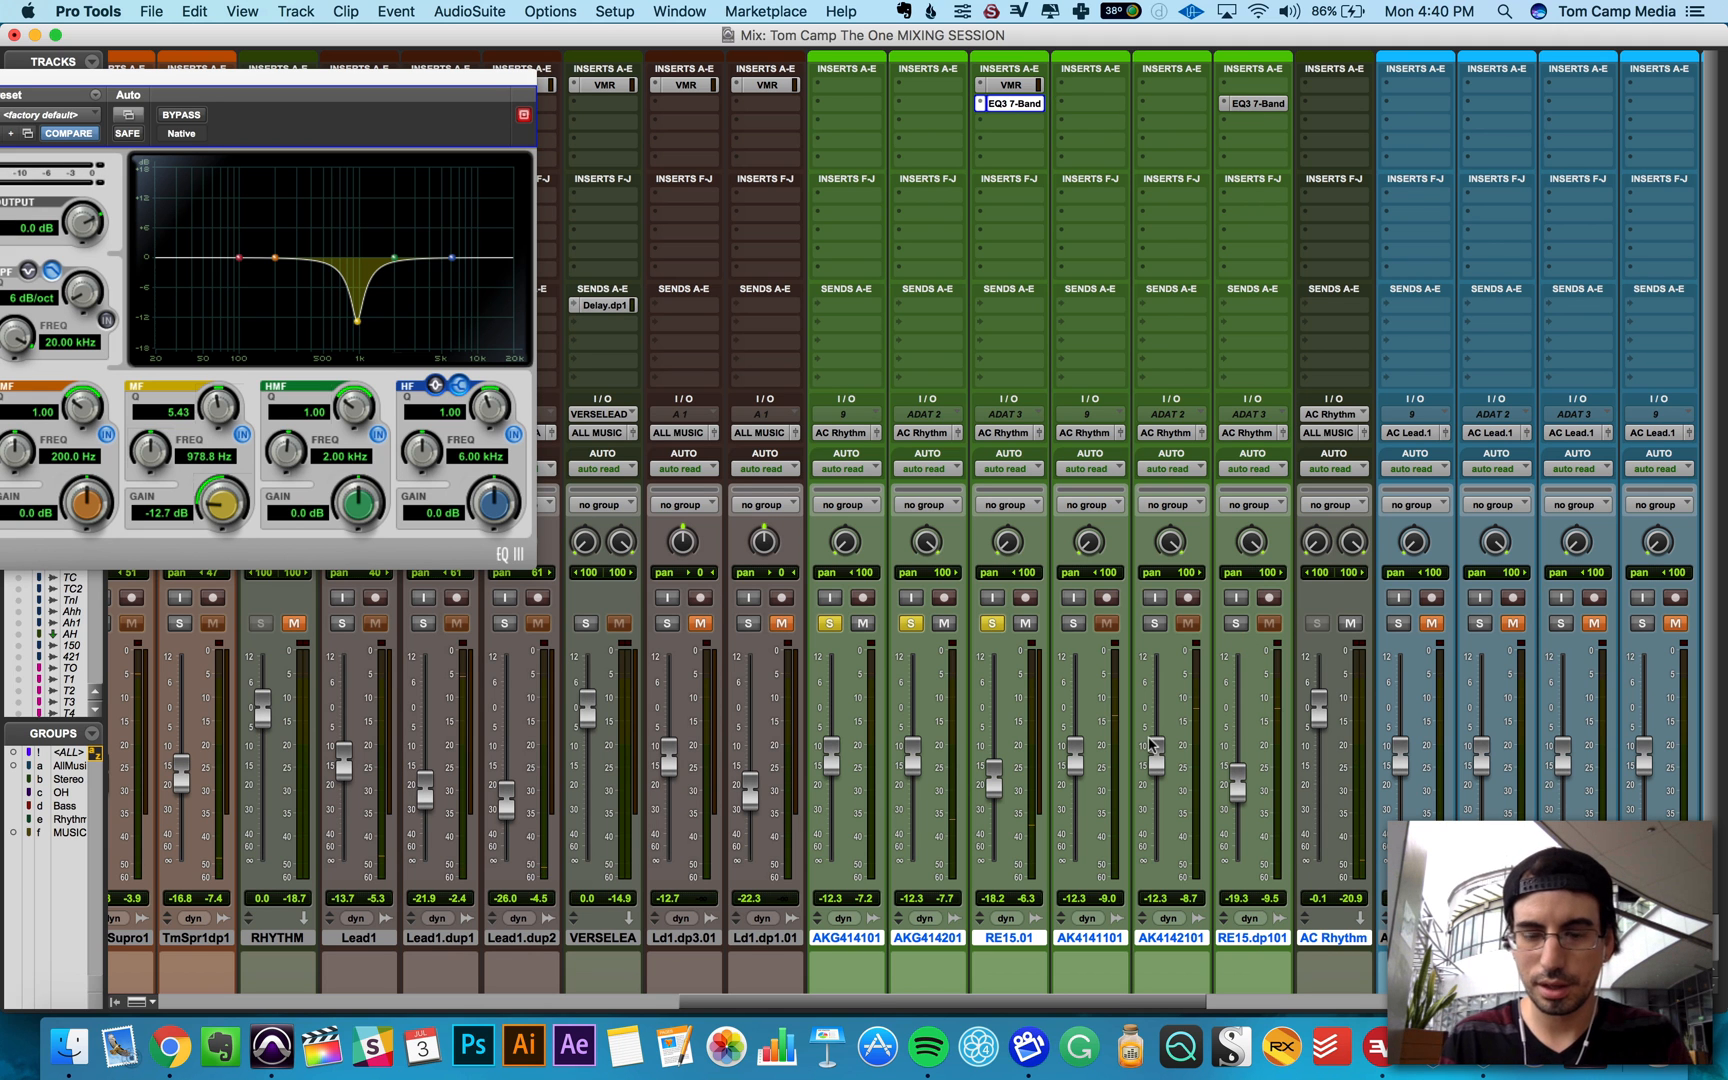
left_click(1236, 623)
scroll(1290, 405, "right", 10)
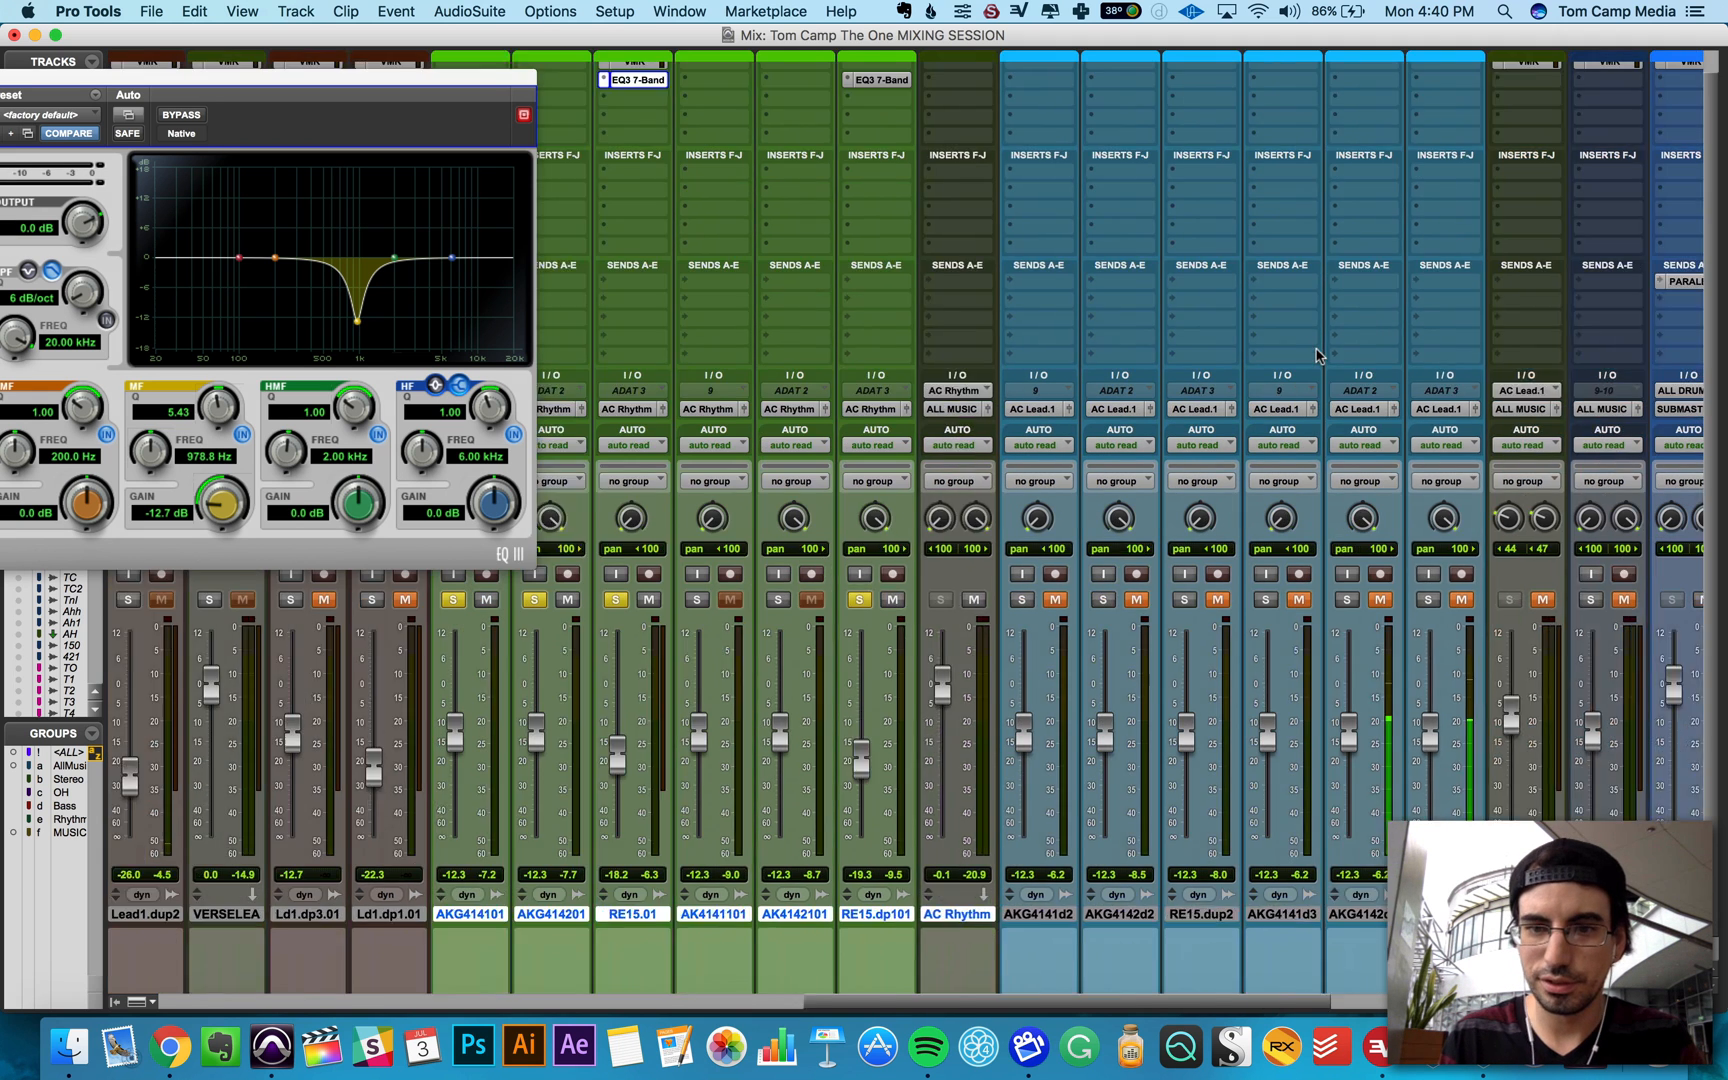
left_click_drag(706, 107, 1225, 103)
key("space")
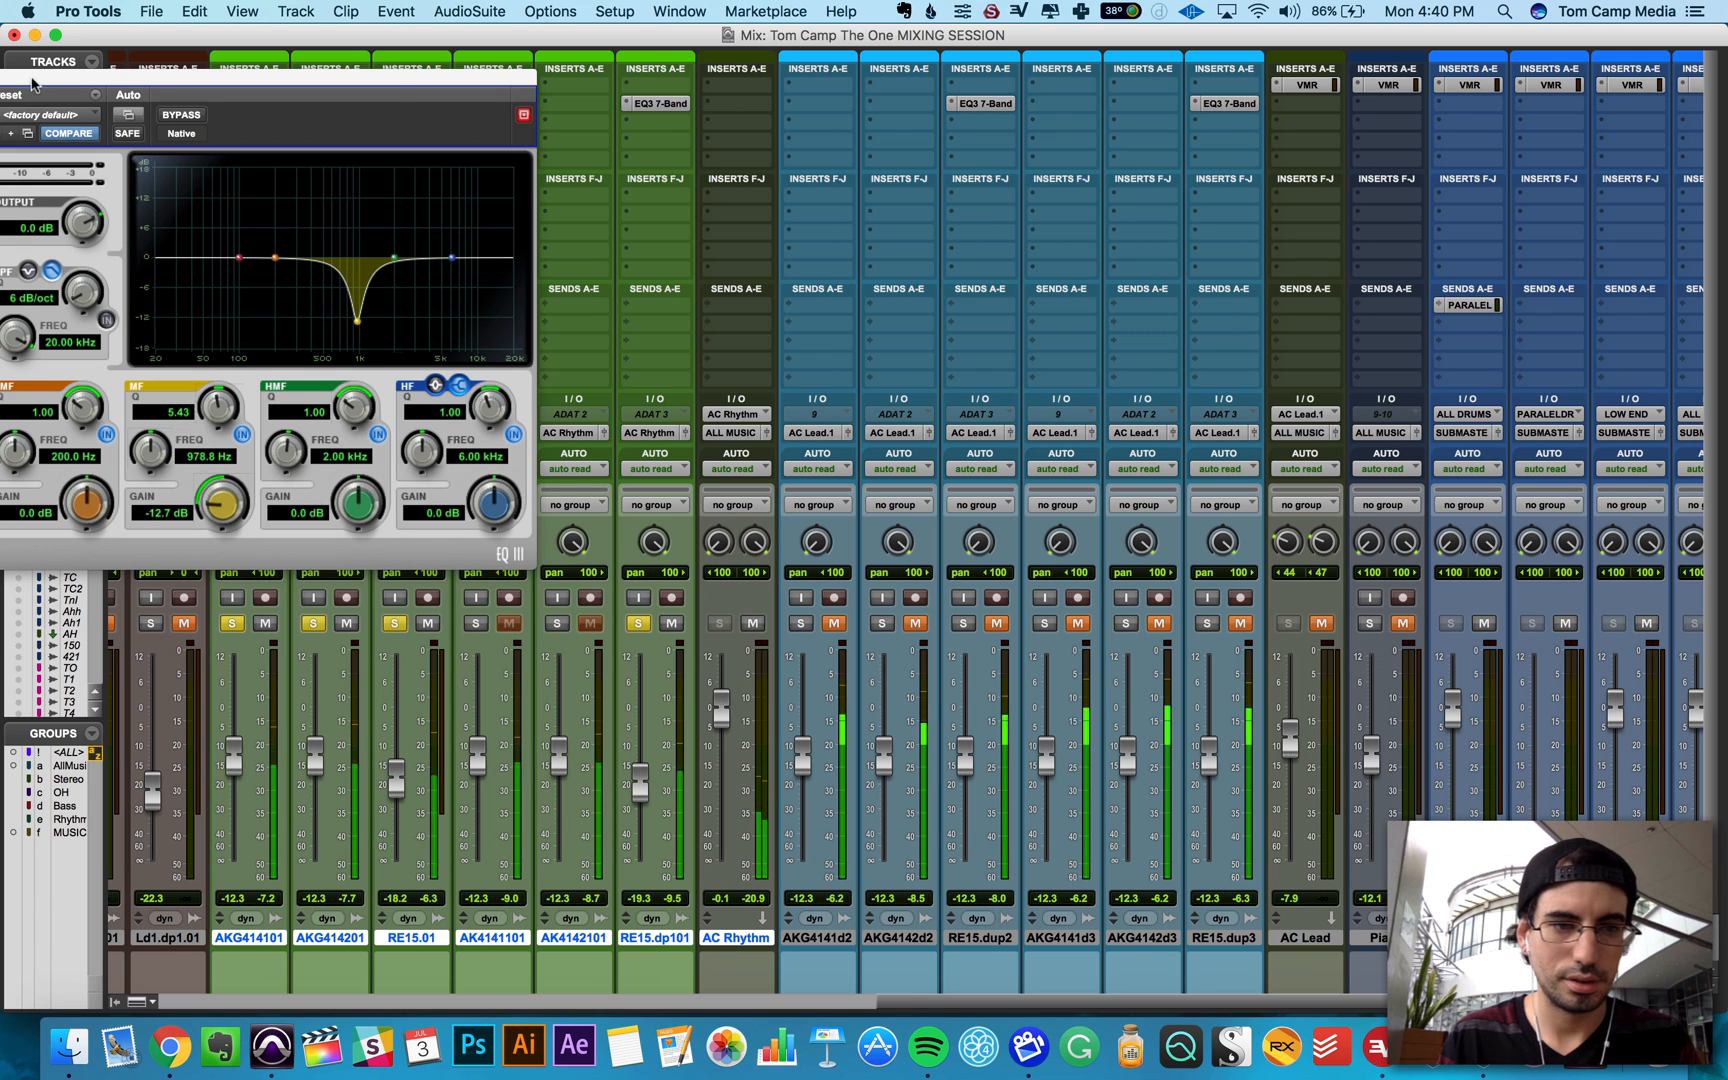
Step: Close the EQ window and add AK4142101 and AK4141101 to the soloed acoustic rhythm tracks
left_click_drag(30, 84, 322, 112)
left_click(147, 112)
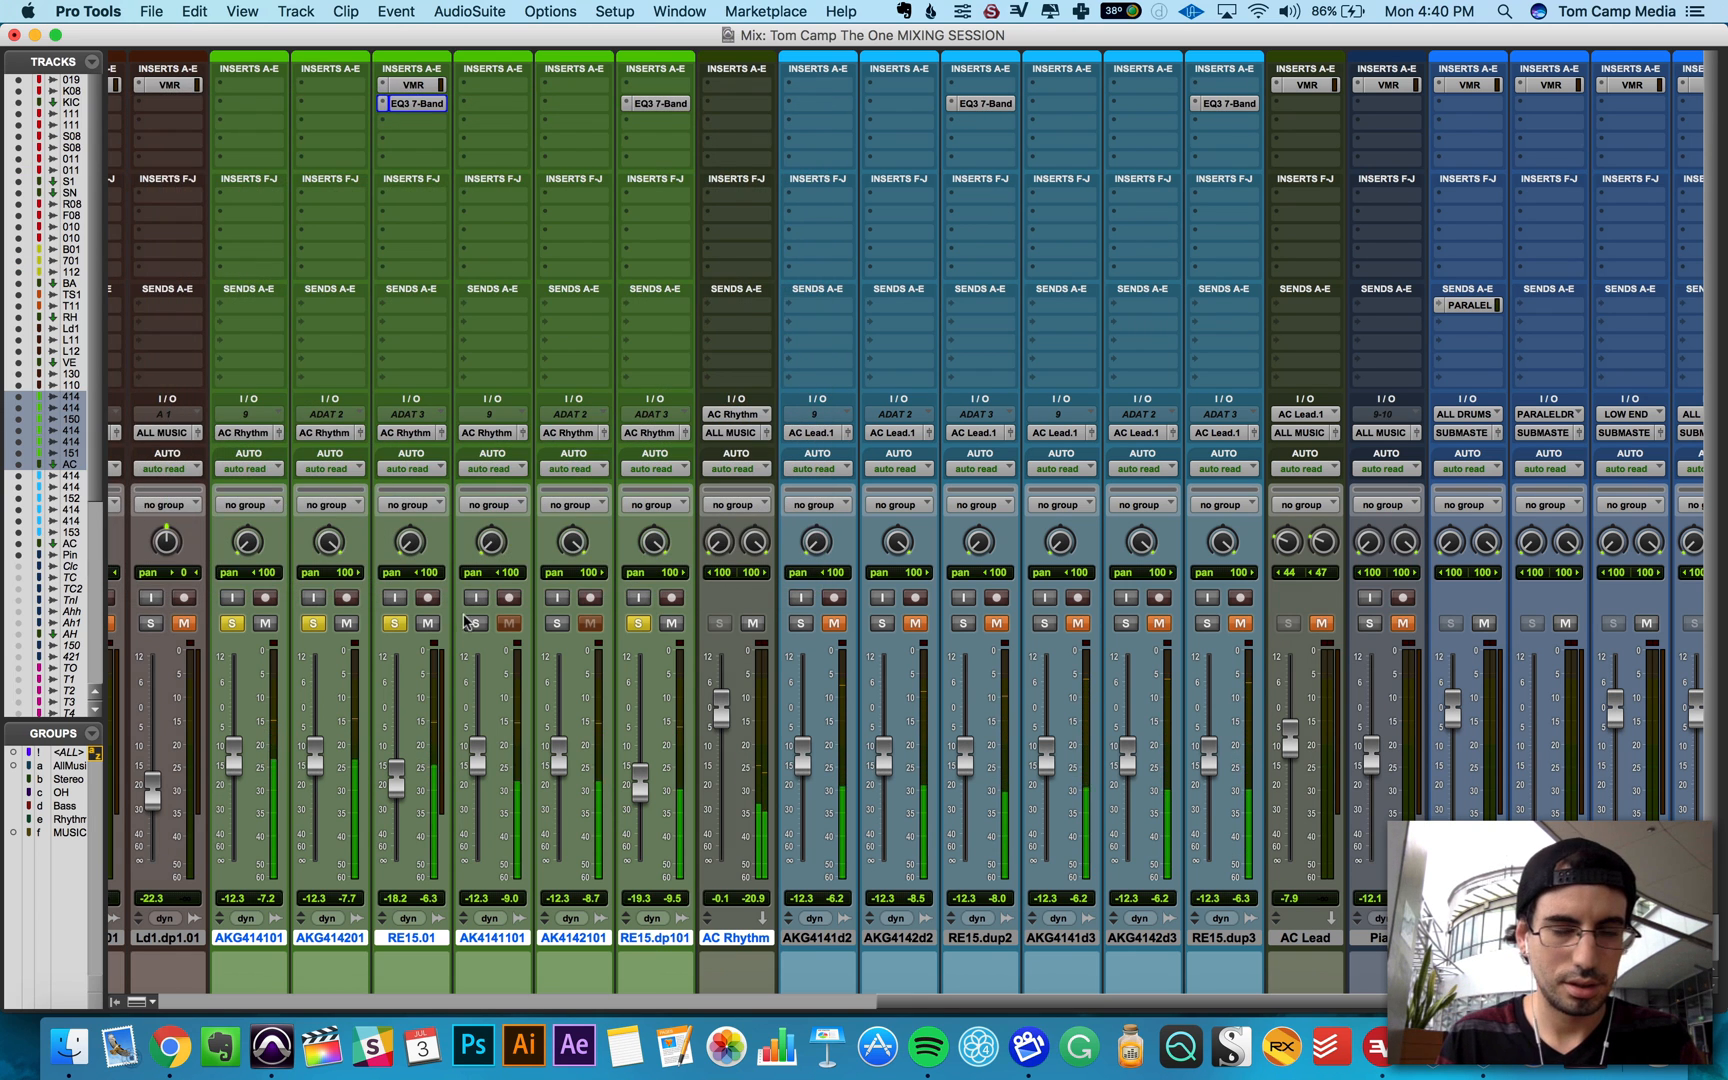
left_click(557, 623)
left_click(476, 623)
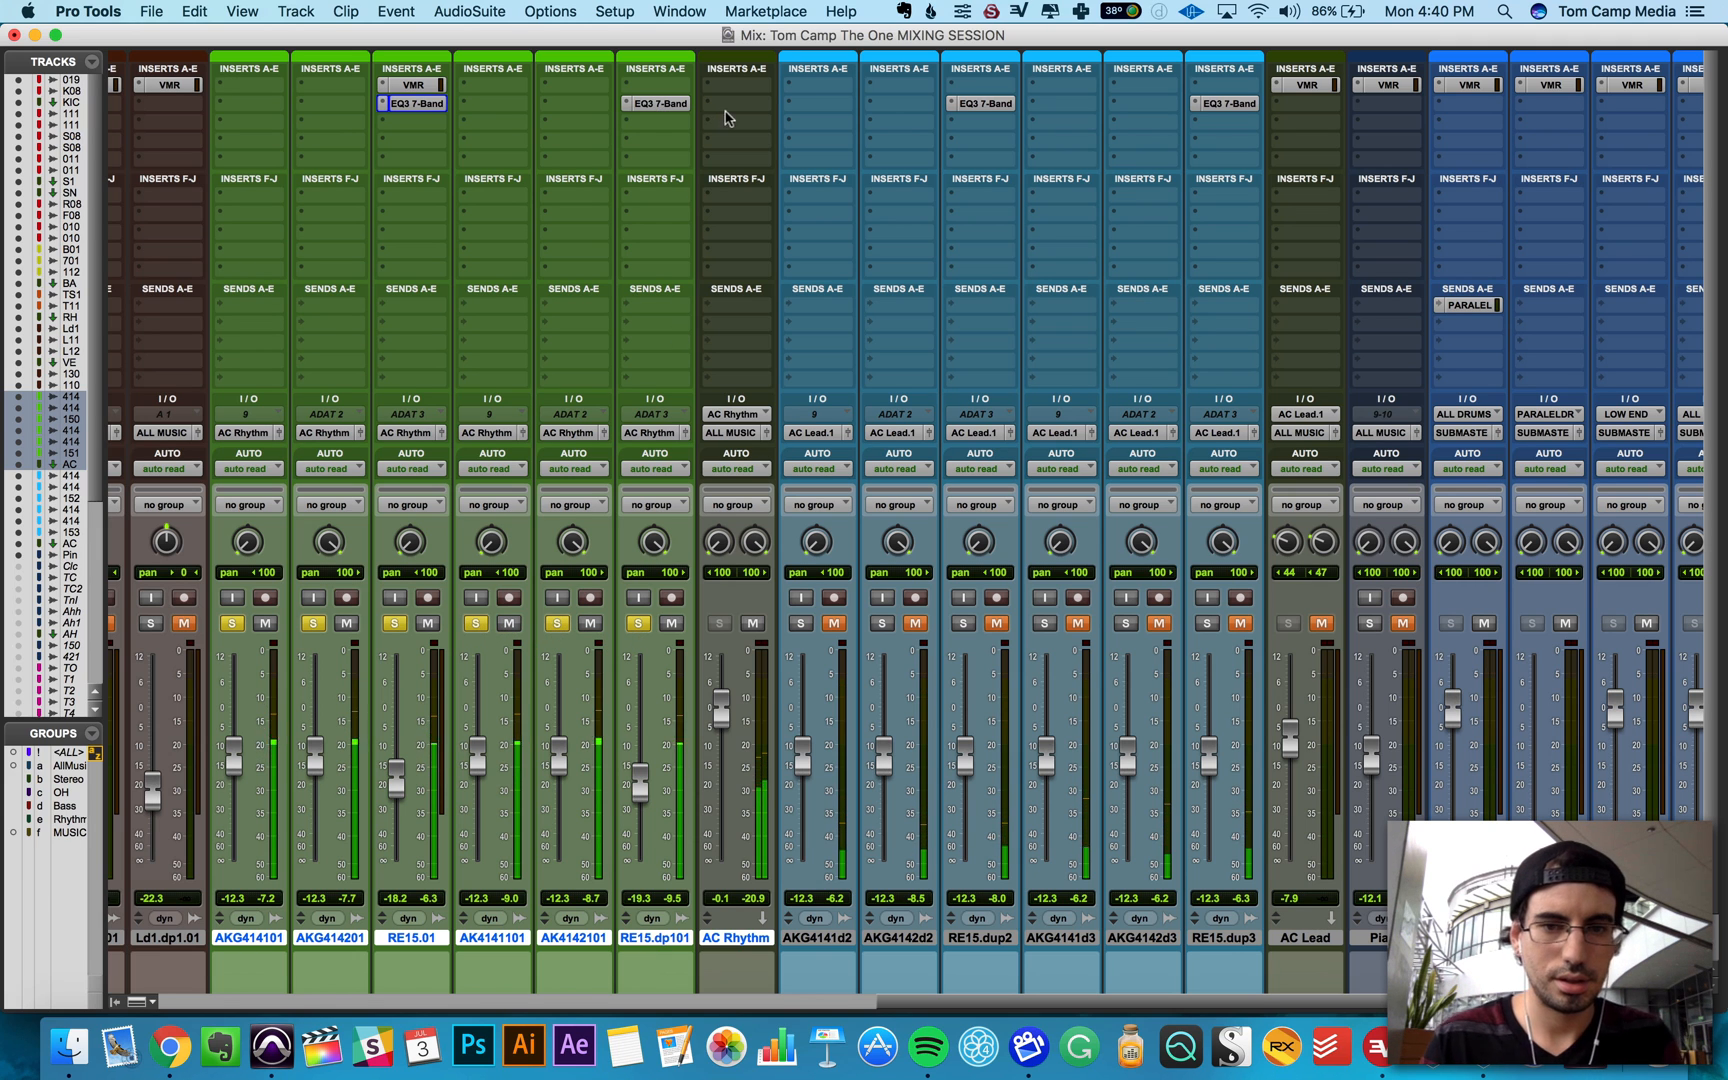
Step: Remove the Virtual Mix Rack from RE15.01
left_click_drag(414, 85, 736, 95)
left_click(1027, 438)
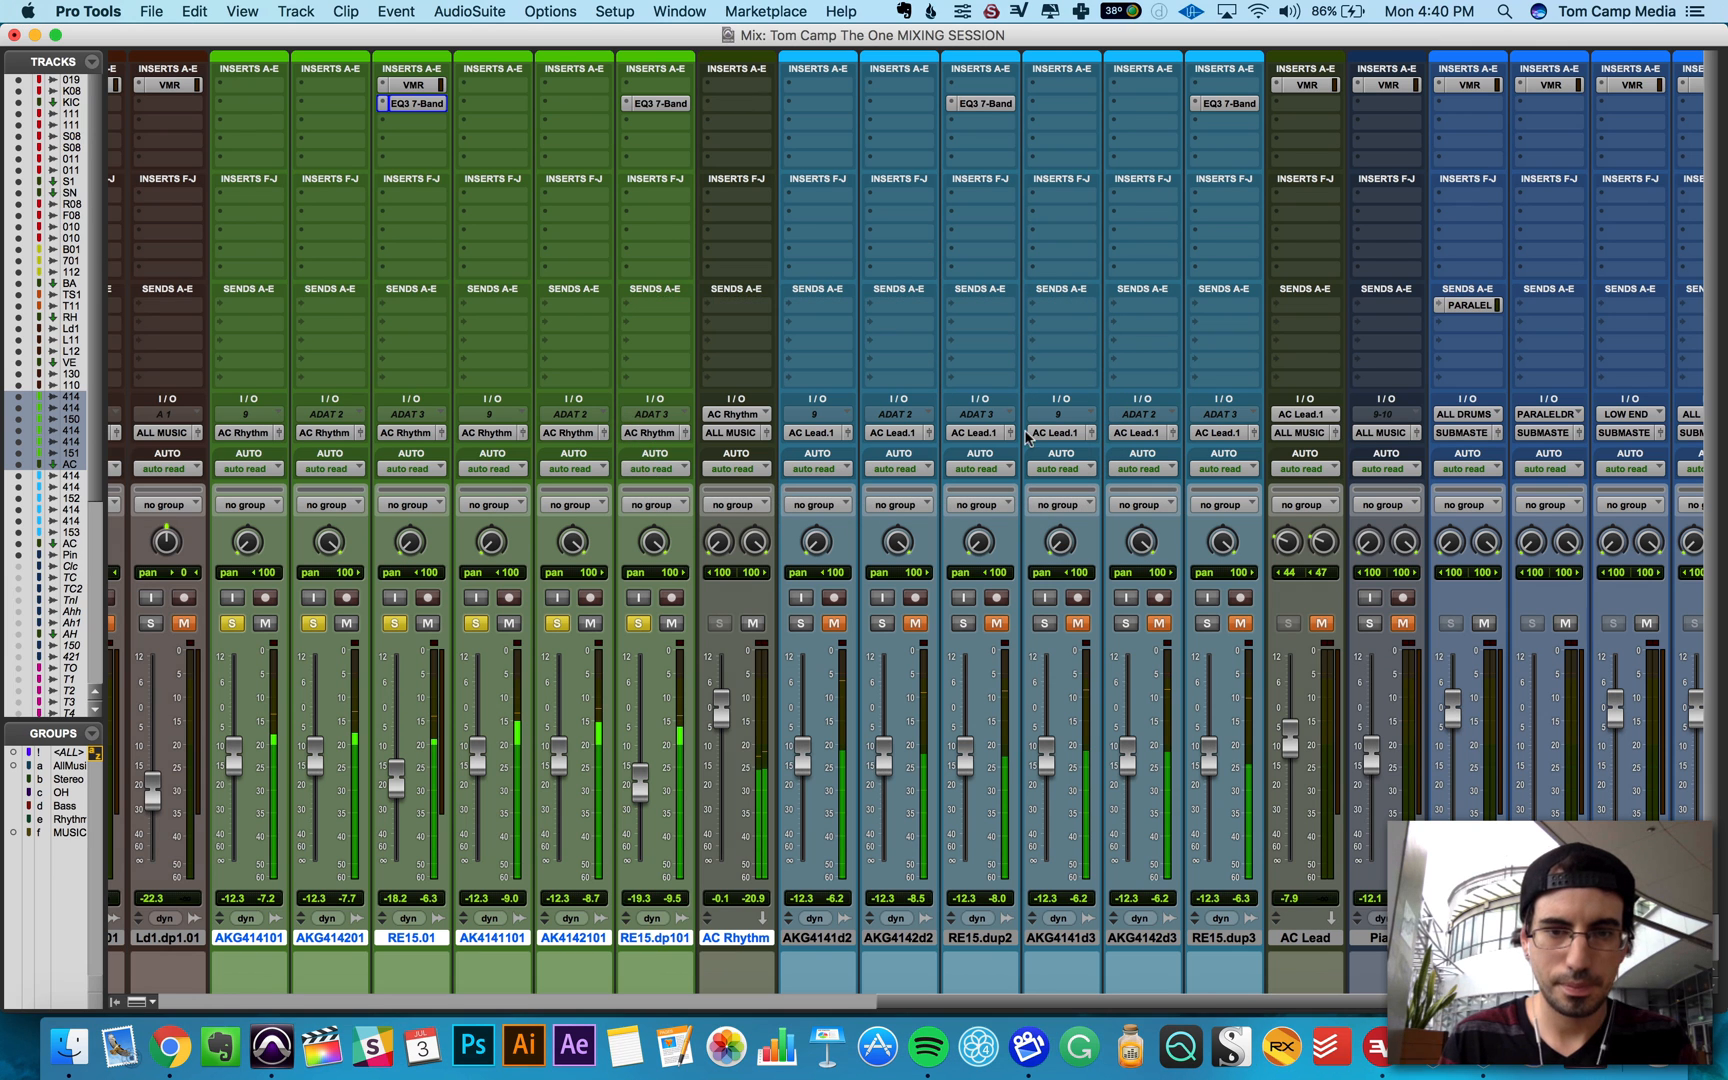
left_click_drag(229, 92, 175, 92)
Step: Insert a stereo Virtual Mix Rack on the AC Rhythm bus and add the CS-EQ module in its first slot
left_click(736, 88)
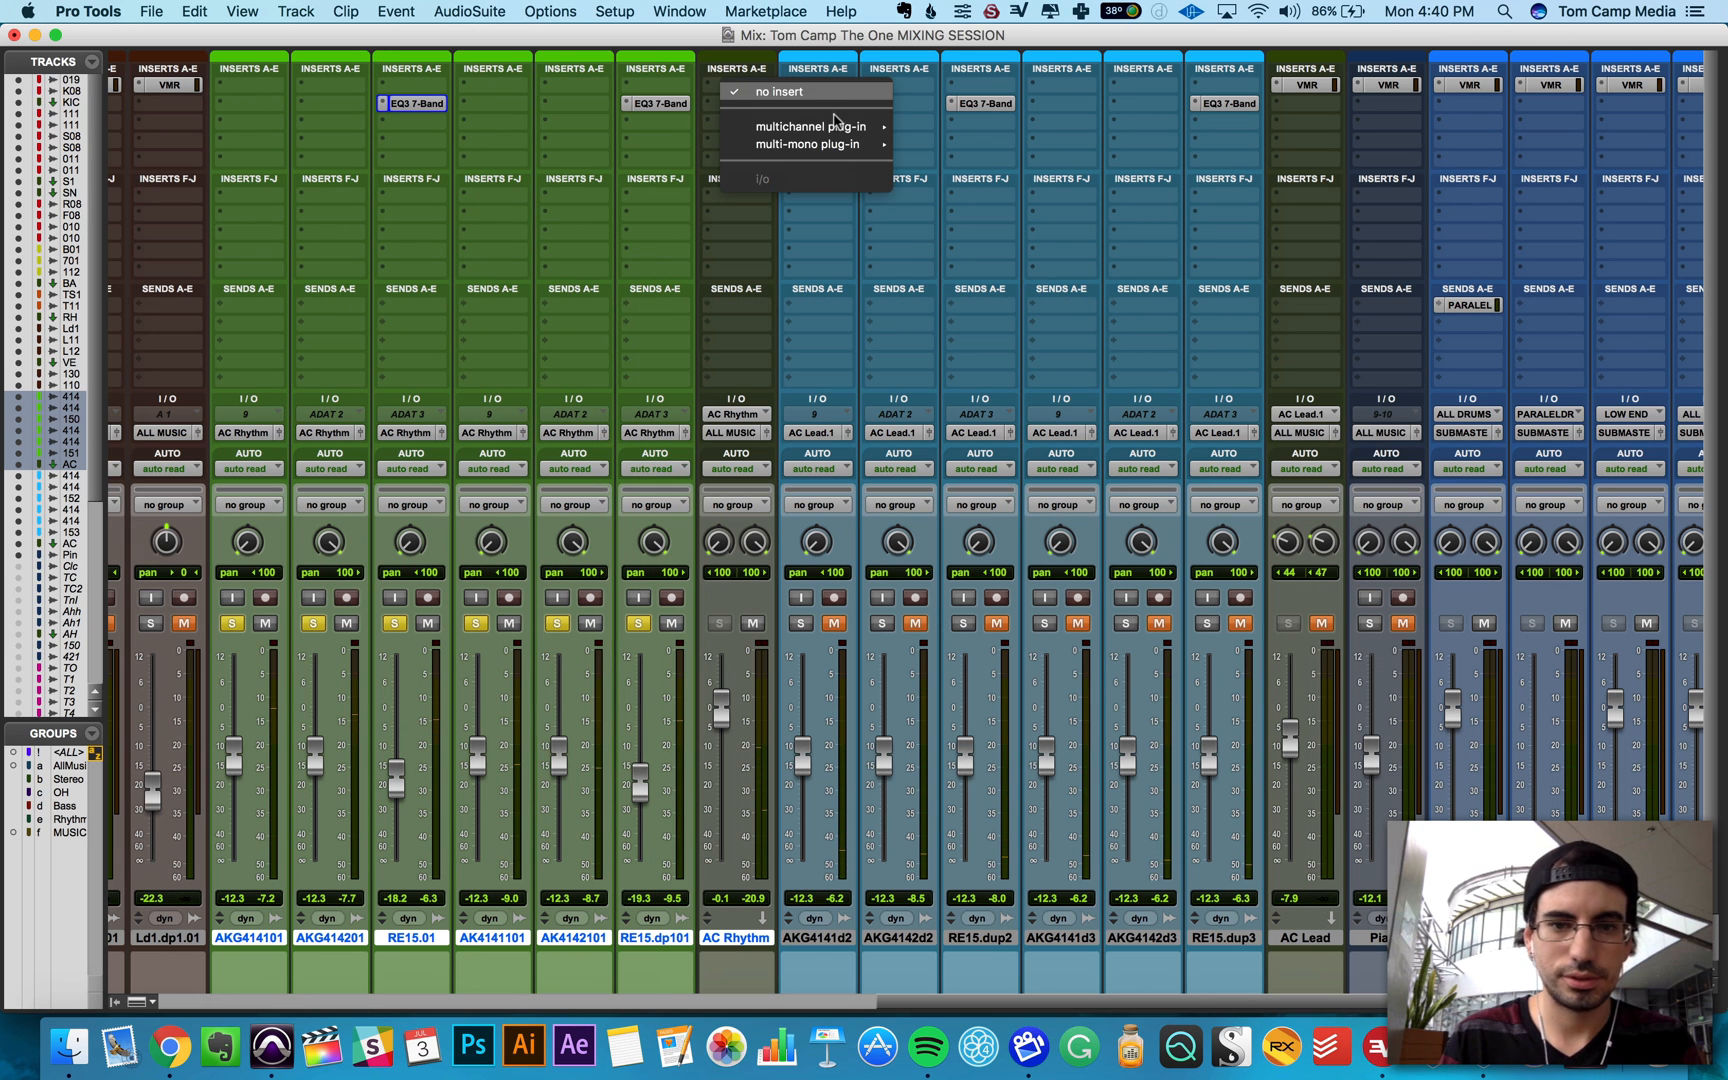
mouse_move(830, 127)
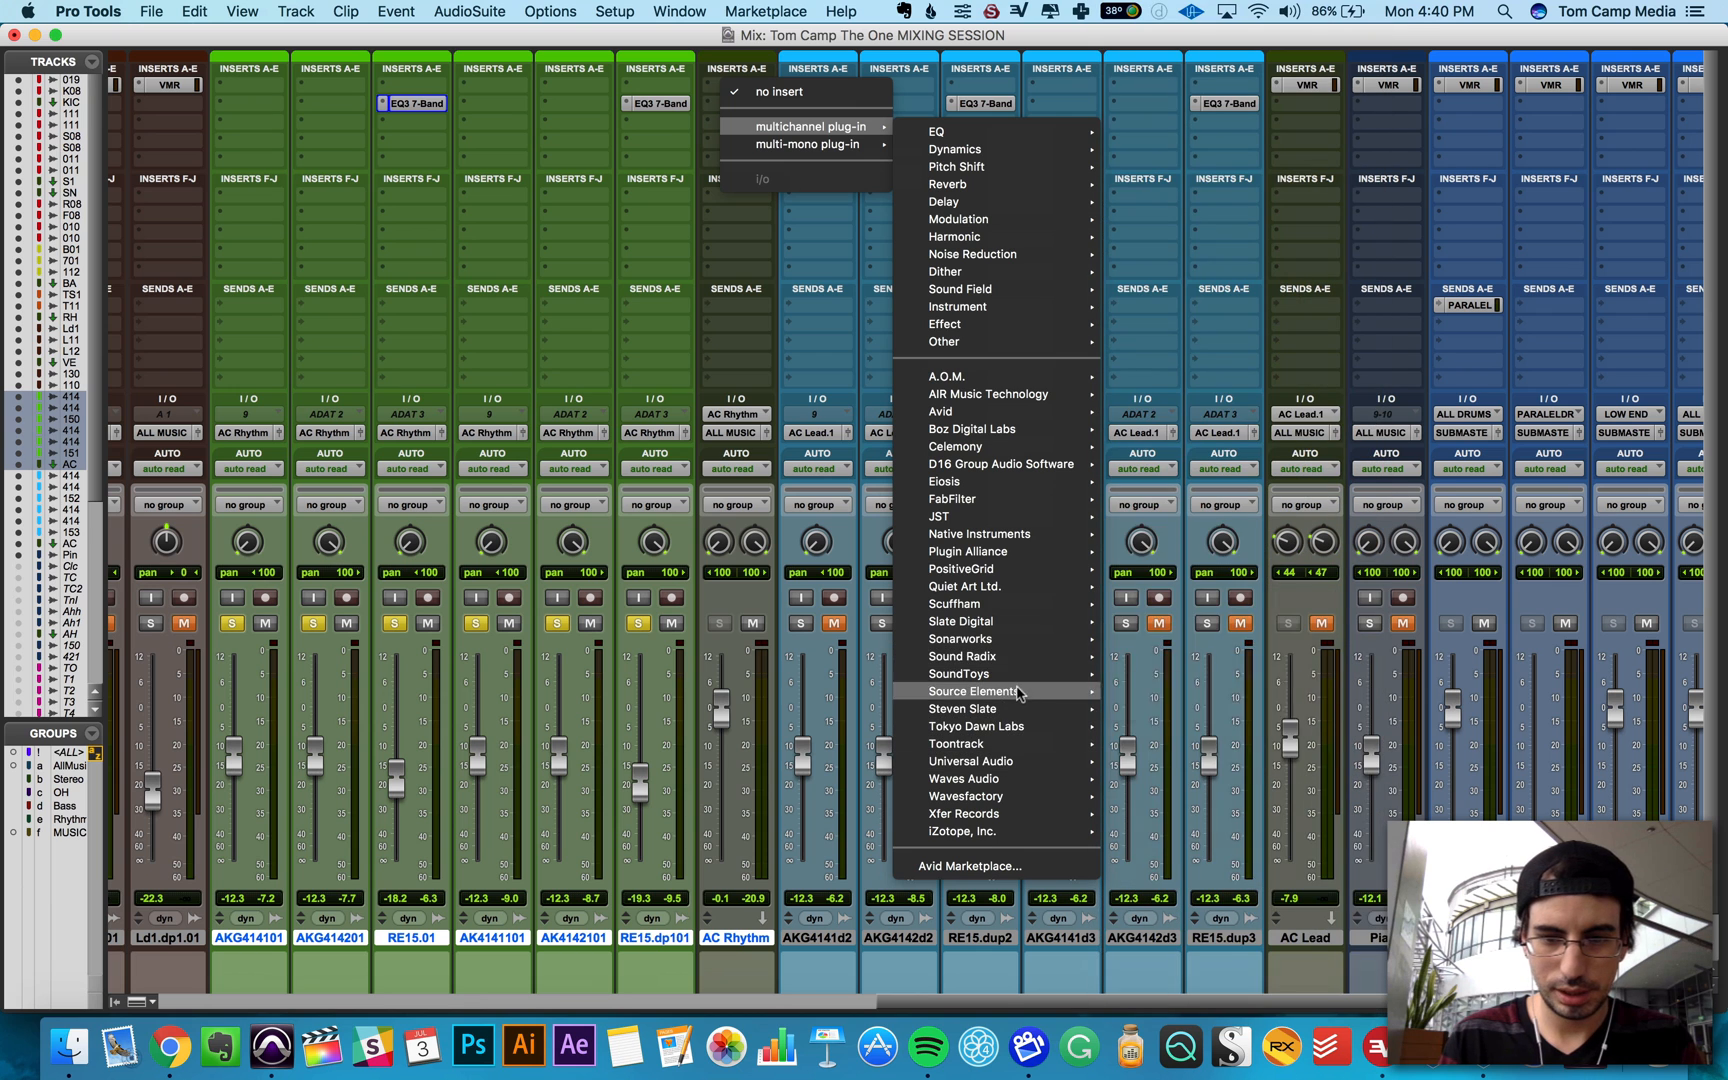
mouse_move(1000, 621)
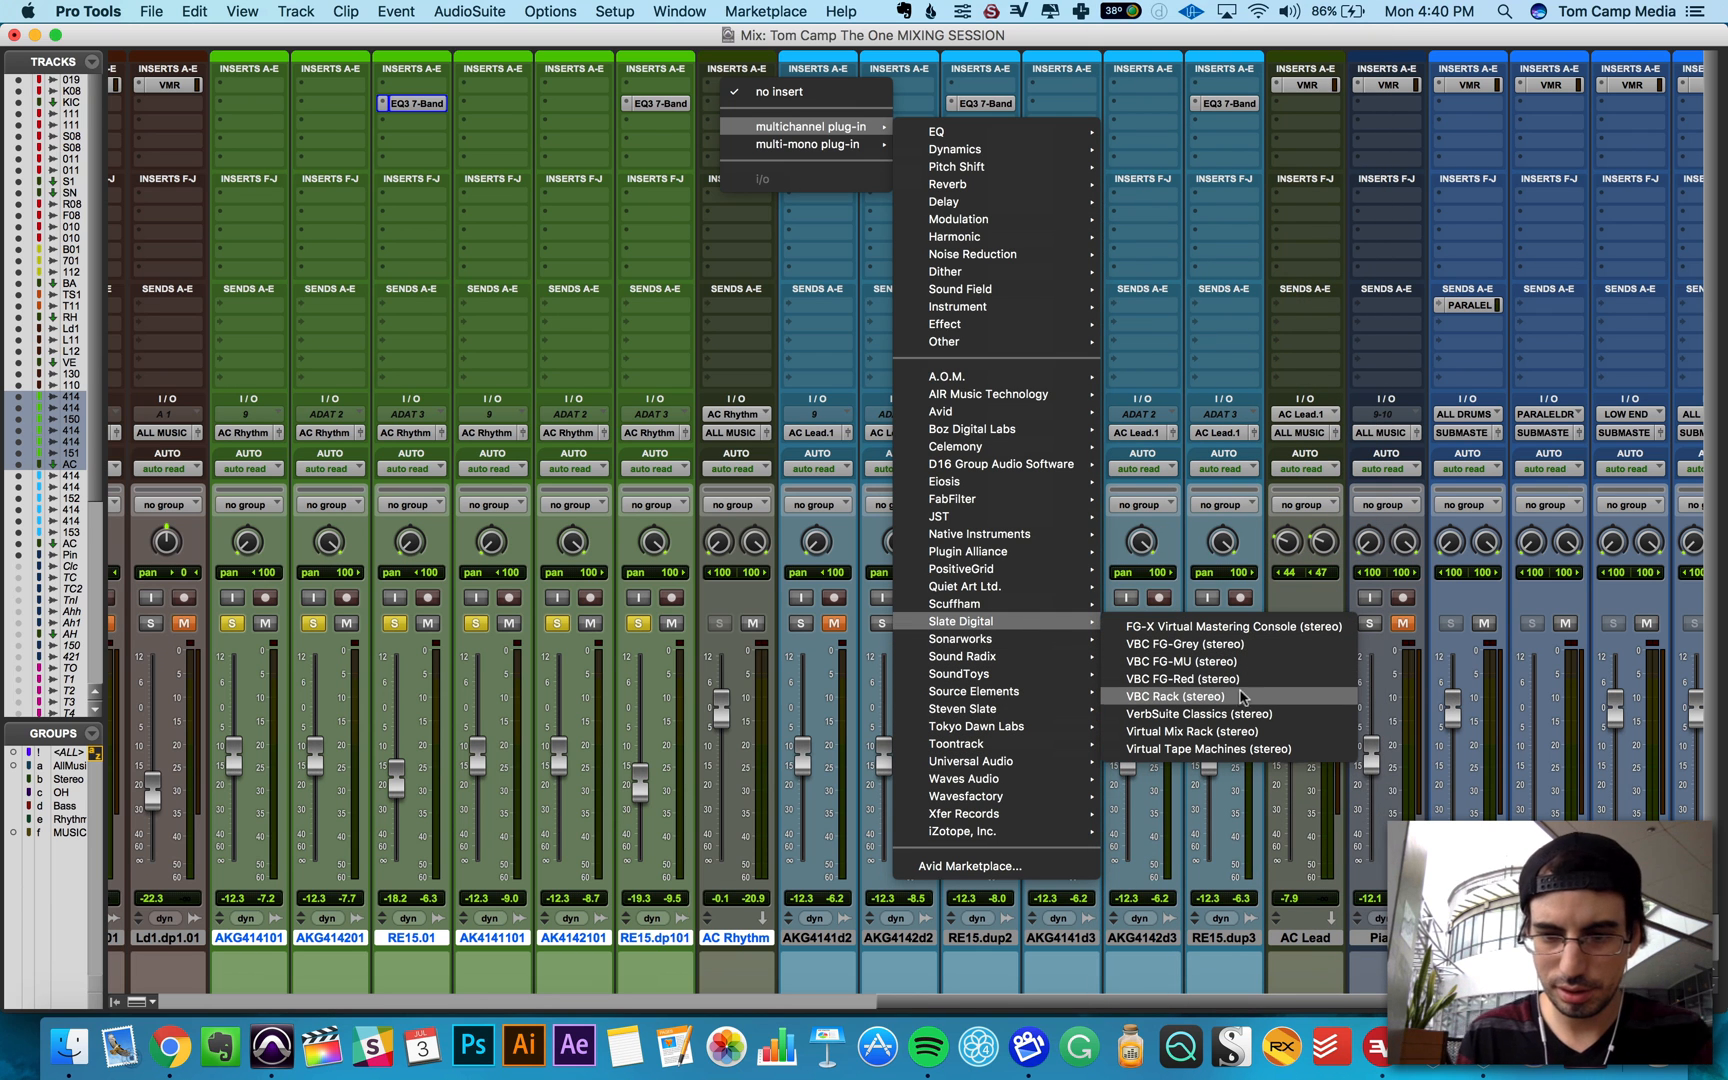
left_click(1222, 731)
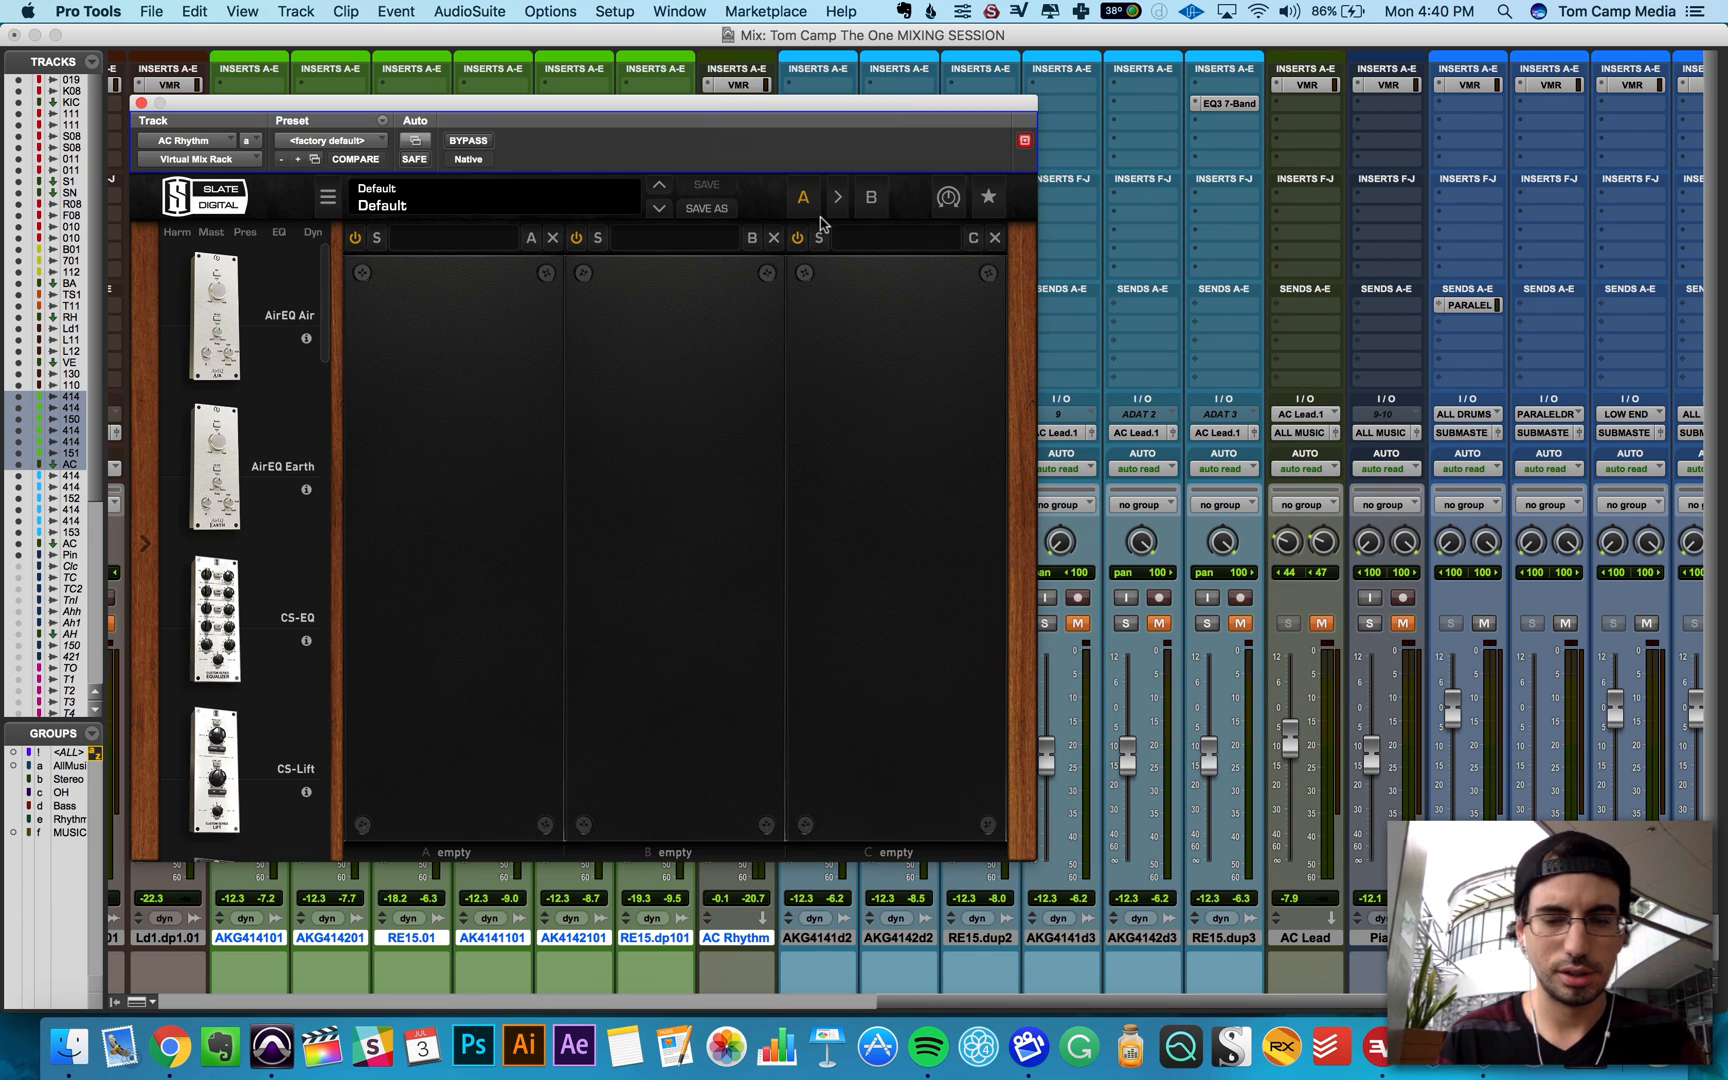
scroll(242, 407, "down", 3)
scroll(241, 406, "down", 2)
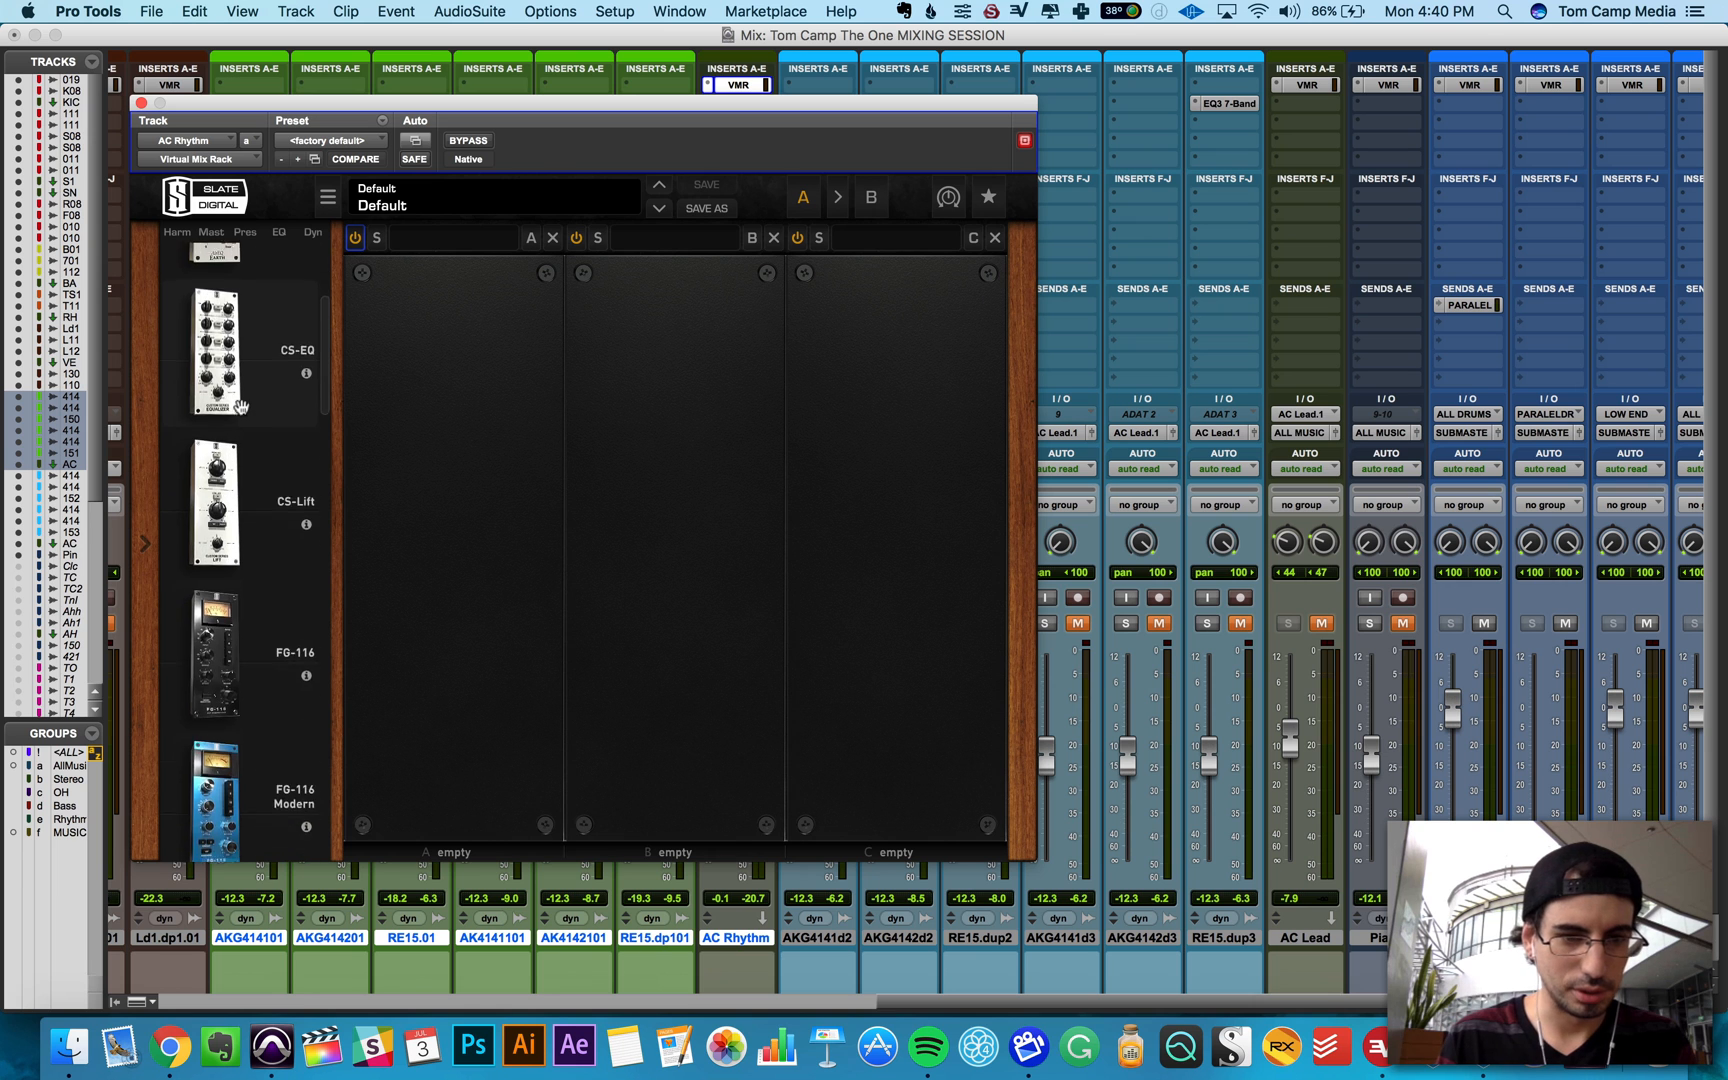
left_click_drag(215, 310, 449, 440)
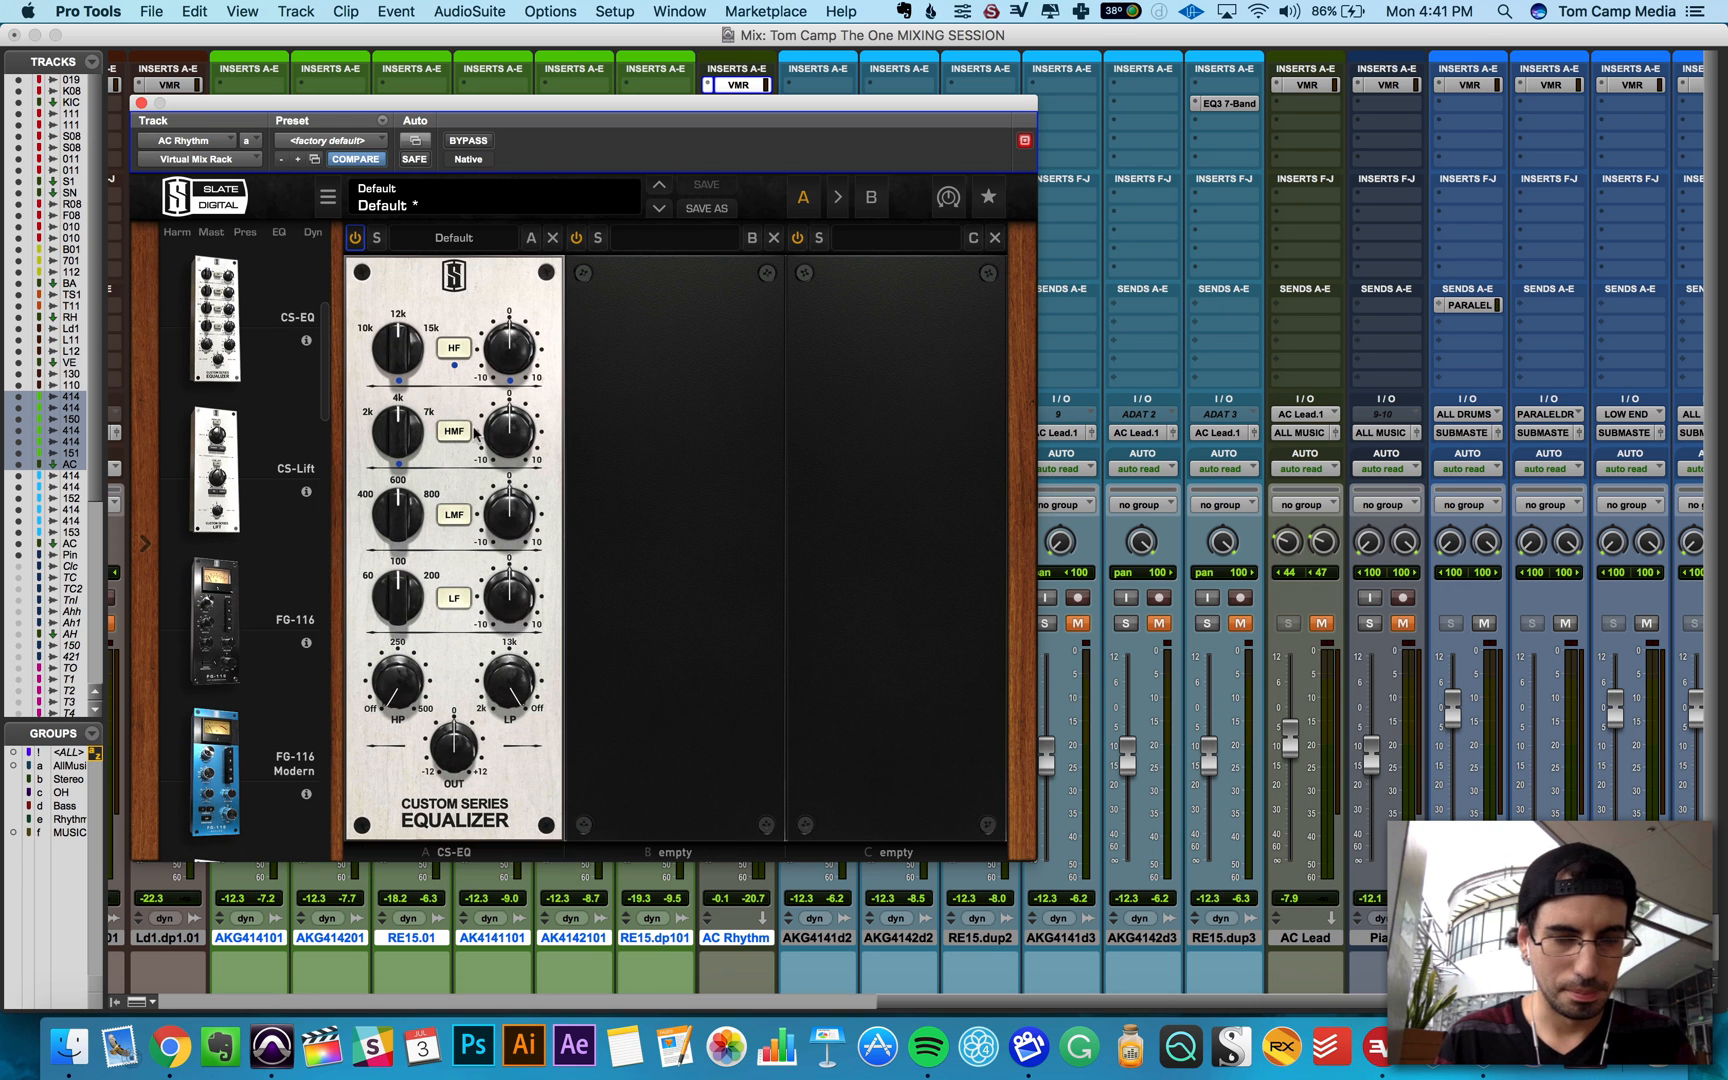
Step: Place the playback start near bar 3 in the Edit window, moving the rack out of the way, and return to the mixer
left_click_drag(480, 112, 1073, 155)
key("super+equal")
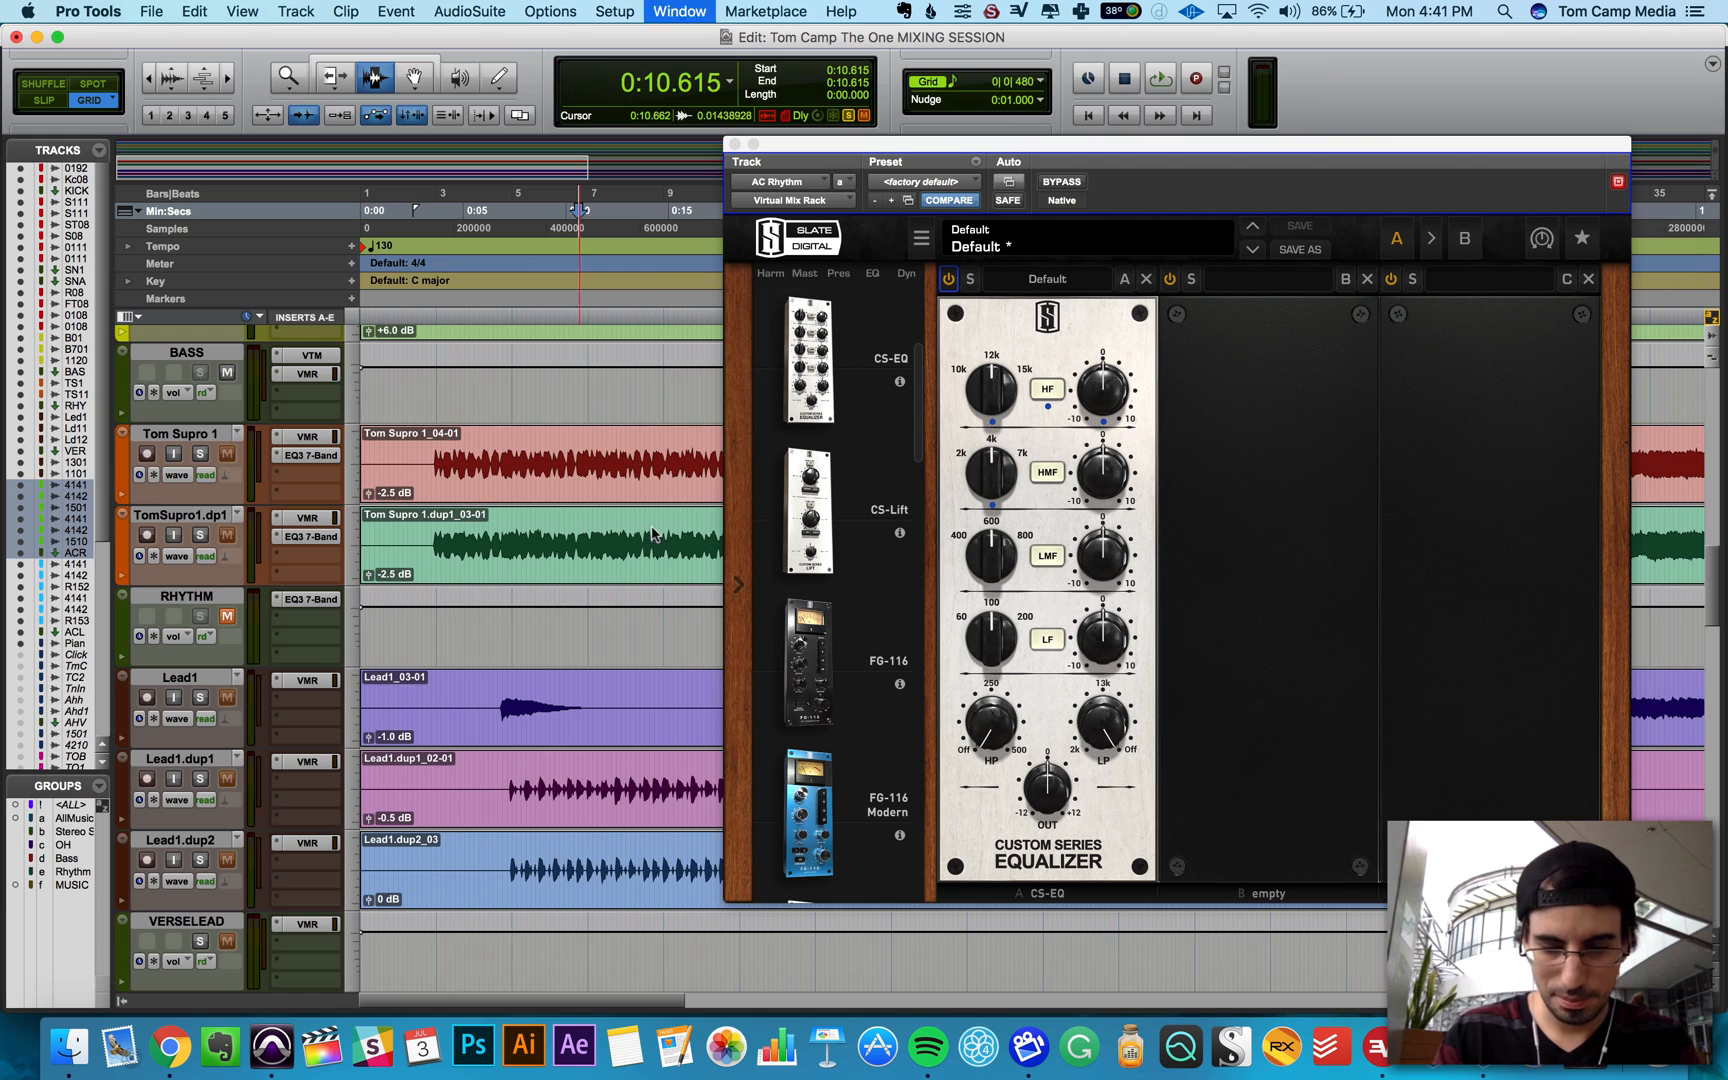
left_click_drag(867, 145, 927, 699)
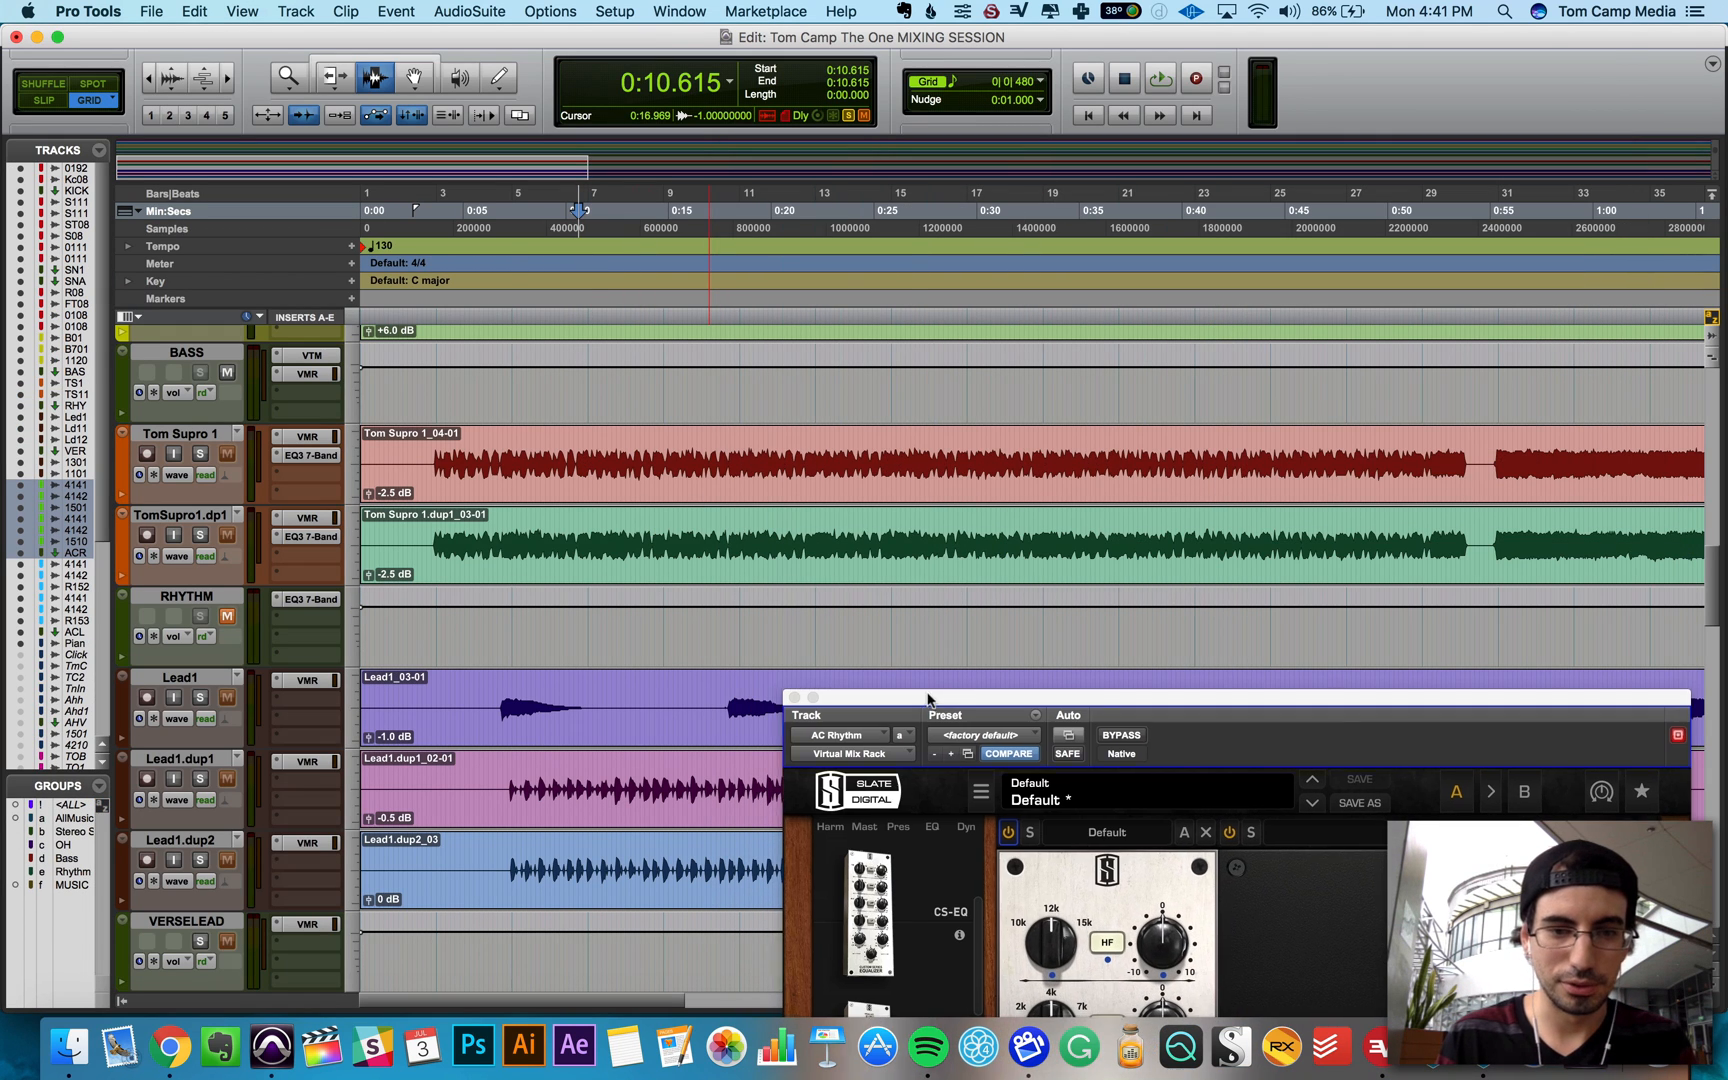
left_click(430, 493)
key("super+equal")
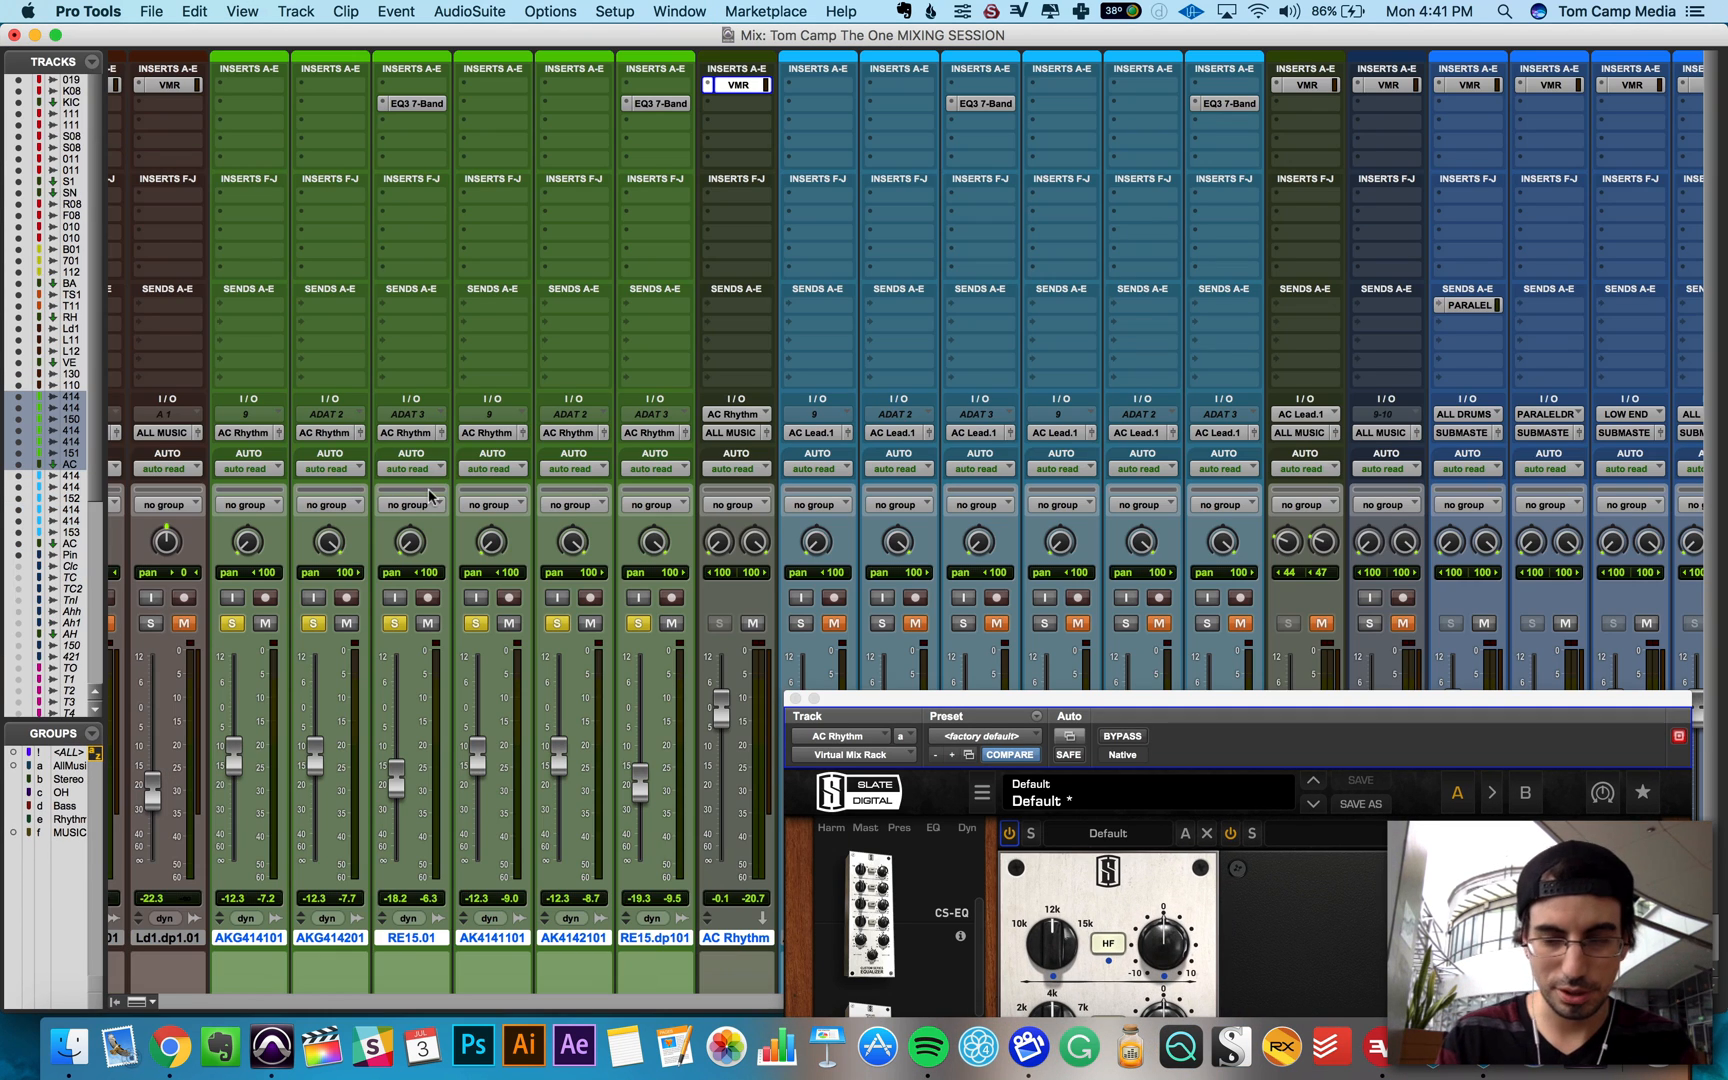
Step: Select all drum tracks from KH_01924R through Oh.01 R.08 and solo them together with the acoustic rhythm guitars
left_click_drag(1082, 737, 1035, 148)
scroll(474, 852, "left", 15)
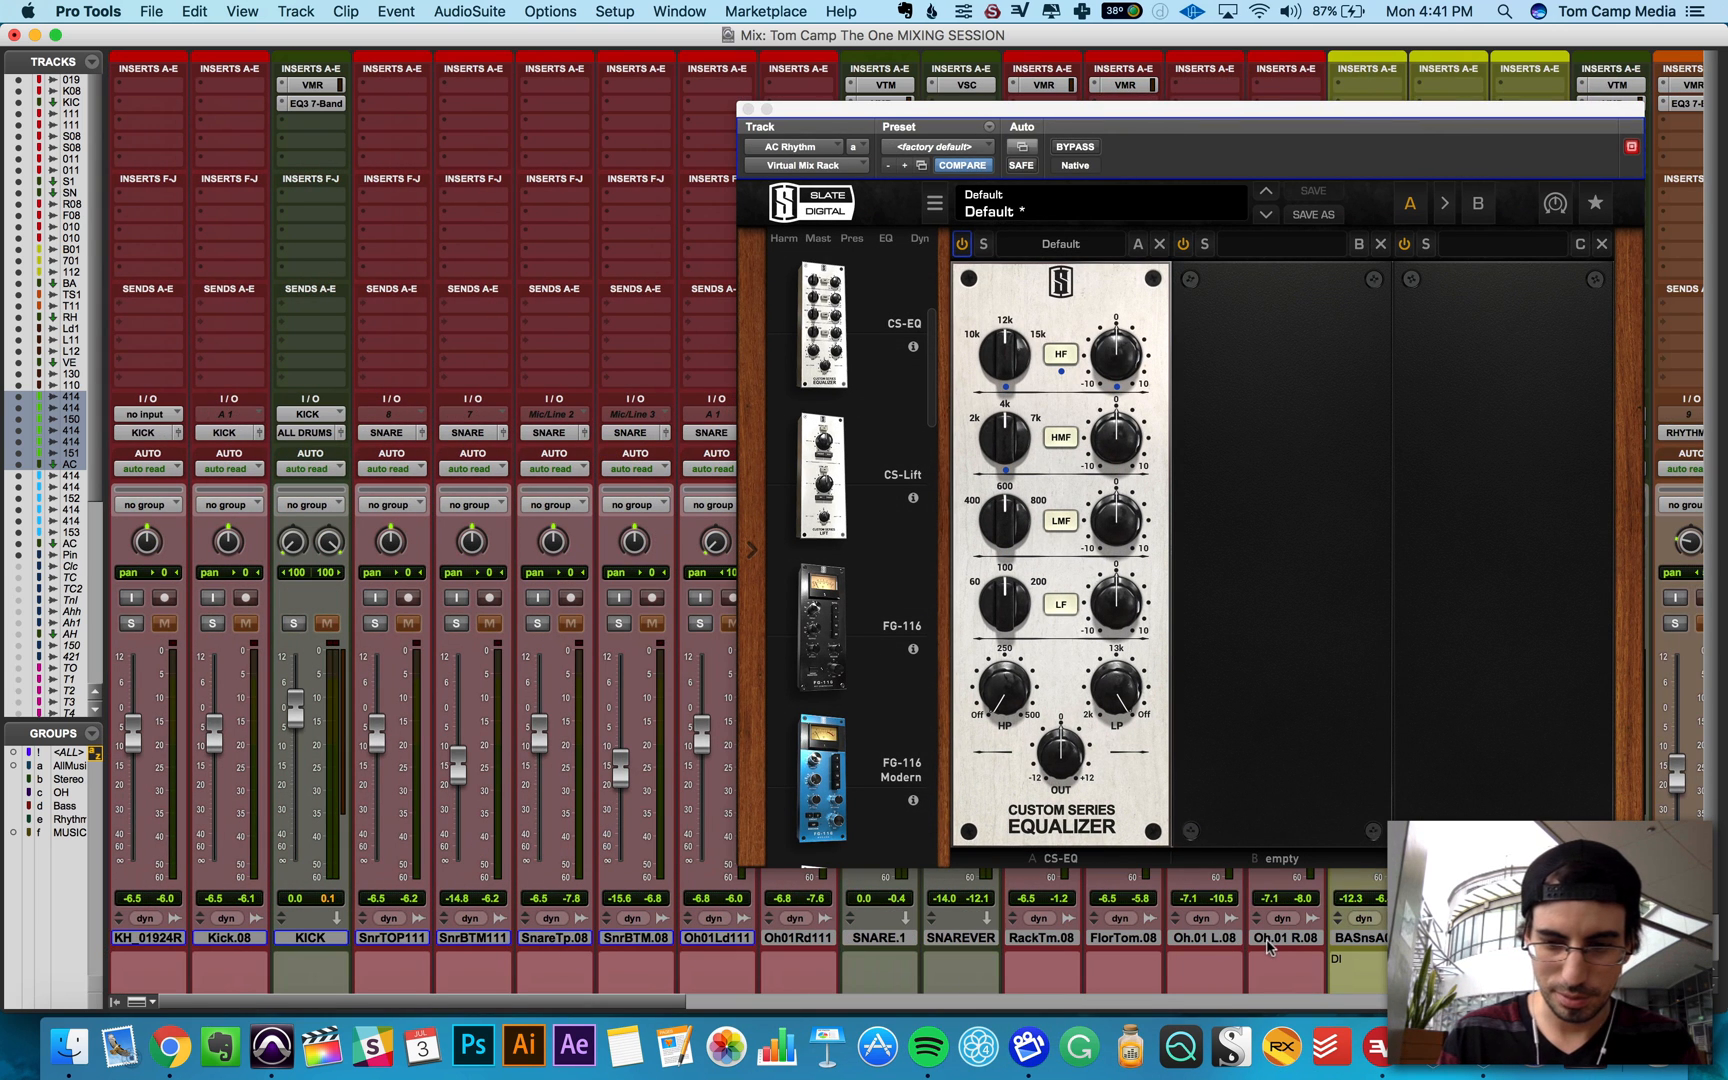
left_click(1267, 940)
left_click(142, 934, "shift")
left_click(207, 623, "alt+shift")
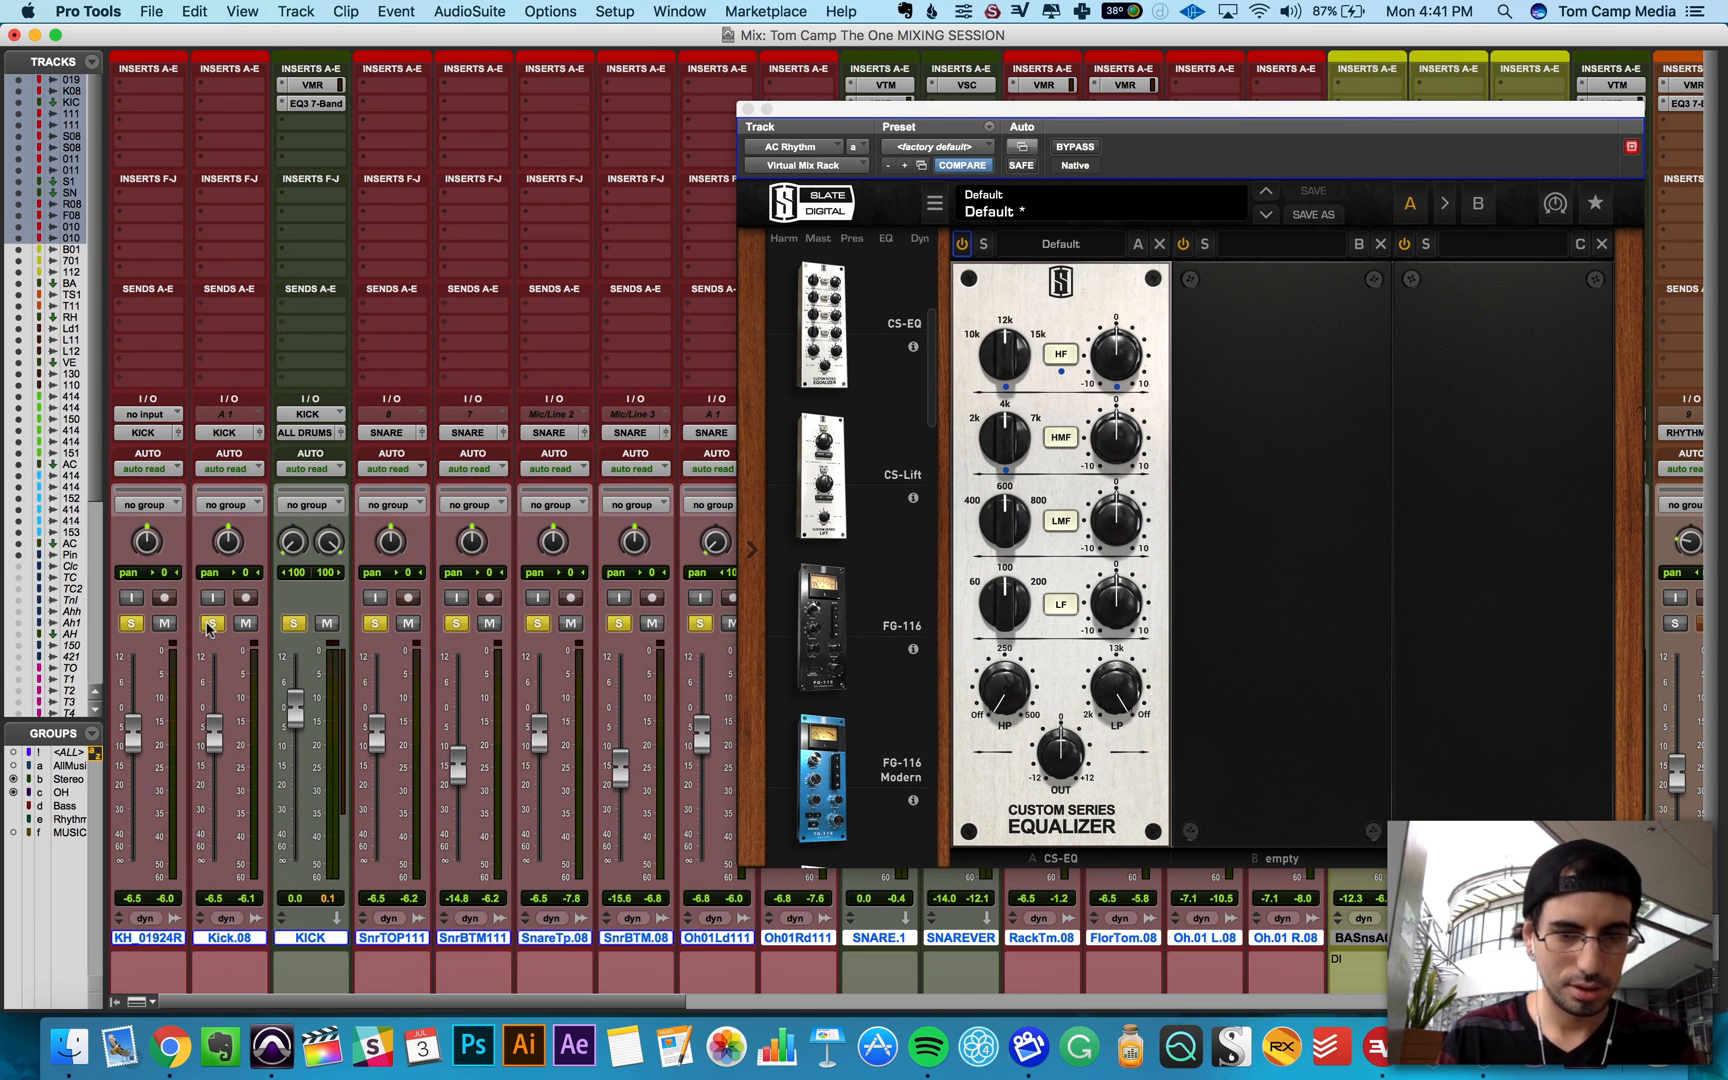
Step: On the AC Rhythm CS-EQ, raise the high-pass, set LMF to 800 Hz and LF to 200 Hz, and cut both by about 1.2 dB
left_click_drag(760, 108, 178, 52)
key("super+equal")
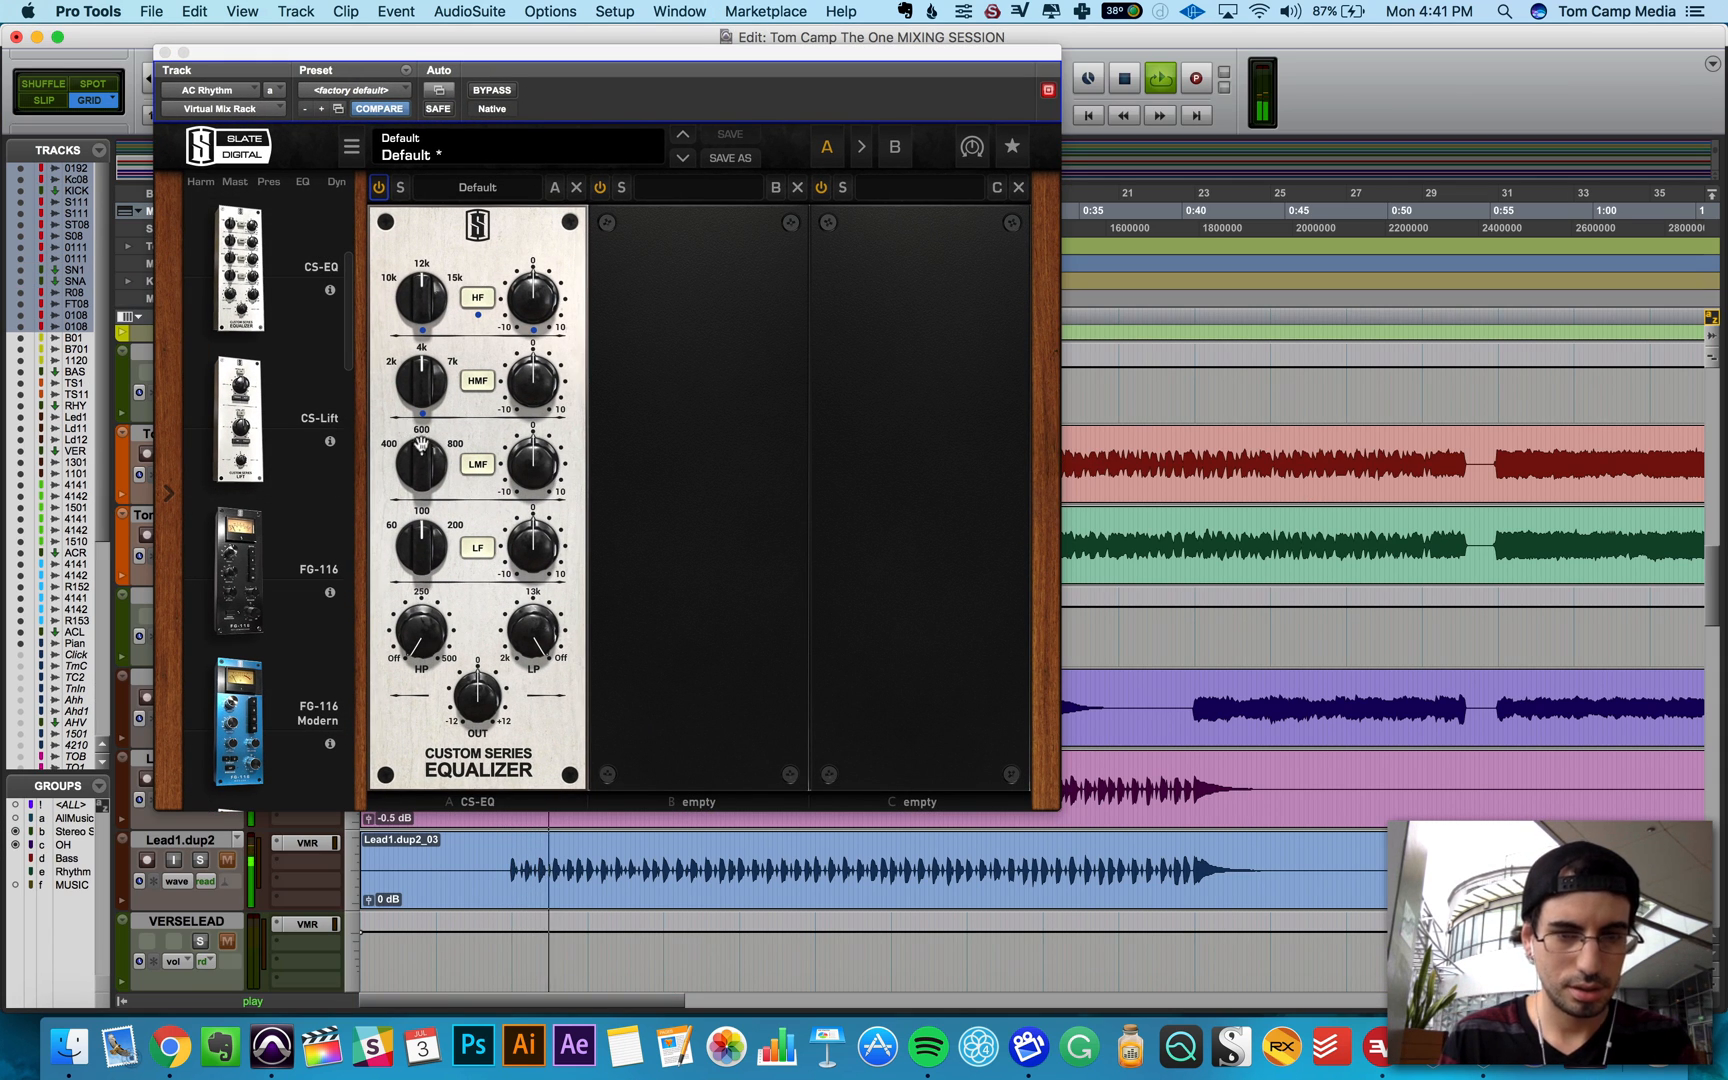
left_click_drag(422, 468, 445, 403)
left_click_drag(440, 617, 422, 590)
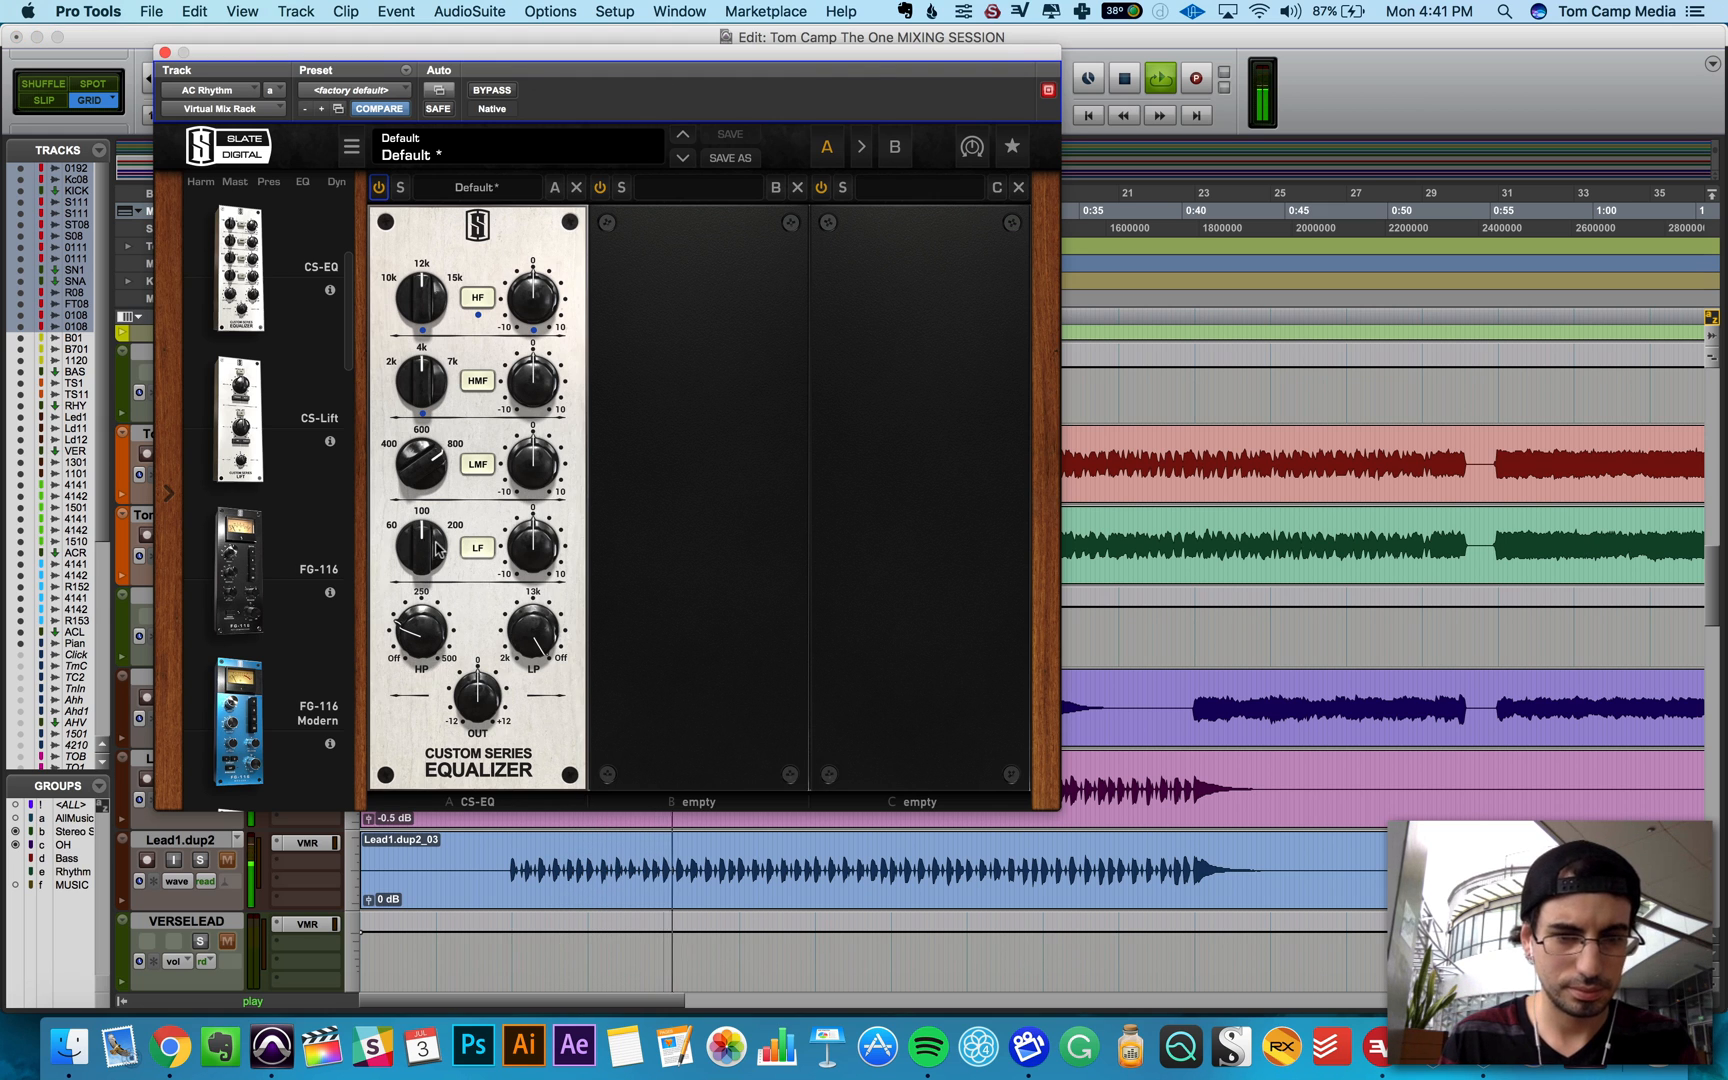
left_click_drag(421, 548, 455, 475)
left_click_drag(519, 537, 519, 517)
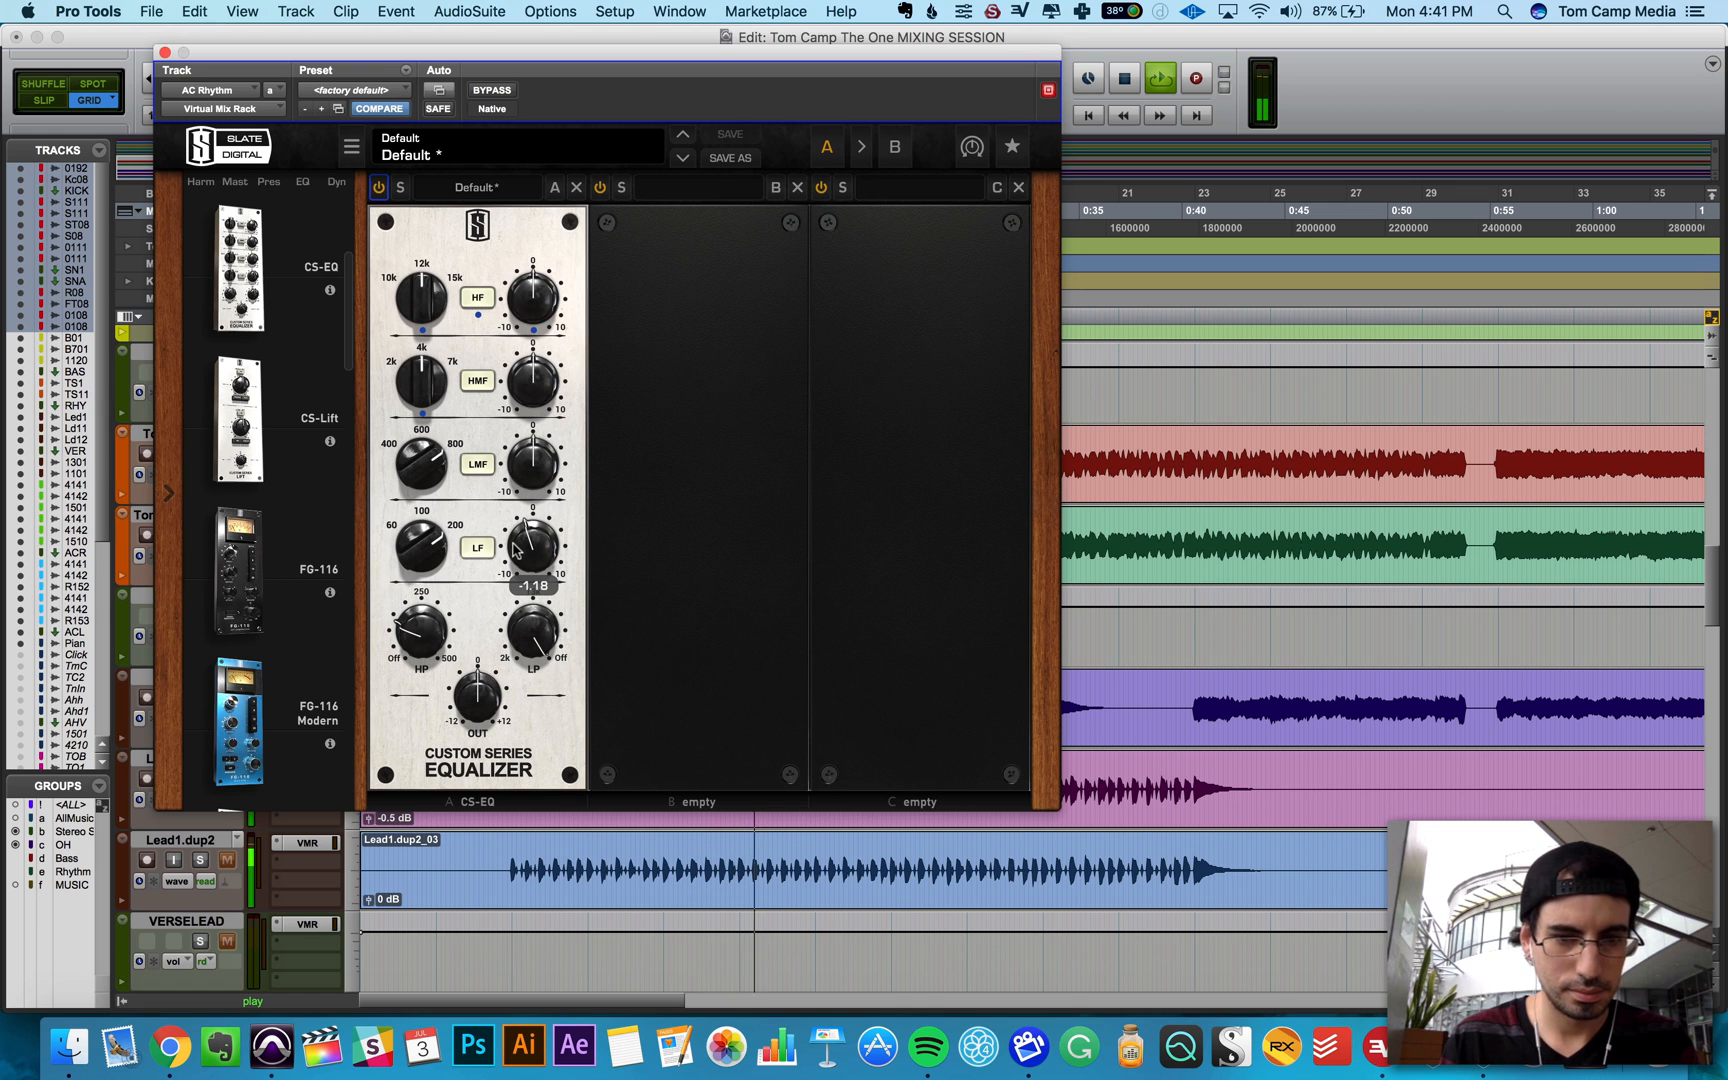
left_click_drag(519, 468, 512, 476)
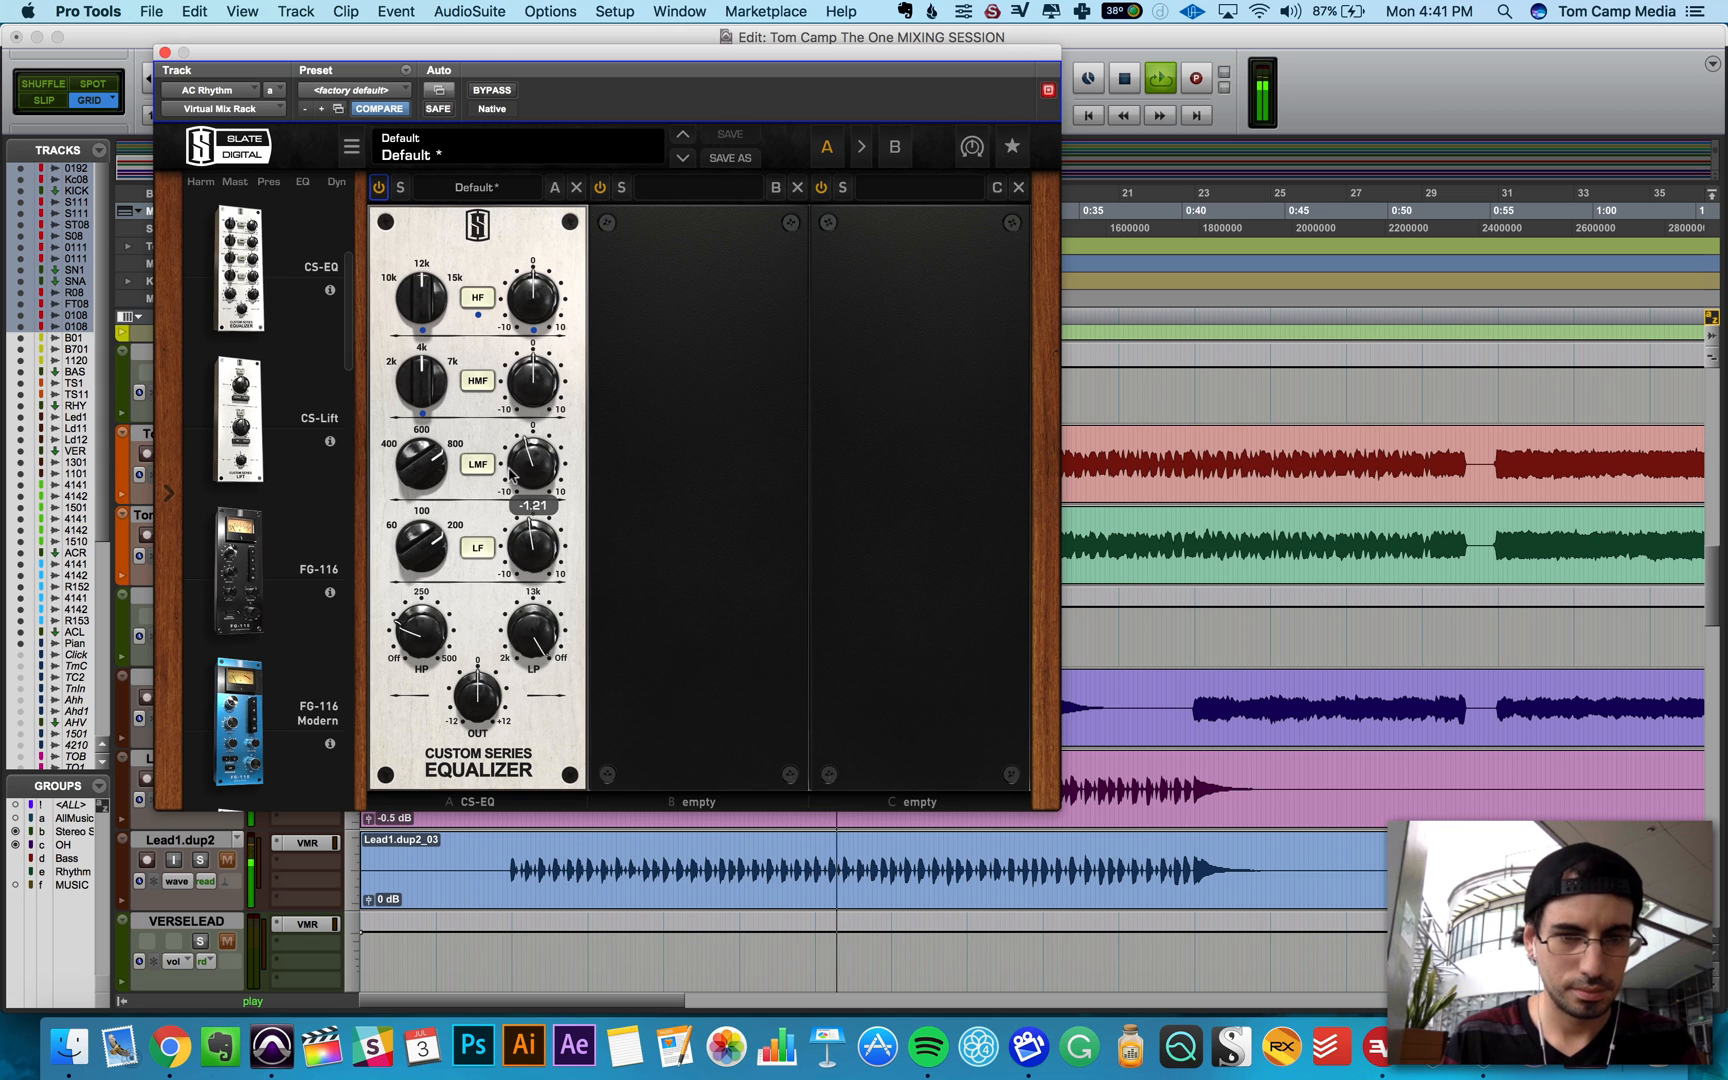
Step: Boost the CS-EQ's HF band by 0.66 at 15 kHz, and add CS-Lift in the second slot with Low Lift at 0
left_click_drag(421, 296, 436, 210)
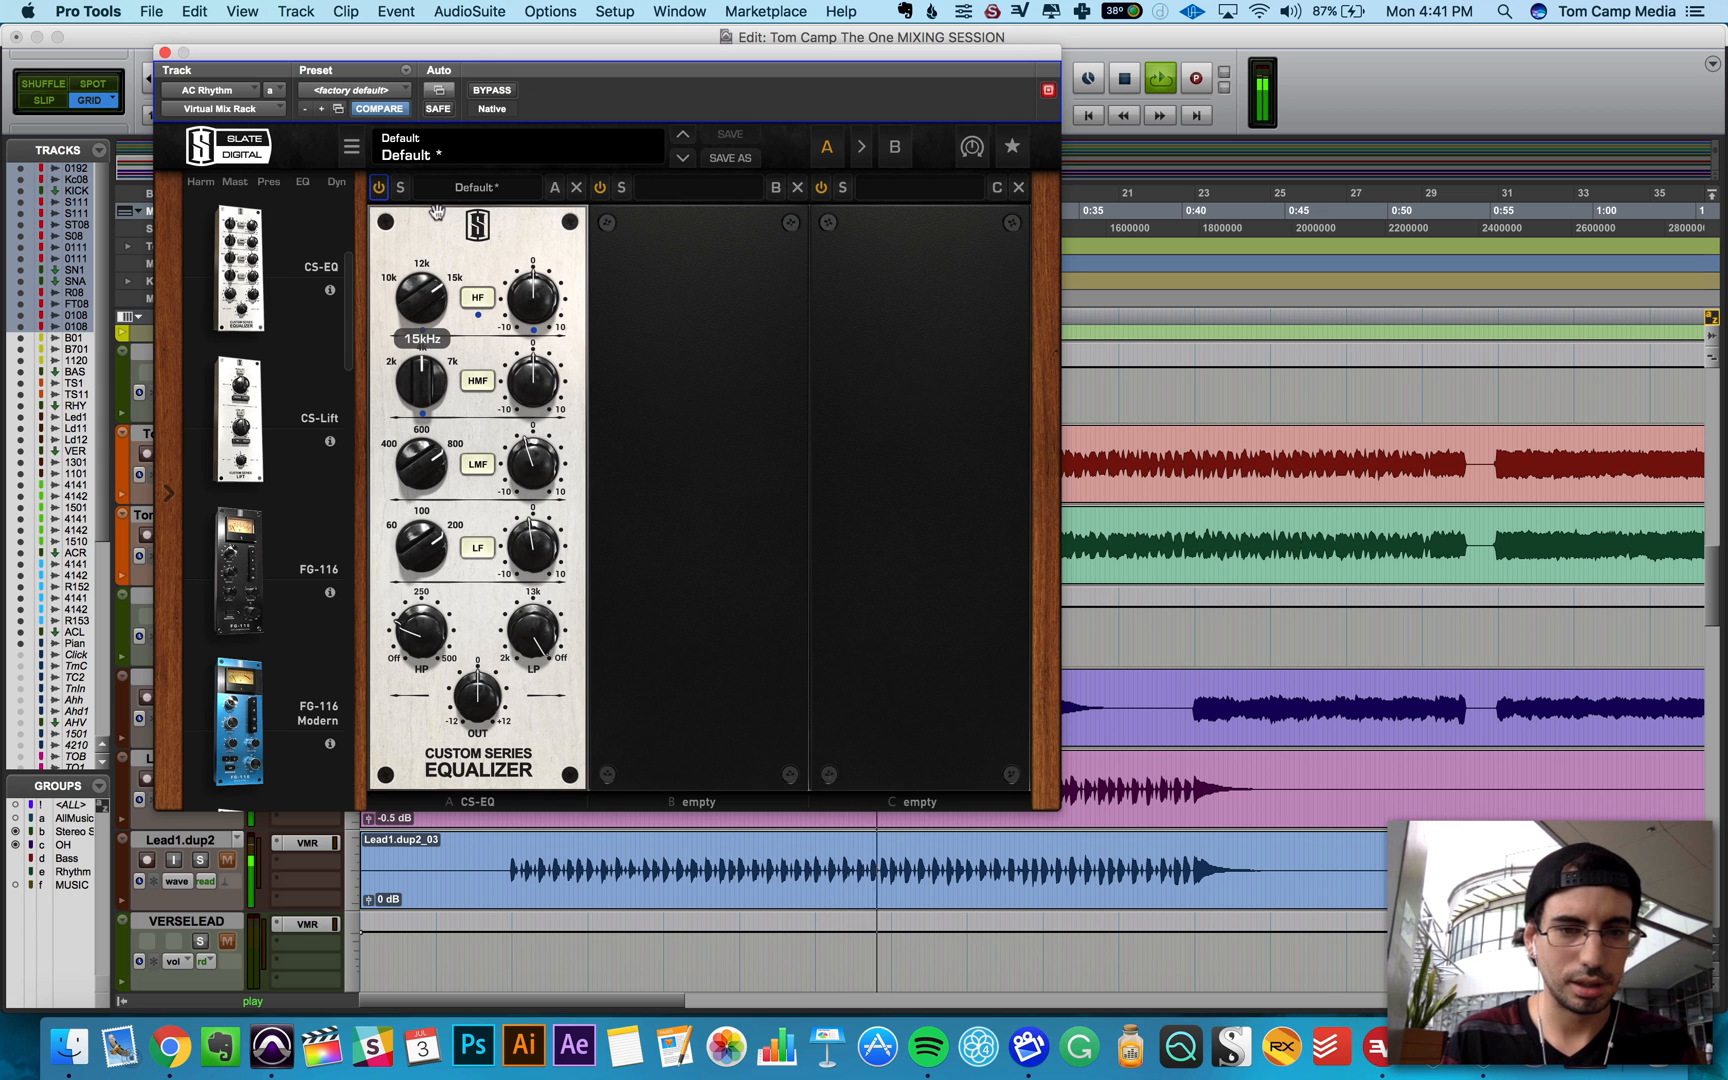
left_click_drag(529, 310, 528, 302)
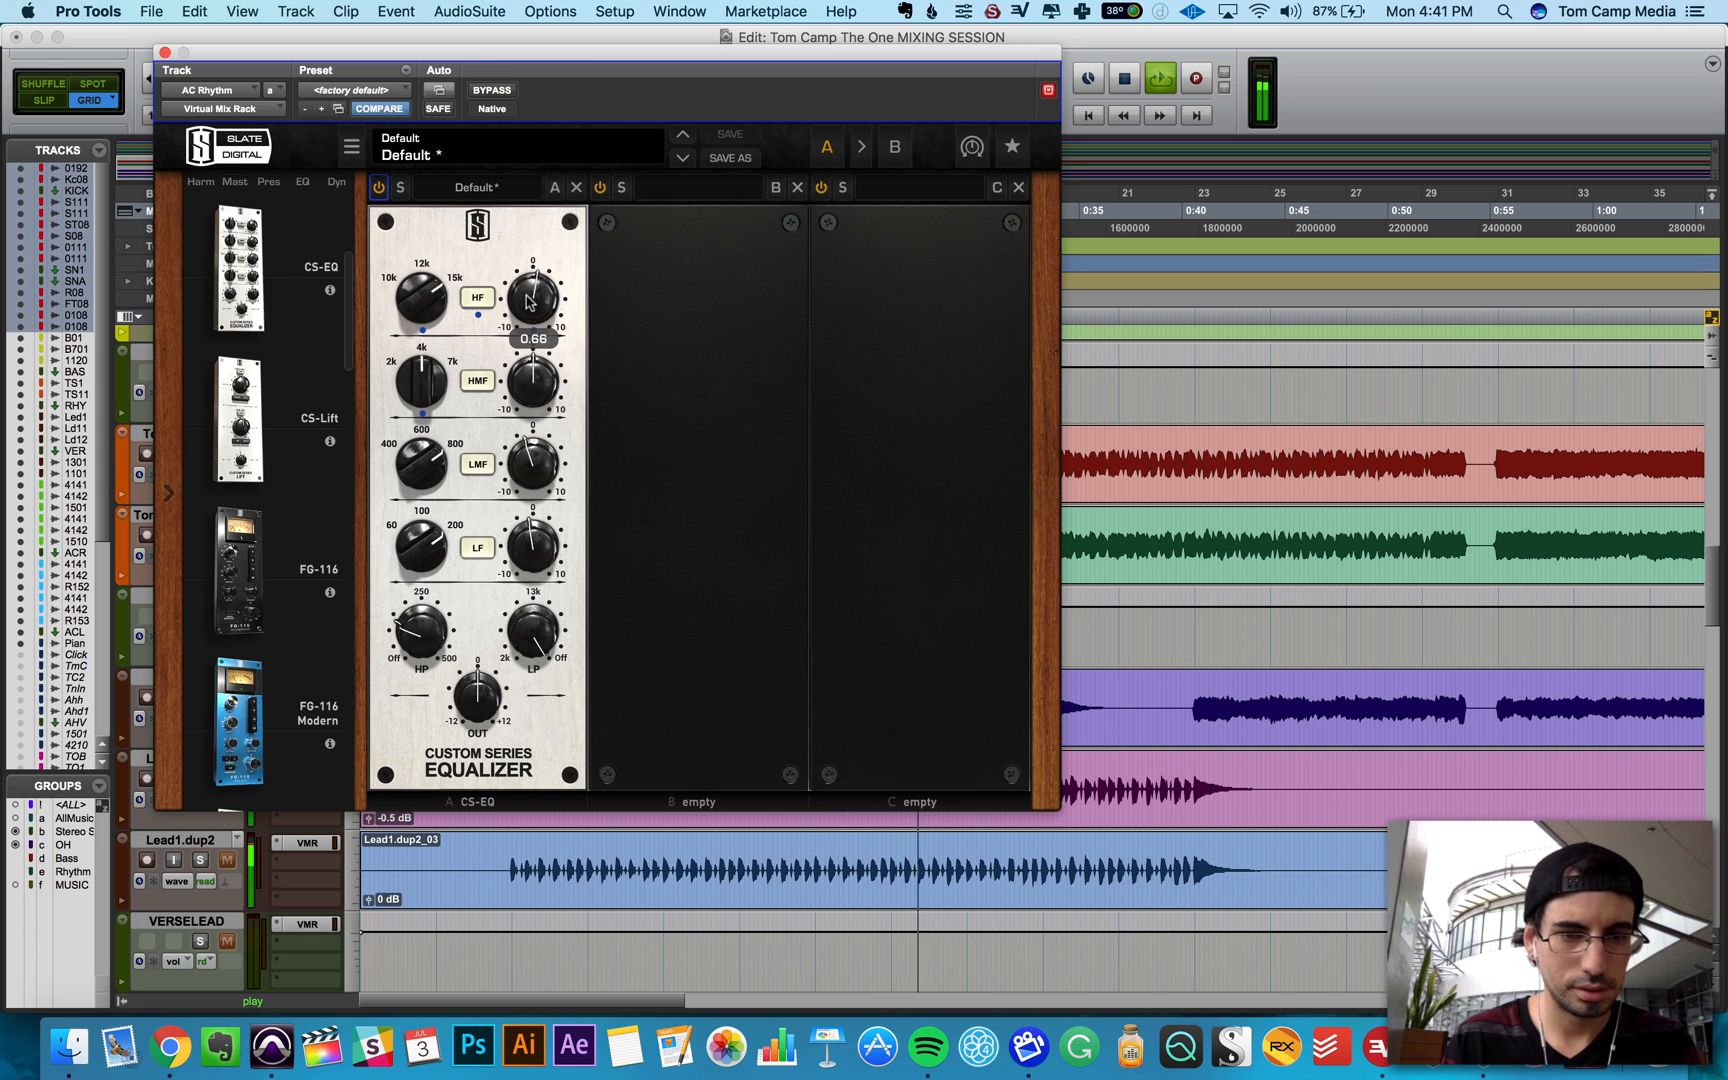
left_click_drag(235, 417, 683, 374)
left_click_drag(682, 522, 643, 549)
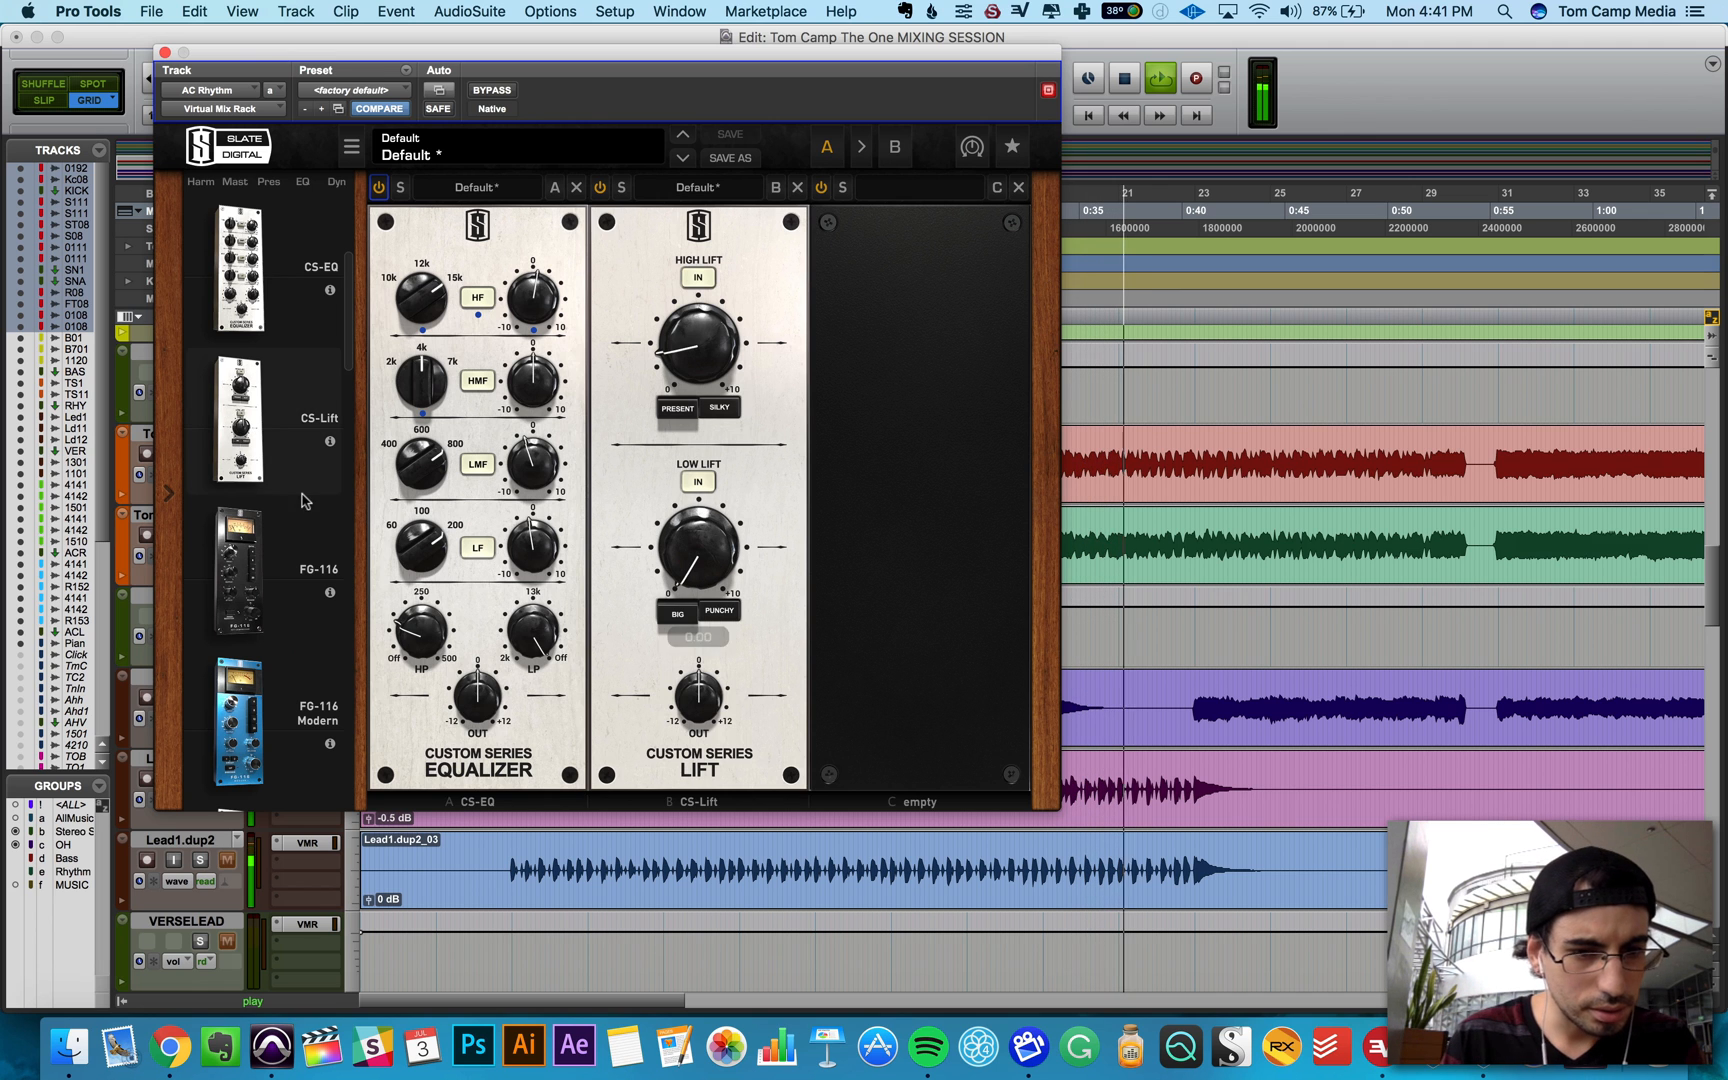
Step: Add the FG-116 Vintage compressor in the rack's third slot and set its input to -30.5 dB during playback
scroll(287, 456, "down", 2)
scroll(287, 456, "down", 2)
scroll(287, 456, "up", 6)
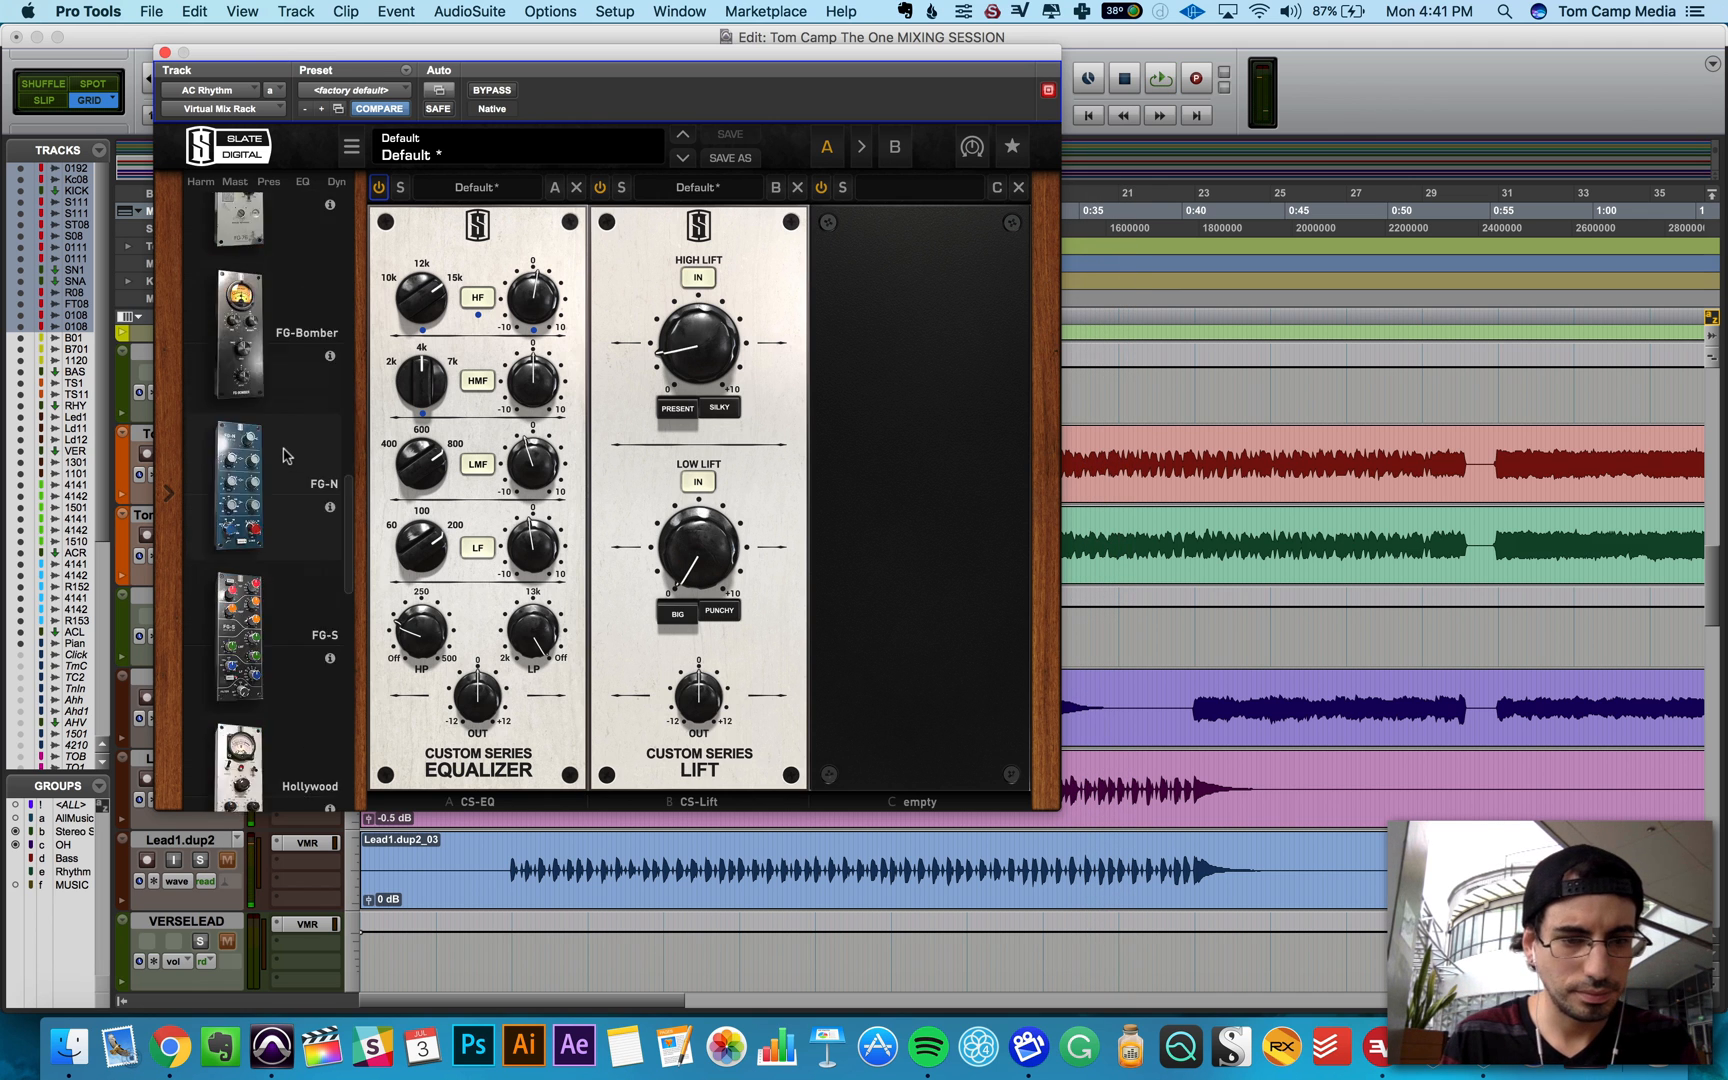
scroll(287, 456, "down", 6)
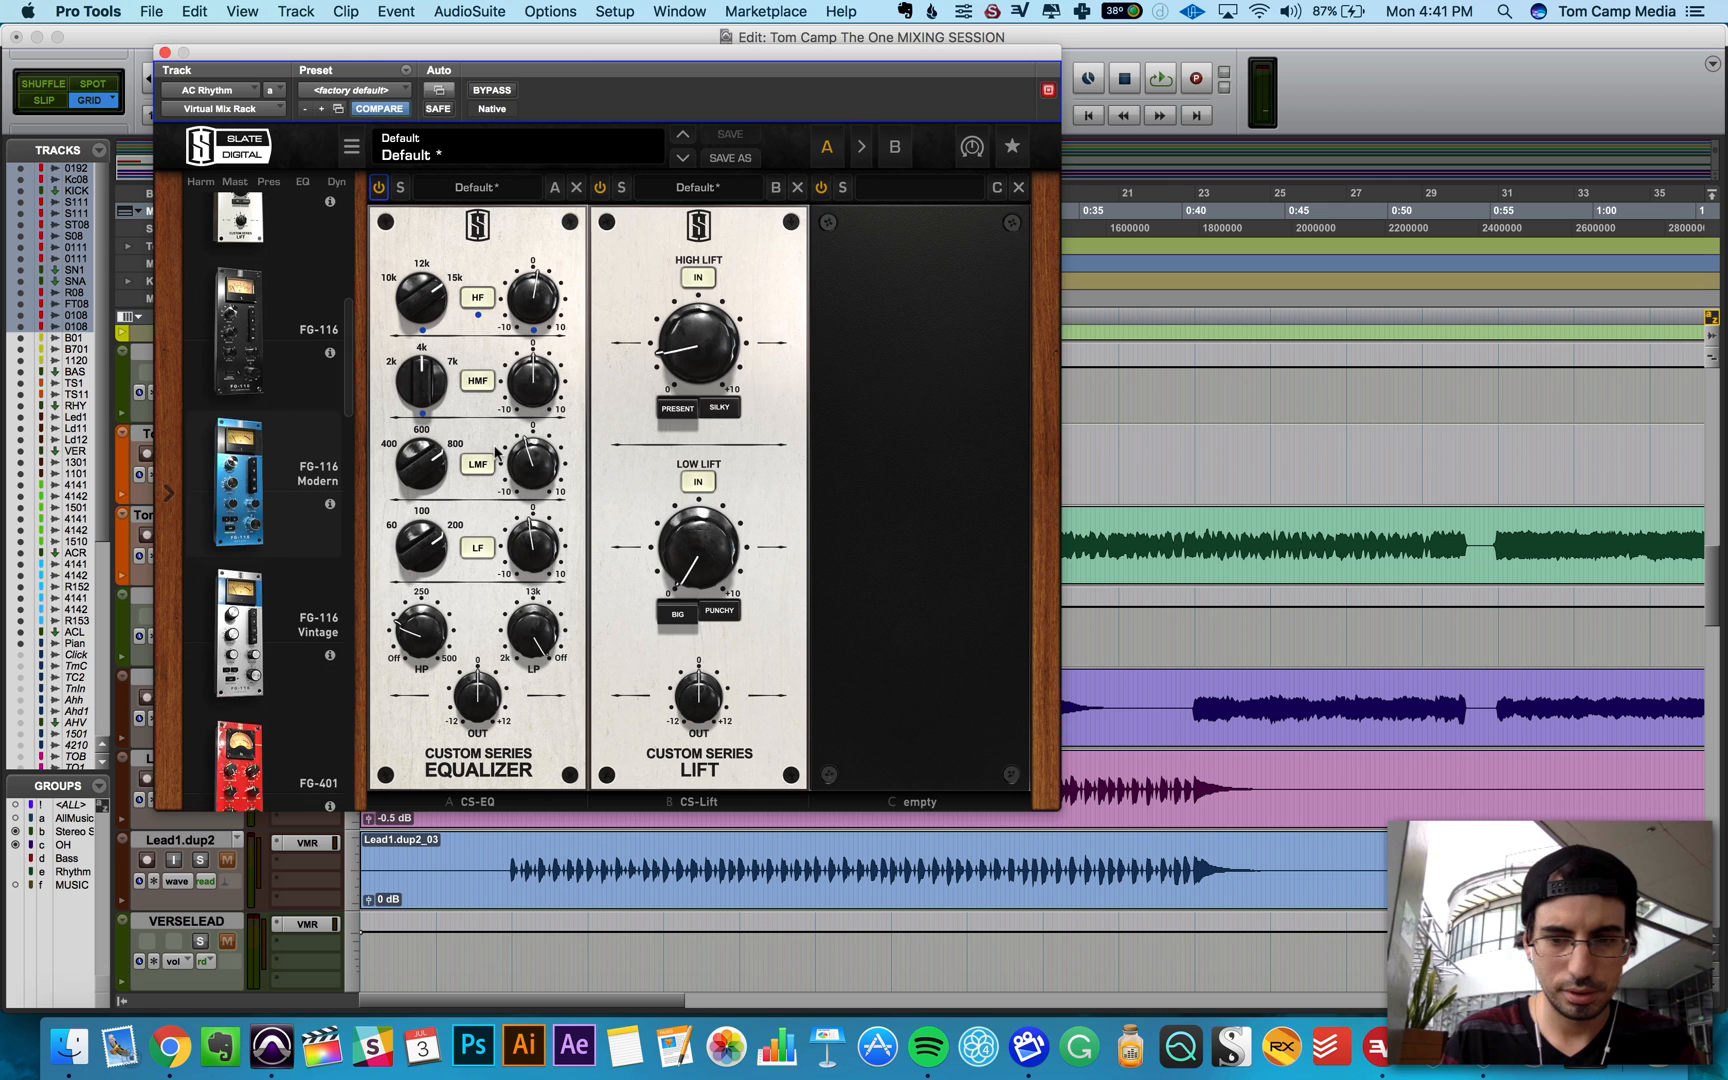
left_click(1168, 701)
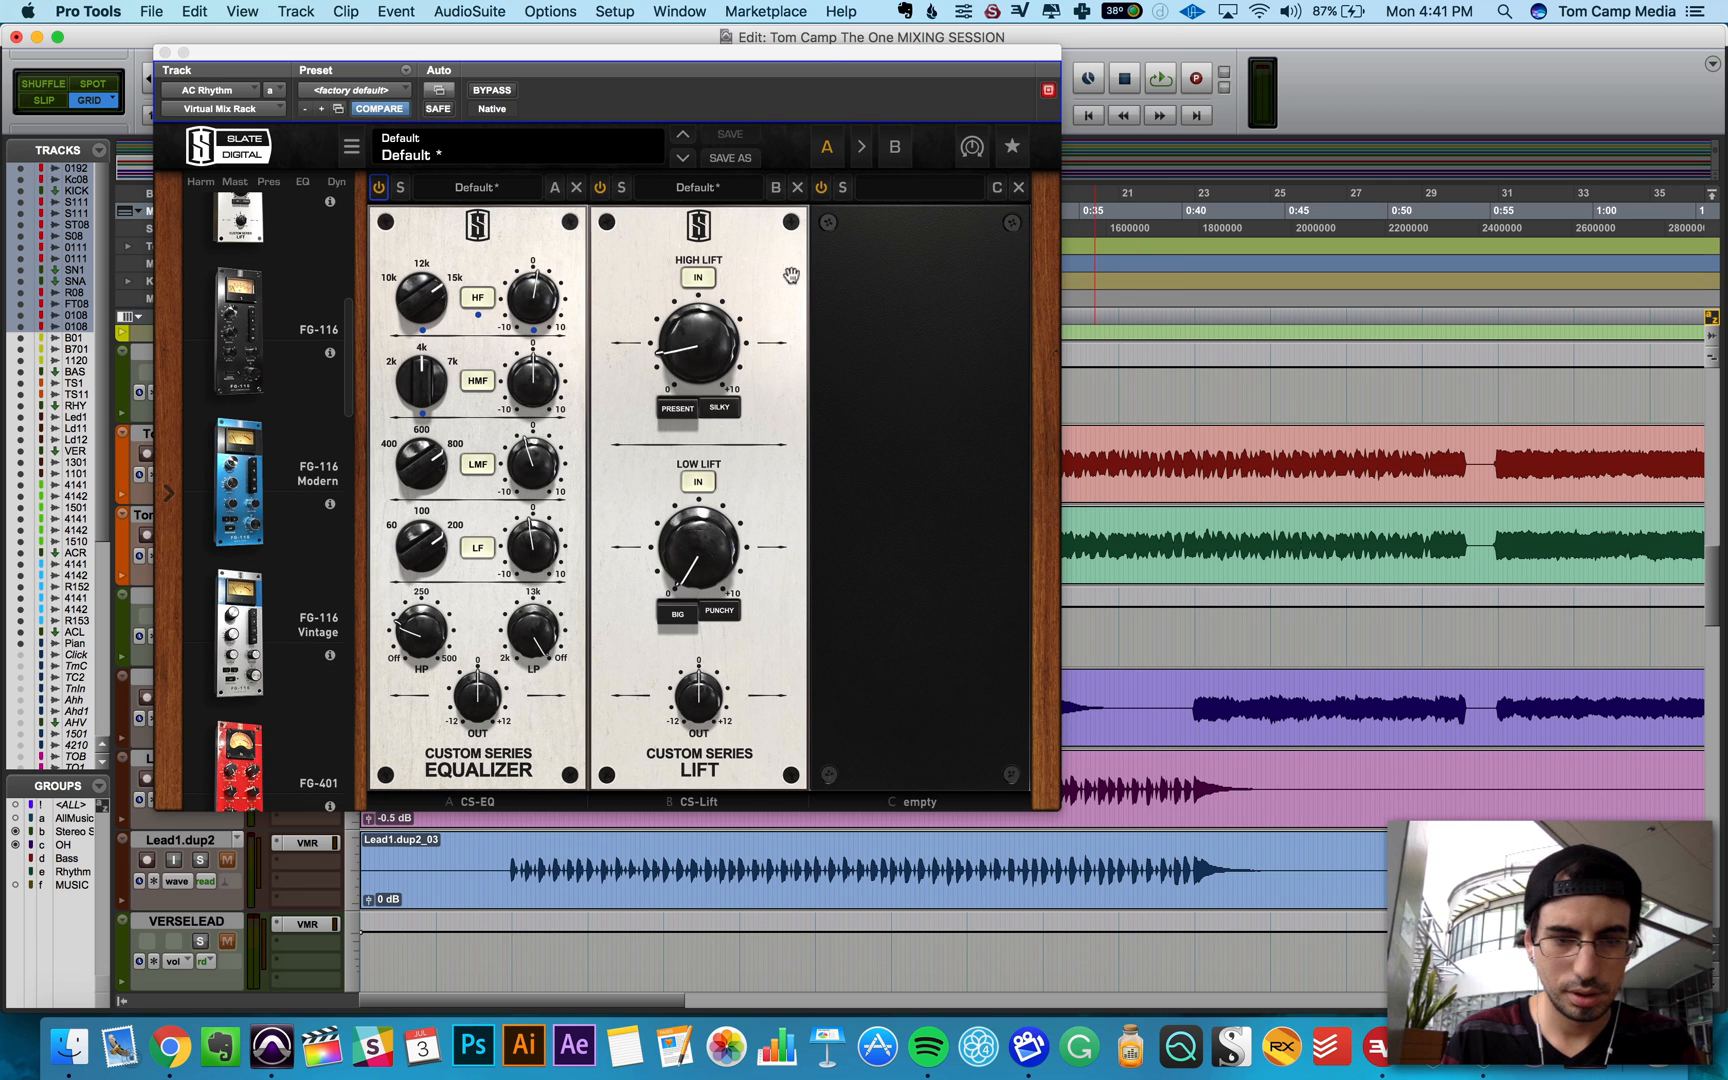
scroll(259, 408, "down", 2)
left_click_drag(216, 509, 879, 432)
key("space")
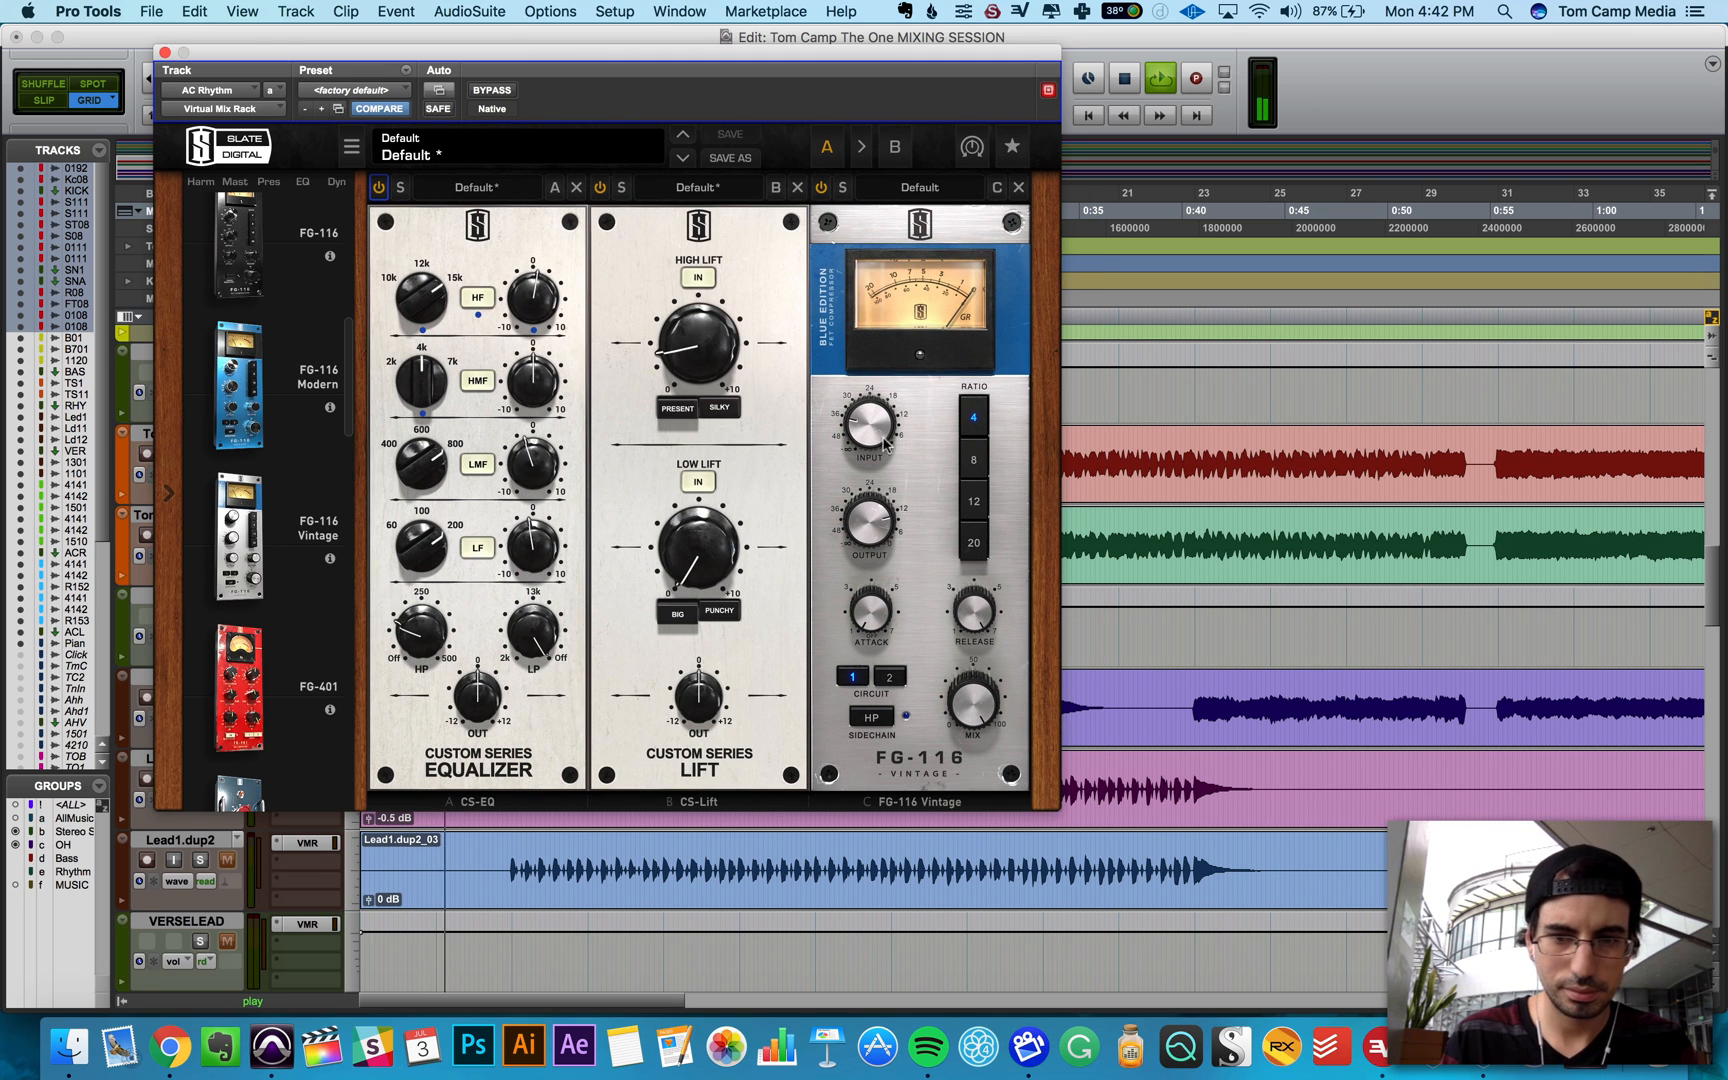
left_click_drag(870, 427, 872, 409)
Step: Stop playback and restart it from bar 31
key("space")
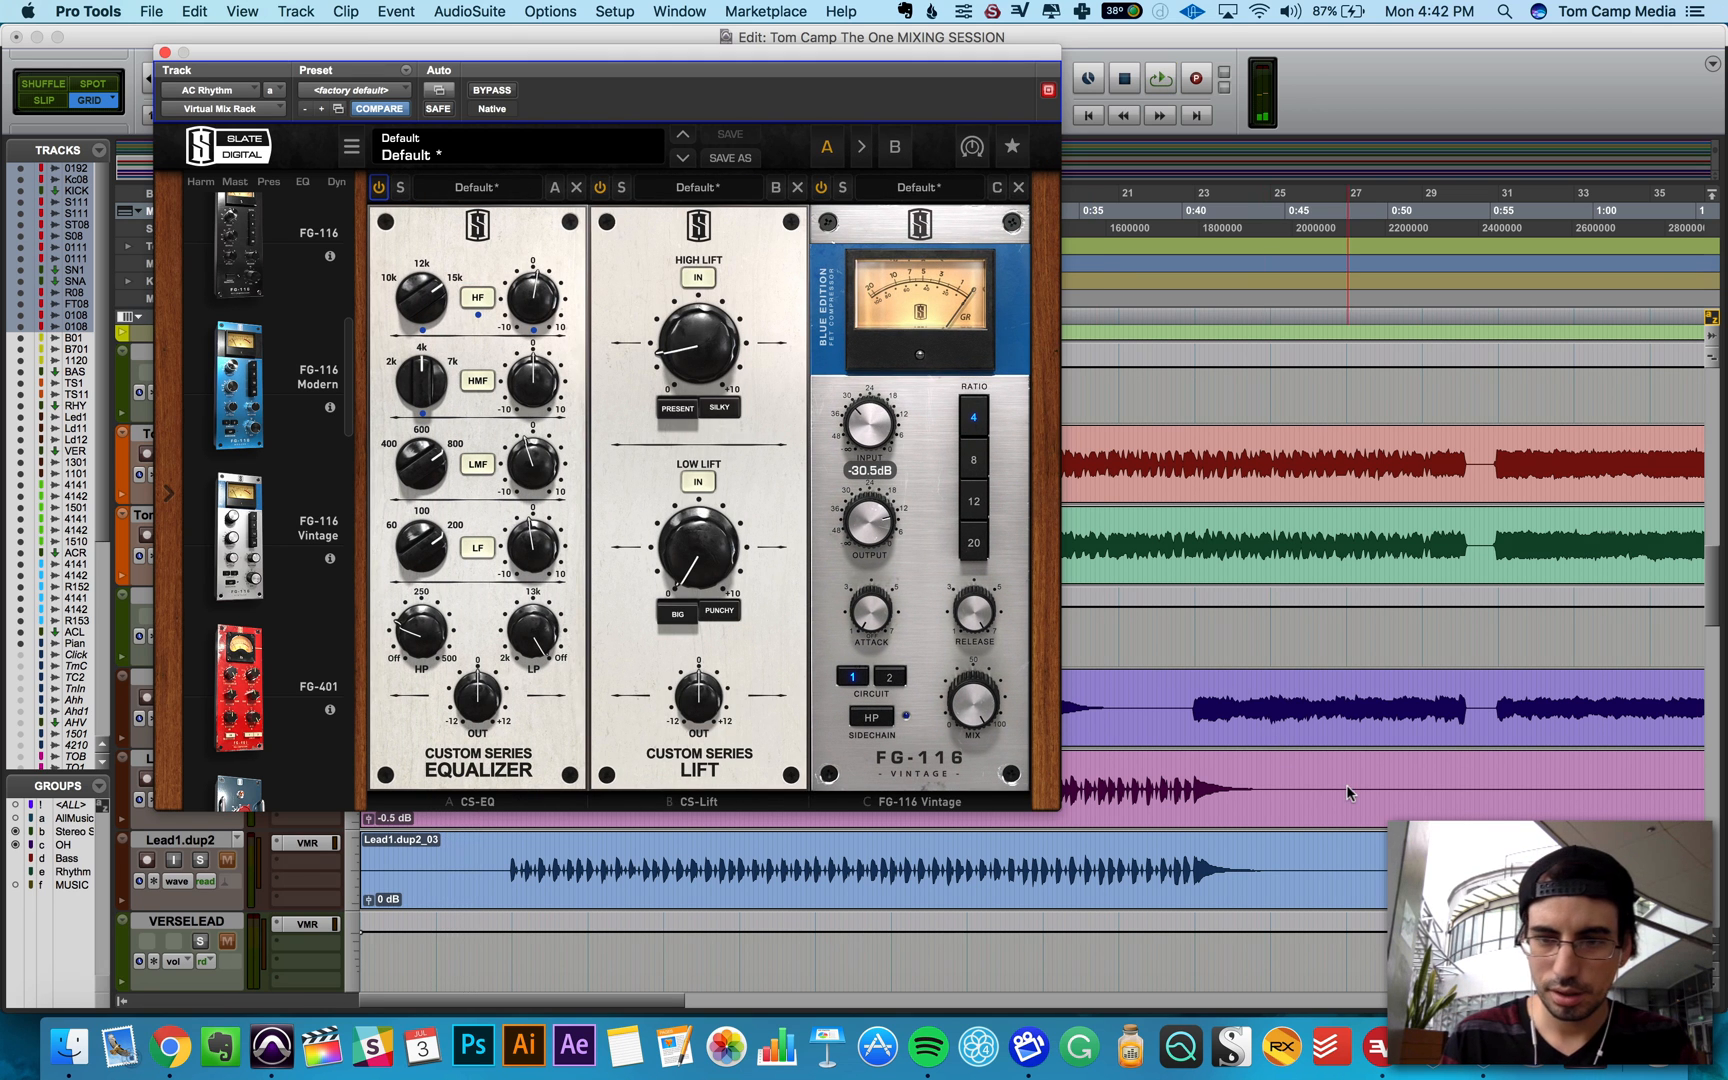
scroll(1347, 786, "right", 5)
left_click(1261, 716)
key("space")
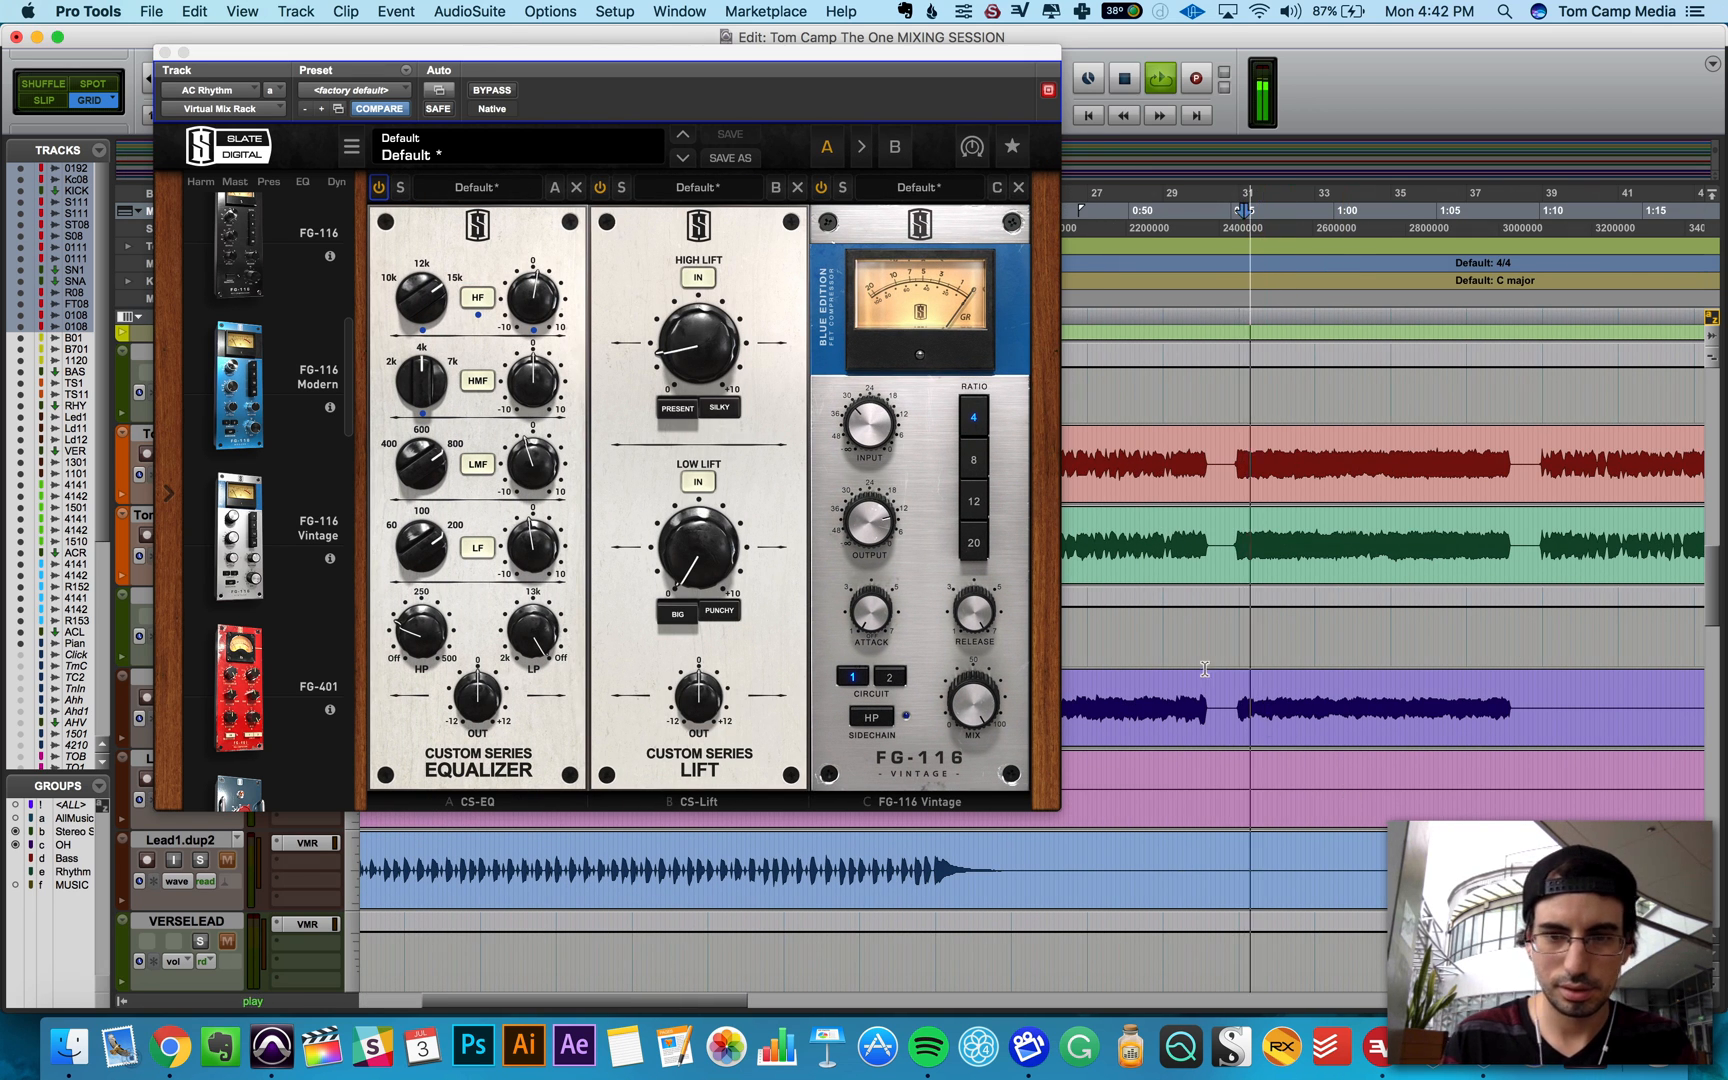
Step: Set the FG-116 Vintage input to about -24.3 dB and output to -21.0 dB during playback, and close the AC Rhythm rack
left_click_drag(840, 414, 841, 404)
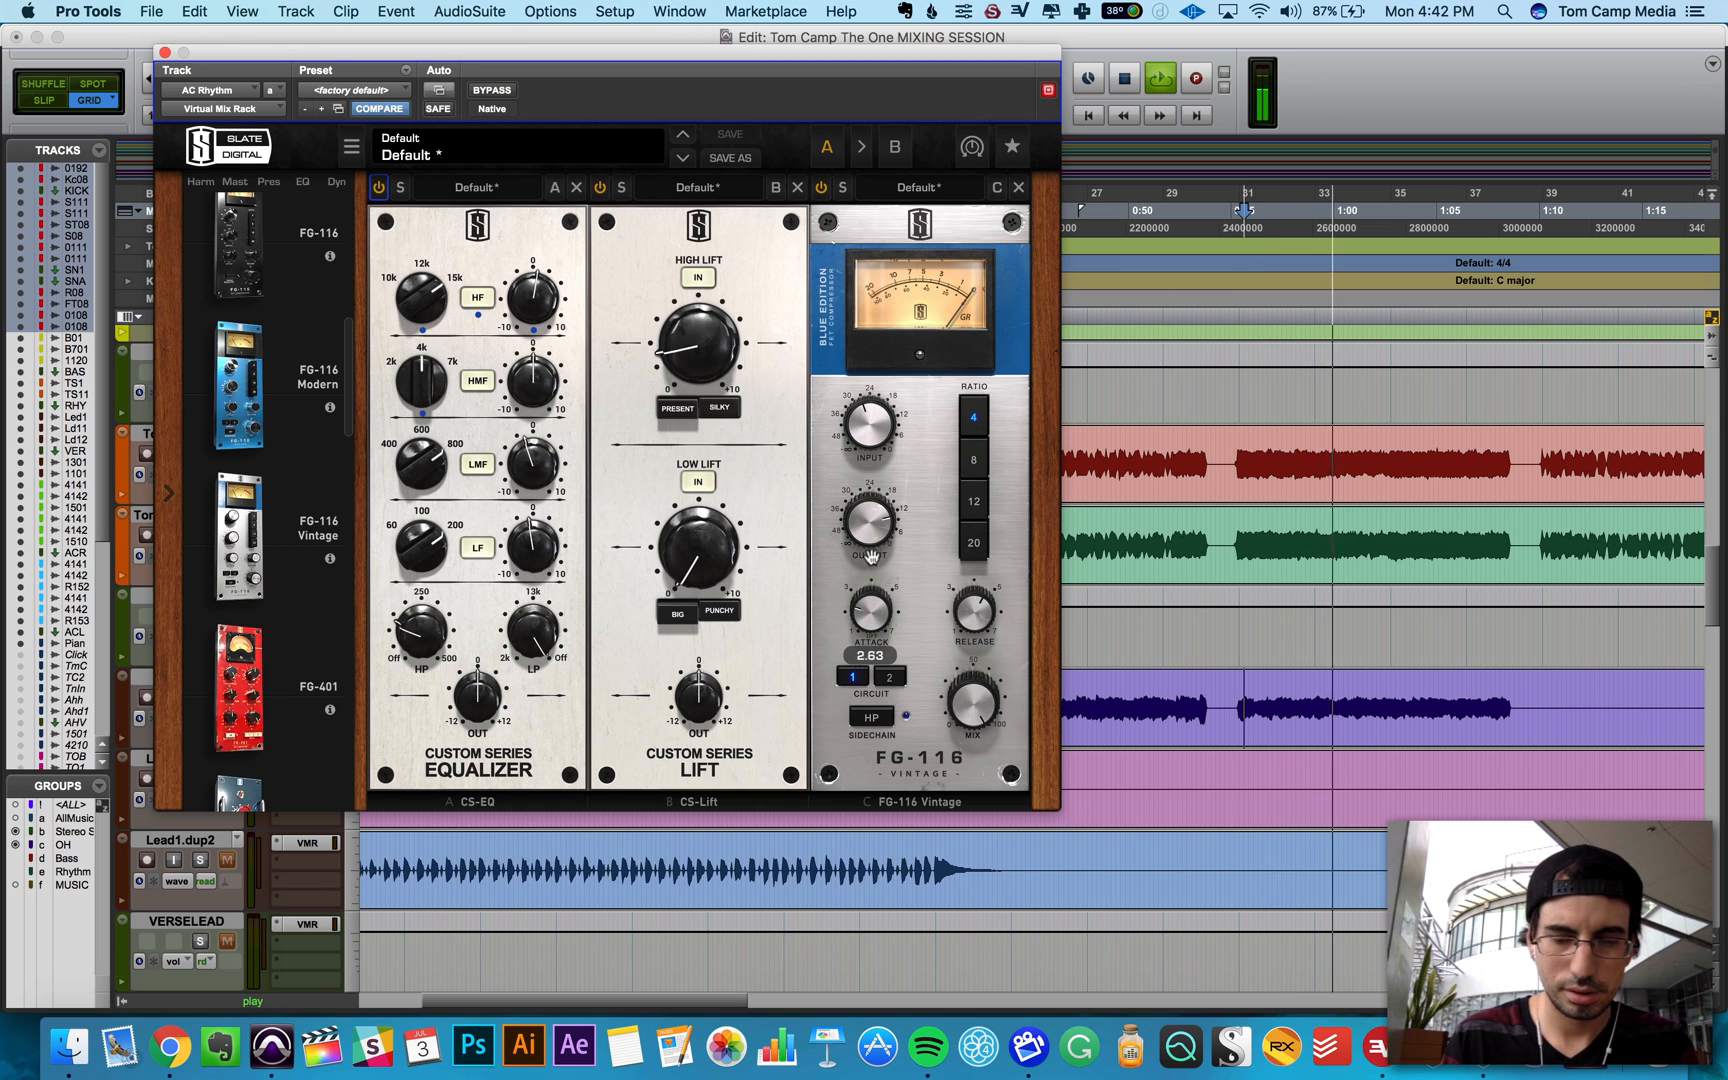
left_click_drag(872, 420, 875, 412)
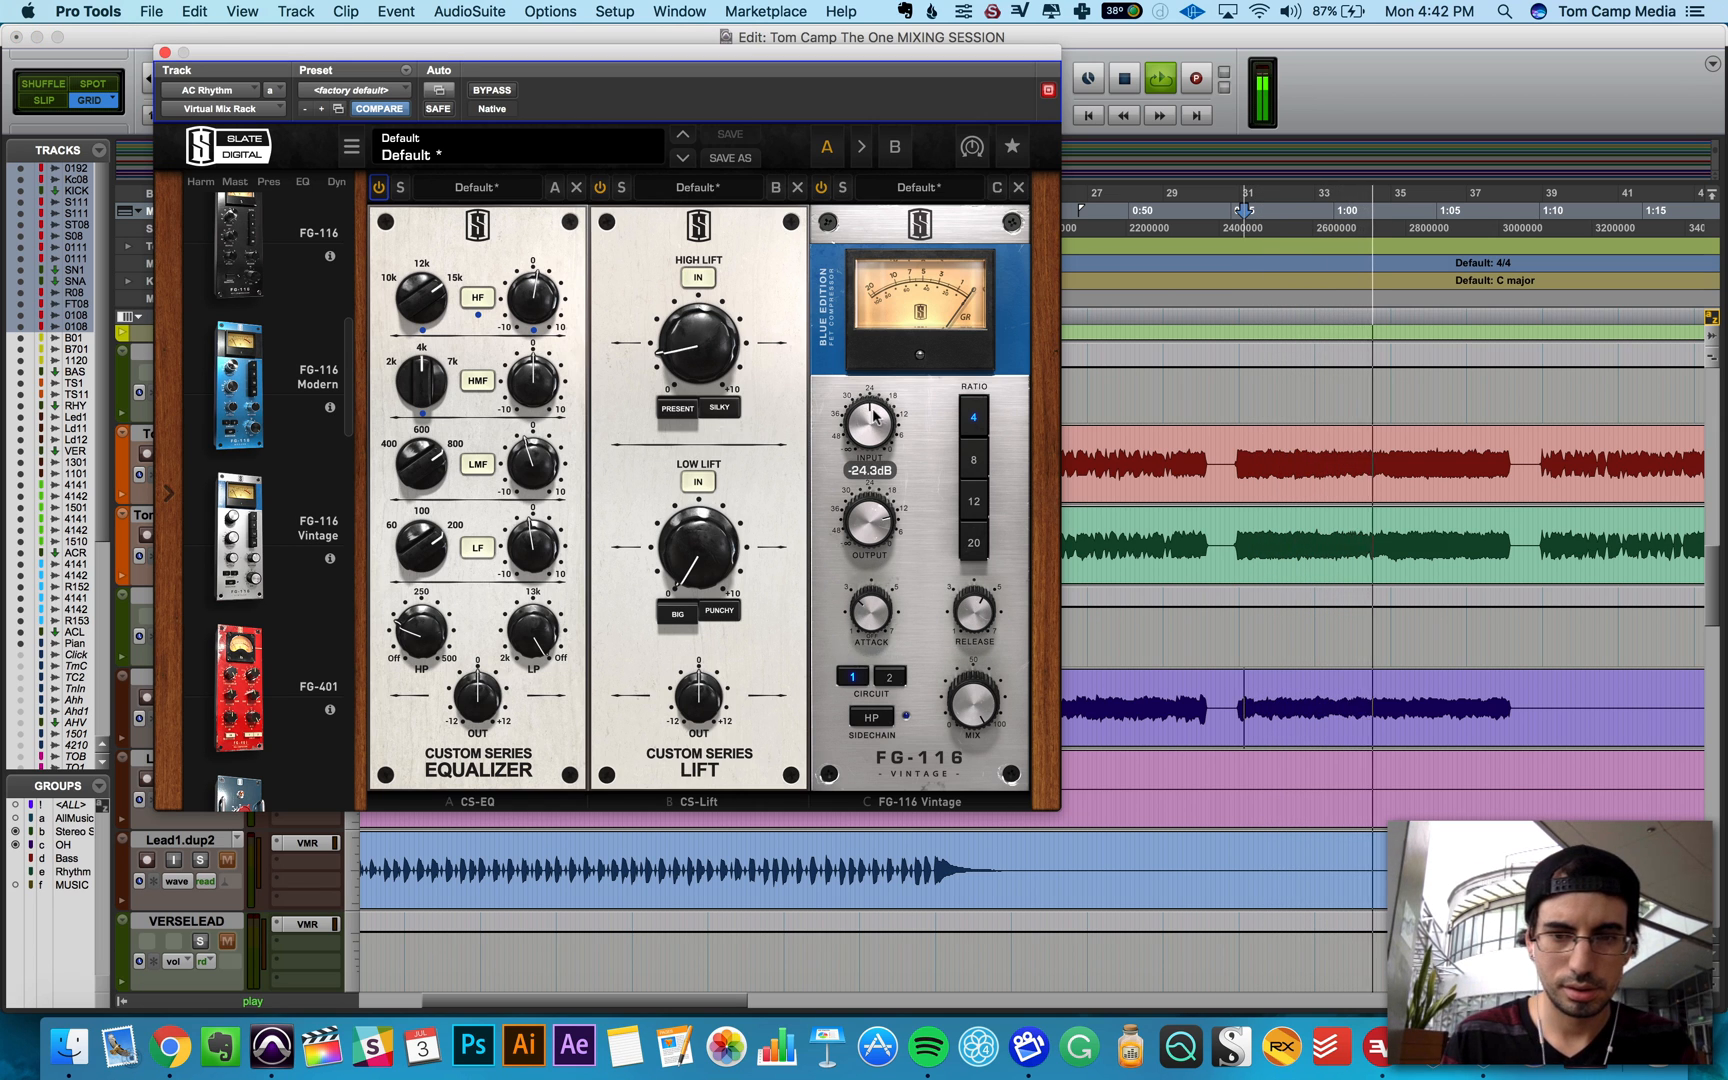
left_click_drag(875, 412, 865, 418)
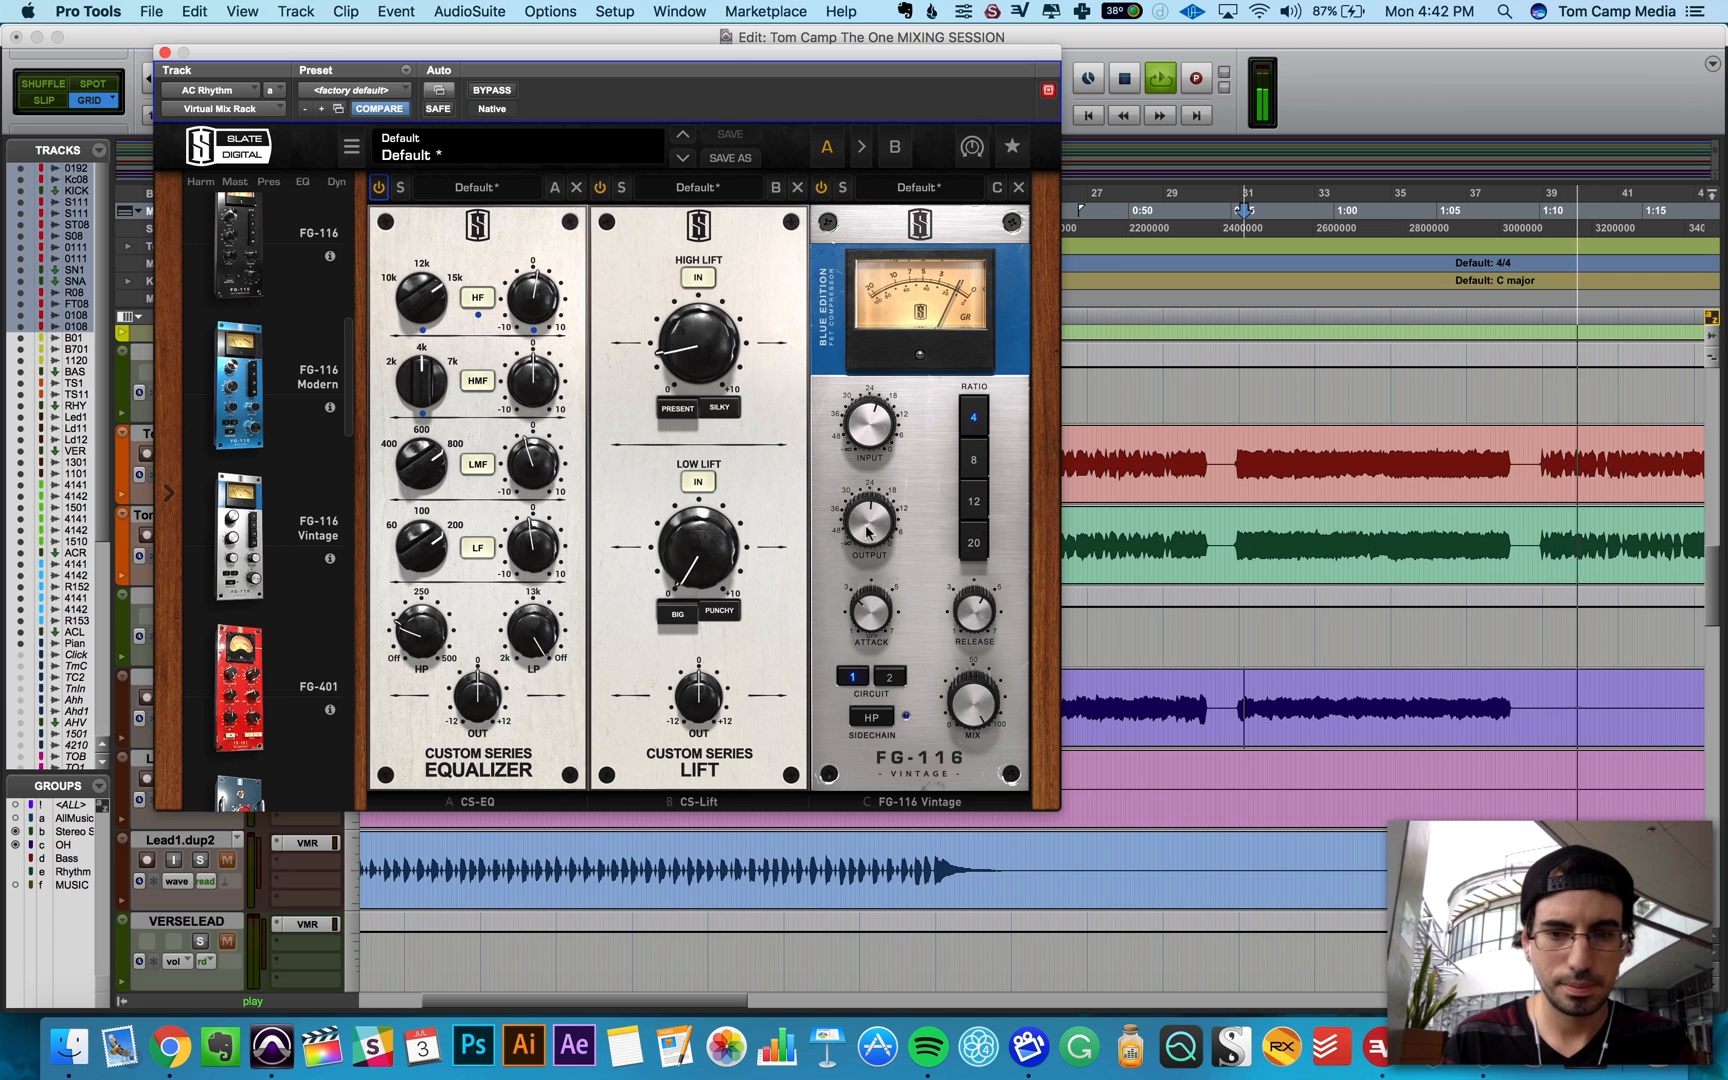
key("space")
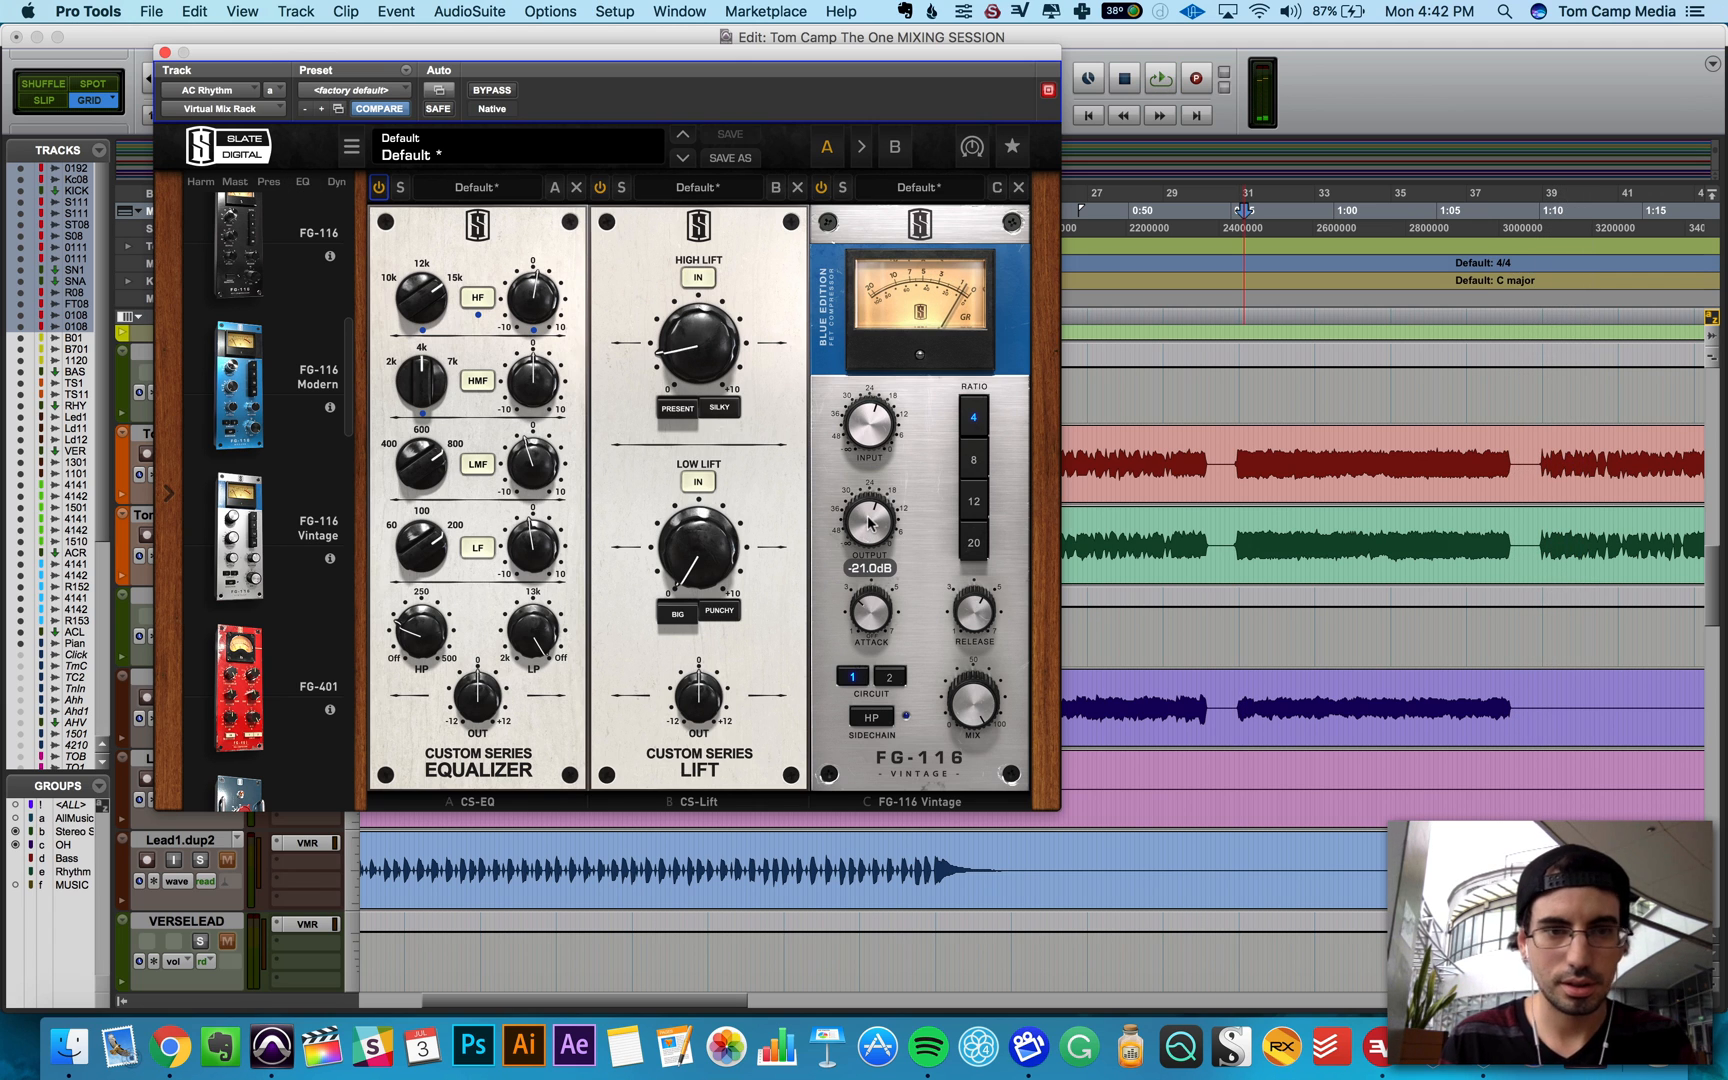
left_click(165, 53)
Step: Play back briefly, stop, and select the Lead1 passage from 0:55.615 to 1:08.307
key("space")
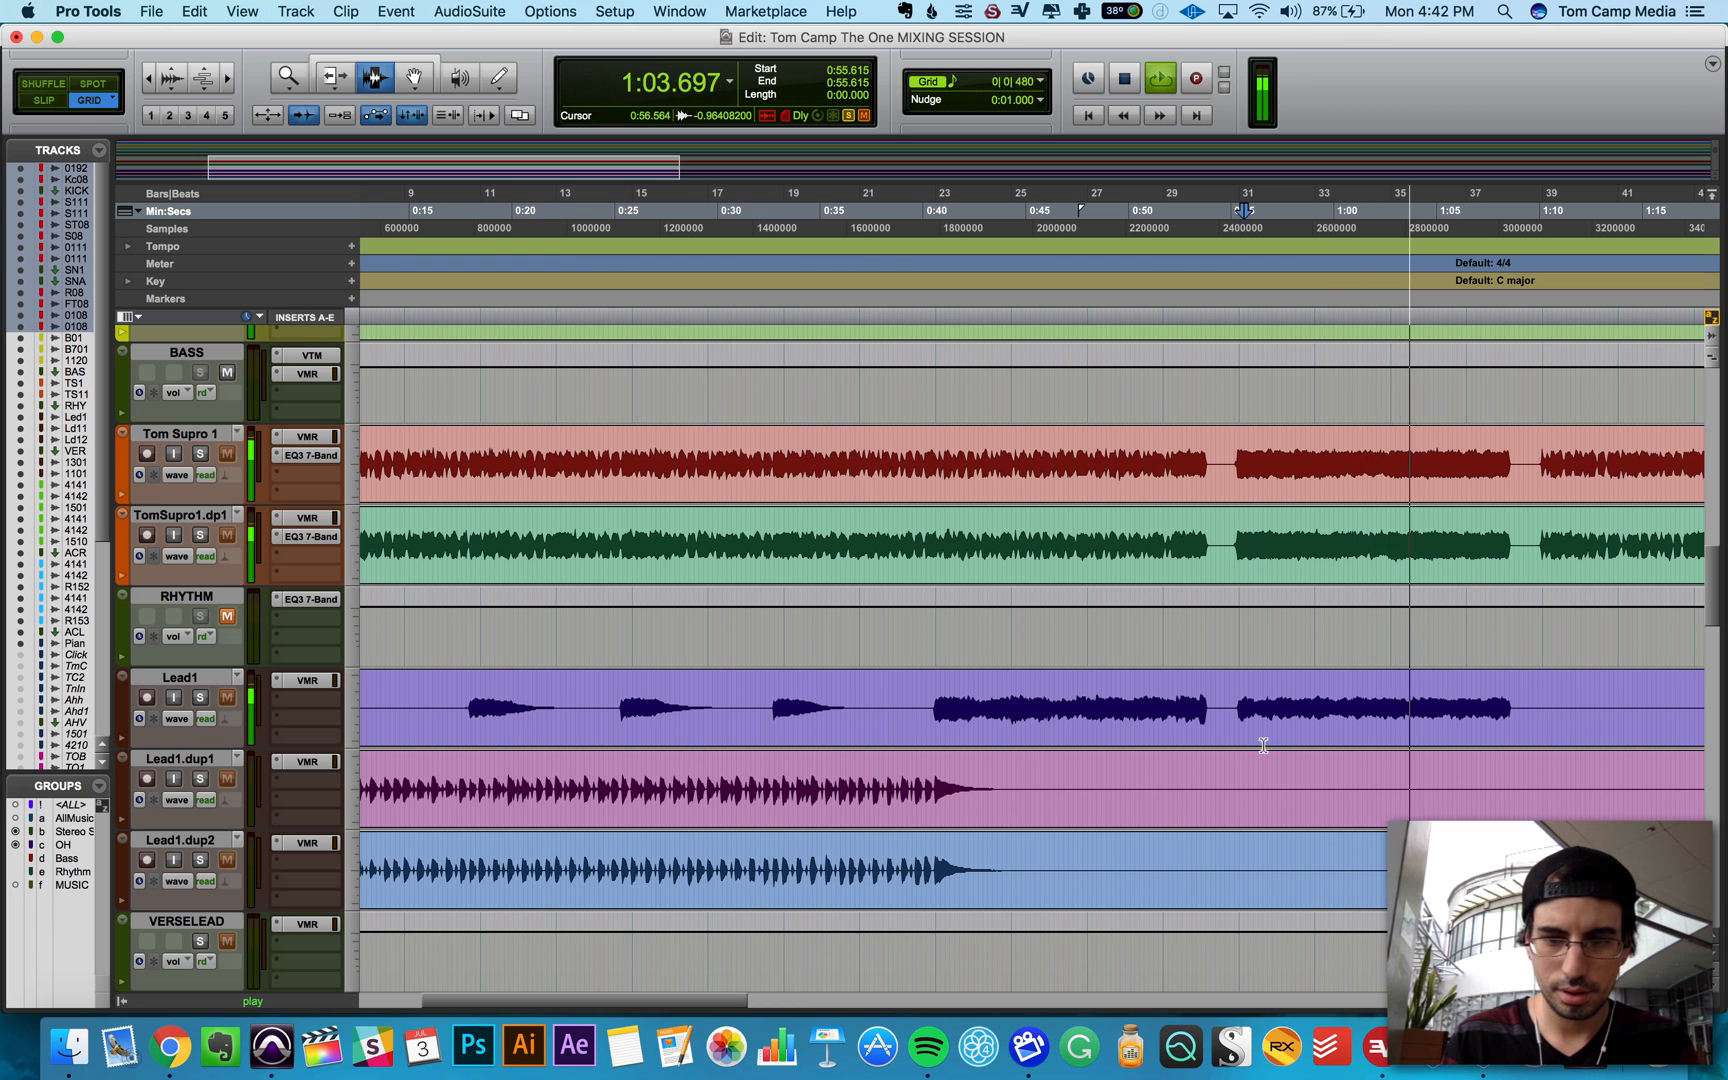
key("space")
left_click_drag(1243, 708, 1506, 728)
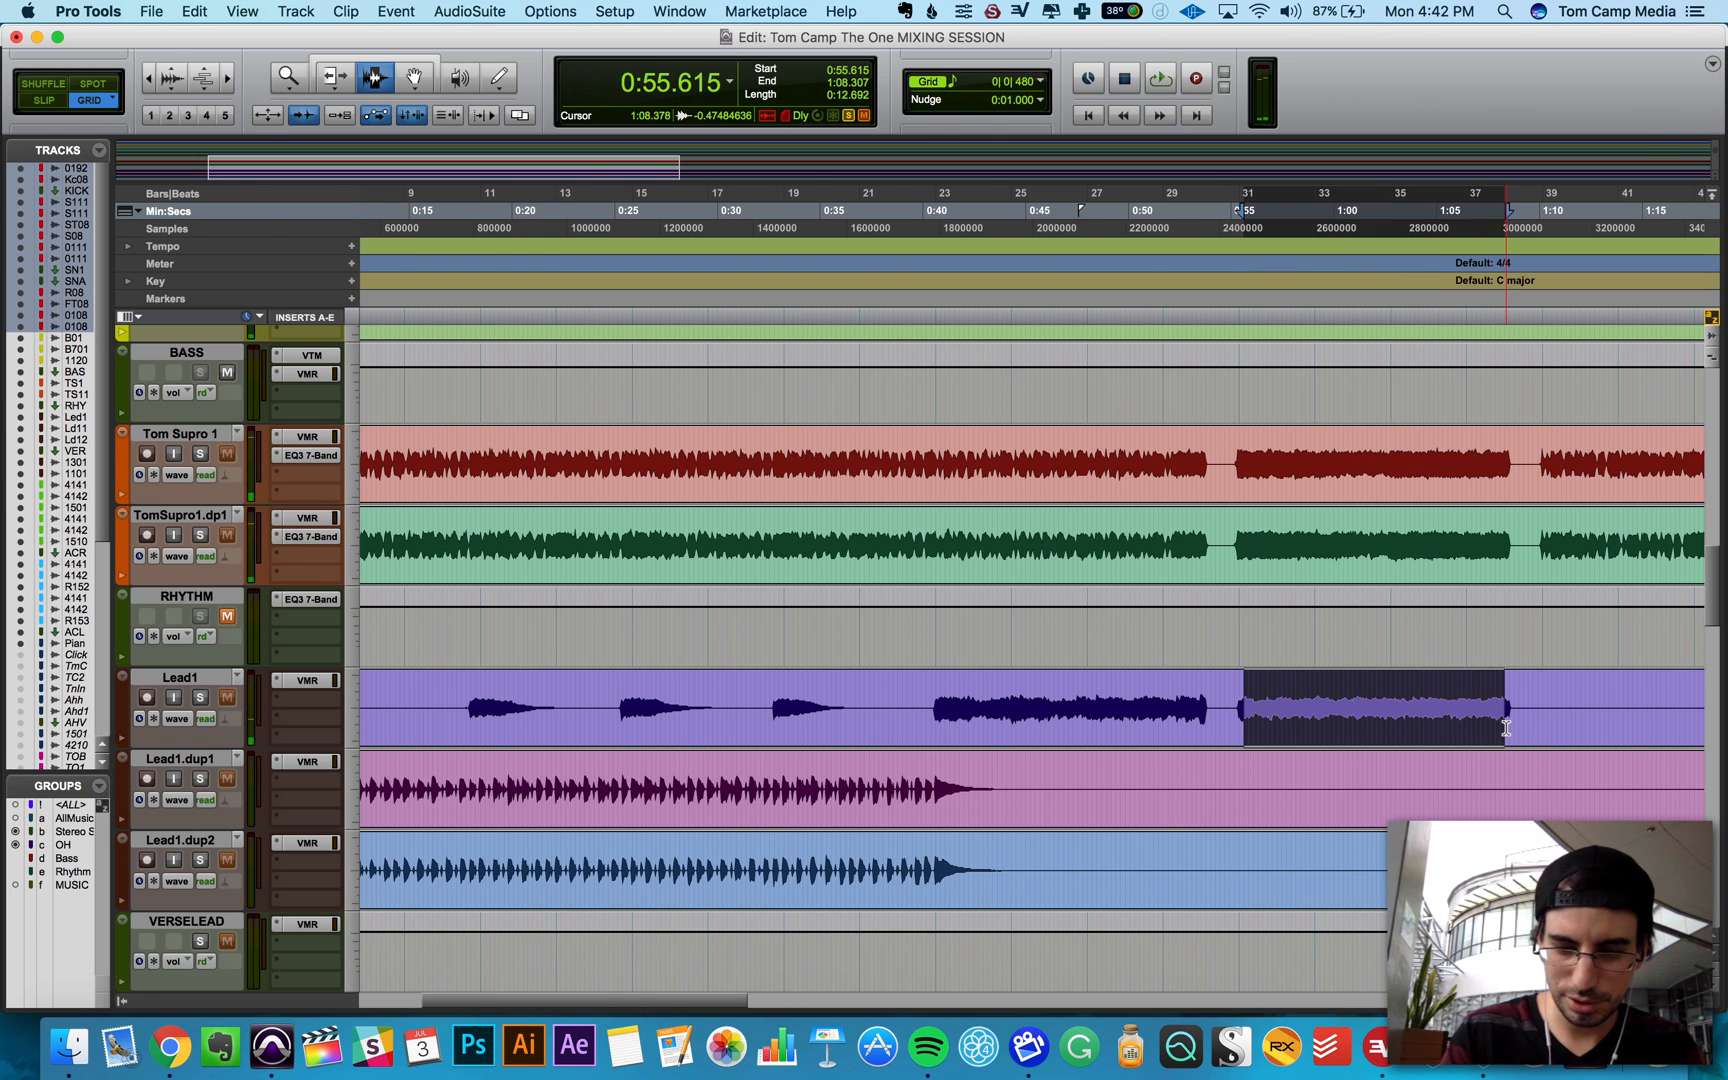
Step: Switch to the mixer and insert a stereo EQ3 7-Band in the AC Rhythm bus's second insert slot
key("super+equal")
scroll(1288, 343, "right", 15)
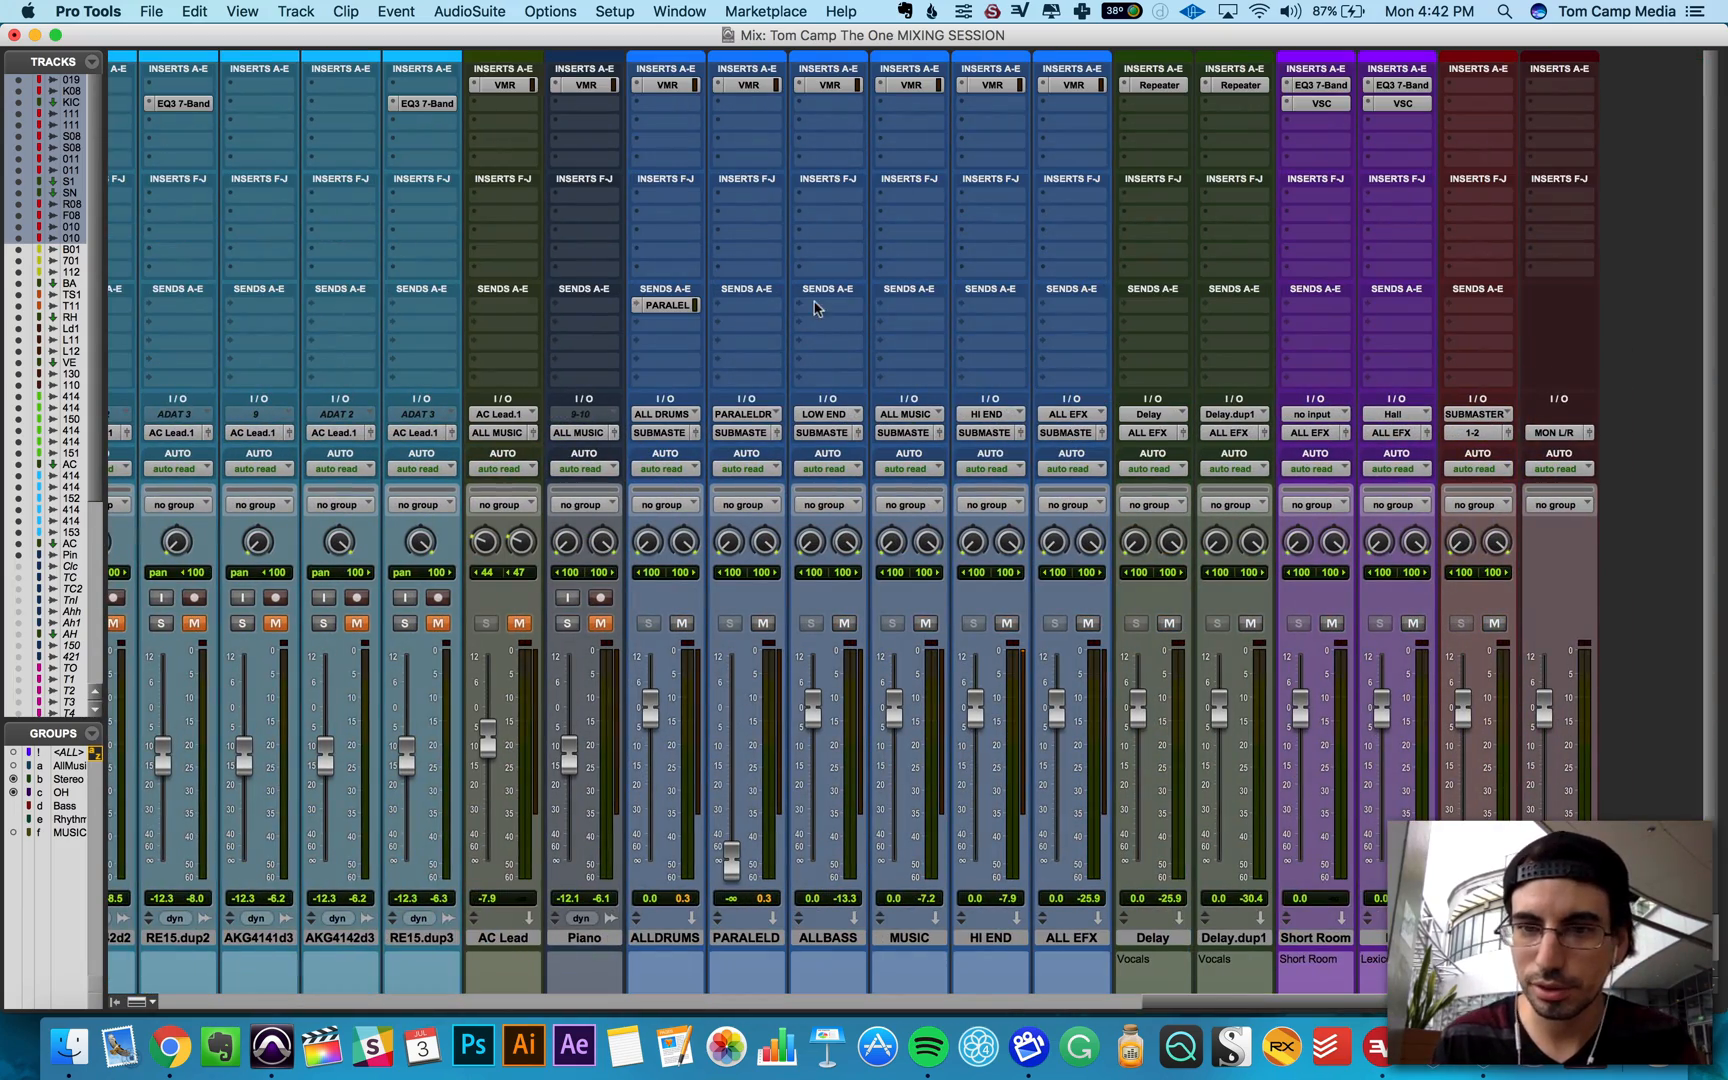
scroll(1232, 232, "left", 10)
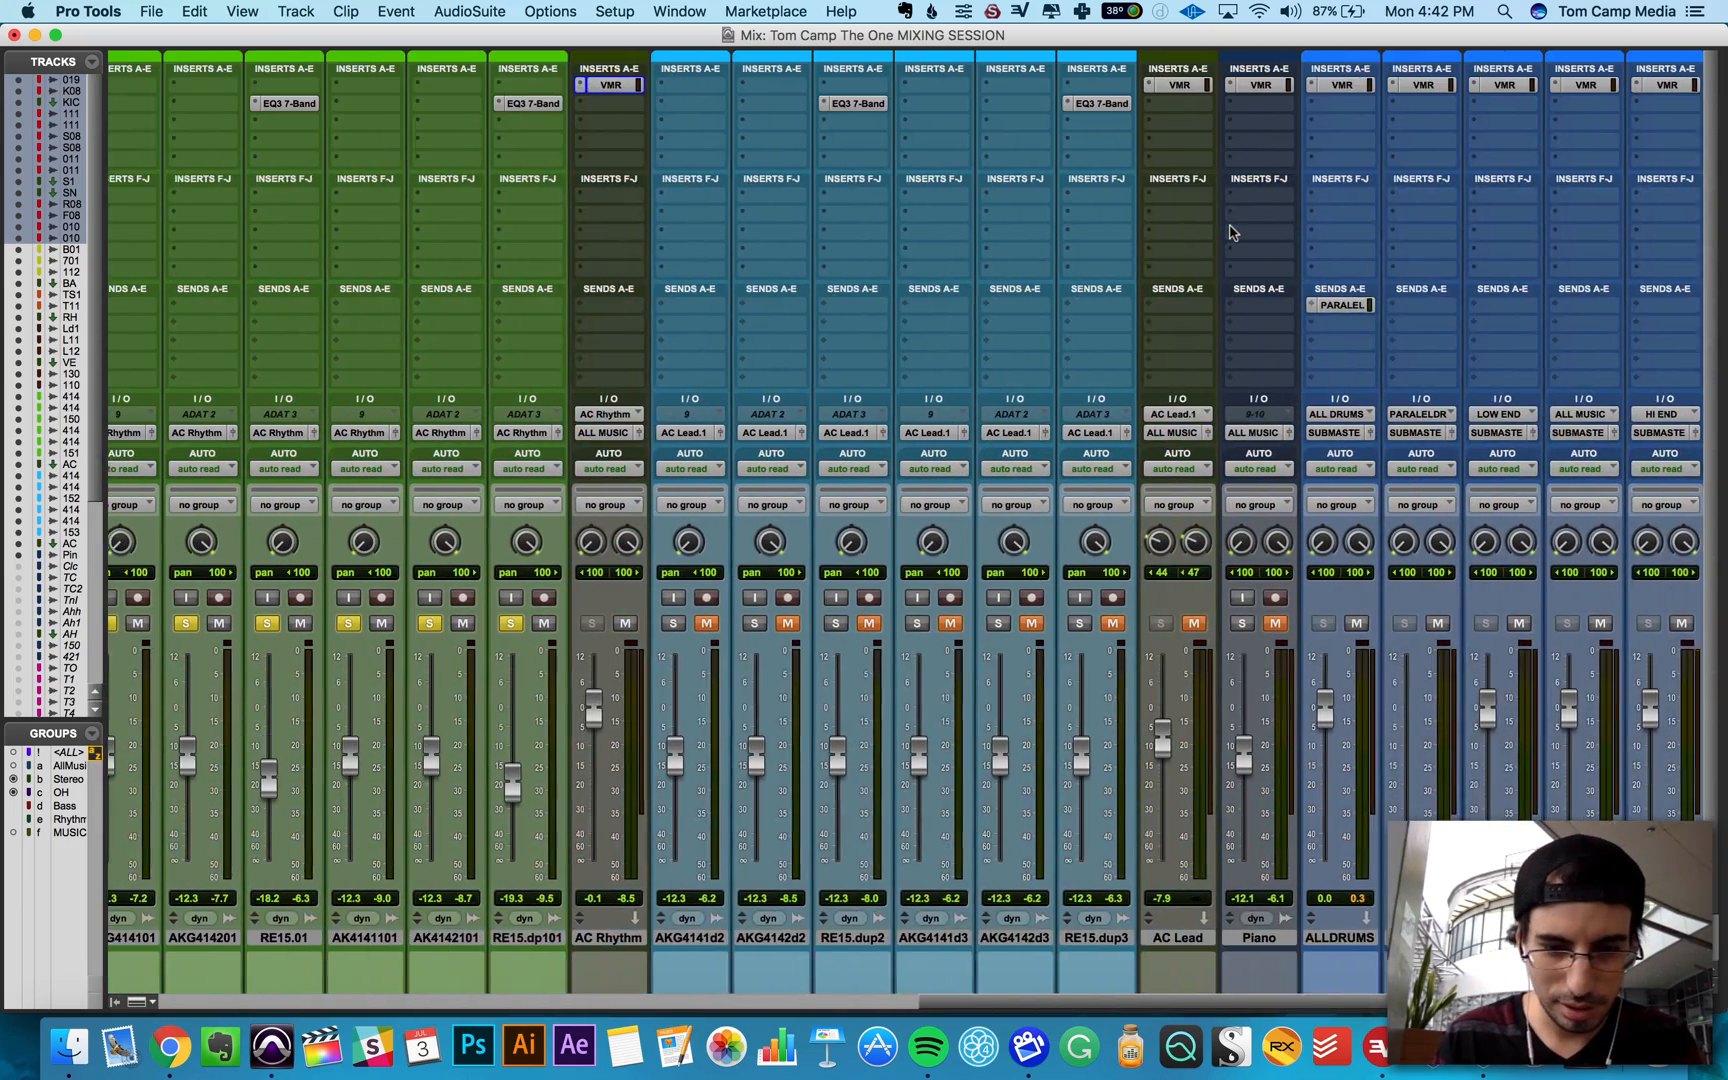
scroll(1028, 207, "left", 2)
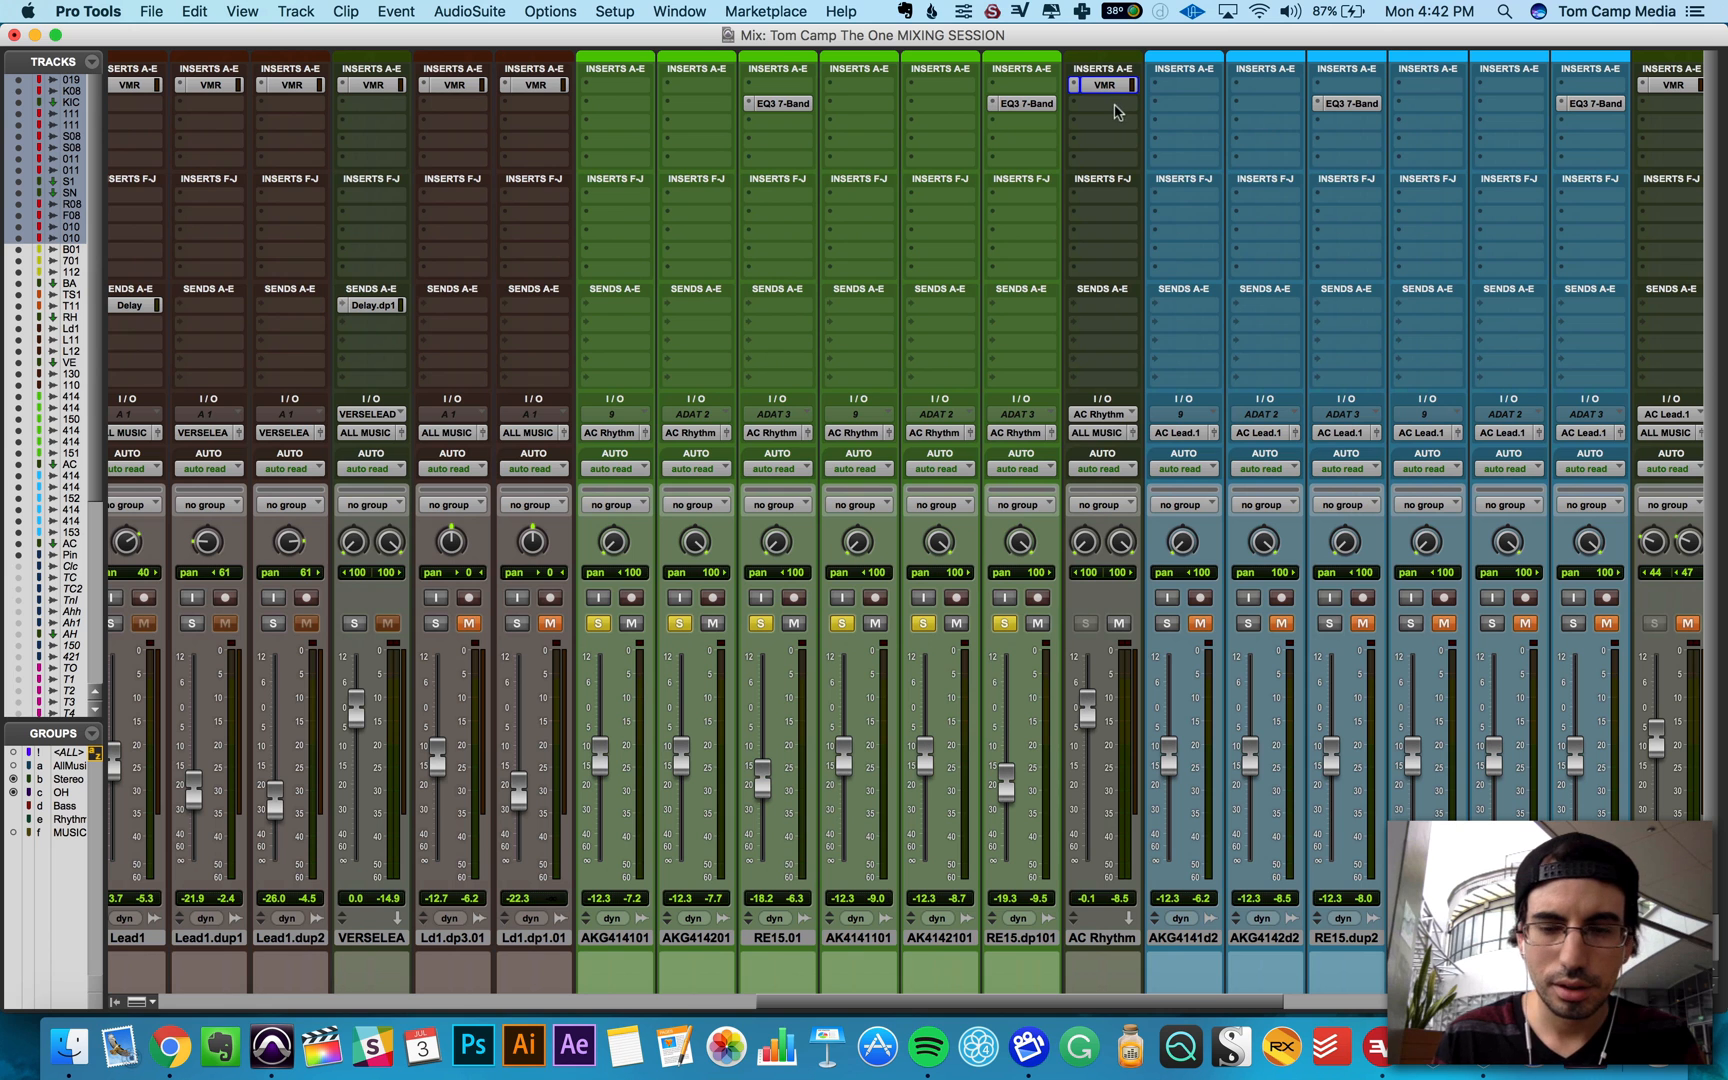
left_click(1097, 111)
mouse_move(1175, 147)
mouse_move(1410, 152)
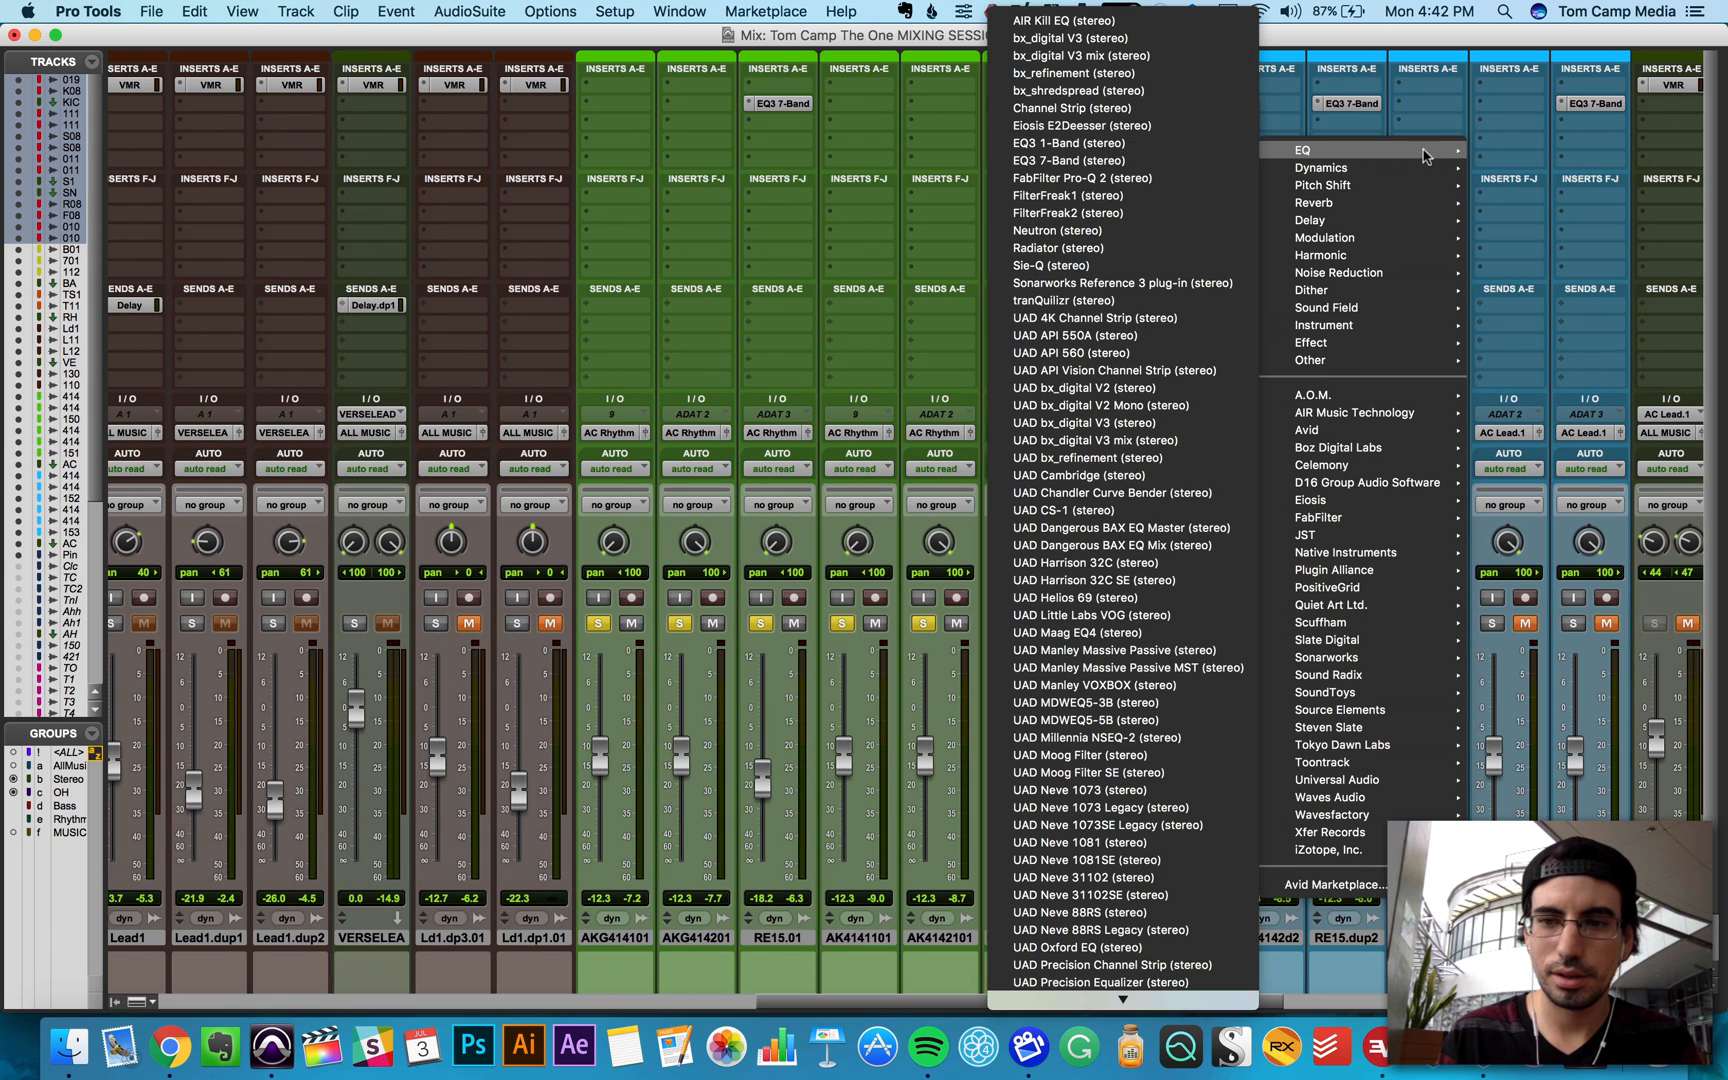
left_click(1150, 161)
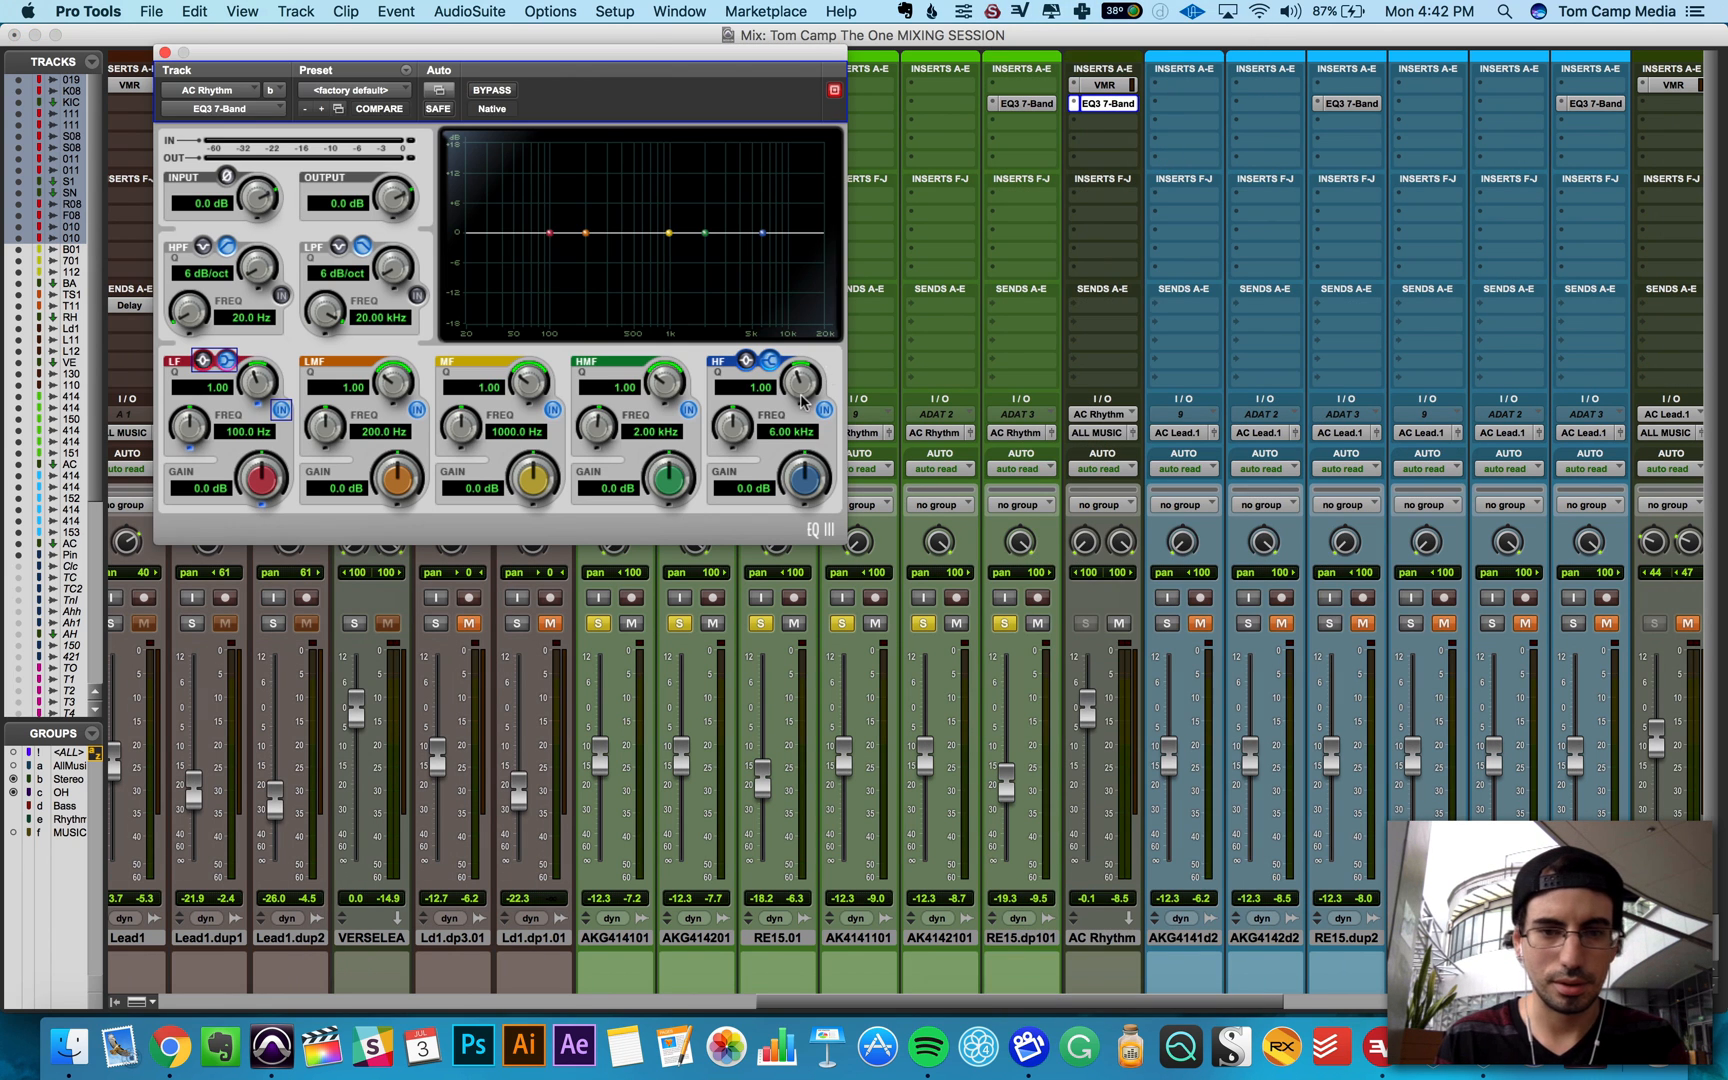
Step: Sweep the EQ3's HMF band during playback with an 18 dB boost and Q 6.17, settling at 1.62 kHz
left_click_drag(702, 232, 647, 175)
key("space")
left_click_drag(668, 378, 698, 320)
left_click_drag(668, 480, 622, 406)
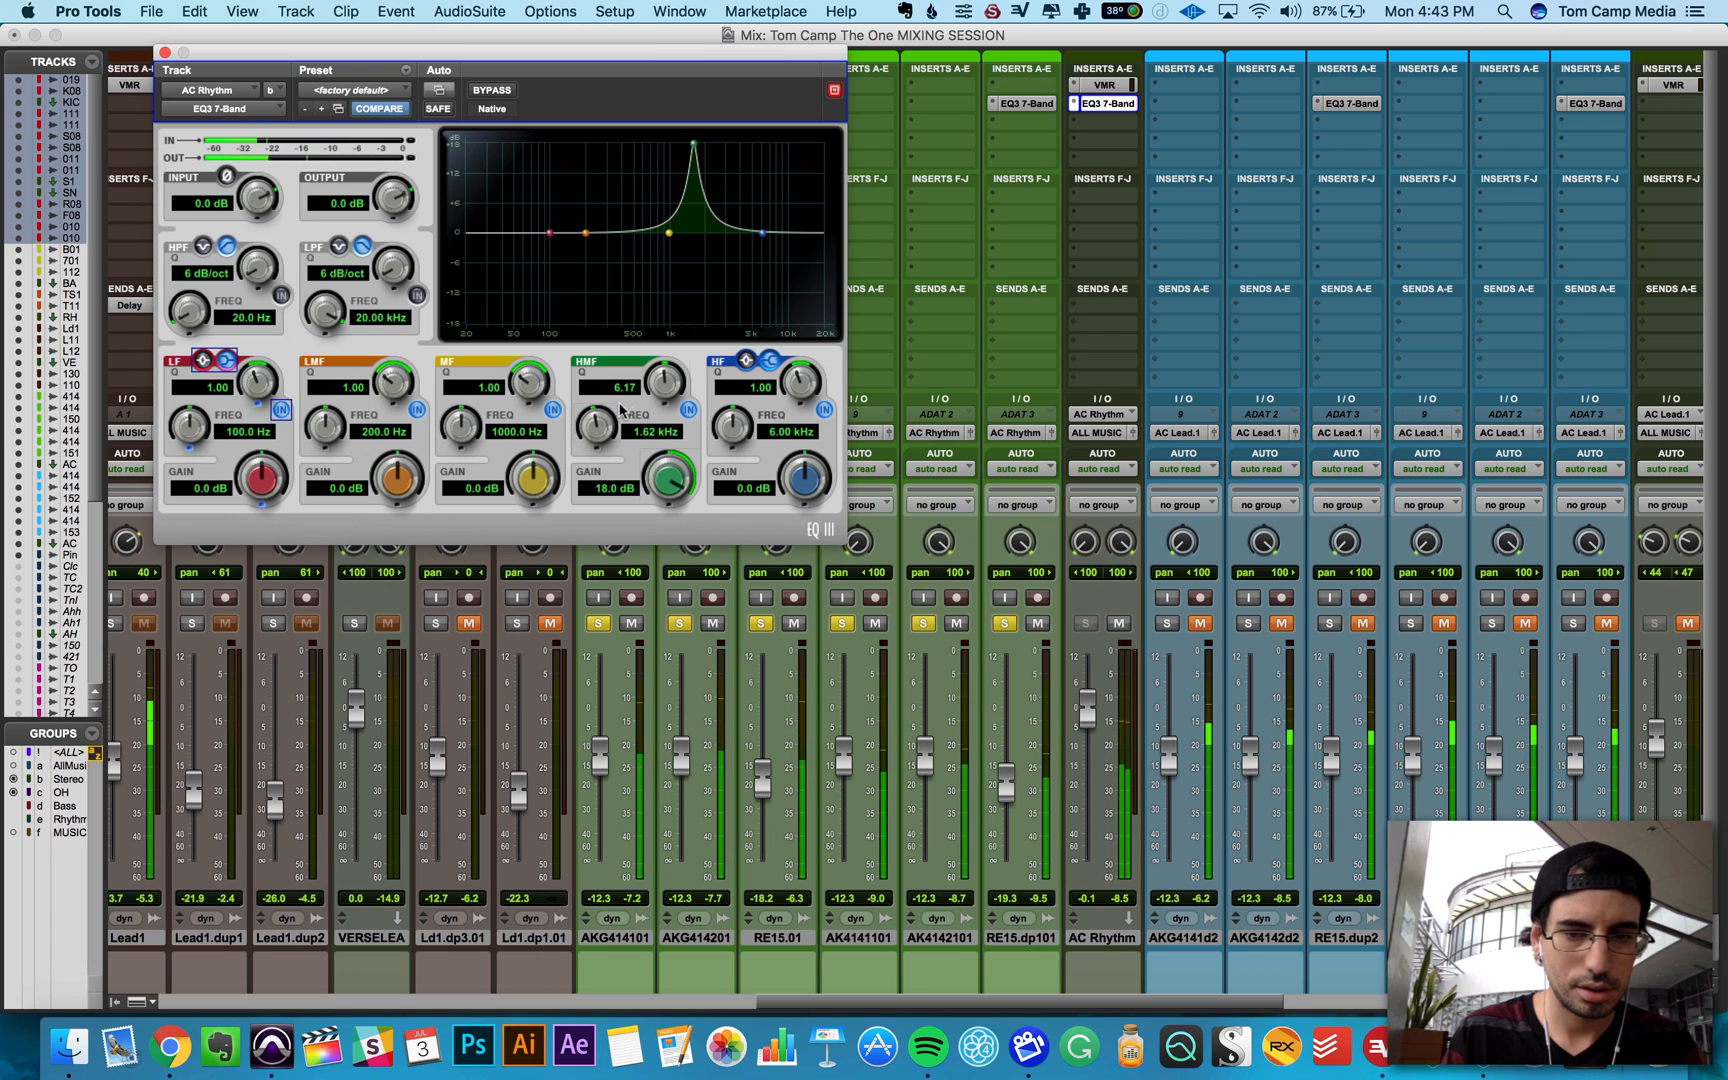
Step: Cut the HMF band's gain to about -10.7 dB and close the EQ
left_click_drag(670, 478, 662, 590)
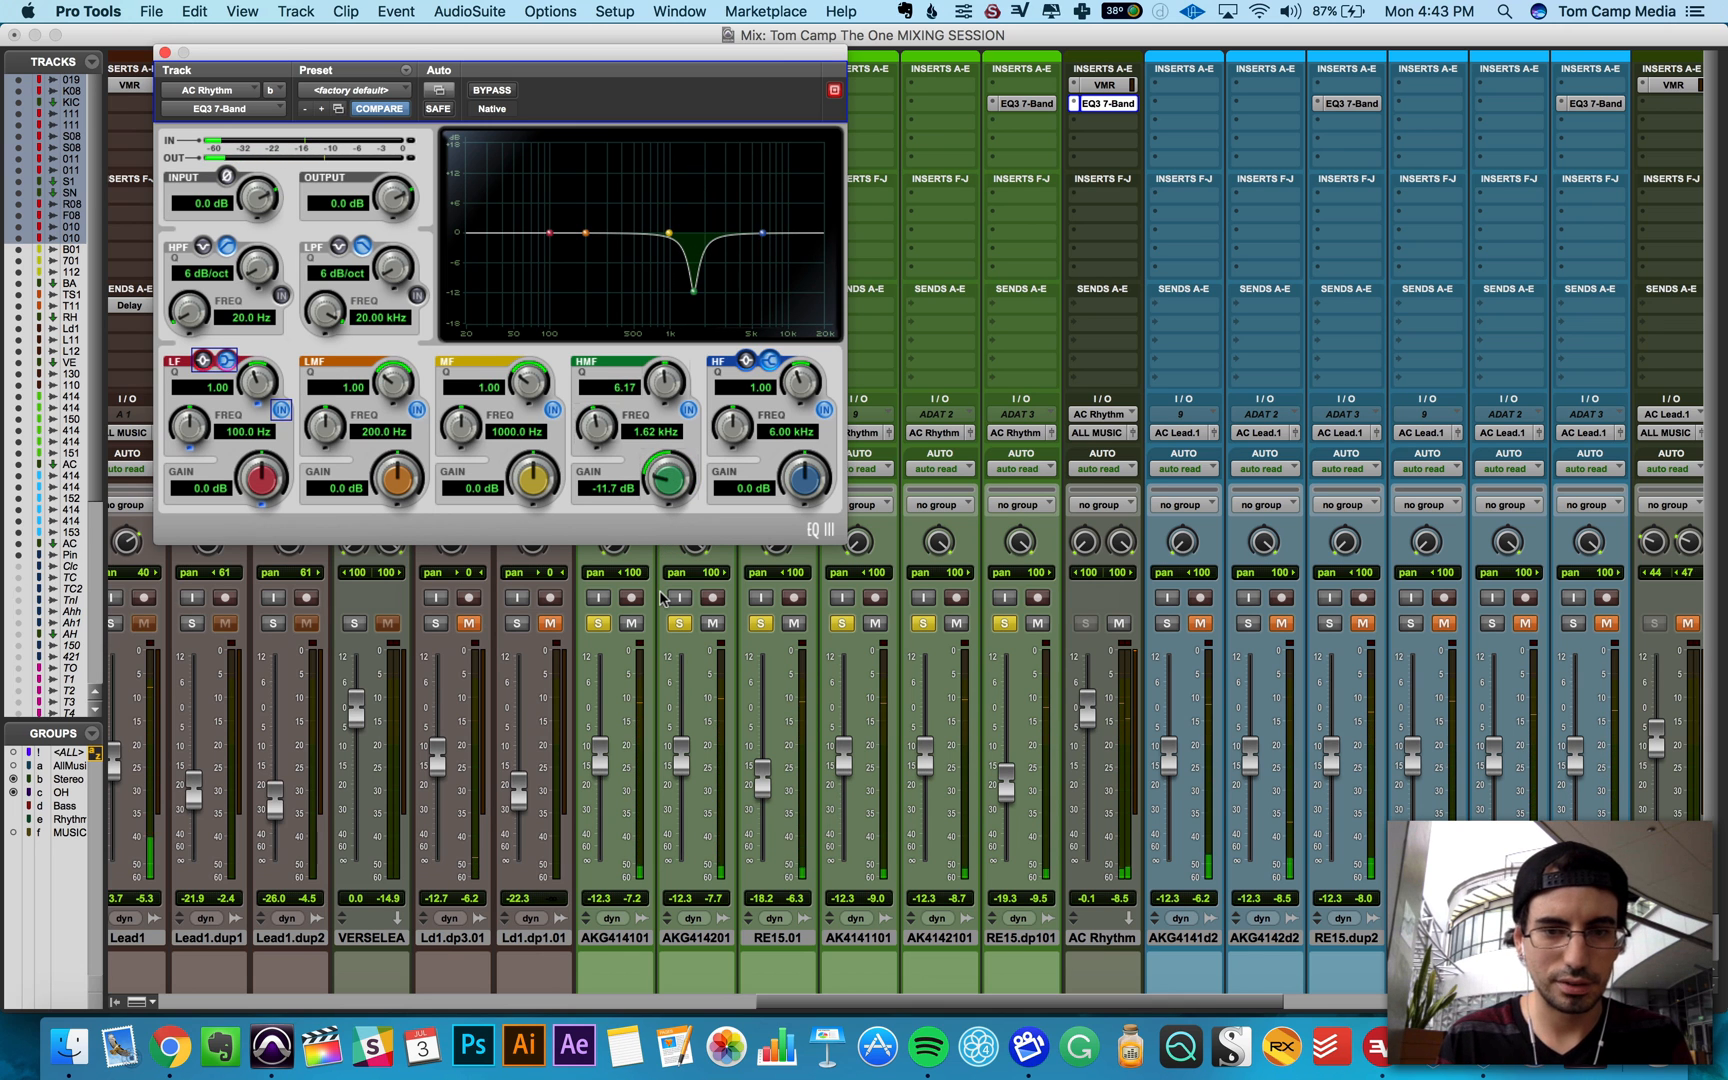
left_click_drag(658, 475, 658, 471)
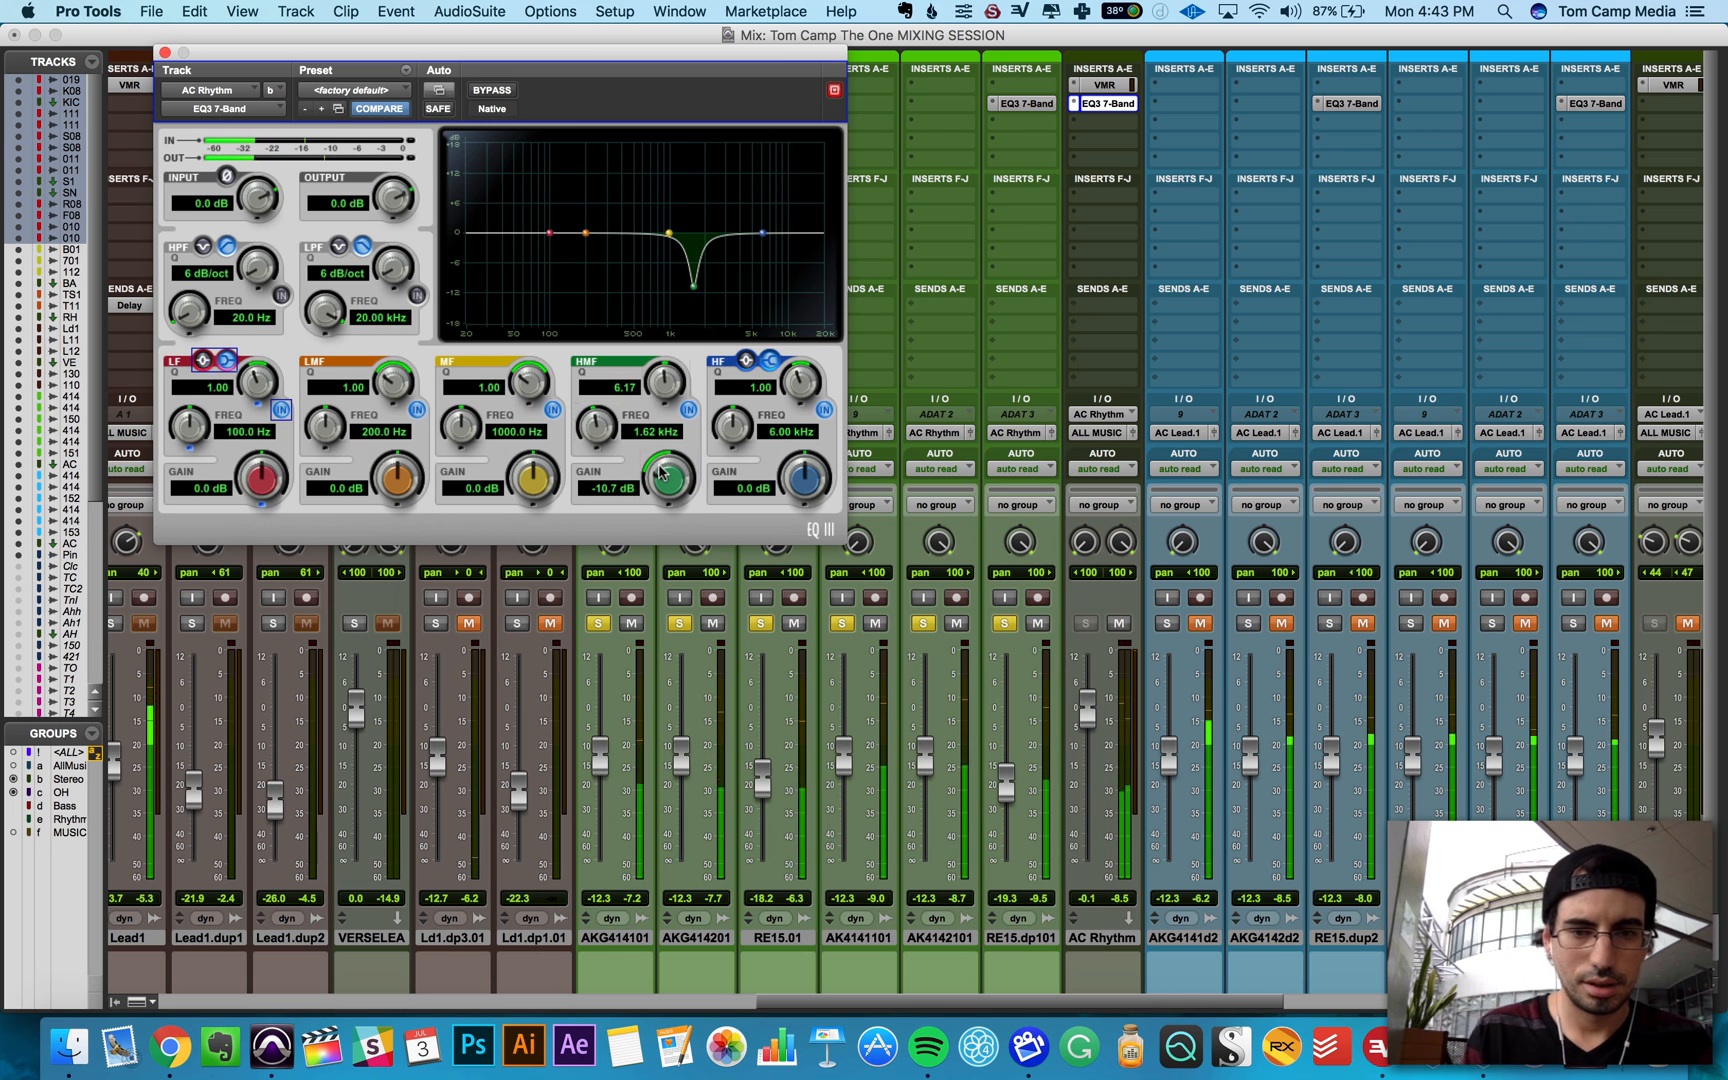
left_click(166, 52)
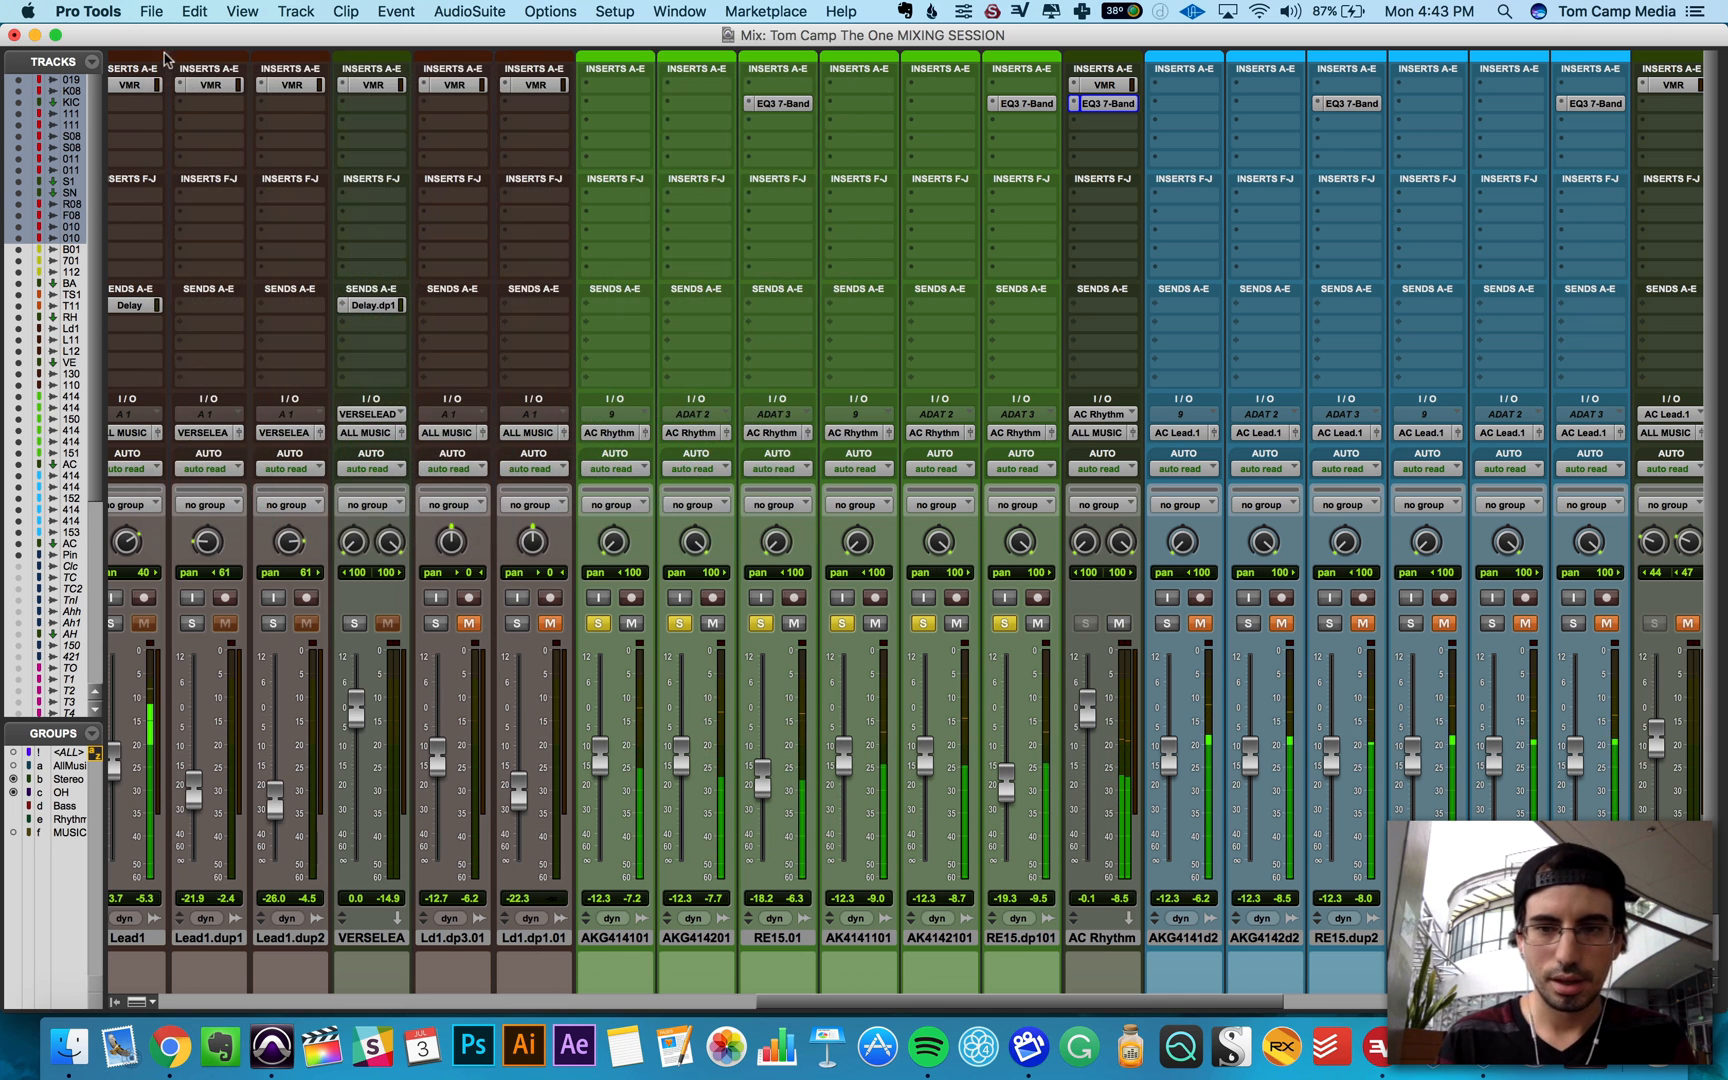
Step: Clear all solos and unmute the RHYTHM bus to hear the acoustic rhythm guitars in the full mix
left_click(1005, 624, "alt")
key("space")
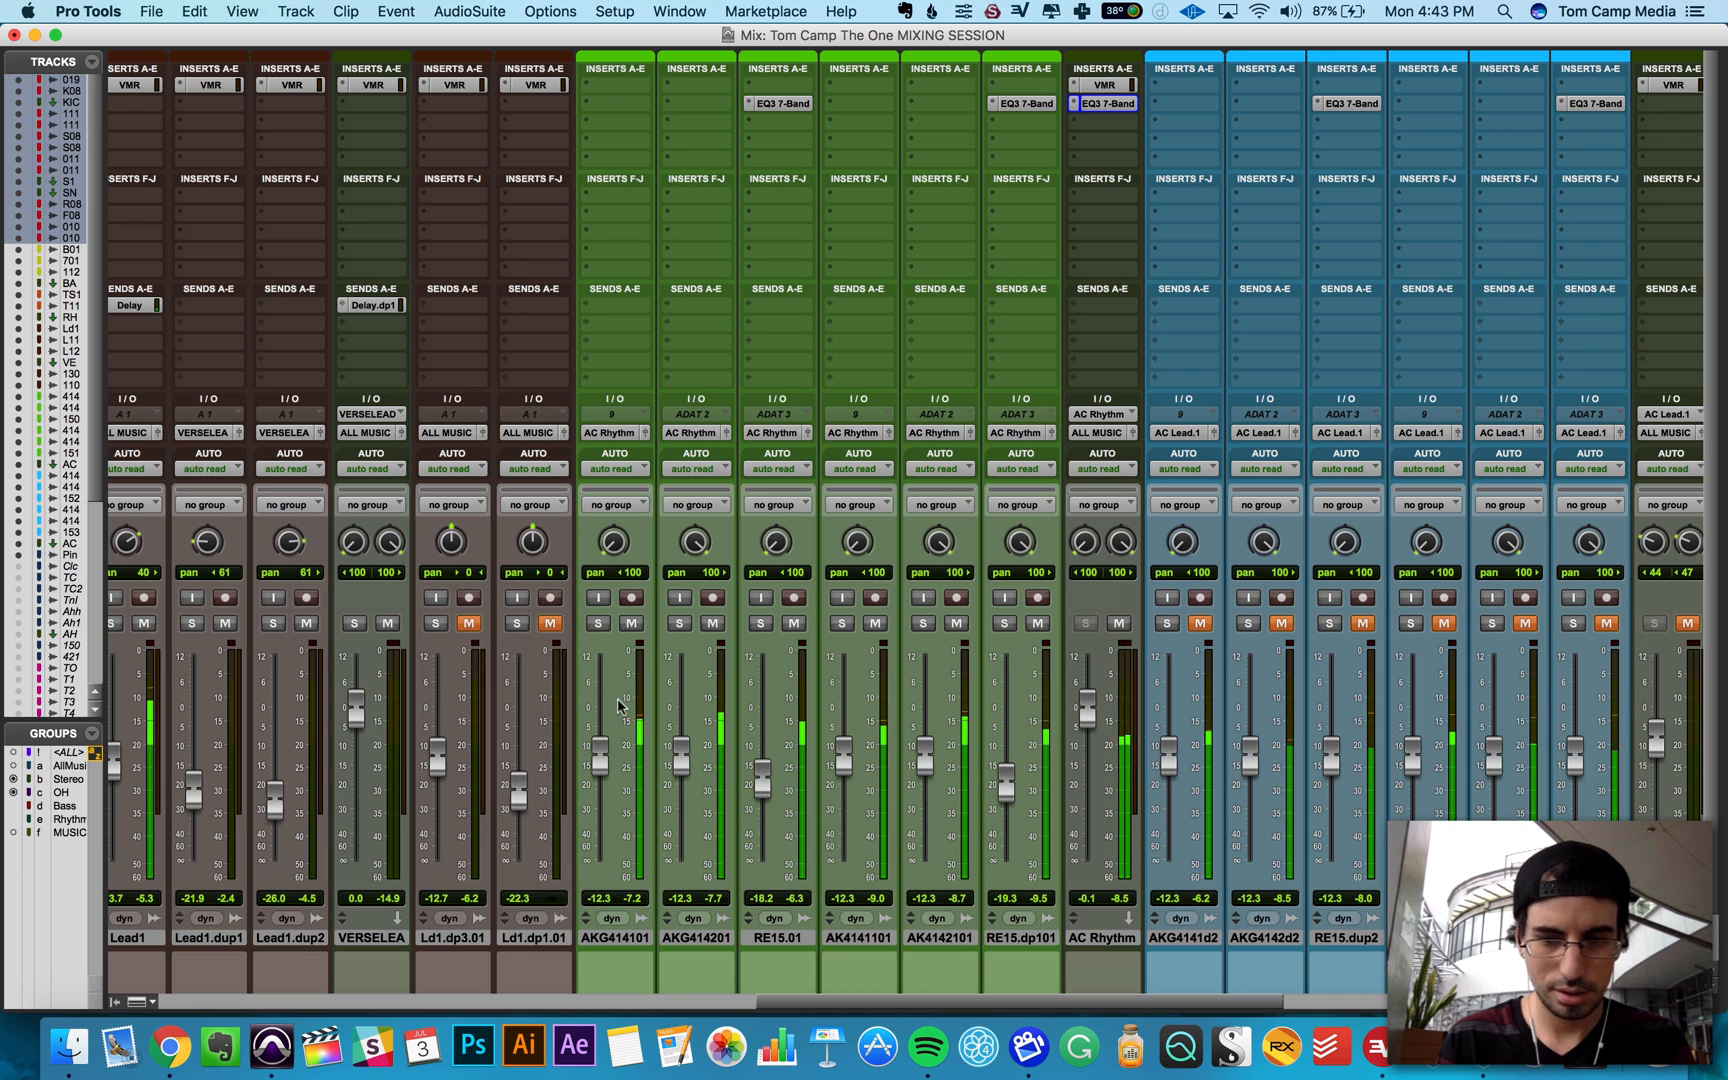
scroll(620, 703, "left", 10)
left_click(978, 624)
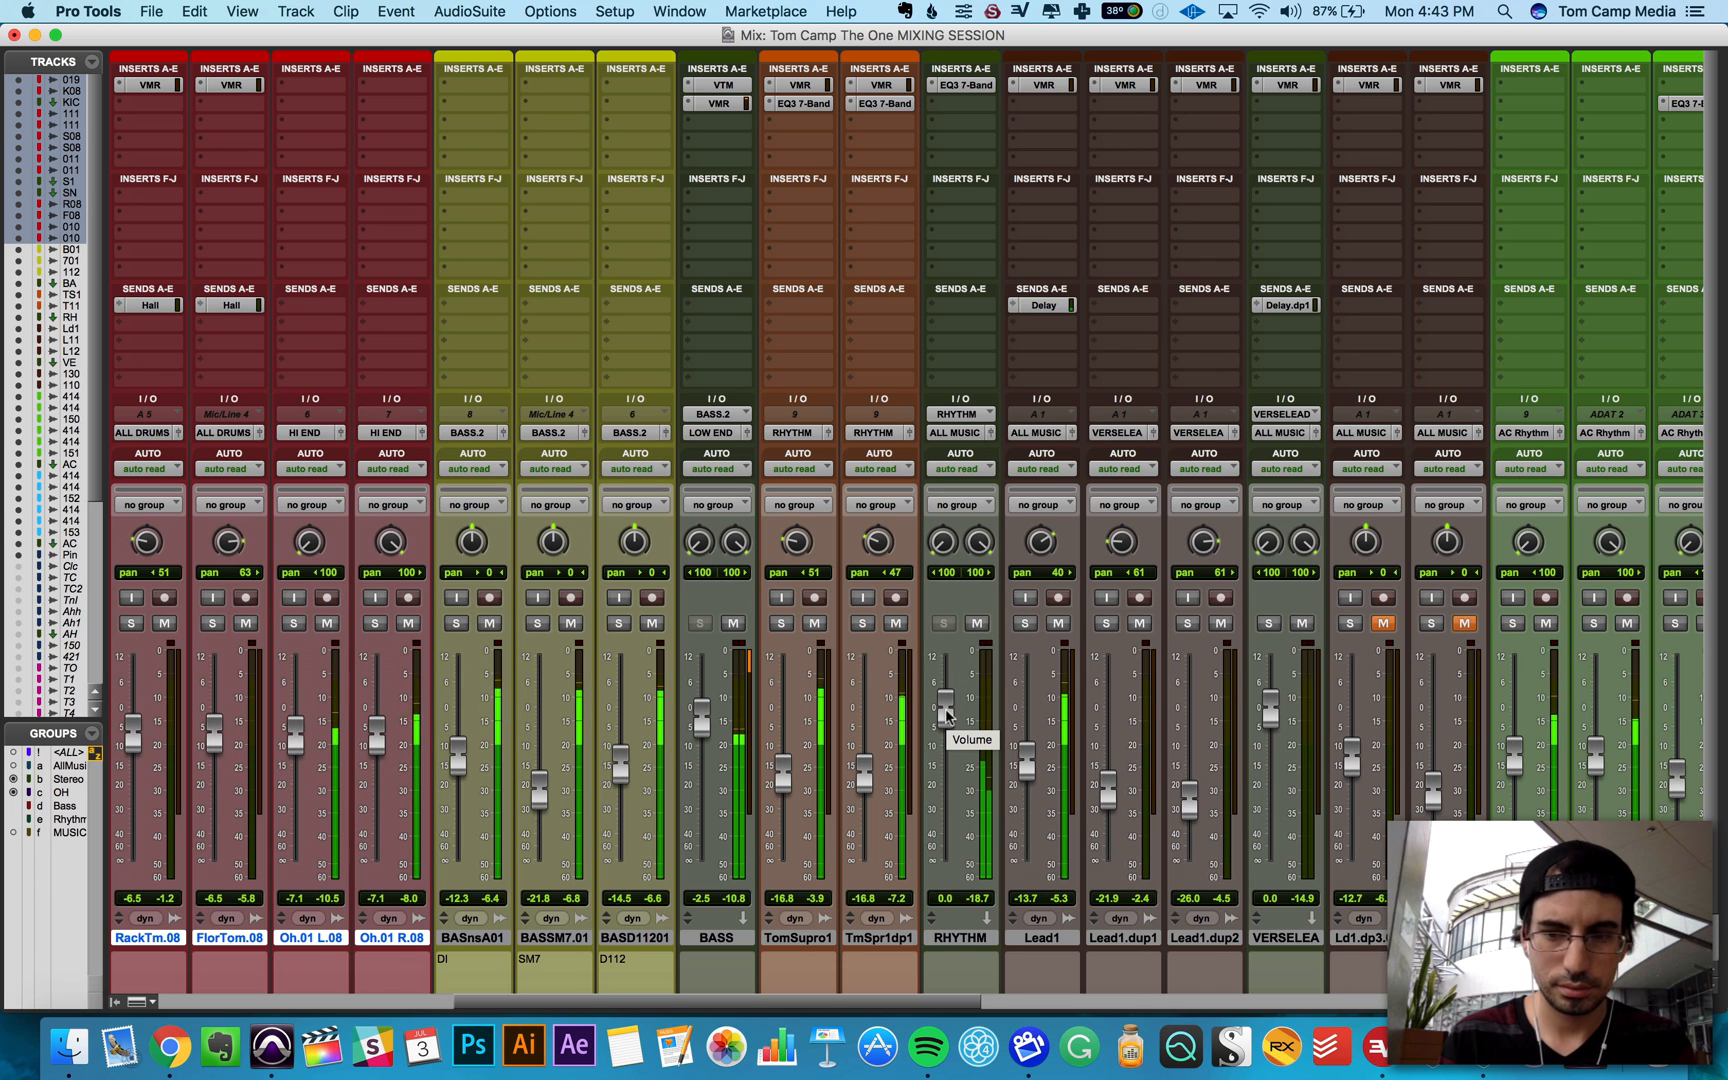
Step: Bypass the inserts on all tracks during playback and re-enable them to compare the mix with and without processing
scroll(945, 710, "right", 15)
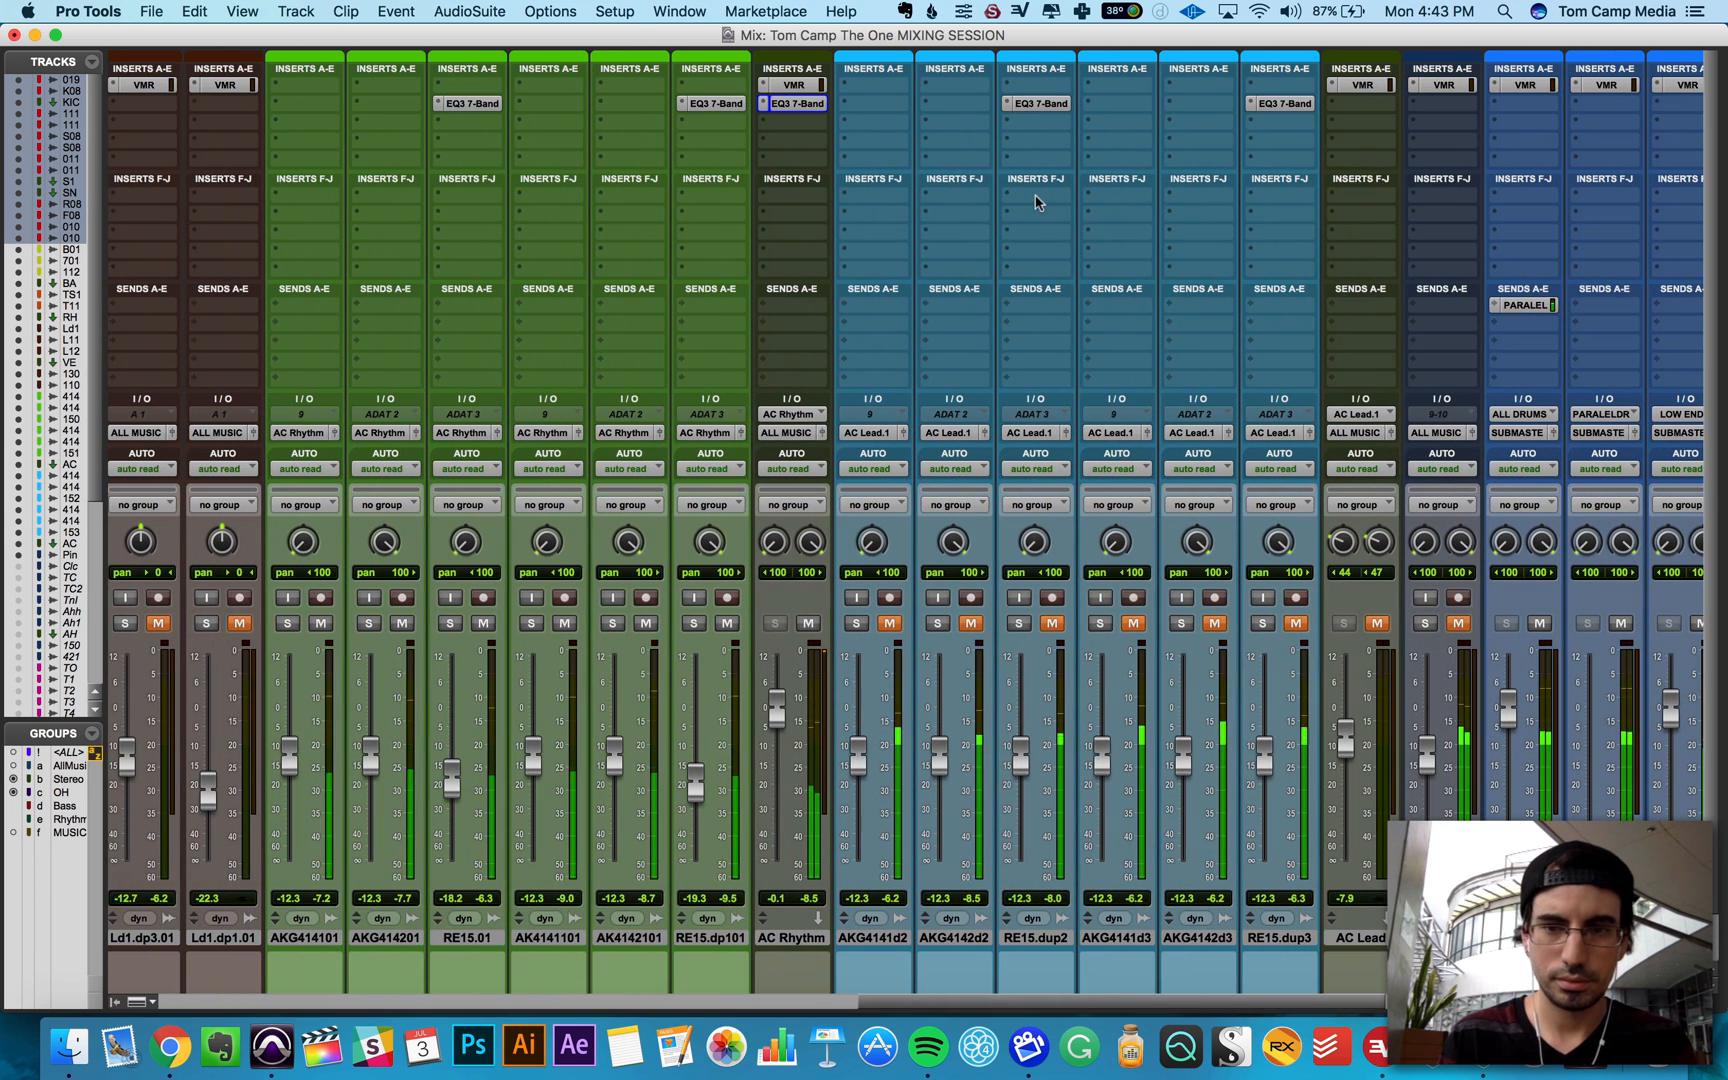
left_click(1366, 85, "alt+super")
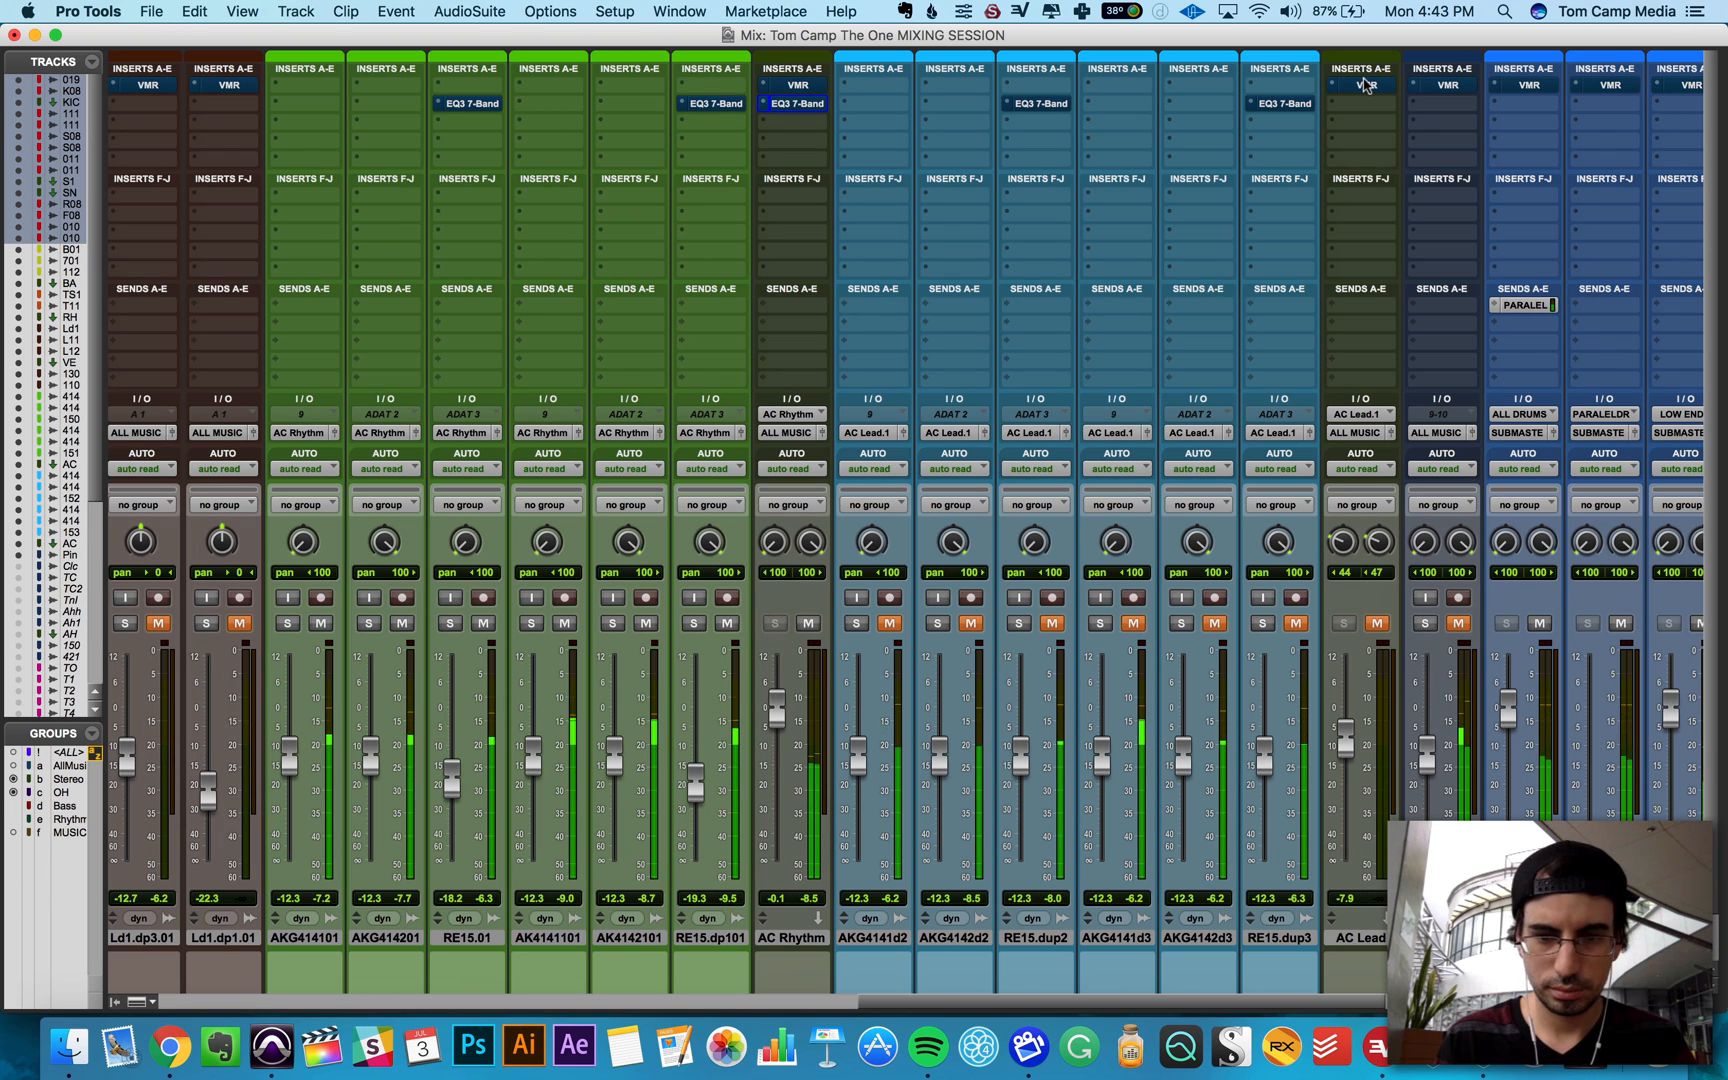
left_click(1366, 85, "alt+super")
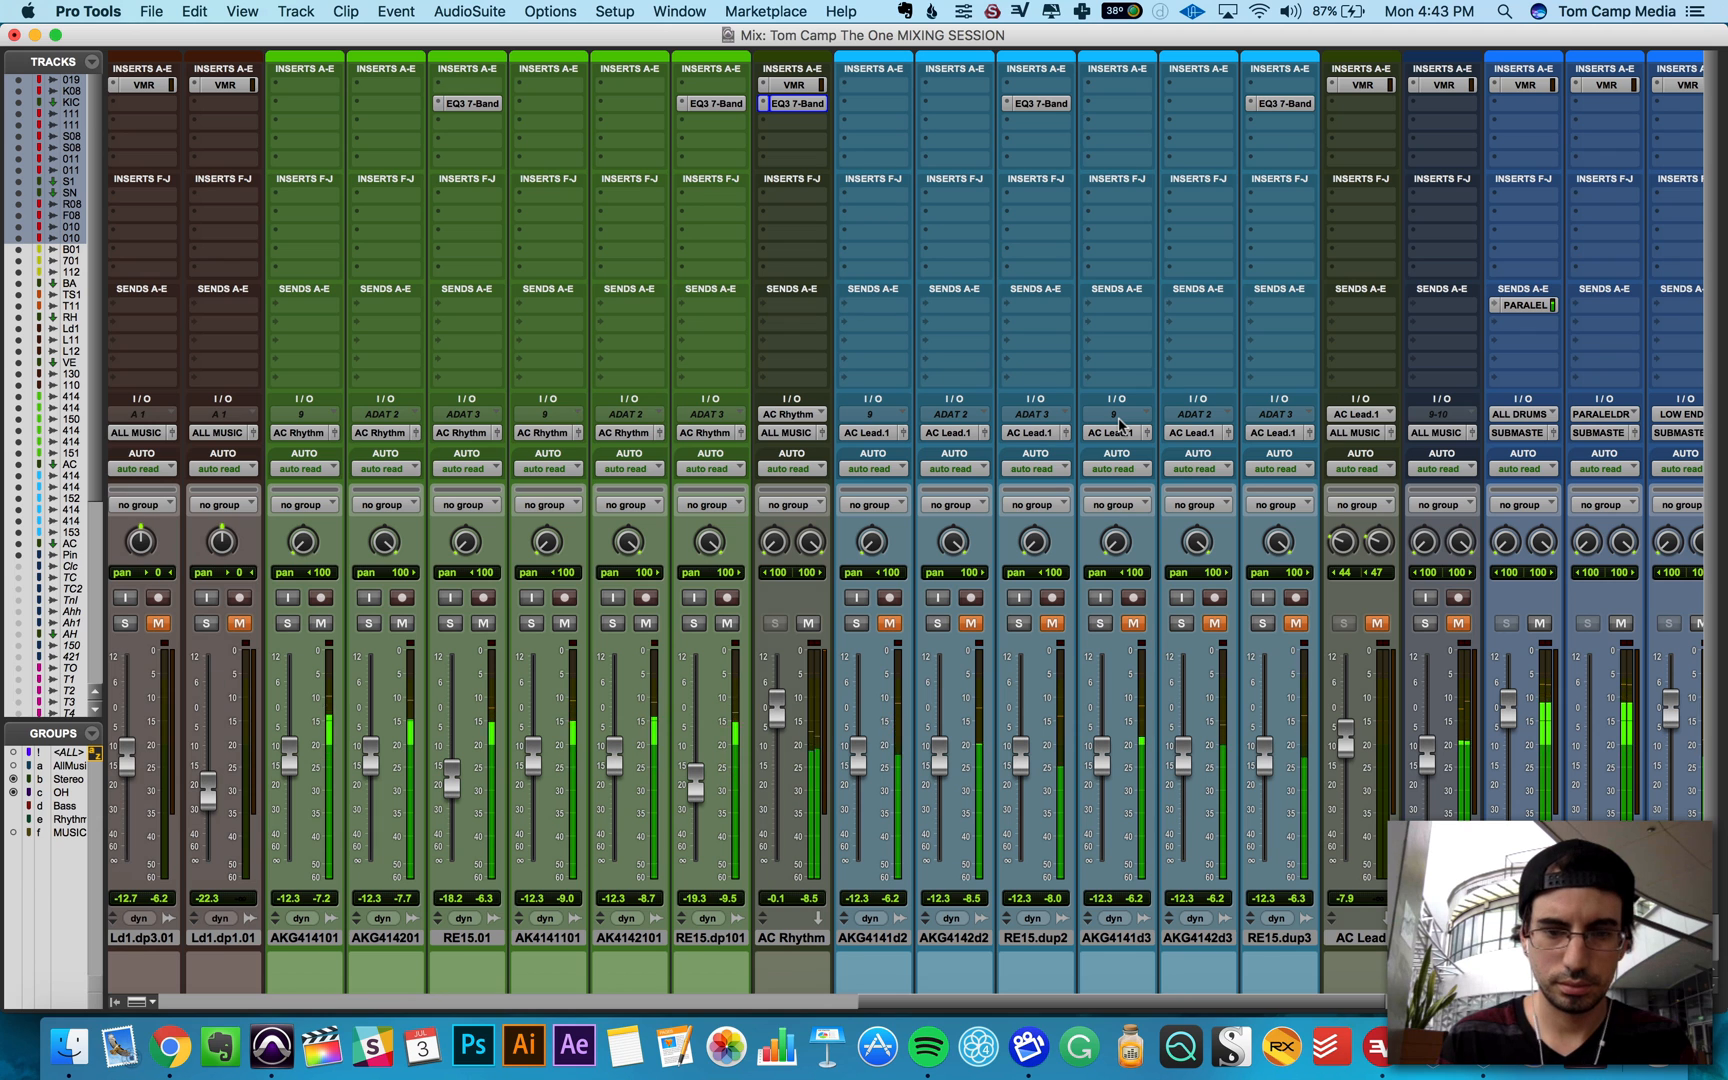
Step: Mute the RHYTHM bus, and unmute the AC Lead bus and the six AKG414 and RE15 tracks feeding it
scroll(1120, 425, "right", 10)
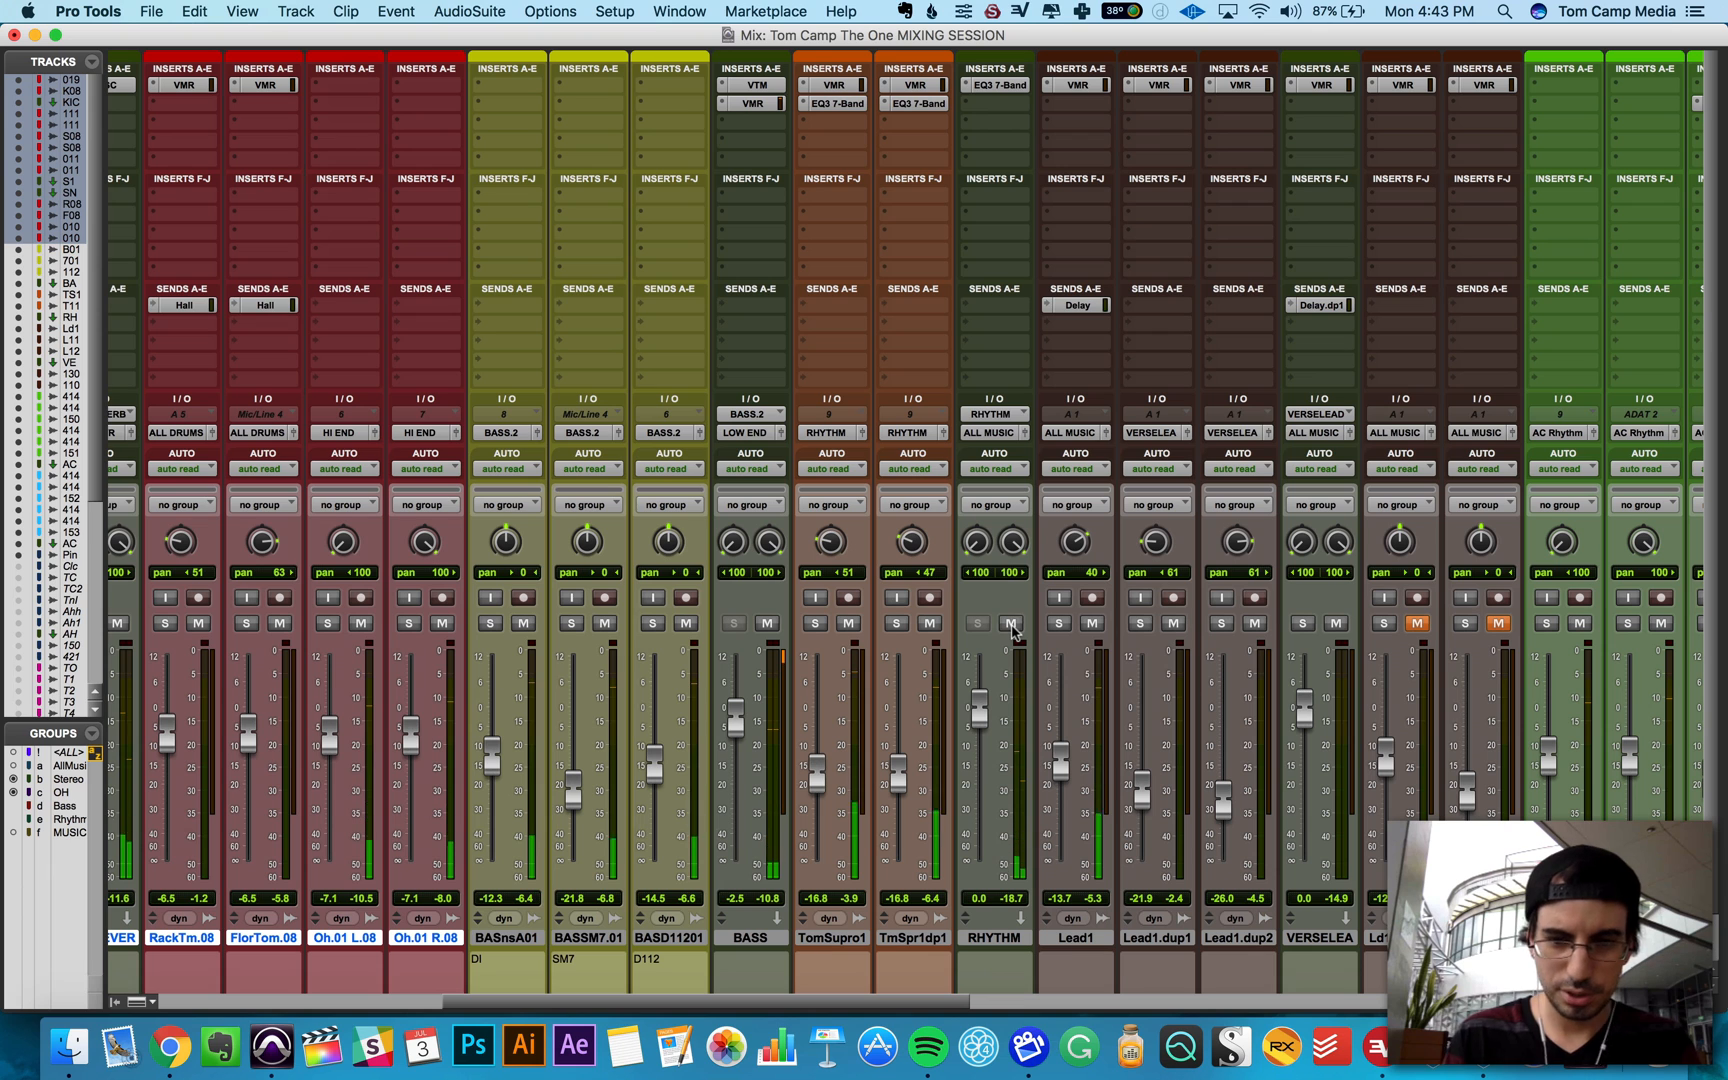
left_click(1011, 624)
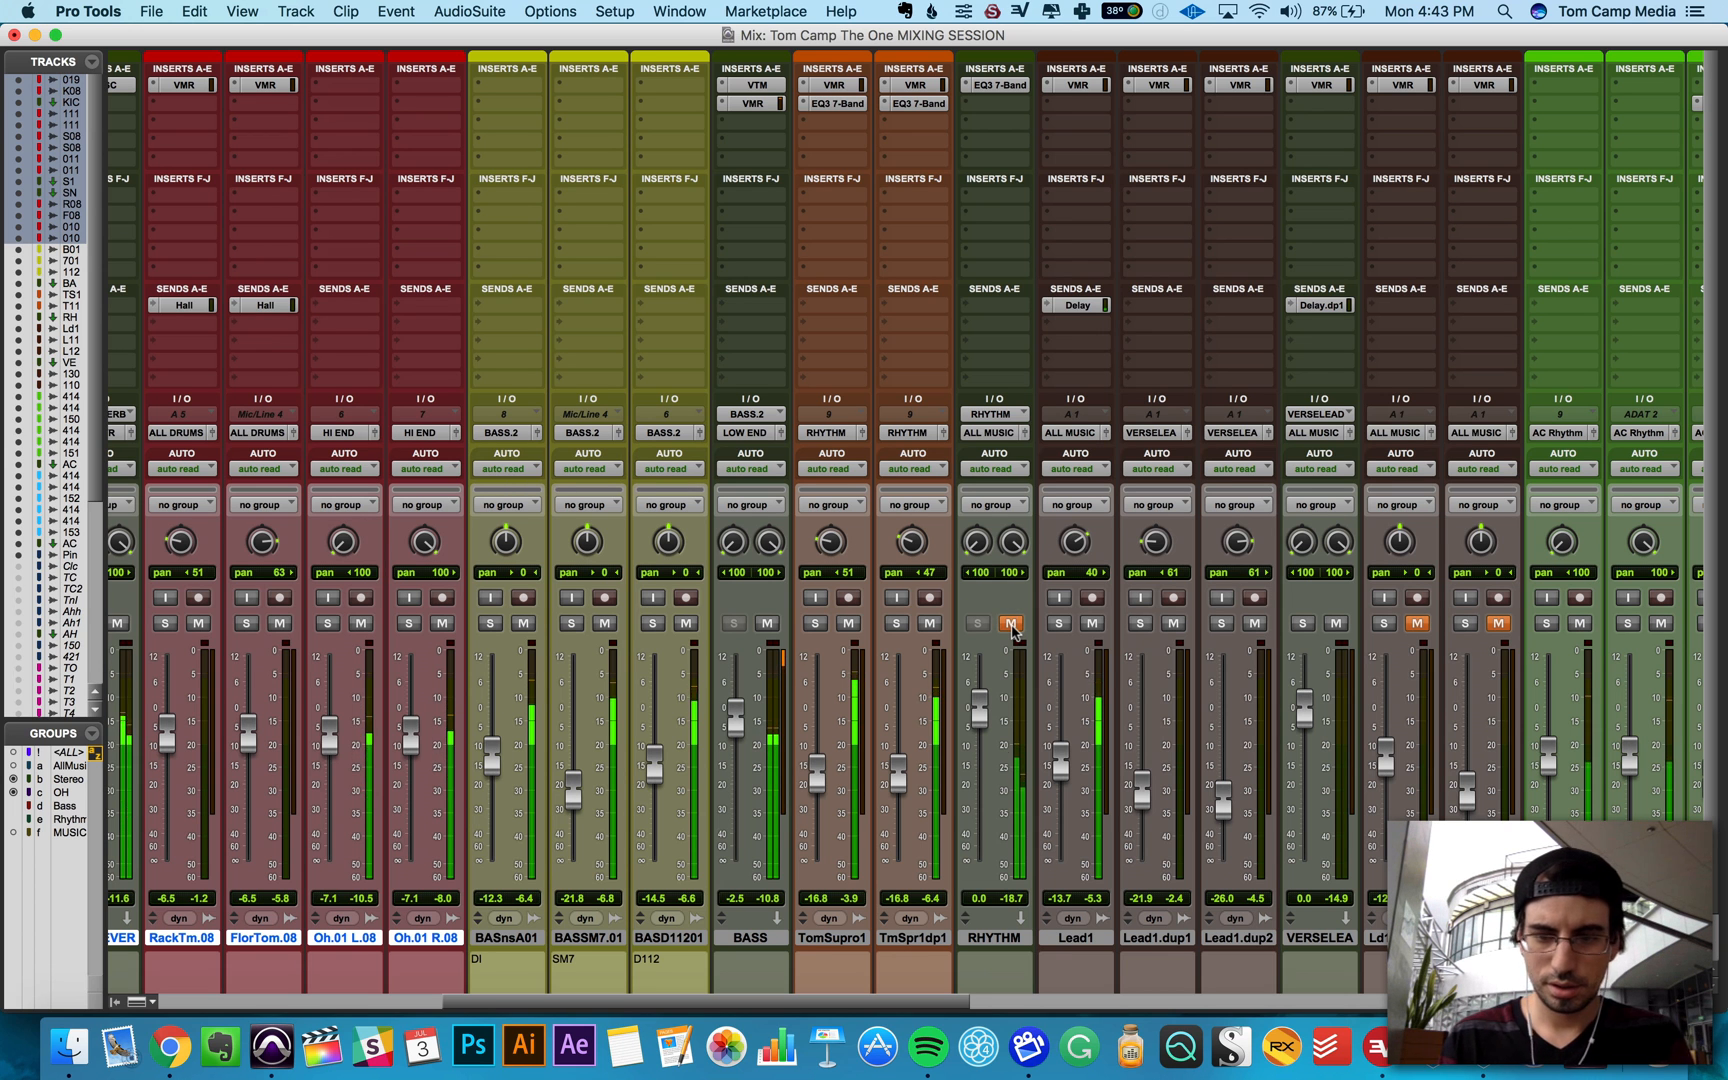
scroll(1011, 628, "right", 10)
left_click(1058, 612)
left_click(1141, 613)
left_click(1221, 613)
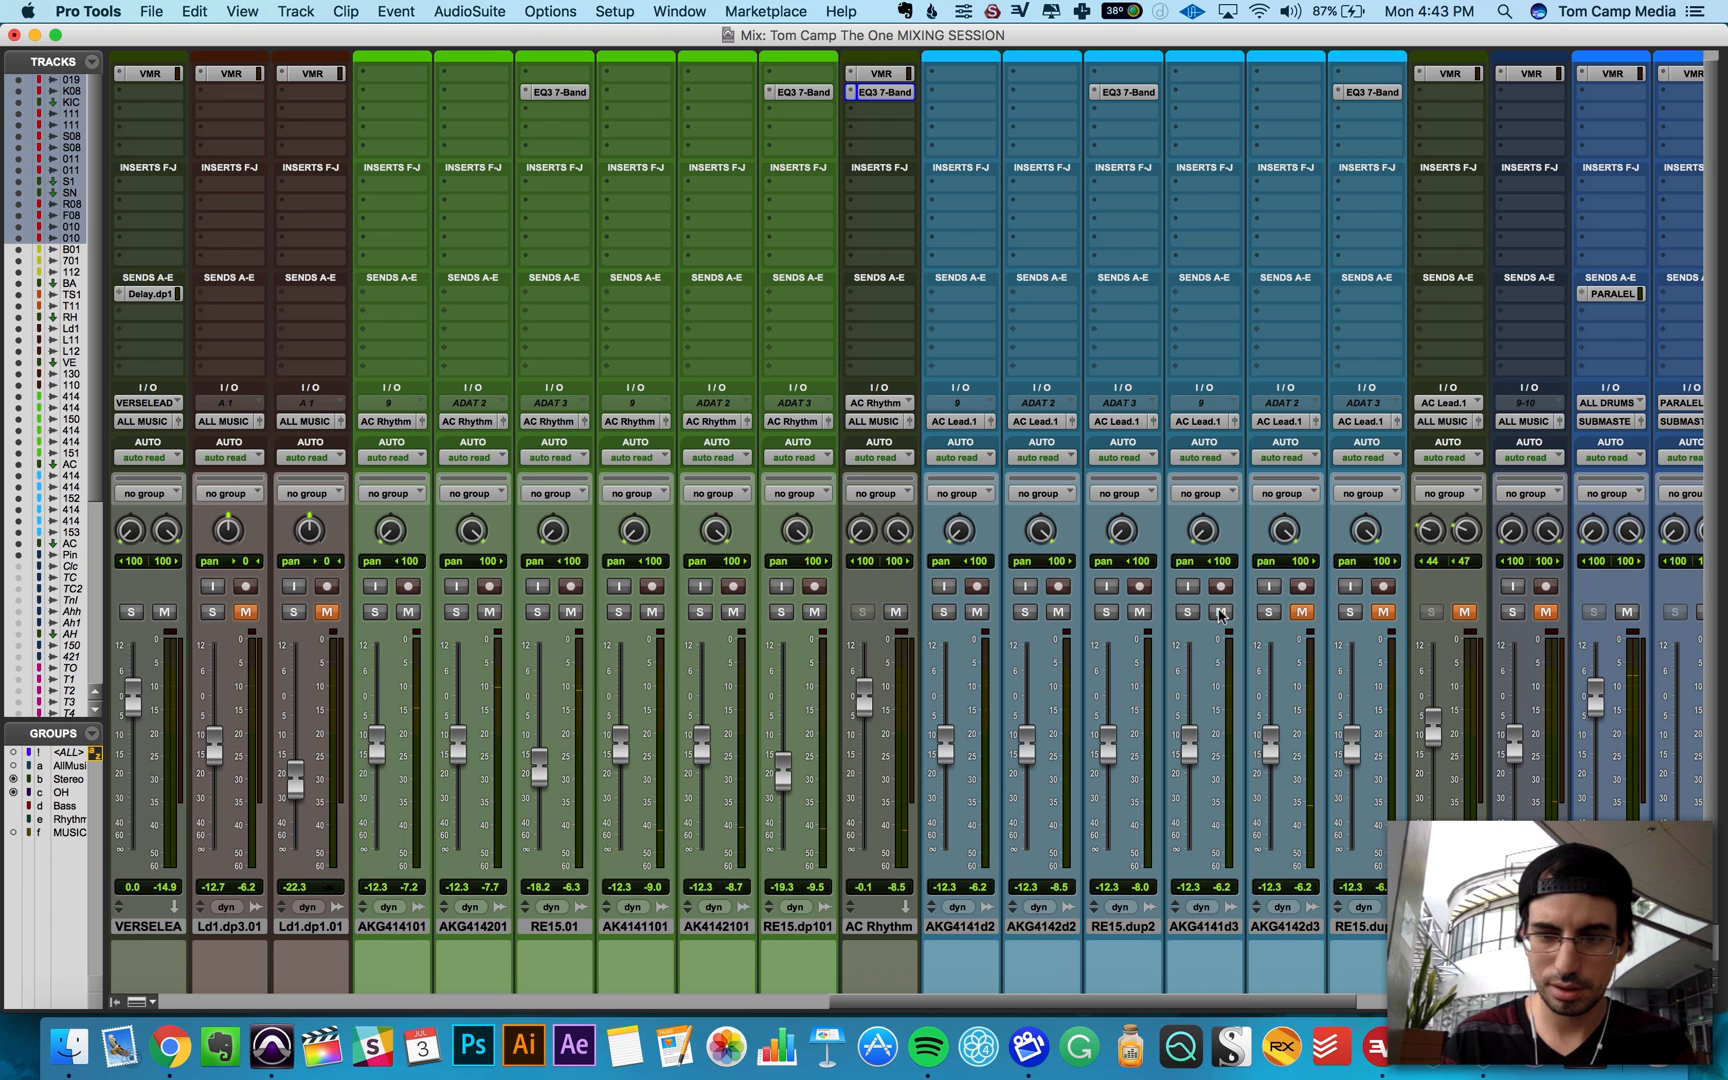
left_click(1302, 614)
left_click(1383, 612)
left_click(1464, 612)
Step: During playback, raise the AC Lead fader and load CS-EQ in its Virtual Mix Rack's first slot with the high-pass at 354 Hz
key("space")
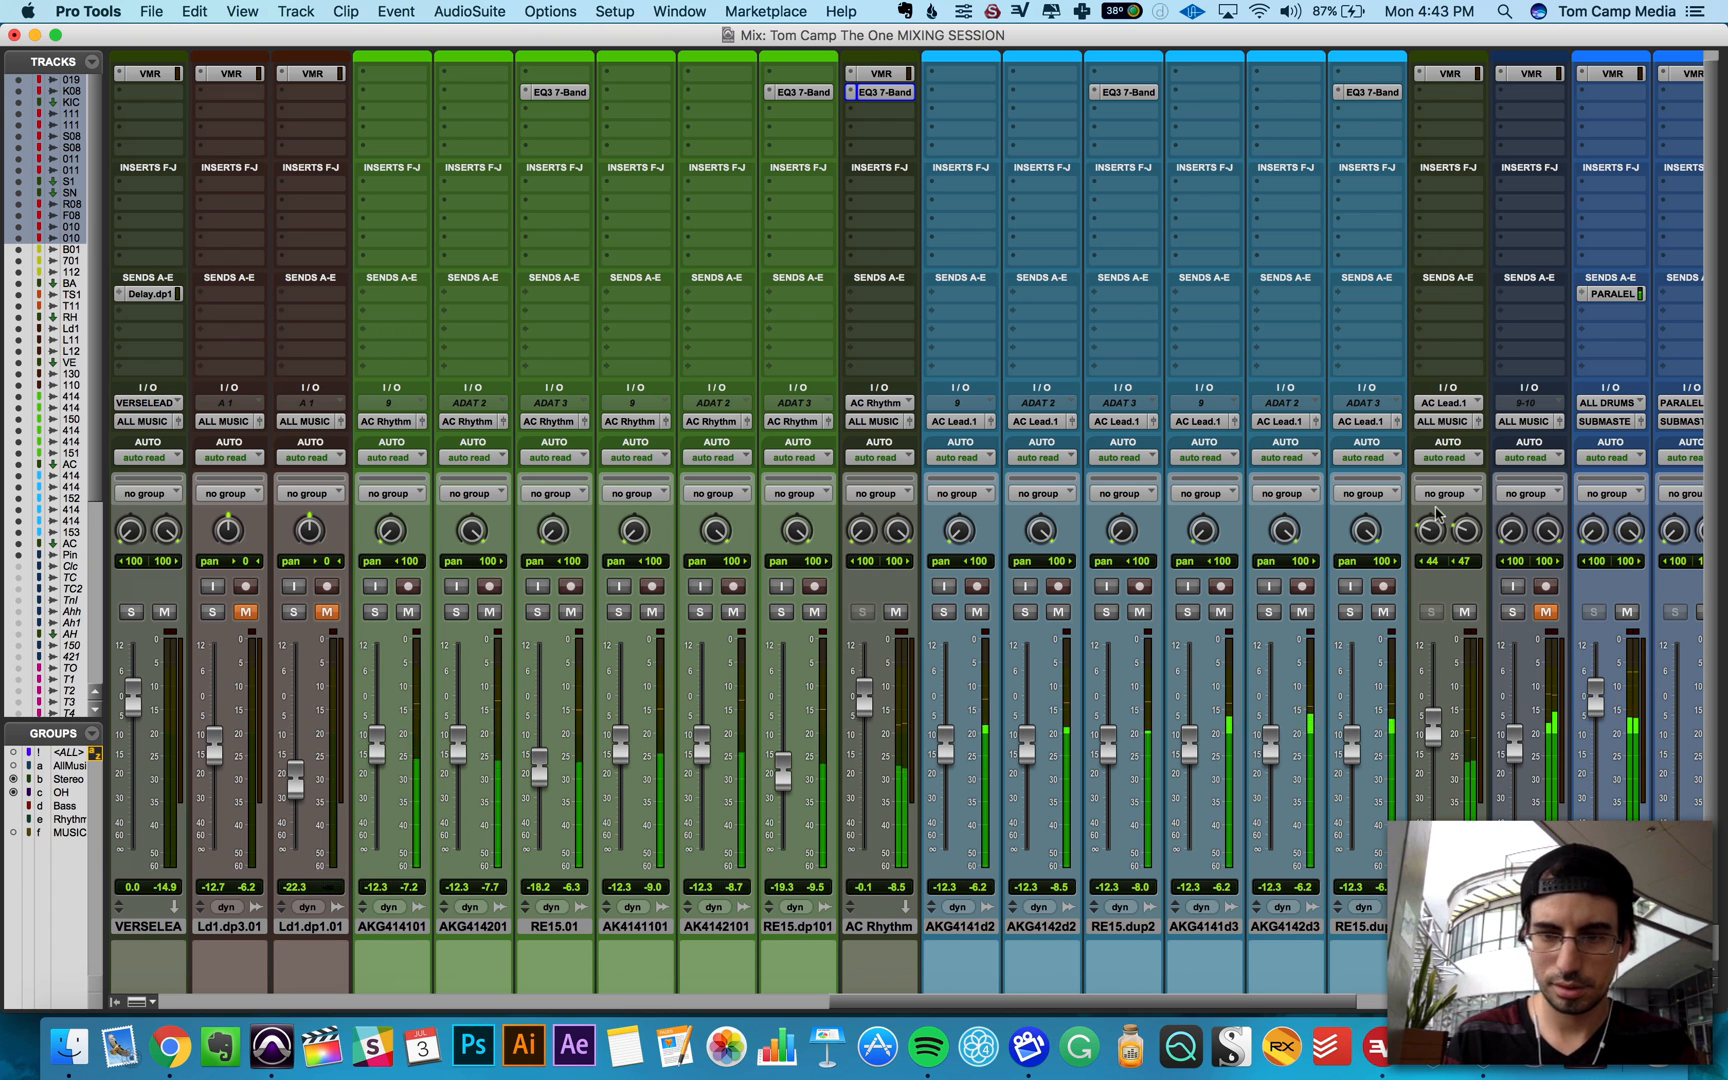
left_click_drag(1431, 737, 1431, 717)
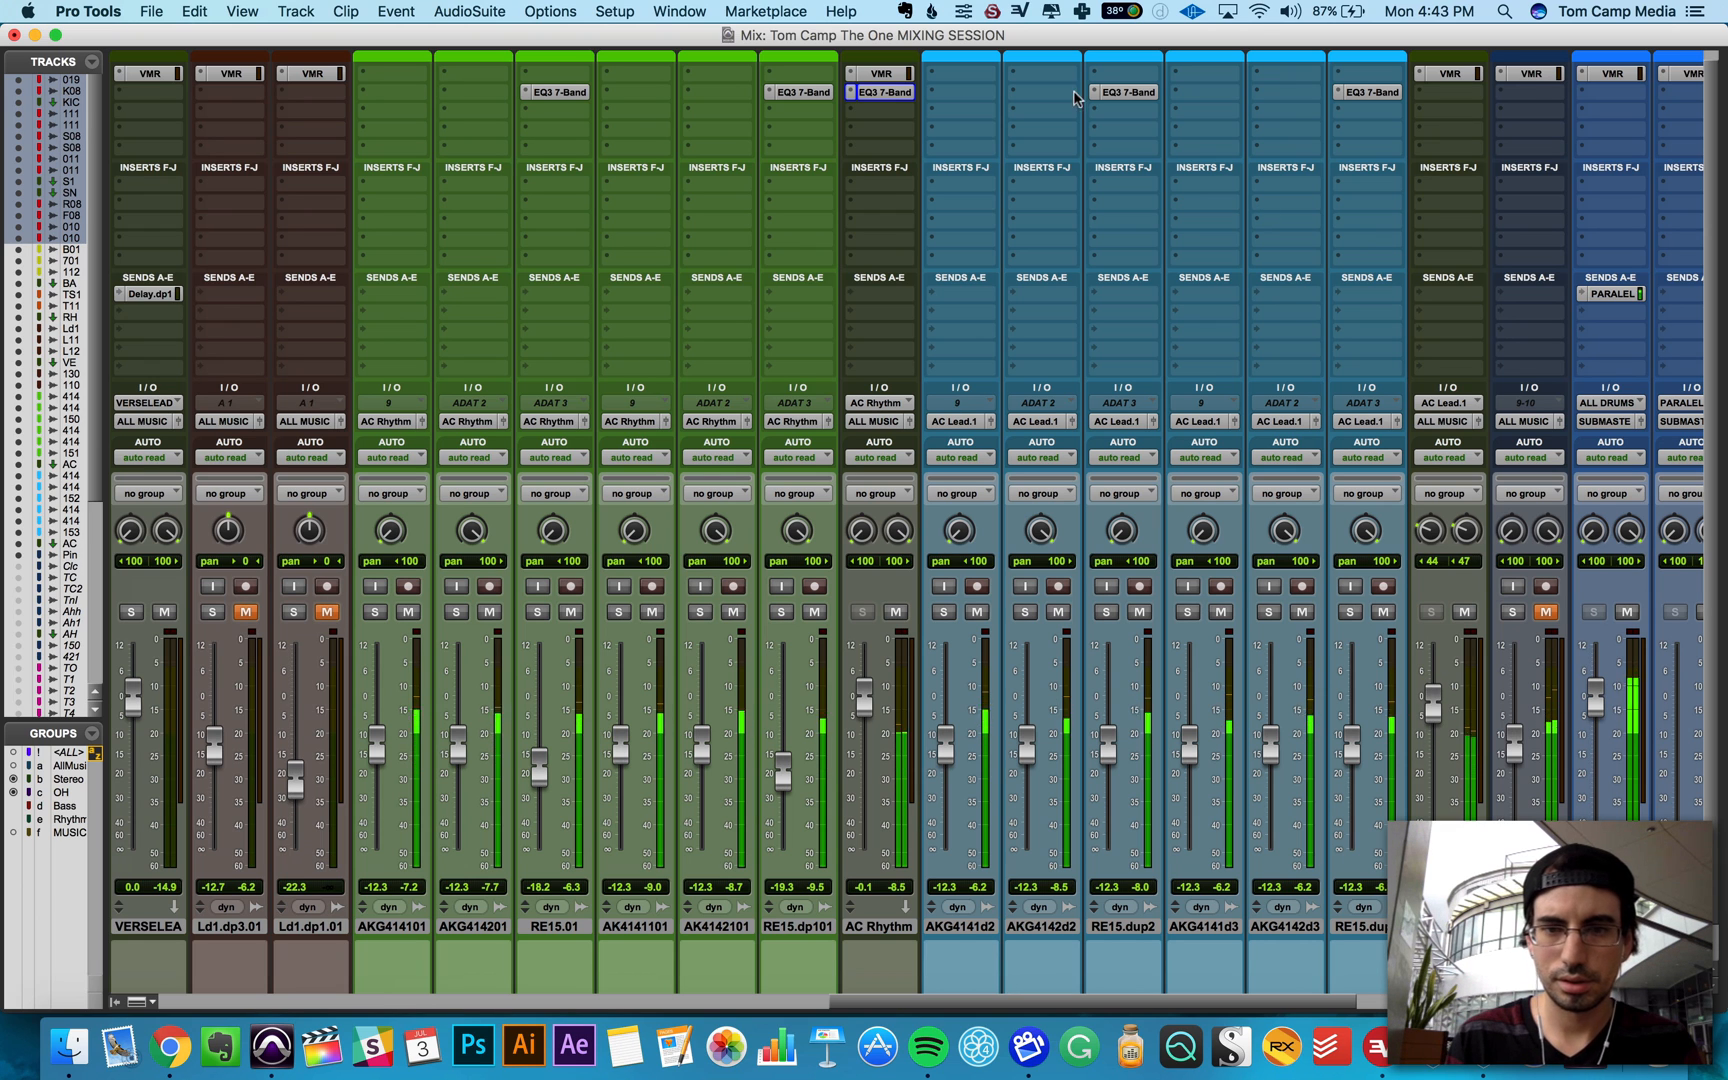
left_click(1449, 73)
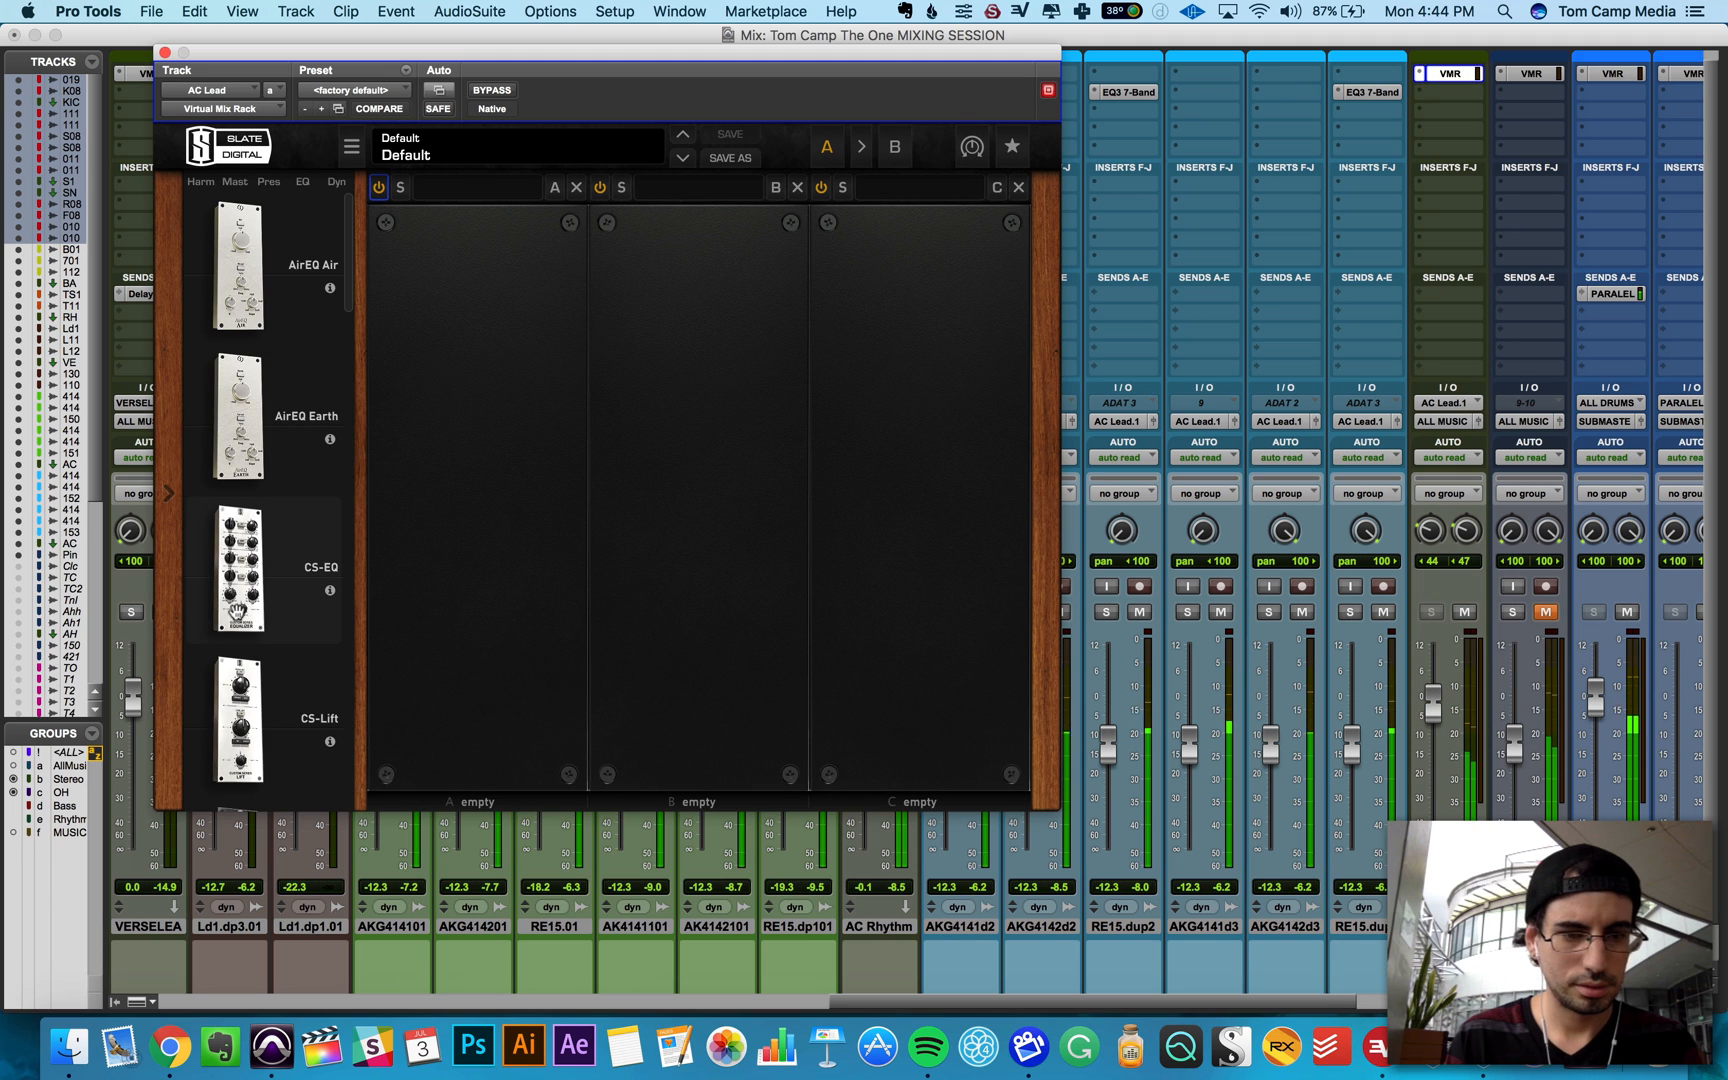
left_click(237, 571)
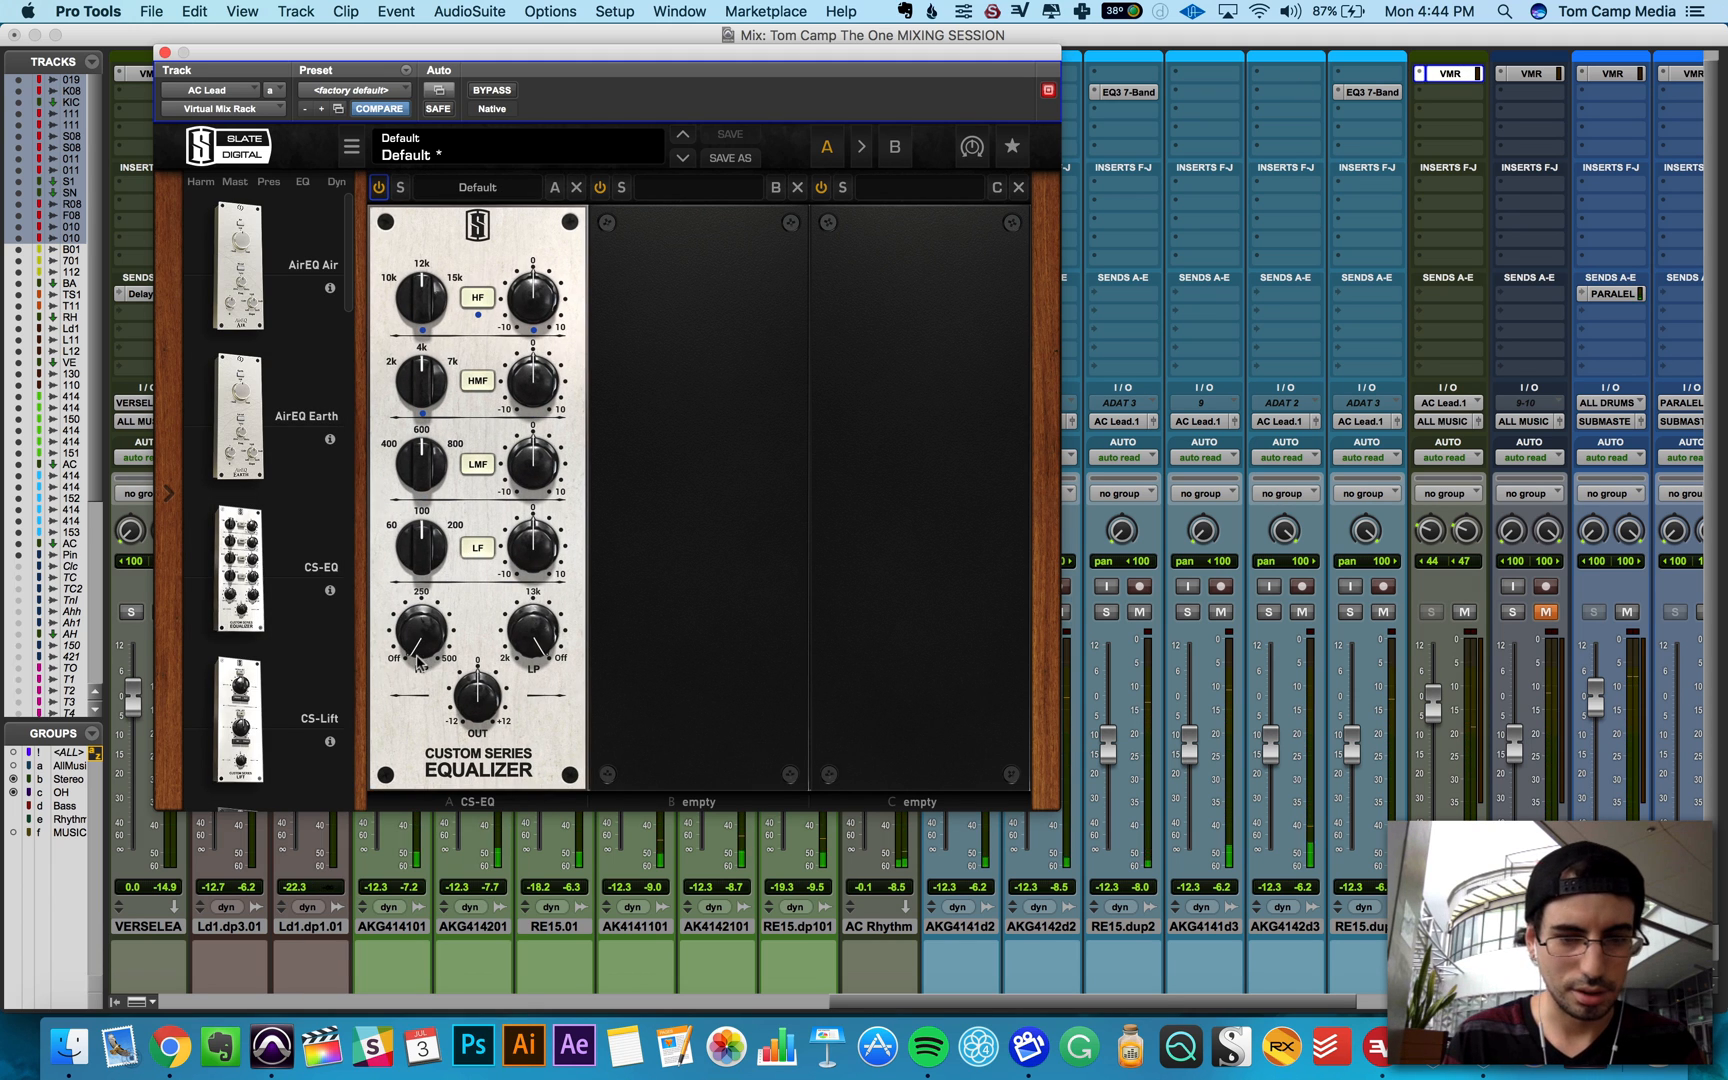
left_click_drag(448, 548, 452, 539)
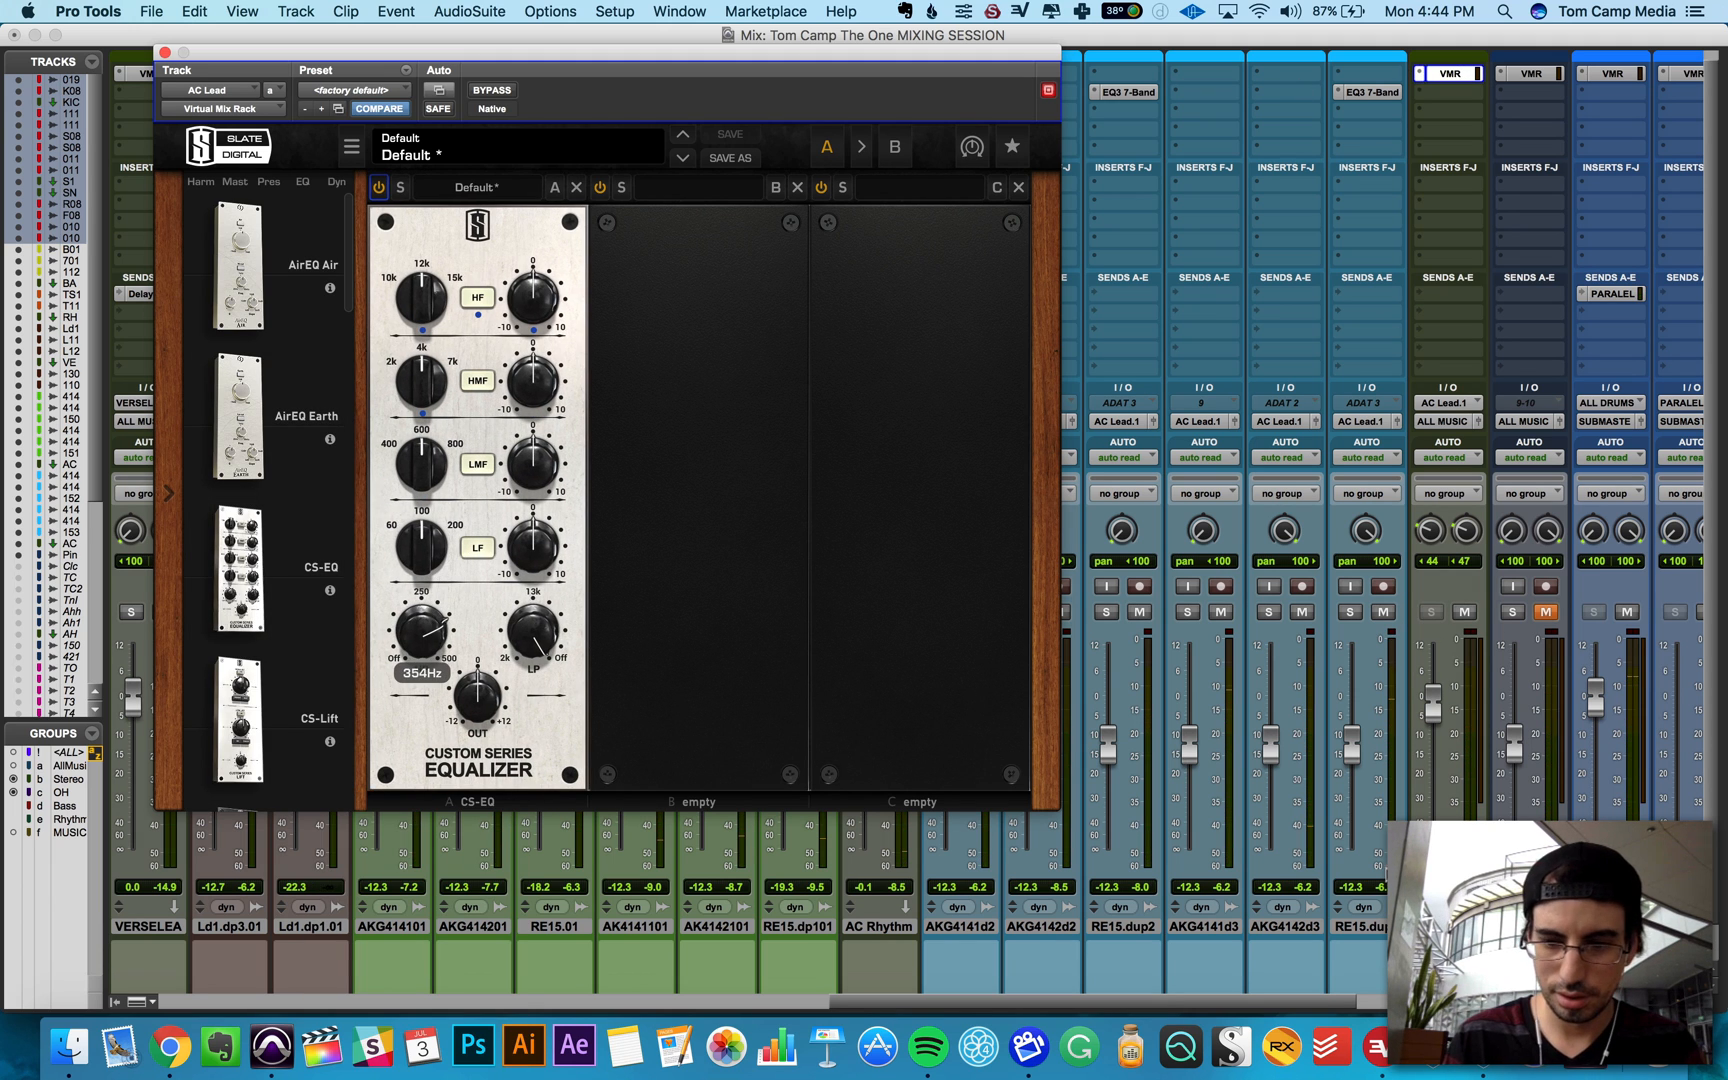
Step: Select the tracks from AKG4141d2 through AC Lead and solo them all together
left_click(1447, 926)
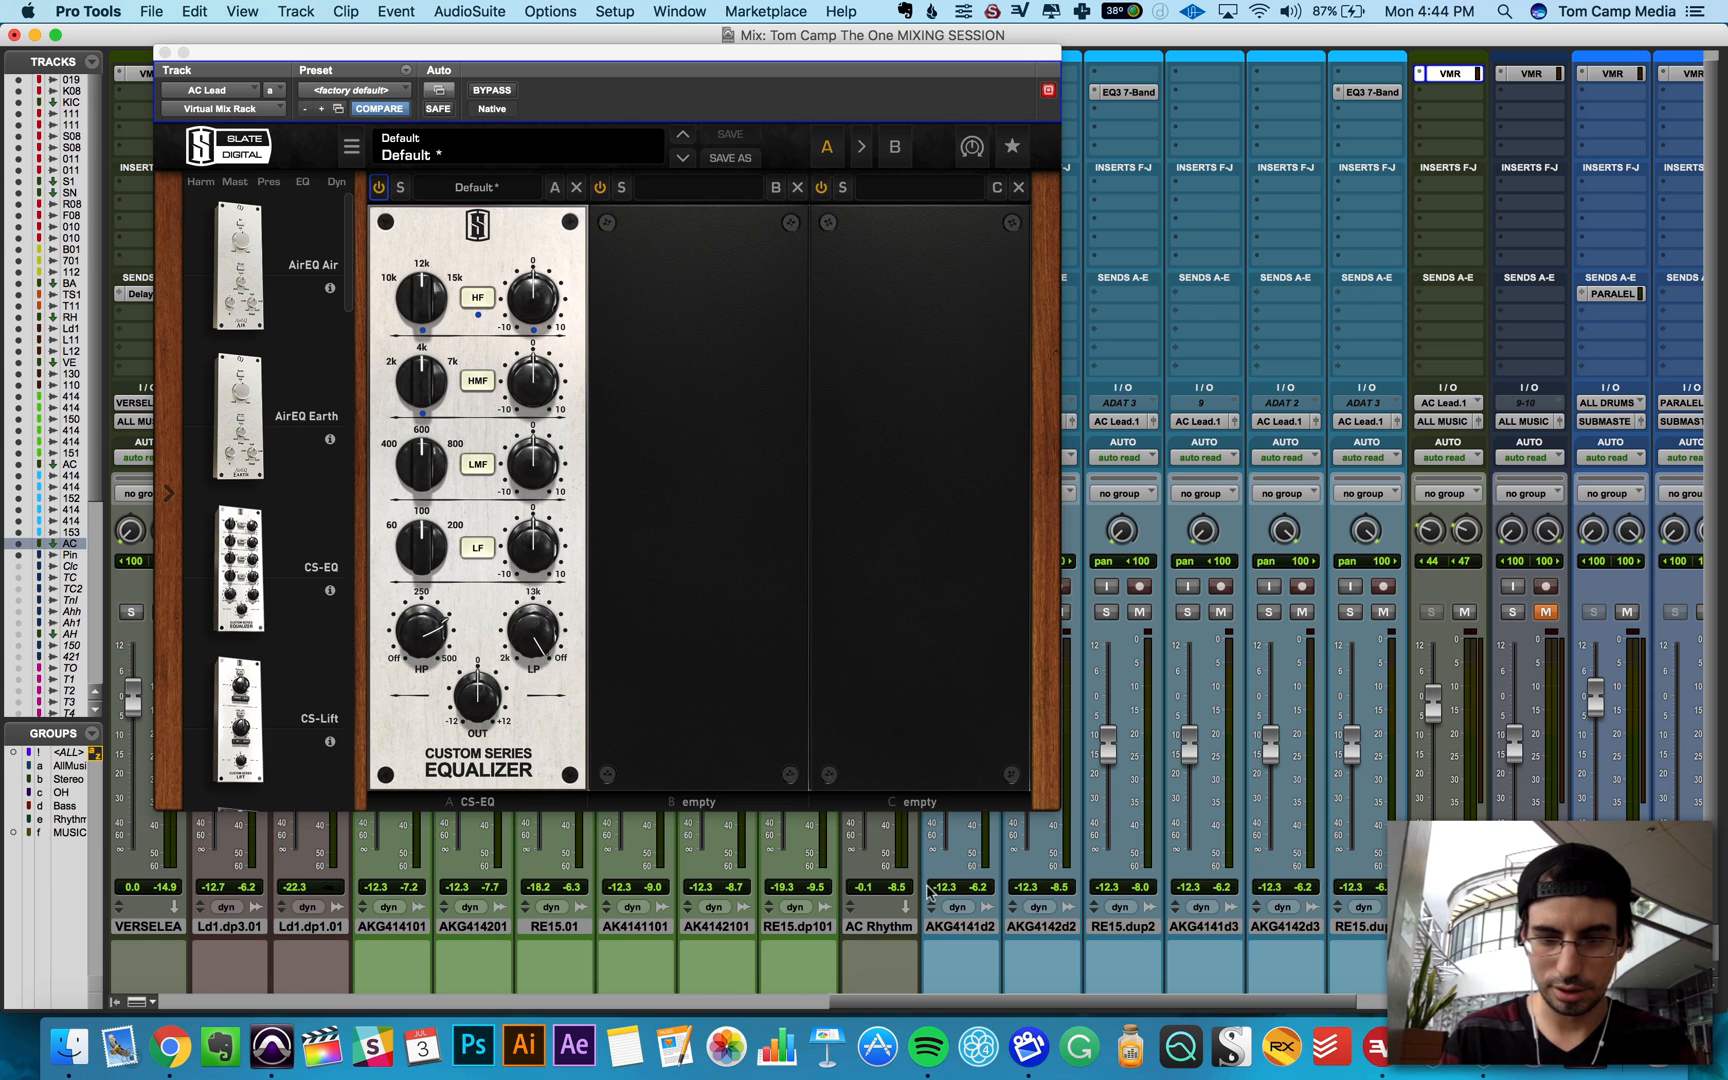
left_click(937, 926, "shift")
left_click(1190, 610)
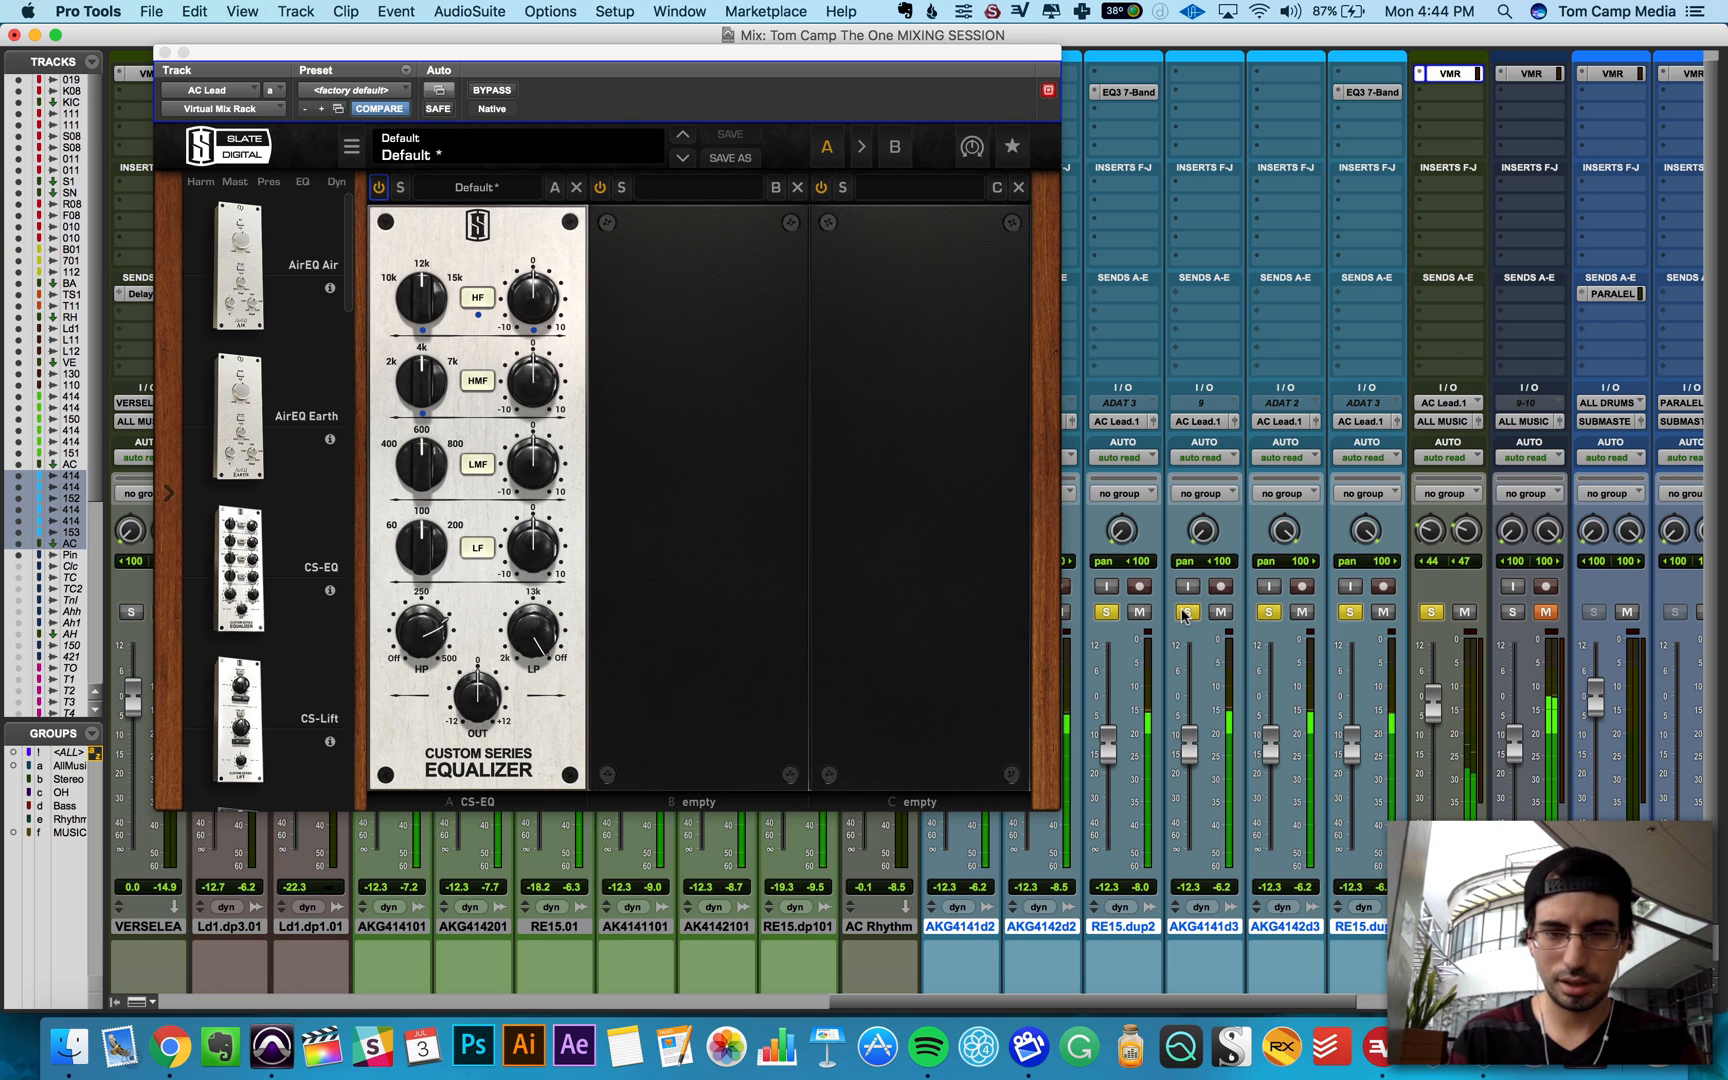
Step: On the AC Lead CS-EQ, set the high-pass to 450 Hz and cut the LMF band by 3.51 at 800 Hz
left_click_drag(438, 665, 440, 617)
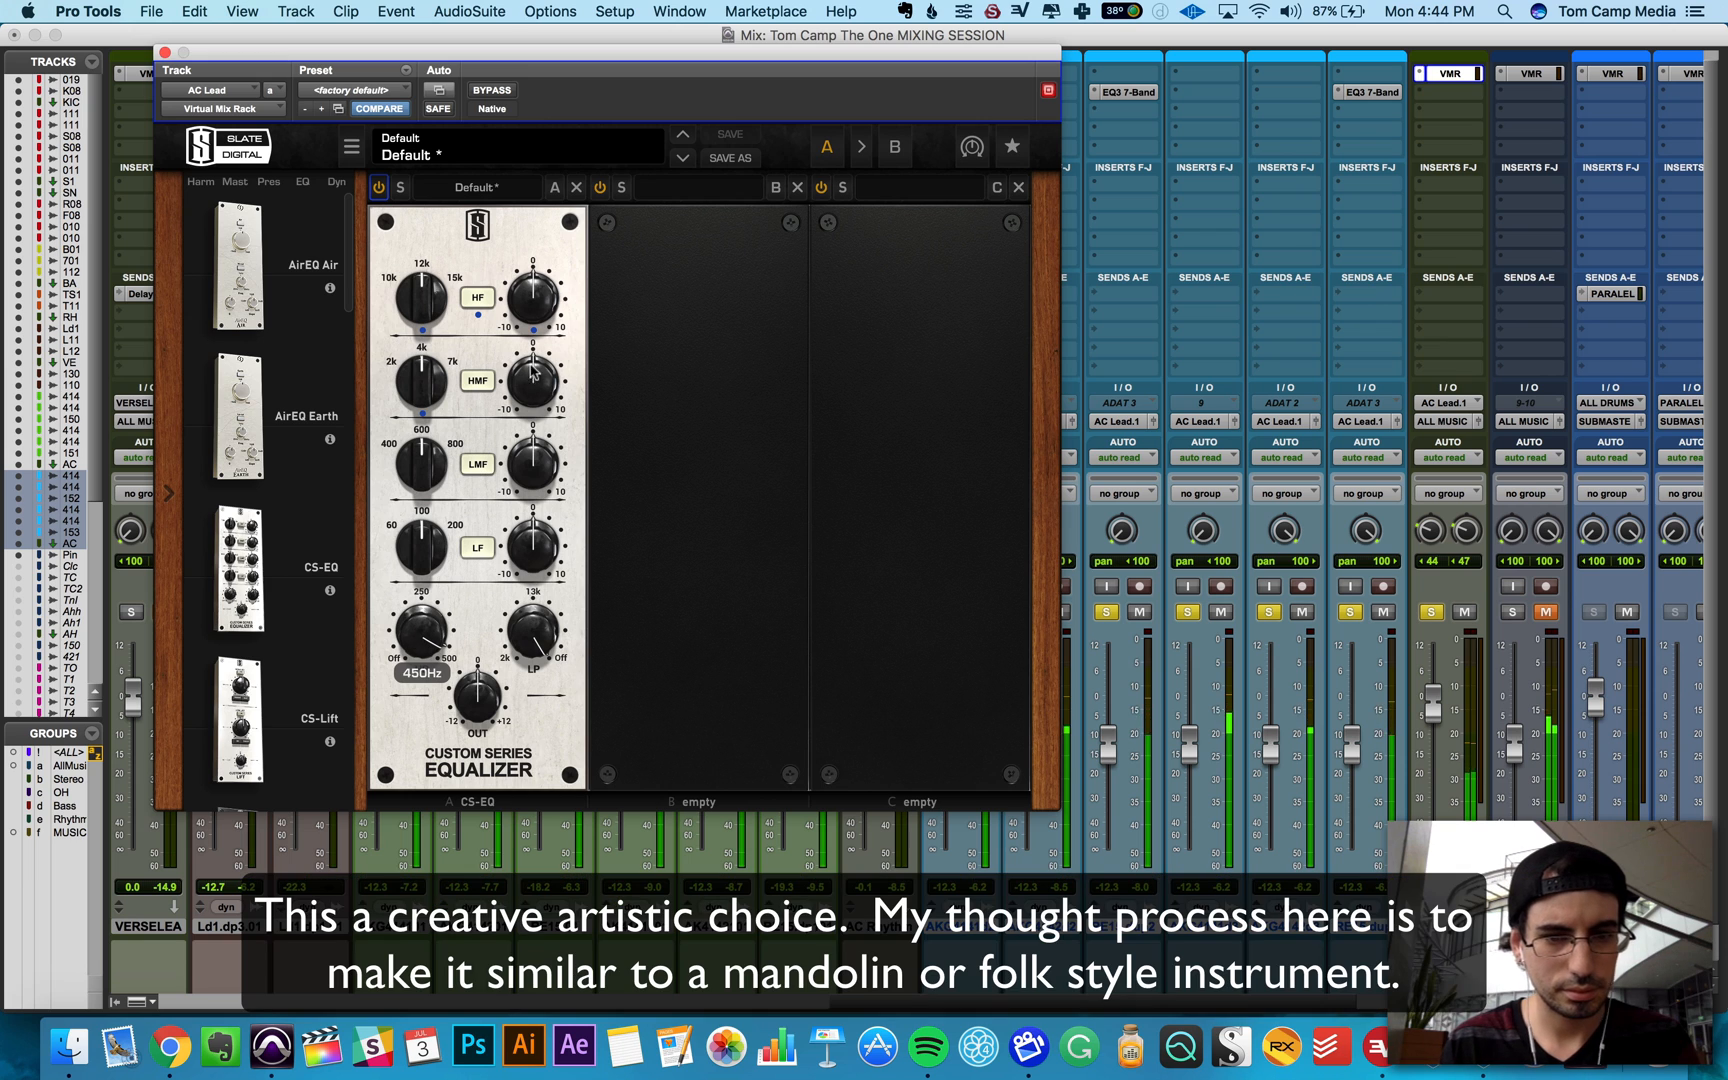
left_click_drag(428, 467, 449, 395)
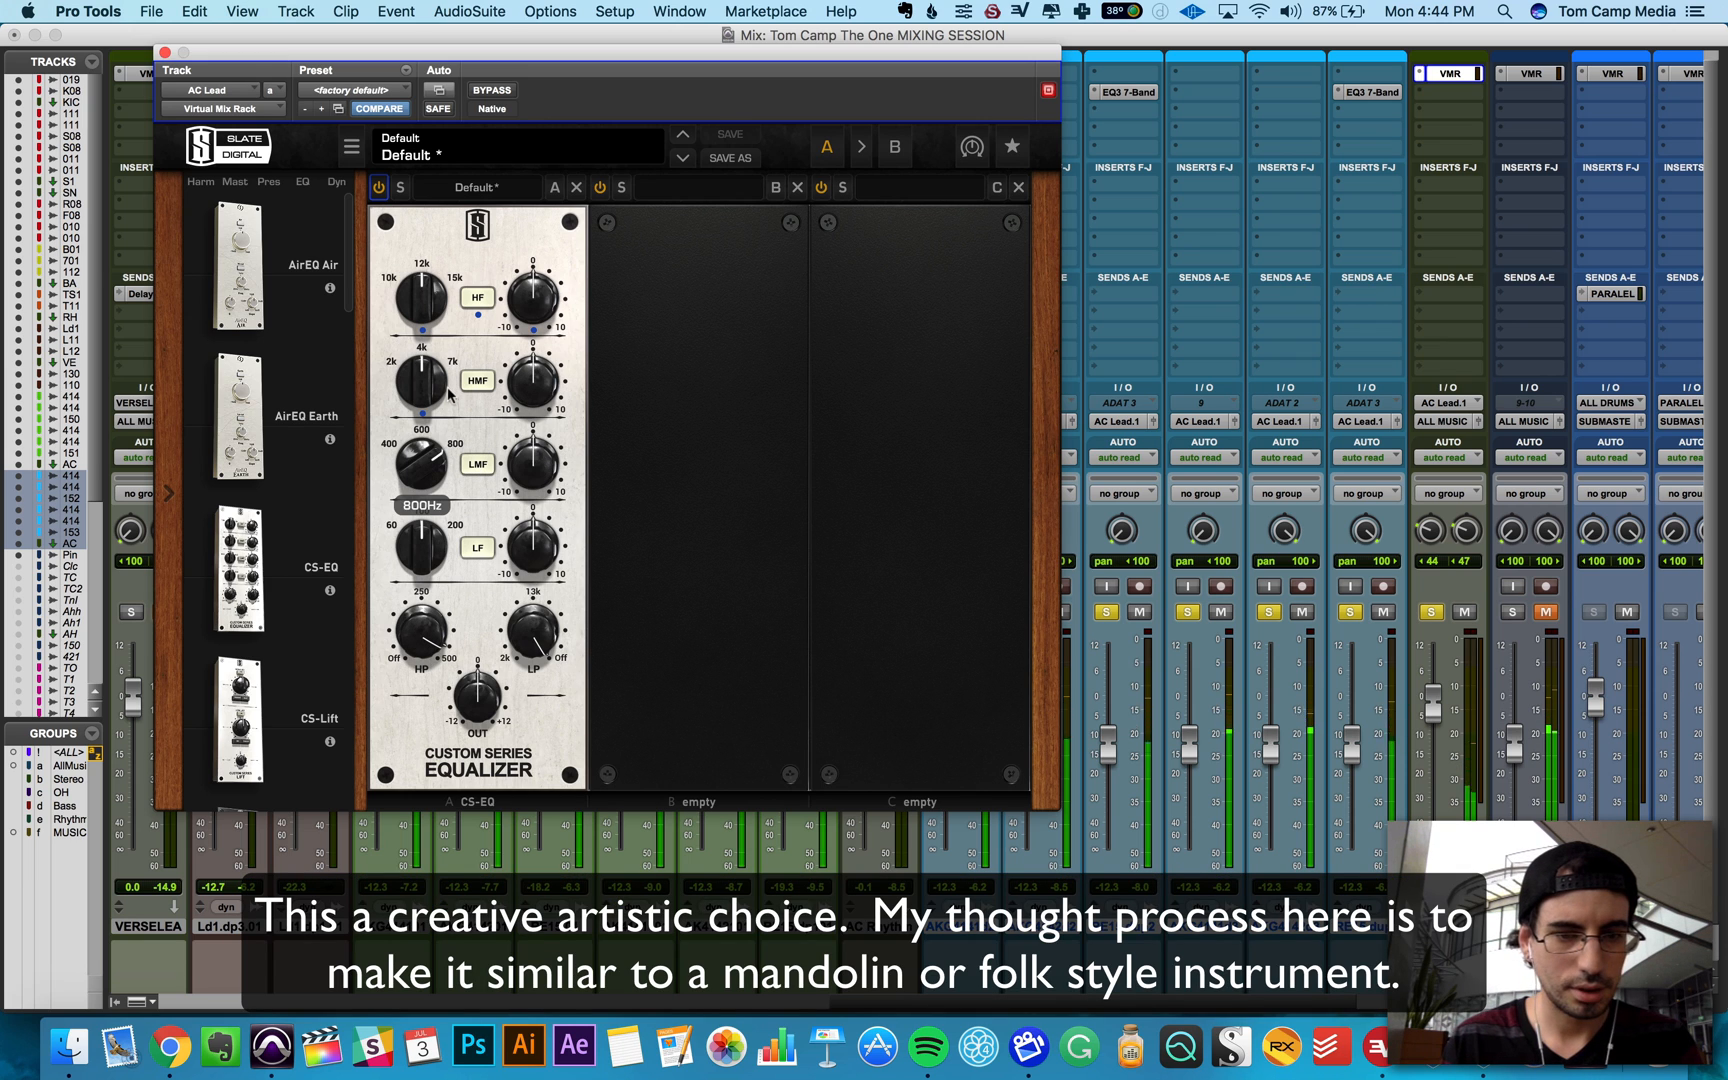
mouse_move(543, 459)
left_mouse_down()
mouse_move(529, 543)
mouse_move(535, 489)
left_mouse_up()
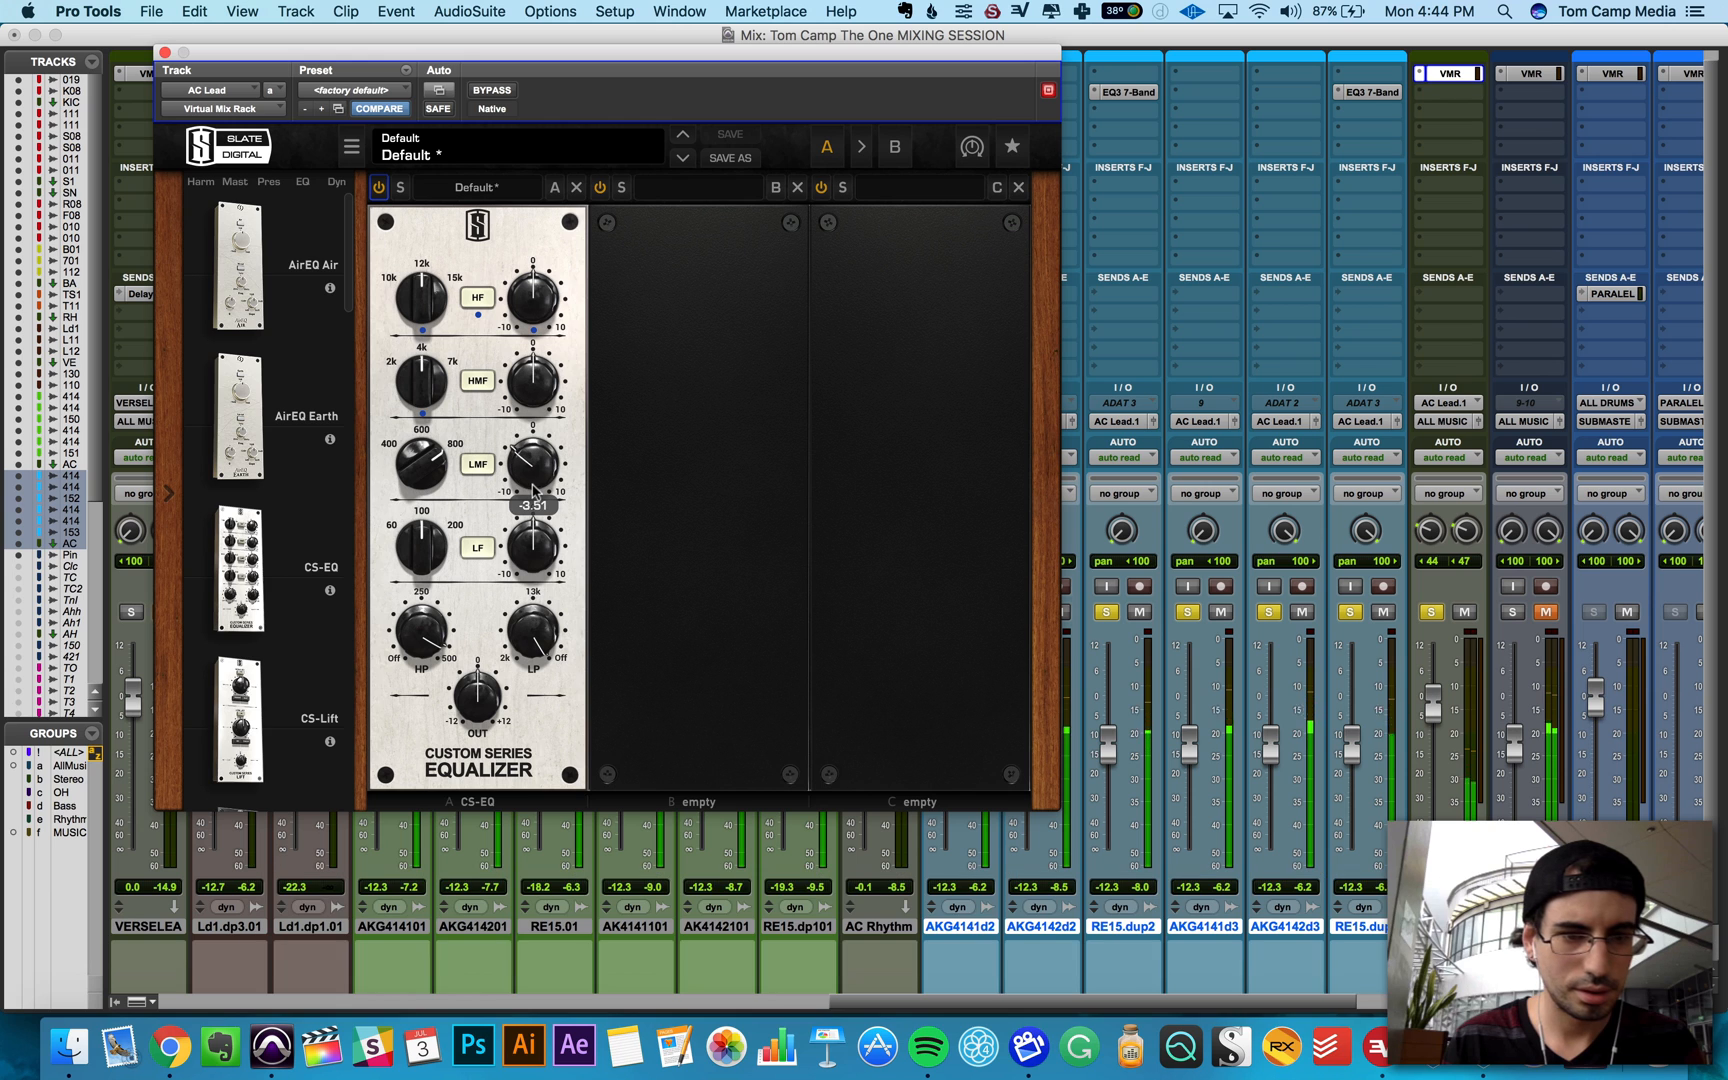
Step: Add the FG-N equalizer to the second slot of the AC Lead rack
scroll(267, 500, "down", 5)
scroll(267, 500, "down", 8)
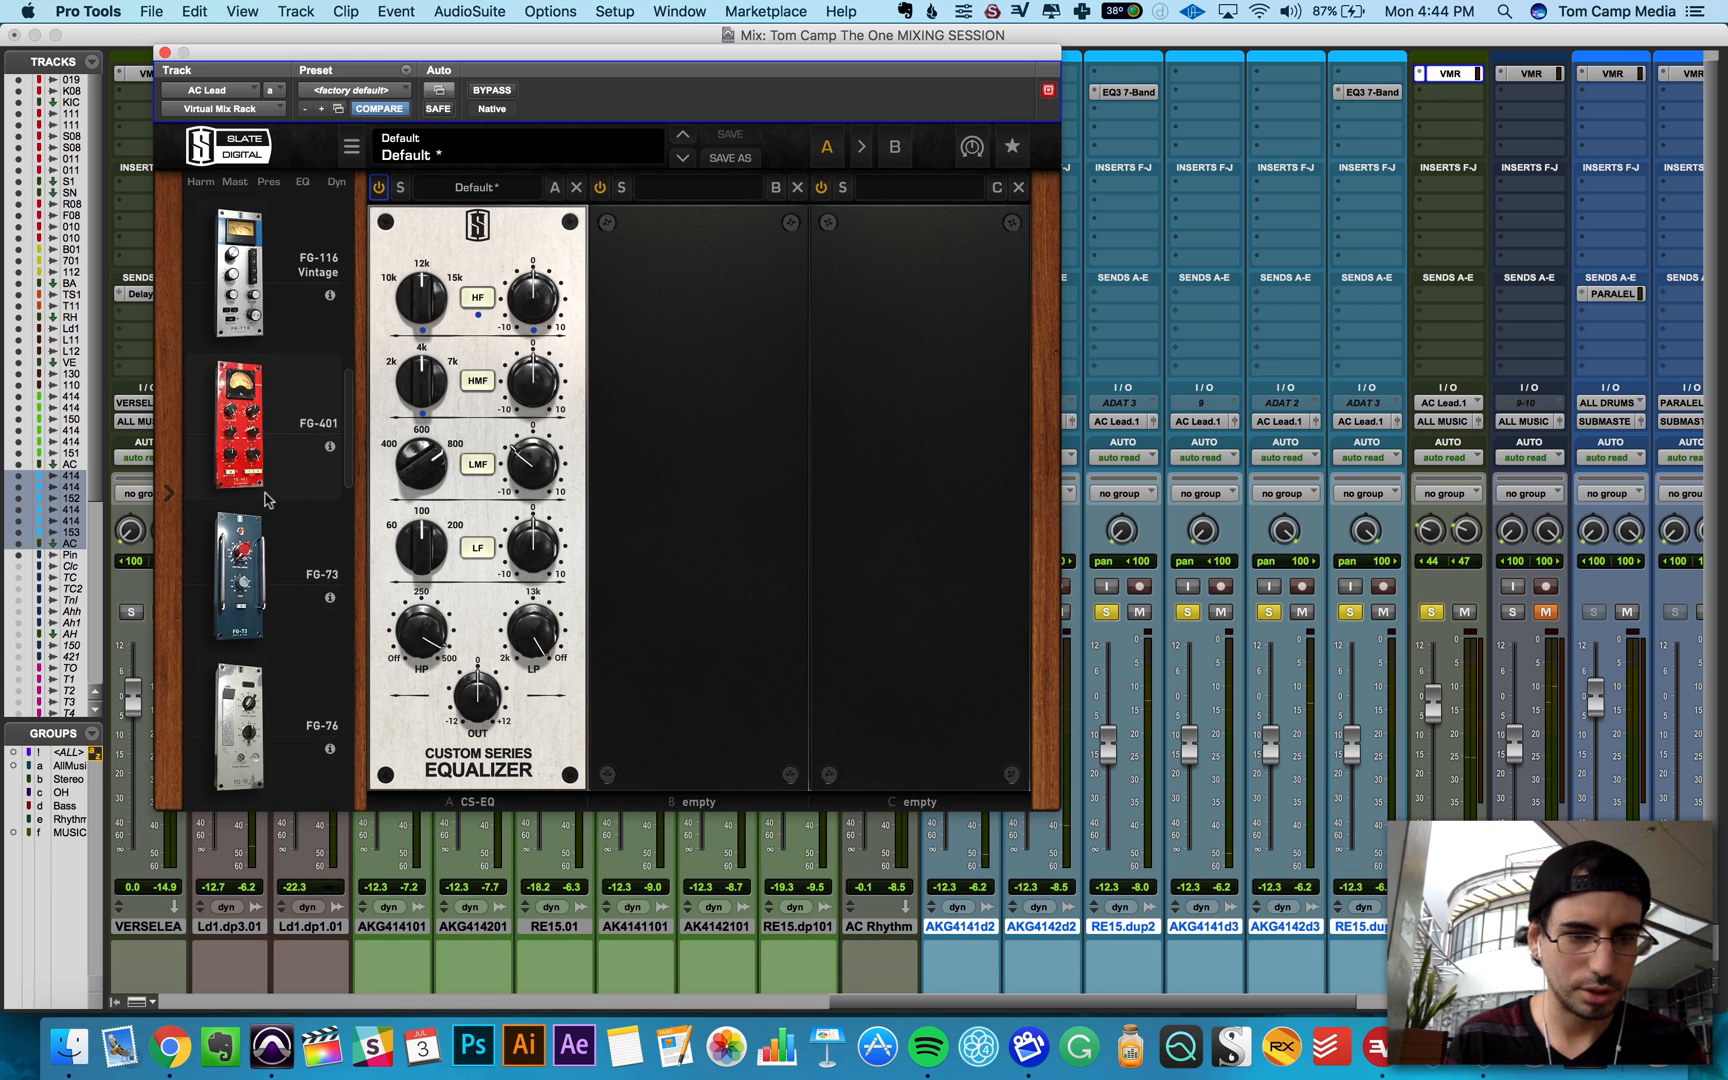
scroll(267, 500, "down", 6)
left_click_drag(255, 505, 620, 455)
left_click_drag(623, 457, 658, 378)
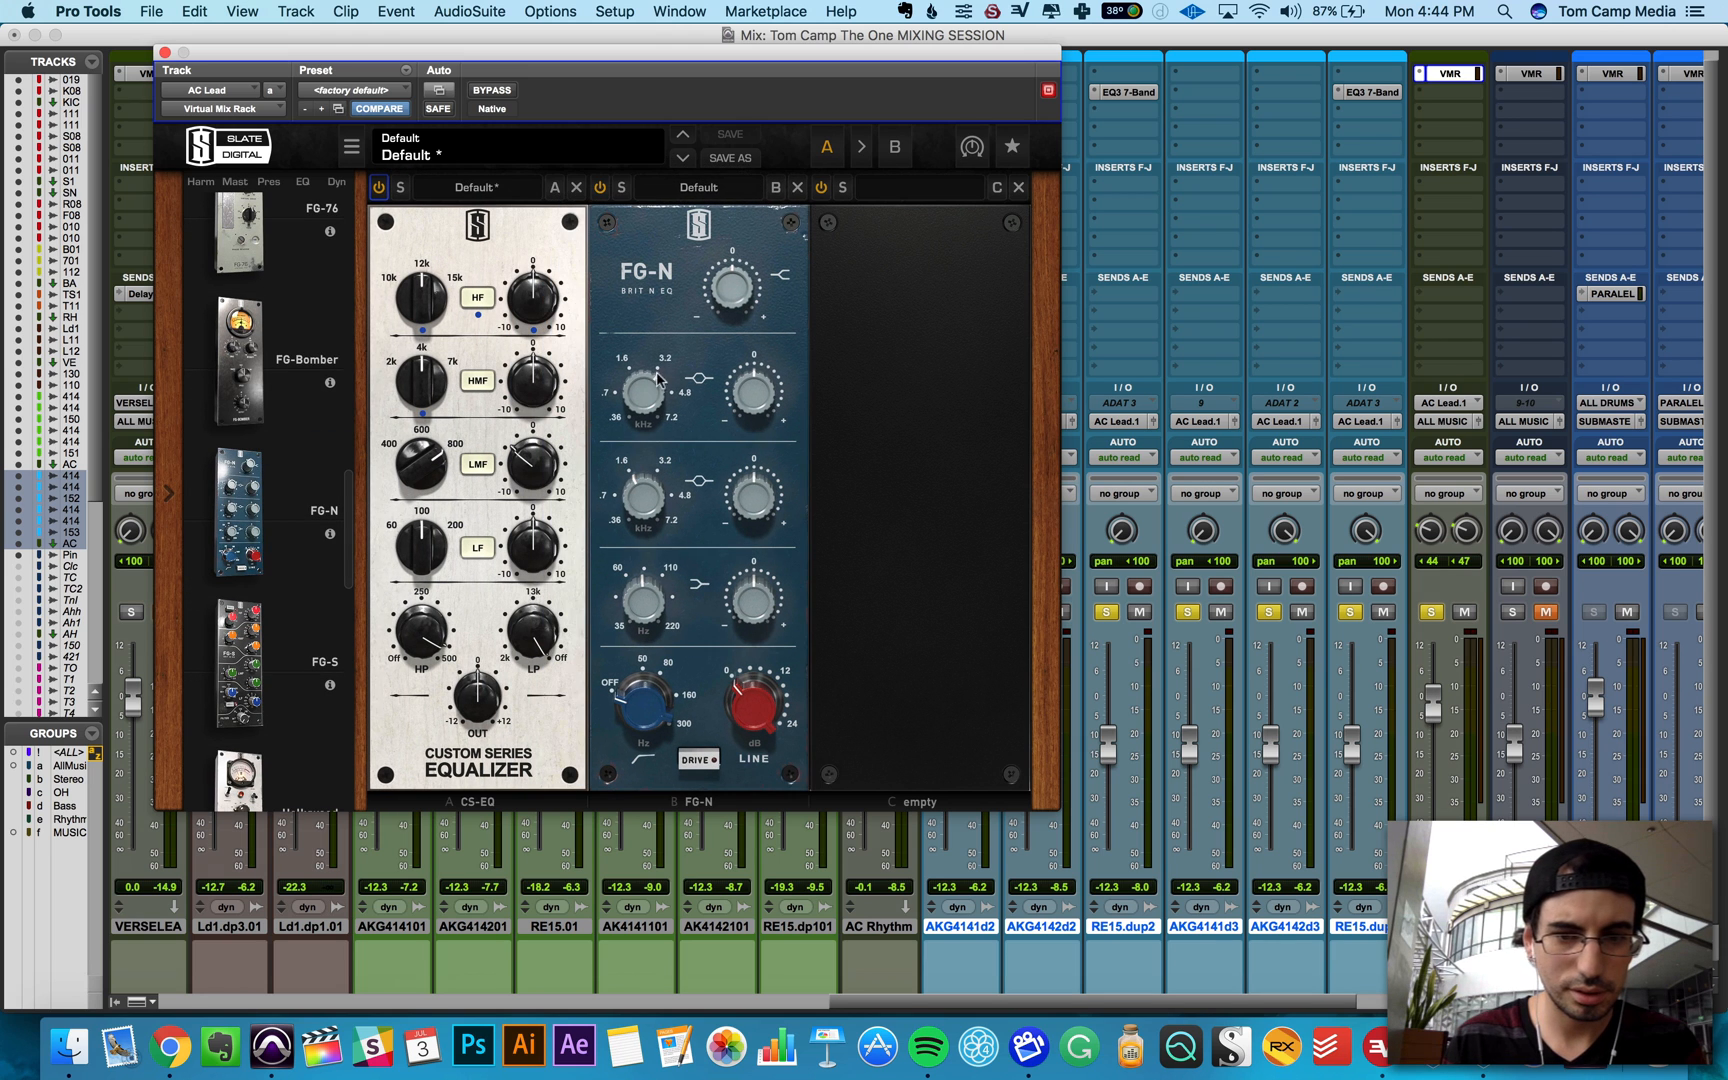
Step: During playback, boost the high shelf of the AC Lead FG-N by 3.91 dB and try adjustments on its upper-mid band
left_click_drag(630, 428, 632, 419)
key("space")
left_click_drag(731, 385, 734, 417)
left_click_drag(728, 265, 733, 247)
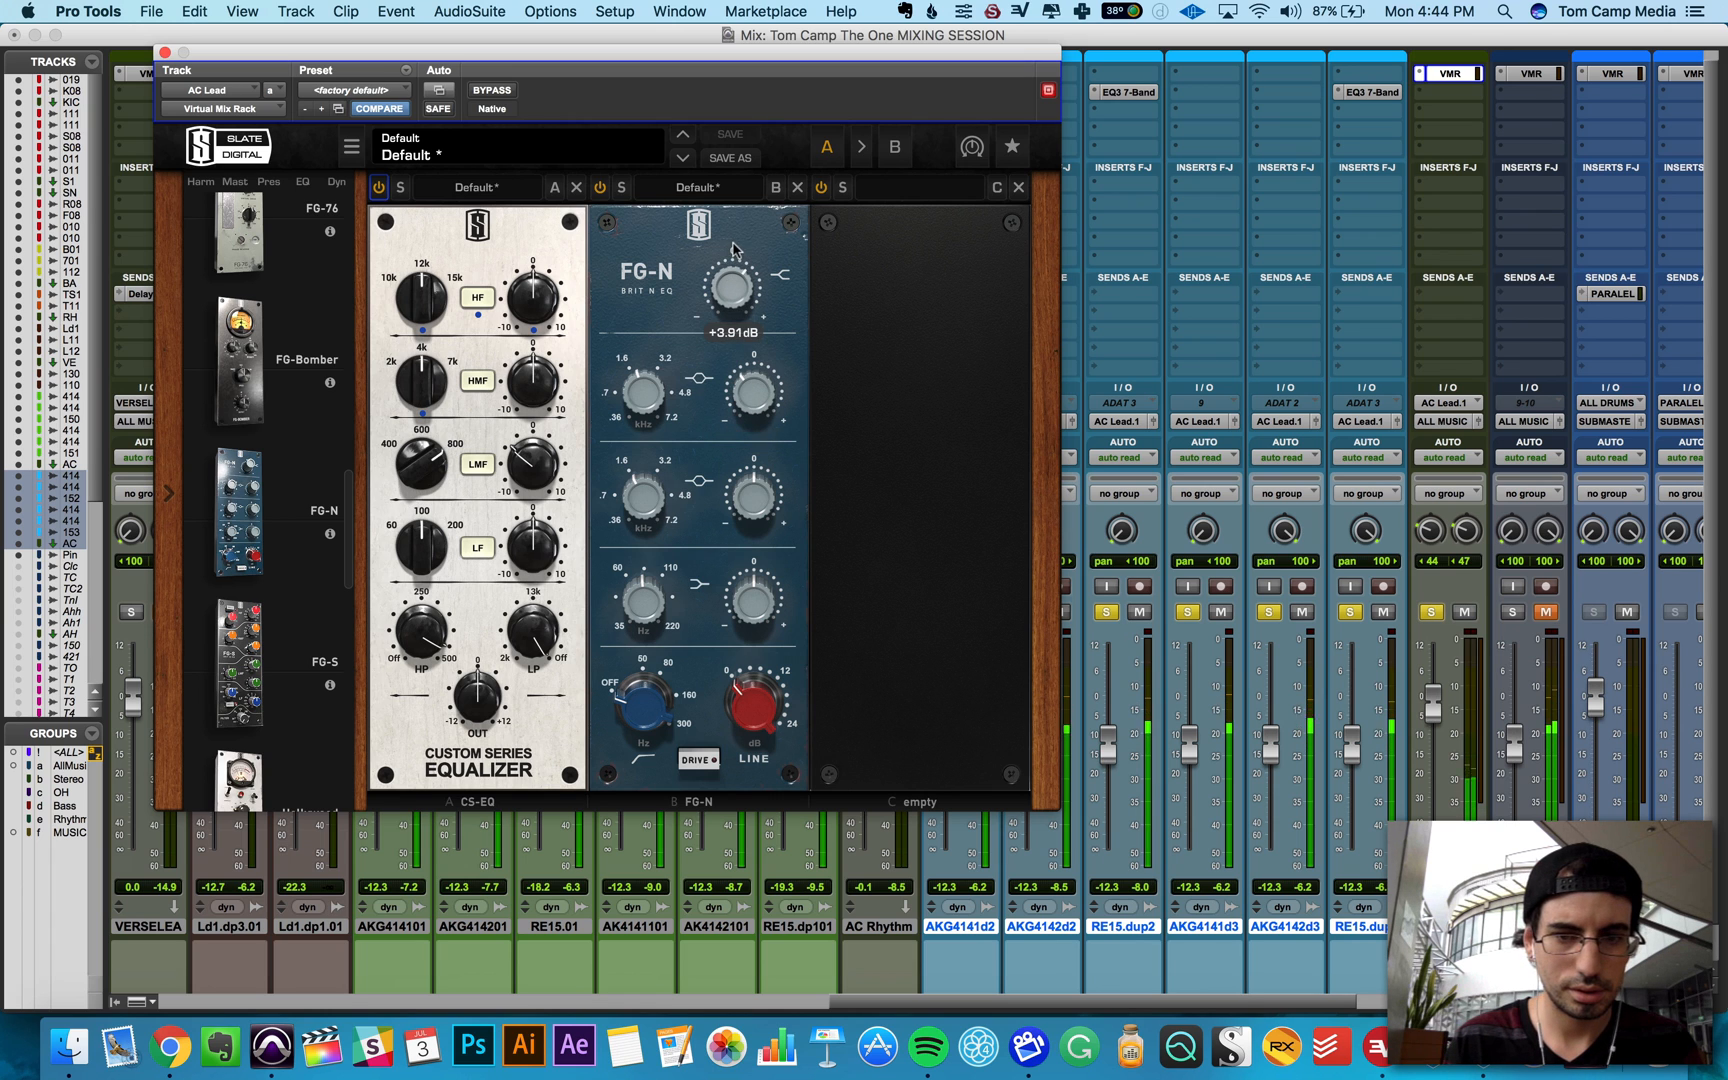
left_click_drag(745, 380, 748, 392)
Step: On the FG-N, set the high-pass to 116 Hz and boost the low shelf by 4.17 dB at 117 Hz
left_click_drag(636, 706, 767, 553)
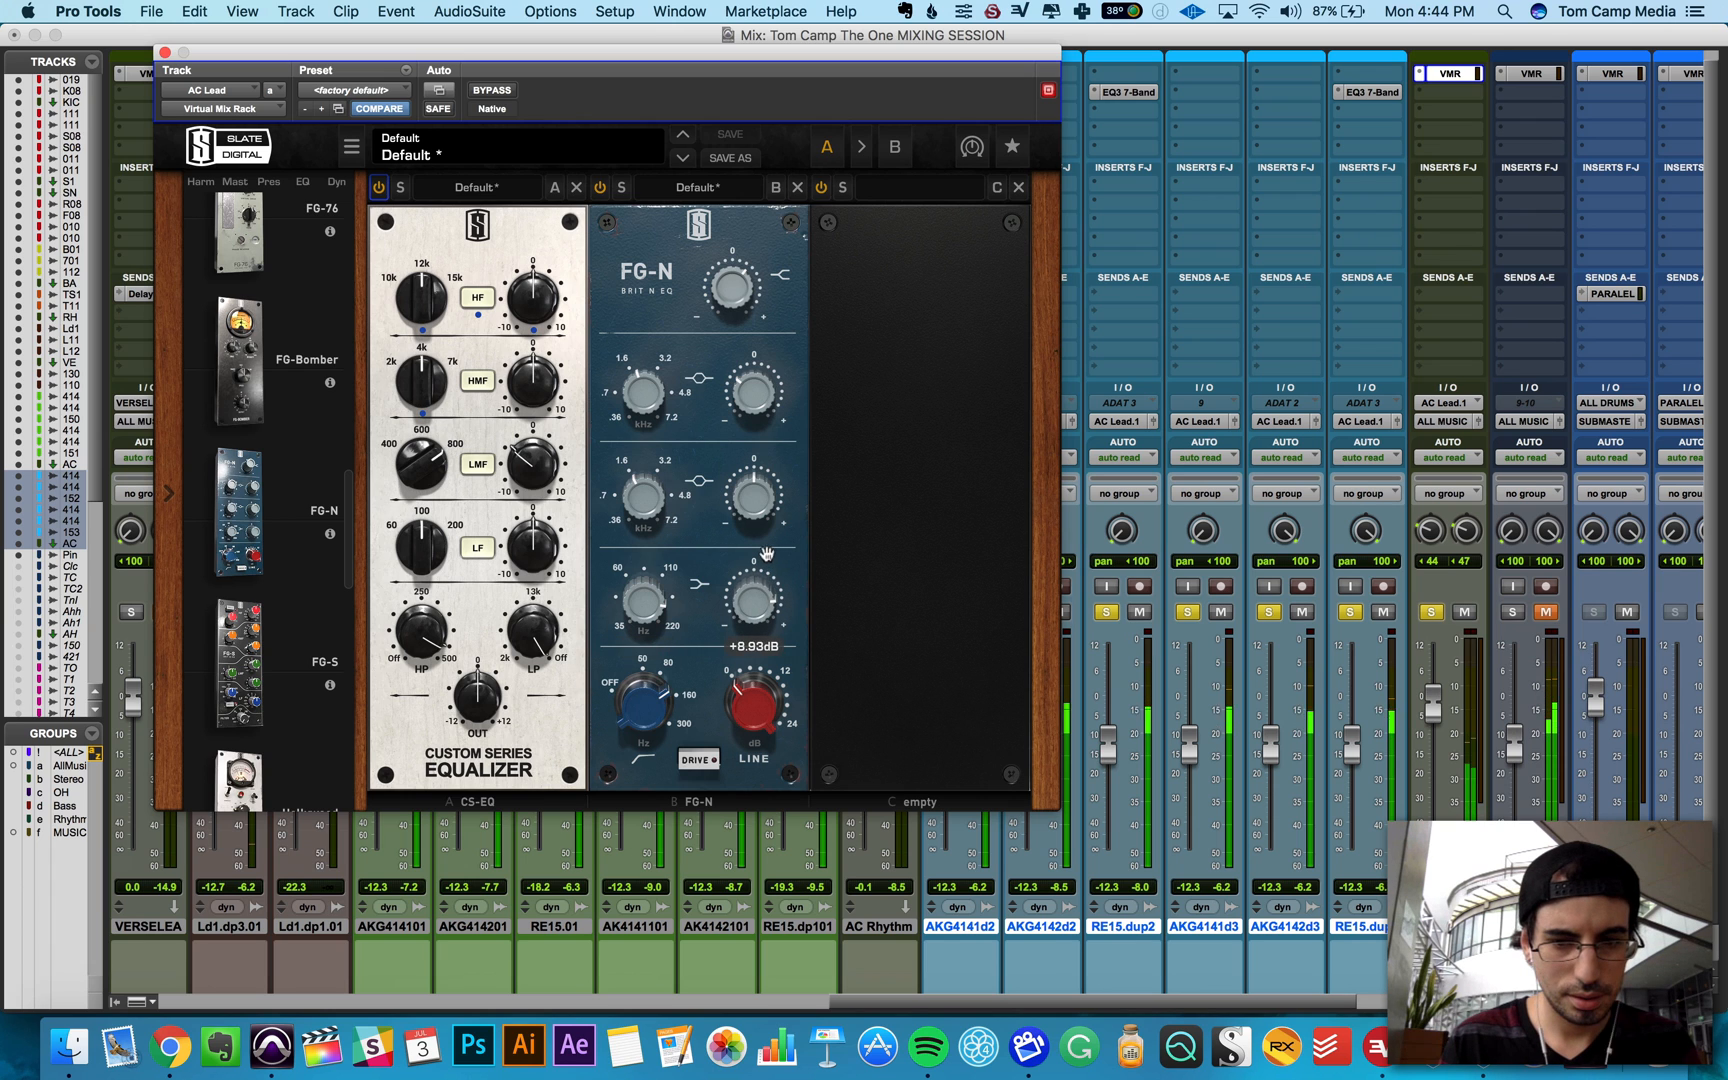
left_click_drag(640, 594, 633, 573)
mouse_move(750, 587)
left_mouse_down()
mouse_move(759, 519)
mouse_move(752, 559)
left_mouse_up()
left_click_drag(649, 622, 643, 681)
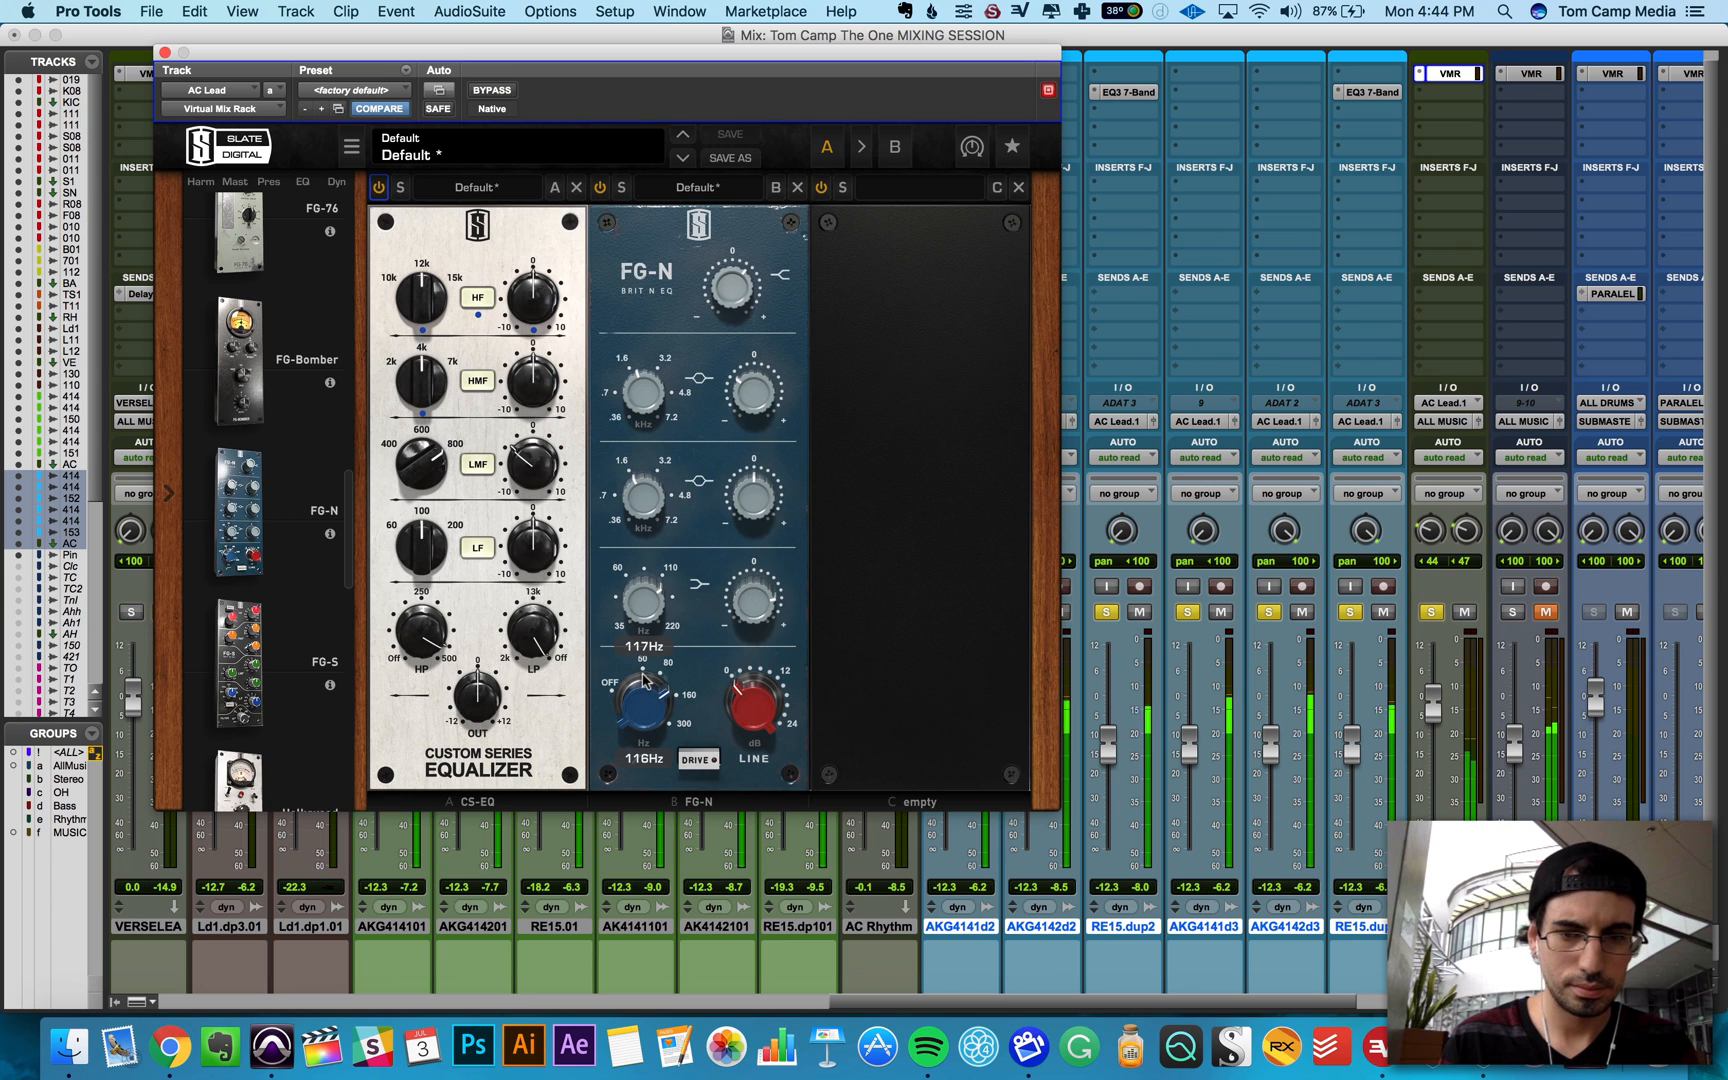
left_click_drag(748, 618, 752, 643)
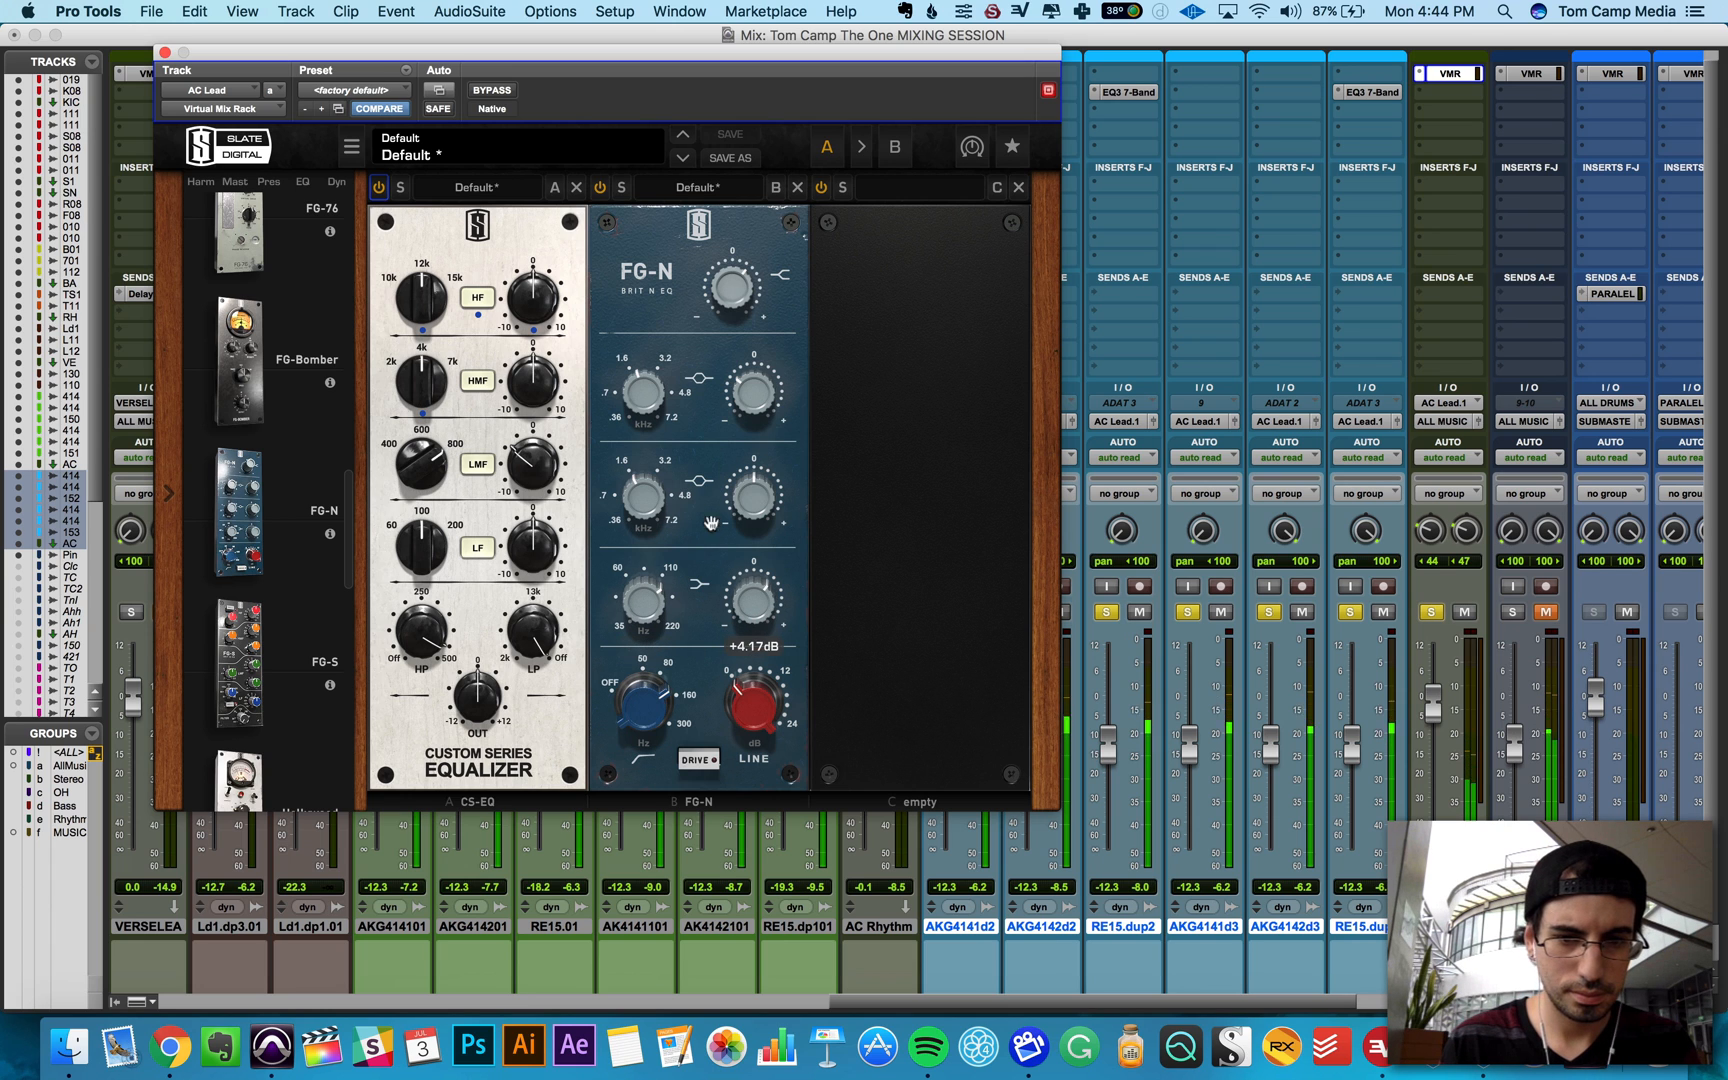
Step: Sweep the FG-N's lower-mid band with a boost, settle it at 576 Hz and cut it slightly
left_click_drag(653, 486, 636, 531)
left_click_drag(754, 497, 754, 459)
mouse_move(643, 492)
left_mouse_down()
mouse_move(643, 471)
mouse_move(633, 514)
left_mouse_up()
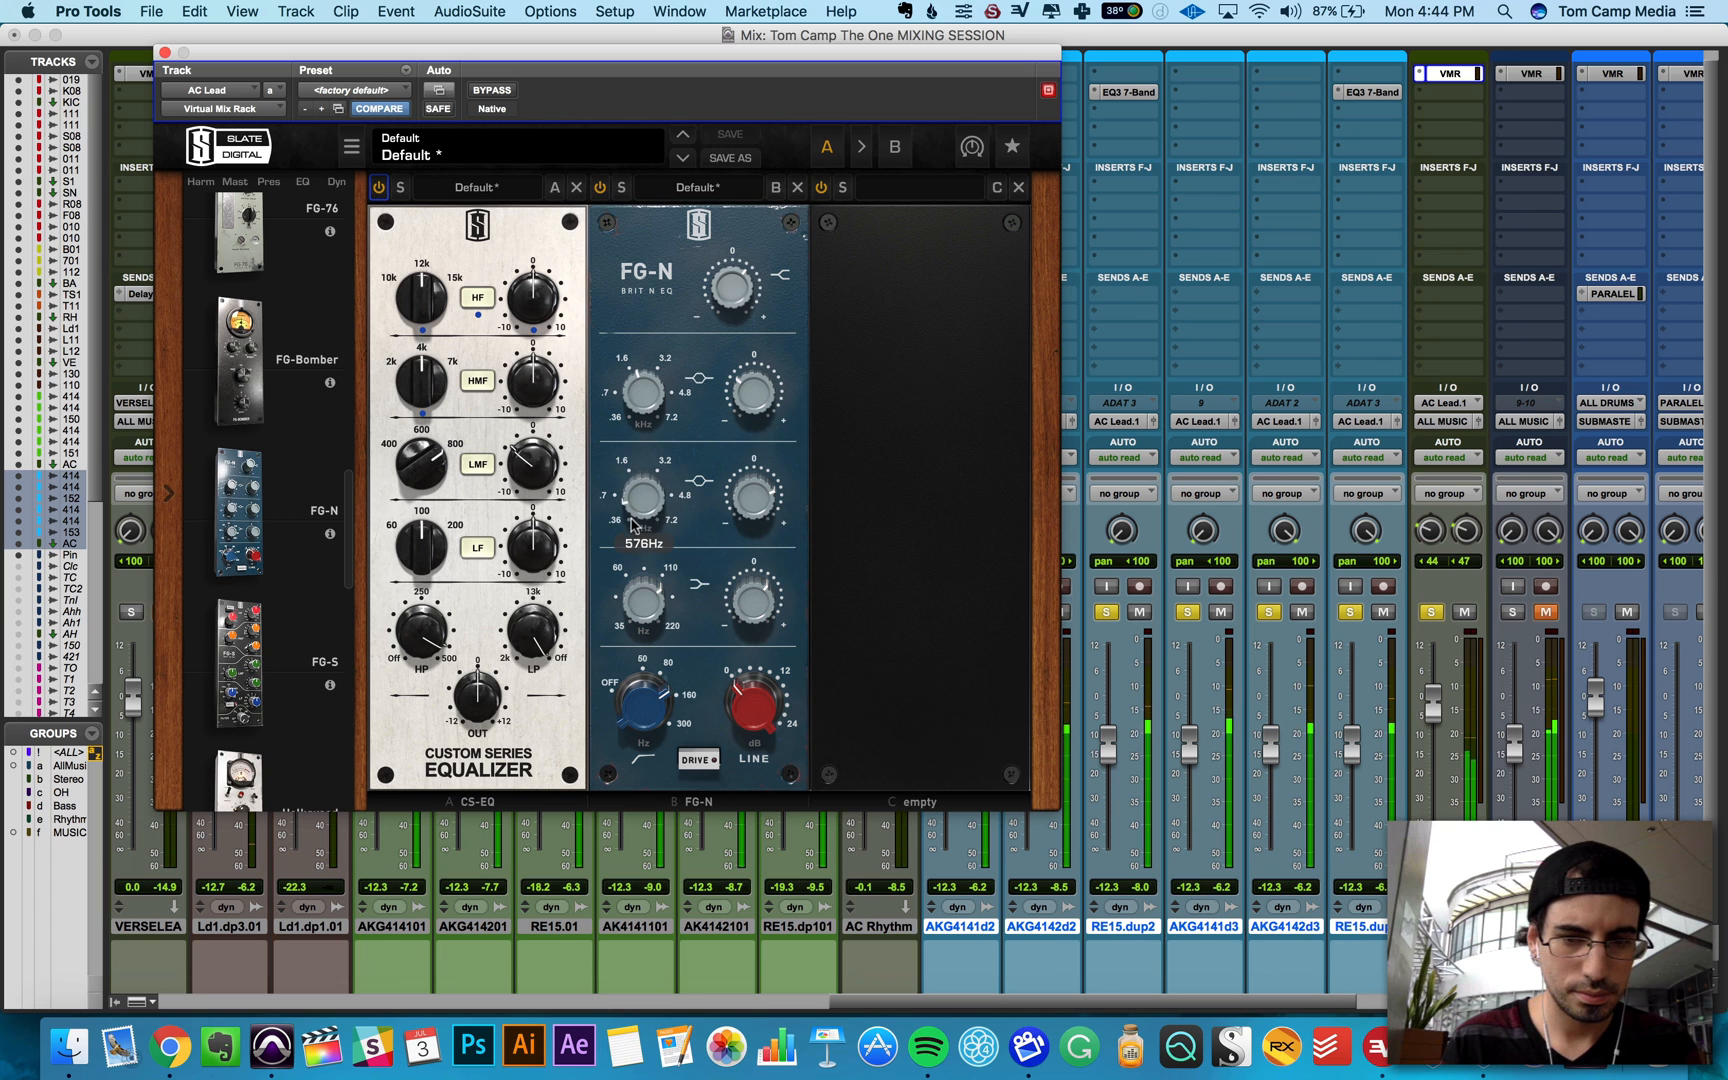
left_click_drag(762, 496, 754, 576)
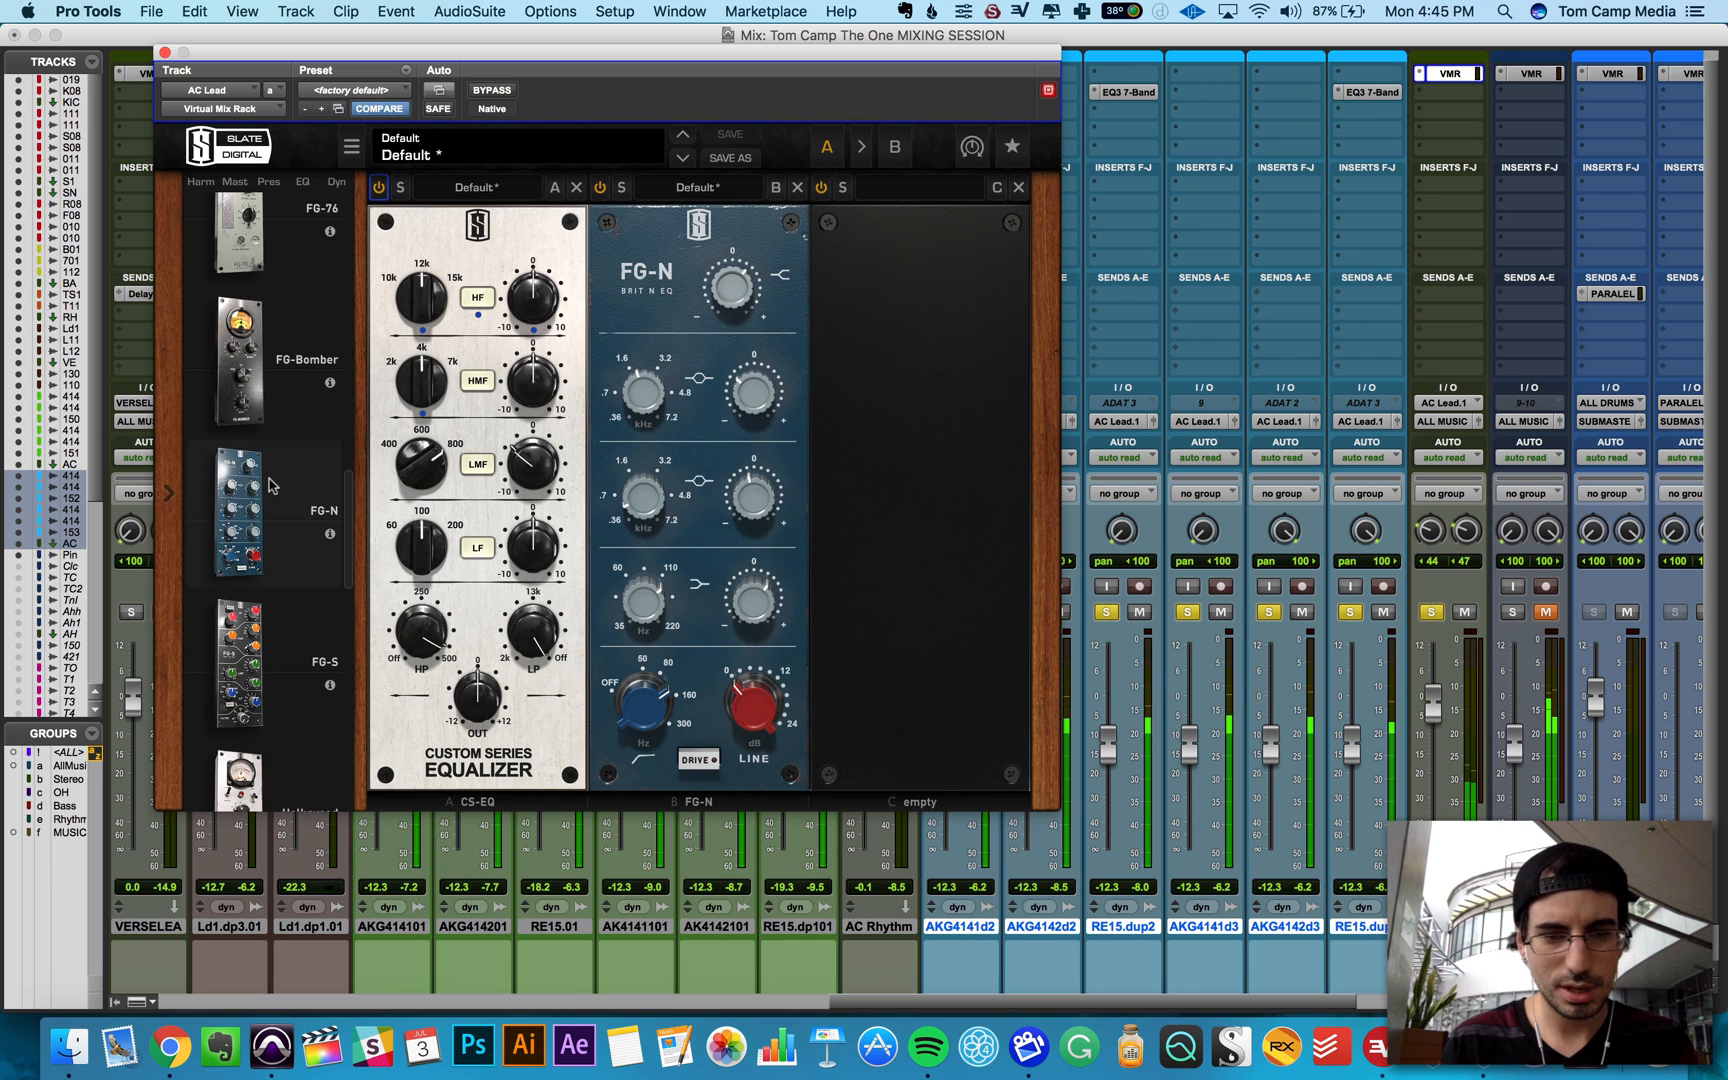
Step: Take the lead guitar tracks out of solo and raise the AC Lead fader slightly
scroll(268, 507, "up", 3)
left_click(1431, 611)
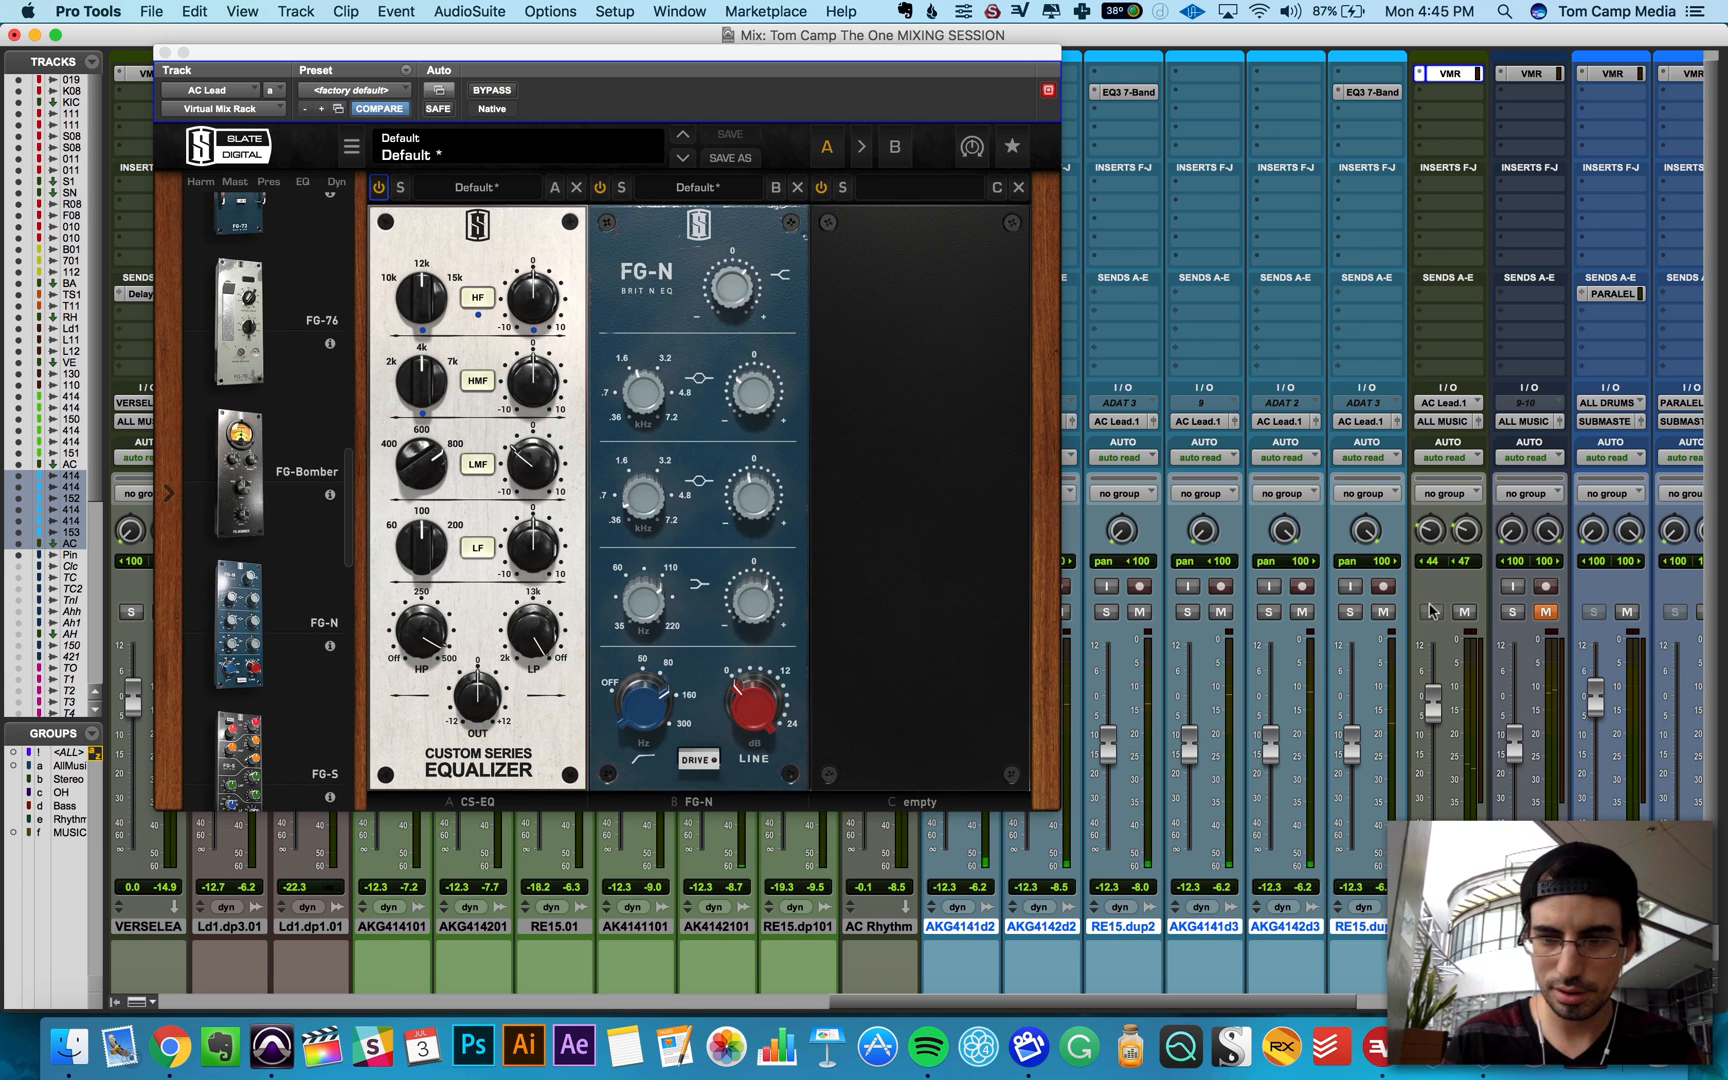
left_click_drag(1433, 703, 1434, 680)
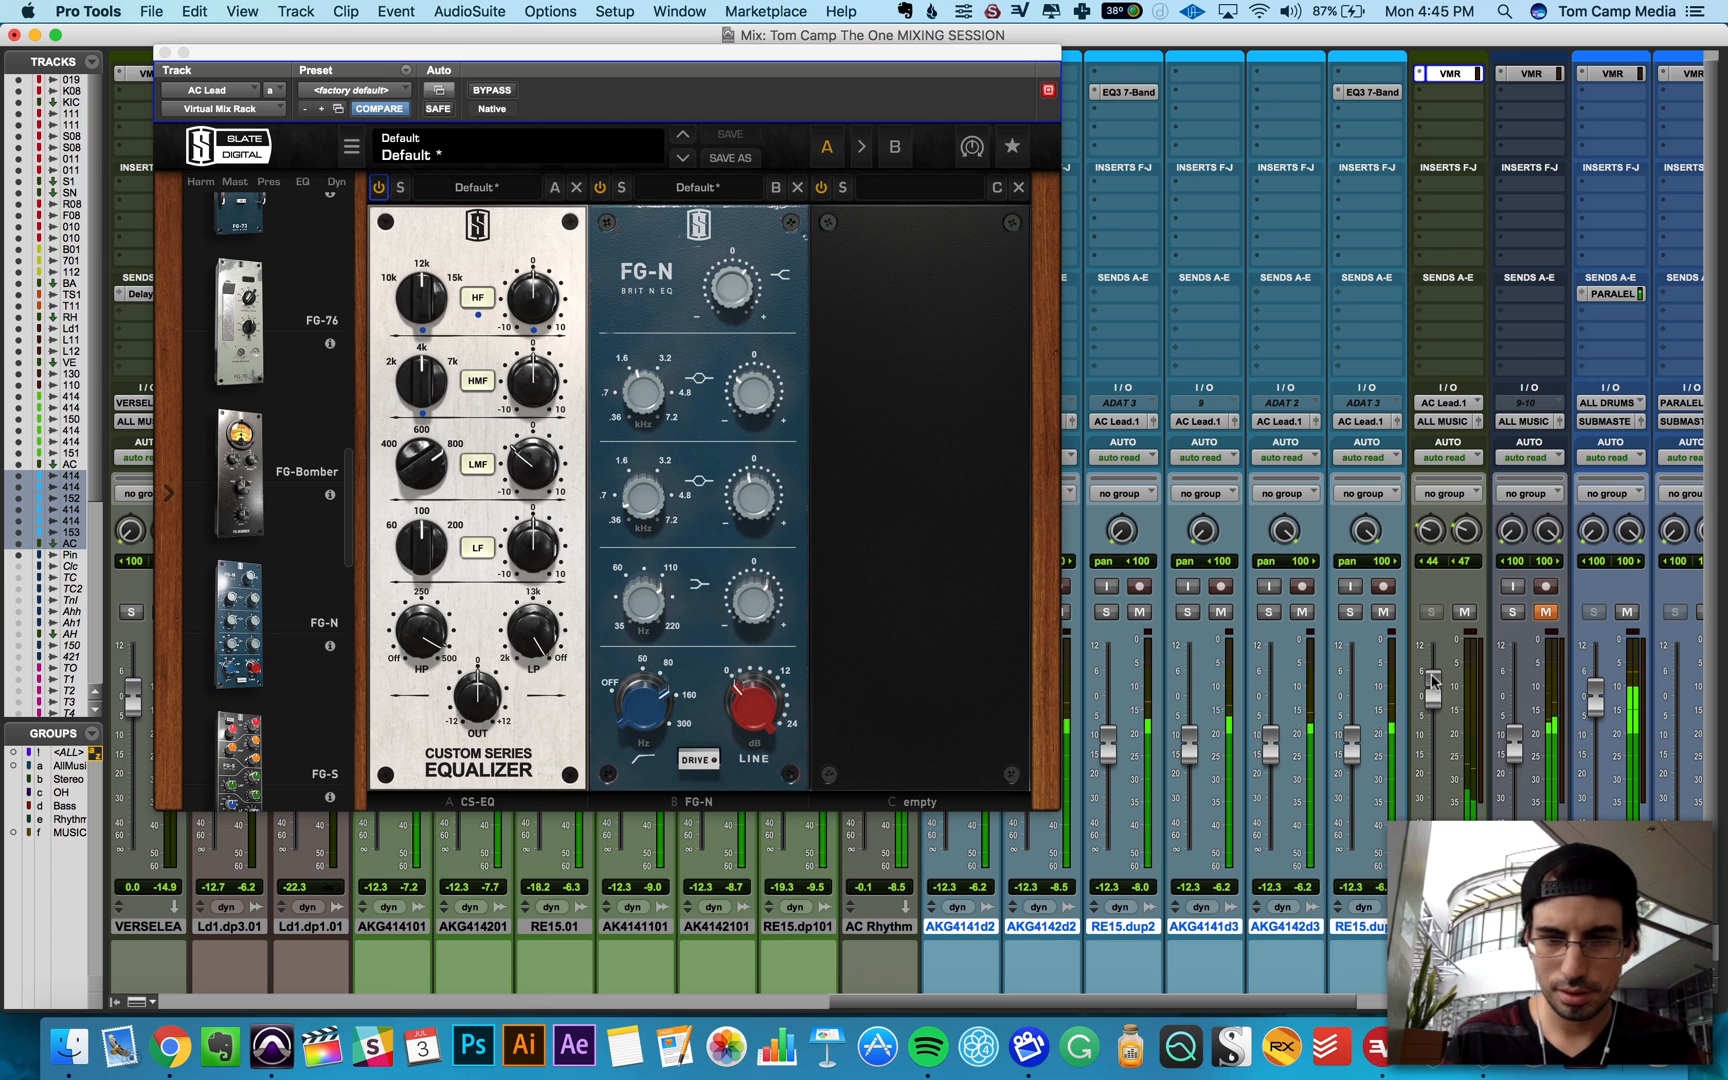
Step: Compare the AC Lead rack bypassed and active in the full mix, and solo the lead guitar tracks again
left_click(1455, 75, "super")
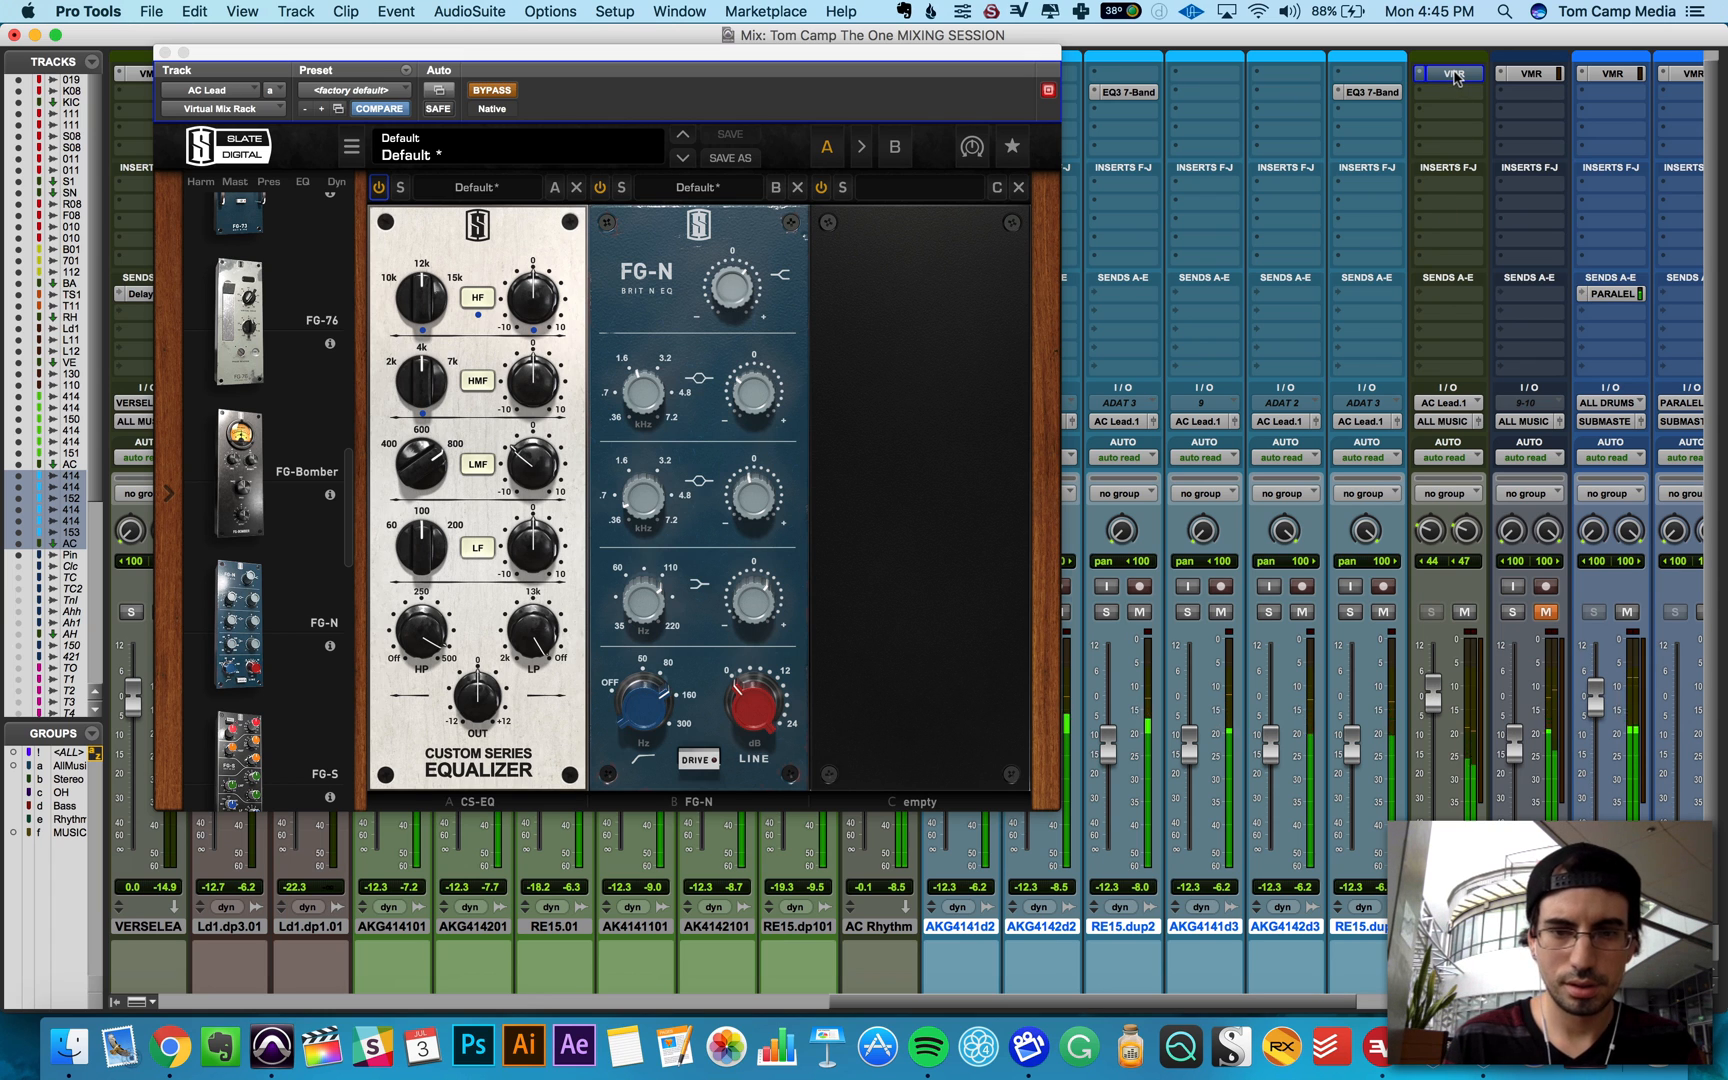
left_click(1455, 76, "super")
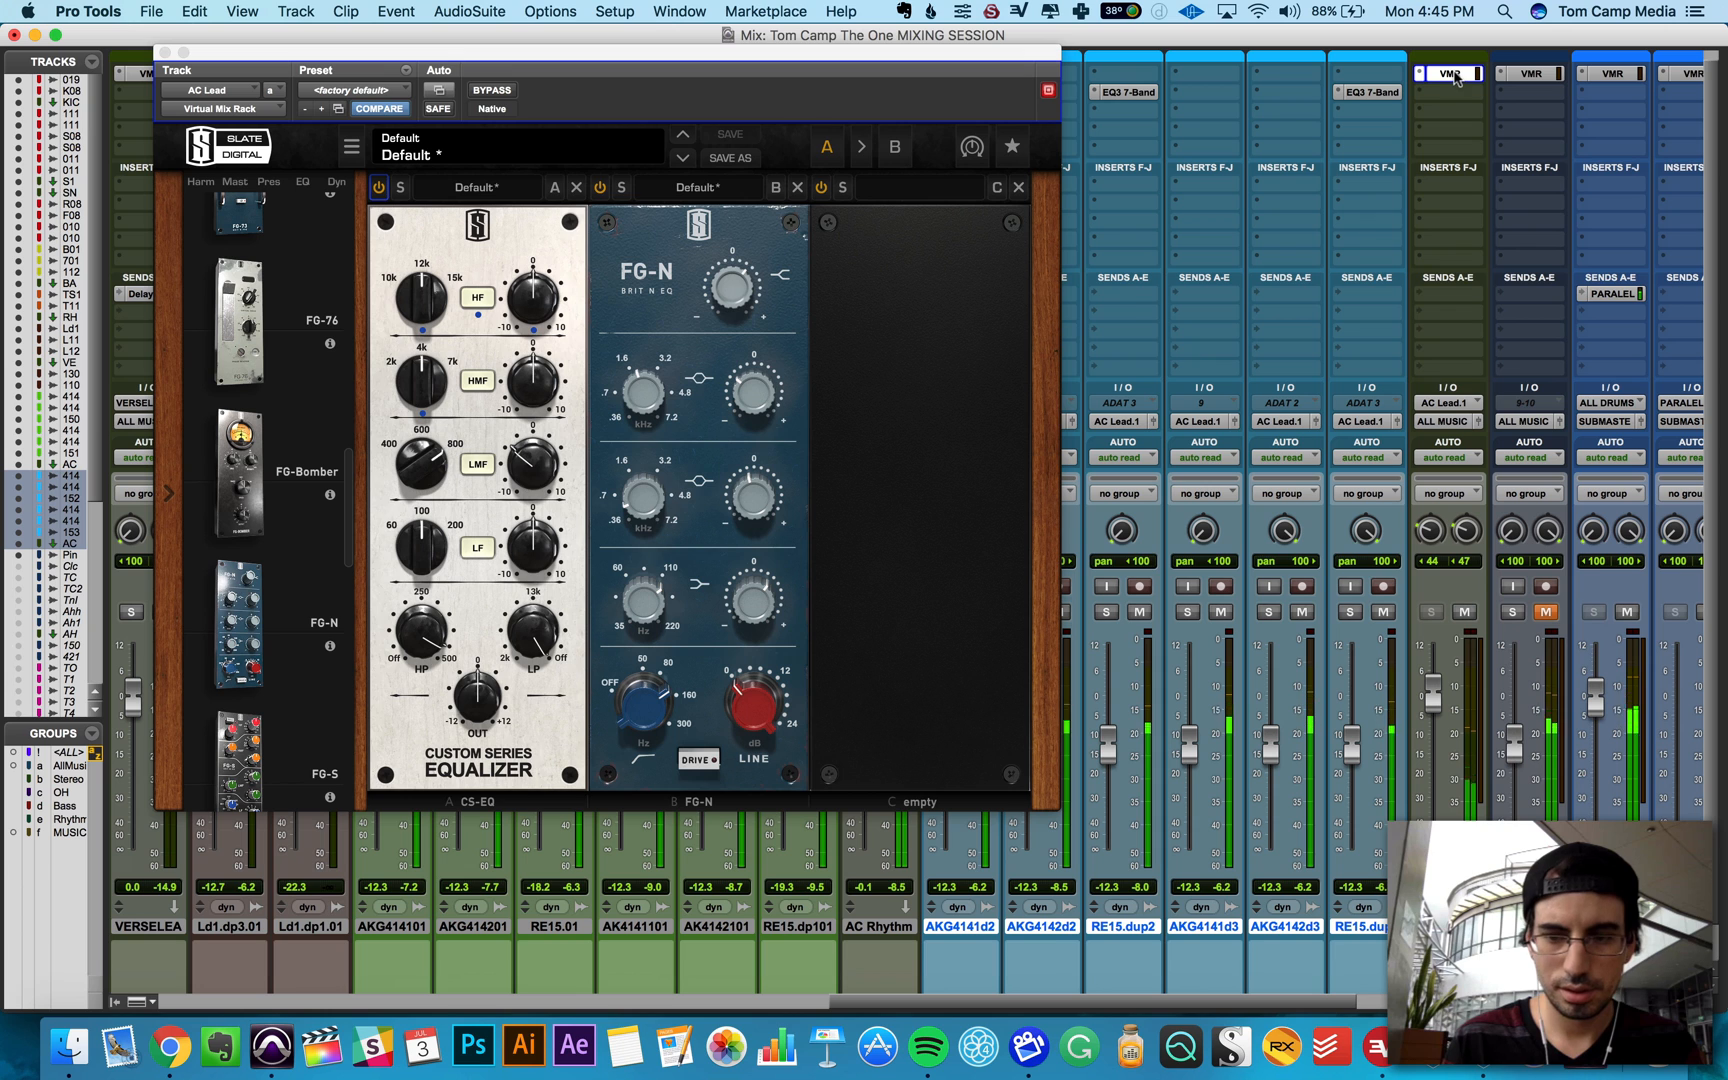
key("space")
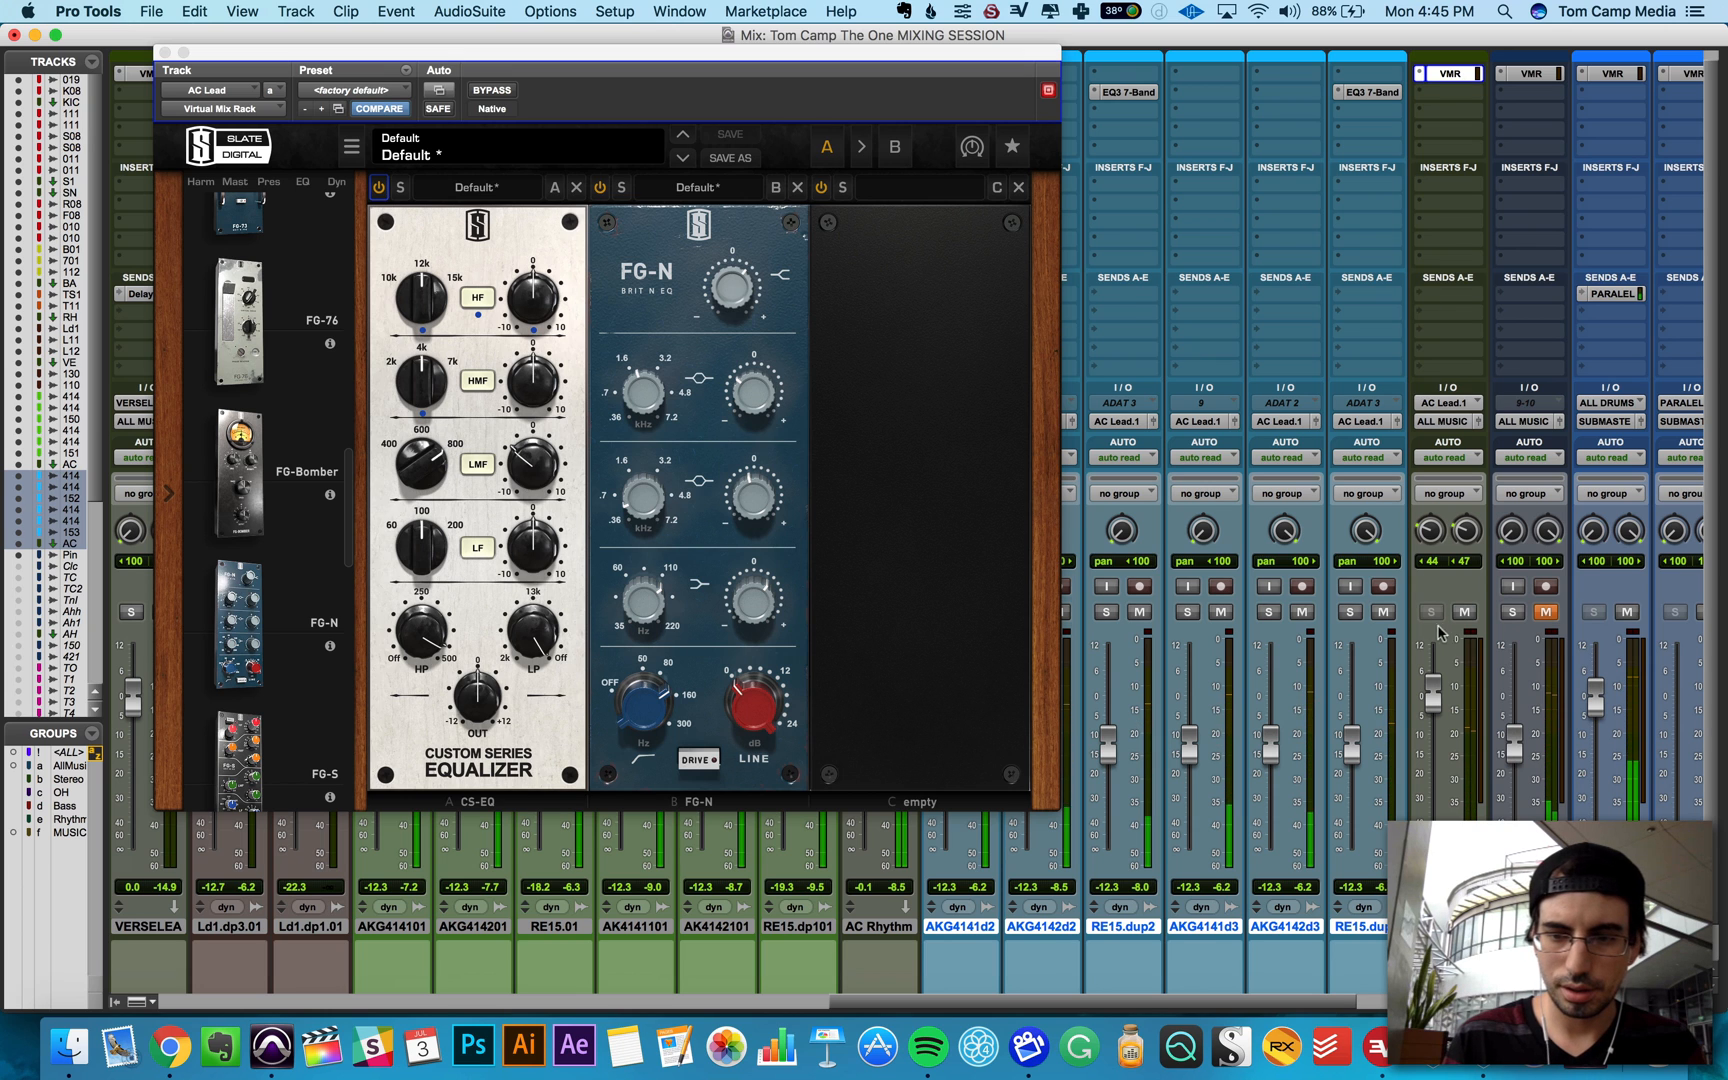
left_click(1349, 611, "alt+shift")
key("space")
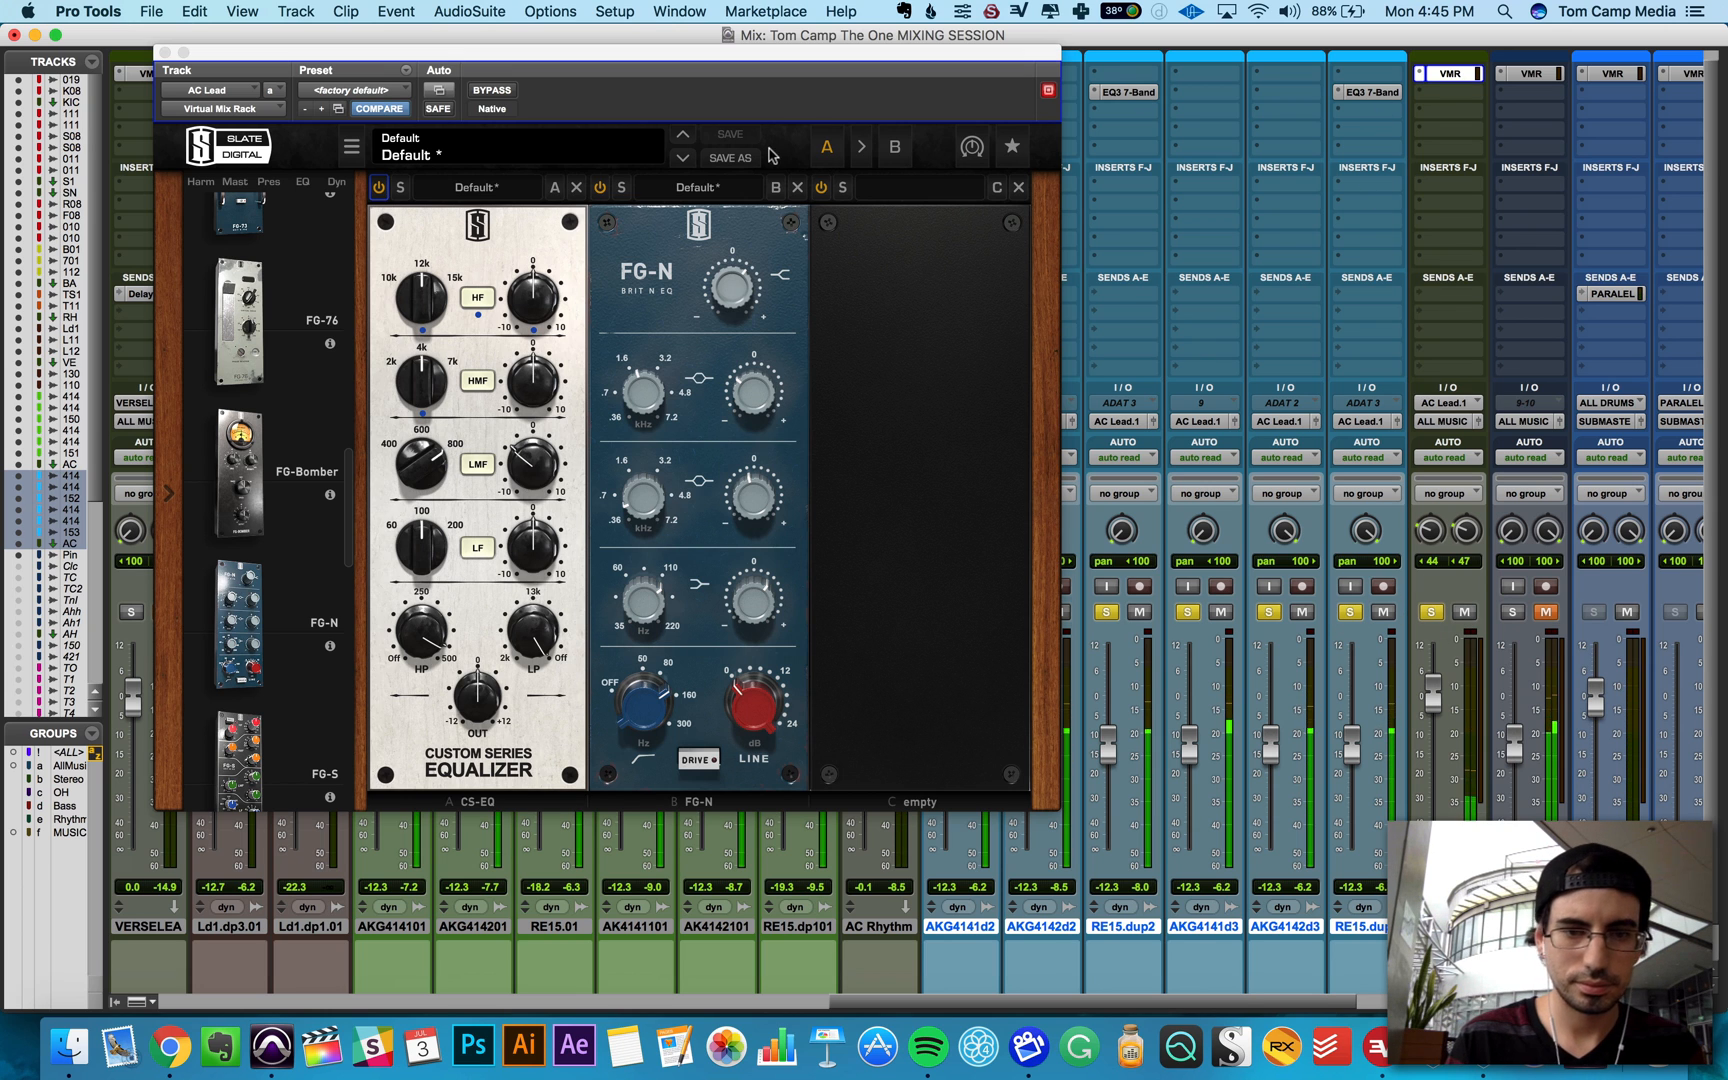
Step: Add the Trimmer to the third AC Lead rack slot and set its trim to +8.49 dB, comparing against the bypassed level
scroll(238, 532, "down", 5)
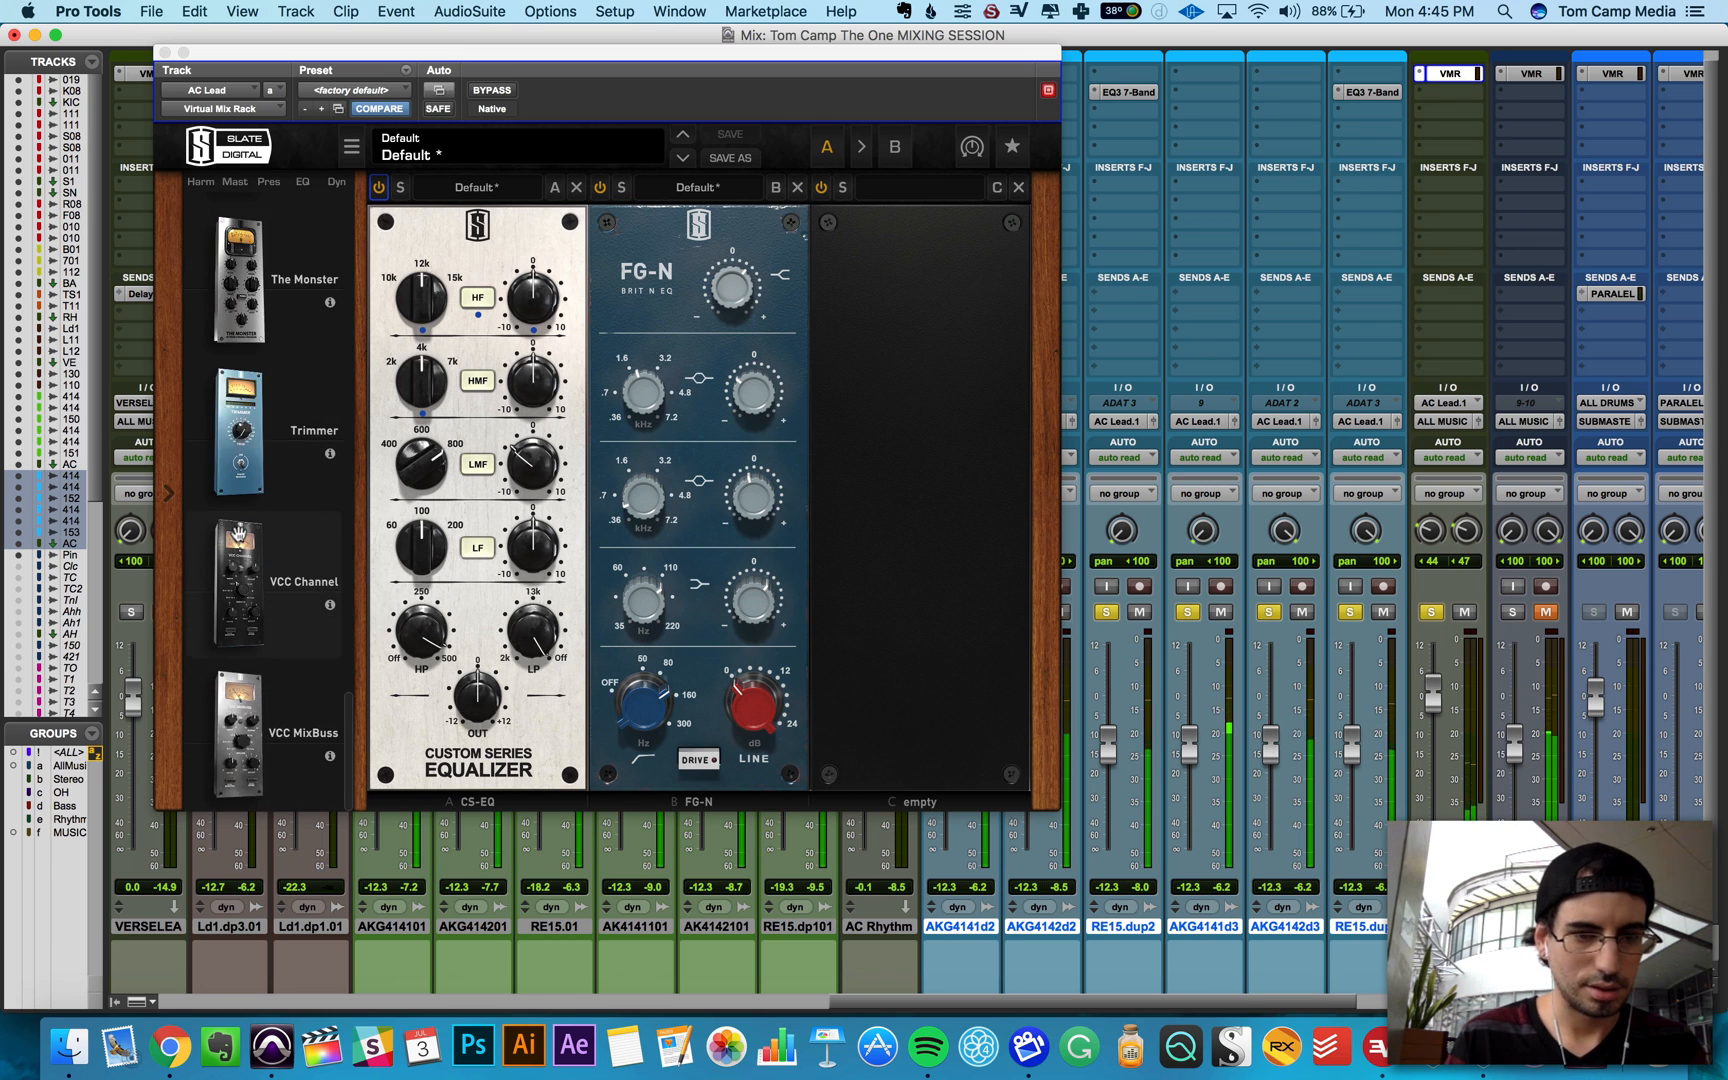
left_click_drag(240, 438, 884, 452)
left_click(491, 90)
left_click_drag(878, 456, 878, 428)
left_click(491, 90)
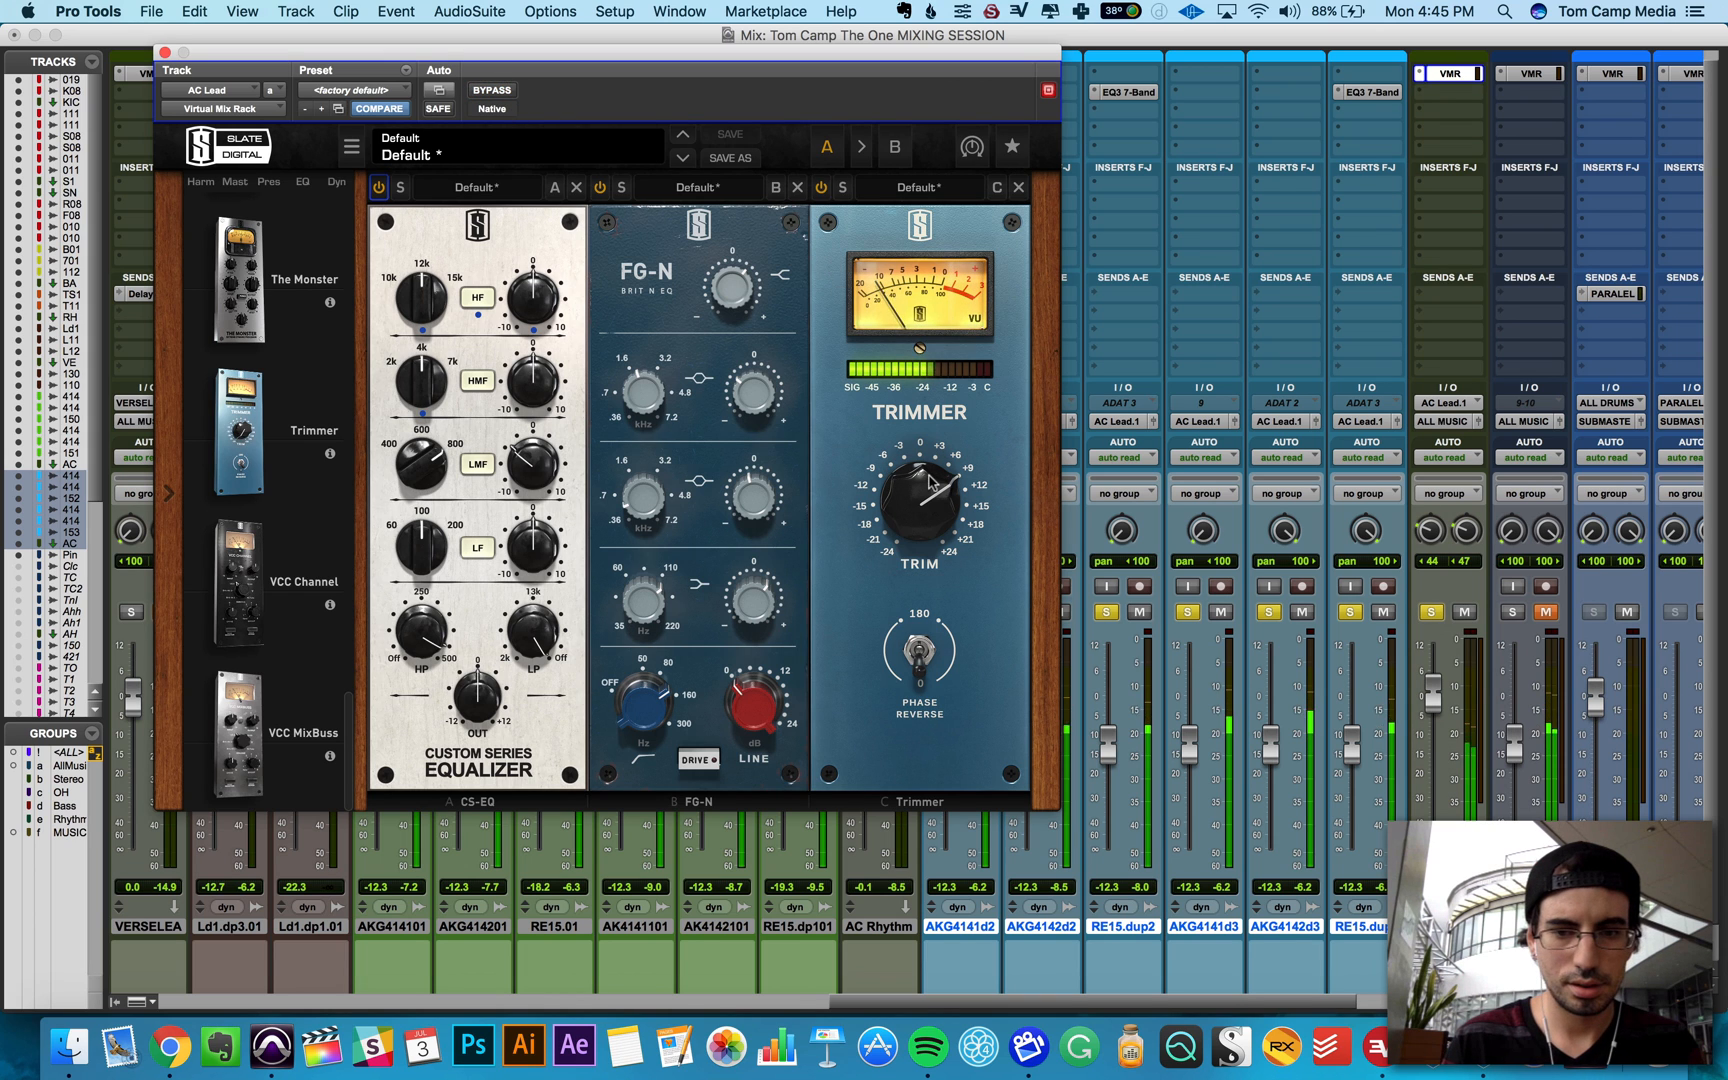
left_click_drag(926, 492, 927, 494)
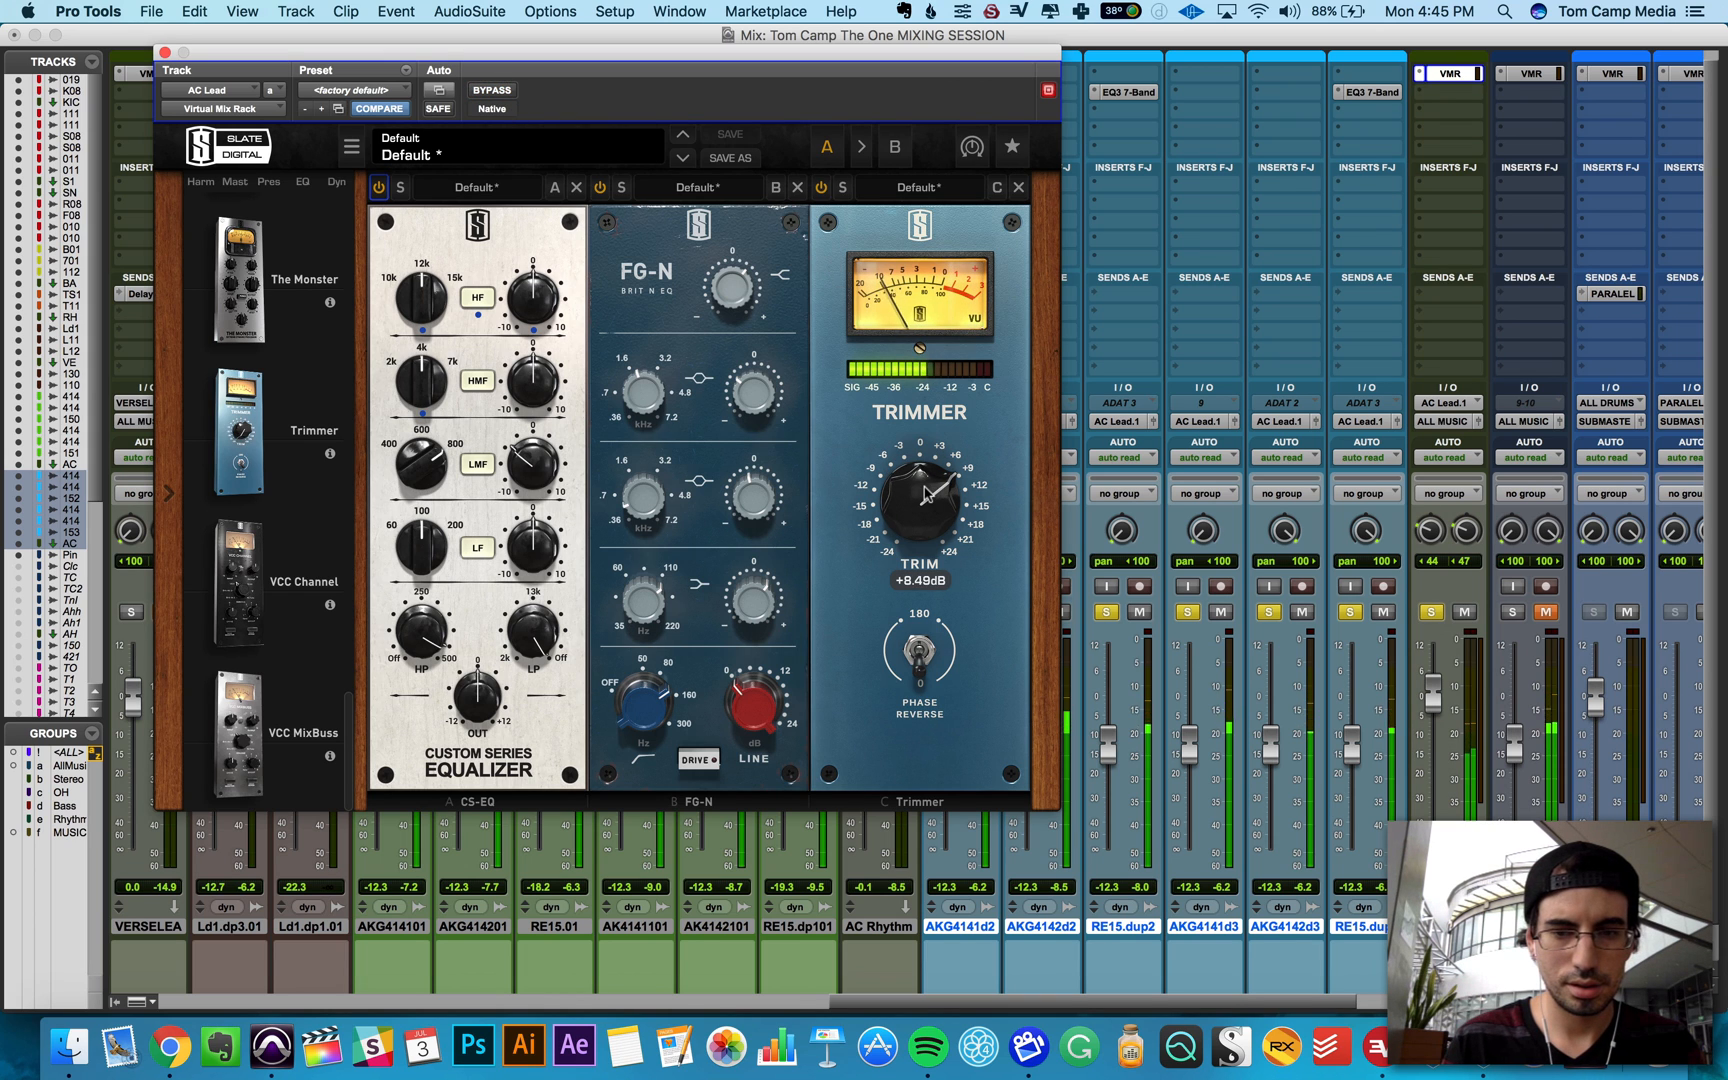
left_click(496, 90)
left_click(496, 90)
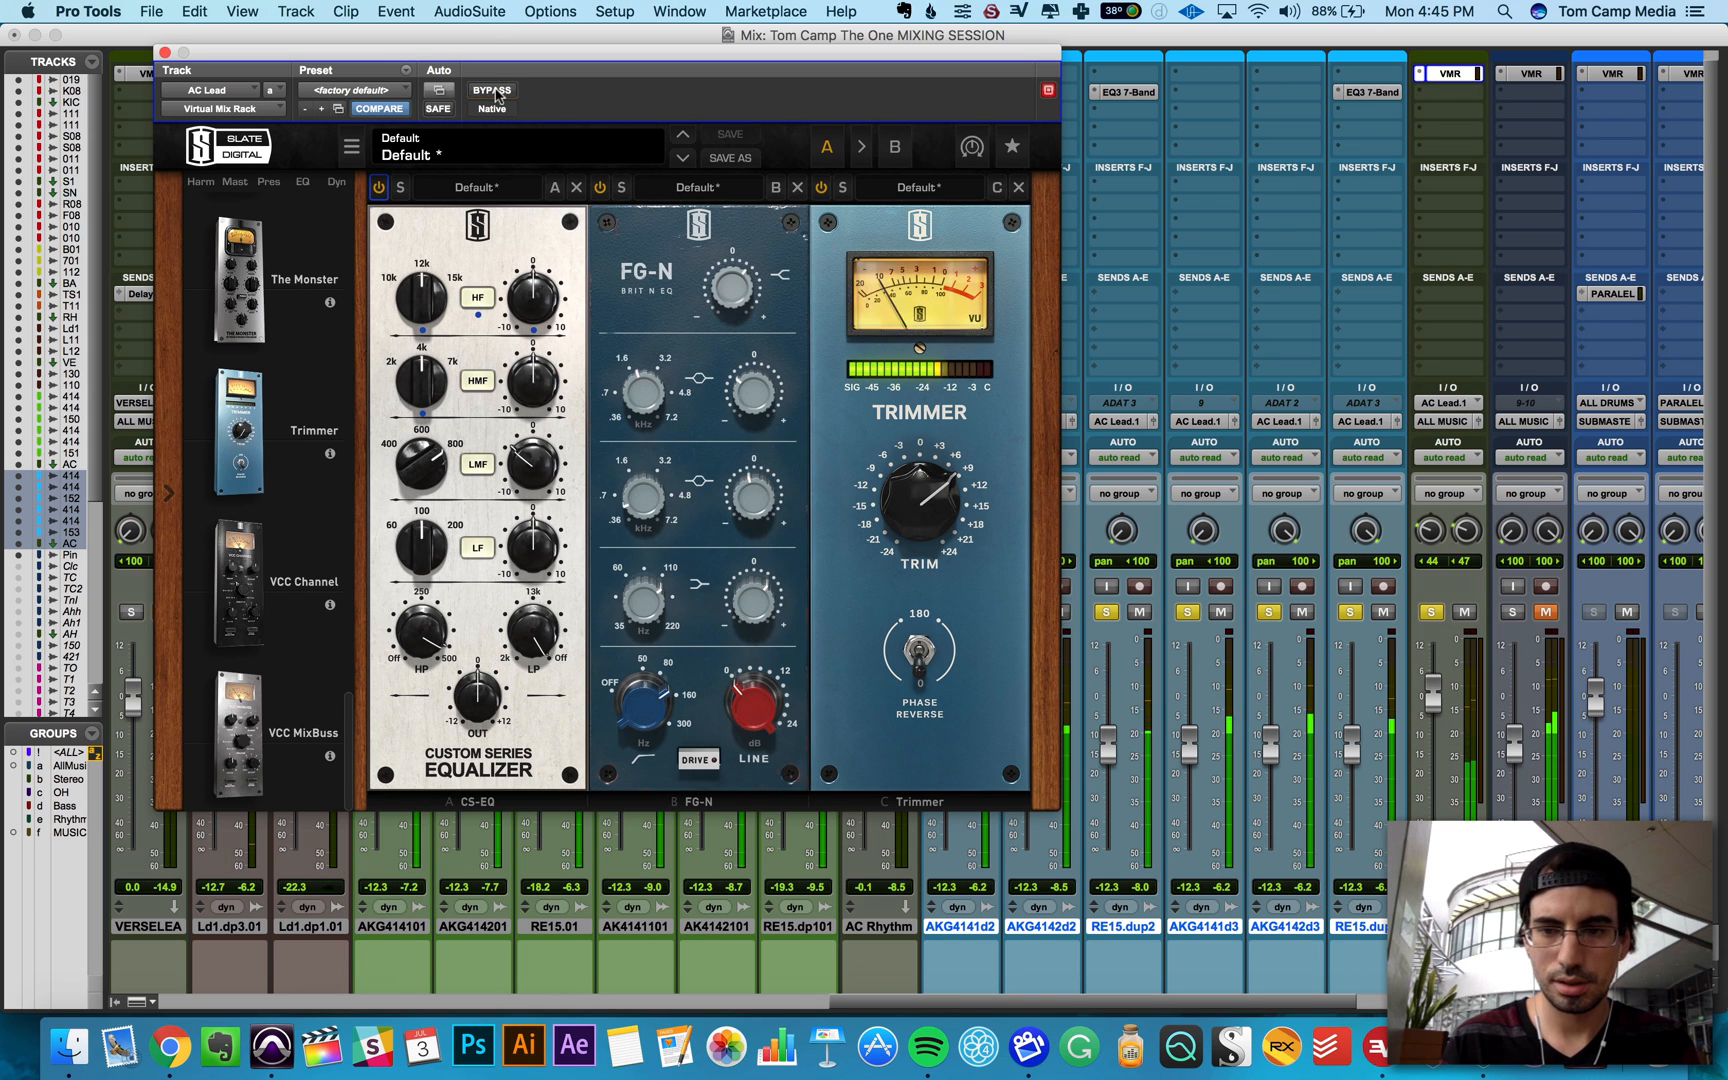
Step: Add a send from AC Lead to the Delay track at -9.7 dB, panned 57 and 40
left_click(1463, 297)
mouse_move(1489, 389)
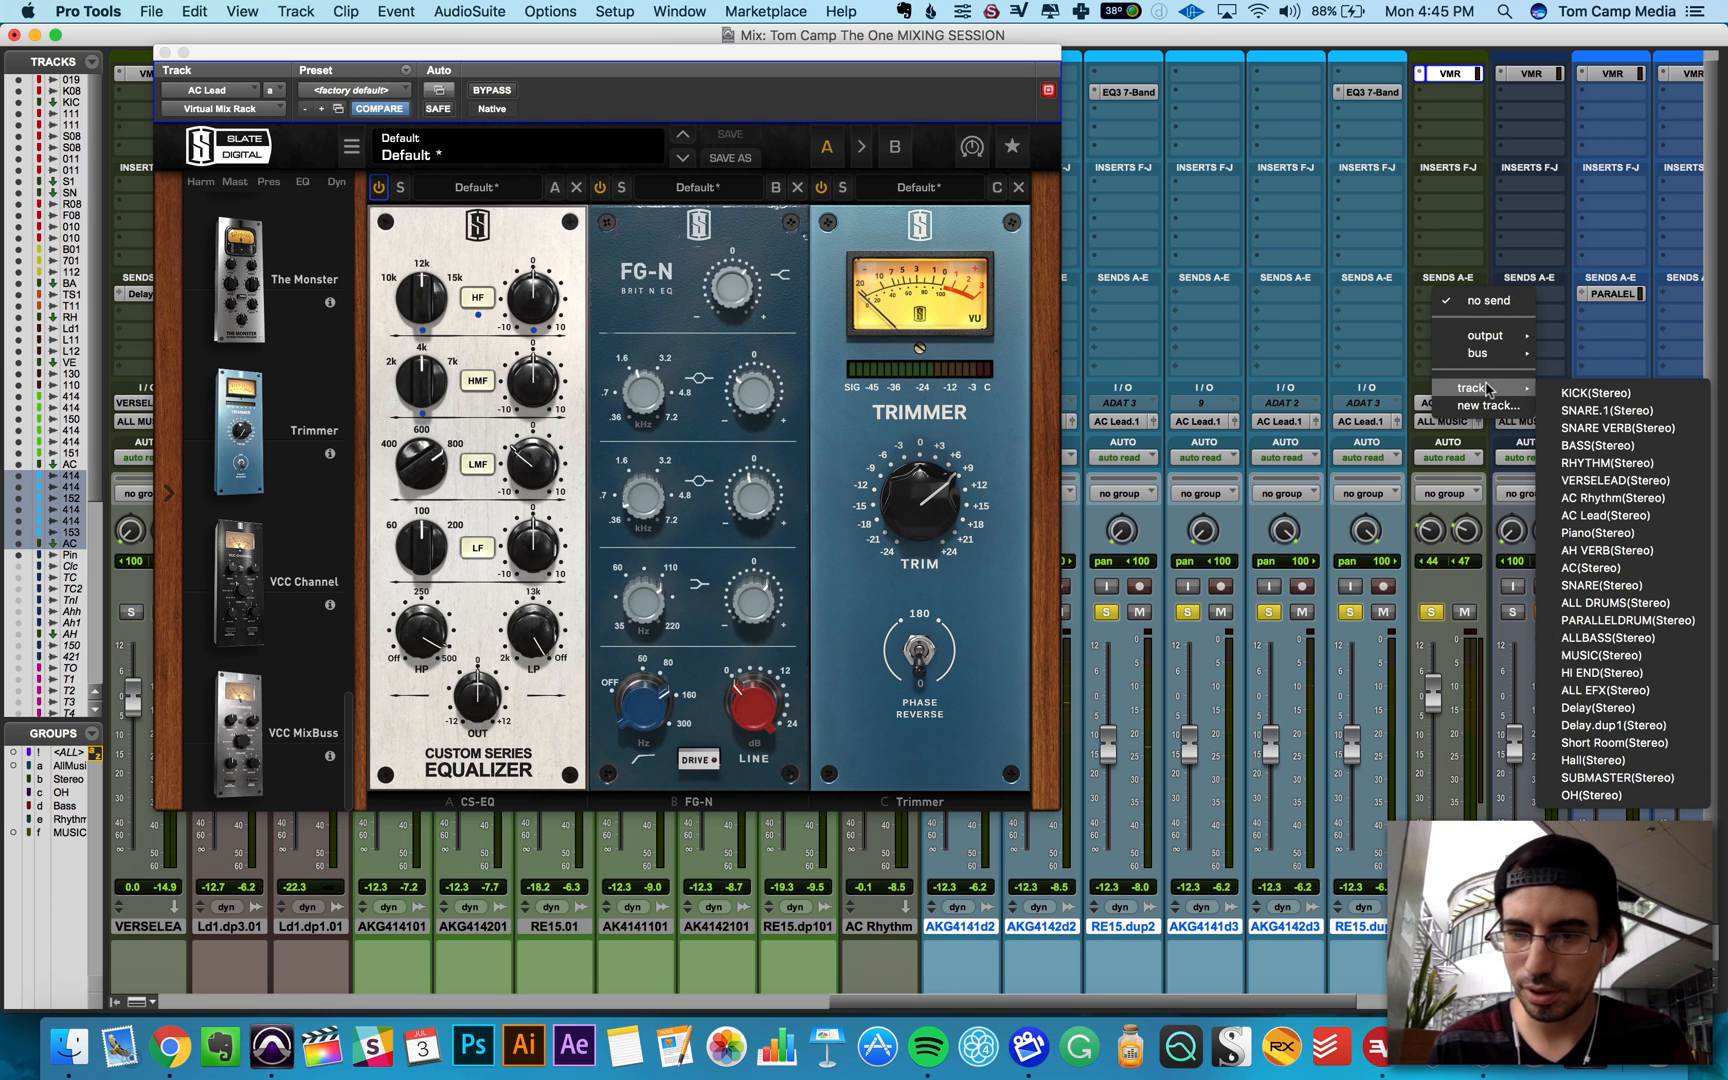
left_click(1610, 708)
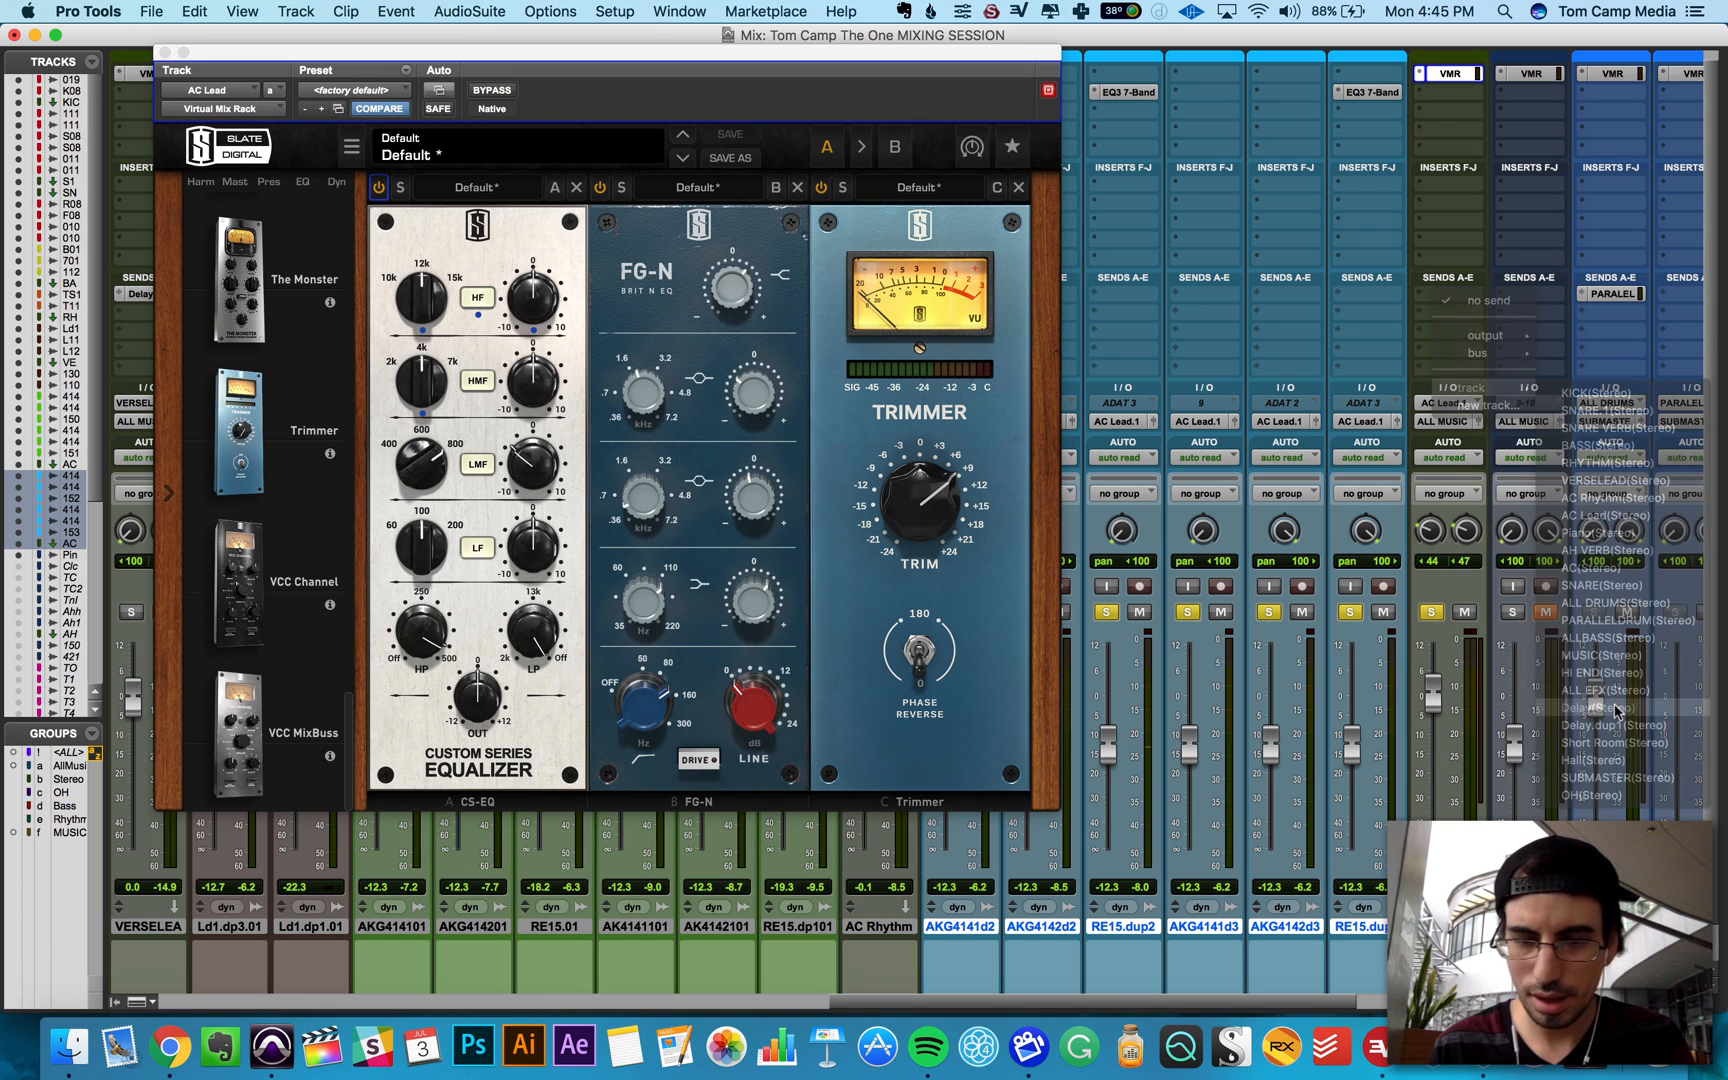
left_click_drag(356, 588, 362, 478)
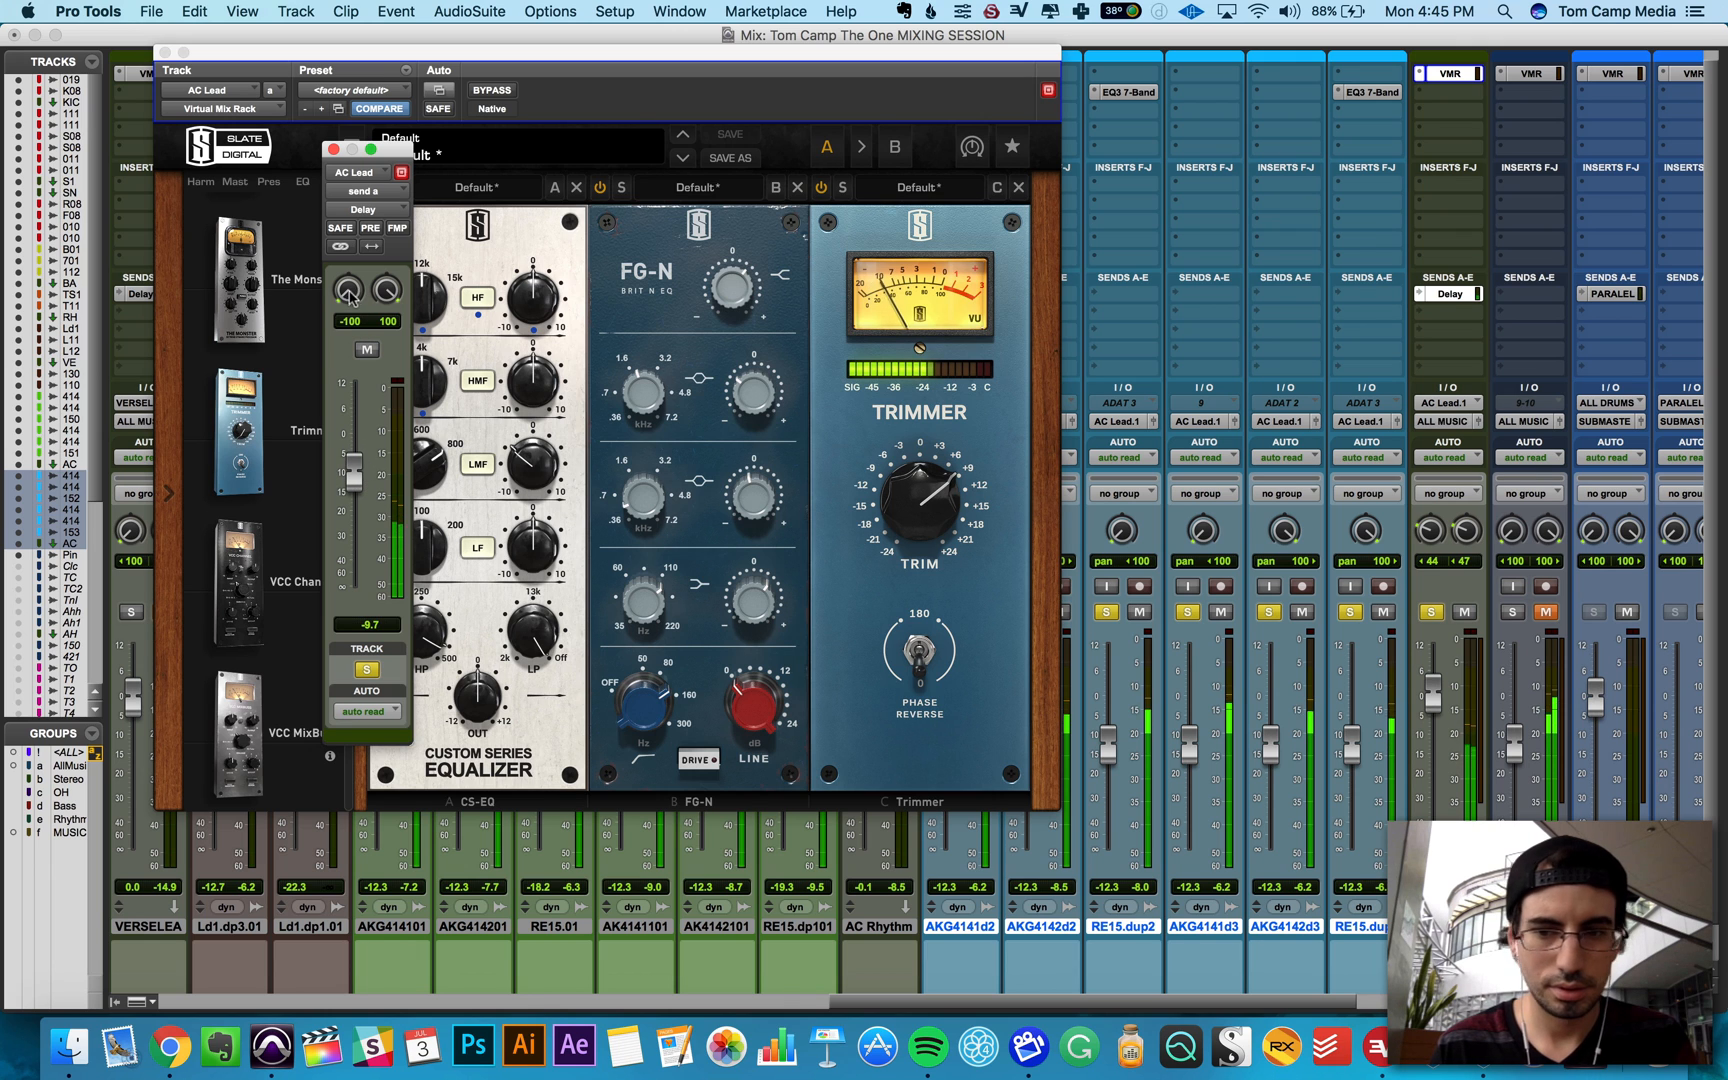
left_click_drag(348, 296, 400, 240)
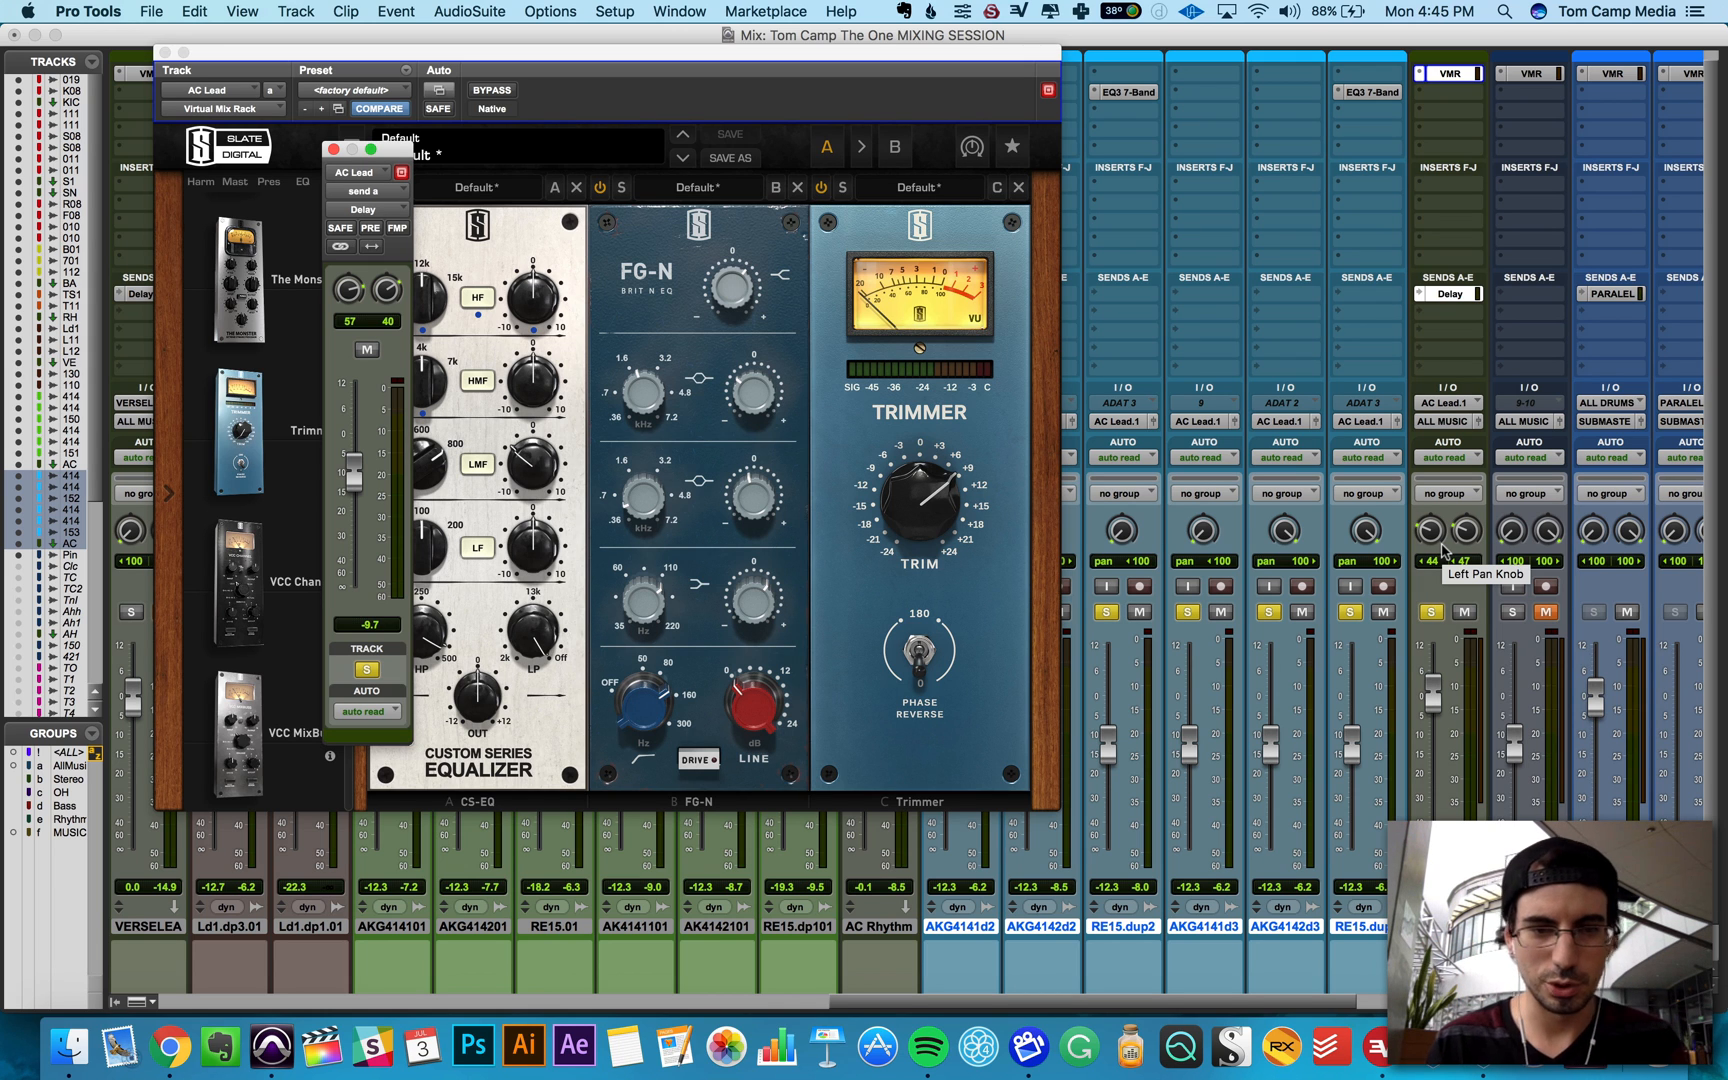
key("space")
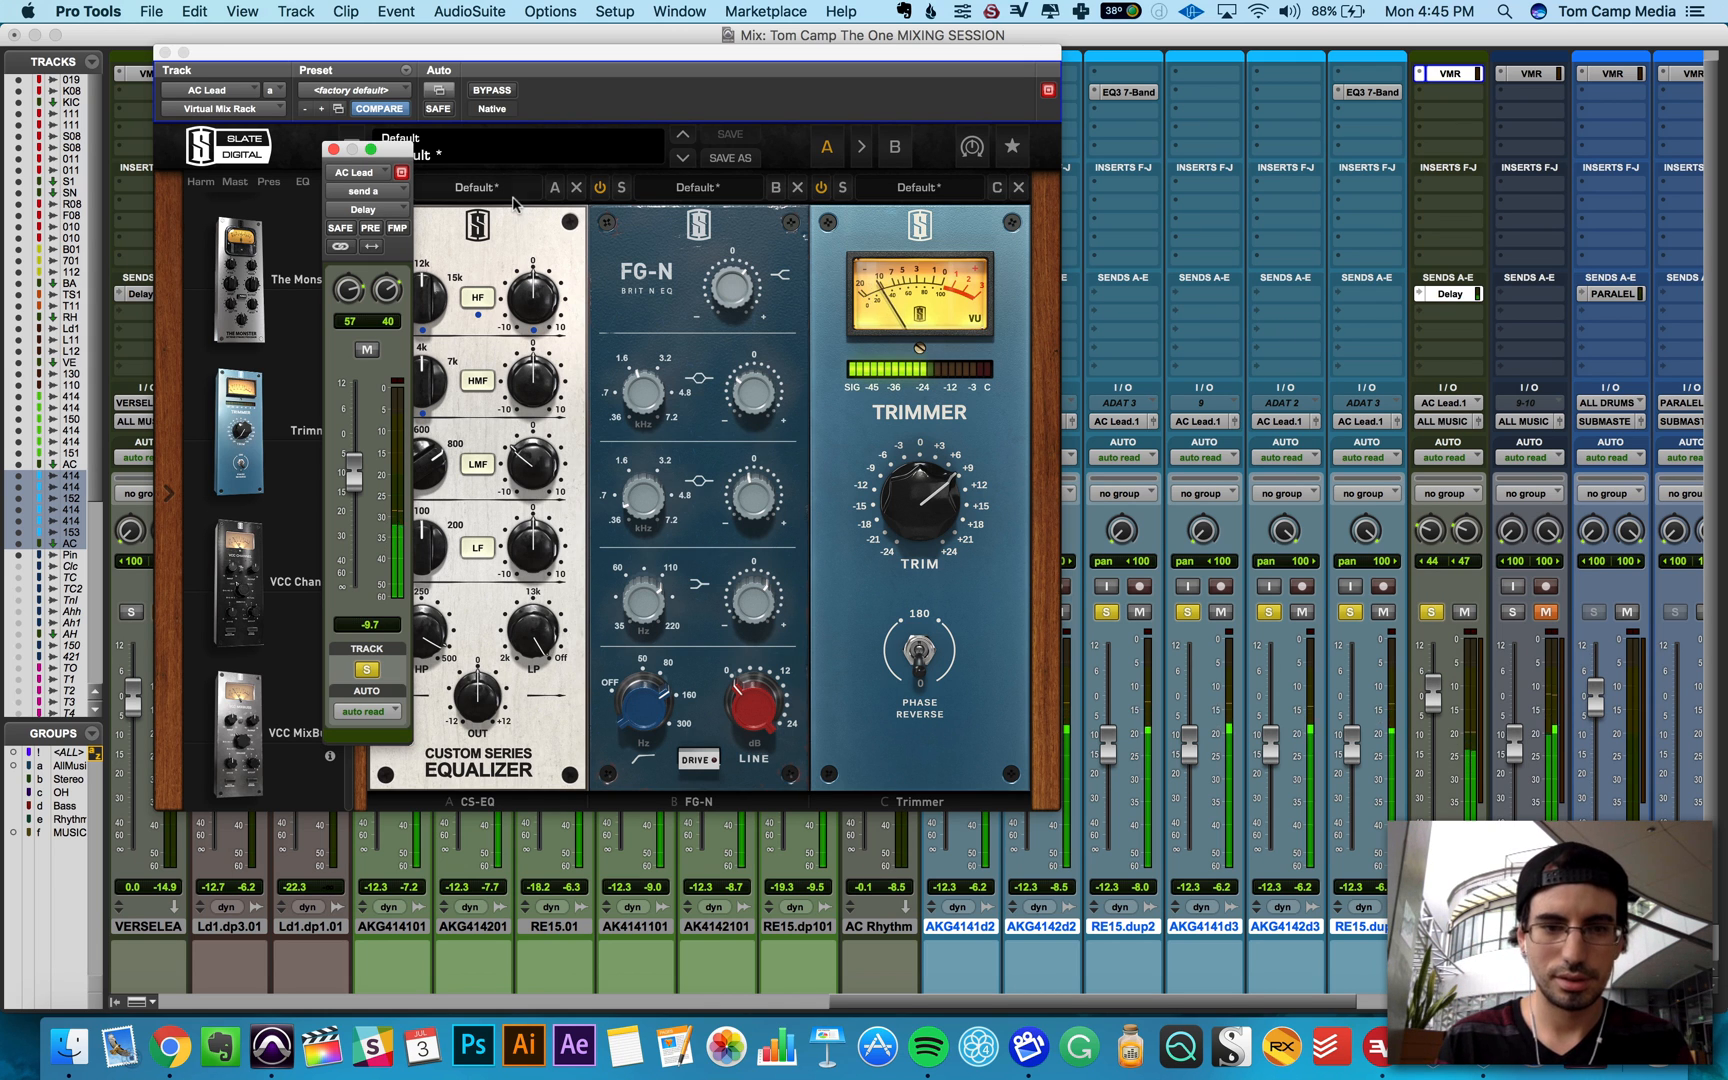
Step: Close the send and rack windows and compare the soloed AC Lead with its rack bypassed and active
left_click(334, 150)
left_click(165, 51)
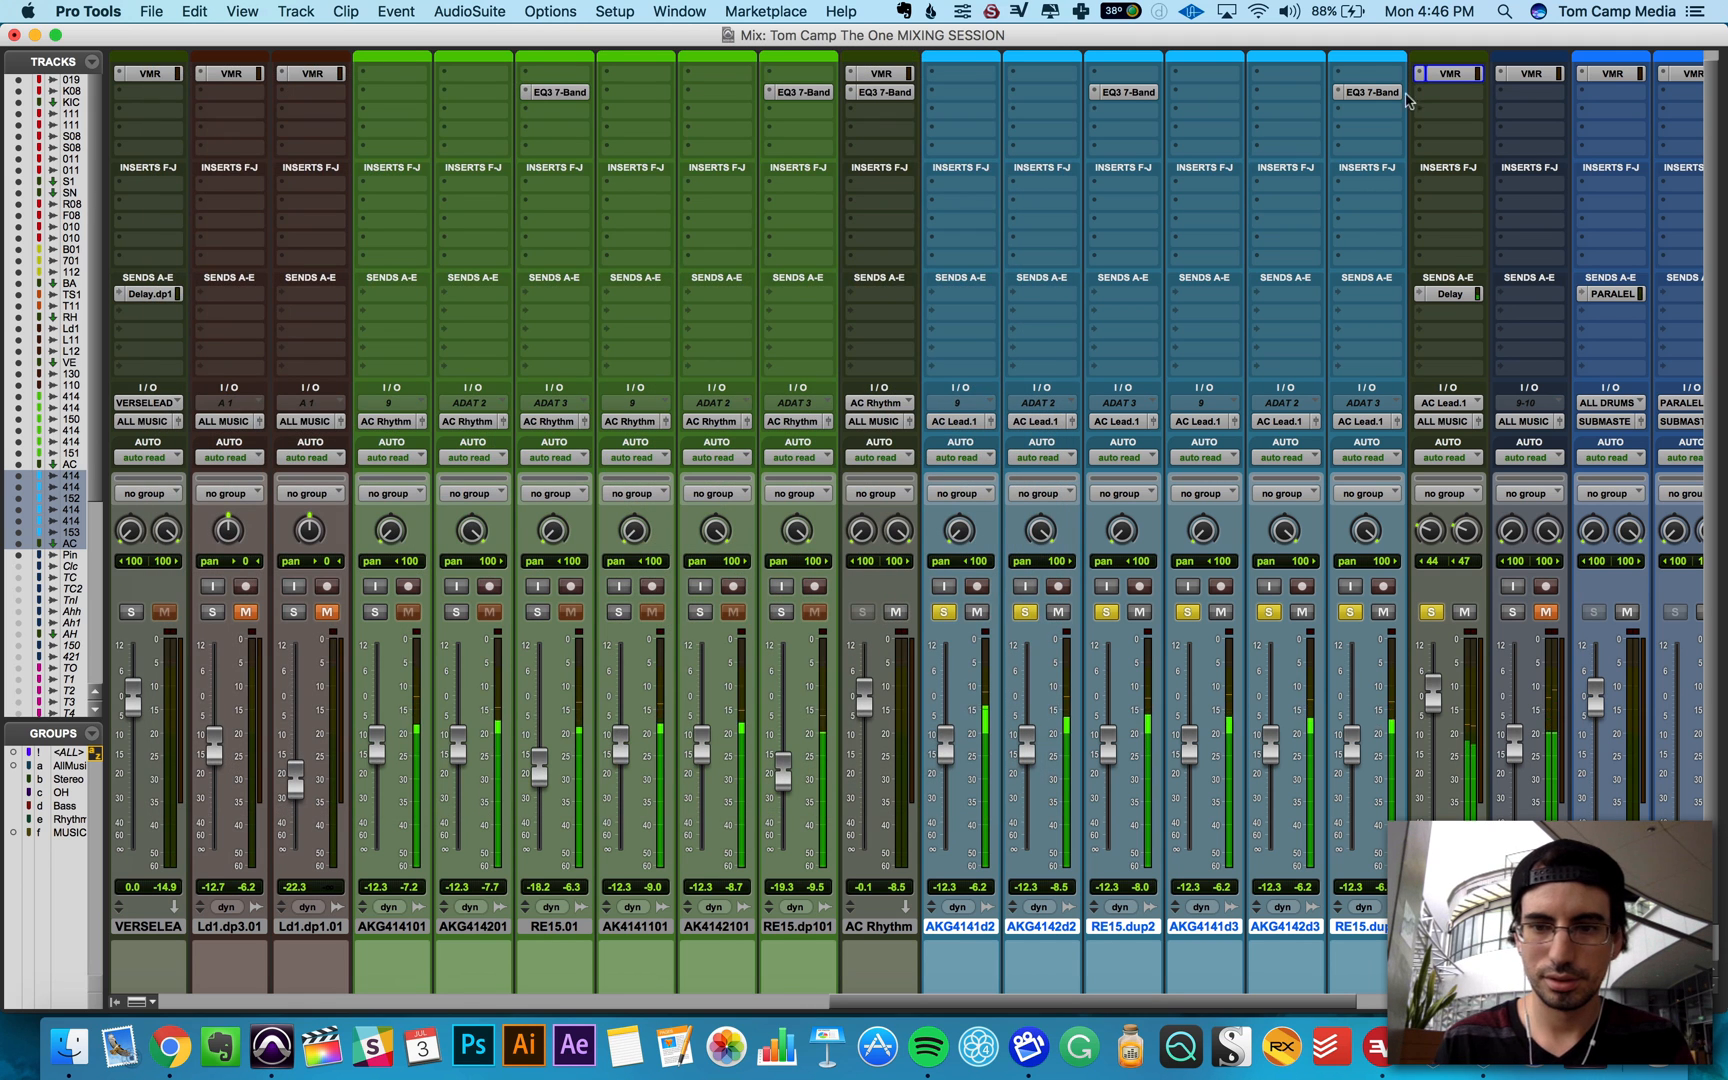
scroll(1489, 170, "up", 1)
scroll(1489, 170, "right", 1)
left_click(1443, 85)
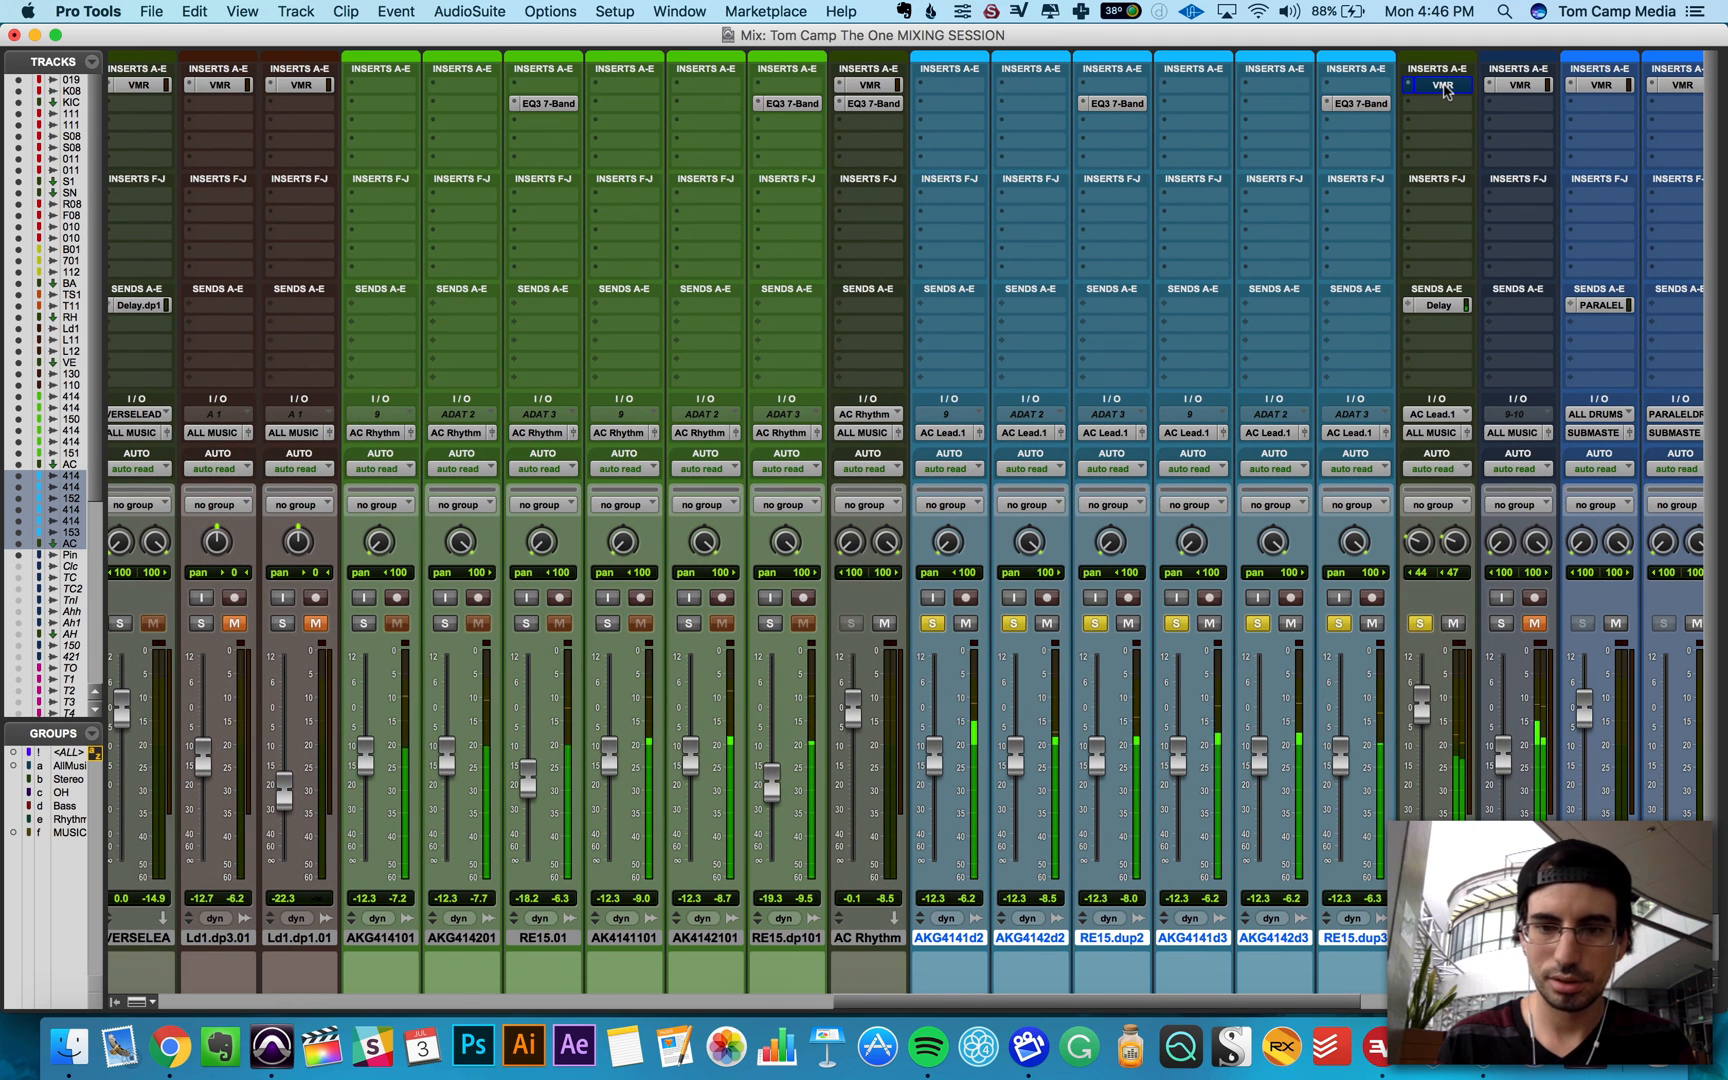
left_click(1443, 85, "super")
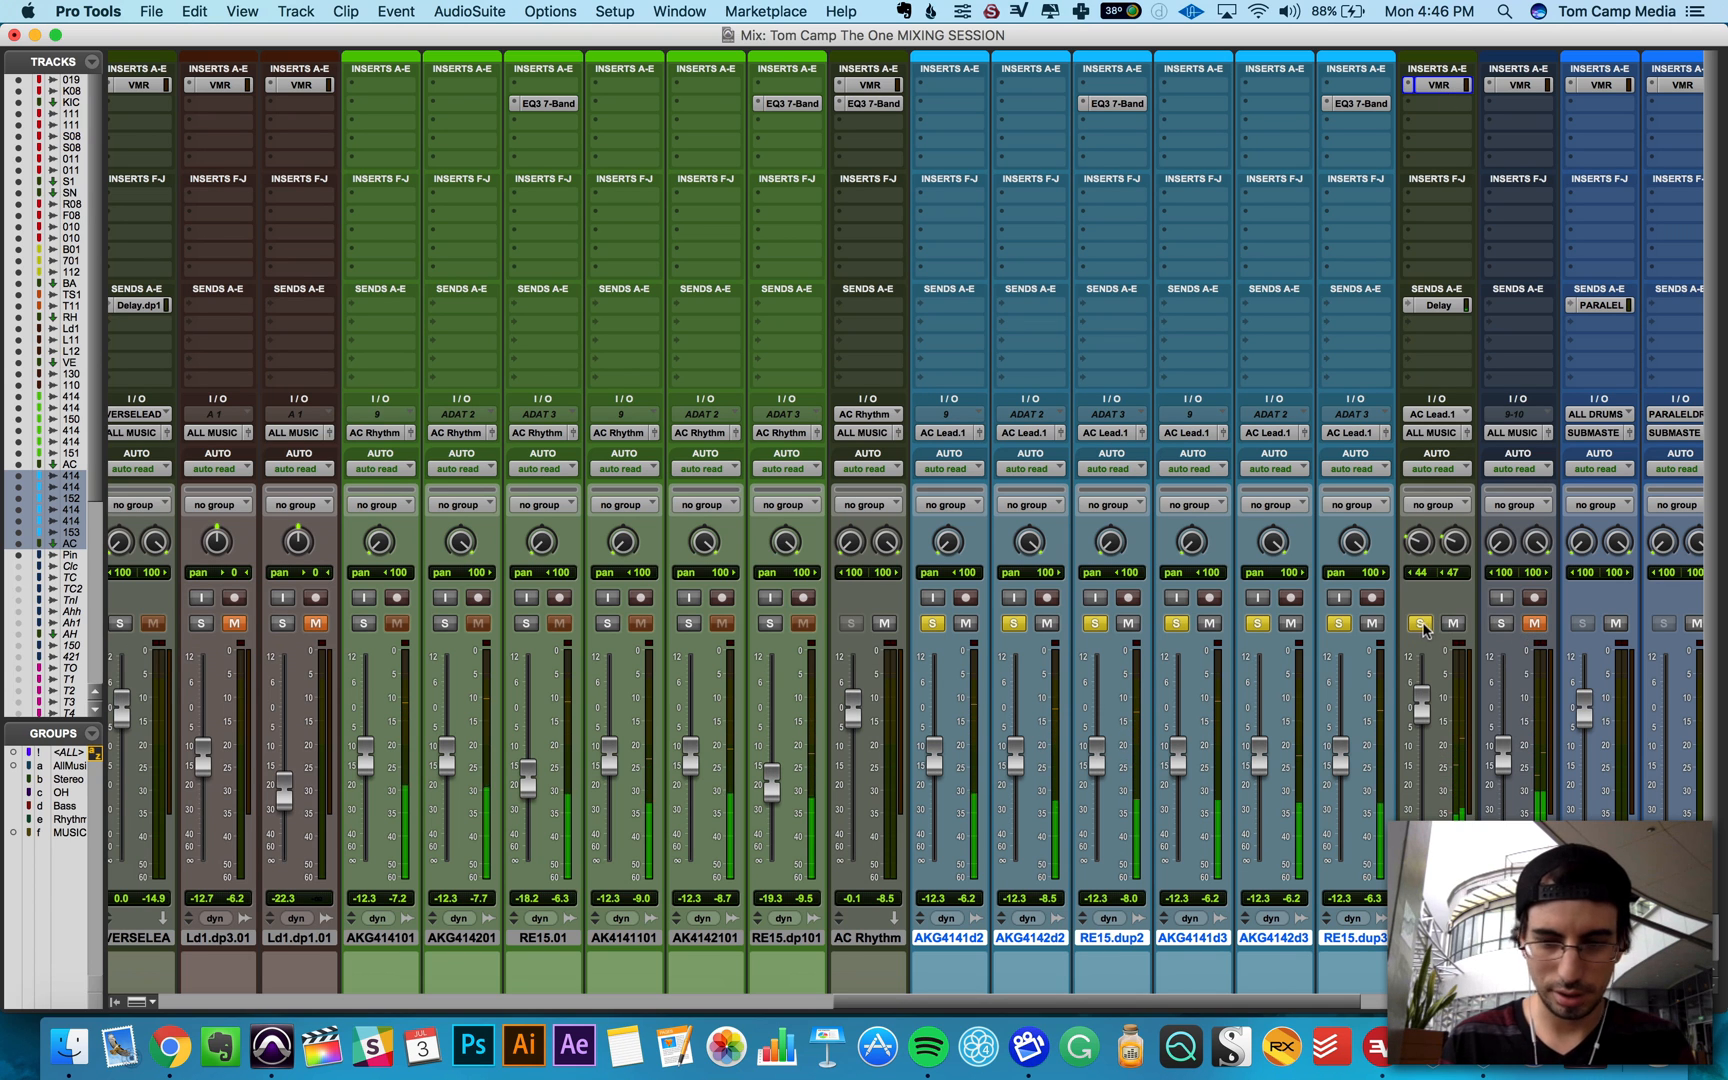
Step: Clear the solos and lower the AC Lead fader slightly in the full mix
left_click(1421, 623, "alt")
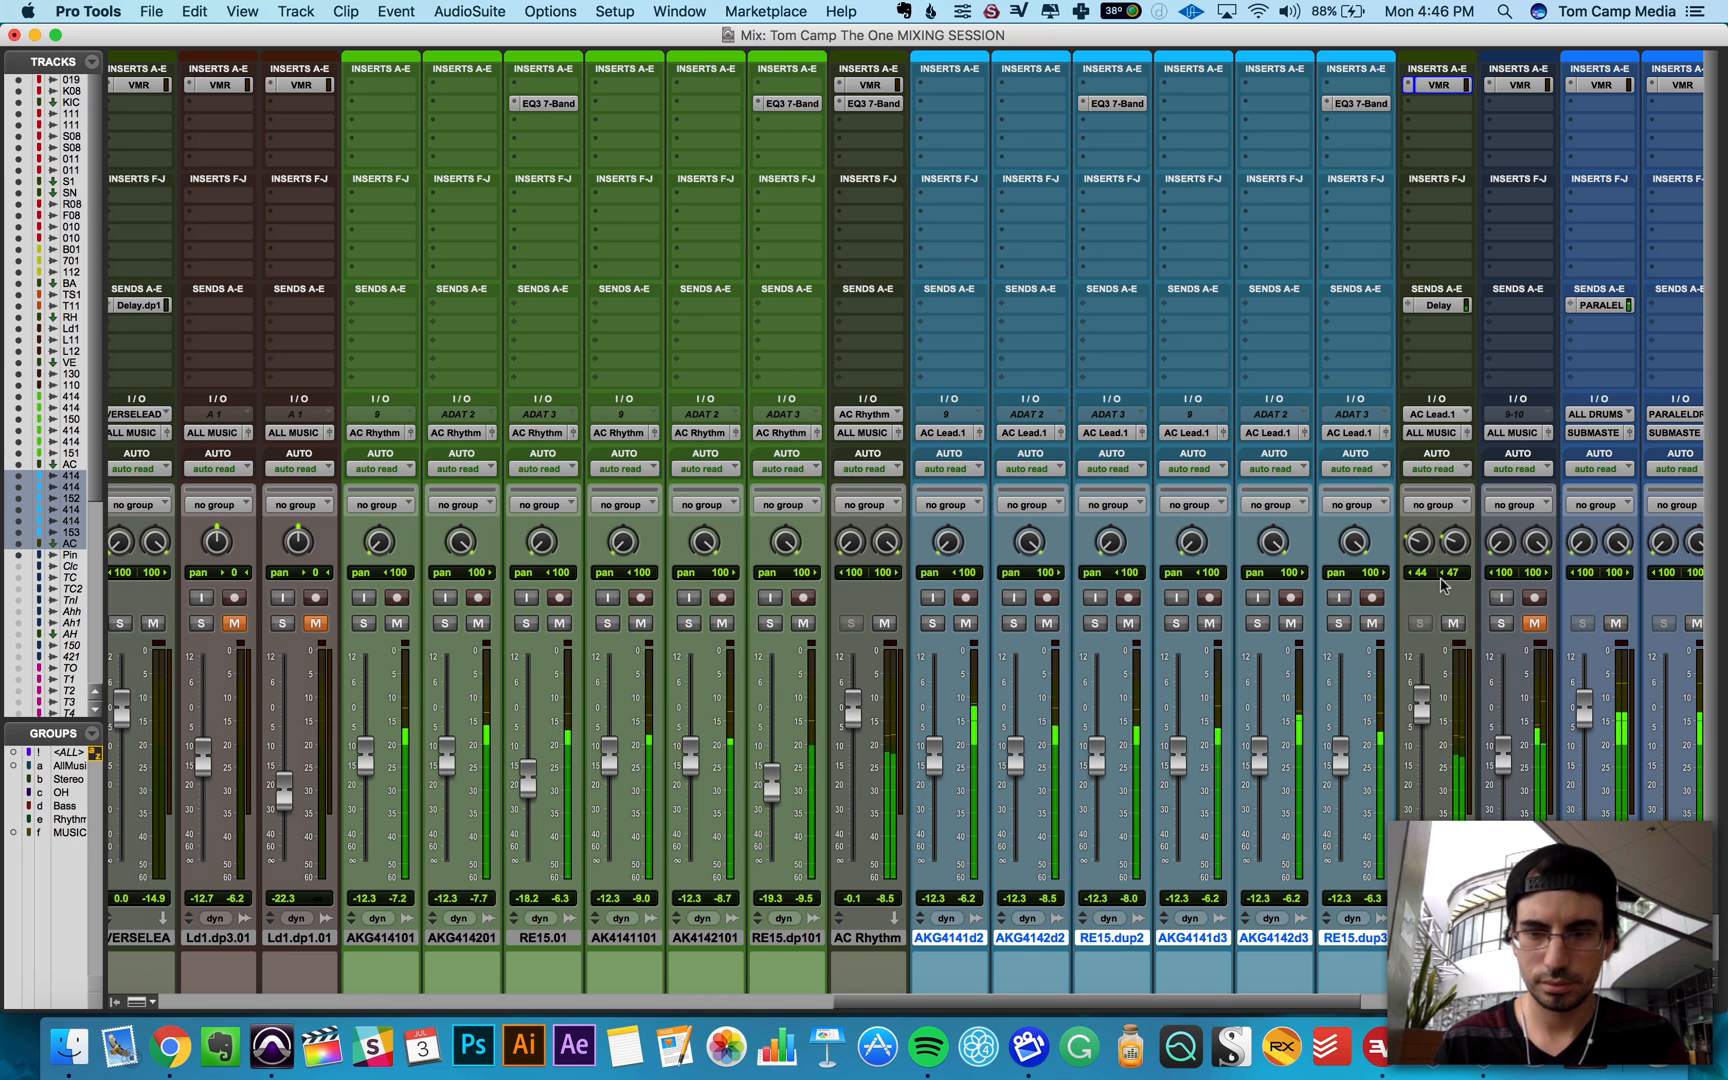
left_click_drag(1421, 716, 1427, 731)
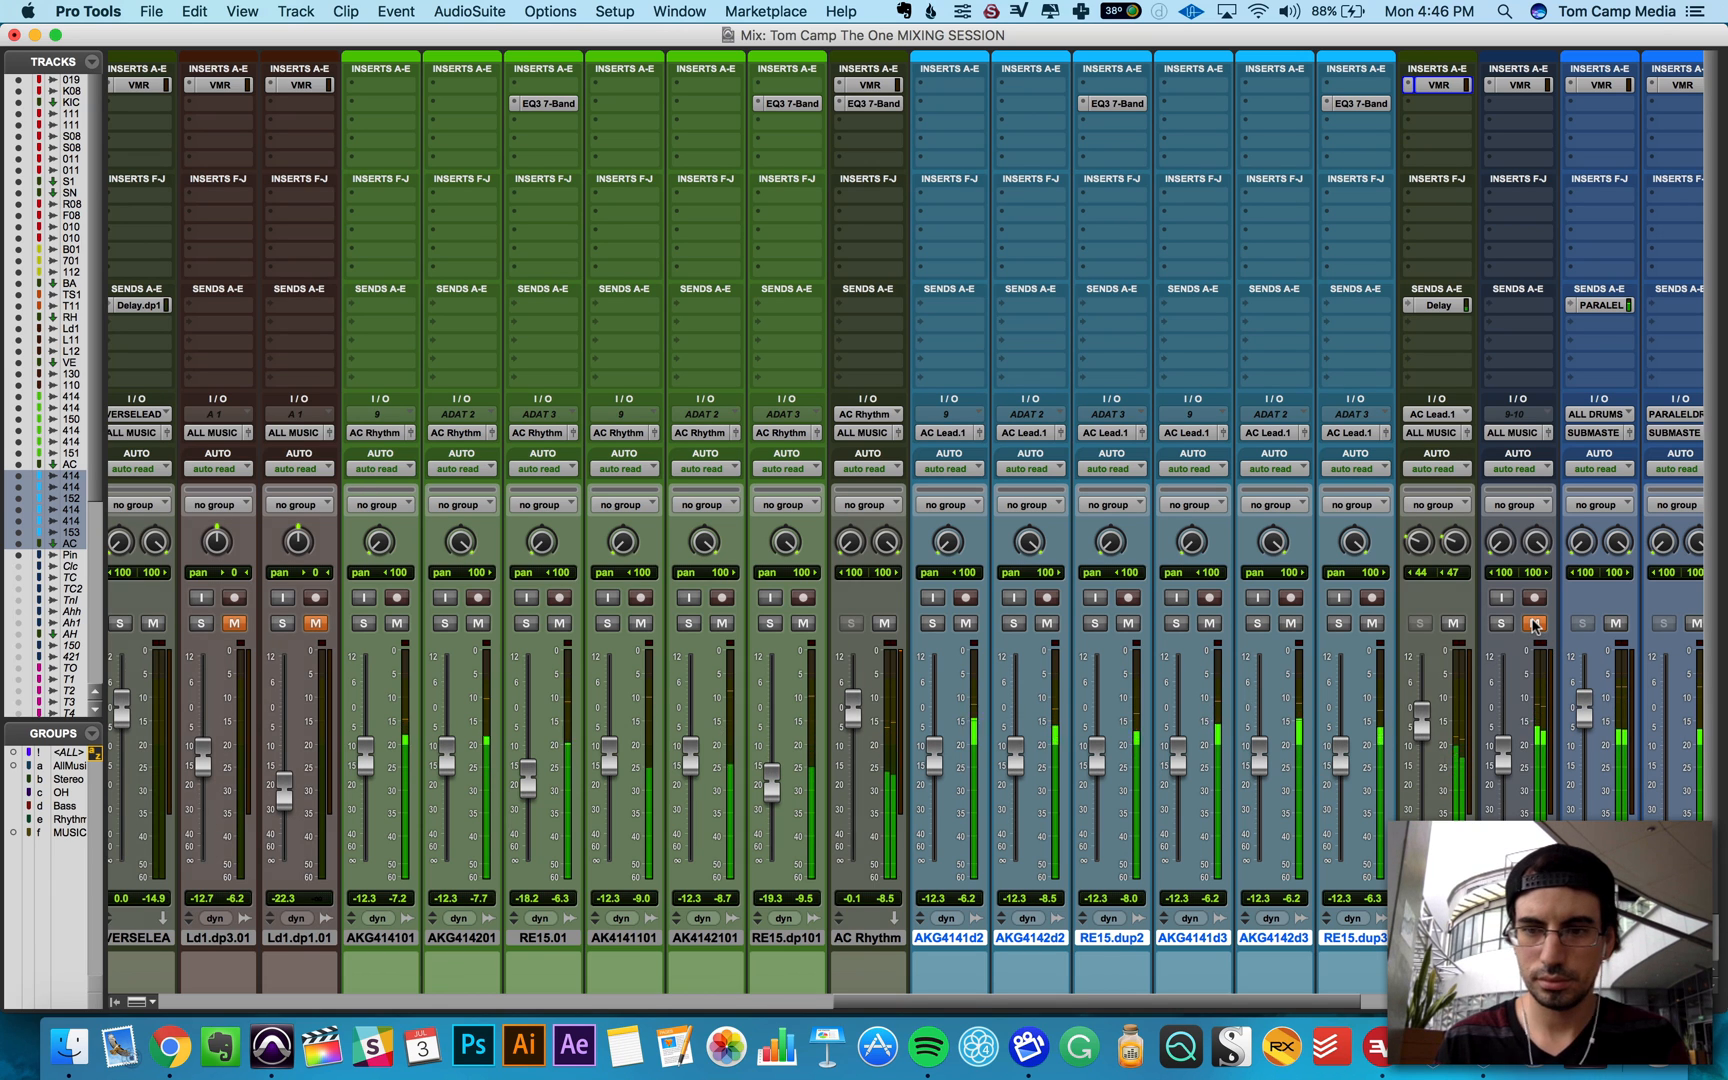
Step: Unmute and solo the Piano track, and load CS-EQ in its rack with the LF band boosted by 4.56
left_click(1535, 623)
left_click(1501, 623)
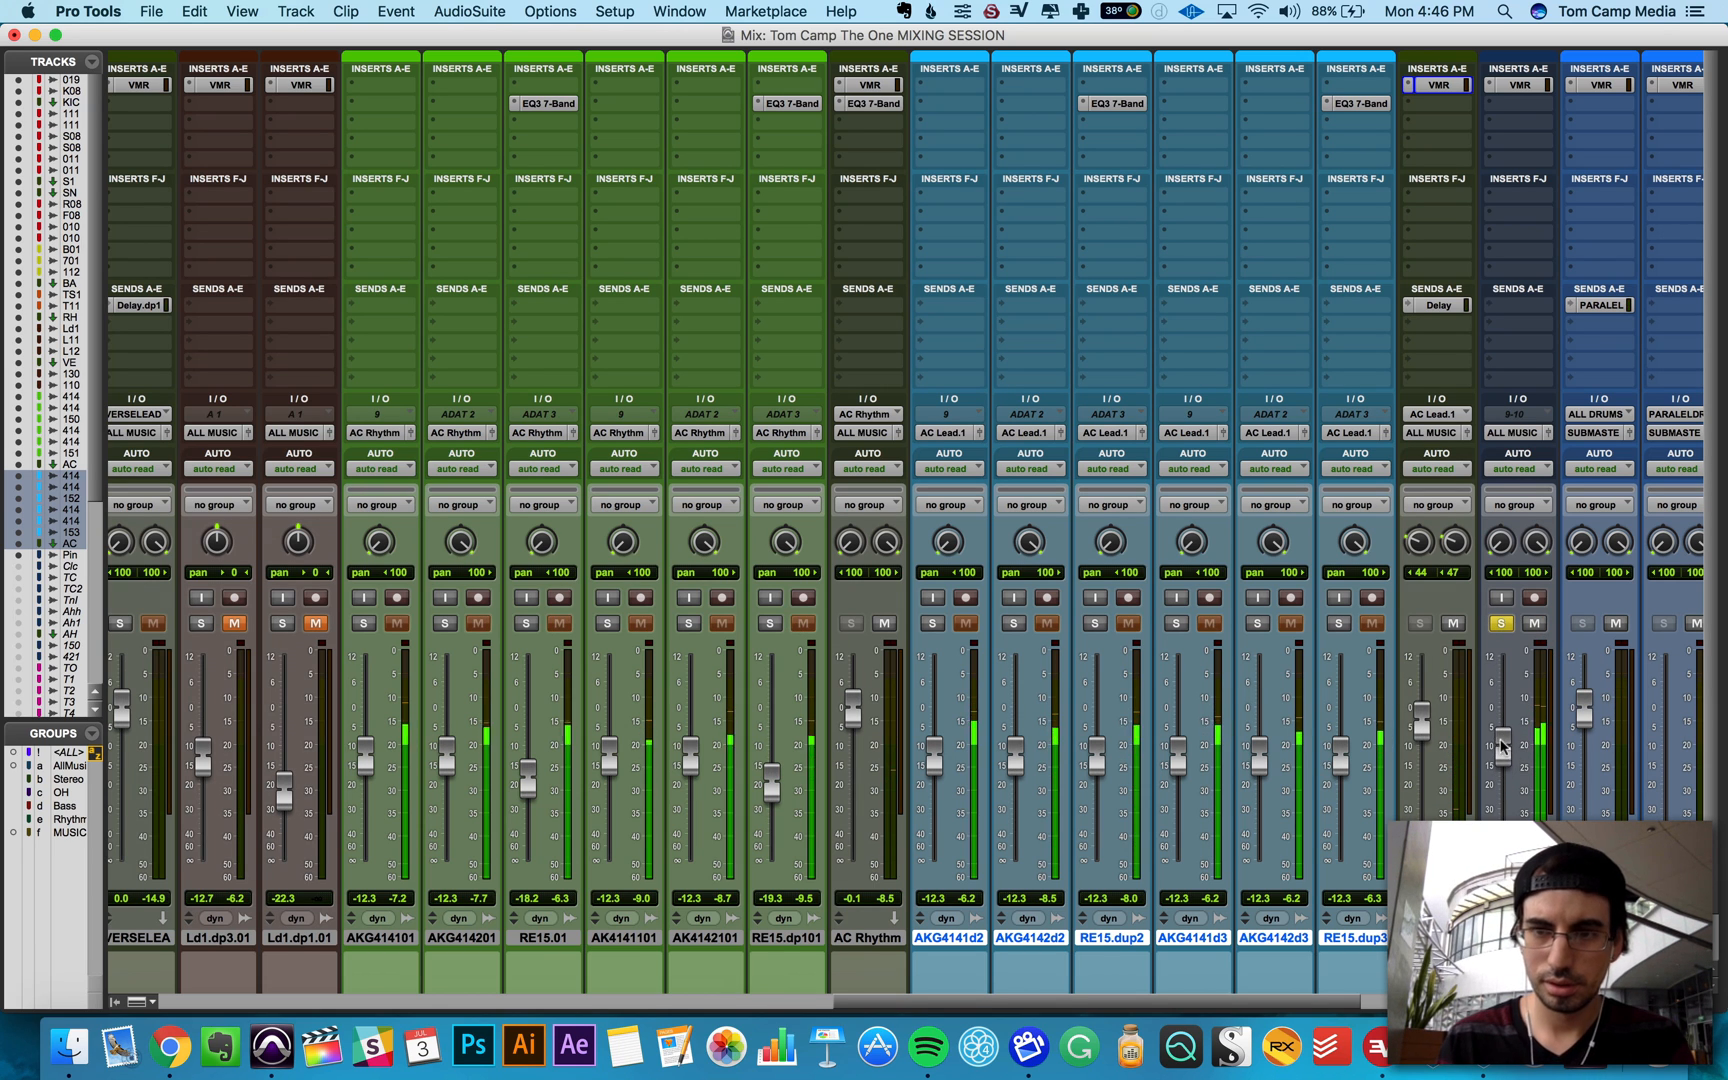
left_click(1519, 85)
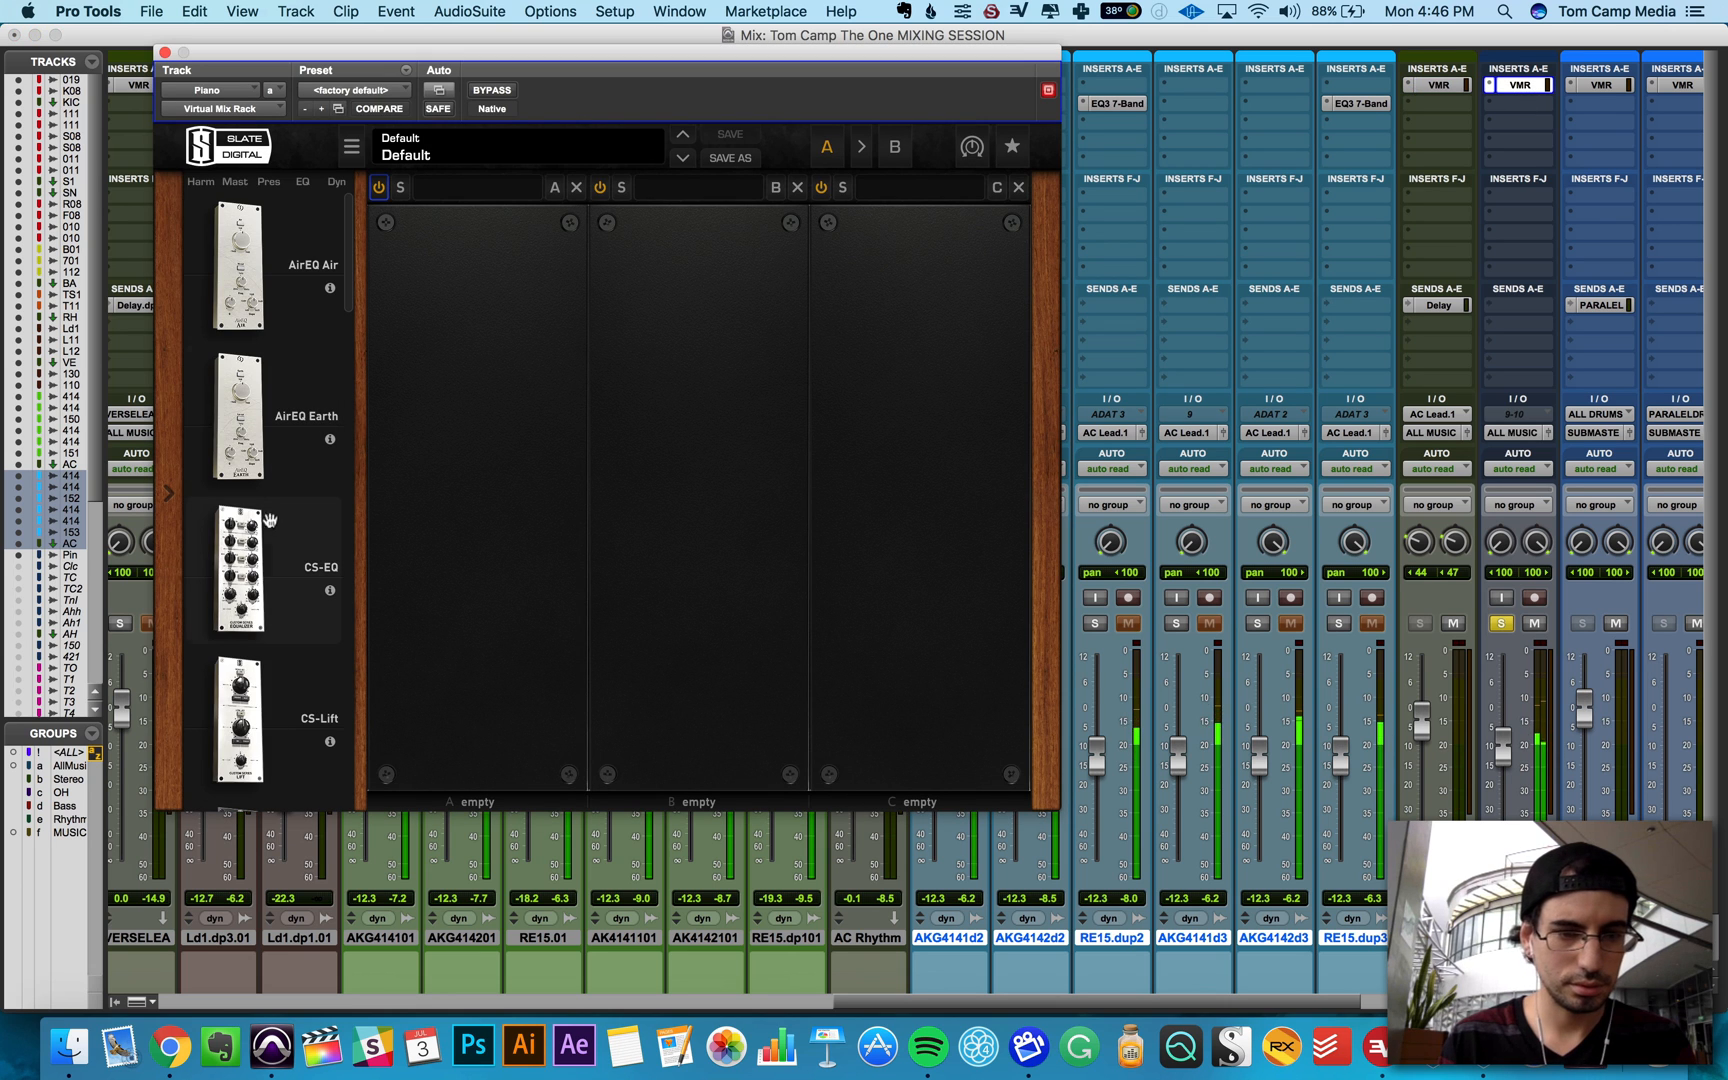
left_click_drag(248, 574, 478, 490)
left_click_drag(425, 550, 532, 525)
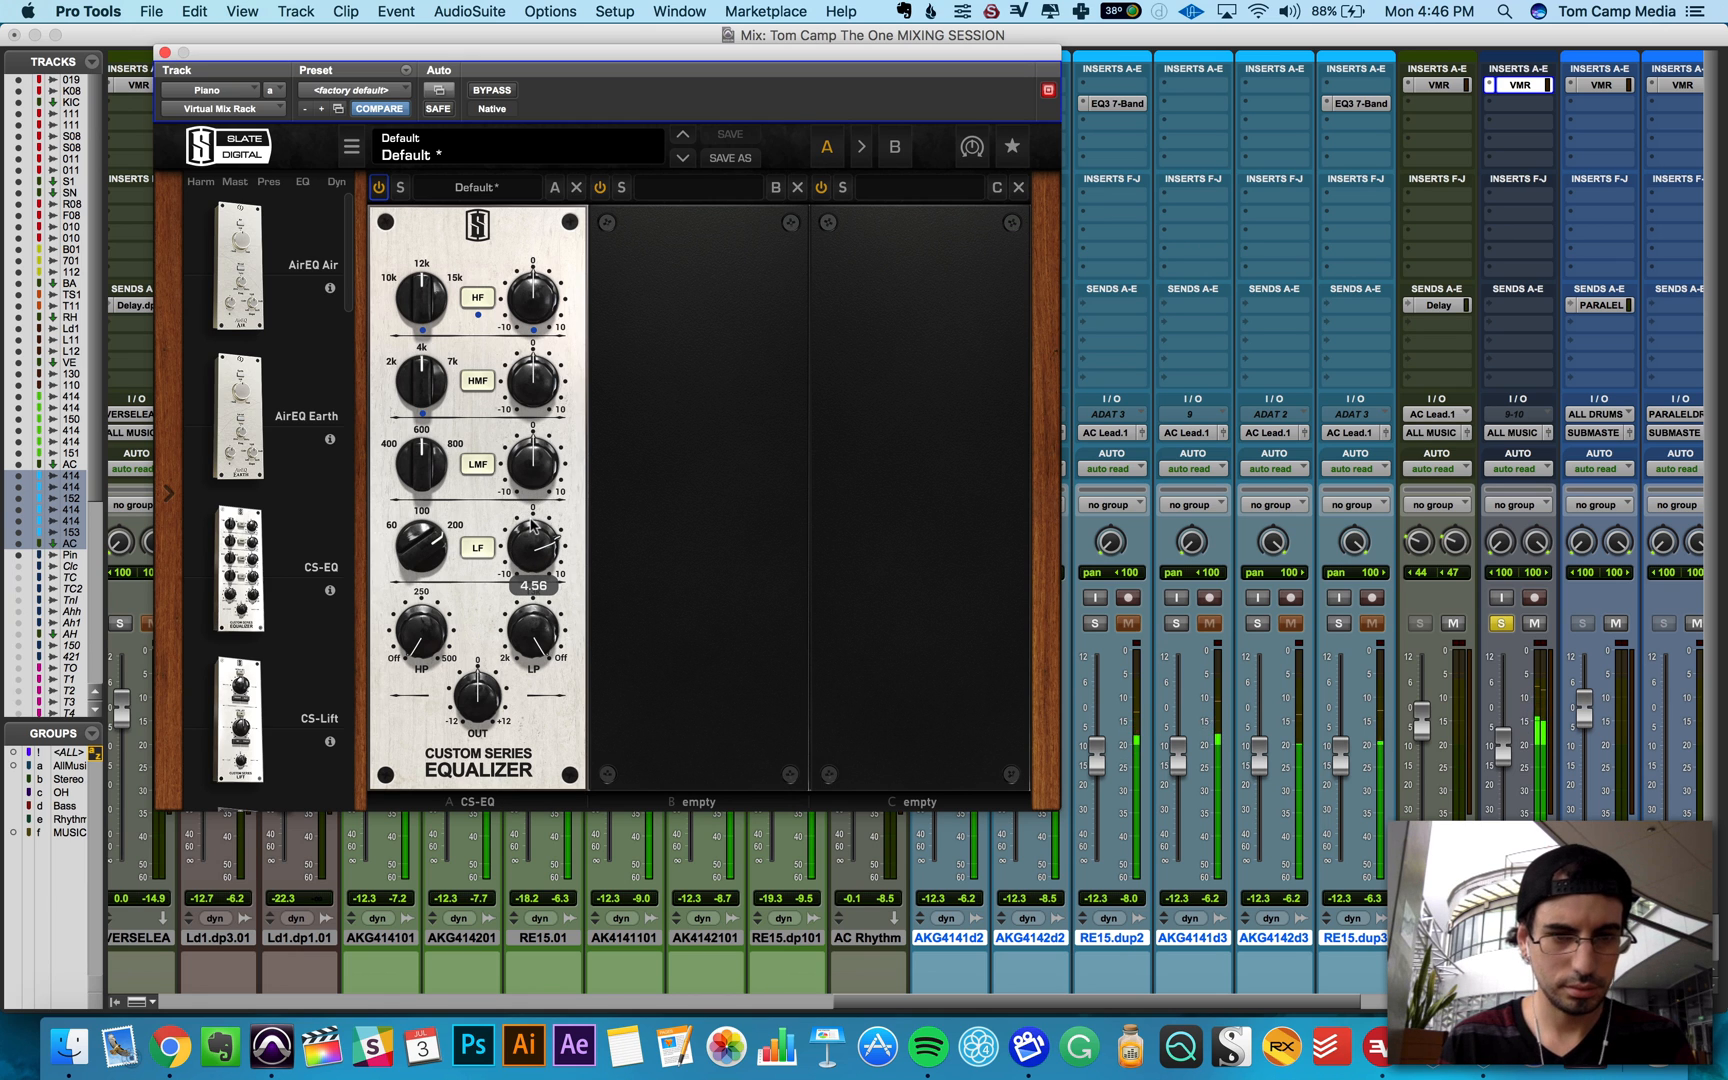
Step: Add the FG-S equalizer to the Piano rack's second slot and cut its LMF band by 1.99 dB at 362 Hz
scroll(258, 388, "down", 5)
scroll(258, 388, "down", 6)
scroll(252, 480, "down", 7)
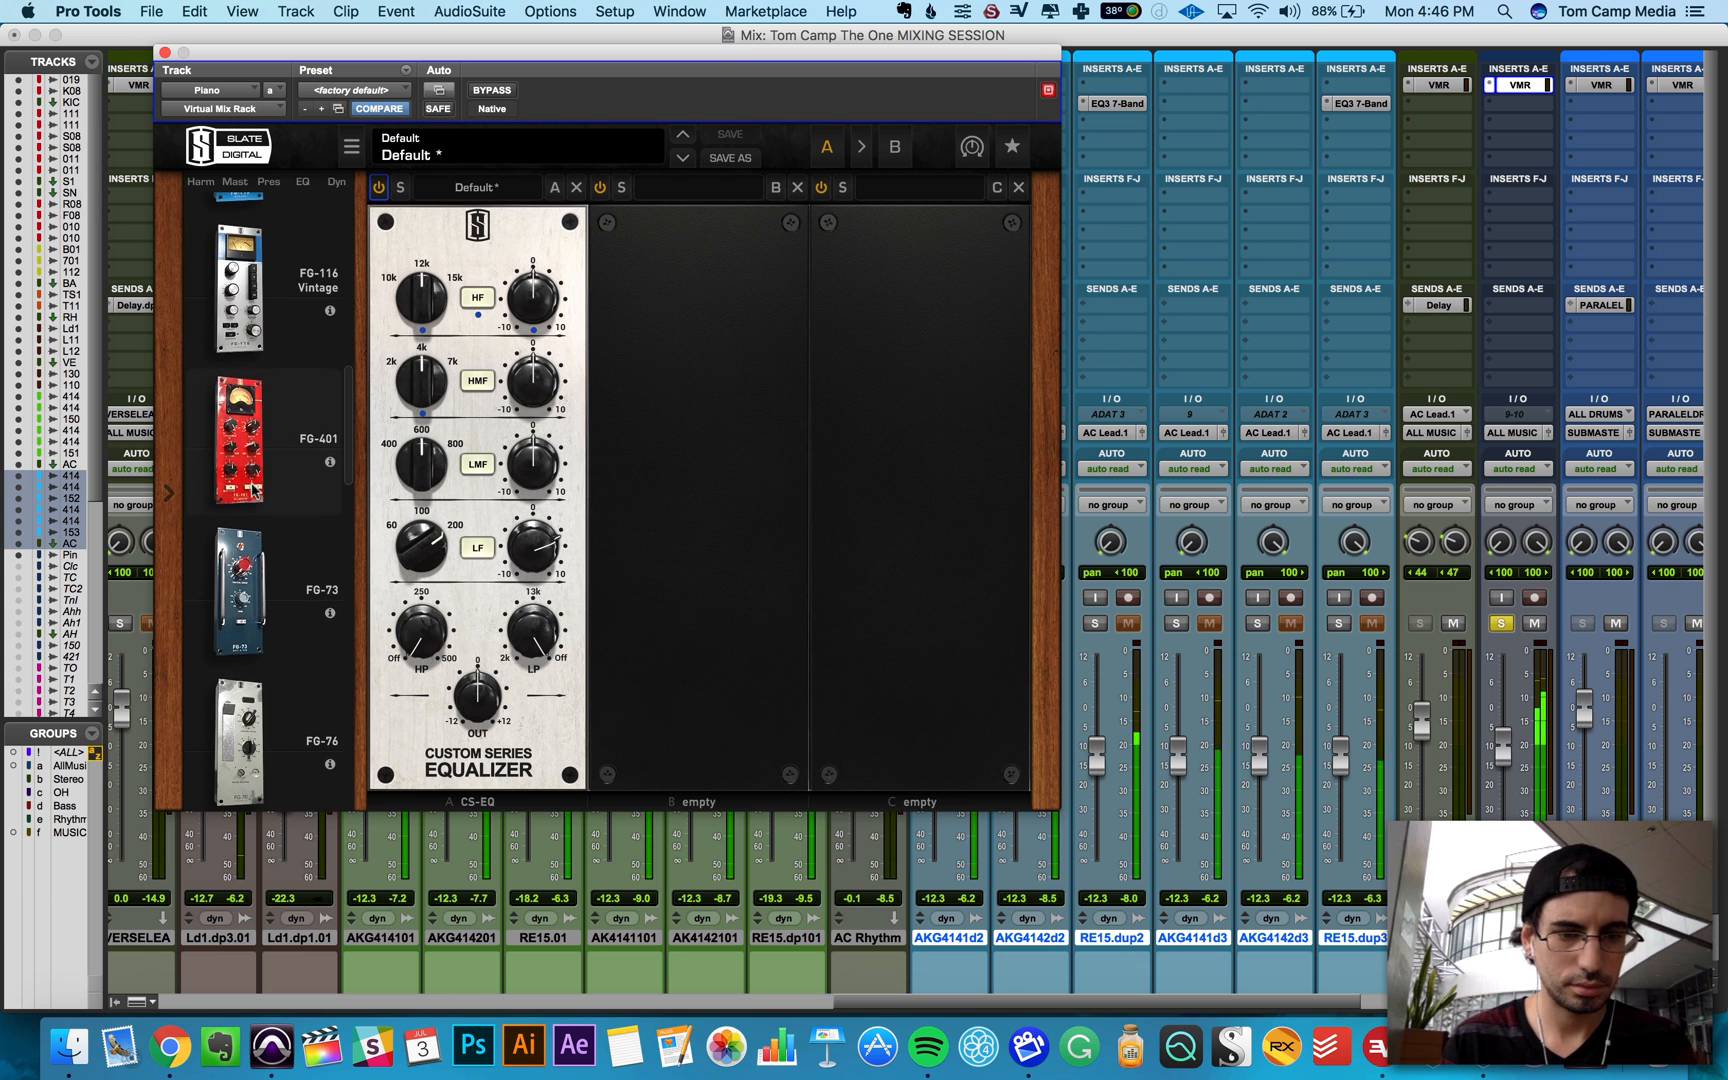
scroll(252, 490, "down", 1)
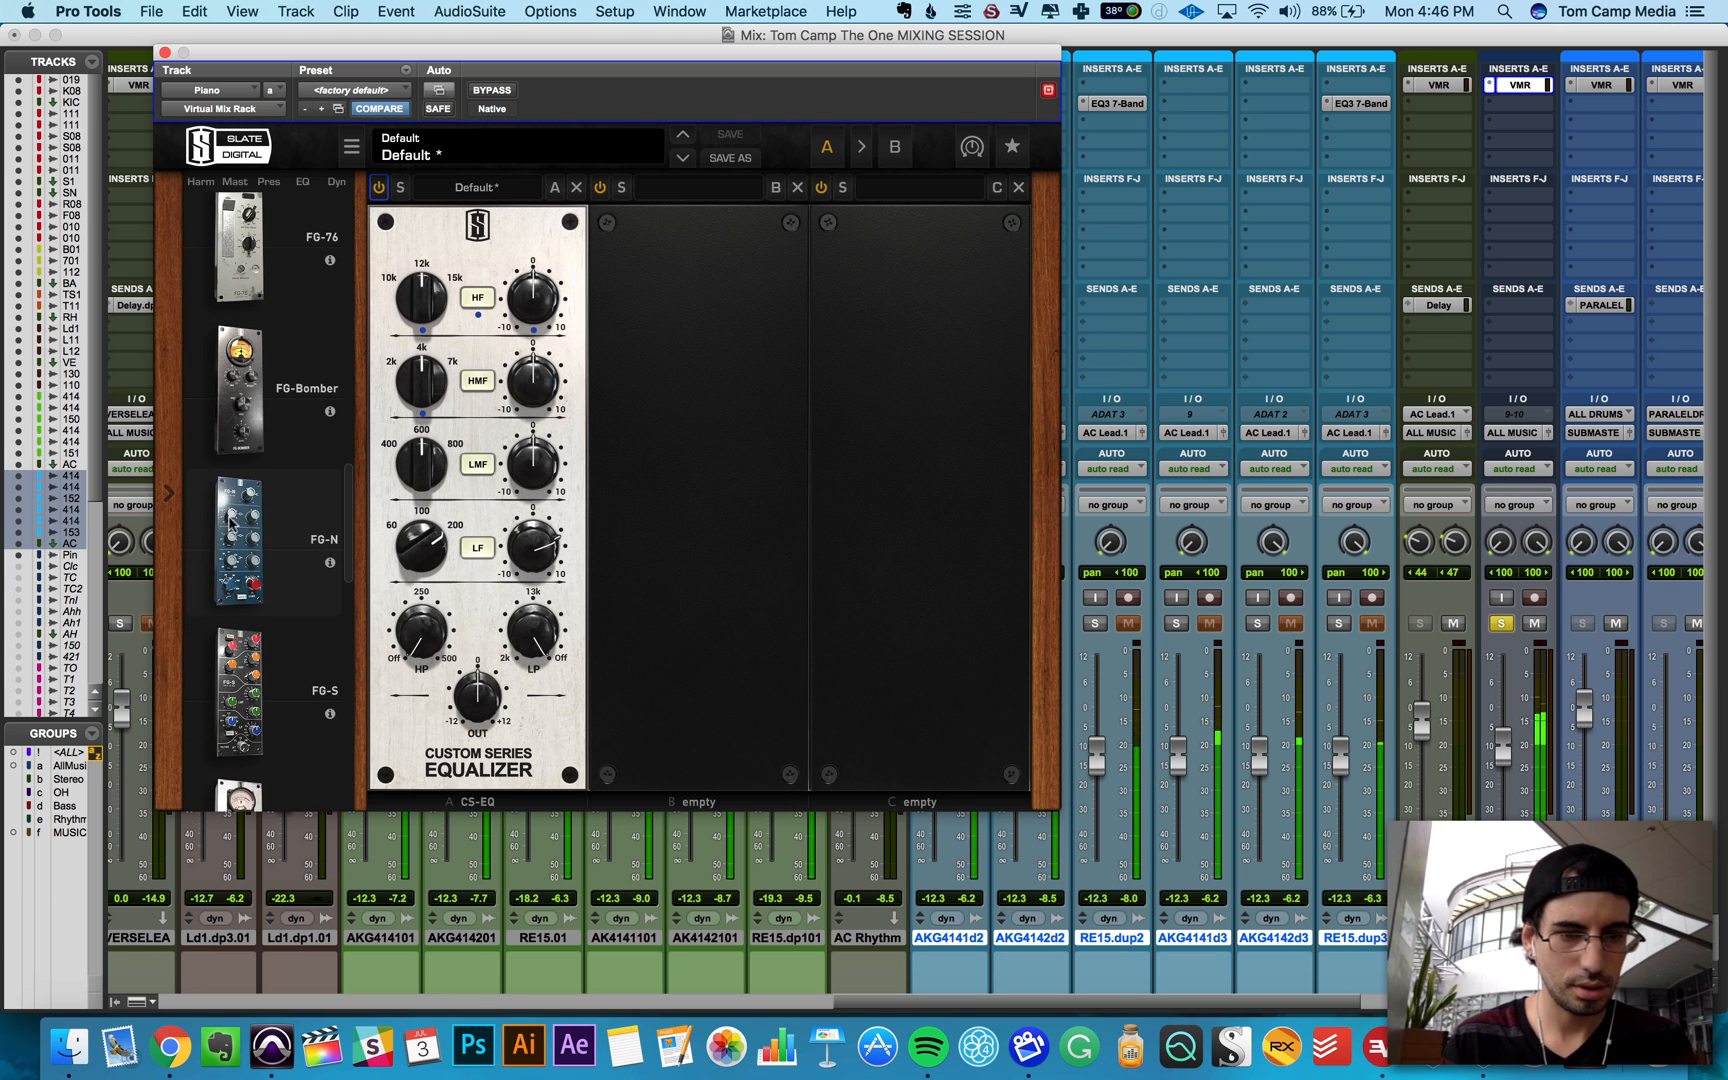
left_click_drag(245, 690, 661, 620)
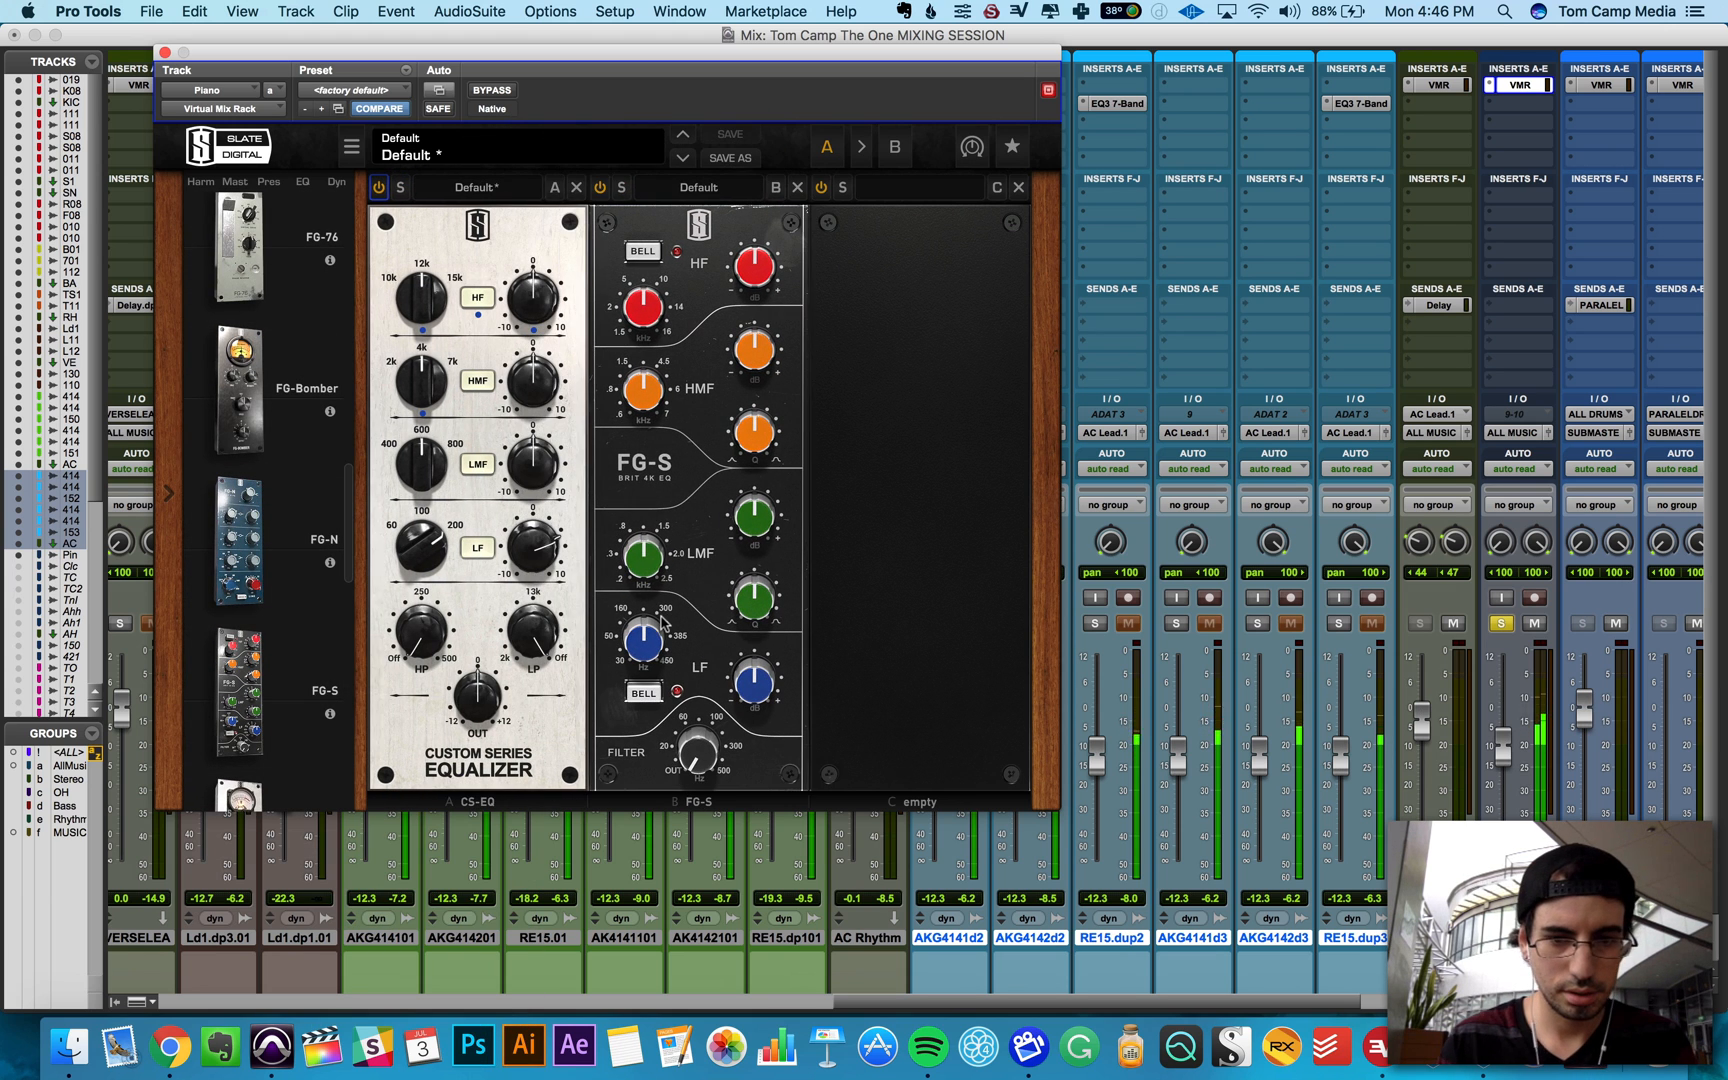
left_click_drag(645, 543, 628, 593)
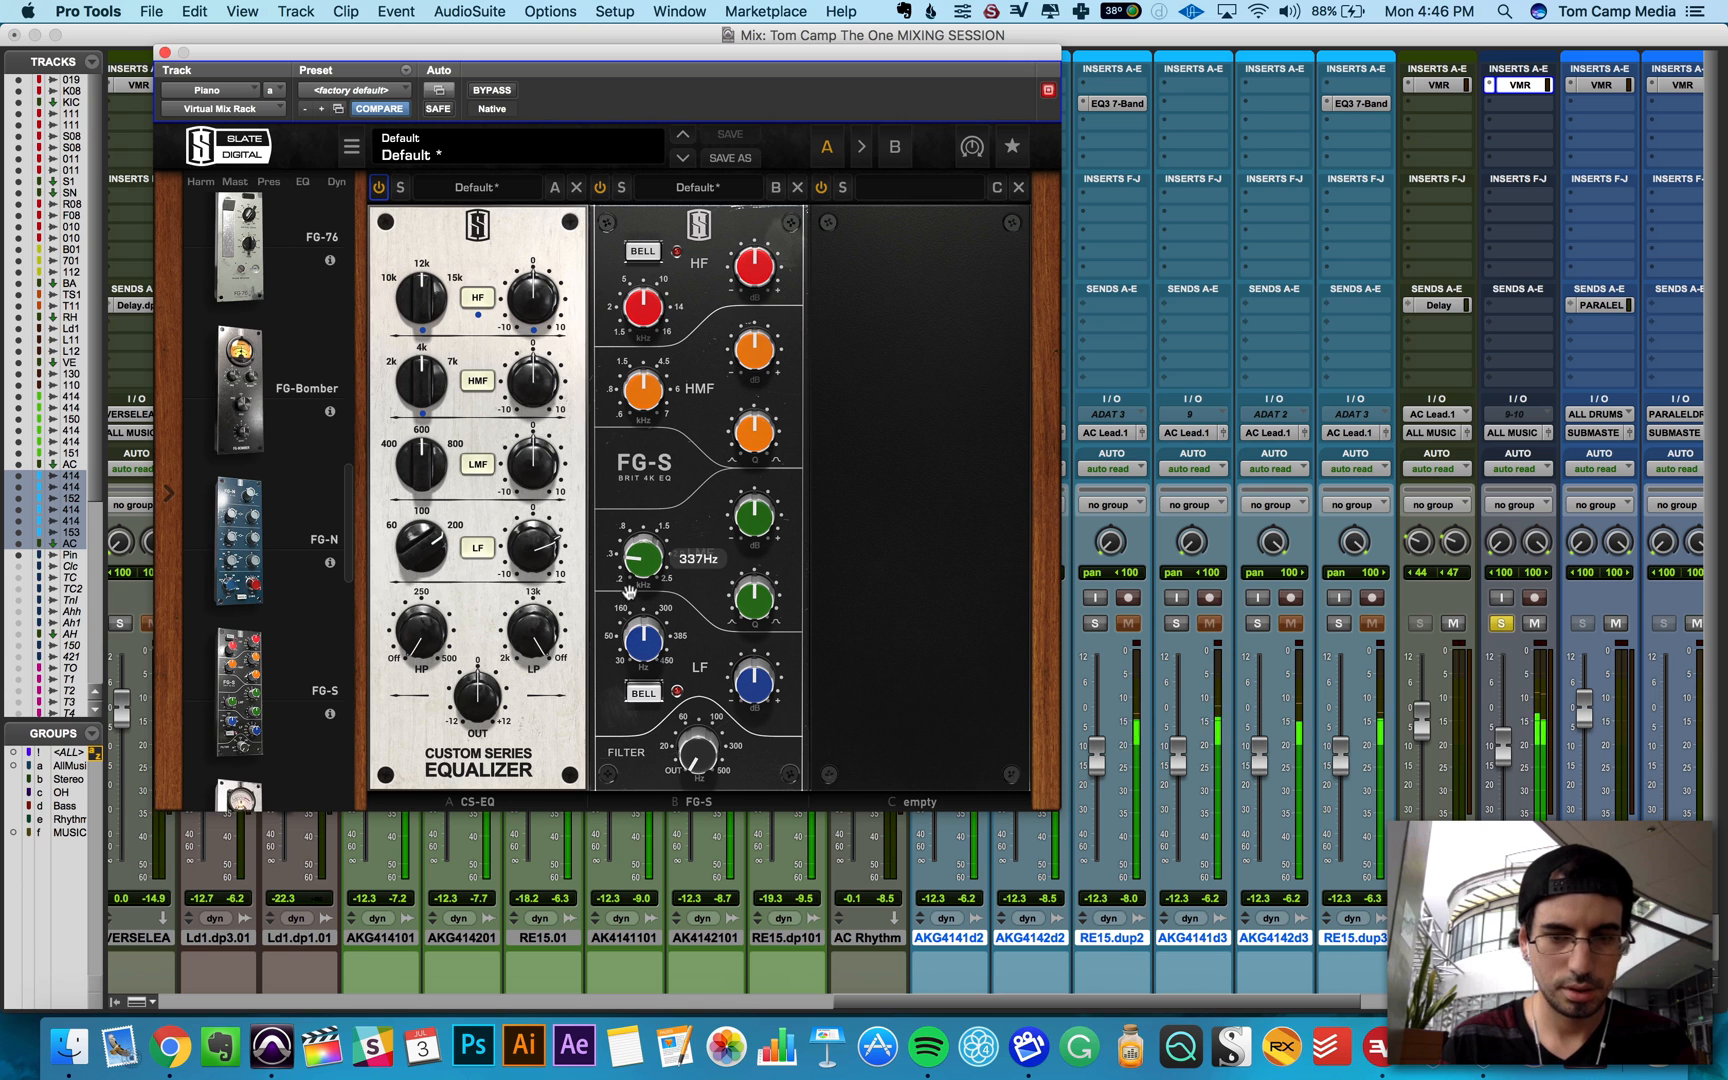
left_click_drag(752, 527, 764, 484)
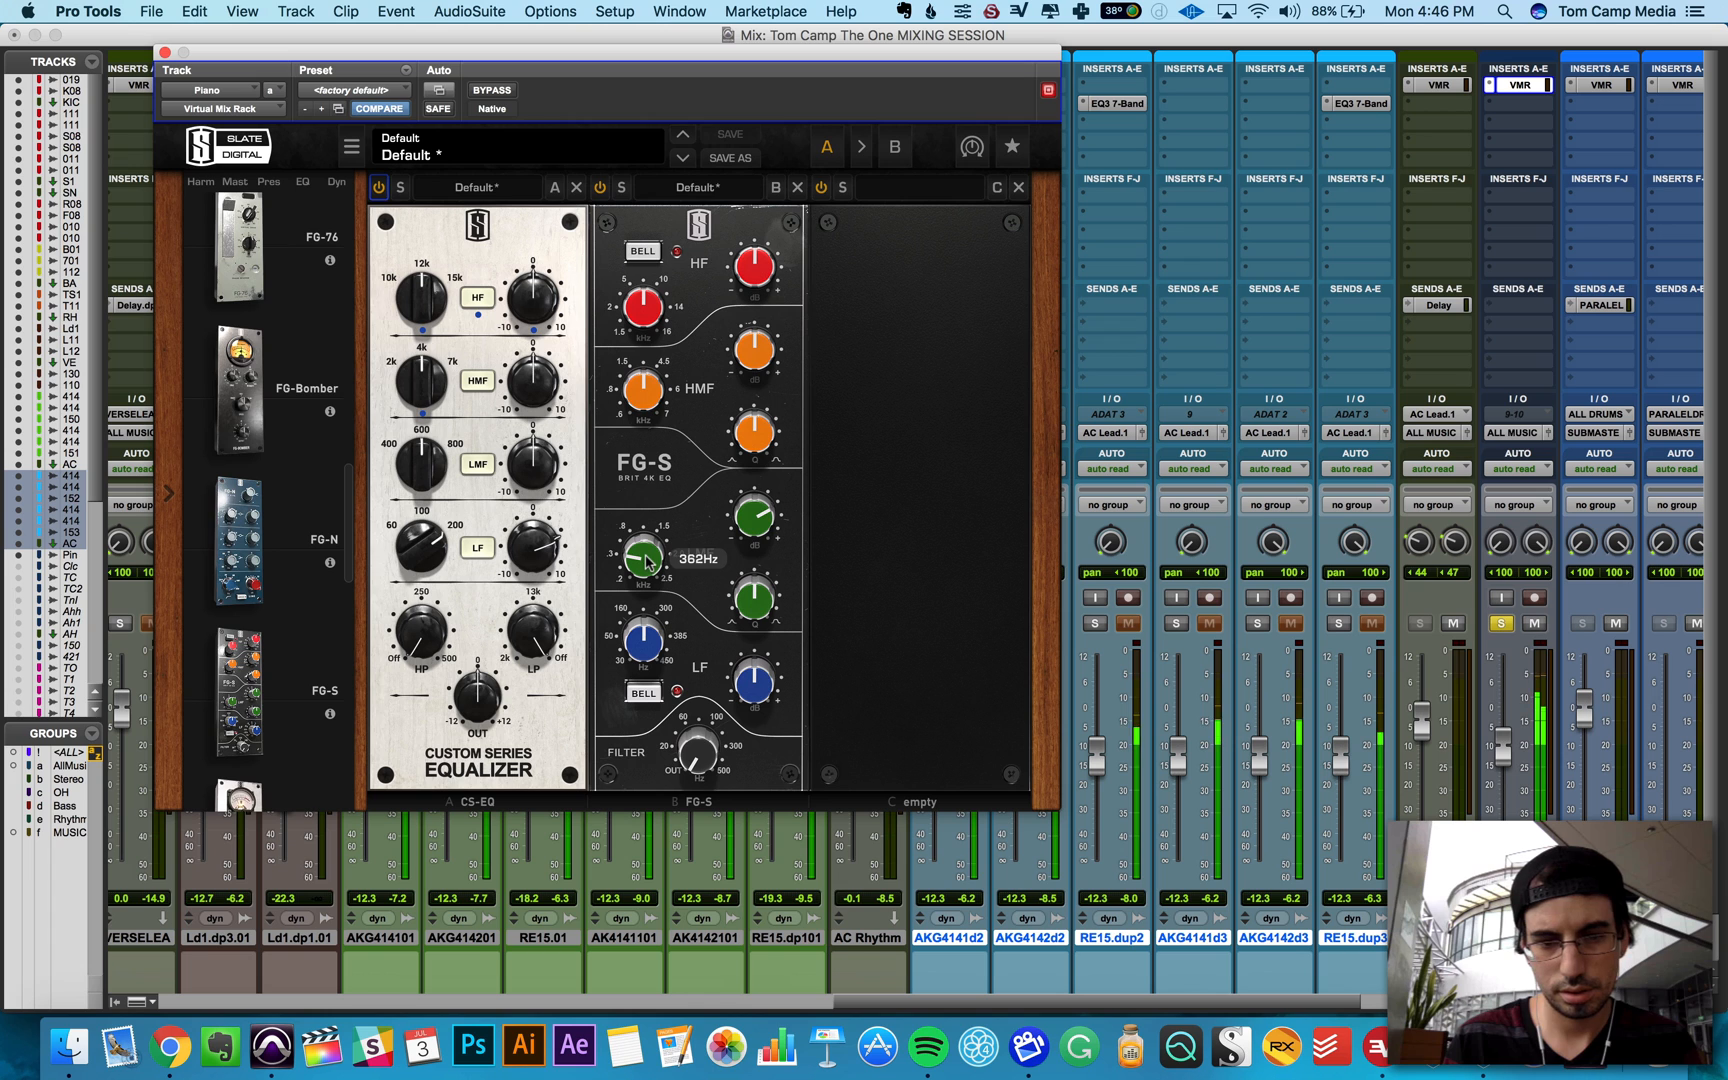
left_click_drag(744, 510, 745, 573)
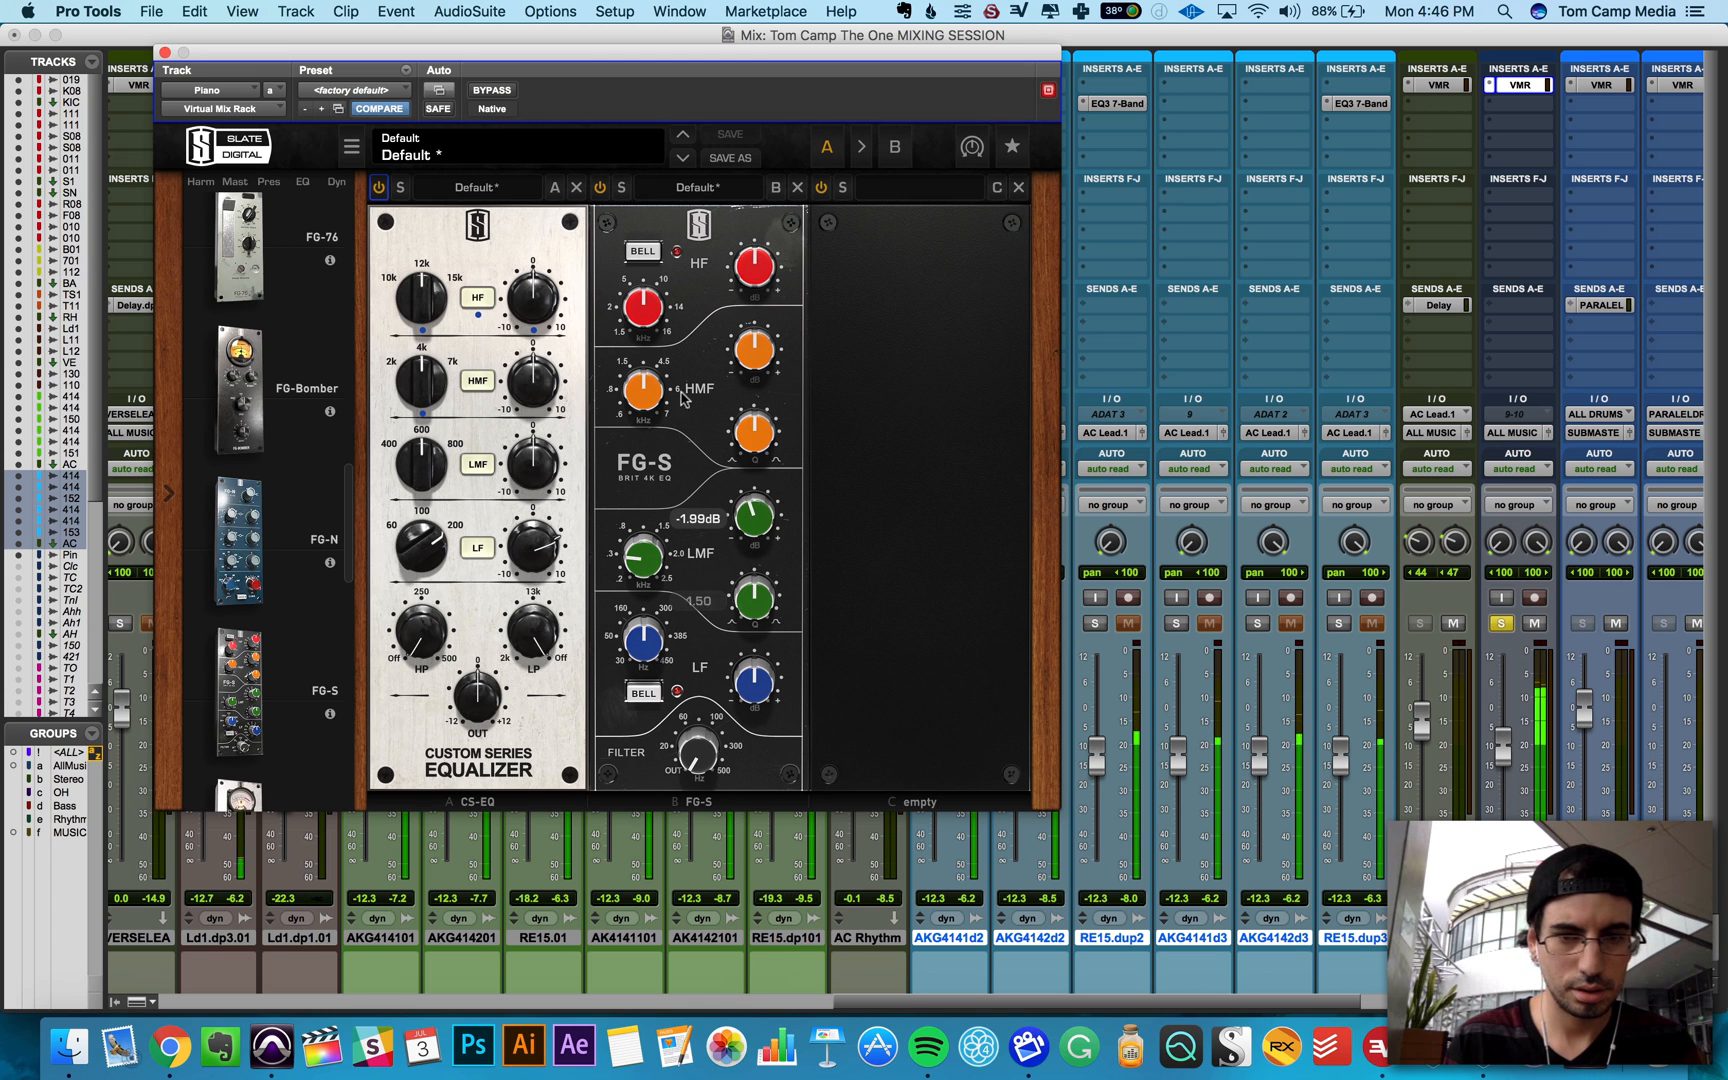
Step: Shape the Piano's FG-S with a 2.80 dB HMF boost and a 54.0 Hz filter, comparing the rack against bypass
mouse_move(746, 346)
left_mouse_down()
mouse_move(747, 310)
mouse_move(745, 325)
left_mouse_up()
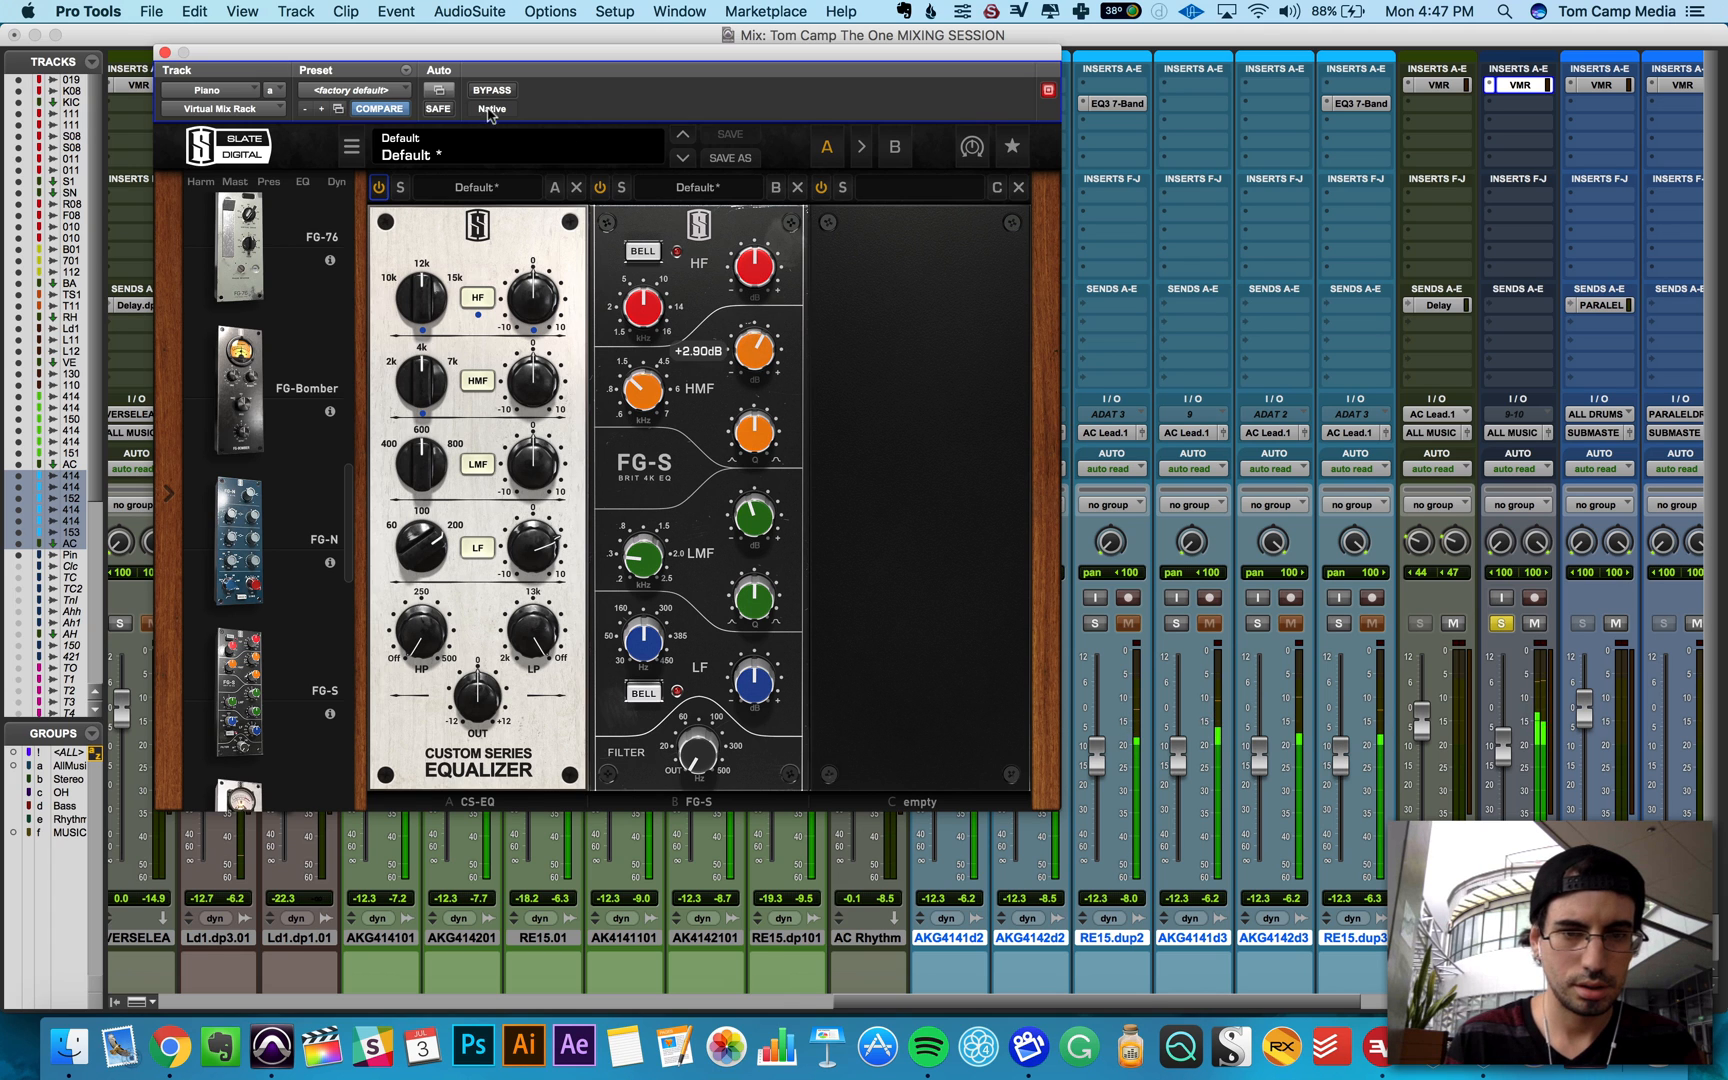
left_click(493, 90)
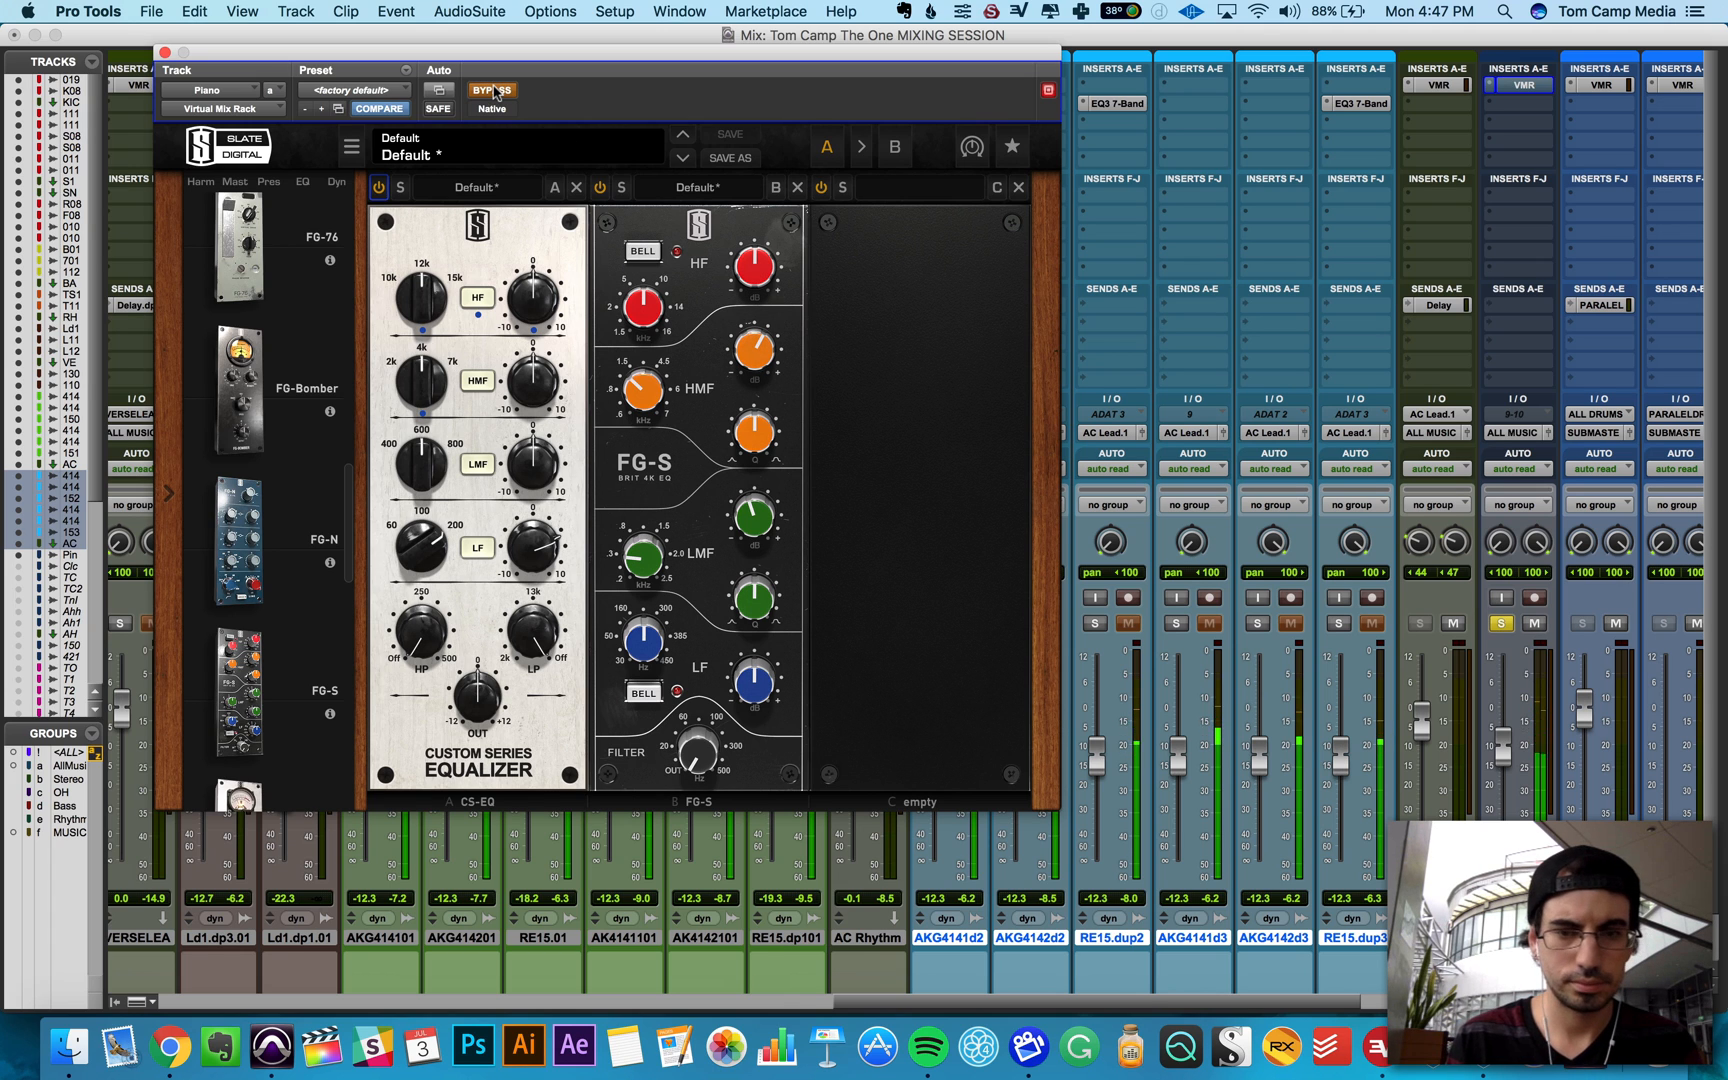
left_click(493, 90)
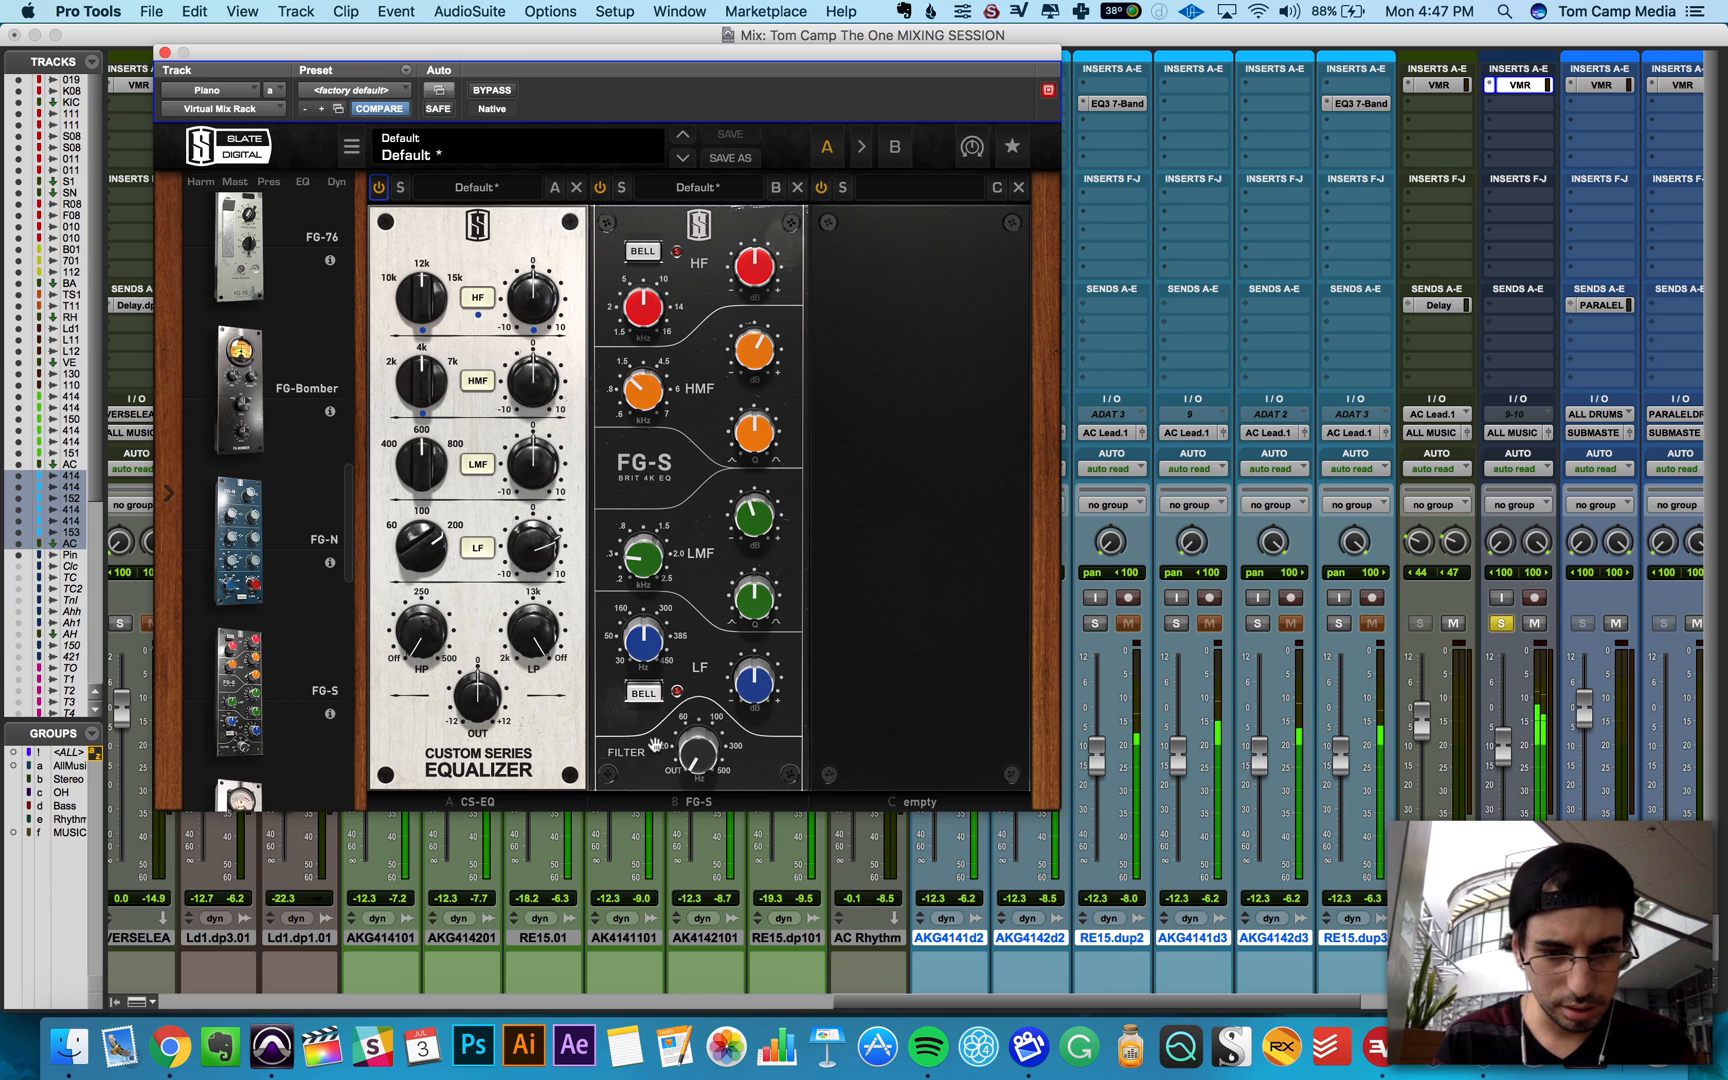
mouse_move(688, 727)
left_click_drag(690, 713, 703, 687)
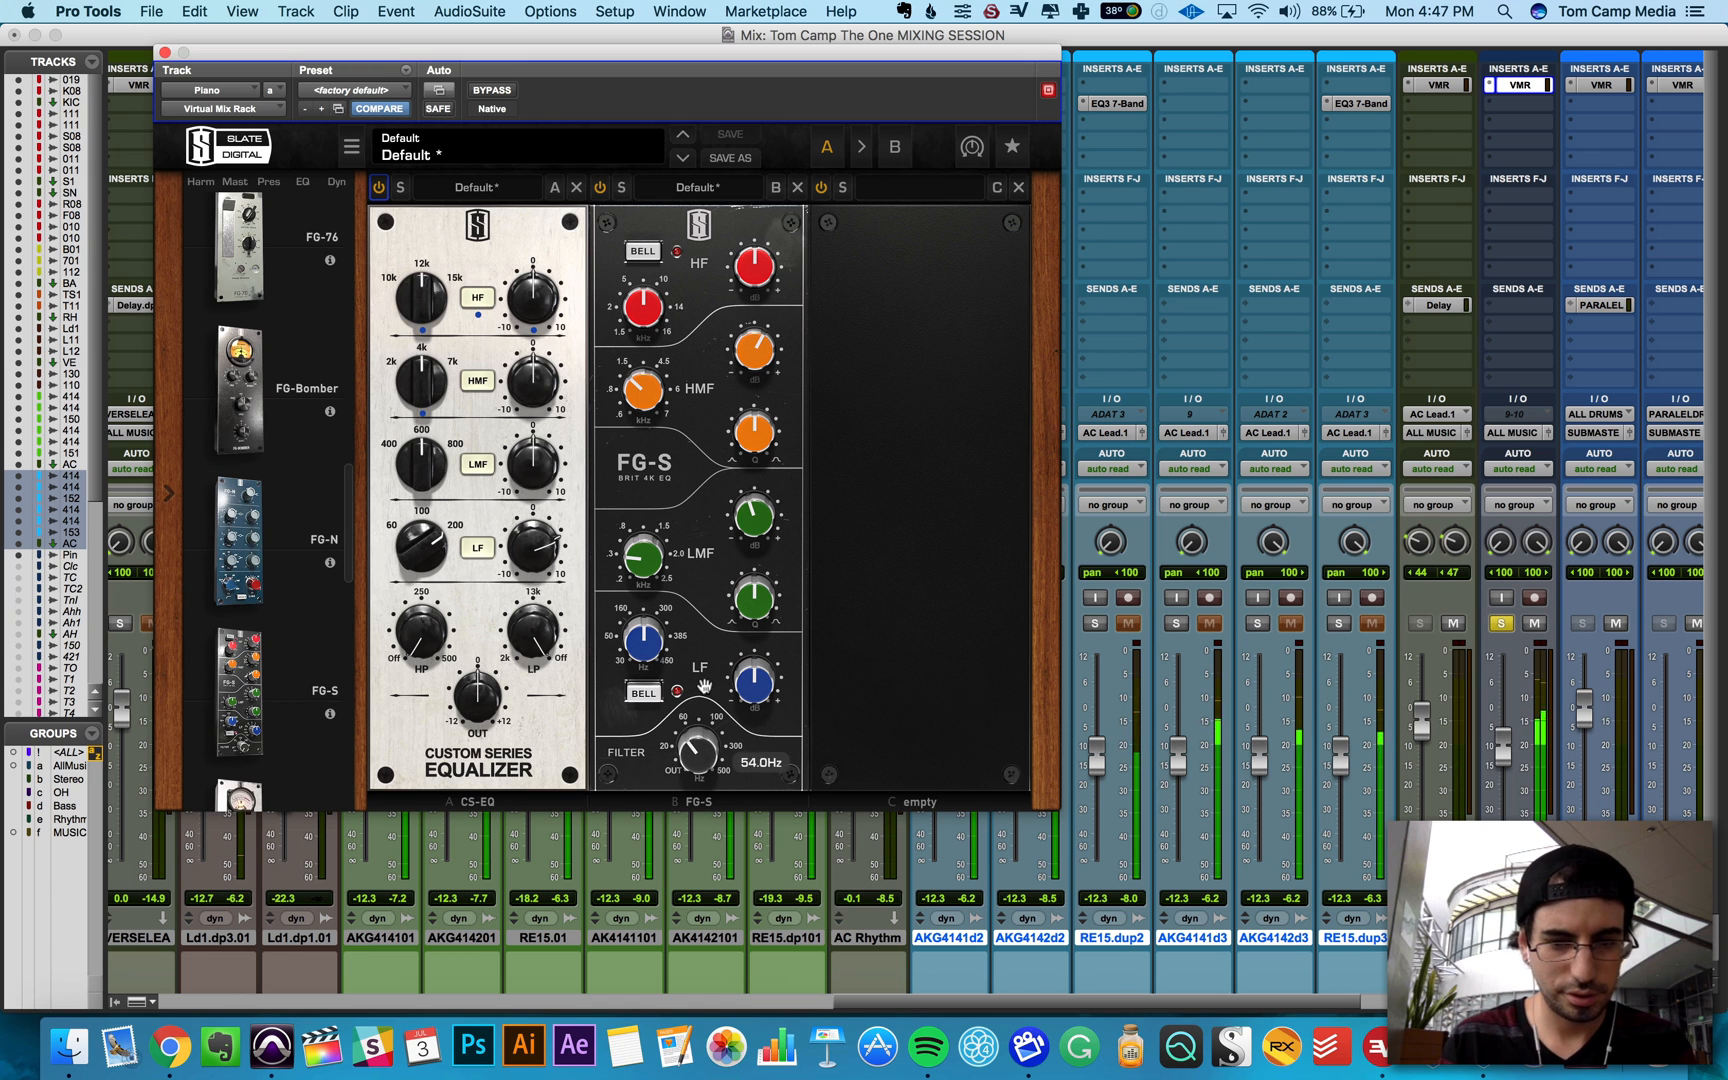
Step: Add a VCC Channel ahead of the CS-EQ in the Piano rack and lower its input slightly
scroll(258, 705, "down", 8)
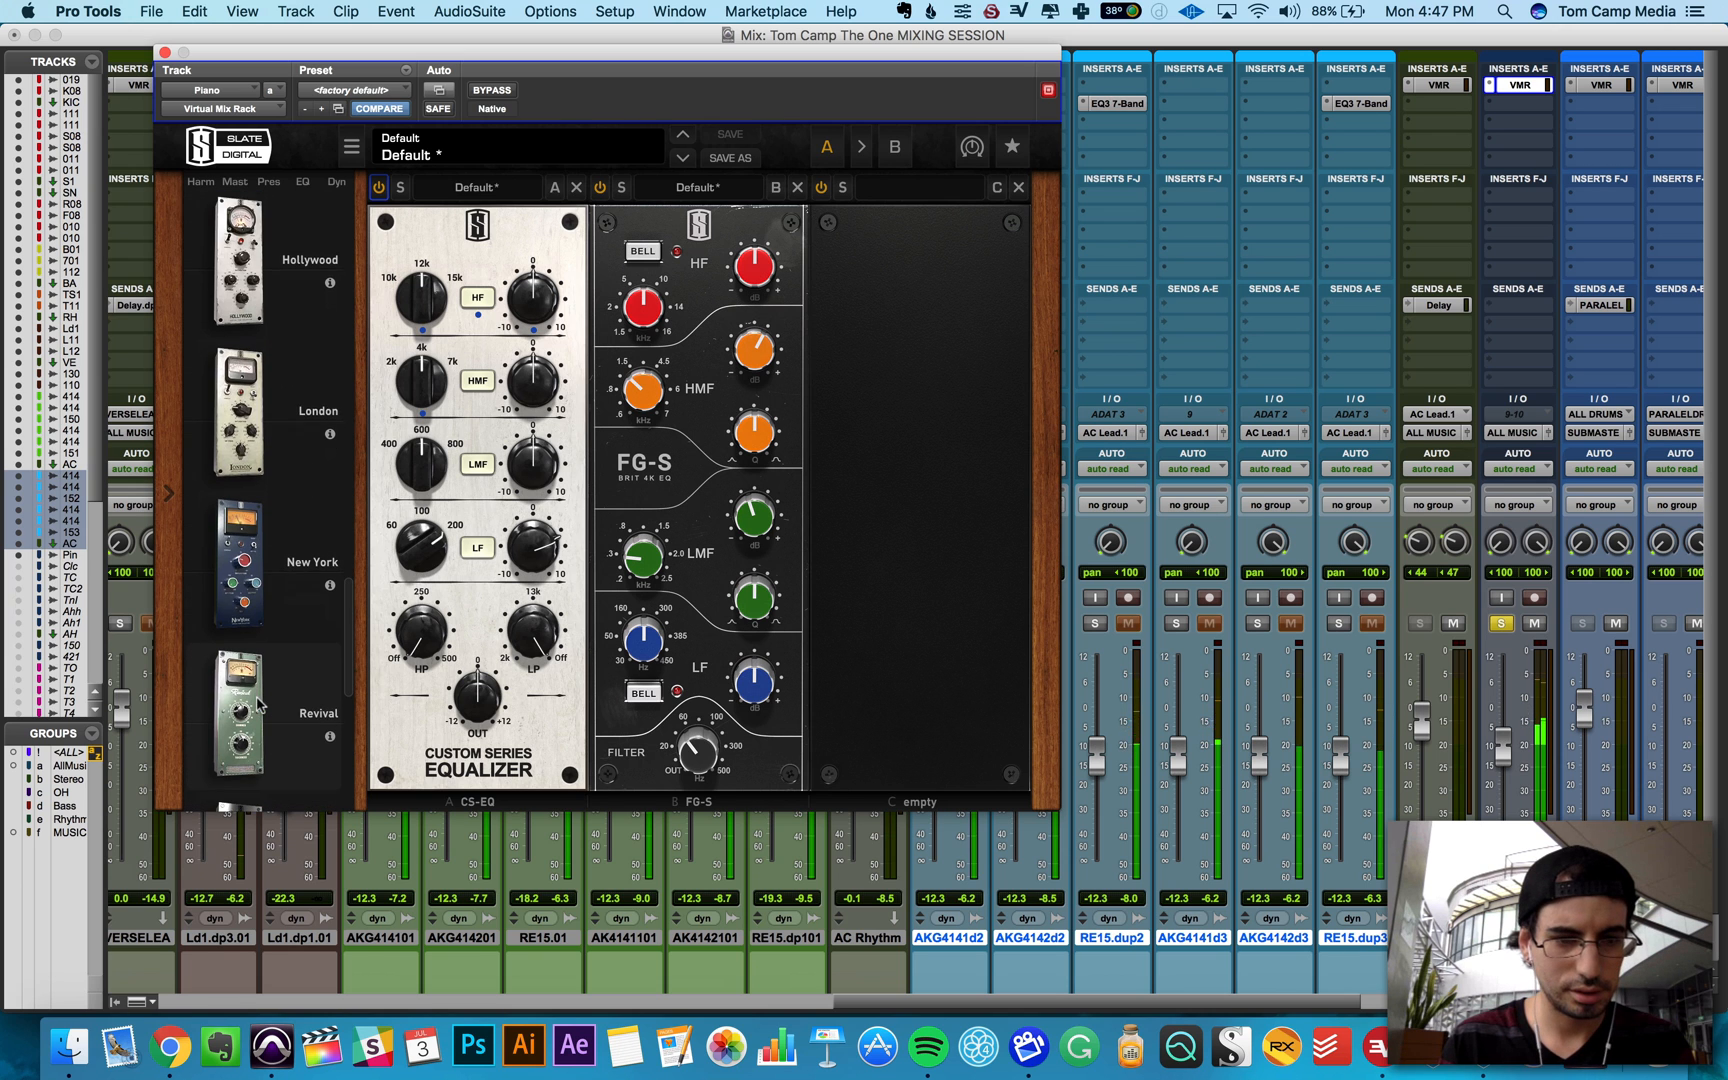
scroll(258, 705, "down", 5)
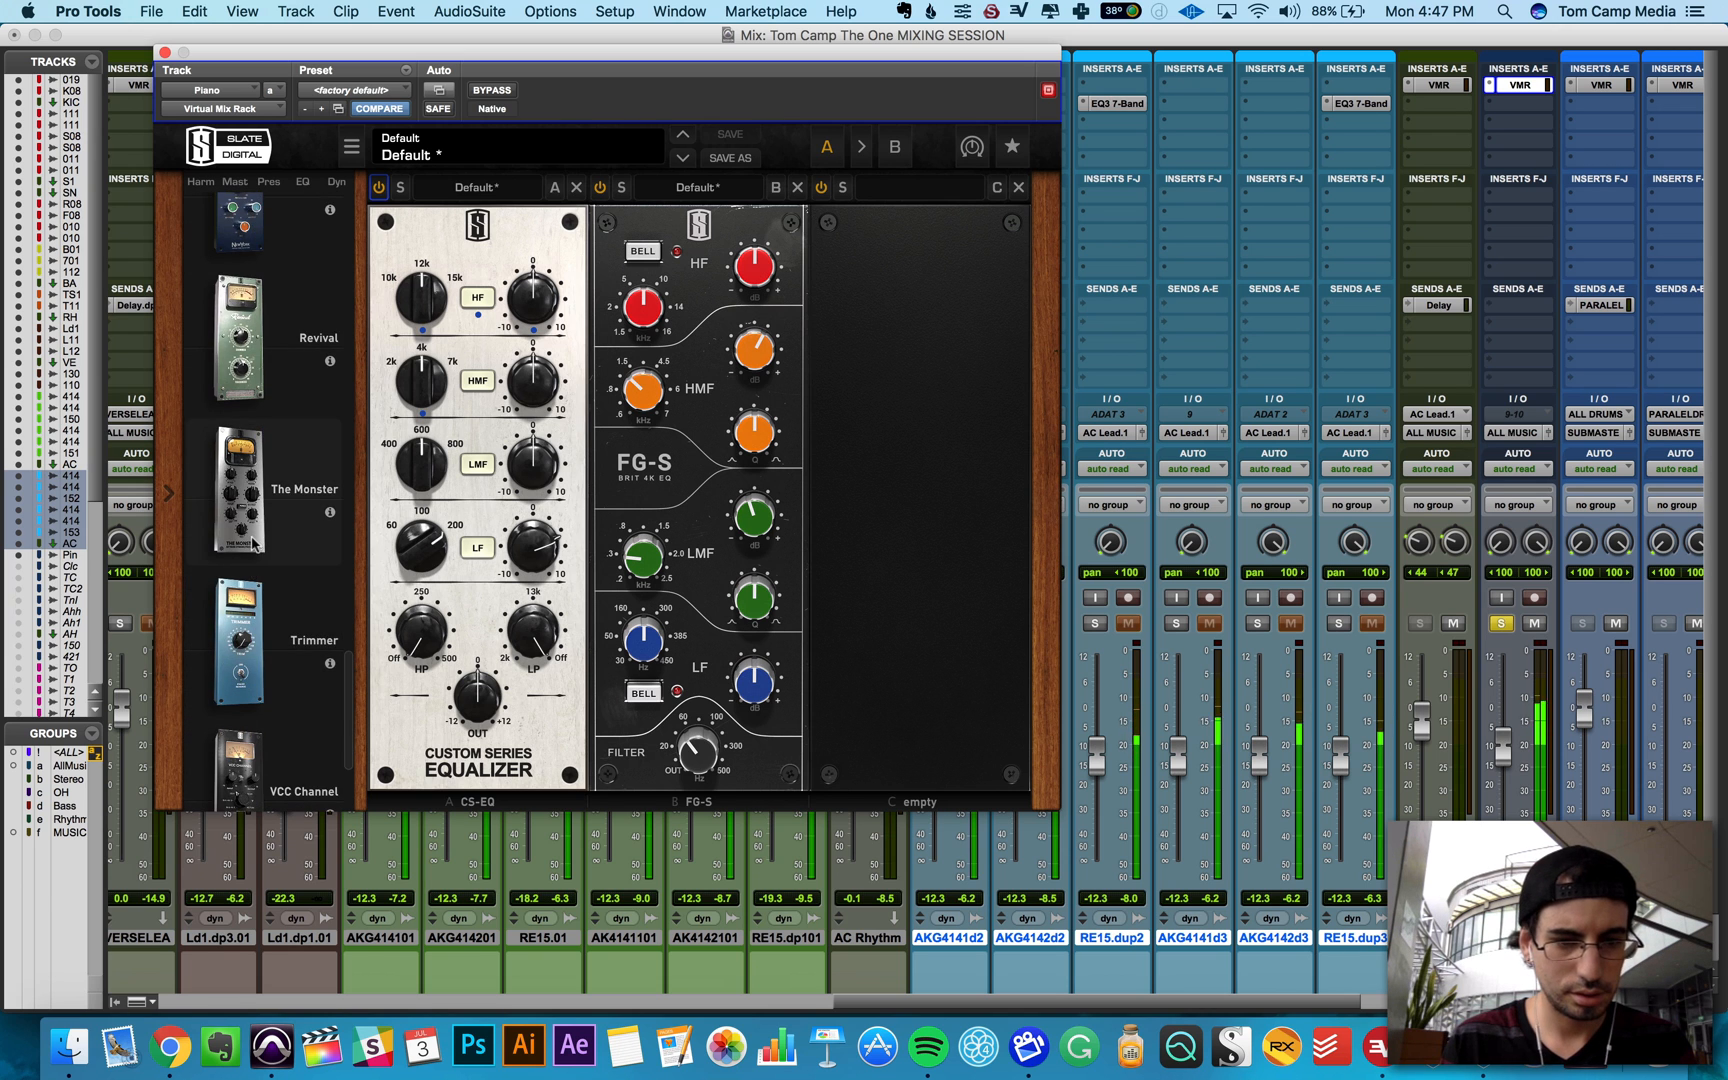
scroll(255, 545, "down", 2)
scroll(255, 545, "up", 2)
left_click_drag(238, 655, 477, 553)
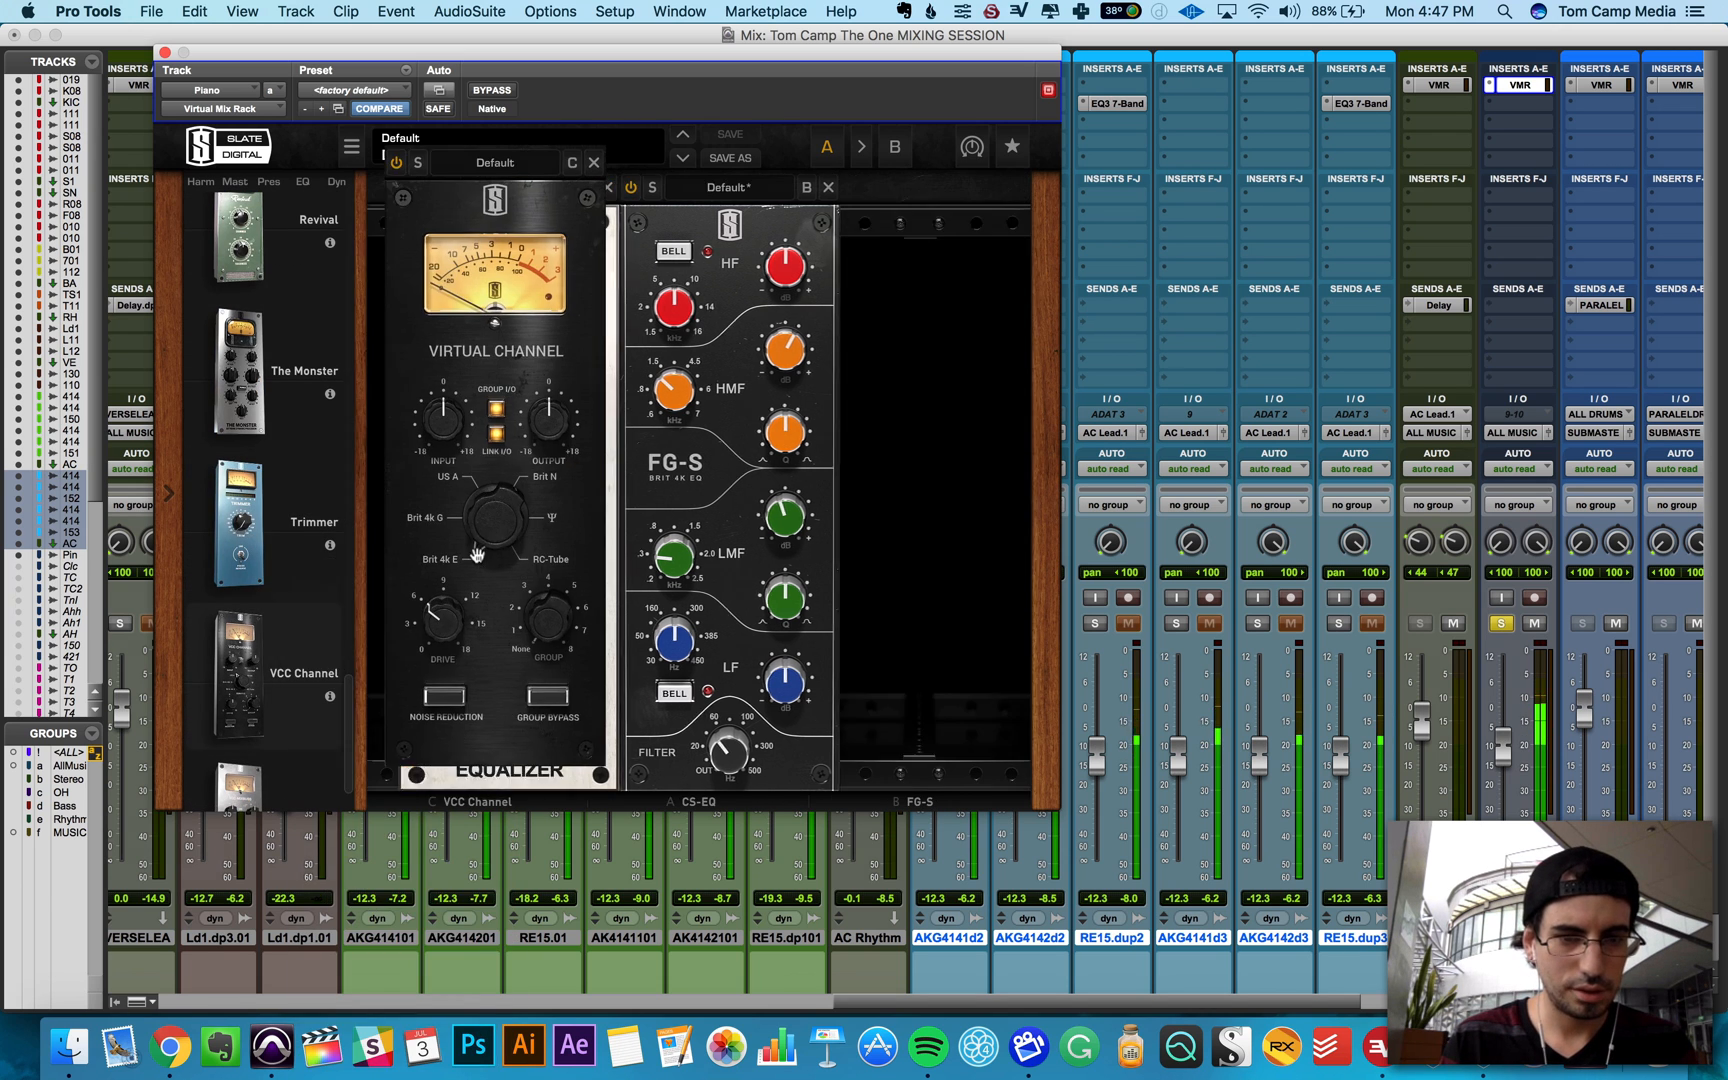
left_click_drag(424, 446, 420, 460)
Step: Add an FG-116 Vintage compressor after the FG-S, adjusting attack and release, with input at -32.4 dB and mix at 65%
scroll(241, 426, "up", 8)
scroll(230, 422, "up", 6)
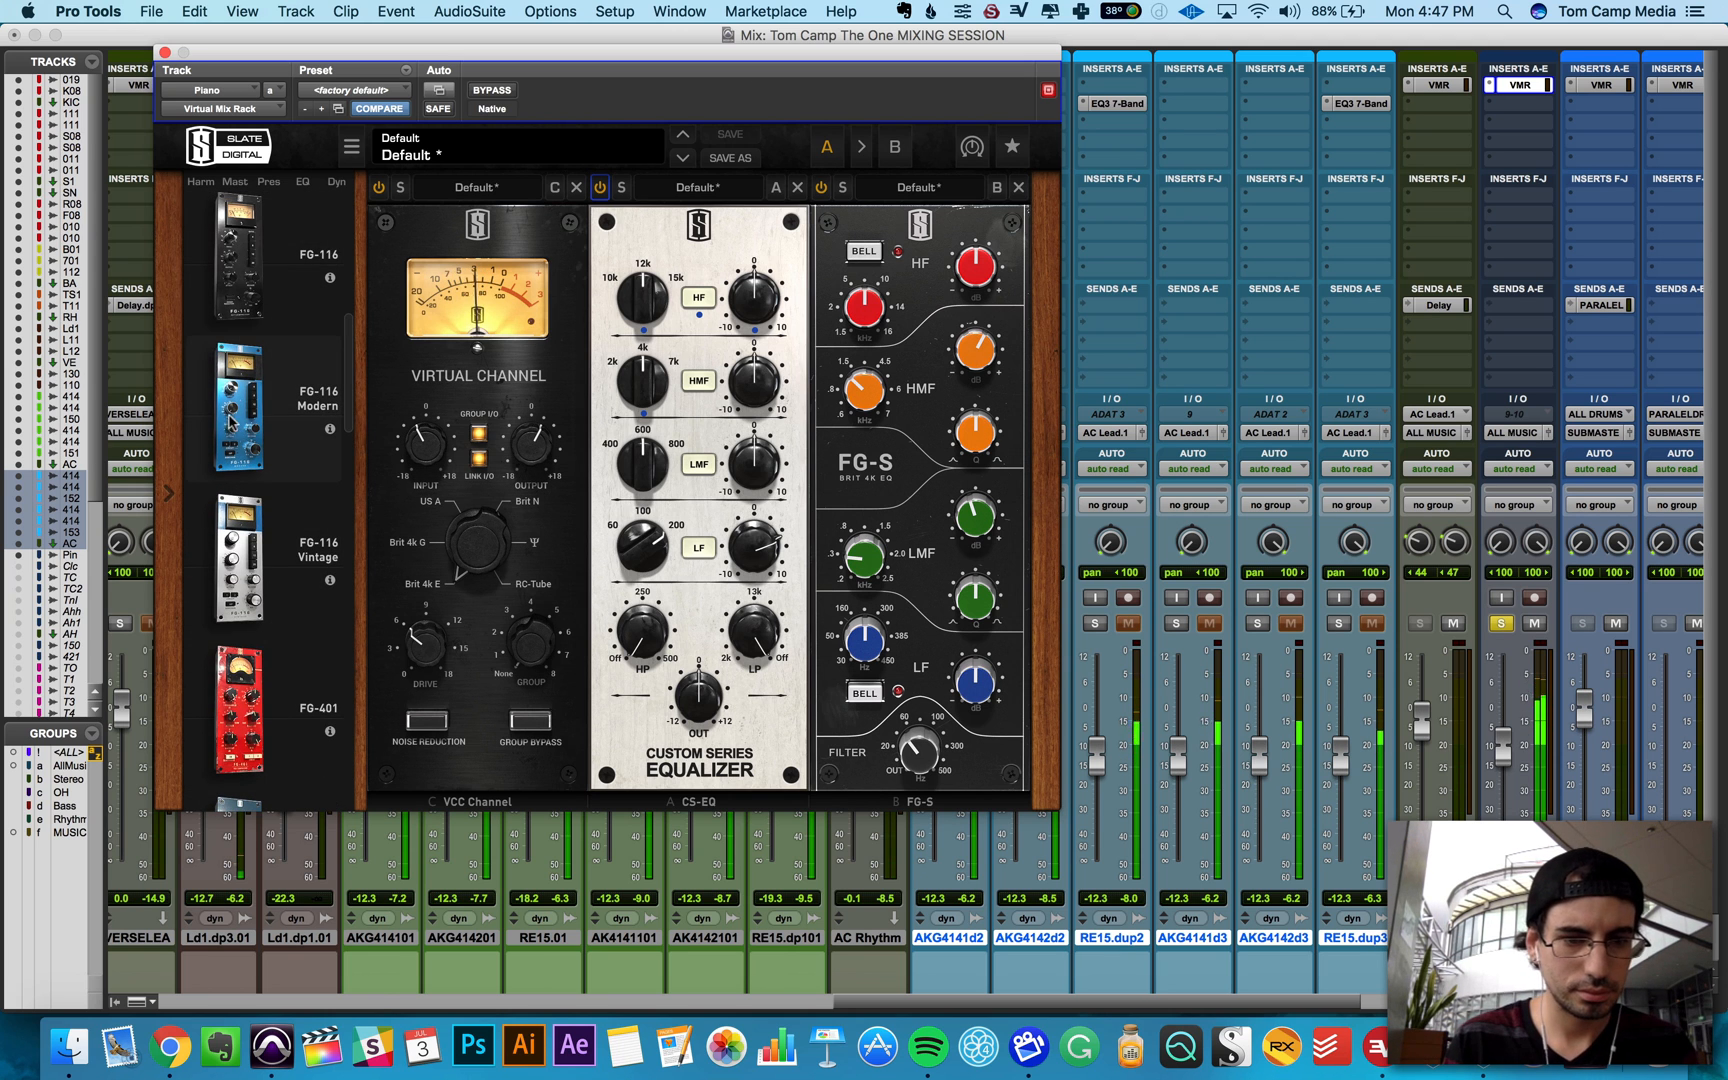
left_click_drag(240, 262, 250, 425)
left_click_drag(240, 558, 1120, 508)
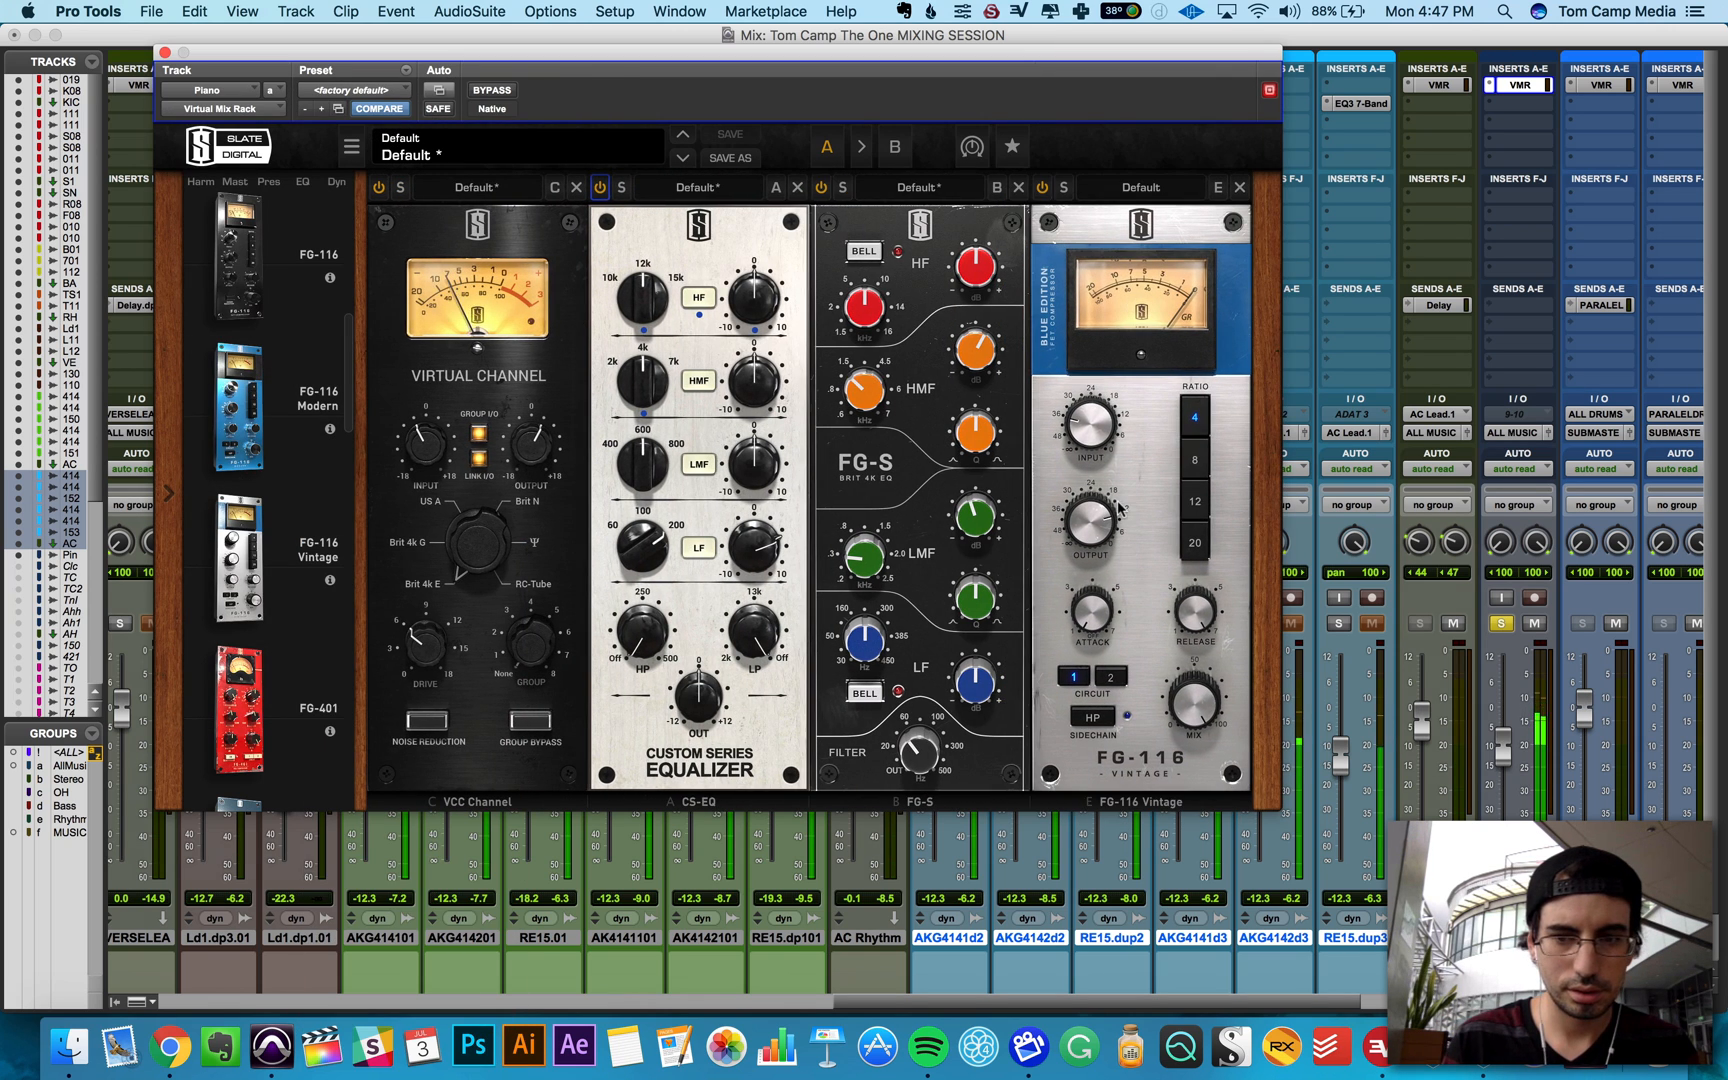
left_click_drag(1077, 442, 1077, 413)
left_click_drag(1188, 610, 1183, 673)
left_click_drag(1077, 630, 1079, 558)
left_click_drag(1184, 708, 1183, 745)
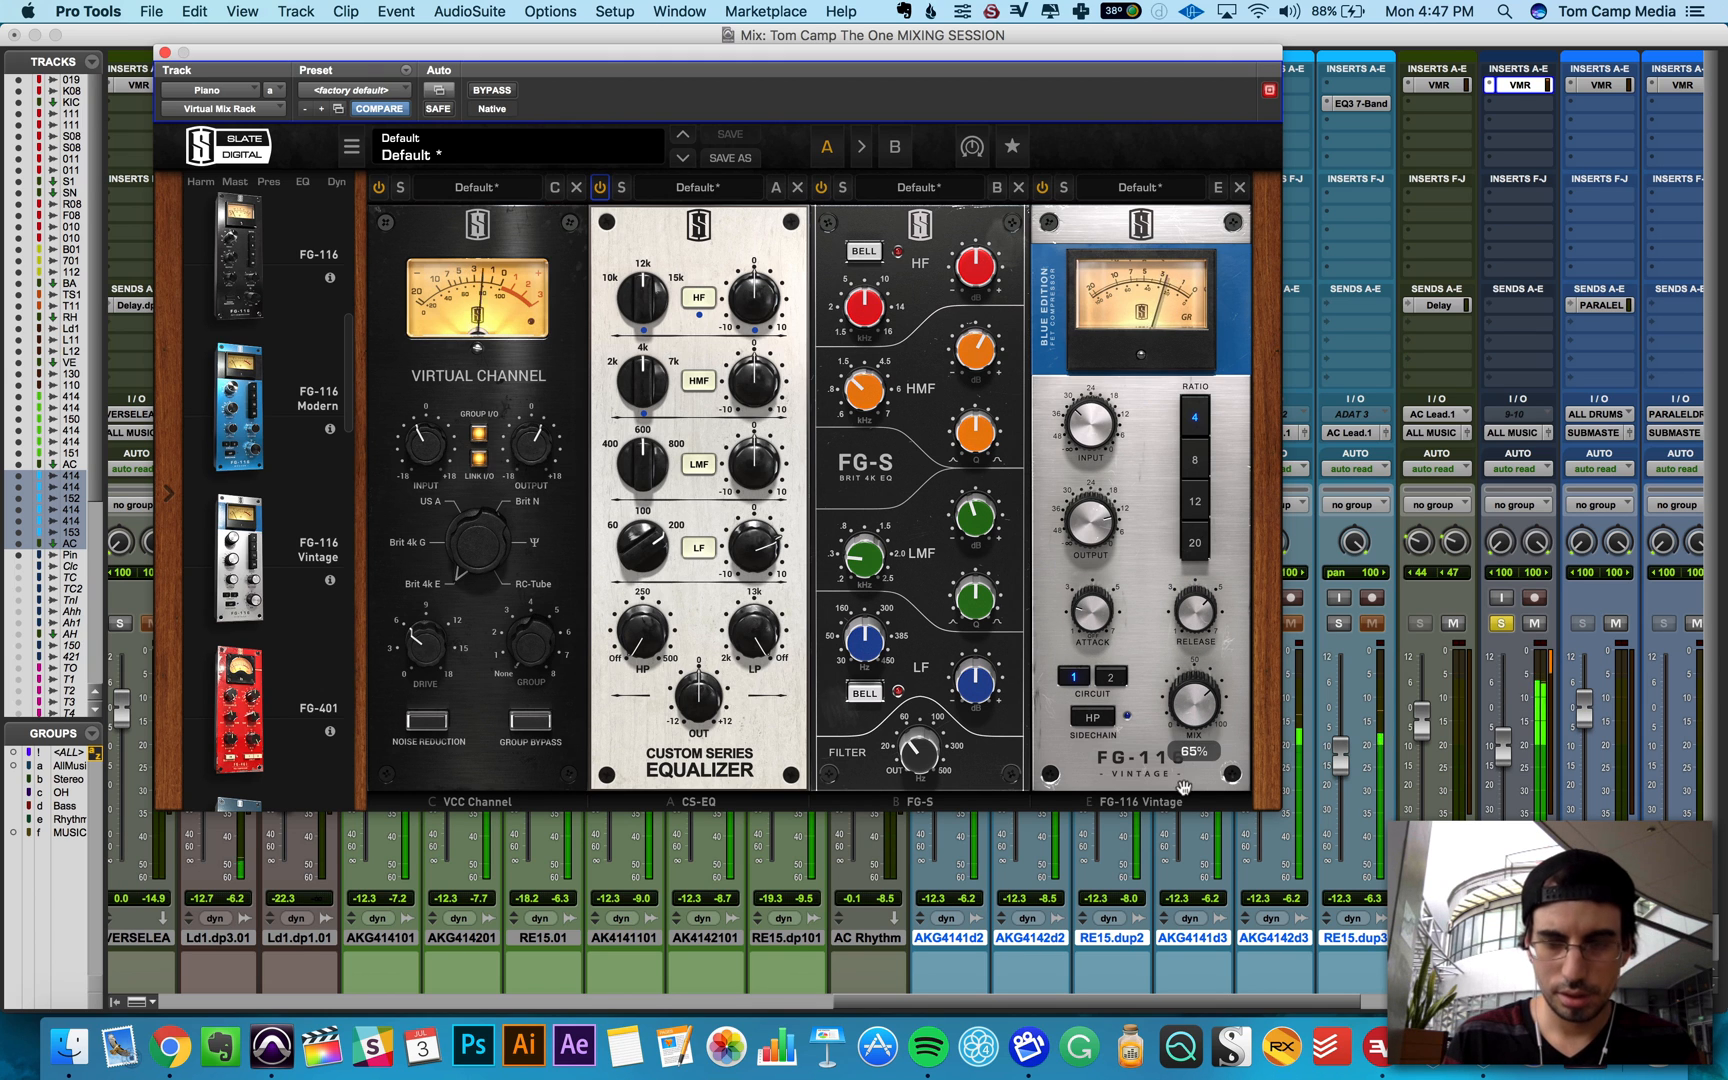
mouse_move(1092, 435)
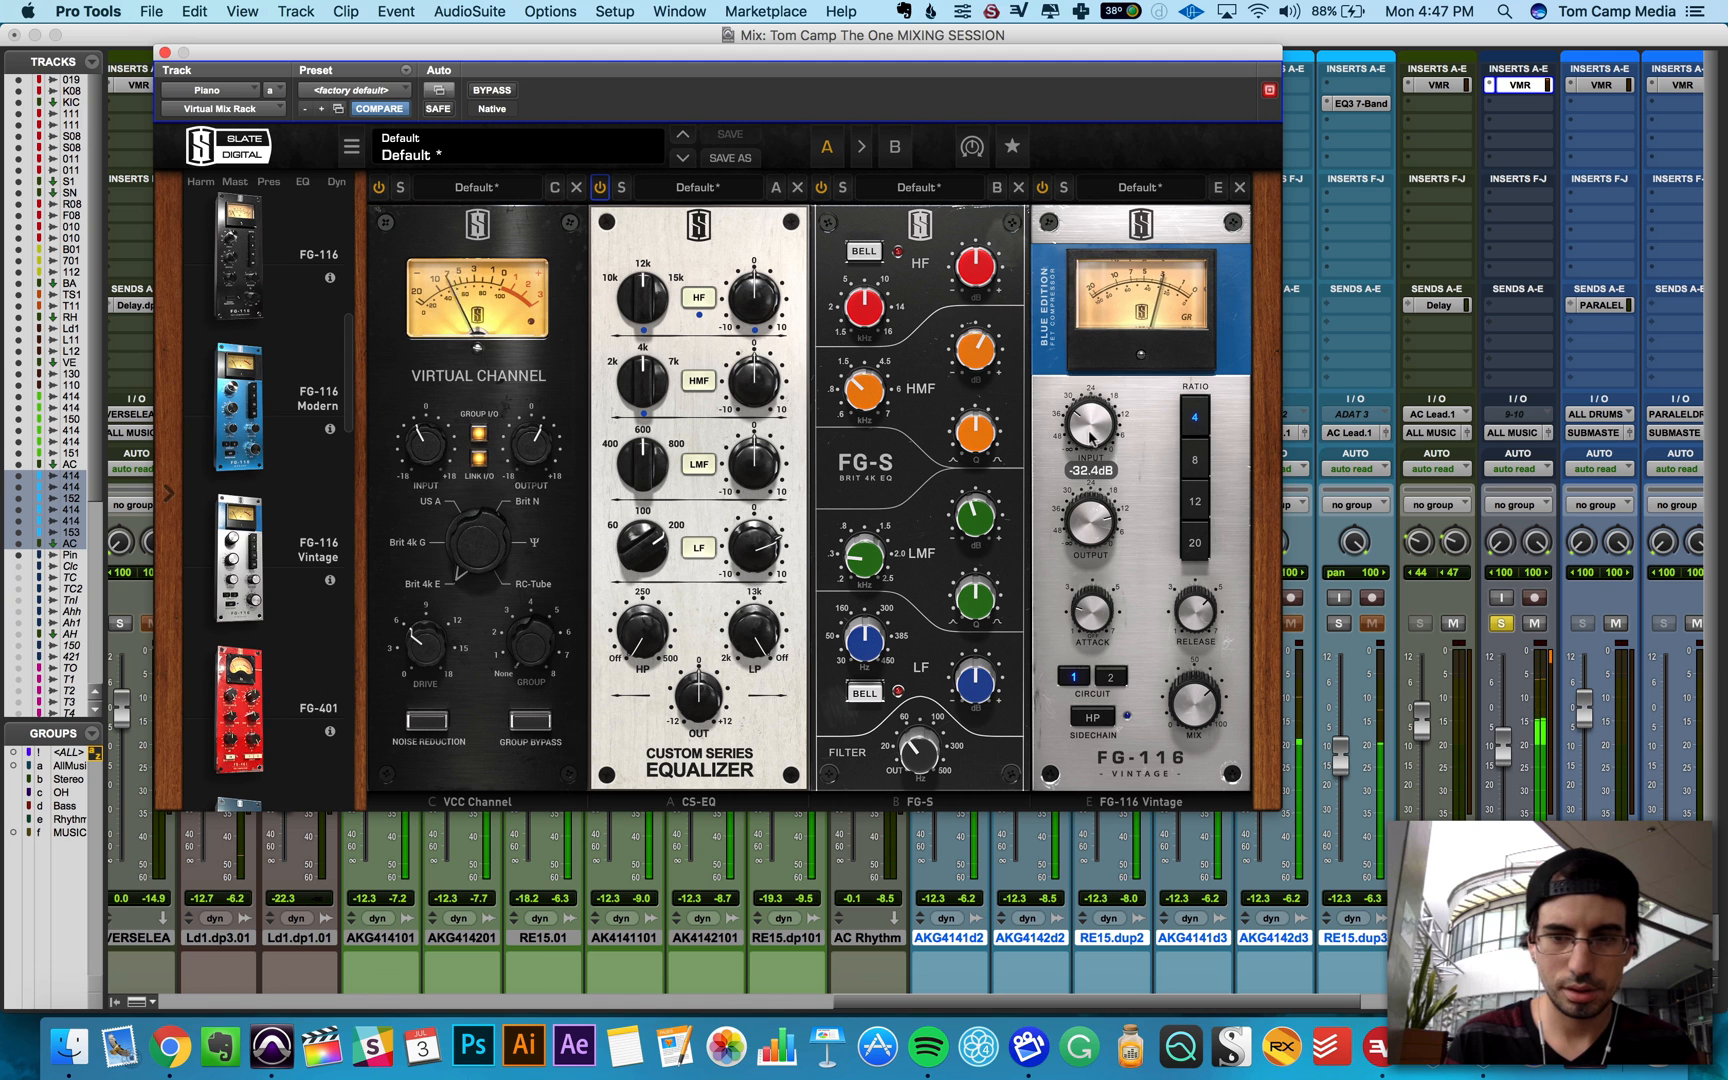
Step: Close the Piano rack, clear the Piano solo and raise its fader slightly in the full mix
left_click(165, 52)
left_click(1501, 623)
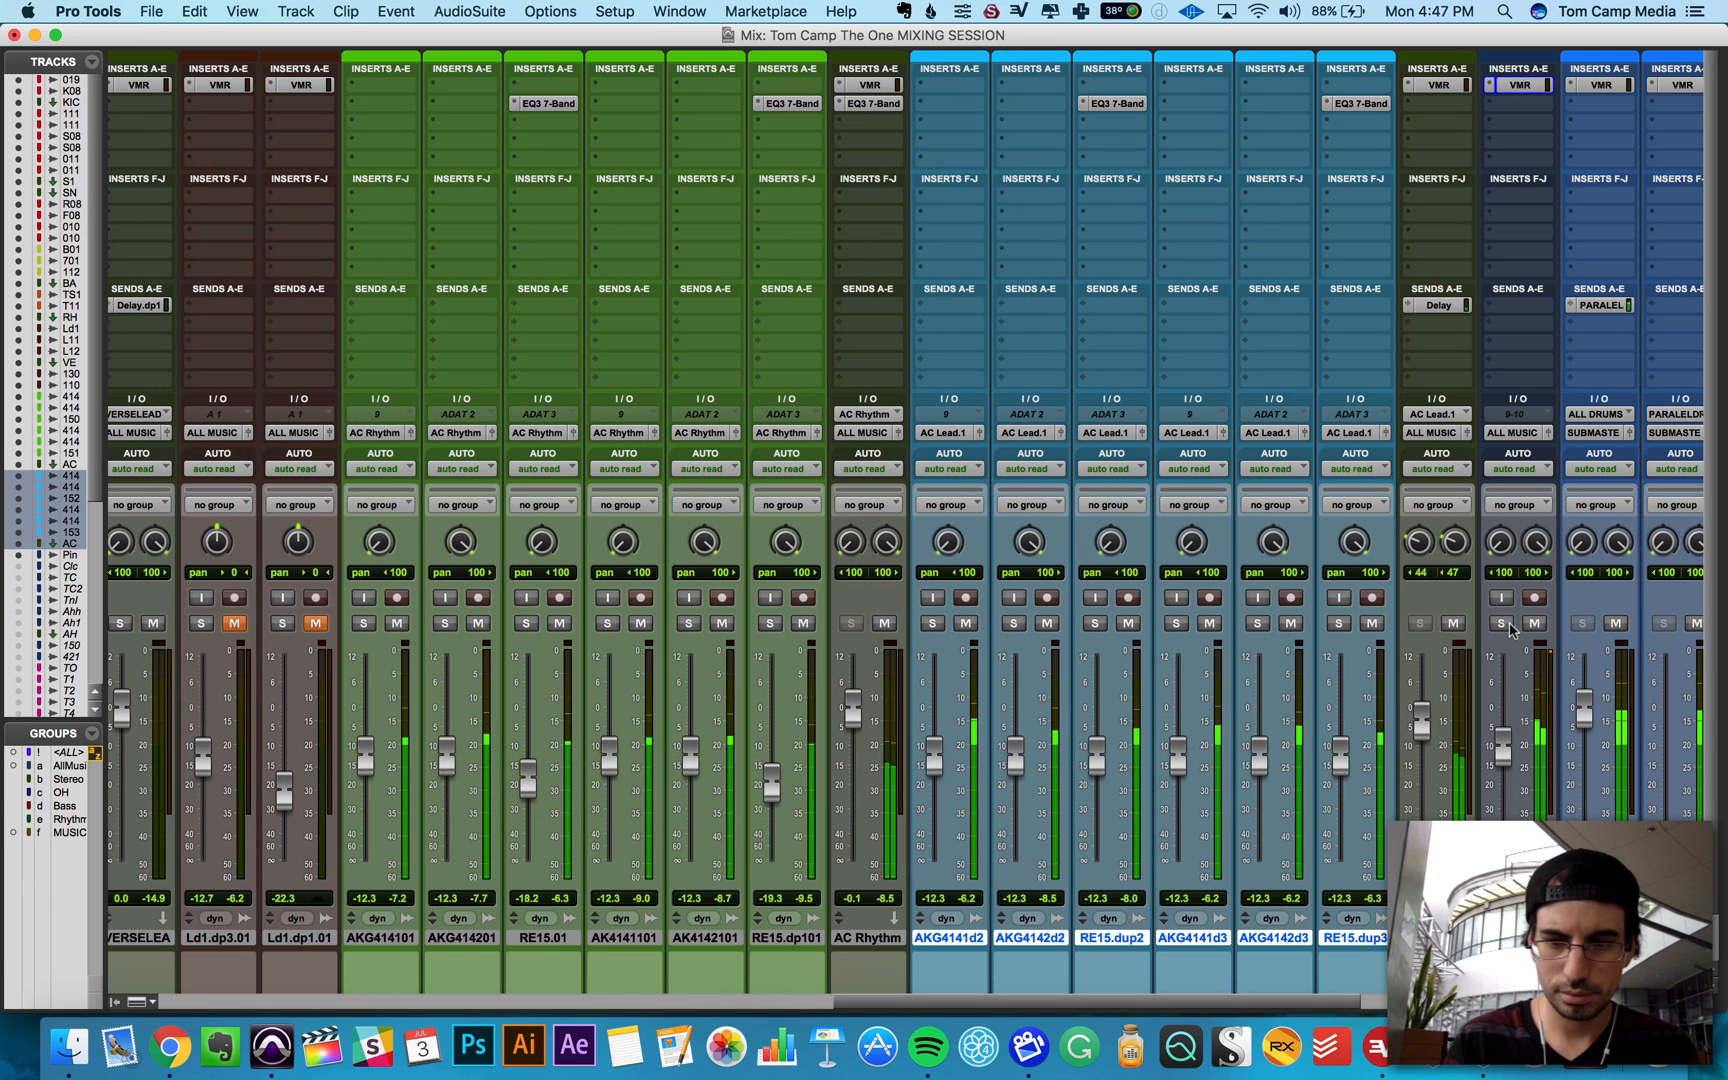
left_click_drag(1503, 748, 1503, 739)
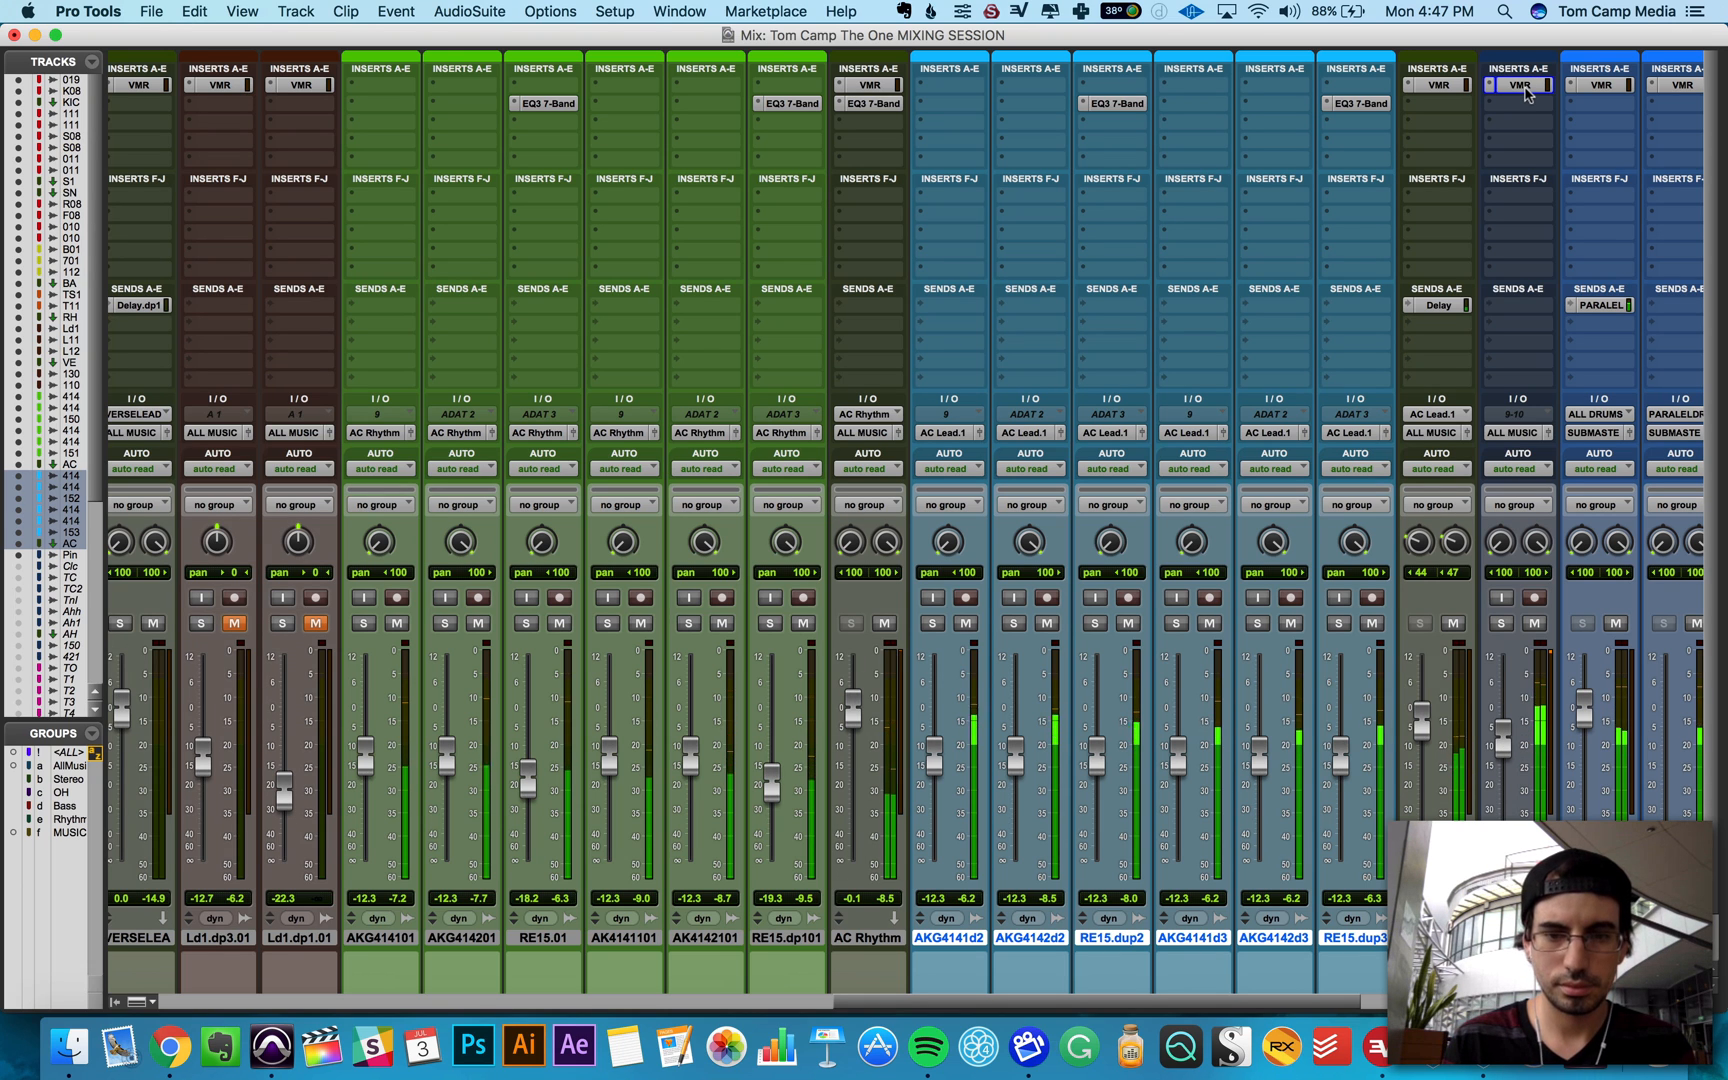
Step: Add a send from the Piano to the Hall track and set its level to -12.1 dB with the Piano soloed
left_click(1518, 305)
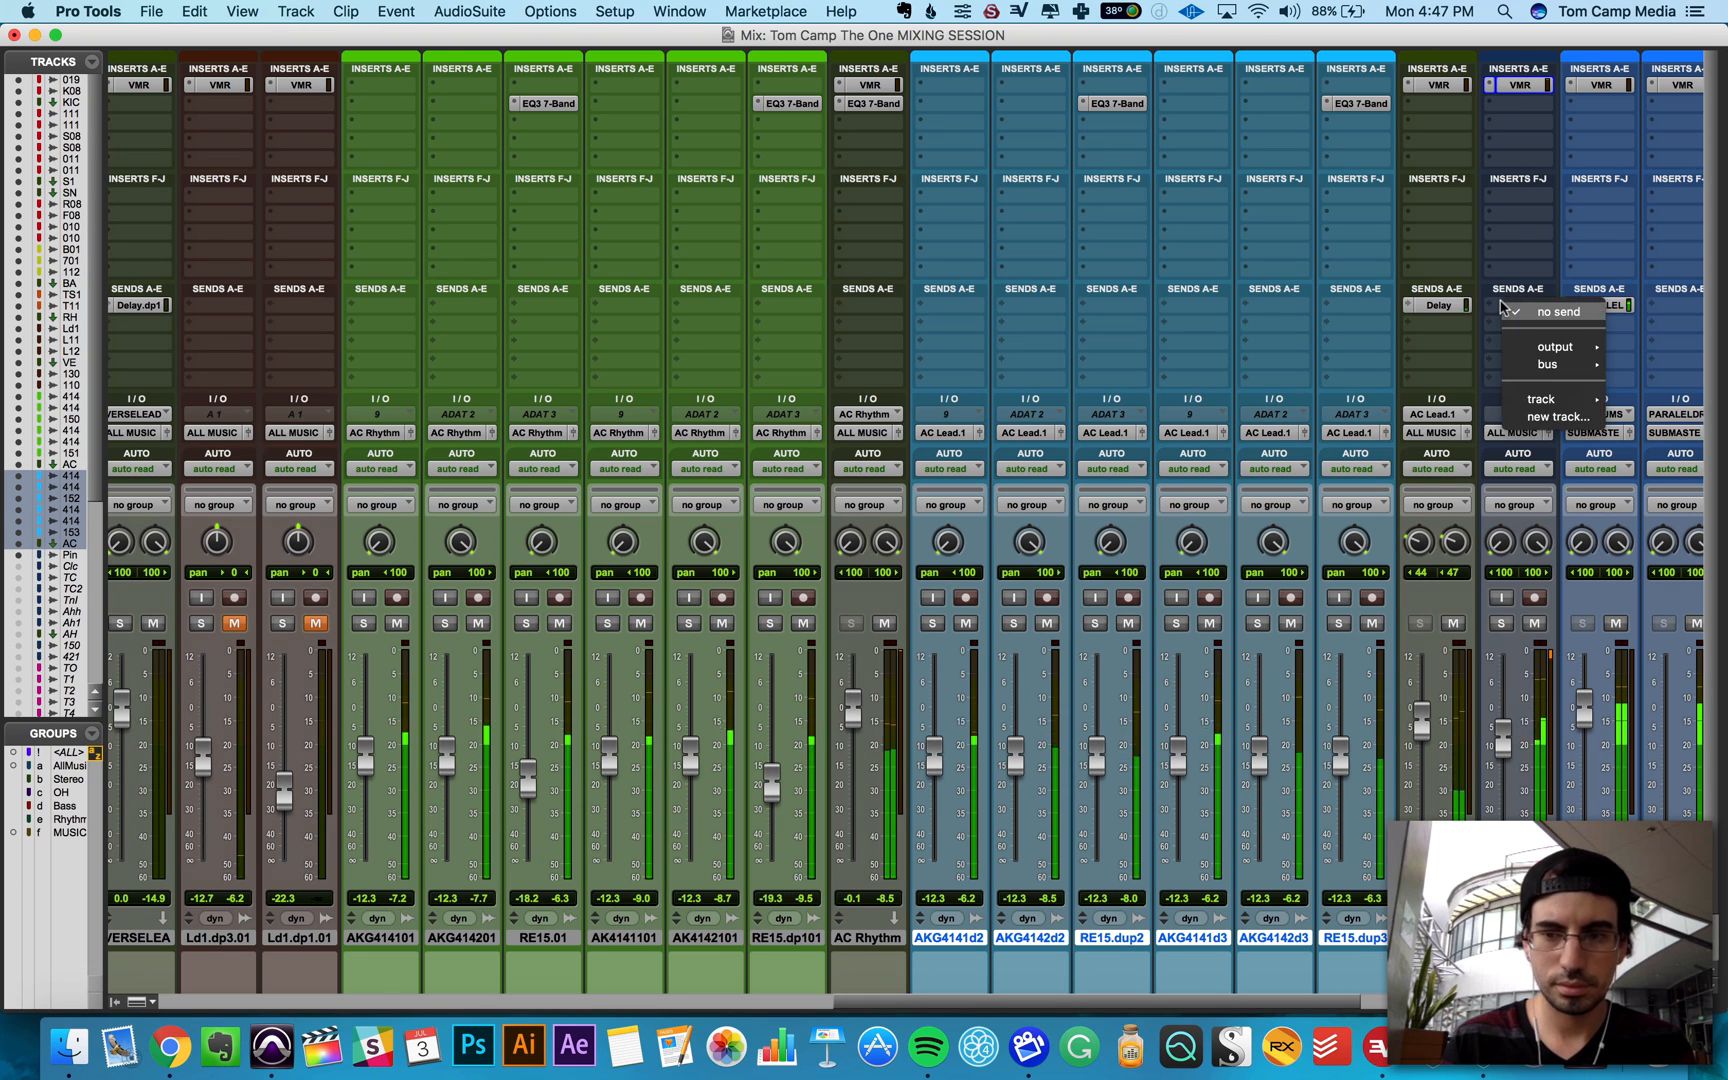
mouse_move(1545, 401)
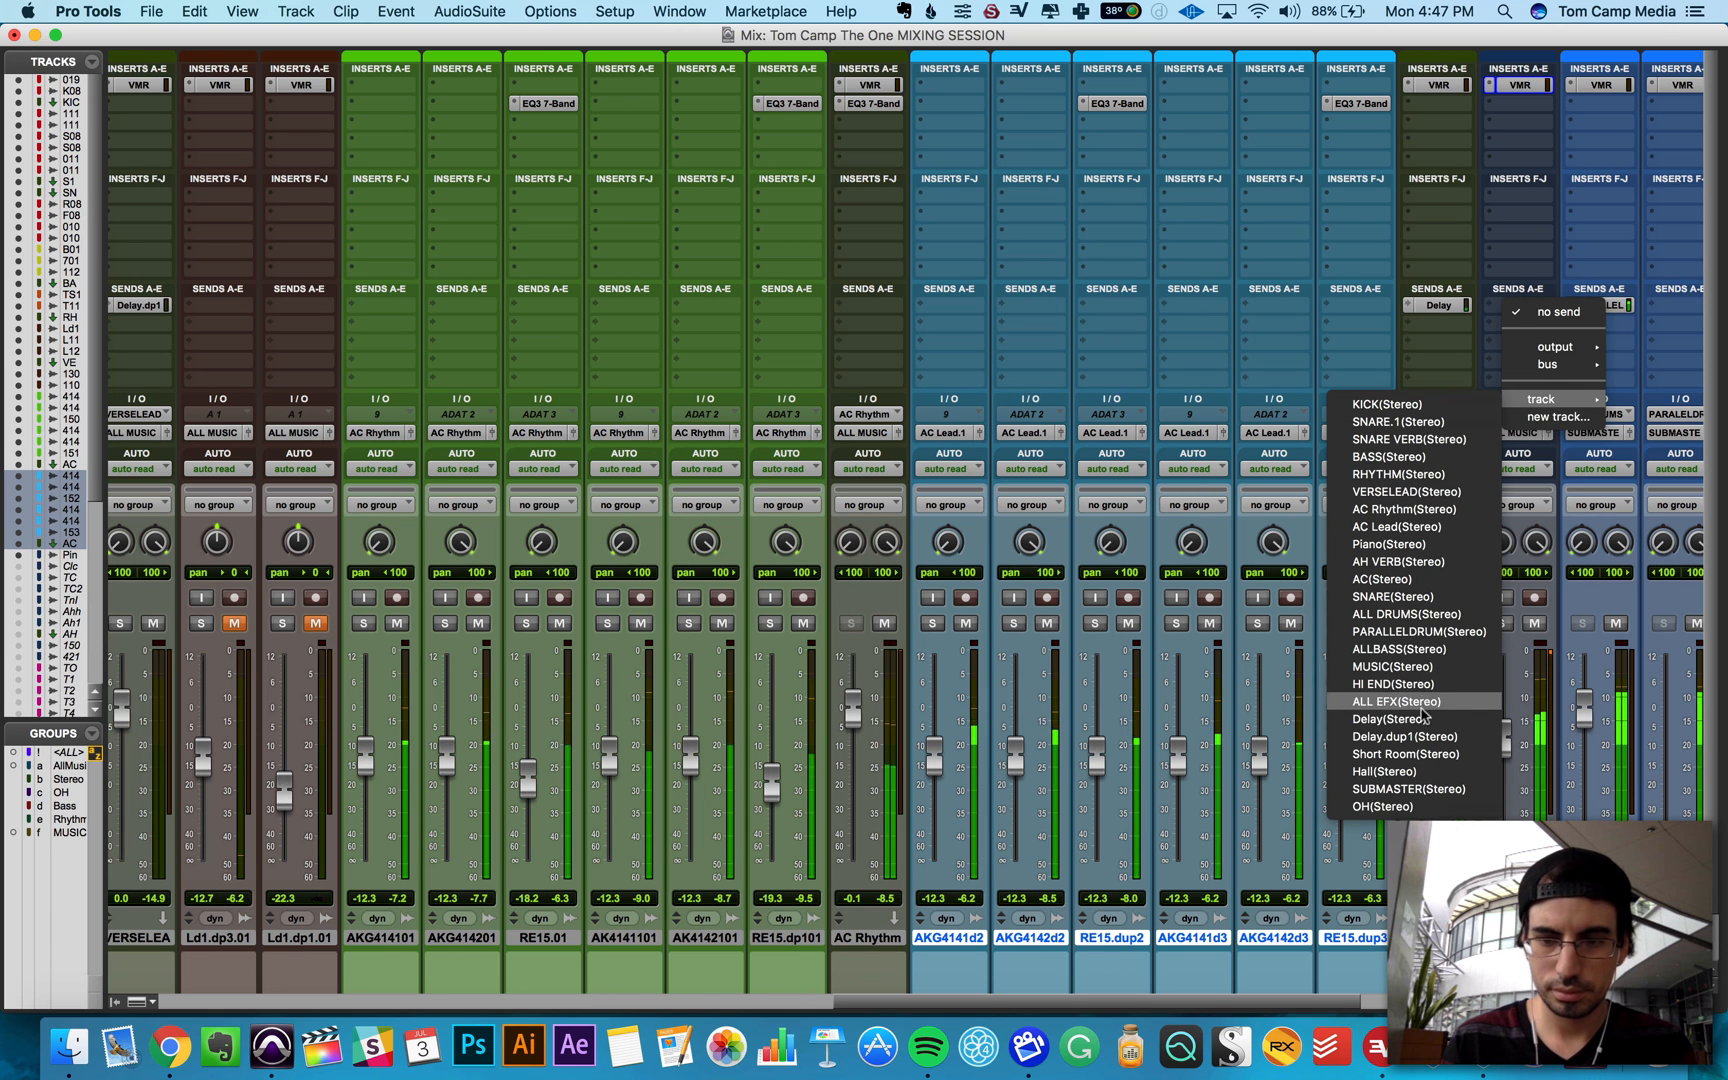
left_click(1410, 771)
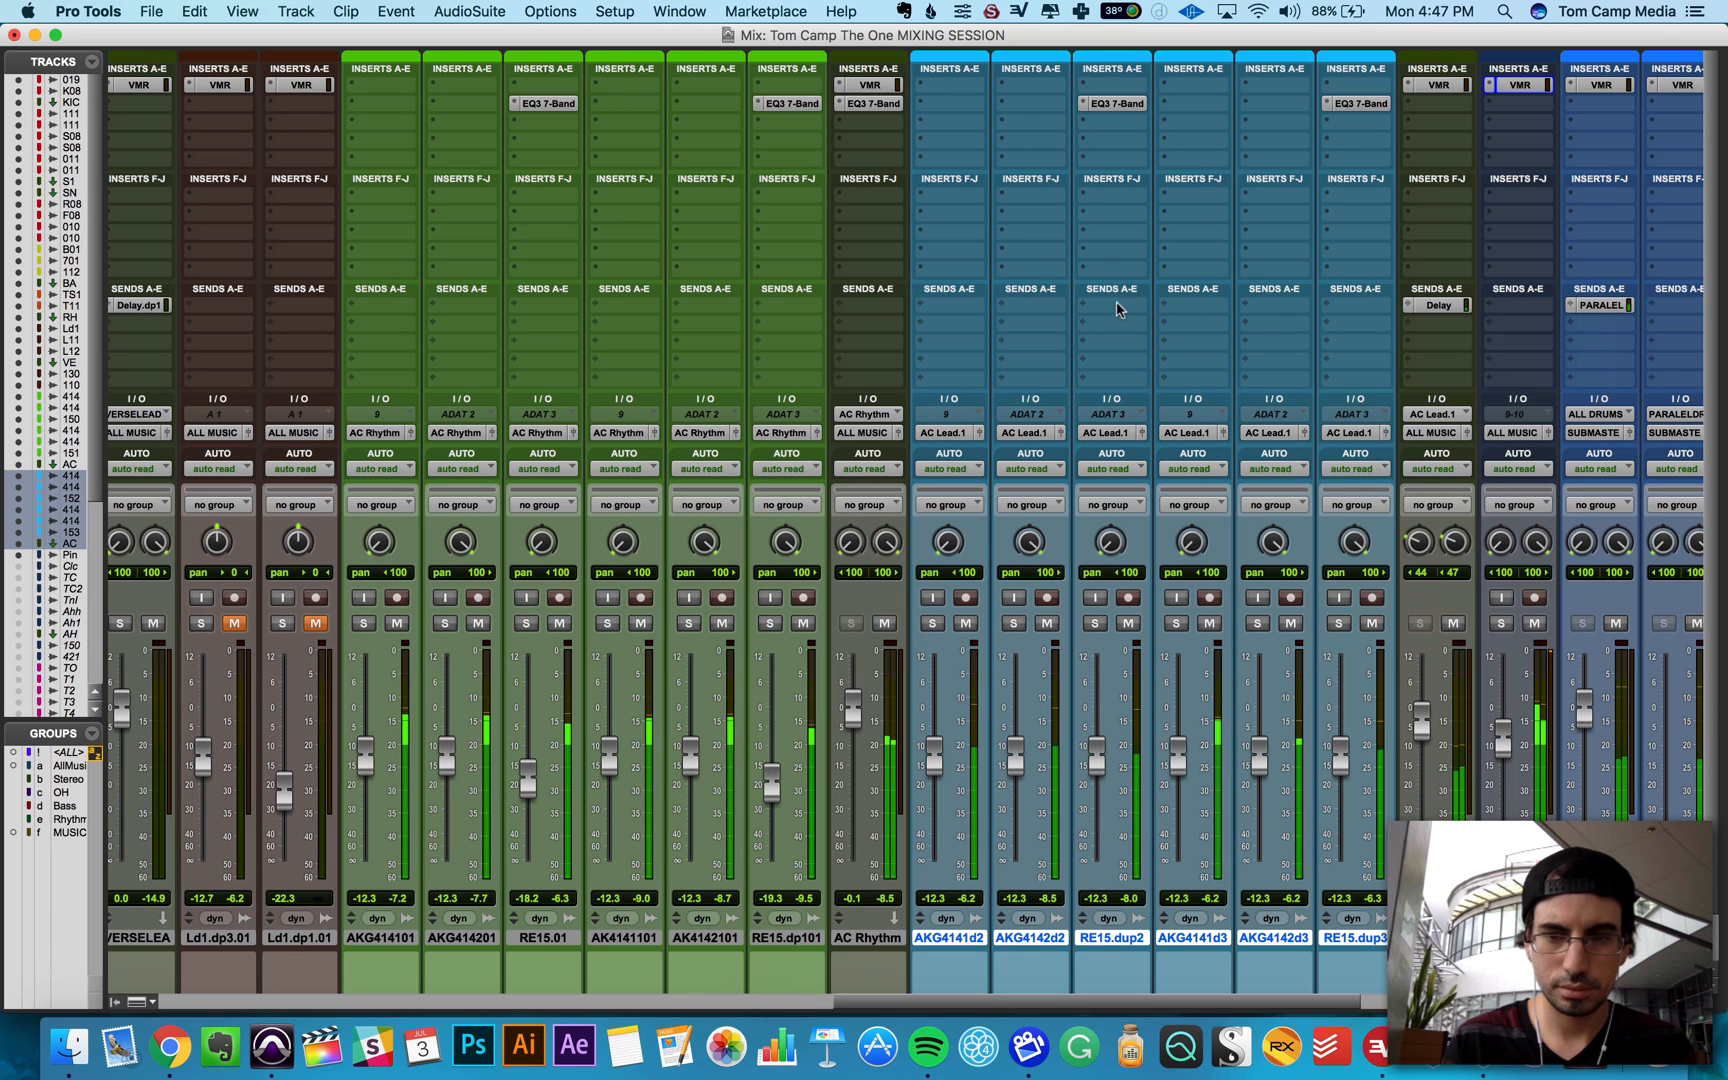
left_click(1503, 625)
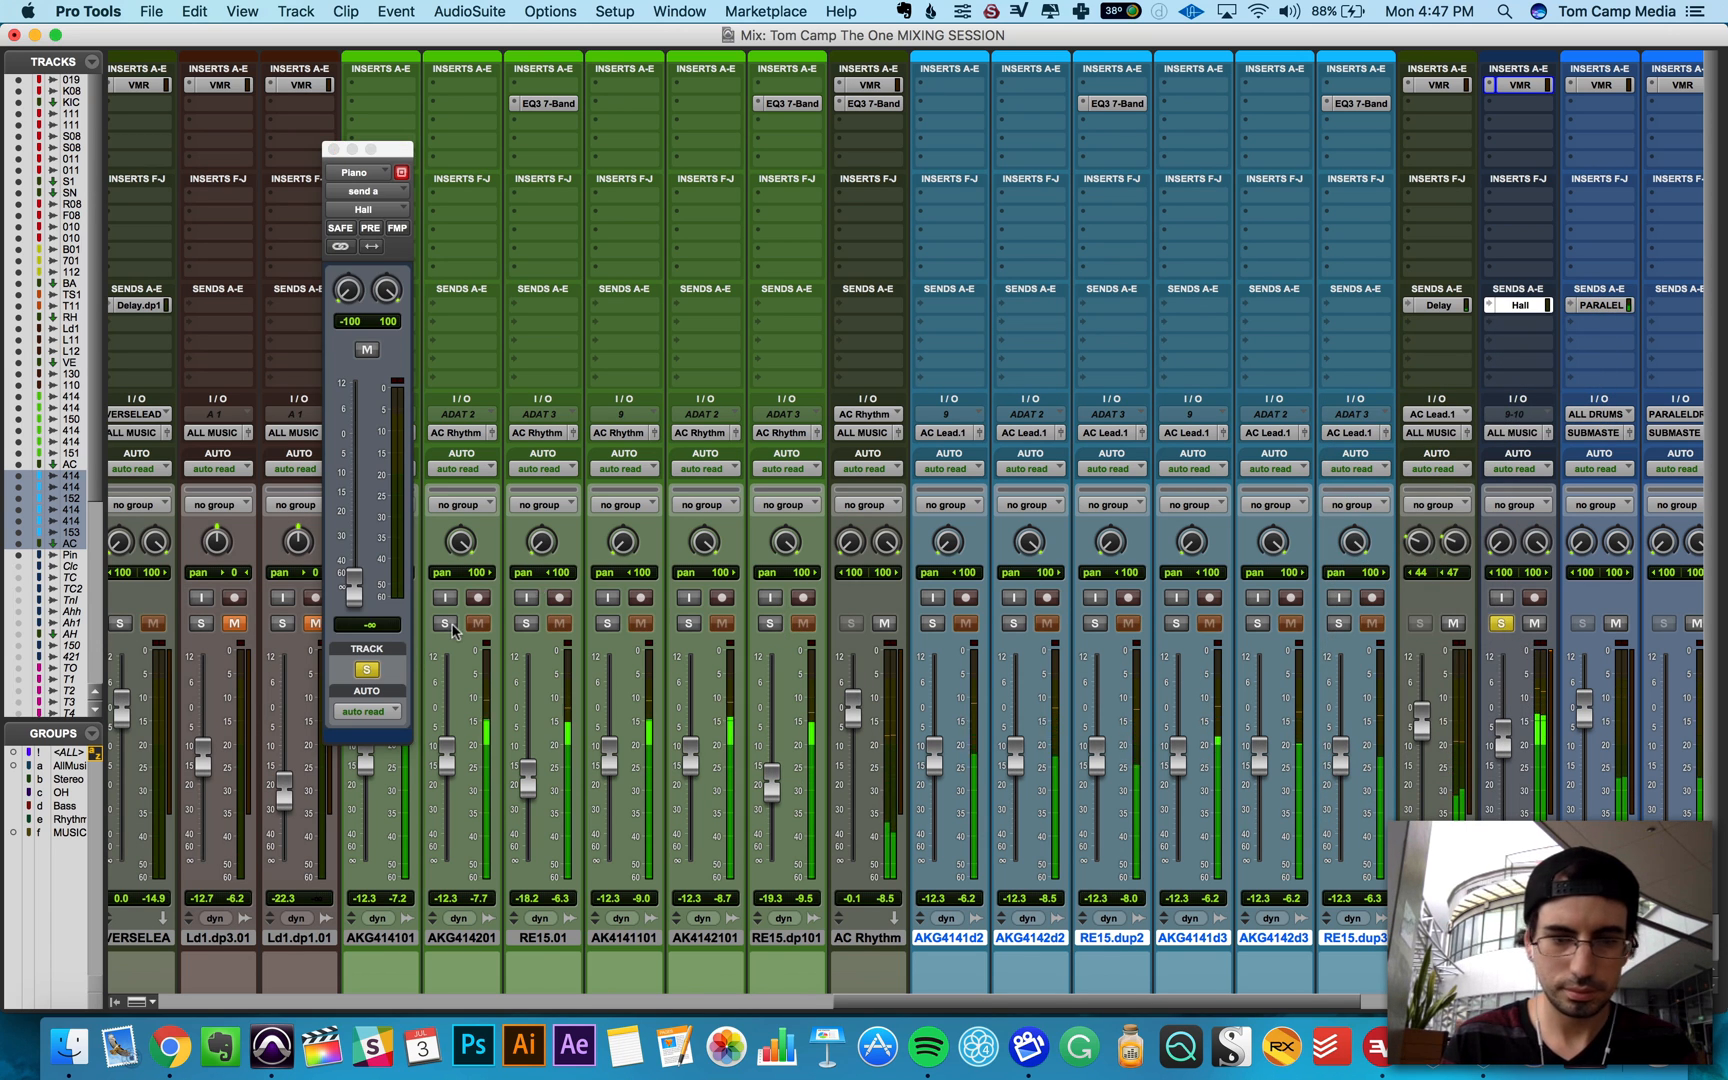
left_click_drag(353, 588, 360, 457)
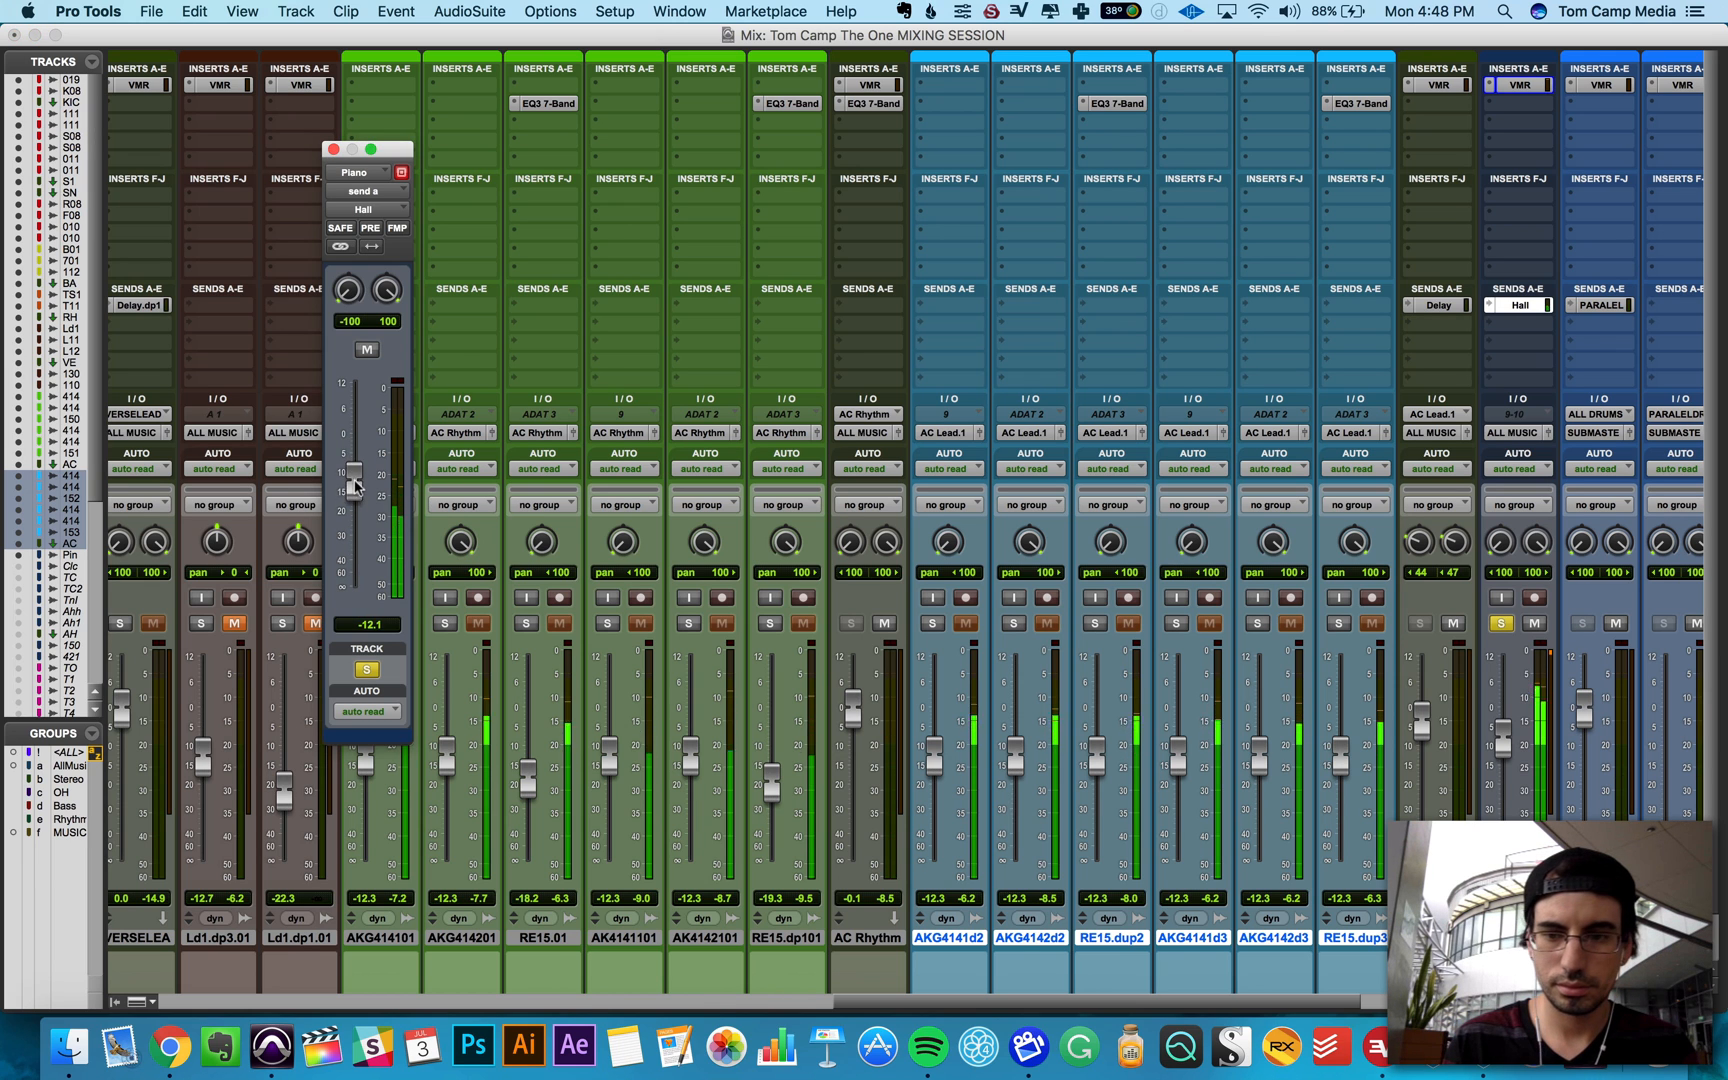
key("space")
left_click(334, 149)
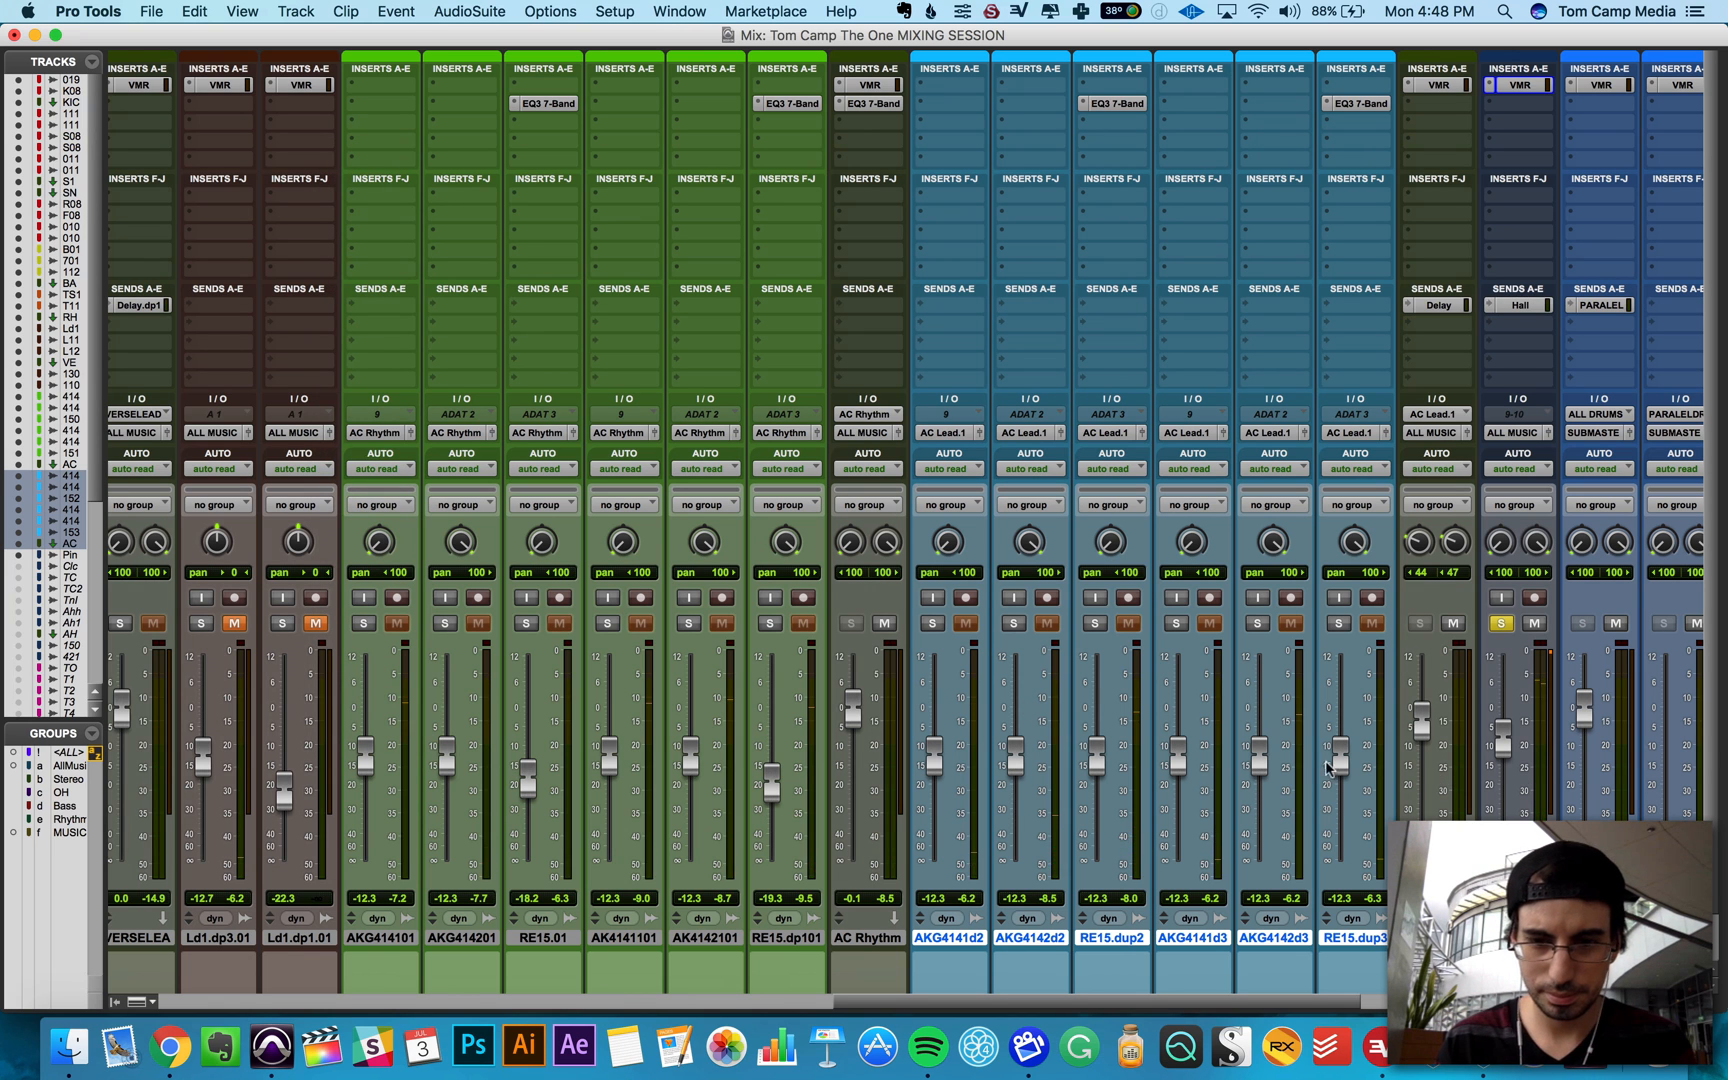
Step: Resume playback, return the Piano to the full mix by clearing its solo, and save the session
key("space")
left_click(1500, 623)
key("super+s")
scroll(1148, 715, "right", 15)
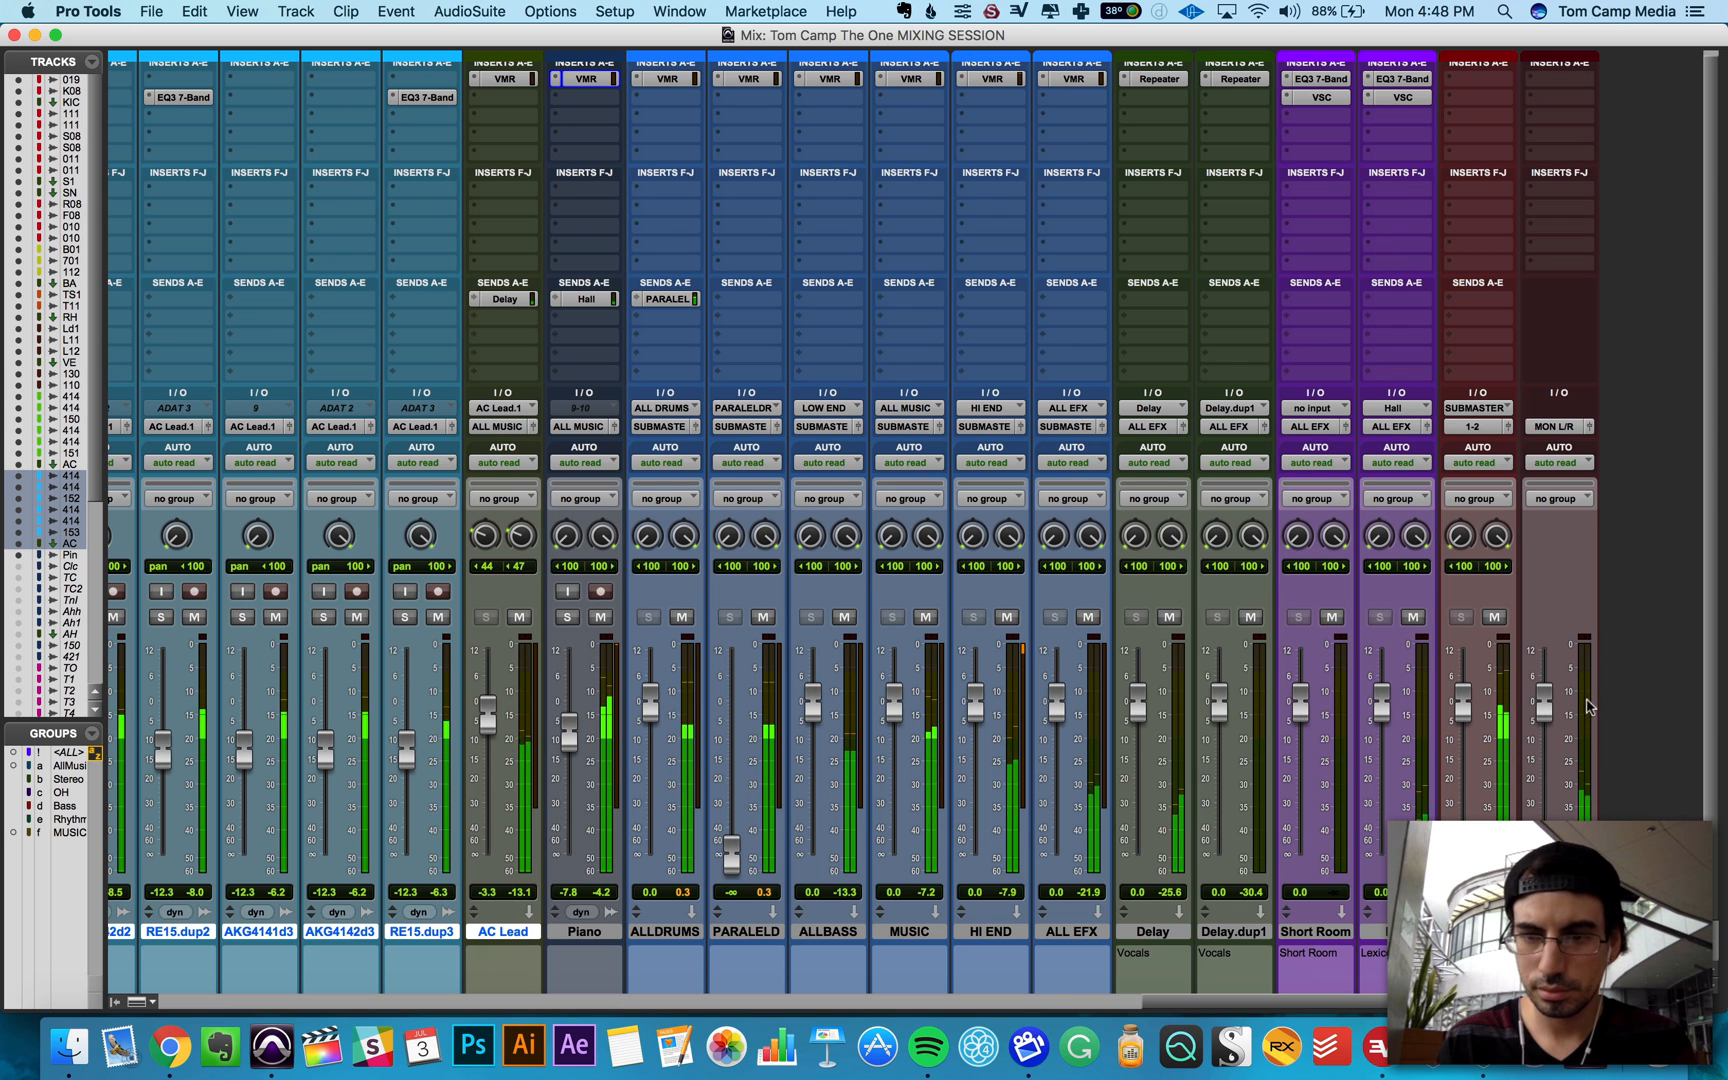
left_click(1473, 428)
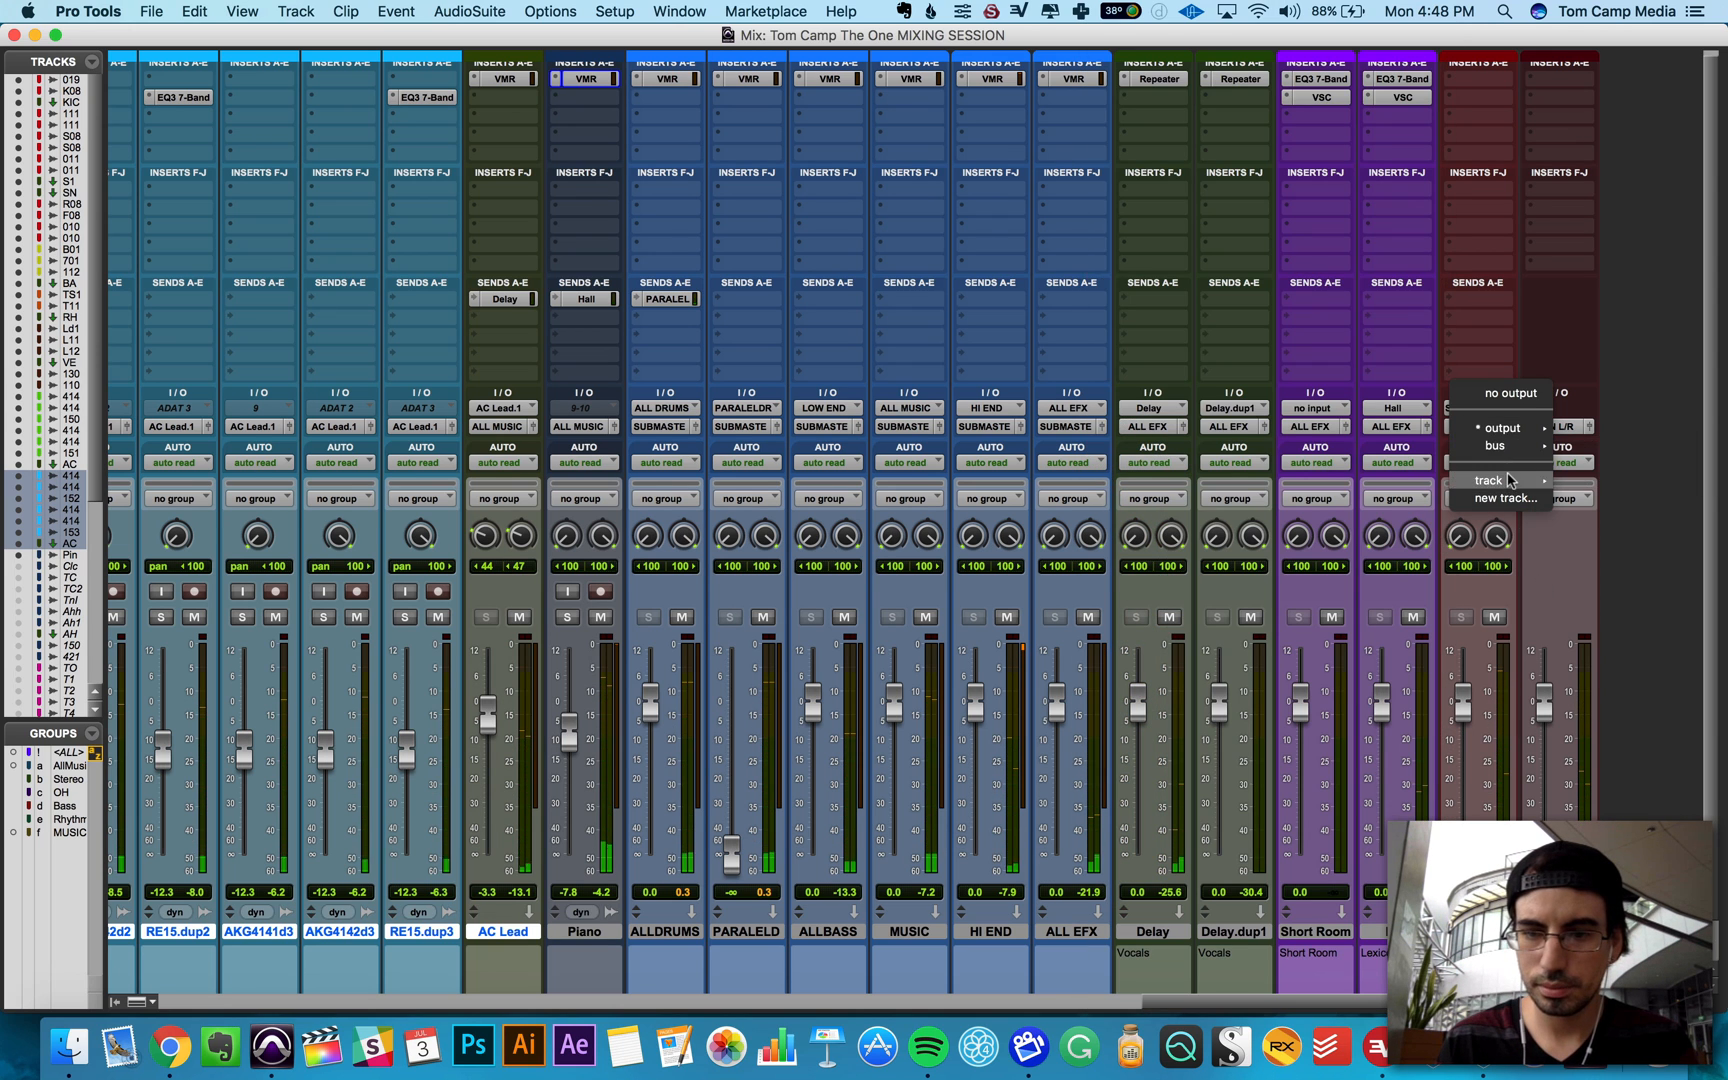
left_click(1703, 492)
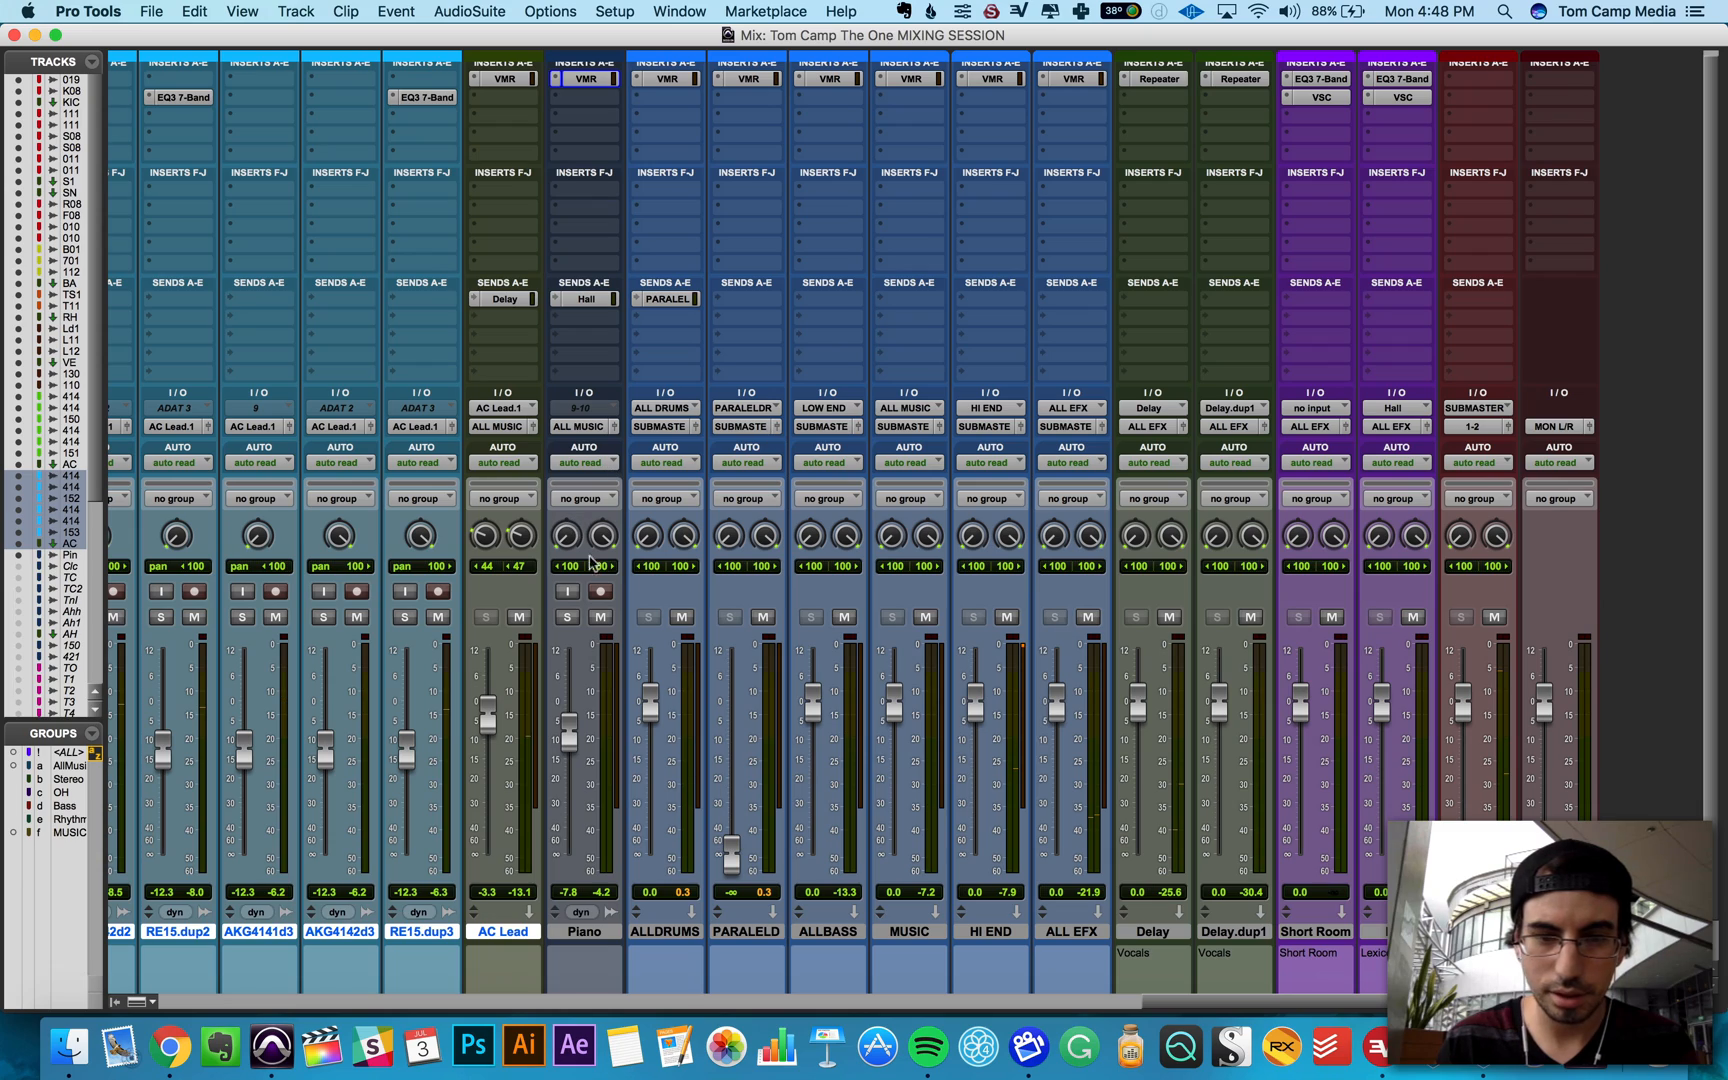
Step: Route the output of the snare reverb track to the ALL DRUMS track
scroll(1015, 745, "left", 10)
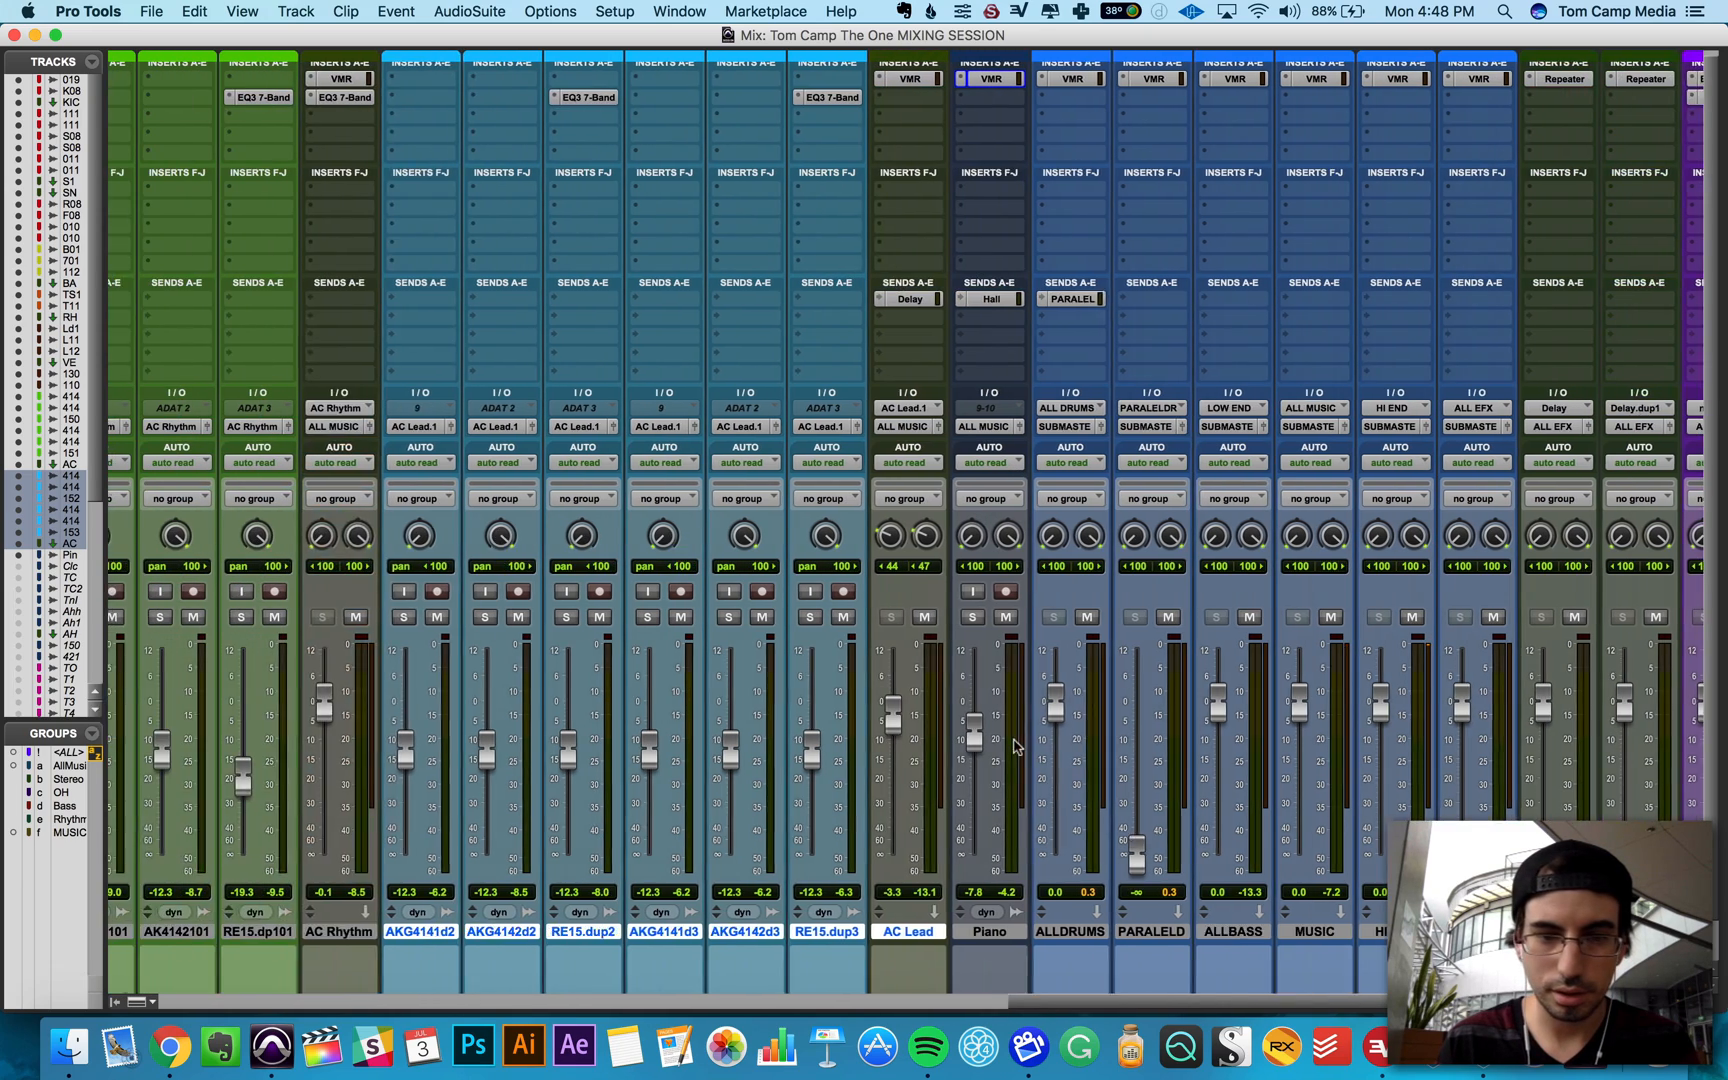
scroll(1015, 745, "left", 12)
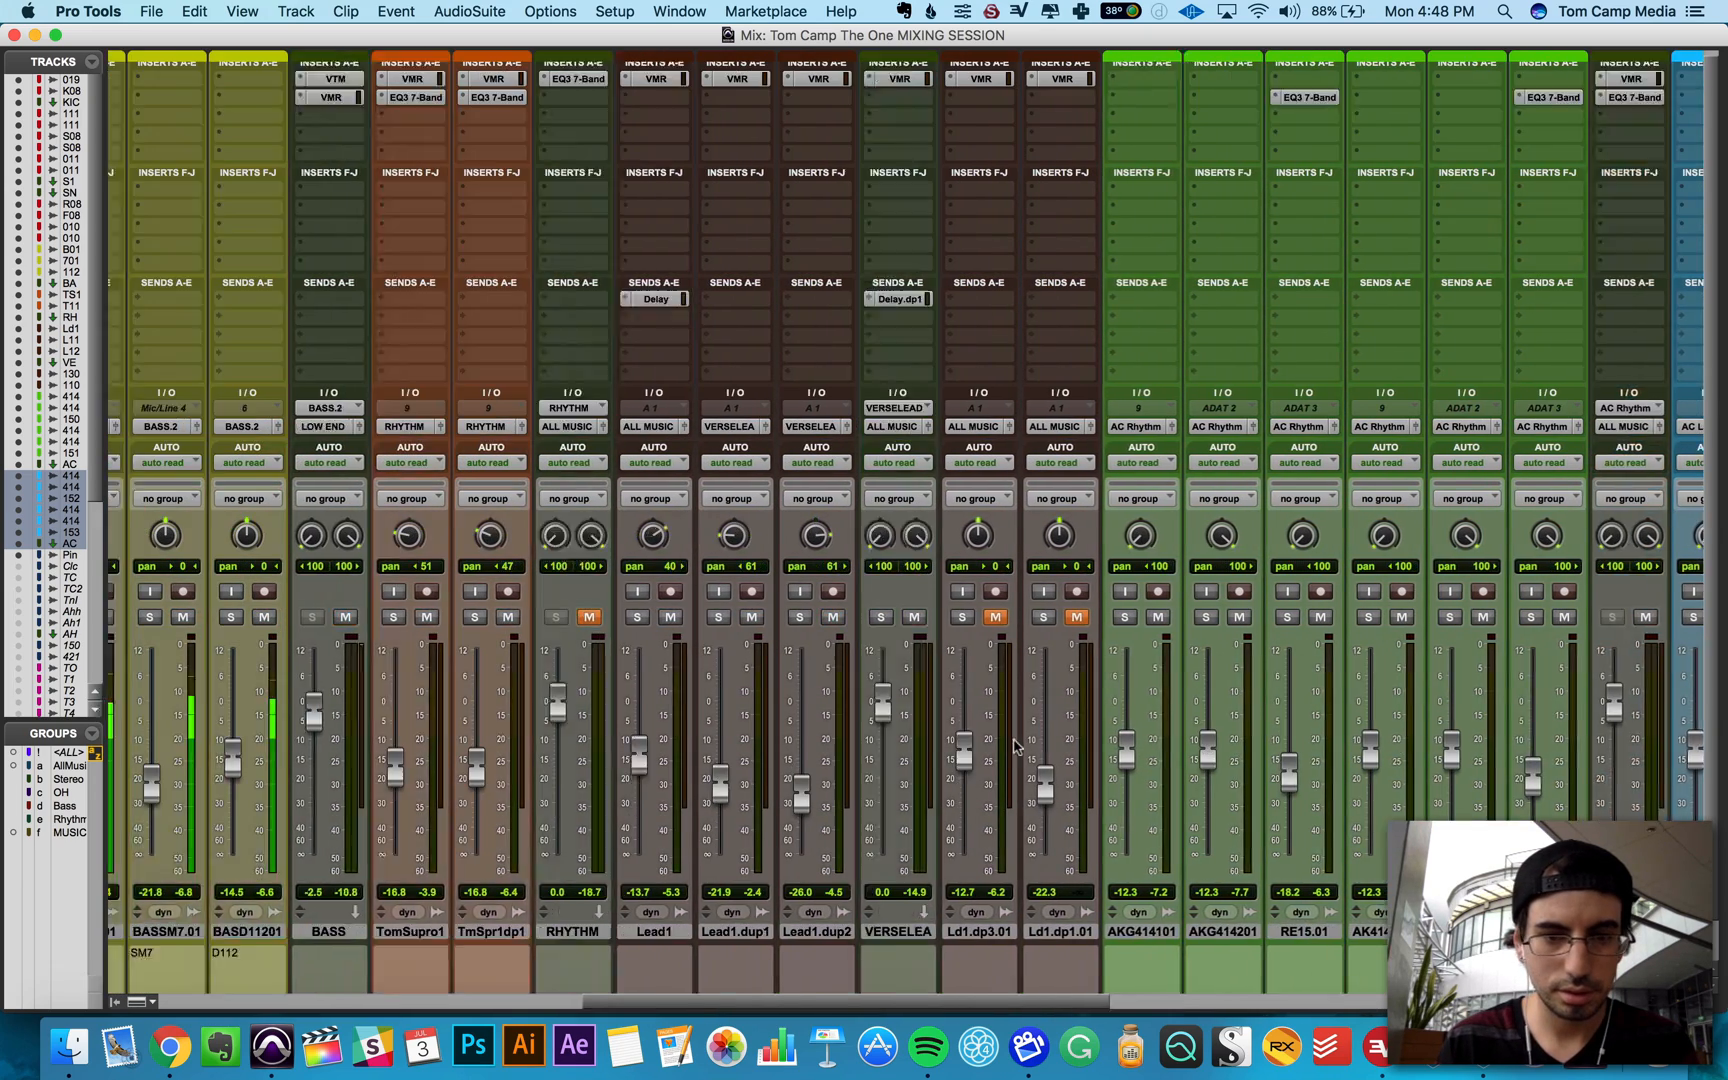
scroll(1015, 745, "left", 12)
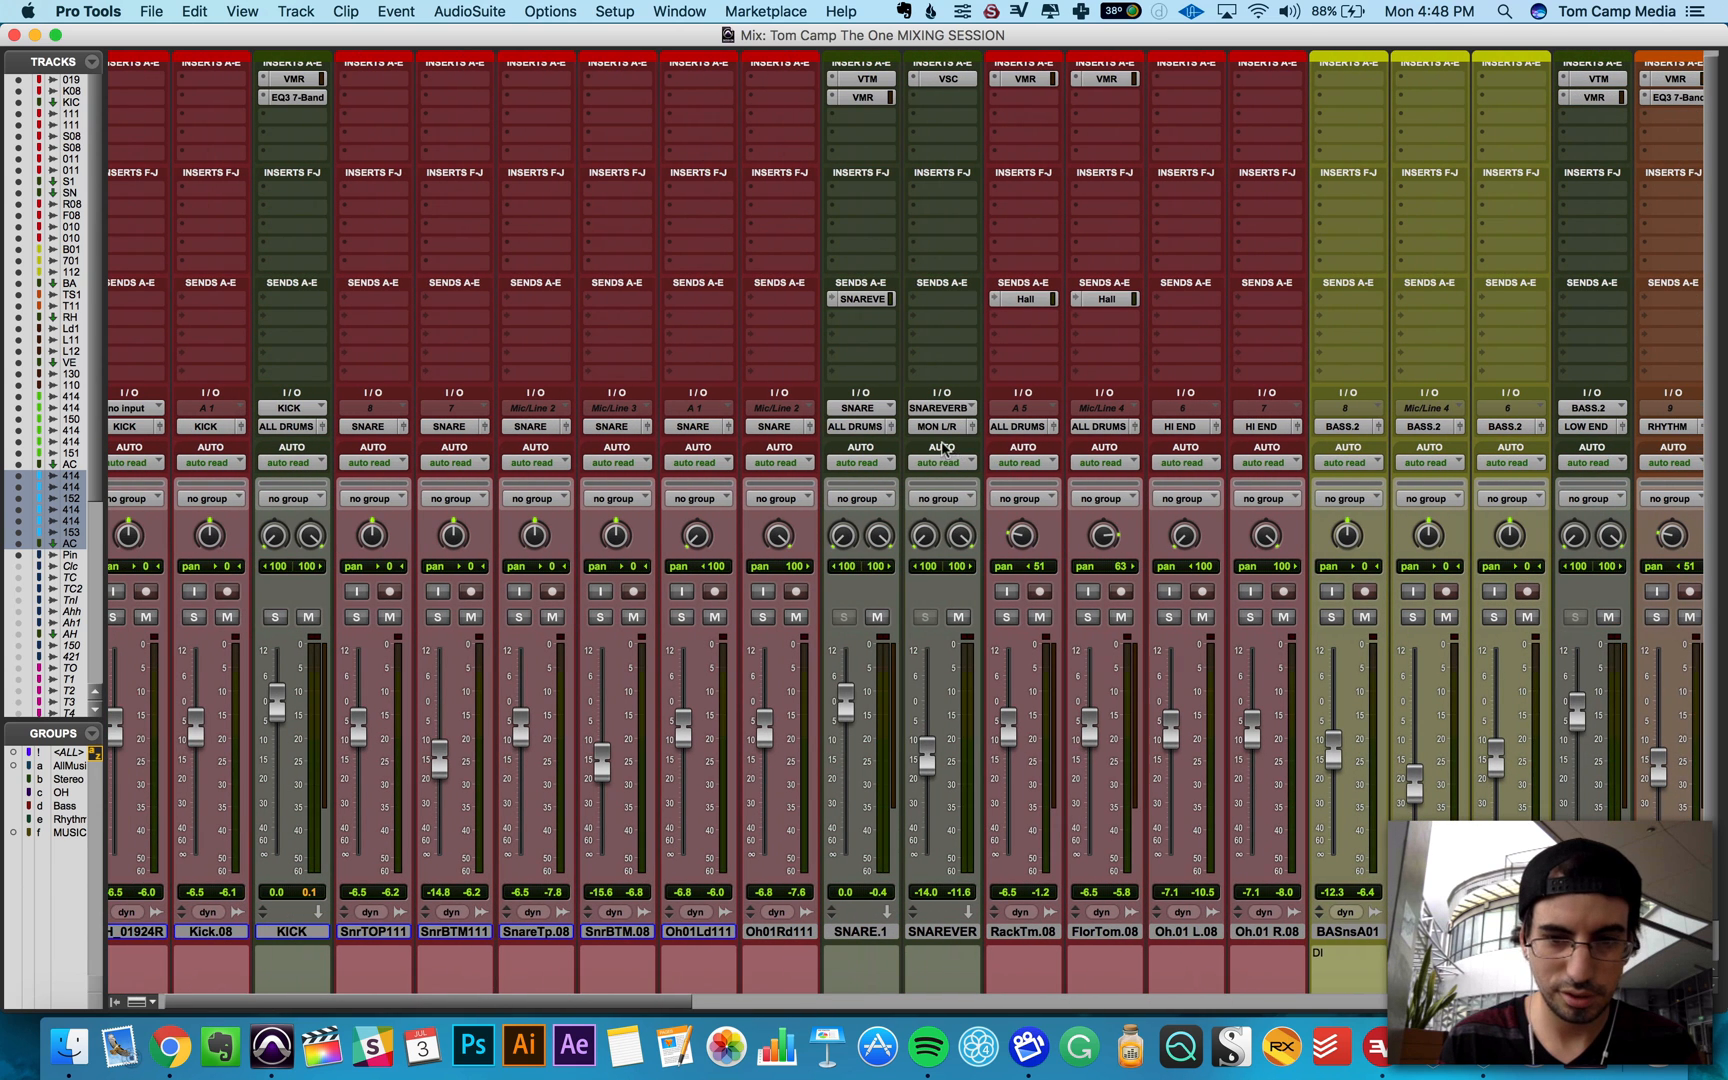
left_click(939, 428)
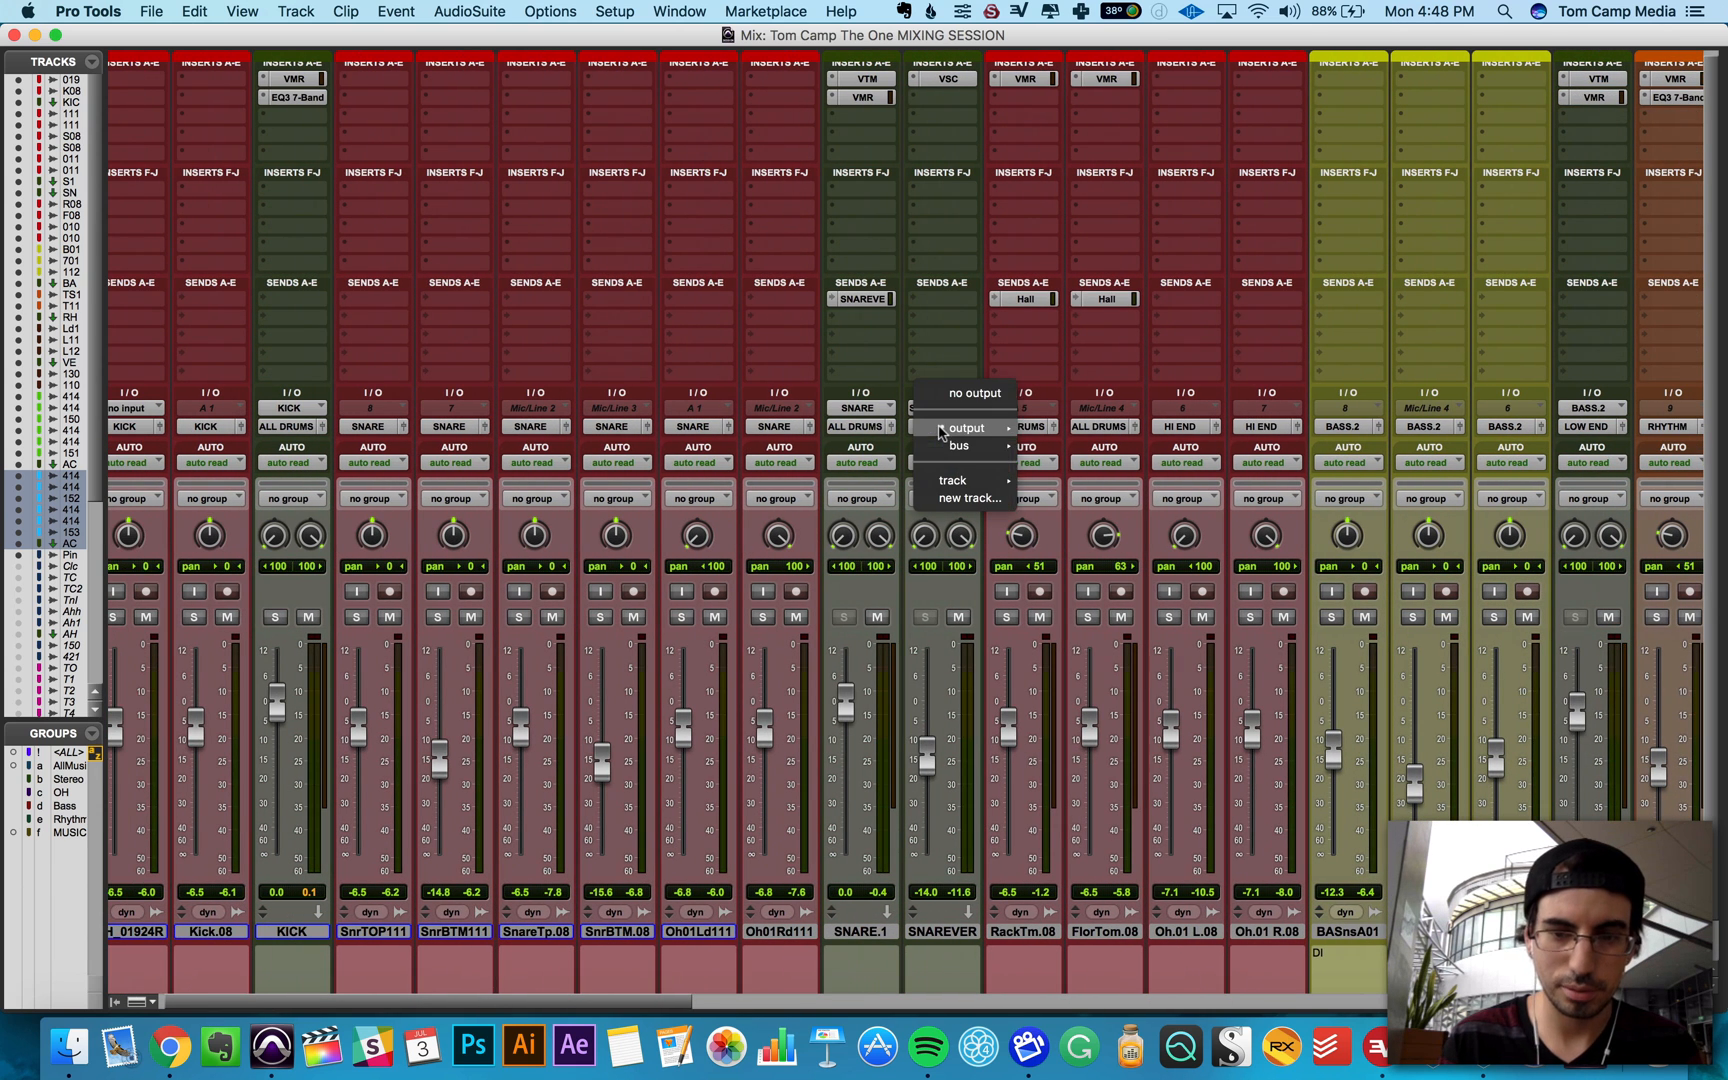
mouse_move(948, 477)
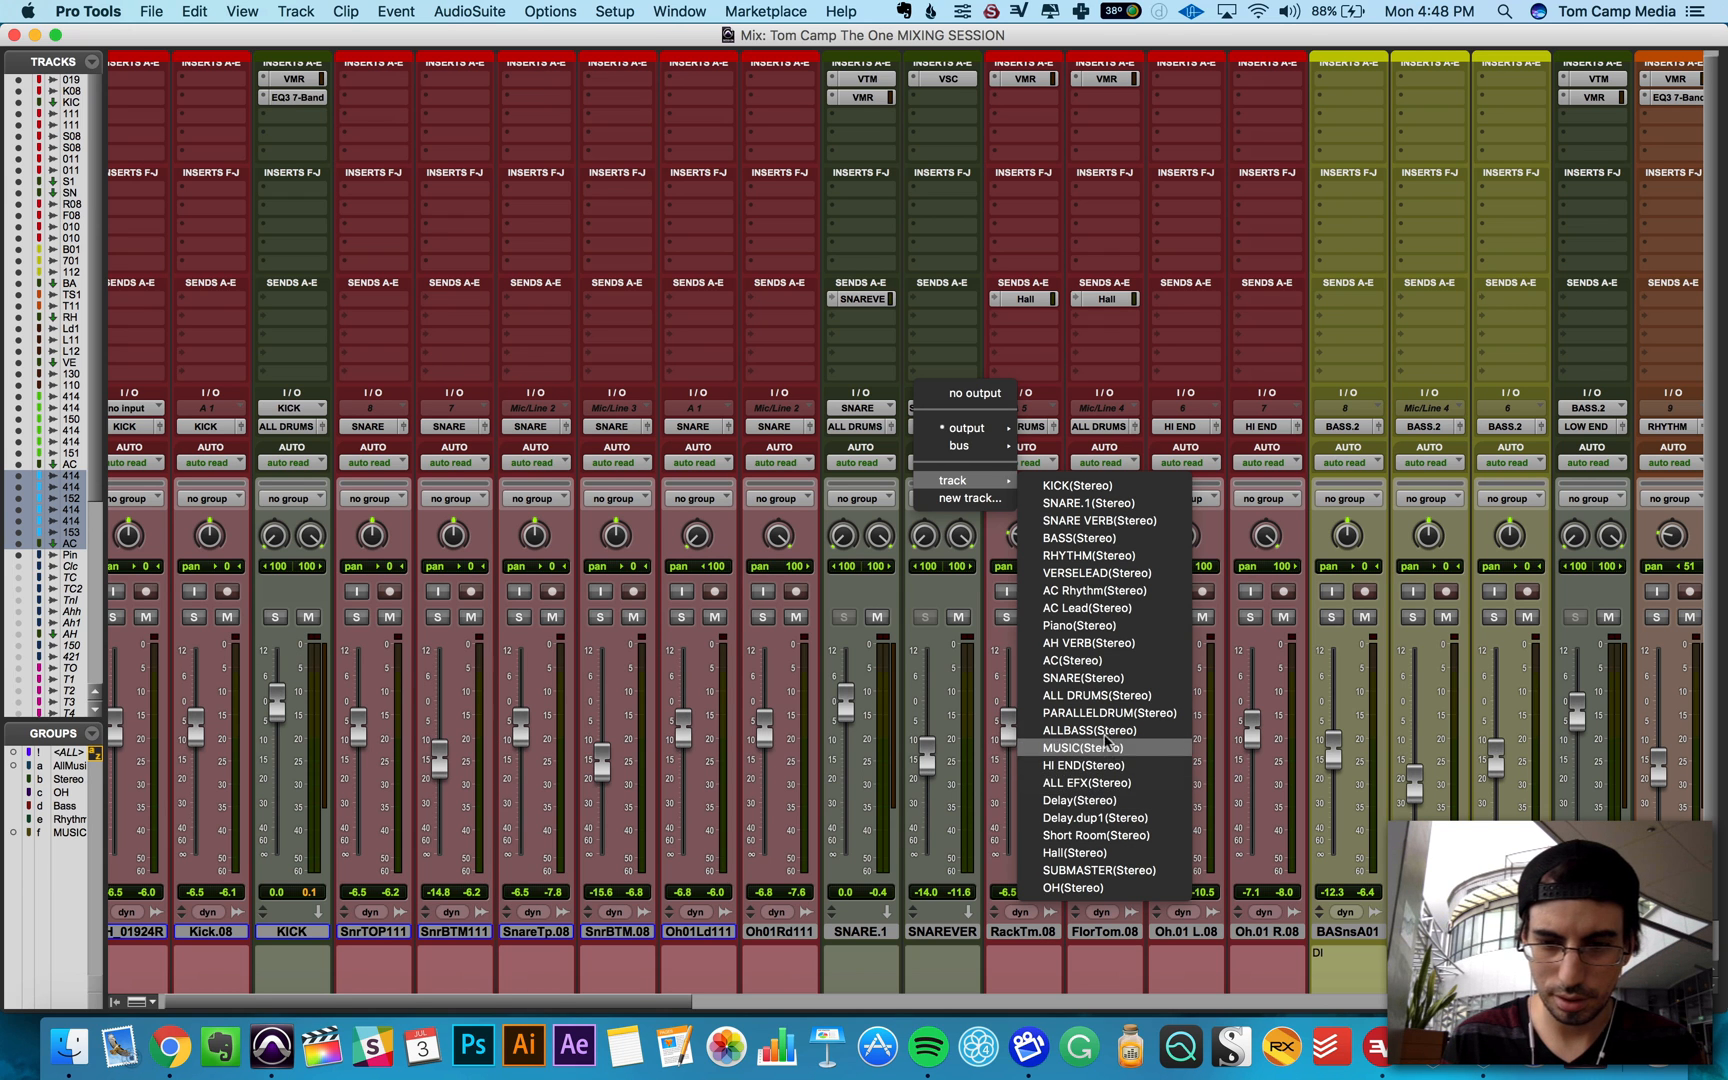
left_click(1097, 695)
Step: Set the output of the SUBMASTER track to MON L/R
scroll(1295, 760, "right", 10)
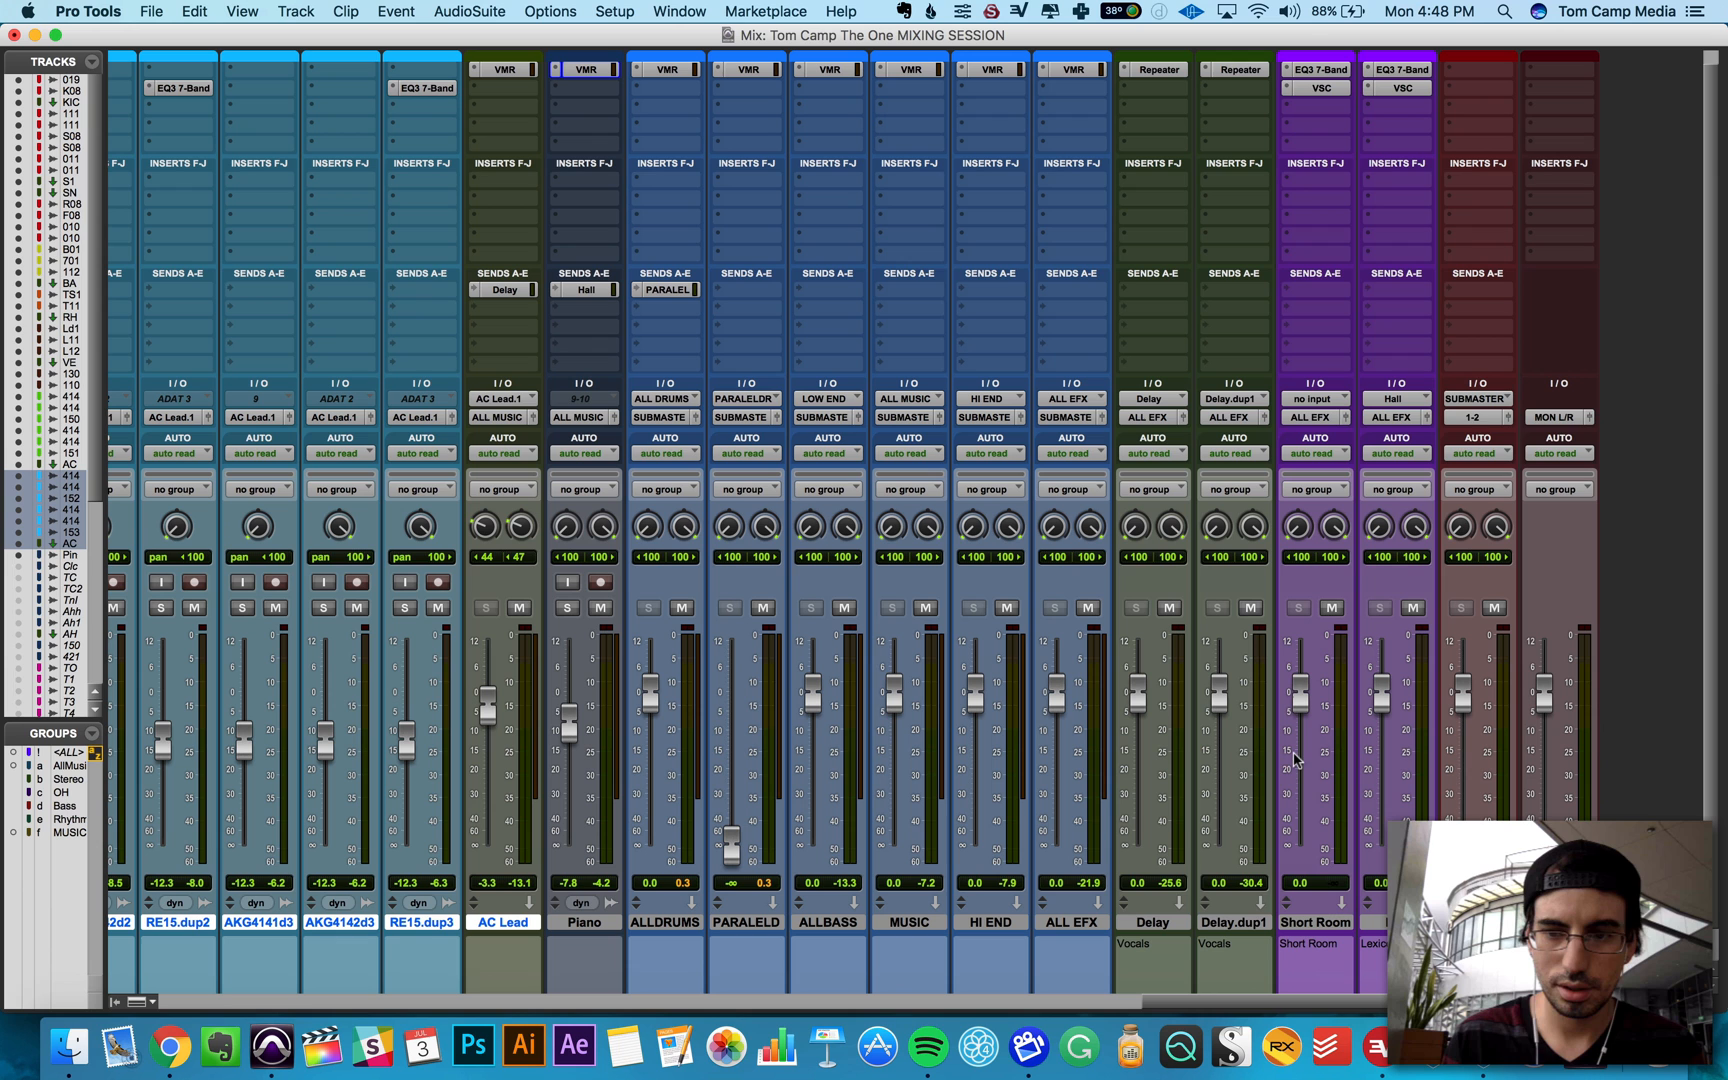
left_click(1474, 418)
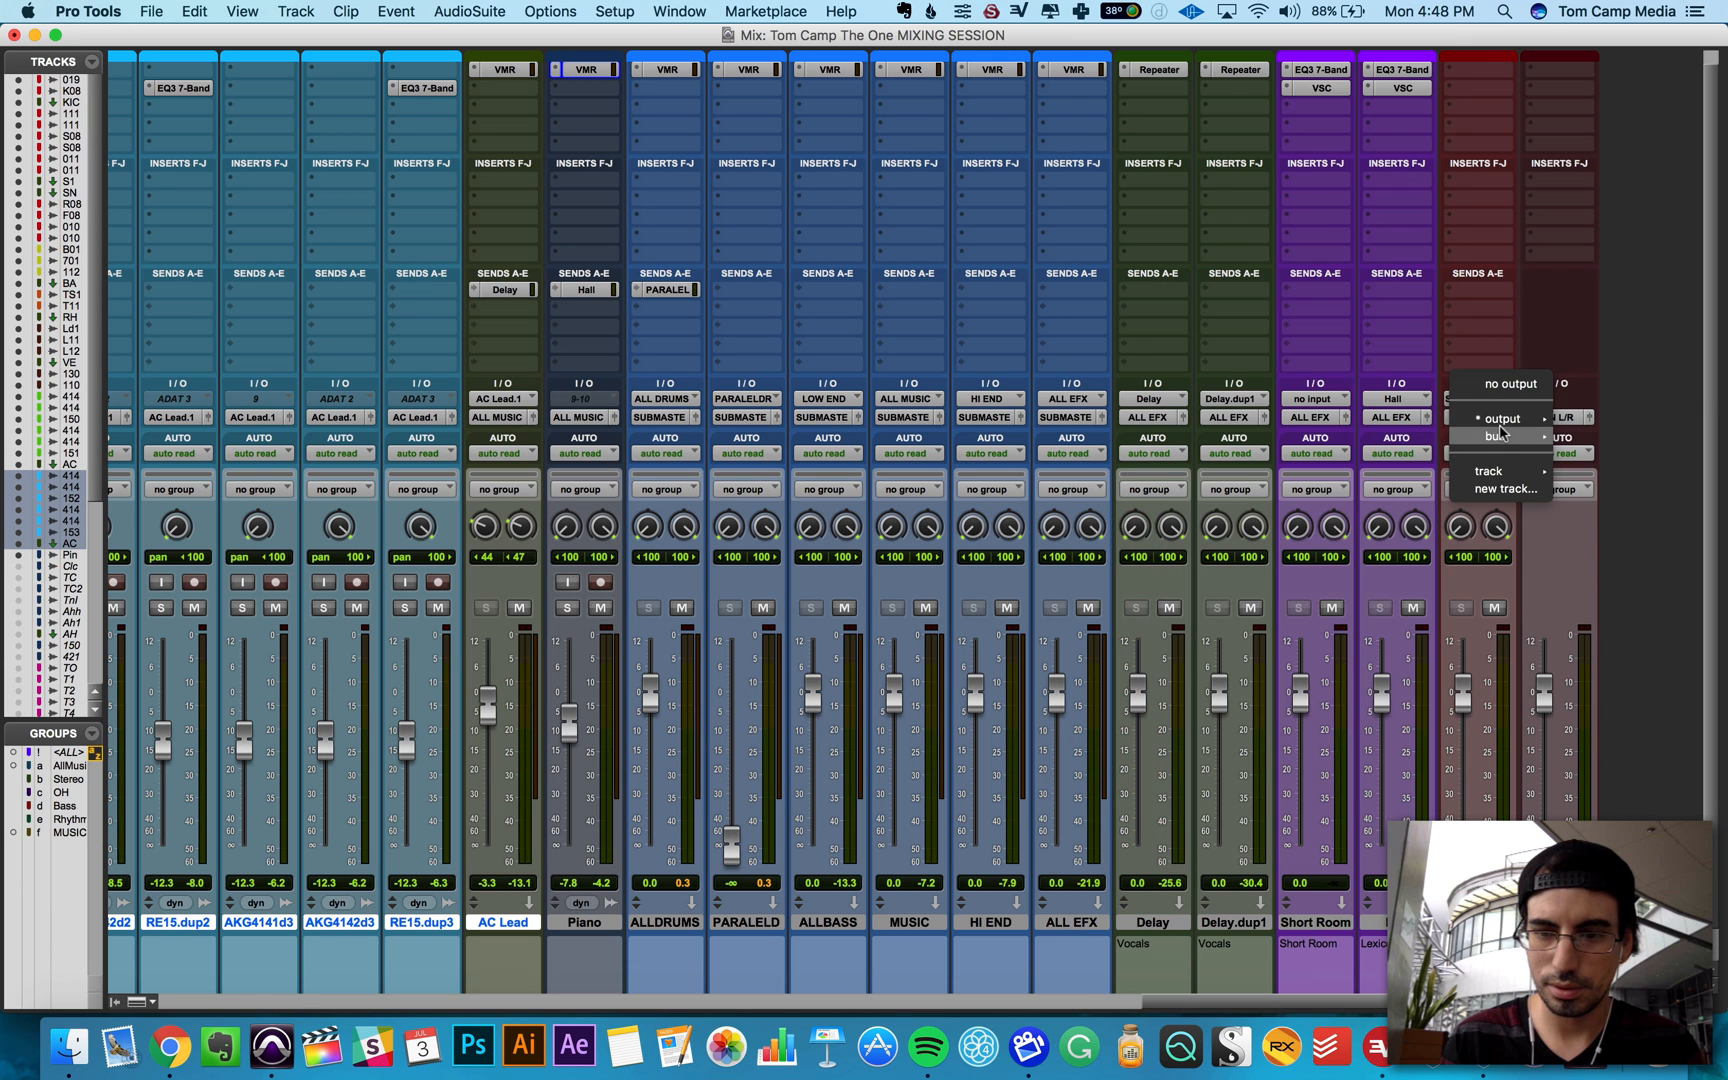
mouse_move(1508, 418)
left_click(1206, 21)
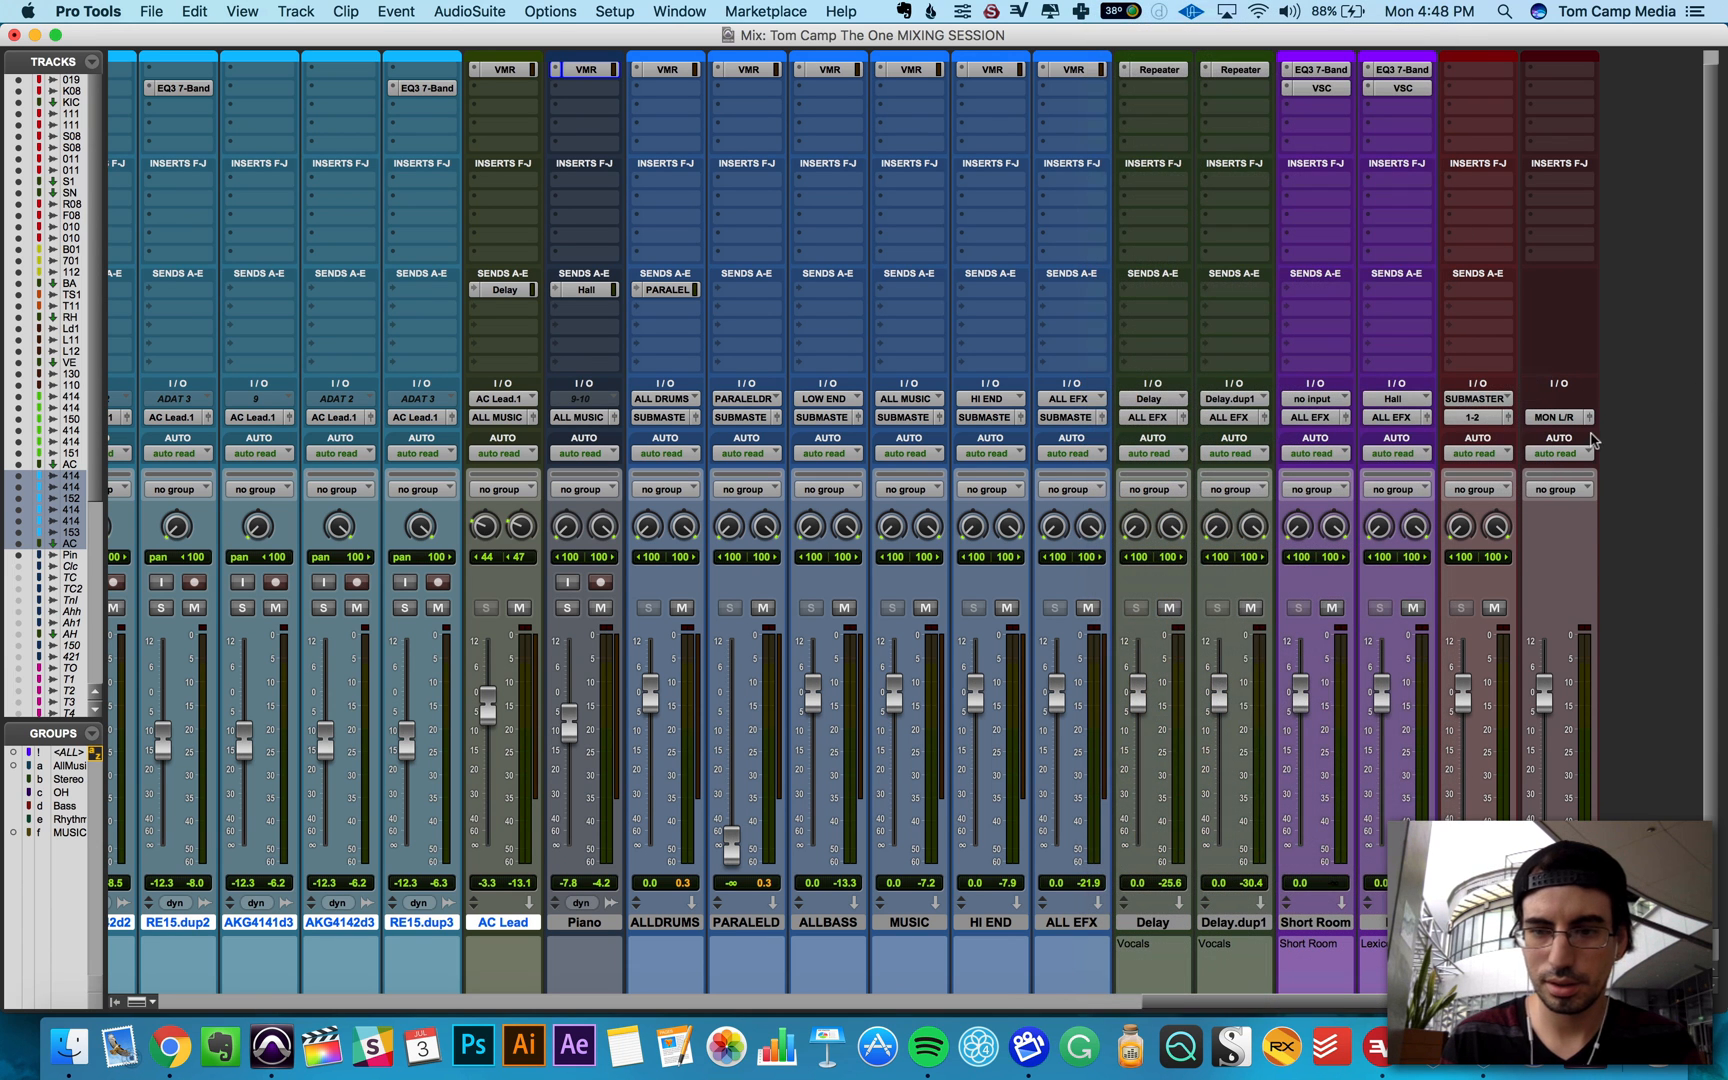
Step: Play back the full mix and look over the mixer channels from the drums through the AC Lead
key("space")
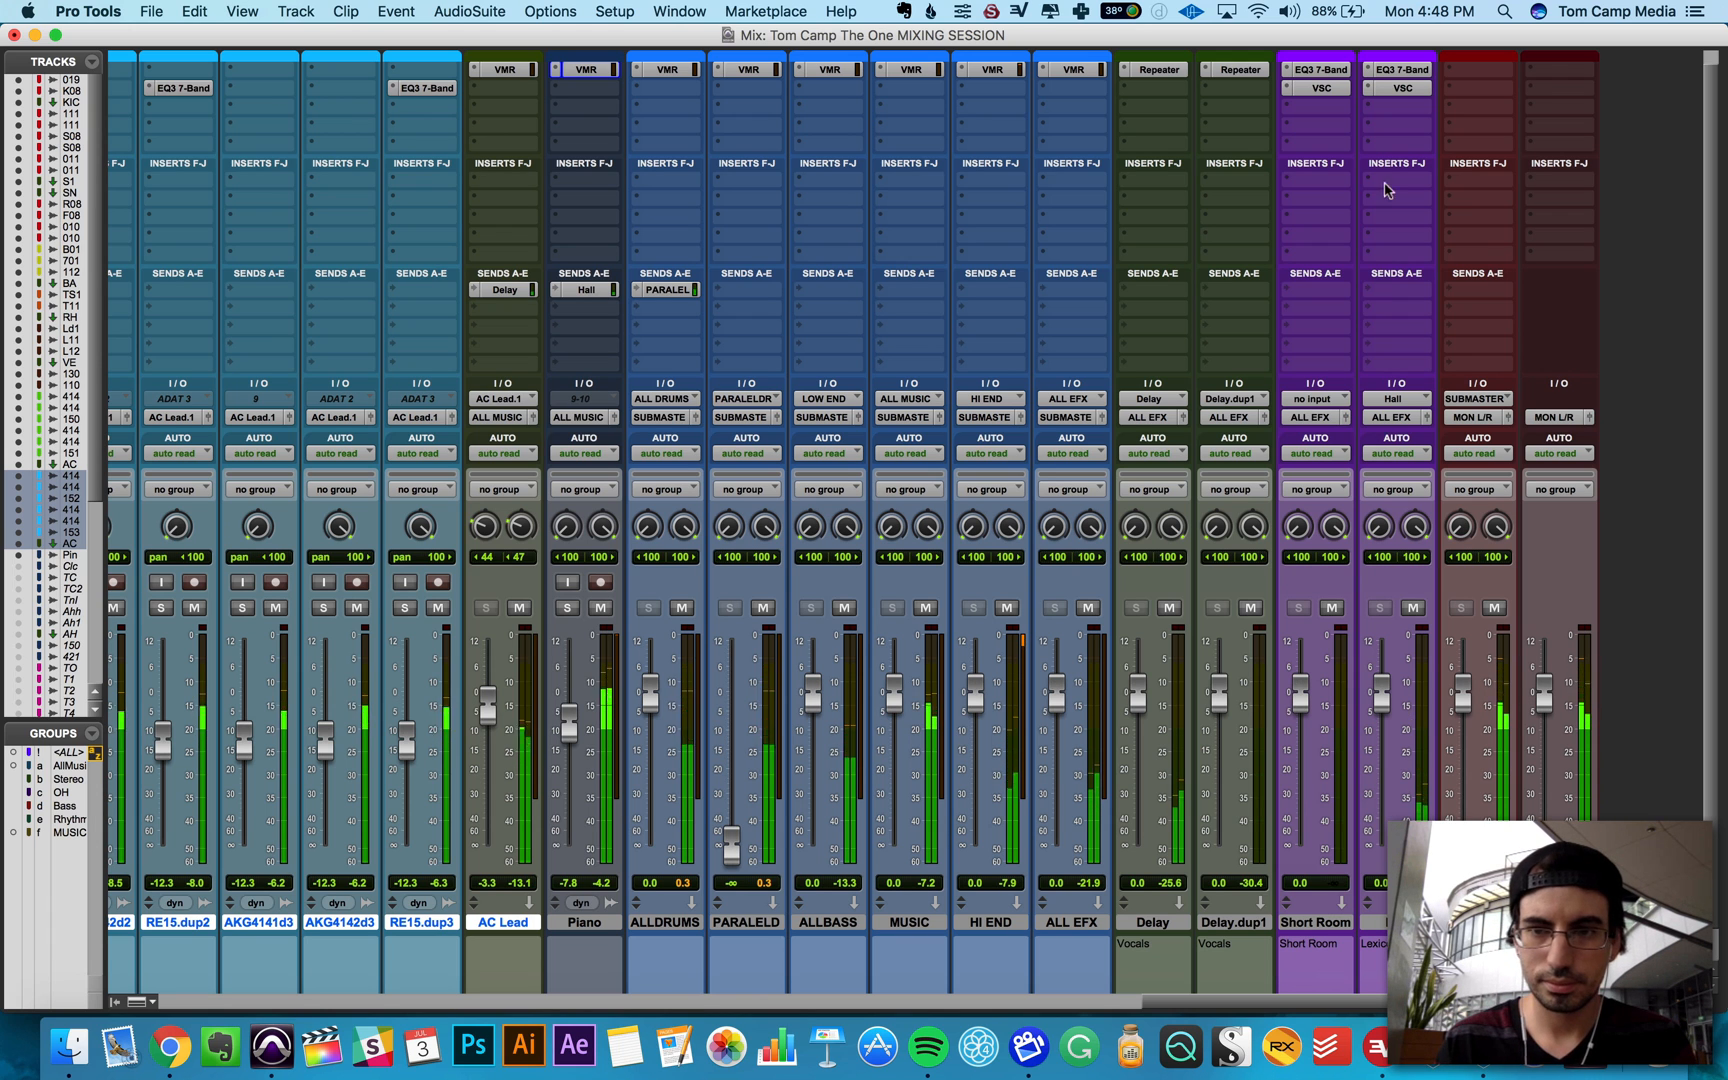
scroll(1345, 270, "left", 15)
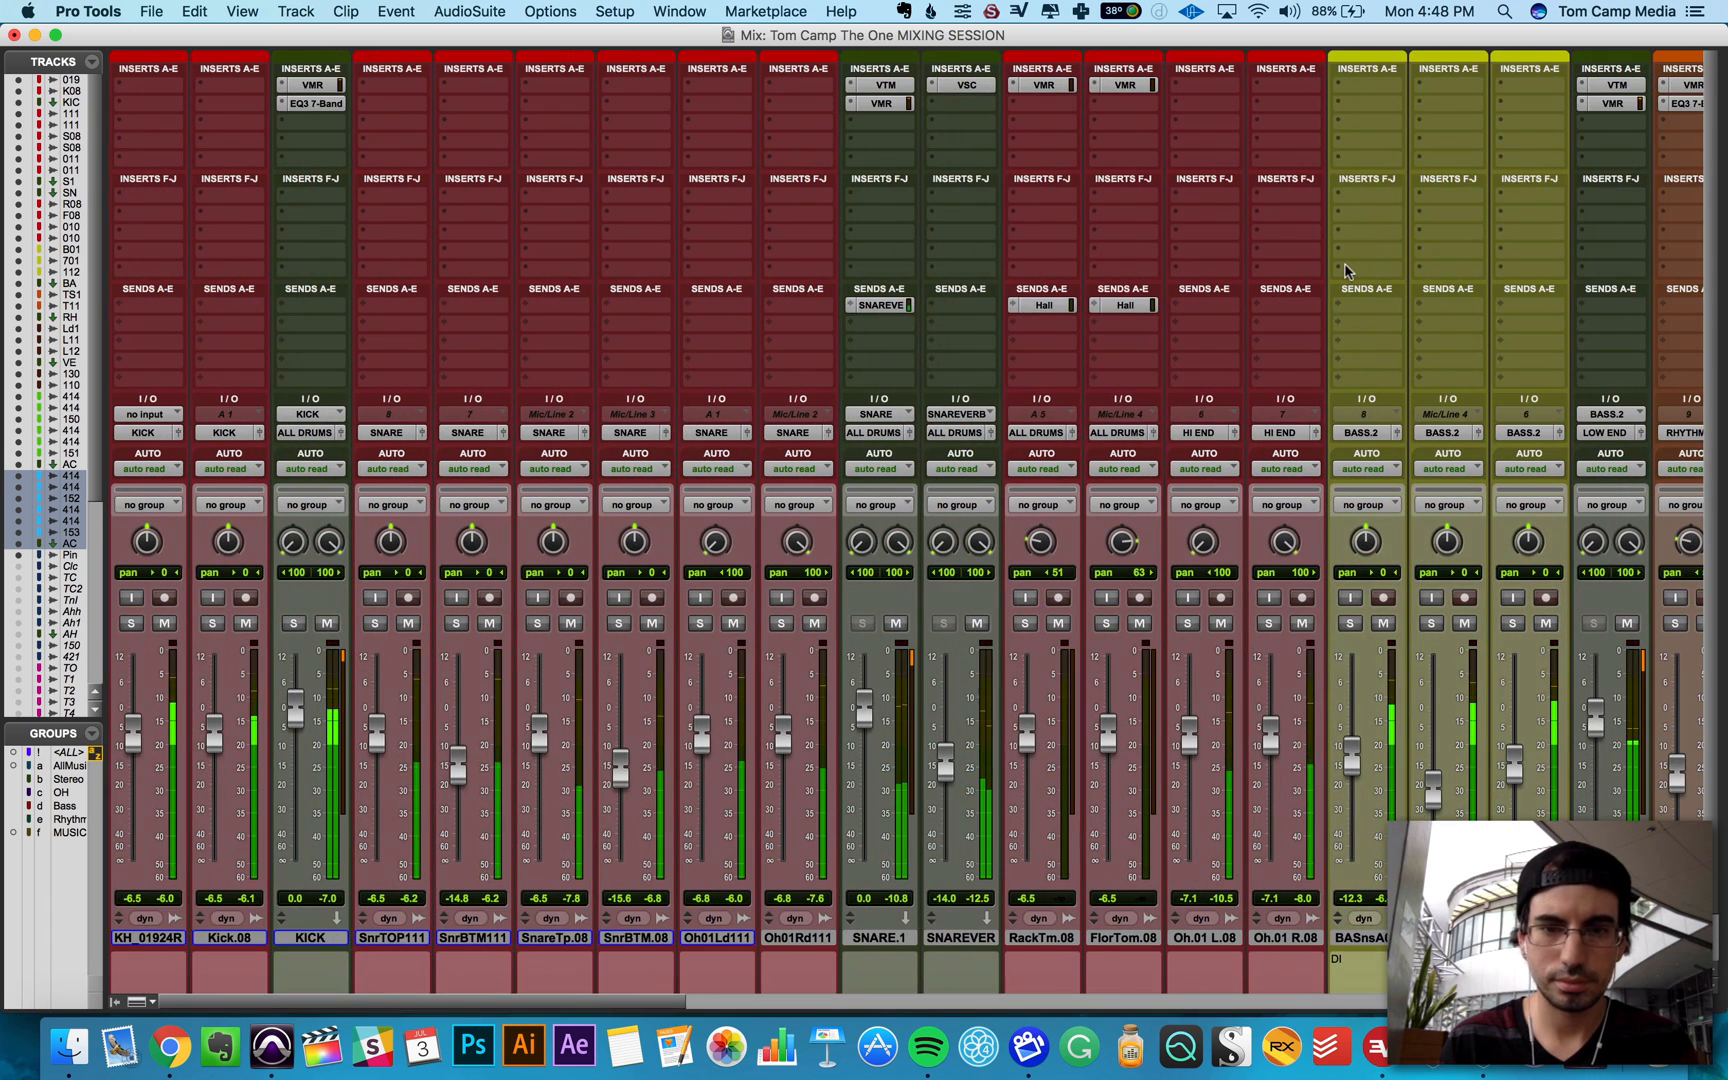
scroll(1345, 270, "right", 4)
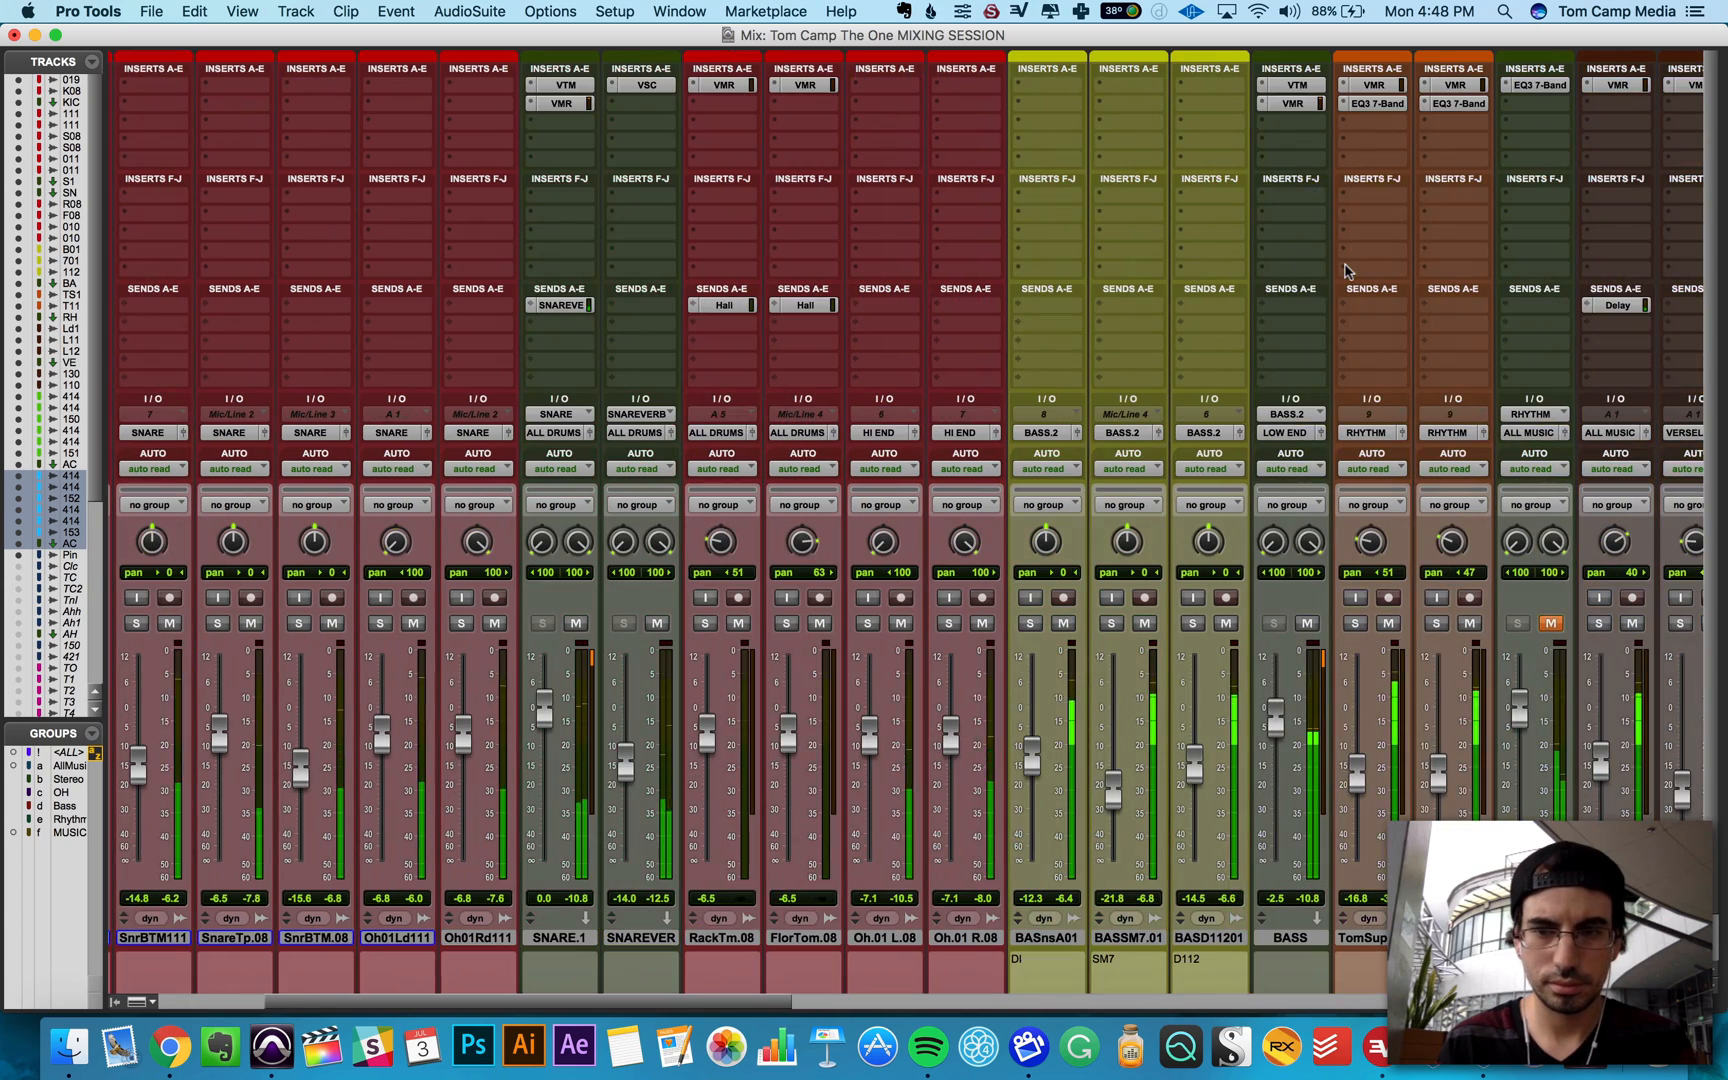
scroll(1345, 270, "right", 14)
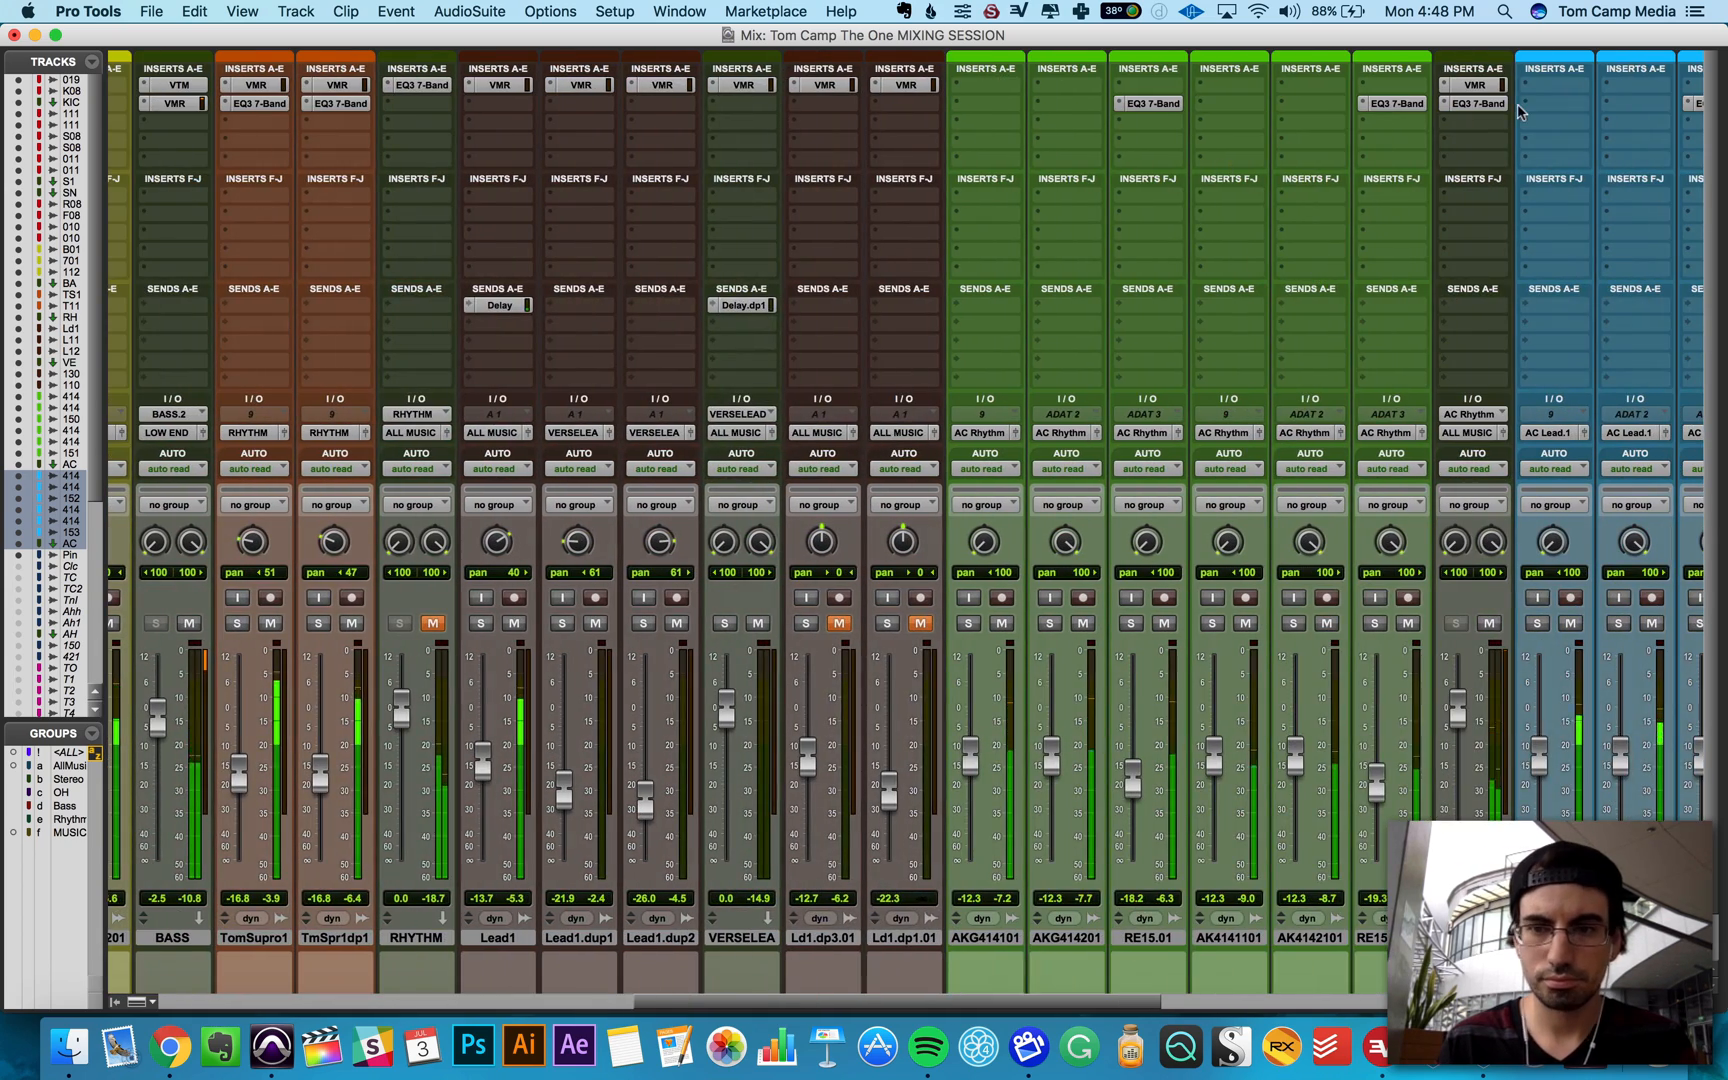
scroll(1518, 112, "right", 8)
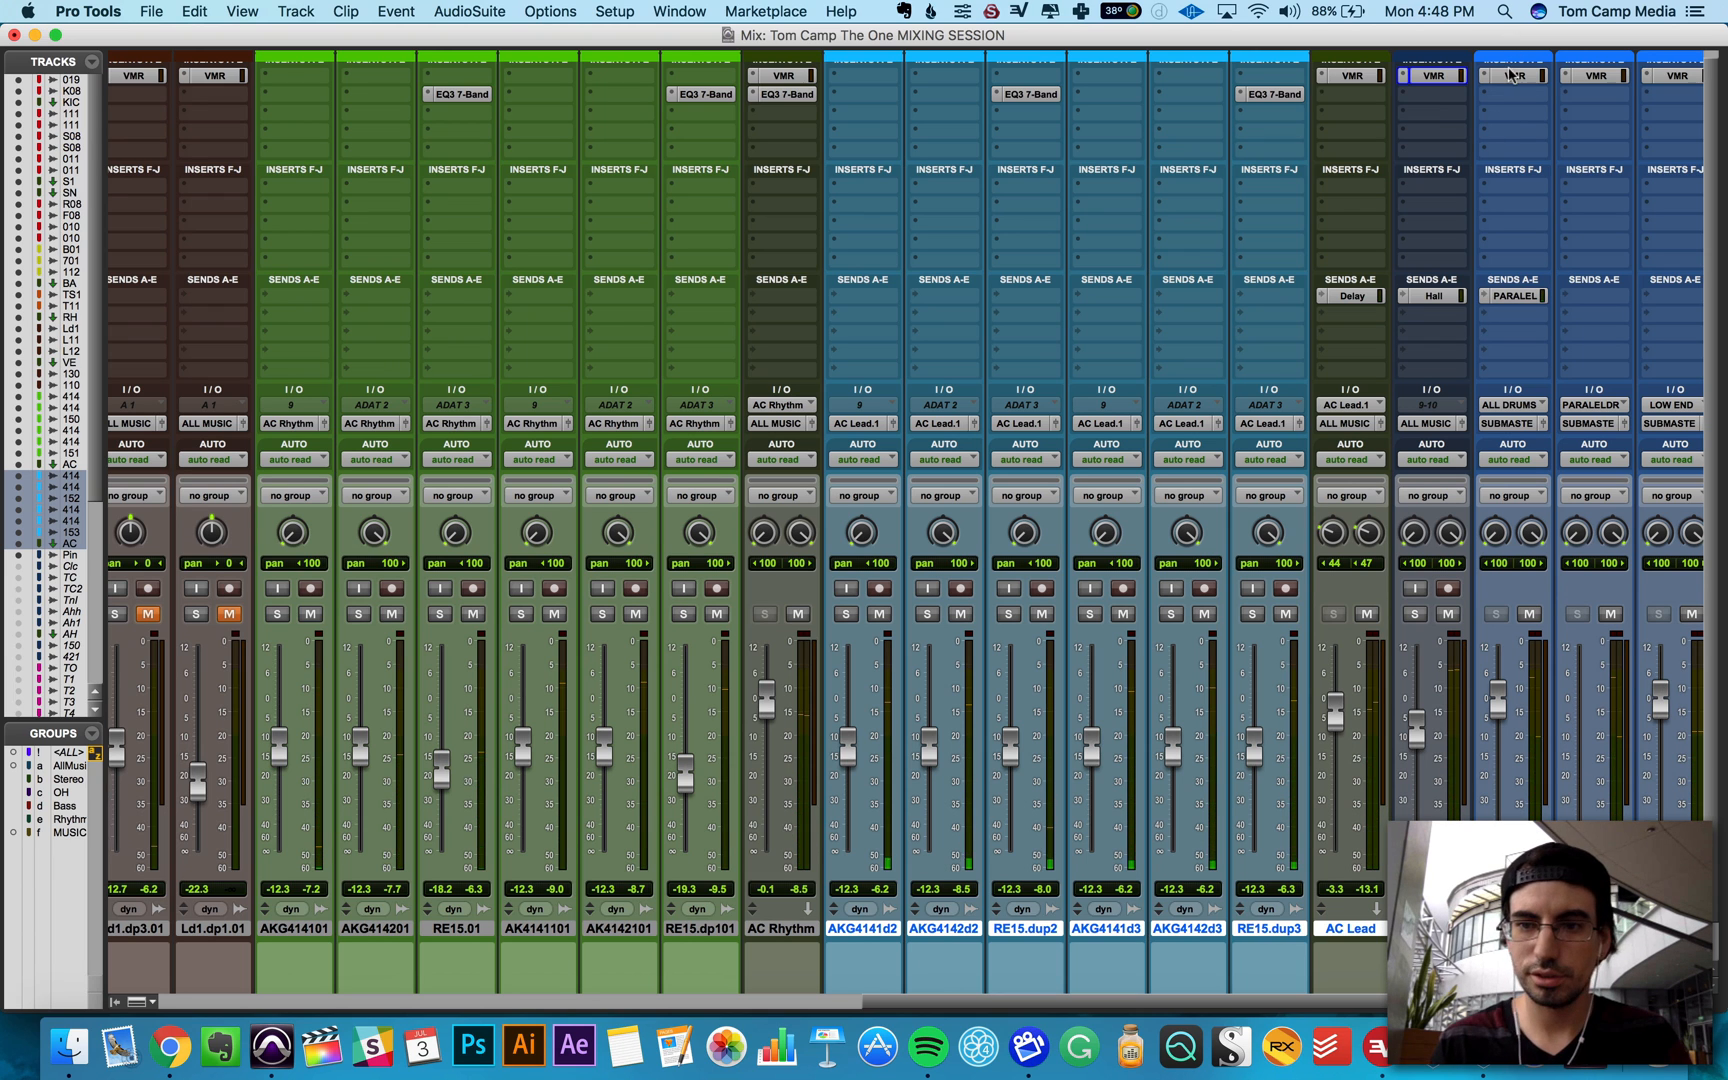
Step: Compare the full mix with the A-E inserts bypassed and re-enabled, and look over the submix and effects channels
key("shift+a")
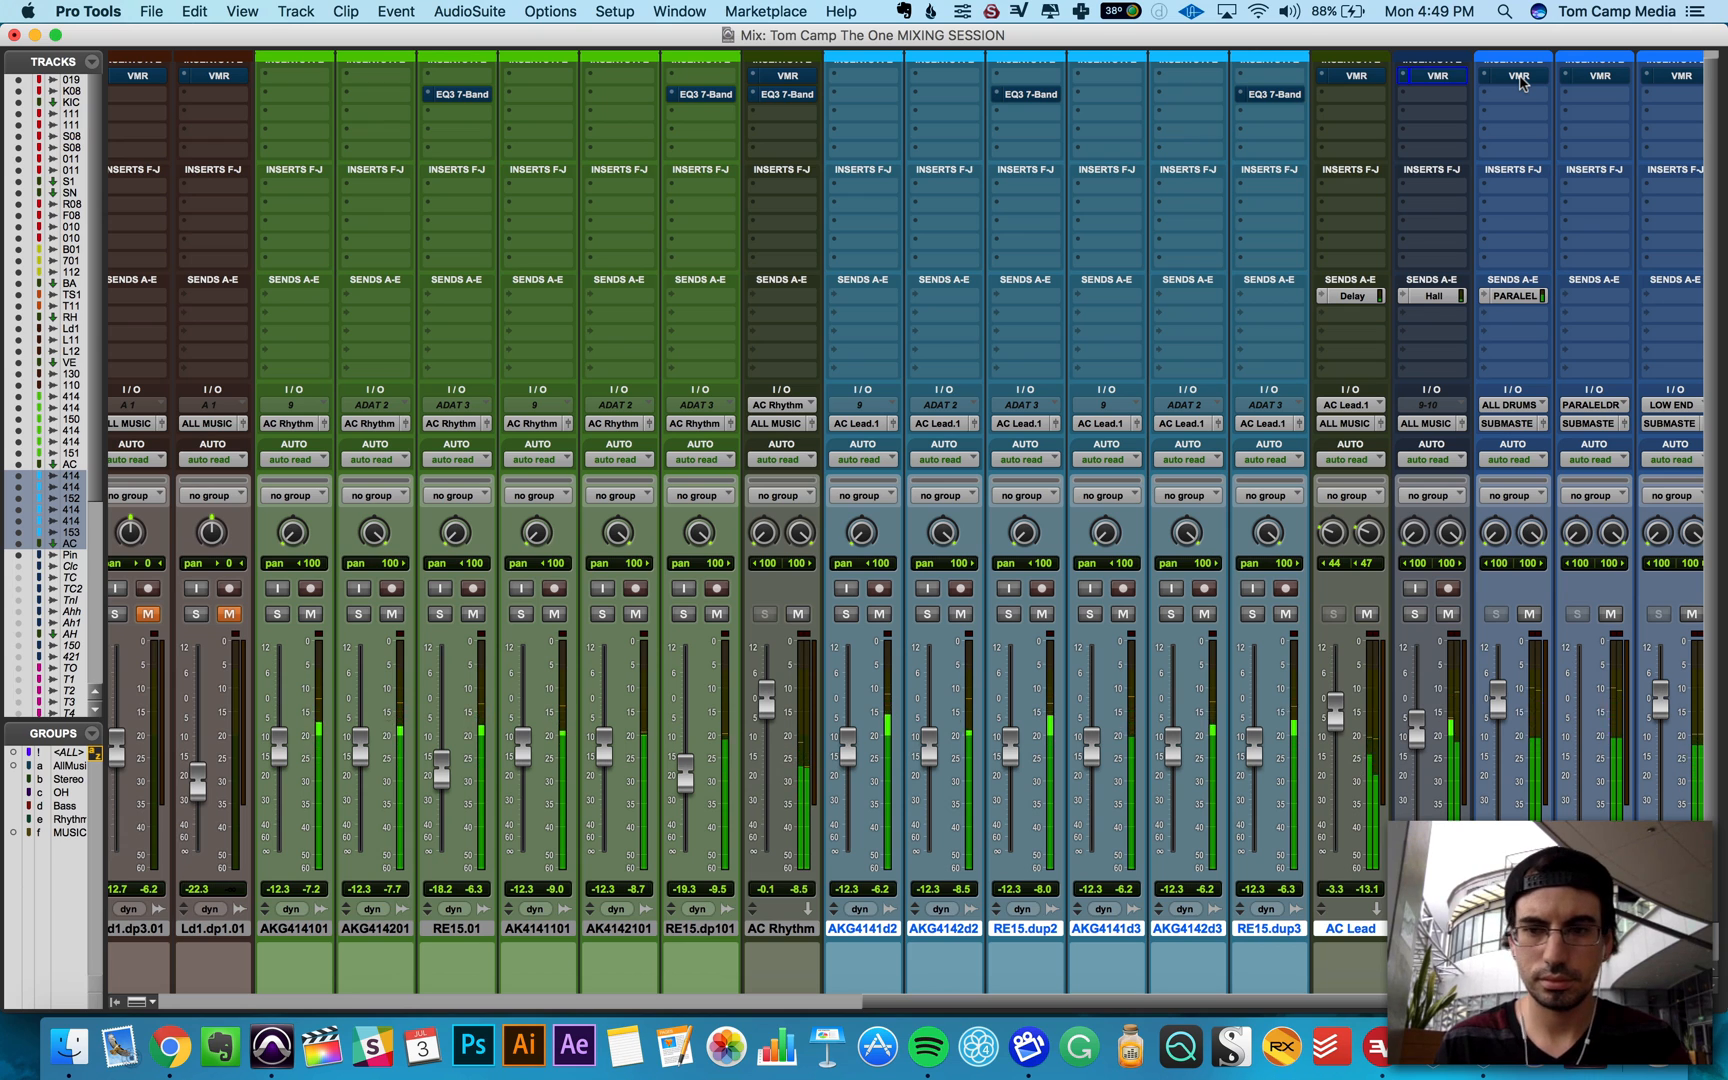
key("shift+a")
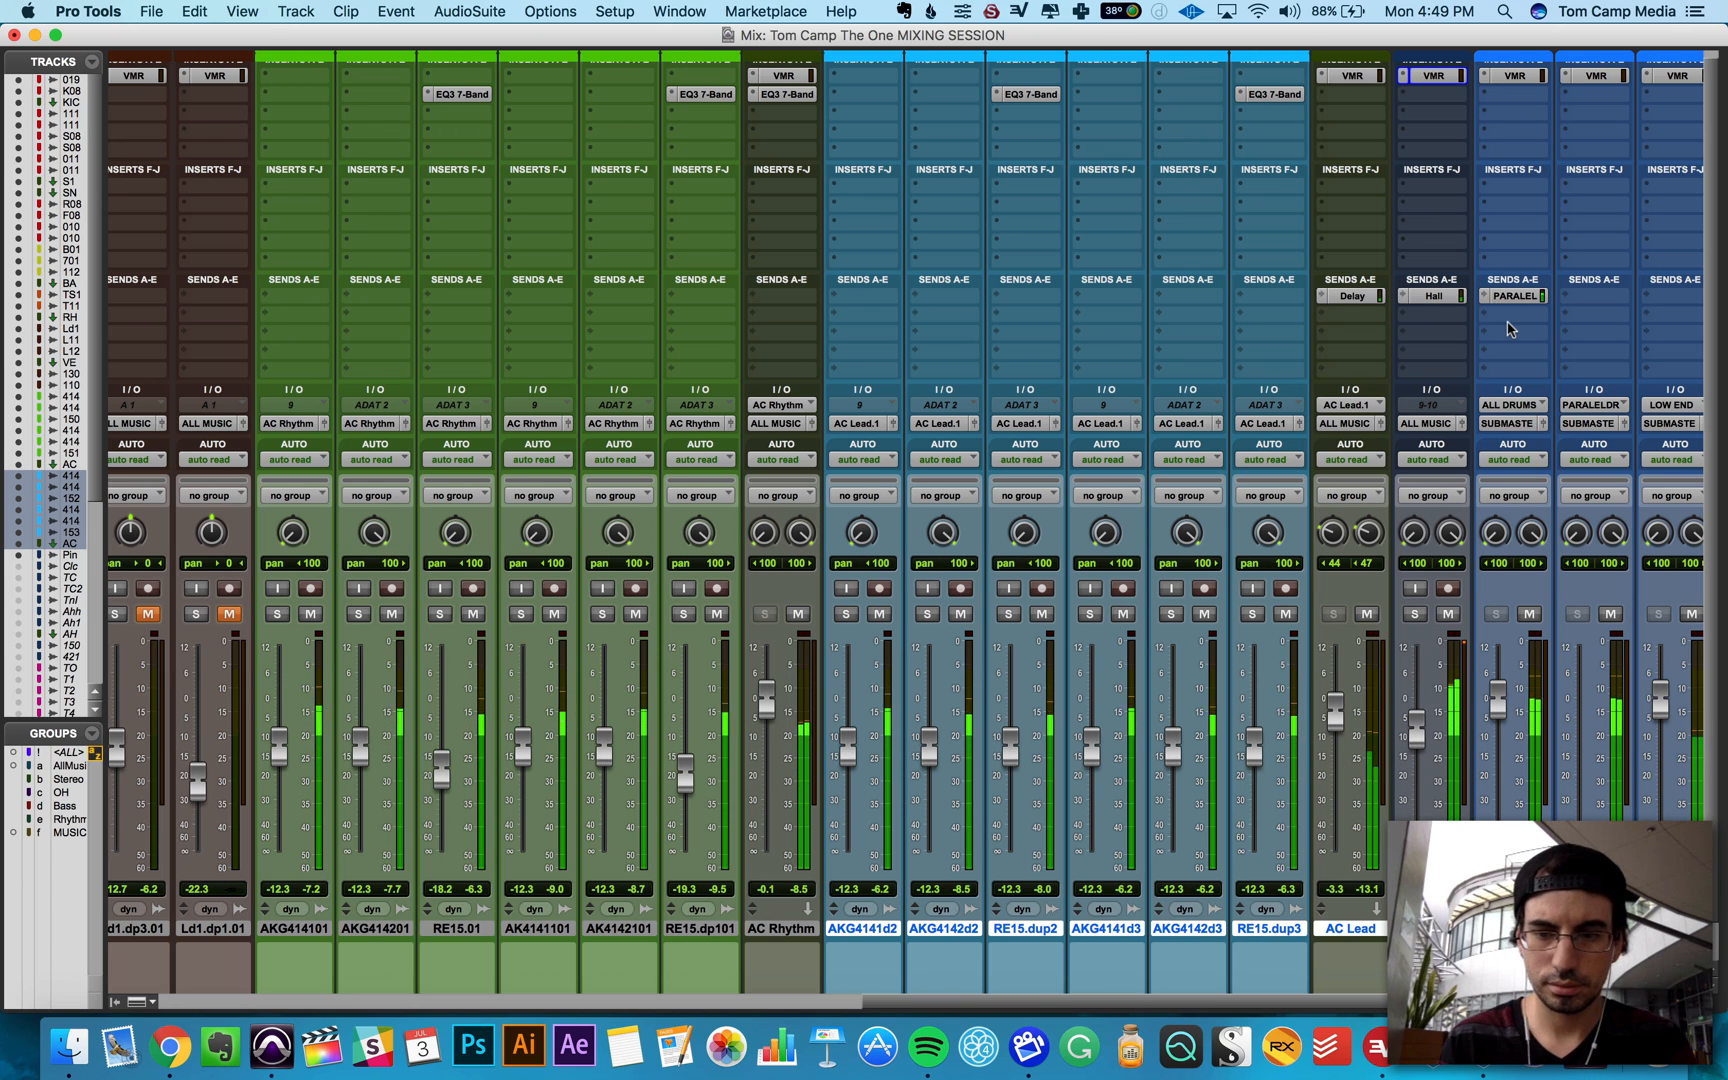
scroll(1504, 320, "right", 10)
scroll(1510, 329, "right", 2)
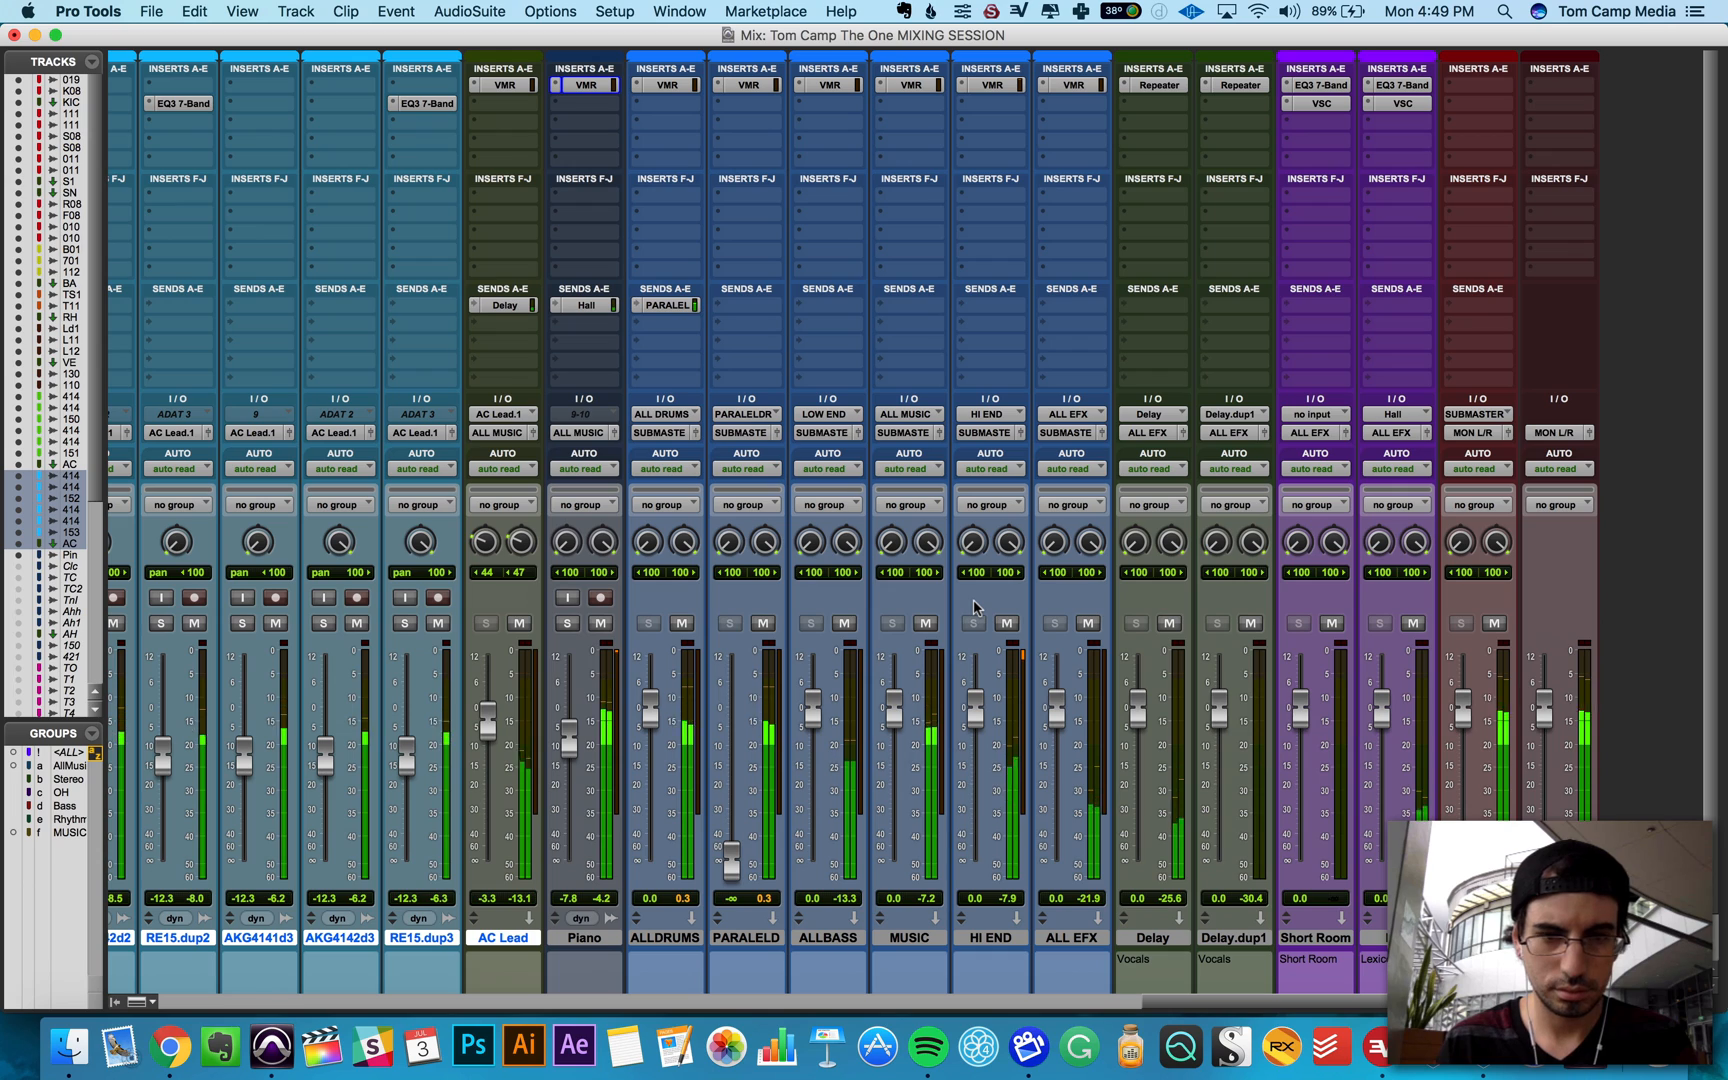
Step: Unmute the Lead1.dup3.01 track and play the mix from the start of its audio at 1:09.230
scroll(974, 606, "left", 15)
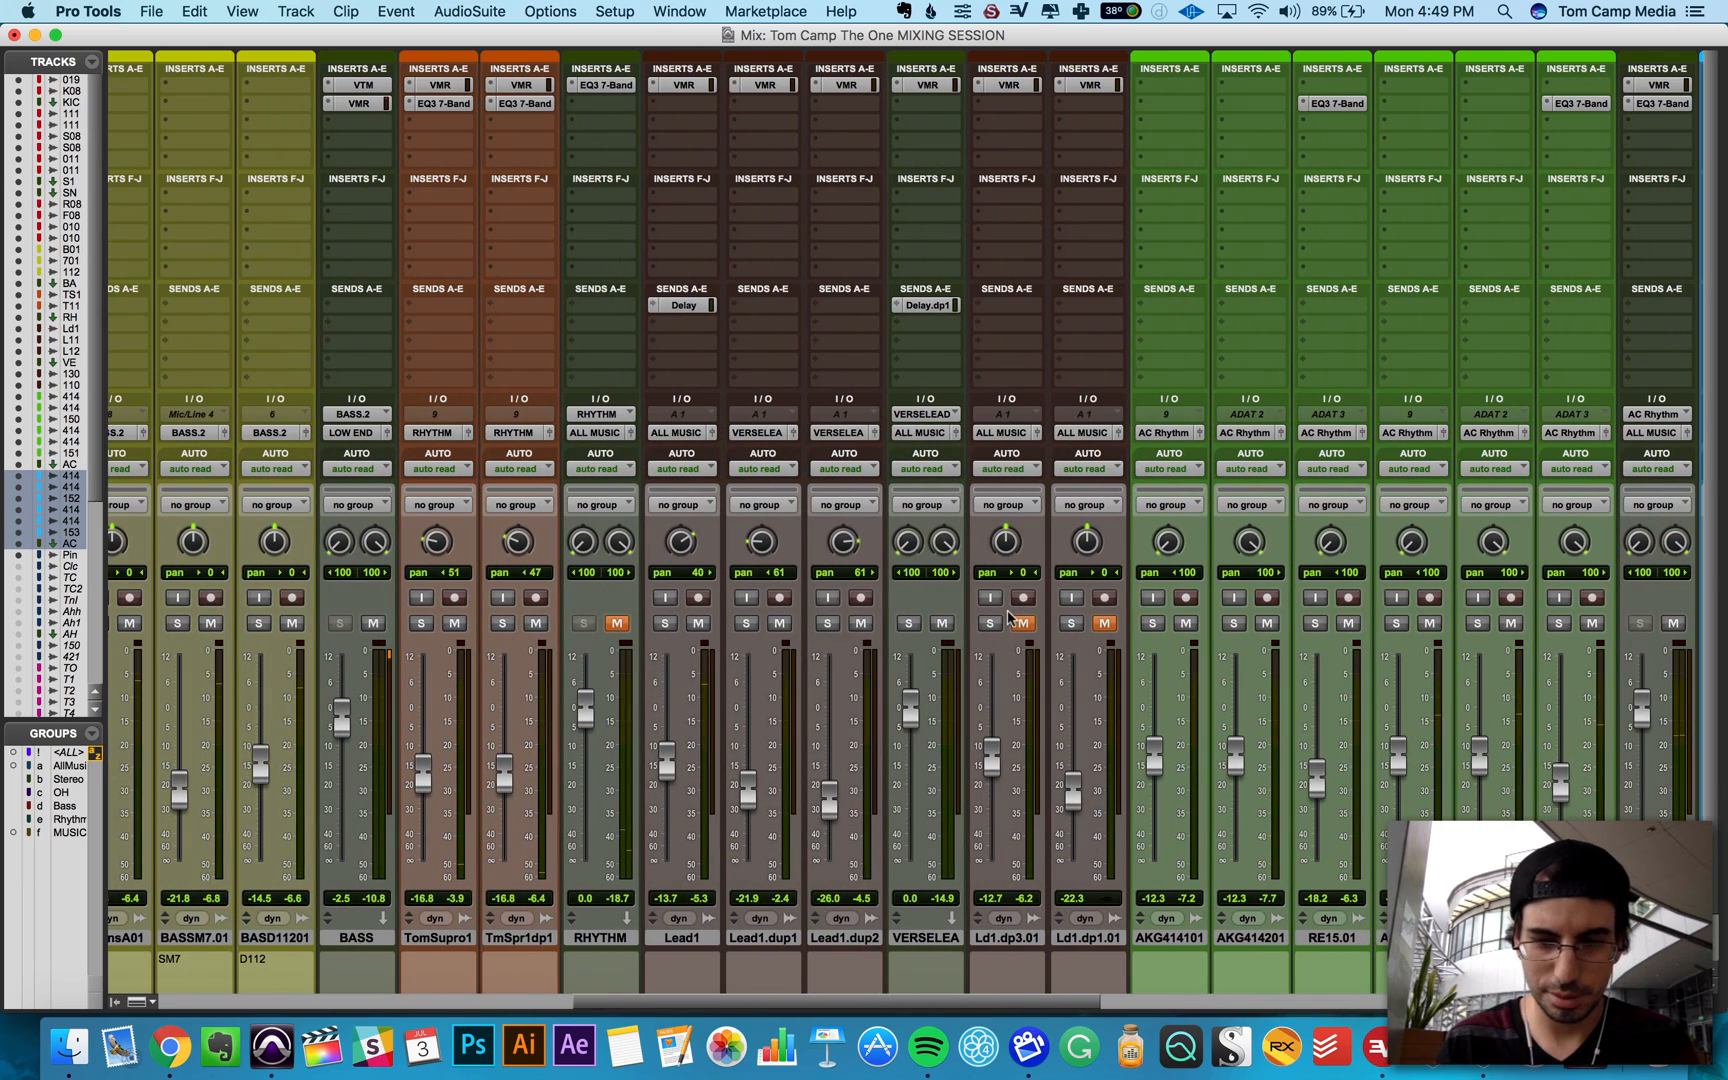
left_click(1022, 623)
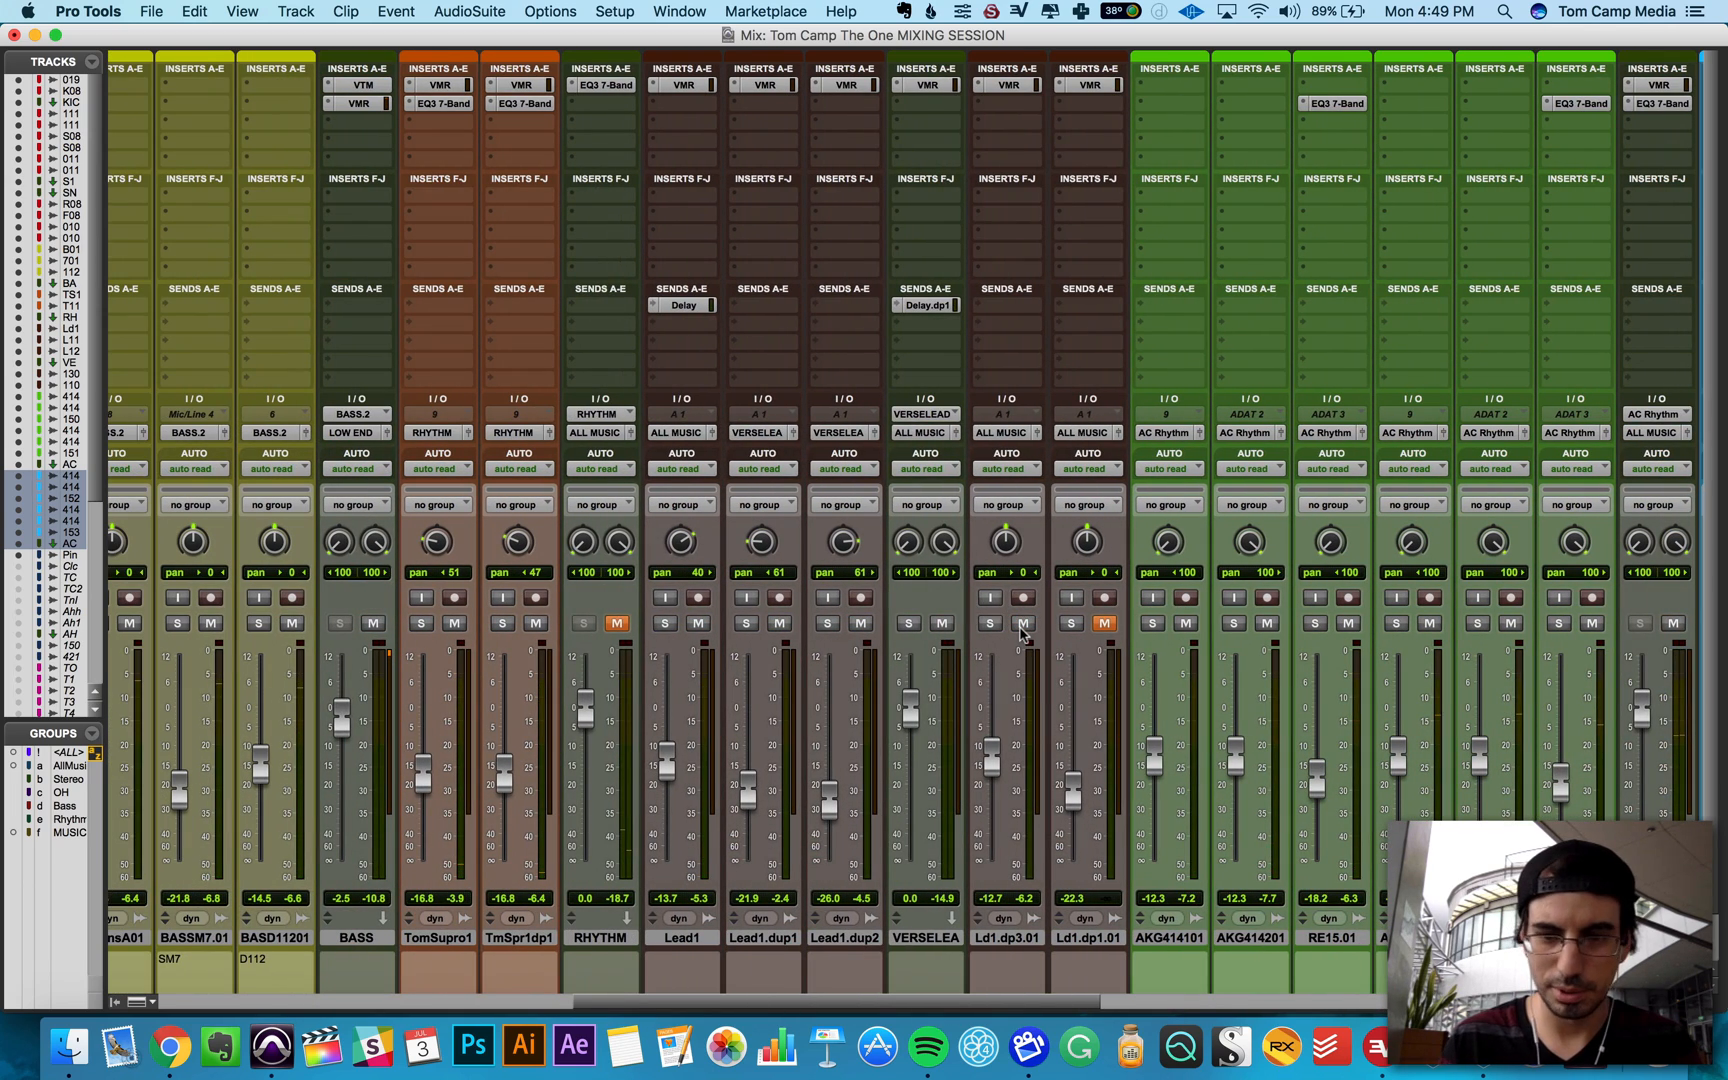
key("super+equal")
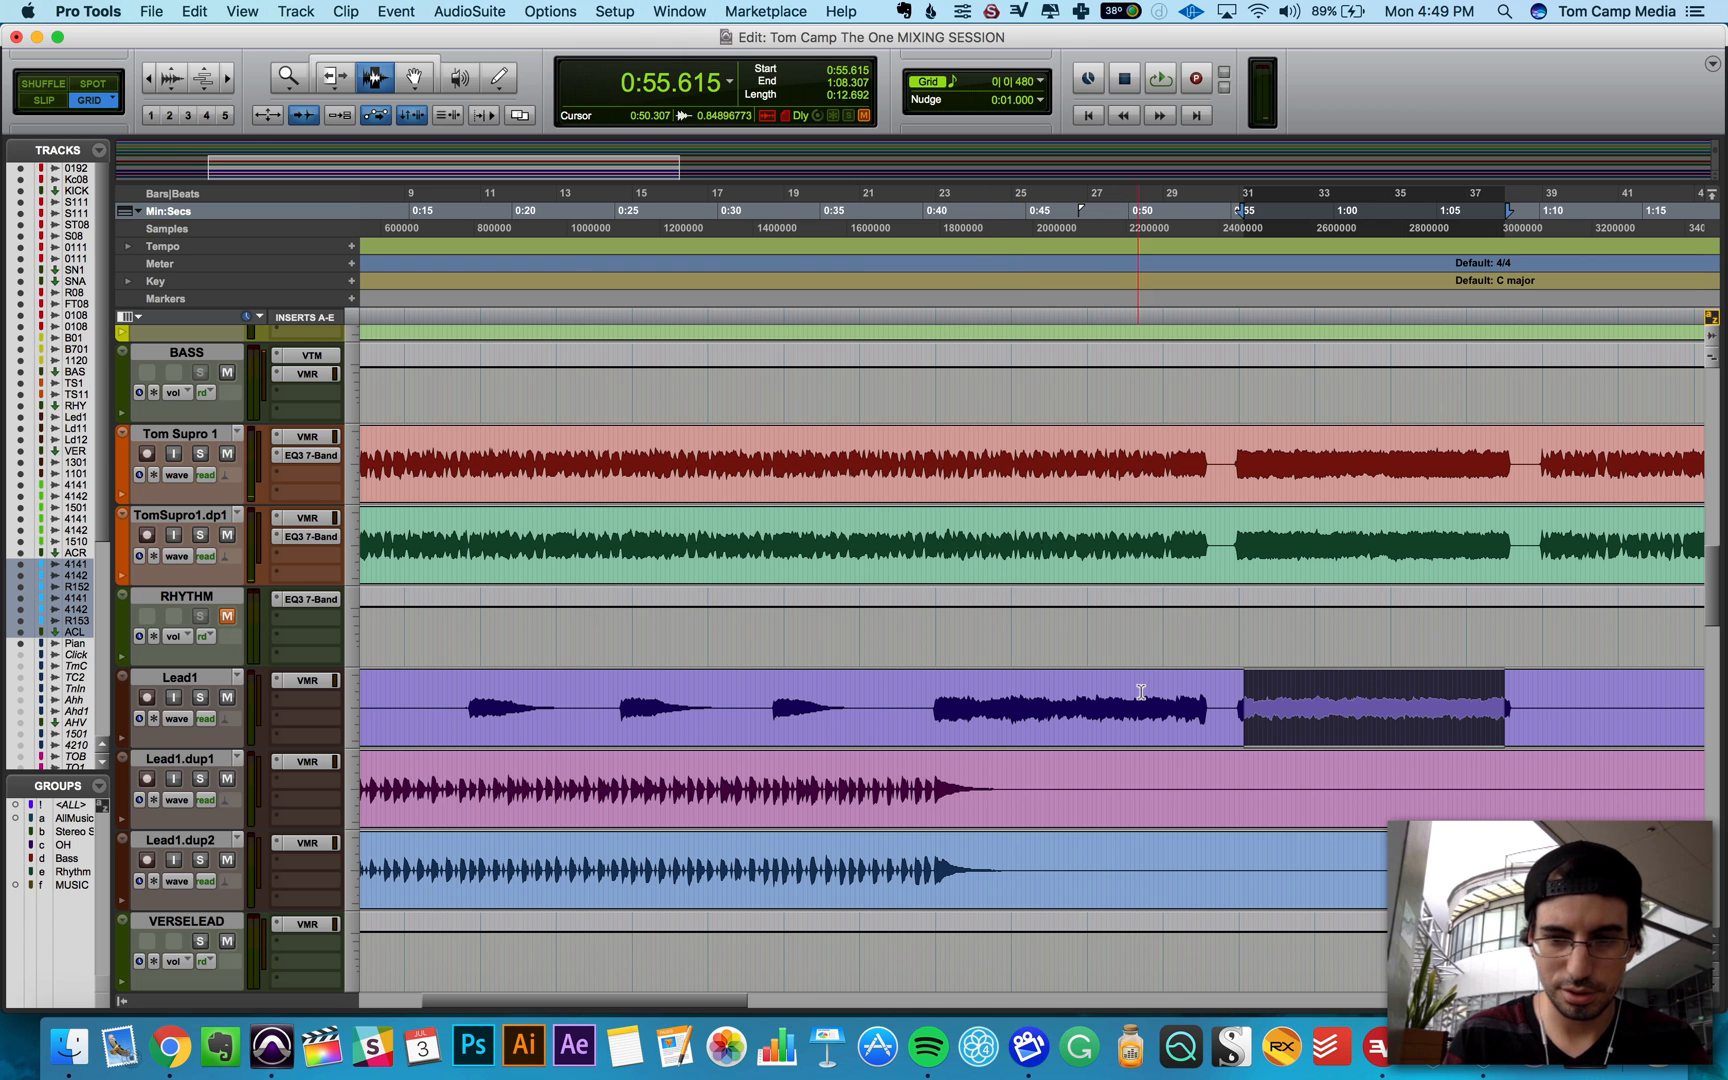
scroll(1119, 710, "up", 3)
scroll(991, 855, "right", 8)
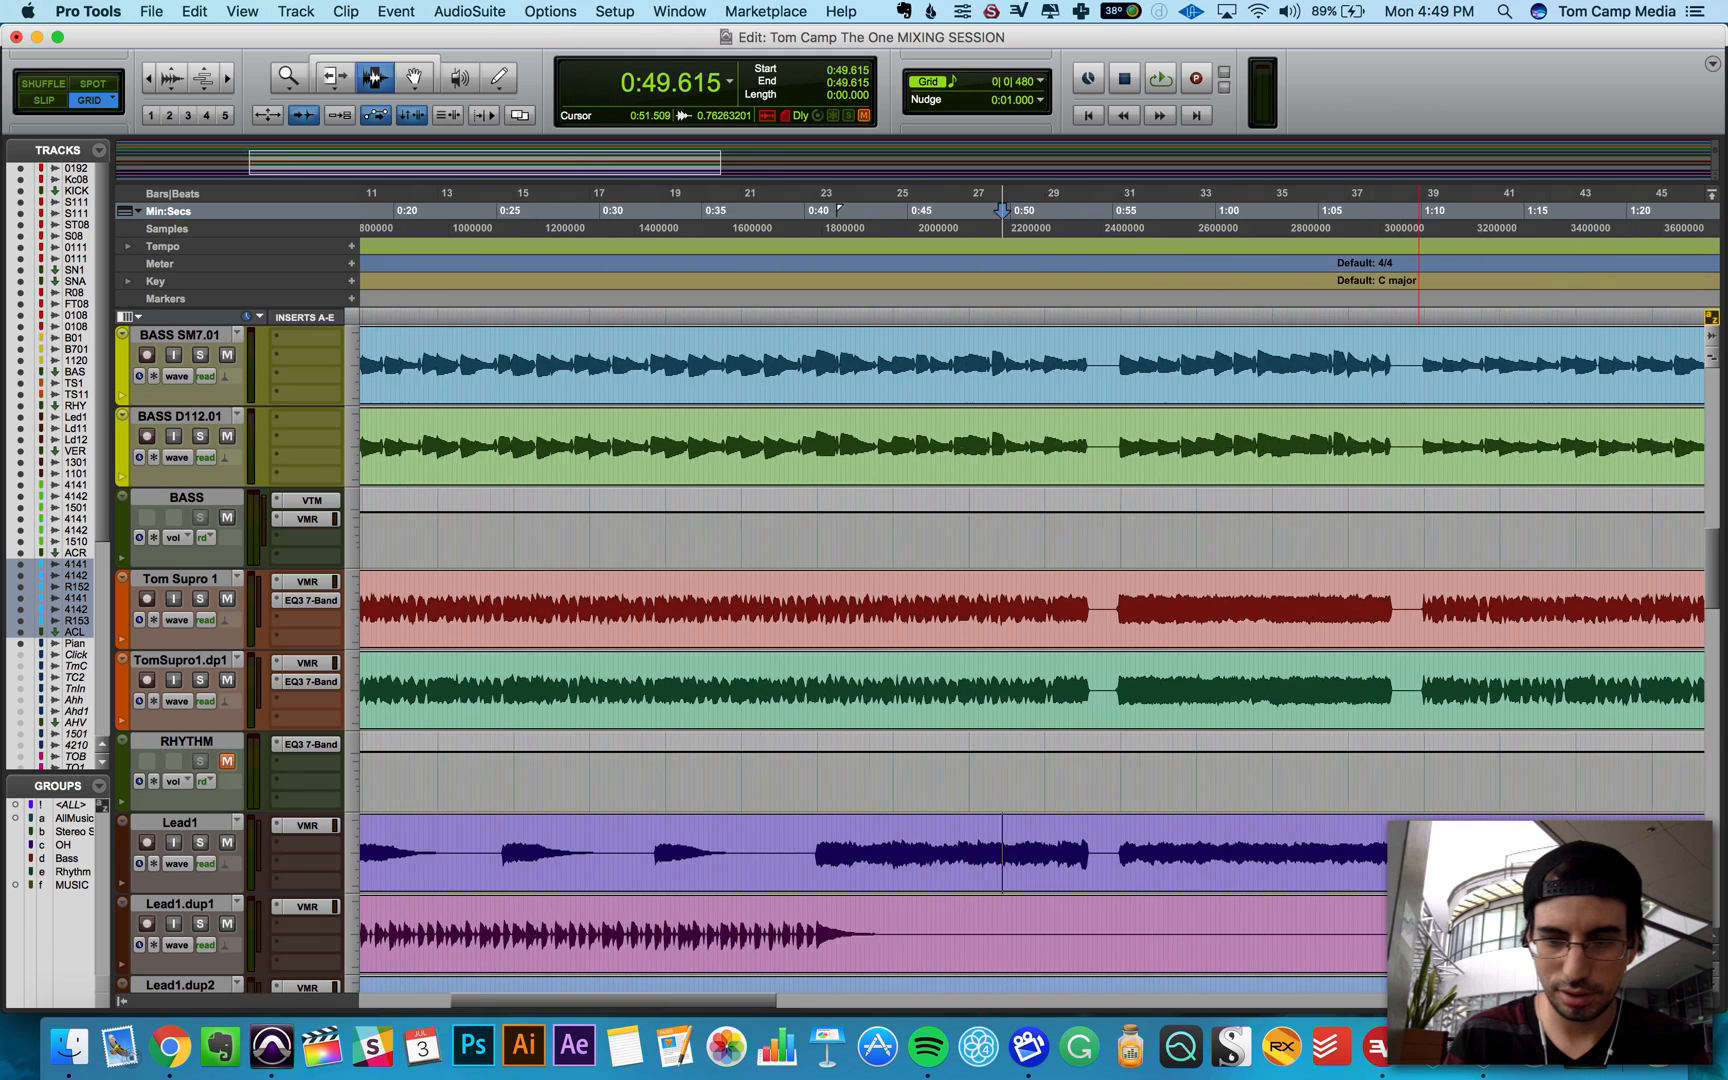
left_click(987, 856)
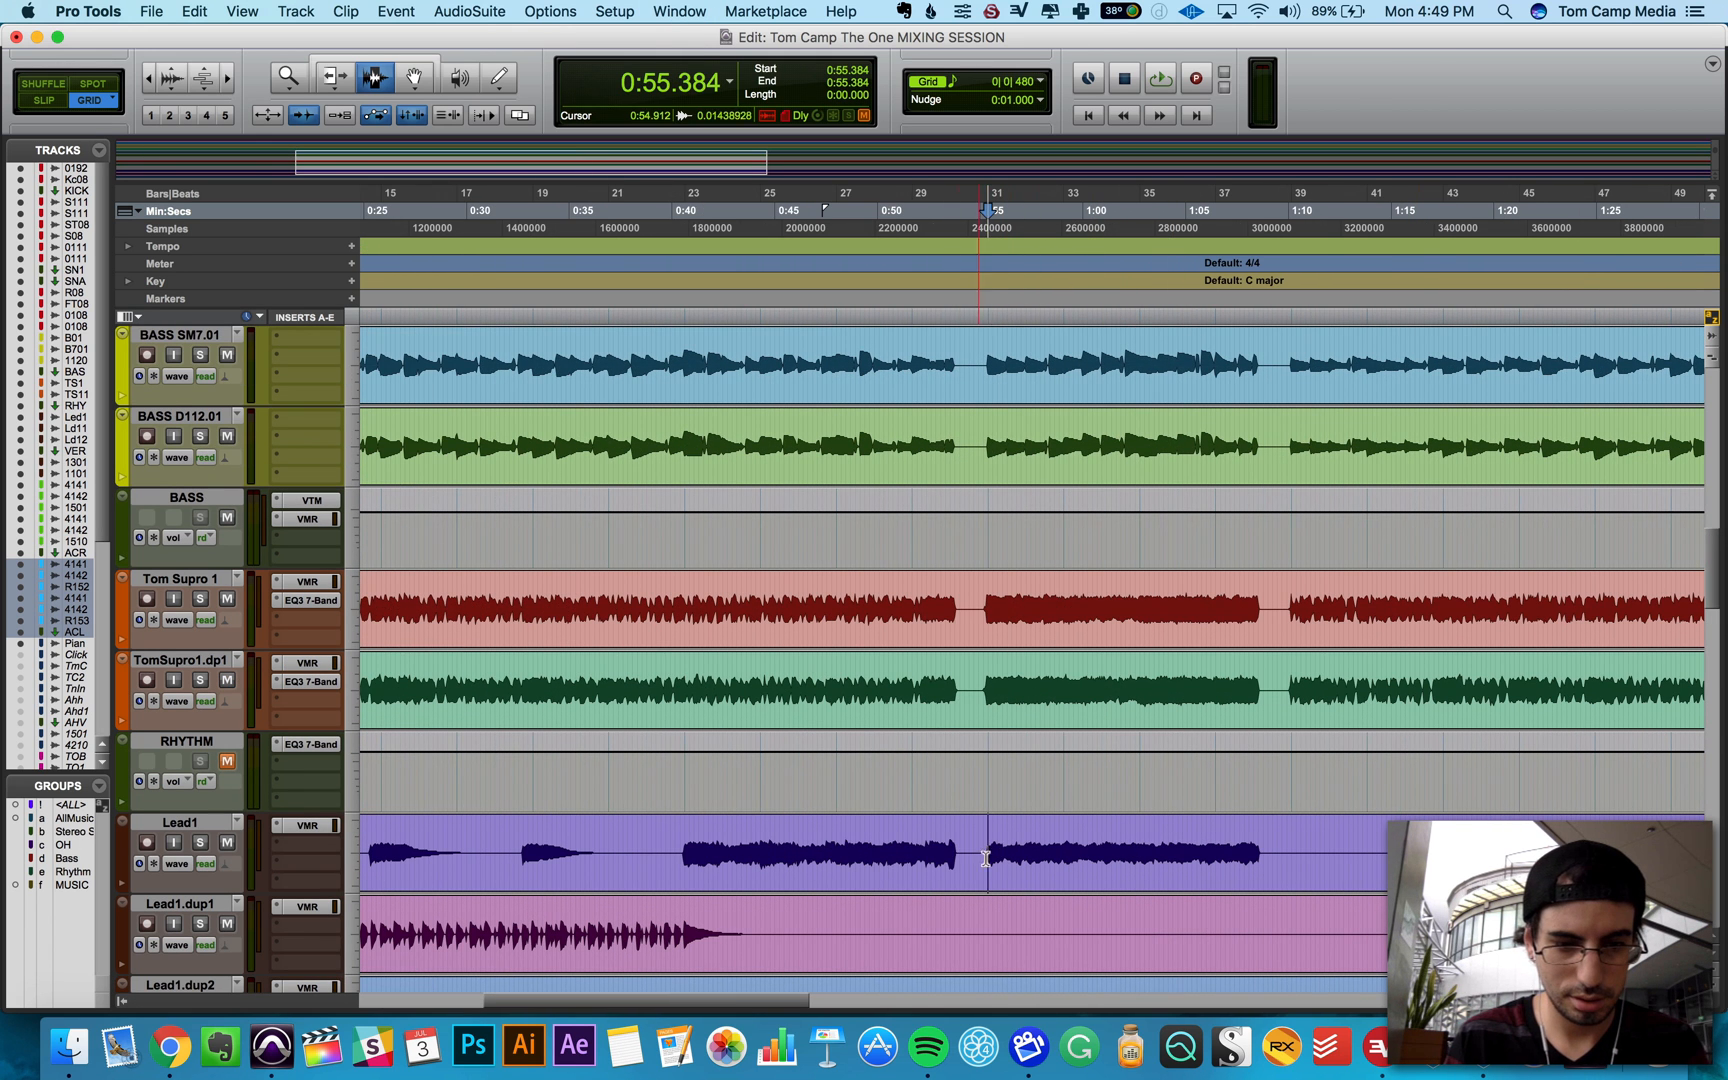
key("space")
scroll(986, 858, "down", 5)
key("space")
left_click(1274, 533)
key("space")
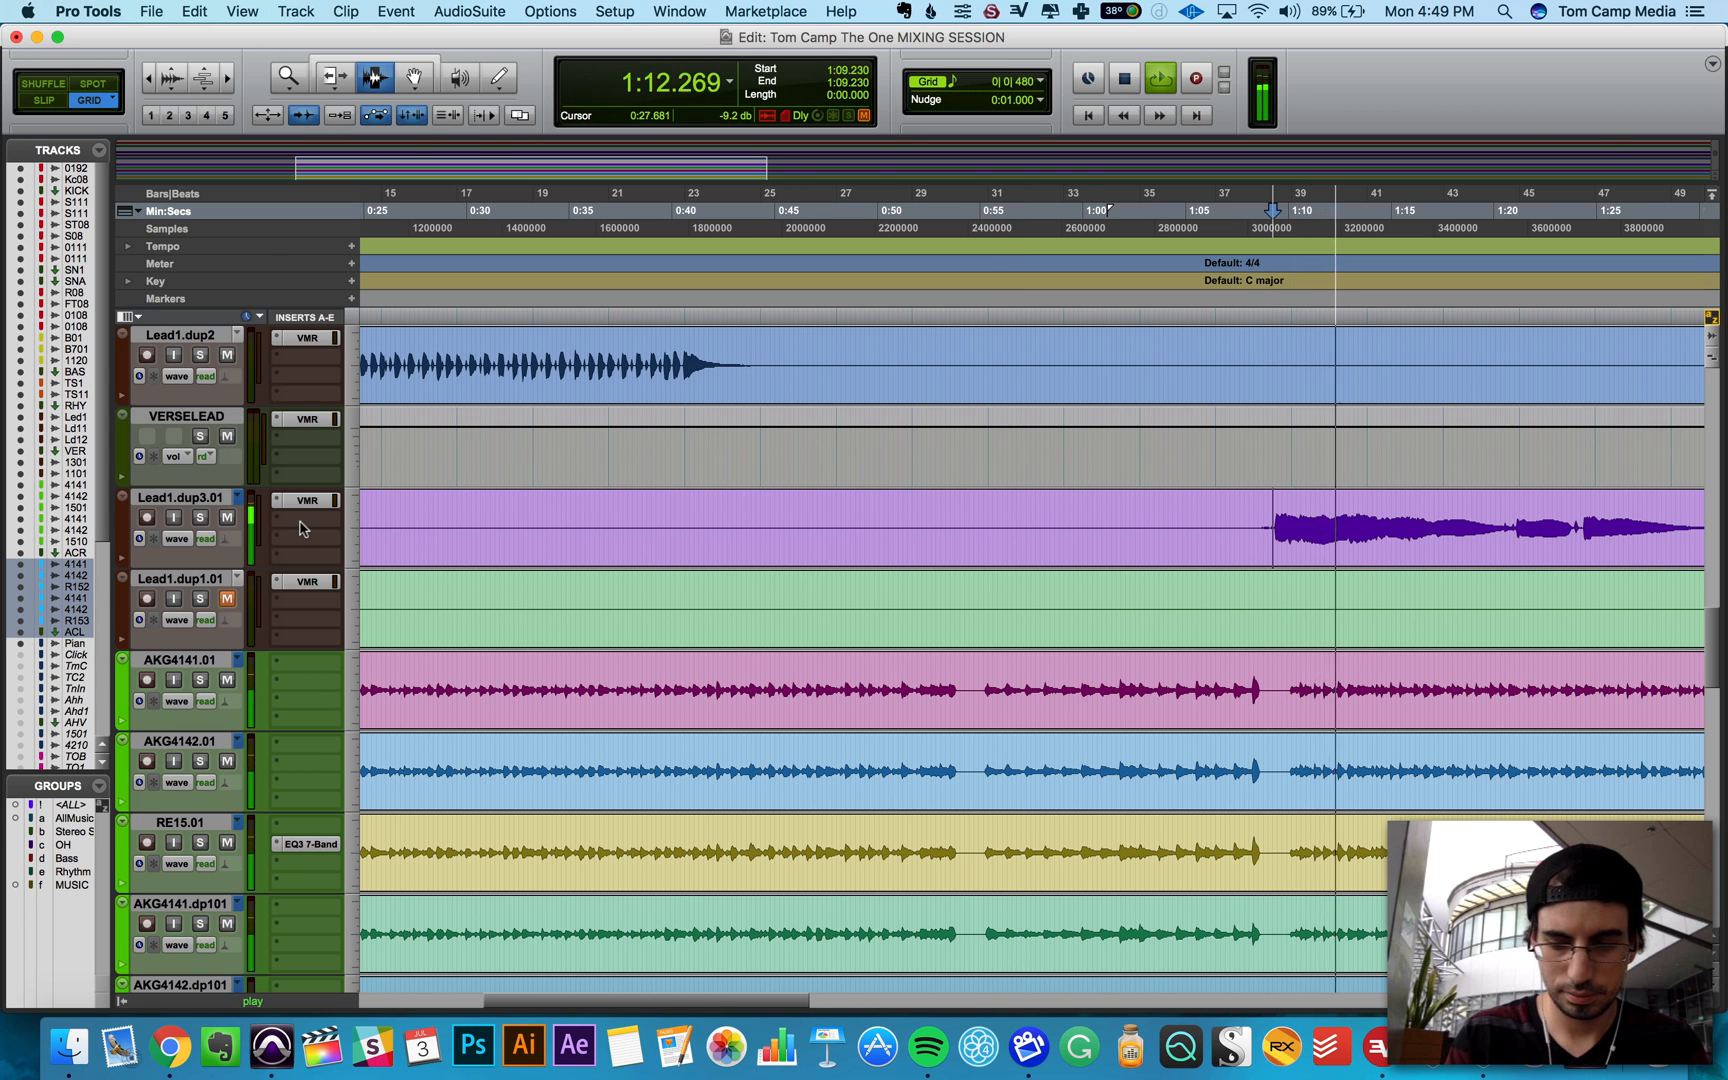
Step: Add a CS-EQ to the Lead1.dup3.01 rack, lower the LMF frequency and gain, raise the LF frequency, and leave HMF gain at 0.00
key("super+equal")
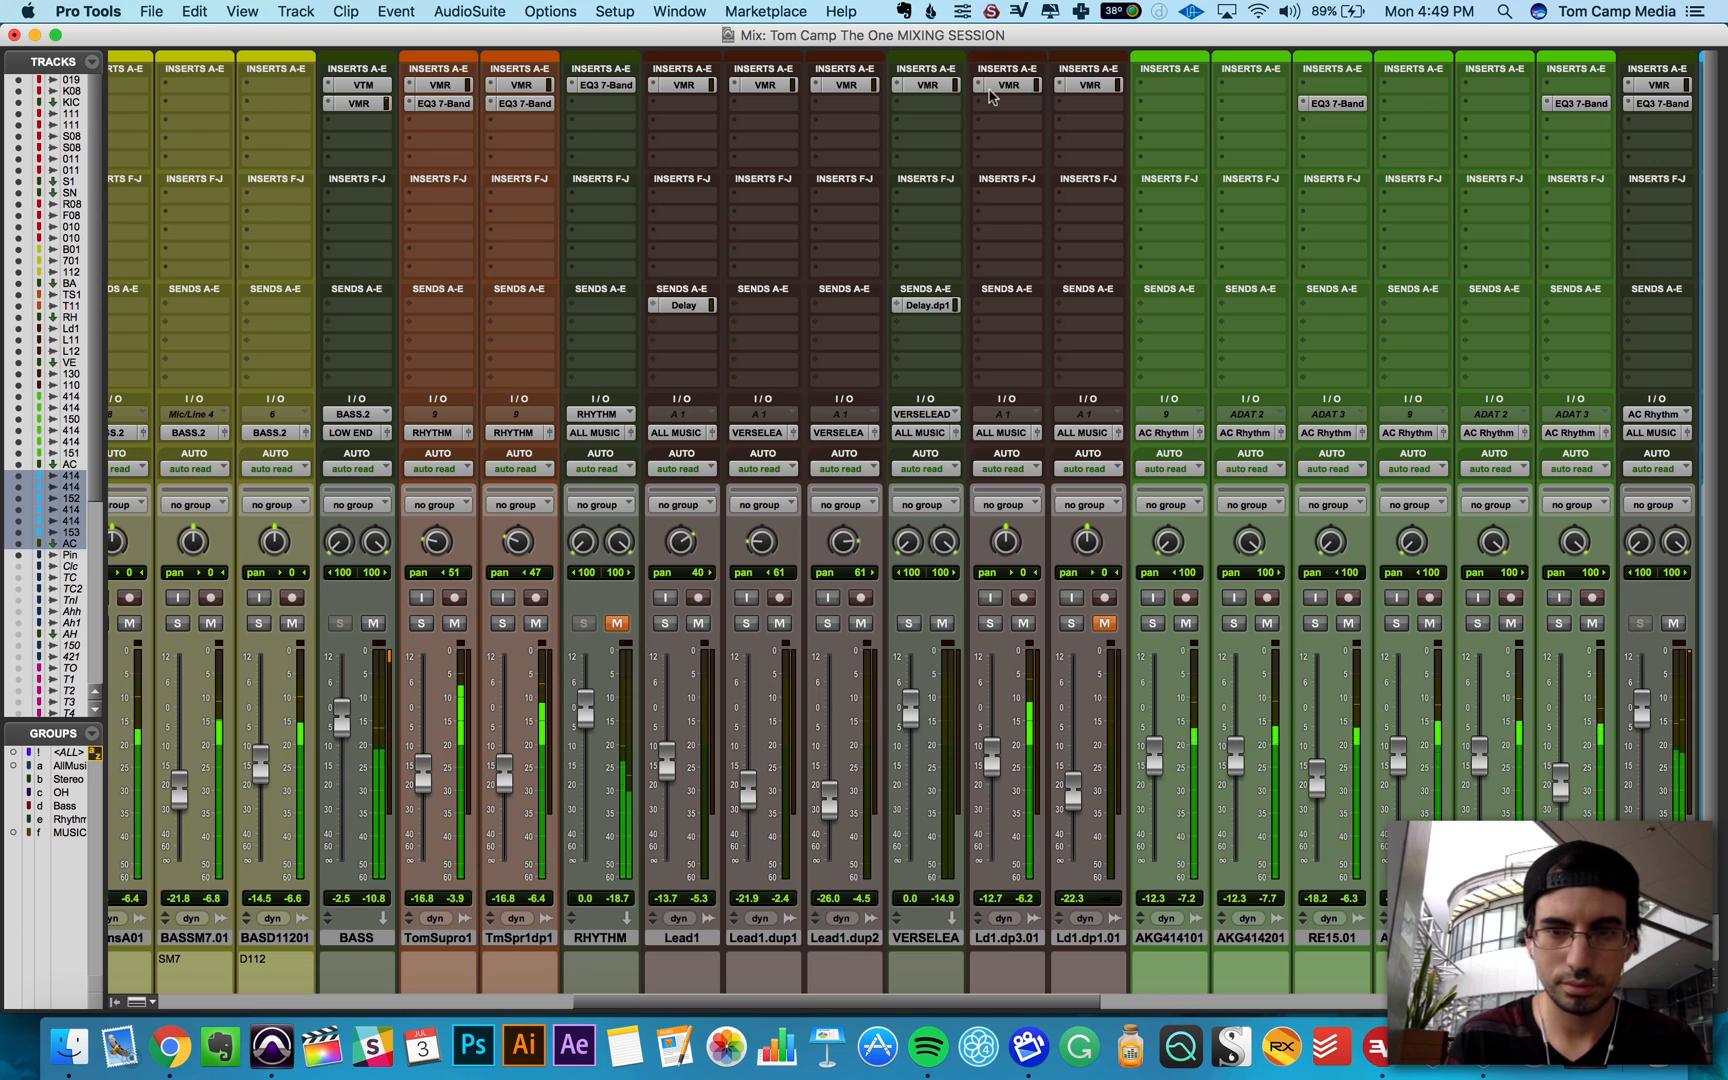
left_click(1000, 86)
left_click_drag(263, 605, 470, 500)
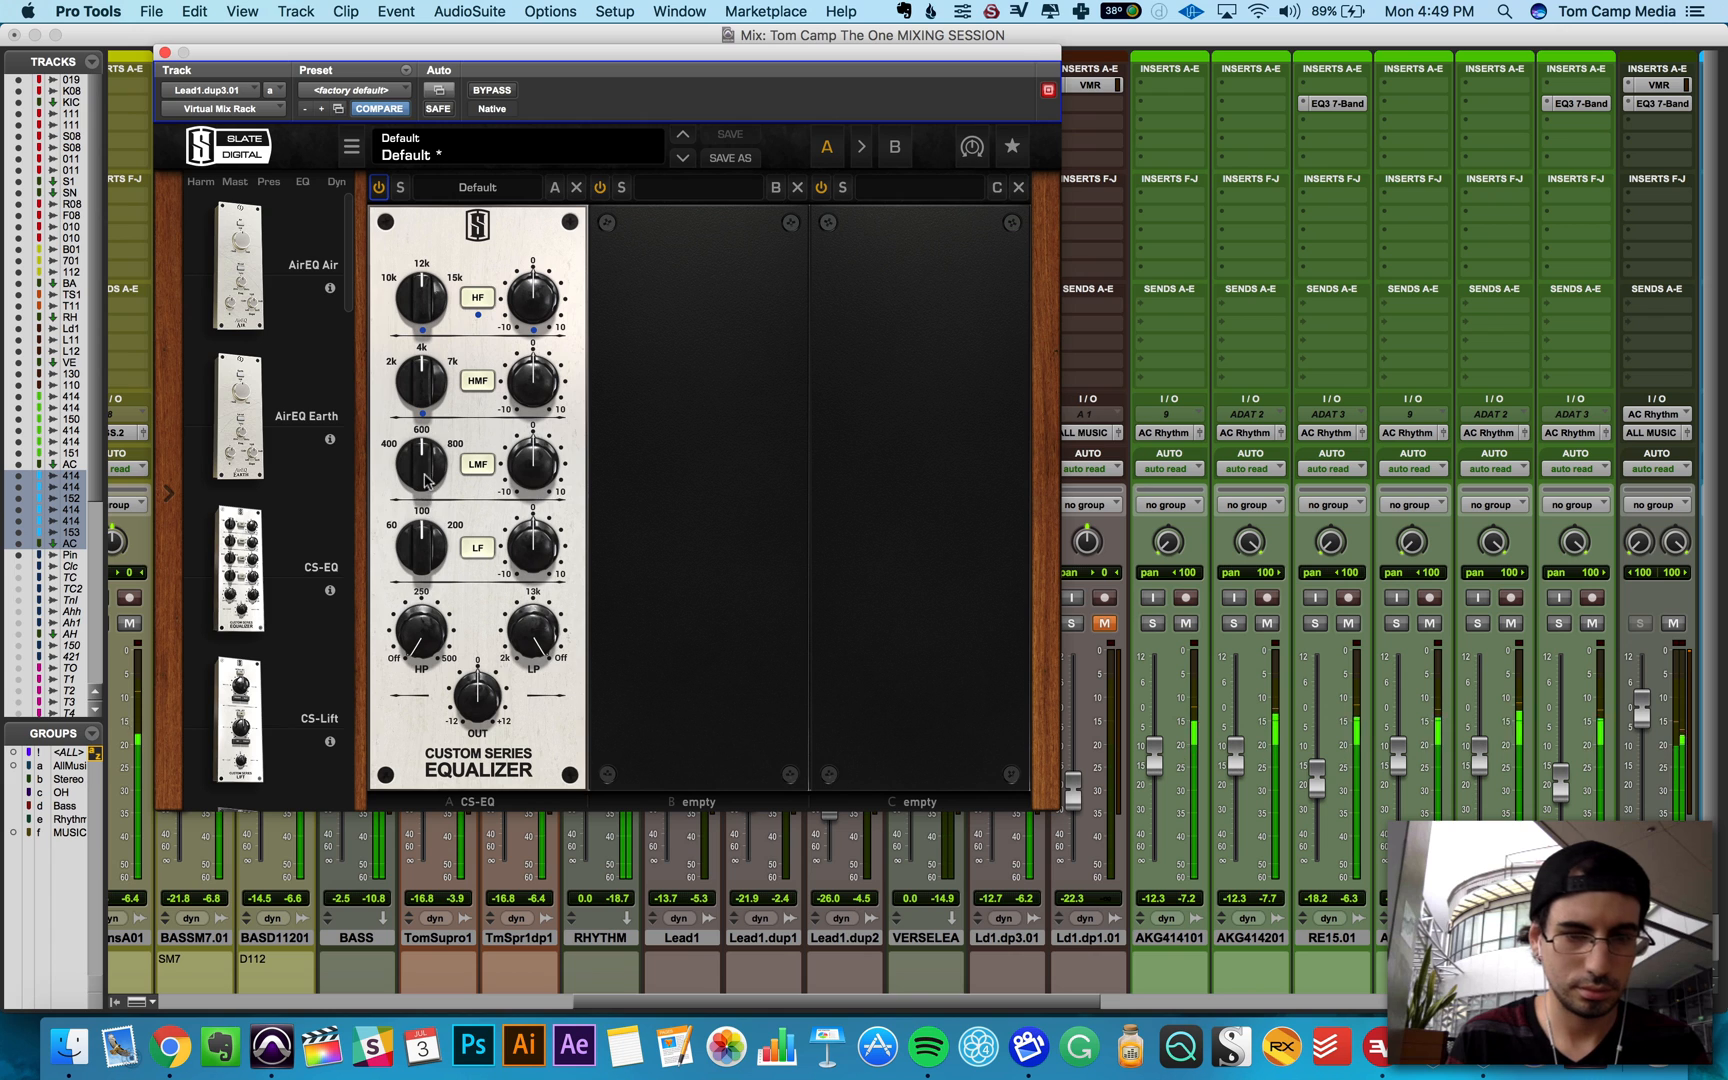
left_click_drag(425, 480, 415, 510)
left_click_drag(528, 465, 424, 522)
left_click_drag(533, 380, 545, 357)
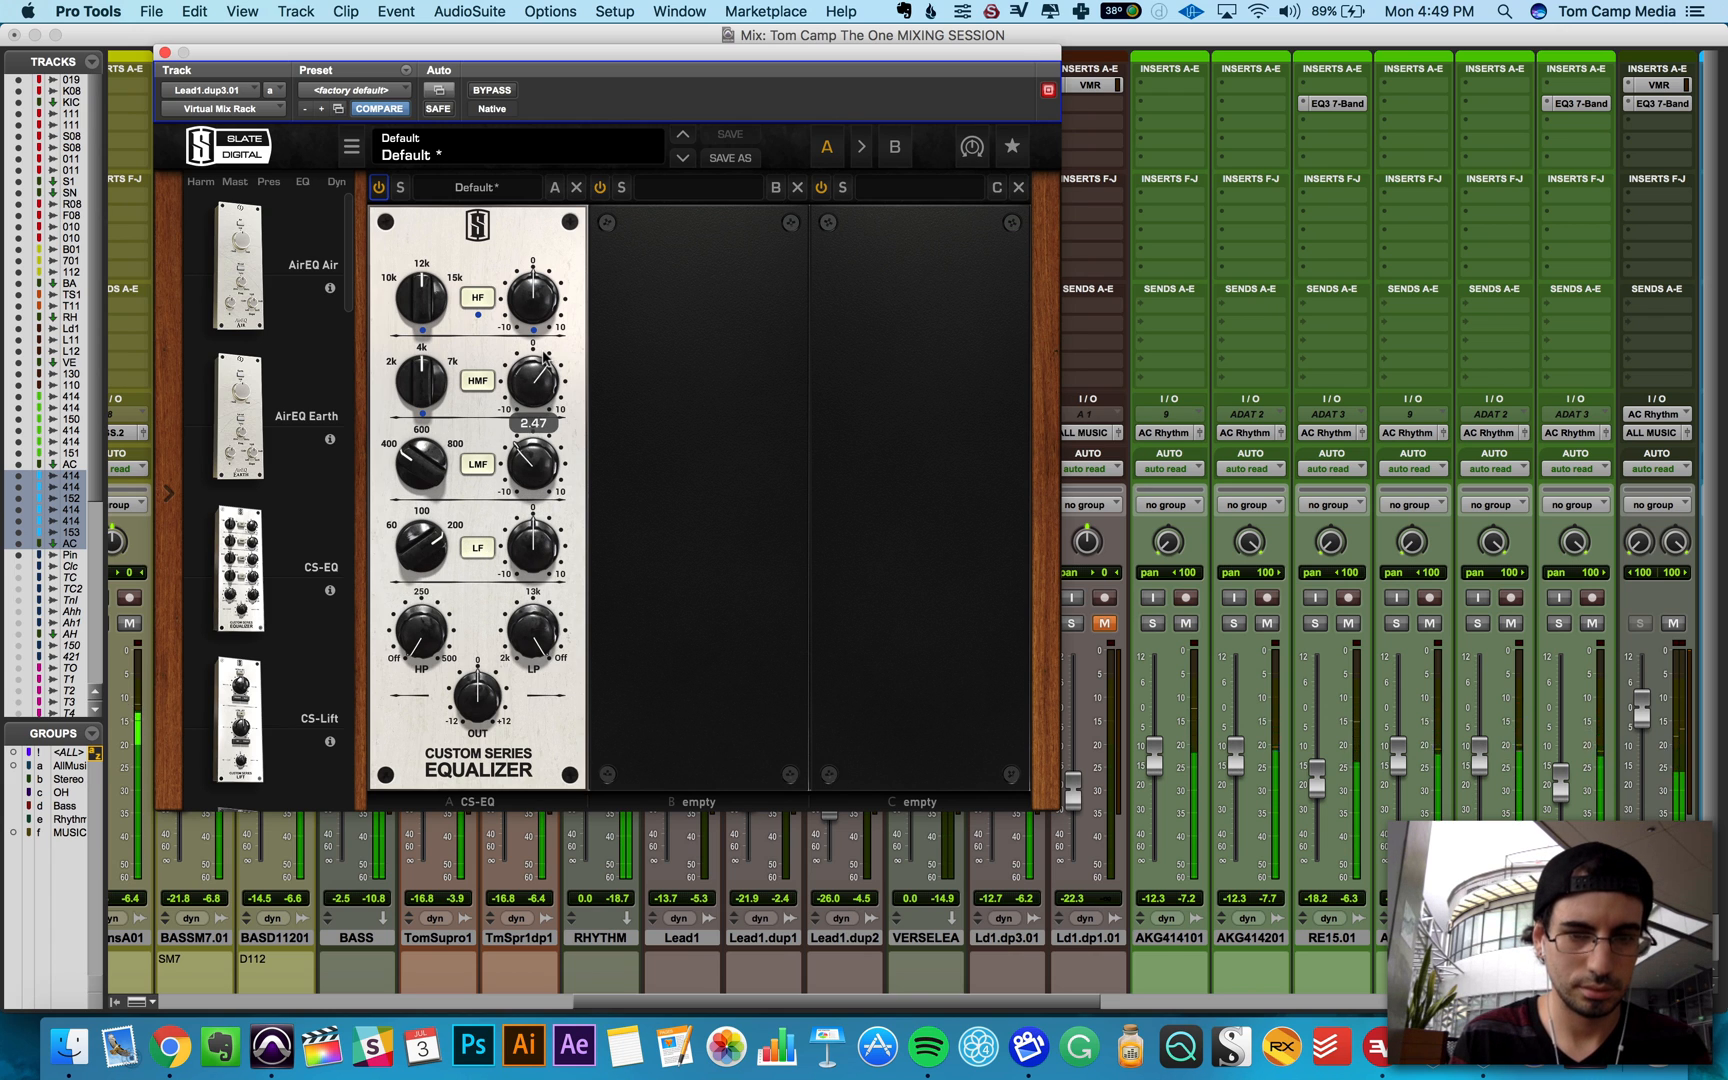
mouse_move(415, 390)
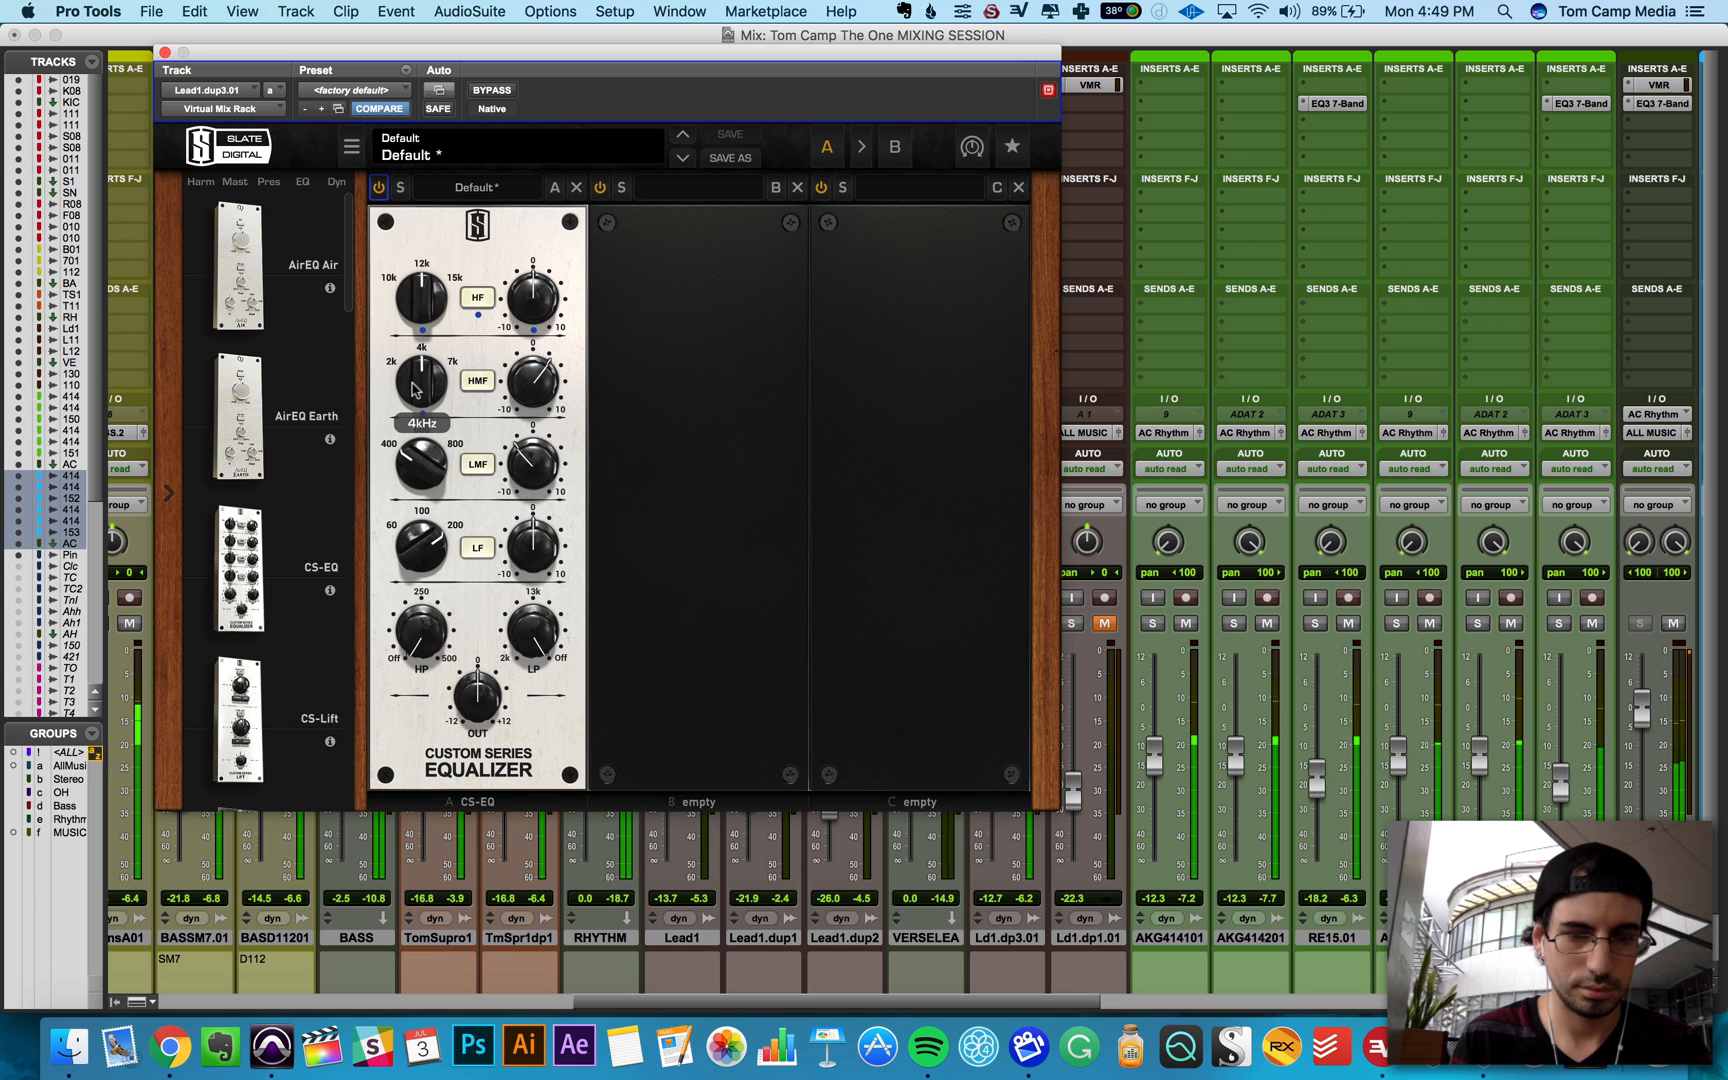
left_click_drag(539, 368, 537, 390)
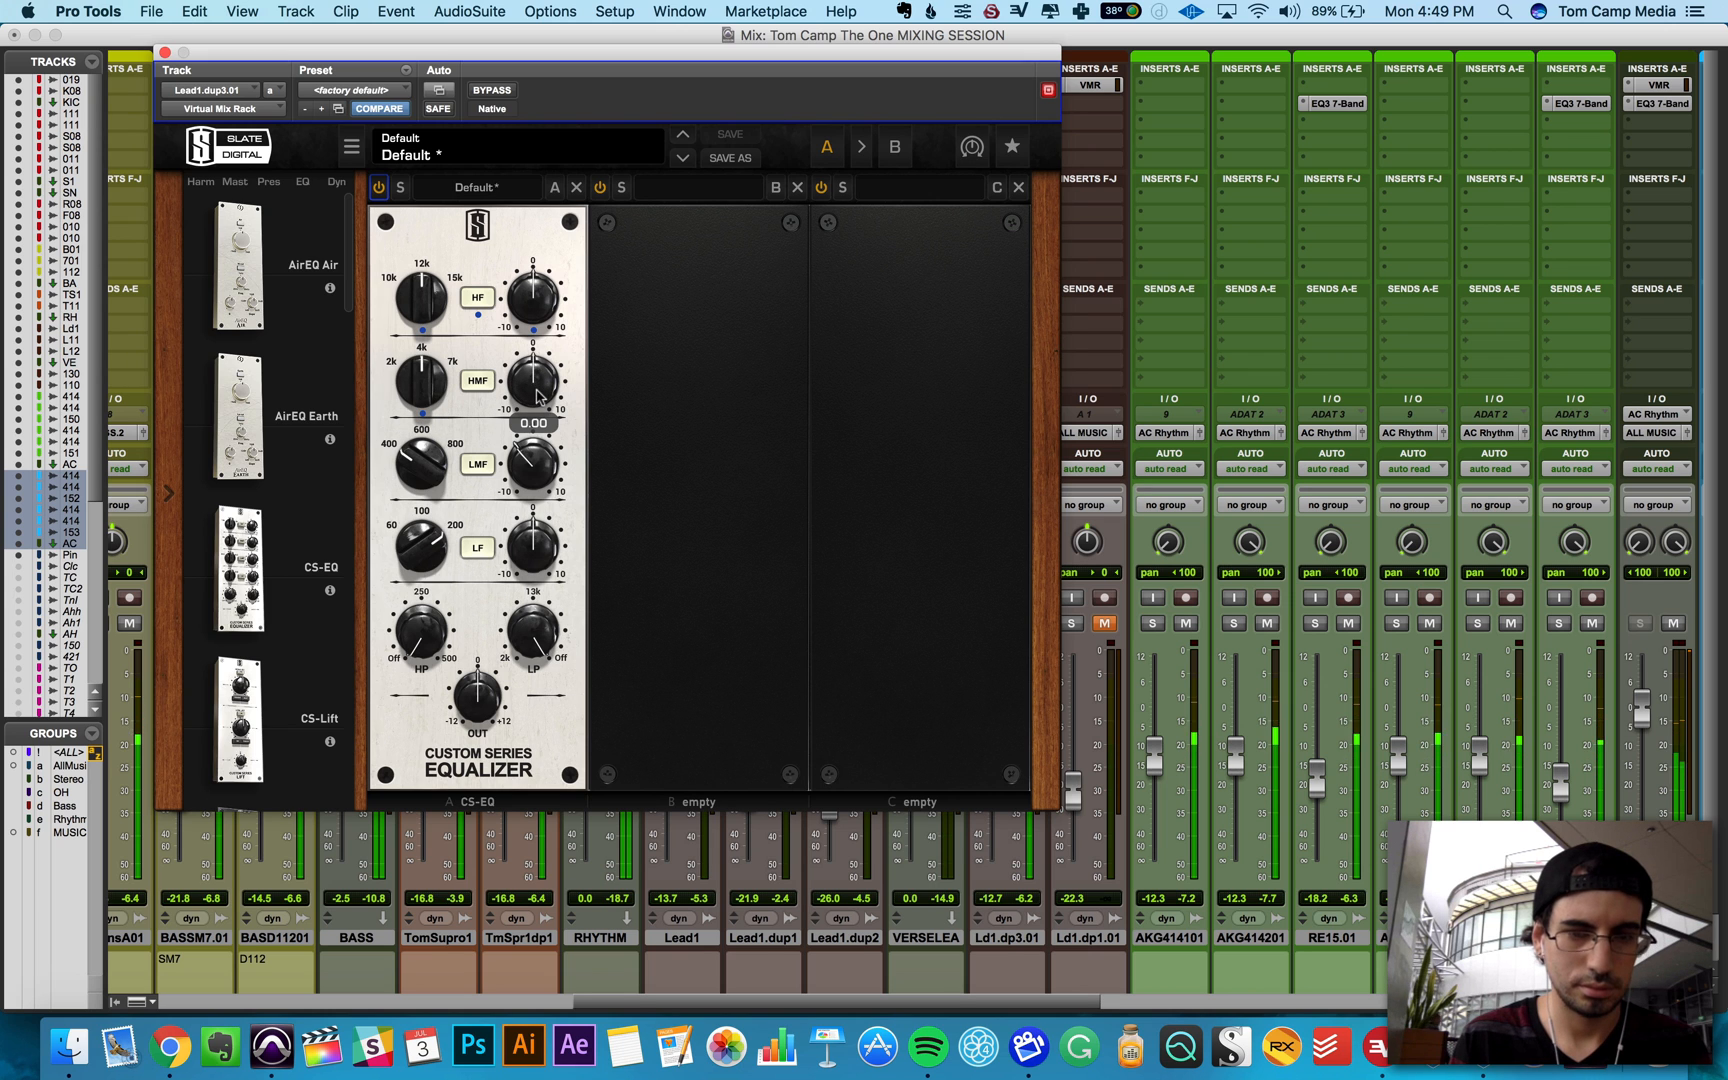
Step: Place an FG-116 Modern compressor before the CS-EQ with its input around -34.1 dB, and adjust its output
scroll(250, 410, "down", 10)
scroll(254, 405, "down", 1)
left_click_drag(256, 397, 423, 421)
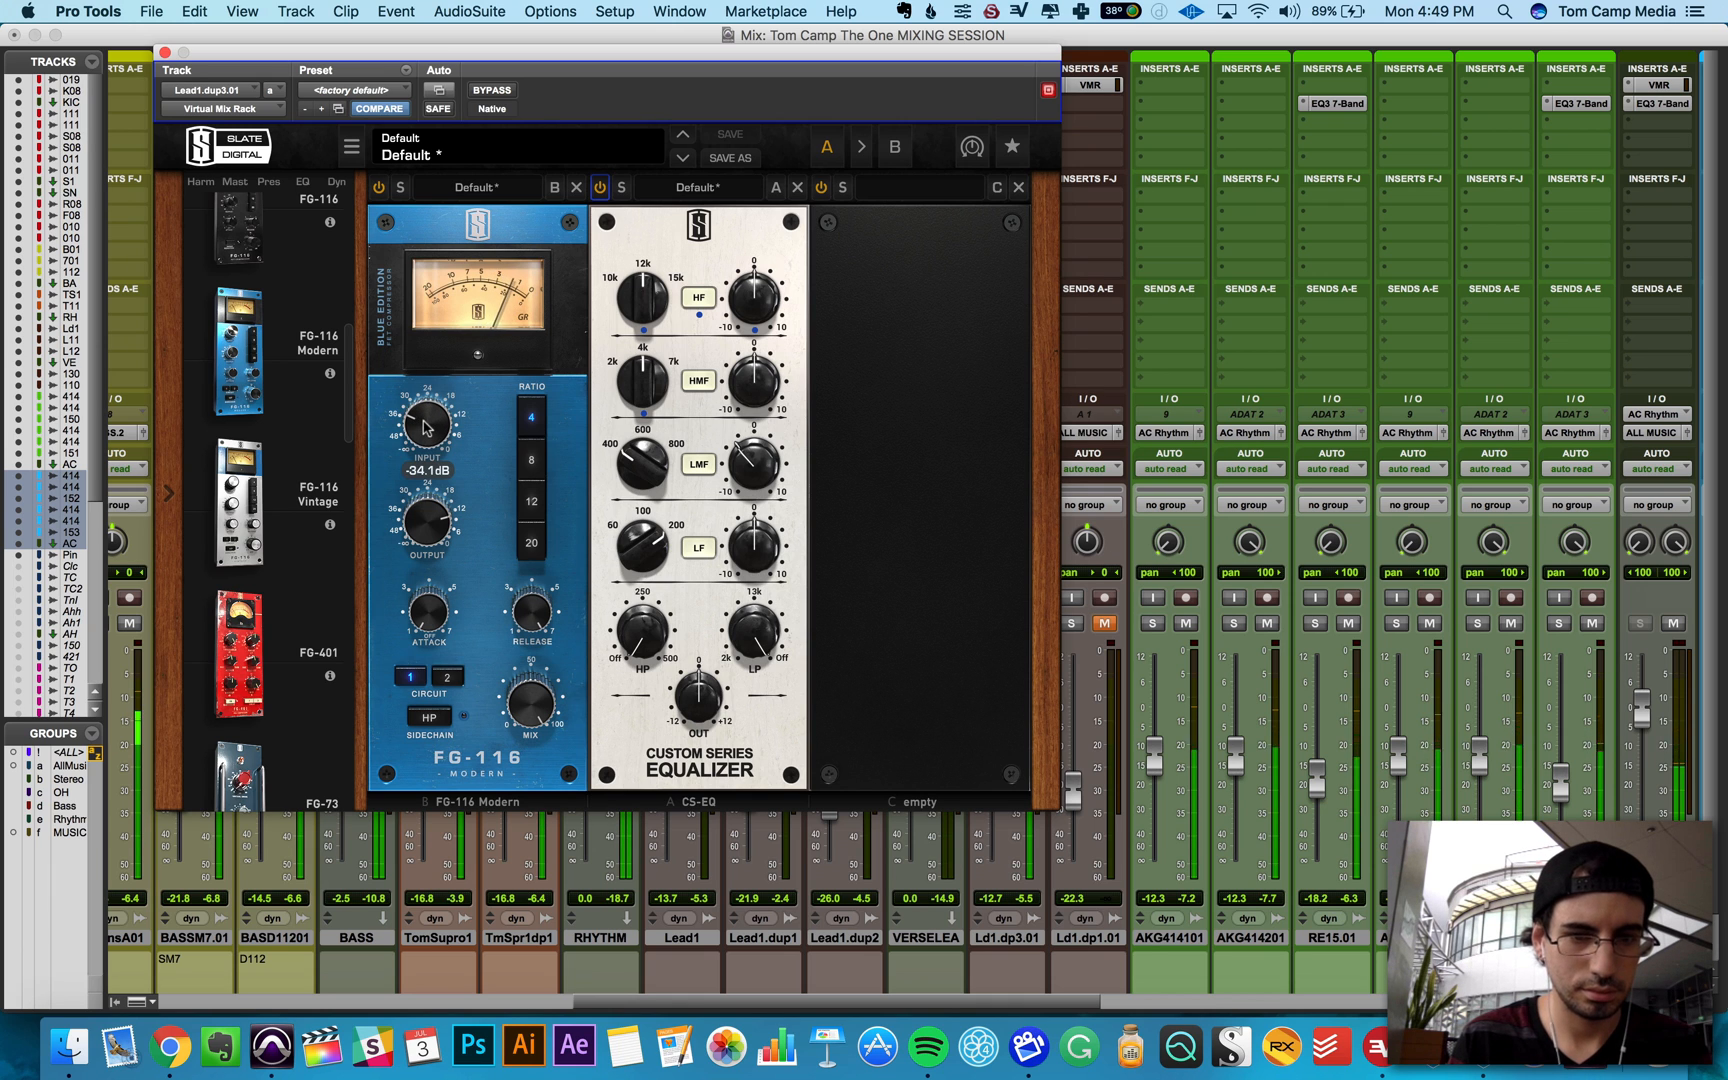
left_click_drag(424, 529, 422, 548)
Step: Insert an FG-N equalizer between the FG-116 and the CS-EQ, boost its lower mid band by 3.50 dB, and adjust the low-band frequency
scroll(285, 494, "down", 3)
scroll(285, 495, "down", 5)
left_click_drag(248, 608, 748, 480)
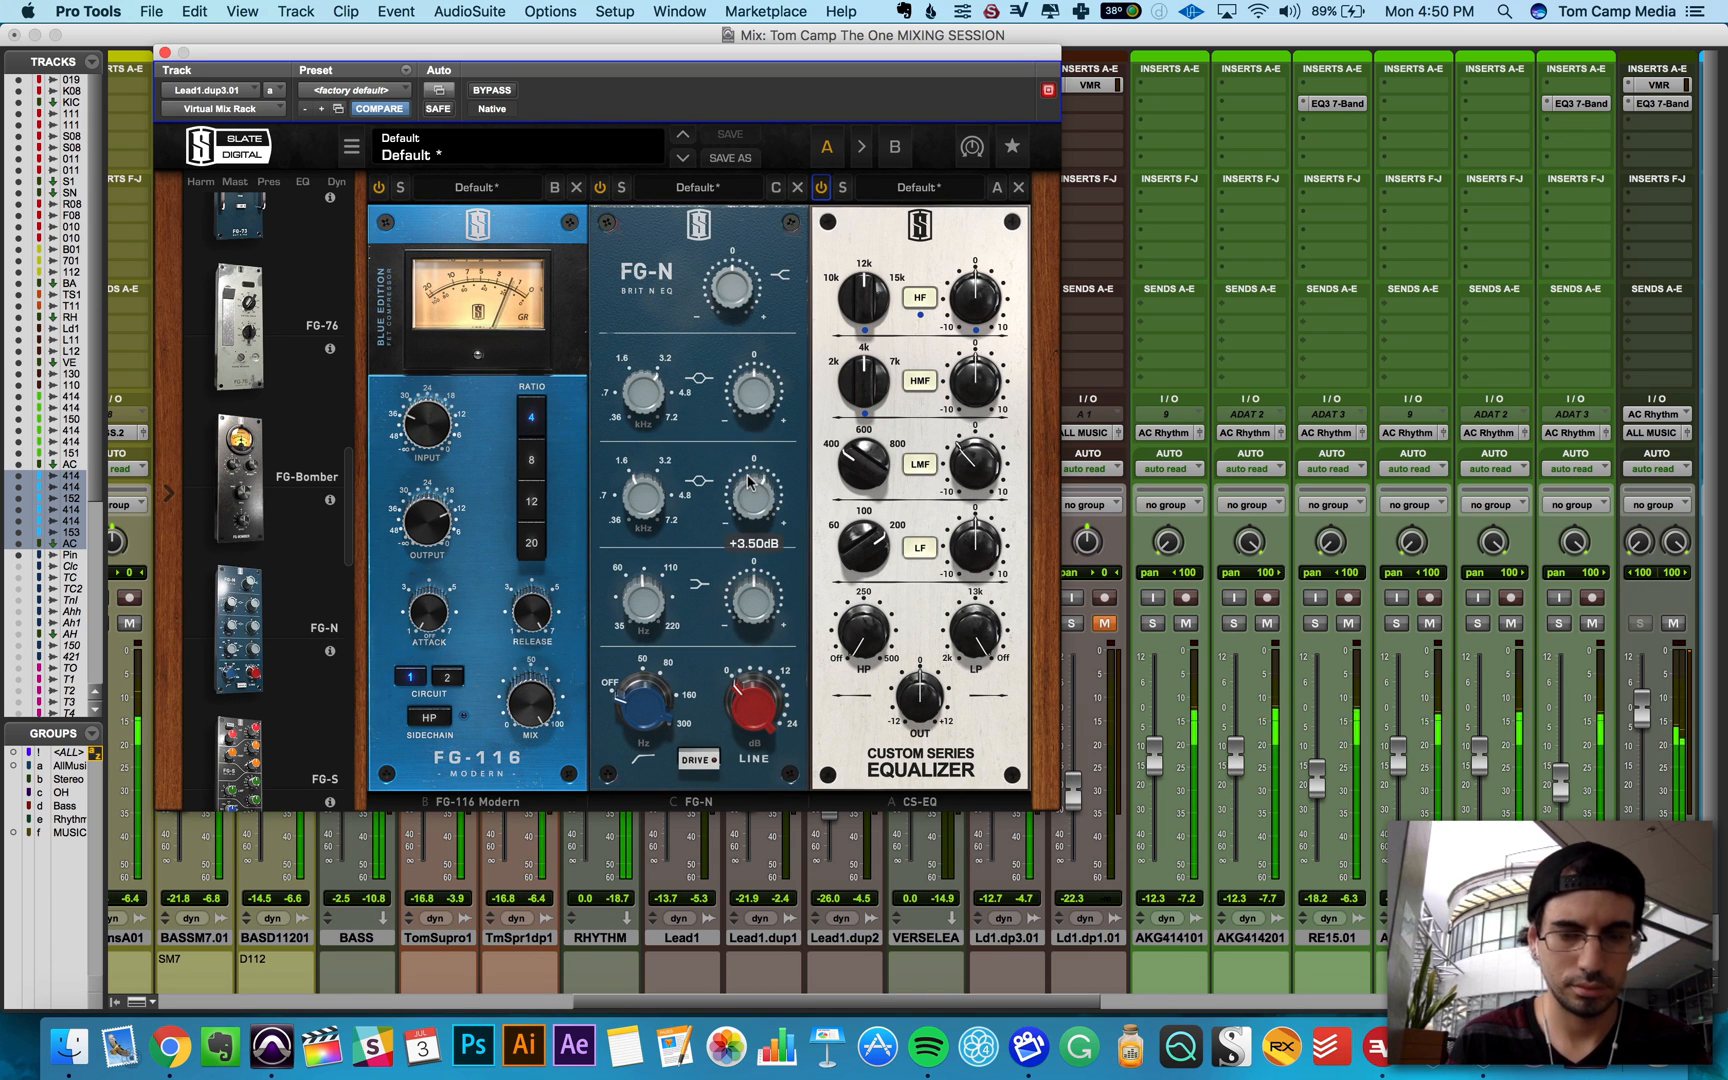
mouse_move(645, 598)
left_mouse_down()
mouse_move(651, 553)
mouse_move(656, 592)
left_mouse_up()
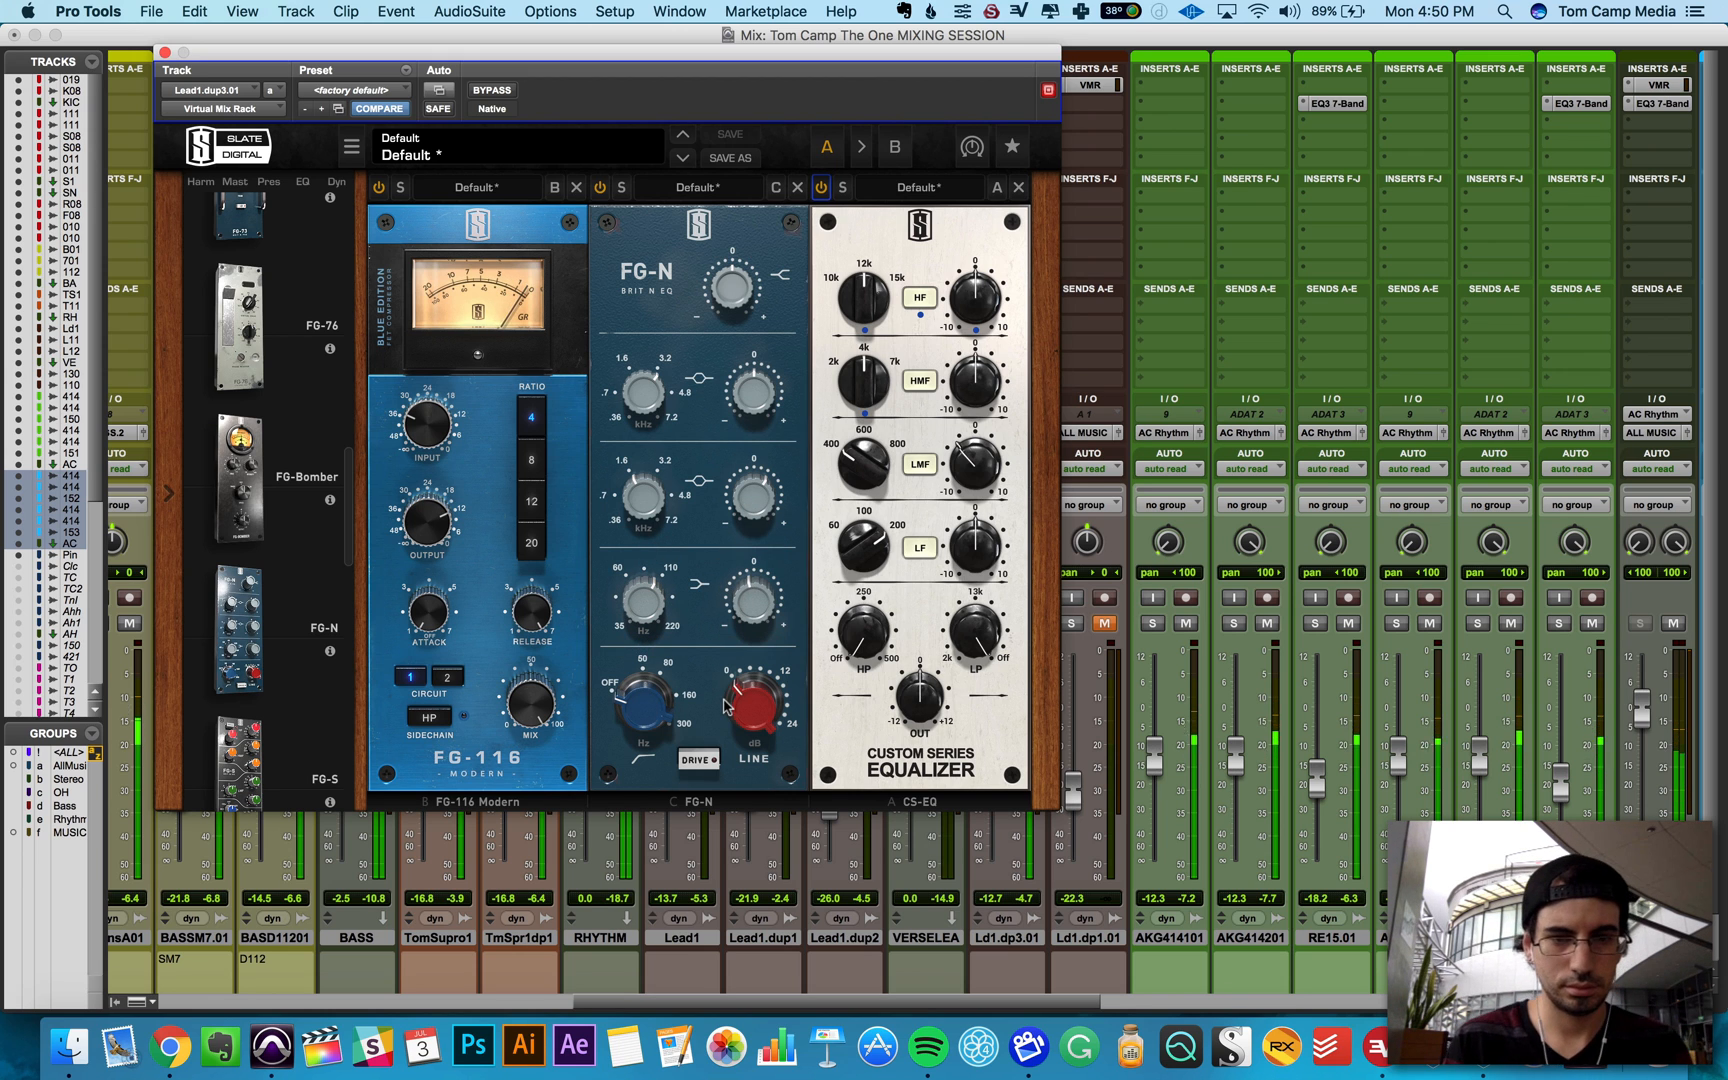
Step: Add a London module at the end of the rack with saturation 3.31 in Console mode, and close the plug-in
scroll(243, 400, "down", 6)
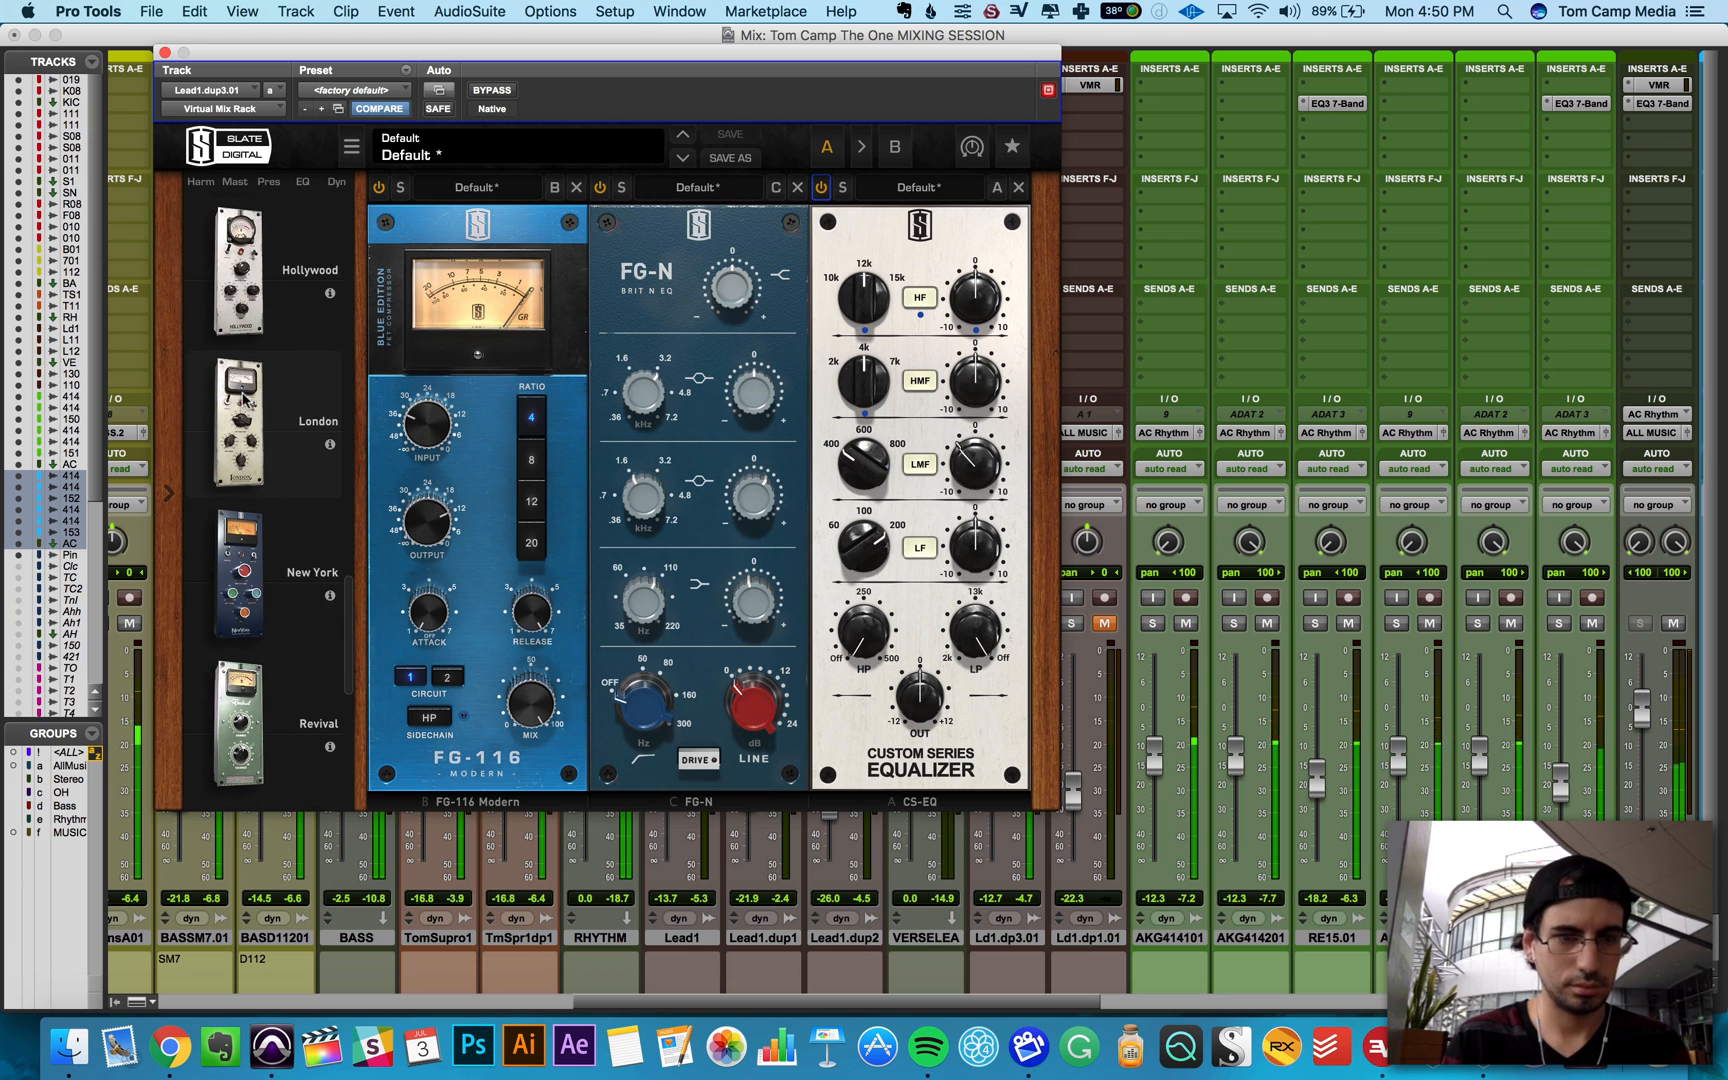
mouse_move(243, 400)
left_mouse_down()
mouse_move(1120, 494)
mouse_move(1181, 401)
left_mouse_up()
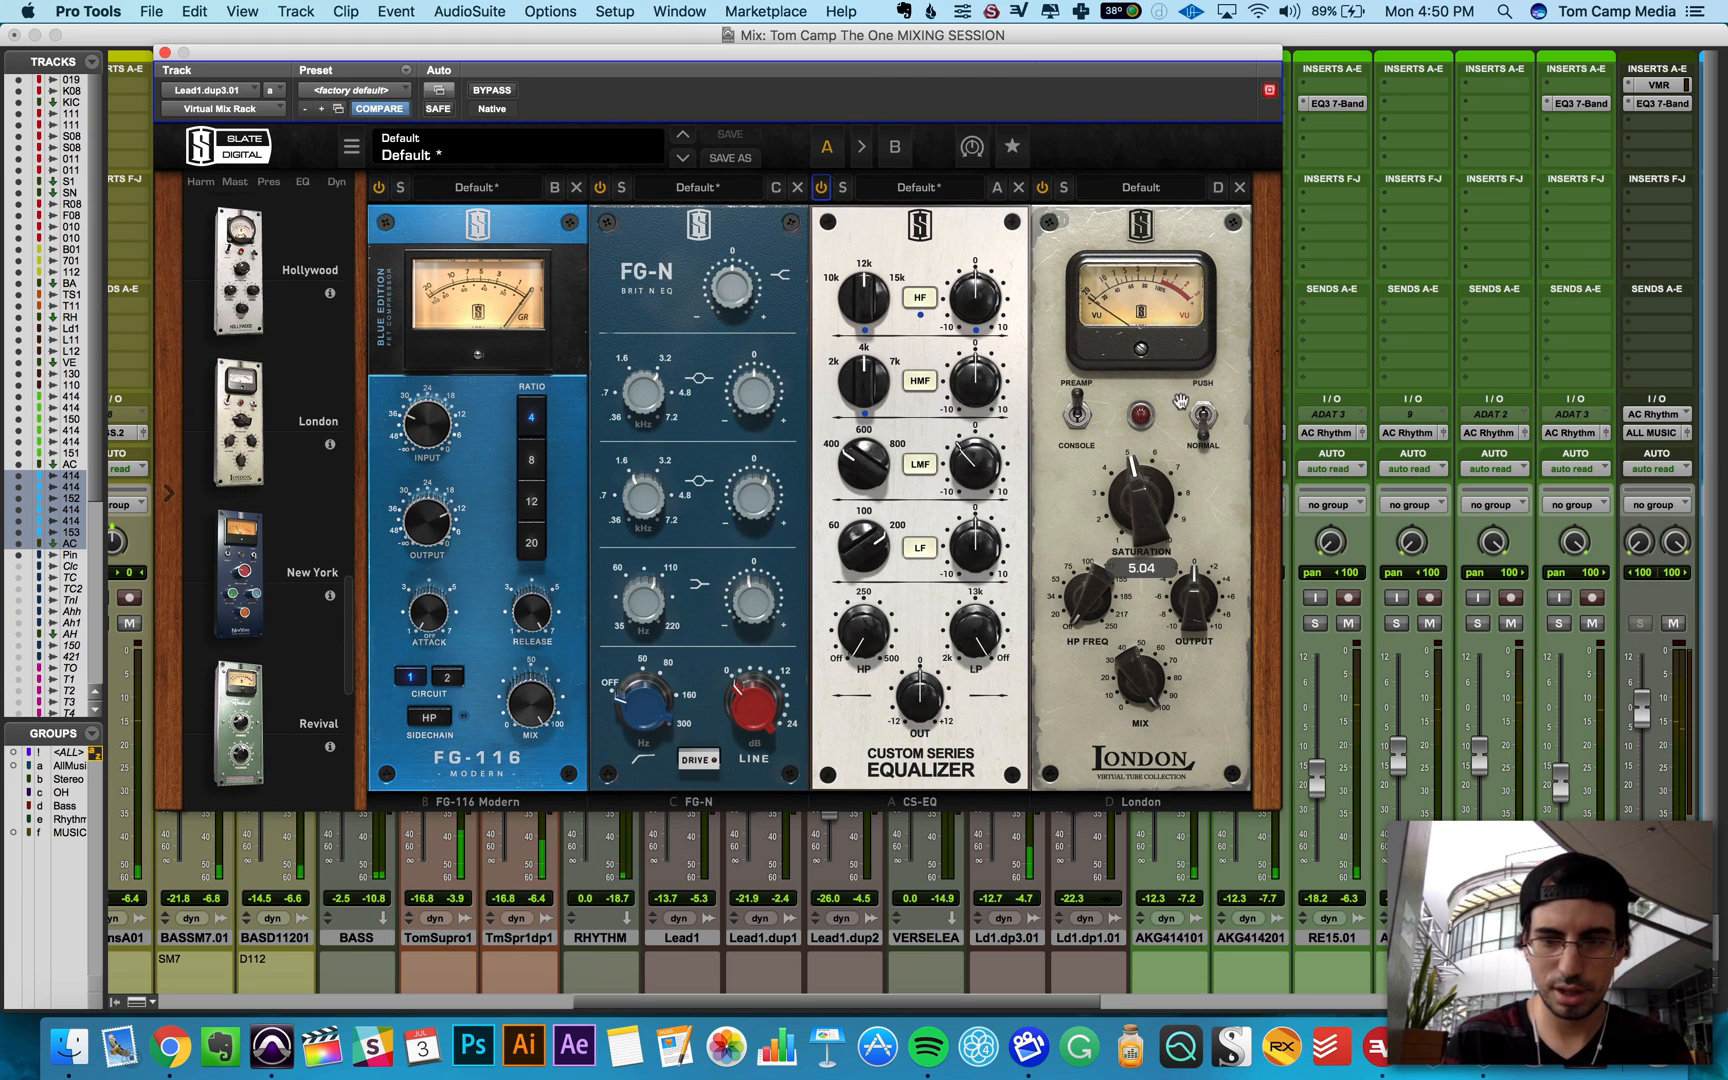
left_click_drag(1137, 488, 1121, 541)
left_click(1076, 430)
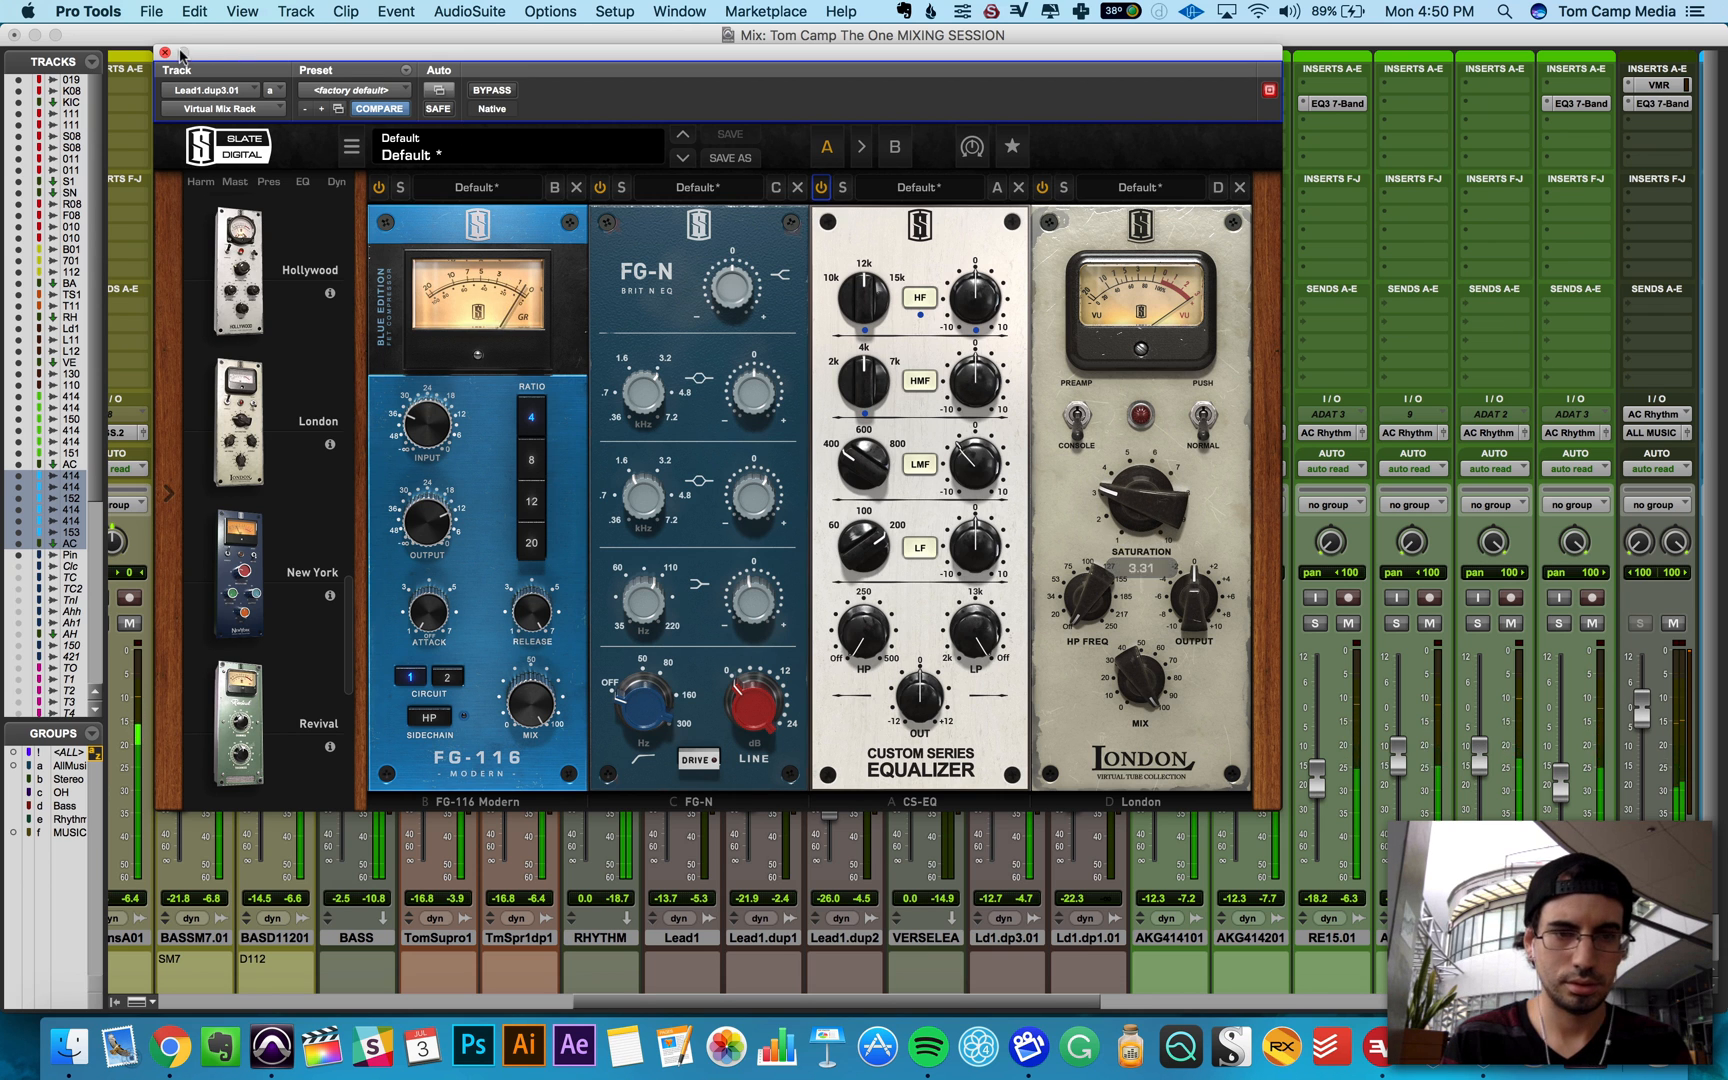
left_click(184, 52)
Step: Create a send from the Ld1.dp3.01 channel to the Delay track at -7.5 dB
scroll(1224, 770, "right", 5)
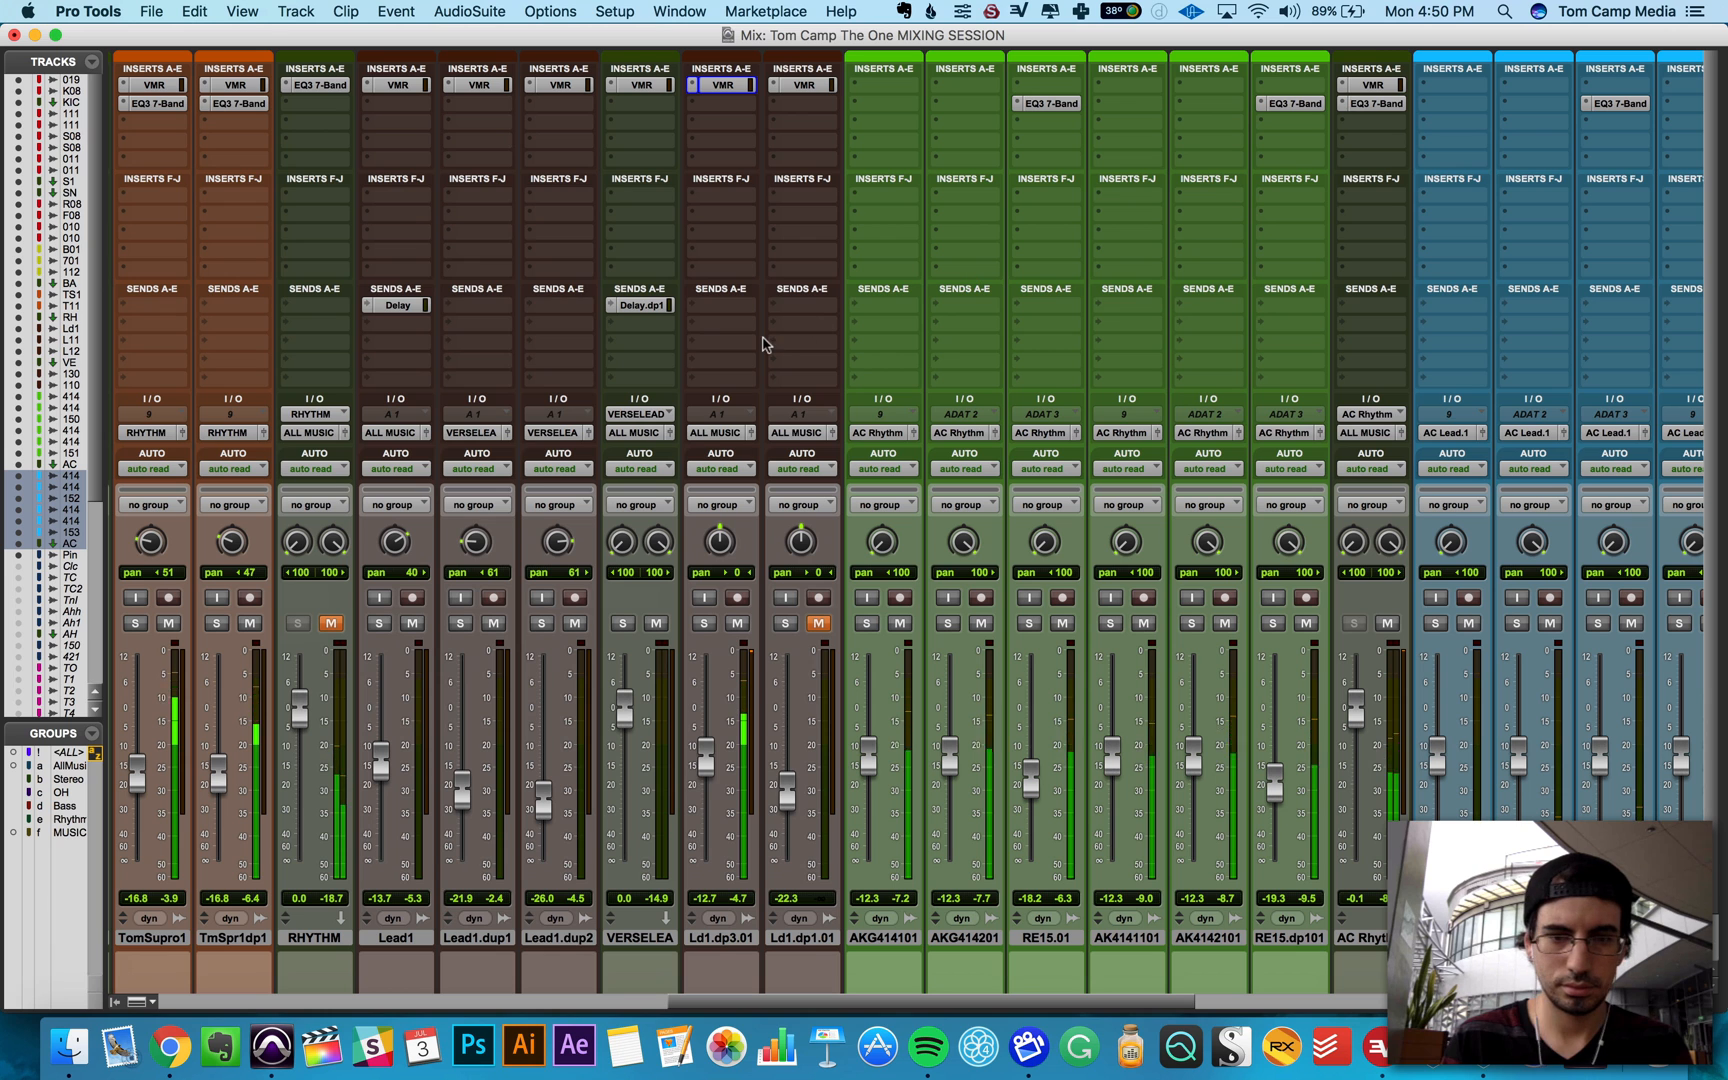
left_click(716, 307)
mouse_move(760, 400)
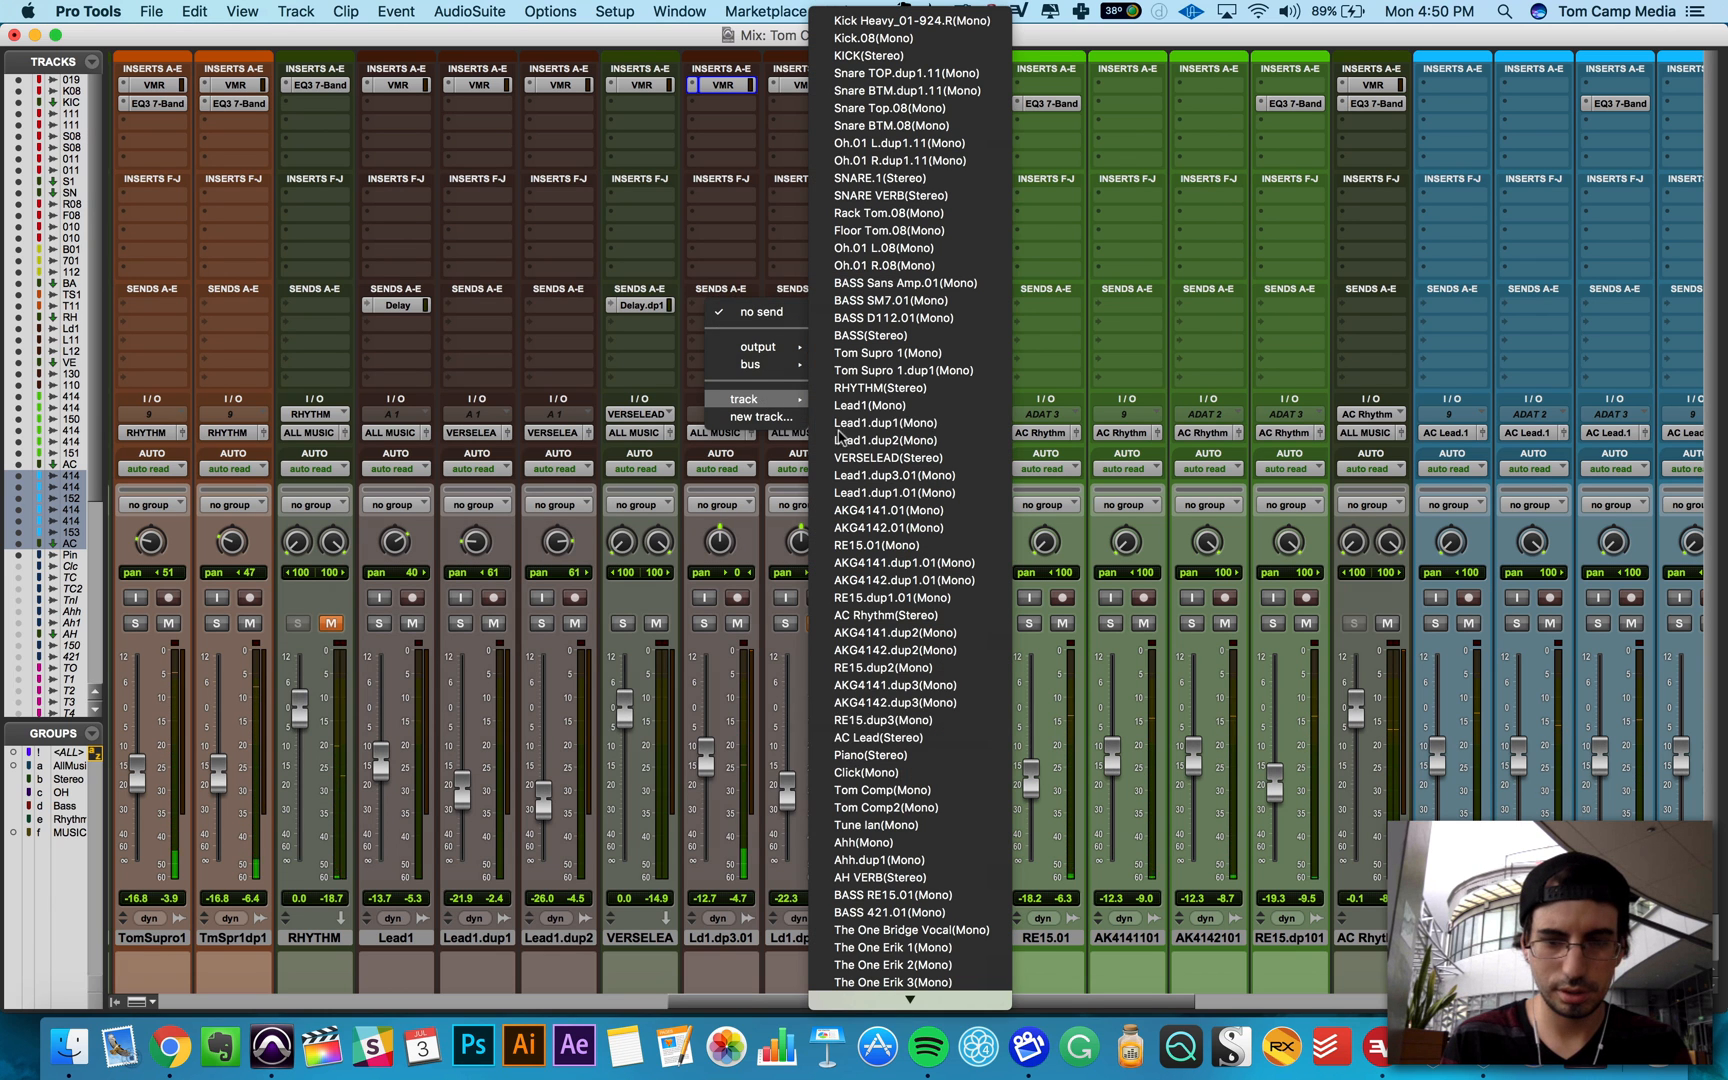
mouse_move(898, 1004)
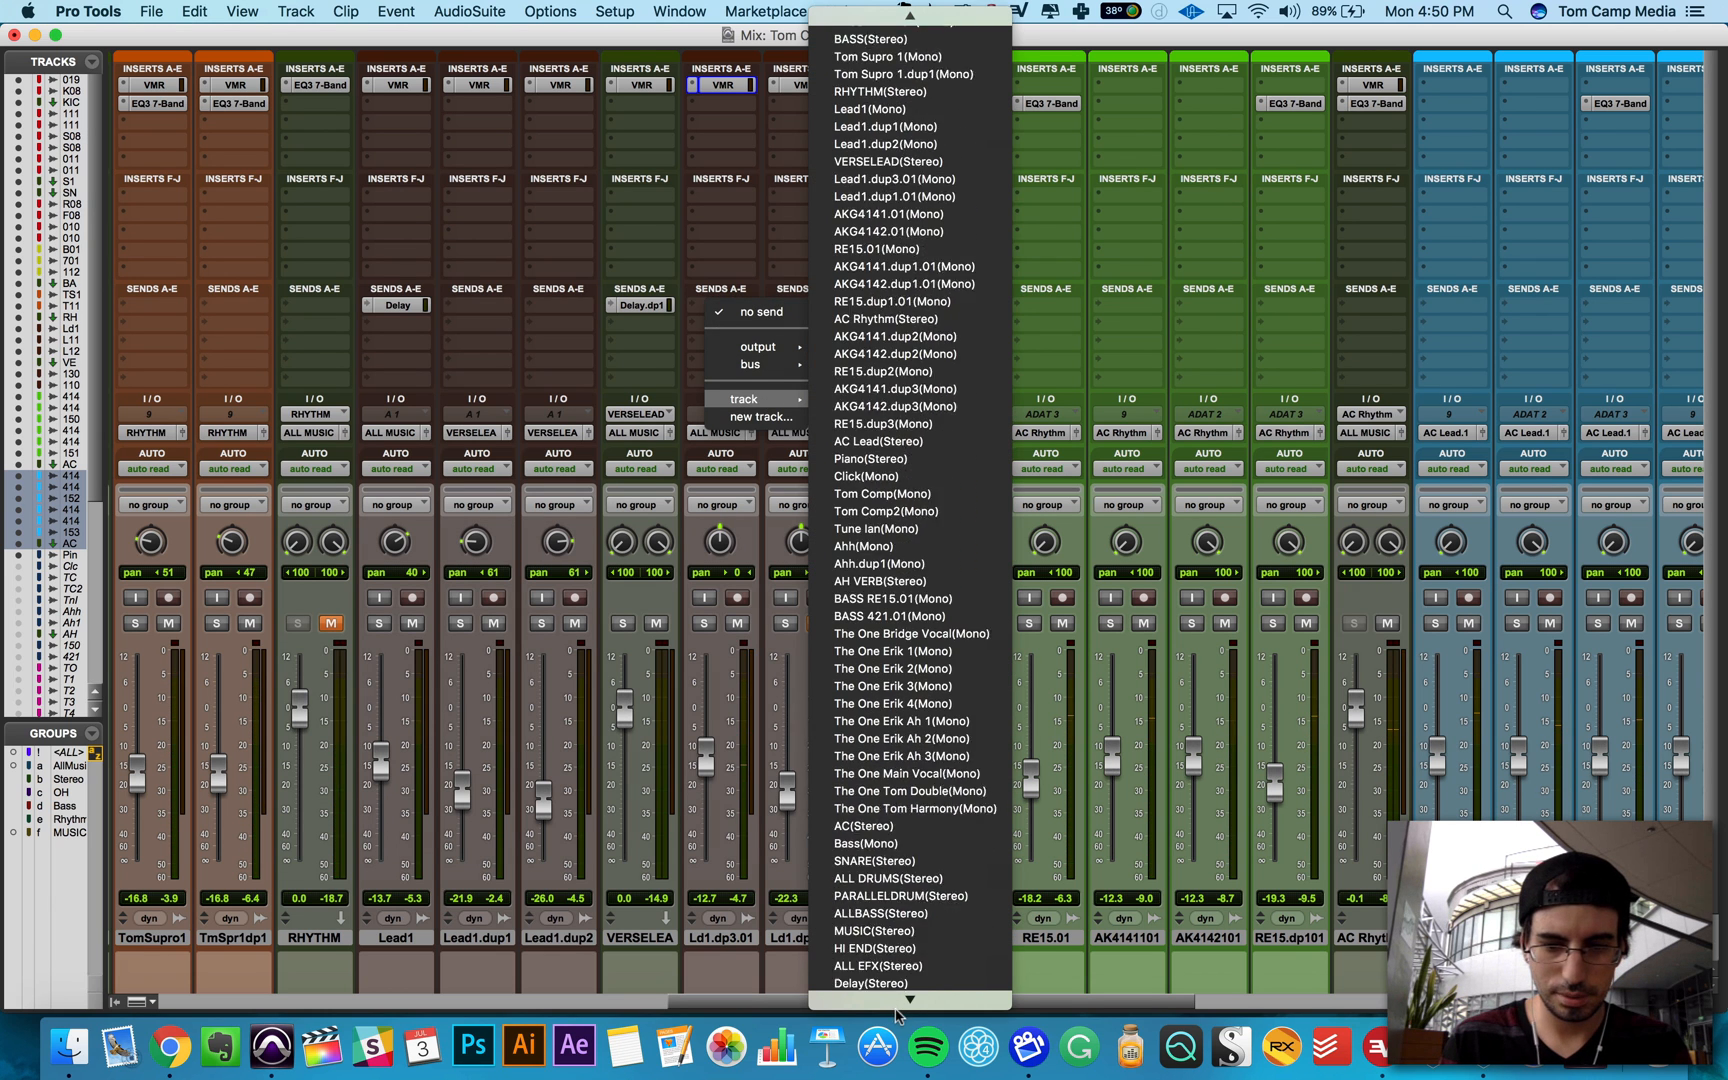
left_click(872, 903)
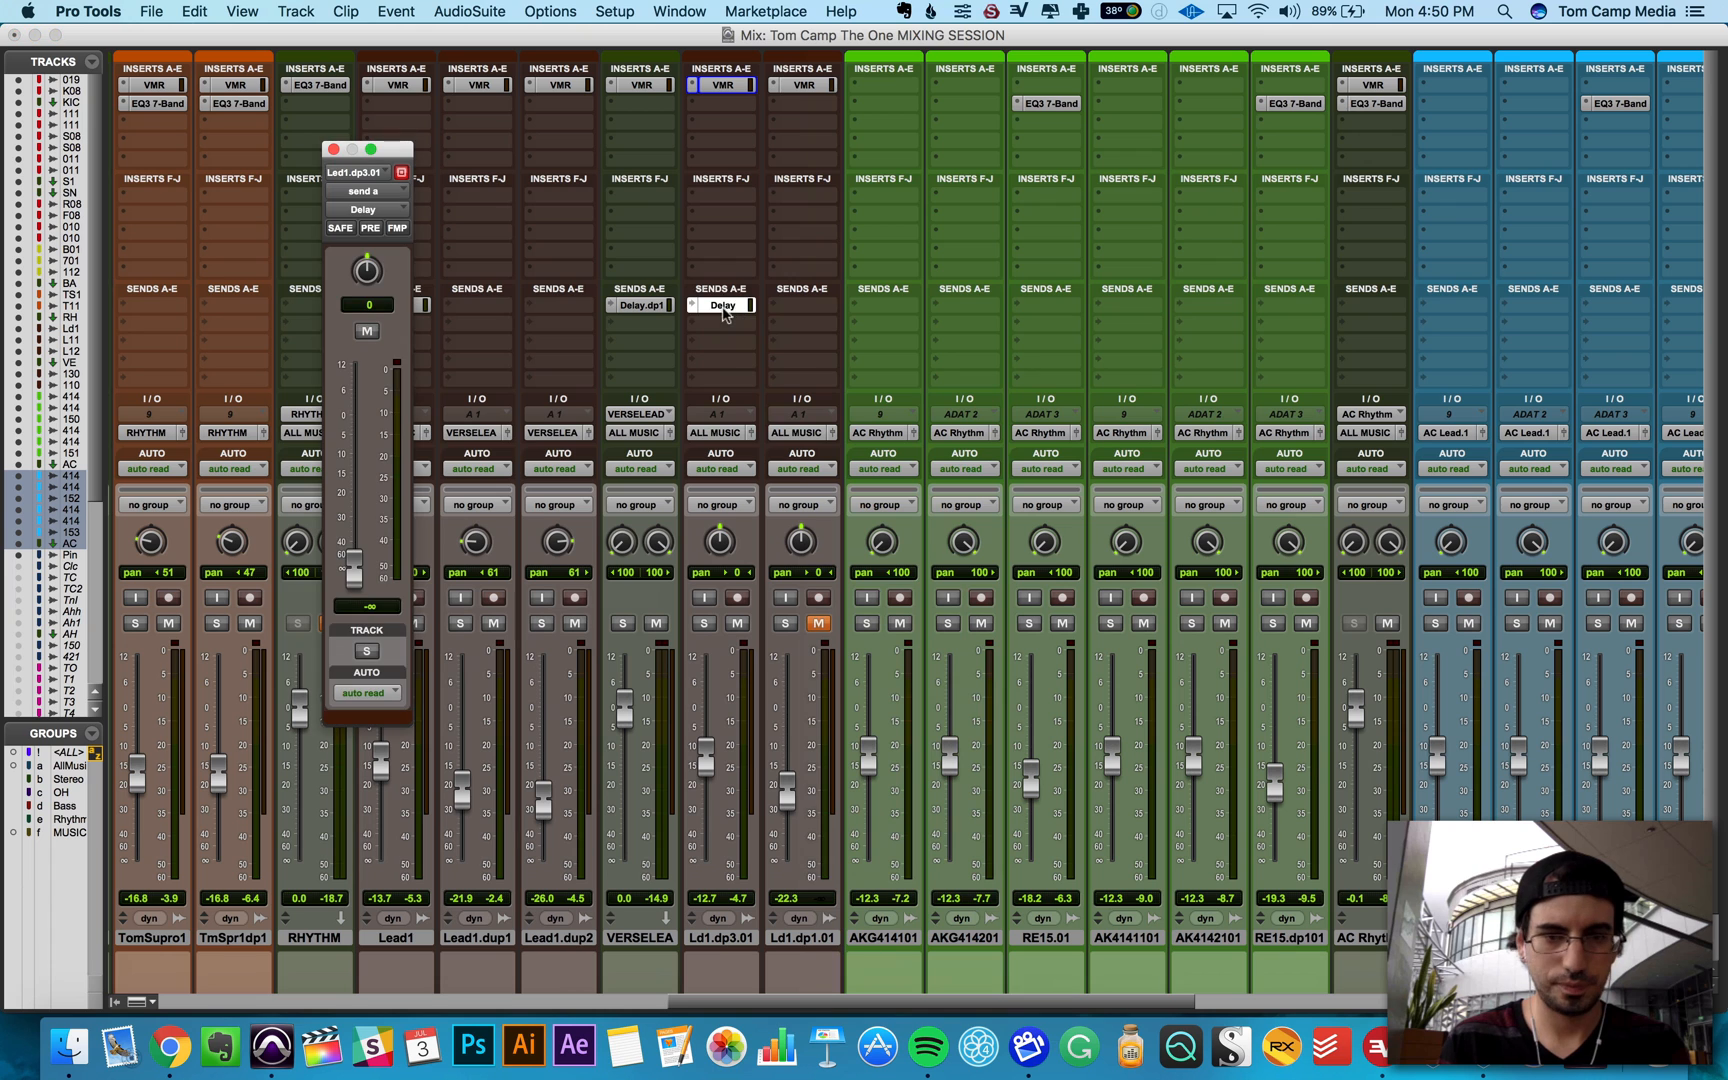
left_click_drag(354, 570, 358, 445)
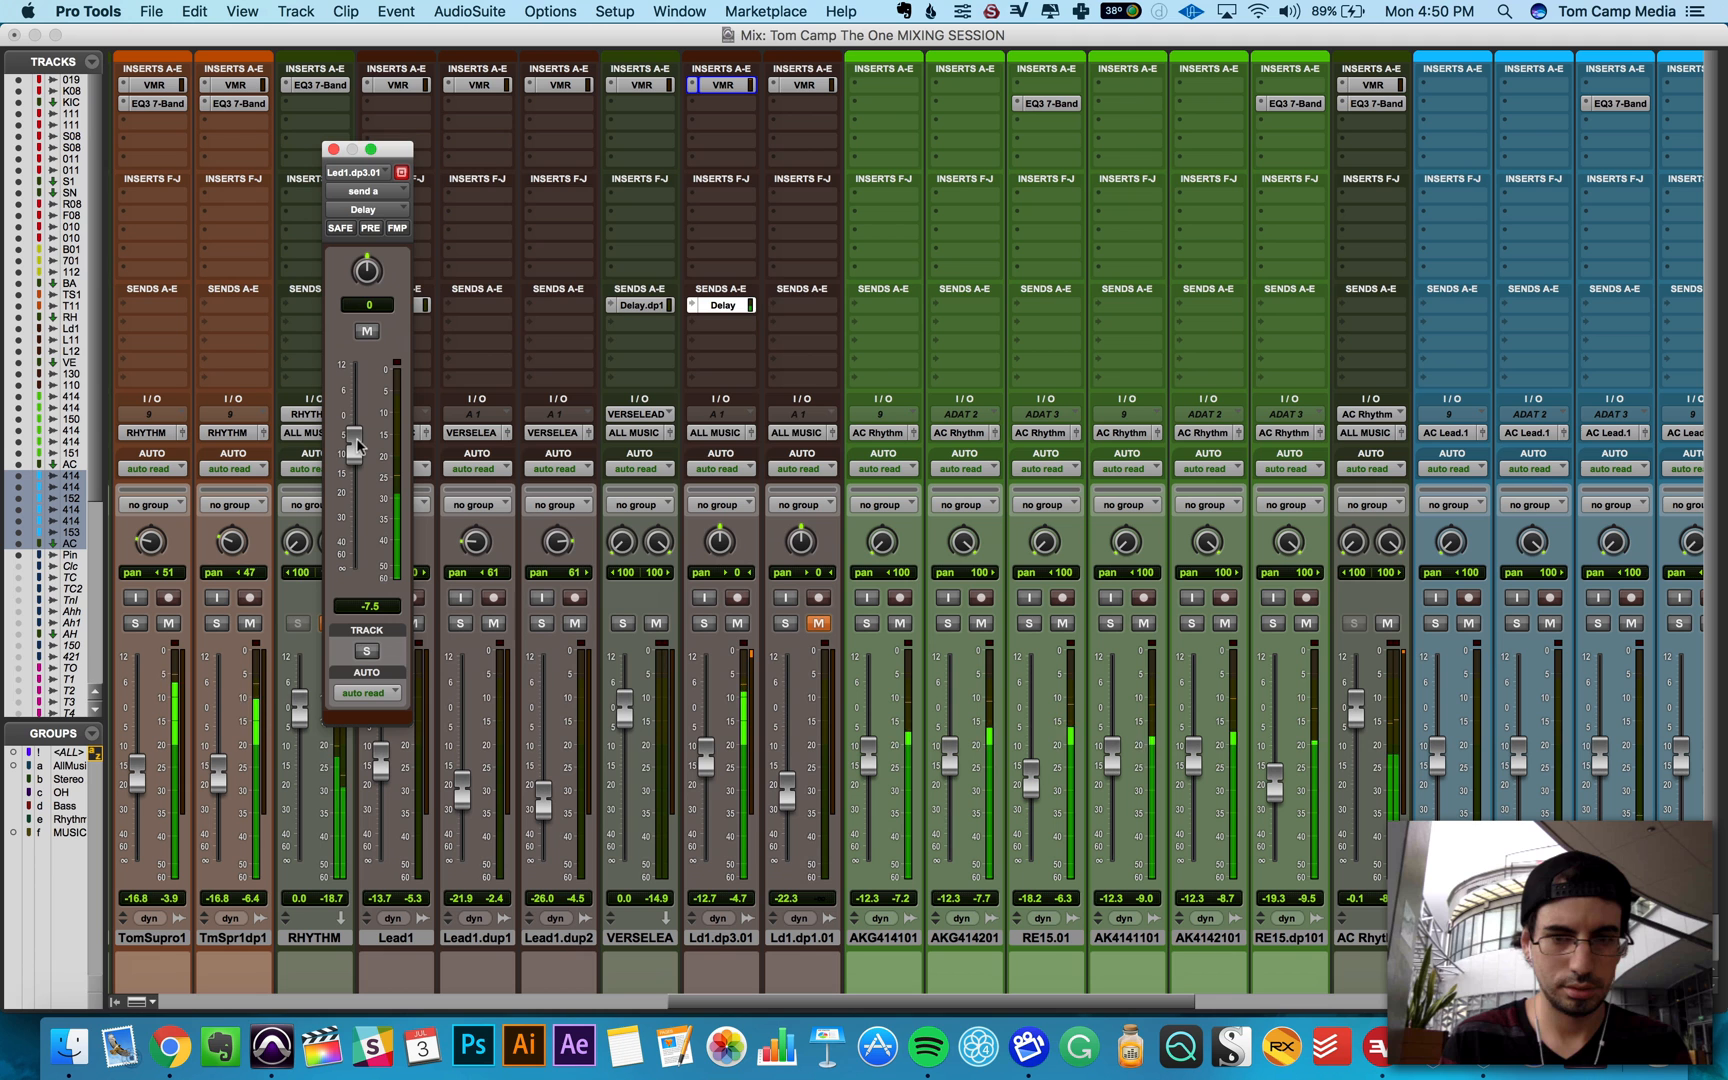
Step: Add a Hall send at -15.6 dB to the Ld1.dp3.01 channel and set its Delay send to -9.4 dB
left_click(727, 330)
mouse_move(776, 420)
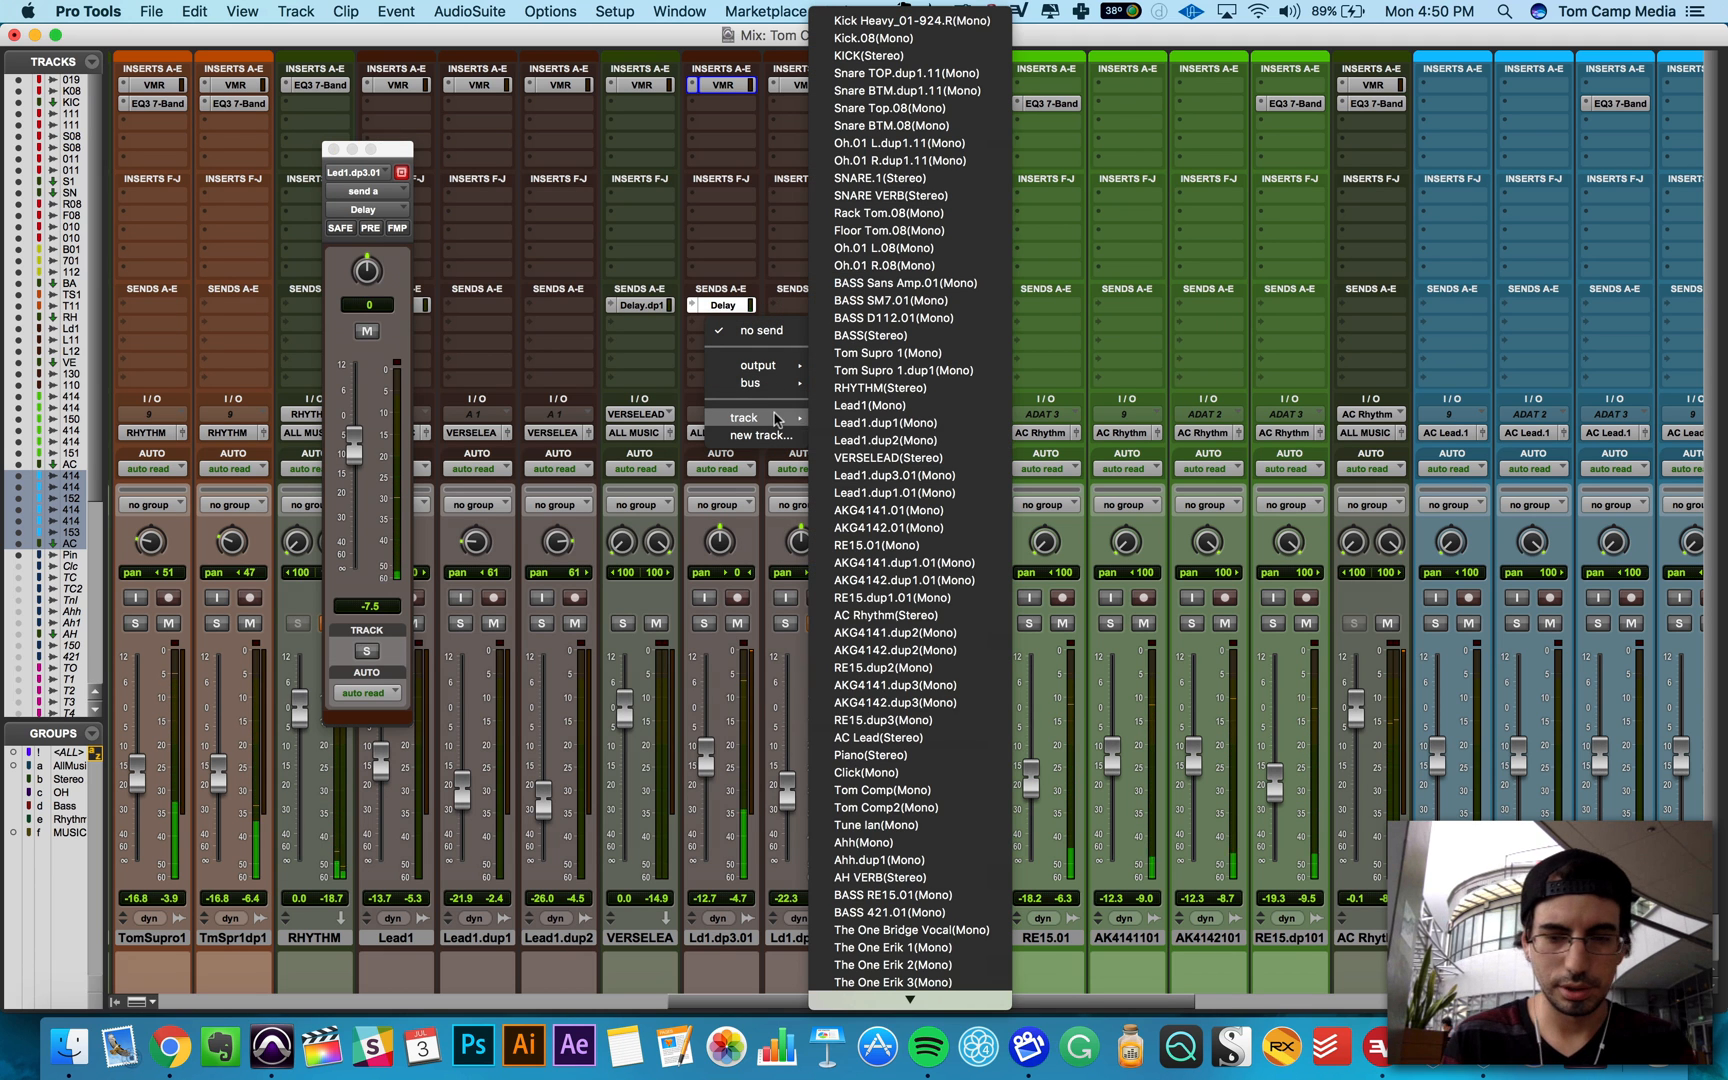
scroll(890, 830, "down", 7)
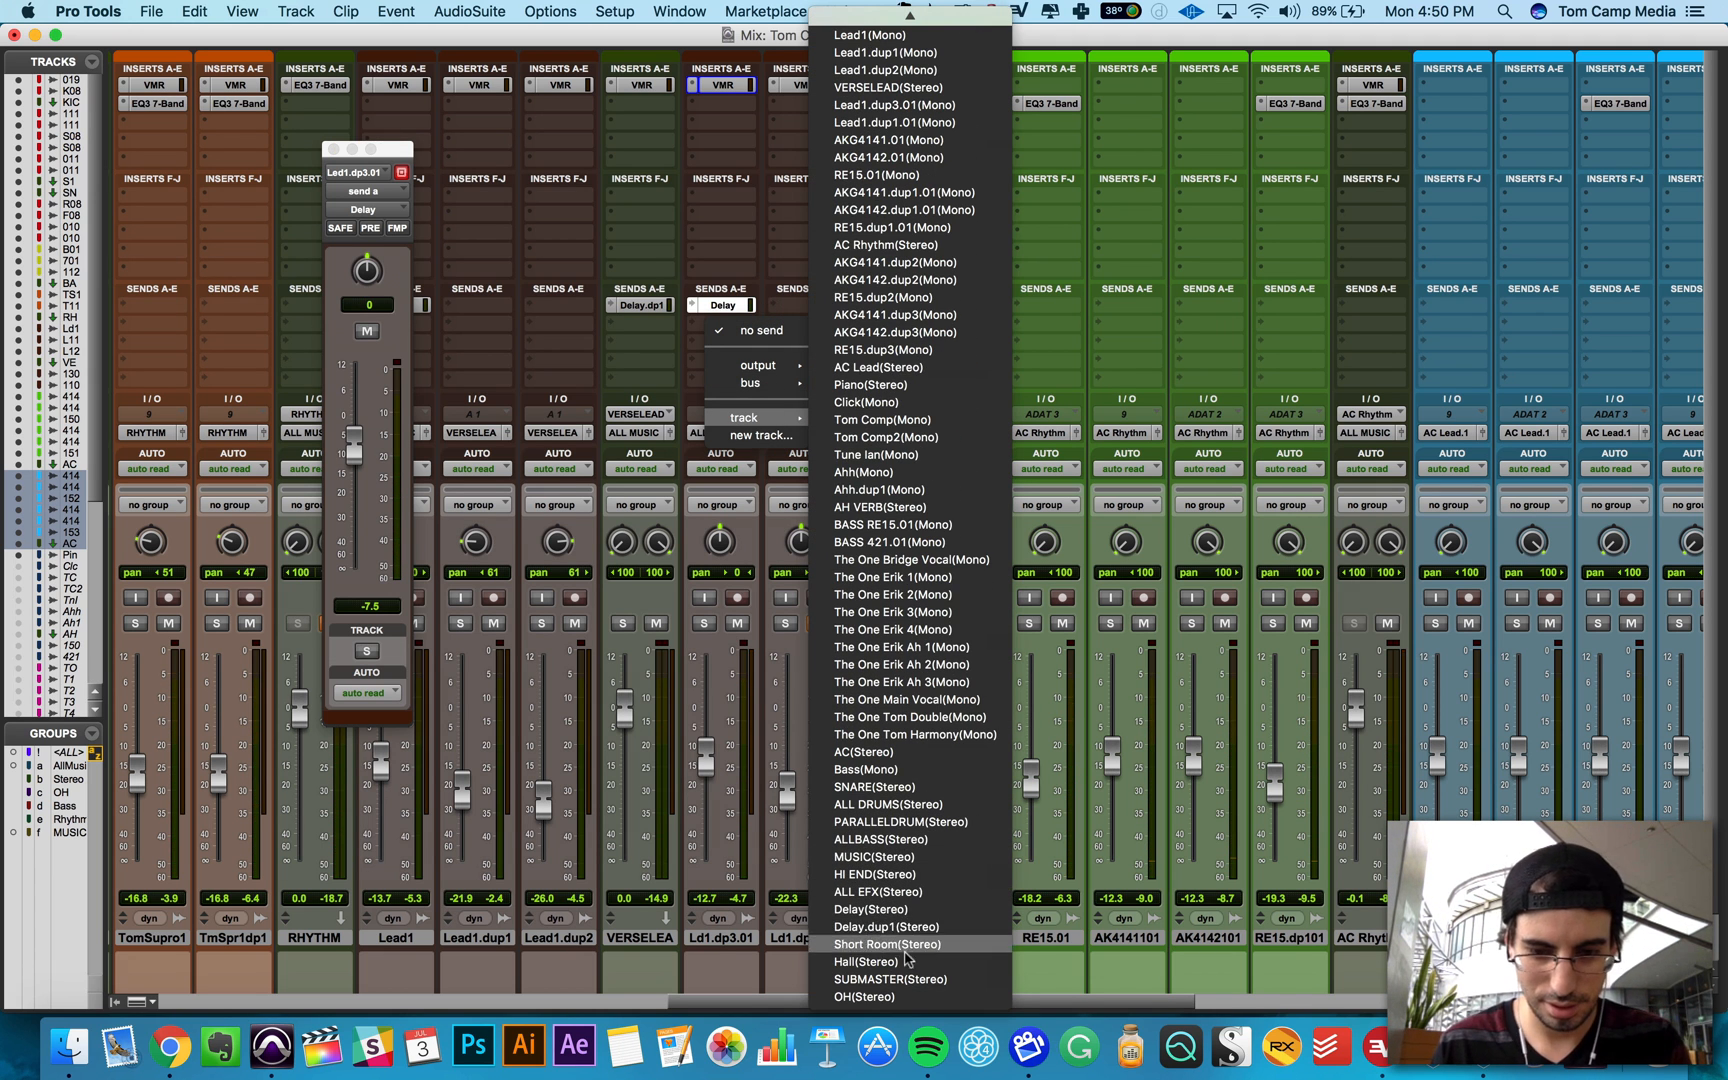
left_click(866, 961)
left_click_drag(350, 563, 356, 446)
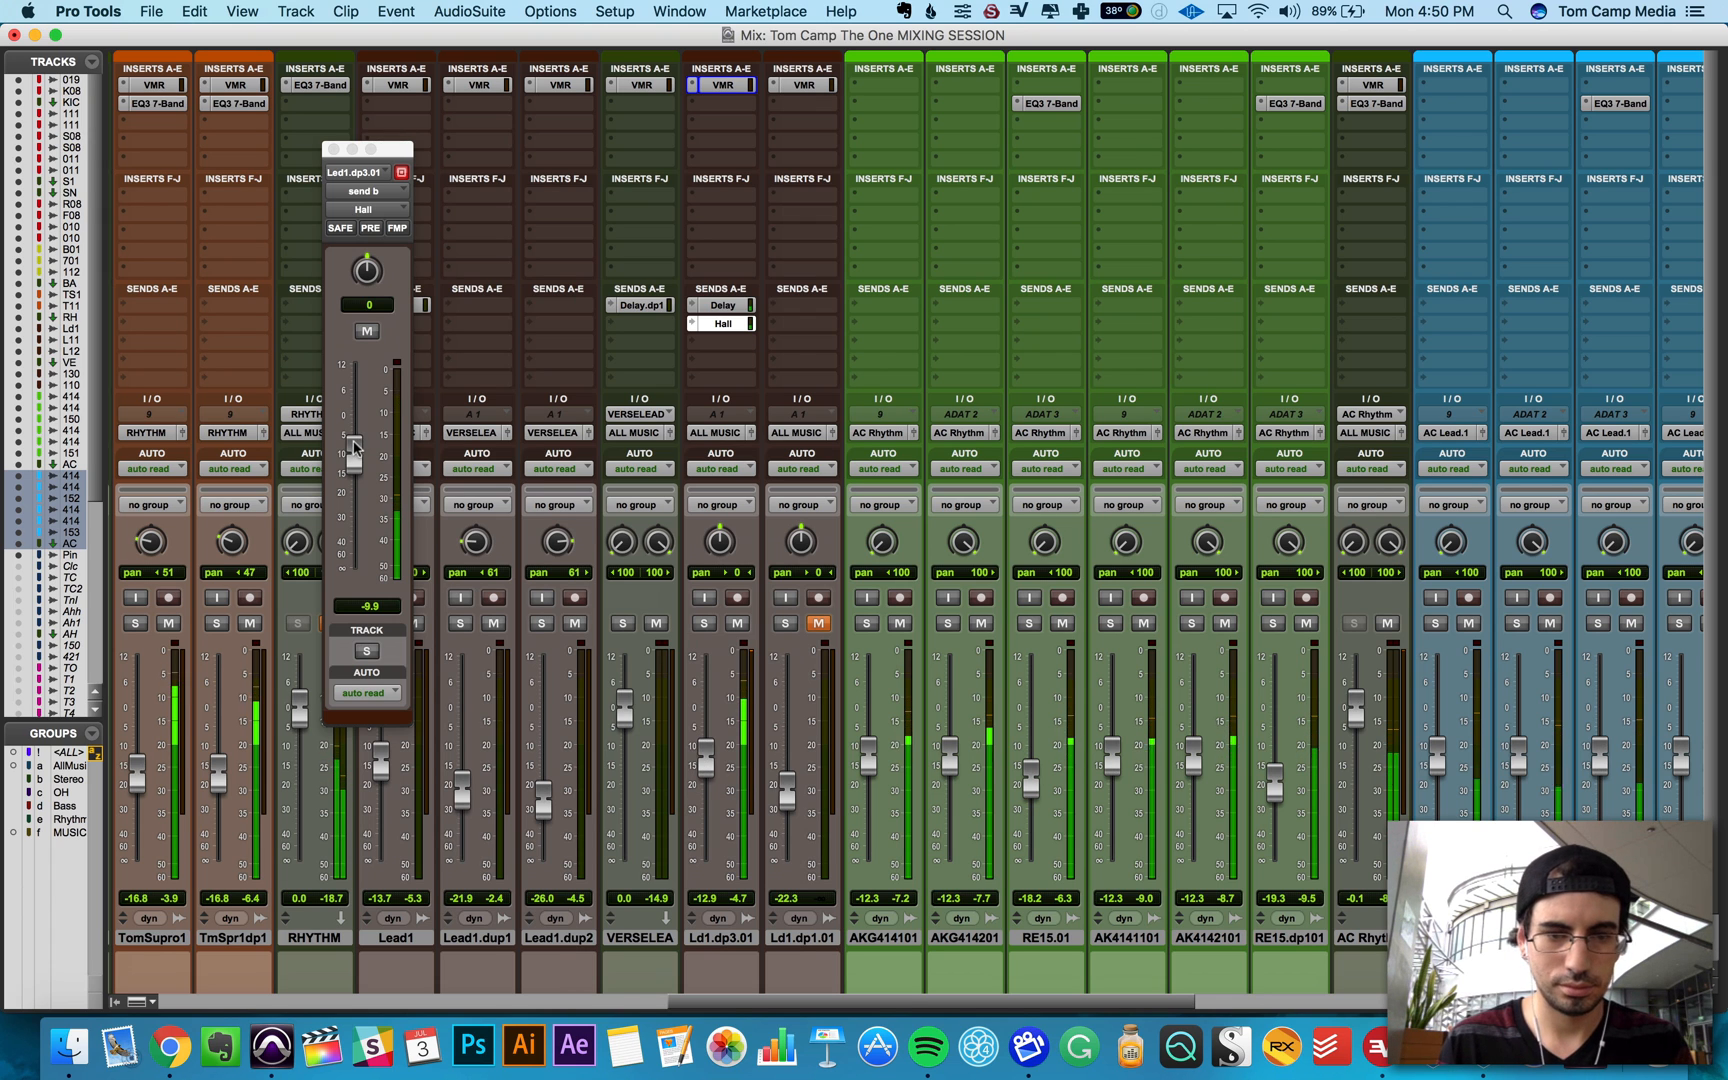
left_click_drag(354, 449, 356, 466)
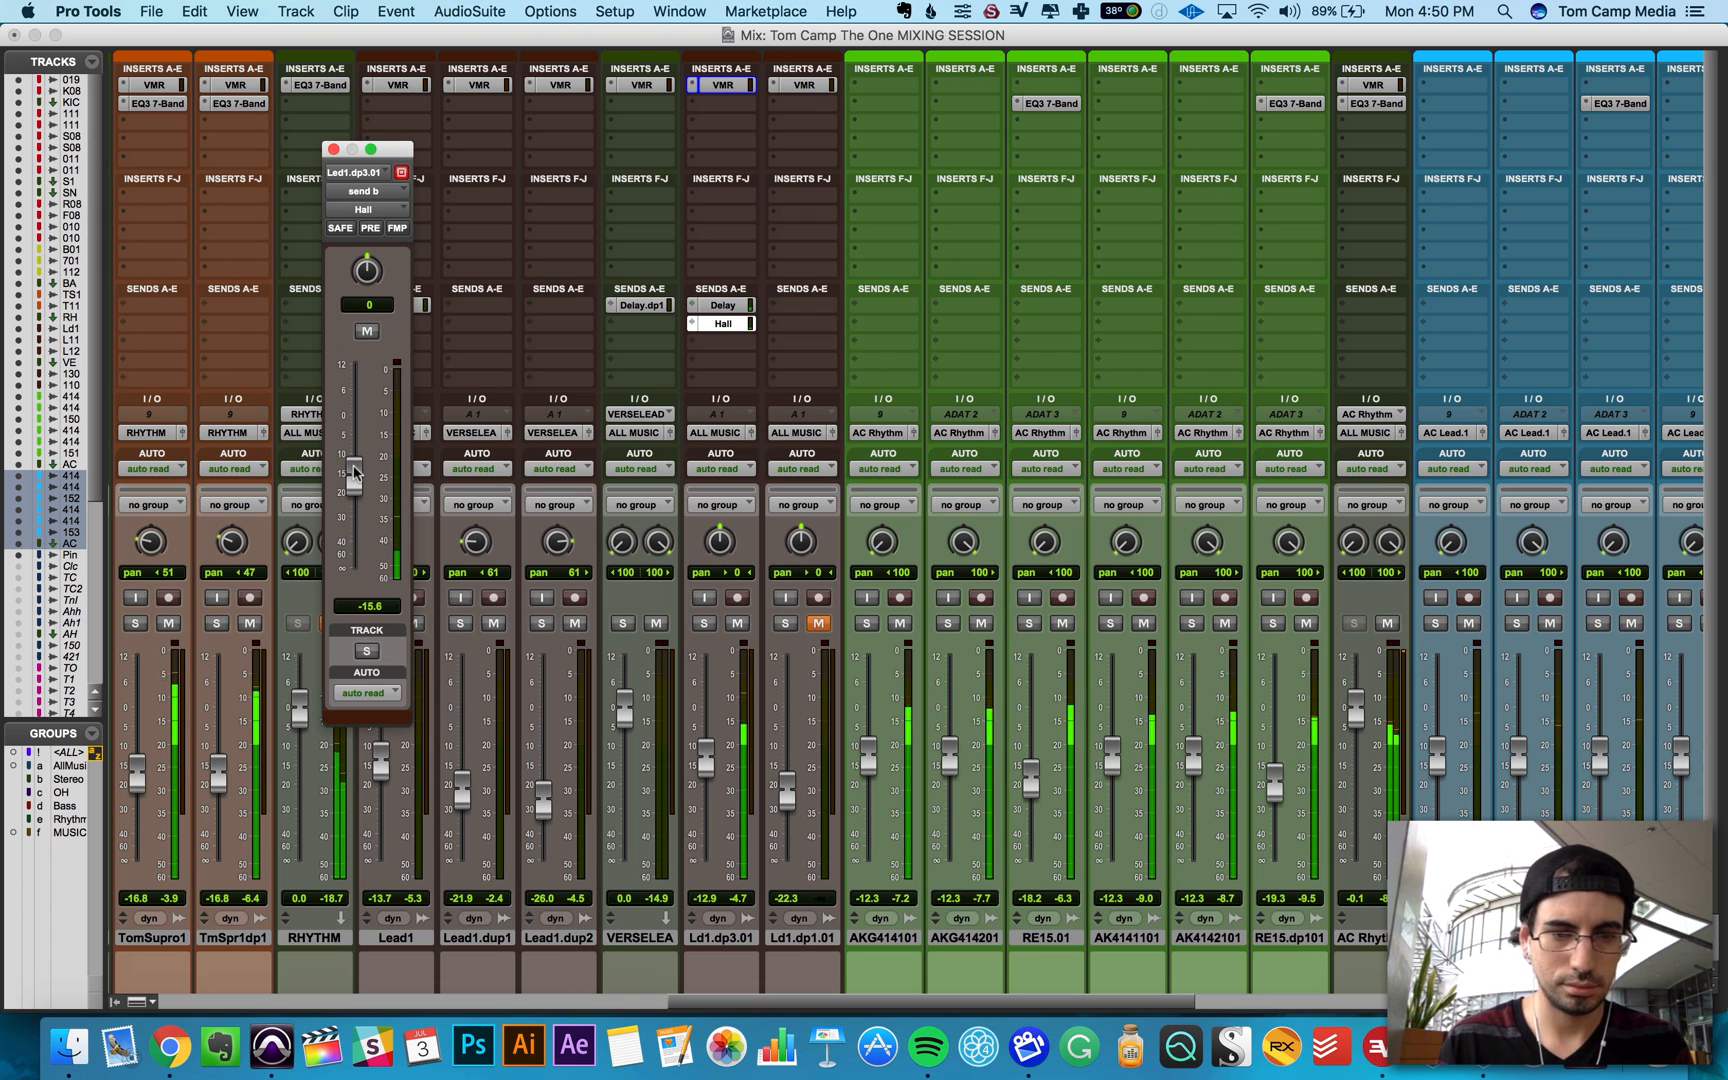
left_click(740, 306)
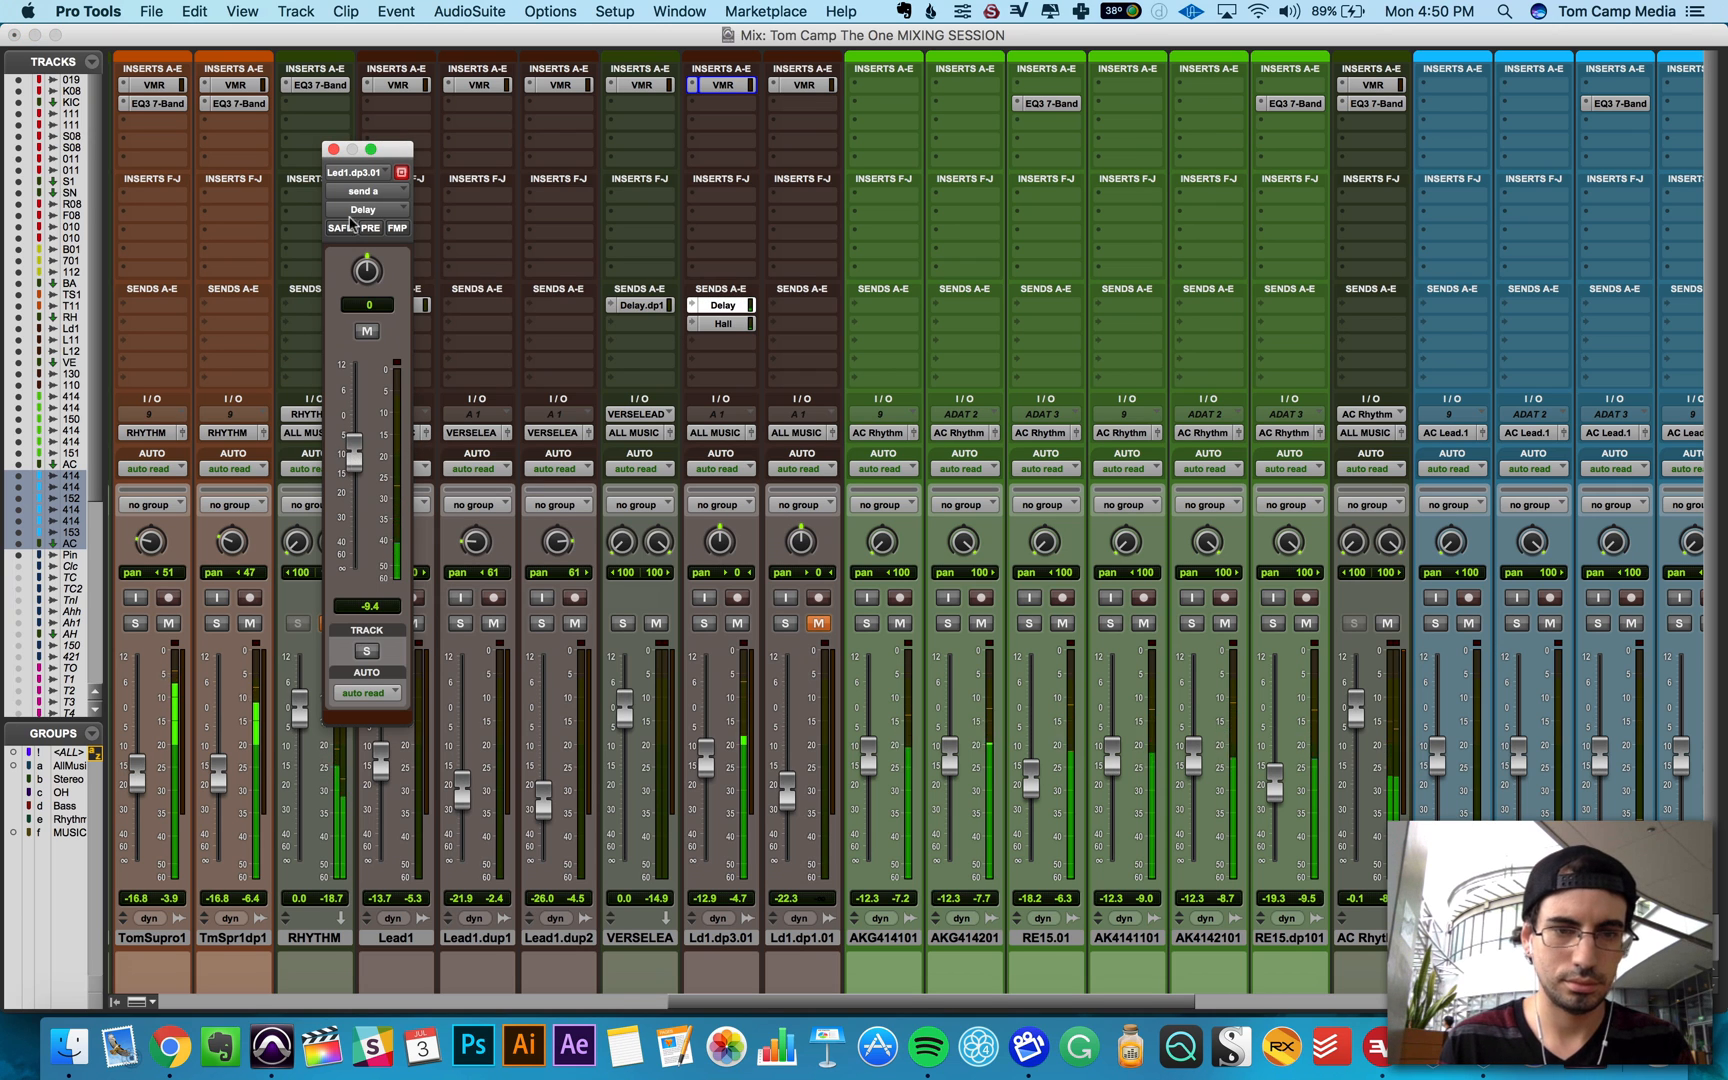
left_click(333, 150)
Step: In Slip mode, delete the noise between notes on Lead1.dup3.01 from about 1:23.85 to 1:24.3
key("super+equal")
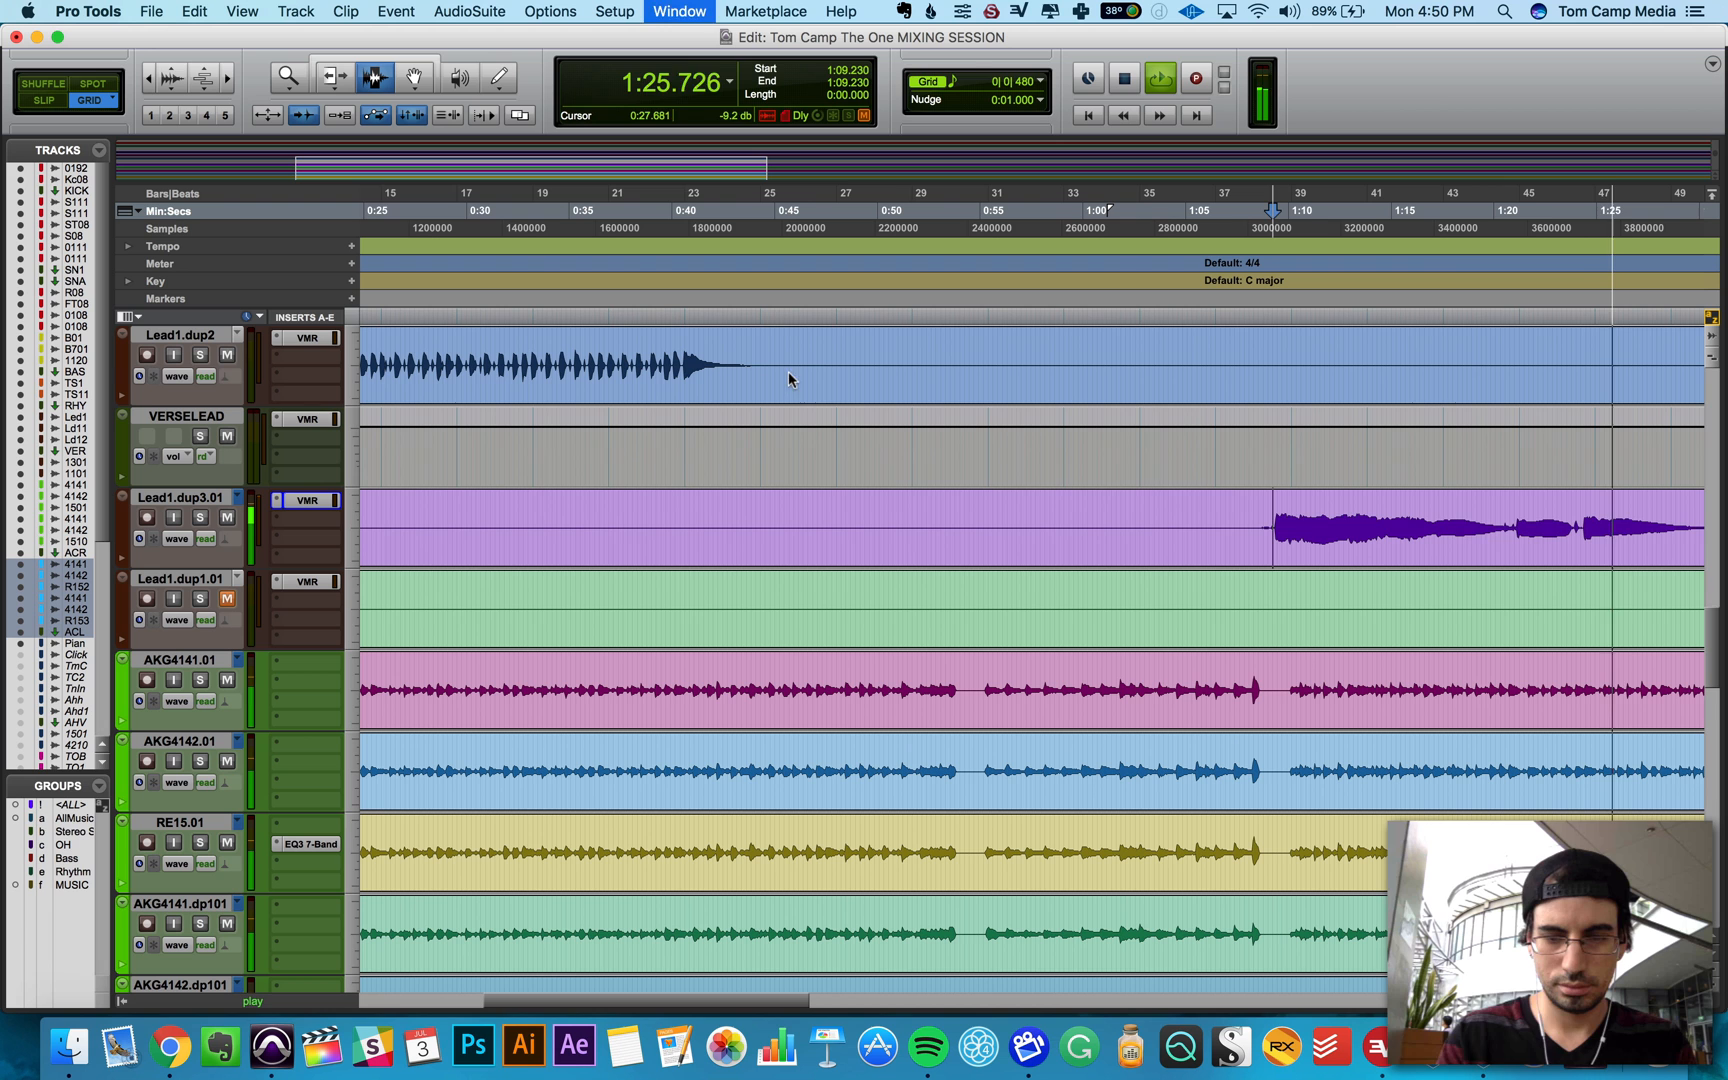
key("space")
left_click(1562, 549)
left_click(1533, 548)
key("space")
key("super+bracketright")
key("super+bracketright")
key("super+bracketright")
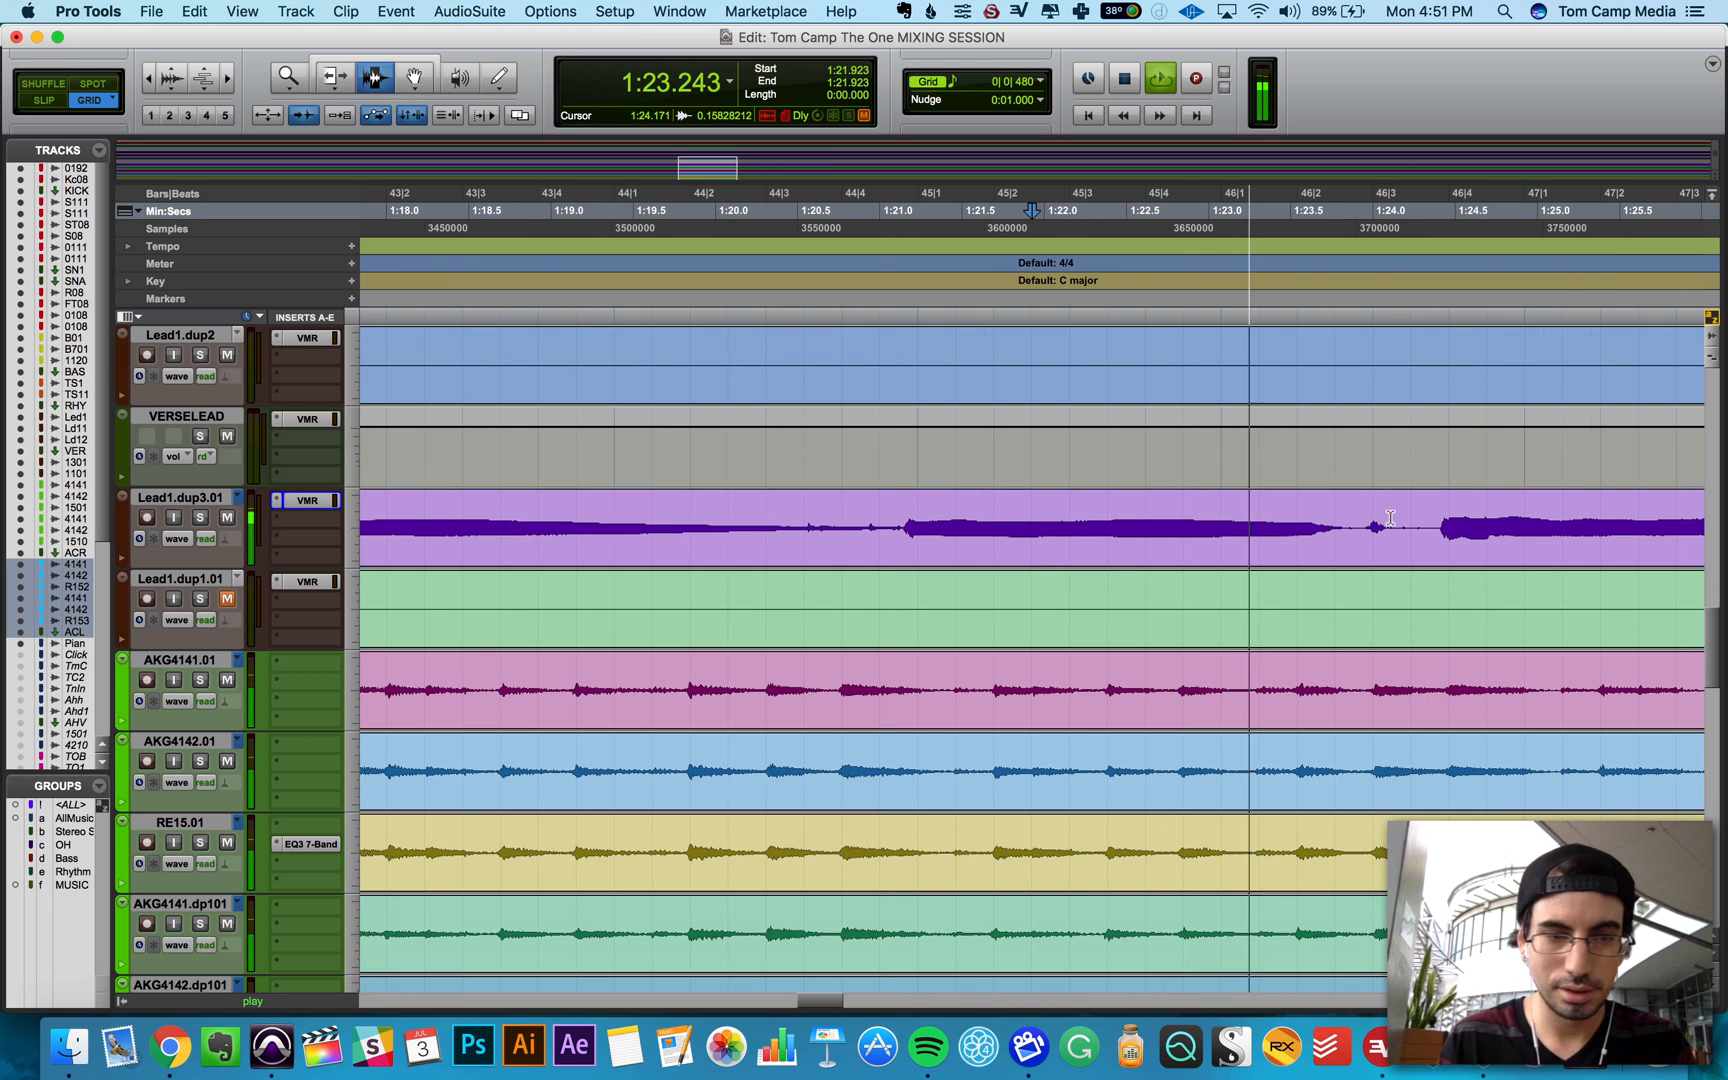
key("F2")
key("space")
left_click_drag(1433, 540, 1348, 559)
key("Delete")
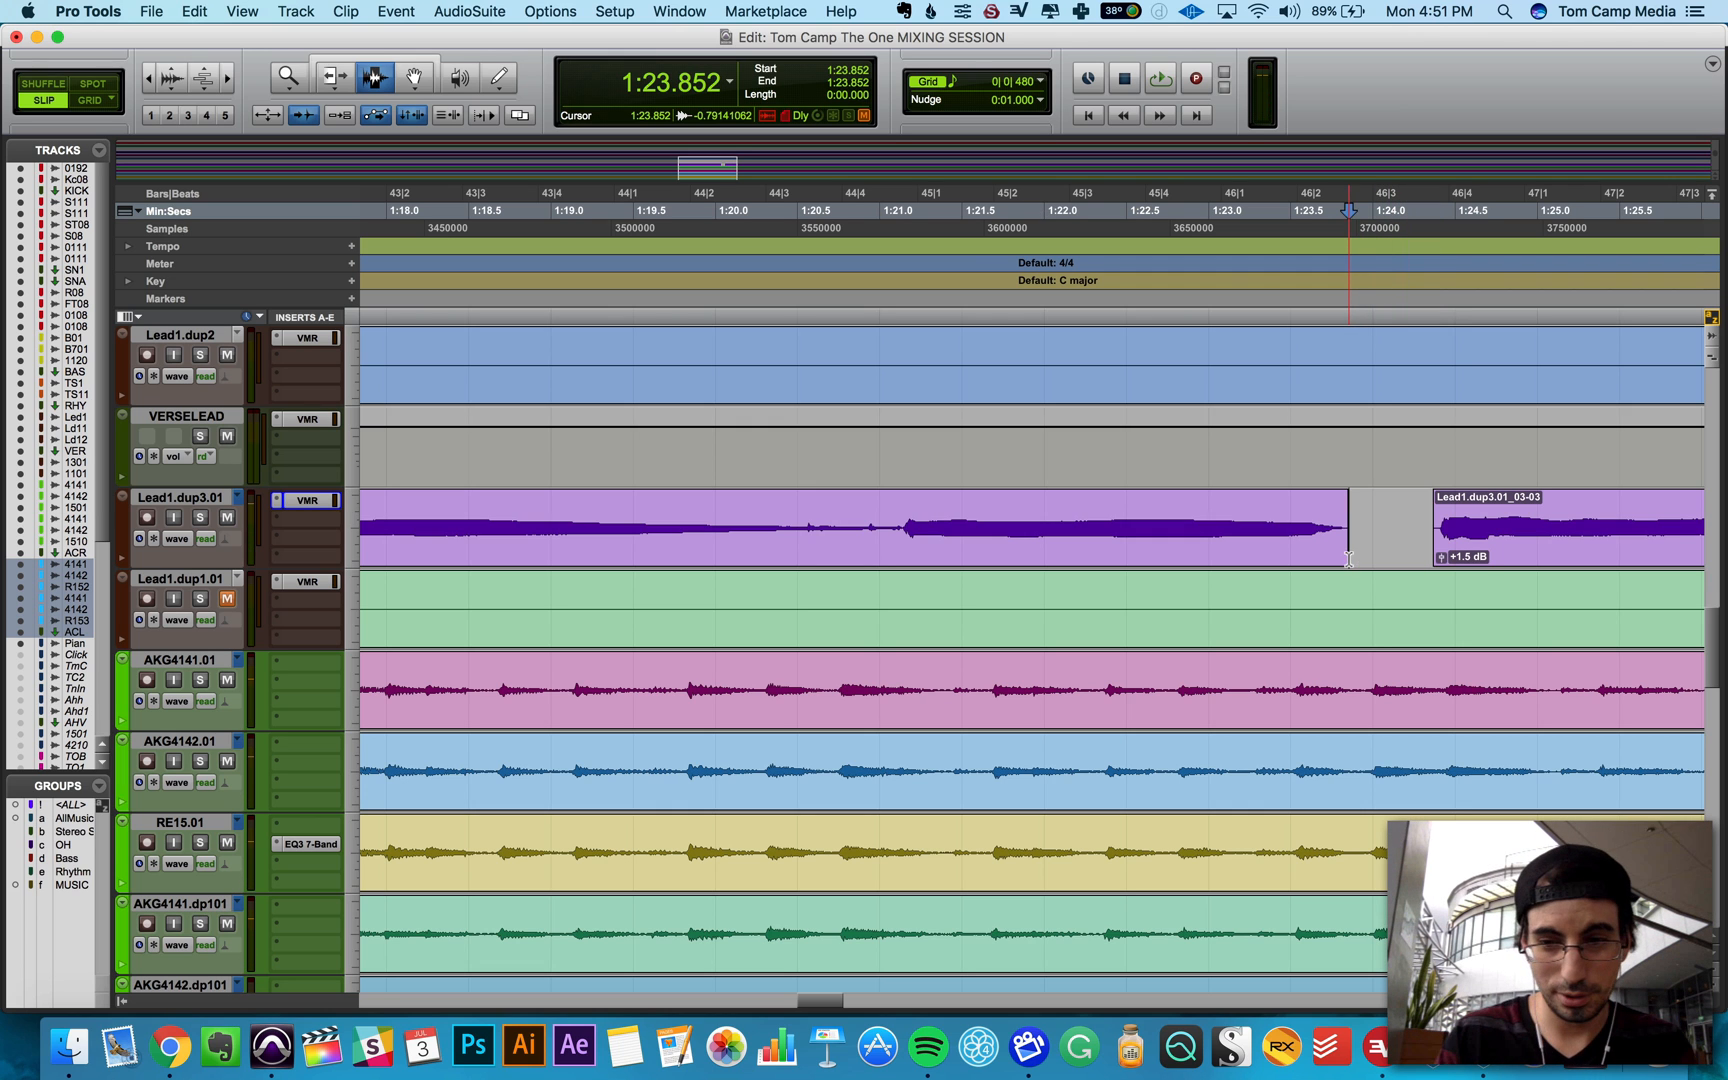
Step: Make the Lead1.dup3.01 track taller in the Edit window, keeping its waveform view
left_click(1210, 549)
left_click(903, 538)
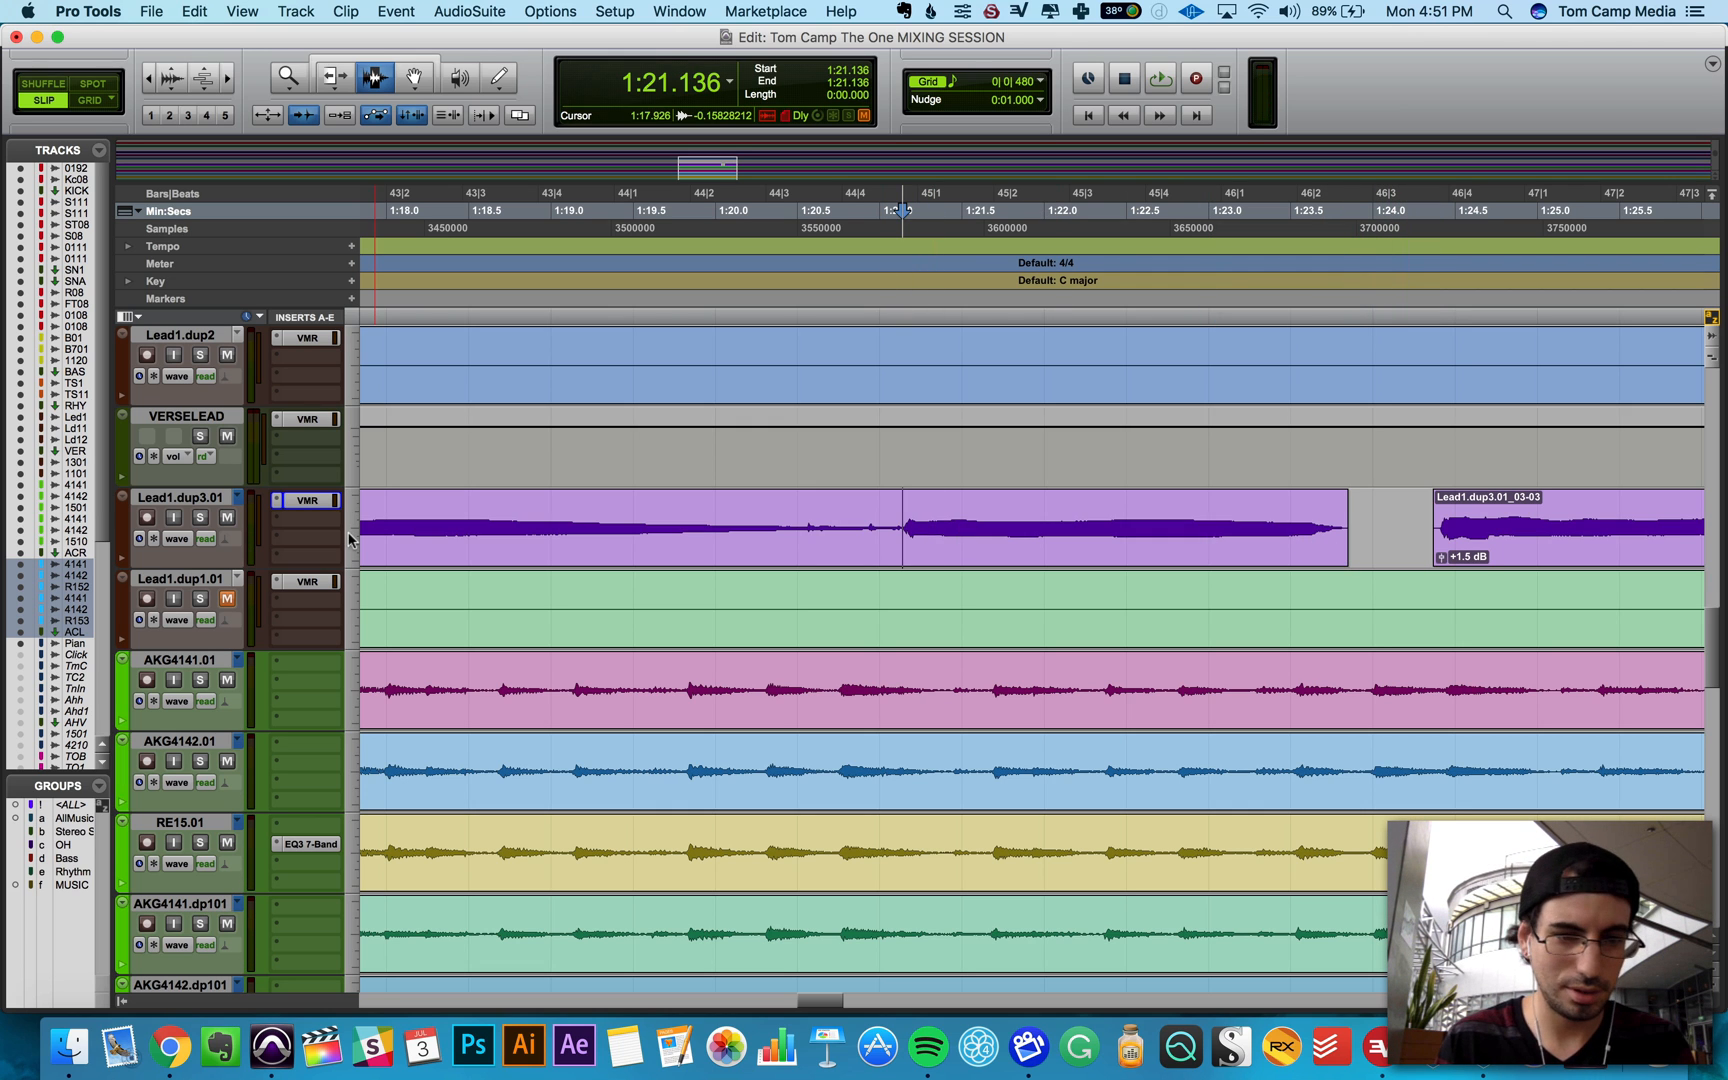
left_click_drag(233, 602, 234, 612)
left_click(224, 543)
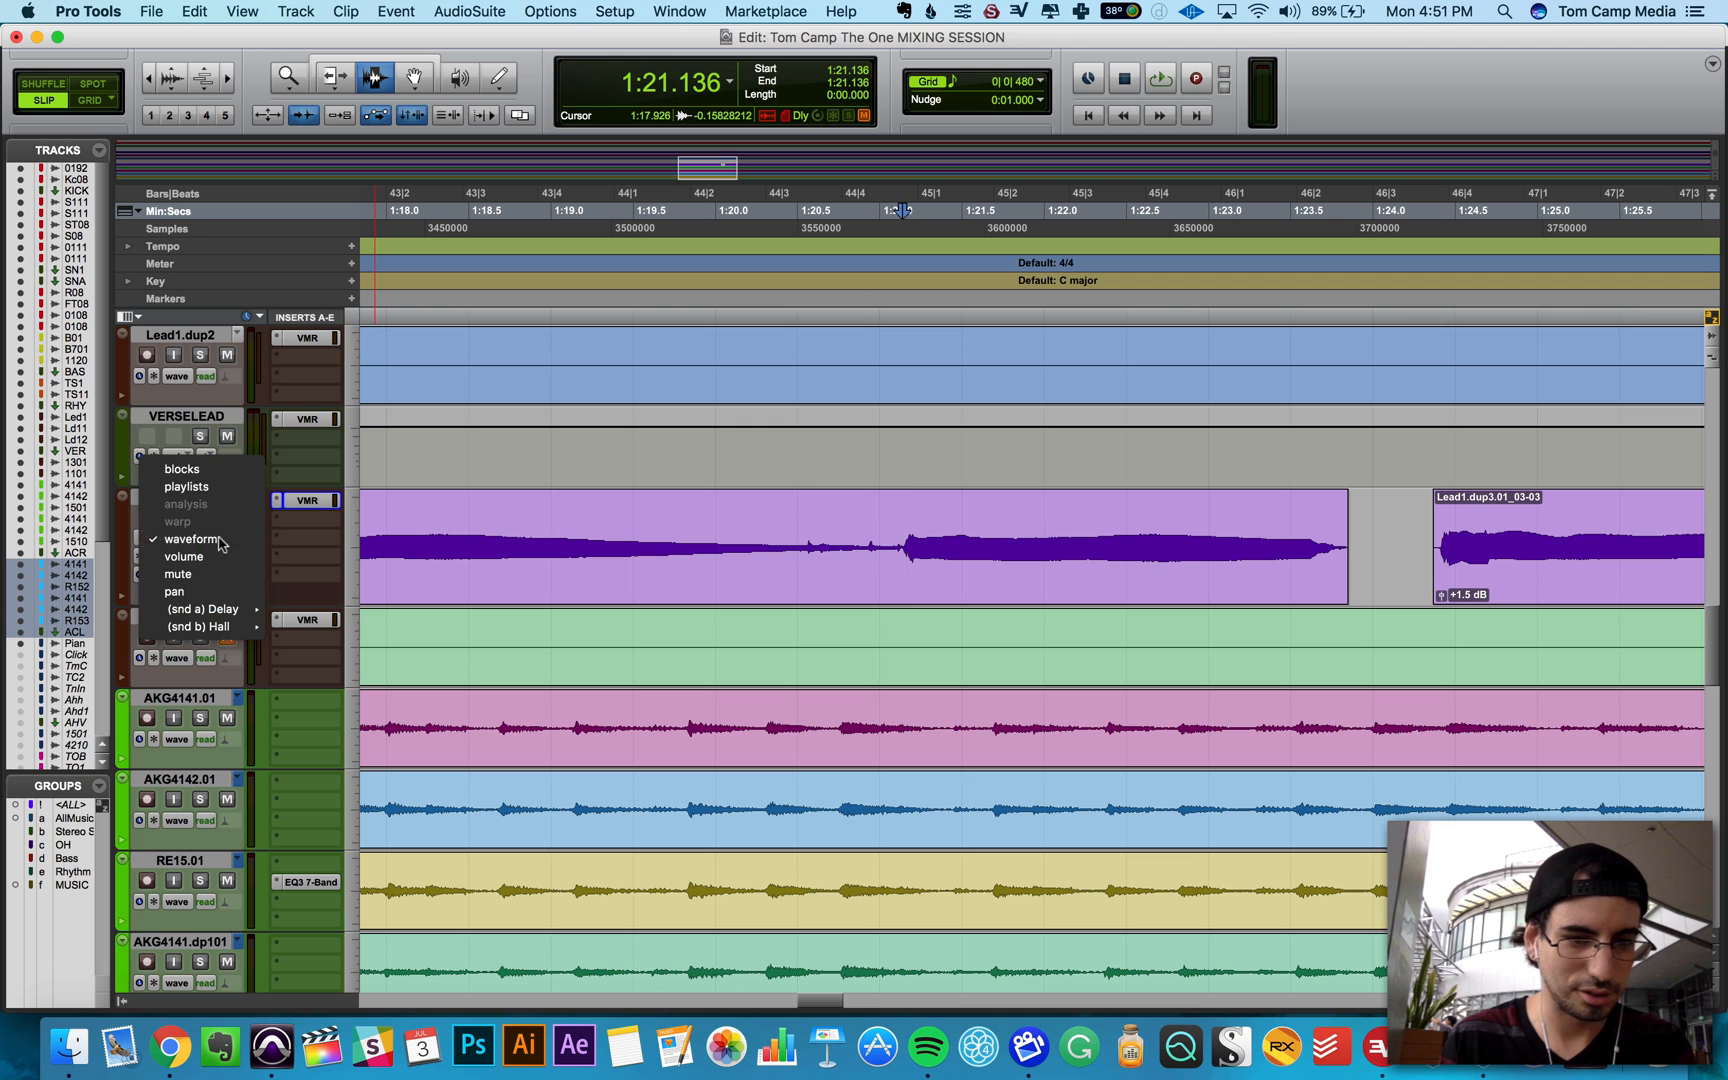
left_click(927, 585)
Step: Try a fade-out on the Lead1.dup3.01 clip from about 1:22.2 to its end at 1:23.85, audition it, and undo it
left_click_drag(1372, 562, 1073, 562)
key("f")
left_click(1066, 562)
key("space")
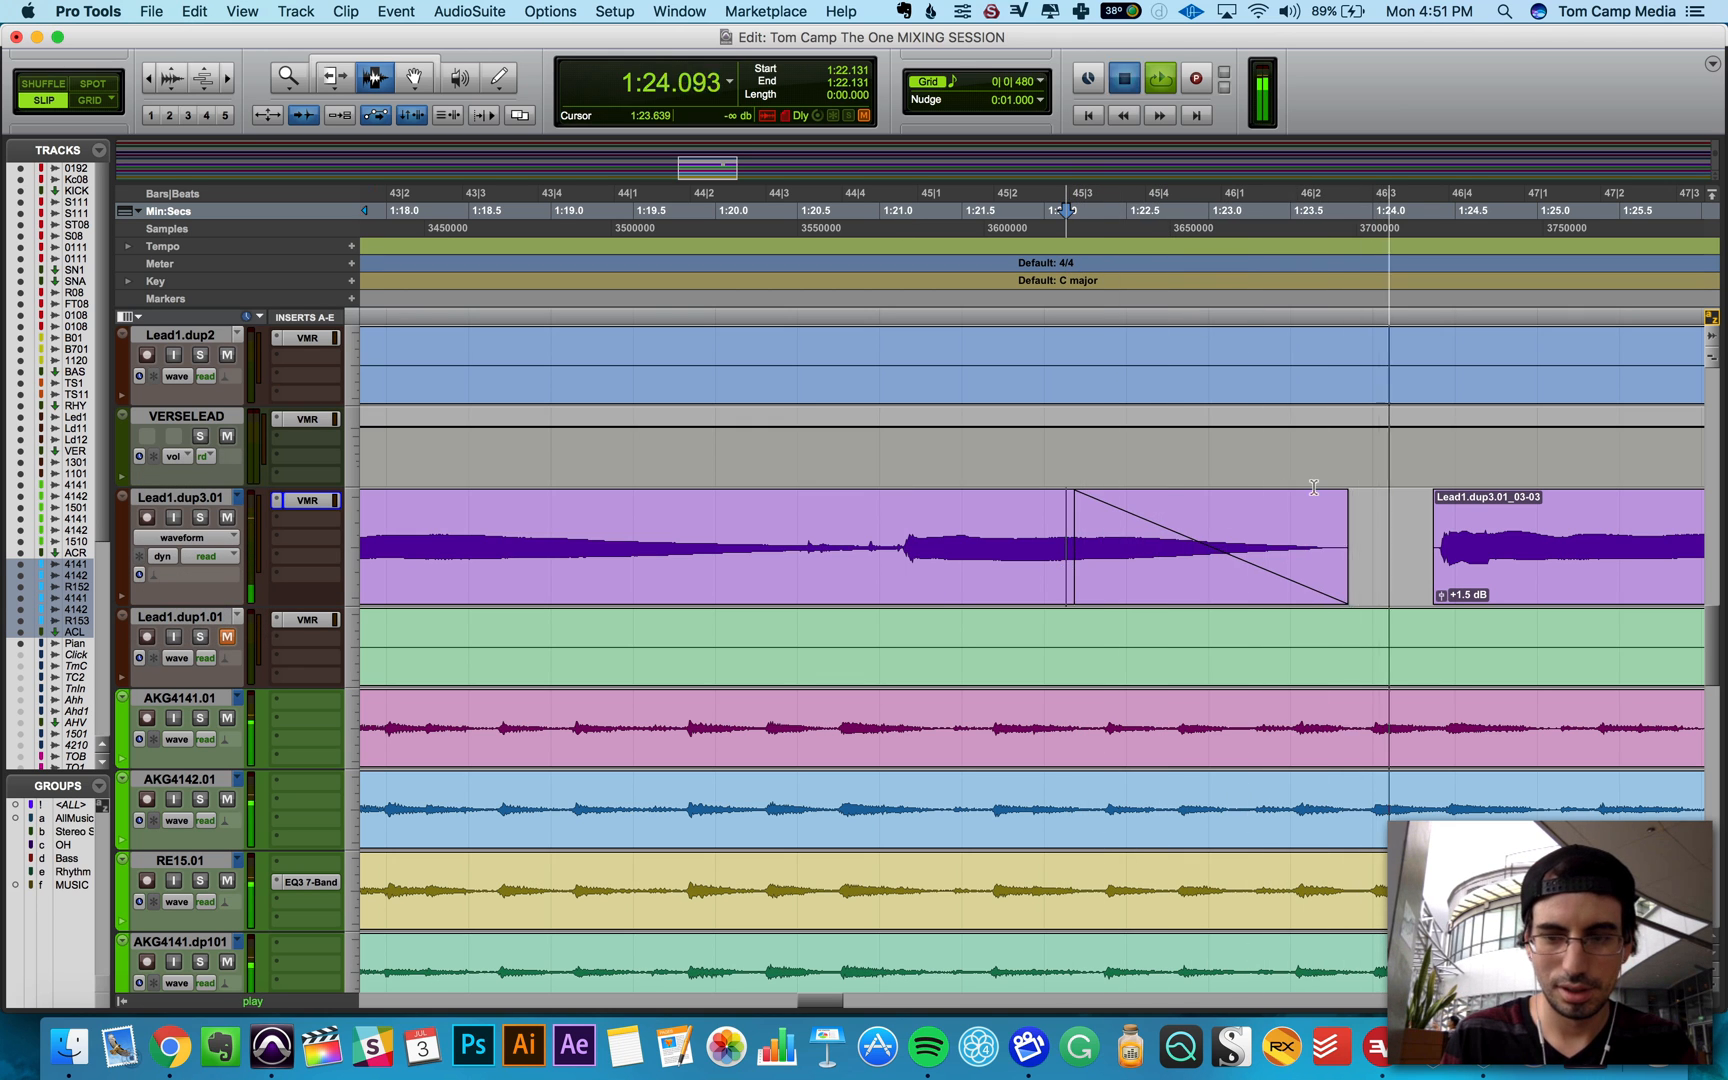
key("super+z")
left_click(1362, 567)
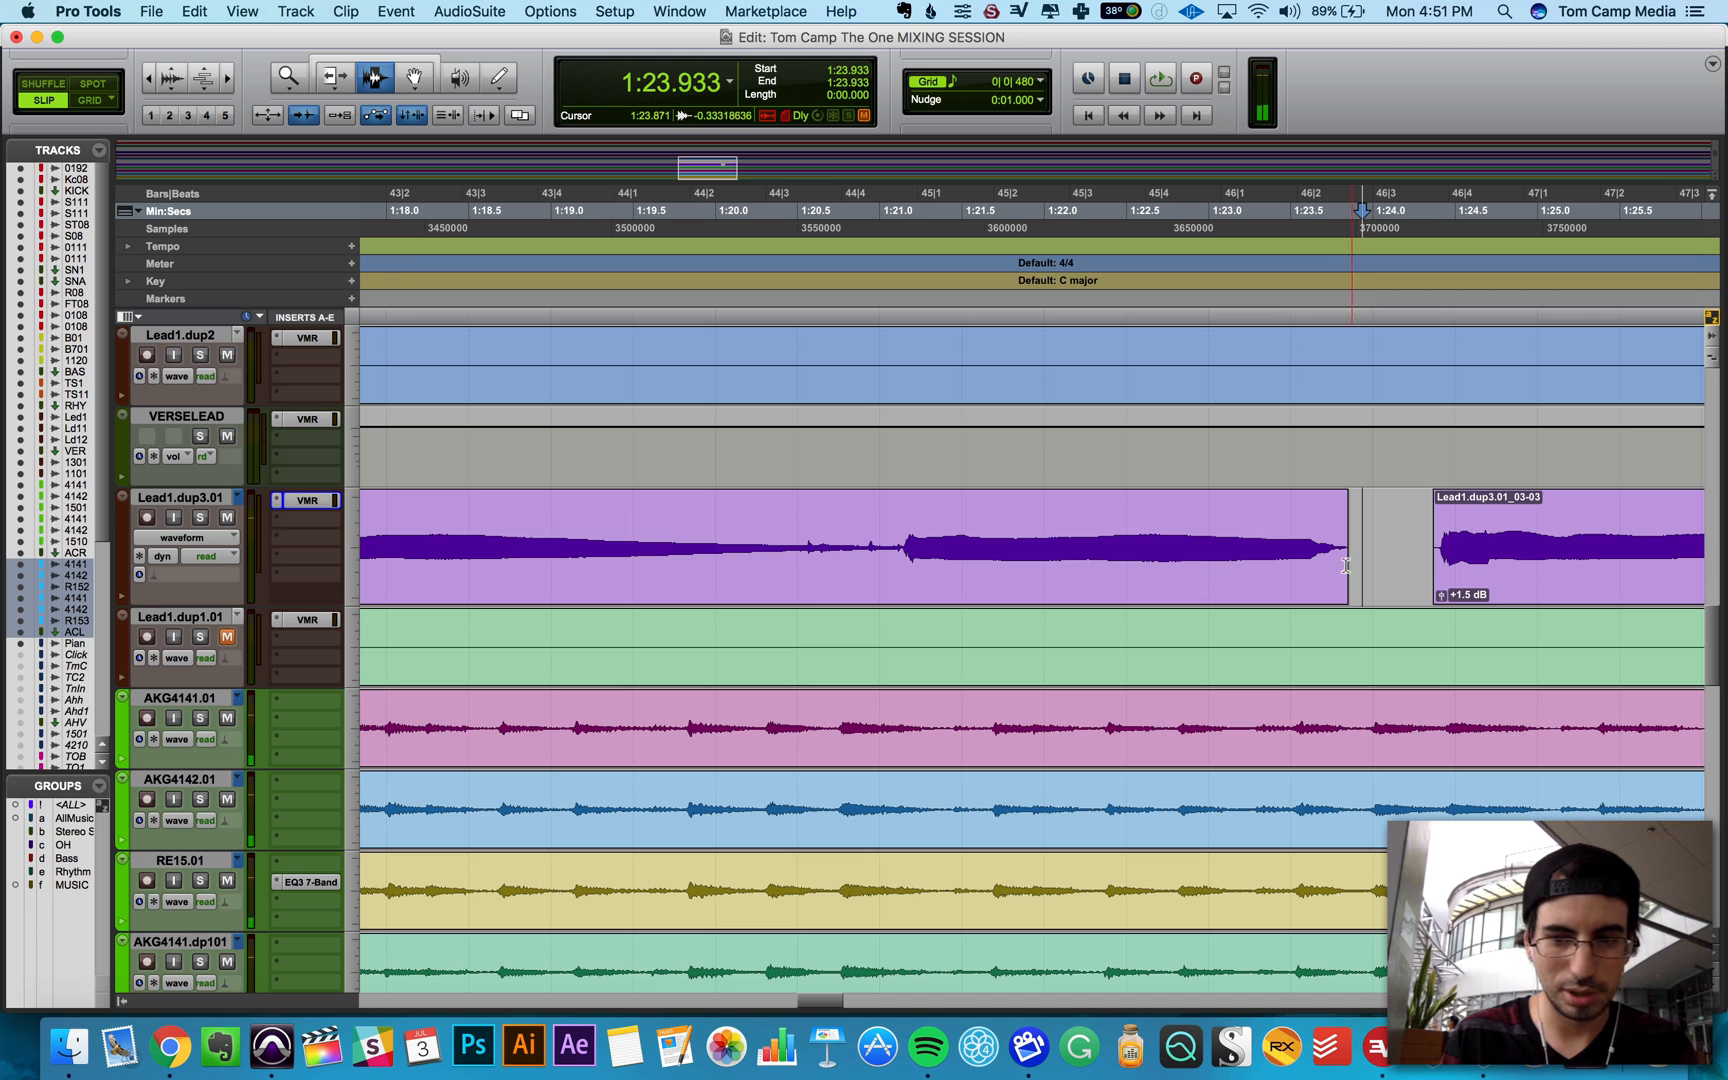
Step: Show the Hall send (send b) level automation on the Lead1.dup3.01 track
left_click(190, 539)
mouse_move(230, 626)
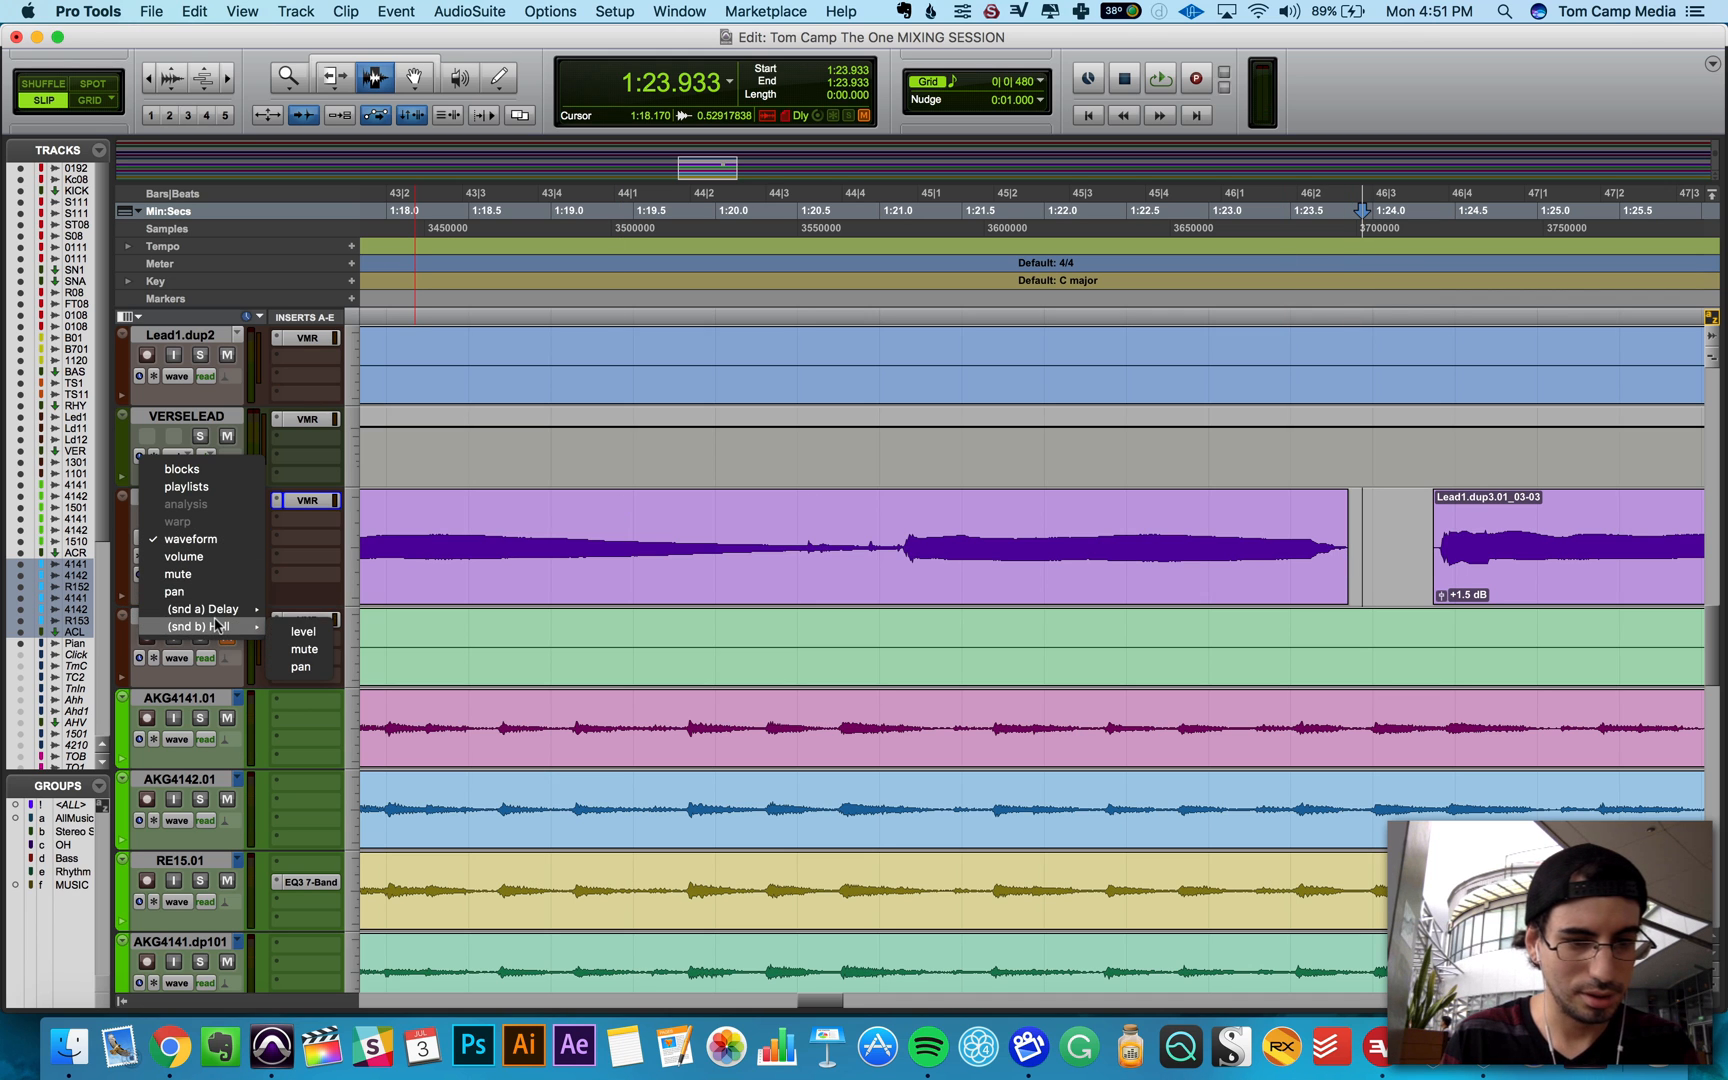
left_click(300, 631)
left_click(1308, 556)
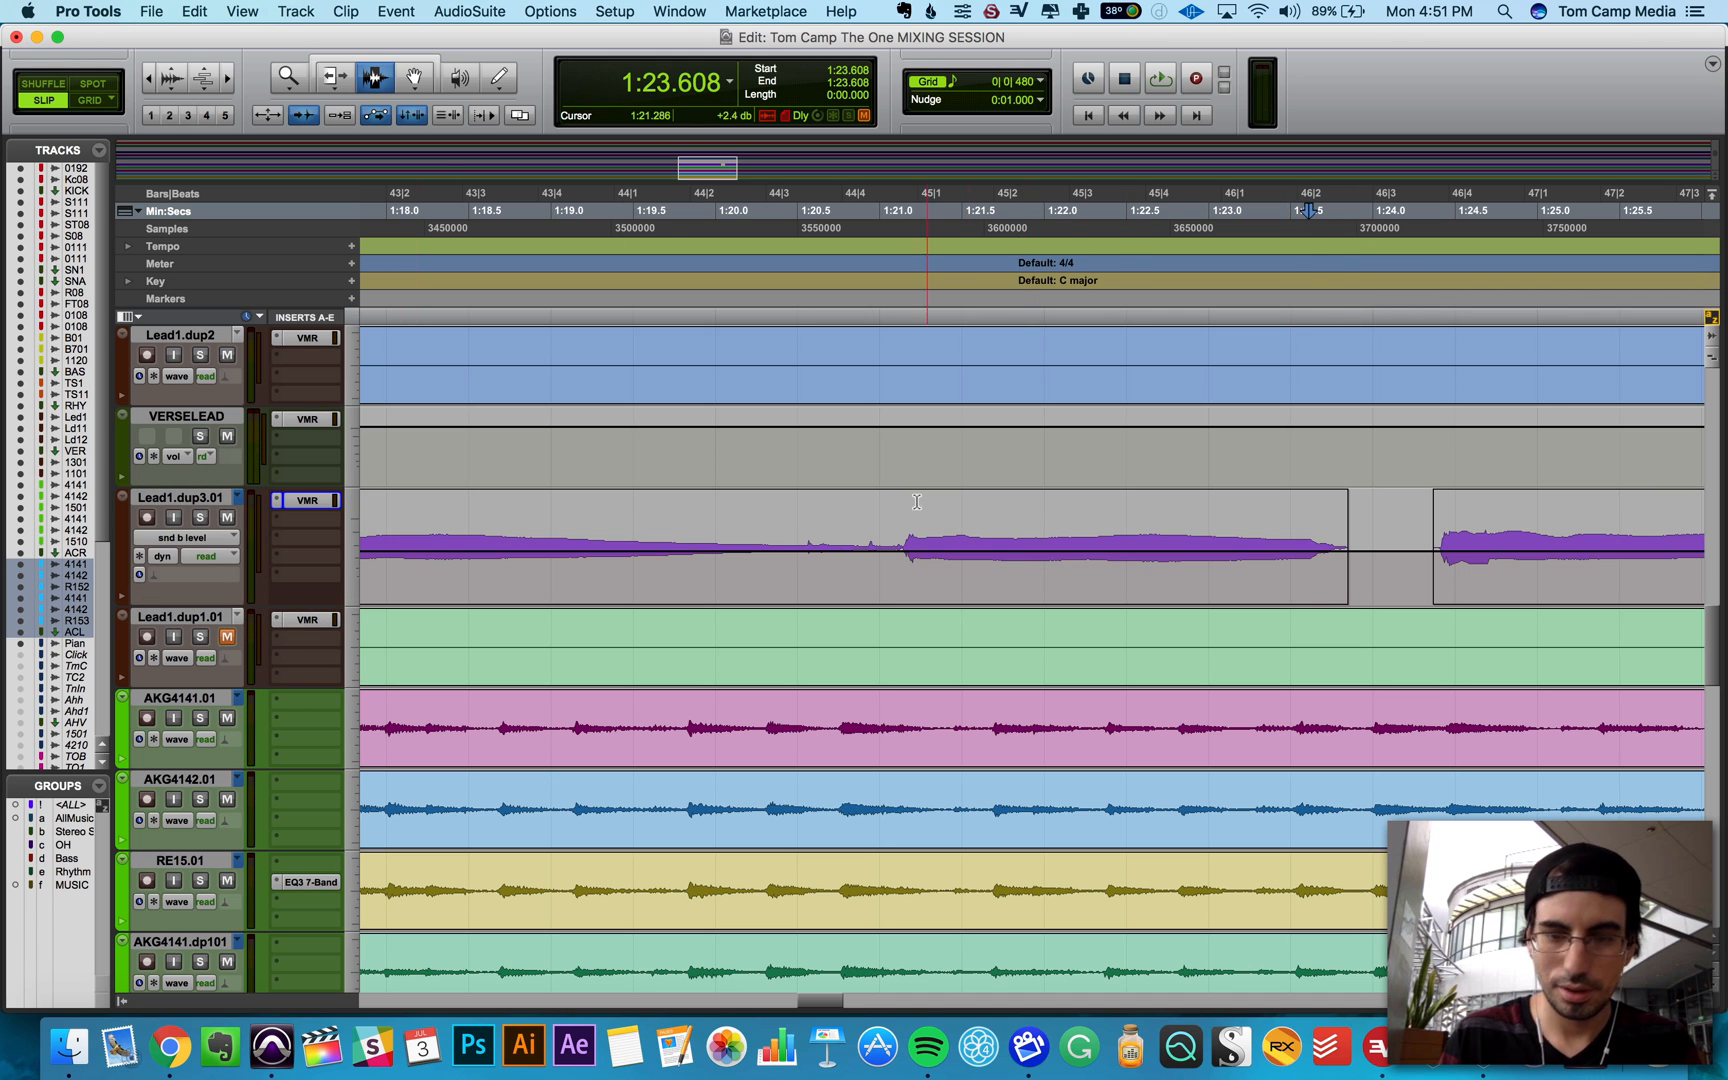
Step: Automate the Hall send level to rise from about 1:21.4 to 1:23.8 and drop back by 1:24.0, and play it back
left_click(430, 85)
left_click(942, 555)
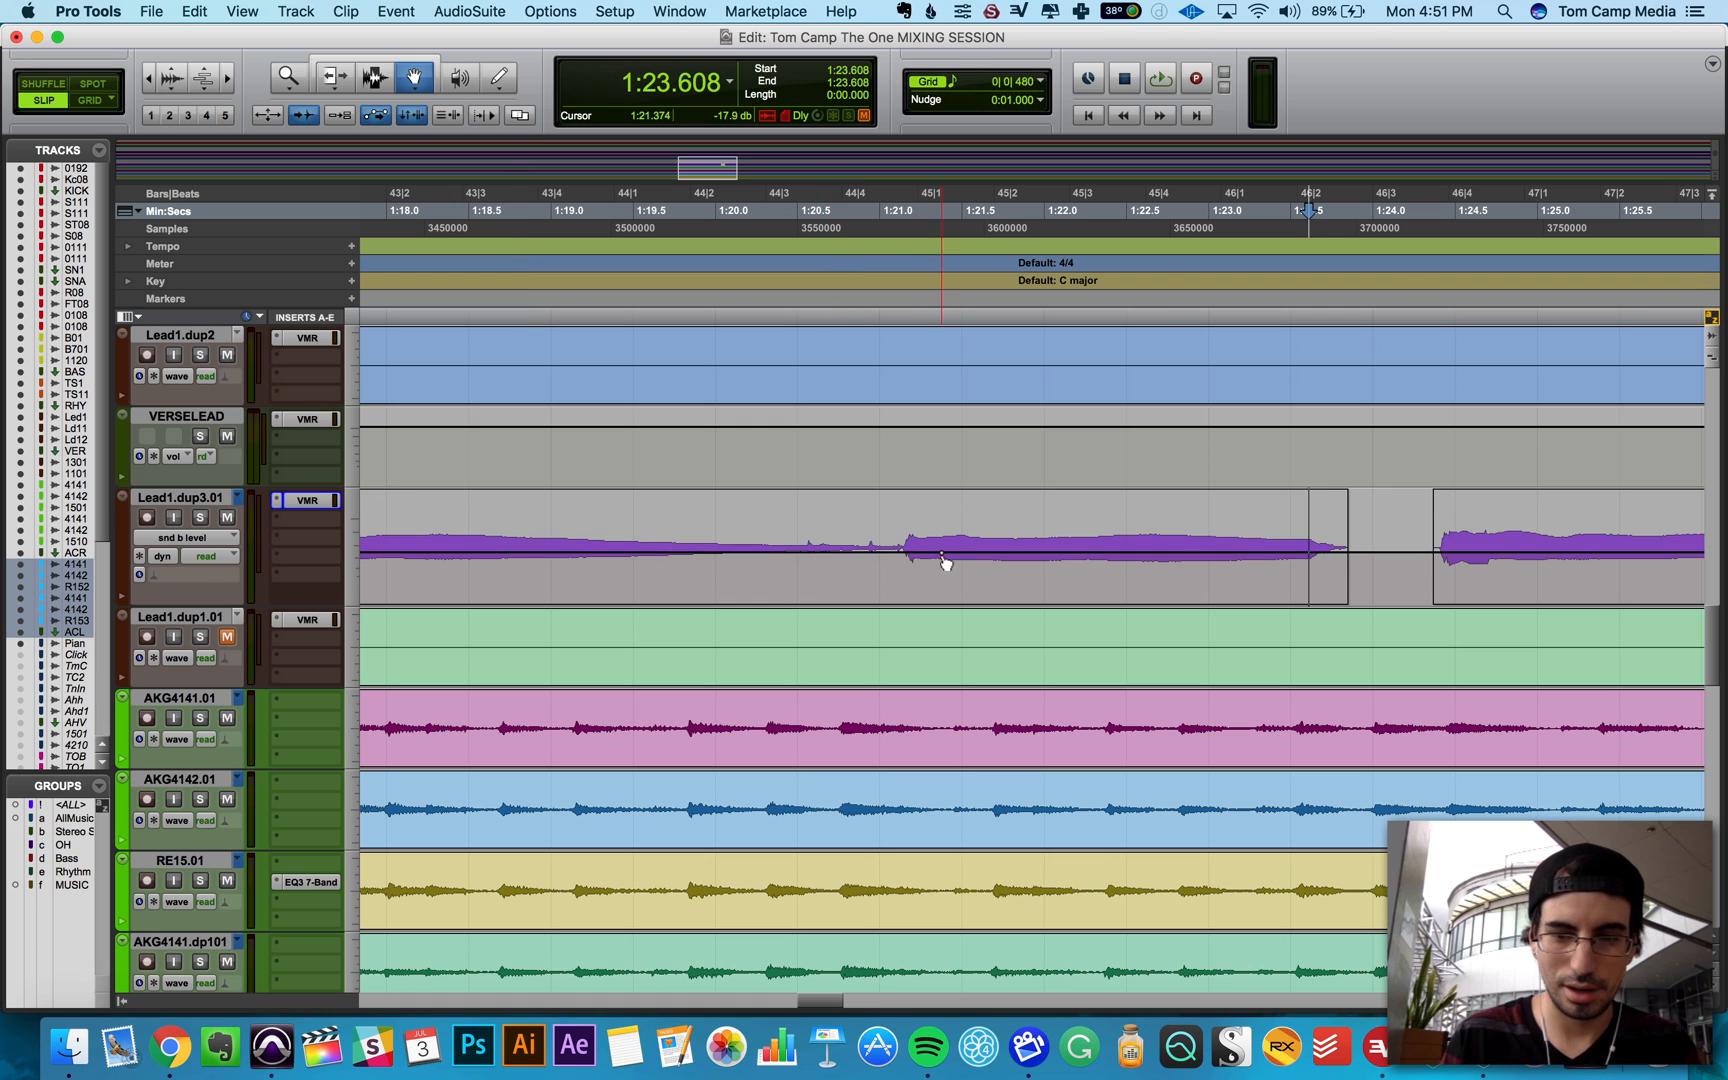
left_click(1374, 556)
left_click_drag(1349, 556, 1341, 516)
key("space")
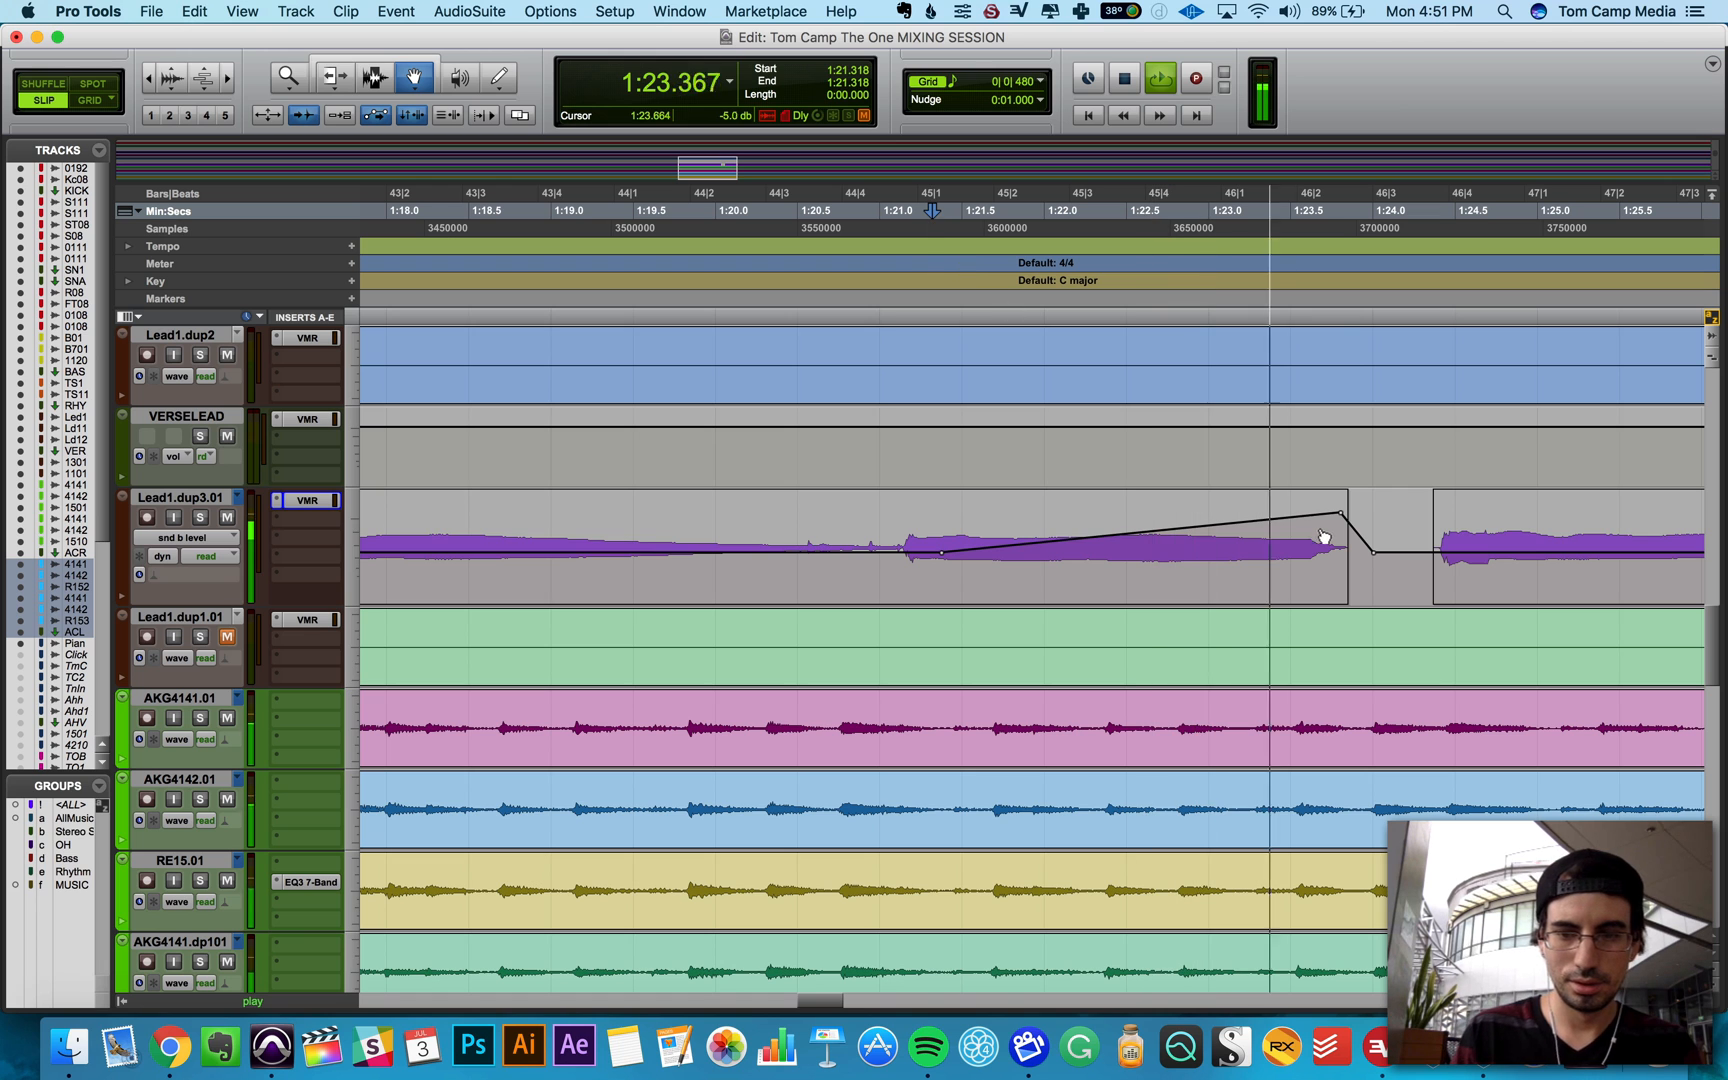
Step: Move the Hall send level peak on Lead1.dup3.01 earlier to about 1:23.45, adjust its height and audition the ramp
key("space")
left_click_drag(1340, 513, 1291, 494)
key("space")
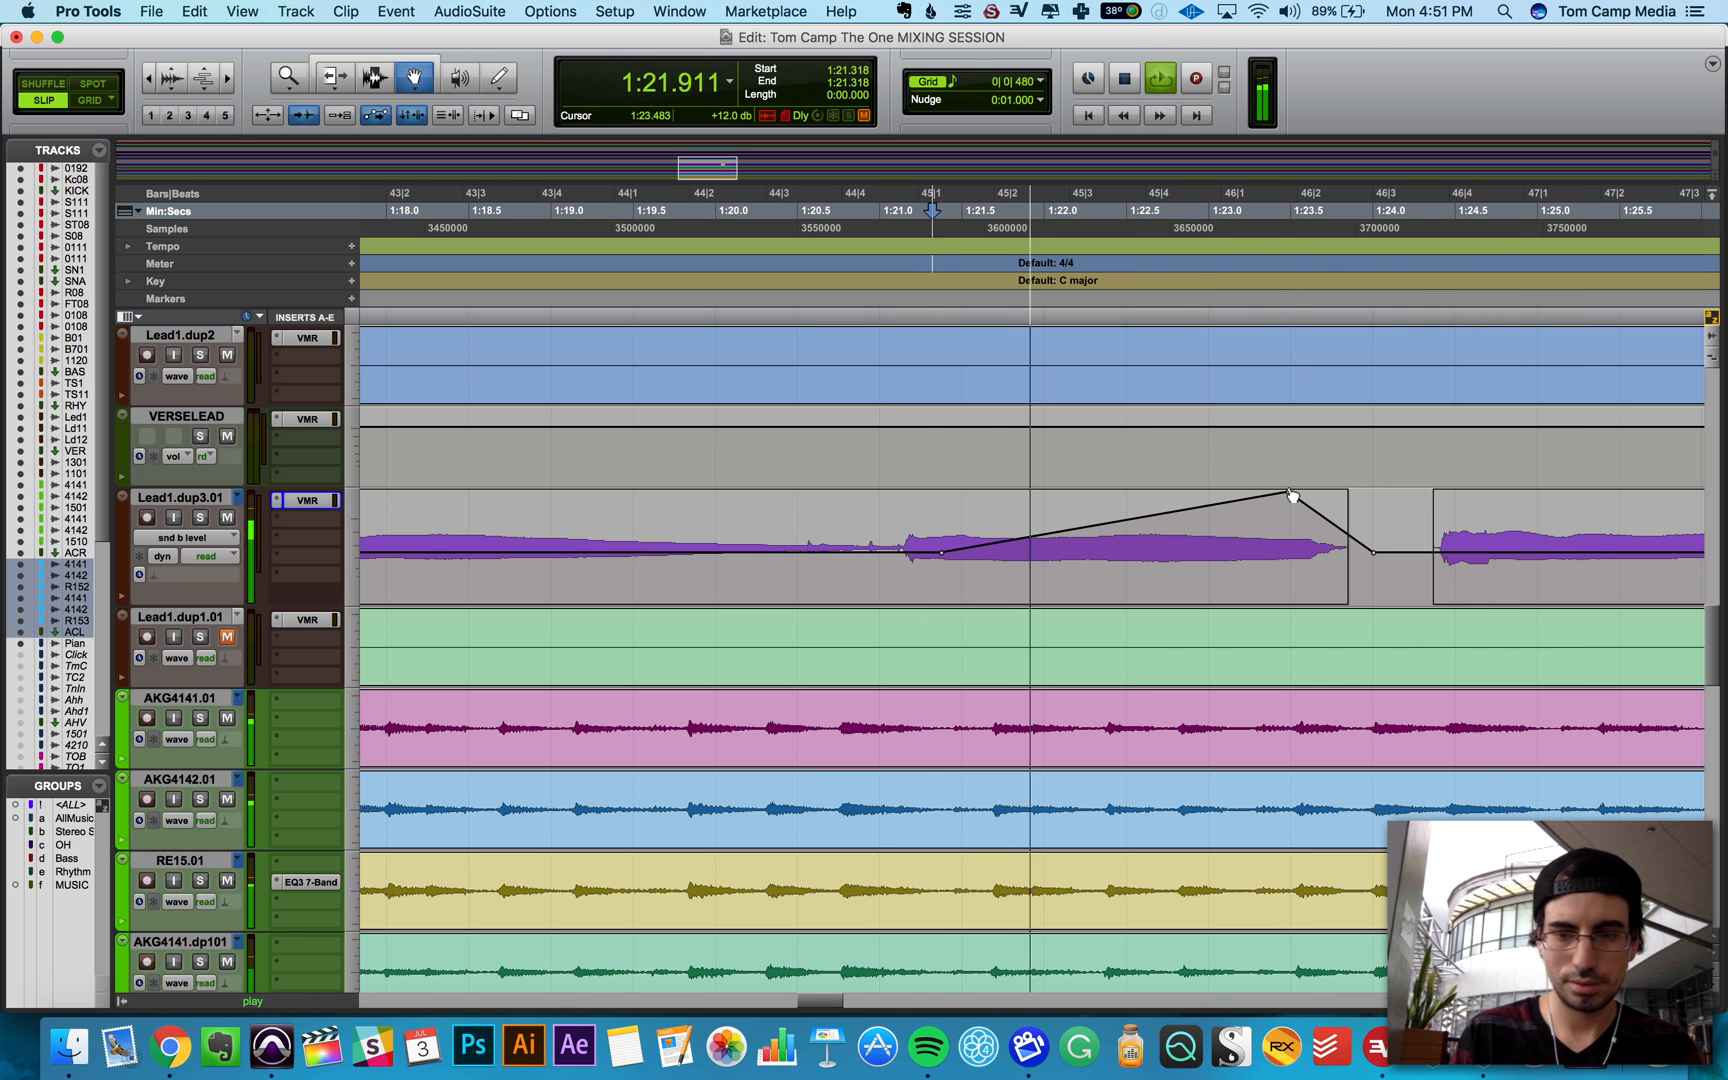
left_click_drag(1288, 495, 1289, 518)
key("space")
key("space")
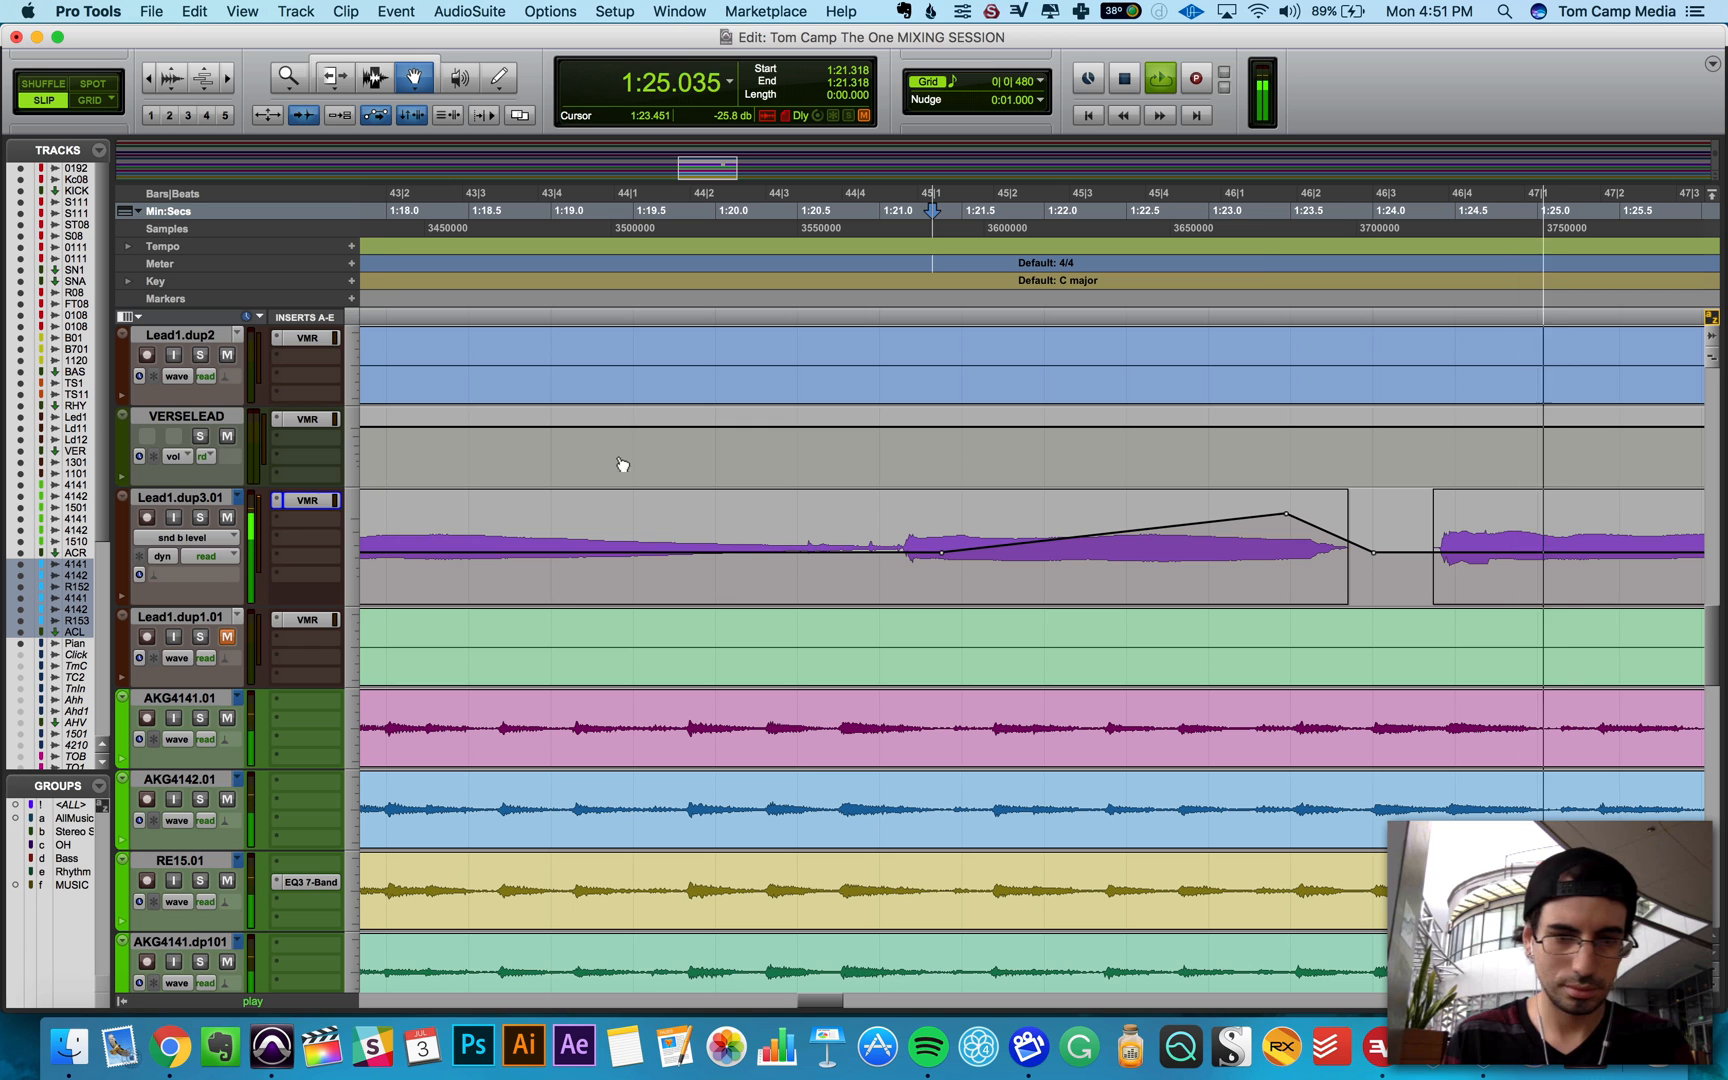
key("space")
Step: Draw a Delay send level ramp on Lead1.dup3.01 peaking at about 1:23.2 near the phrase's end, and audition it
left_click(195, 544)
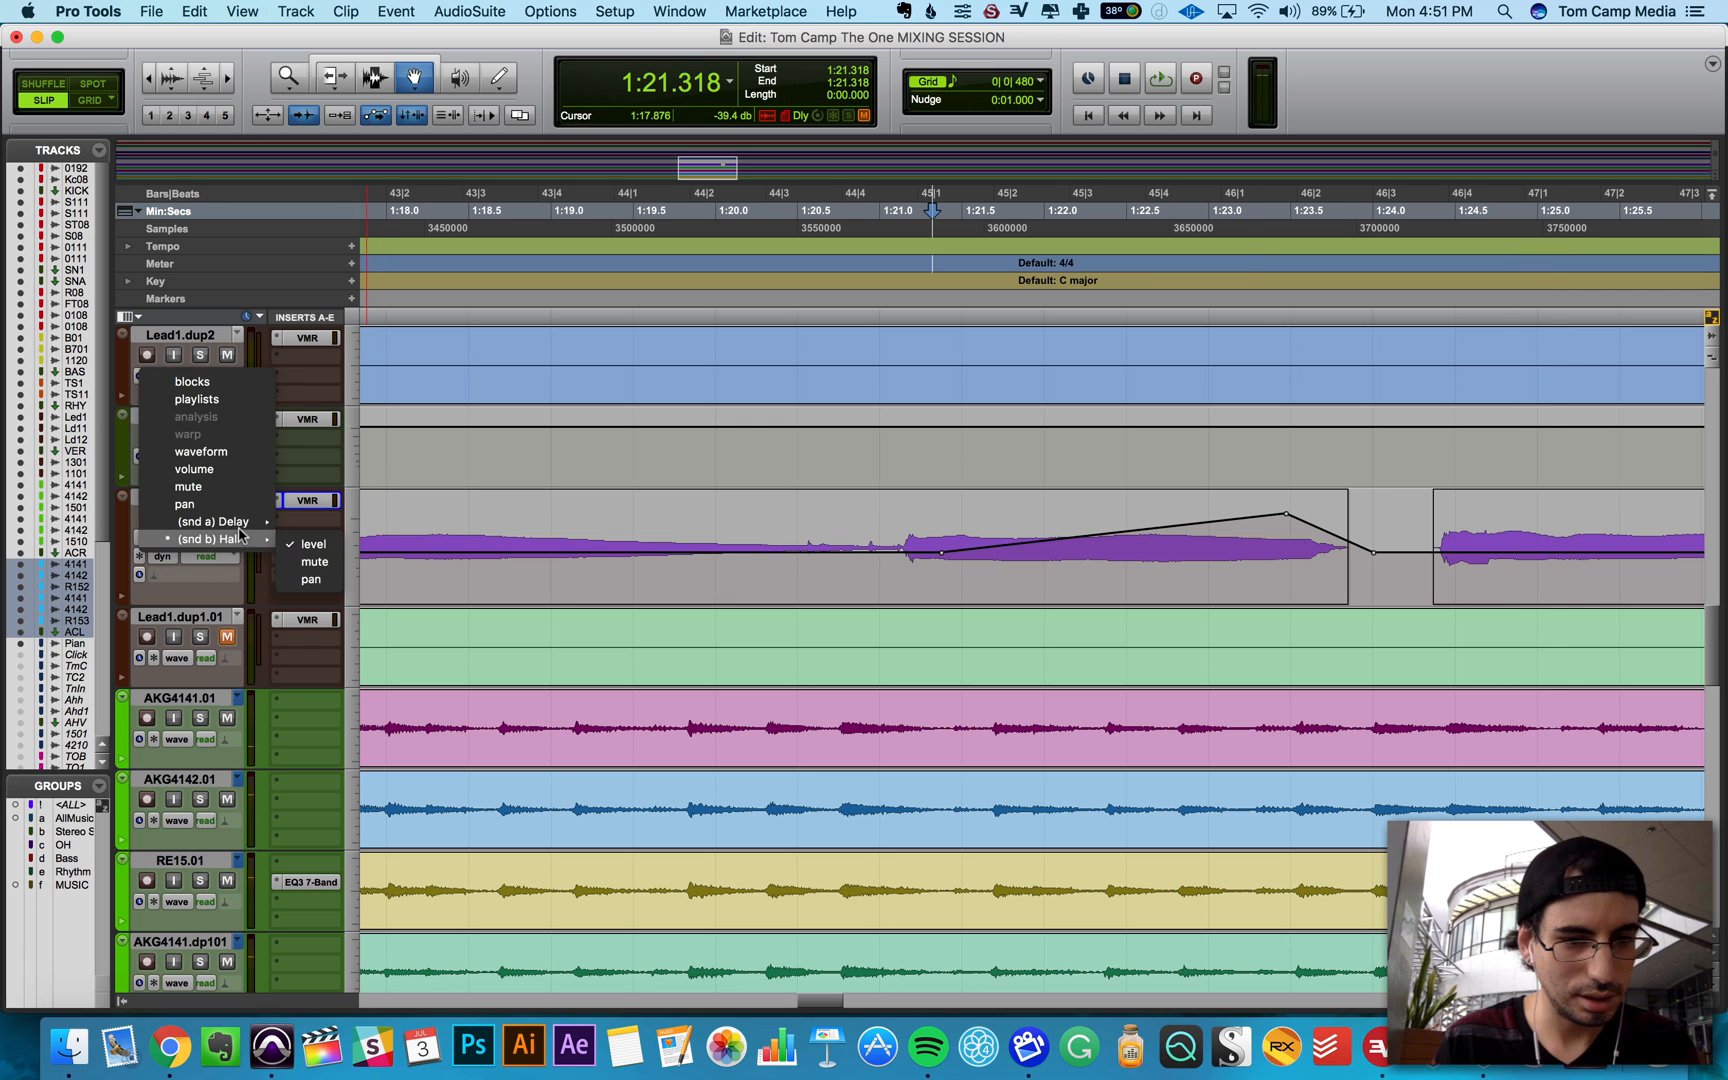
left_click(312, 526)
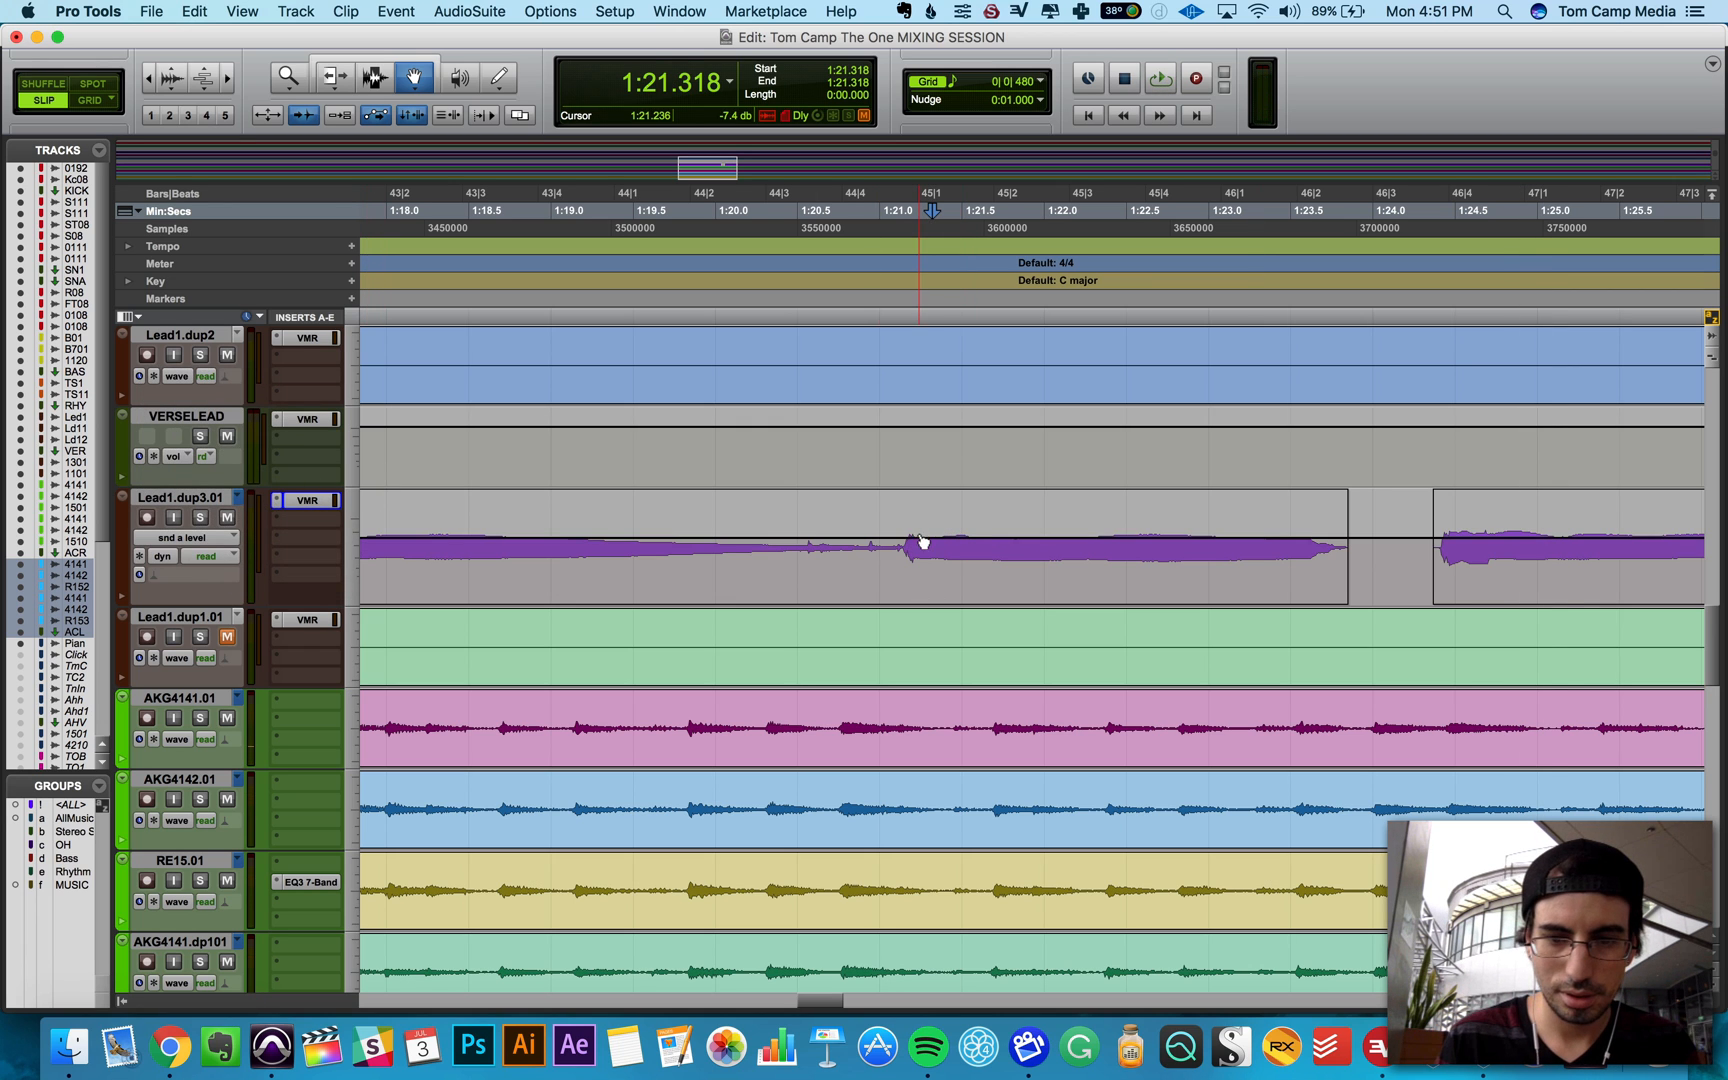
left_click(1233, 538)
left_click_drag(1238, 547, 1246, 514)
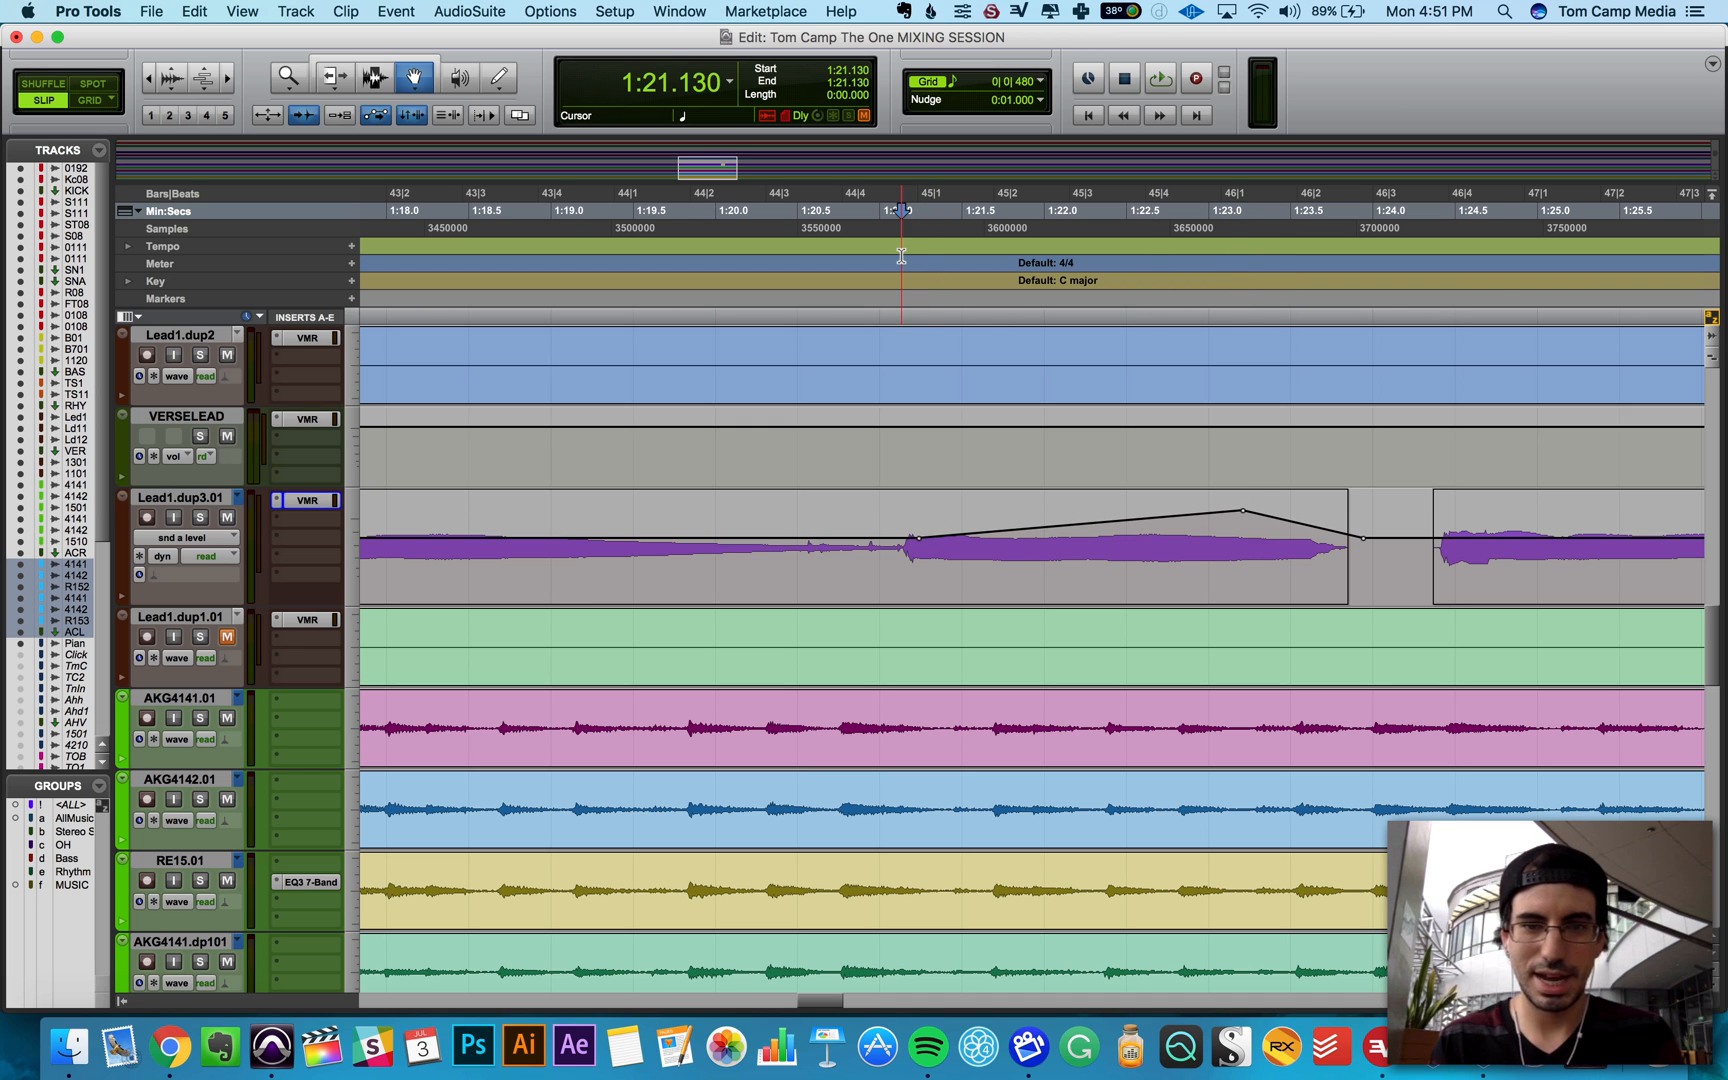
key("space")
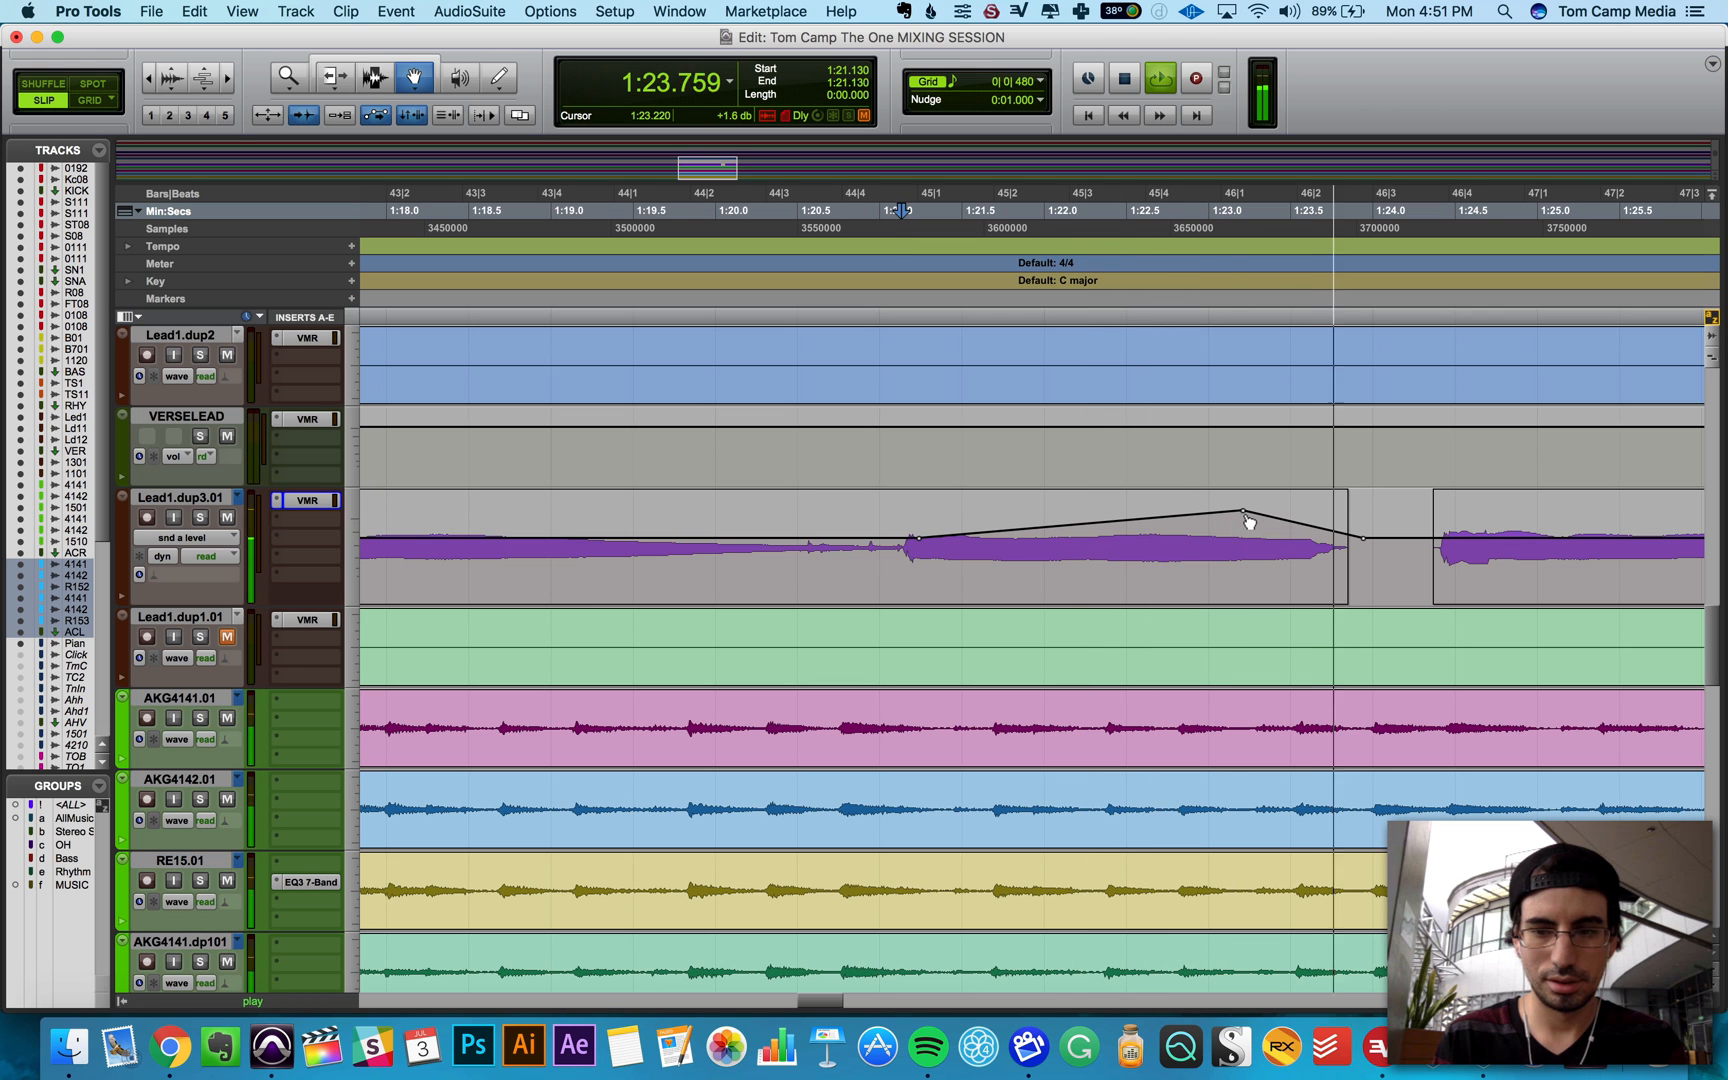
key("space")
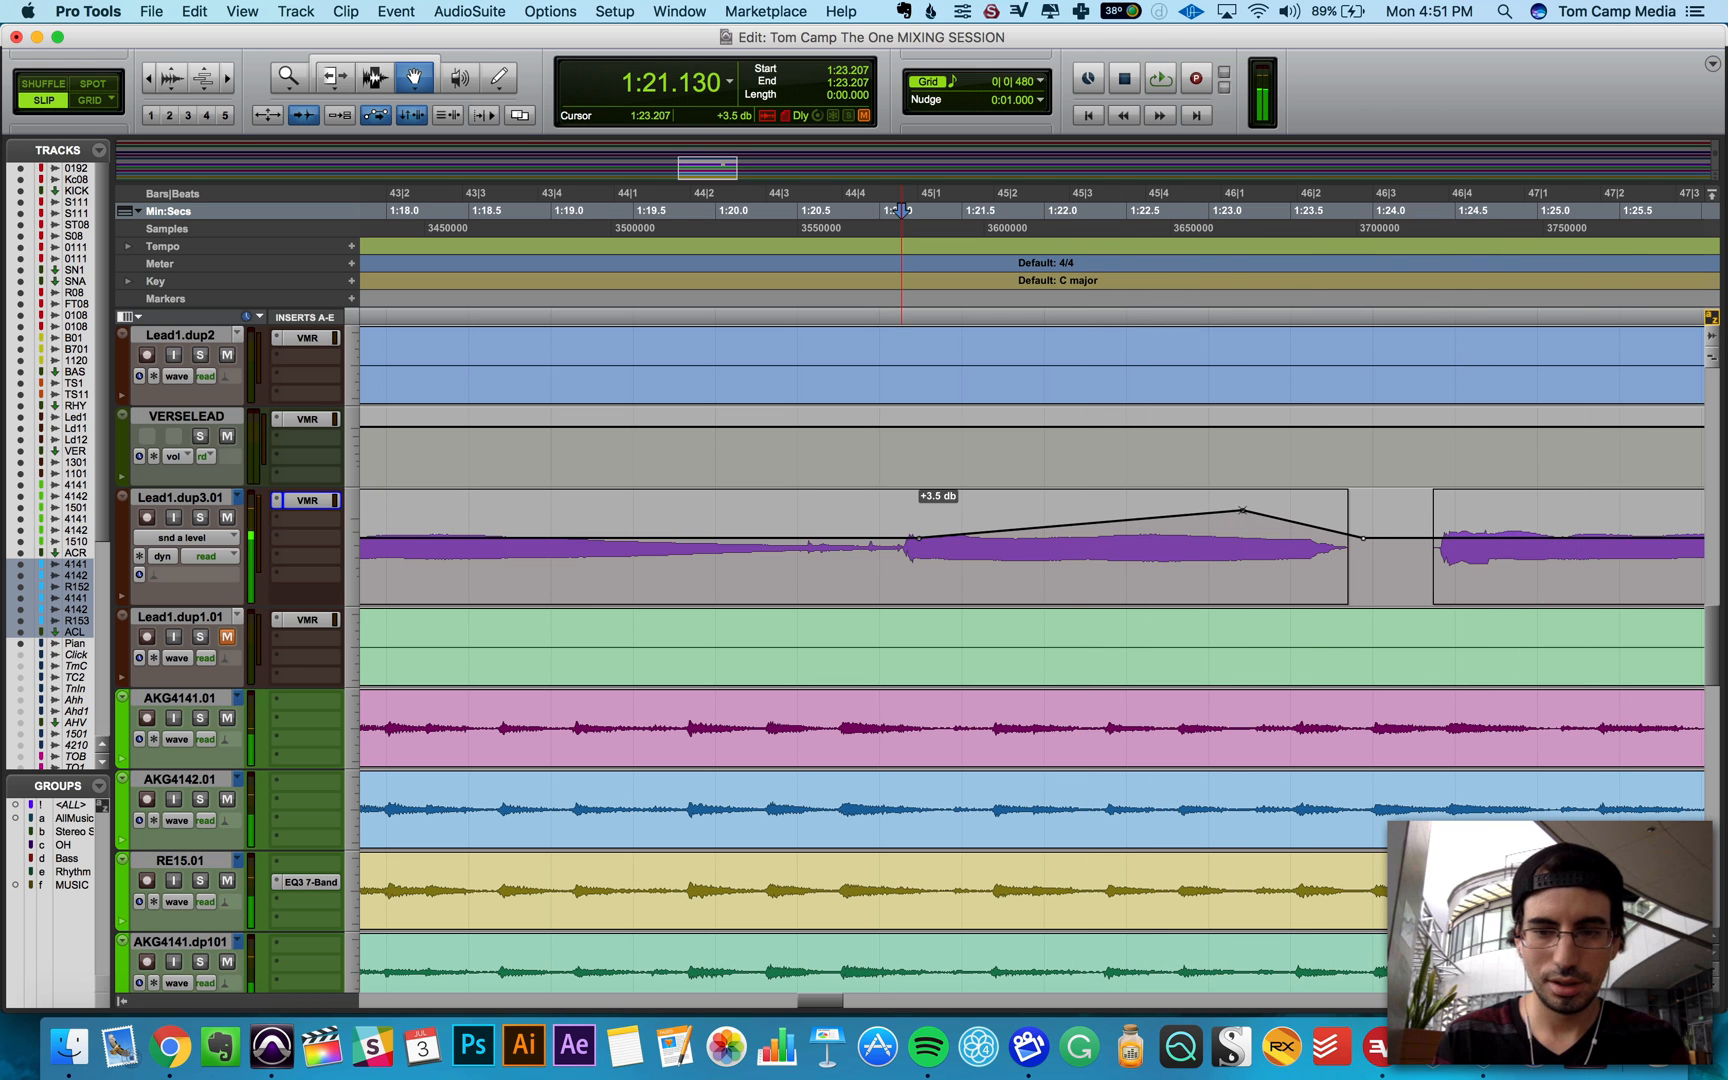
Step: Lower the peak of the Hall send level ramp on Lead1.dup3.01 slightly and audition it
left_click(180, 540)
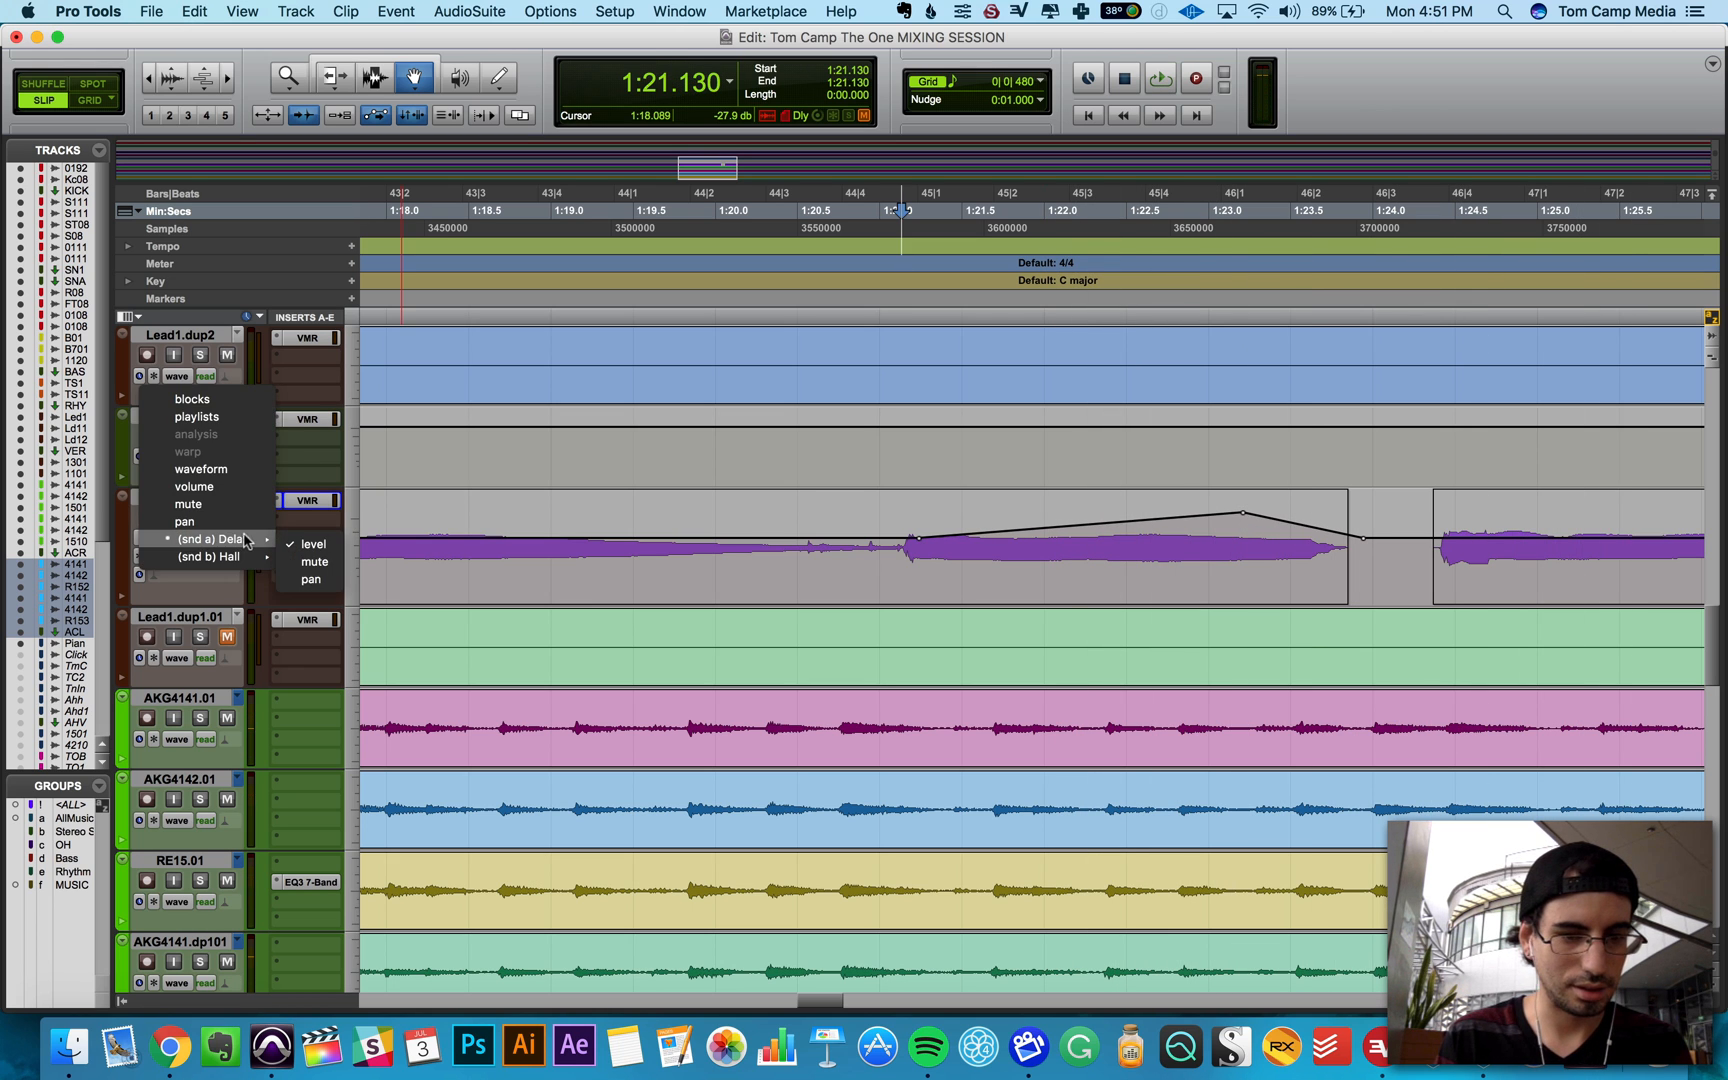
left_click(298, 563)
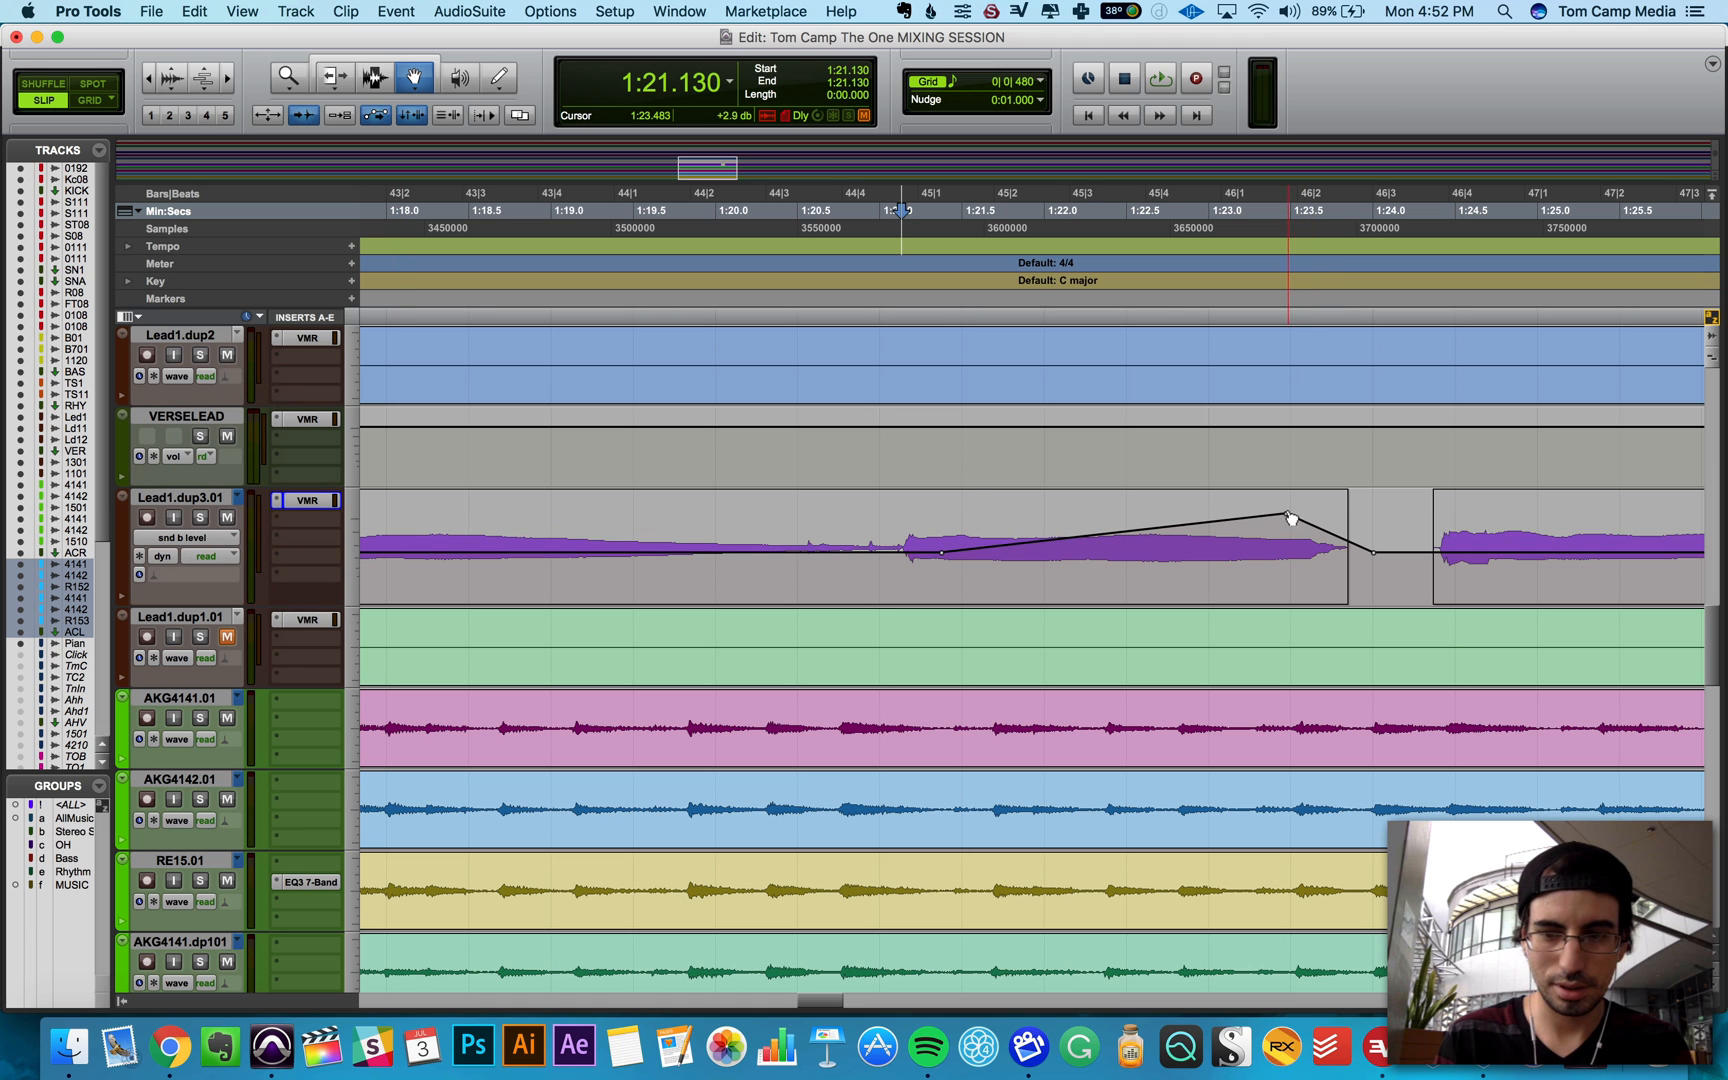
left_click_drag(1285, 513, 1286, 522)
key("space")
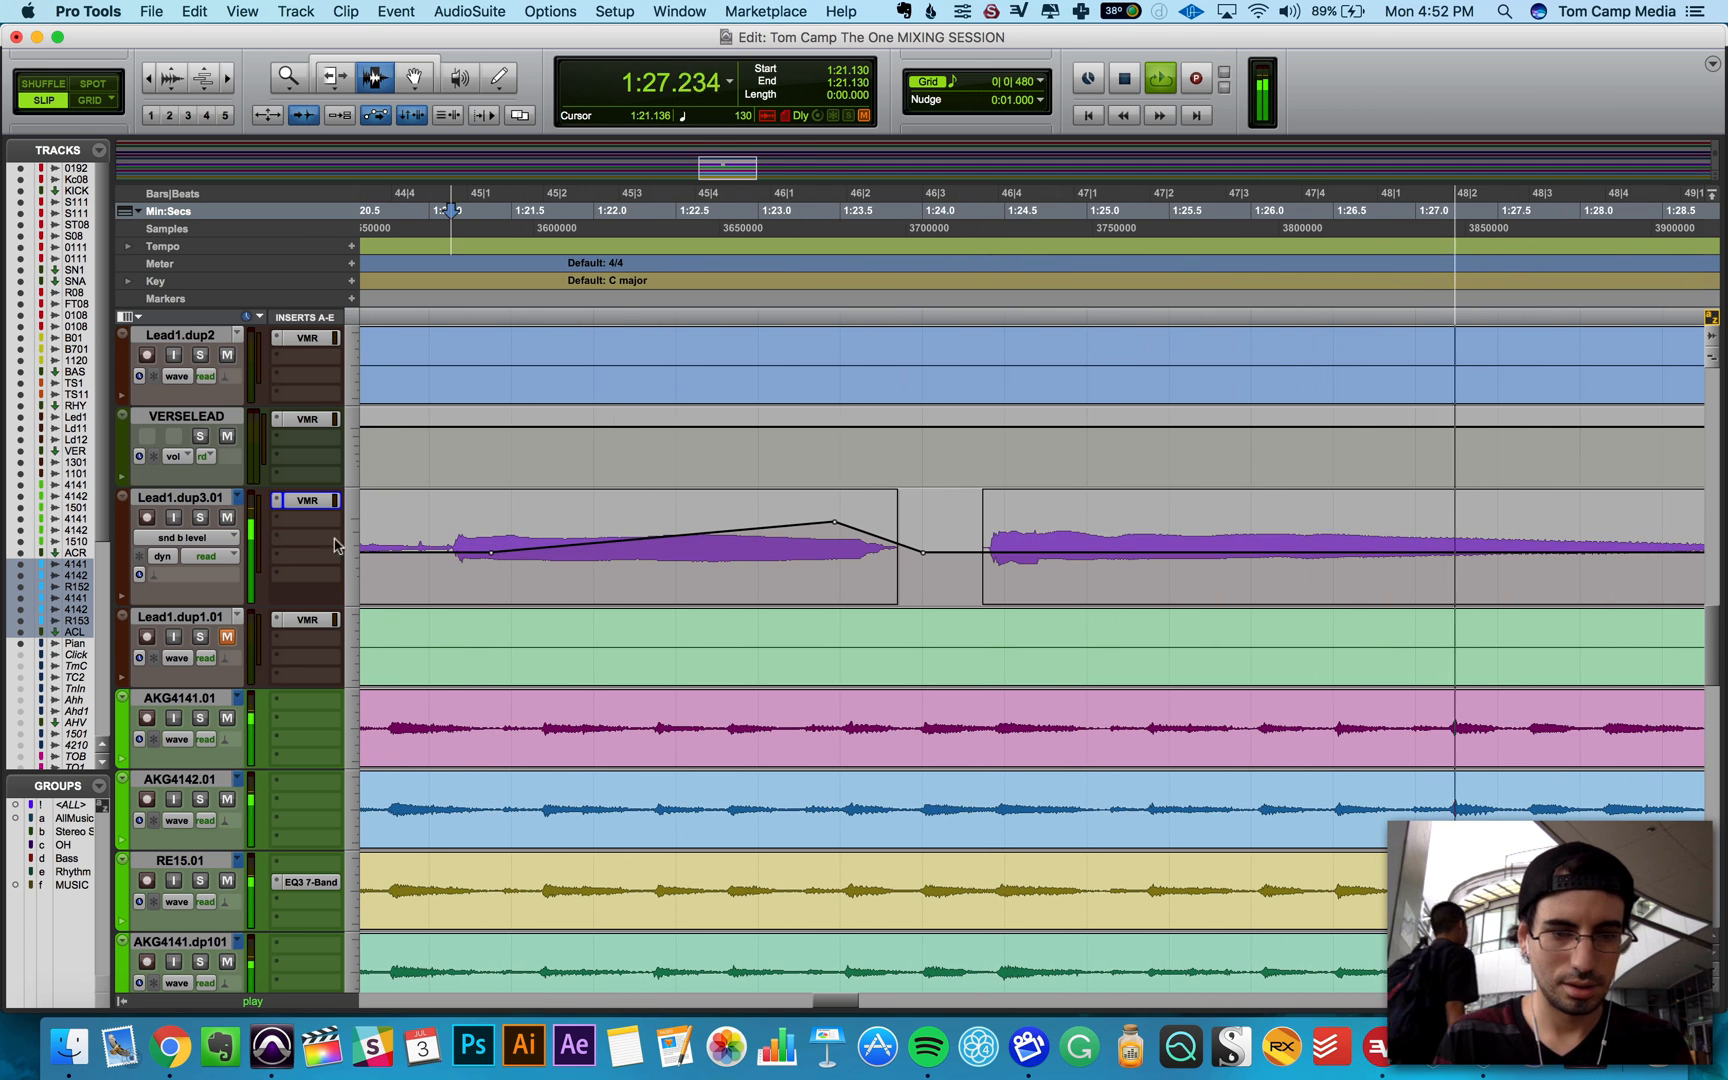
key("space")
Step: Lower the volume automation of the Lead1.dup3.01 clip starting at 1:24.365 to about -20.6 dB and audition it
left_click(195, 538)
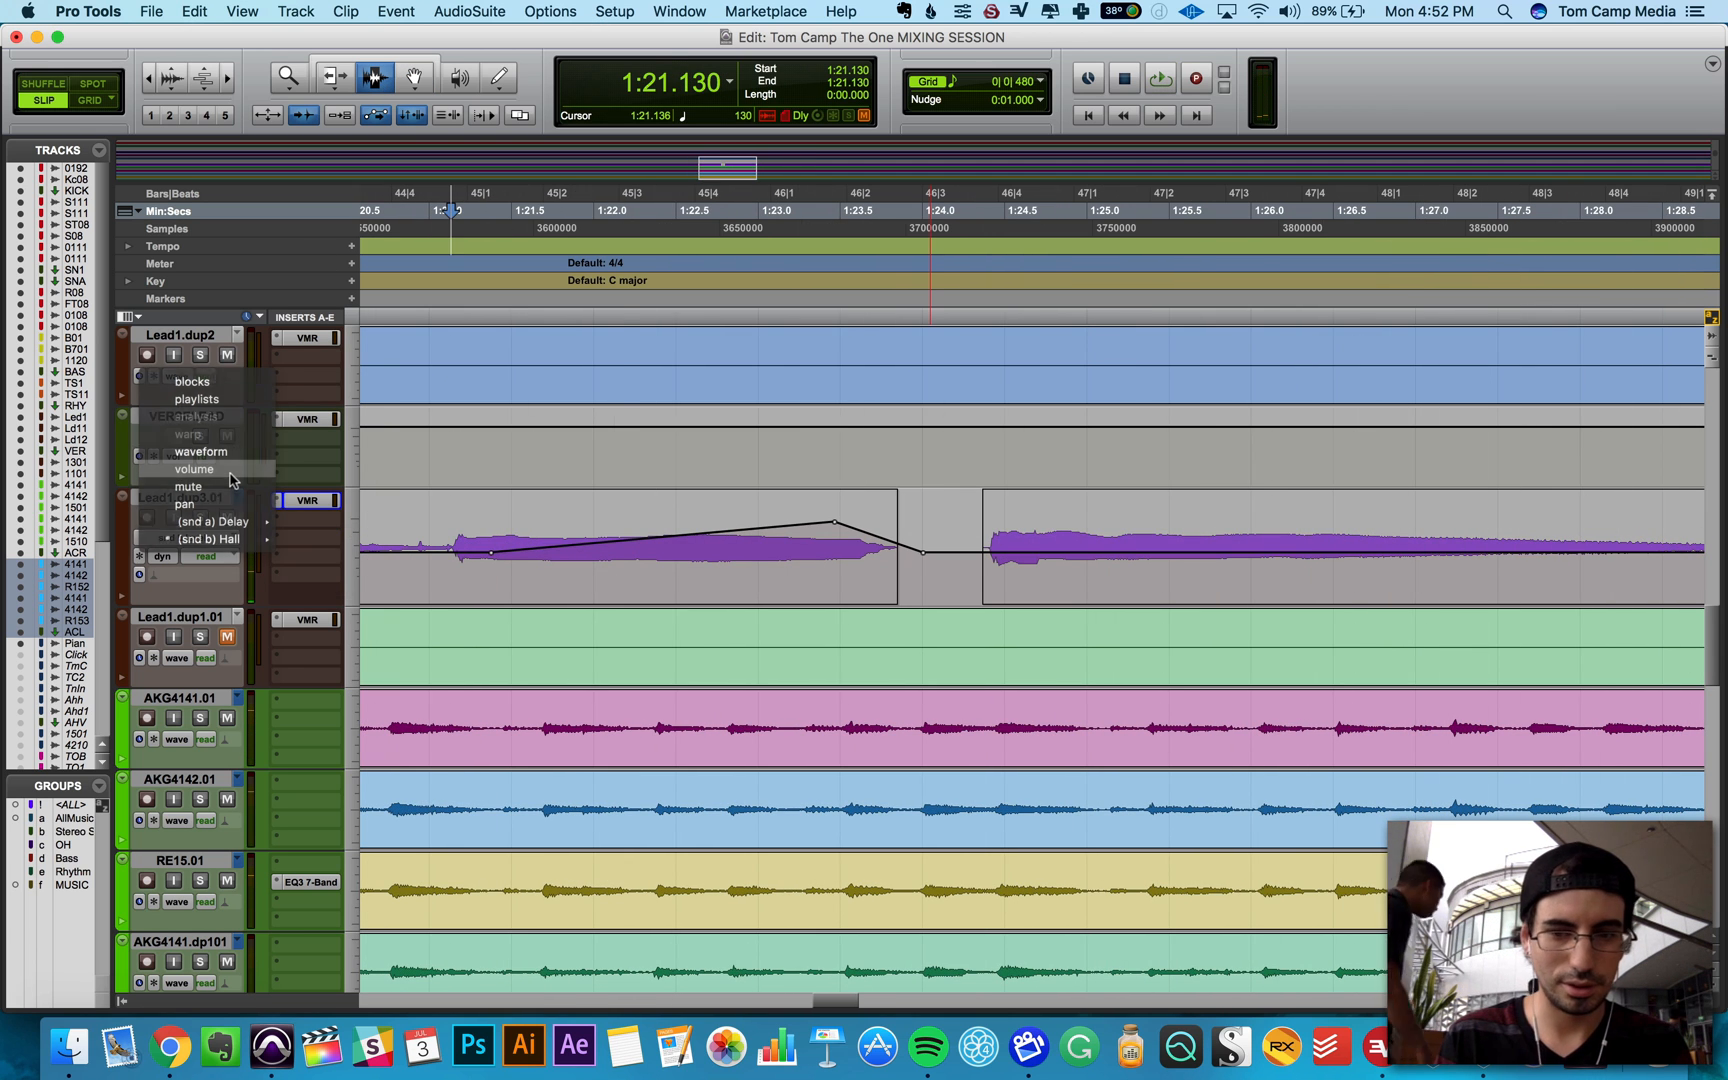
left_click(194, 469)
double_click(1000, 538)
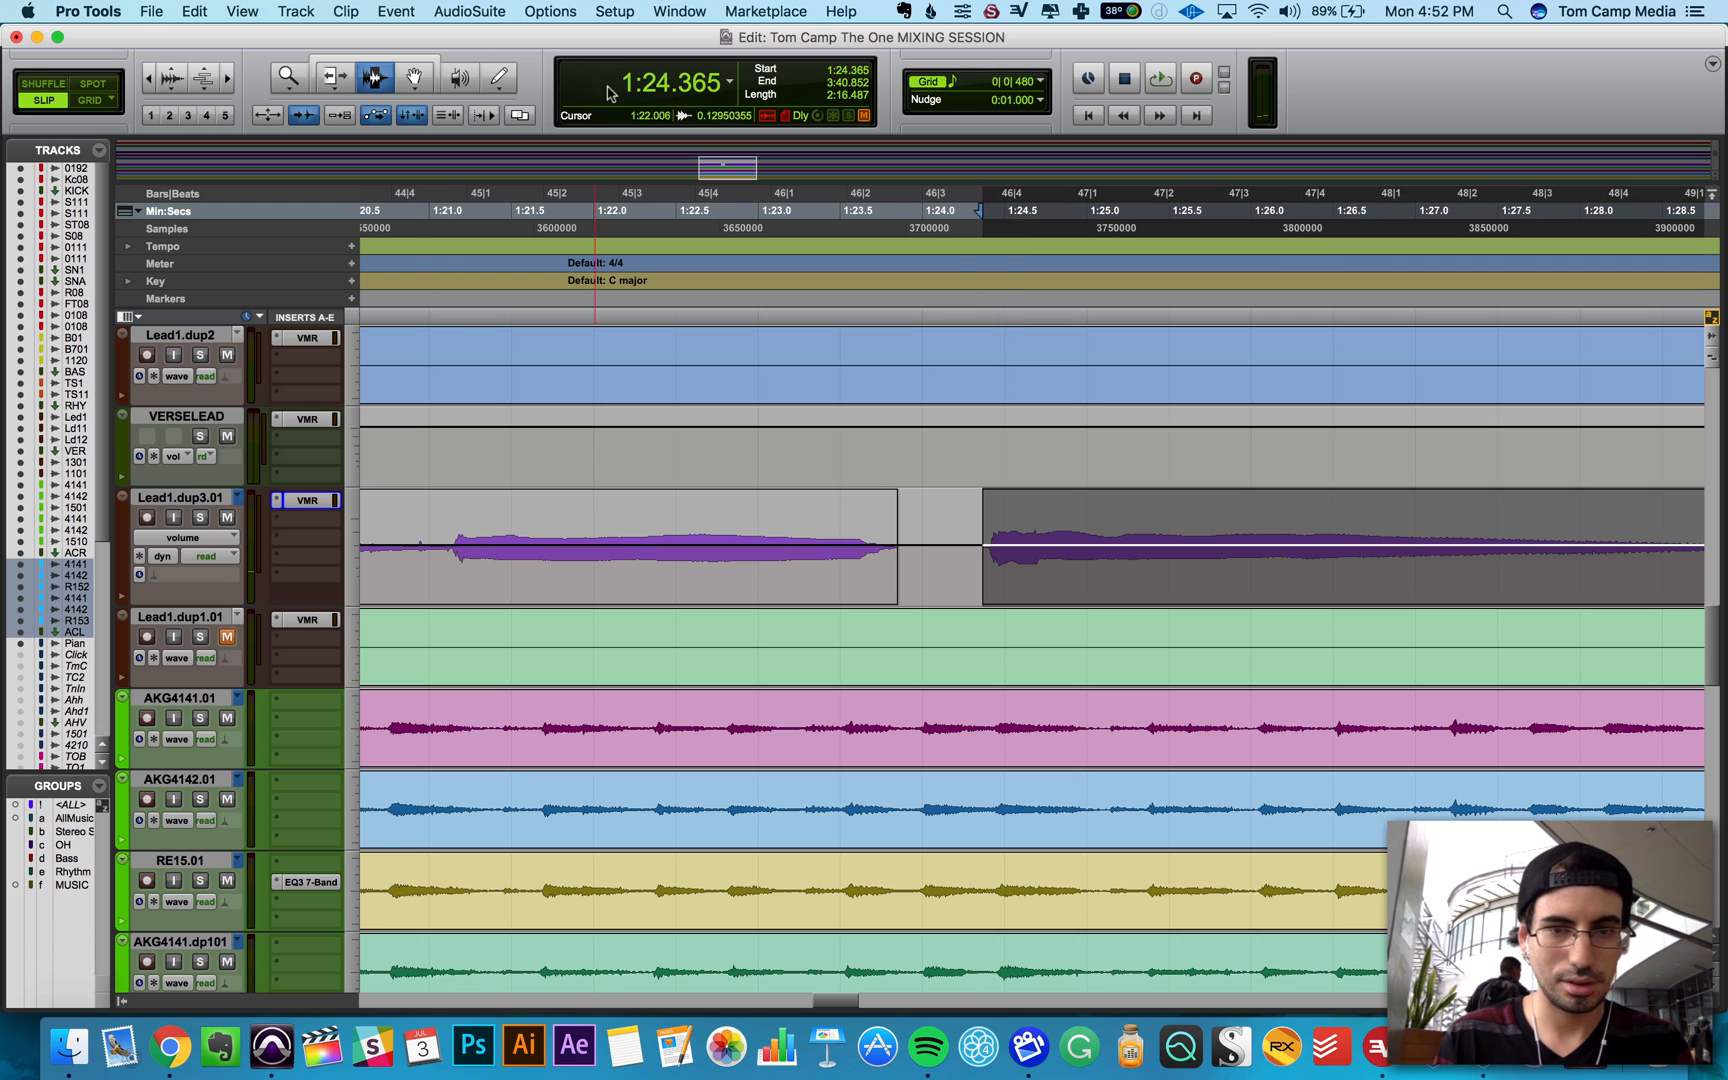
left_click(428, 62)
left_click_drag(1182, 505, 1180, 513)
key("space")
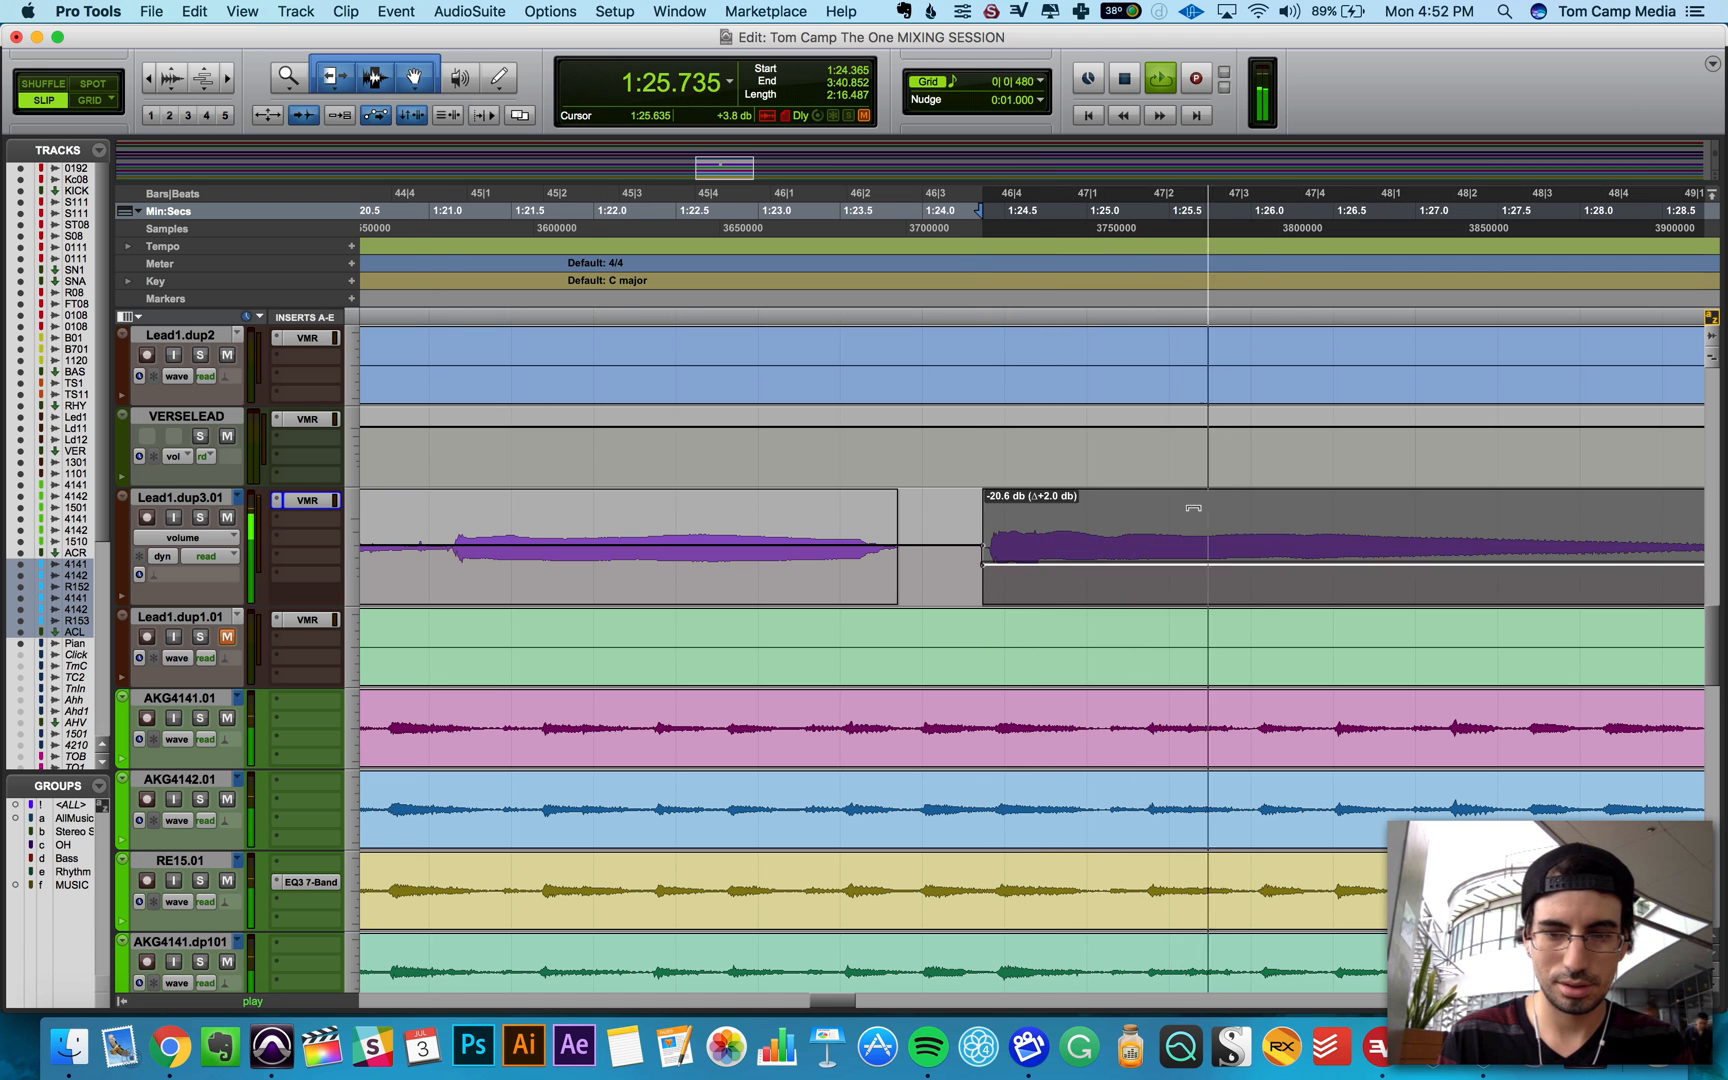
key("space")
Step: Audition the lead phrase near 2:00 and raise the Lead1.dup3.01 volume automation from 1:59.036 to 2:11.450
key("r")
key("r")
key("r")
key("r")
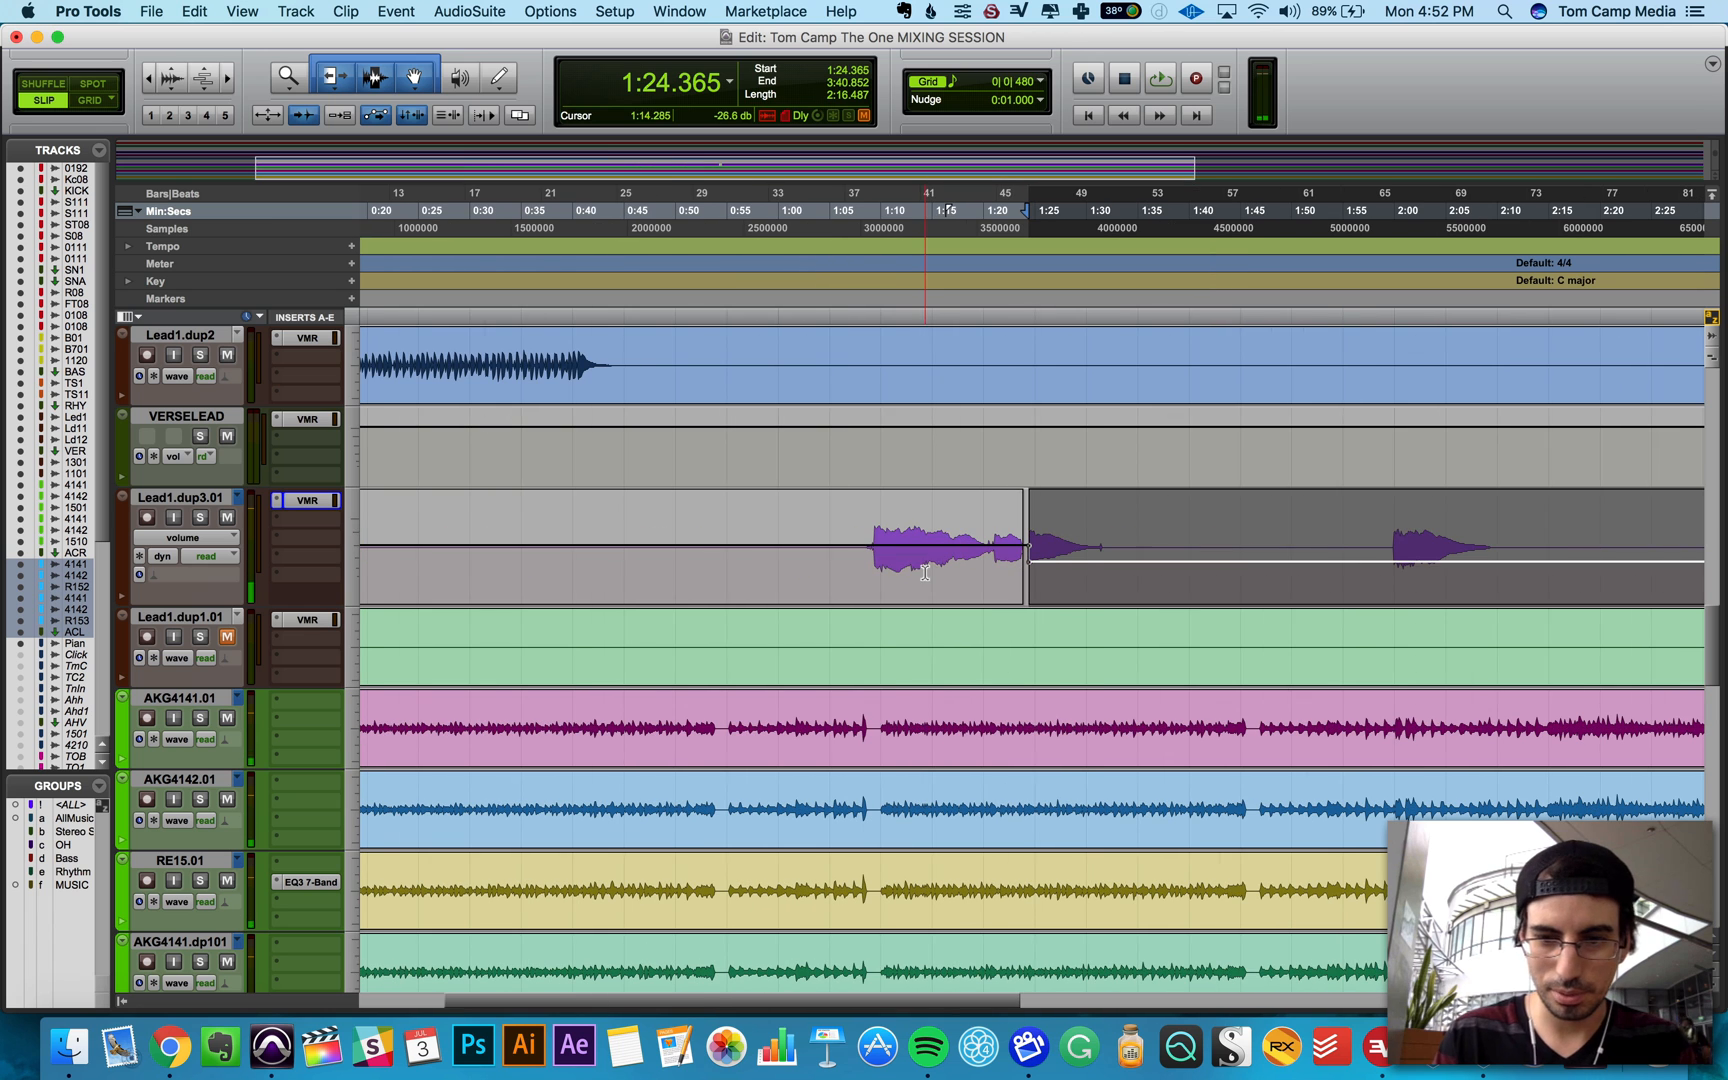
left_click(1388, 295)
key("space")
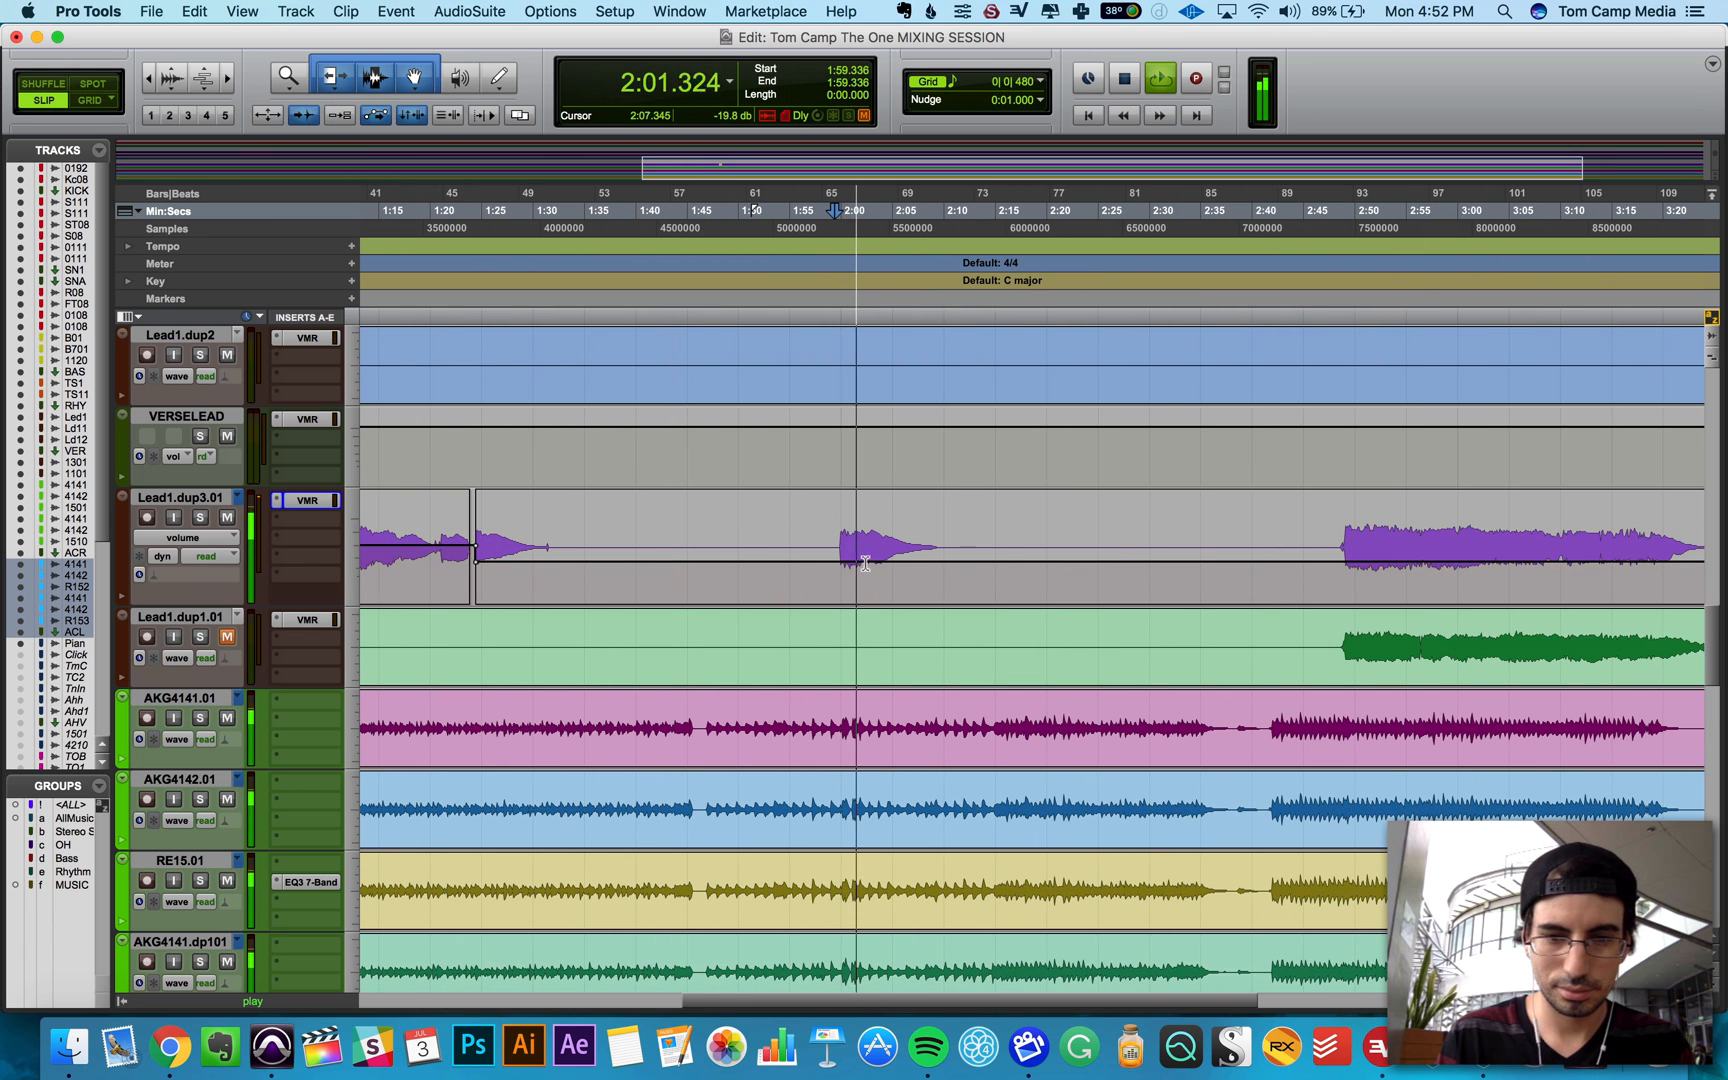
key("space")
left_click_drag(832, 575, 958, 577)
left_click_drag(893, 505, 878, 512)
key("space")
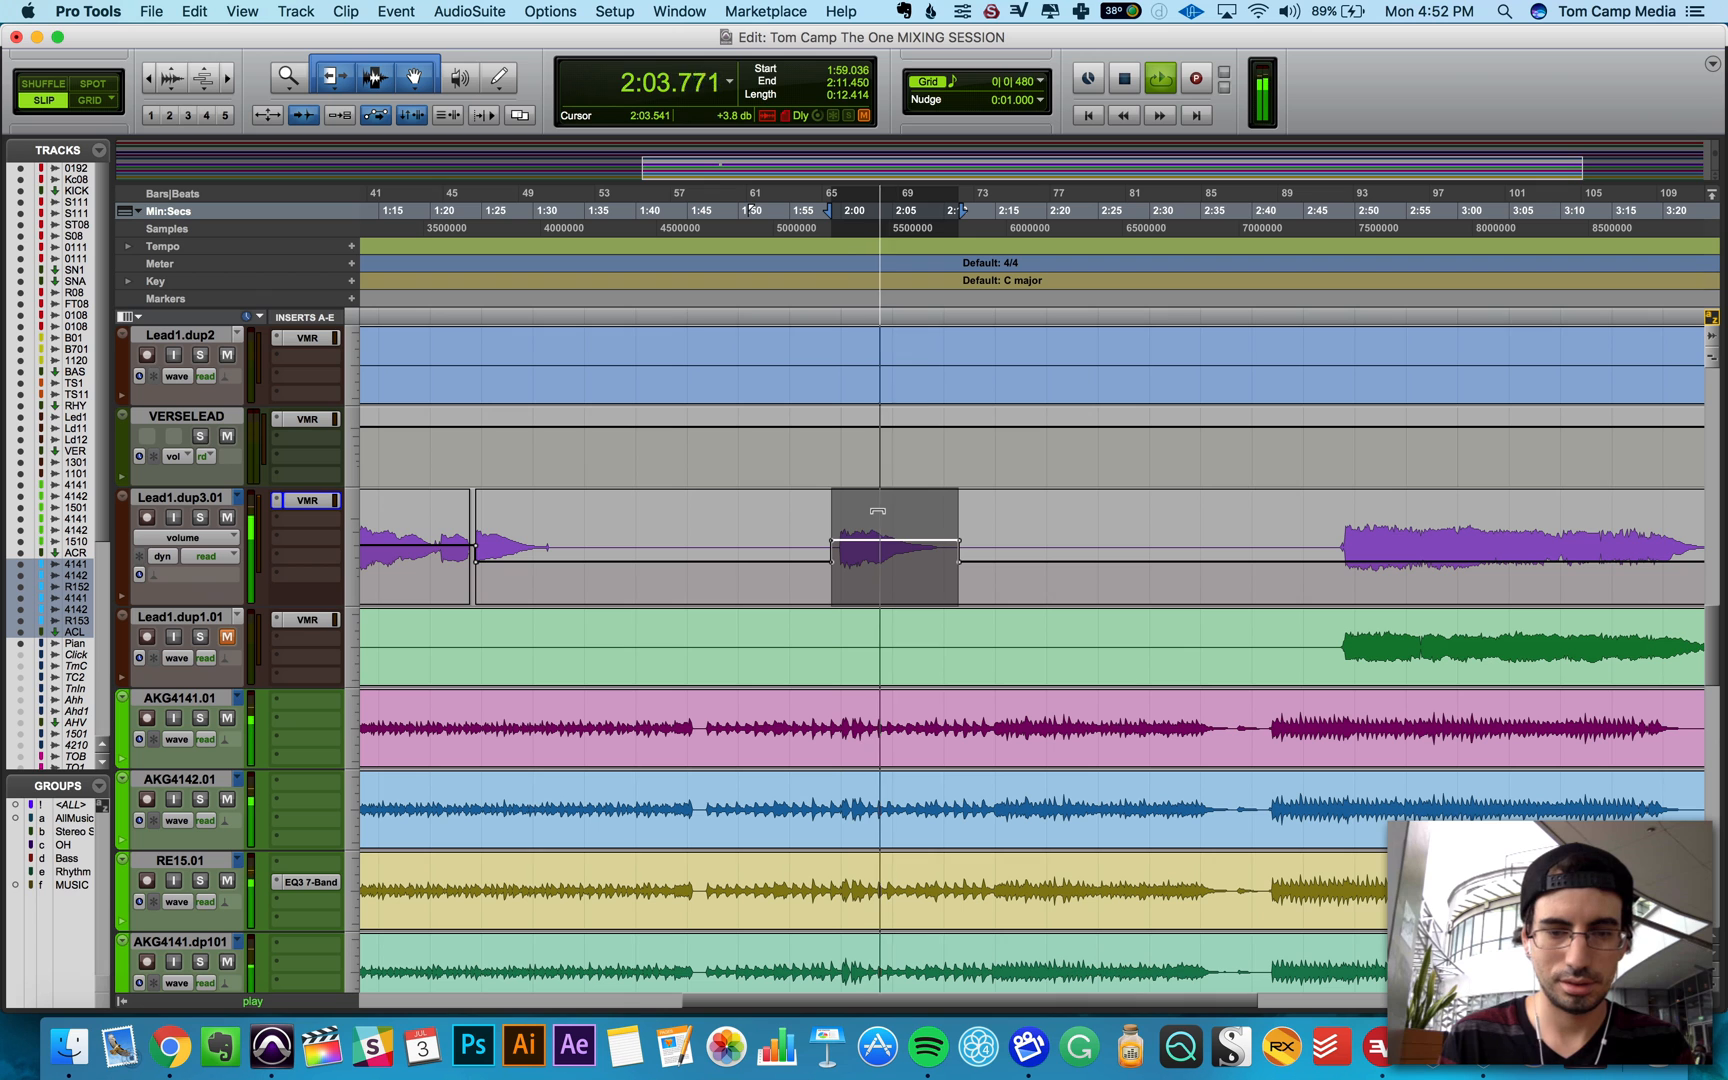
key("space")
key("space")
Step: Pan the Lead1.dup3.01 phrase between 1:59.036 and 2:11.450 to about 44 left with pan automation, auditioning it
left_click(386, 90)
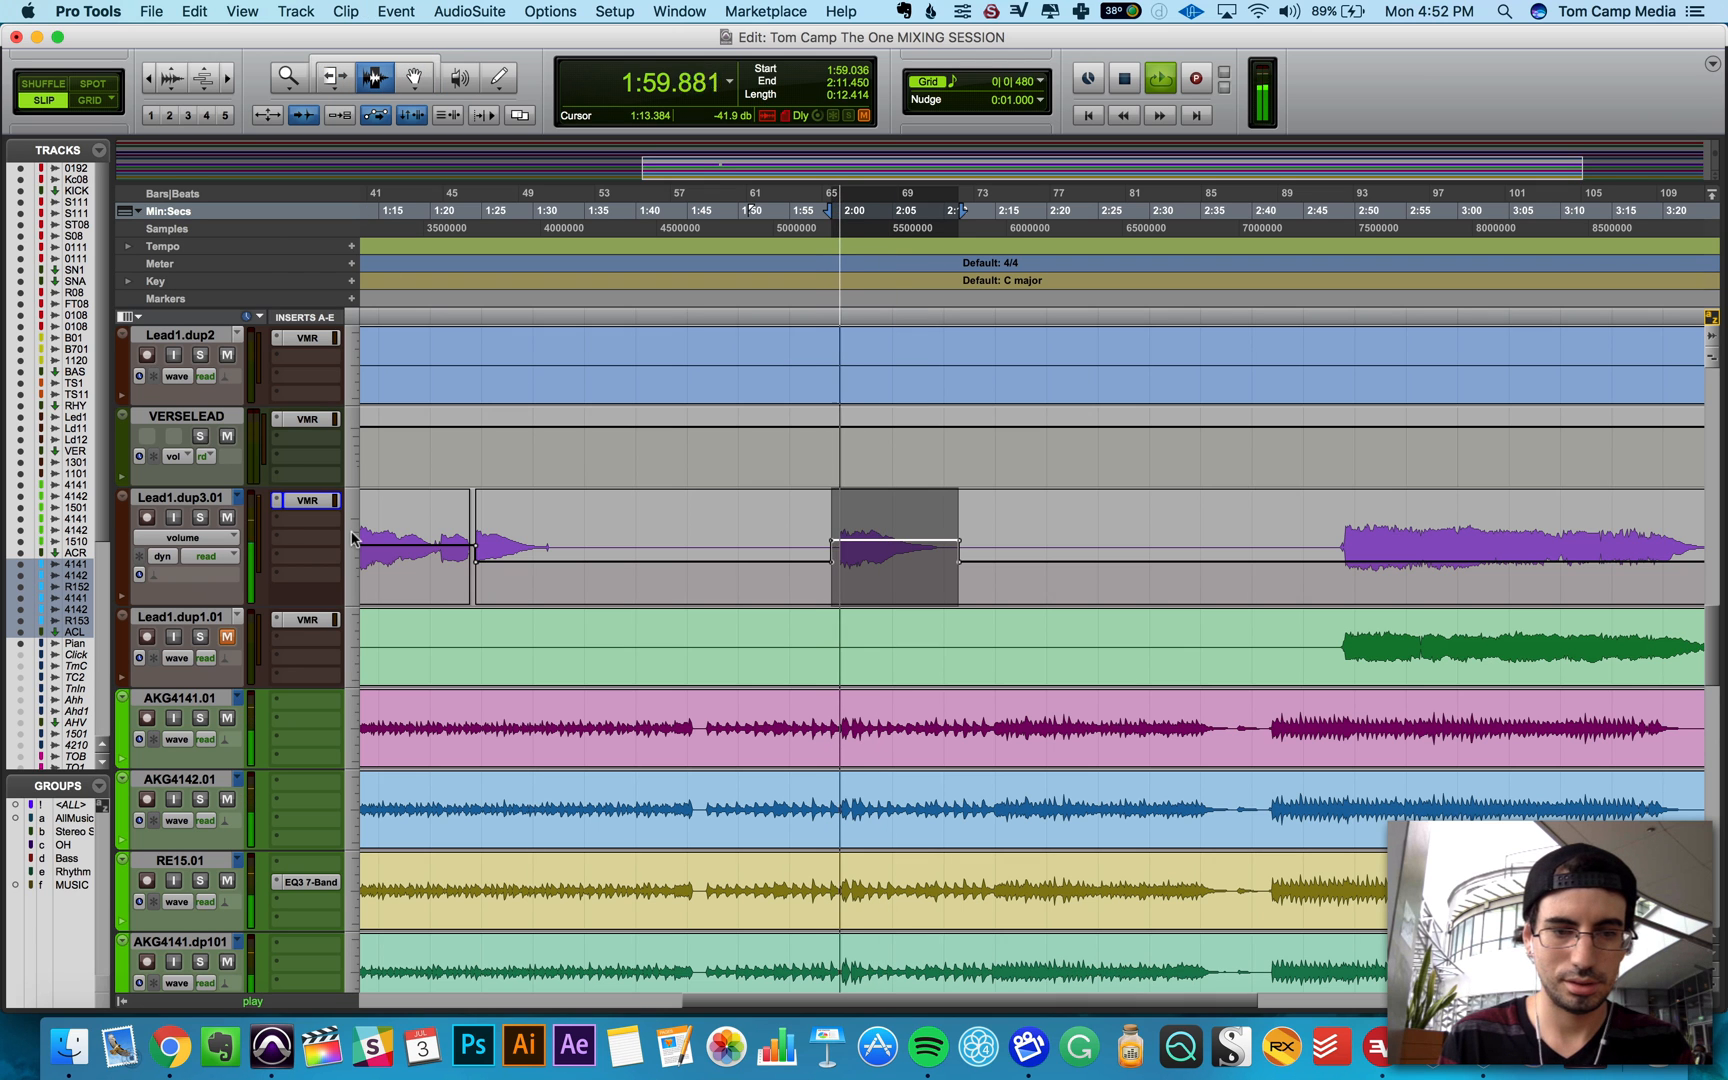
left_click(203, 539)
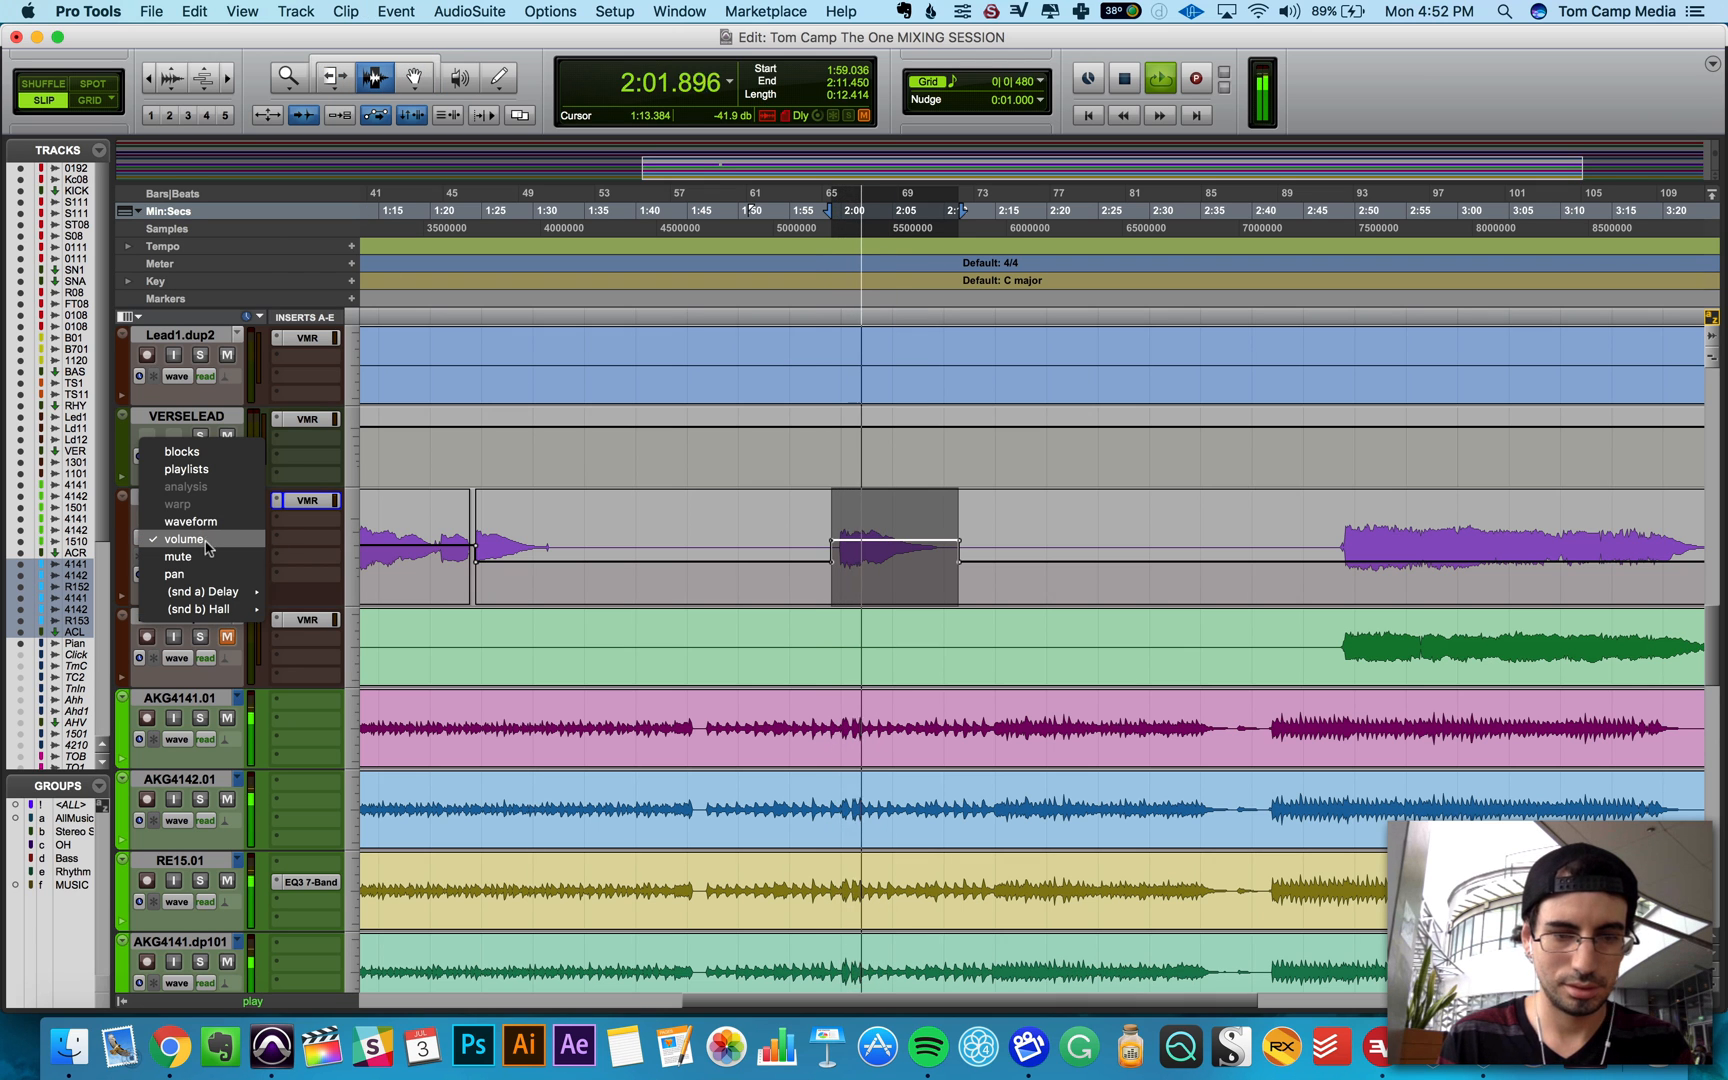
left_click(176, 574)
key("space")
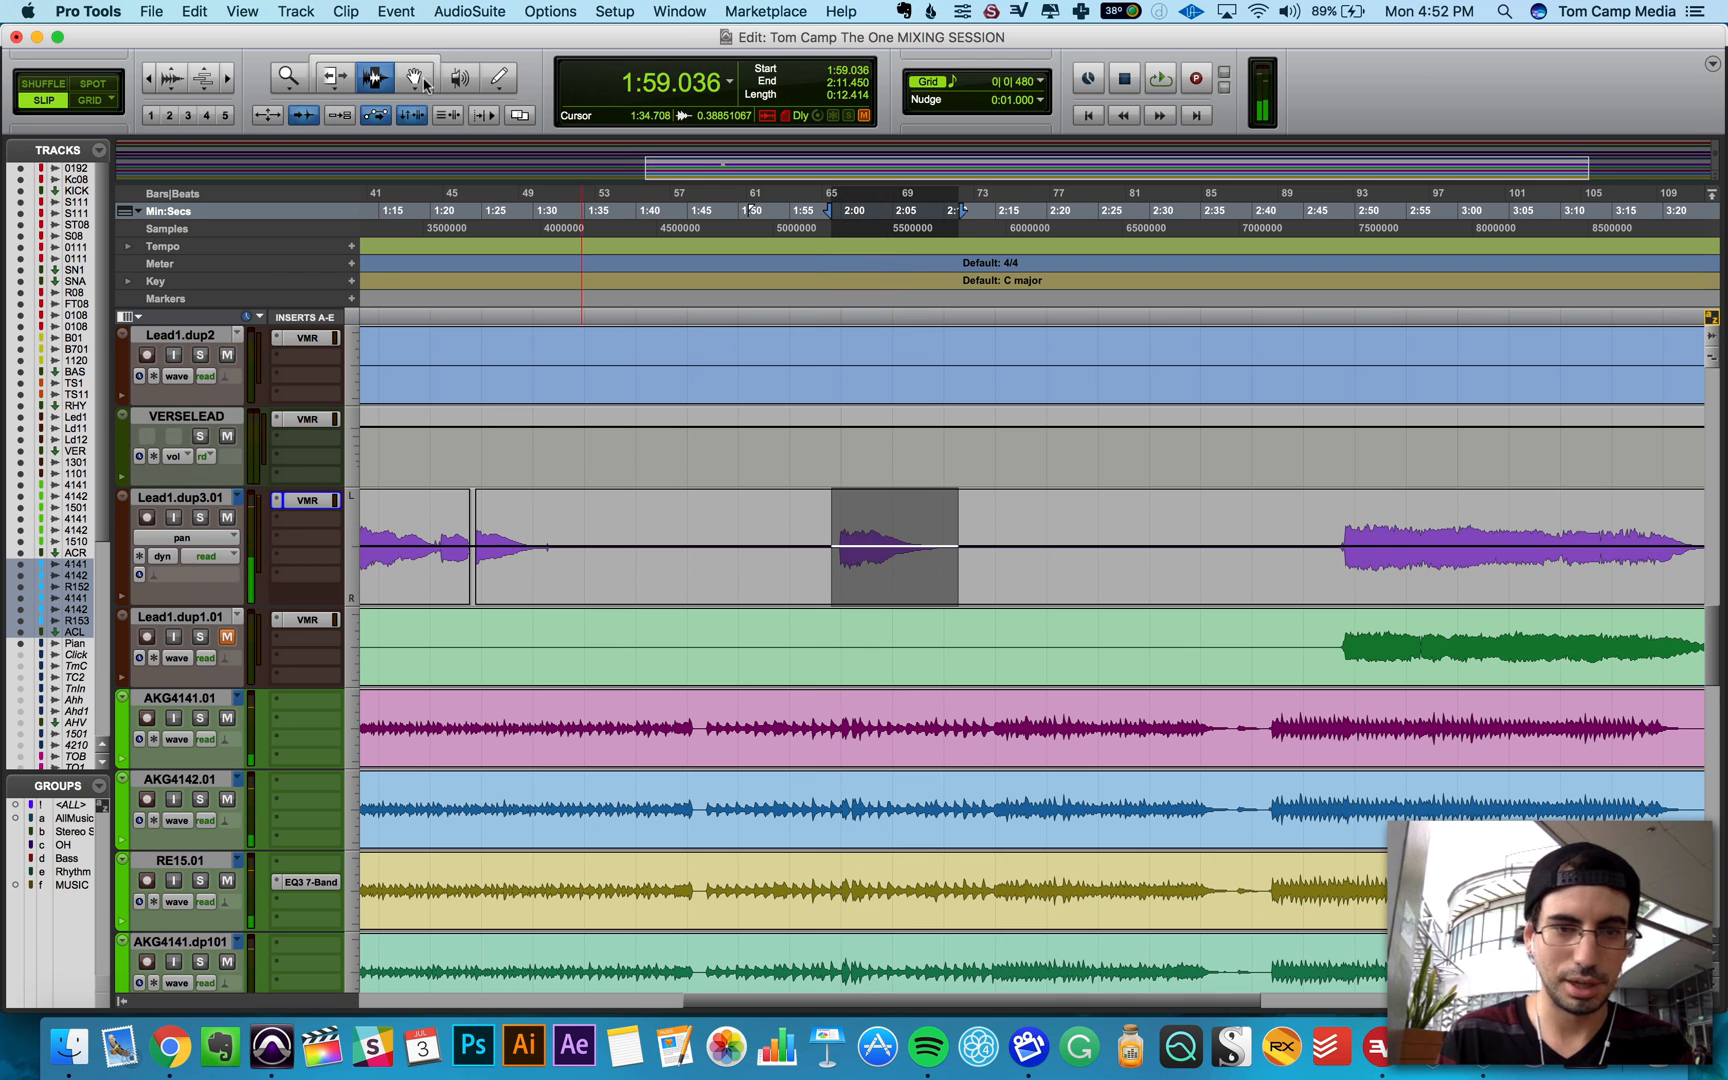
left_click(364, 60)
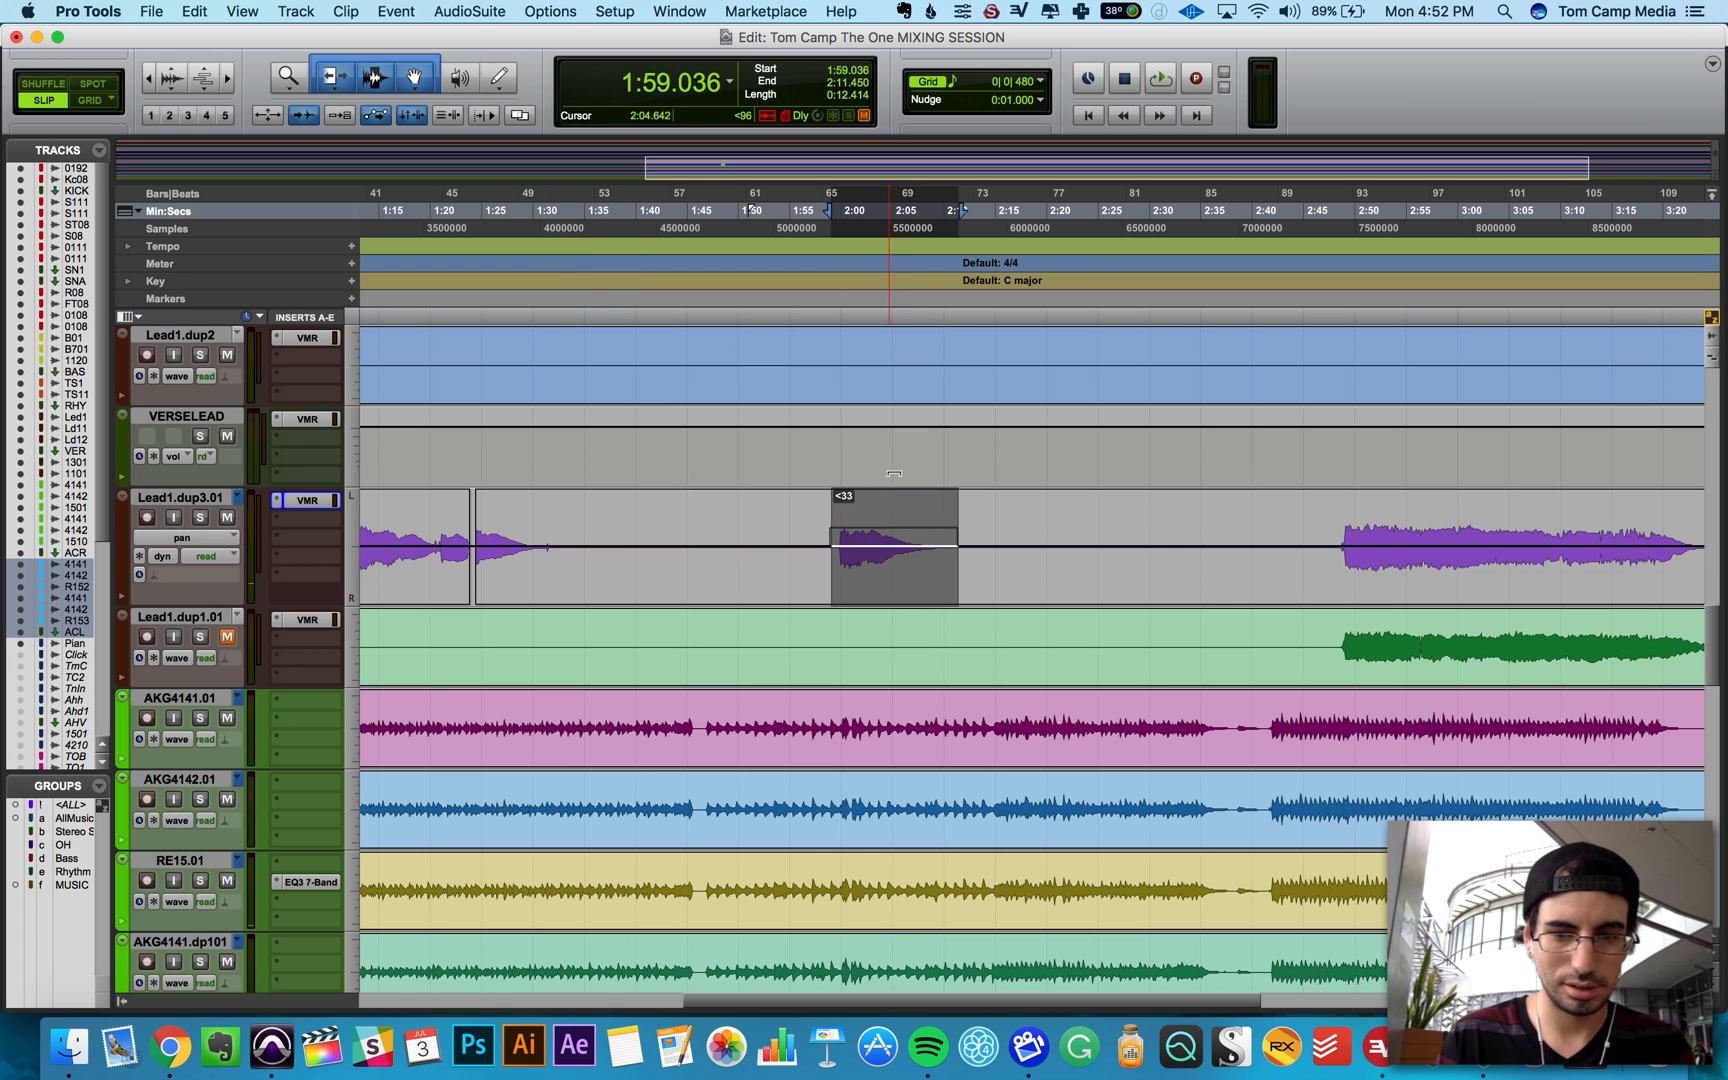
left_click_drag(894, 474, 891, 478)
key("space")
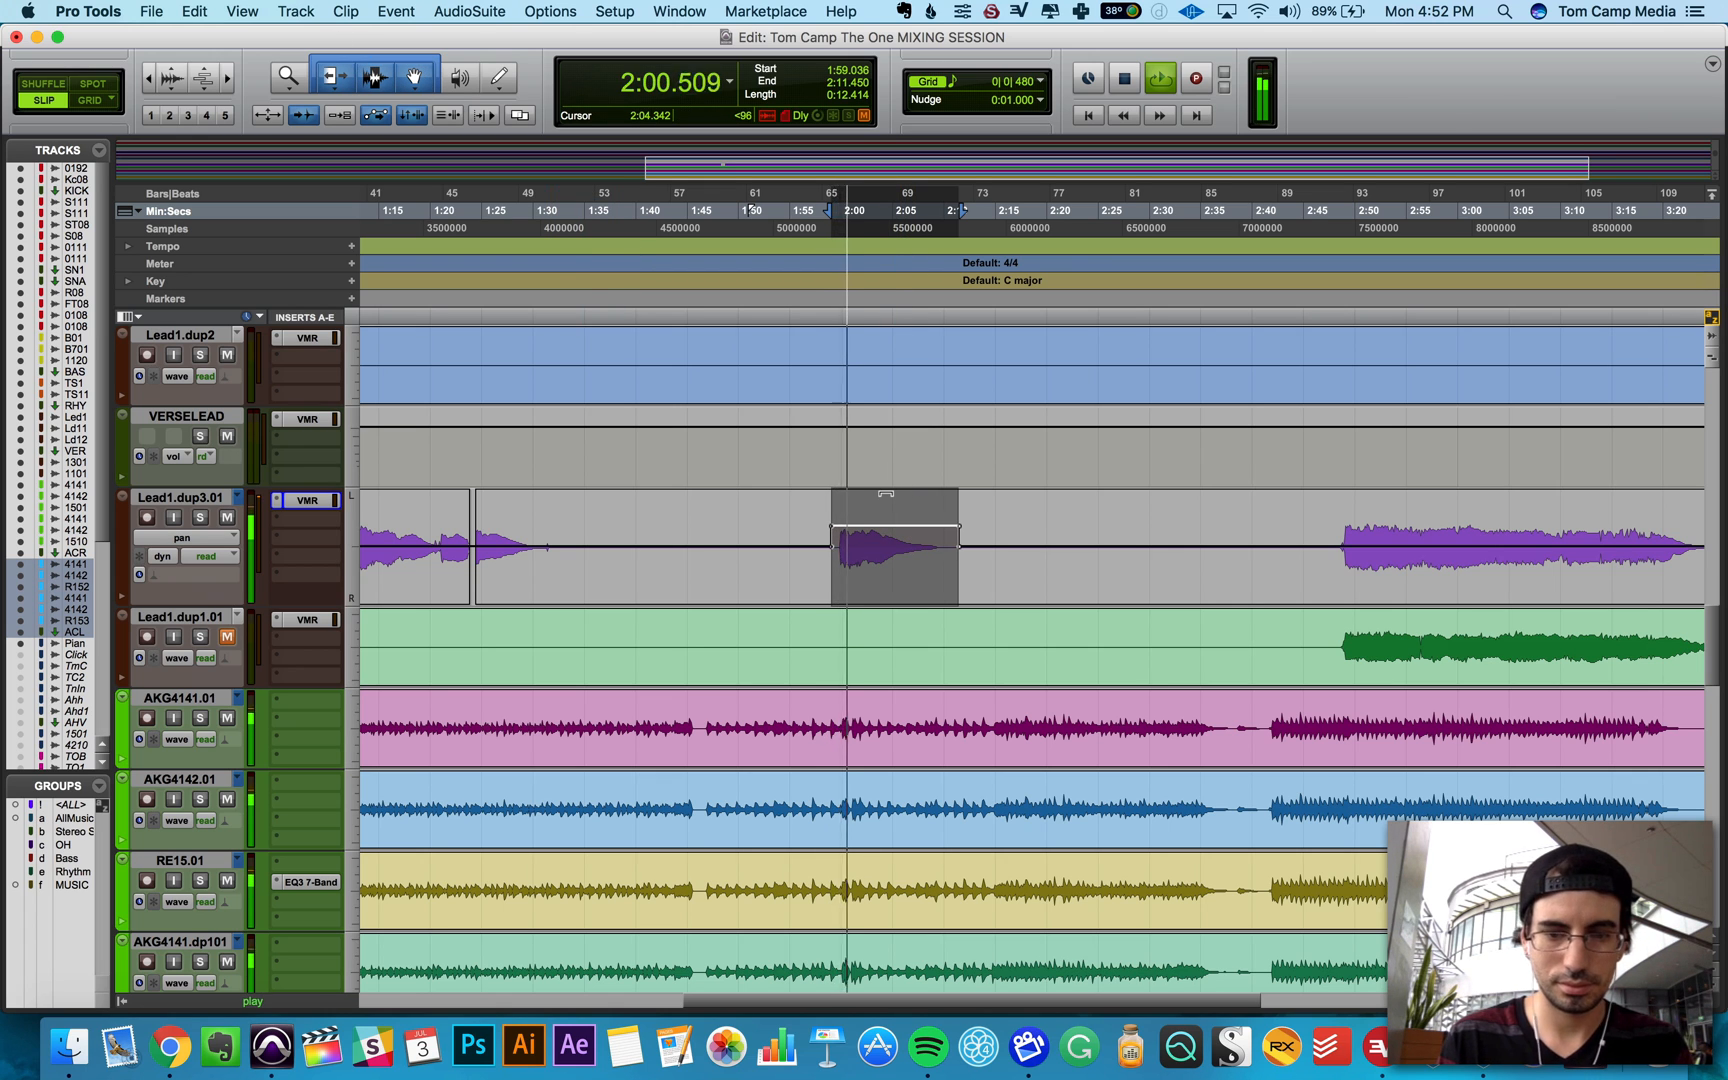
left_click_drag(886, 494, 886, 490)
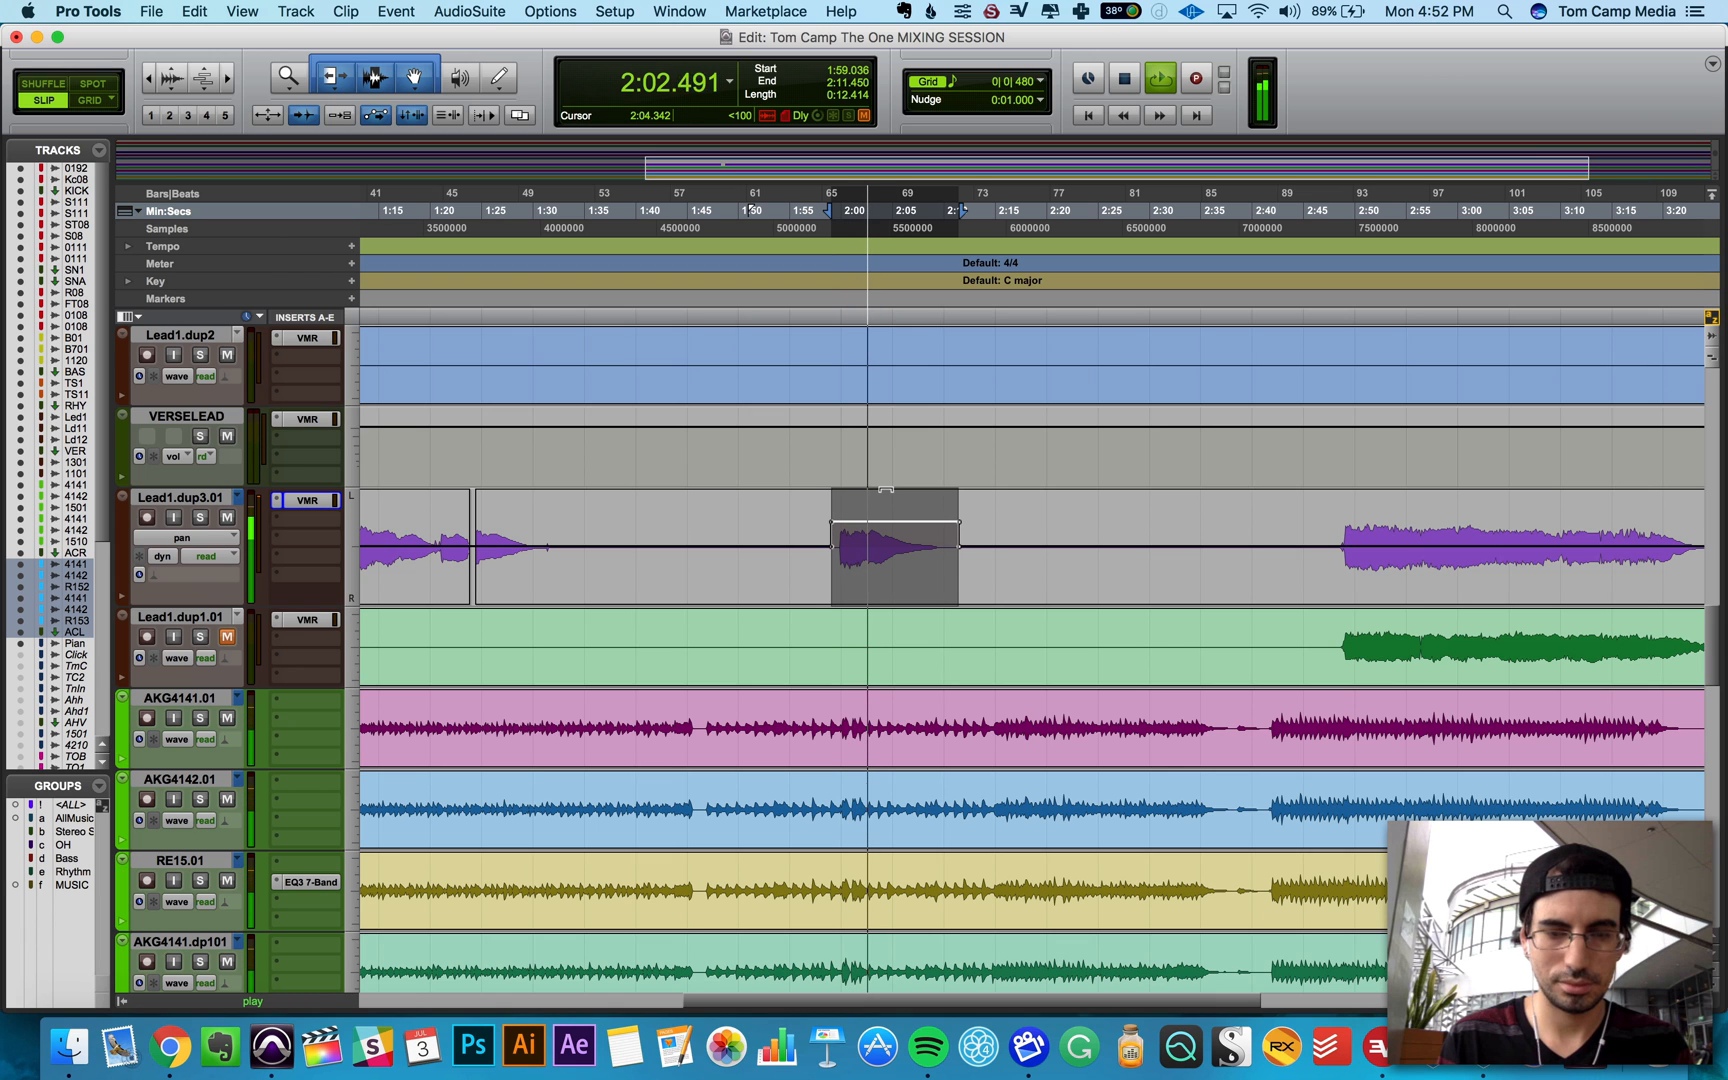
key("F7")
left_click(848, 567)
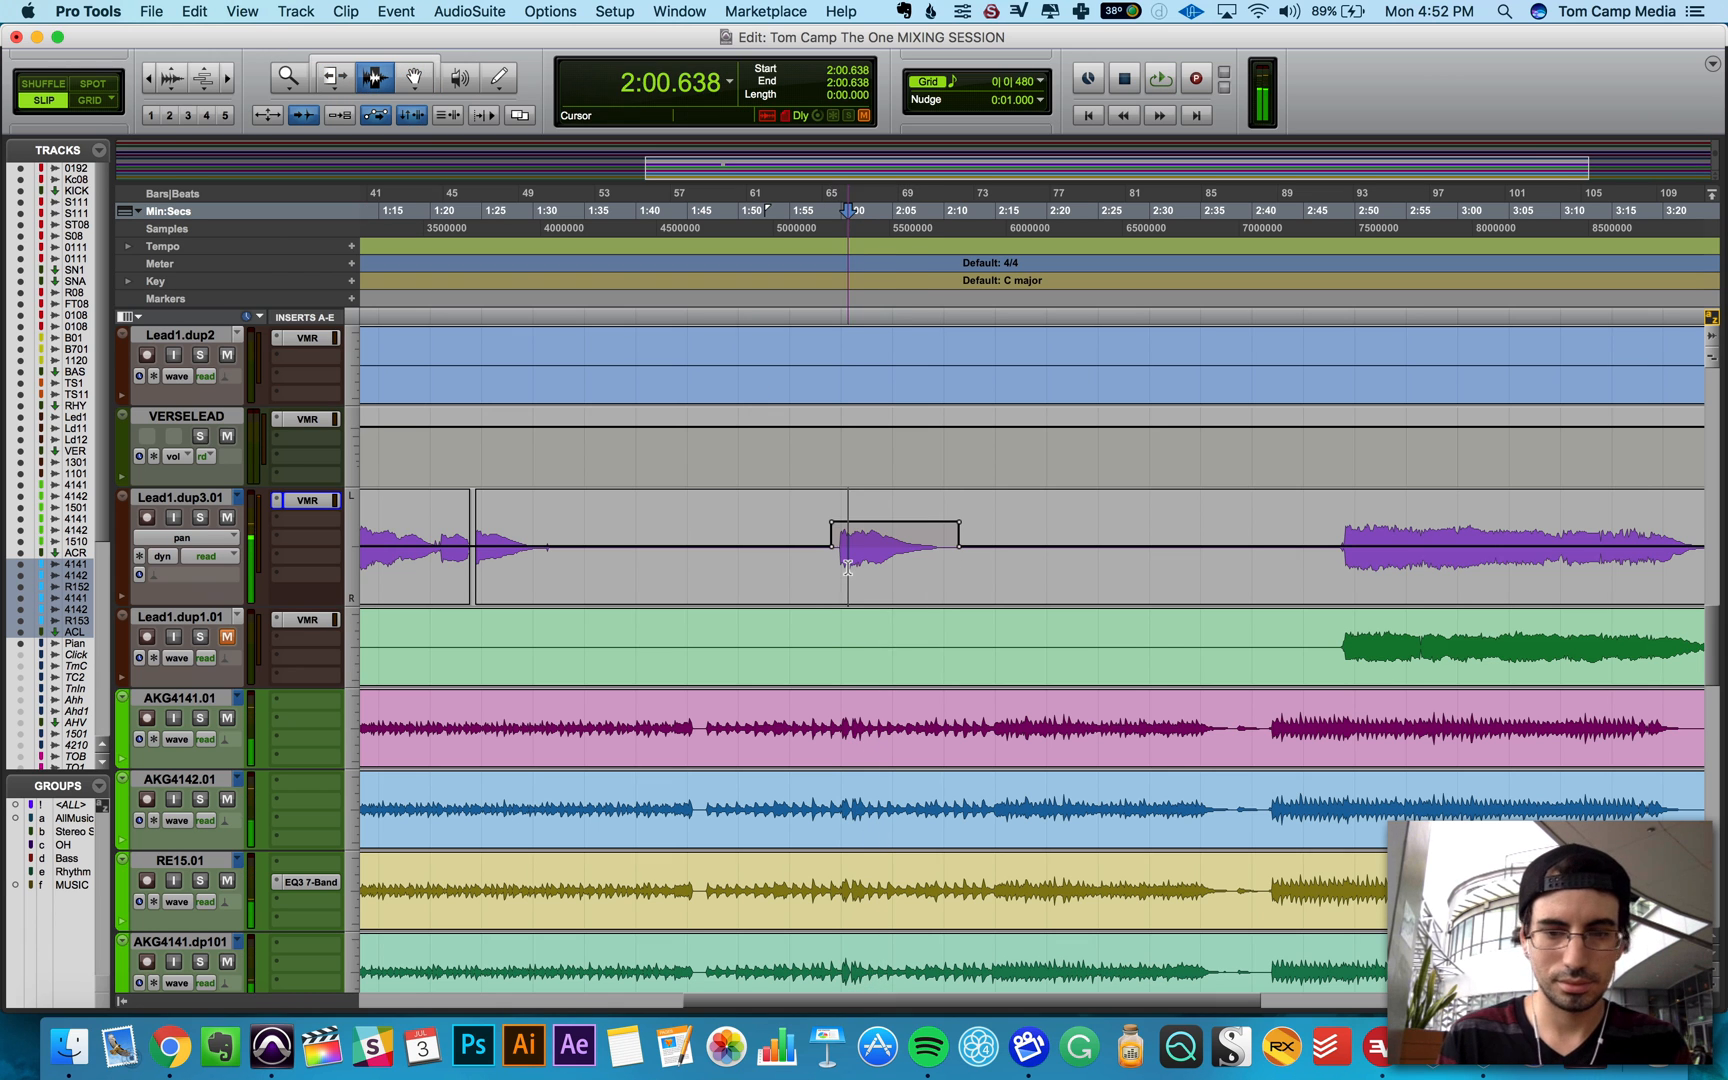
left_click(837, 554)
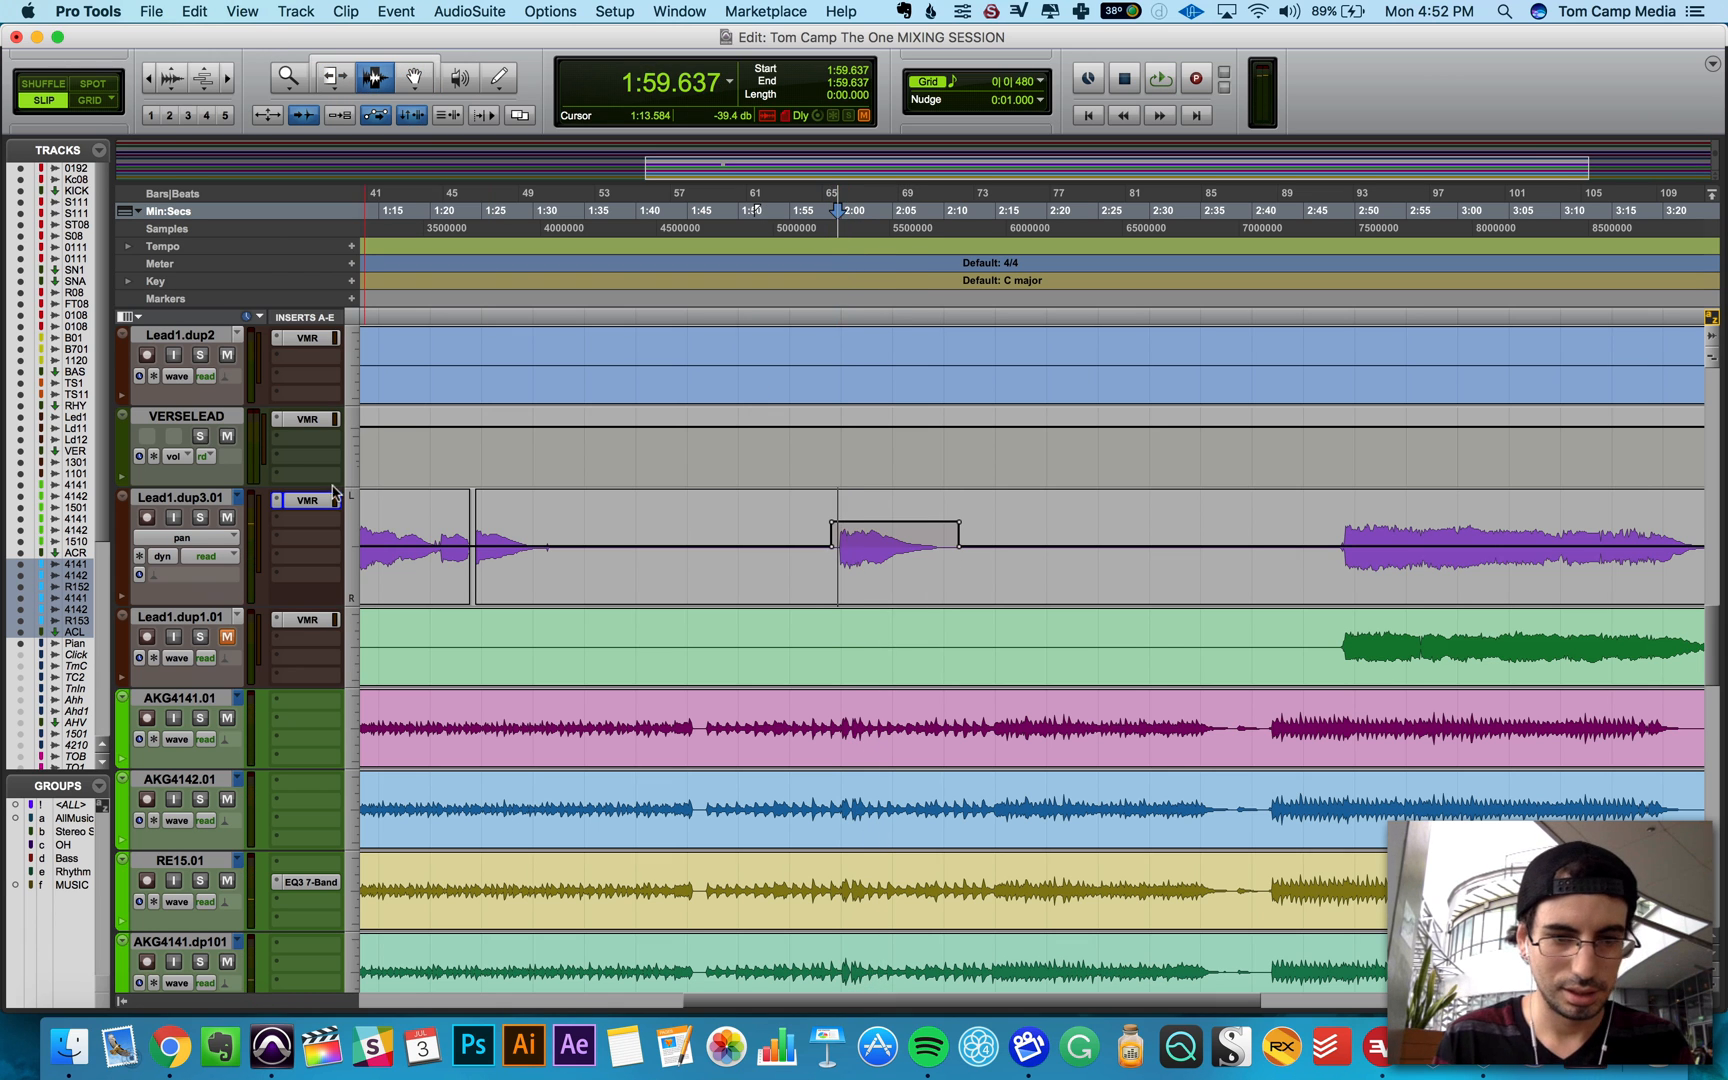
Step: Lower the volume automation of the Lead1.dup3.01 phrase near 2:00 to about -12.9 dB and audition it
left_click(192, 538)
left_click(205, 505)
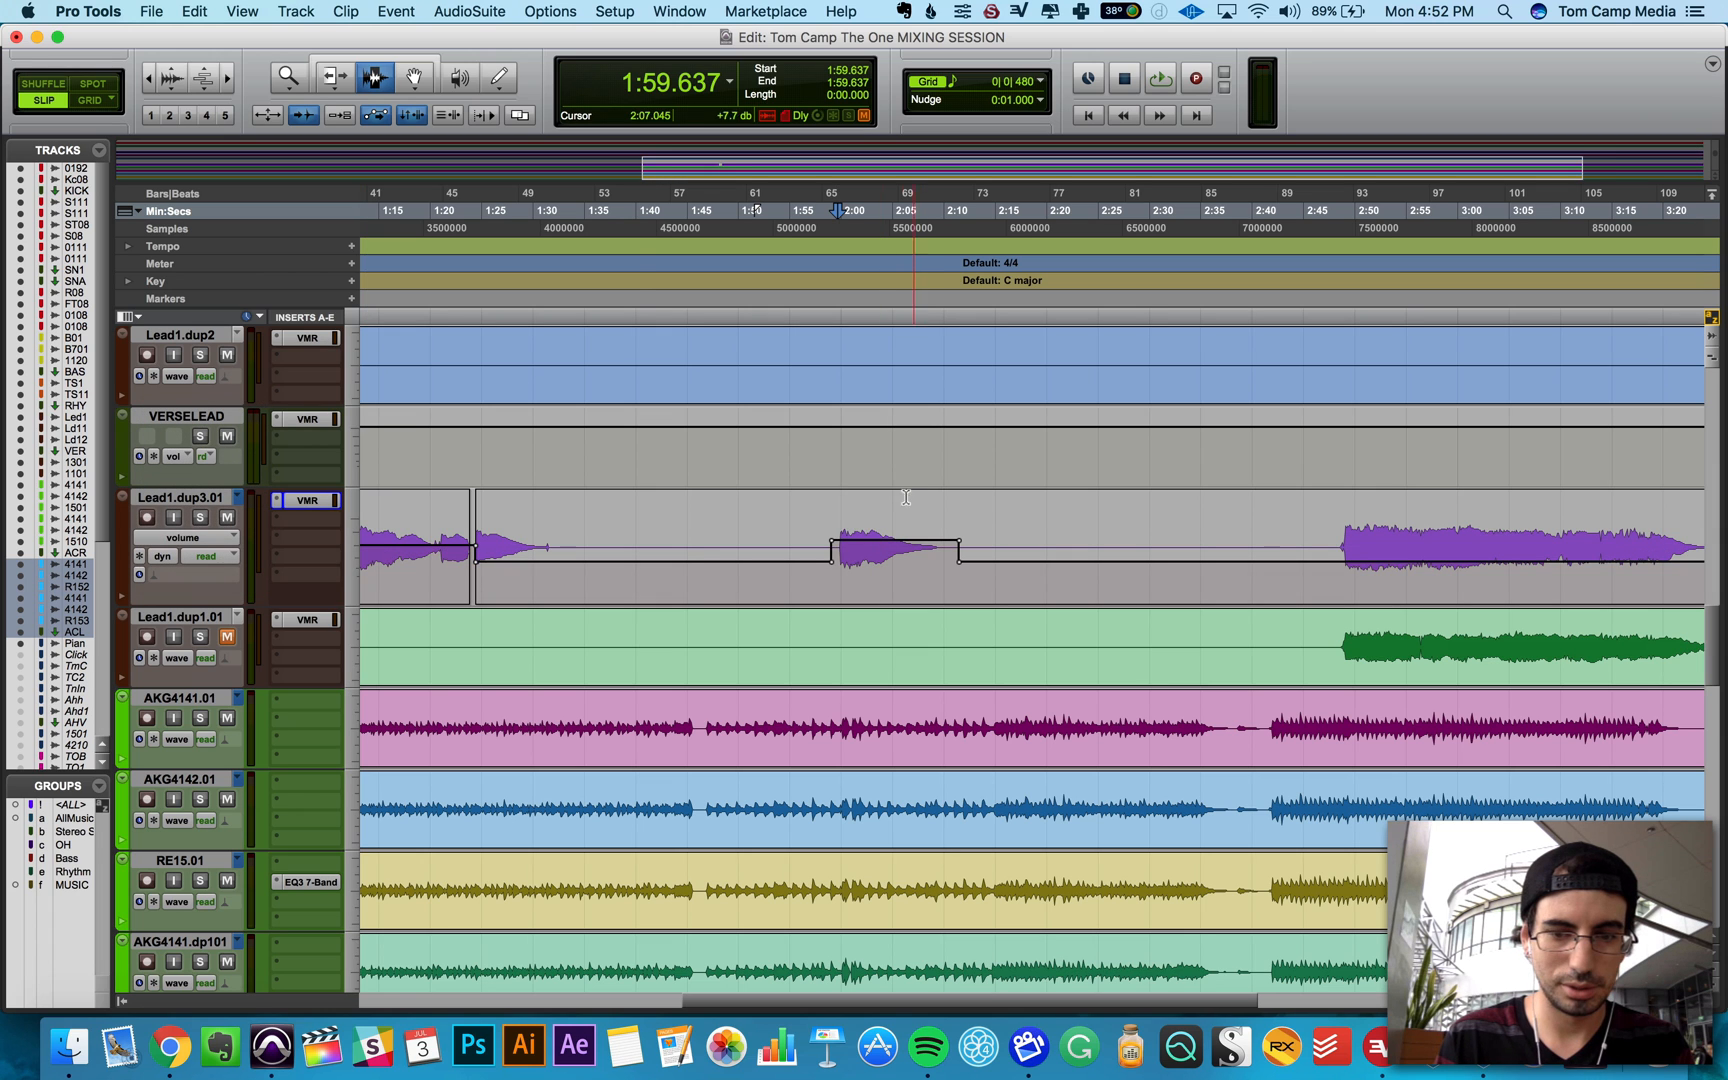
left_click(358, 56)
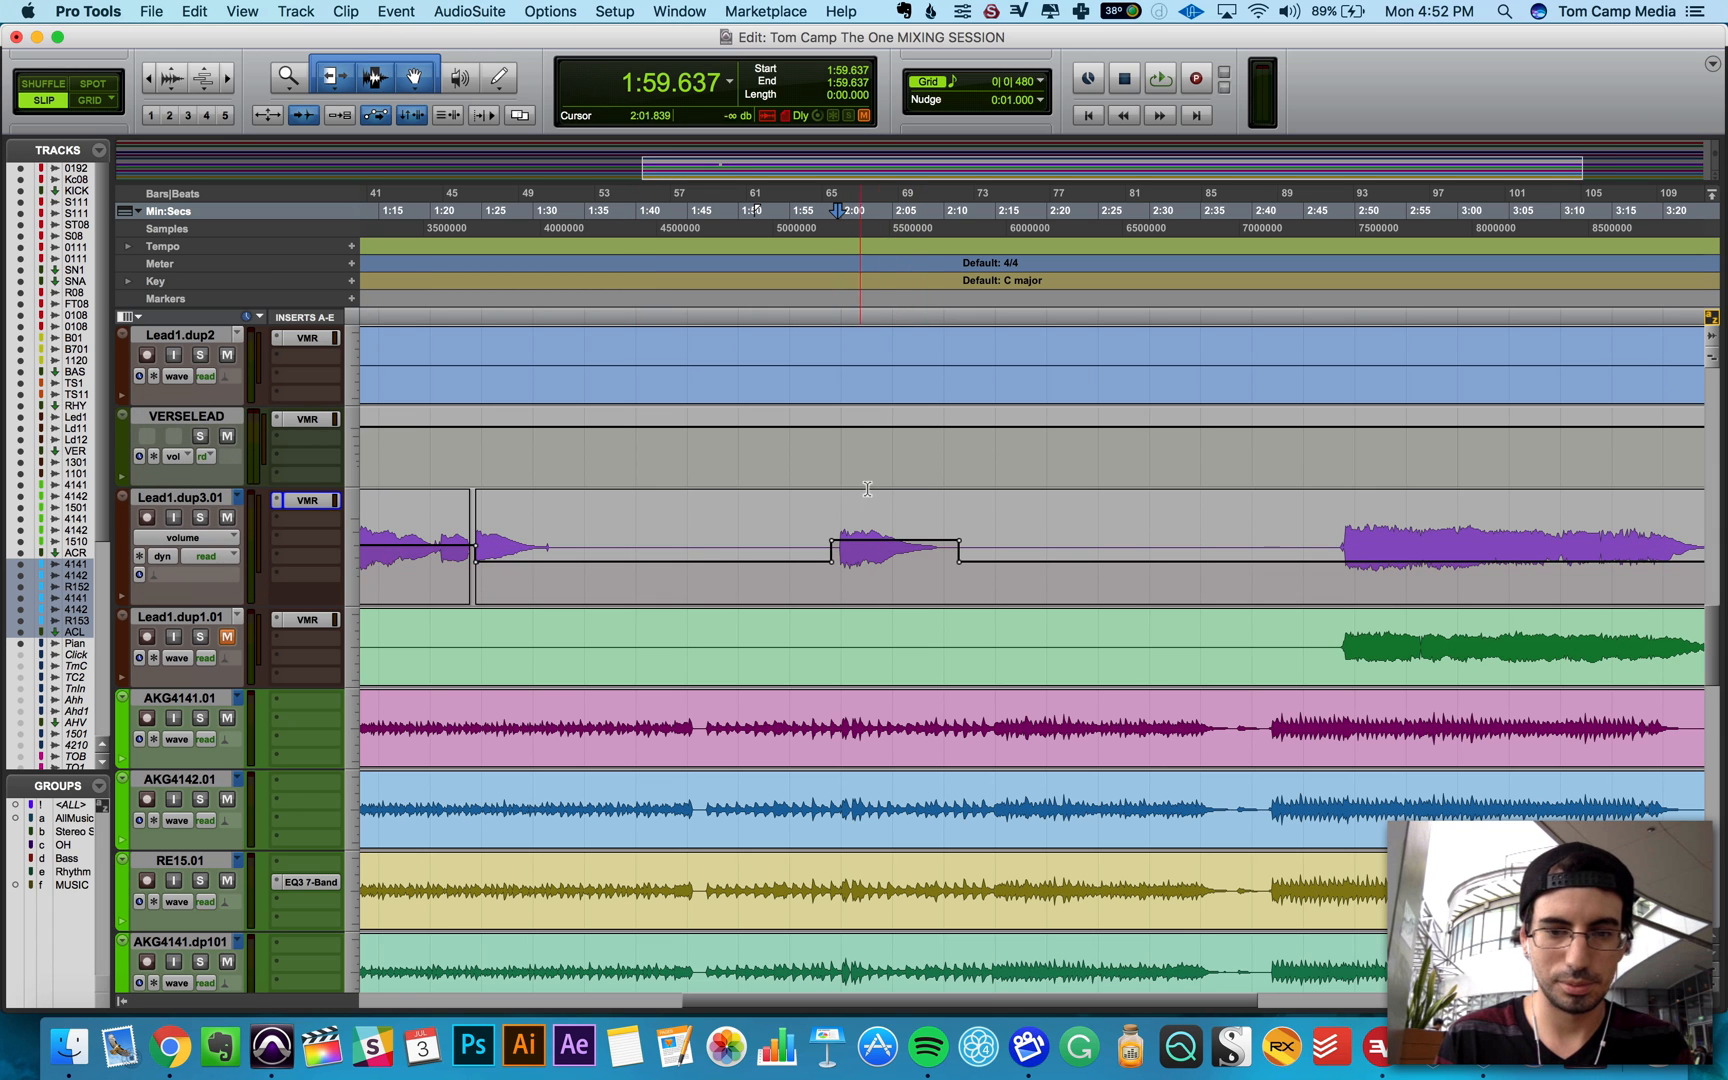
left_click_drag(884, 507, 884, 503)
key("space")
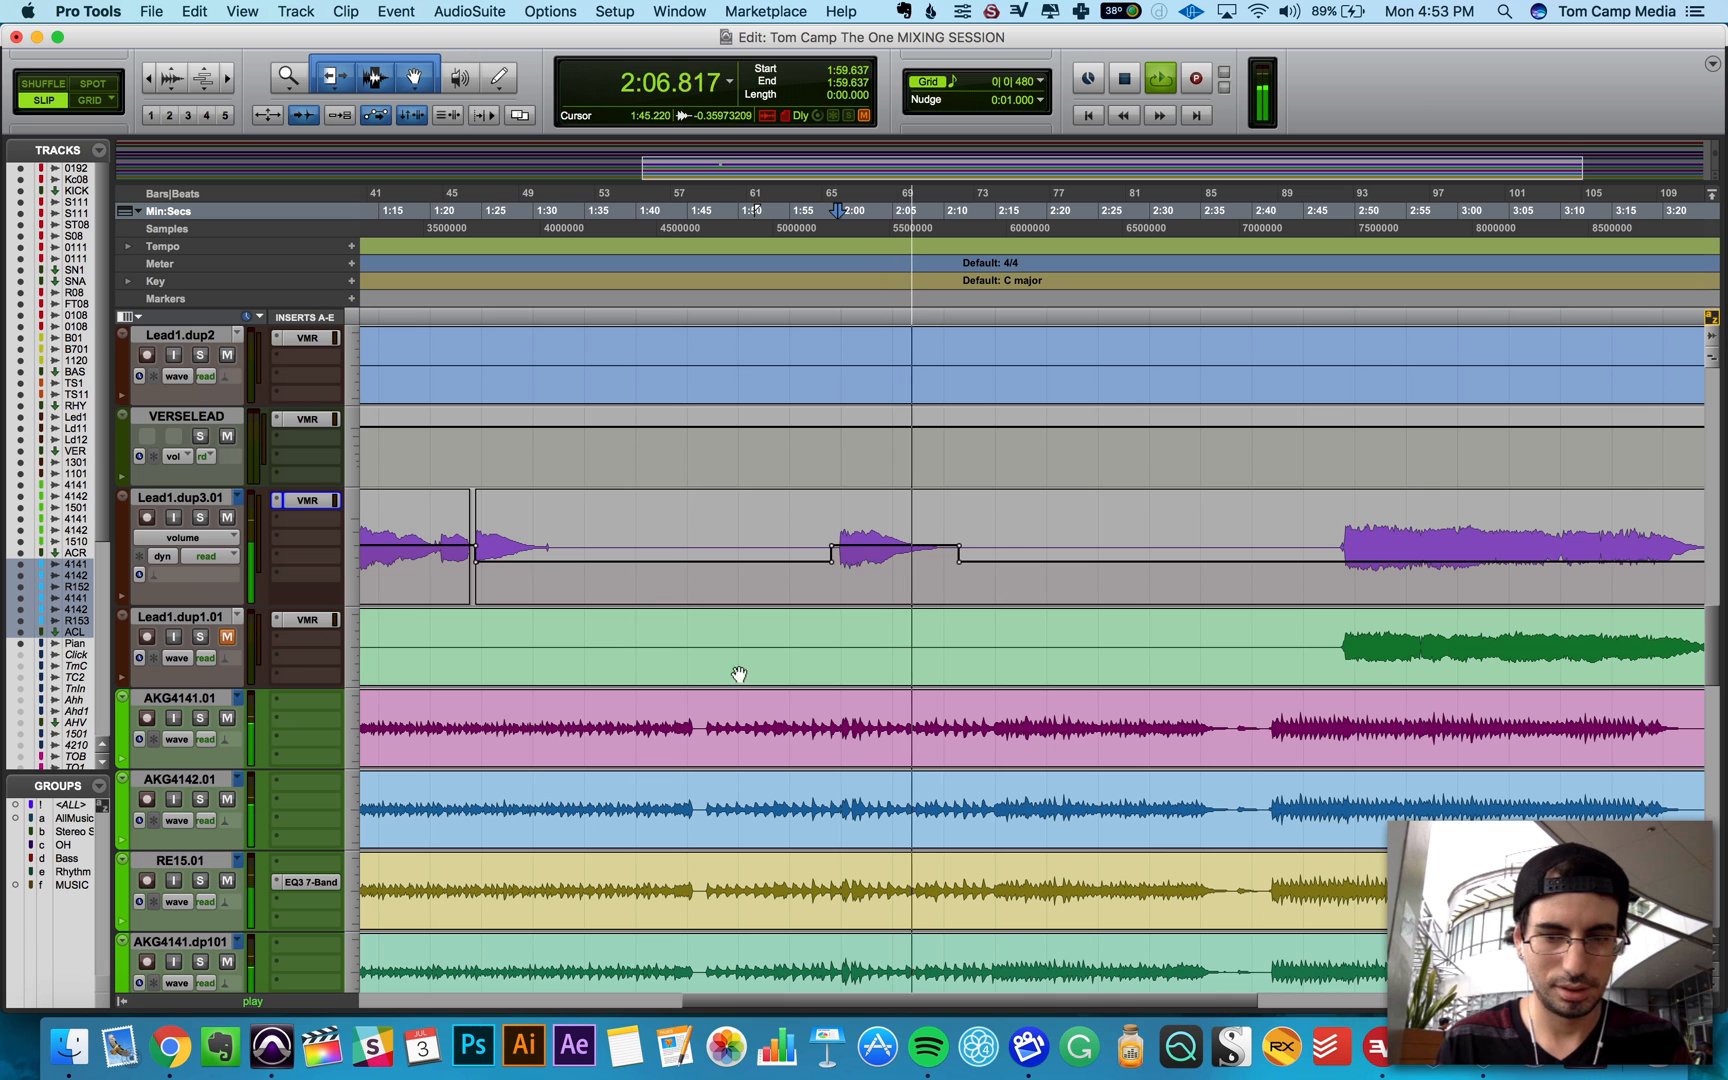
Step: Play the song from about 1:47 and raise the RHYTHM fader to +2.6 dB in the mixer
scroll(900, 620, "up", 6)
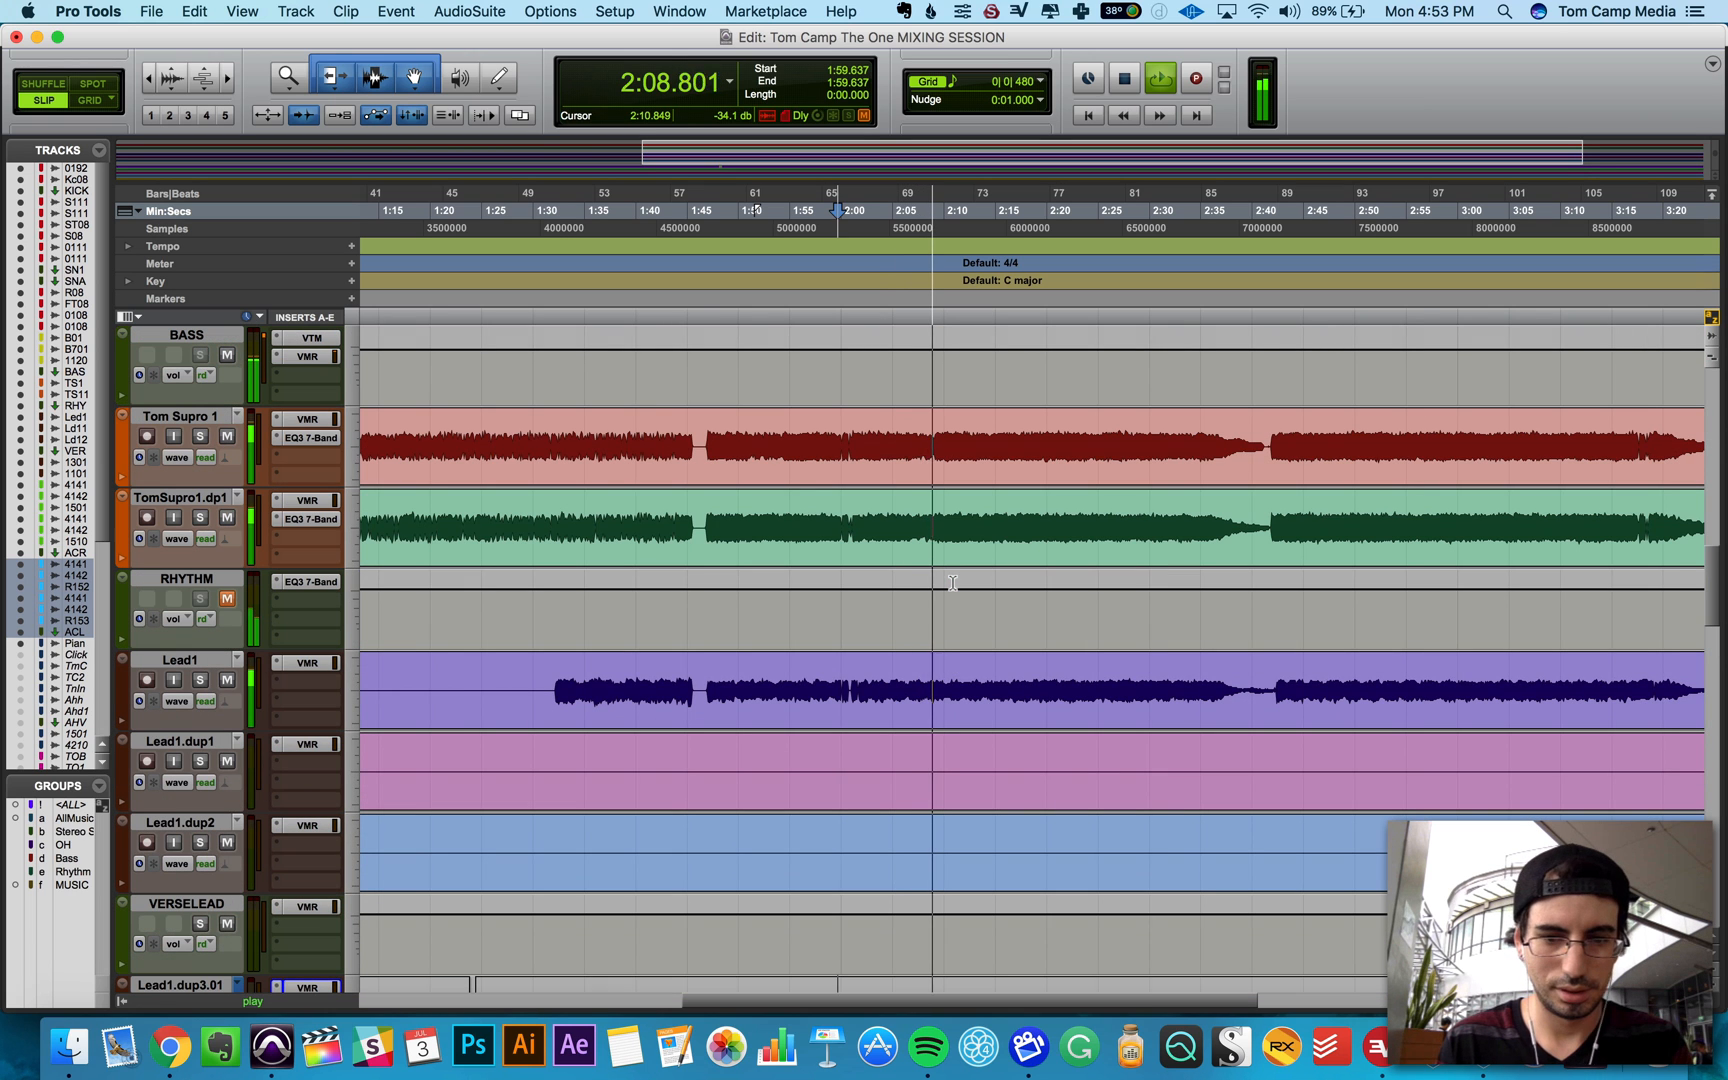
key("space")
left_click(713, 506)
key("space")
key("super+equal")
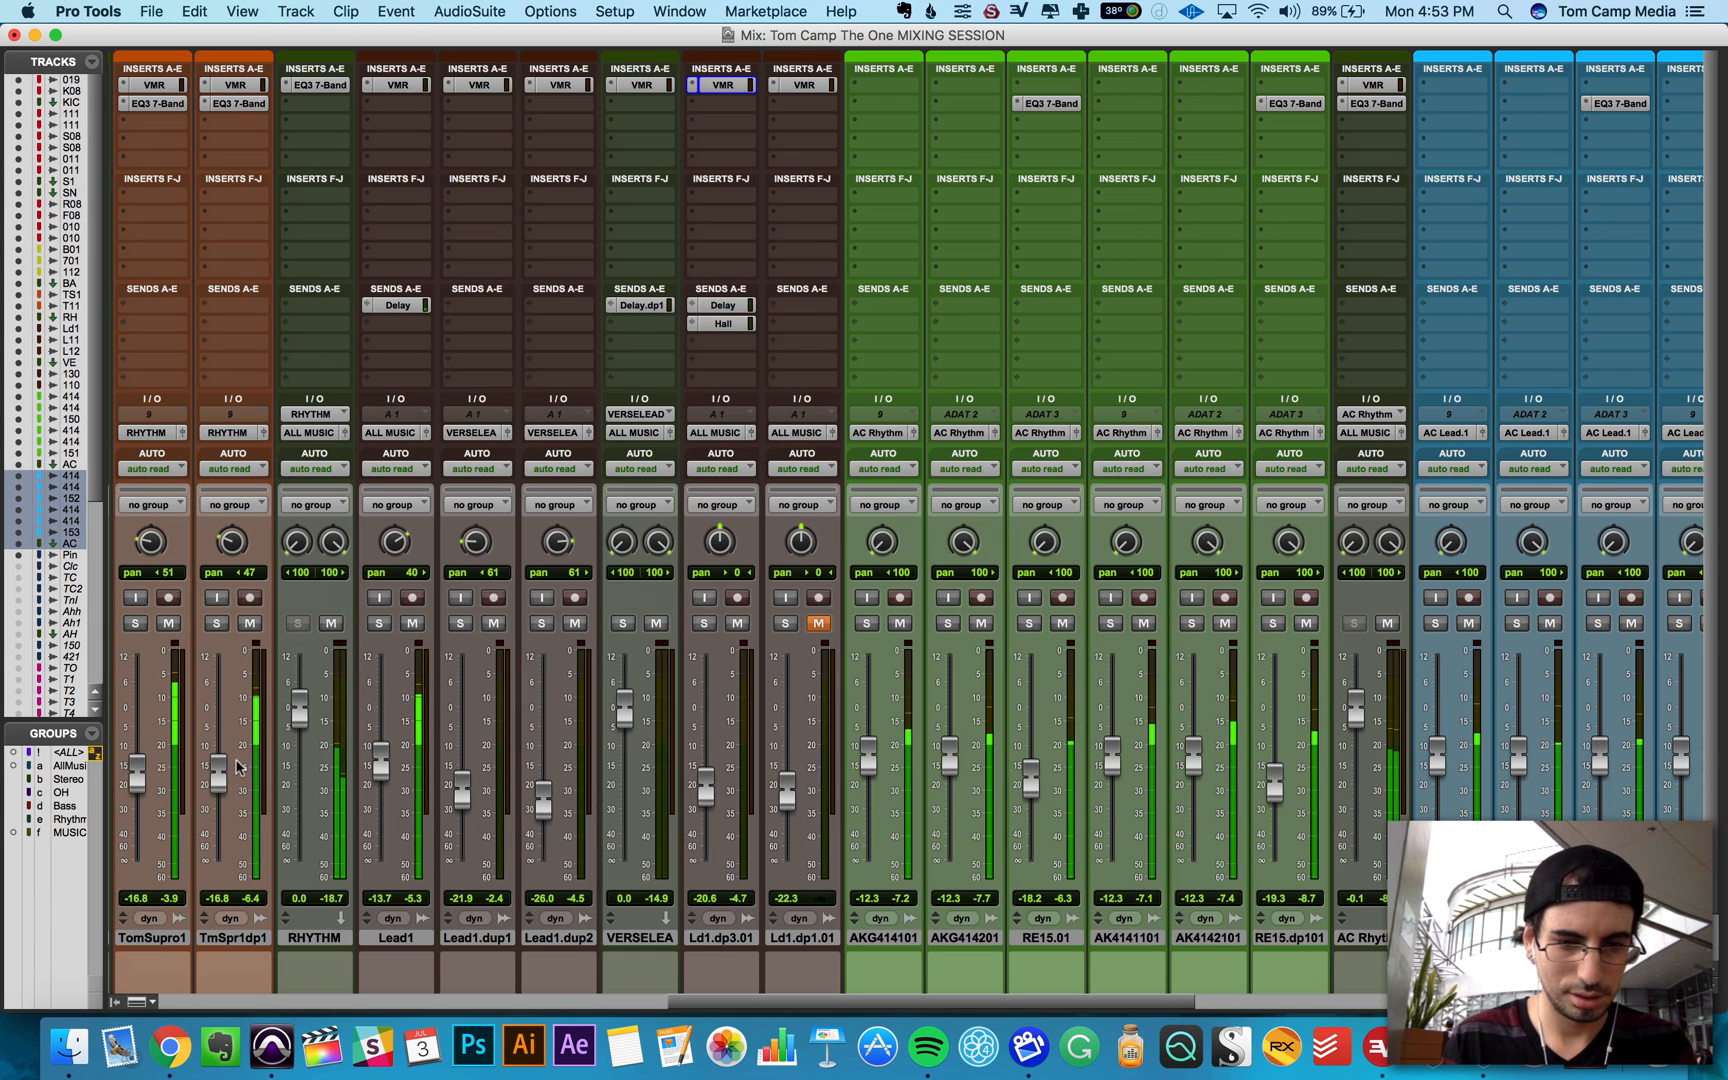
left_click_drag(298, 712, 298, 697)
Step: Equalize RHYTHM with a 6.3 dB boost at 181.1 Hz and a 2.8 dB cut at 922.2 Hz, comparing against the muted track
left_click(316, 84)
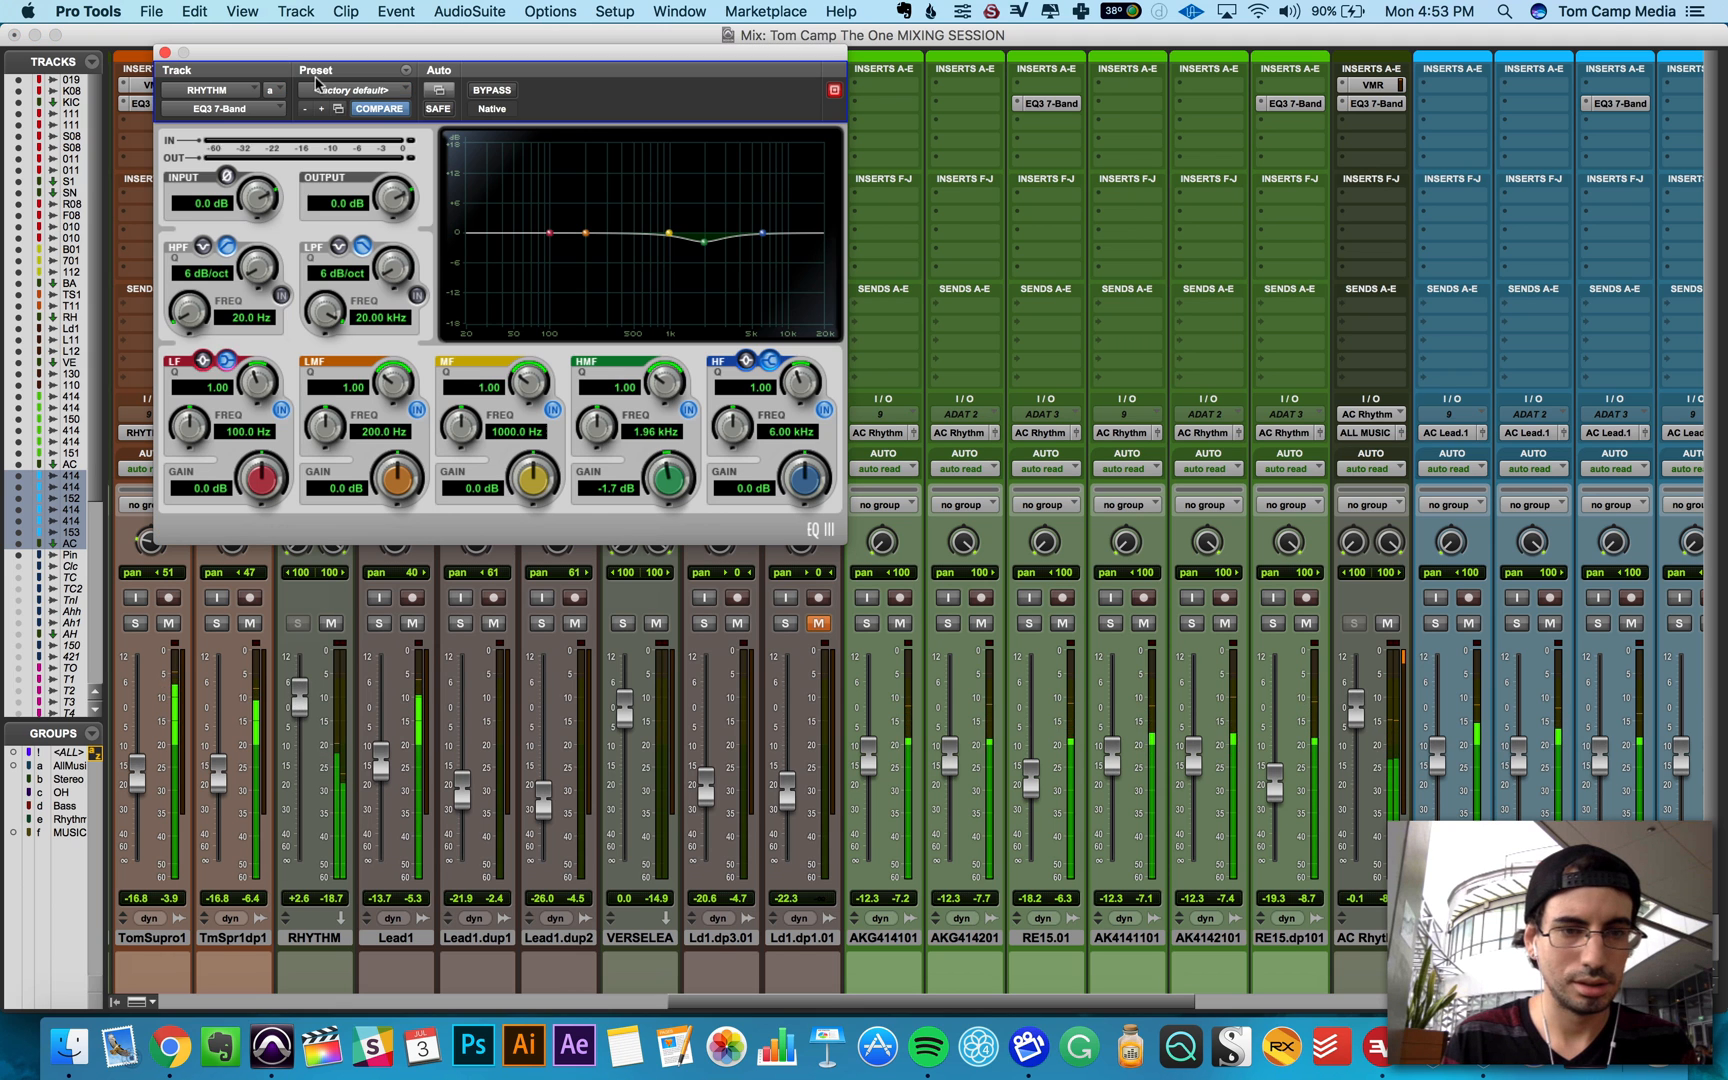
left_click_drag(669, 233, 587, 207)
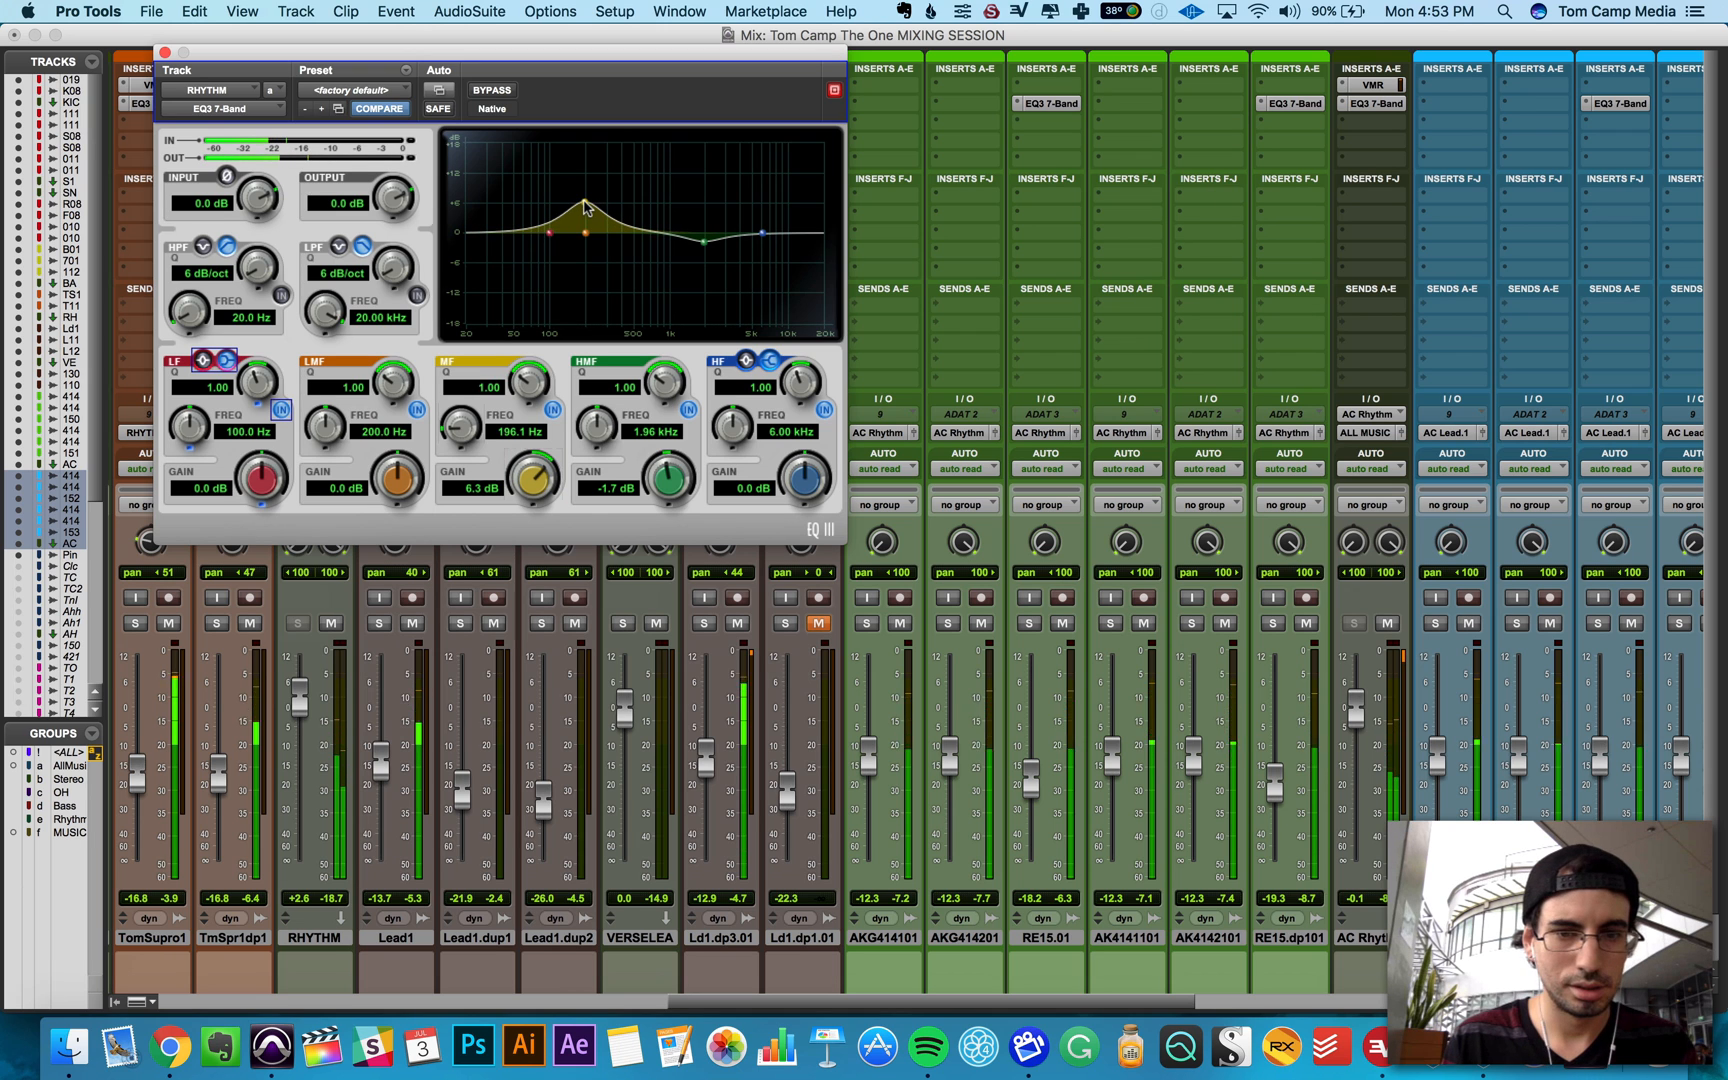
left_click_drag(585, 207, 665, 248)
left_click(332, 624)
left_click(333, 624)
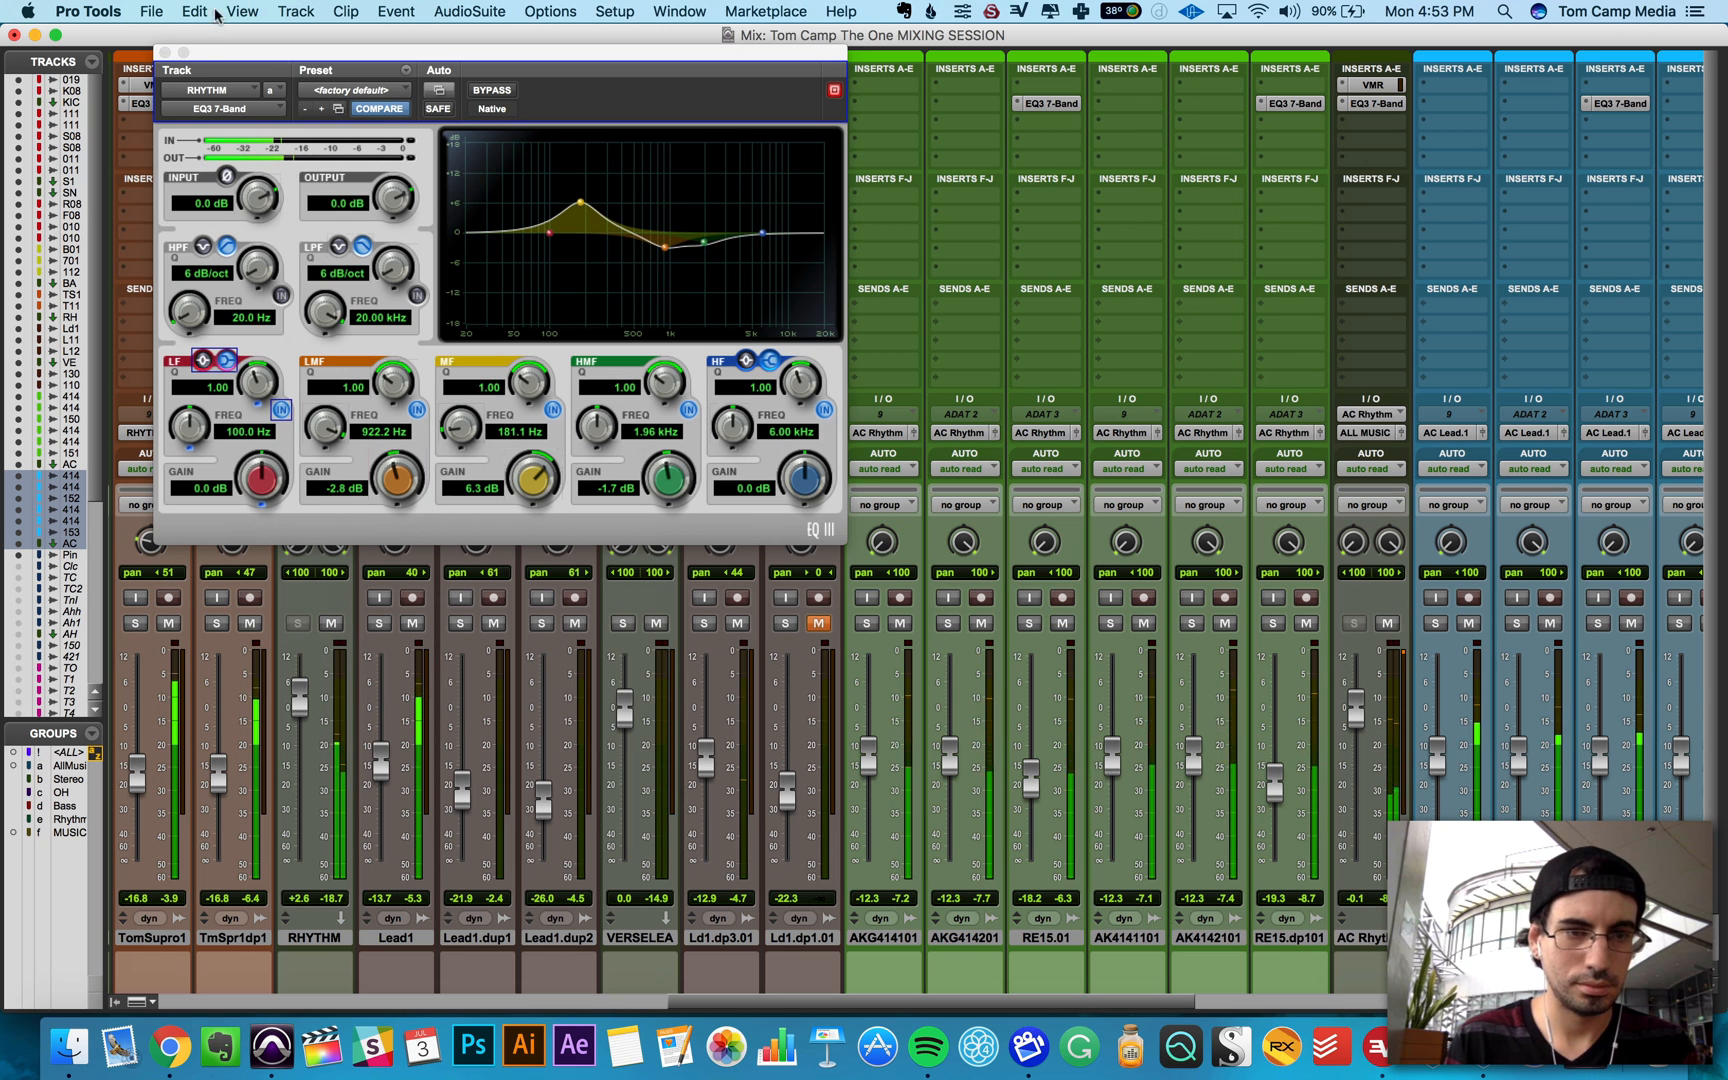
left_click(165, 51)
Step: Raise RHYTHM to +6.7 dB and refine its EQ to +3.4 dB at 164 Hz, -1.1 dB at 620 Hz and -0.9 dB at 2.04 kHz
left_click_drag(300, 700, 300, 684)
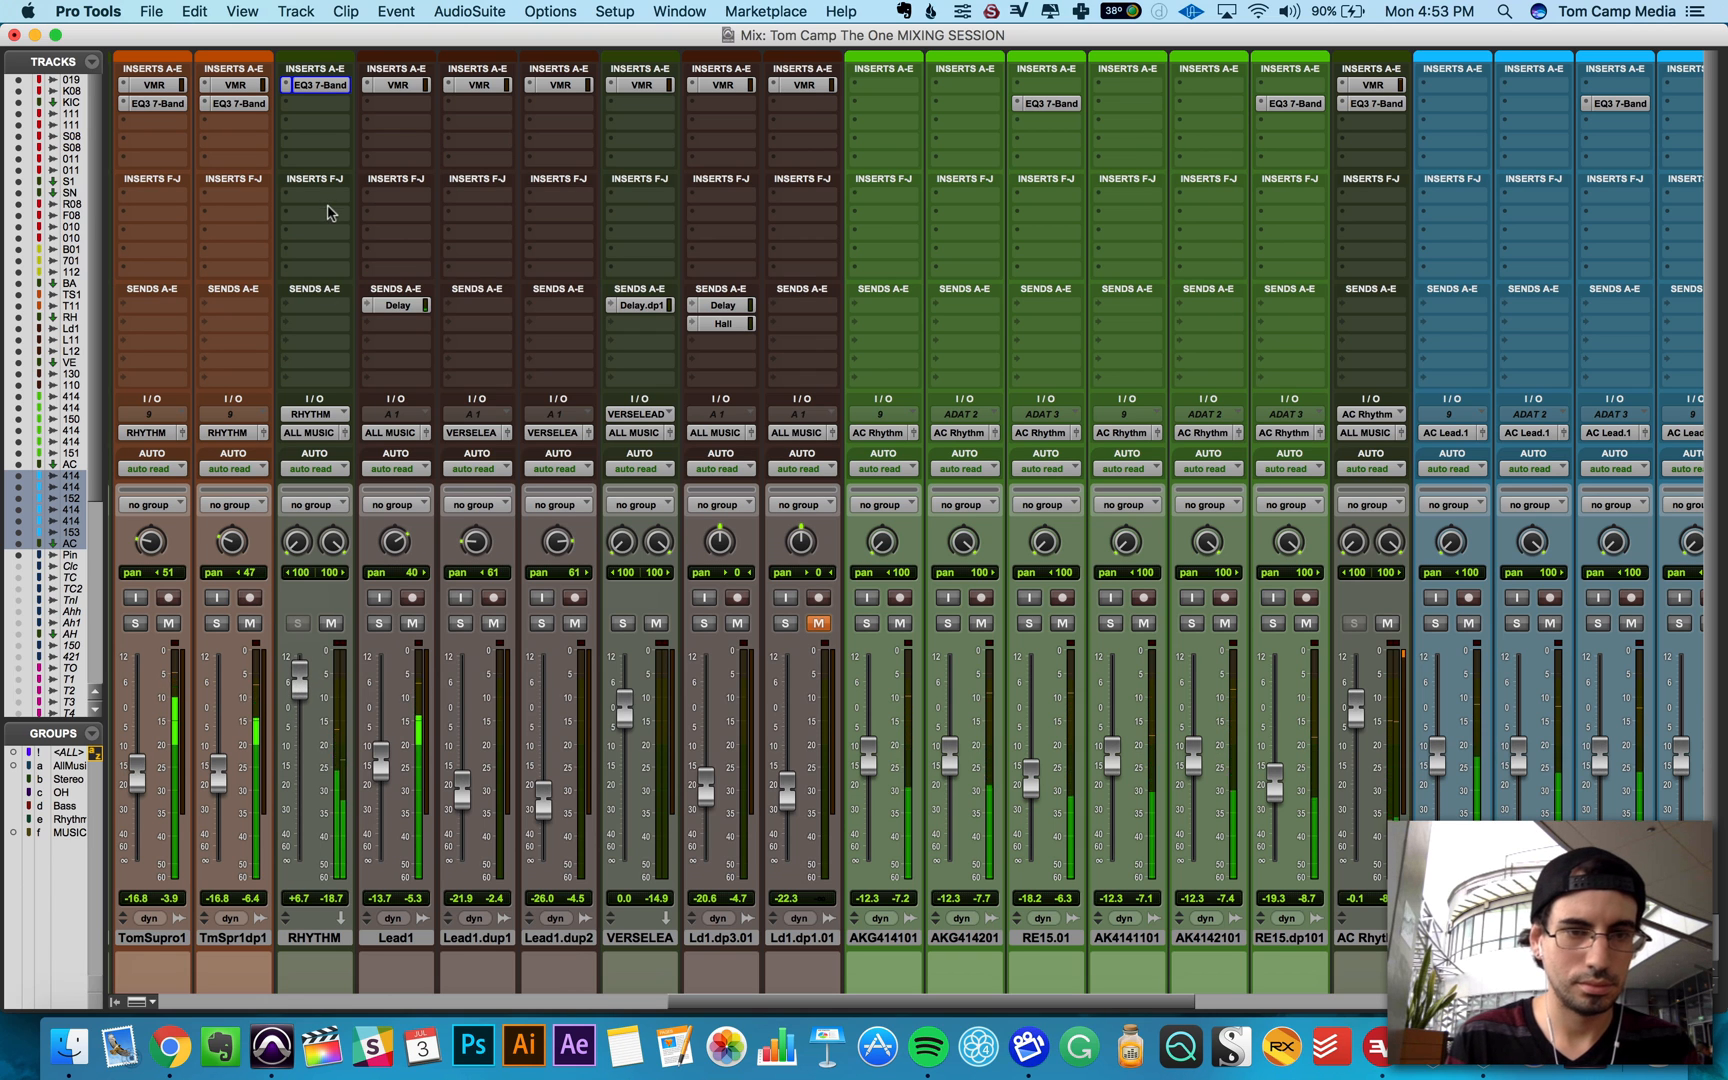
left_click(312, 86)
left_click_drag(585, 205, 572, 211)
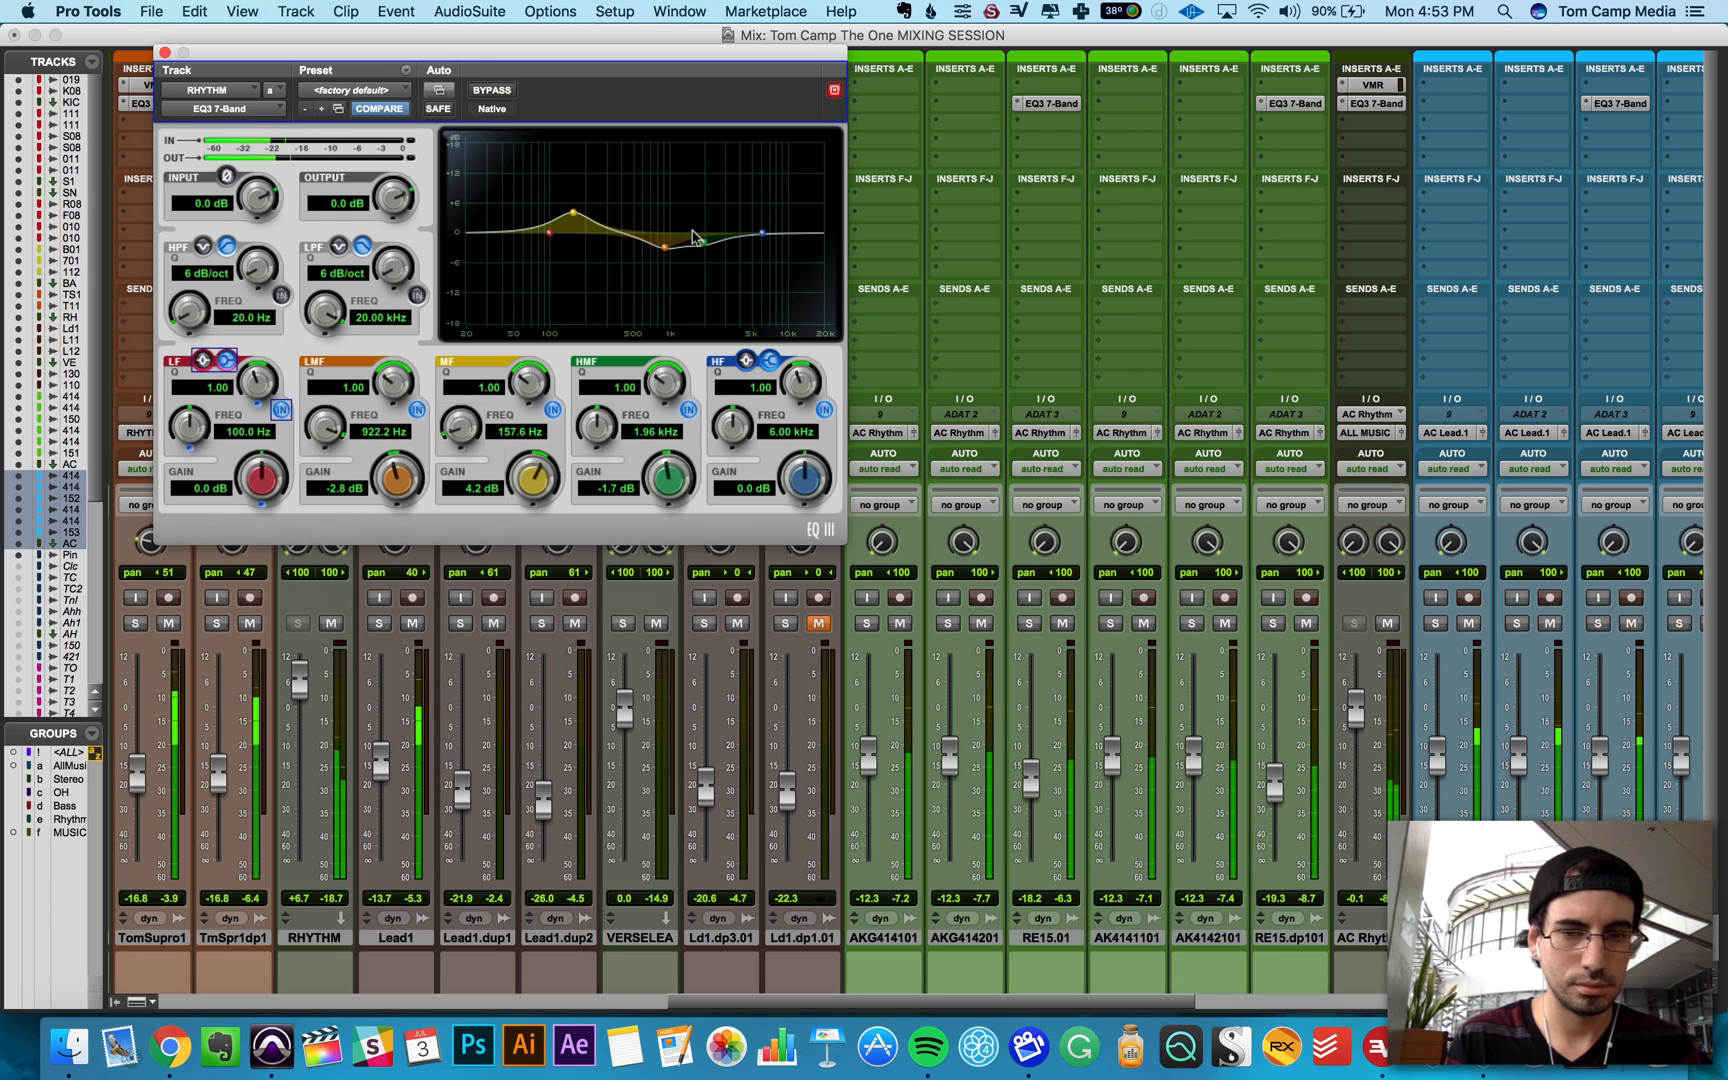
left_click_drag(704, 241, 575, 221)
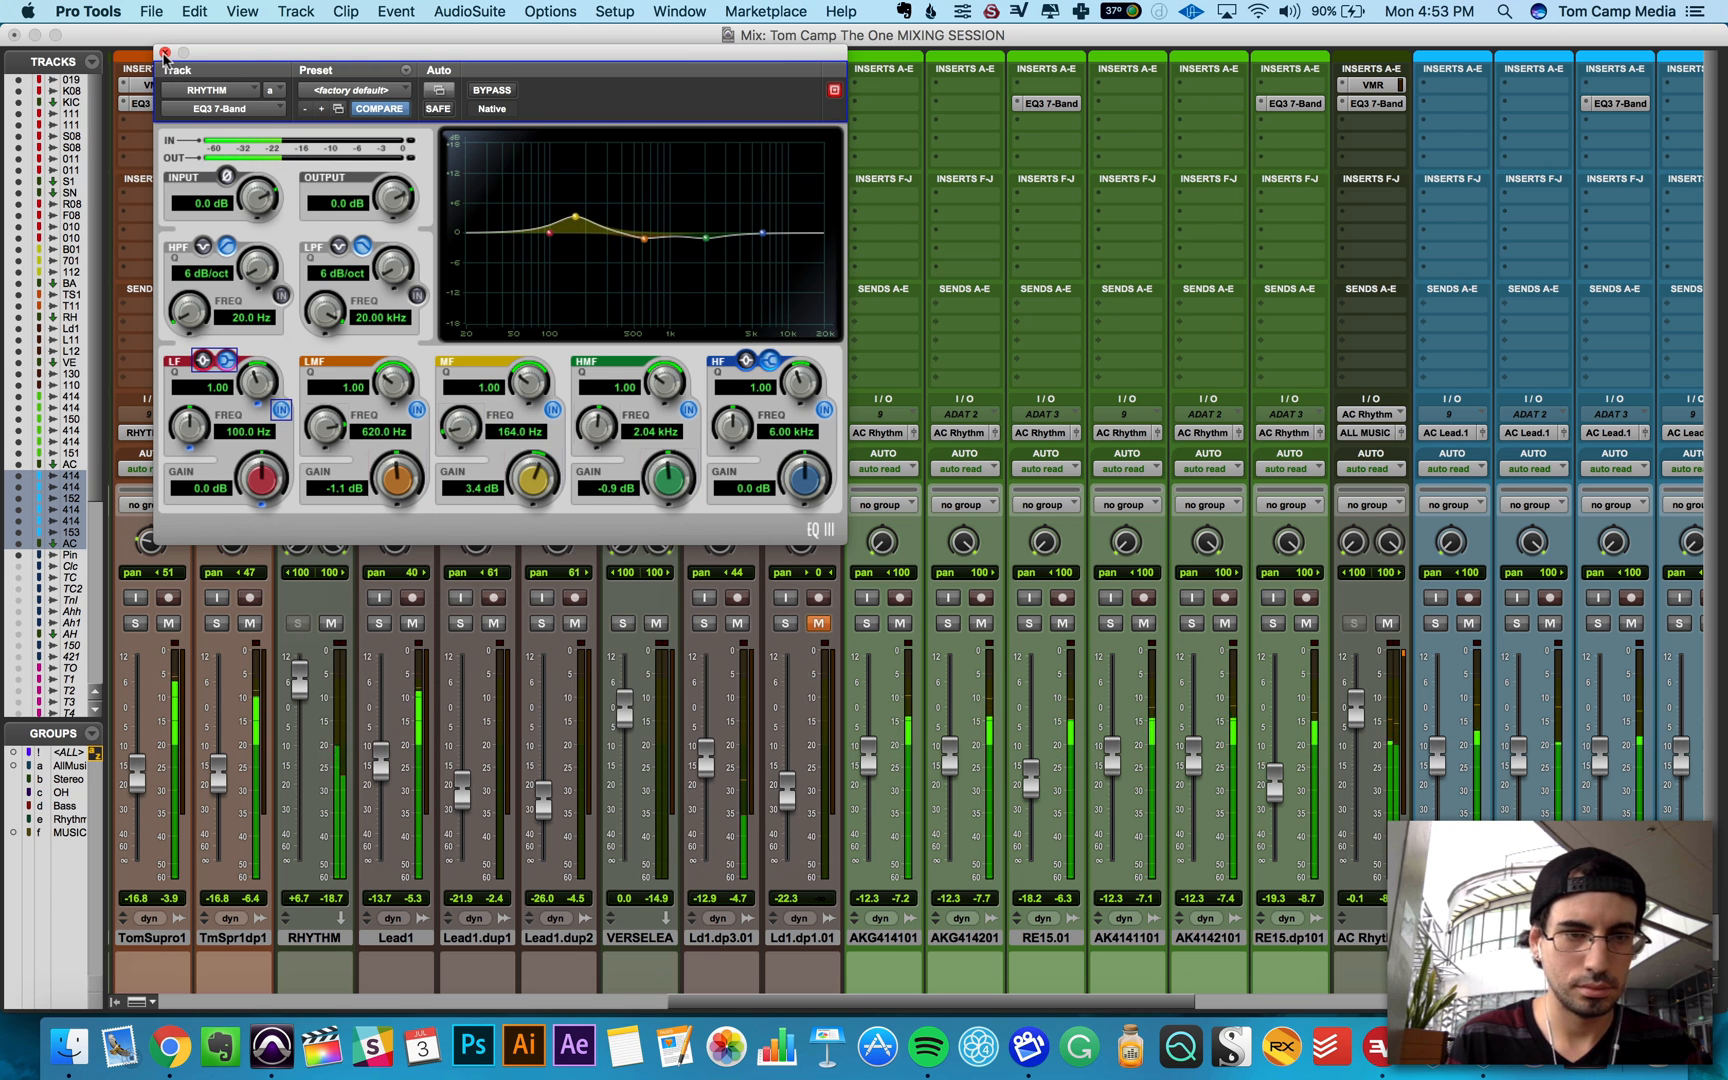
Step: Close the RHYTHM equalizer and lower the RHYTHM fader to -0.4 dB
left_click(165, 53)
left_click_drag(306, 684, 308, 710)
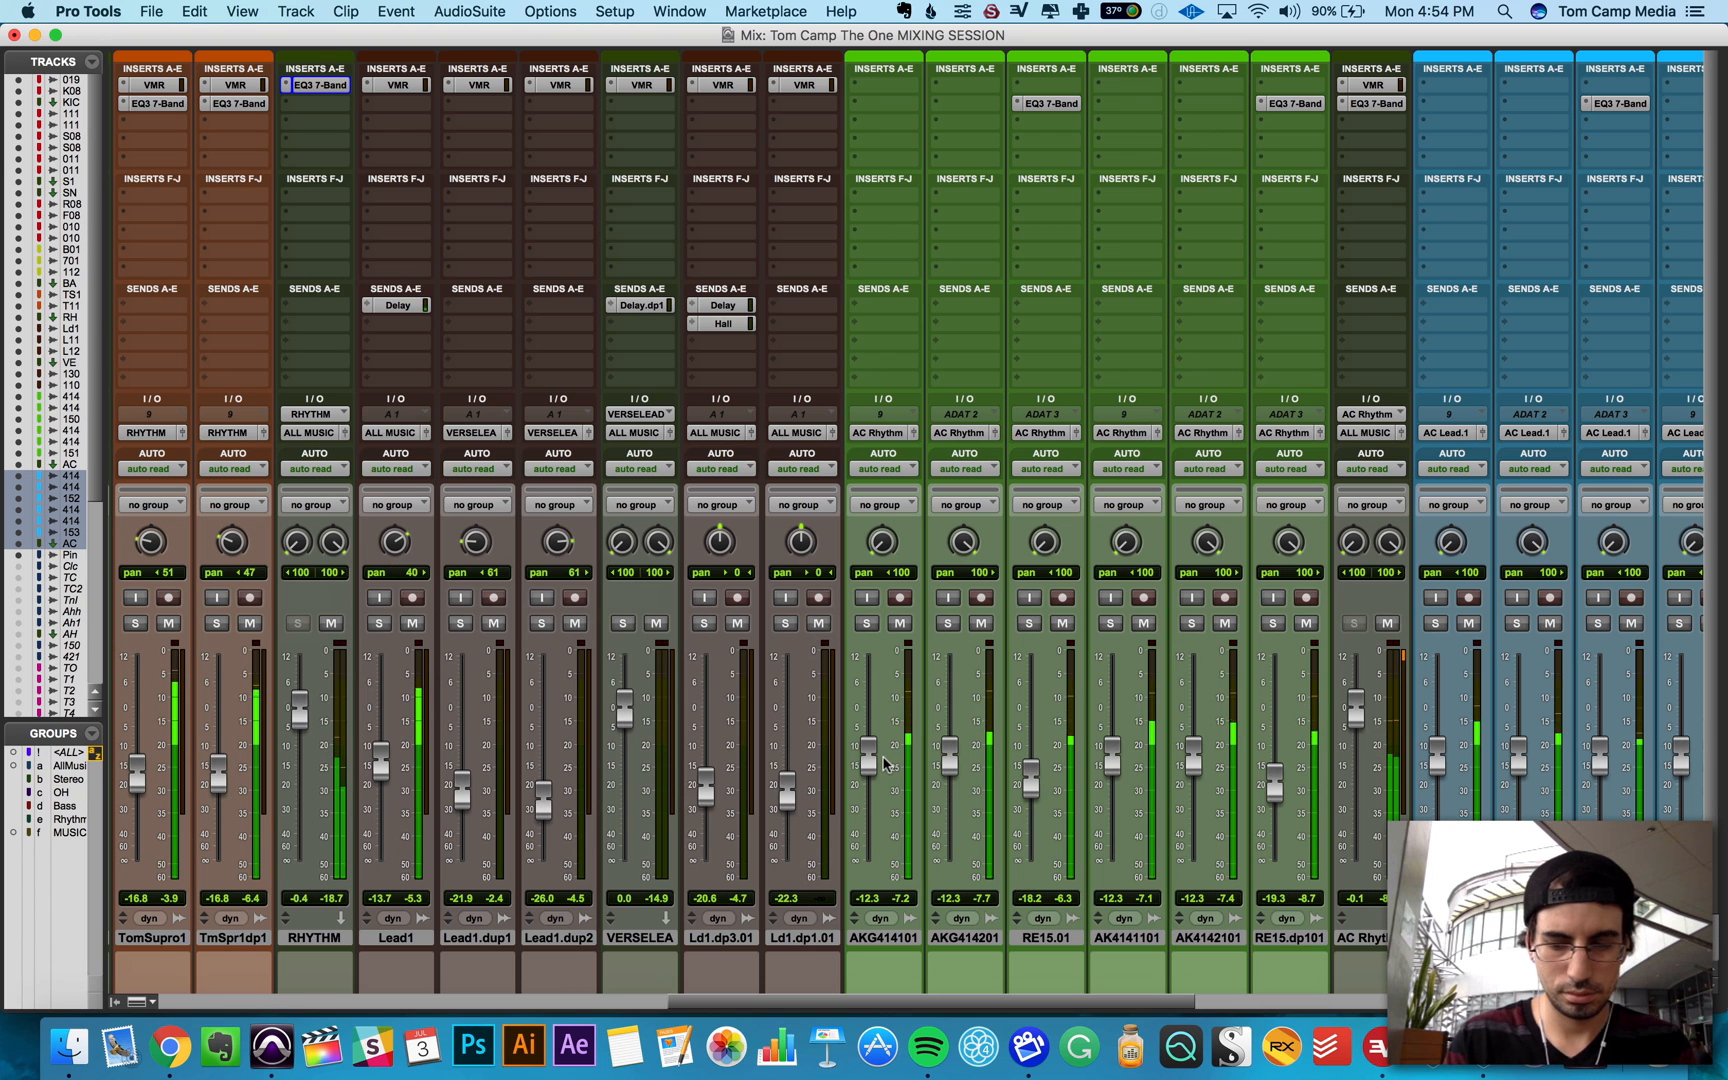
Step: Locate the Rack Tom.08 fill near 2:15 in the Edit window and play from about 2:15.4, just before its first hit
key("super+equal")
scroll(918, 523, "up", 10)
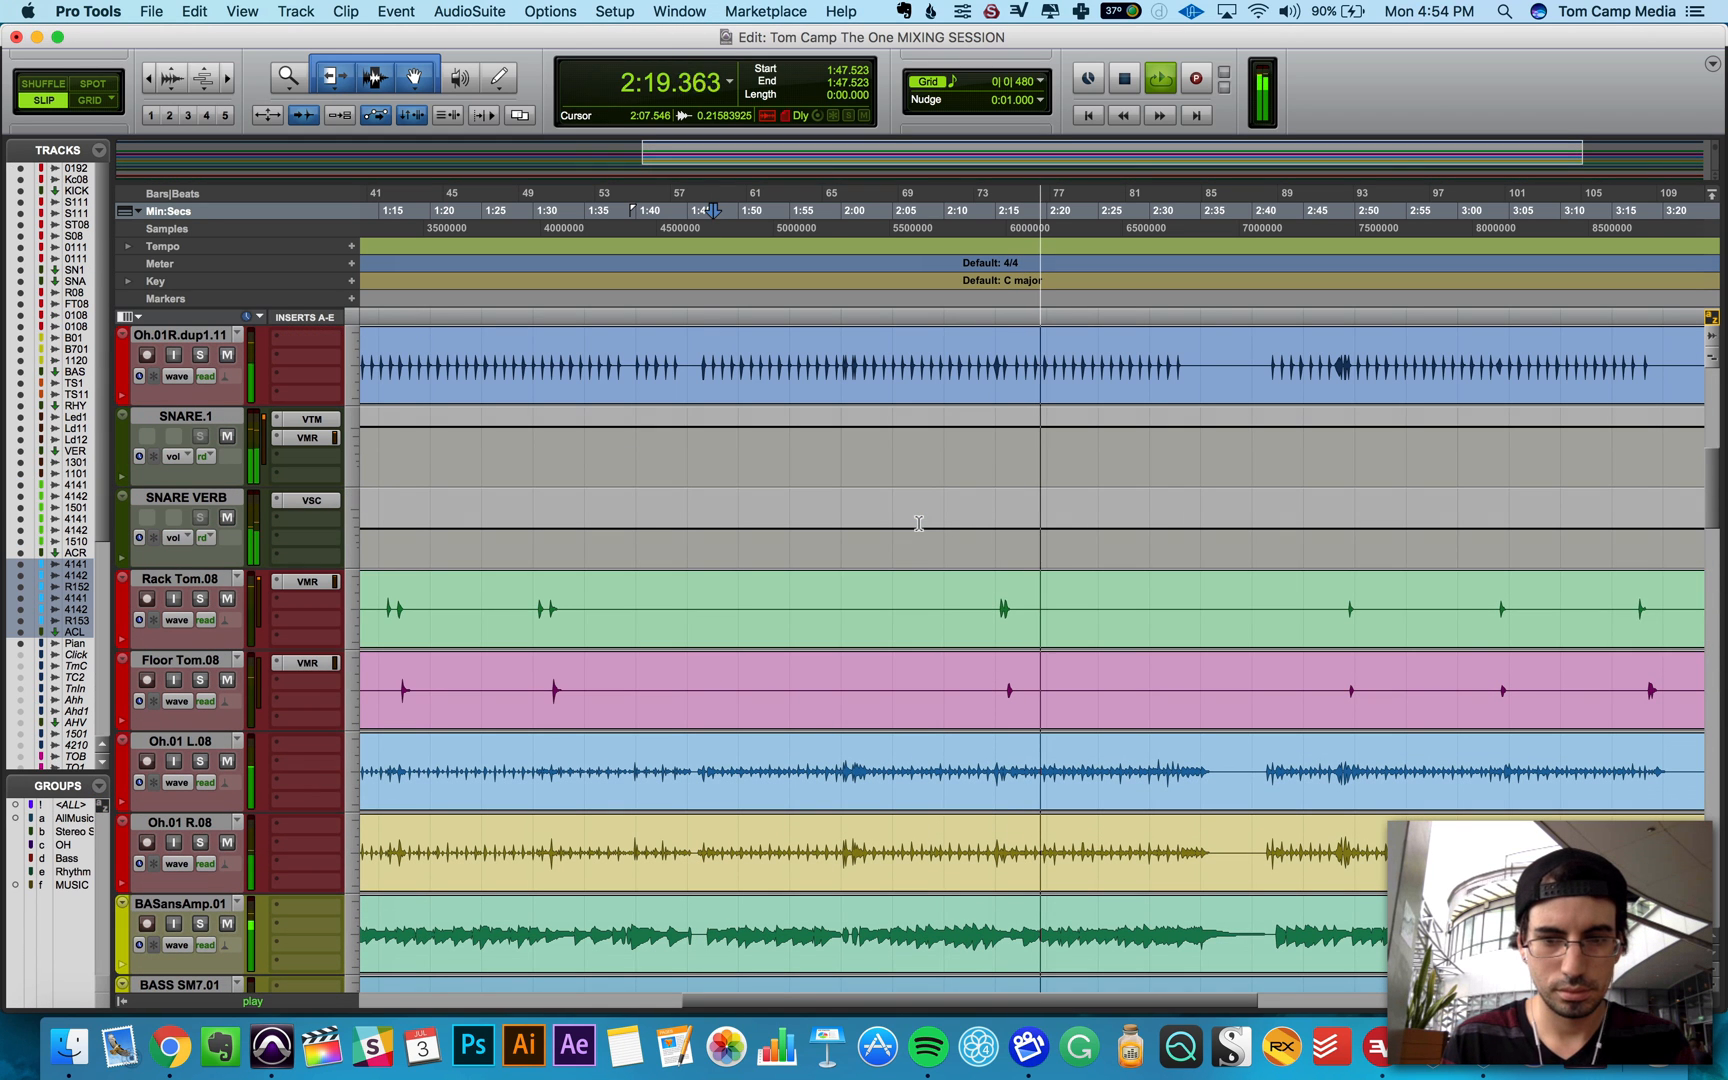
key("space")
left_click(995, 617)
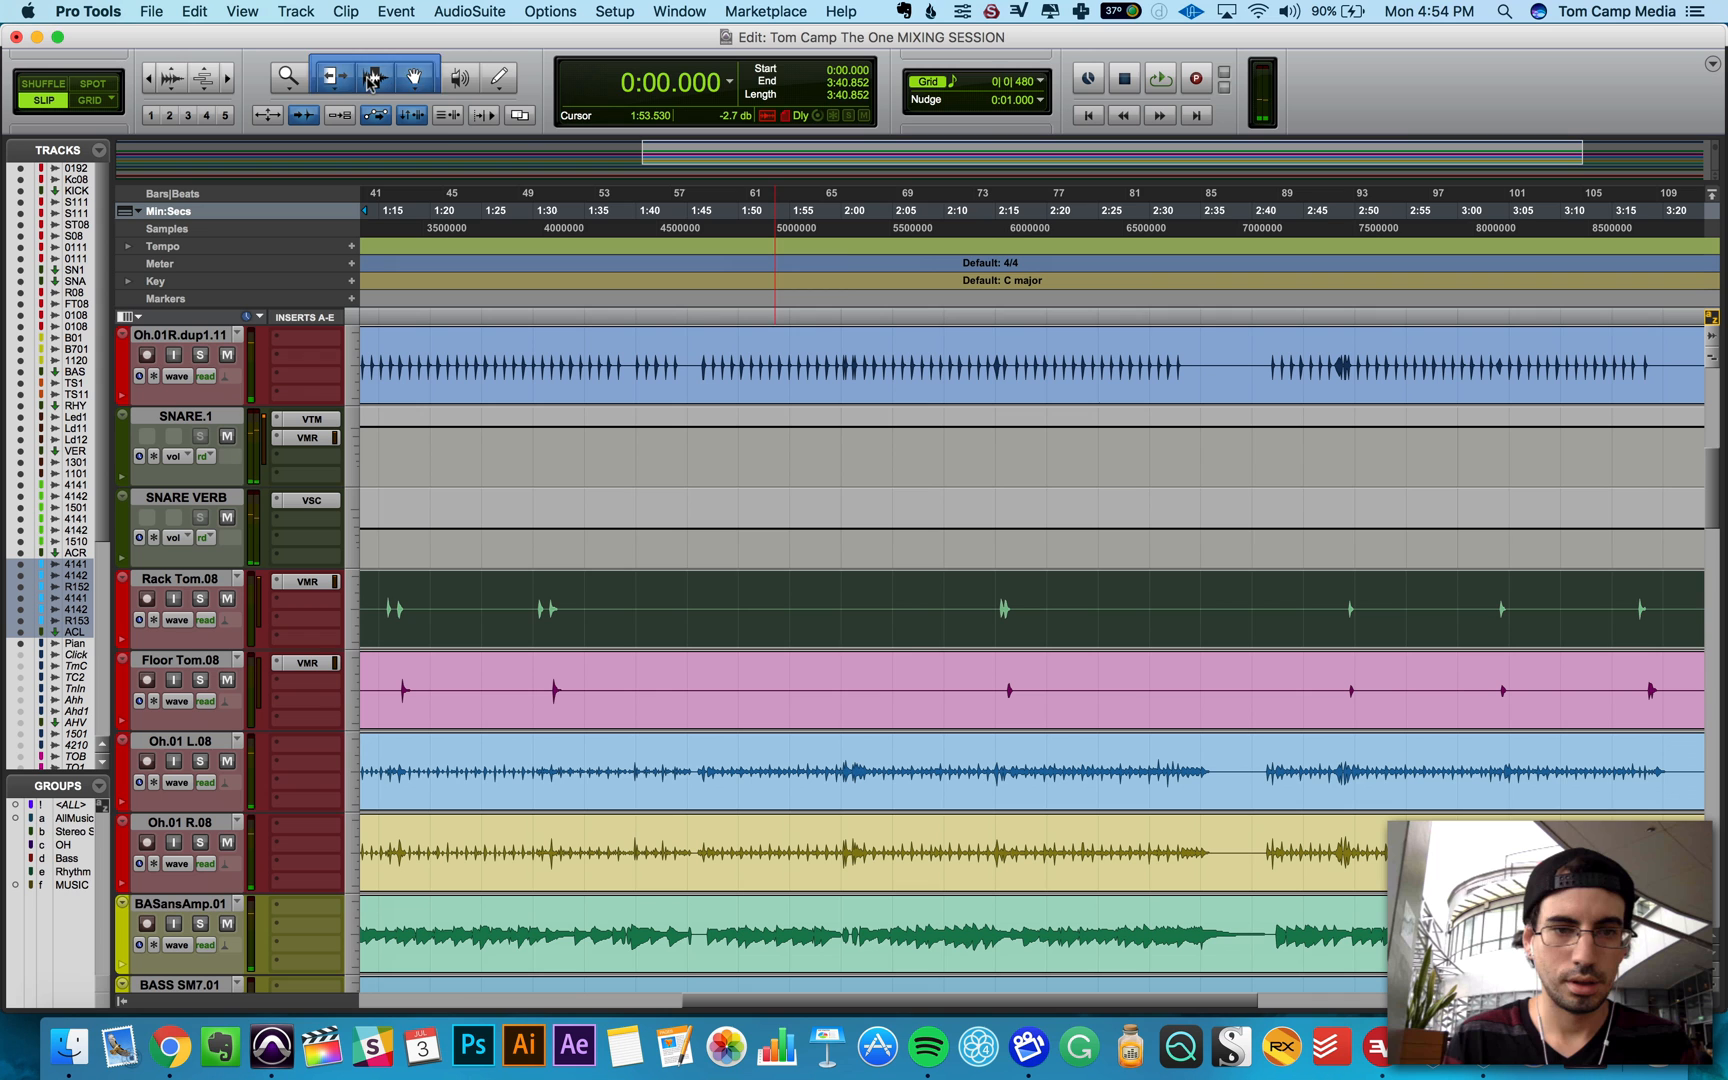
left_click(372, 80)
left_click(995, 611)
key("space")
key("super+bracketright")
key("super+bracketright")
key("super+bracketright")
key("super+bracketright")
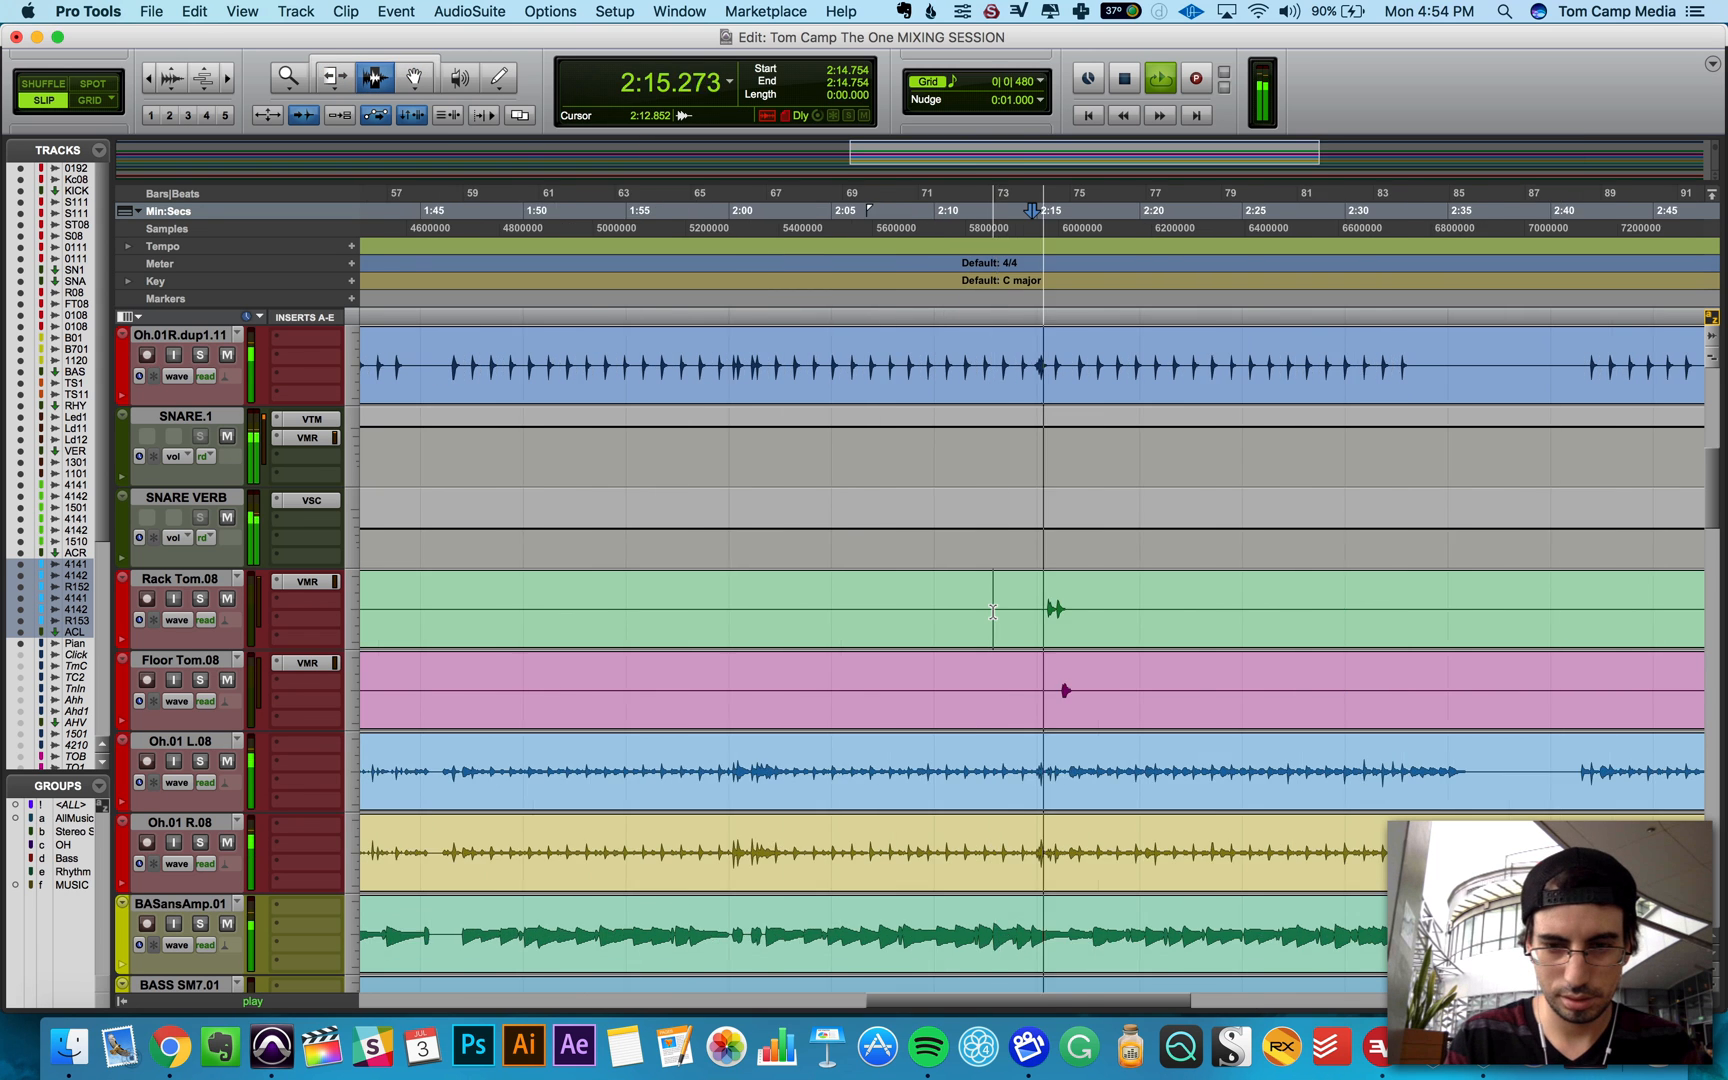
key("space")
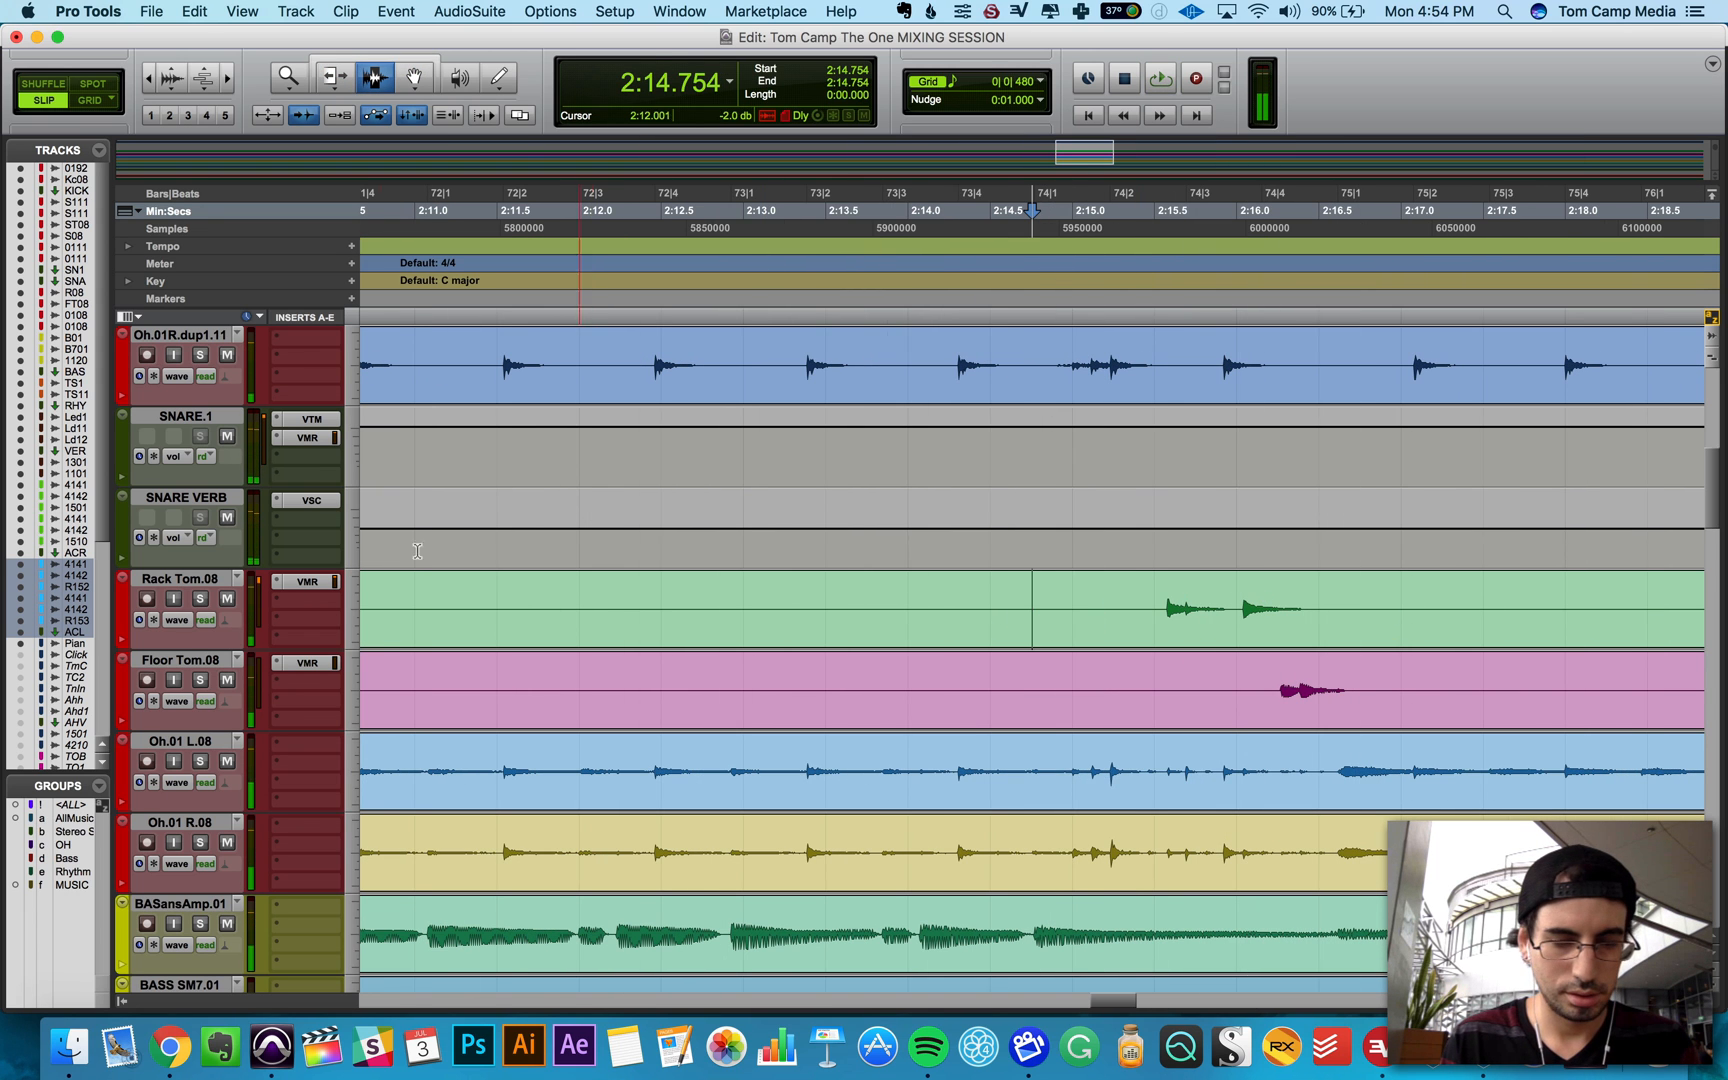
left_click(1142, 622)
key("space")
Step: Raise the floor tom fader to +4.8 dB and the rack tom fader to about +3.6 dB in the mixer
key("super+equal")
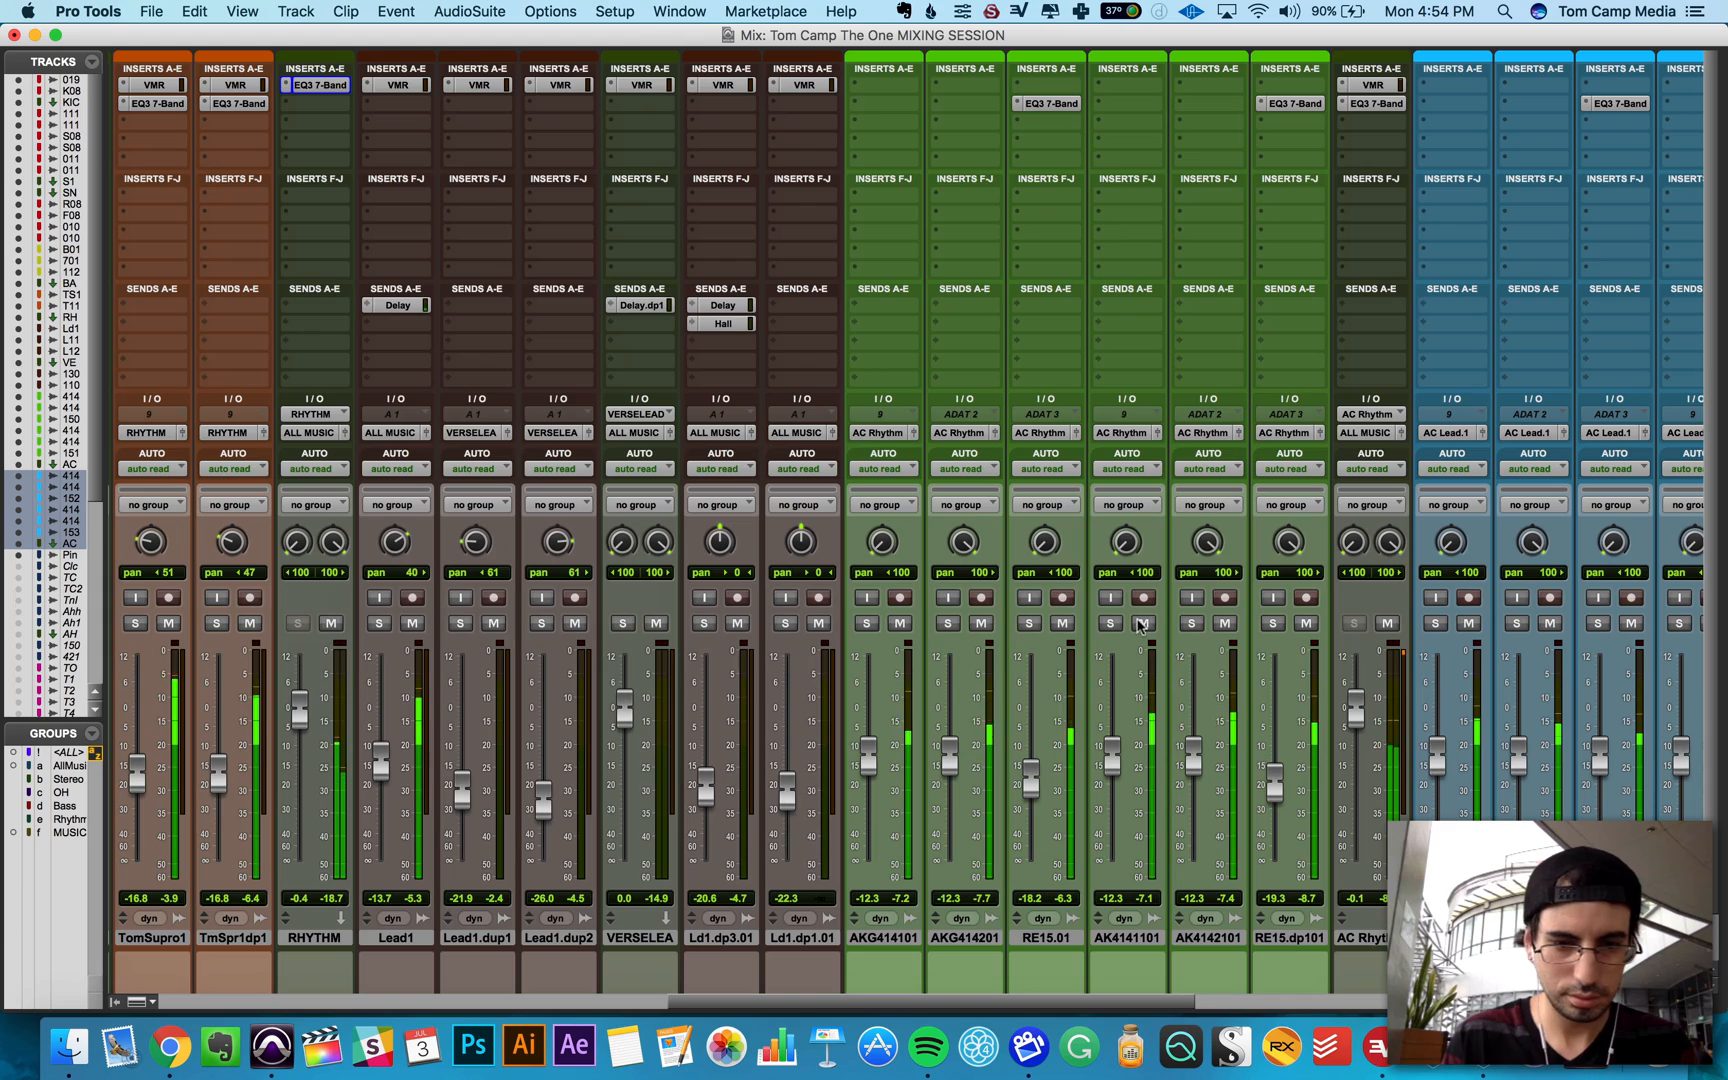
scroll(591, 757, "left", 15)
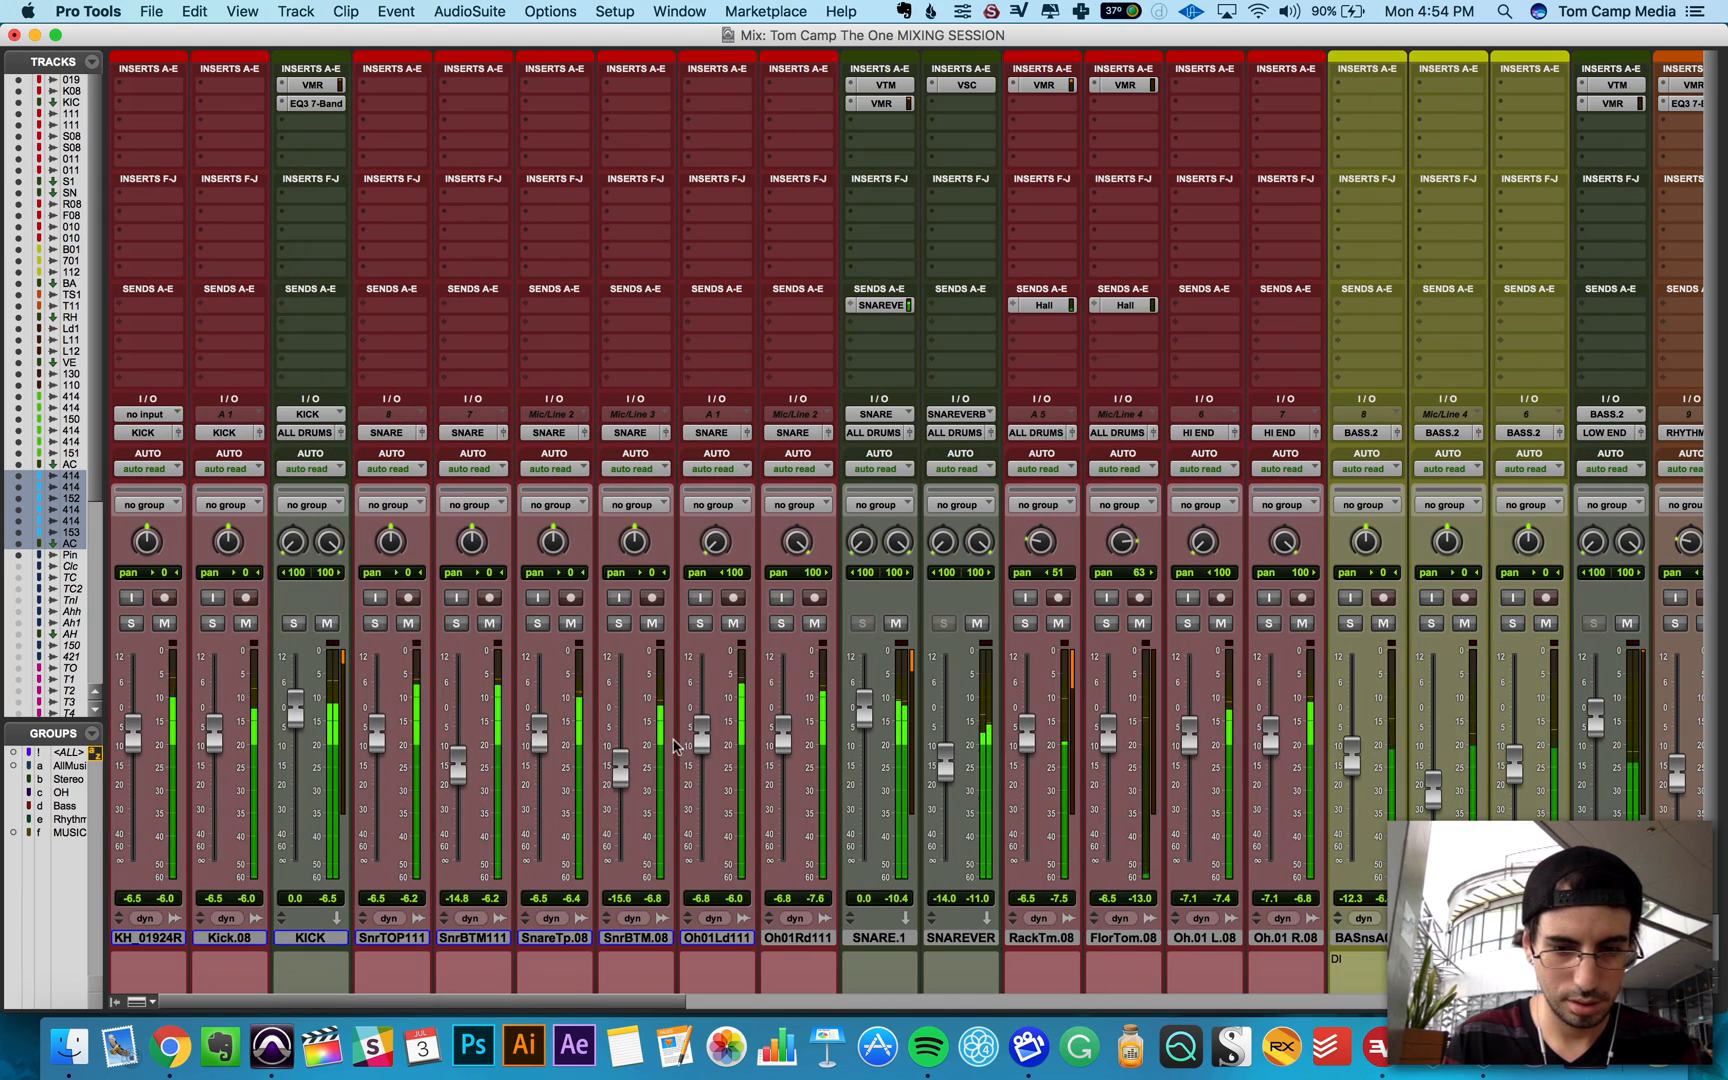
scroll(410, 750, "right", 15)
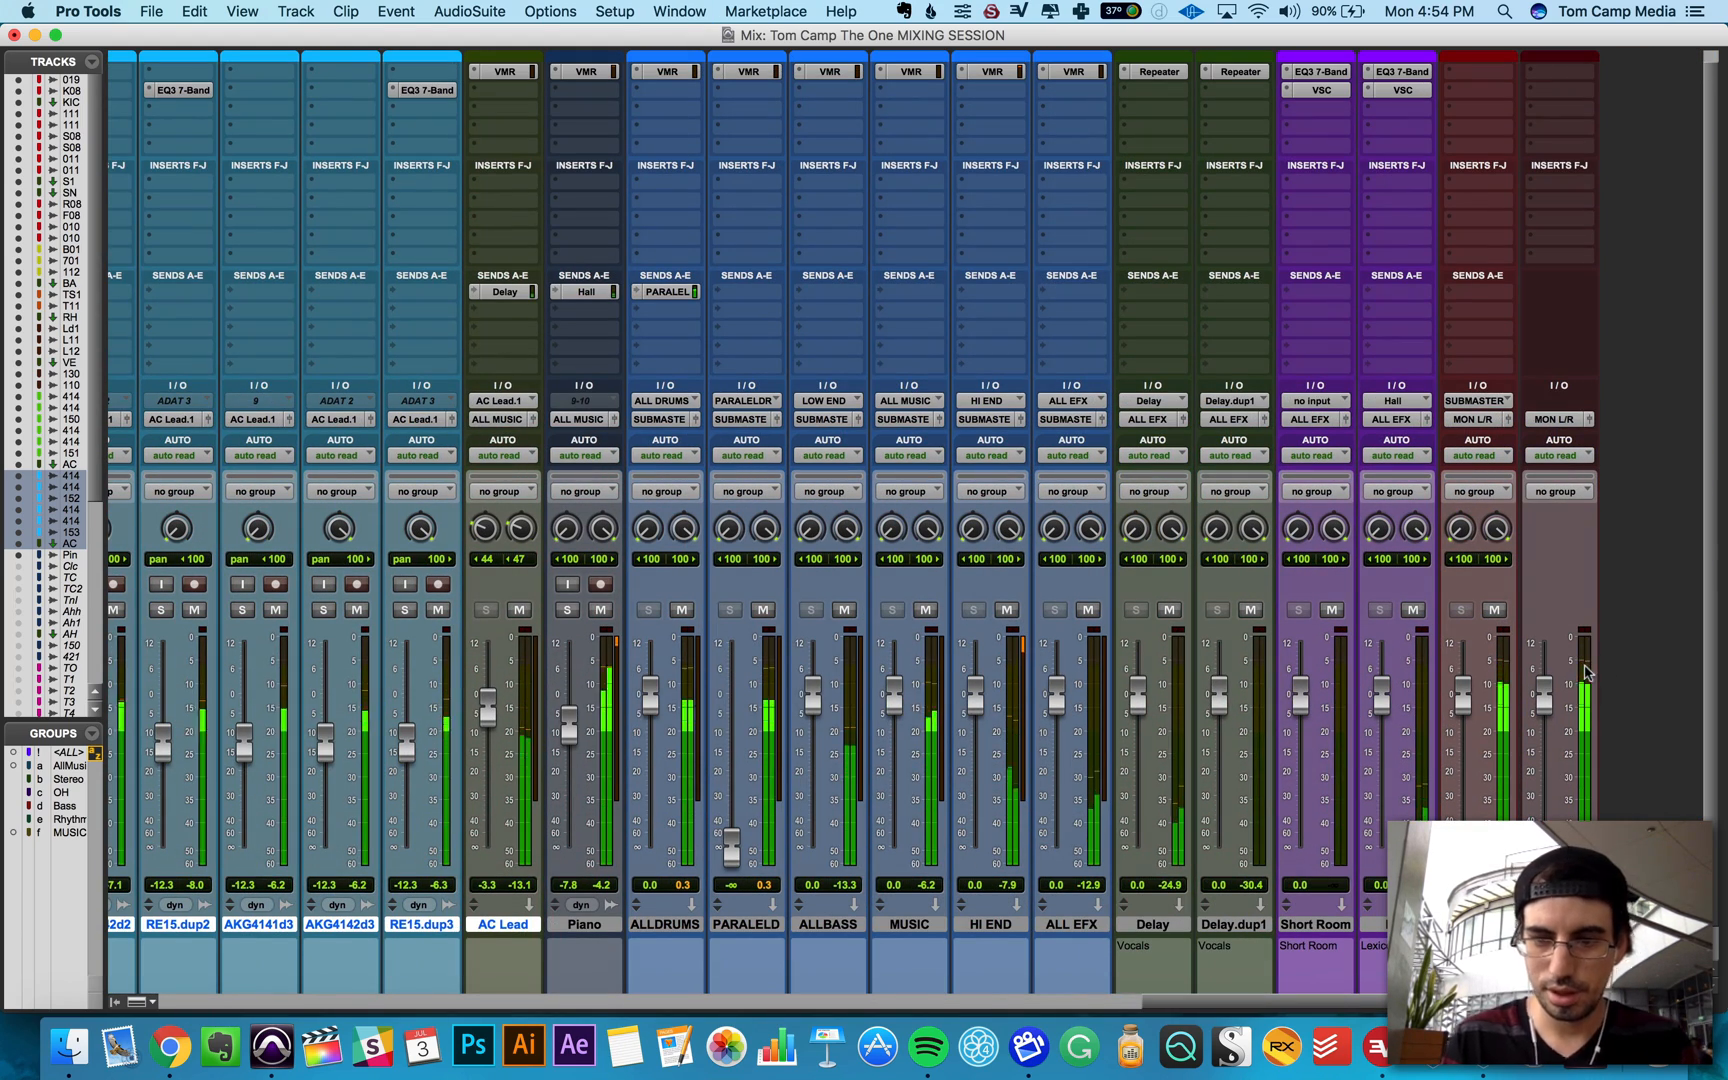
scroll(1600, 677, "left", 15)
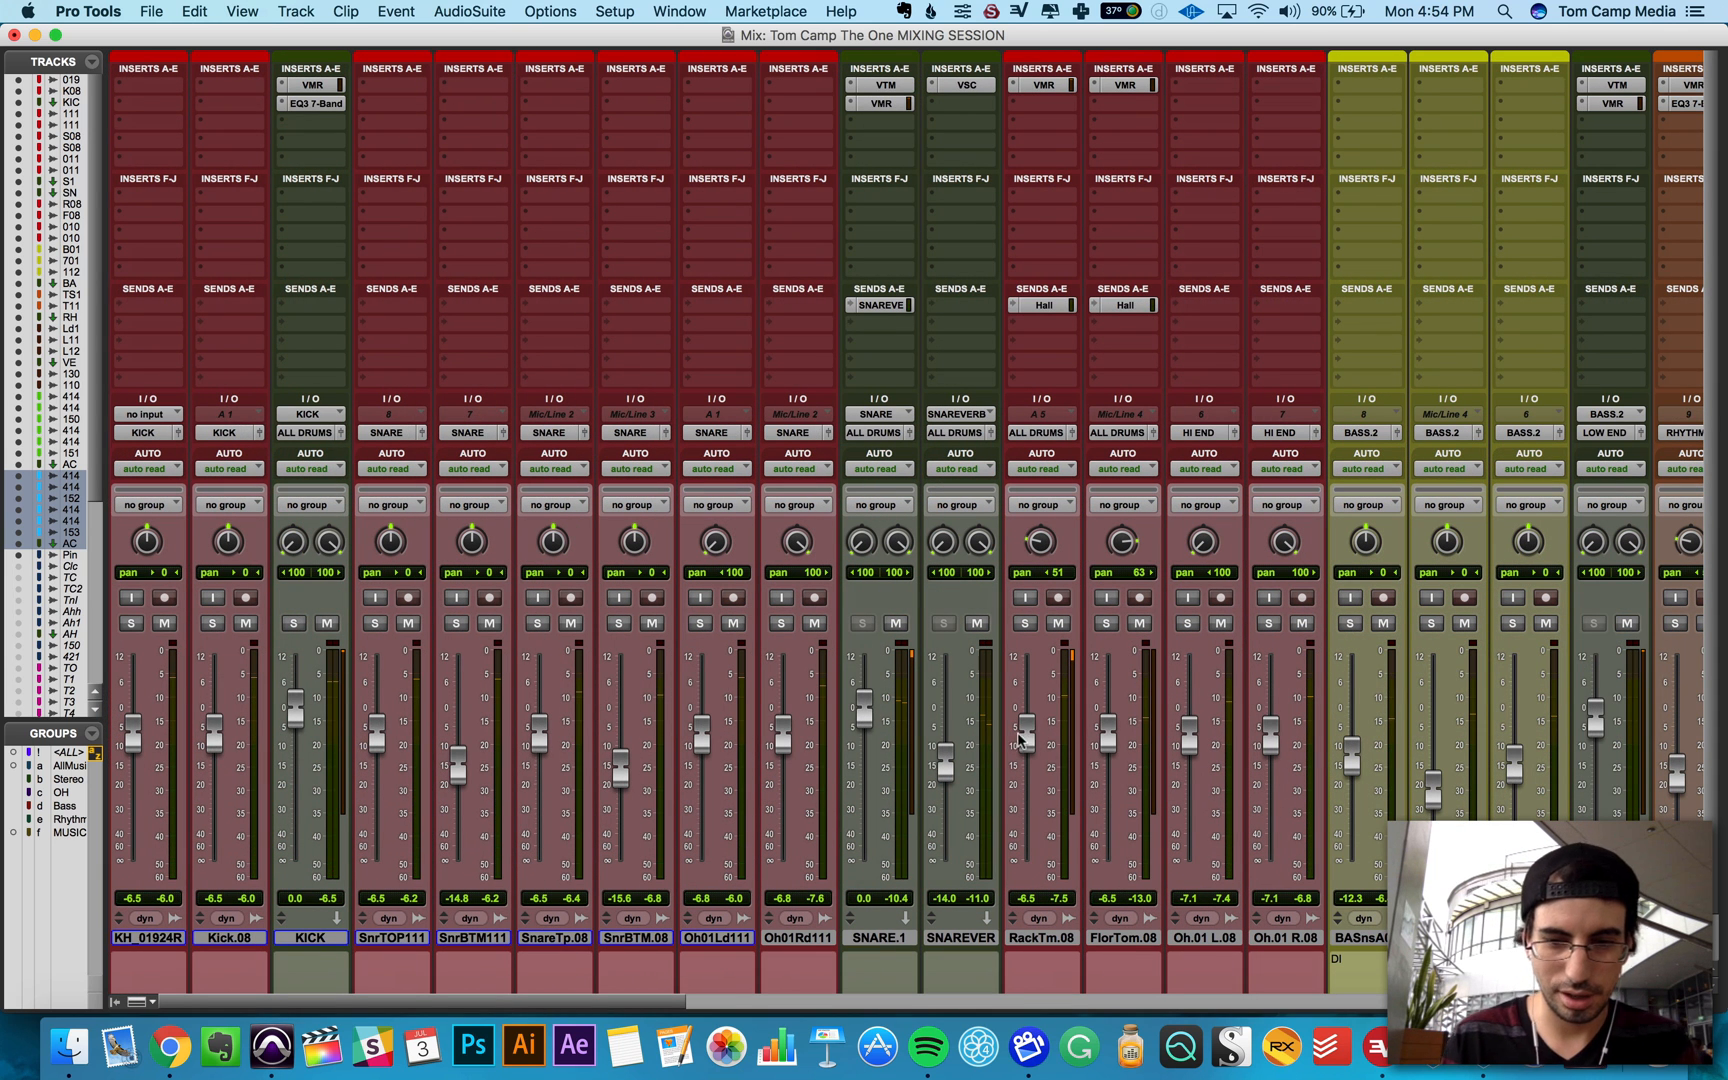
left_click_drag(1035, 739, 1115, 728)
mouse_move(1028, 719)
left_mouse_down()
mouse_move(1028, 690)
mouse_move(1107, 693)
mouse_move(1035, 700)
left_mouse_up()
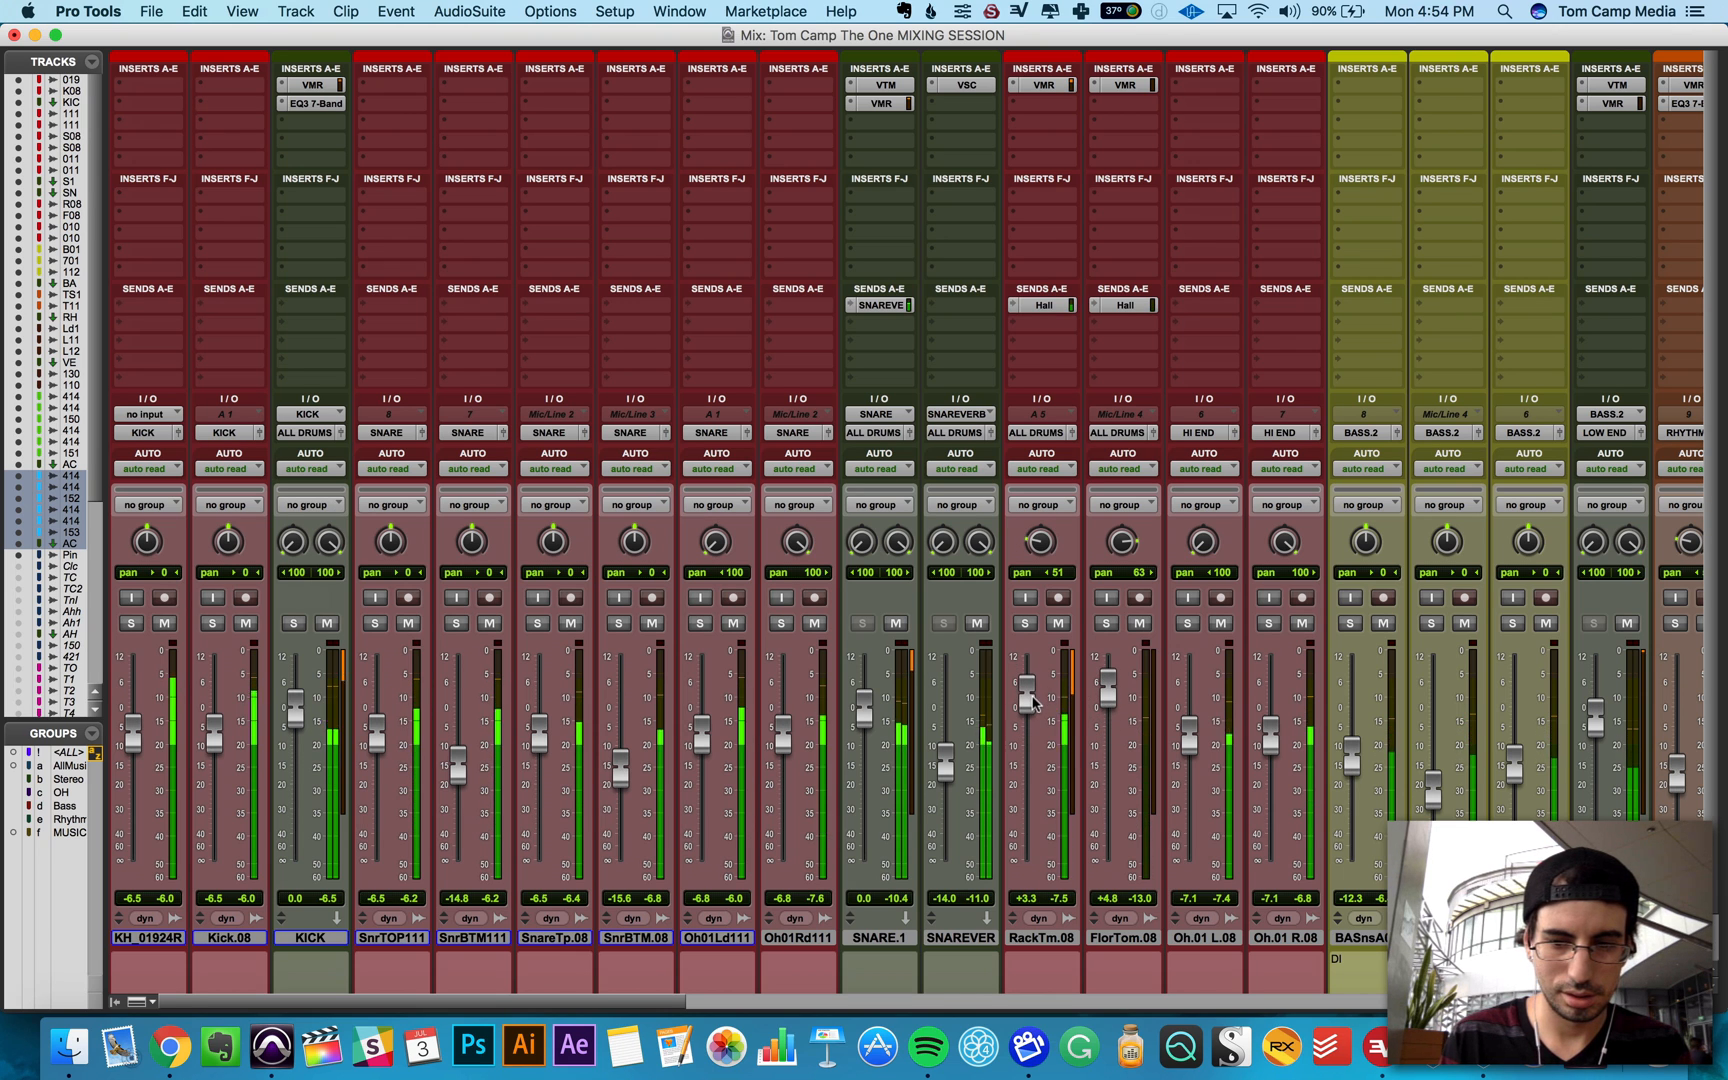
Step: Stop and restart playback from about 2:59 in the Edit window
scroll(1287, 795, "right", 5)
scroll(1287, 795, "right", 15)
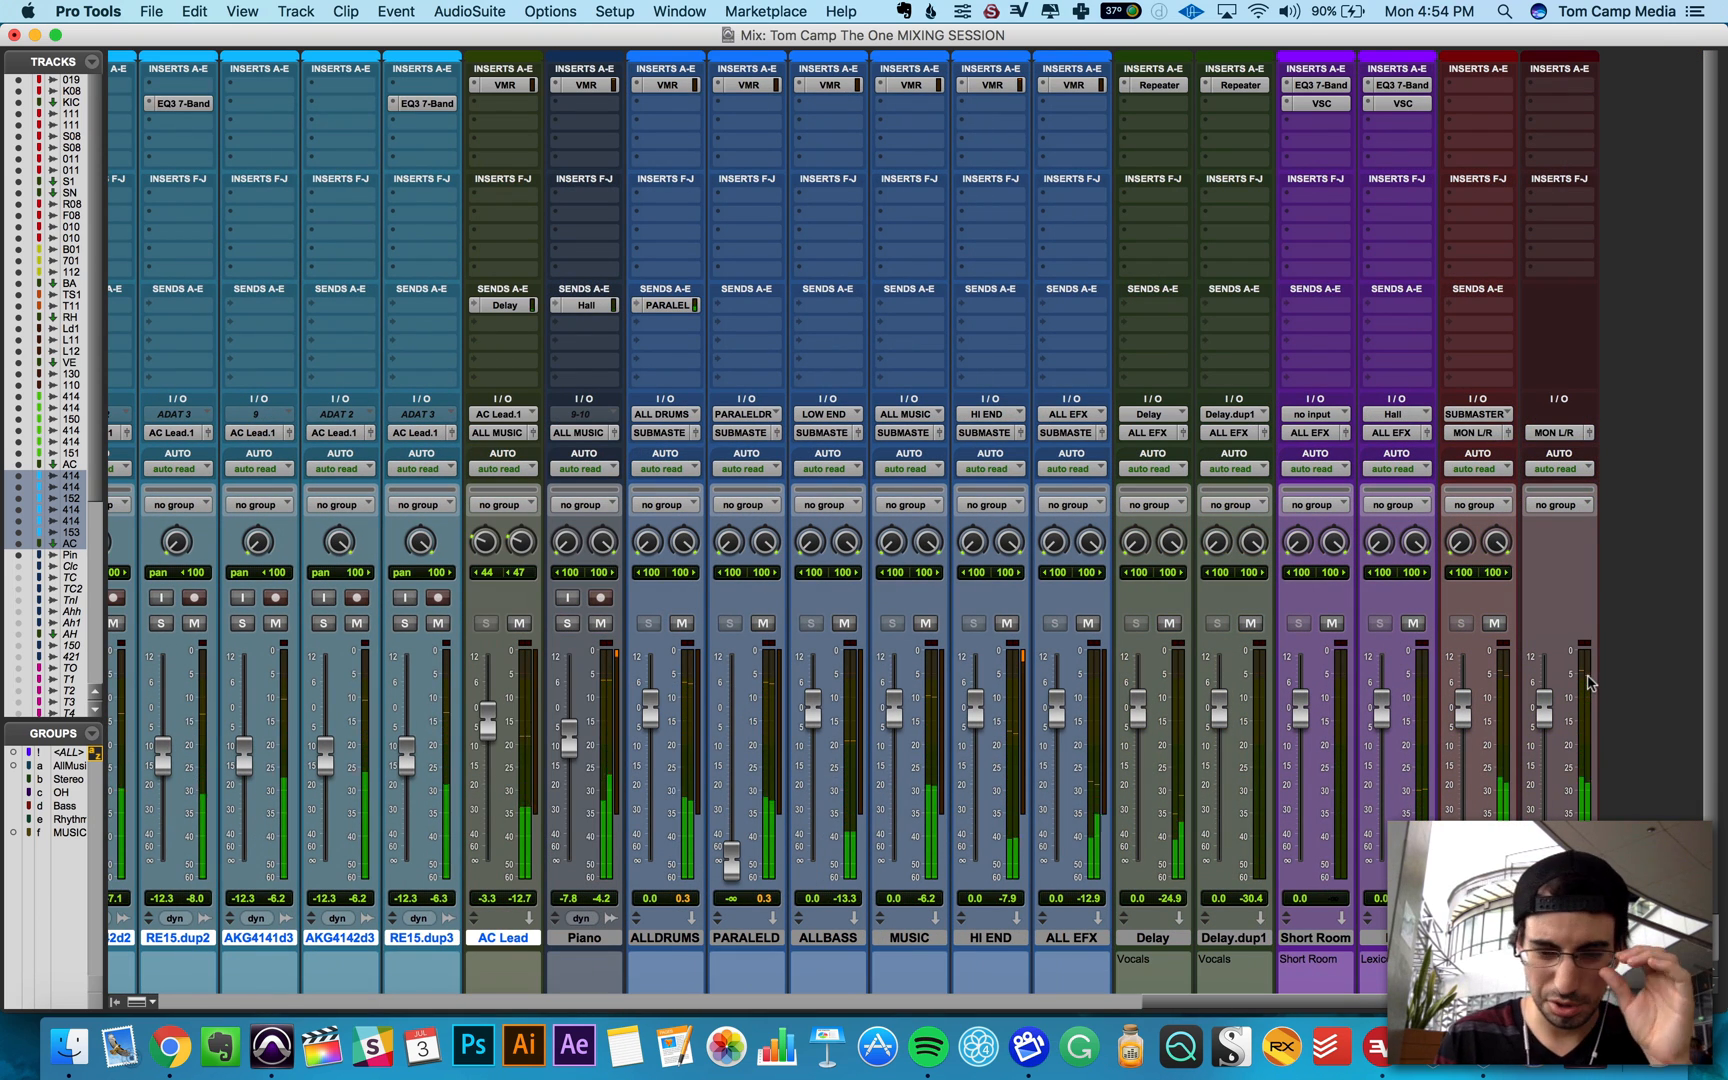
scroll(1226, 697, "left", 1)
scroll(1224, 697, "left", 15)
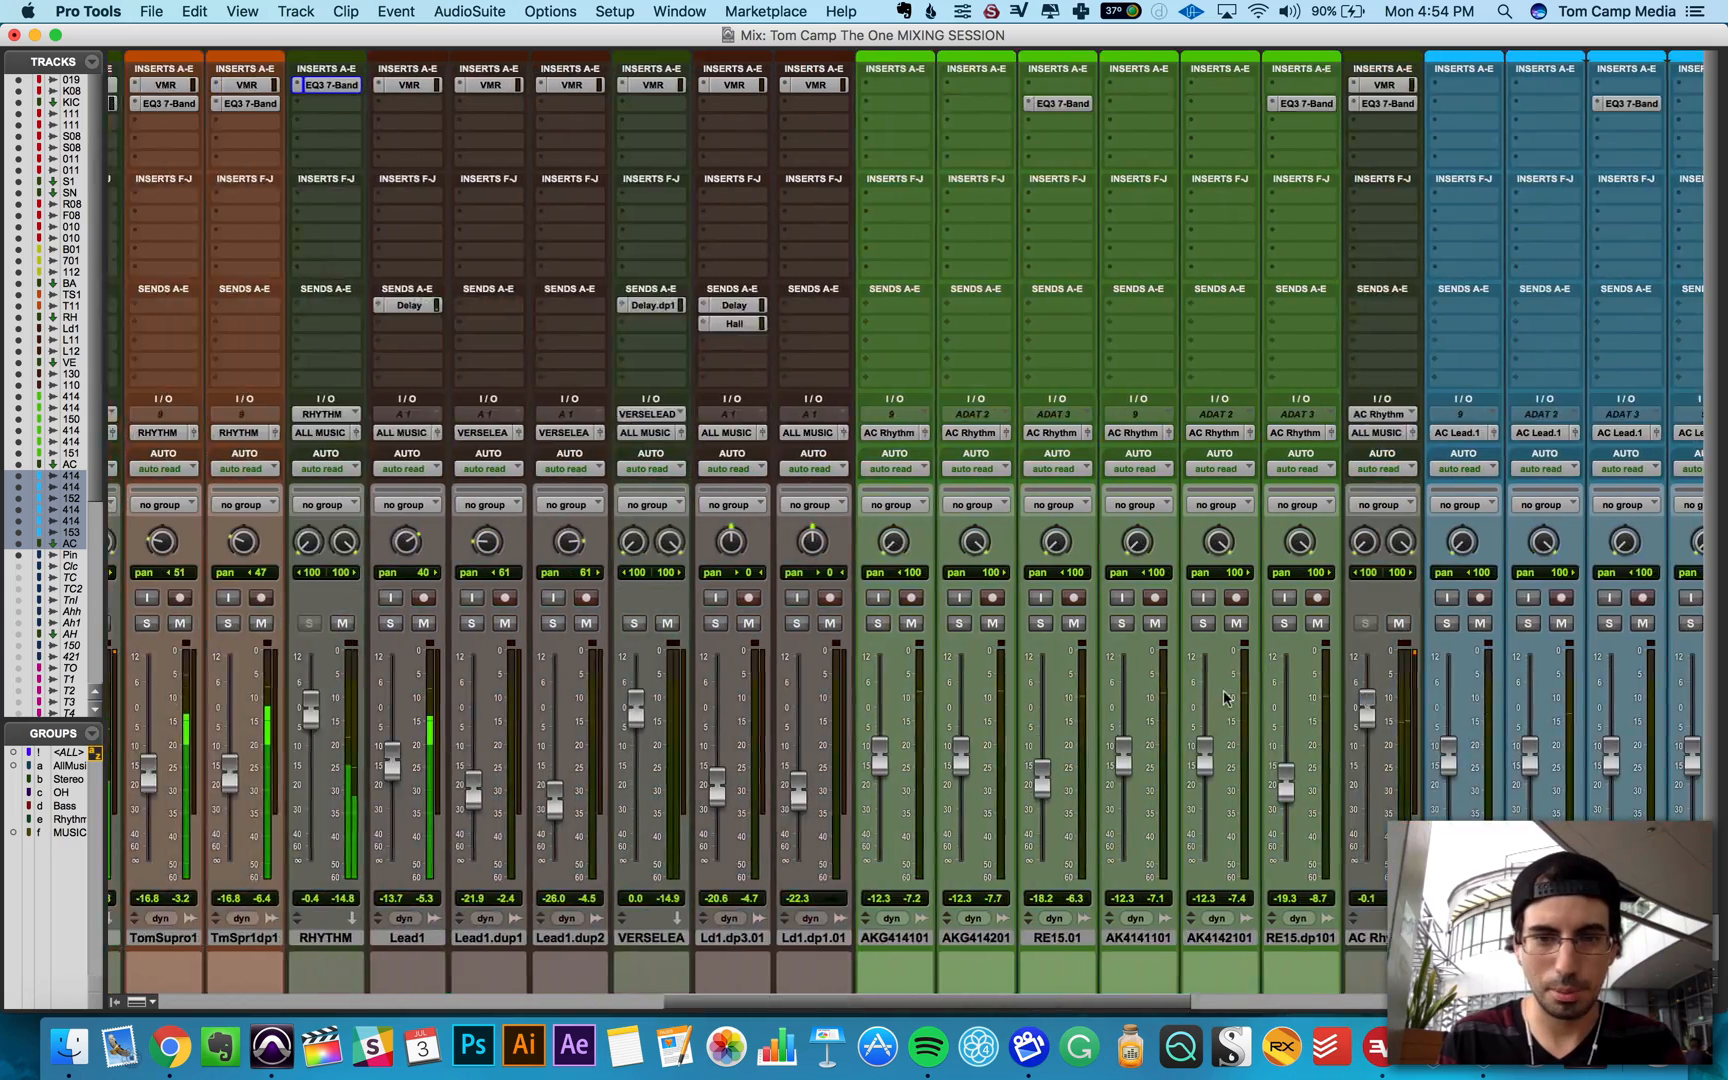
key("super+equal")
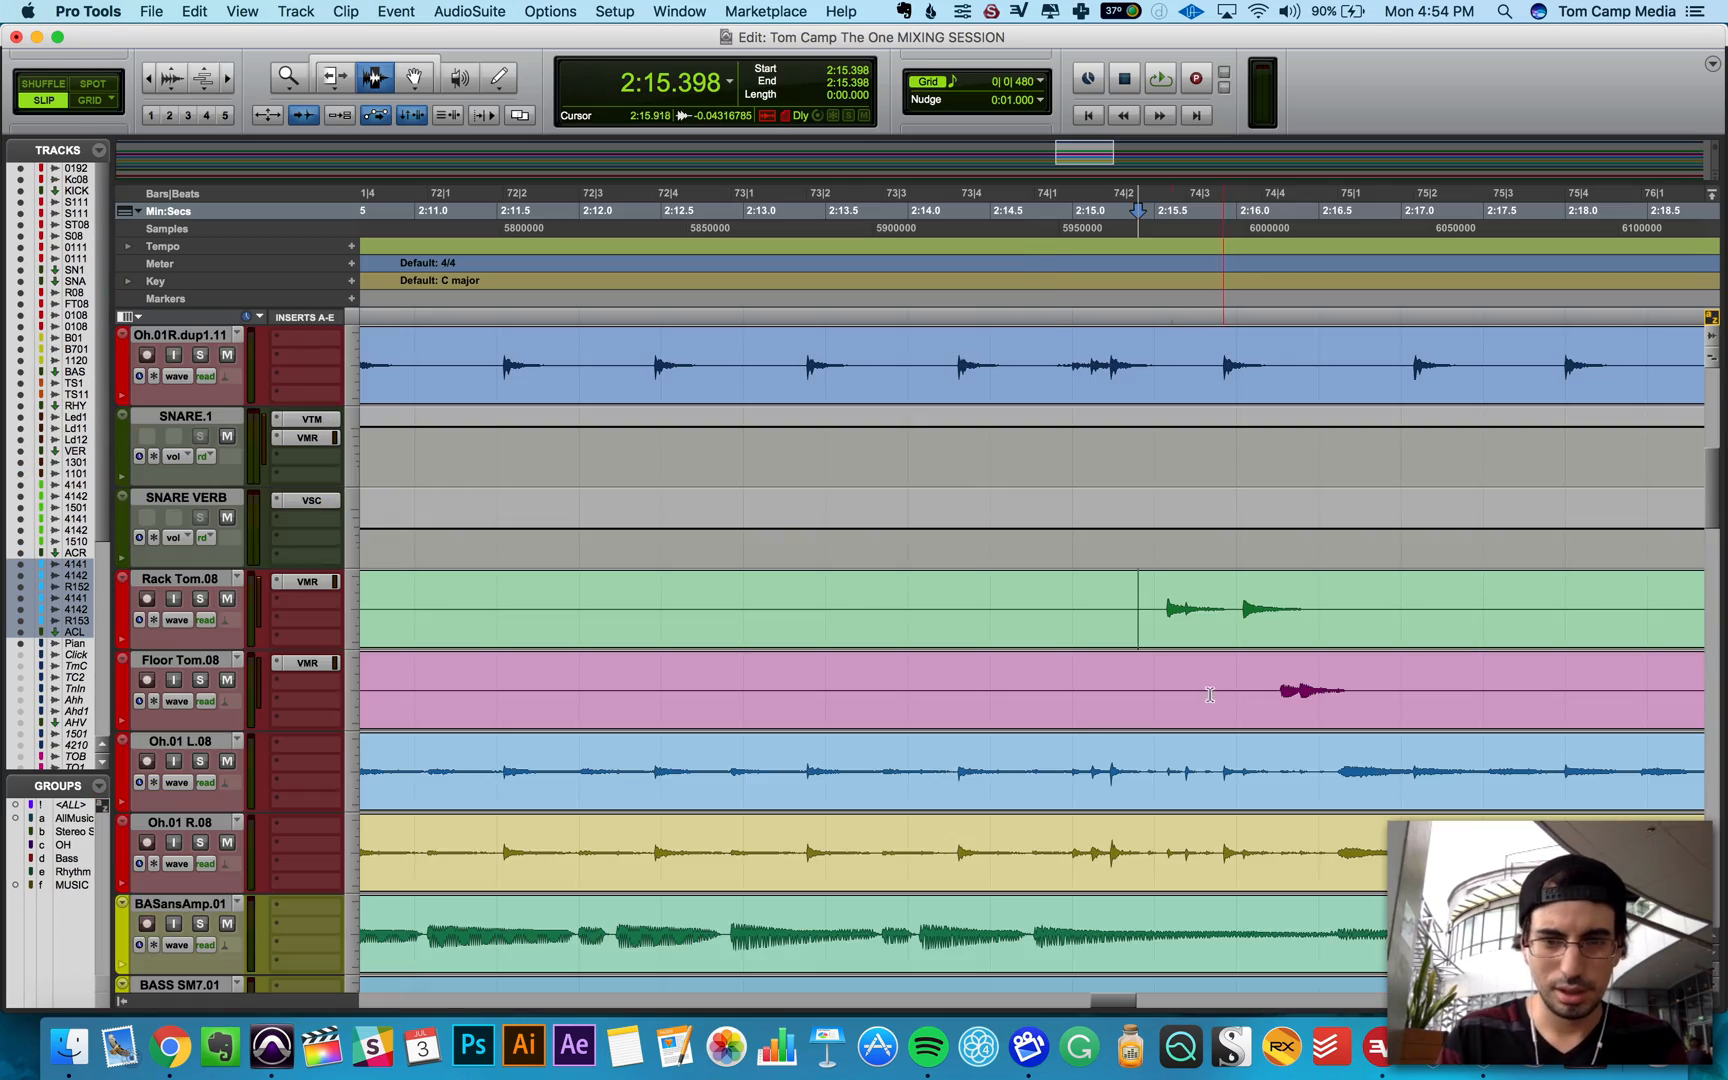
scroll(1053, 632, "up", 6)
key("r")
key("r")
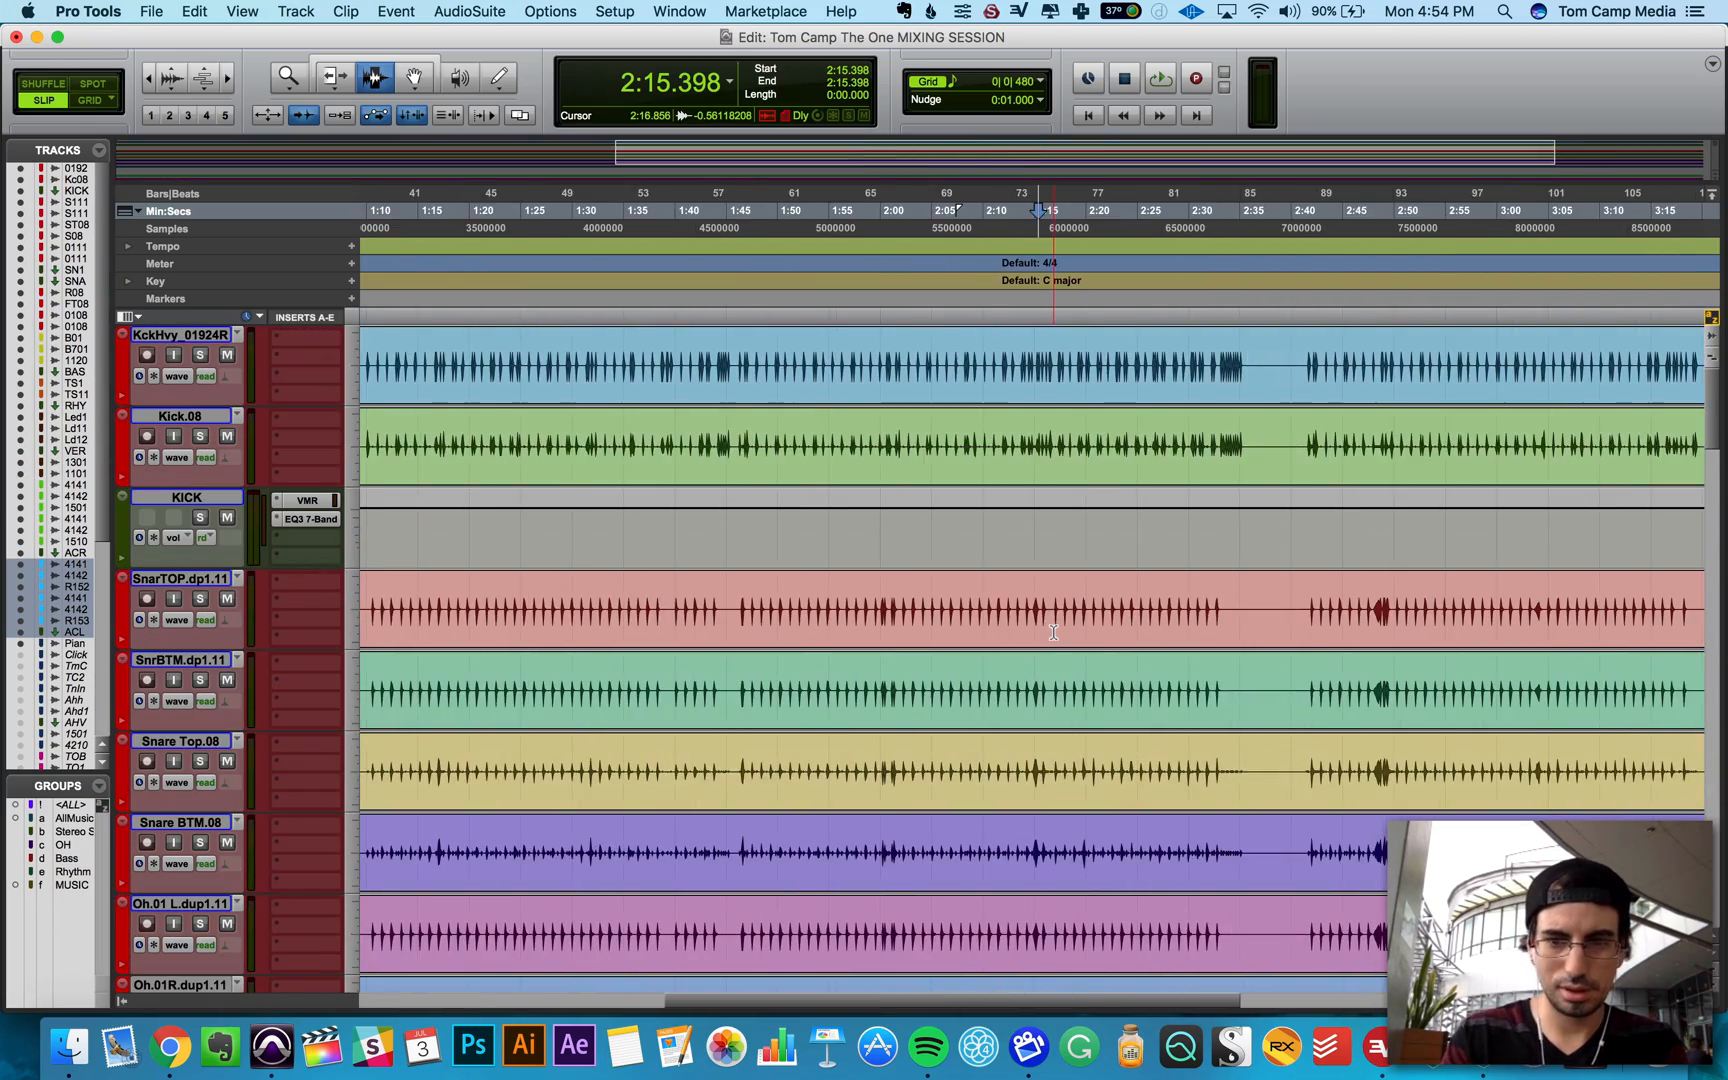
key("Return")
key("r")
key("r")
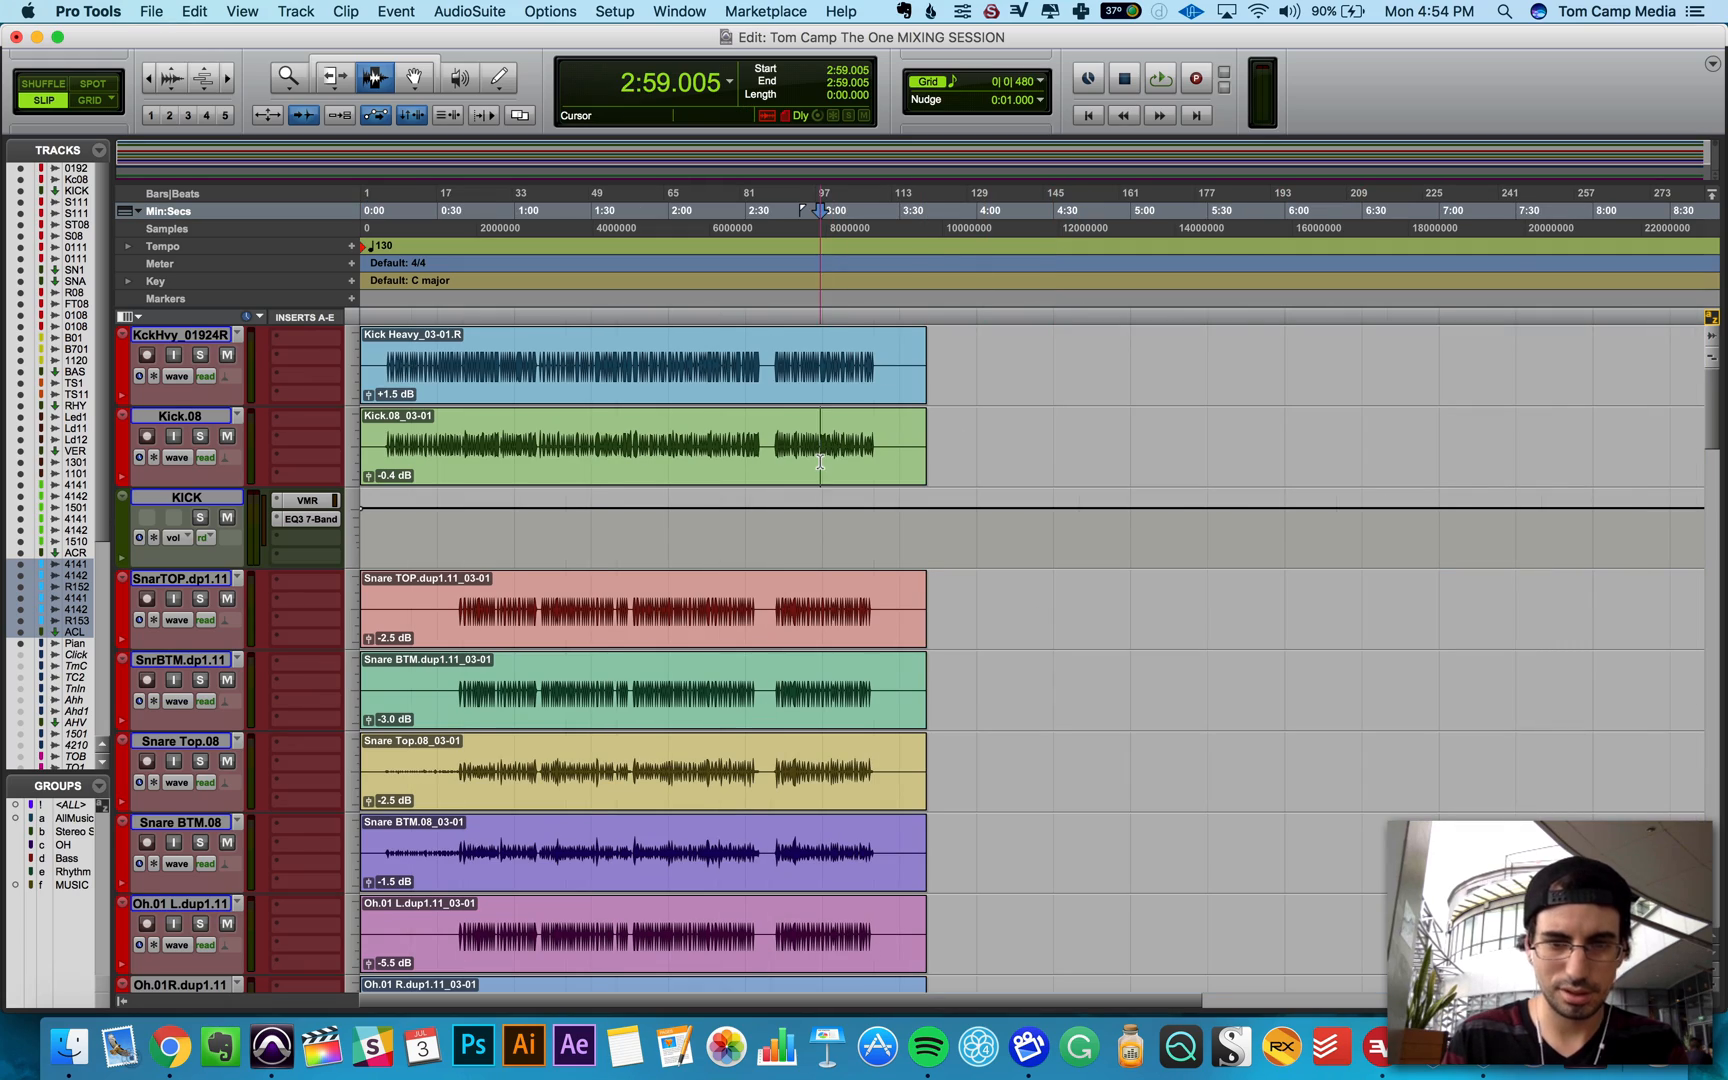
key("space")
Step: Examine the channel levels across the mixer from the drums to the submix channels while the song plays
key("t")
key("t")
key("super+equal")
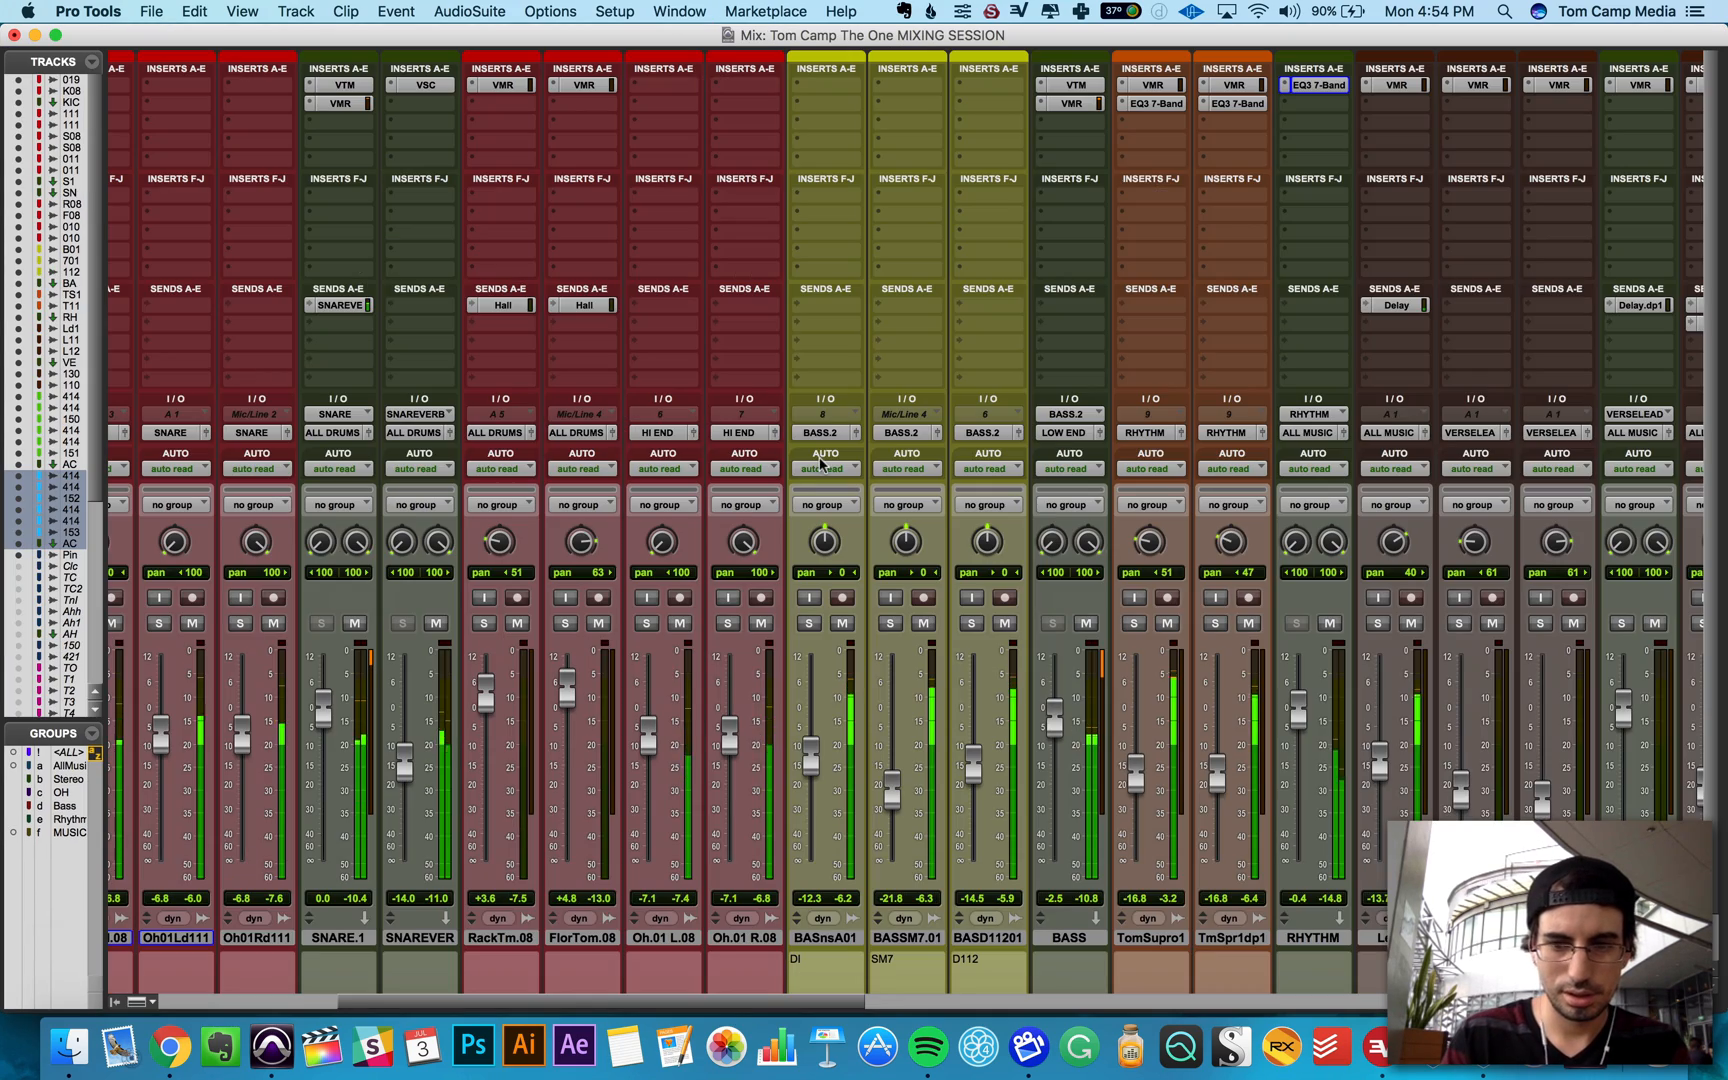
scroll(820, 462, "right", 10)
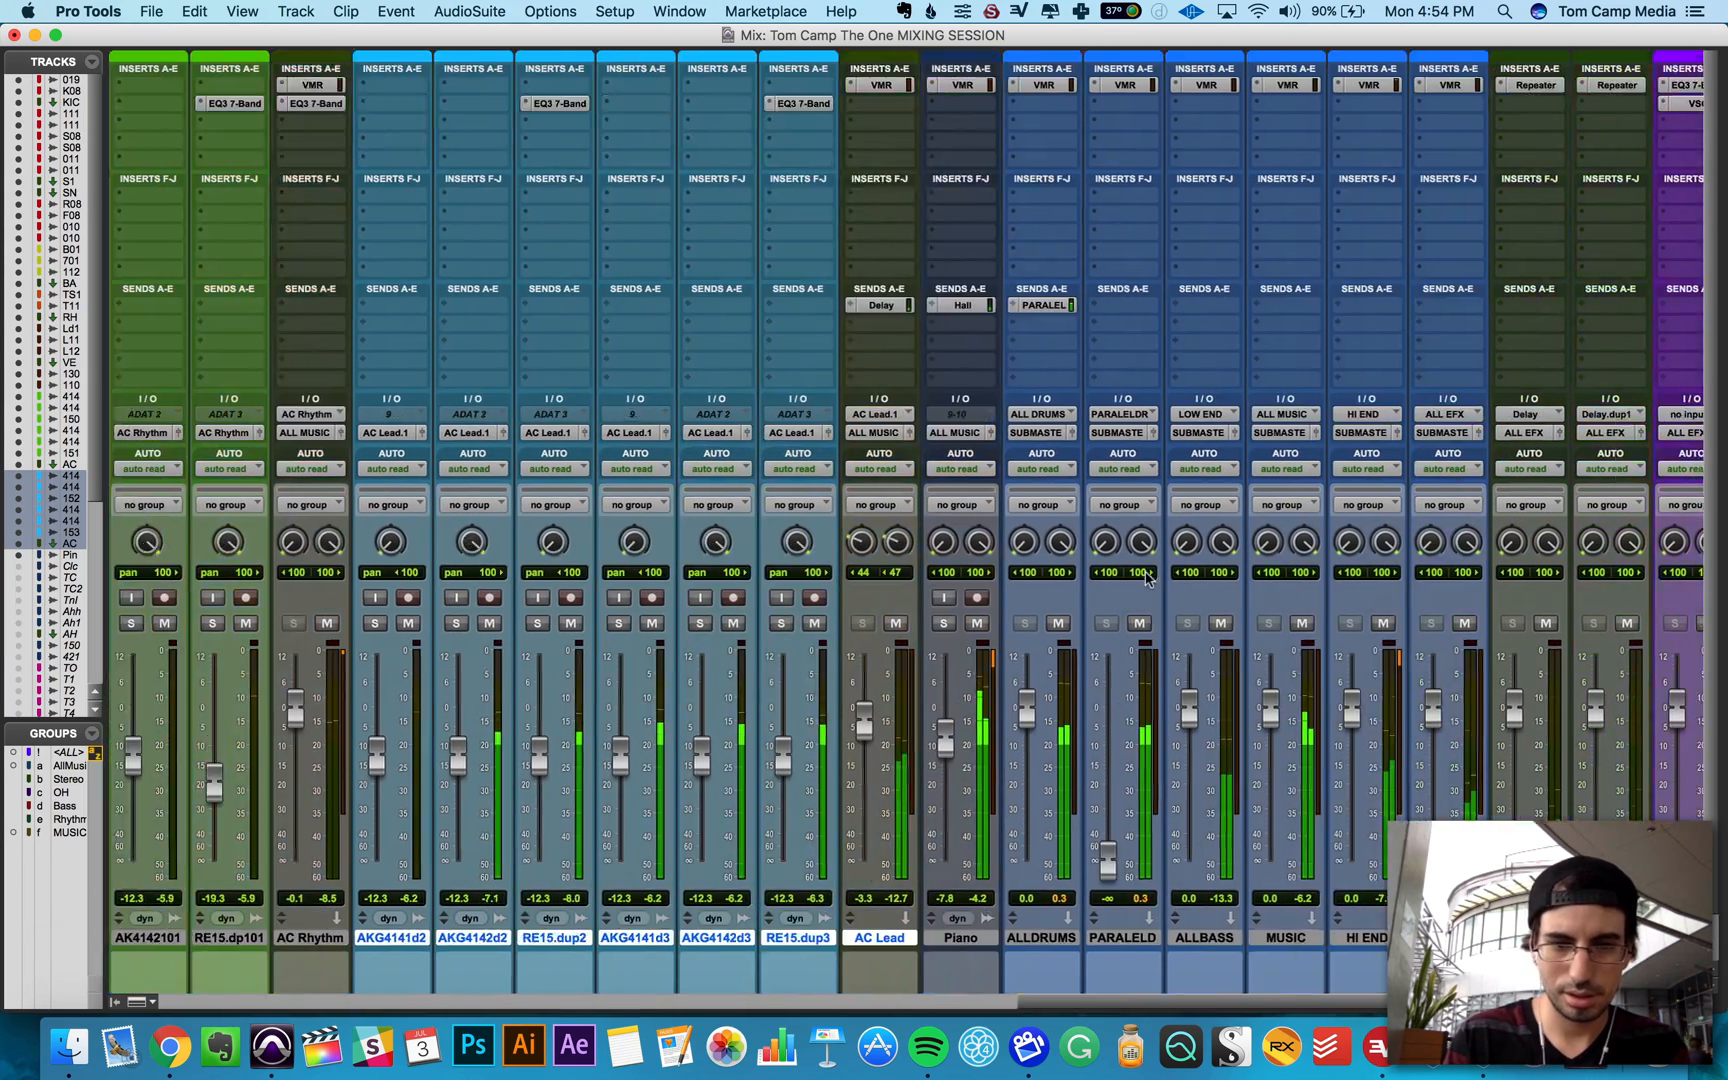
scroll(1147, 578, "left", 5)
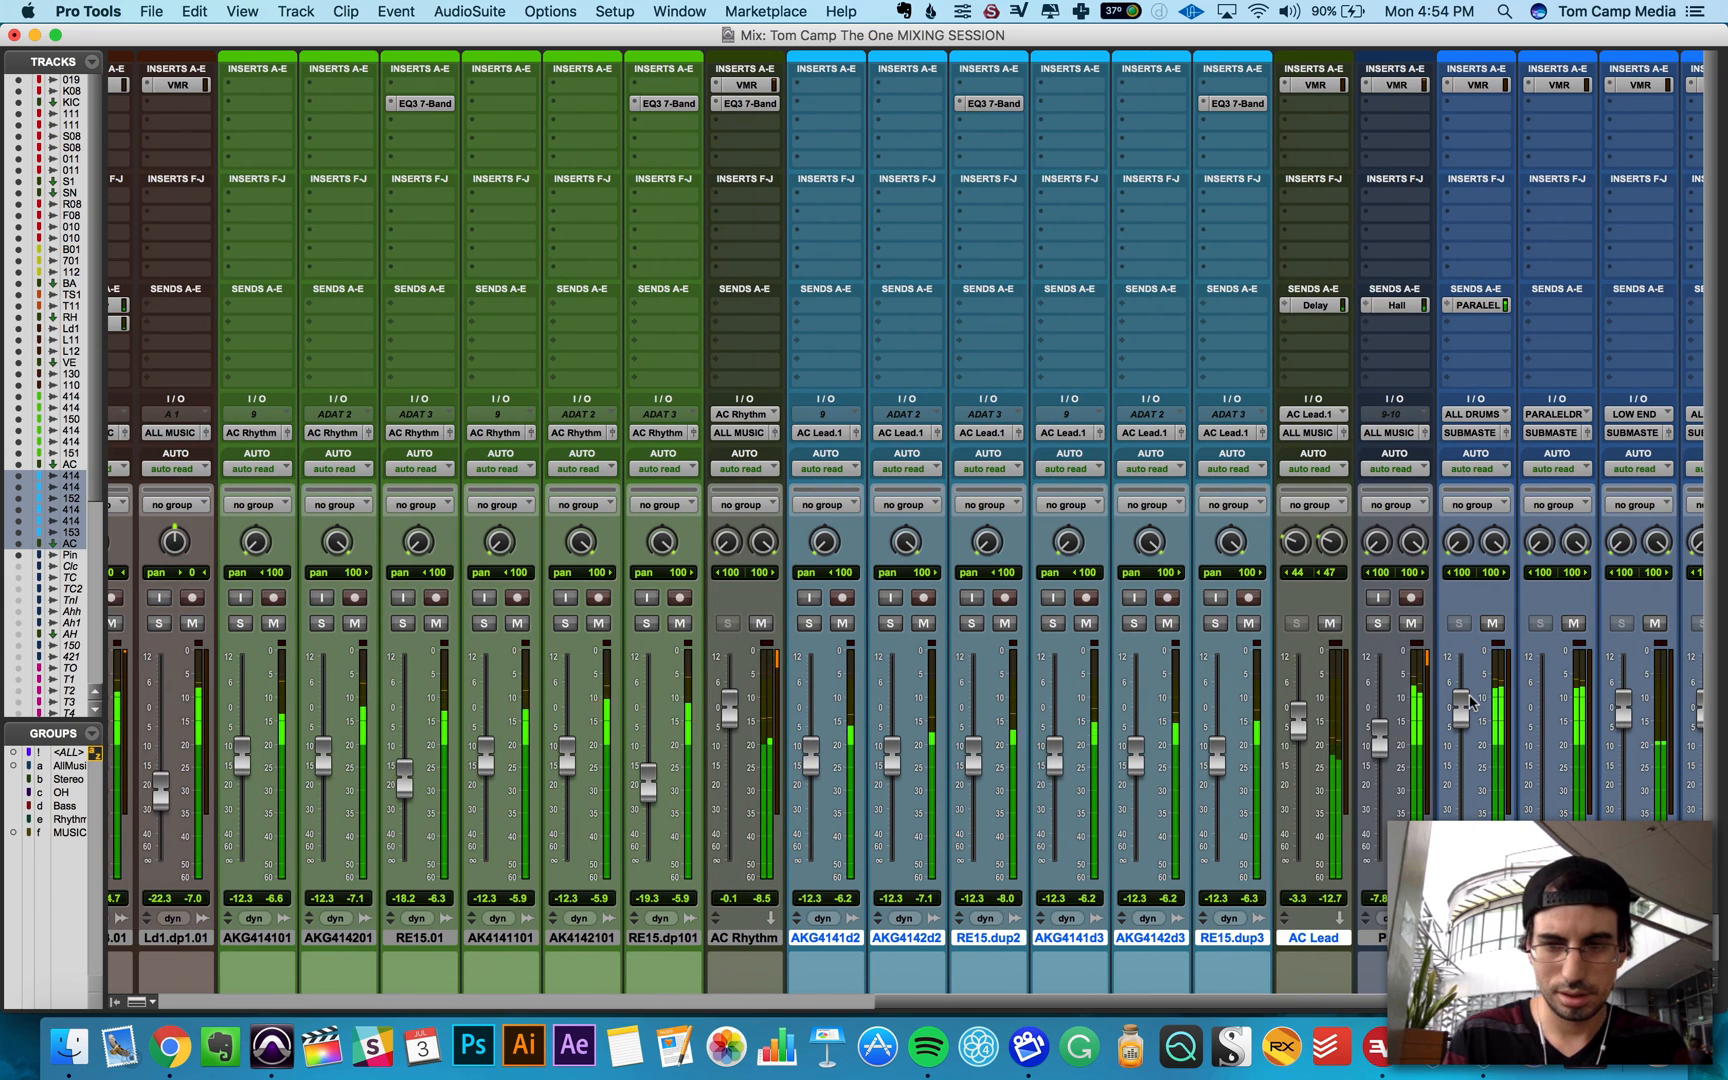
scroll(705, 733, "left", 7)
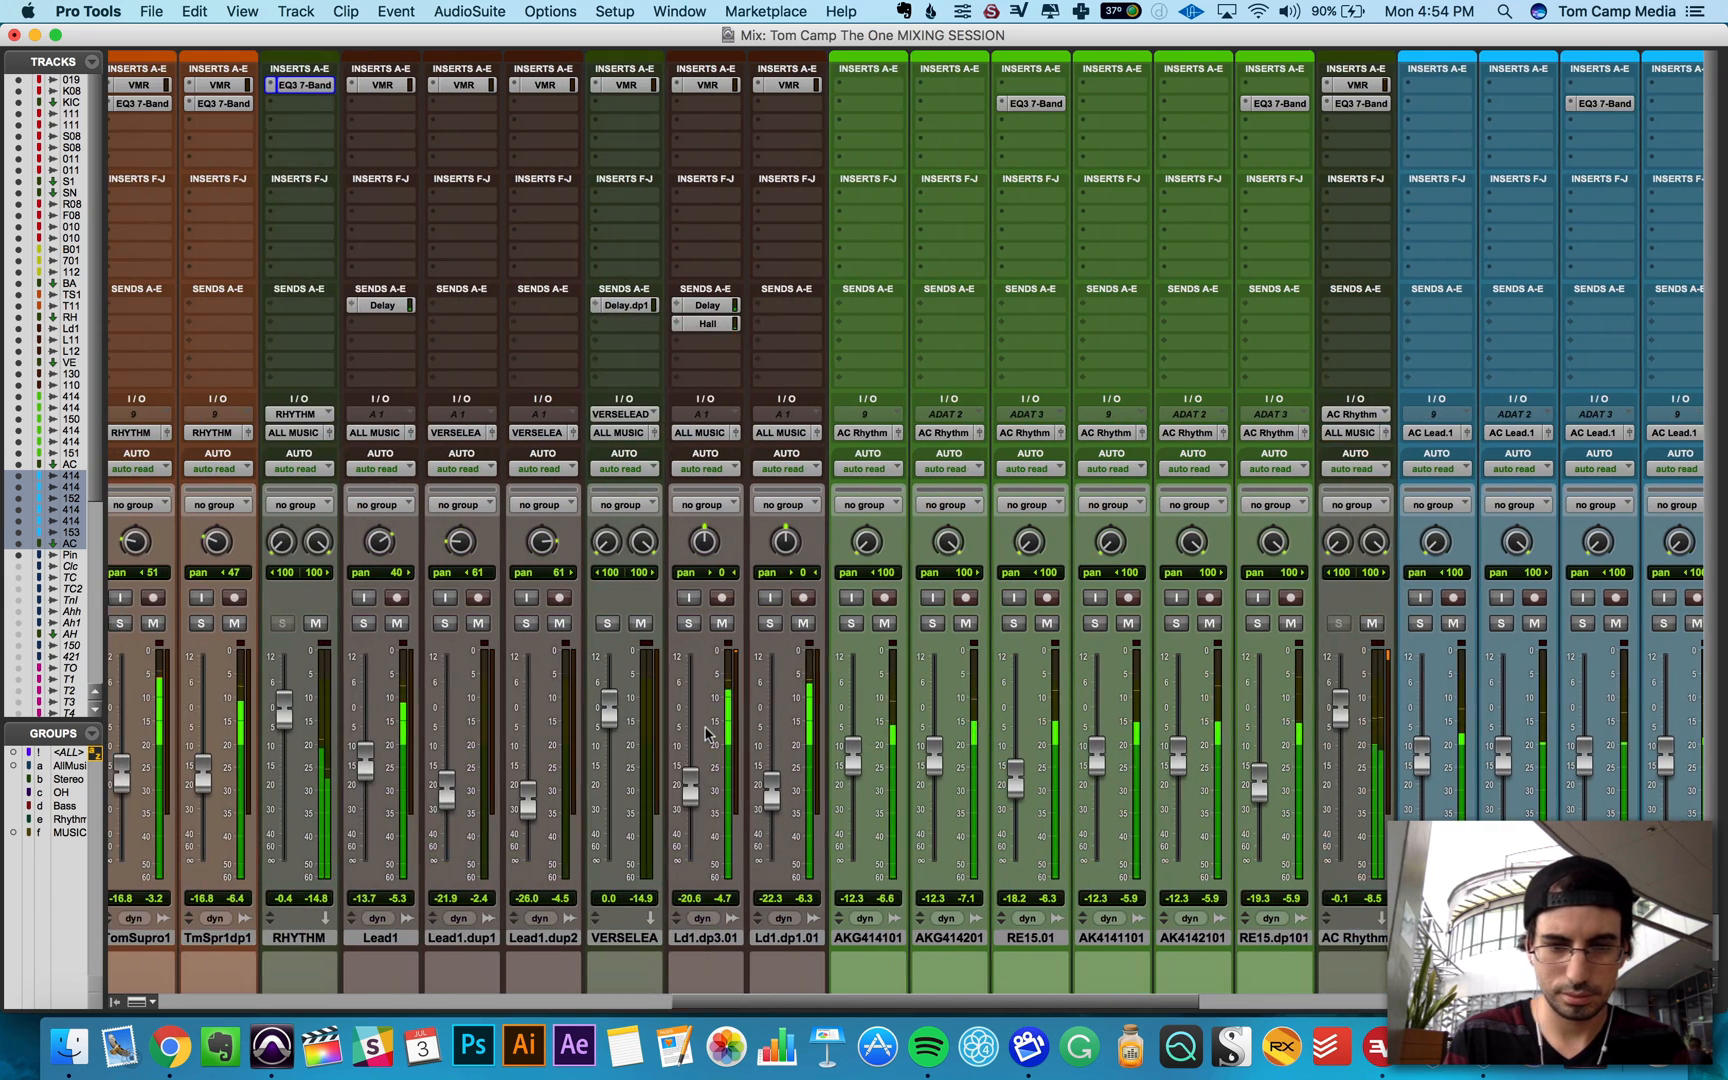
scroll(705, 733, "left", 5)
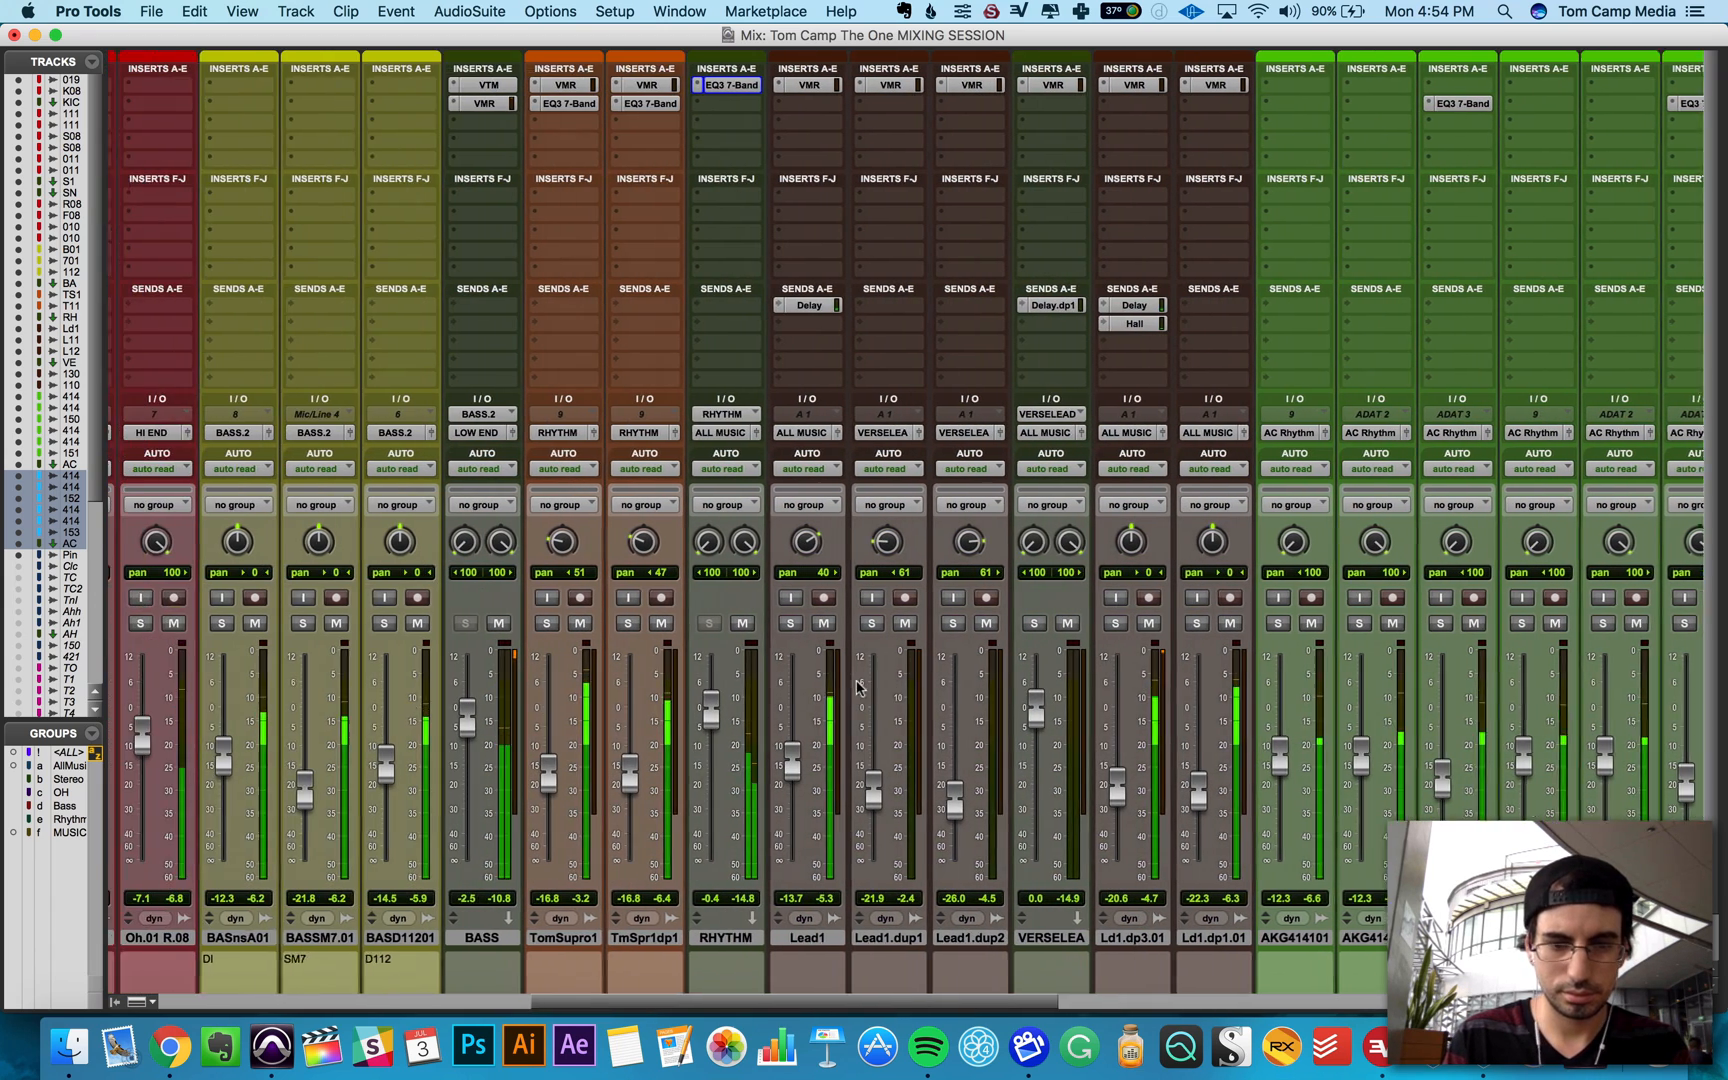
scroll(857, 686, "left", 5)
Step: Raise the volume automation of Lead1.dup3.01 between about 2:47.8 and 3:27.9 to -6.6 dB and audition it
key("super+equal")
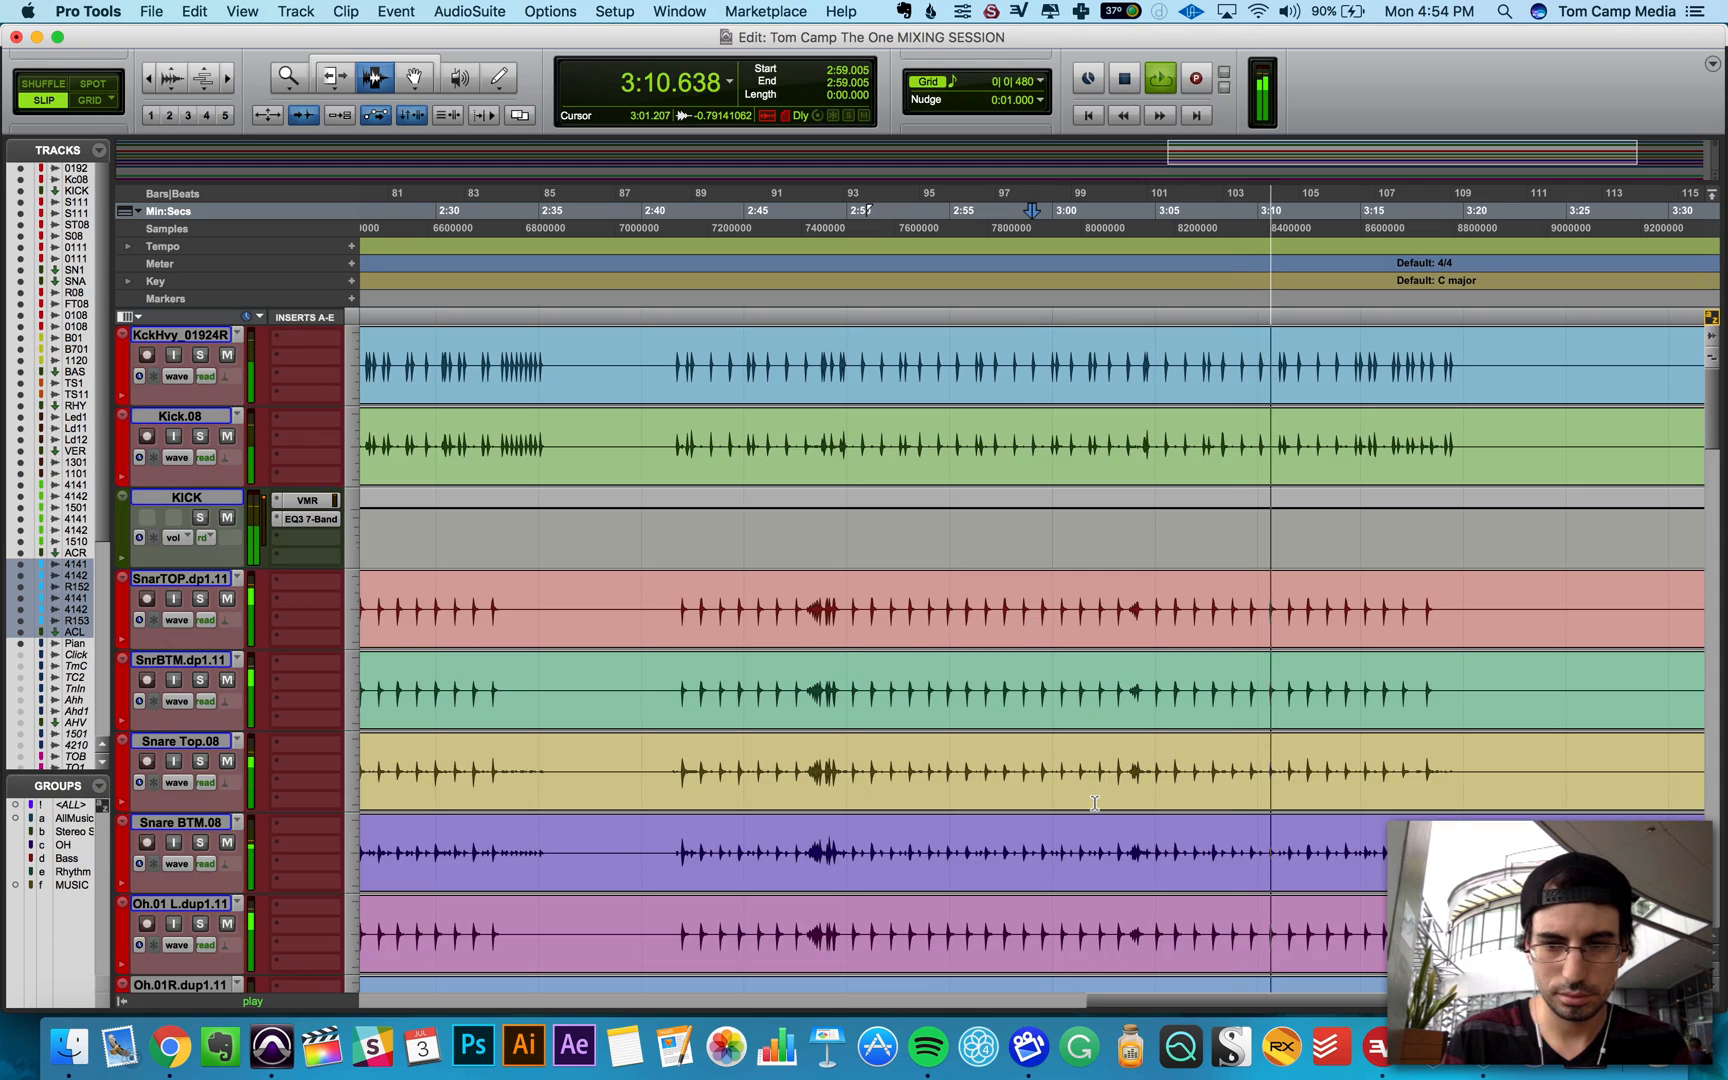
scroll(1094, 802, "down", 10)
scroll(1404, 722, "down", 6)
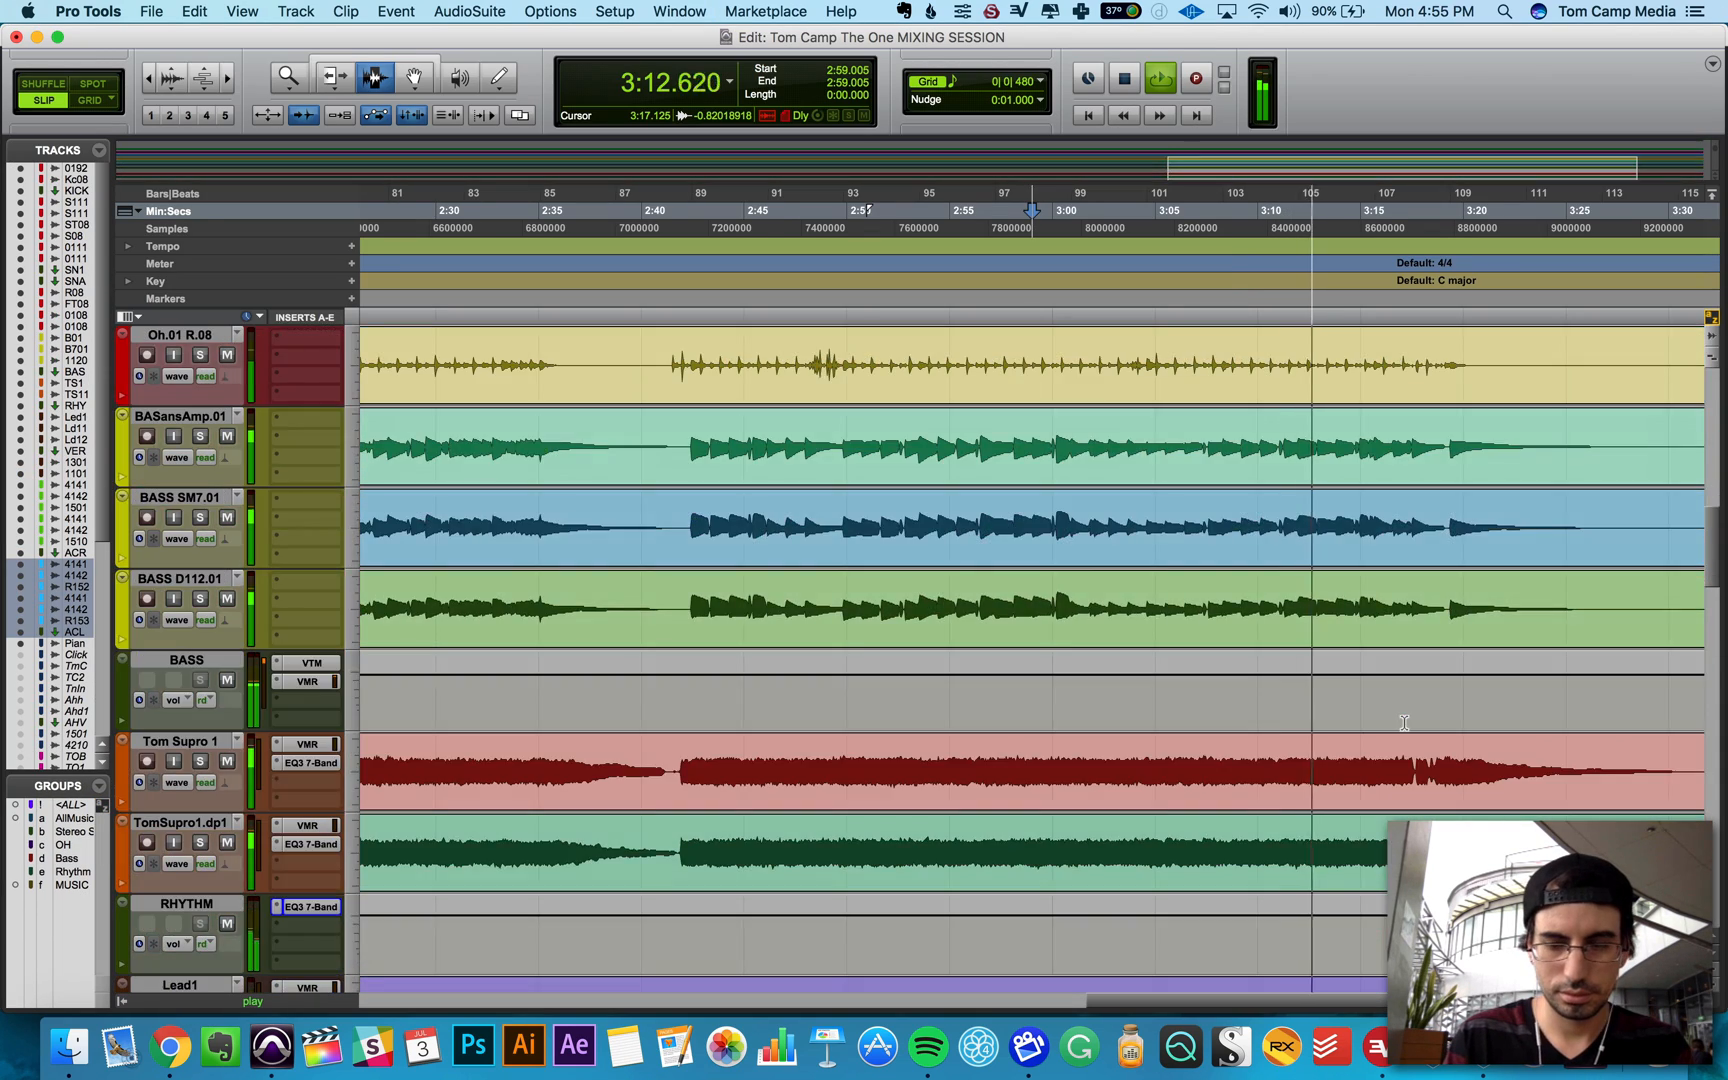
scroll(1404, 722, "down", 10)
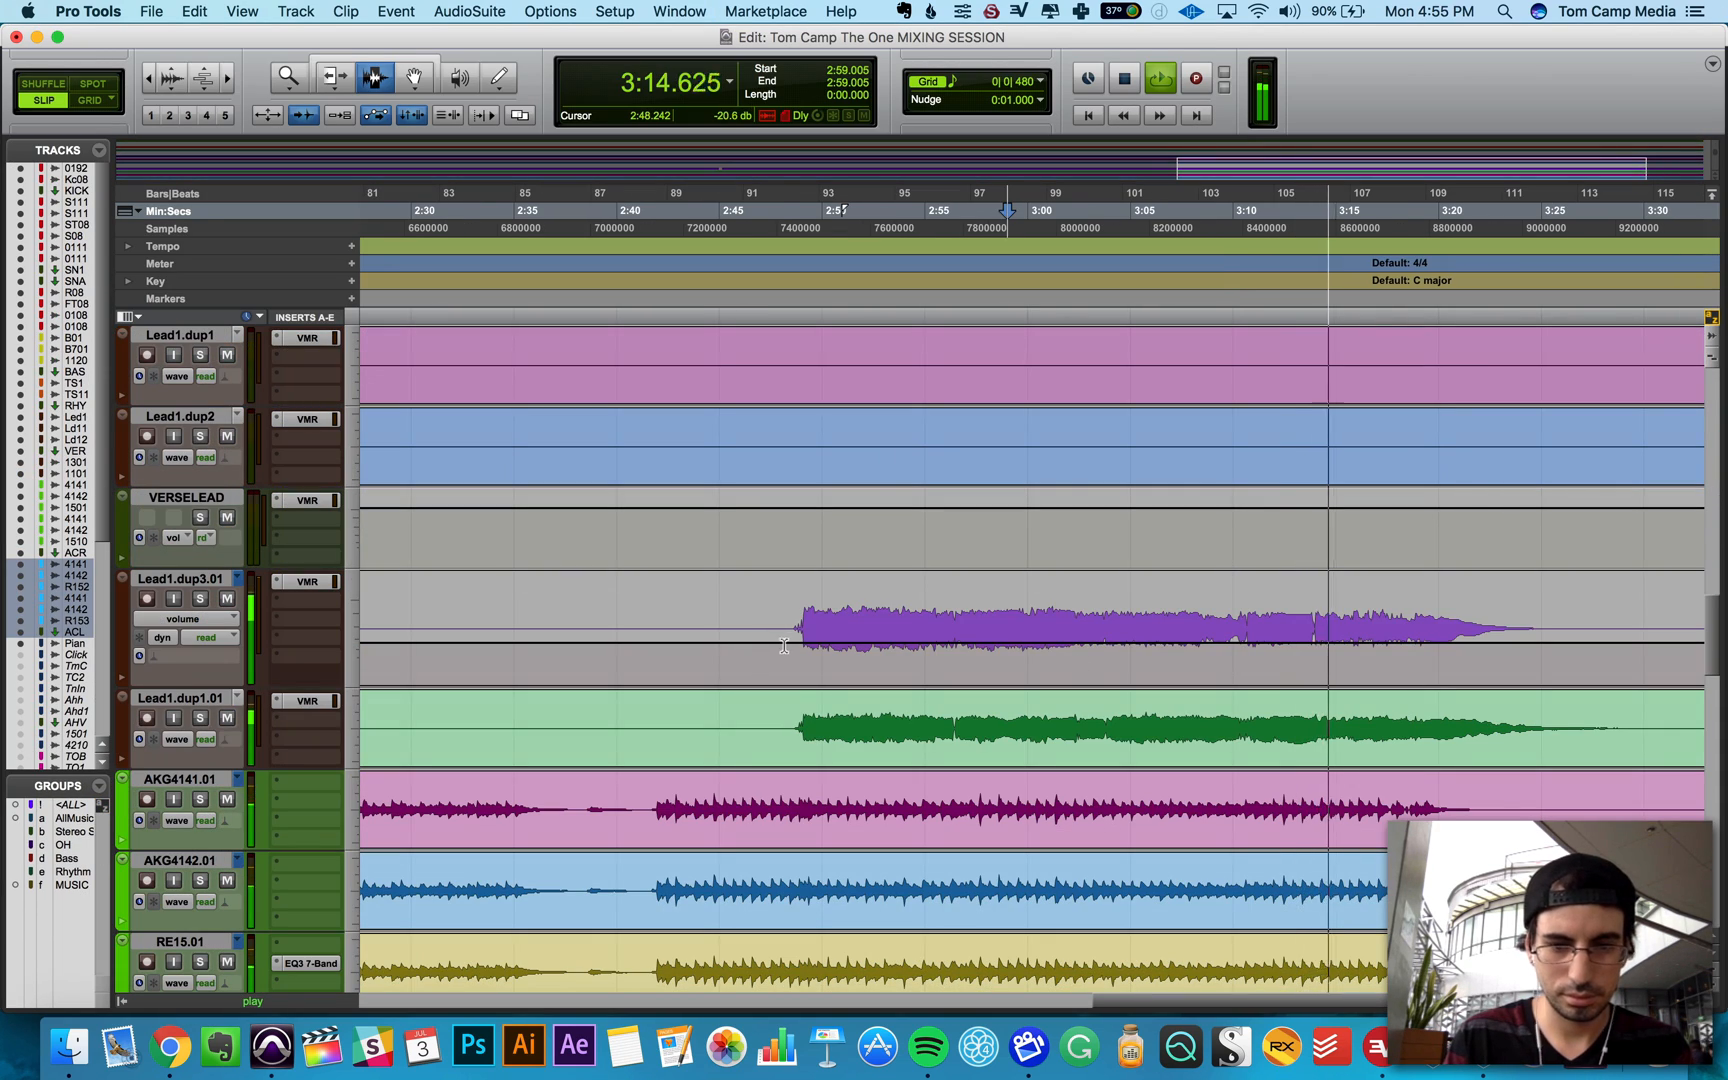
key("space")
left_click(782, 647)
left_click_drag(777, 647, 1602, 652)
left_click(406, 58)
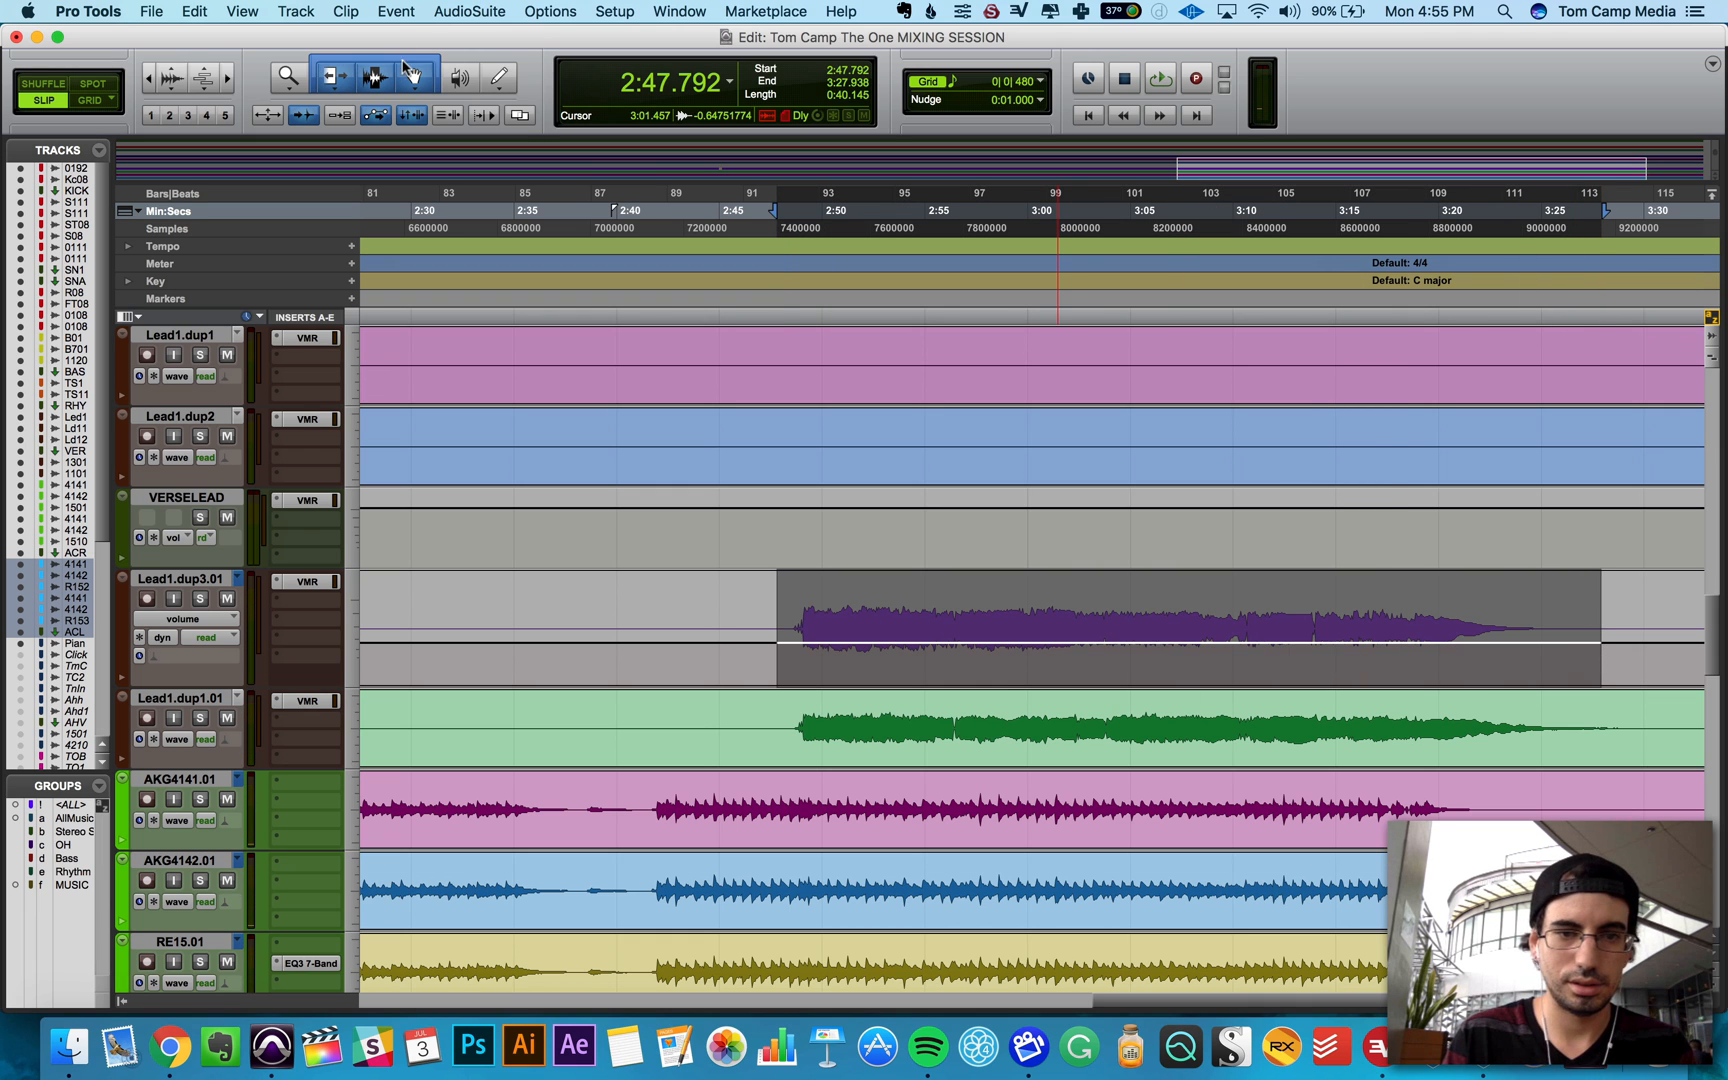
mouse_move(1016, 597)
left_mouse_down()
mouse_move(1023, 571)
mouse_move(1022, 587)
left_mouse_up()
key("space")
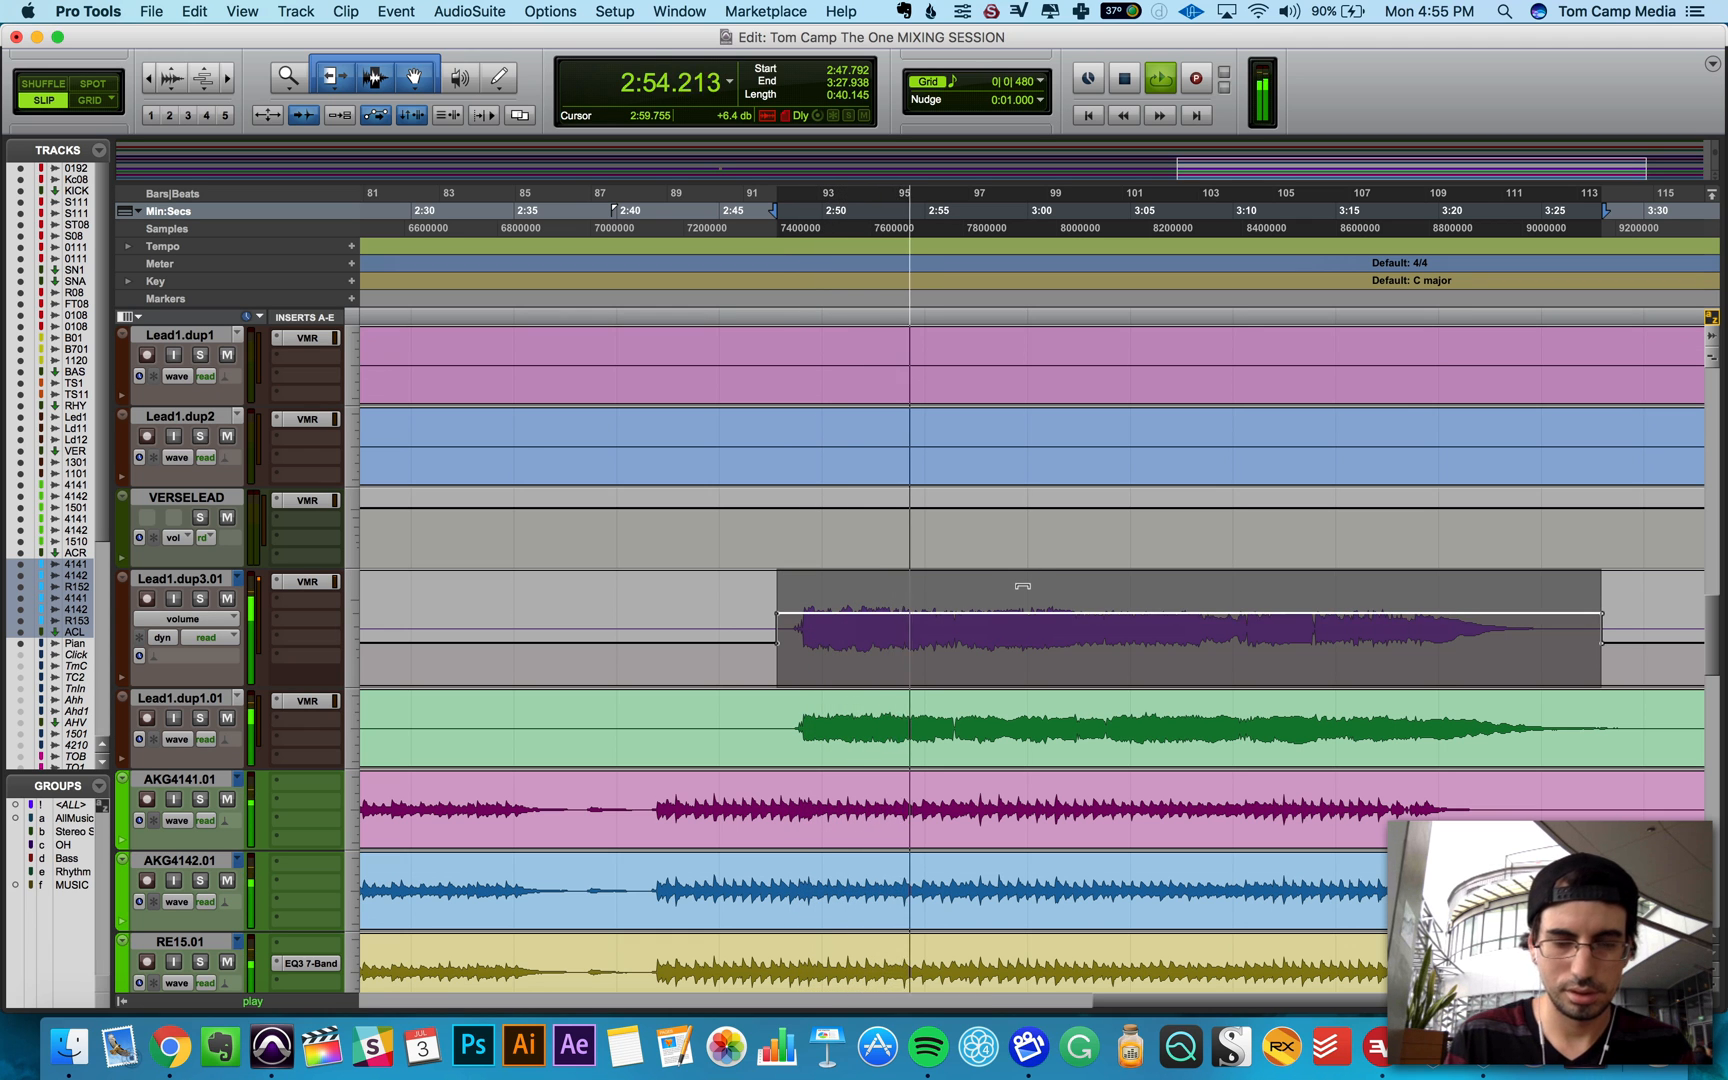
Step: Inspect the FG-N equalizer in Lead1.dup3.01's Virtual Mix Rack, dismissing the CPU power error
left_click(307, 581)
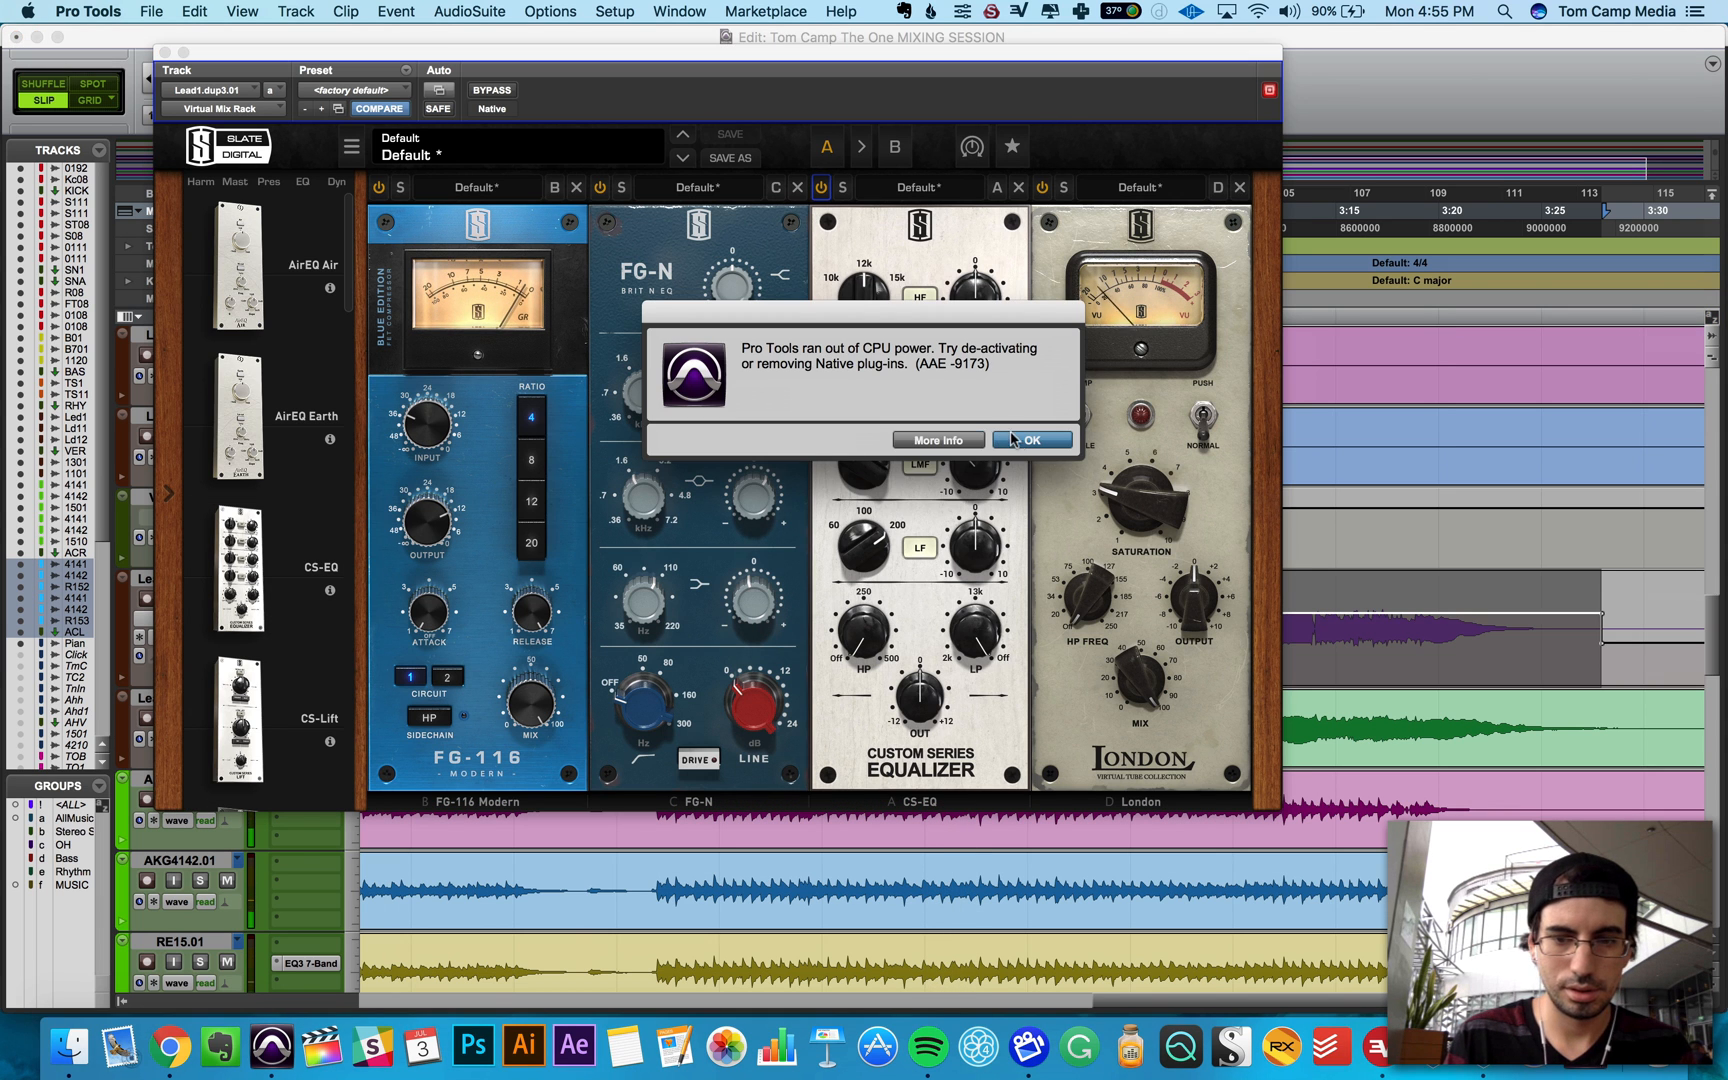
left_click(1030, 440)
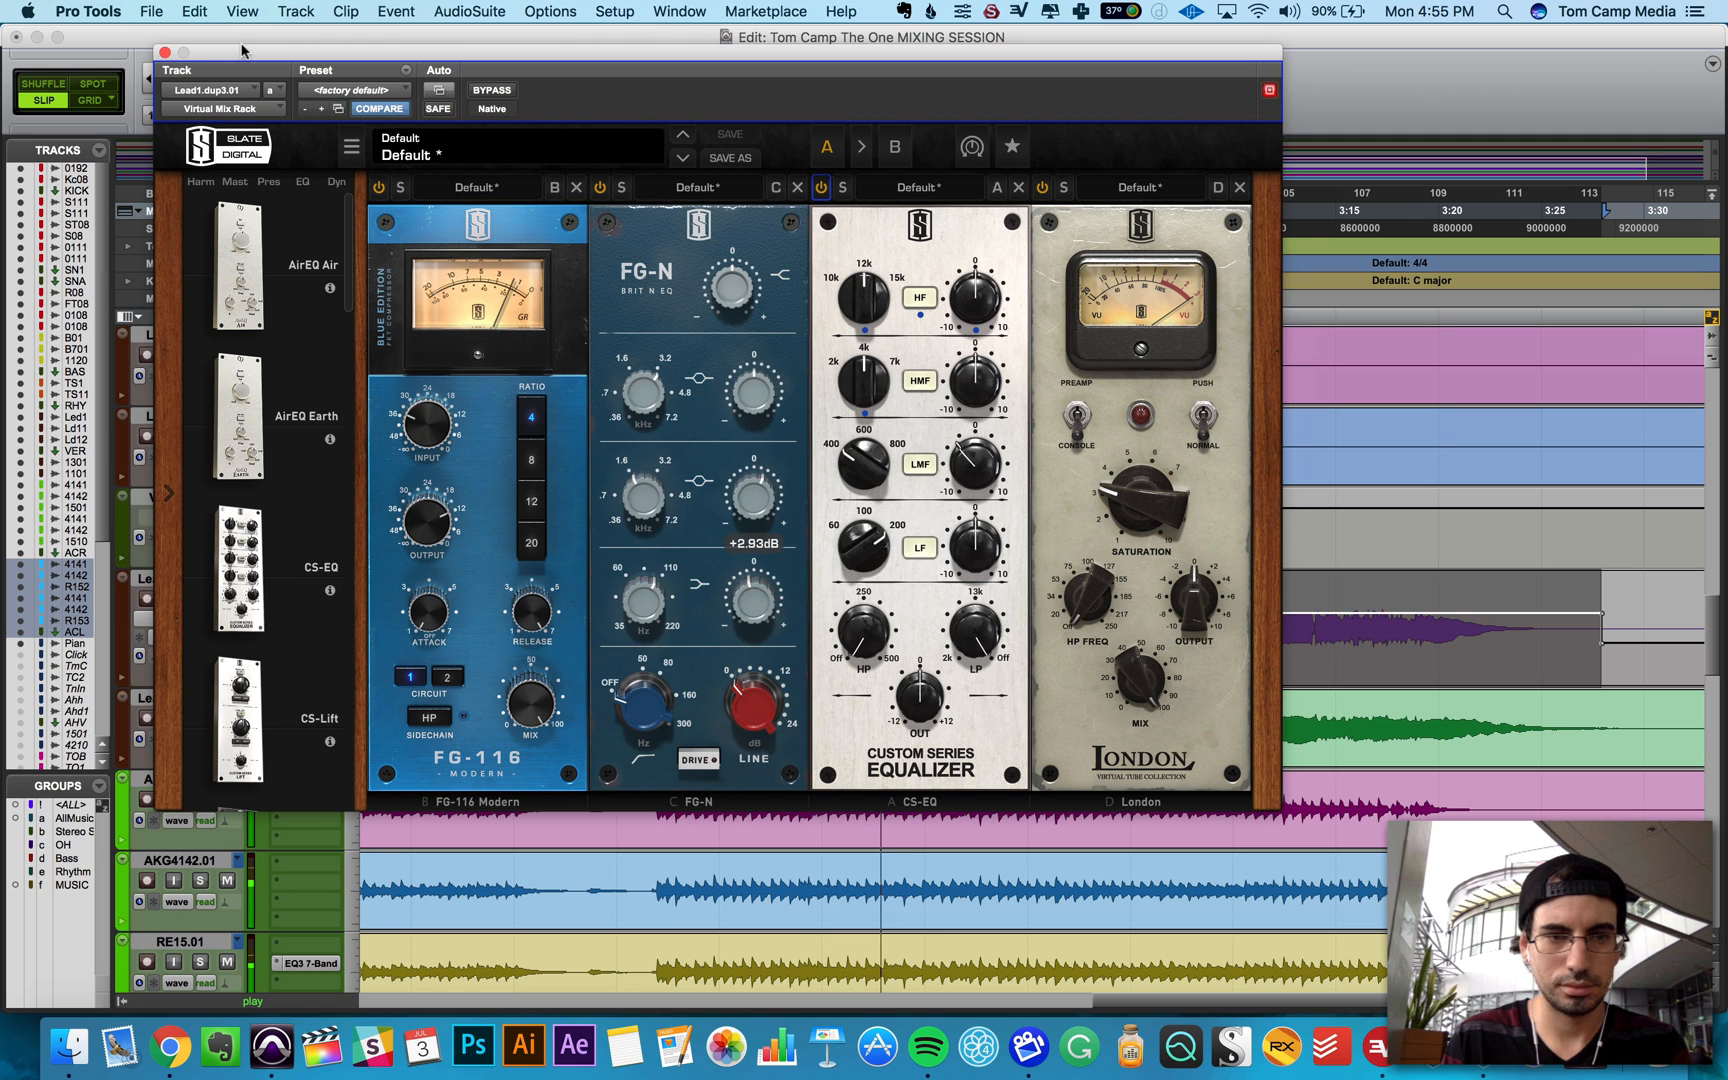
left_click(177, 53)
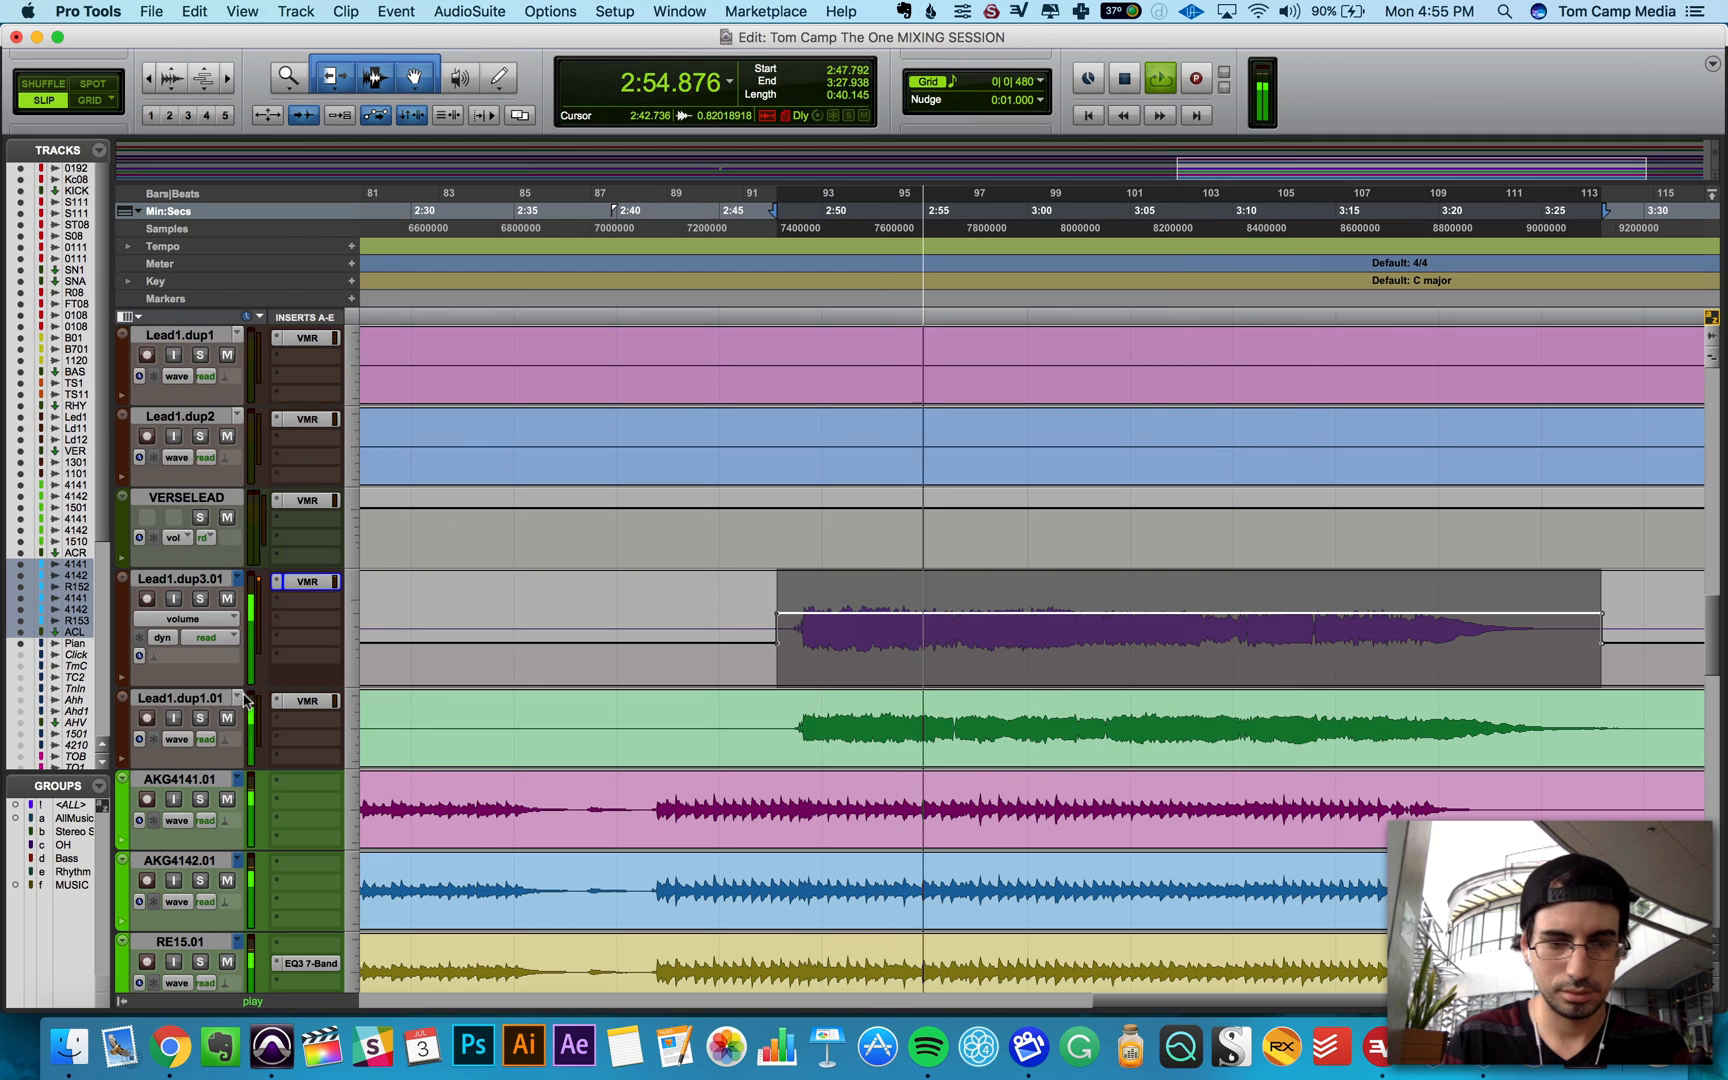
Step: Solo Lead1.dup3.01 and Lead1.dup1.01, pan Lead1.dup1.01 to 21 right and lower its fader to -25.2 dB
left_click(201, 717)
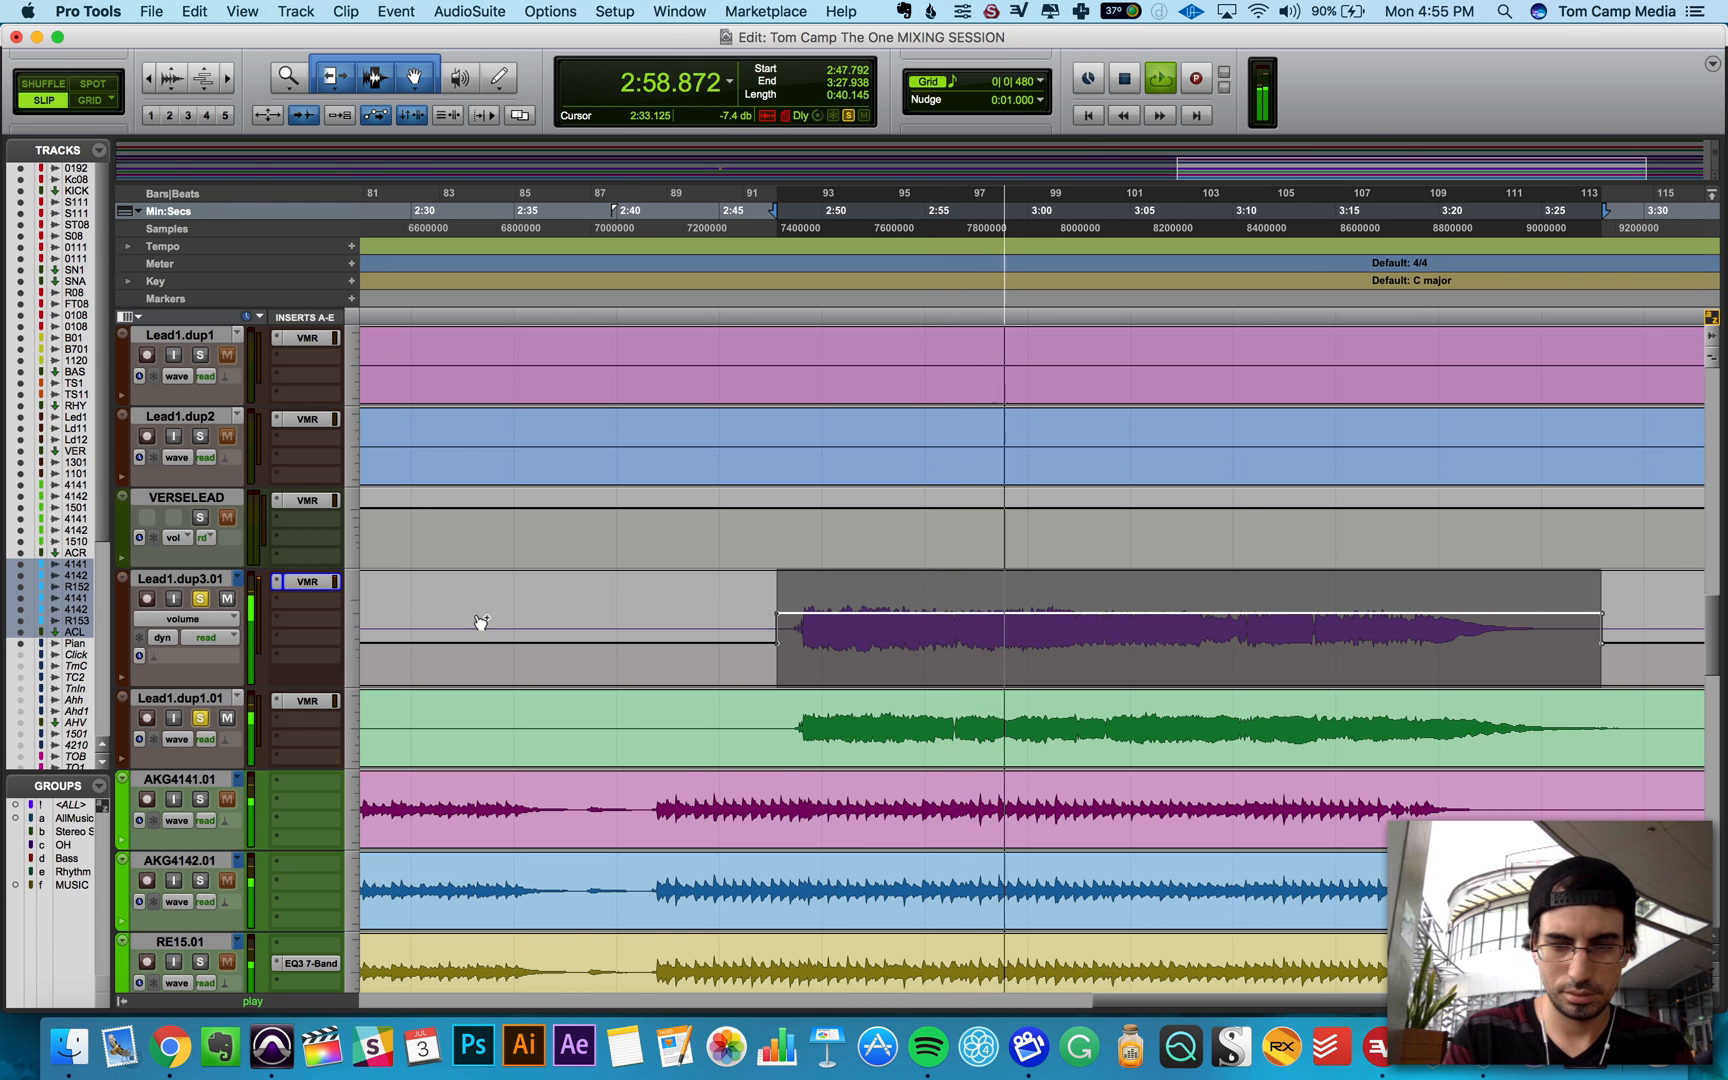
key("super+equal")
mouse_move(1377, 541)
left_mouse_down()
mouse_move(1376, 517)
mouse_move(1375, 567)
left_mouse_up()
mouse_move(1362, 792)
left_mouse_down()
mouse_move(1362, 752)
mouse_move(1363, 815)
left_mouse_up()
Step: Clear all track solos to hear the leads in the full mix
scroll(1358, 700, "right", 15)
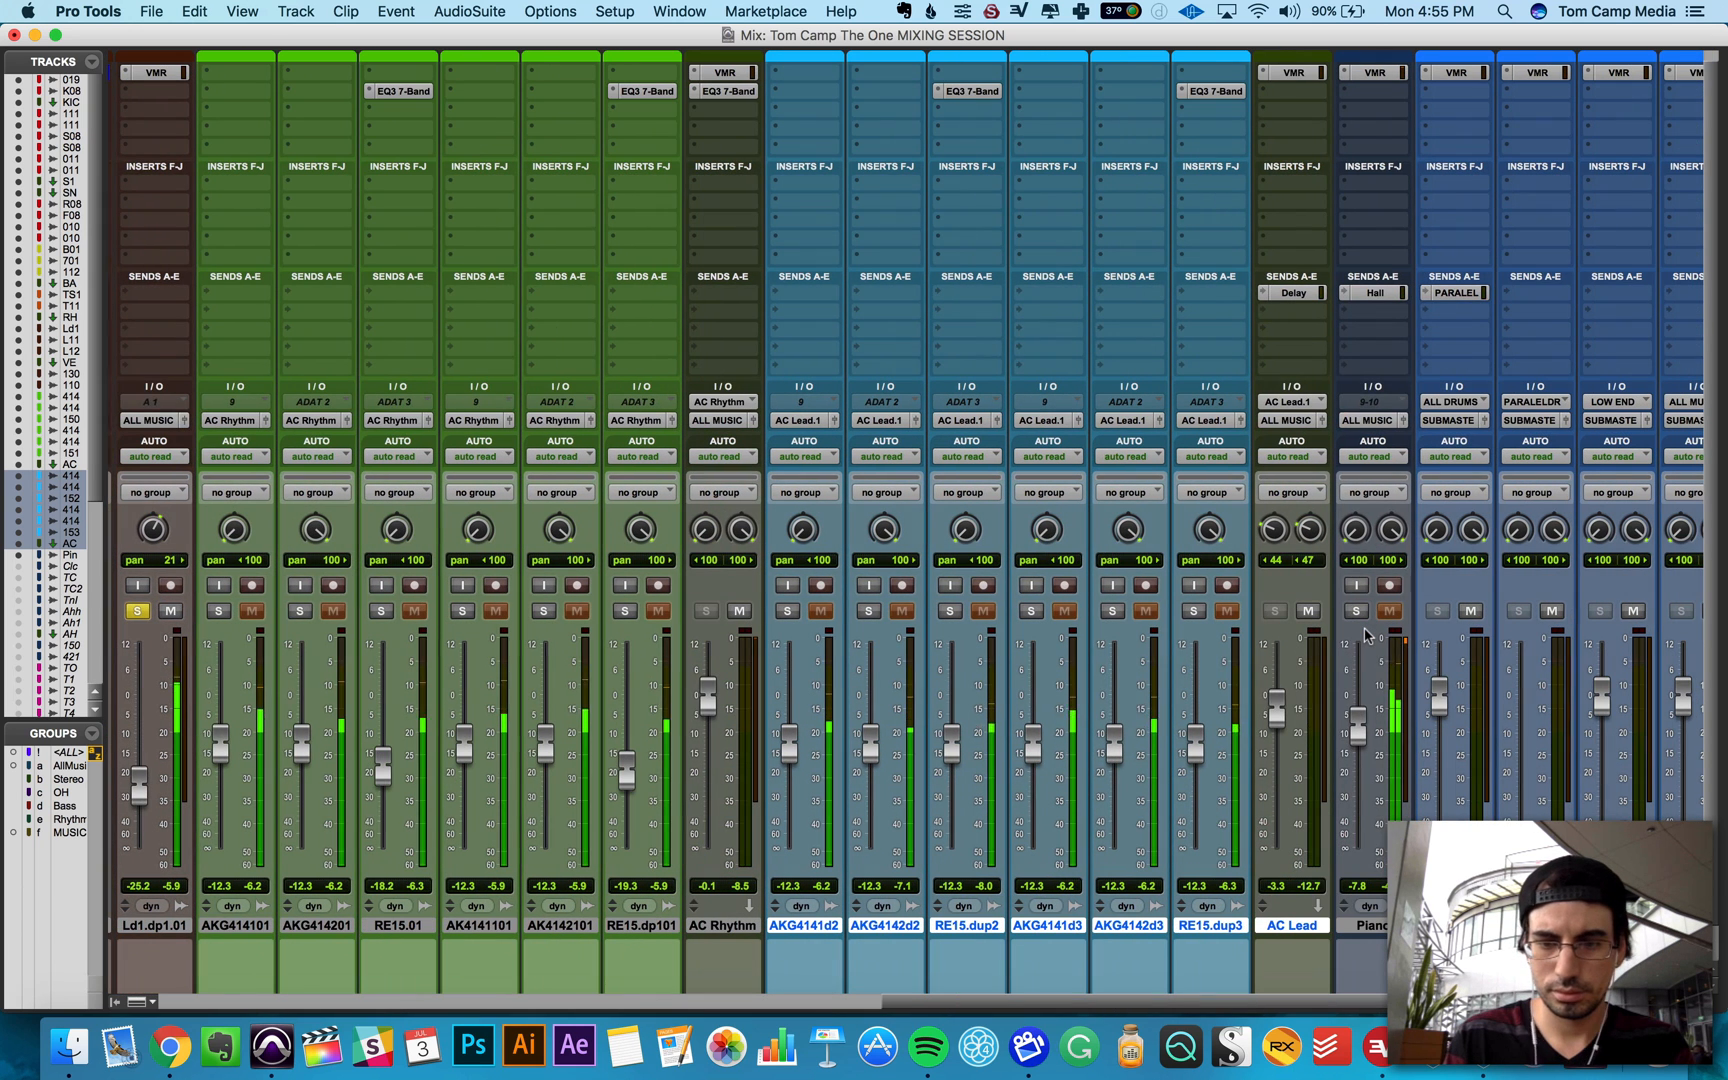
left_click(1356, 612)
left_click(1356, 612, "alt")
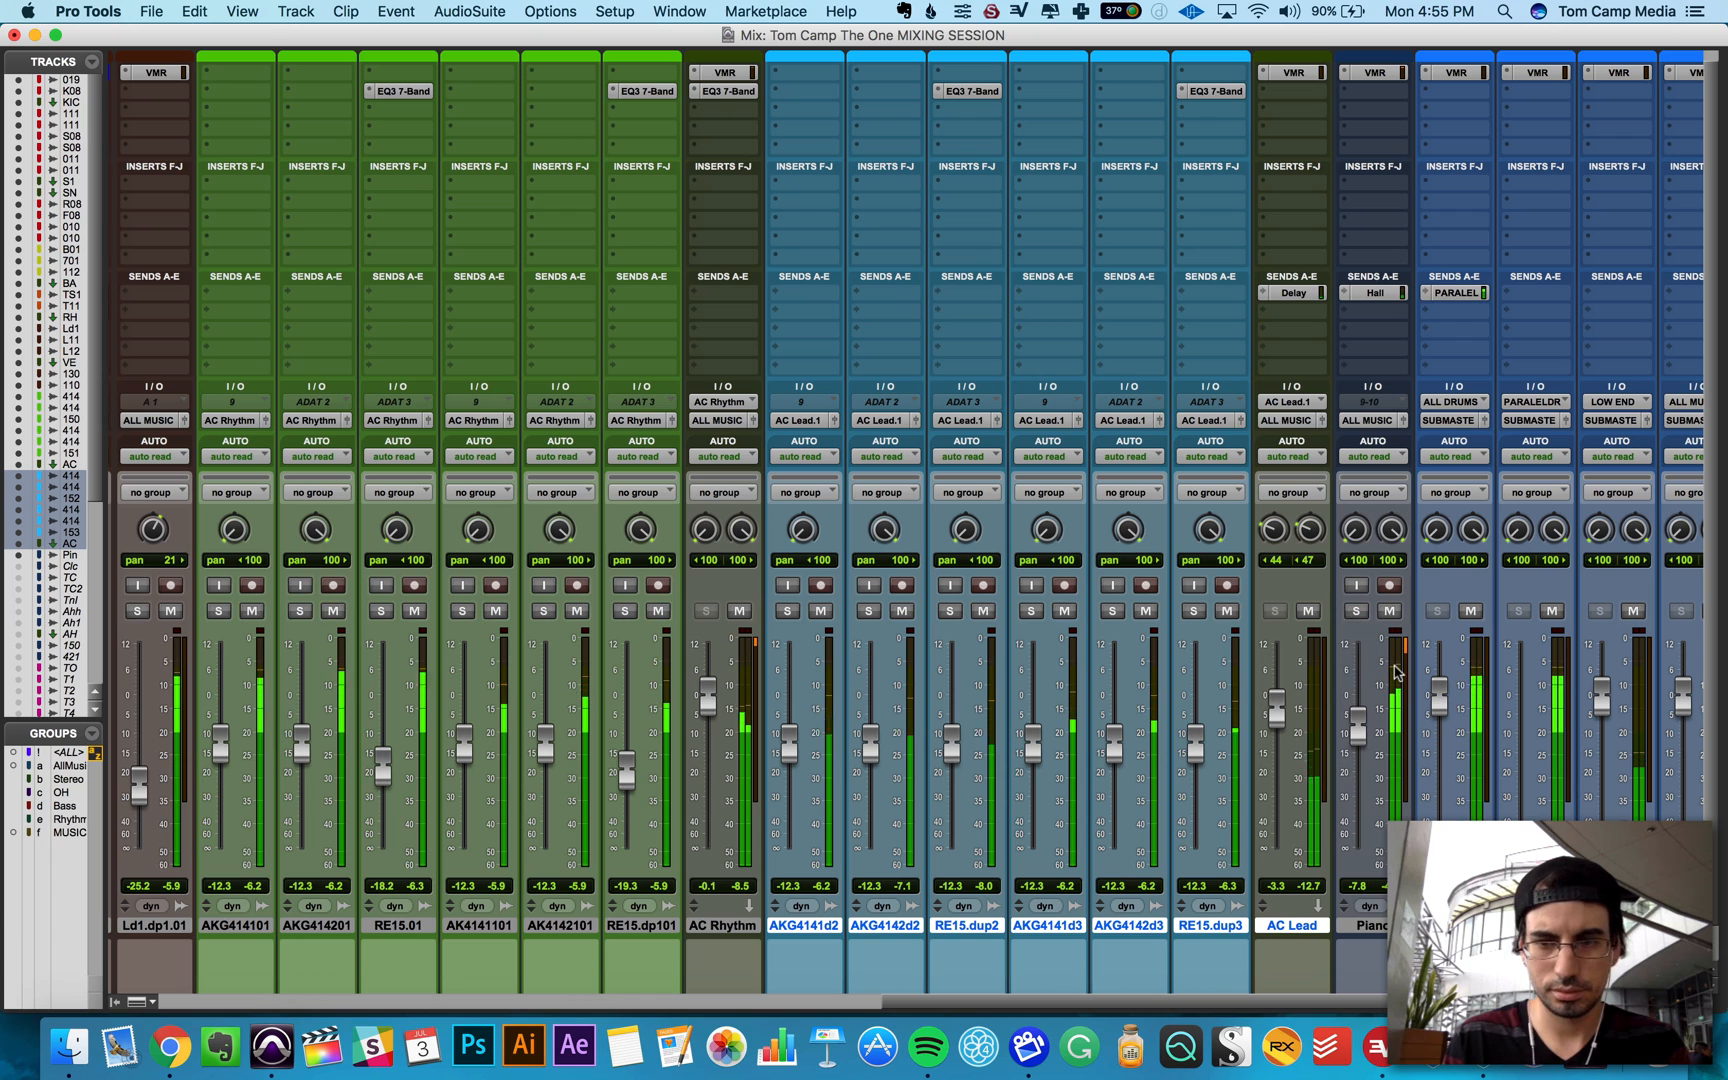
Step: Insert a mono EQ3 7-Band after the Virtual Mix Rack on Lead1.dup3.01
scroll(1397, 672, "left", 18)
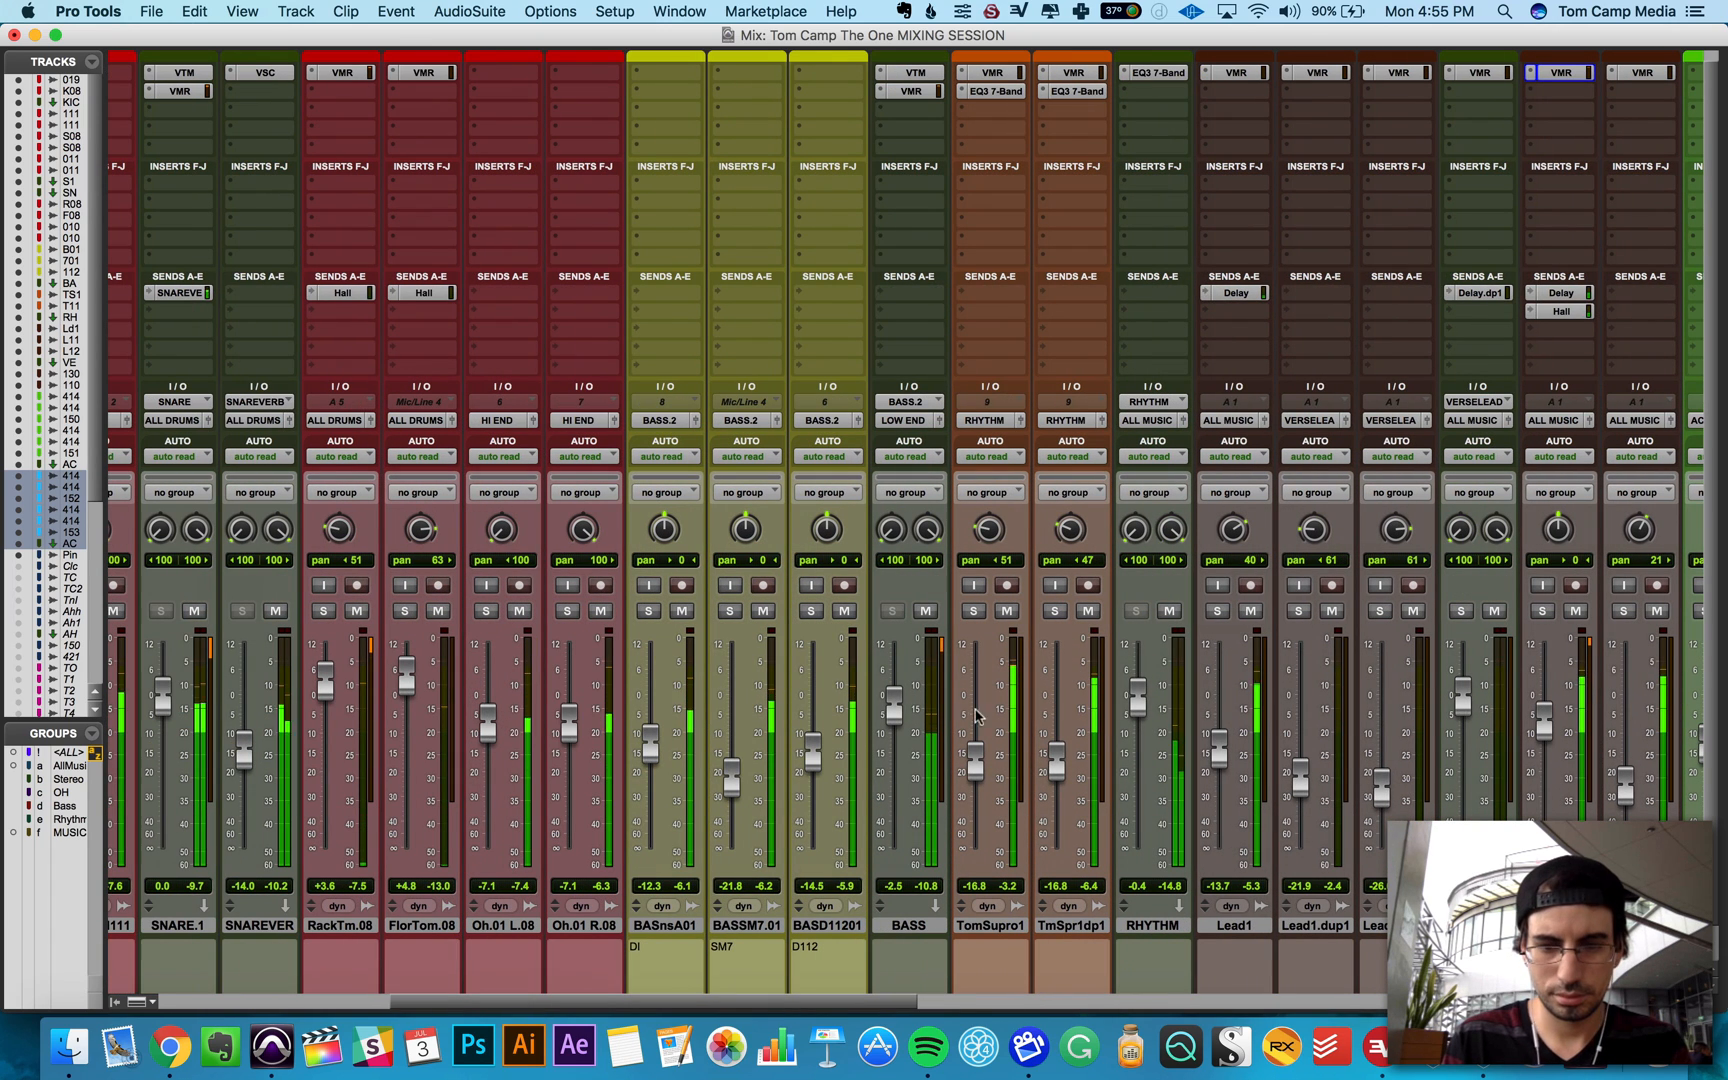
scroll(1250, 738, "right", 8)
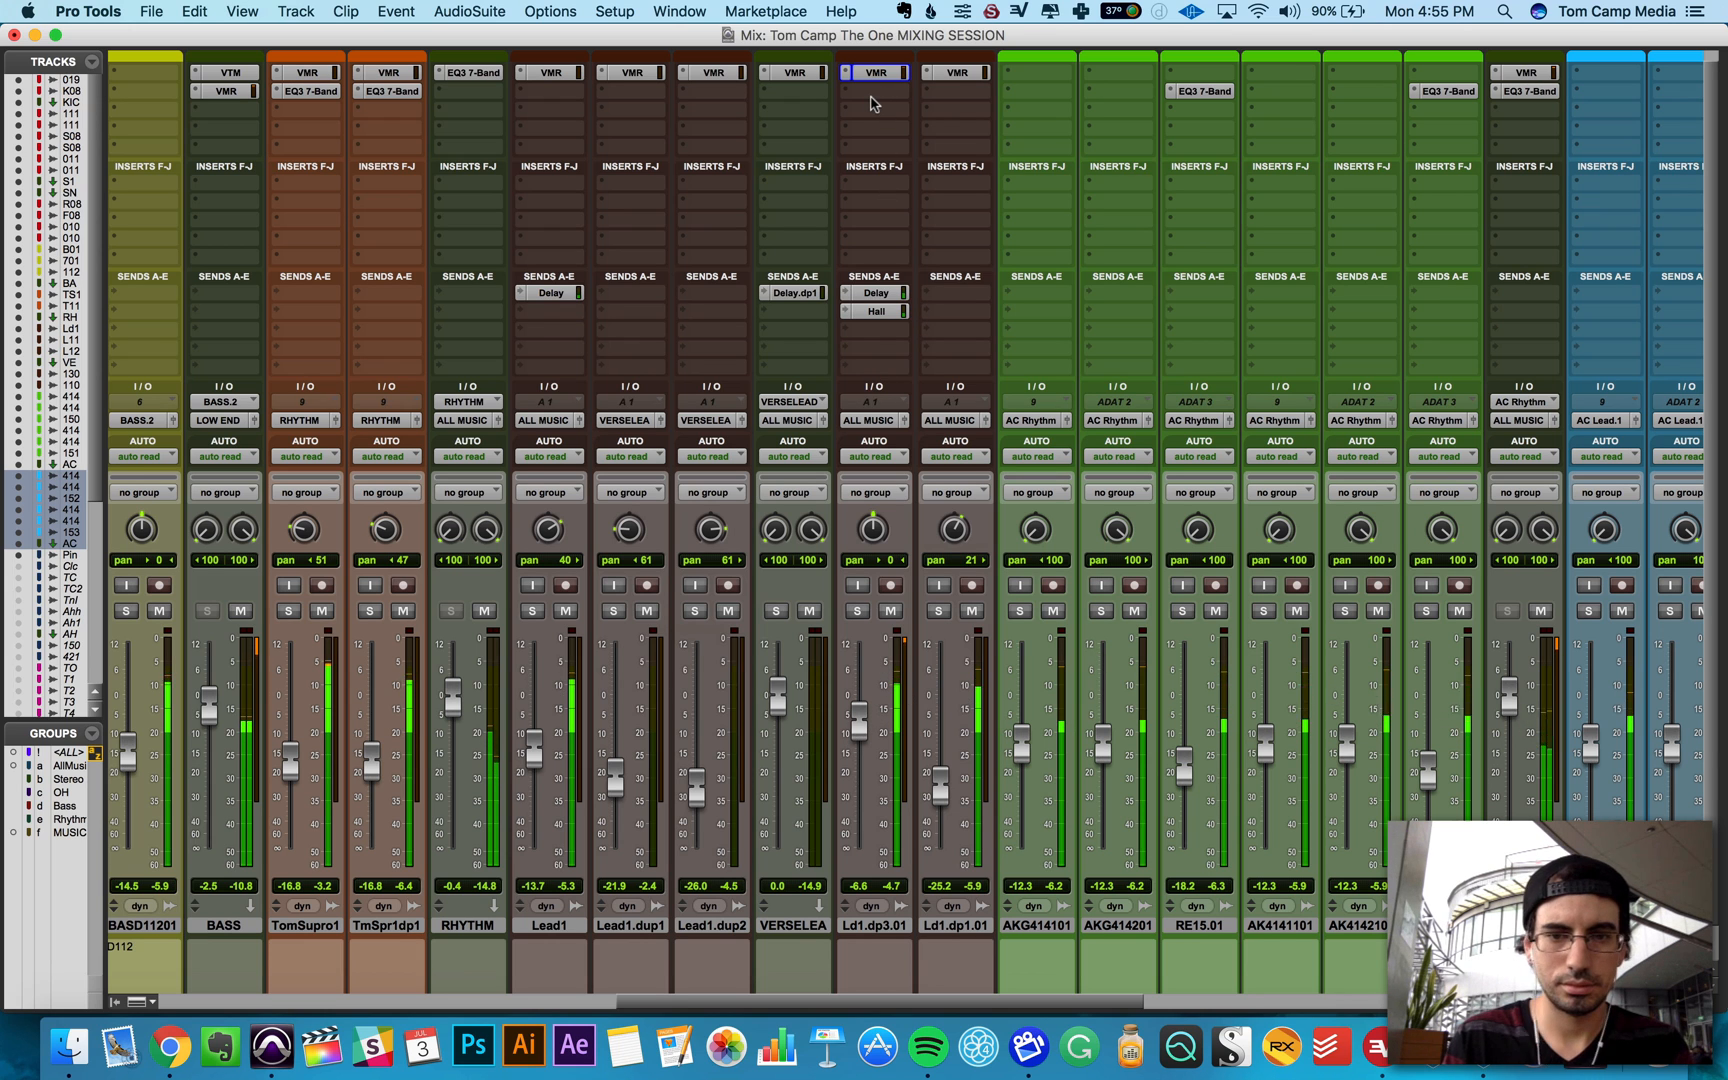
left_click(871, 97)
mouse_move(912, 132)
mouse_move(1040, 137)
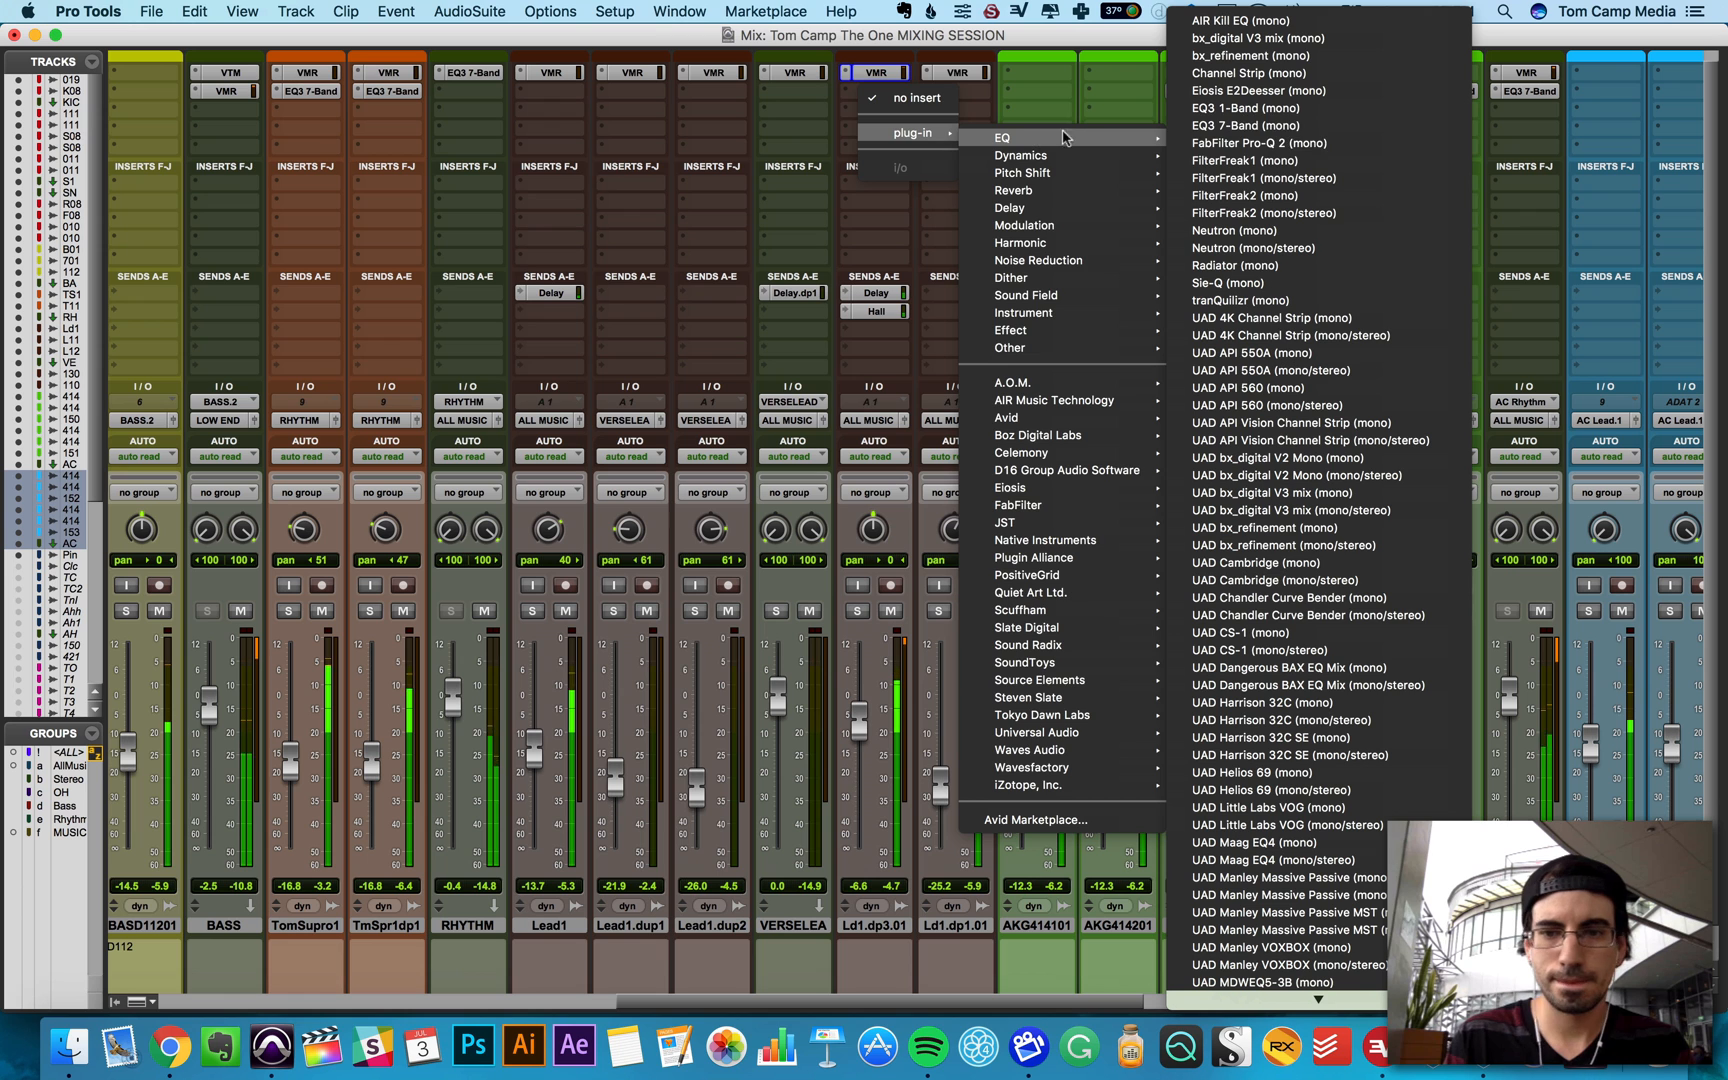
left_click(1250, 125)
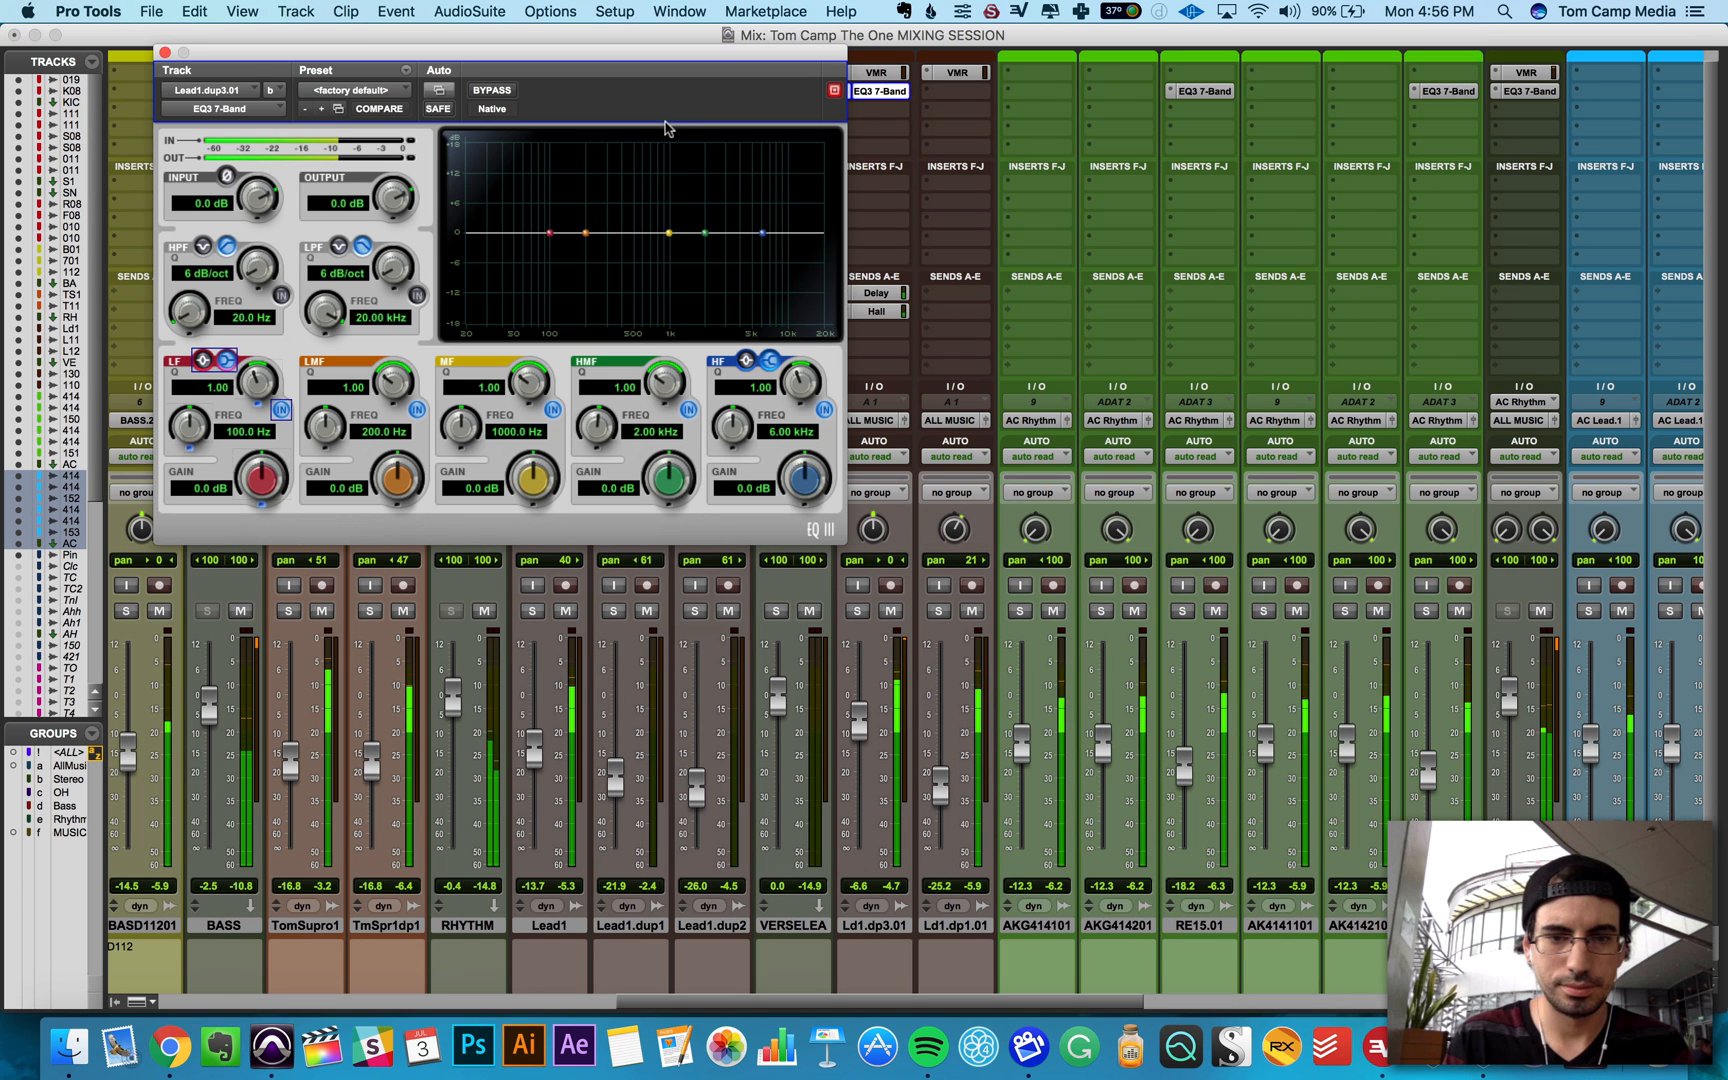
Step: Cut Lead1.dup3.01's HMF band by 2.8 dB at 2.08 kHz in the EQ3 7-Band and close the equalizer
mouse_move(707, 237)
left_mouse_down()
mouse_move(700, 185)
mouse_move(703, 246)
left_mouse_up()
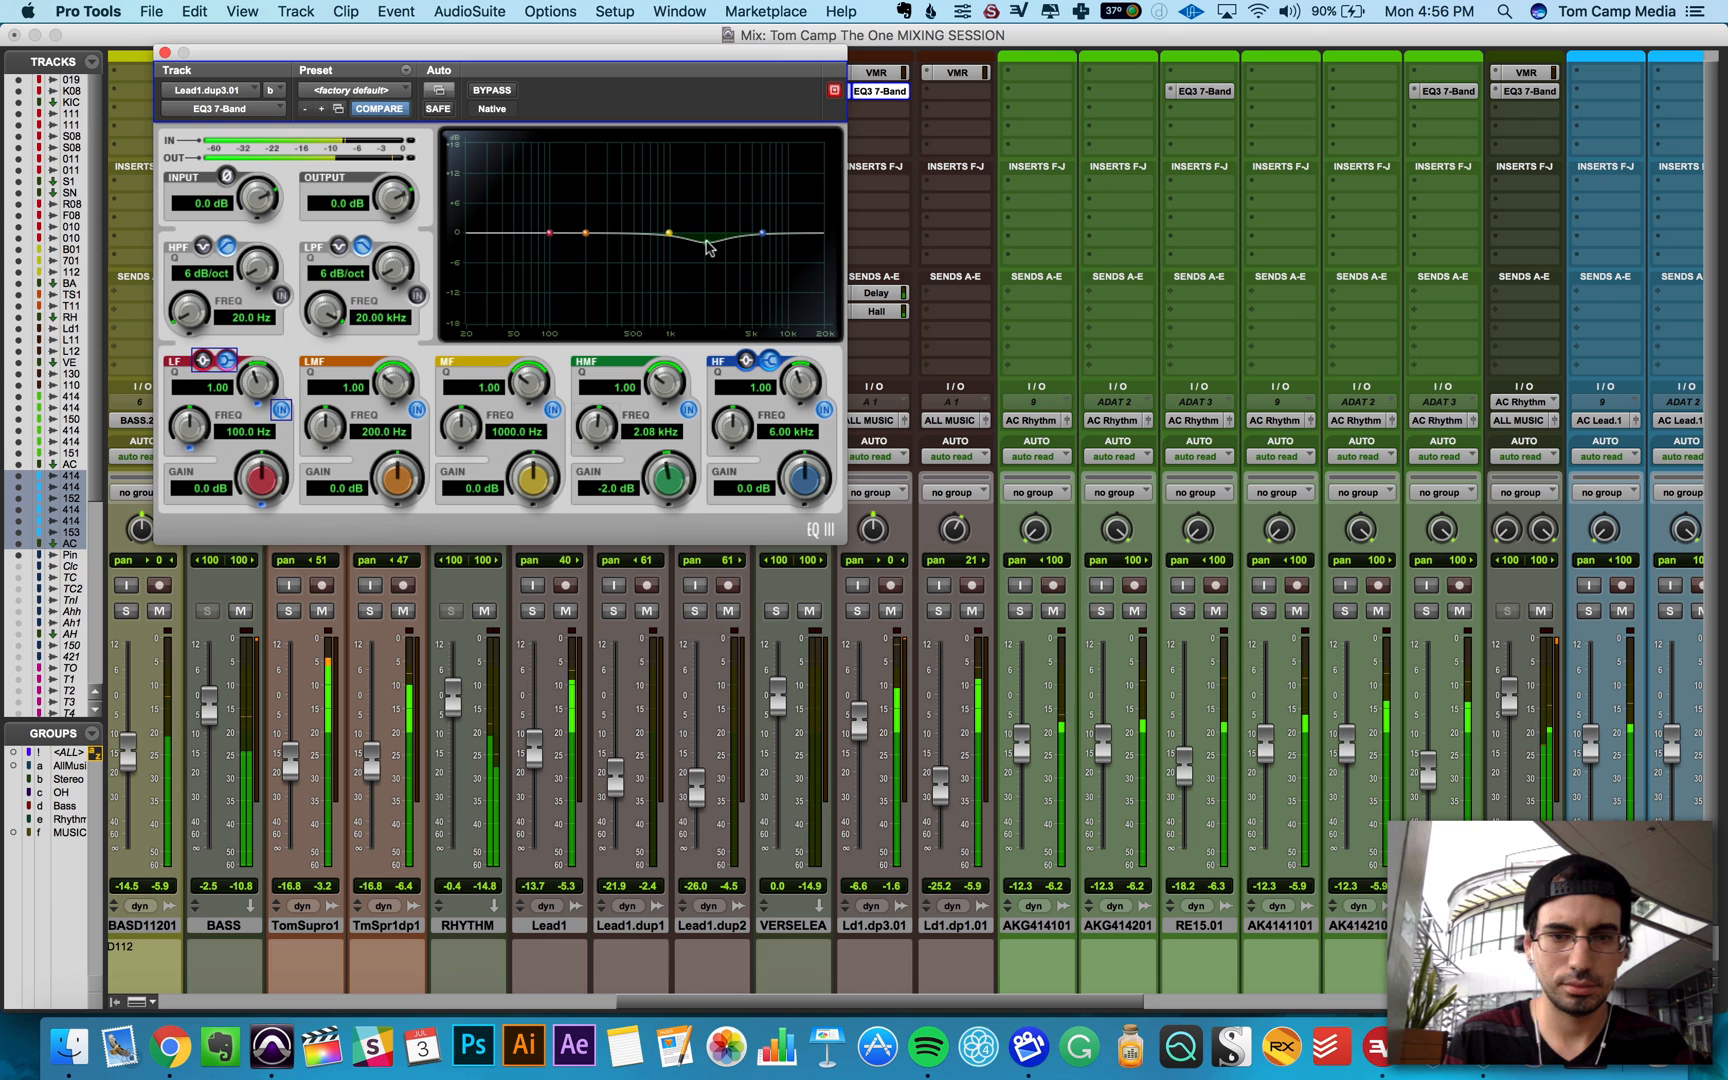
left_click_drag(706, 249, 705, 254)
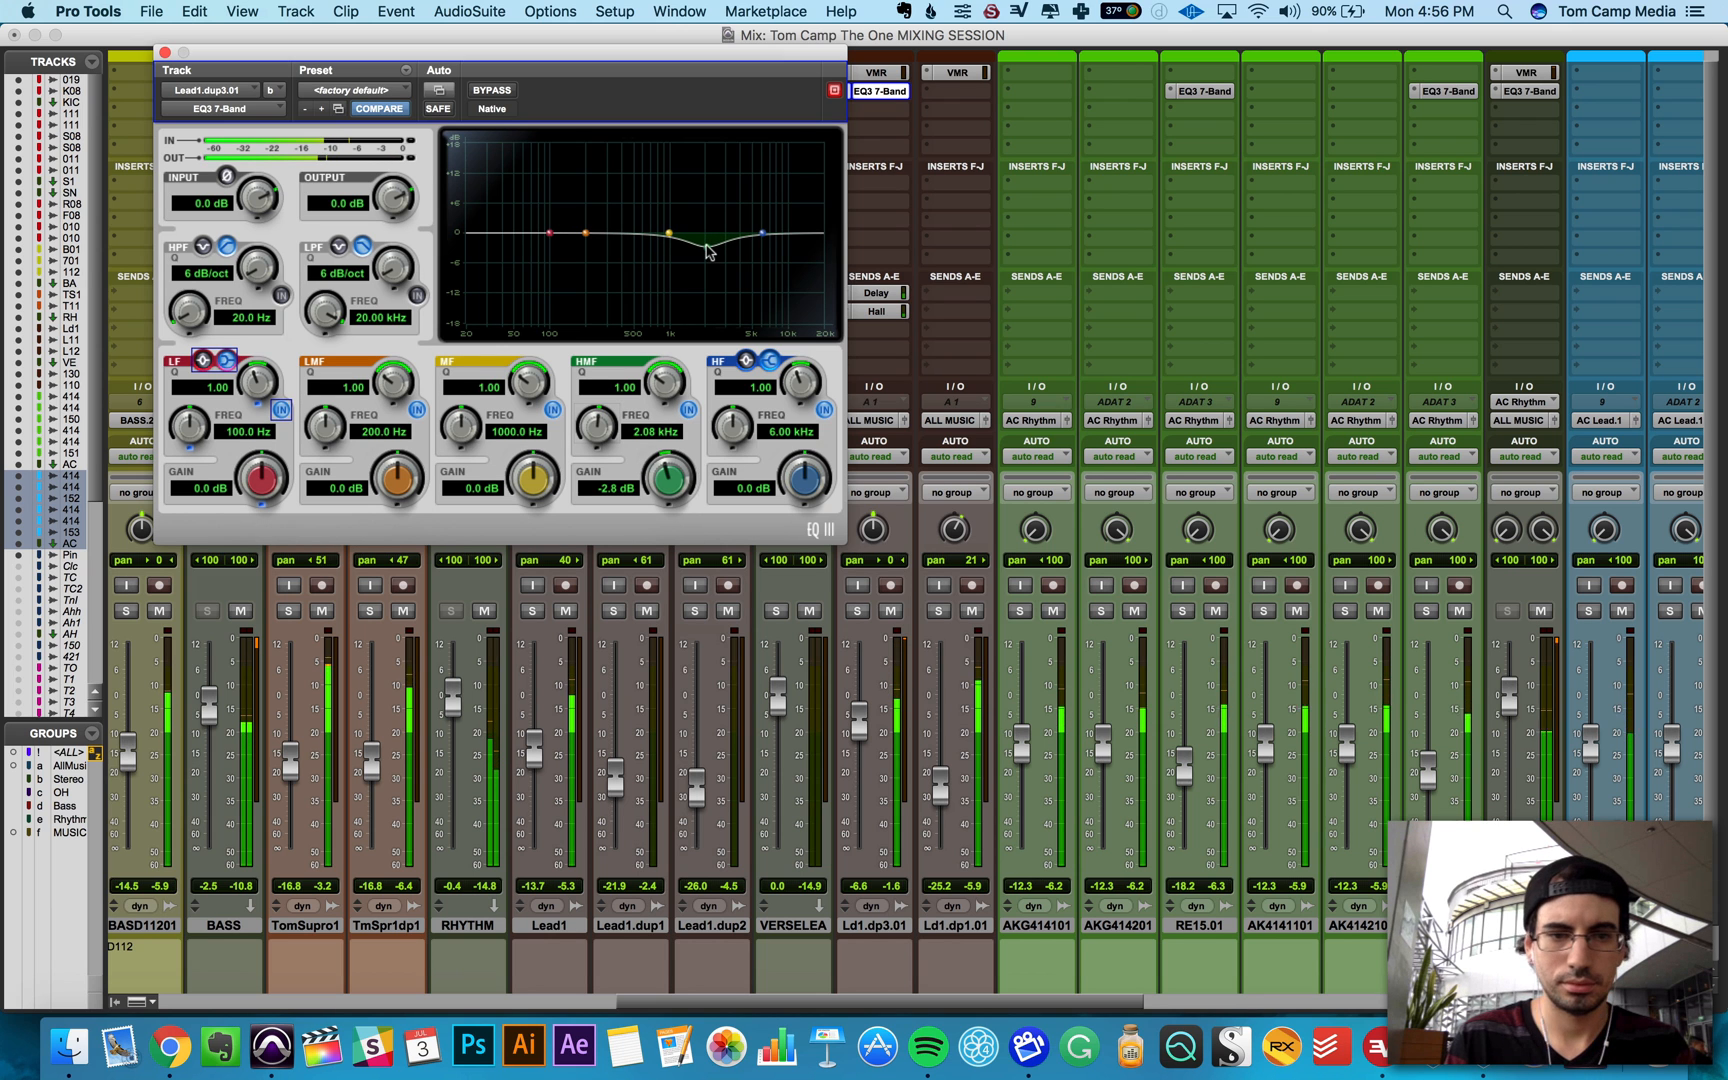
left_click(166, 51)
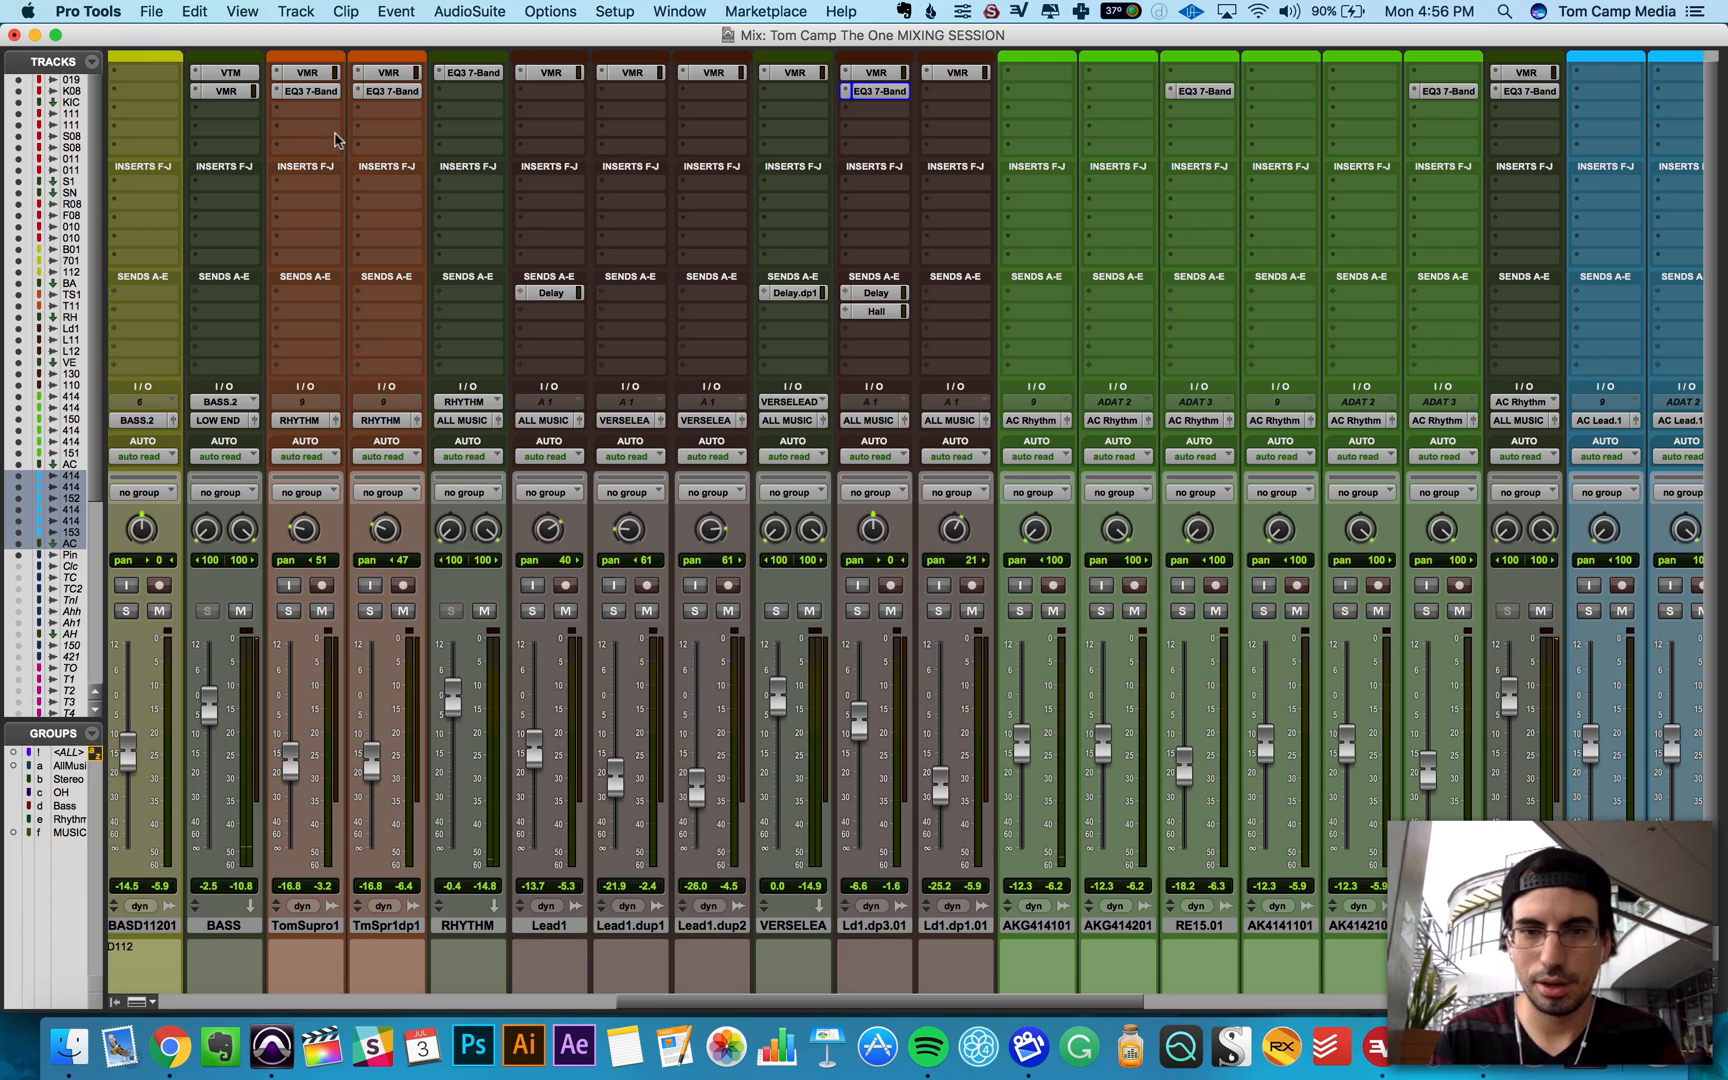
Step: Insert a stereo Slate Digital Virtual Mix Rack in the first insert slot of the SUBMASTER track
scroll(1131, 512, "right", 10)
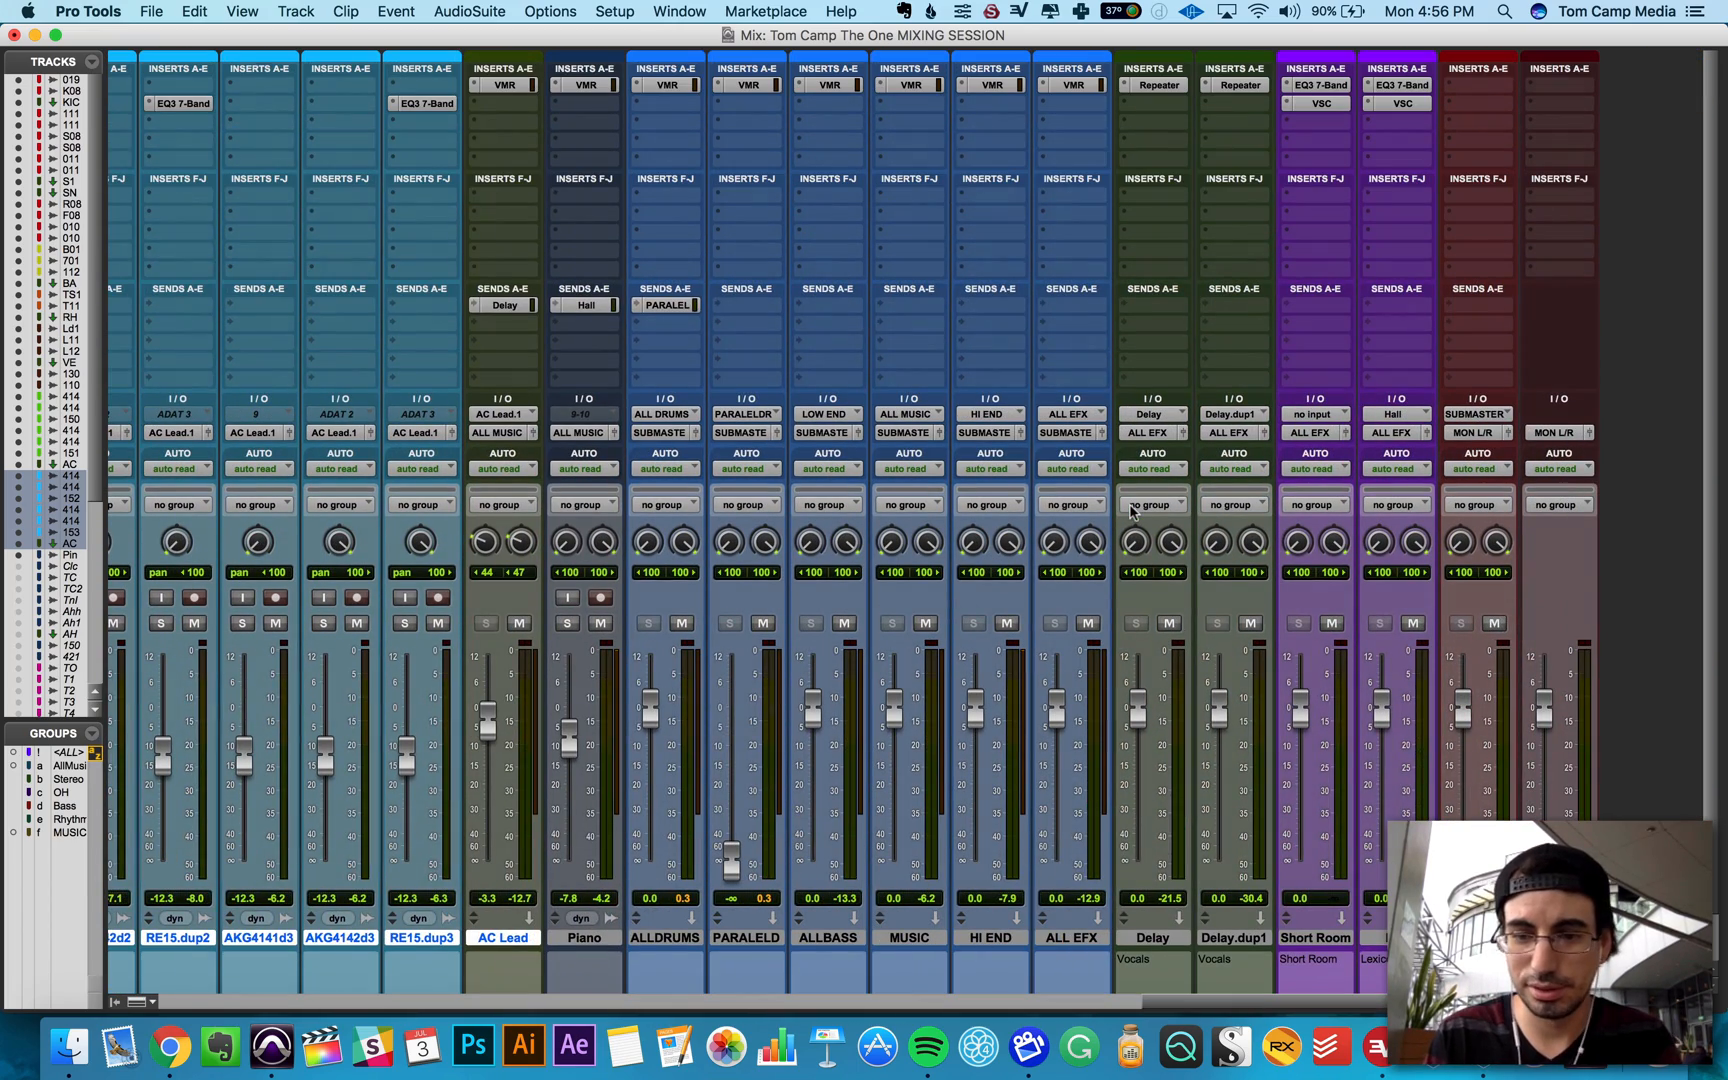
scroll(1131, 512, "left", 12)
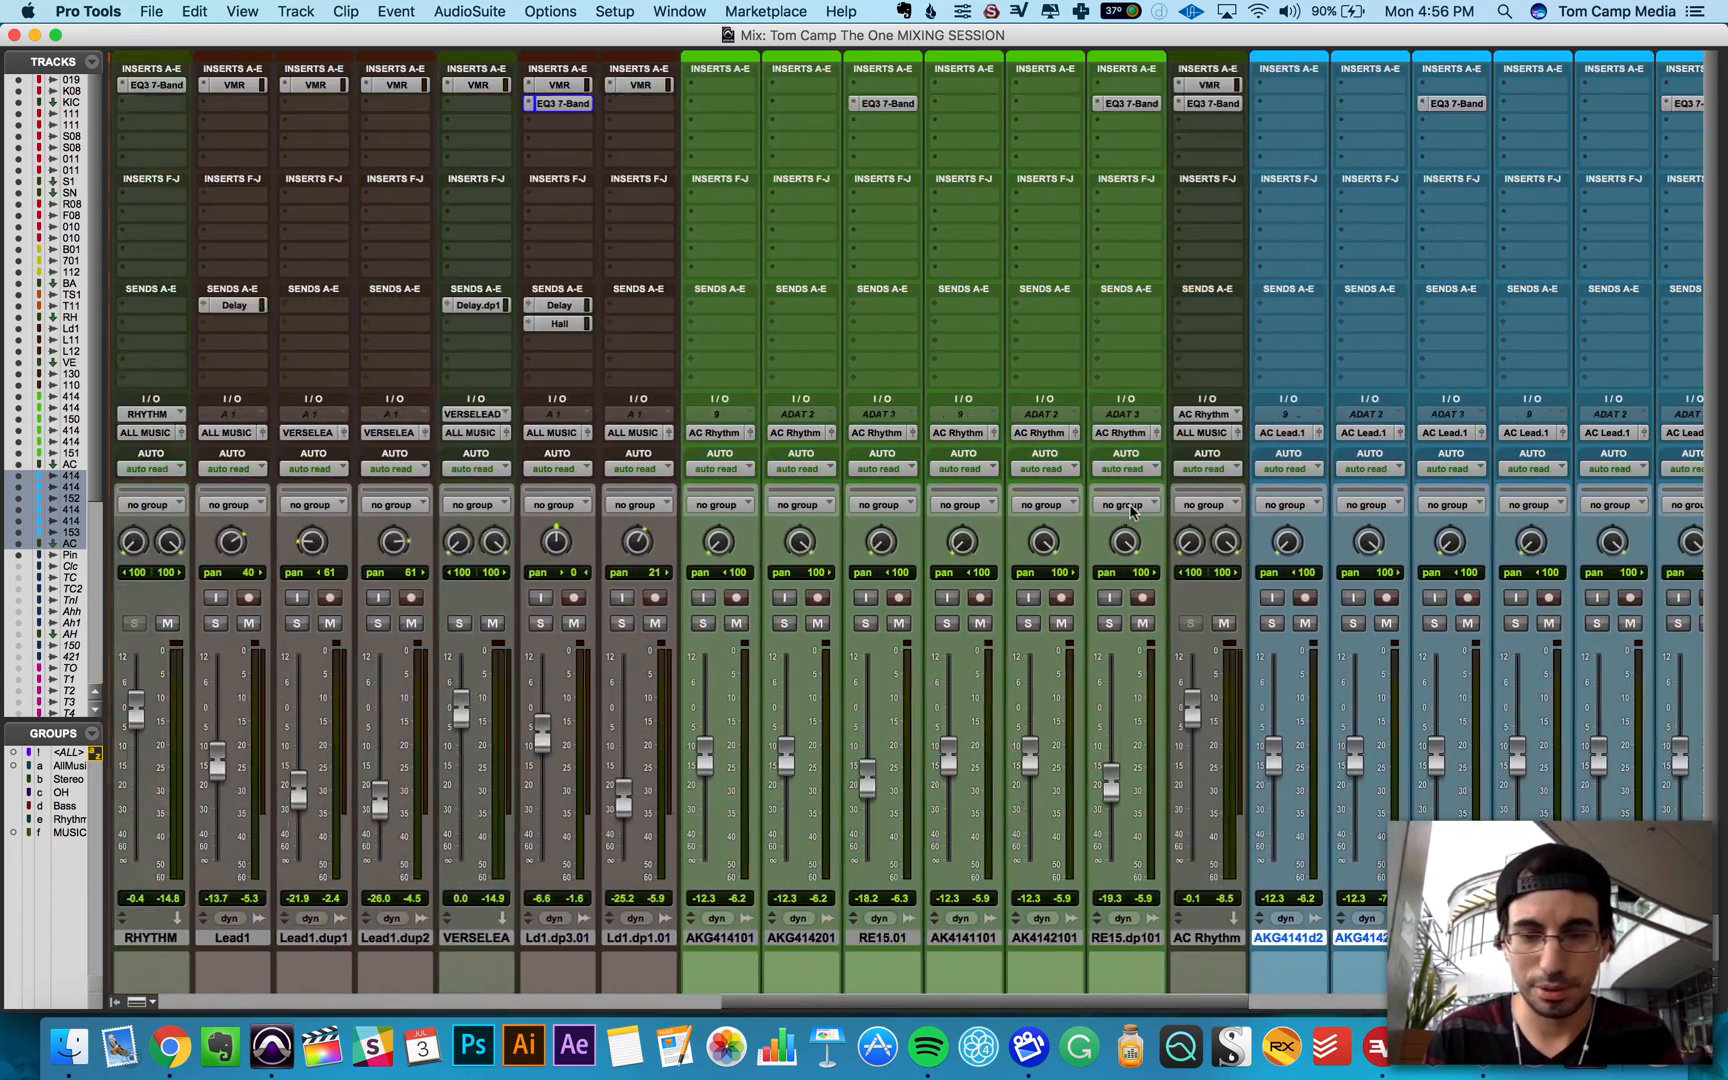
scroll(1131, 512, "right", 12)
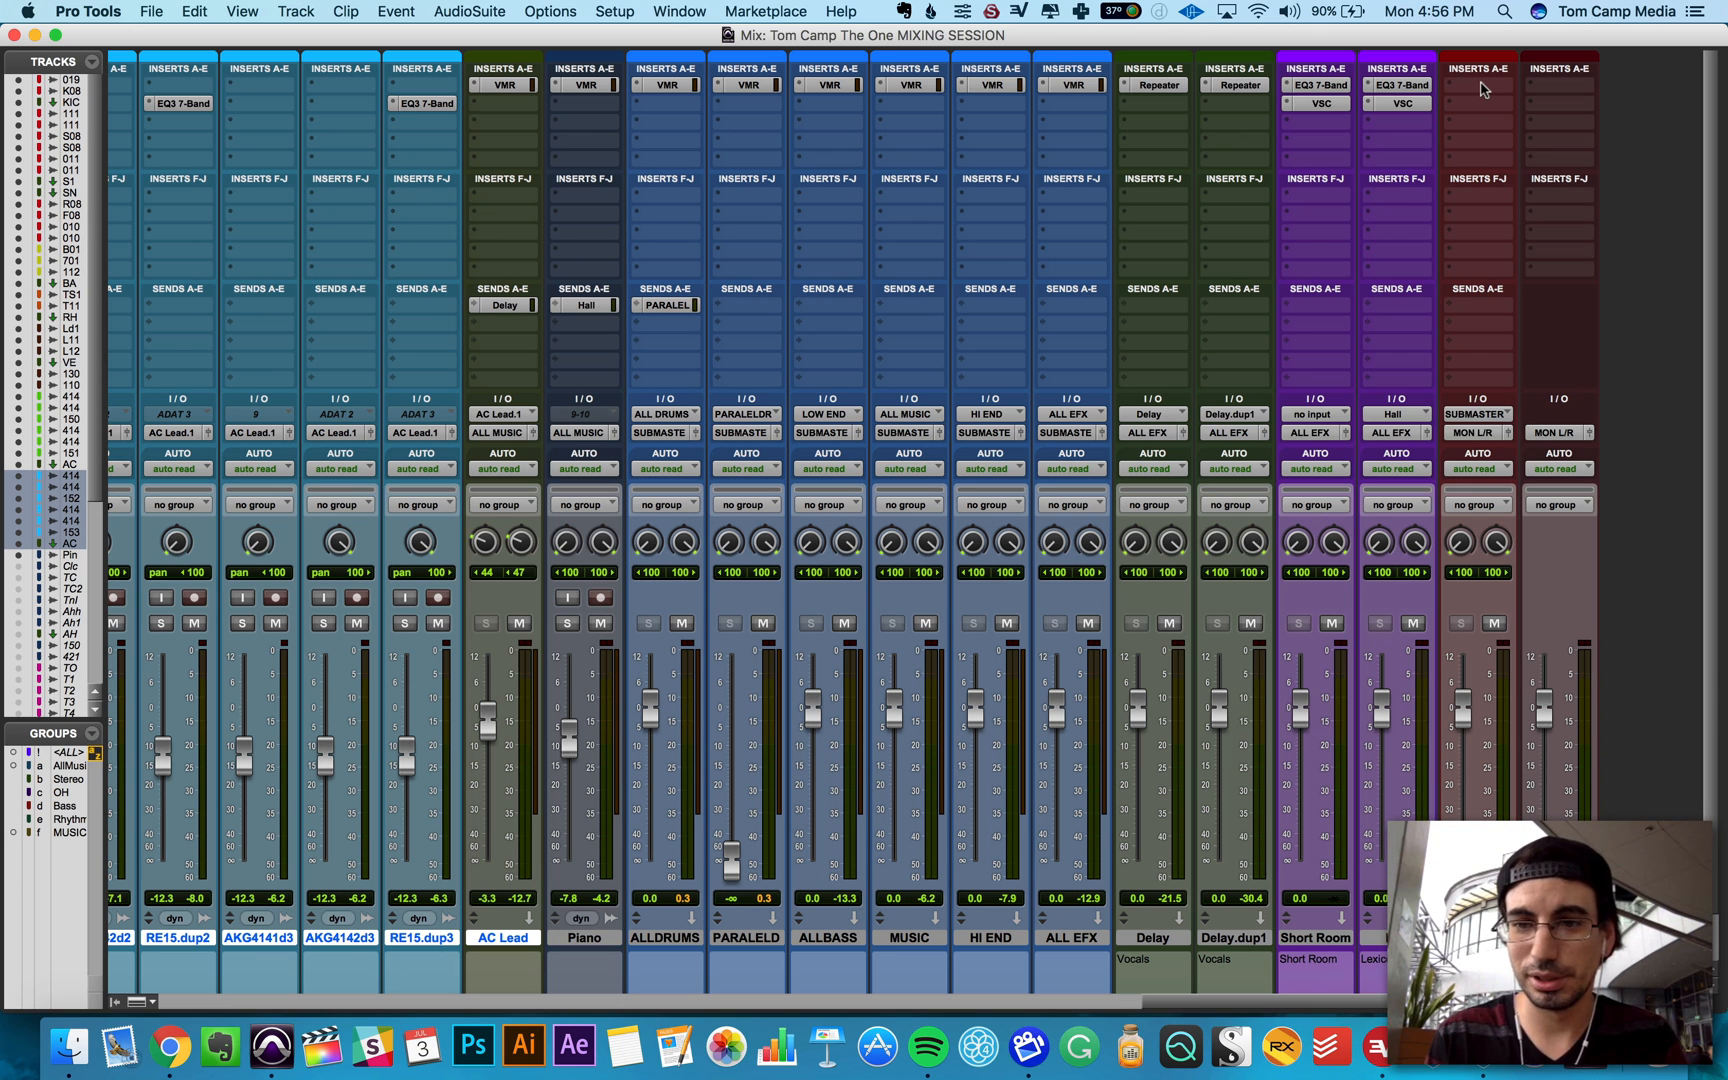
left_click(1499, 103)
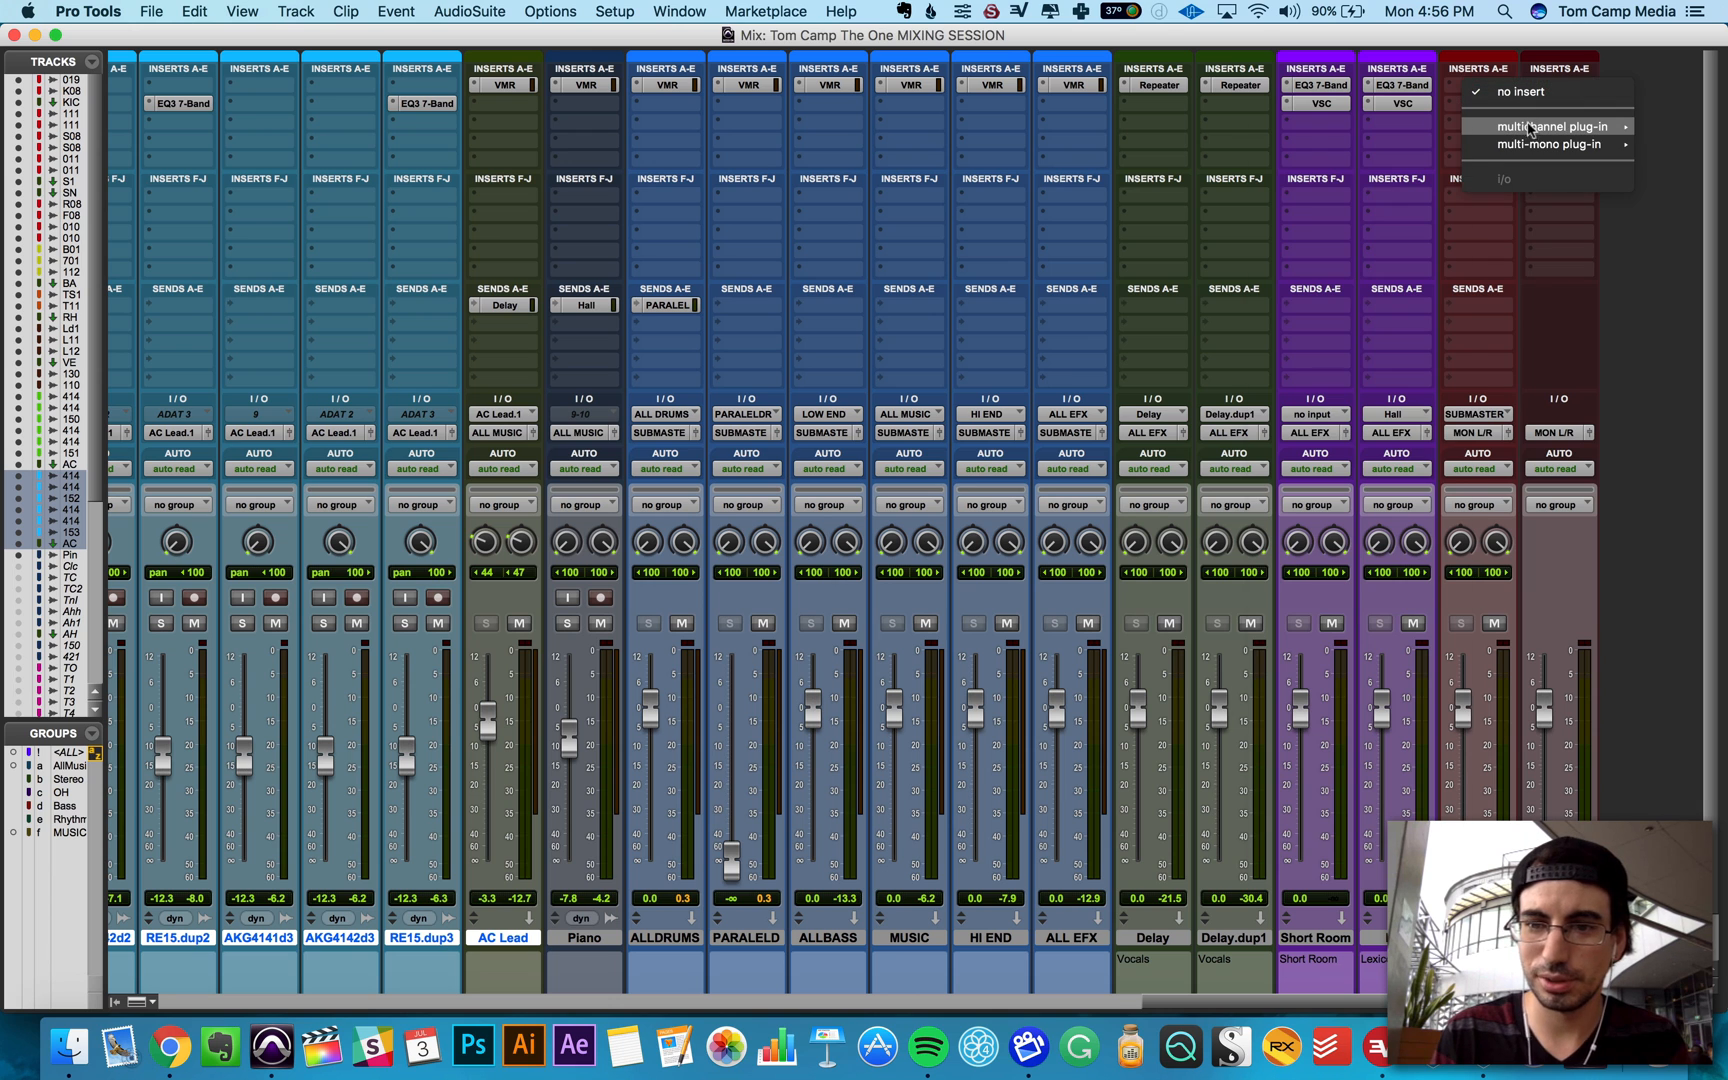
mouse_move(1545, 127)
mouse_move(1357, 625)
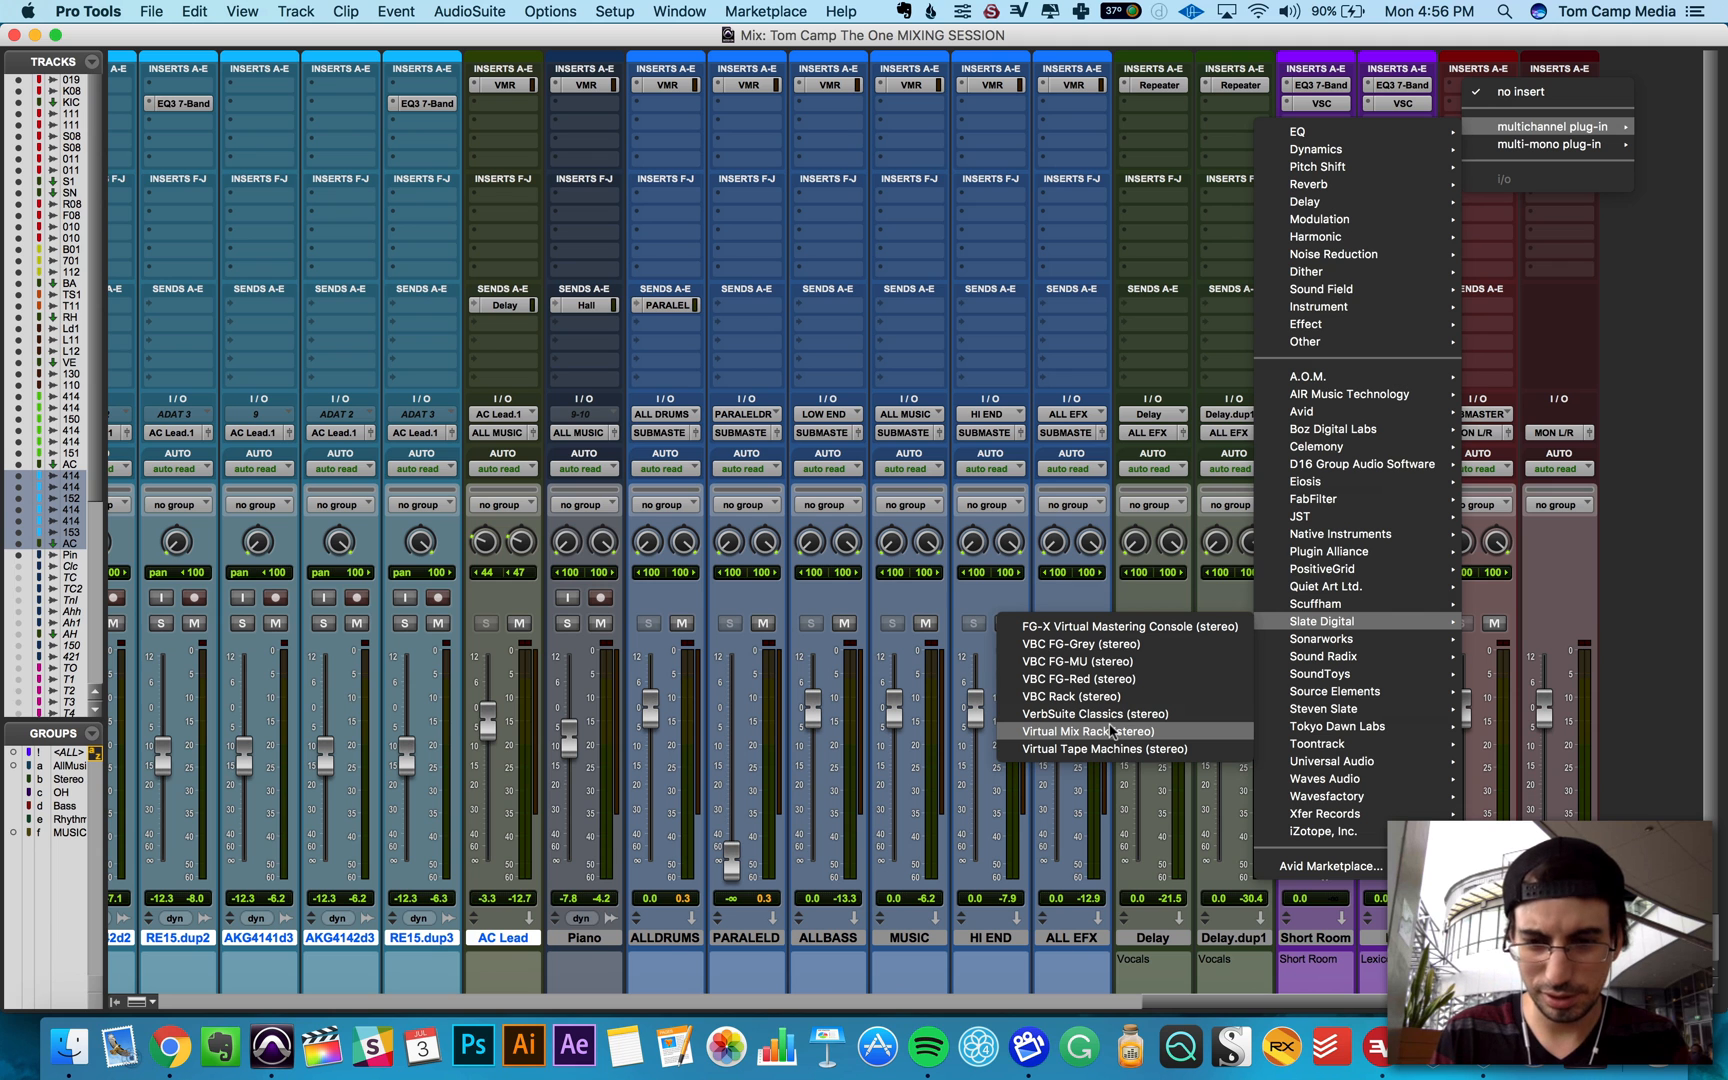
left_click(1110, 731)
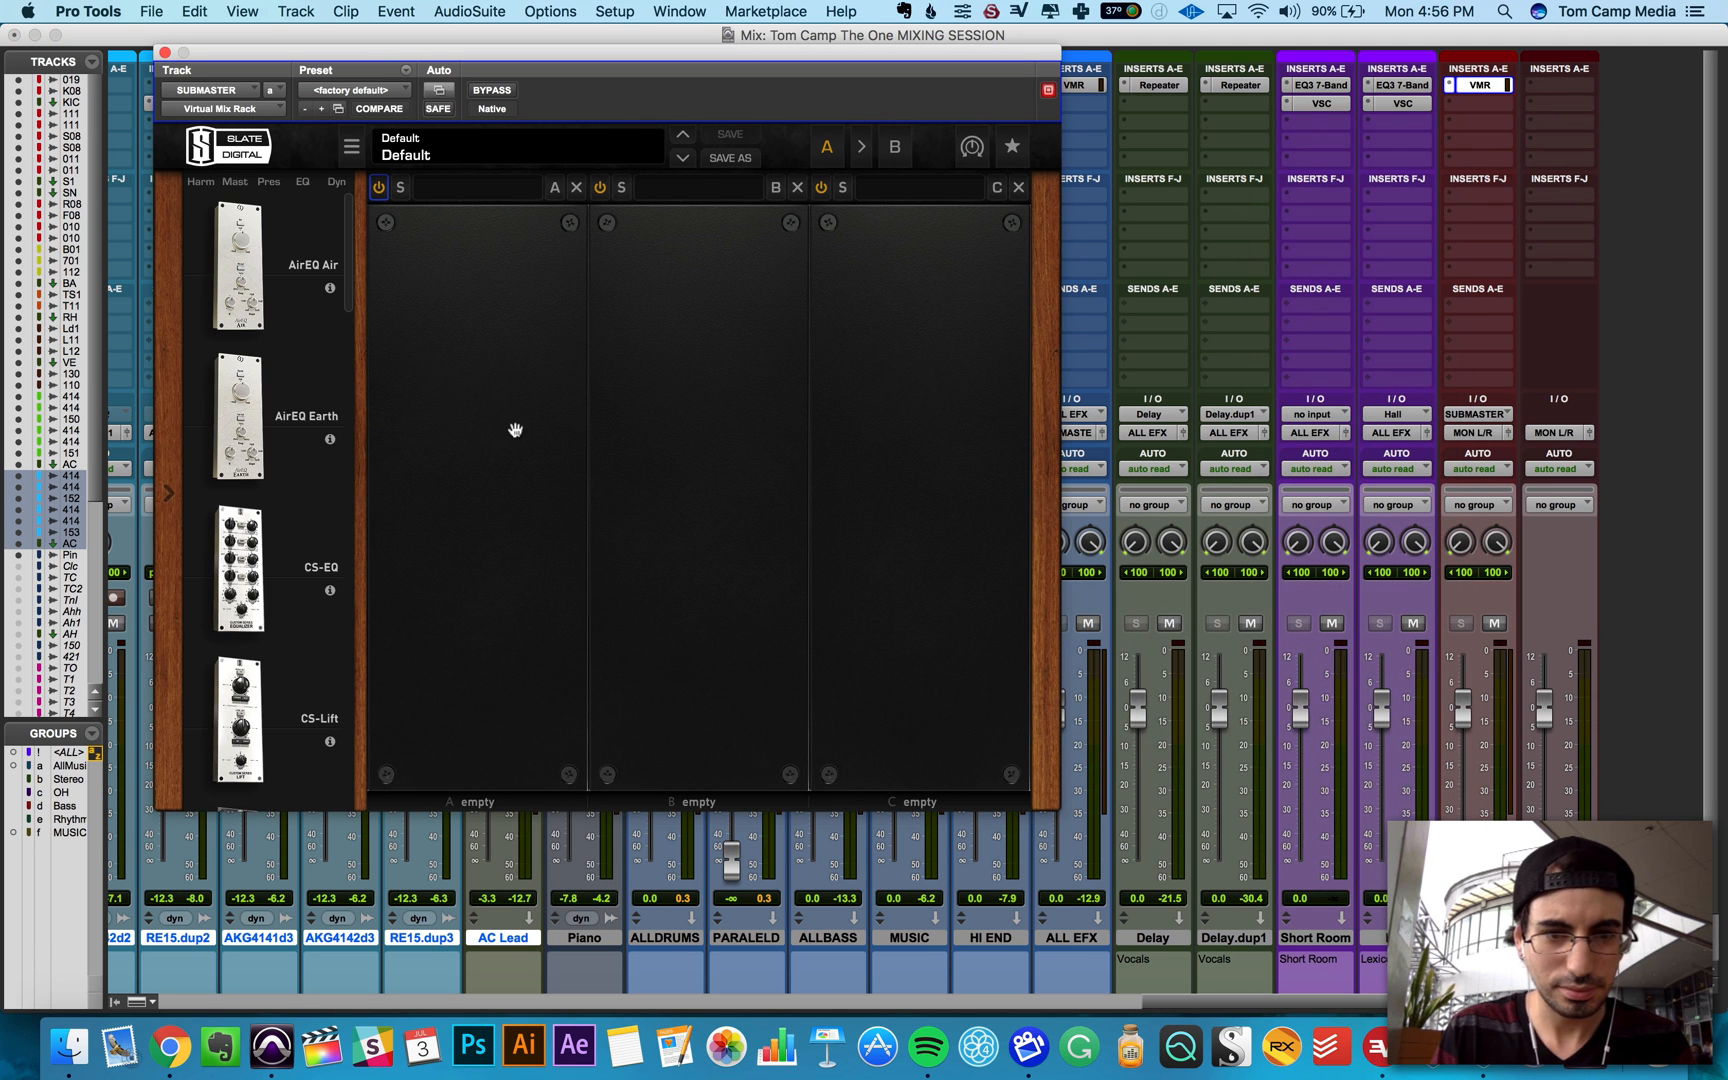
Step: Load VCC Channel into the first rack slot with linked input at -8.16 dB and output at +8.16 dB, and close the rack
left_click_drag(374, 56, 1008, 157)
scroll(842, 534, "down", 5)
scroll(842, 534, "down", 10)
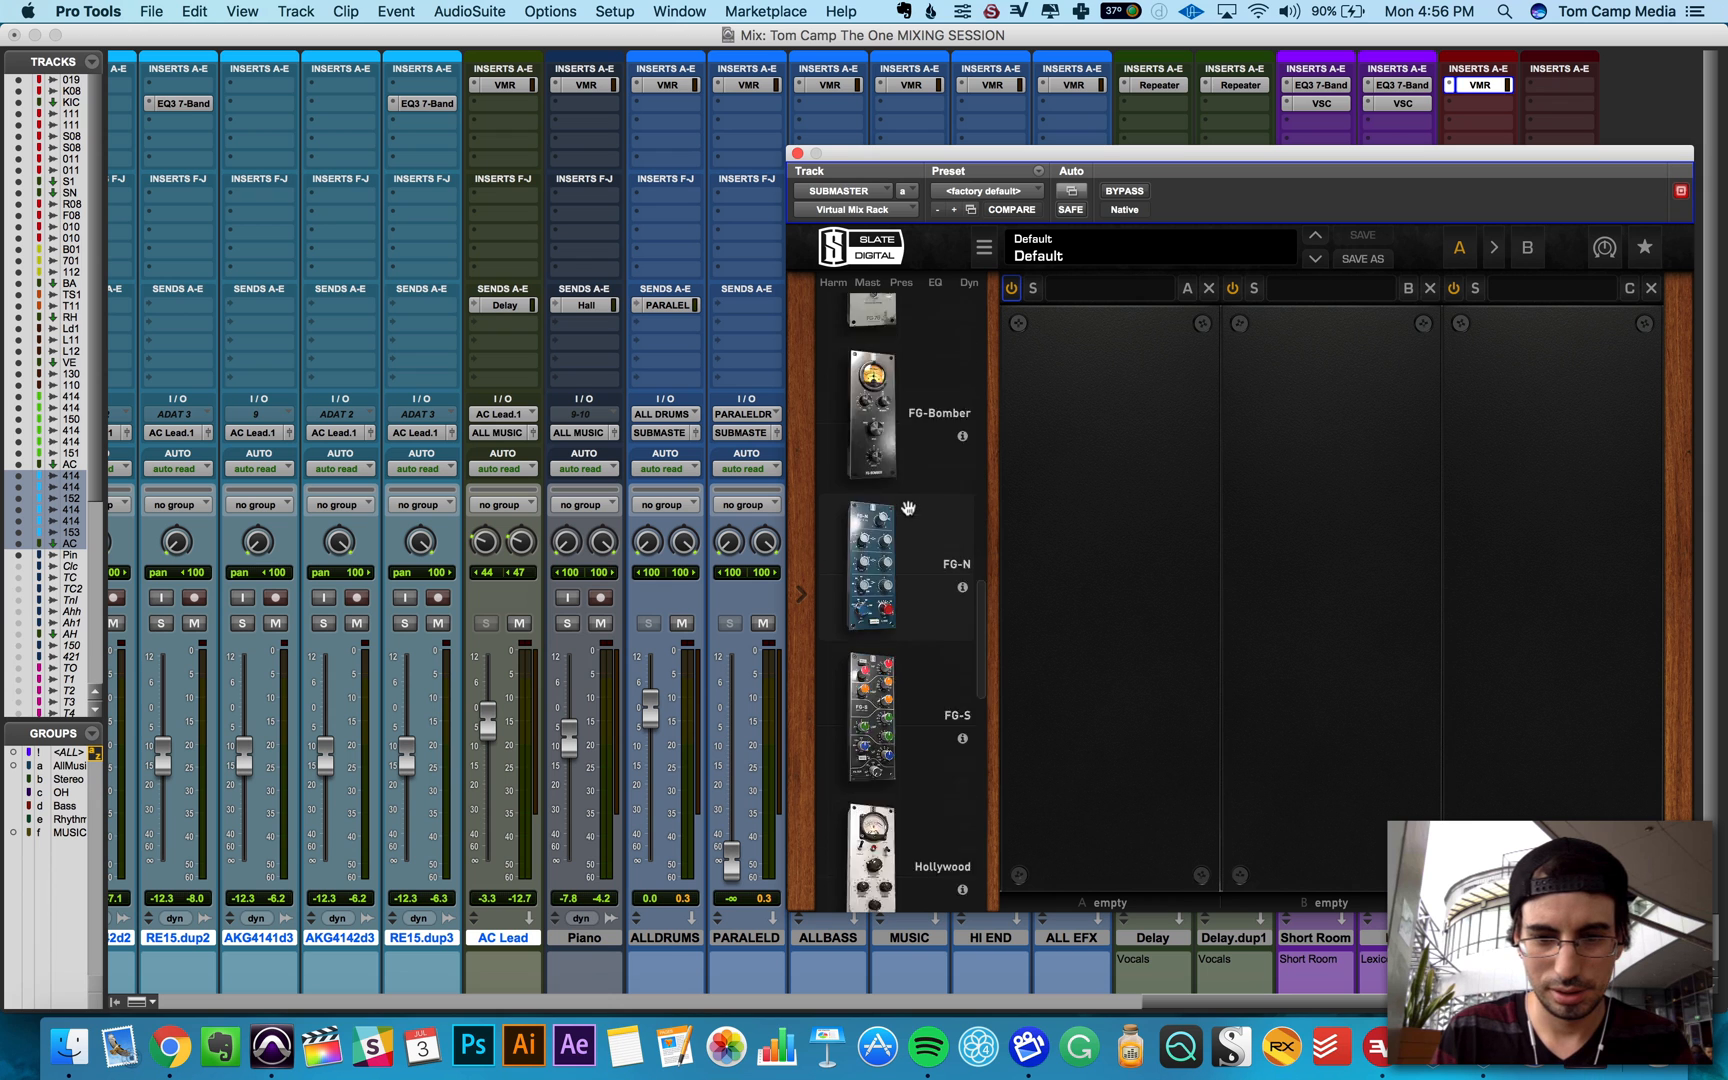
left_click_drag(877, 676, 1058, 590)
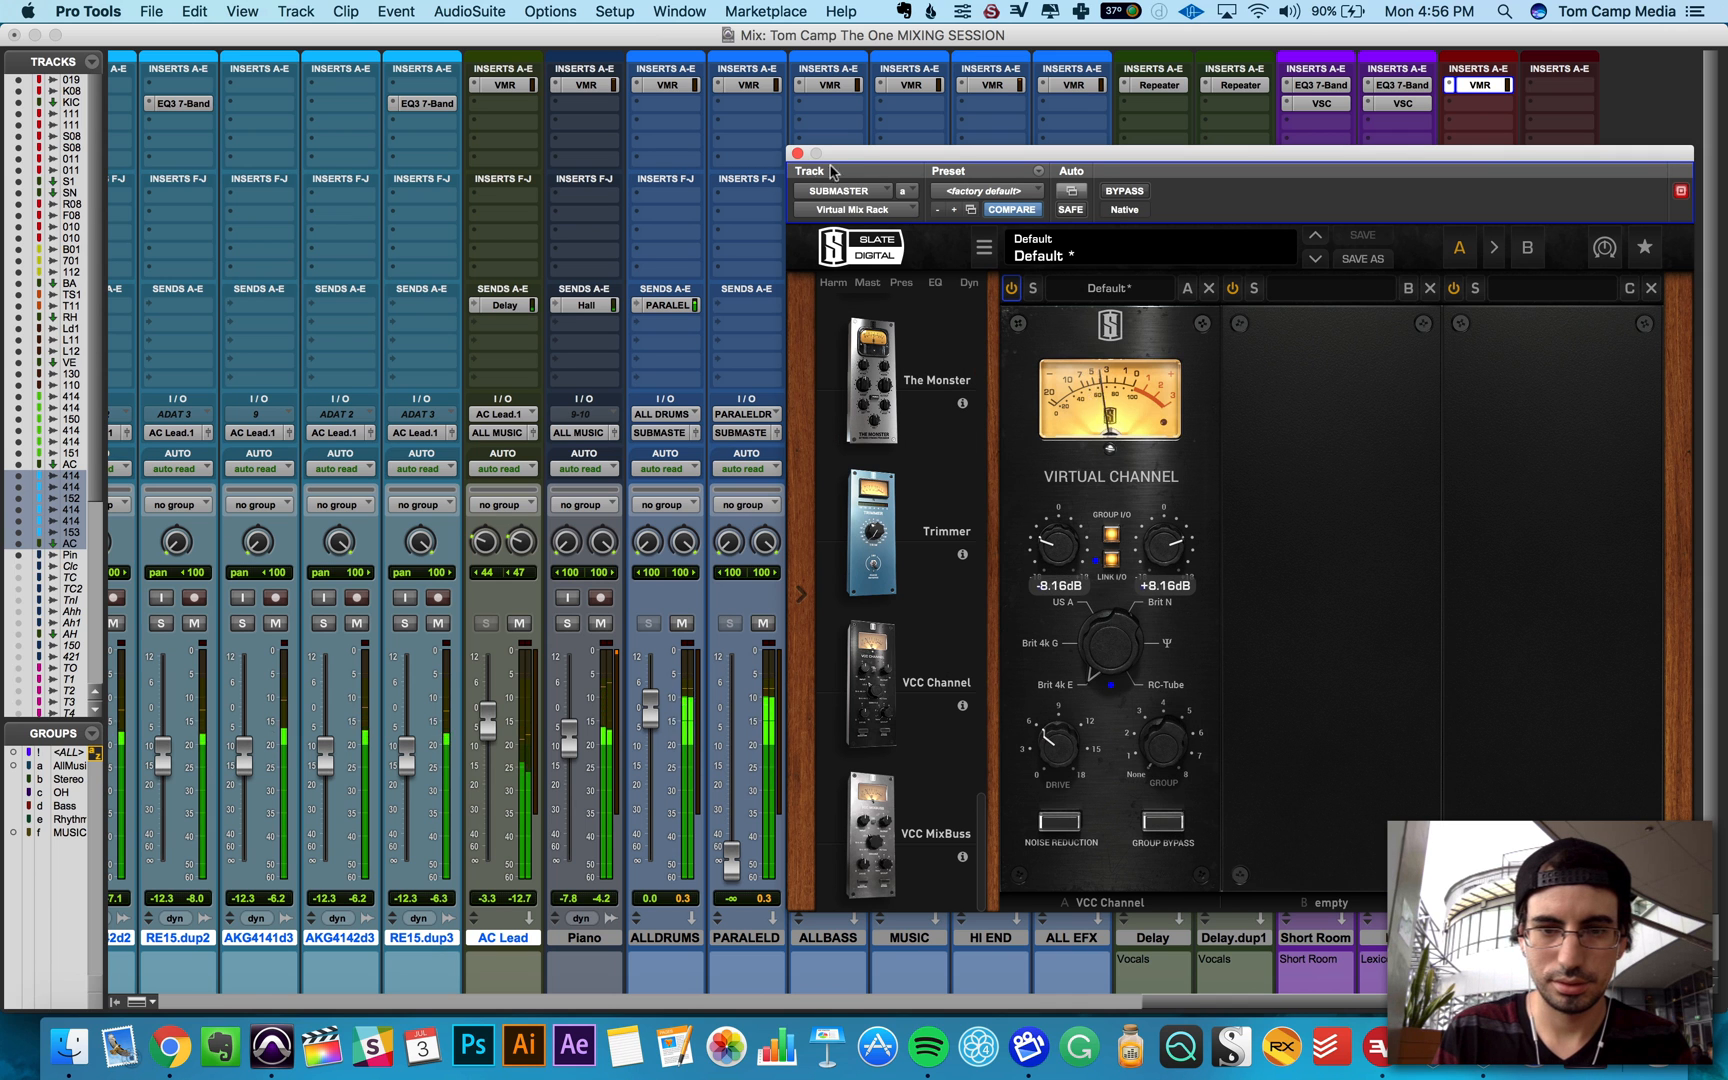
left_click(797, 155)
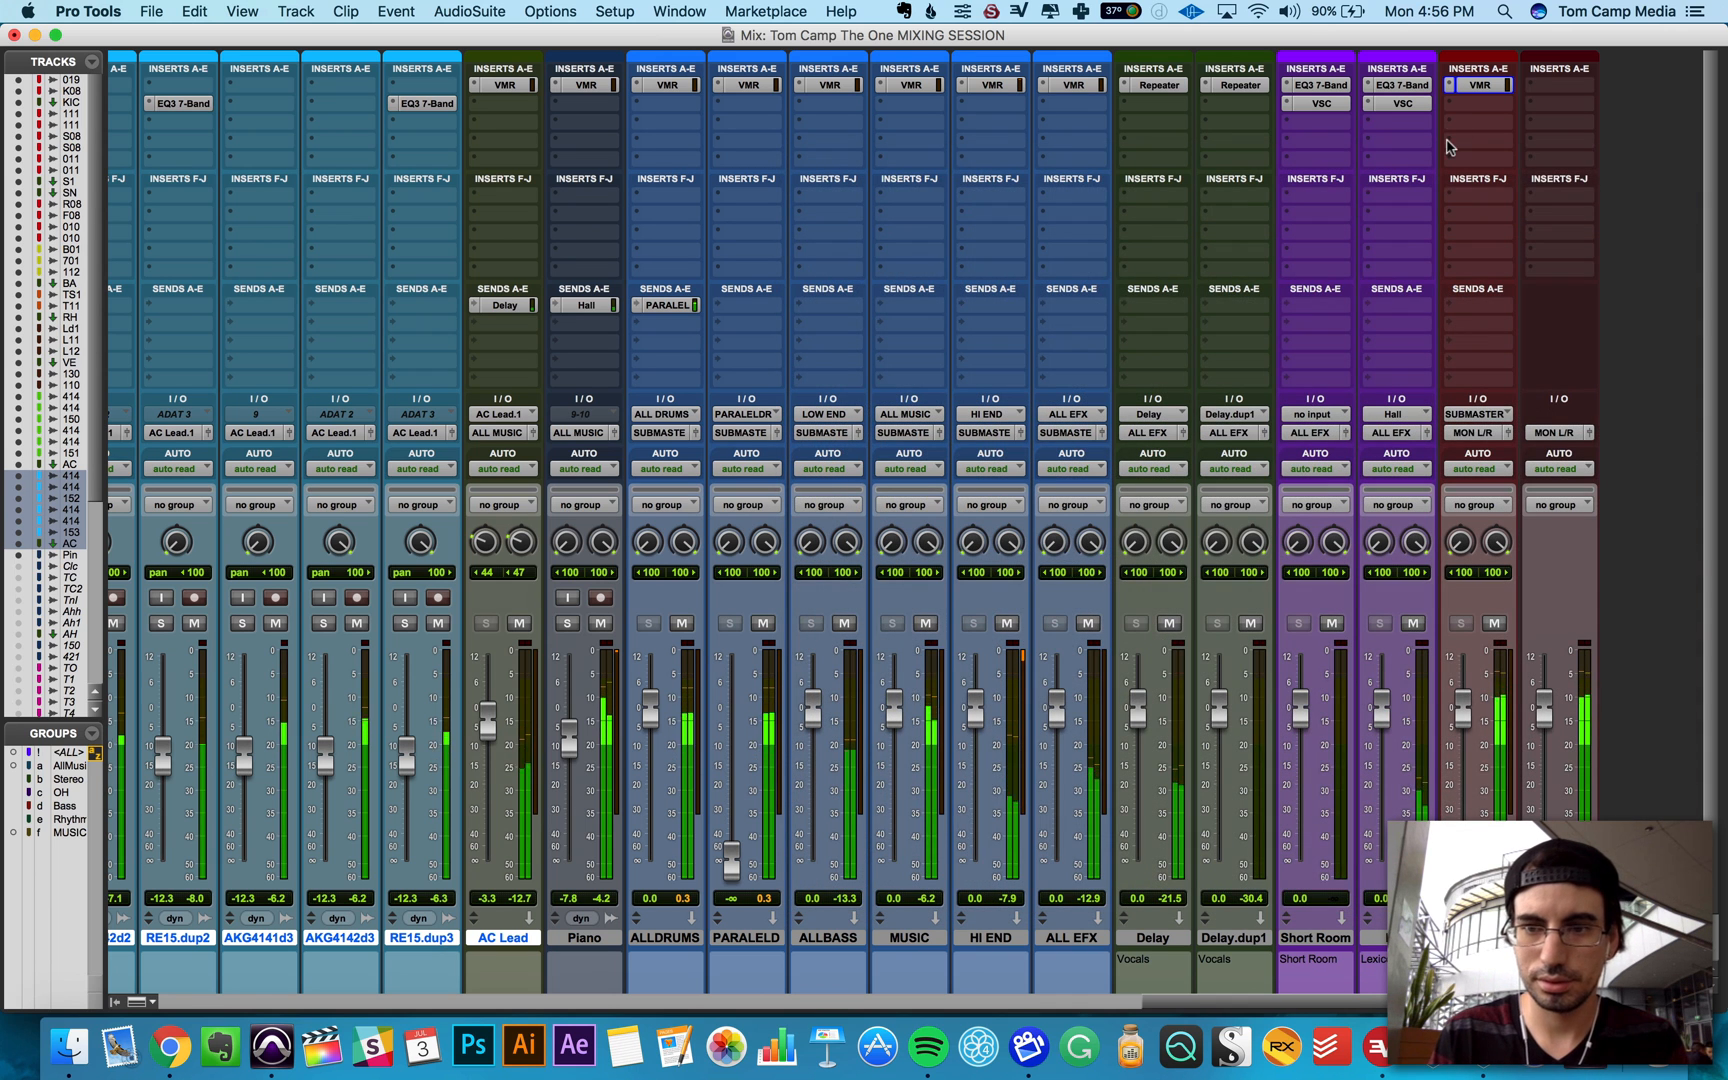
Step: Insert a stereo Virtual Tape Machines after the Virtual Mix Rack on SUBMASTER, with input at -2.07 dB and output at +2.07 dB
left_click(1478, 104)
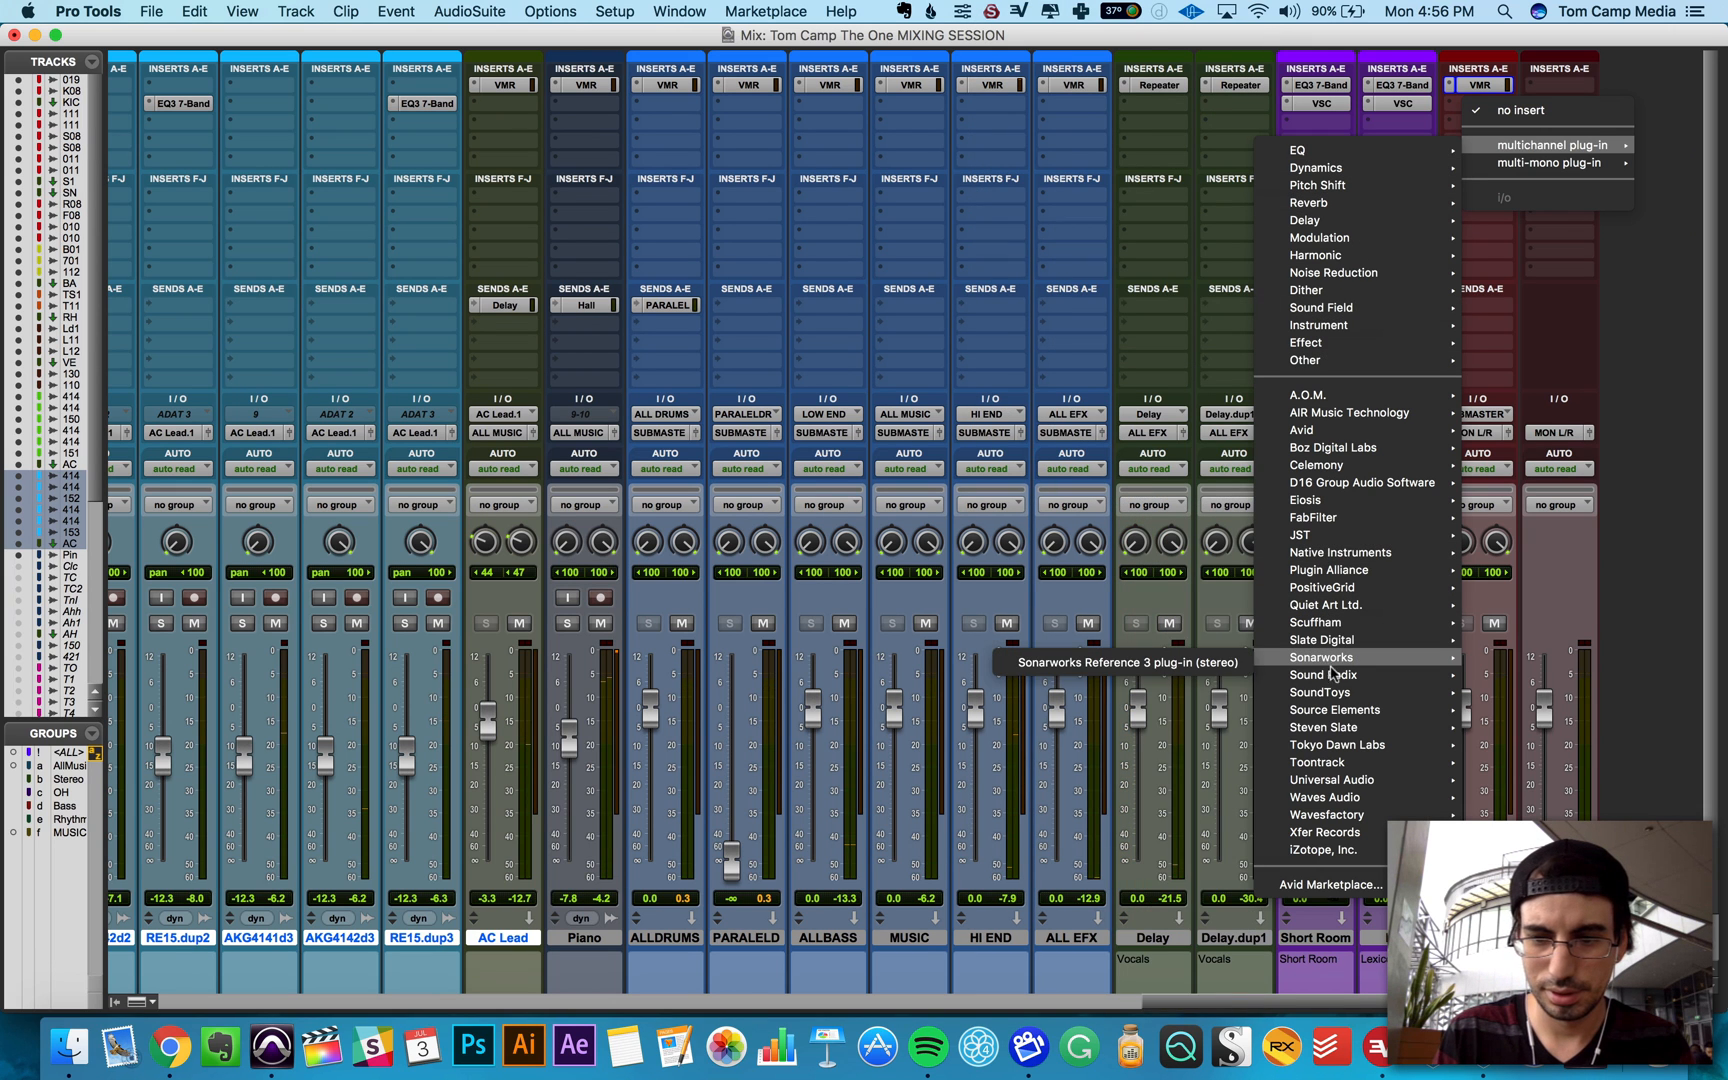
mouse_move(1343, 736)
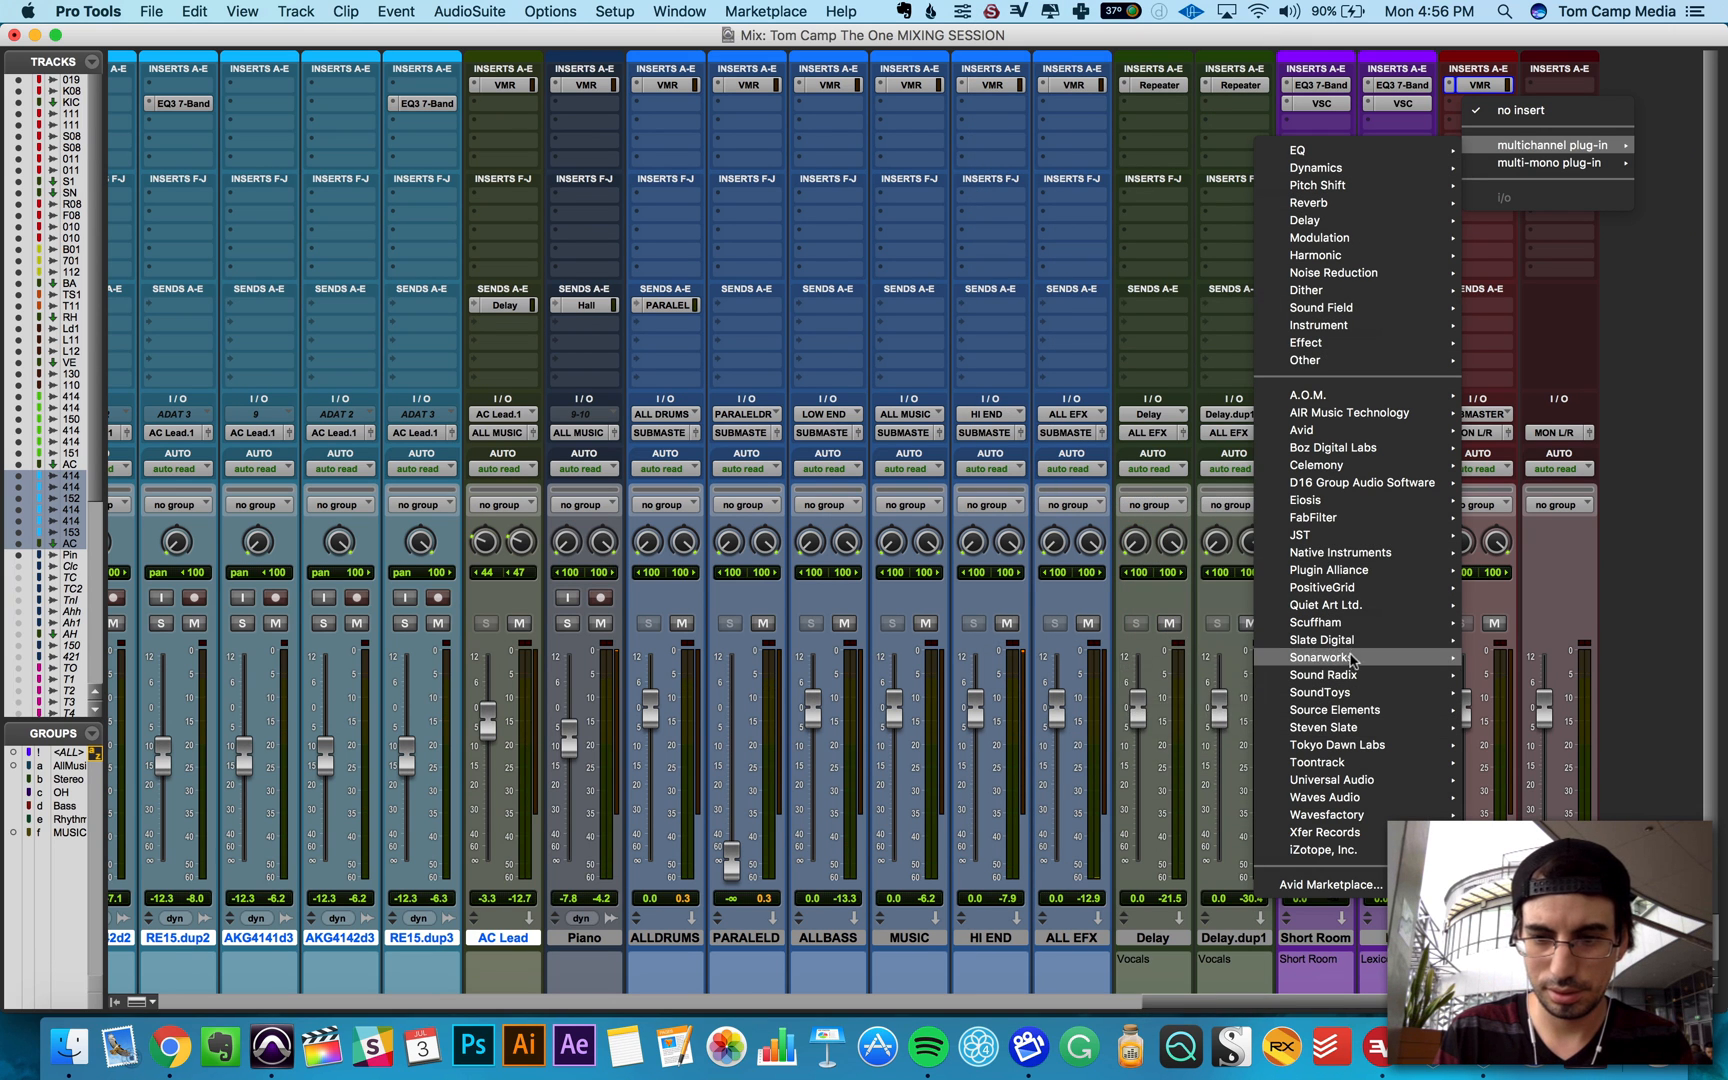
mouse_move(1330, 640)
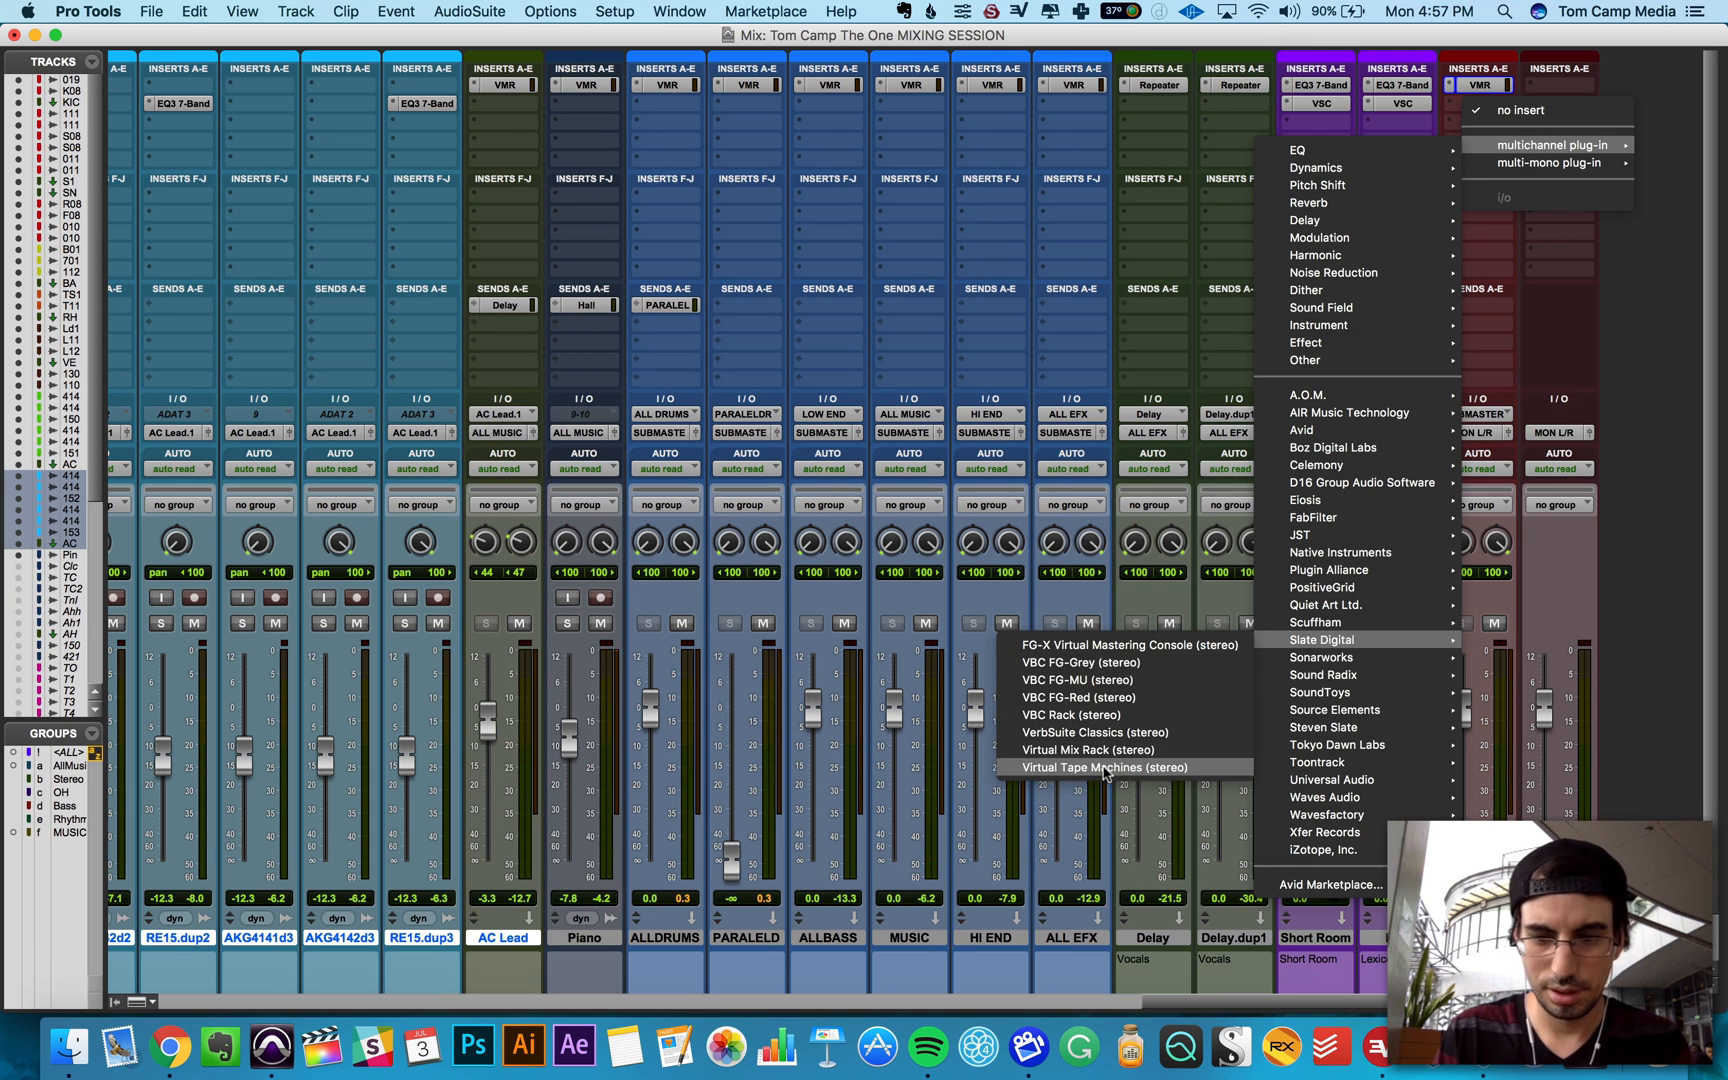
left_click(1100, 767)
key("space")
left_click_drag(1021, 413, 1021, 433)
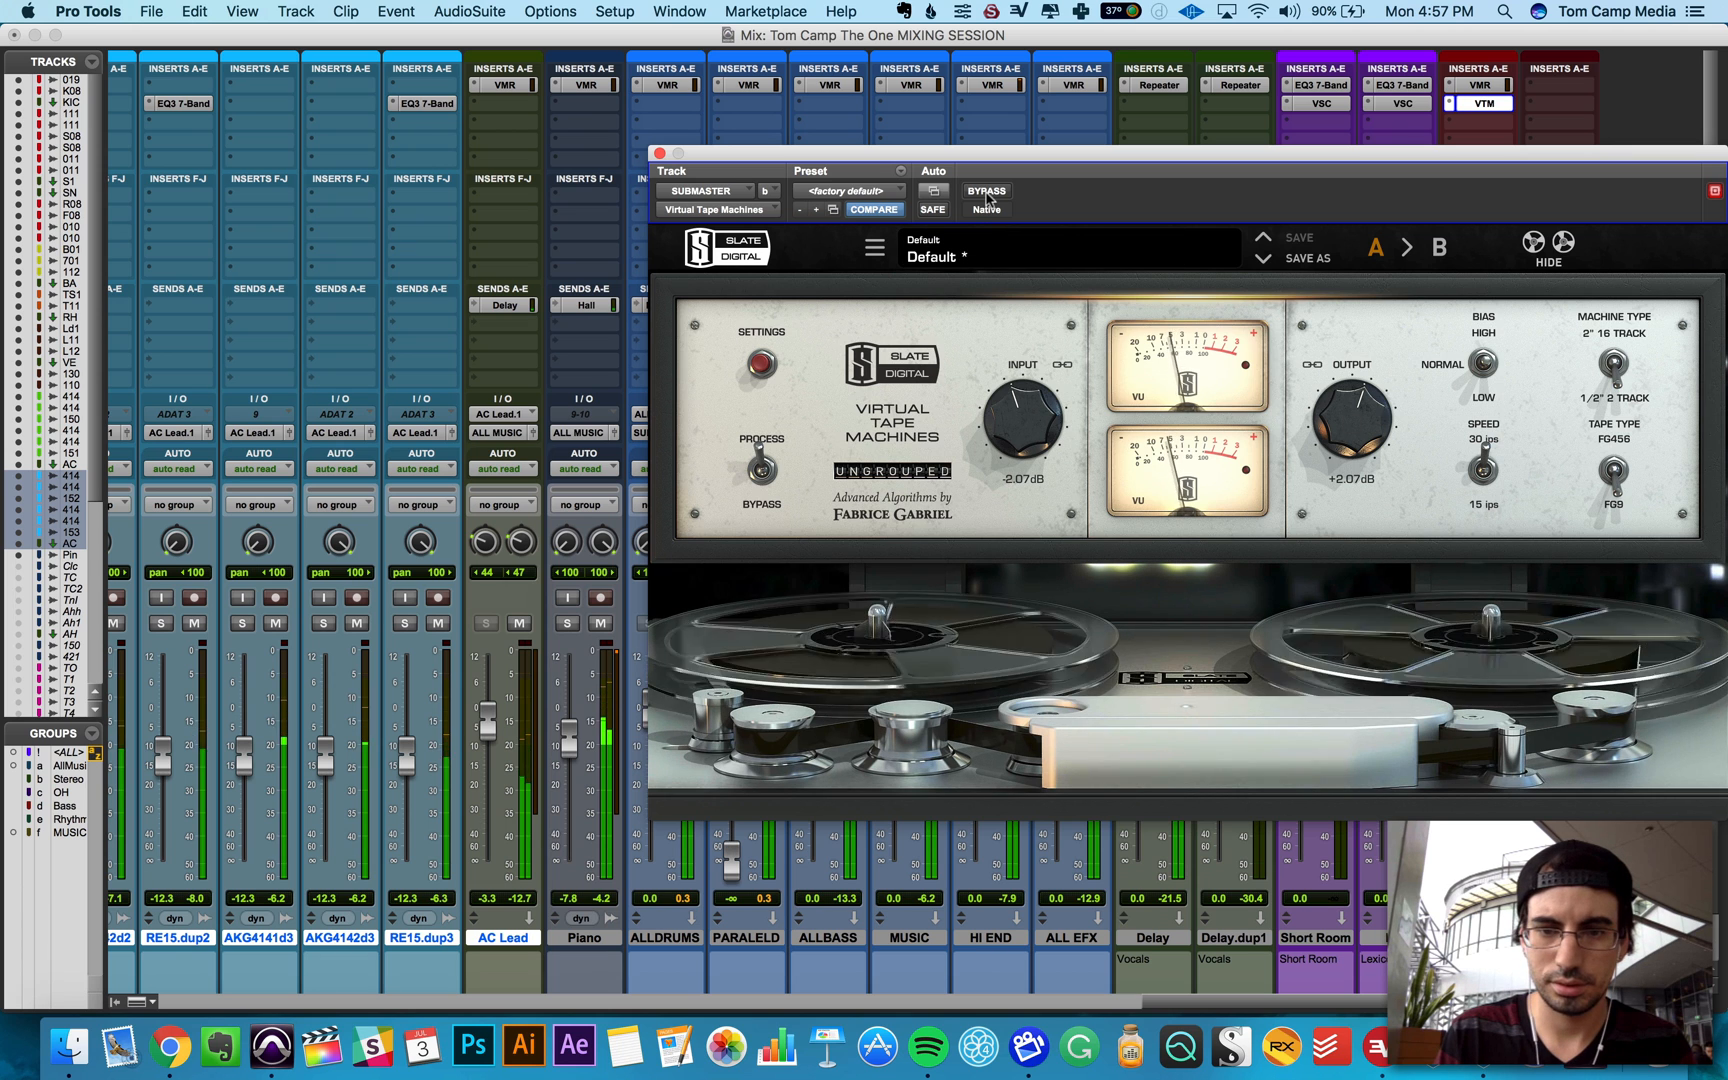
Step: Compare the mix with the tape machine bypassed and engaged, and close the plug-in
left_click(986, 191)
left_click(986, 191)
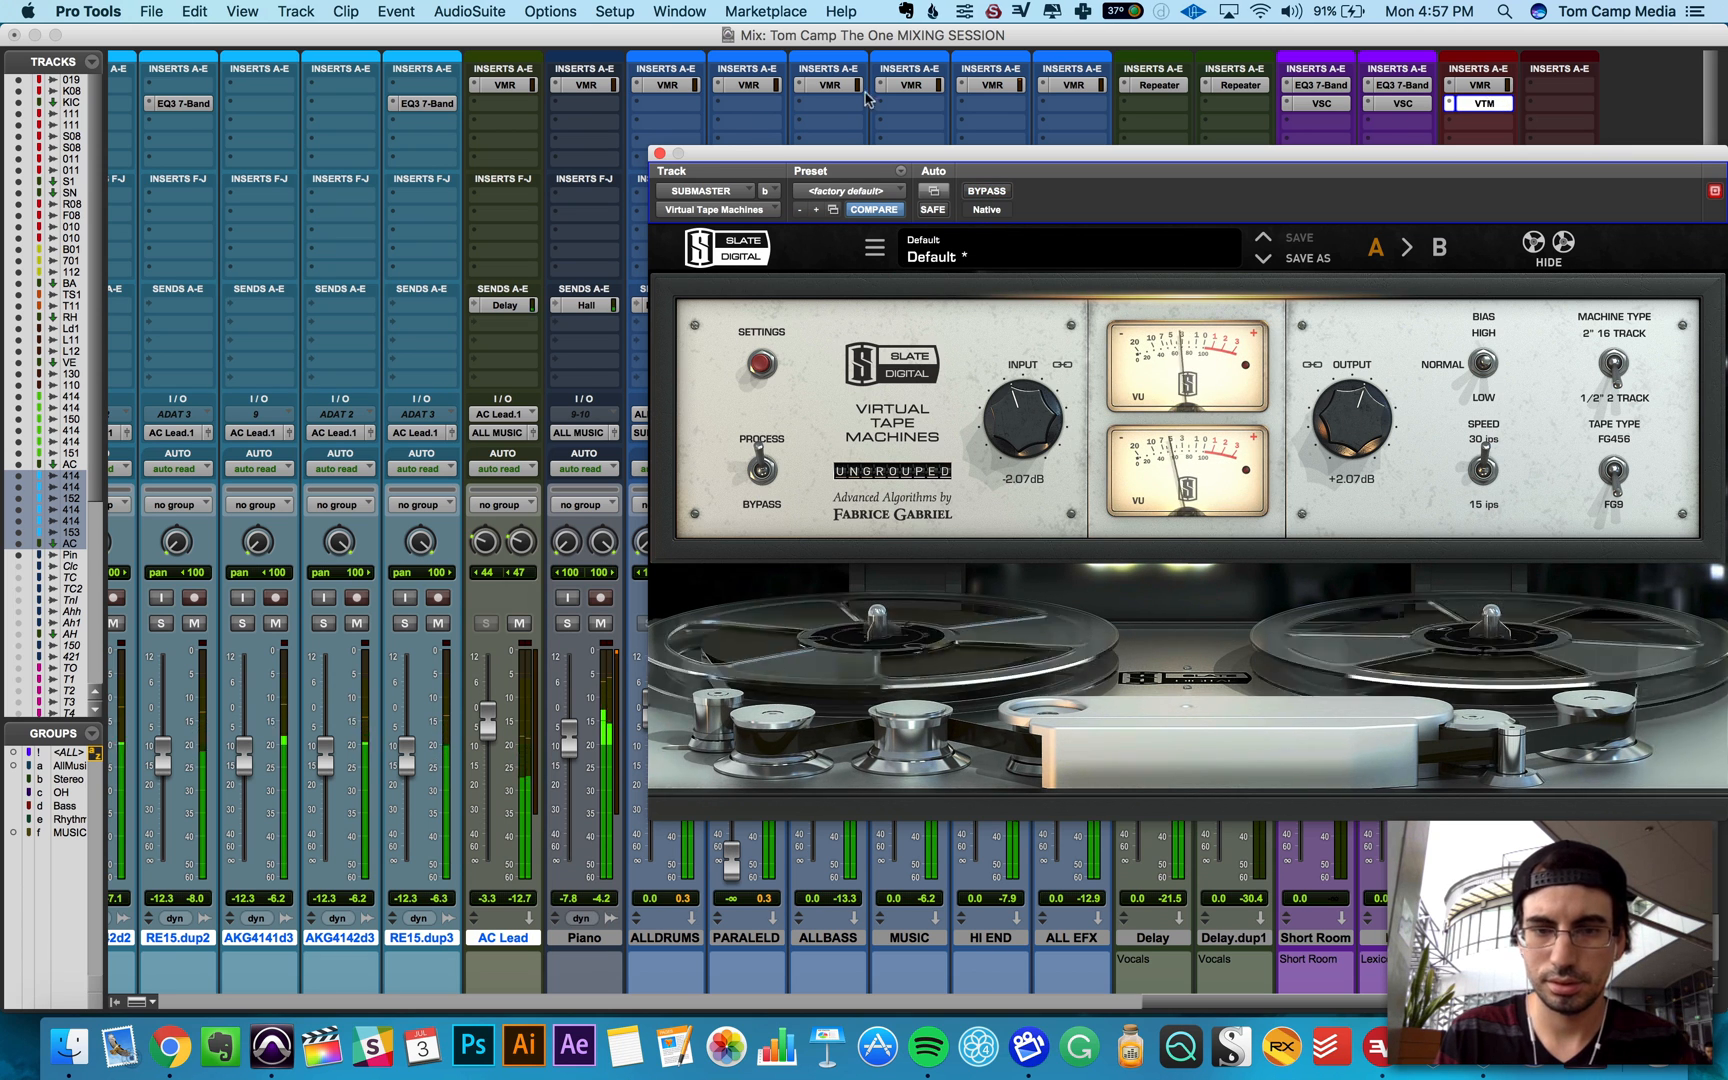
left_click(664, 154)
Step: Insert a stereo VBC Rack after the tape machine on SUBMASTER and compare the mix with it bypassed and engaged
left_click(1480, 121)
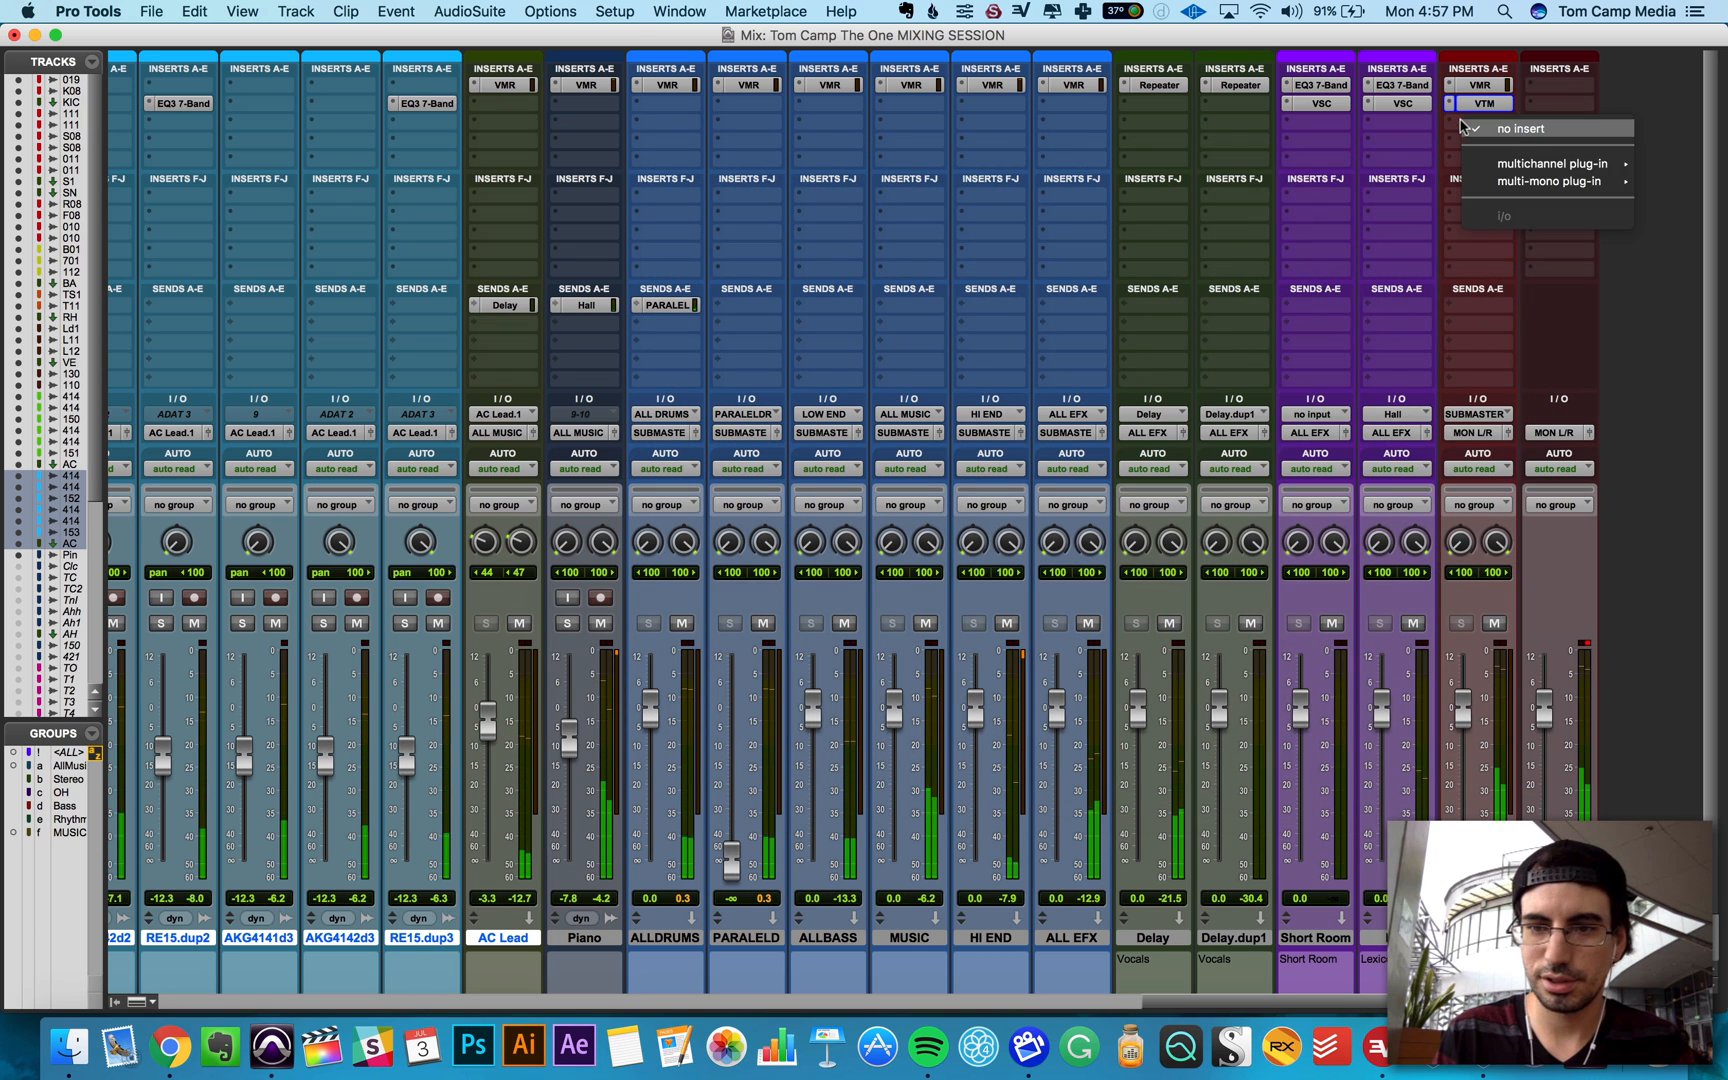
mouse_move(1550, 163)
mouse_move(1378, 182)
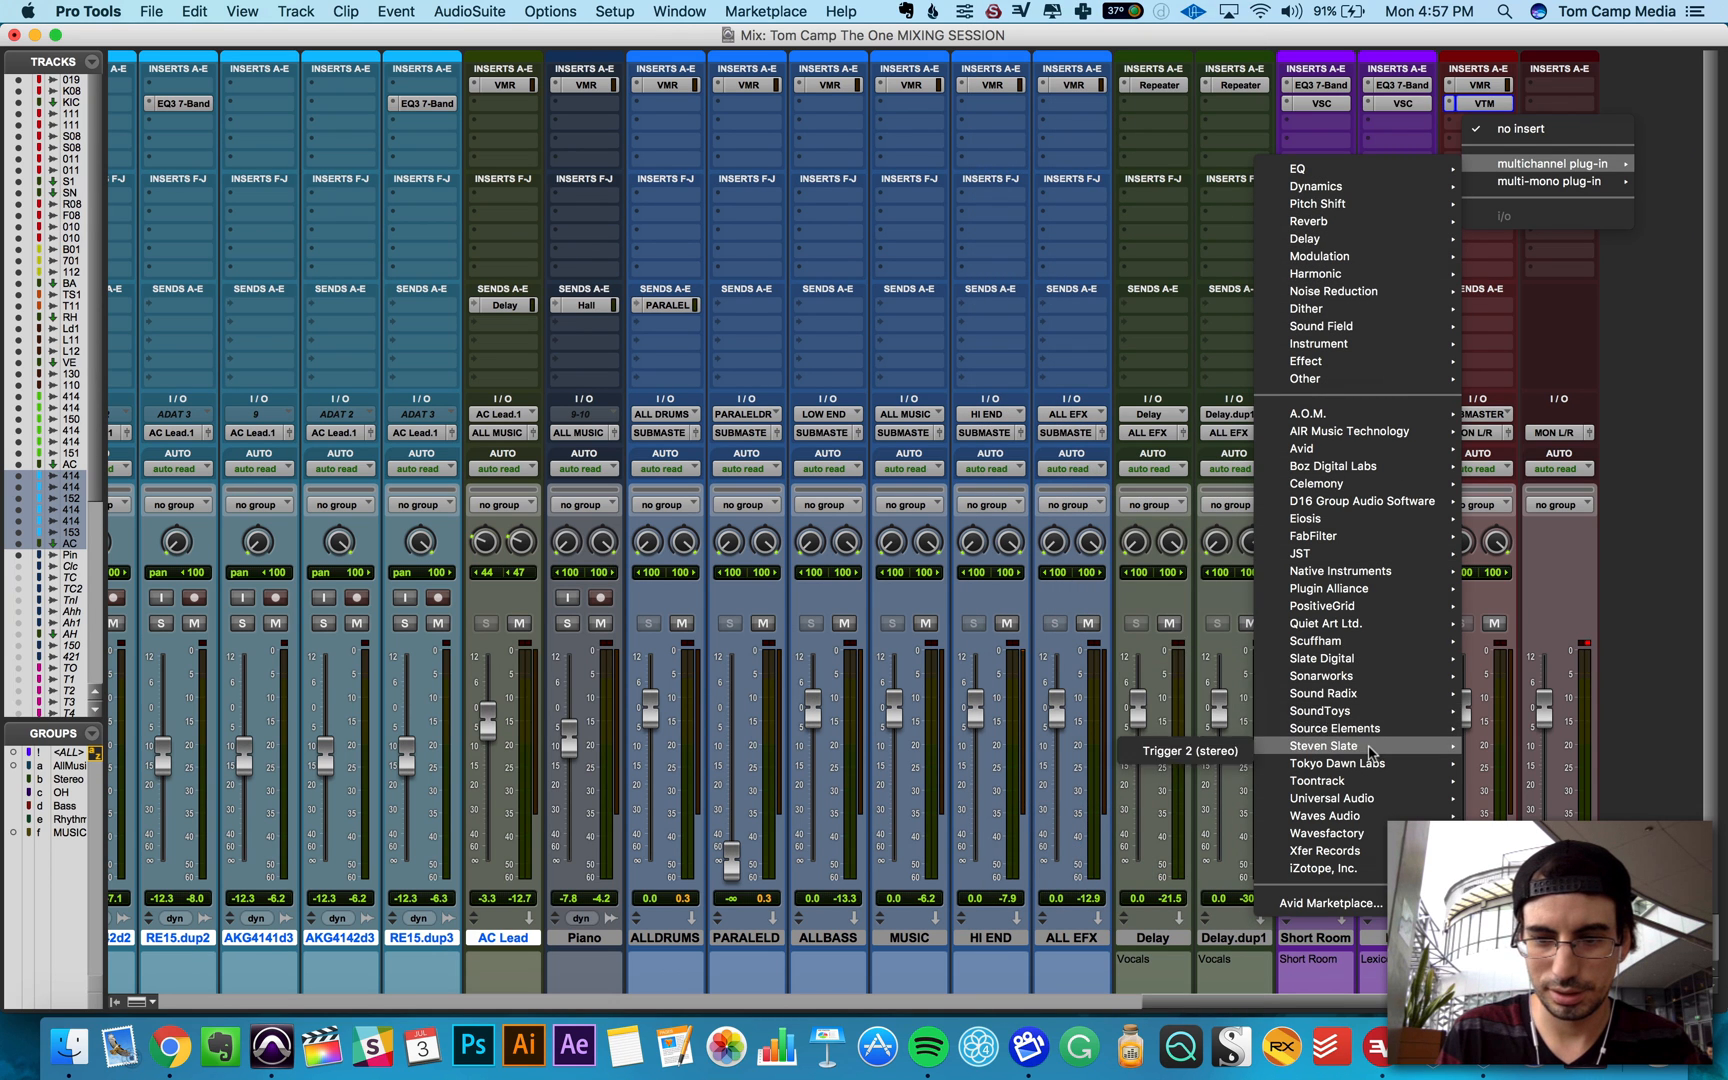
mouse_move(1372, 660)
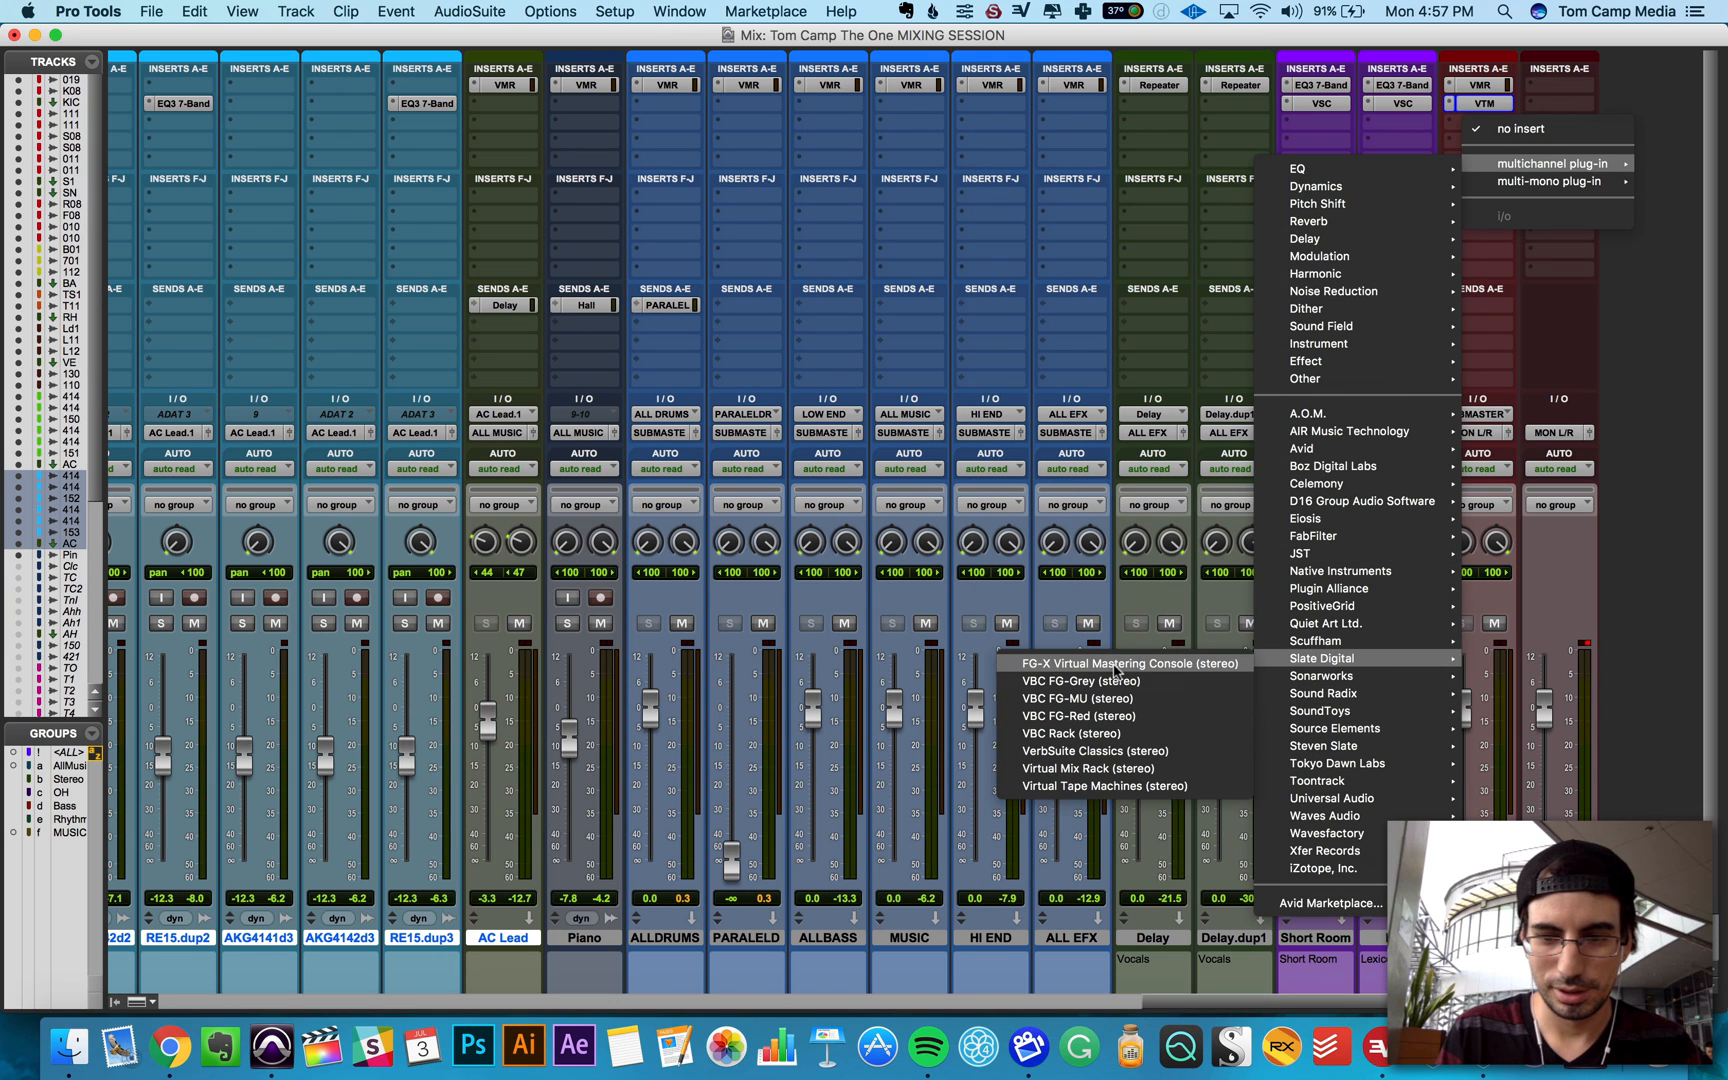
left_click(1120, 733)
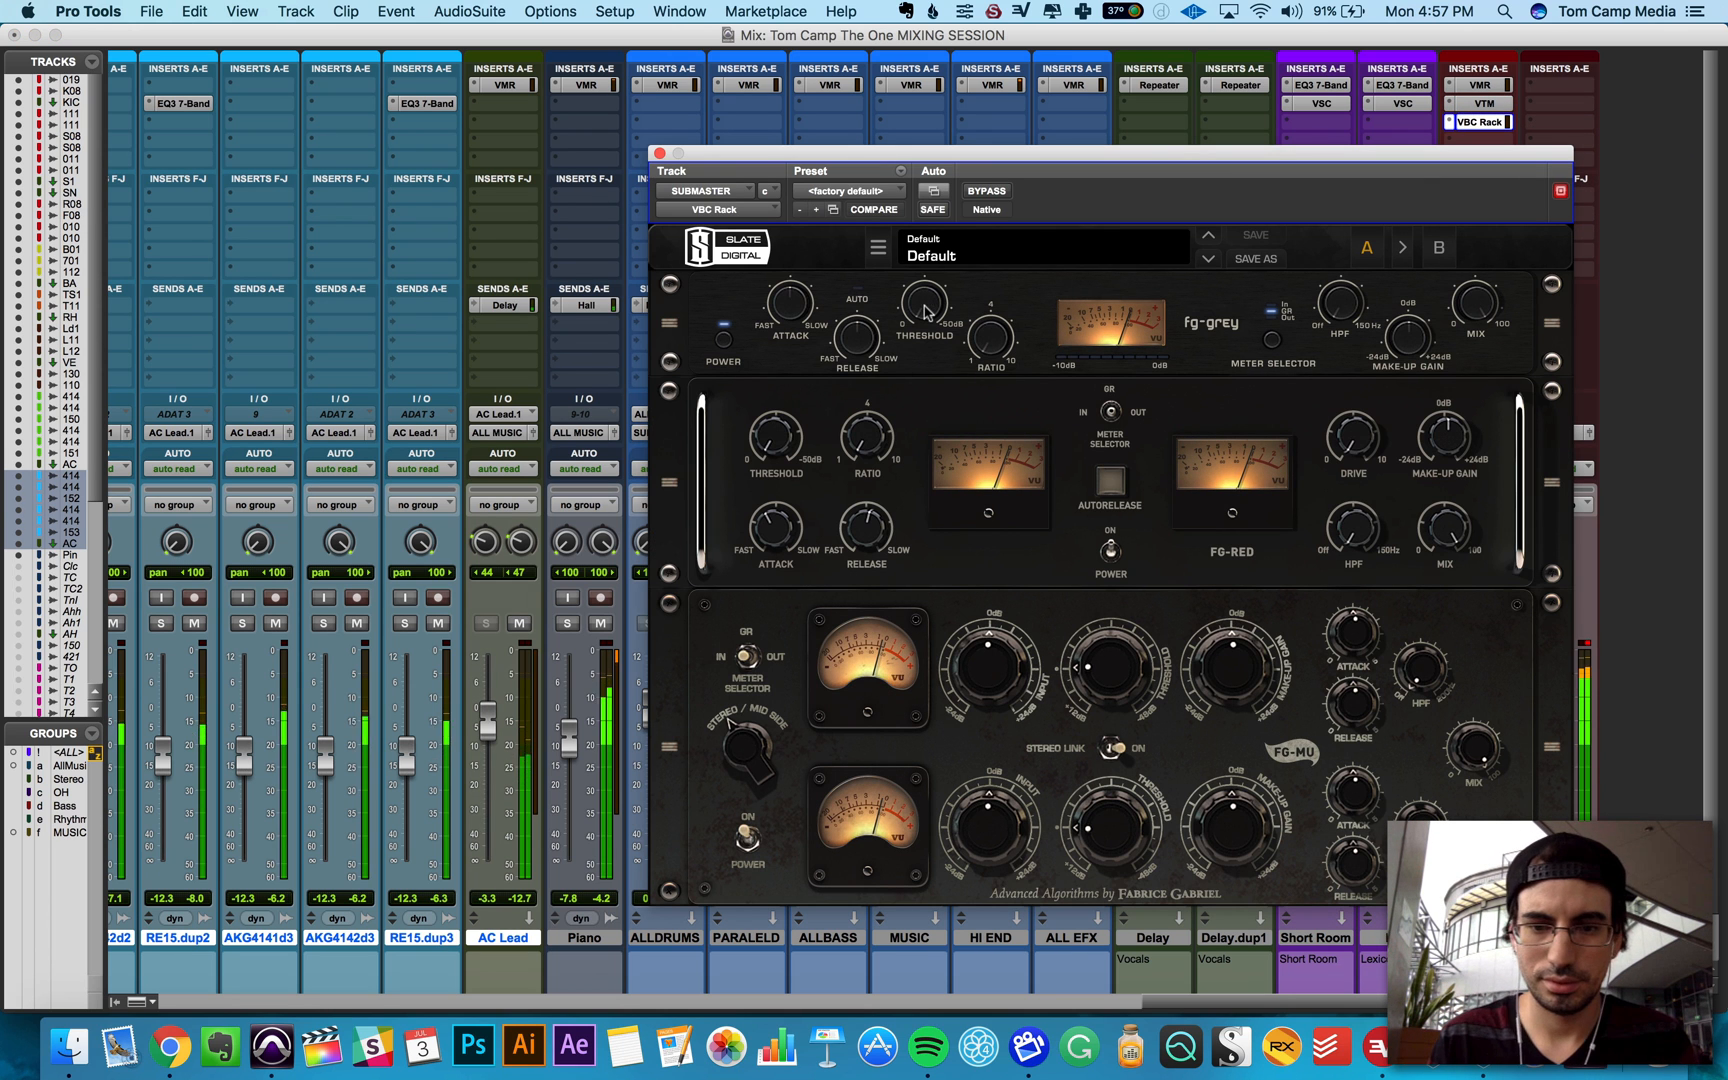
left_click(986, 191)
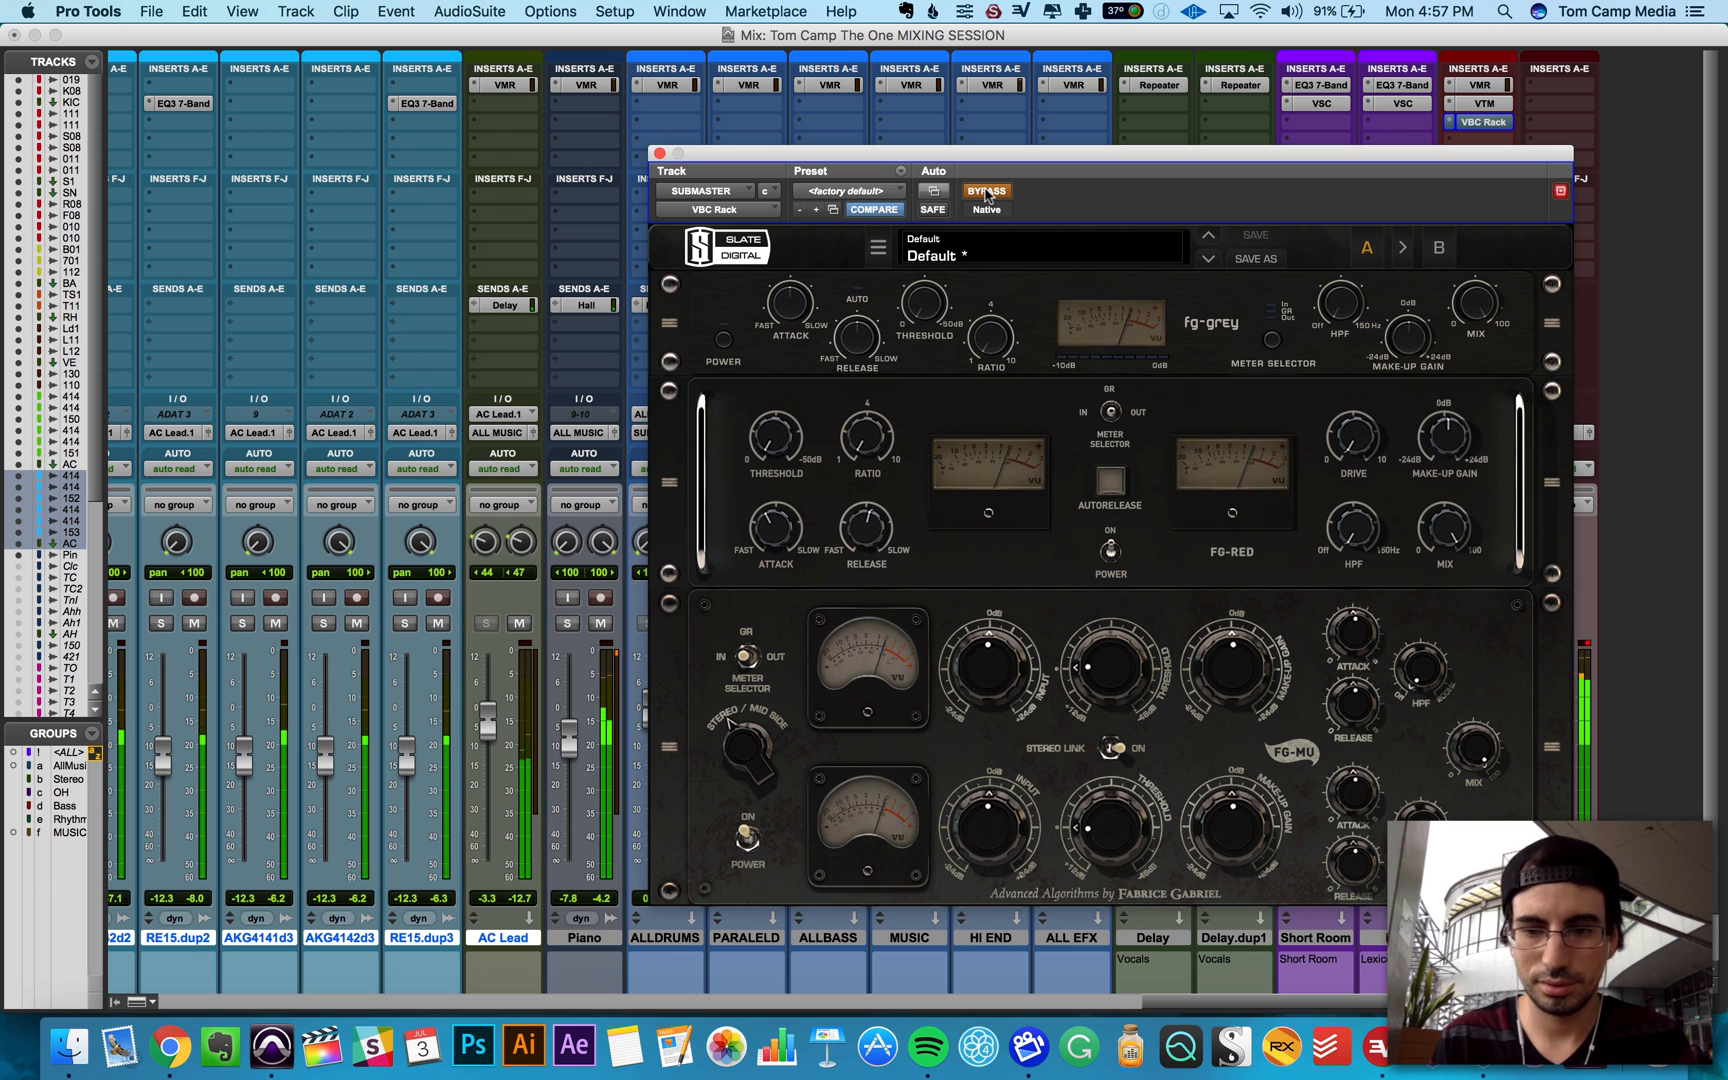
left_click(986, 191)
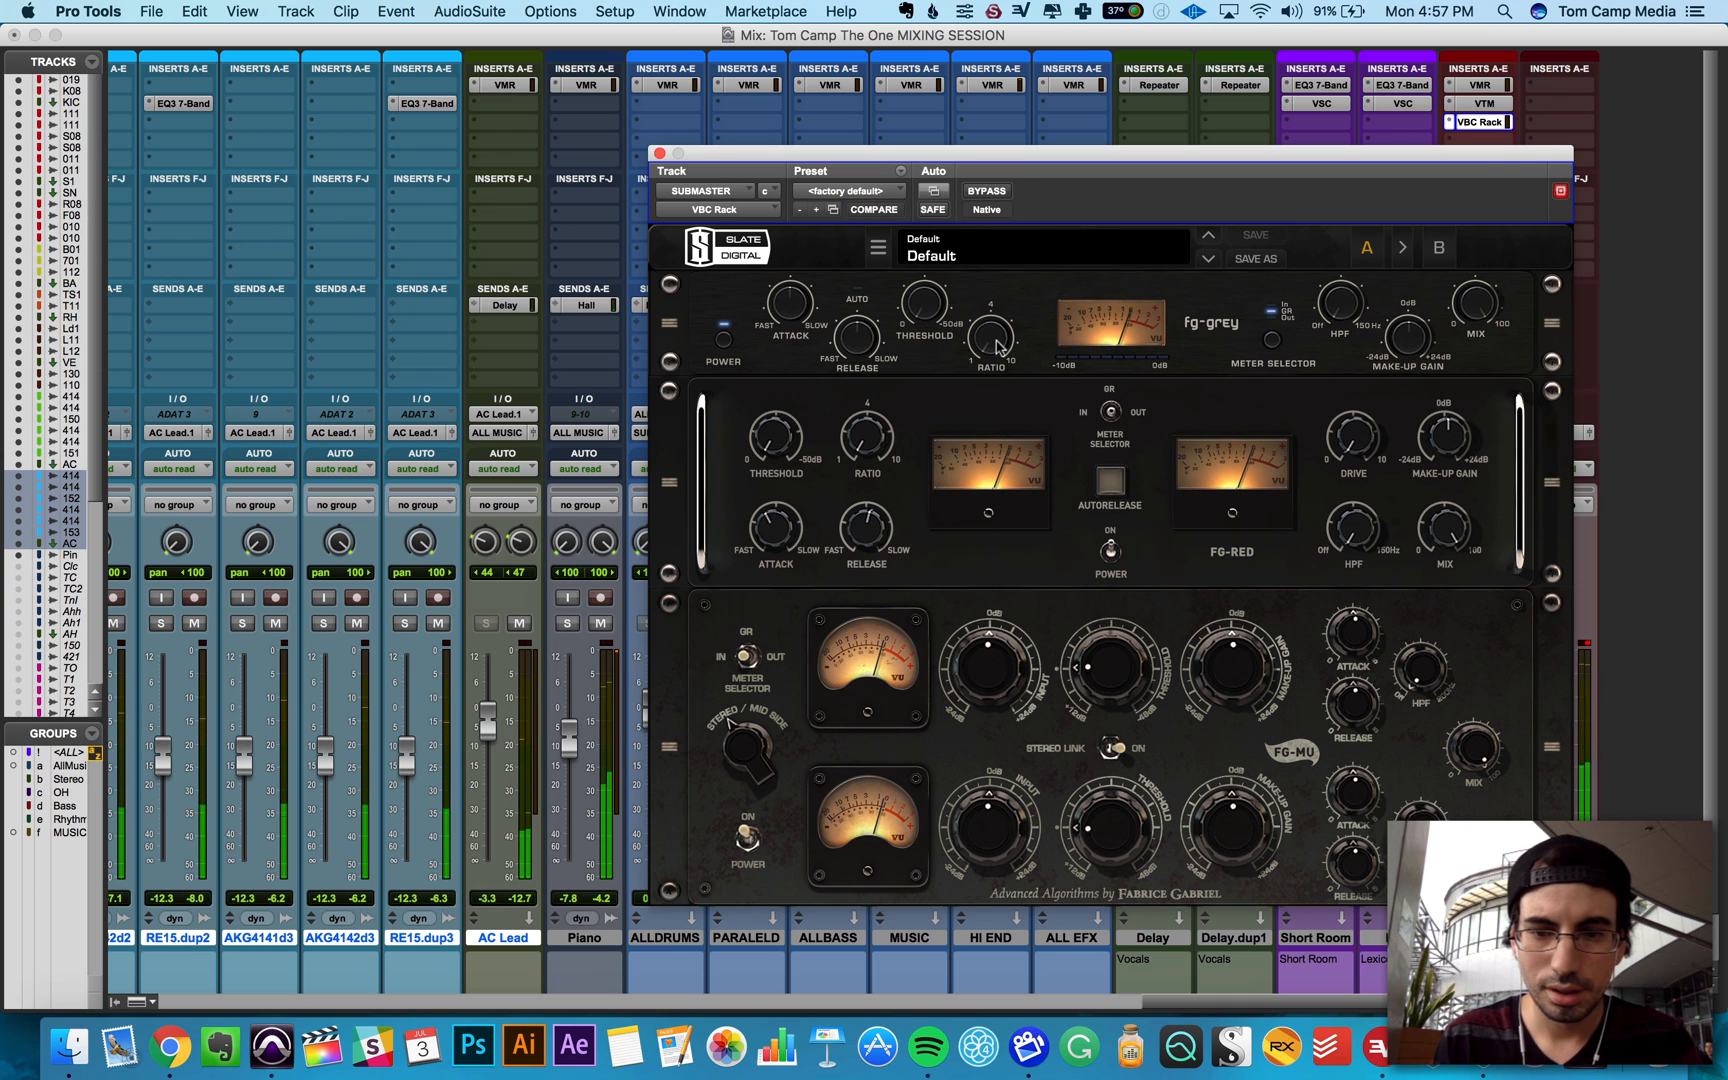
Step: Lower the FG-Grey compressor's ratio and set its threshold to -2.2 dB, checking the result against bypass
mouse_move(989, 320)
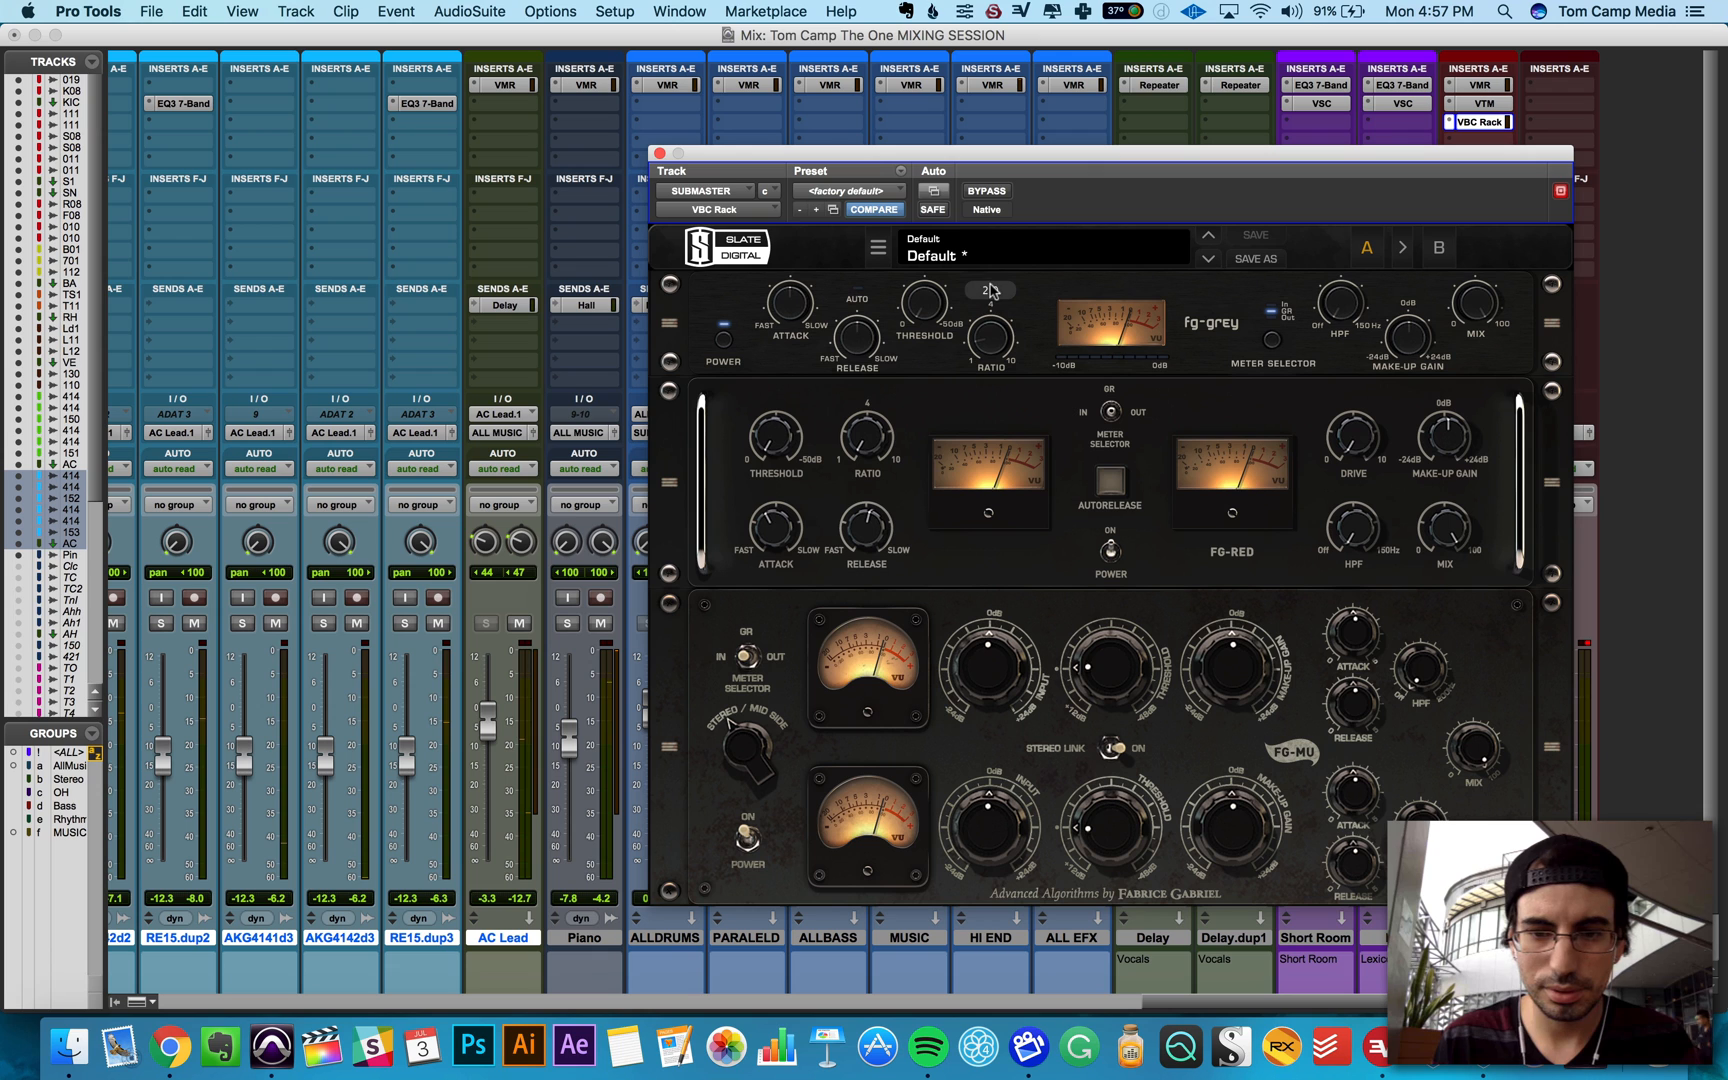
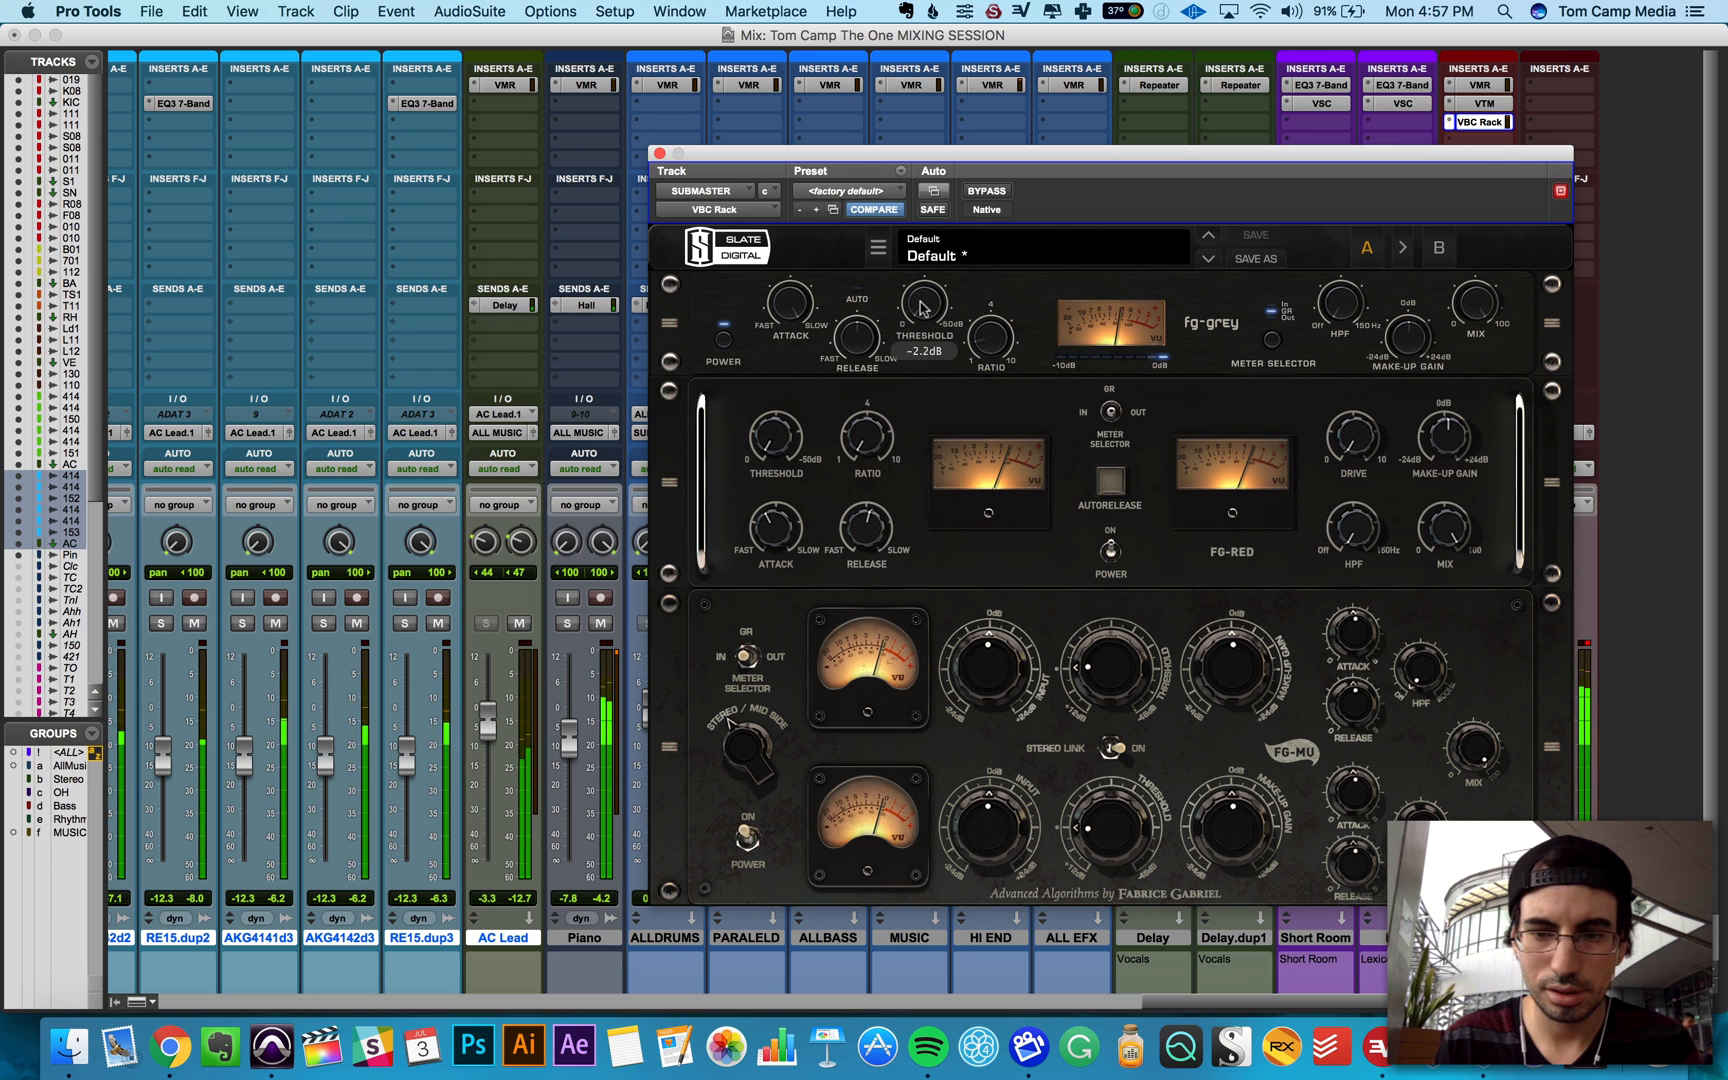
left_click(981, 192)
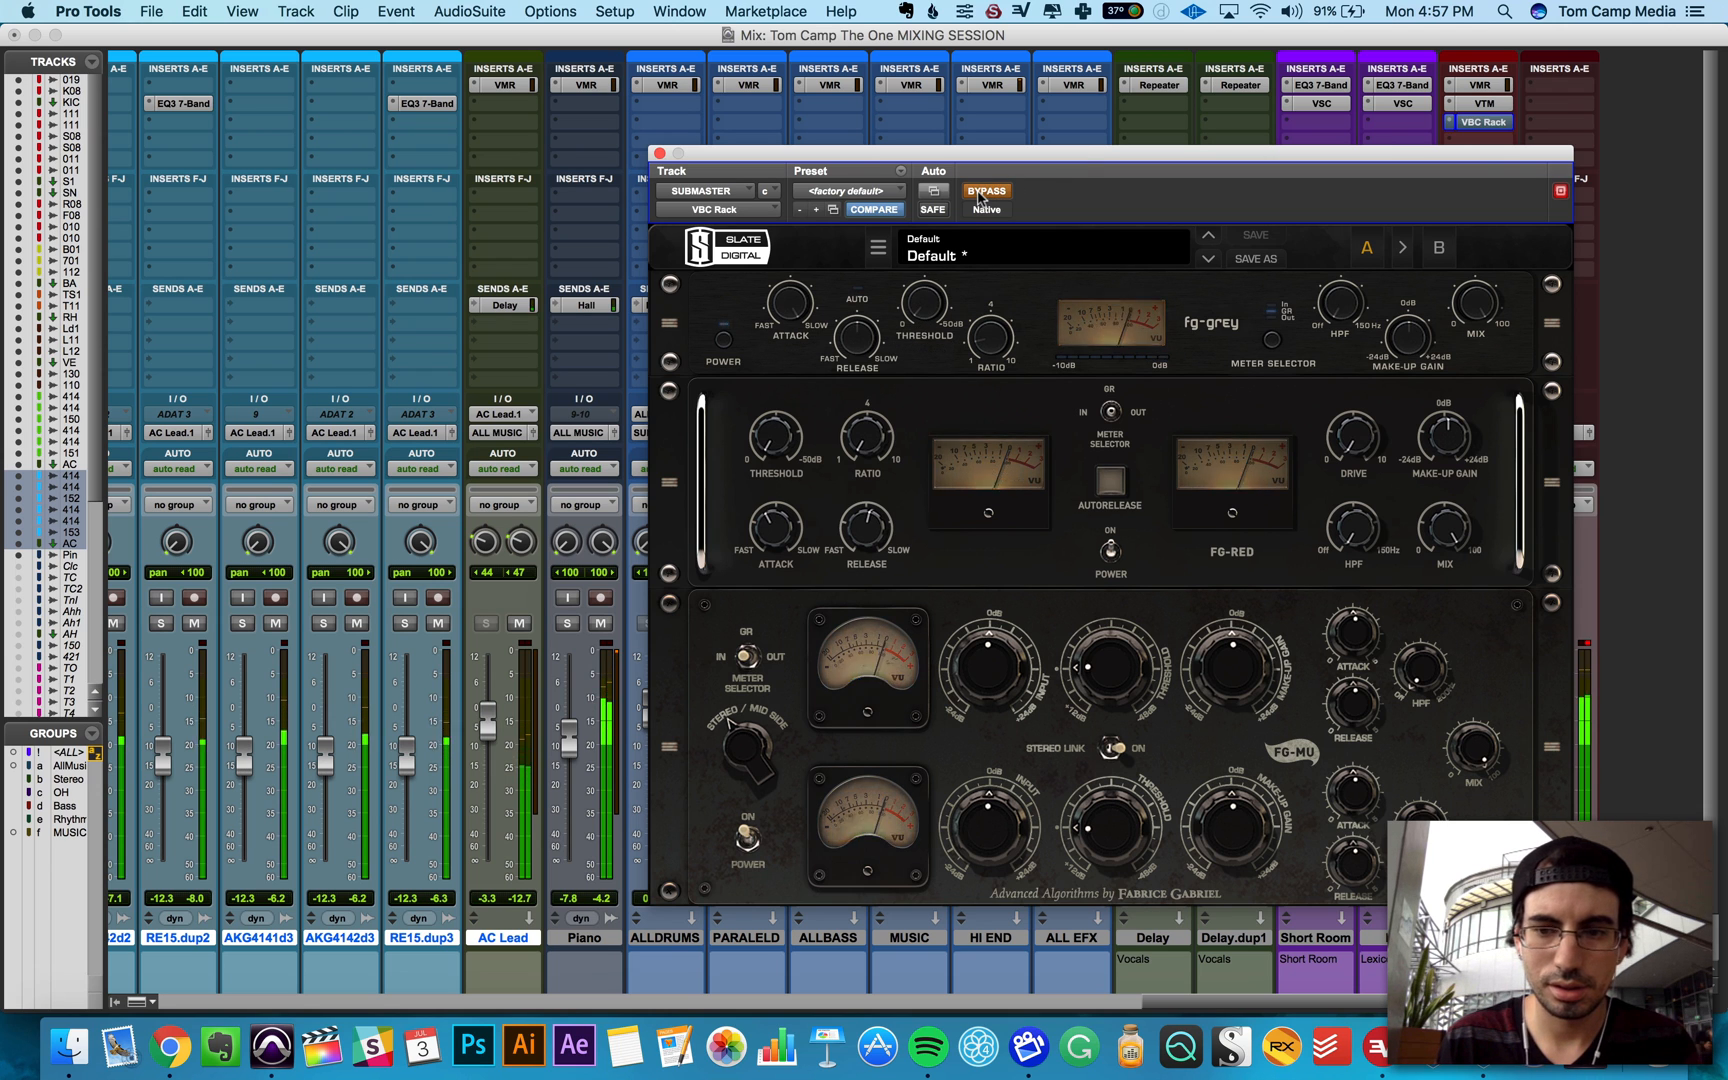
left_click(981, 192)
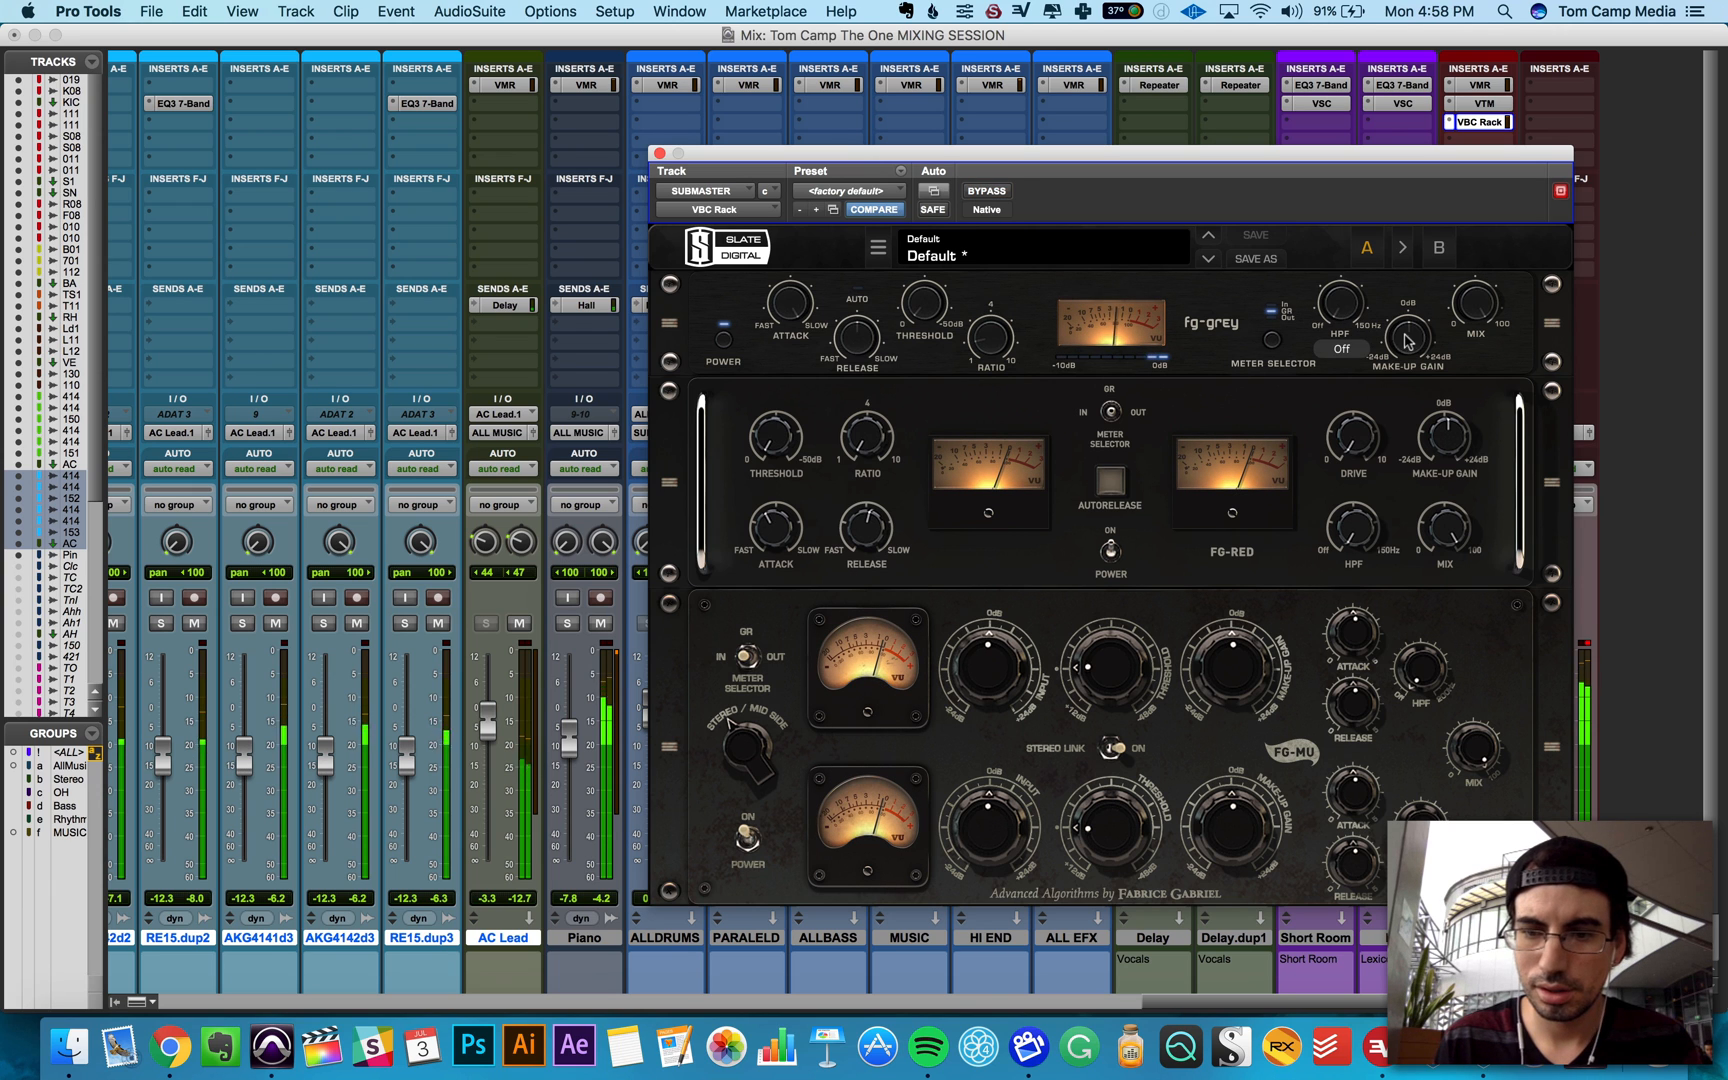
Step: Trim the FG-Grey make-up gain to -0.8 dB, matching the level against the bypassed VBC Rack
mouse_move(1408, 338)
left_click_drag(1408, 338, 1406, 343)
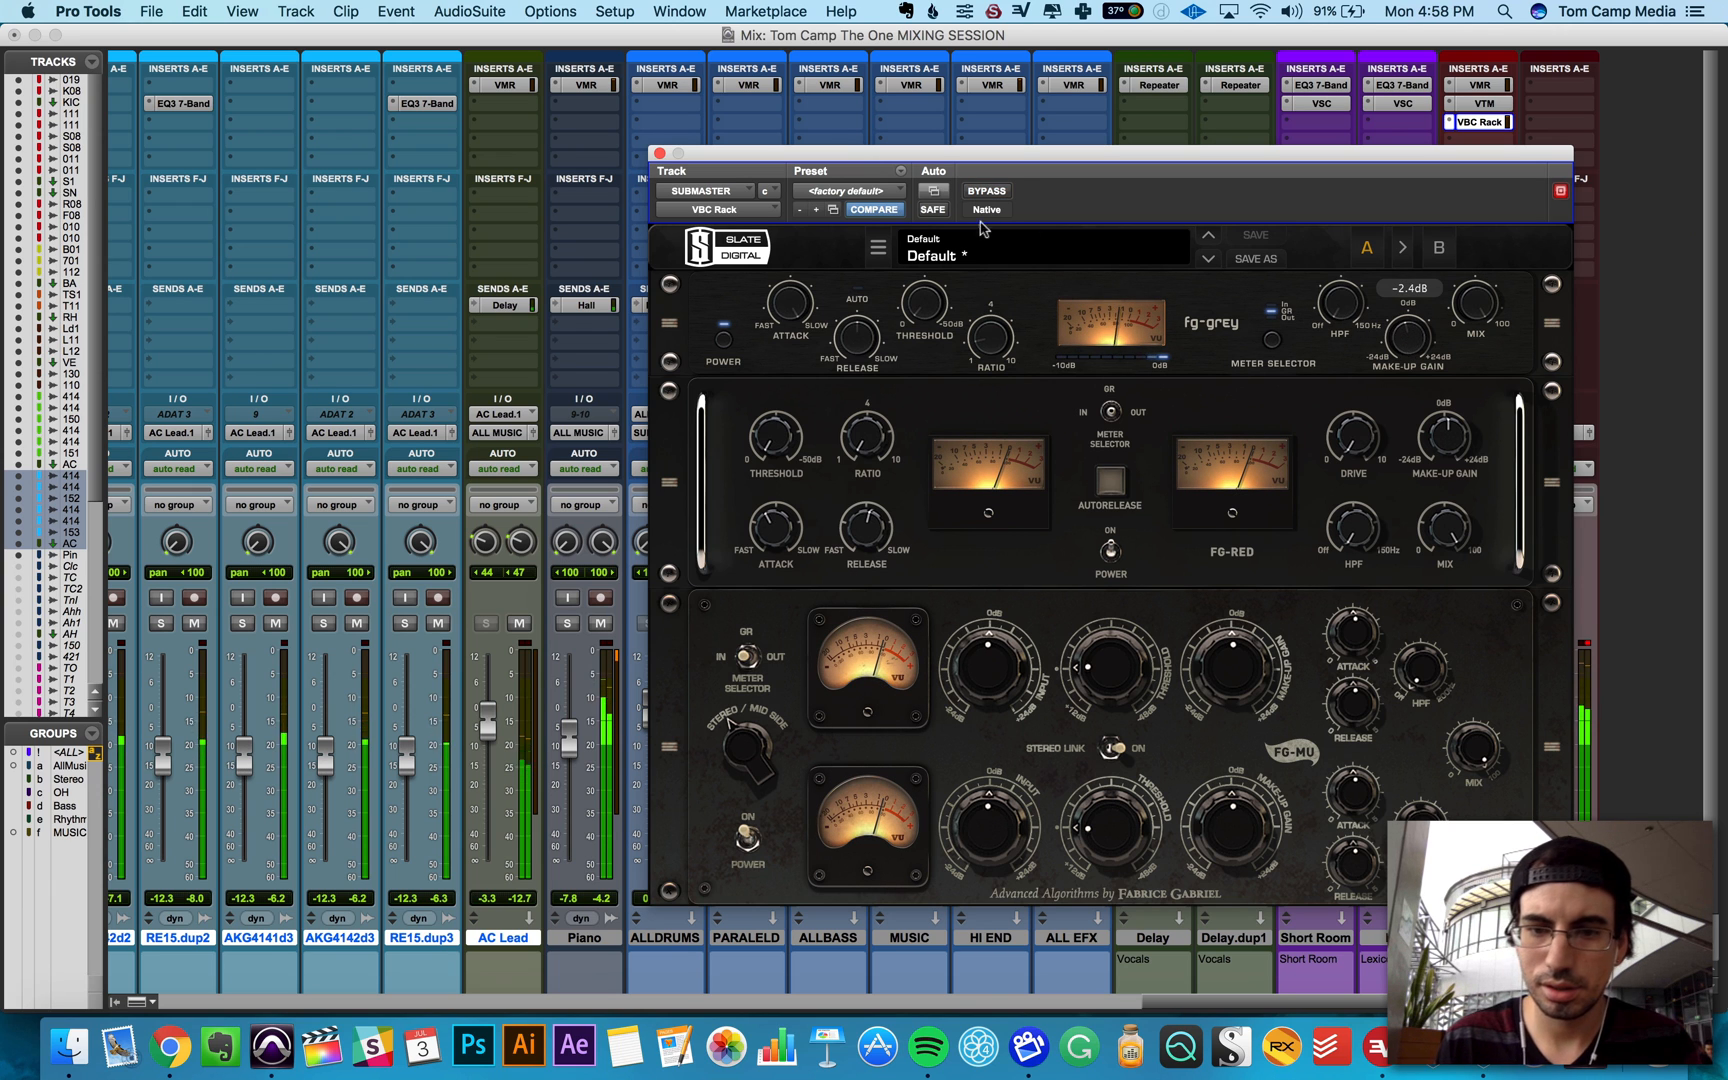
left_click(990, 197)
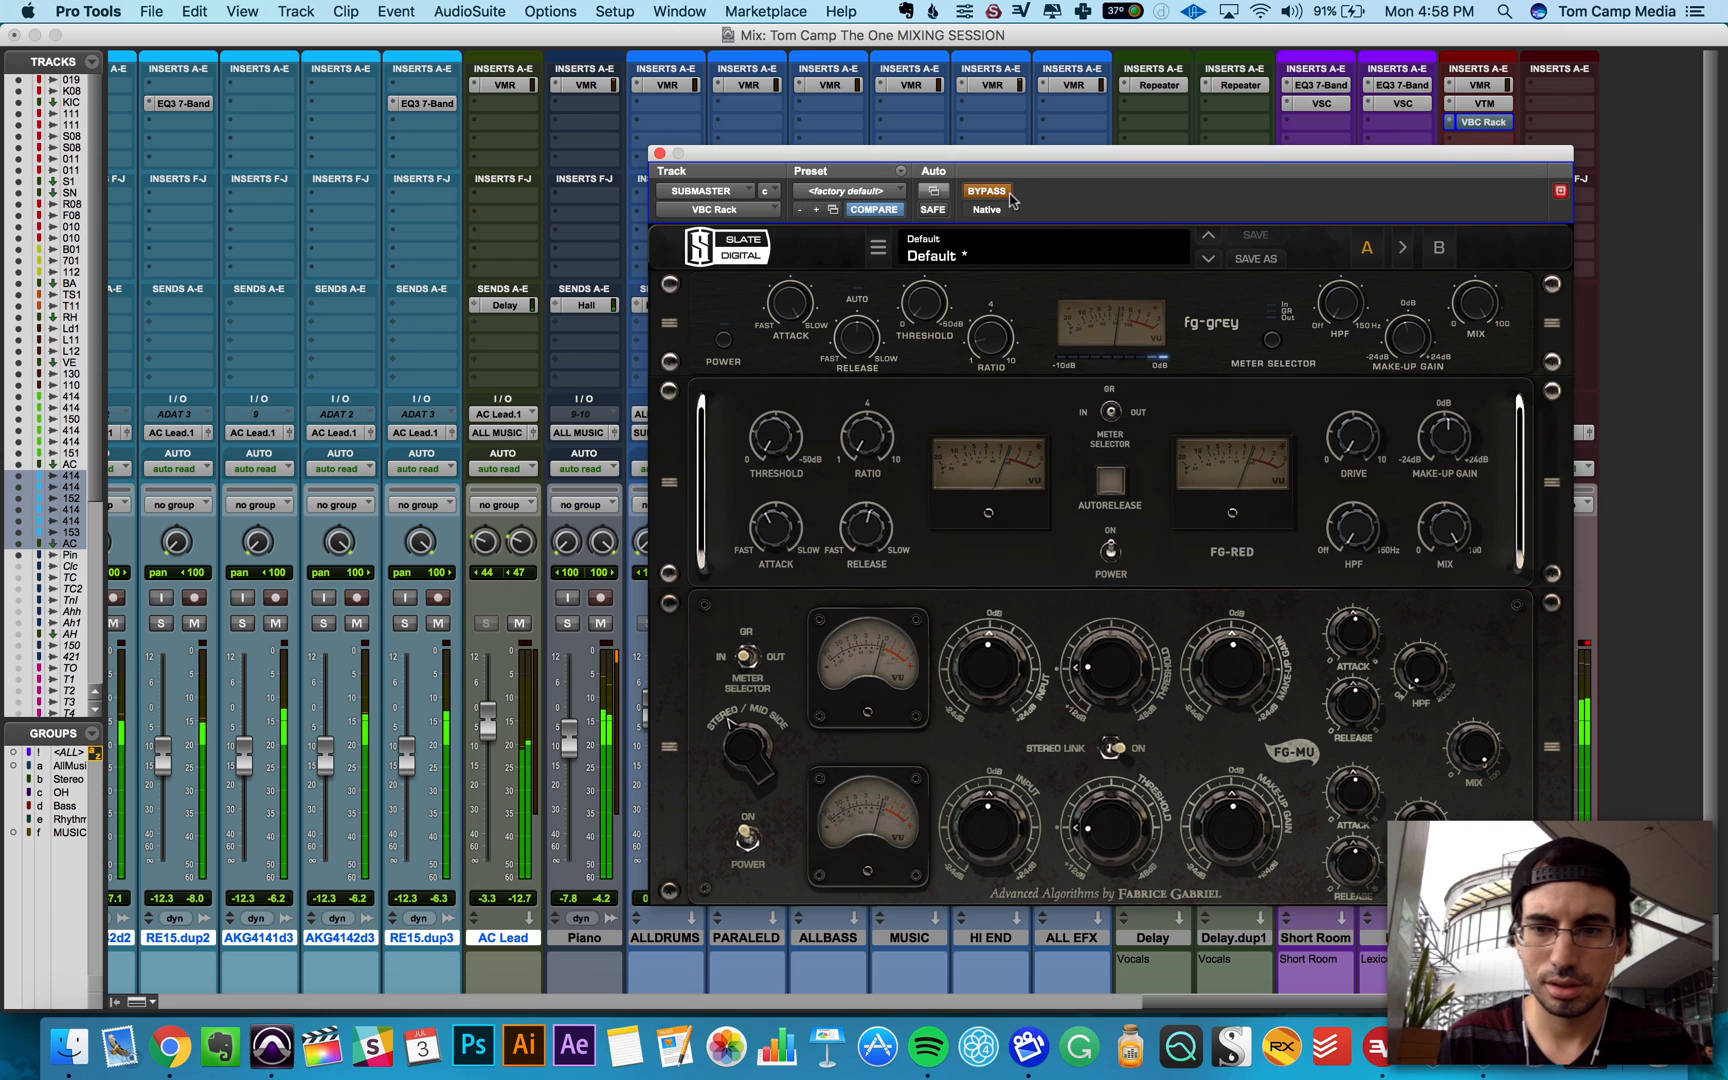
left_click(990, 197)
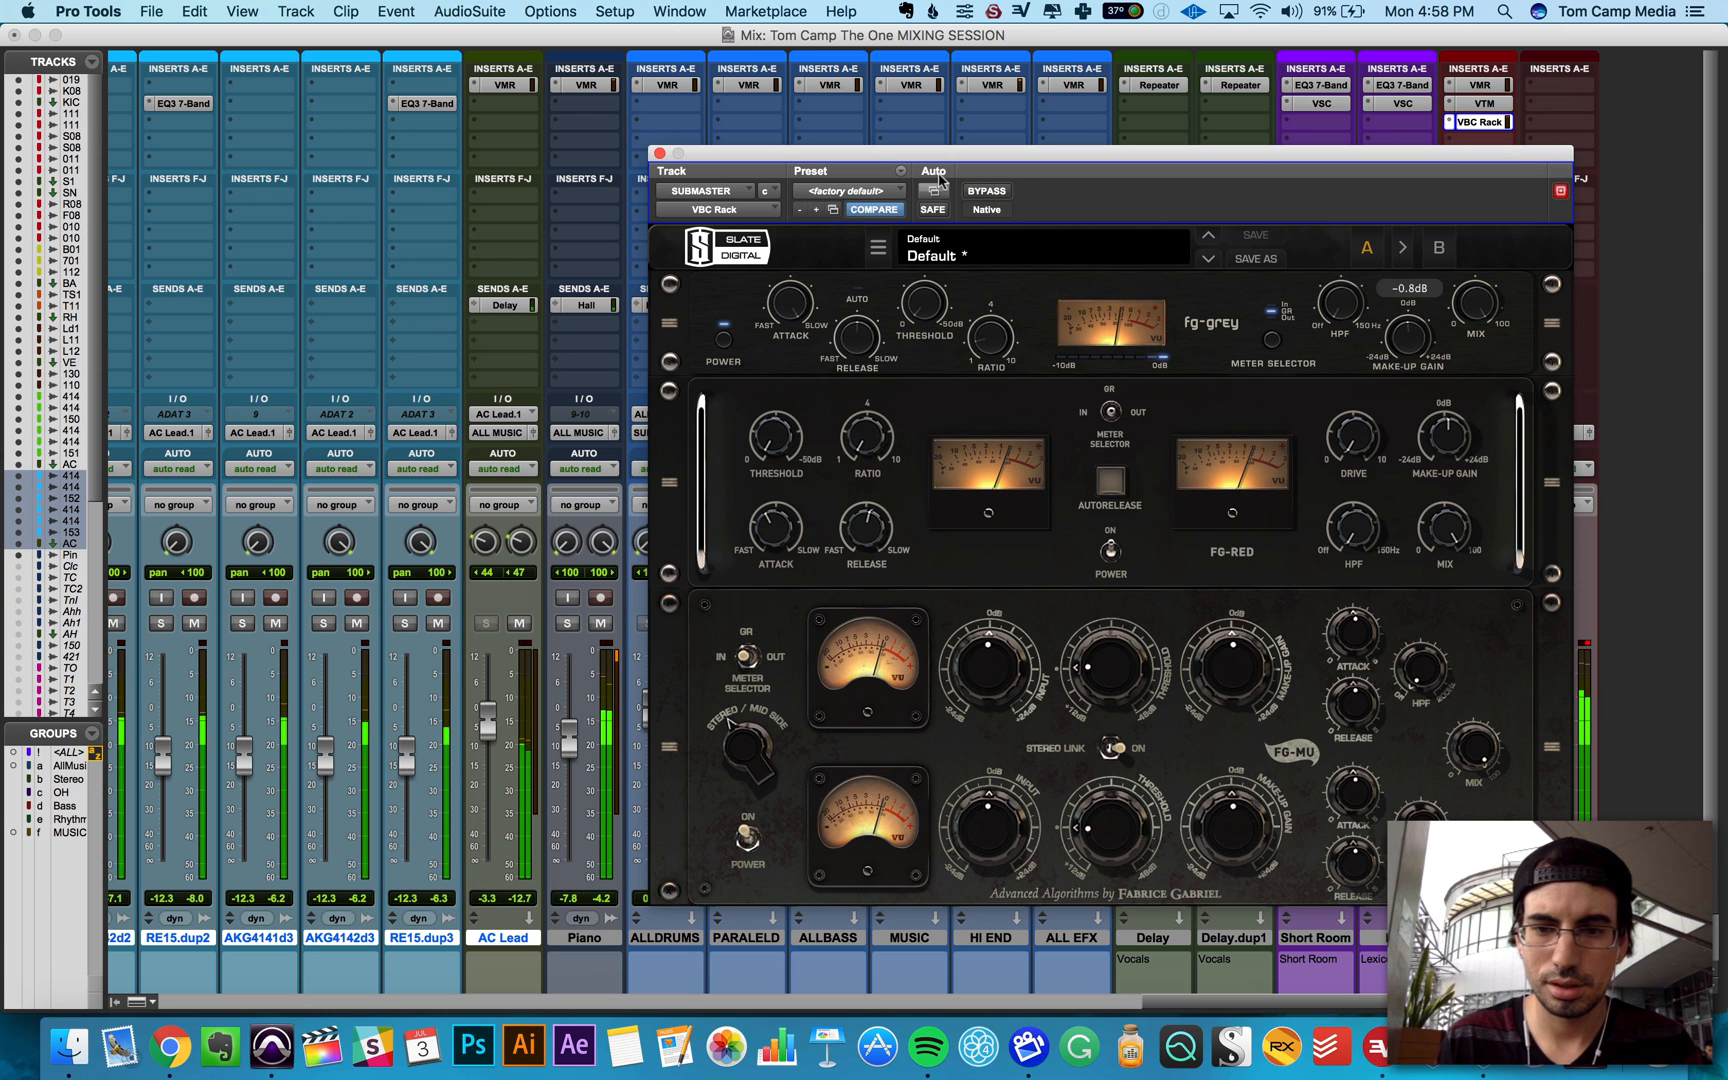
Step: Compare the mix several times with the VBC Rack on SUBMASTER bypassed and engaged
left_click(985, 193)
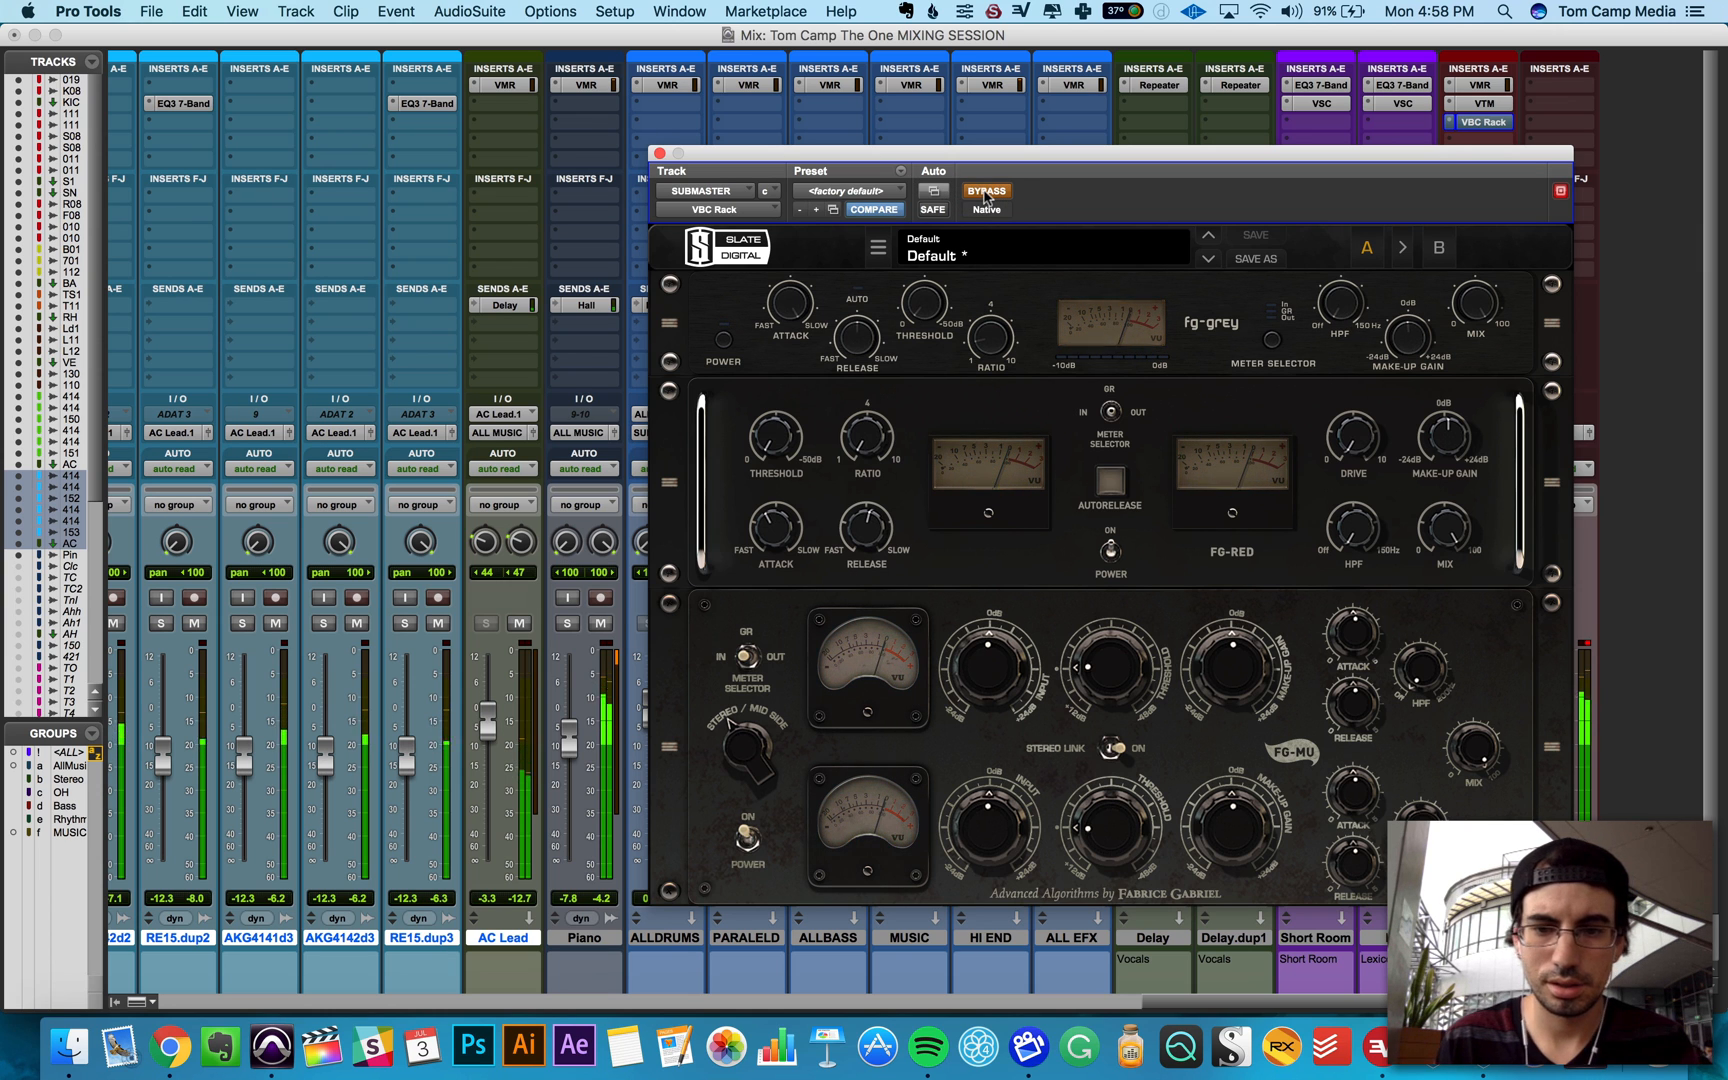
left_click(985, 193)
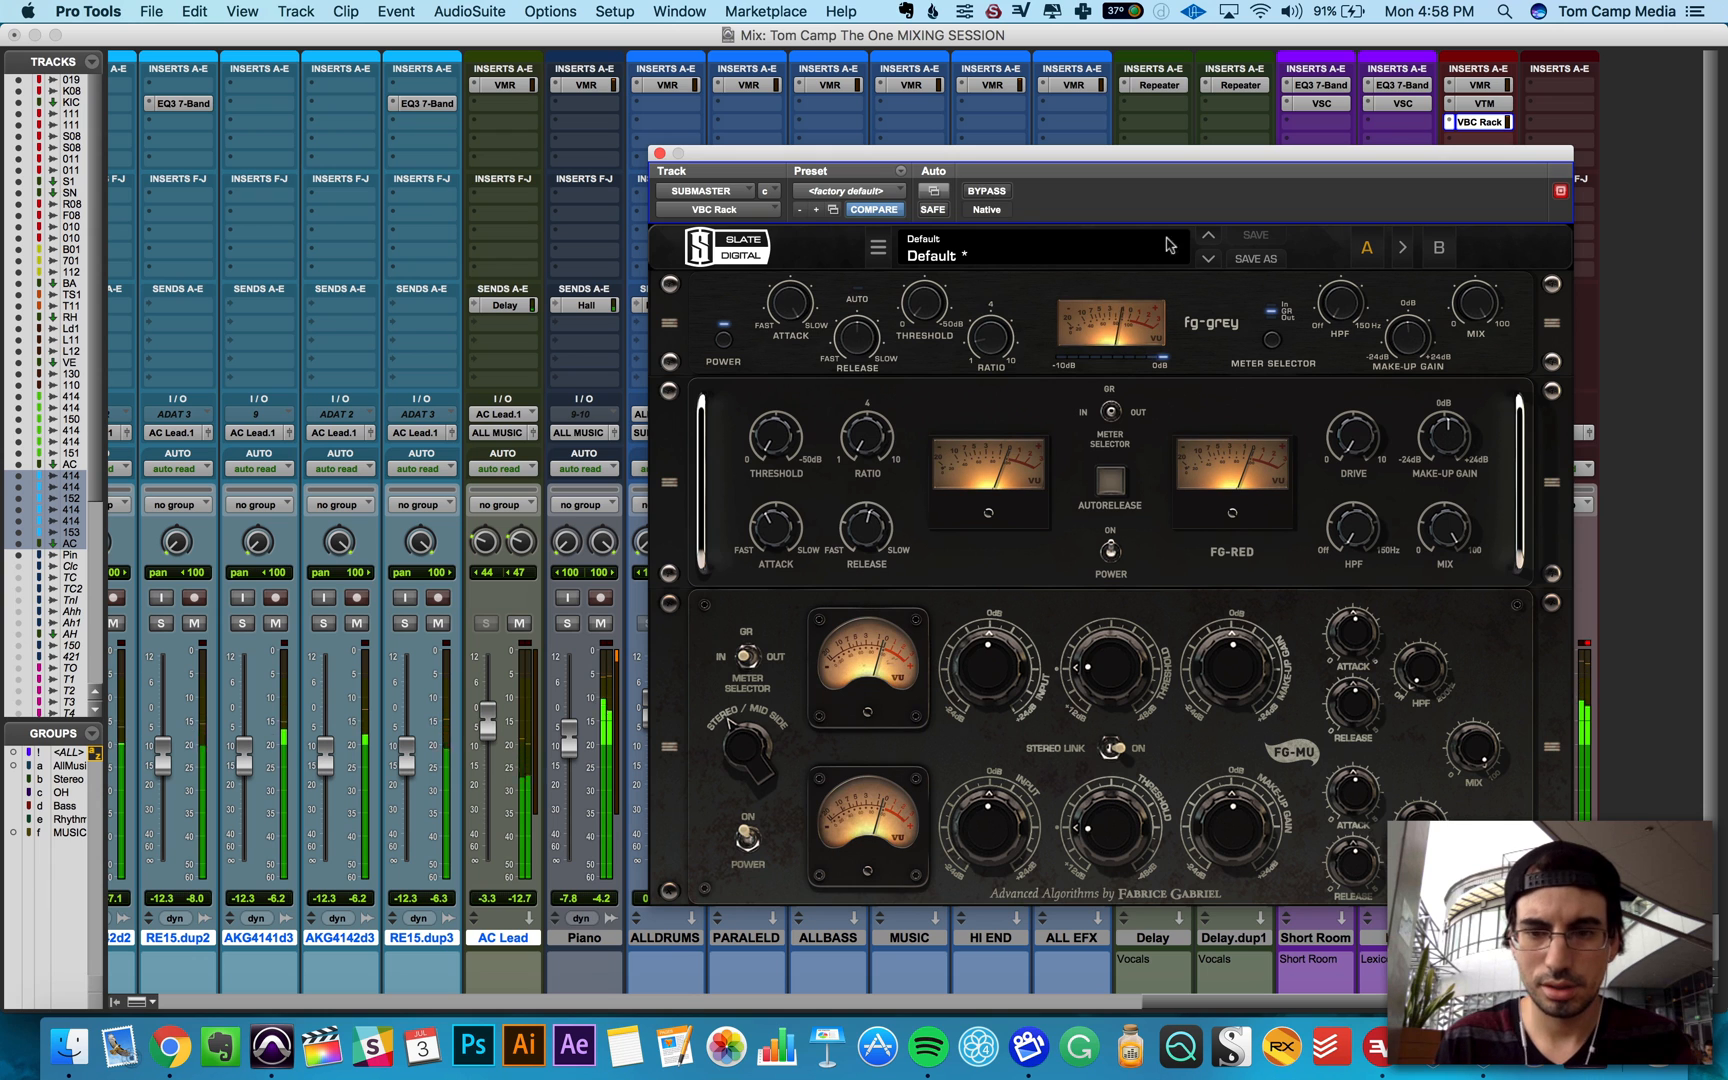
left_click(988, 192)
left_click(990, 192)
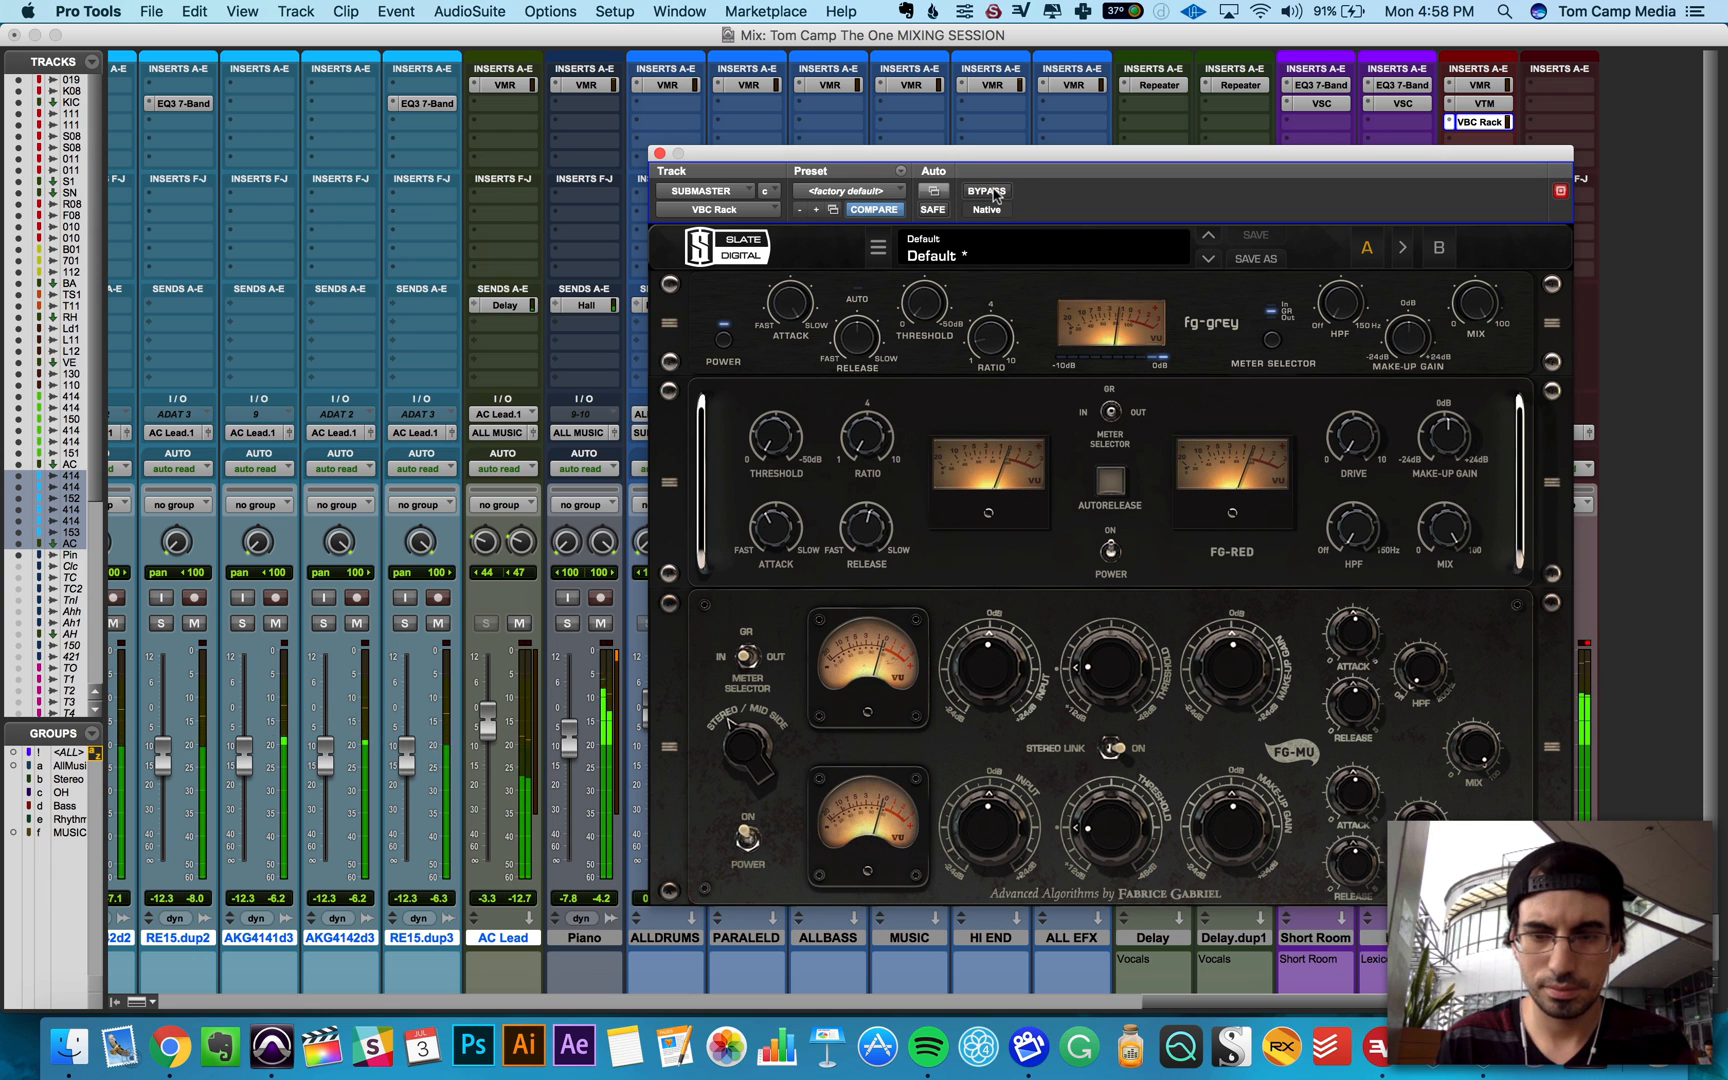
mouse_move(932, 320)
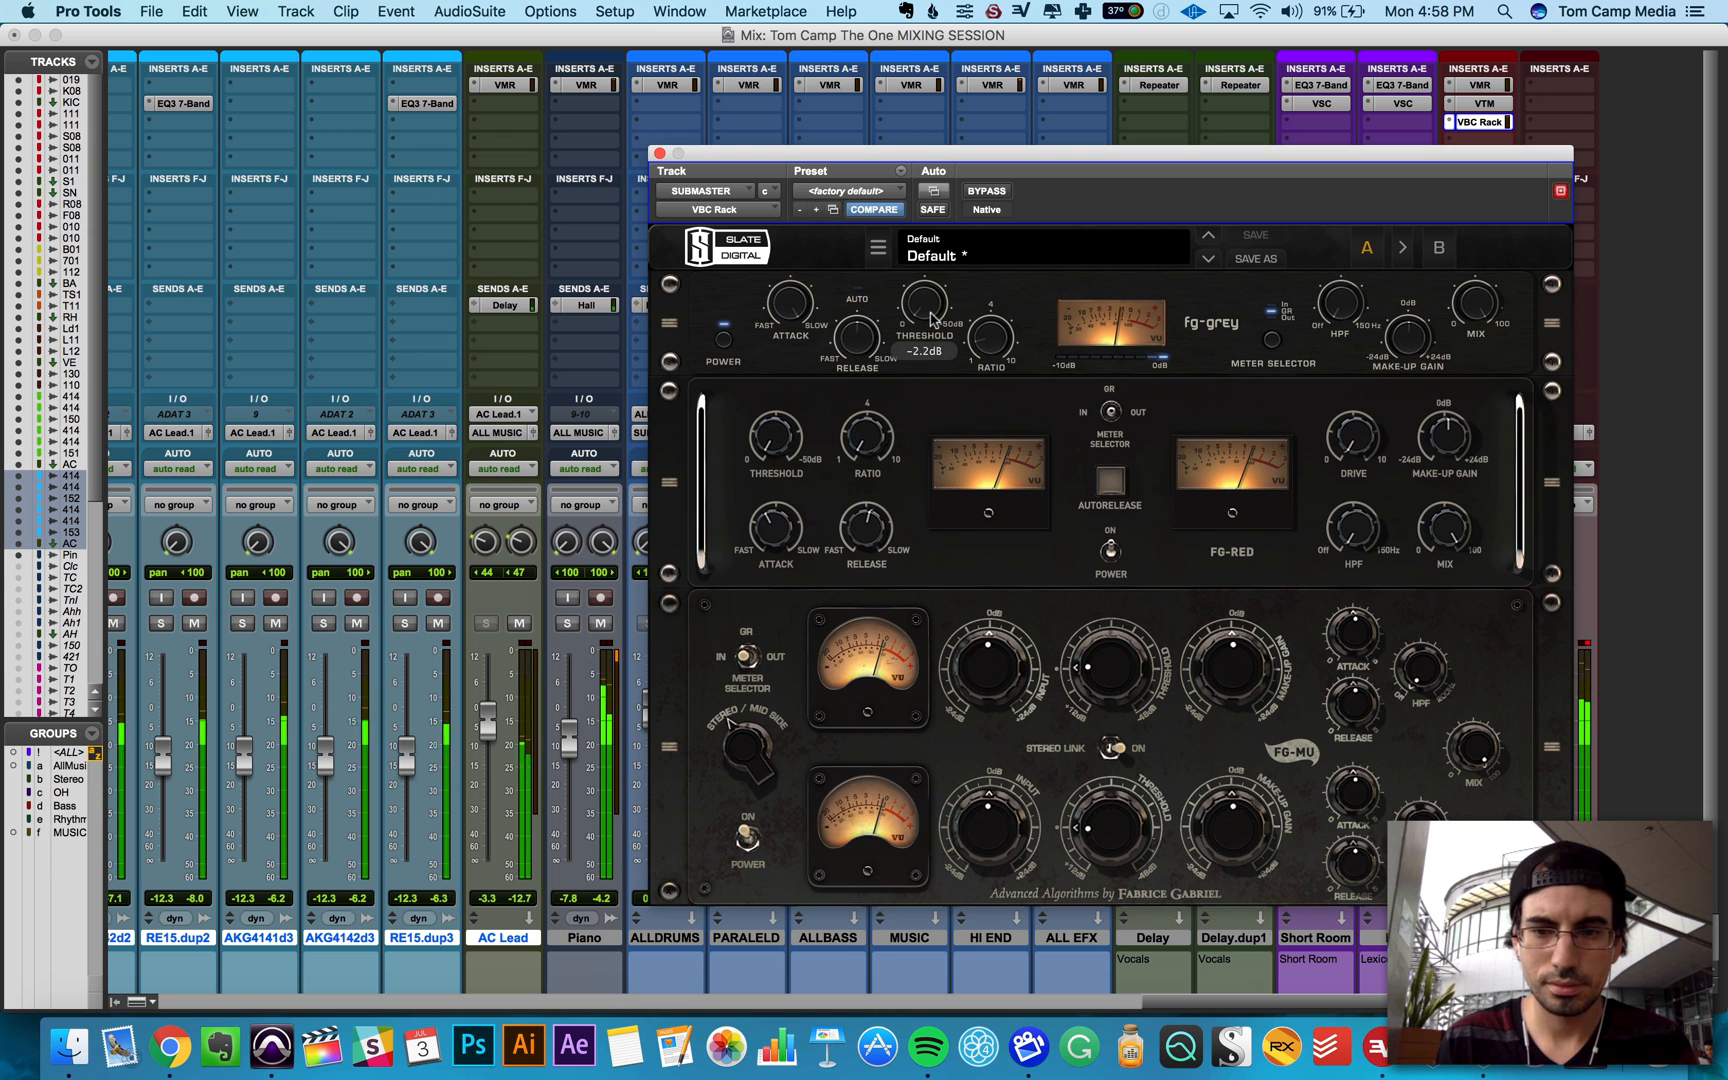
left_click(986, 192)
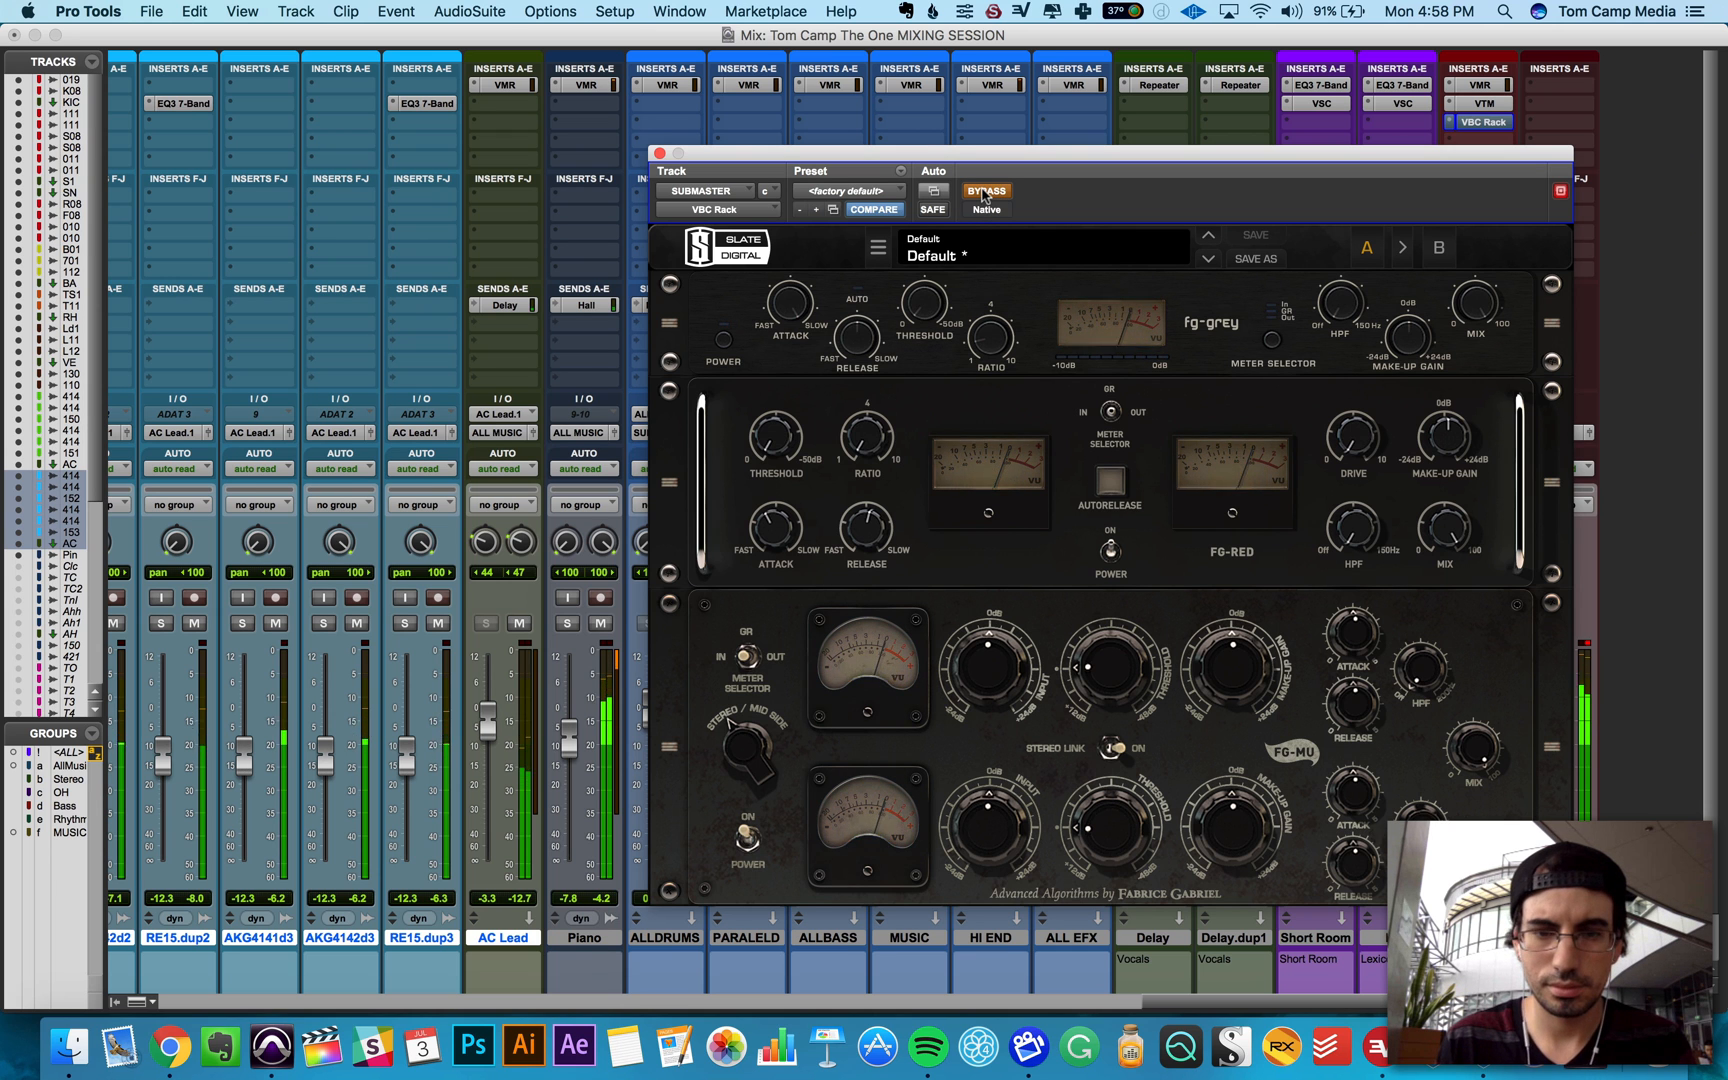
left_click(984, 193)
Step: Switch to the Edit window, stop playback and move the VBC Rack window clear of the timeline
key("super+equal")
key("space")
left_click(556, 350)
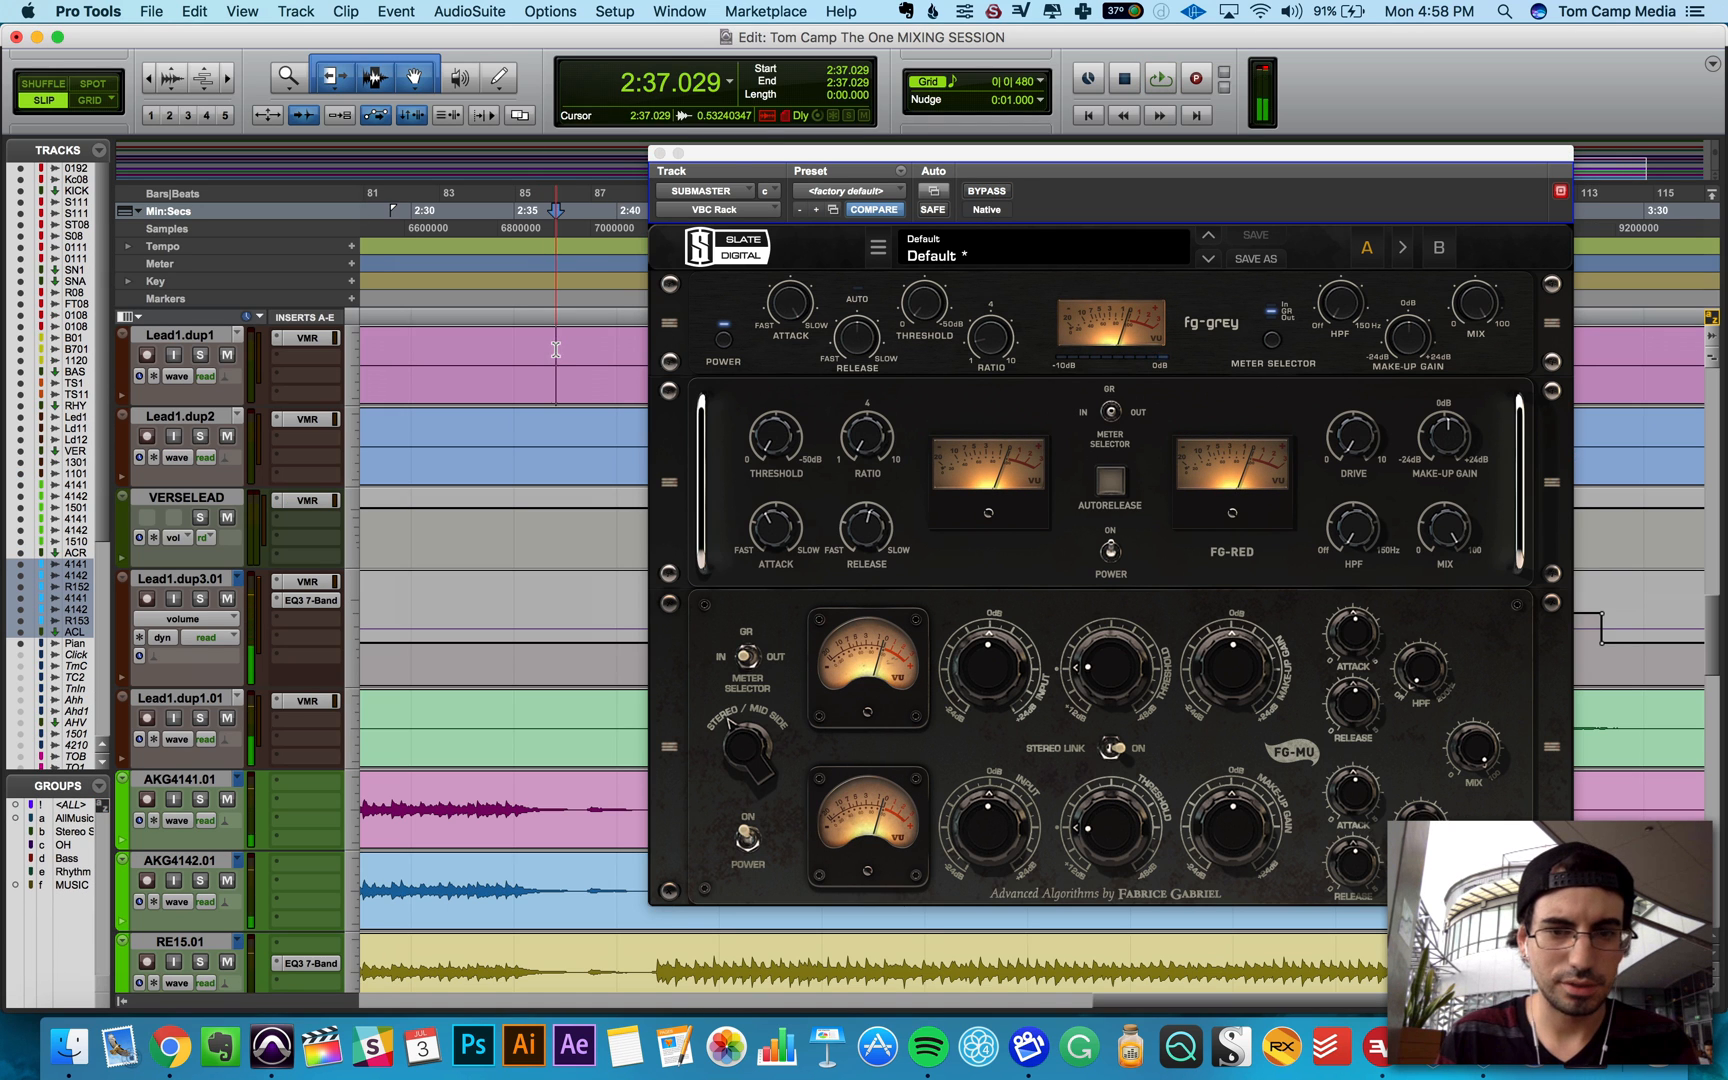
left_click_drag(735, 153, 1204, 532)
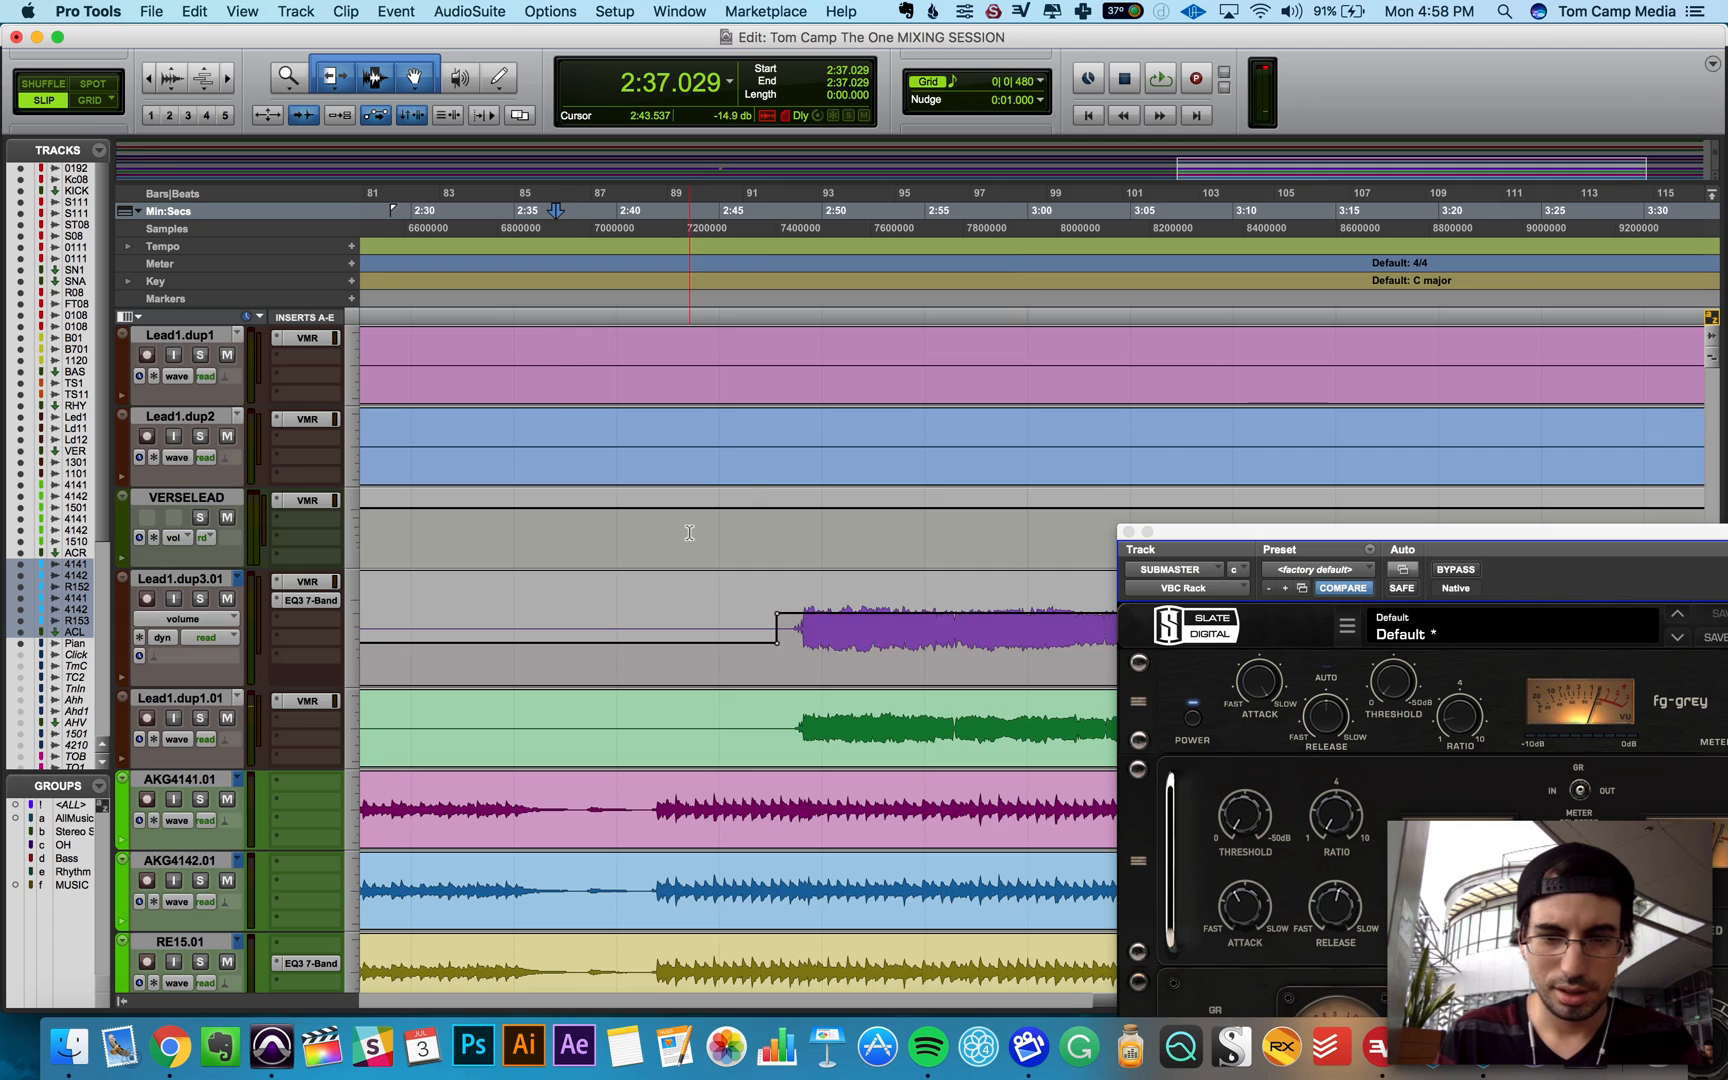
Step: Play the song from 0:36.541 and bring the whole VBC Rack window back into view
scroll(689, 533, "left", 15)
scroll(689, 533, "up", 9)
scroll(689, 533, "down", 9)
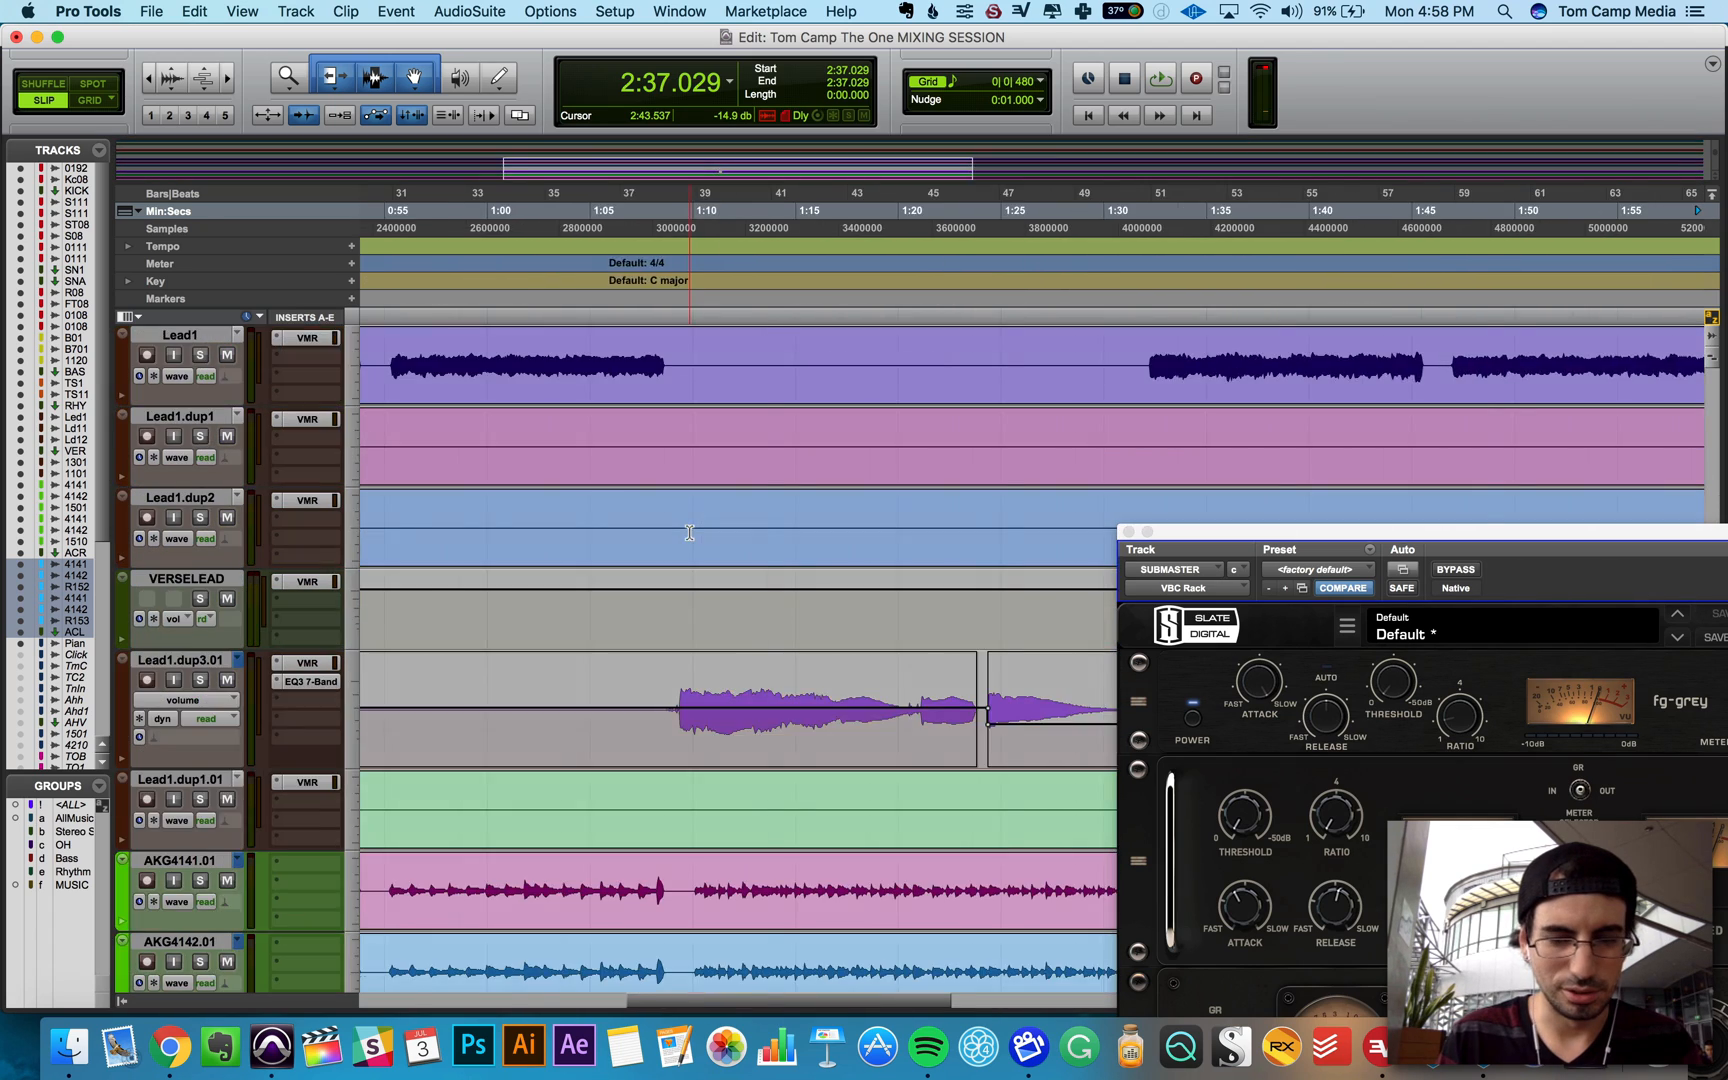
scroll(689, 533, "up", 6)
scroll(689, 533, "left", 9)
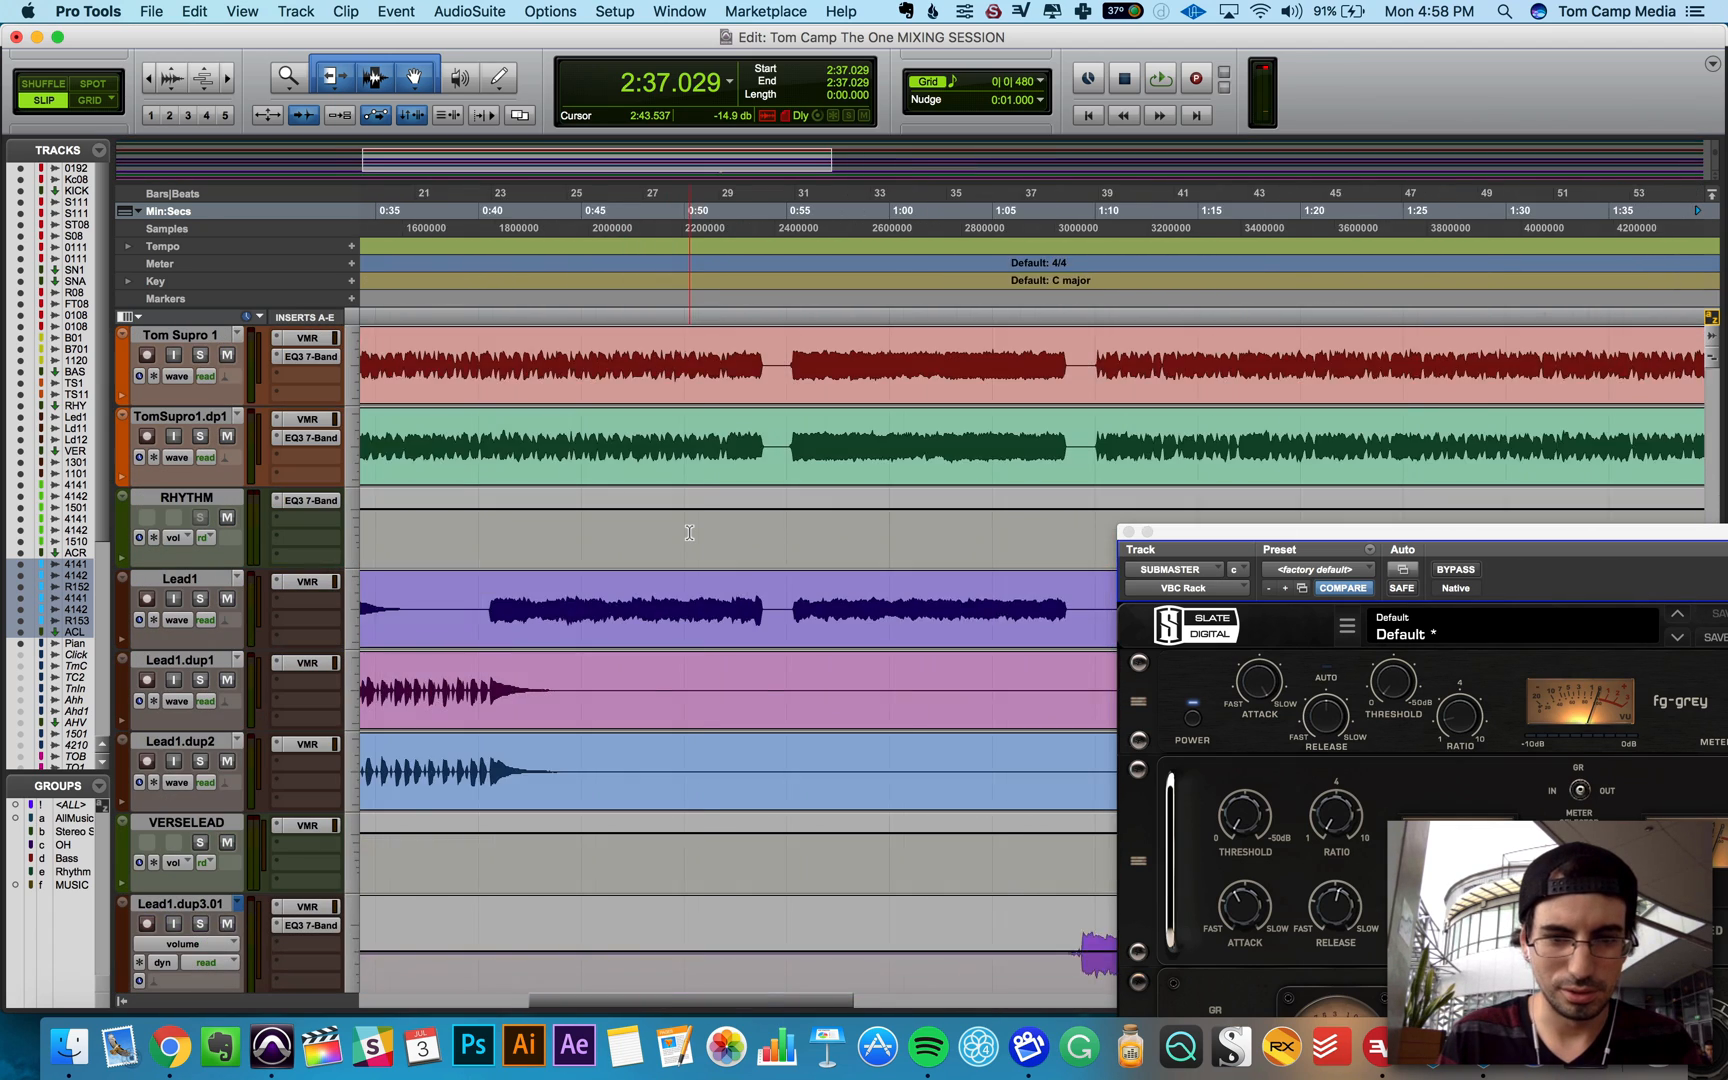
left_click(484, 443)
key("space")
left_click_drag(1329, 533, 894, 570)
left_click(1172, 393)
left_click(1111, 263)
left_click_drag(1114, 567, 1032, 203)
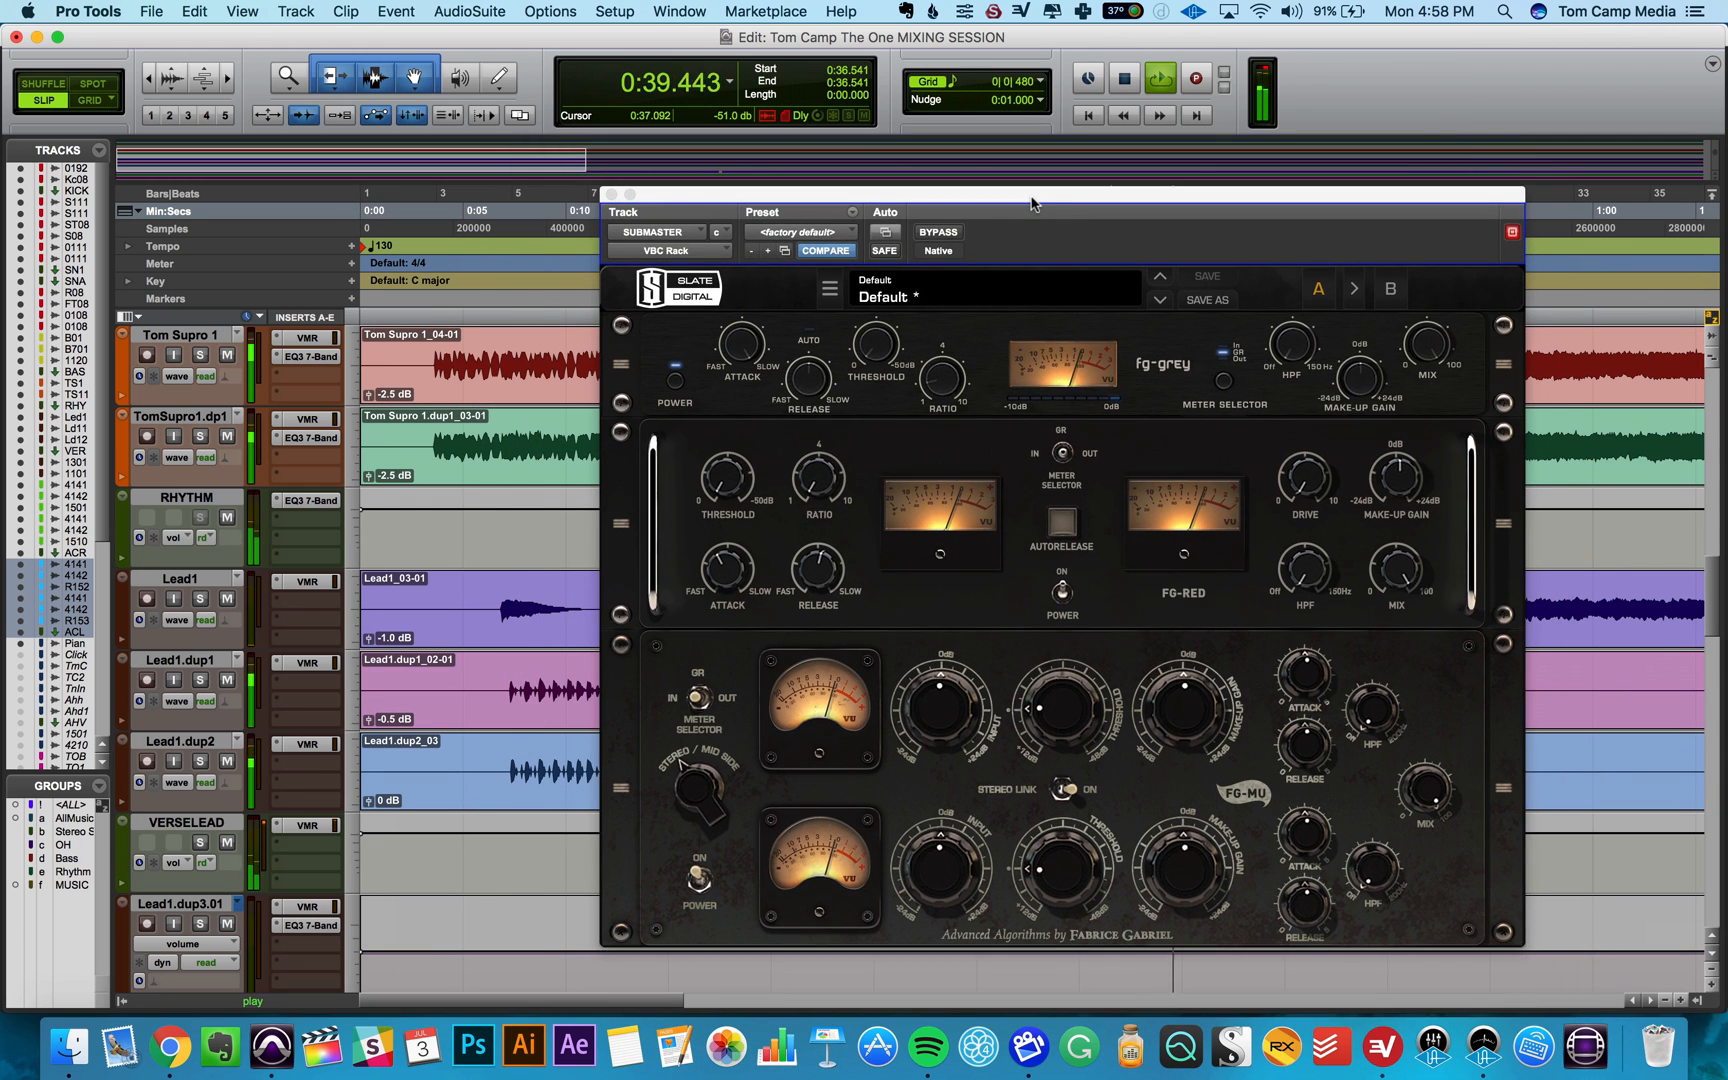
key("space")
key("space")
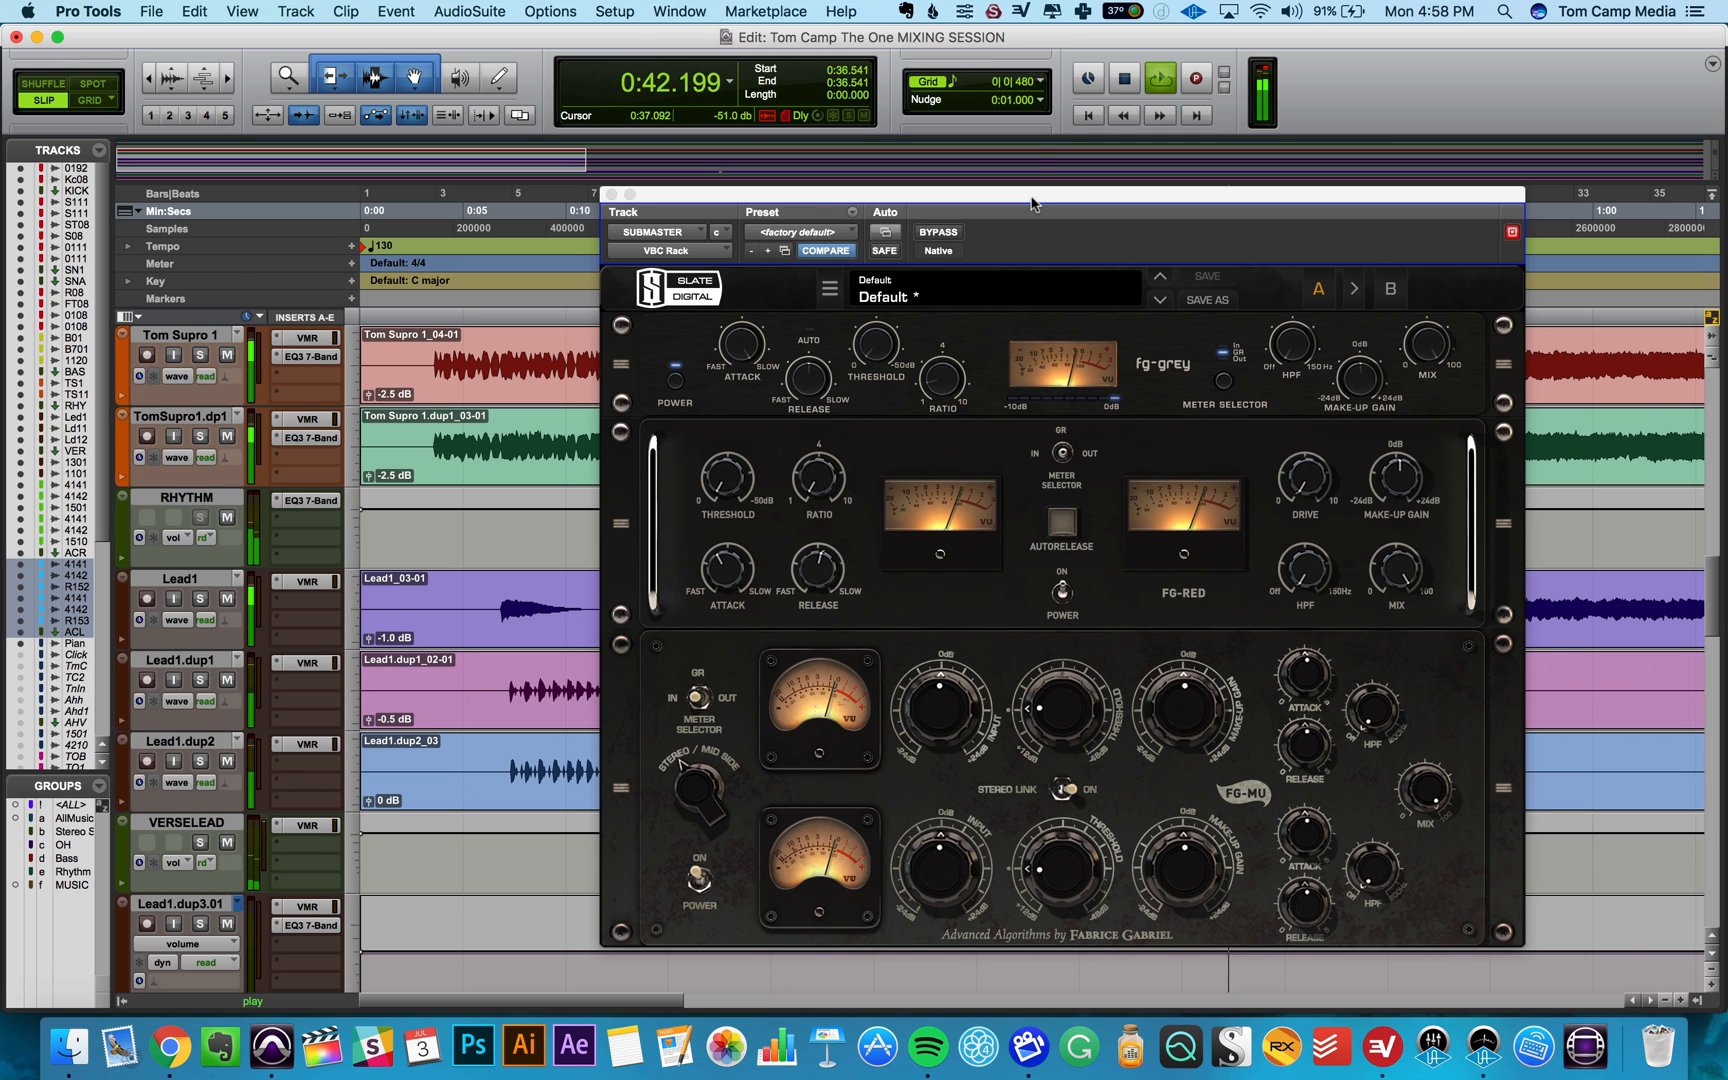
Step: Lower the FG-Grey make-up gain to -1.4 dB, comparing with the VBC Rack bypassed, and close the plug-in
left_click(937, 234)
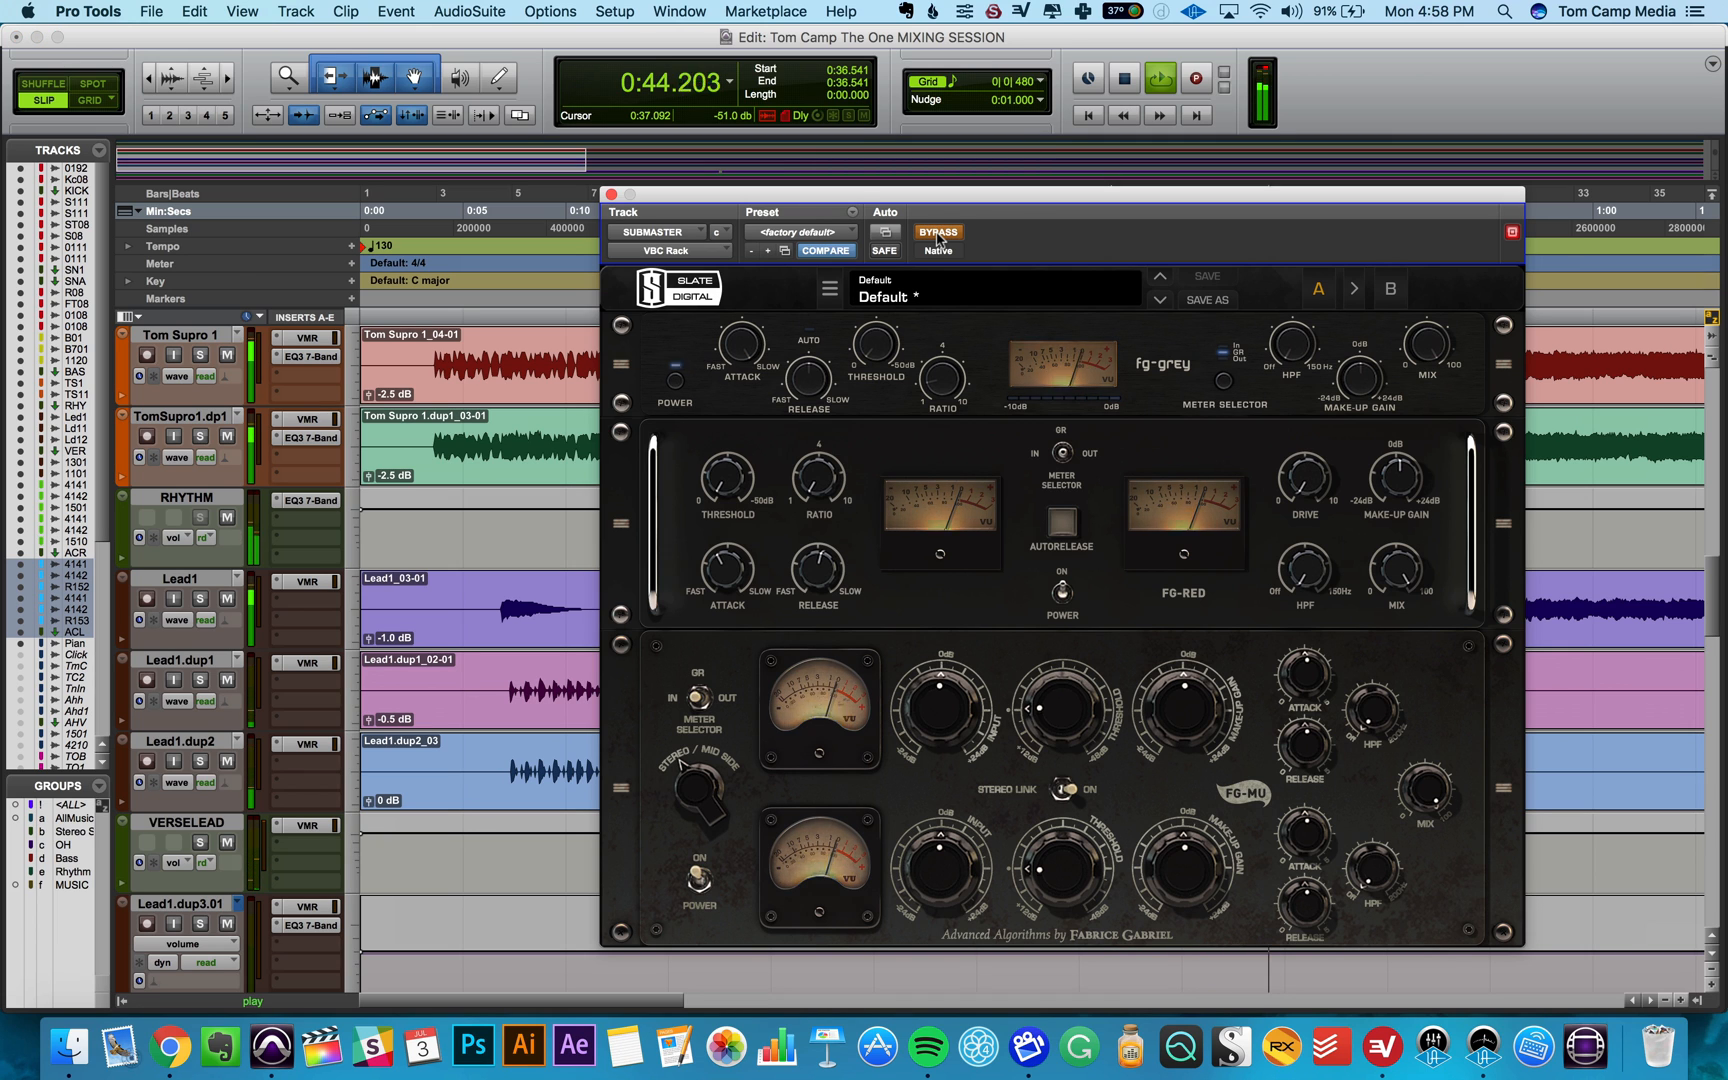
left_click(937, 234)
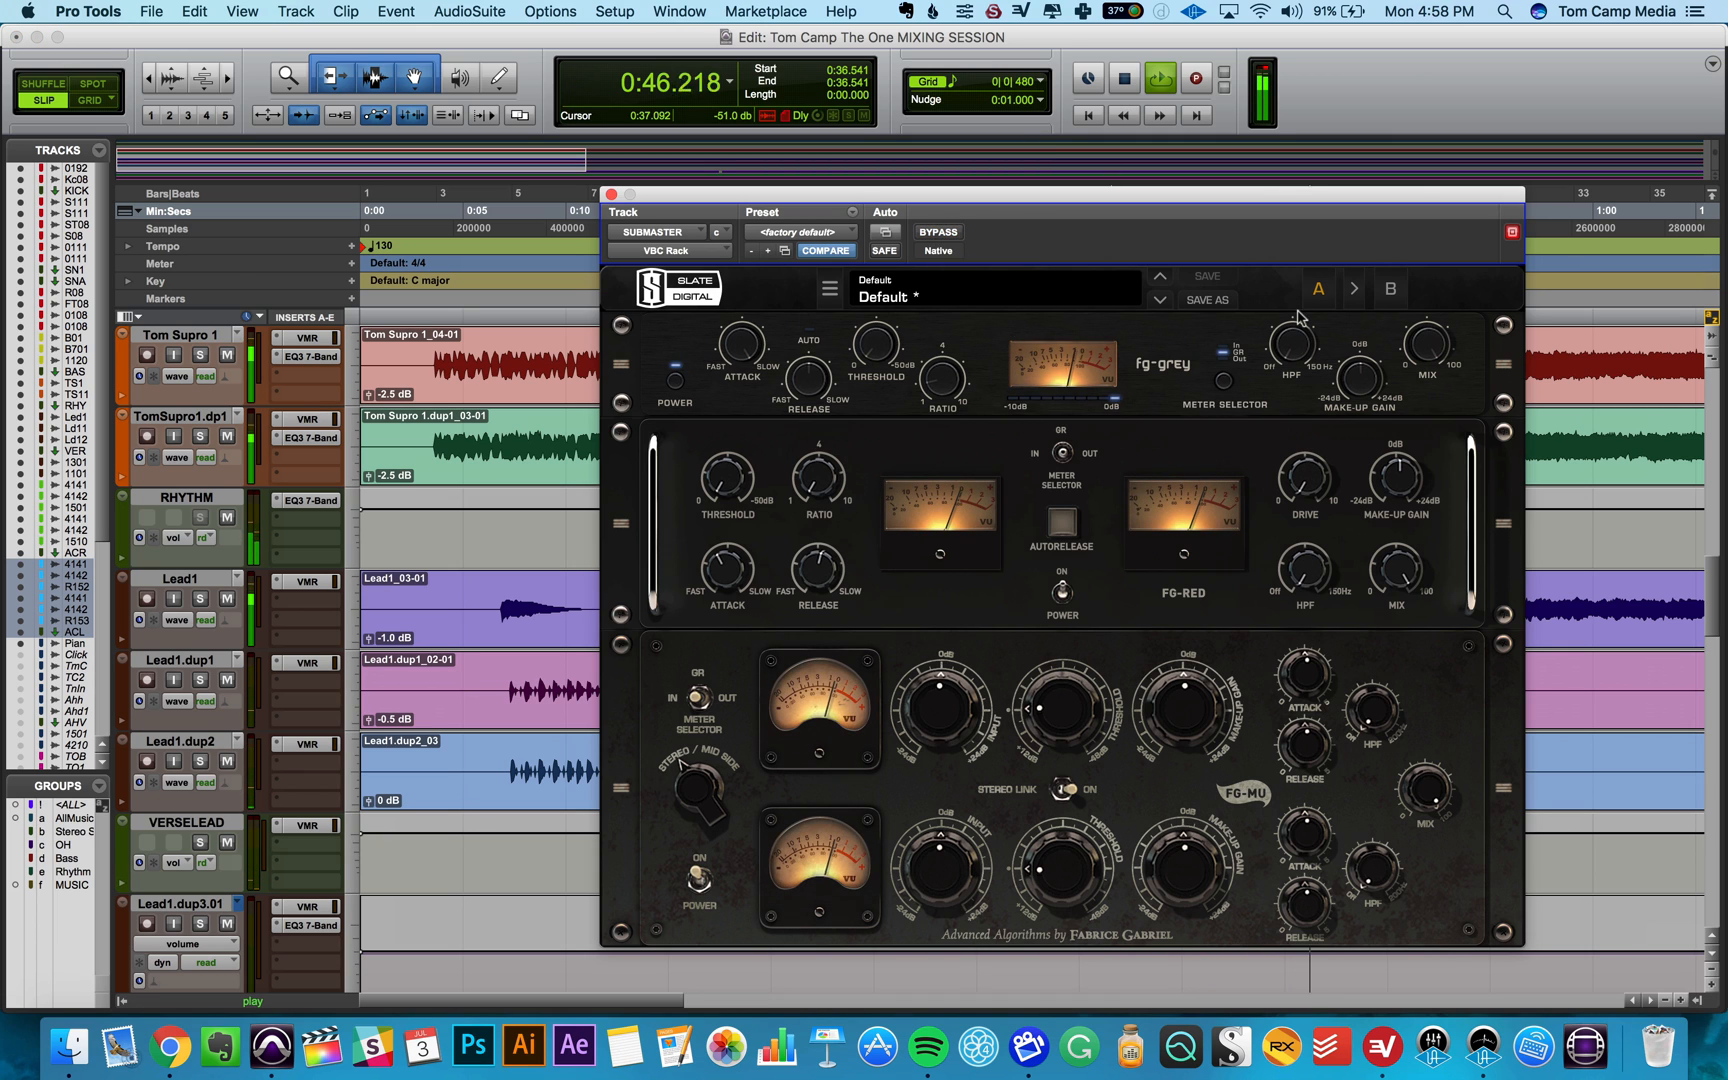
mouse_move(1366, 391)
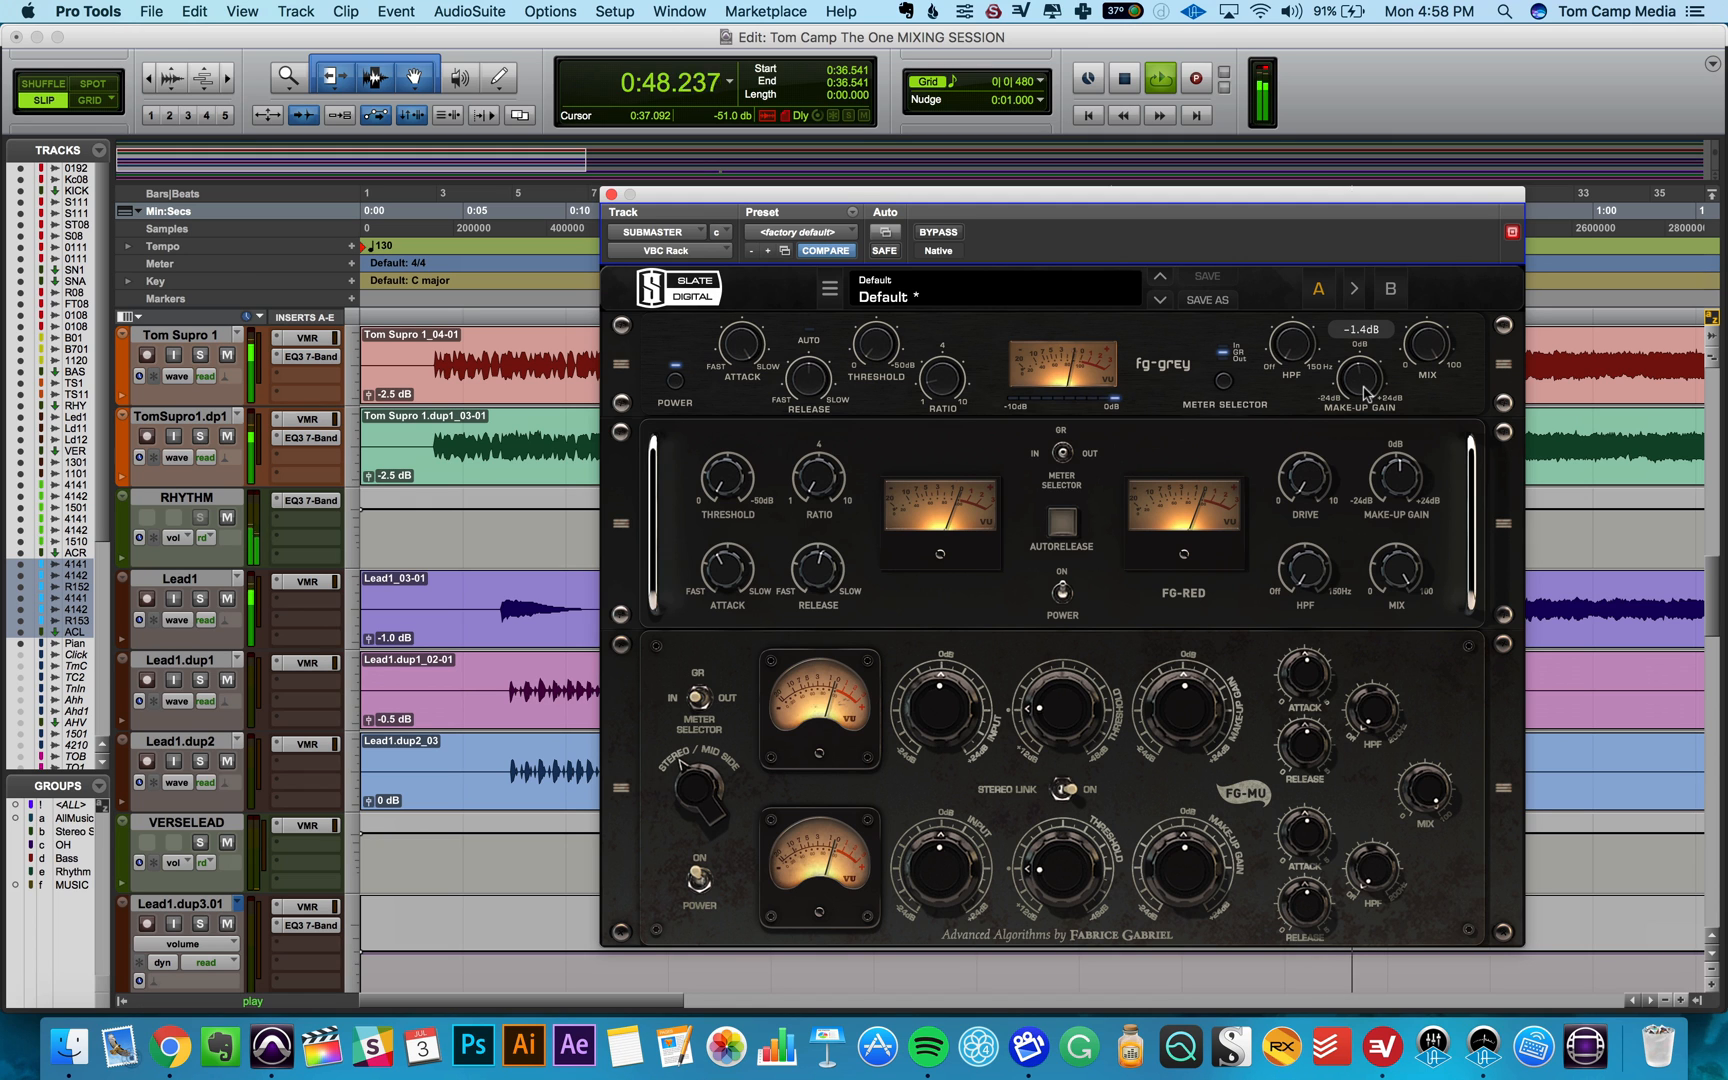
left_click(950, 238)
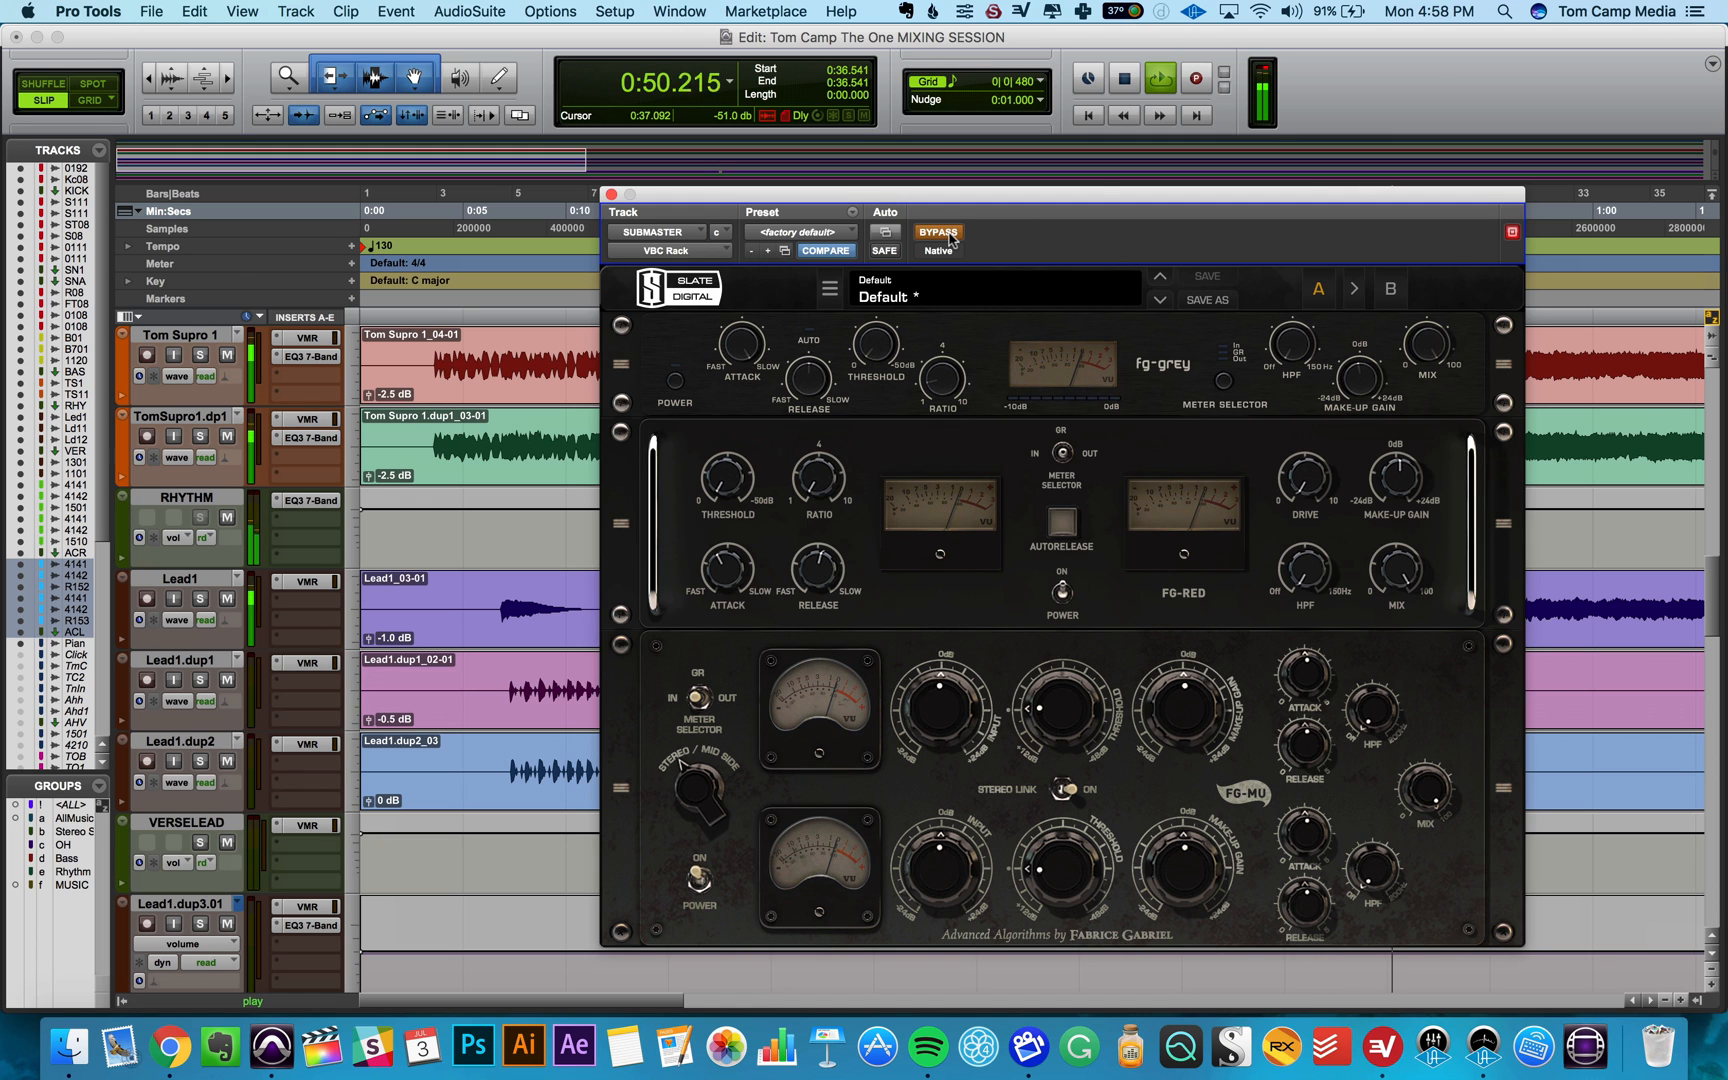
left_click(950, 238)
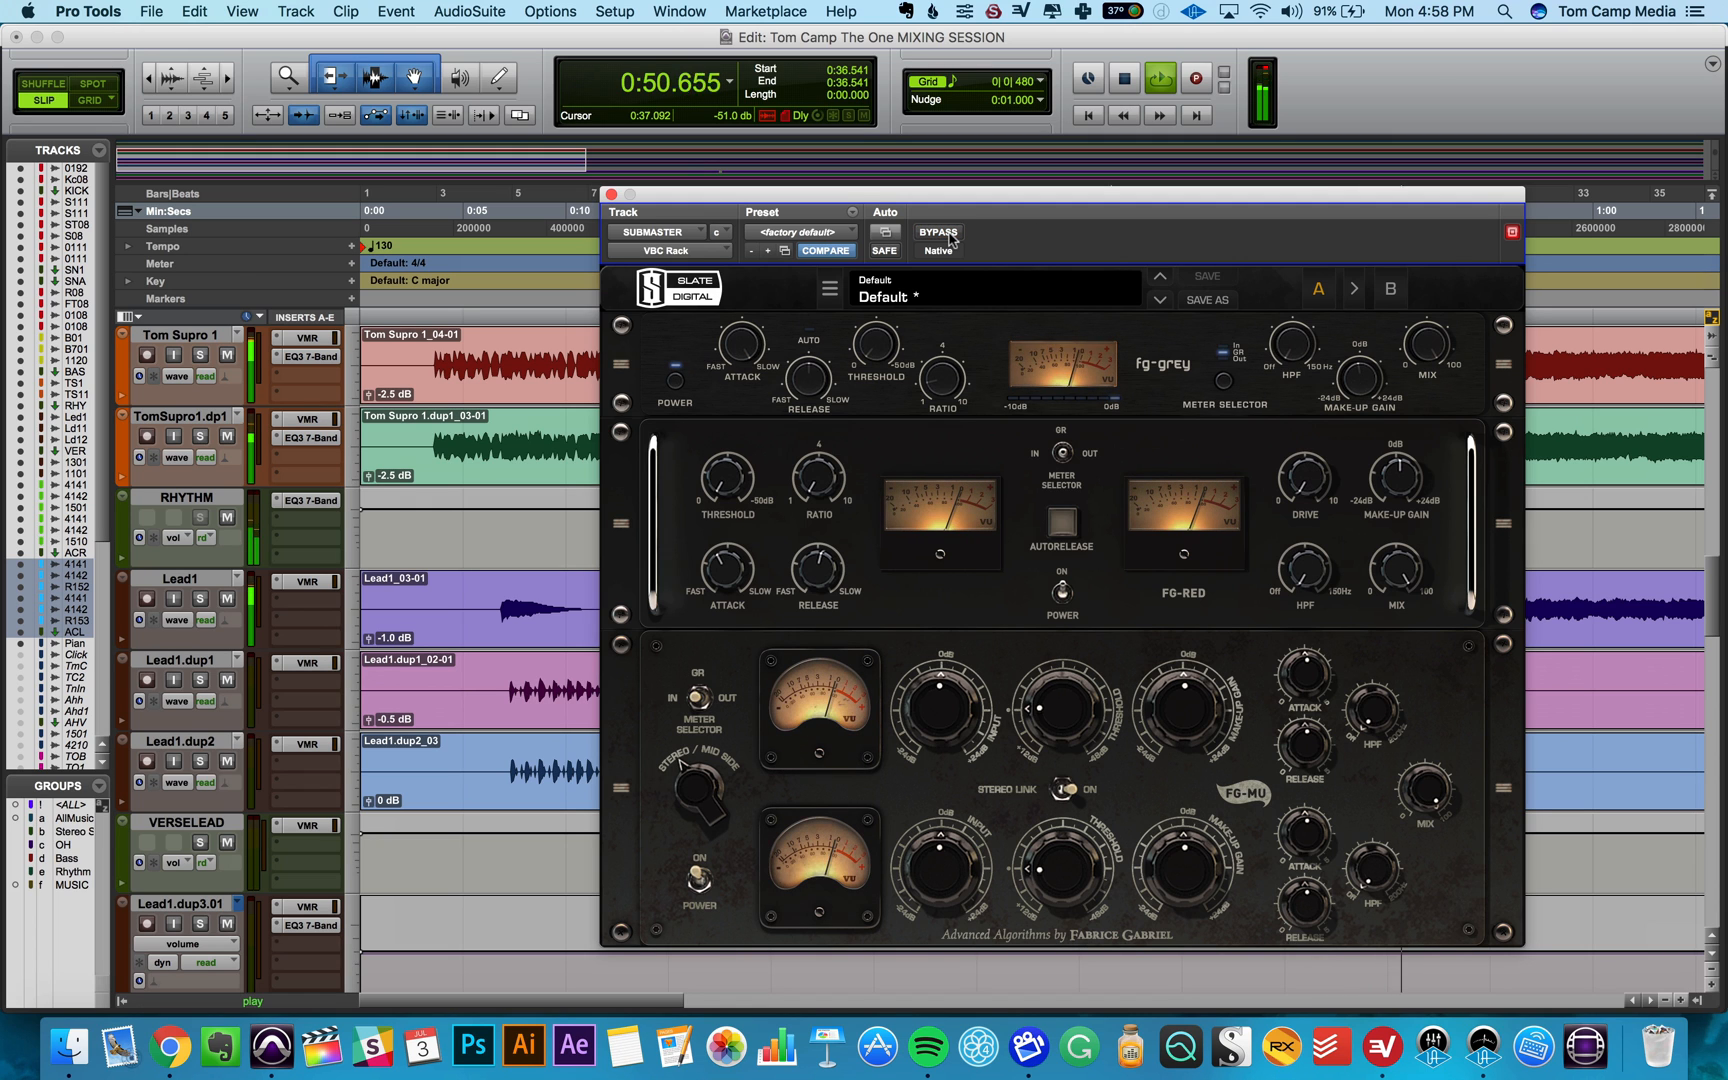
left_click(611, 195)
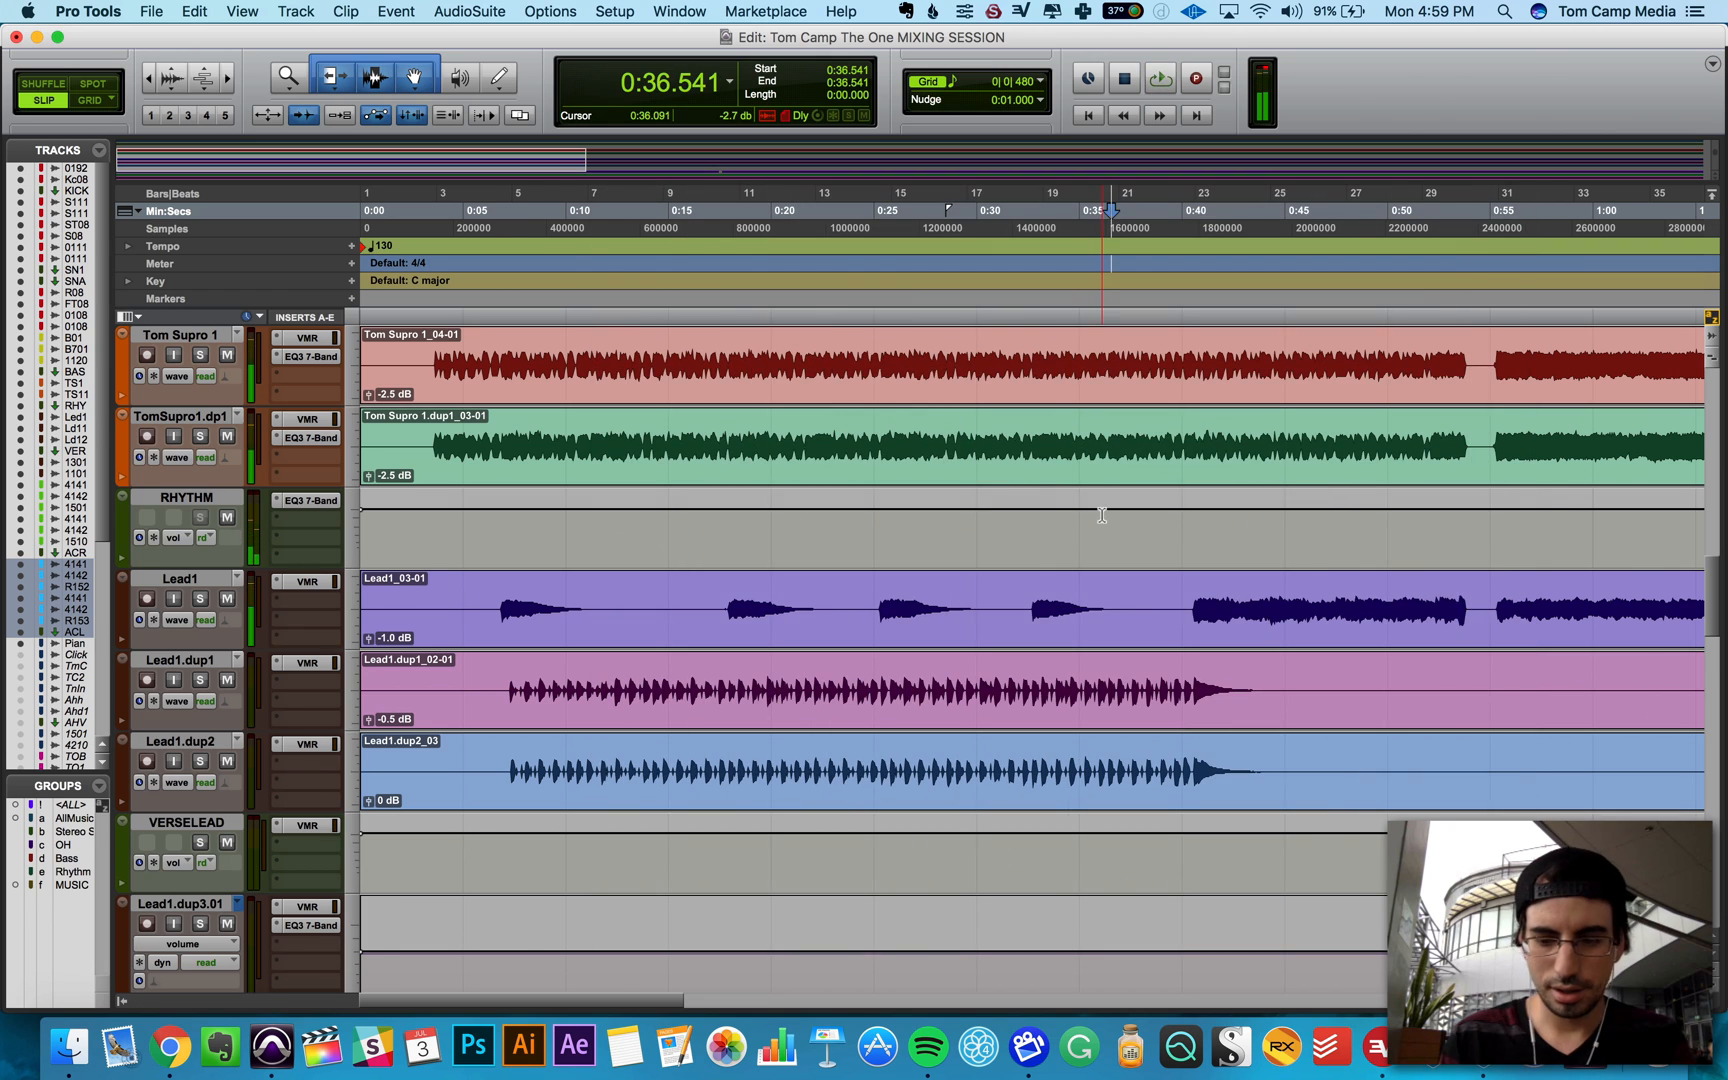
Step: Insert a stereo Virtual Mix Rack after the VBC Rack on the SUBMASTER track in the Mix window
key("super+equal")
left_click(1492, 155)
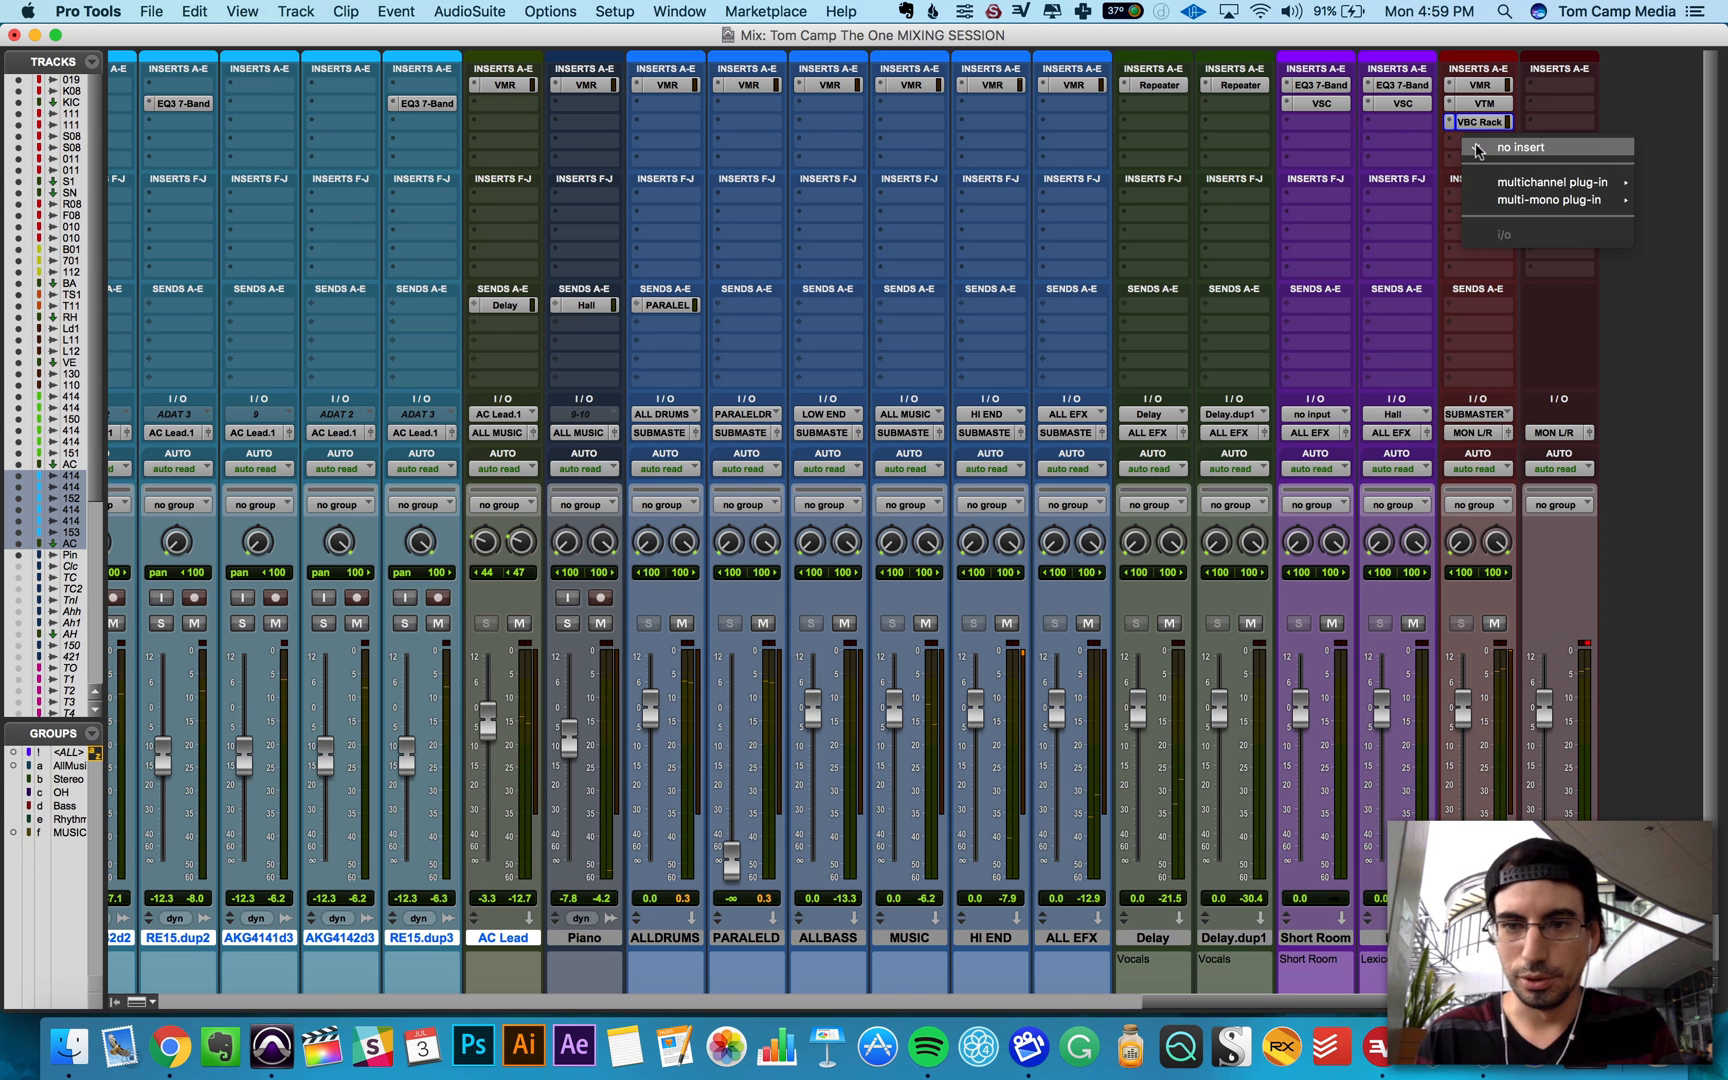
mouse_move(1550, 182)
mouse_move(1390, 190)
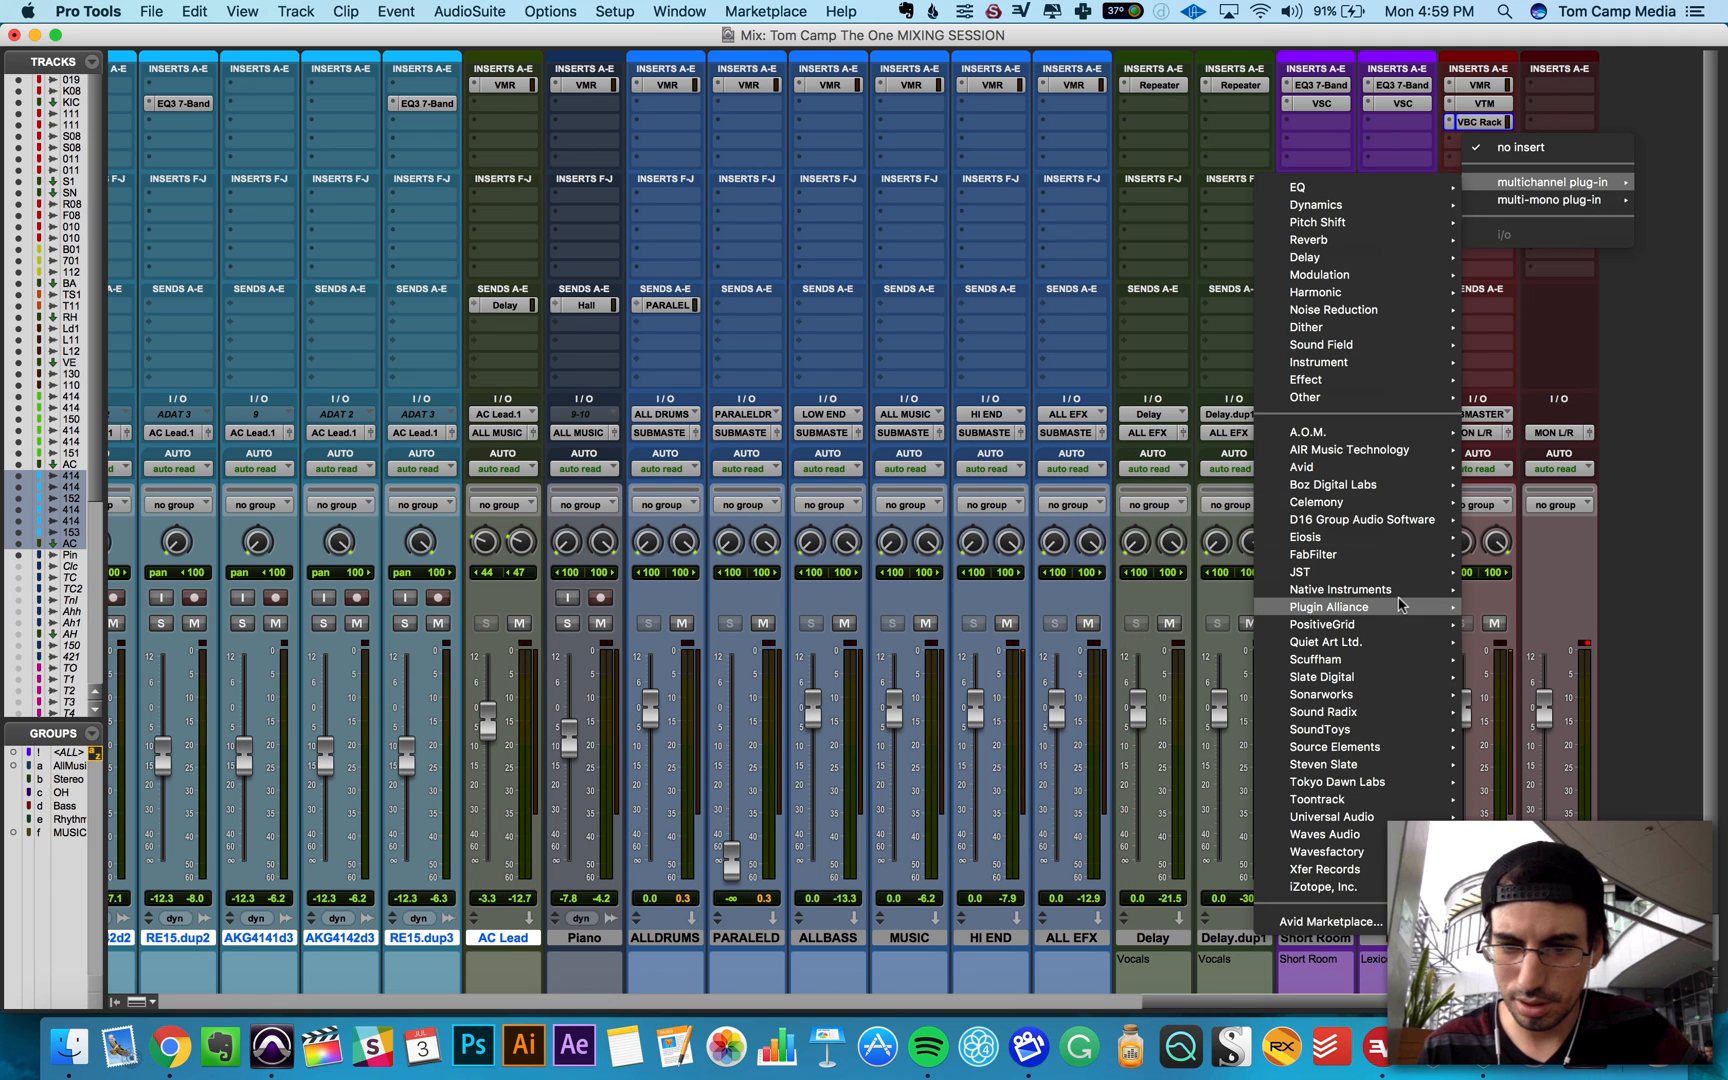
mouse_move(1371, 676)
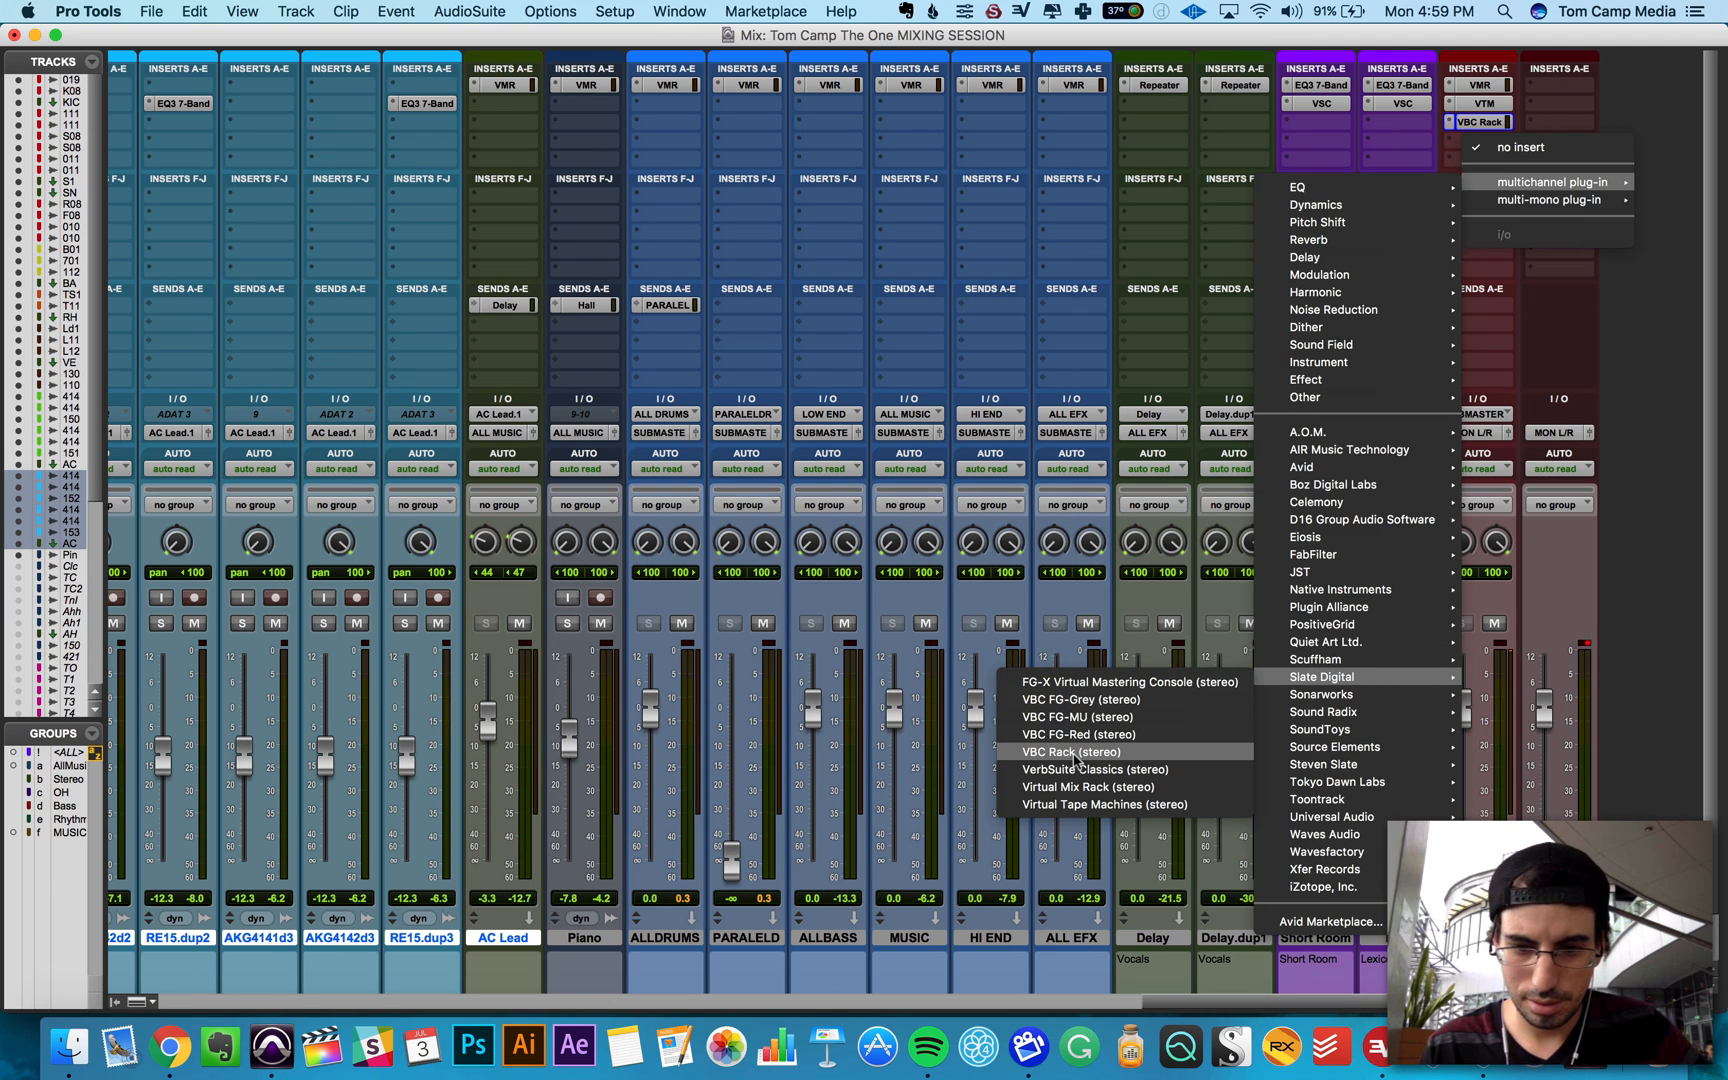
left_click(1097, 788)
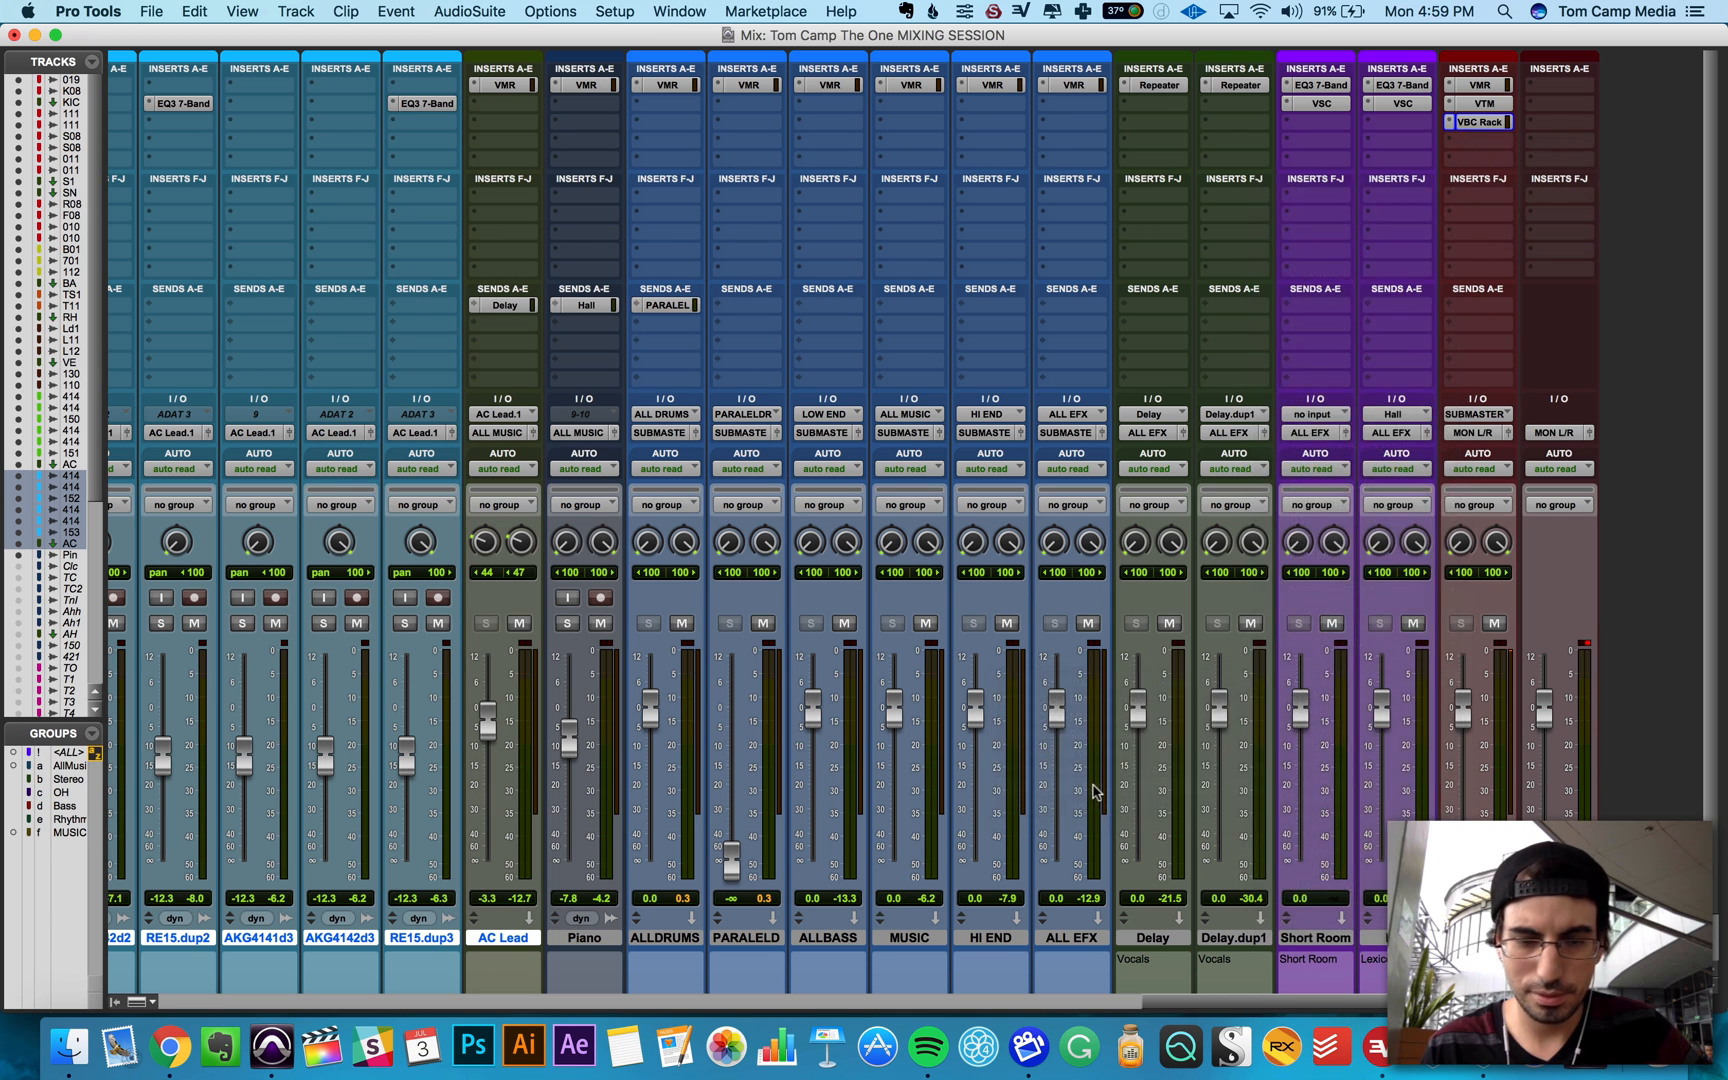
Step: Load the CS-Lift module into slot A and the Revival module into slot B of the Virtual Mix Rack
scroll(705, 575, "down", 5)
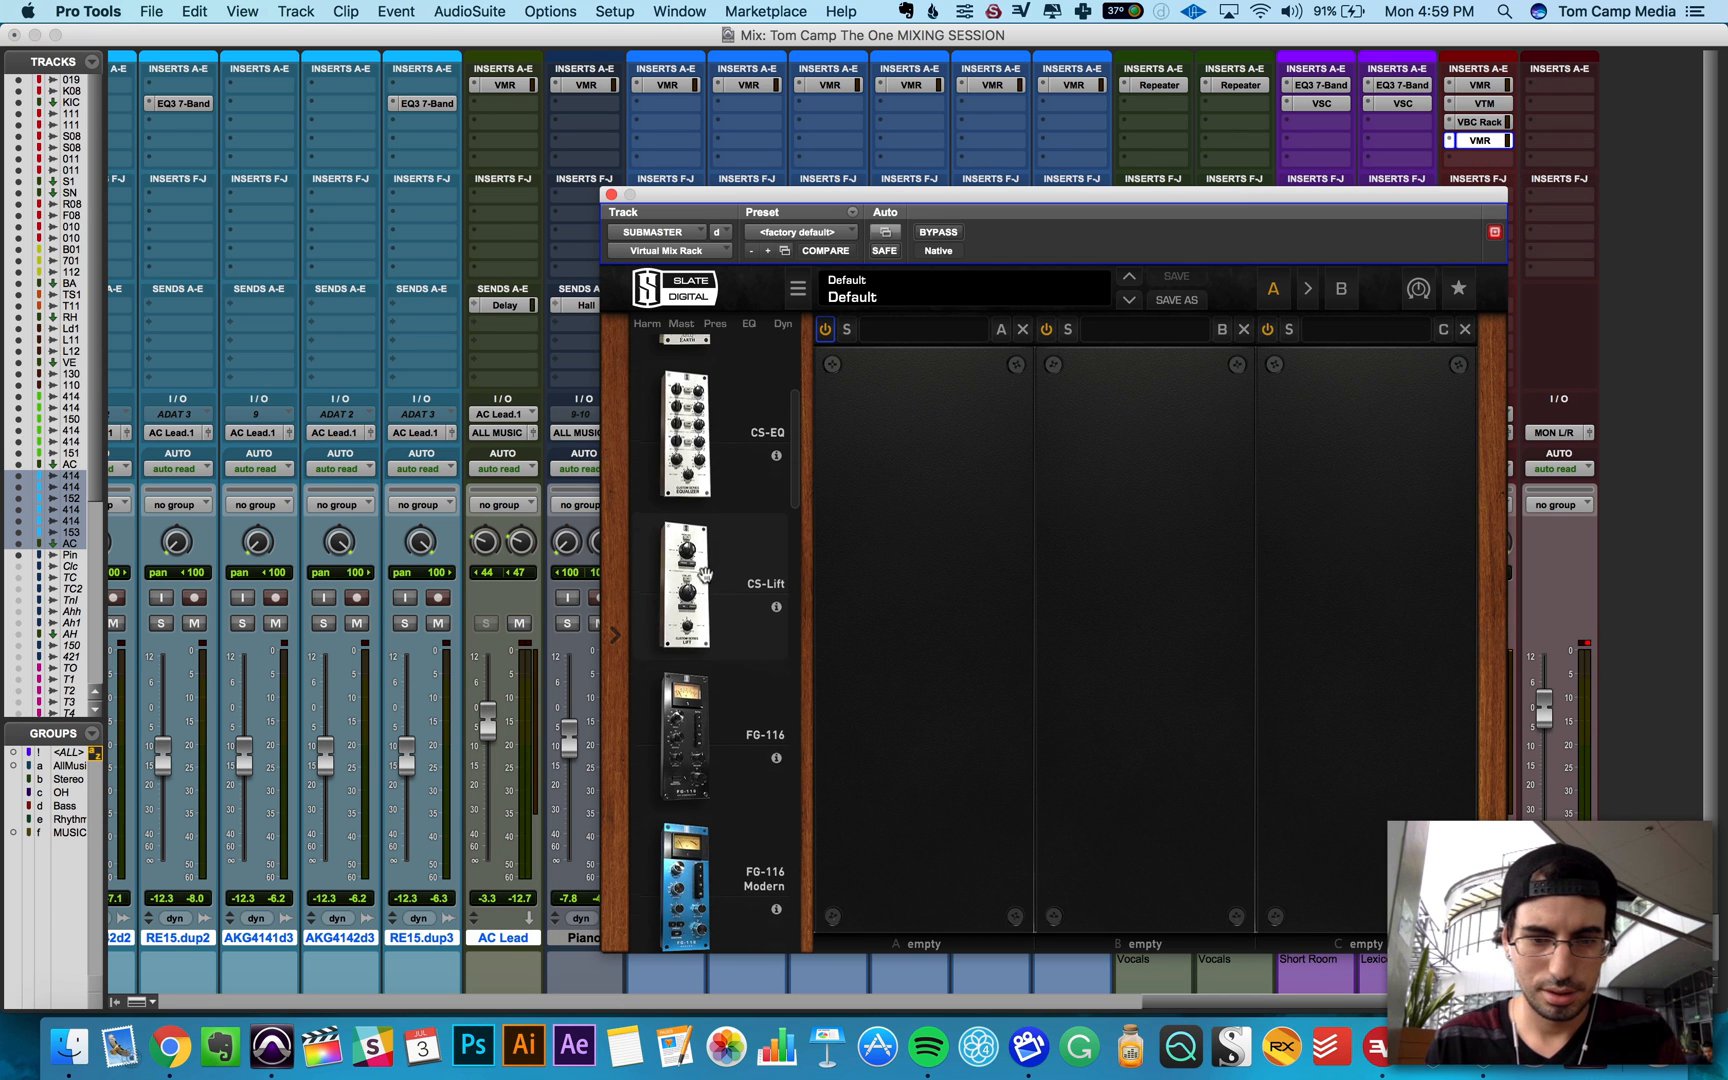
left_click_drag(695, 585, 943, 612)
scroll(726, 640, "down", 10)
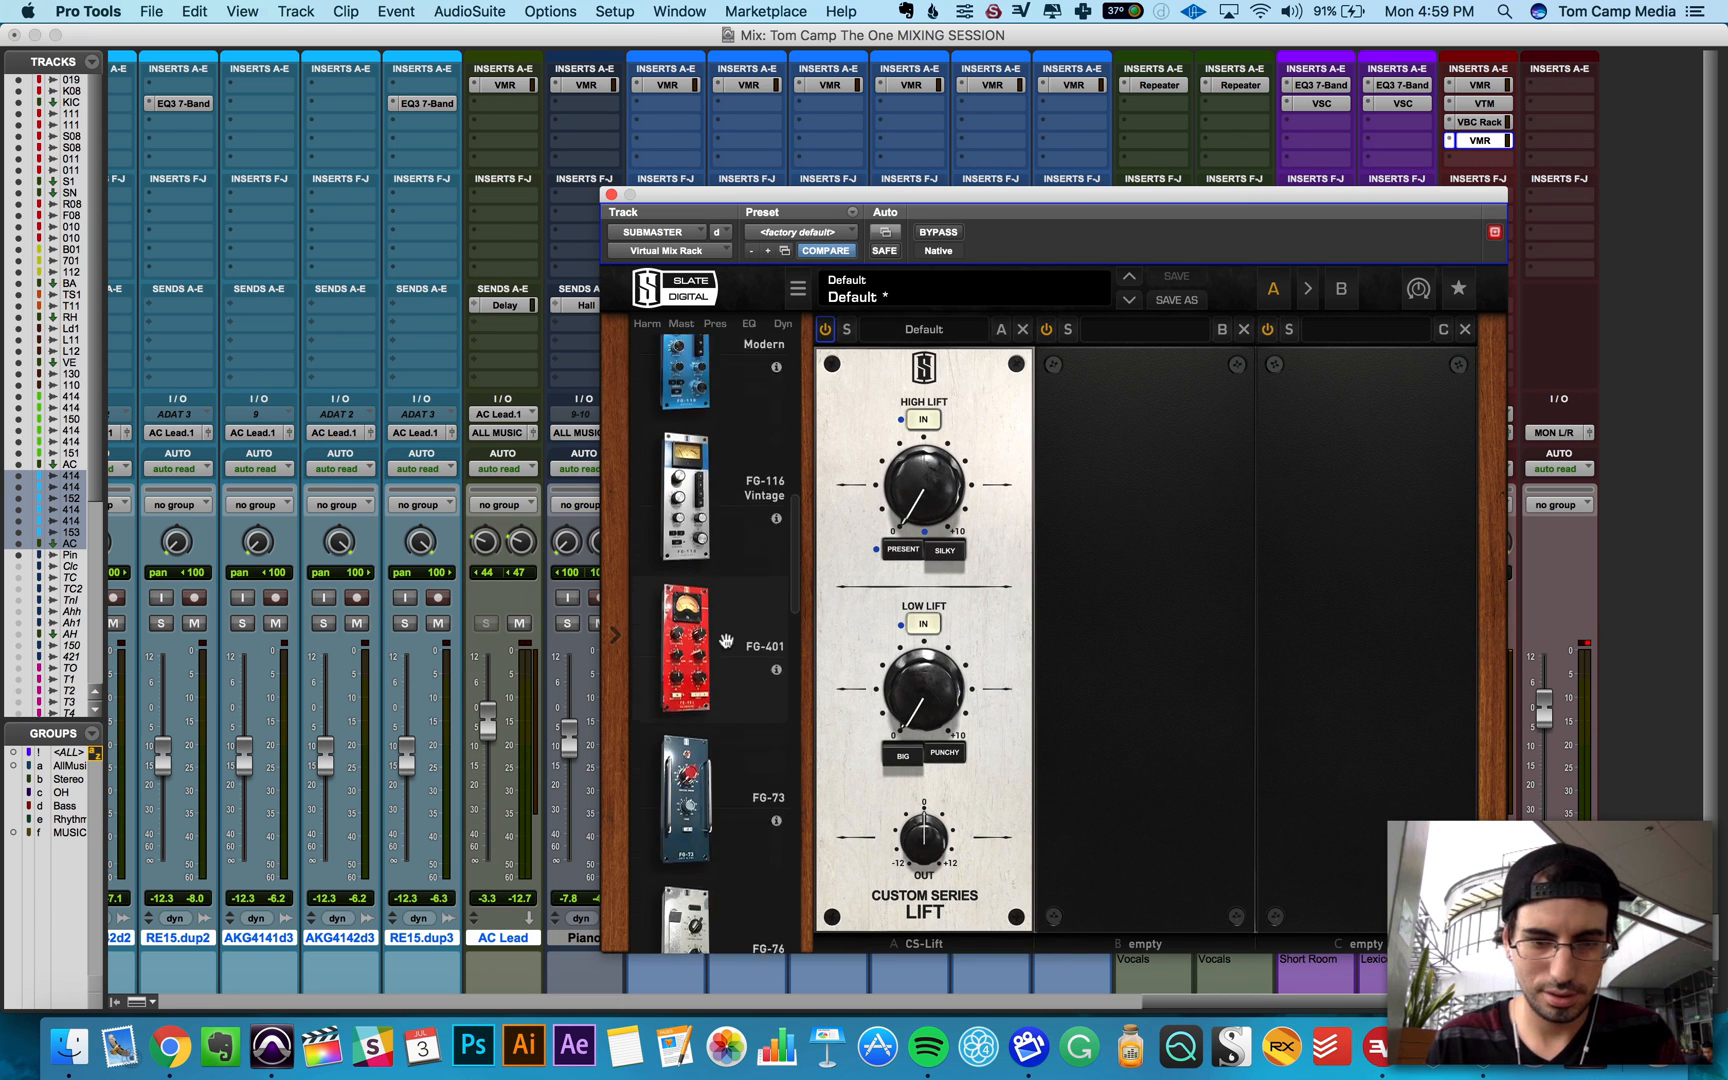
scroll(722, 630, "down", 12)
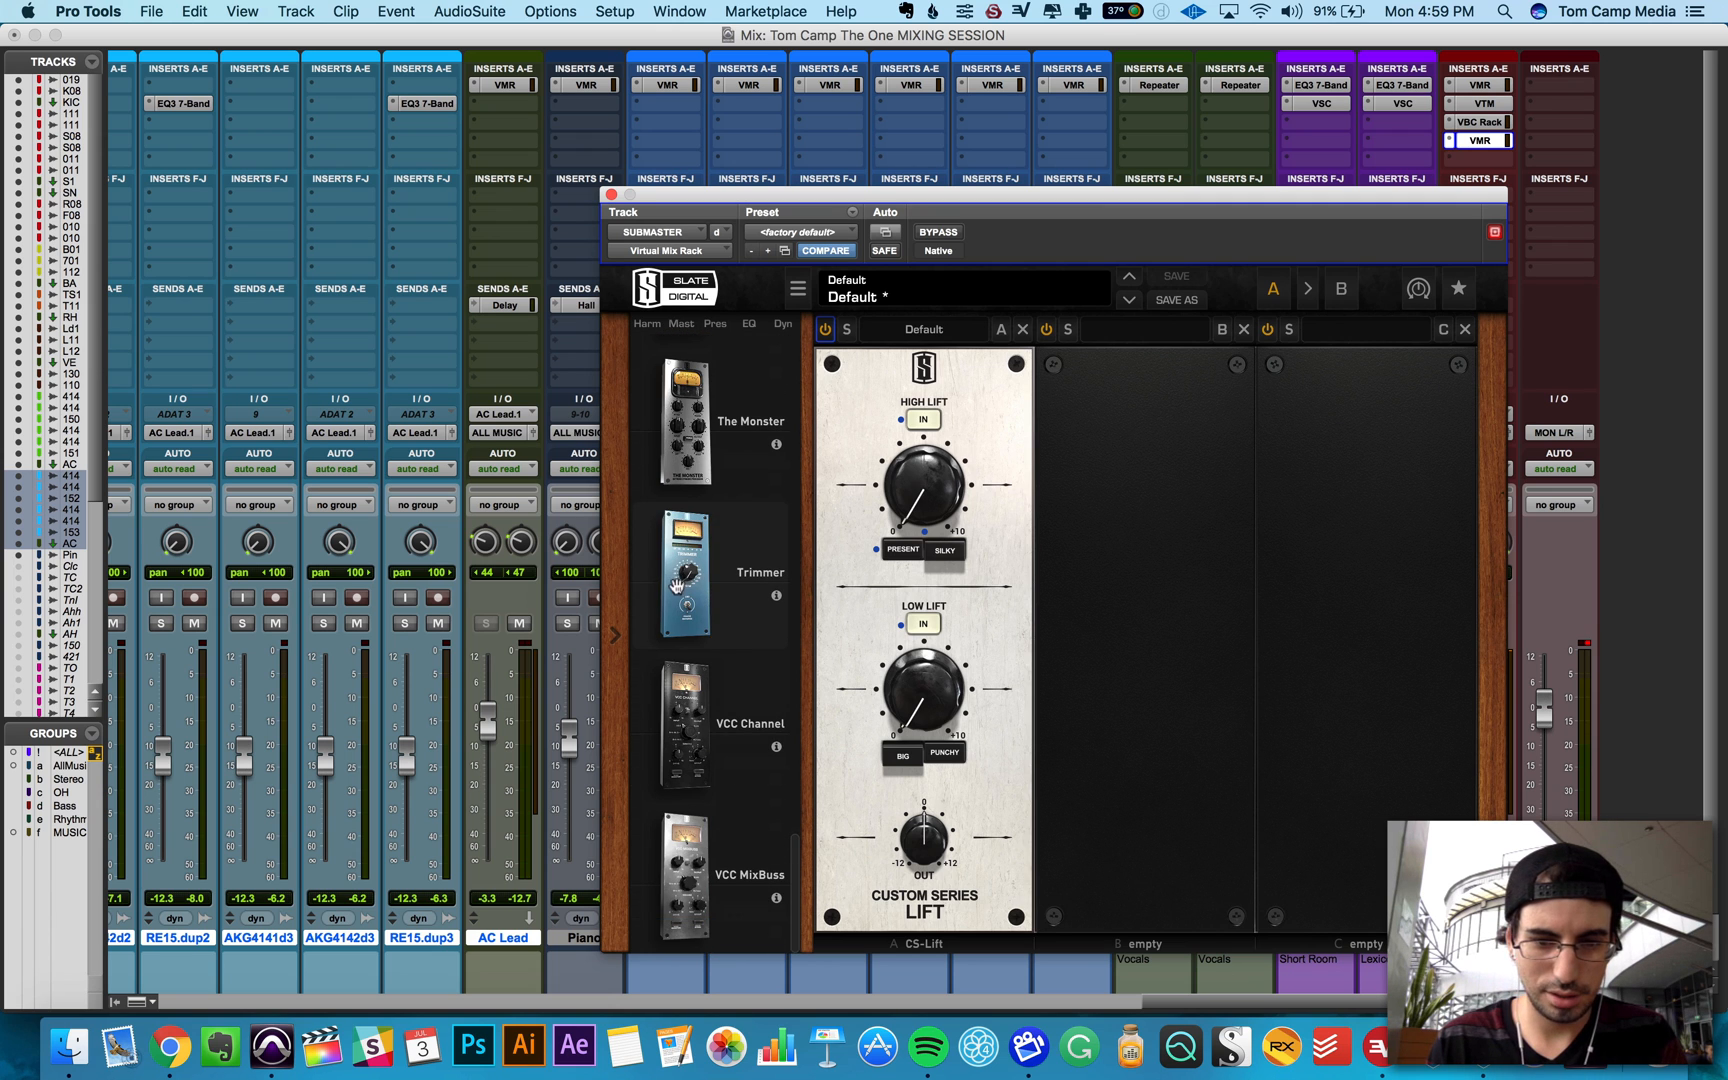
scroll(690, 598, "up", 8)
left_click_drag(686, 710, 1157, 638)
Step: During playback, slightly raise CS-Lift's low and high lift, set Revival's thickness to 2.91 and shimmer to 3.22, and compare with bypass
key("space")
mouse_move(909, 691)
left_mouse_down()
mouse_move(909, 668)
mouse_move(909, 686)
left_mouse_up()
left_click_drag(1145, 795, 1141, 760)
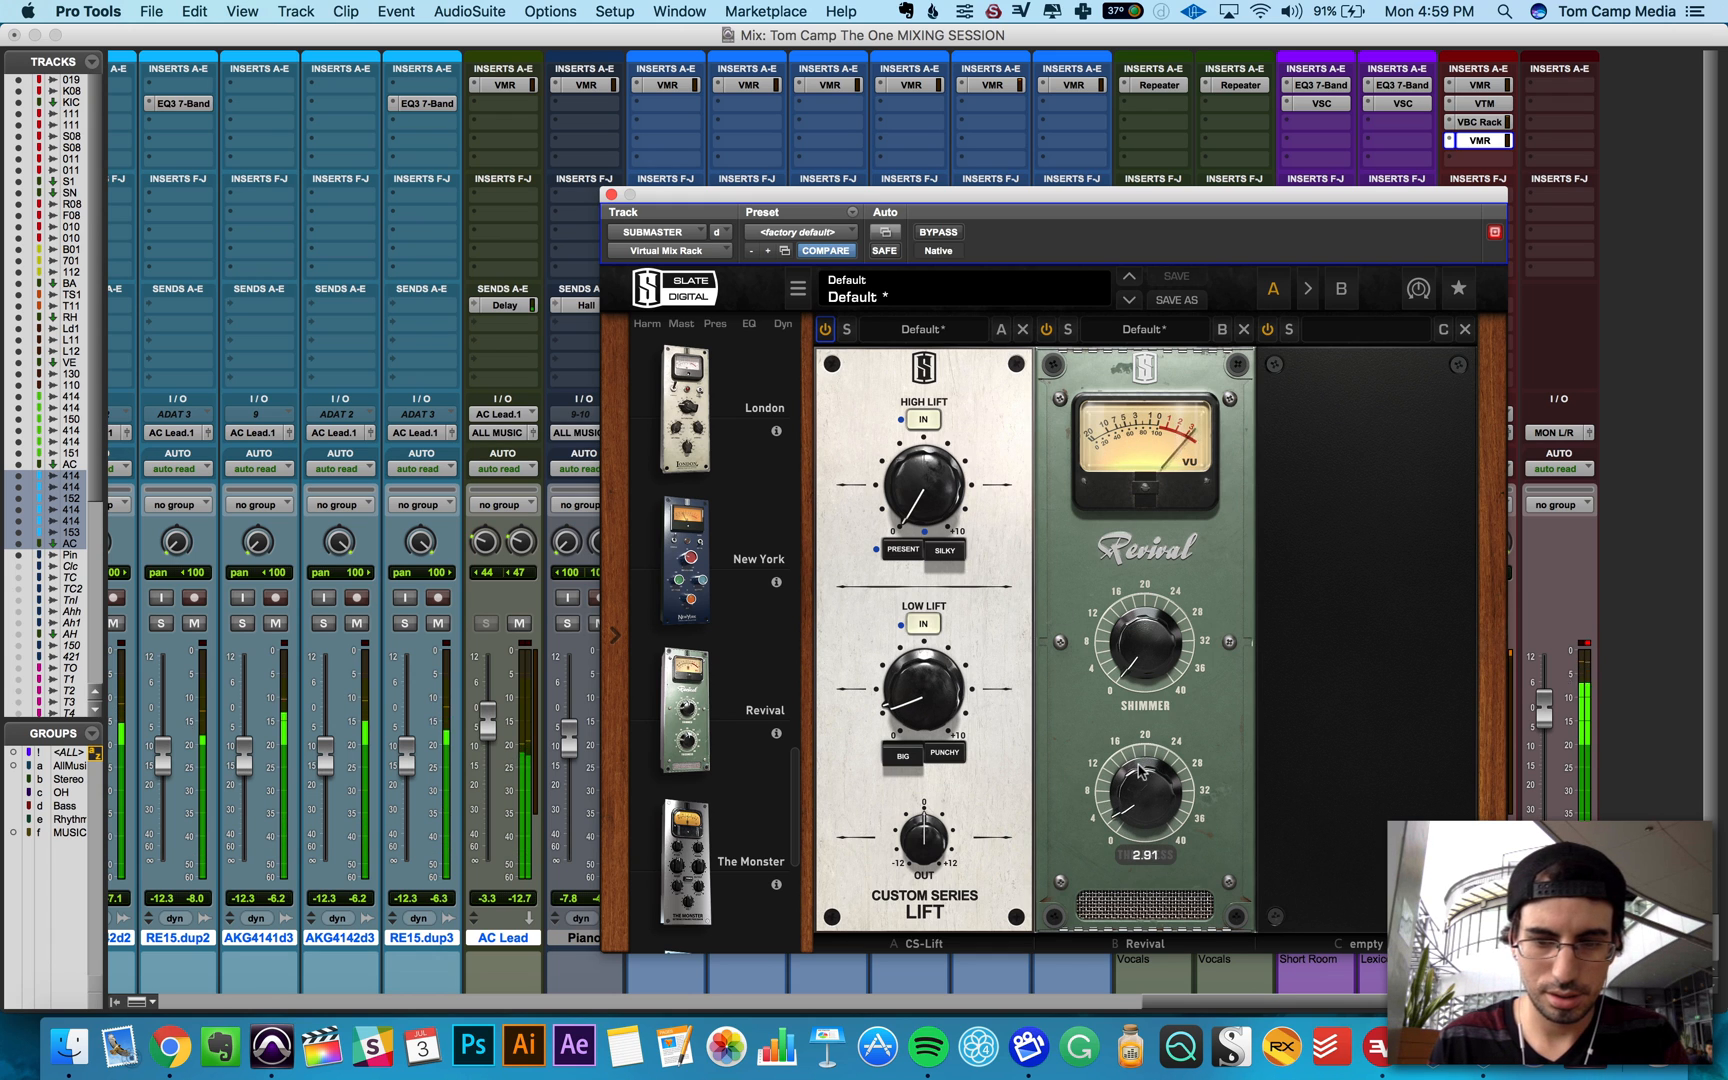
left_click_drag(1140, 655, 1140, 646)
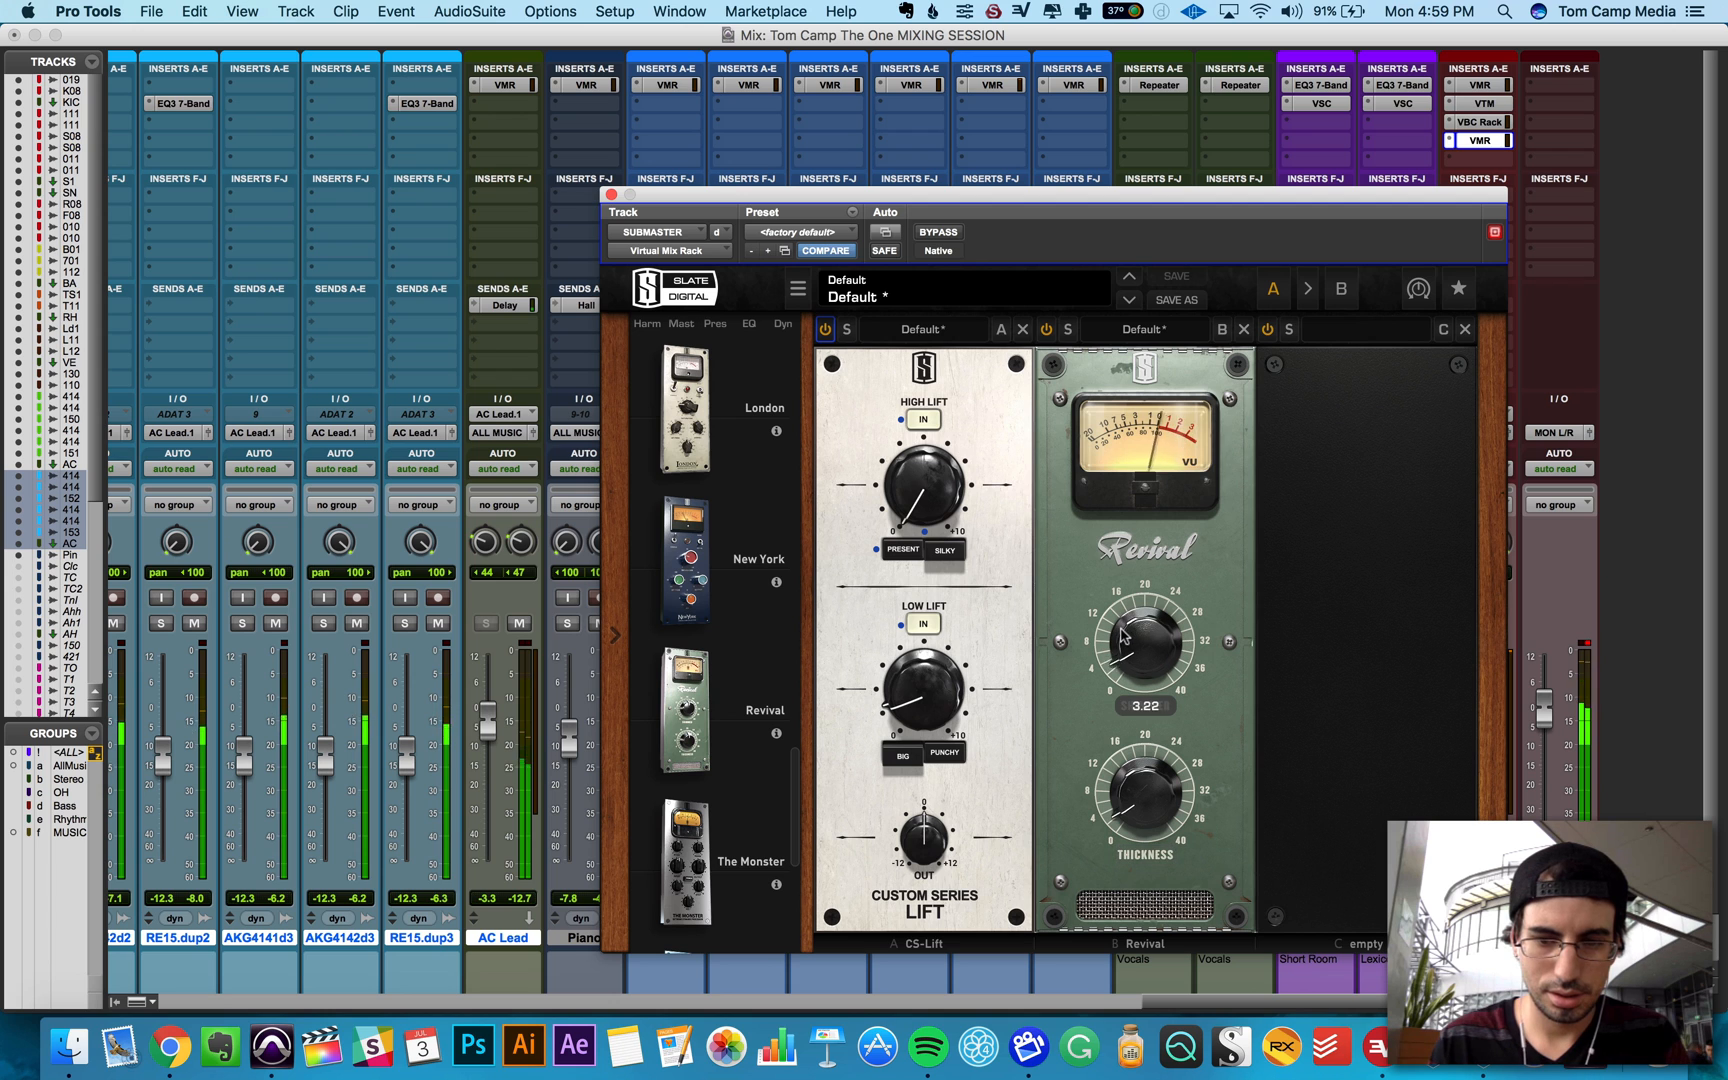
left_click_drag(950, 514, 917, 484)
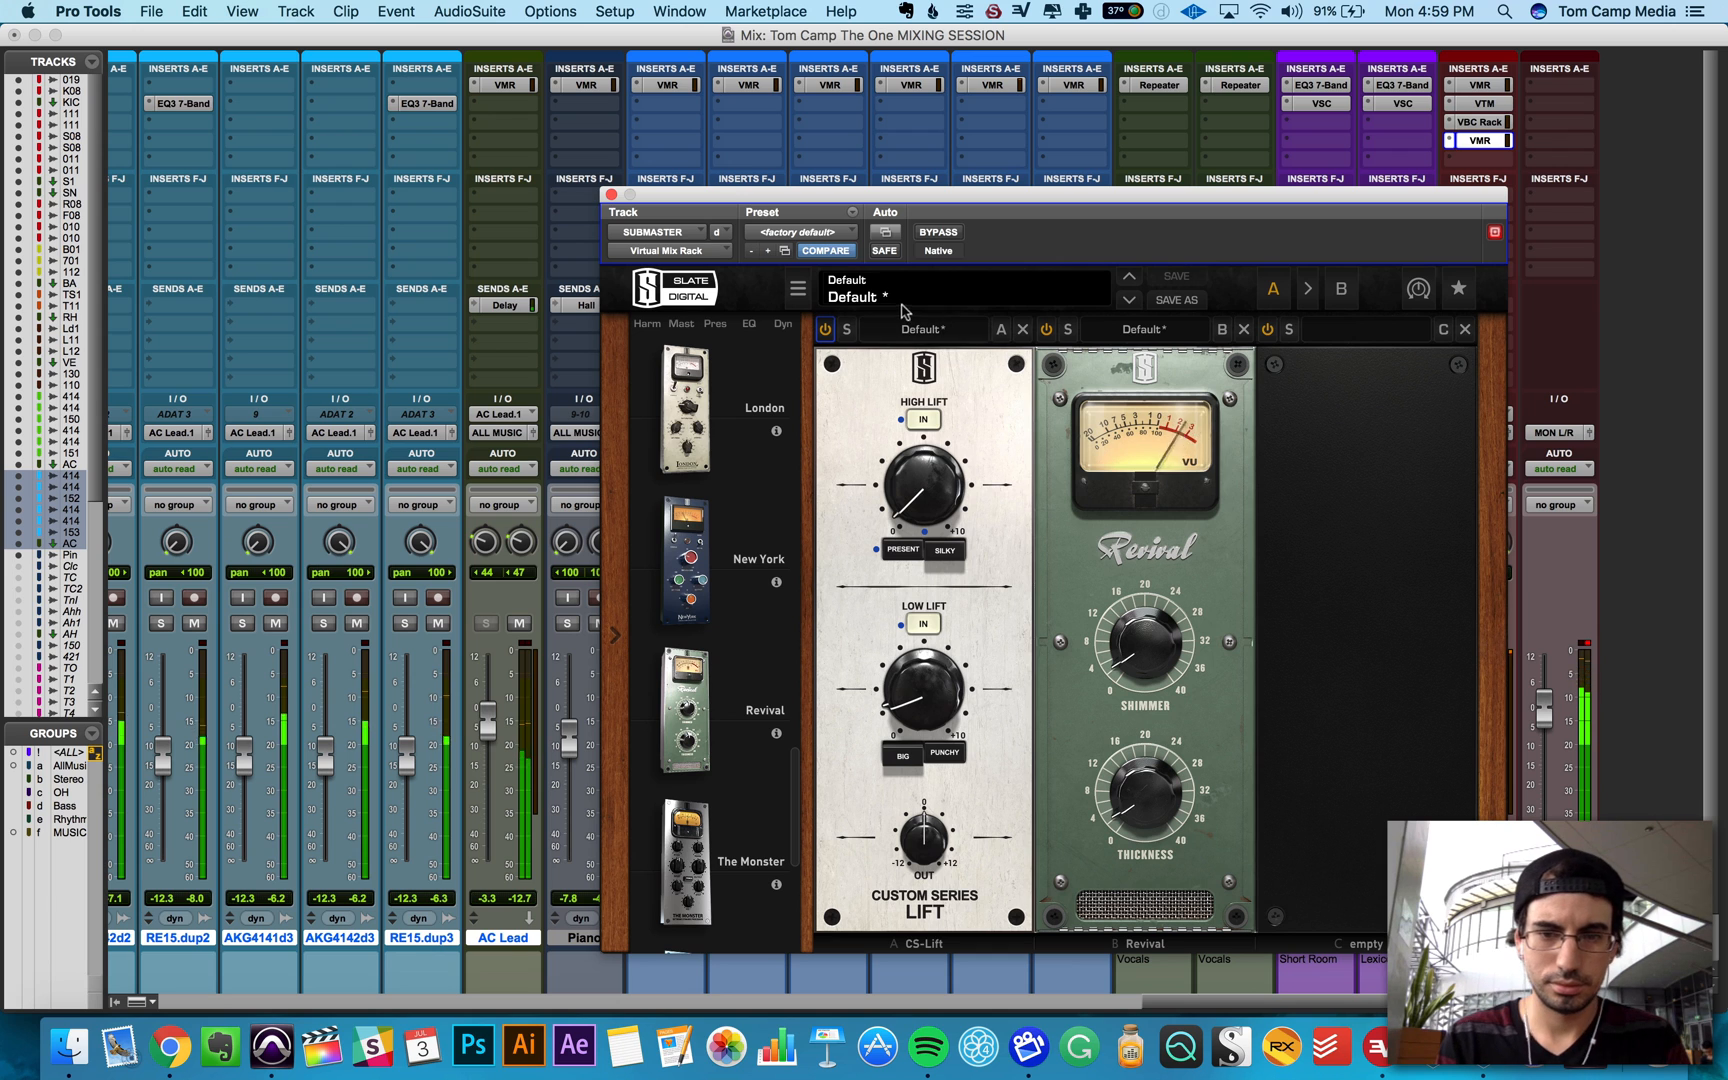
left_click(937, 233)
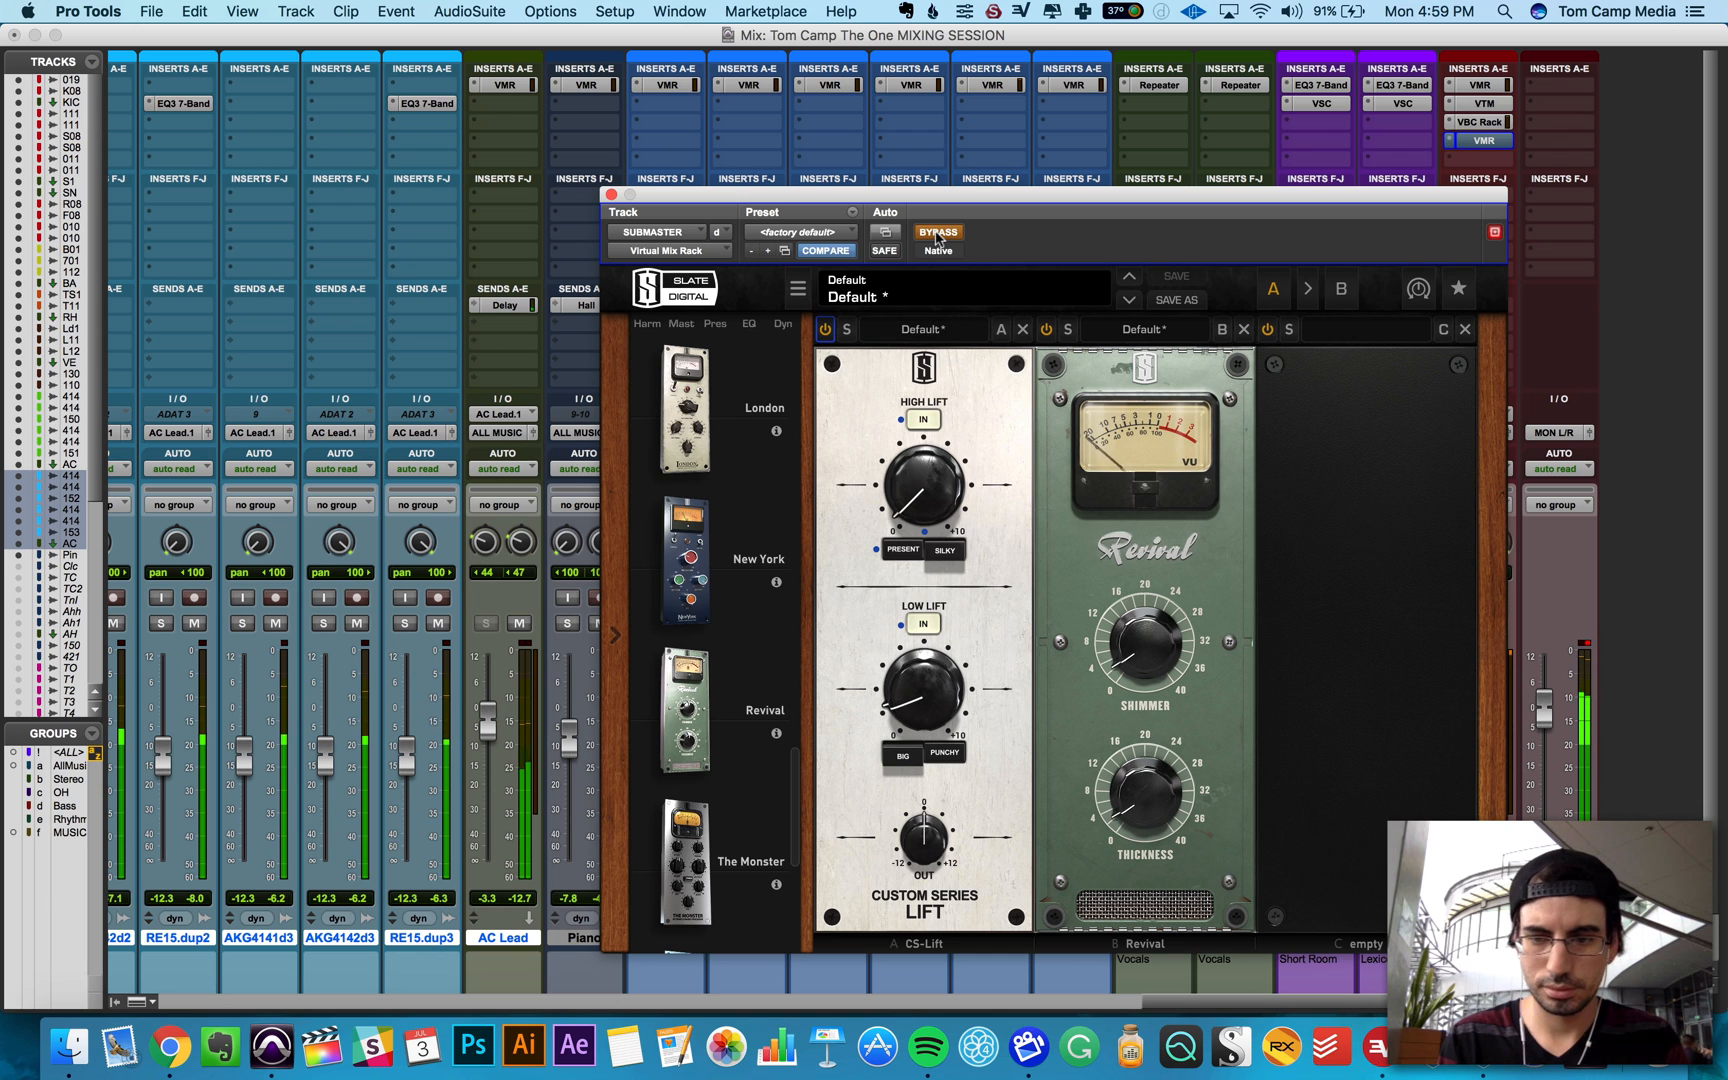
left_click(937, 233)
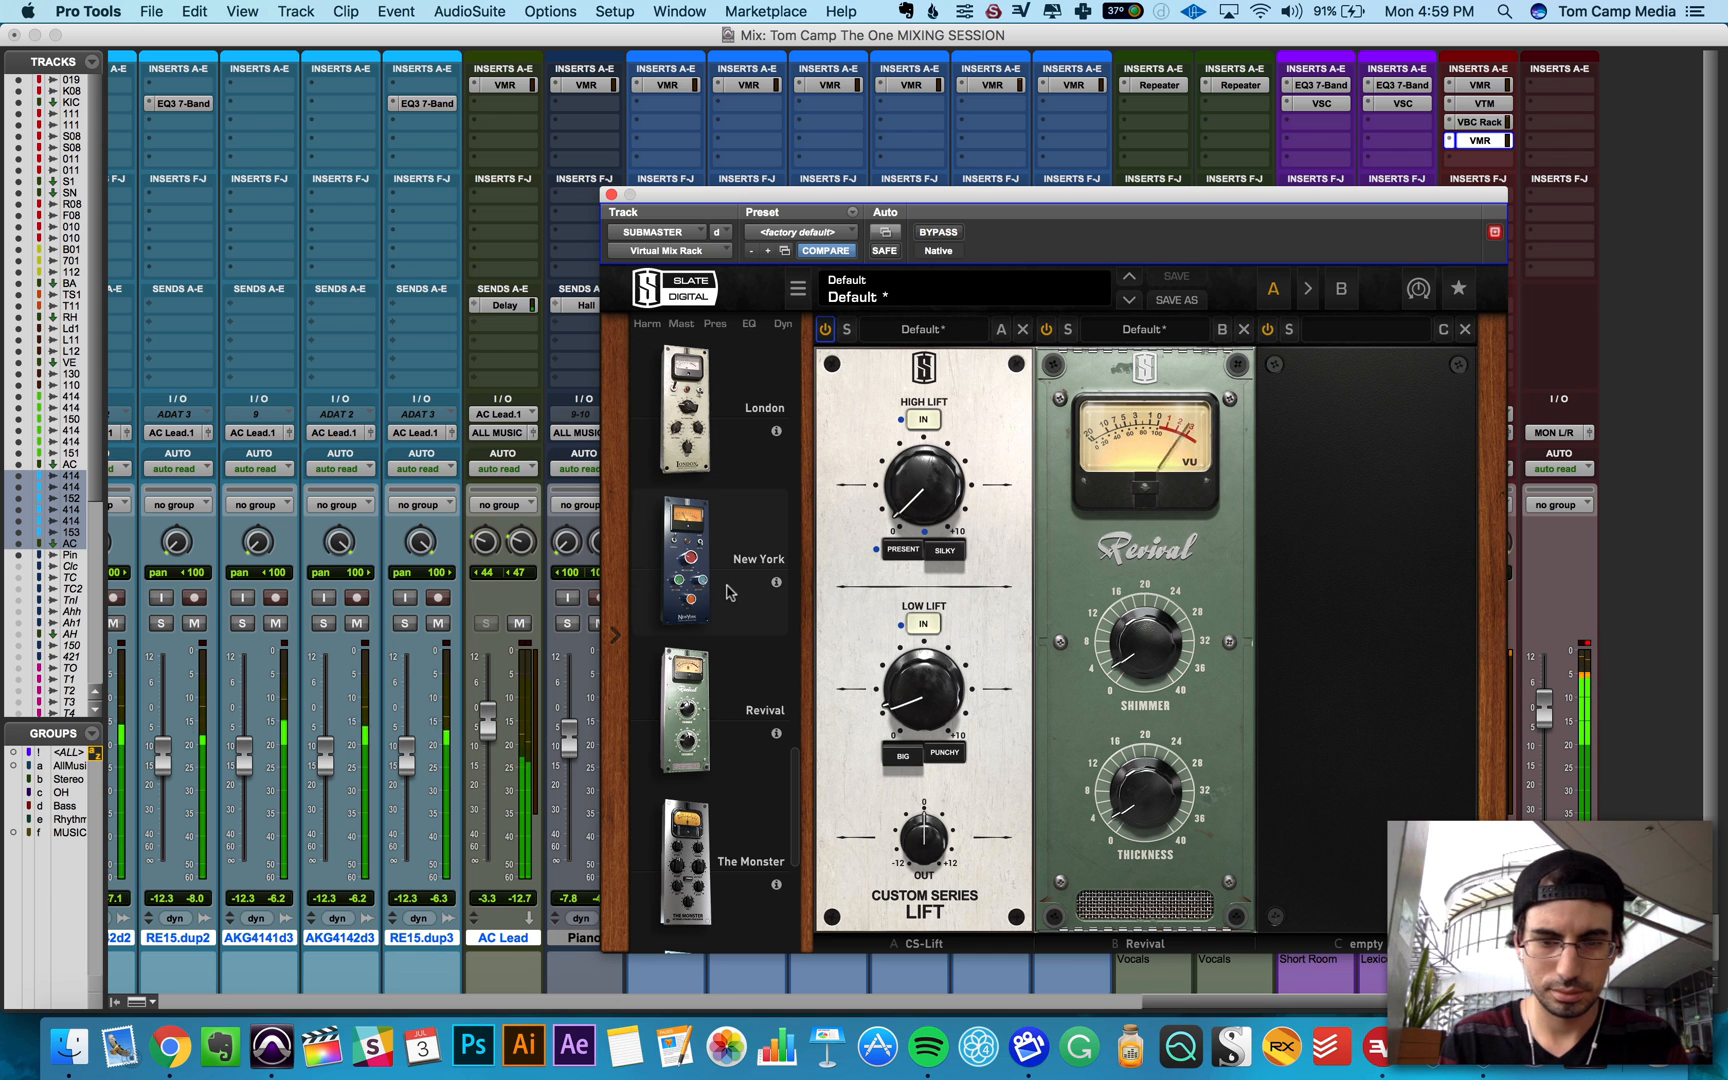
Step: Load the Trimmer module into slot C and set its trim to -1.81 dB, matching the level against the bypassed rack
scroll(707, 760, "down", 5)
left_click_drag(686, 575, 1357, 608)
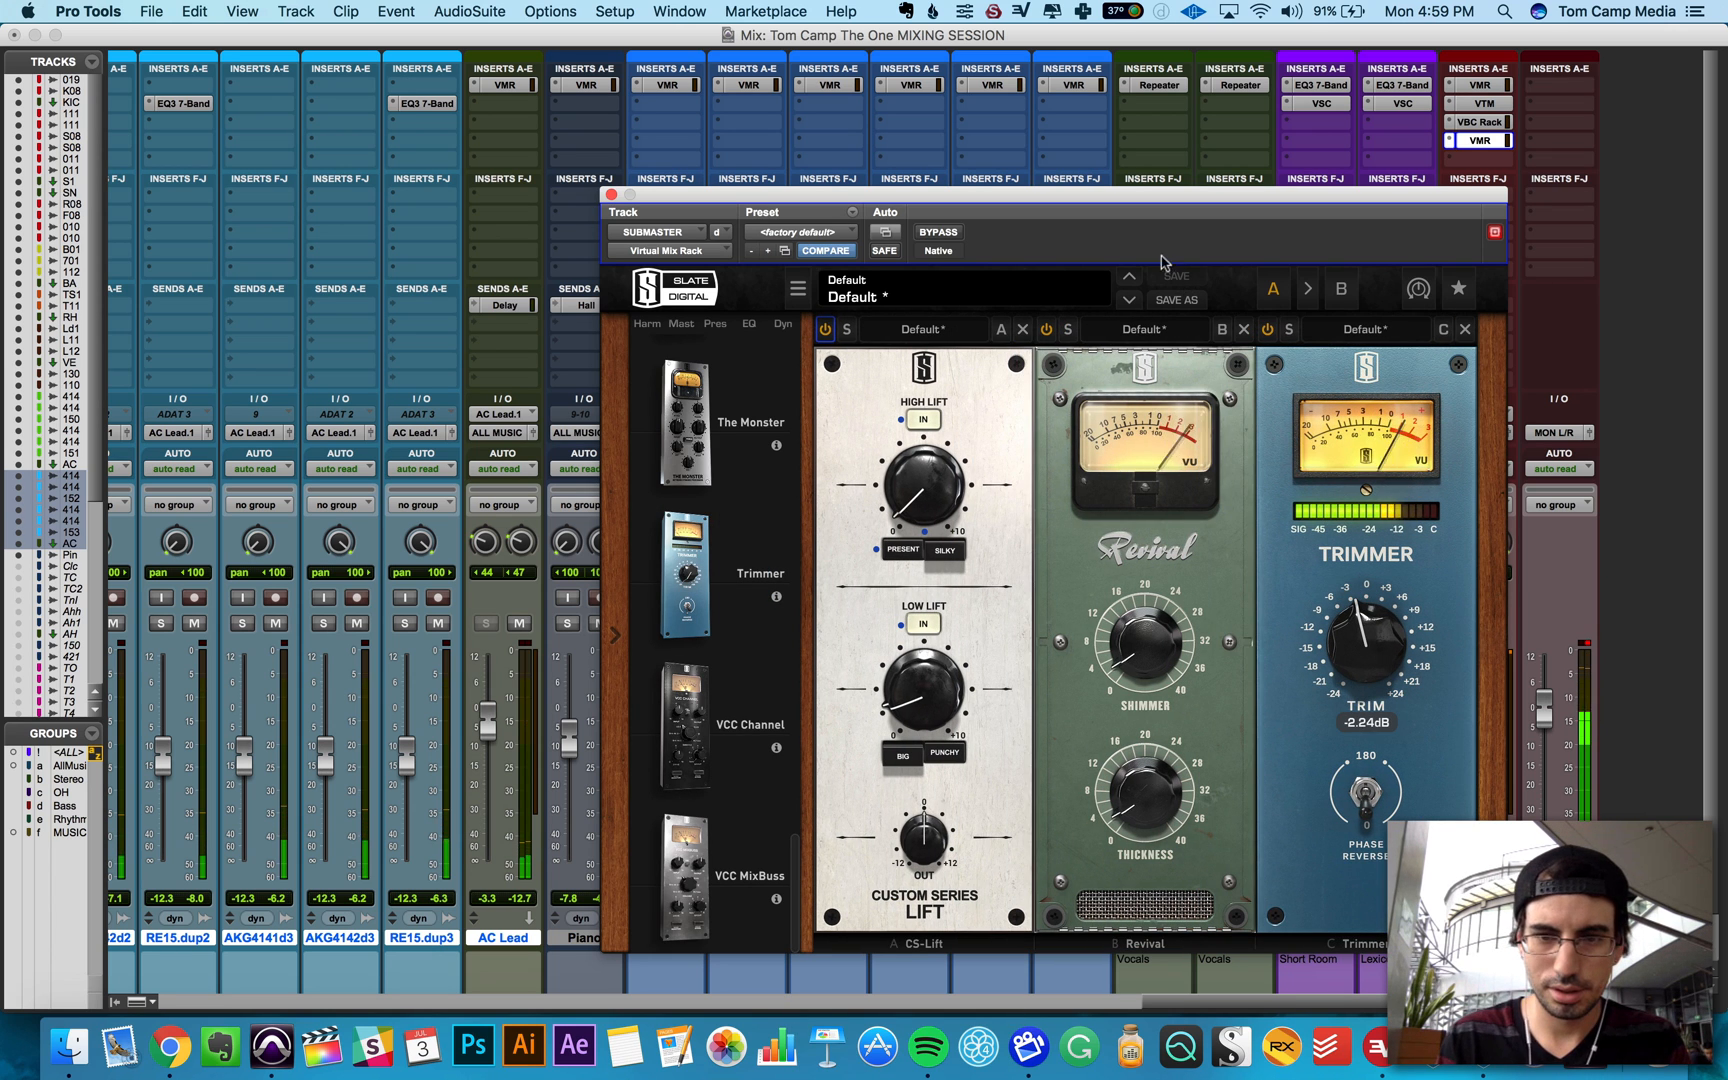
left_click(931, 235)
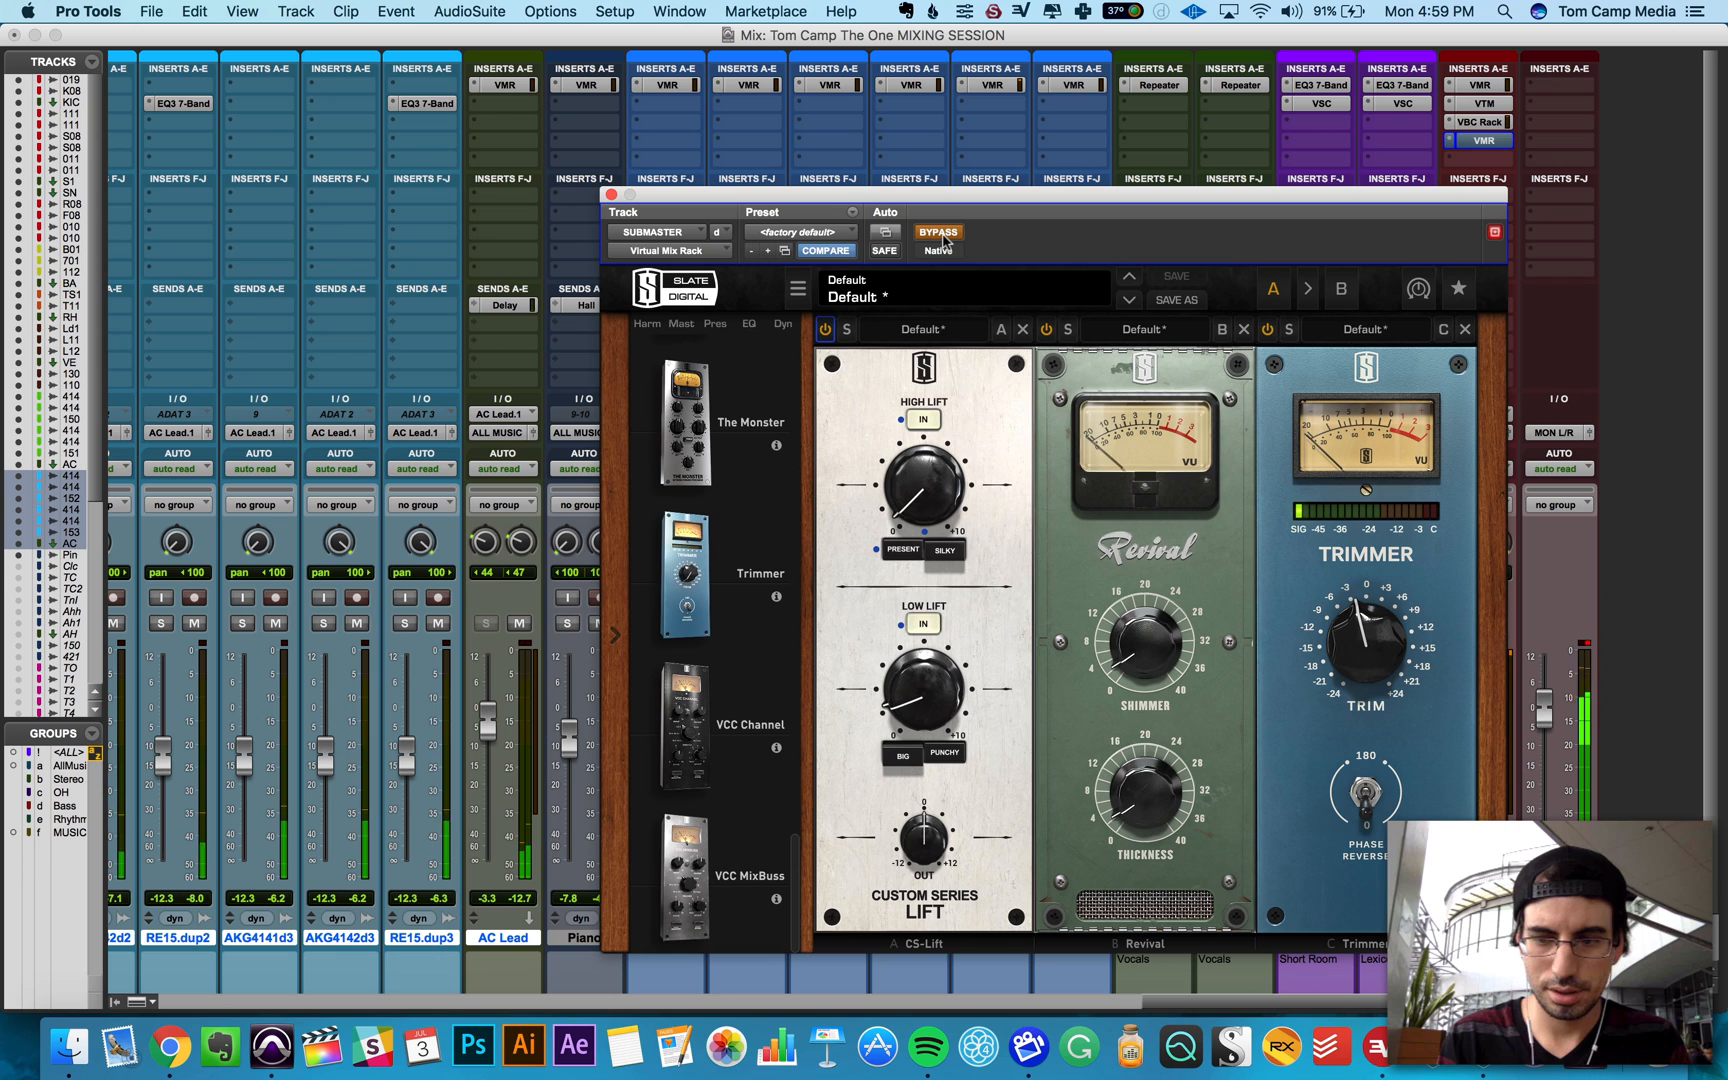
left_click(942, 236)
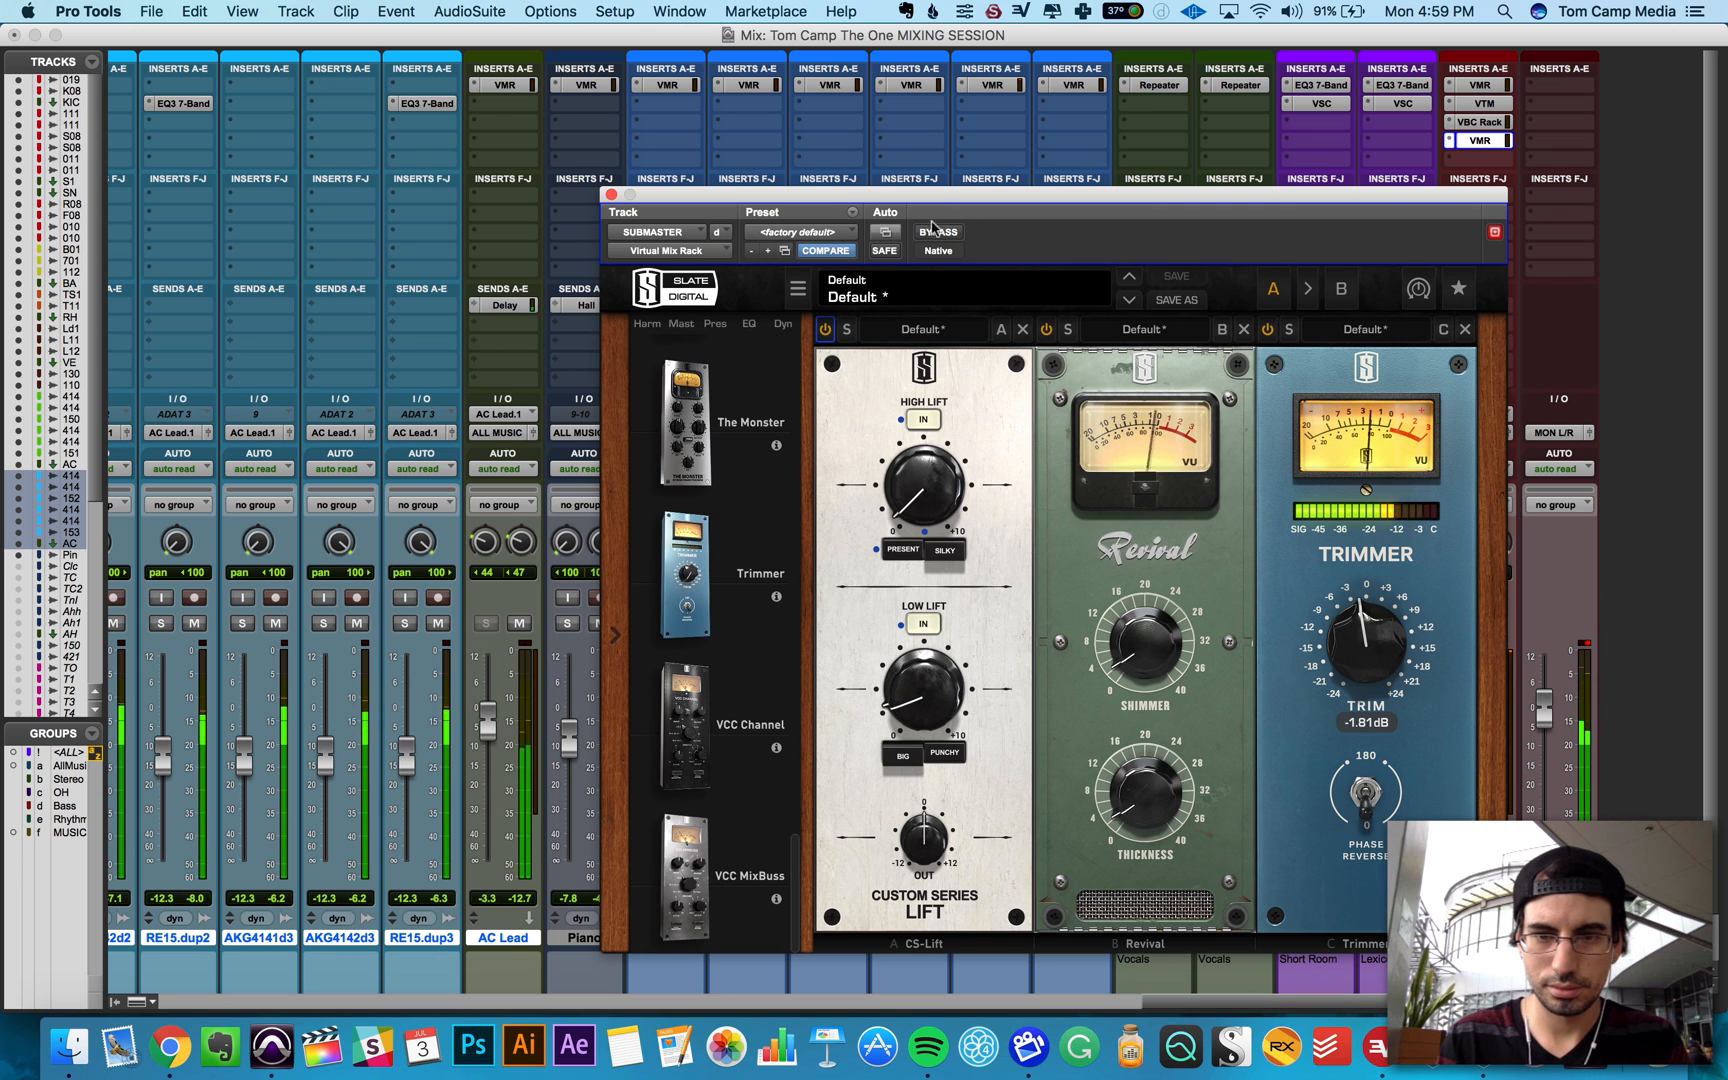
left_click(931, 235)
left_click(931, 235)
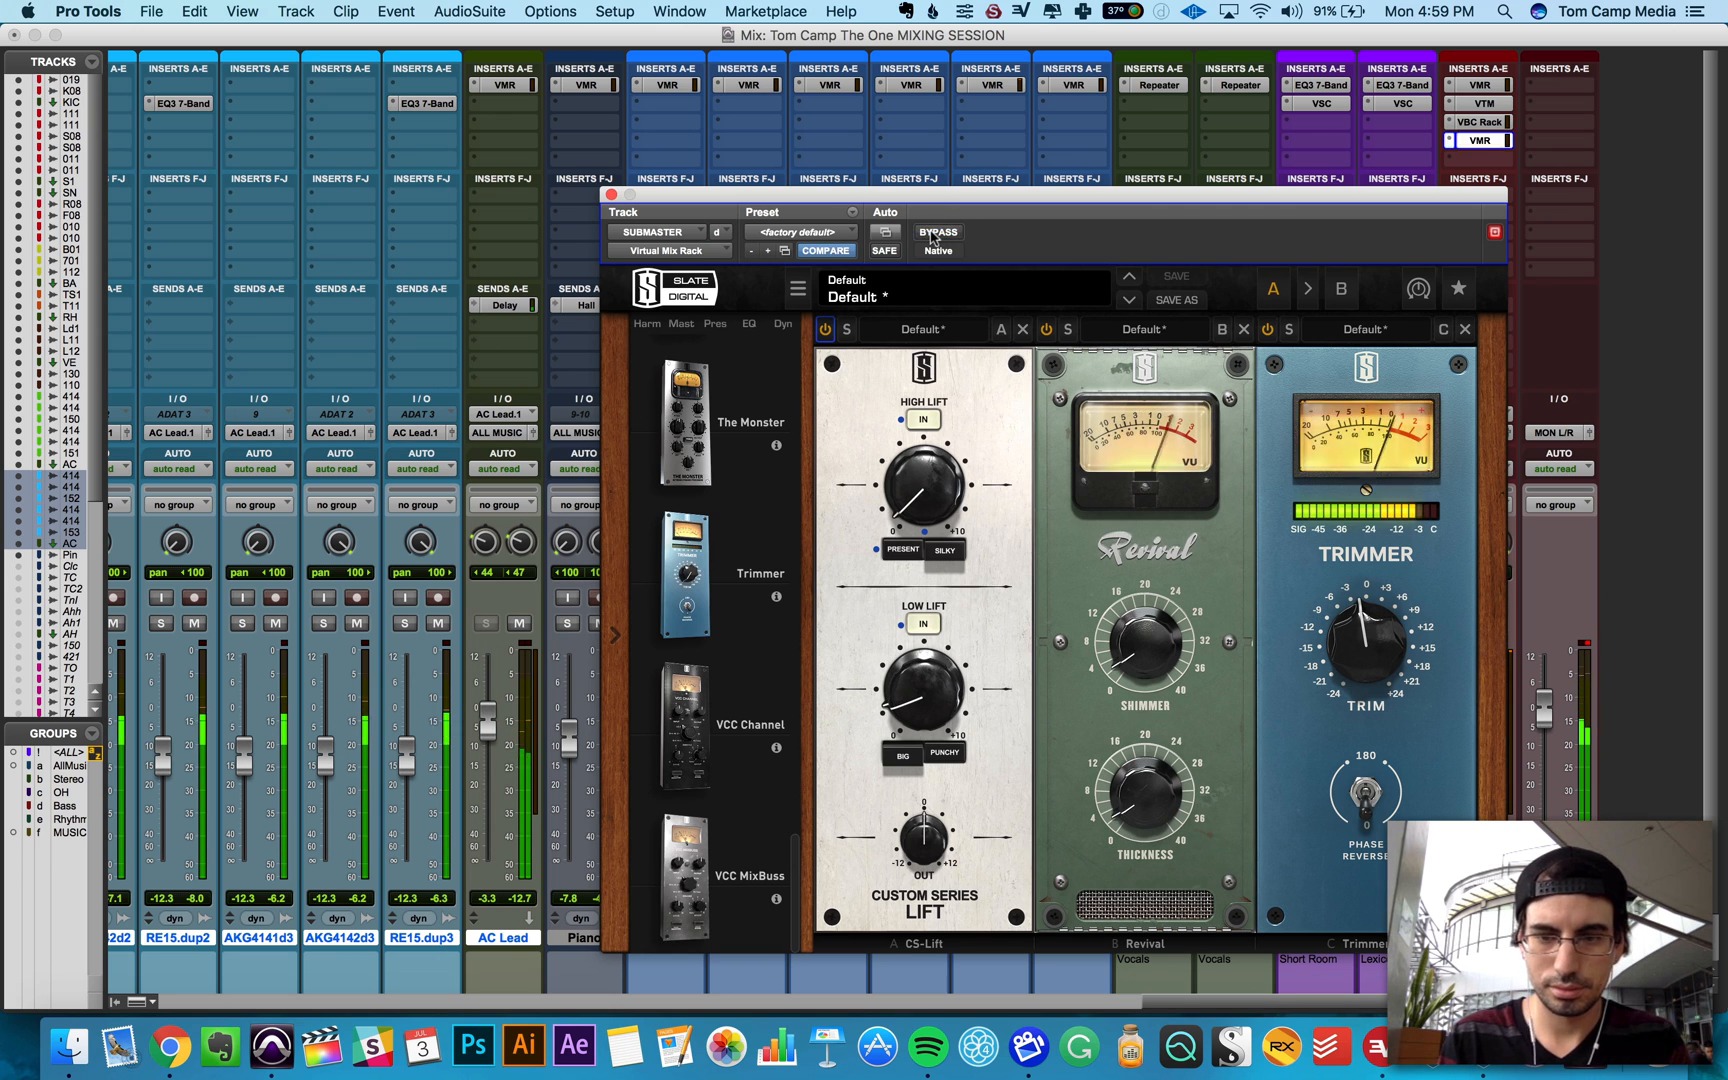
Step: Set CS-Lift's low lift to 0.92 and its high lift to 1.99
mouse_move(903, 700)
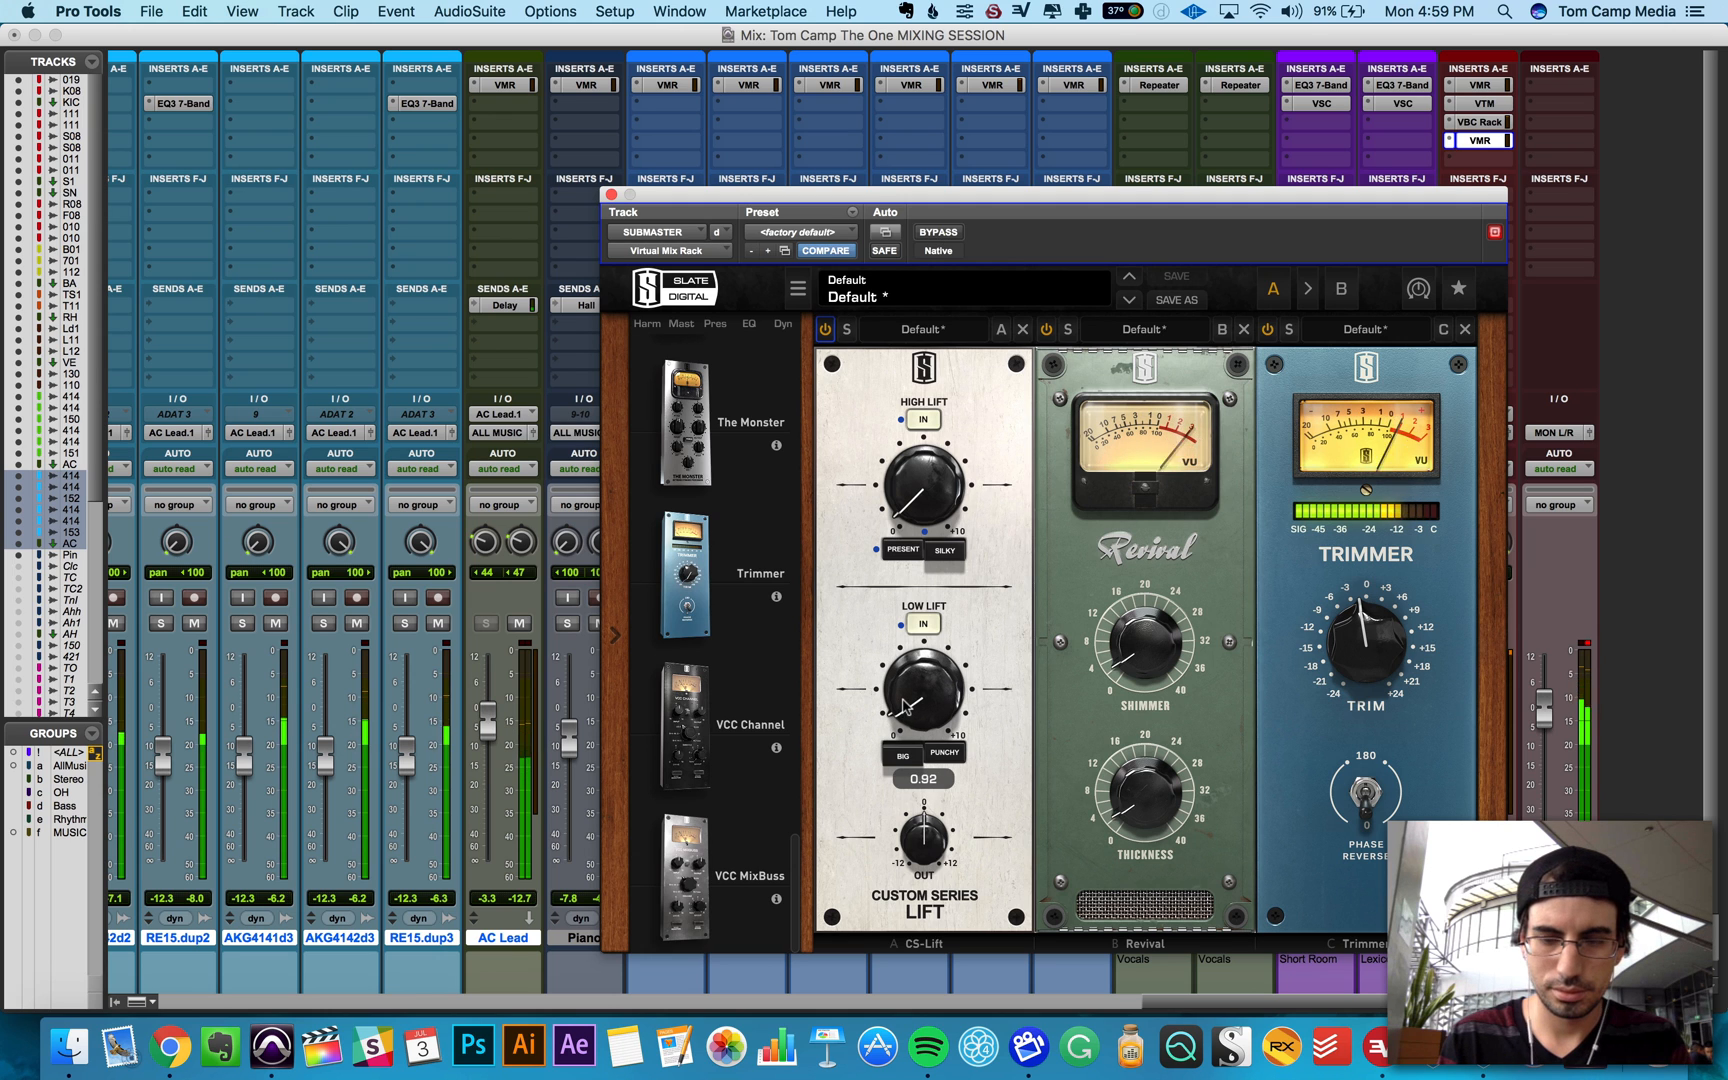
left_click_drag(901, 521, 903, 474)
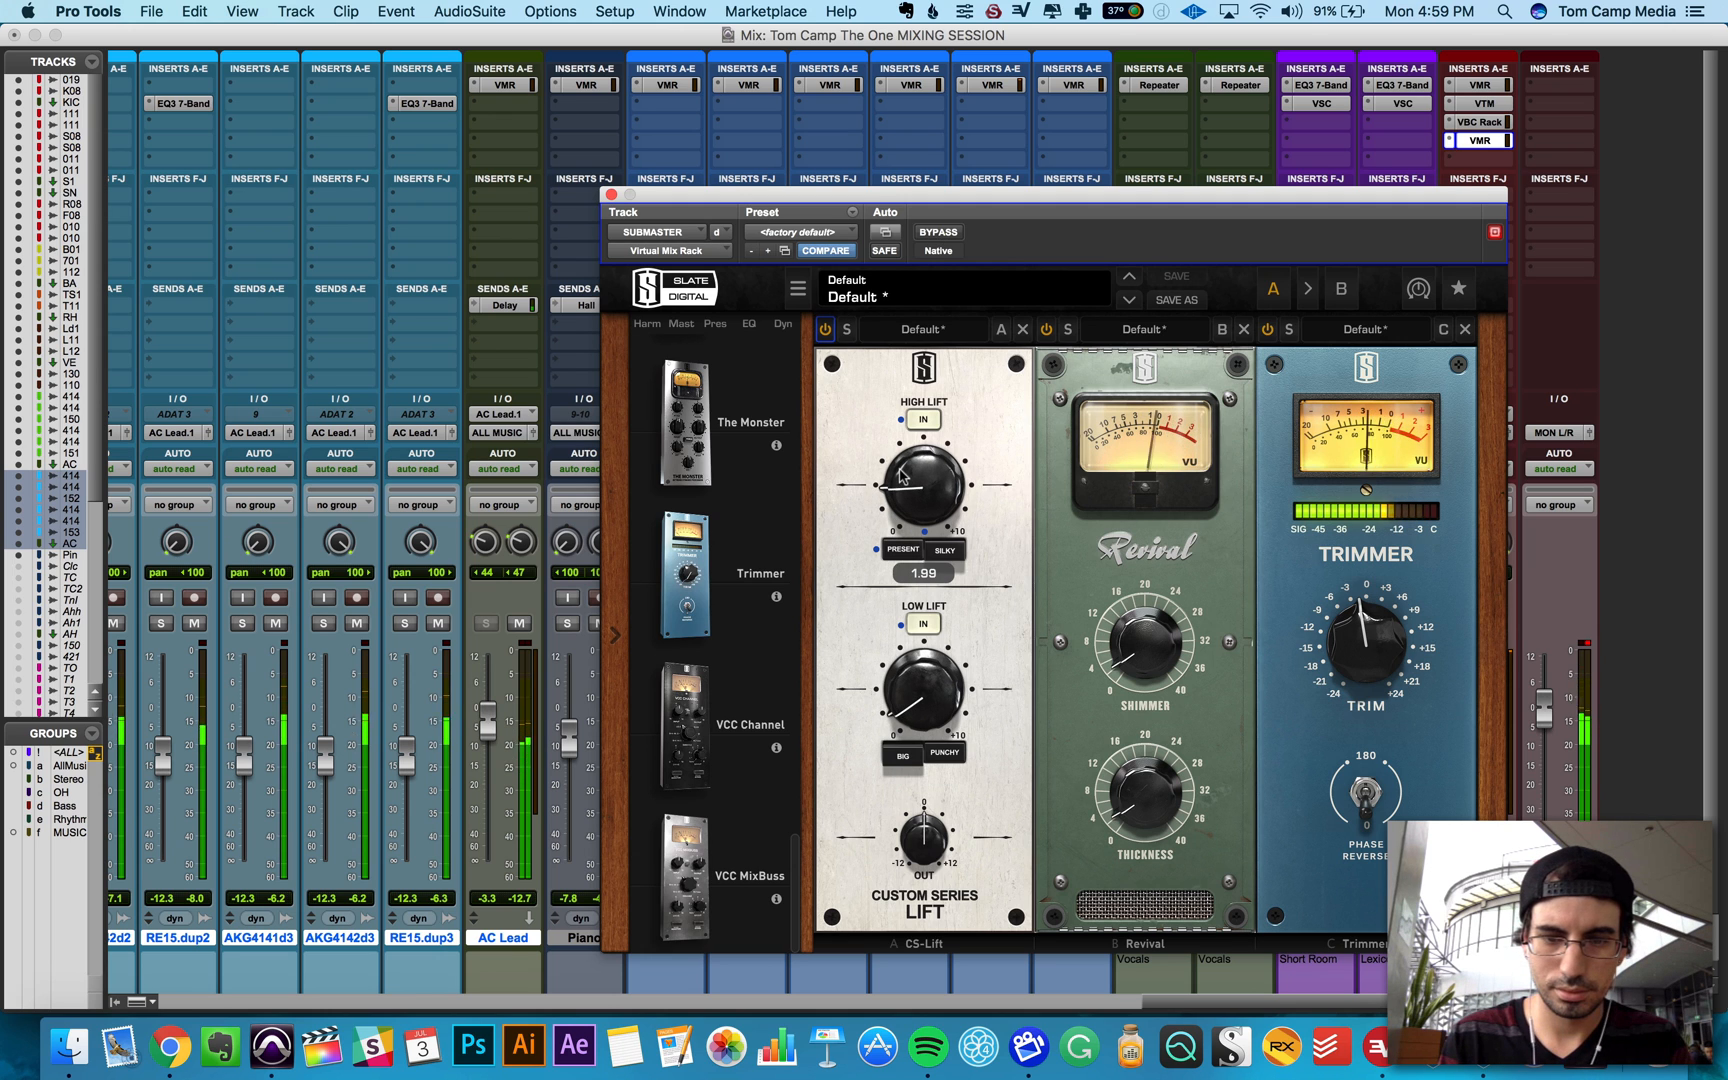
Step: Try Revival's shimmer at 6.21 and compare the Virtual Mix Rack against bypass
left_click_drag(1128, 655, 1130, 640)
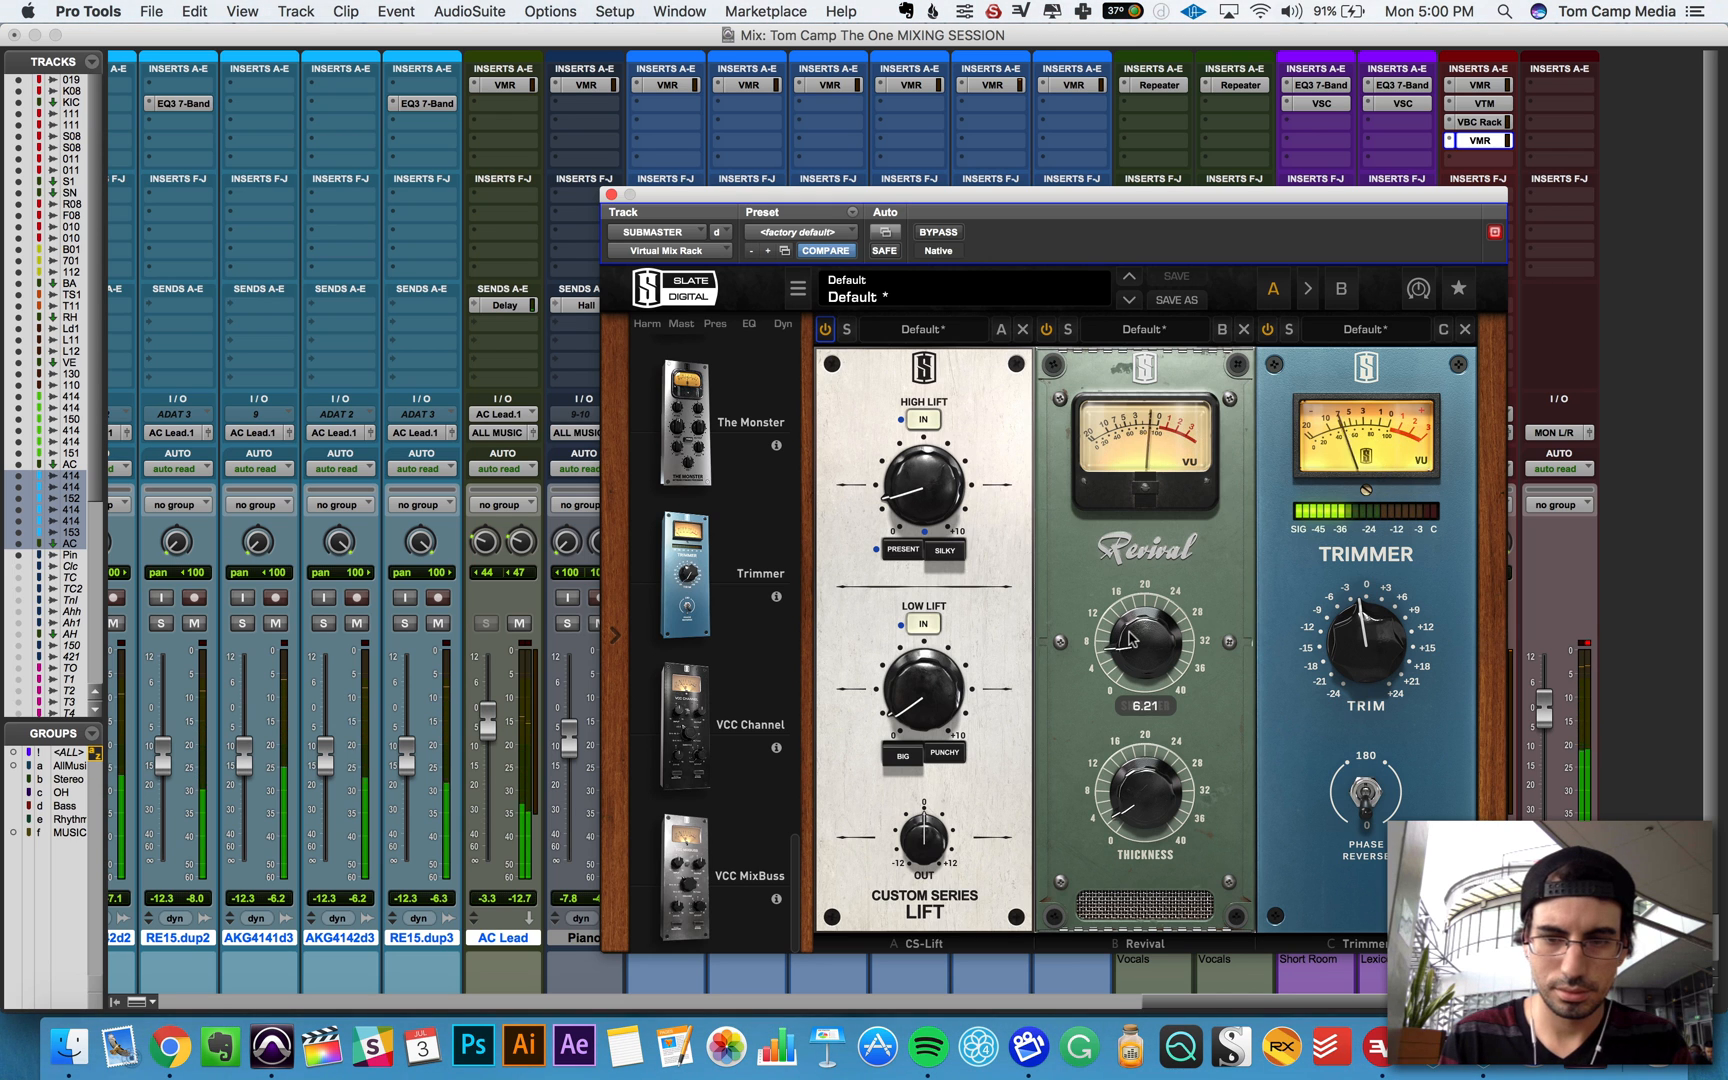
left_click(938, 232)
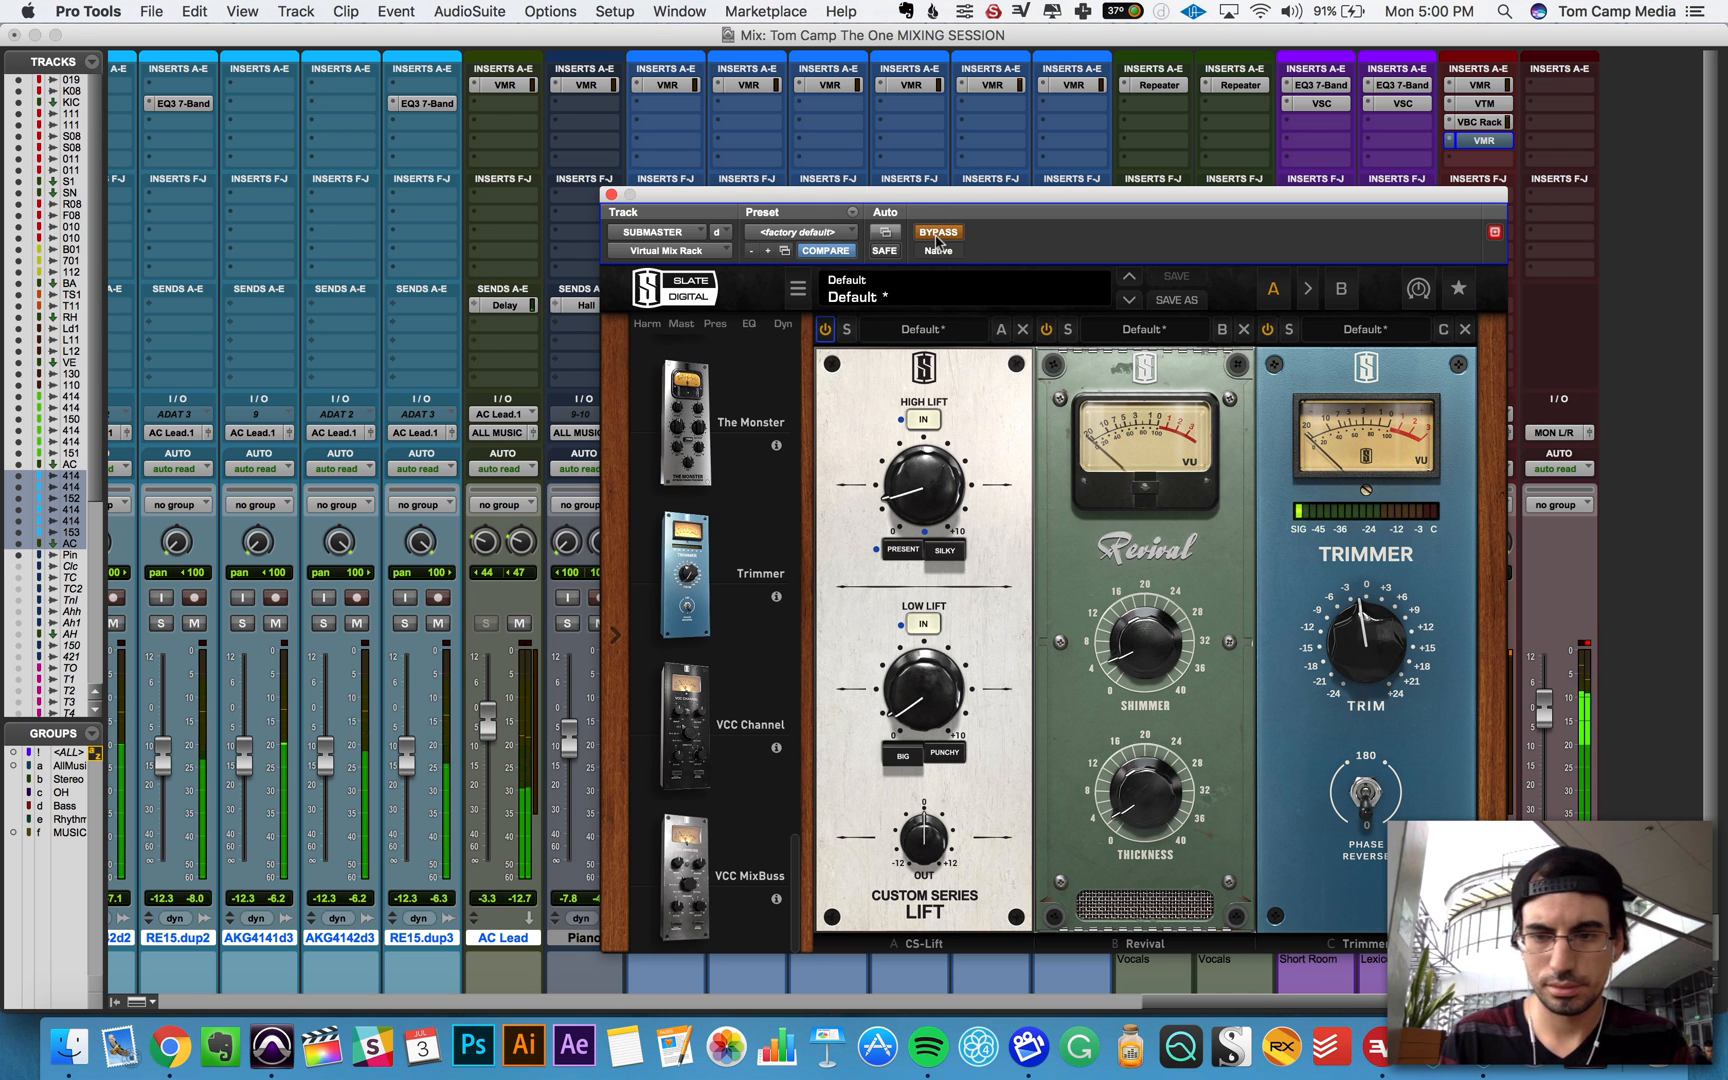
left_click(938, 232)
Step: Reduce CS-Lift's high lift, readjust its low lift, and set Revival's shimmer to 1.33 and thickness to 3.57, comparing with bypass
left_click_drag(921, 478, 922, 485)
left_click_drag(1112, 636, 1111, 651)
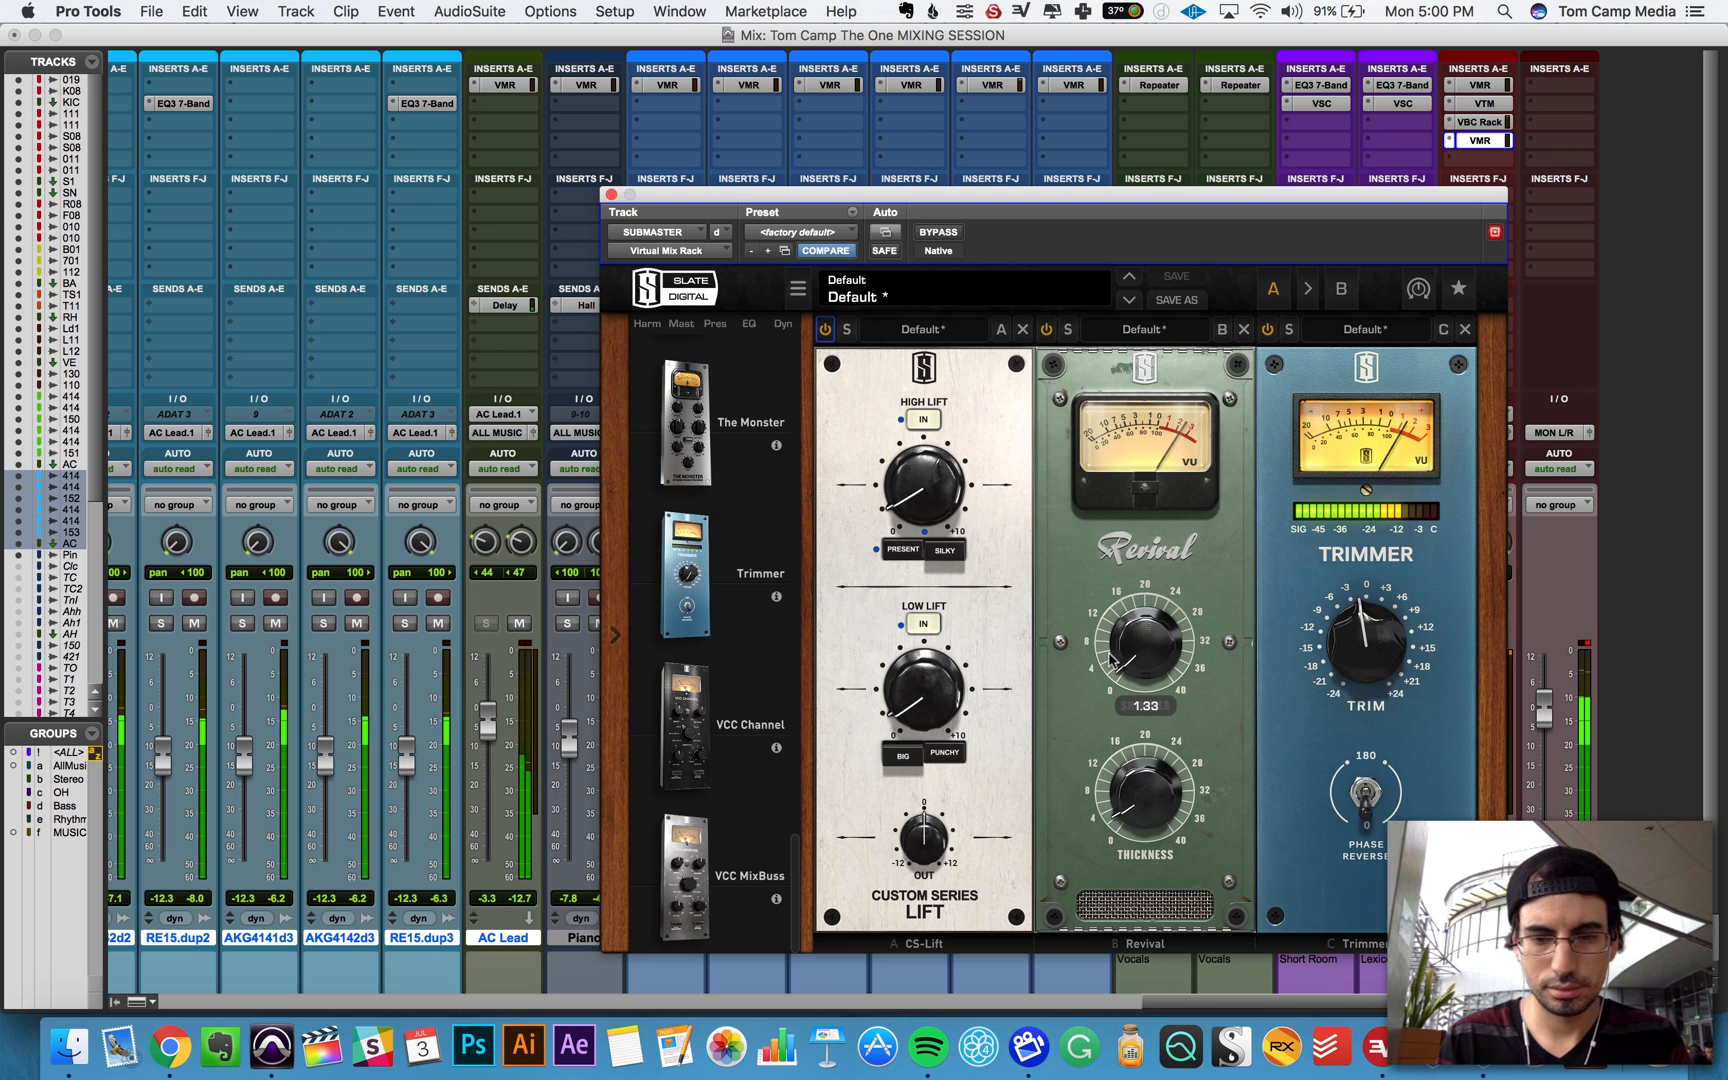
left_click_drag(935, 695, 936, 708)
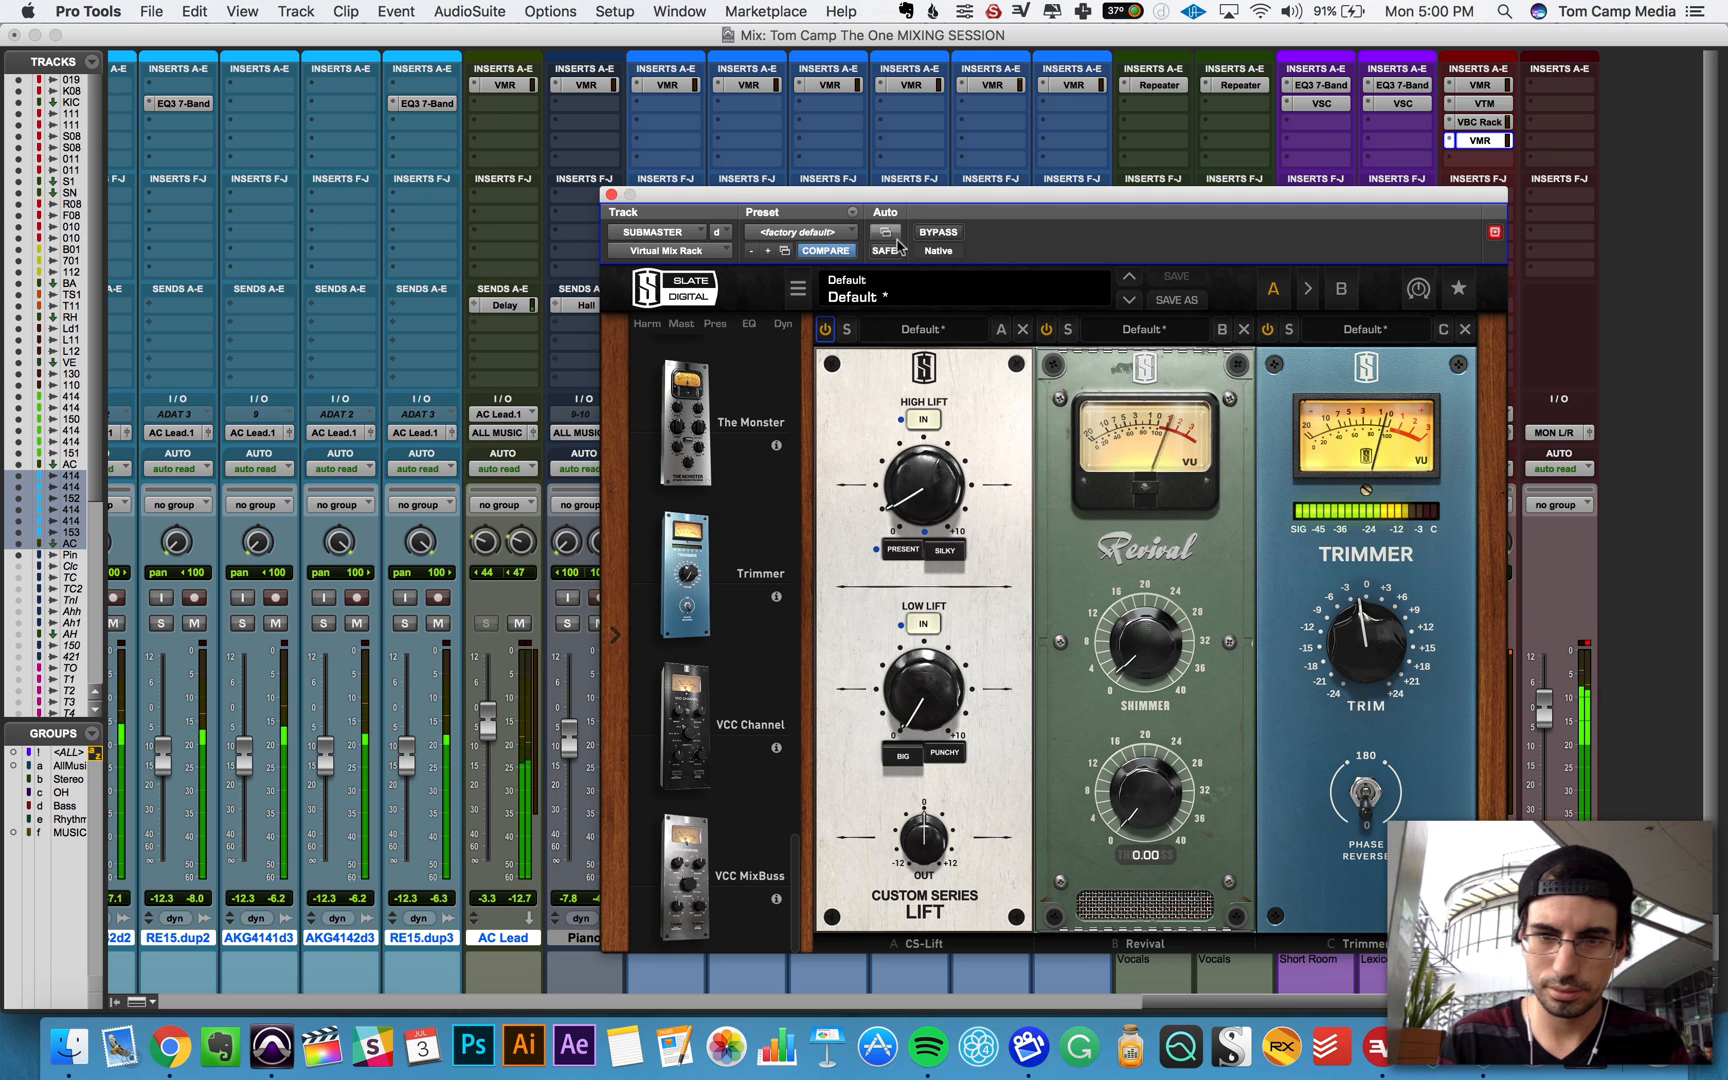
left_click(938, 232)
left_click(938, 232)
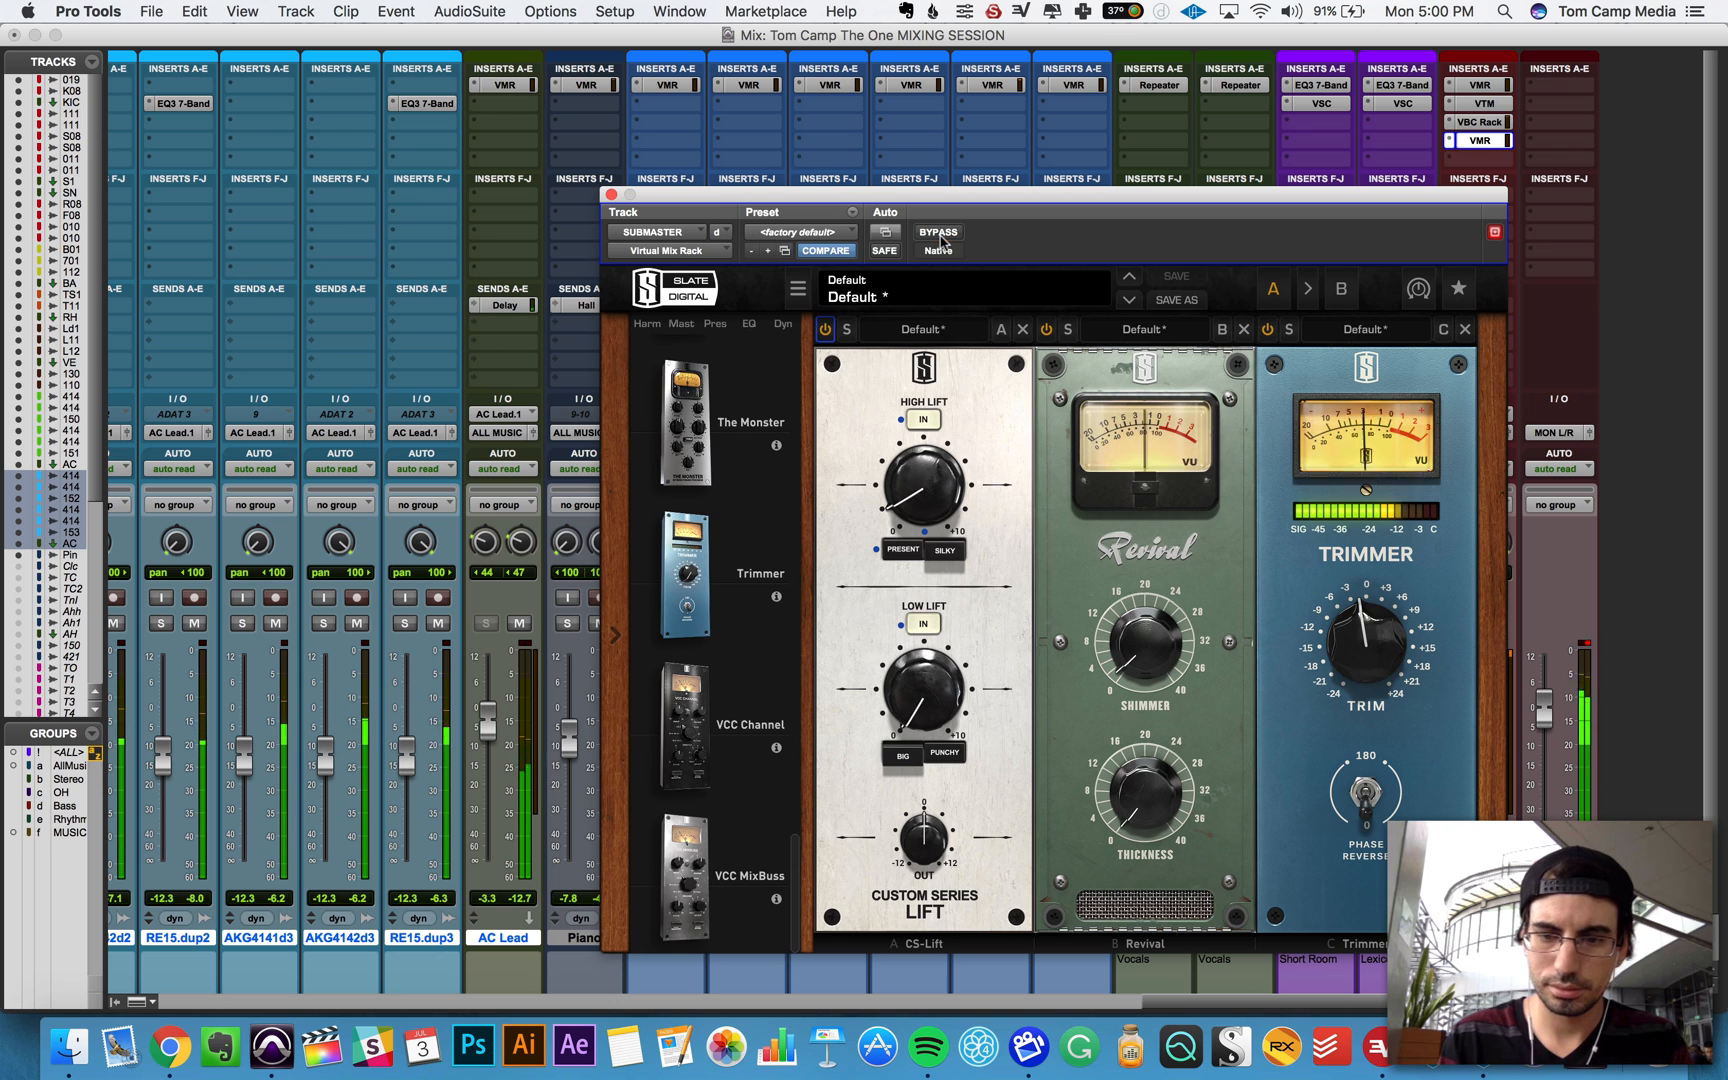
left_click_drag(1135, 784, 1135, 760)
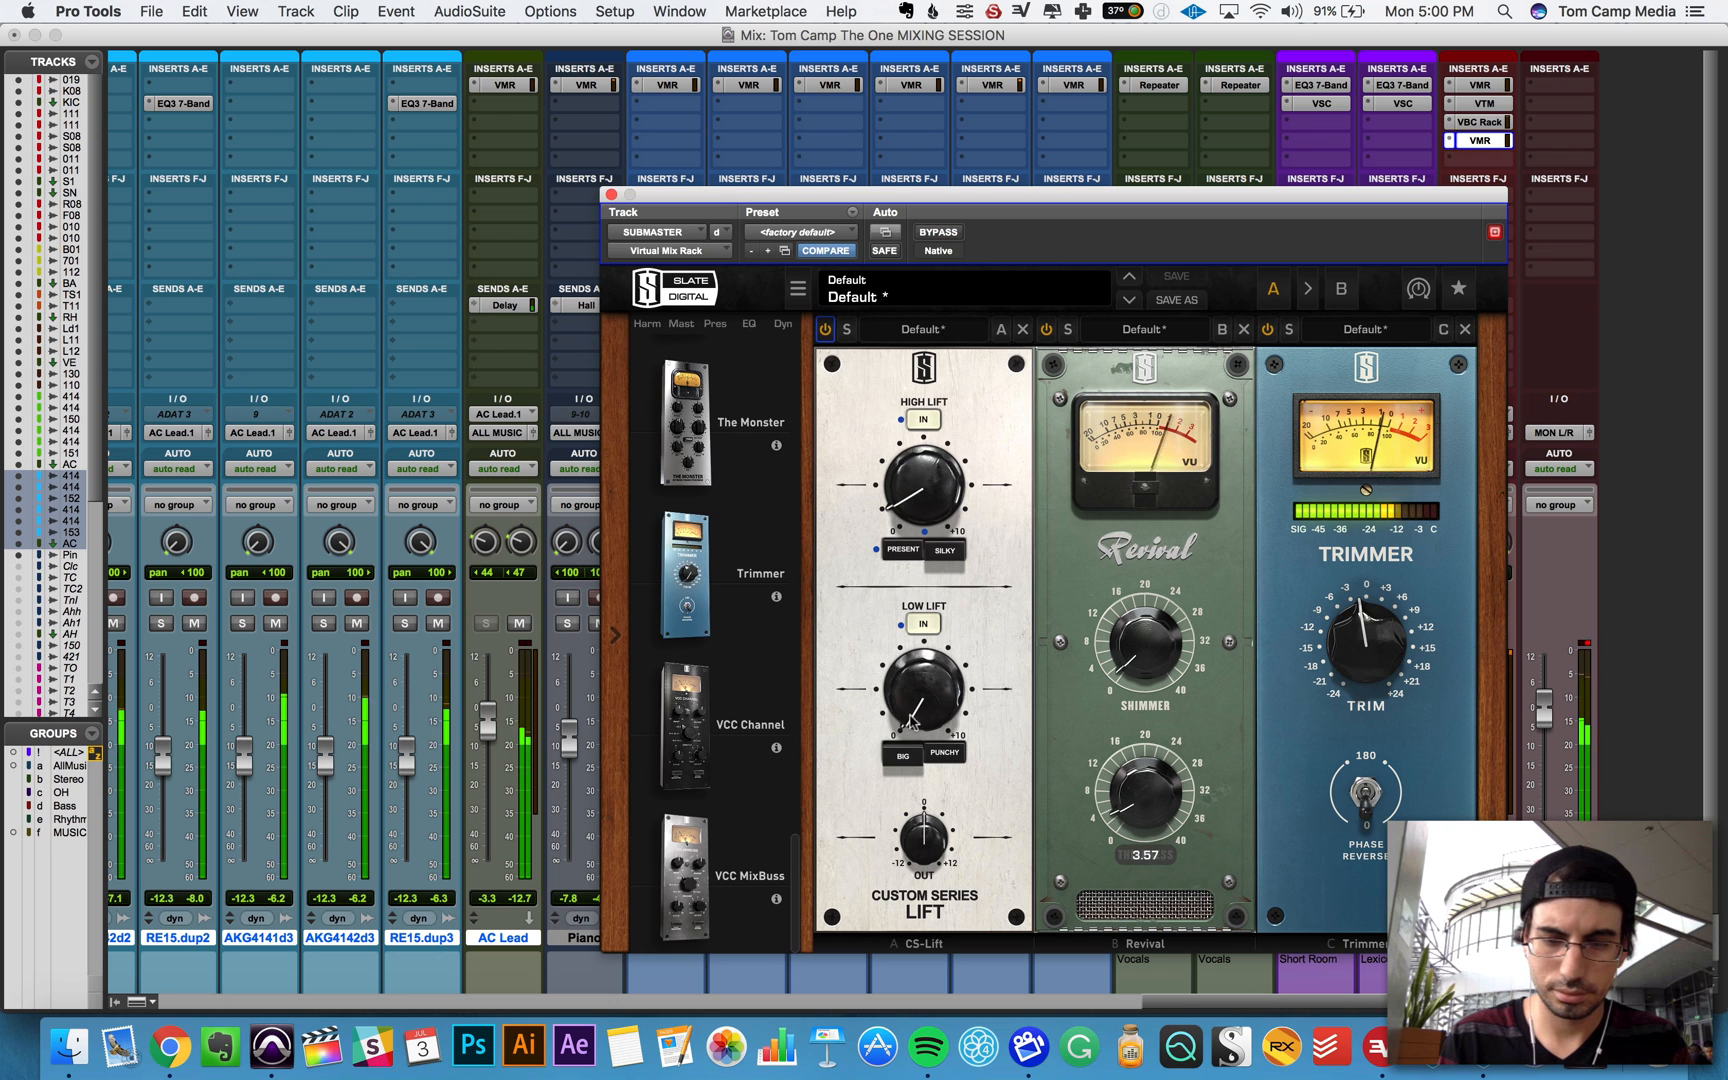
left_click_drag(914, 699, 912, 685)
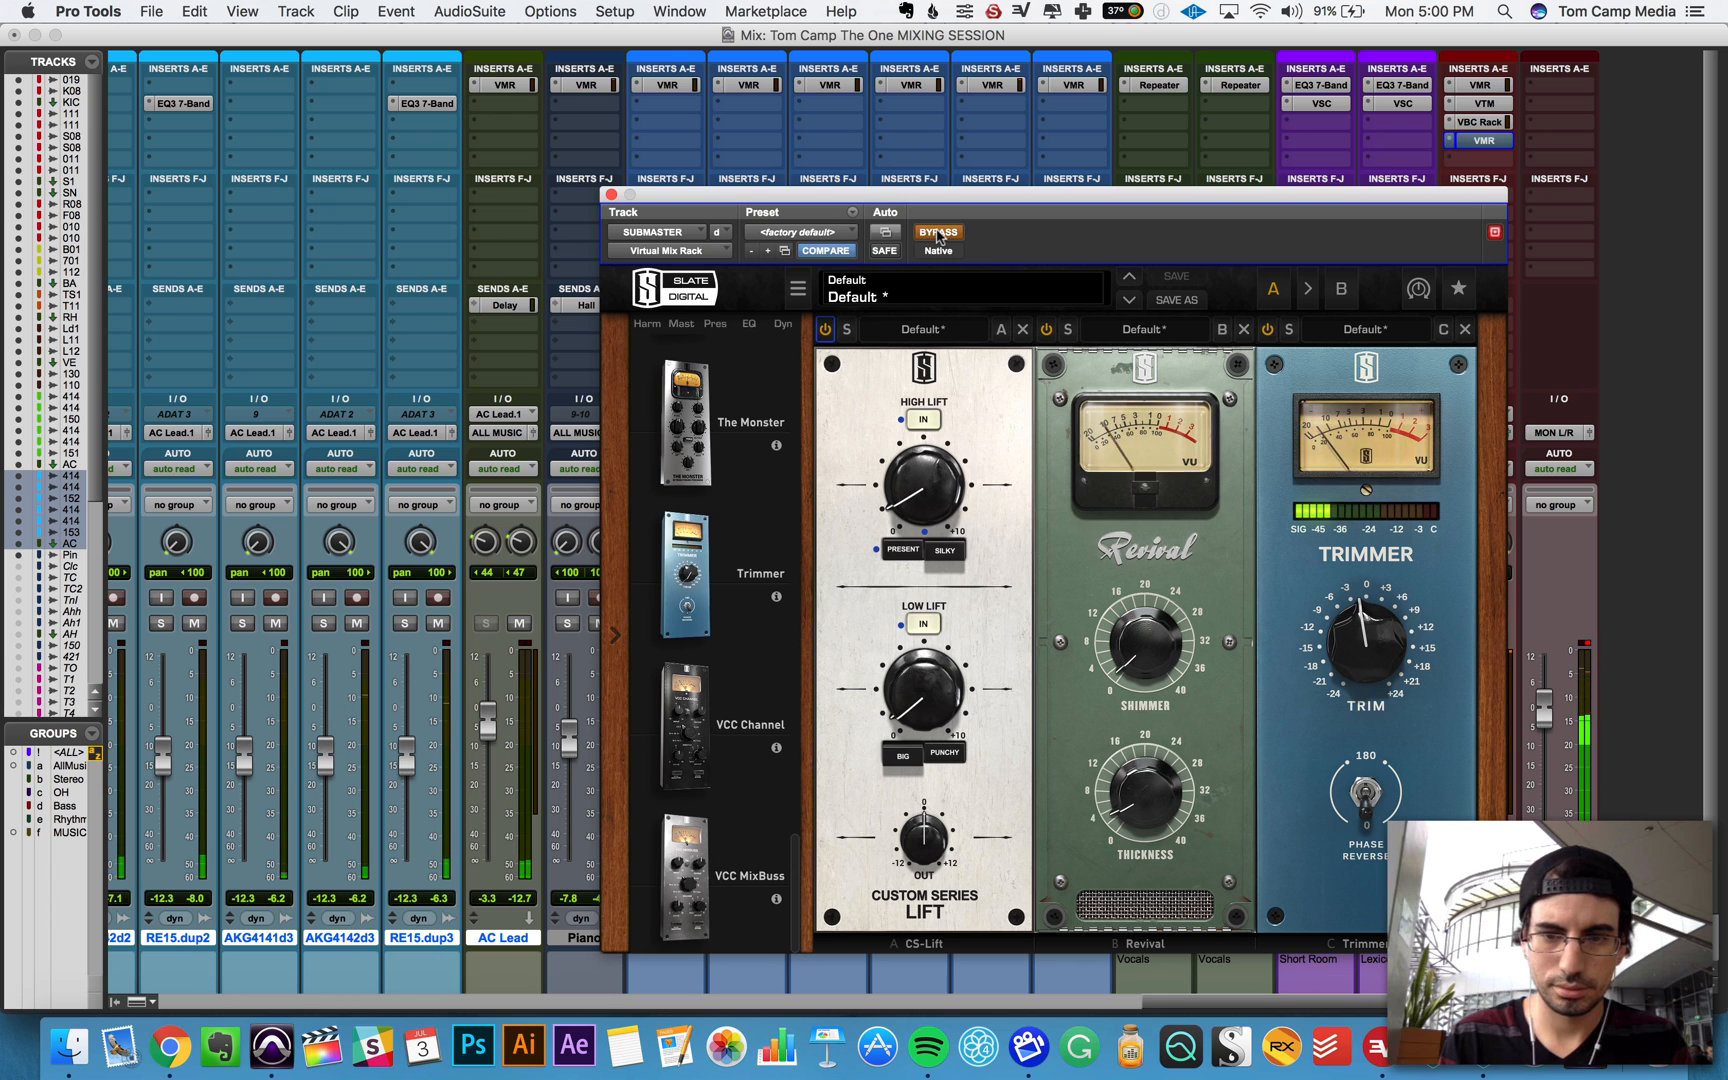
Step: Set the Trimmer's trim to -0.81 dB, compare the level against the bypassed rack, and close the plug-in
mouse_move(1354, 630)
scroll(1352, 627, "up", 2)
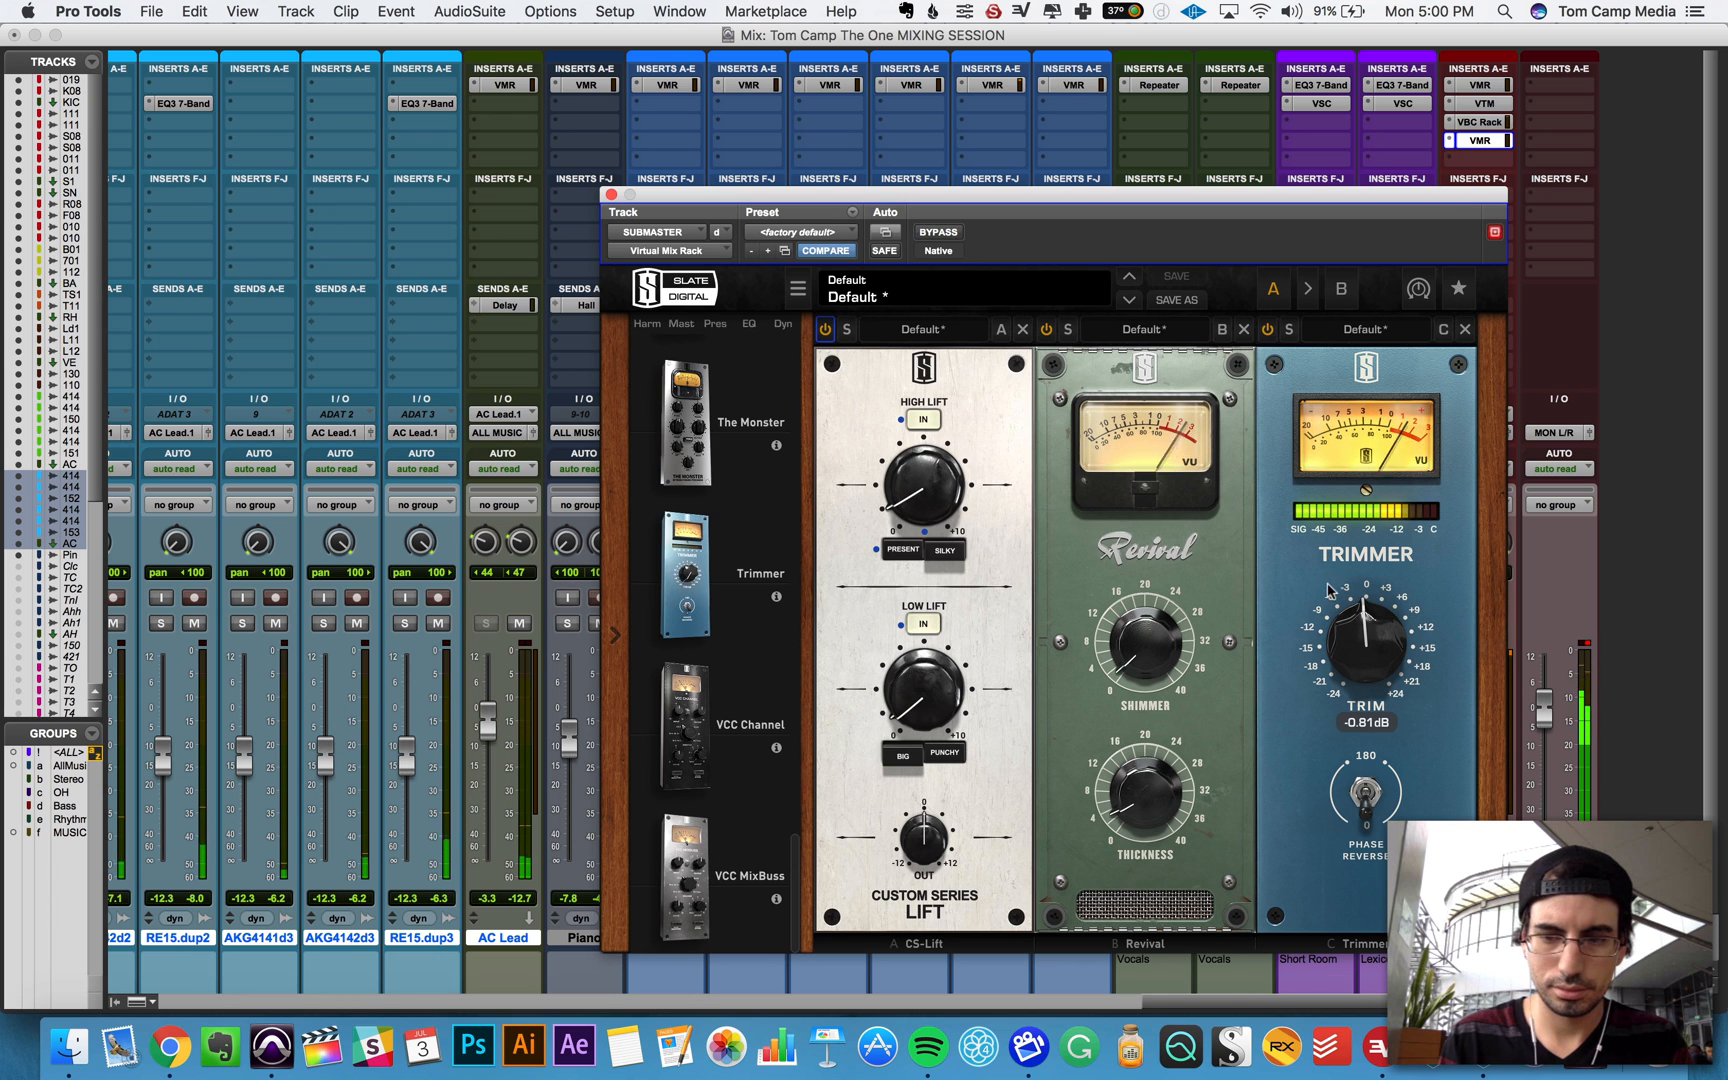
left_click(938, 233)
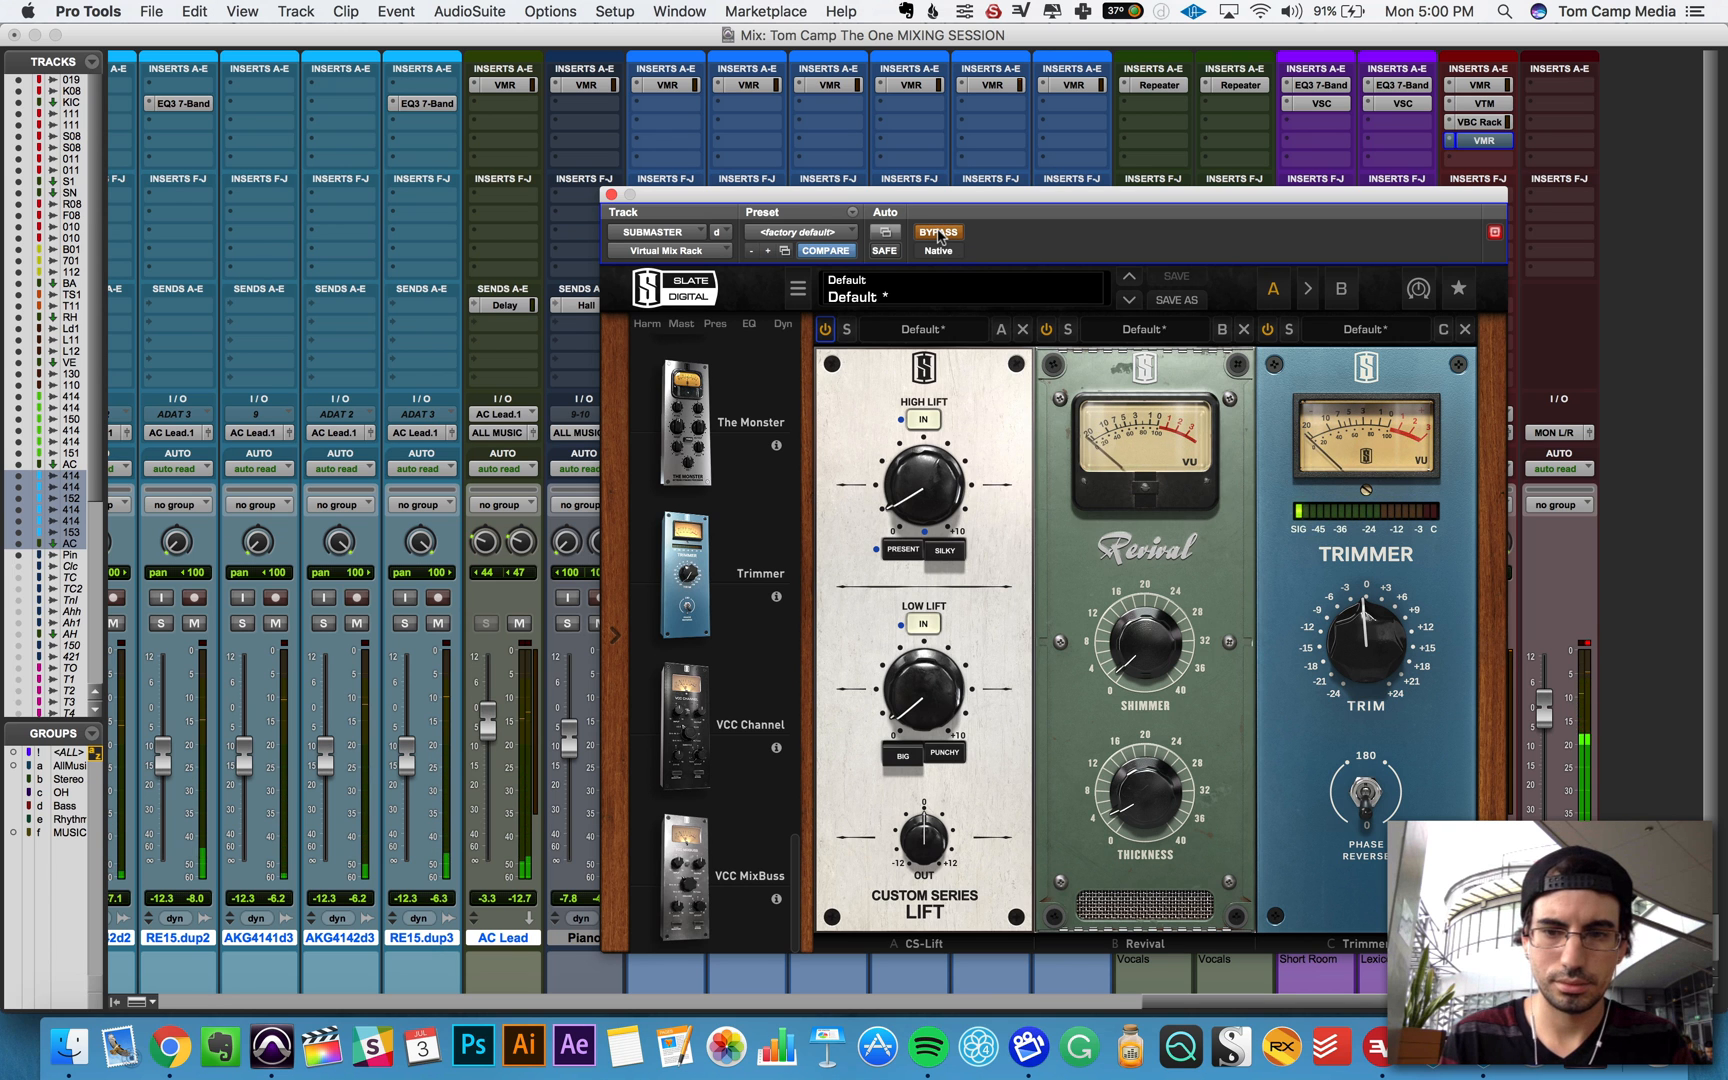
left_click(938, 233)
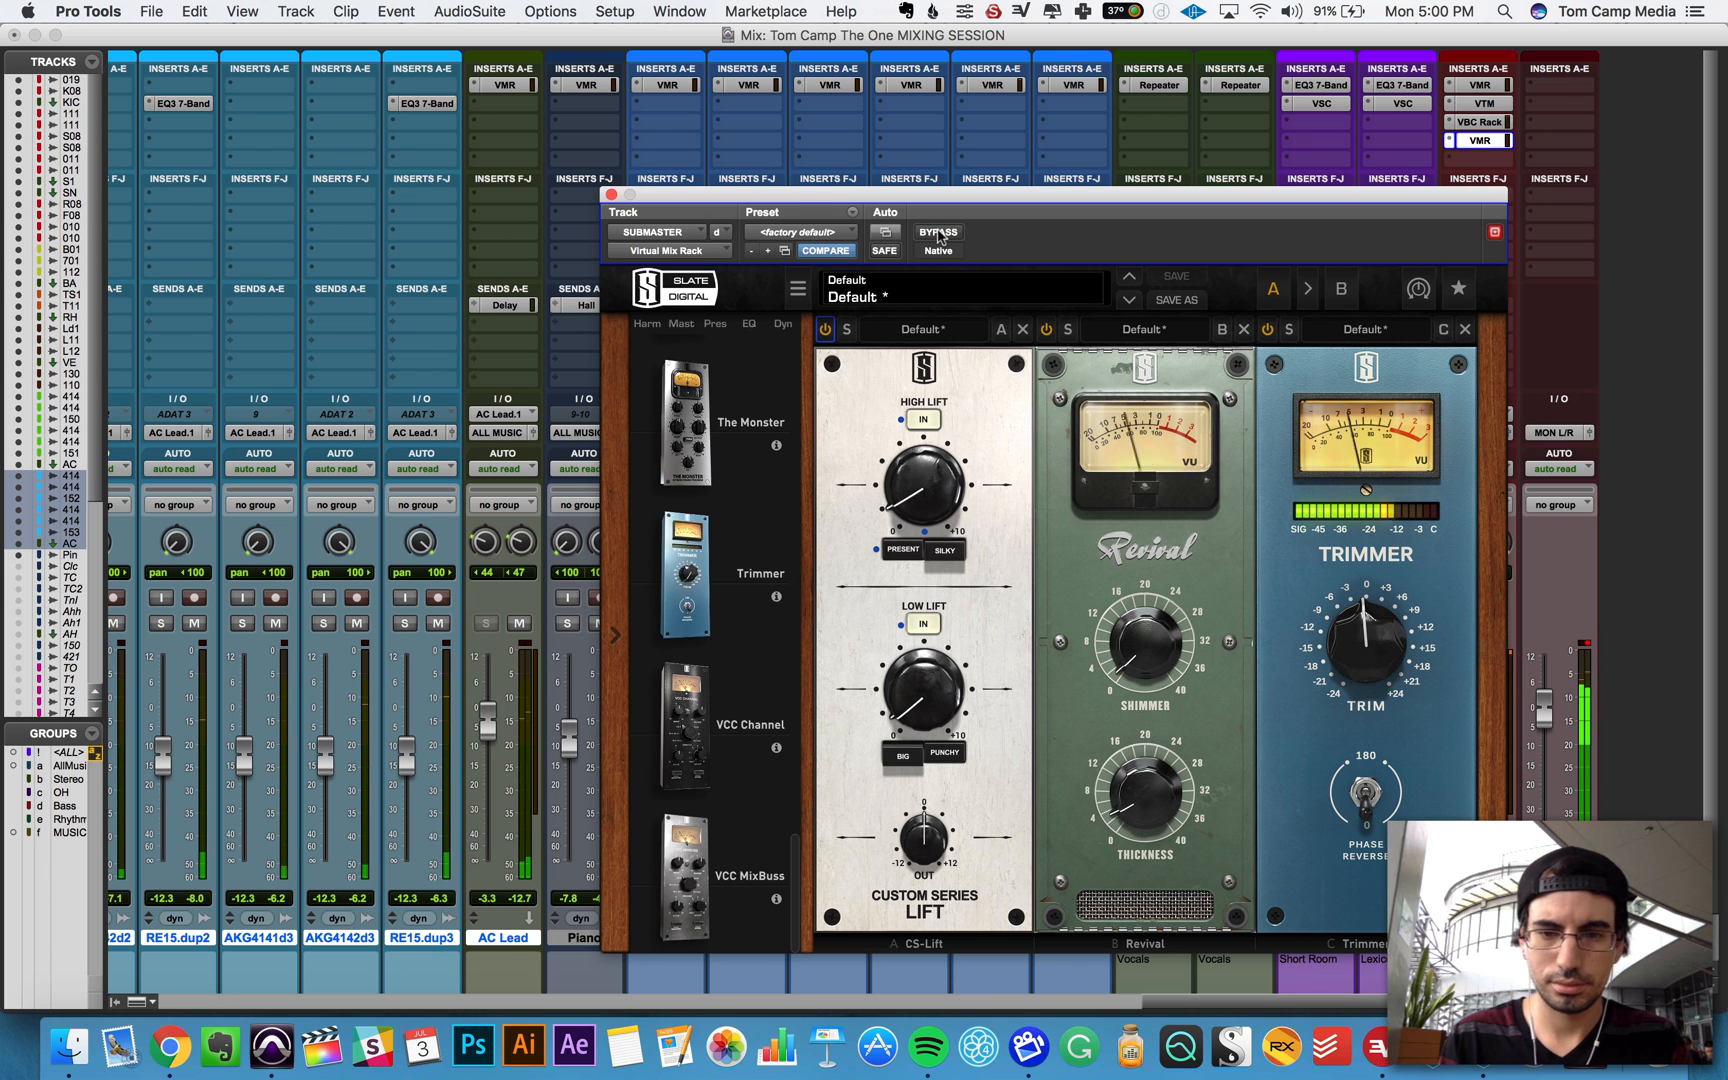
left_click(611, 196)
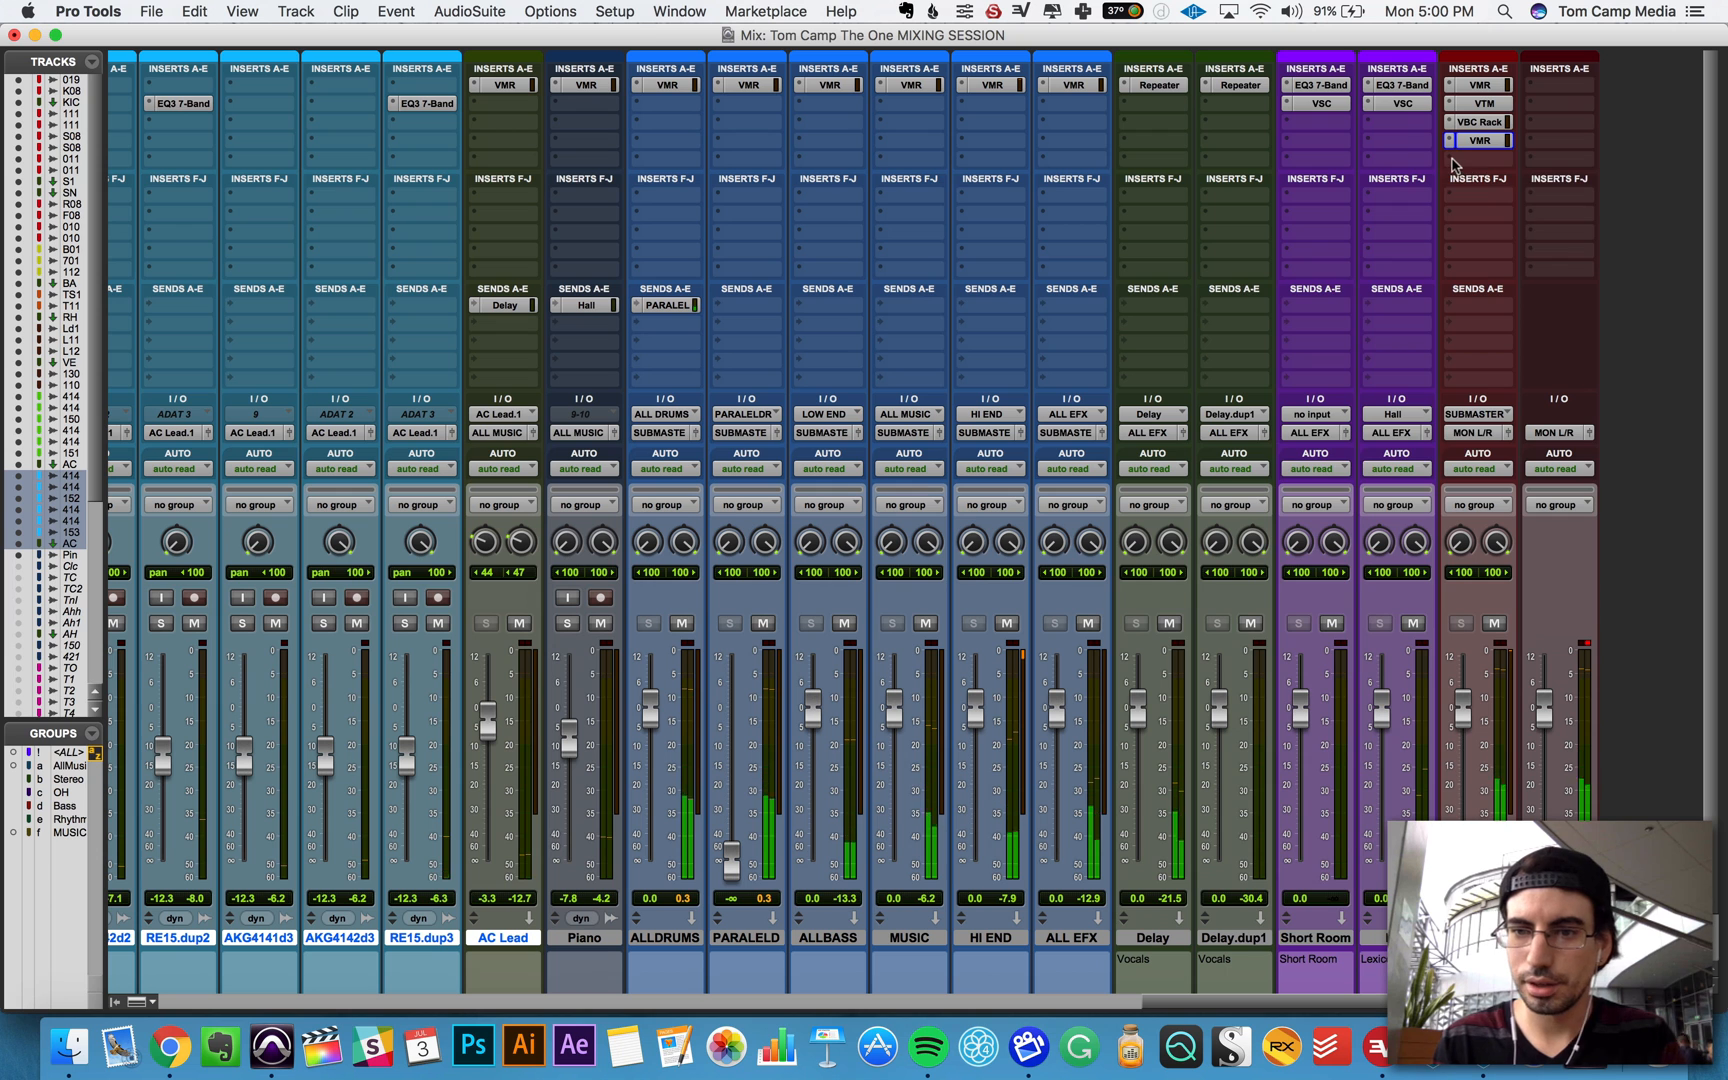
left_click(1480, 140)
mouse_move(1512, 198)
mouse_move(1413, 207)
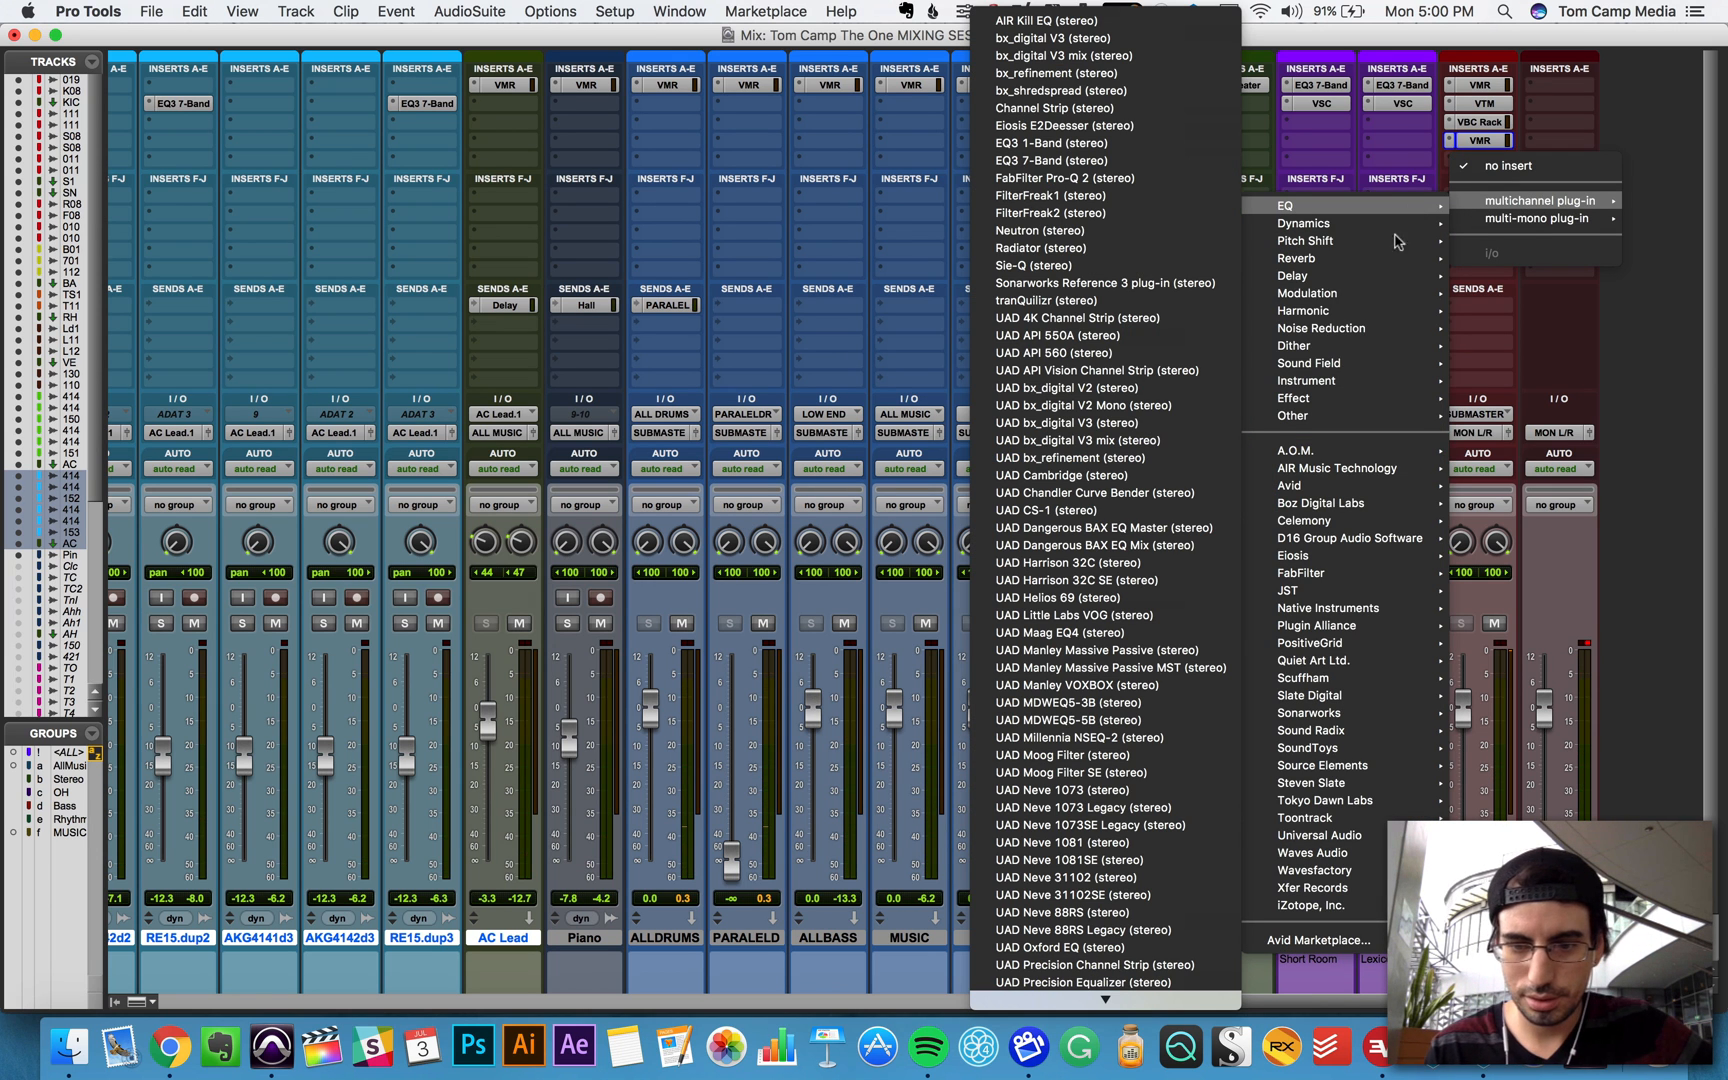
left_click(1631, 485)
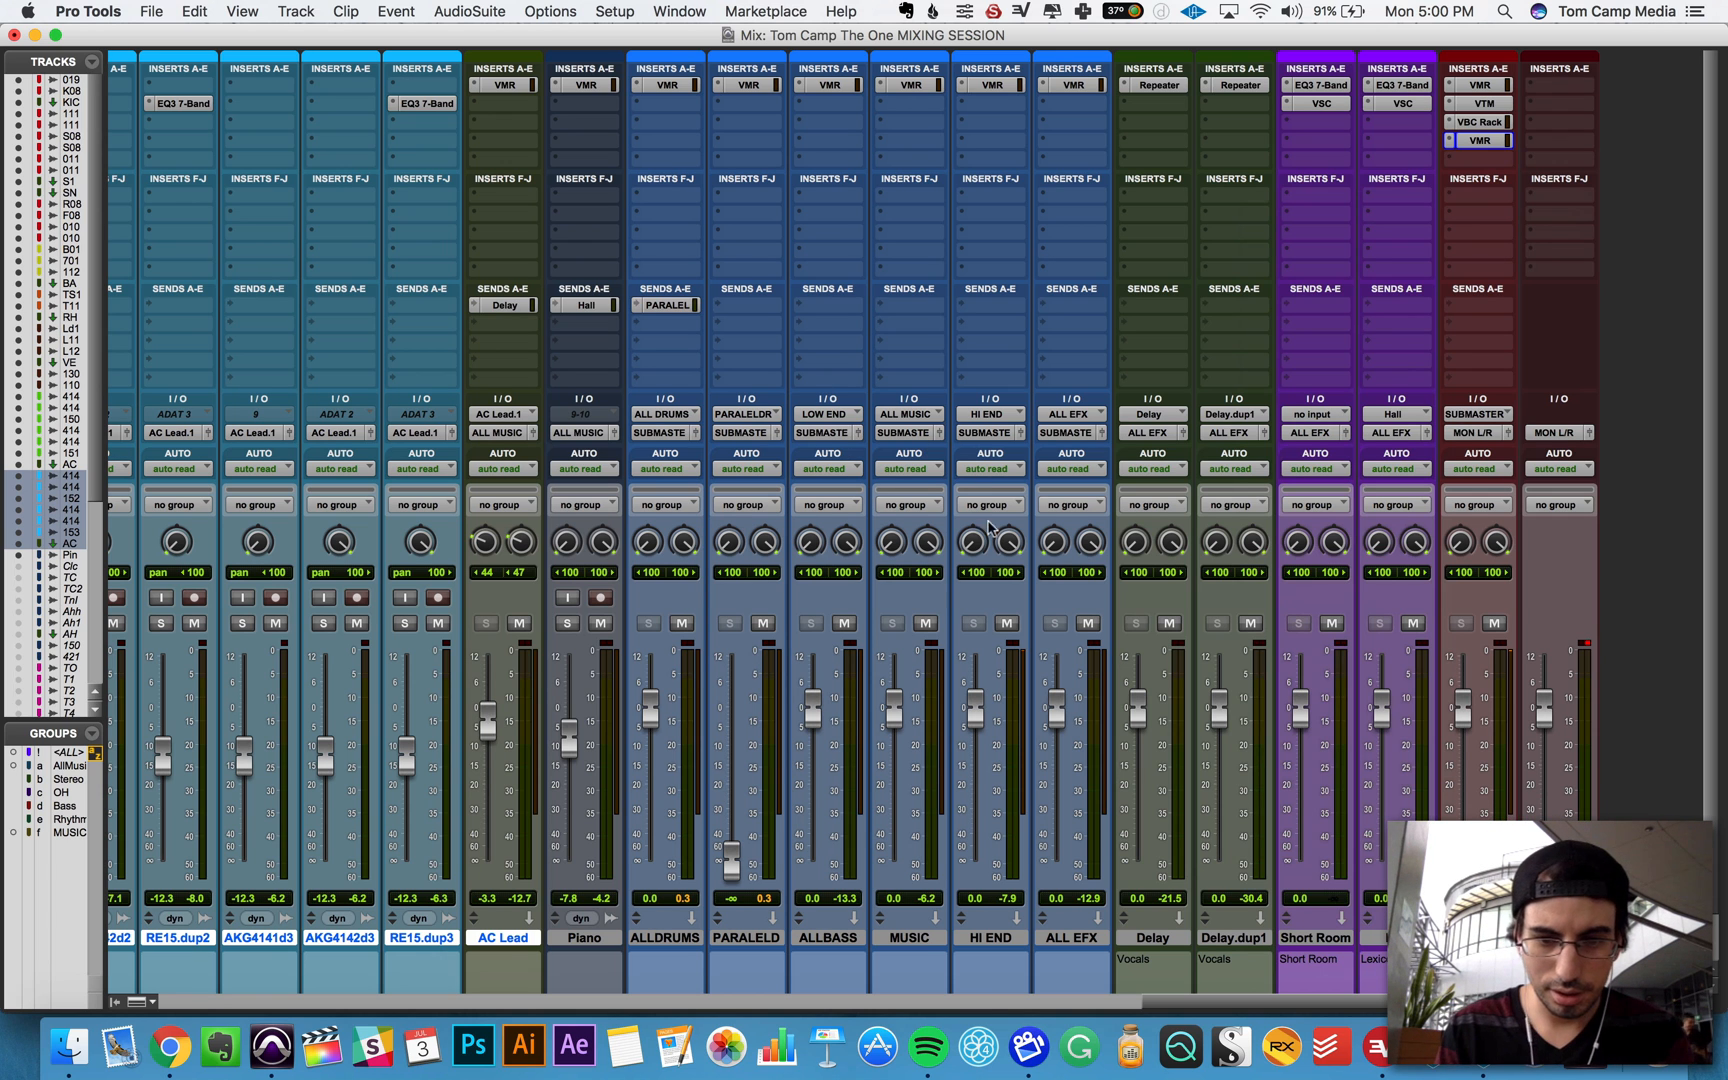
Step: Add a send from the MUSIC track to the Short Room track and raise its level to -7.8 dB
left_click(900, 308)
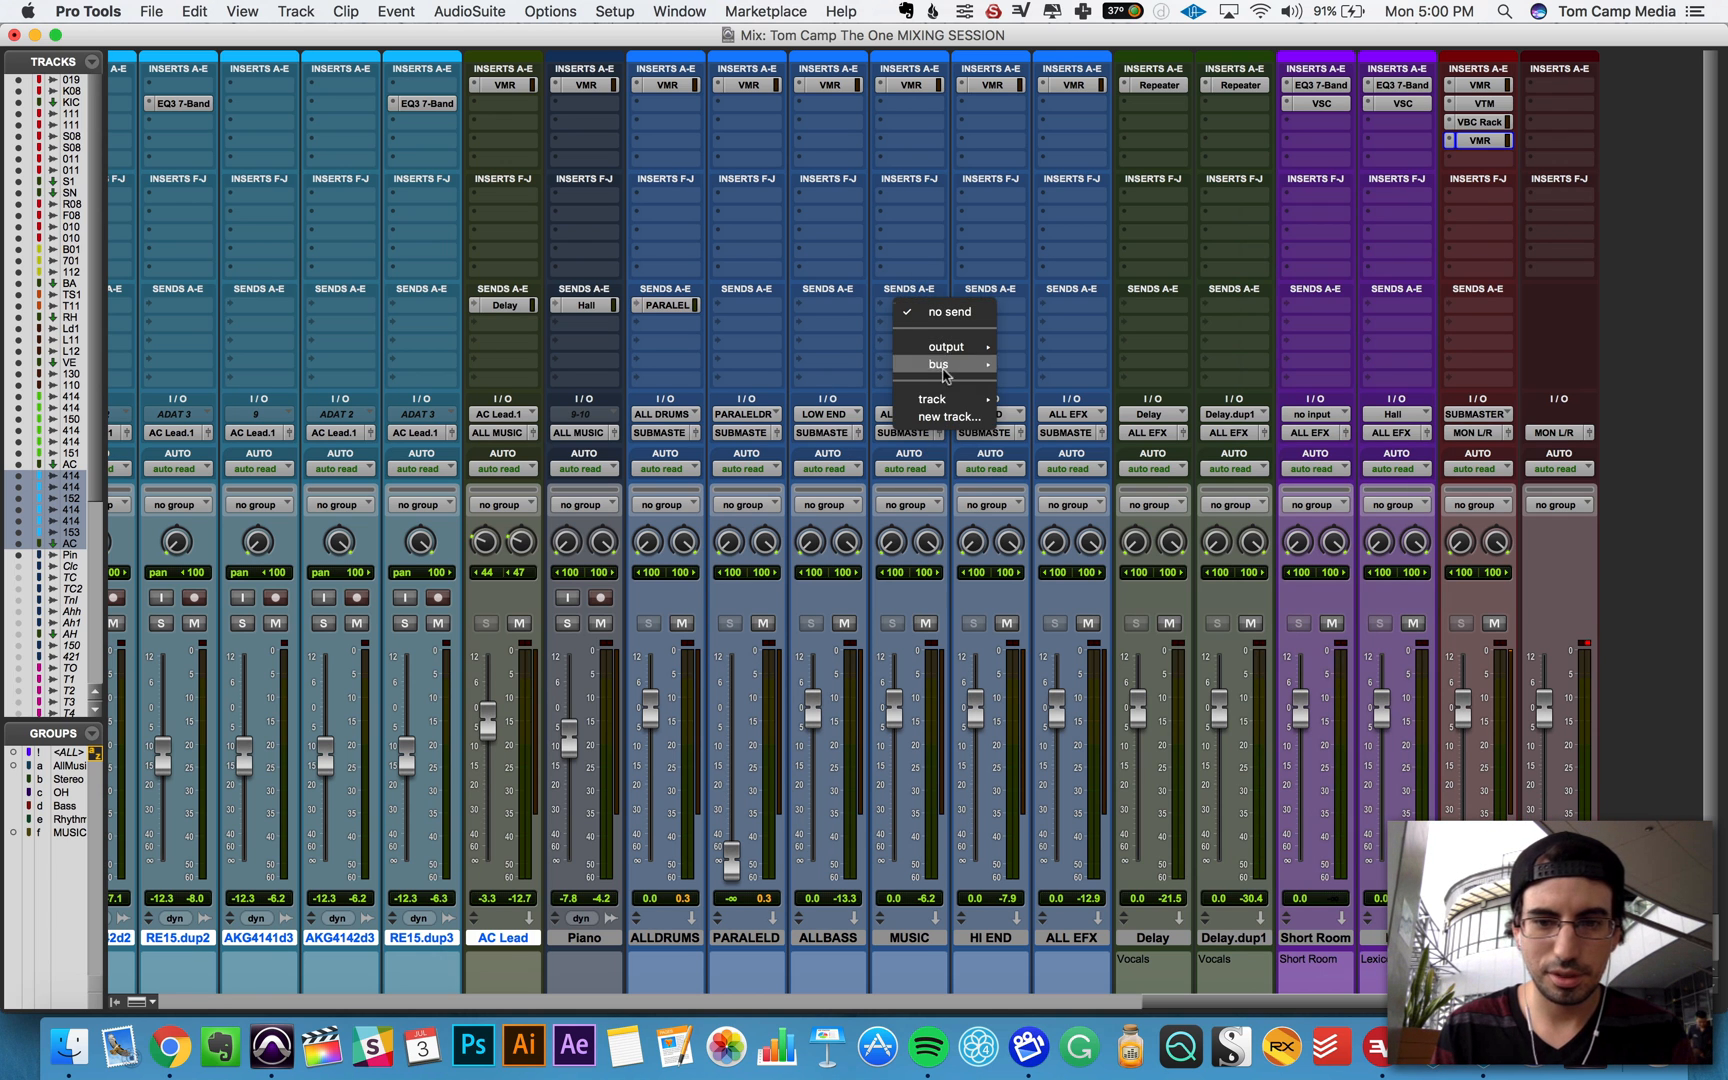
mouse_move(945, 399)
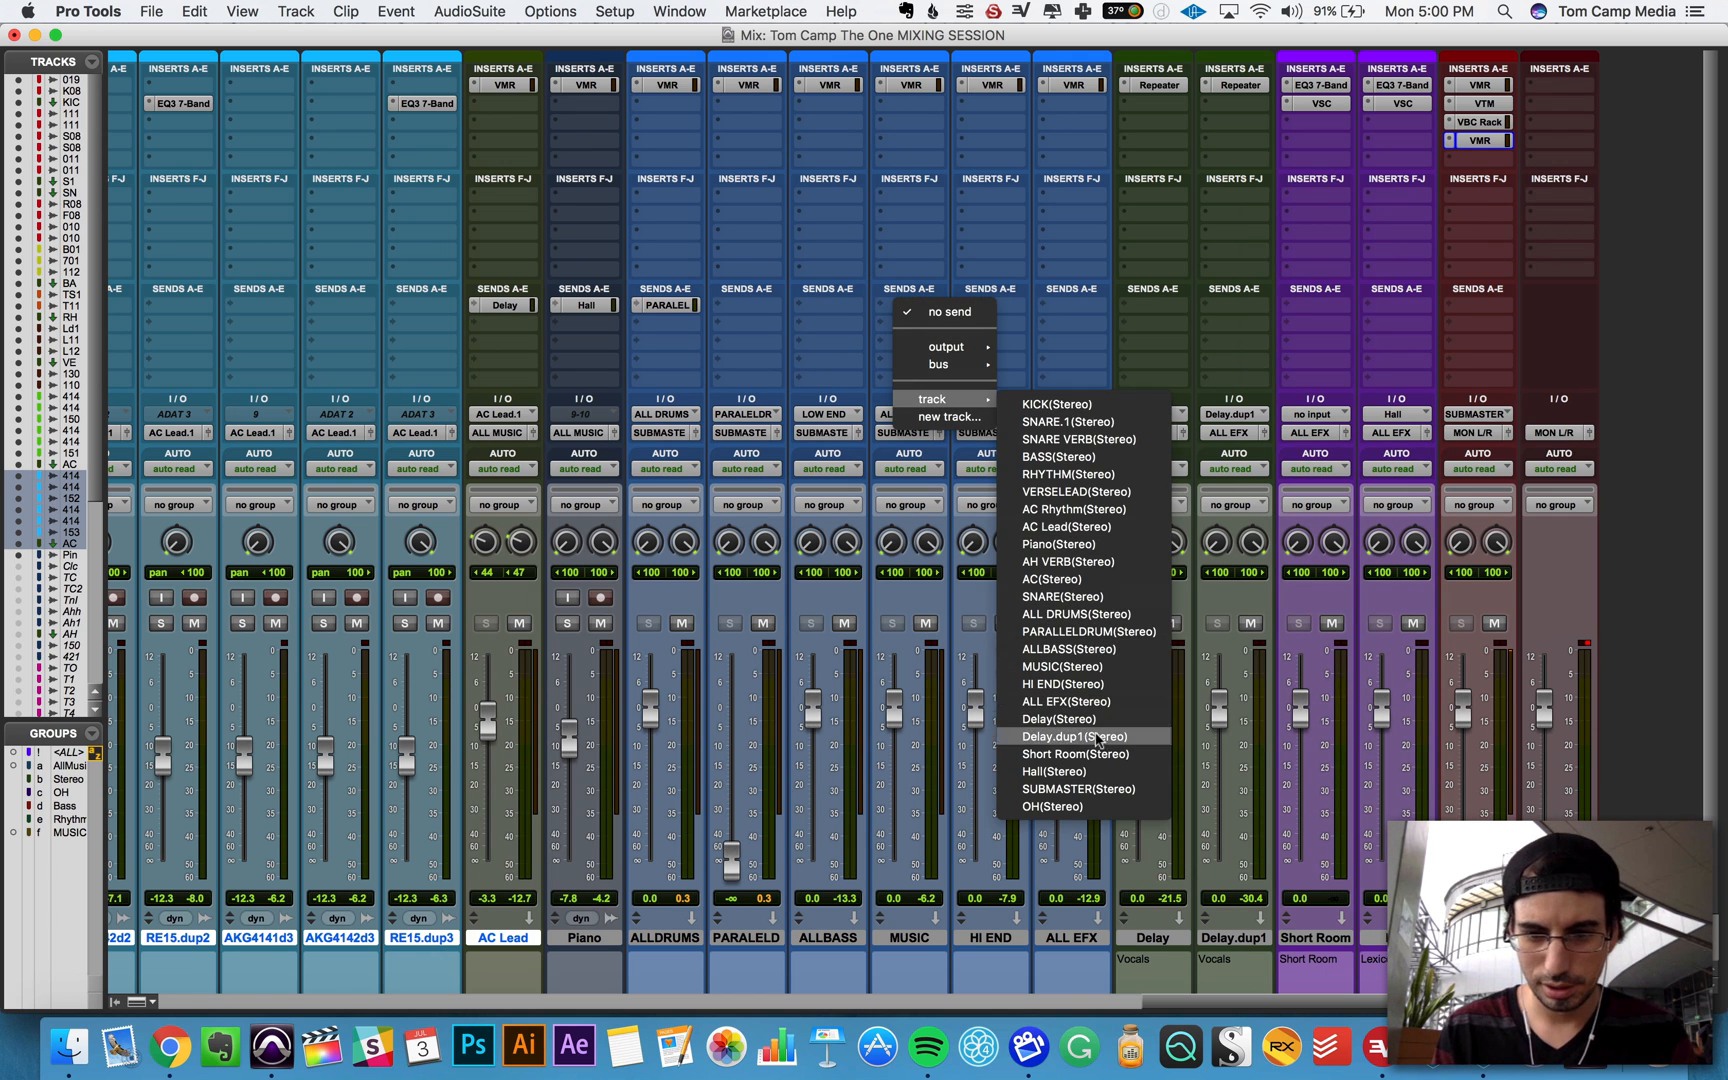
left_click(1119, 755)
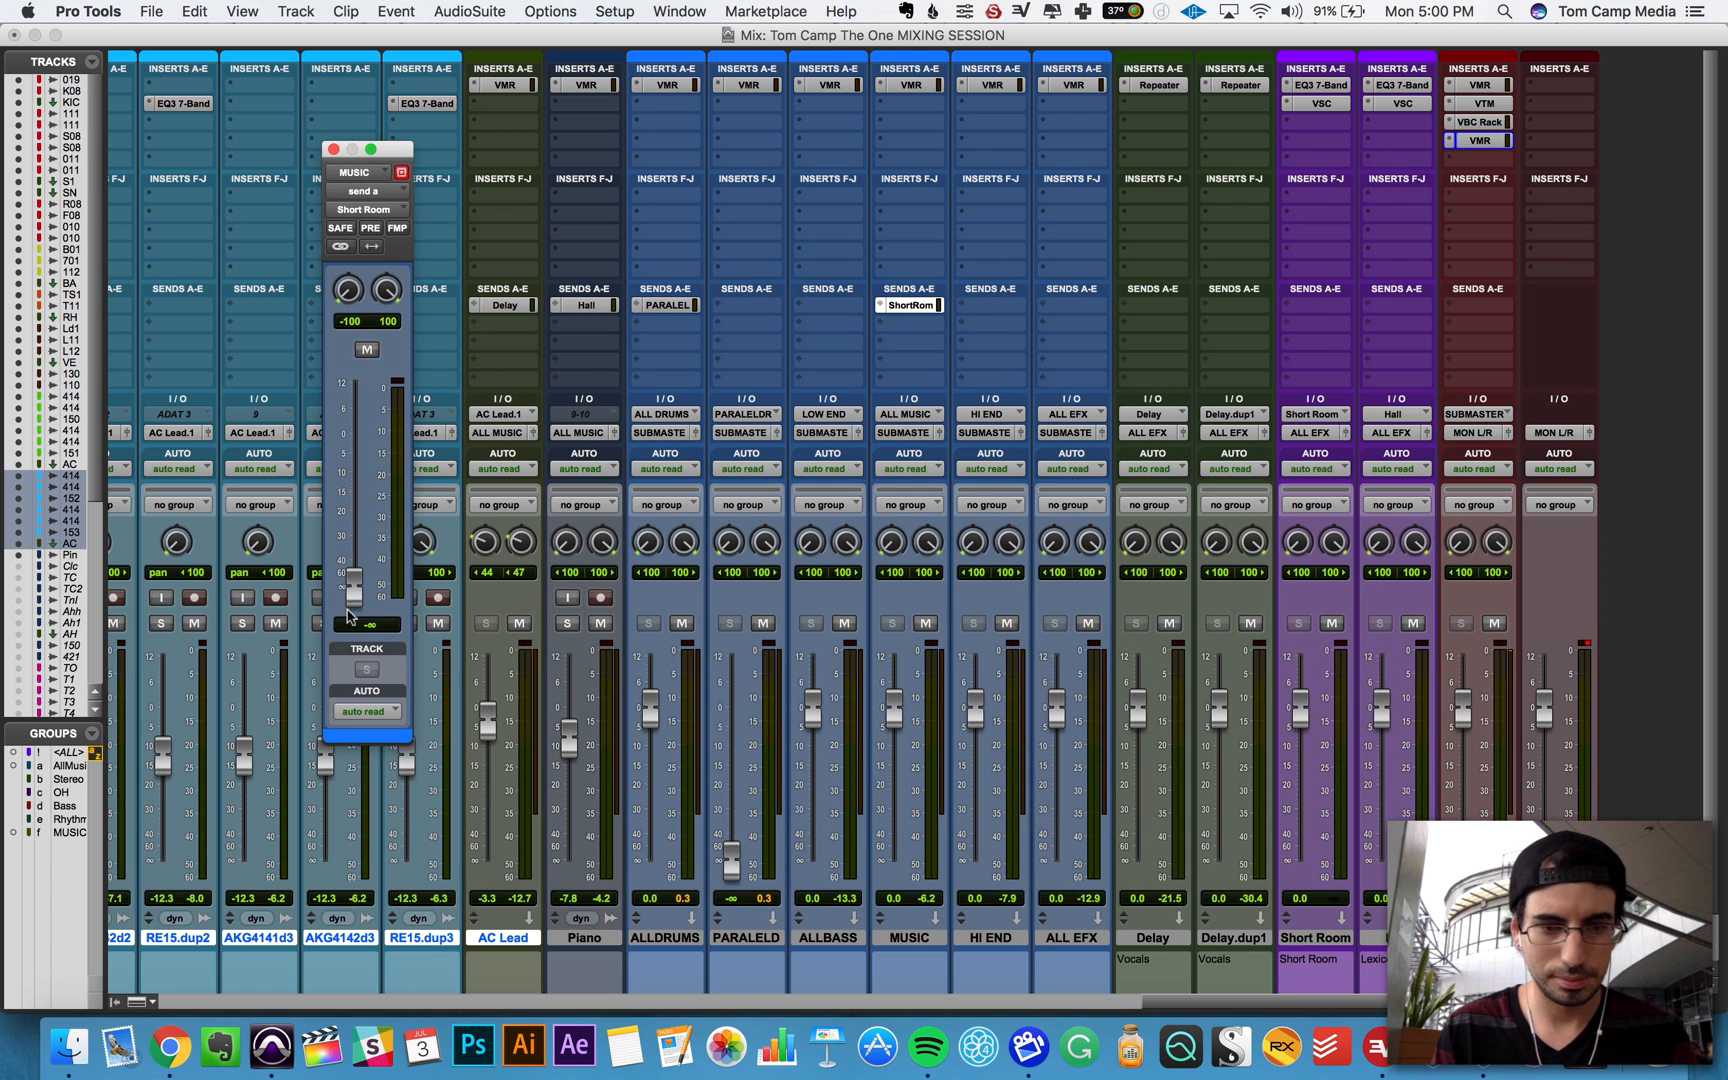
left_click_drag(356, 590, 354, 466)
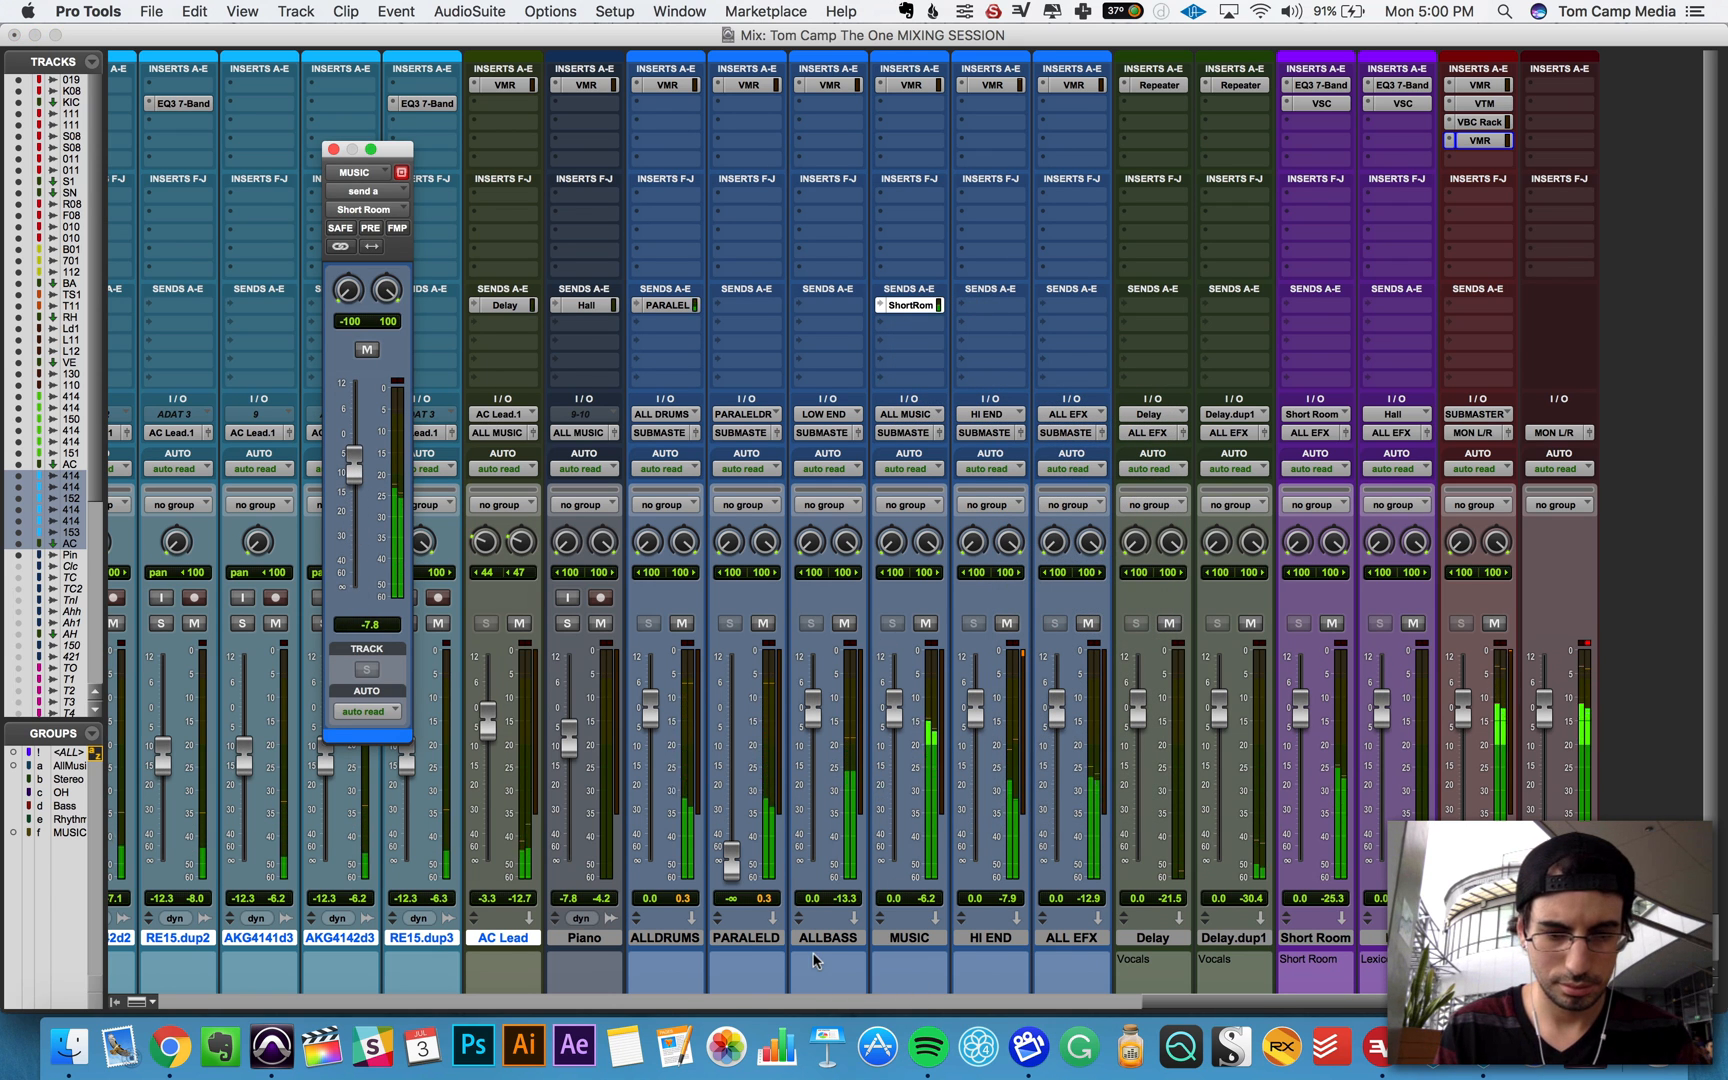
Step: Lower the MUSIC track's Short Room send to -23.9 dB, compare it muted and unmuted, and reduce it to -29.7 dB
scroll(490, 588, "left", 5)
scroll(810, 698, "left", 3)
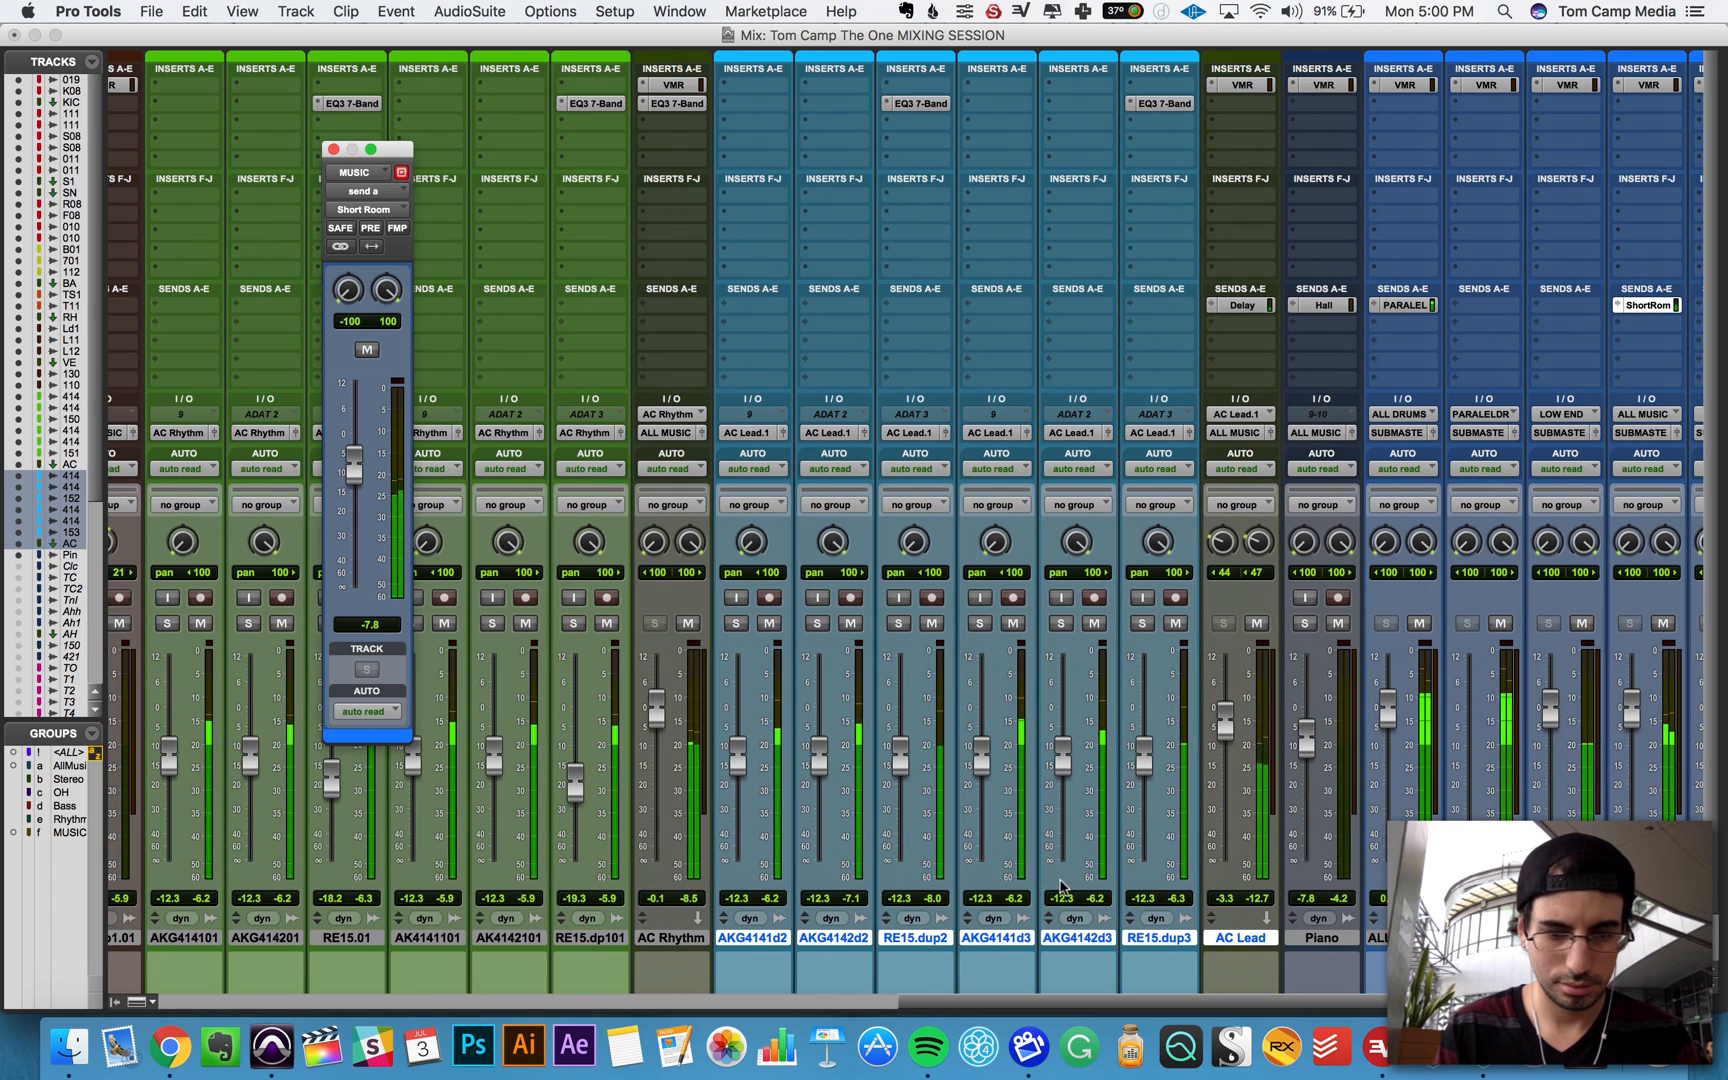
scroll(810, 698, "left", 5)
left_click_drag(354, 466, 350, 522)
left_click(367, 350)
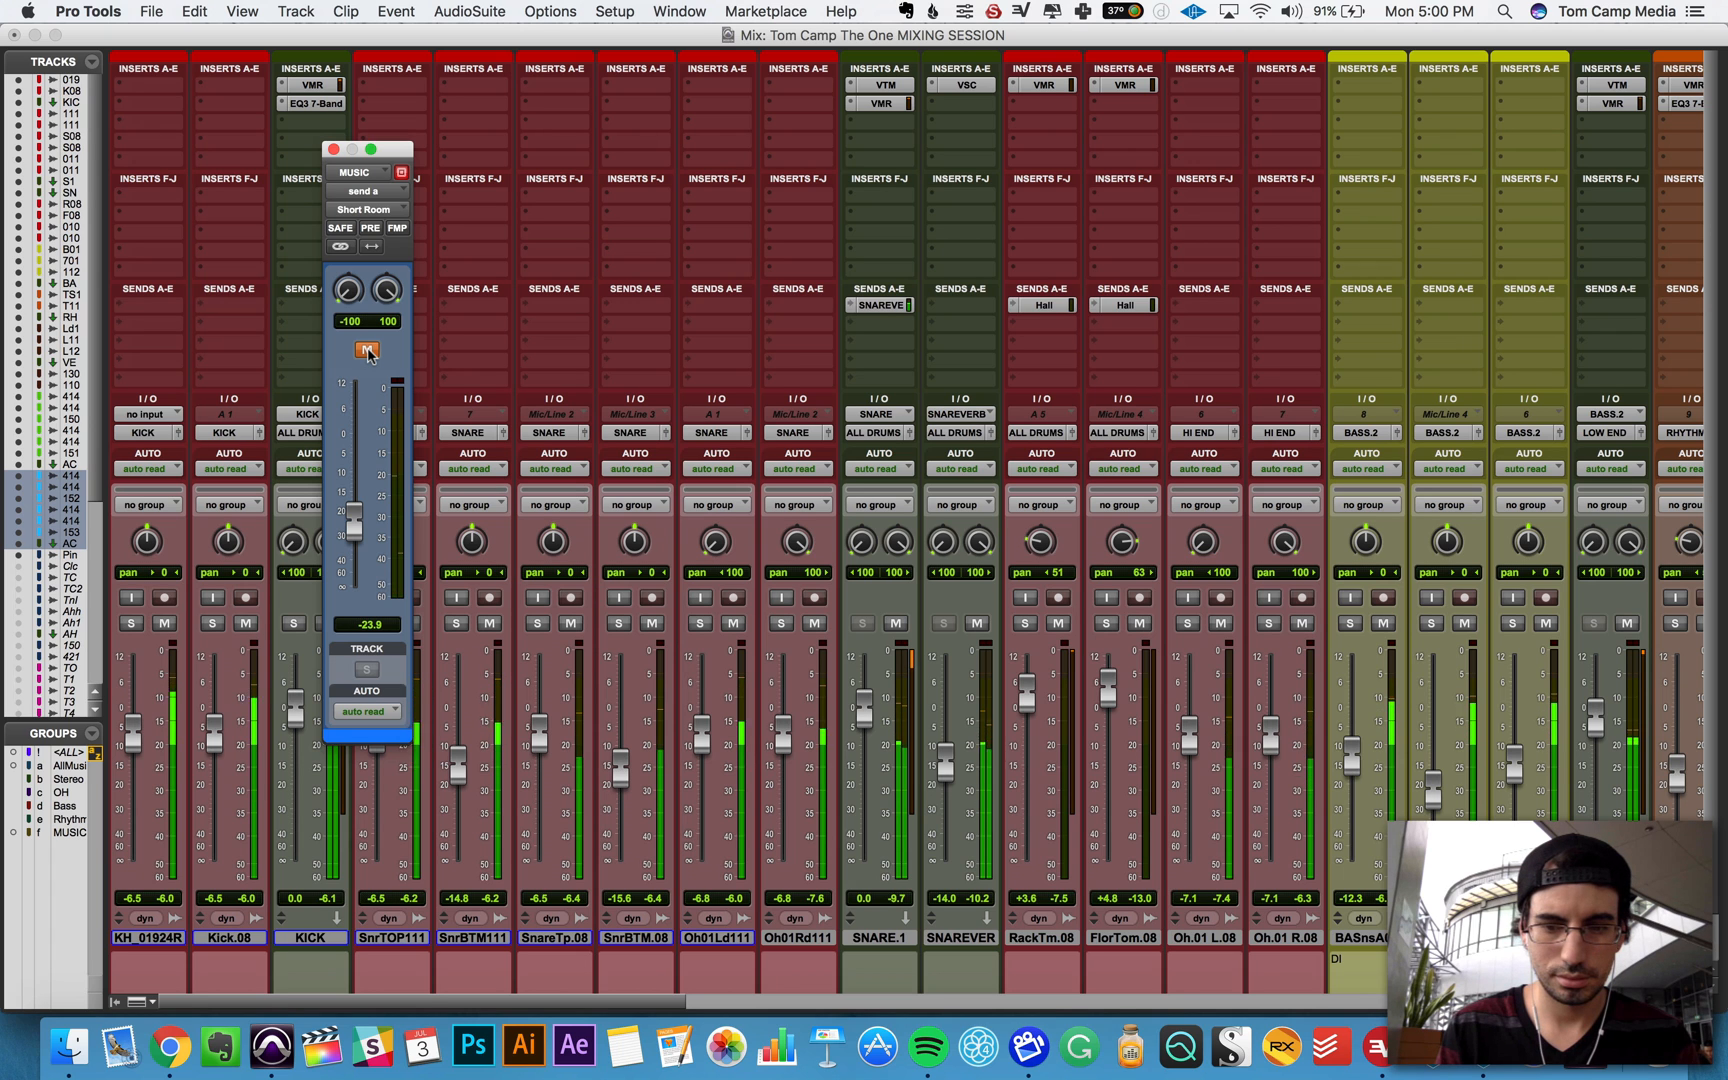
left_click(367, 350)
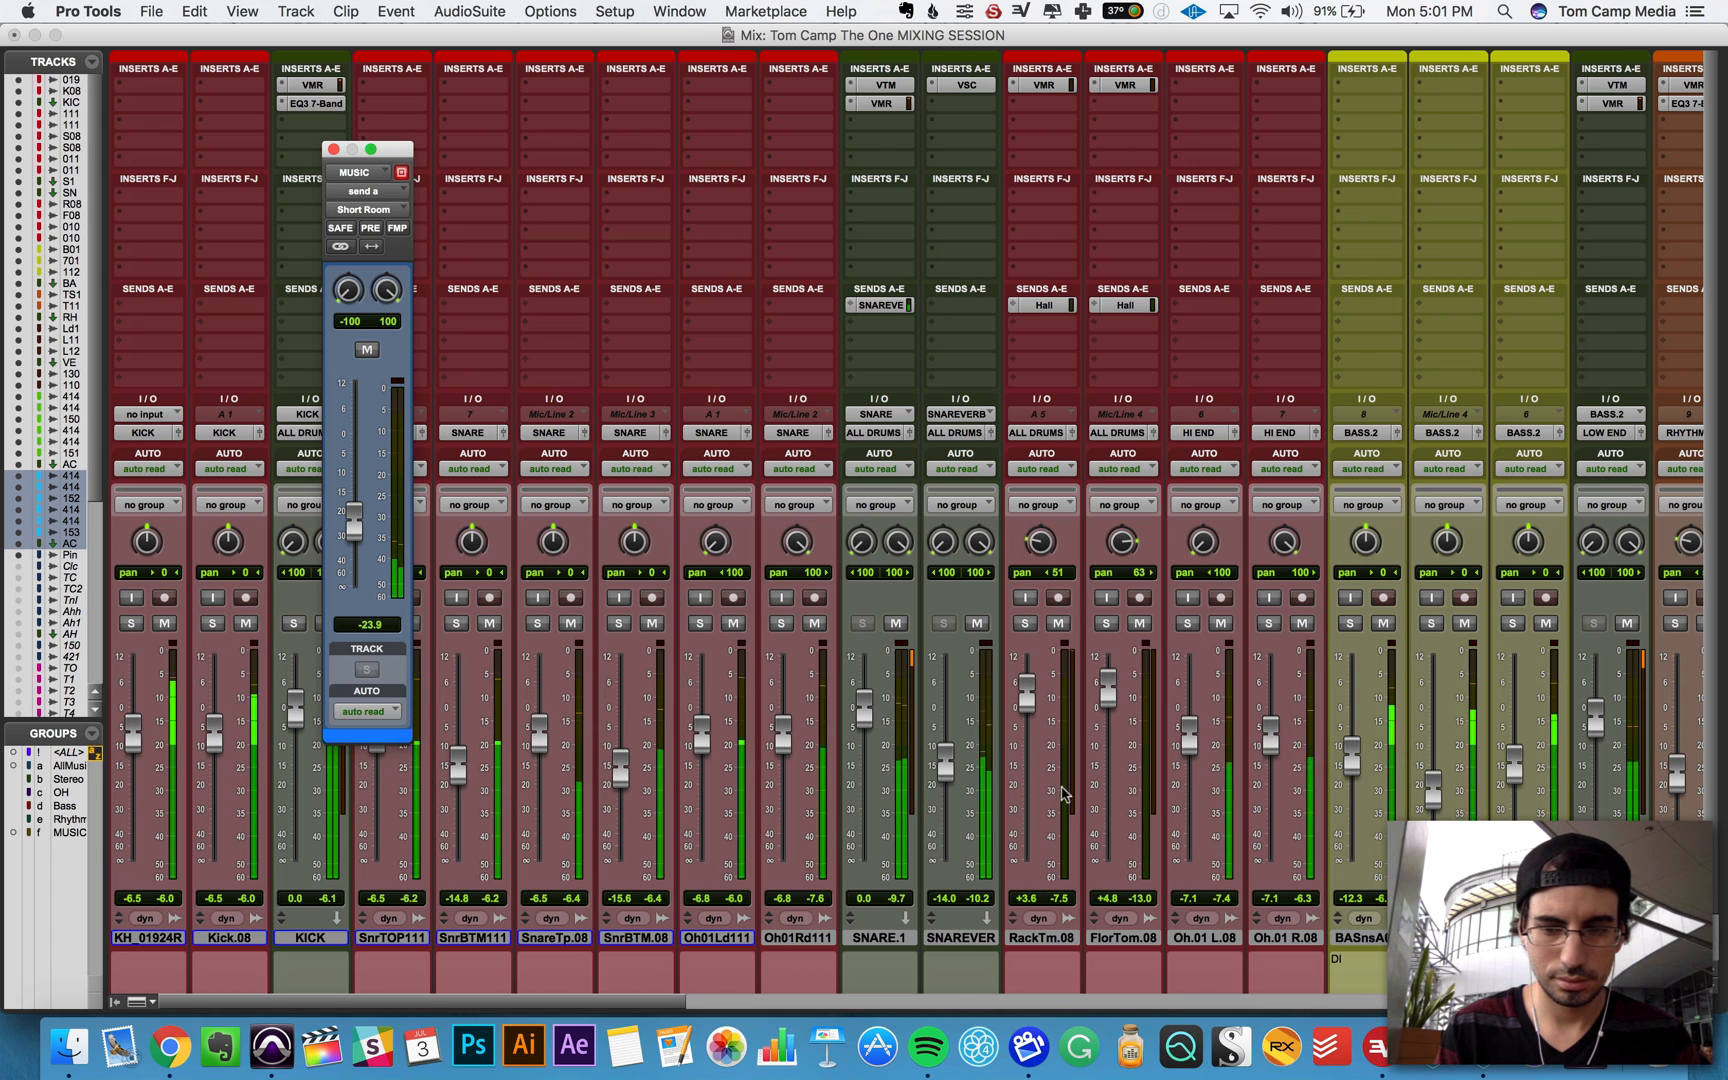
left_click_drag(353, 517, 357, 541)
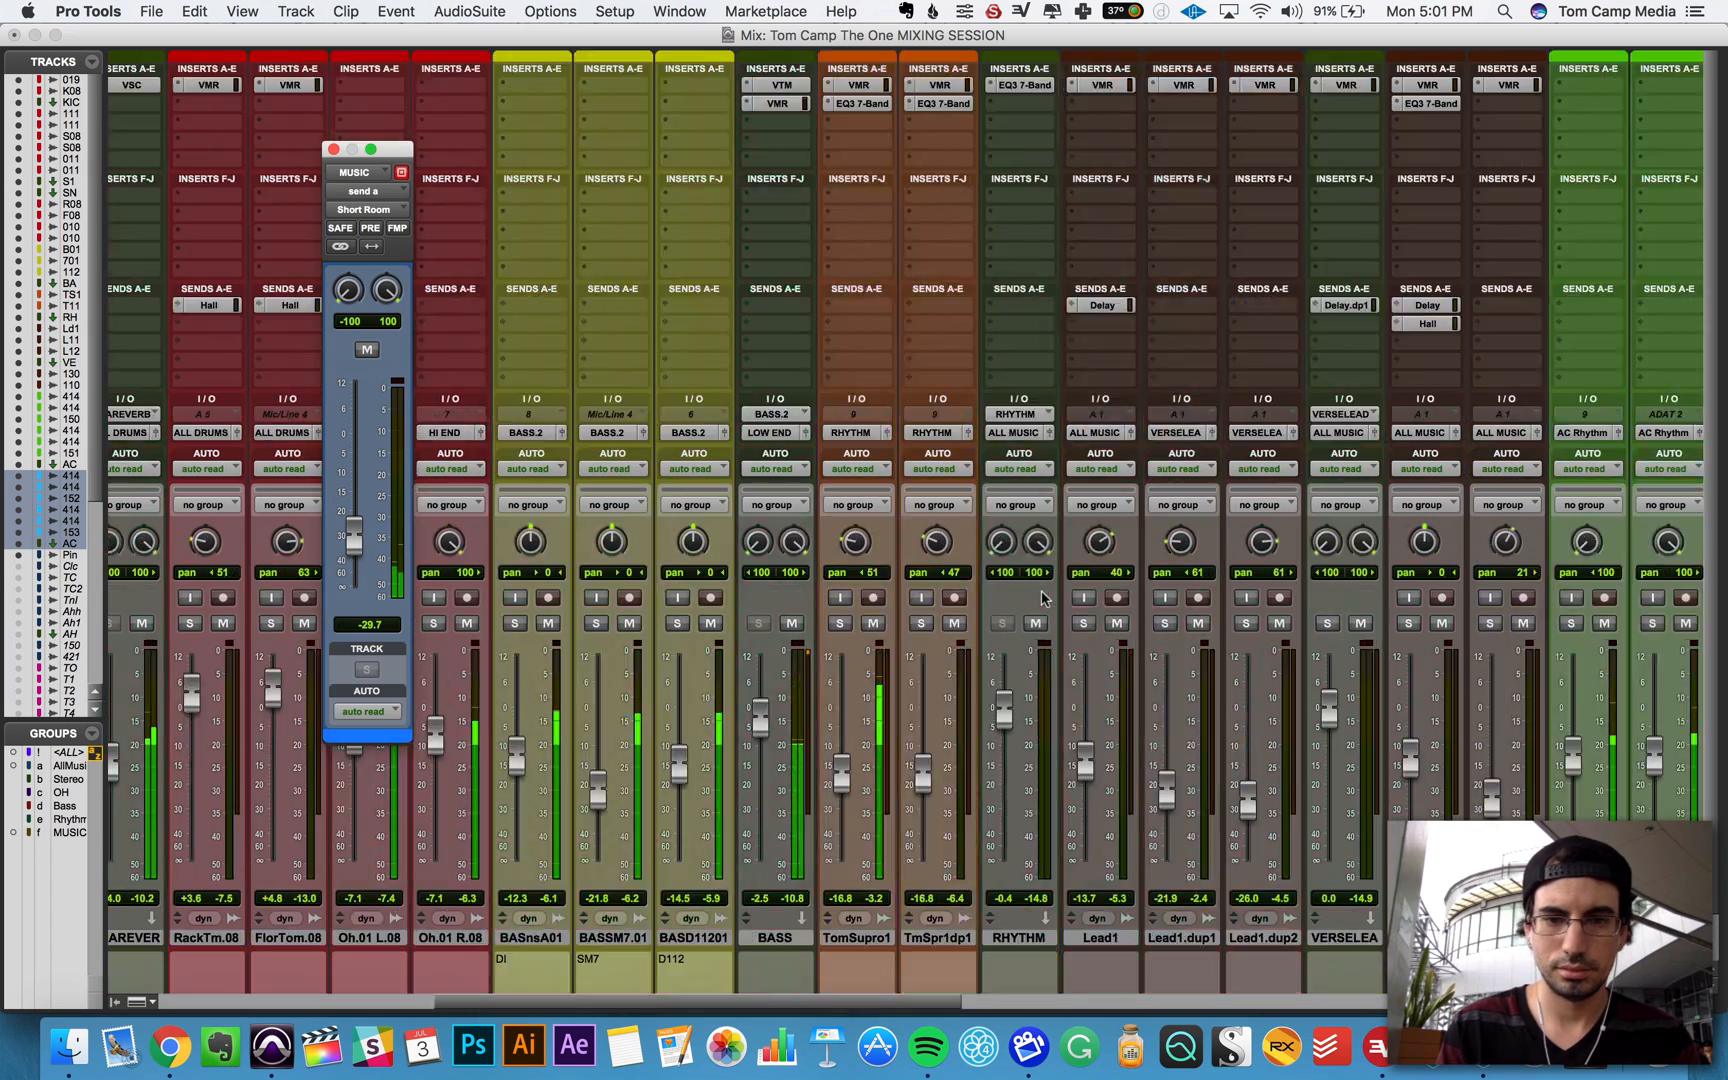
Step: Lower the Piano track's volume to slightly below -12.1 dB during playback
scroll(1084, 752, "right", 15)
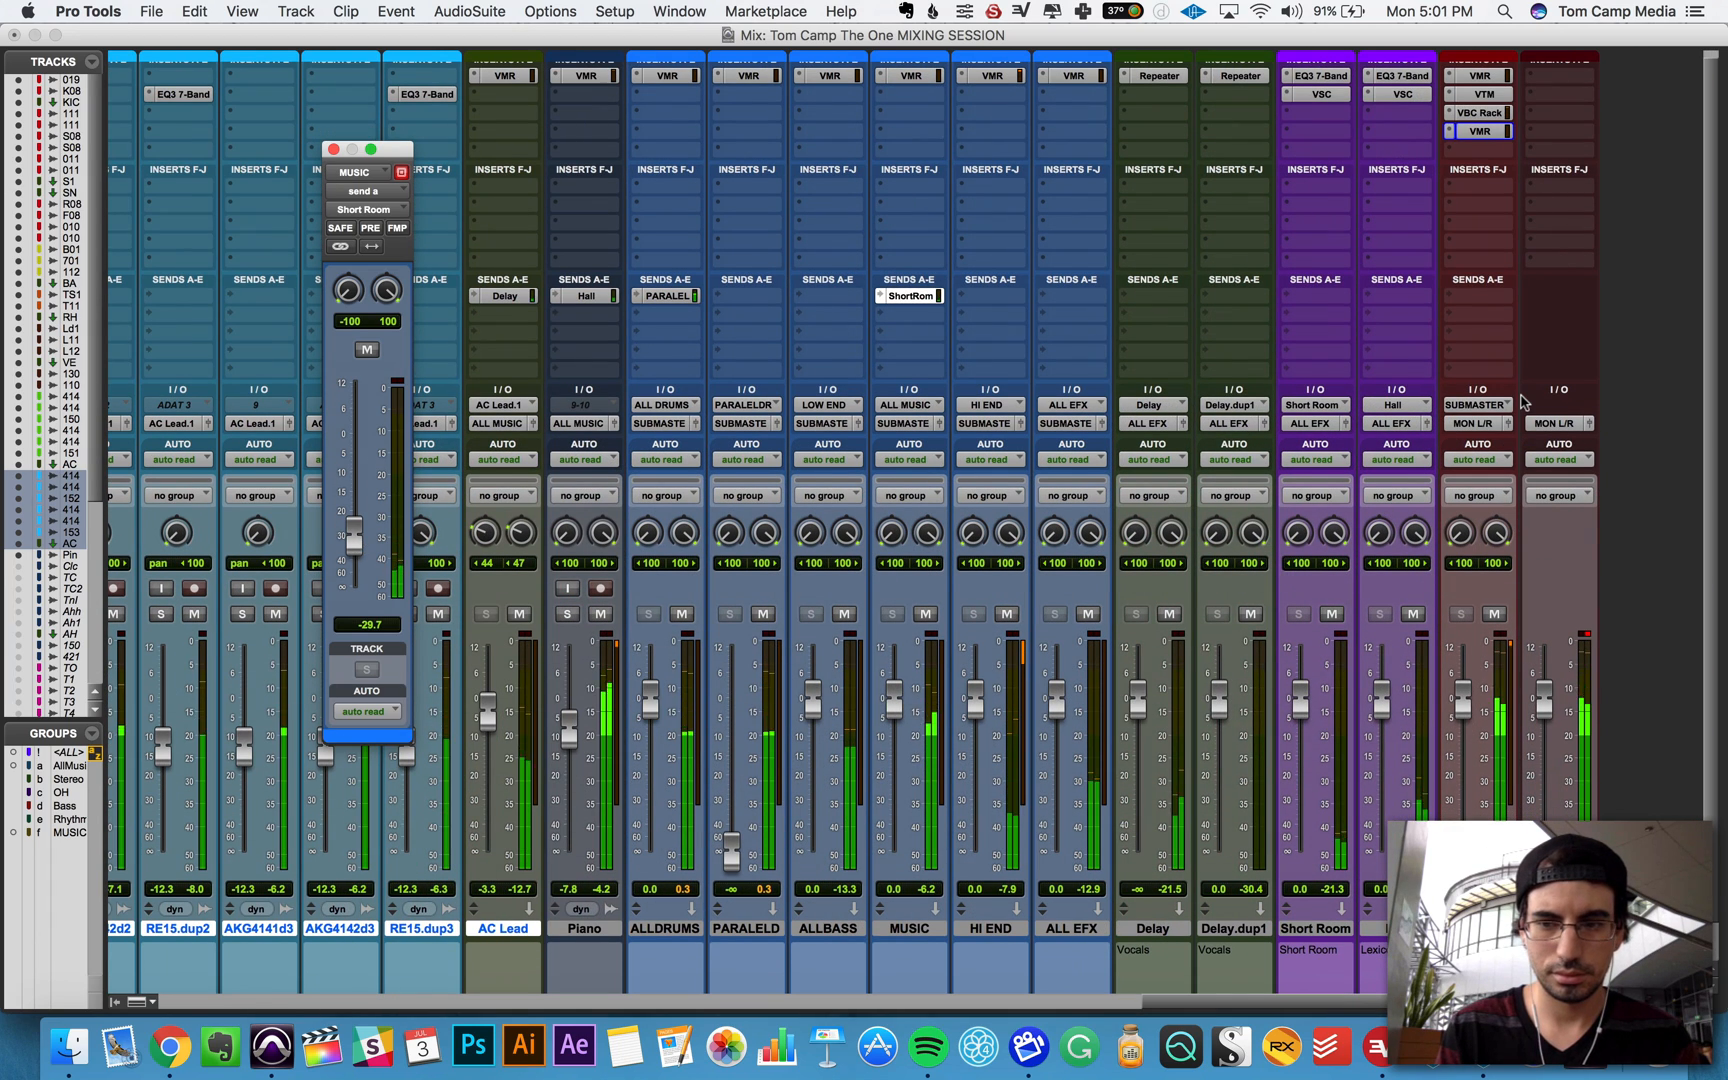
scroll(1522, 401, "up", 1)
scroll(973, 722, "left", 5)
left_click_drag(975, 722, 973, 742)
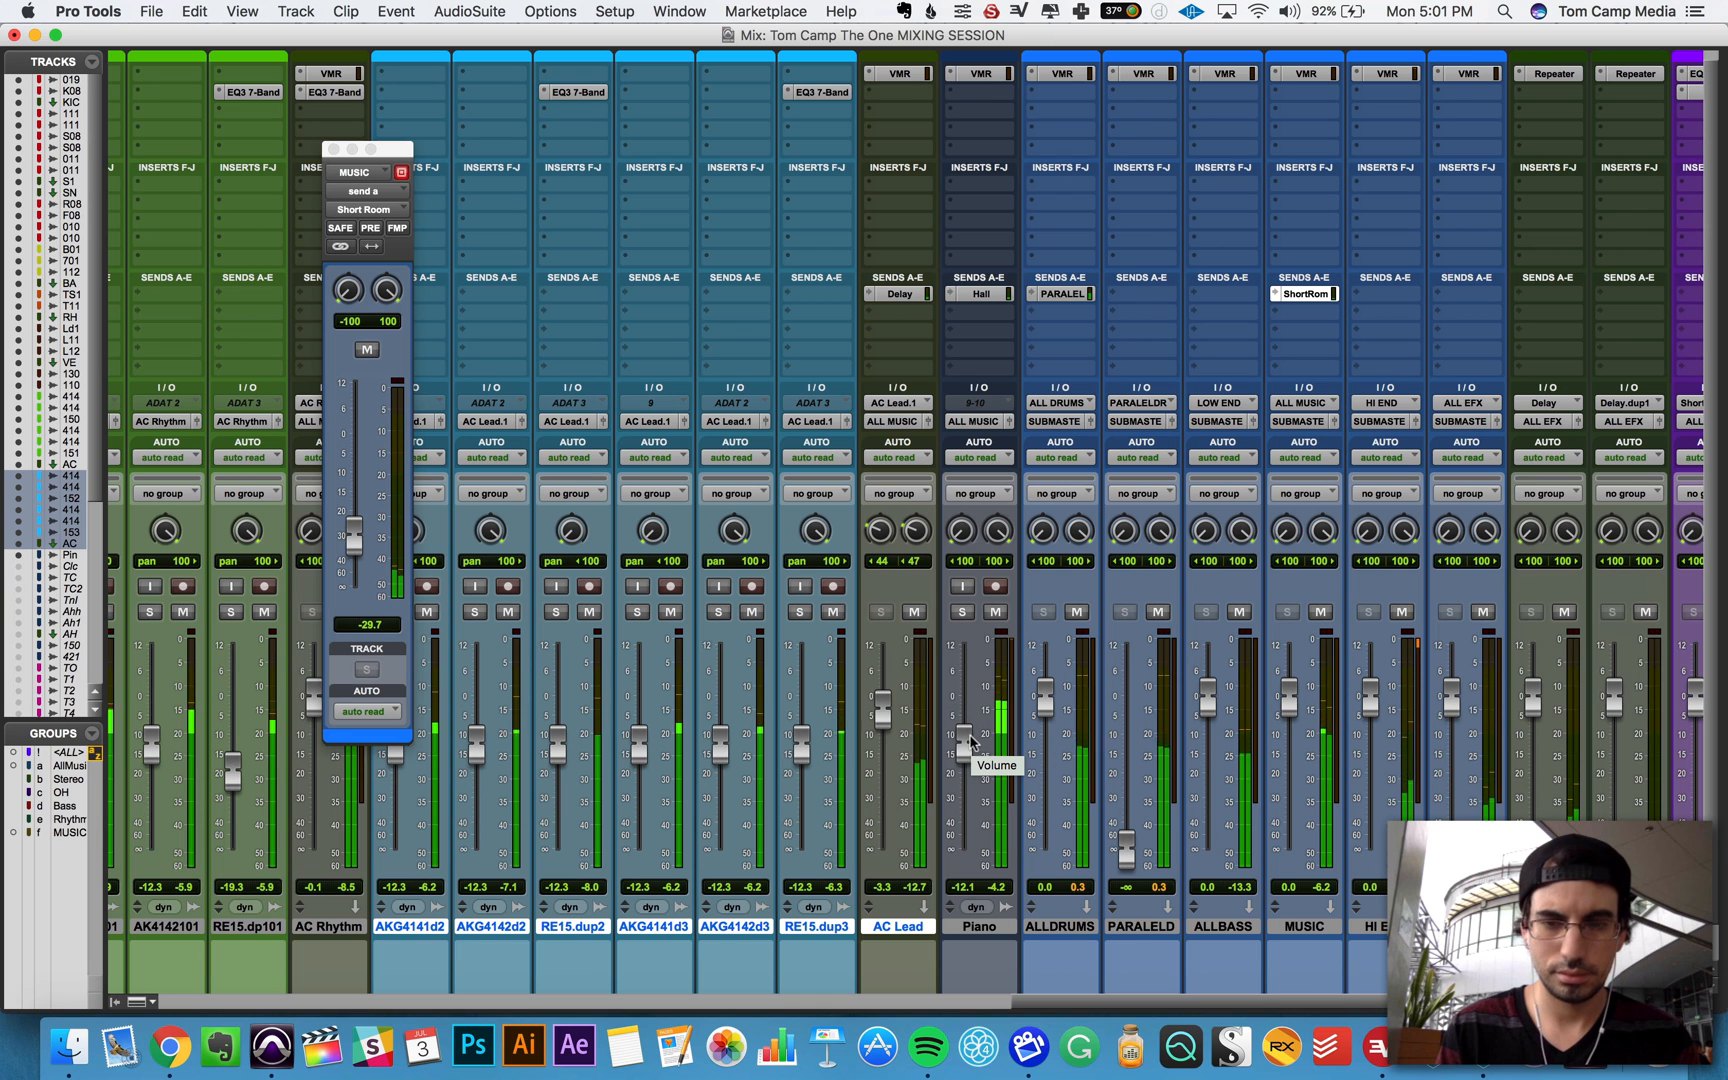
left_click_drag(970, 740, 966, 754)
Step: Switch to the Edit window with the whole song in view, close the MUSIC send window and activate the Selector tool
key("super+equal")
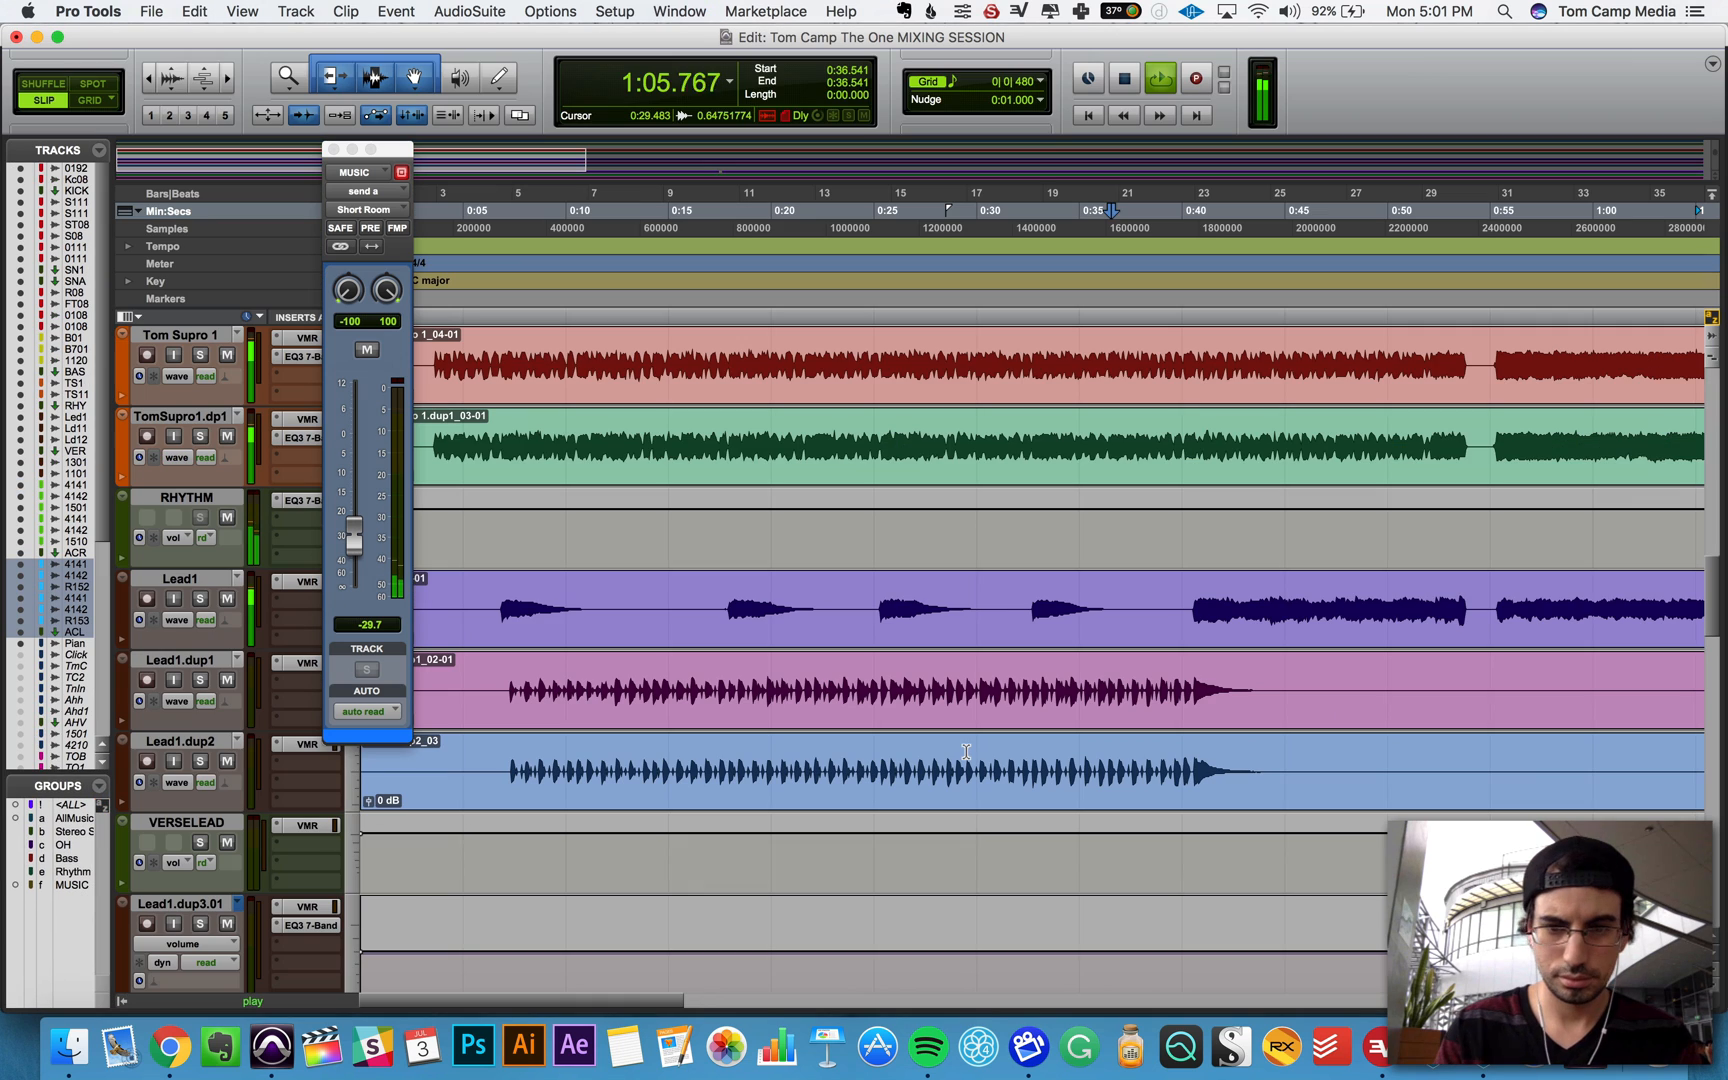
key("r")
key("r")
key("r")
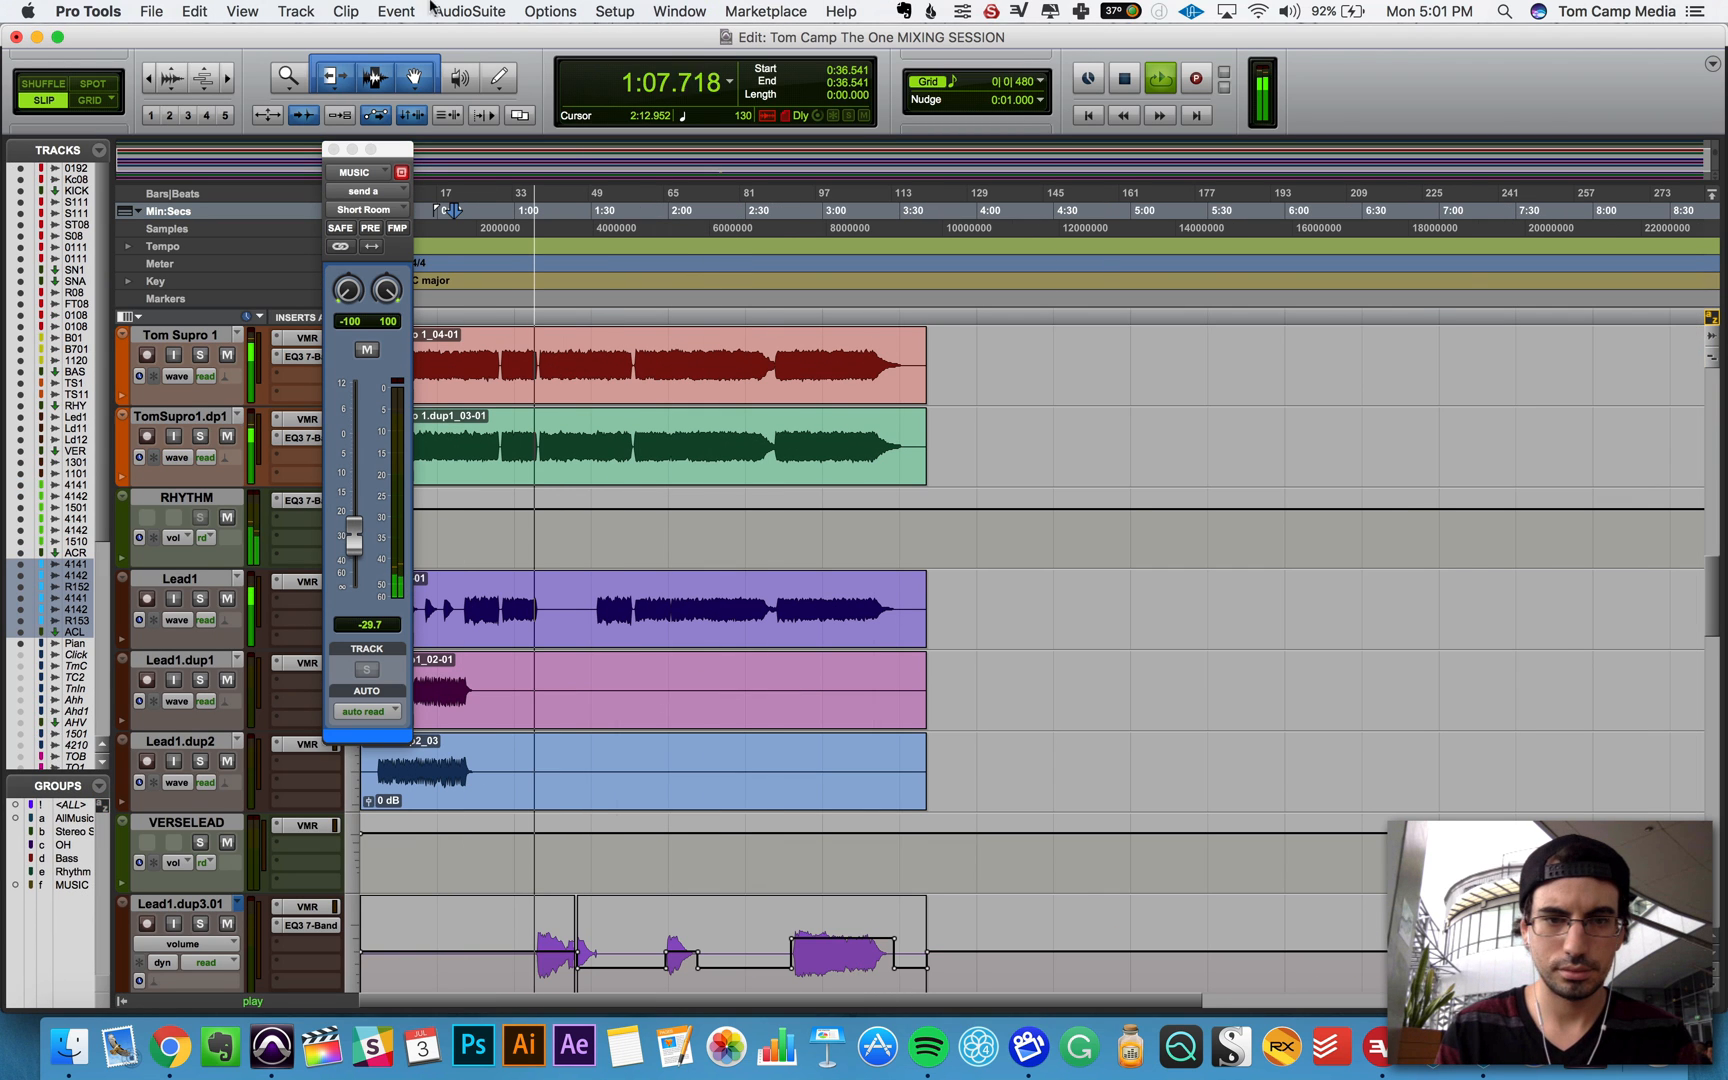
left_click(334, 148)
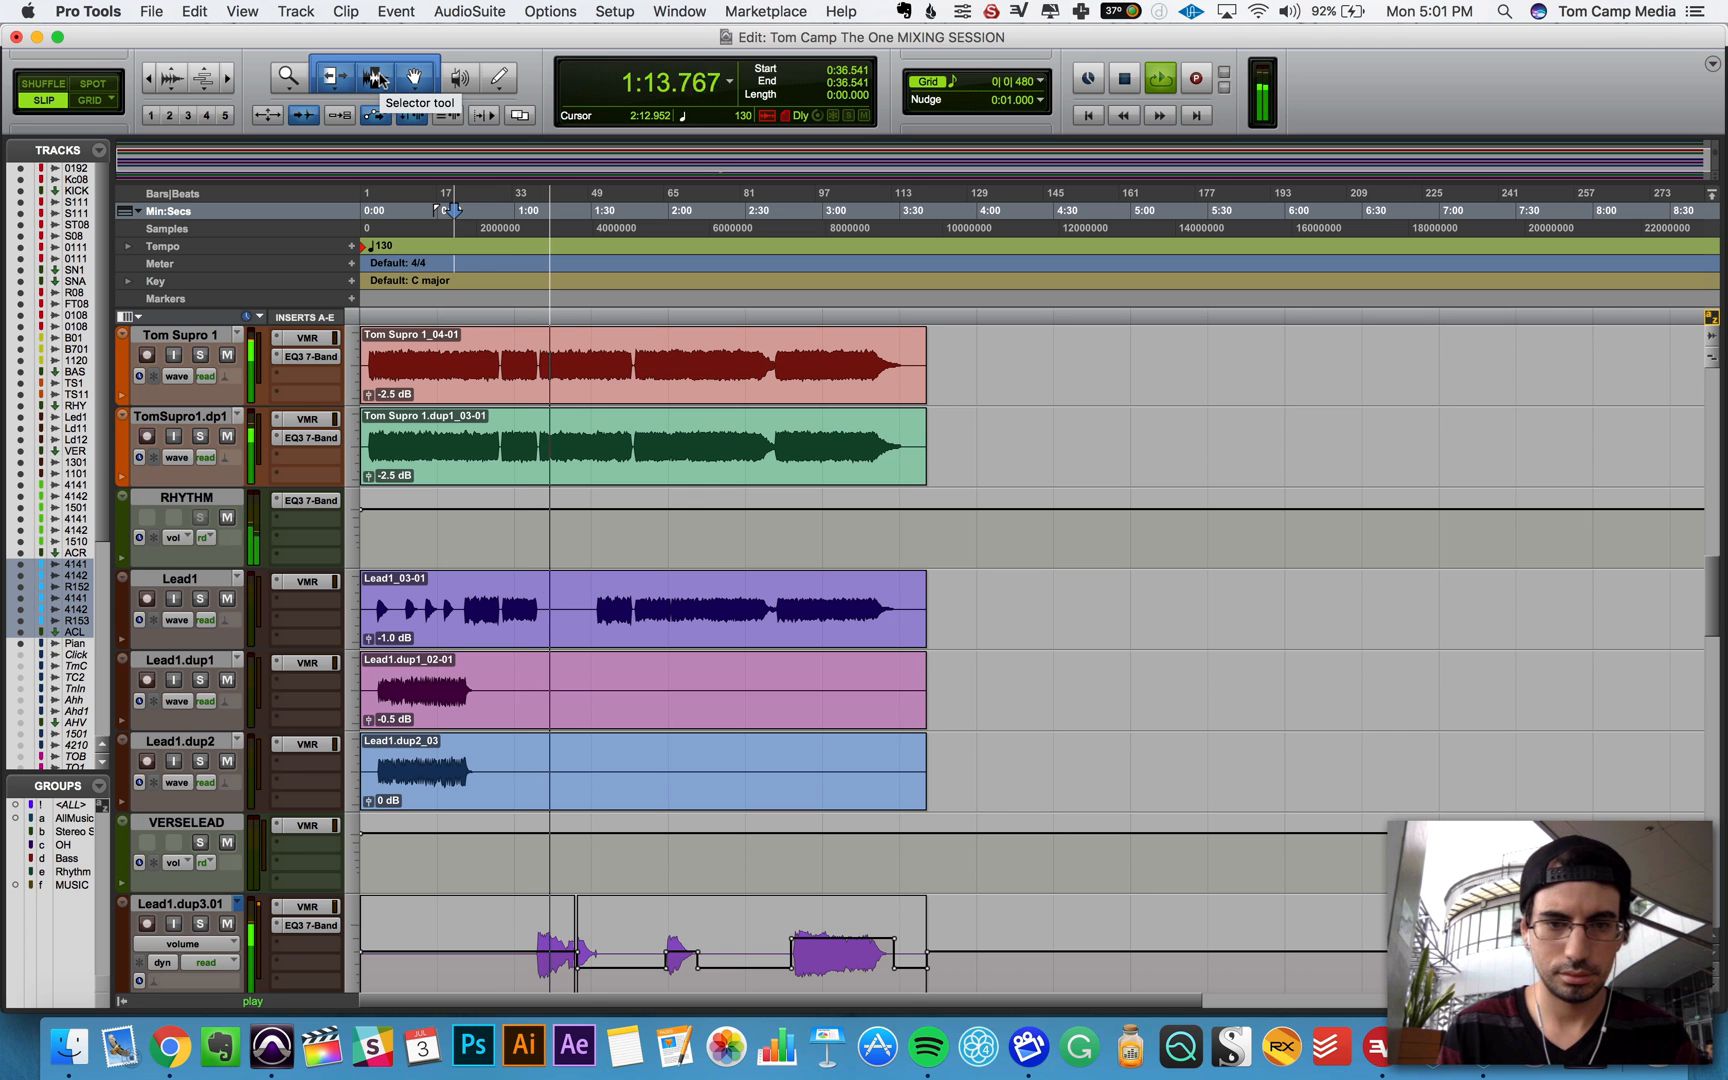
left_click(376, 78)
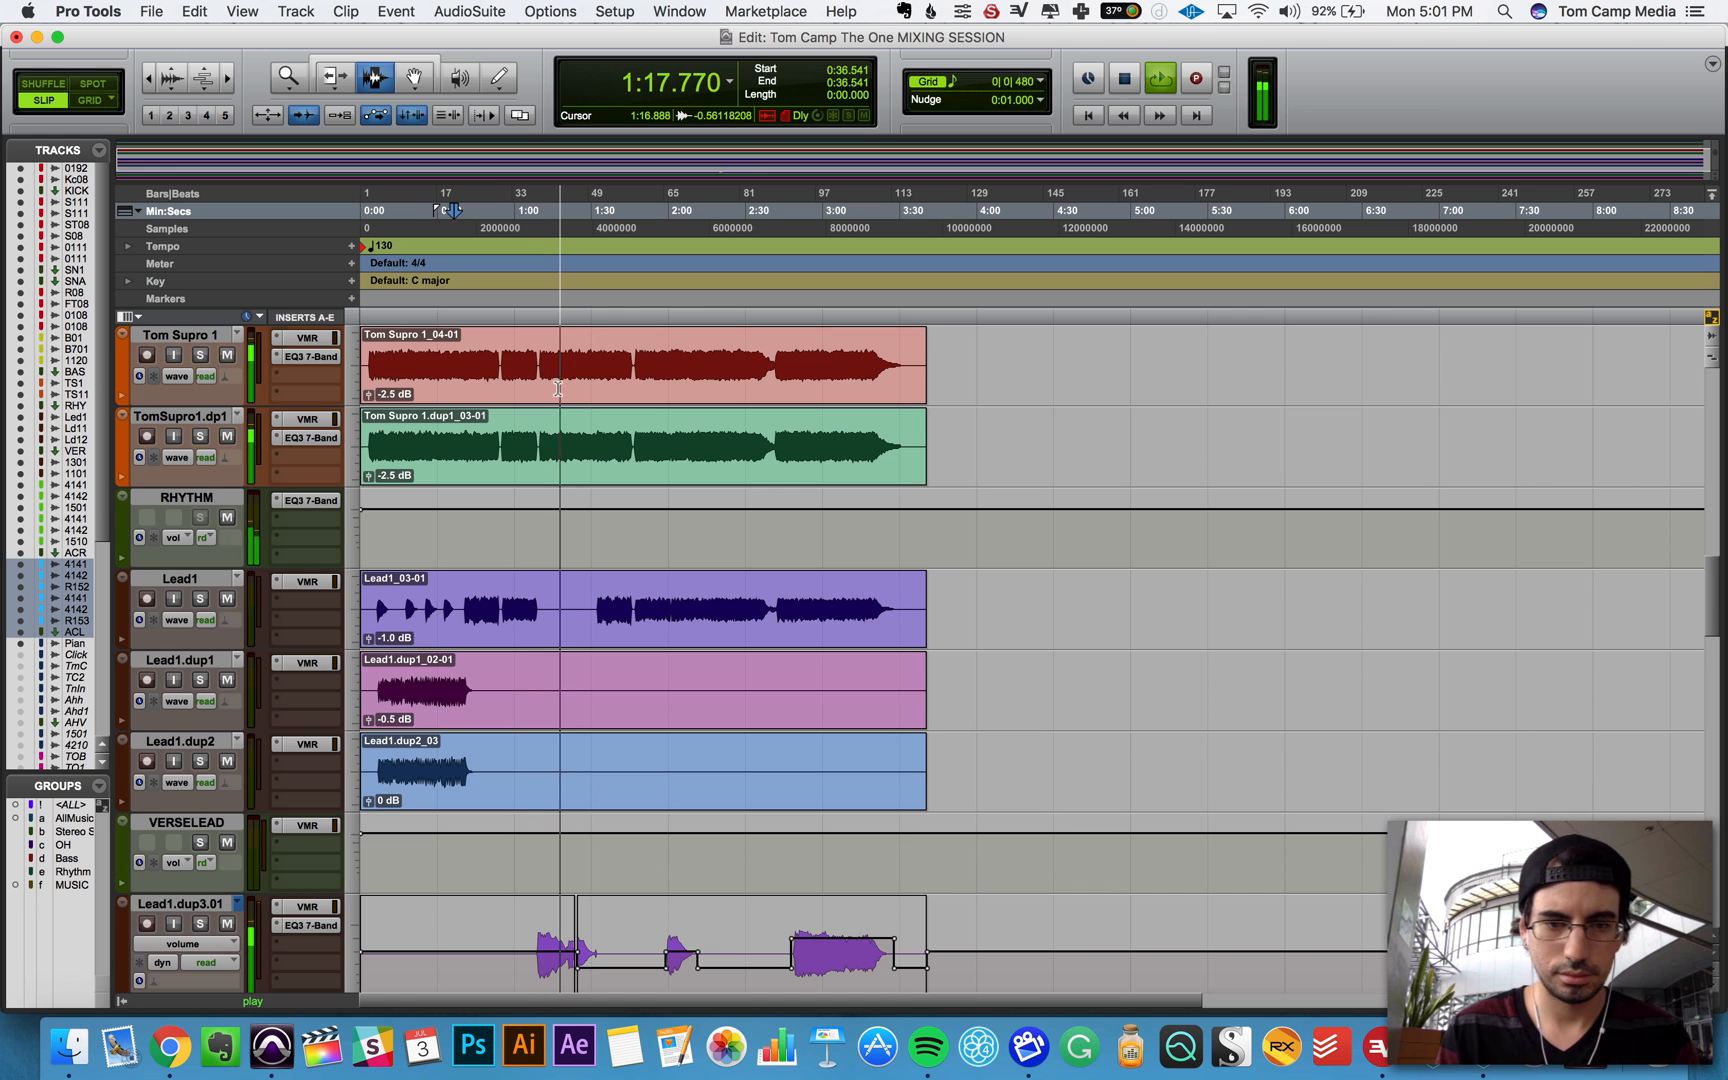
Step: Look through the tracks in the Edit window during playback, from the snare tracks down to the effects returns
scroll(558, 389, "up", 8)
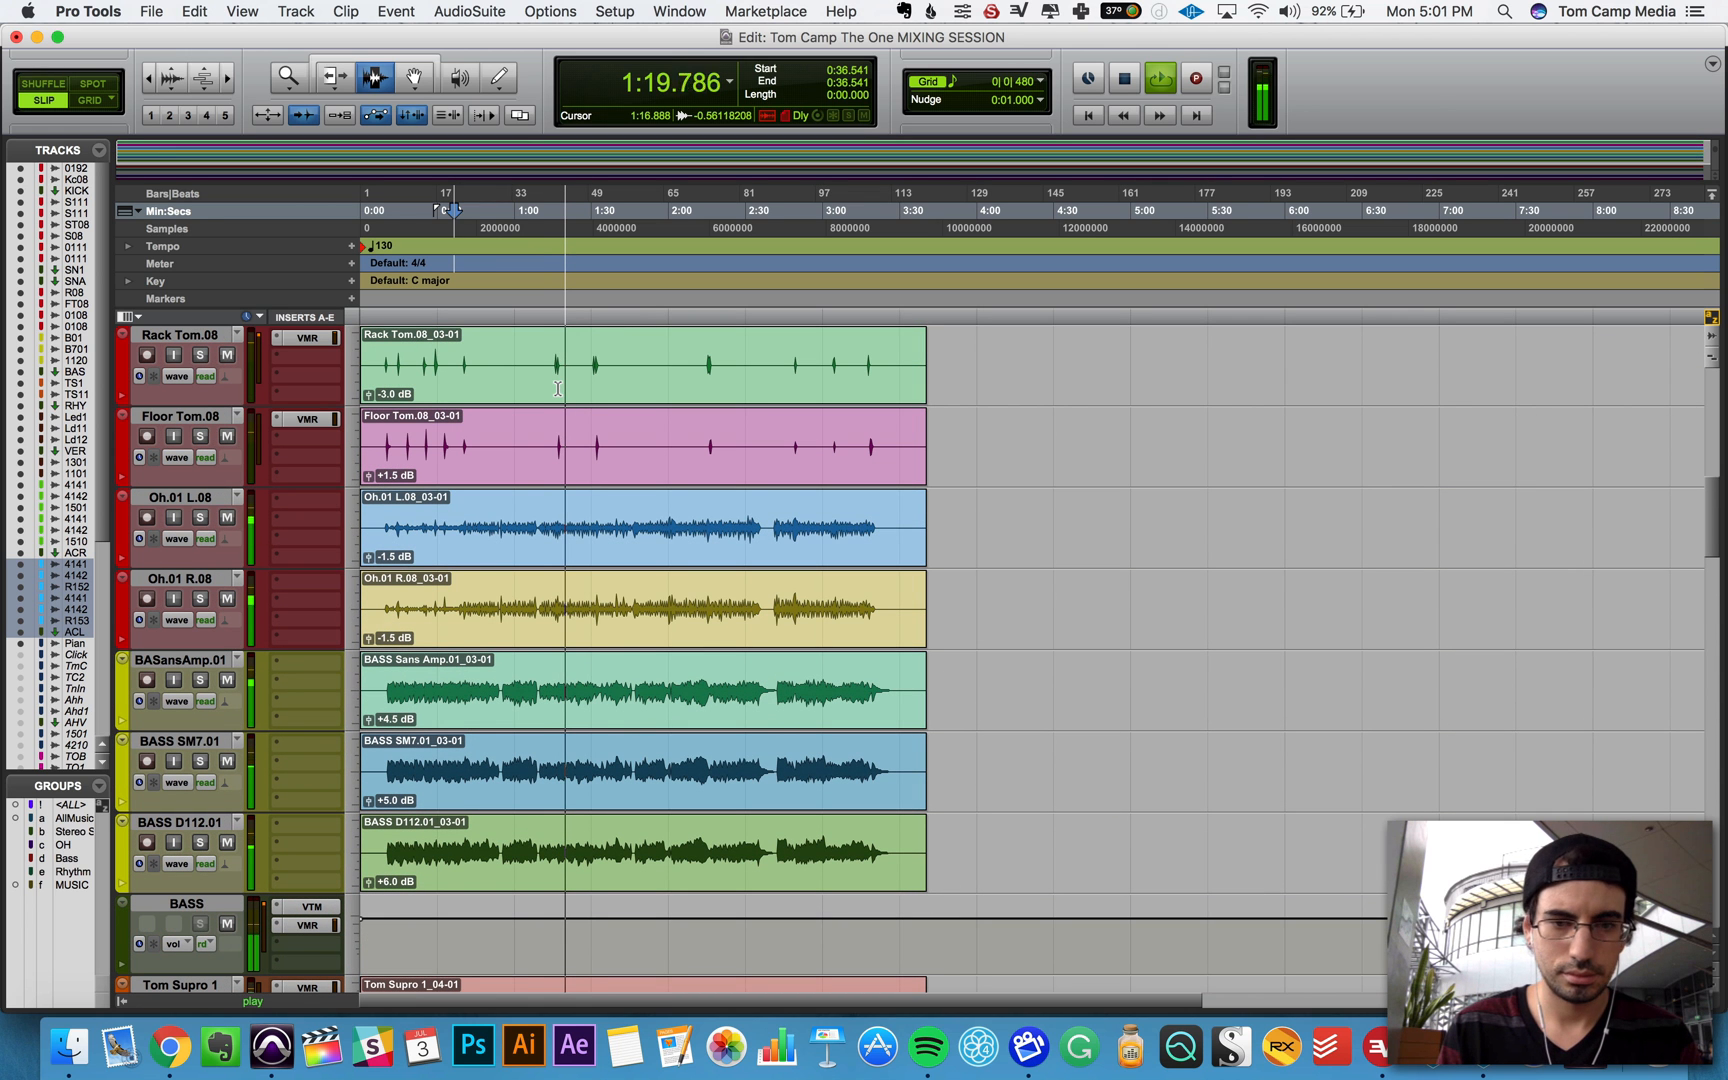
scroll(558, 389, "up", 8)
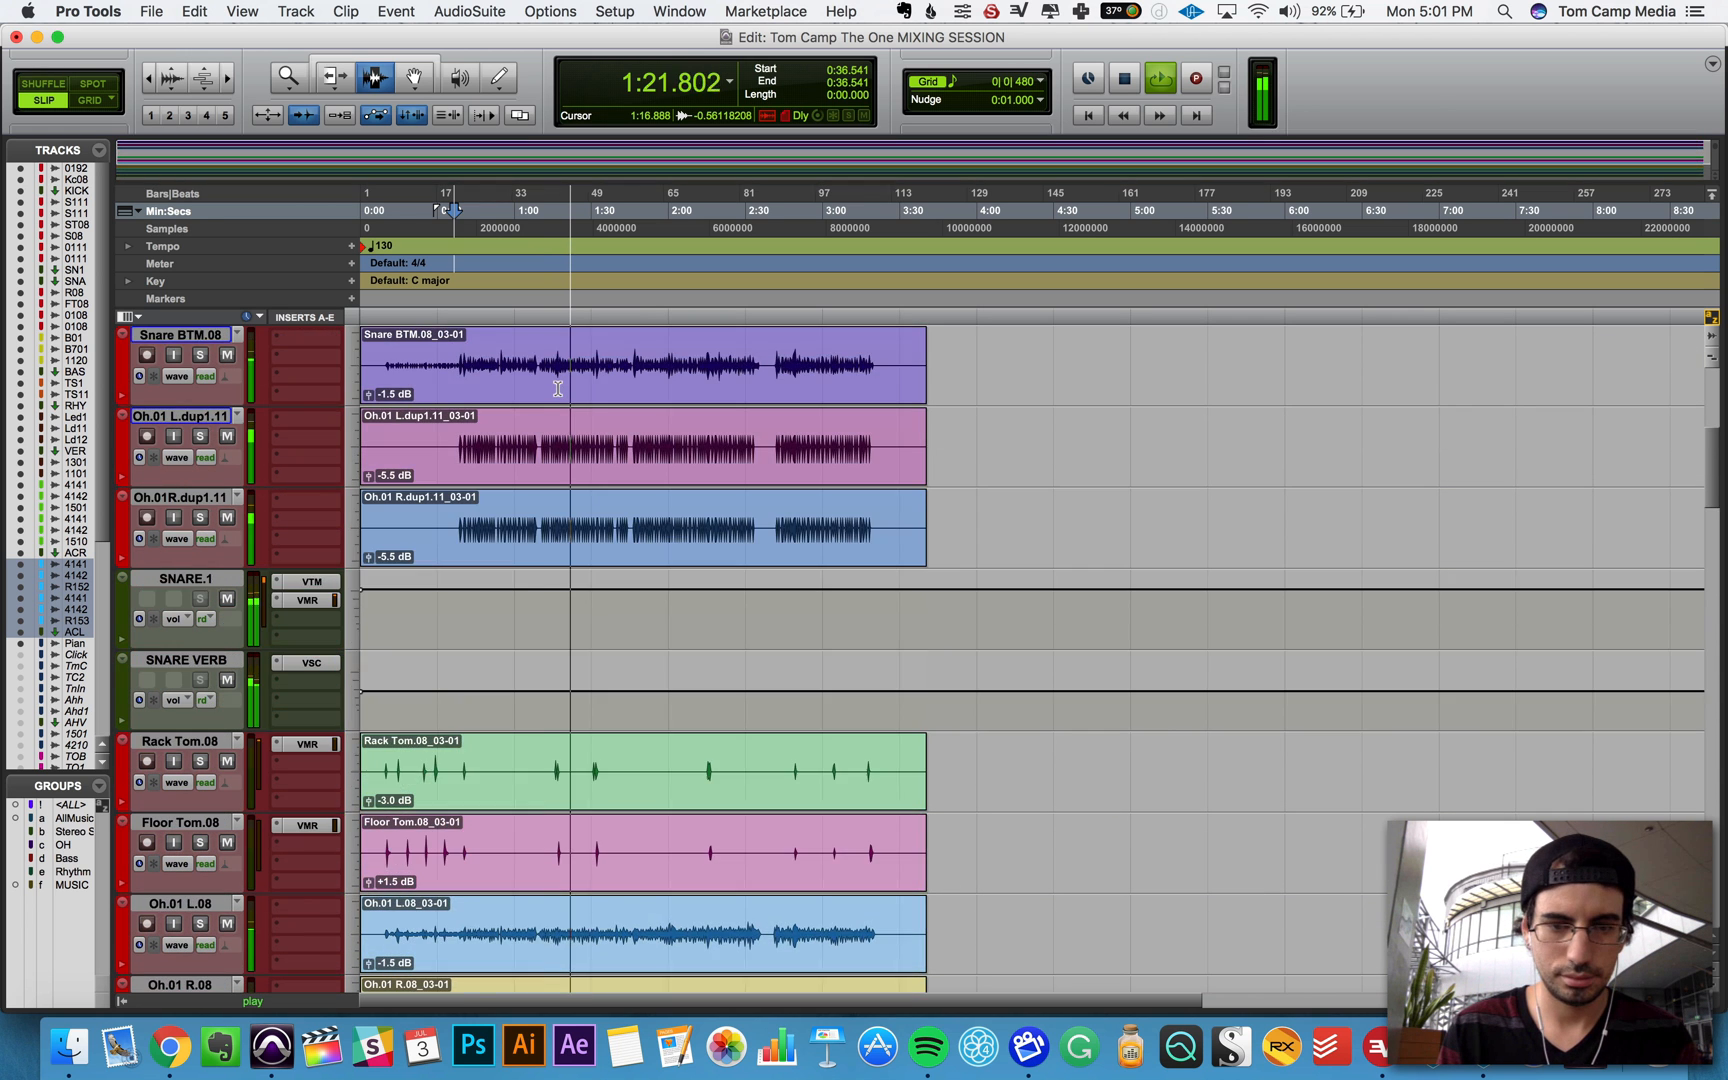
scroll(558, 389, "up", 3)
scroll(558, 389, "down", 10)
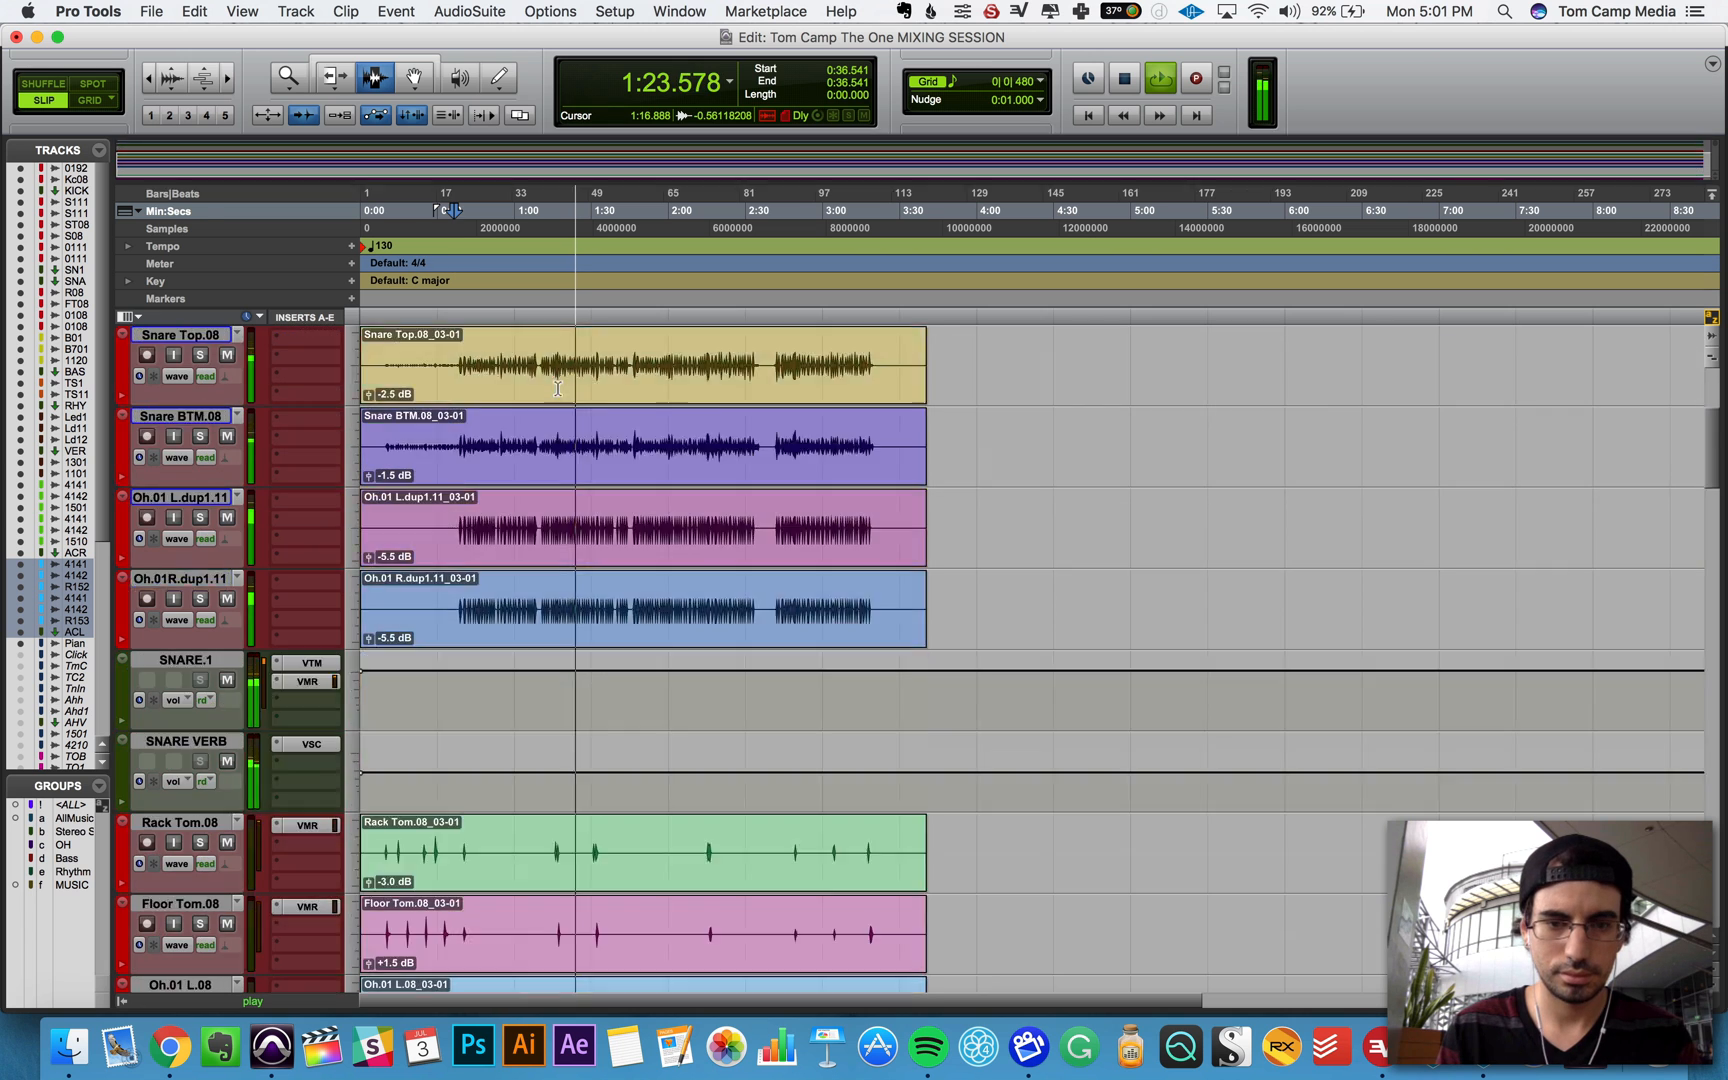
scroll(558, 389, "down", 15)
scroll(558, 389, "right", 1)
scroll(565, 430, "down", 5)
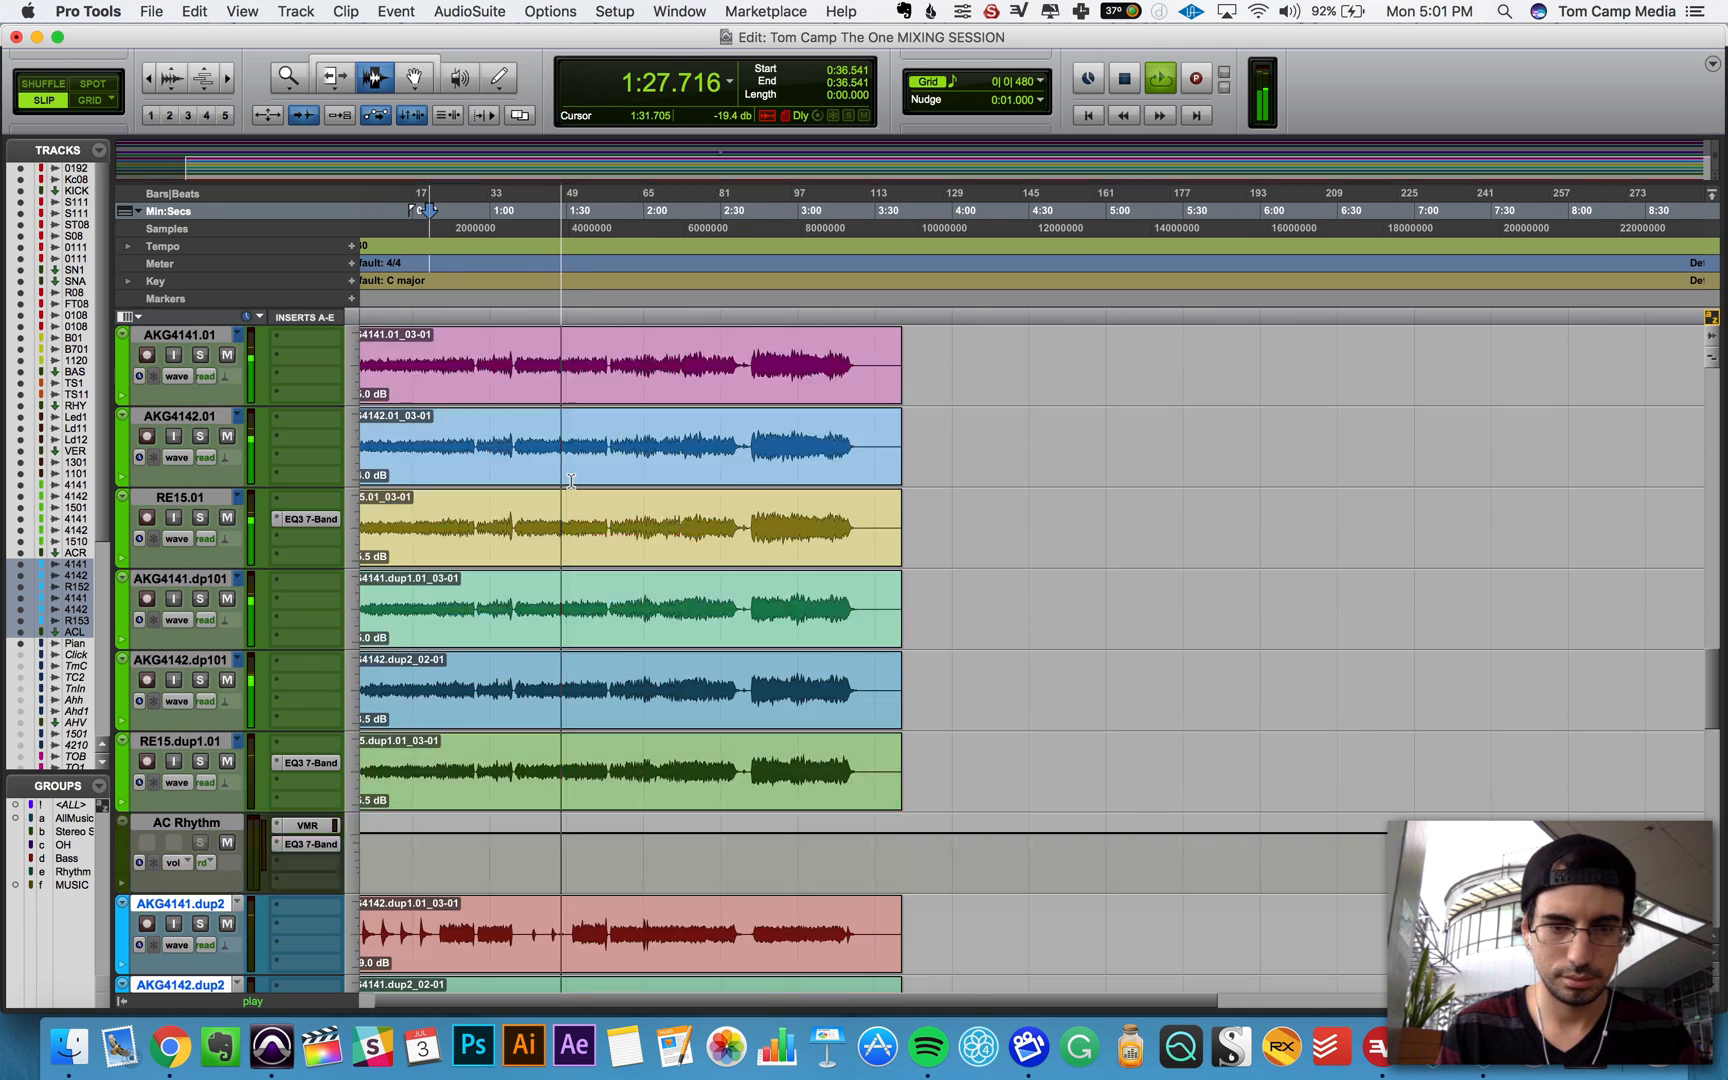
scroll(571, 481, "down", 7)
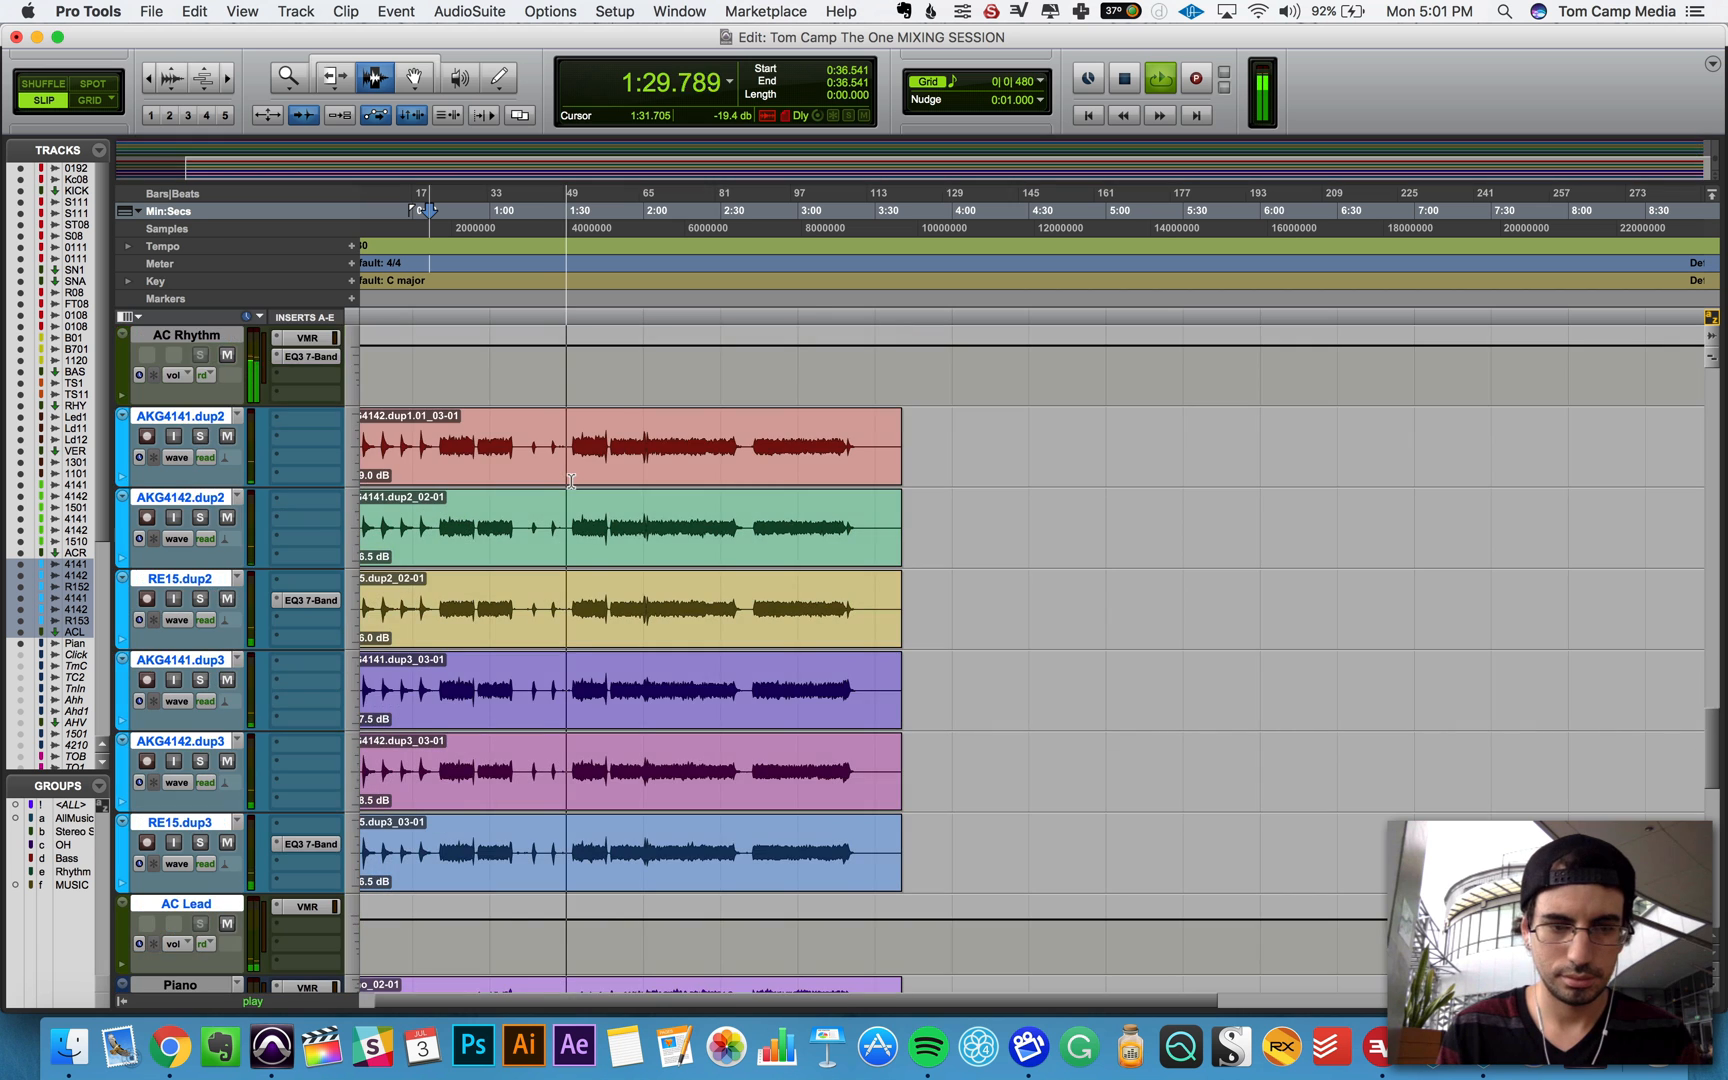
scroll(571, 481, "down", 5)
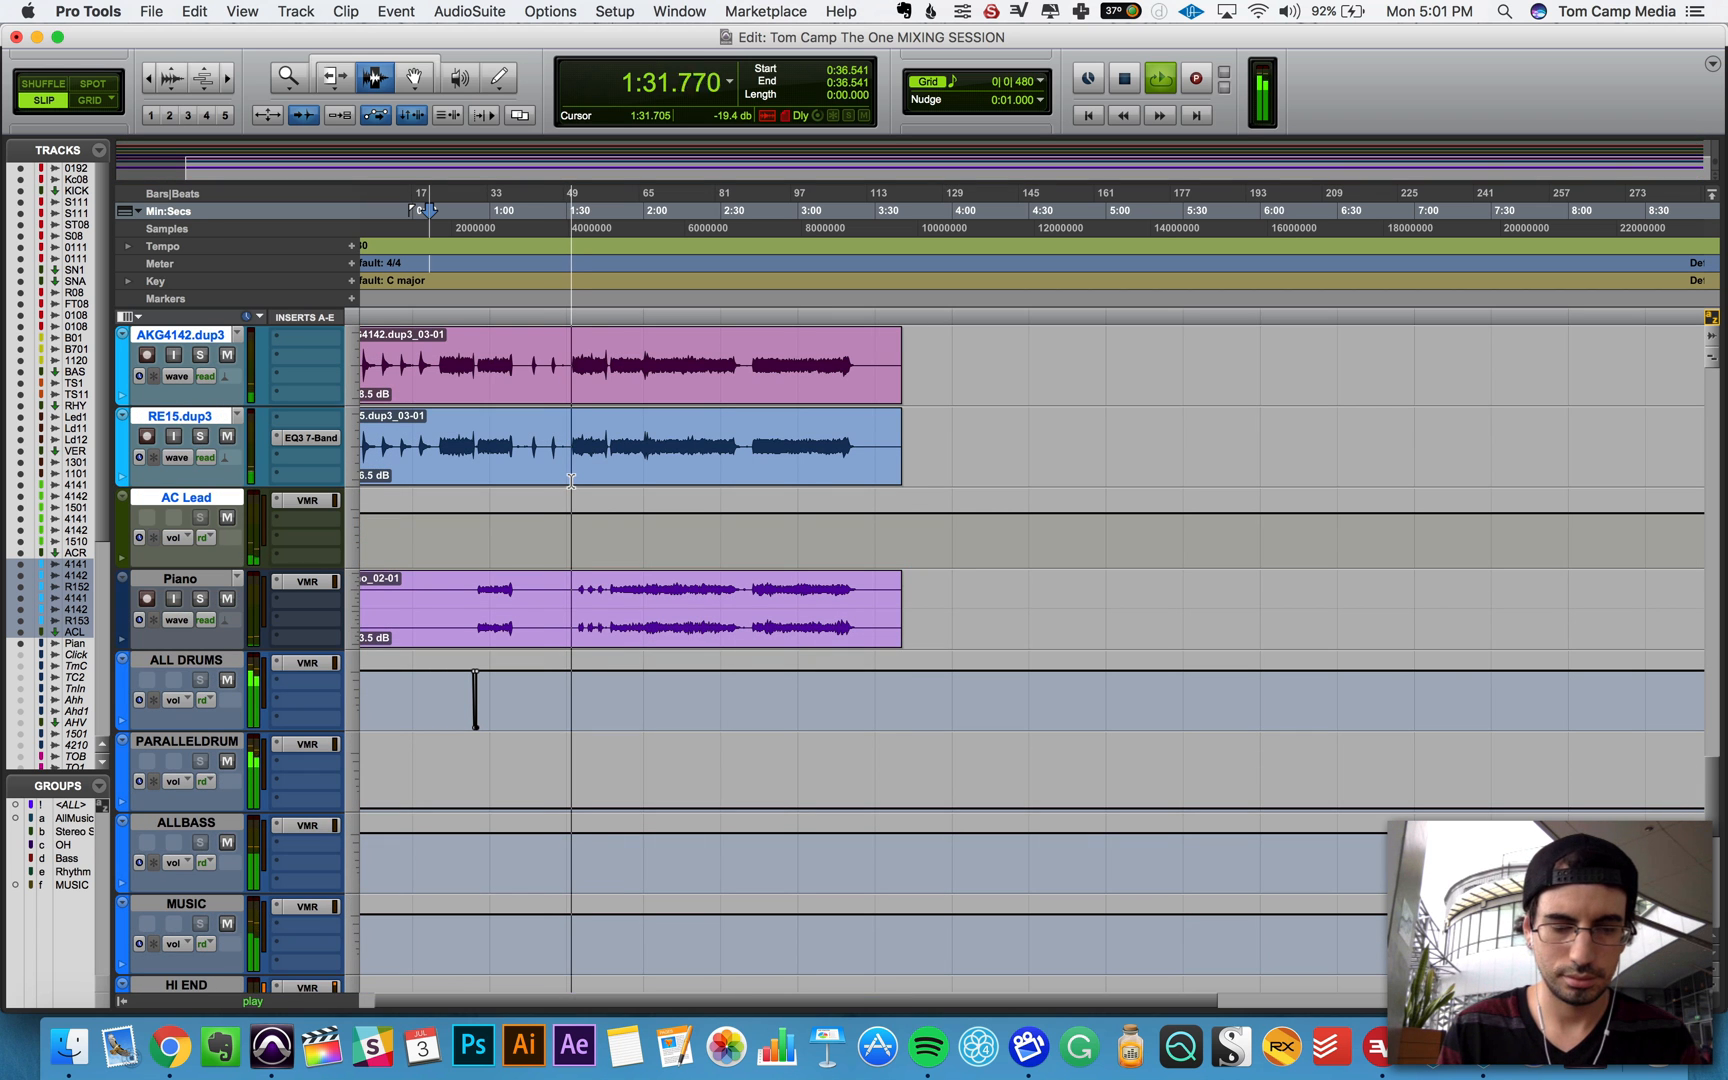
scroll(605, 513, "down", 7)
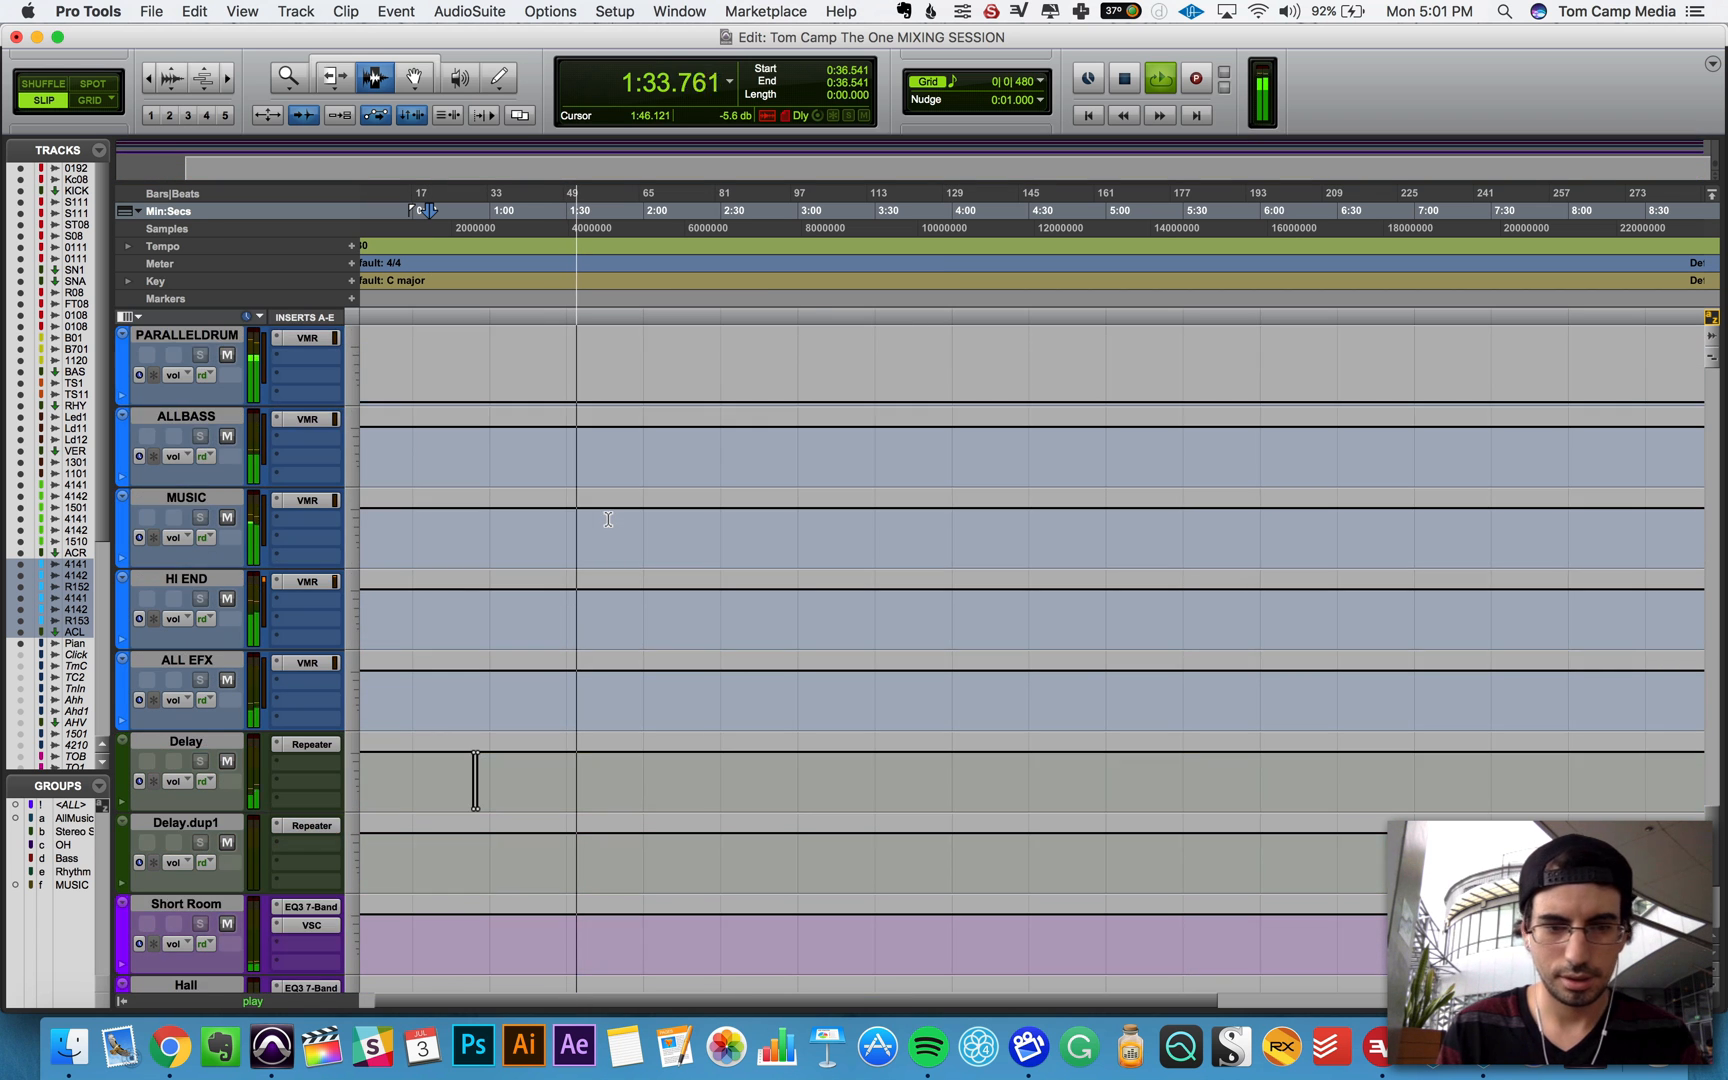
scroll(608, 519, "down", 5)
scroll(608, 519, "up", 18)
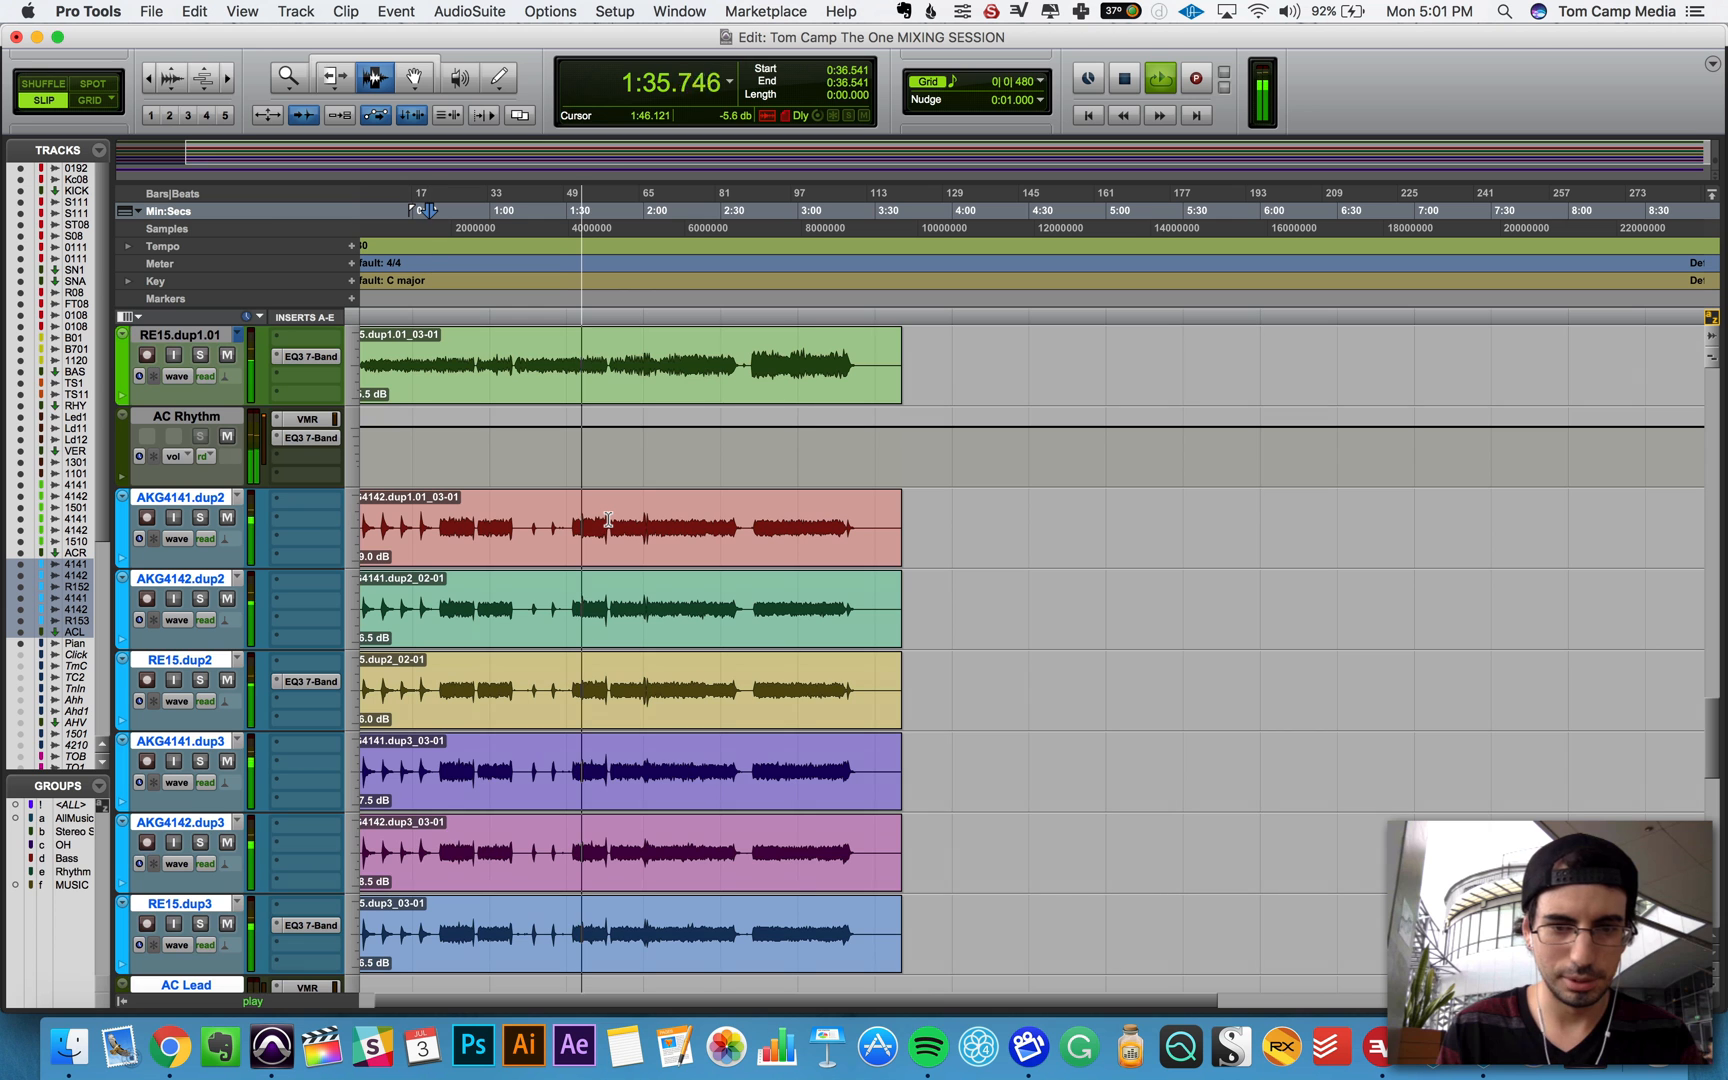
Step: Stop playback and place the edit cursor at the start of the Piano track's first phrase, at 1:35.046
scroll(590, 535, "up", 4)
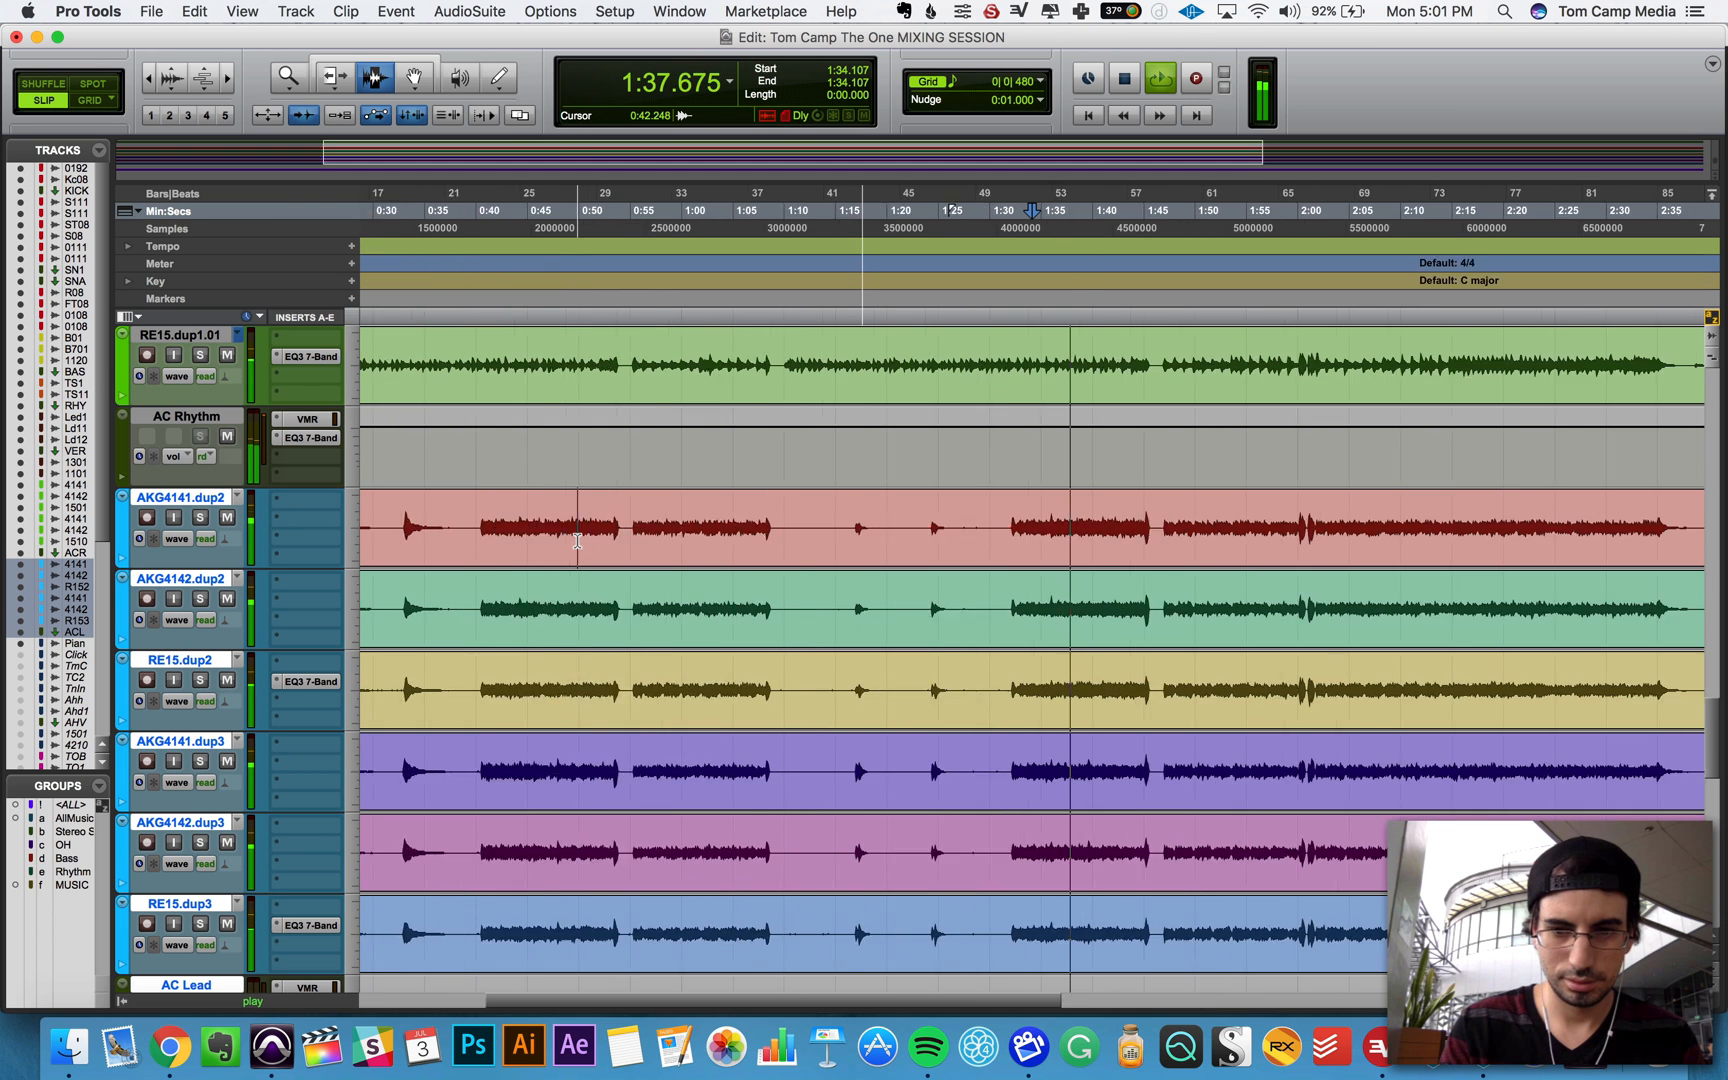
key("t")
scroll(1004, 549, "down", 13)
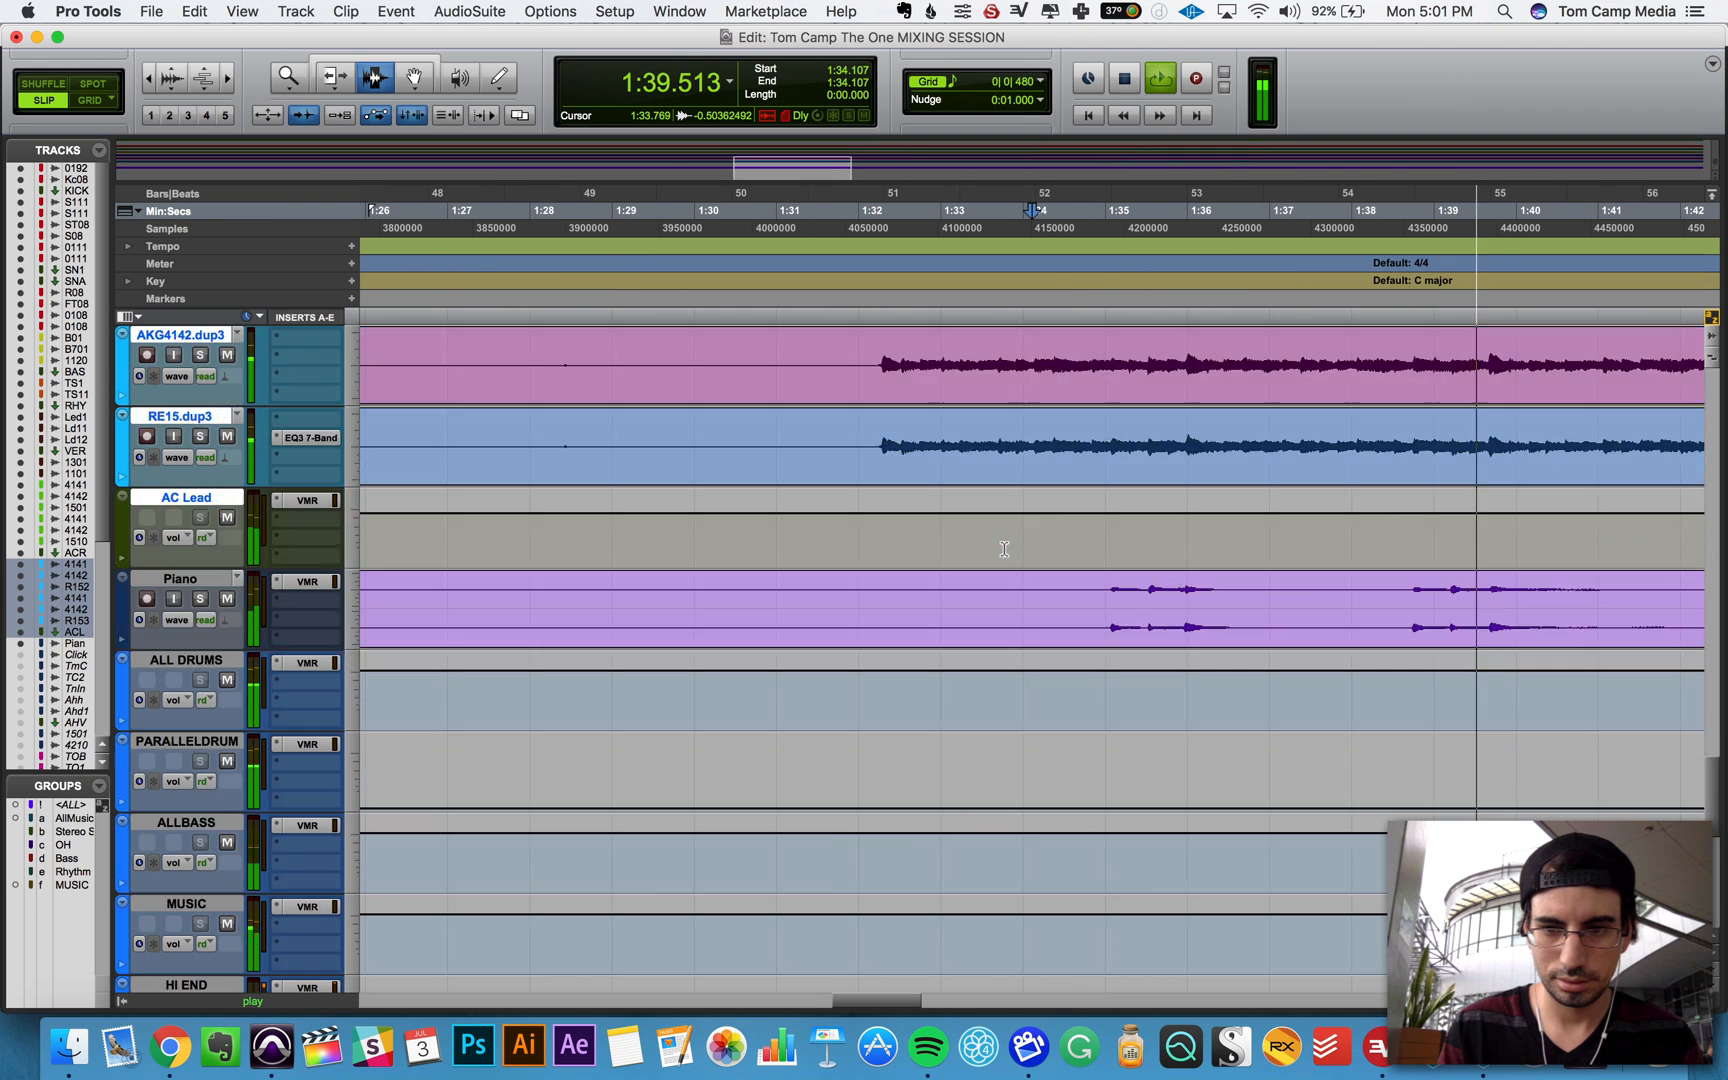
scroll(1004, 549, "up", 4)
key("space")
left_click(1079, 437)
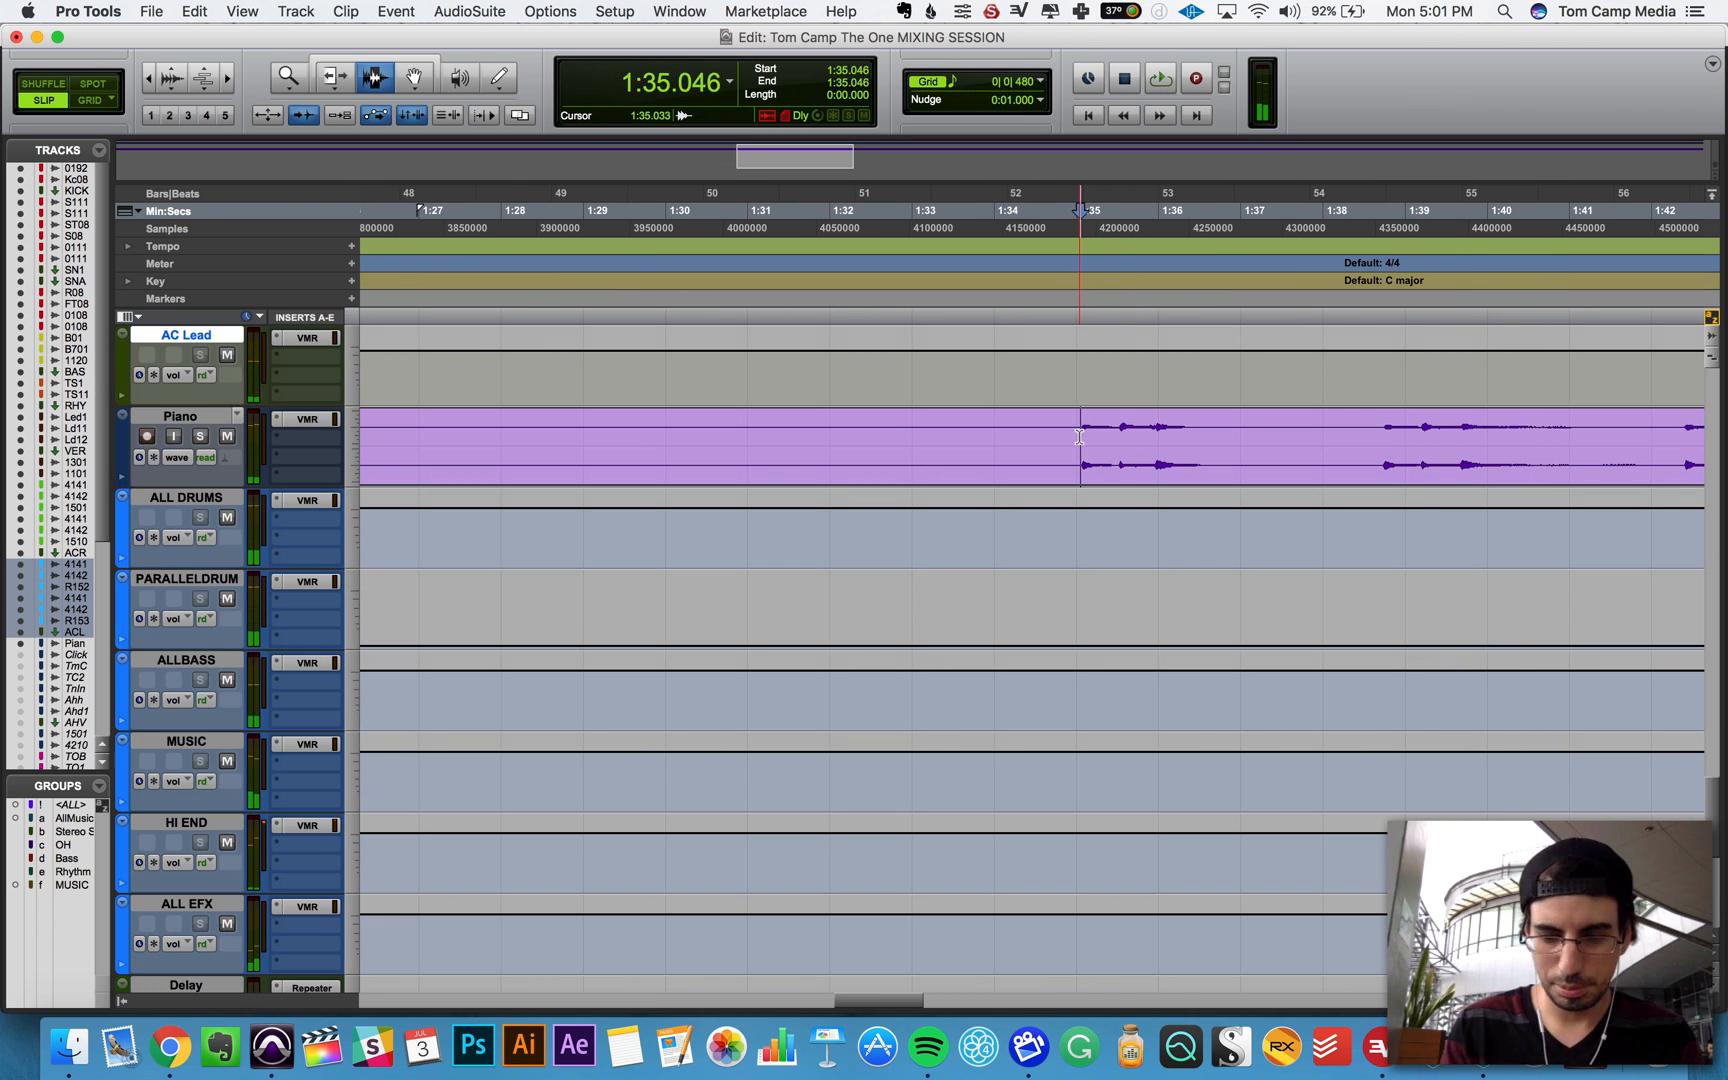
key("t")
key("t")
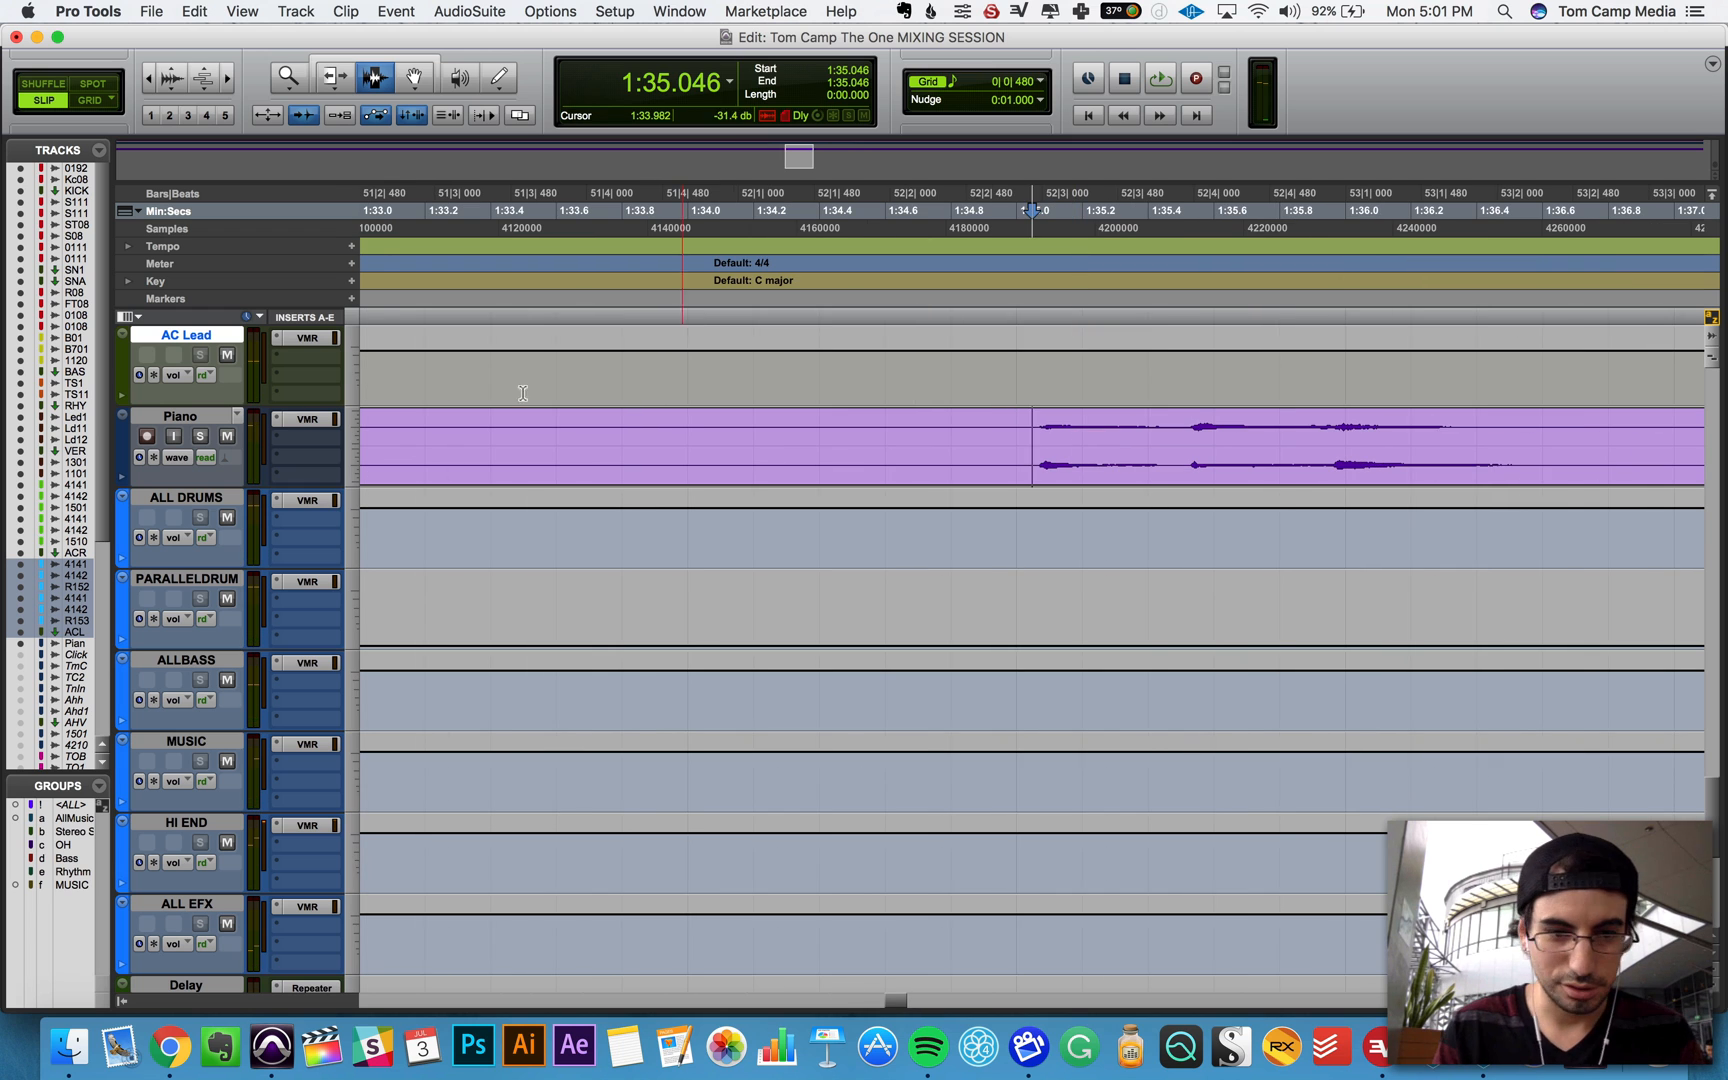
Step: Pan the Piano's first note, from 1:35.027 to 1:35.528, hard left with its right-channel pan automation
left_click(177, 459)
left_click(192, 510)
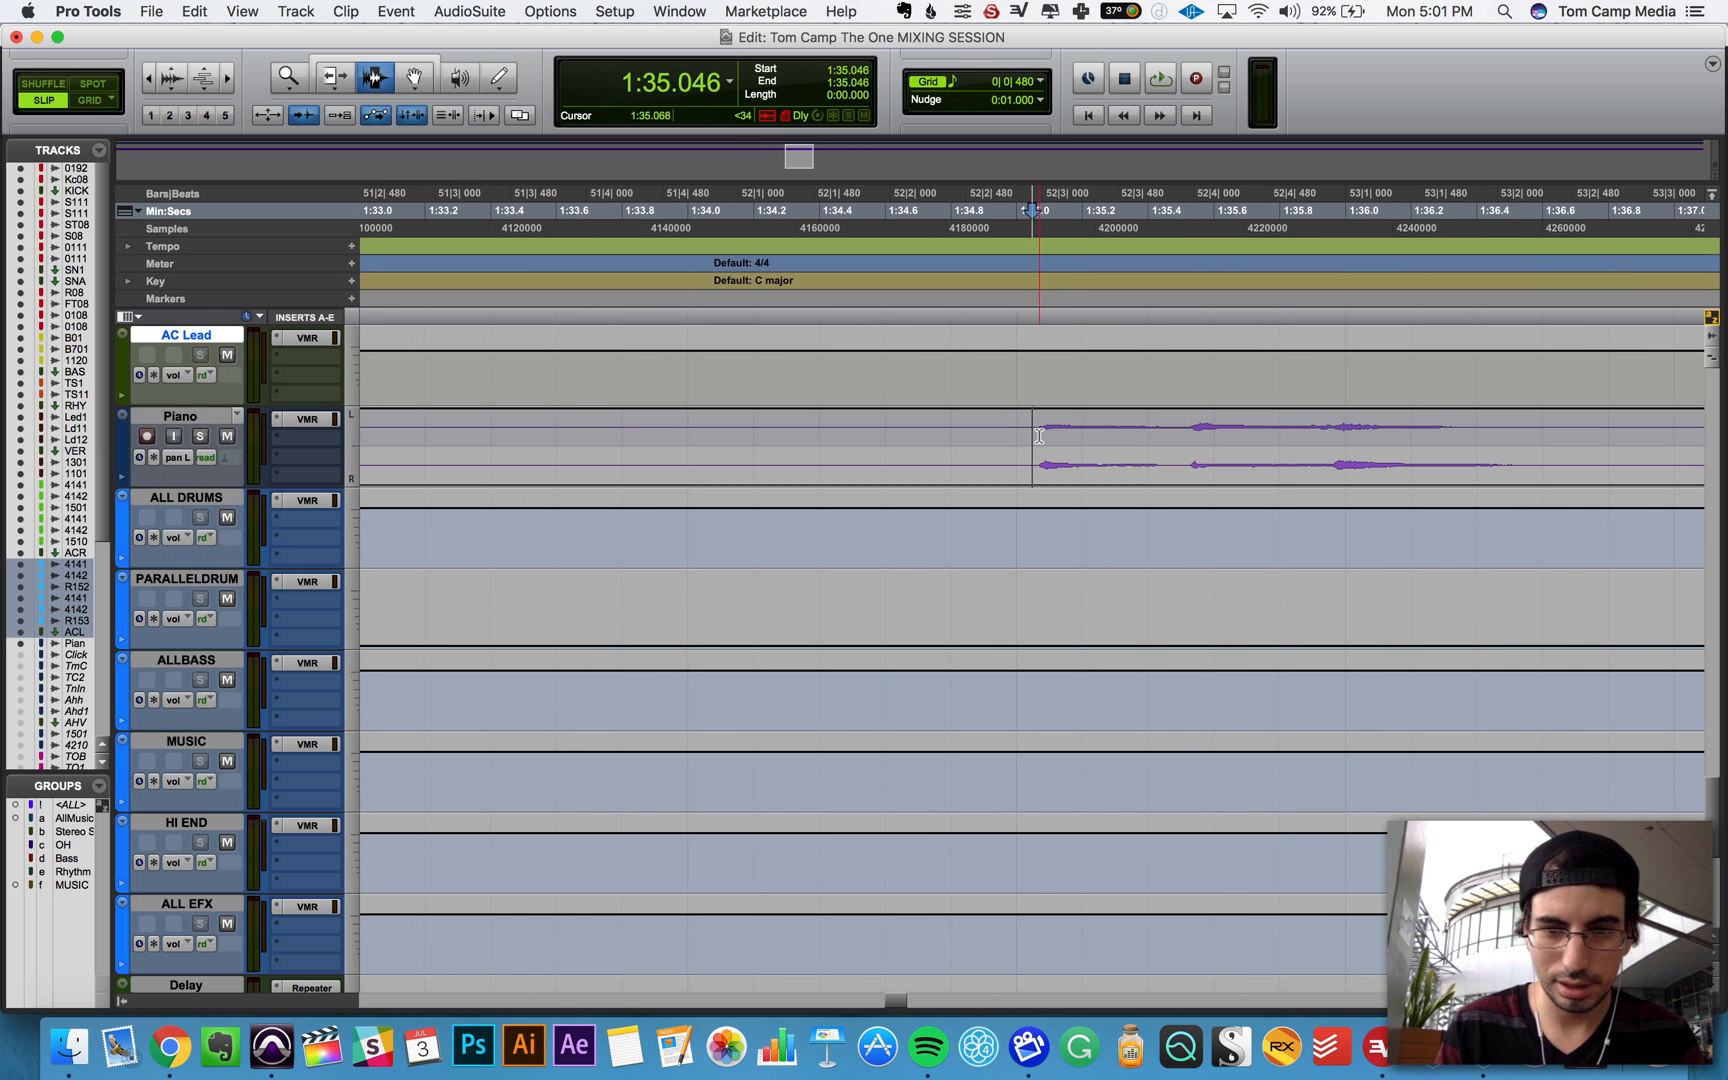
left_click_drag(1026, 450, 1177, 463)
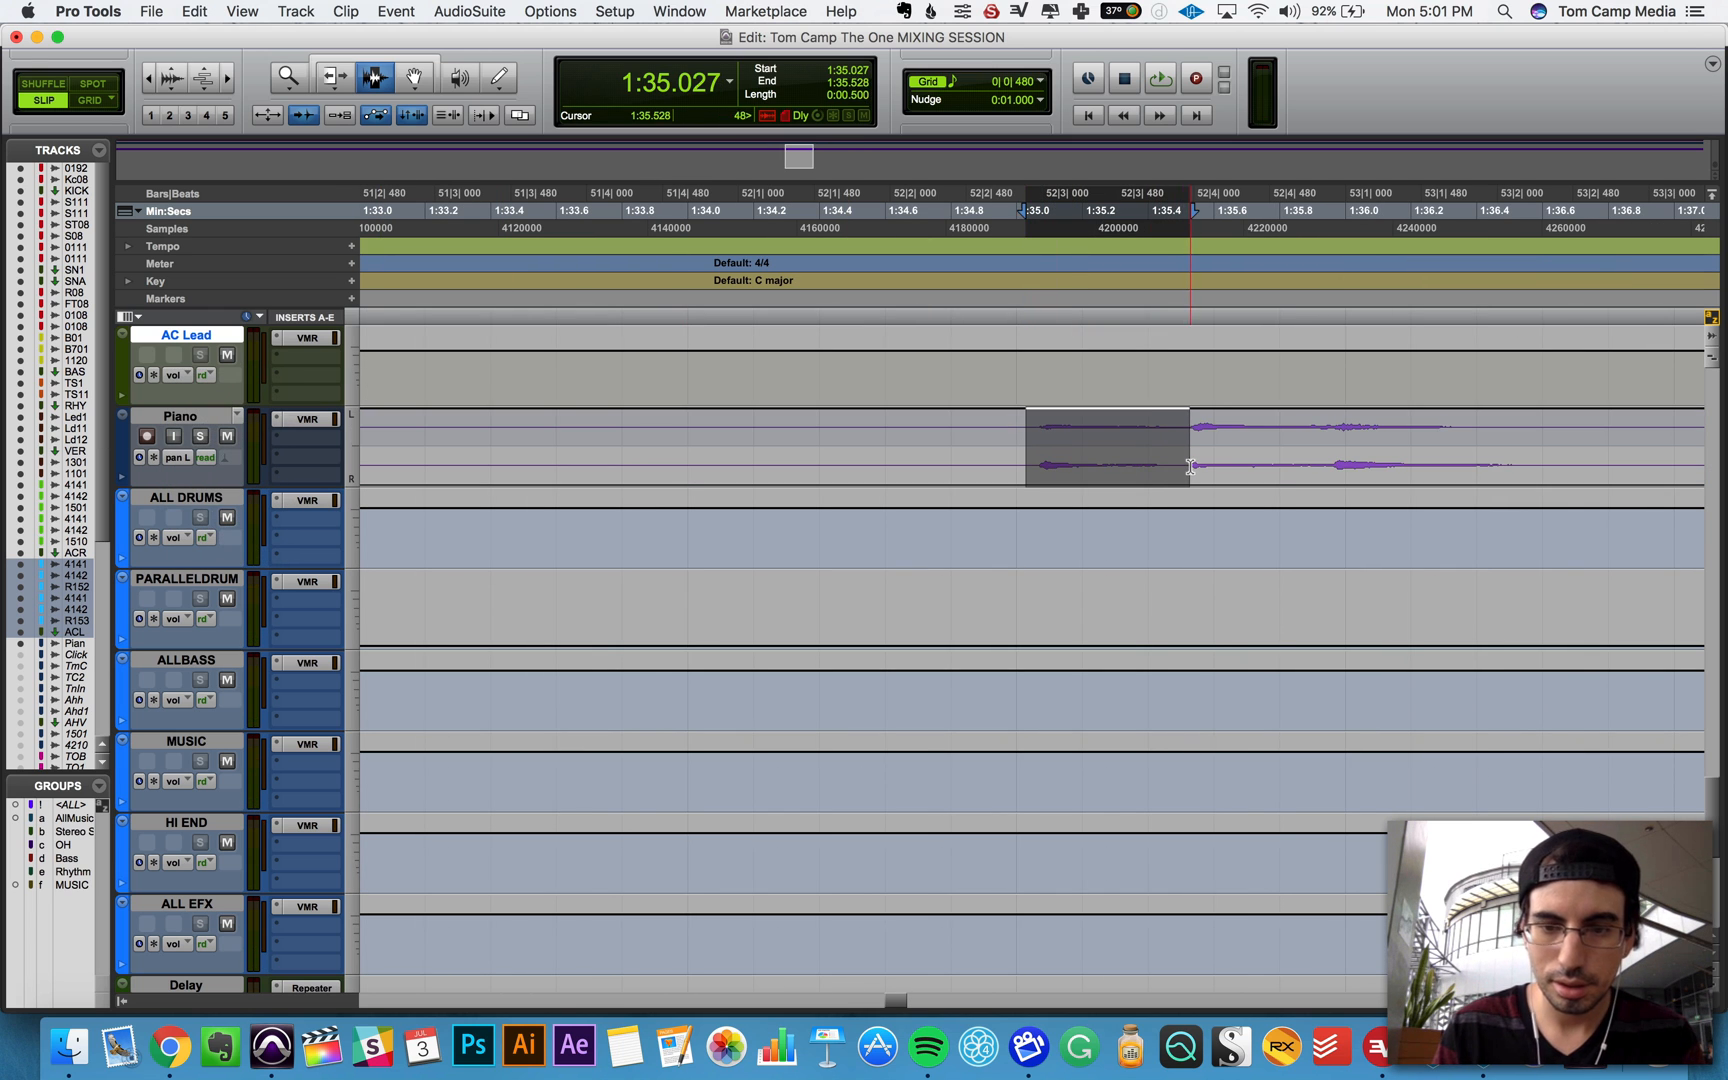
left_click(373, 62)
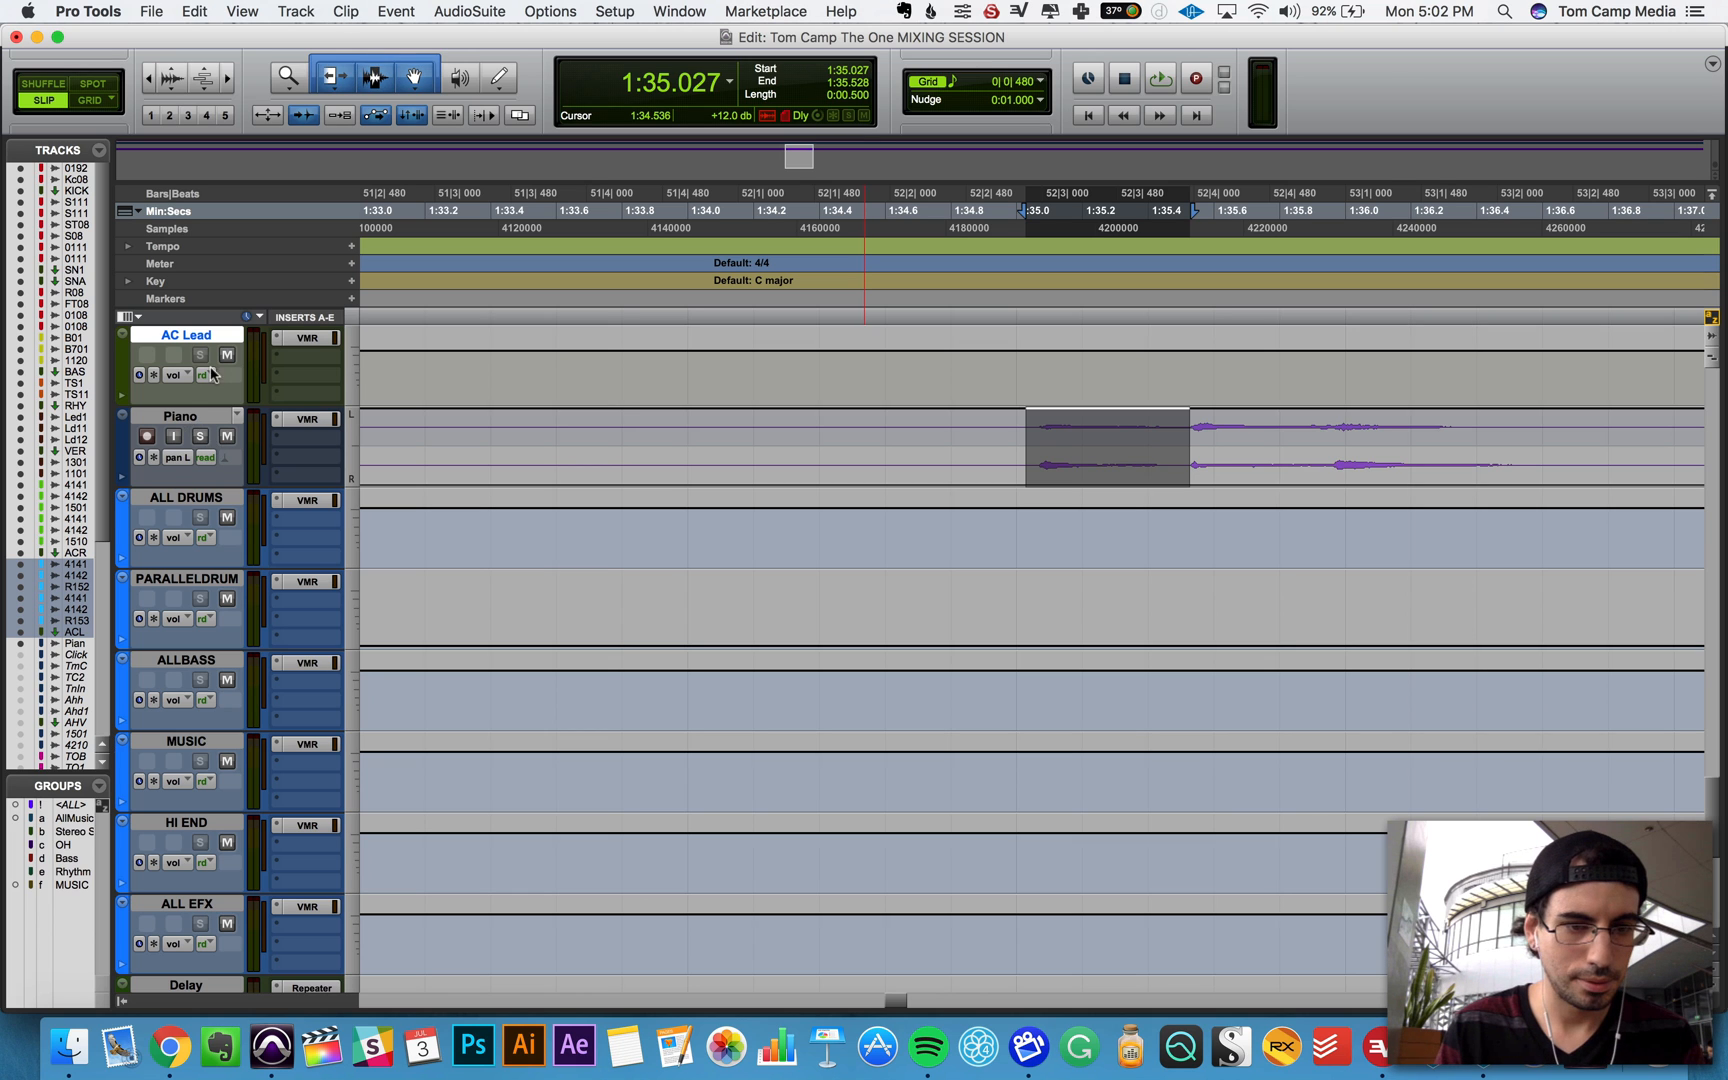
left_click(176, 460)
left_click(192, 474)
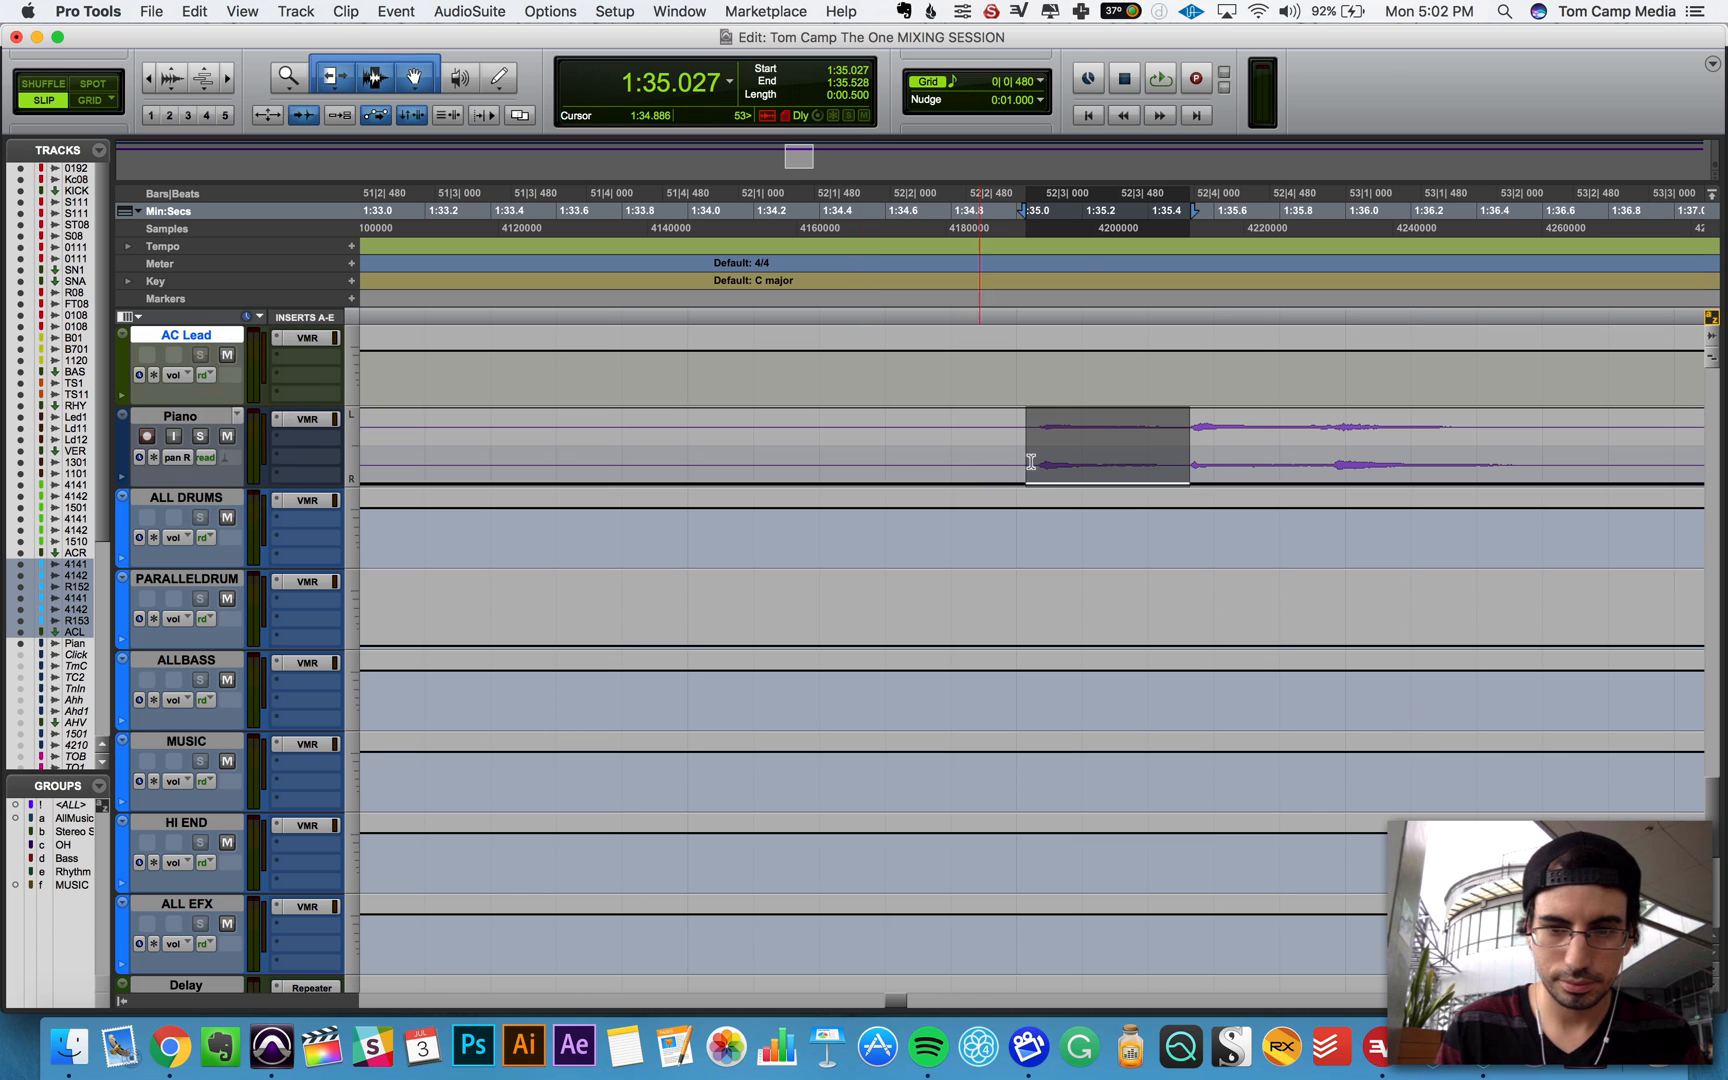
left_click_drag(1092, 323, 1093, 318)
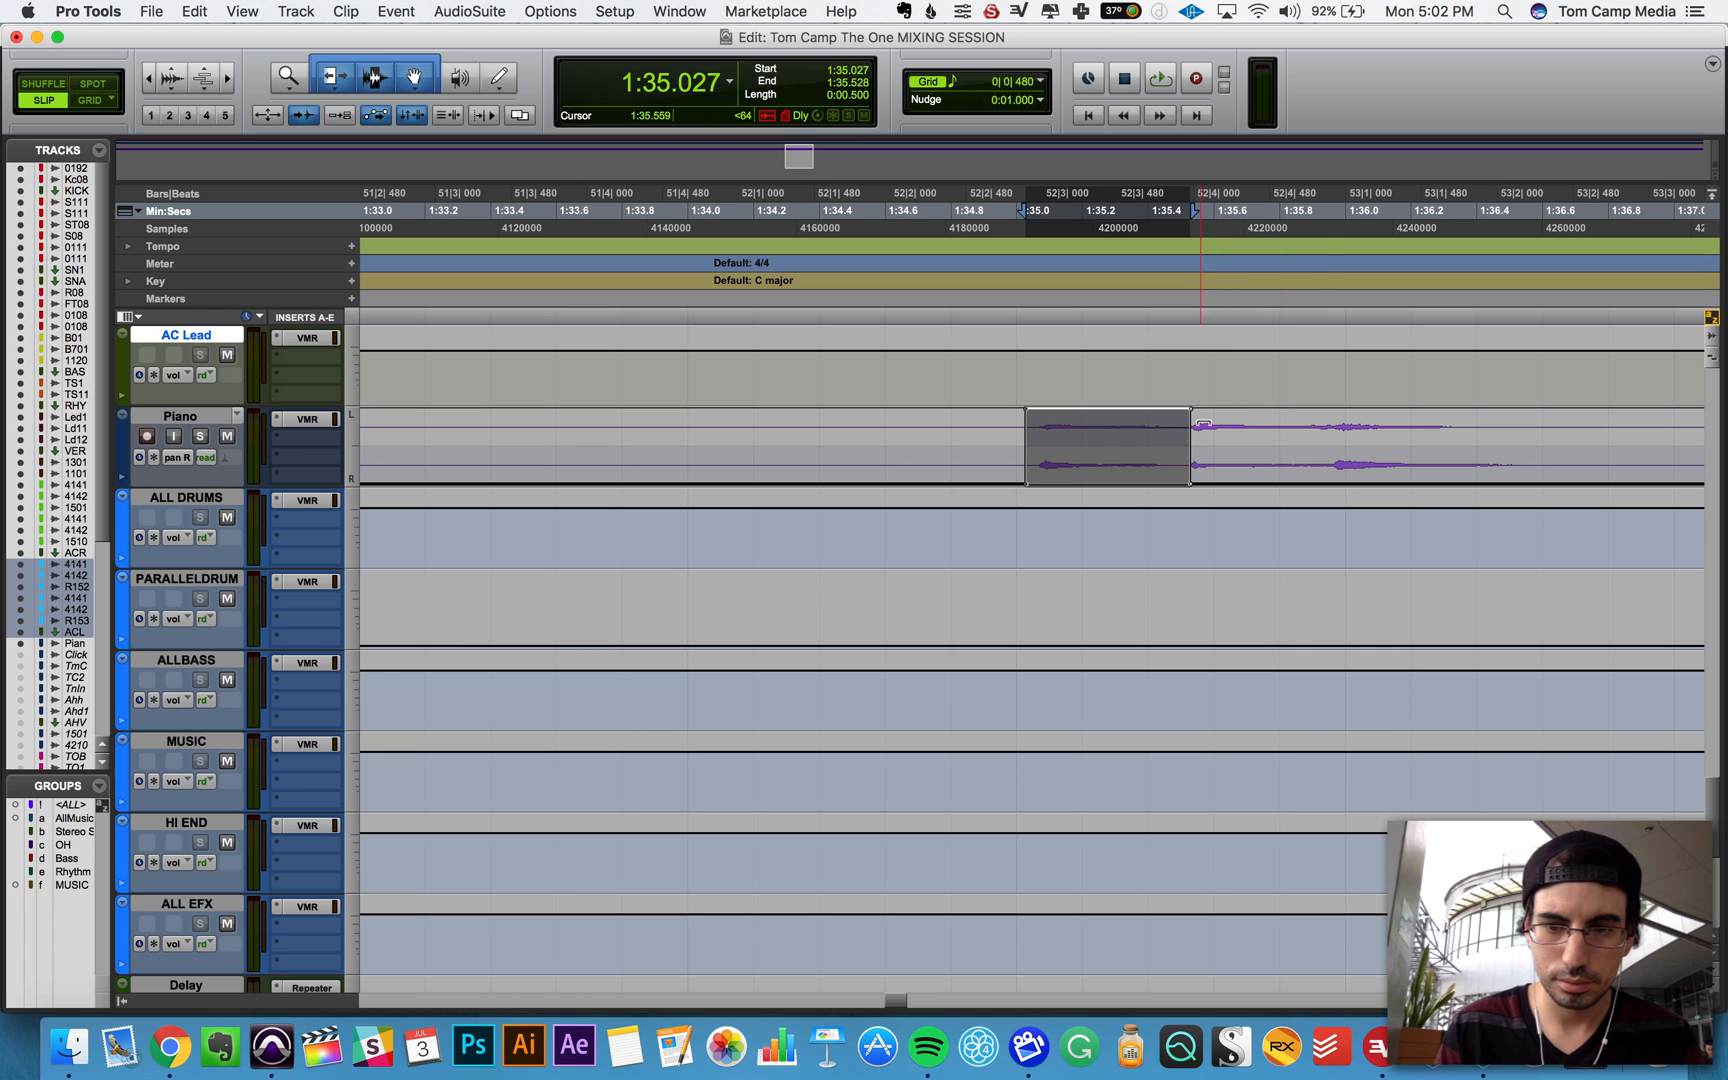
Step: Pan the Piano's third note, from 1:35.959 to 1:36.914, hard right with its left-channel pan automation
left_click(1327, 437)
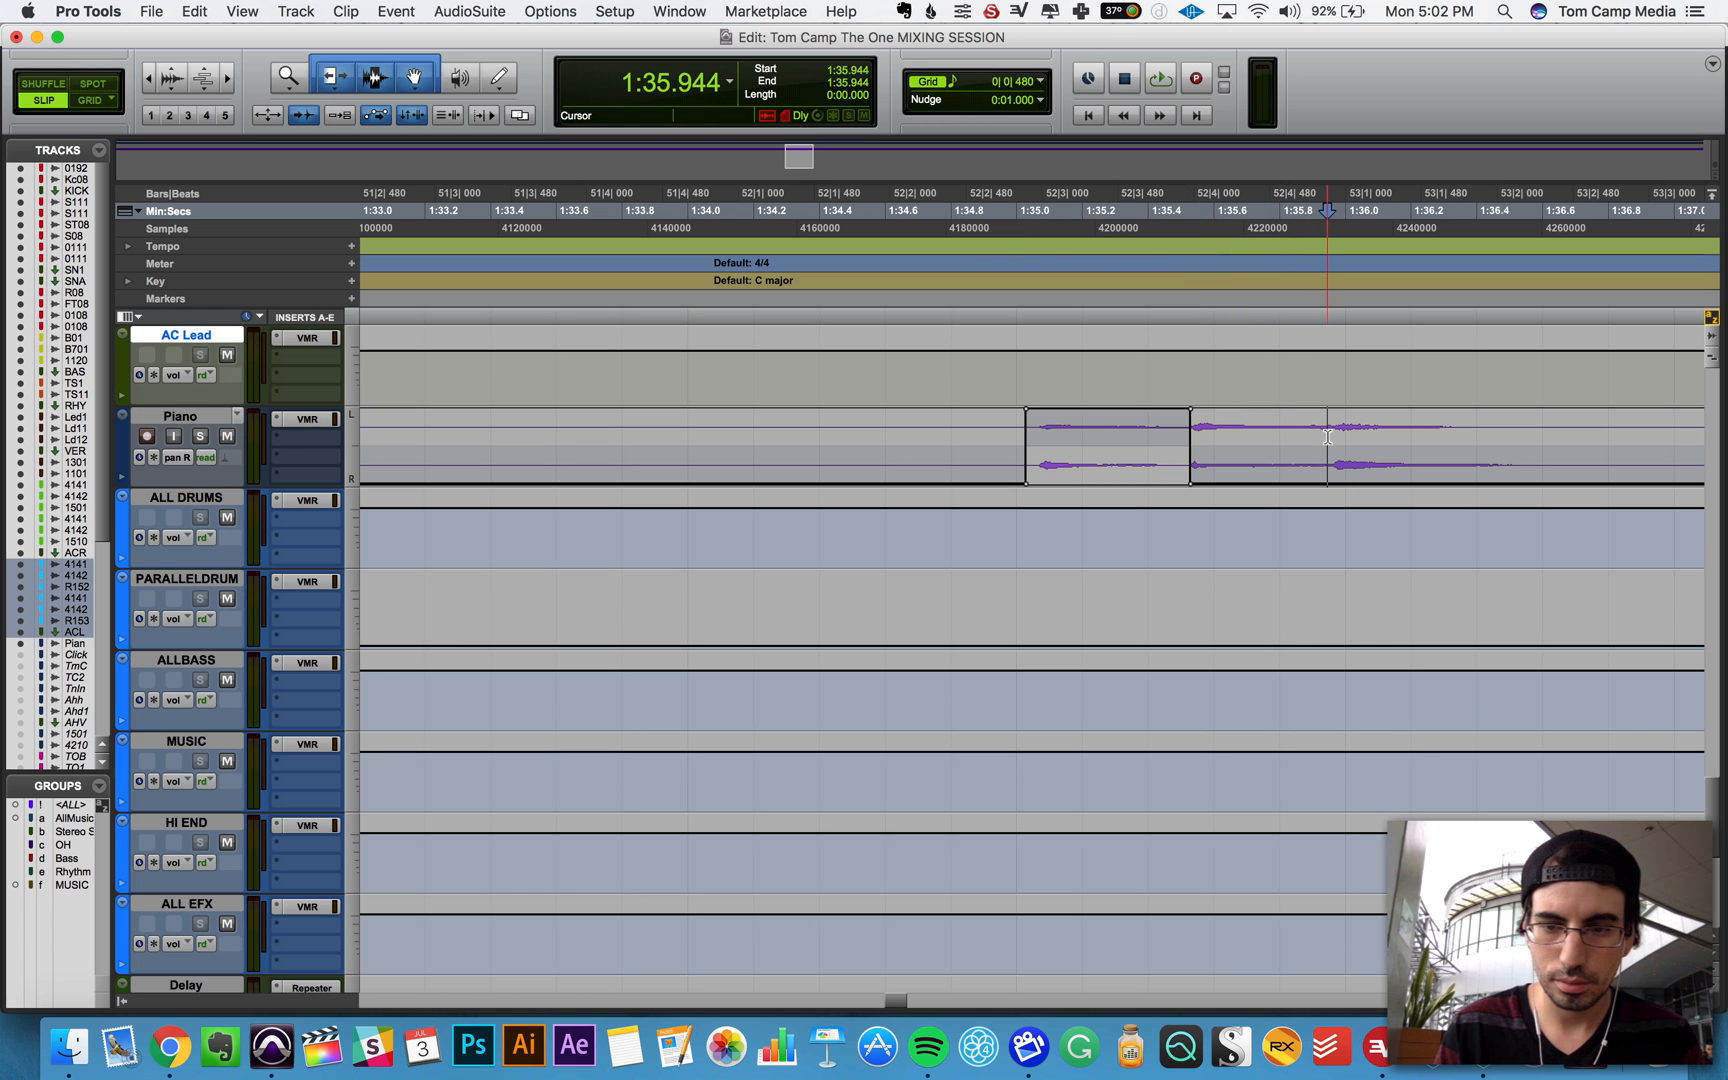
left_click_drag(1332, 440, 1646, 459)
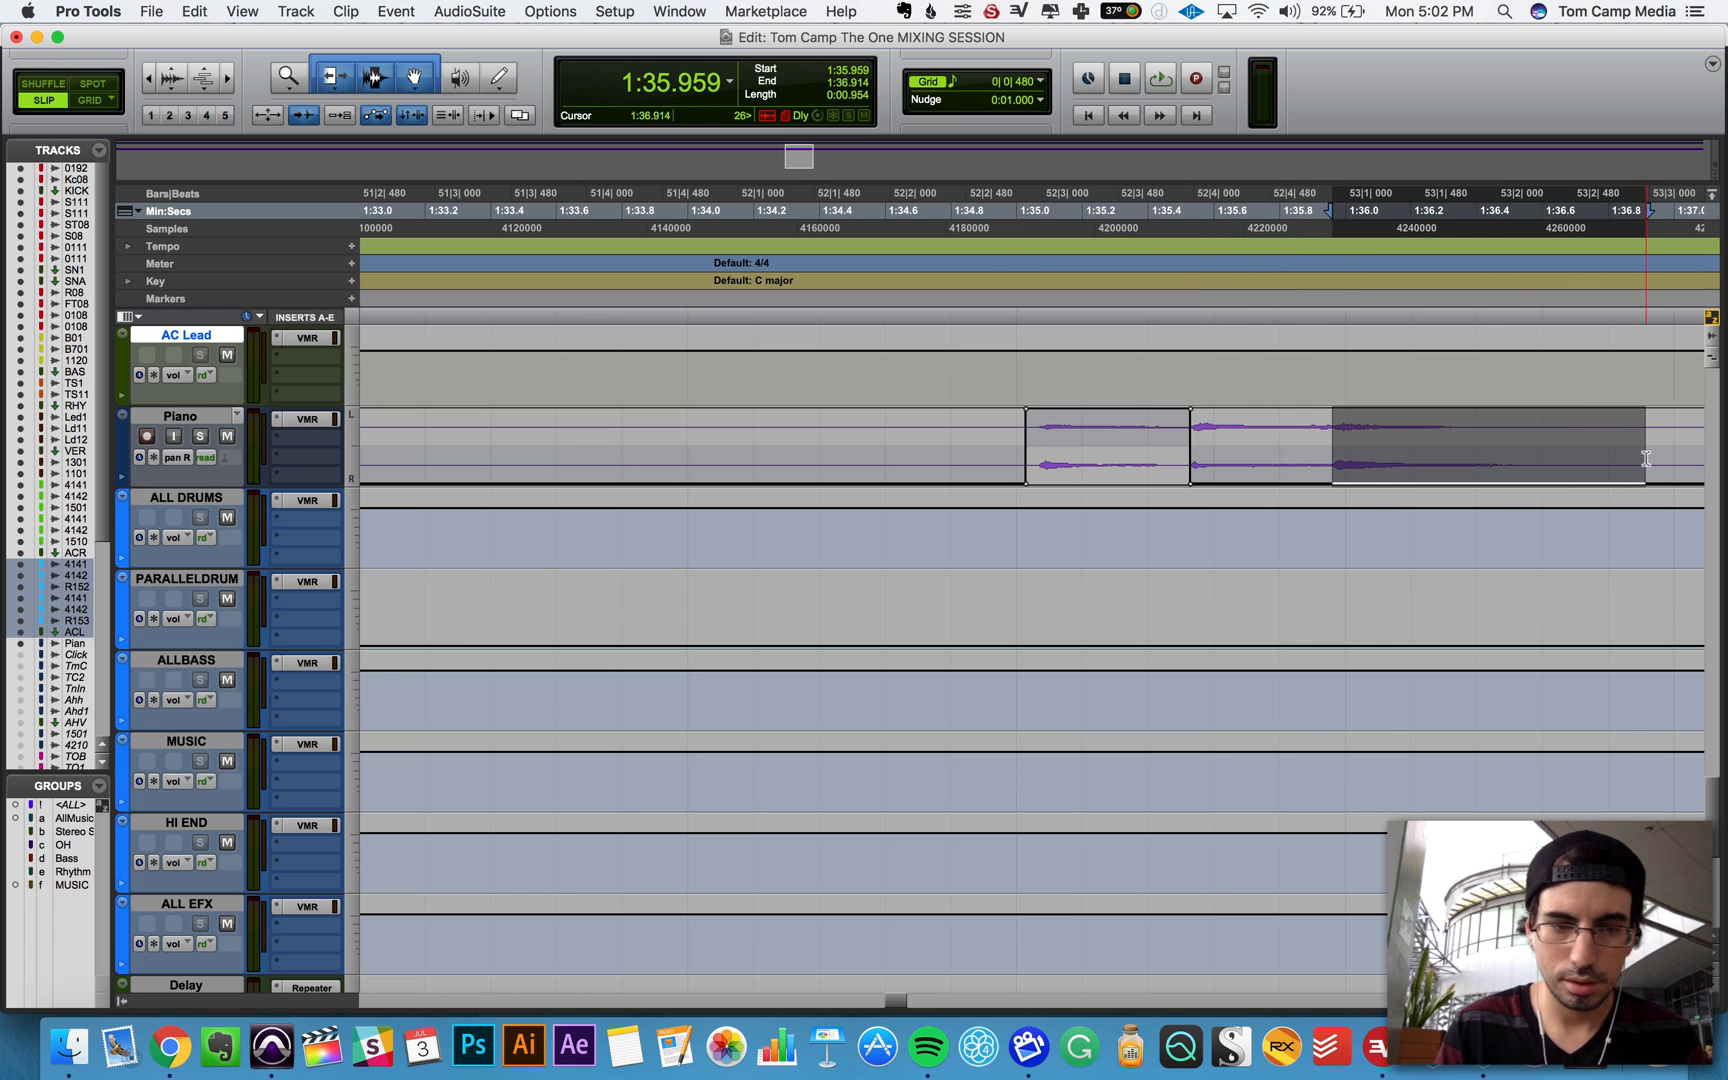
left_click(176, 462)
left_click(180, 449)
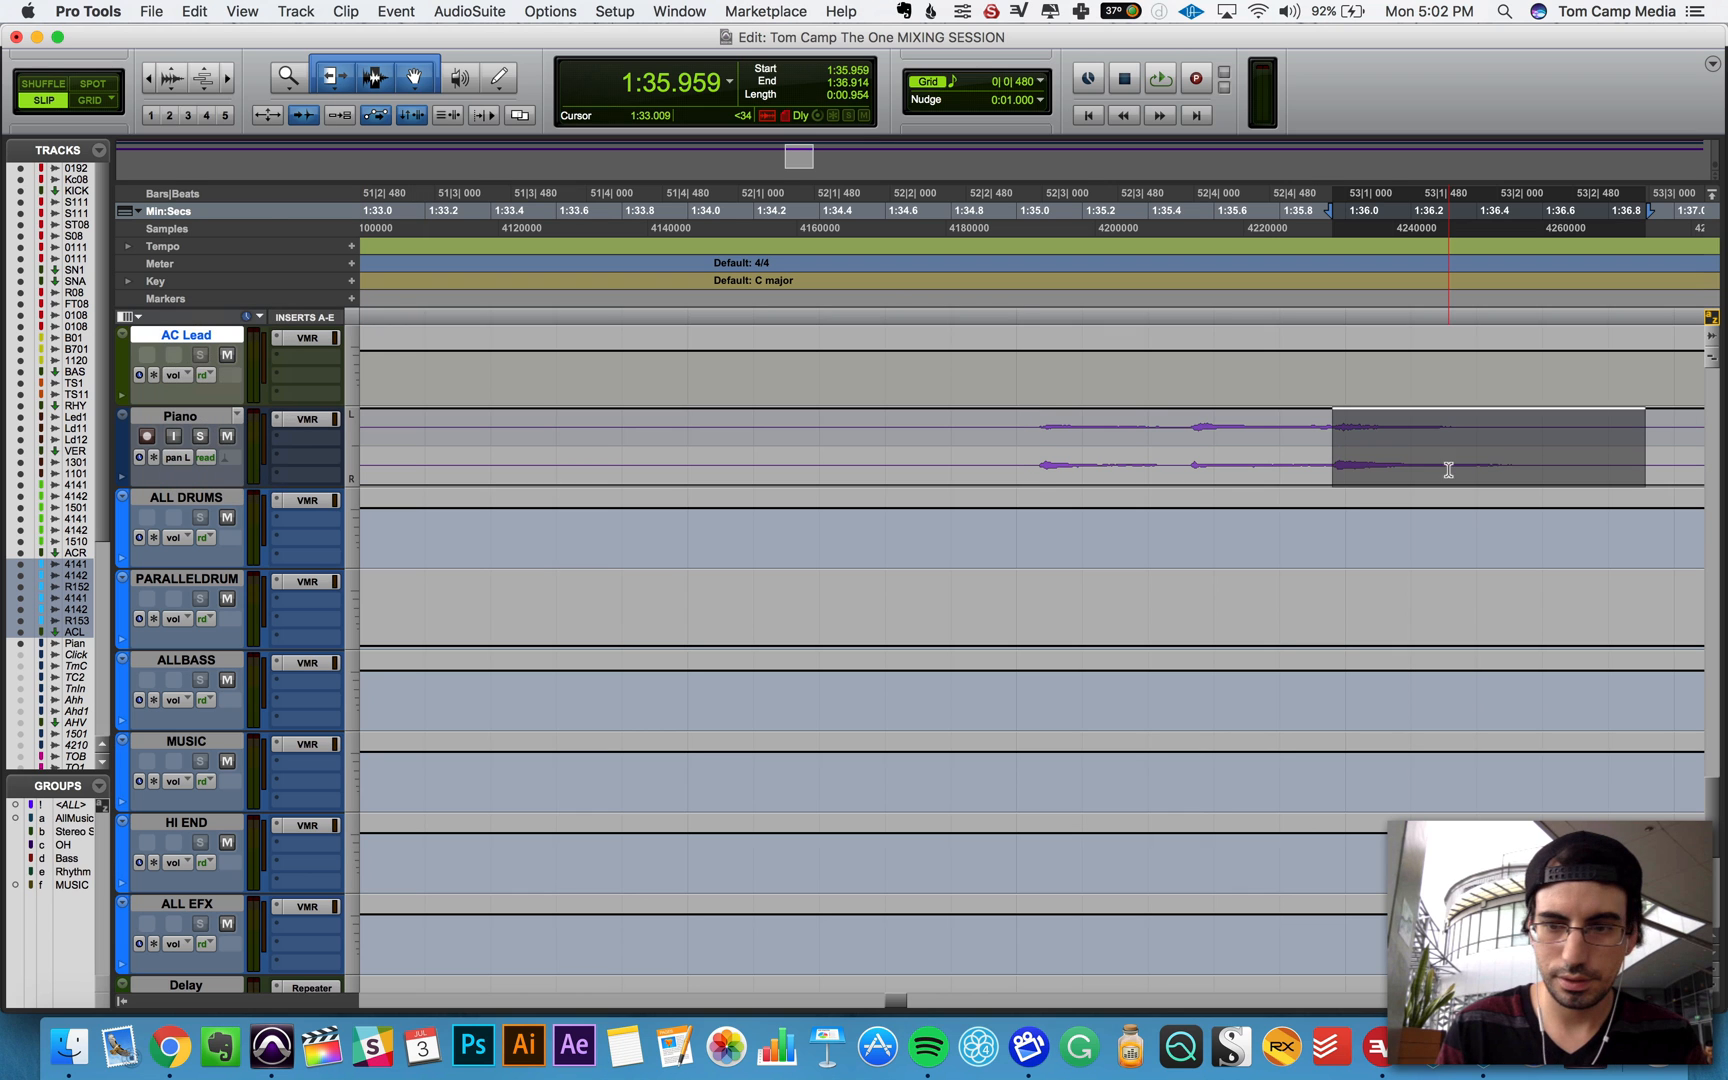
left_click_drag(1407, 472, 1400, 549)
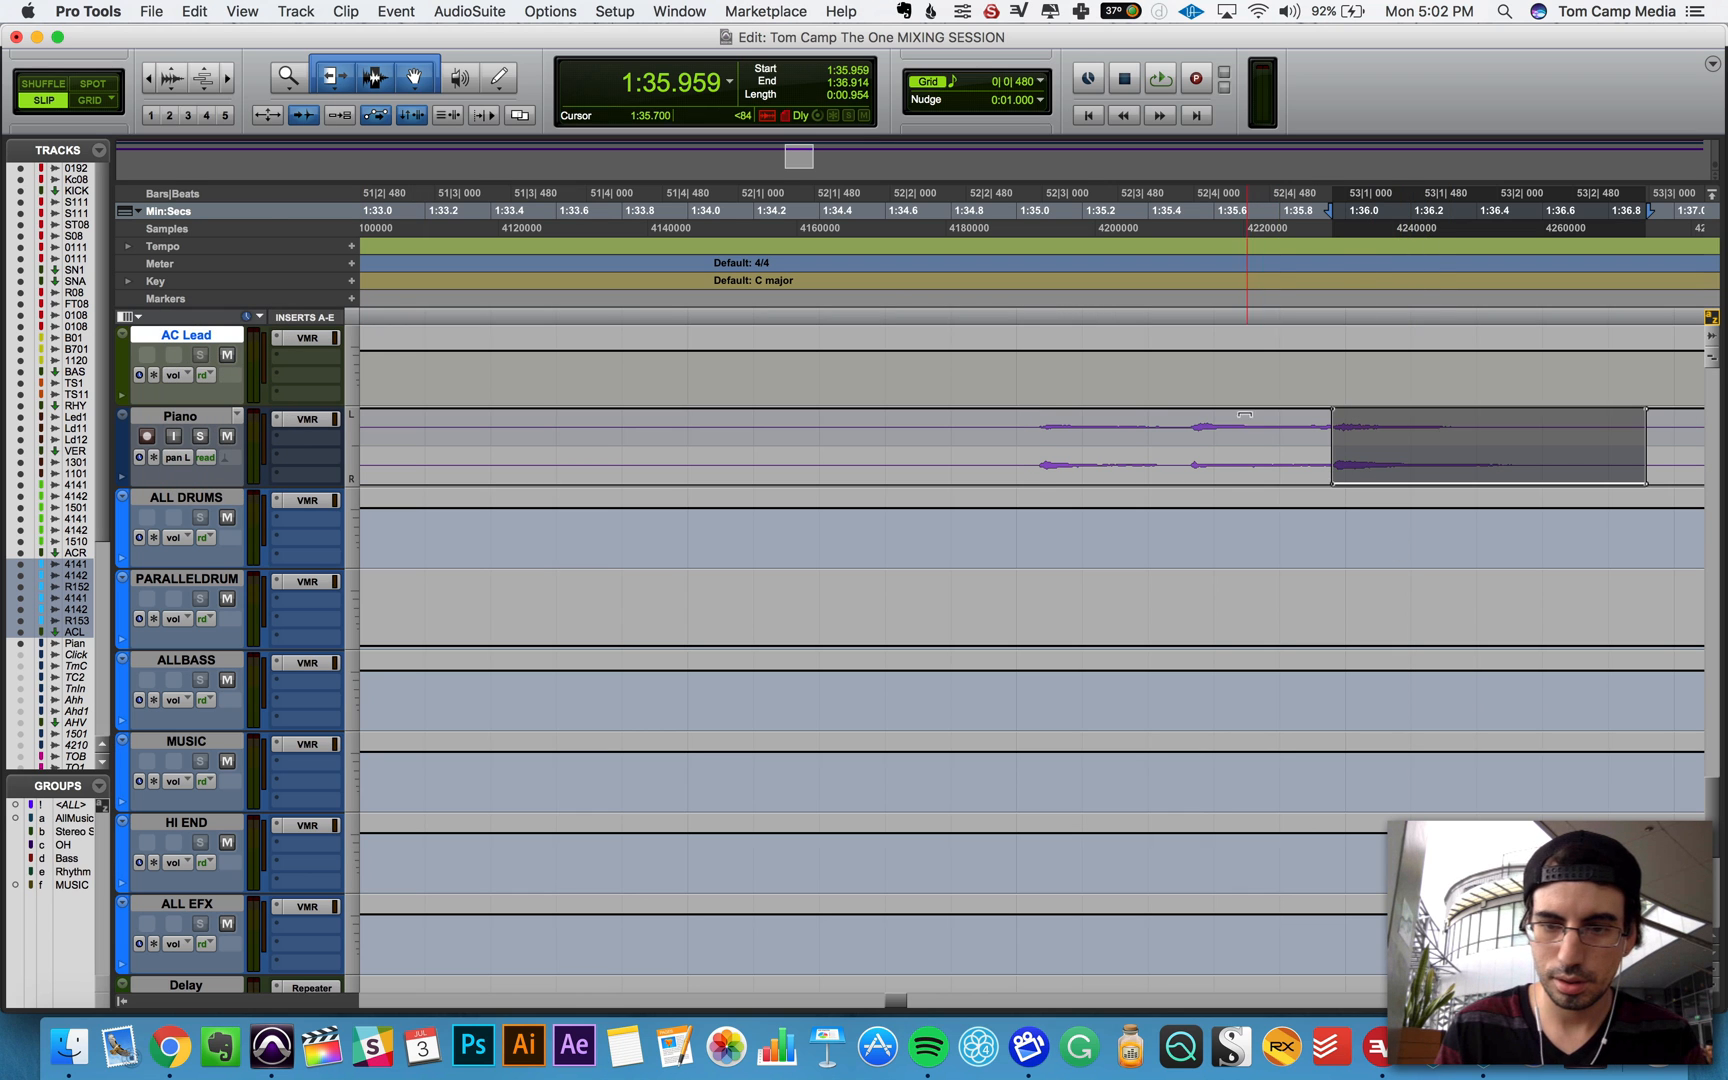
Step: Center the Piano's second note, from about 1:35.5 to 1:35.96, in both the left and right pan automation
left_click_drag(1185, 443, 1335, 475)
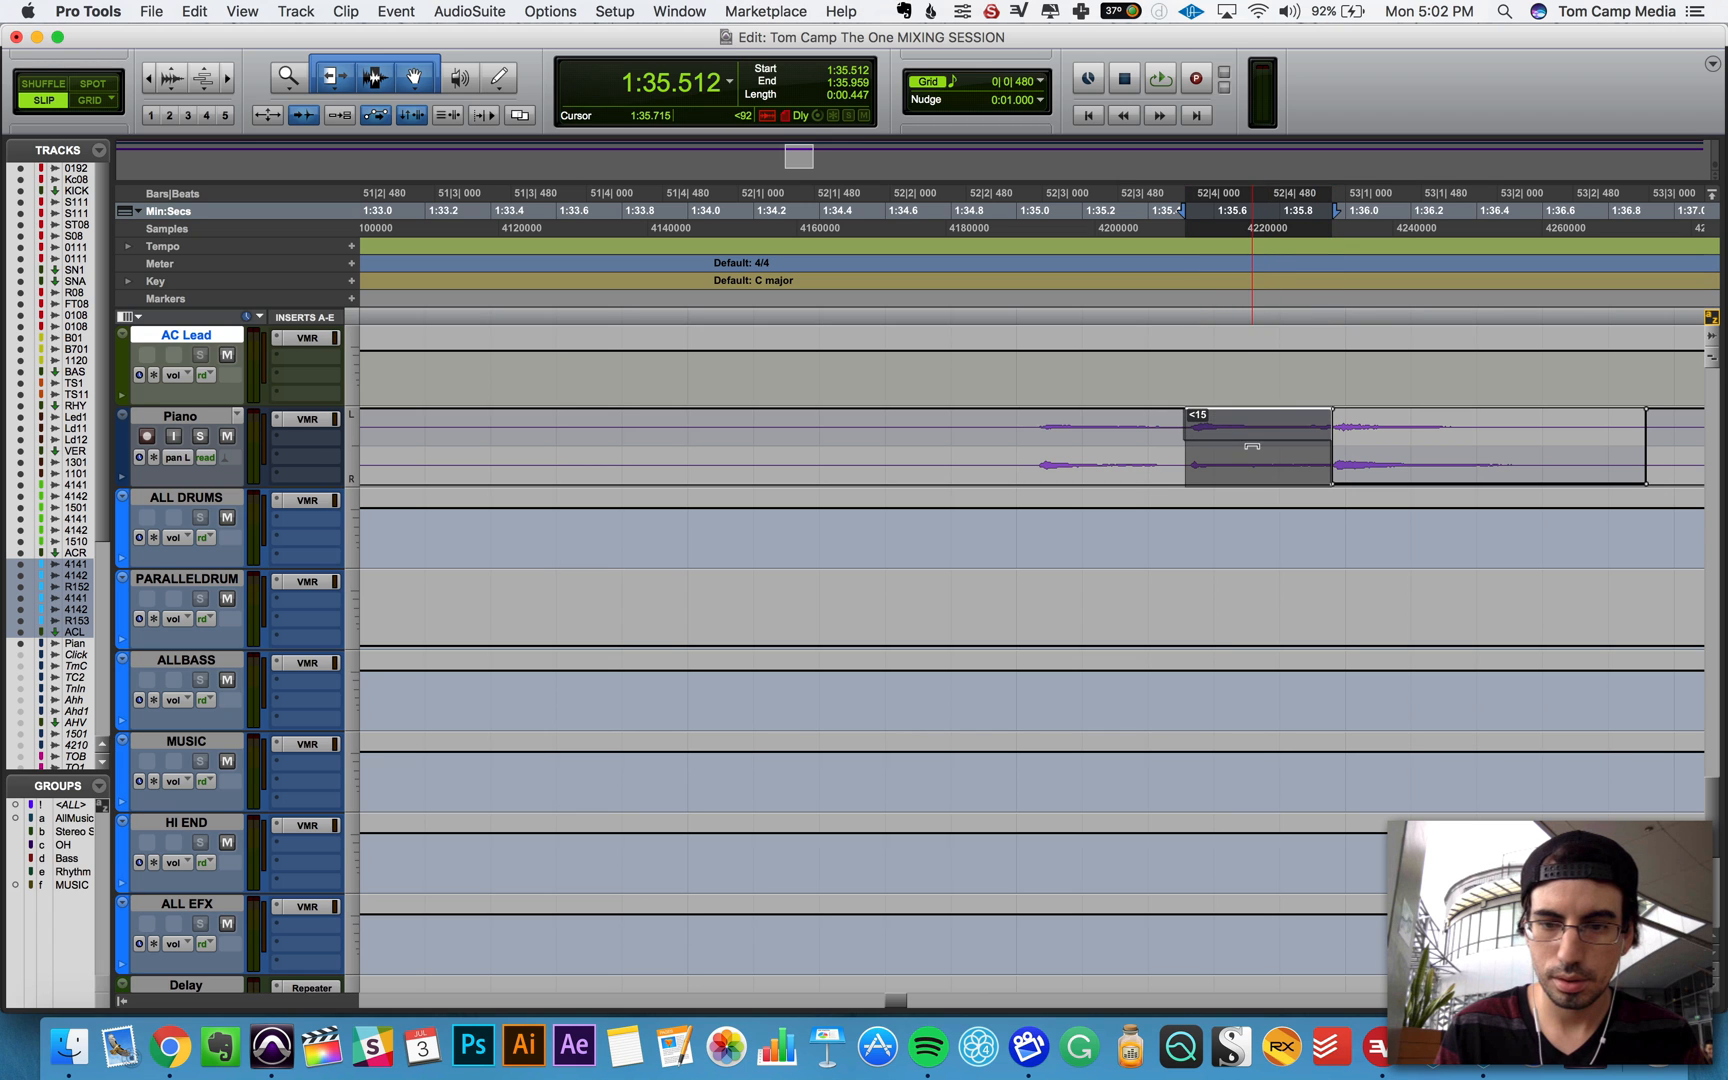
left_click_drag(1252, 454, 1252, 455)
left_click(179, 457)
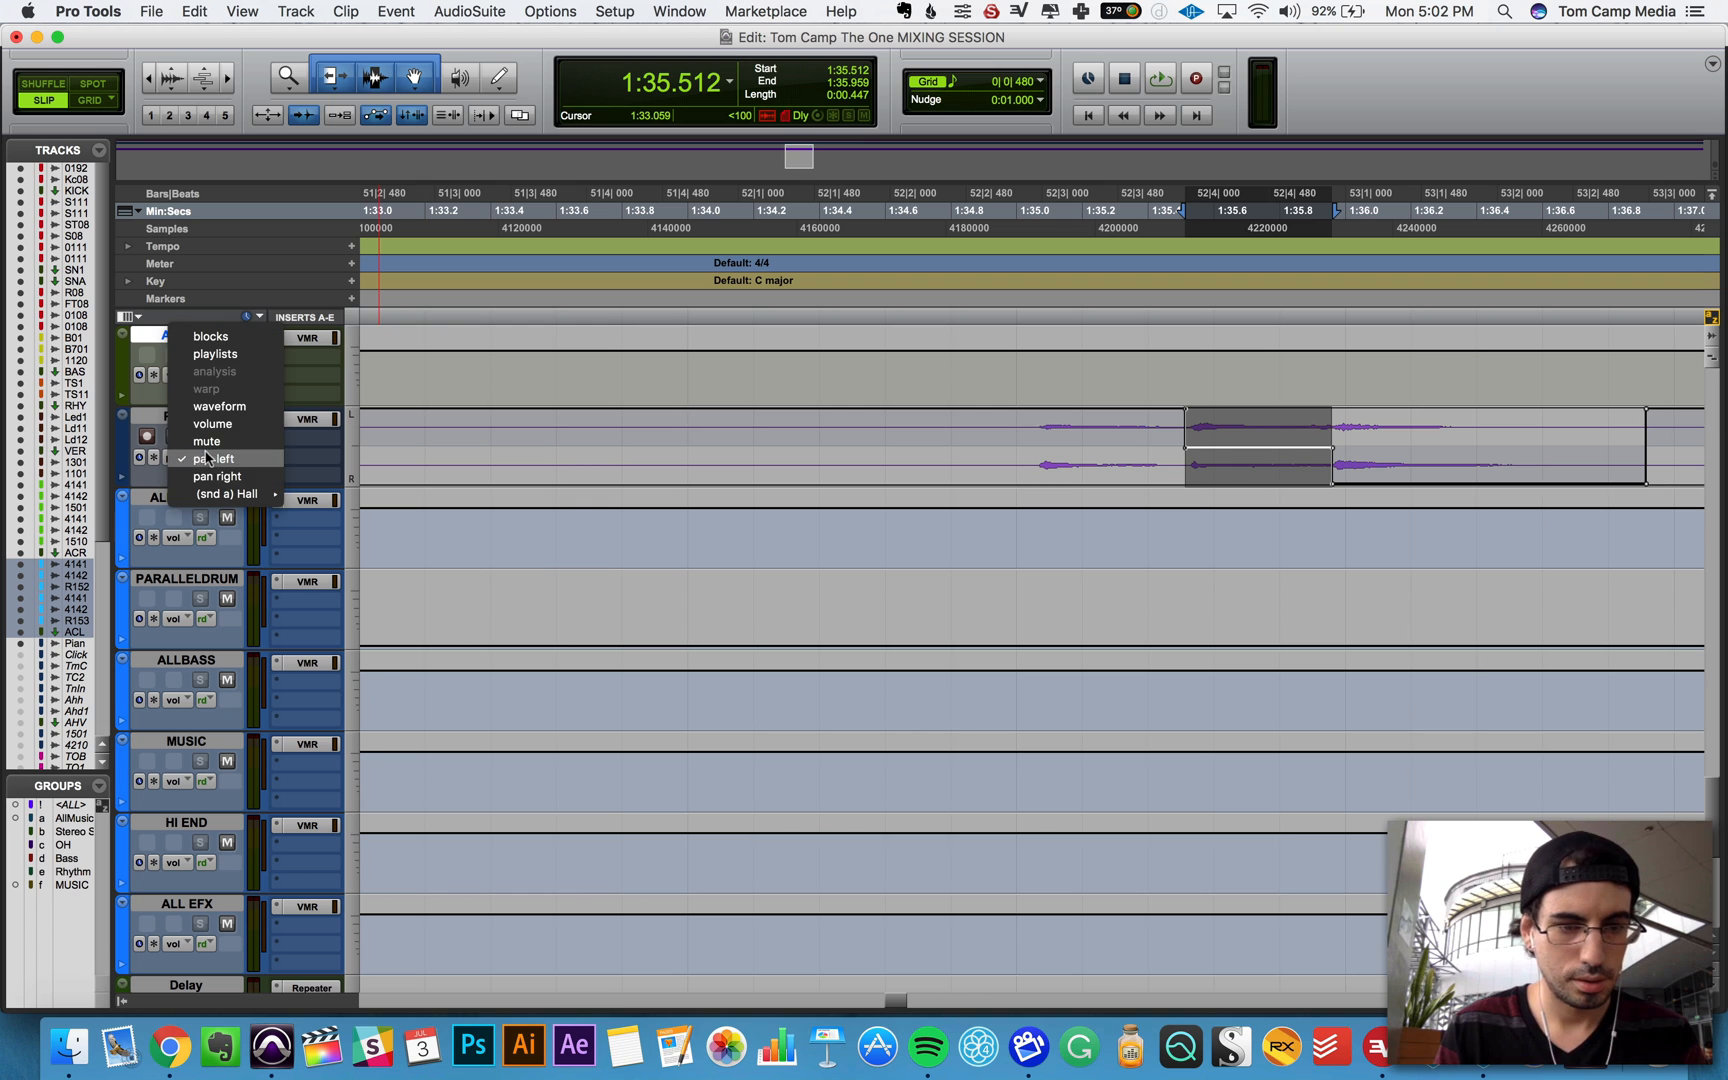
left_click(212, 477)
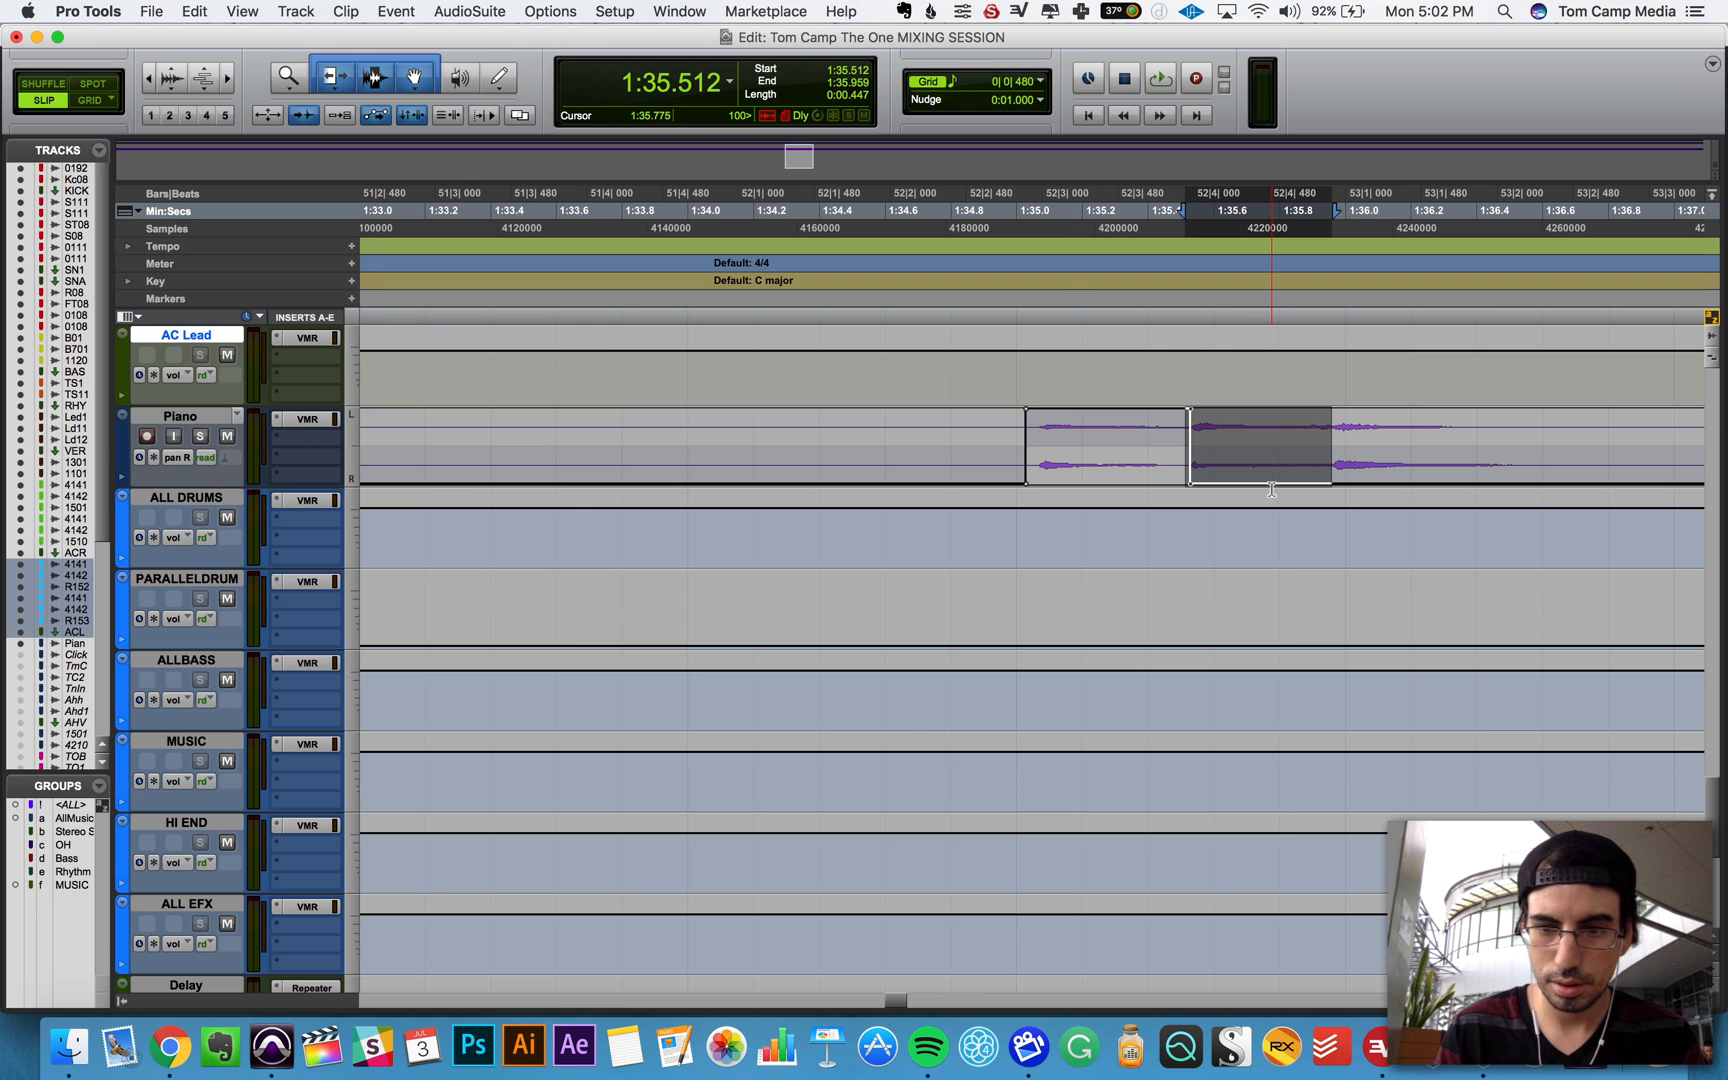
left_click(1261, 386)
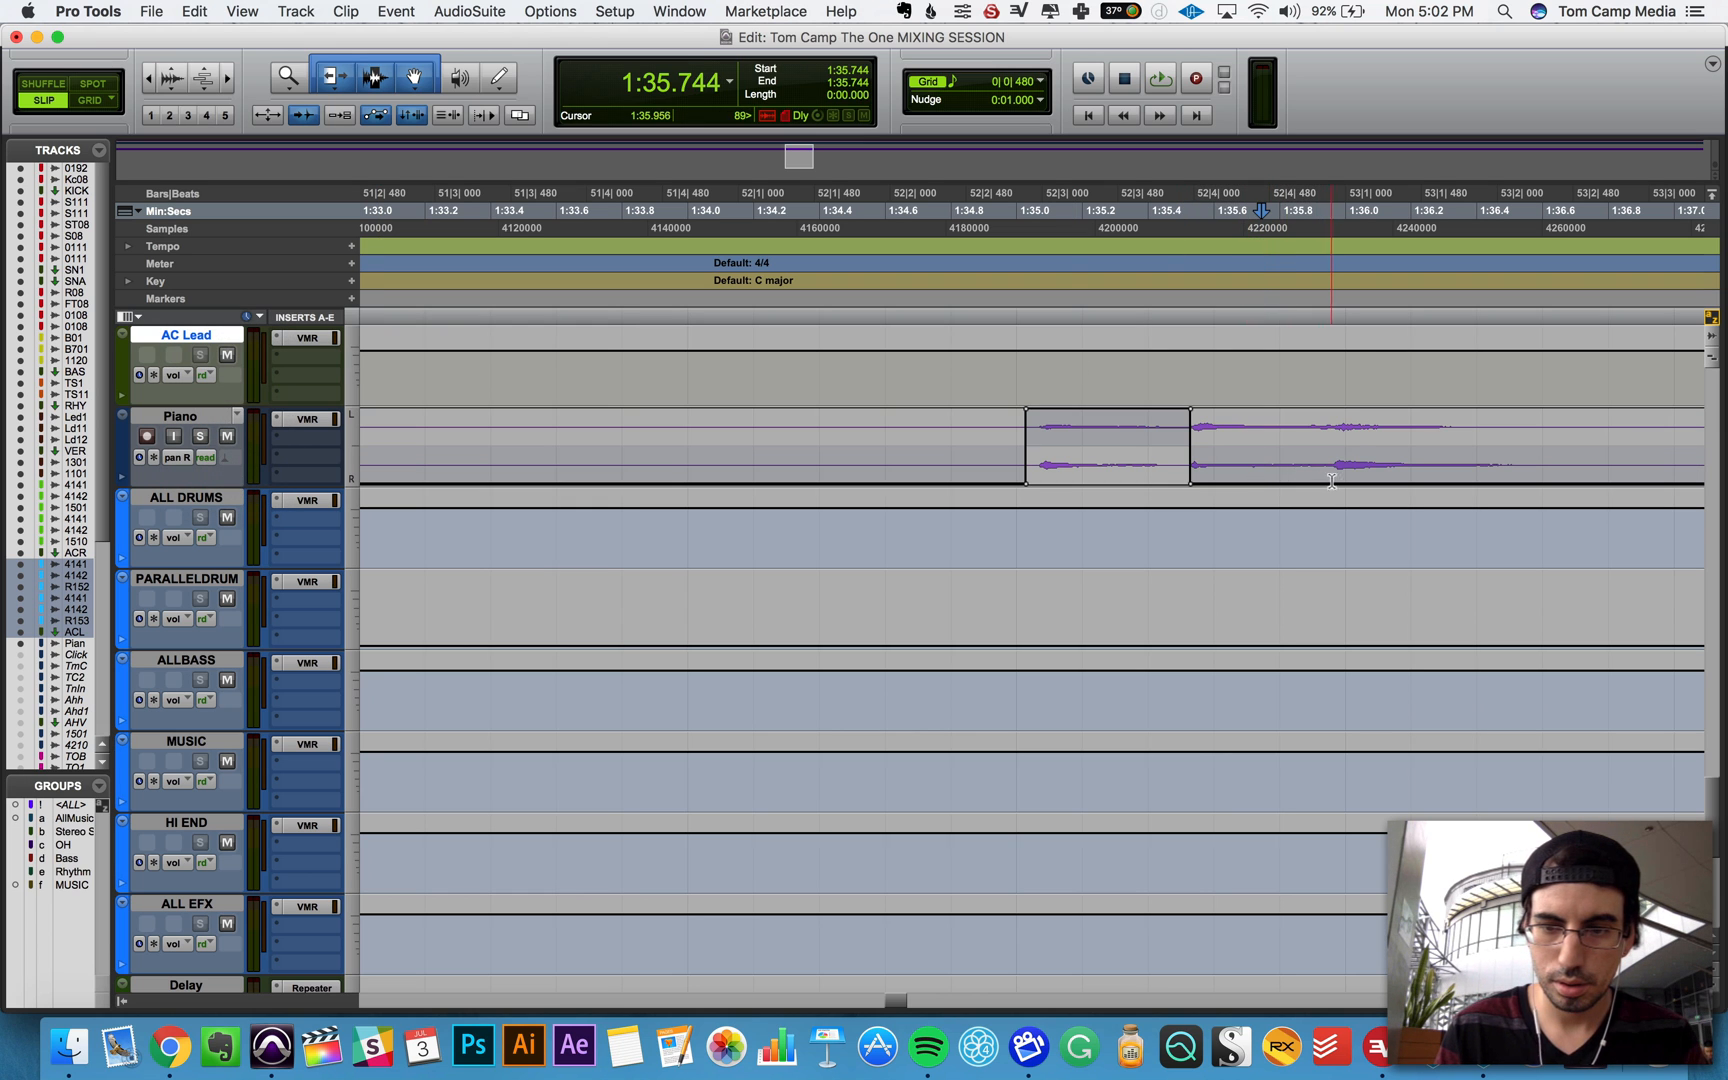
left_click_drag(1335, 478, 1193, 478)
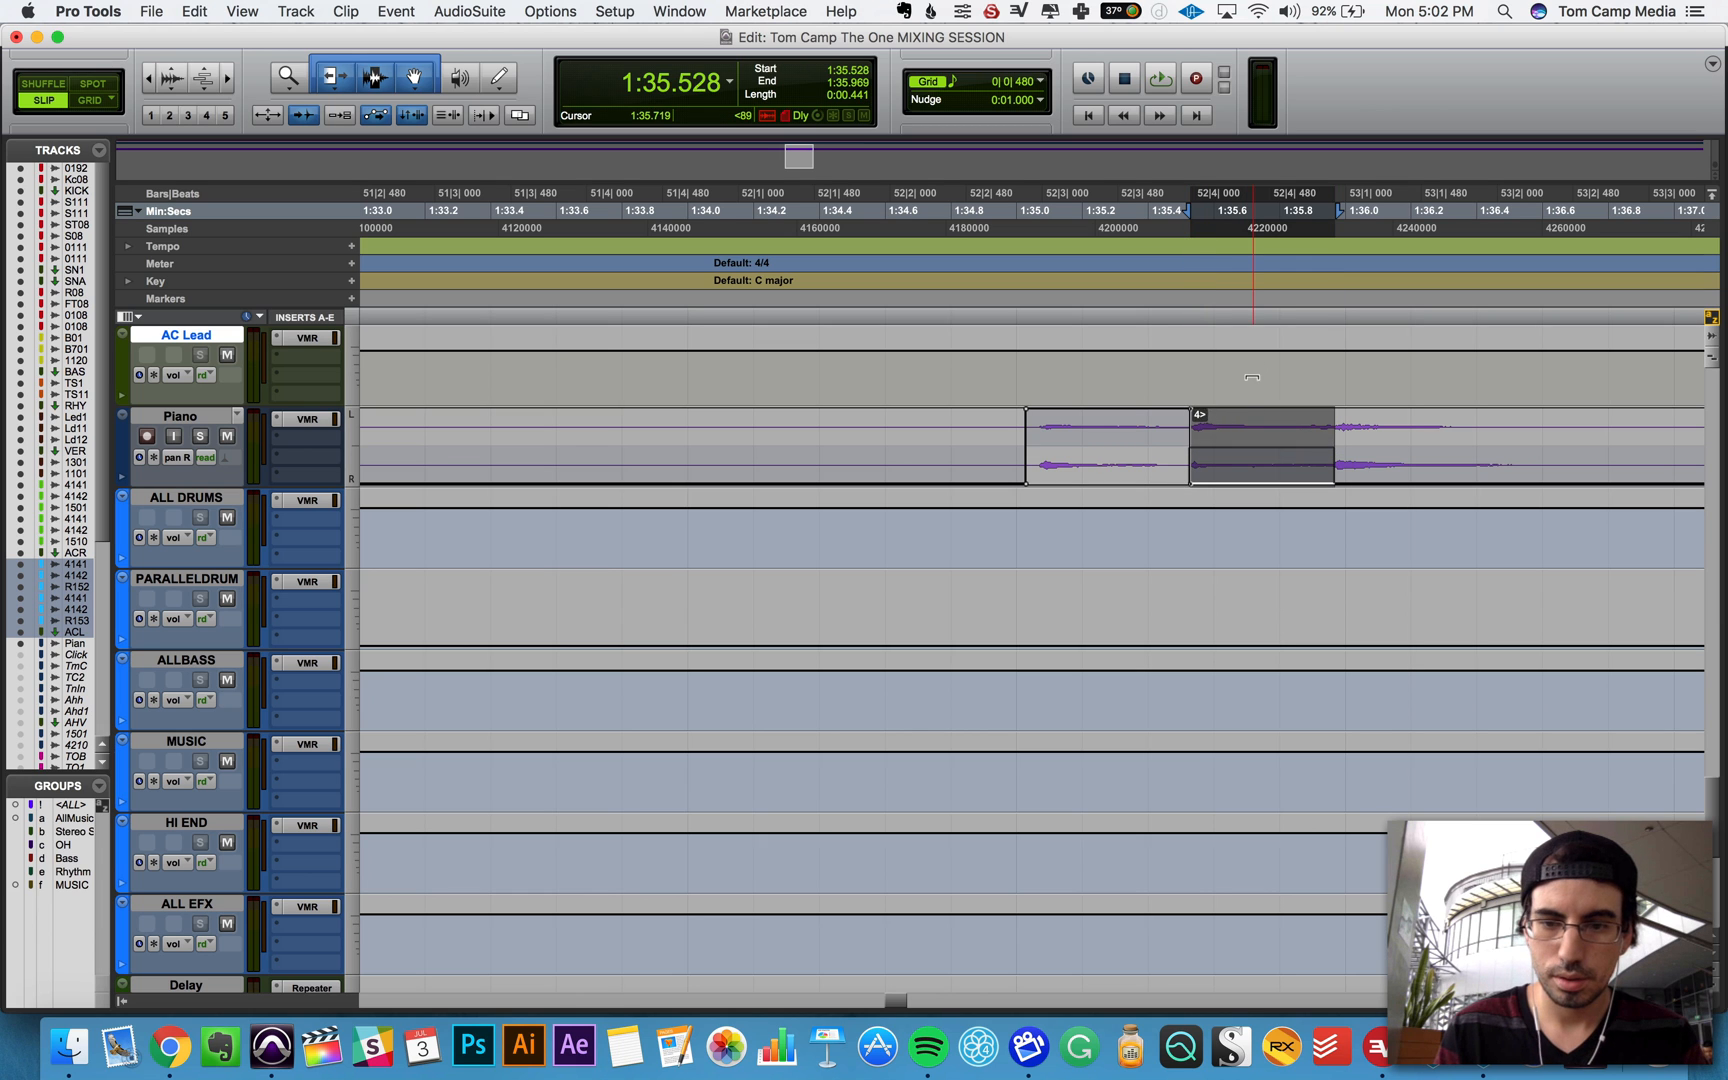
Step: Solo the Piano and listen to the panned phrase from 1:34.986
left_click(1012, 248)
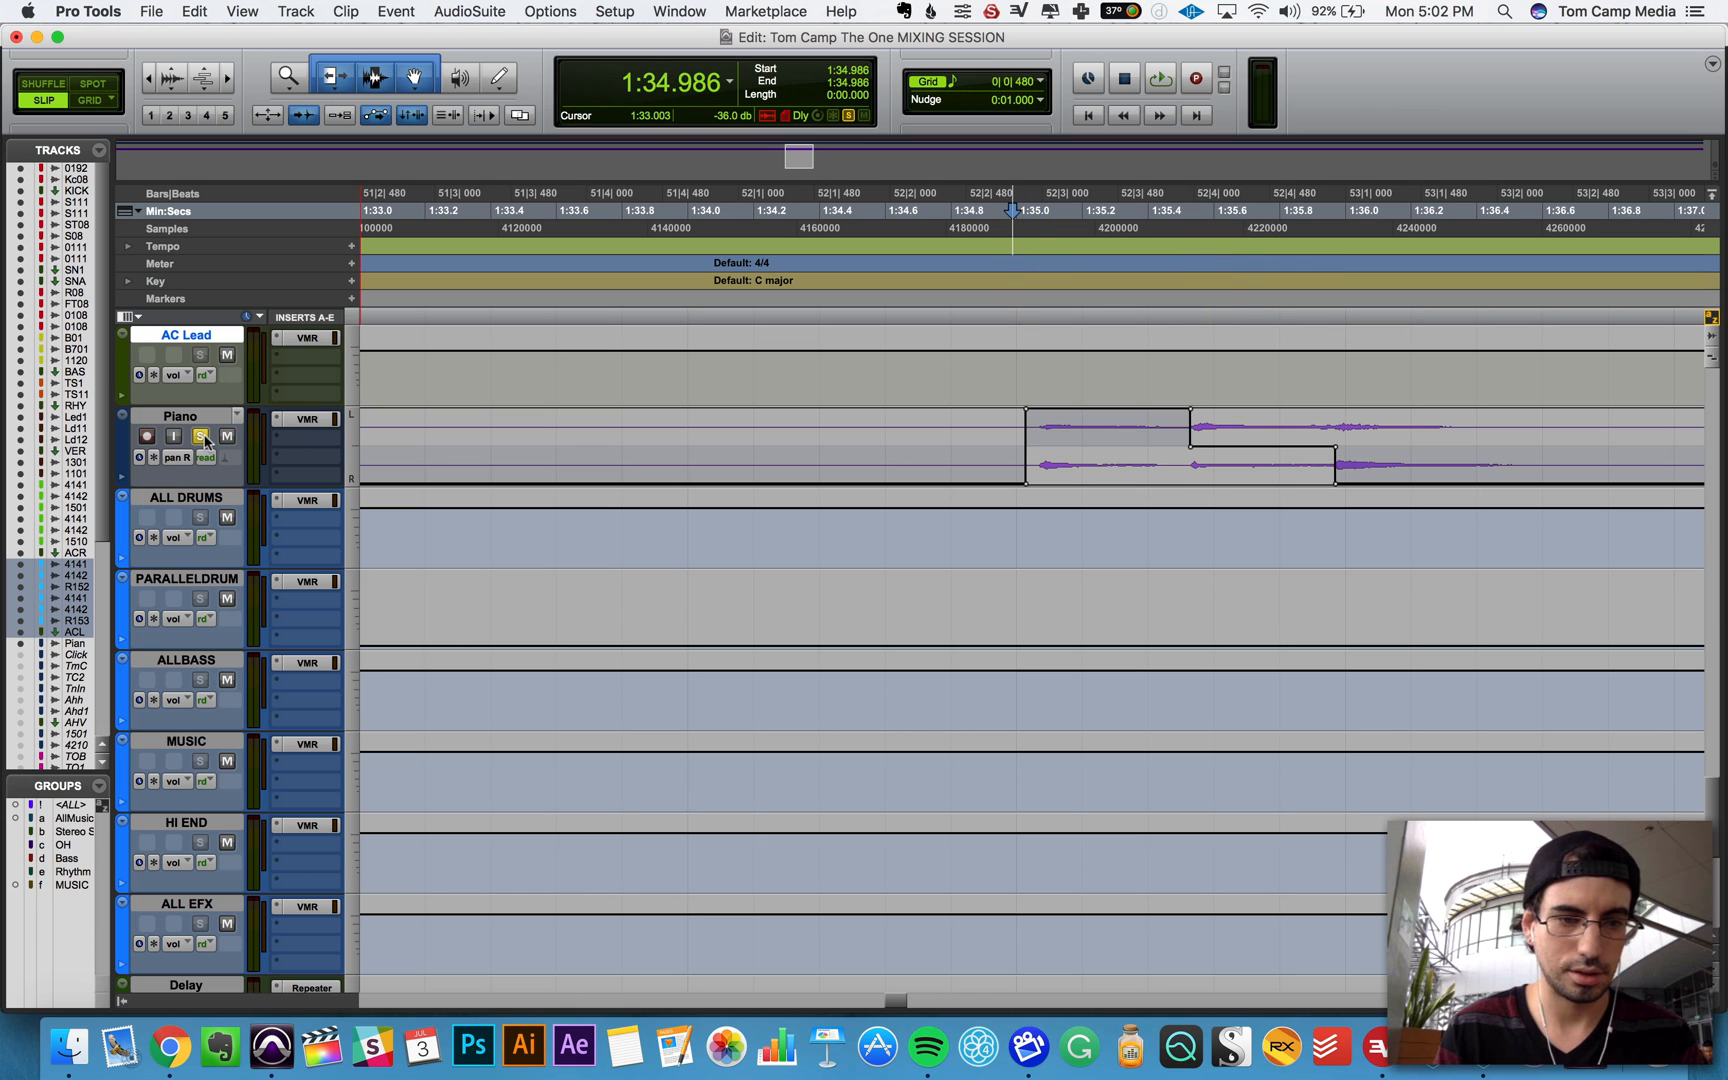
key("space")
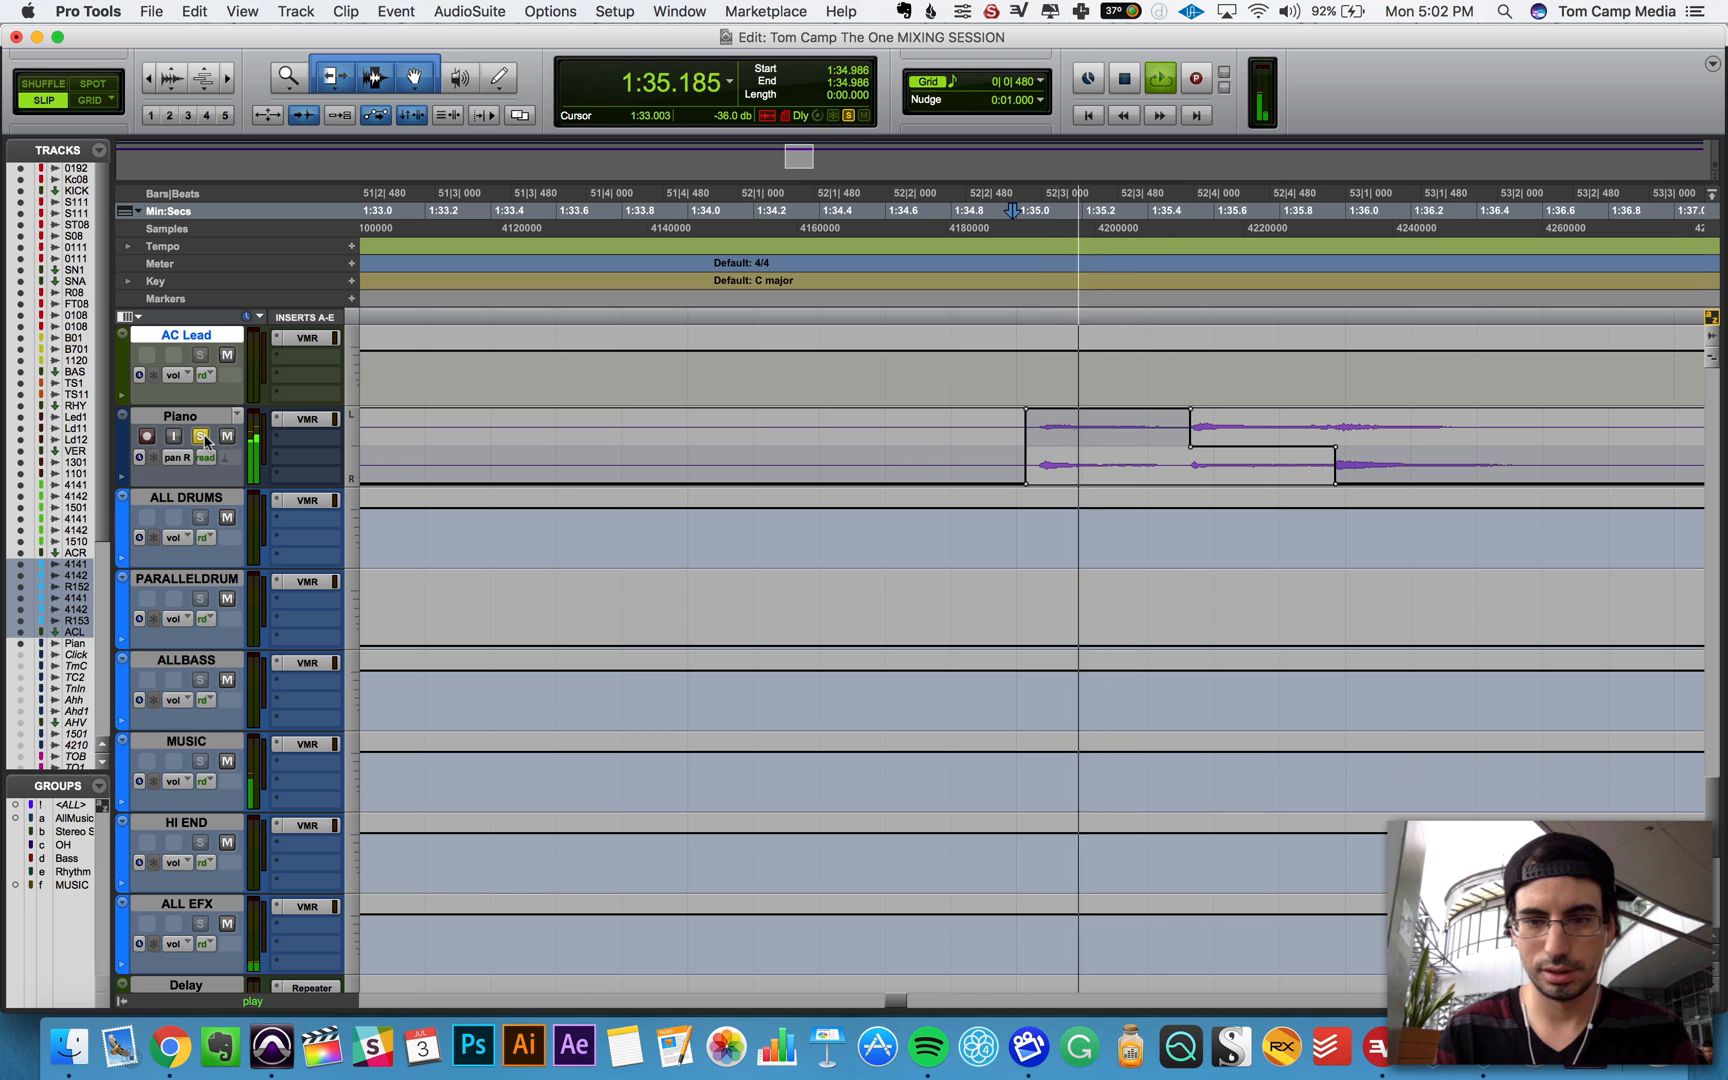
key("space")
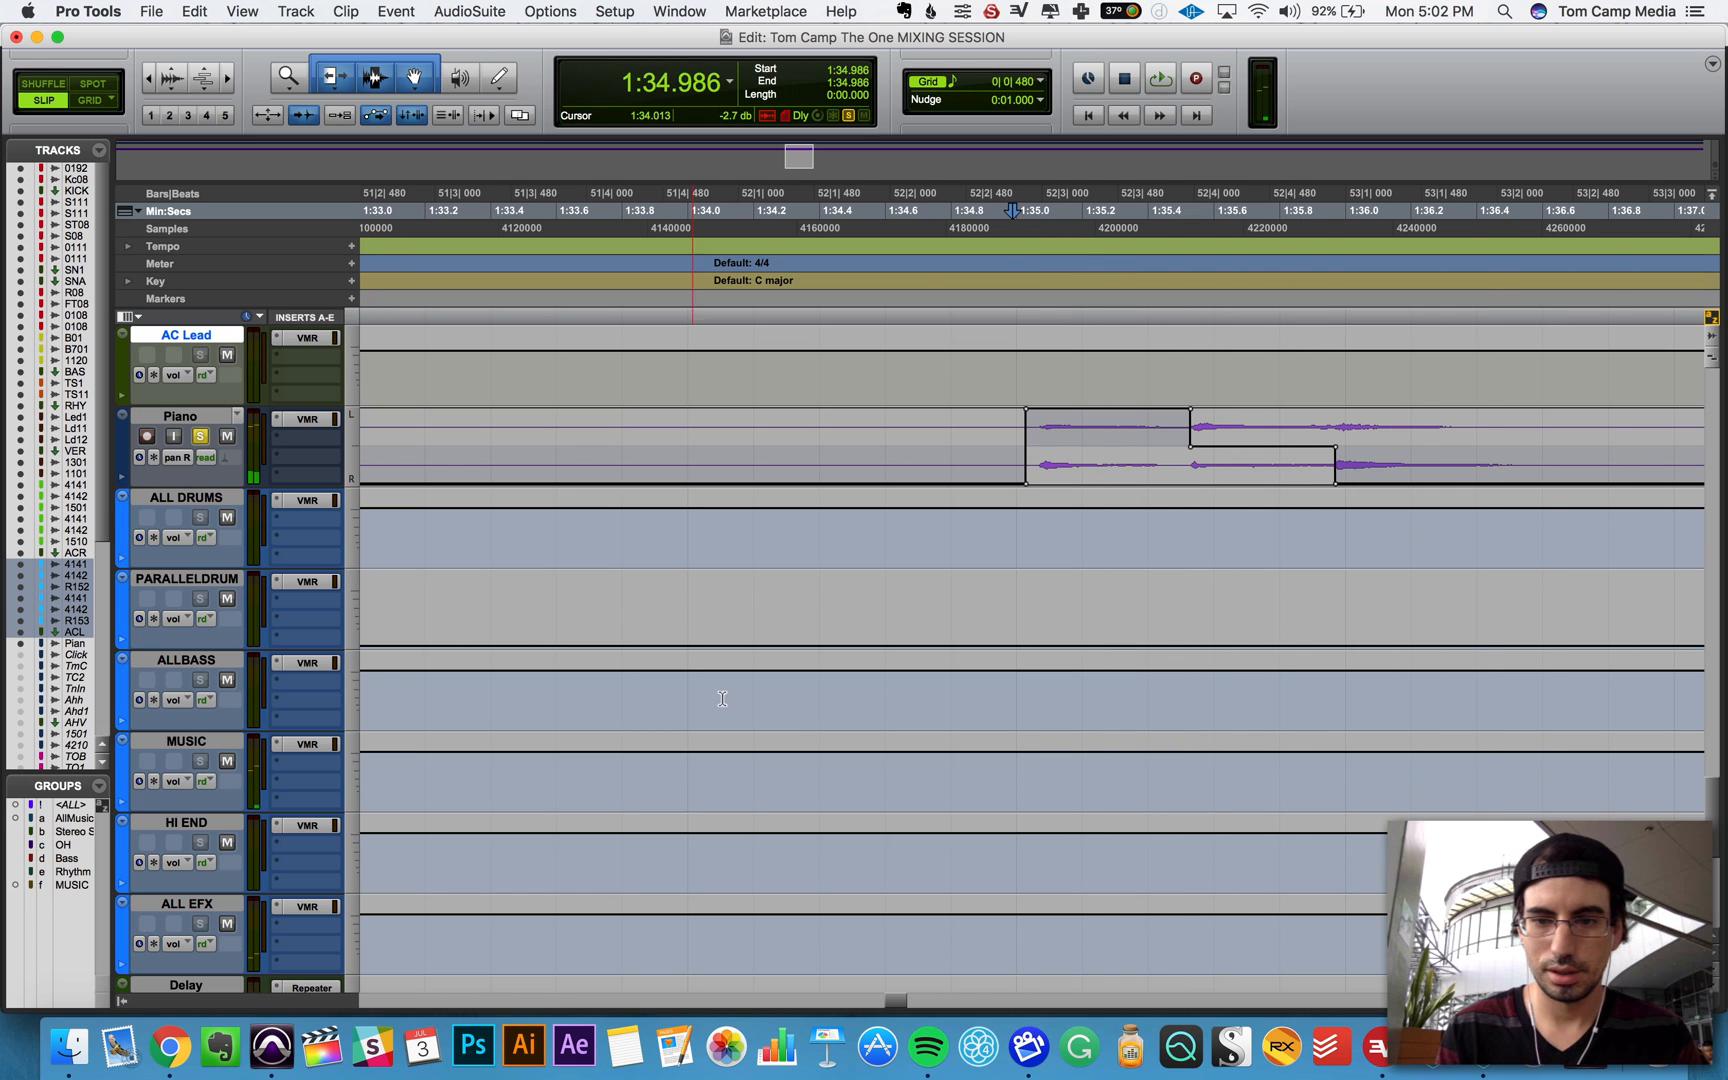
Step: Try a gradual left-to-right ramp in the Piano's right pan by deleting two breakpoints, and listen to it soloed
left_click(1192, 410, "alt")
left_click(1334, 447, "alt")
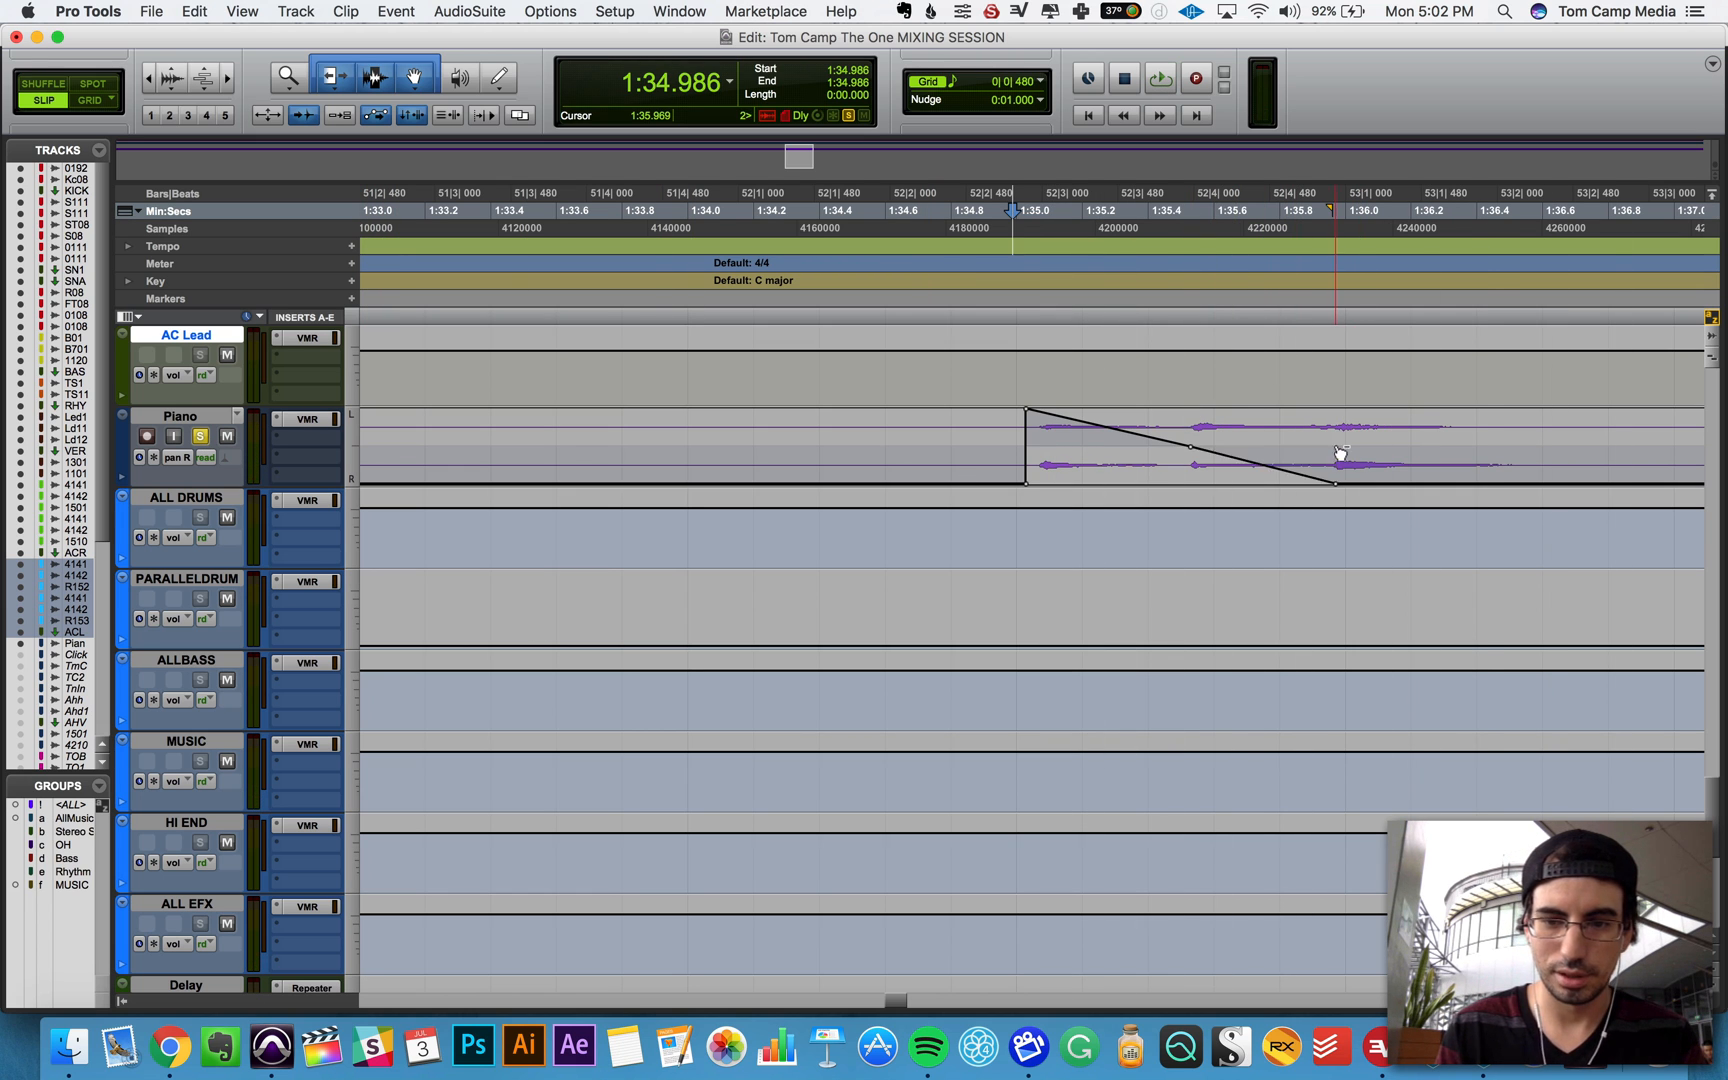
key("space")
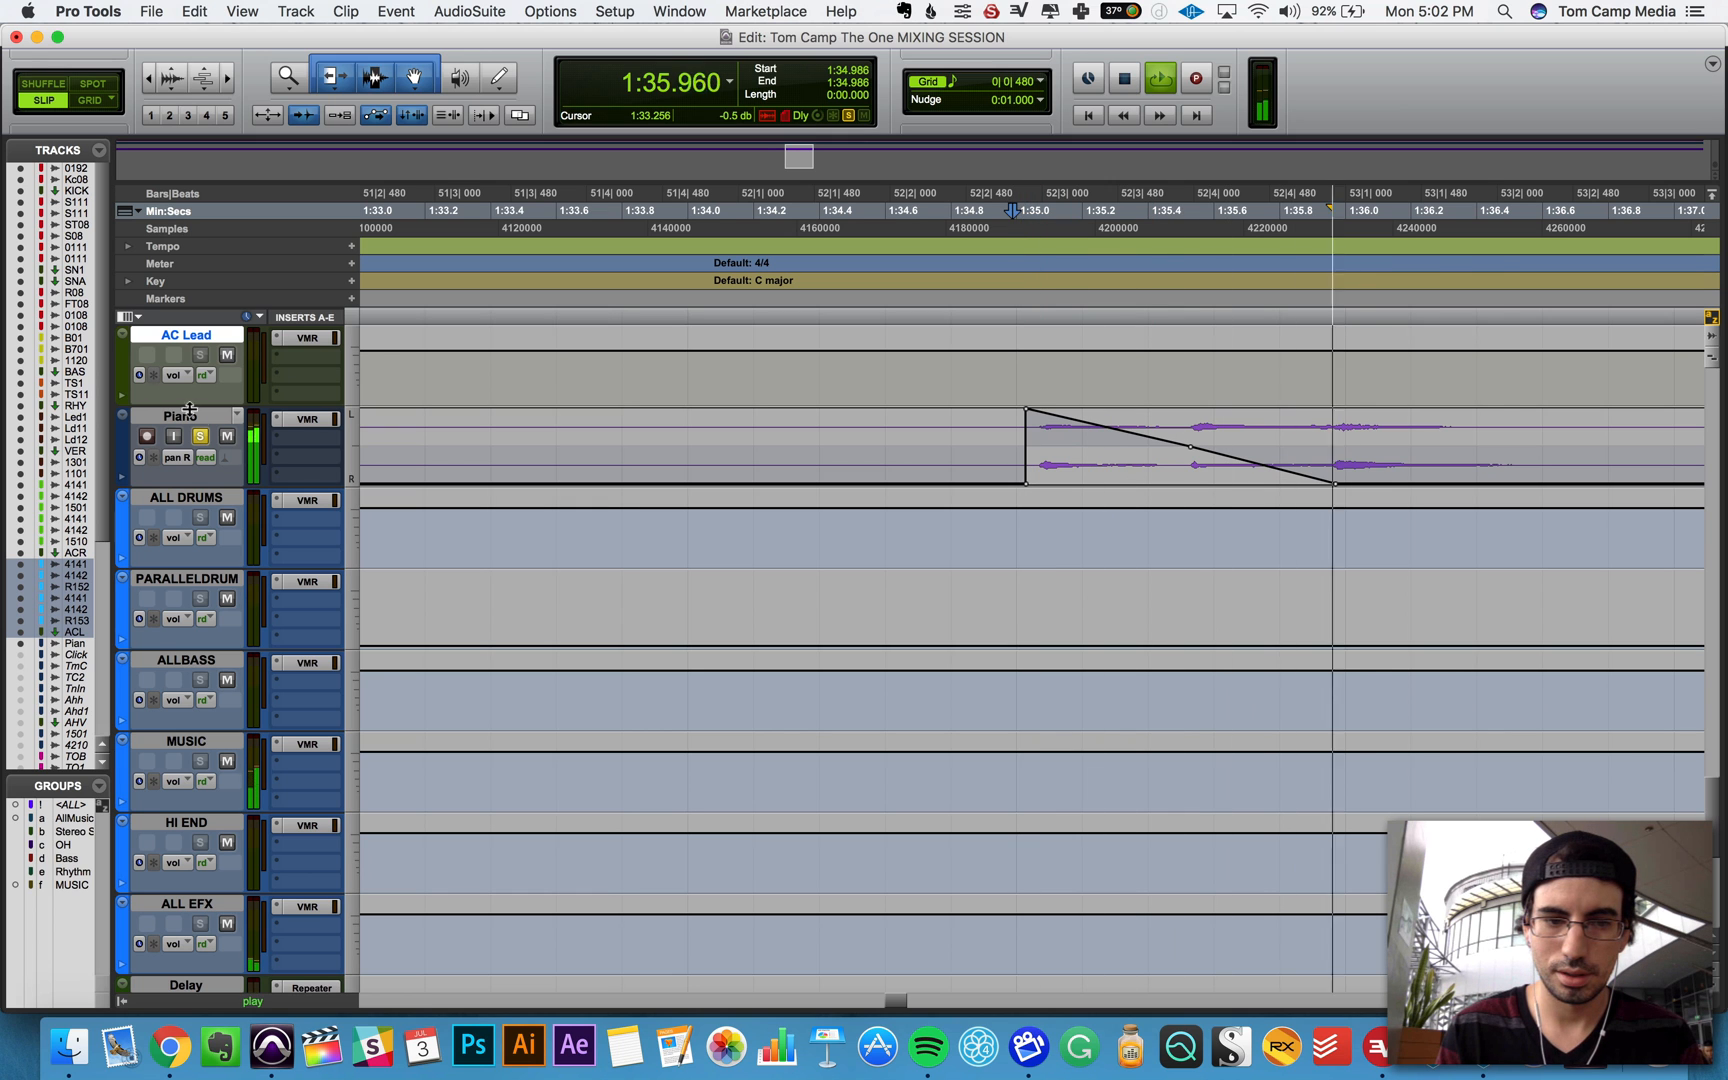
key("space")
Step: Listen to the Piano's pan ramp in the full mix, replaying it from 1:34.799
key("space")
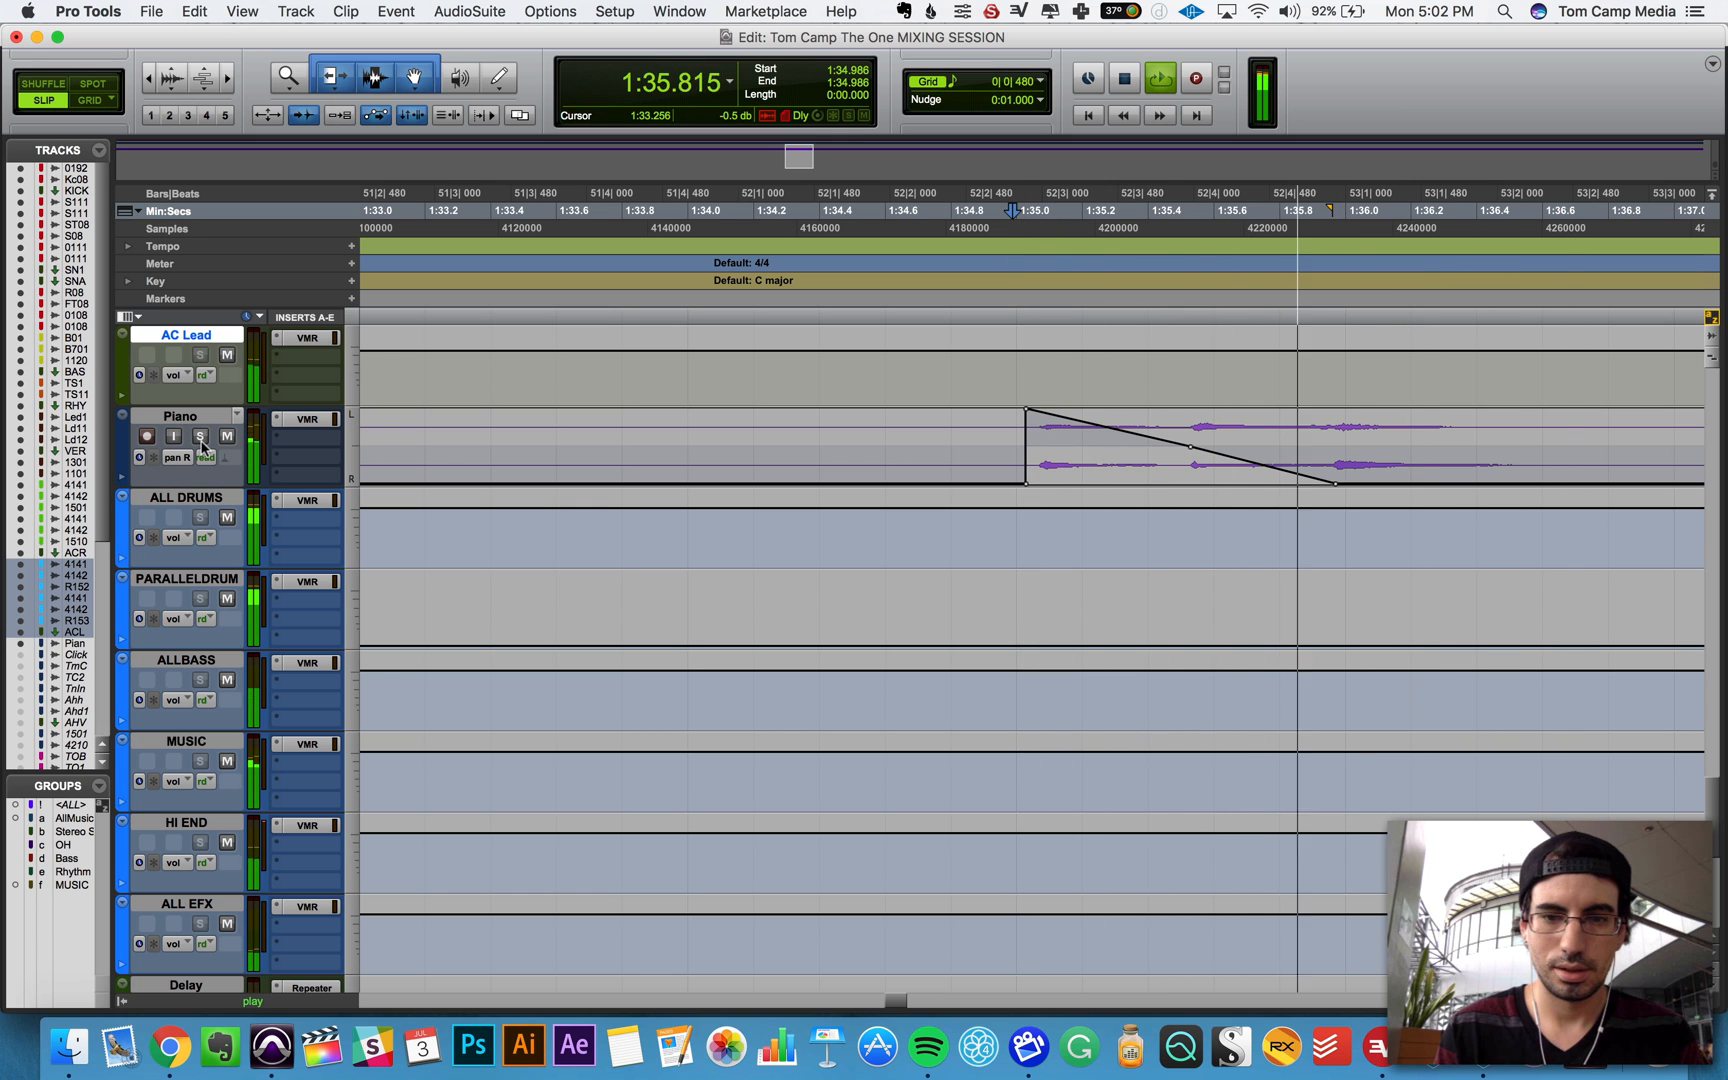
key("space")
left_click(951, 255)
key("space")
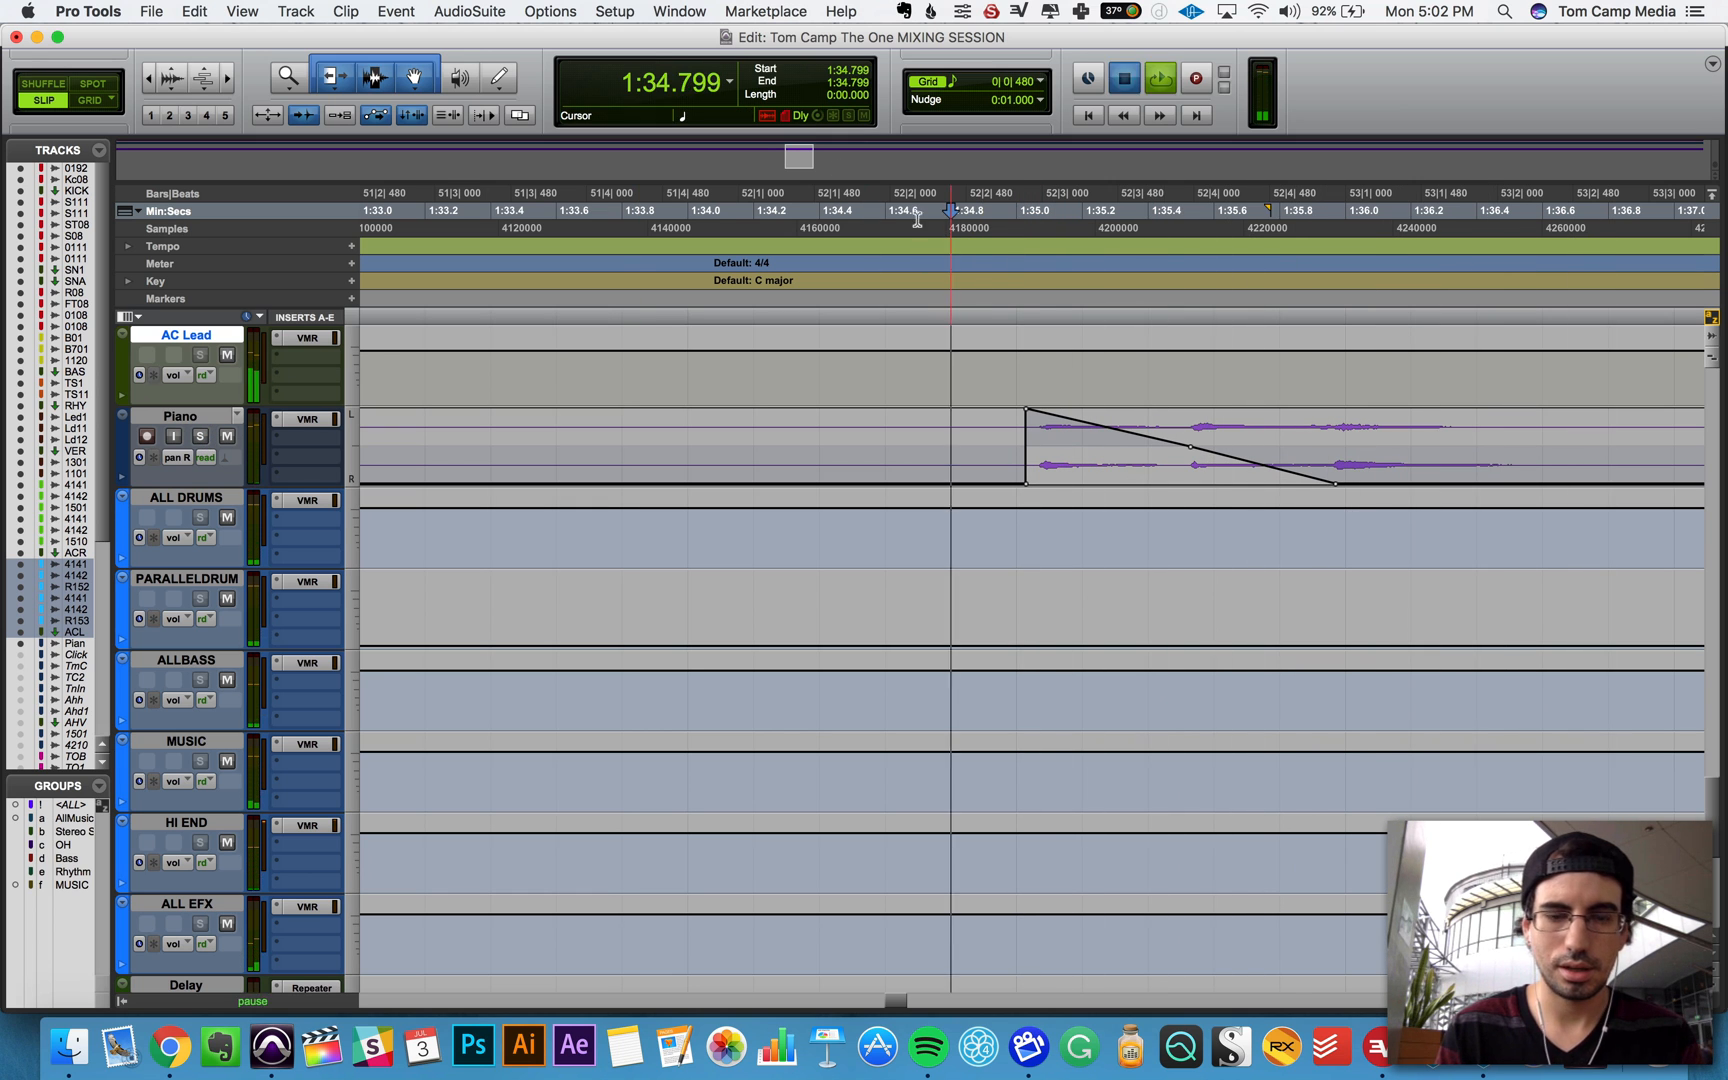
key("super+bracketleft")
key("super+bracketleft")
key("super+bracketleft")
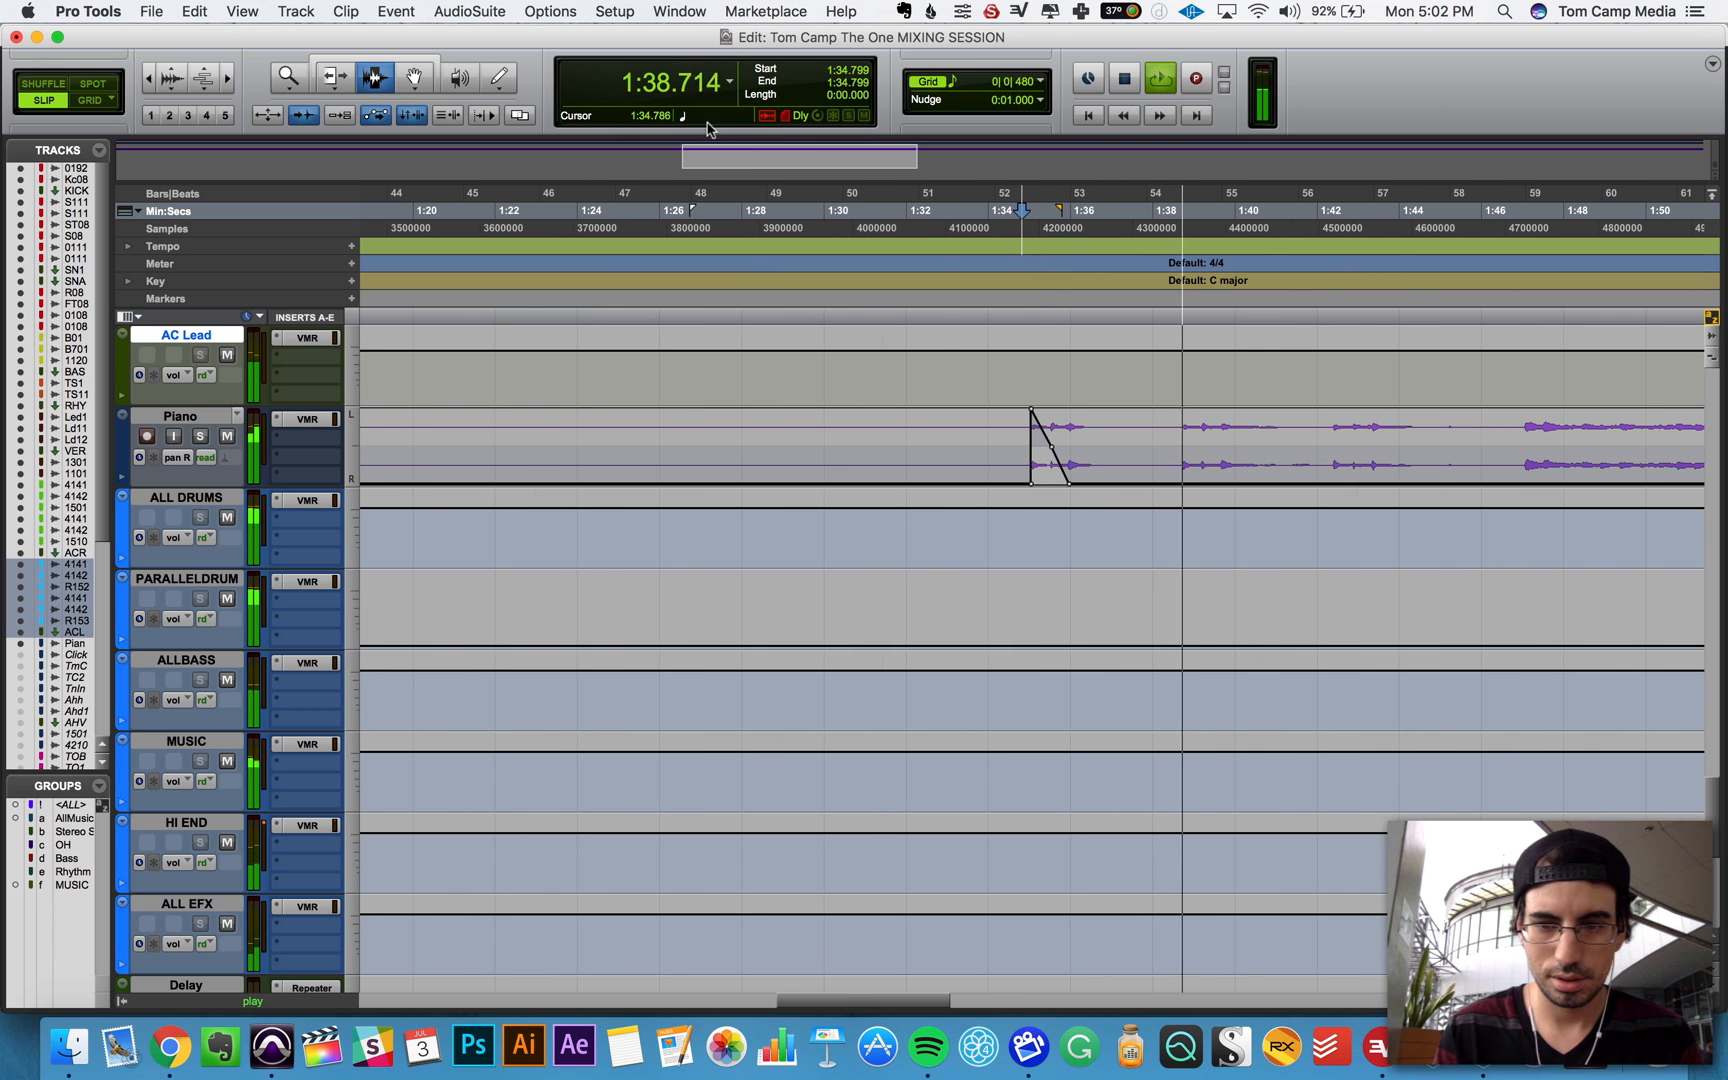
key("space")
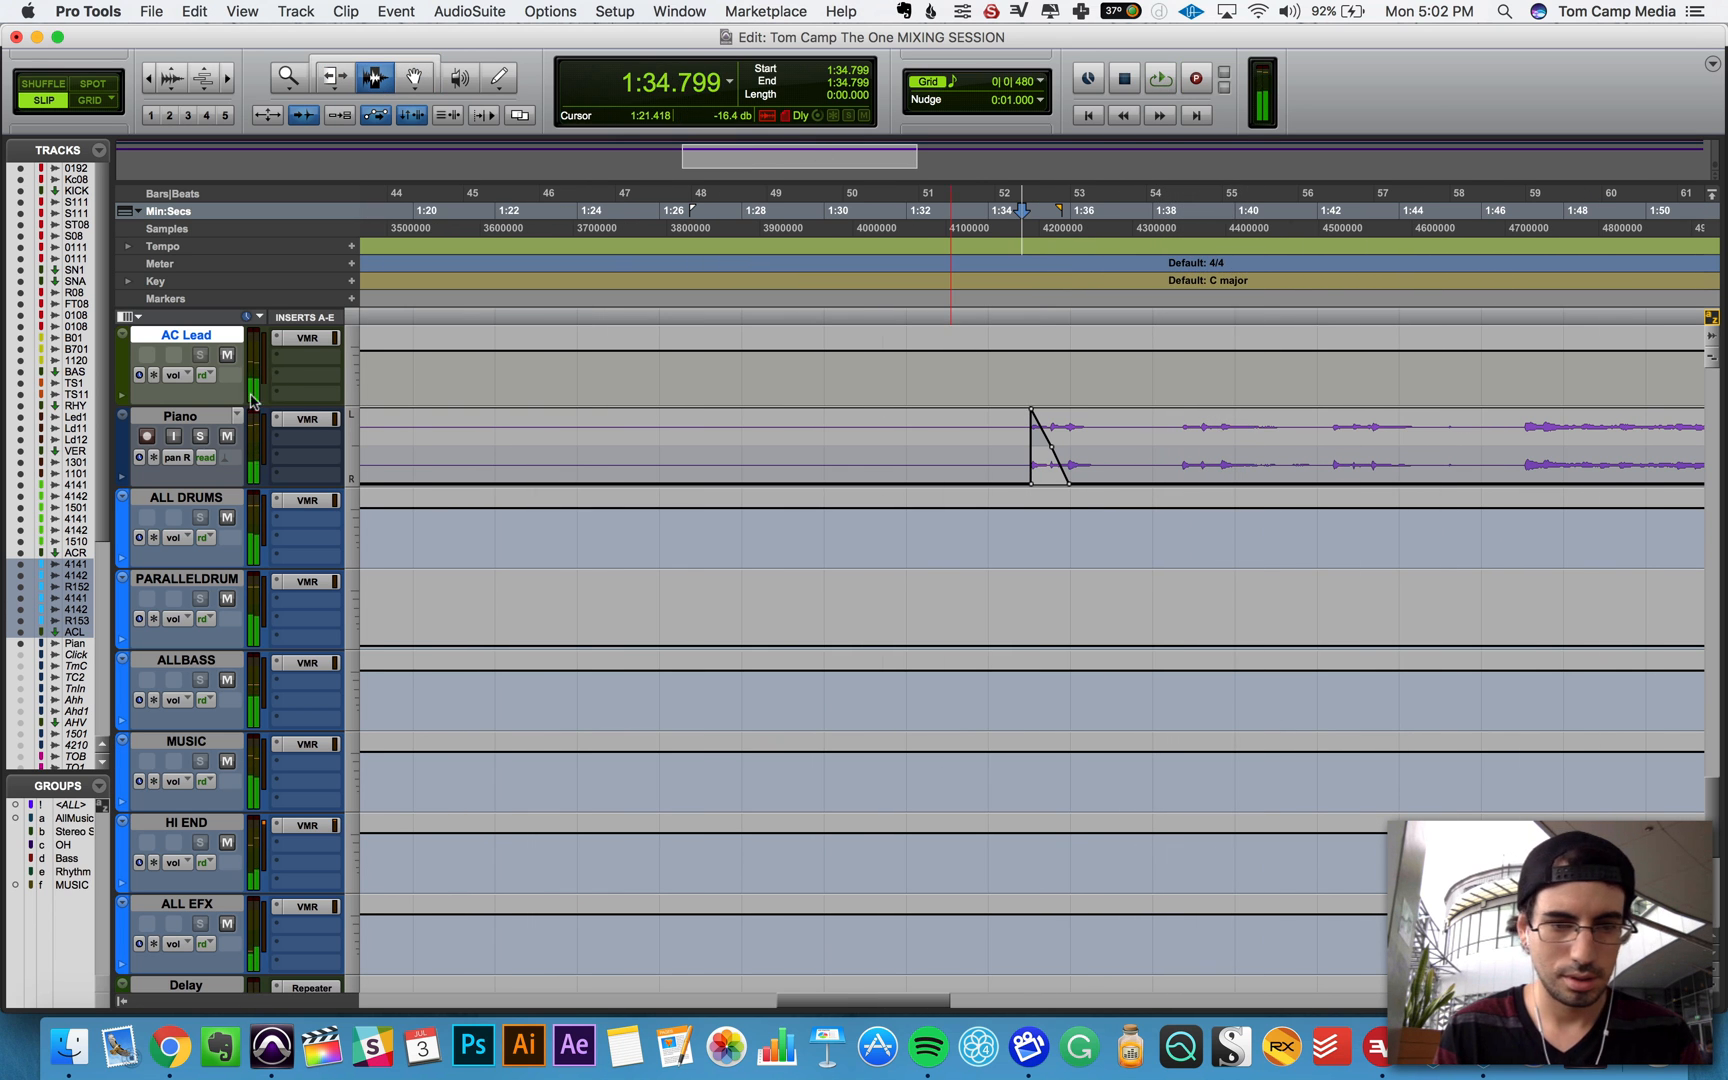
Step: Play the full mix from 1:34.708 to hear the stepped panning on the Piano's three opening phrases
left_click(188, 462)
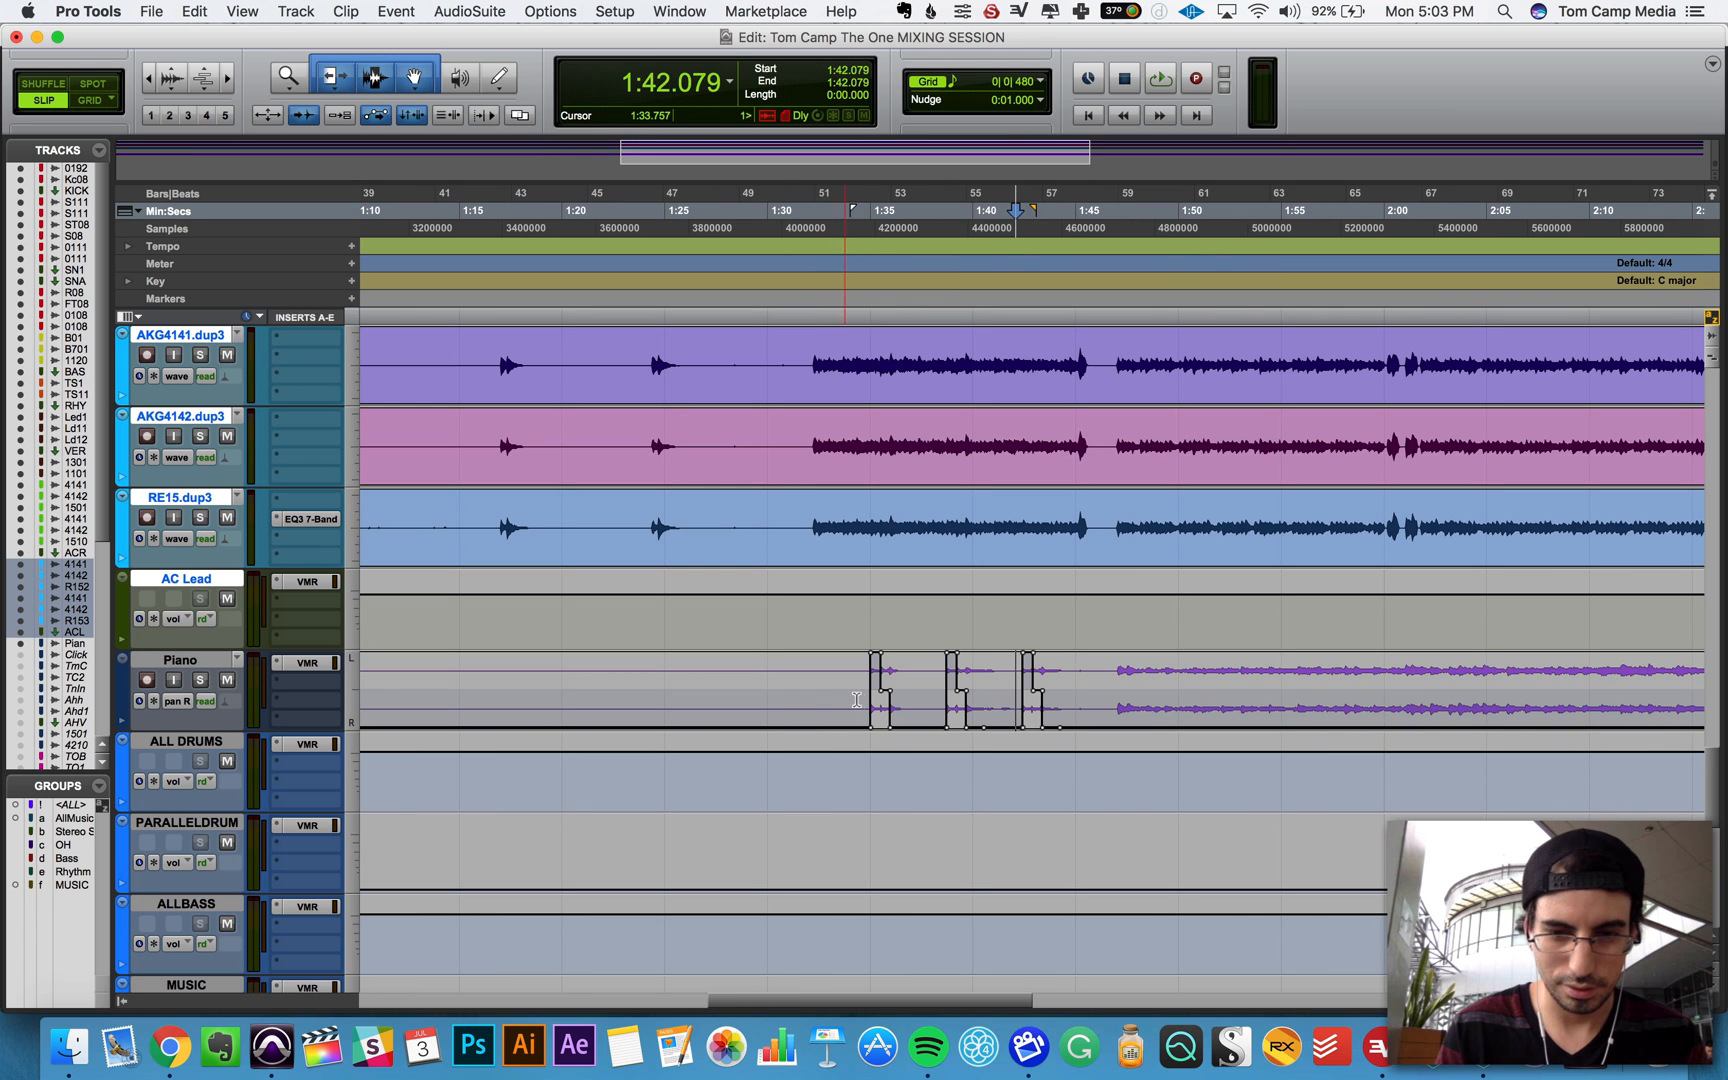
left_click(865, 696)
key("space")
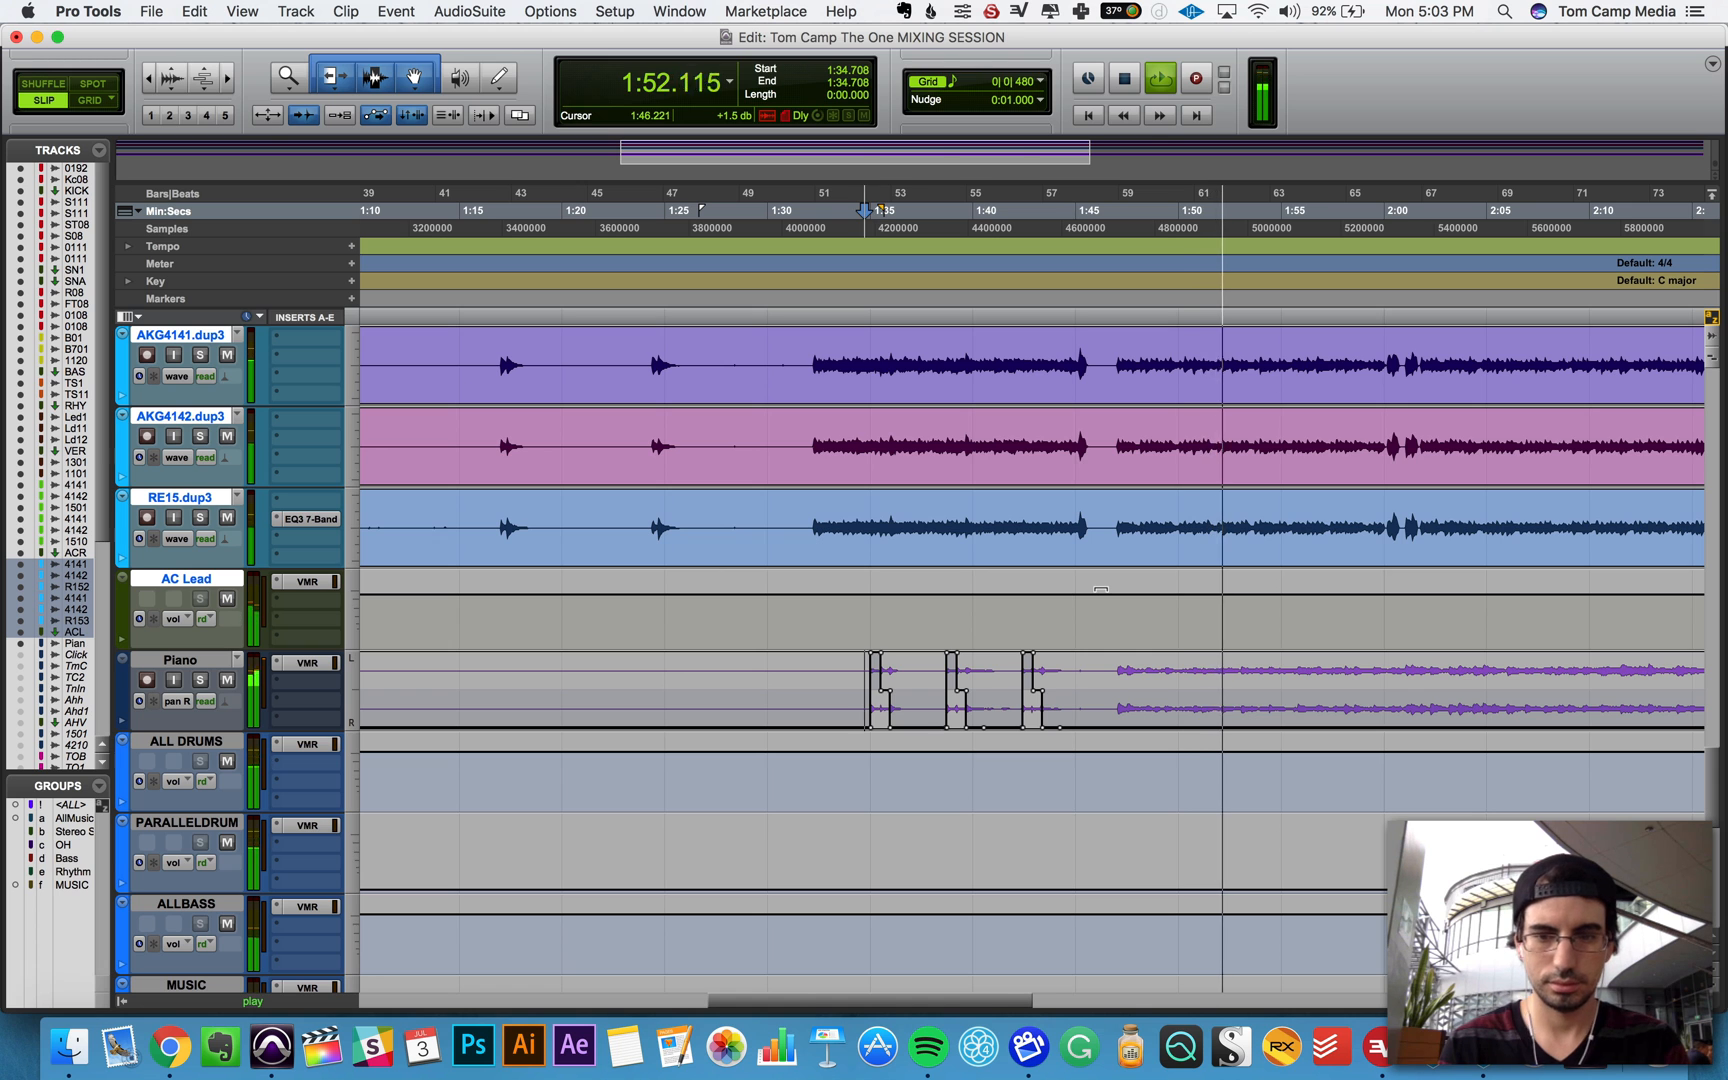
Step: Switch to the Mix window and insert the stereo FG-X Virtual Mastering Console on the Master 1 track's first insert slot
key("super+equal")
scroll(1118, 545, "right", 5)
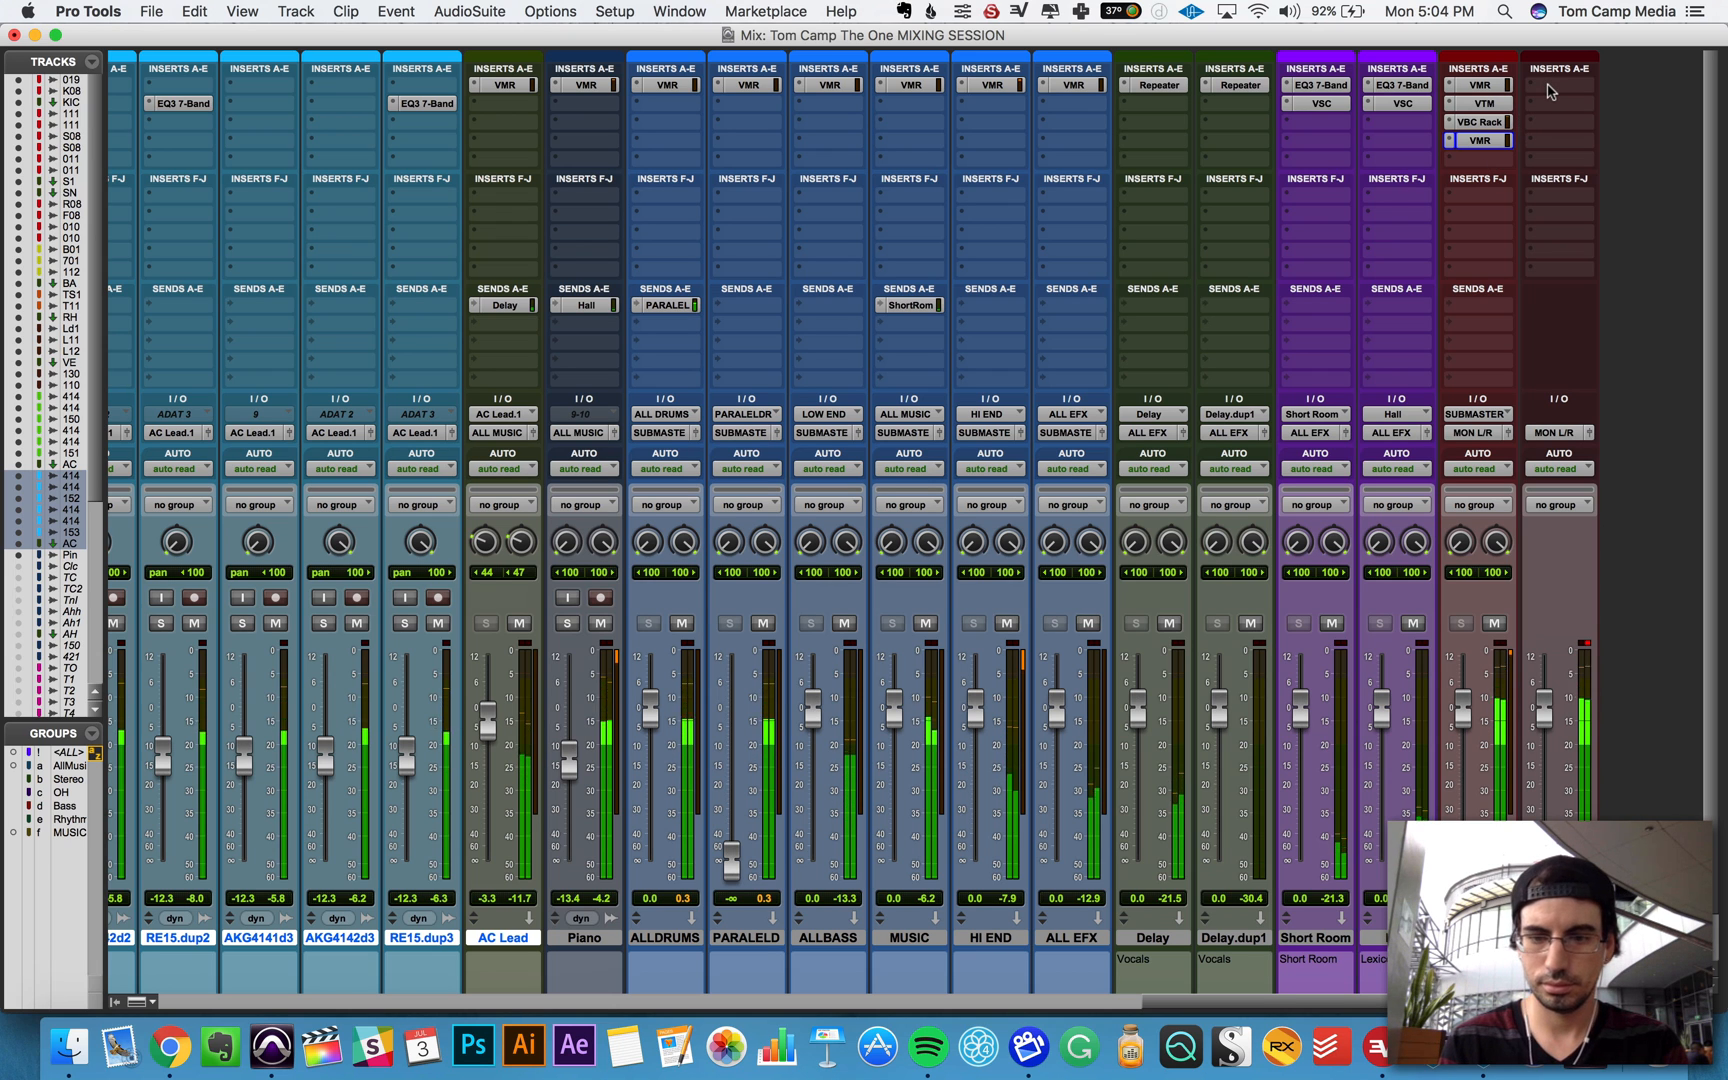
left_click(1552, 88)
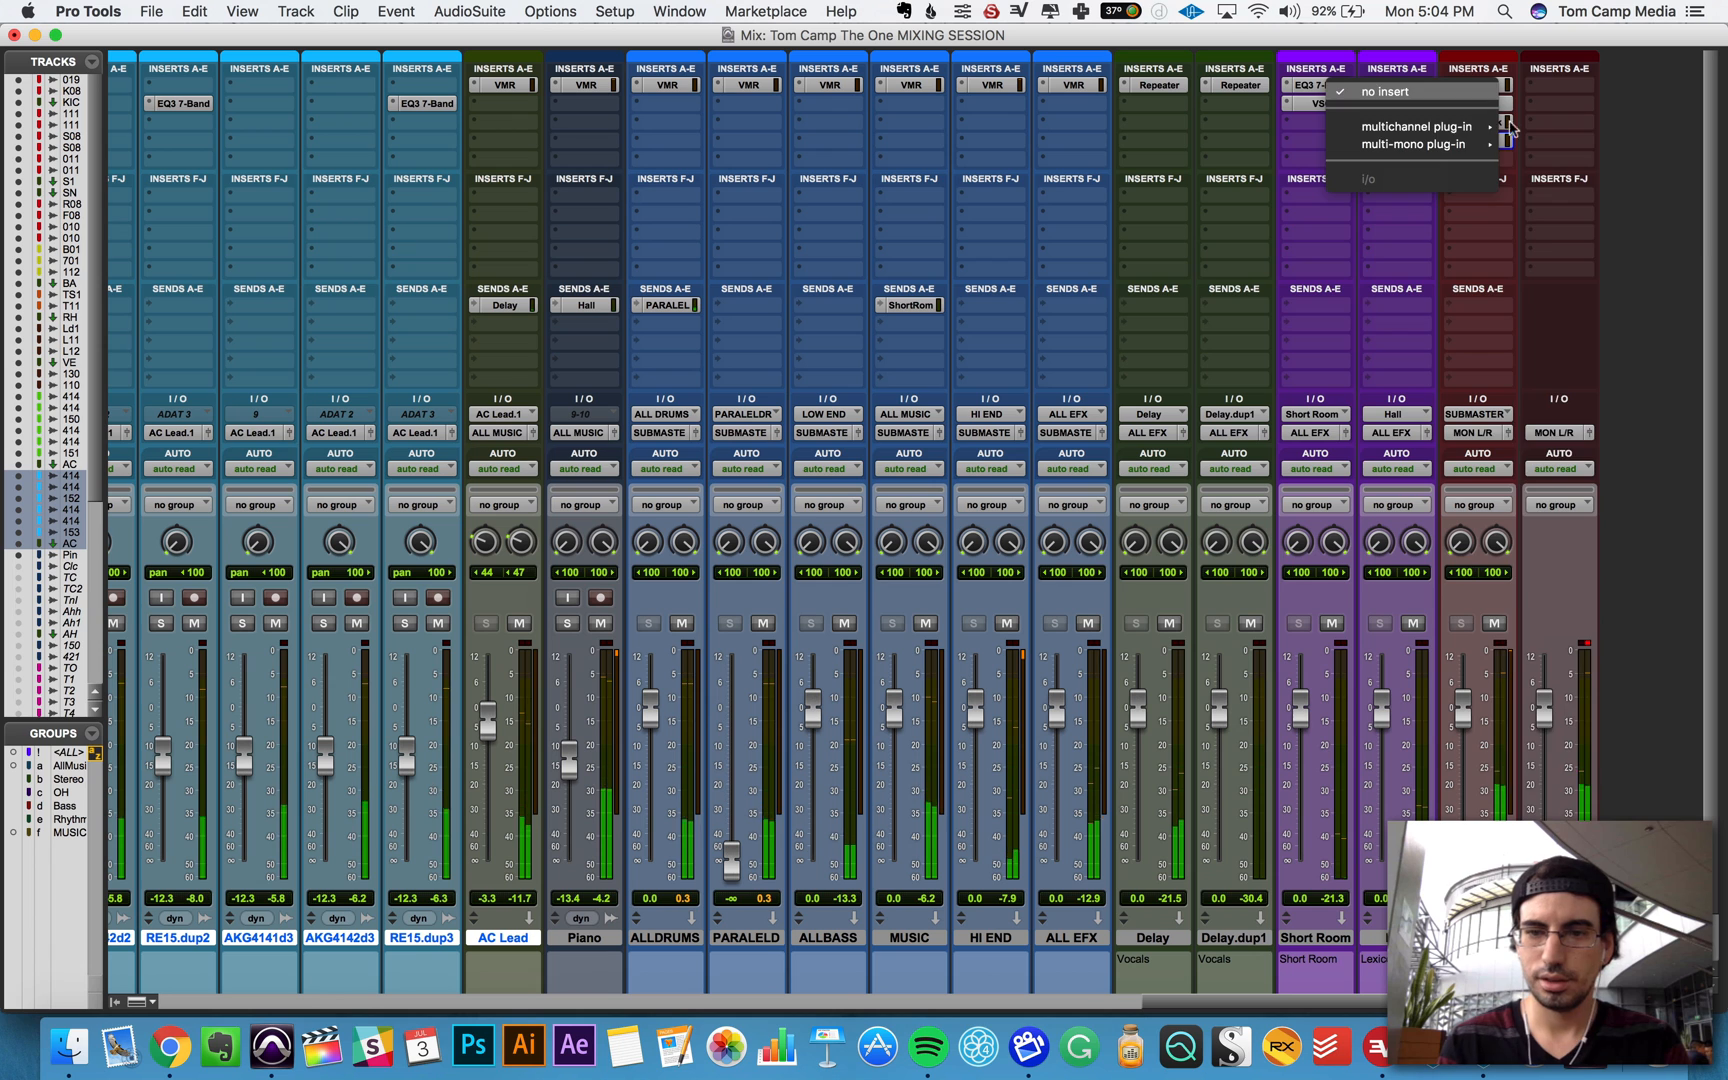
mouse_move(1420, 126)
mouse_move(1638, 157)
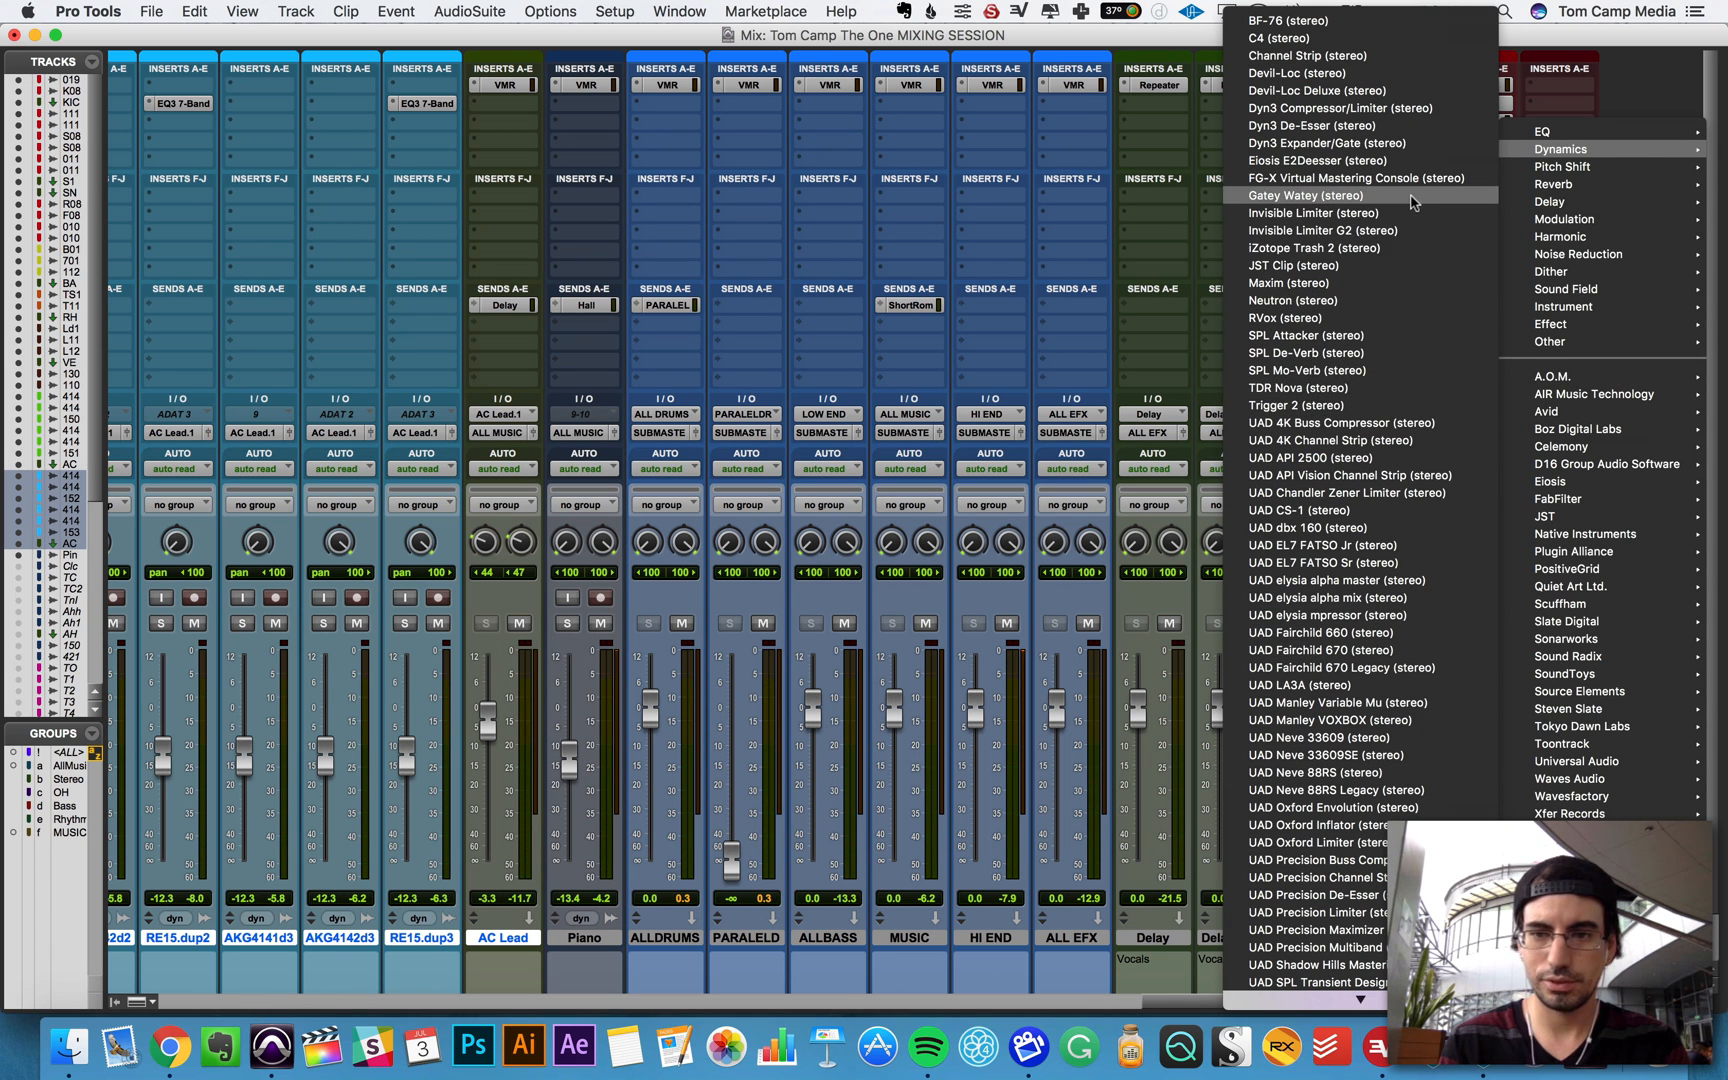
left_click(1413, 178)
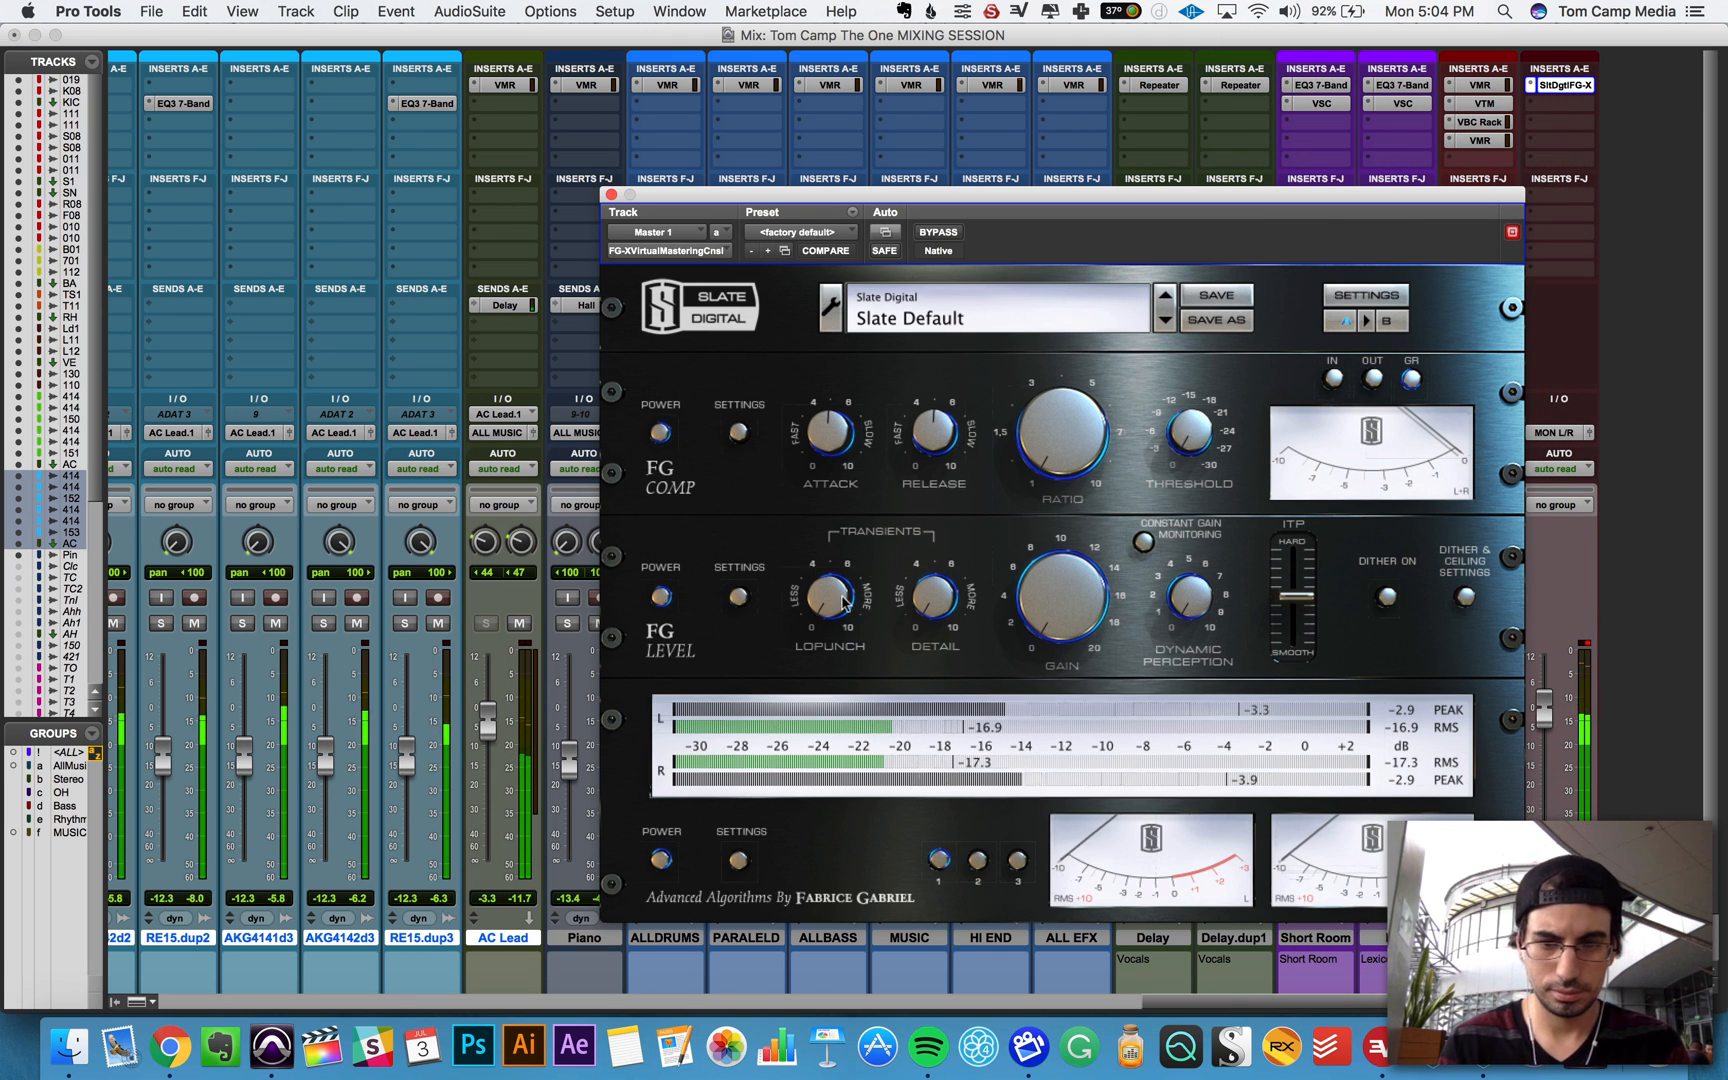
Step: Raise the FG-X's LoPunch transient amount slightly and enable constant gain monitoring
left_click_drag(834, 595, 868, 529)
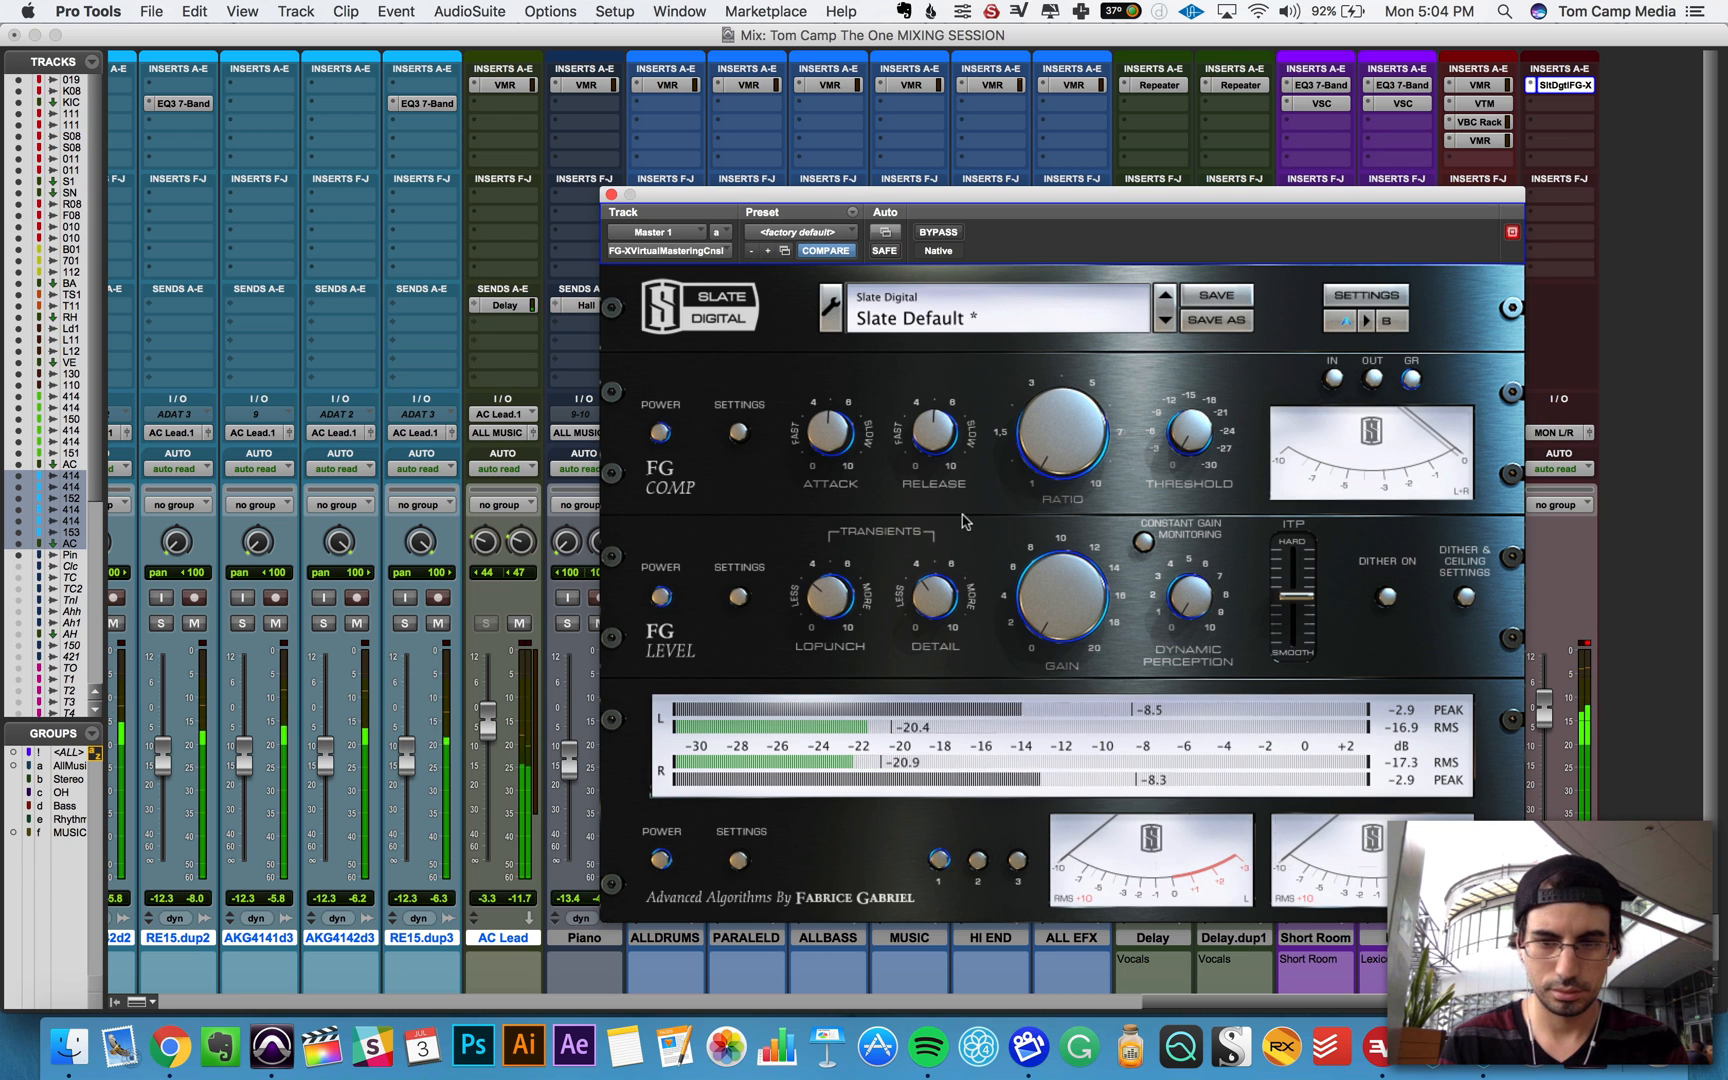
left_click(1144, 541)
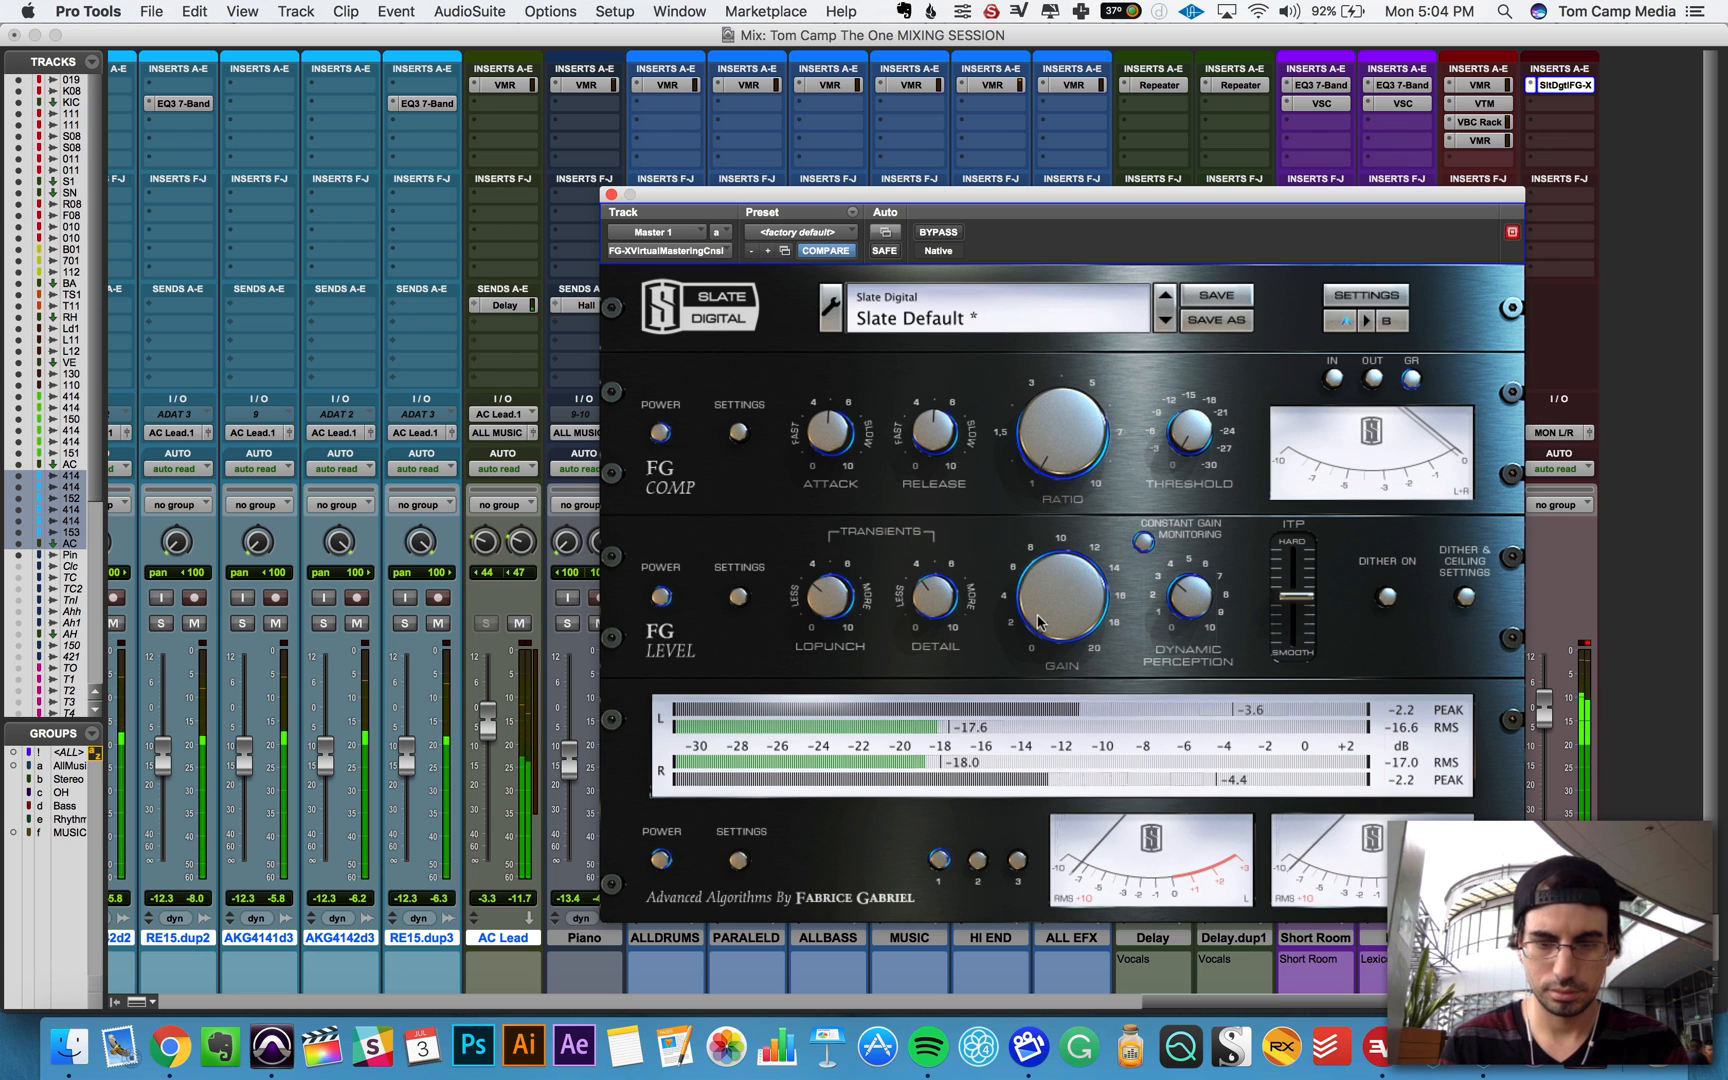
Step: Raise the FG-X's gain on Master 1, adjust the computer's volume while listening, and close the plug-in window
left_click_drag(1037, 616, 1042, 555)
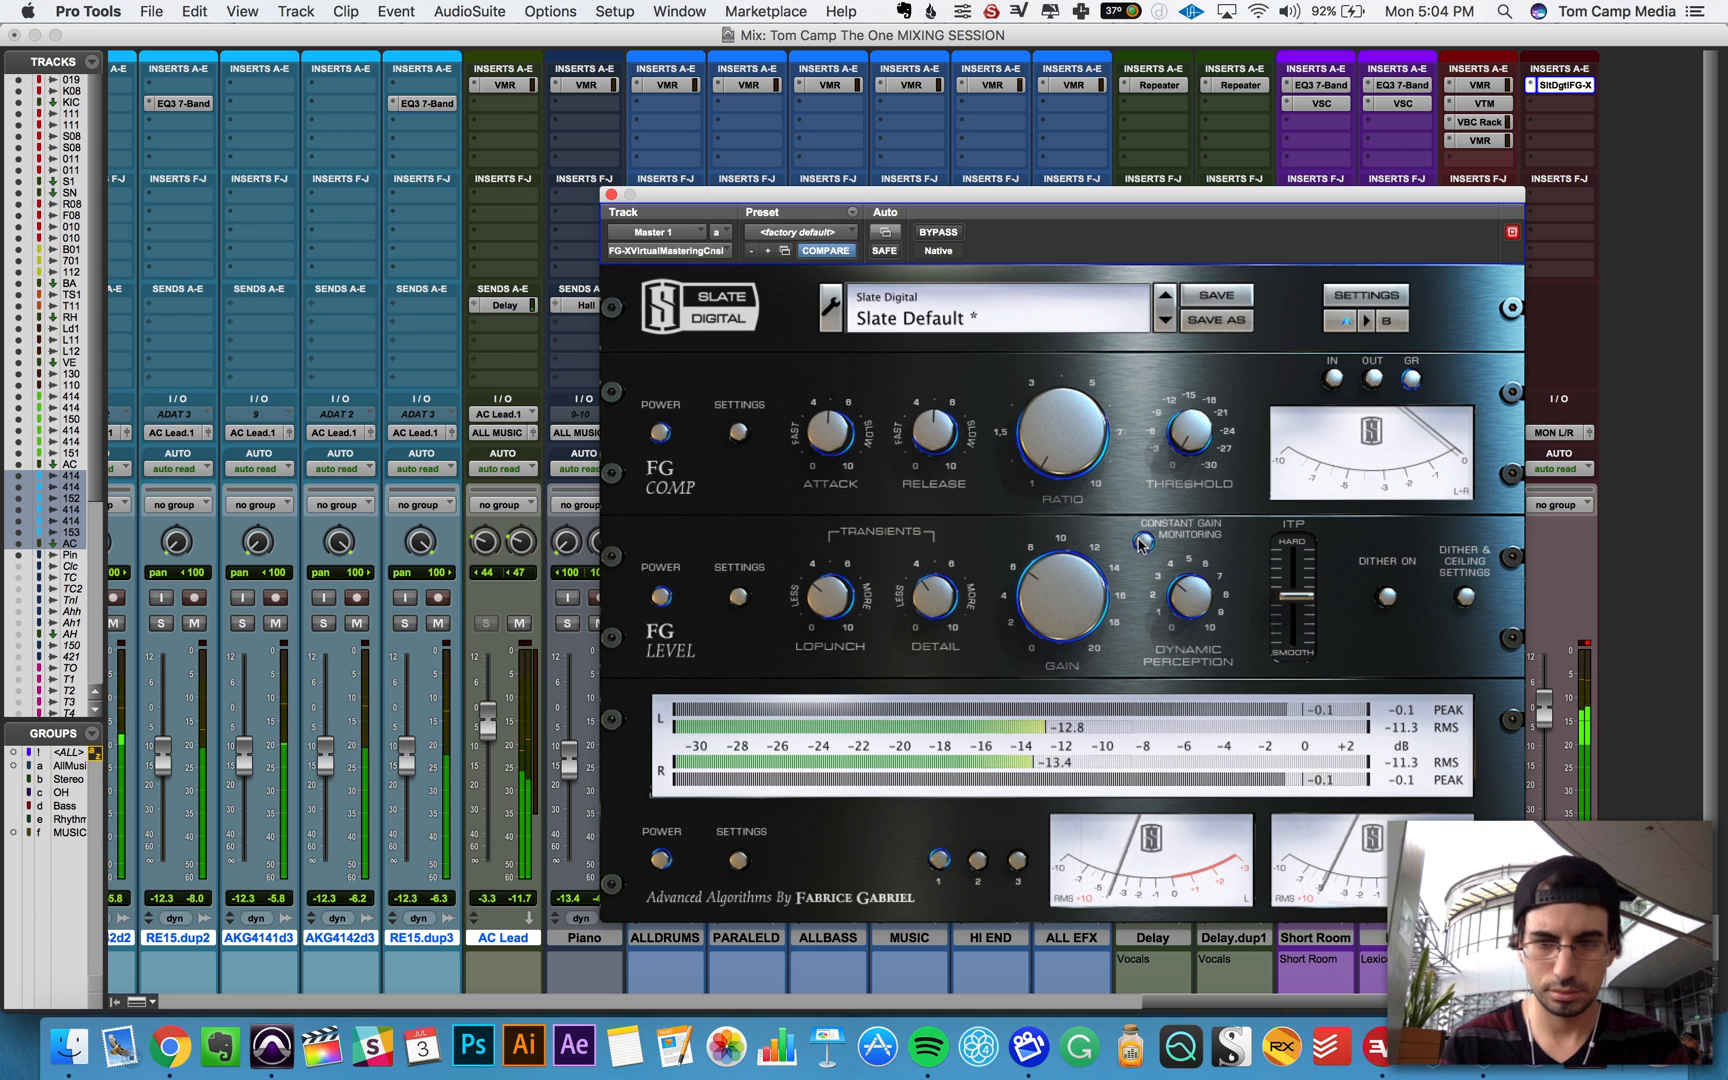
key("XF86AudioLowerVolume")
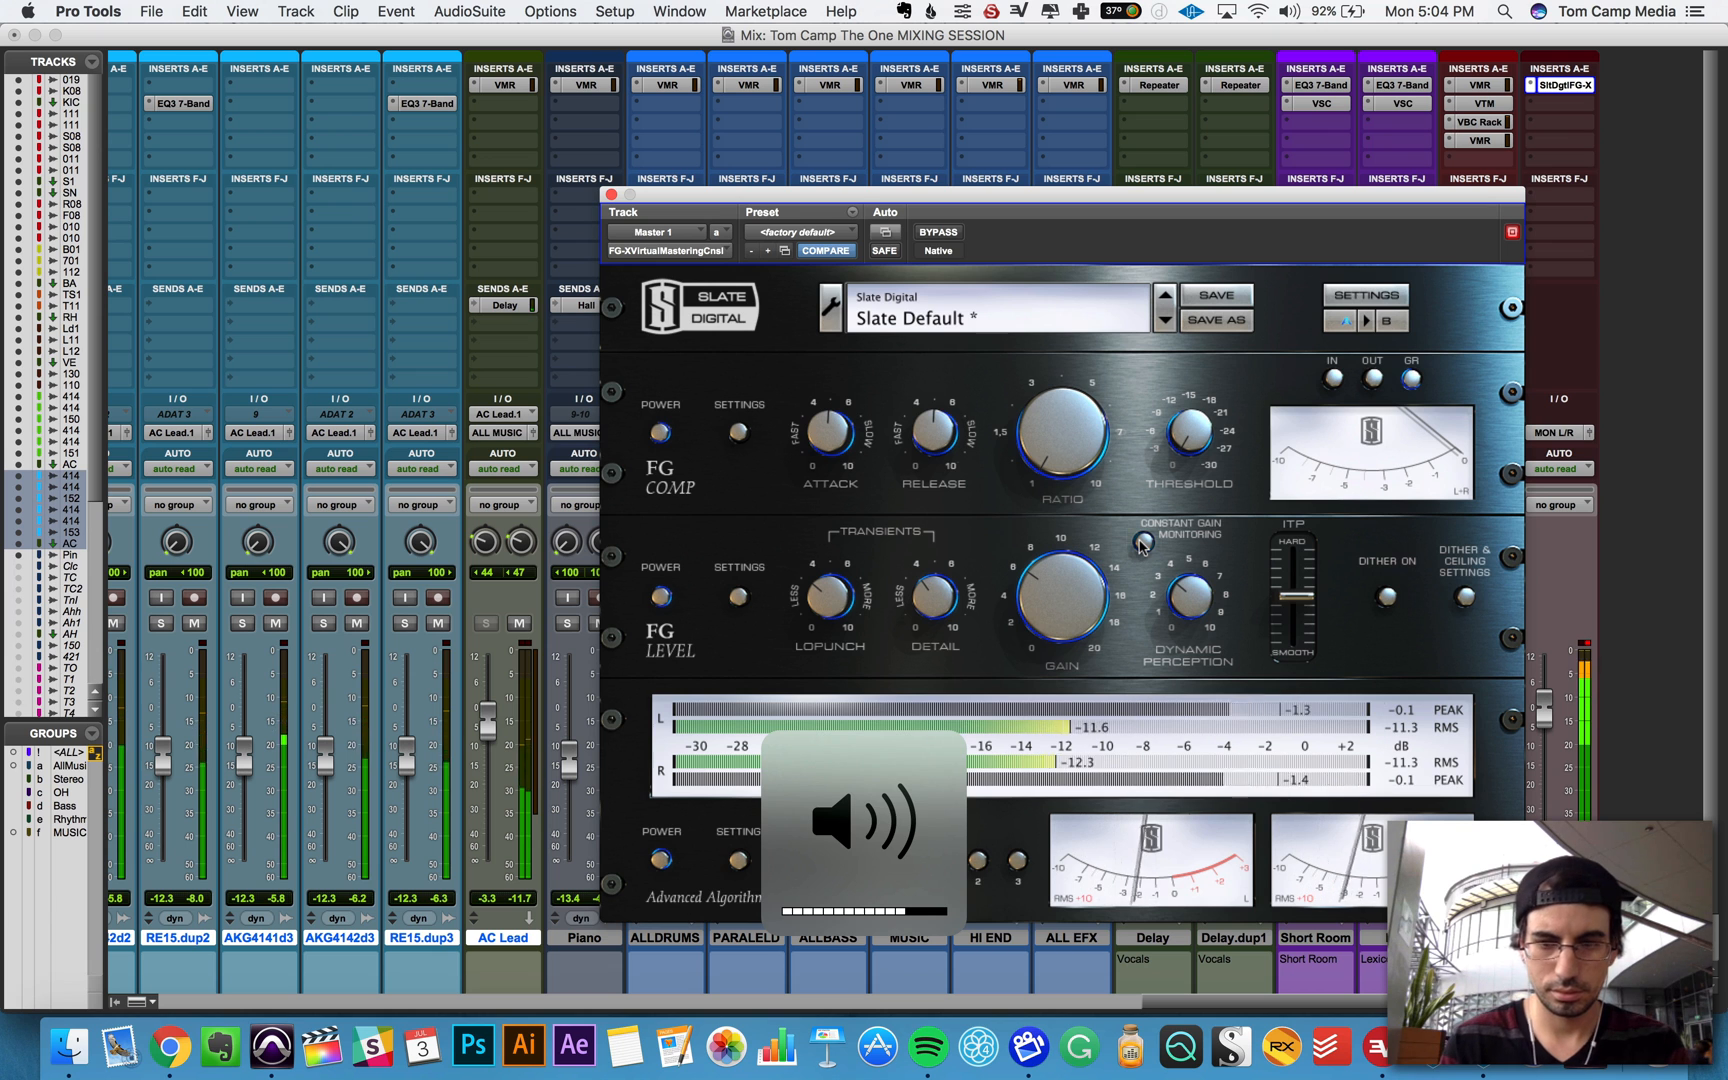
key("XF86AudioRaiseVolume")
key("XF86AudioRaiseVolume")
key("XF86AudioRaiseVolume")
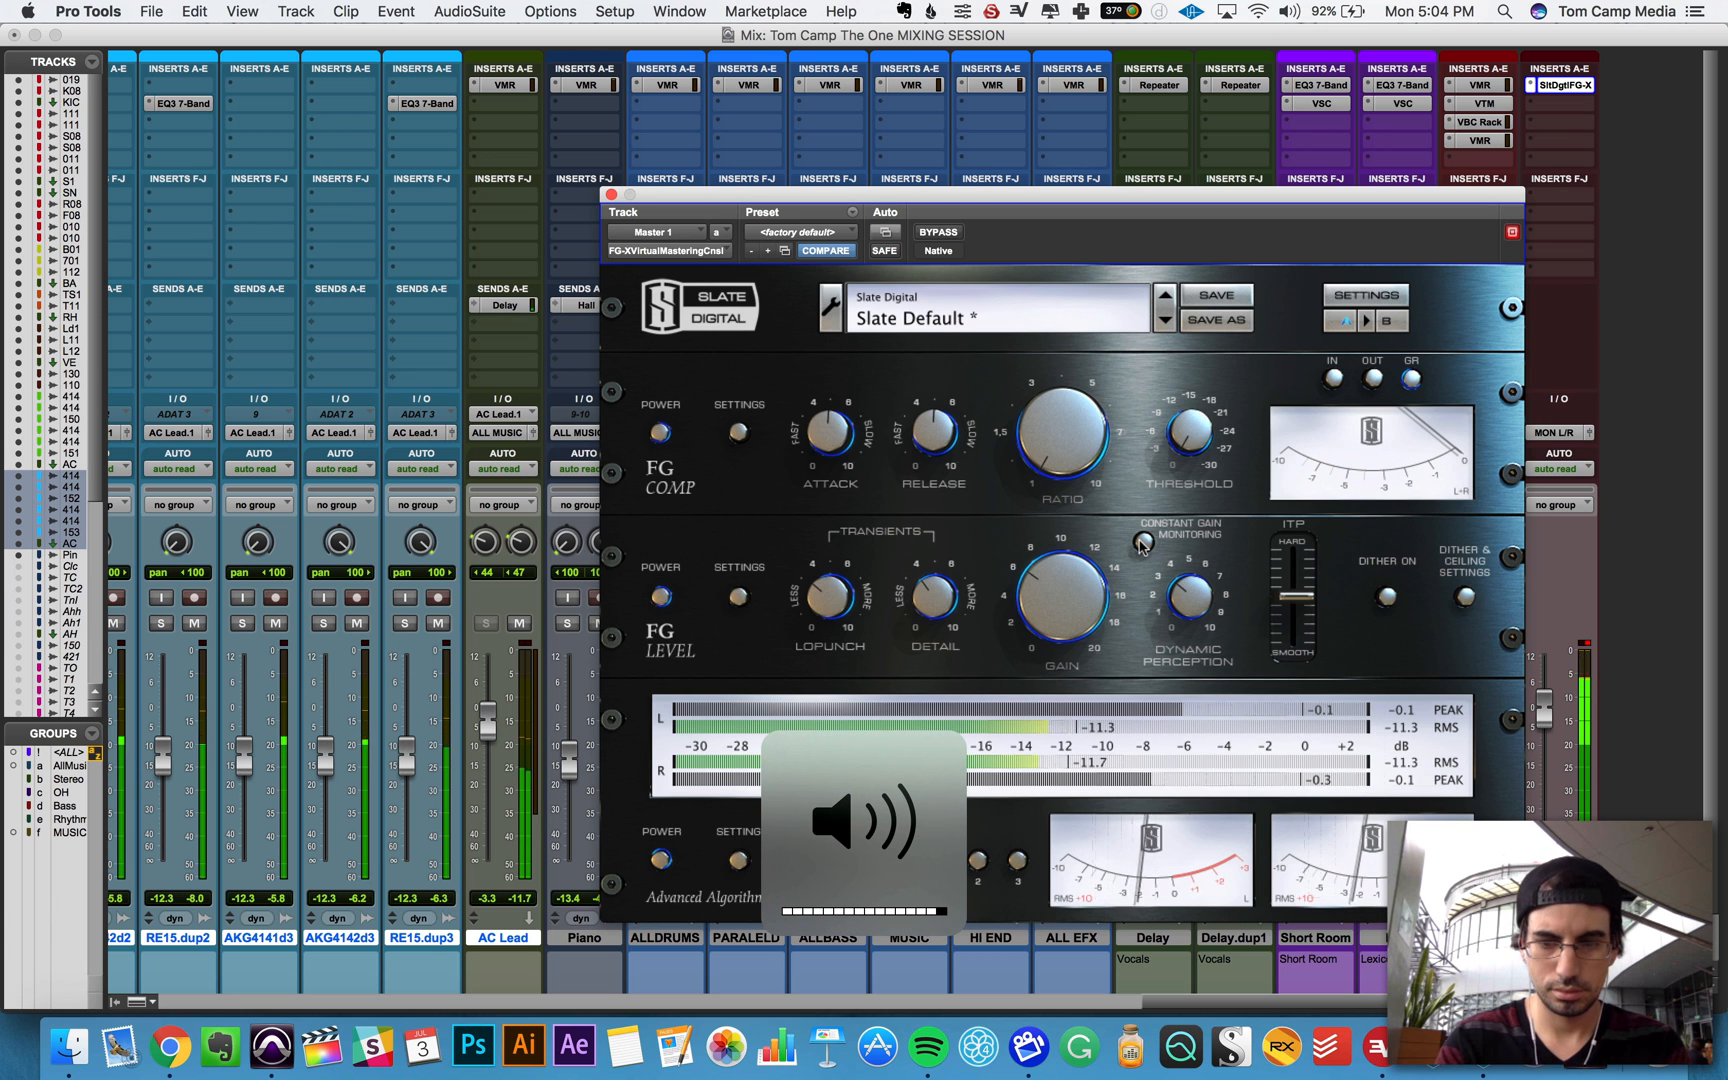
left_click(612, 196)
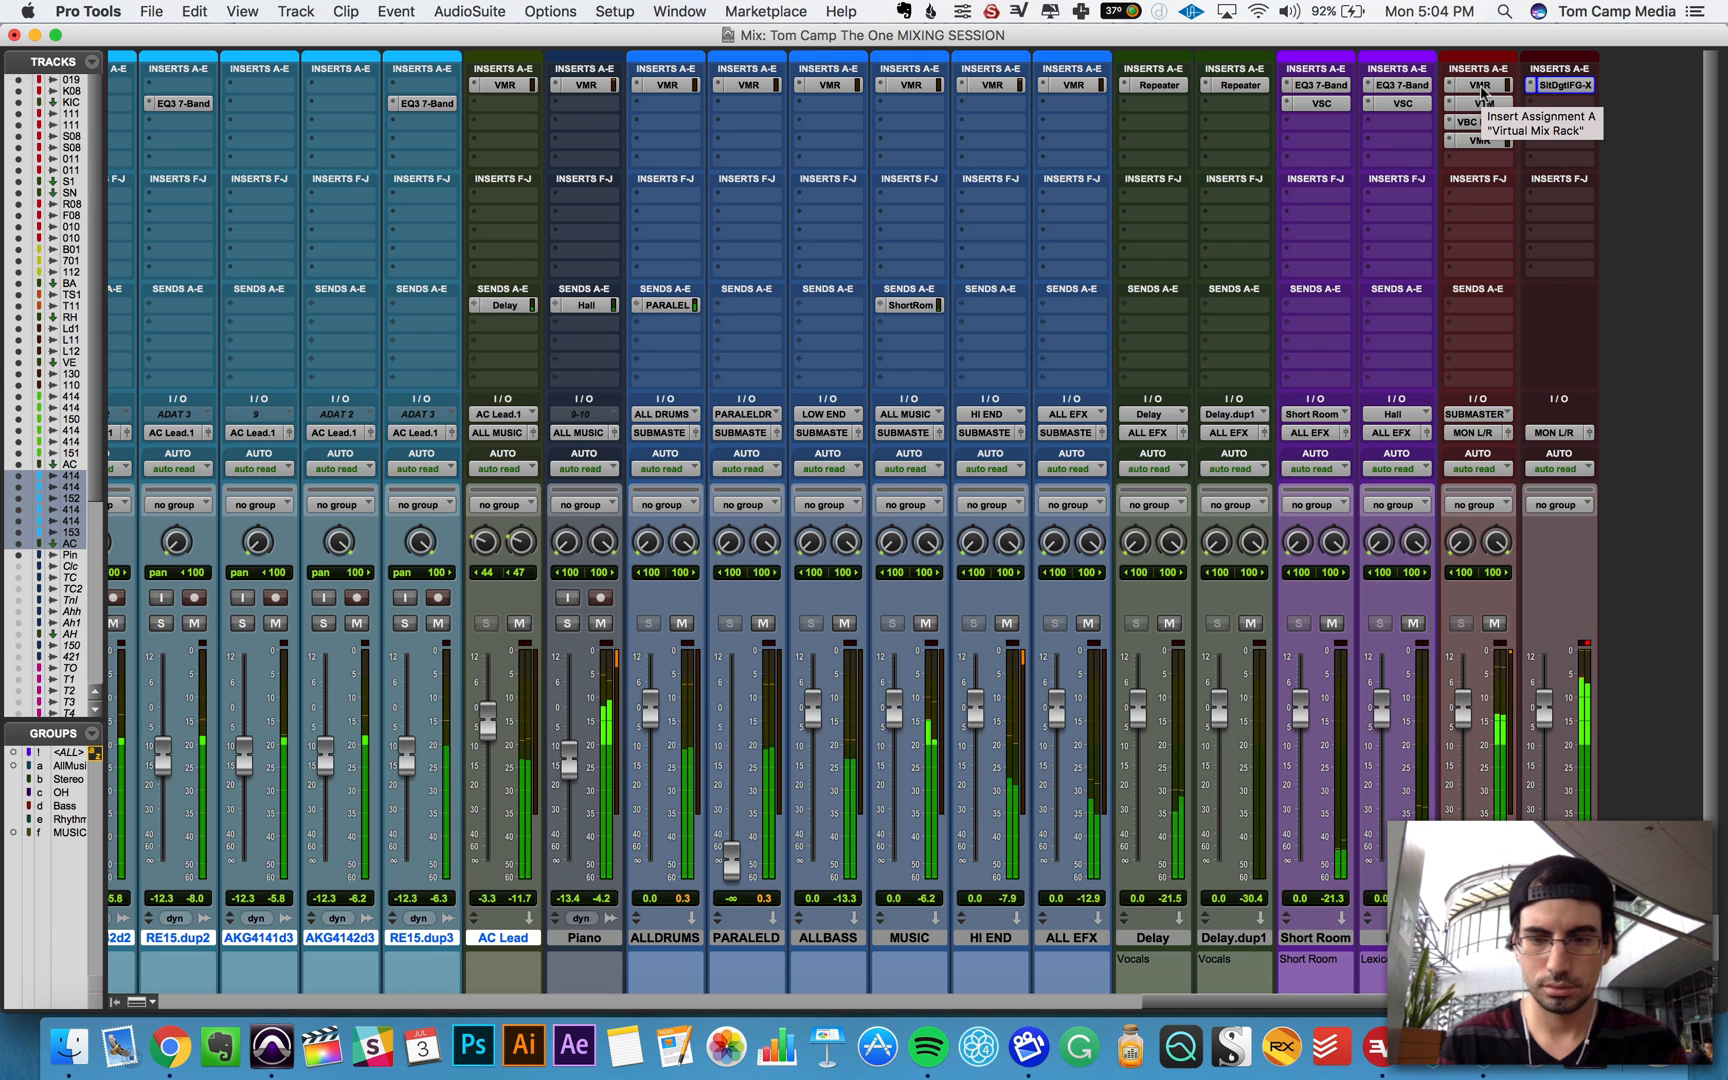
Step: Switch to the Edit window, move the playback start to 1:59.486 with the Selector tool, and play the mix
key("super+equal")
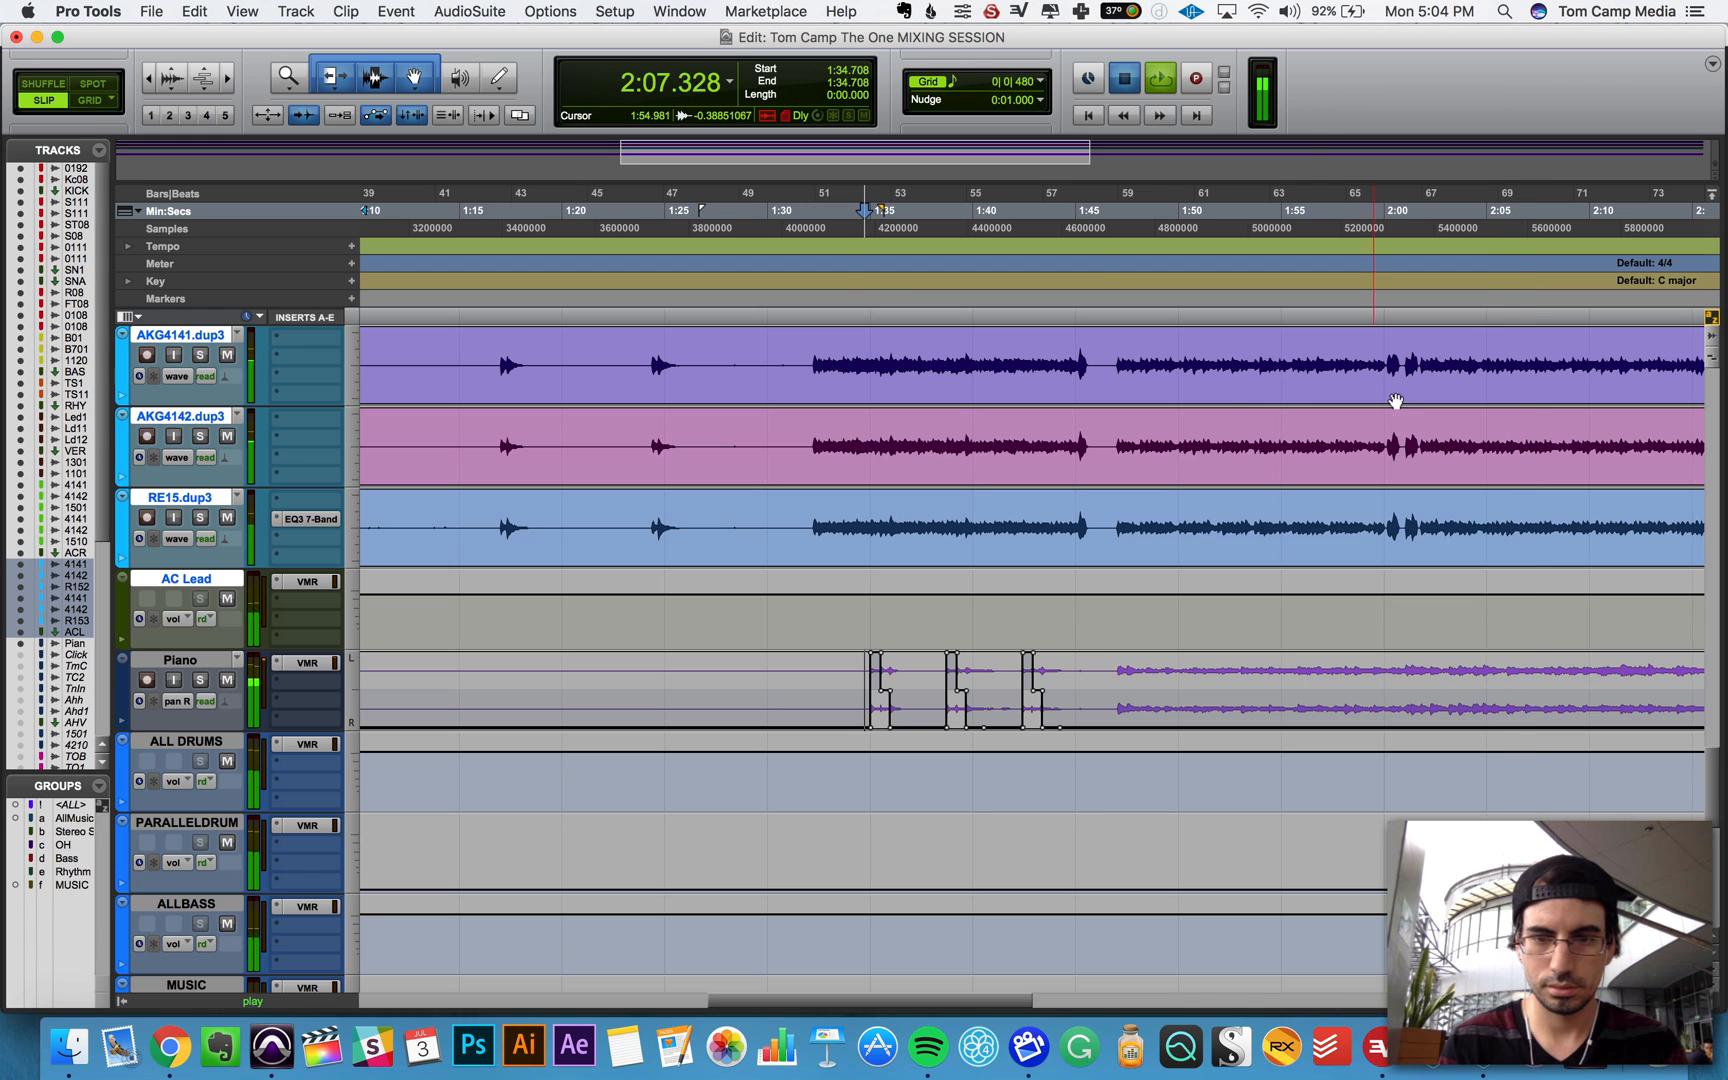
key("space")
left_click(385, 79)
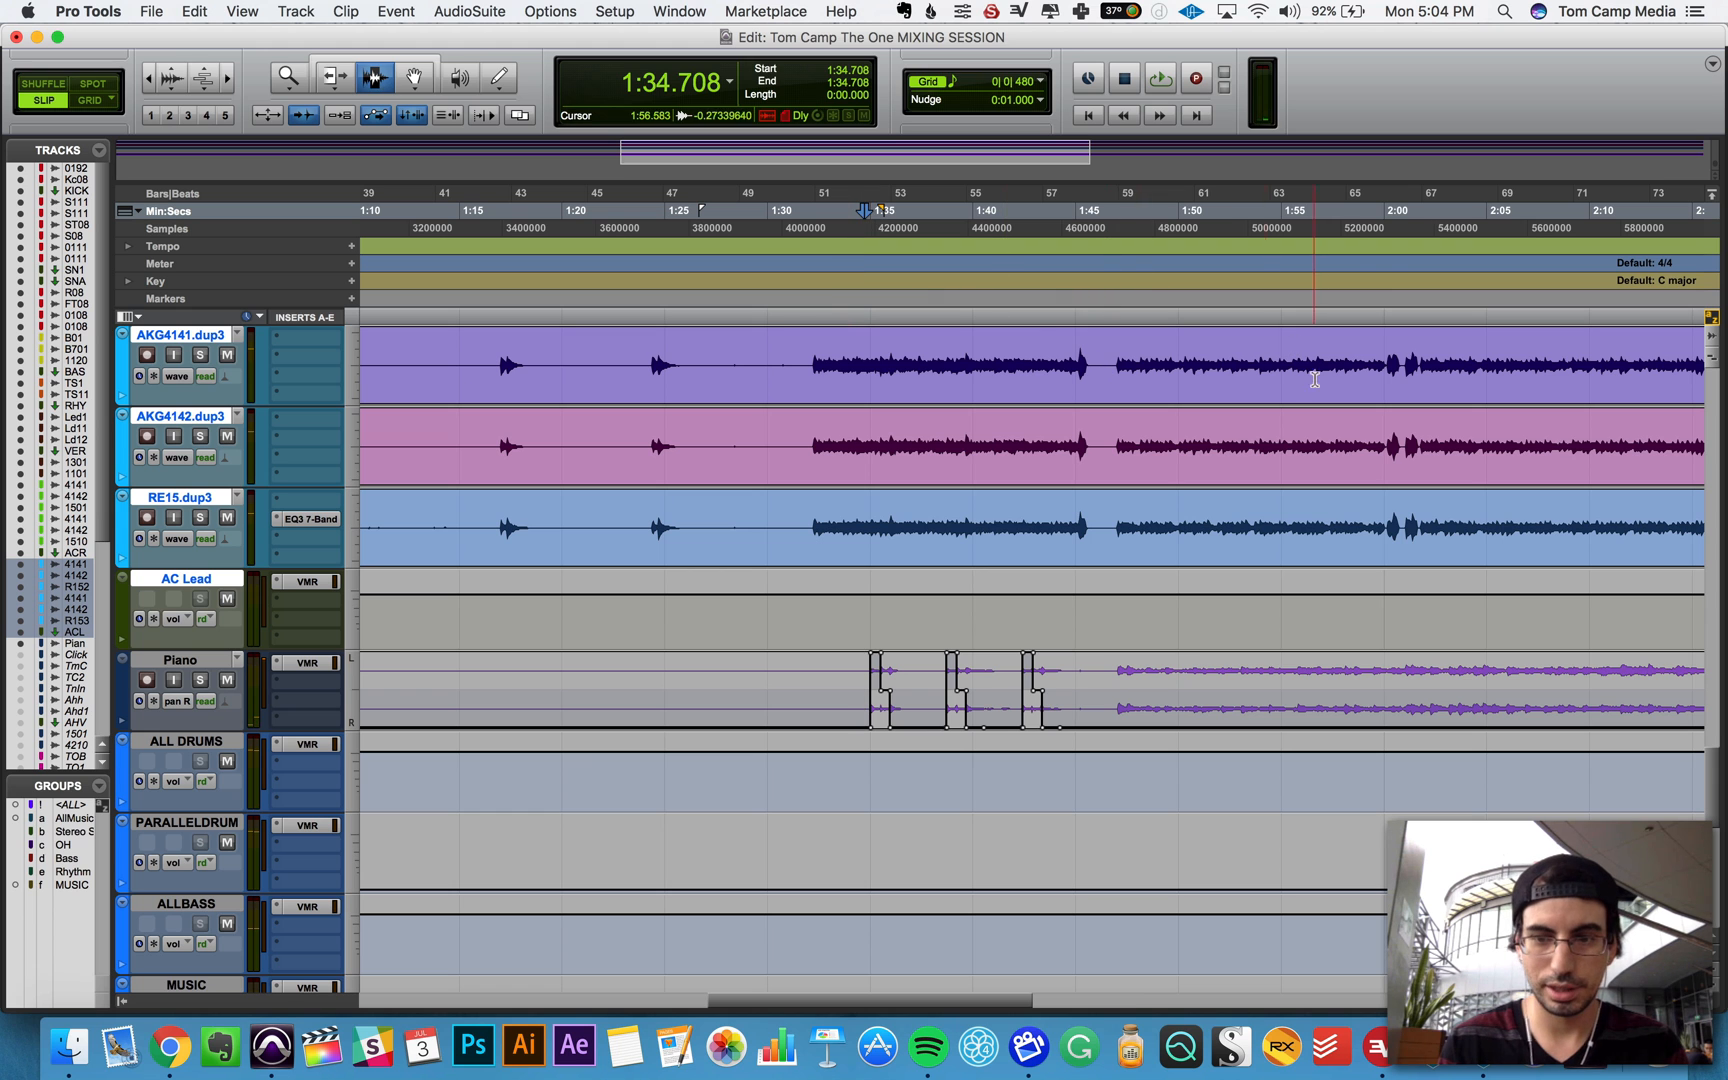
left_click(1385, 403)
key("space")
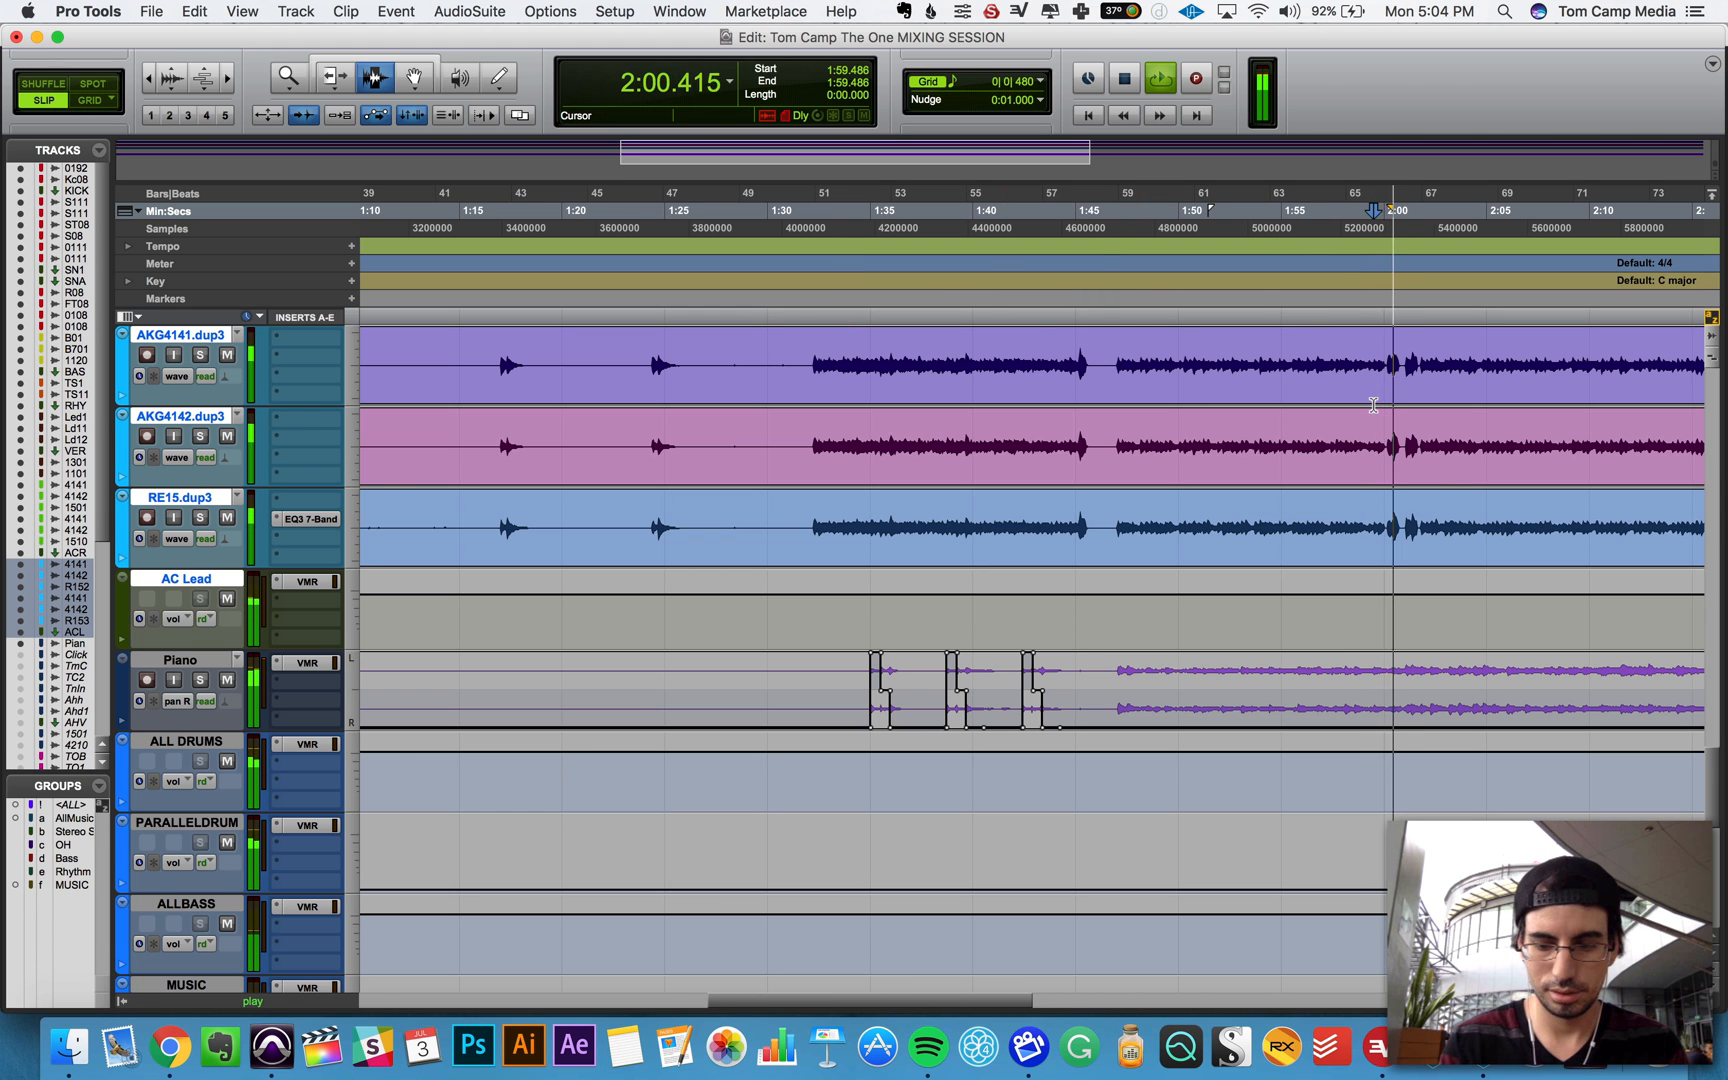
Step: Return to the Mix window and compare the mix with all plug-in inserts bypassed and re-enabled
key("super+equal")
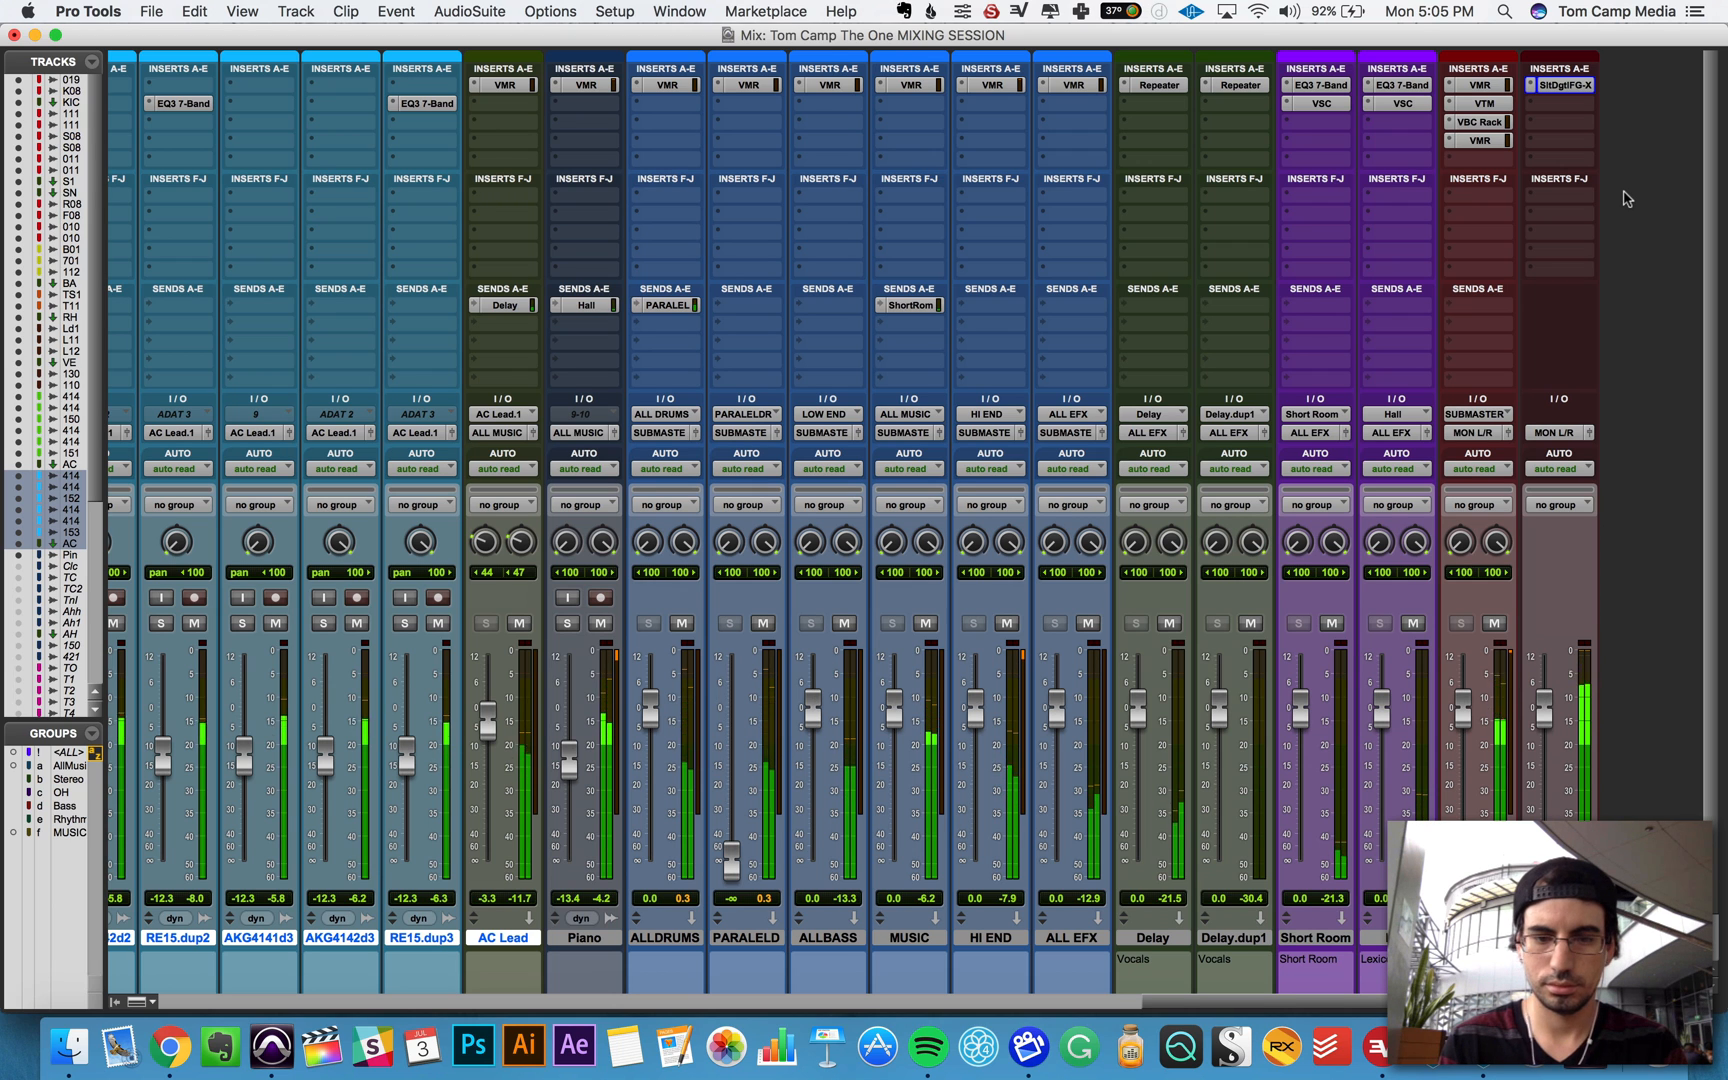
left_click(1571, 88, "alt+super")
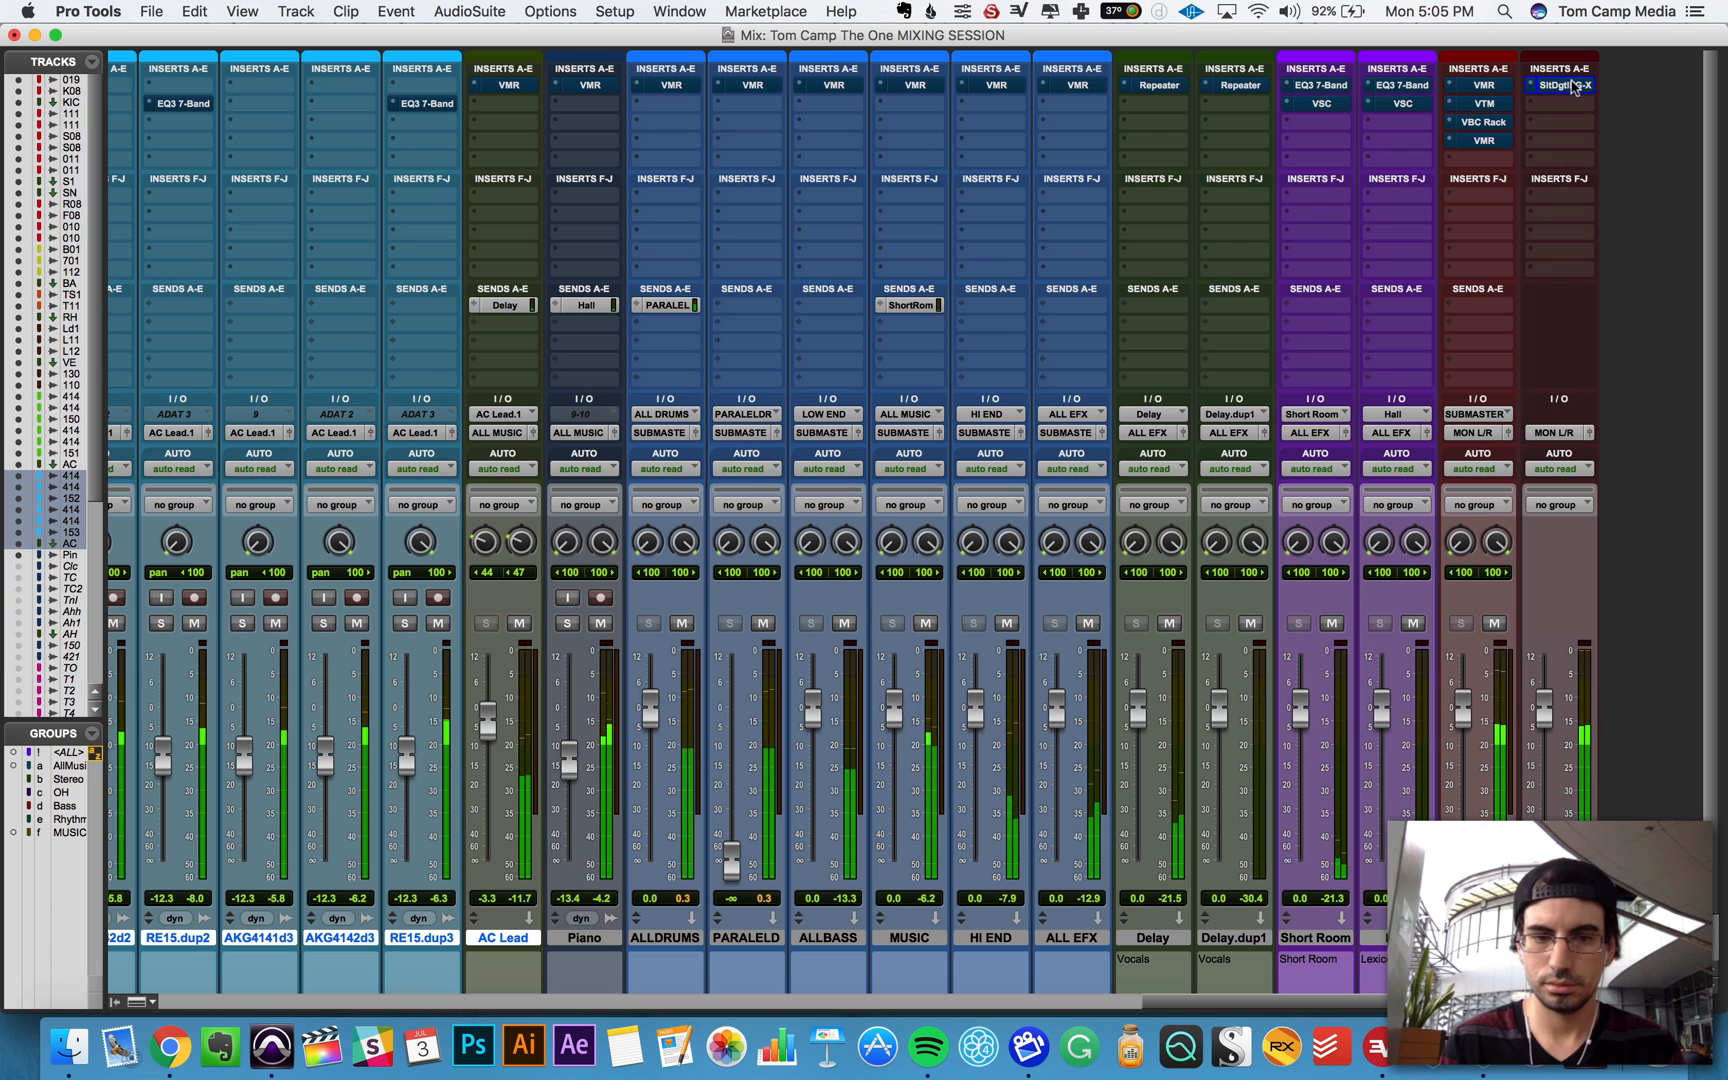
left_click(1573, 87, "alt+super")
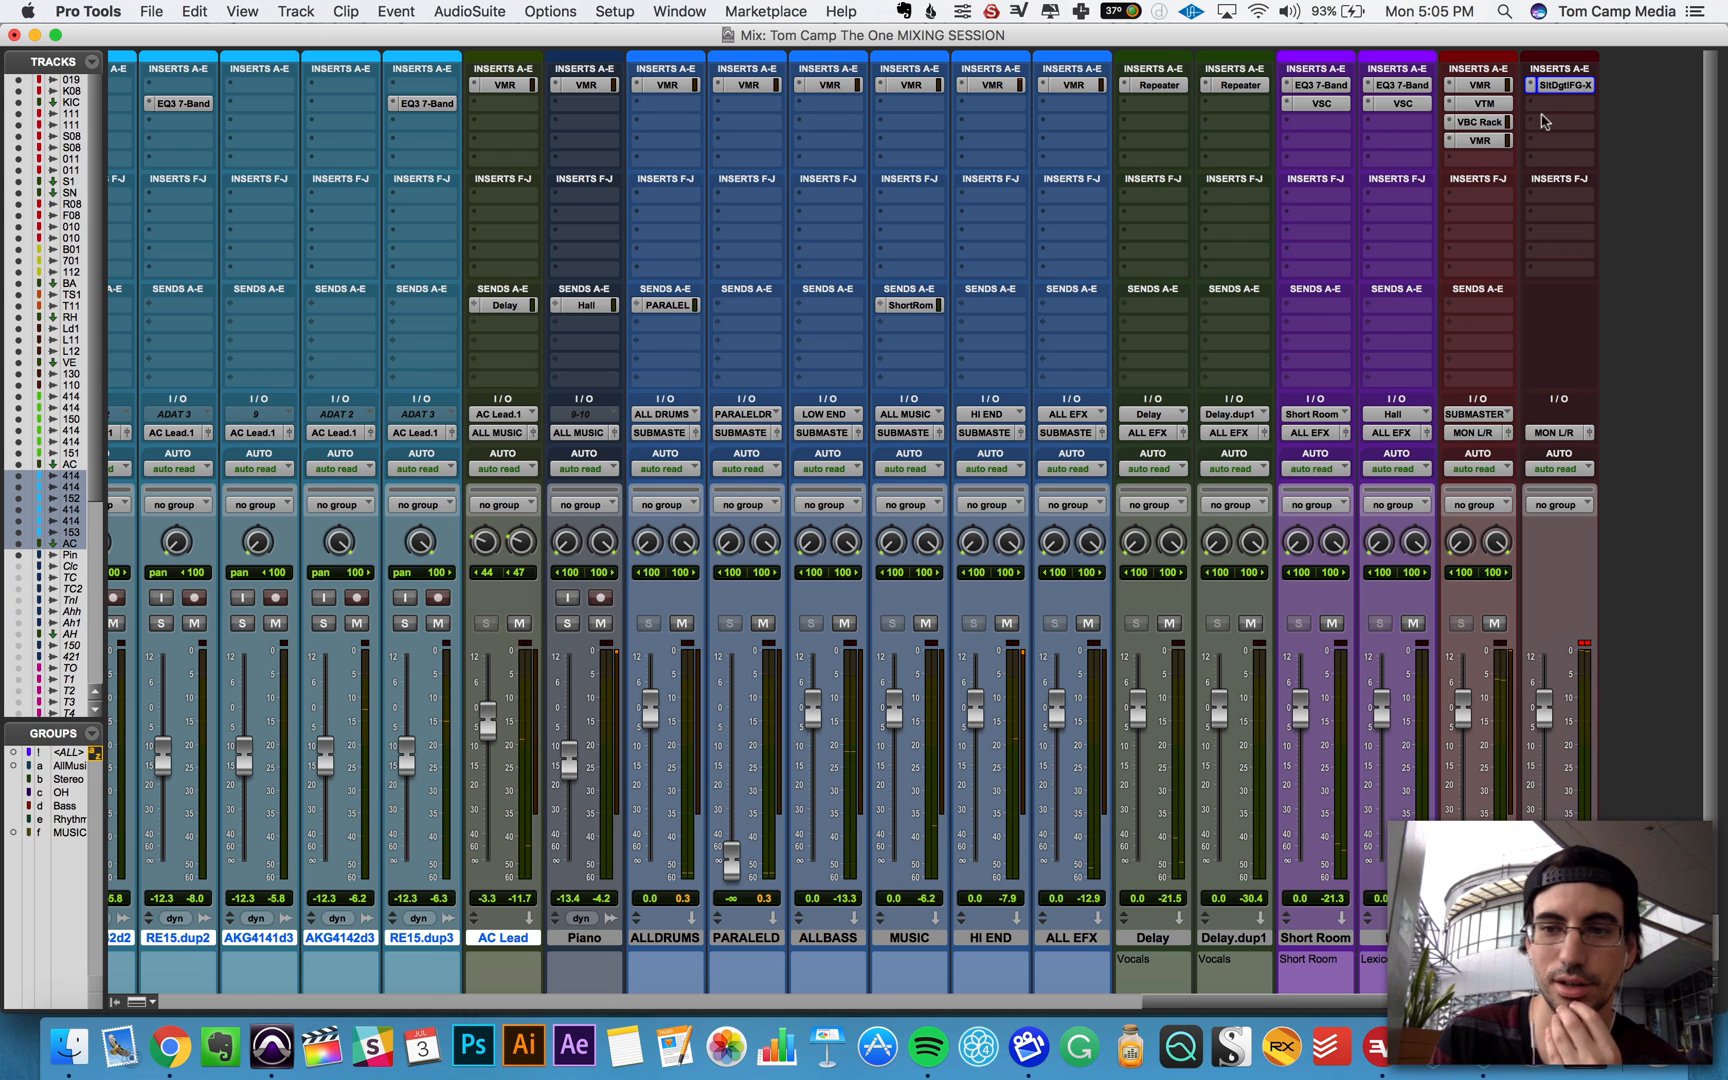
Step: Insert the multichannel FabFilter Pro-Q 2 (stereo) on the SUBMASTER track's fifth insert slot
left_click(1477, 159)
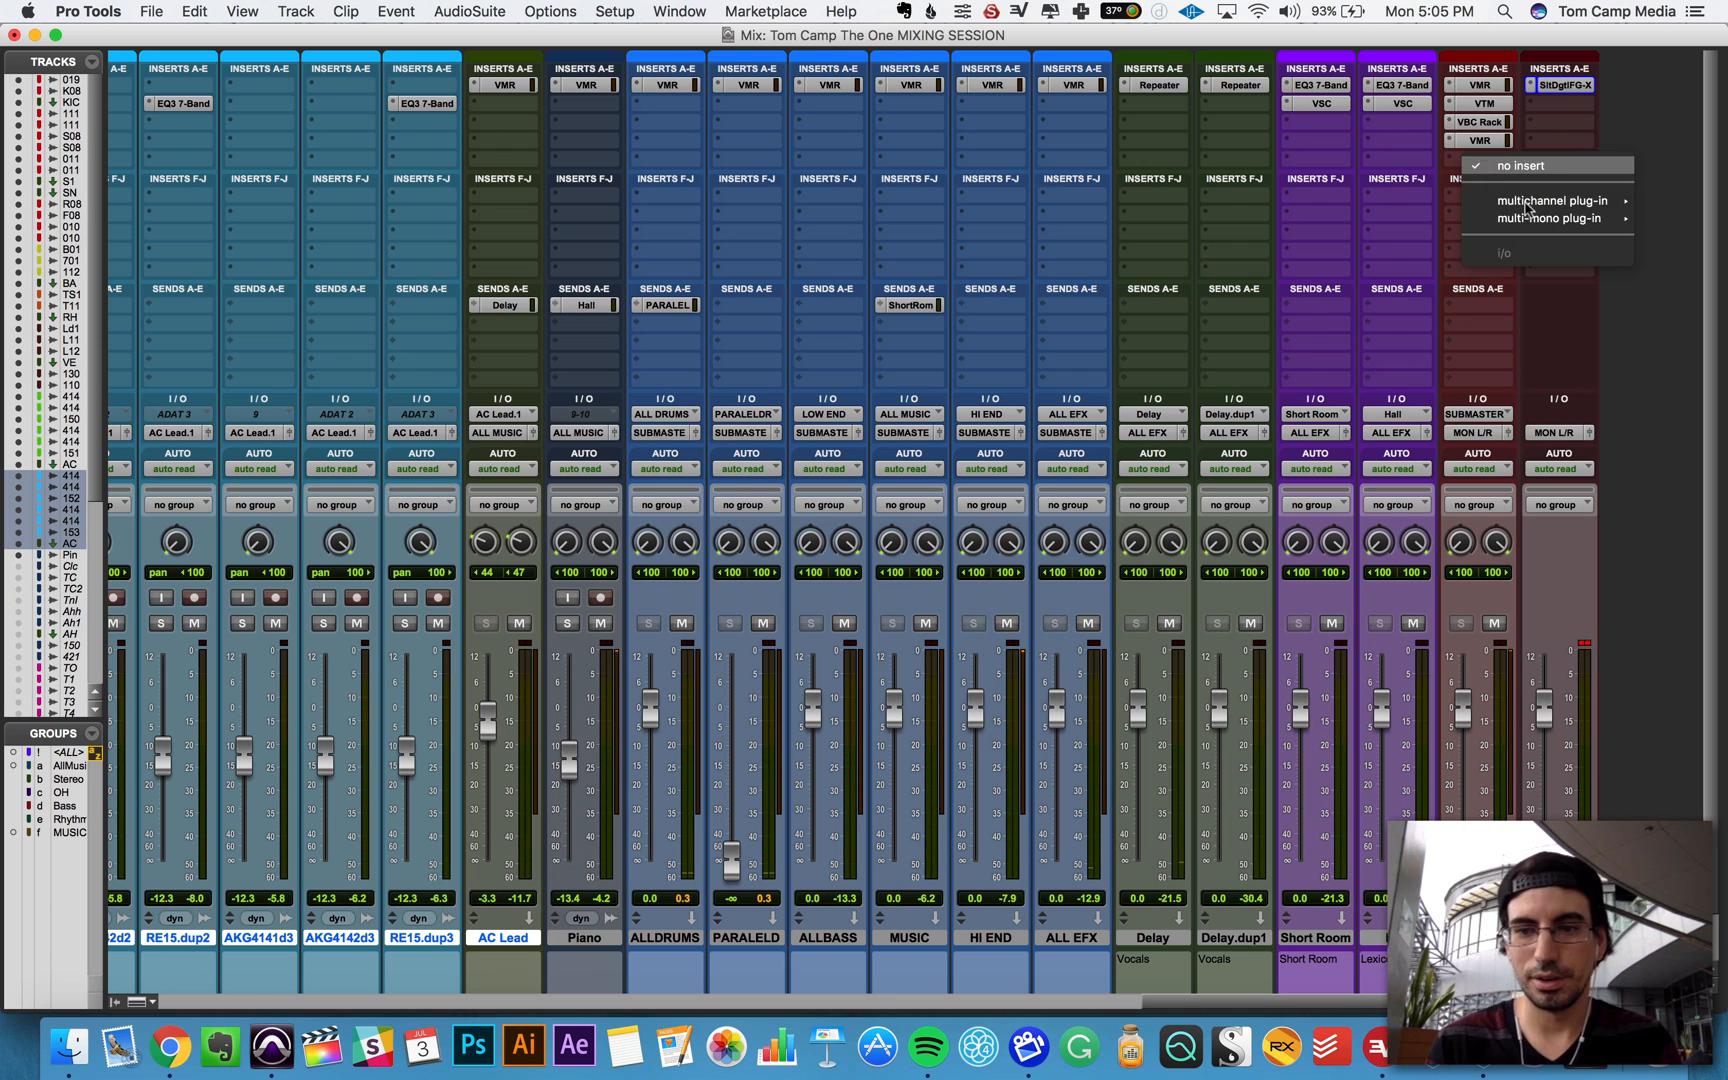
mouse_move(1550, 201)
mouse_move(1347, 207)
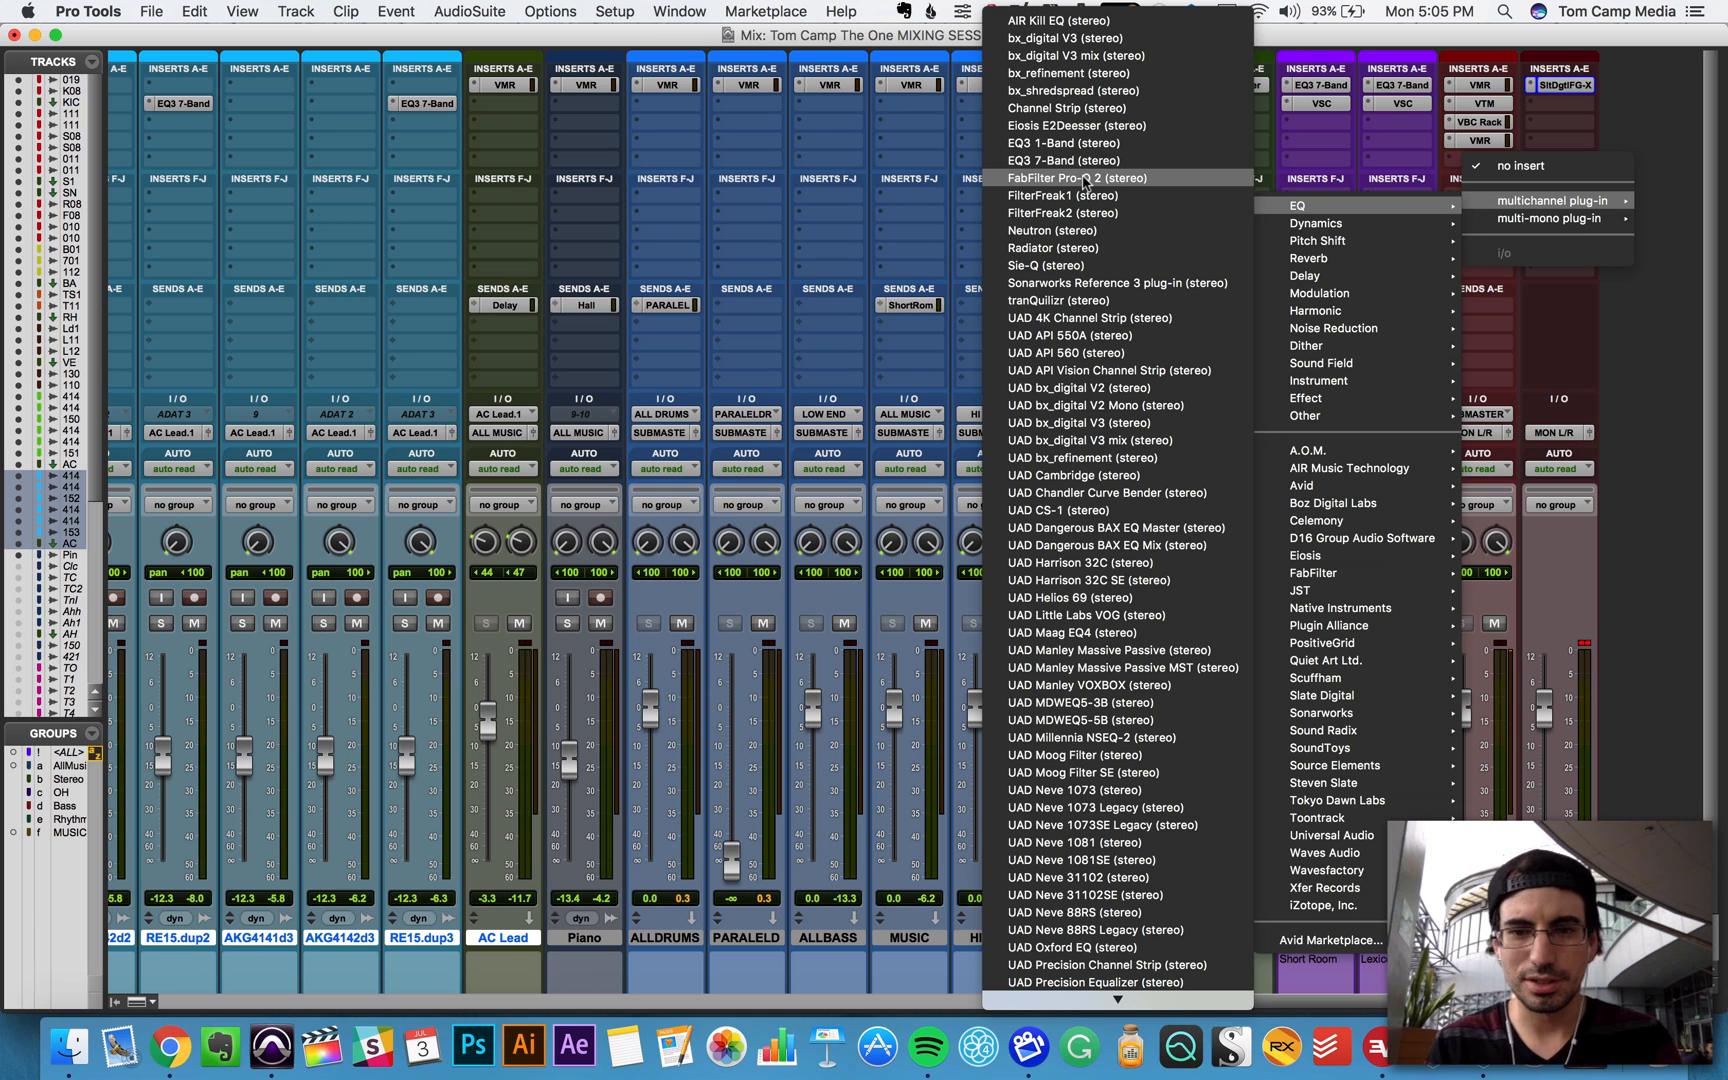
left_click(1085, 178)
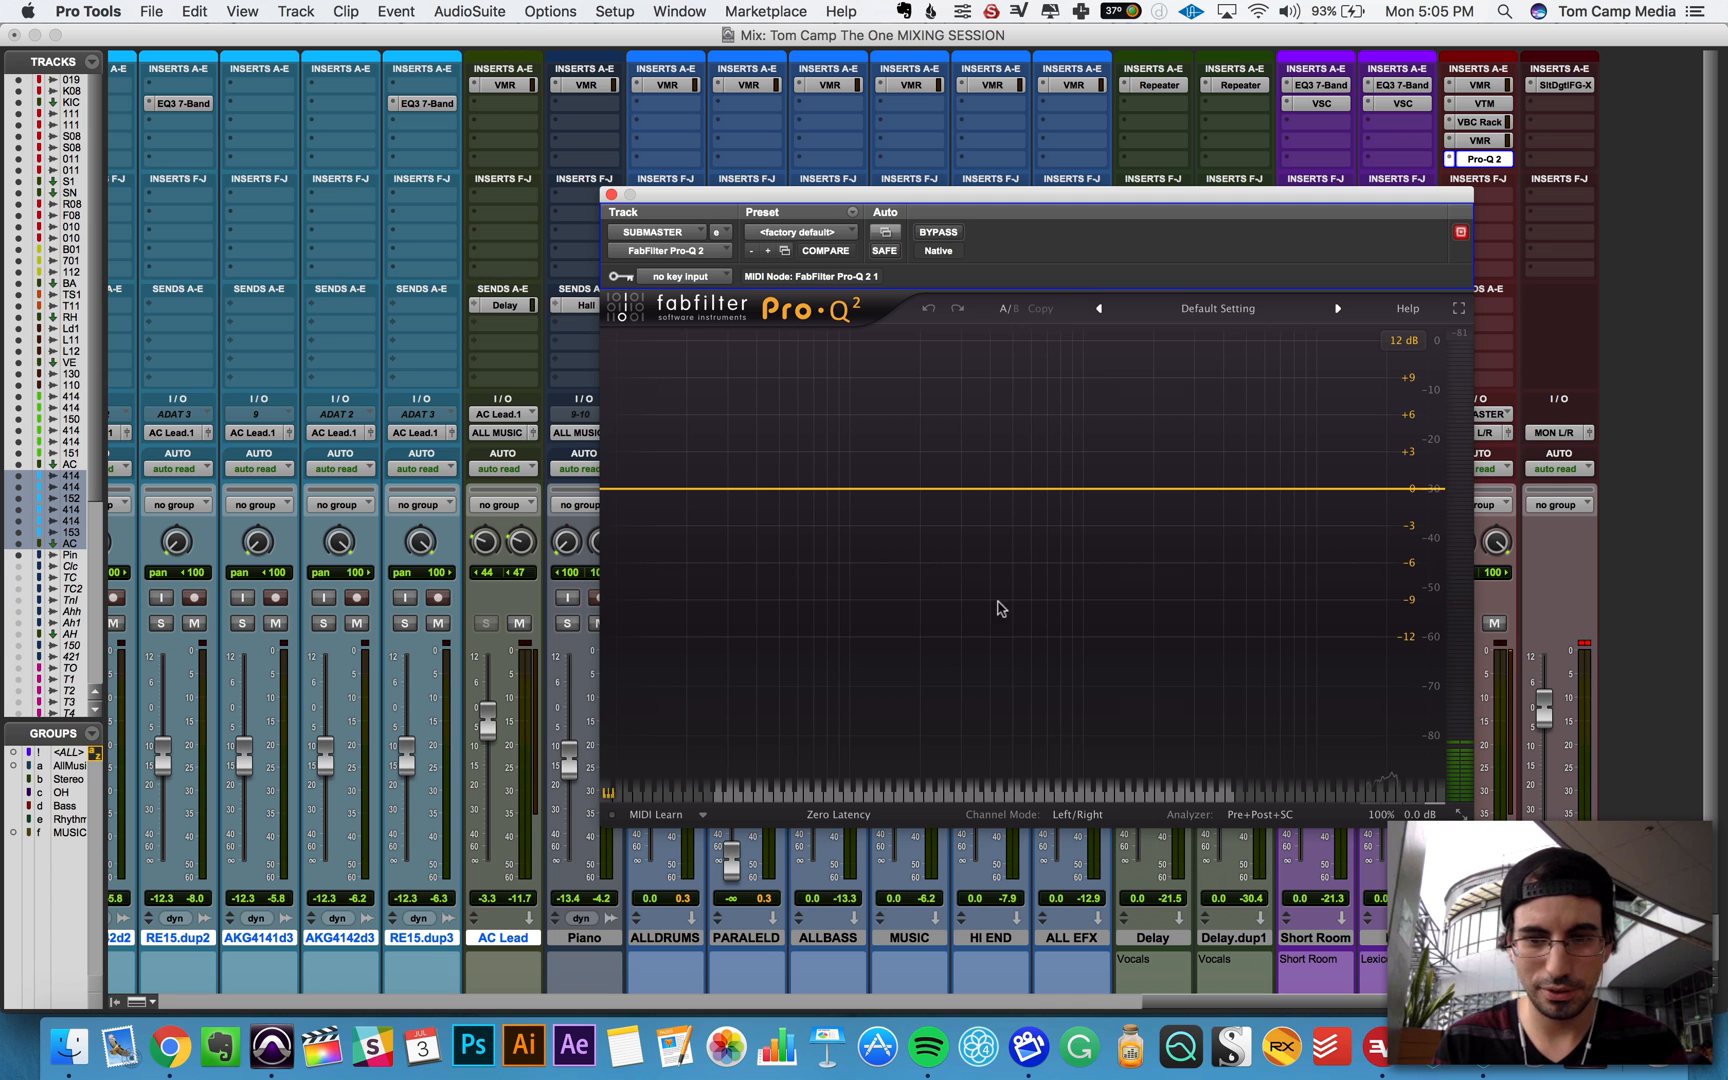
Step: Add a narrow bell cut of about -2.37 dB at 2408 Hz, Q 11.245, in the Pro-Q 2 and compare it with bypass
key("space")
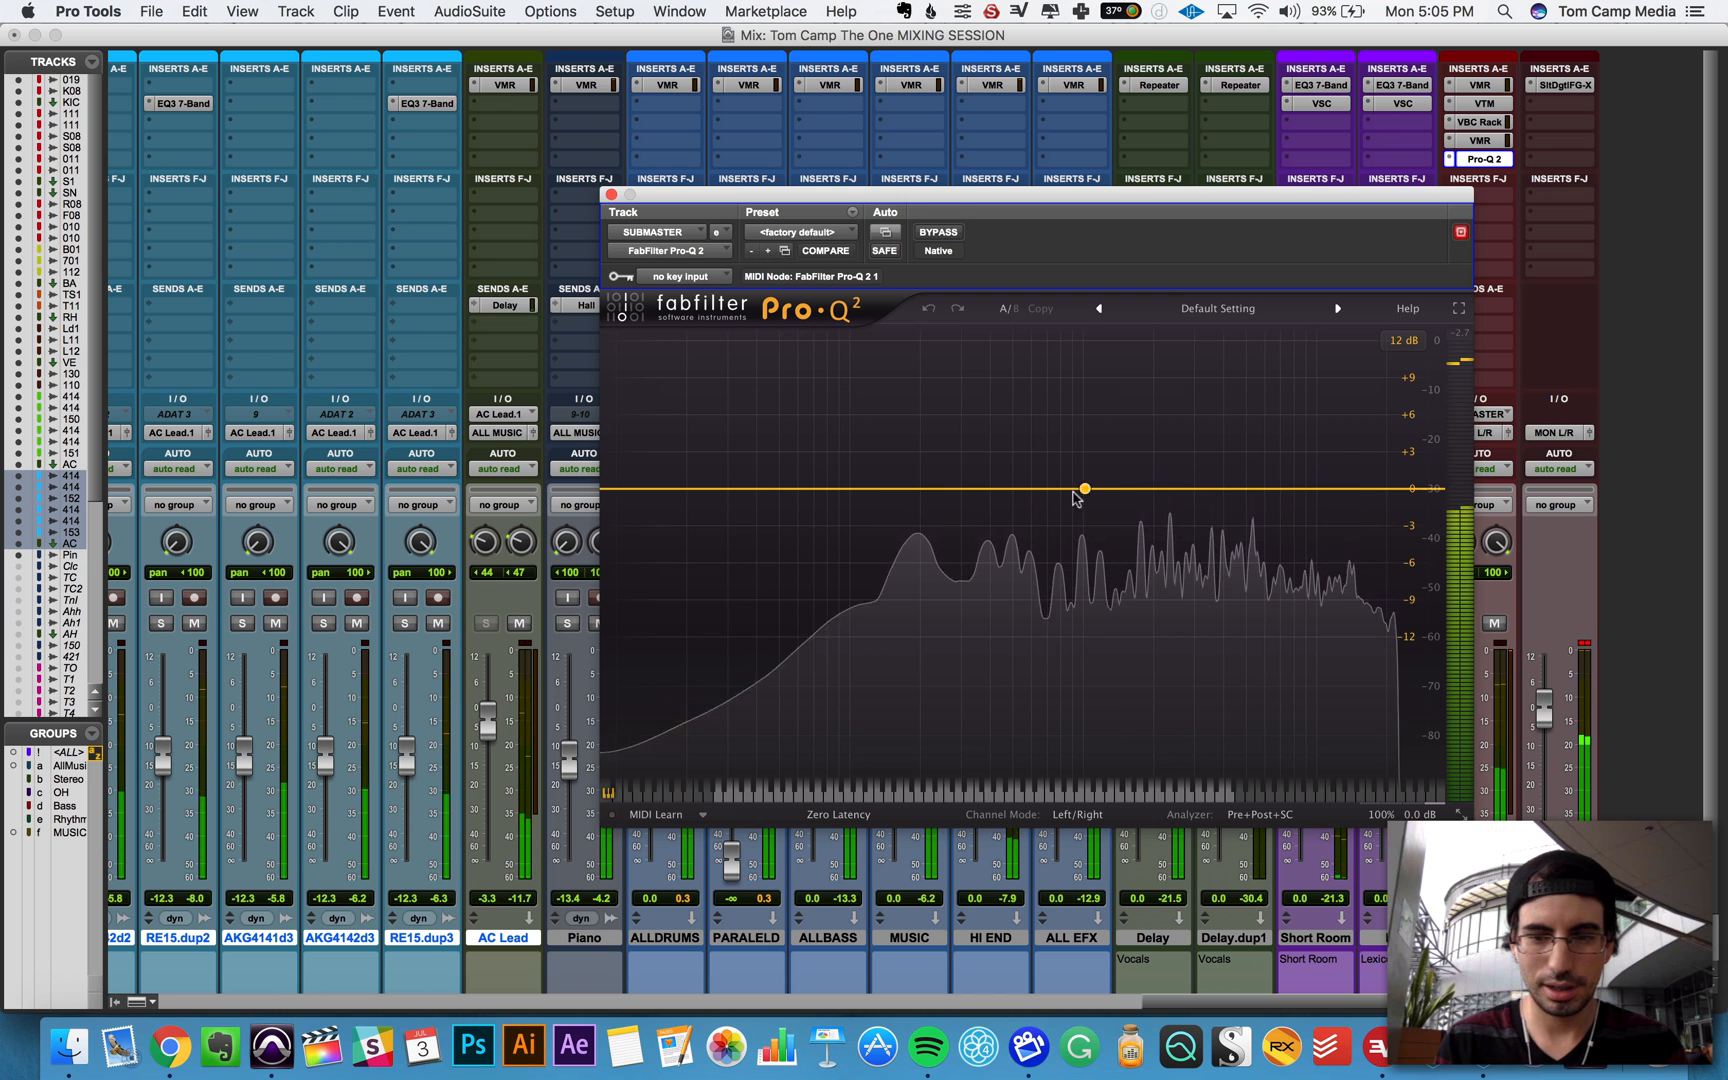
key("space")
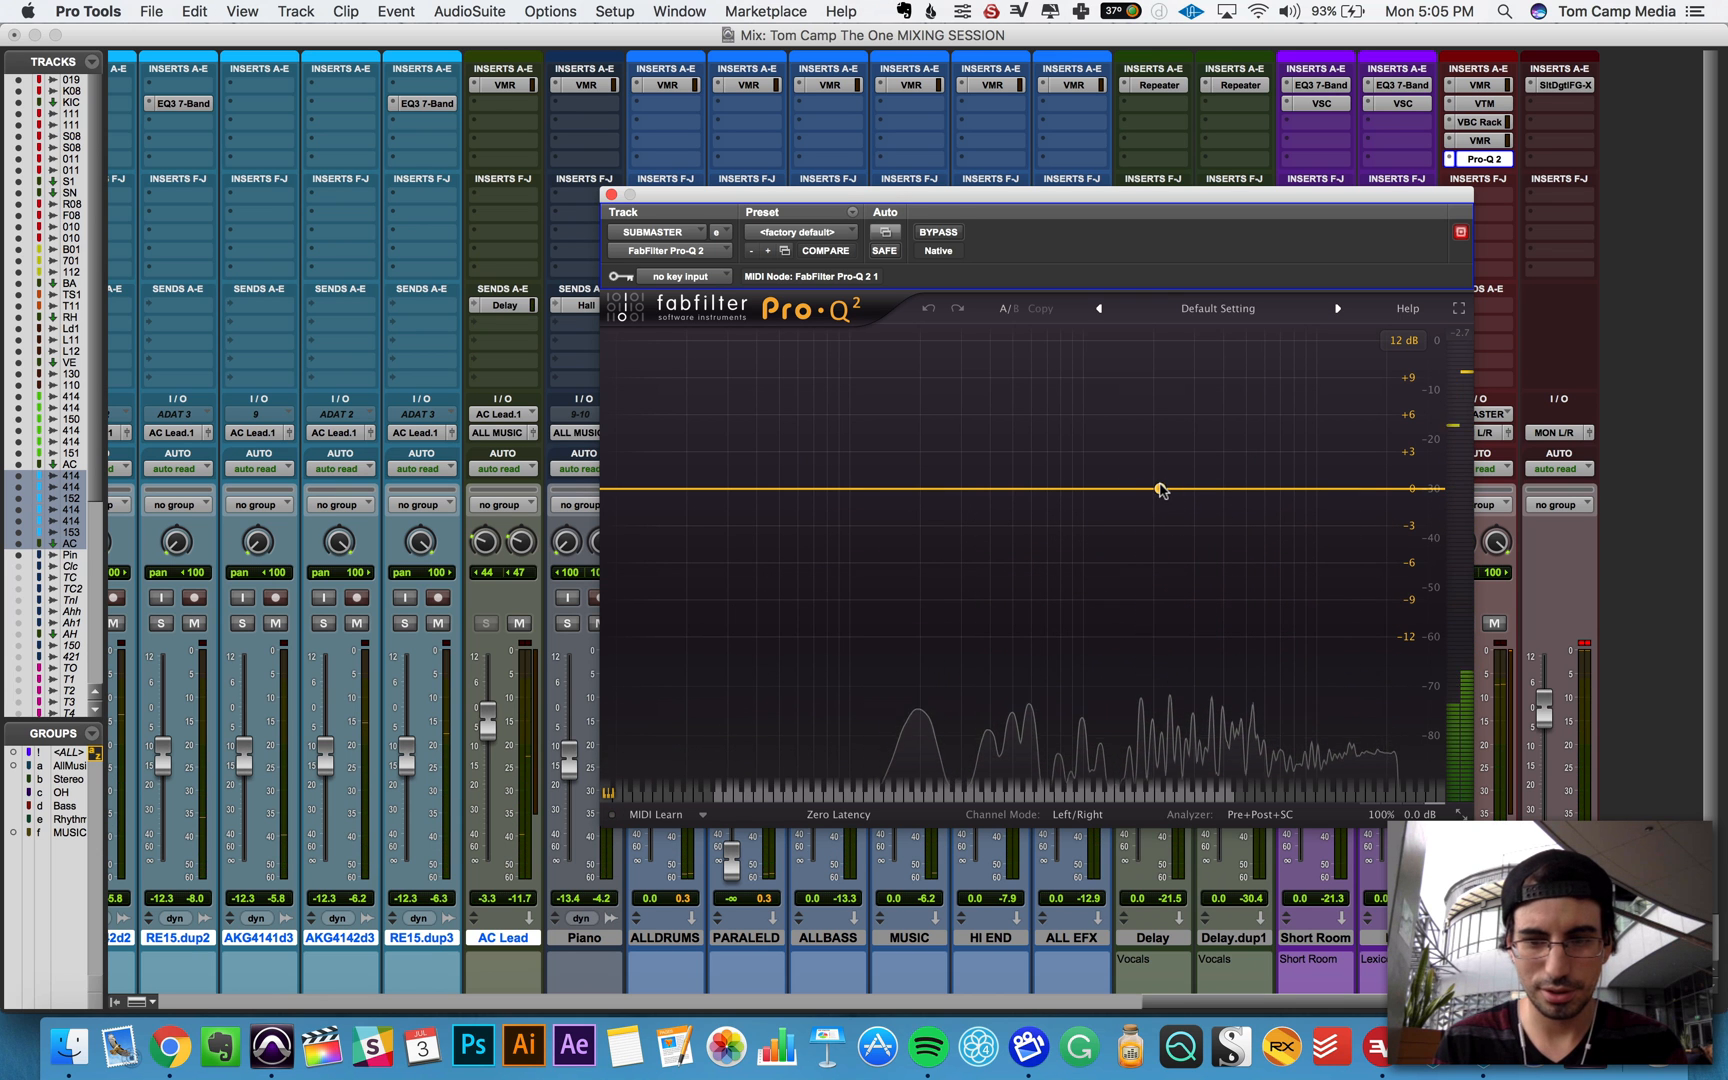
key("space")
left_click_drag(1158, 488, 1172, 464)
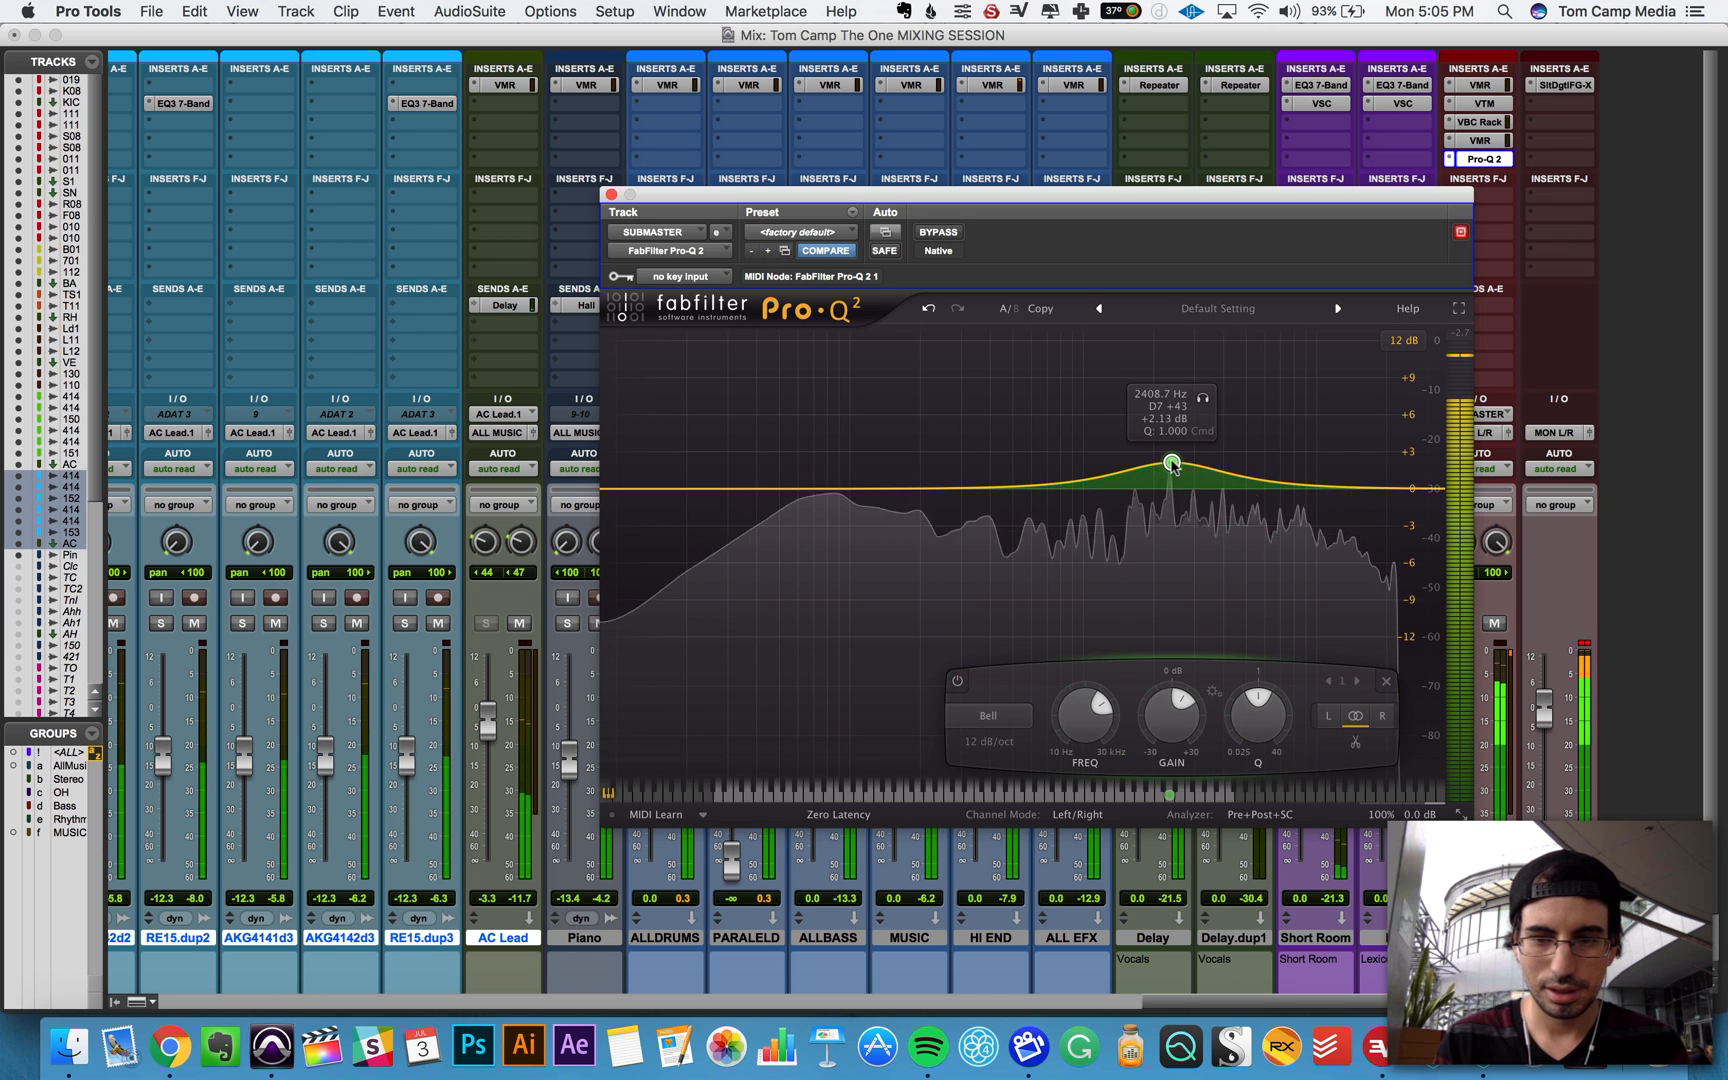
key("space")
scroll(1172, 464, "up", 10)
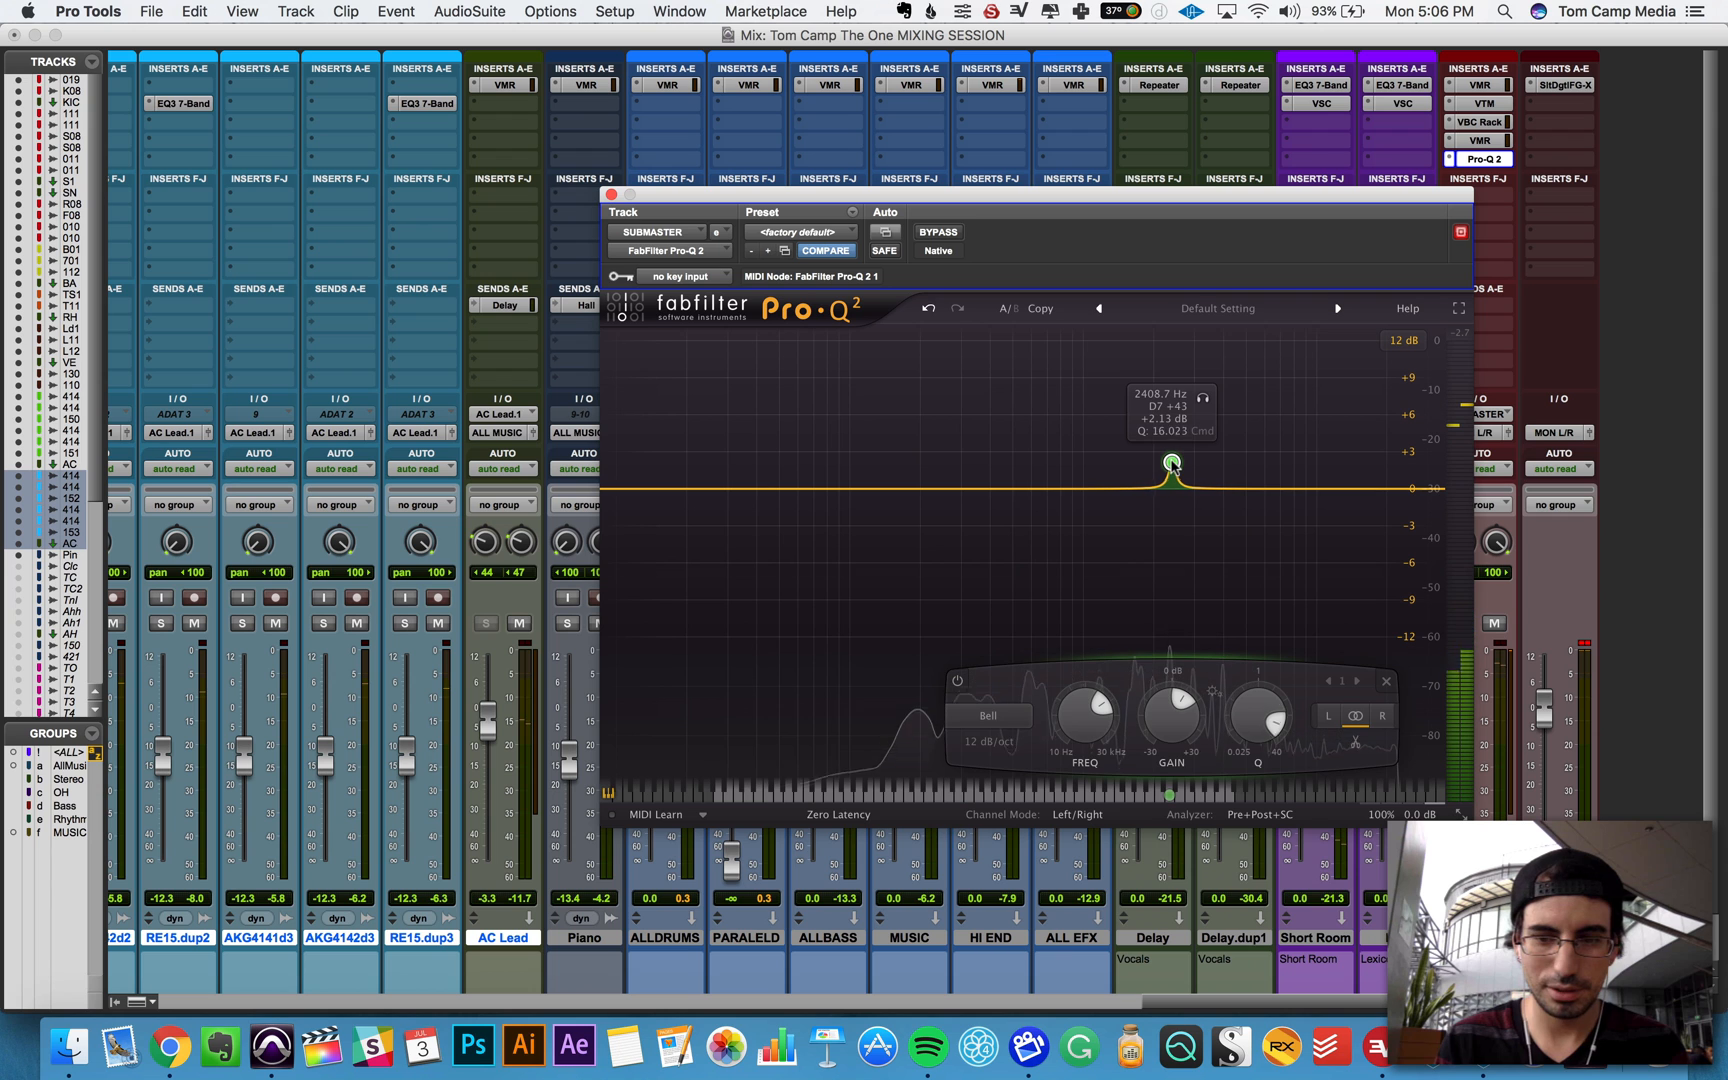
scroll(1172, 463, "down", 1)
left_click_drag(1172, 463, 1171, 459)
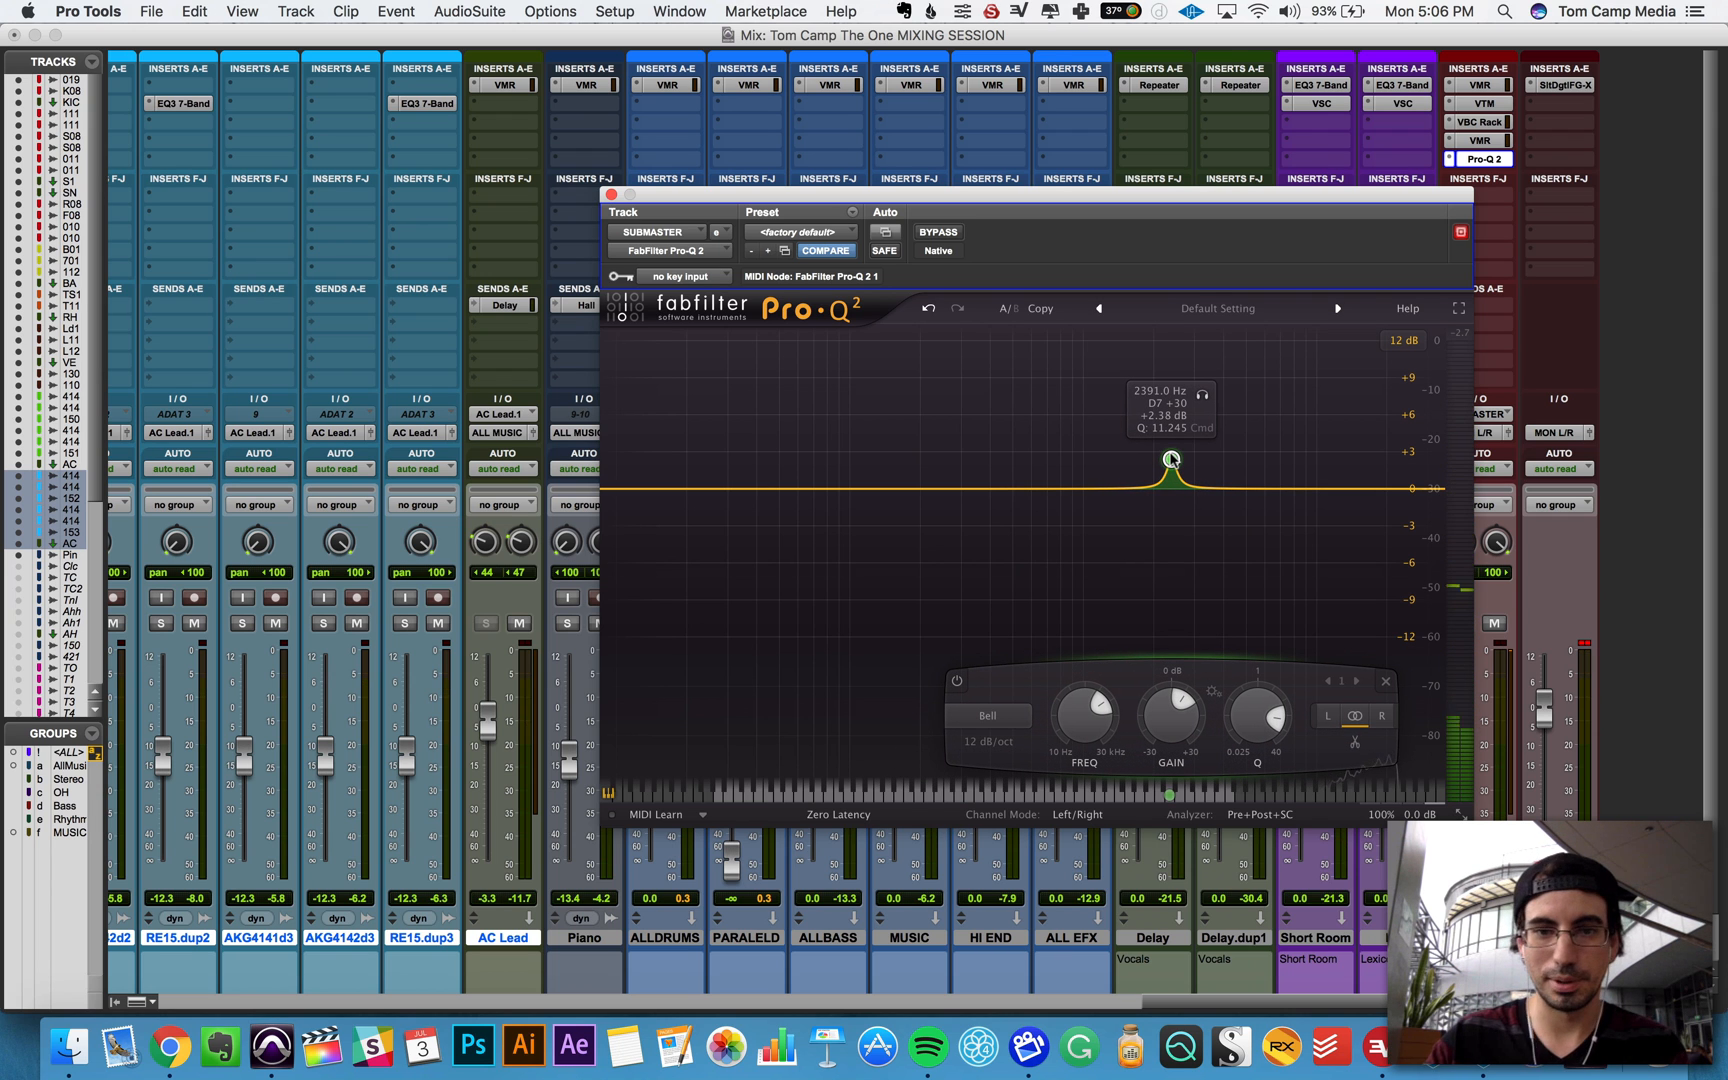
left_click_drag(1172, 466, 1172, 517)
key("space")
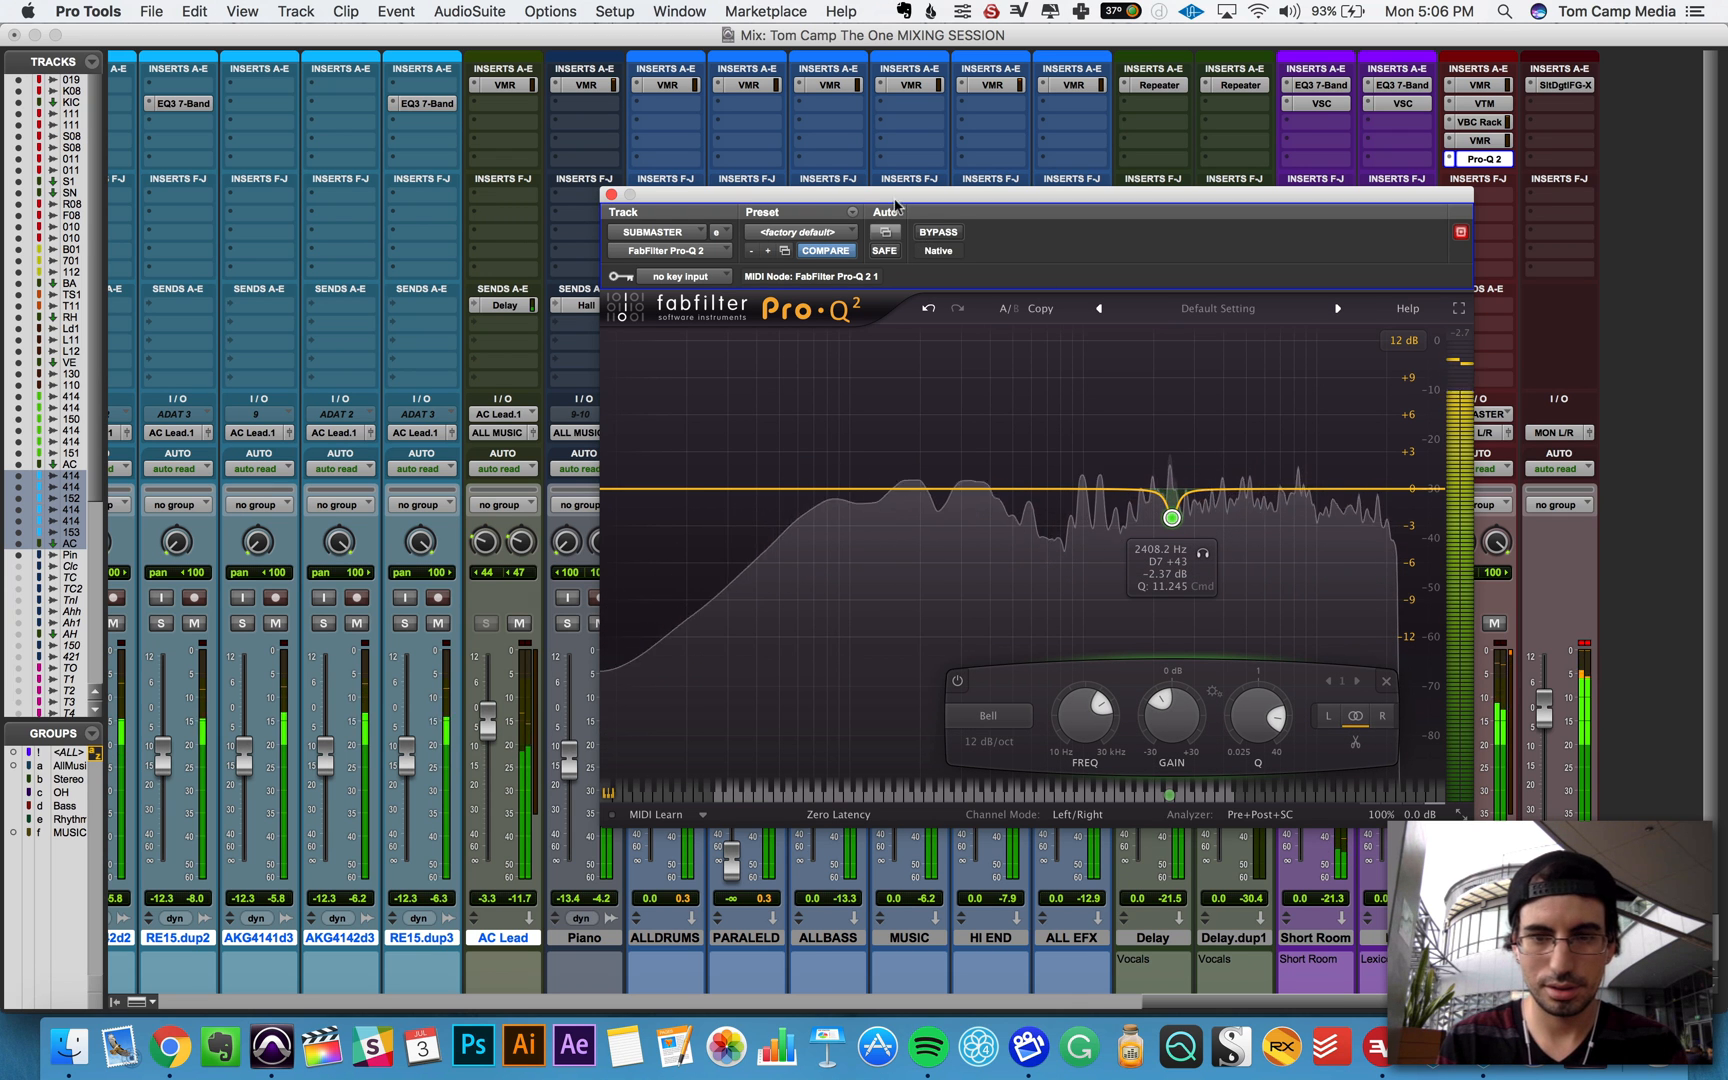
left_click(938, 232)
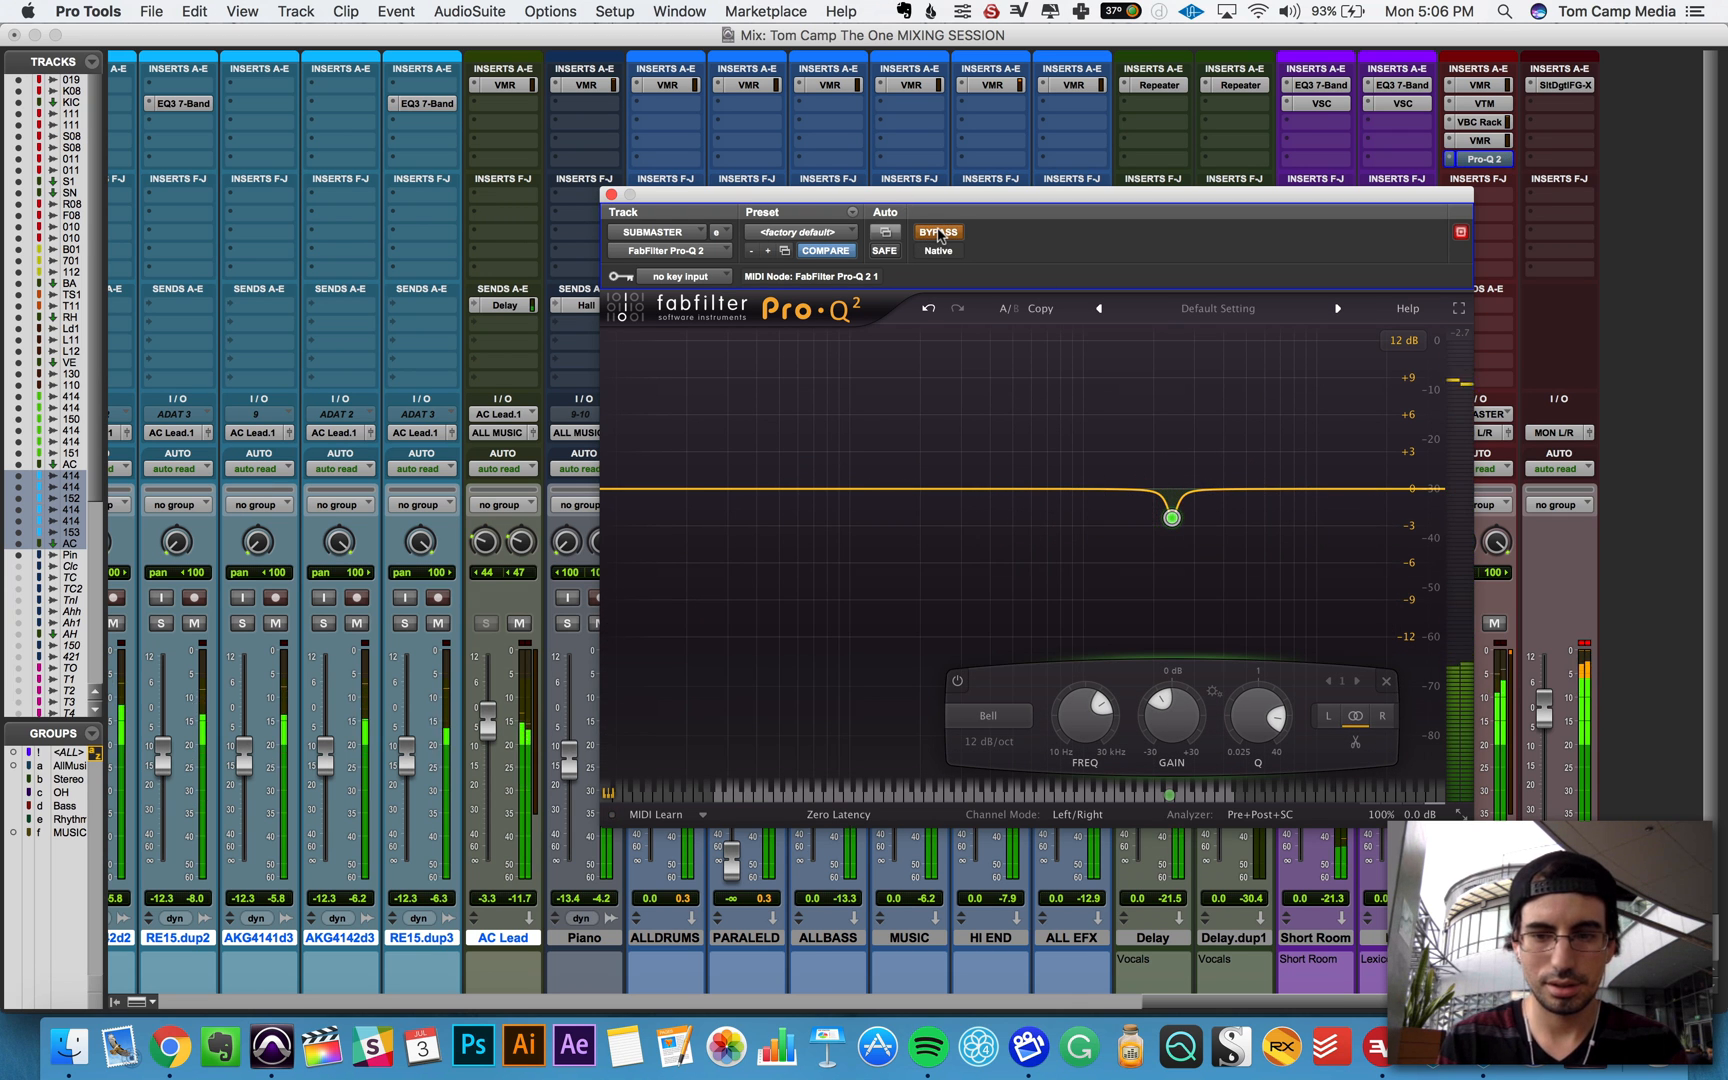
left_click(938, 232)
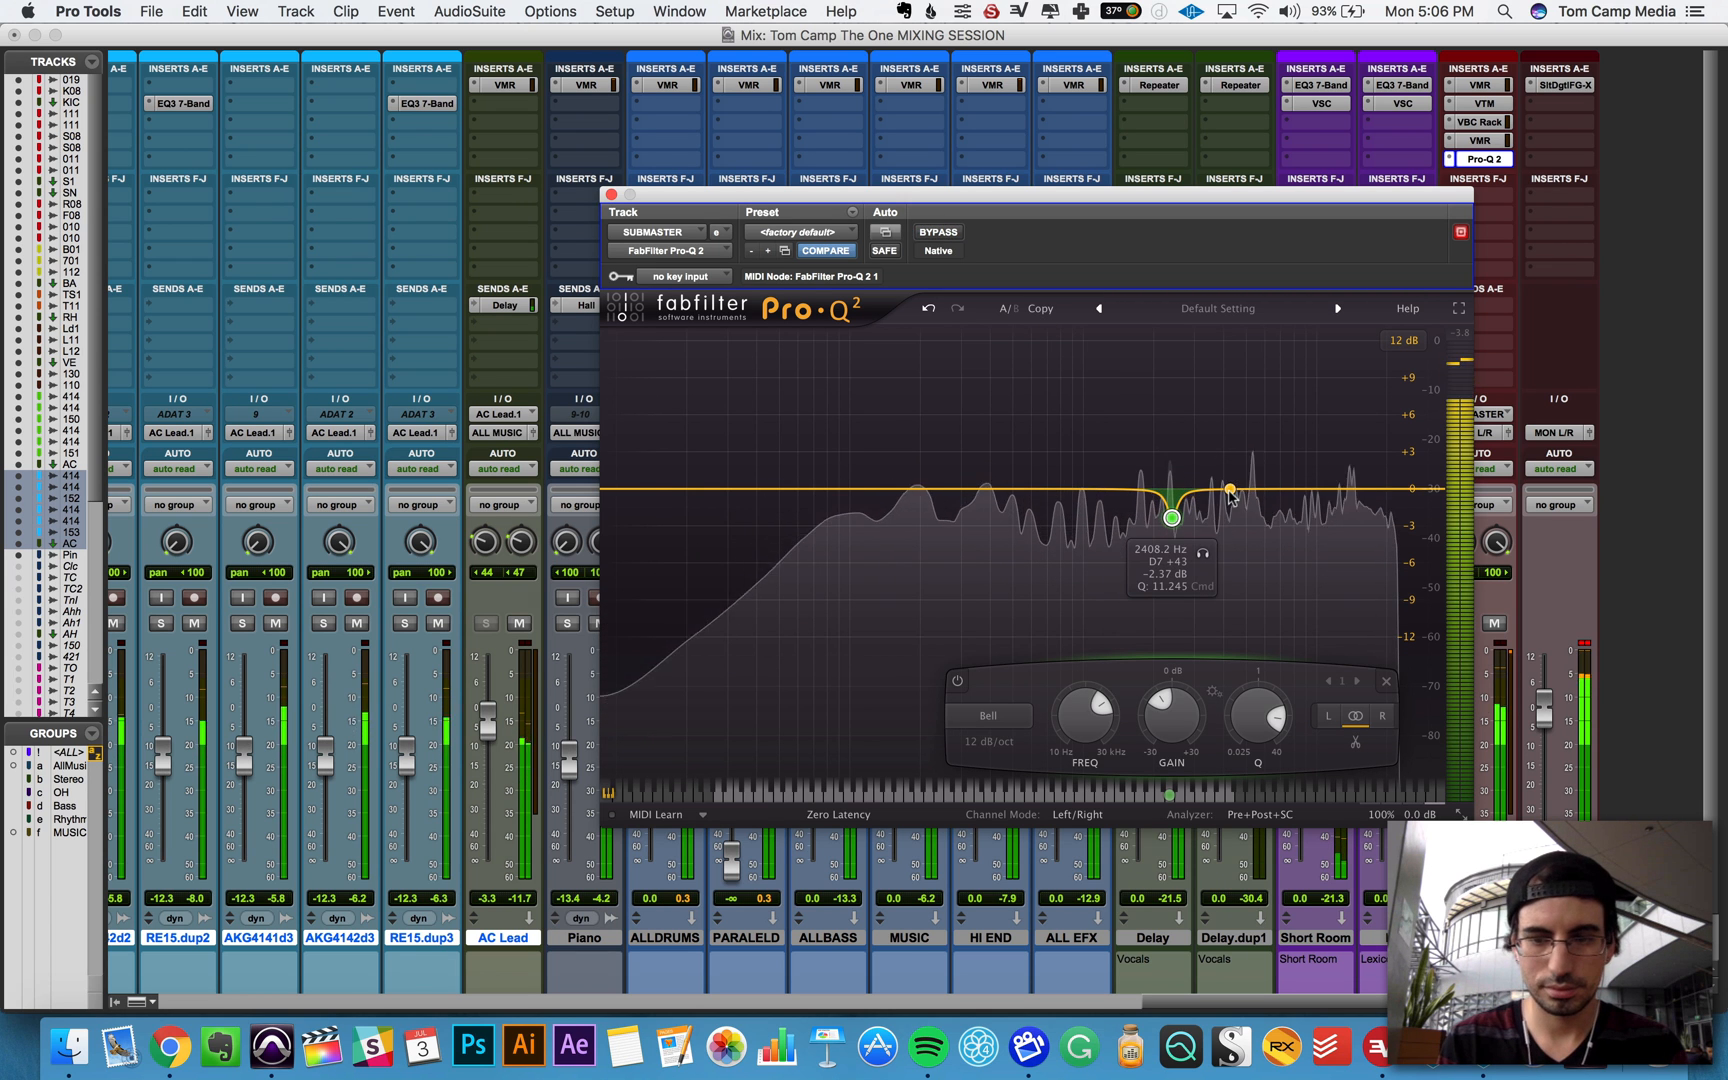
Step: Add two narrow bell cuts: about -1.52 dB at 5383 Hz with Q 9.691, and a slight one at about 3.8 kHz
left_click_drag(1256, 490, 1253, 474)
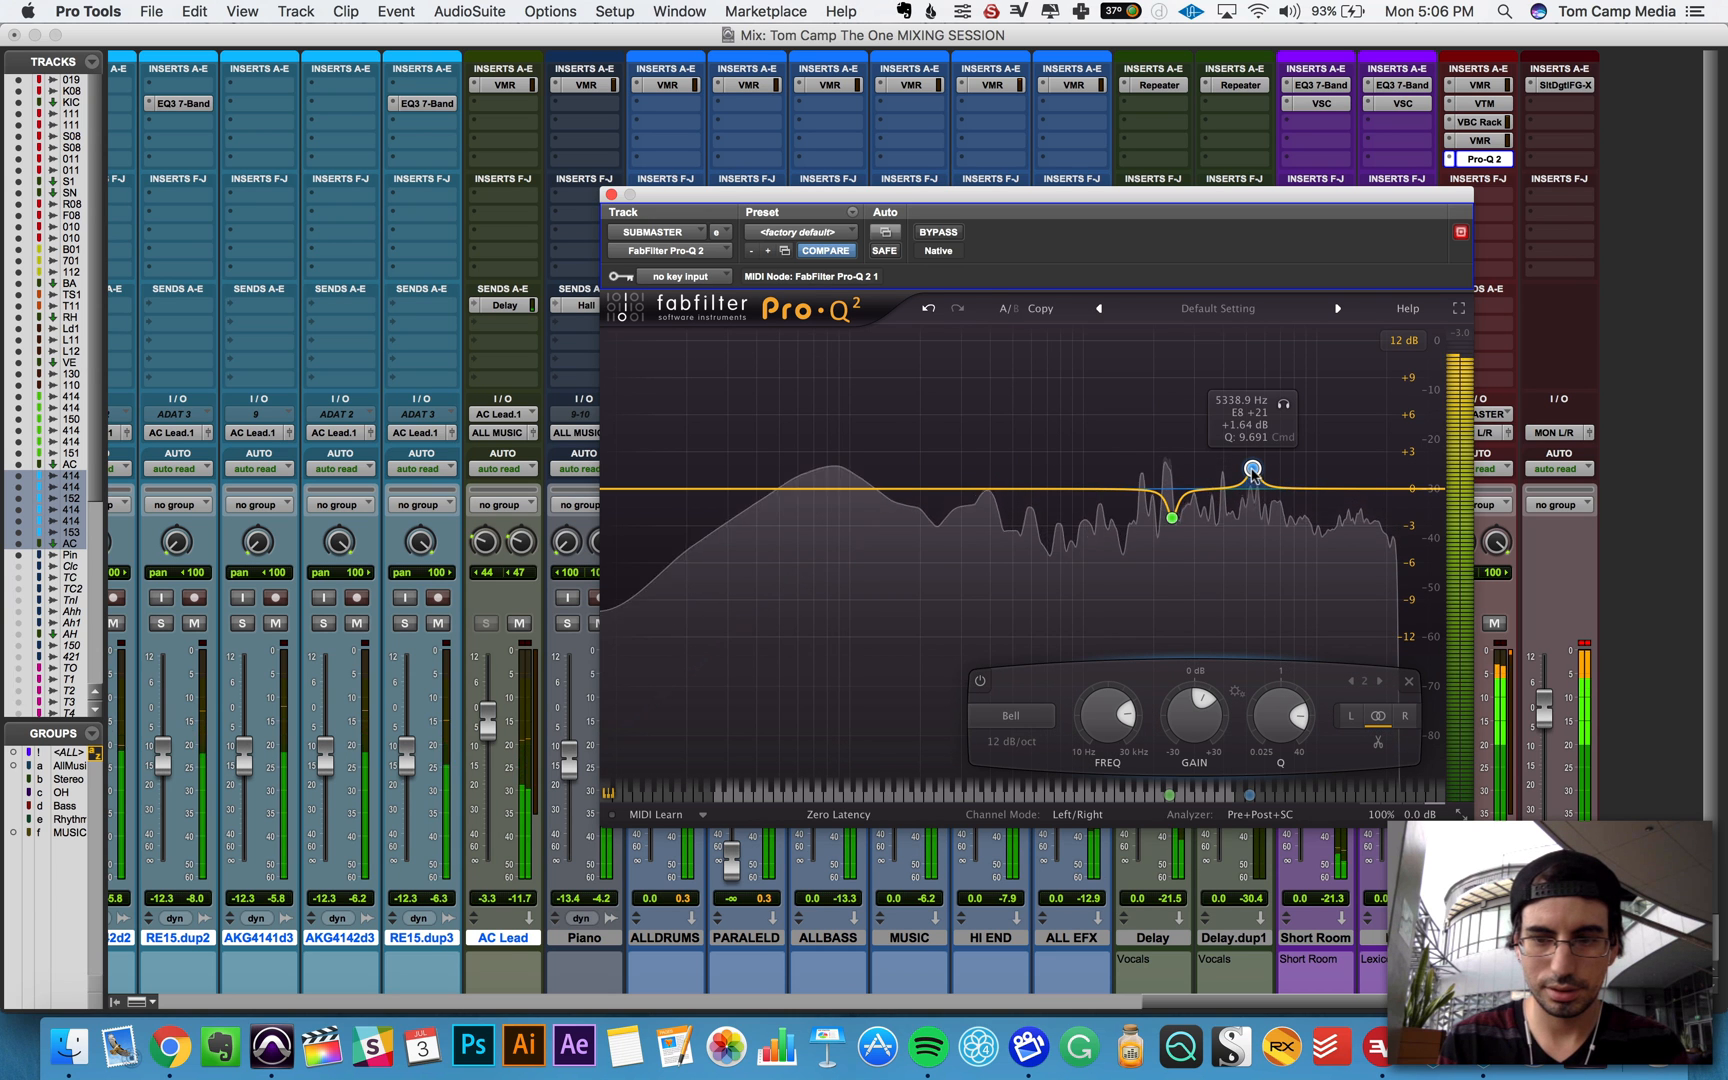
left_click(1284, 403)
left_click_drag(1252, 468, 1252, 507)
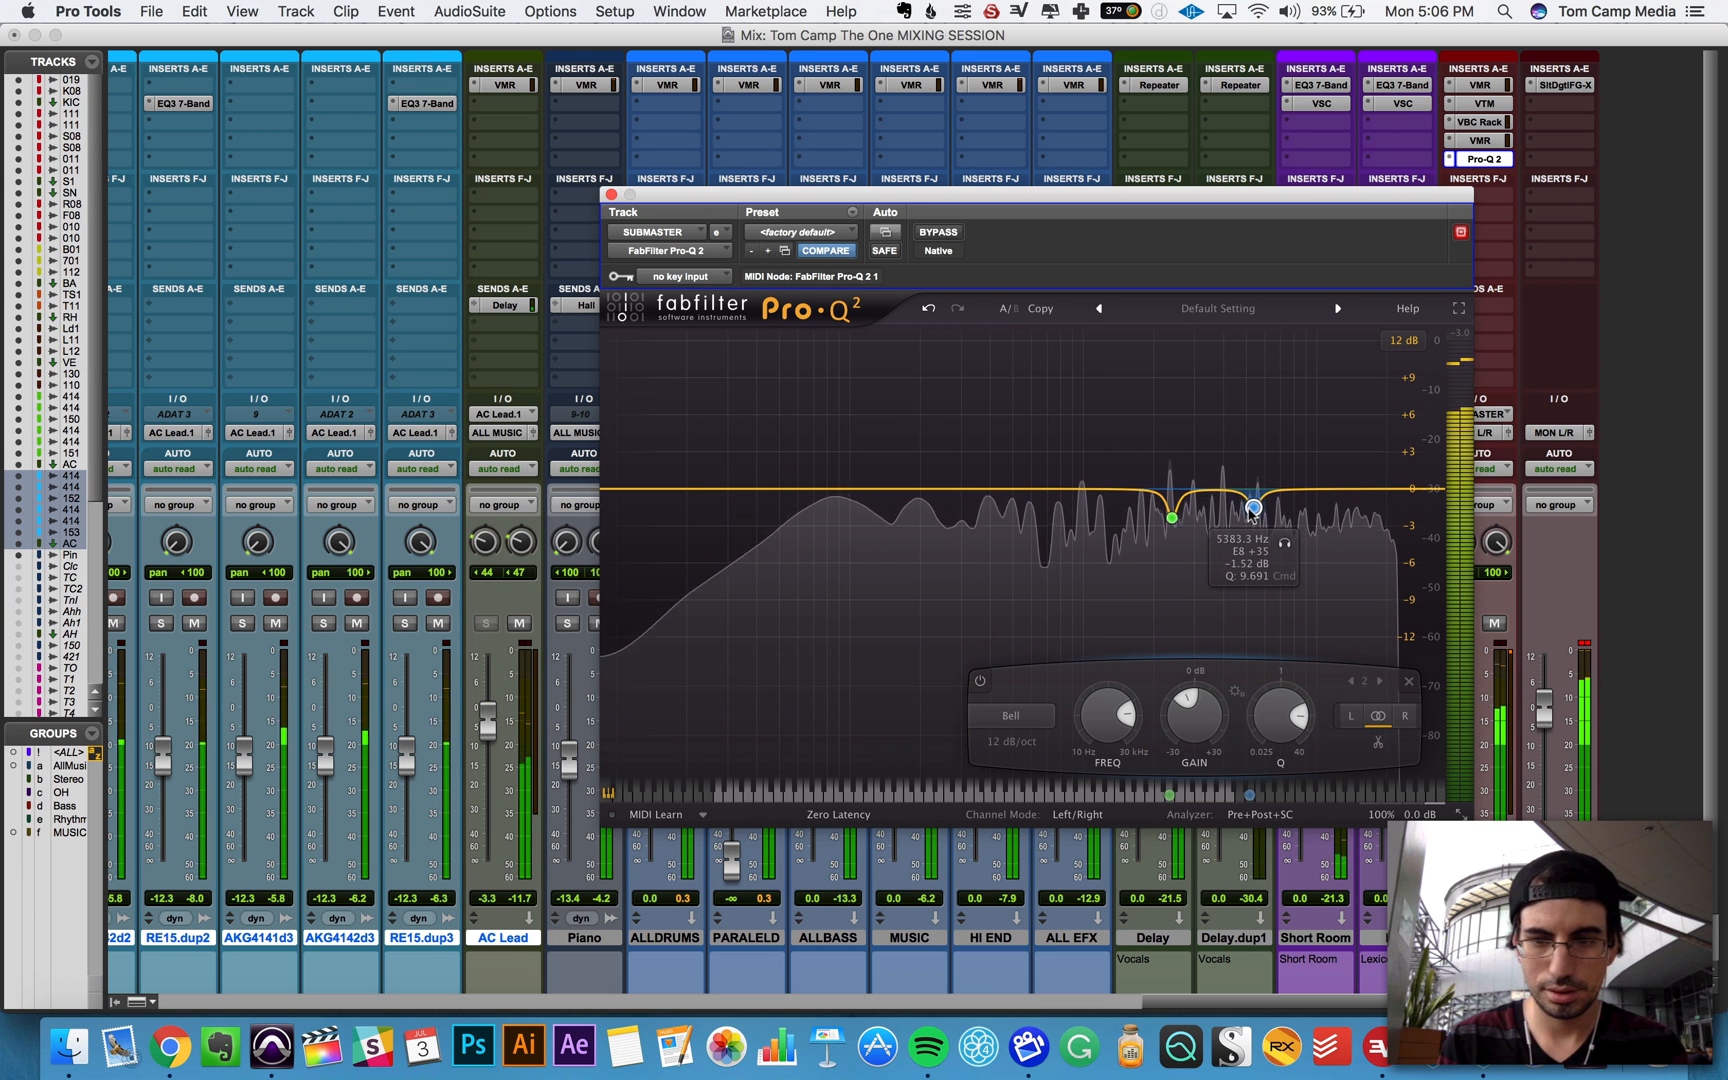
left_click(1218, 490)
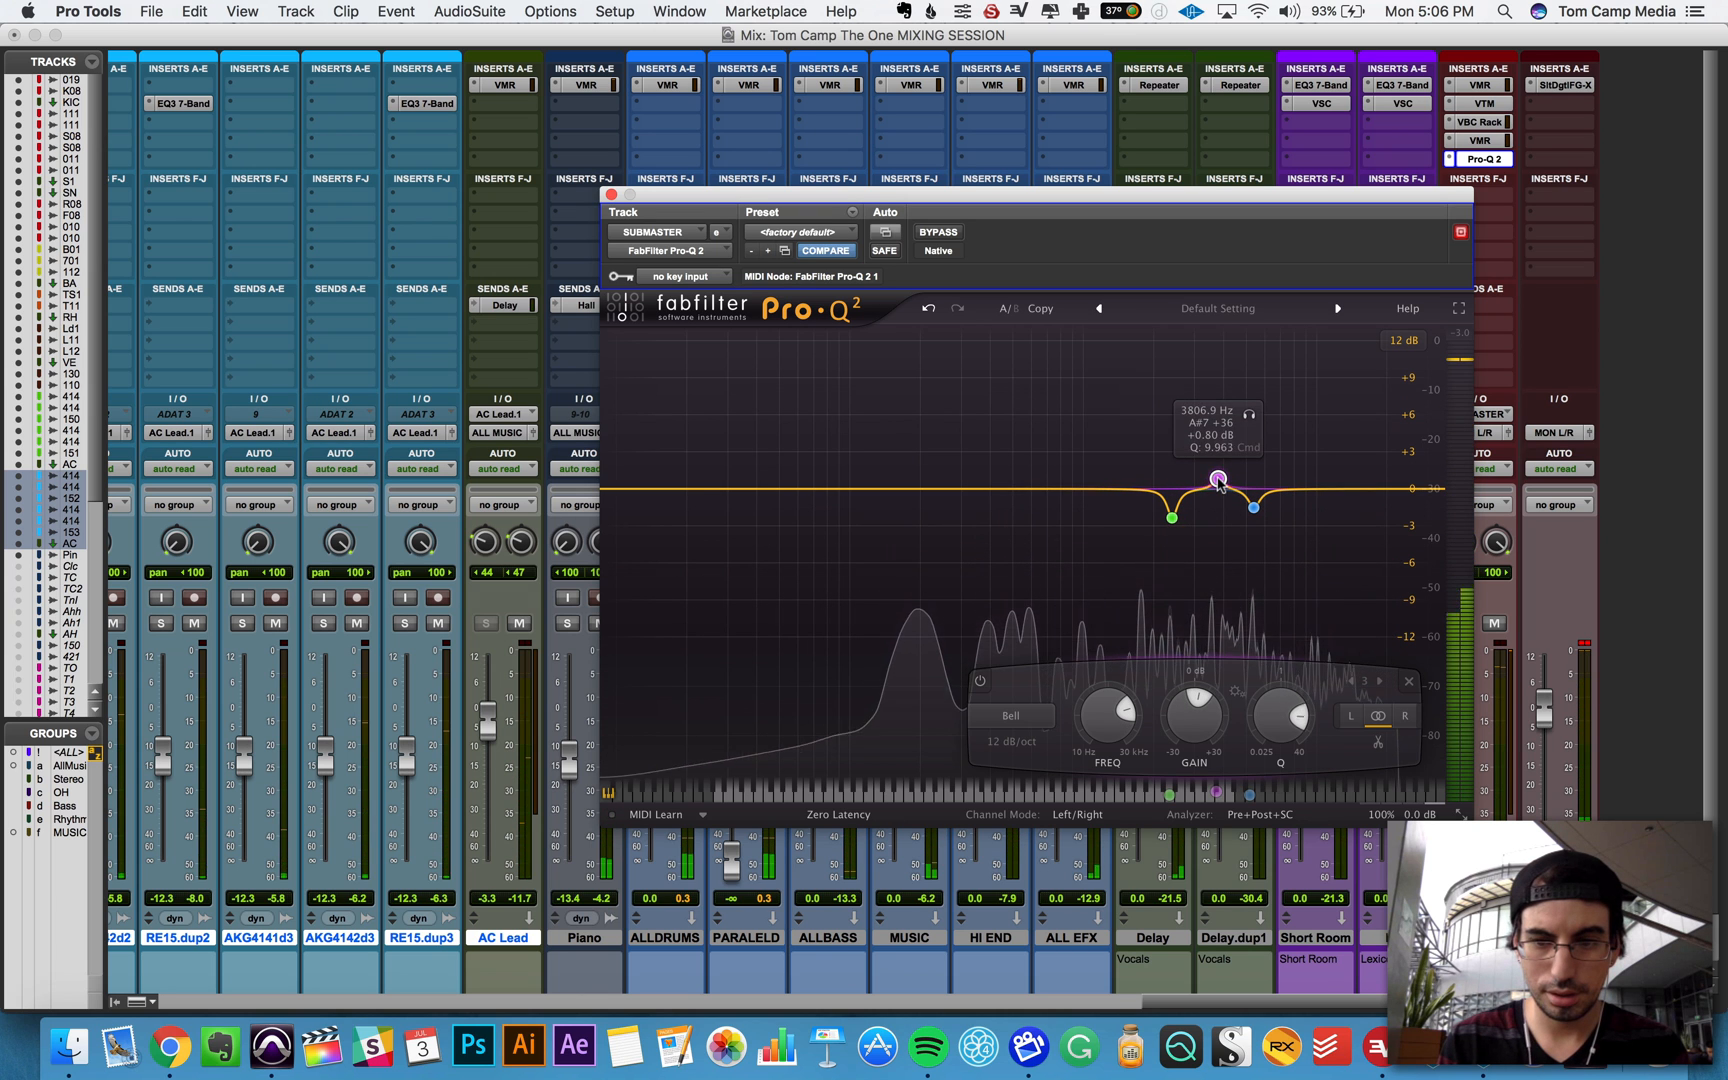
left_click_drag(1218, 488, 1221, 512)
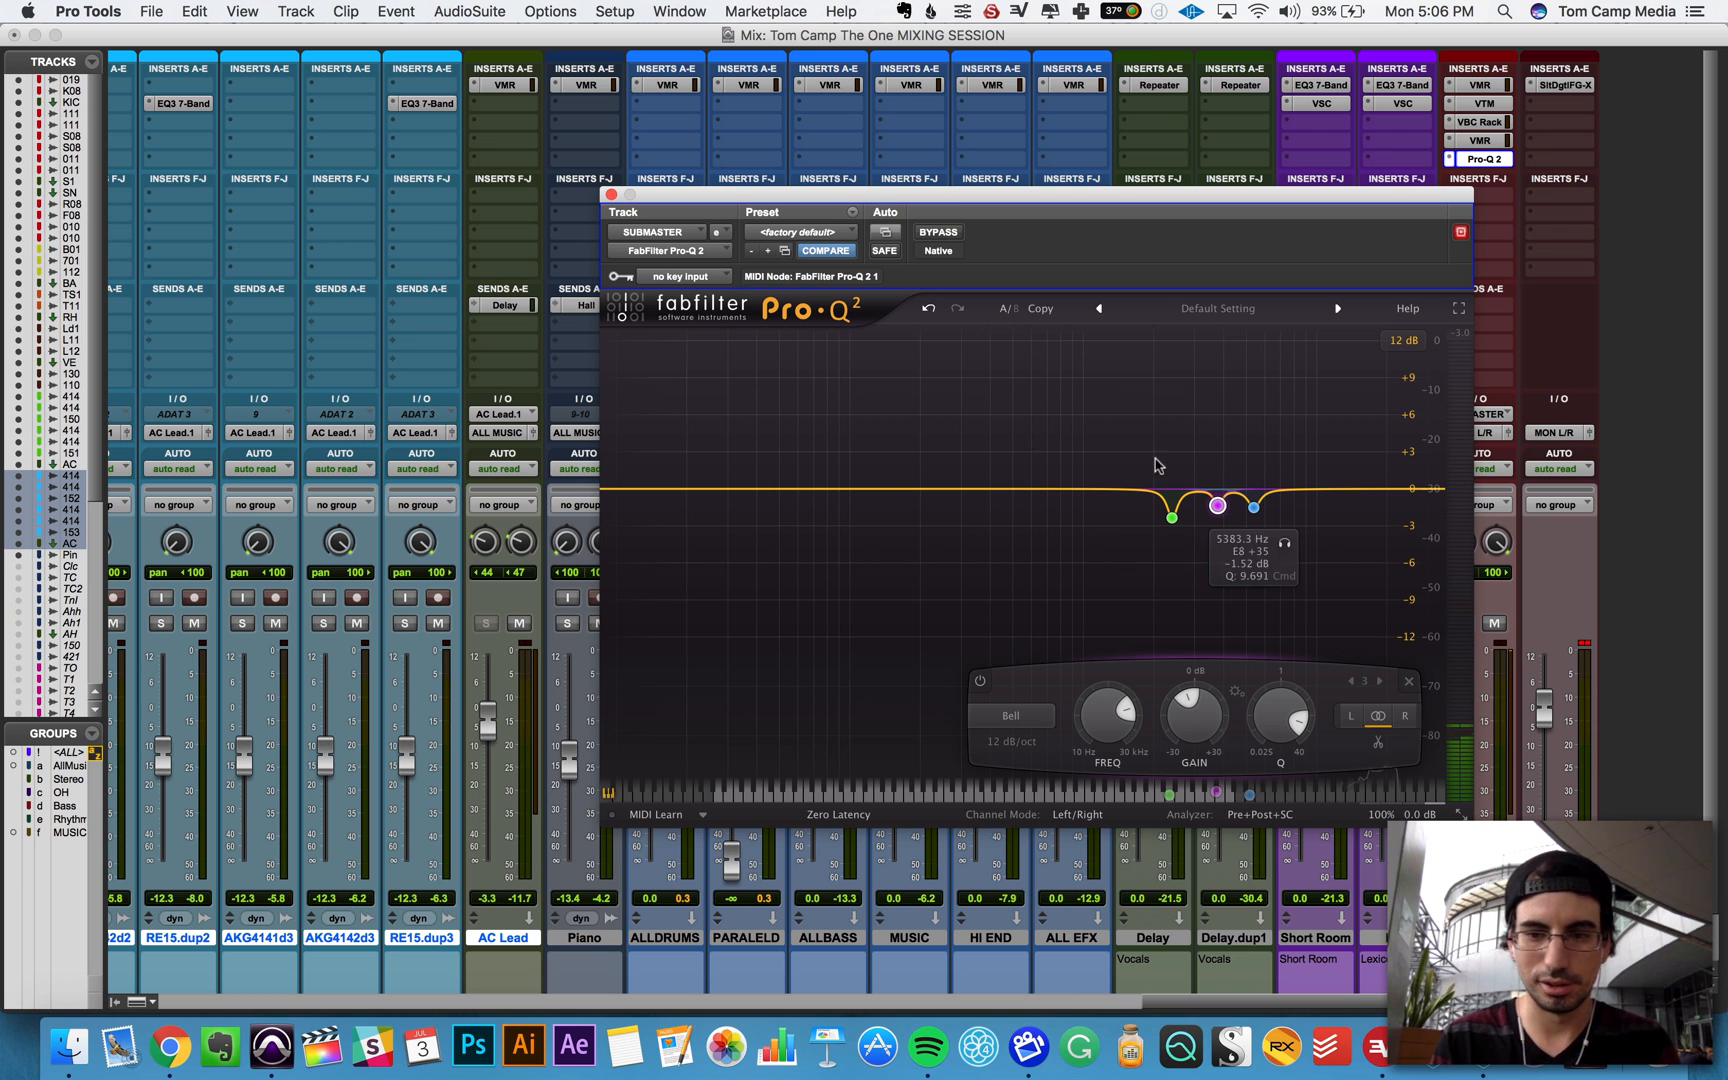
Step: During playback, add a broad +0.93 dB bell boost at about 76 Hz and a narrow cut of about -2 dB at 989 Hz
key("space")
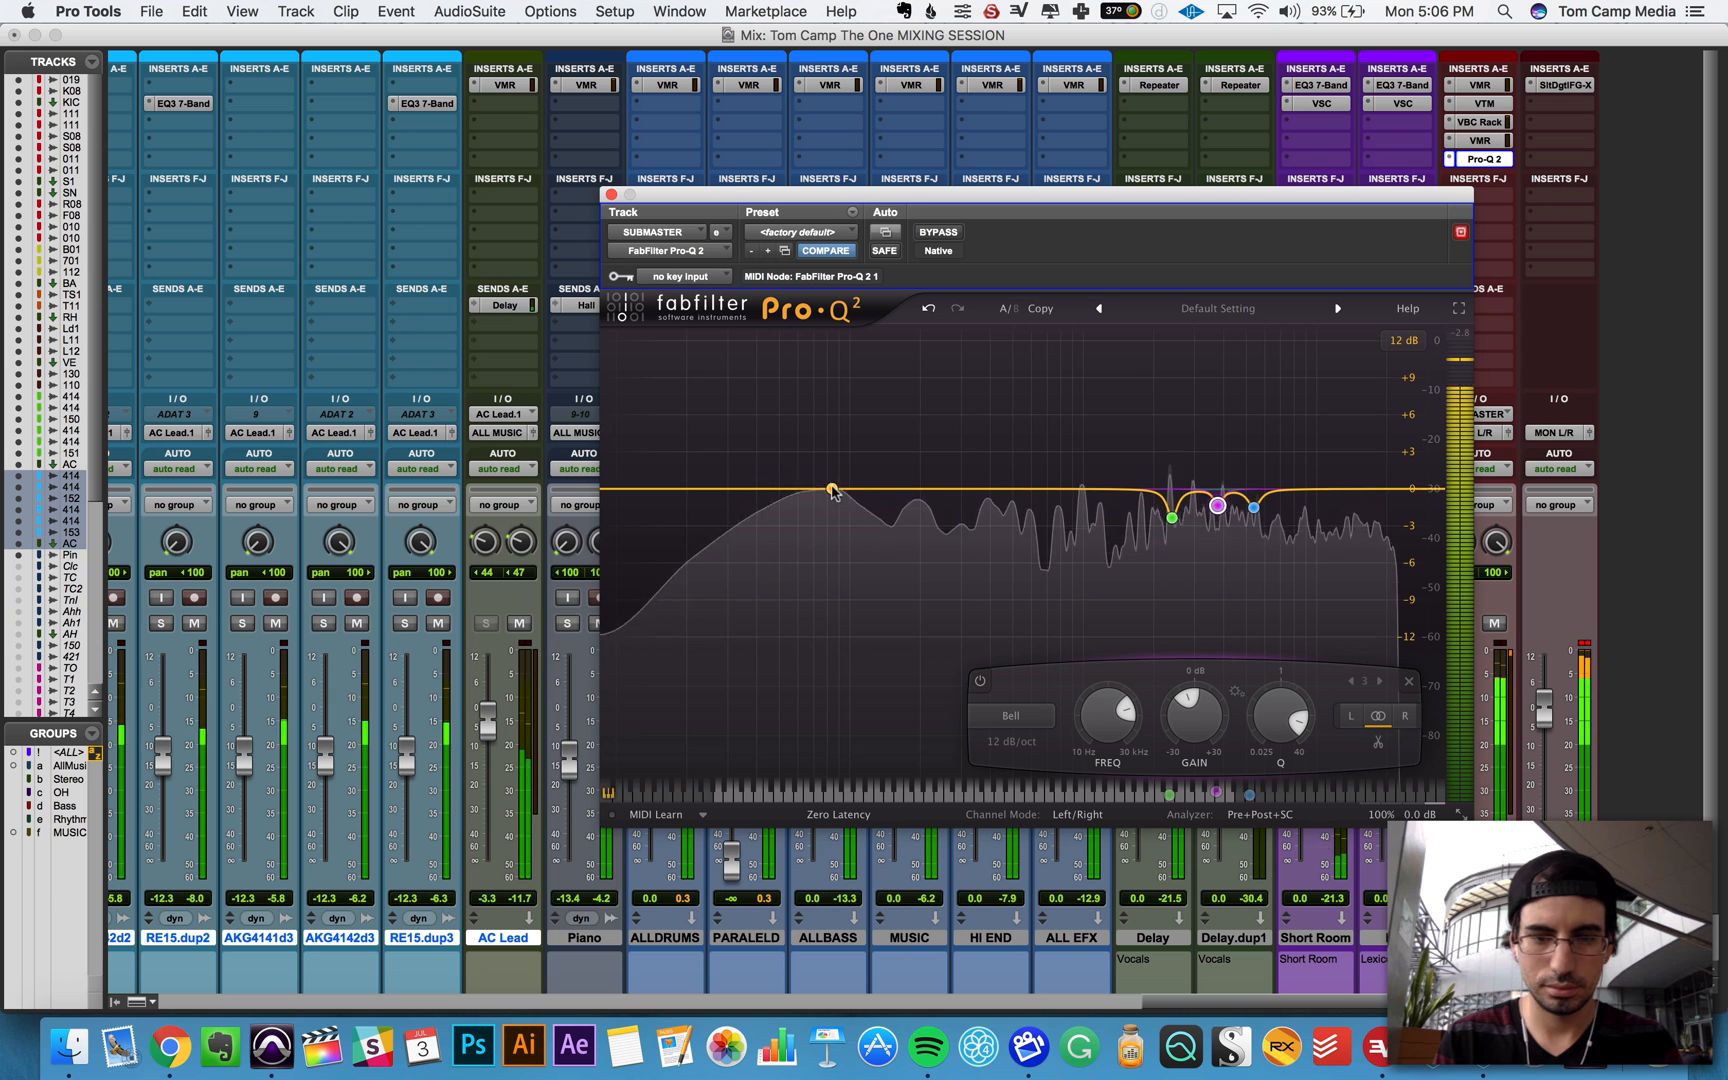
left_click_drag(828, 490, 834, 471)
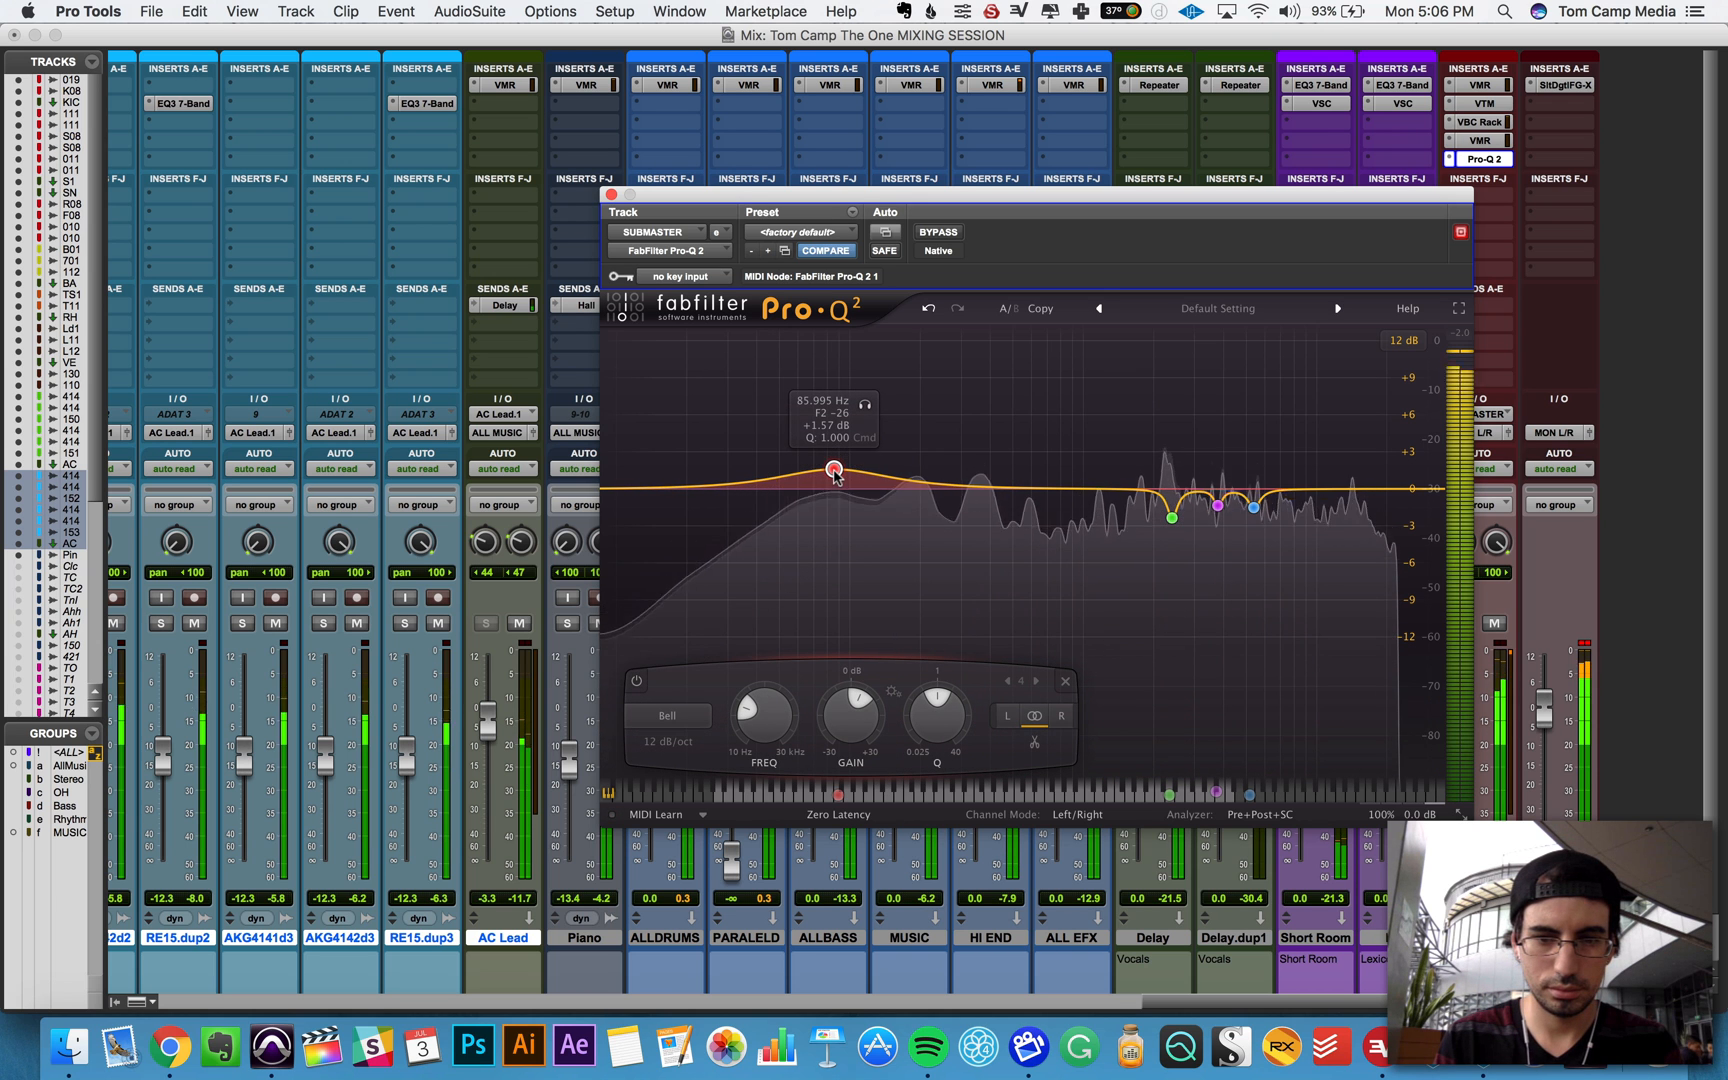
left_click_drag(834, 471, 819, 483)
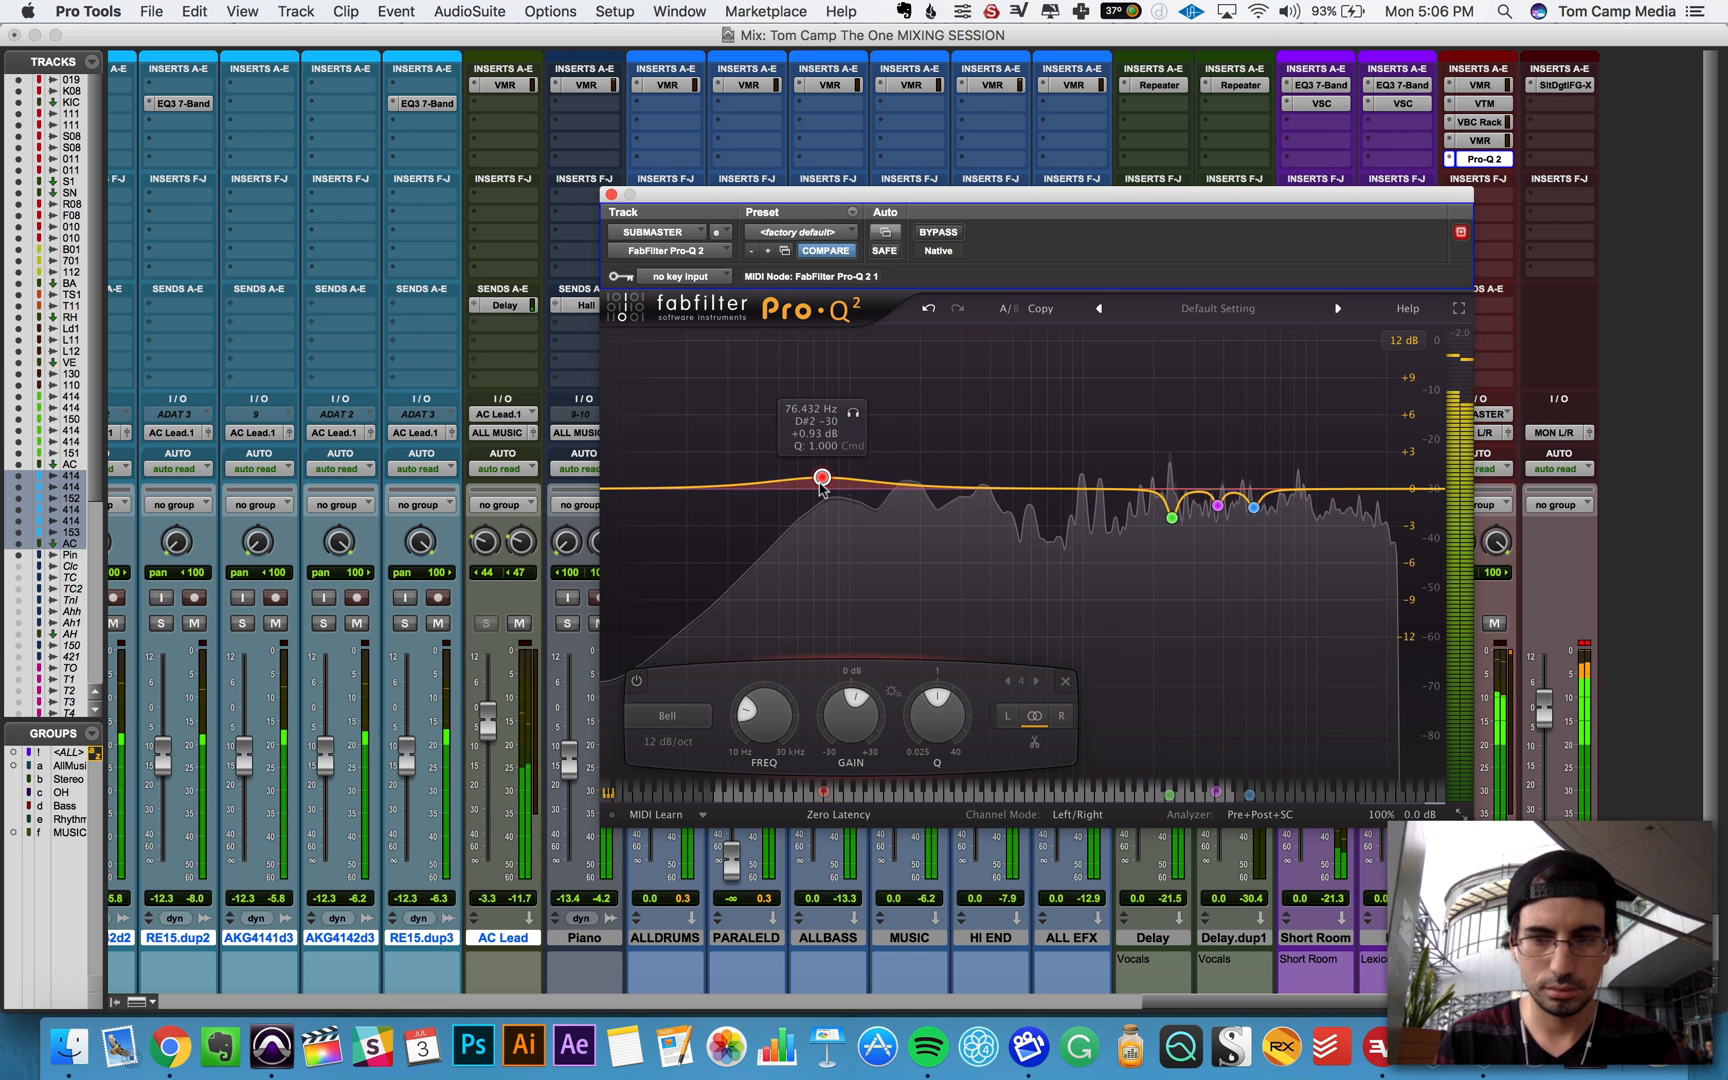
left_click_drag(1080, 490, 1080, 470)
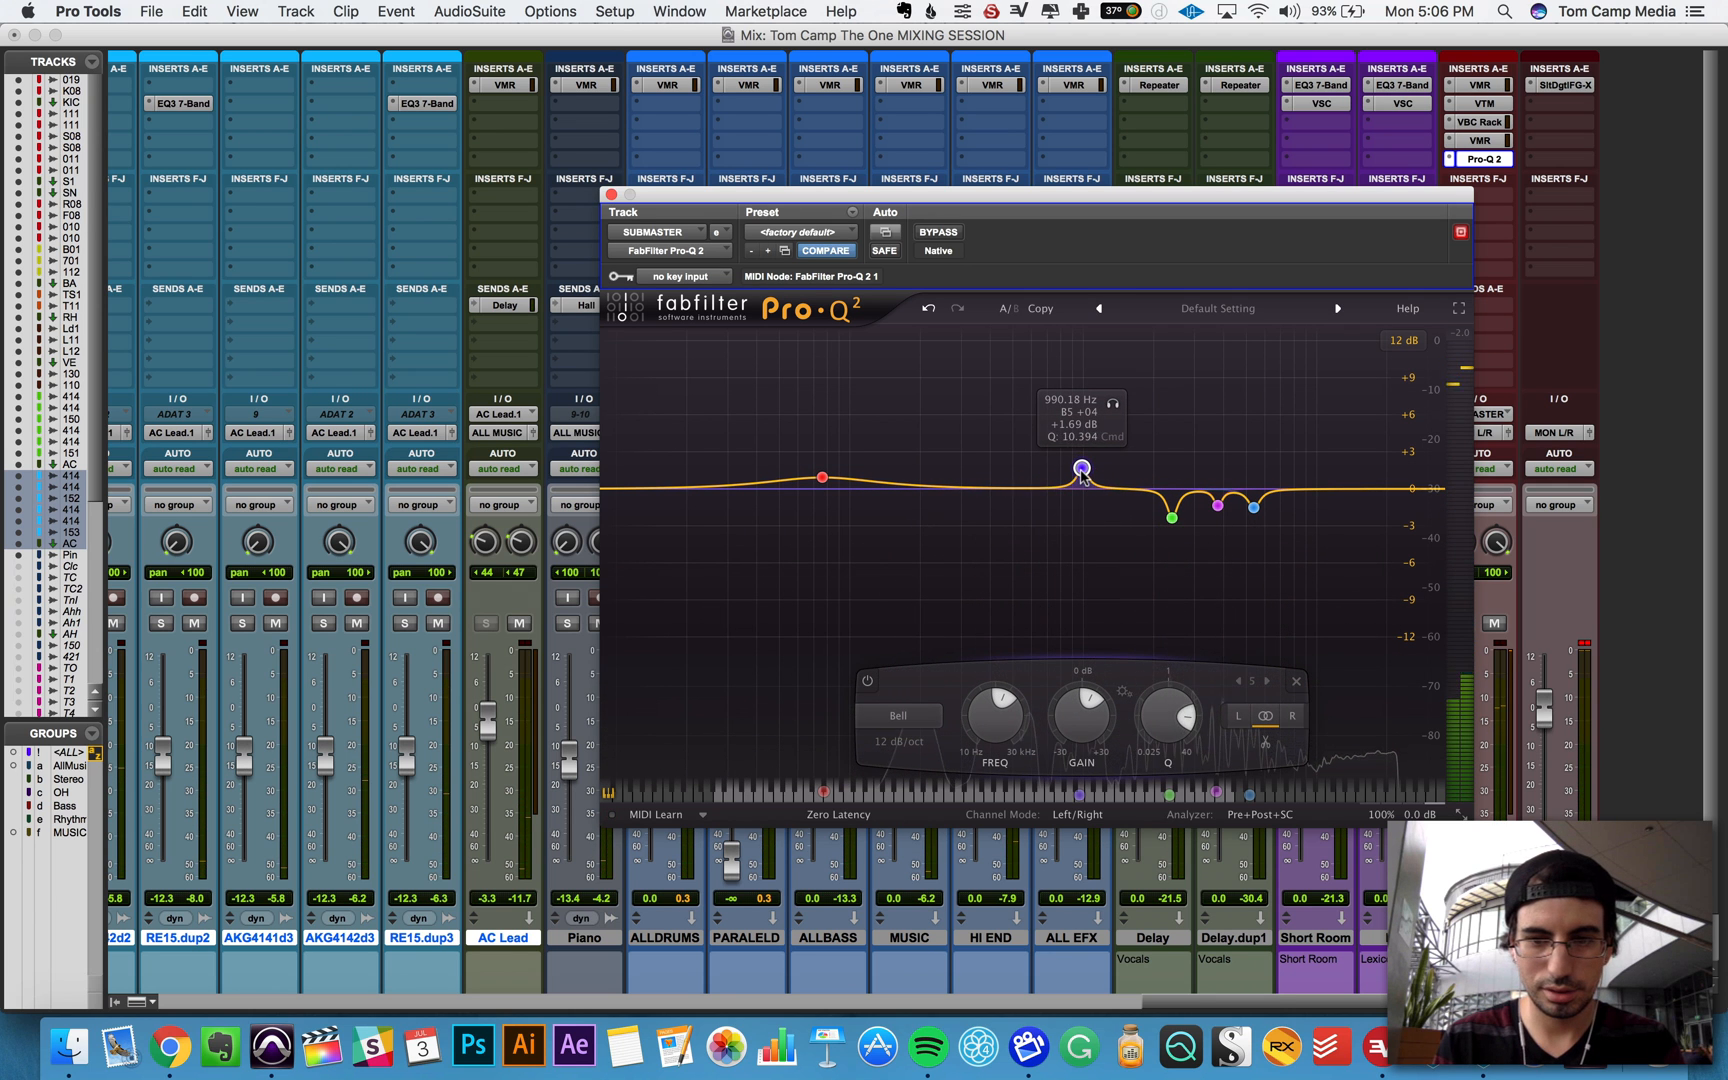
left_click_drag(1081, 468, 1082, 512)
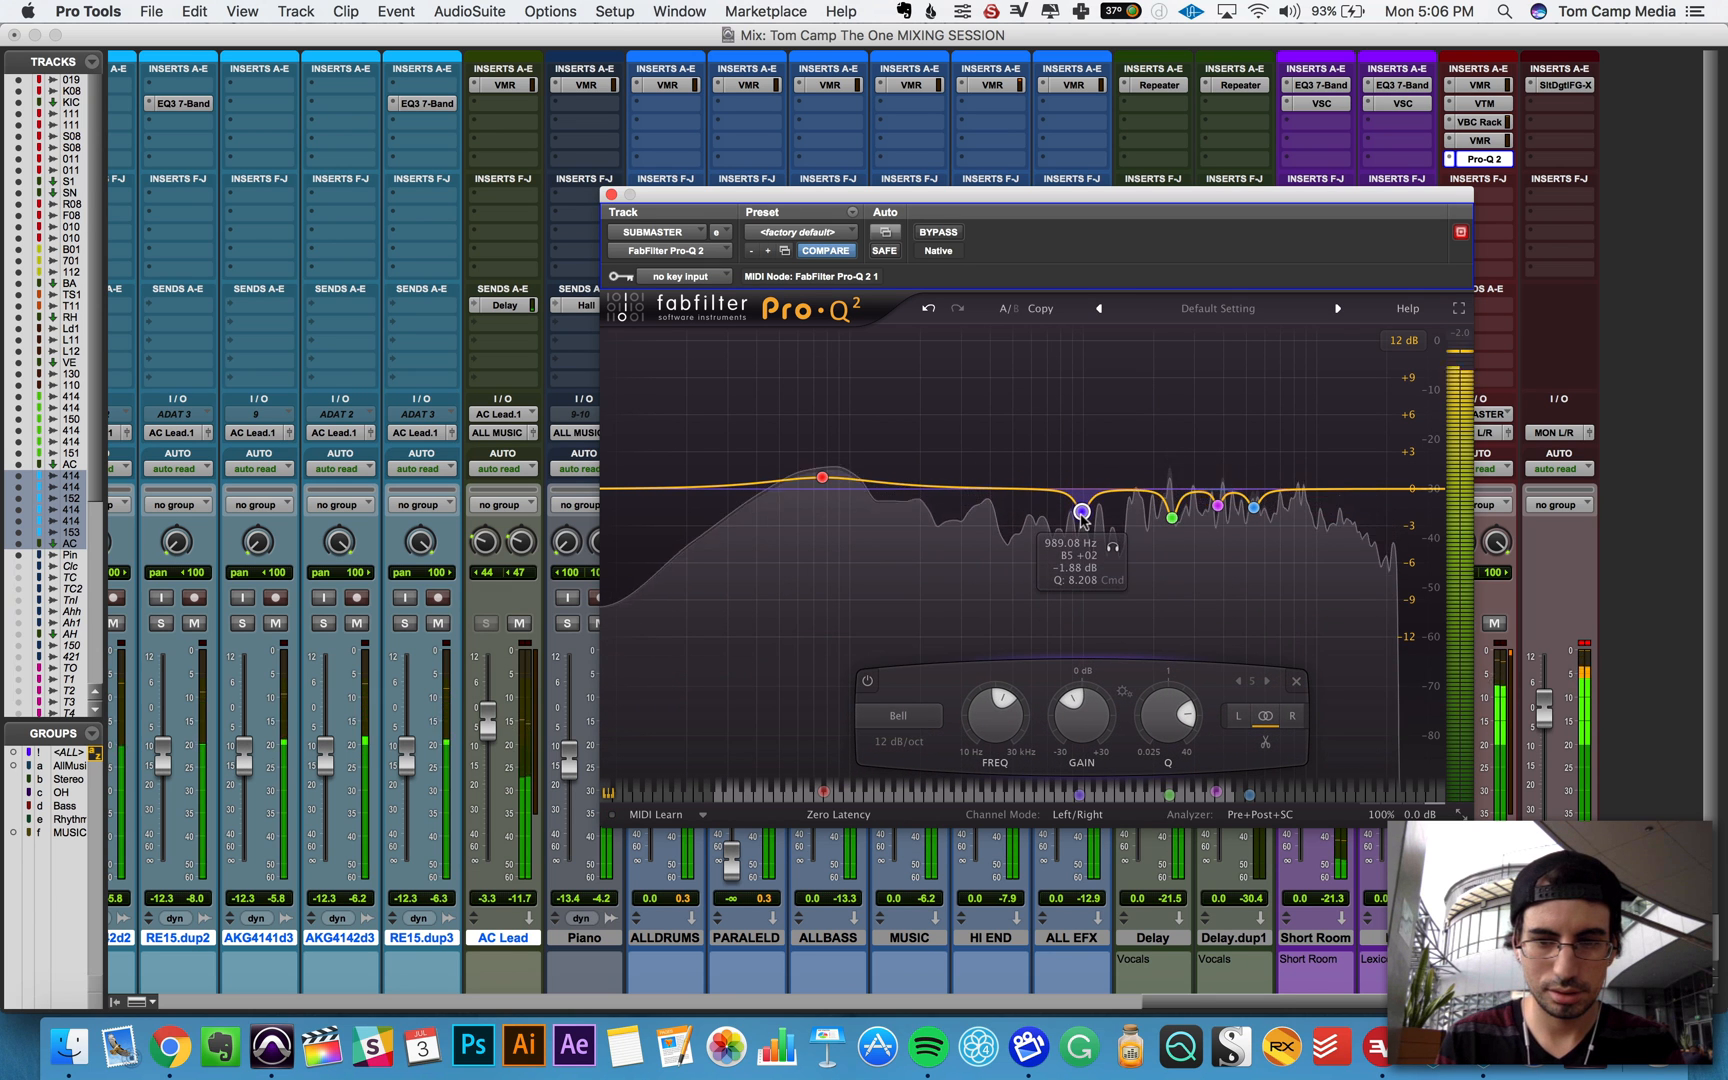
Step: Compare the submaster with the Pro-Q 2 bypassed and active twice, and close the plug-in window with the EQ active
left_click(943, 233)
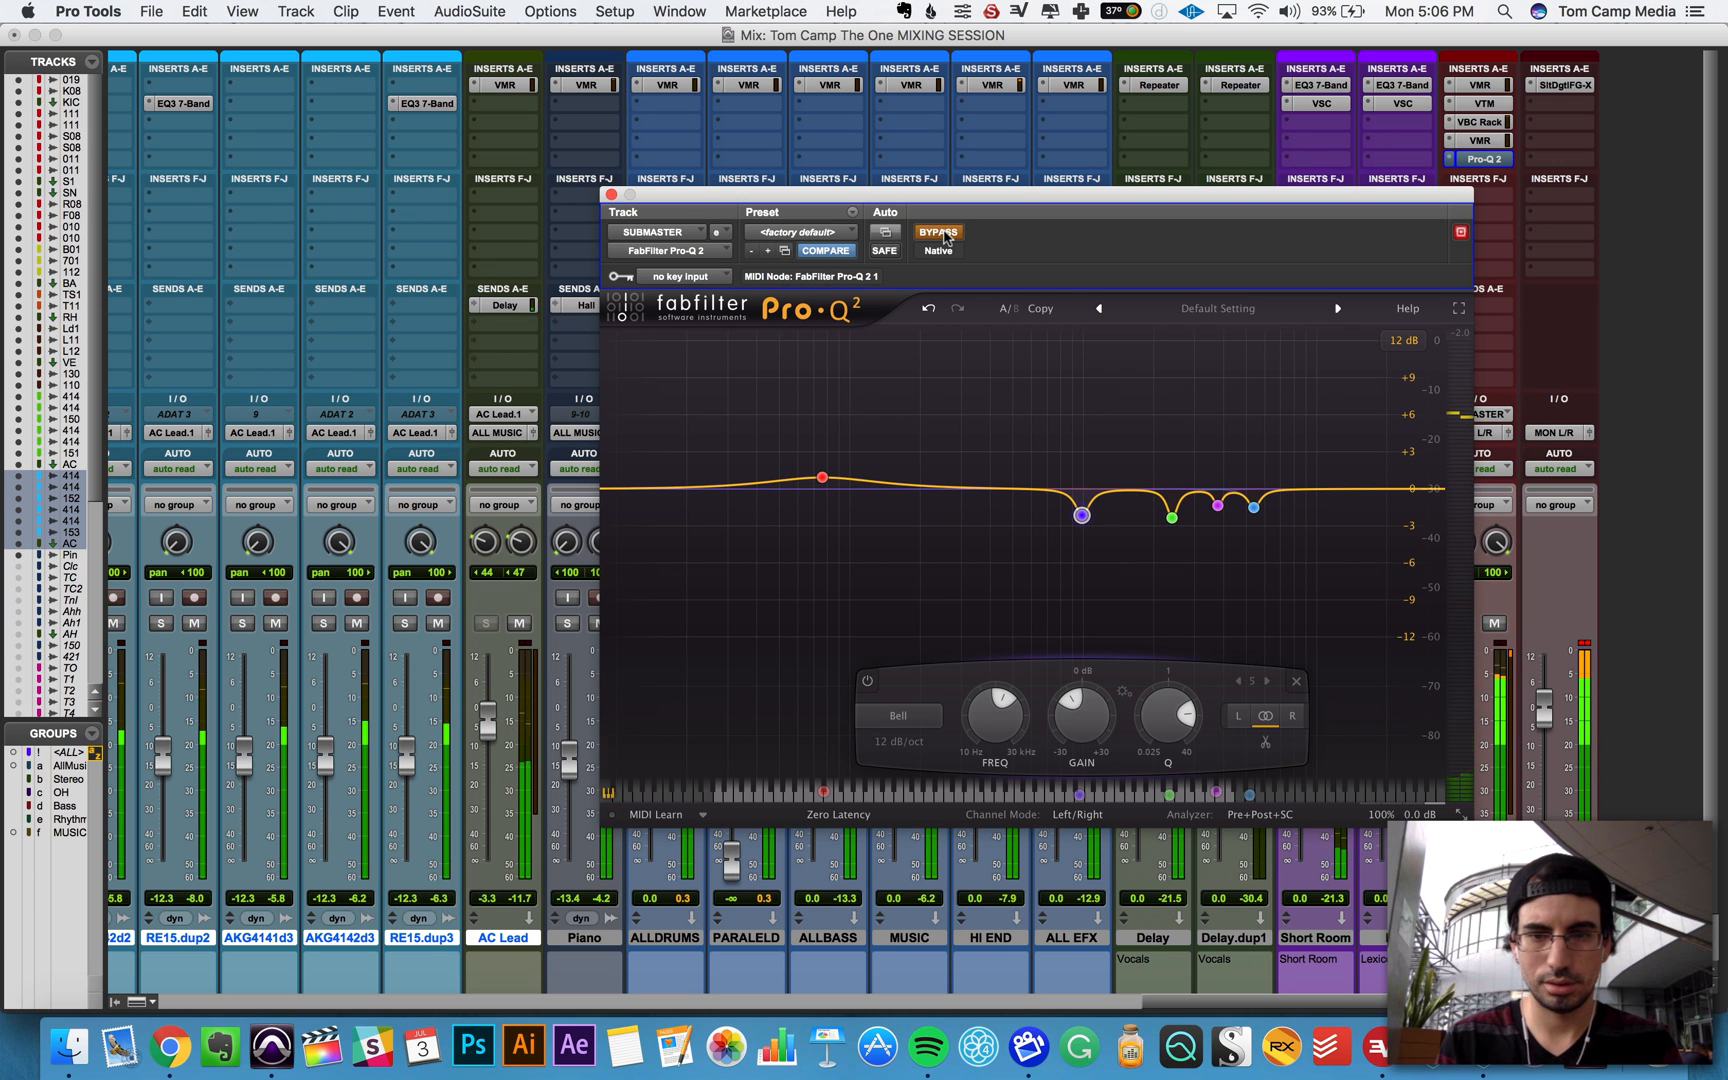
left_click(943, 233)
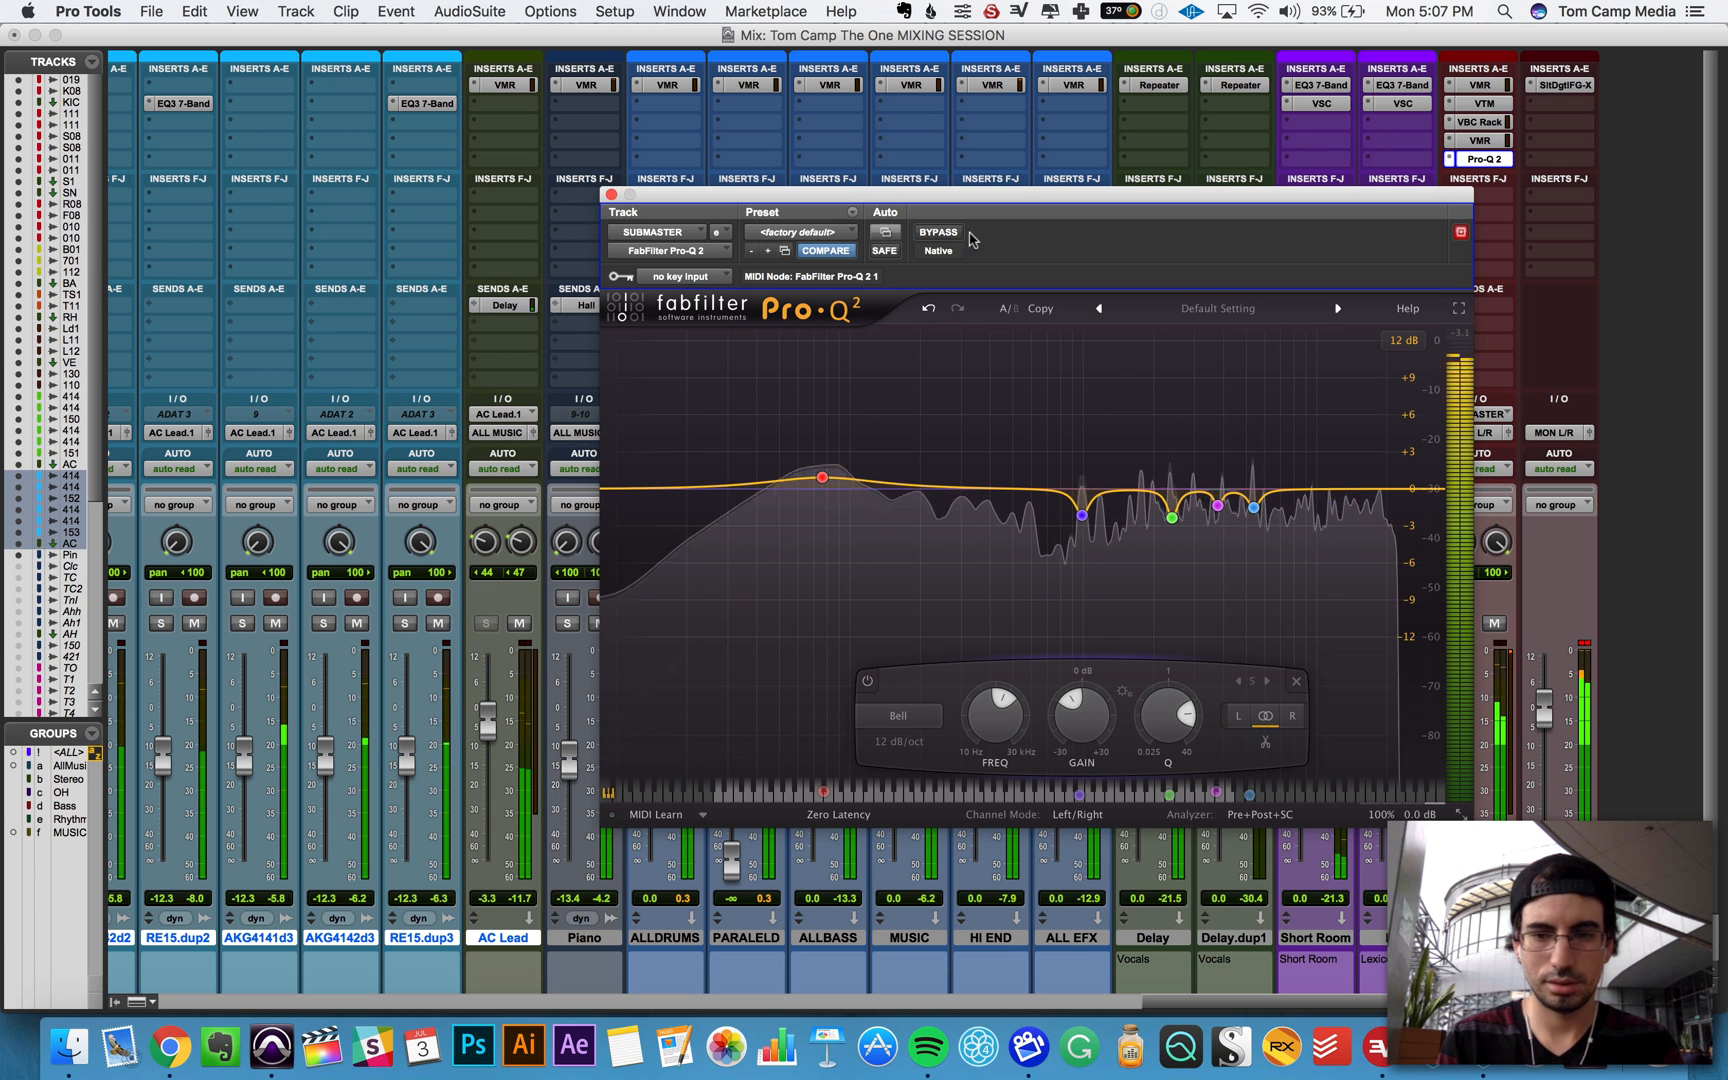
left_click(941, 234)
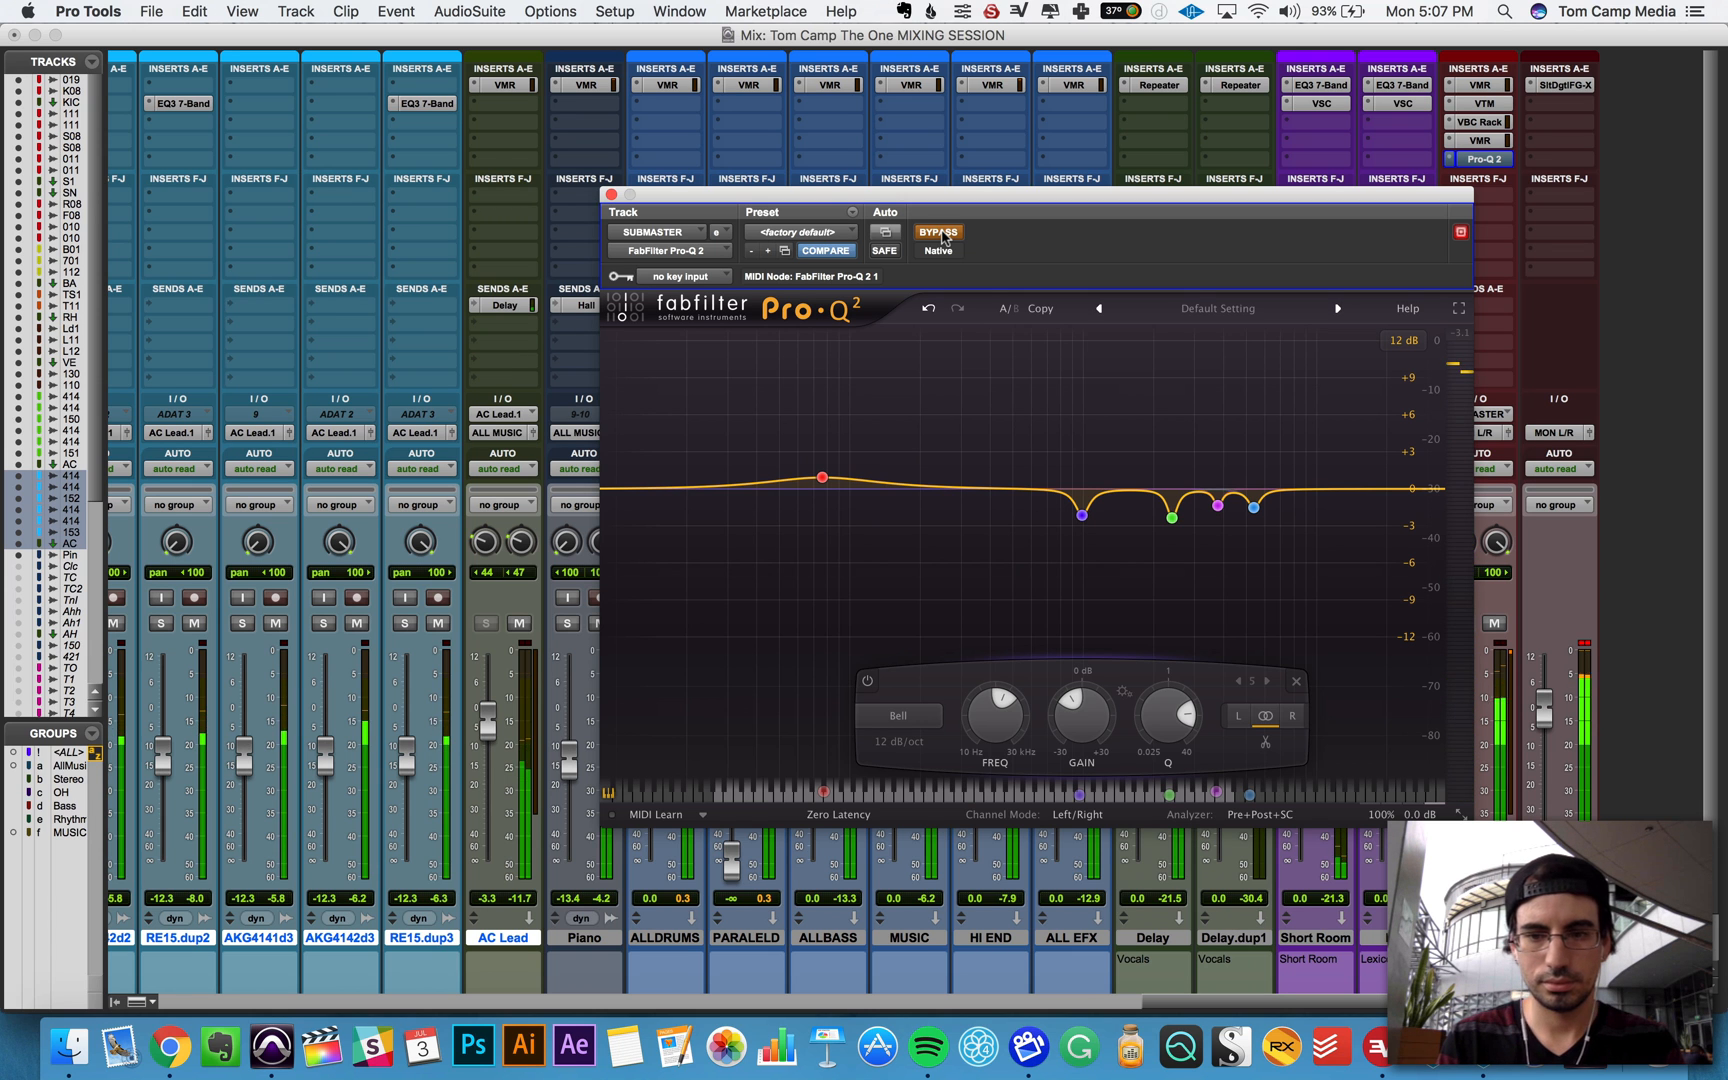
left_click(941, 234)
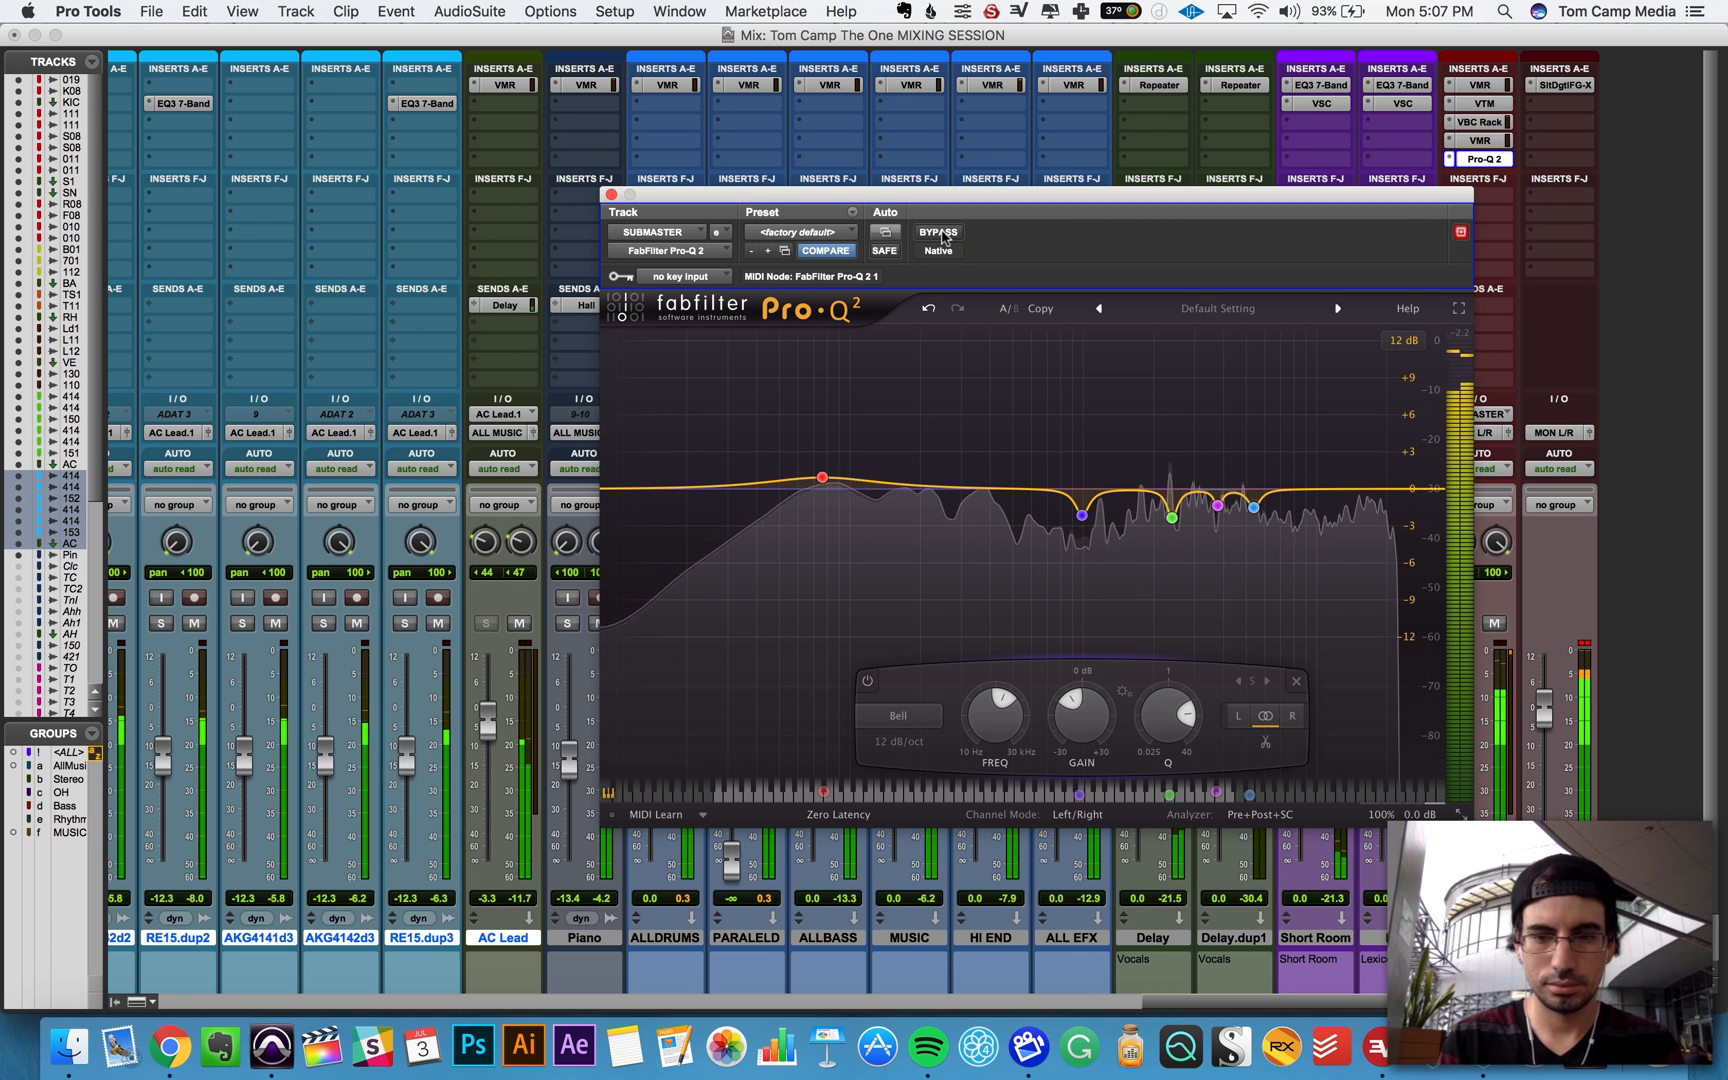
left_click(611, 194)
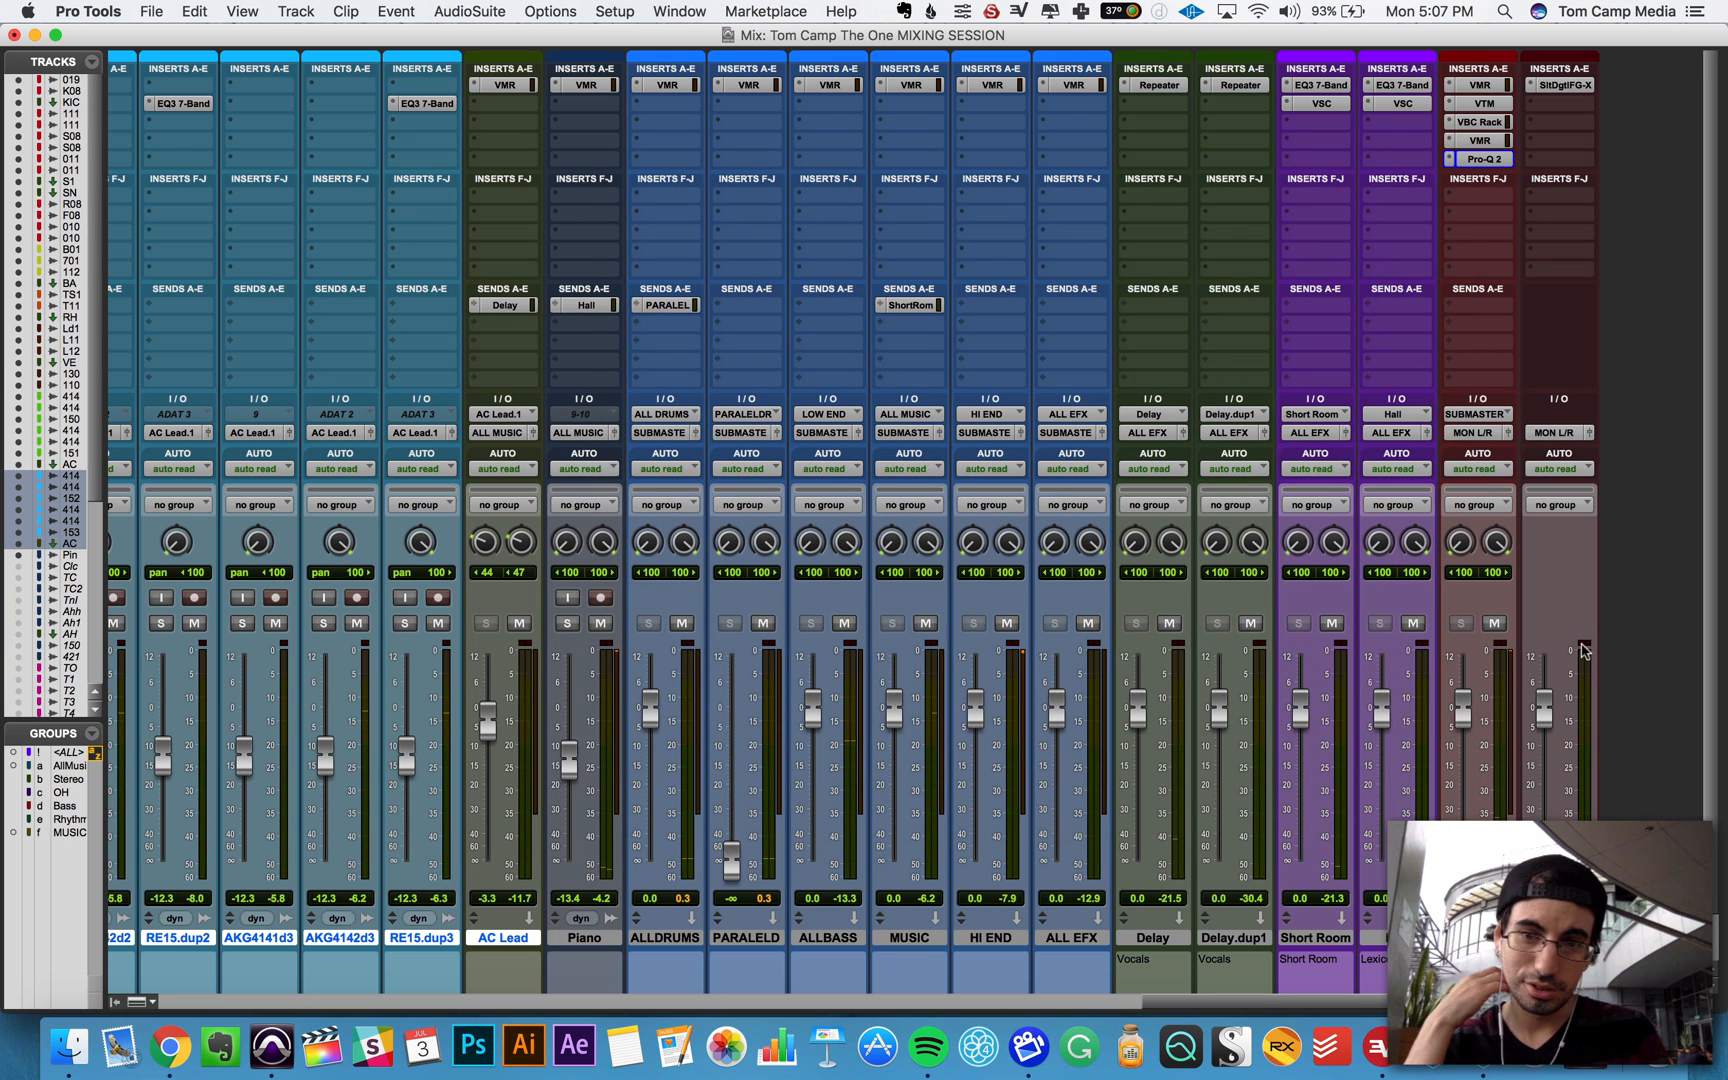
Step: Switch to the Edit window, show the full length of the song and save the session
key("super+equal")
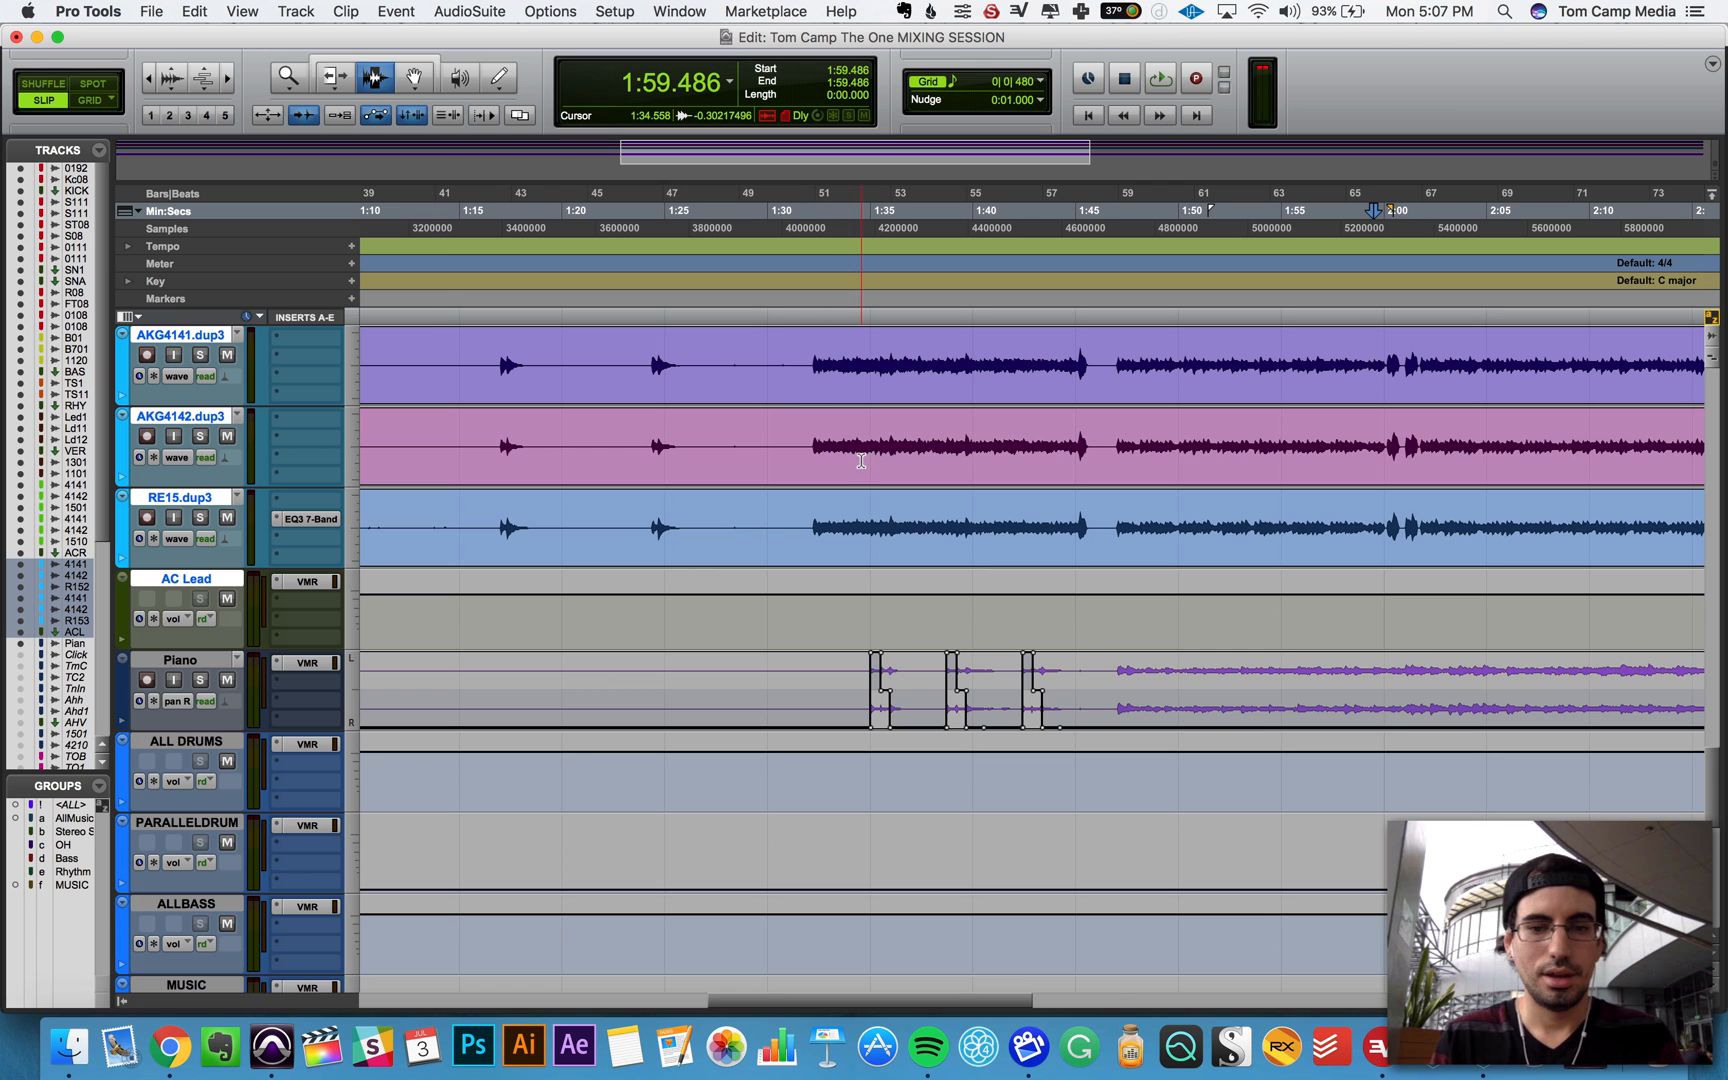
scroll(806, 410, "up", 15)
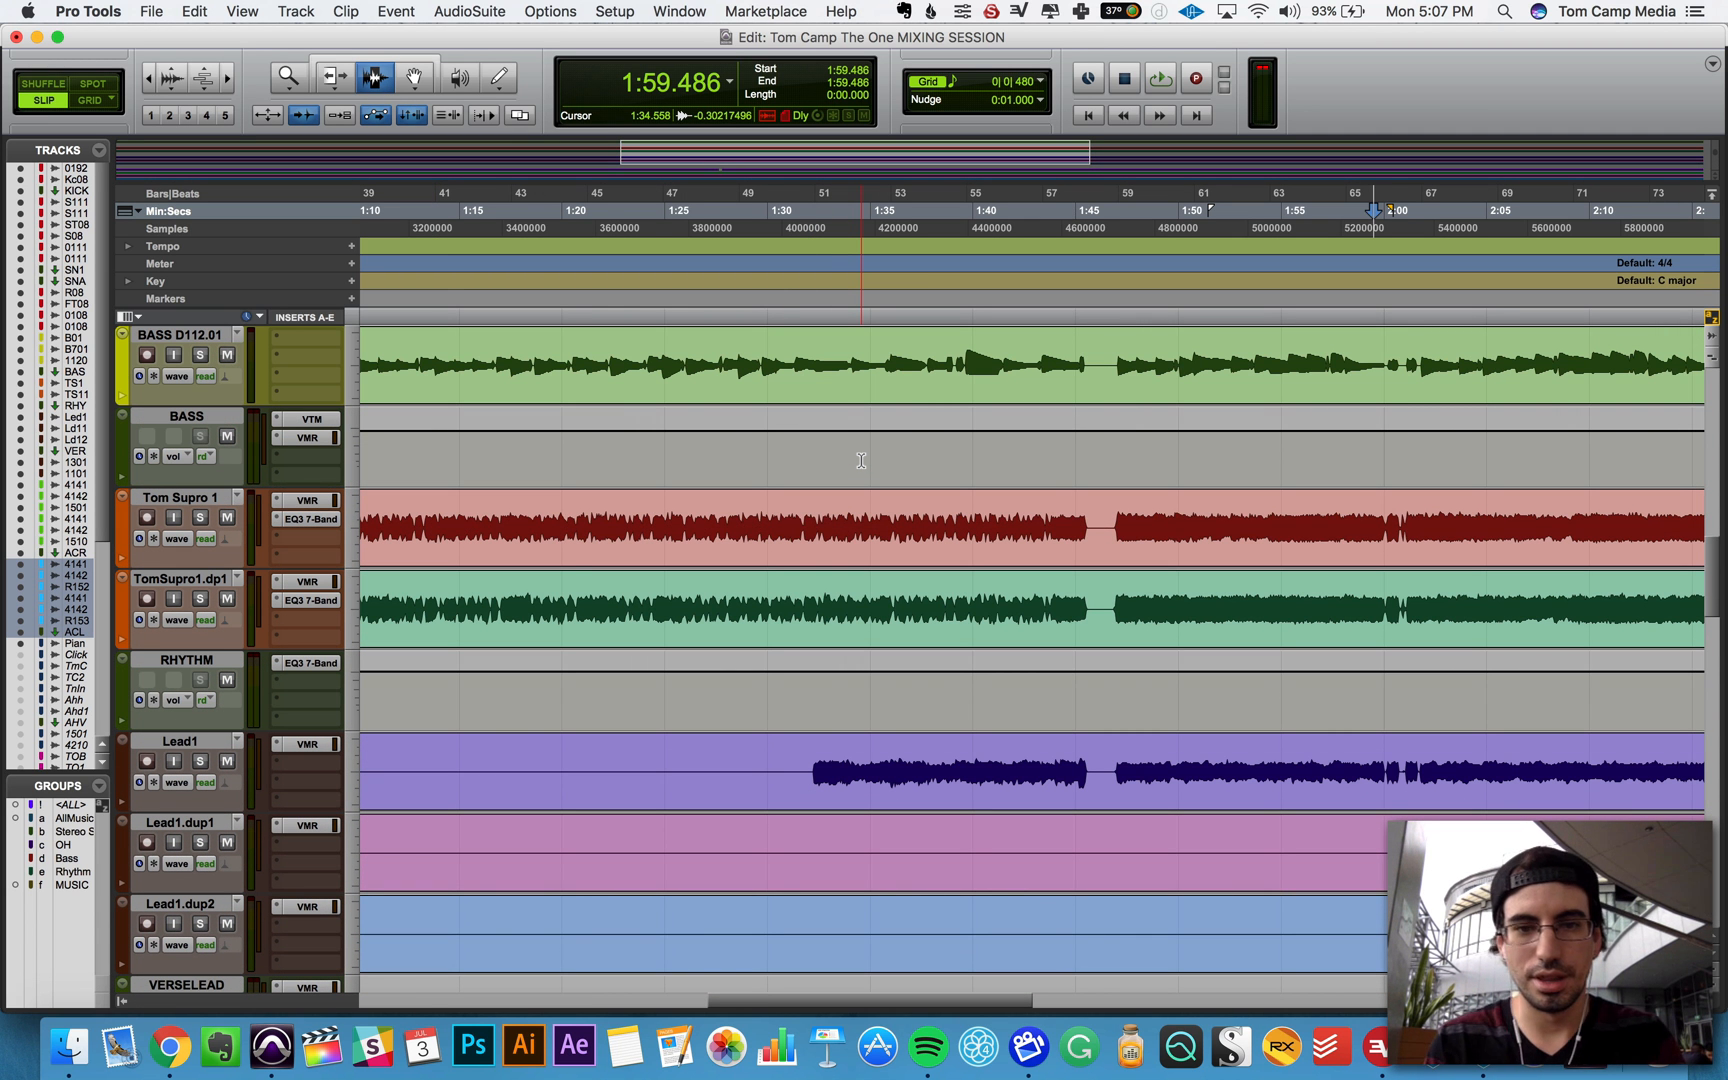
key("r")
key("r")
key("r")
key("r")
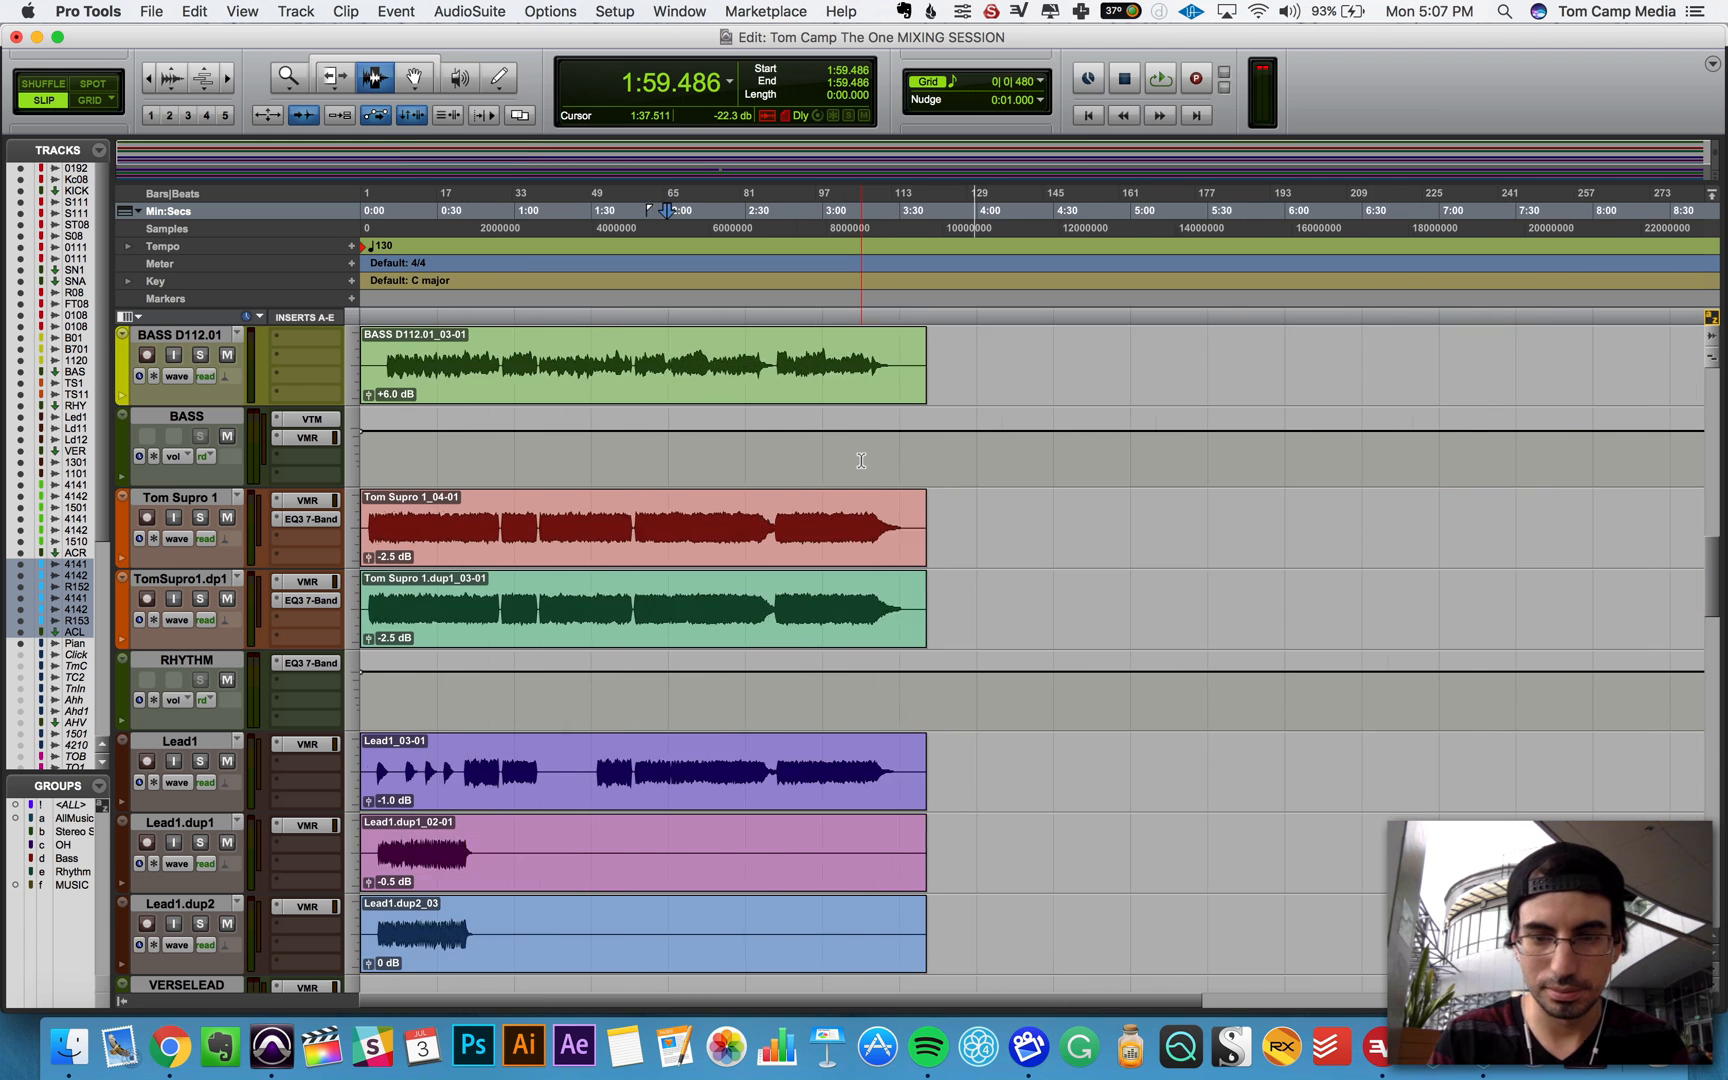
key("t")
key("t")
key("super+s")
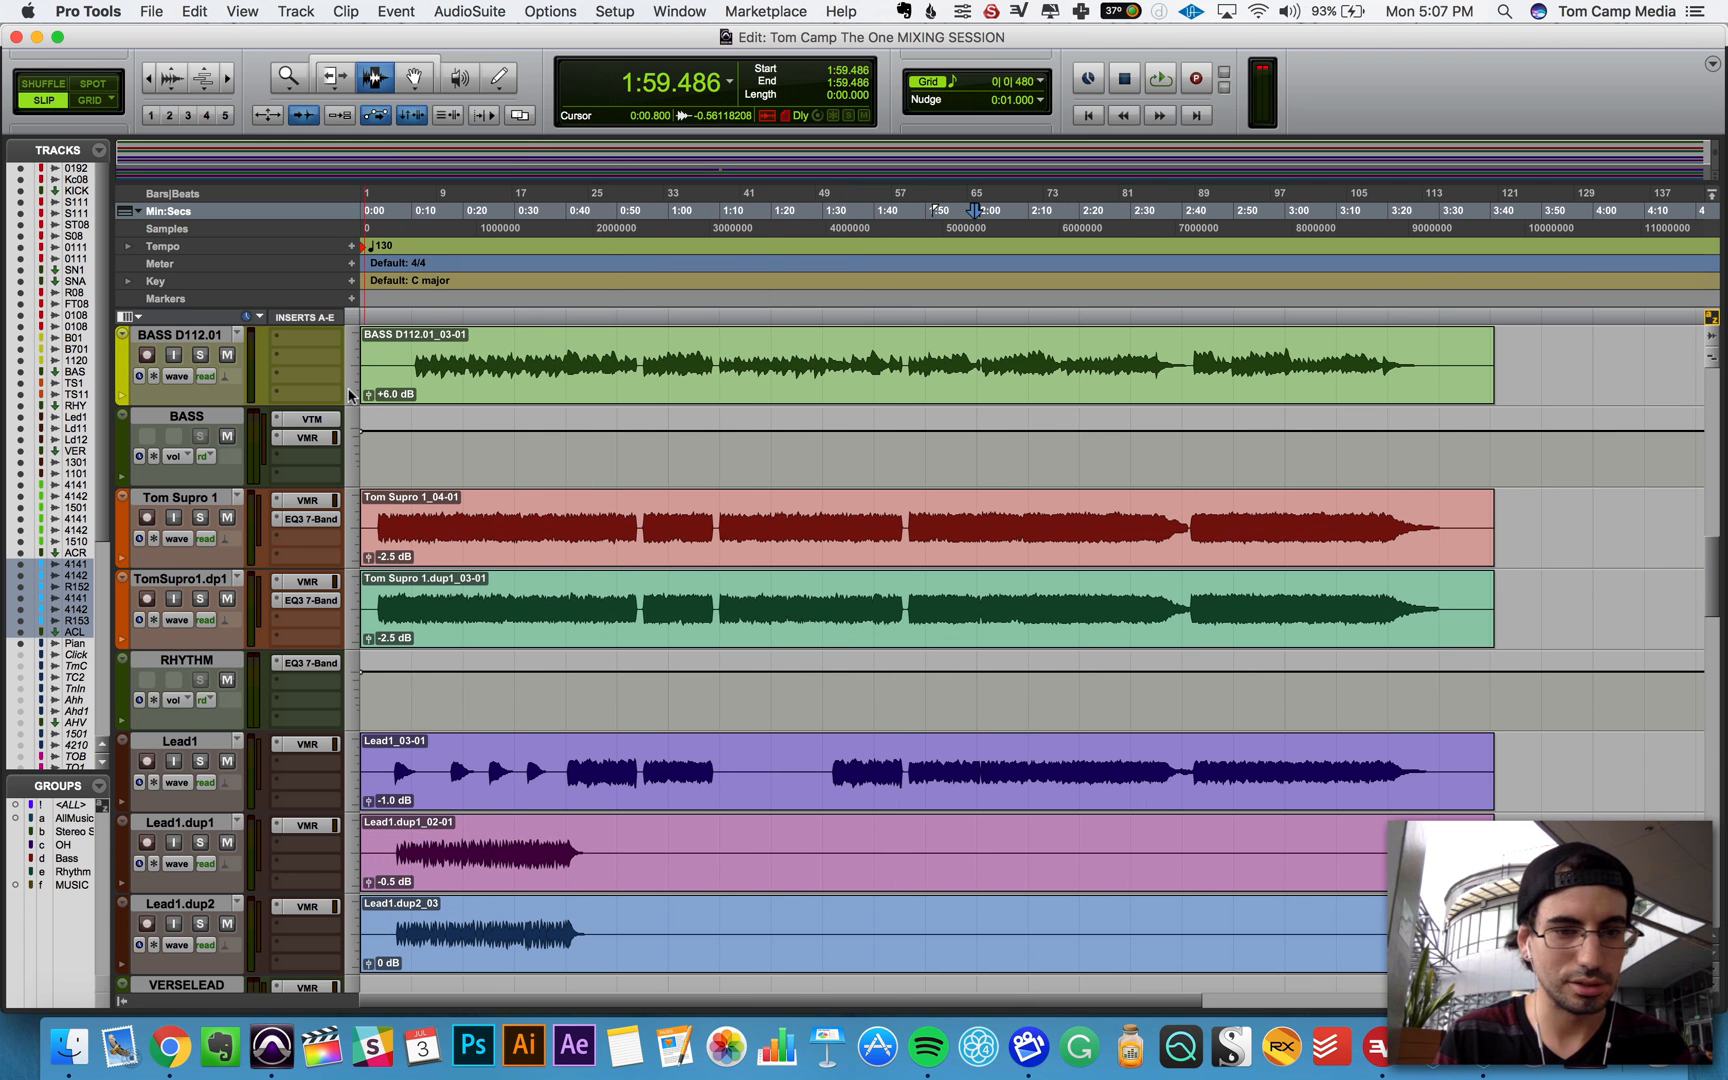
Step: Check the song's opening around 0:10 to 0:14 on the drum tracks and review the drum channels in the Mix window
scroll(458, 424, "up", 15)
scroll(458, 424, "up", 2)
left_click(425, 386)
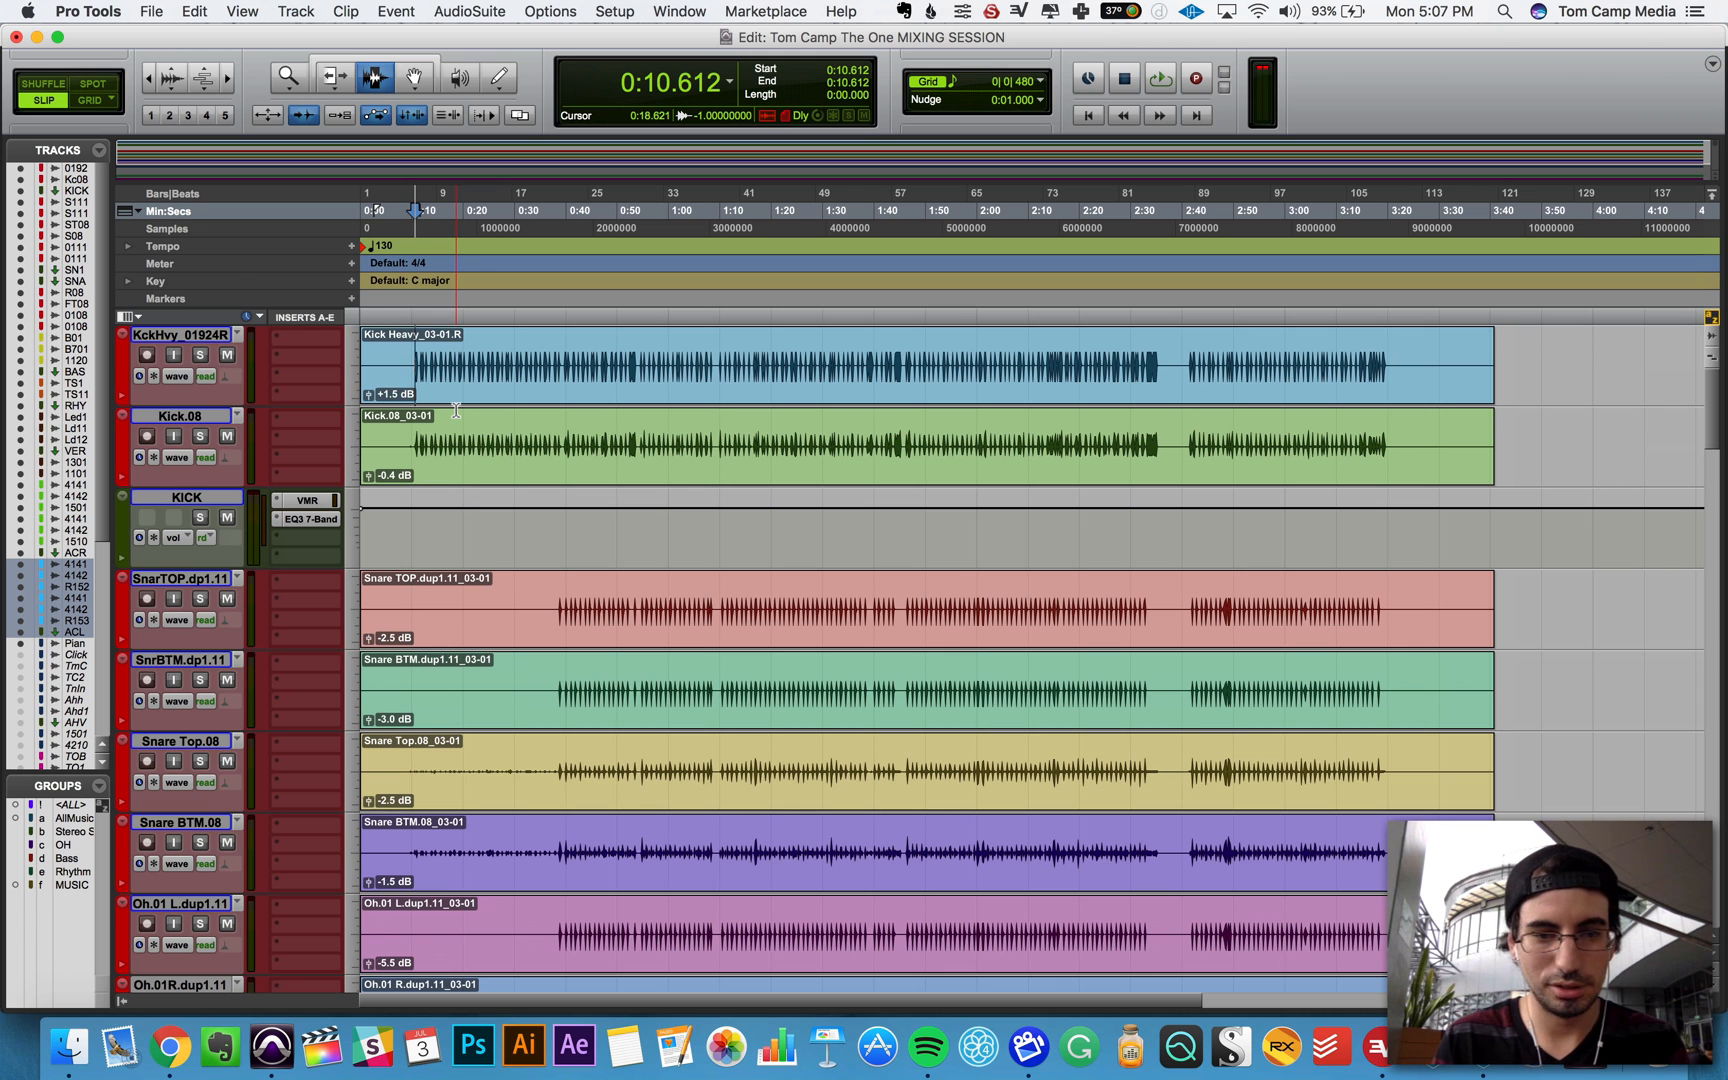
left_click(434, 374)
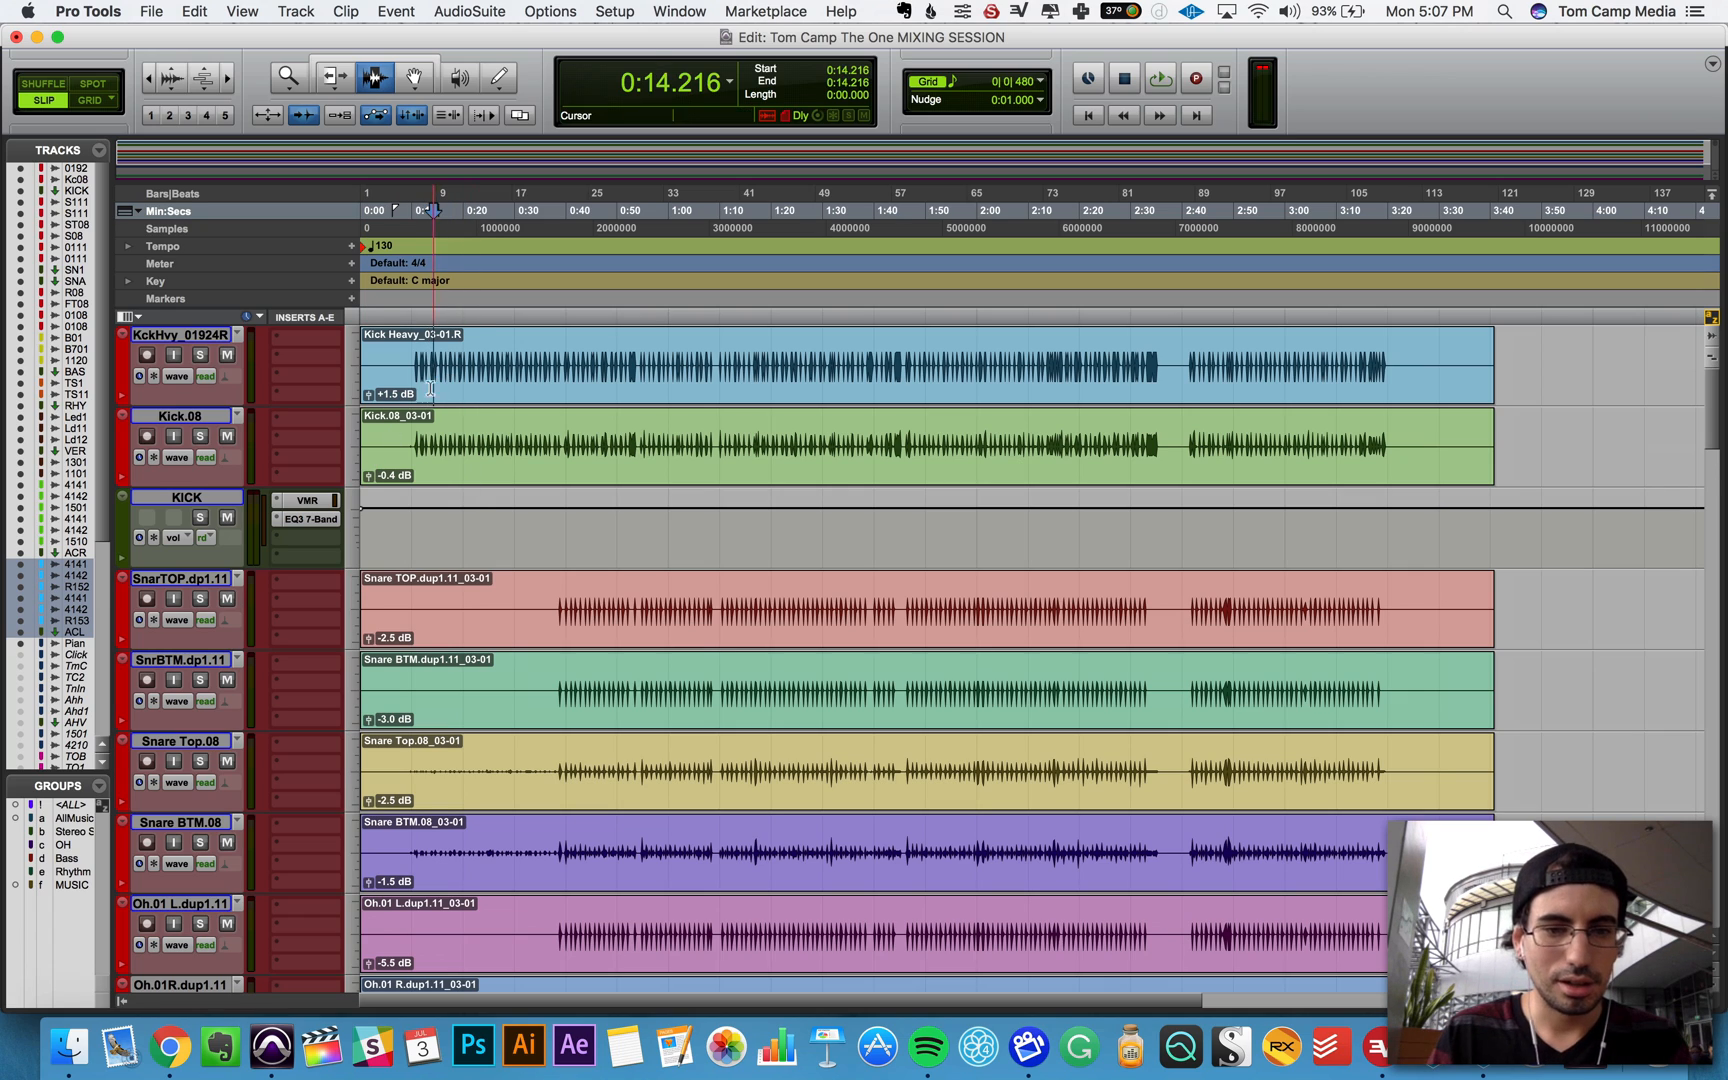
key("super+equal")
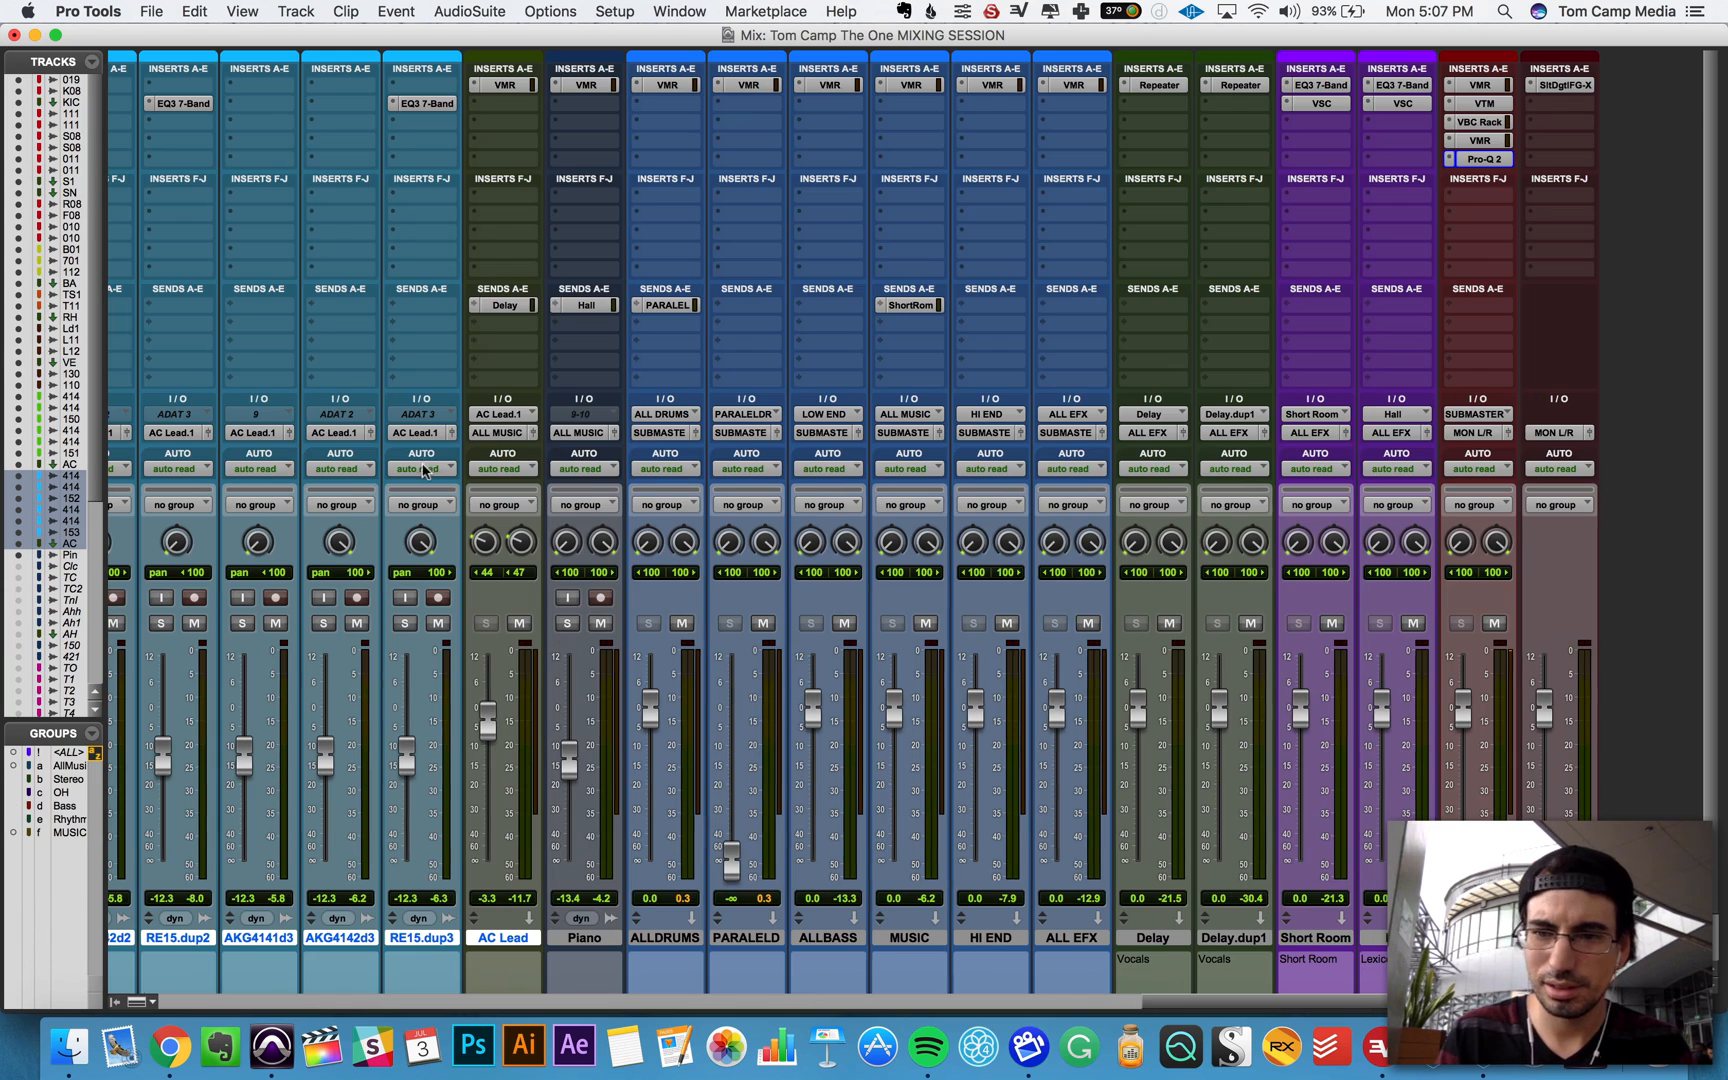
scroll(425, 465, "left", 15)
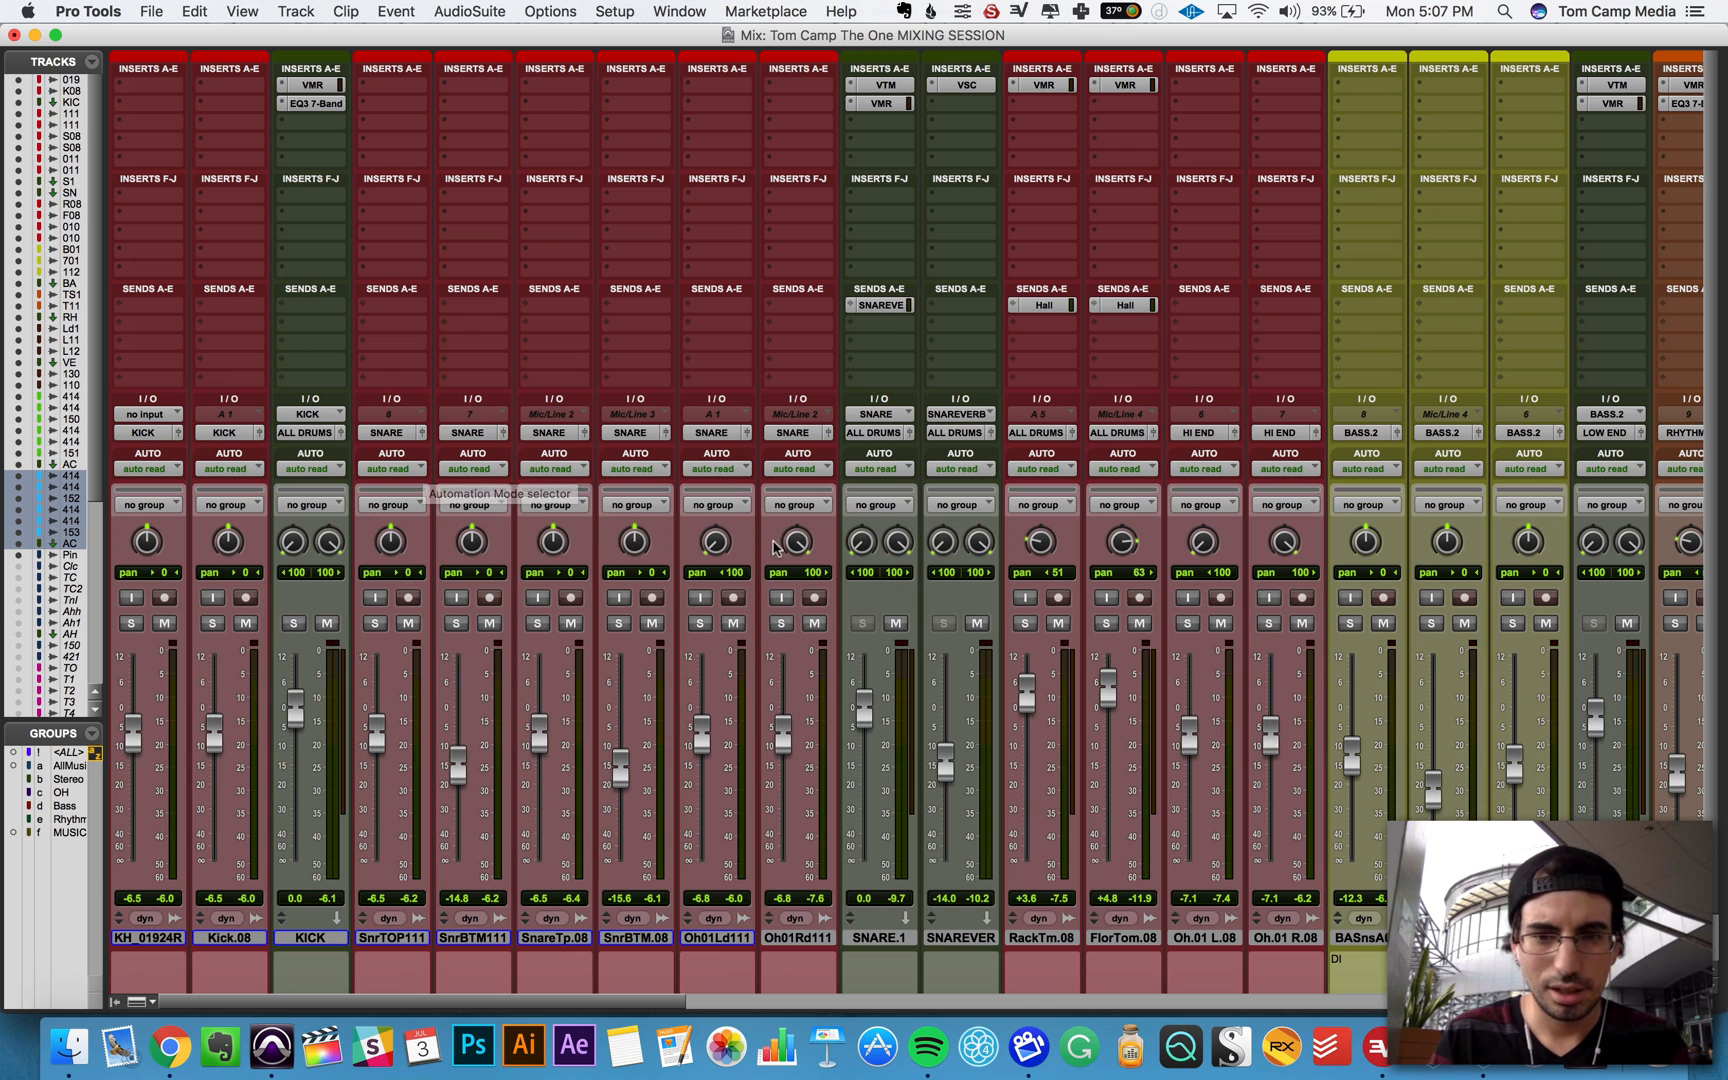
key("super+equal")
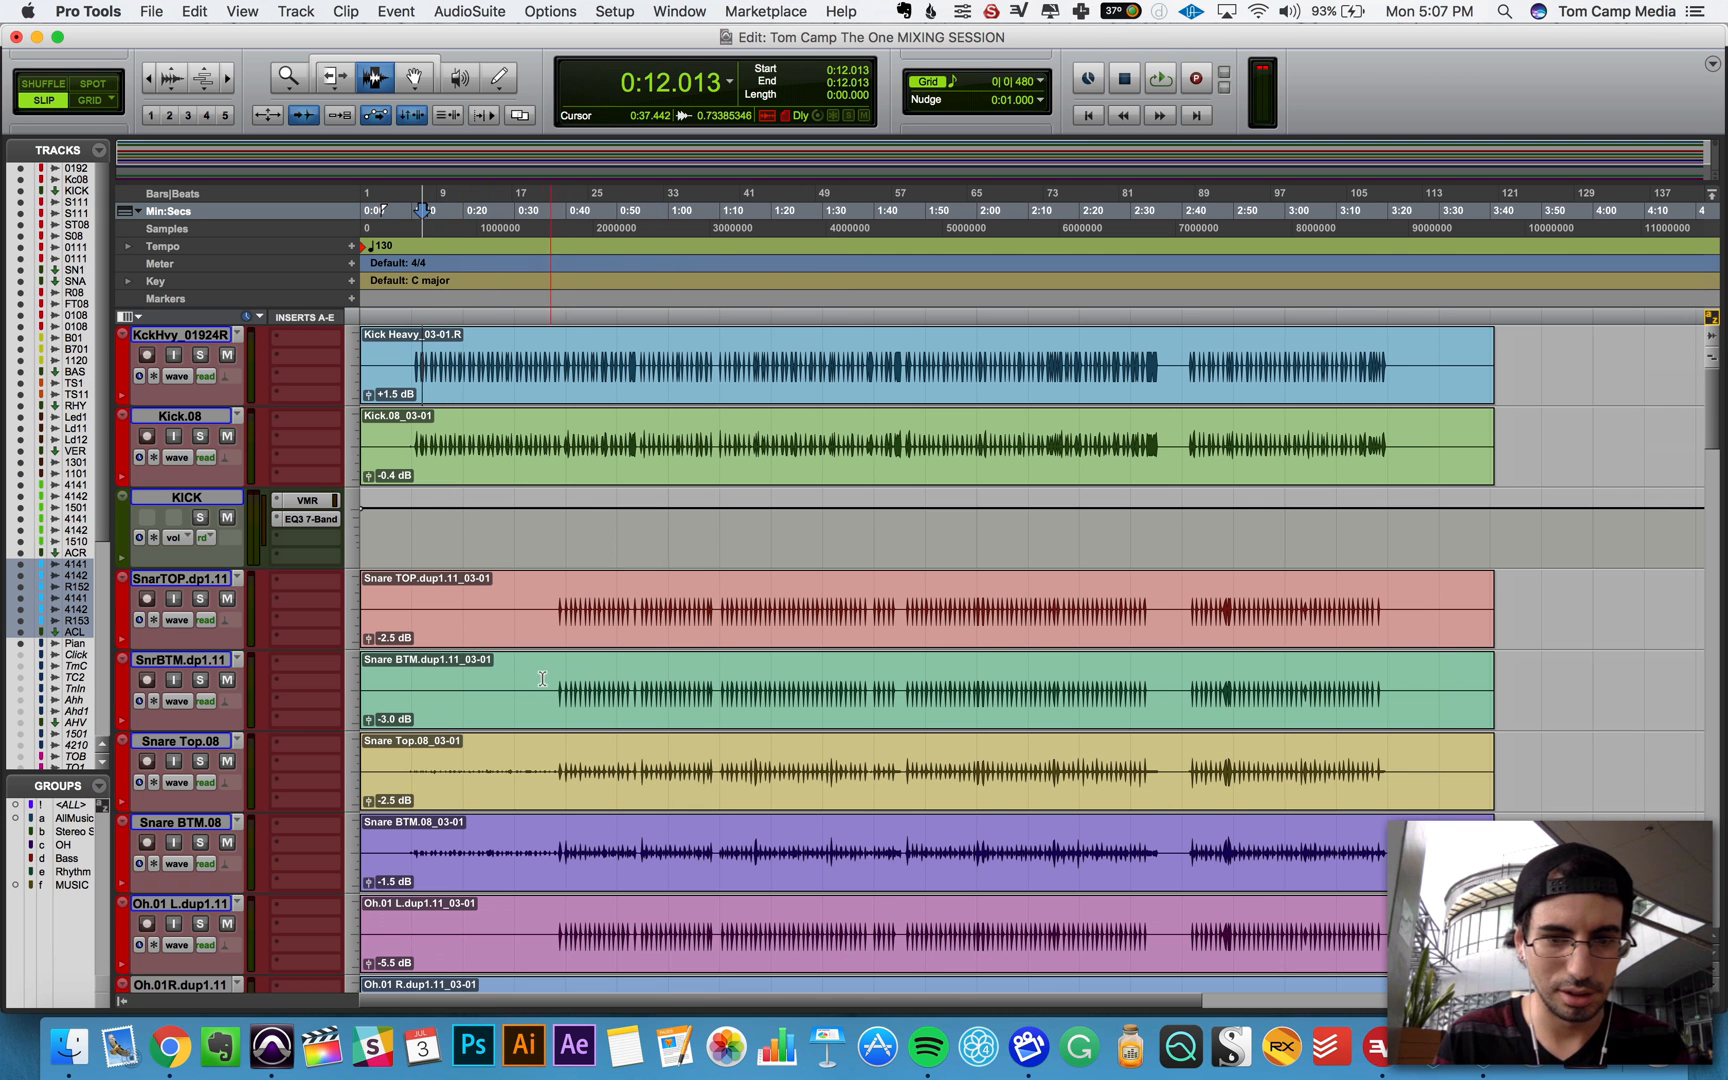
Step: Place the edit cursor at about 0:40, where the continuous RE15.dup3 part starts, and magnify the timeline around it
scroll(543, 677, "down", 15)
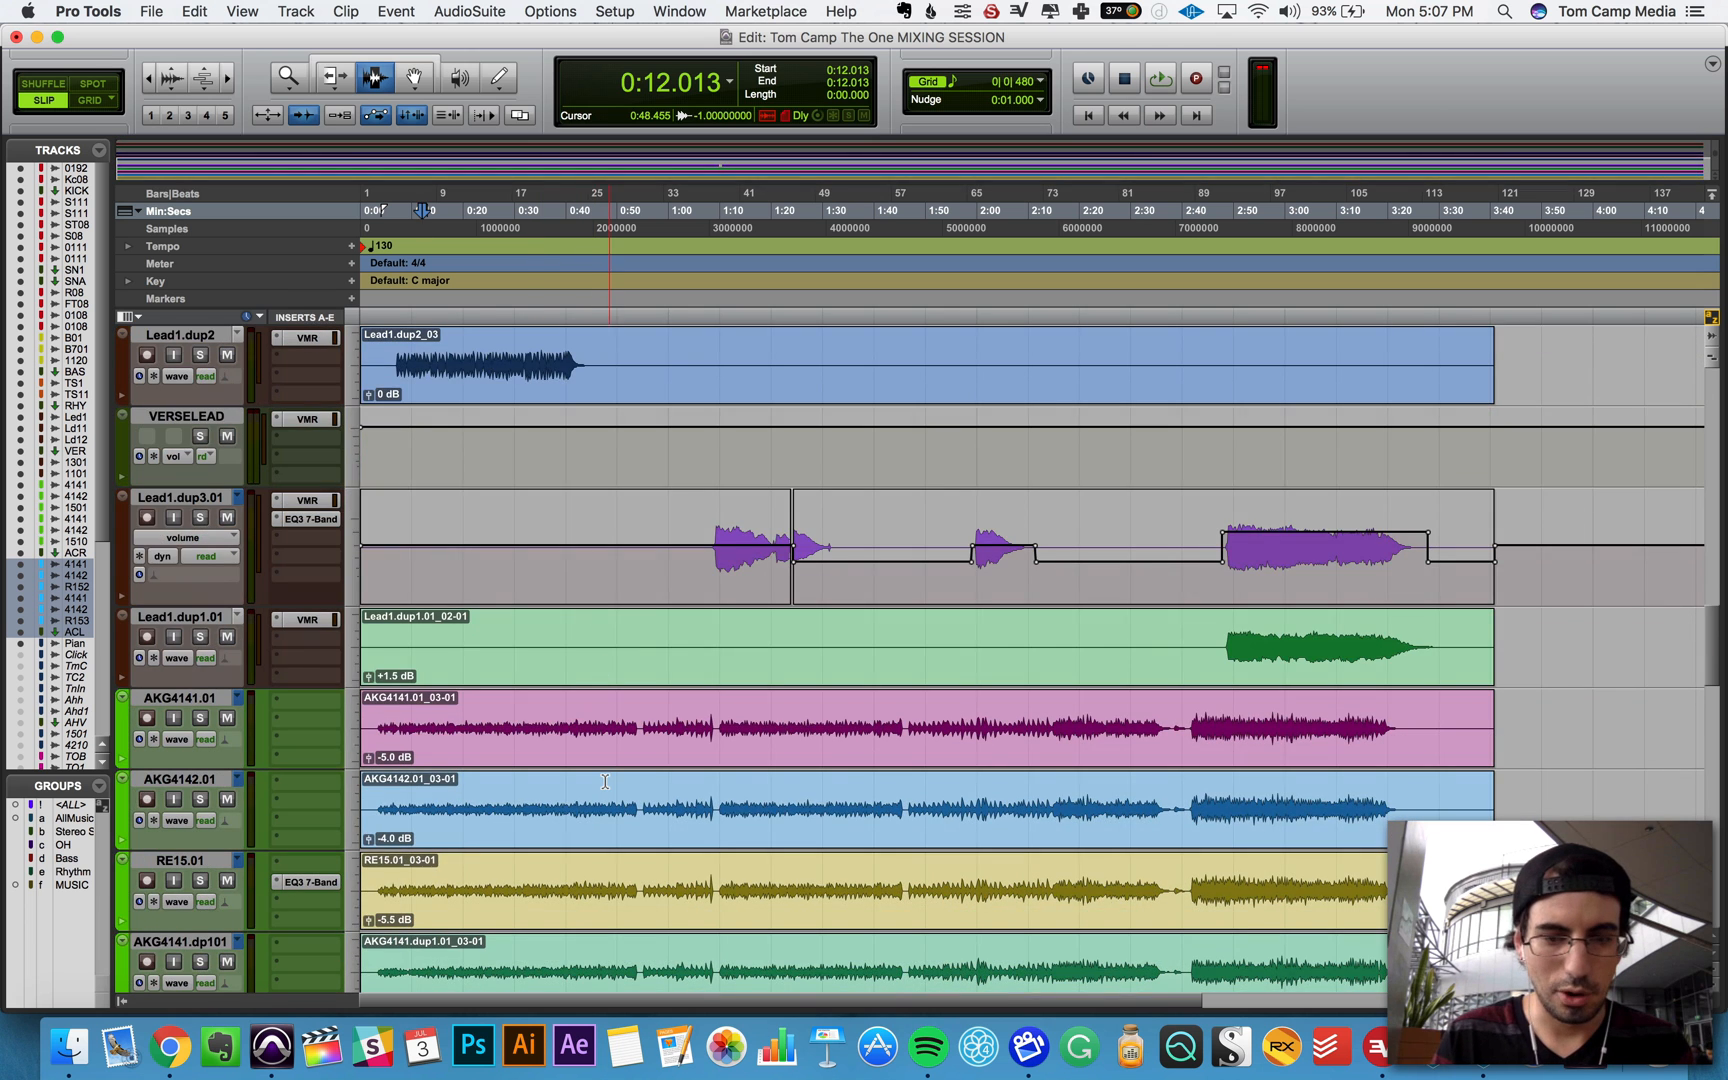
scroll(606, 780, "down", 6)
scroll(606, 780, "down", 8)
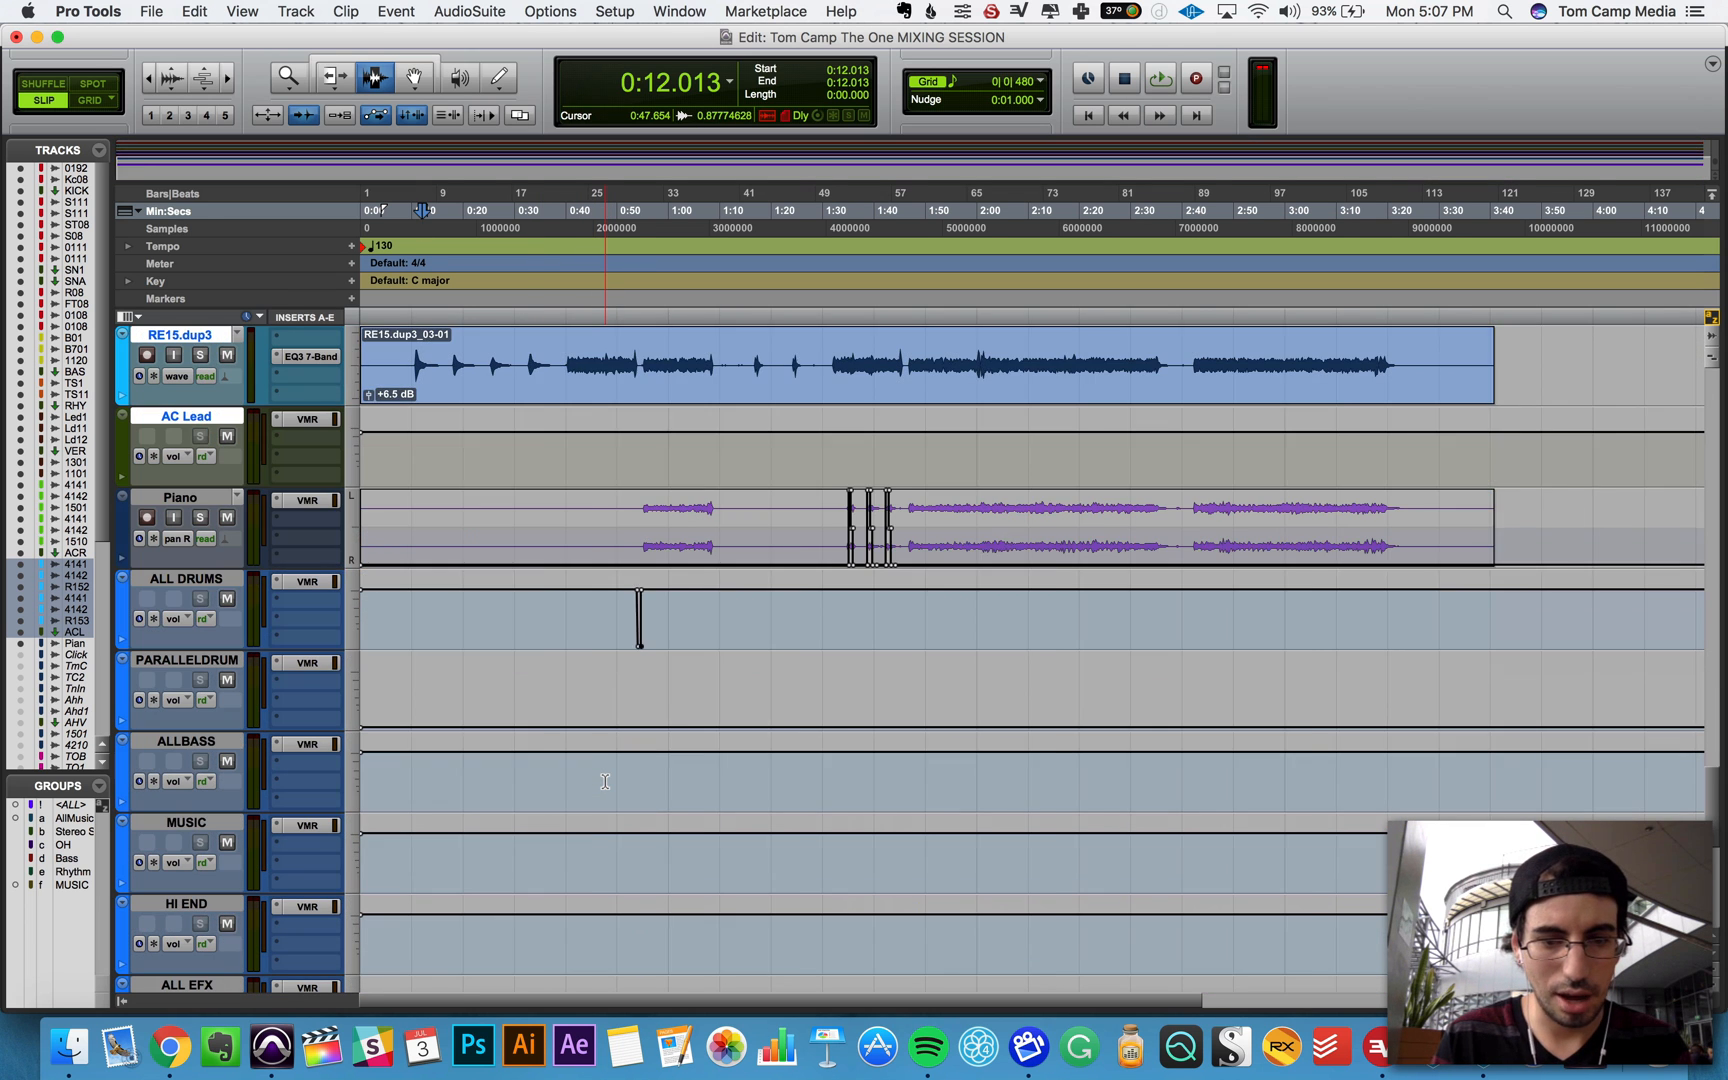
scroll(606, 780, "right", 1)
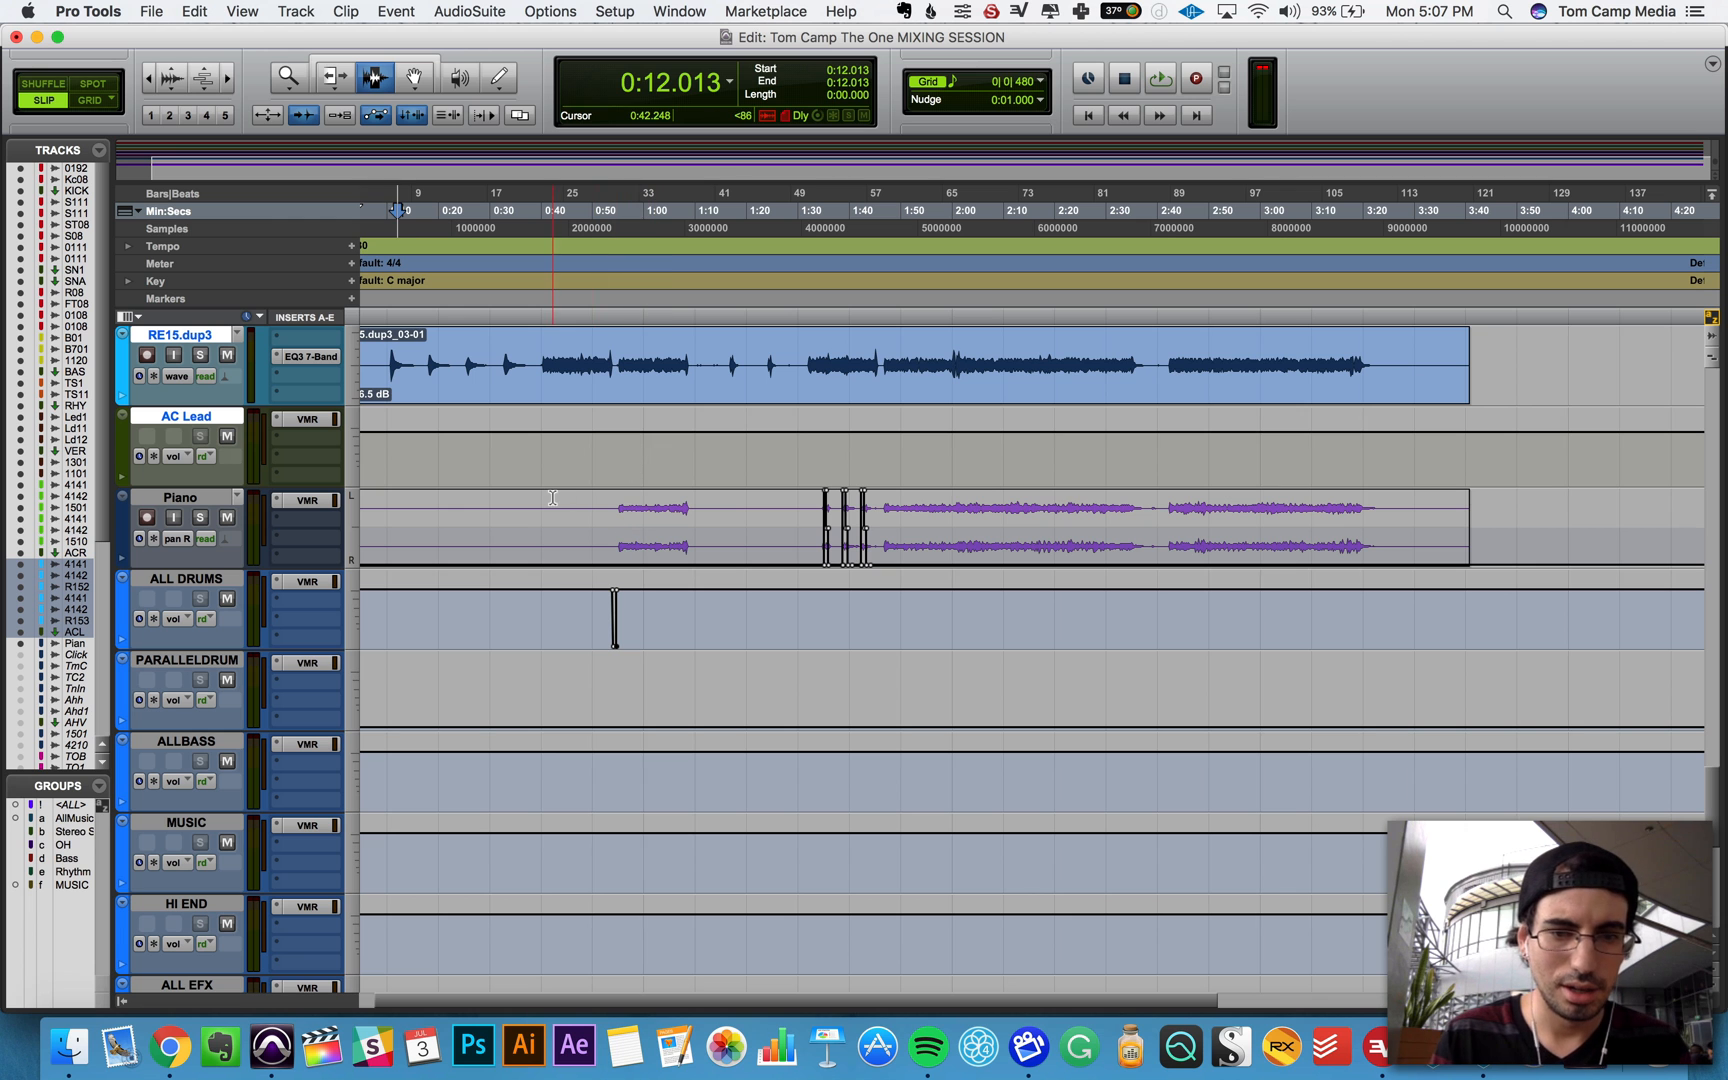
left_click(543, 375)
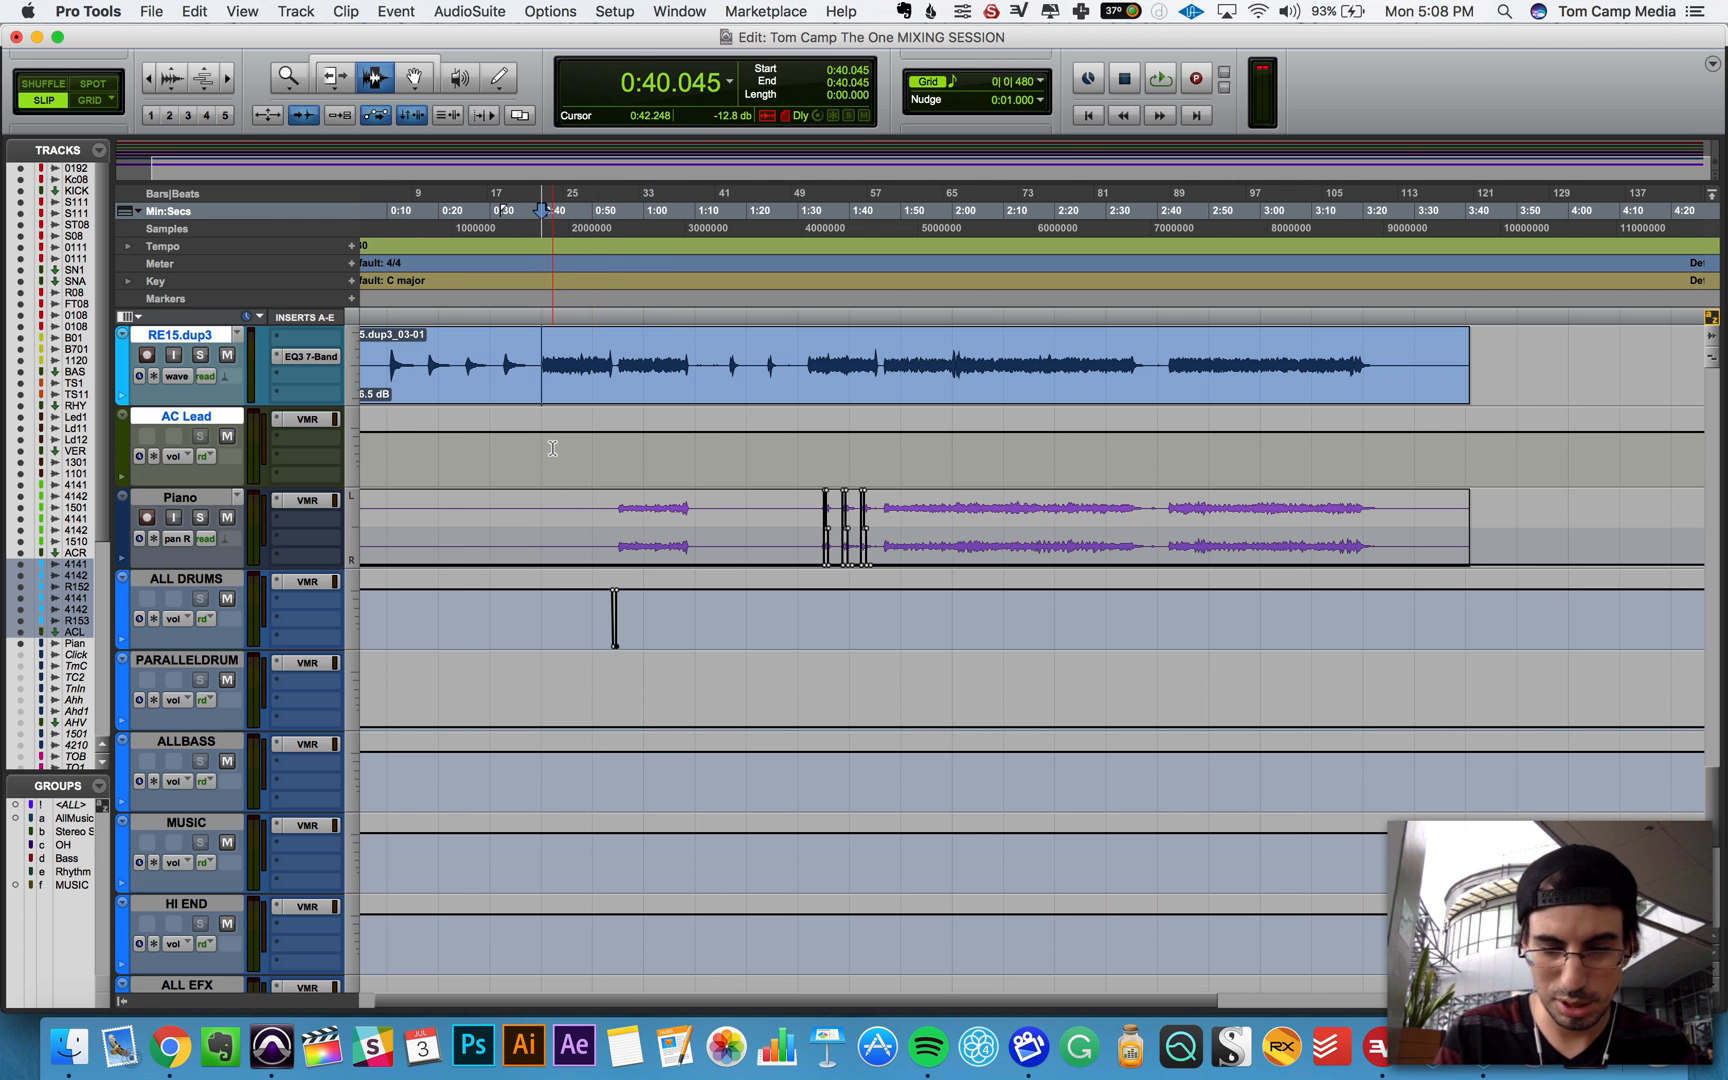
key("t")
key("t")
key("t")
key("t")
Step: Play the first snare entrance on the drum tracks from about 0:39.03 and stop
scroll(1038, 569, "down", 8)
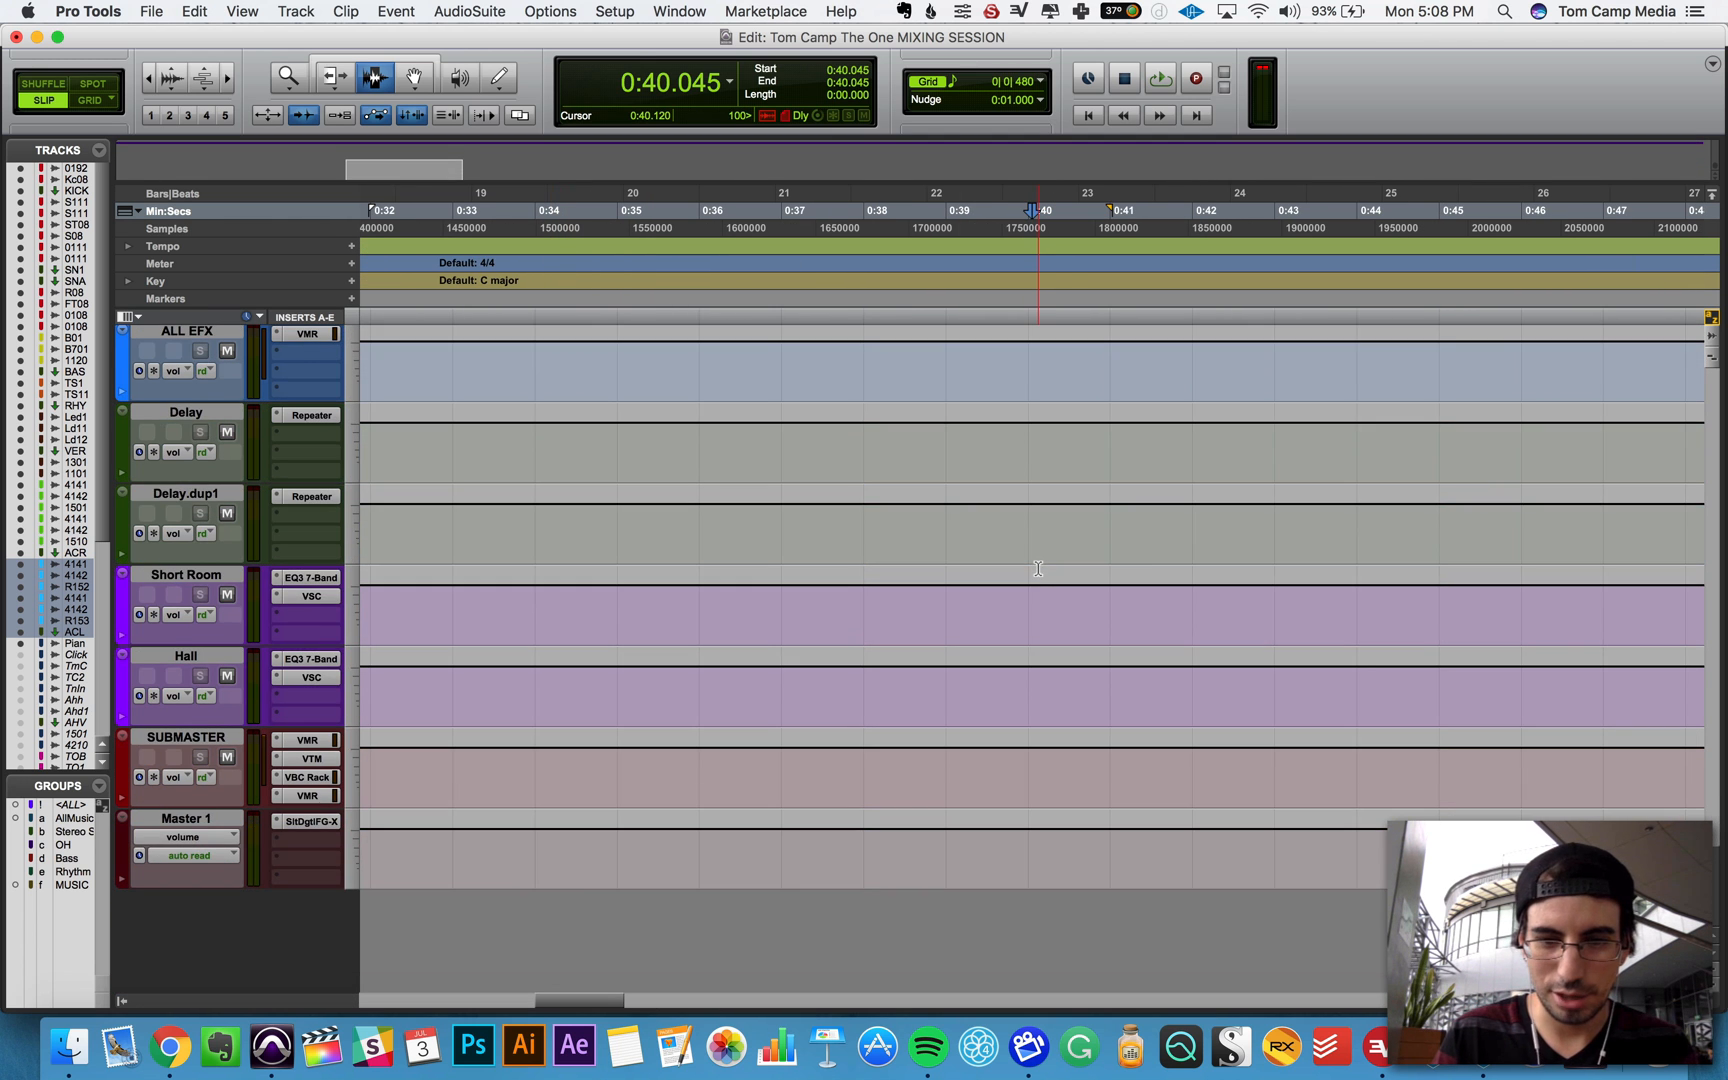
scroll(1039, 596, "up", 10)
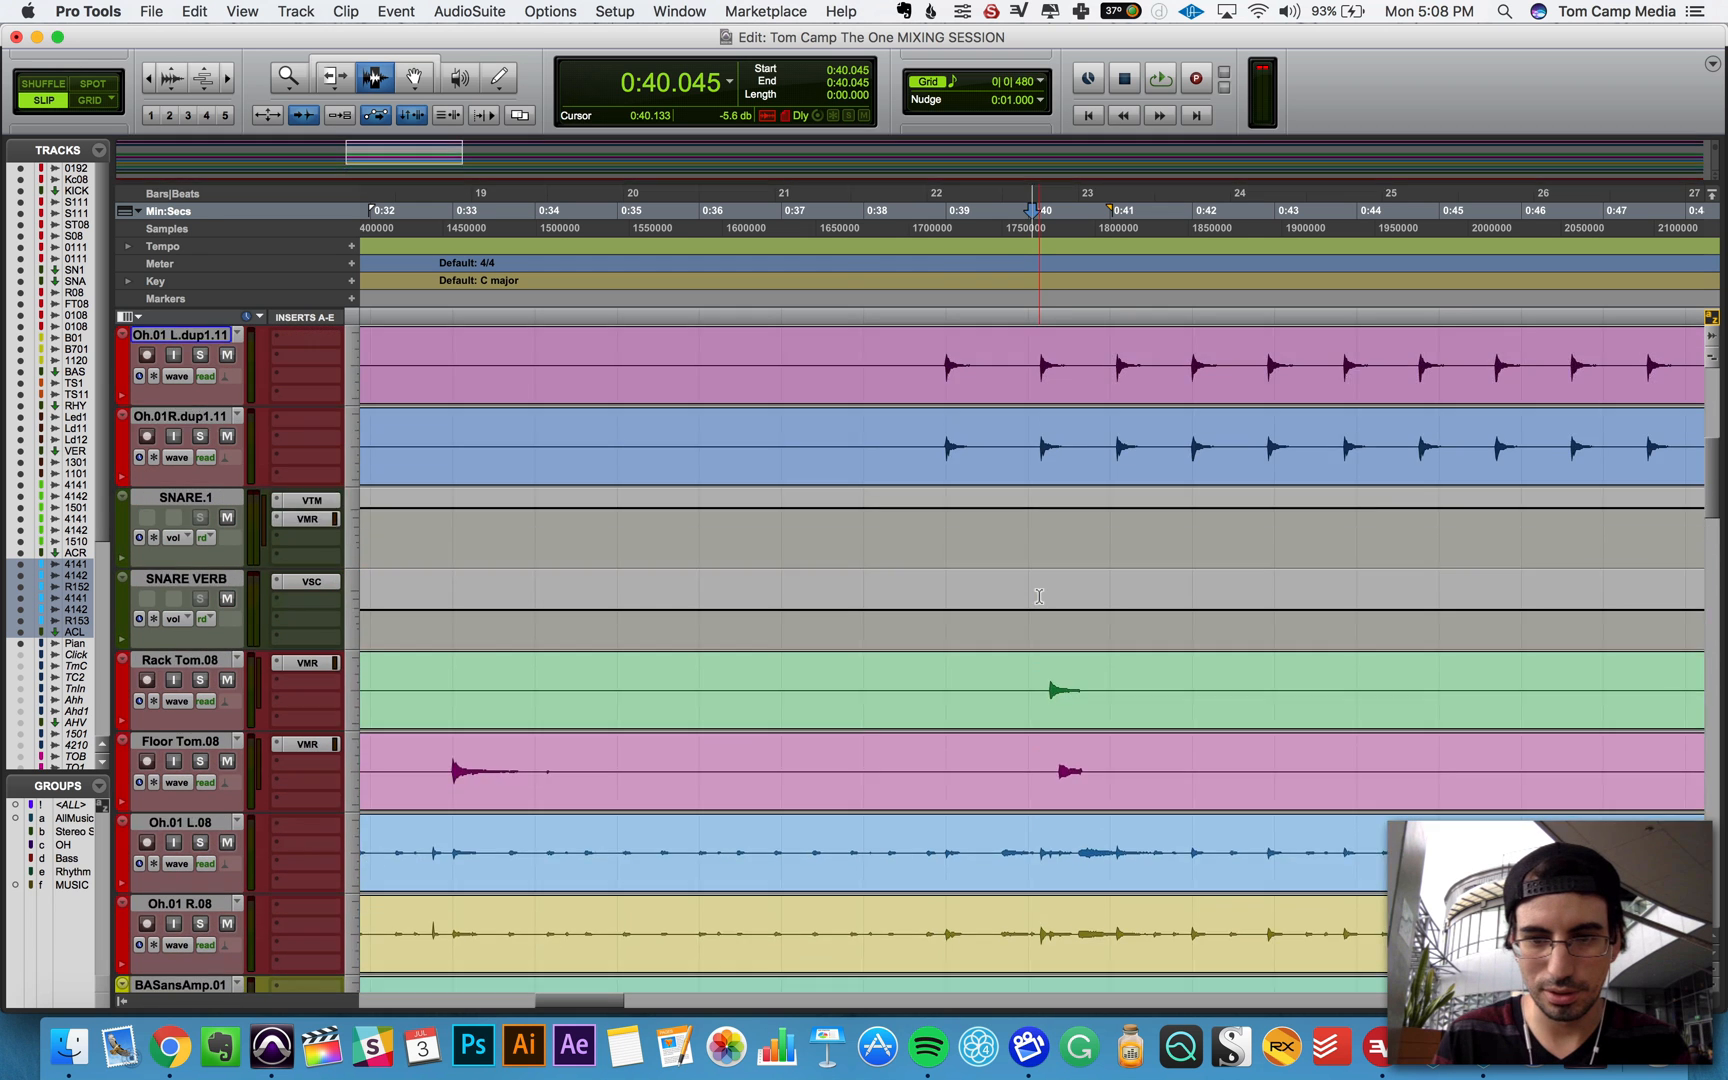
scroll(1039, 596, "up", 5)
left_click(947, 462)
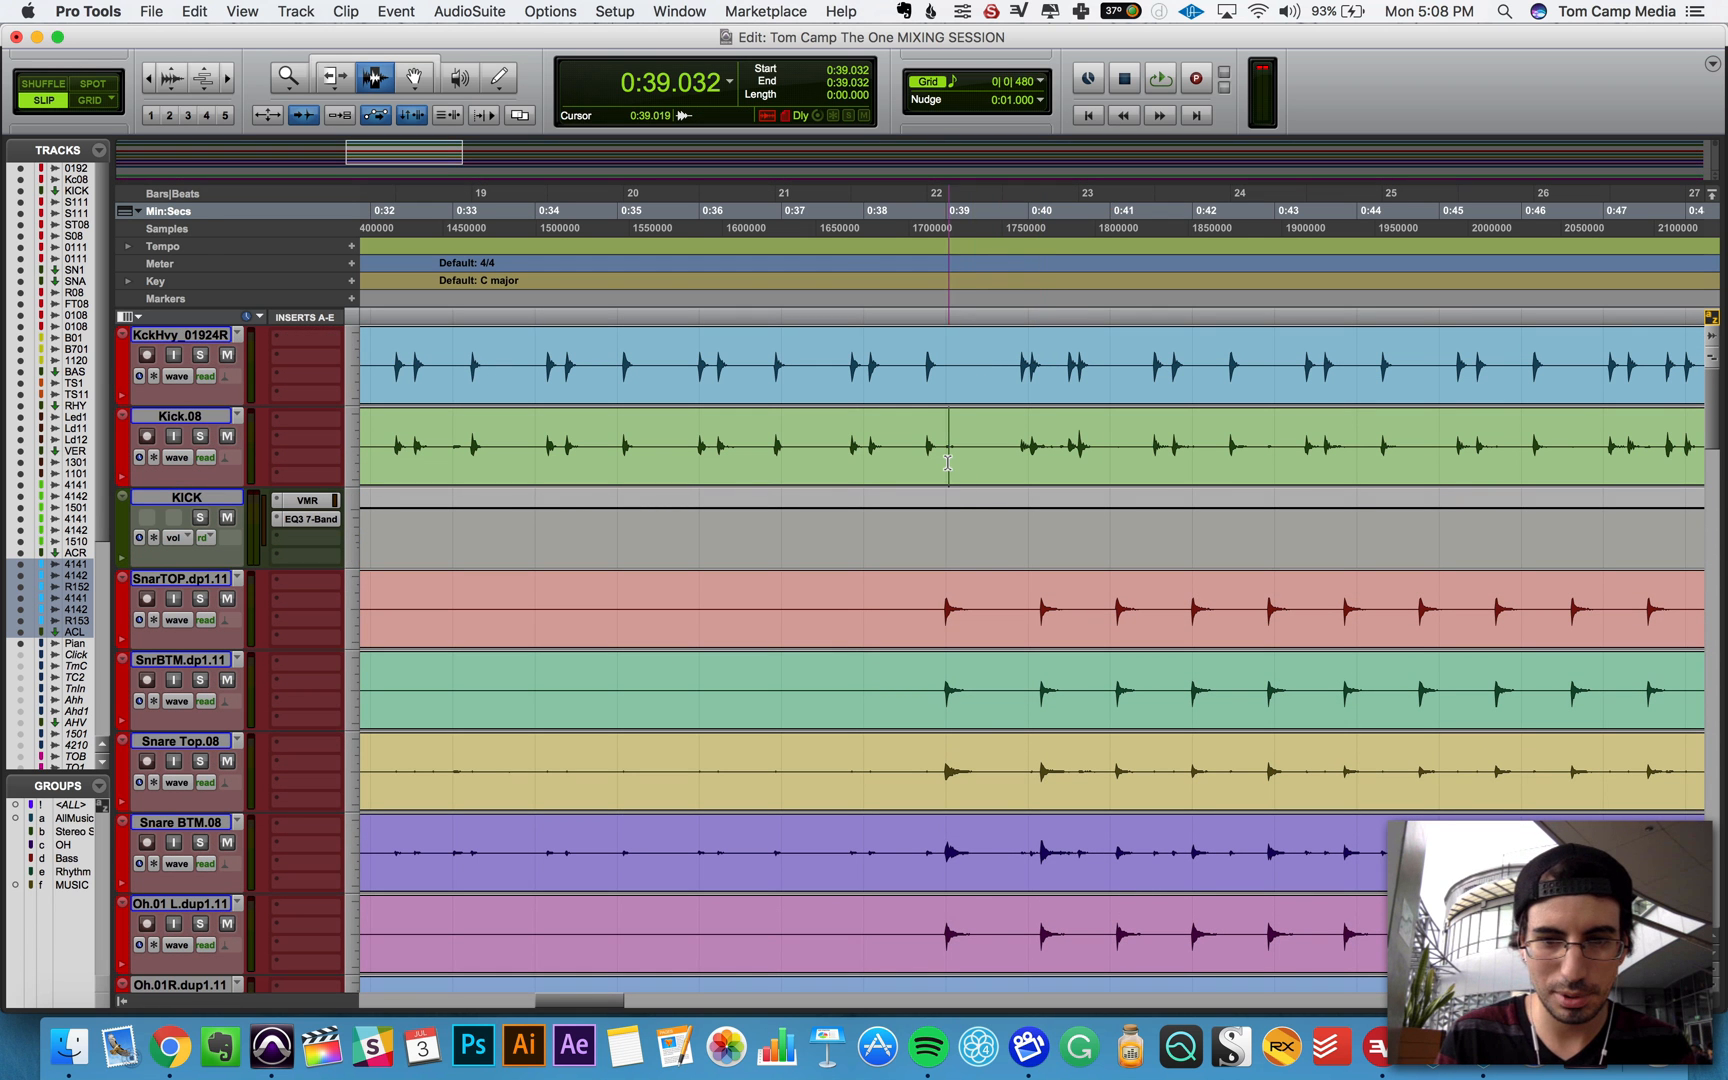
key("space")
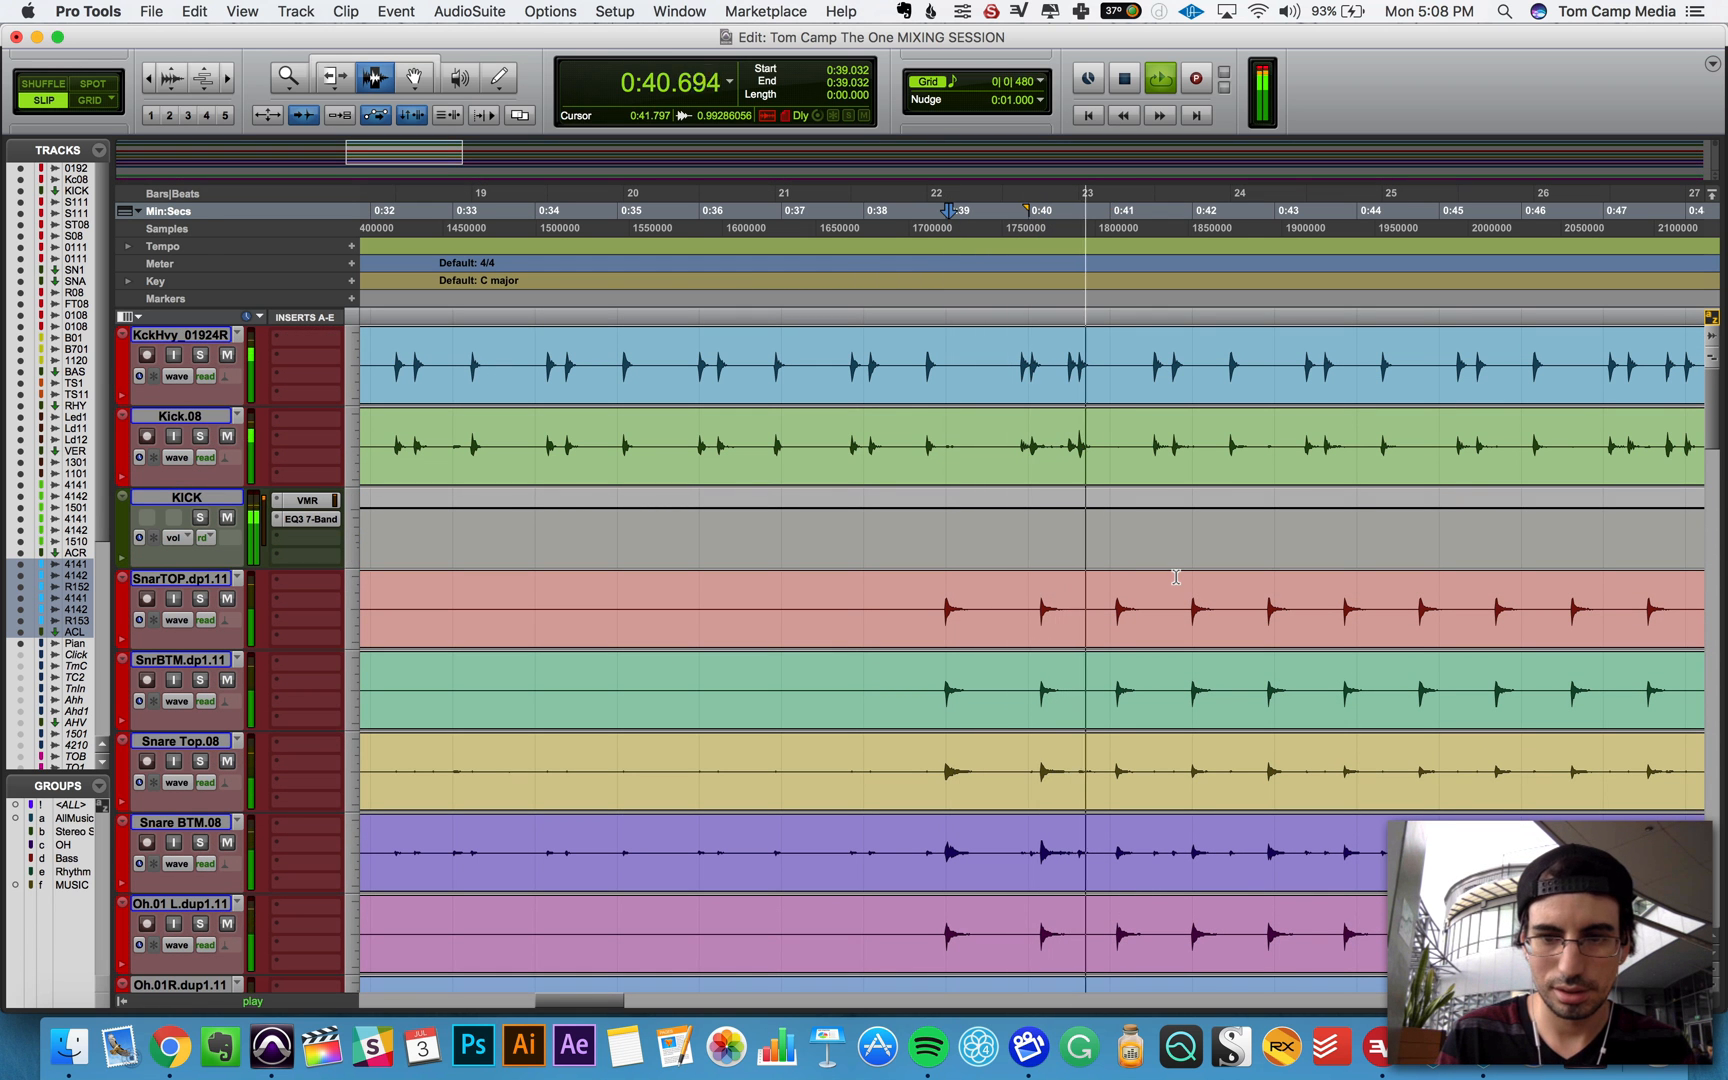
key("space")
Step: Play the drum transition from about 0:53.32, stop, and locate the gap after the last kick near 0:54
scroll(1170, 577, "right", 10)
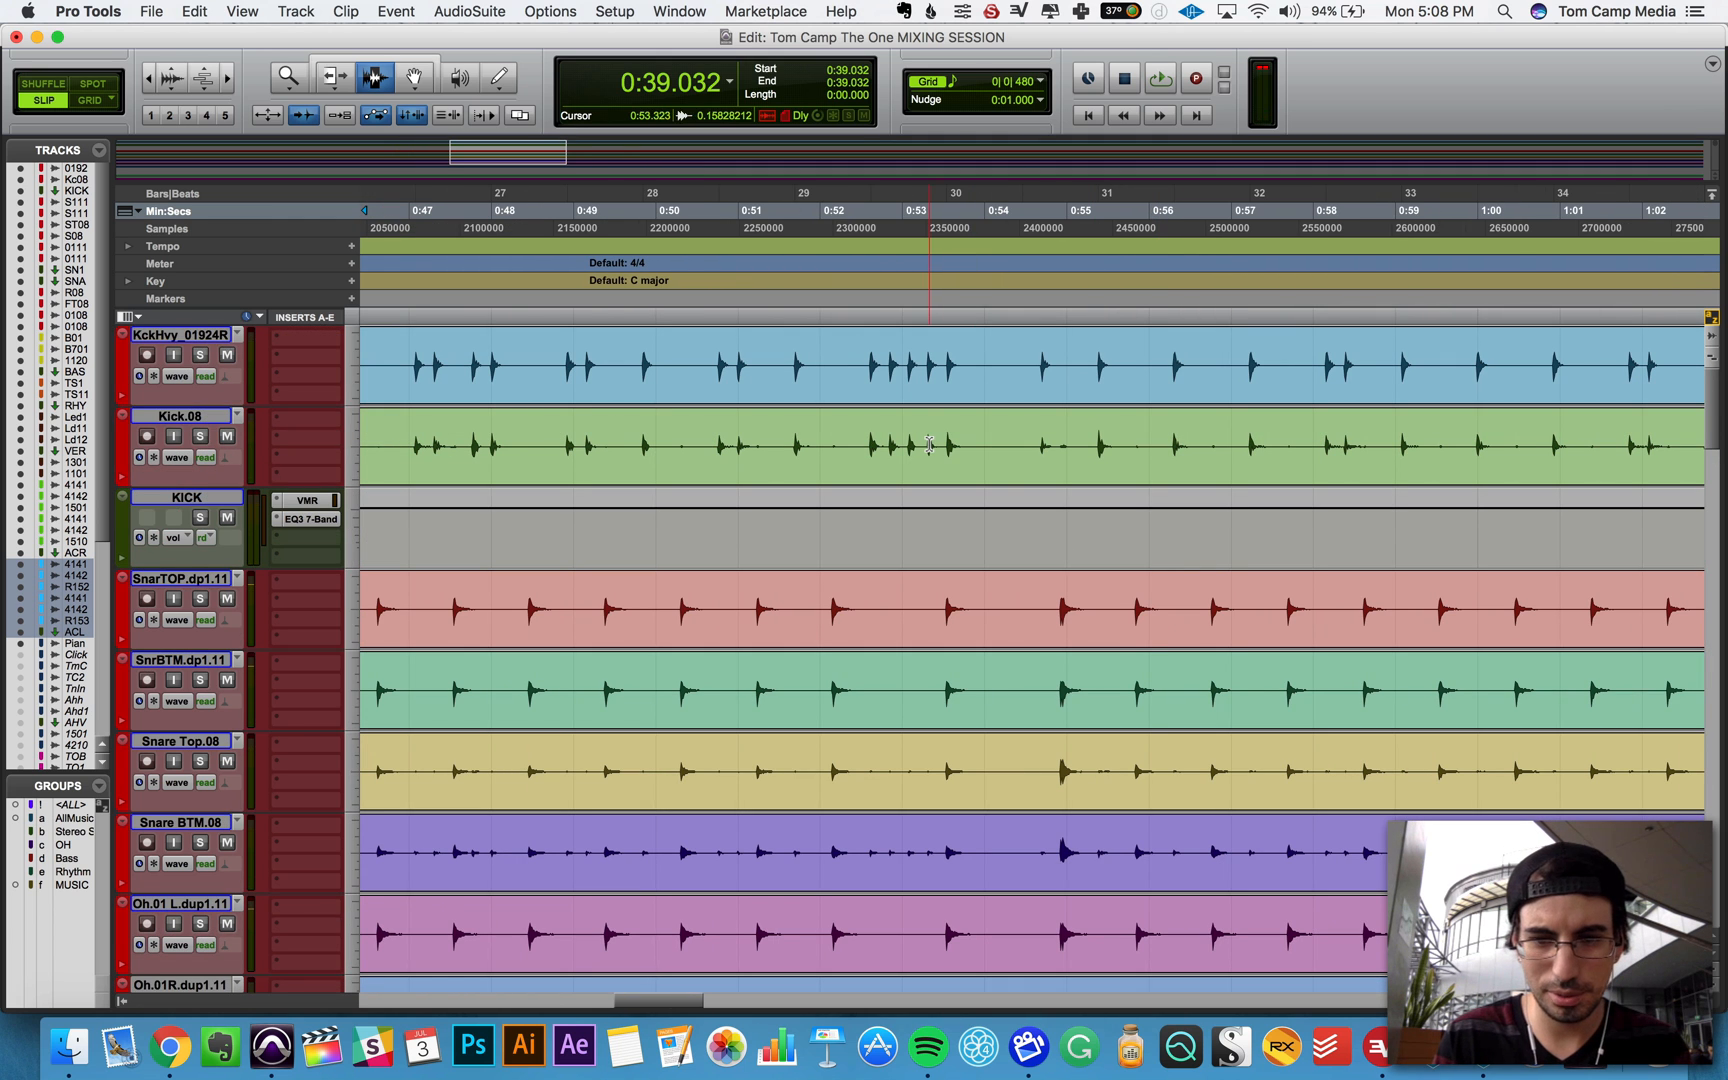
left_click(929, 444)
key("space")
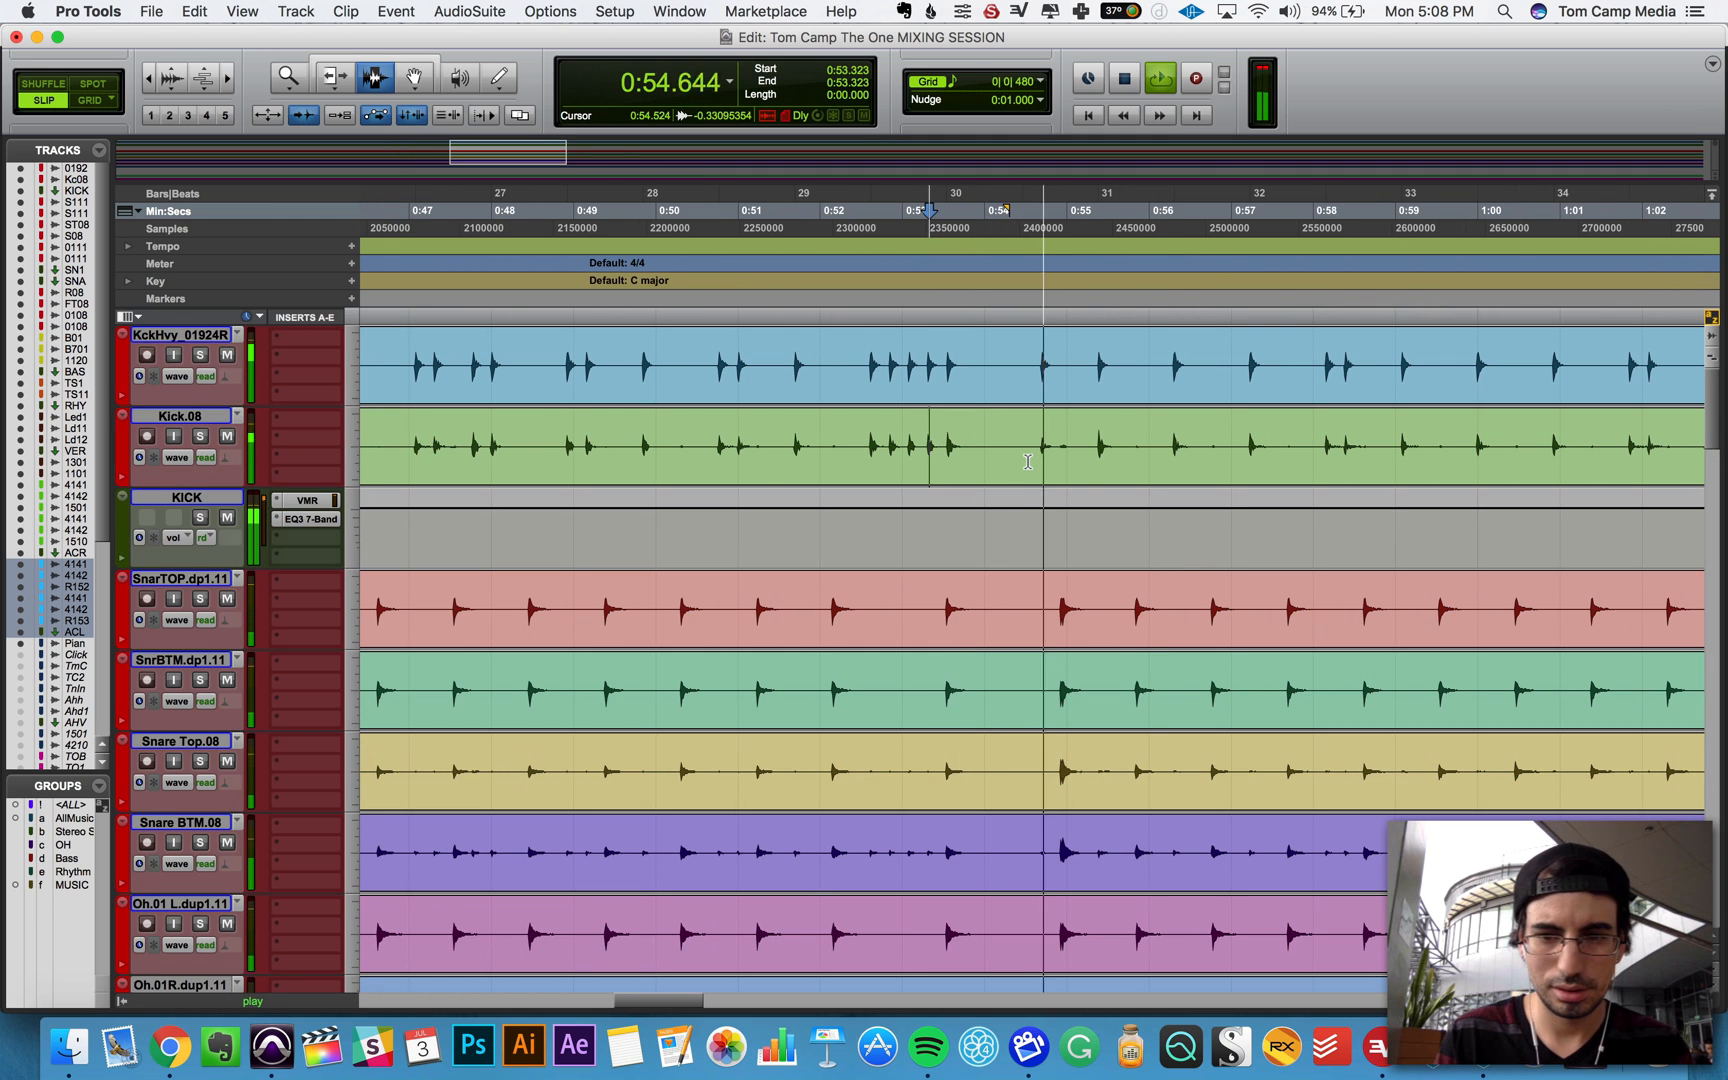
key("space")
left_click(971, 444)
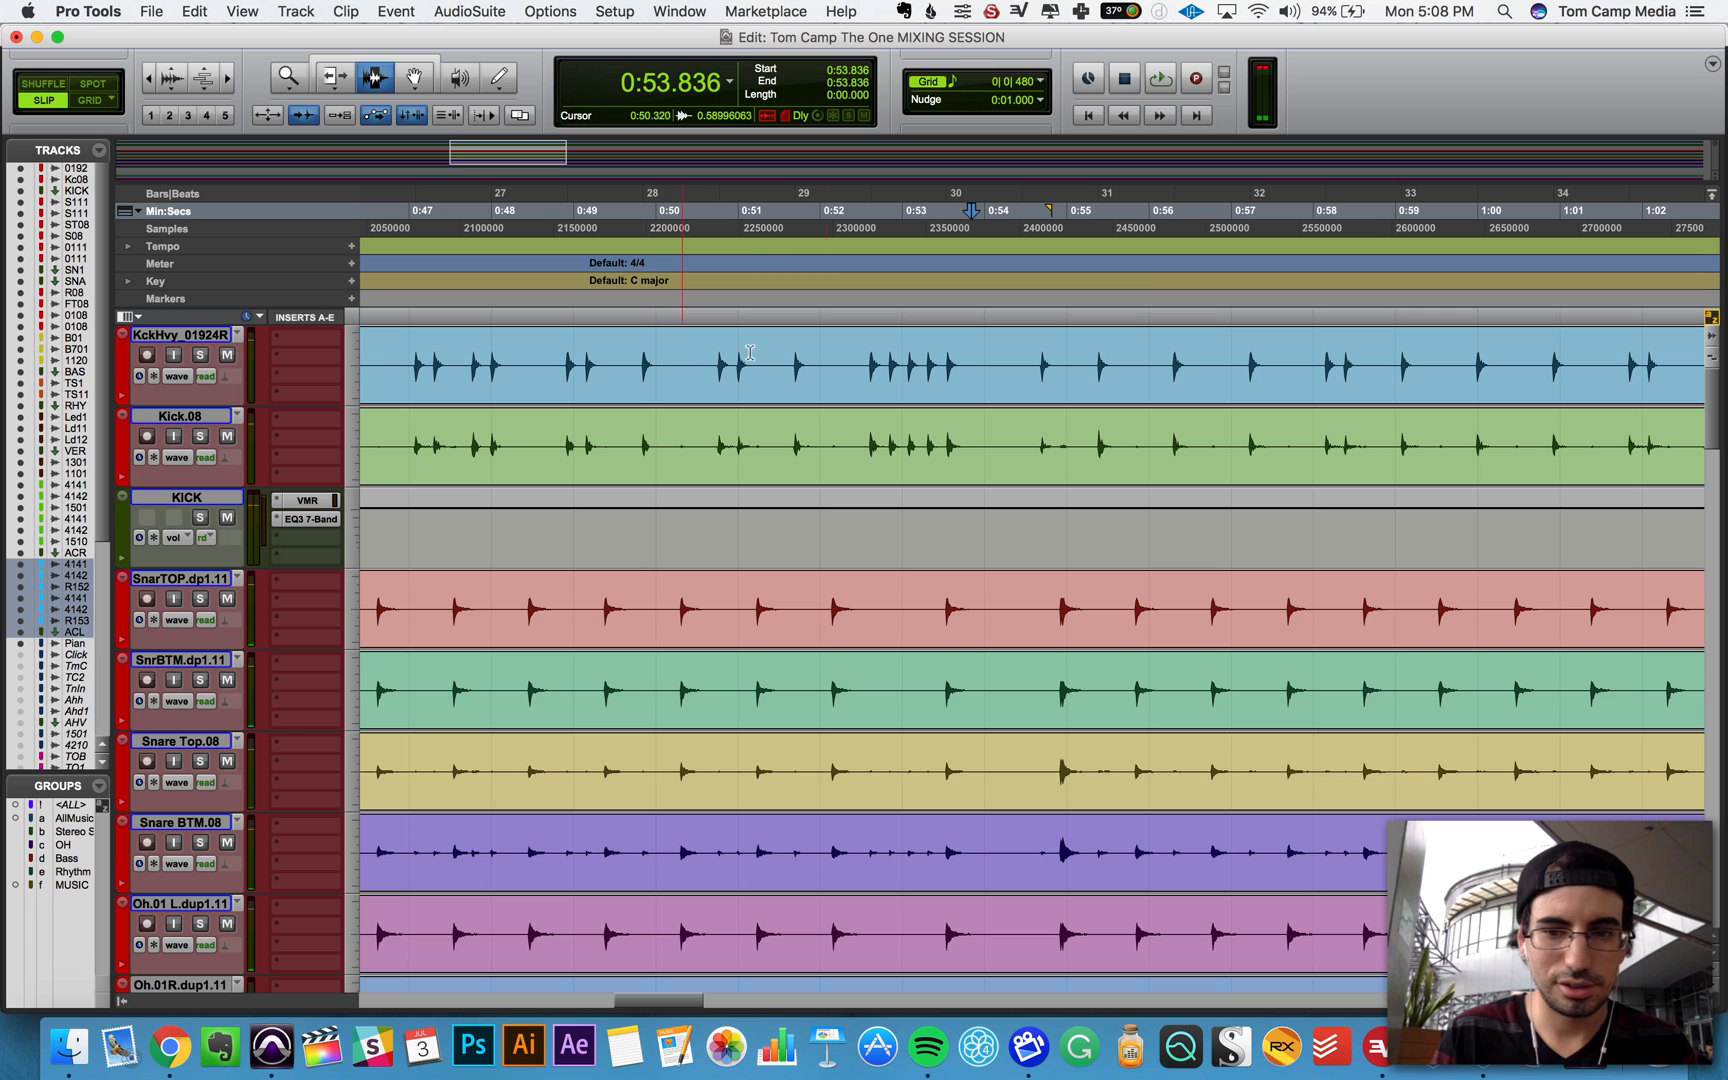
left_click(984, 386)
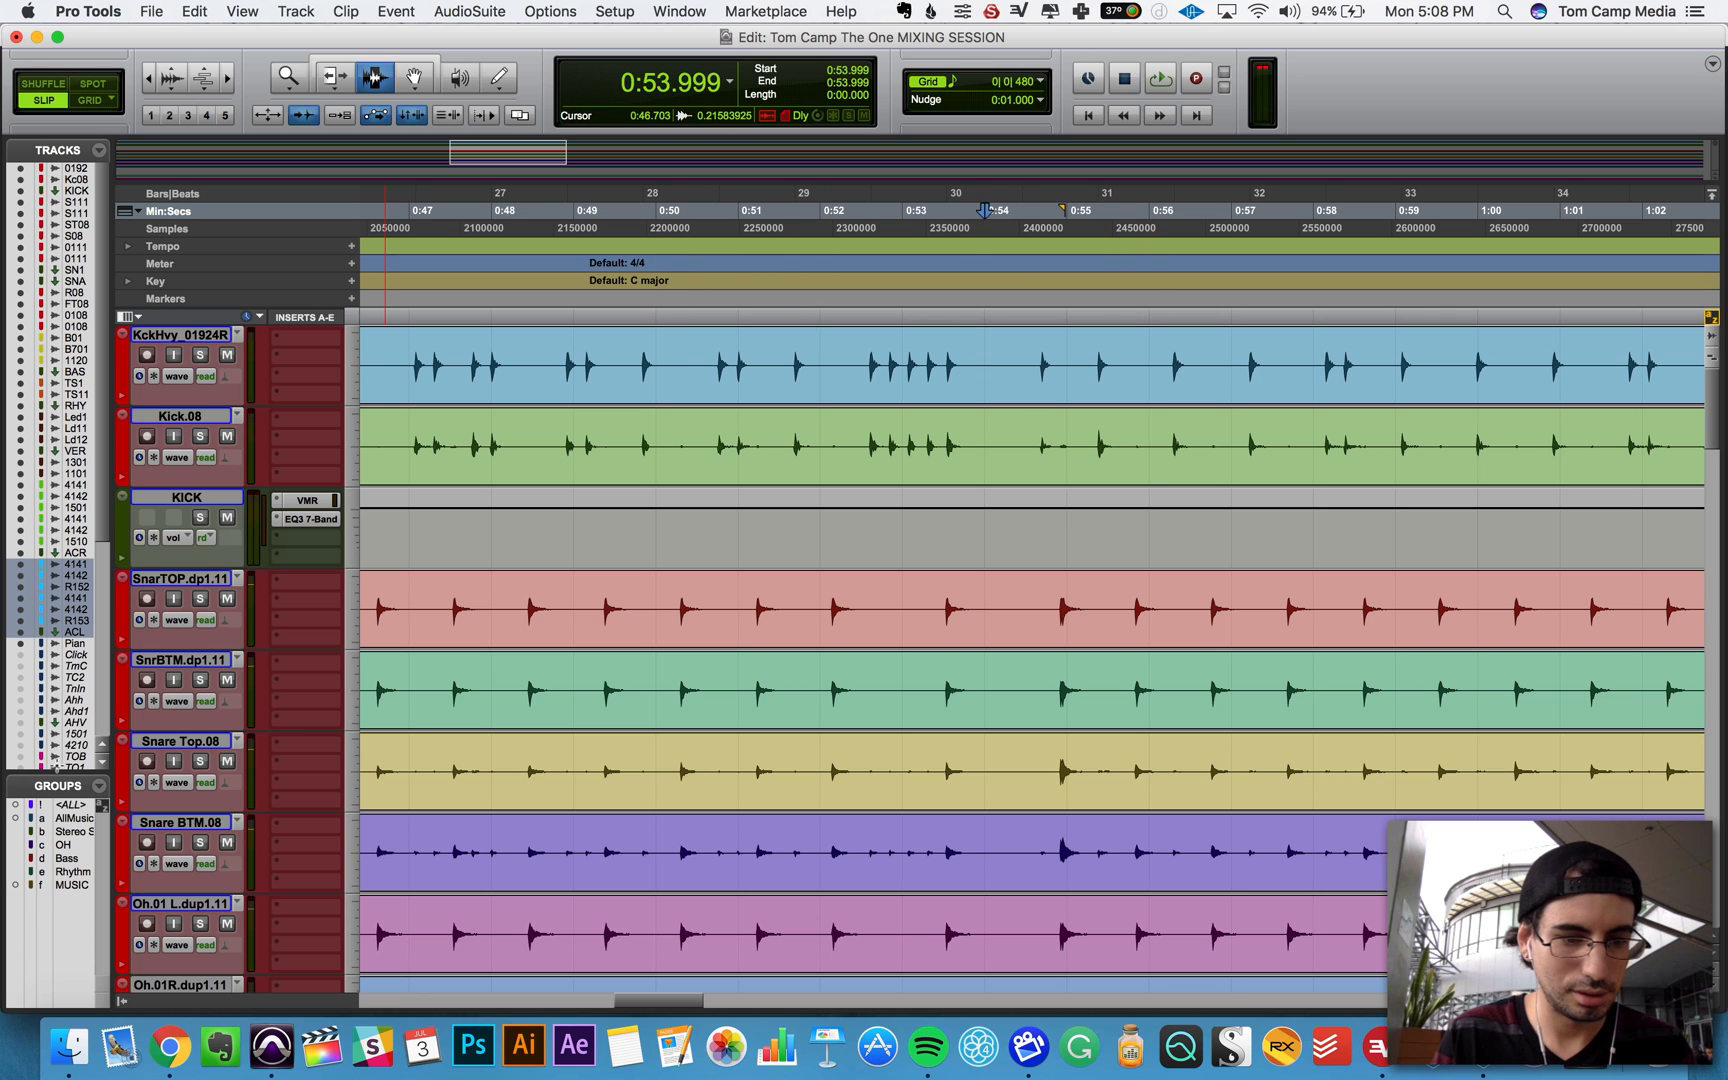
Step: Delete the section from about 0:54.09 to 0:54.6 on all tracks and play across the gap from 0:52.67
mouse_move(993, 390)
left_mouse_down()
mouse_move(1046, 408)
mouse_move(992, 387)
left_mouse_up()
key("Delete")
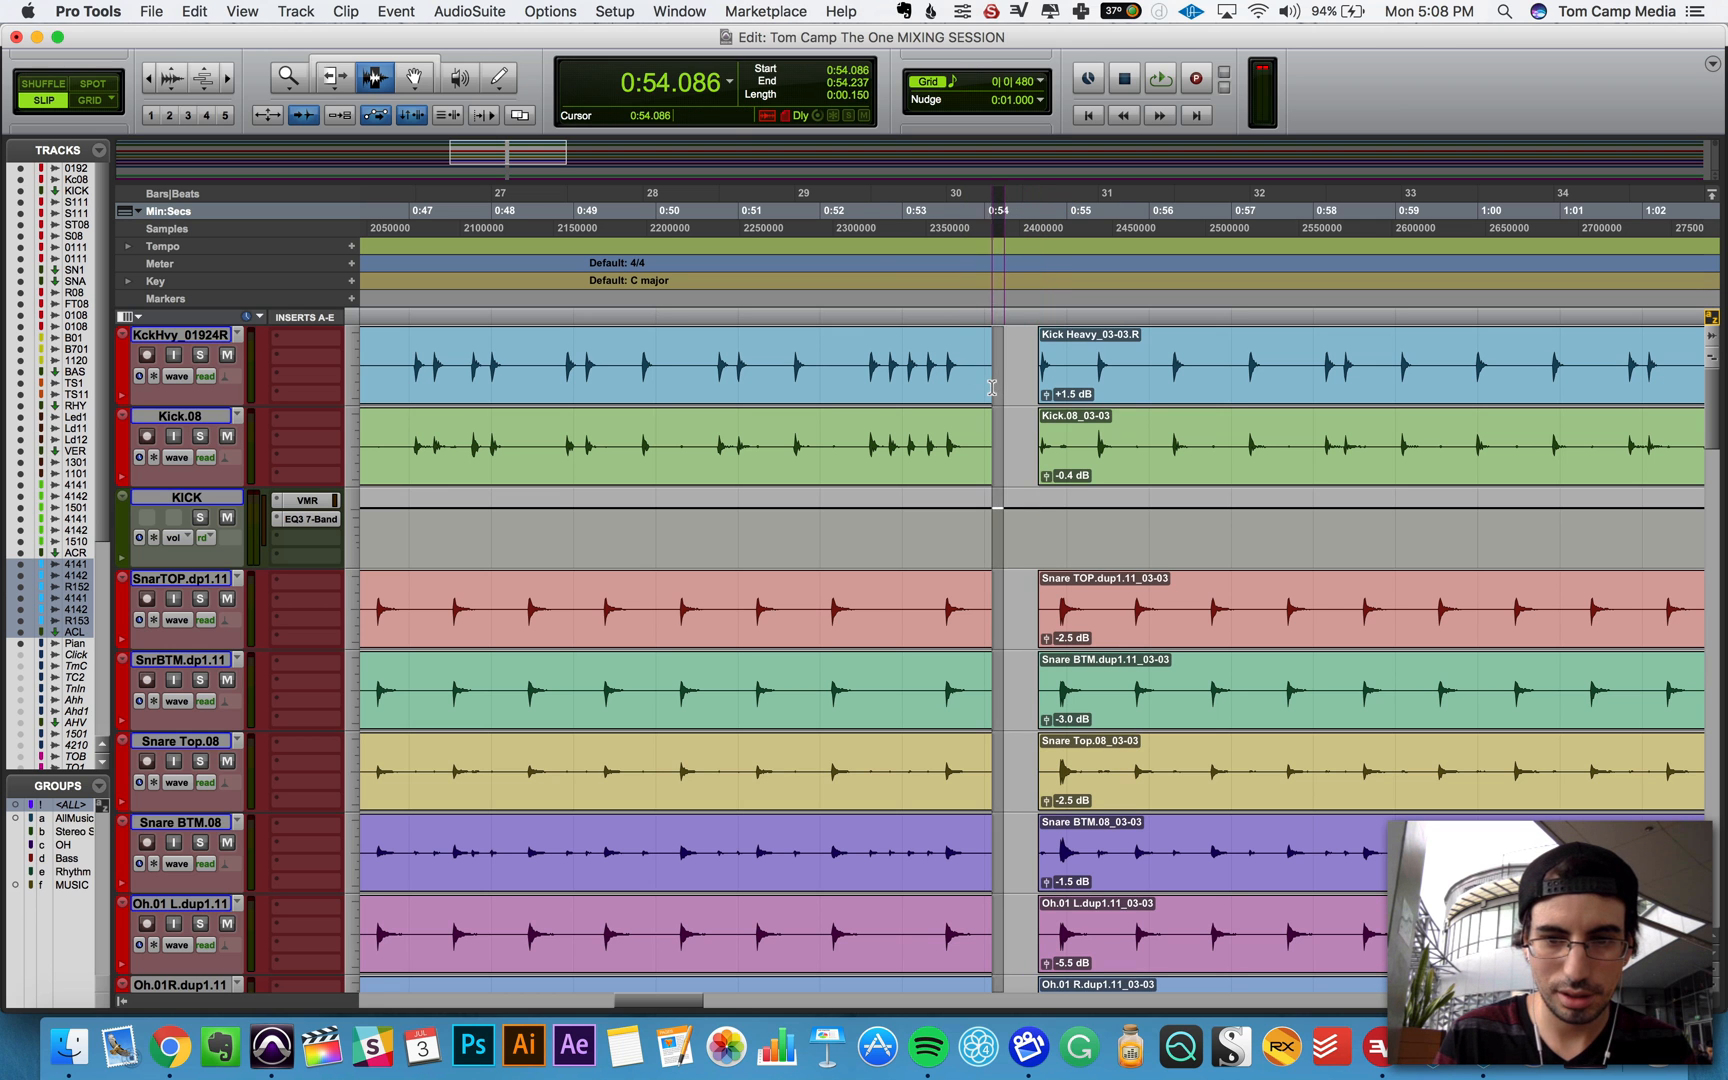
left_click(875, 393)
key("space")
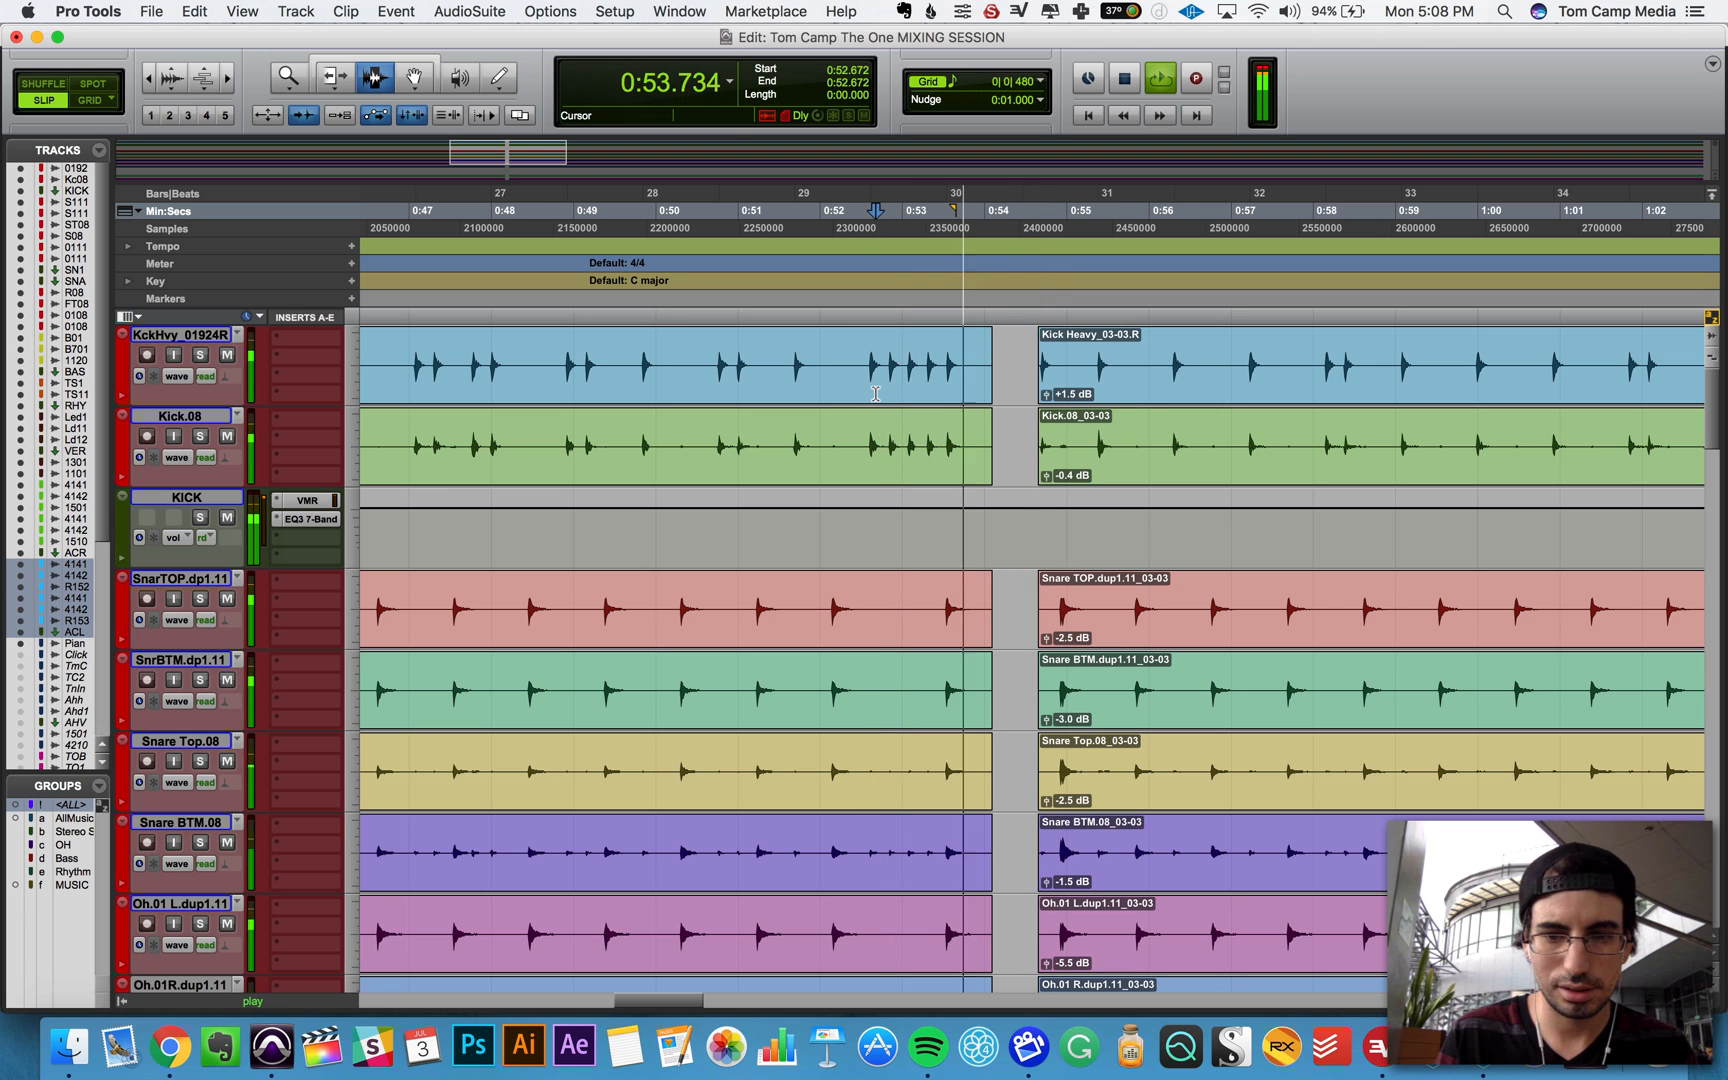
key("space")
Step: Extend the gap on all tracks back to about 0:53.8, add short fade-outs before it, and play from 0:53.10
left_click_drag(1002, 384, 966, 390)
key("BackSpace")
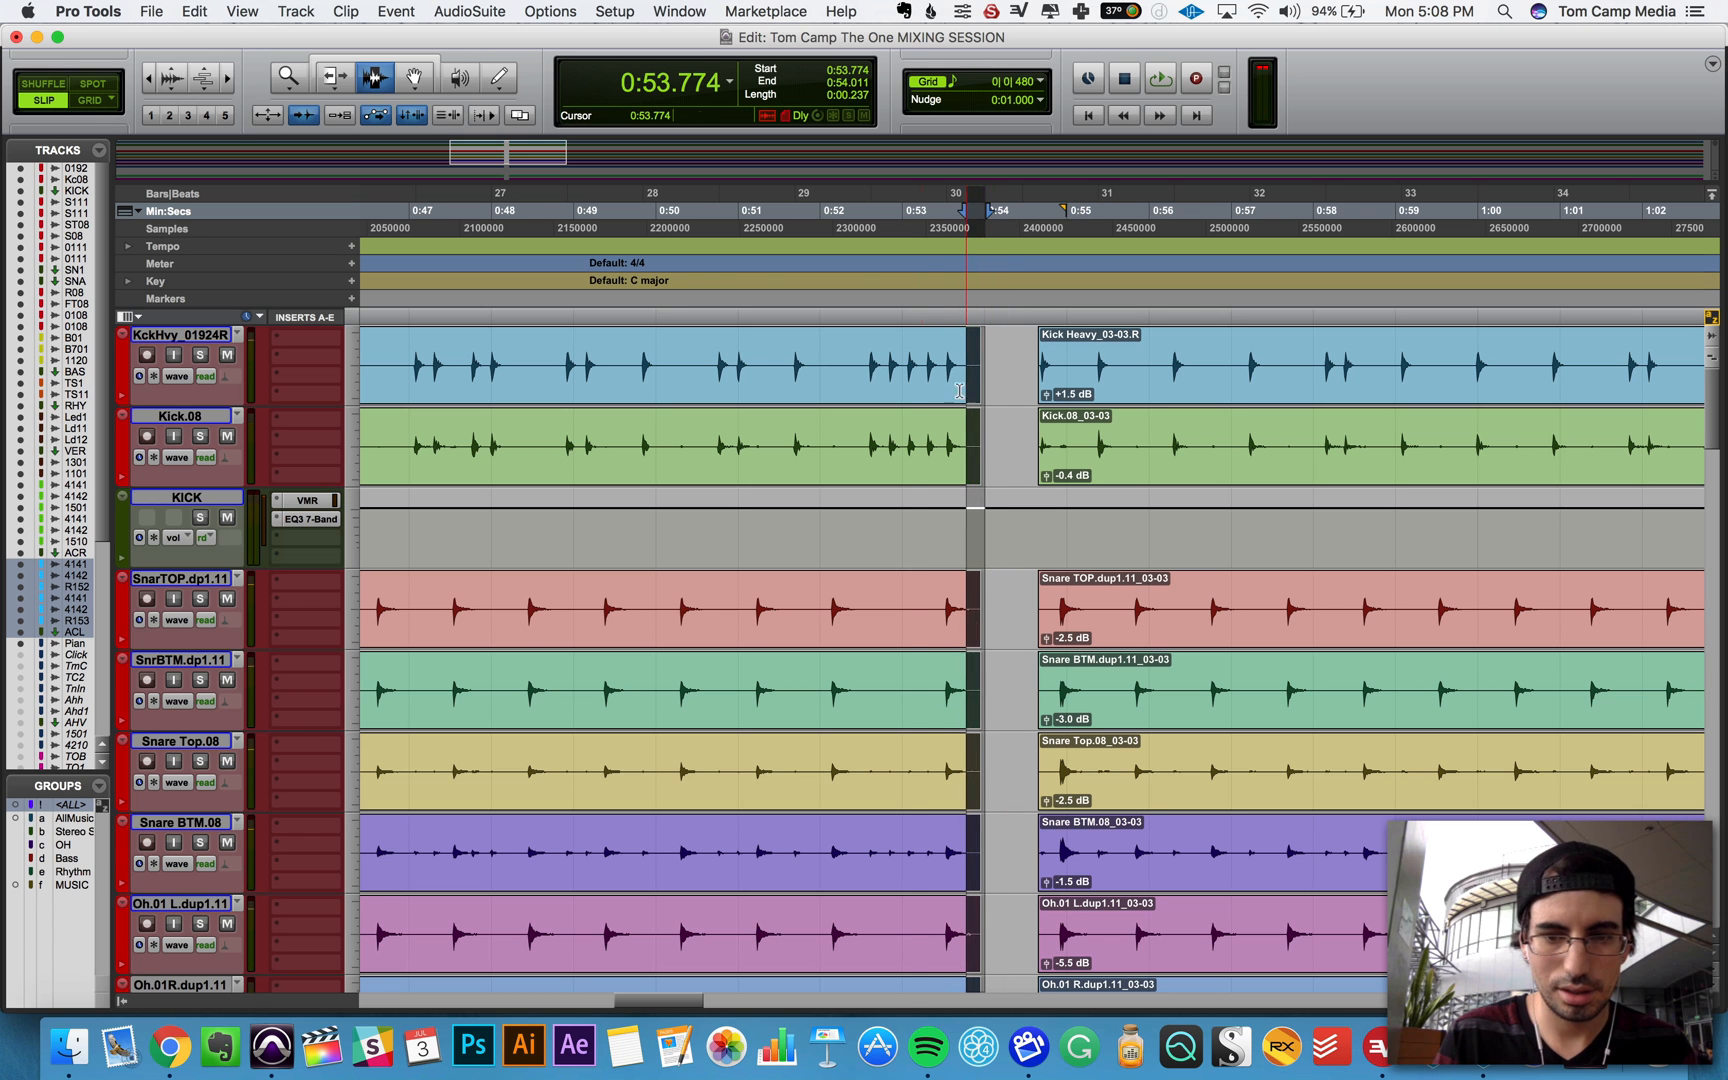
key("f")
left_click(911, 388)
key("space")
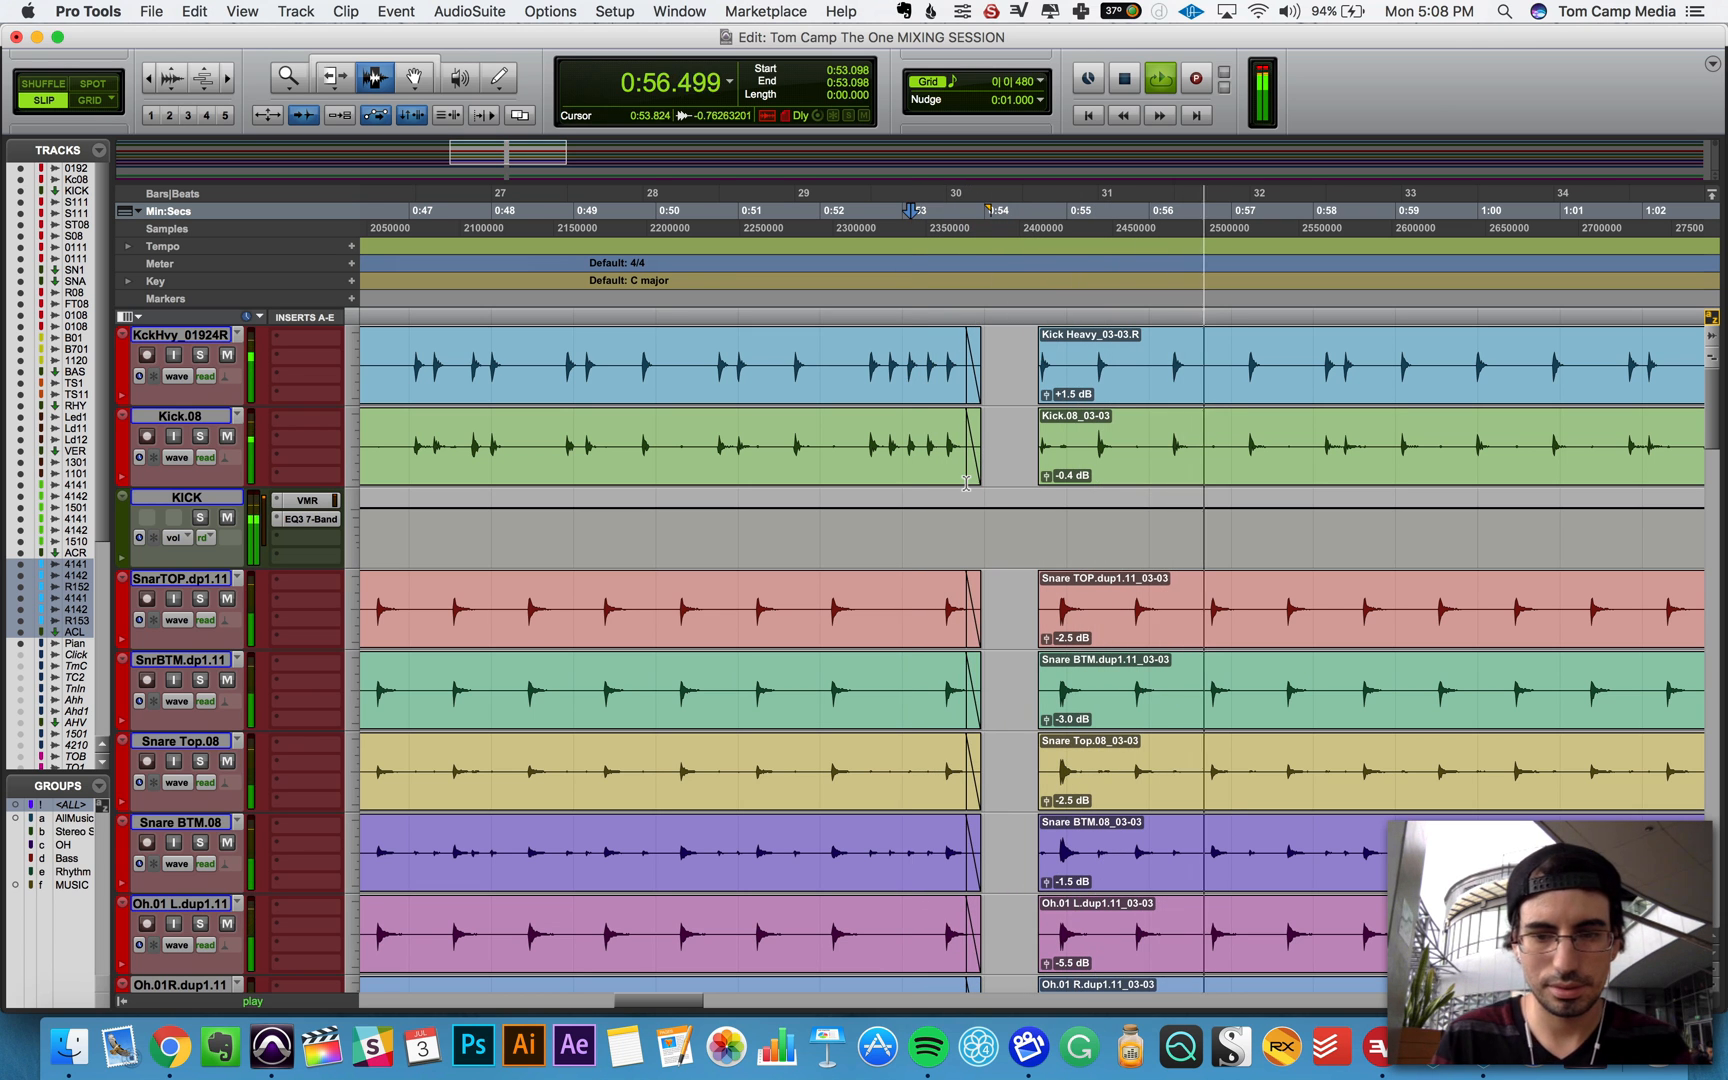
key("space")
Step: Review the effects, SUBMASTER and Master 1 tracks in both windows, and play the break from about 0:53.40
scroll(924, 593, "down", 10)
scroll(924, 593, "down", 20)
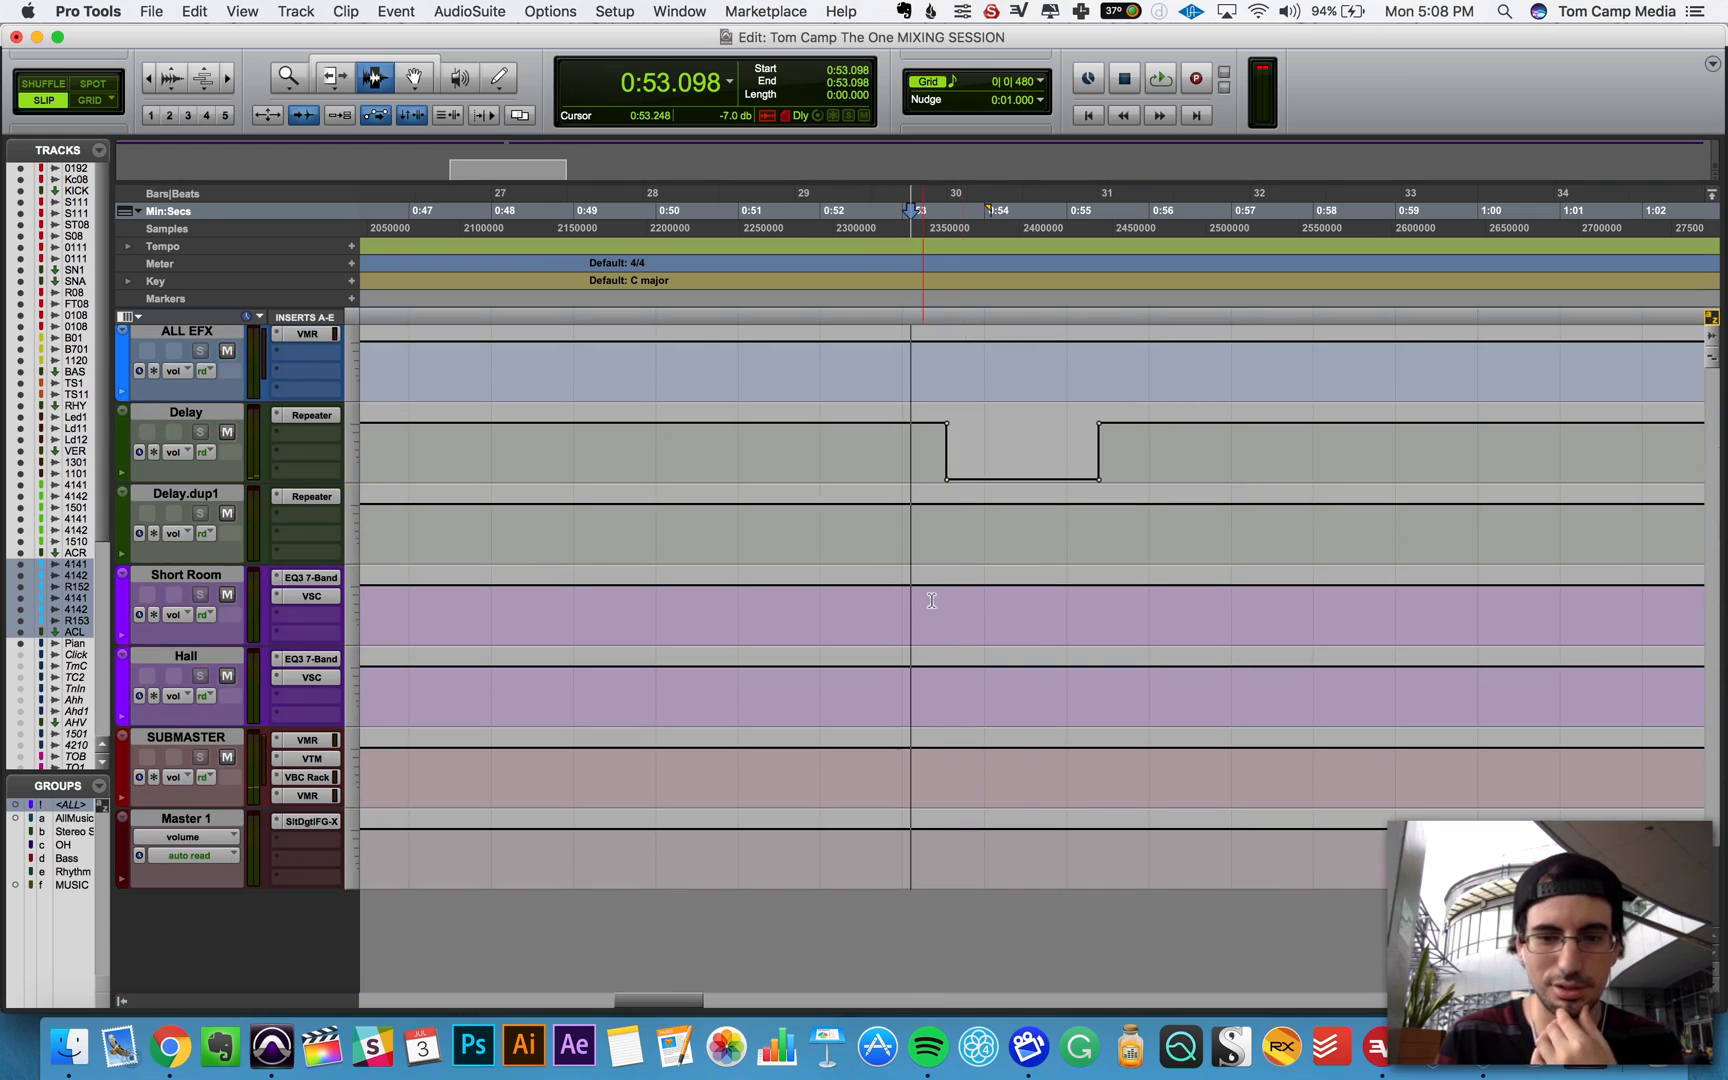
left_click(941, 598)
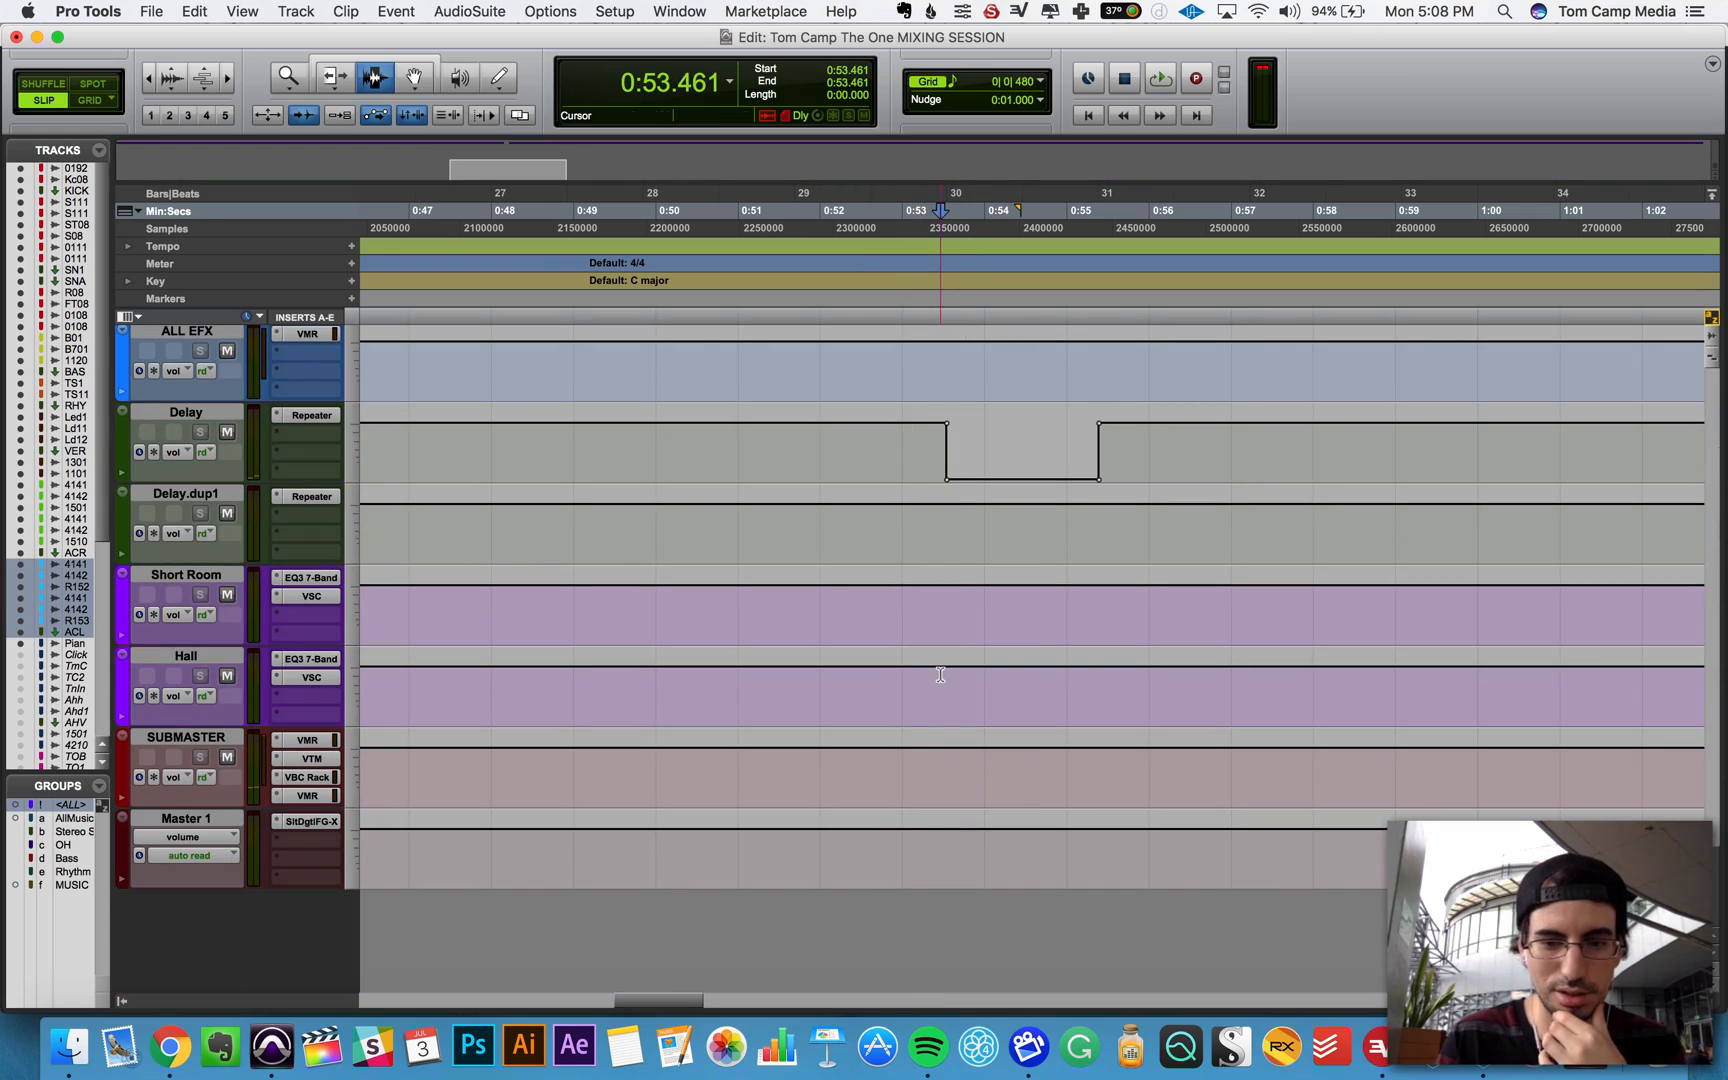
left_click(933, 752)
key("super+equal")
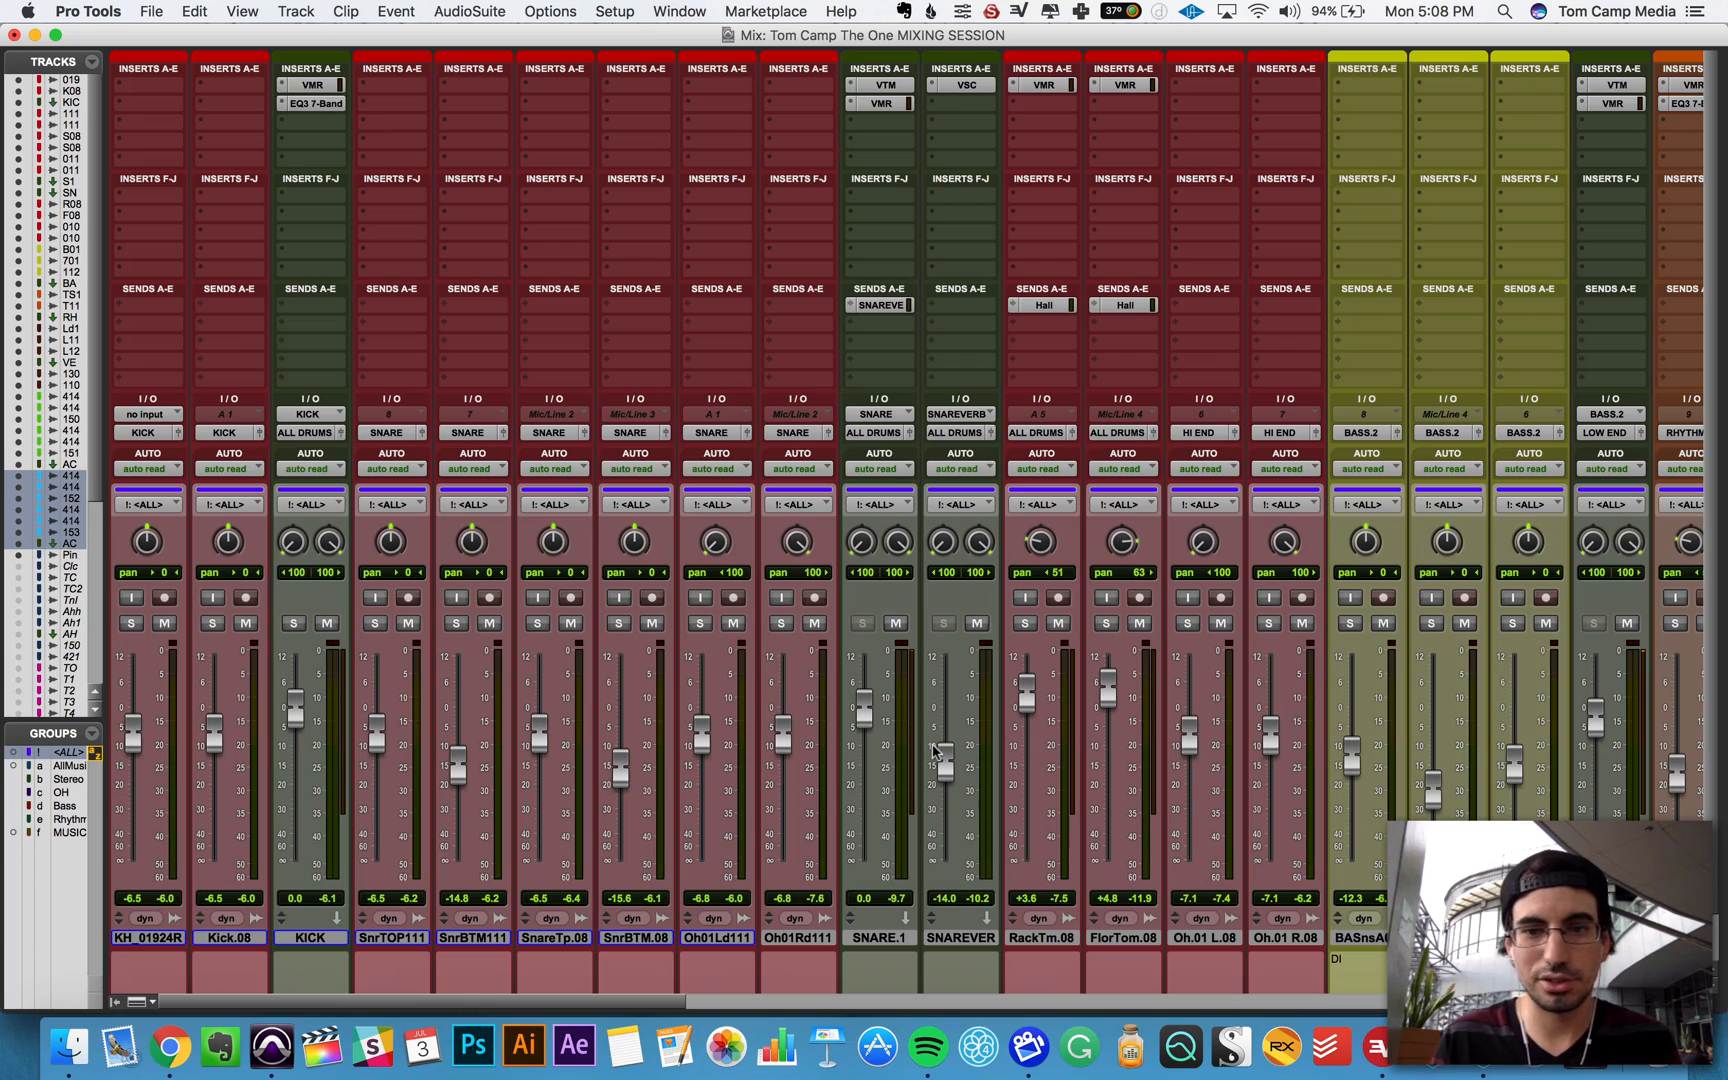
scroll(944, 753, "right", 20)
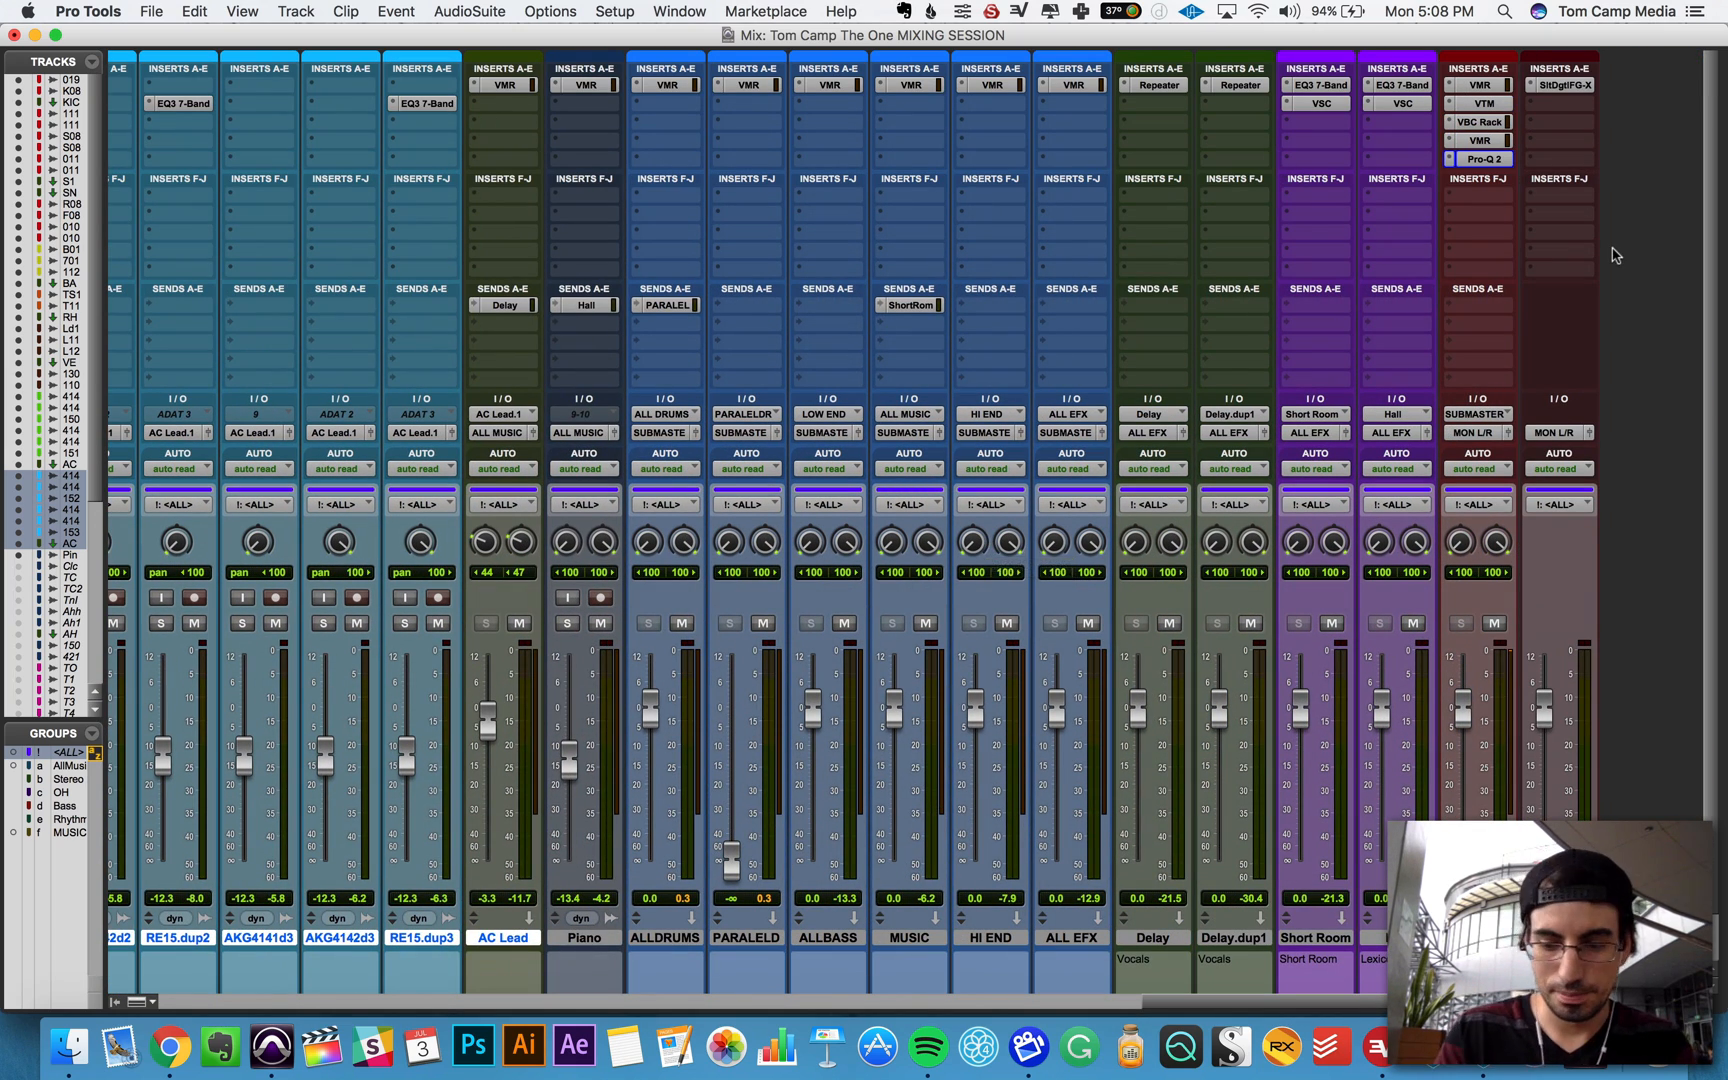
key("super+equal")
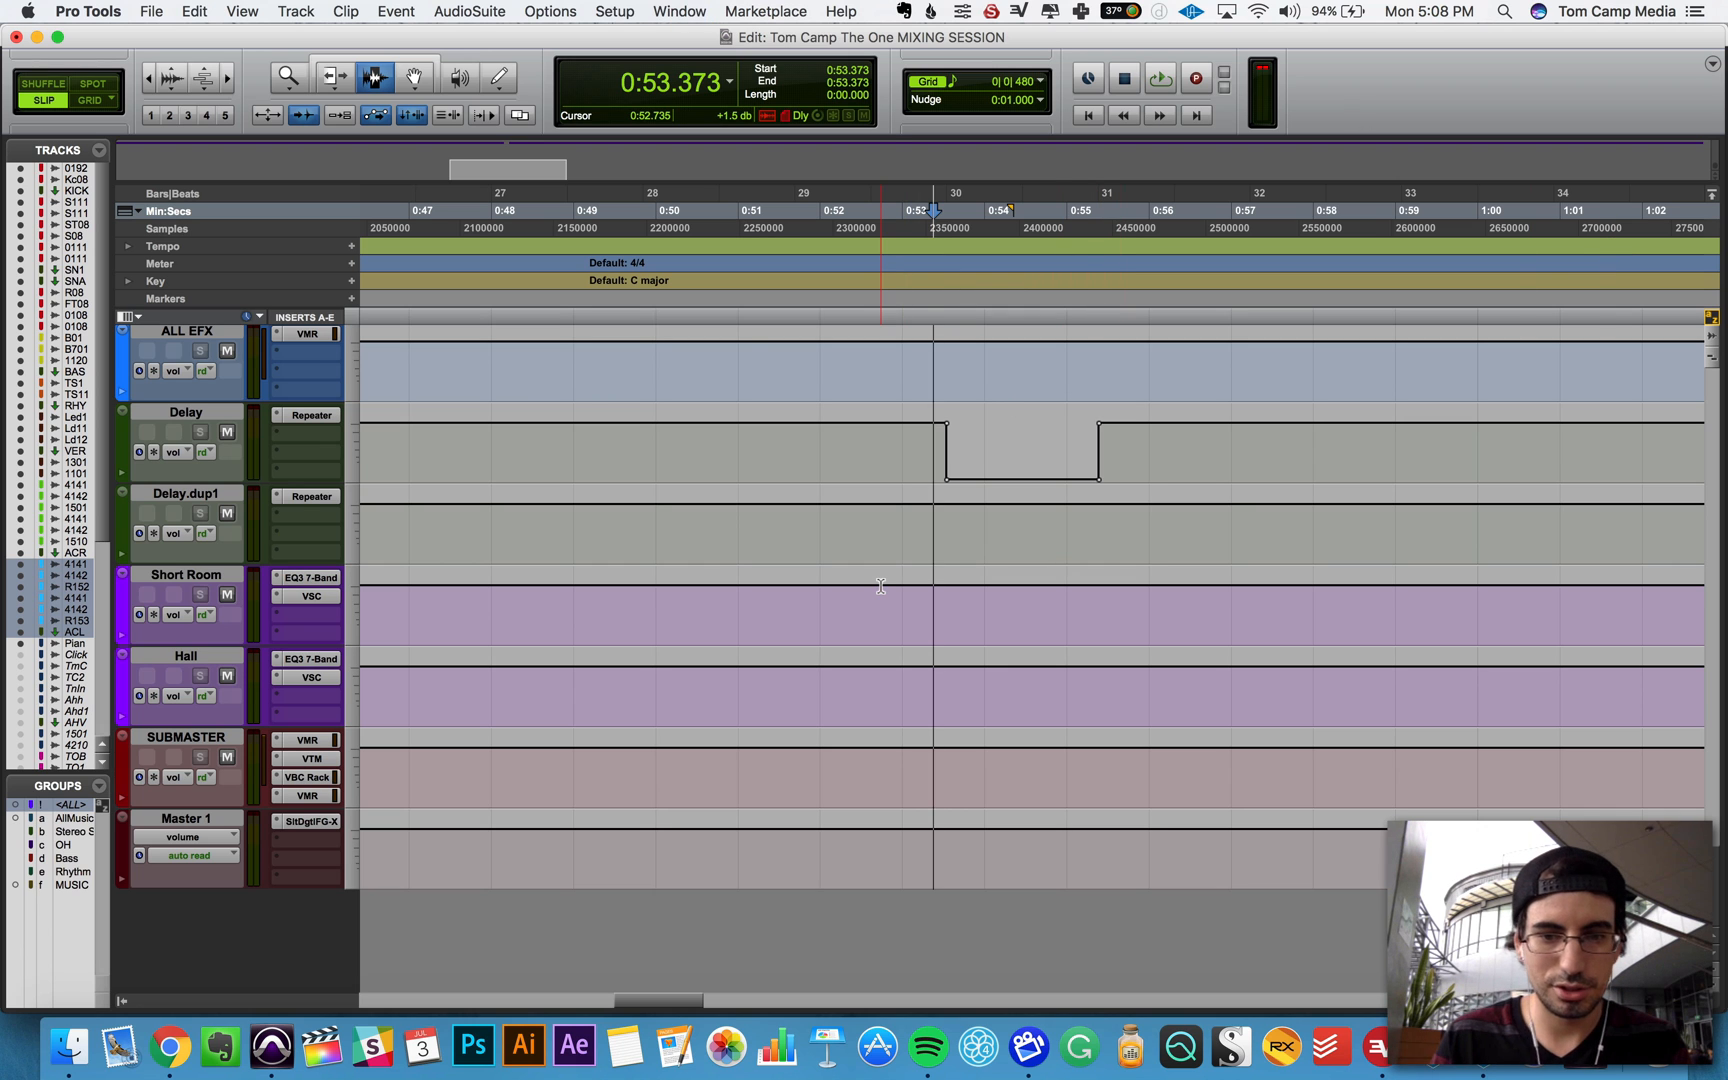
left_click(949, 785)
left_click(938, 790)
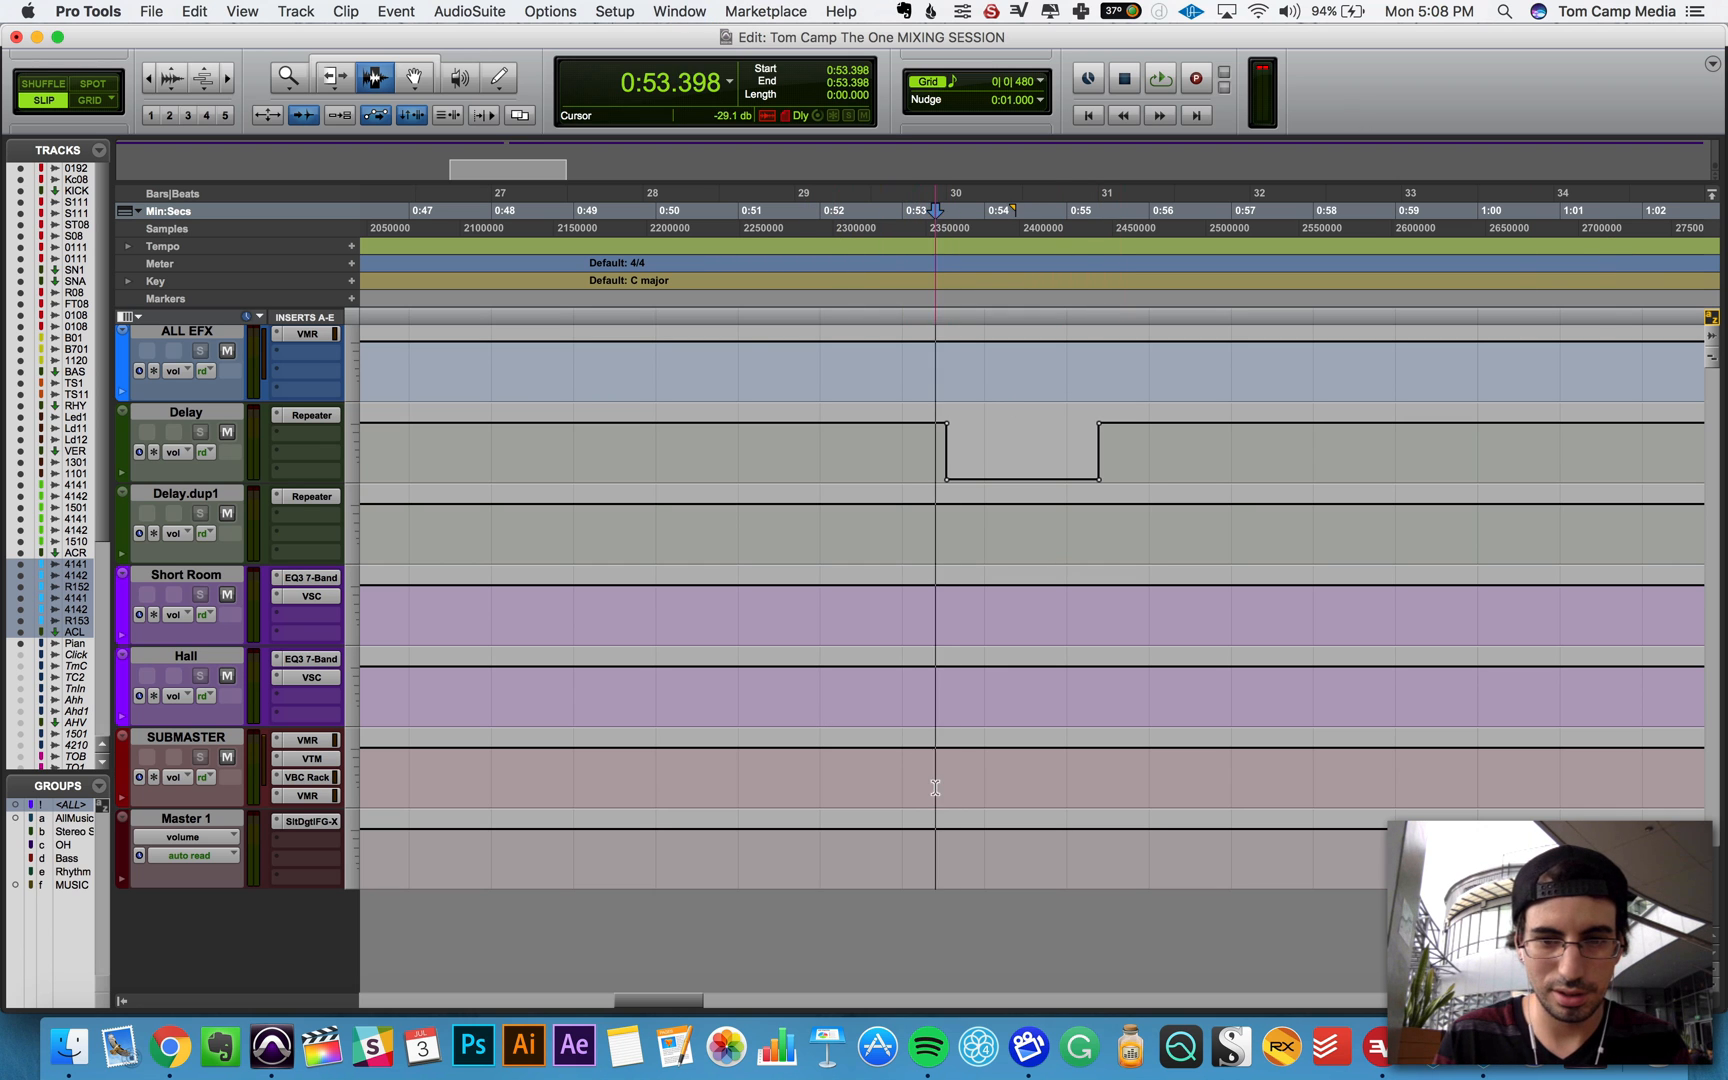
key("space")
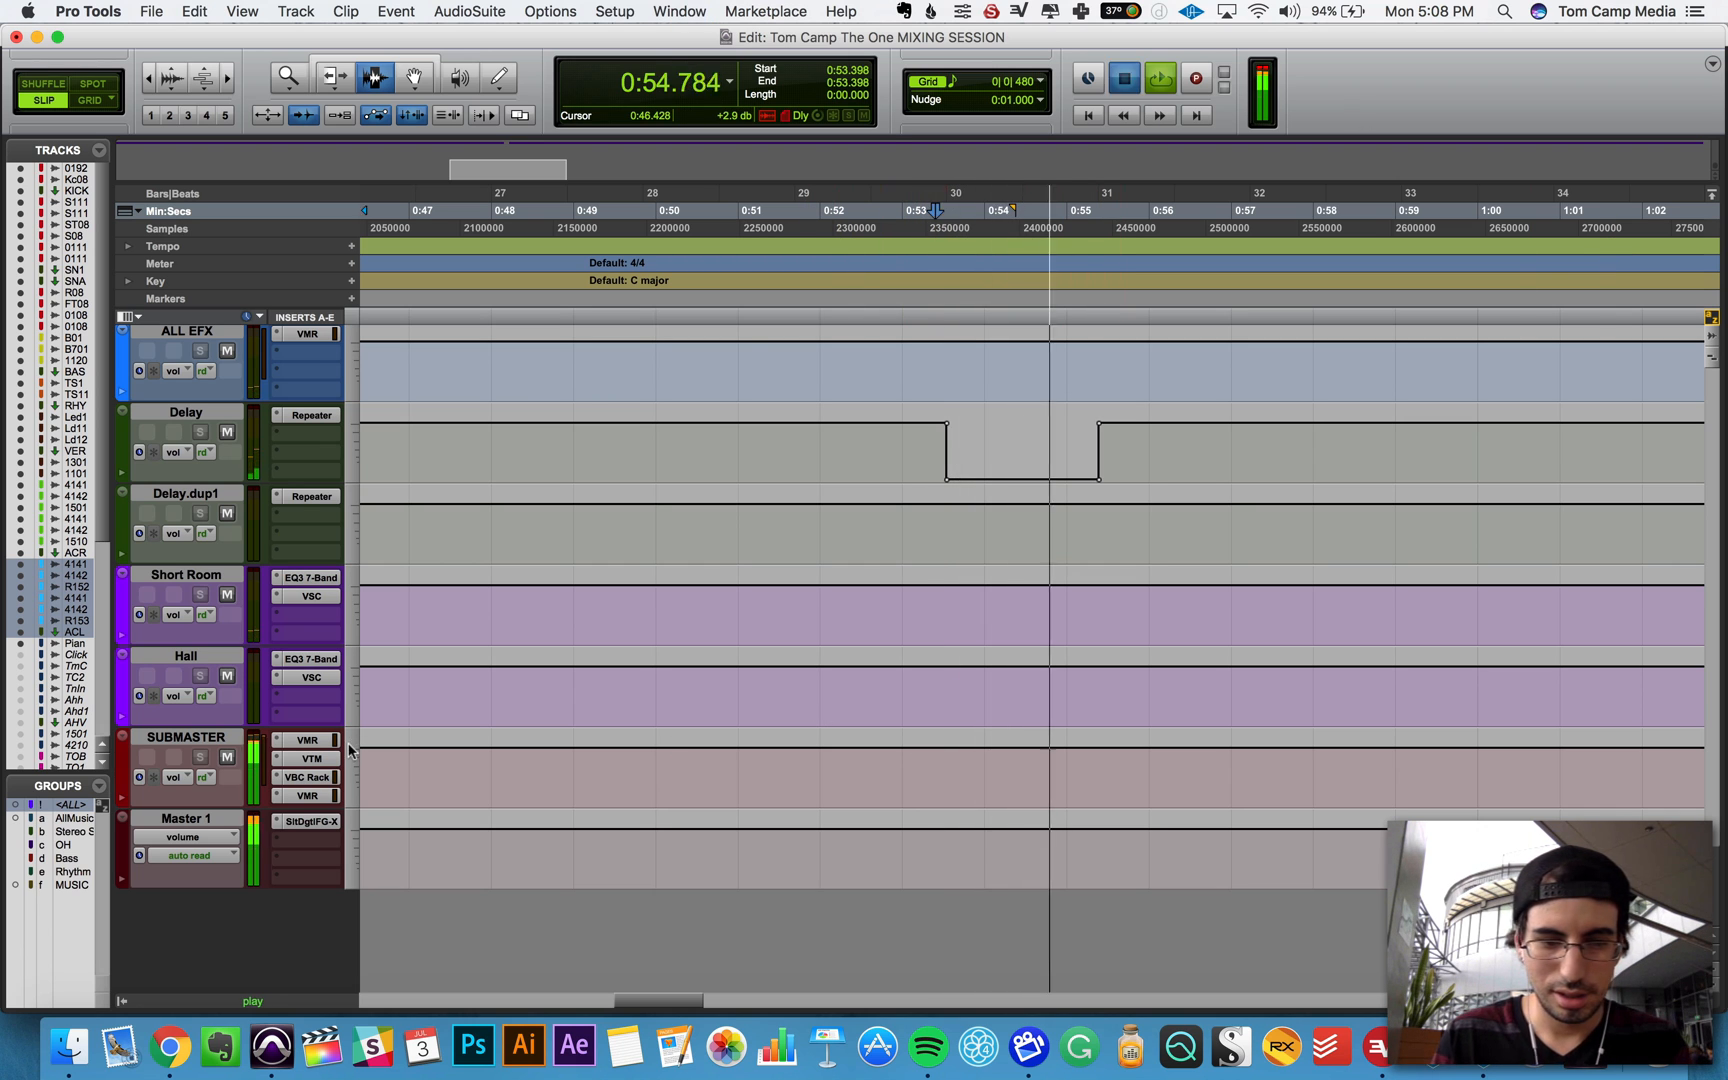
key("space")
Step: Enable Bypass as an automatable parameter for the Virtual Tape Machines plug-in on the SUBMASTER track and close its window
left_click(310, 778)
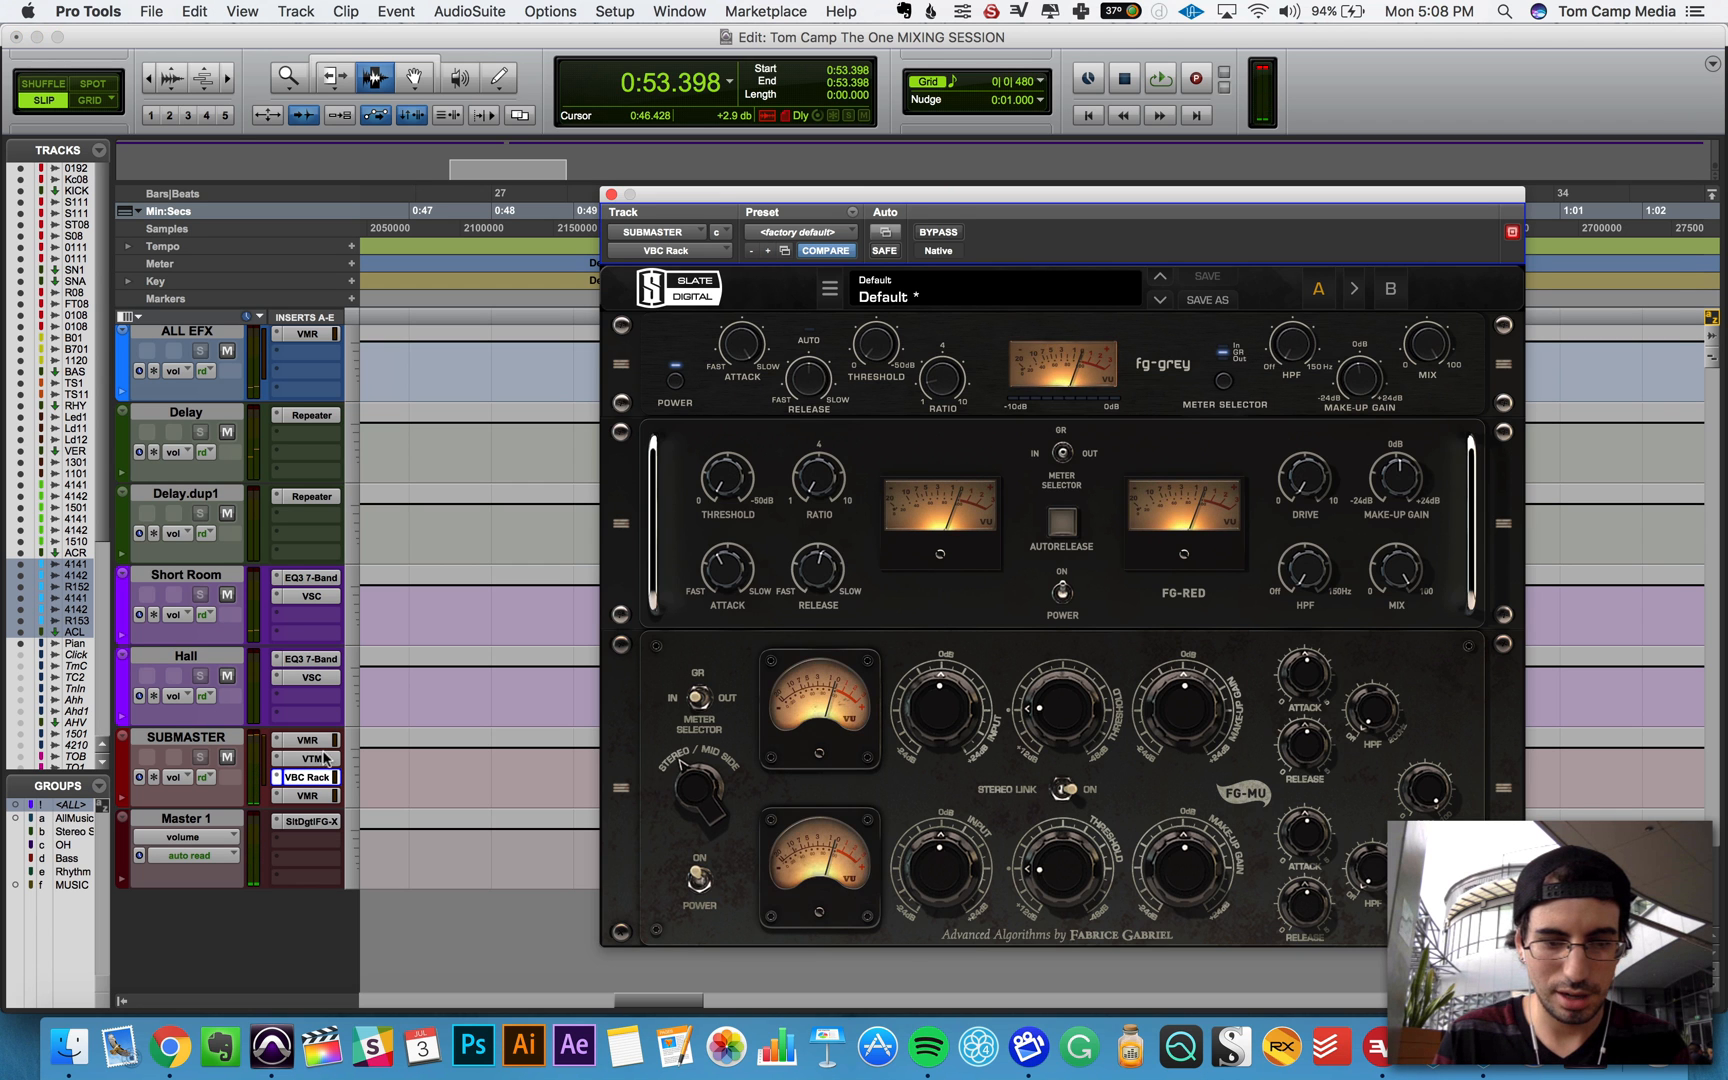
left_click(318, 758)
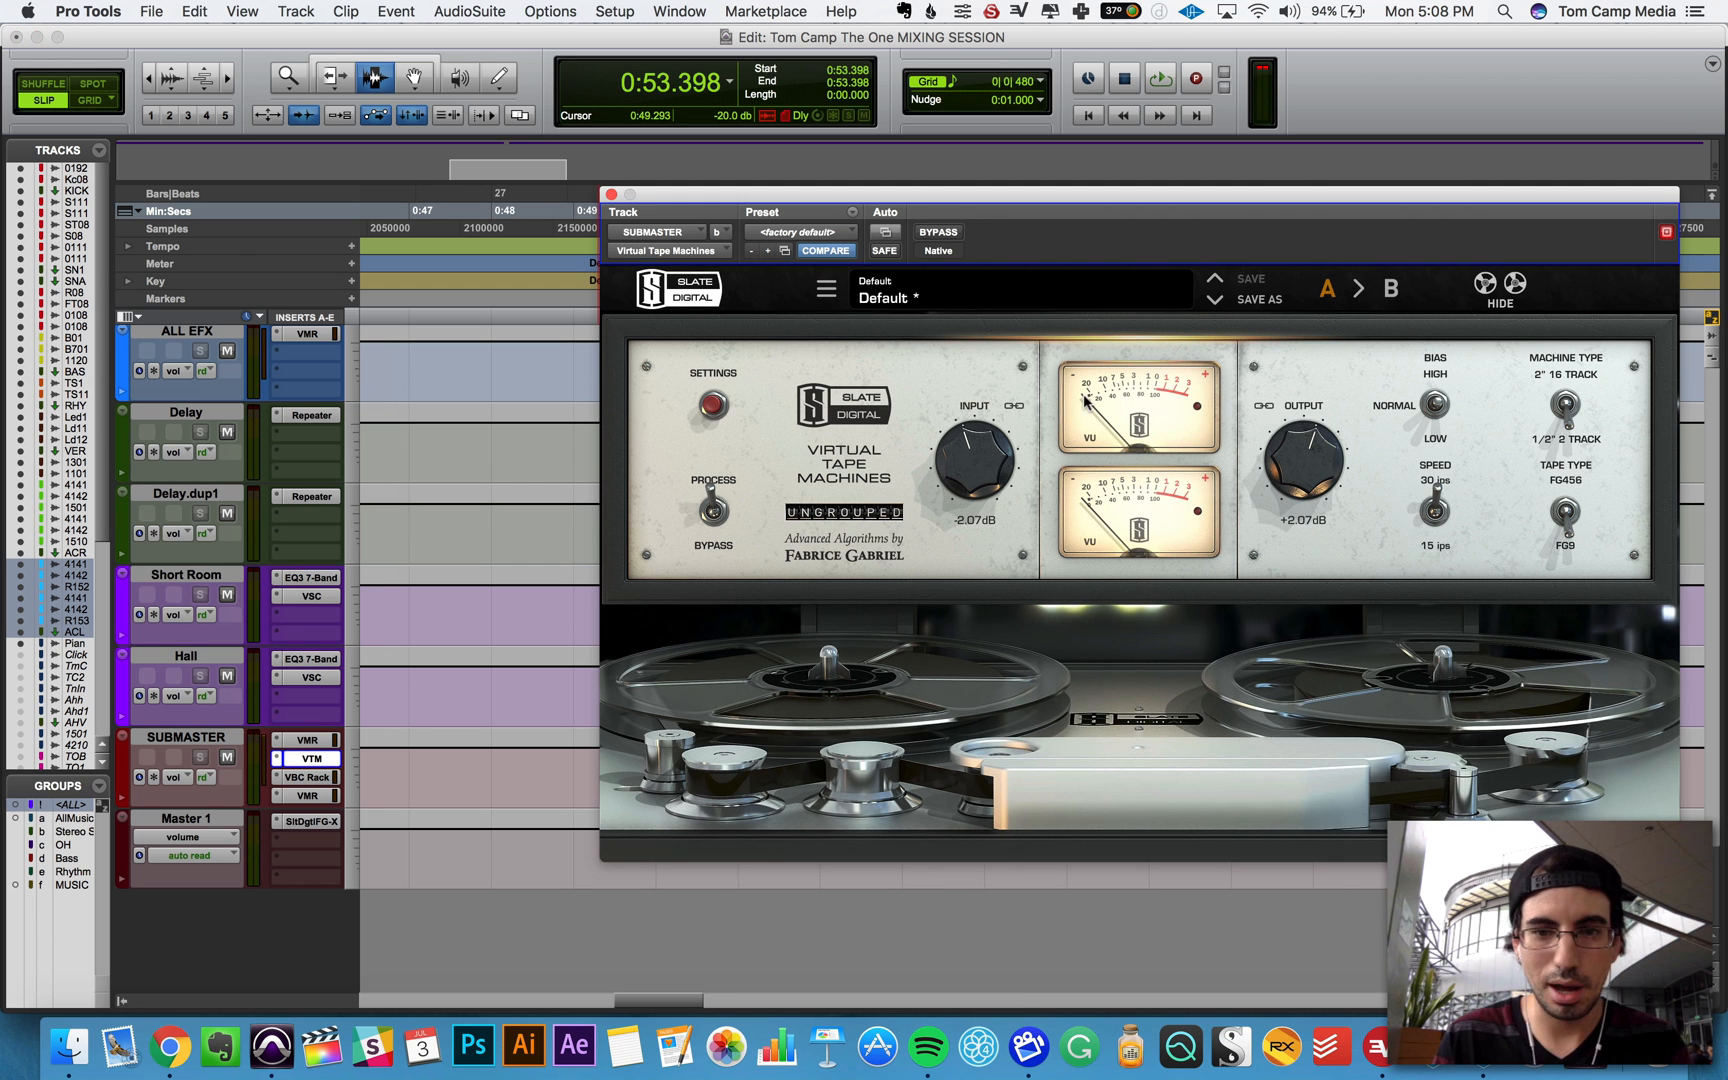
left_click(887, 233)
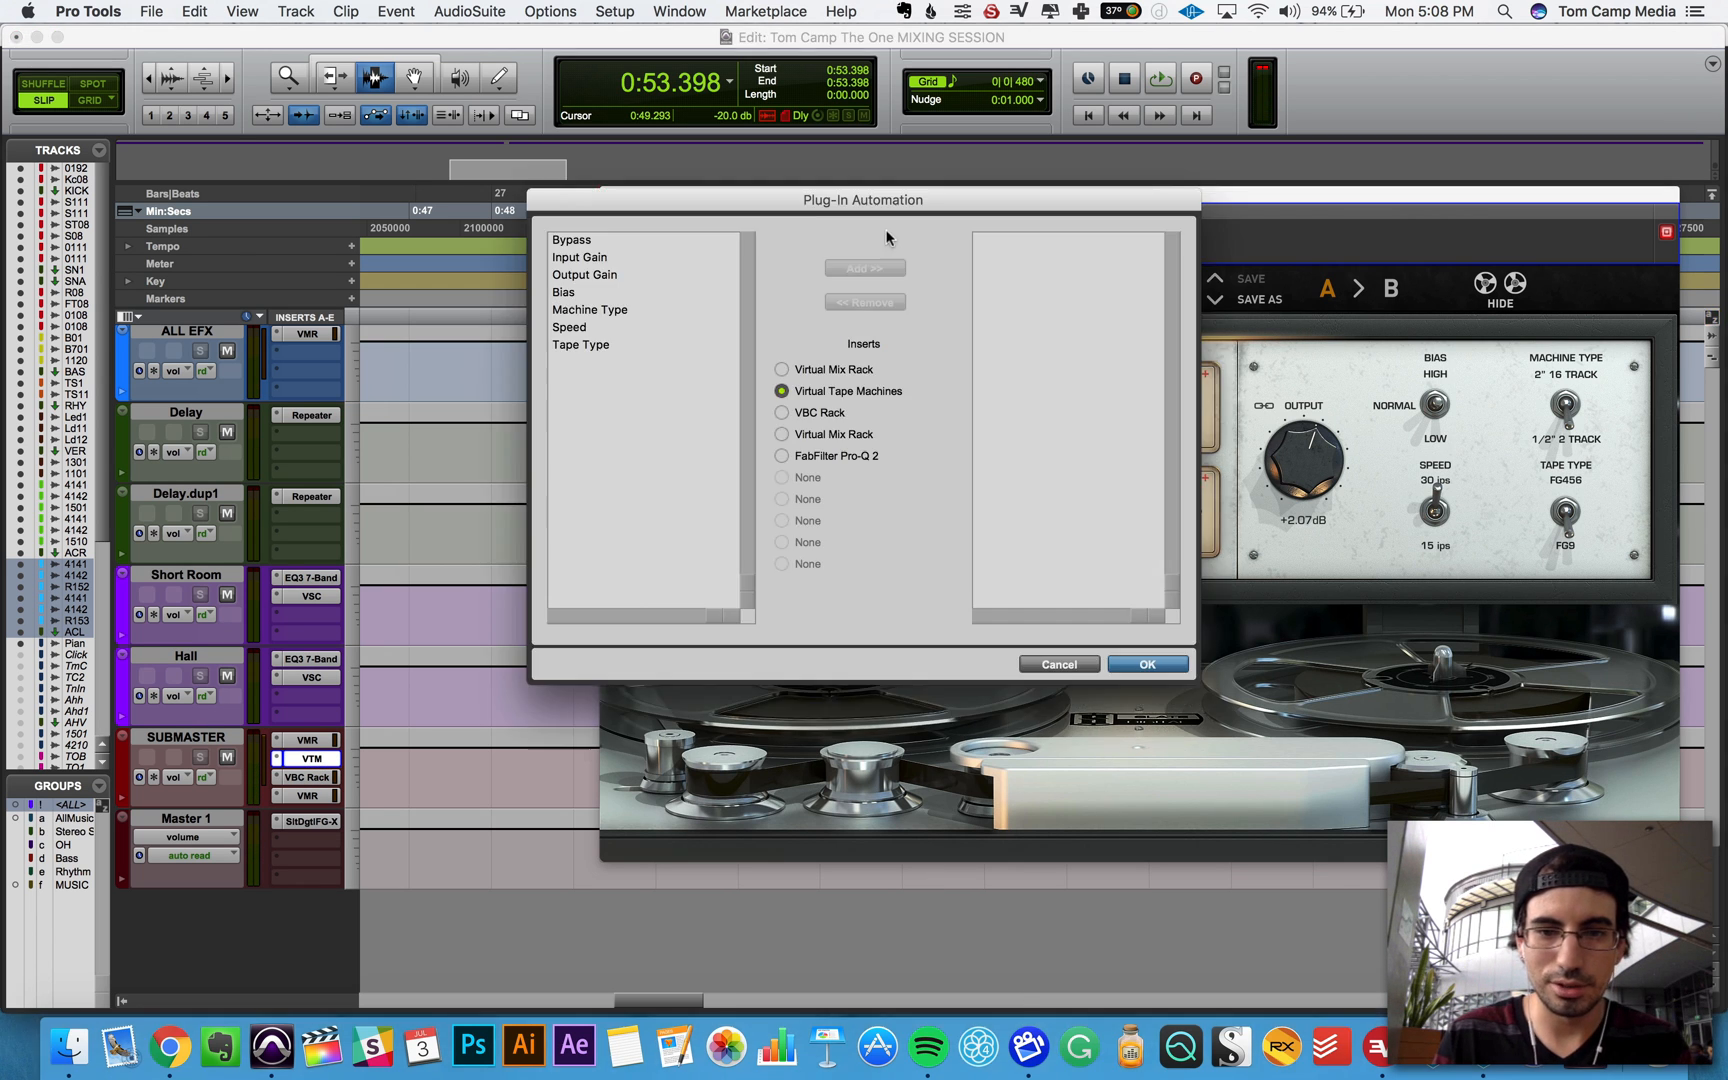
left_click(1030, 665)
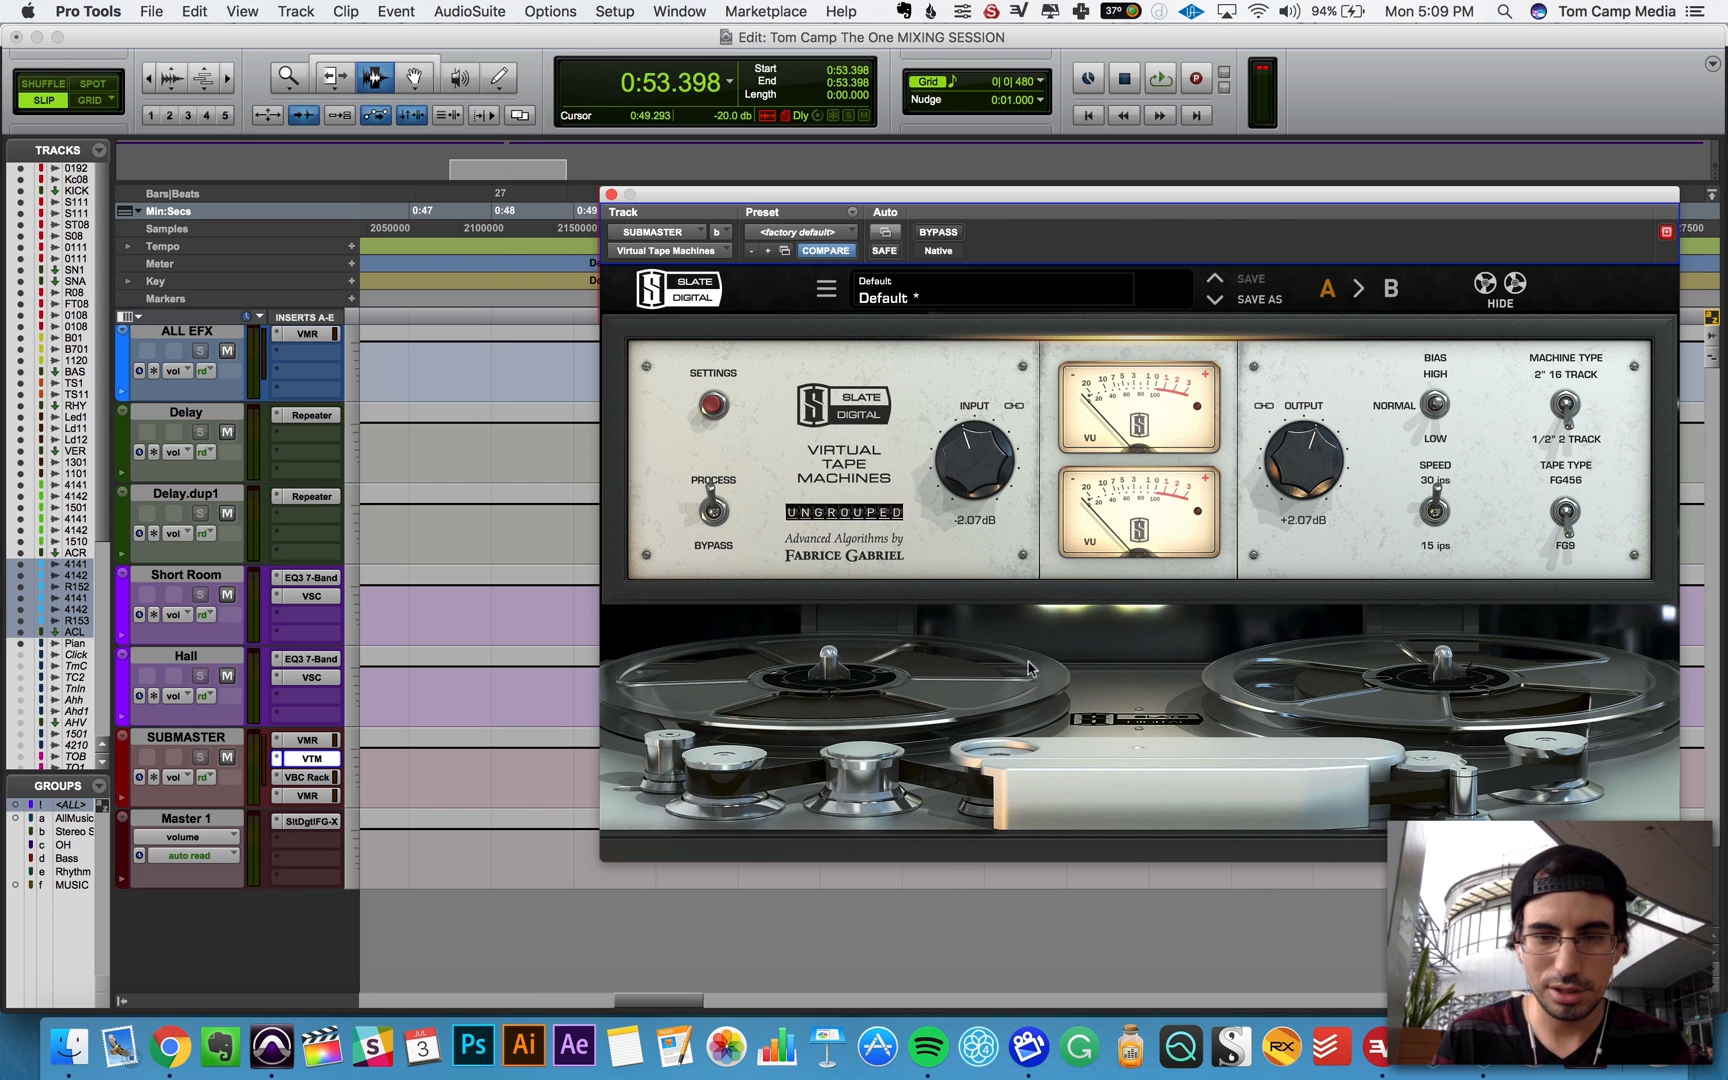
left_click(886, 233)
left_click(620, 238)
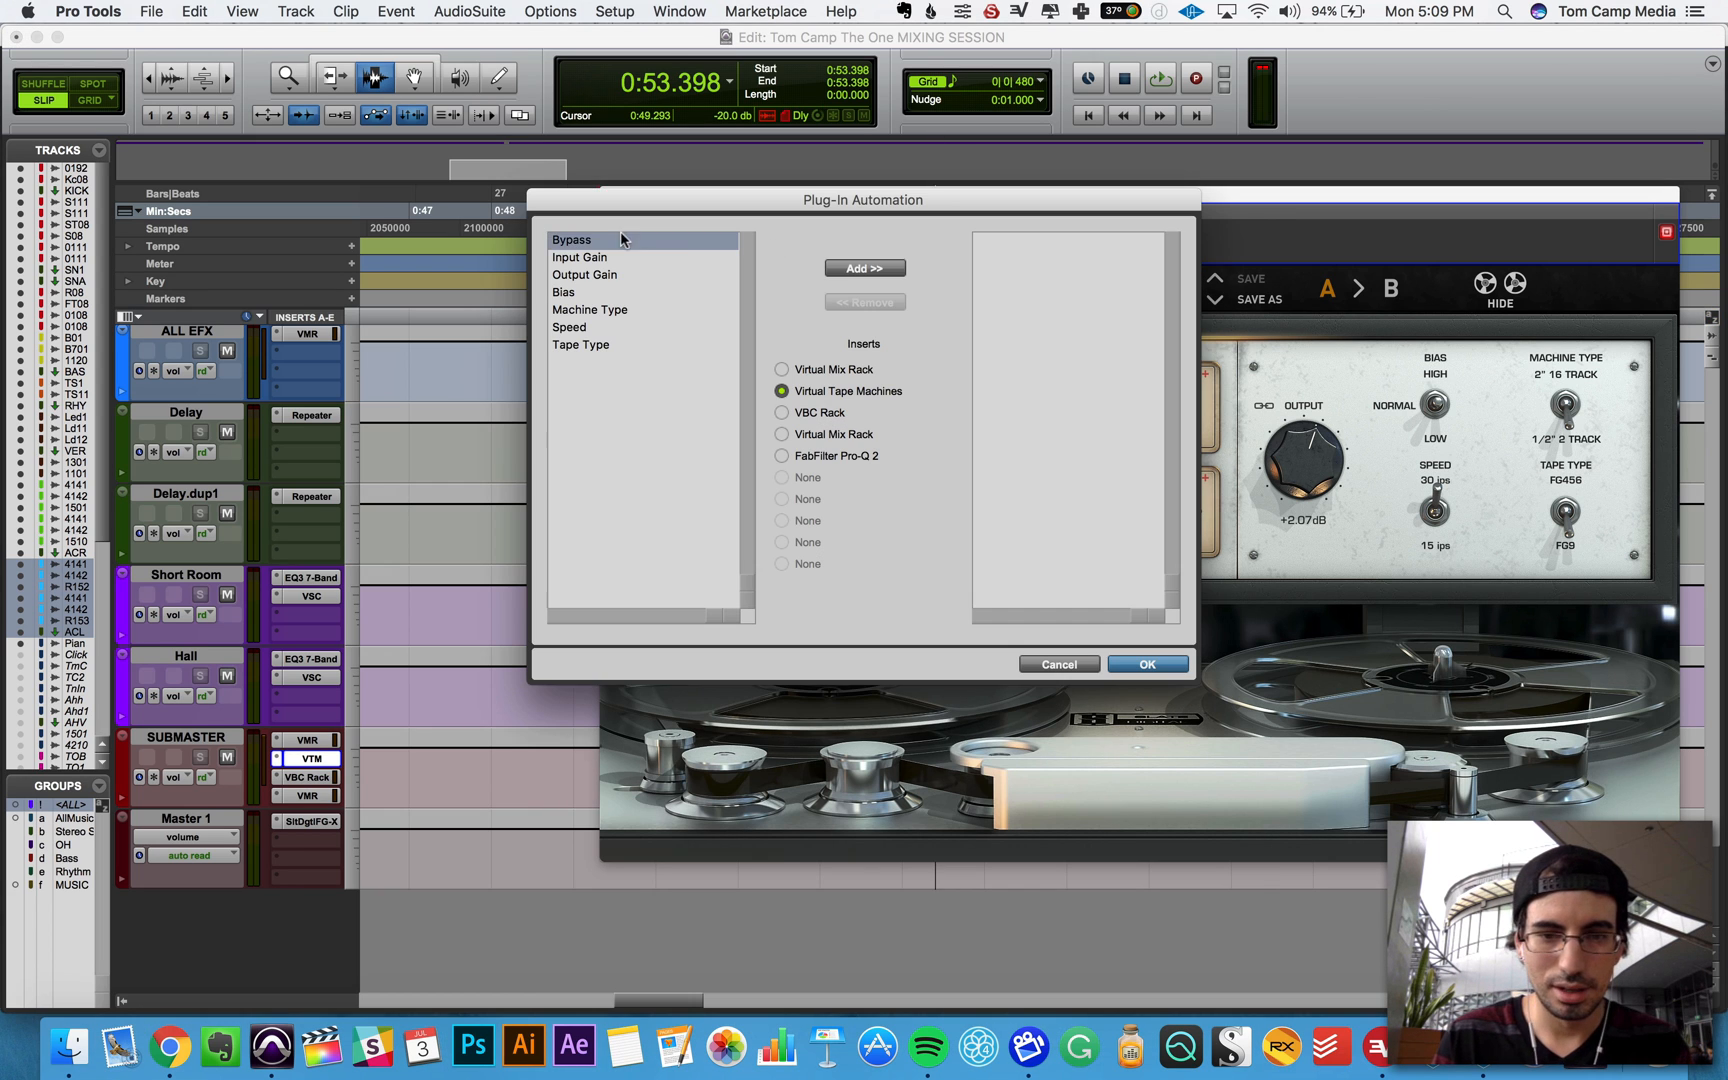
left_click(865, 268)
left_click(1150, 665)
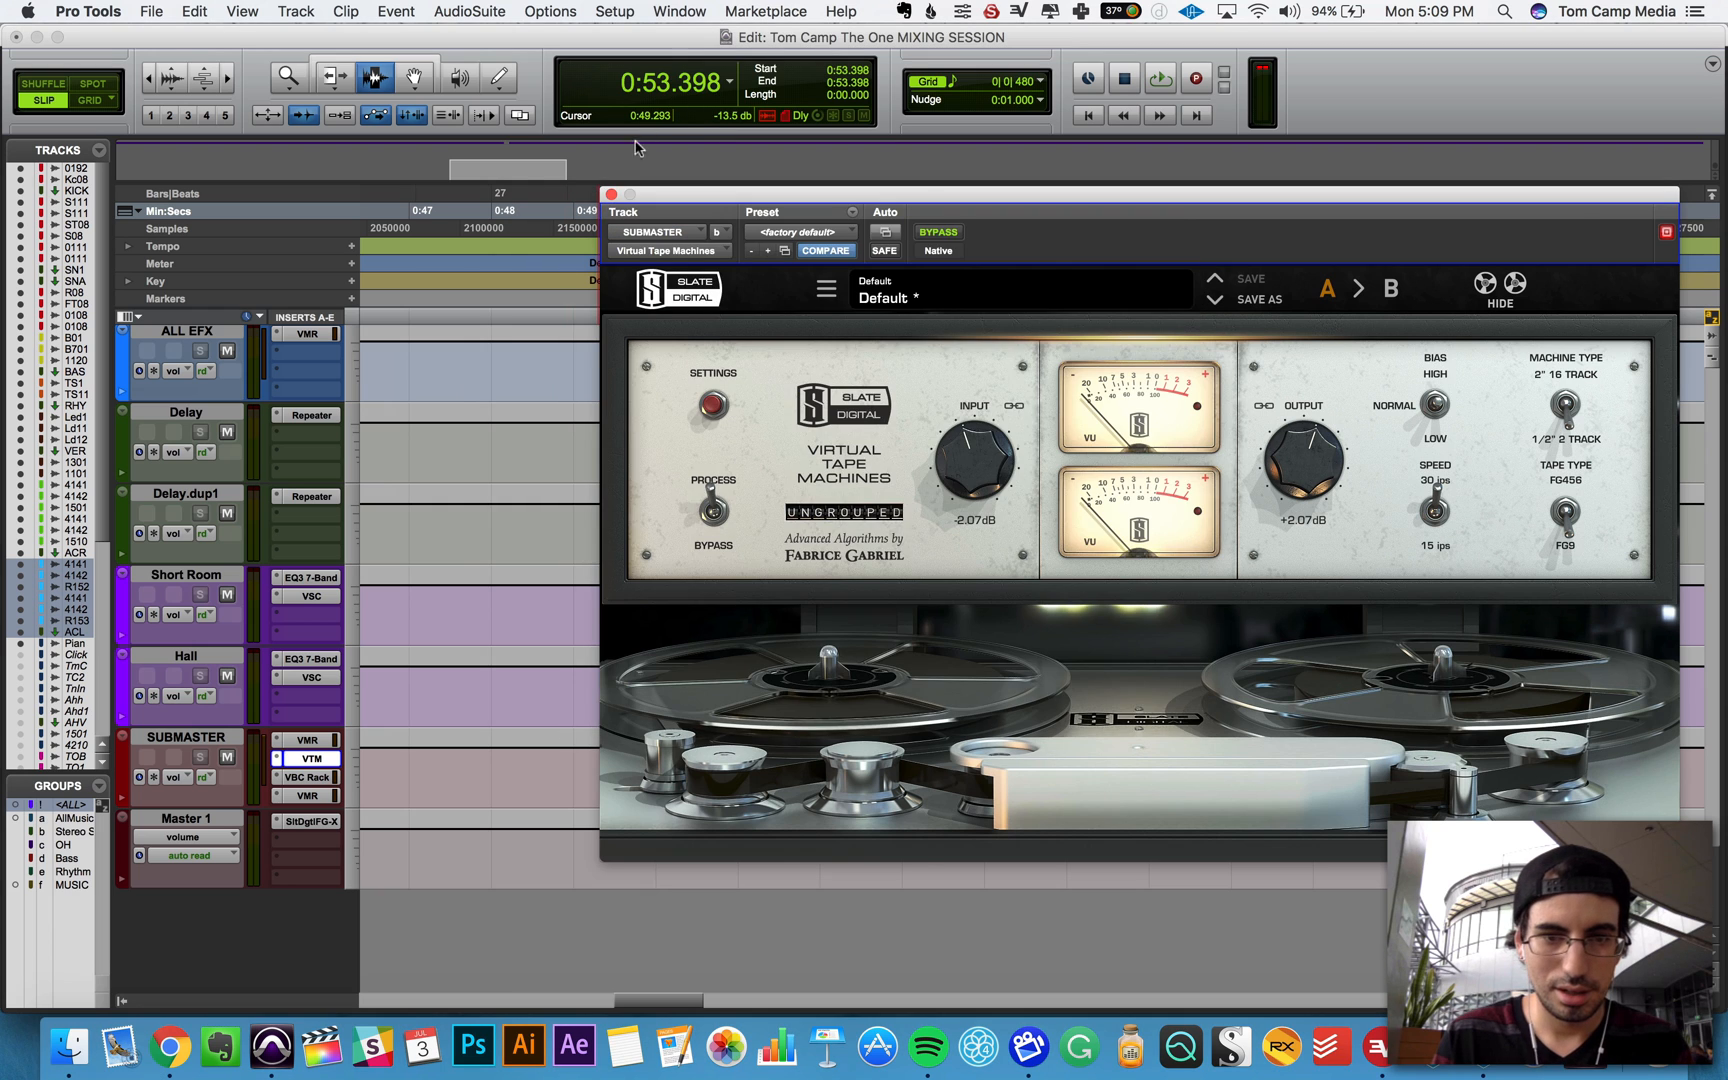
left_click(611, 194)
Step: Switch to Grid mode and play the break from 0:53.538, 0:54.000, 0:55.384 and 0:54.692 to locate its boundaries
key("F4")
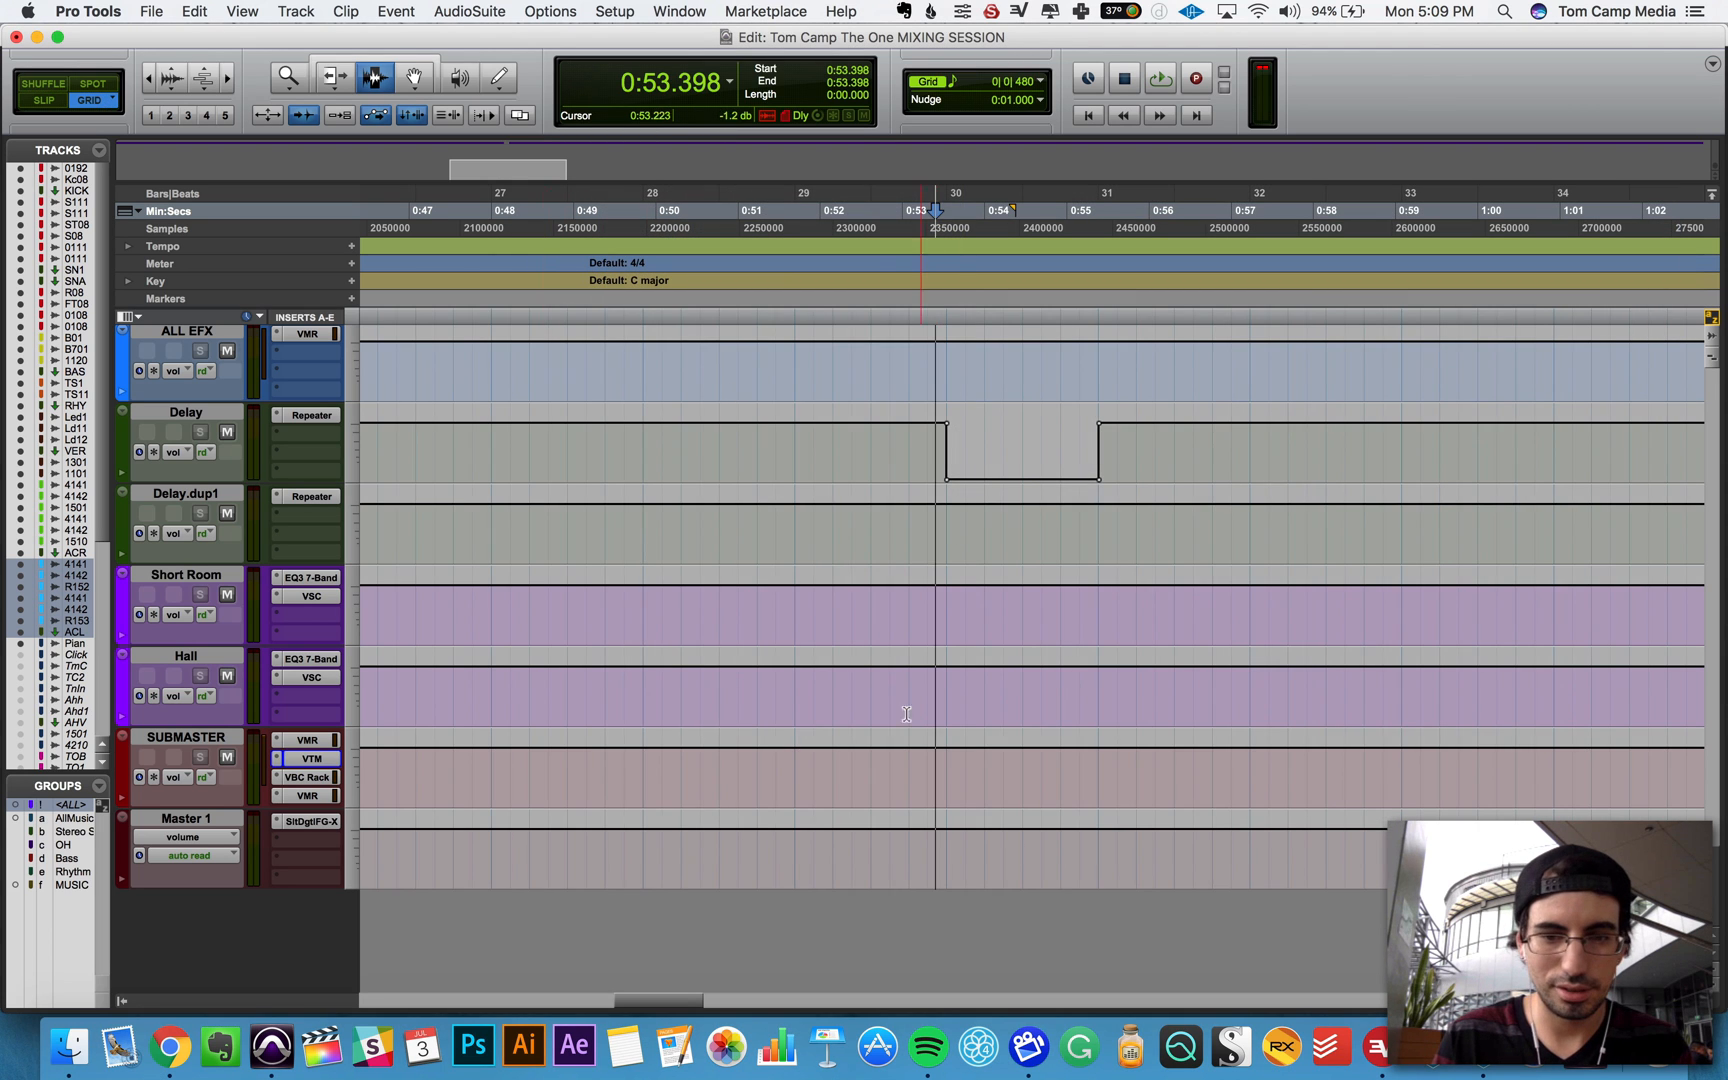
left_click(945, 768)
key("space")
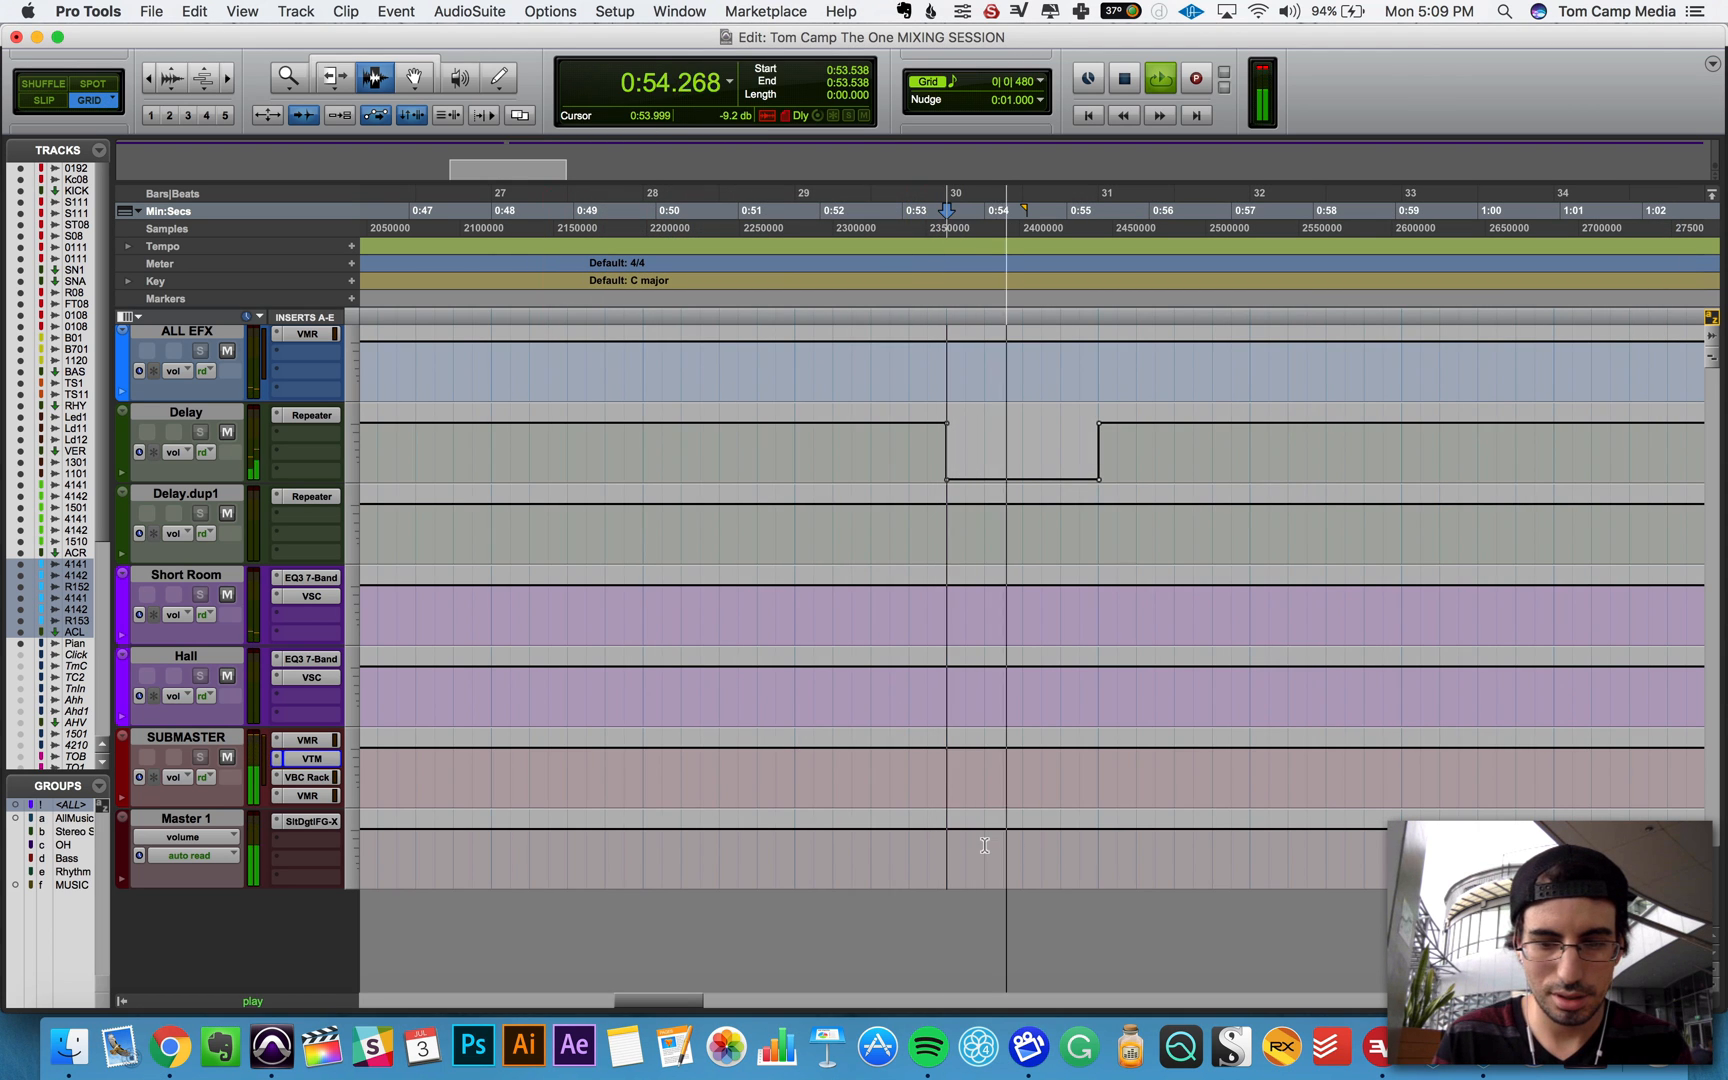
key("space")
left_click_drag(983, 848, 1077, 851)
key("space")
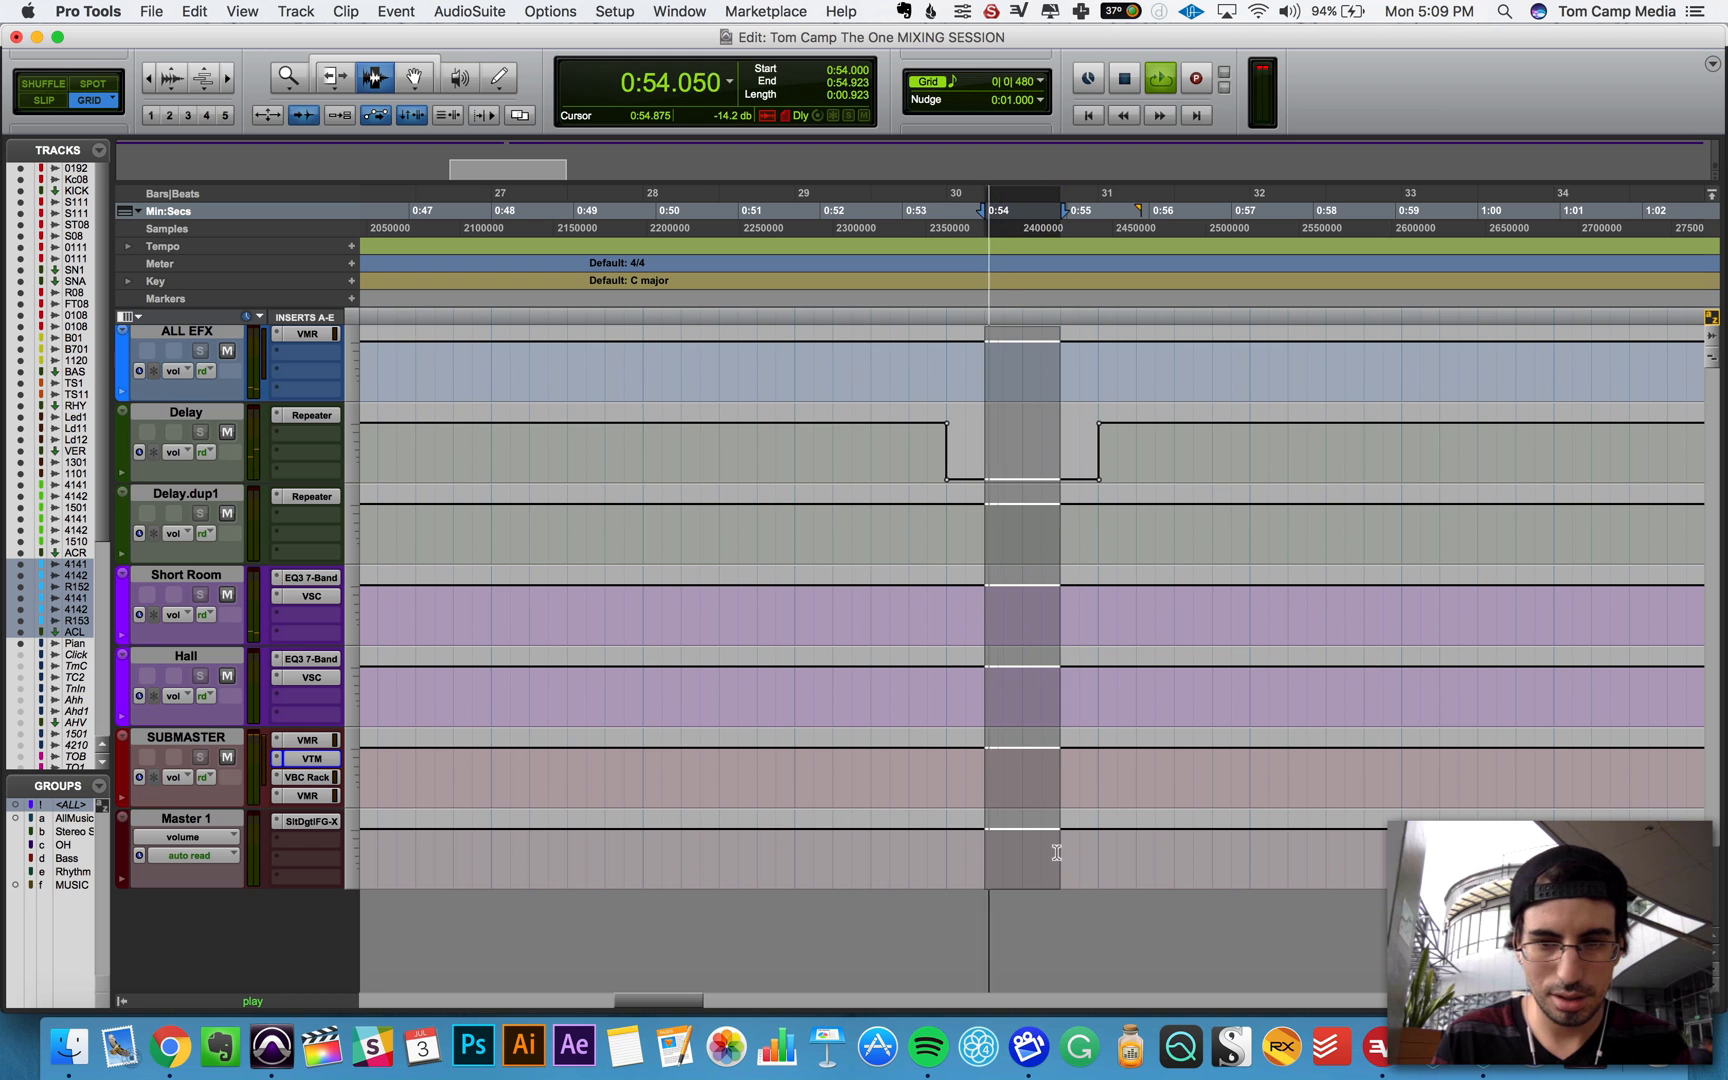
left_click(1080, 848)
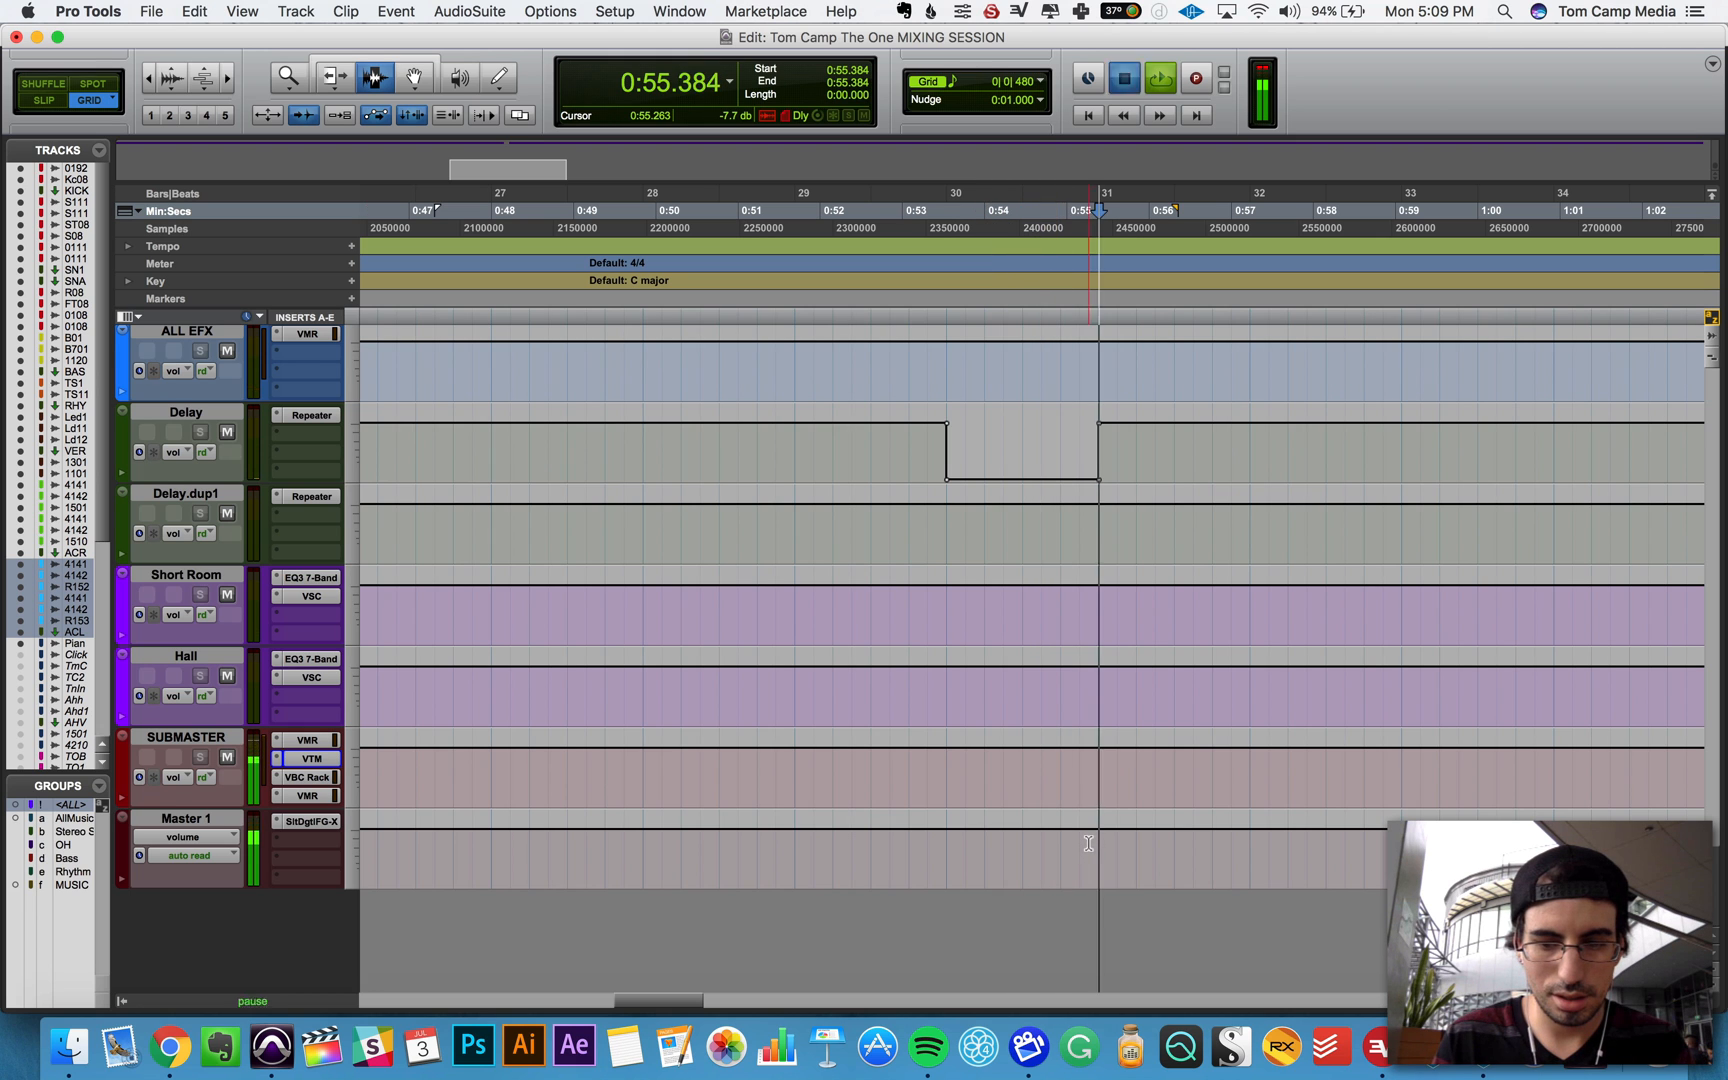
left_click(1043, 843)
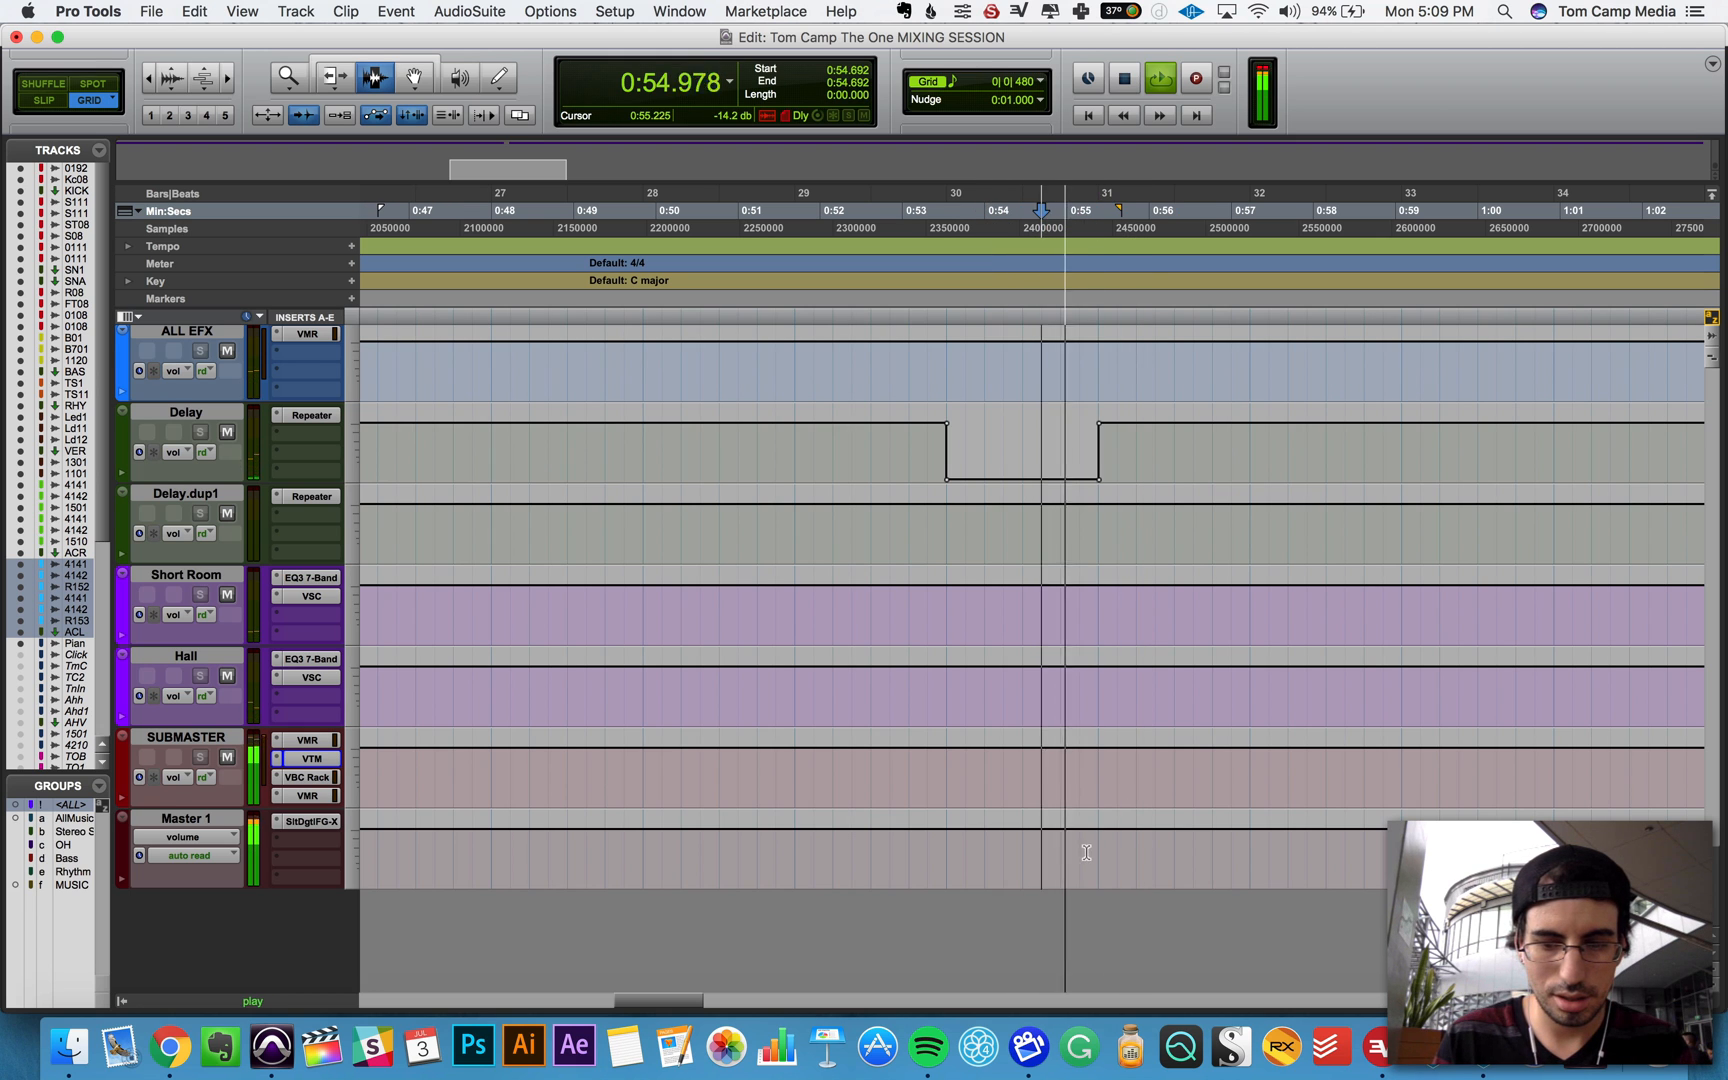
left_click(1063, 844)
Step: Turn off the ALL edit group and select 0:53.538 to 0:55.384 on the Master 1 track only
left_click_drag(1094, 846, 950, 855)
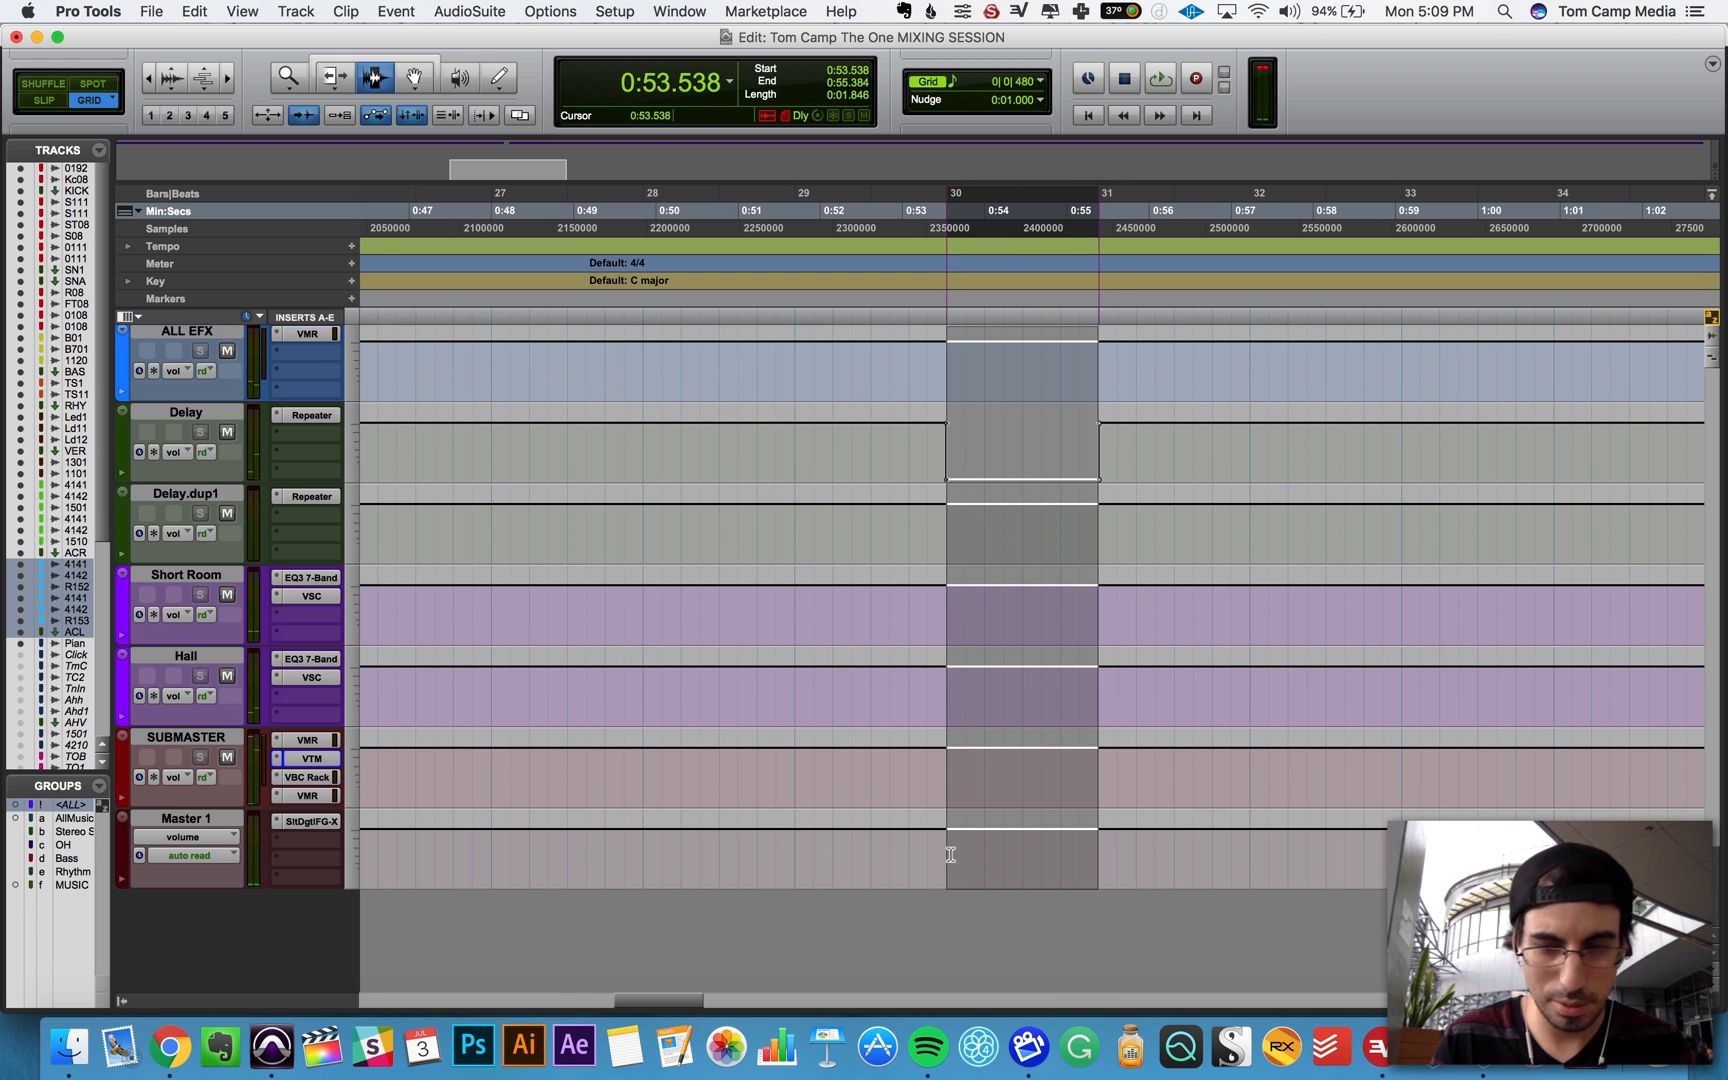
left_click(80, 809)
left_click_drag(963, 850, 1100, 864)
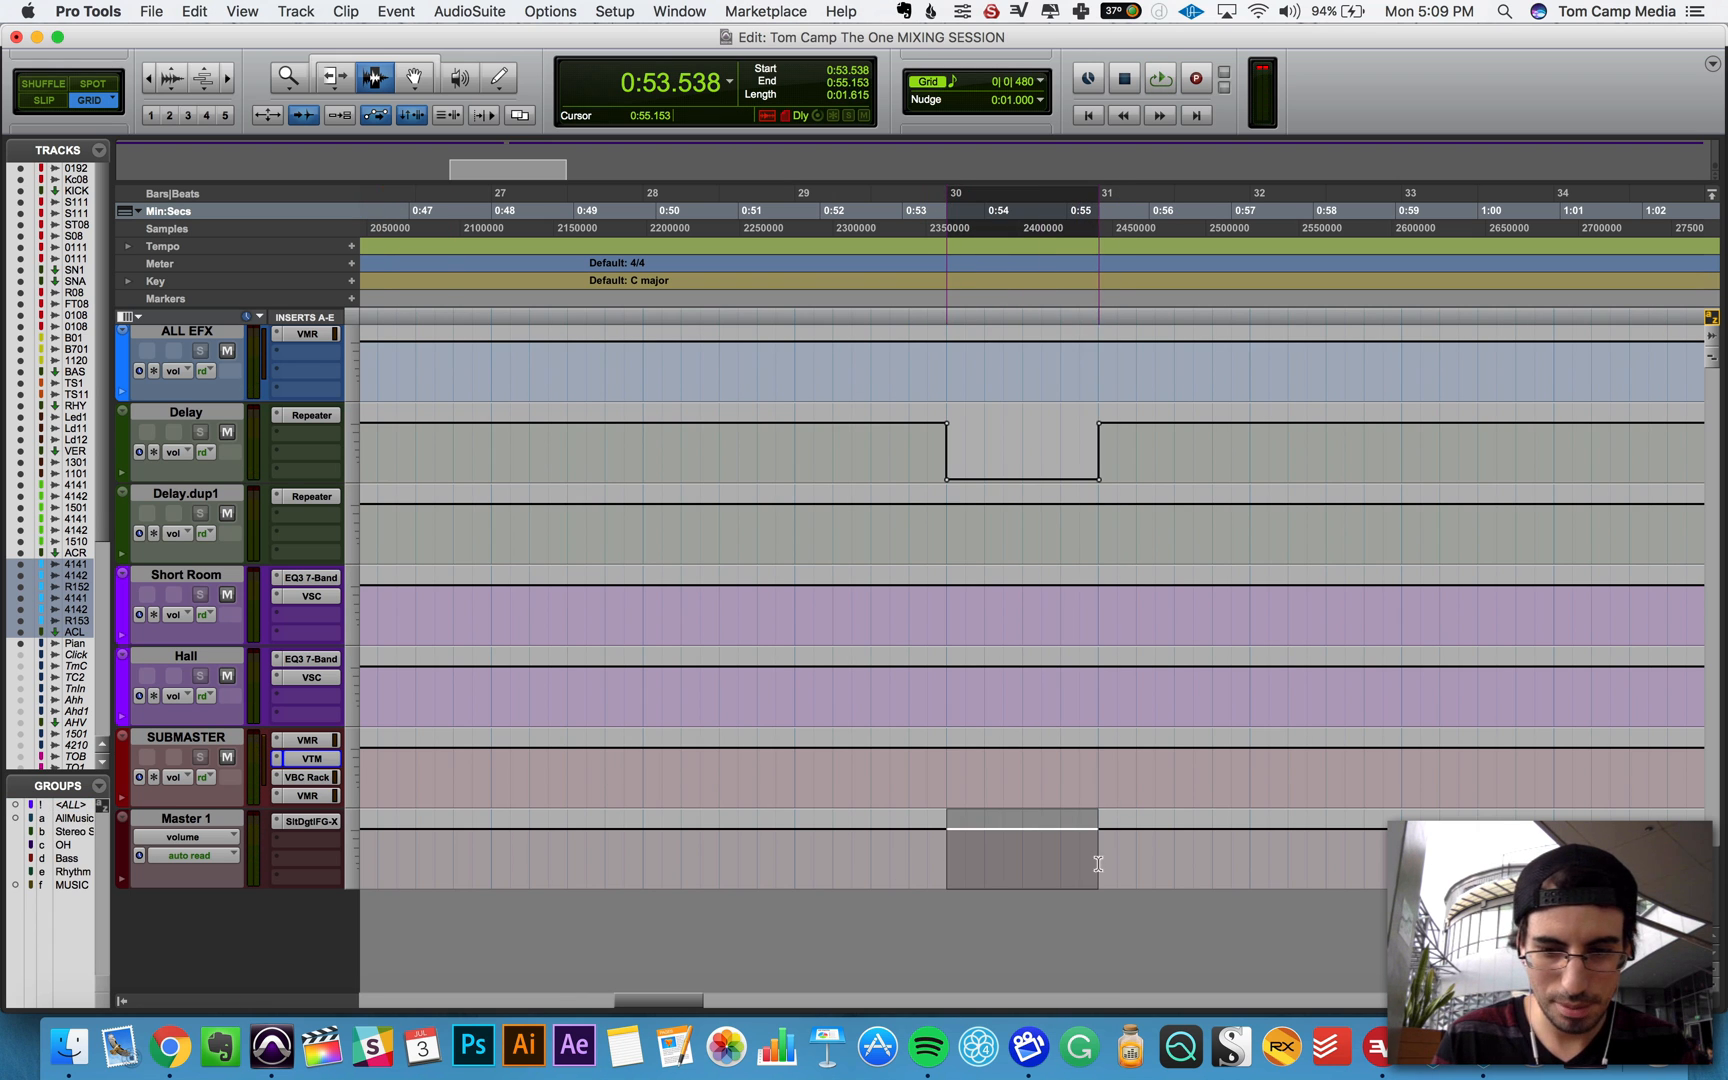
Step: Display the Virtual Tape Machines bypass automation on the SUBMASTER track and activate the Smart Tool
left_click(183, 838)
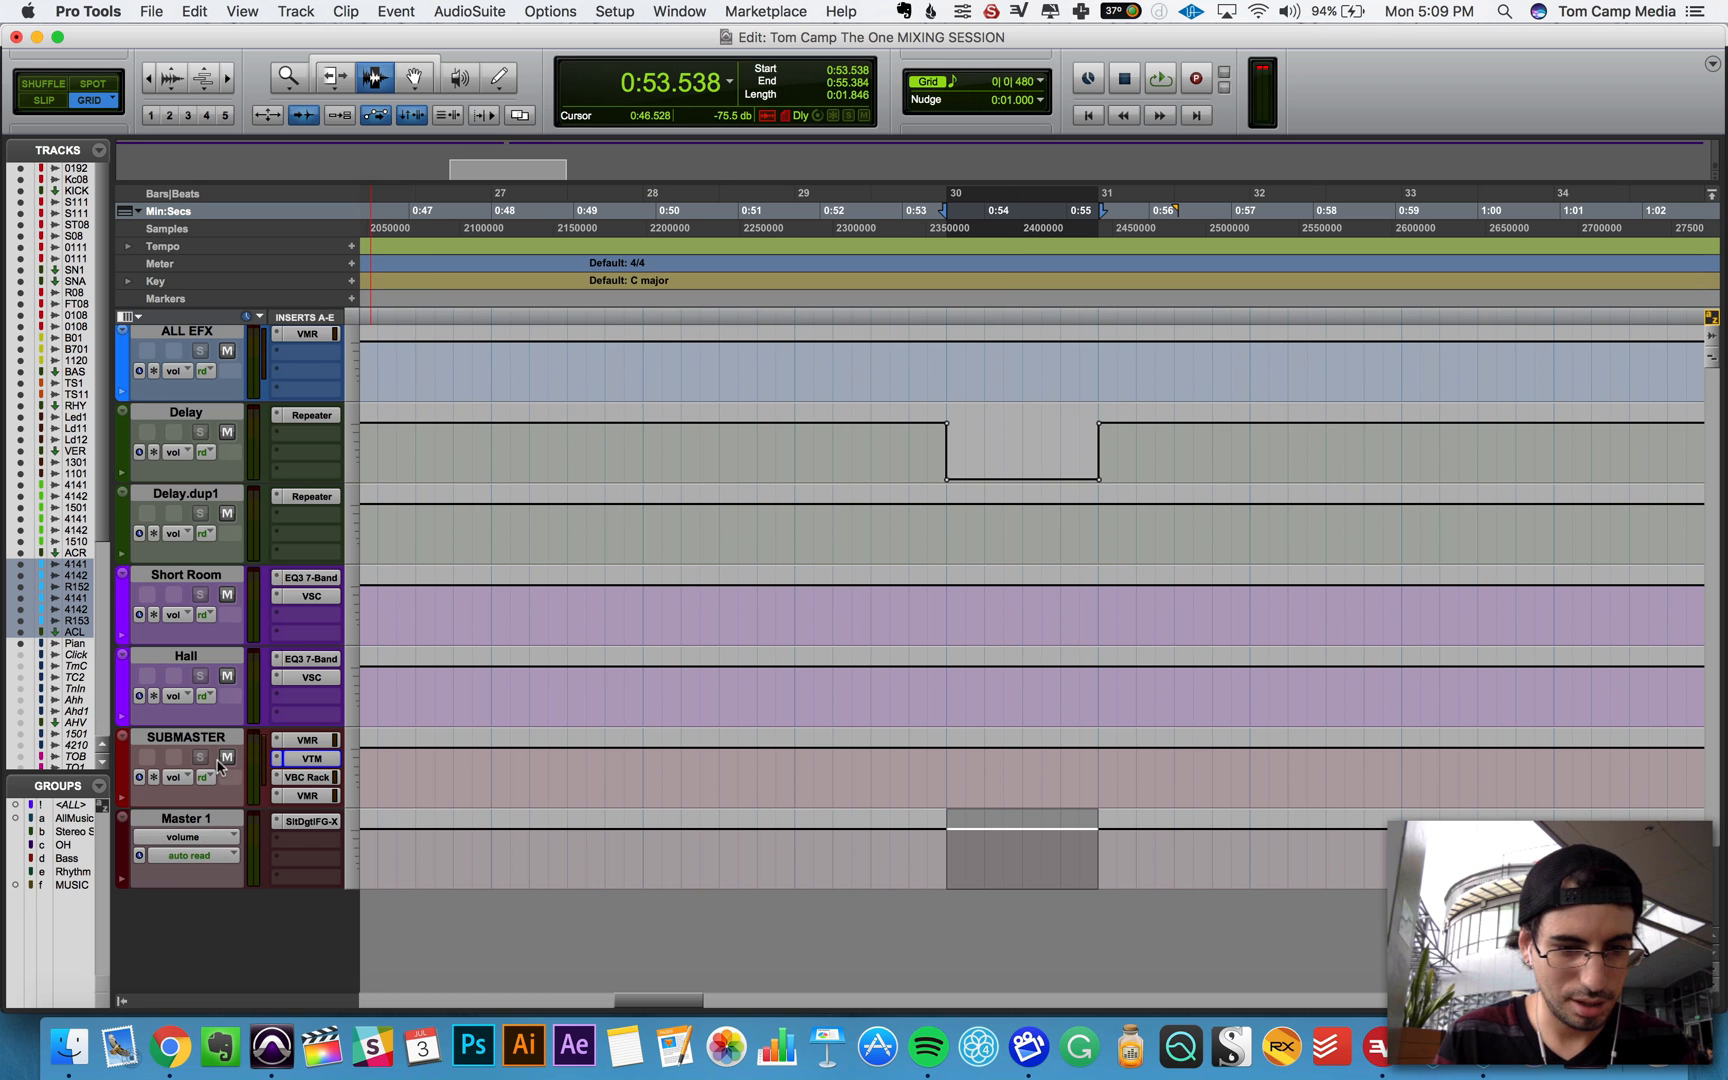
left_click(175, 778)
mouse_move(300, 850)
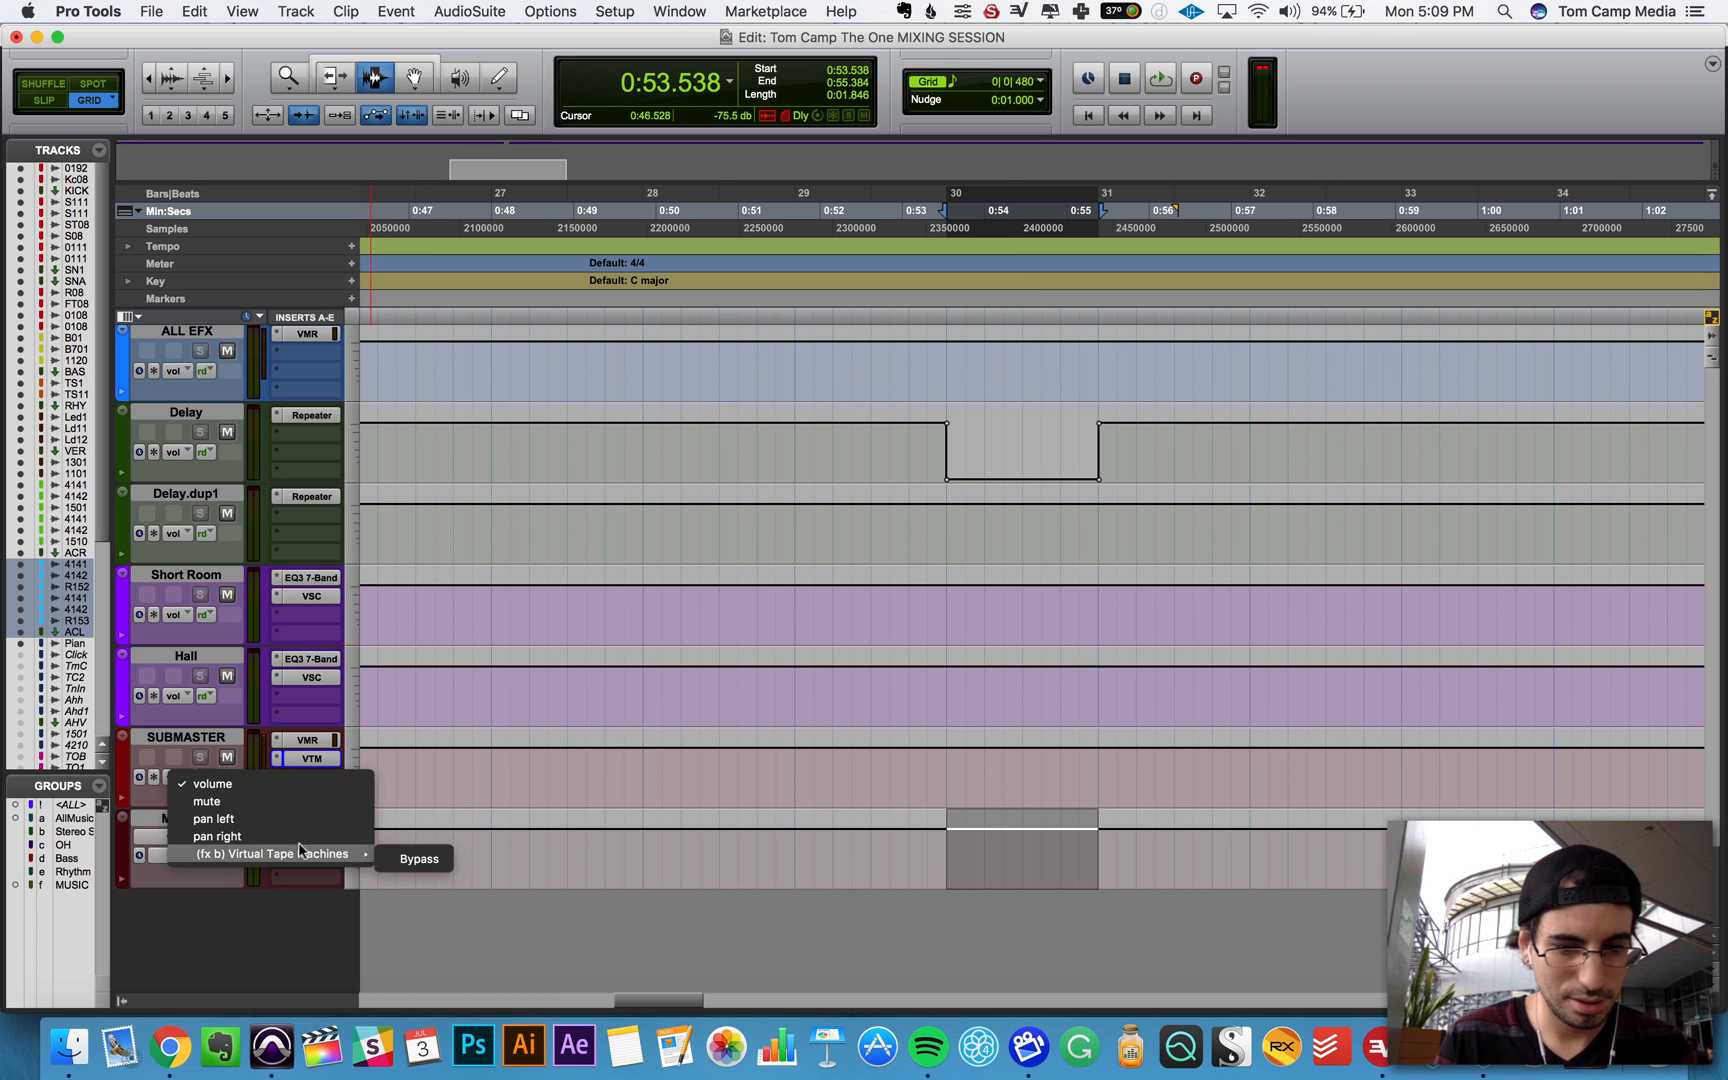
left_click(419, 858)
left_click(368, 62)
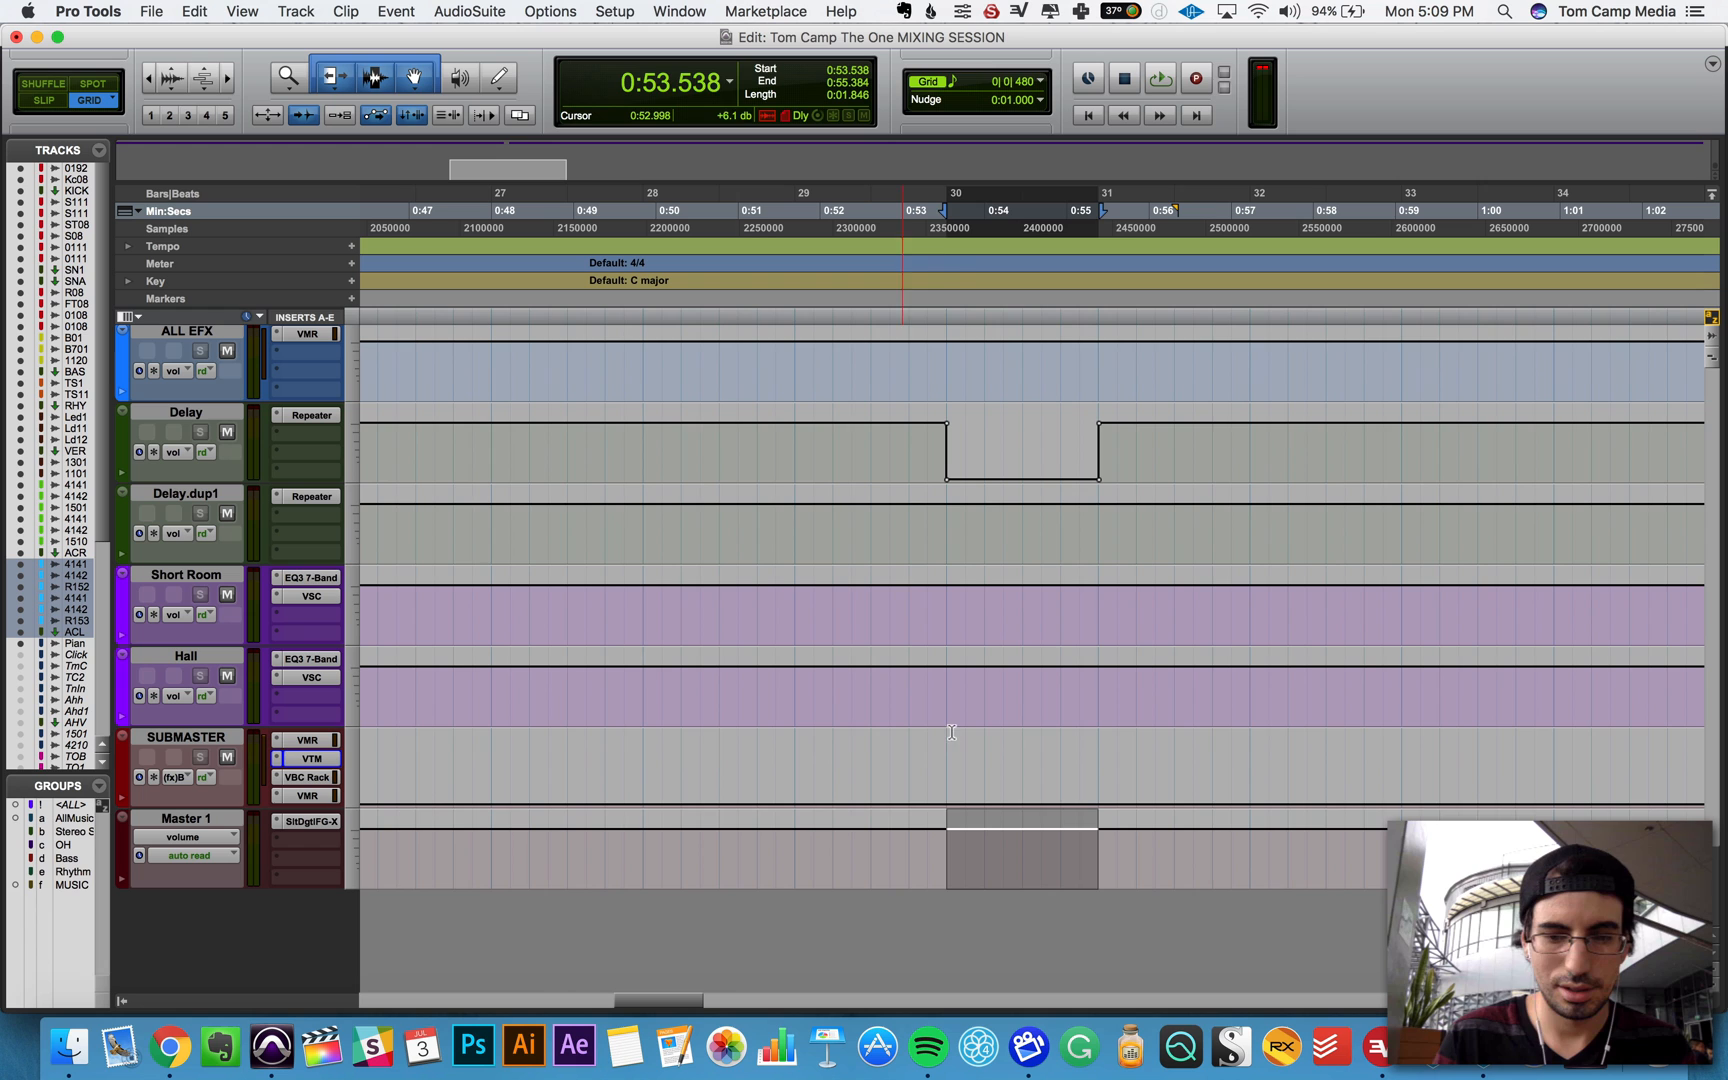
Step: Try raising the Master 1 volume automation between 0:53.538 and 0:55.384, and undo the change
left_click(987, 810)
left_click(964, 830)
left_click_drag(957, 833, 1097, 832)
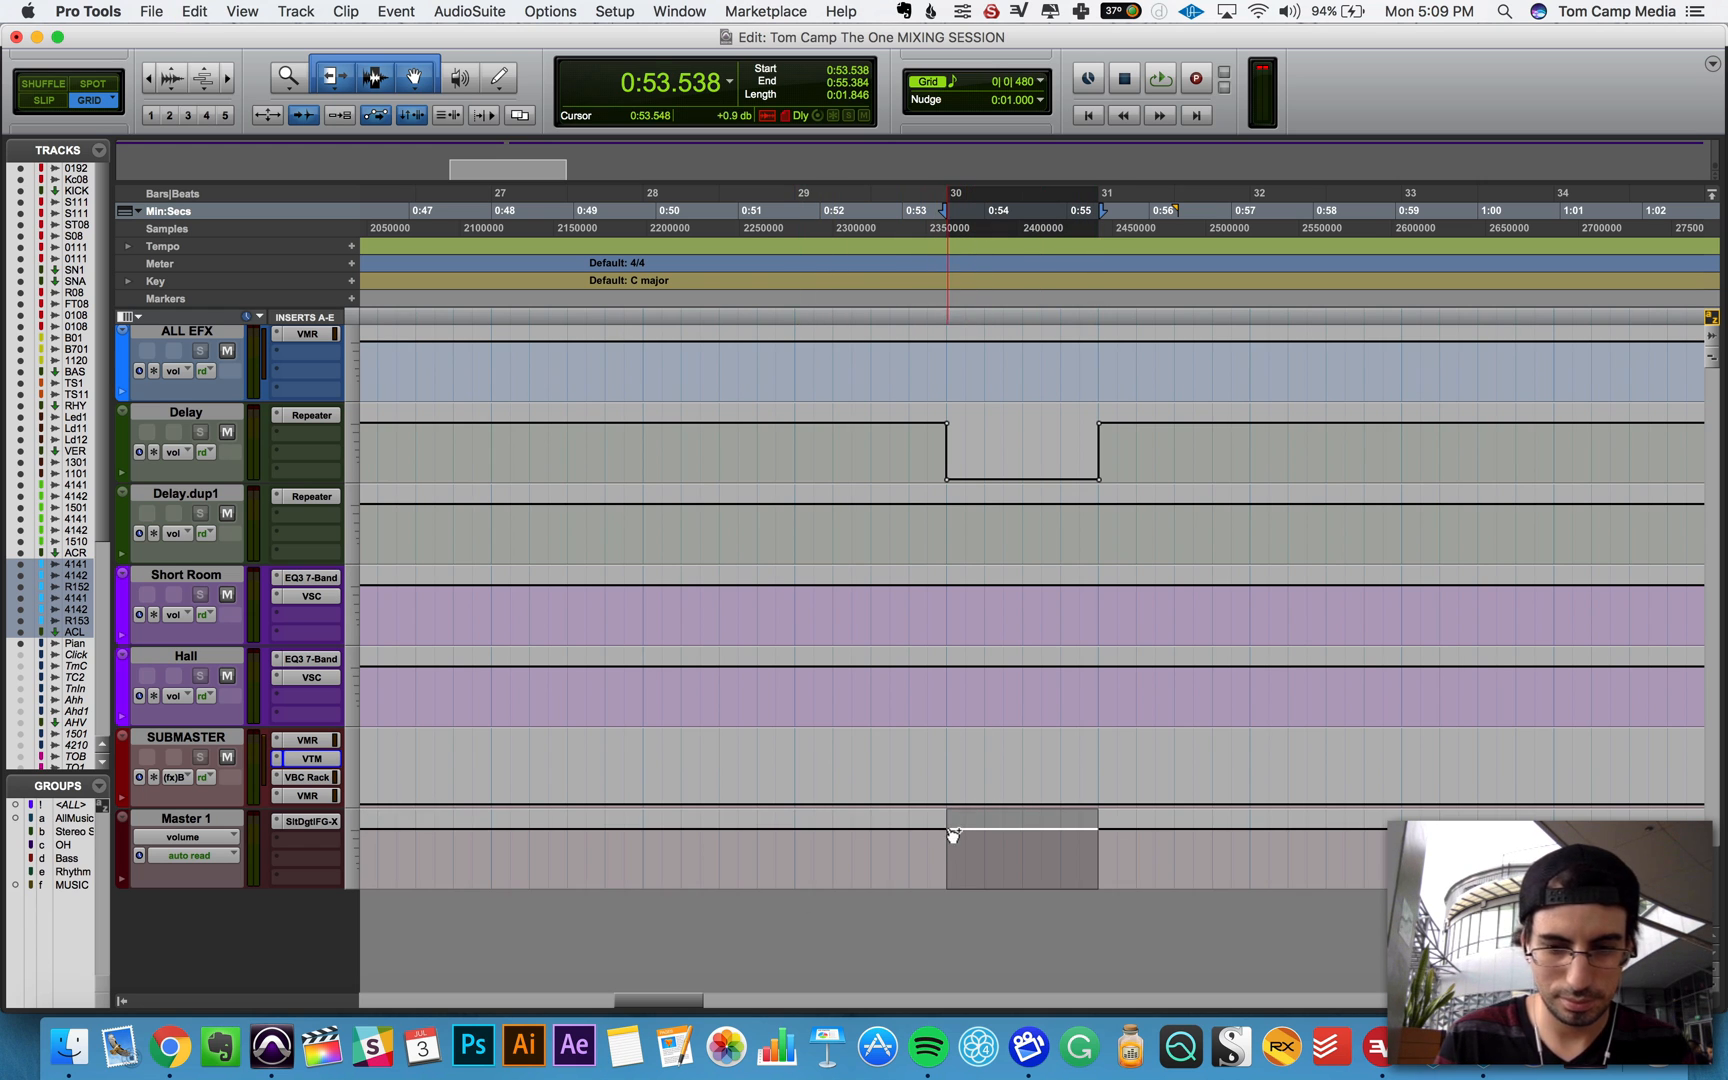
left_click(183, 781)
mouse_move(317, 778)
left_click(428, 785)
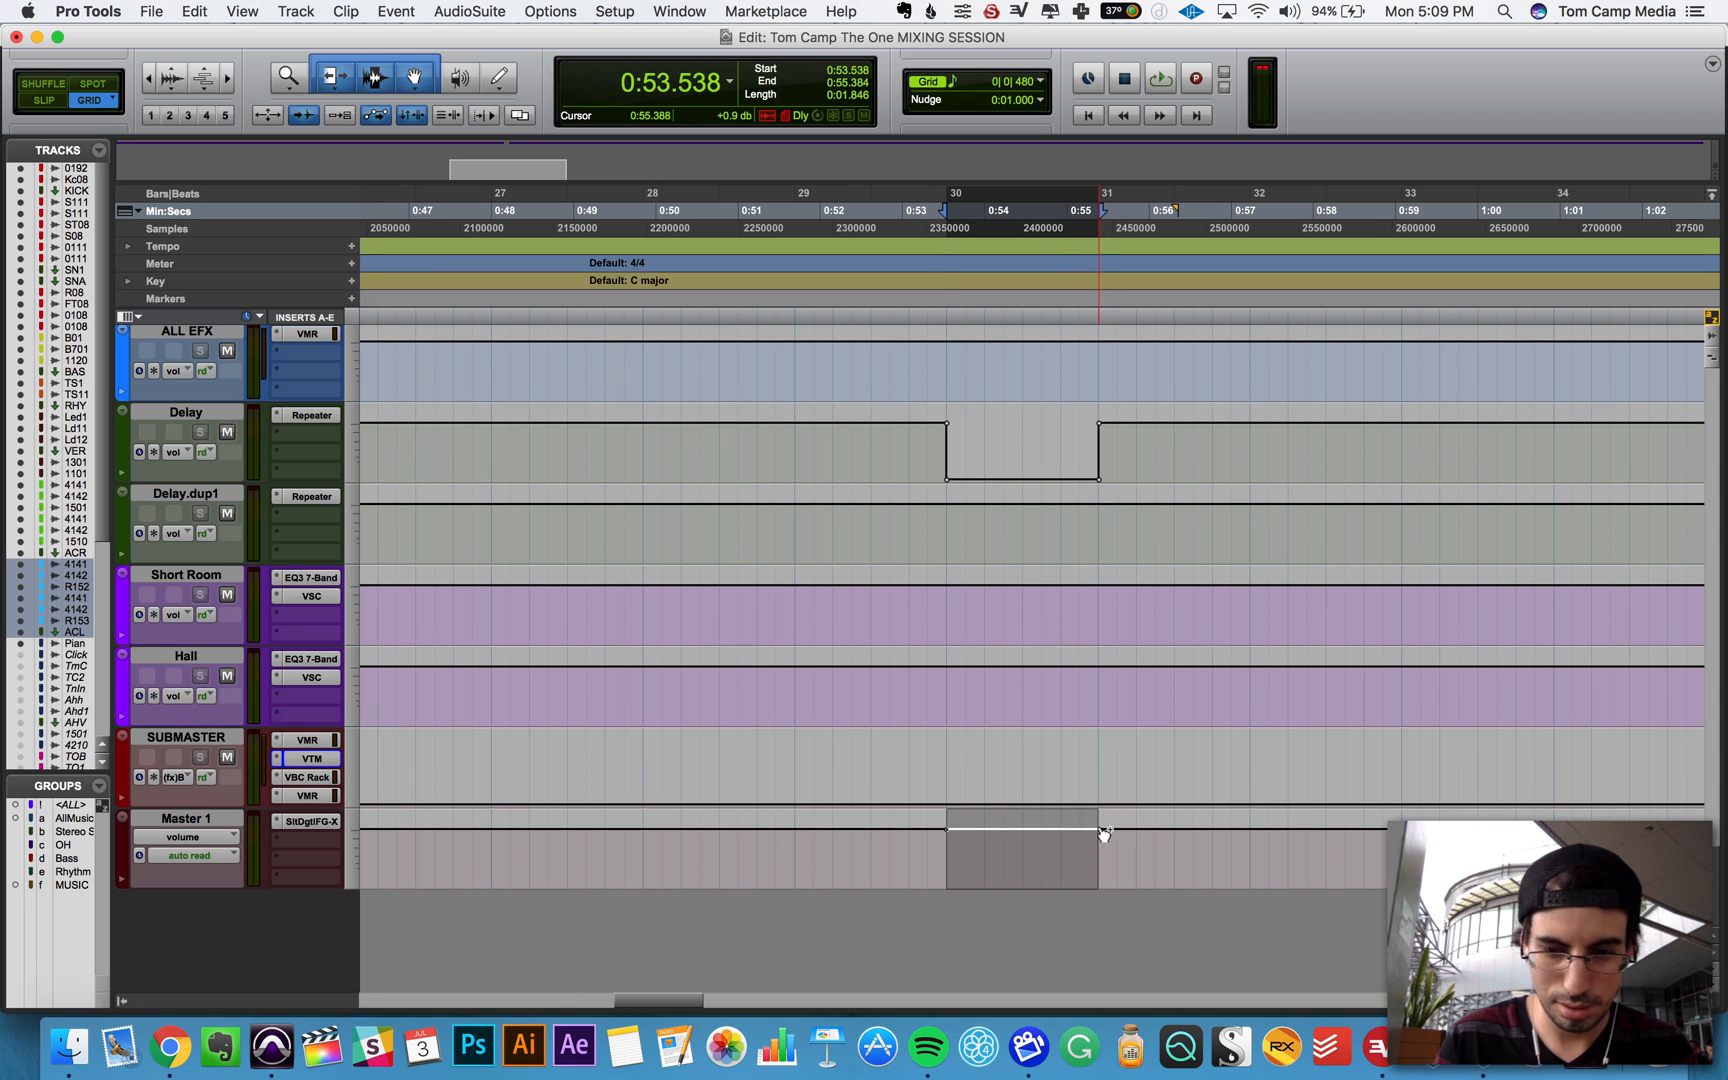
left_click_drag(1090, 830, 1090, 810)
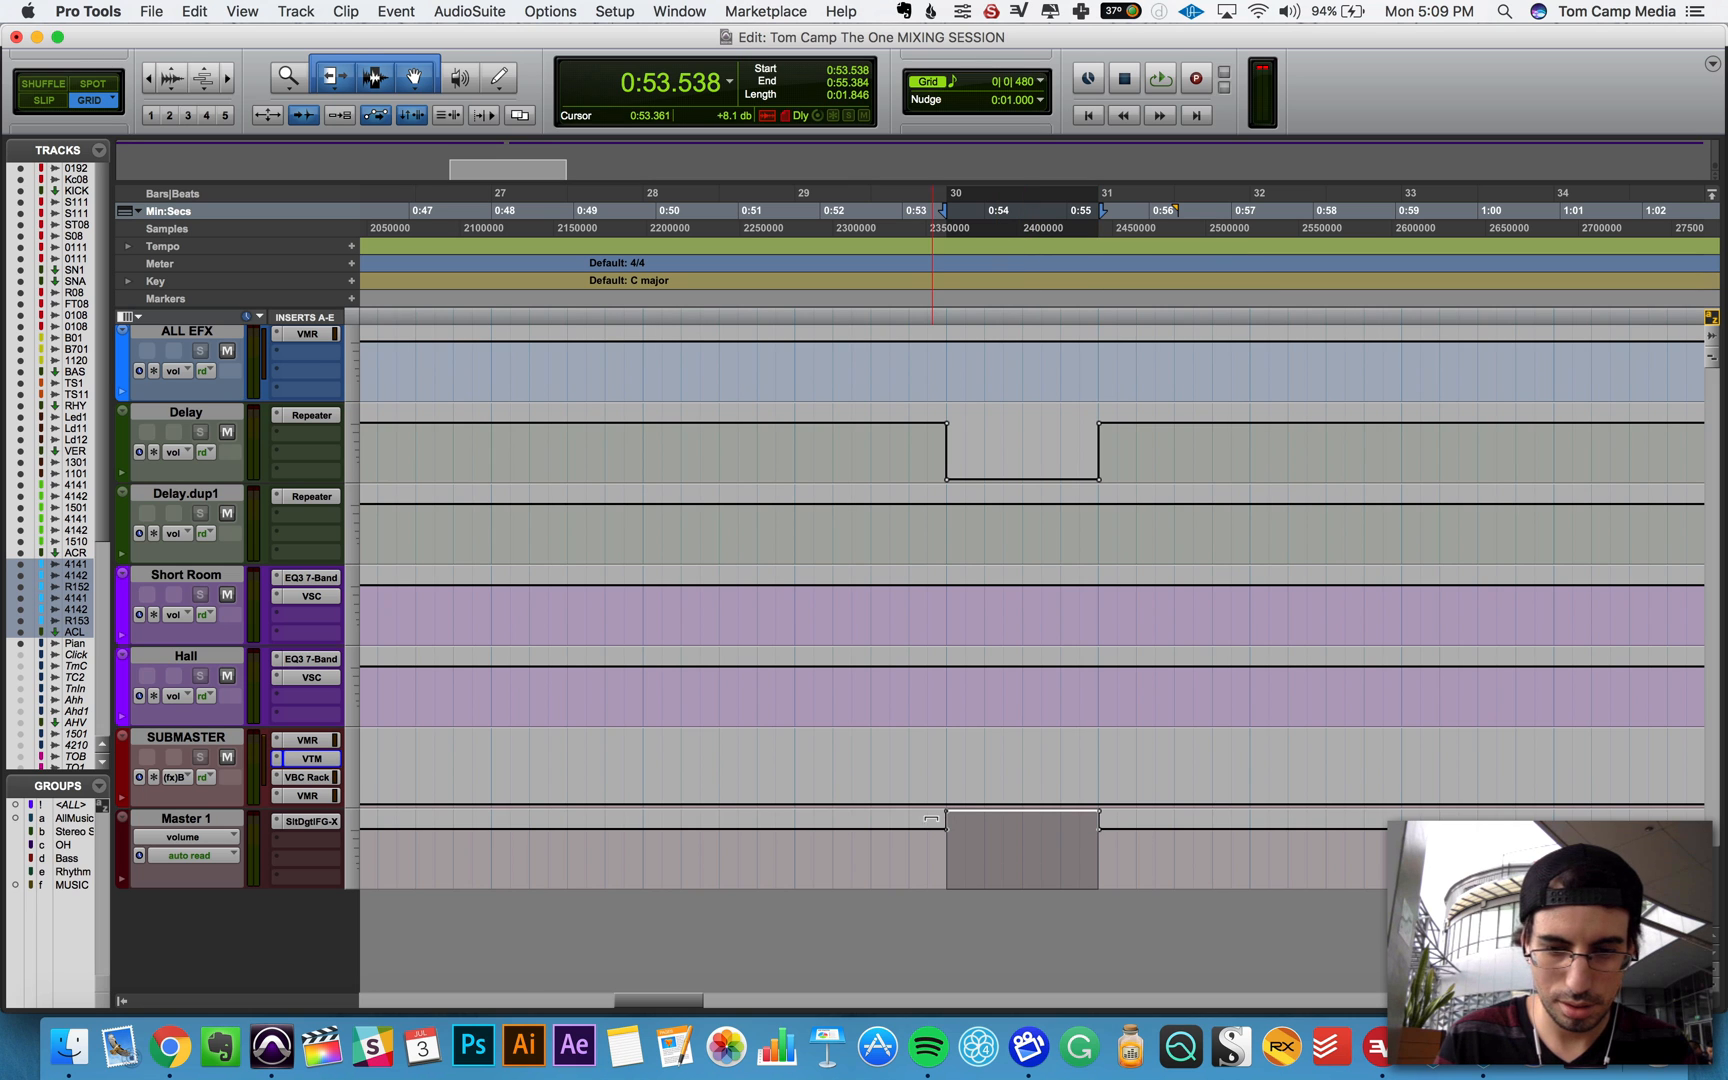
key("super+z")
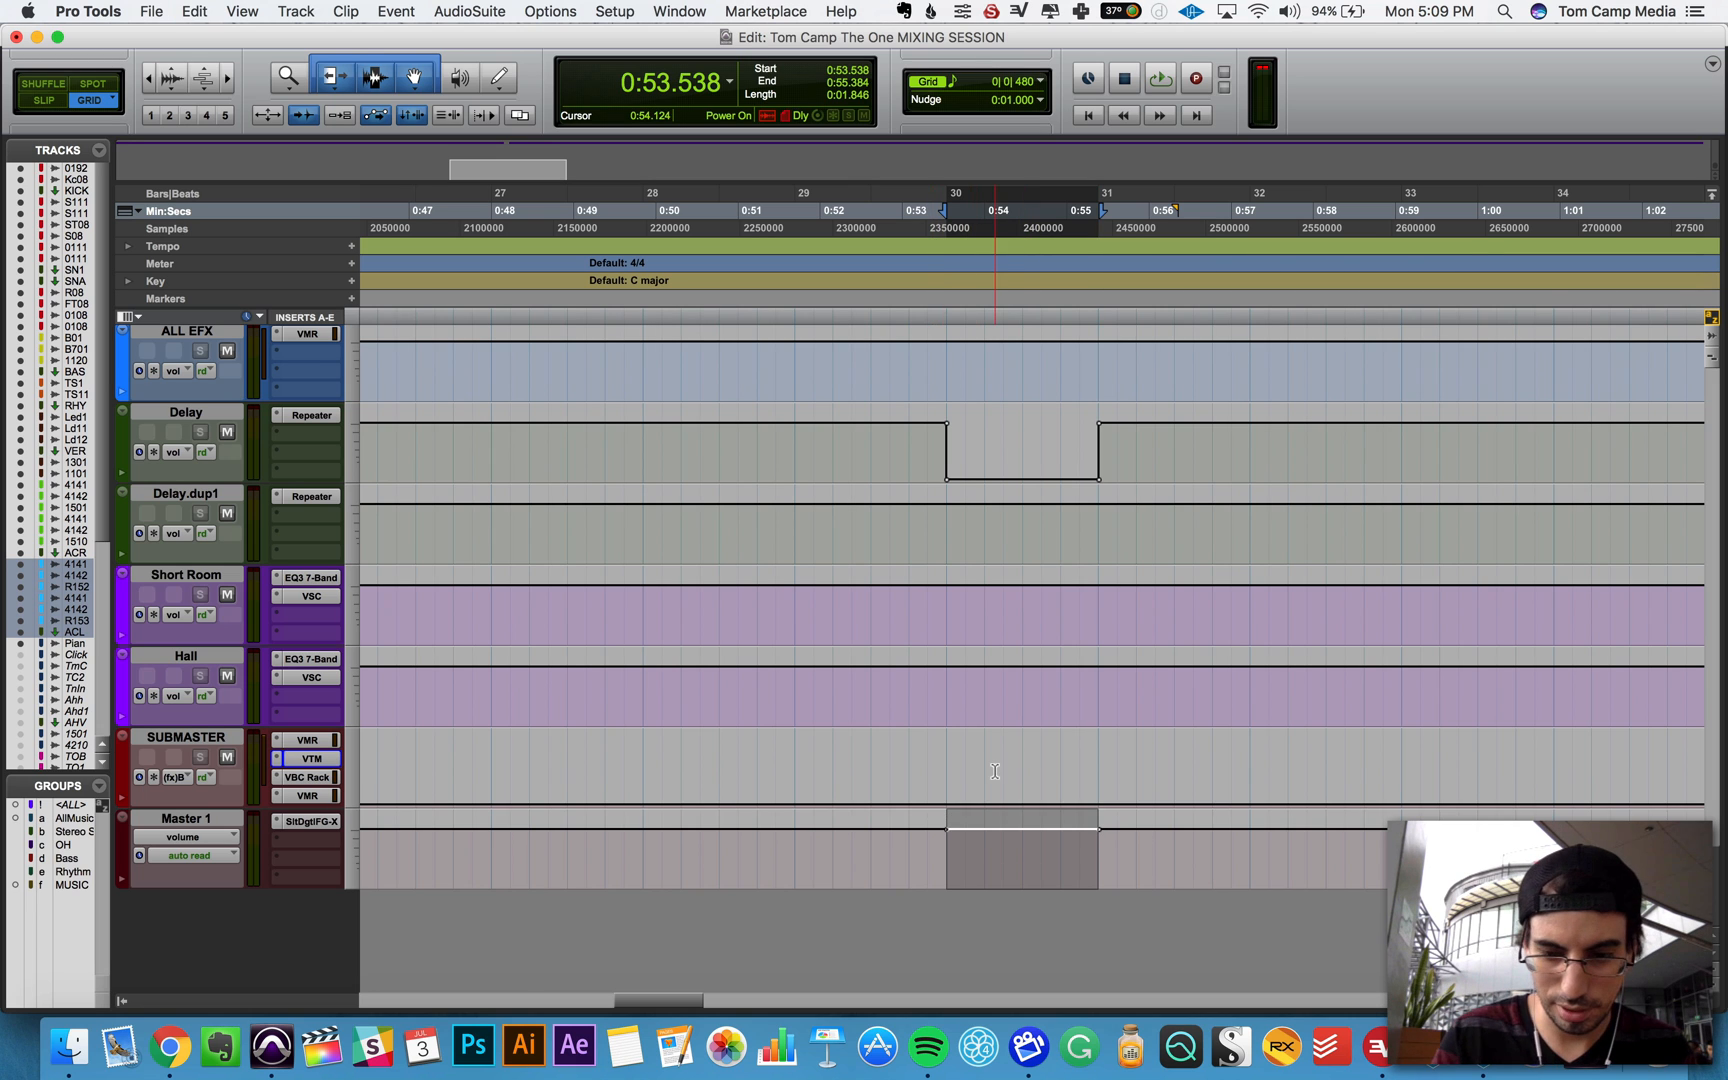
Step: Automate the Virtual Tape Machines bypass on SUBMASTER to be active from 0:53.538 to 0:55.384 and play the section
key("p")
left_click(1025, 736)
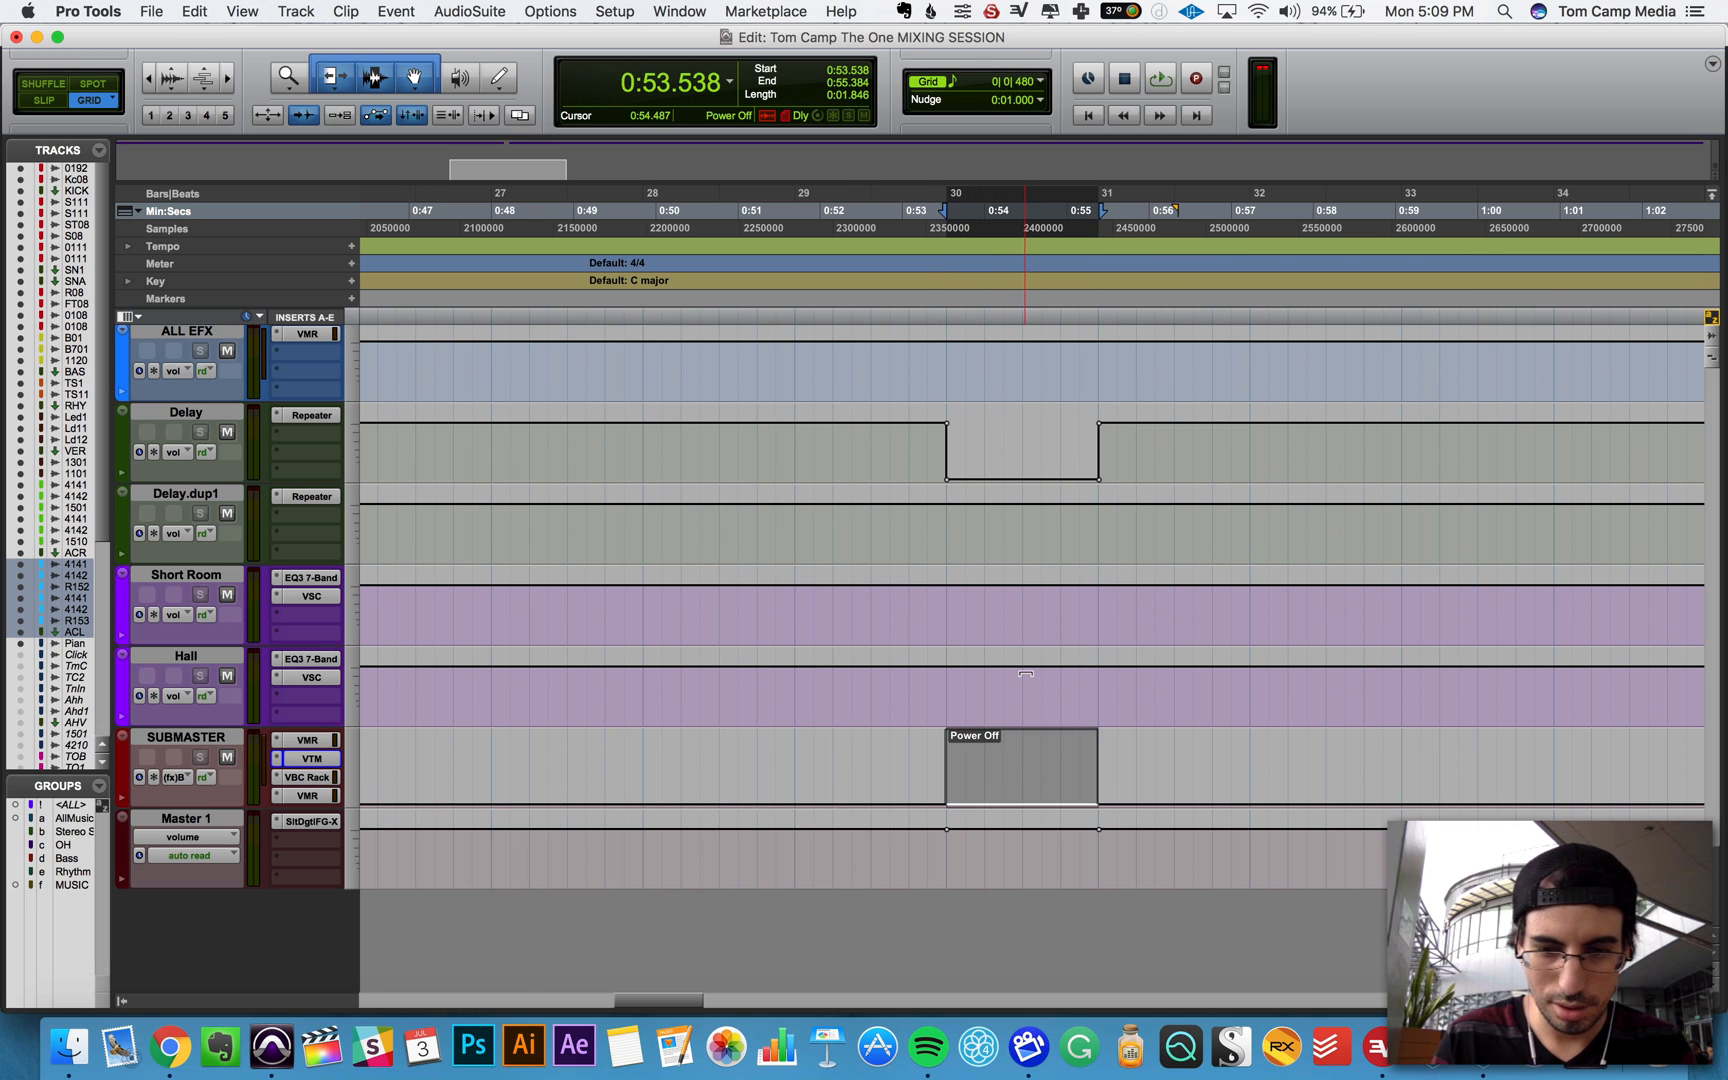
key("space")
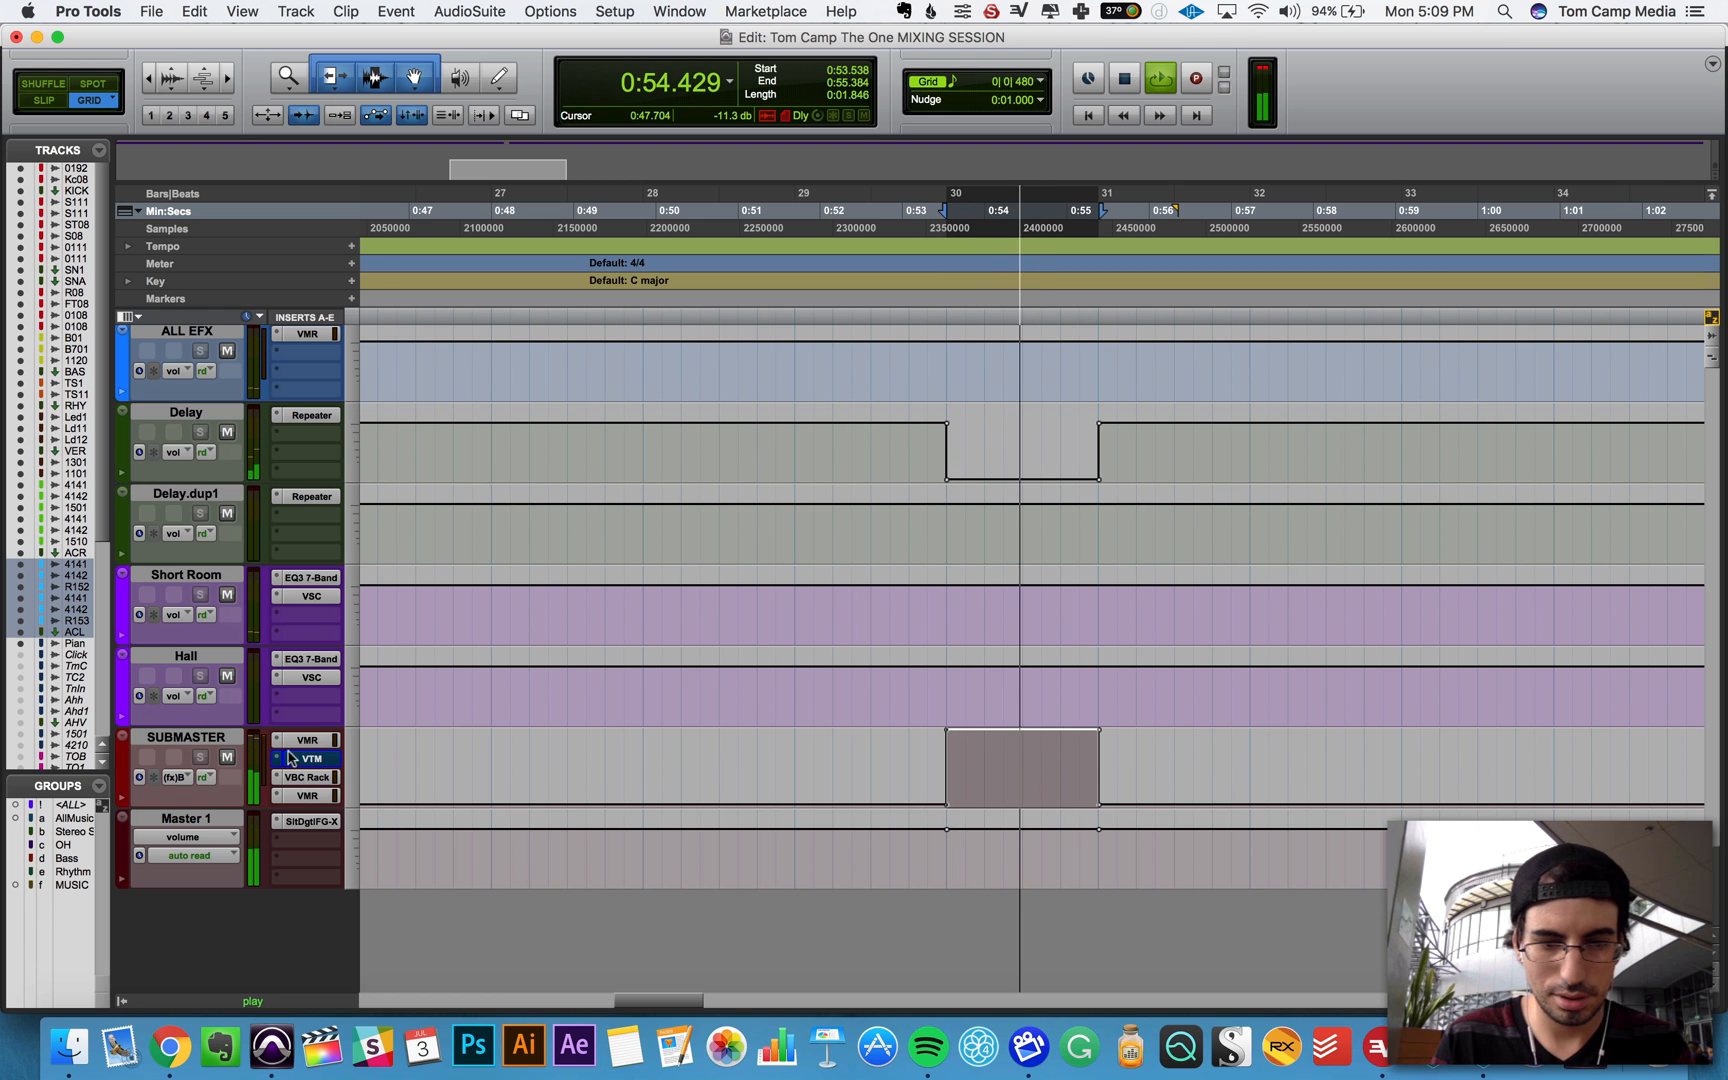
key("space")
Step: Enable Bypass as an automatable parameter for the VBC Rack plug-in on the SUBMASTER track and close its window
left_click(306, 778)
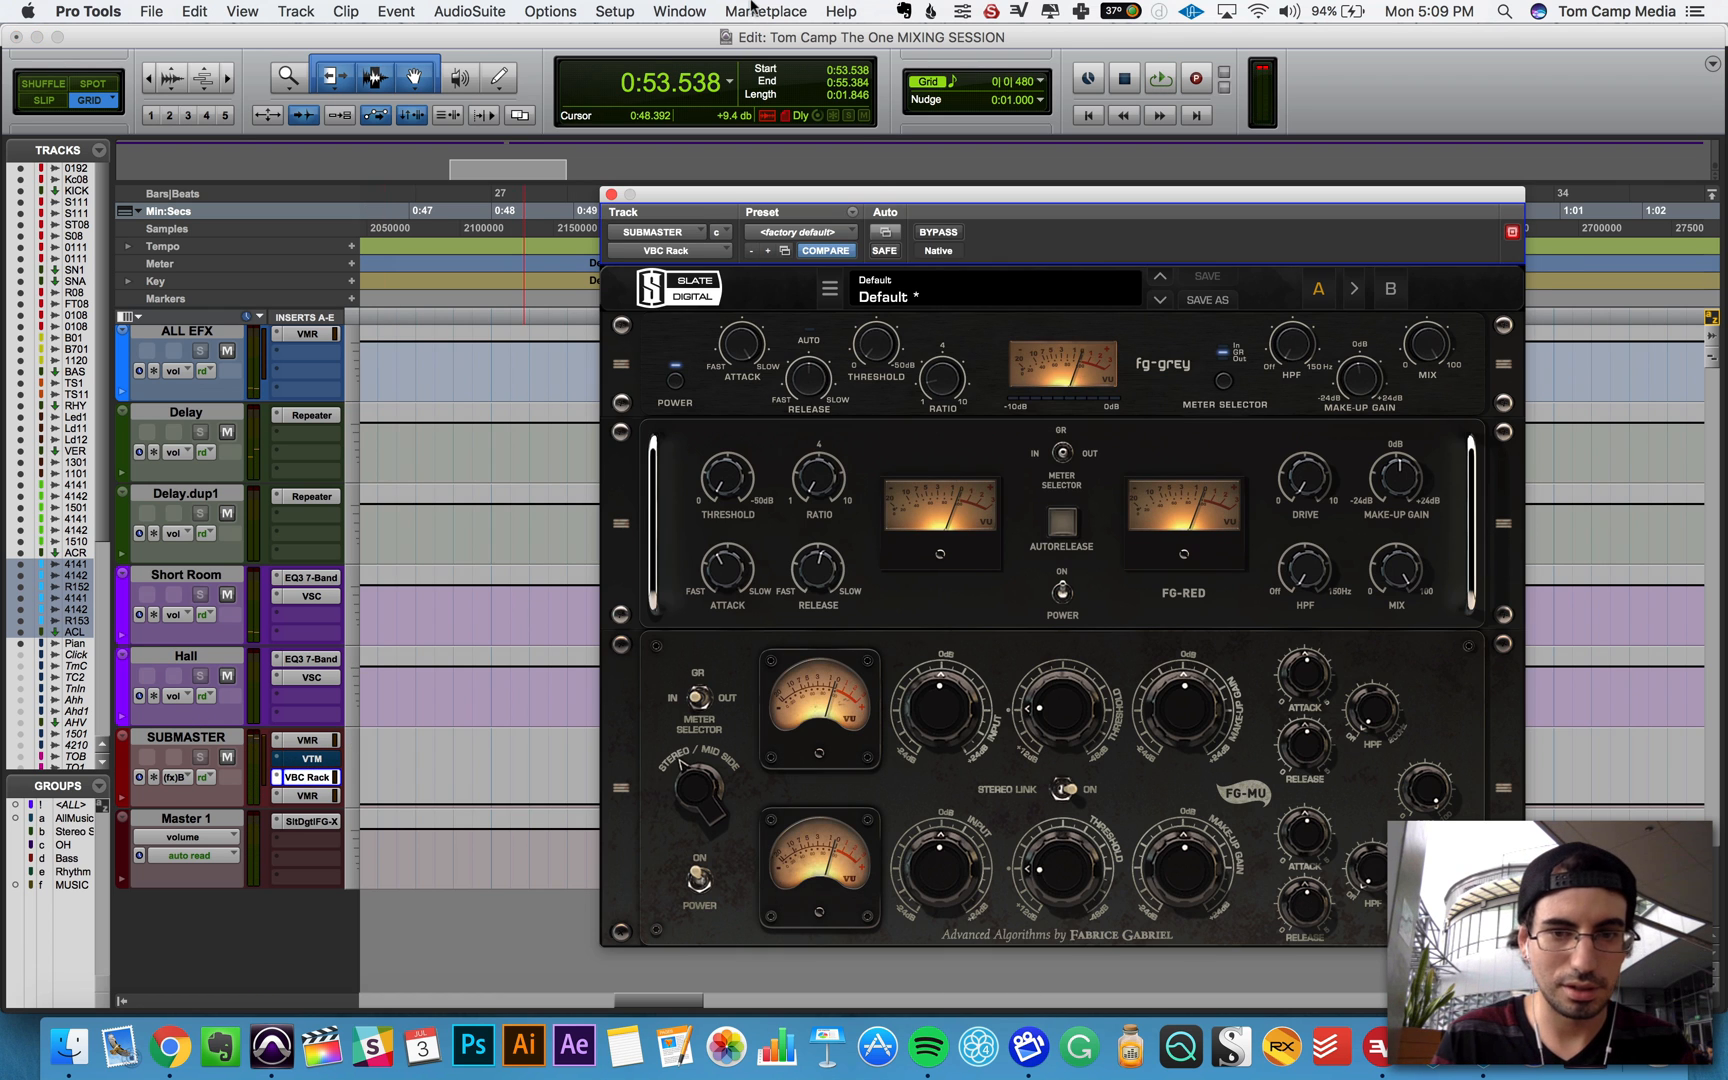
left_click(884, 236)
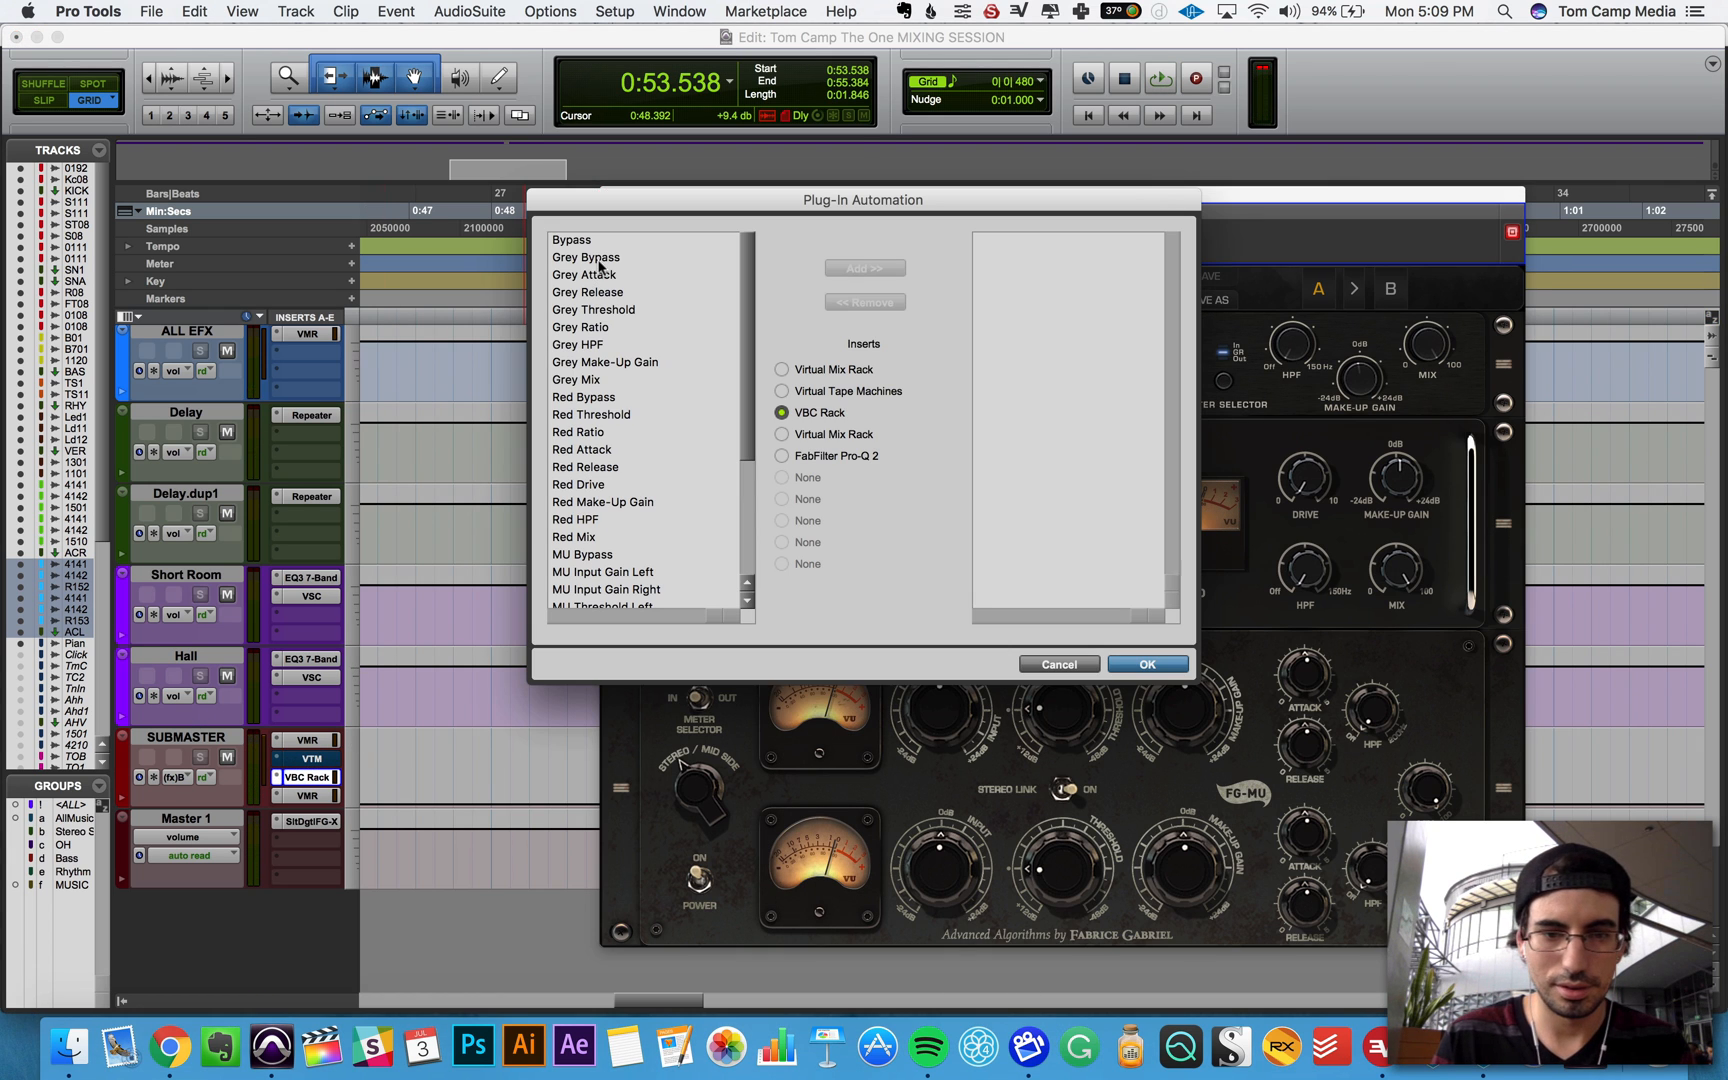
left_click(610, 242)
left_click(899, 266)
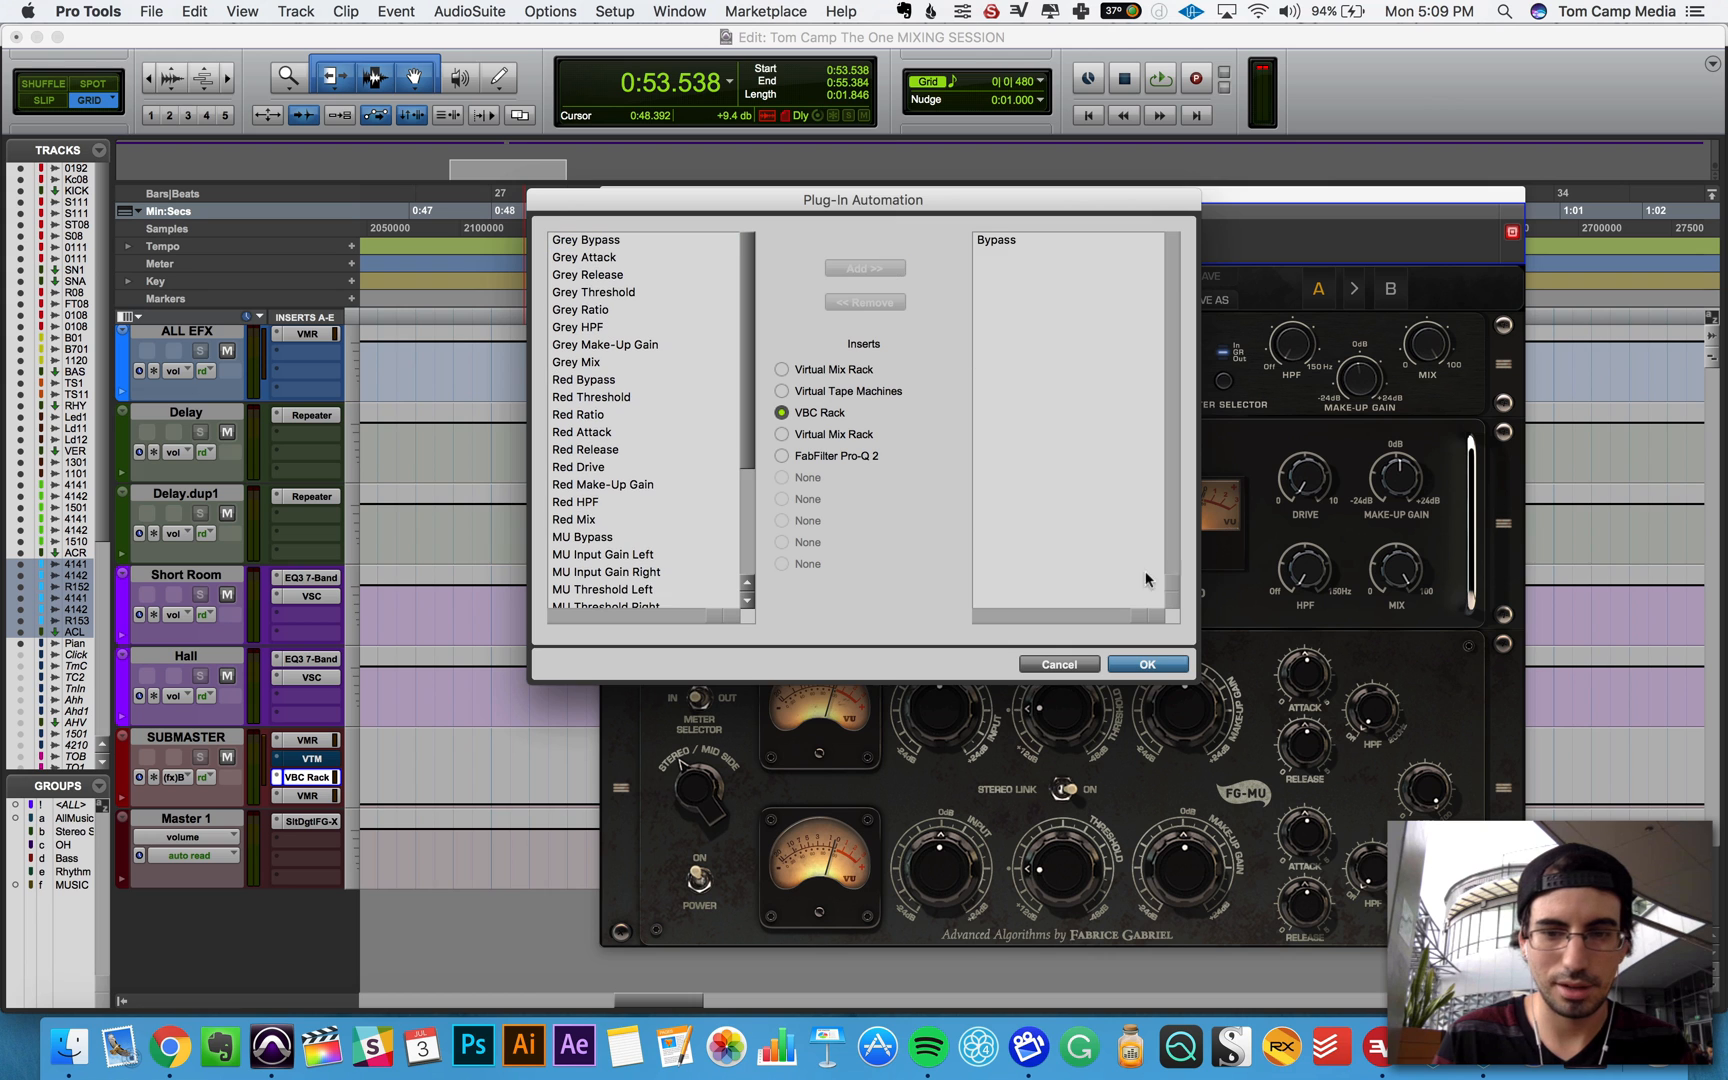
left_click(1150, 664)
left_click(611, 194)
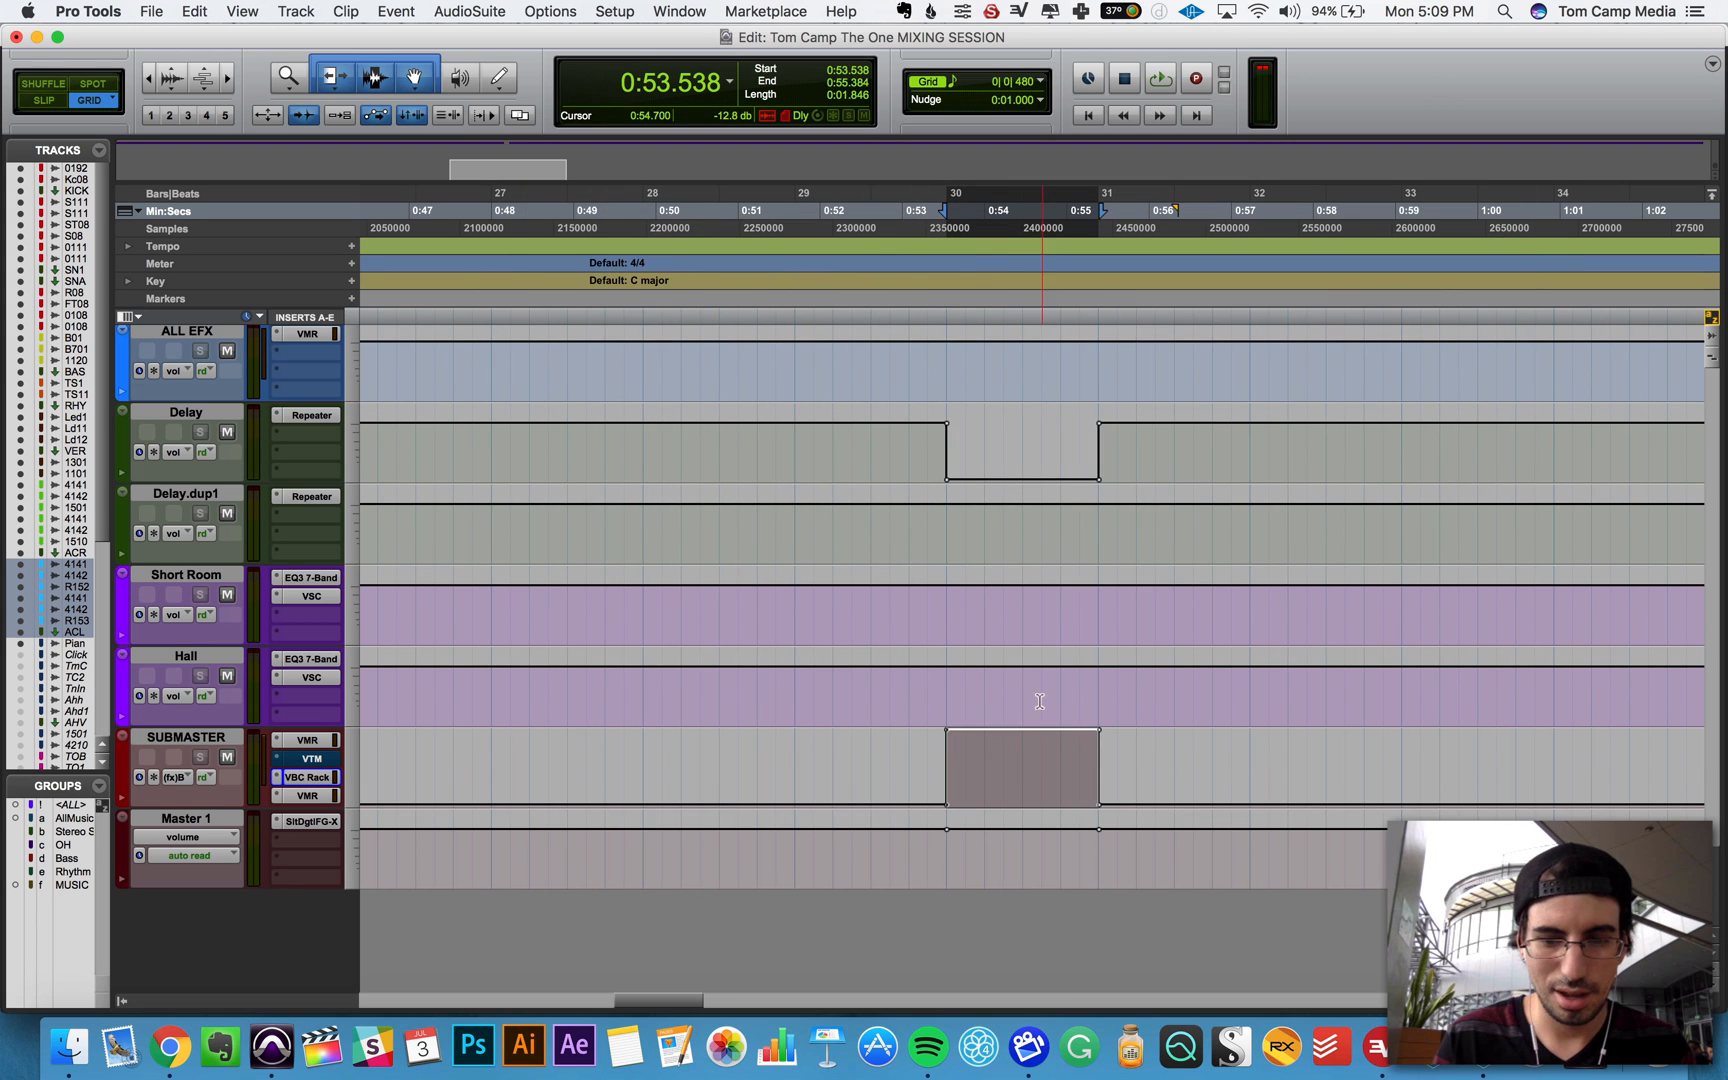
Step: Automate the VBC Rack bypass on SUBMASTER to be active from 0:53.538 to 0:55.384 and play the break from its start
left_click(179, 778)
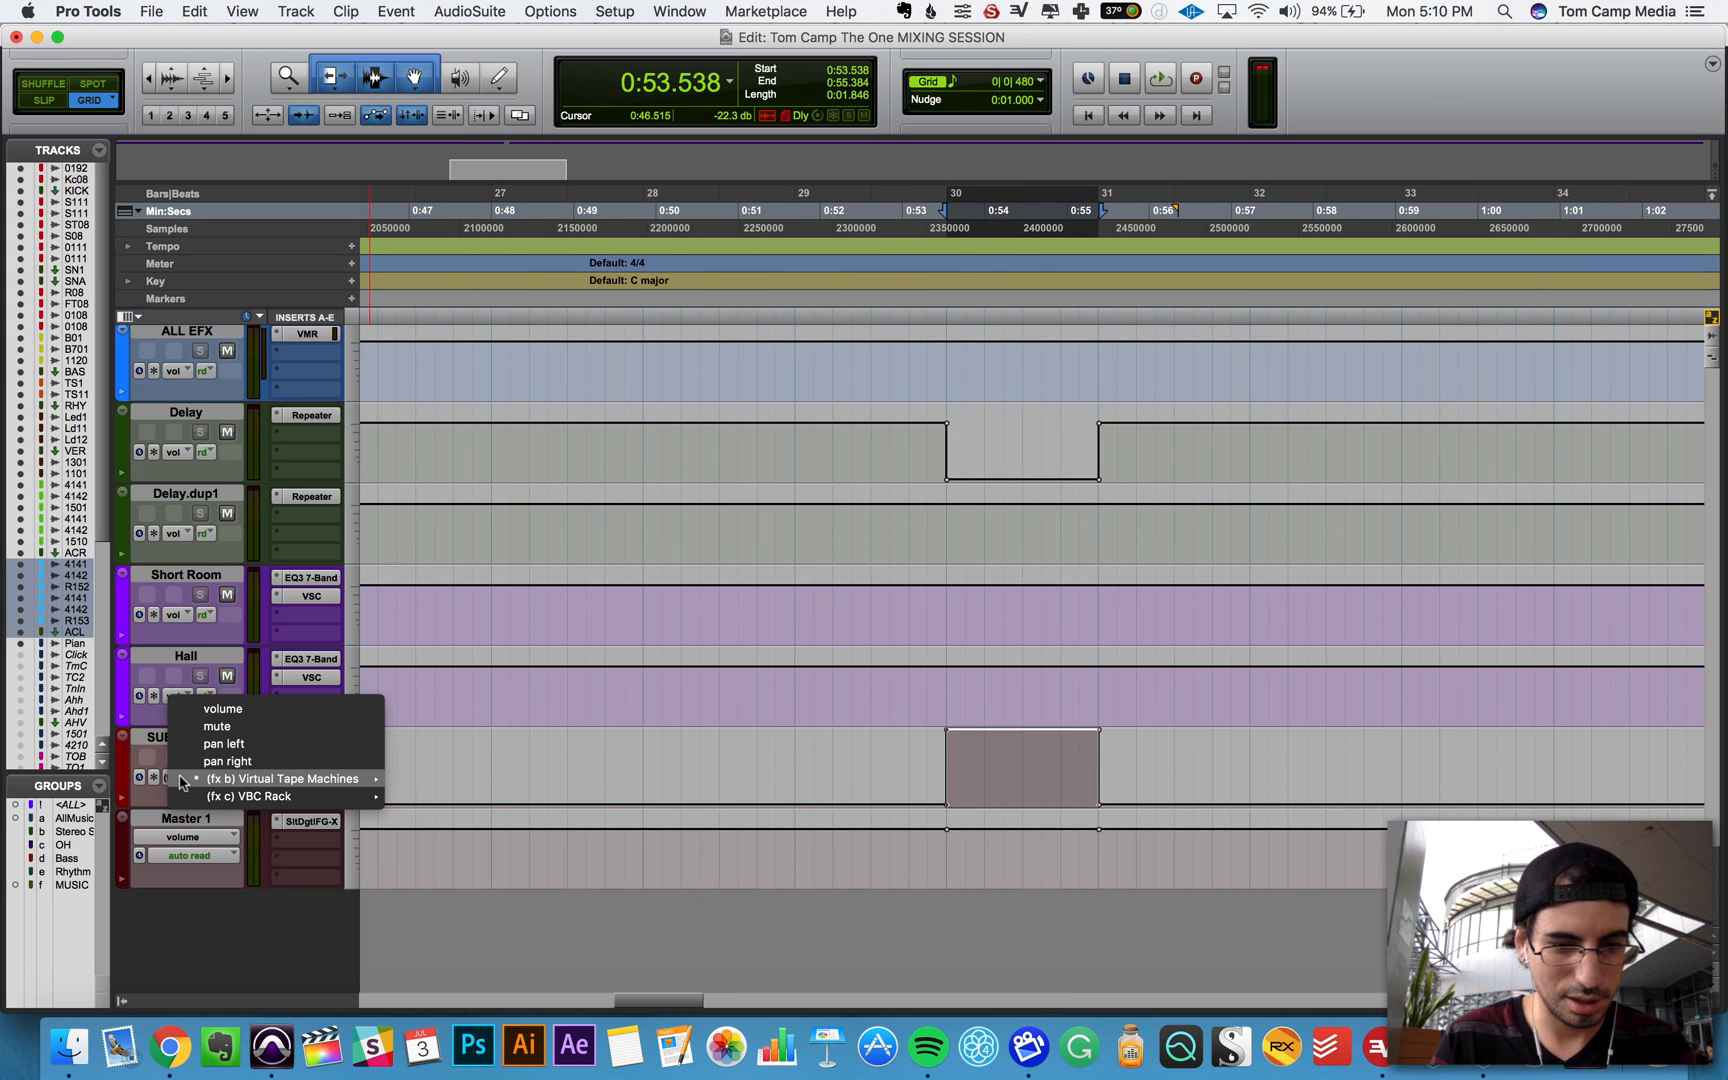
left_click(275, 795)
left_click(182, 777)
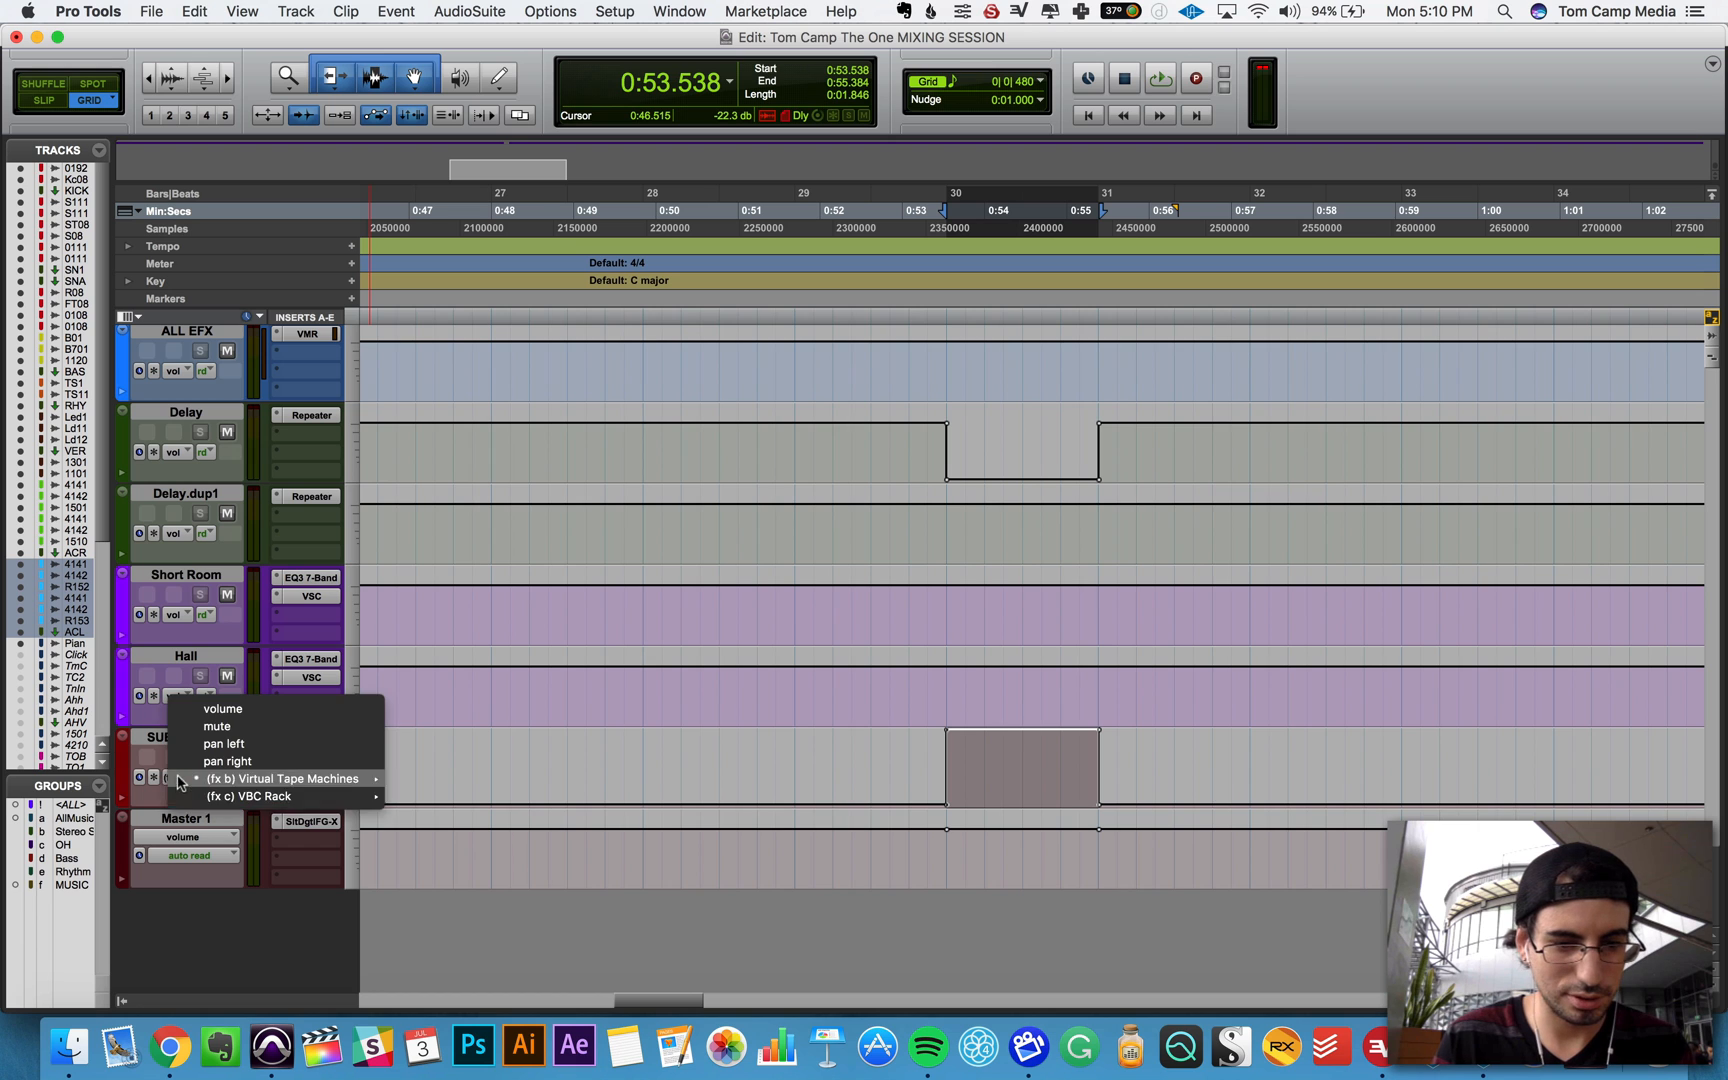
mouse_move(333, 800)
left_click(410, 800)
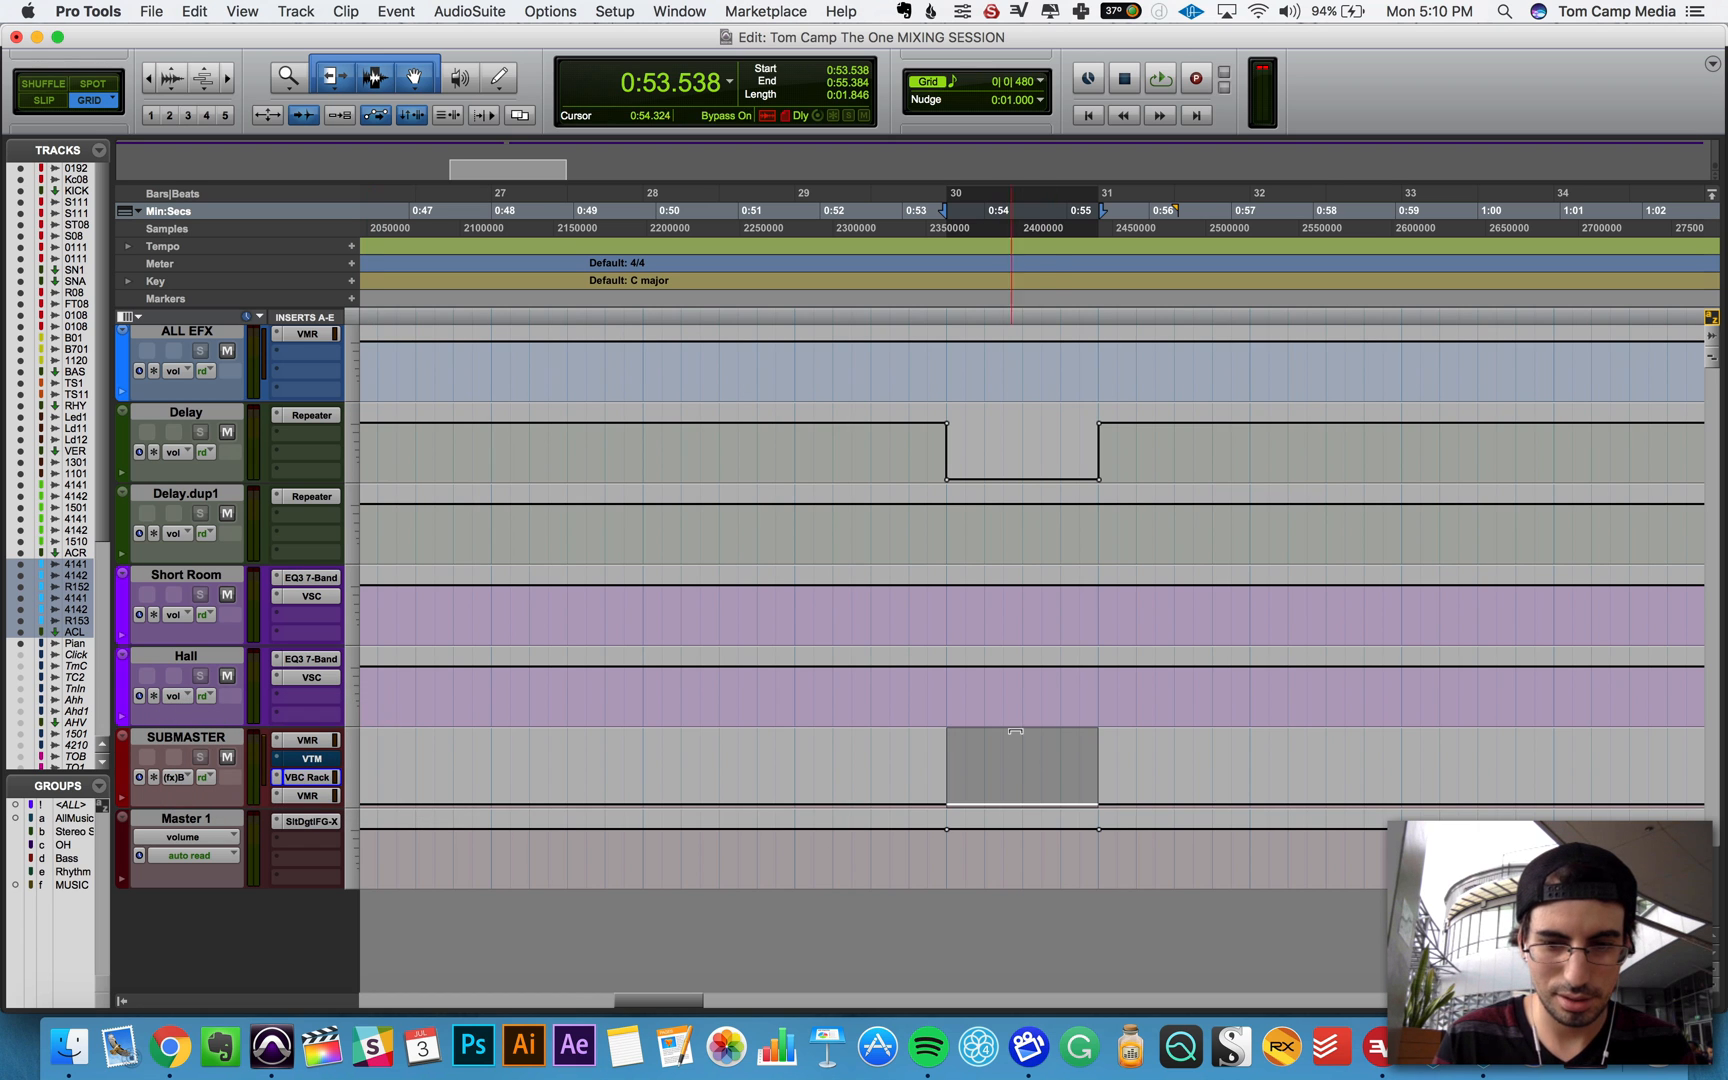
left_click_drag(1013, 738, 1013, 665)
key("space")
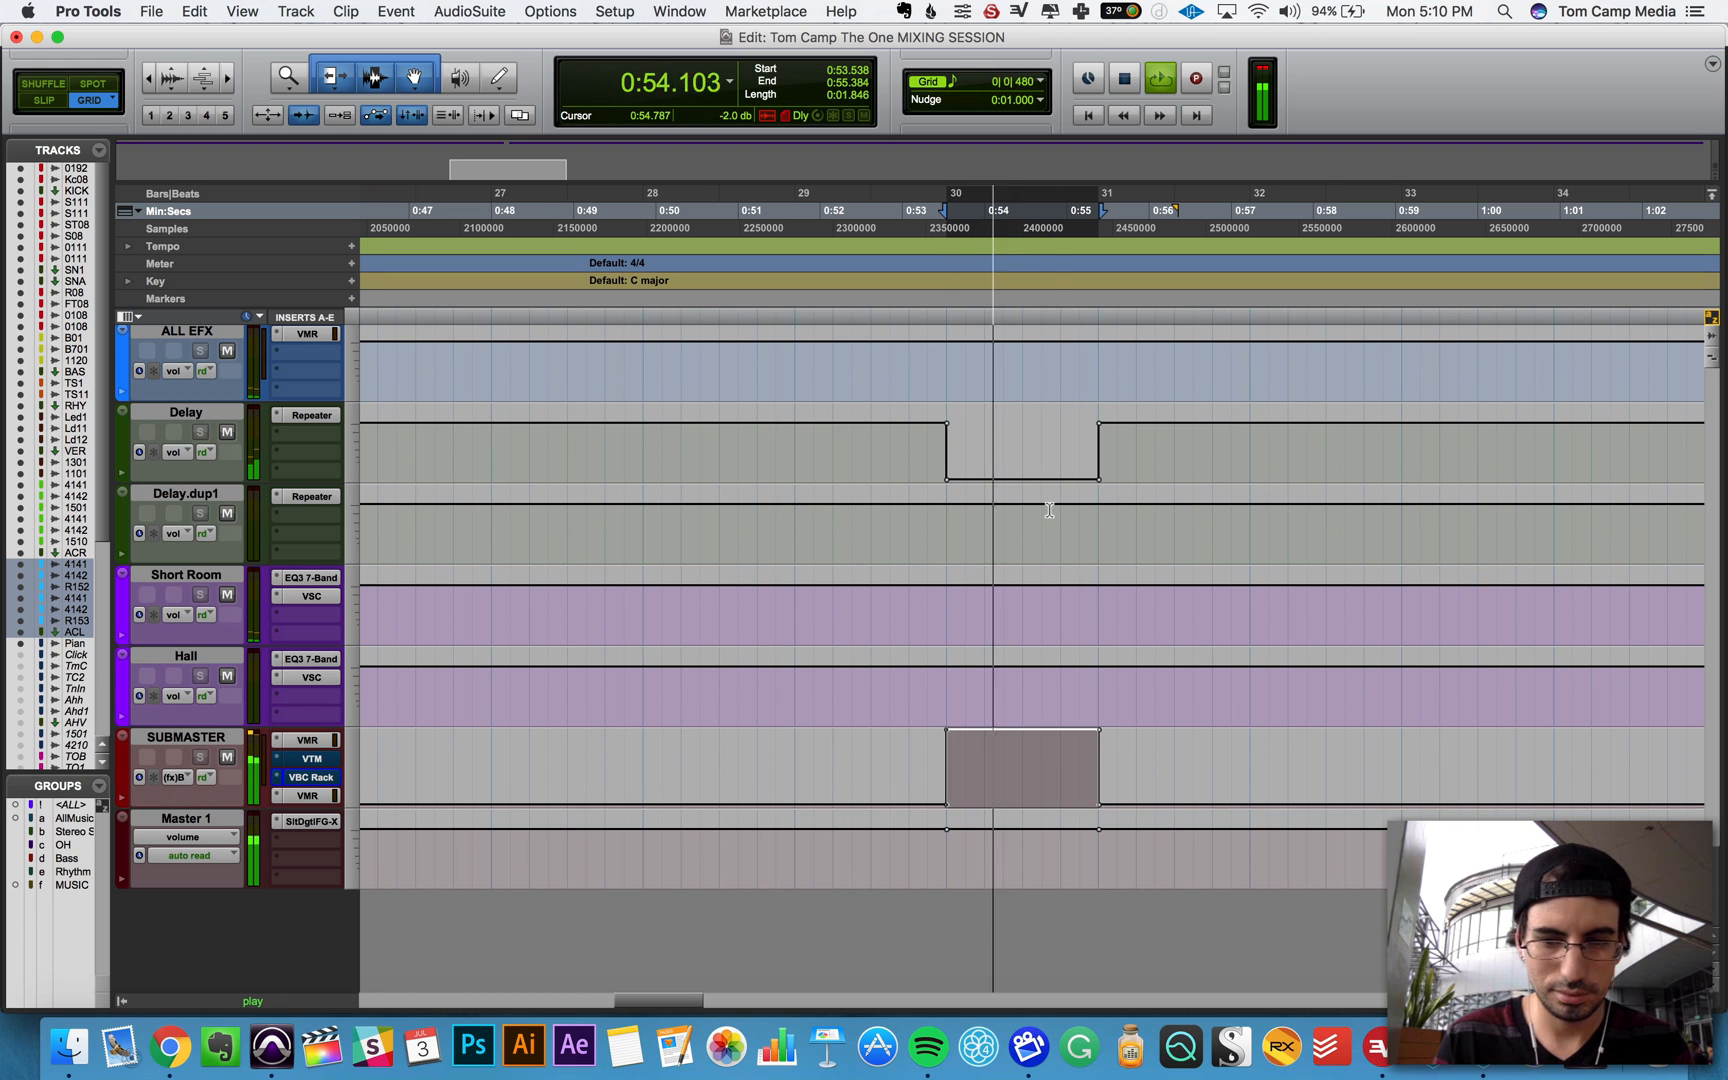
key("F7")
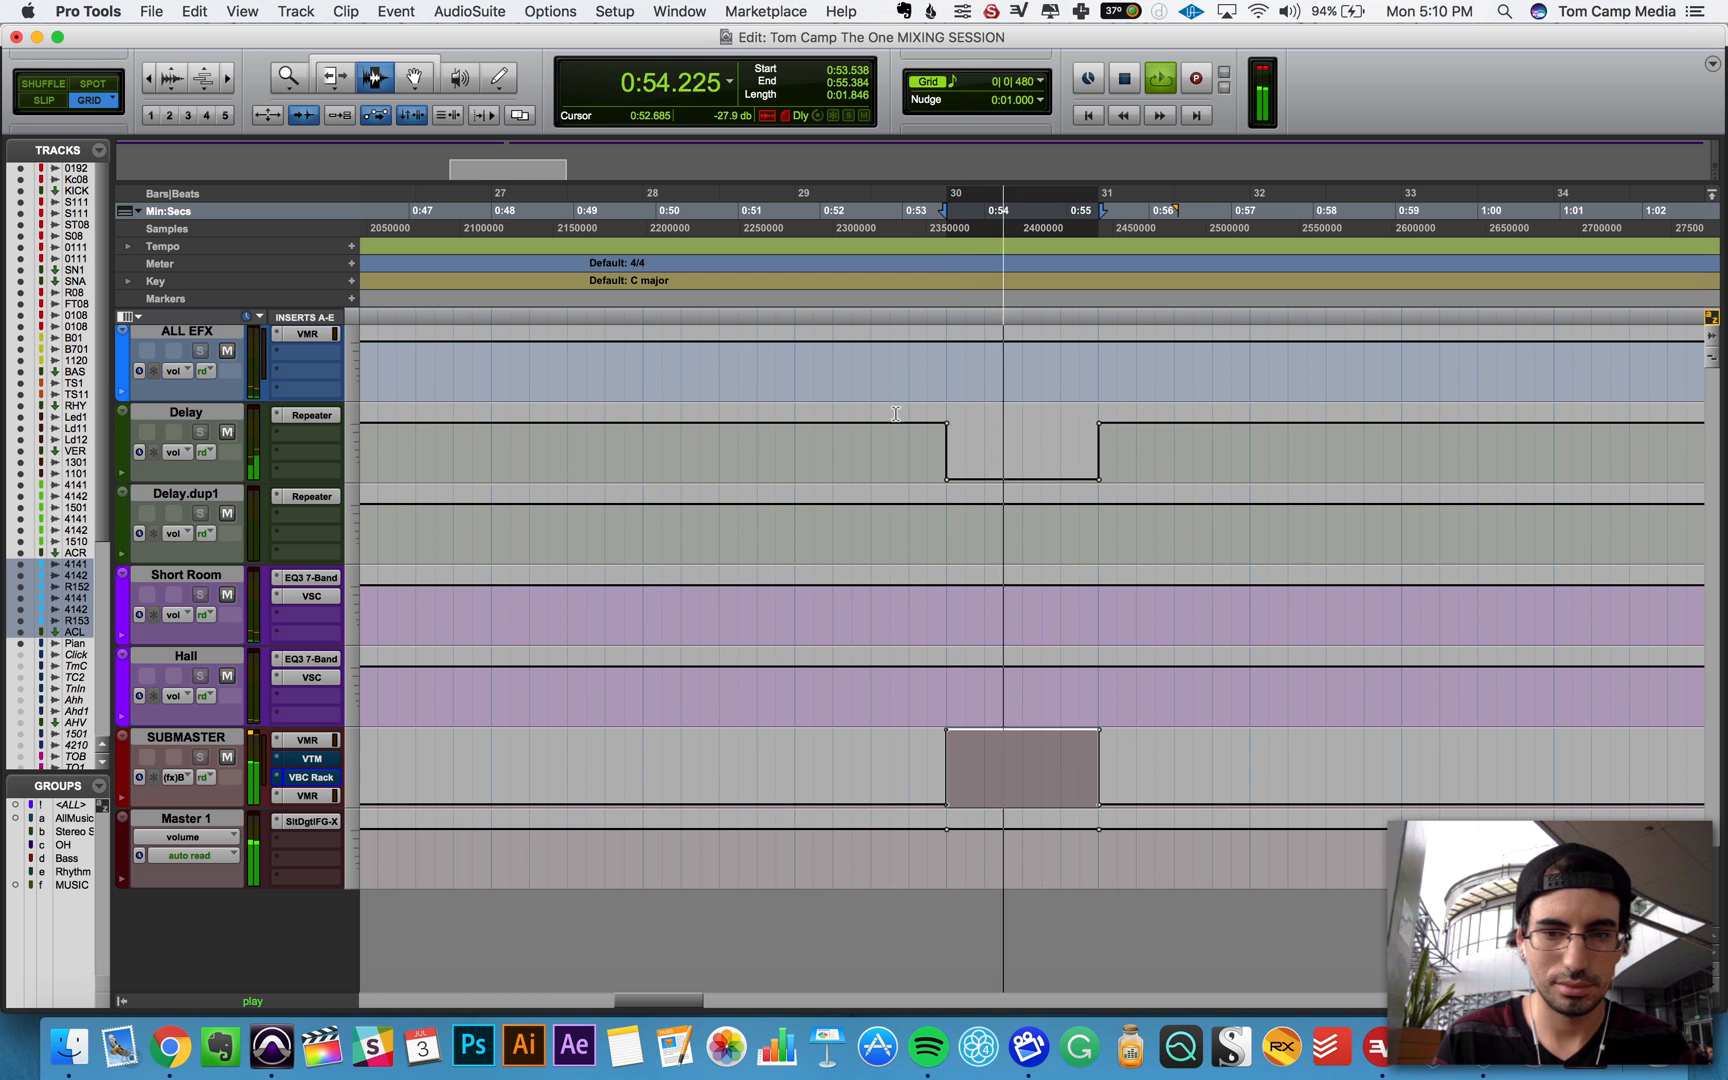
left_click(950, 444)
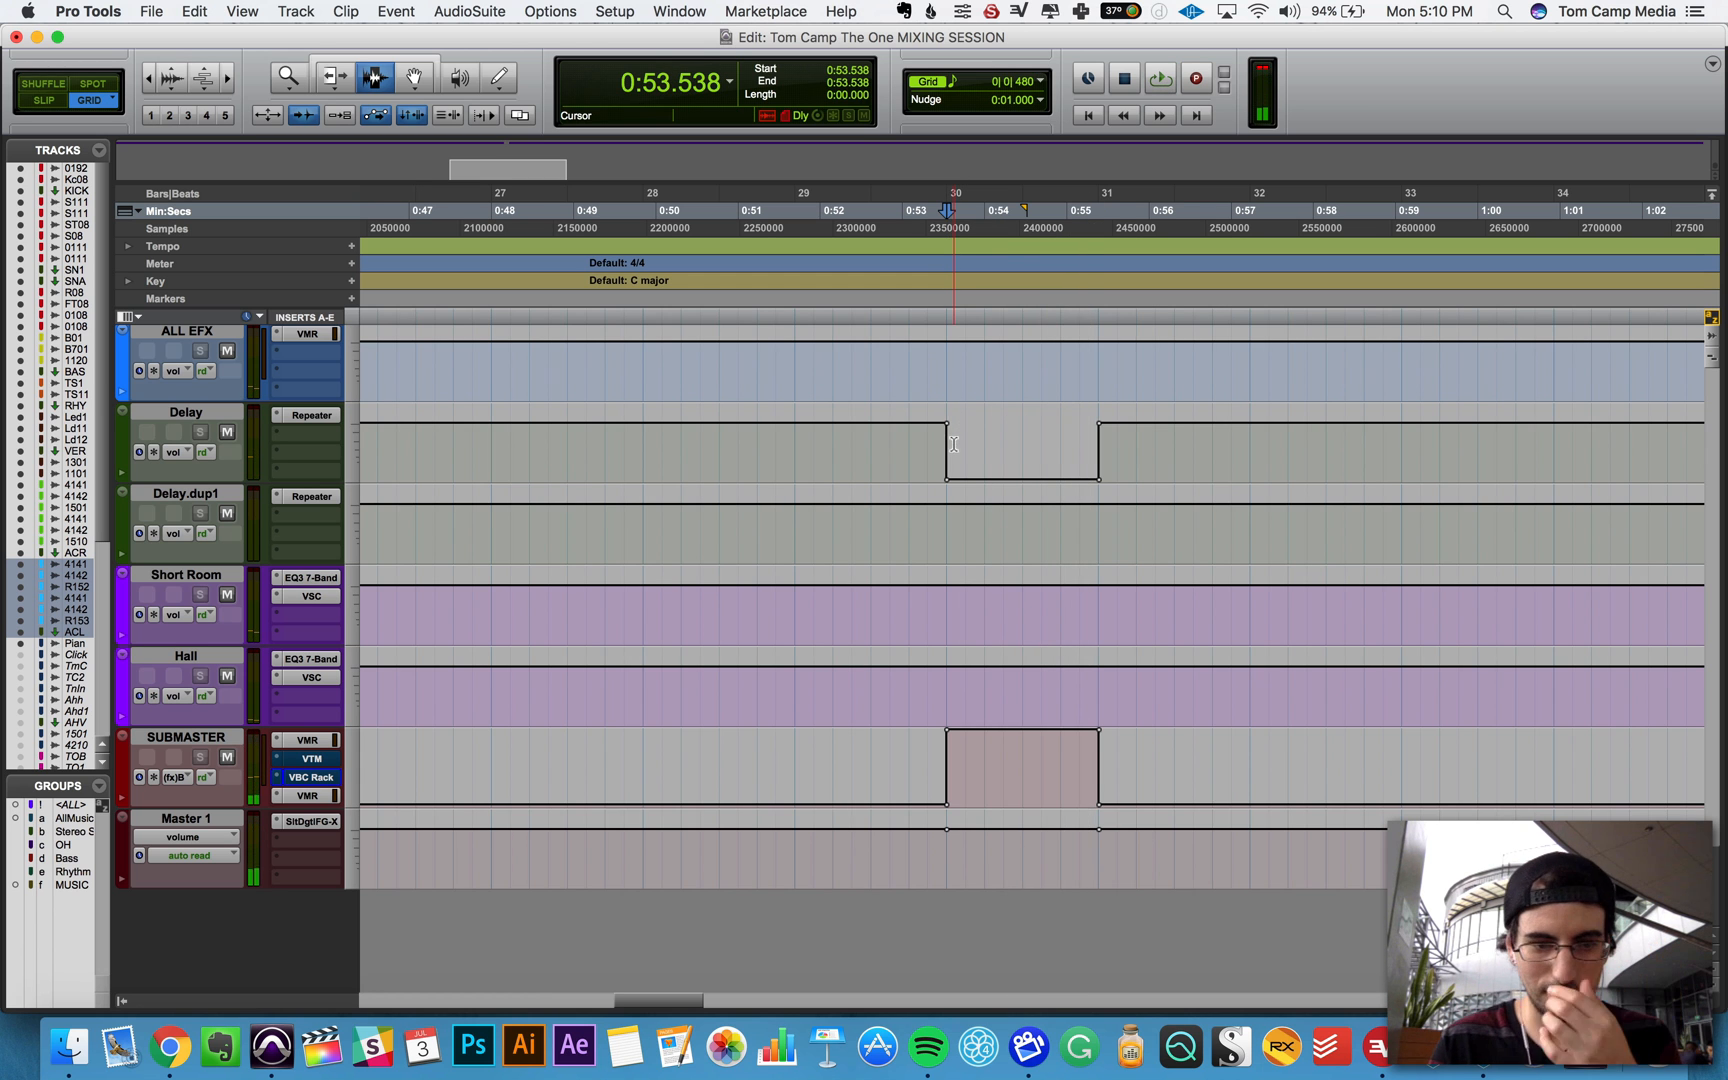
Step: Switch to the Mix window and mute the ALLBASS, MUSIC, HI END and ALL EFX tracks together
scroll(954, 444, "up", 15)
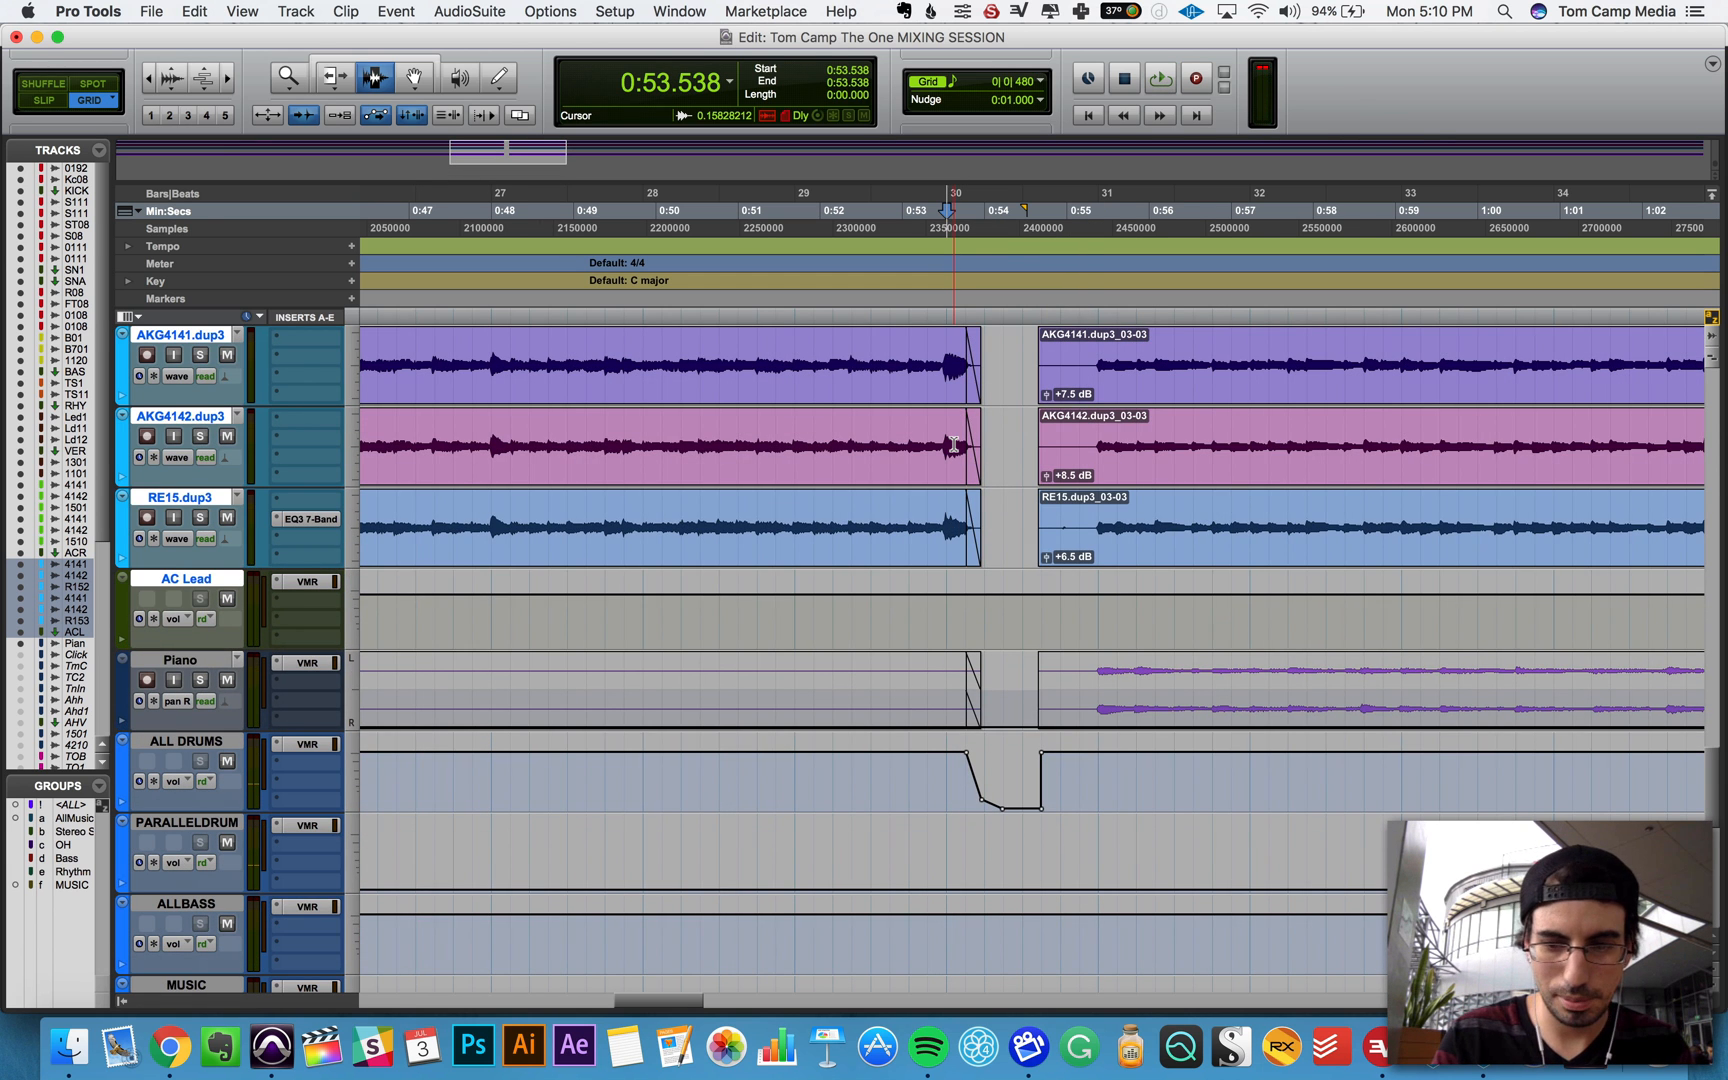
key("super+equal")
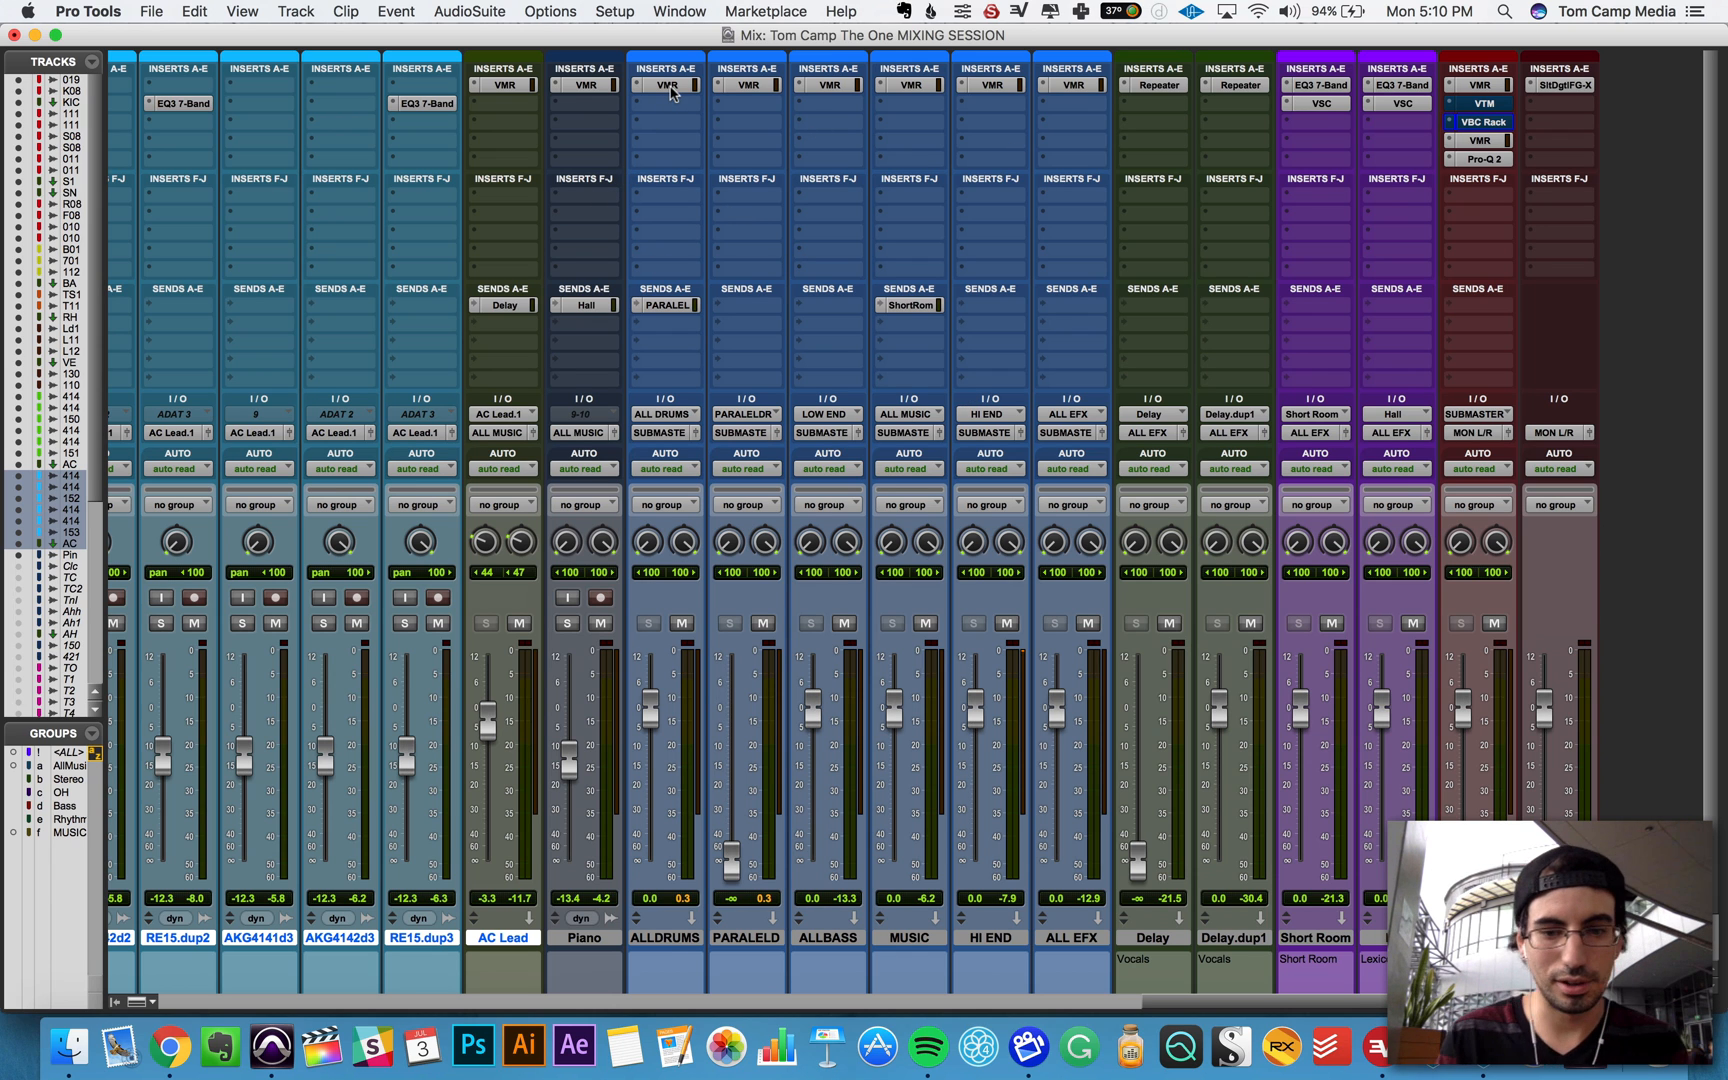
left_click(657, 110)
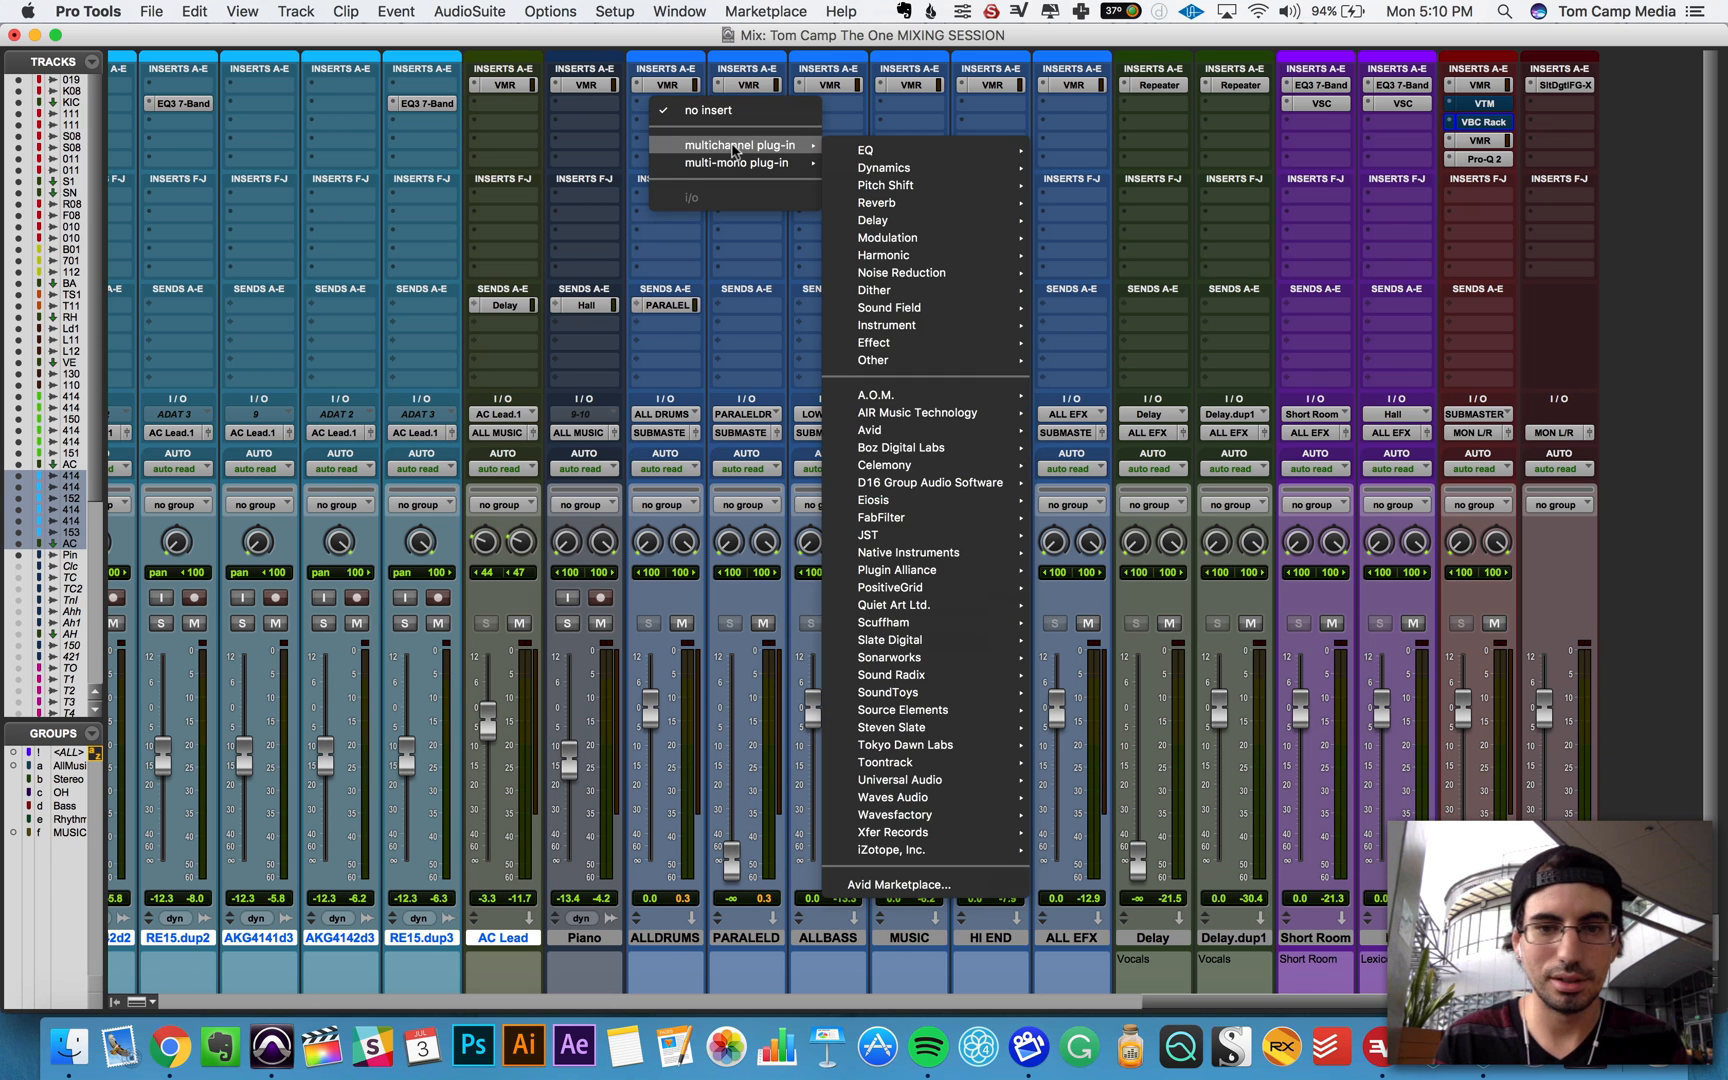
left_click(731, 113)
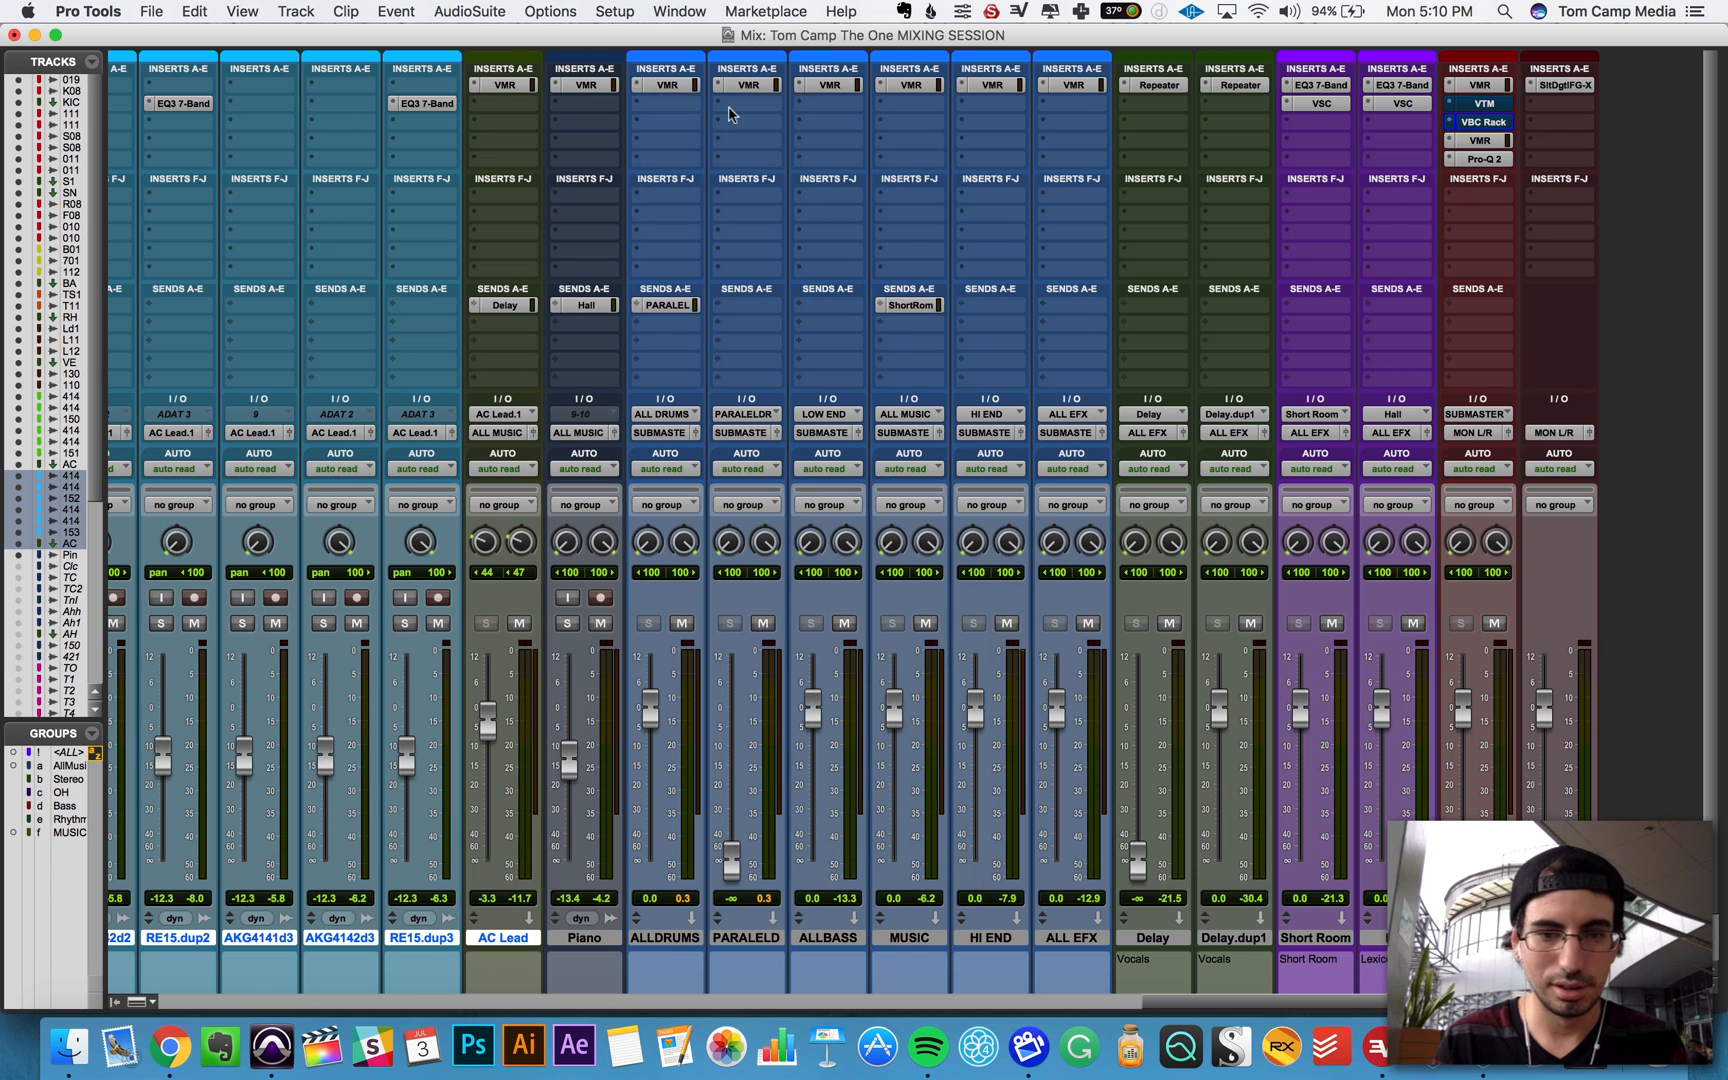
left_click(730, 623, "alt")
left_click(649, 624, "alt")
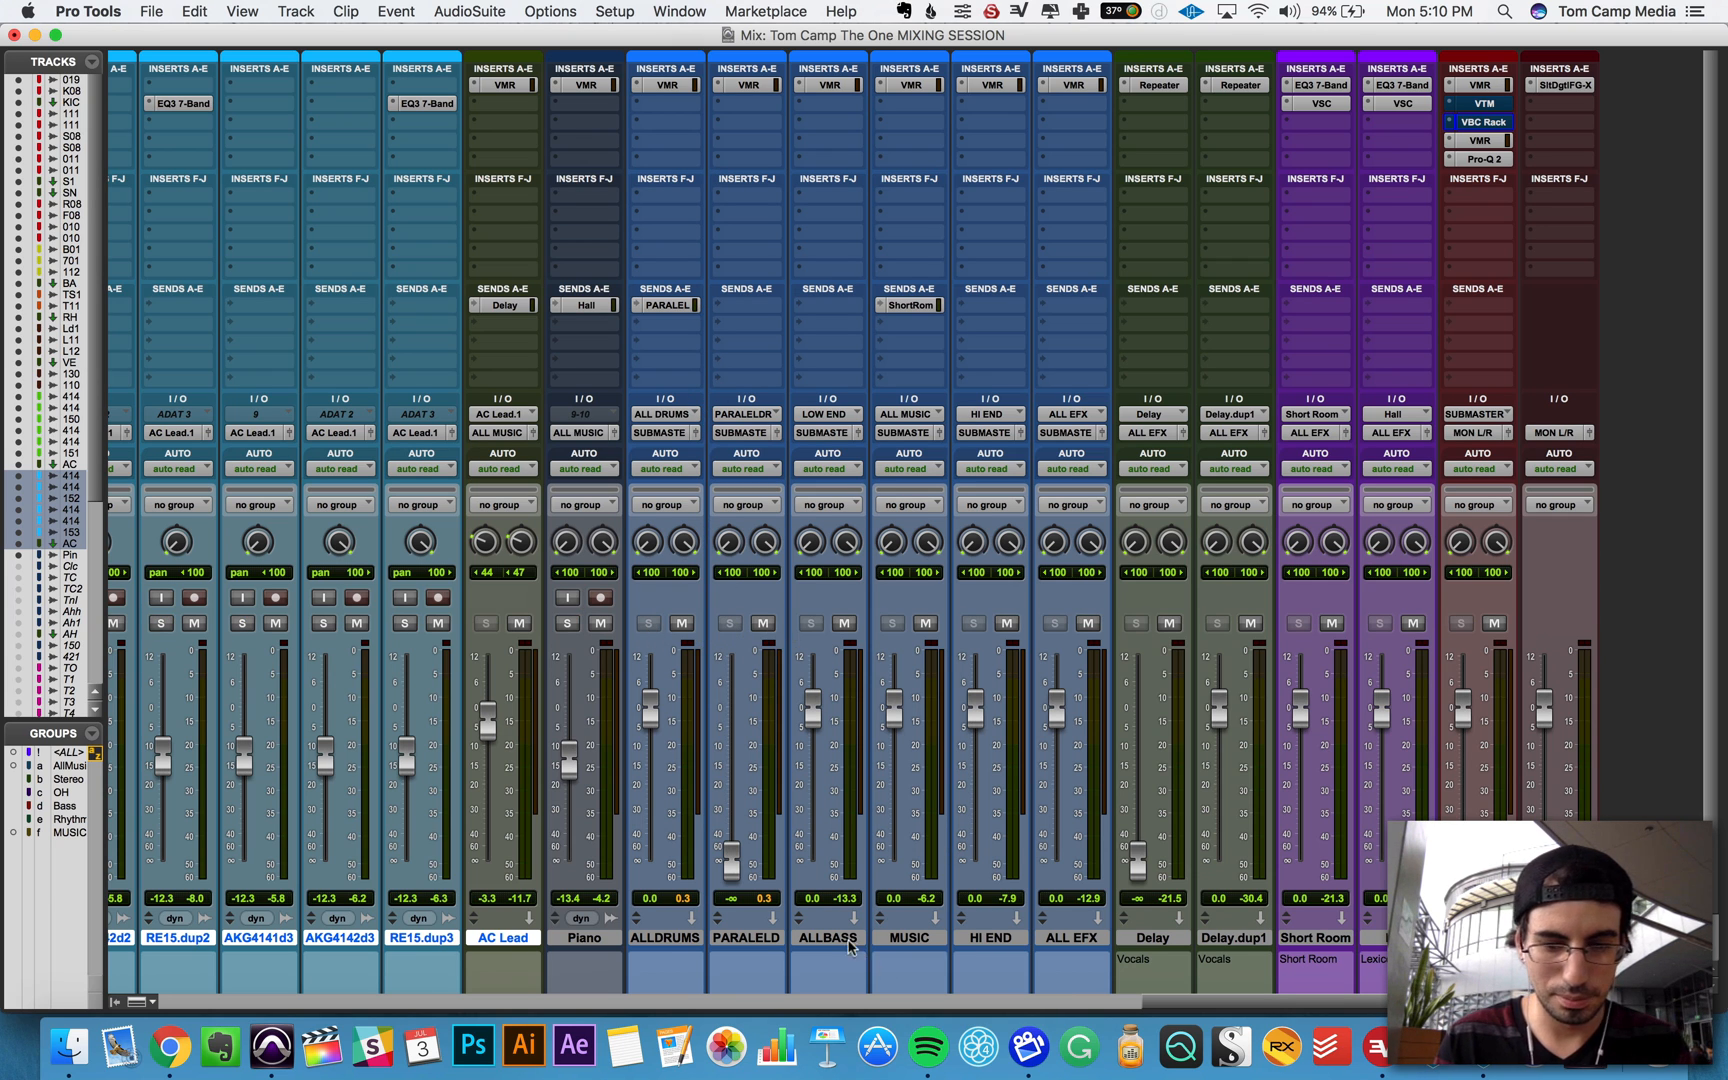
left_click(850, 940)
left_click(1095, 940, "shift")
left_click(1088, 623)
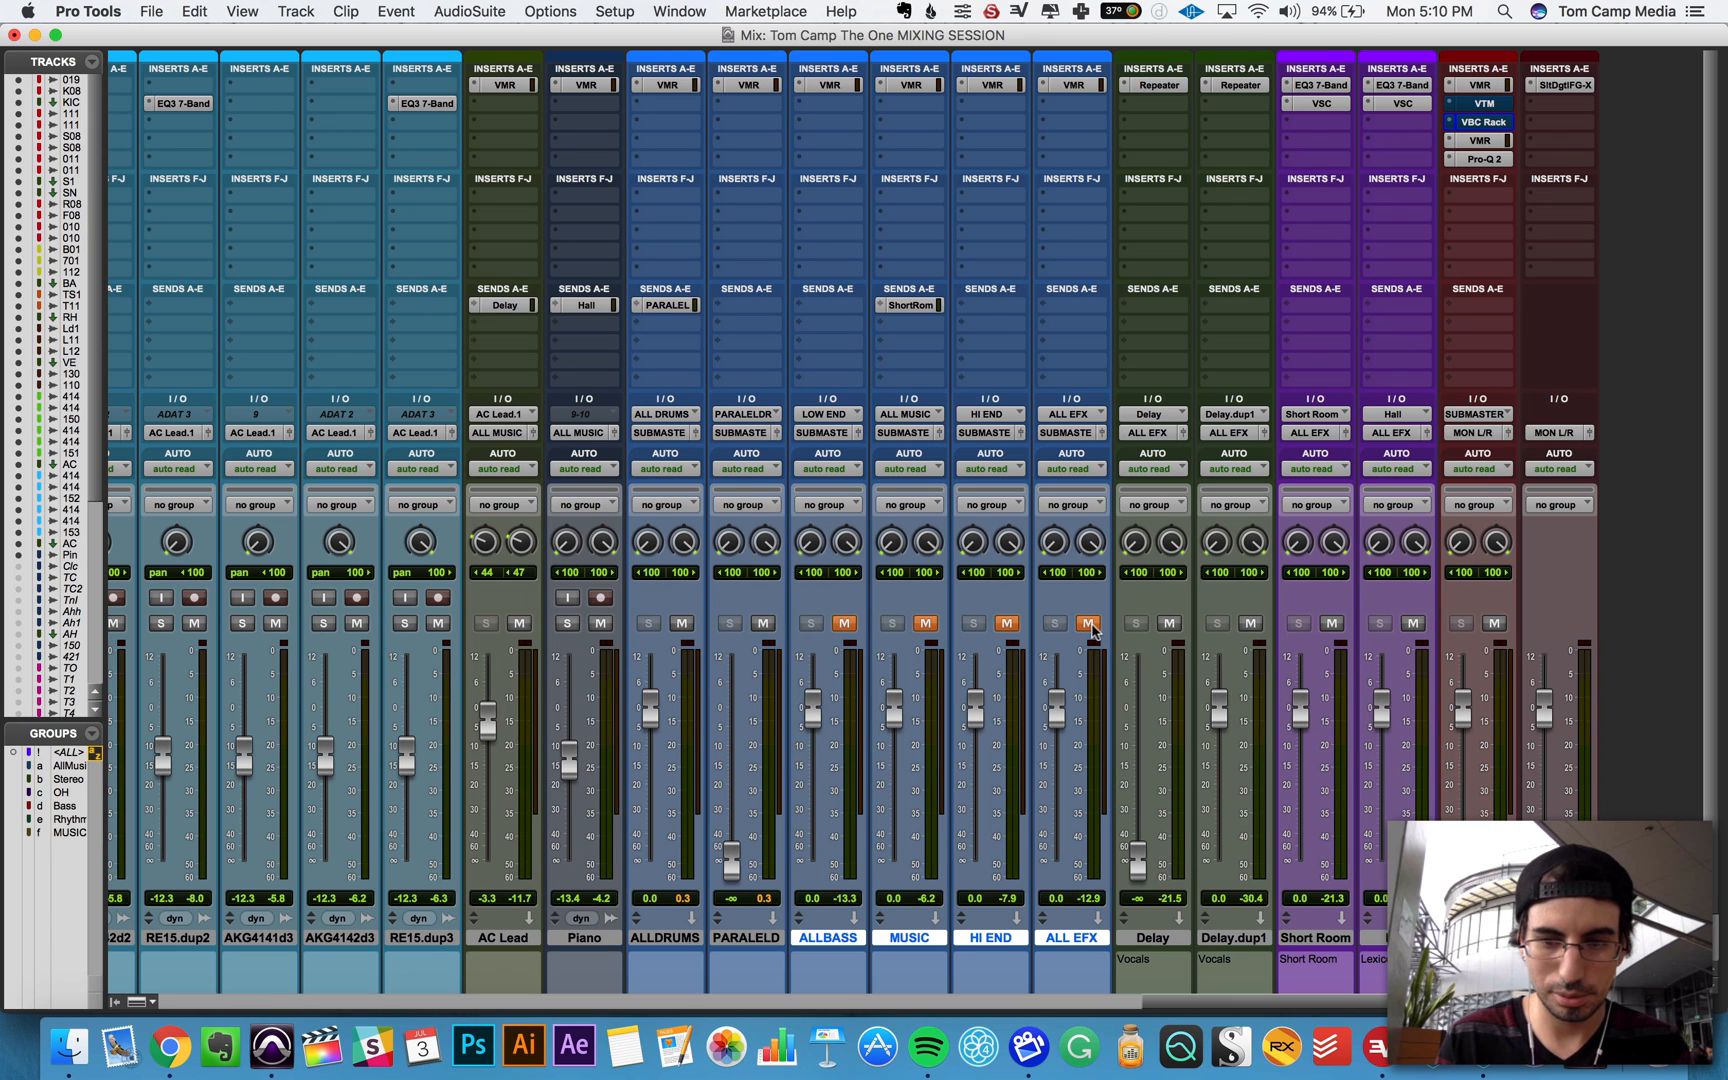
Step: Open the Virtual Mix Rack on PARALLELDRUM and the ALL DRUMS send that feeds that track
left_click(741, 101)
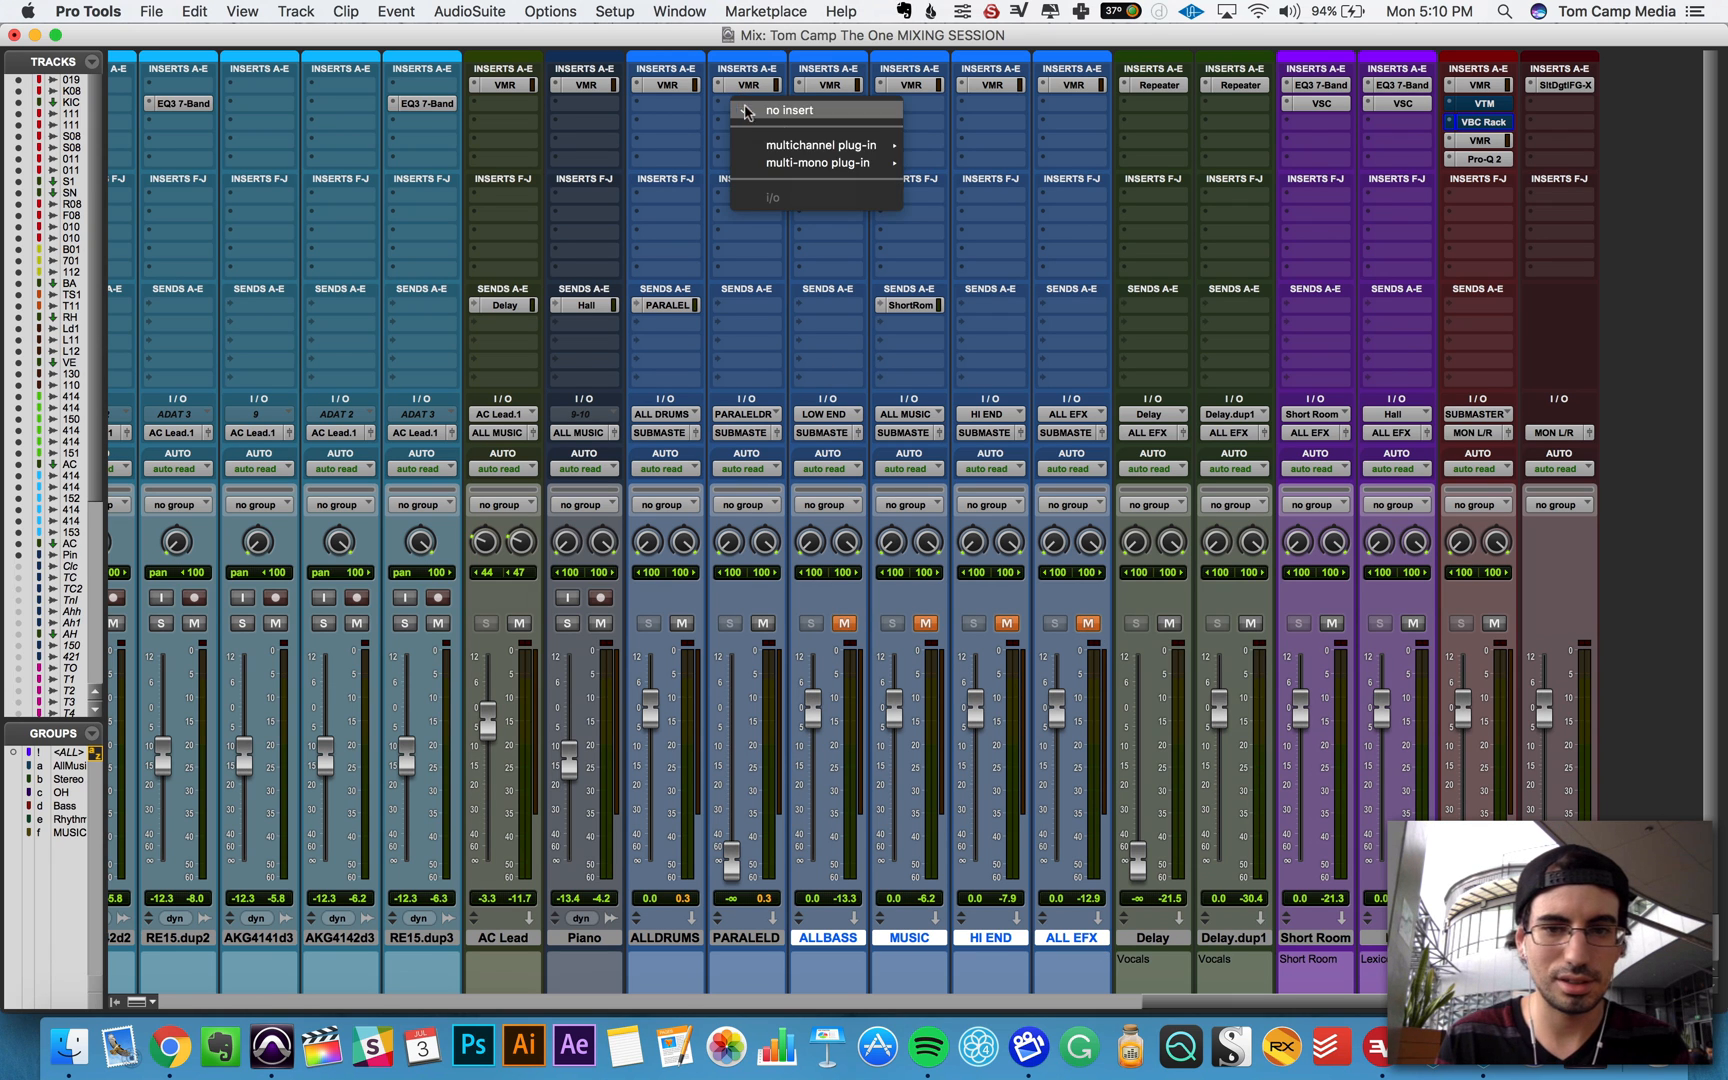
left_click(755, 86)
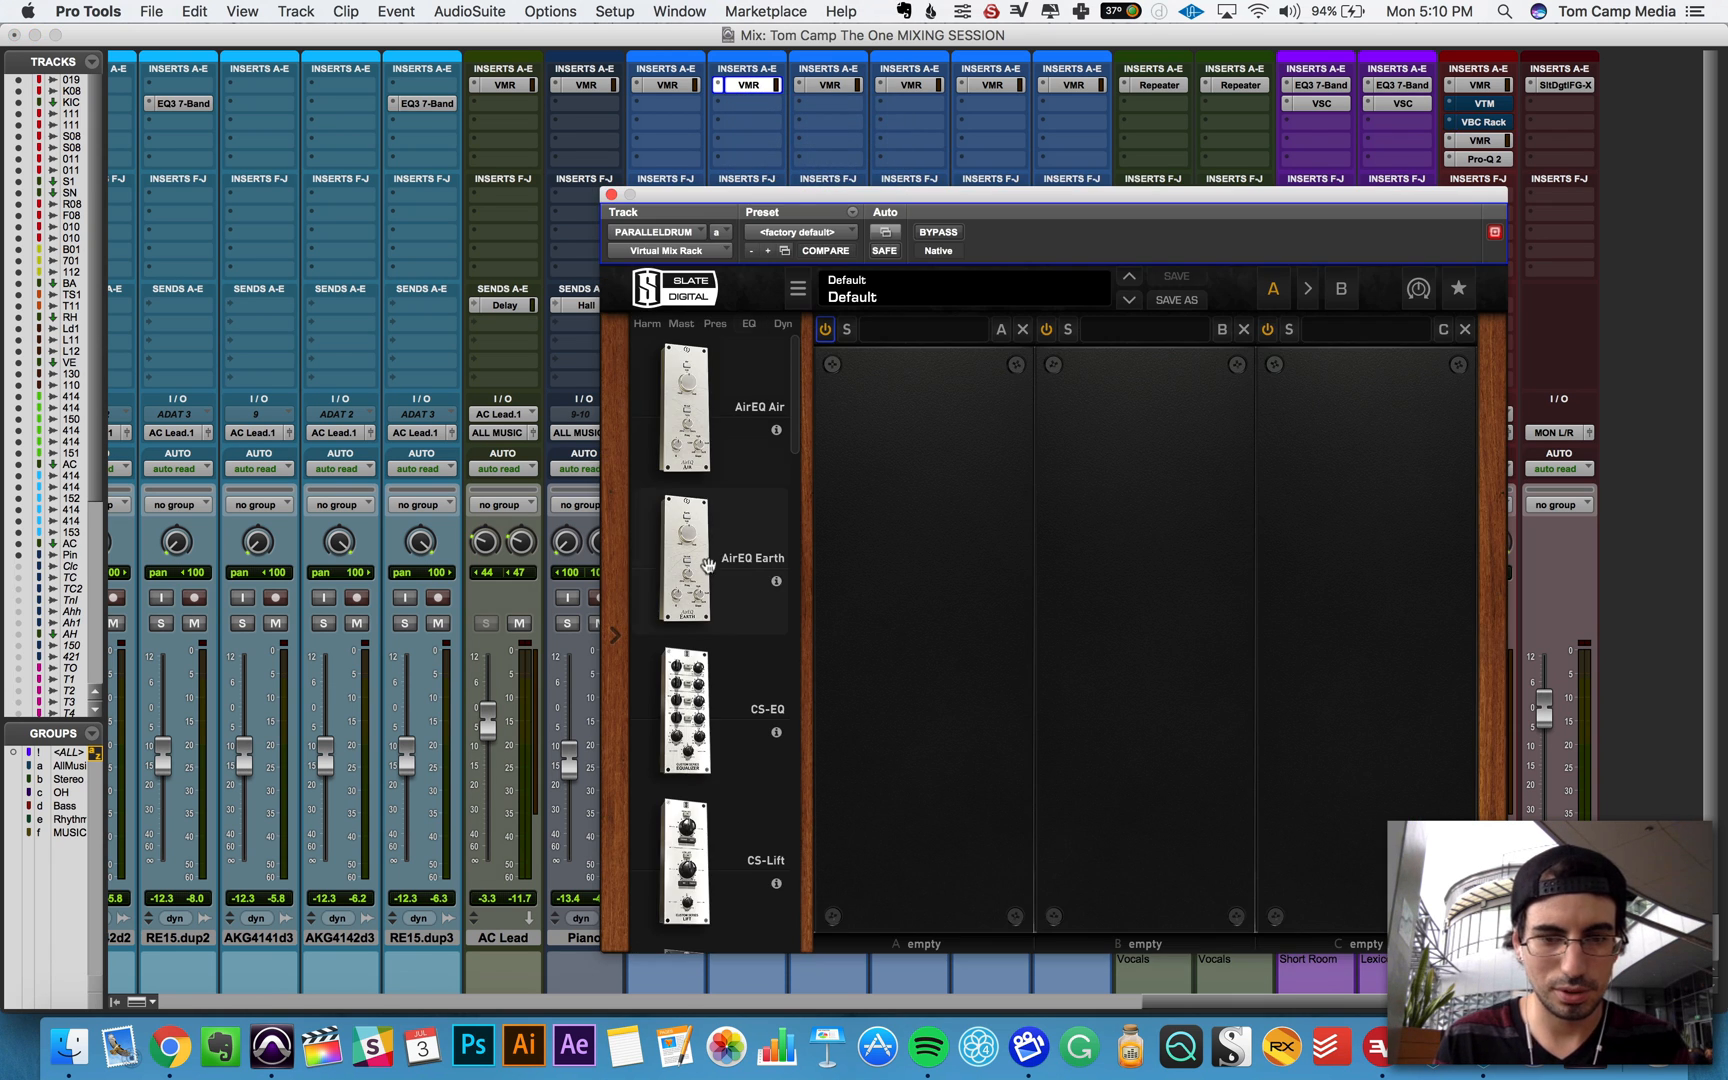
left_click_drag(764, 190, 1056, 190)
left_click(680, 306)
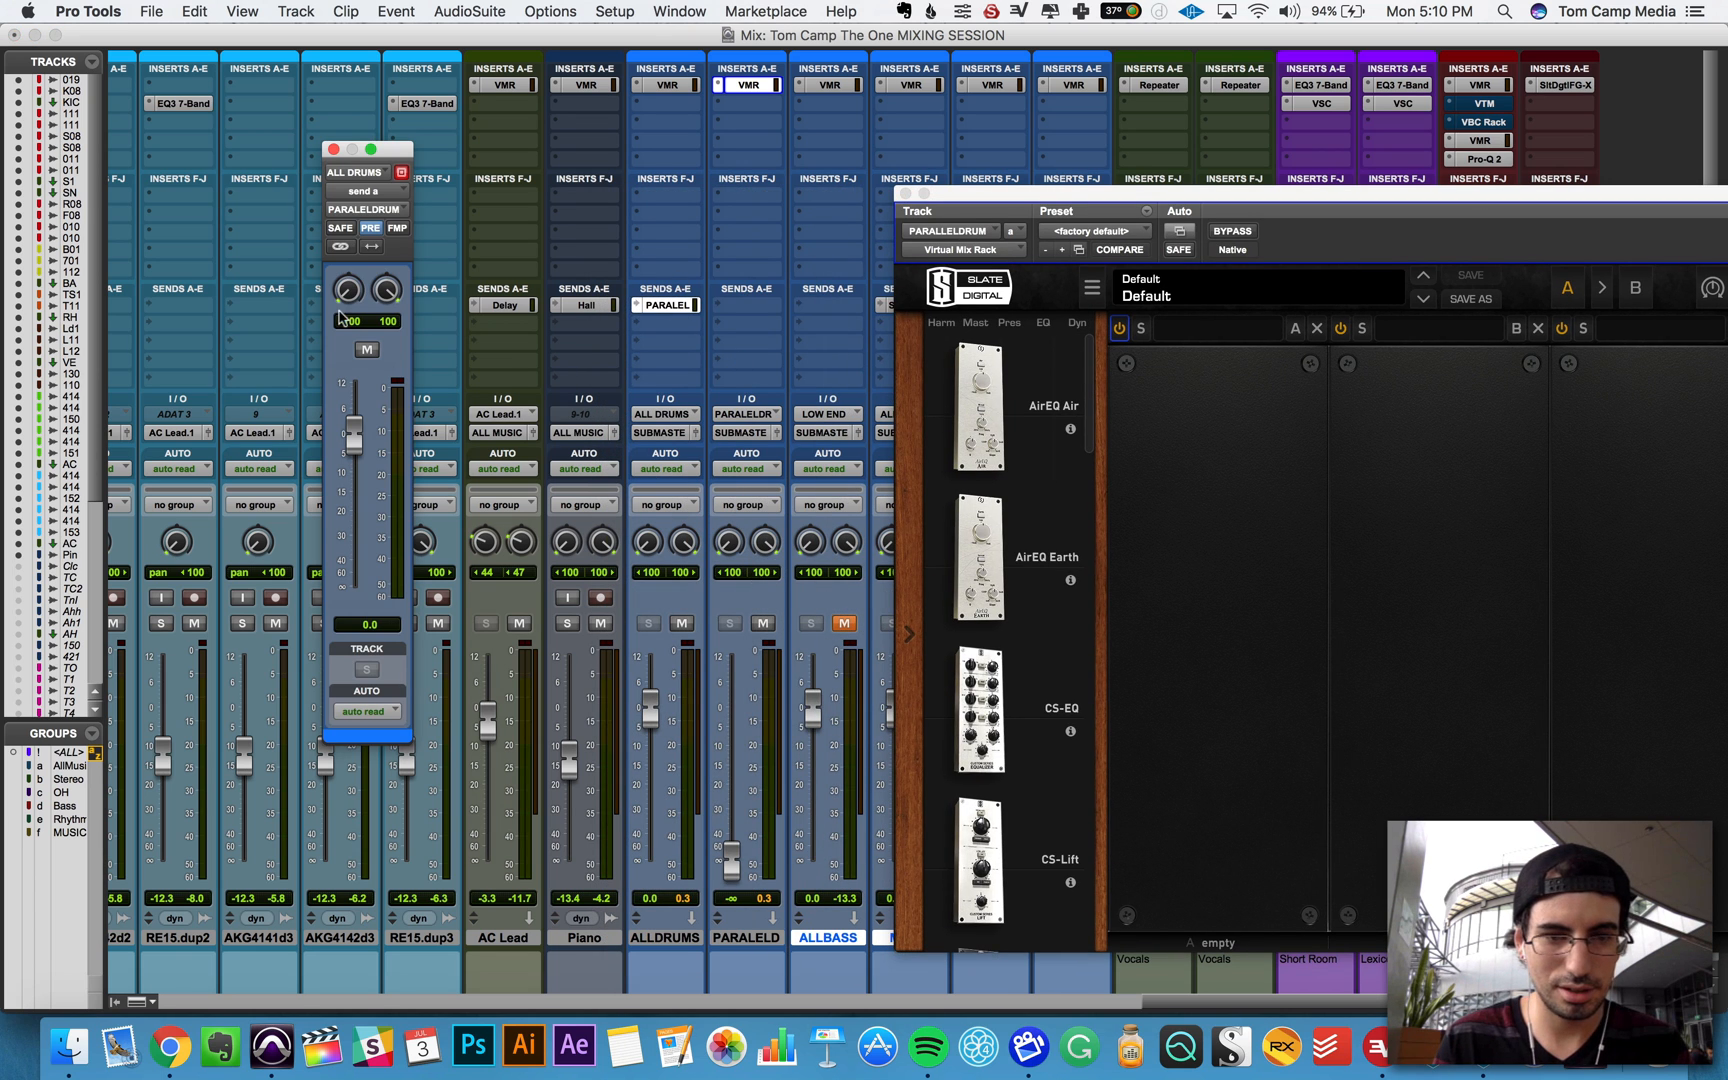
Step: Mute ALL DRUMS and reset the PARALLELDRUM fader to 0 dB to hear the parallel signal alone
left_click(684, 623)
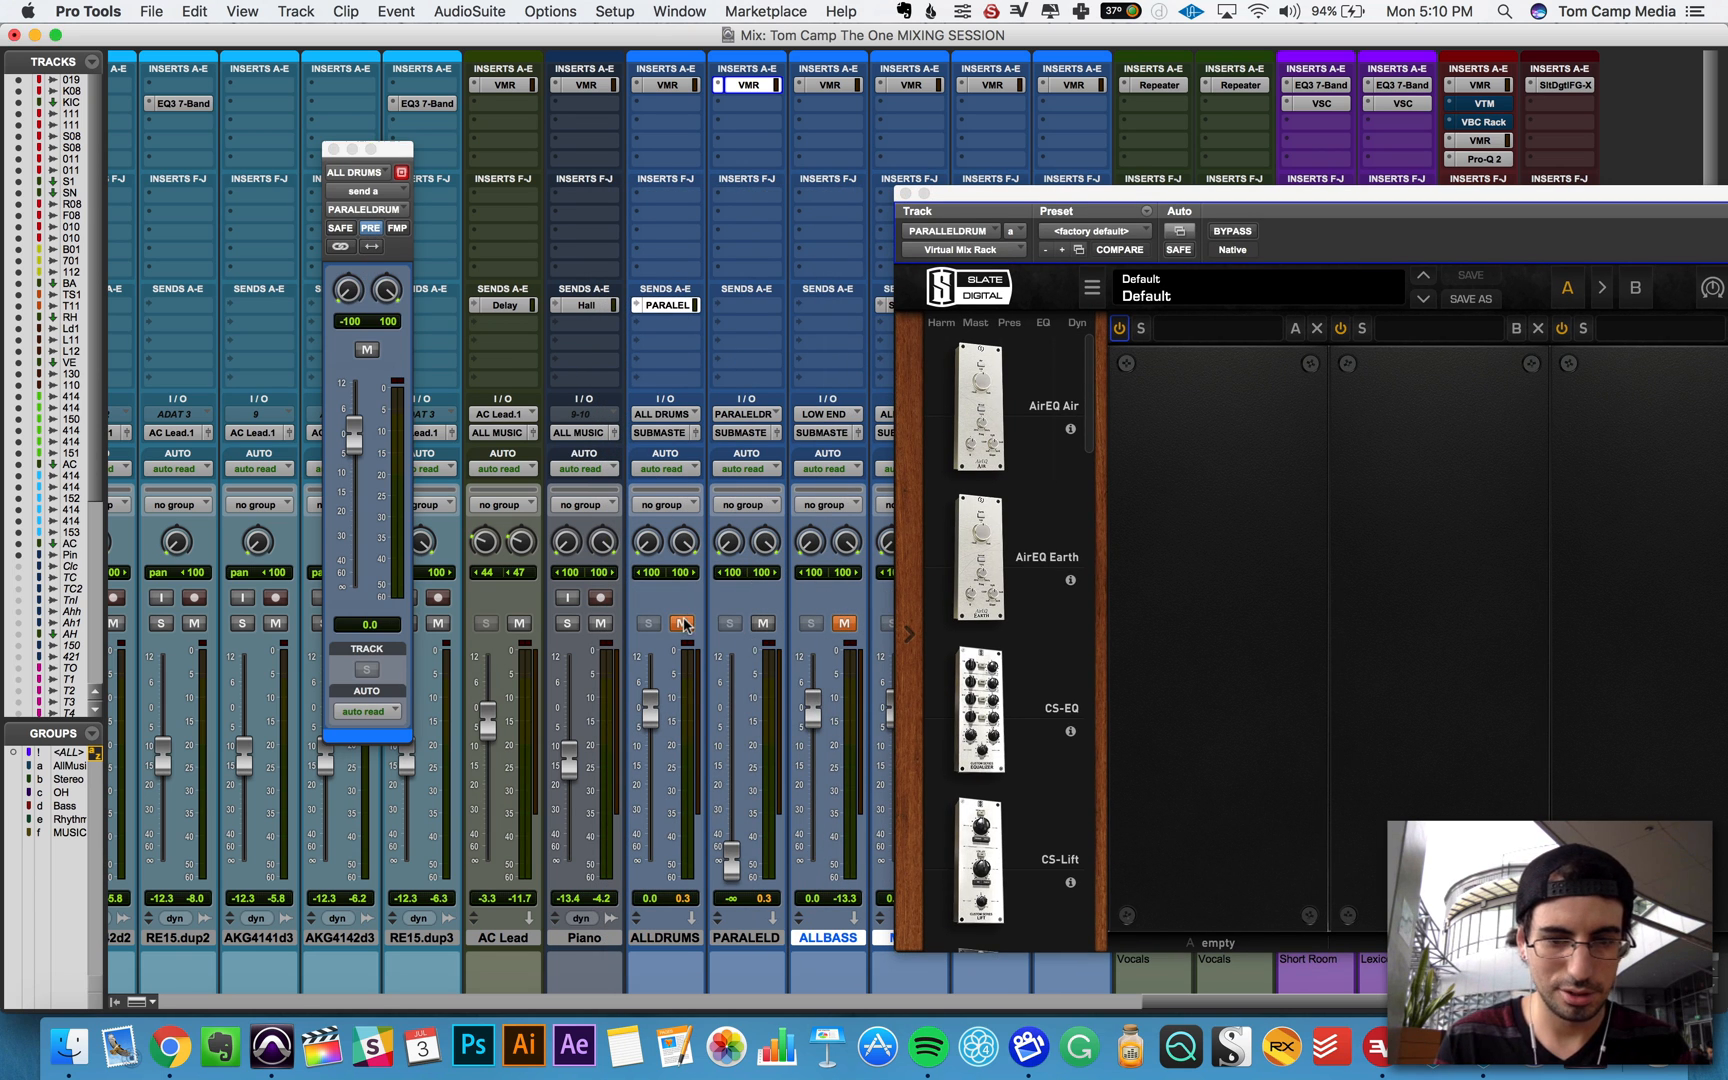
left_click(730, 856, "alt")
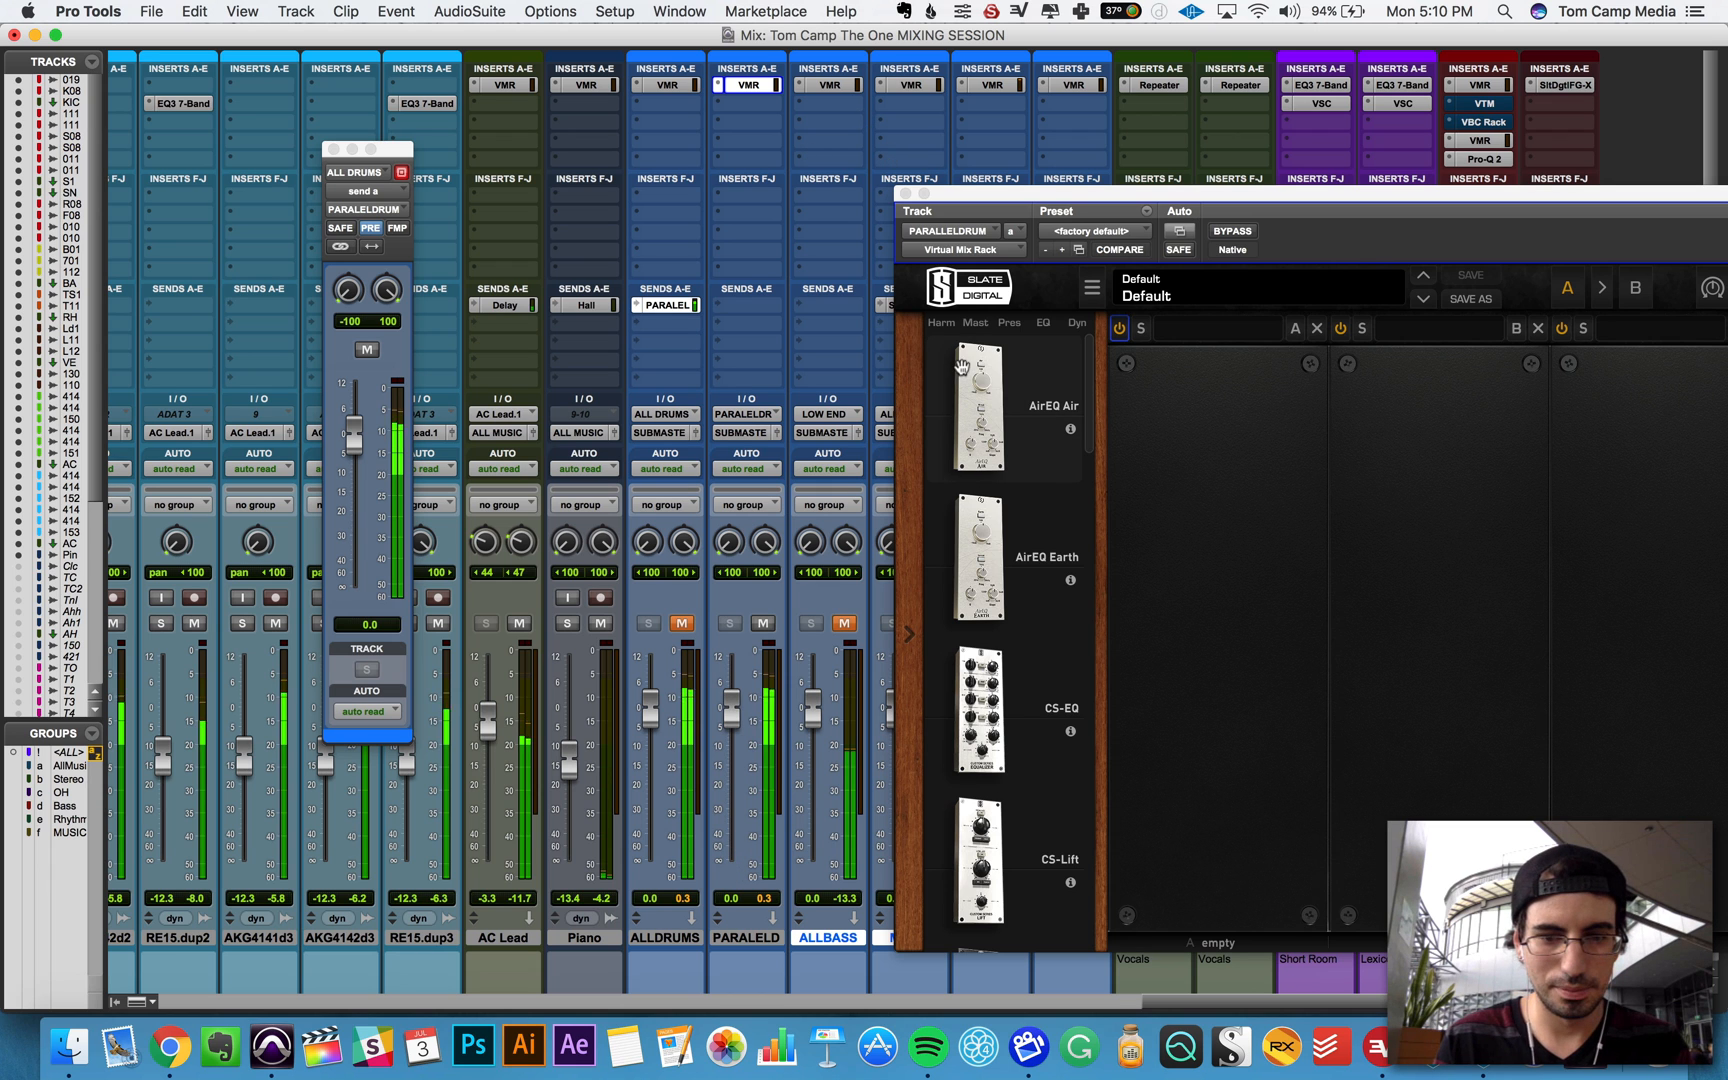
Step: Load the FG-Bomber into the first slot of PARALLELDRUM's Virtual Mix Rack and set its Drive to 11.5 dB
scroll(1005, 603, "down", 2)
scroll(1005, 603, "down", 5)
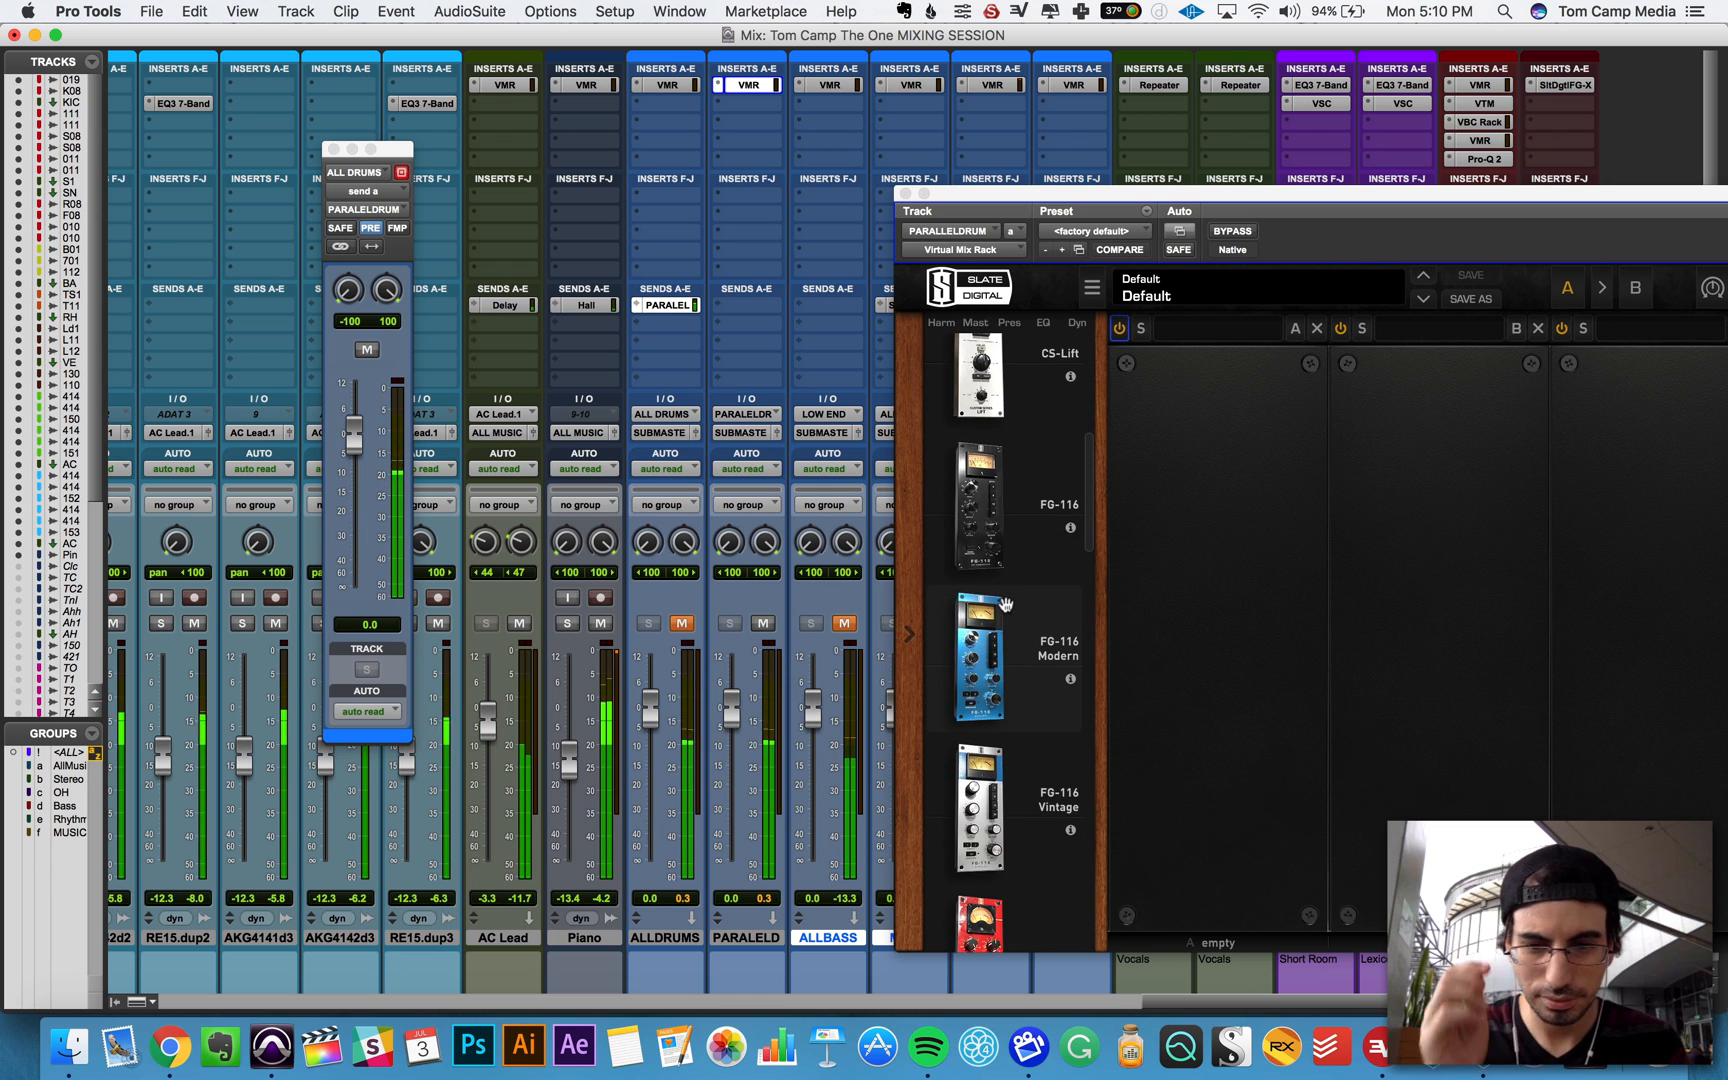
scroll(1005, 603, "down", 2)
scroll(1005, 603, "down", 9)
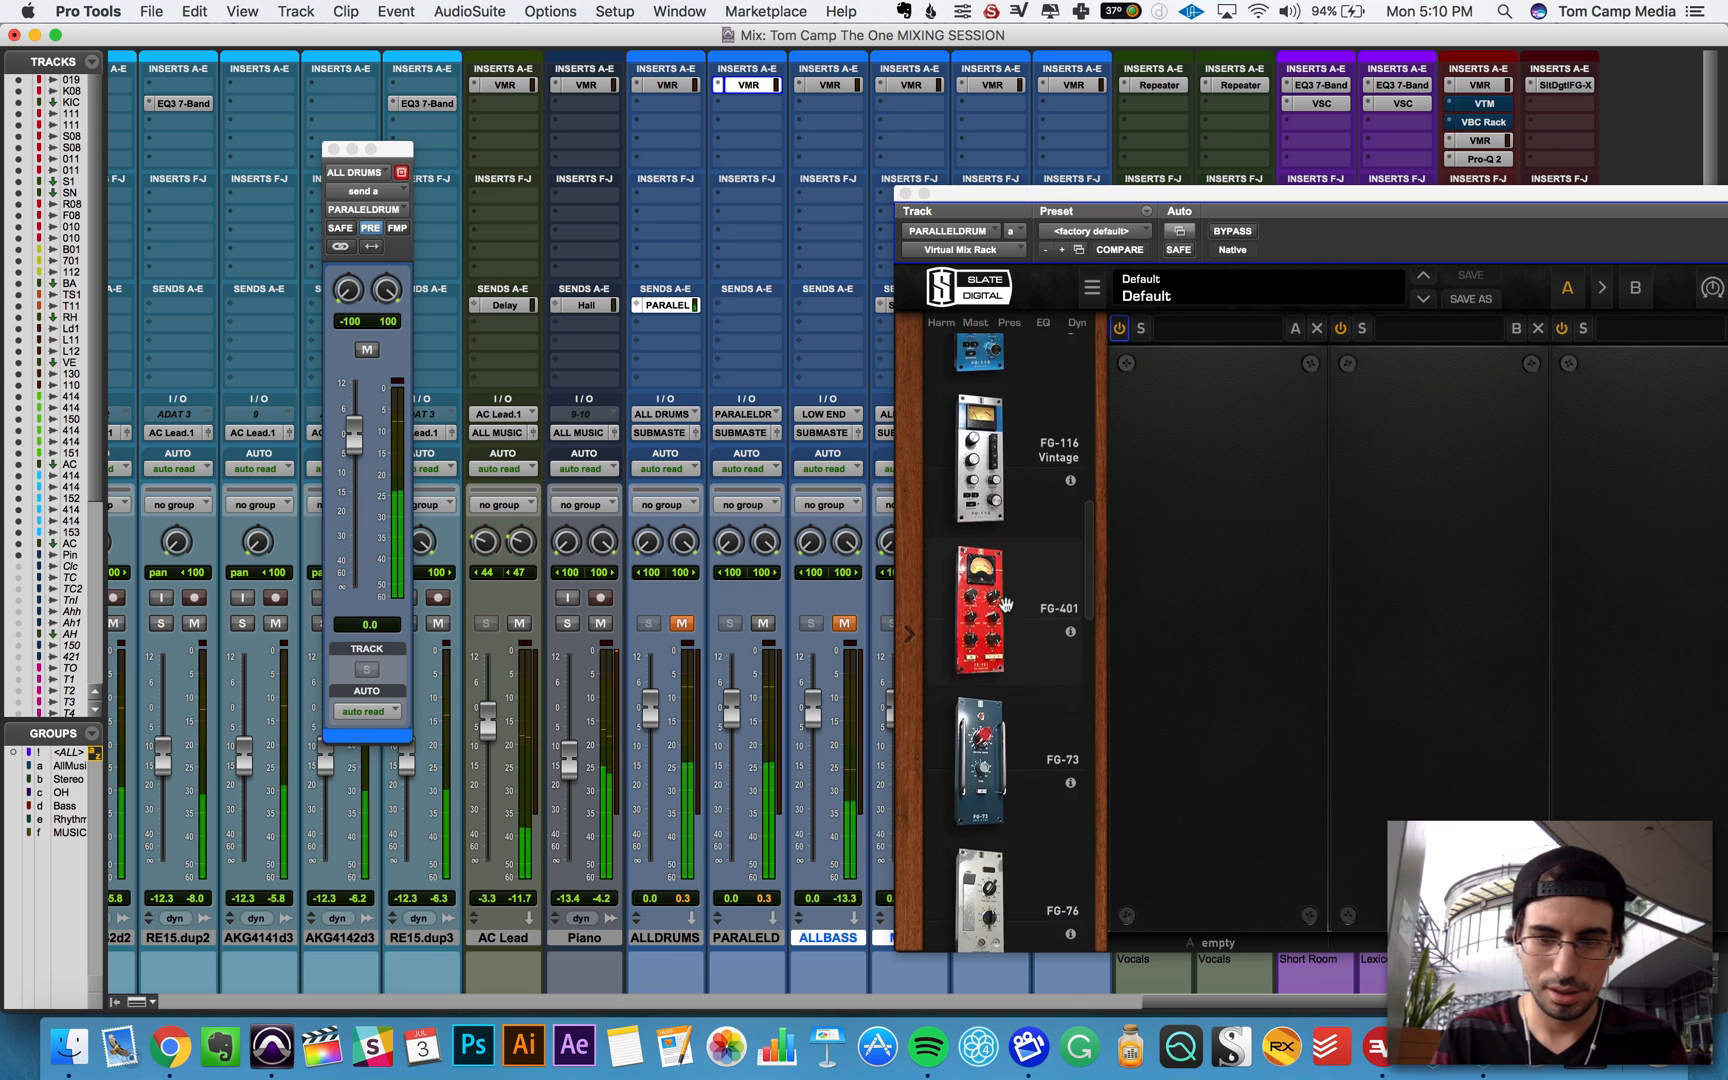
left_click_drag(1003, 600, 1185, 609)
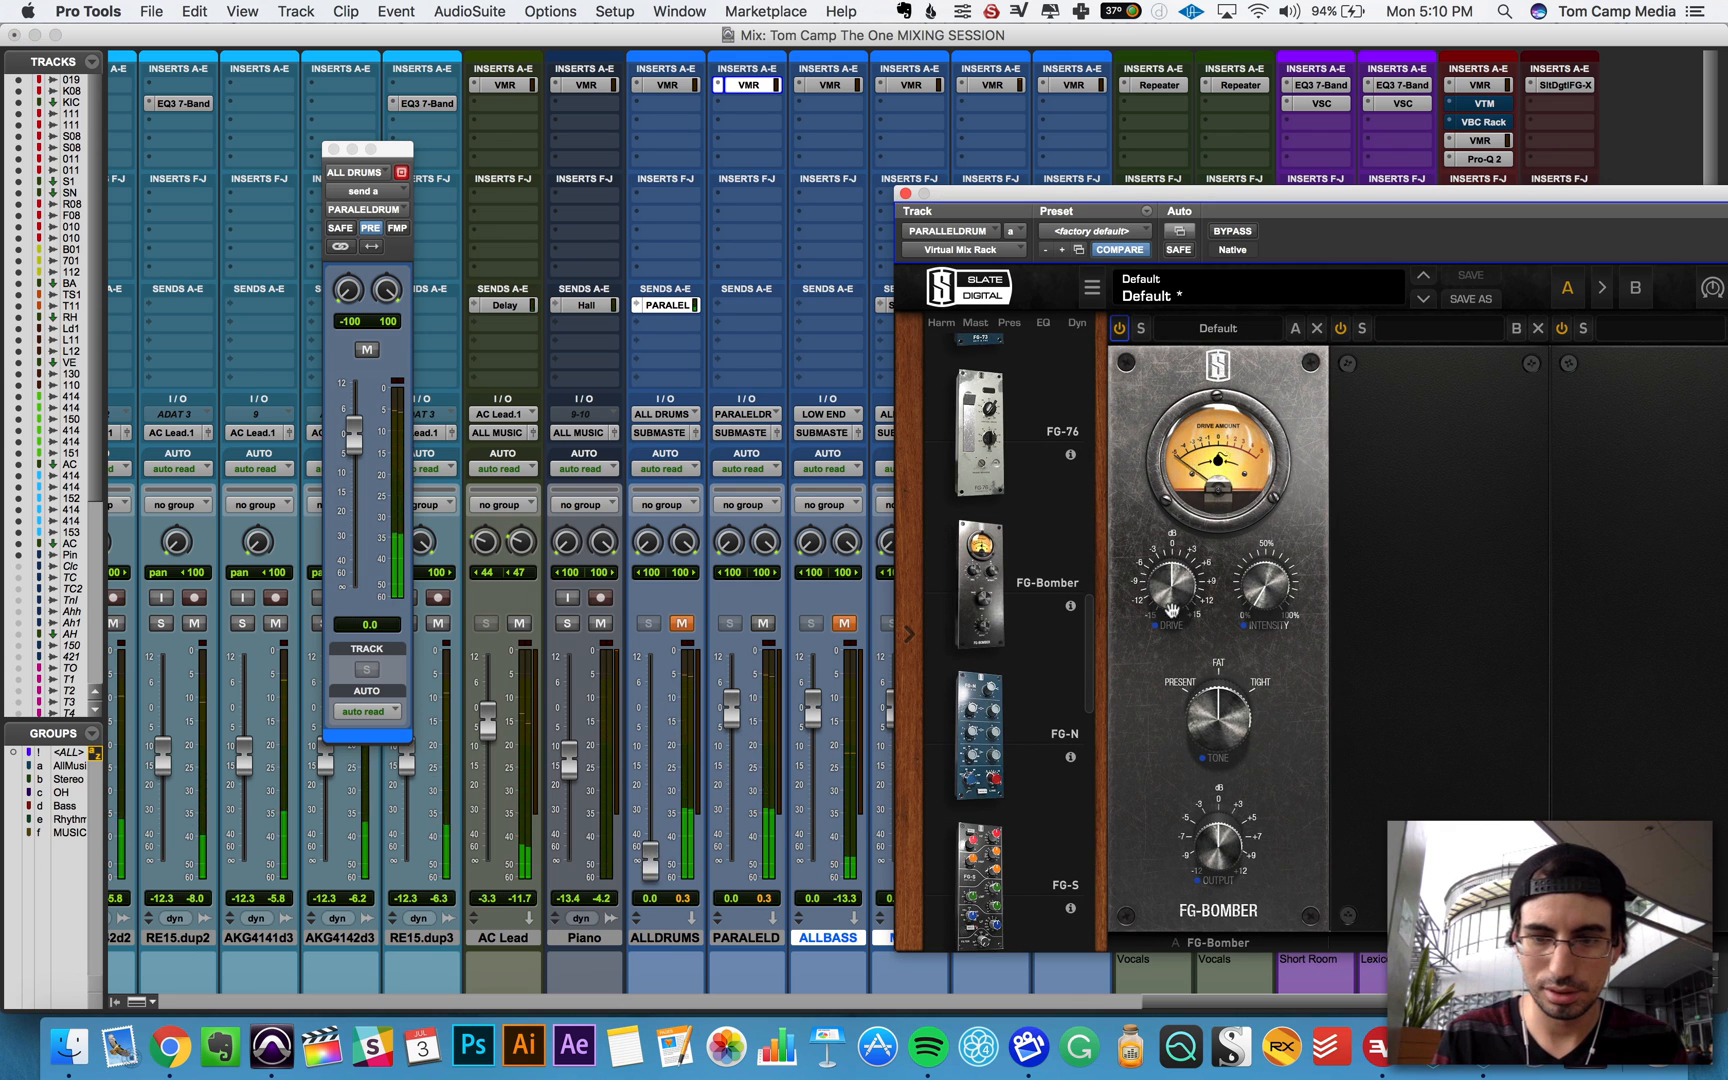
left_click_drag(1172, 585, 1313, 449)
left_click_drag(1180, 590, 1213, 510)
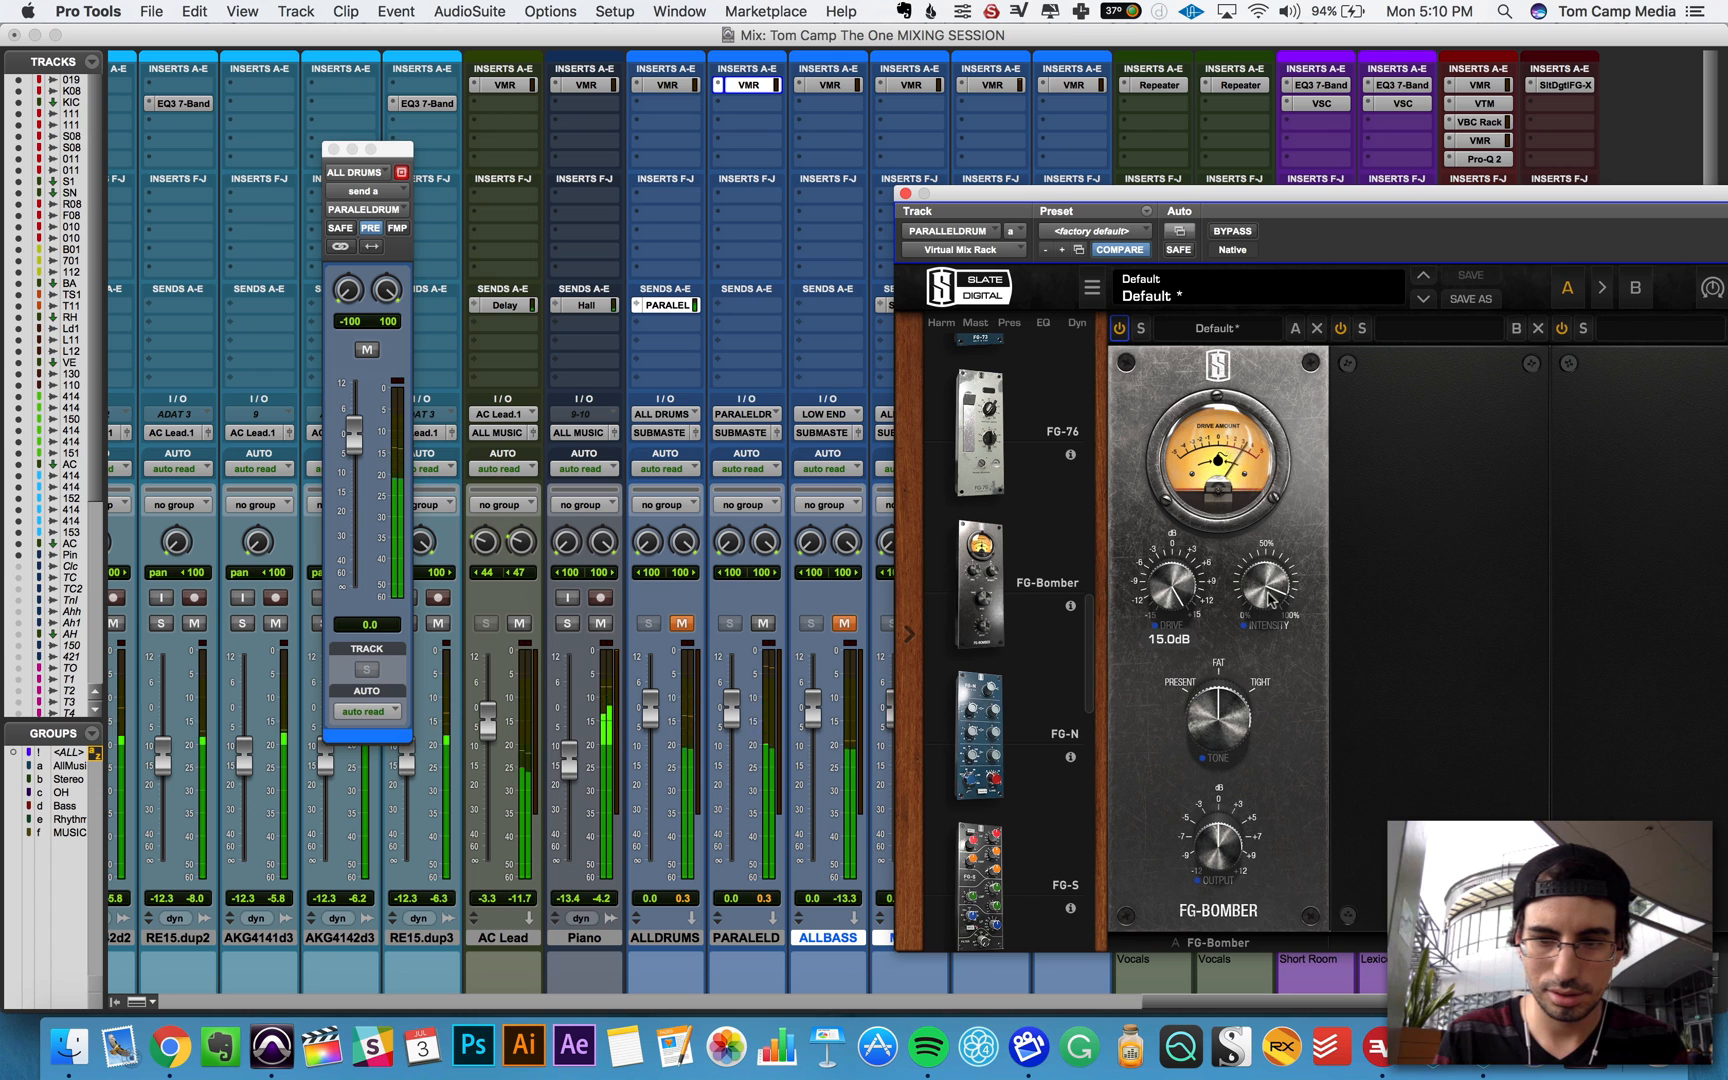
left_click_drag(1248, 597, 1181, 613)
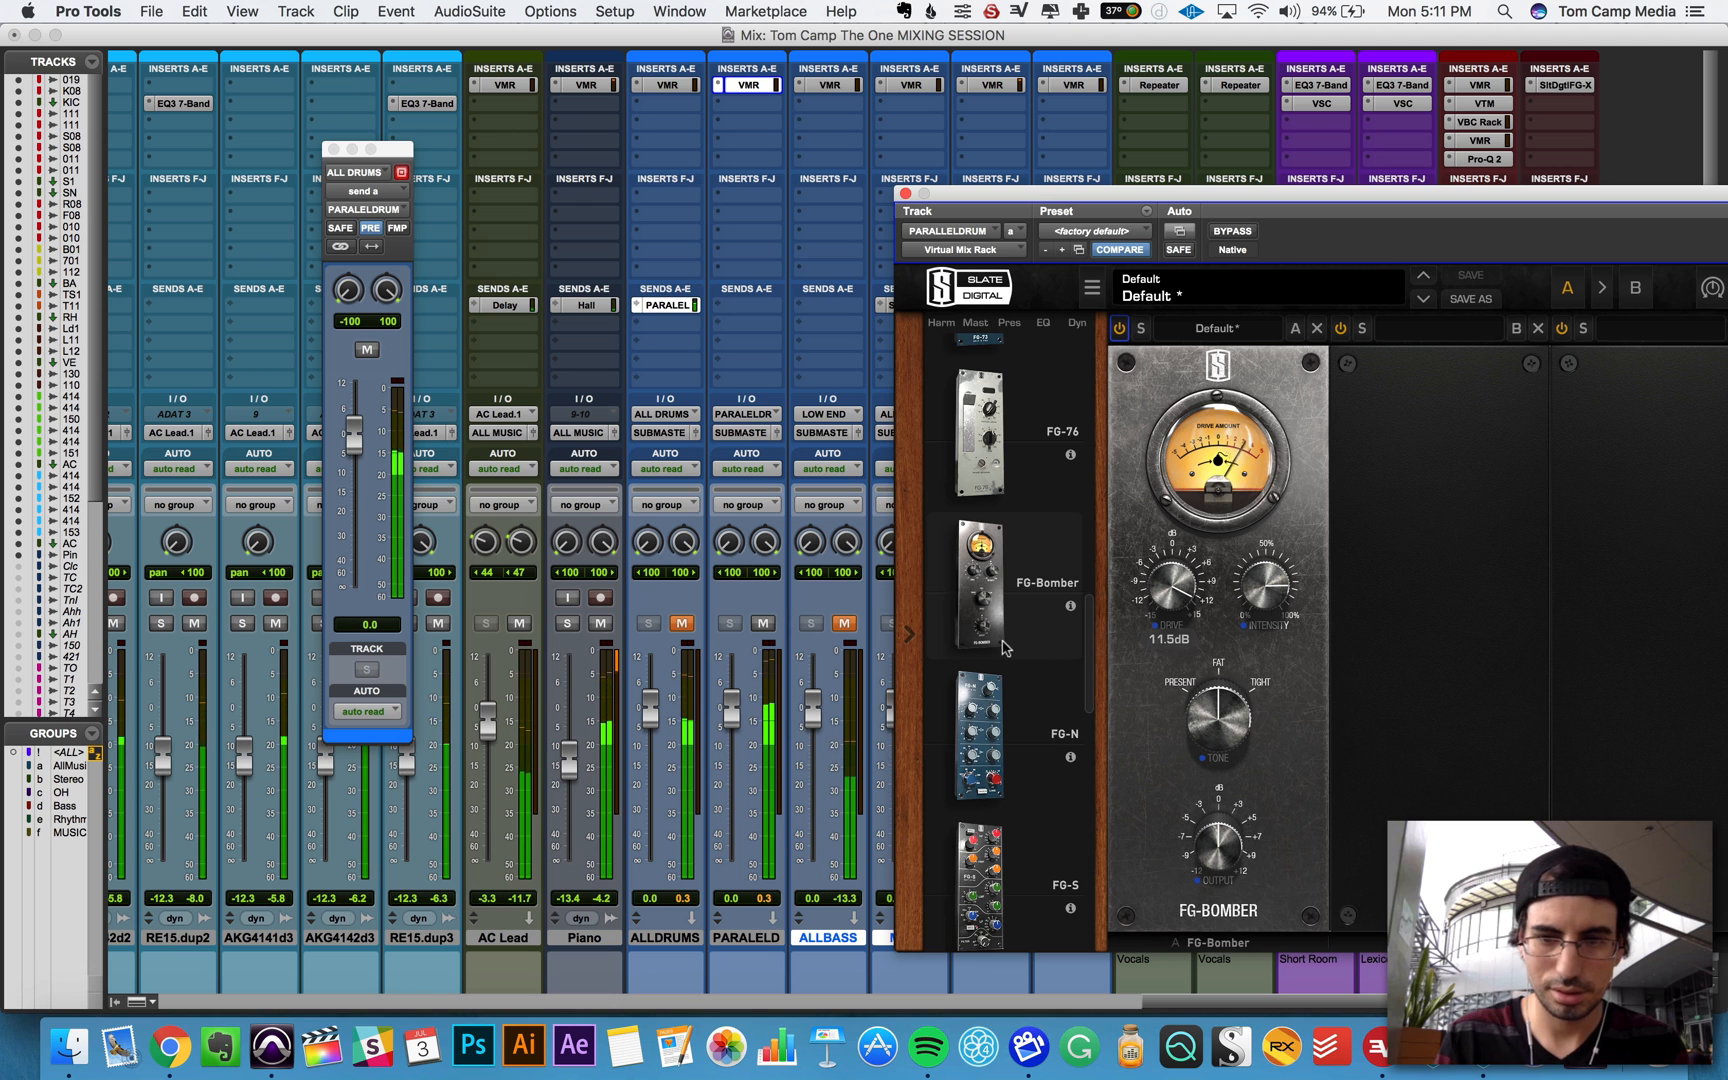
Step: Bypass the FG-Bomber and add the FG-116 Modern compressor to the rack's second slot
scroll(1005, 648, "down", 10)
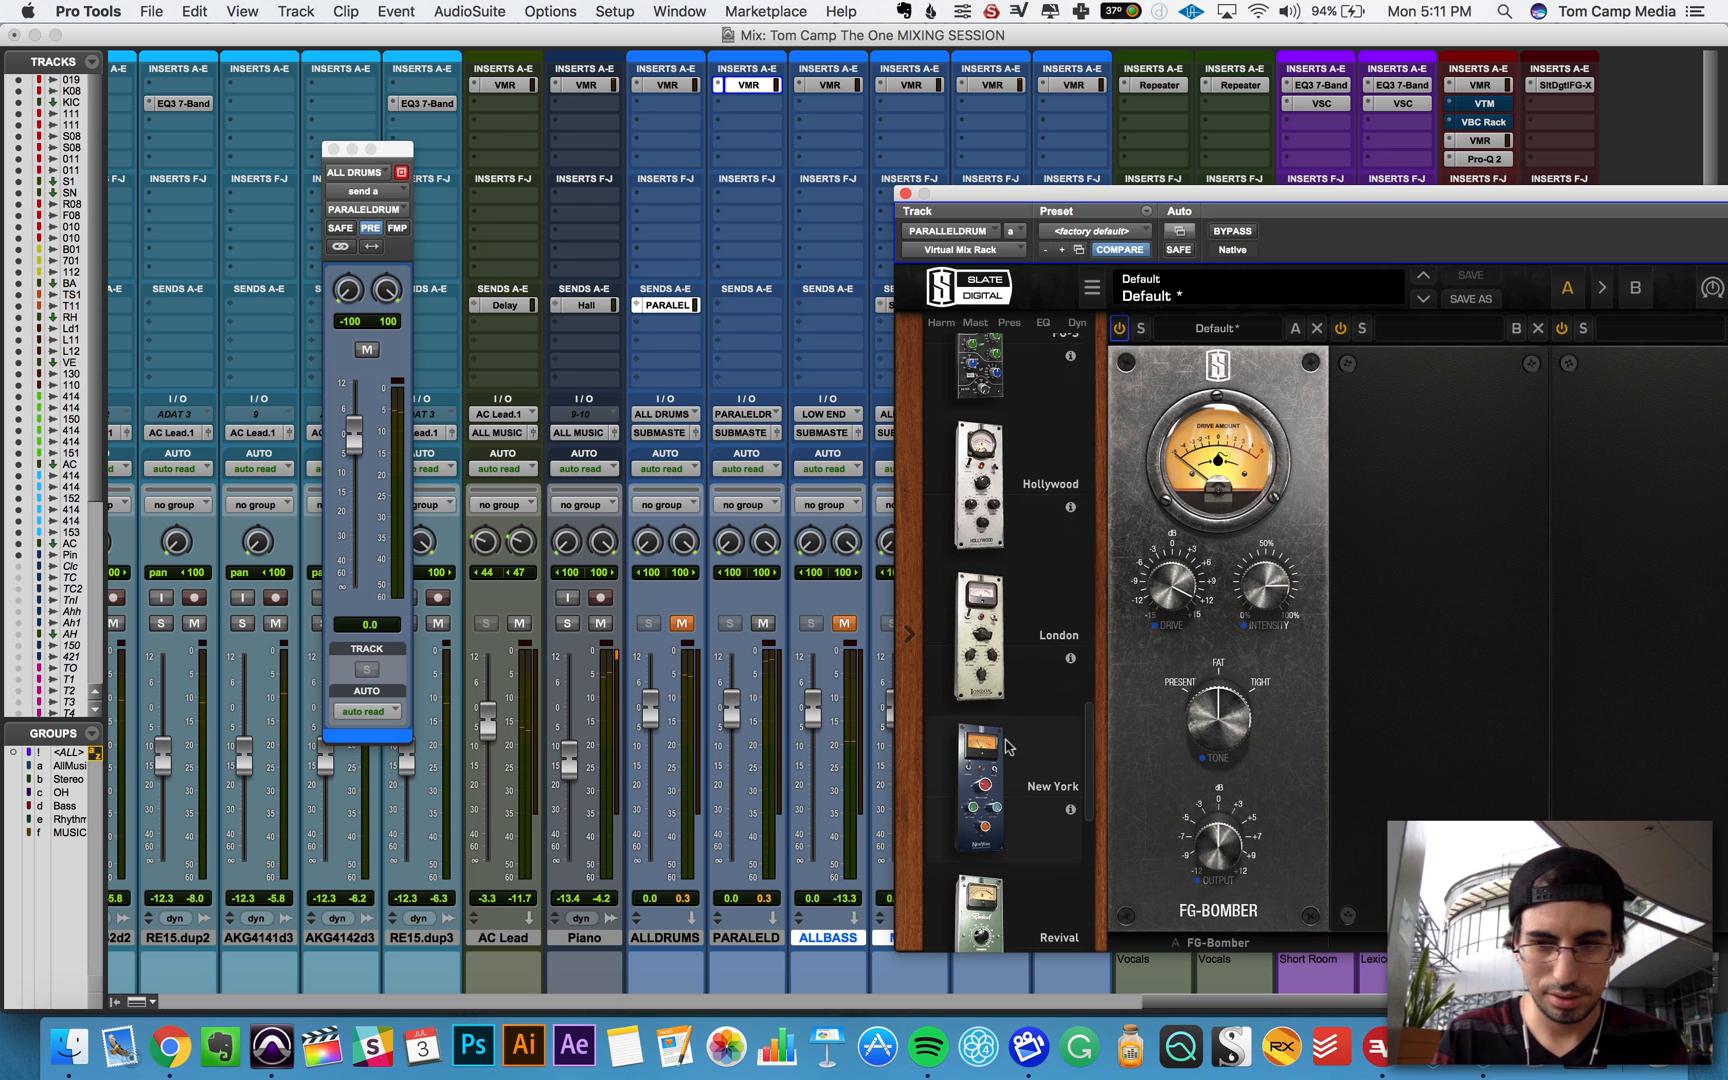
left_click(1120, 330)
scroll(1012, 538, "down", 8)
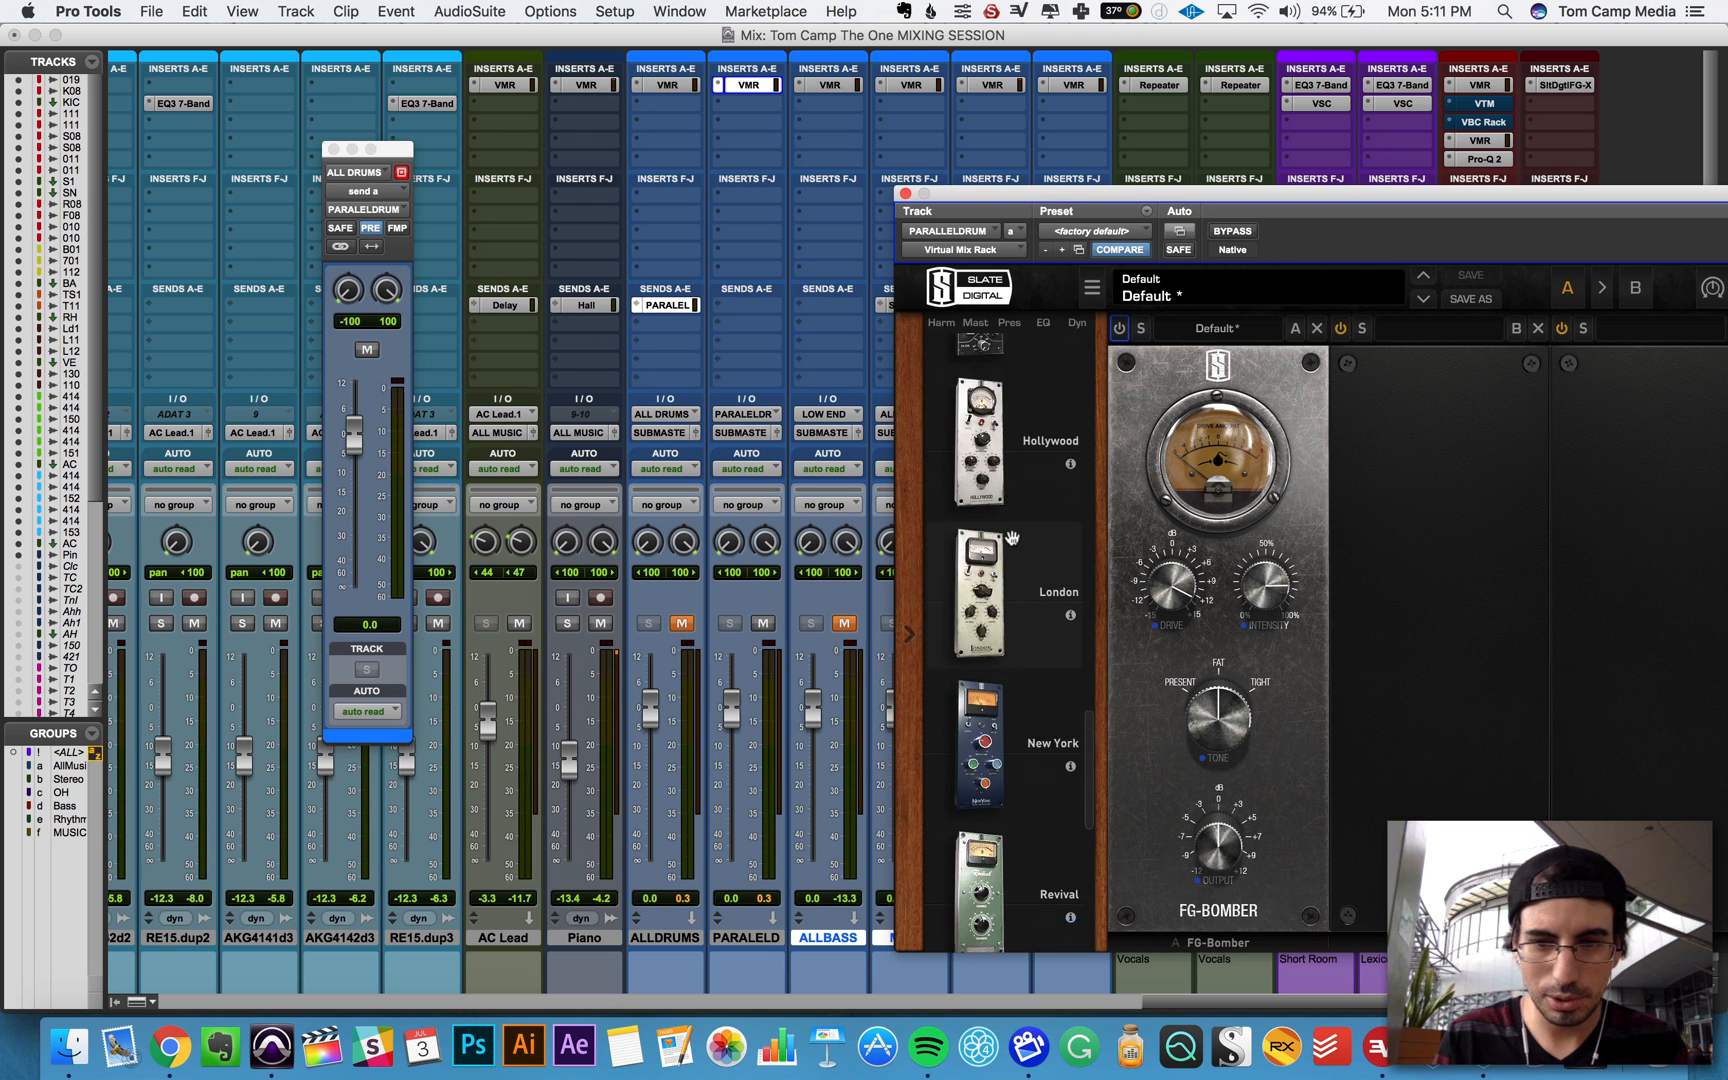
scroll(1012, 538, "up", 15)
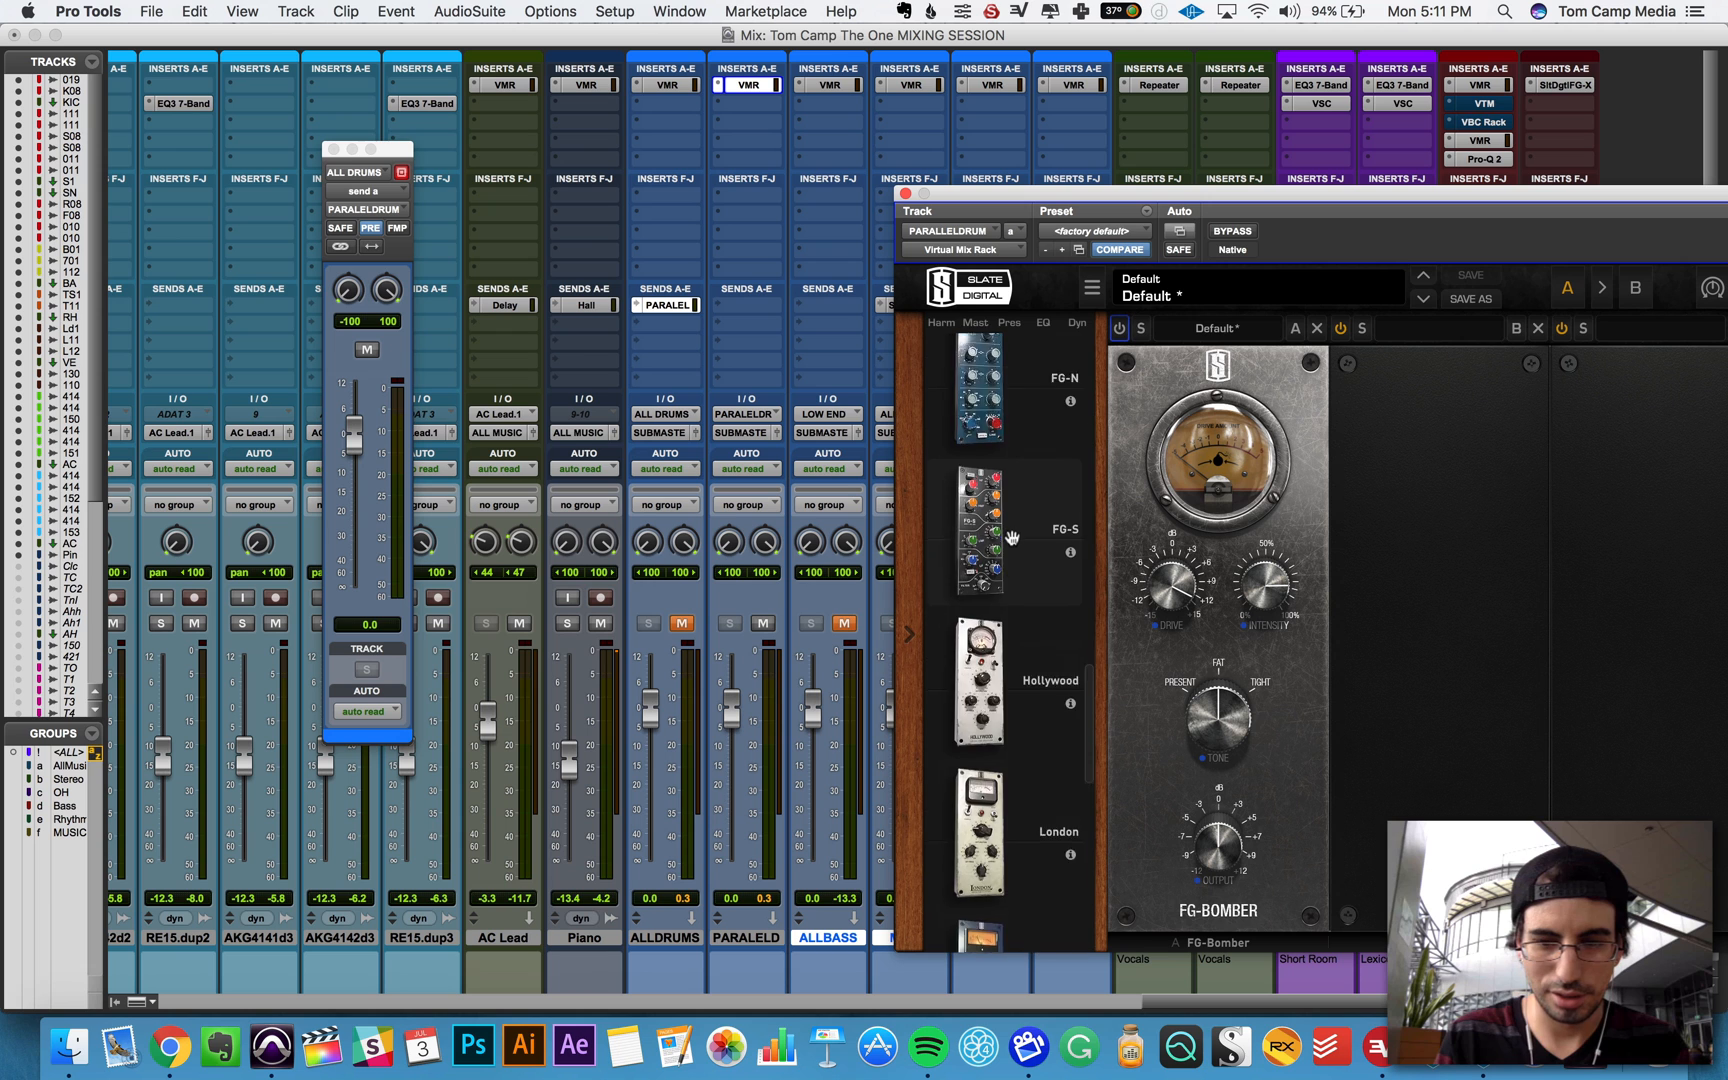
scroll(1012, 538, "down", 4)
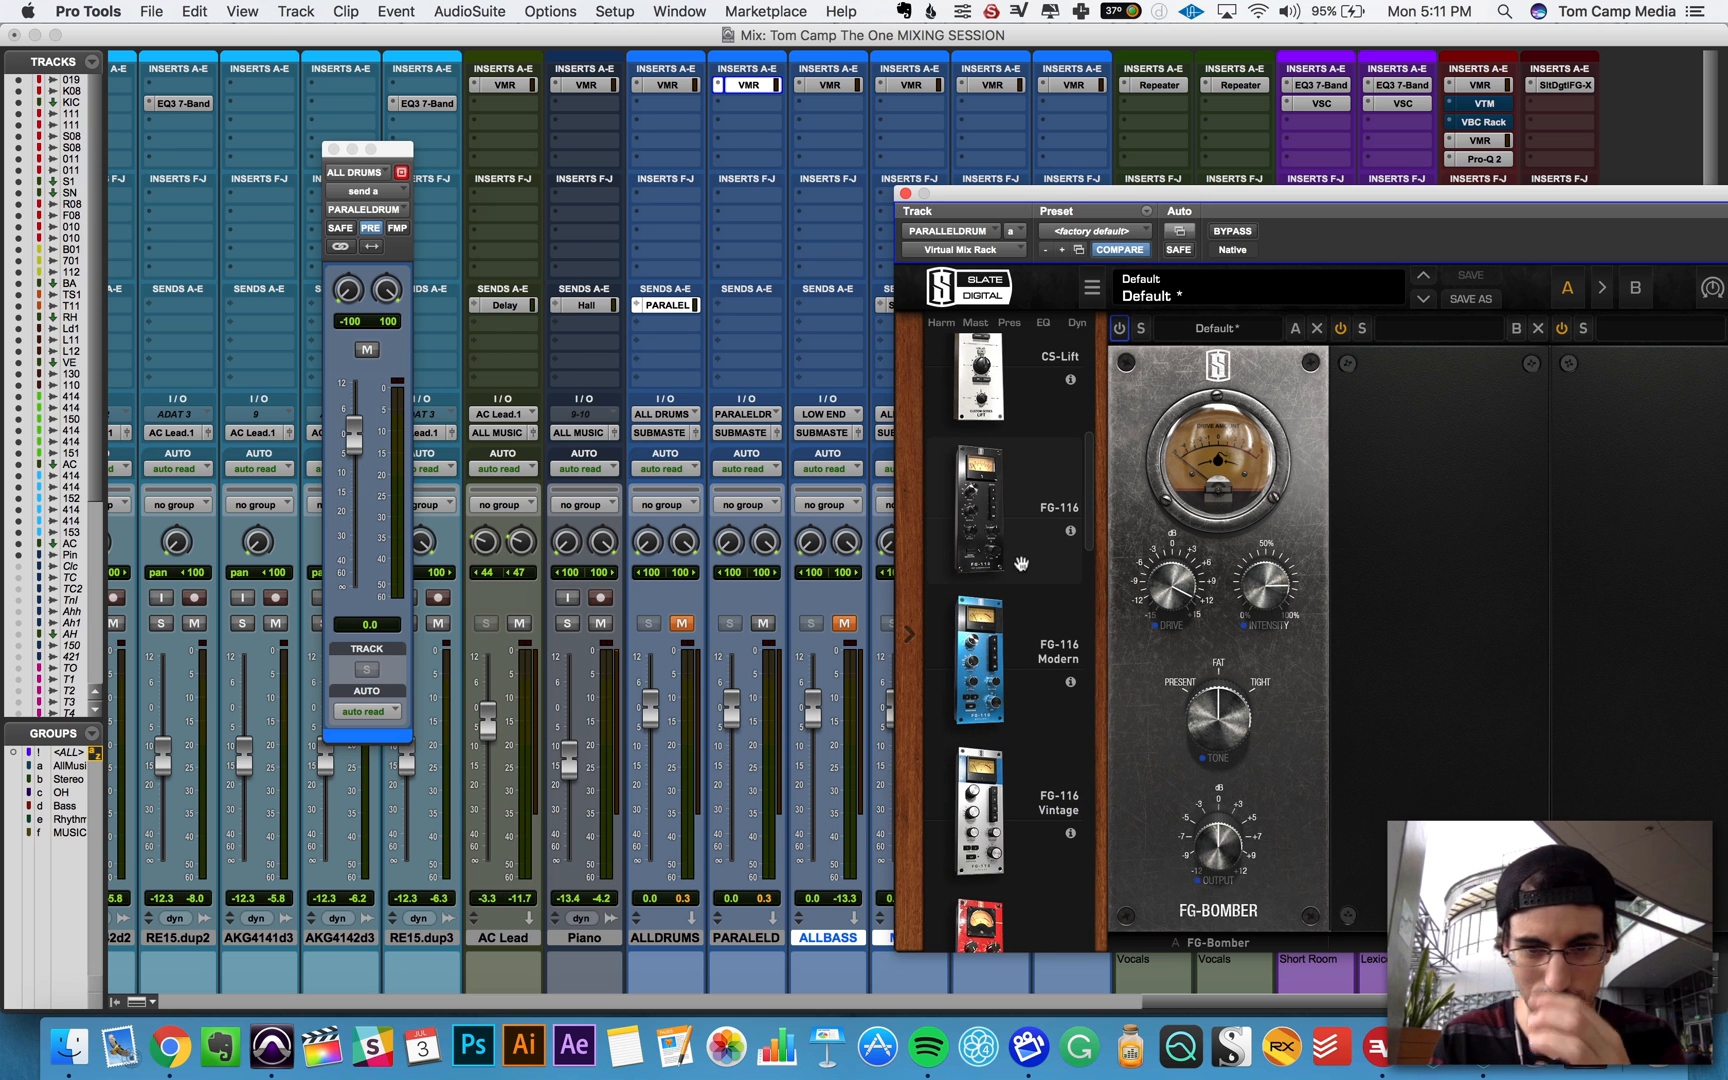
left_click_drag(979, 655, 1467, 655)
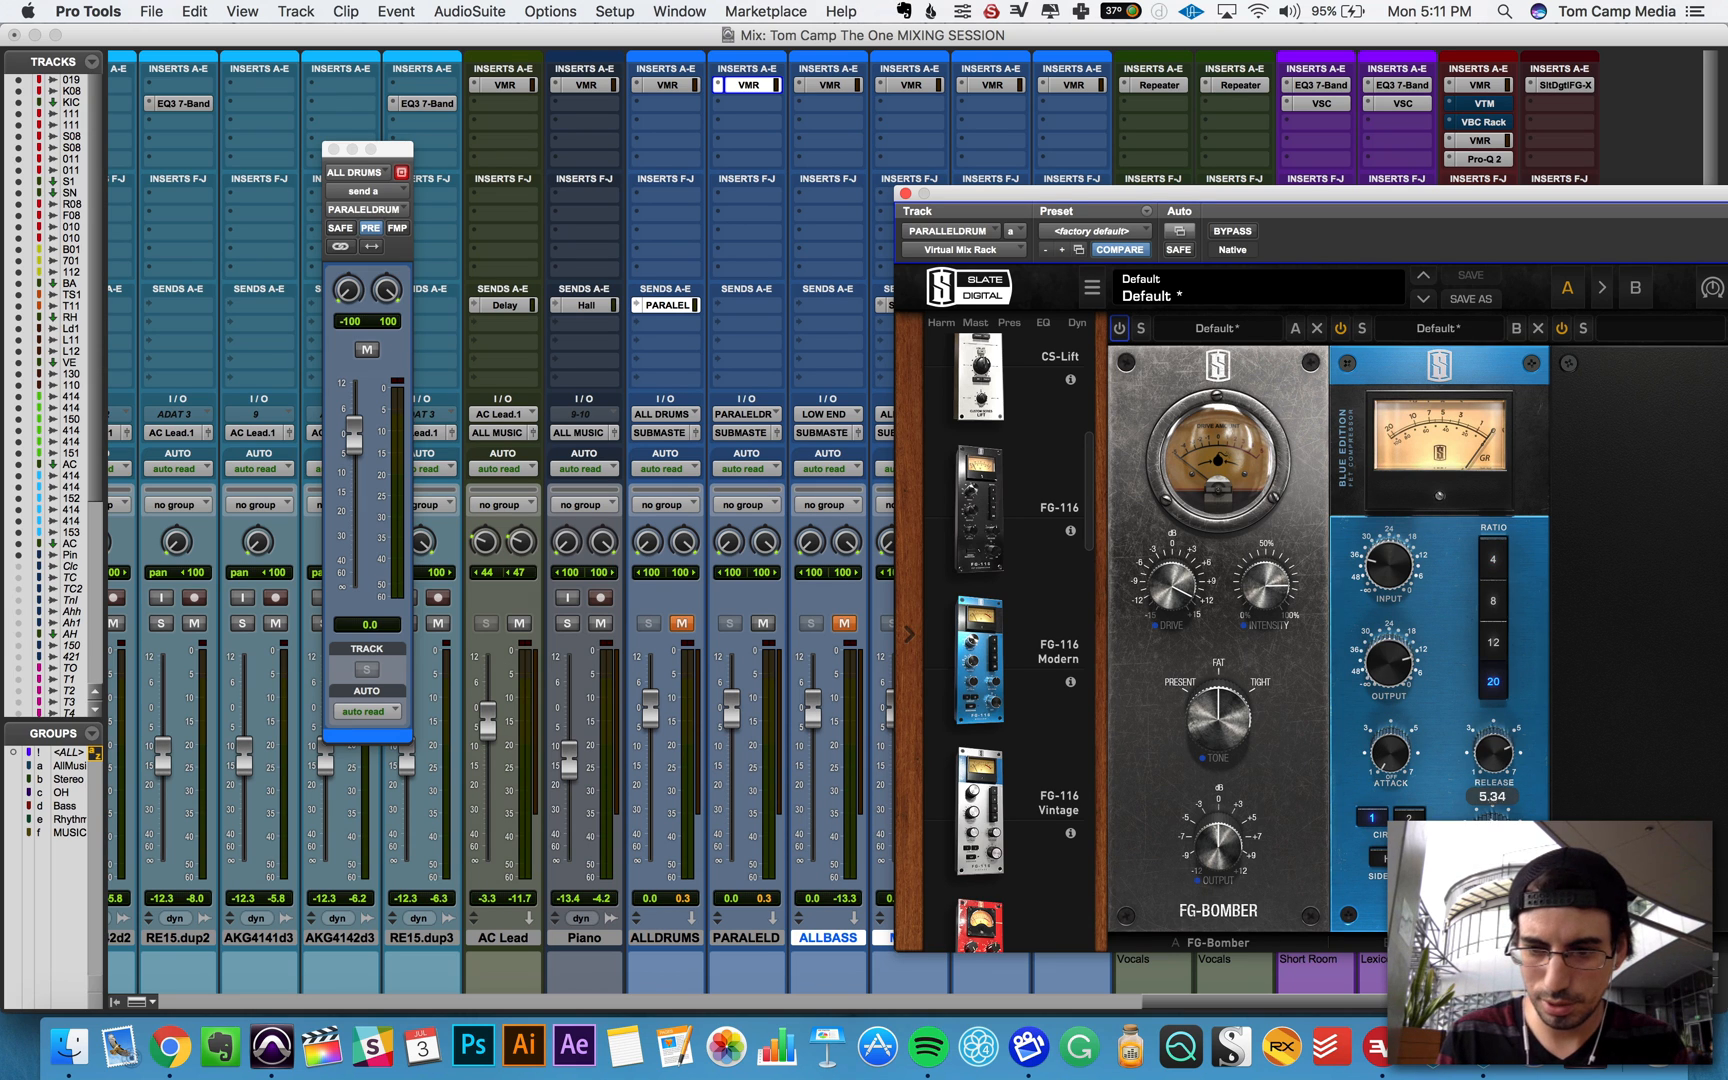
Step: Adjust the FG-116 Modern's input, output and attack, and set its release to 2.01
left_click_drag(1396, 758, 1396, 740)
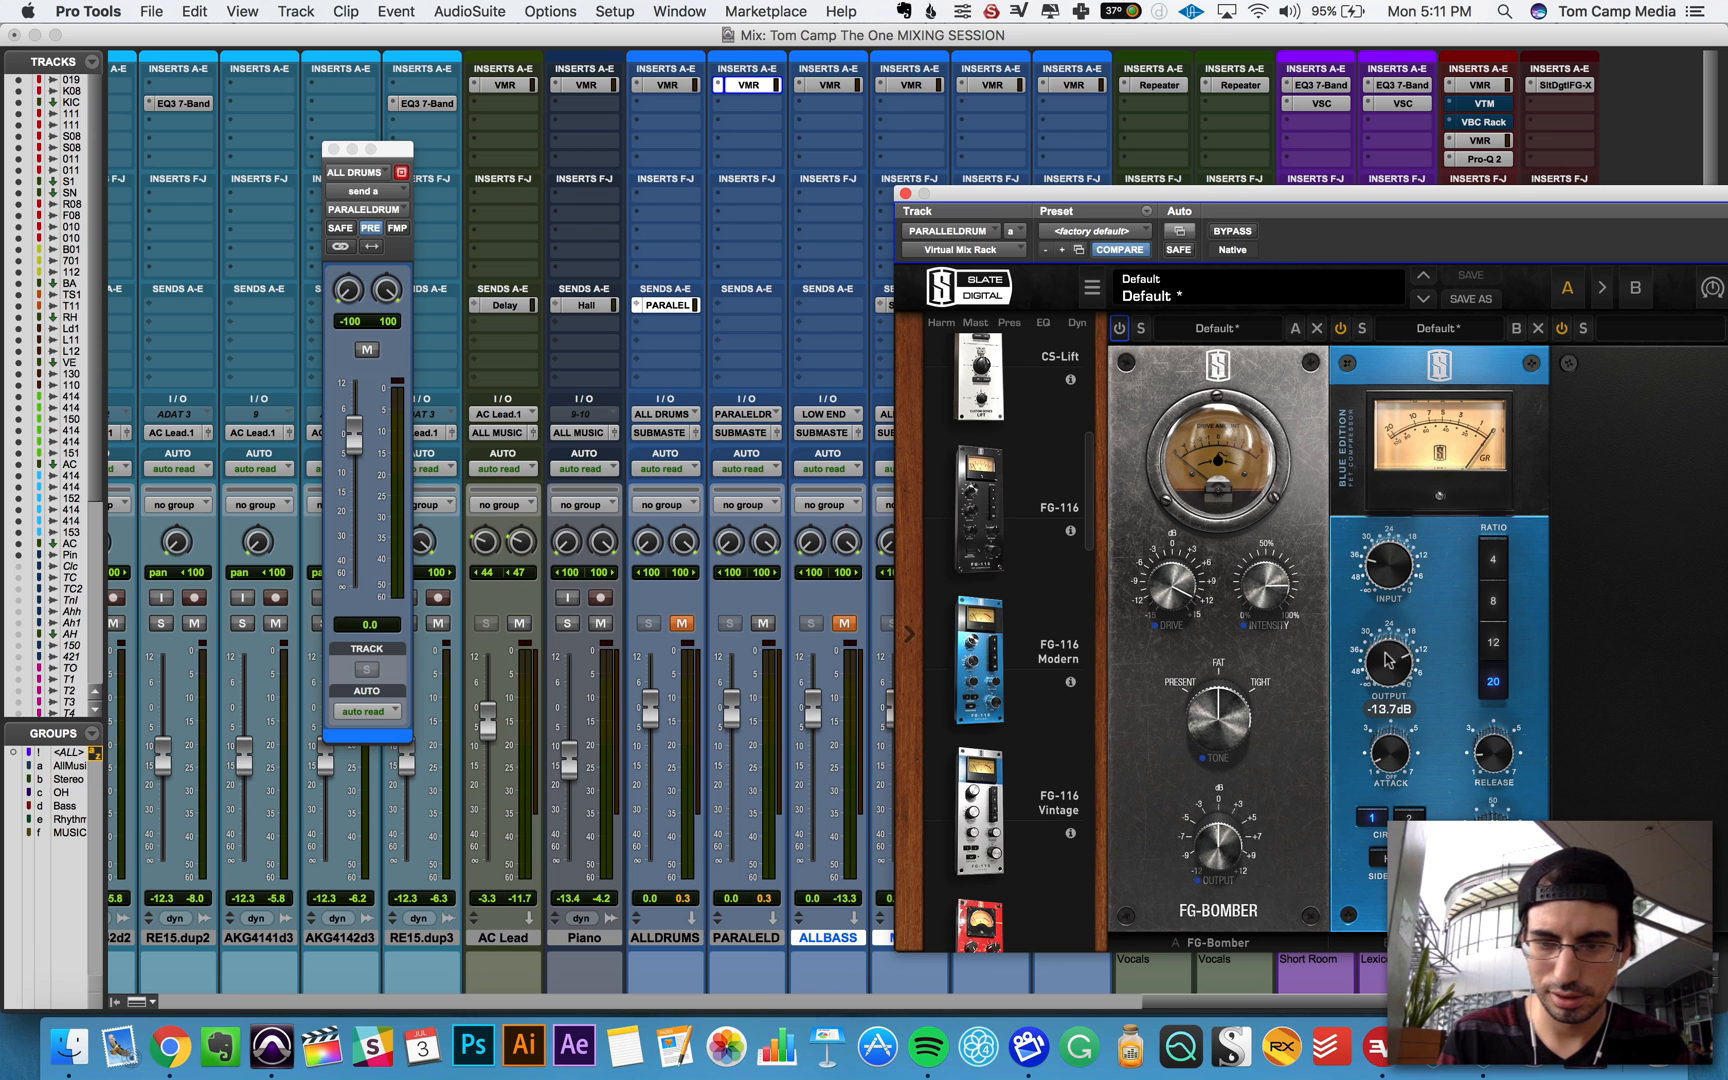
left_click_drag(1385, 550, 1400, 683)
left_click_drag(1389, 750, 1499, 655)
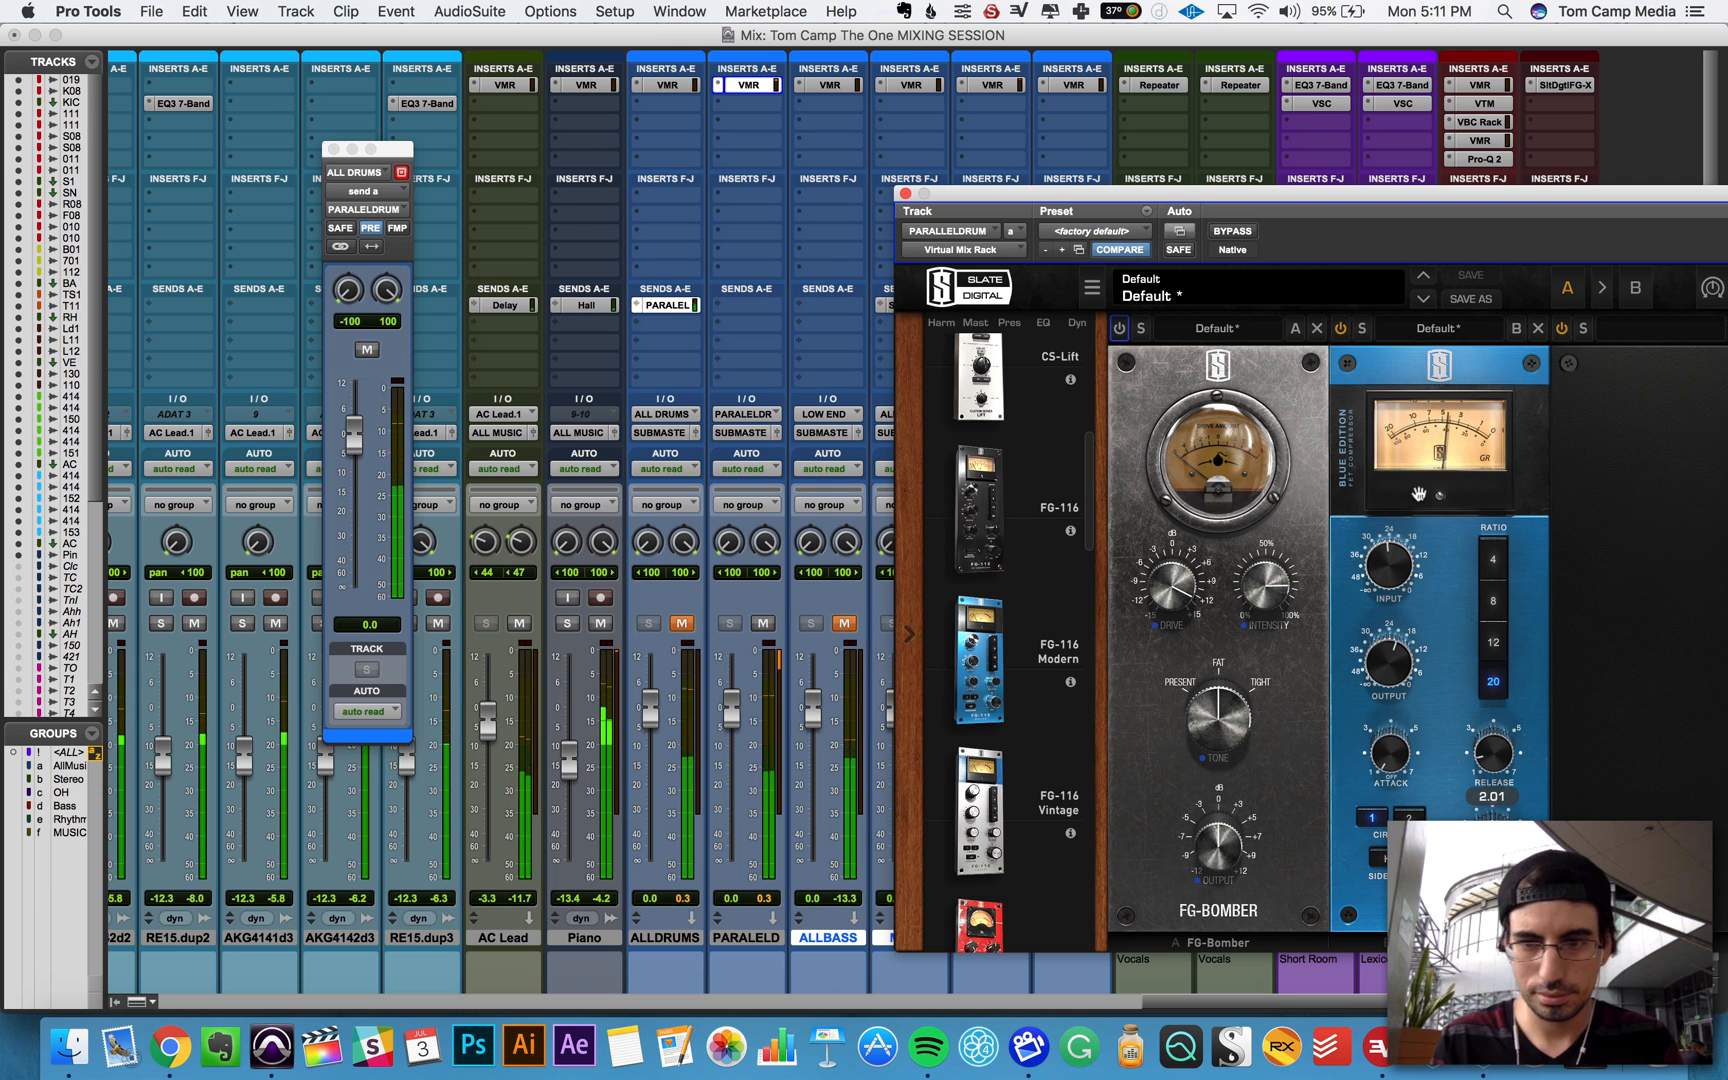
Step: Use the FG-Bomber in place of the FG-116 Modern, turning its Tone to Tight and readjusting its Drive
left_click(1118, 330)
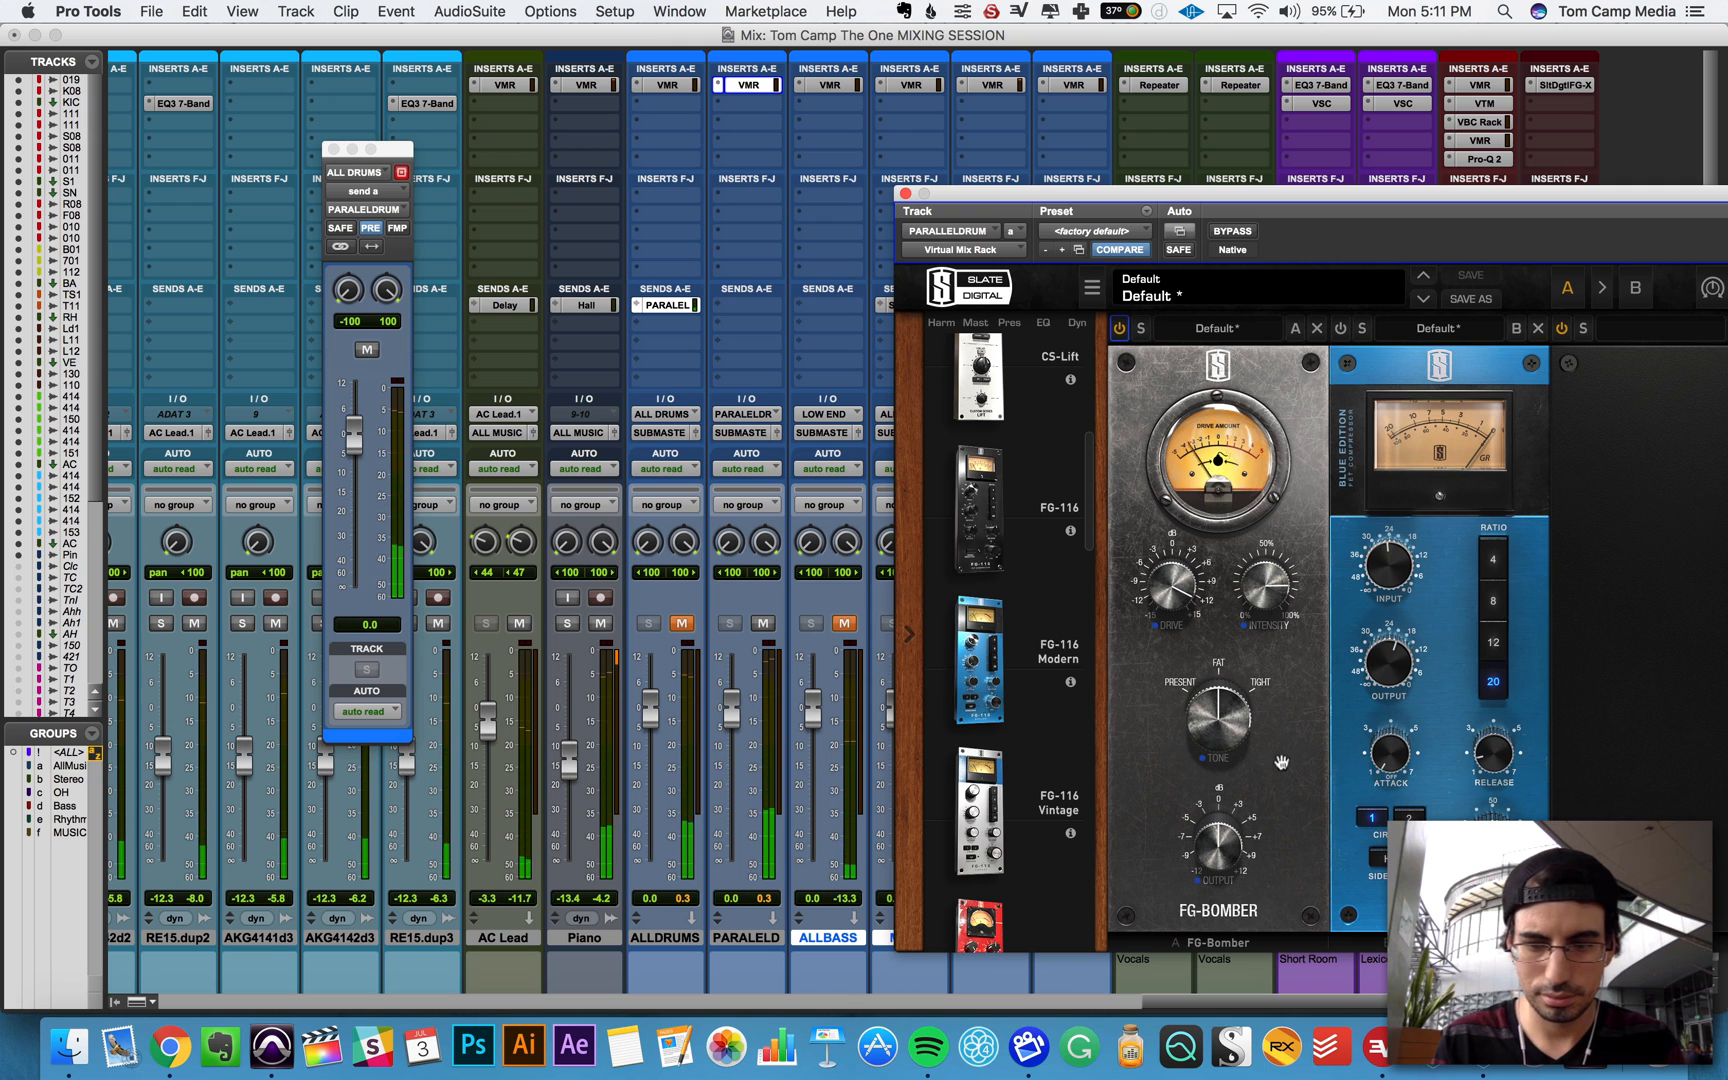
left_click_drag(1213, 705, 1241, 665)
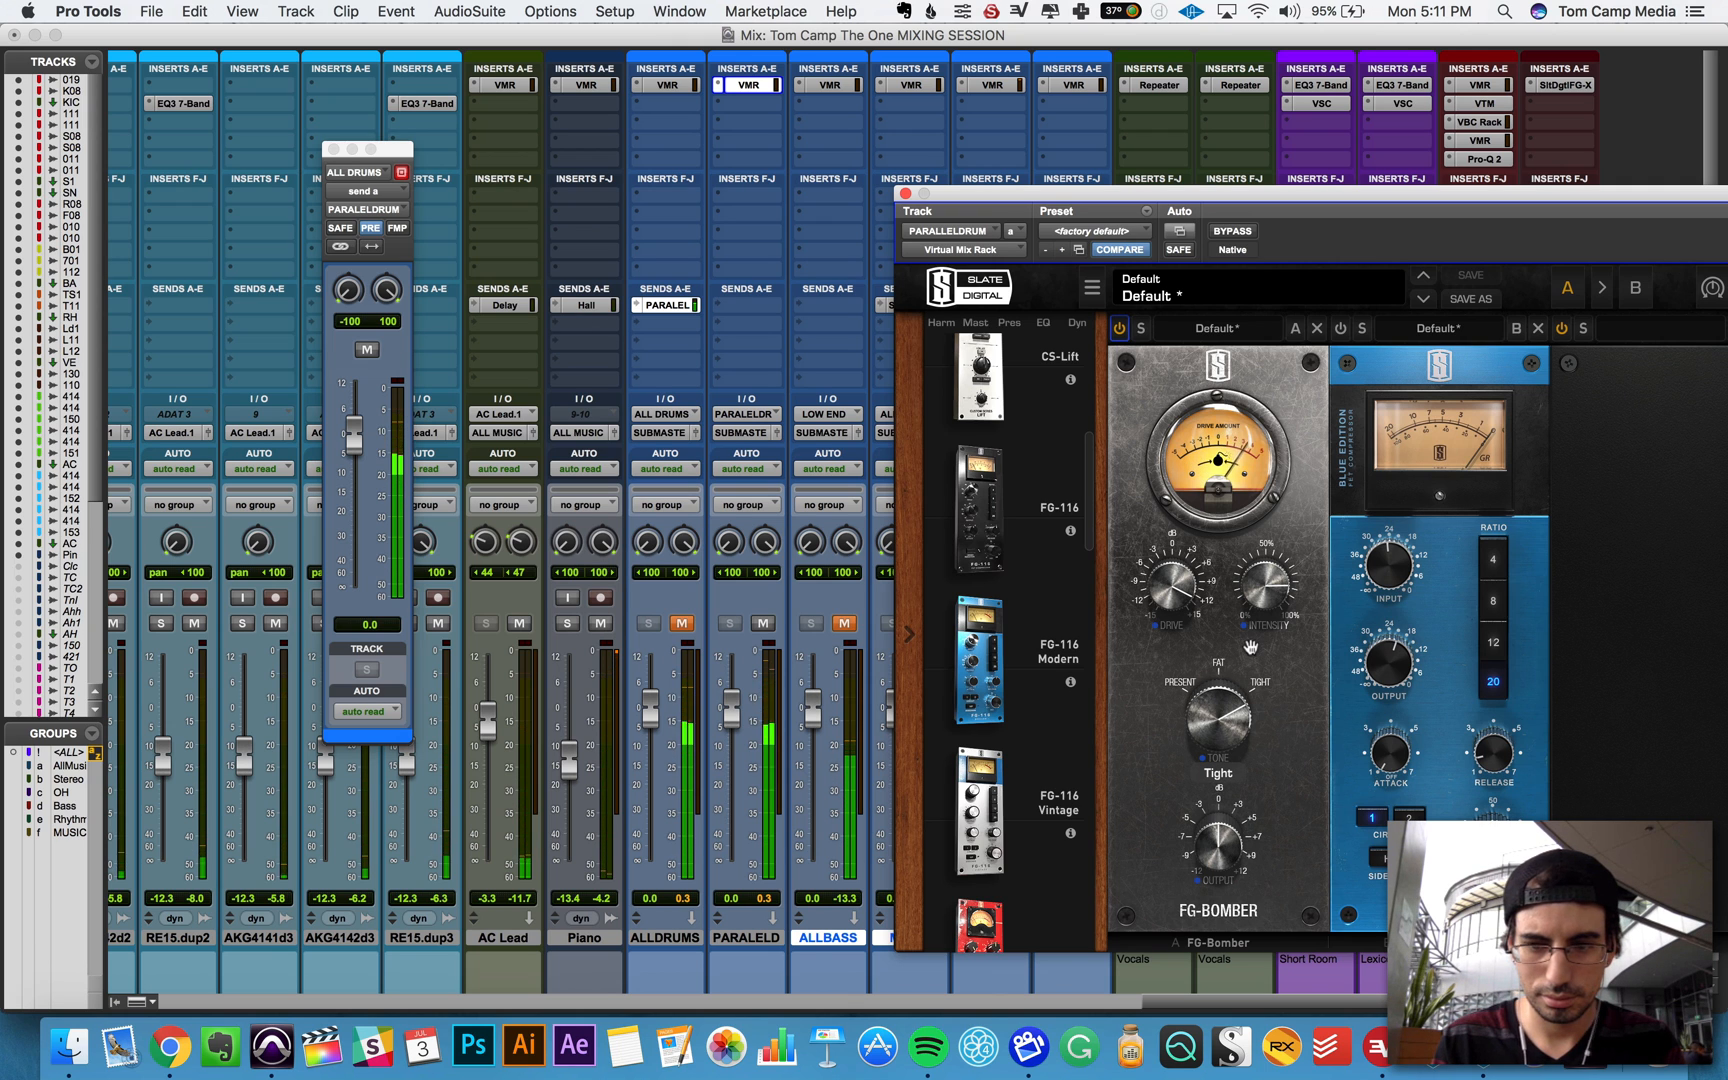
left_click_drag(1154, 586, 1250, 631)
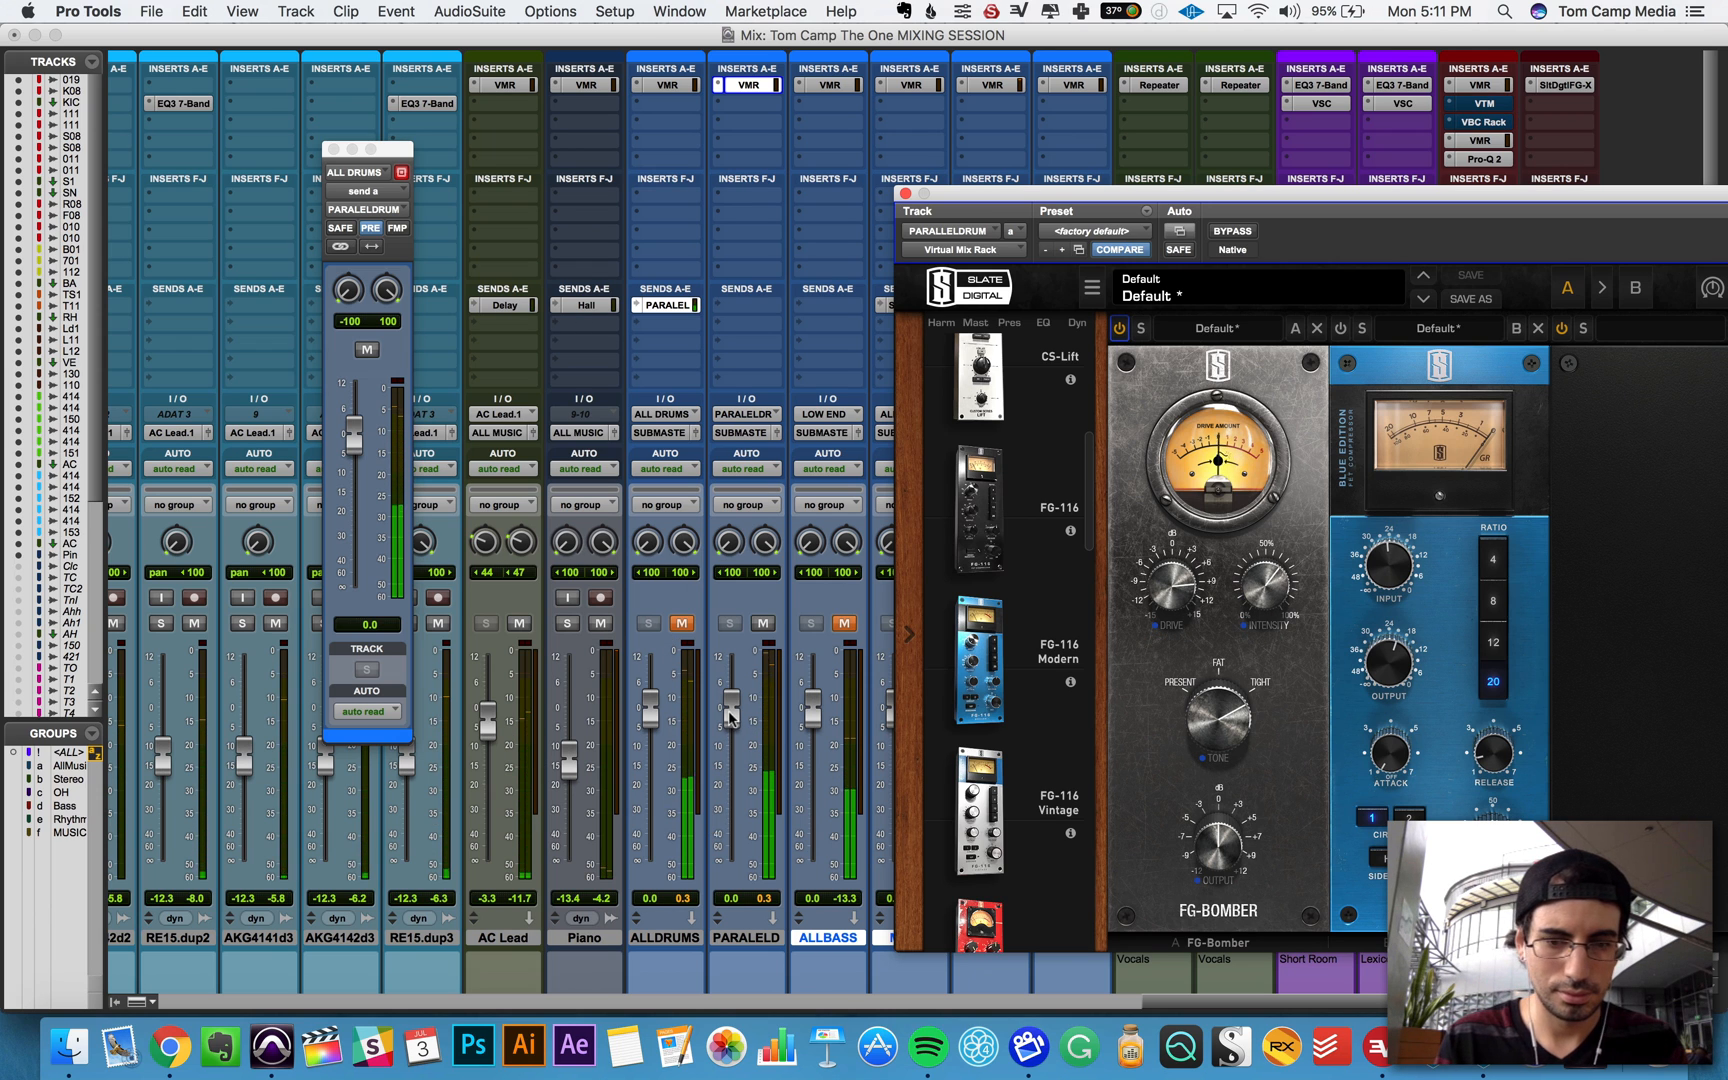
Step: Blend PARALLELDRUM under the unmuted ALL DRUMS at -16.1 dB, compare with it muted, and close the Virtual Mix Rack
left_click_drag(732, 710, 732, 860)
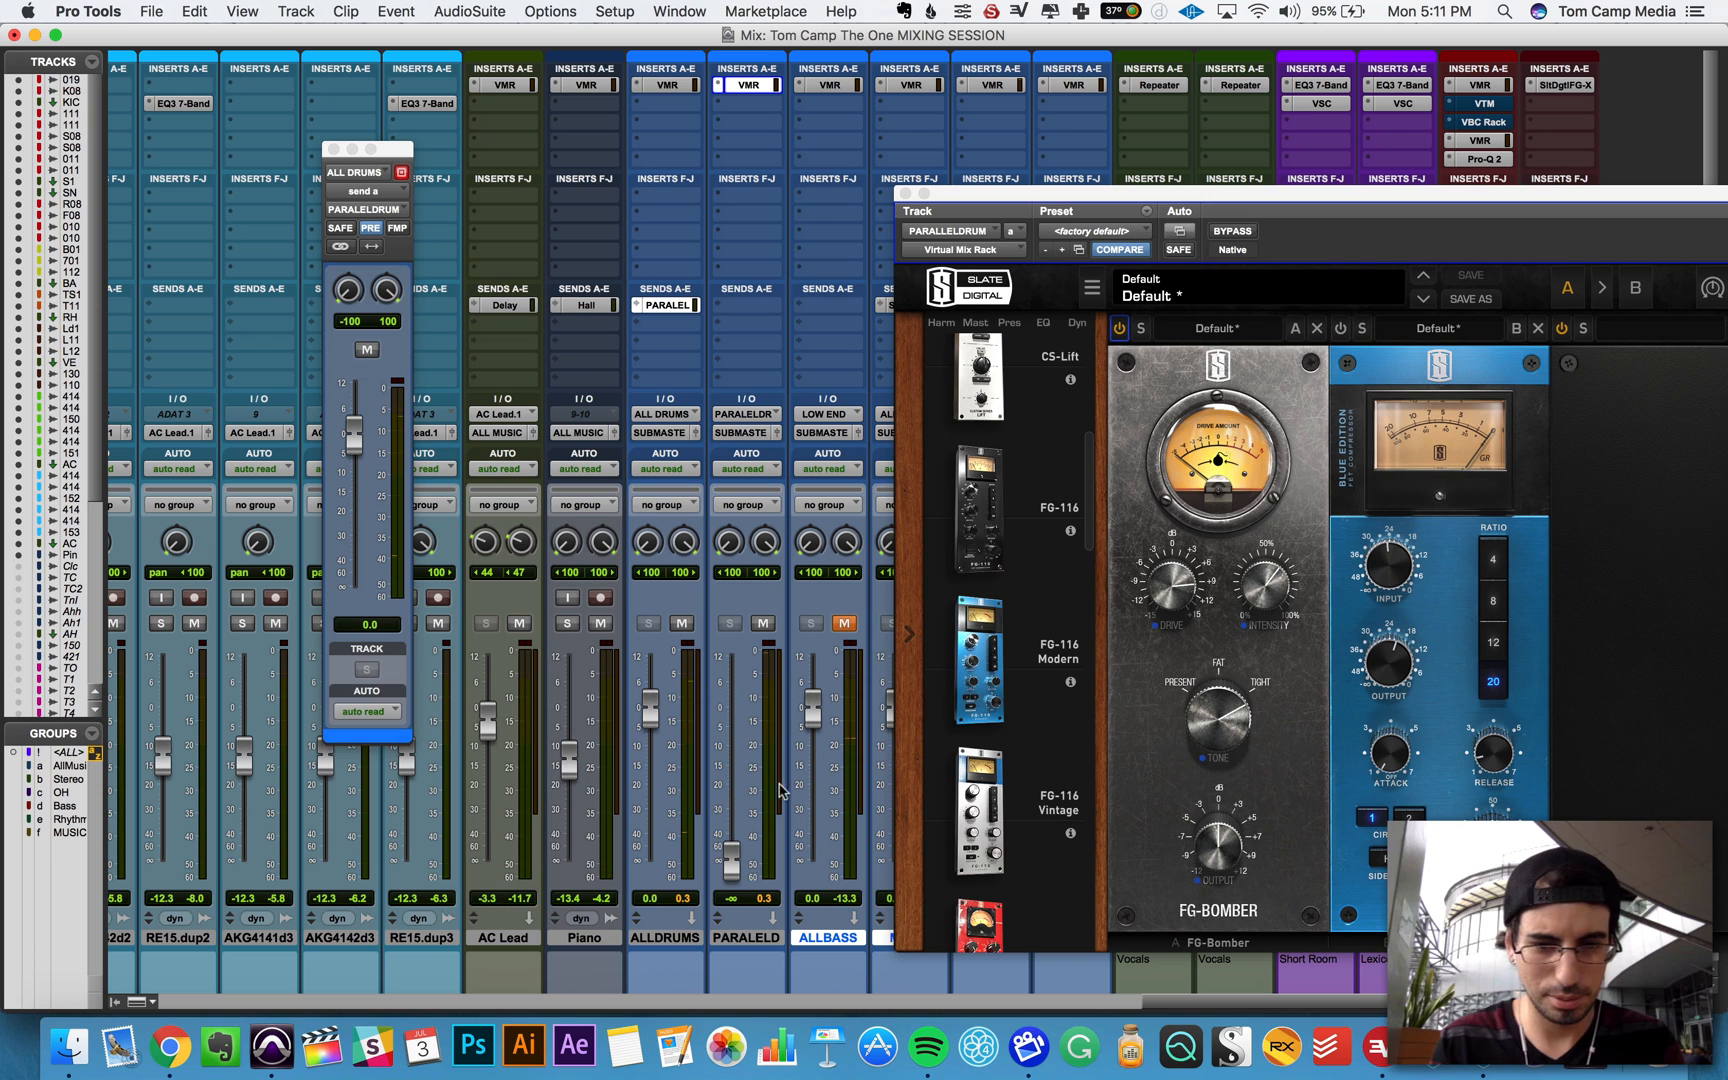
left_click_drag(718, 860, 737, 788)
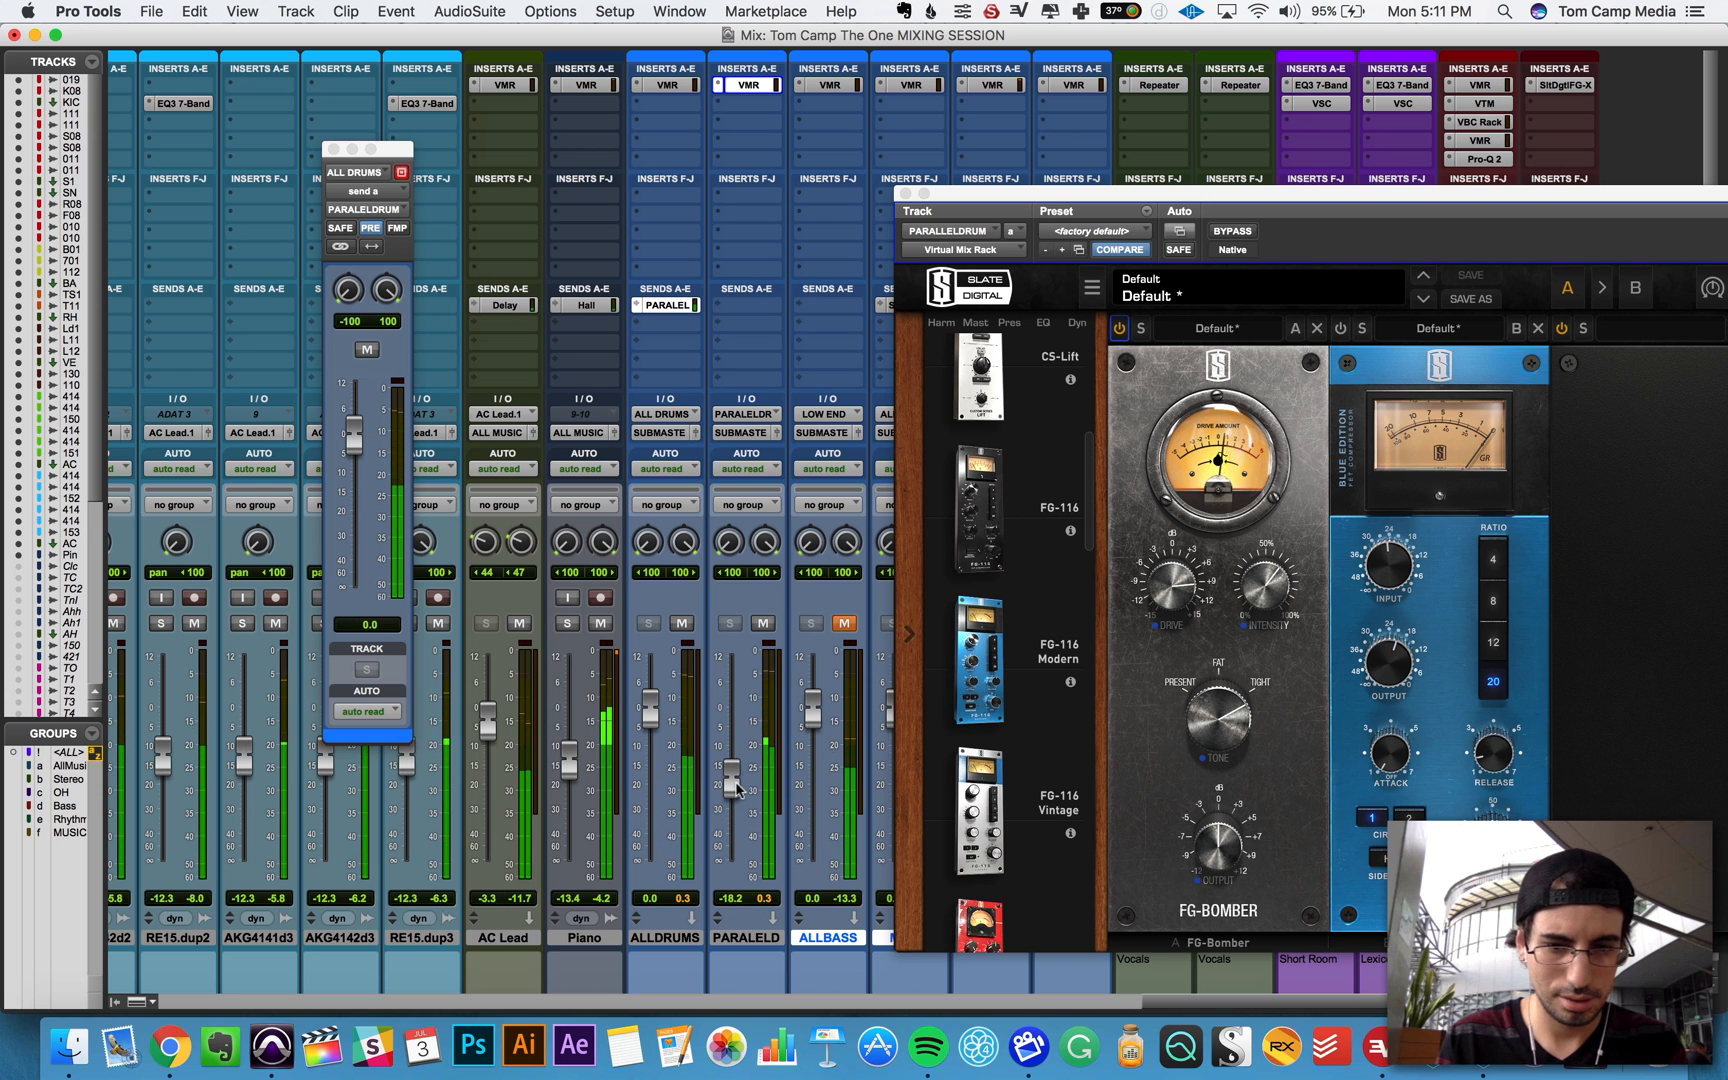
mouse_move(729, 772)
left_mouse_down()
mouse_move(728, 753)
mouse_move(728, 770)
left_mouse_up()
left_click(761, 624)
left_click(759, 624)
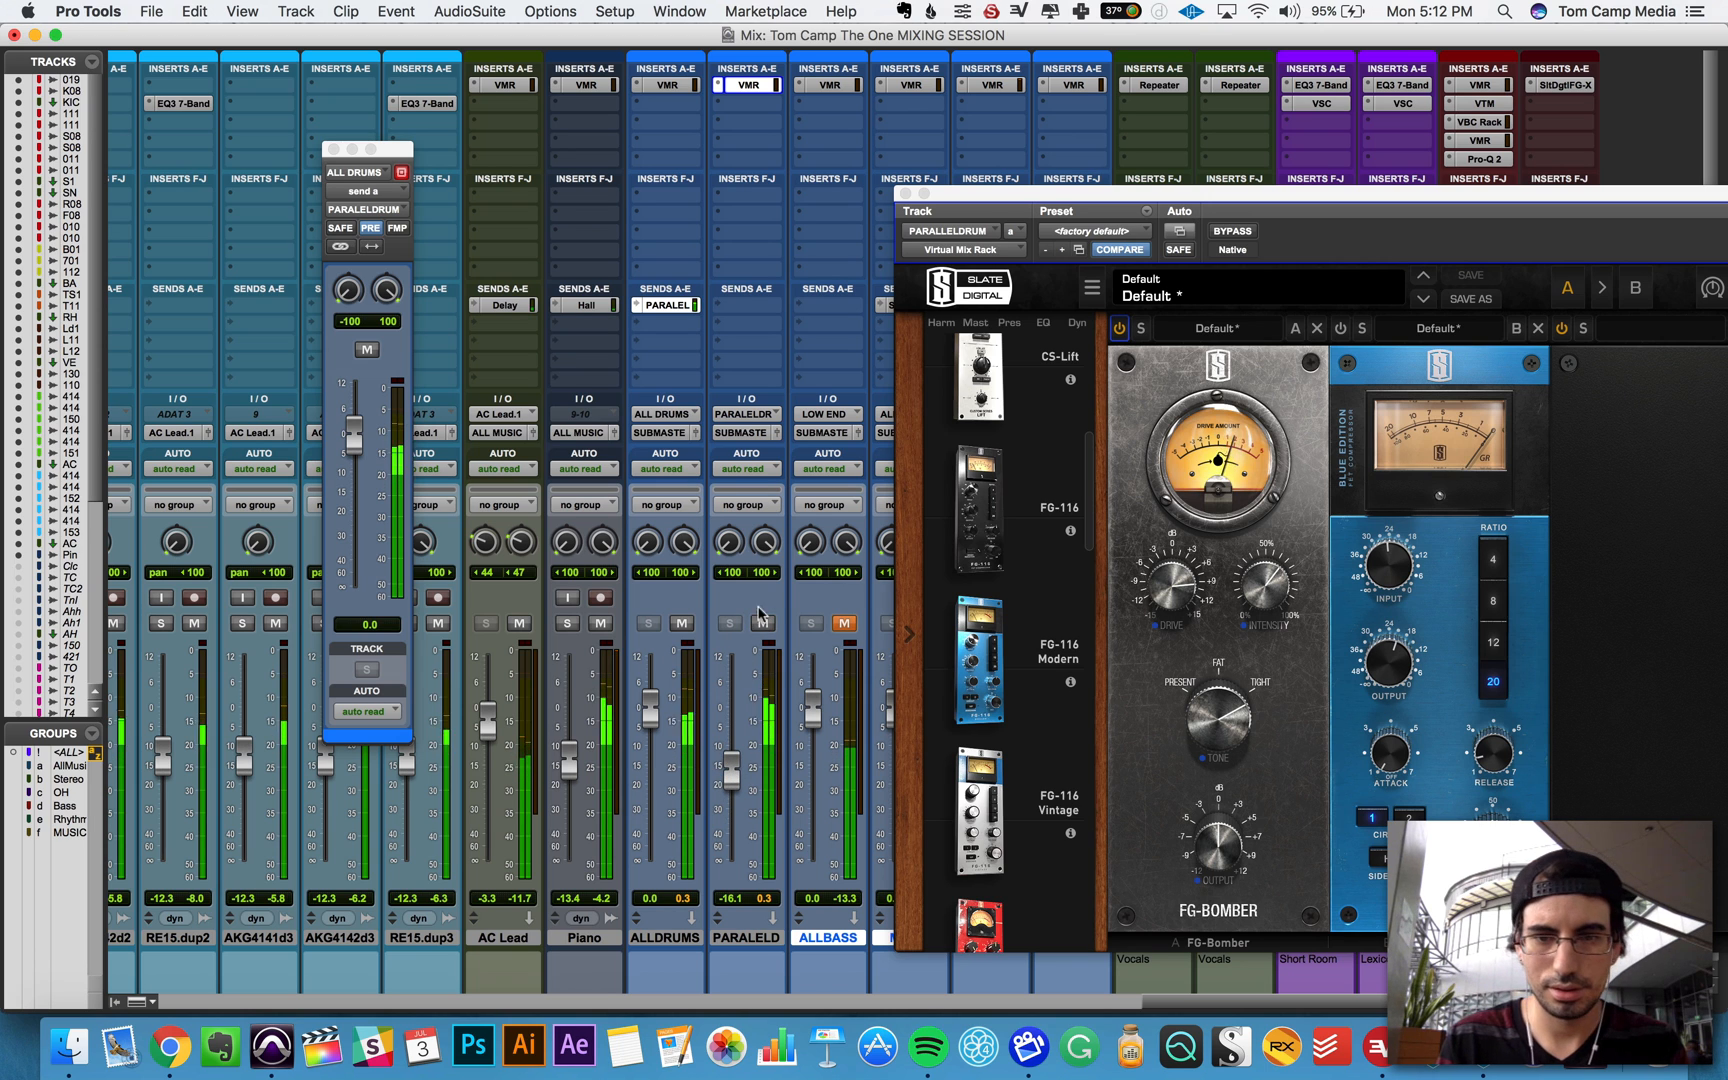
left_click(904, 194)
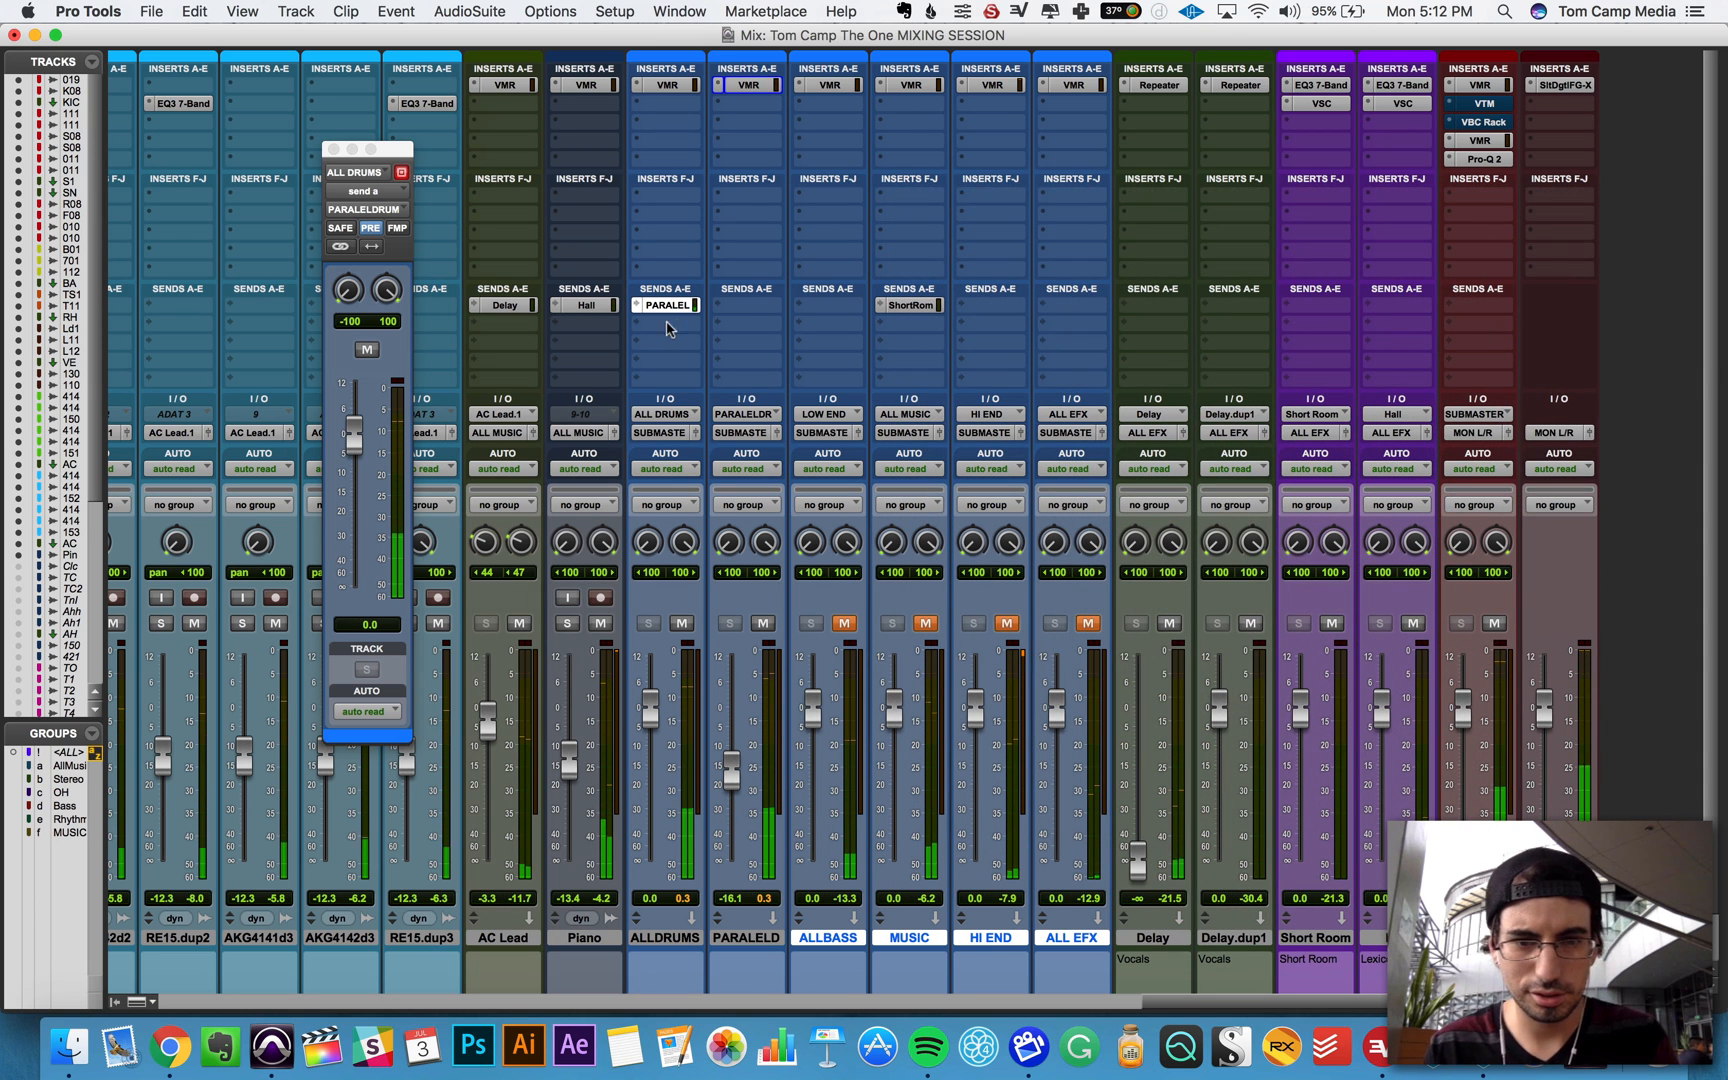
Step: Send ALL DRUMS to Short Room at -22.2 dB, and unmute ALLBASS, MUSIC, HI END and ALL EFX
left_click(657, 331)
mouse_move(700, 418)
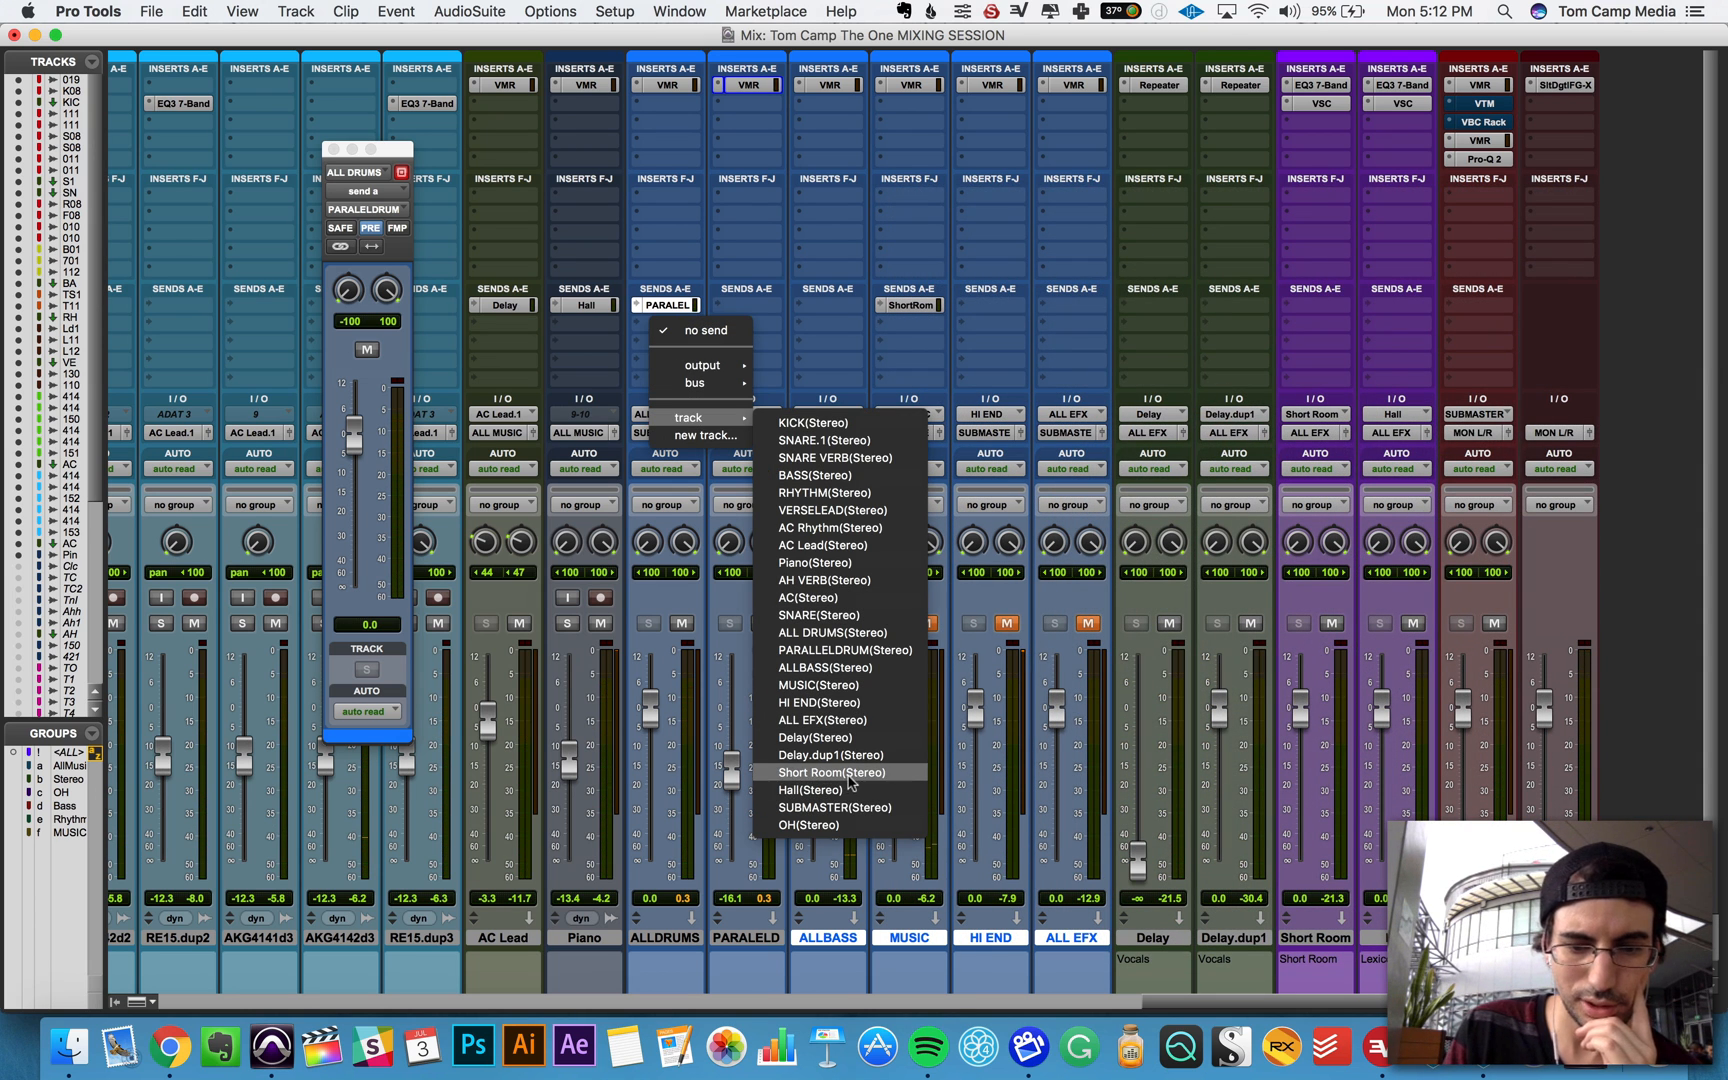
left_click(843, 775)
mouse_move(355, 528)
left_mouse_down()
mouse_move(372, 372)
mouse_move(356, 532)
left_mouse_up()
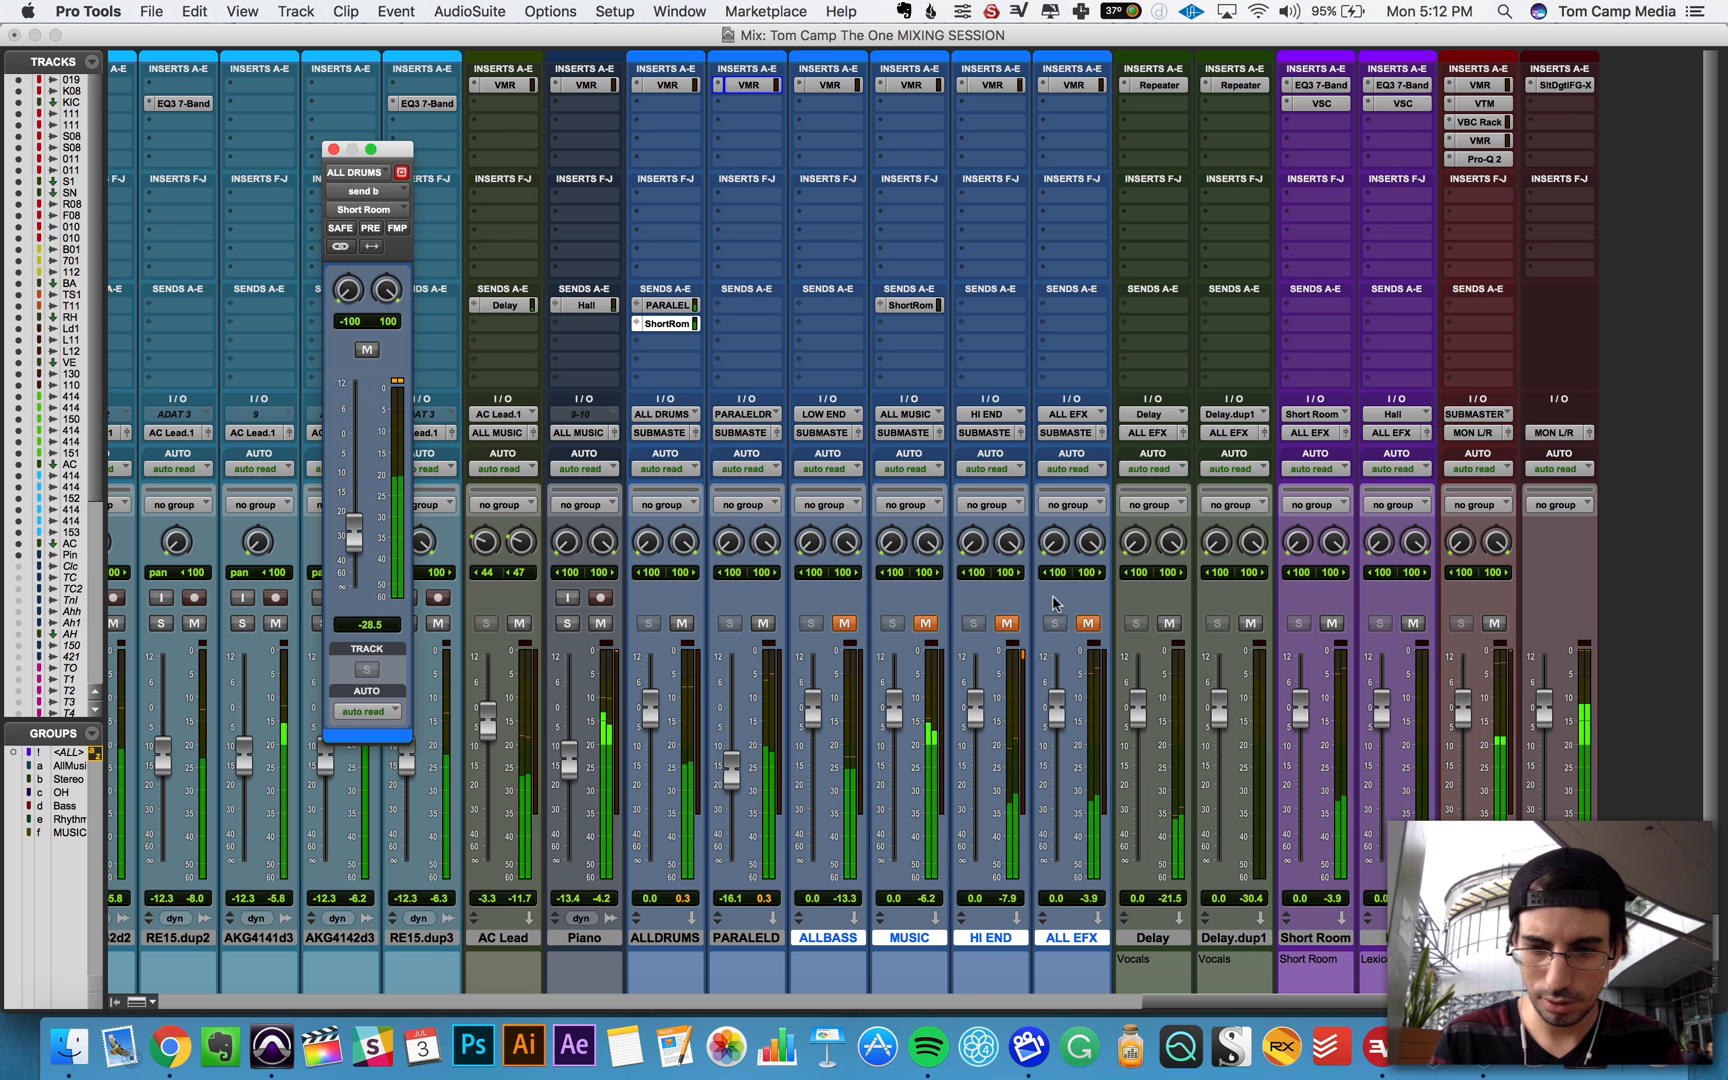
left_click(1088, 623)
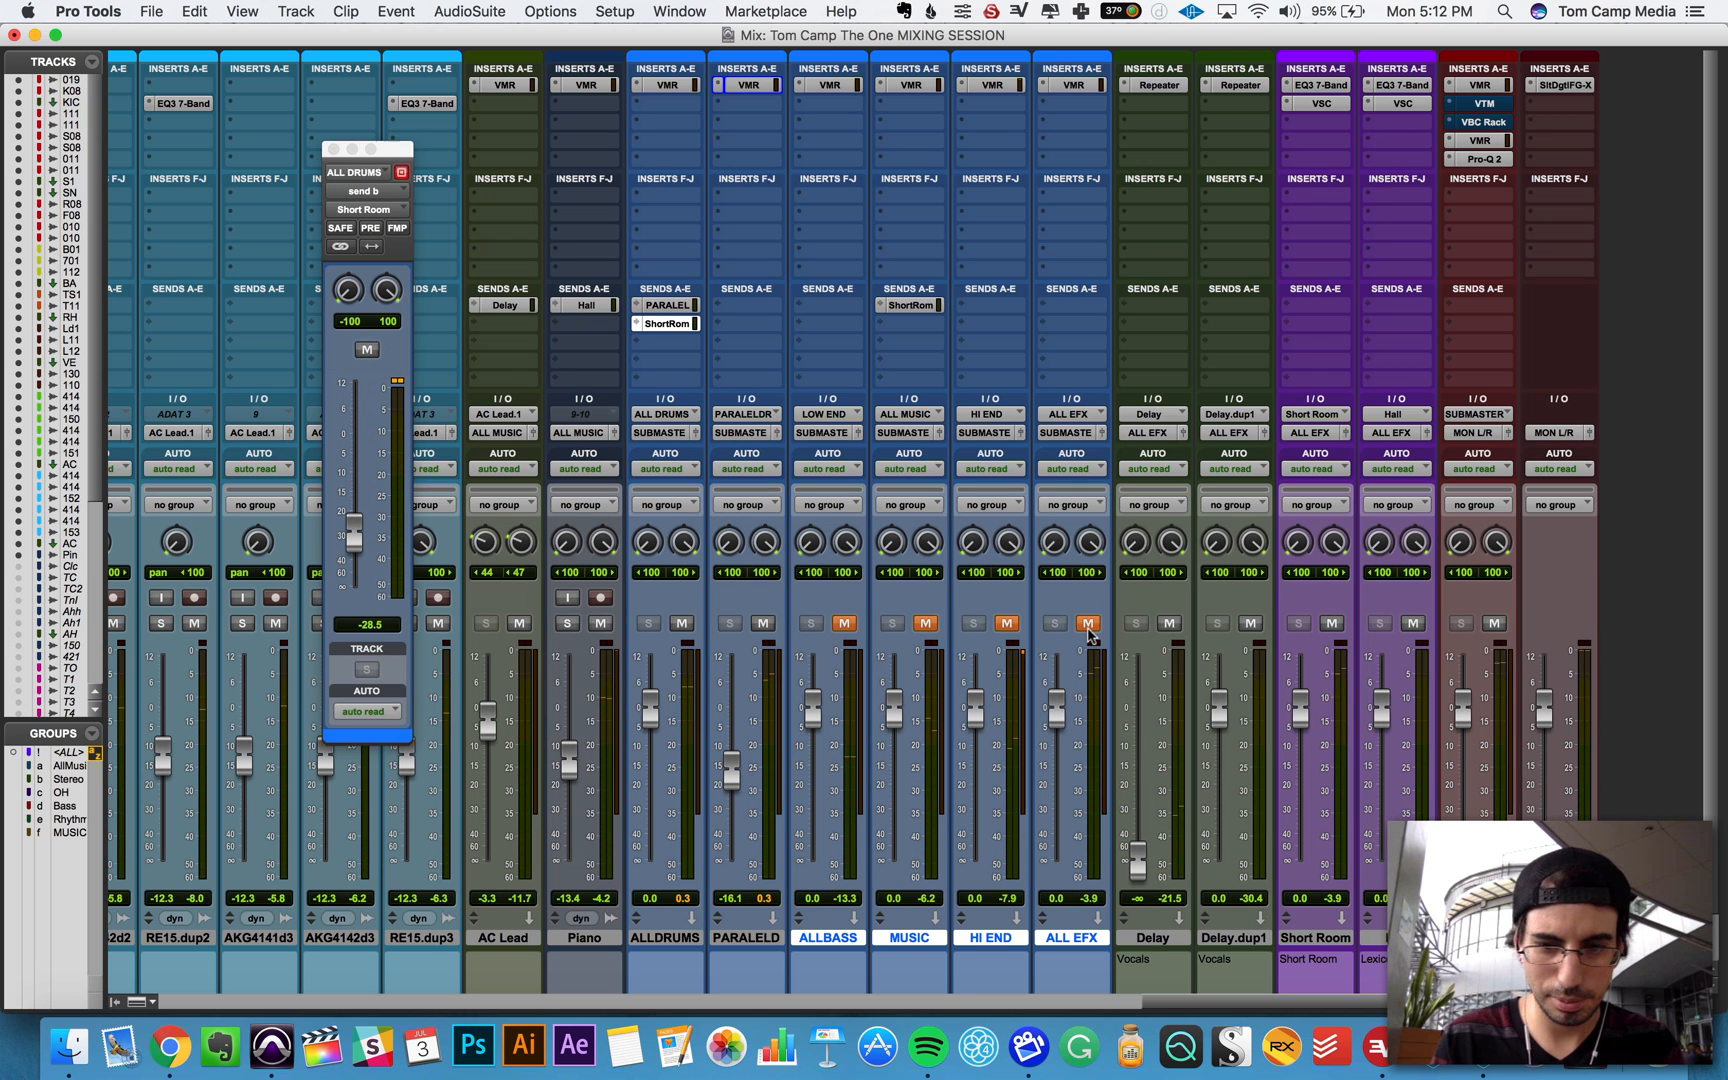
mouse_move(362, 533)
left_mouse_down()
mouse_move(355, 458)
mouse_move(353, 522)
left_mouse_up()
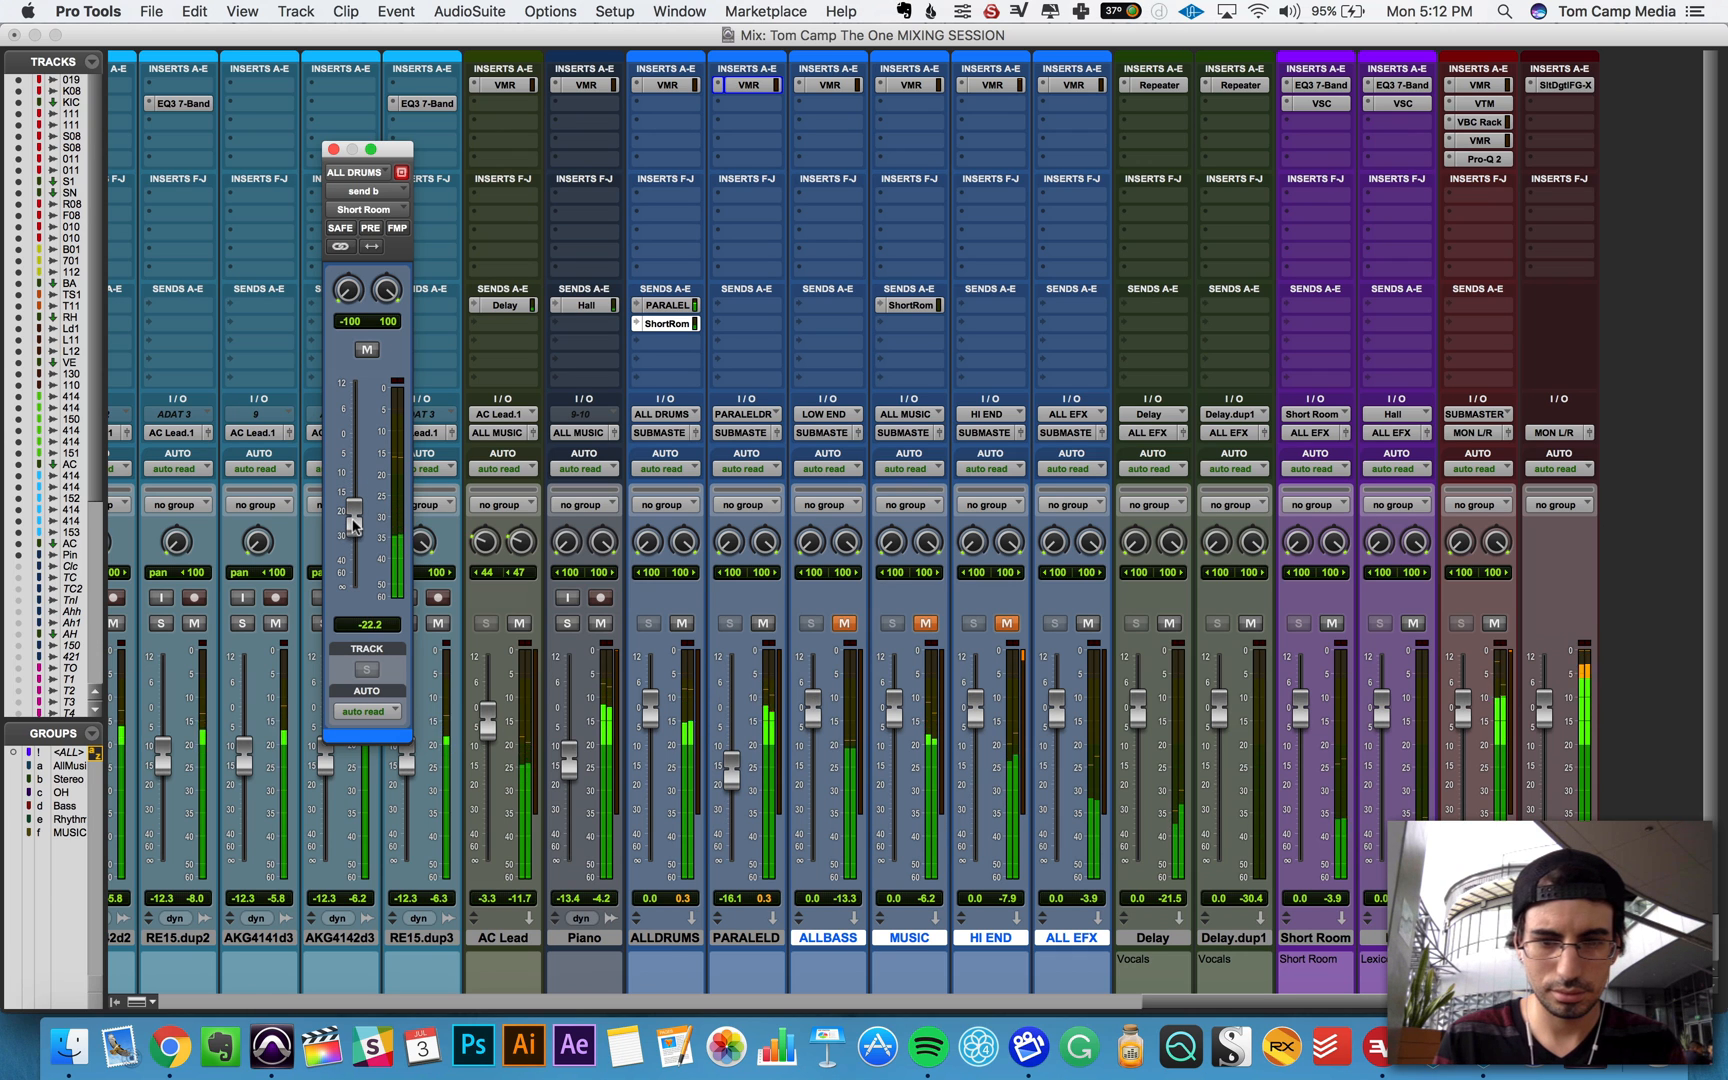
left_click(846, 626, "alt")
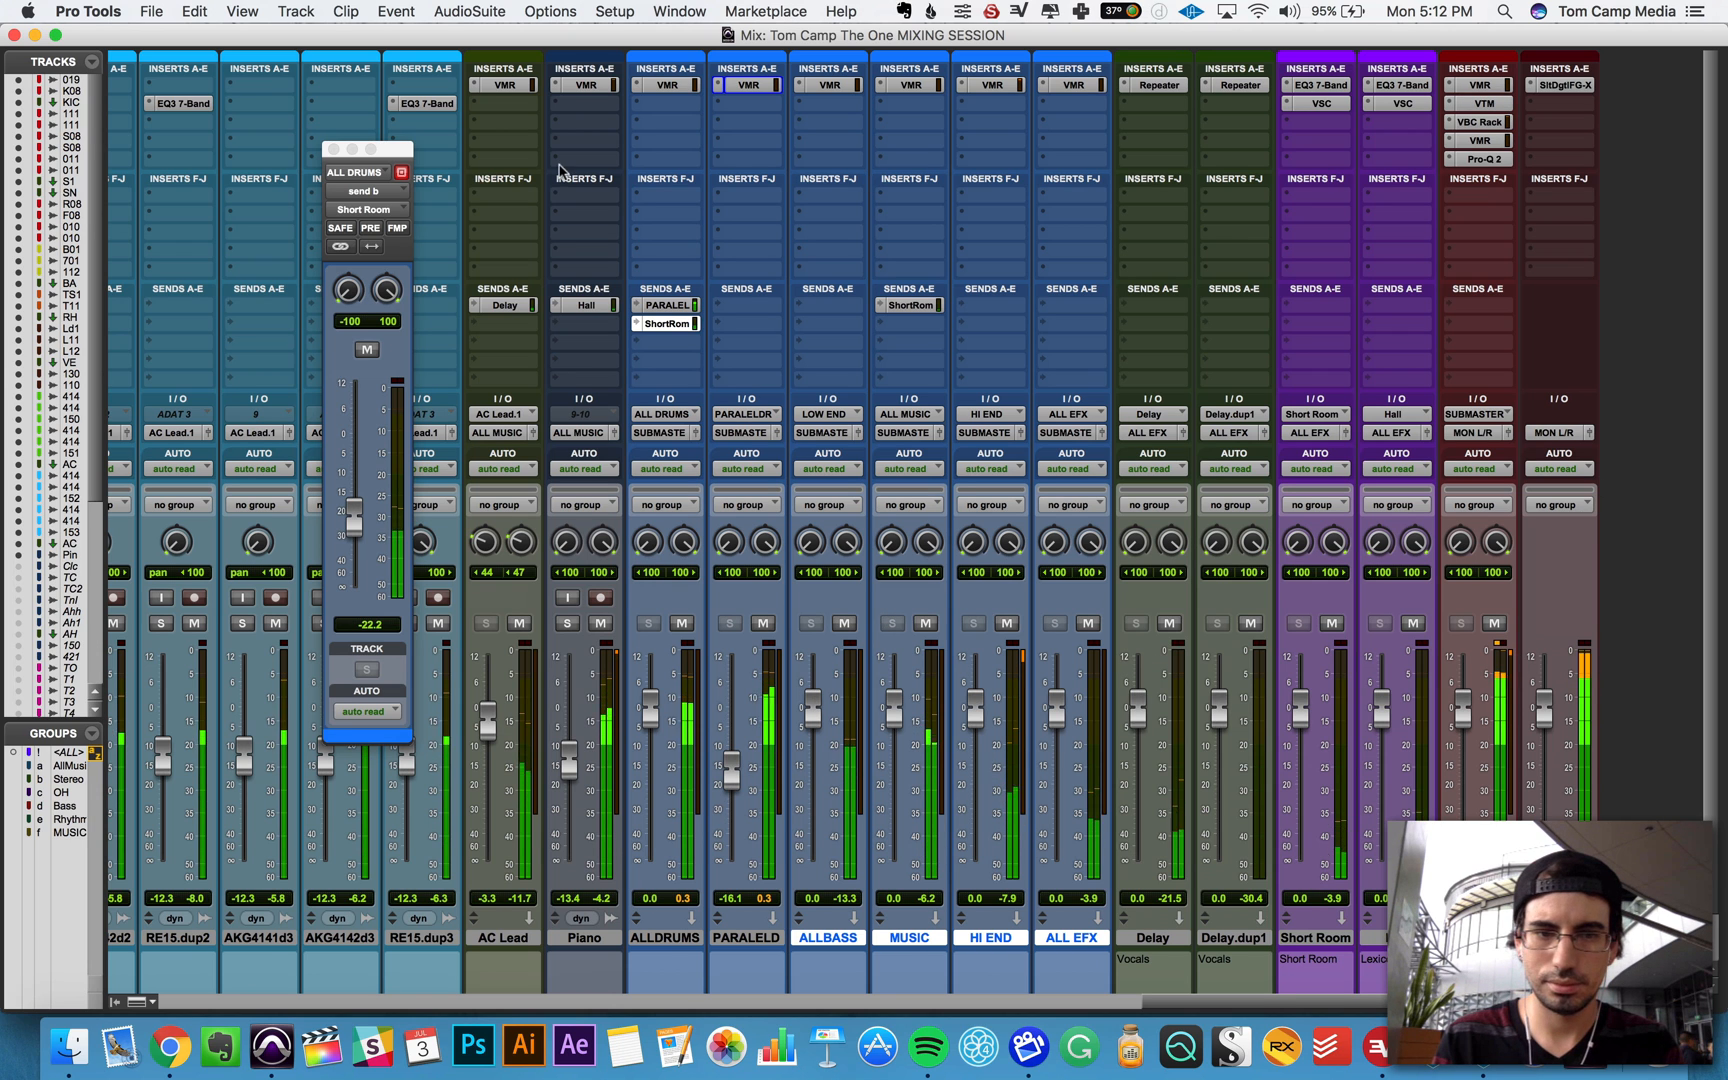
Step: Close the ALL DRUMS send window and insert a stereo EQ3 7-Band on MUSIC after the VMR
left_click(333, 149)
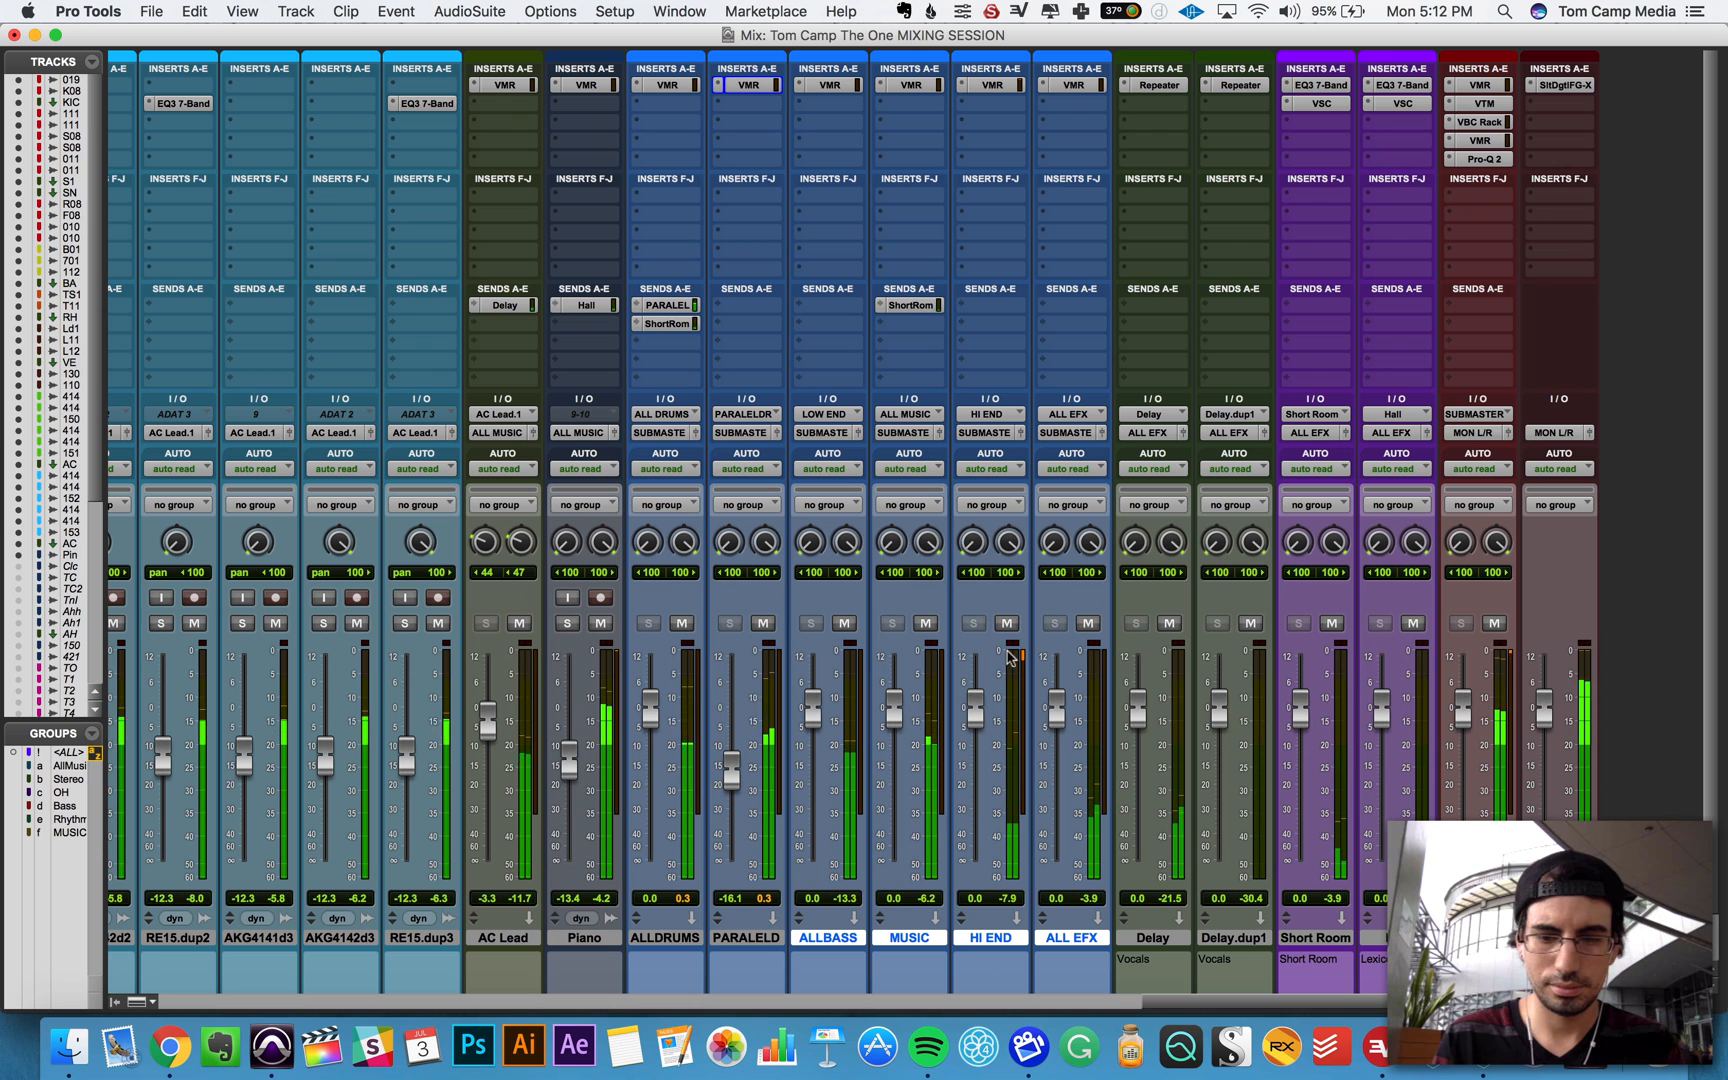
left_click(906, 103)
mouse_move(983, 145)
mouse_move(1150, 147)
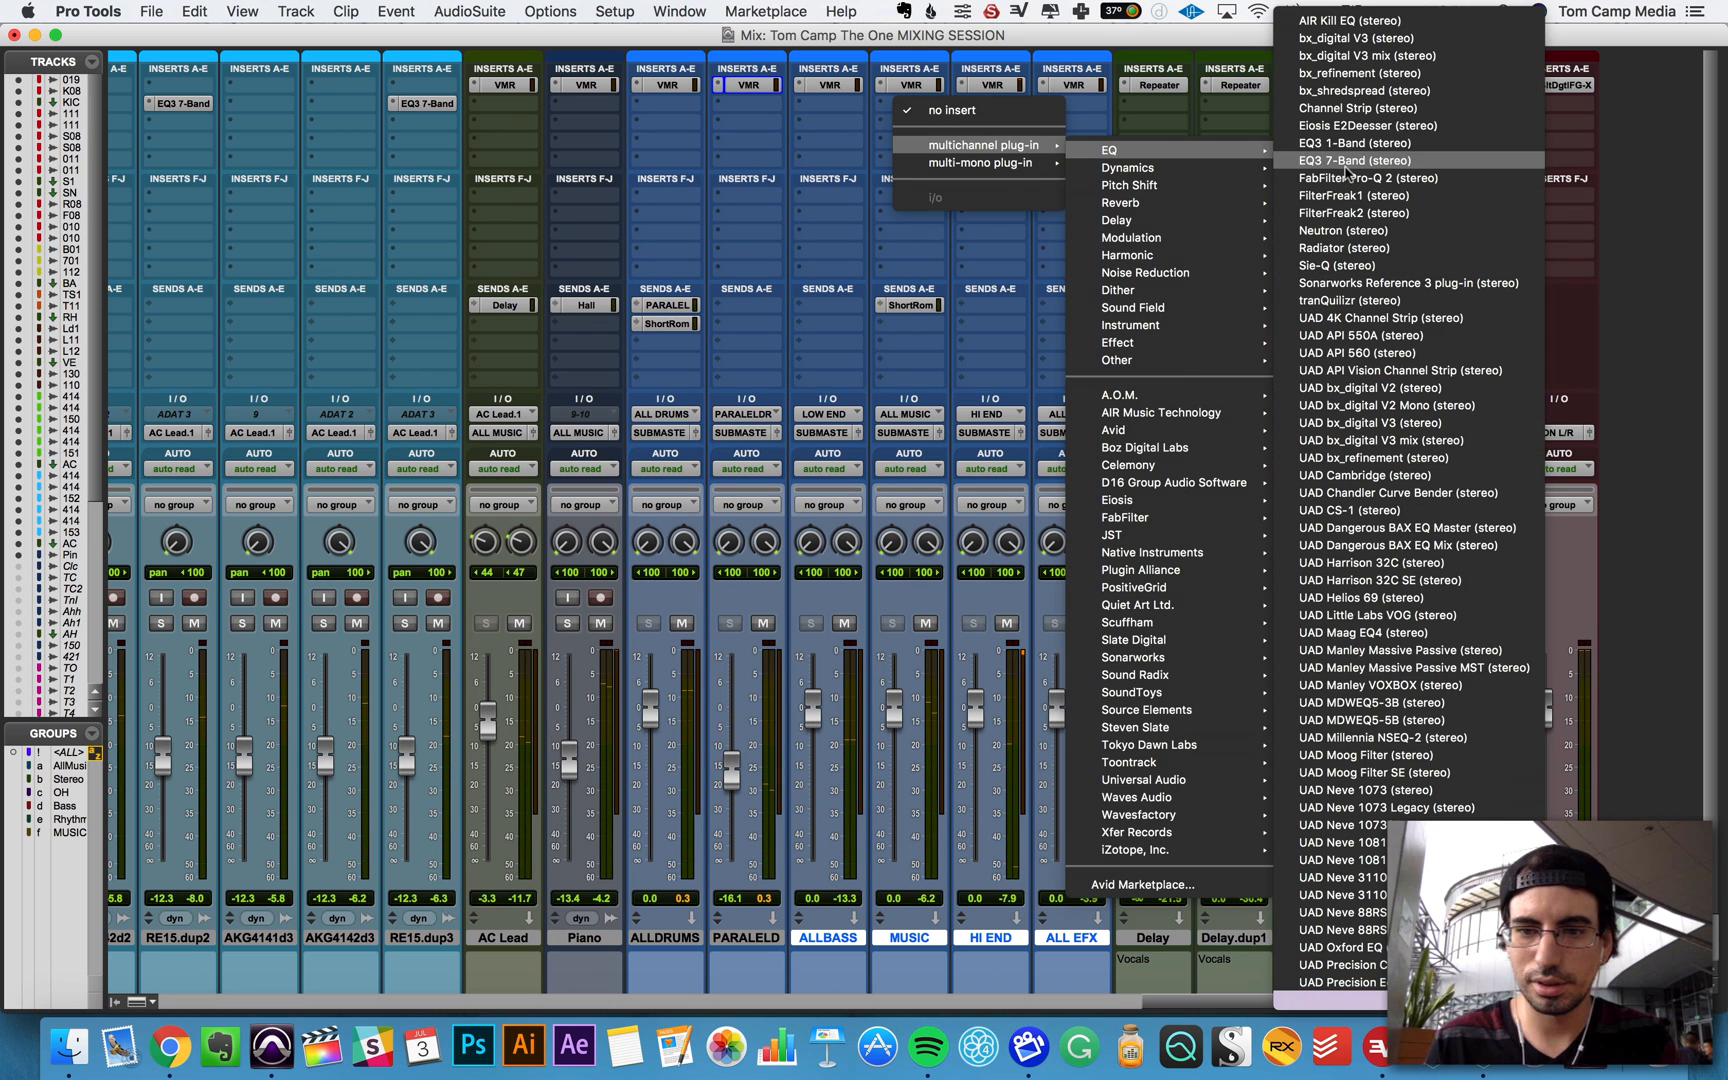
left_click(1345, 168)
Step: Cut MUSIC by 2.4 dB at 2.00 kHz, 1.3 dB at 998.4 Hz and 1.5 dB at 392.8 Hz, comparing with the EQ bypassed
mouse_move(1443, 377)
left_mouse_down()
mouse_move(1440, 352)
mouse_move(1444, 392)
mouse_move(1411, 386)
left_mouse_up()
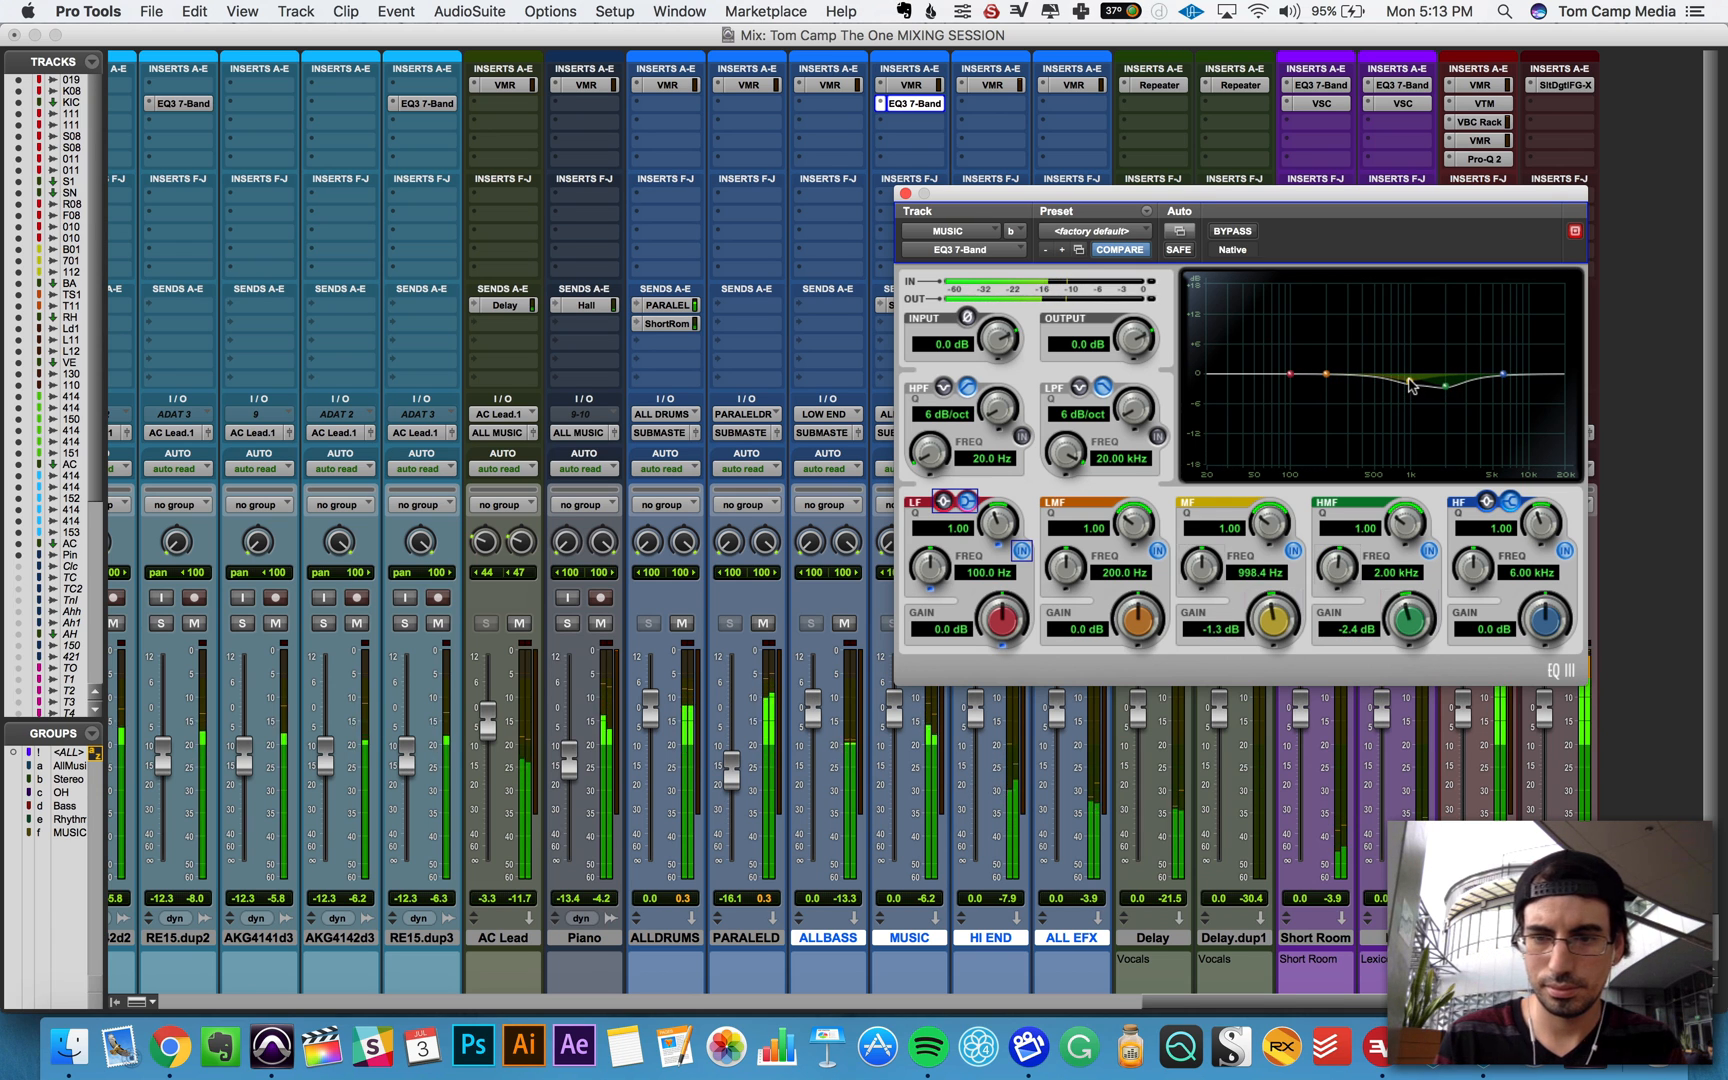
left_click_drag(1325, 375, 1361, 381)
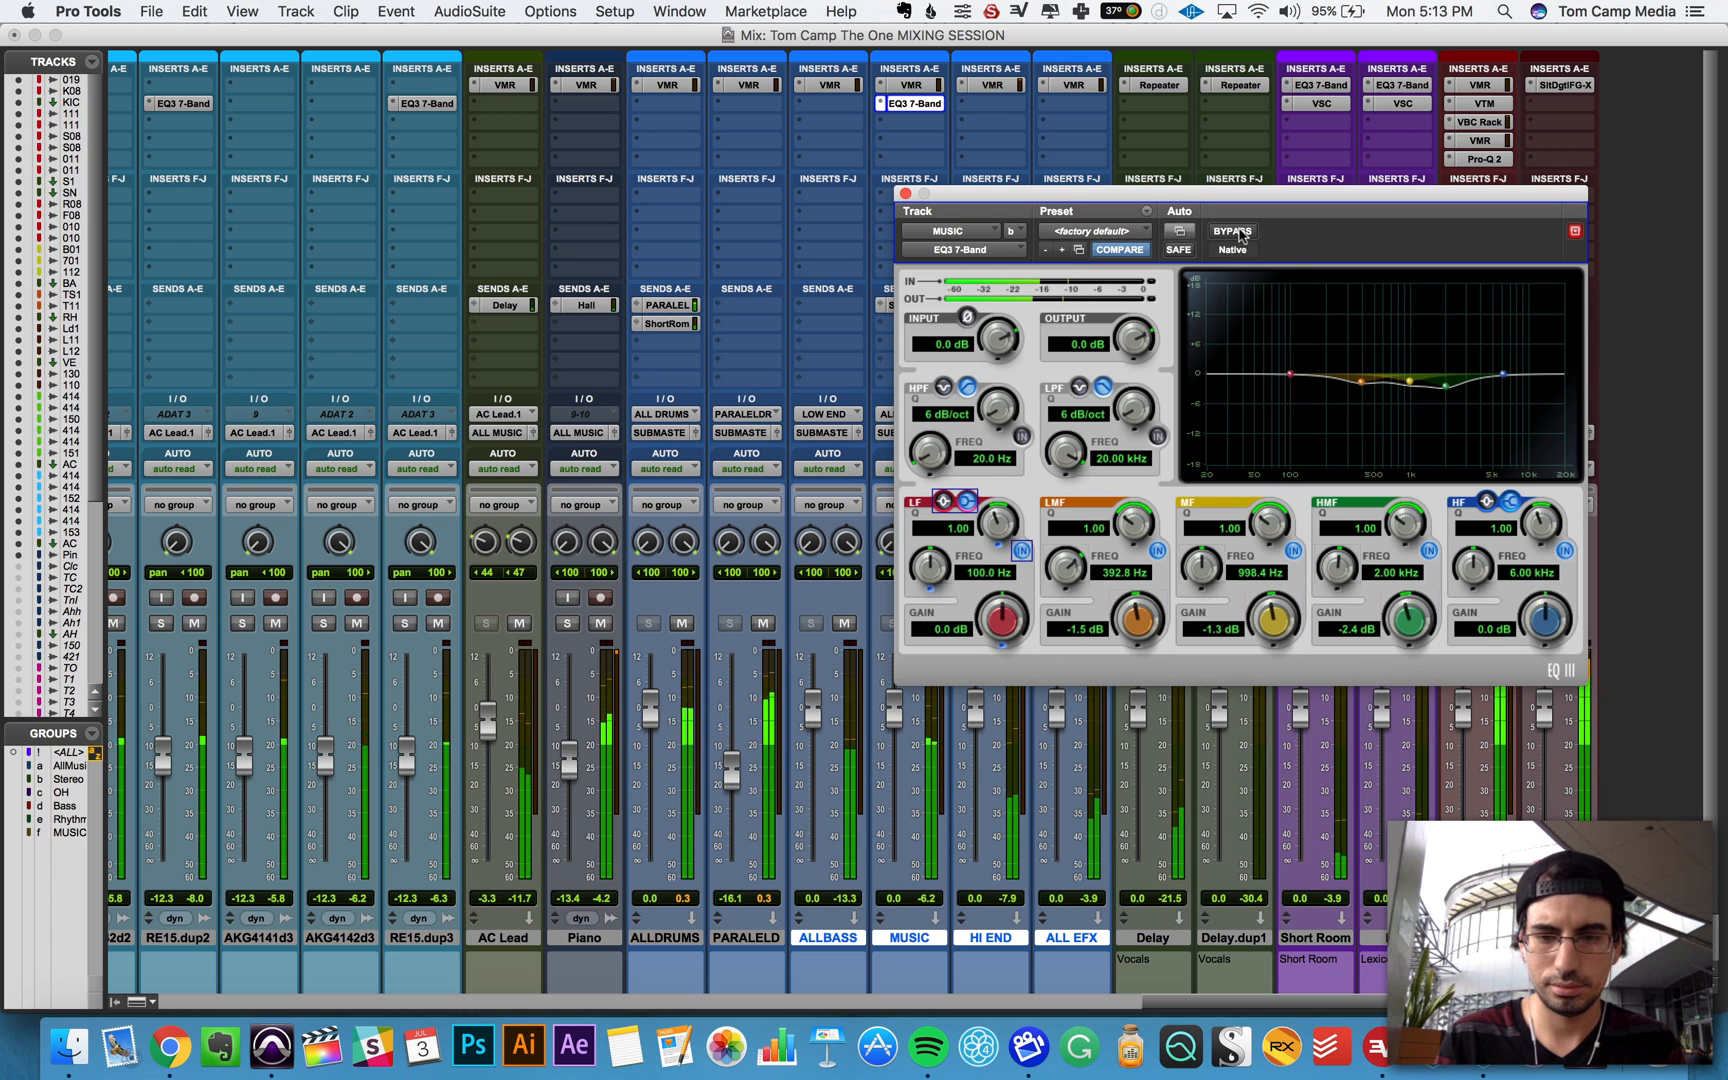
left_click(1236, 231)
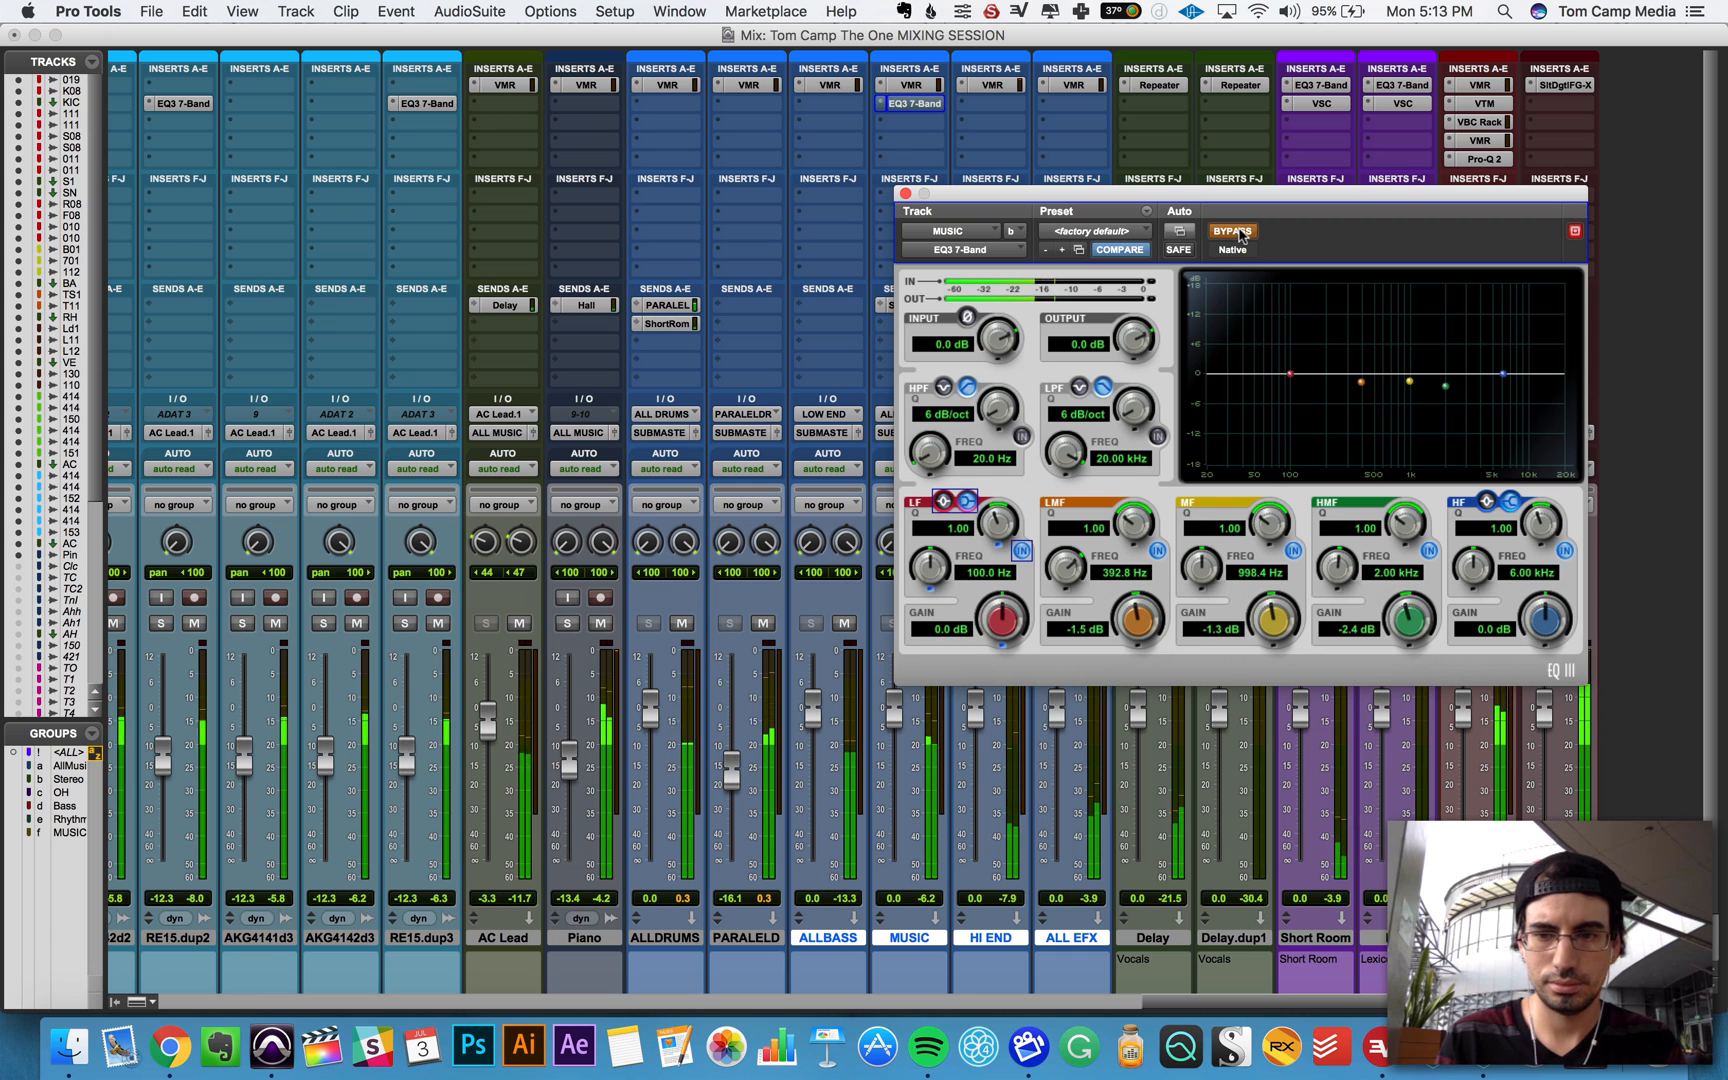
left_click(1237, 232)
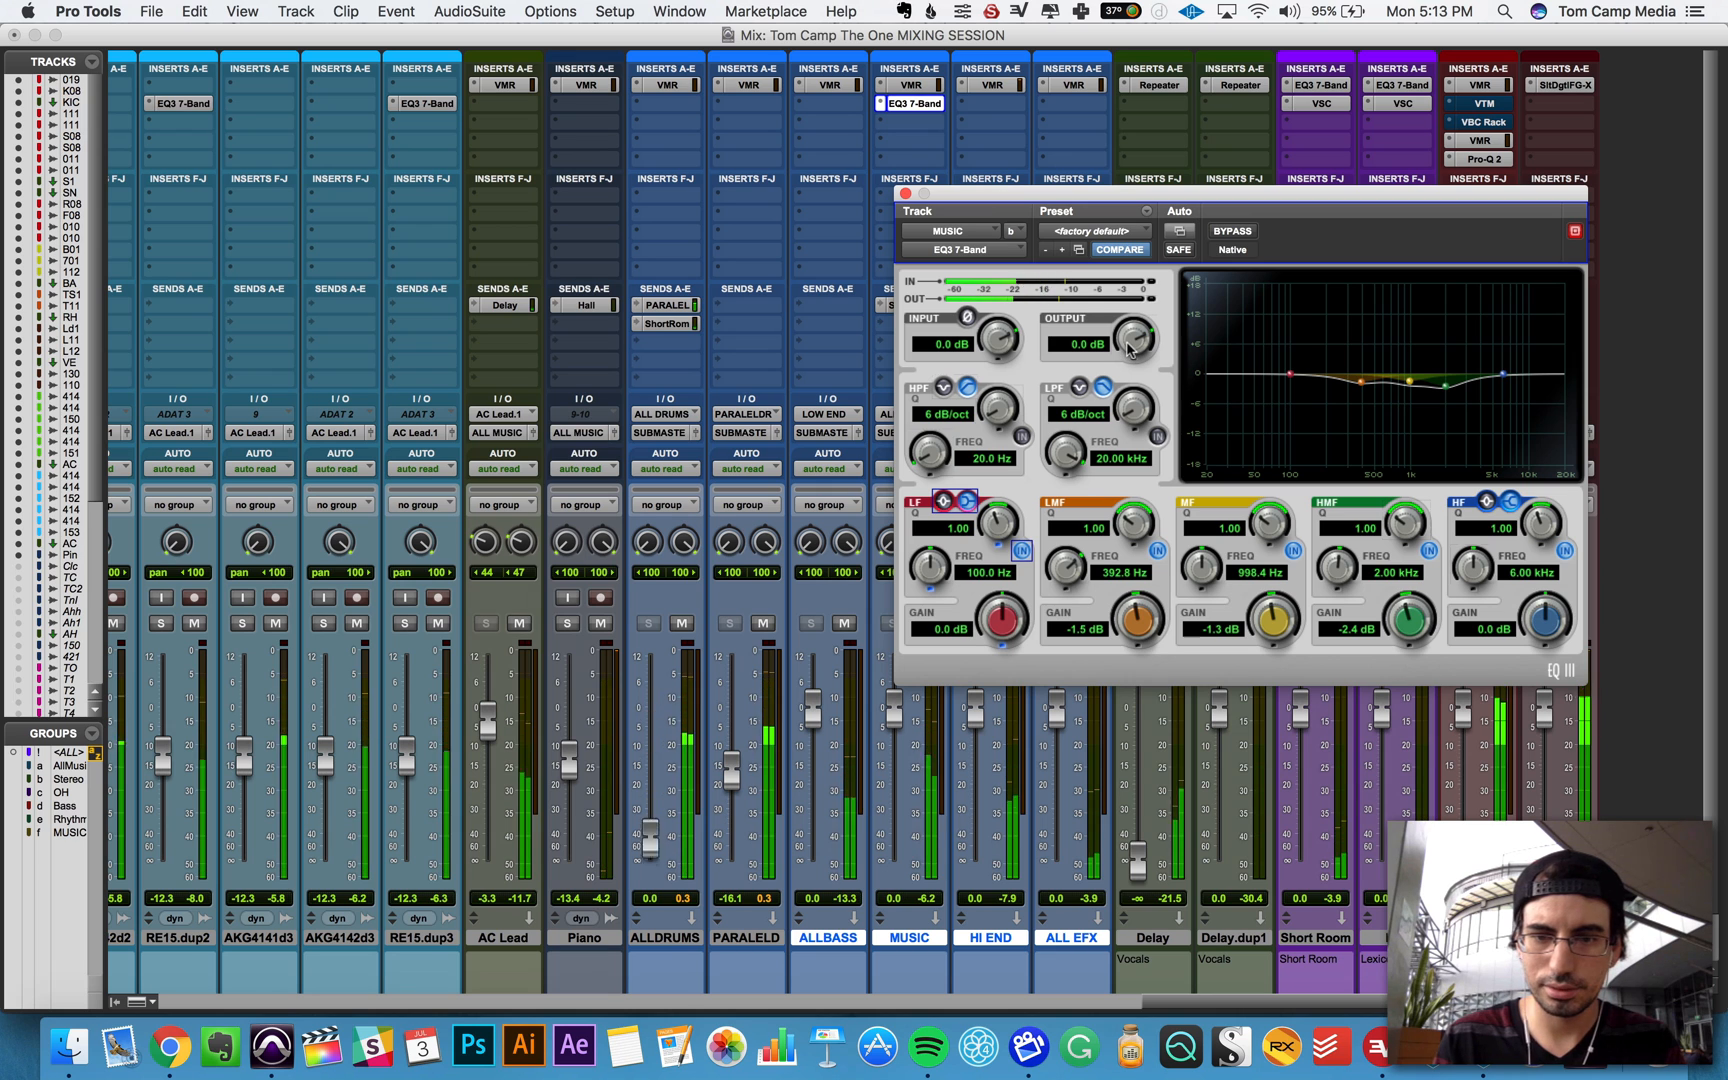
left_click(1233, 230)
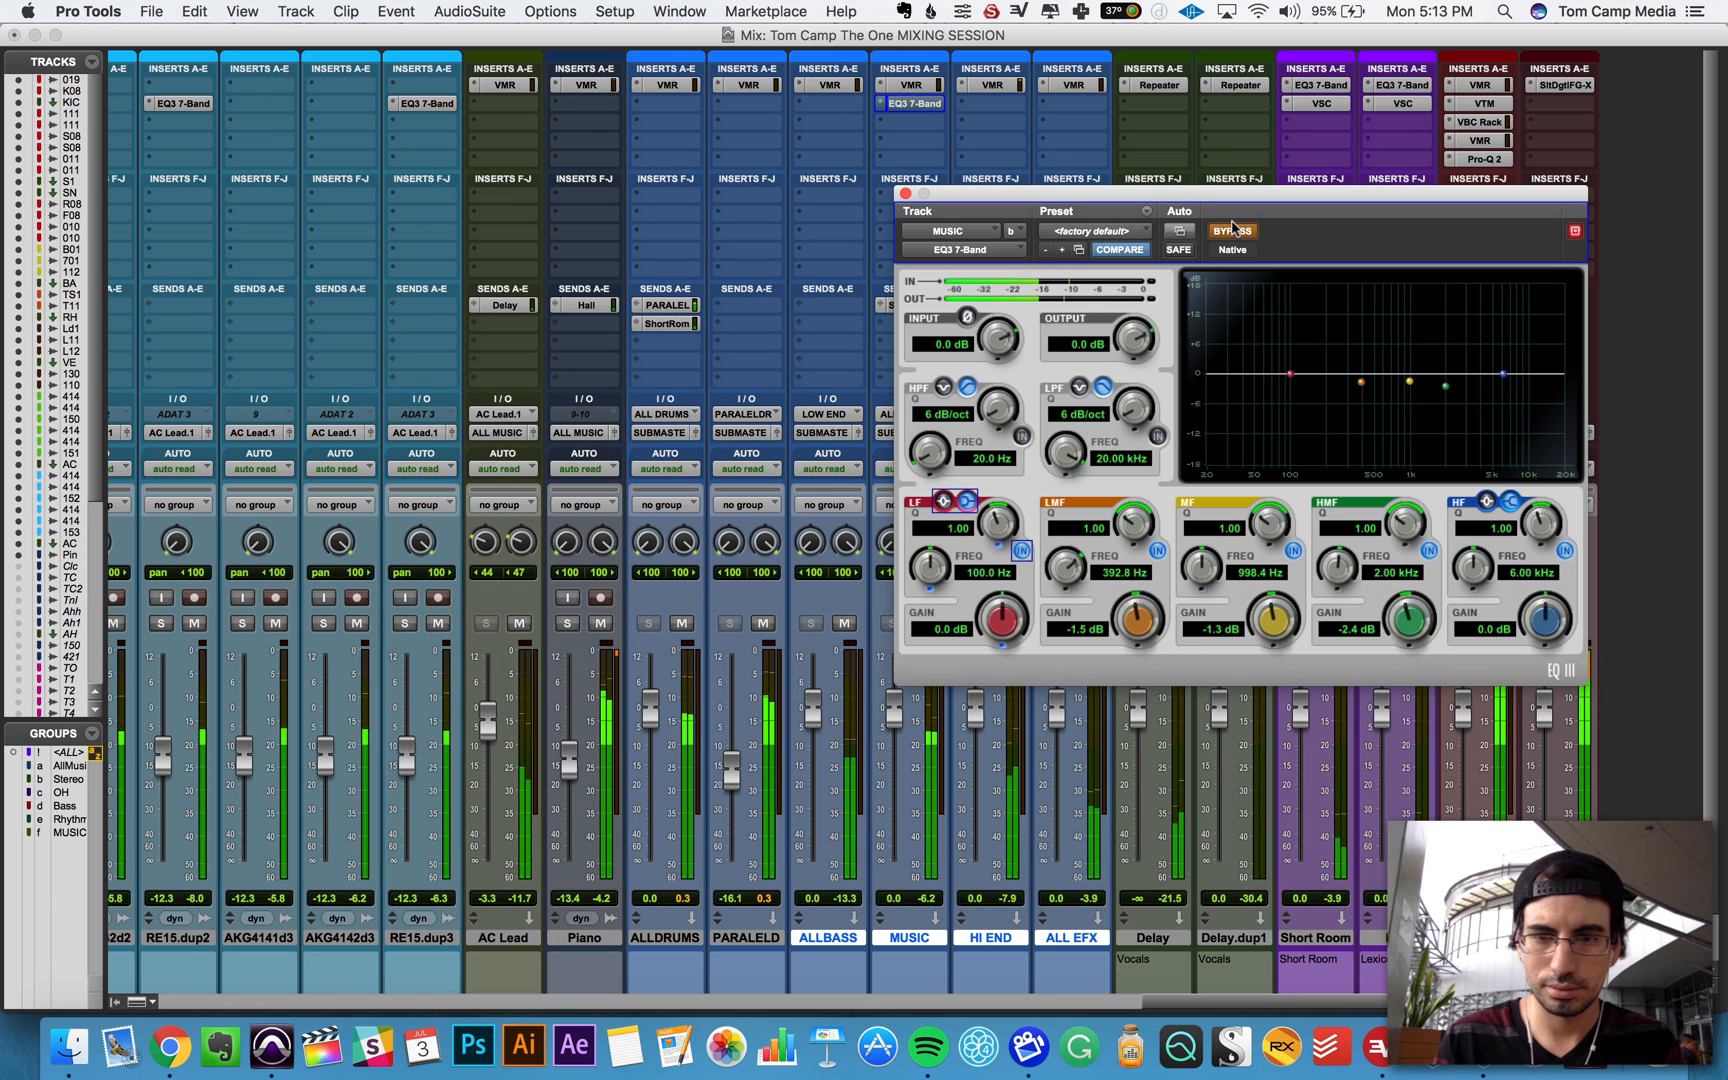
left_click(1233, 230)
Step: Raise the MUSIC EQ's output to 1.2 dB, compare it with bypass during playback, and close the EQ
left_click_drag(1124, 343, 1131, 326)
key("space")
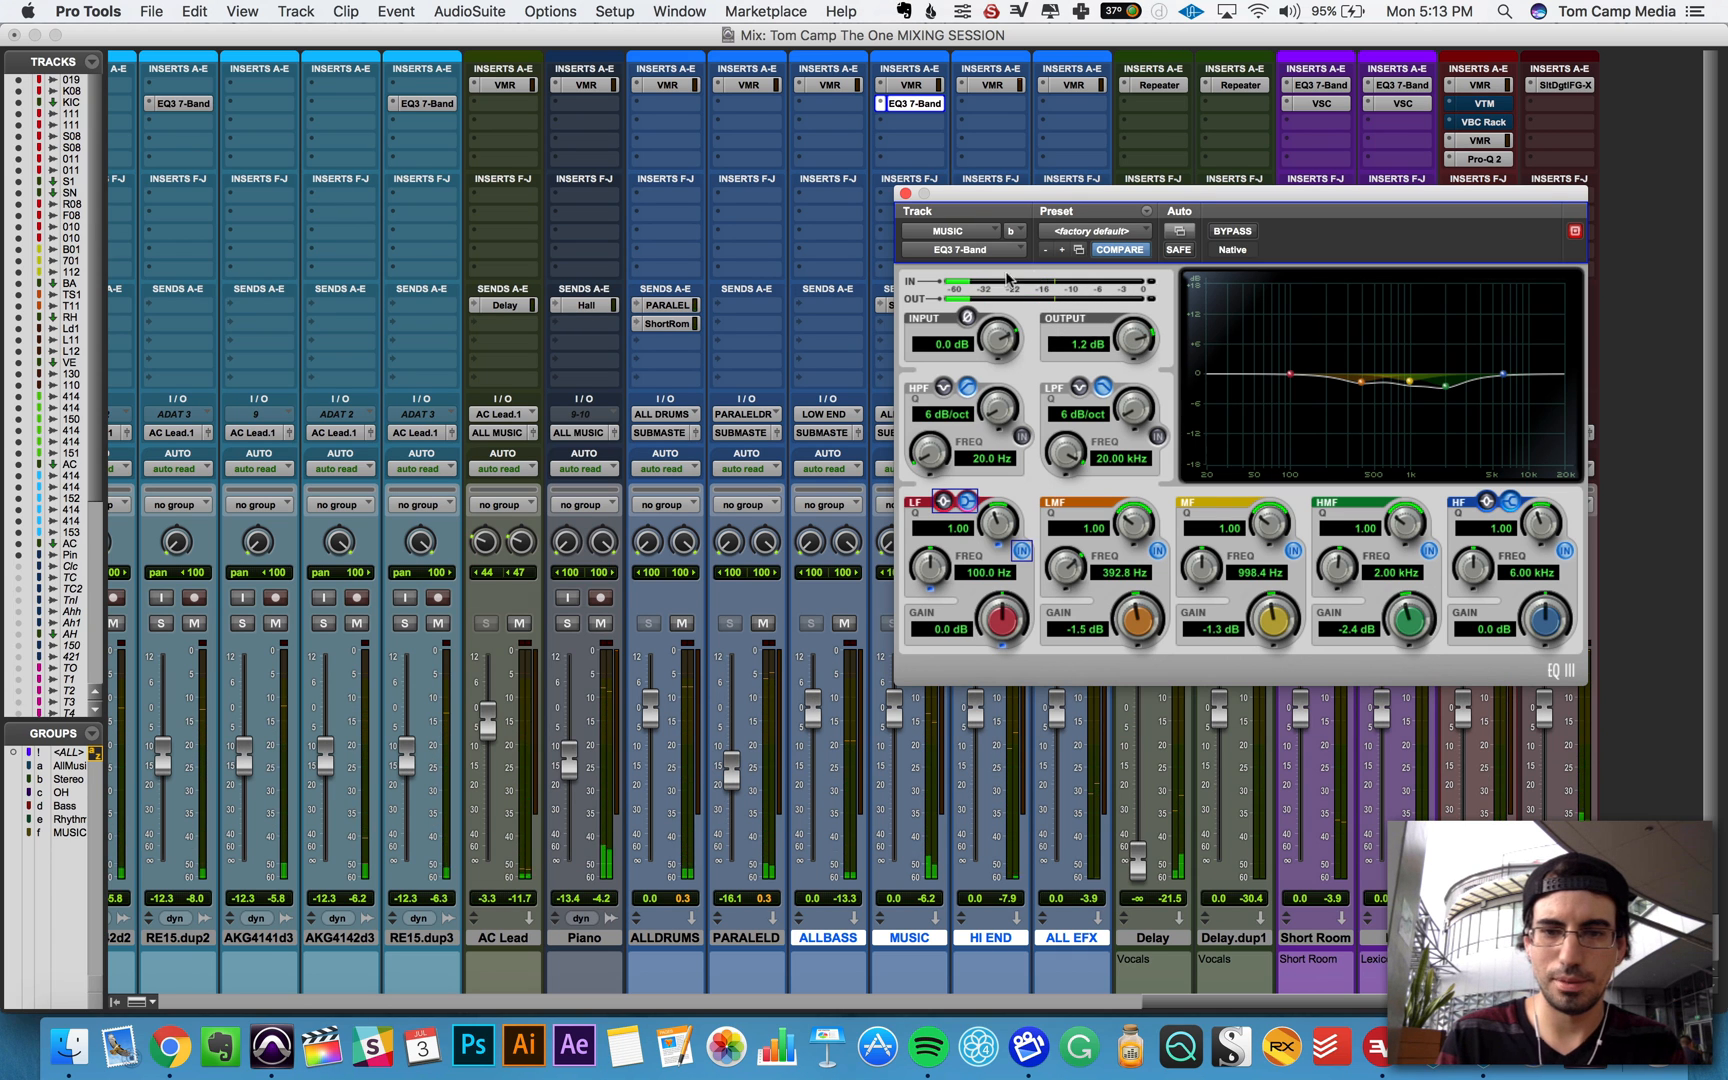
key("space")
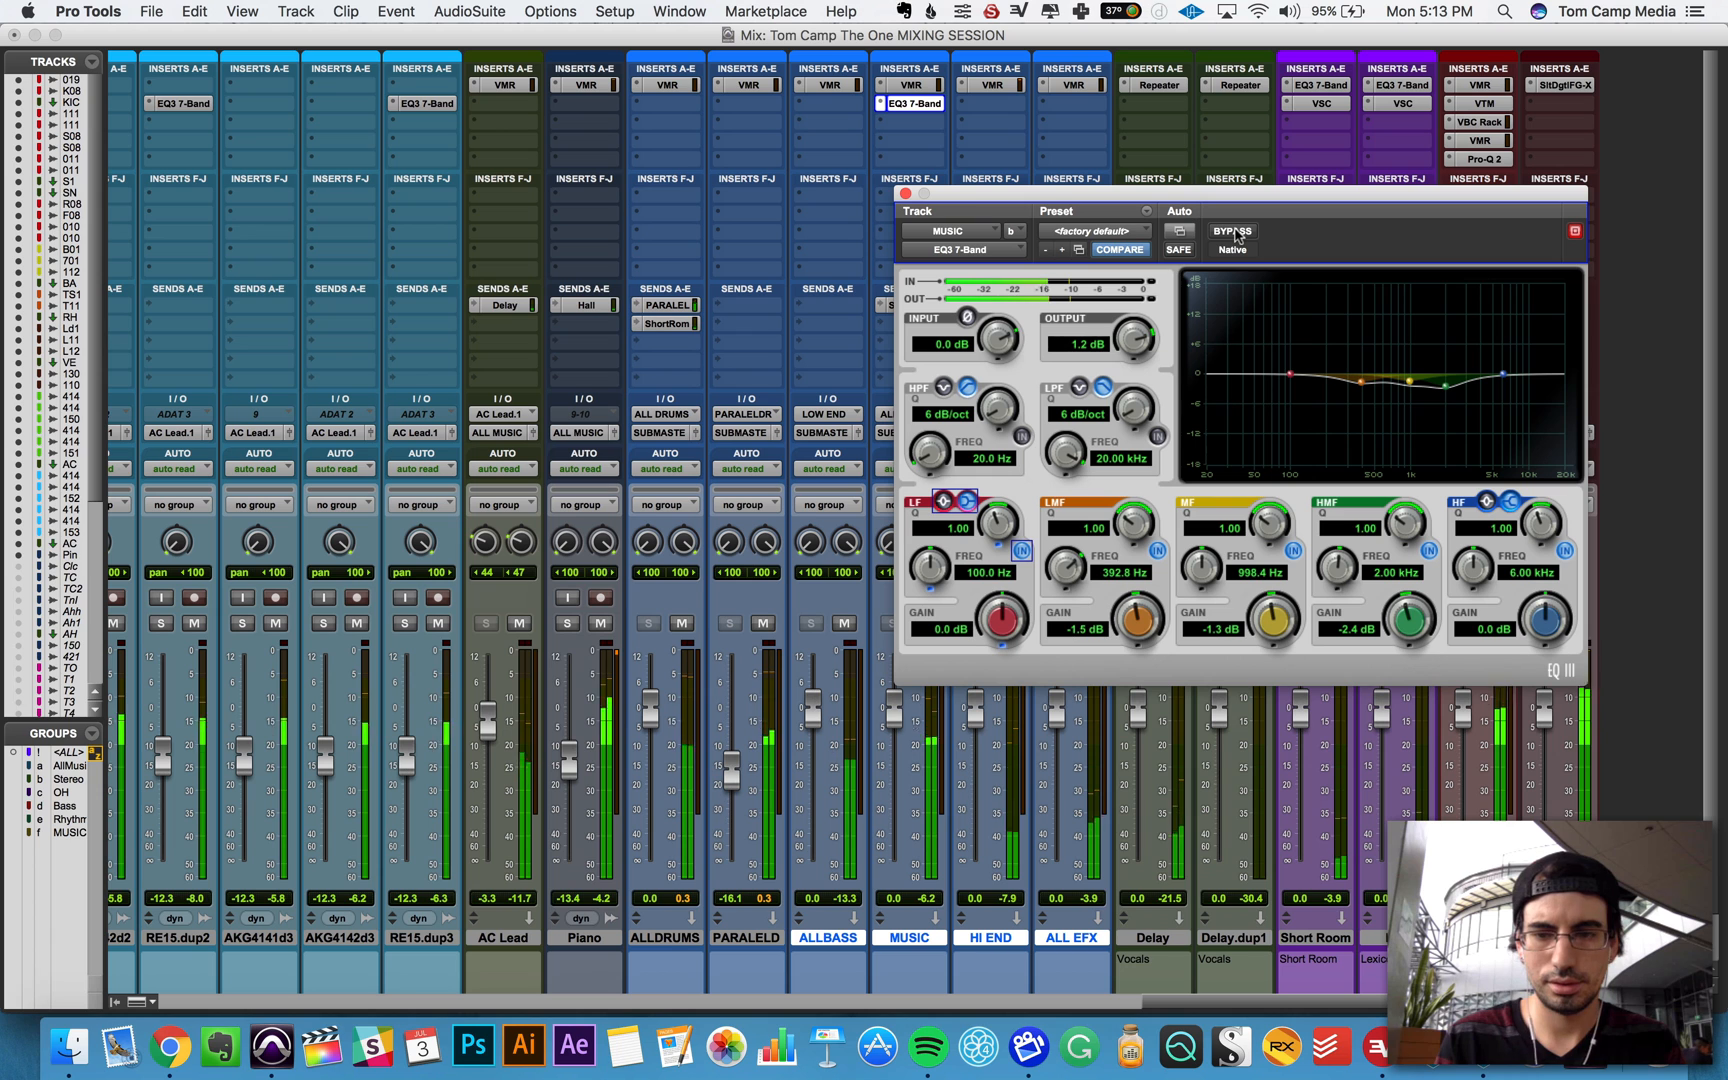
left_click(1233, 231)
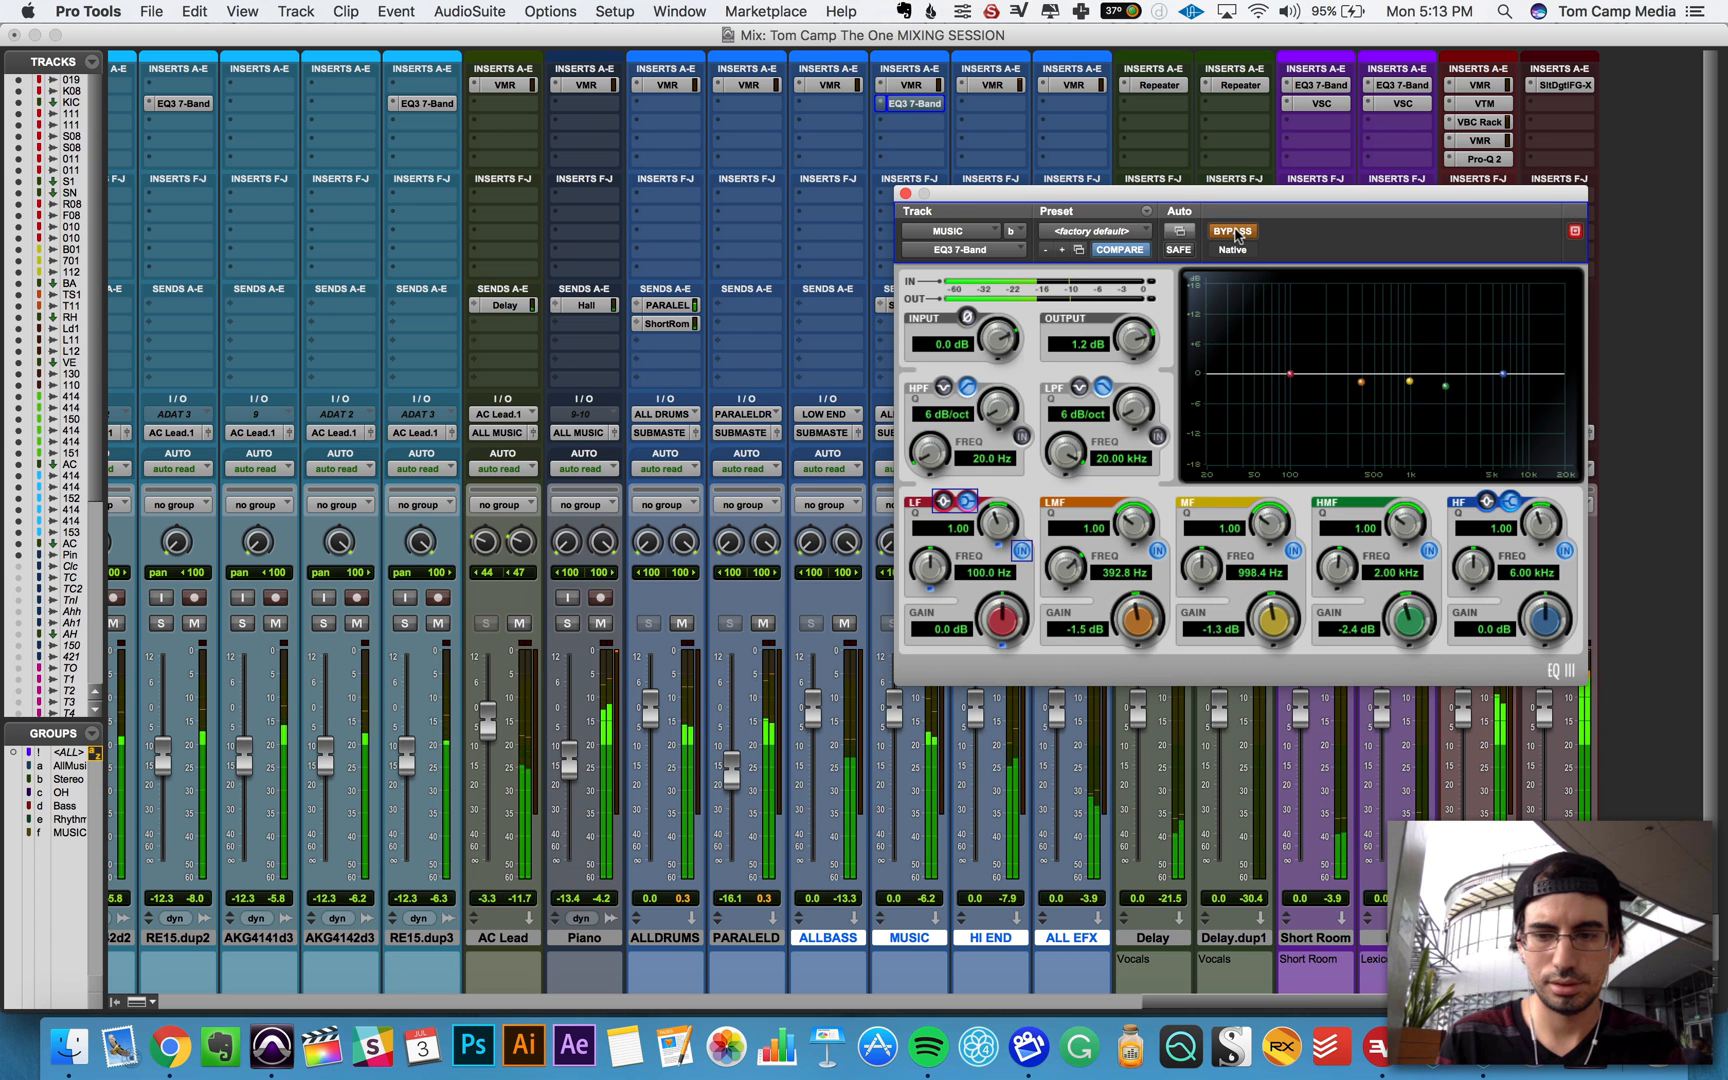
left_click(1233, 231)
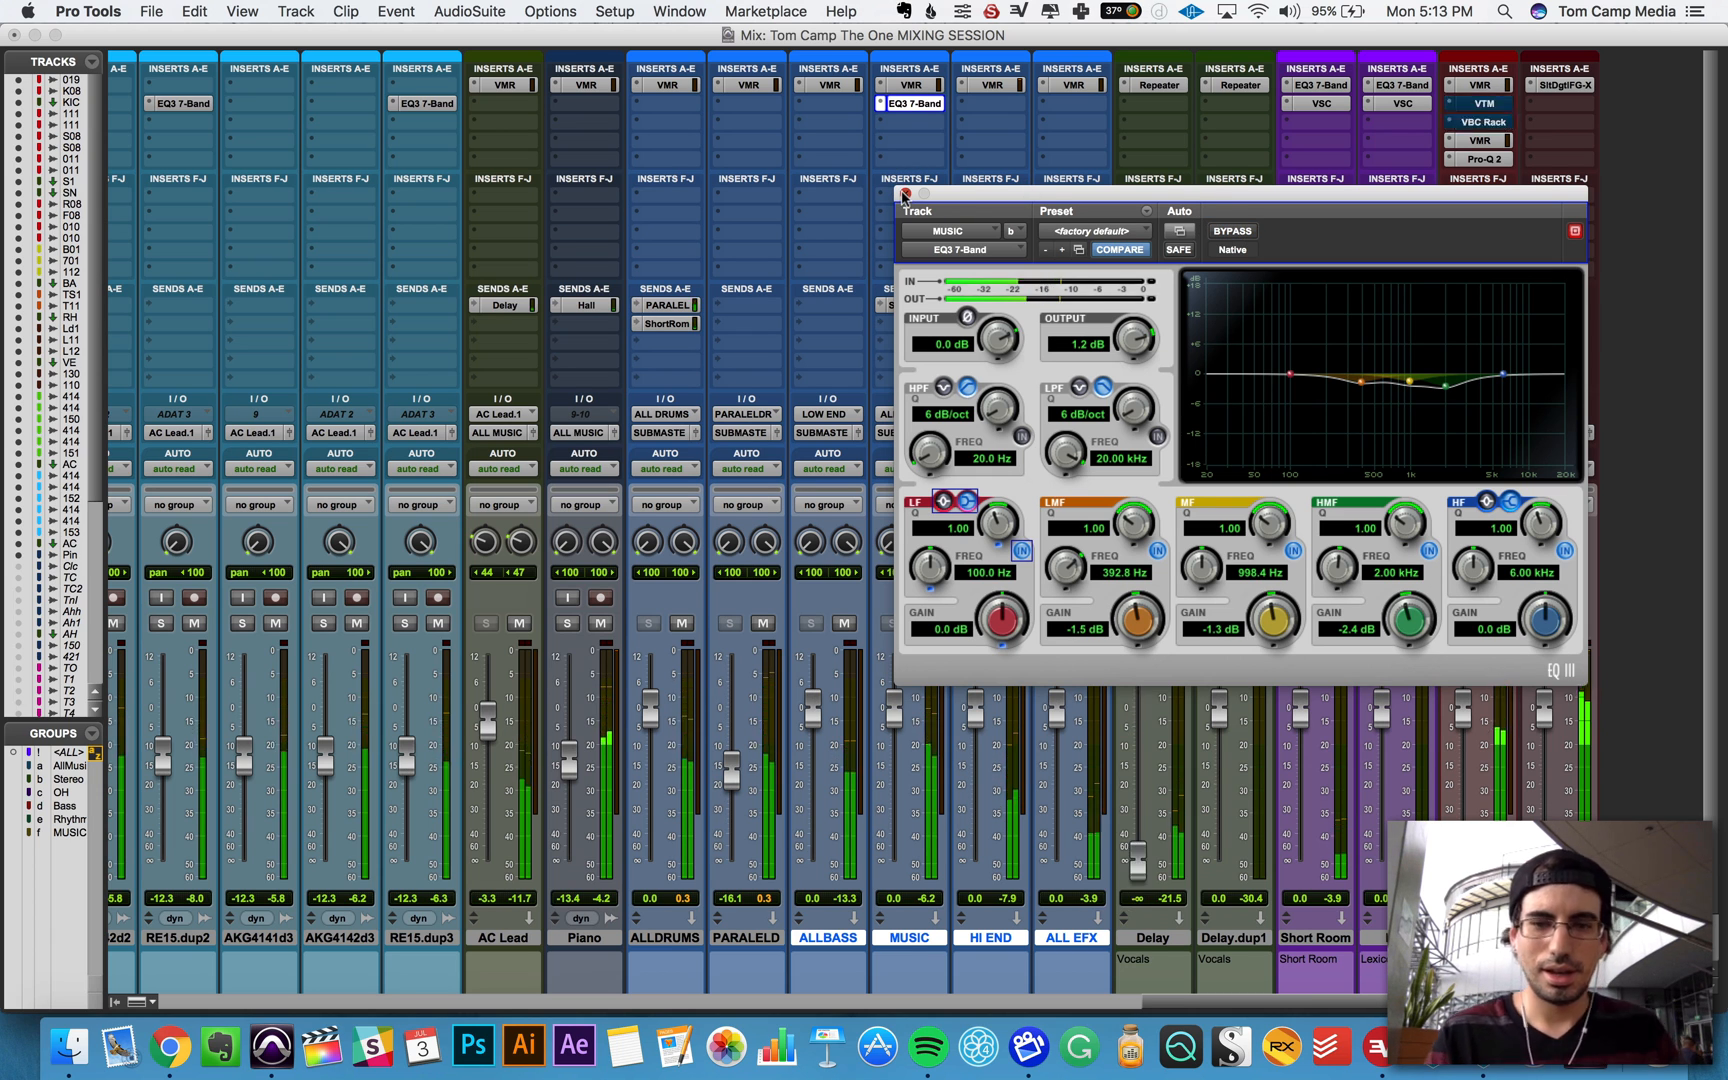
left_click(904, 194)
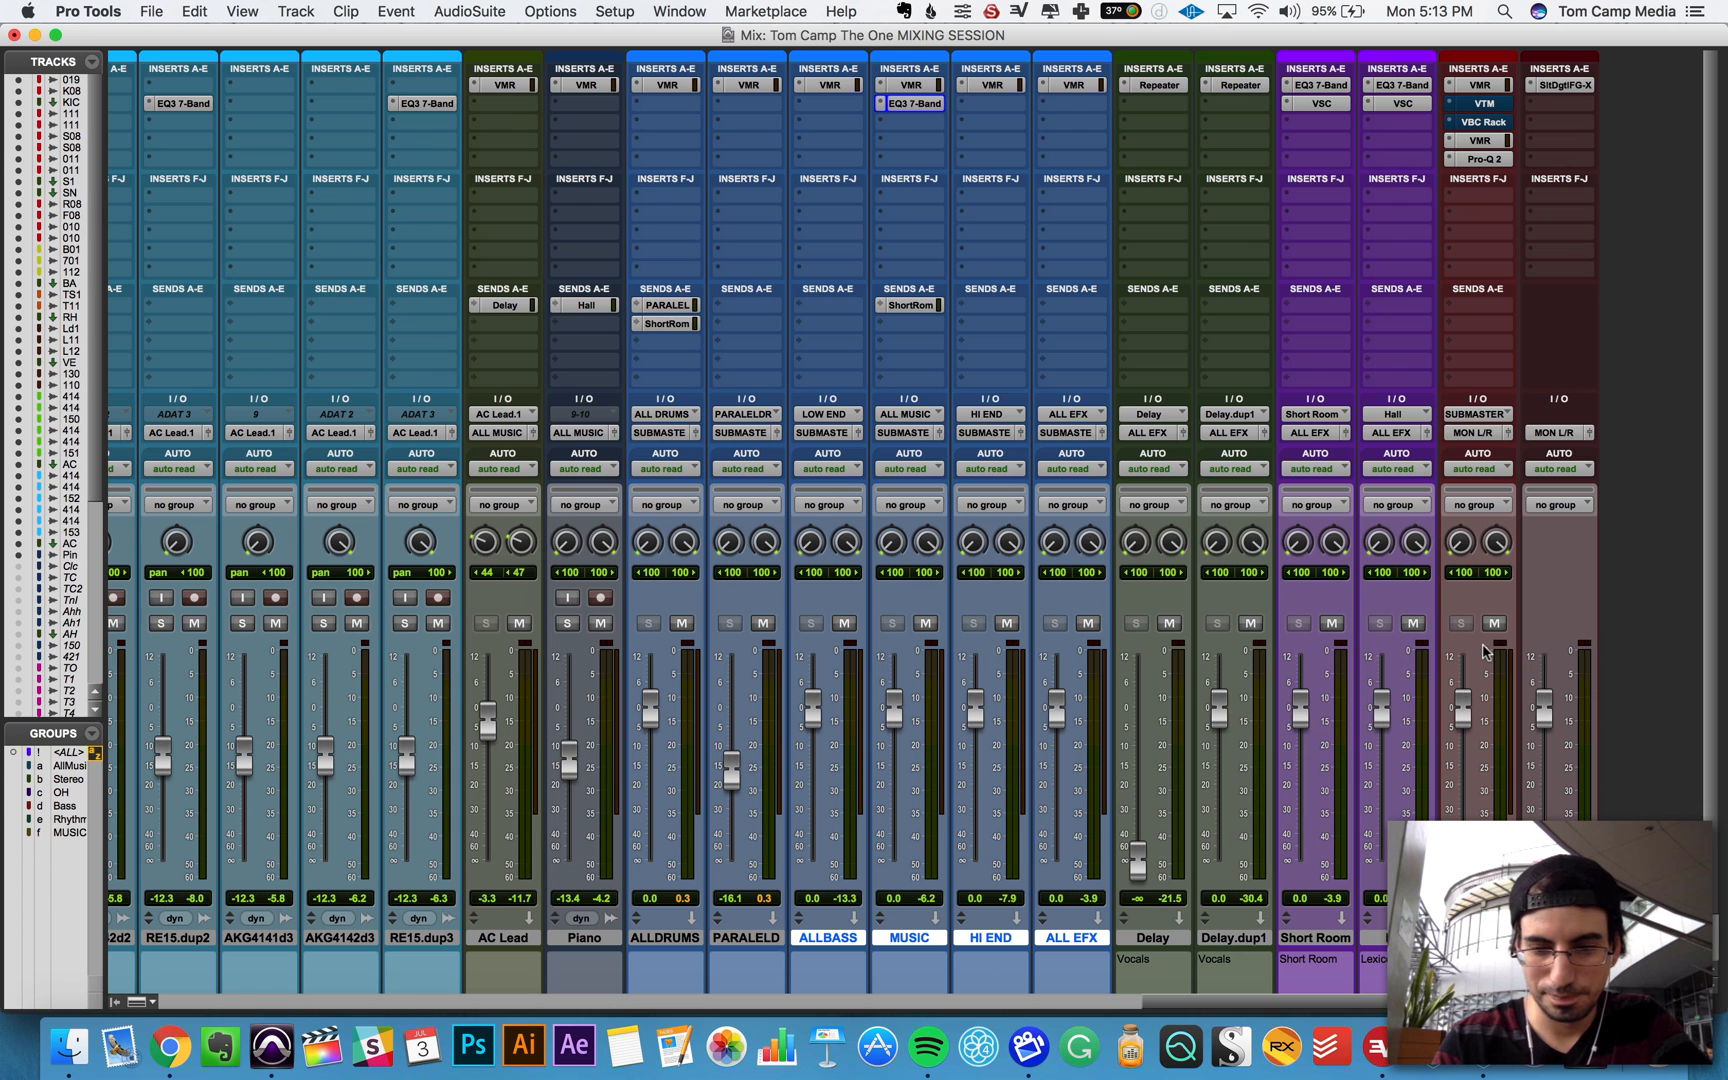
Step: Return to the song start in the Edit window and review the whole arrangement, from the guitar tracks up to the kick and snare
key("super+equal")
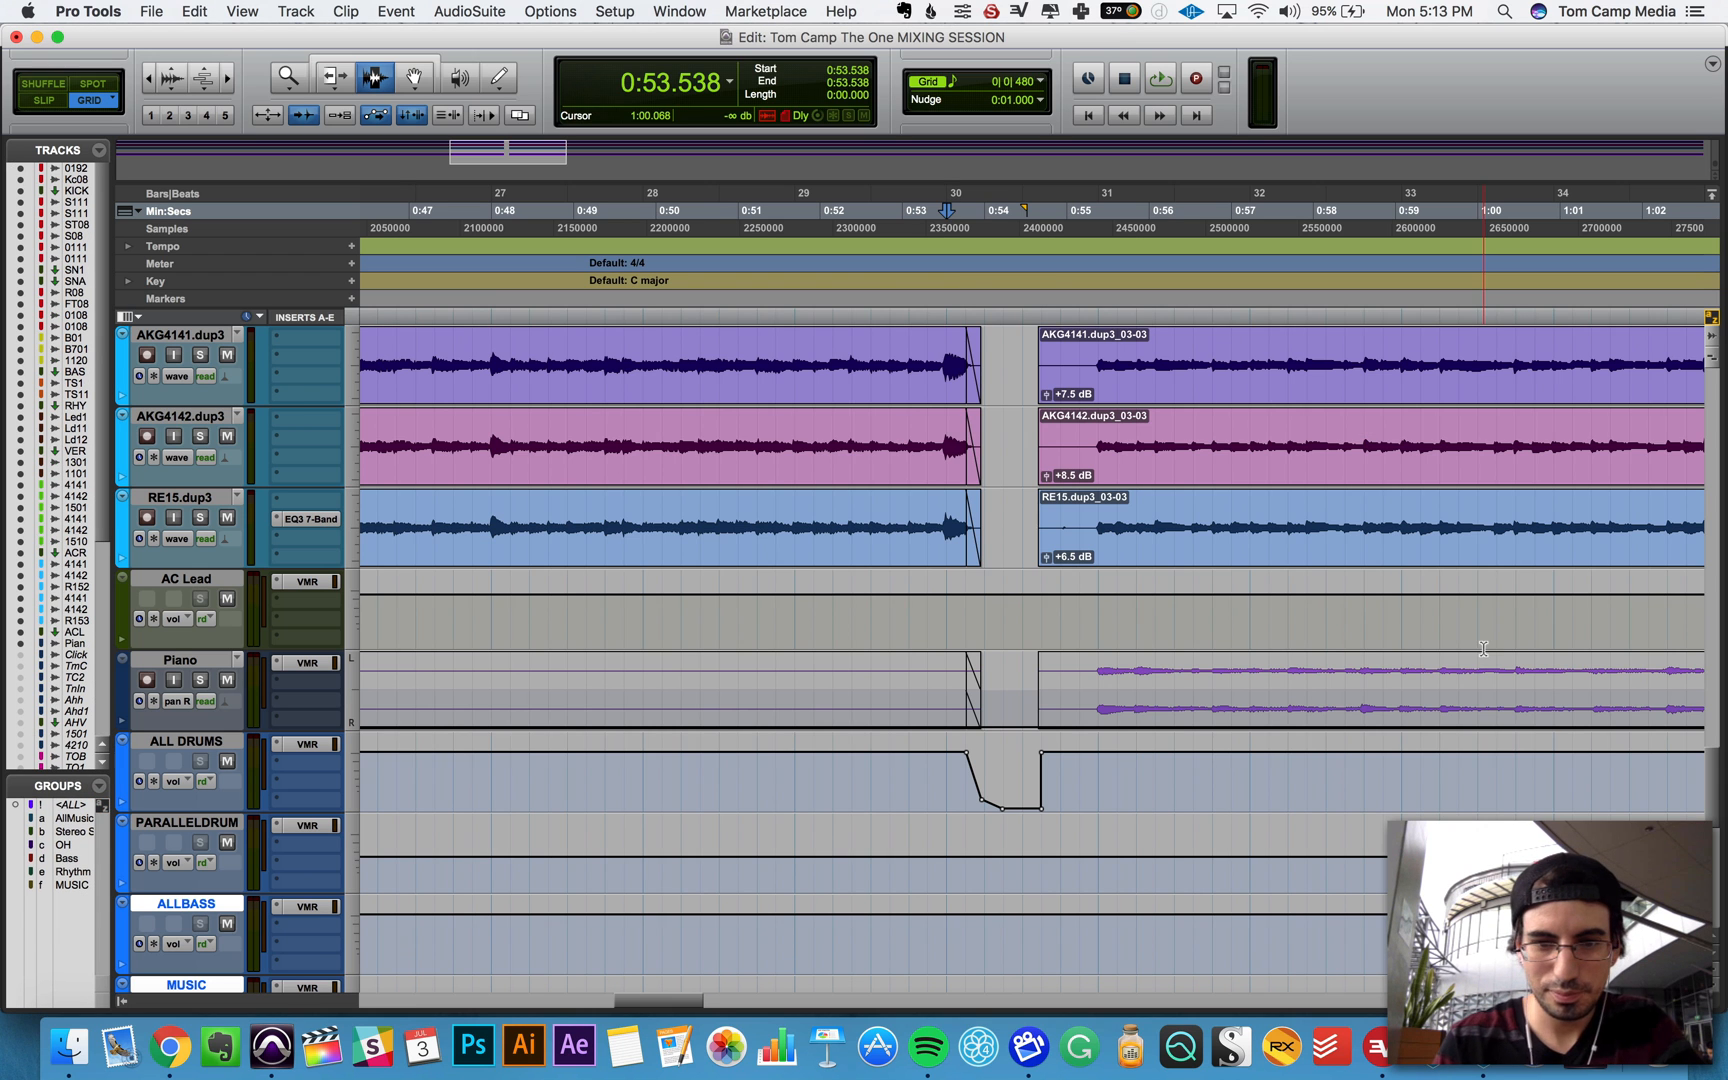
left_click(868, 499)
key("Return")
key("r")
key("r")
key("r")
key("r")
key("r")
key("t")
scroll(868, 499, "up", 5)
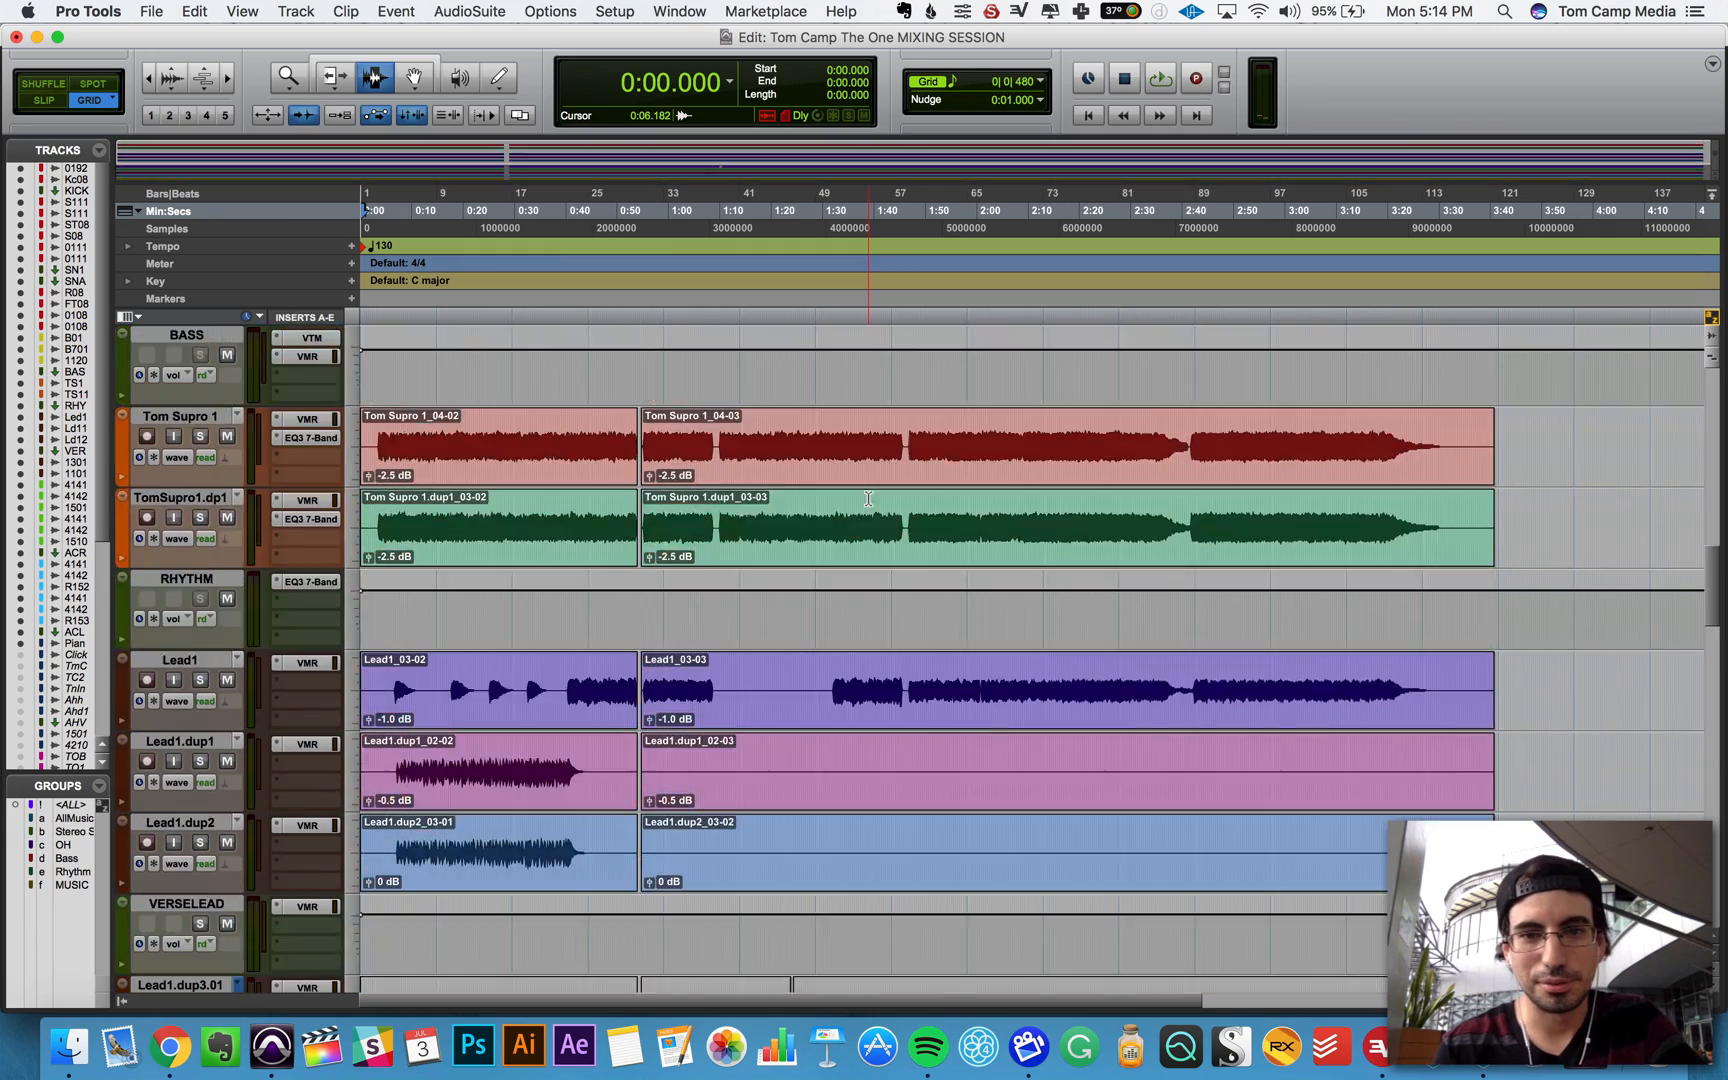
scroll(868, 499, "up", 10)
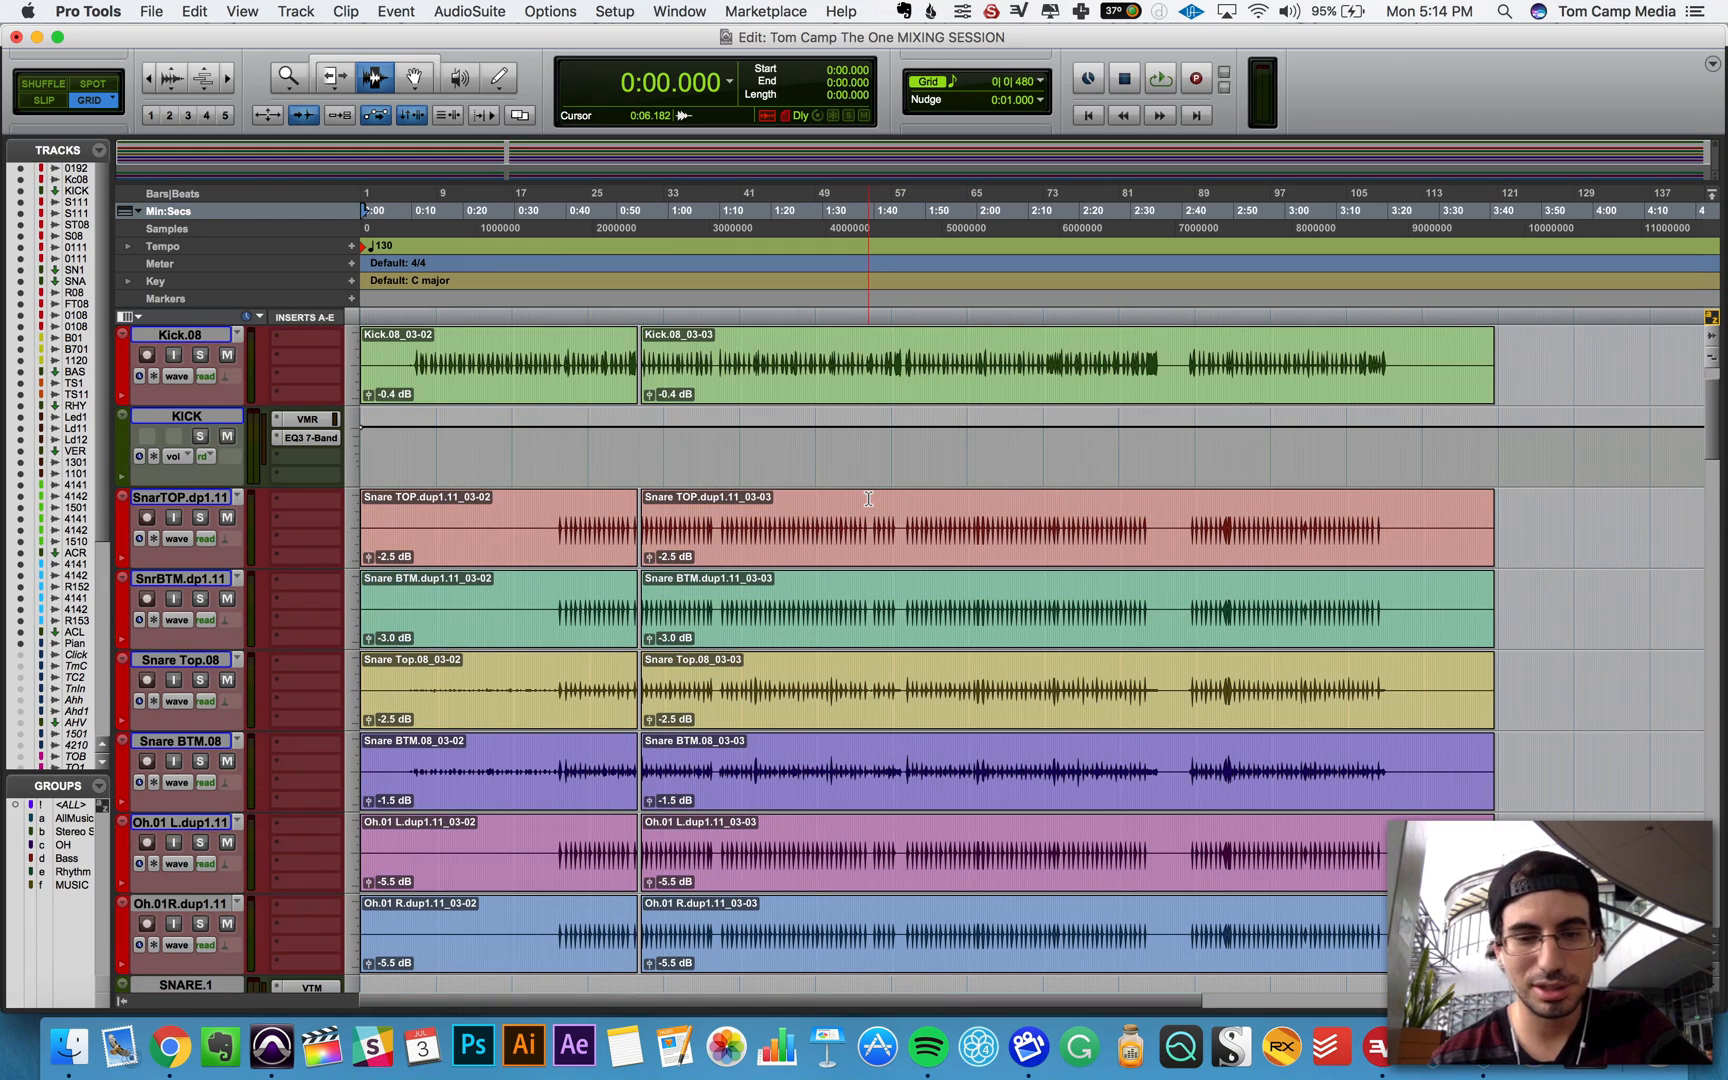